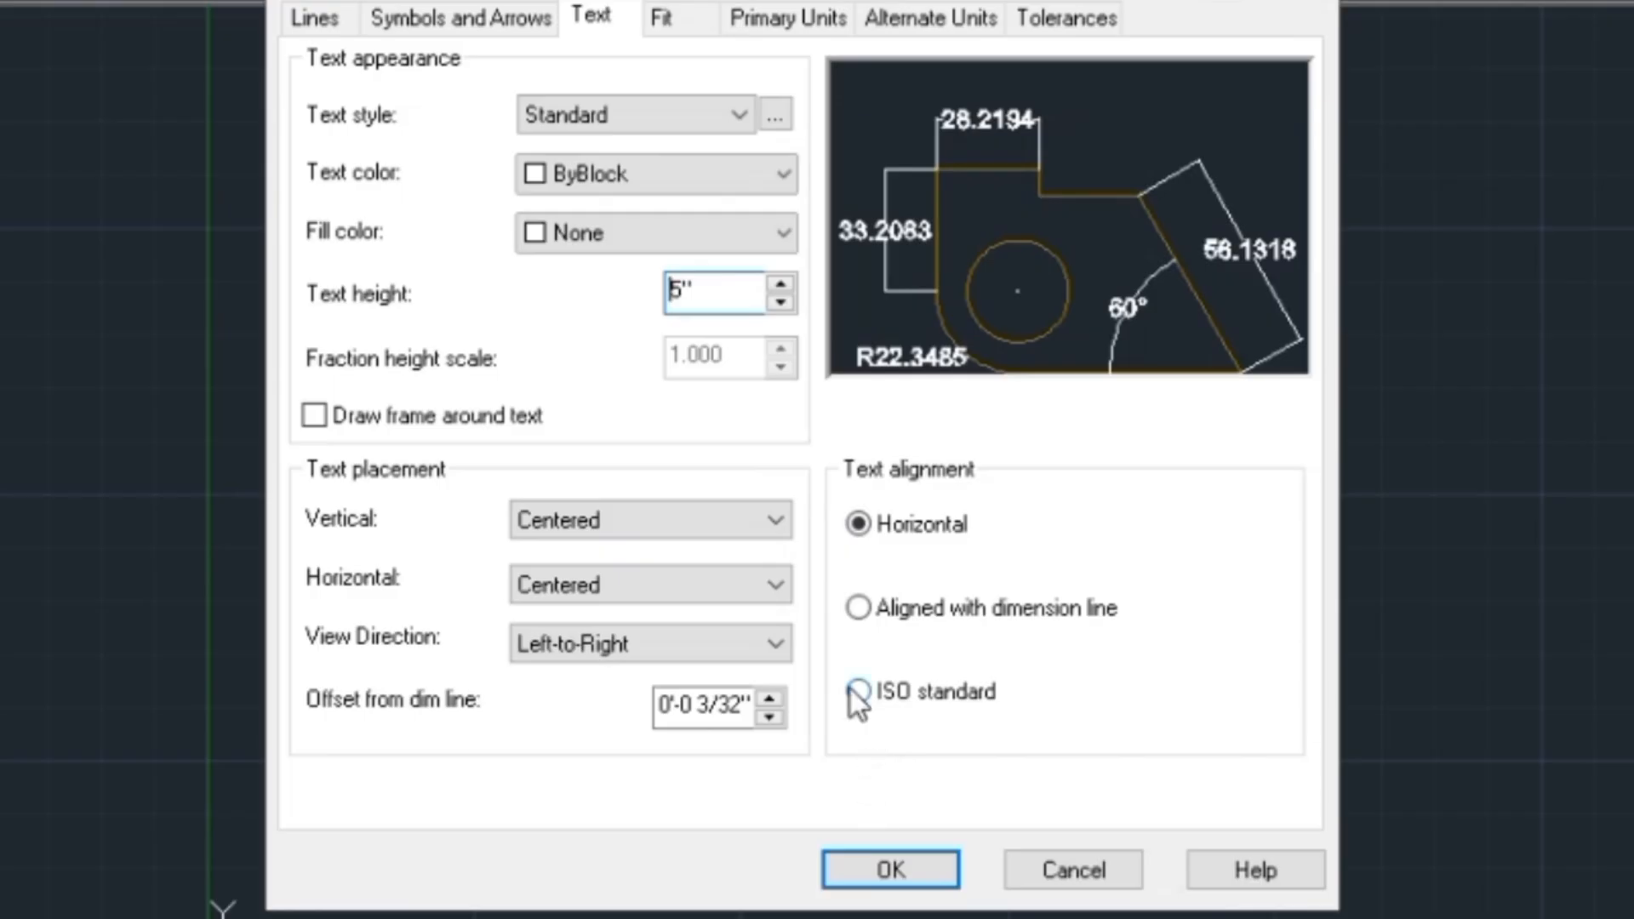
Choose a linear dimension precision in the dimension style's primary units
{"action": "left_click", "coordinate": [788, 17]}
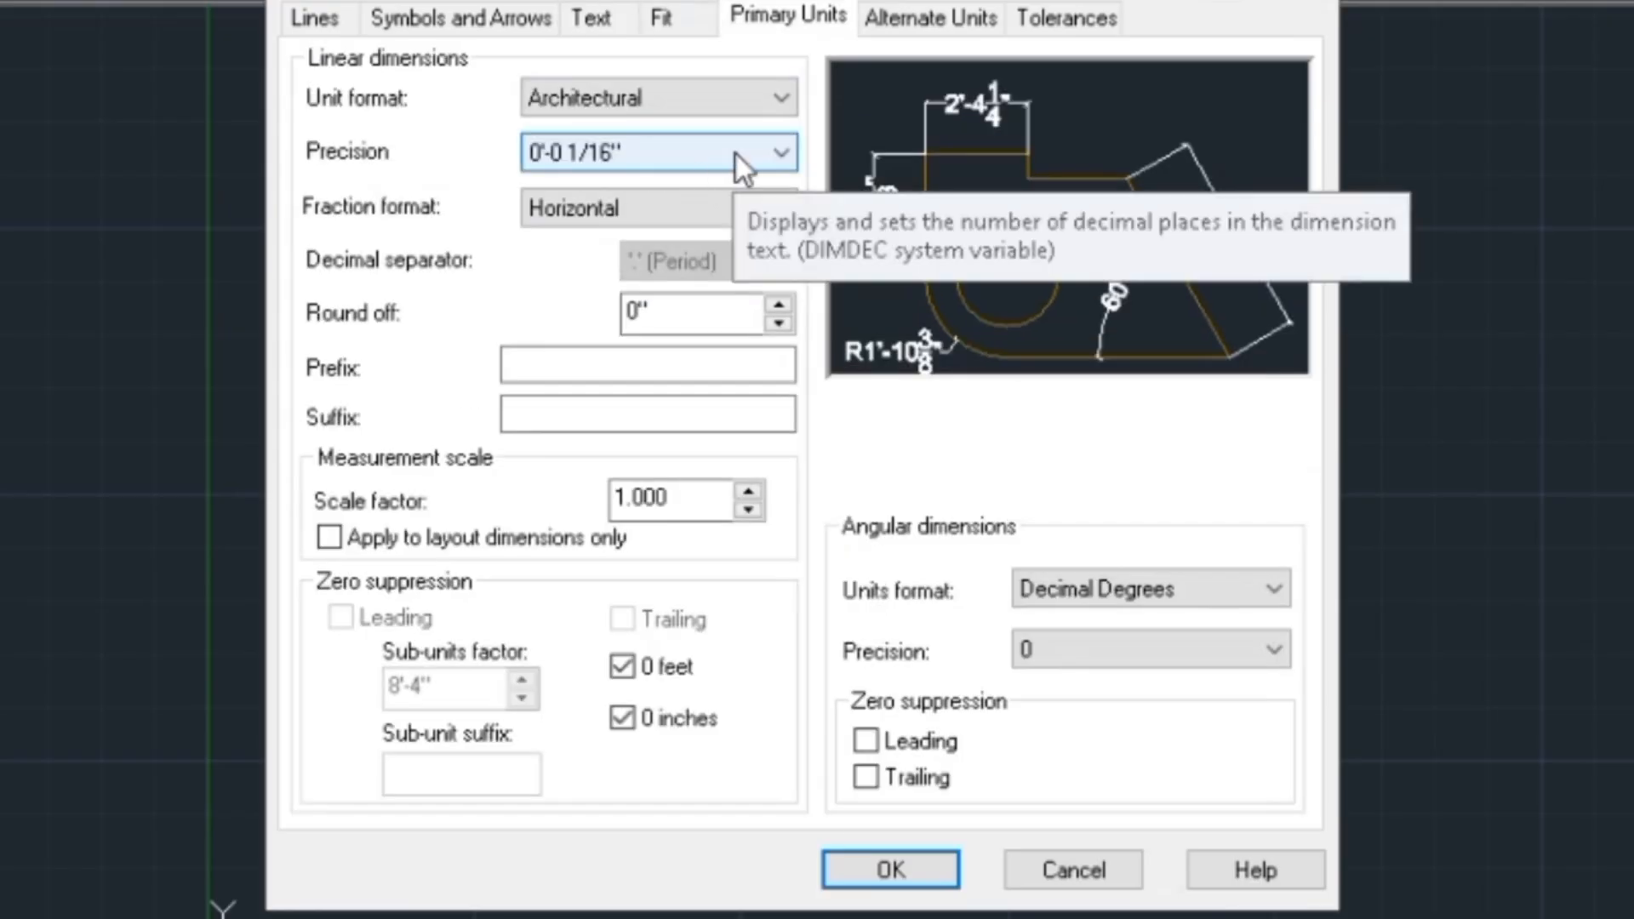
{"action": "left_click", "coordinate": [736, 155]}
{"action": "left_click", "coordinate": [645, 260]}
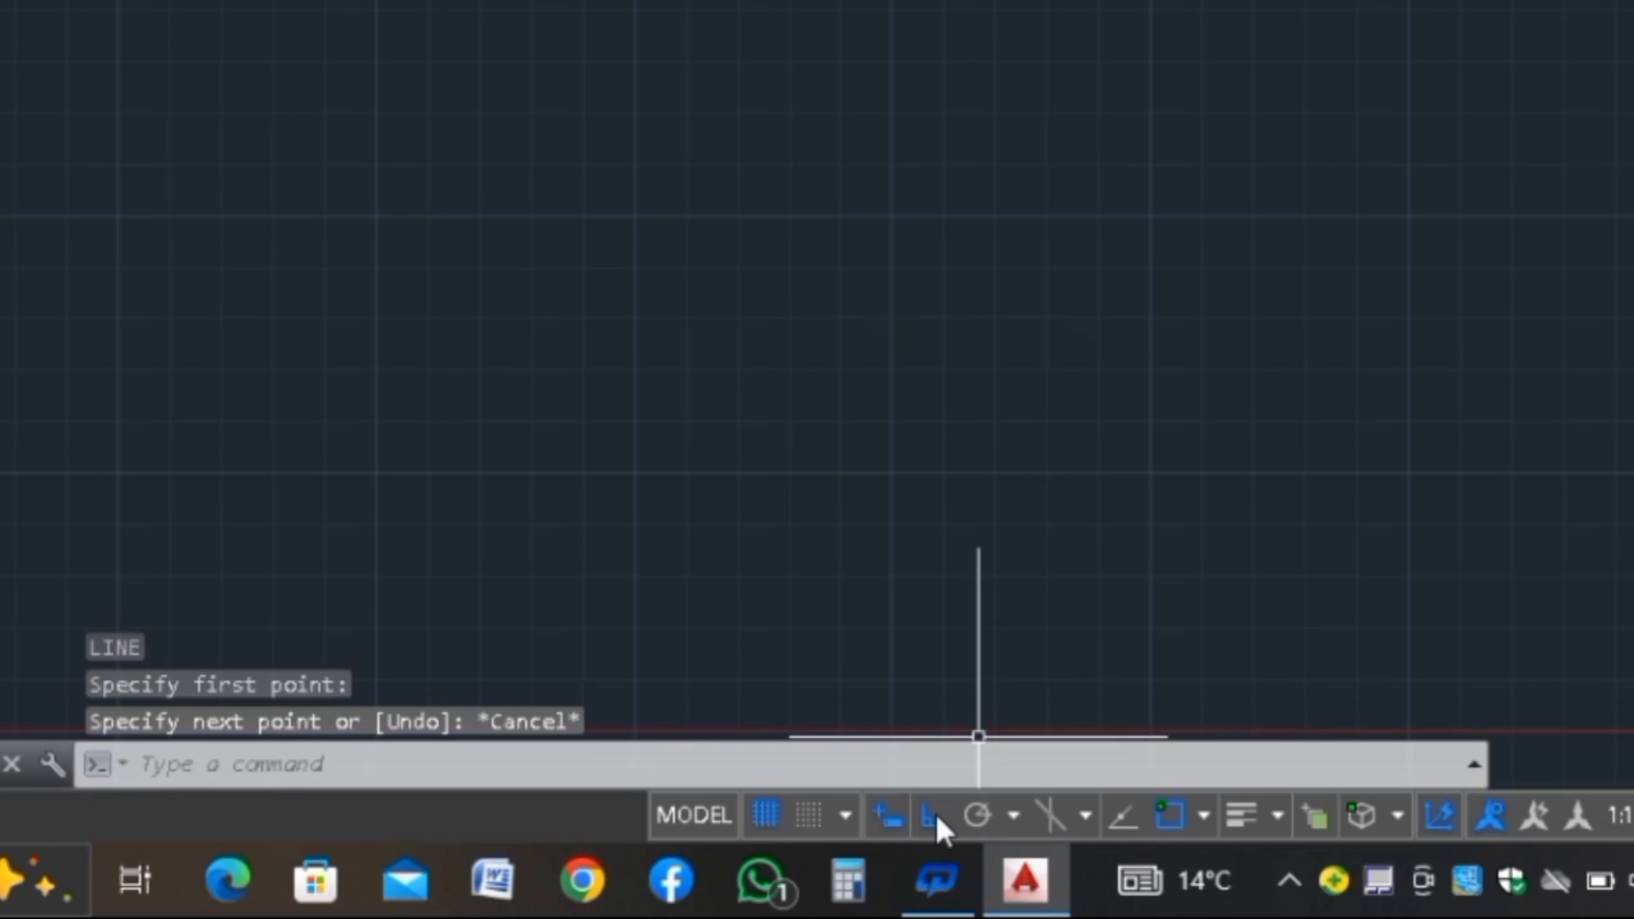
{"action": "type", "text": "l"}
{"action": "key", "text": "Return"}
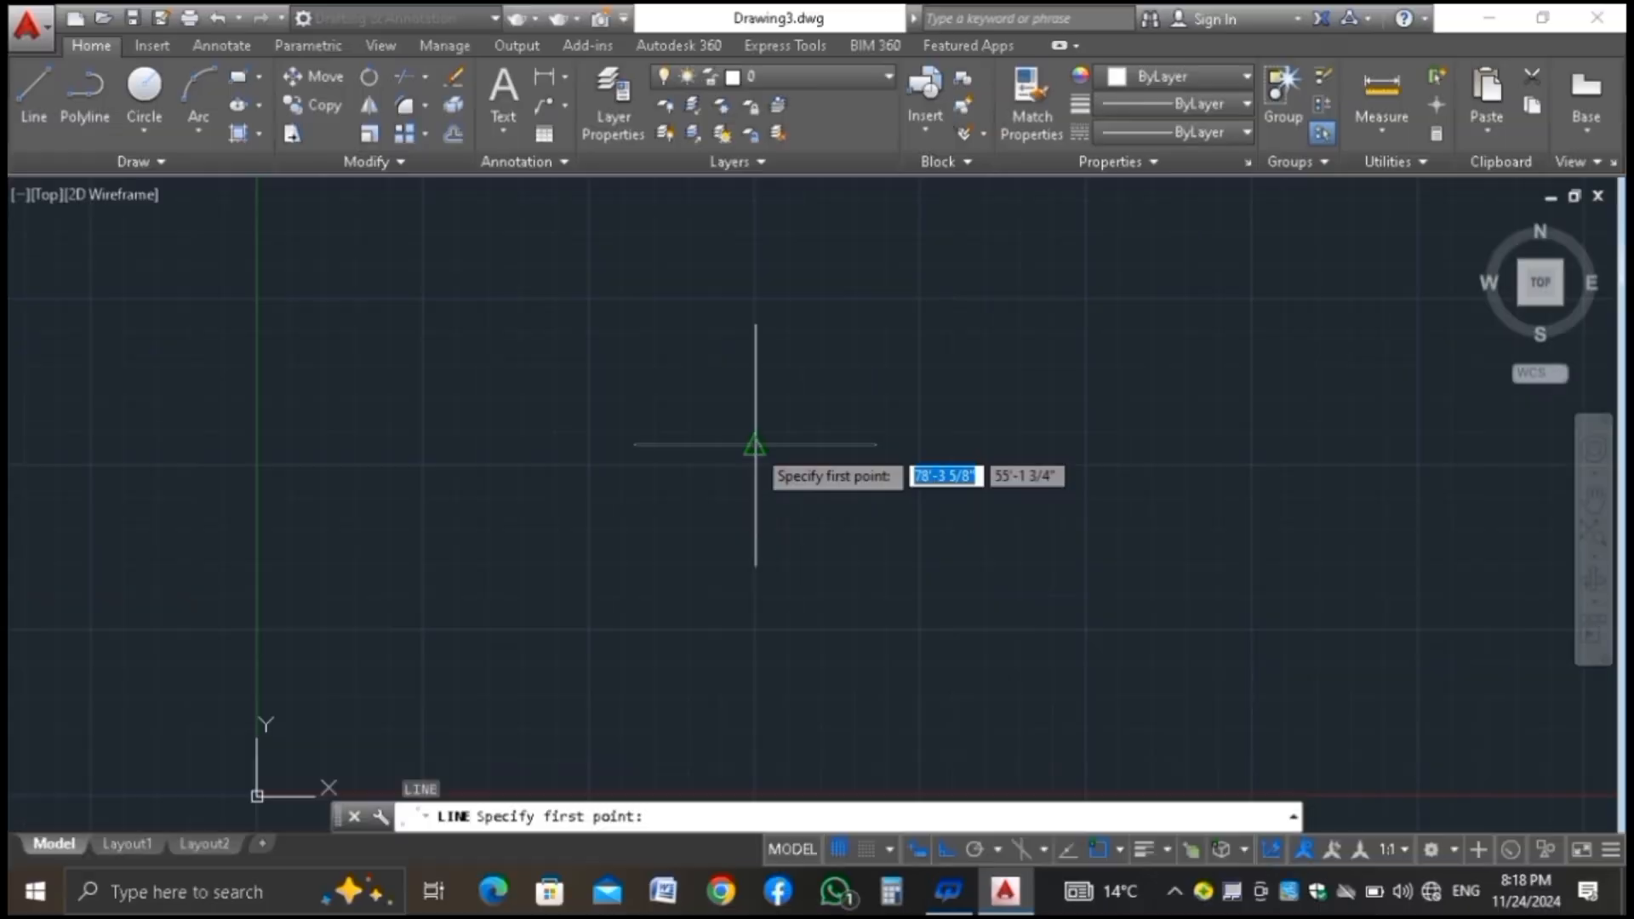
{"action": "key", "text": "Escape"}
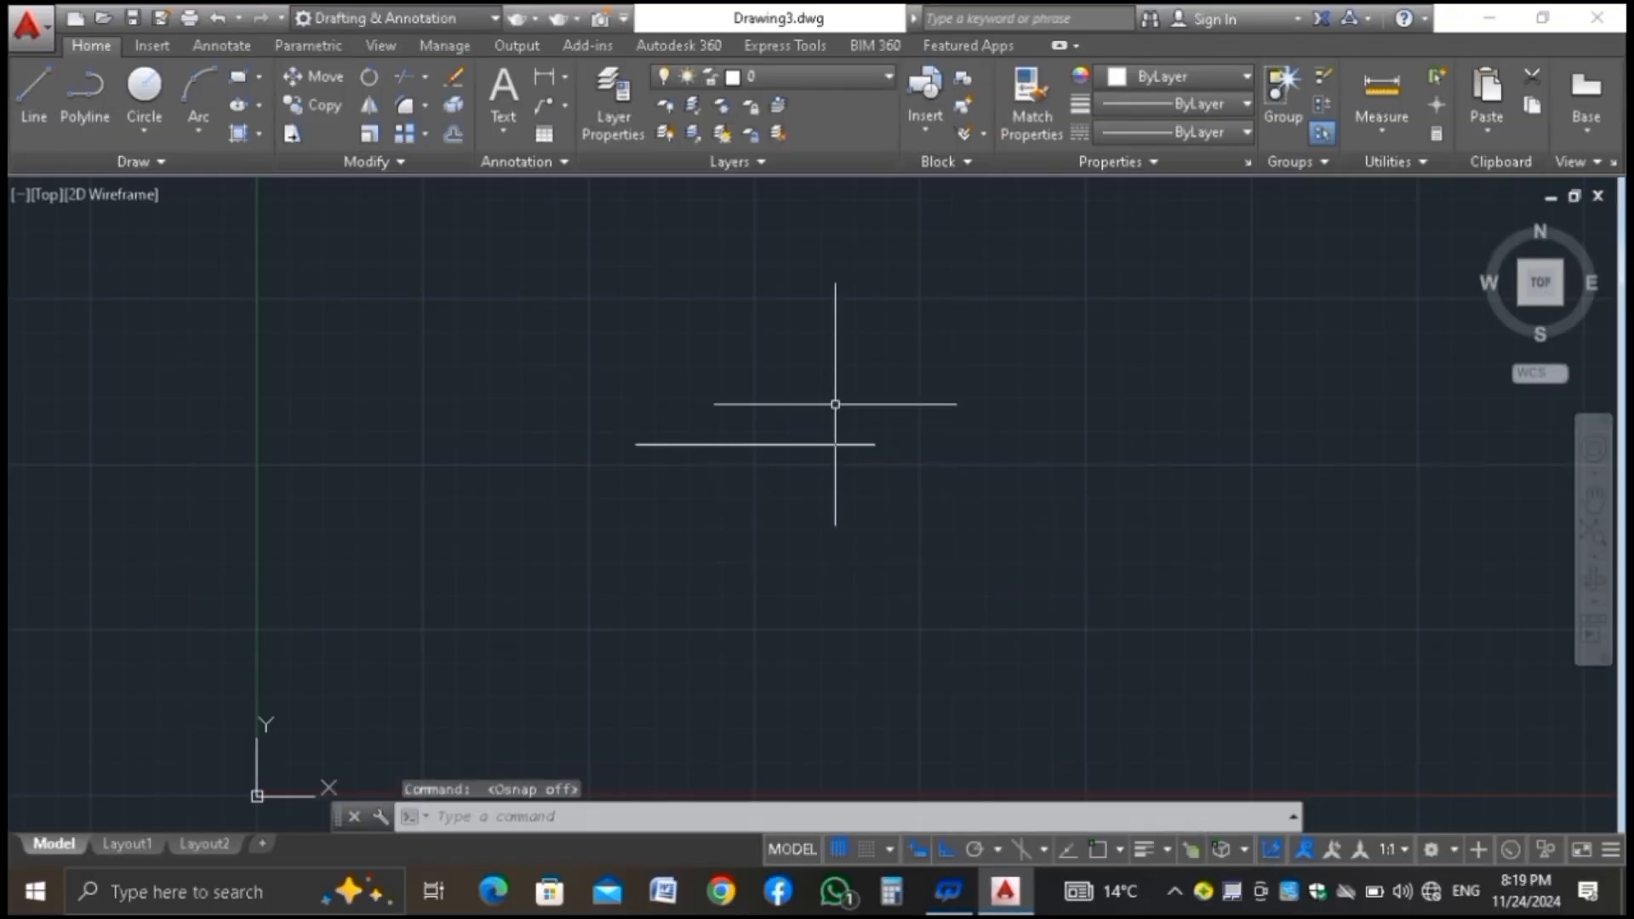
Draw a horizontal line 30' long as the first edge of the floor plan
{"action": "type", "text": "L"}
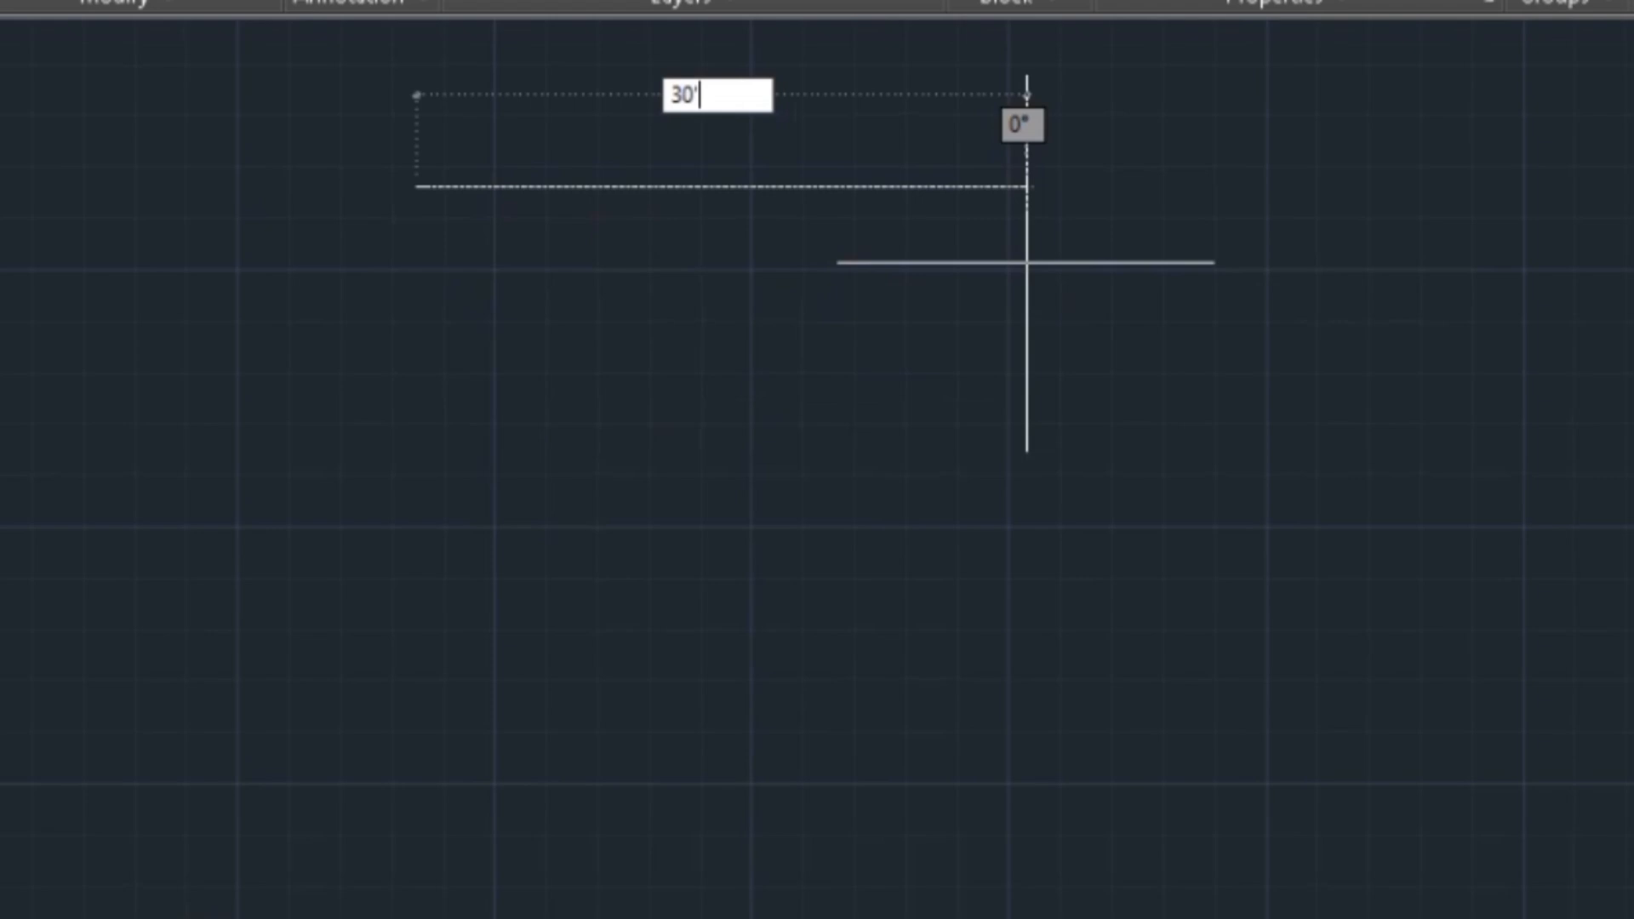
{"action": "key", "text": "Return"}
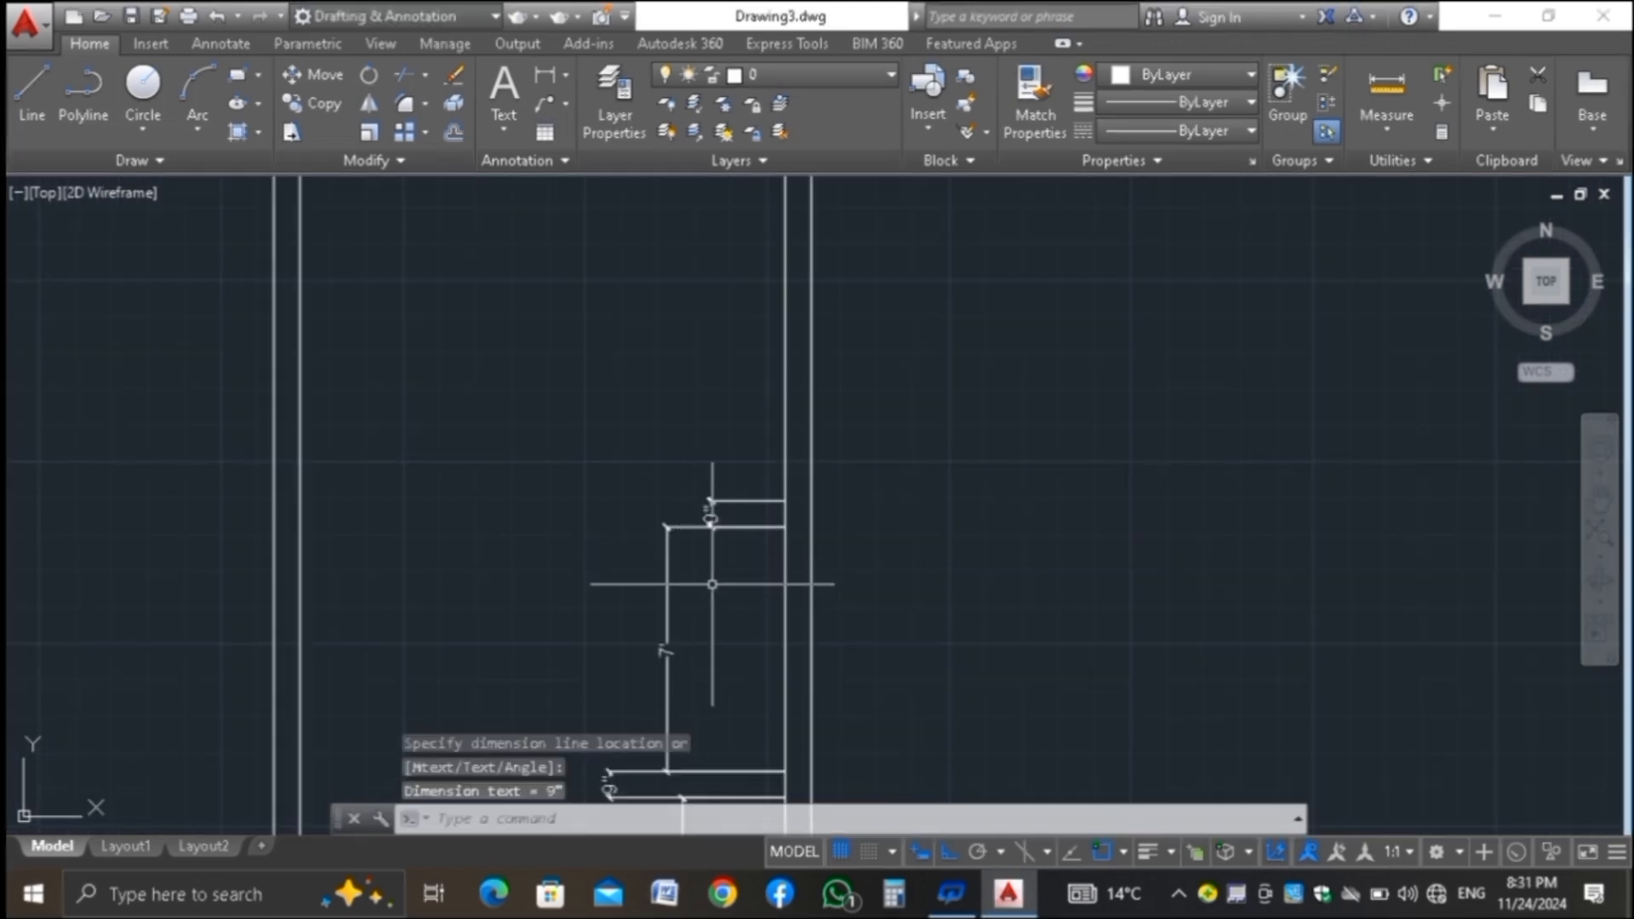
Offset the single horizontal line below the middle wall of the floor plan
{"action": "key", "text": "Return"}
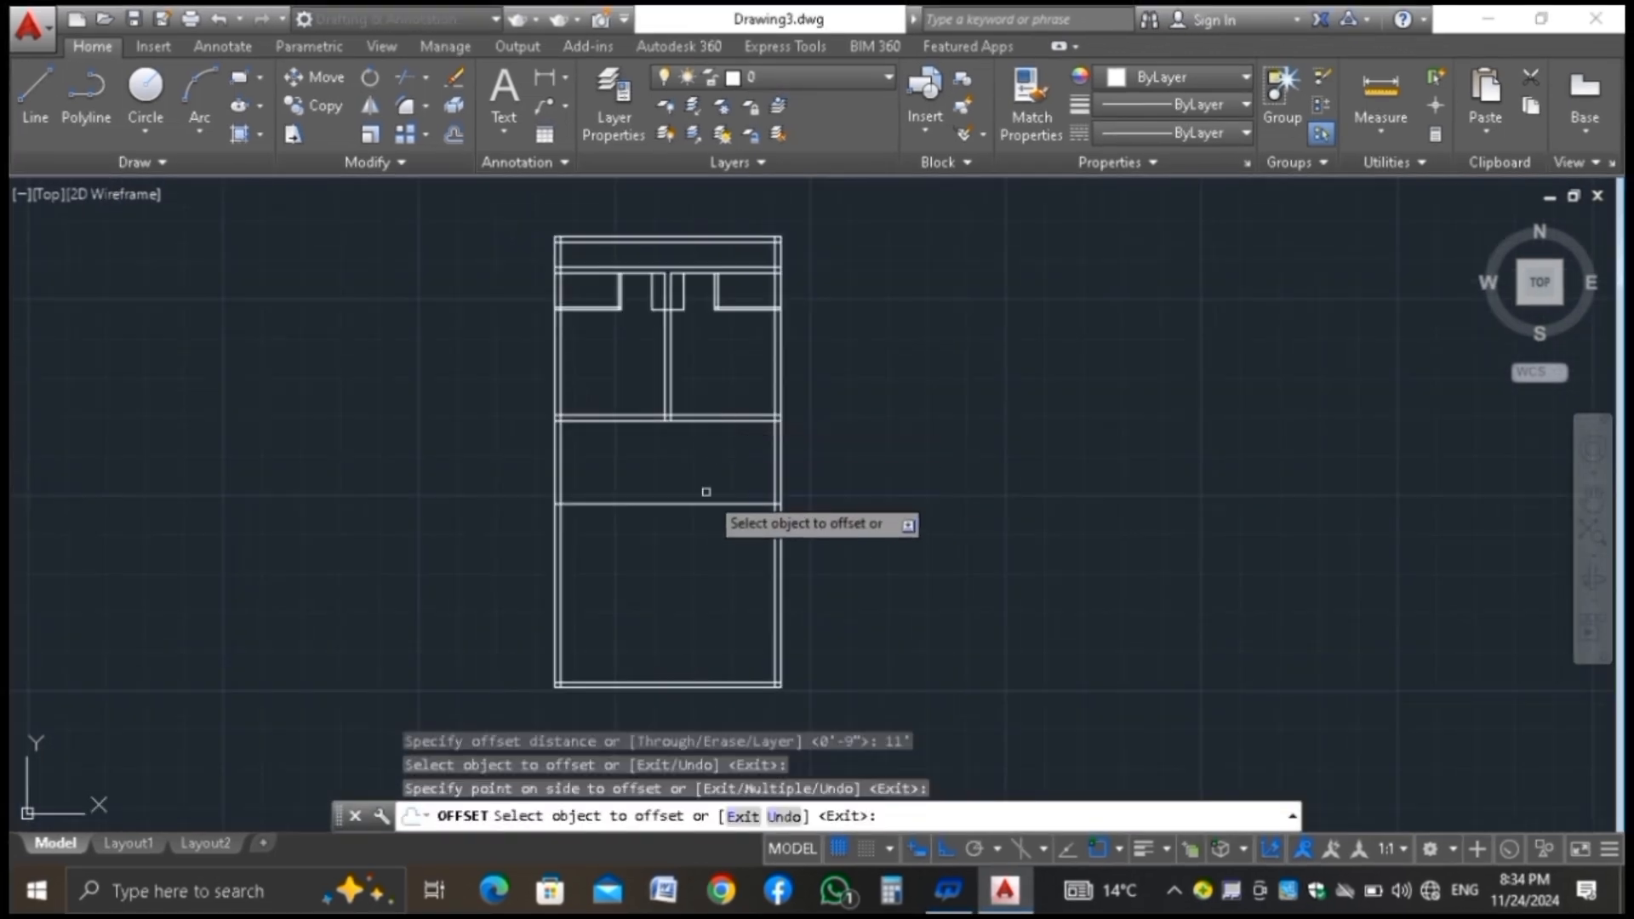
{"action": "scroll", "coordinate": [694, 502], "scroll_direction": "up", "scroll_amount": 3}
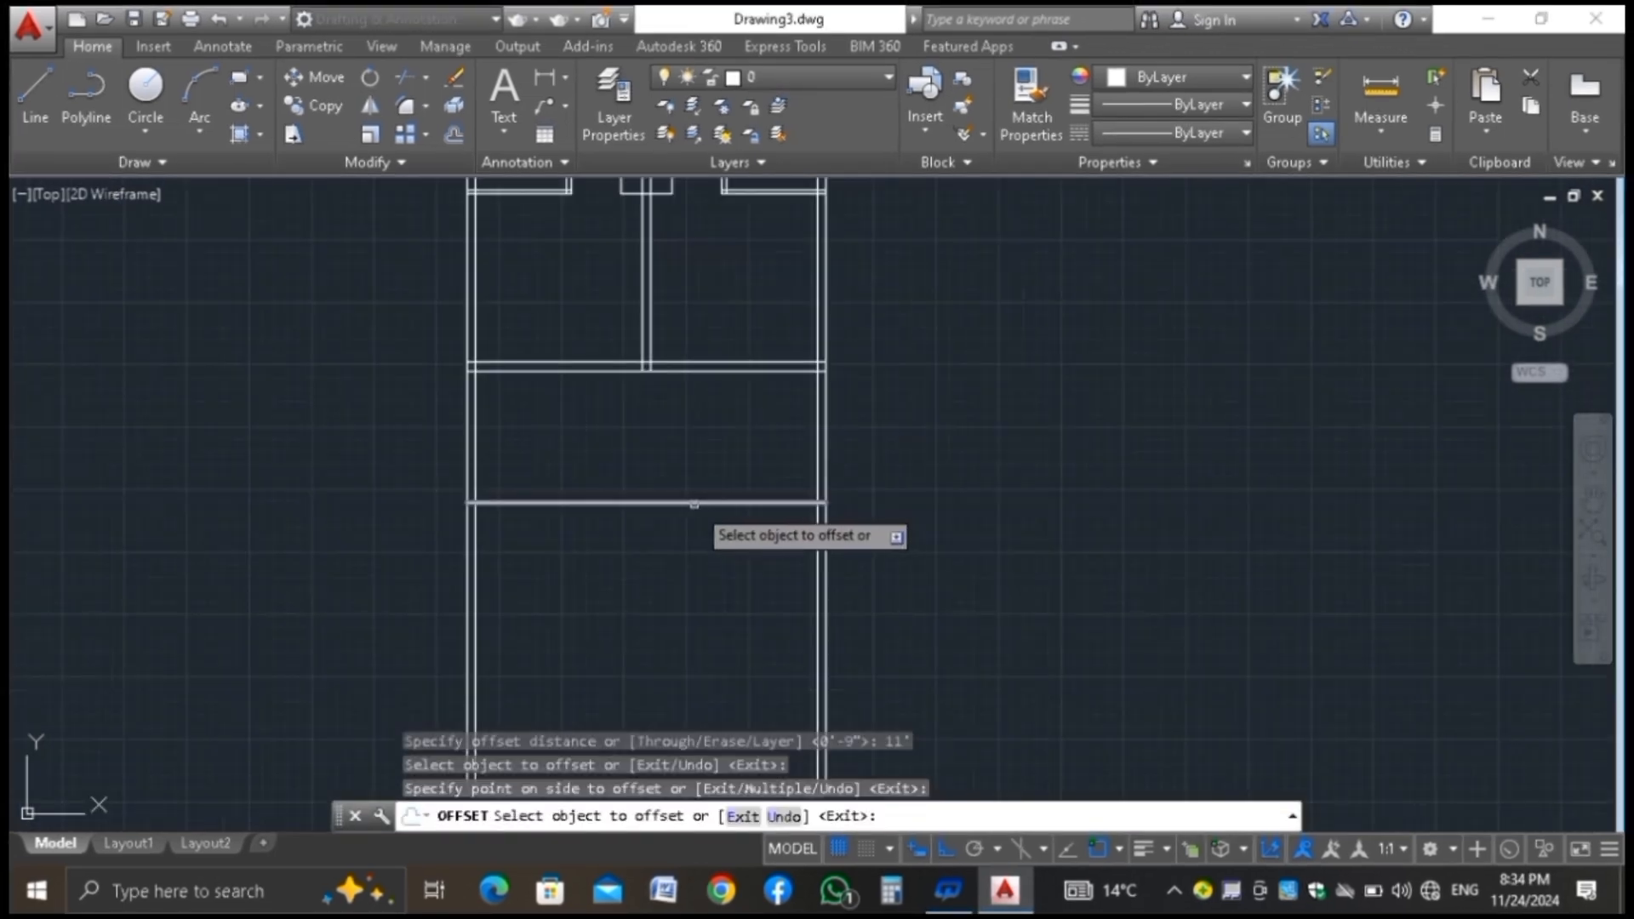
{"action": "scroll", "coordinate": [714, 528], "scroll_direction": "up", "scroll_amount": 2}
{"action": "left_click", "coordinate": [742, 475]}
{"action": "type", "text": "7"}
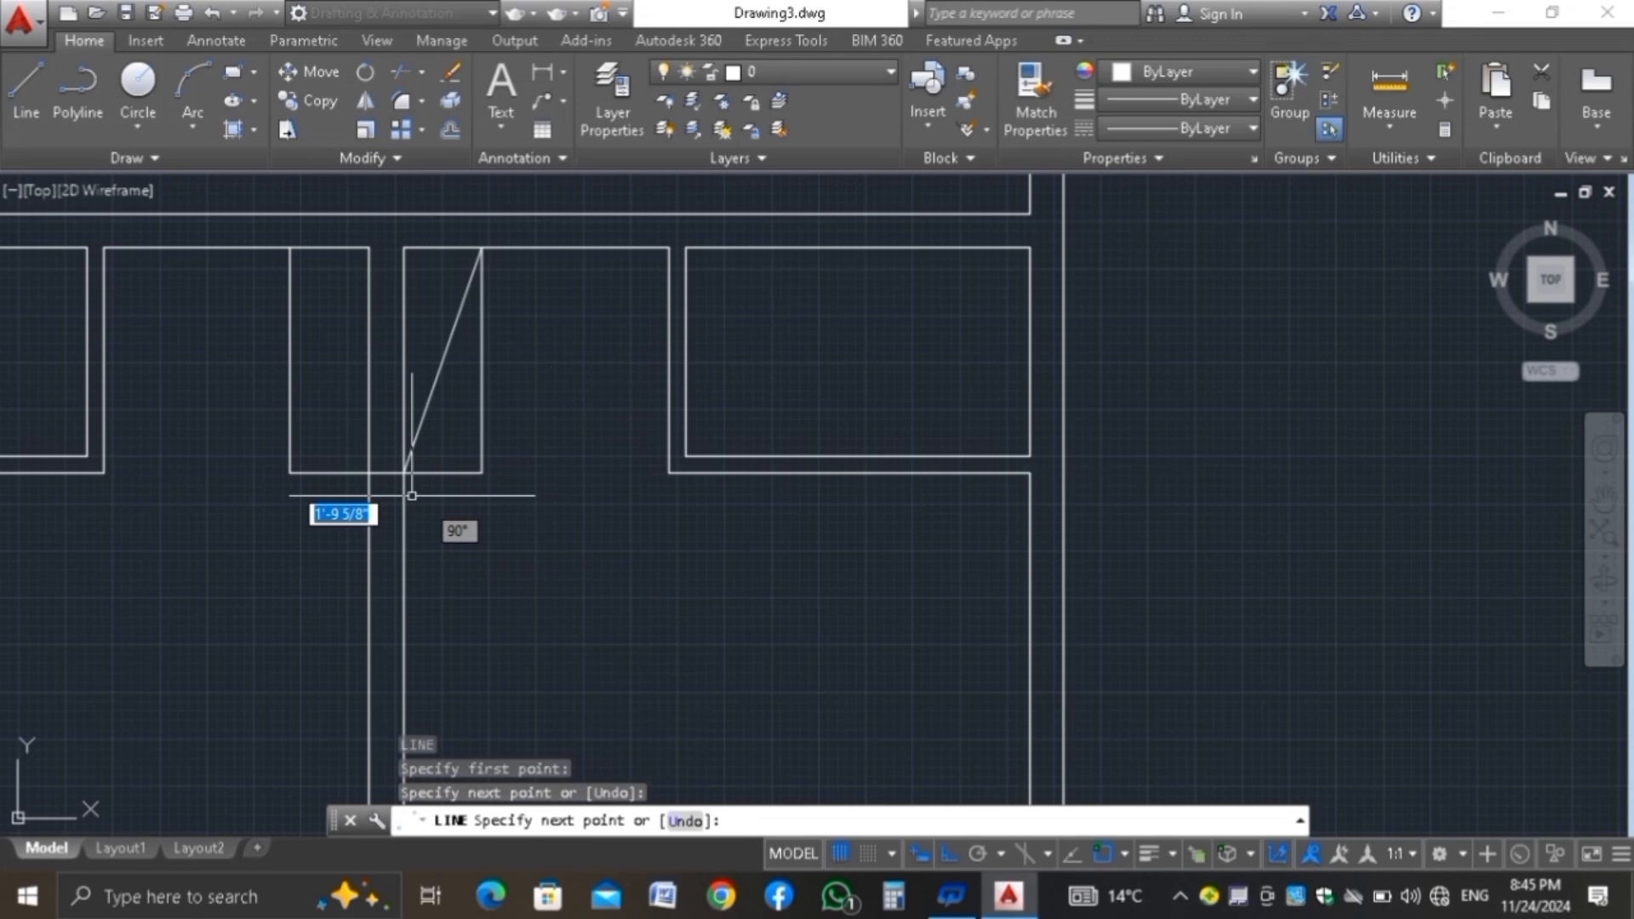
Start the window's centre line at the midpoint of the opening's left edge in the horizontal wall above the ducts
{"action": "key", "text": "Return"}
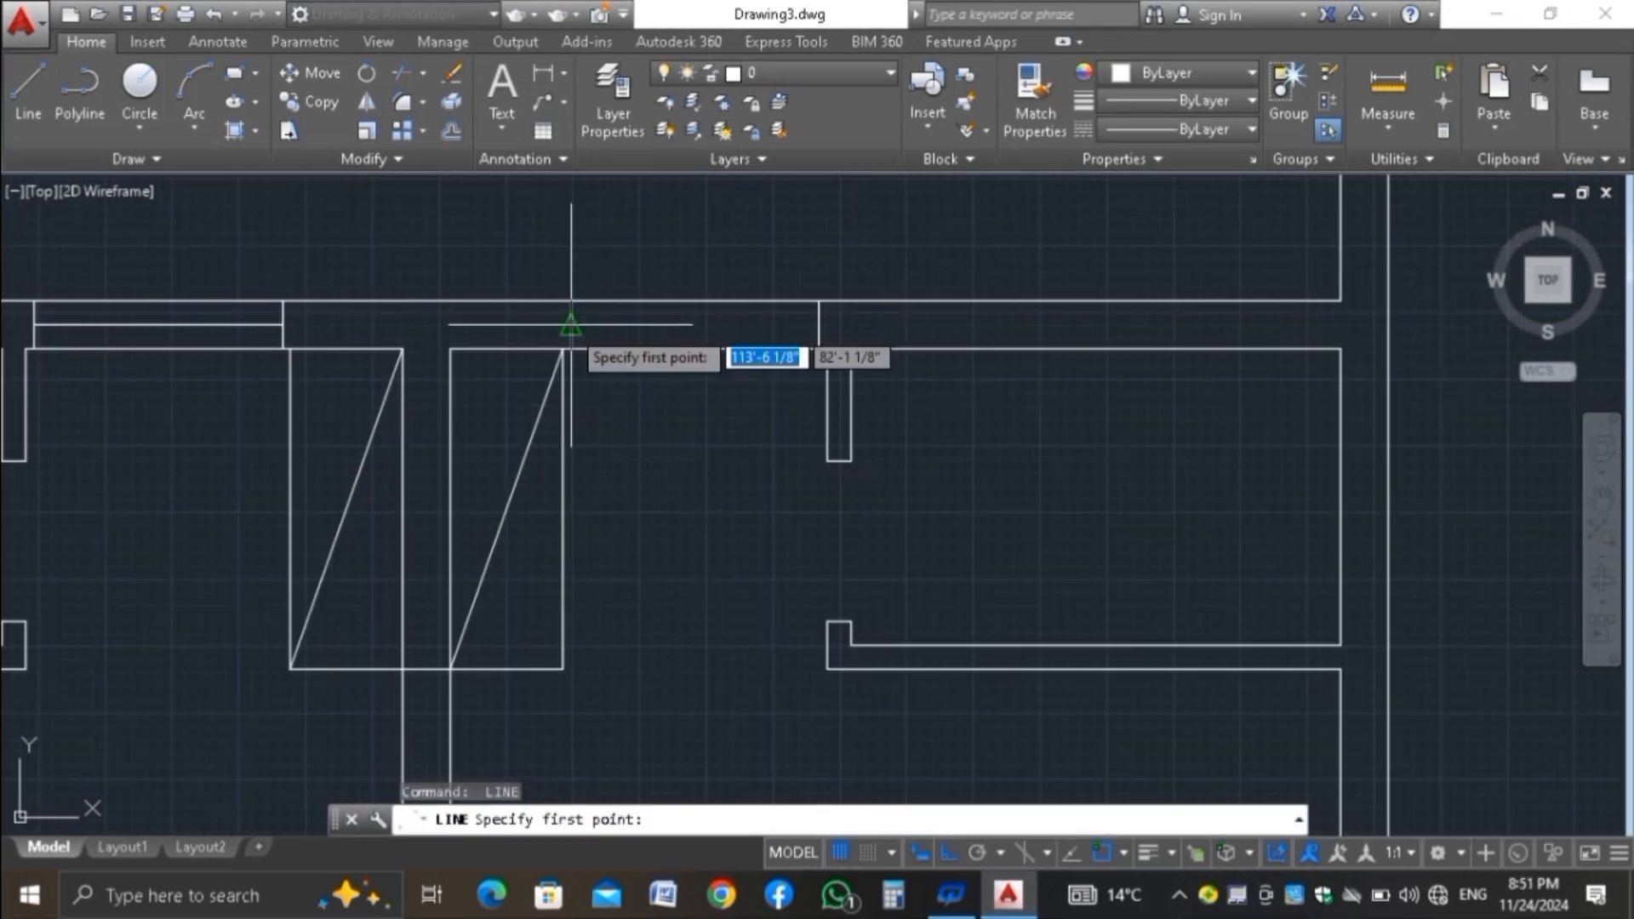
{"action": "left_click", "coordinate": [573, 321]}
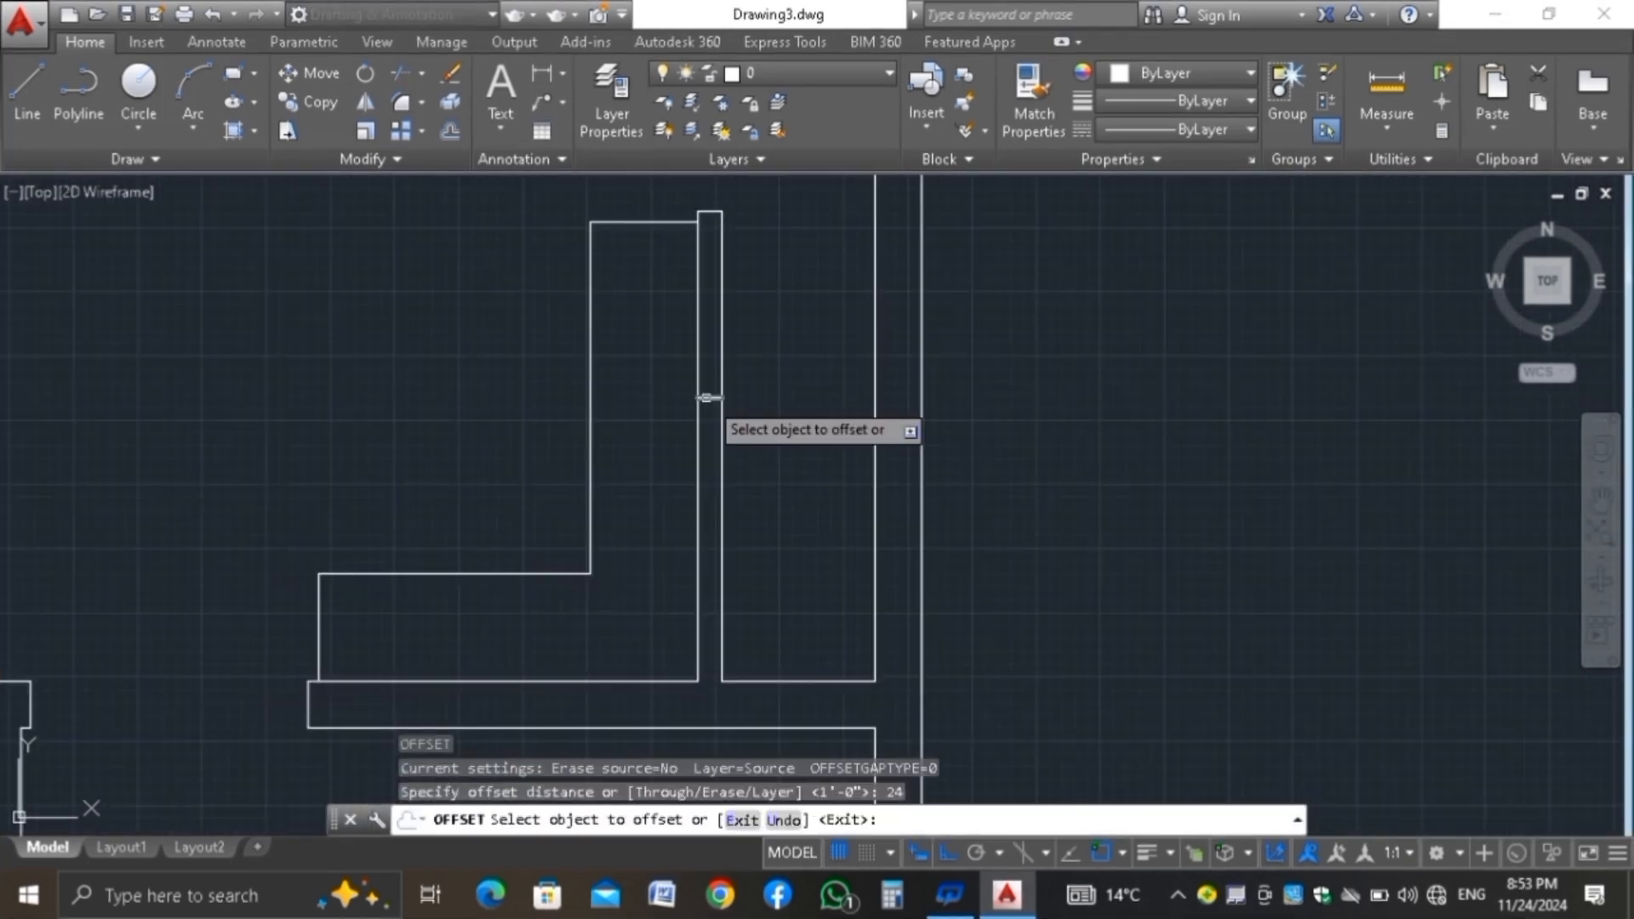
Offset the short line across the thin vertical partition wall upward by 24 inches
{"action": "left_click", "coordinate": [708, 398]}
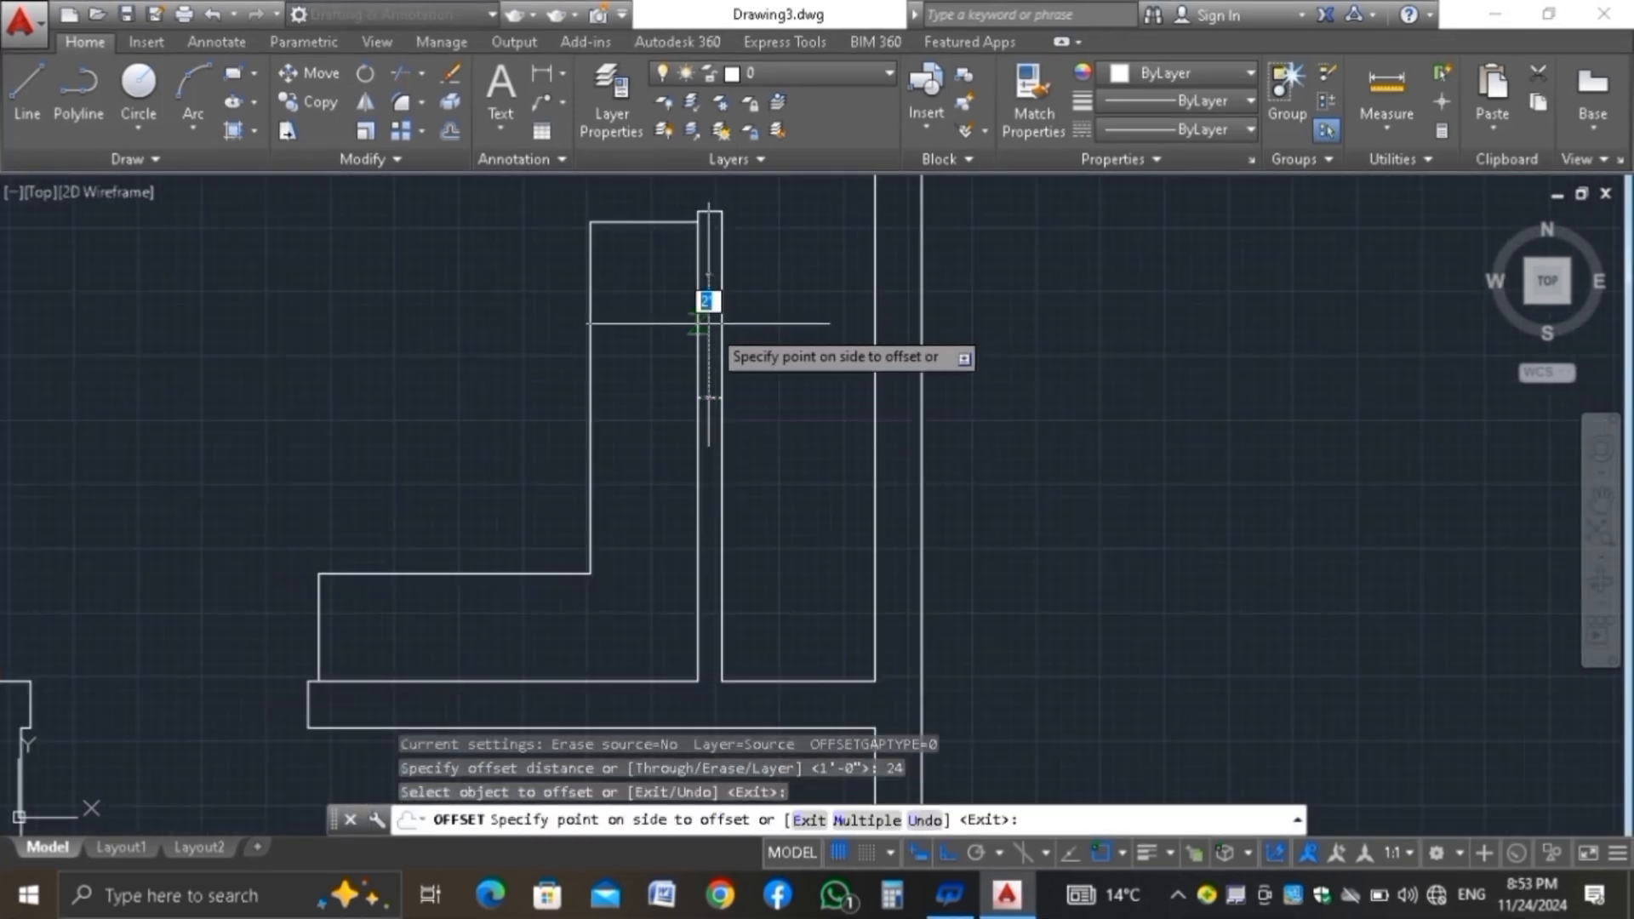
{"action": "left_click", "coordinate": [708, 323]}
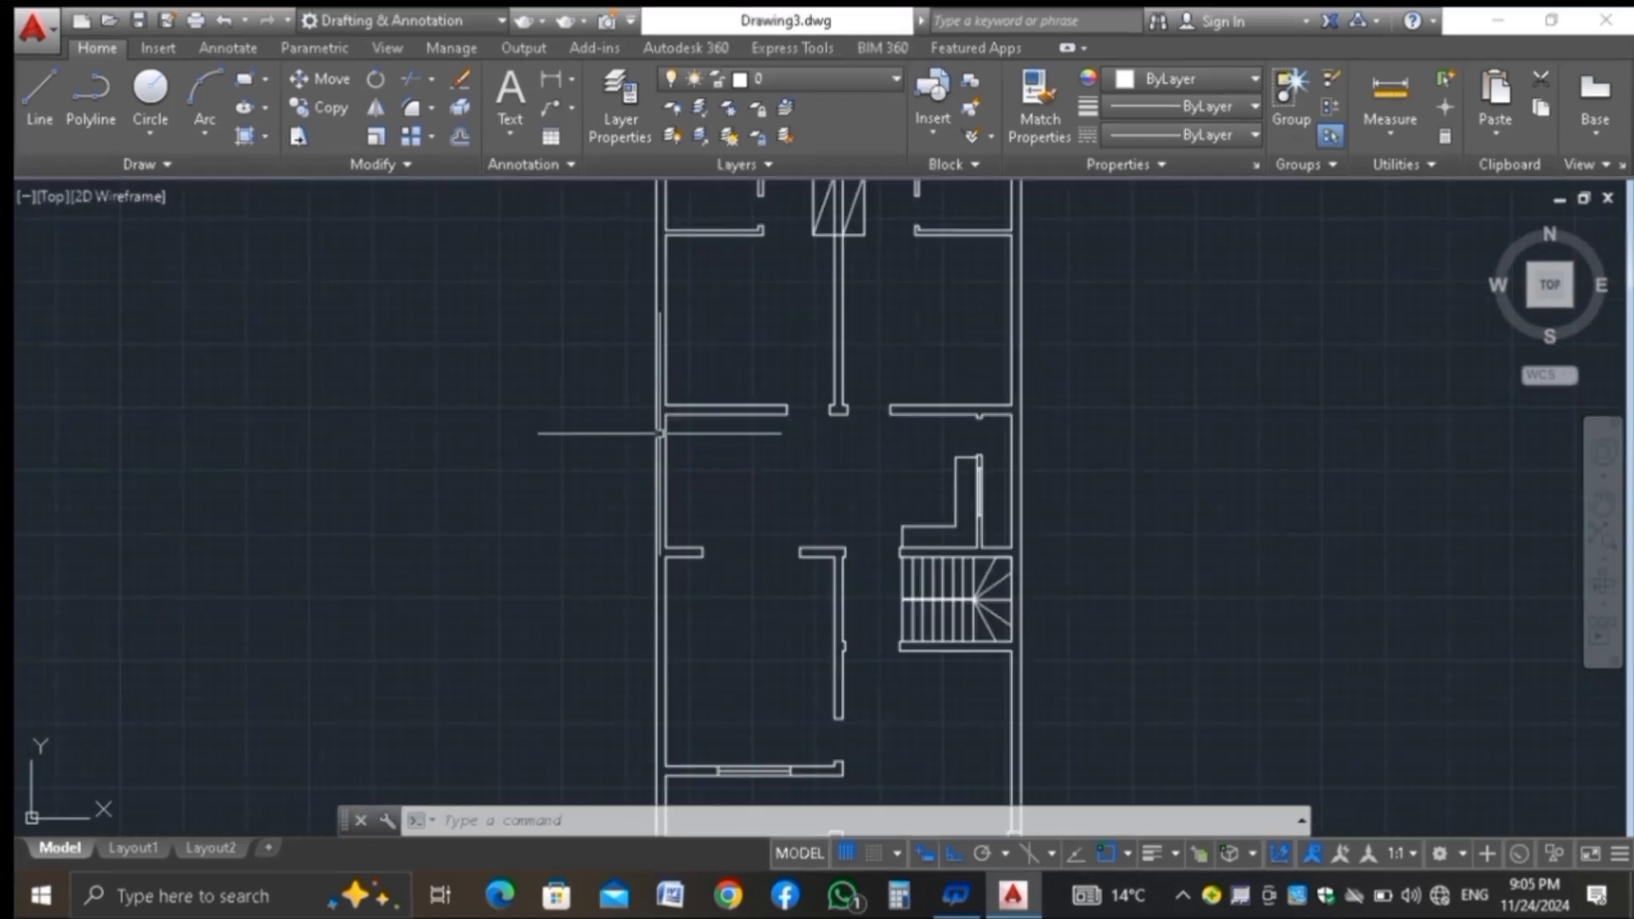
{"action": "scroll", "coordinate": [647, 596], "scroll_direction": "down", "scroll_amount": 2}
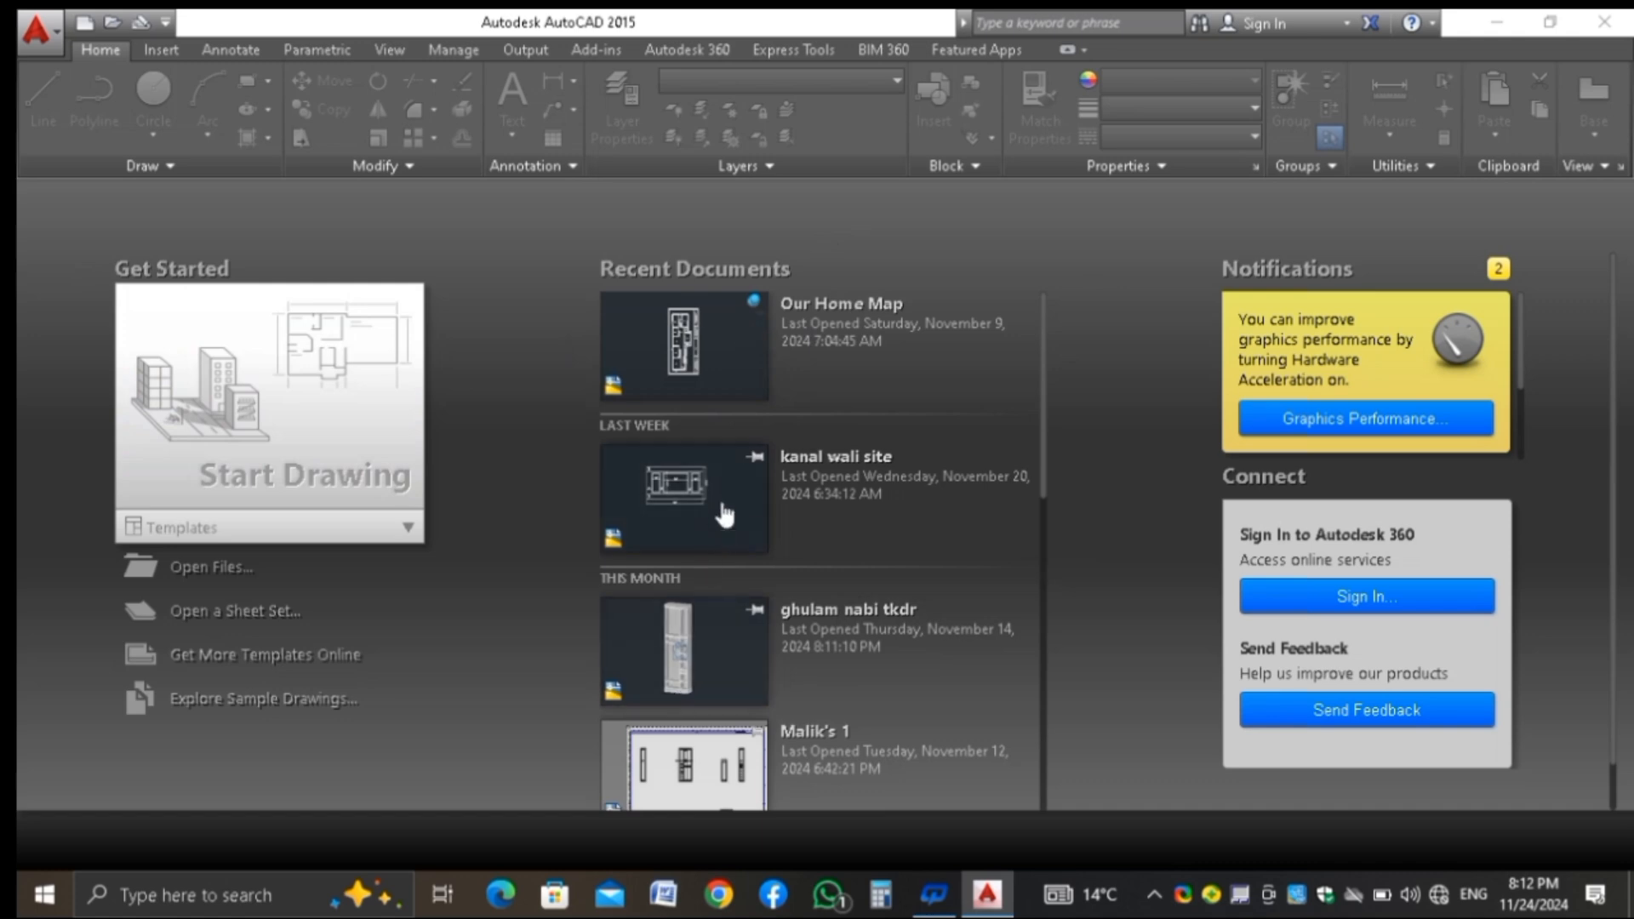
Start a new drawing from the start screen
{"action": "scroll", "coordinate": [722, 511], "scroll_direction": "down", "scroll_amount": 3}
{"action": "scroll", "coordinate": [770, 646], "scroll_direction": "down", "scroll_amount": 2}
{"action": "scroll", "coordinate": [766, 647], "scroll_direction": "up", "scroll_amount": 4}
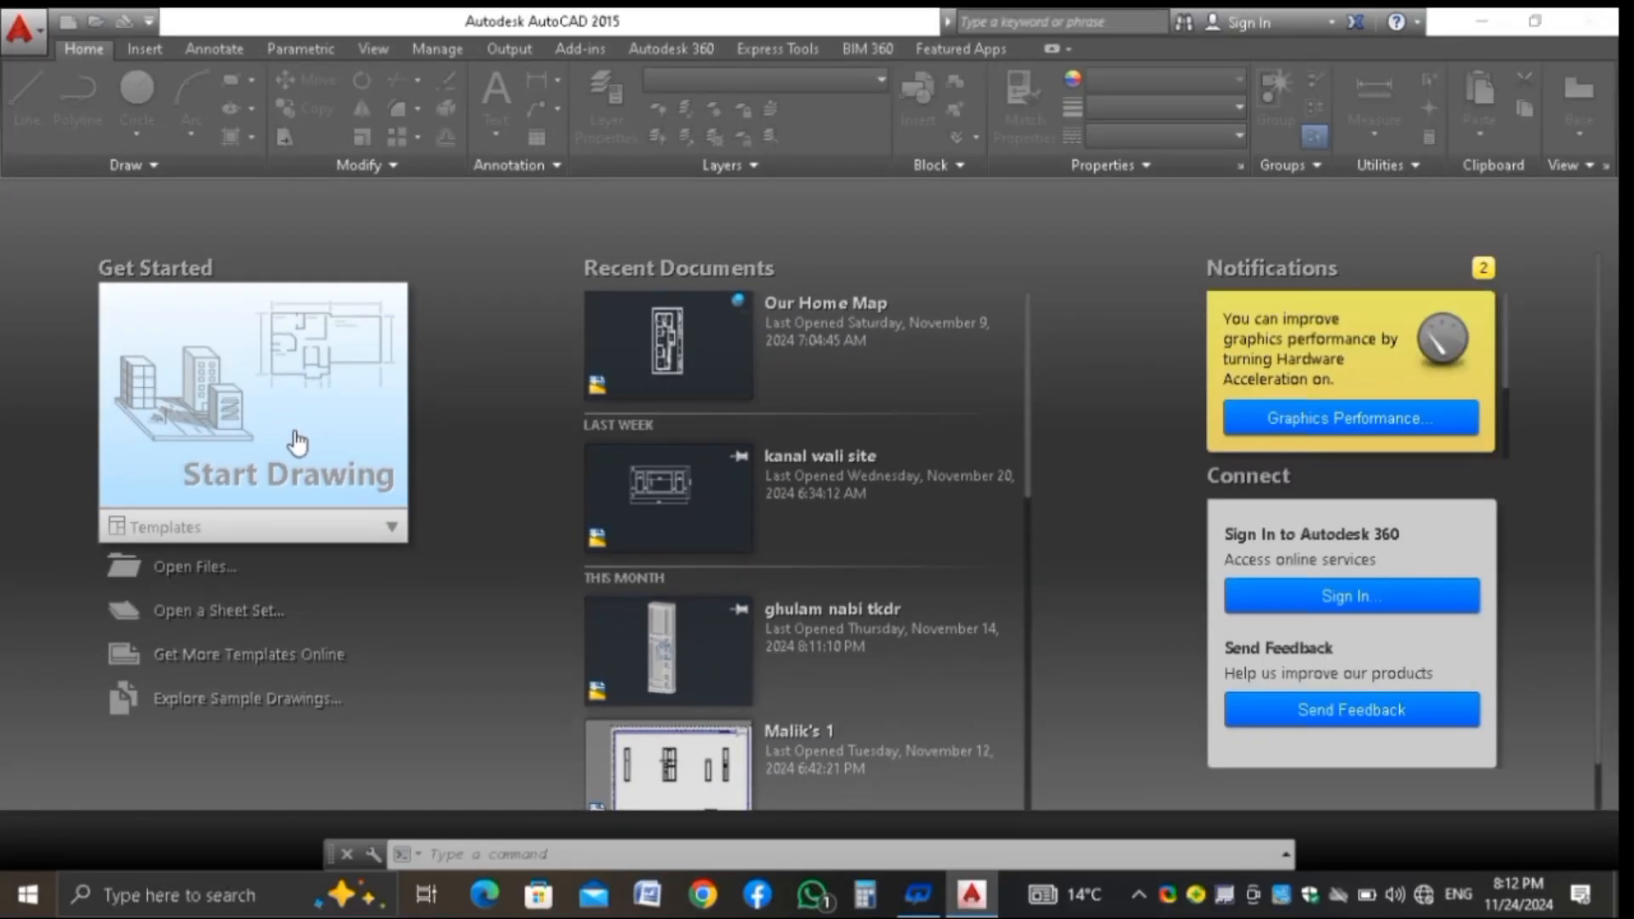
{"action": "left_click", "coordinate": [297, 441]}
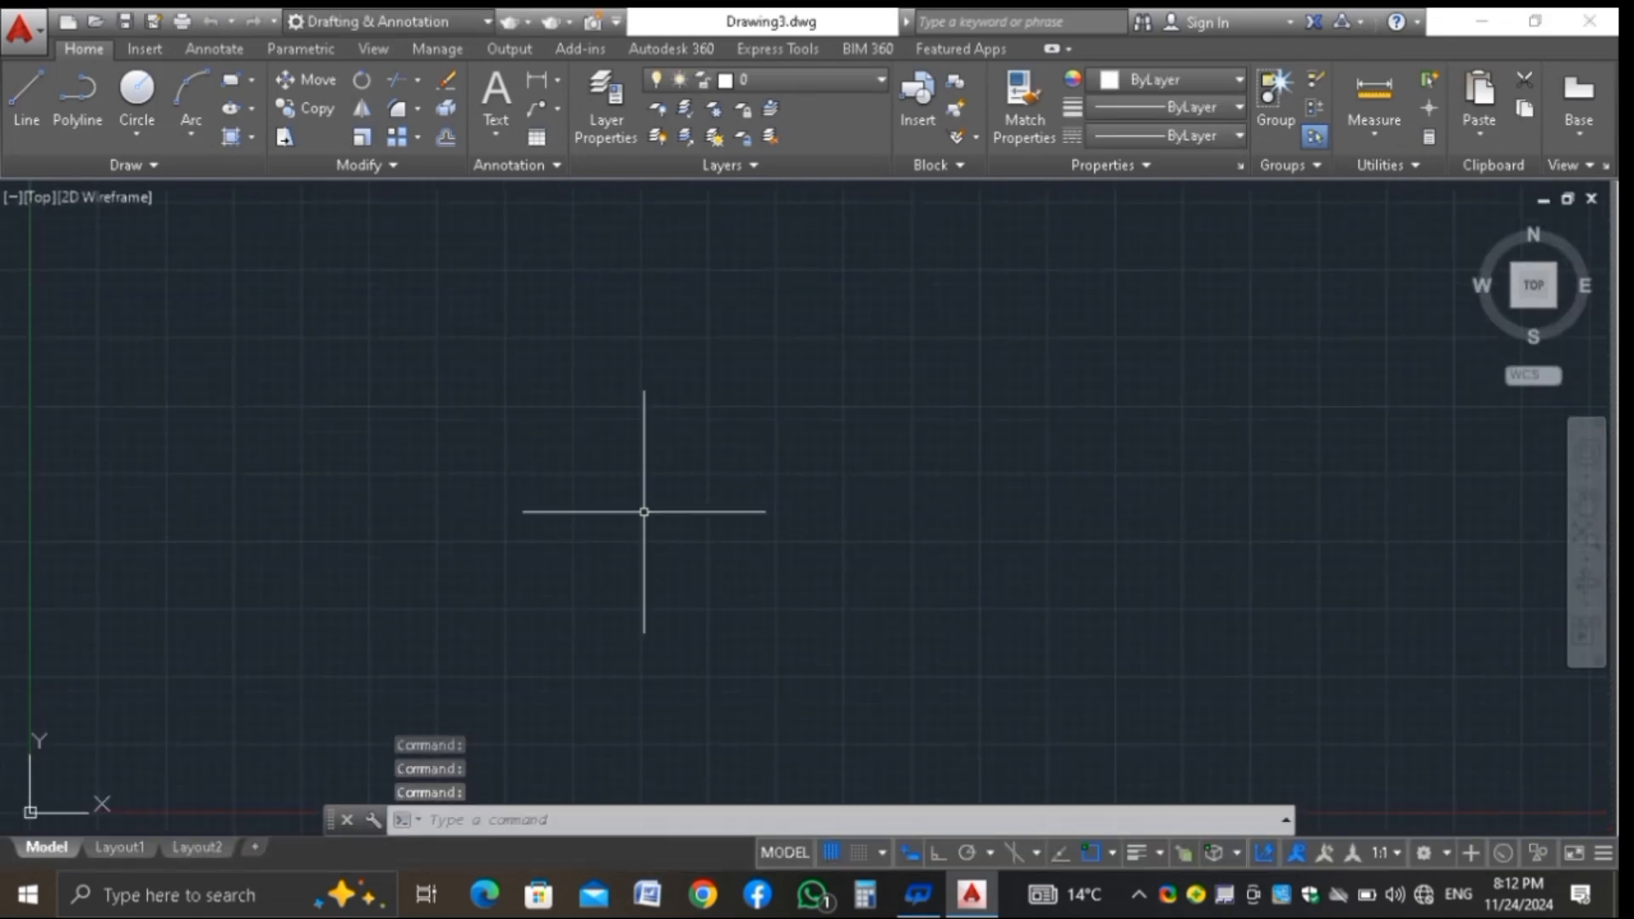
Set the drawing units' length type to Architectural
{"action": "type", "text": "un"}
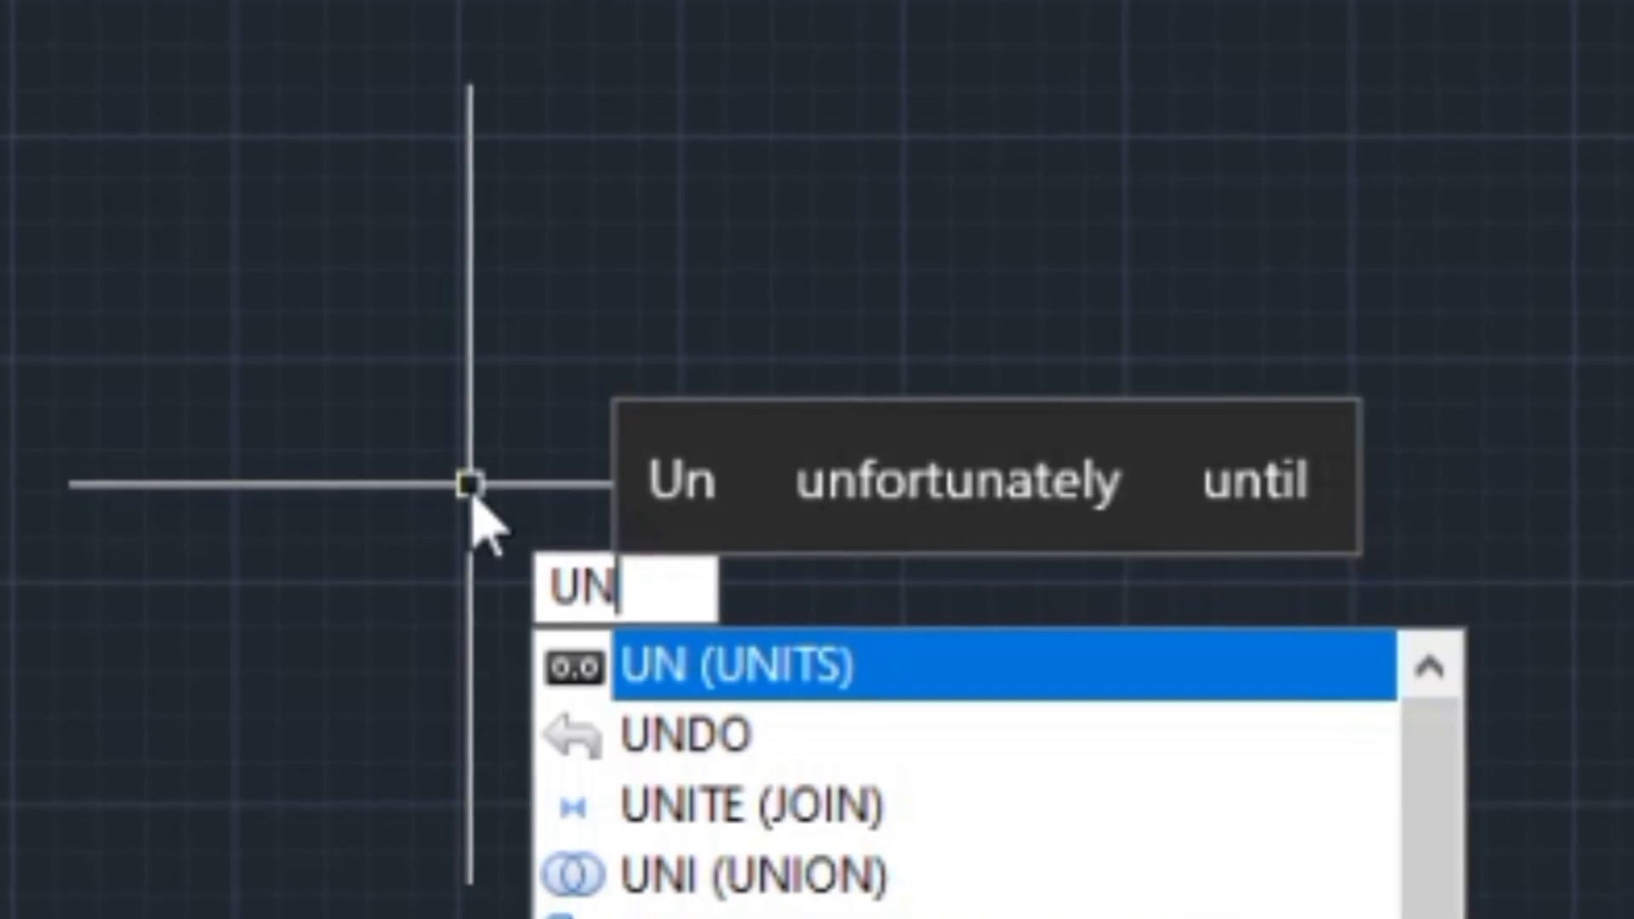
{"action": "type", "text": "i"}
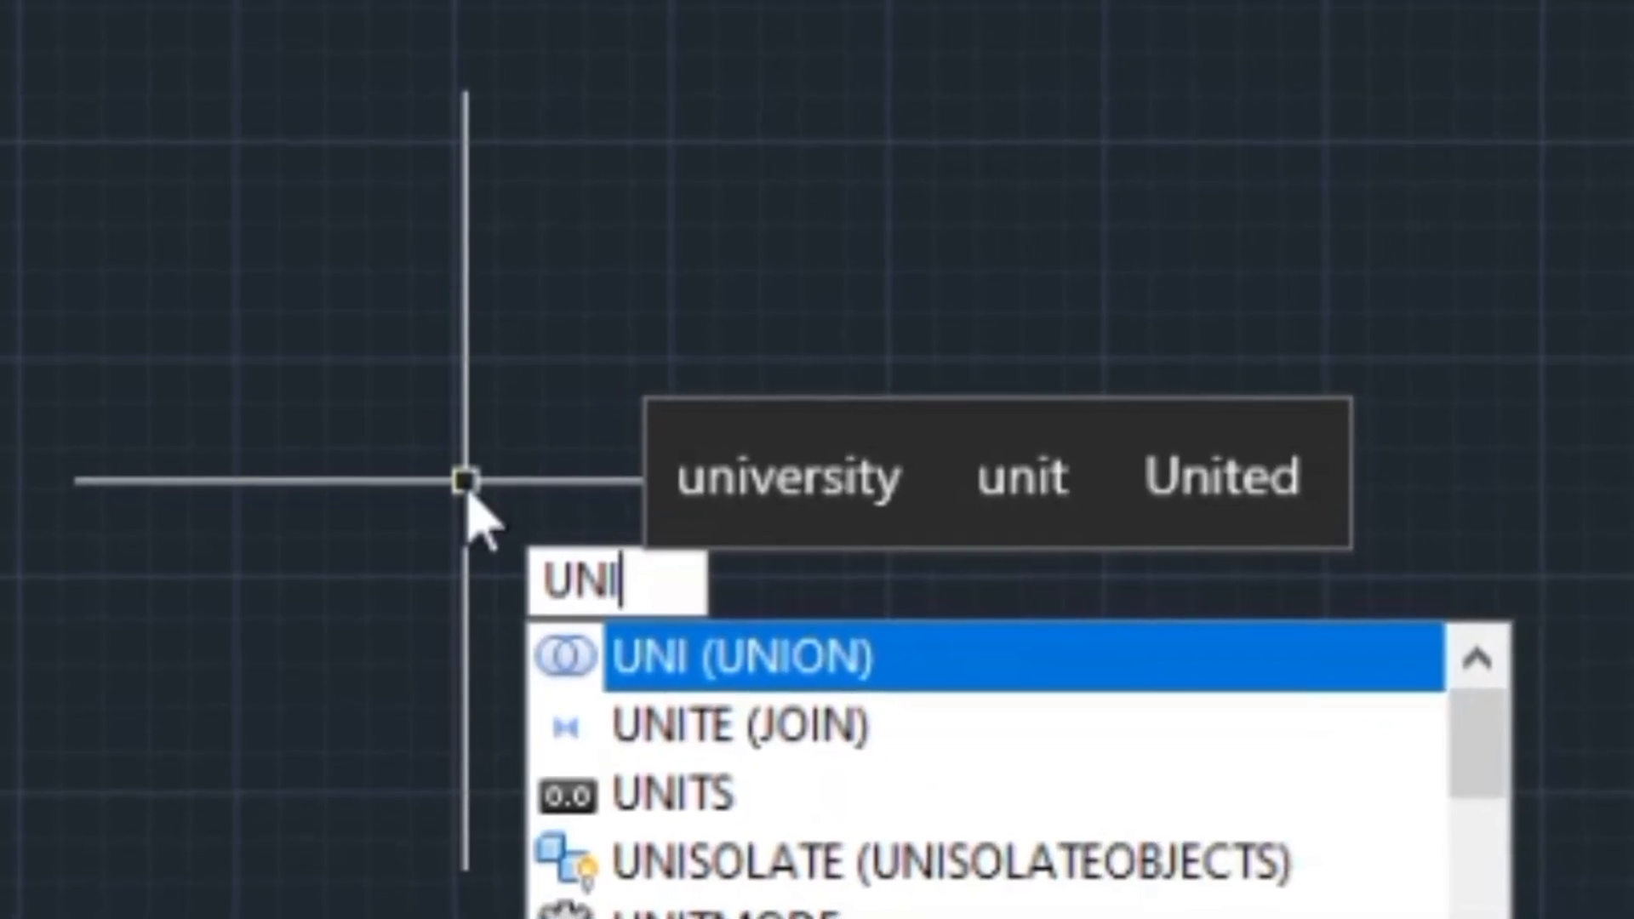
{"action": "key", "text": "BackSpace"}
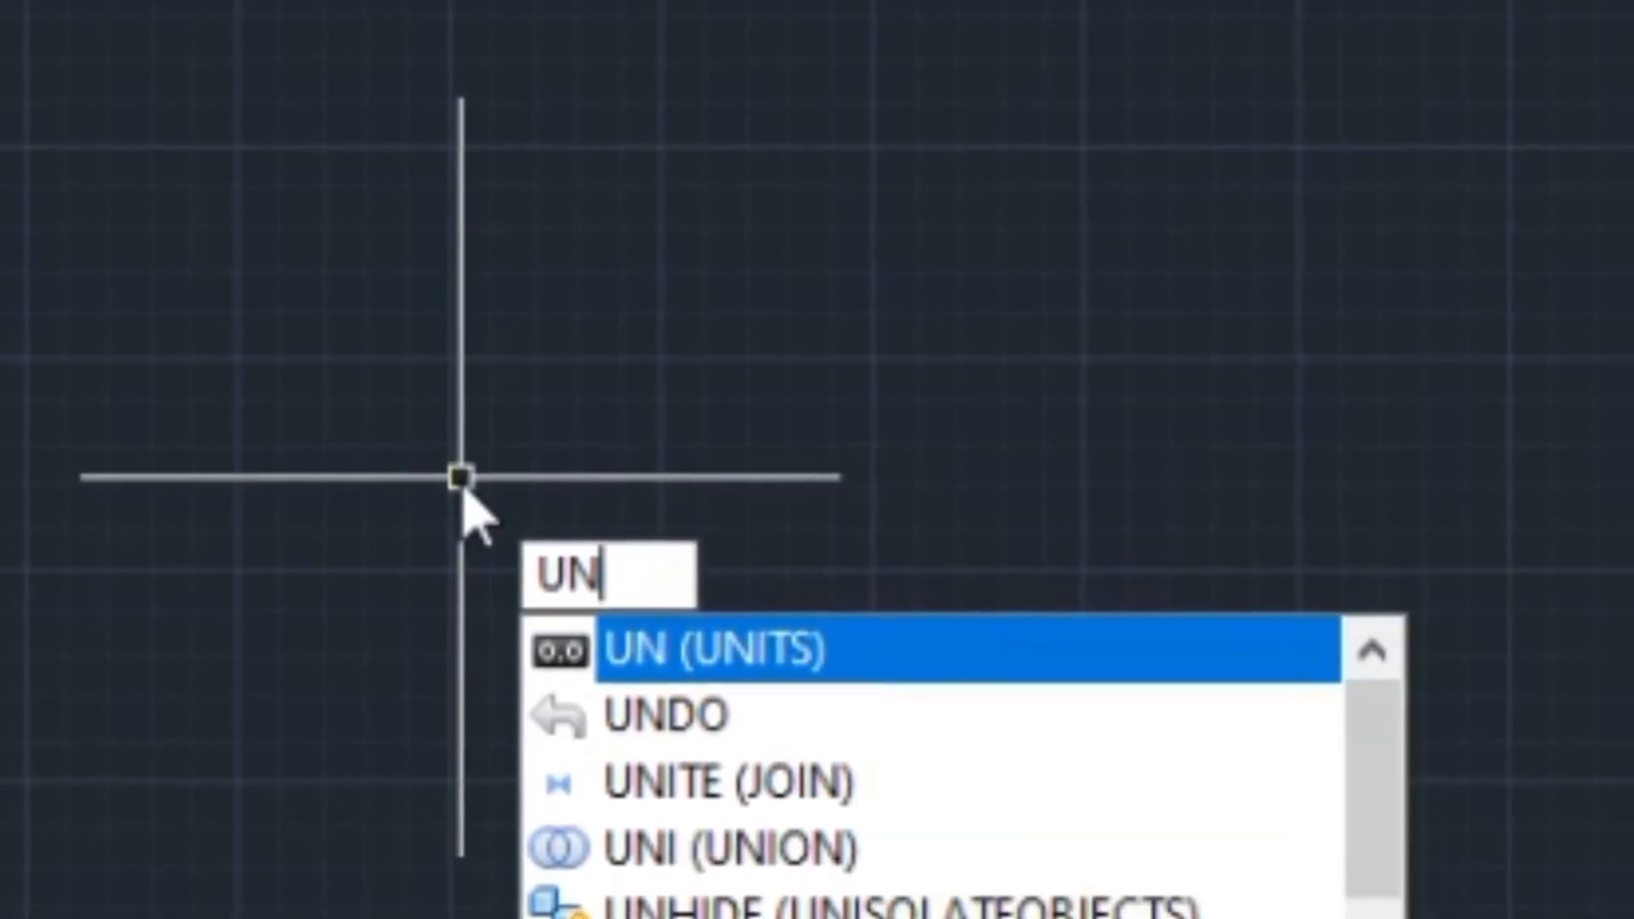
{"action": "key", "text": "Return"}
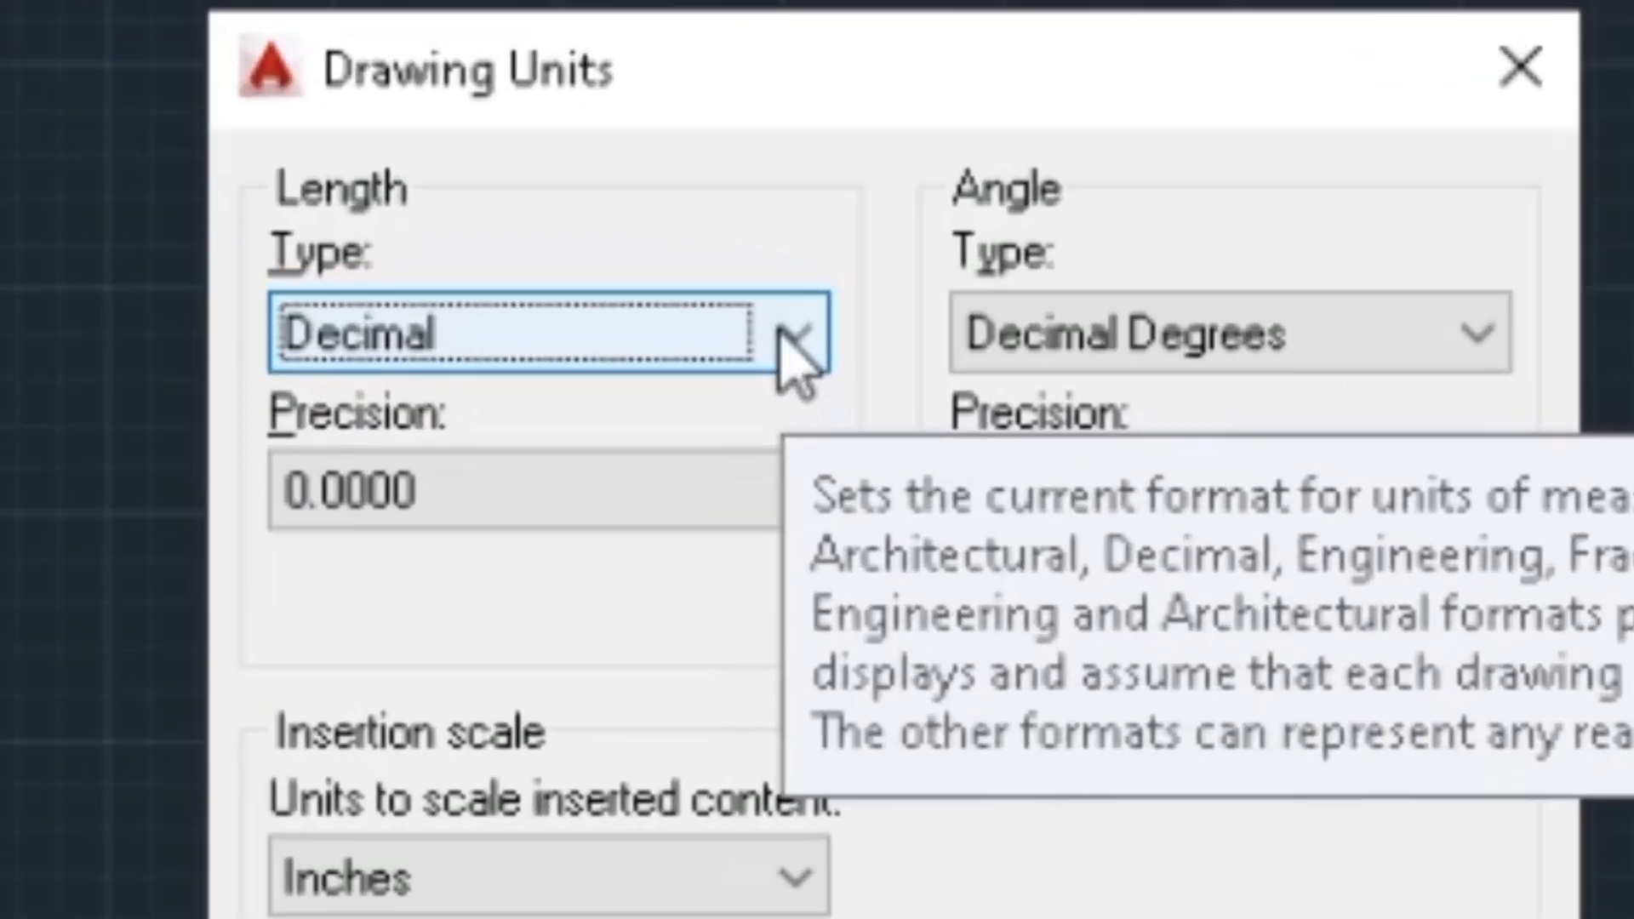
{"action": "left_click", "coordinate": [781, 284]}
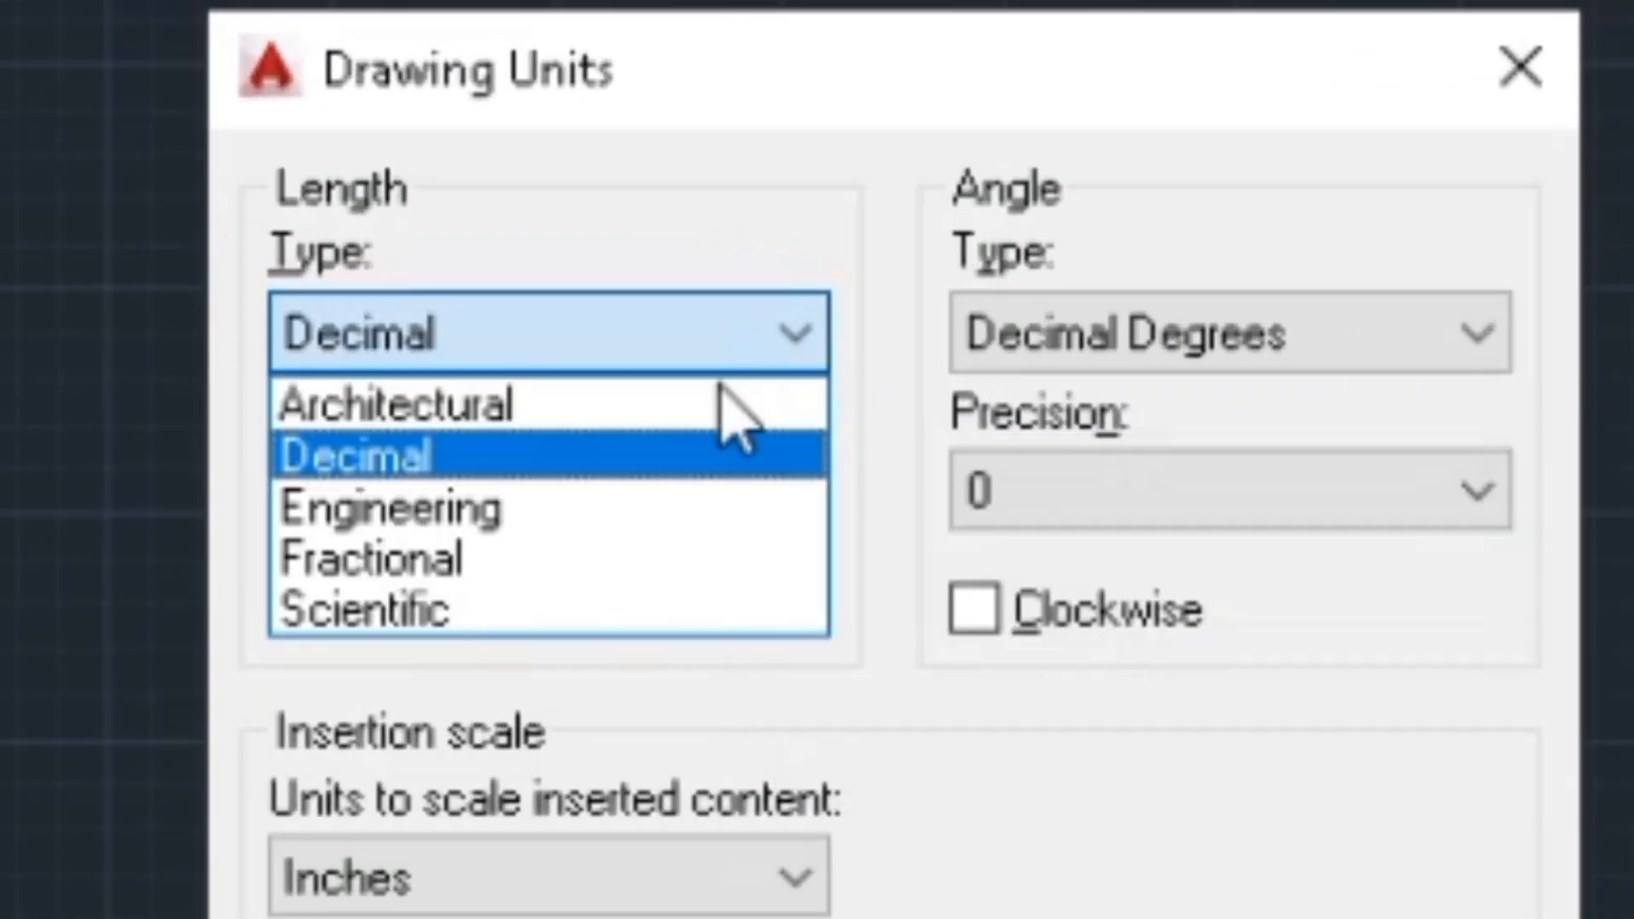
{"action": "left_click", "coordinate": [485, 399]}
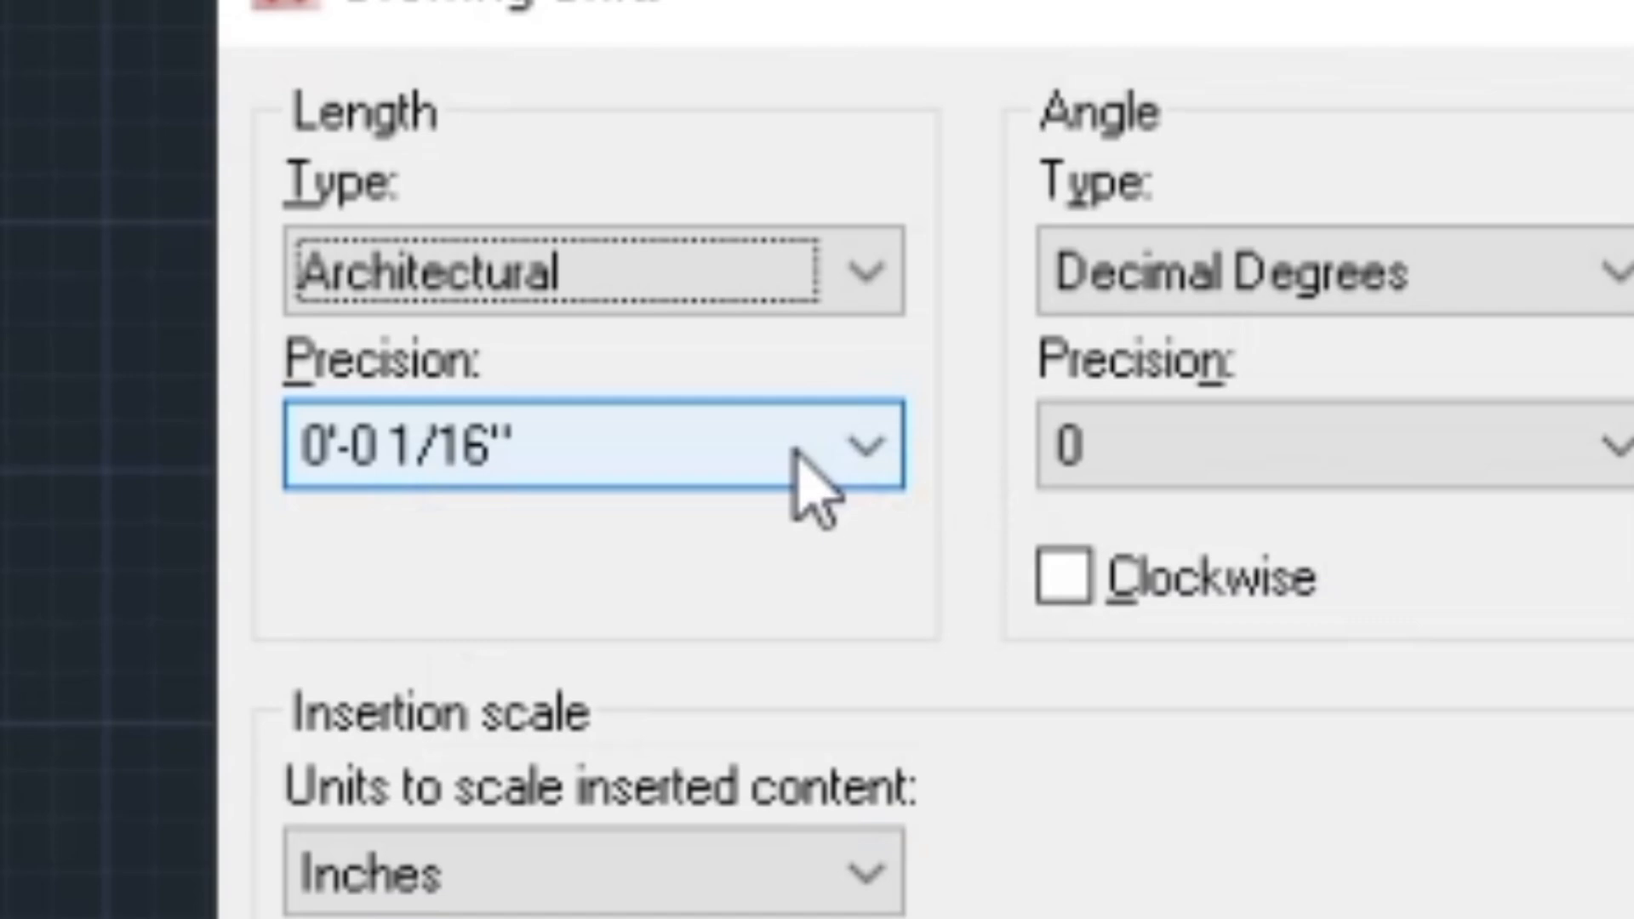
Set the length precision to 0'-0 1/8" and the insertion scale to Inches, and accept the drawing units
{"action": "left_click", "coordinate": [796, 449]}
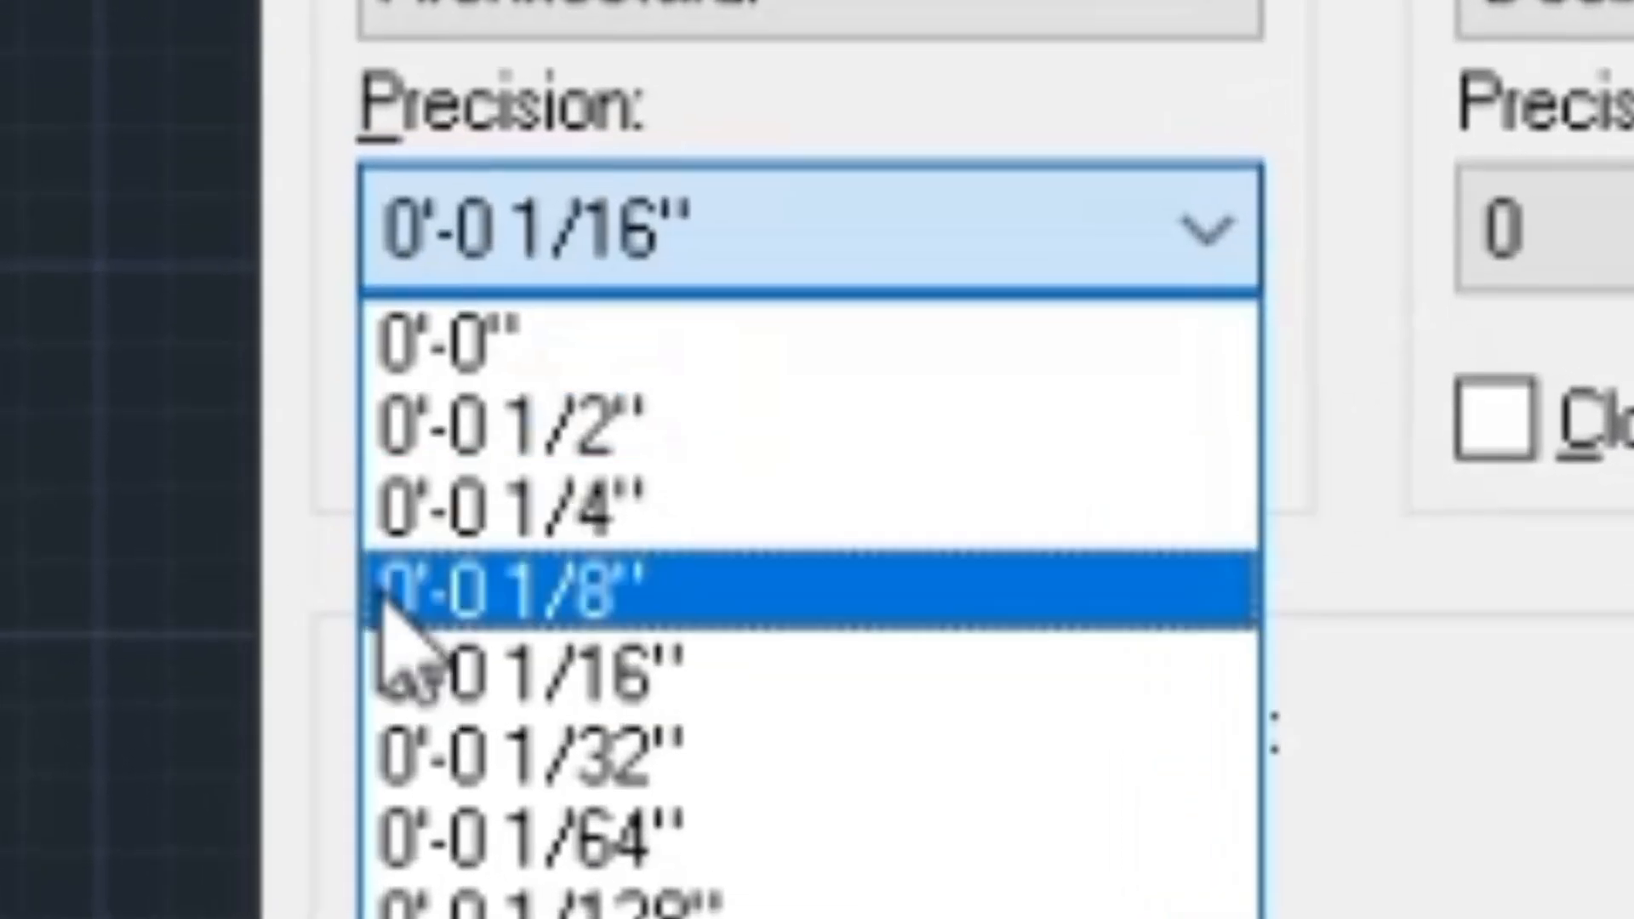
{"action": "left_click", "coordinate": [302, 693]}
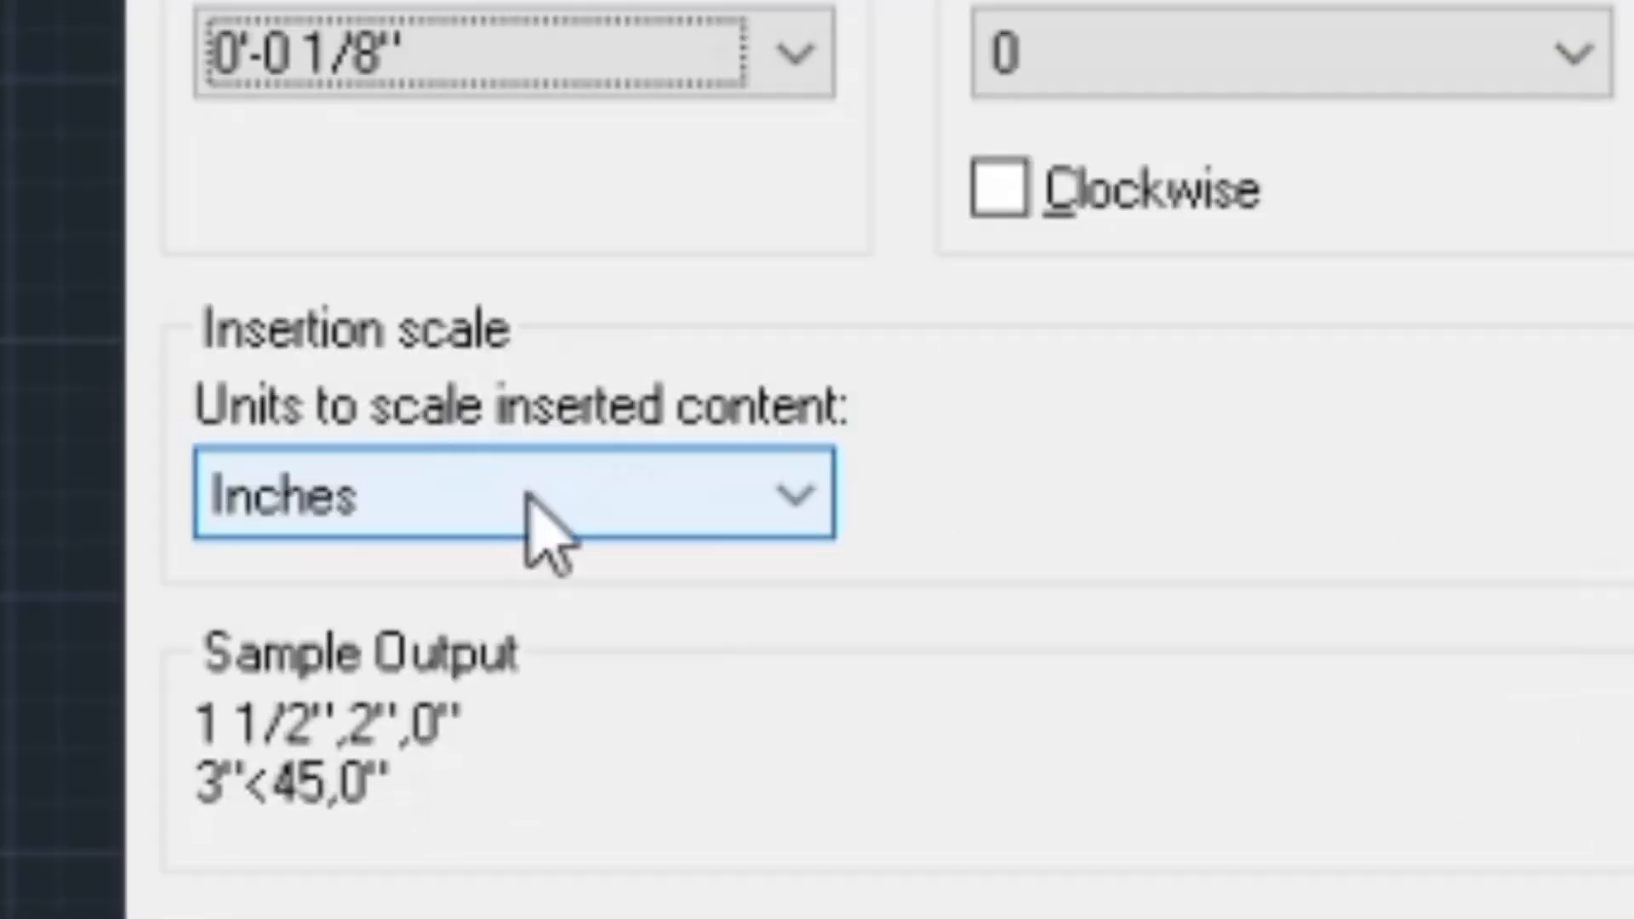
{"action": "left_click", "coordinate": [687, 798]}
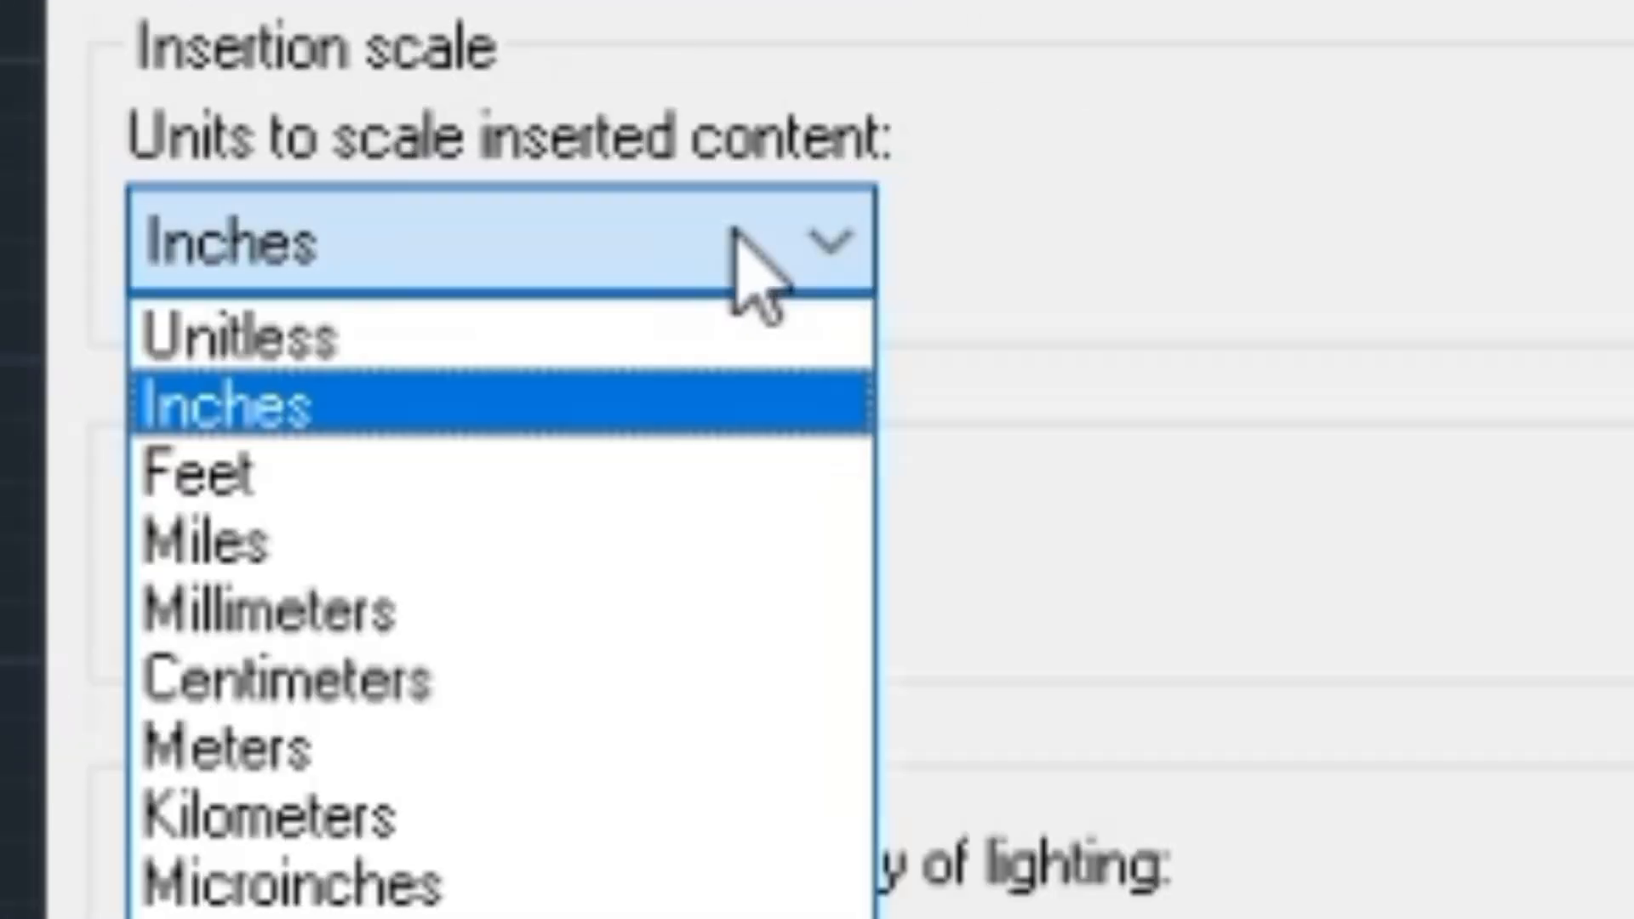
{"action": "left_click", "coordinate": [378, 400]}
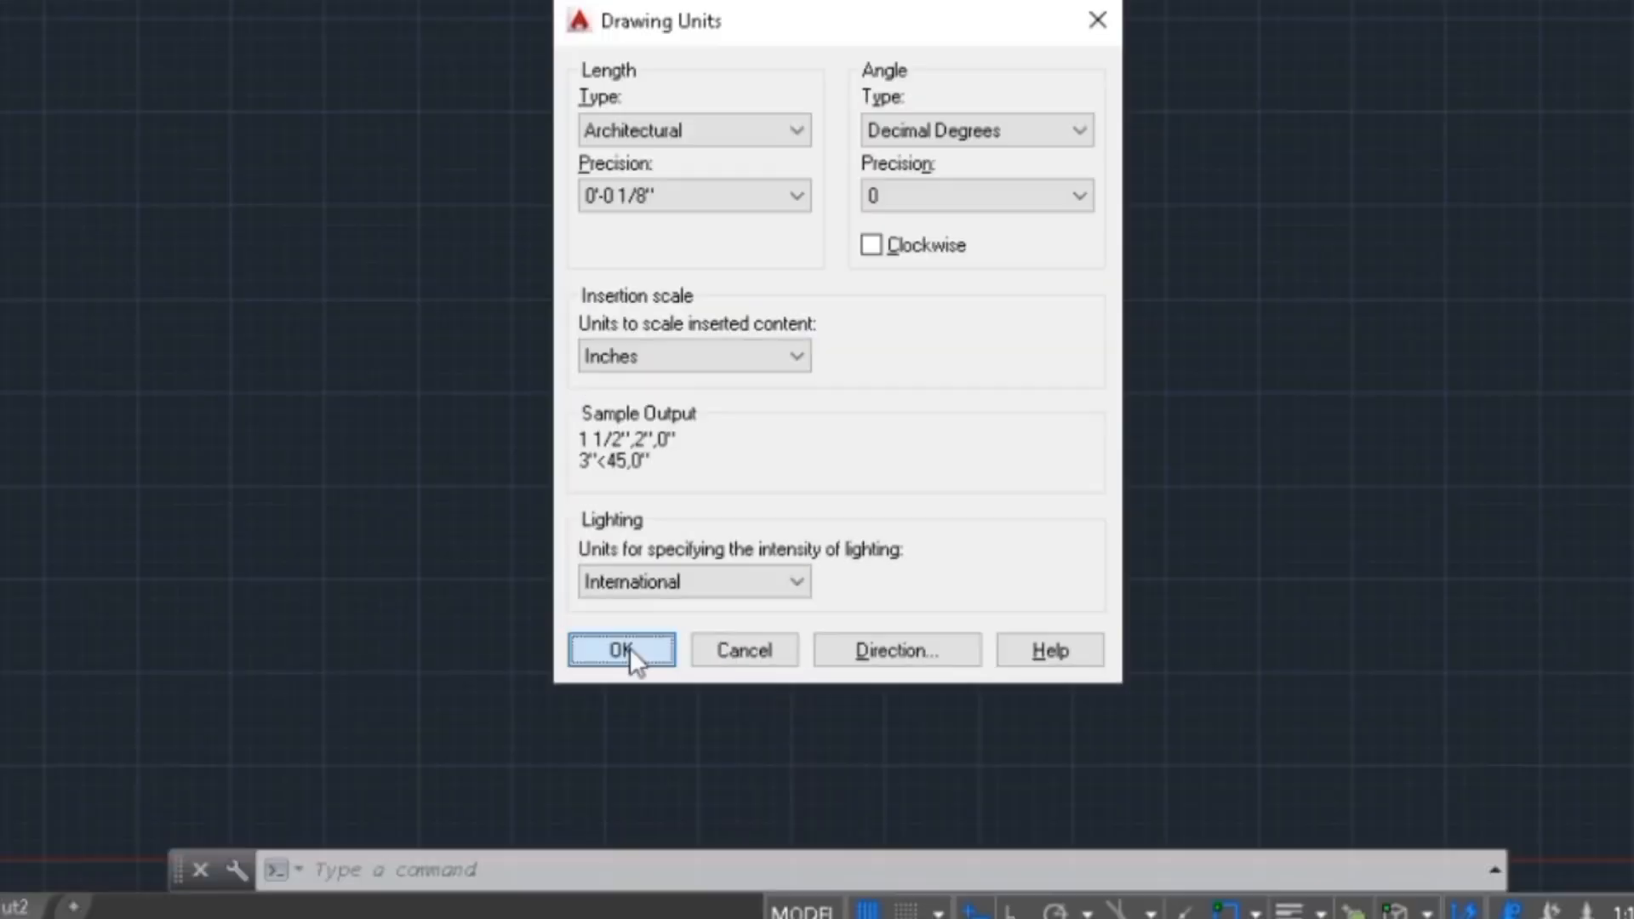
{"action": "left_click", "coordinate": [294, 608]}
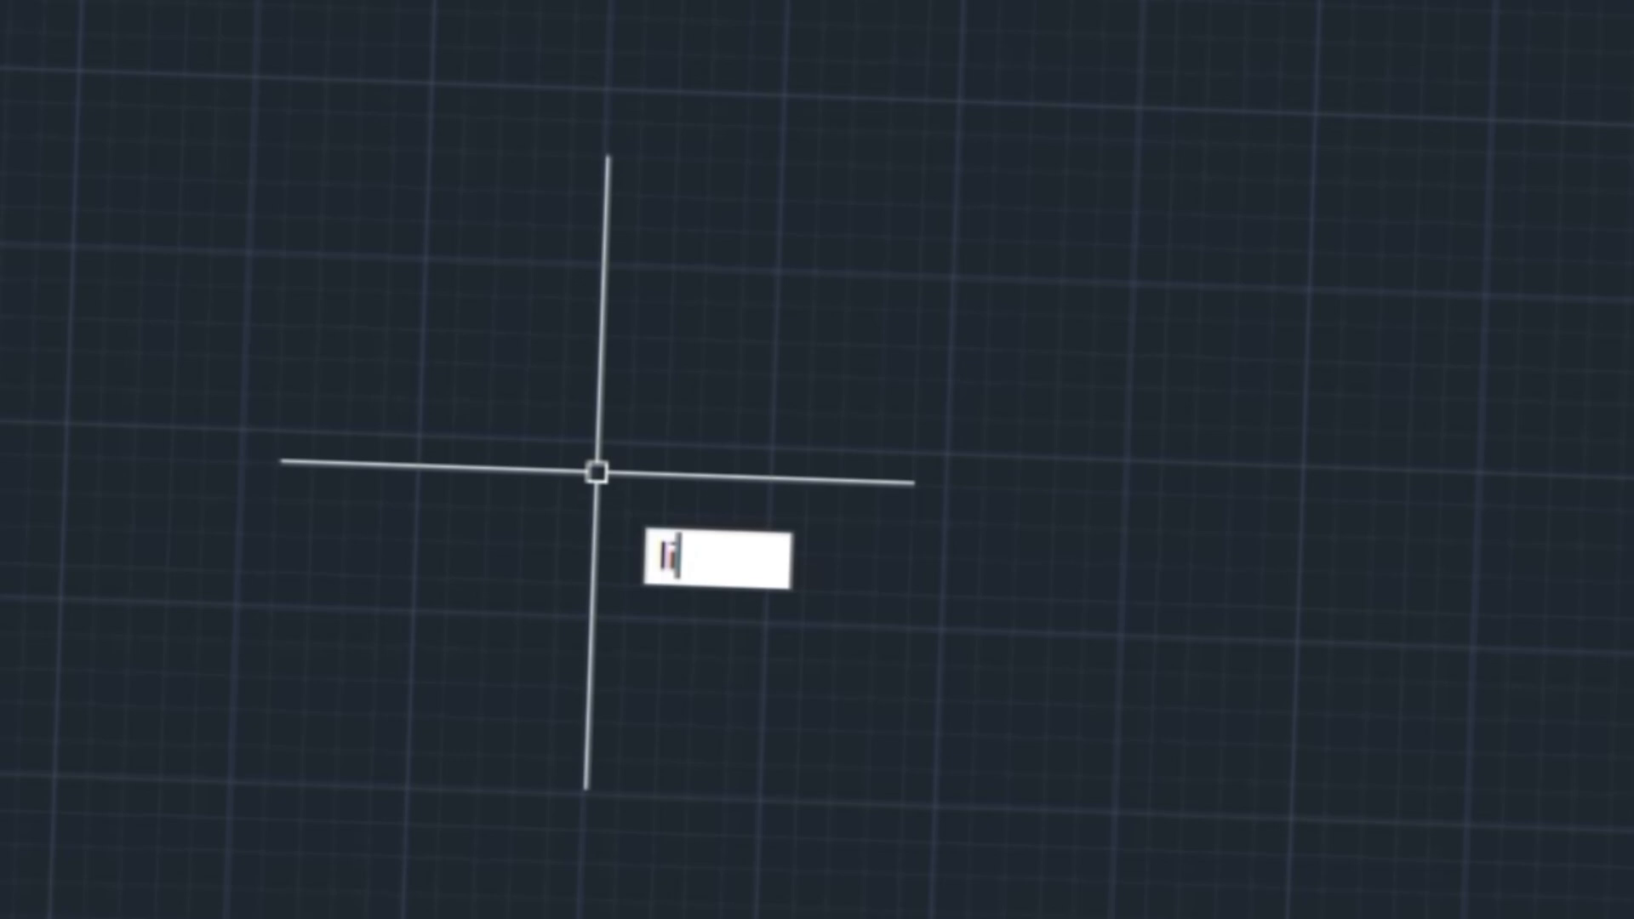
Reset the model space limits with the lower left corner at 0'-0",0'-0" and the upper right corner at 100',100'
{"action": "type", "text": "LI"}
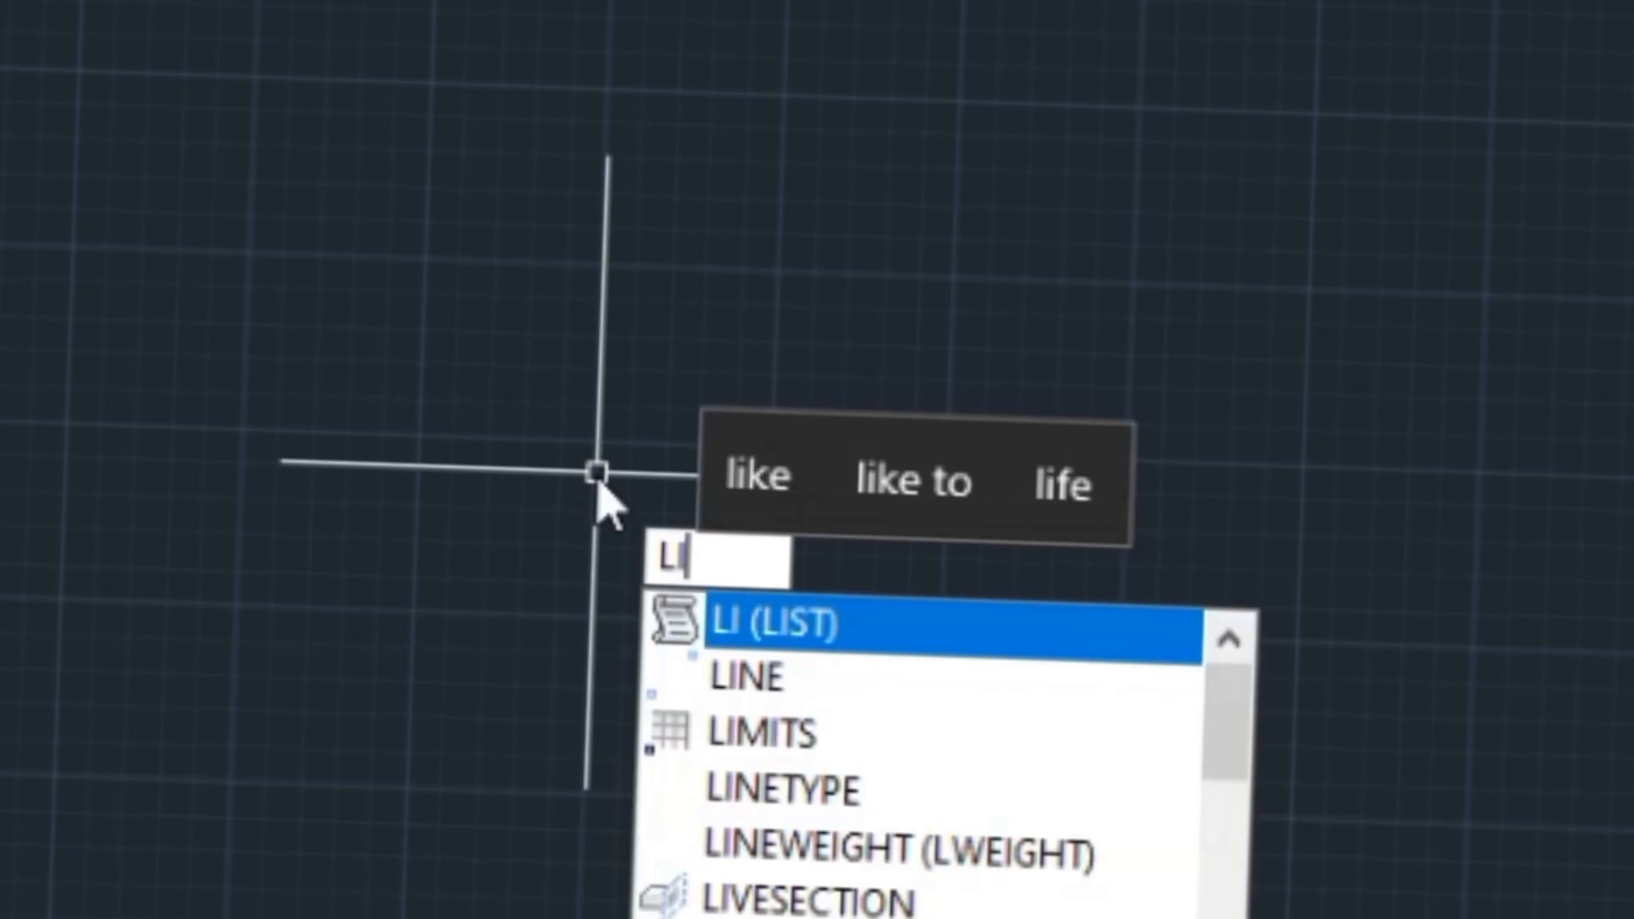
{"action": "type", "text": "m"}
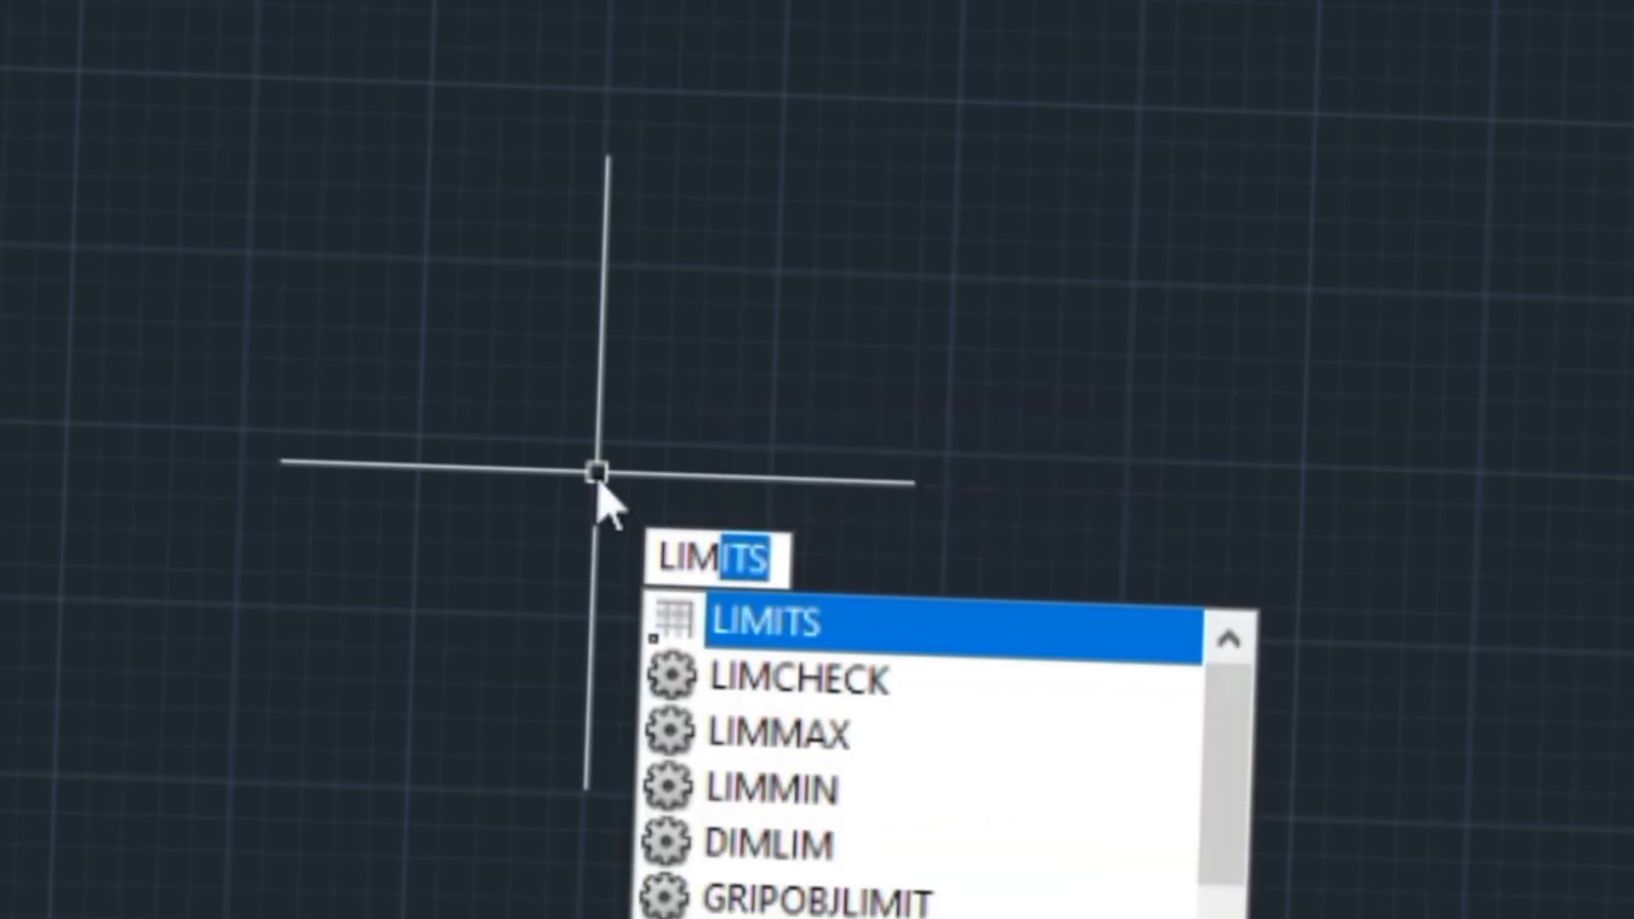
{"action": "type", "text": "its"}
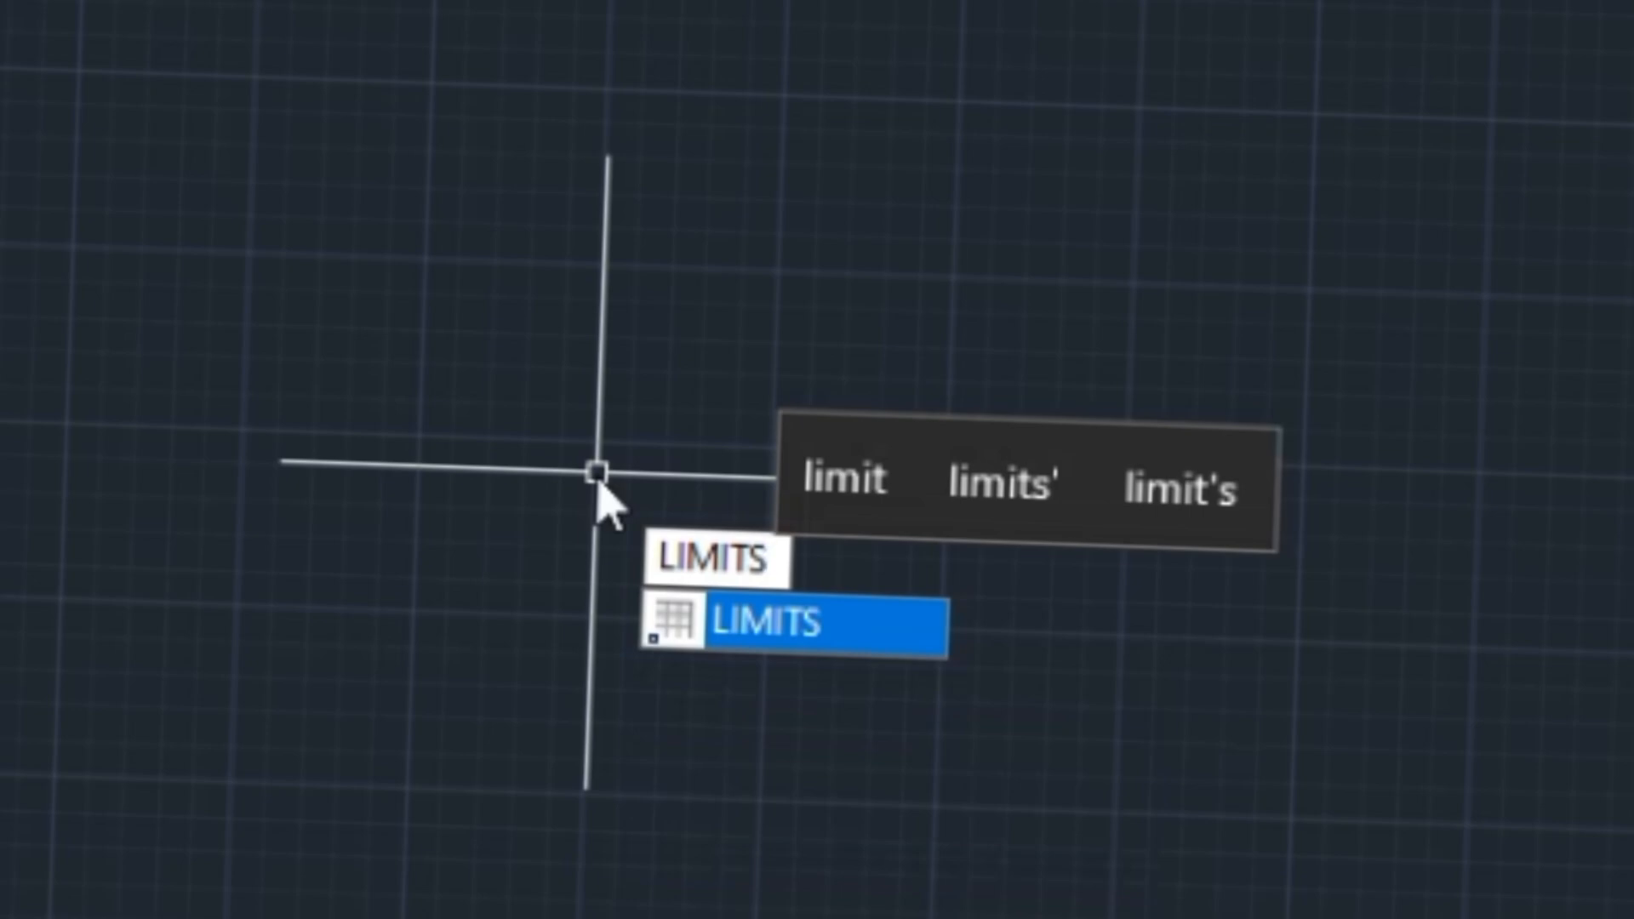
{"action": "key", "text": "Return"}
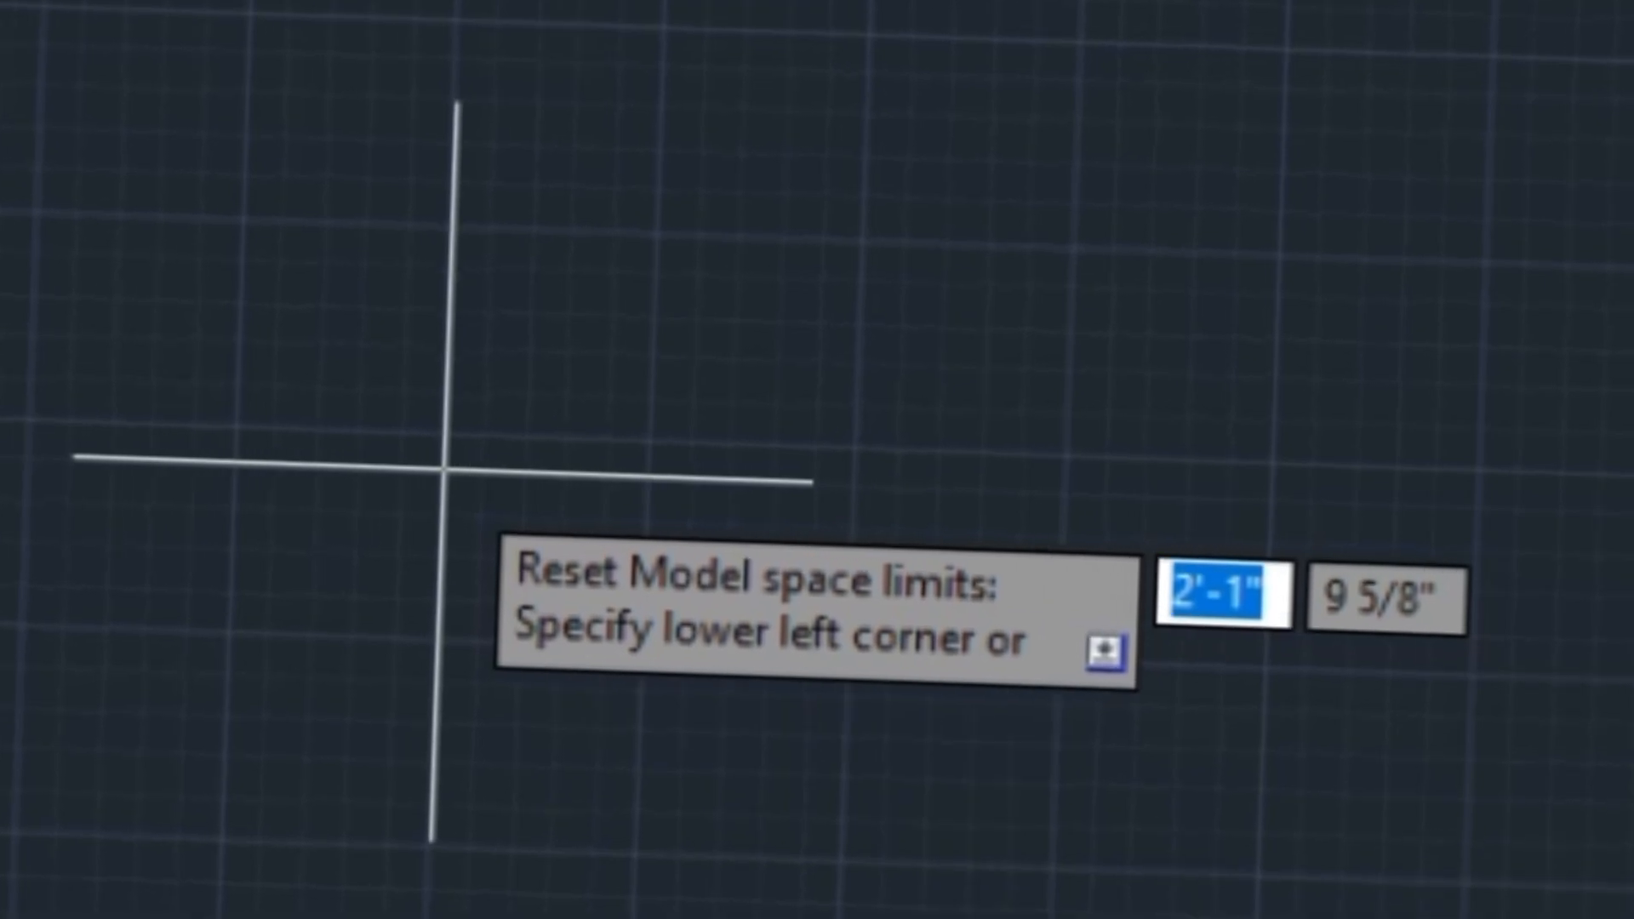
{"action": "key", "text": "Return"}
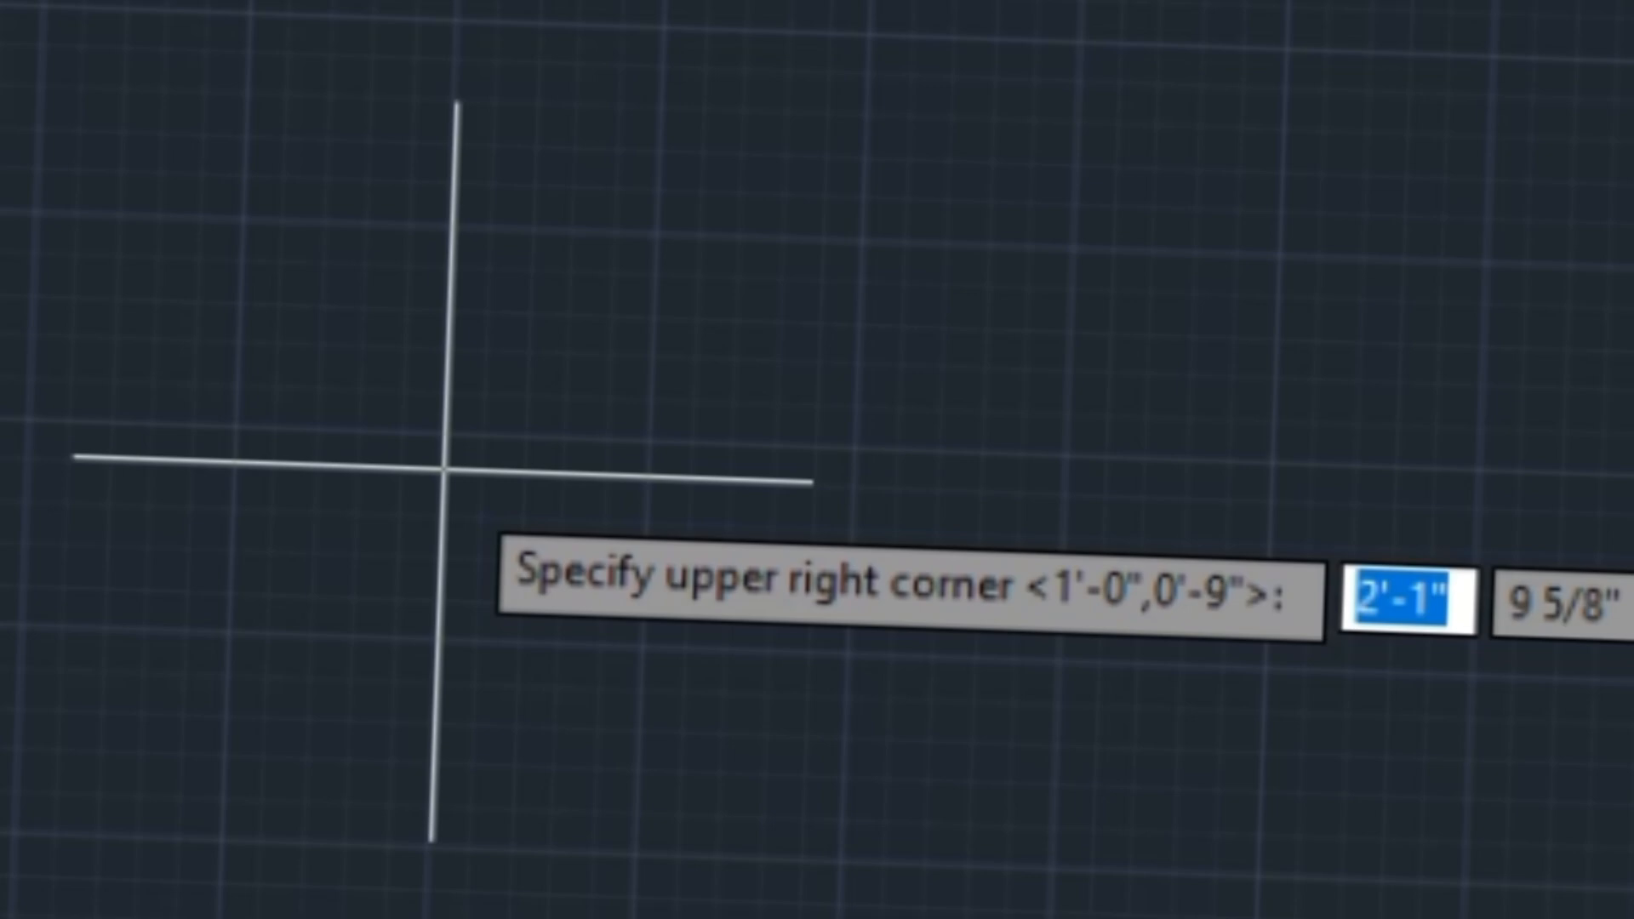
{"action": "type", "text": "100"}
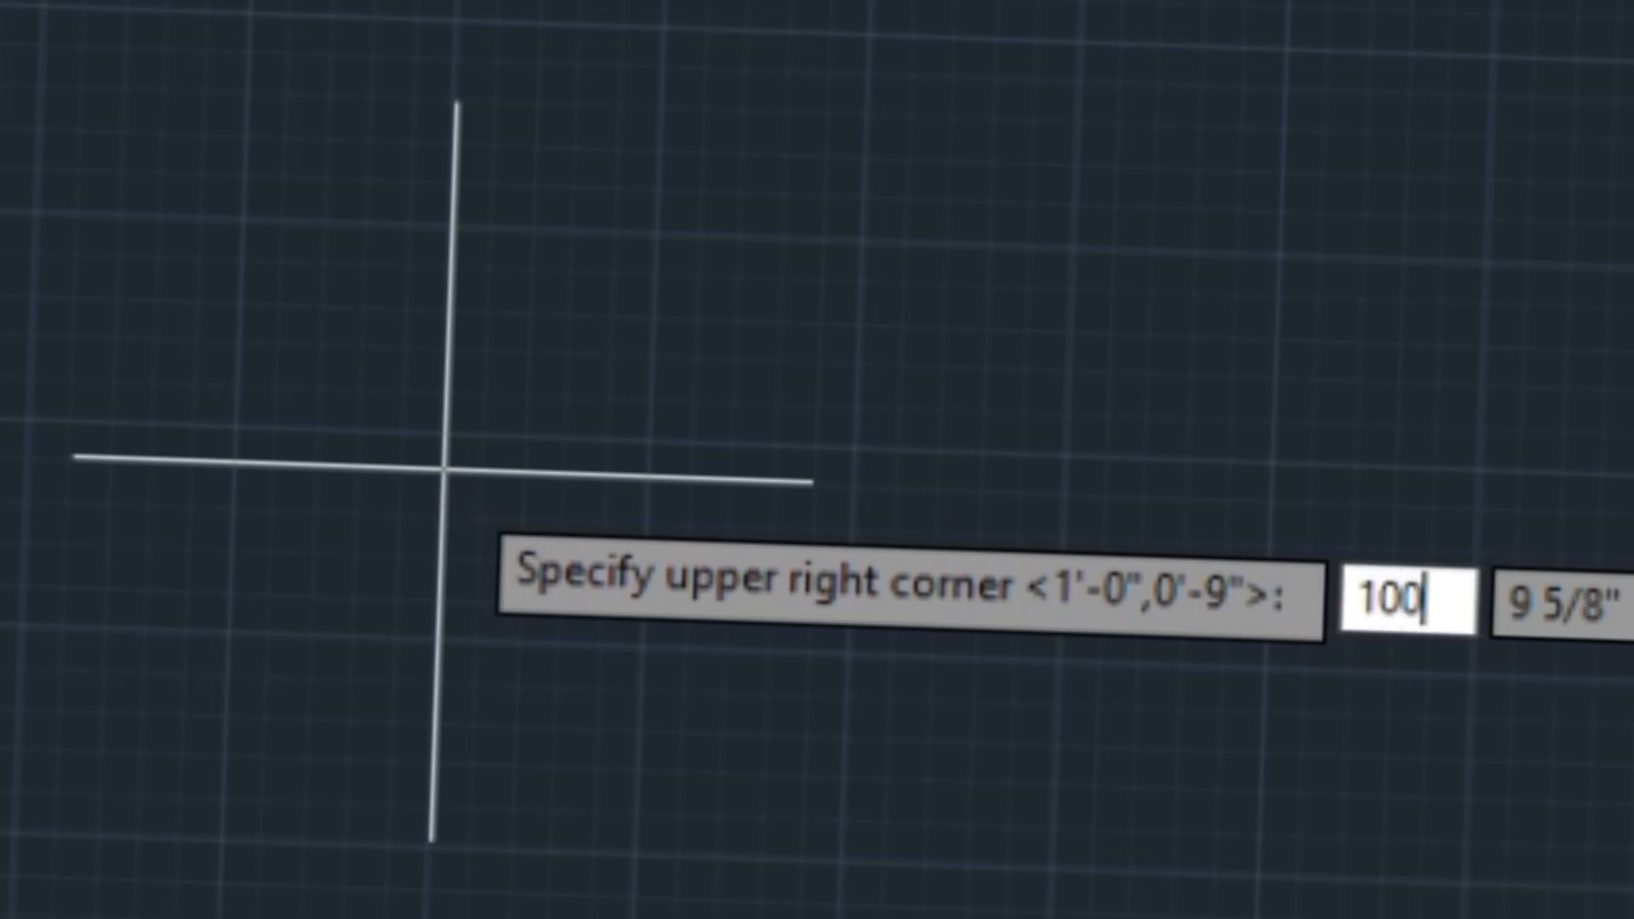
{"action": "type", "text": "'"}
{"action": "key", "text": "Tab"}
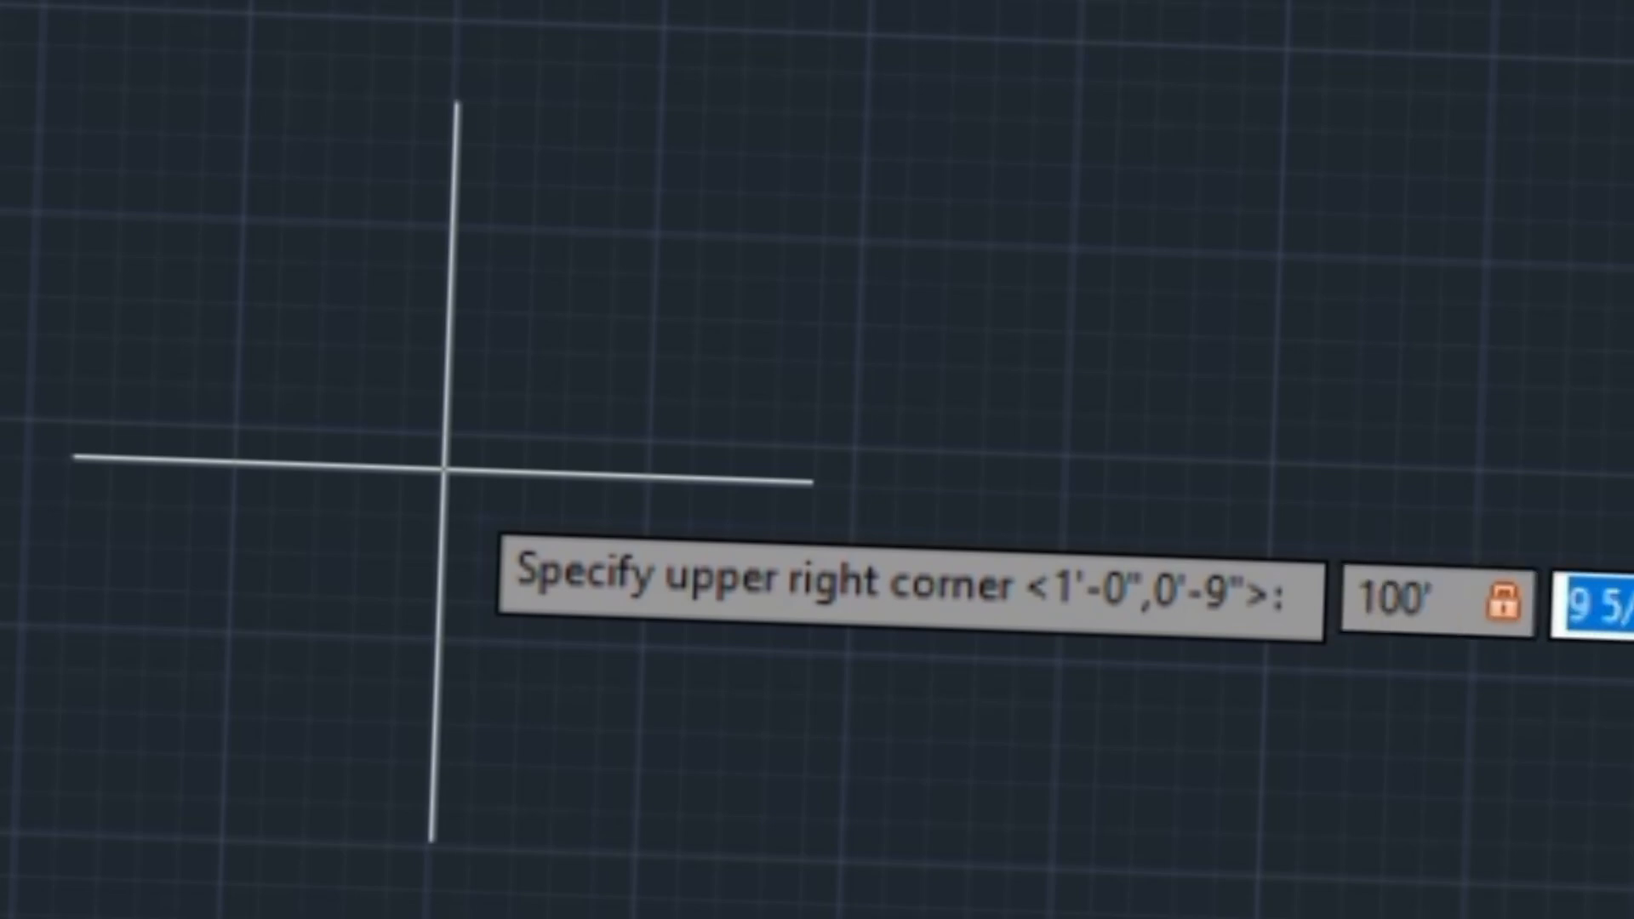
{"action": "type", "text": "100"}
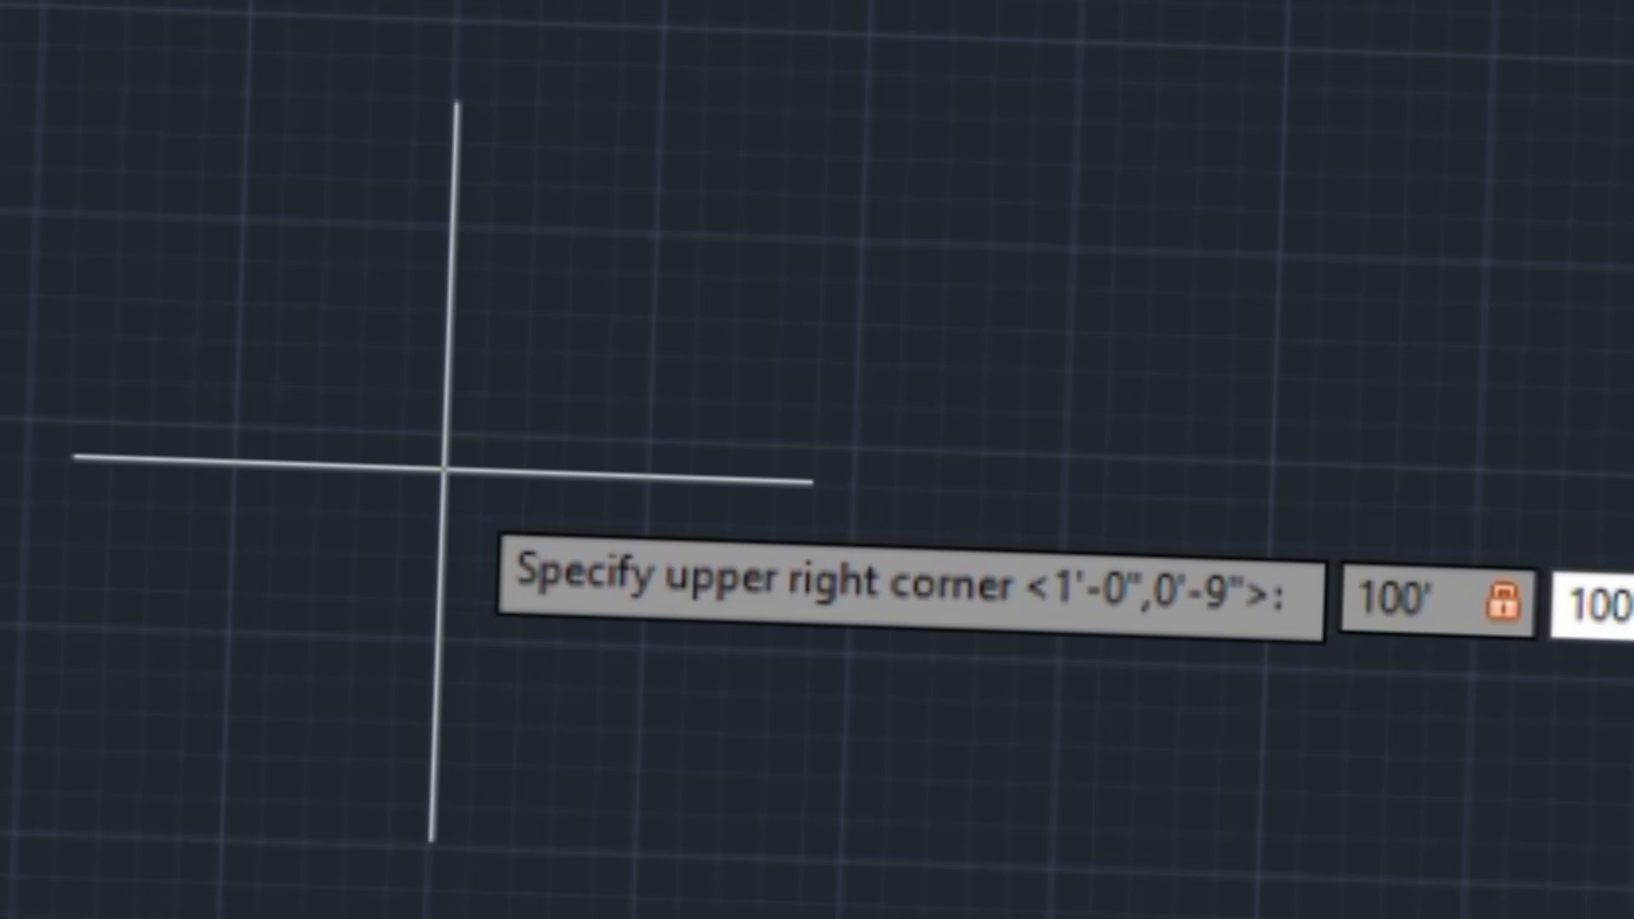
{"action": "key", "text": "Return"}
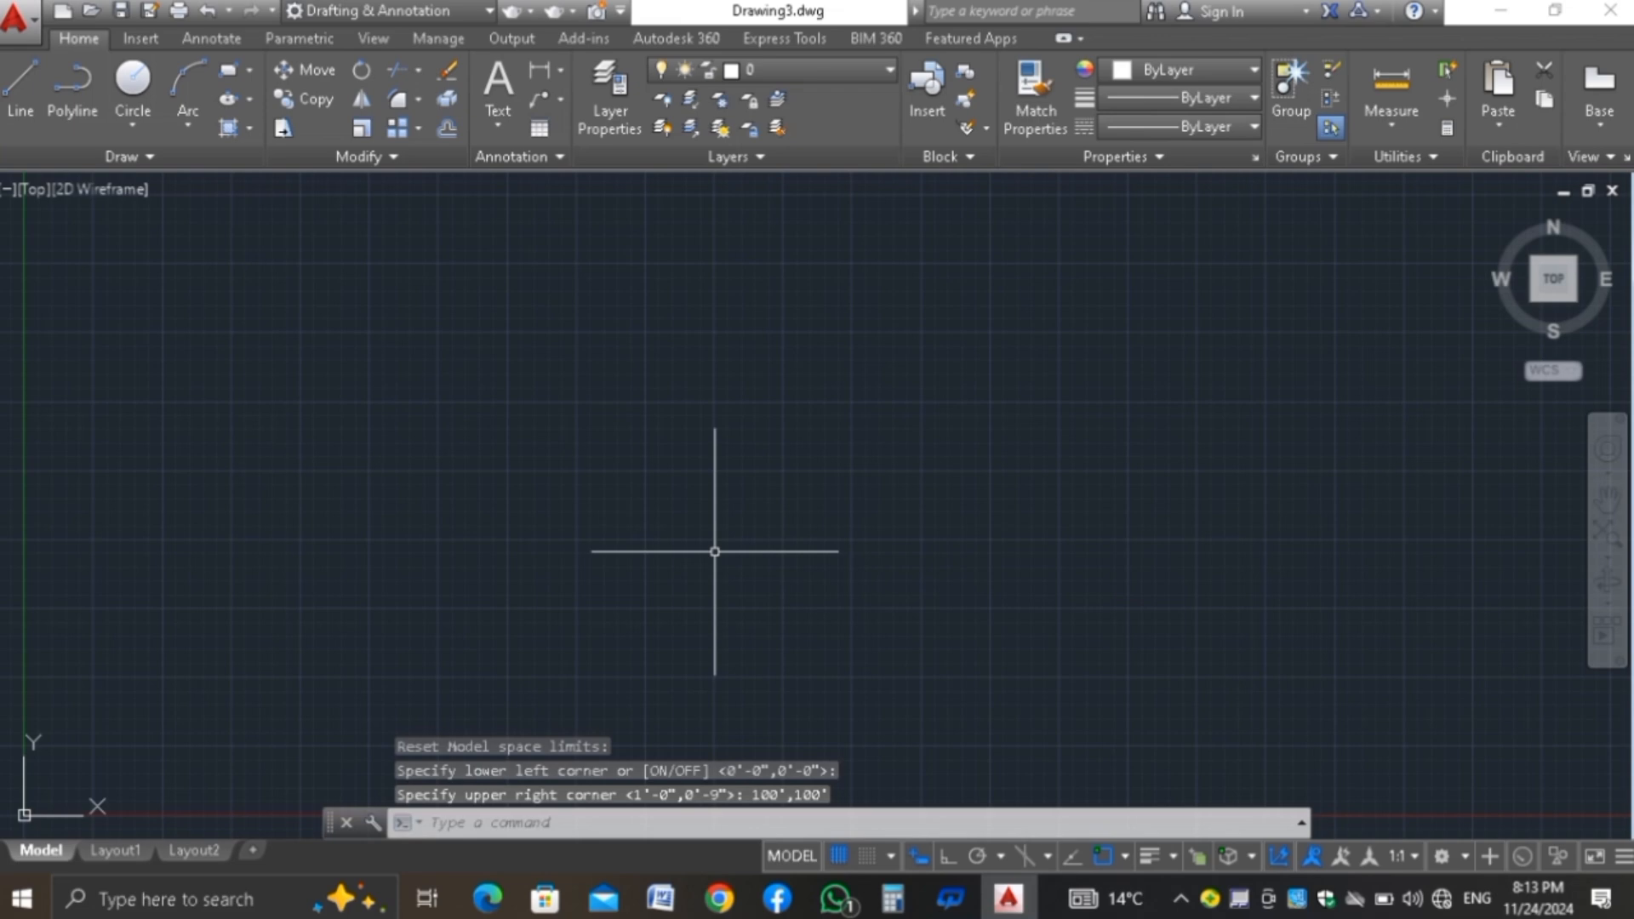
Zoom to all so the view covers the entire drawing limits
{"action": "type", "text": "z"}
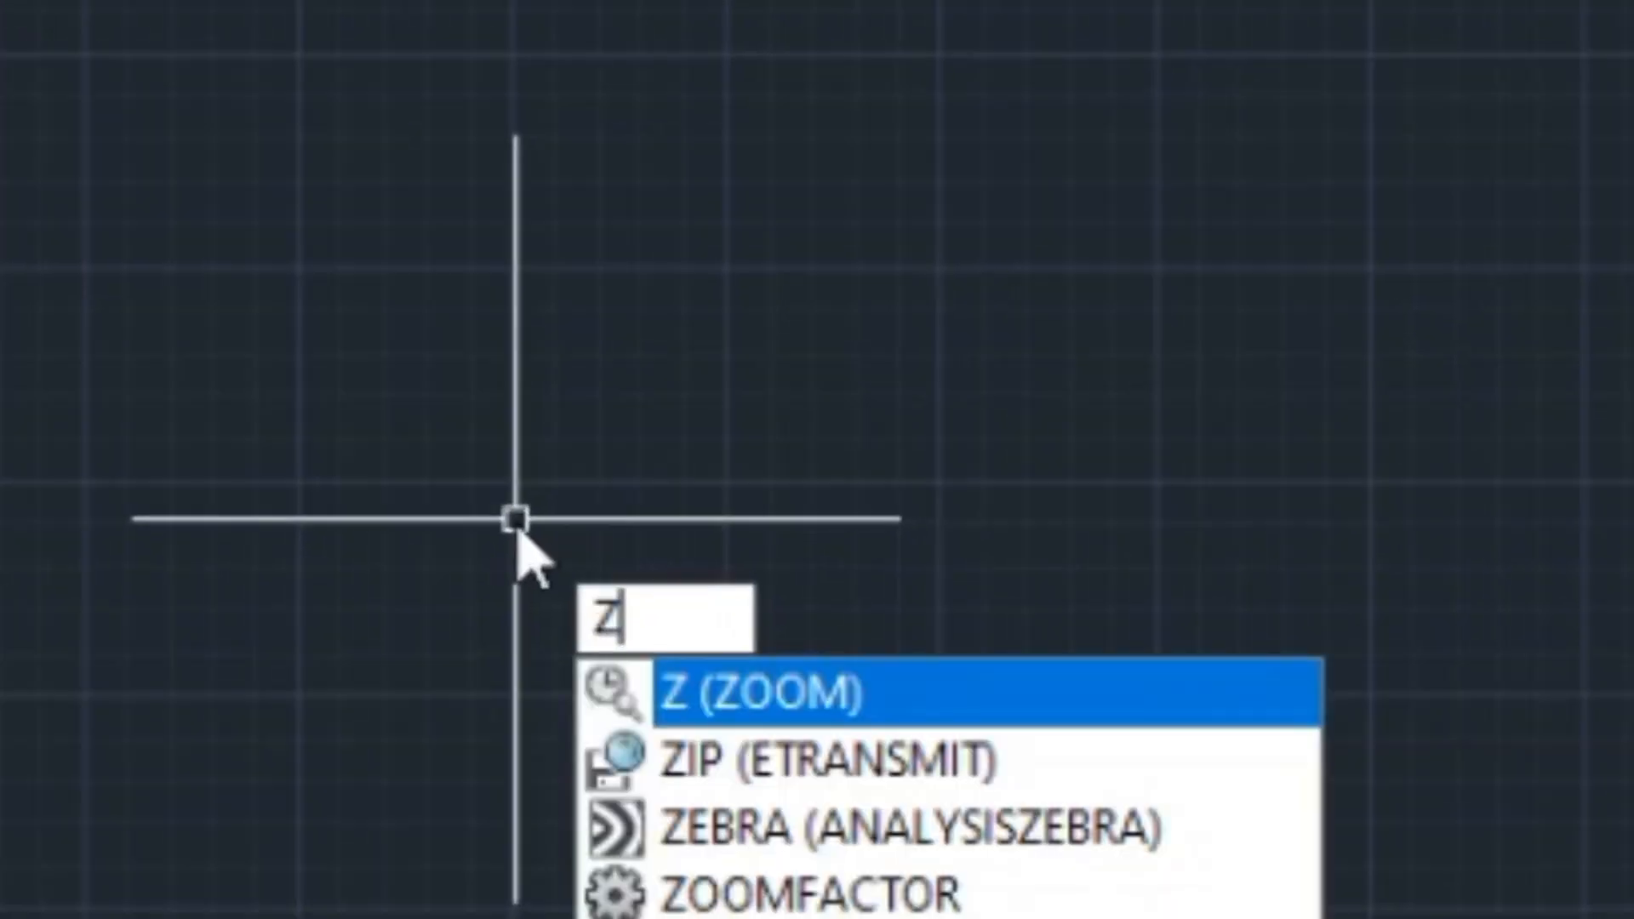
{"action": "key", "text": "Return"}
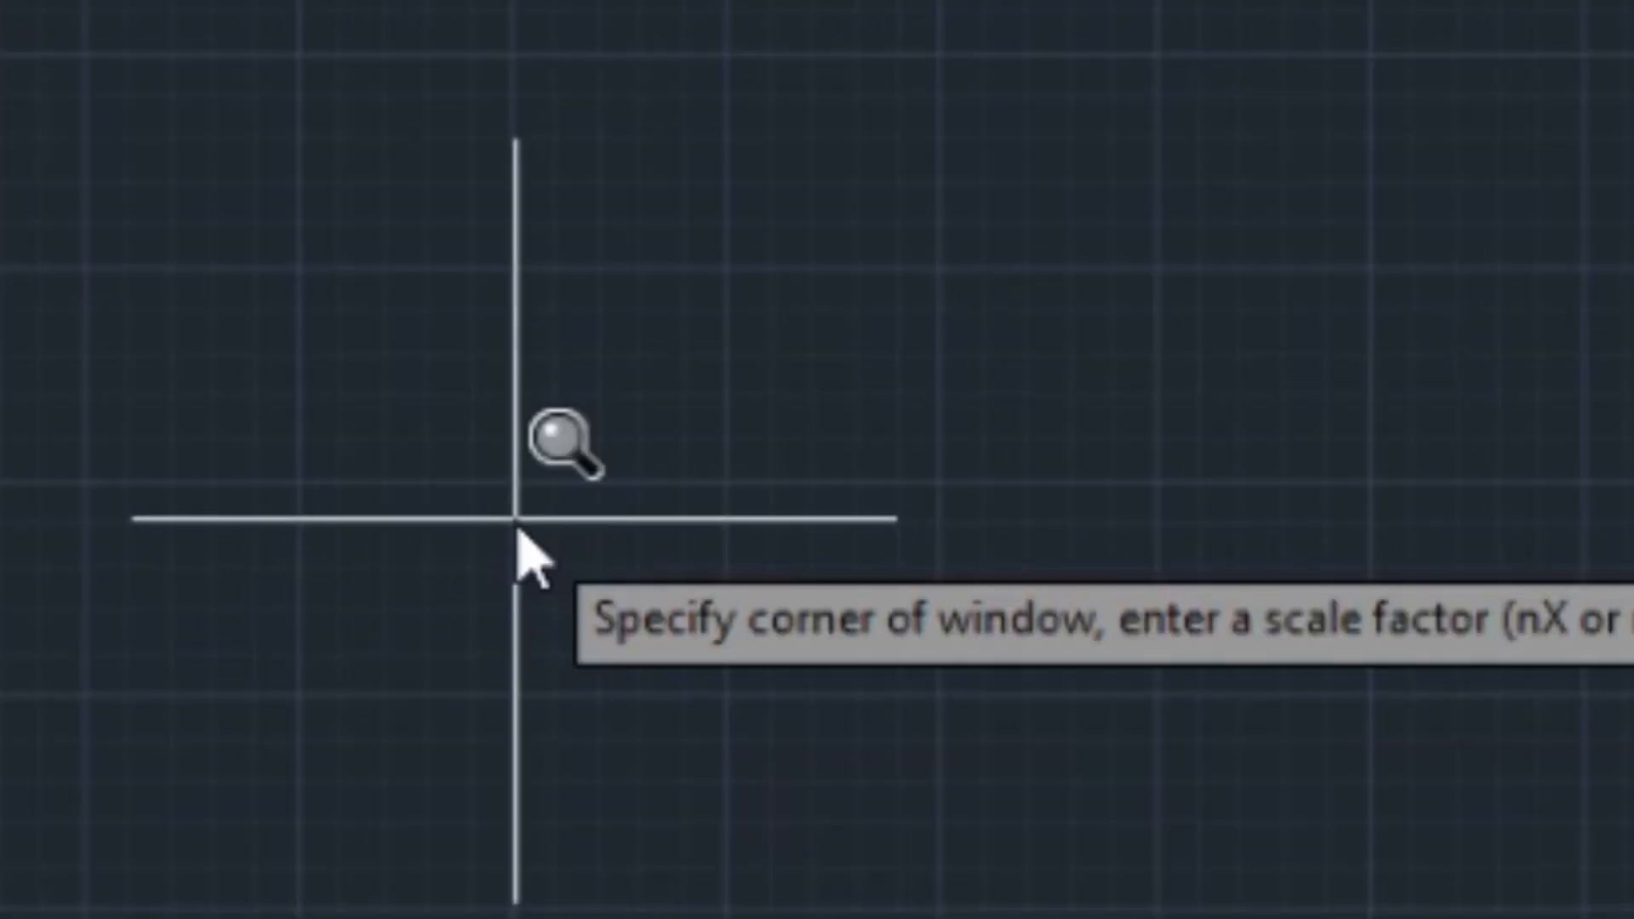
{"action": "type", "text": "a"}
{"action": "key", "text": "Return"}
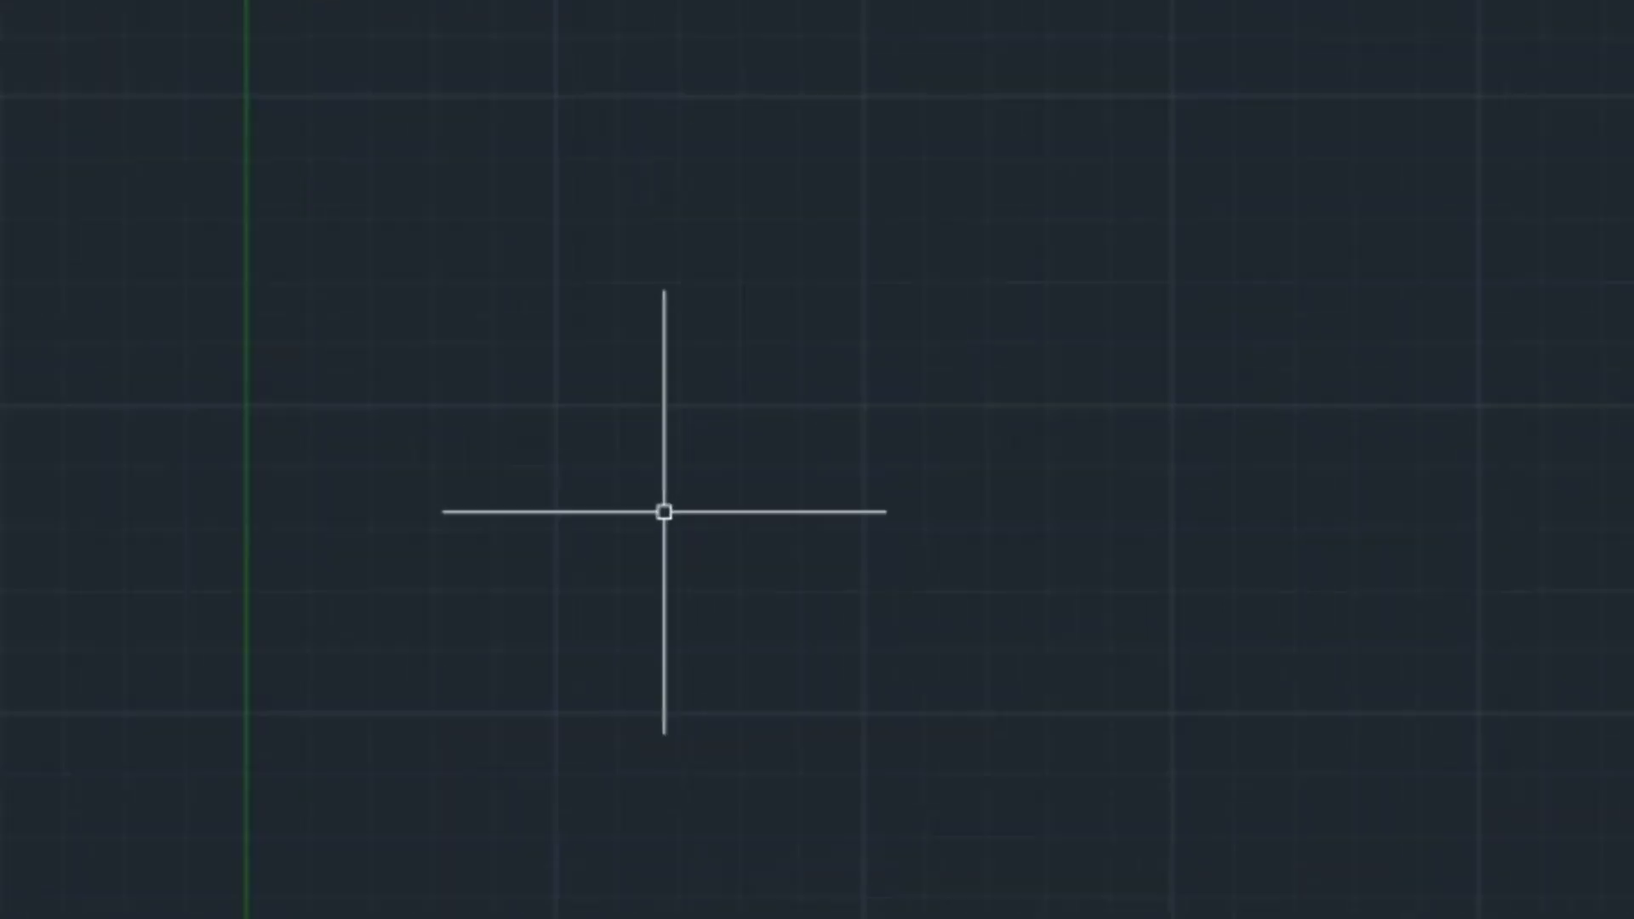
{"action": "type", "text": "da"}
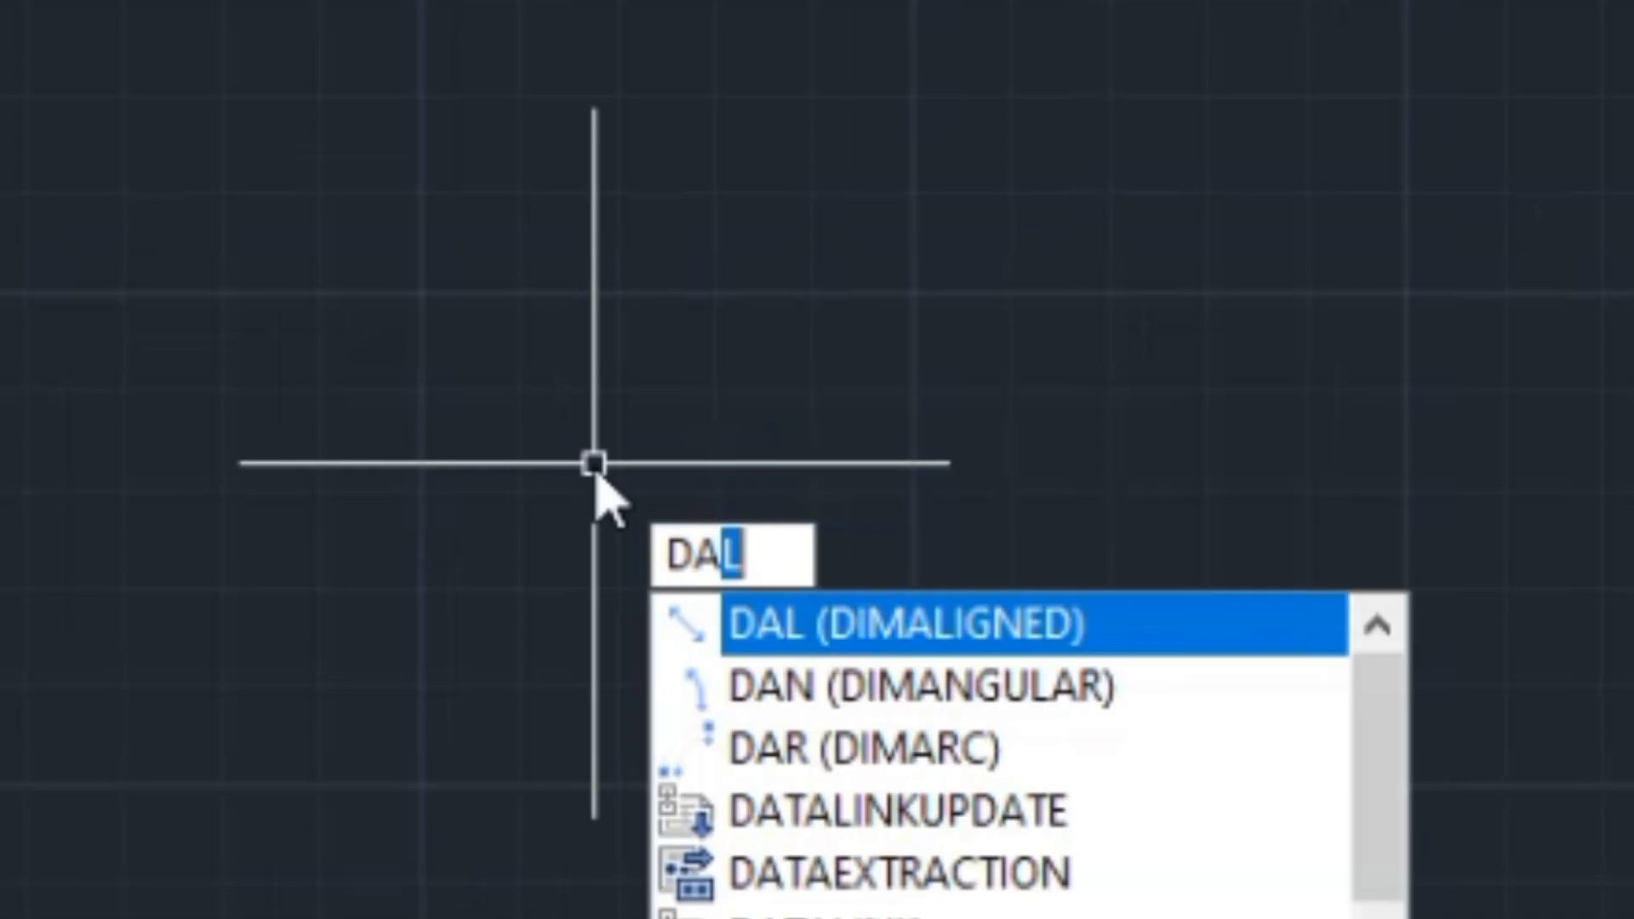
{"action": "type", "text": "l"}
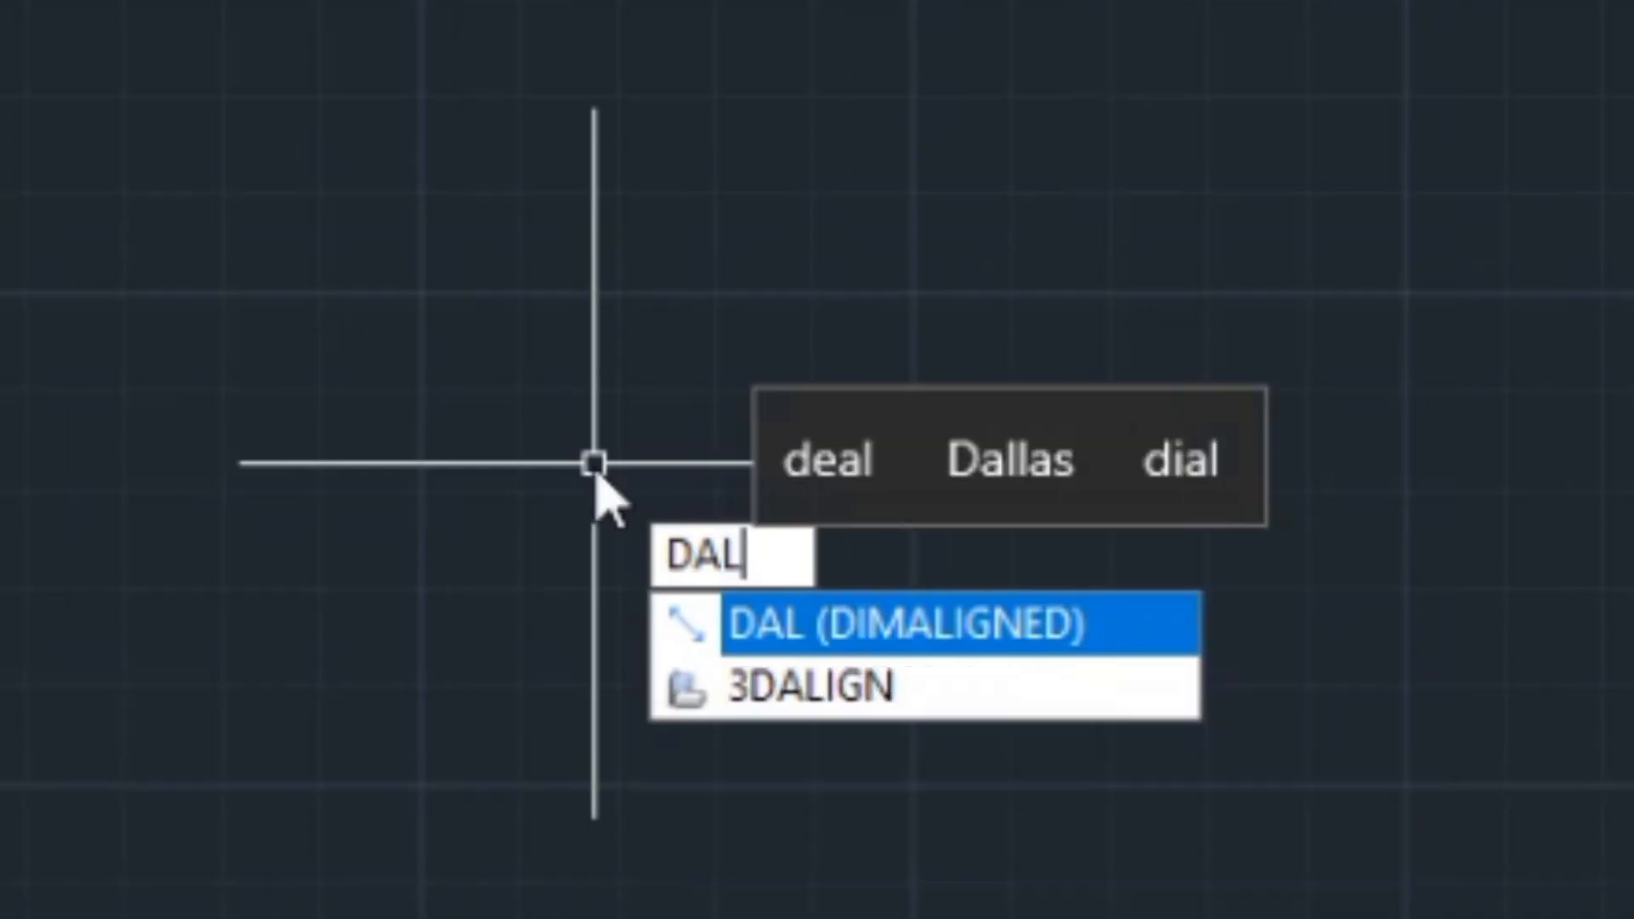
{"action": "key", "text": "Return"}
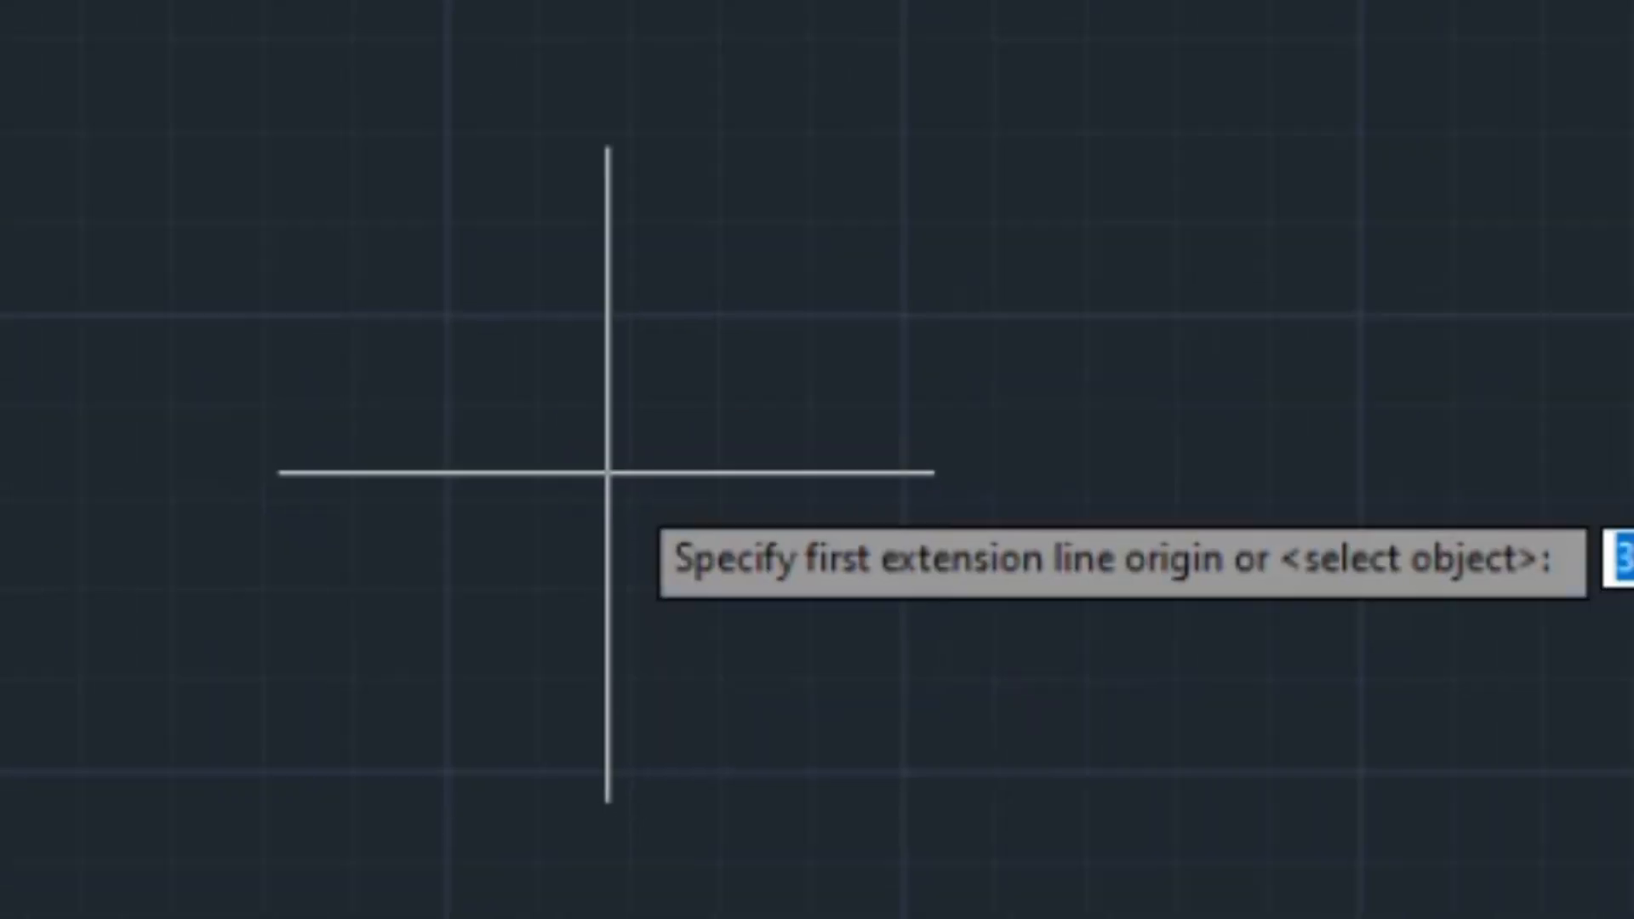
{"action": "left_click", "coordinate": [481, 180]}
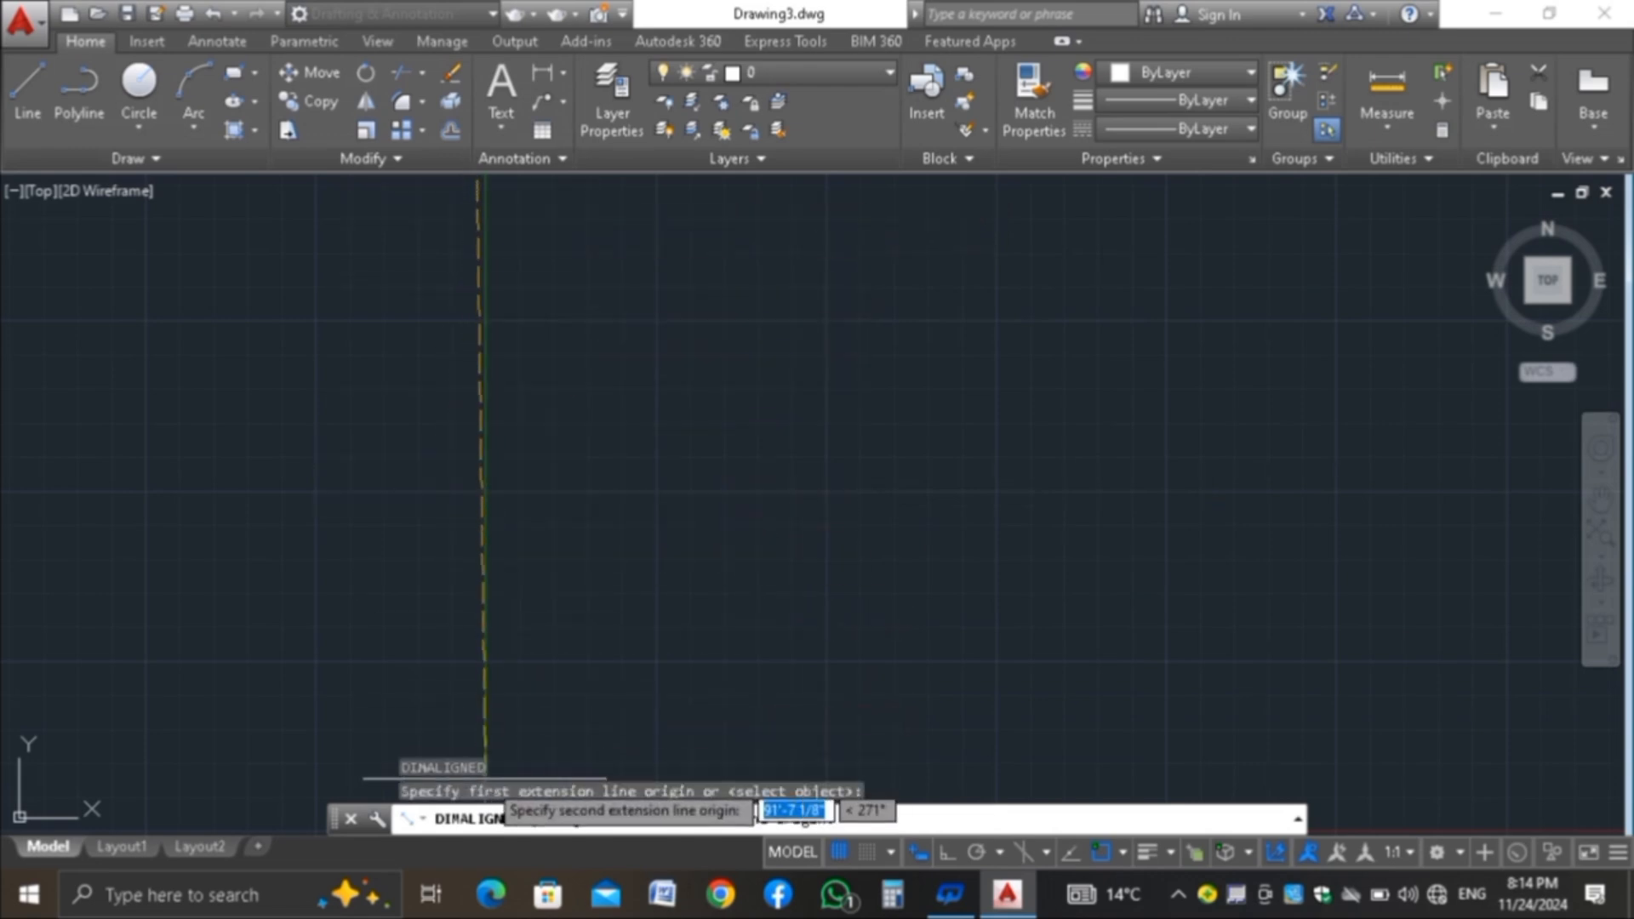
{"action": "left_click", "coordinate": [492, 763]}
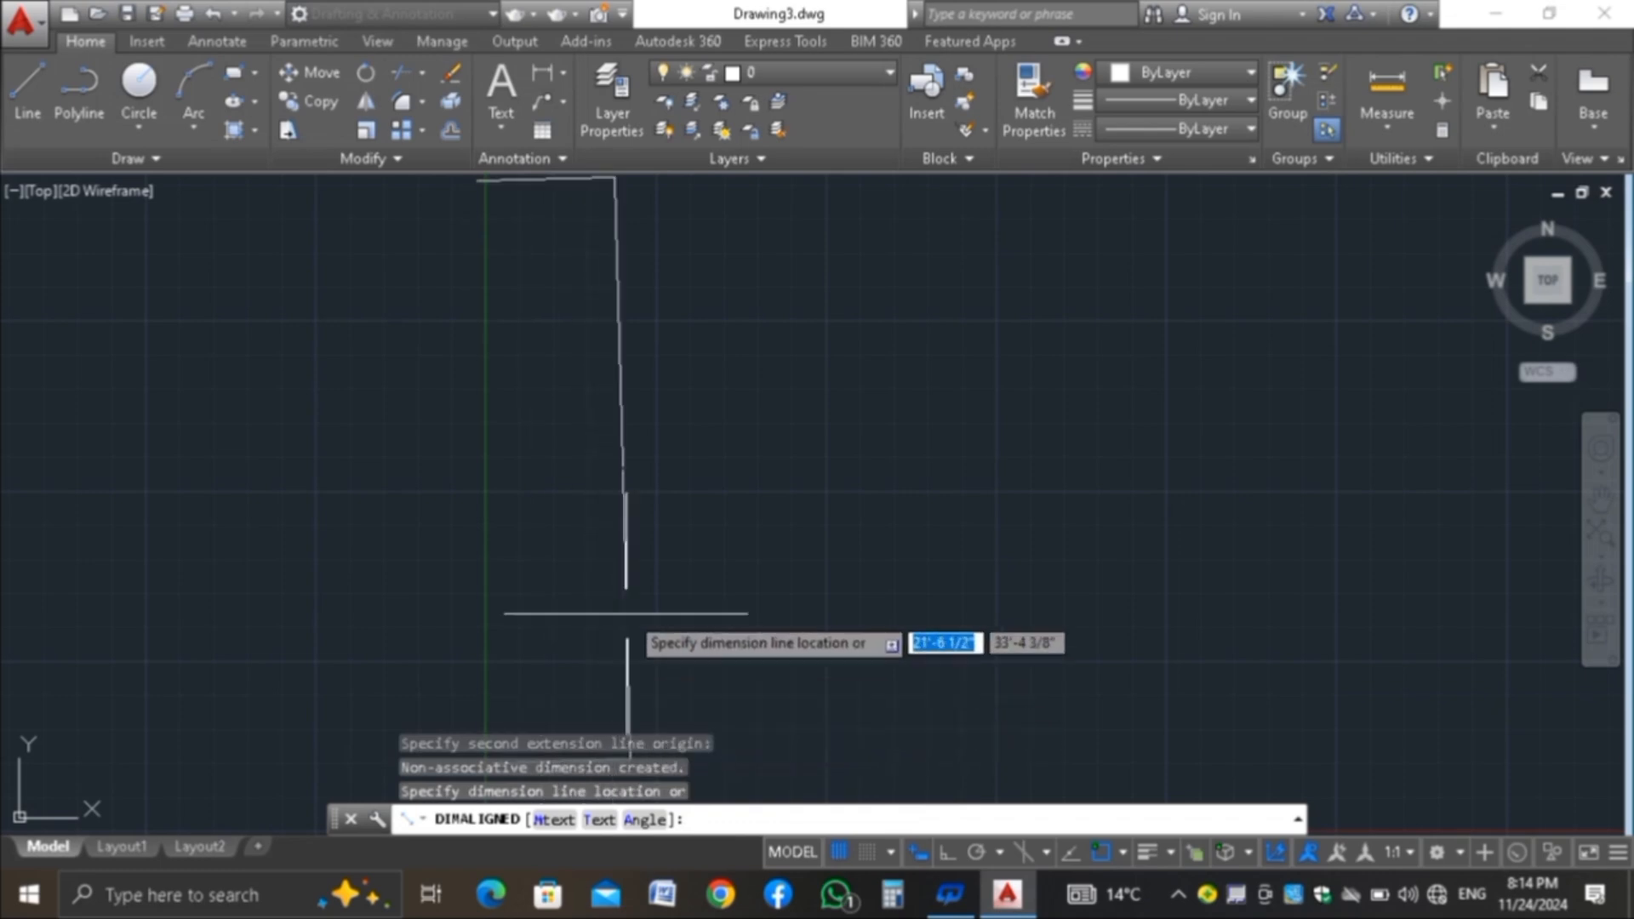
{"action": "scroll", "coordinate": [634, 433], "scroll_direction": "down", "scroll_amount": 7}
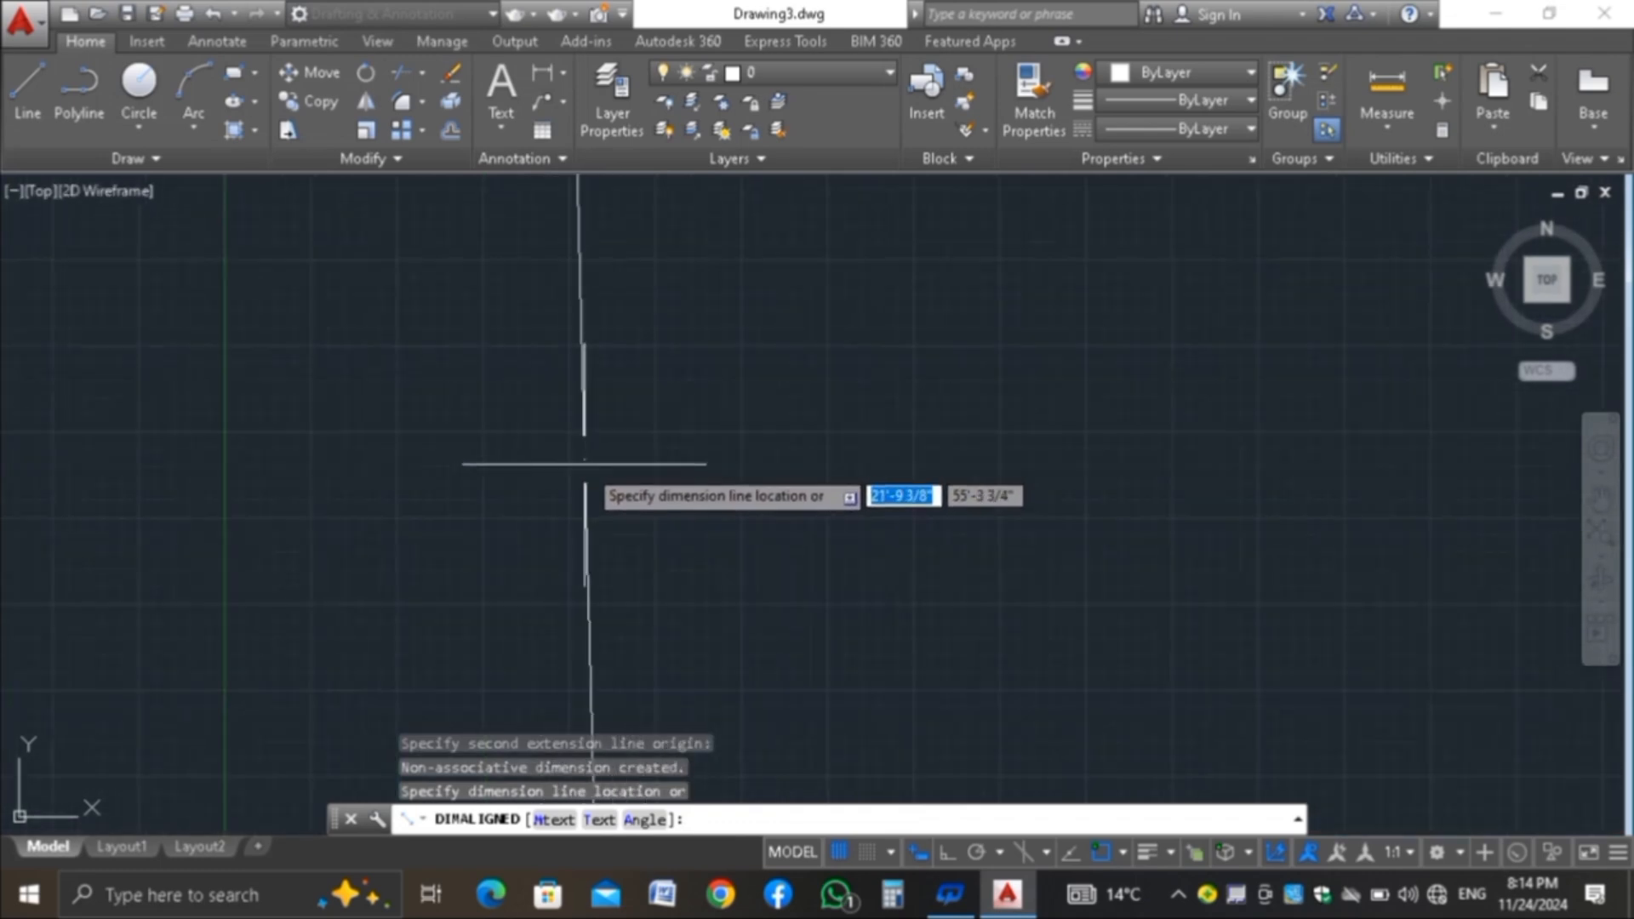
{"action": "scroll", "coordinate": [581, 449], "scroll_direction": "up", "scroll_amount": 3}
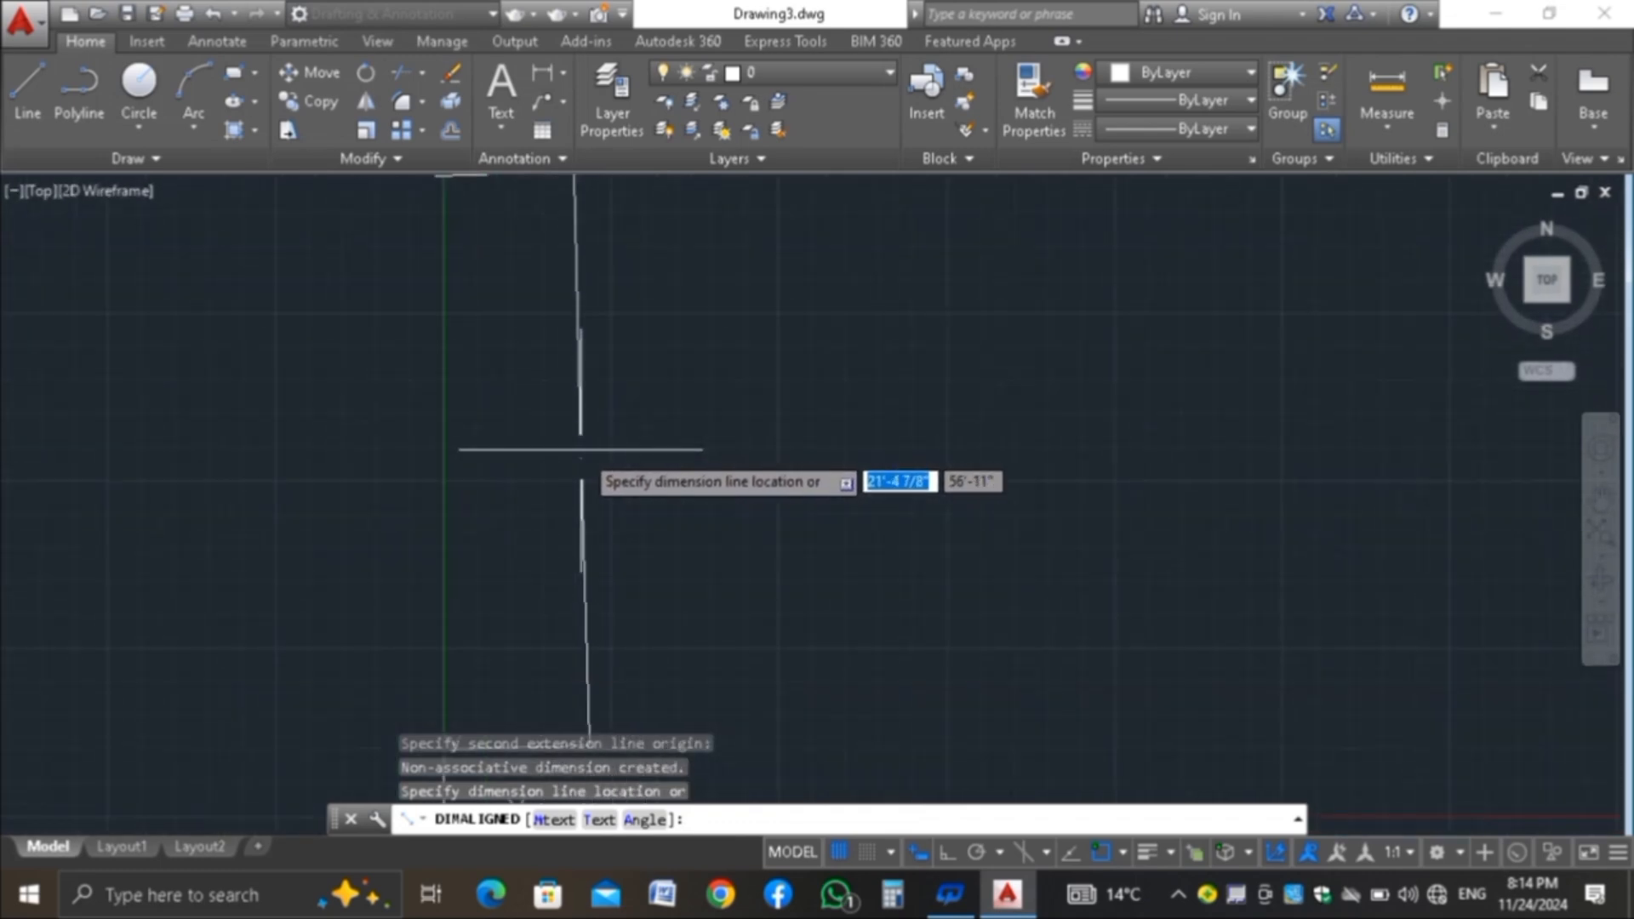
{"action": "key", "text": "Escape"}
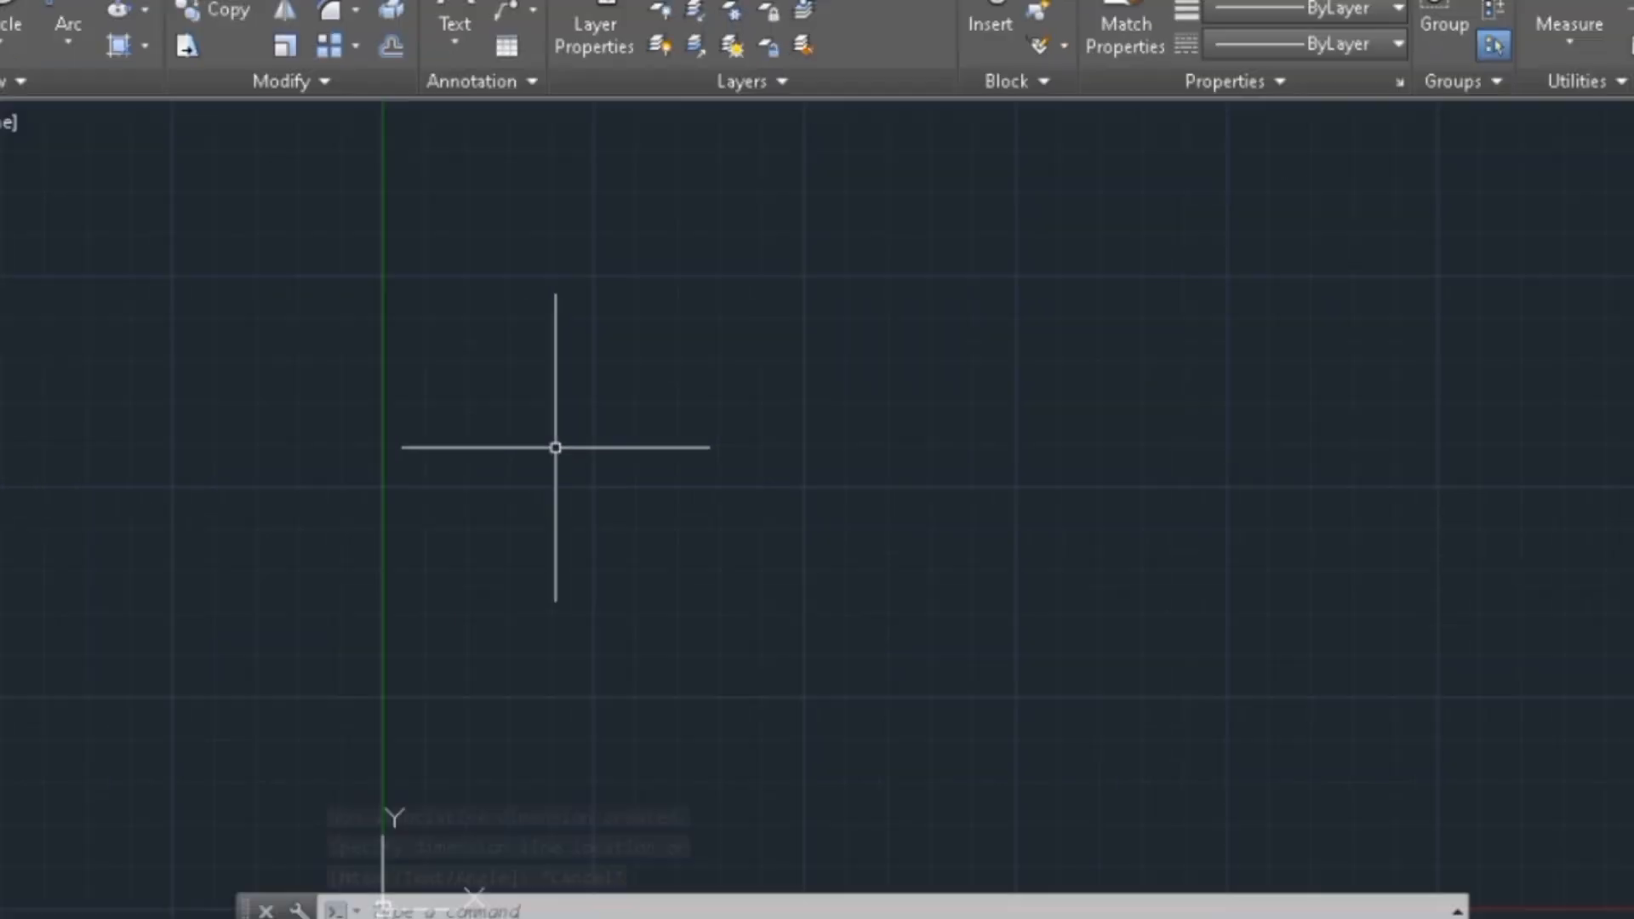
Modify the Standard dimension style and set its text height to 5"
{"action": "type", "text": "d"}
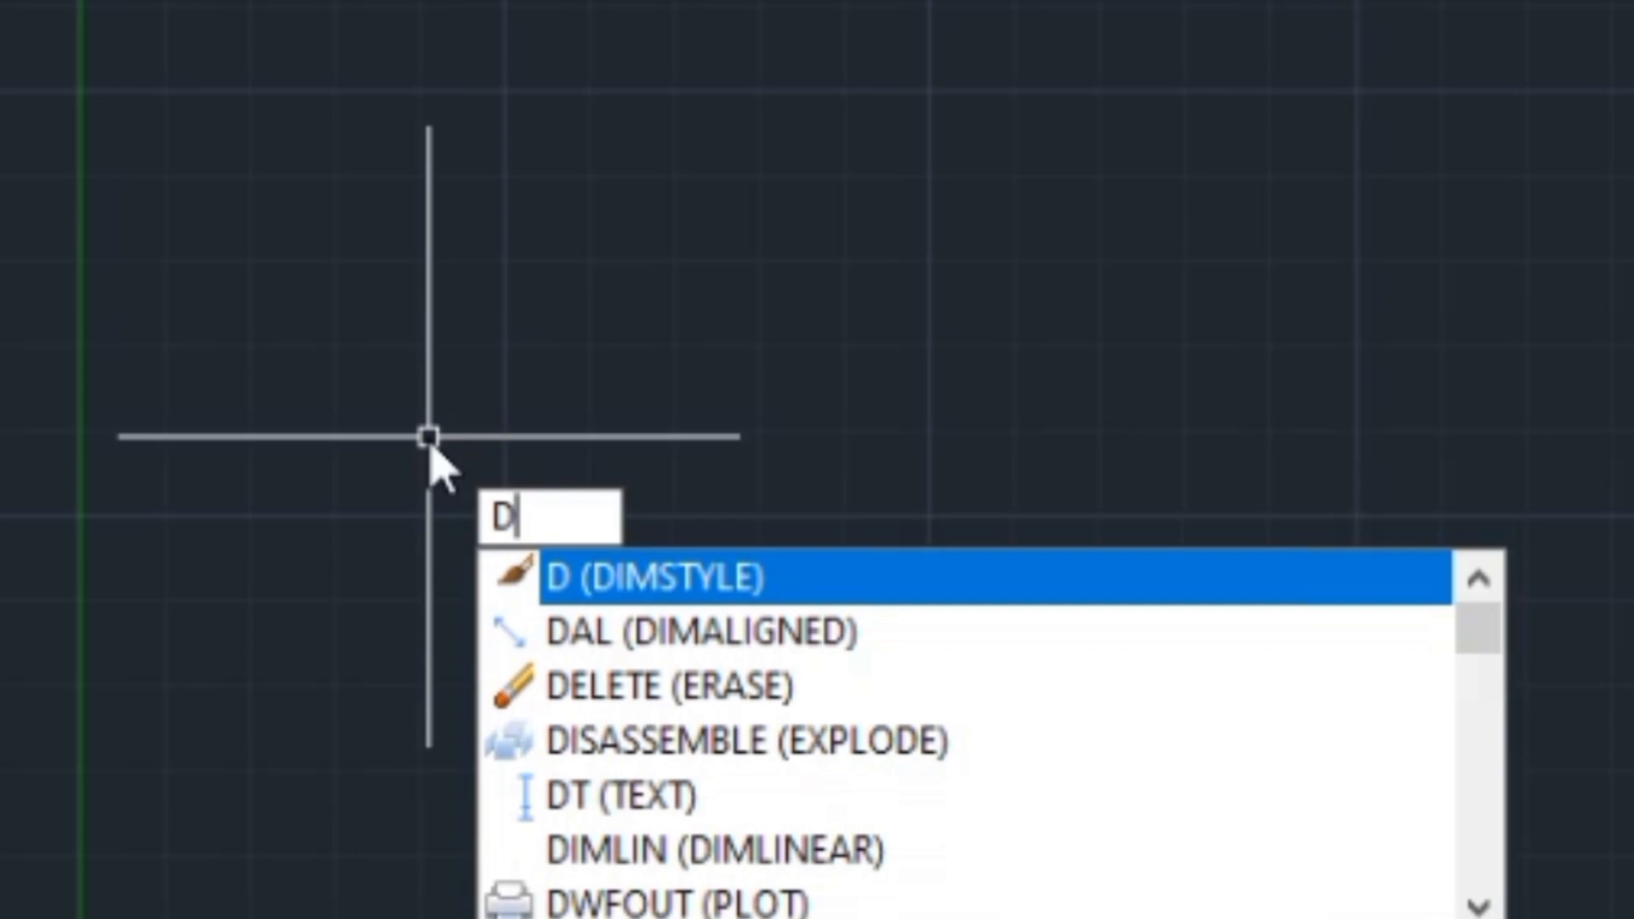
{"action": "key", "text": "Return"}
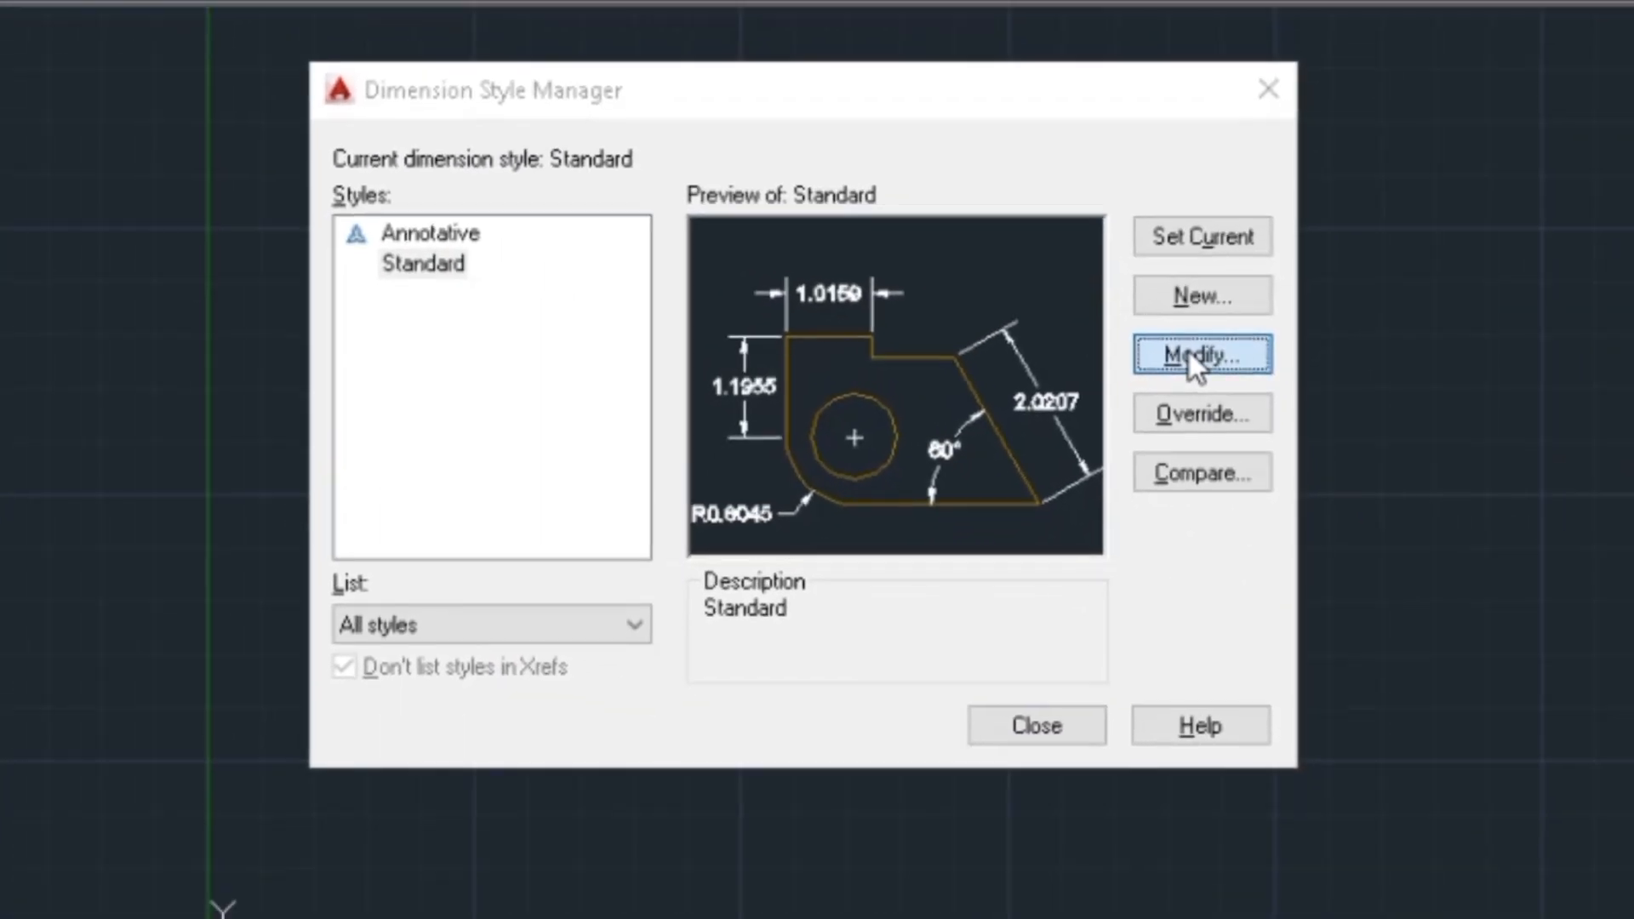
{"action": "left_click", "coordinate": [1154, 350]}
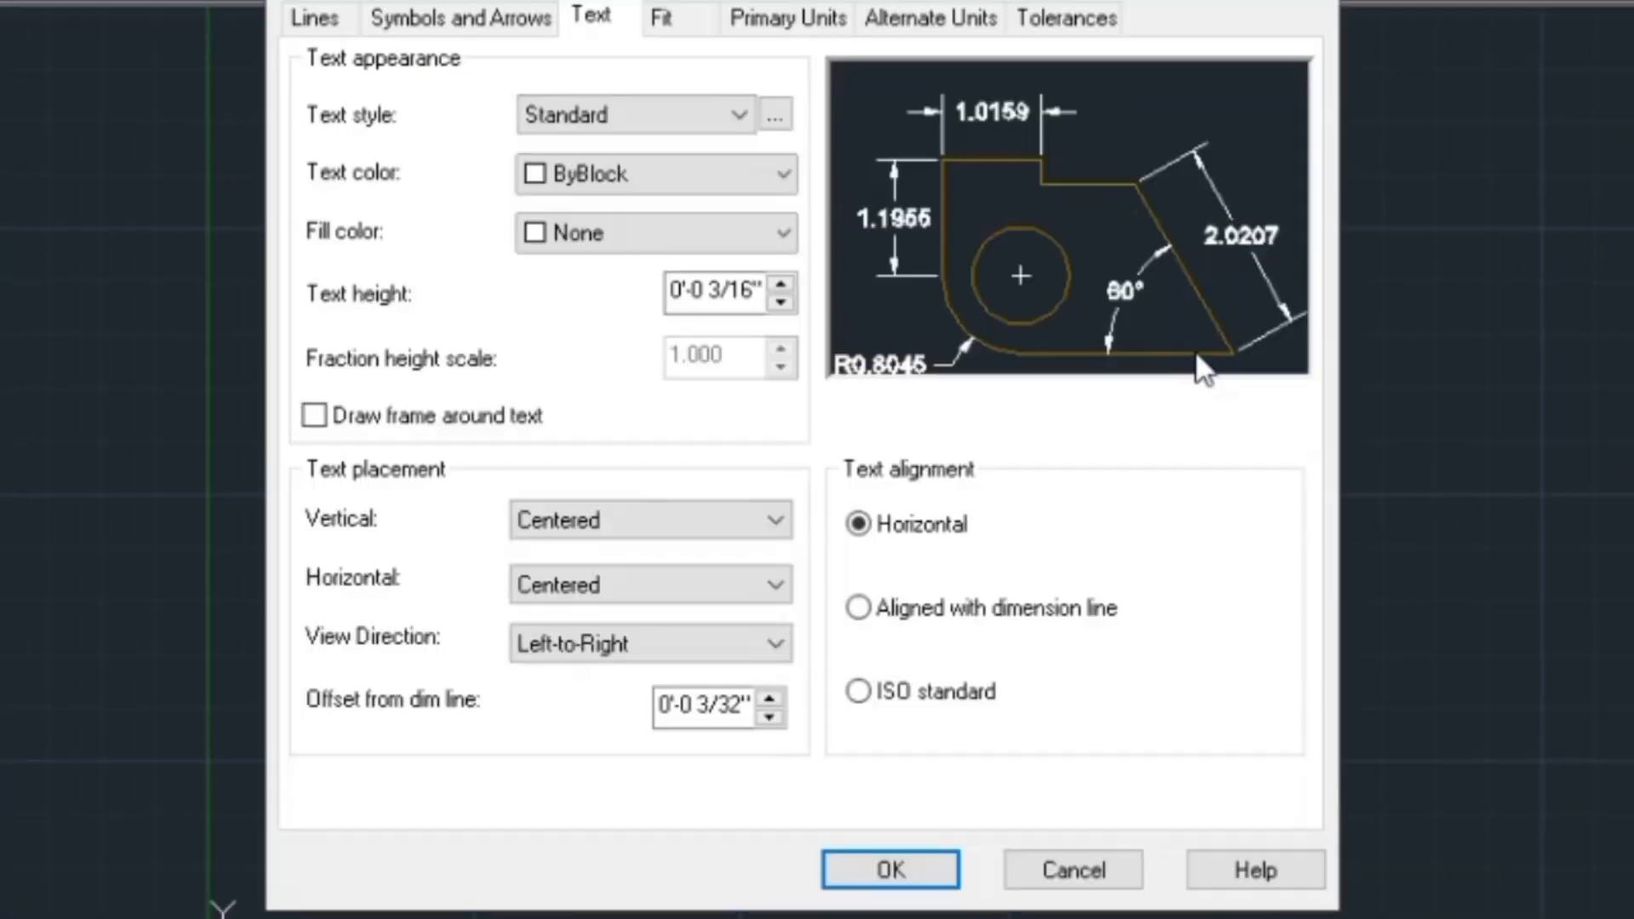
{"action": "left_click", "coordinate": [765, 299]}
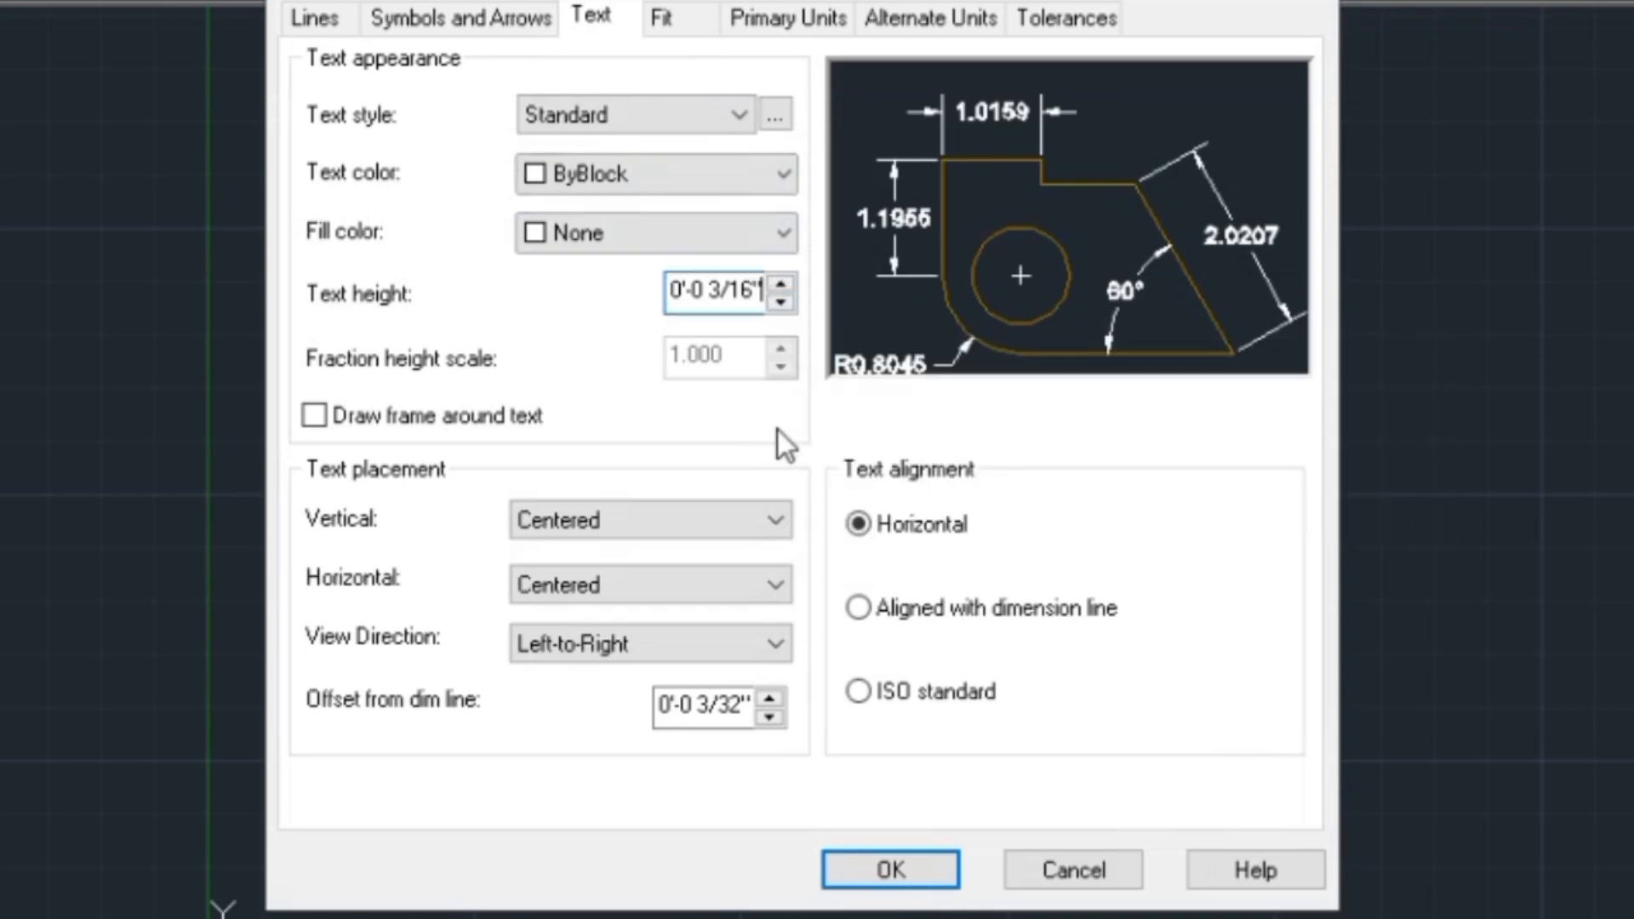
{"action": "key", "text": "BackSpace"}
{"action": "key", "text": "BackSpace"}
{"action": "key", "text": "BackSpace"}
{"action": "key", "text": "BackSpace"}
{"action": "key", "text": "BackSpace"}
{"action": "key", "text": "BackSpace"}
{"action": "key", "text": "BackSpace"}
{"action": "key", "text": "BackSpace"}
{"action": "key", "text": "BackSpace"}
{"action": "key", "text": "BackSpace"}
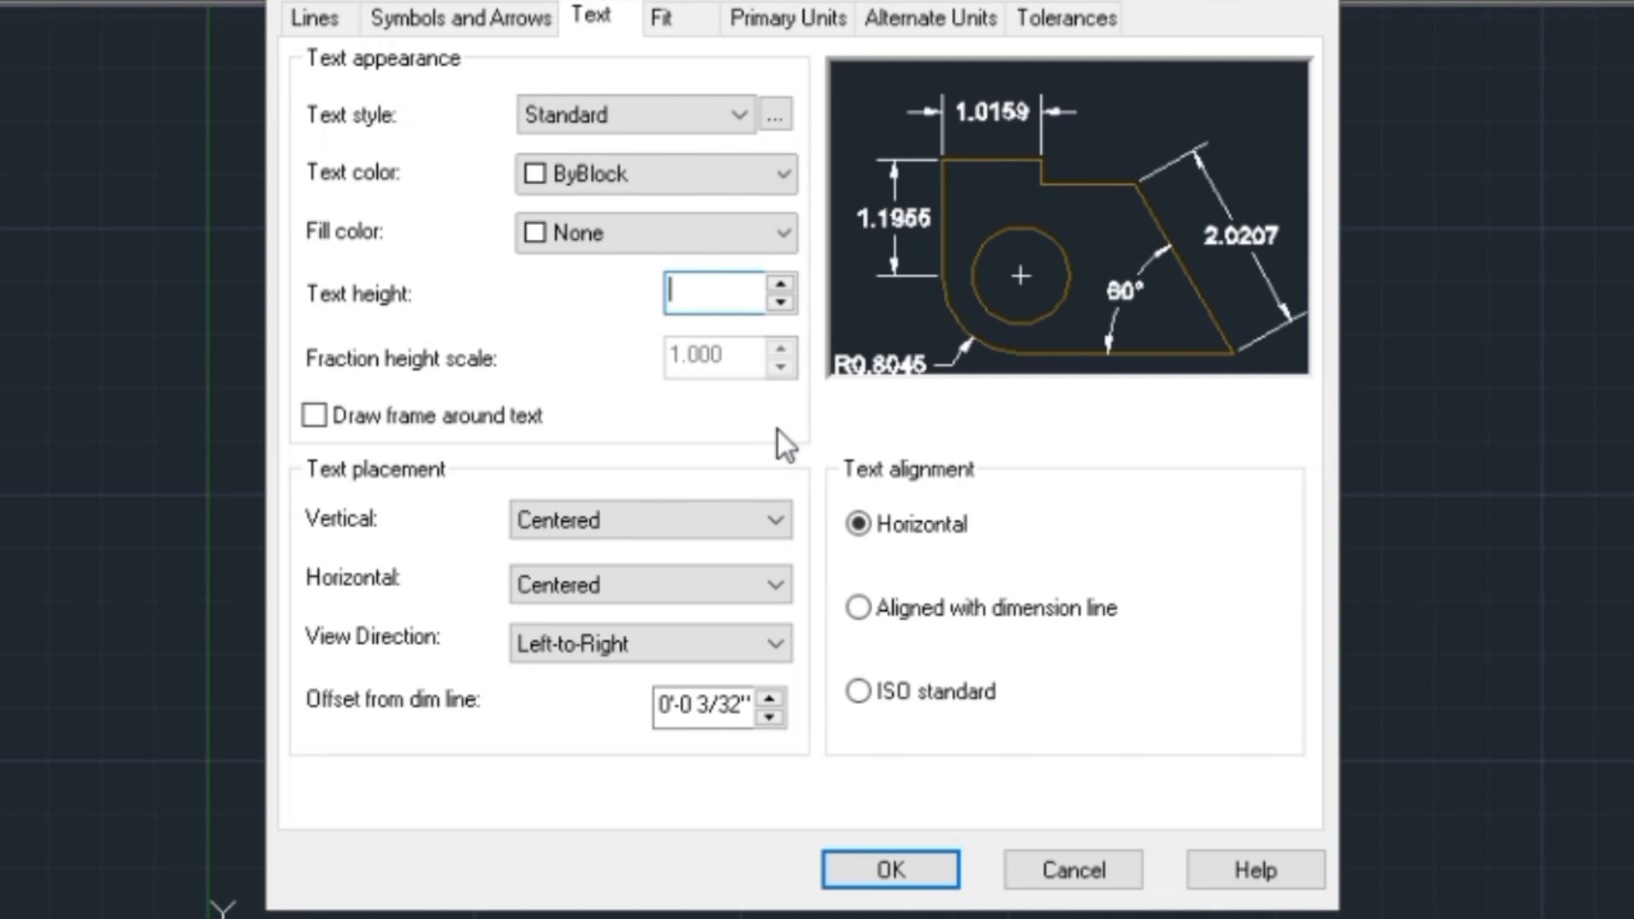
{"action": "type", "text": "5"}
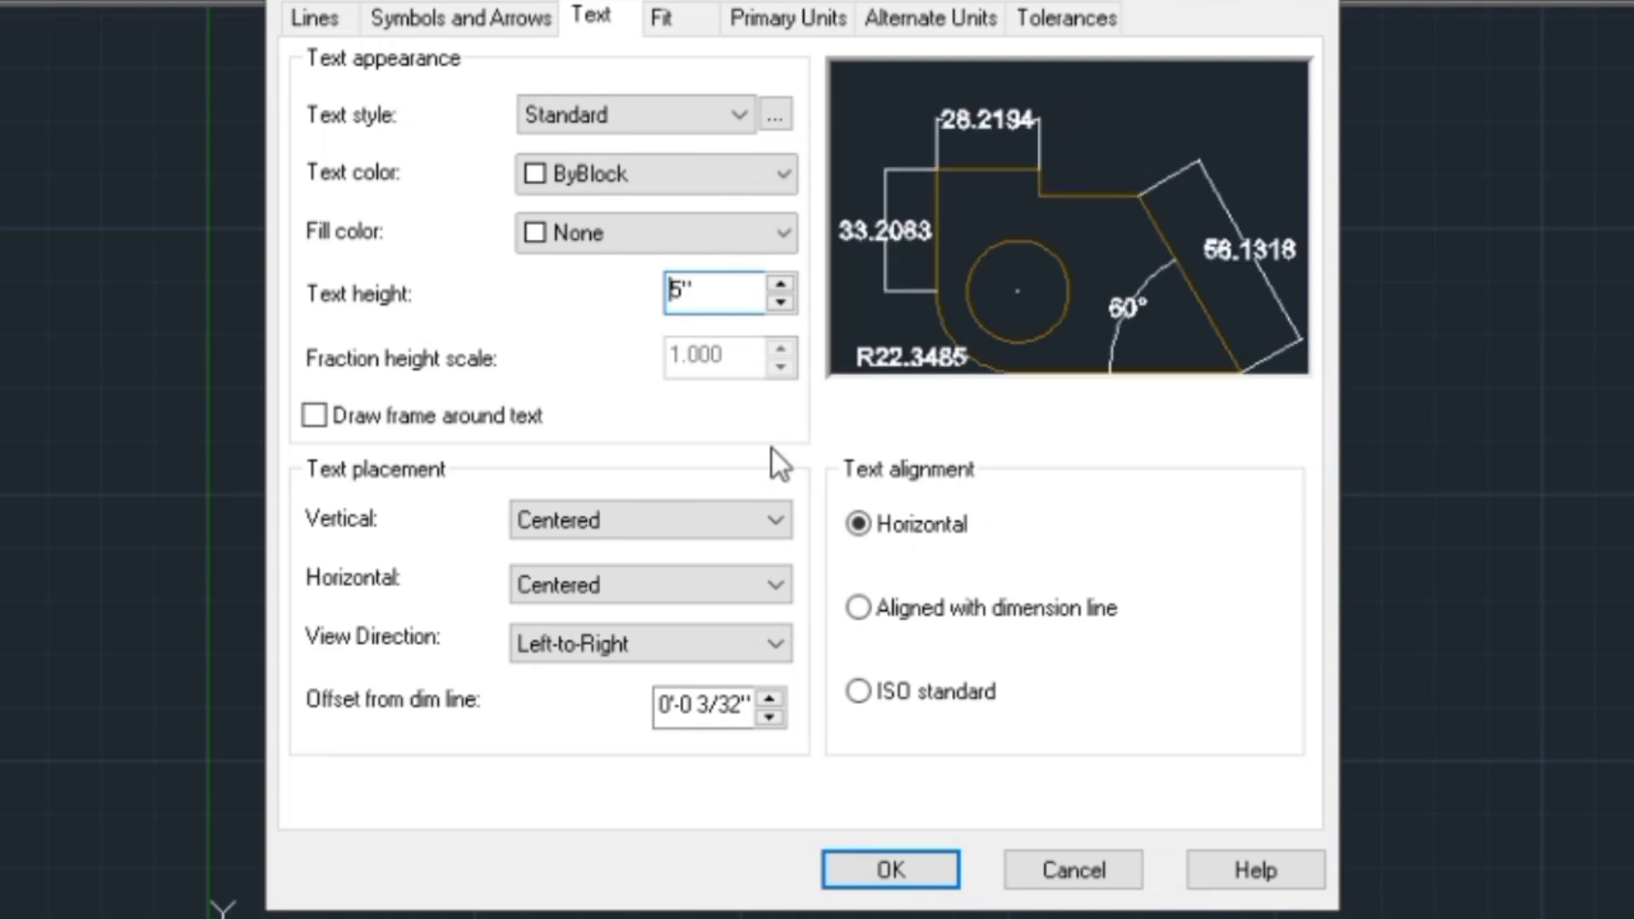
Compare the horizontal and ISO standard text alignments of the dimension style and choose ISO standard
{"action": "left_click", "coordinate": [858, 692]}
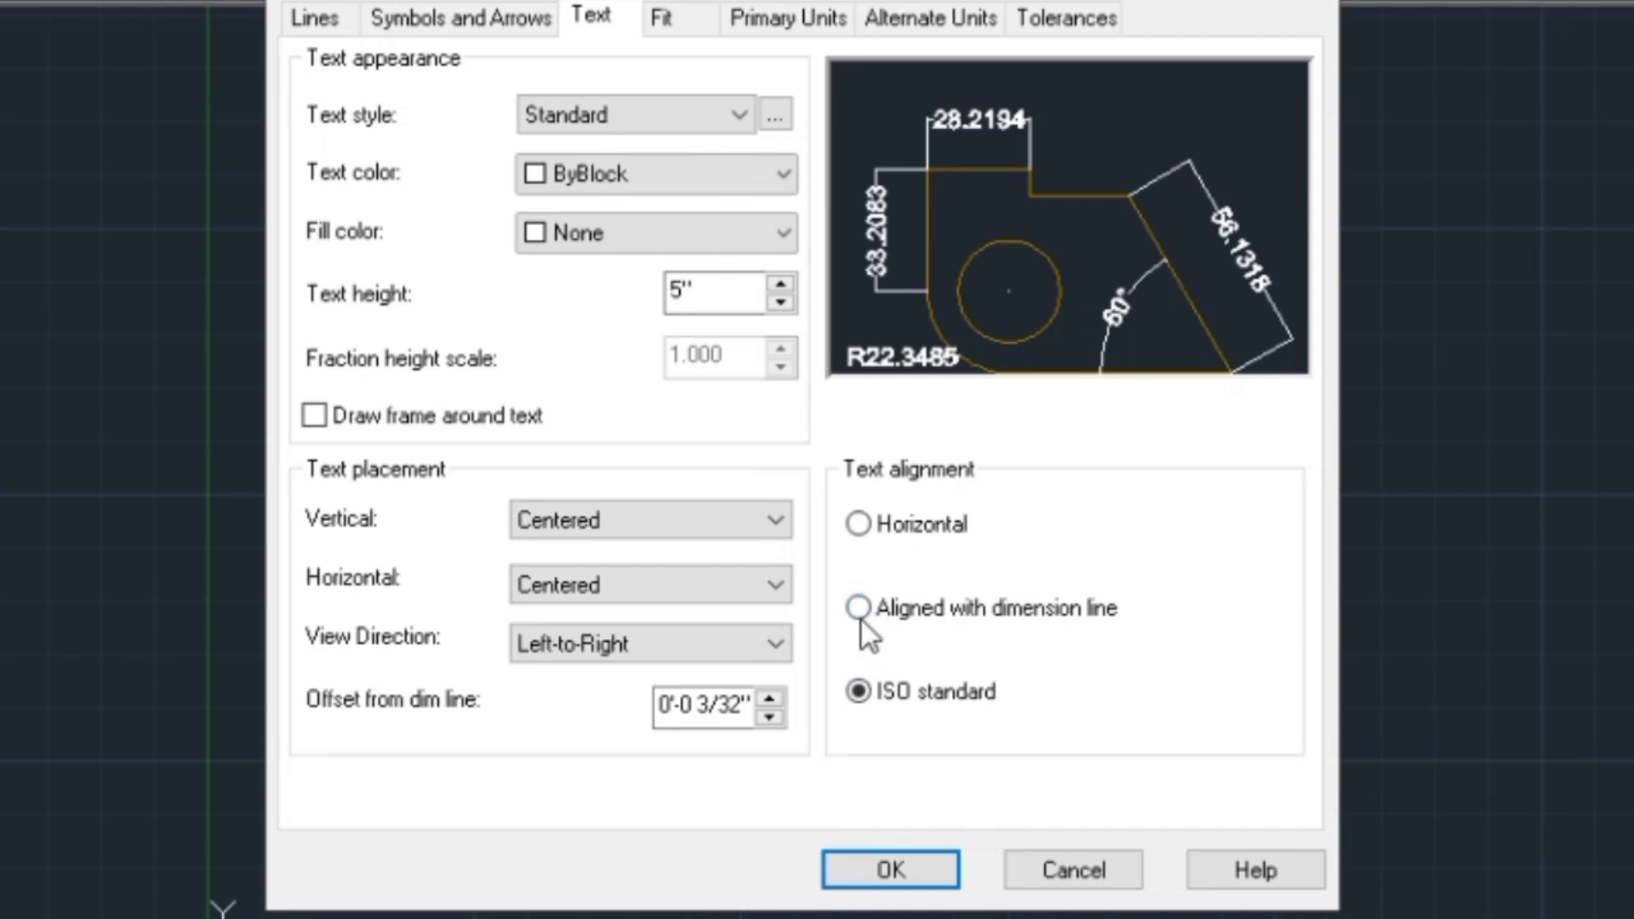
{"action": "left_click", "coordinate": [859, 524]}
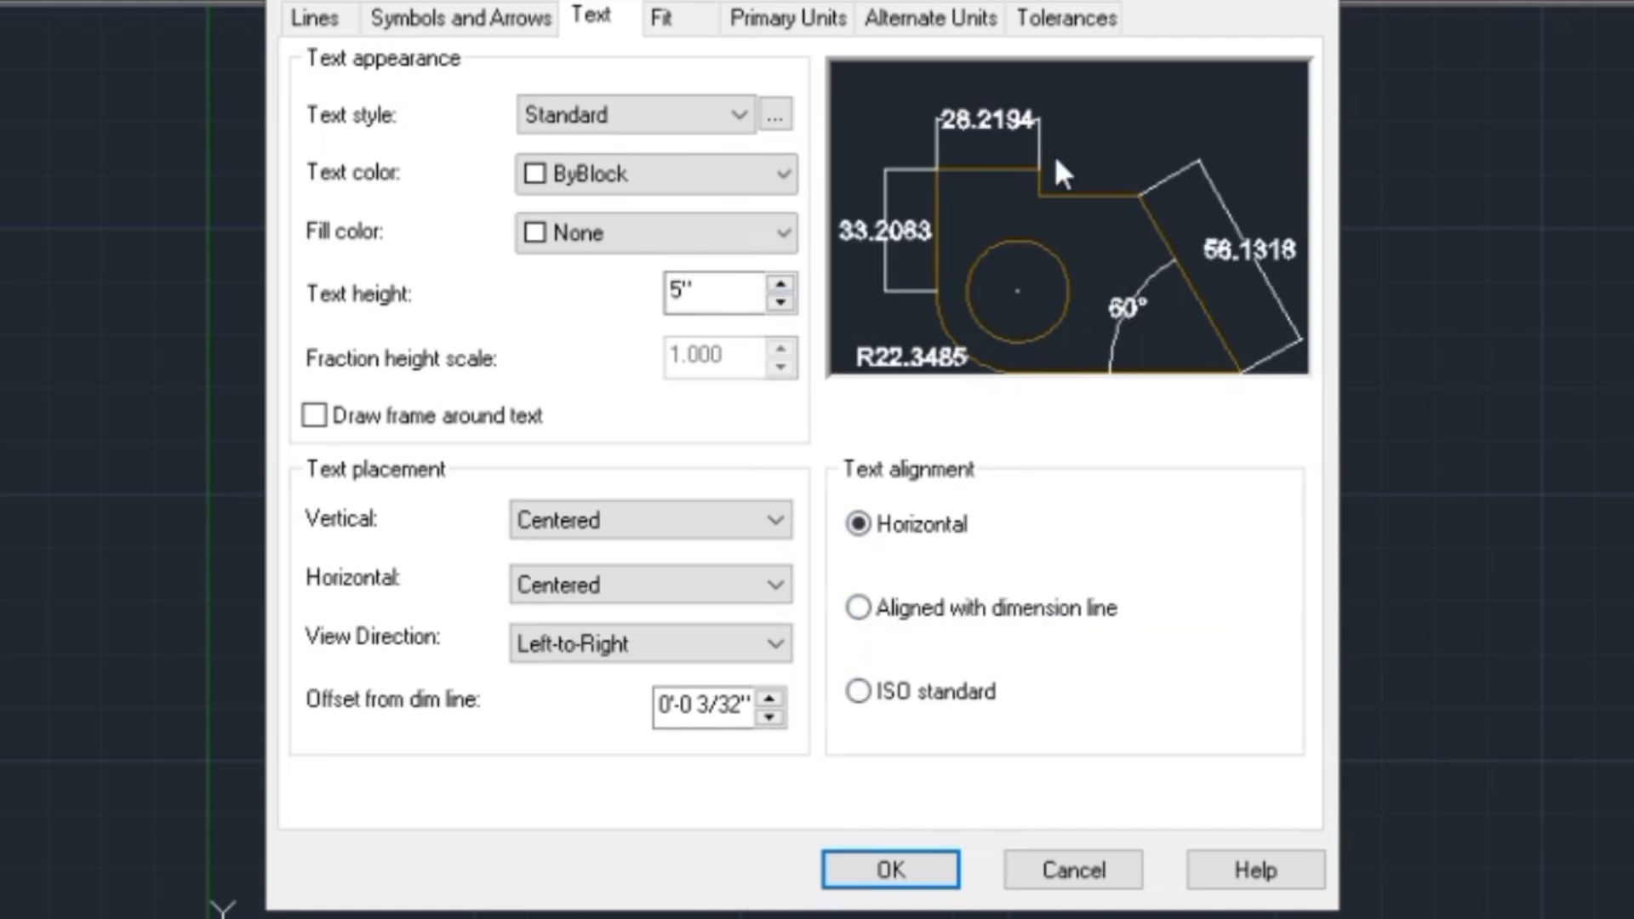
{"action": "left_click", "coordinate": [859, 692]}
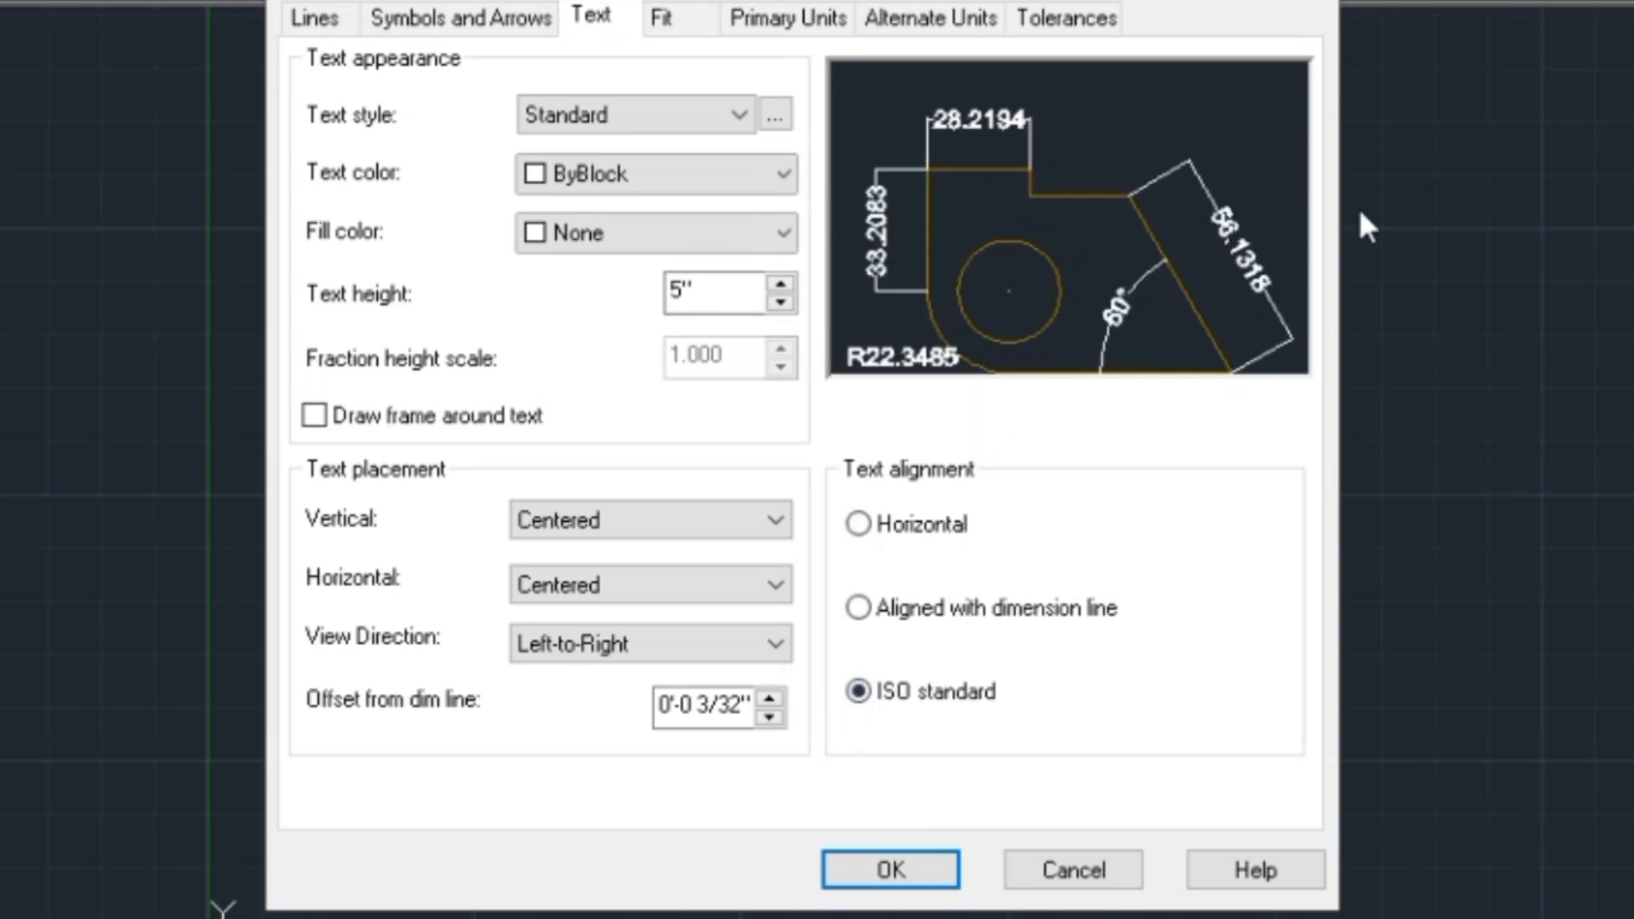
Set the dimension style's first, second and leader arrowheads to Architectural tick
{"action": "left_click", "coordinate": [534, 26]}
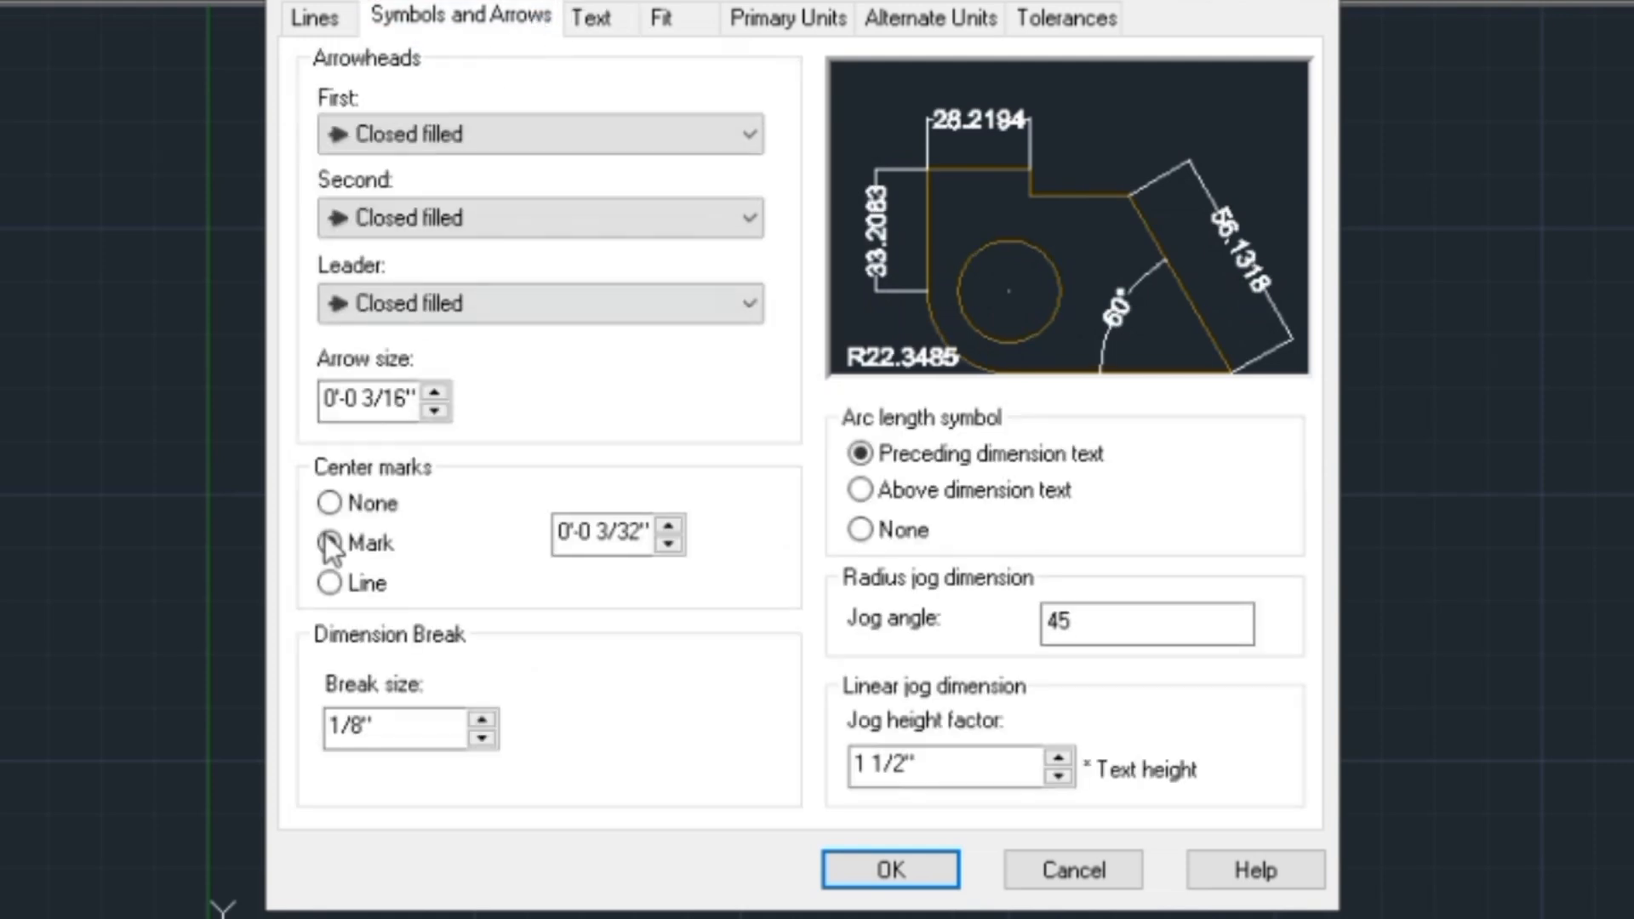
{"action": "left_click", "coordinate": [718, 133]}
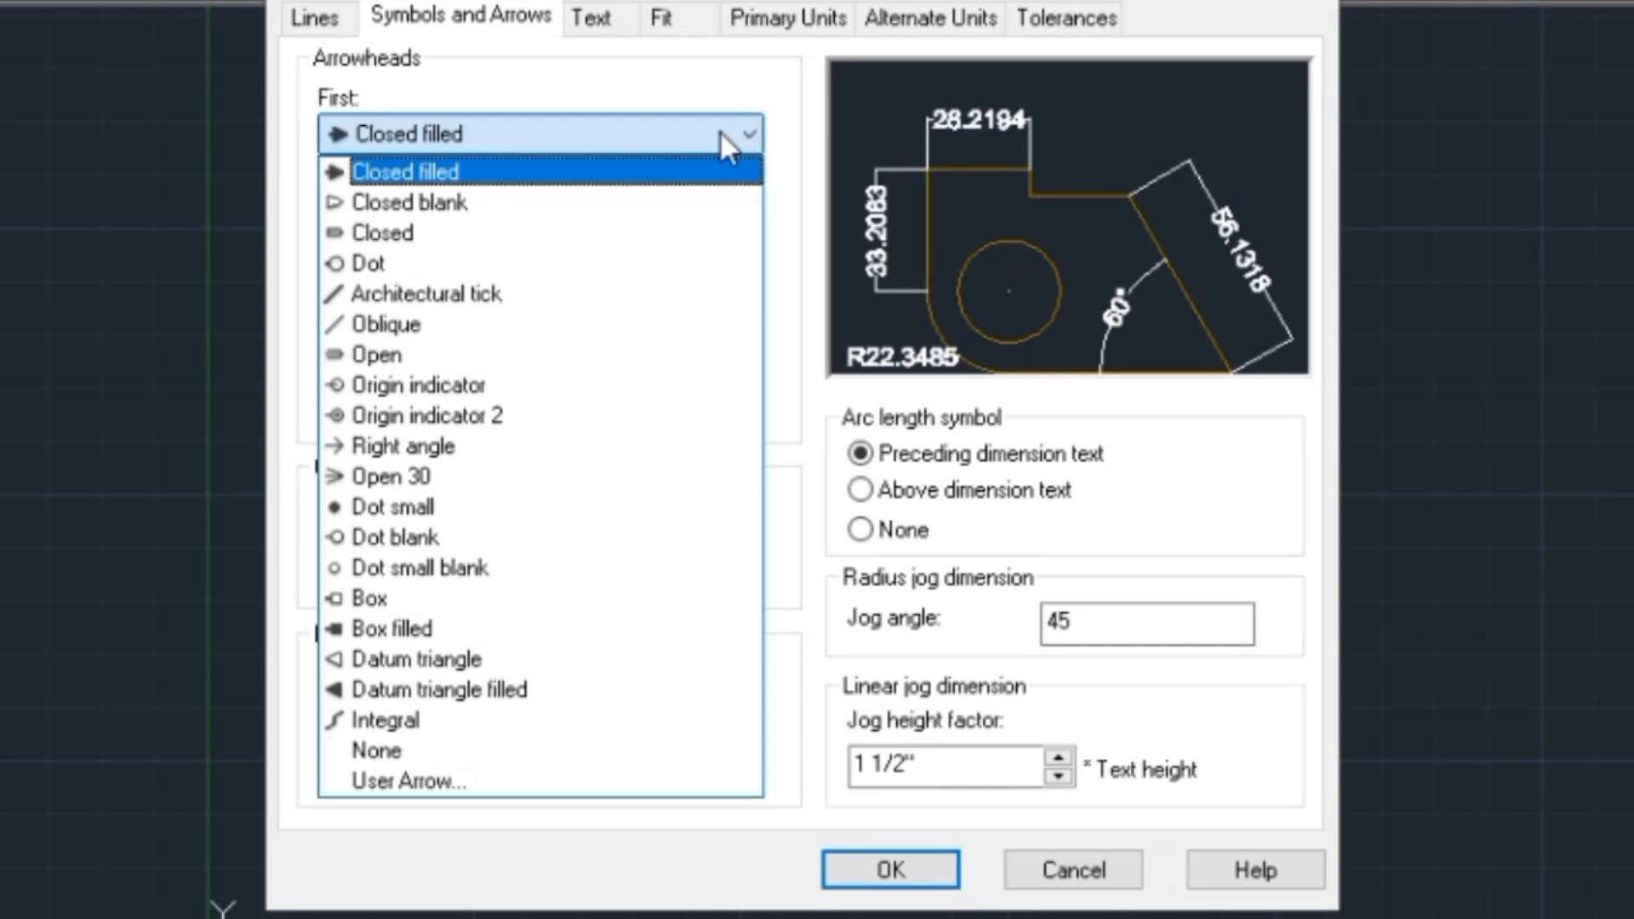
{"action": "left_click", "coordinate": [449, 294]}
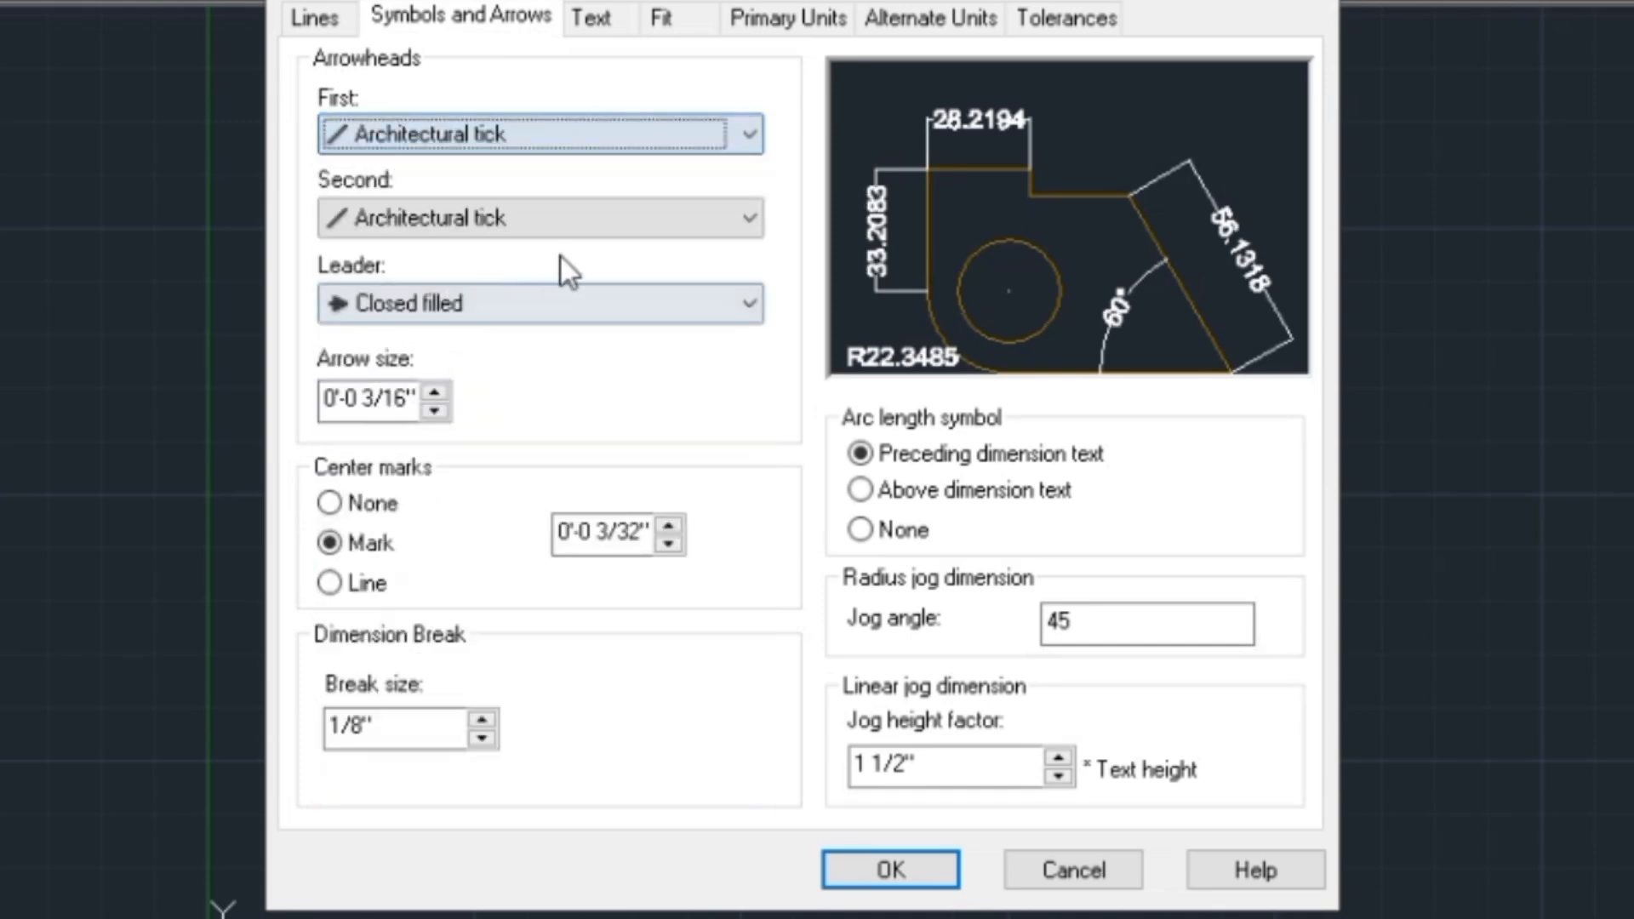
{"action": "left_click", "coordinate": [698, 216]}
{"action": "left_click", "coordinate": [497, 383]}
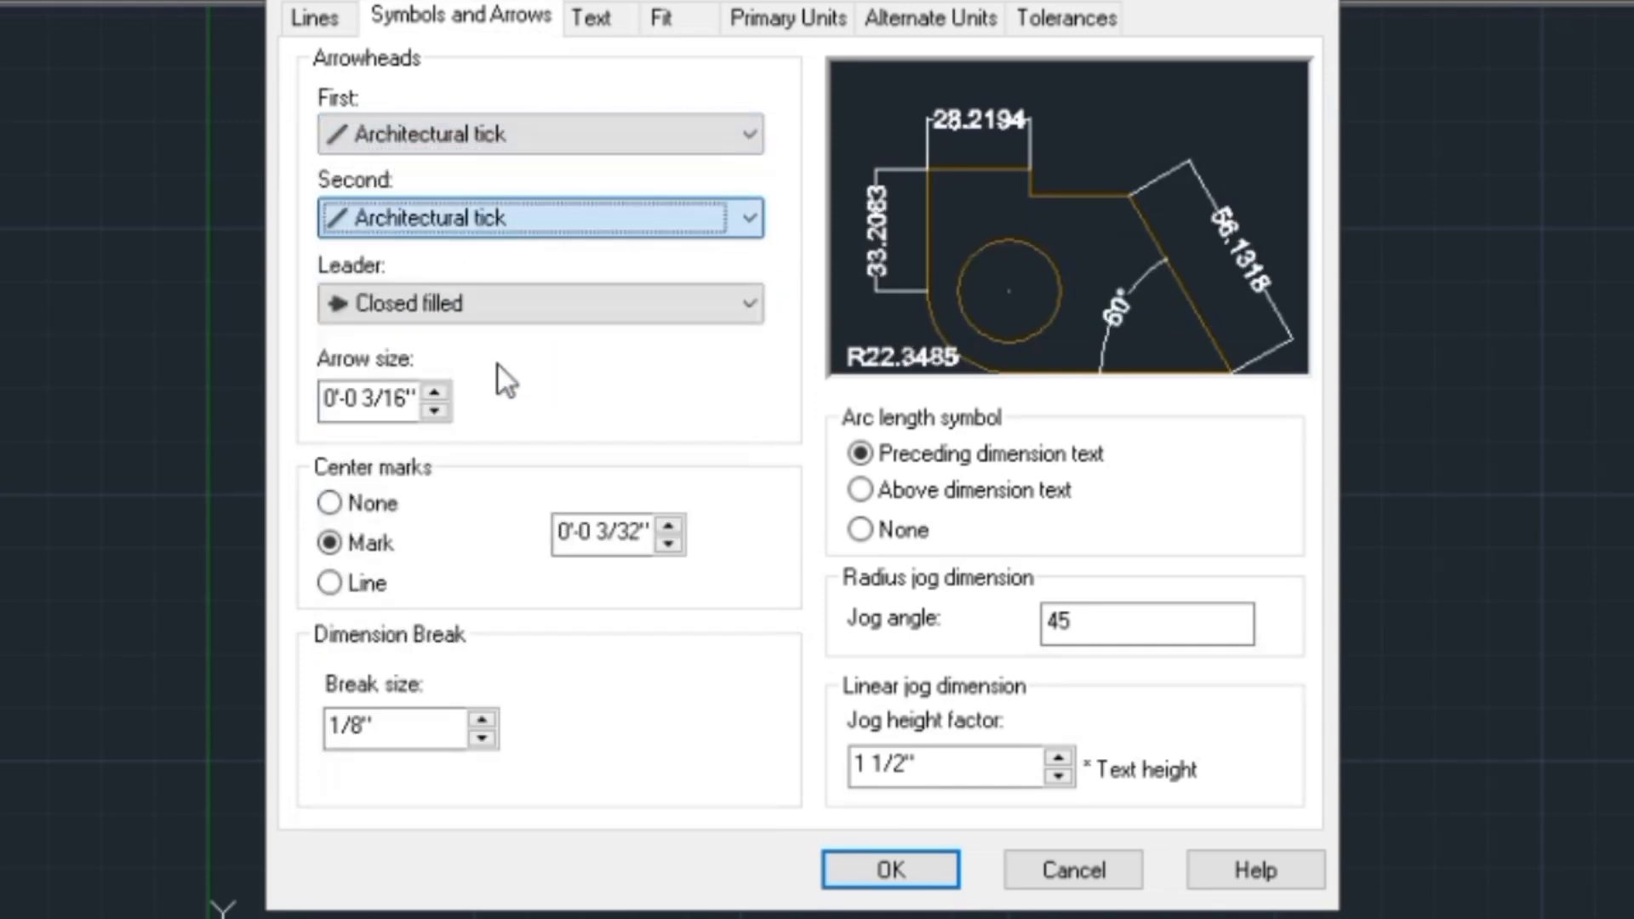
{"action": "left_click", "coordinate": [681, 303]}
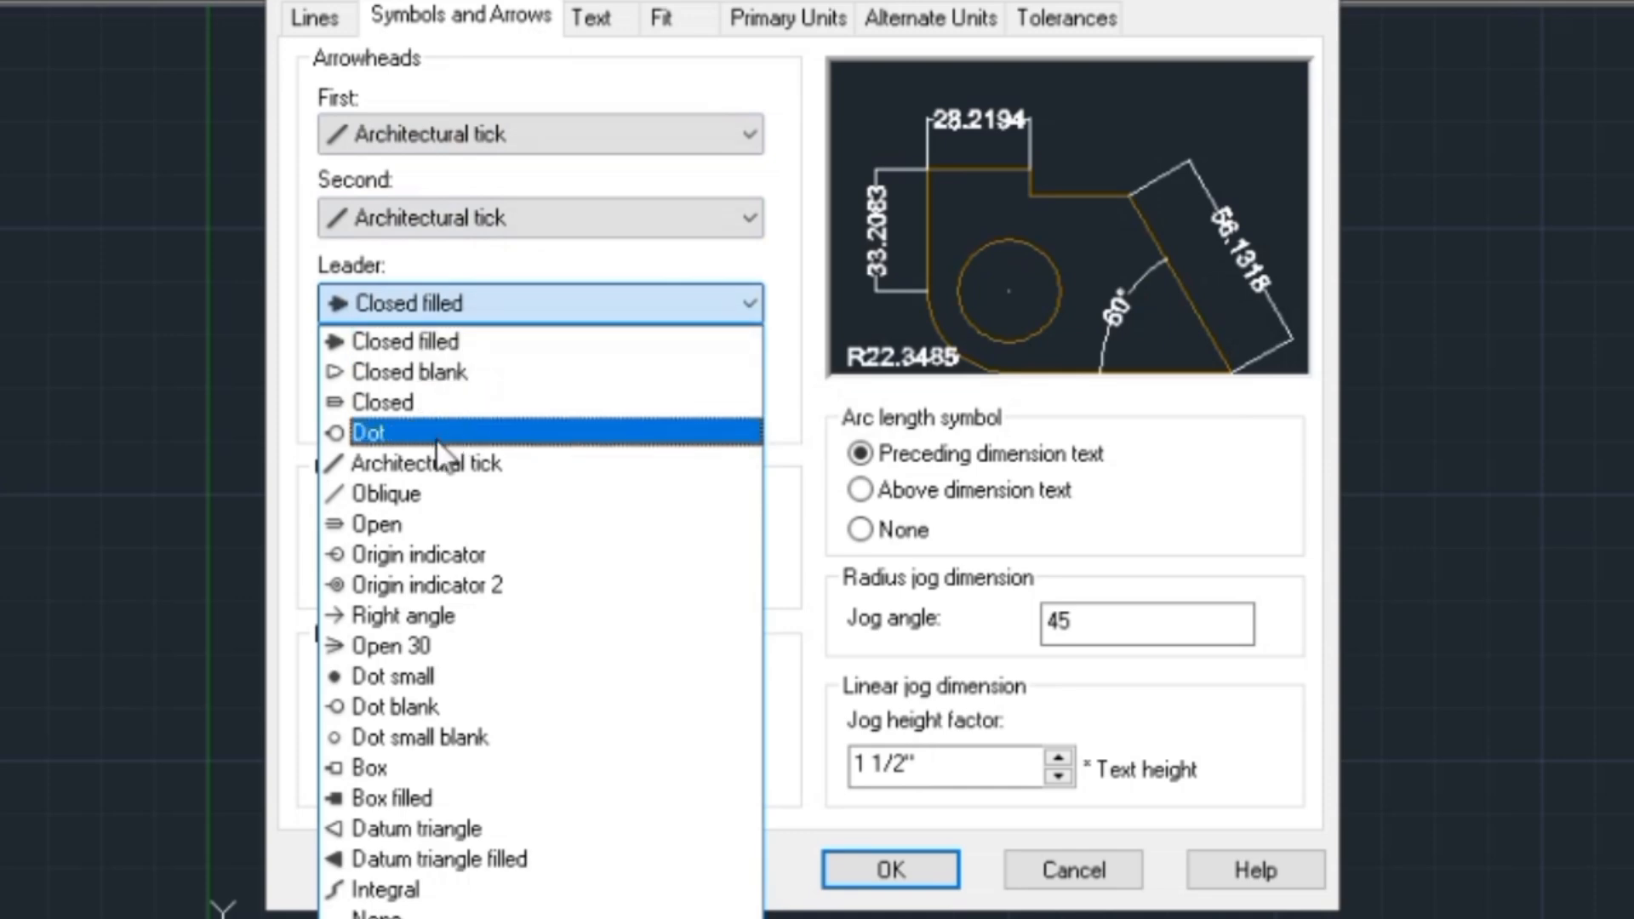
{"action": "left_click", "coordinate": [493, 463]}
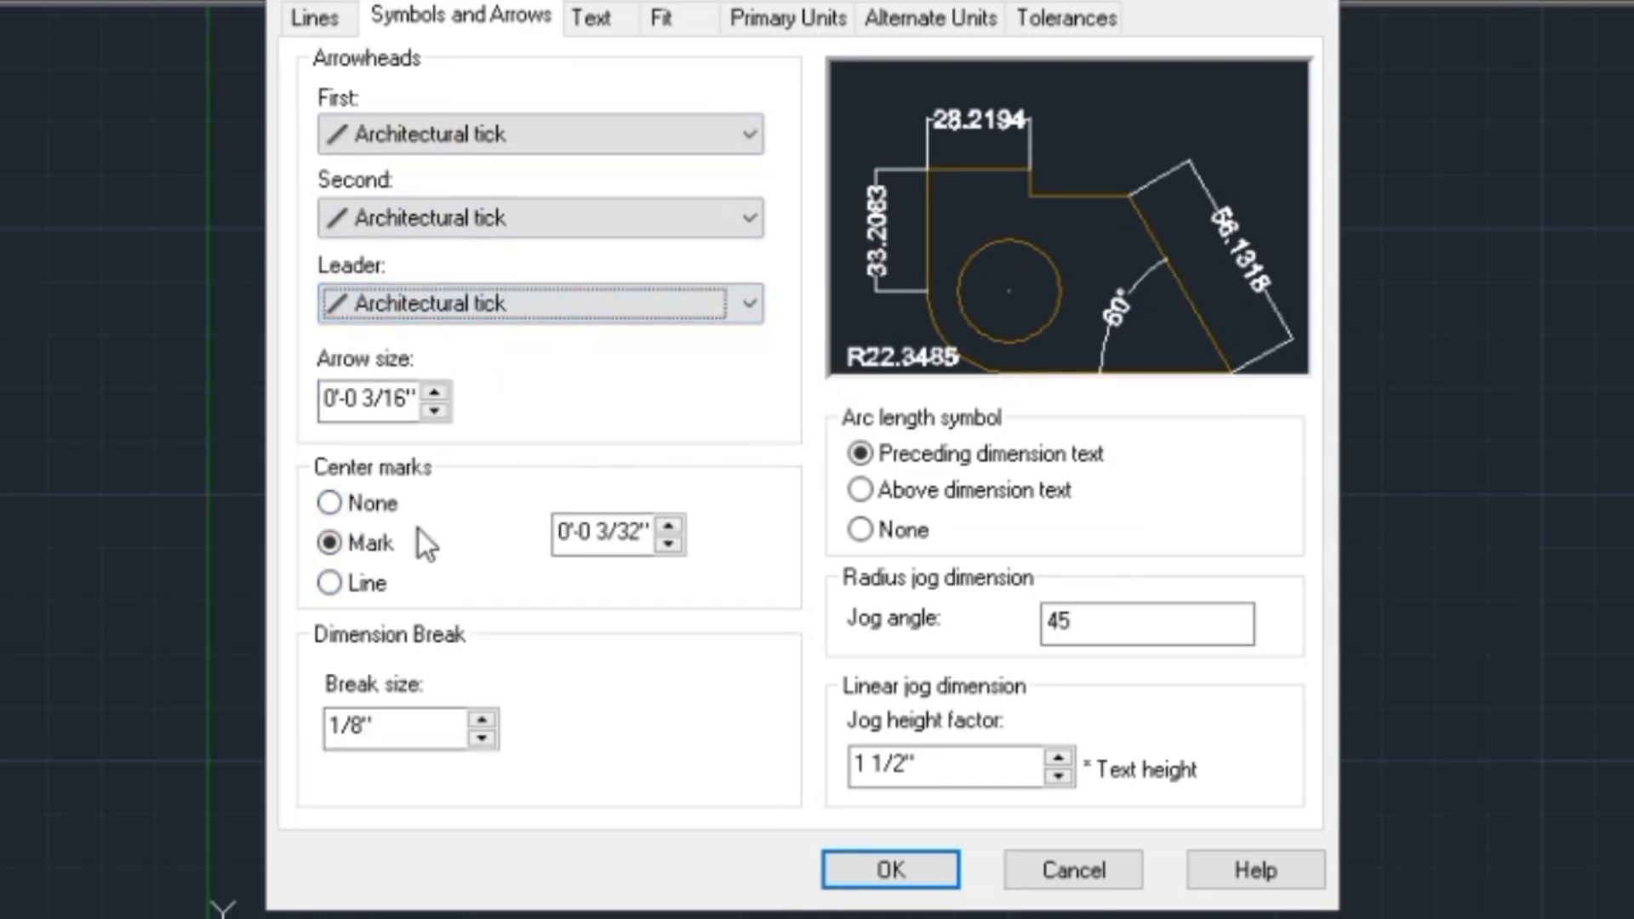
Set the dimension style's arrow size to 2"
{"action": "left_click", "coordinate": [413, 400]}
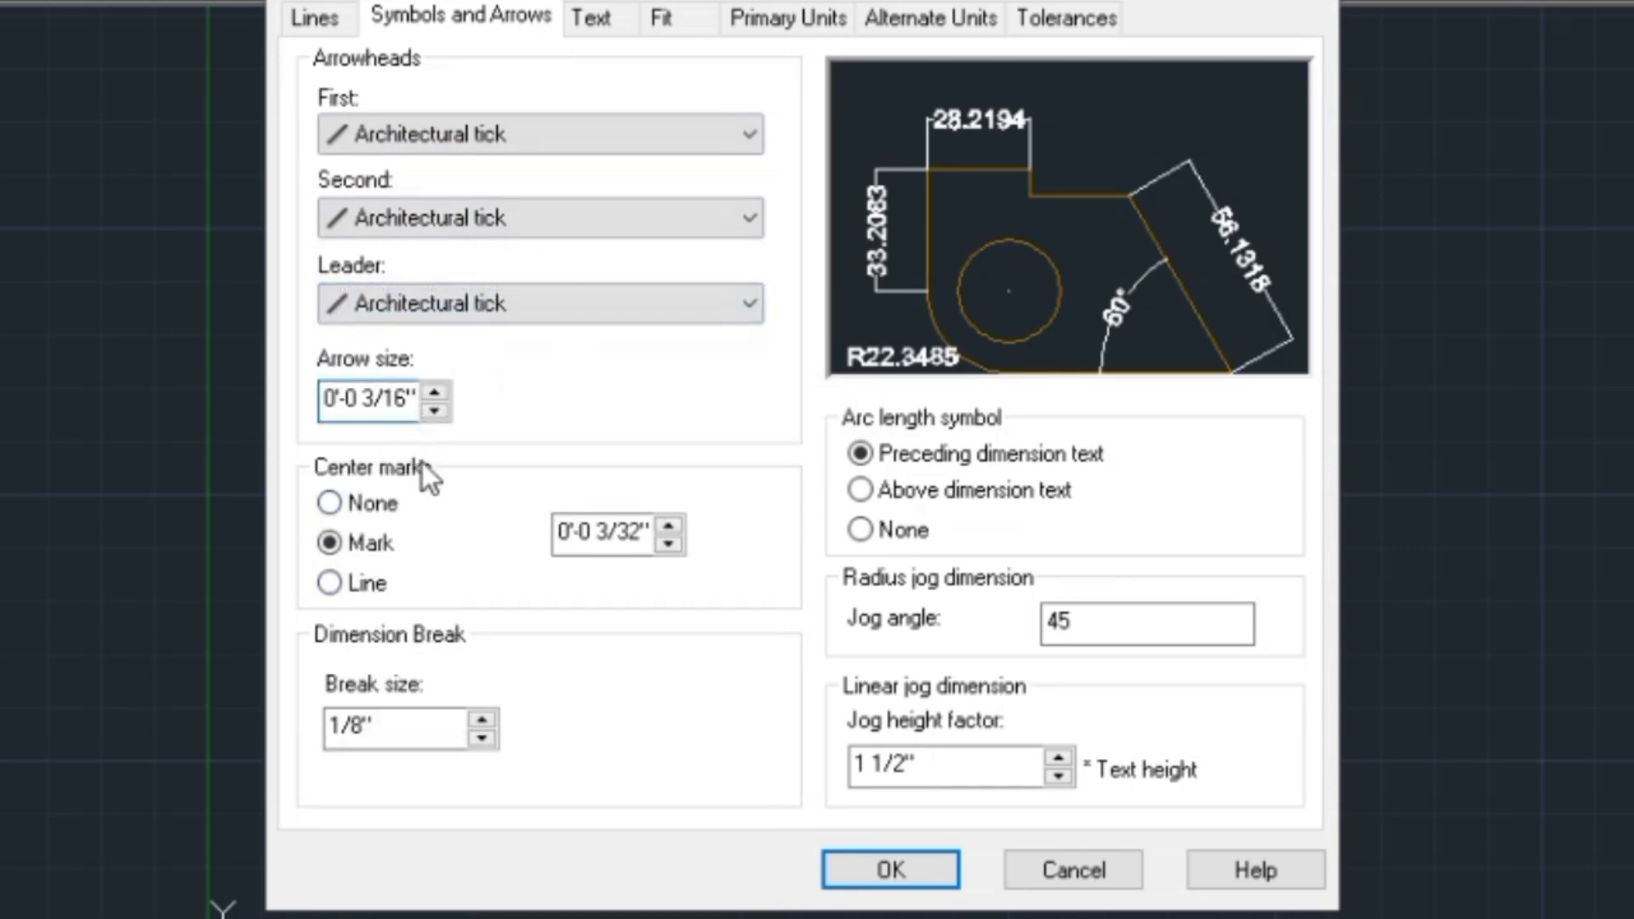
{"action": "key", "text": "BackSpace"}
{"action": "key", "text": "BackSpace"}
{"action": "key", "text": "BackSpace"}
{"action": "key", "text": "BackSpace"}
{"action": "key", "text": "BackSpace"}
{"action": "key", "text": "BackSpace"}
{"action": "key", "text": "BackSpace"}
{"action": "key", "text": "BackSpace"}
{"action": "key", "text": "BackSpace"}
{"action": "key", "text": "BackSpace"}
{"action": "type", "text": "2"}
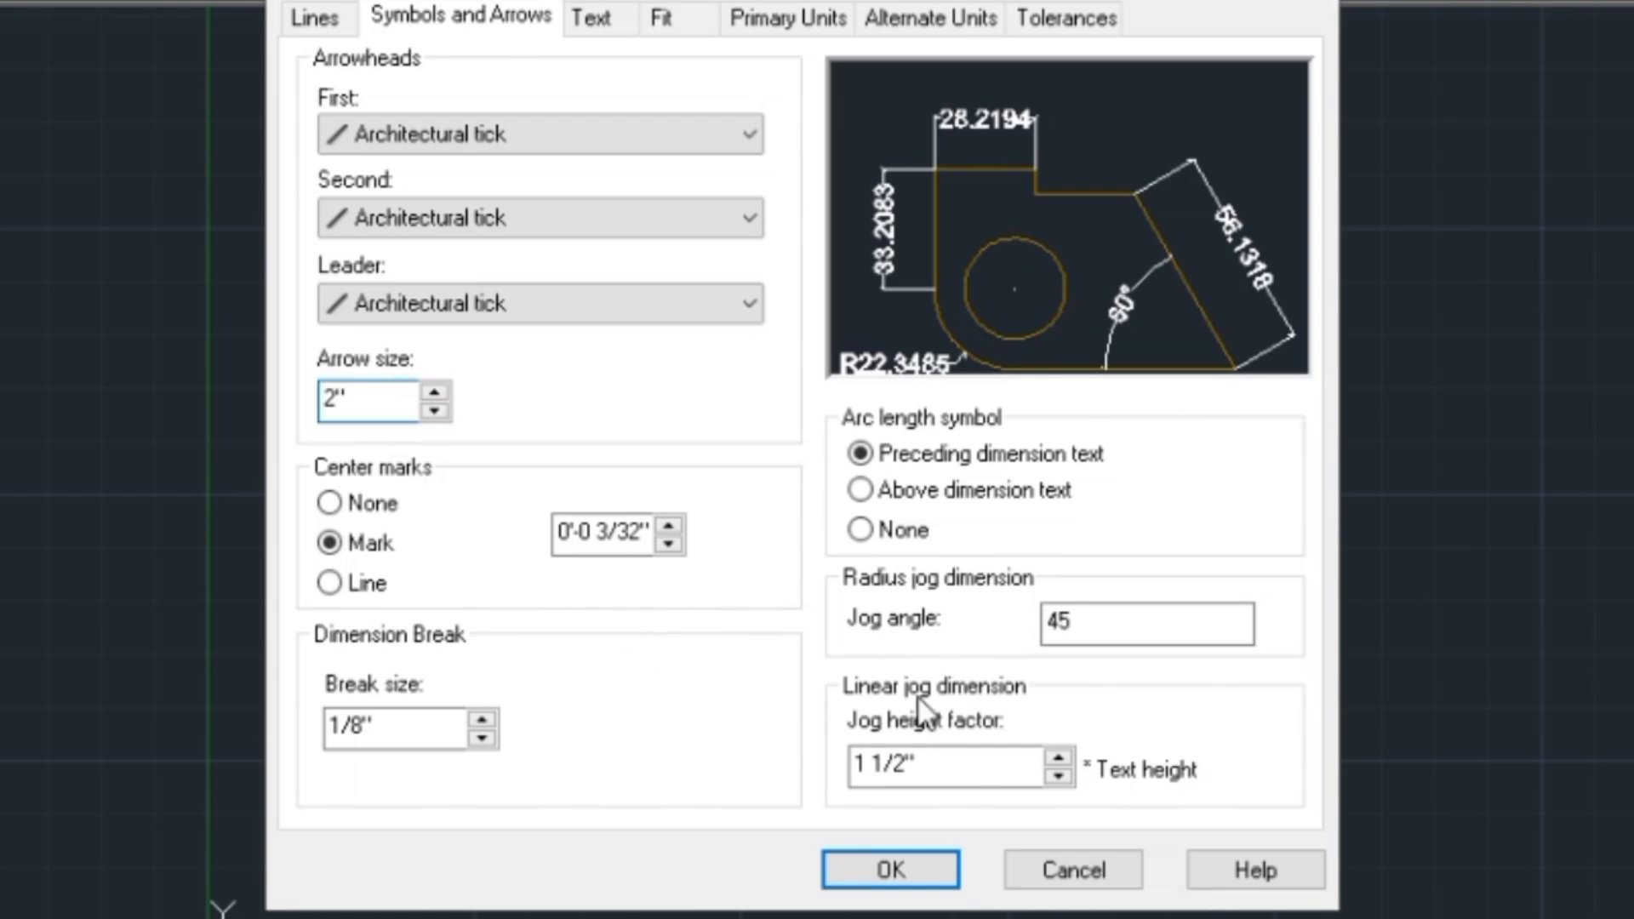
Review the dimension style's line, symbol and arrow, text, fit and primary unit settings
{"action": "left_click", "coordinate": [297, 18]}
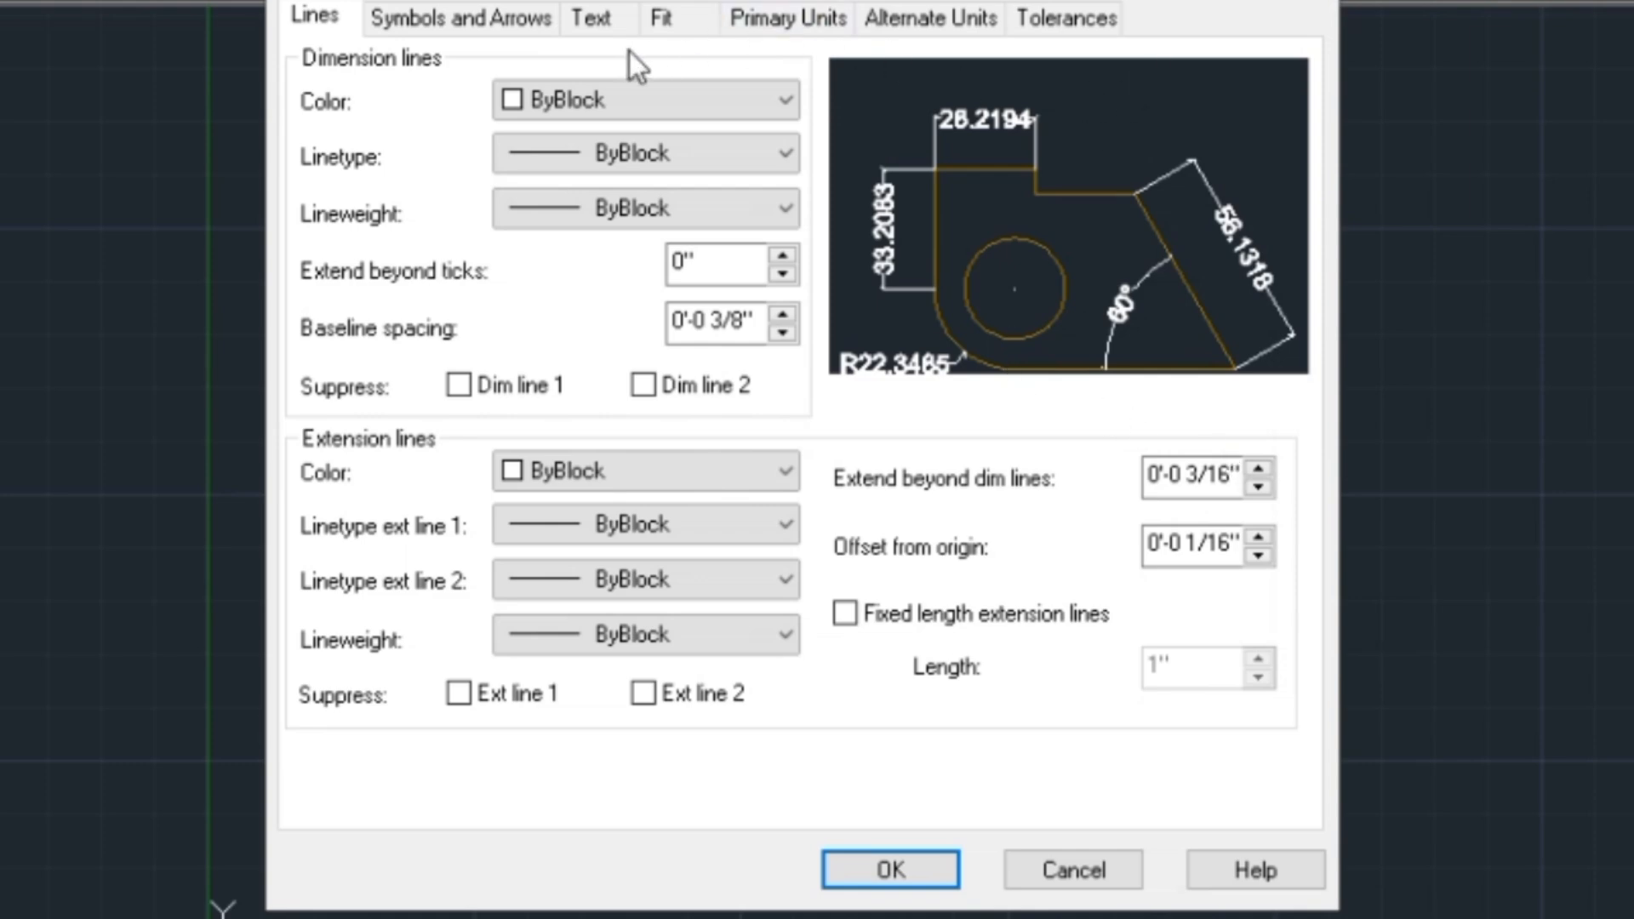
{"action": "left_click", "coordinate": [494, 25]}
{"action": "left_click", "coordinate": [629, 26]}
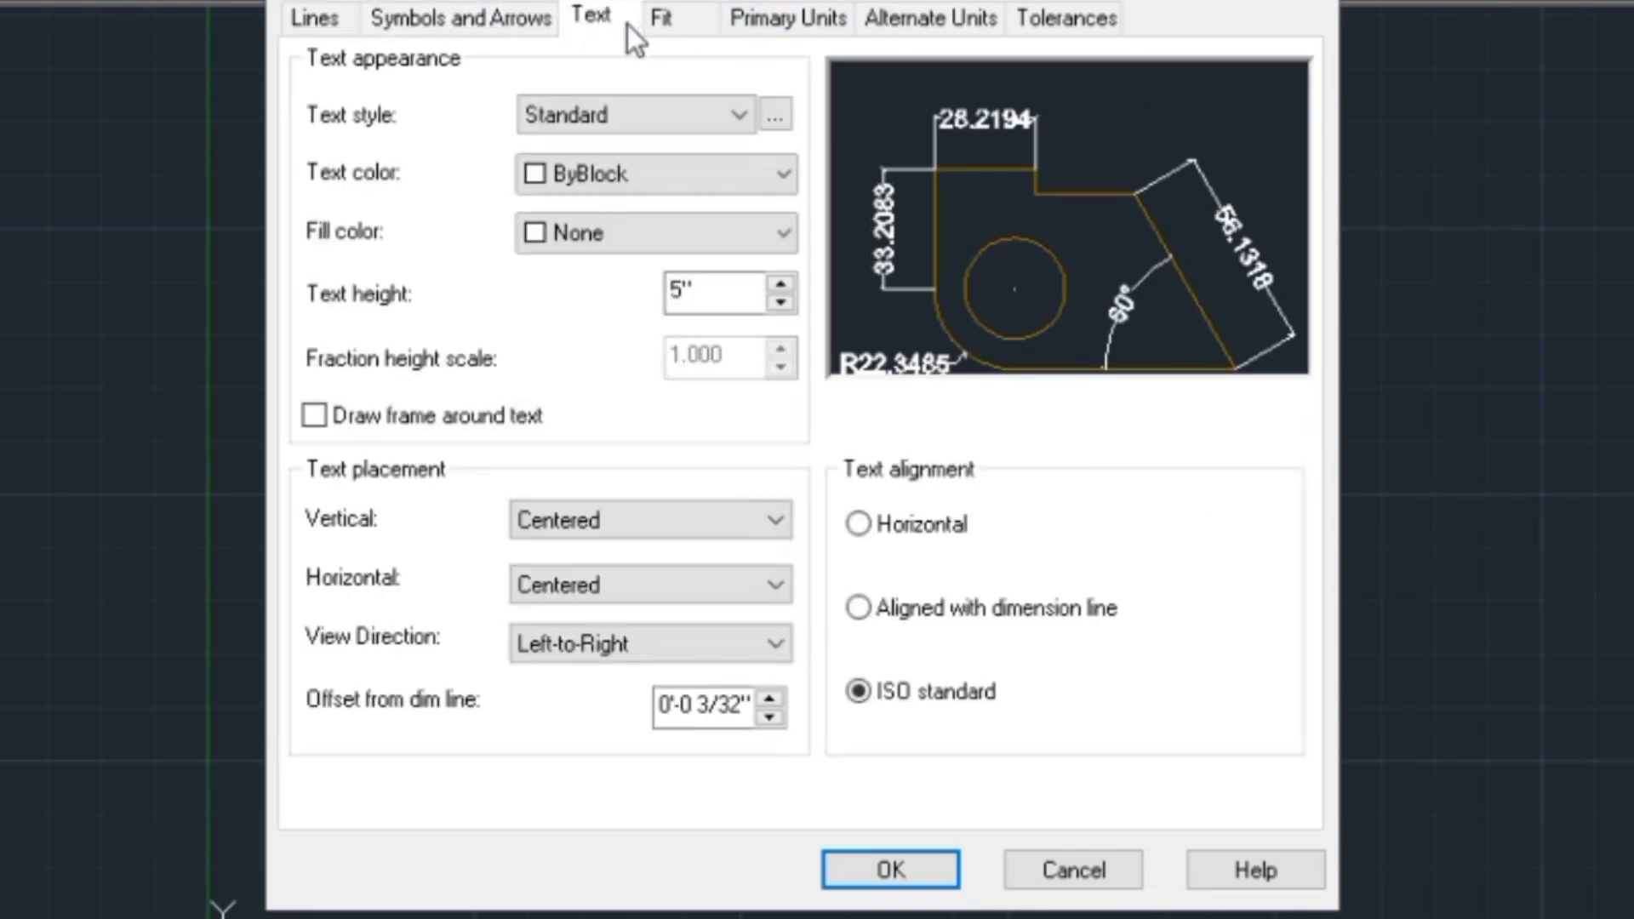
{"action": "left_click", "coordinate": [672, 25]}
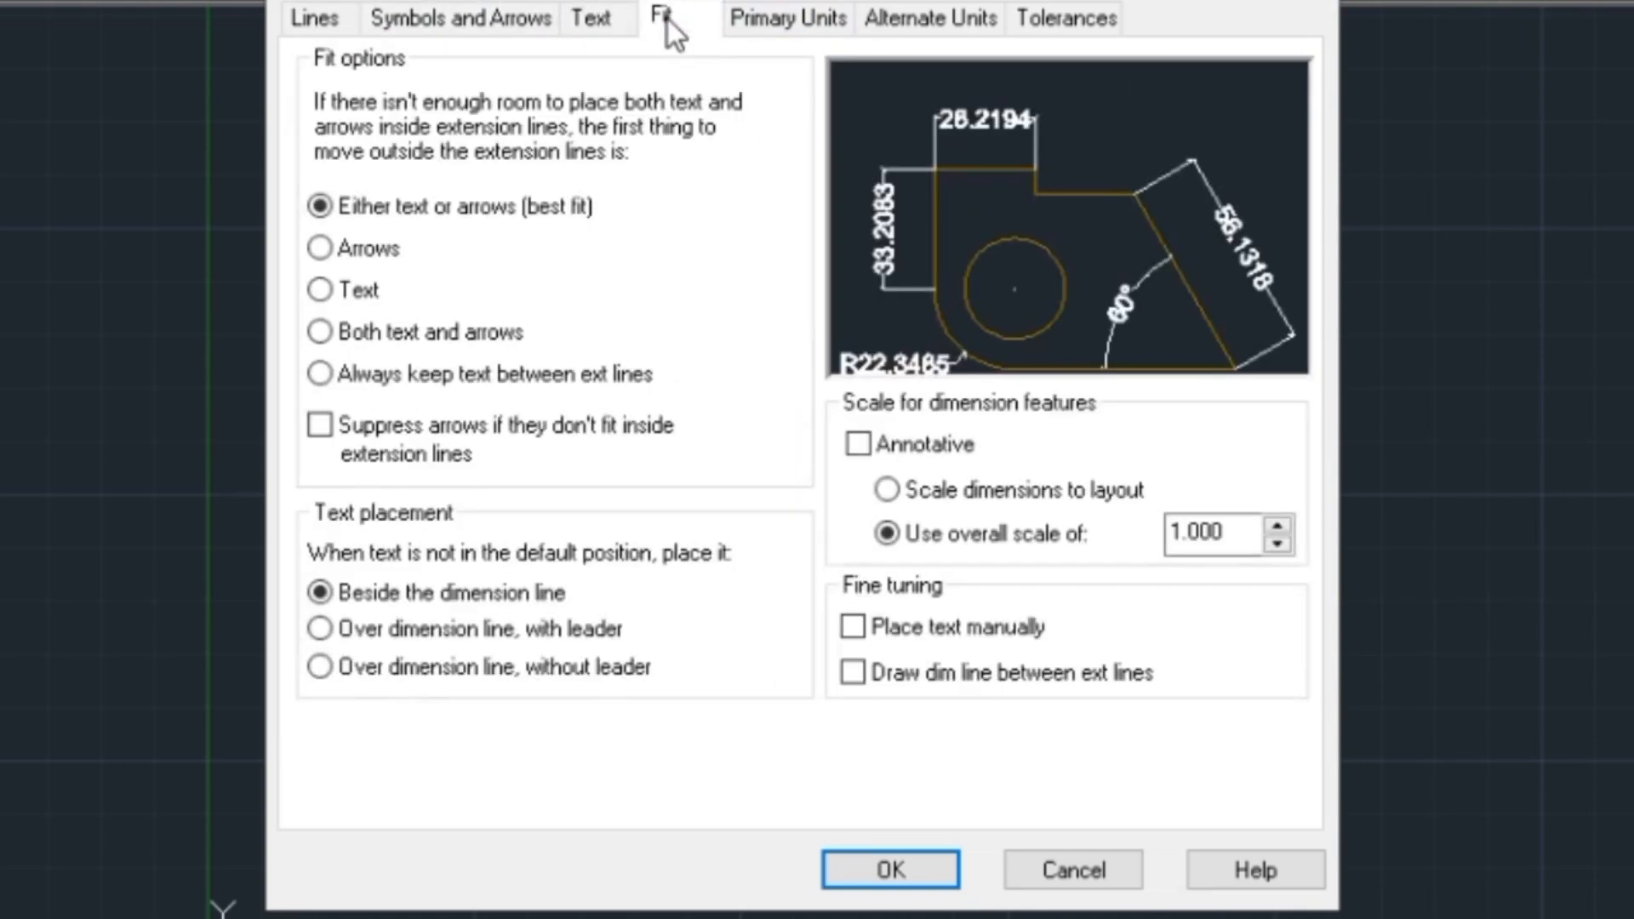
{"action": "left_click", "coordinate": [747, 24]}
{"action": "left_click", "coordinate": [344, 24]}
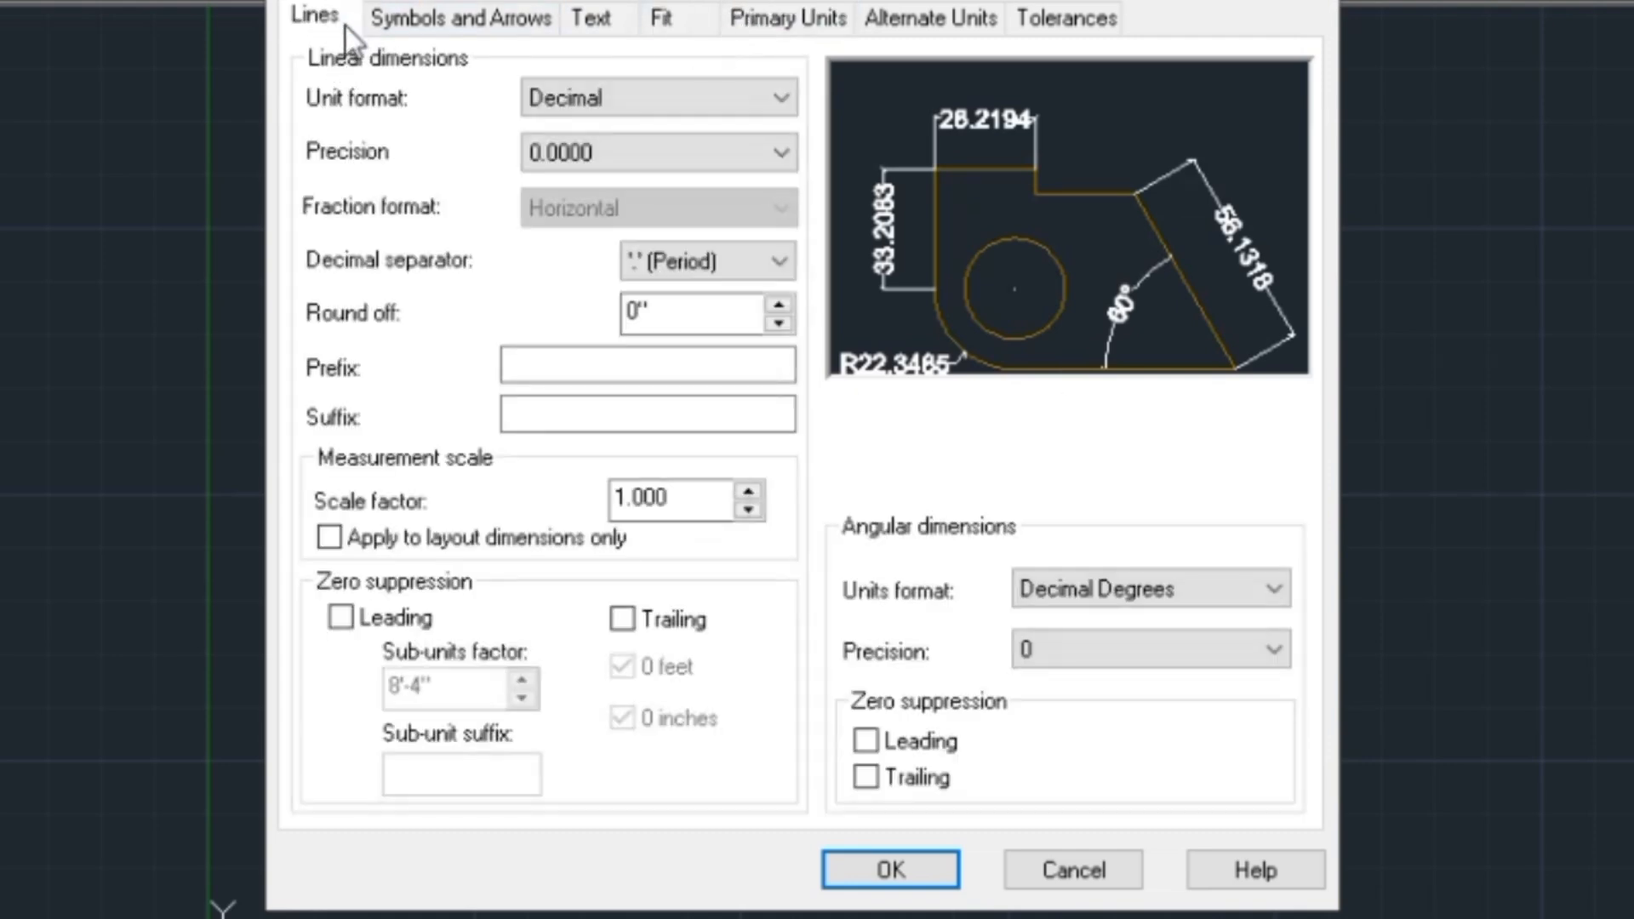
{"action": "left_click", "coordinate": [428, 28]}
{"action": "left_click", "coordinate": [354, 25]}
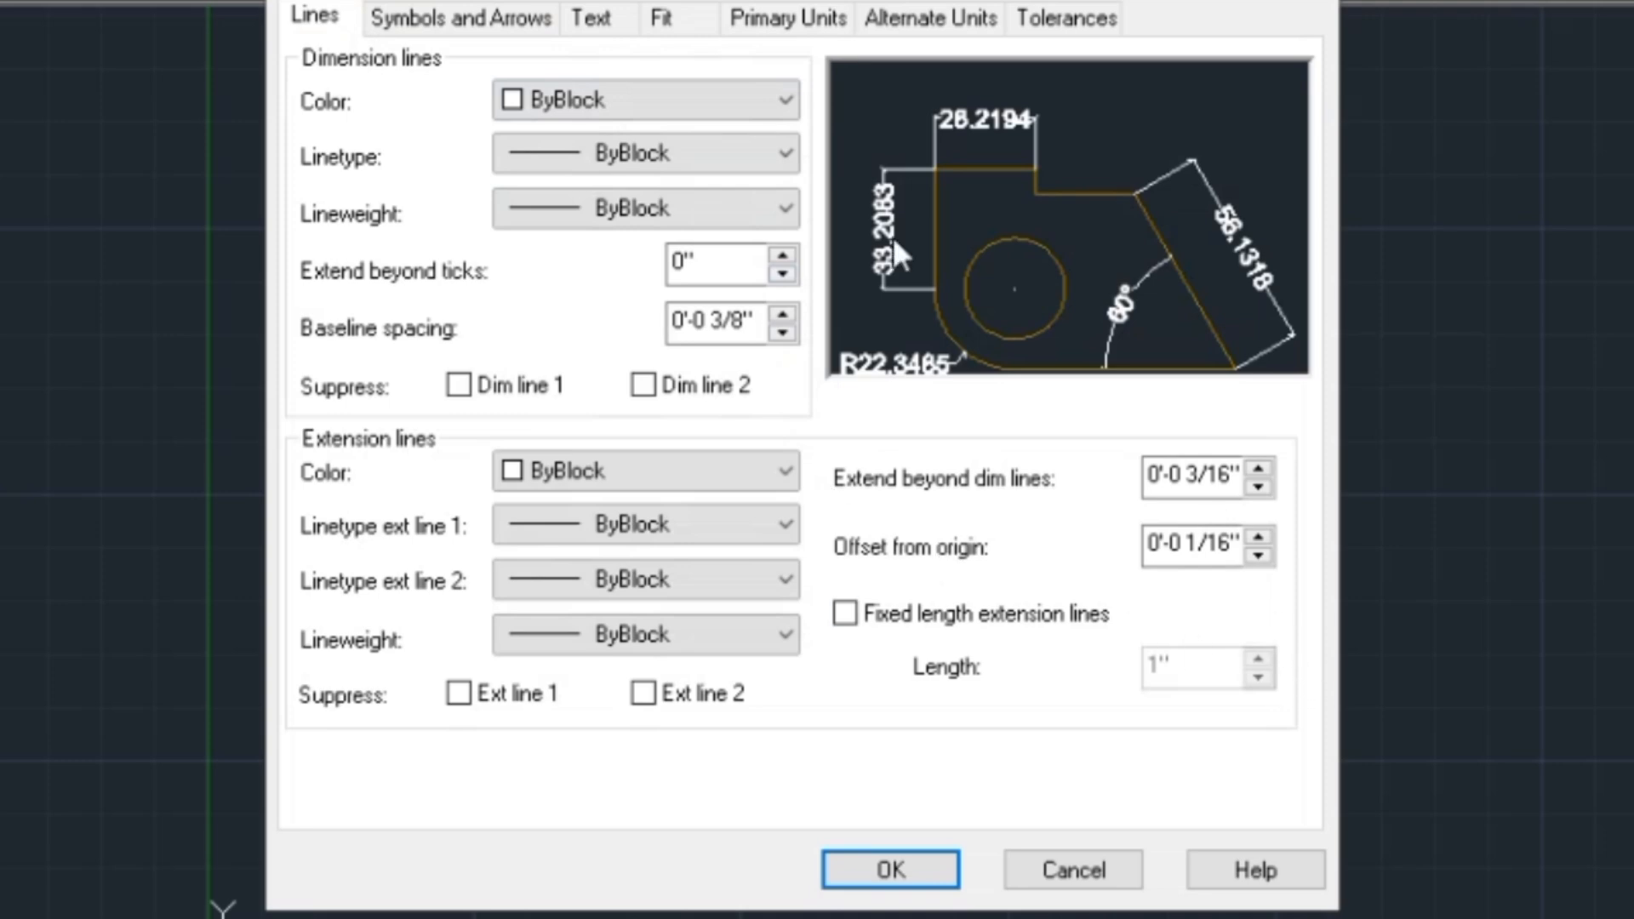
{"action": "left_click", "coordinate": [468, 26]}
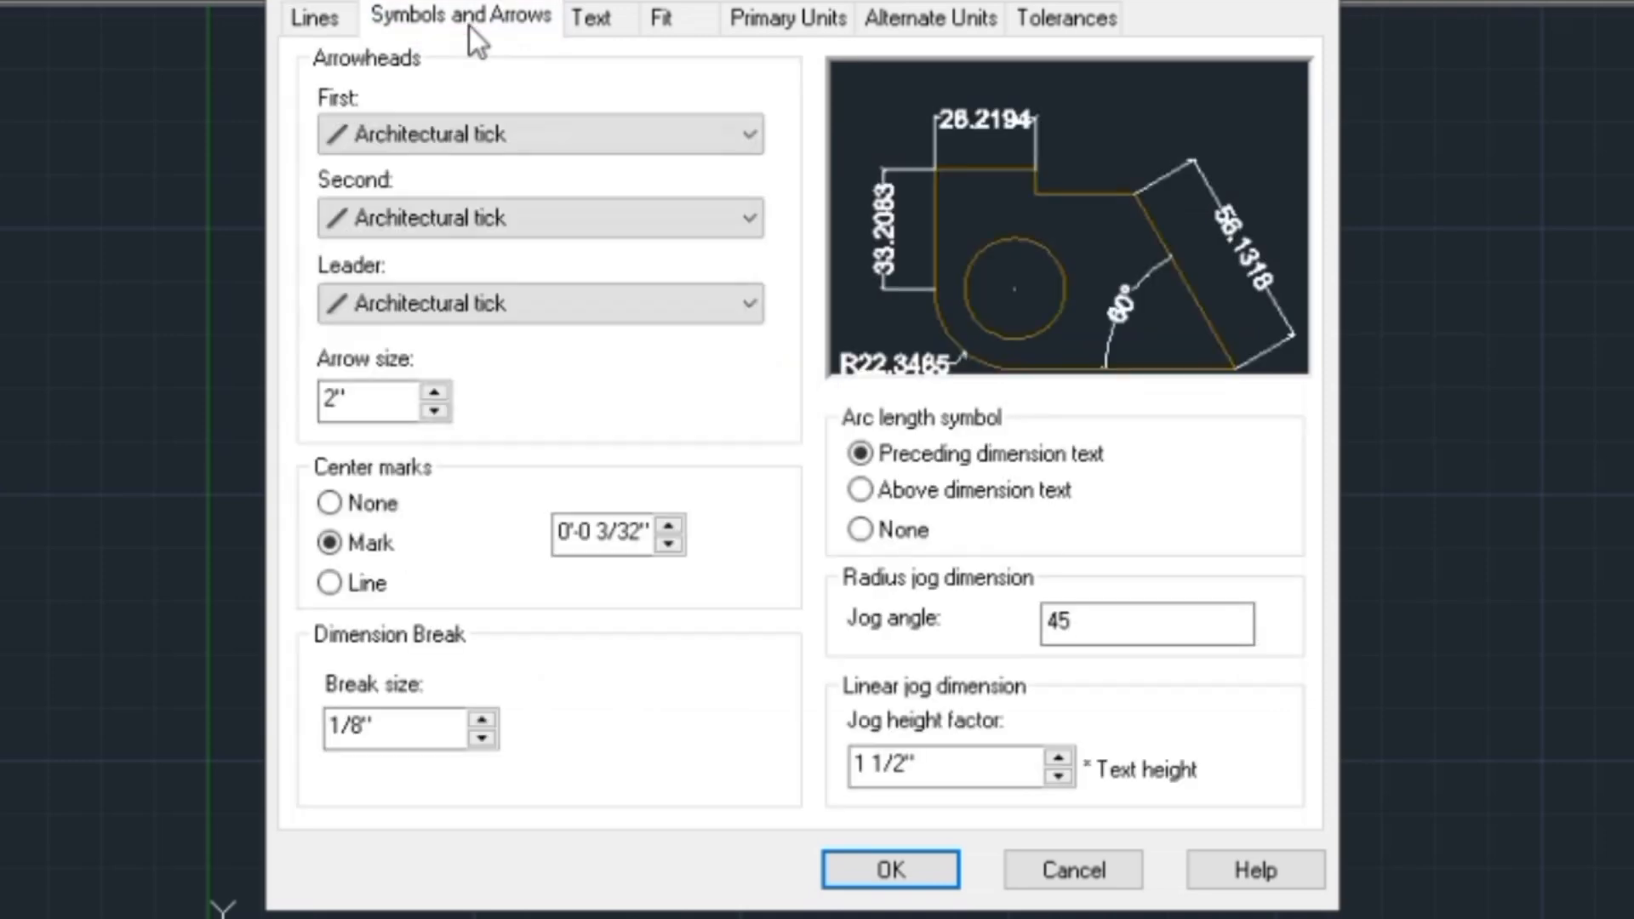
{"action": "left_click", "coordinate": [575, 20]}
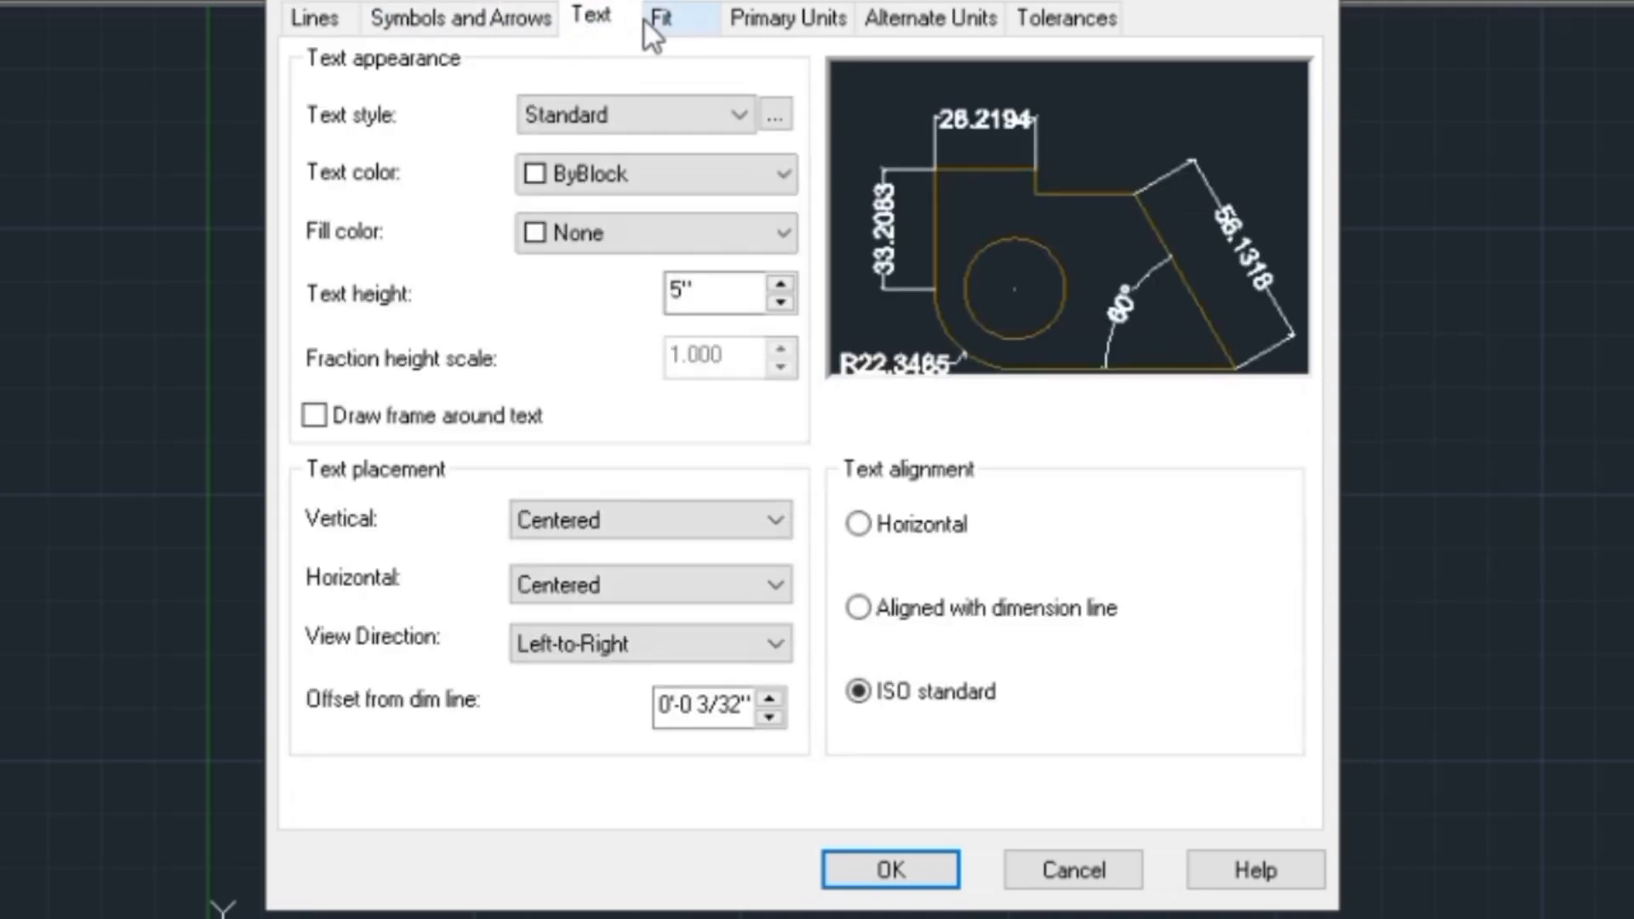
{"action": "left_click", "coordinate": [681, 22]}
Set the dimension style's linear unit format to Architectural with a precision of 0'-0 1/8"
{"action": "left_click", "coordinate": [755, 25]}
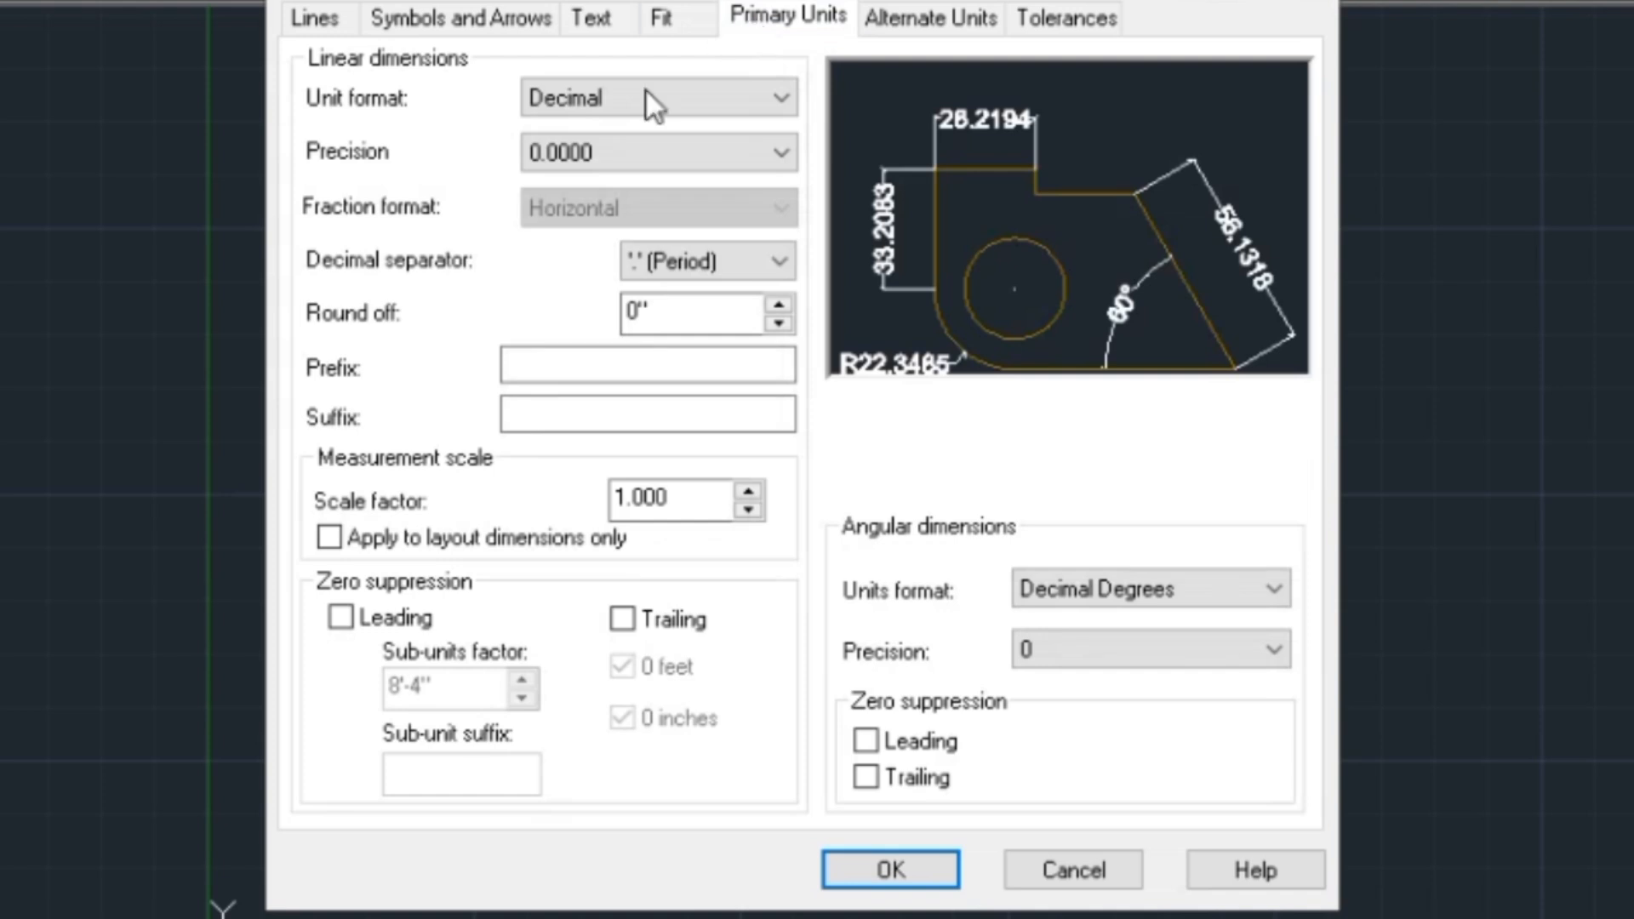
{"action": "left_click", "coordinate": [738, 92]}
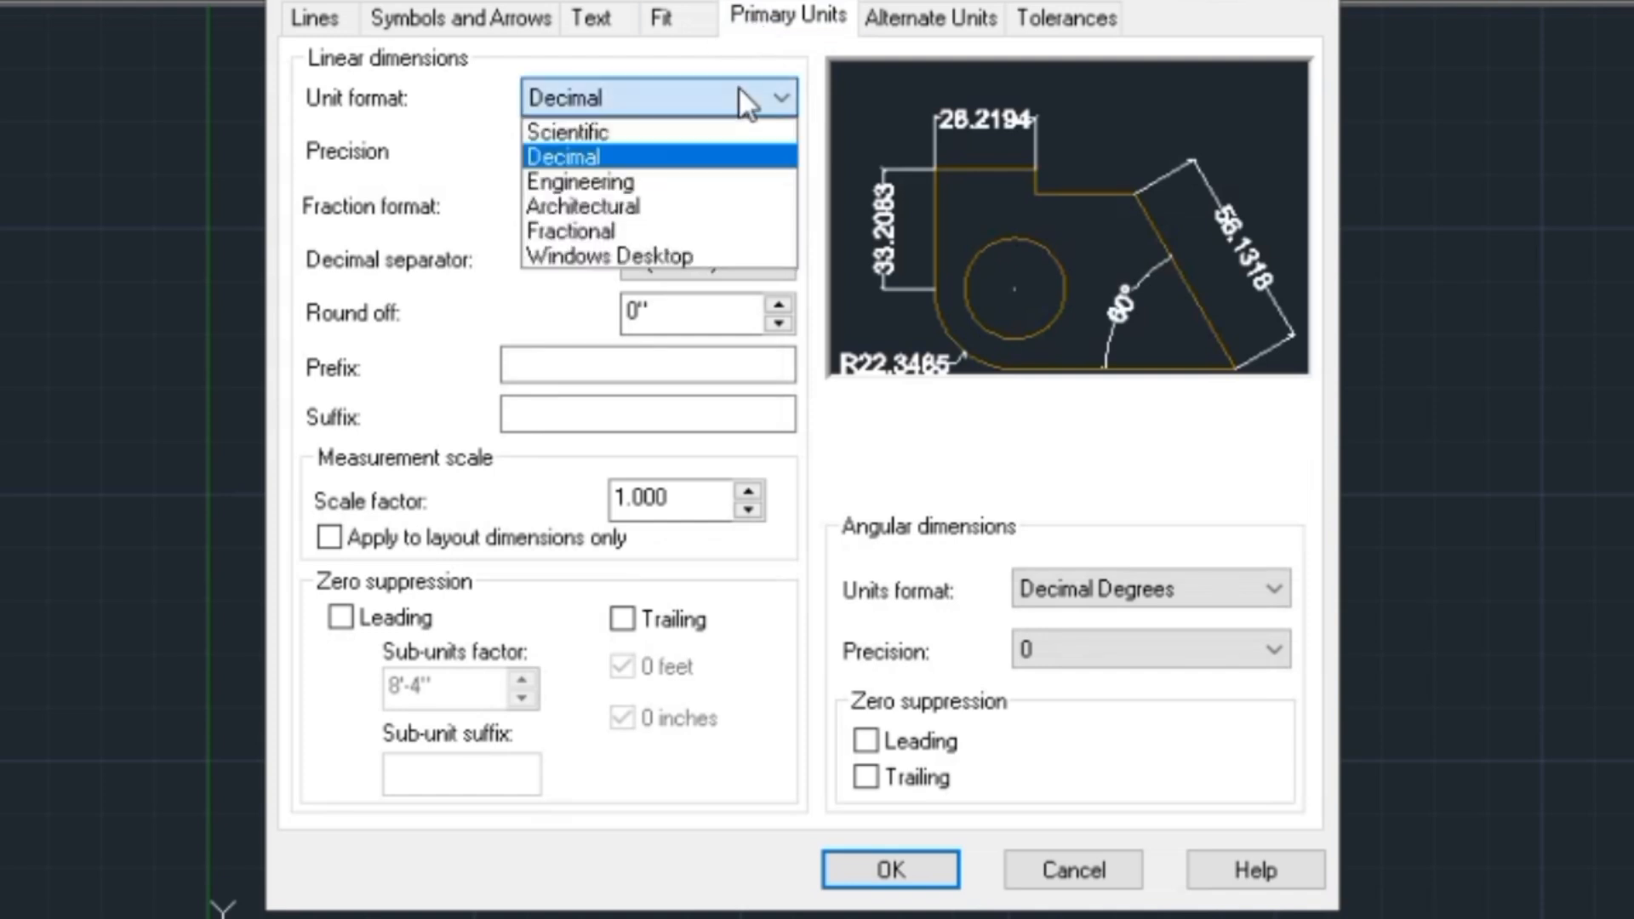
{"action": "left_click", "coordinate": [646, 209]}
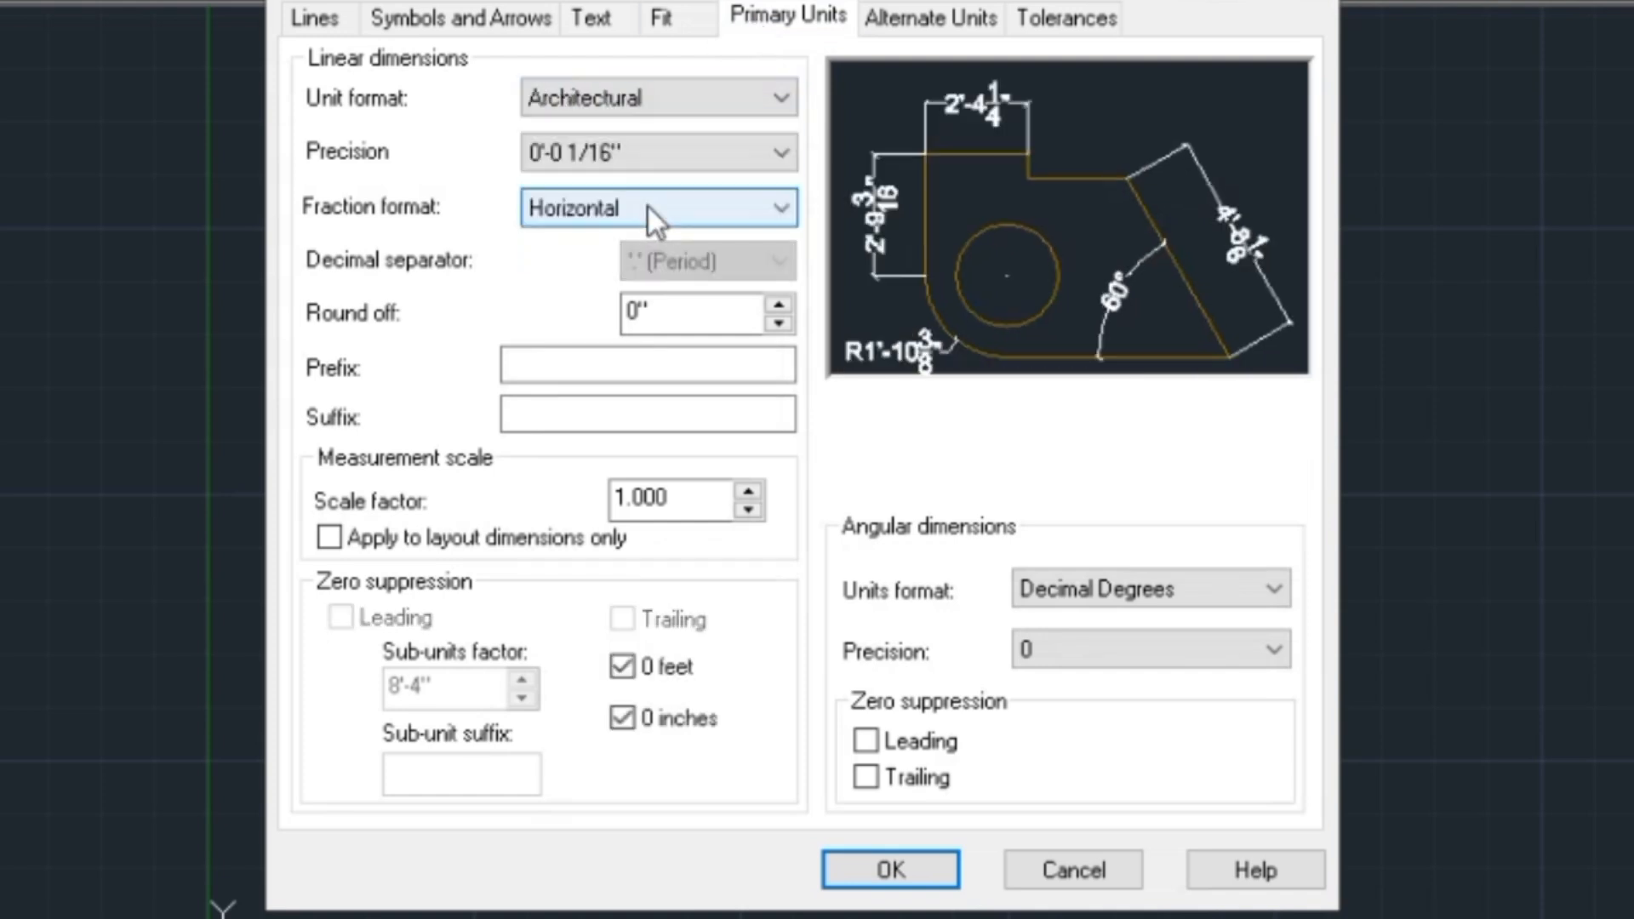
{"action": "left_click", "coordinate": [737, 155]}
{"action": "left_click", "coordinate": [649, 262]}
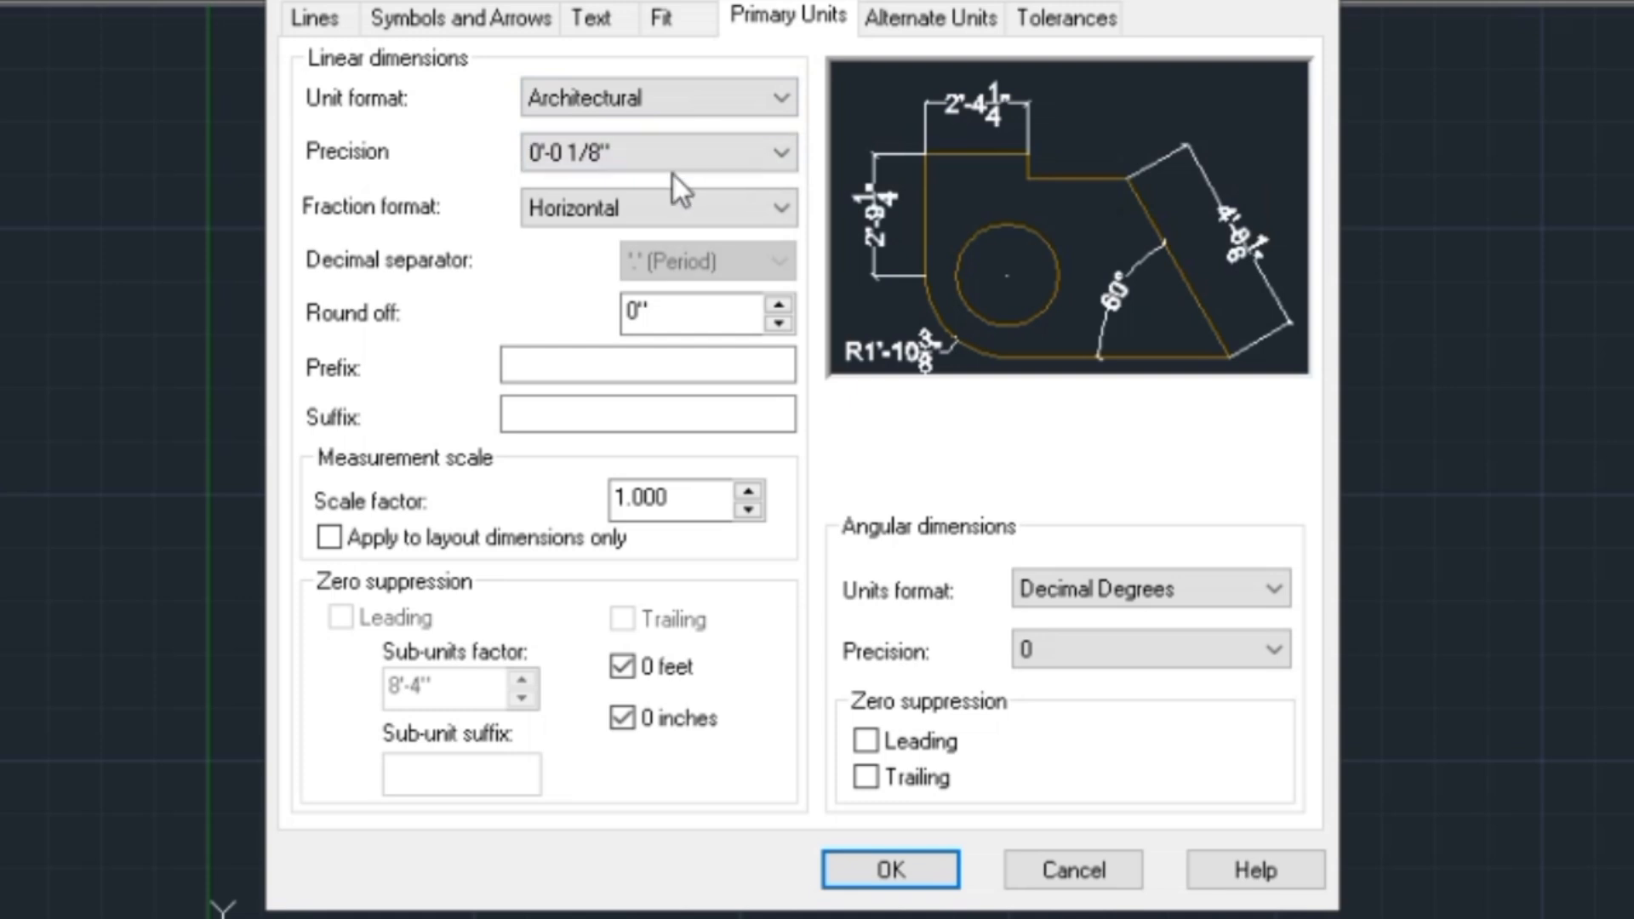
Try linear dimension precisions of 0'-0 1/2" and 0'-0 1/4", and restore 0'-0 1/8"
{"action": "left_click", "coordinate": [687, 154]}
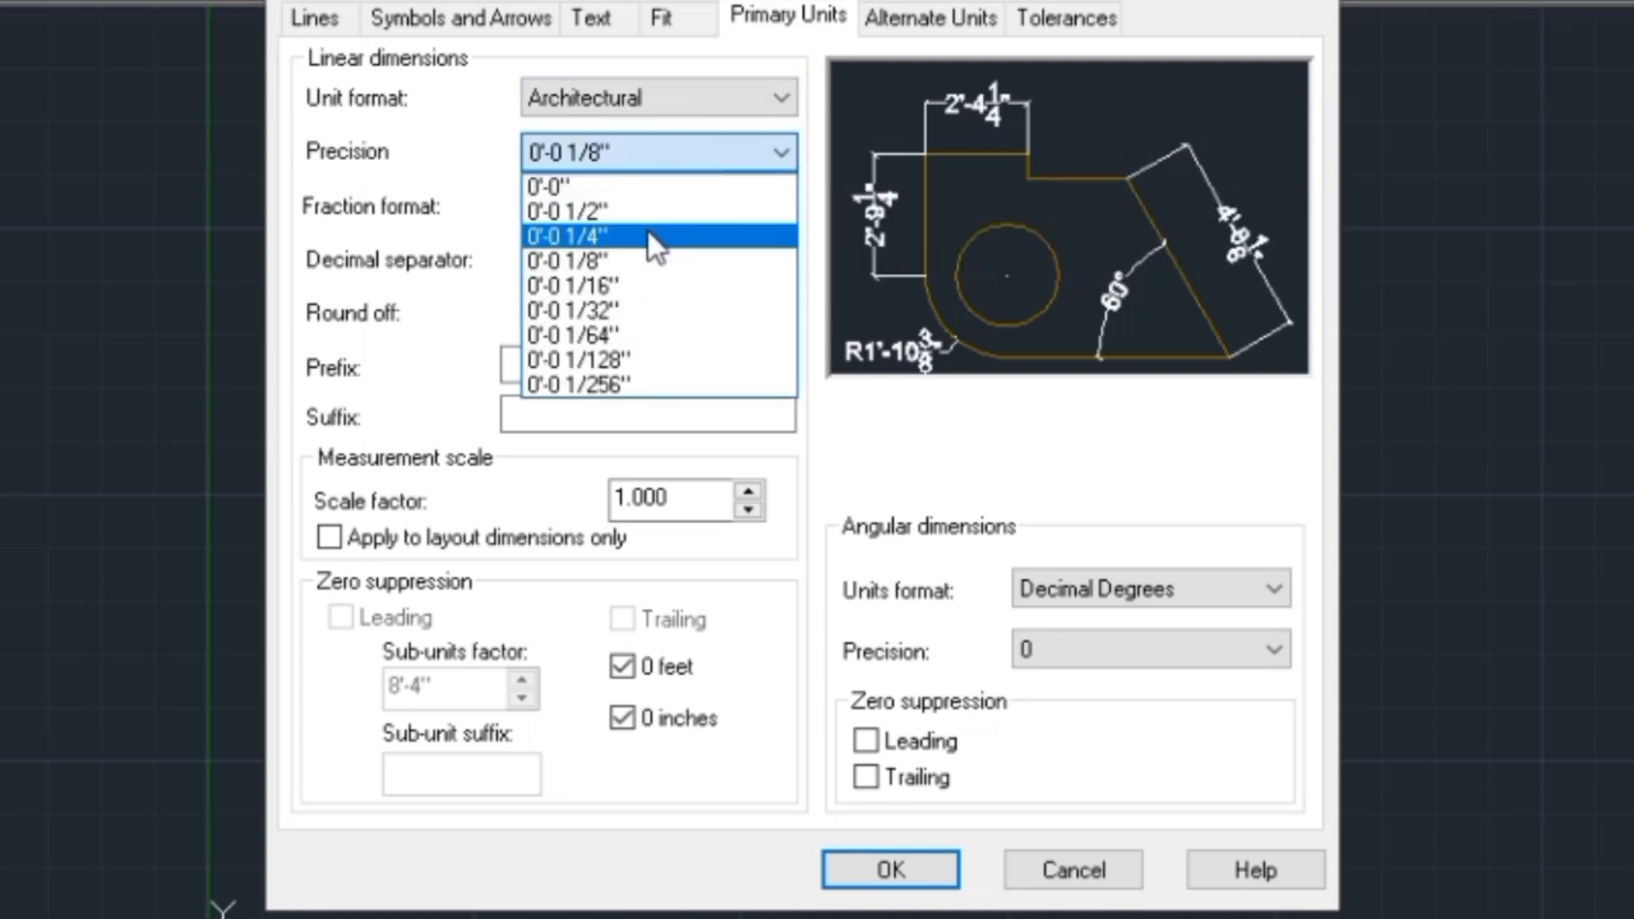
{"action": "left_click", "coordinate": [623, 209]}
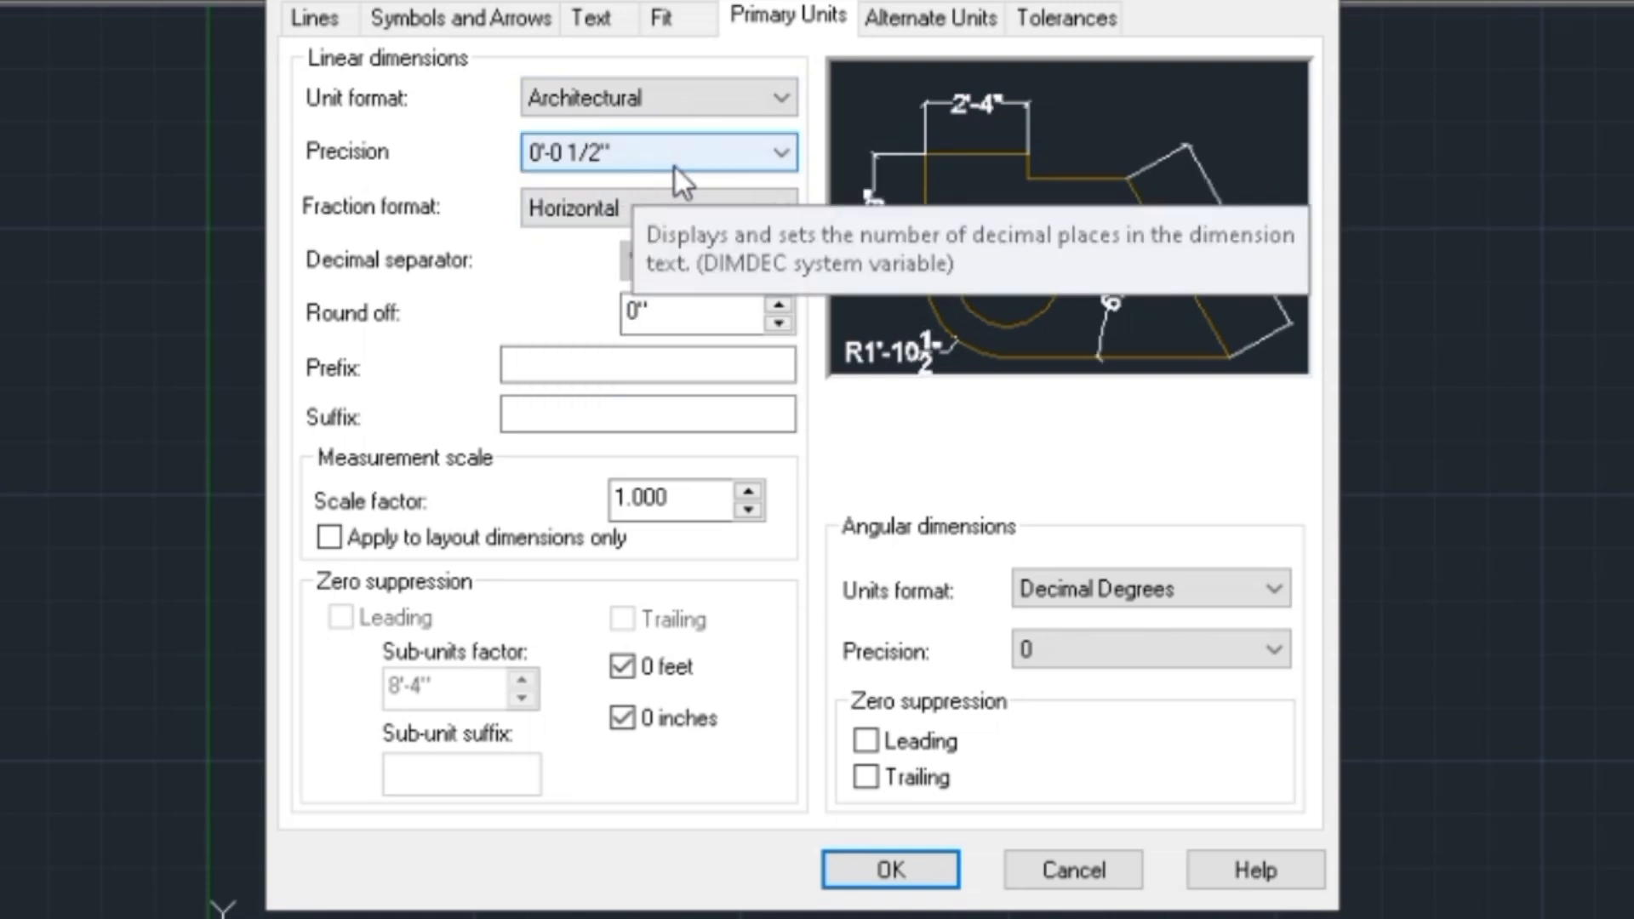
{"action": "left_click", "coordinate": [778, 153]}
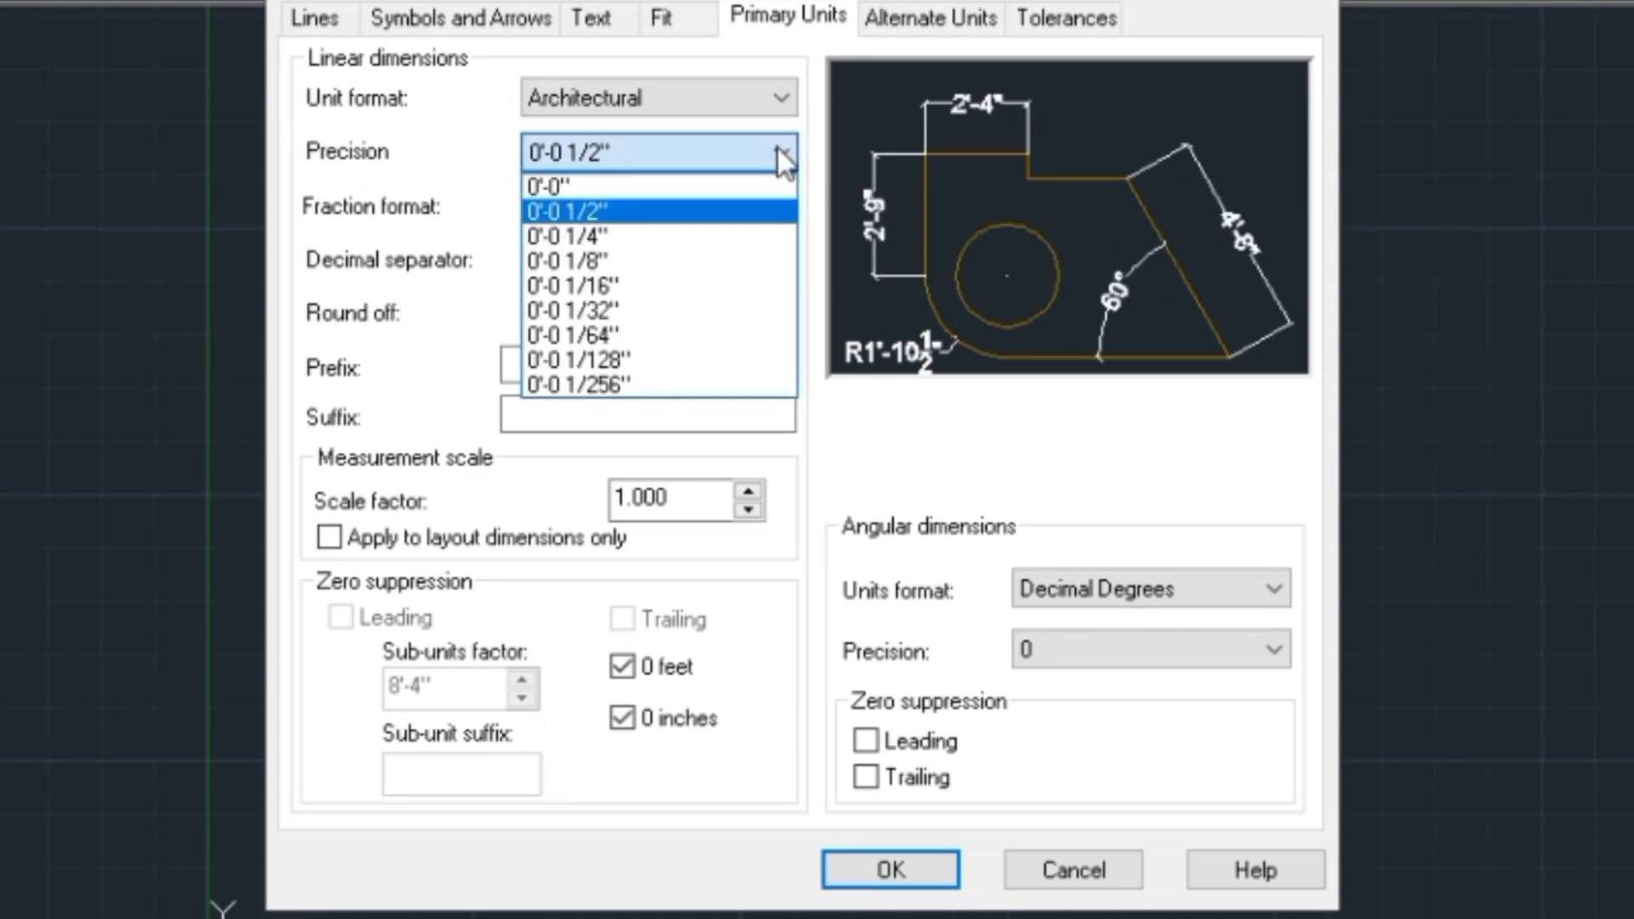
{"action": "left_click", "coordinate": [641, 245]}
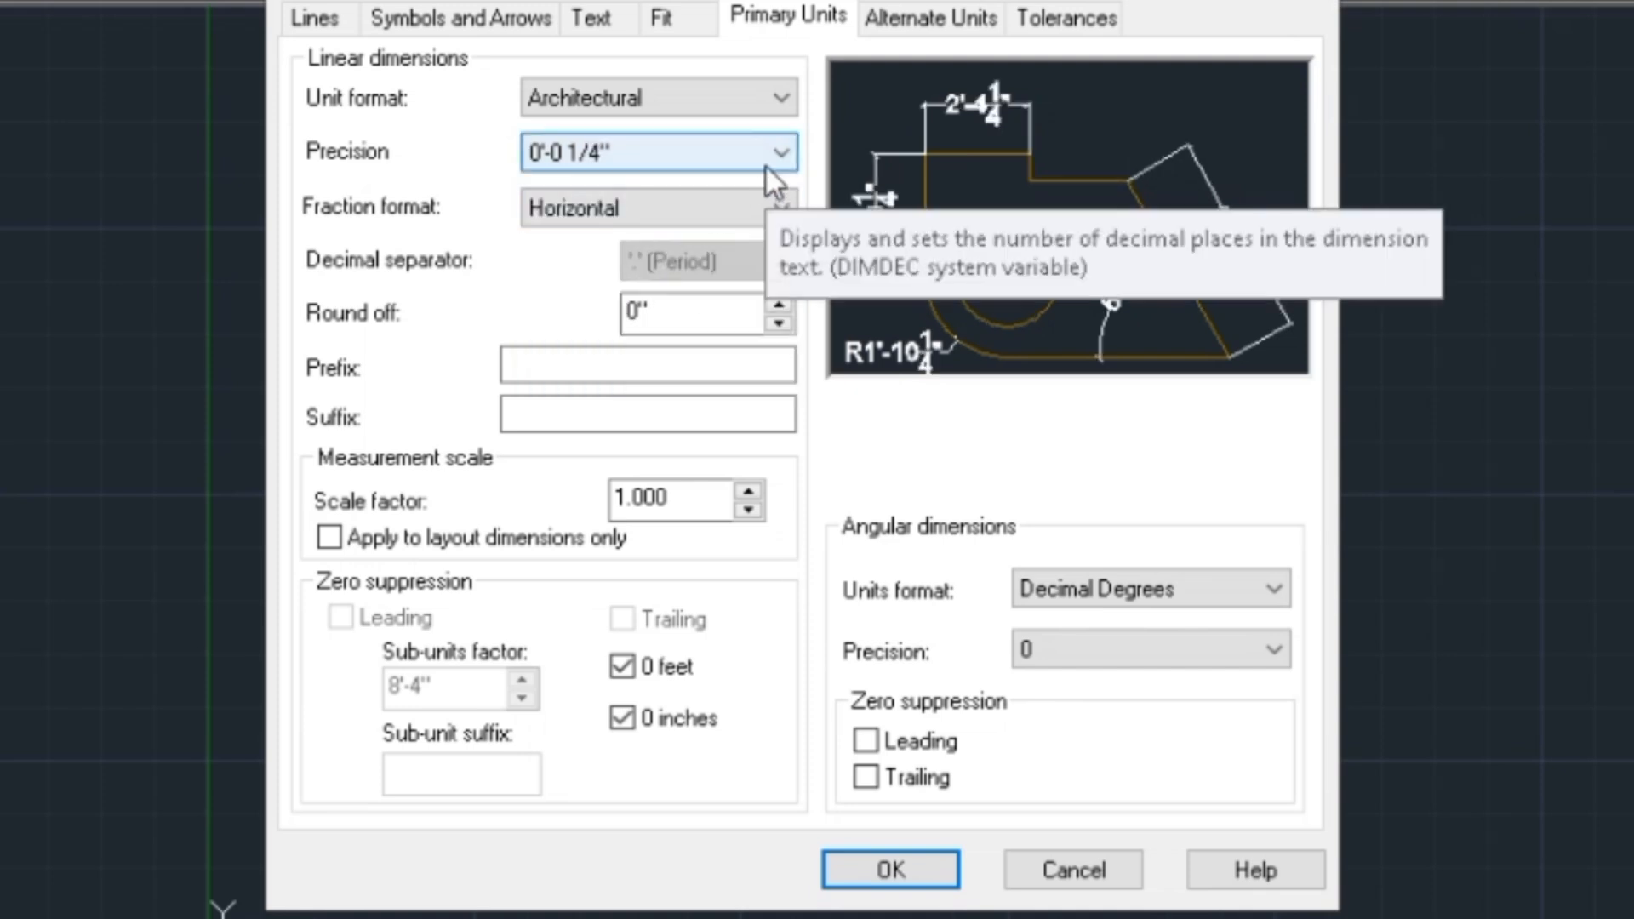
{"action": "left_click", "coordinate": [730, 170]}
{"action": "left_click", "coordinate": [582, 264]}
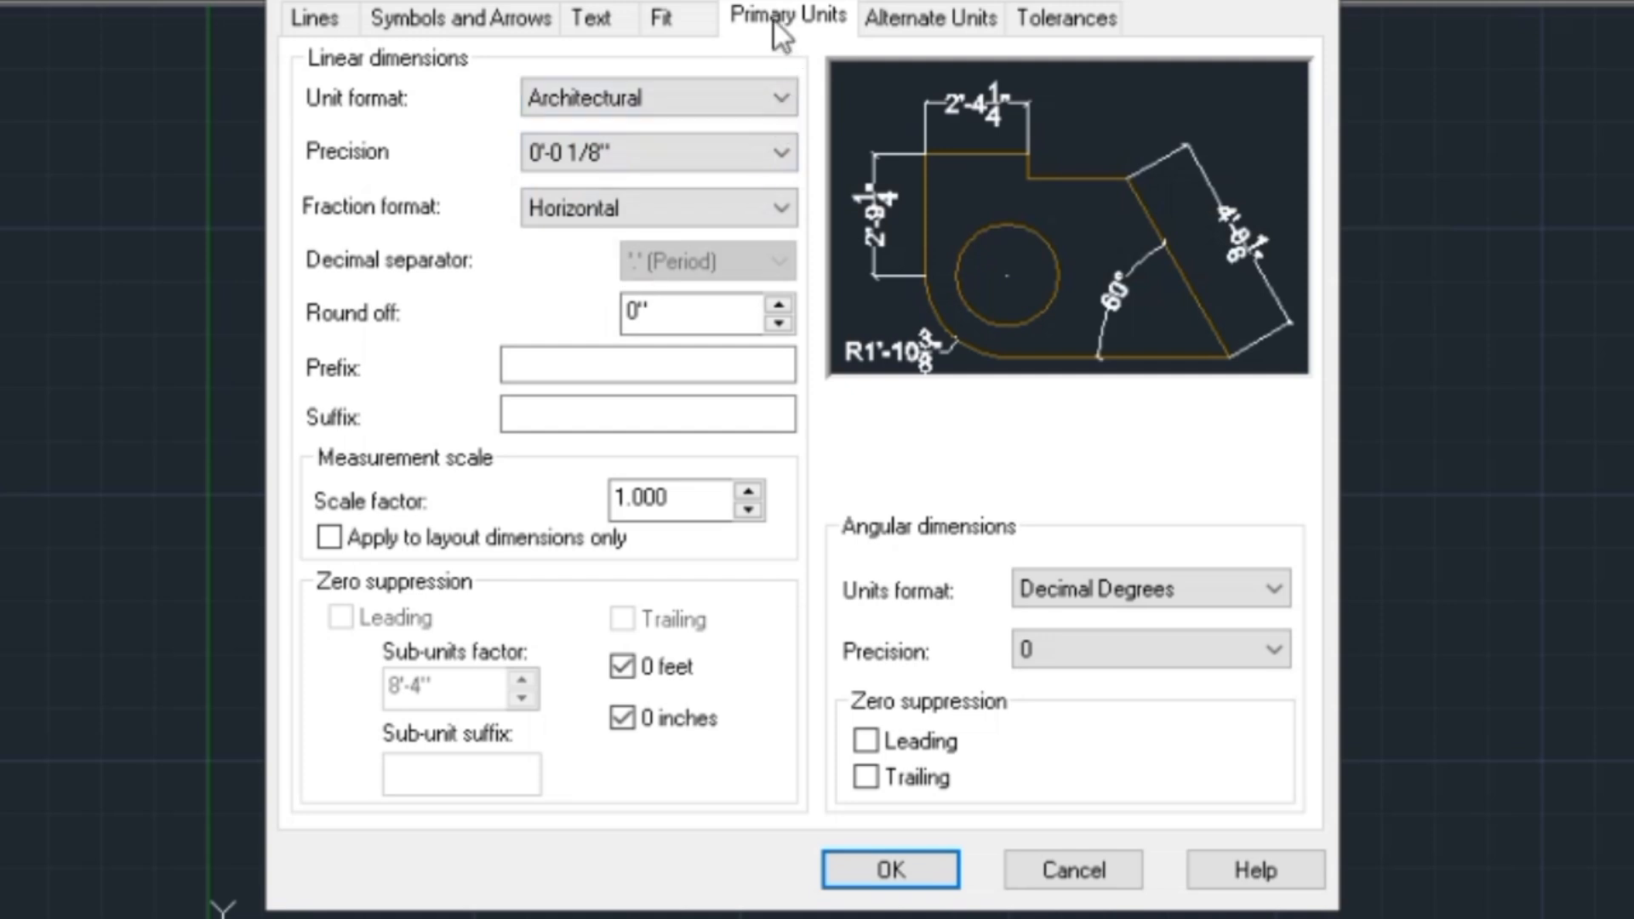
Review the dimension style's alternate units and tolerance settings
{"action": "left_click", "coordinate": [917, 17]}
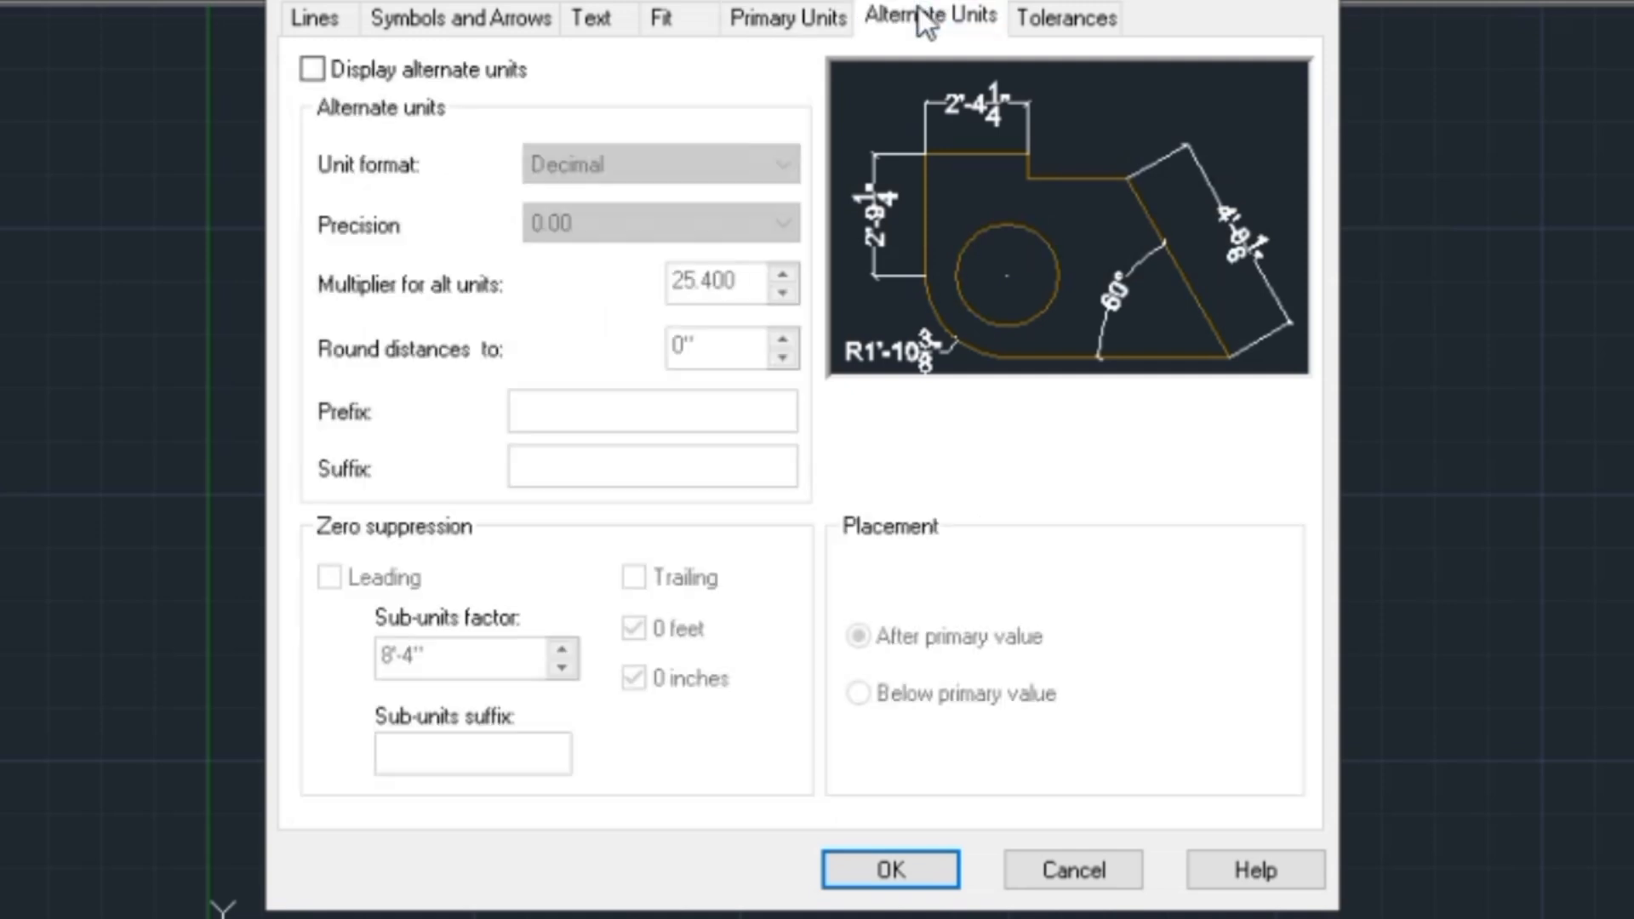
{"action": "left_click", "coordinate": [1044, 9]}
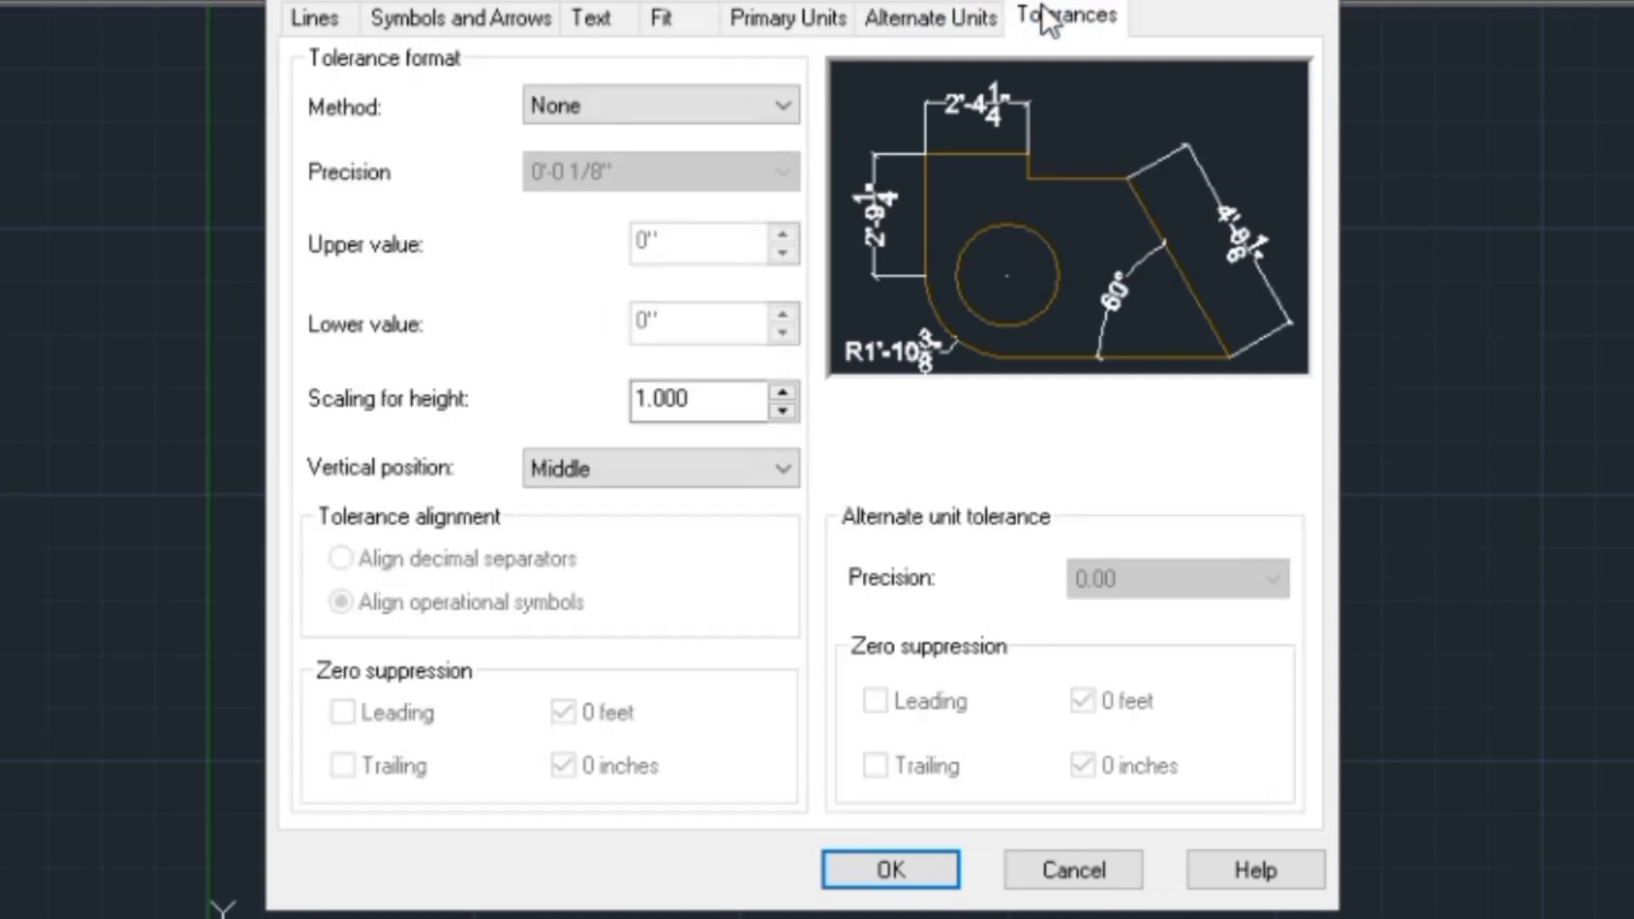
{"action": "left_click", "coordinate": [810, 33]}
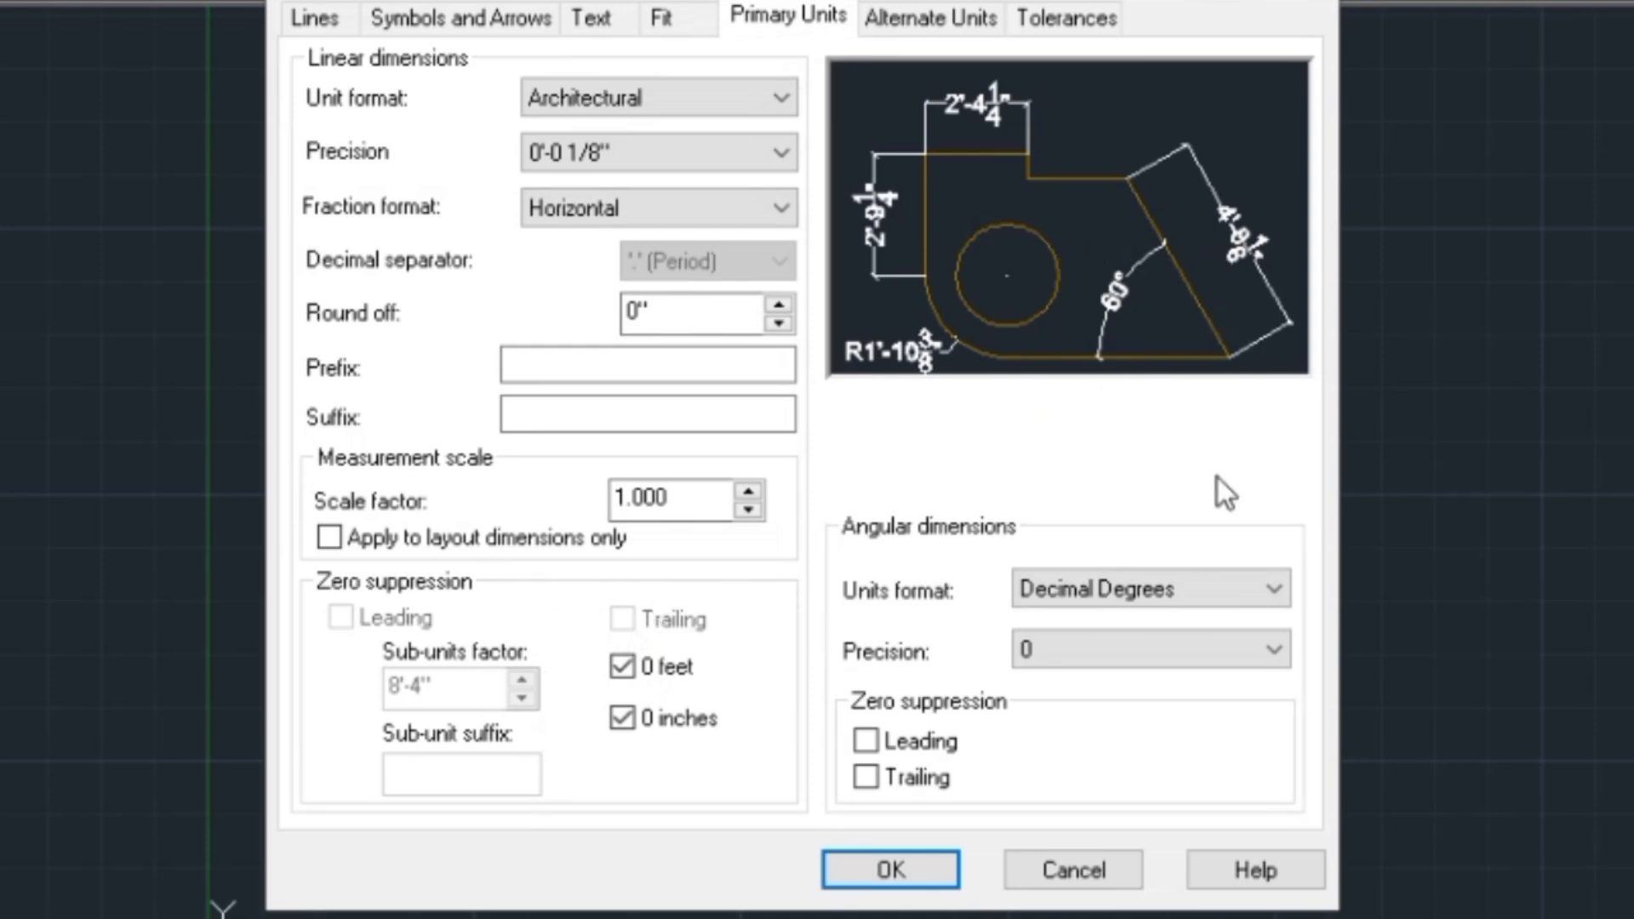
{"action": "left_click", "coordinate": [944, 19]}
{"action": "left_click", "coordinate": [1047, 18]}
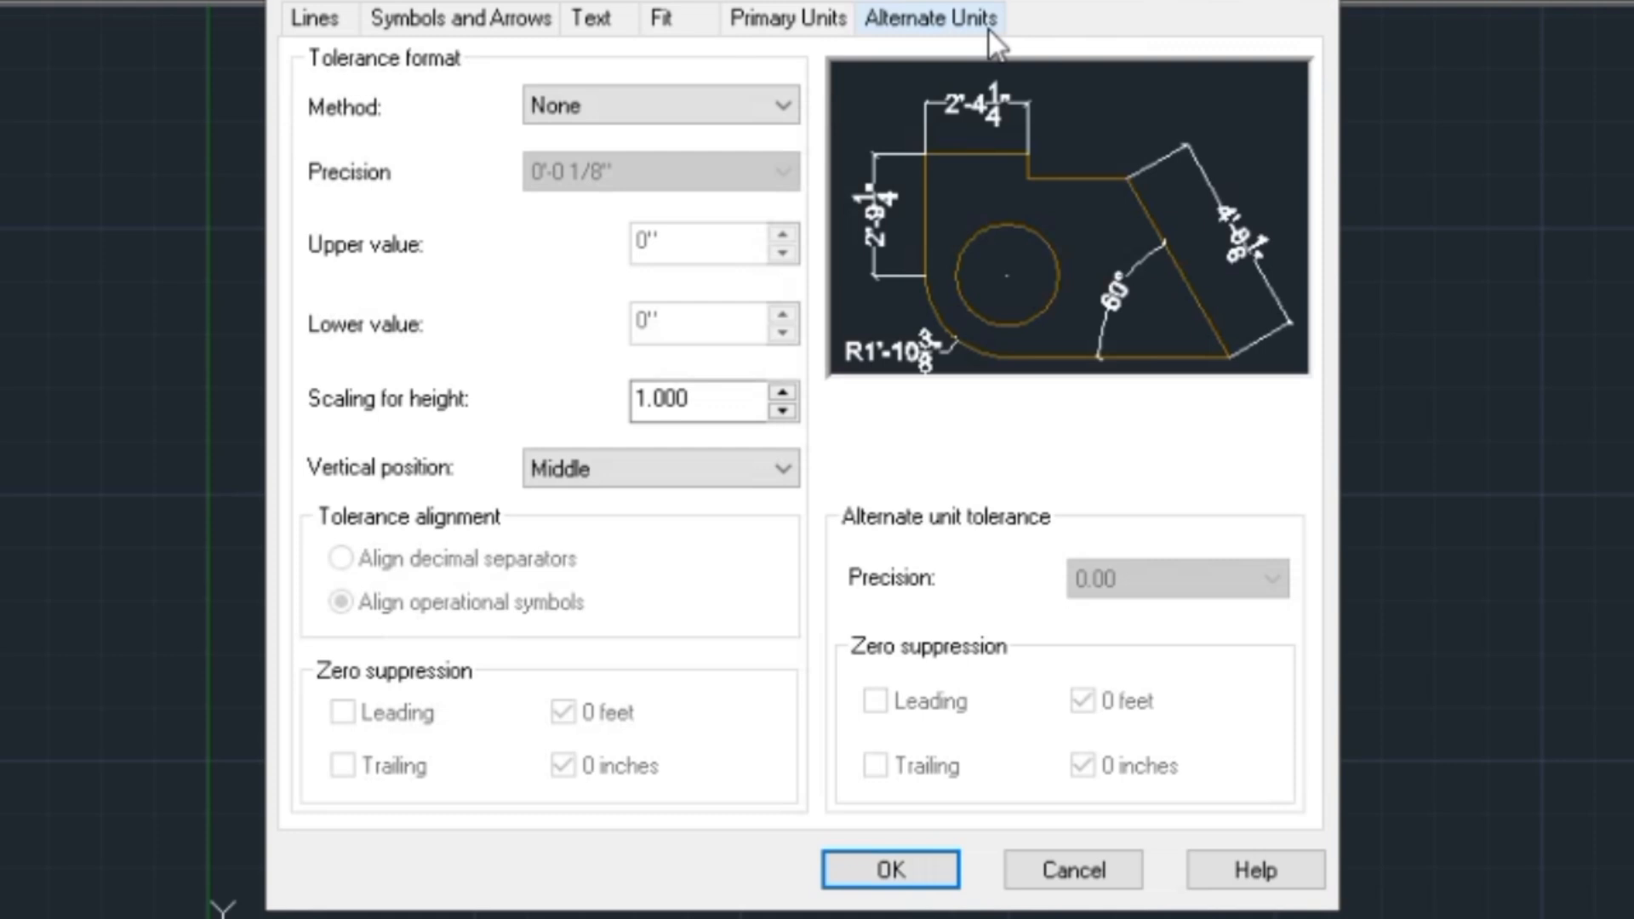
{"action": "left_click", "coordinate": [758, 28]}
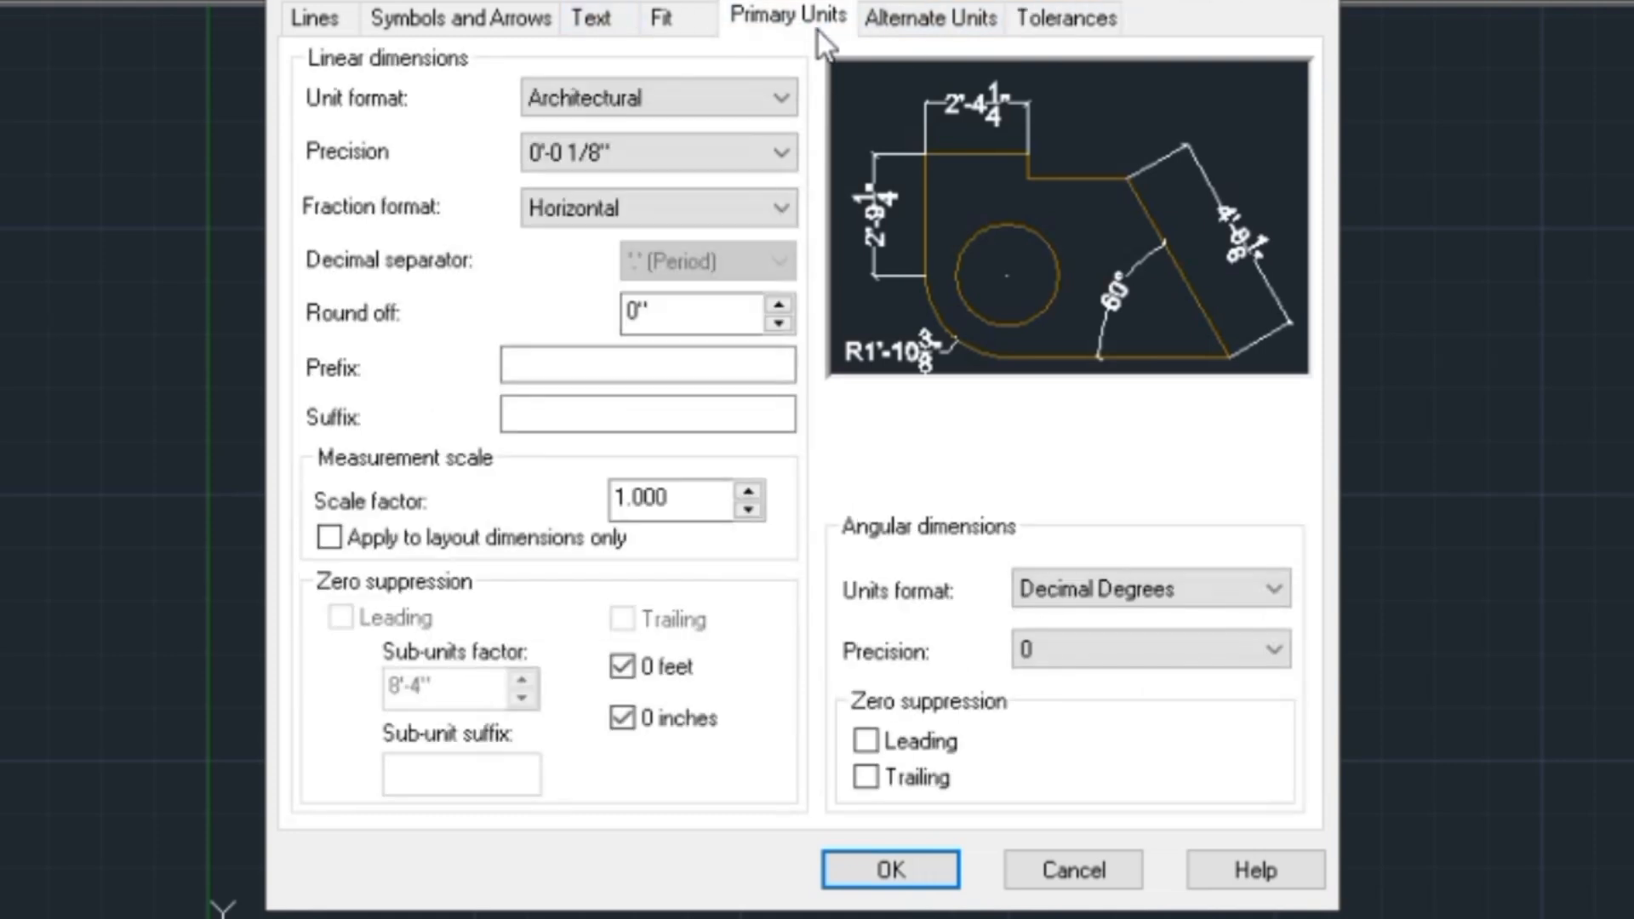
Try the Decimal unit format for linear dimensions and restore Architectural with 0'-0 1/8" precision
{"action": "left_click", "coordinate": [754, 106]}
{"action": "left_click", "coordinate": [663, 155]}
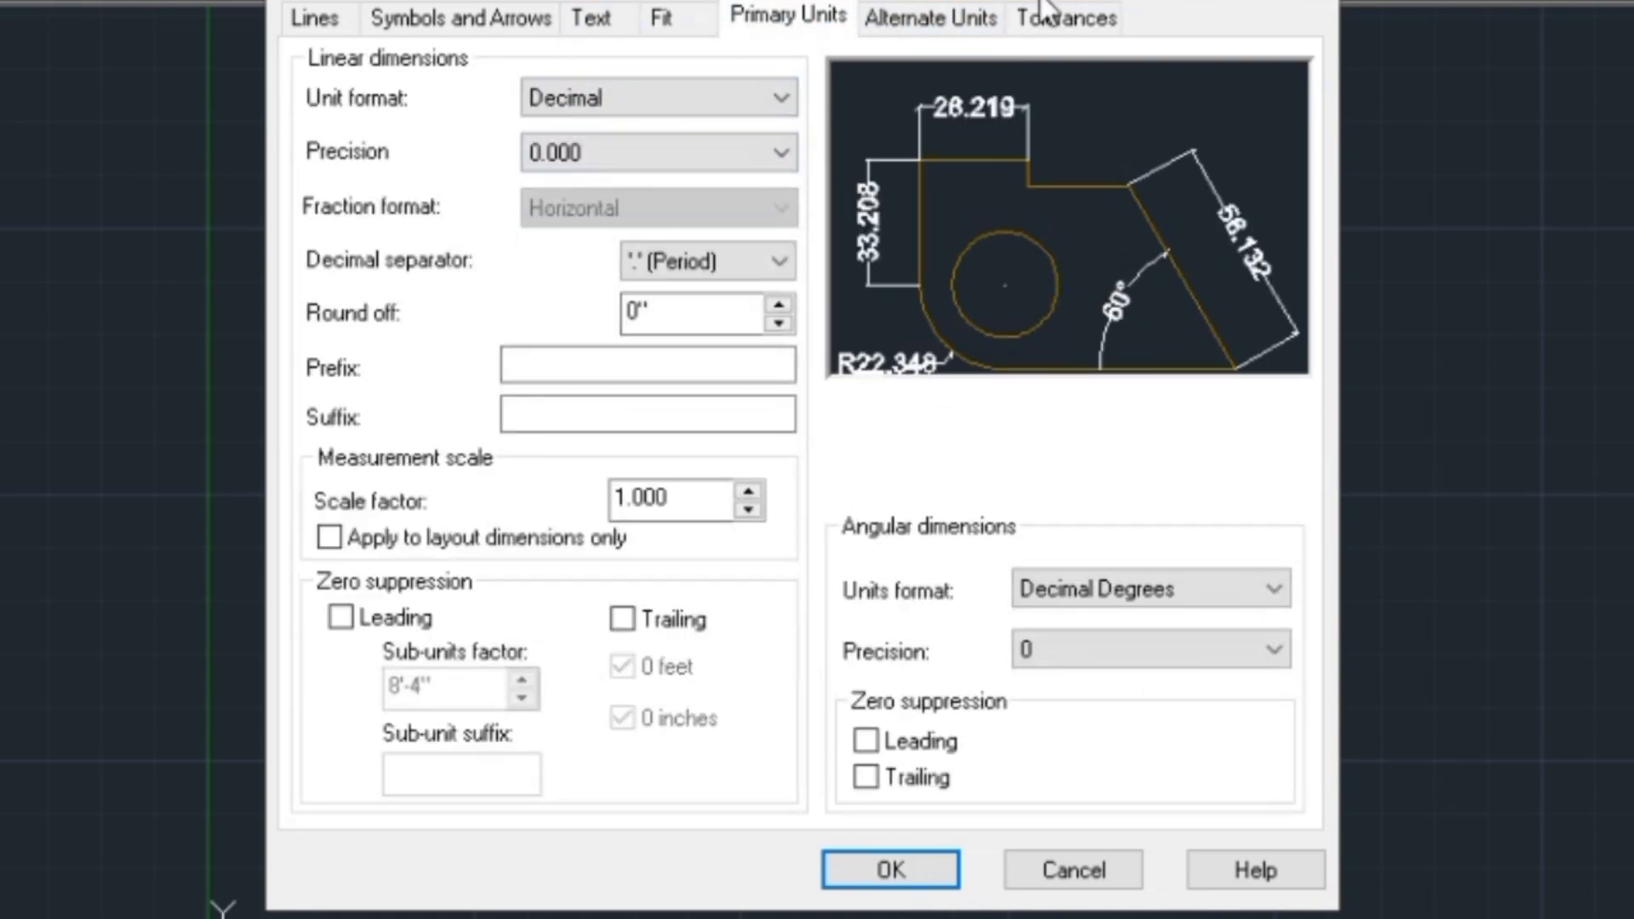
{"action": "left_click", "coordinate": [877, 21]}
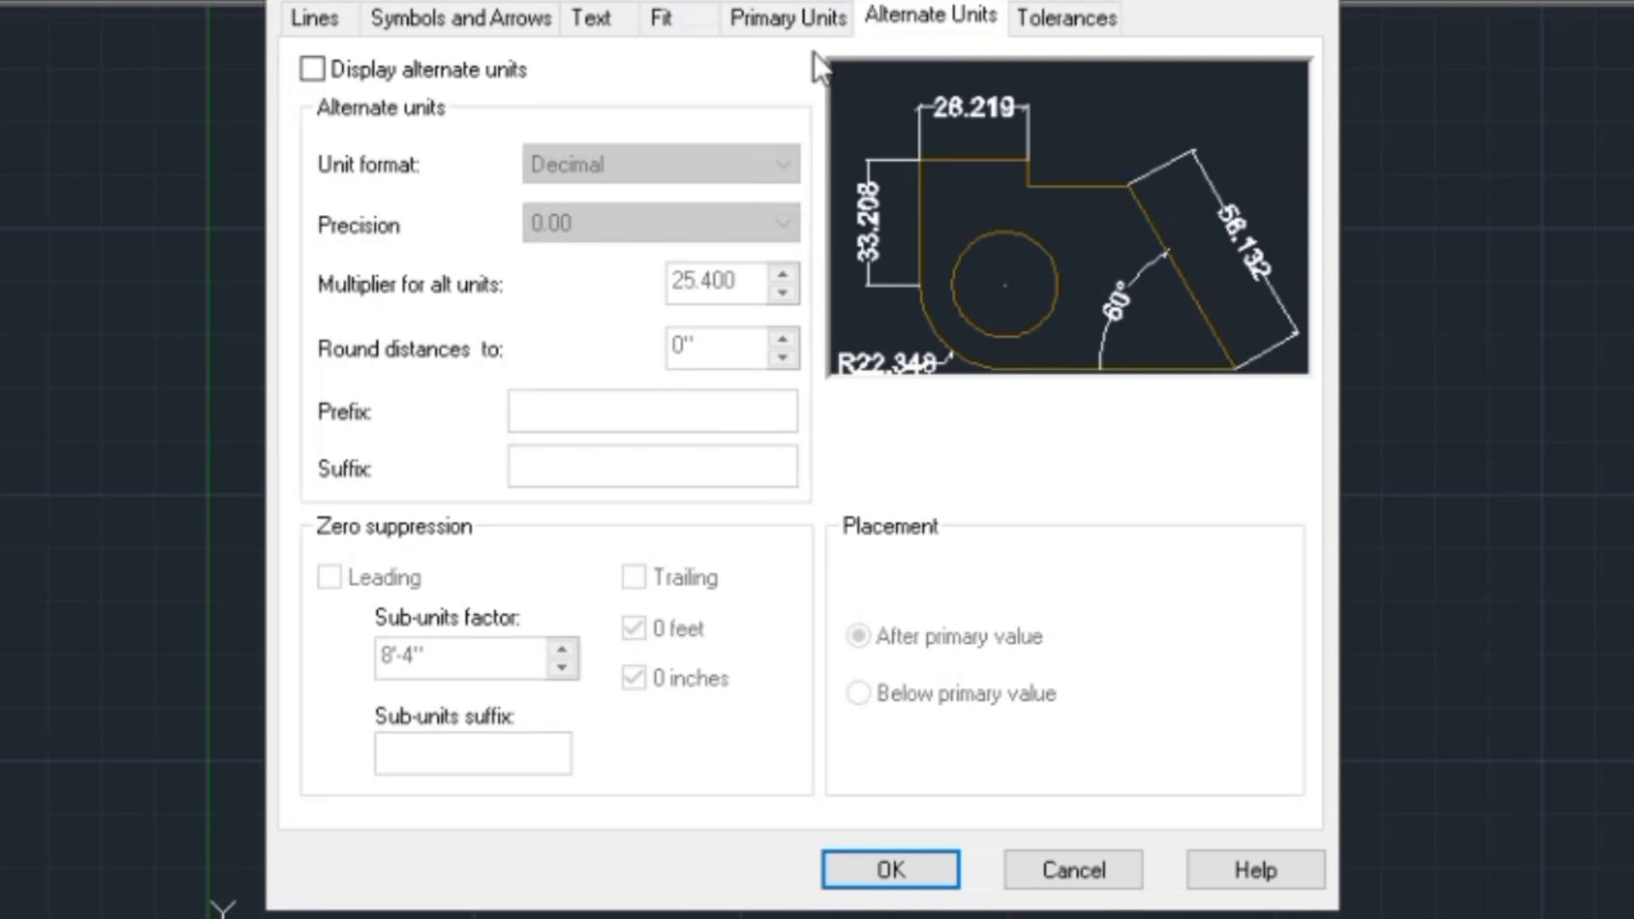
{"action": "left_click", "coordinate": [737, 26]}
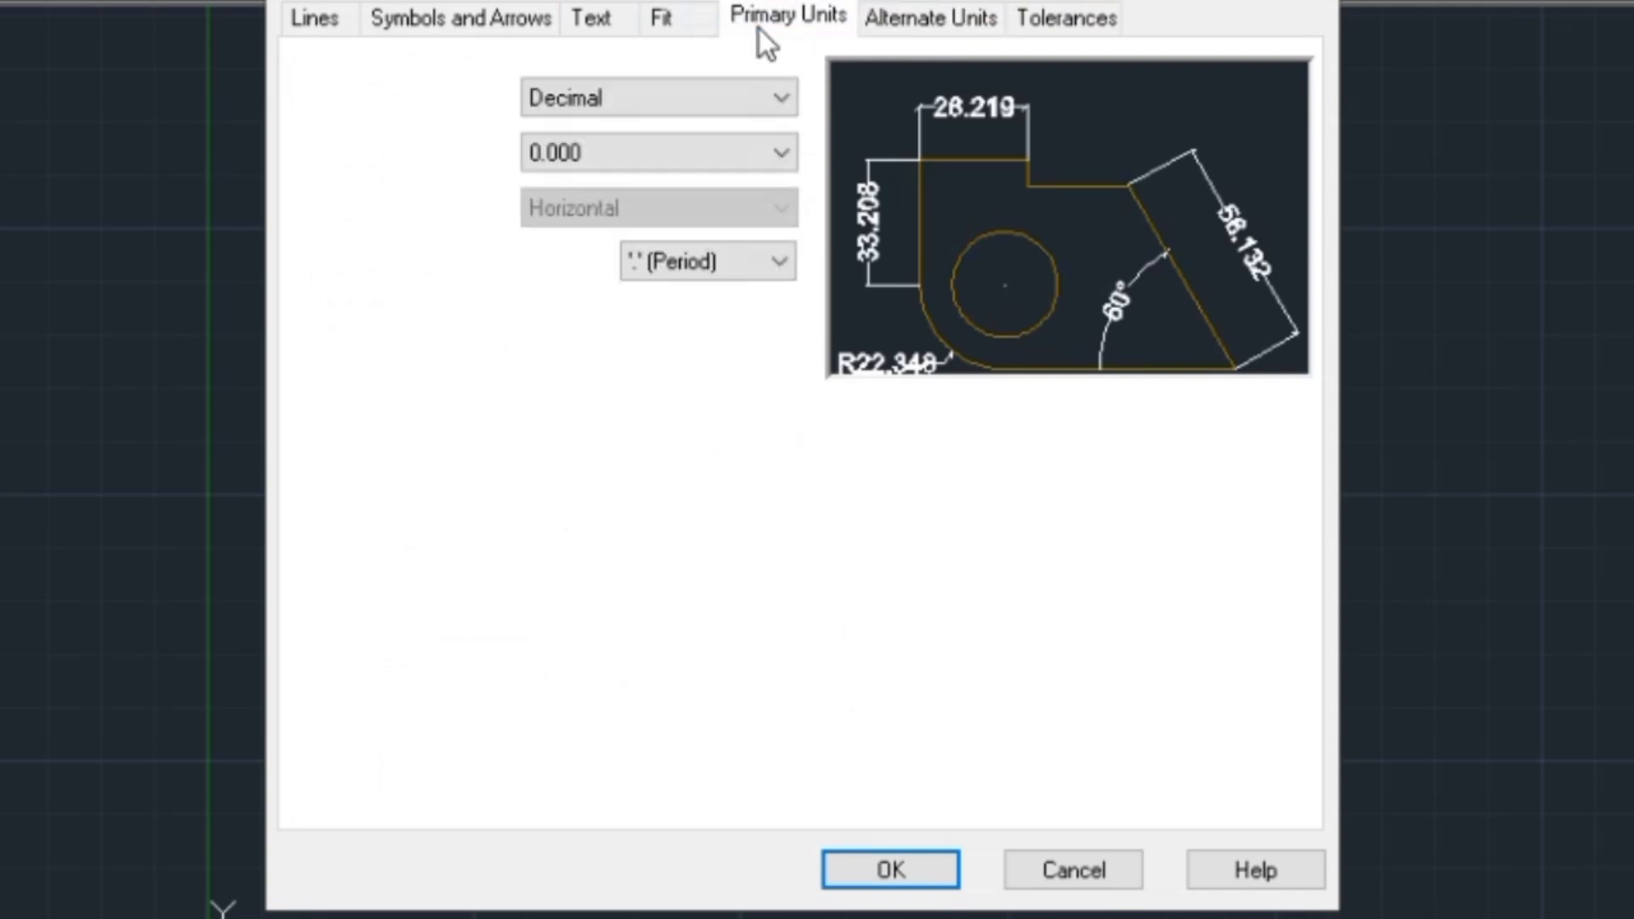
{"action": "left_click", "coordinate": [761, 88]}
{"action": "left_click", "coordinate": [680, 209]}
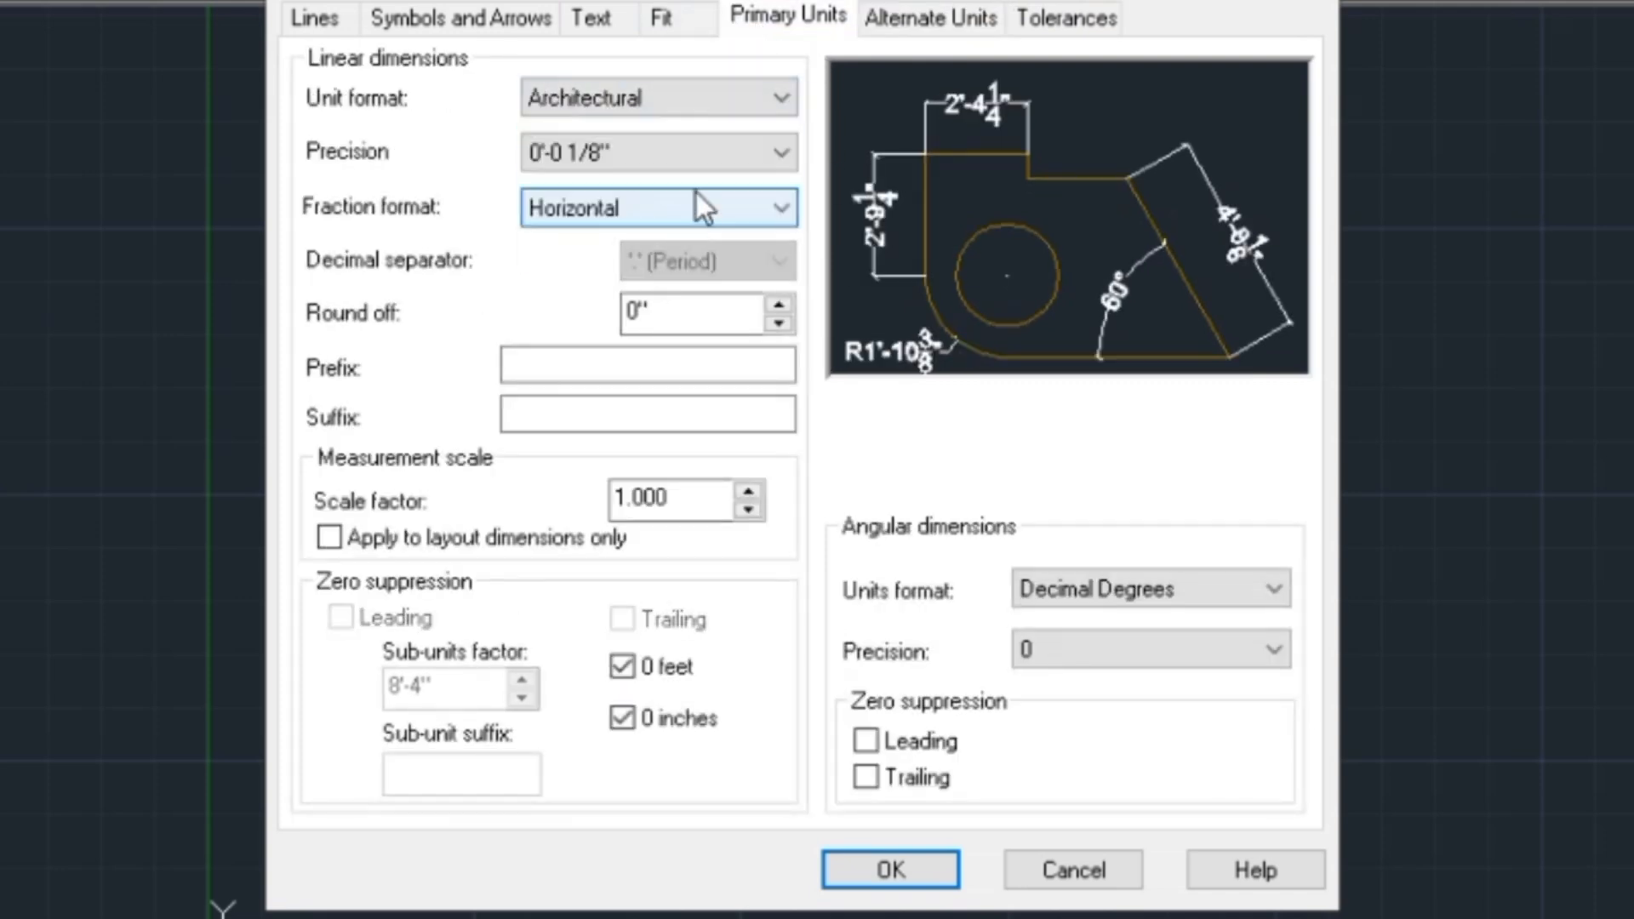
{"action": "left_click", "coordinate": [737, 155]}
{"action": "left_click", "coordinate": [677, 261]}
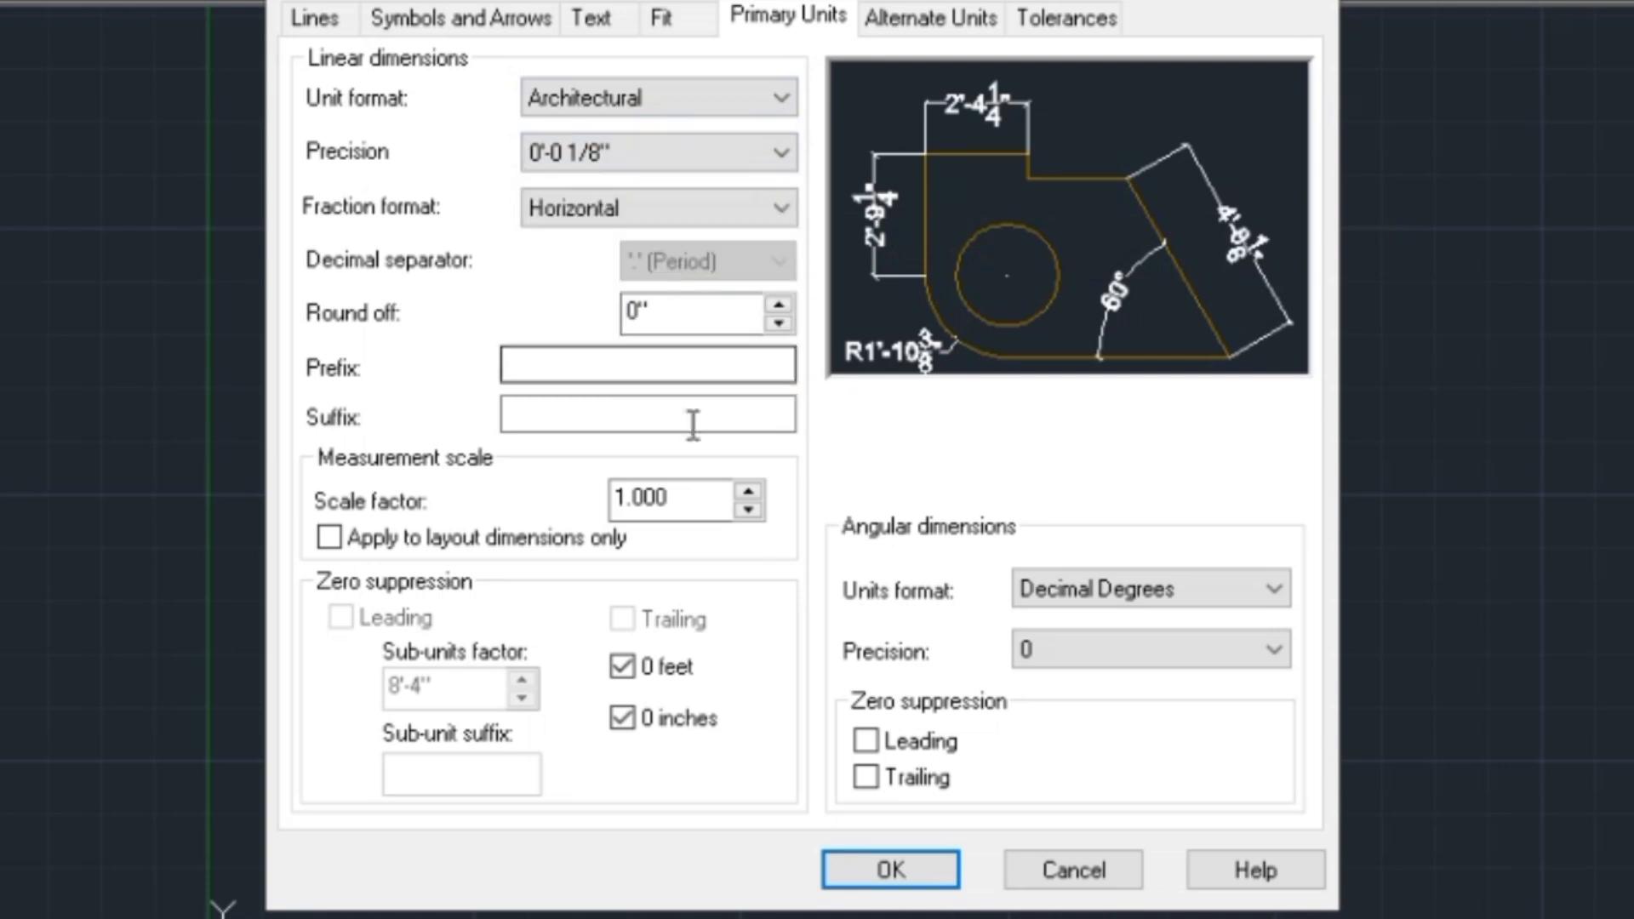
Accept the dimension style changes, set the Standard style as current and close the Dimension Style Manager
{"action": "left_click", "coordinate": [924, 859]}
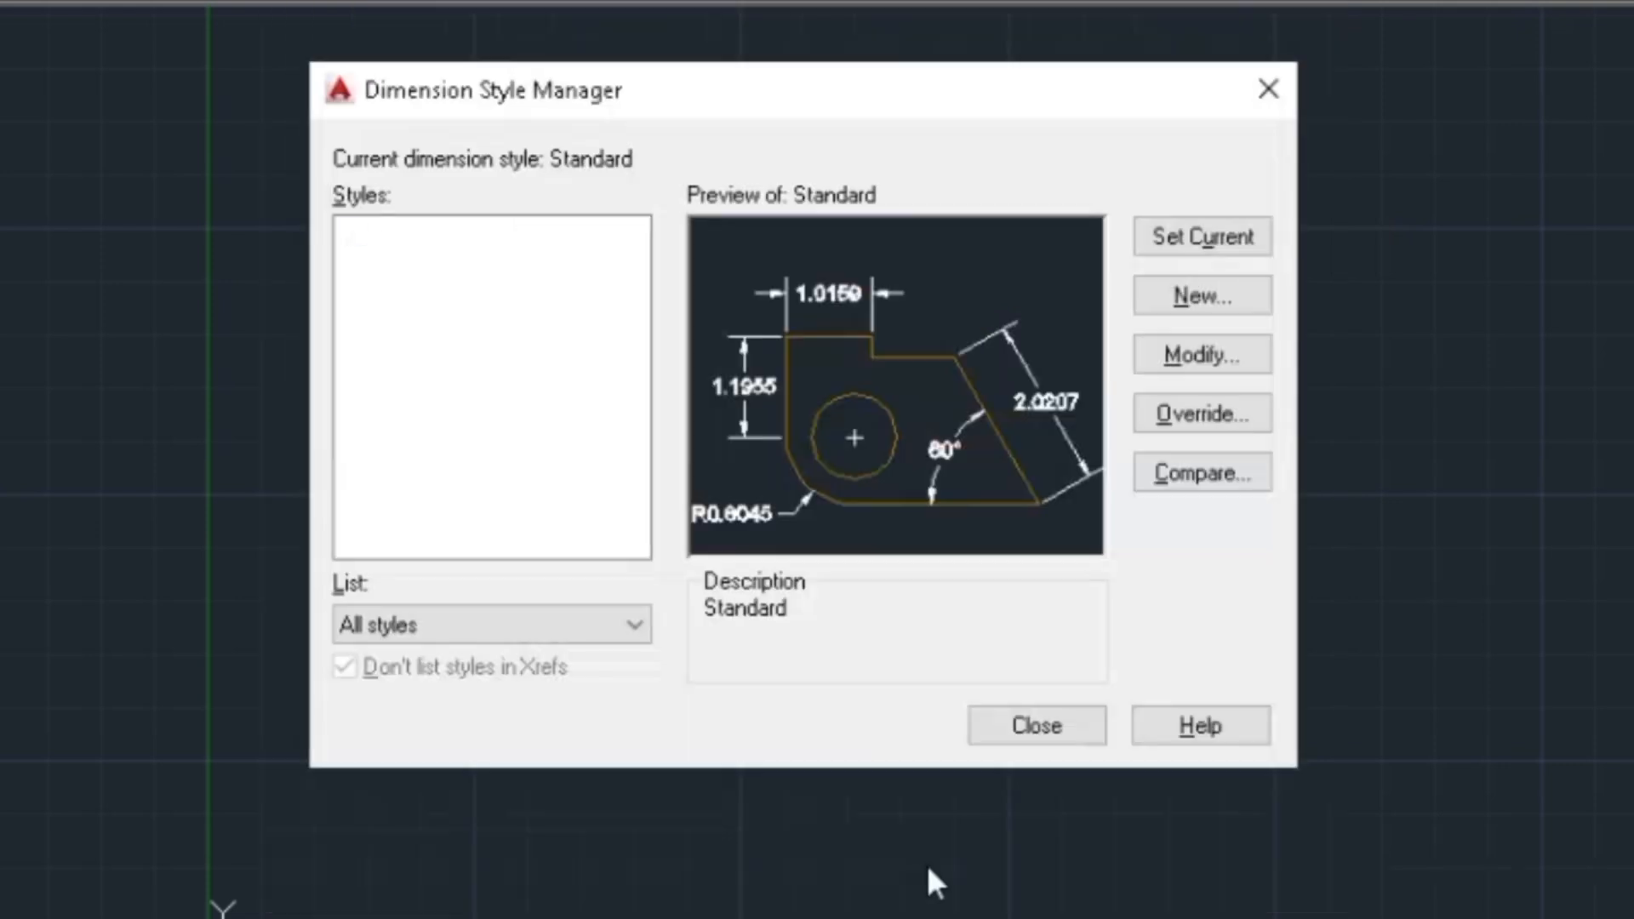
{"action": "left_click", "coordinate": [1223, 243]}
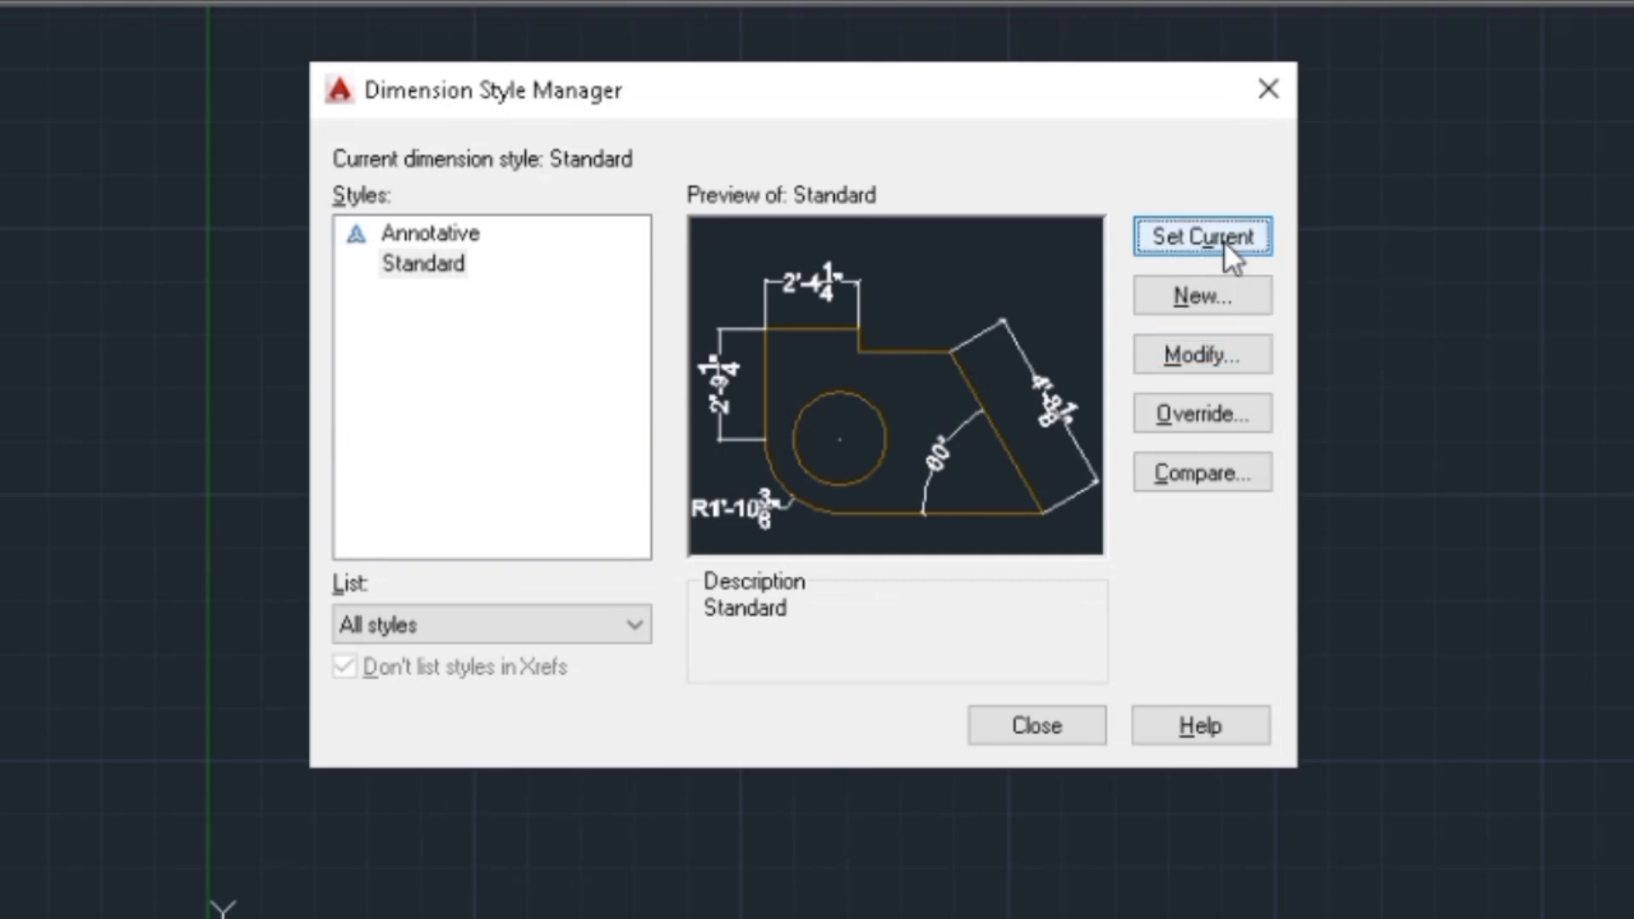
{"action": "left_click", "coordinate": [1055, 737]}
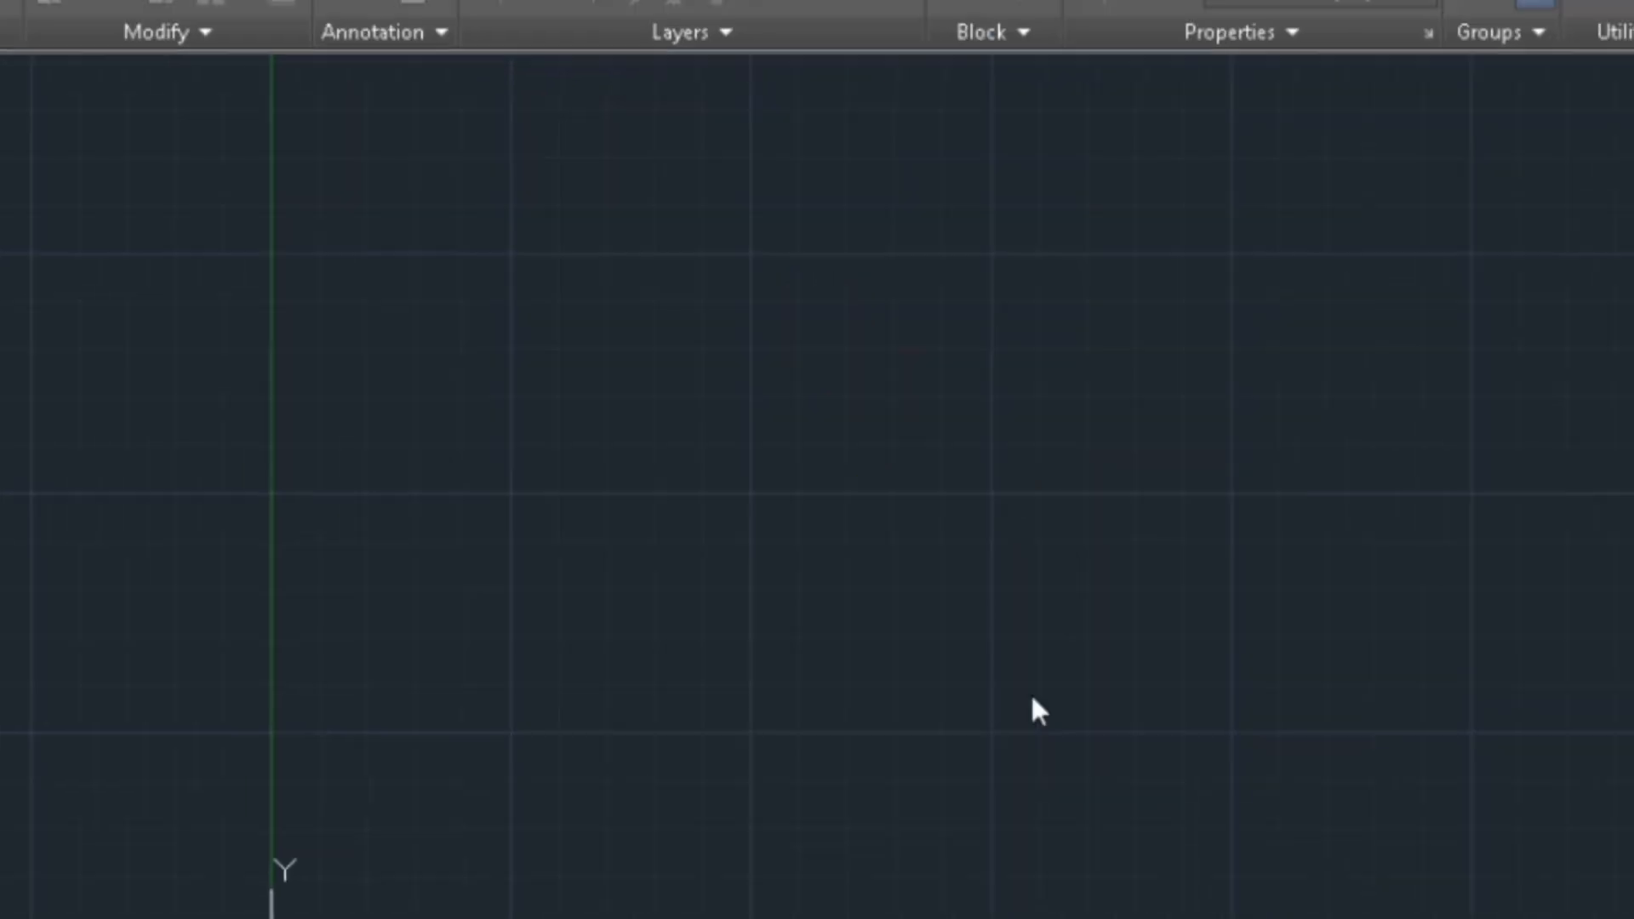
Turn on ortho mode to restrict the cursor orthogonally
{"action": "scroll", "coordinate": [350, 346], "scroll_direction": "down", "scroll_amount": 2}
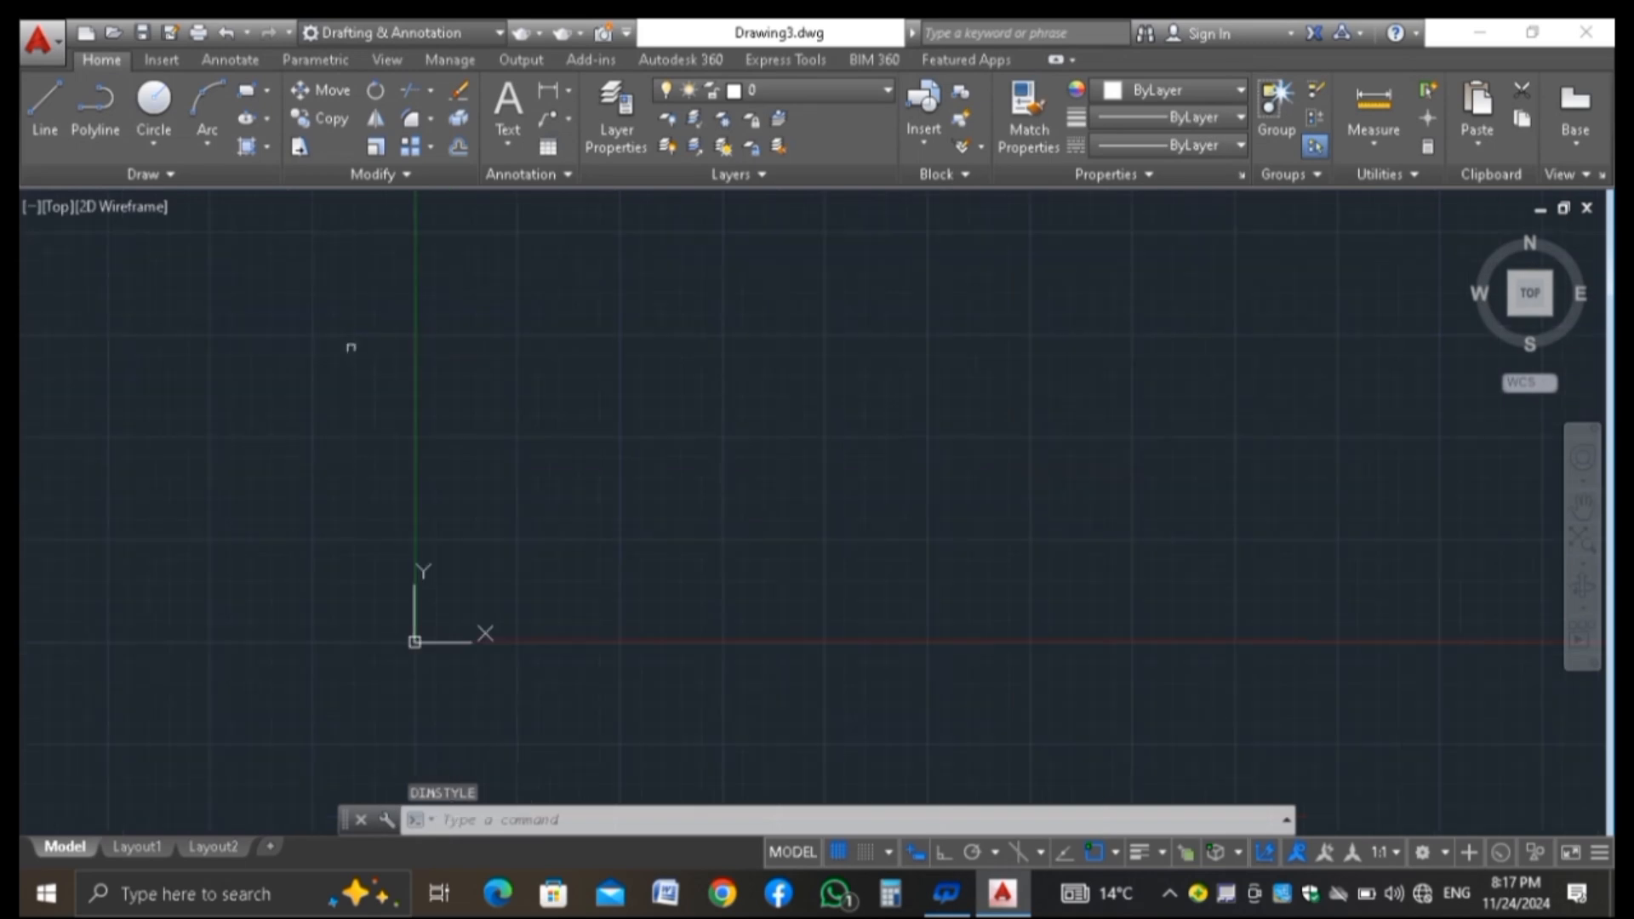
{"action": "scroll", "coordinate": [662, 378], "scroll_direction": "up", "scroll_amount": 2}
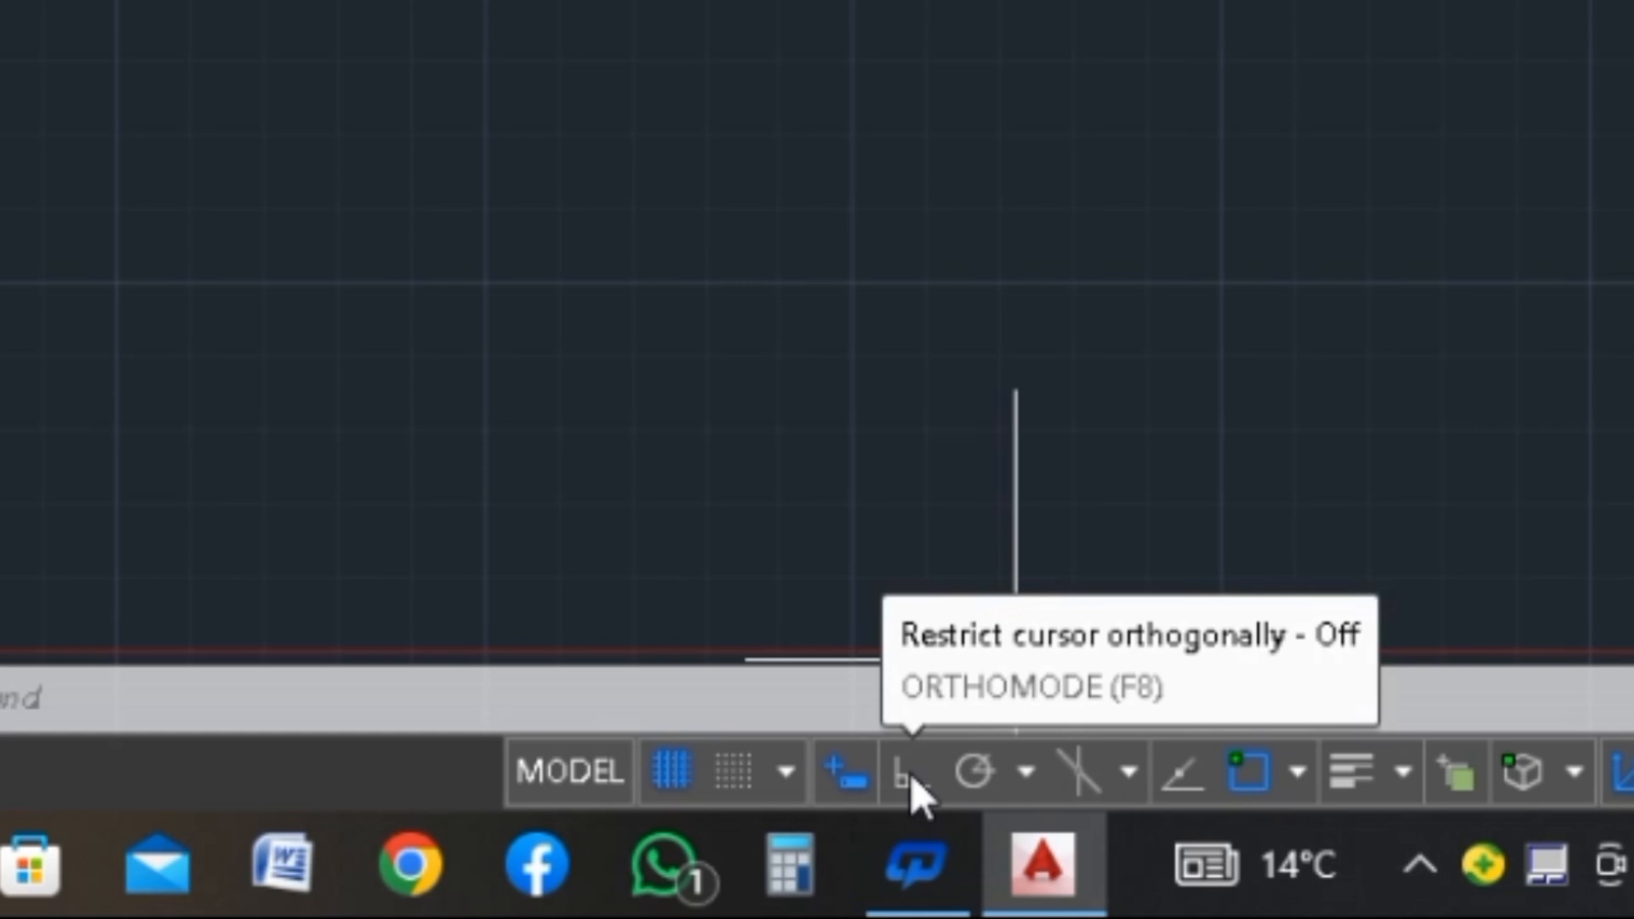
{"action": "left_click", "coordinate": [907, 775]}
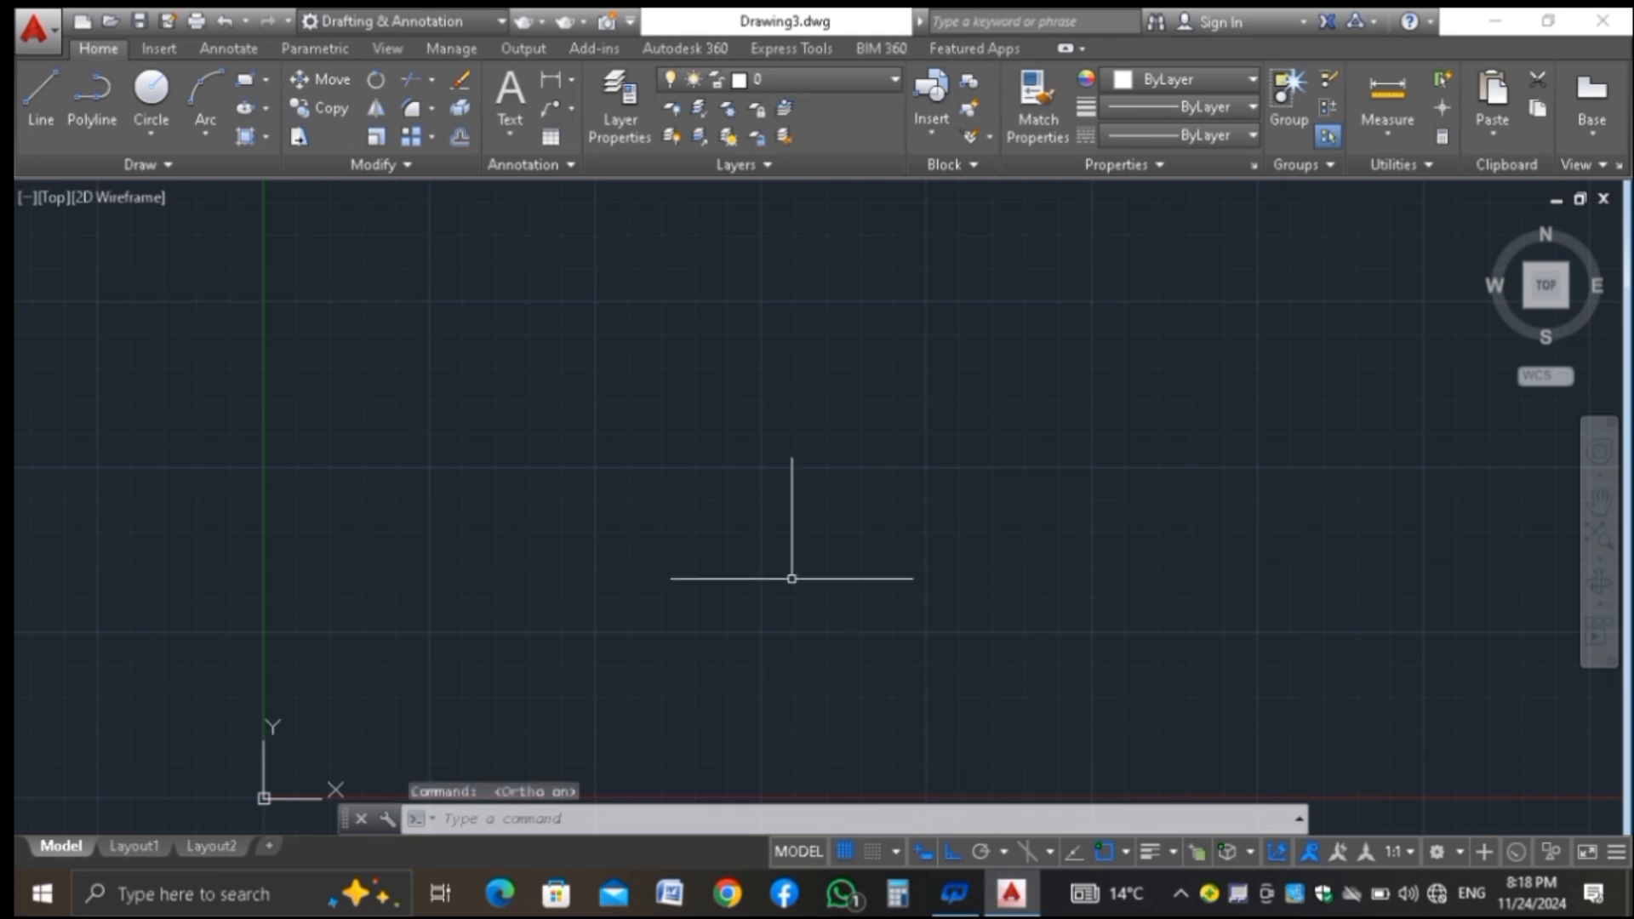
Start a line in the empty drawing area to preview horizontal movement with ortho mode on, and cancel it
{"action": "type", "text": "l"}
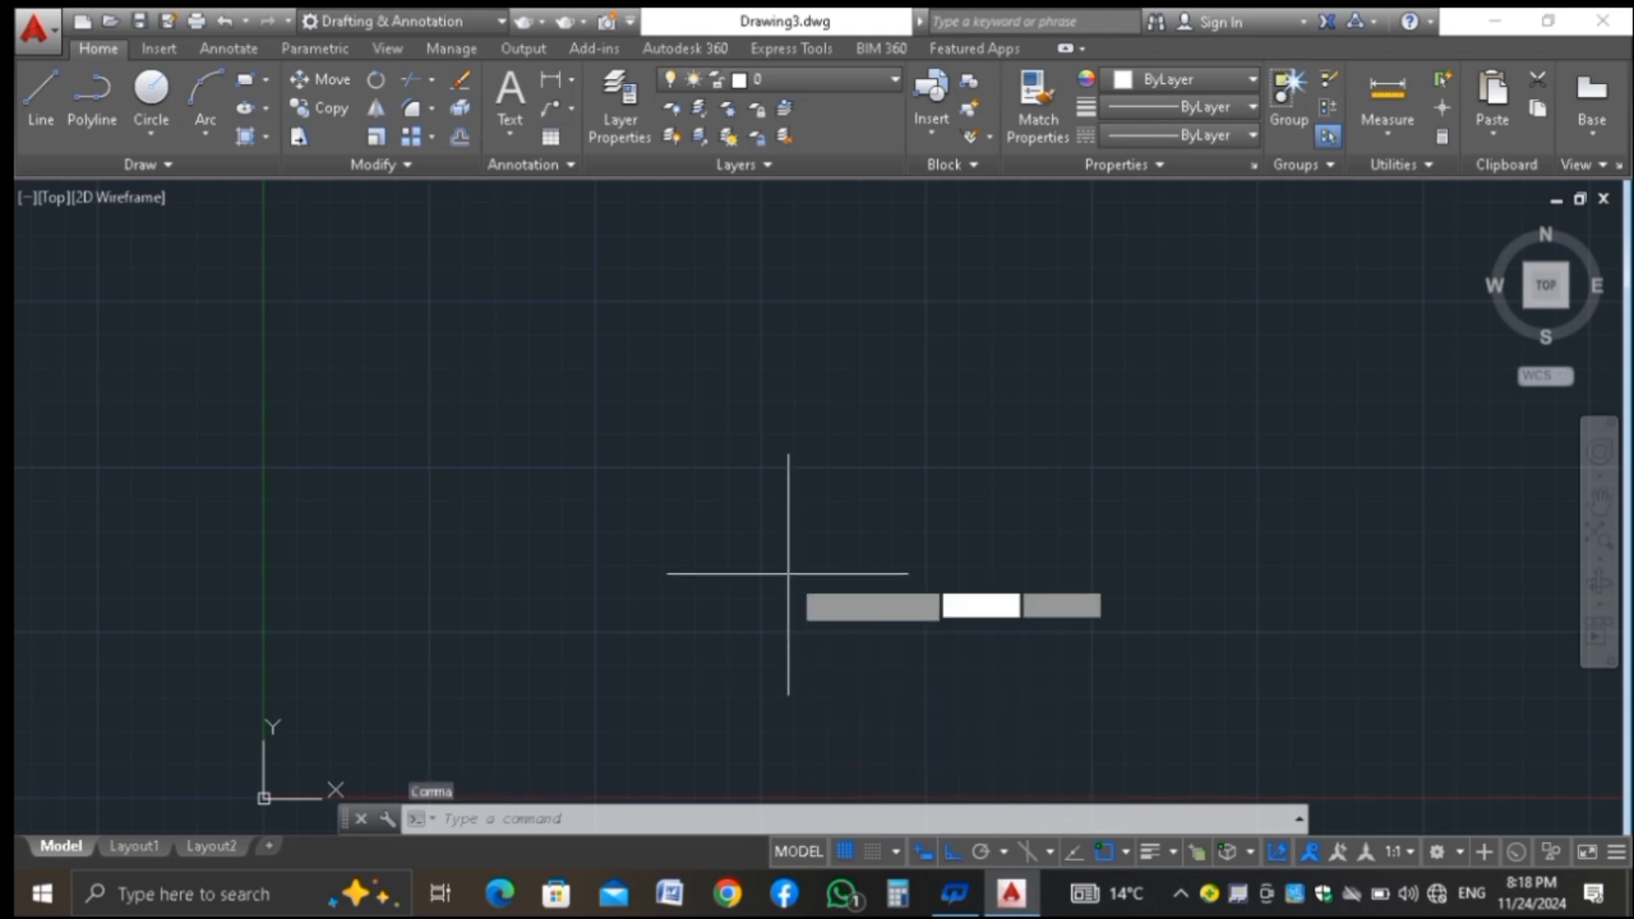
{"action": "key", "text": "Return"}
{"action": "left_click", "coordinate": [617, 488]}
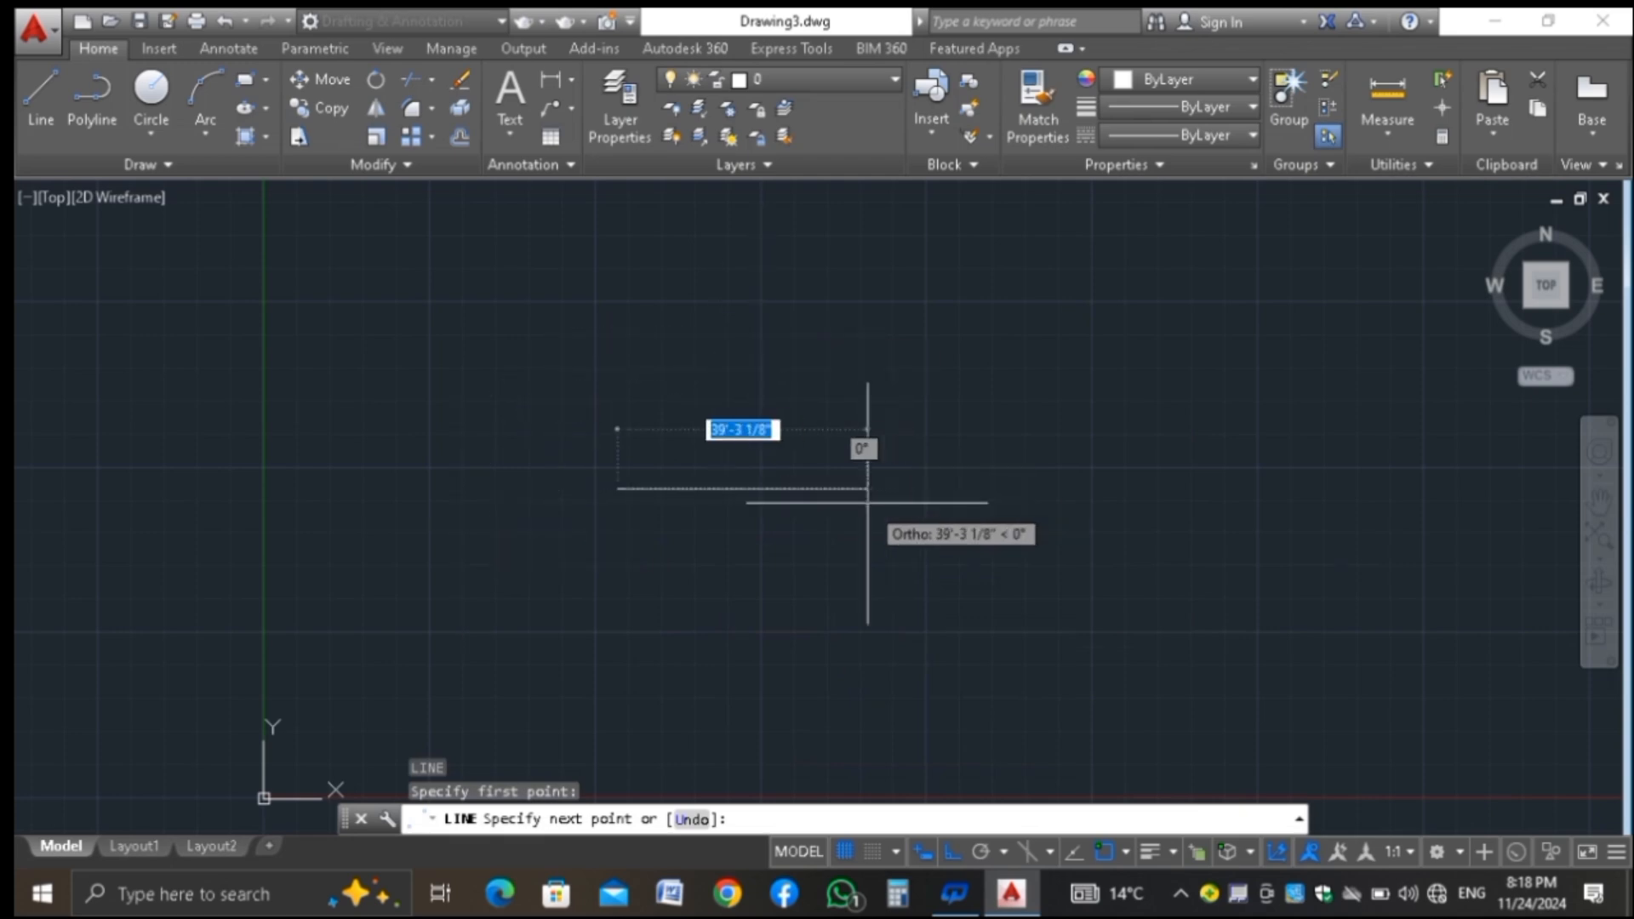
{"action": "key", "text": "Escape"}
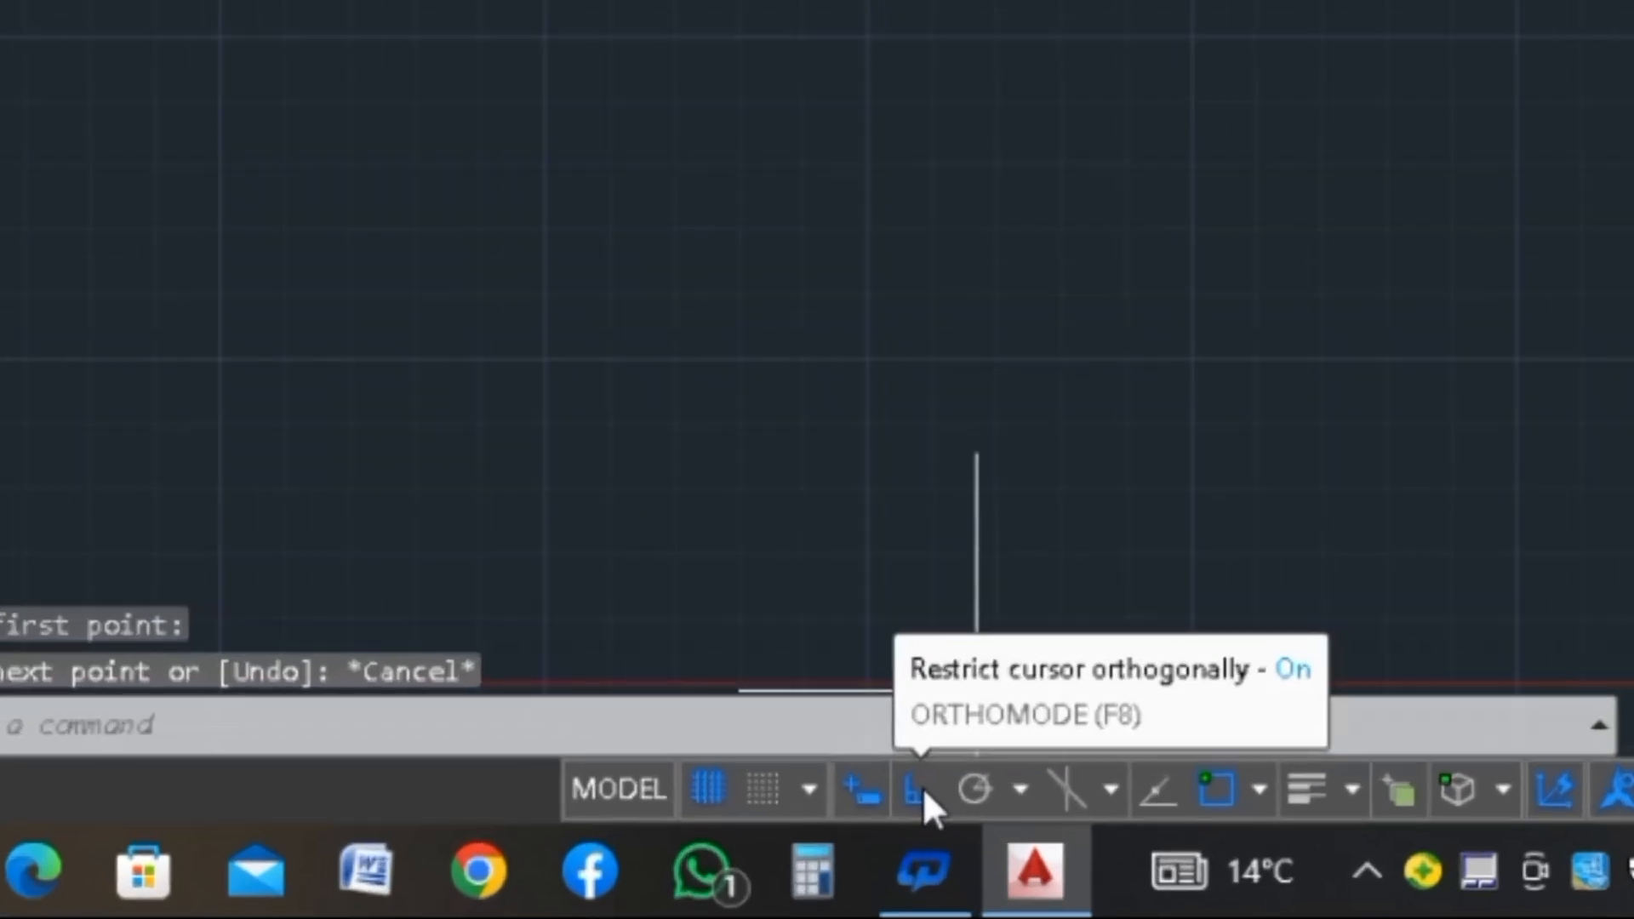
Switch ortho mode off, preview a line at a free angle, cancel it and switch ortho mode back on
{"action": "left_click", "coordinate": [951, 850]}
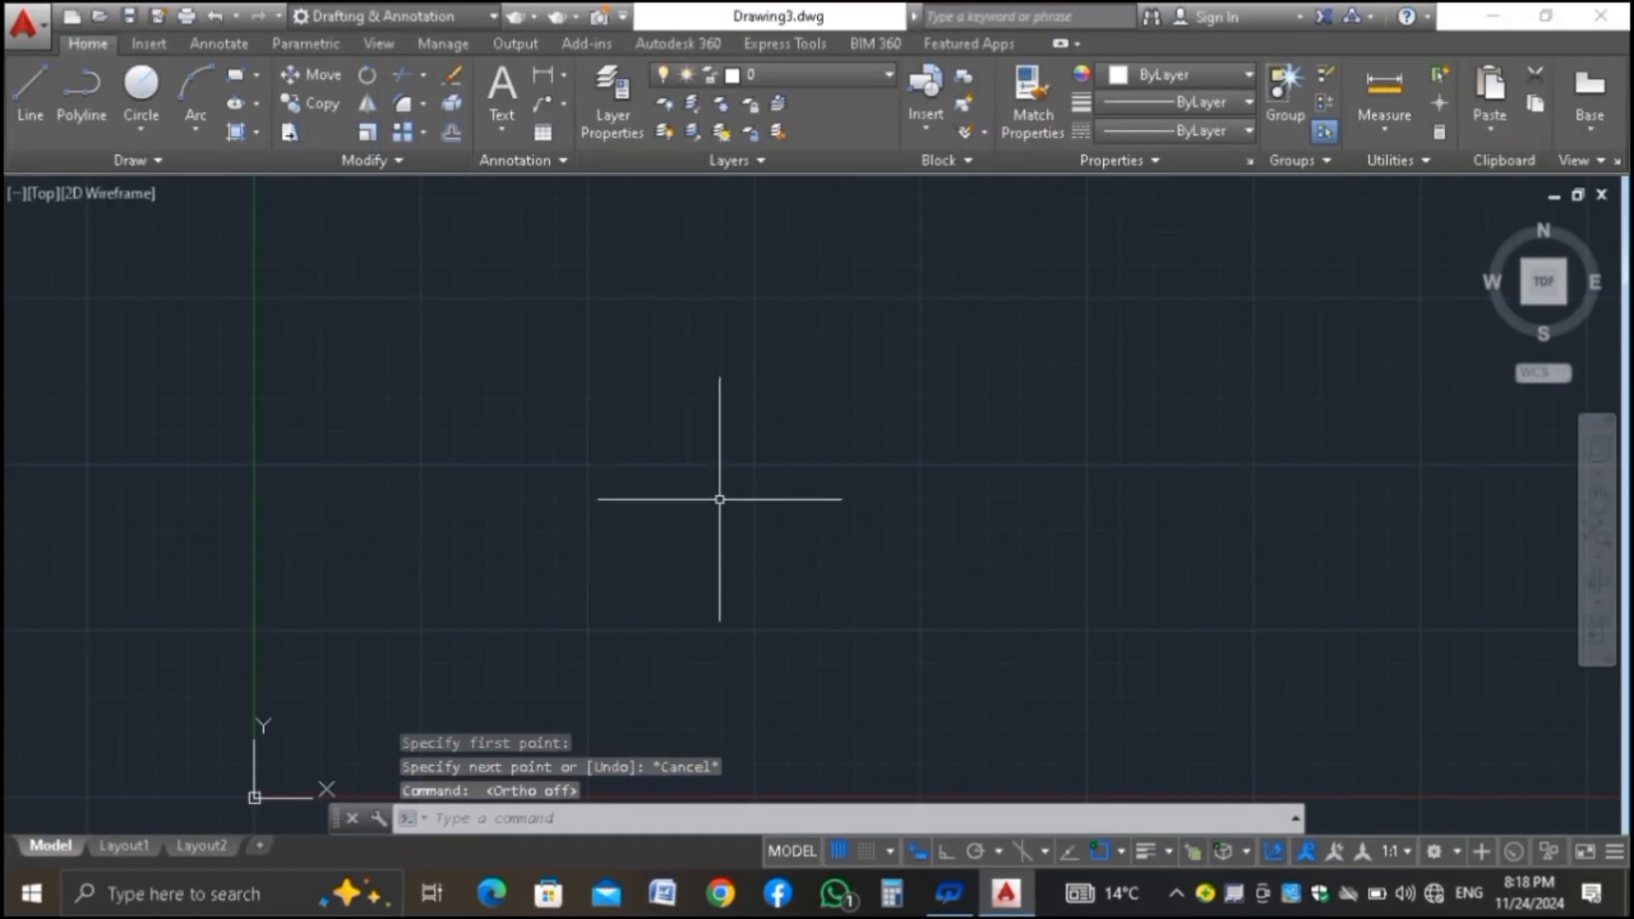
{"action": "key", "text": "Return"}
{"action": "left_click", "coordinate": [682, 475]}
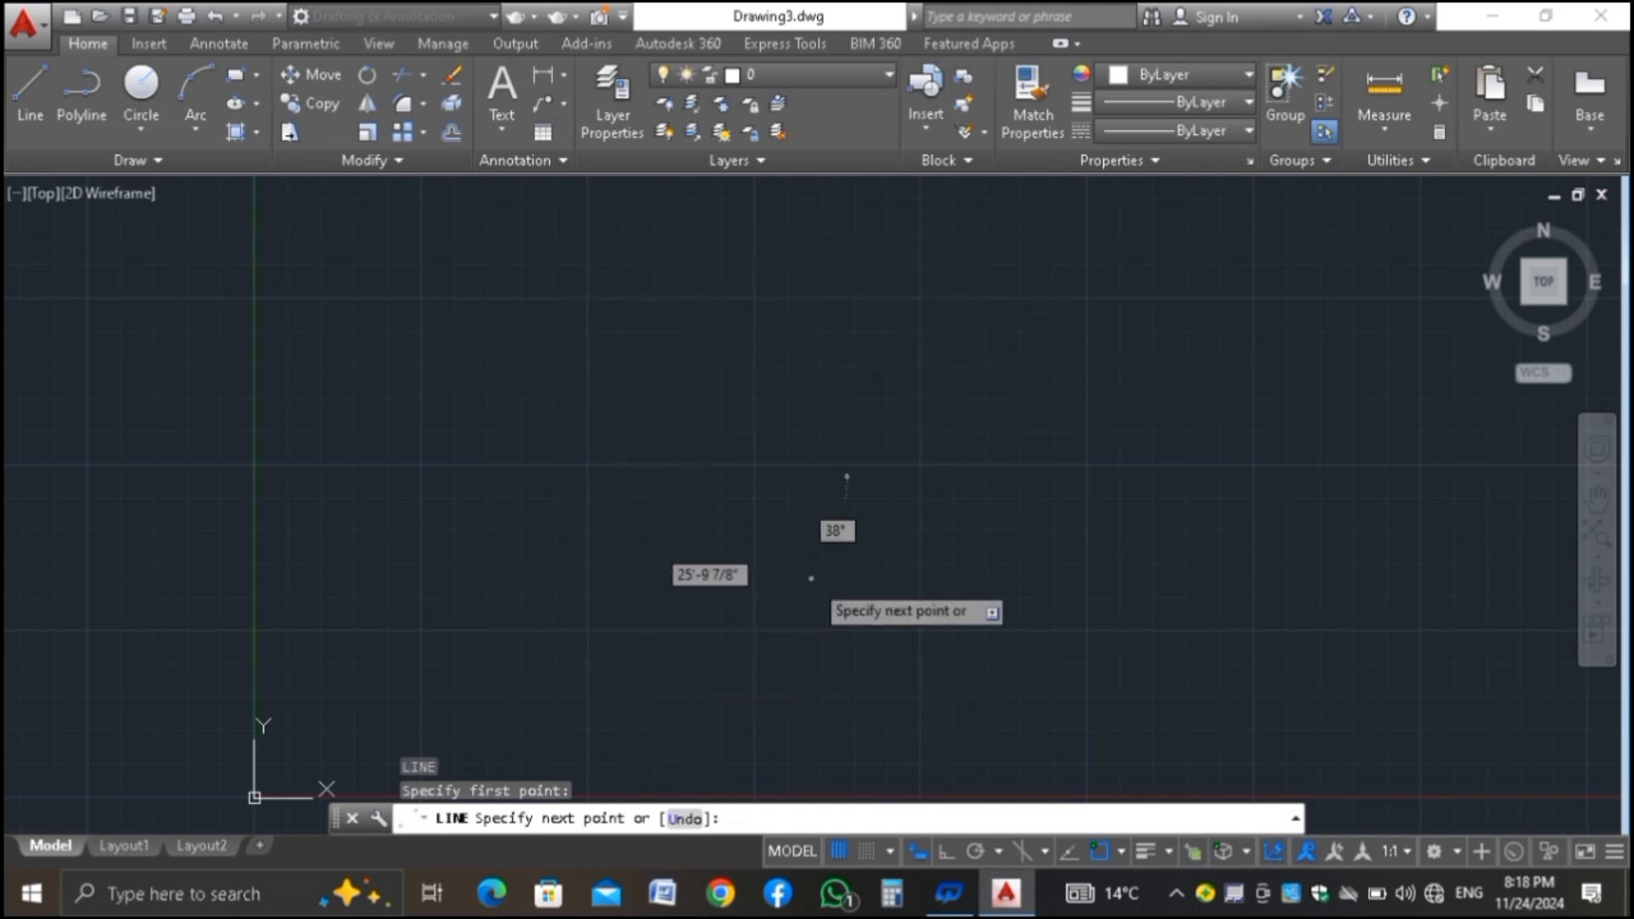
{"action": "key", "text": "Escape"}
{"action": "left_click", "coordinate": [945, 848]}
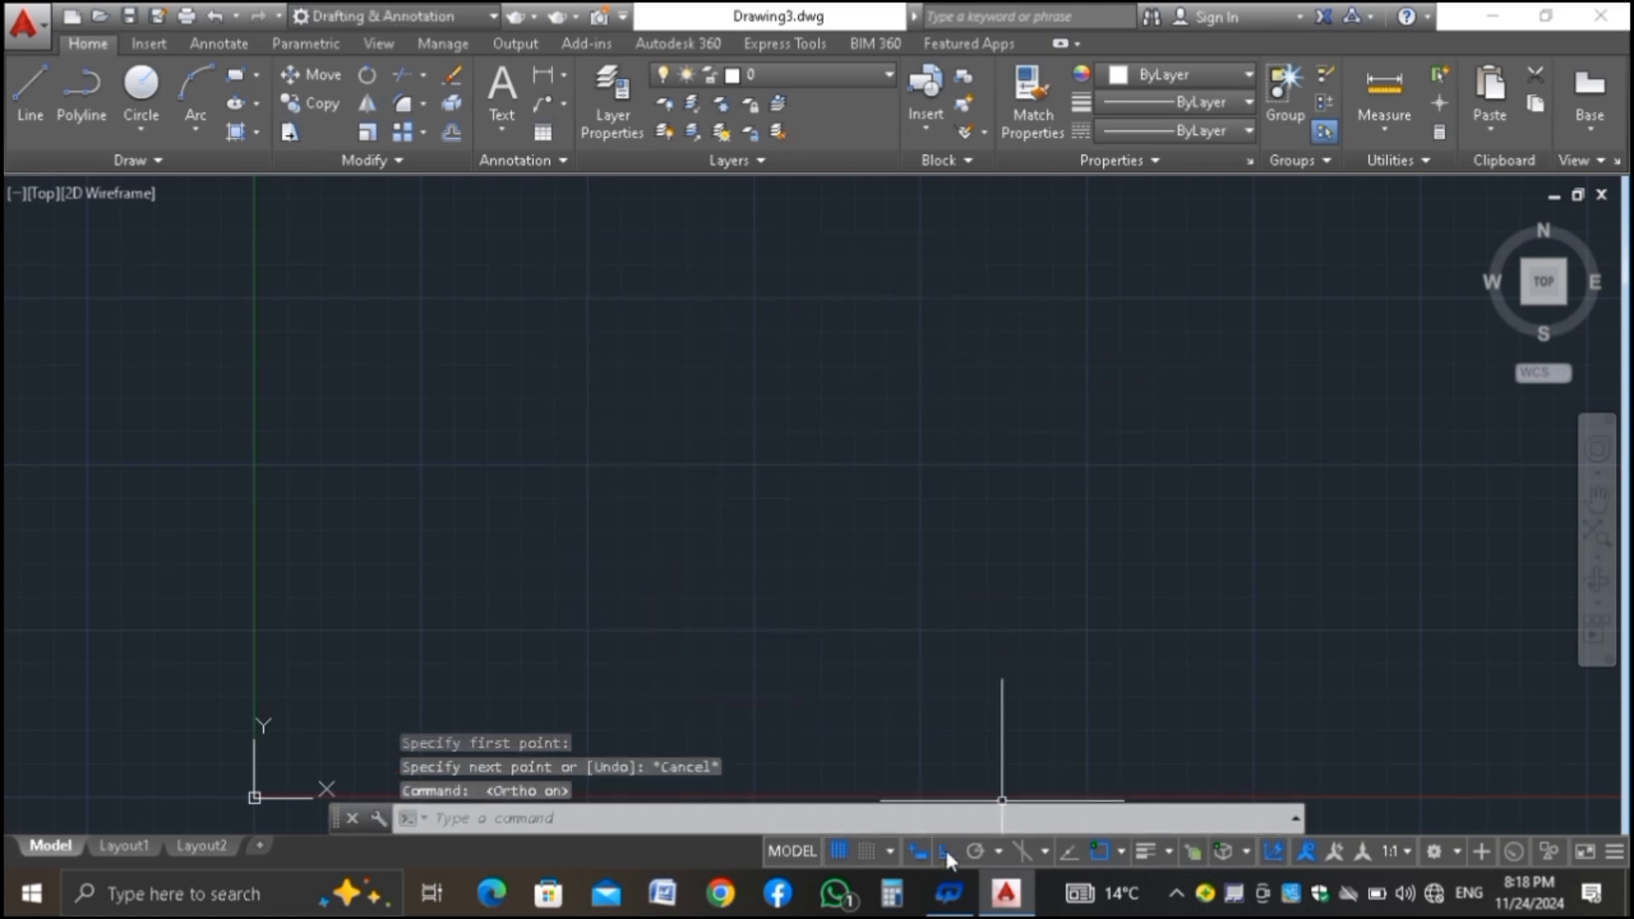
Switch the drawing grid off and back on
{"action": "left_click", "coordinate": [841, 847]}
{"action": "left_click", "coordinate": [840, 851]}
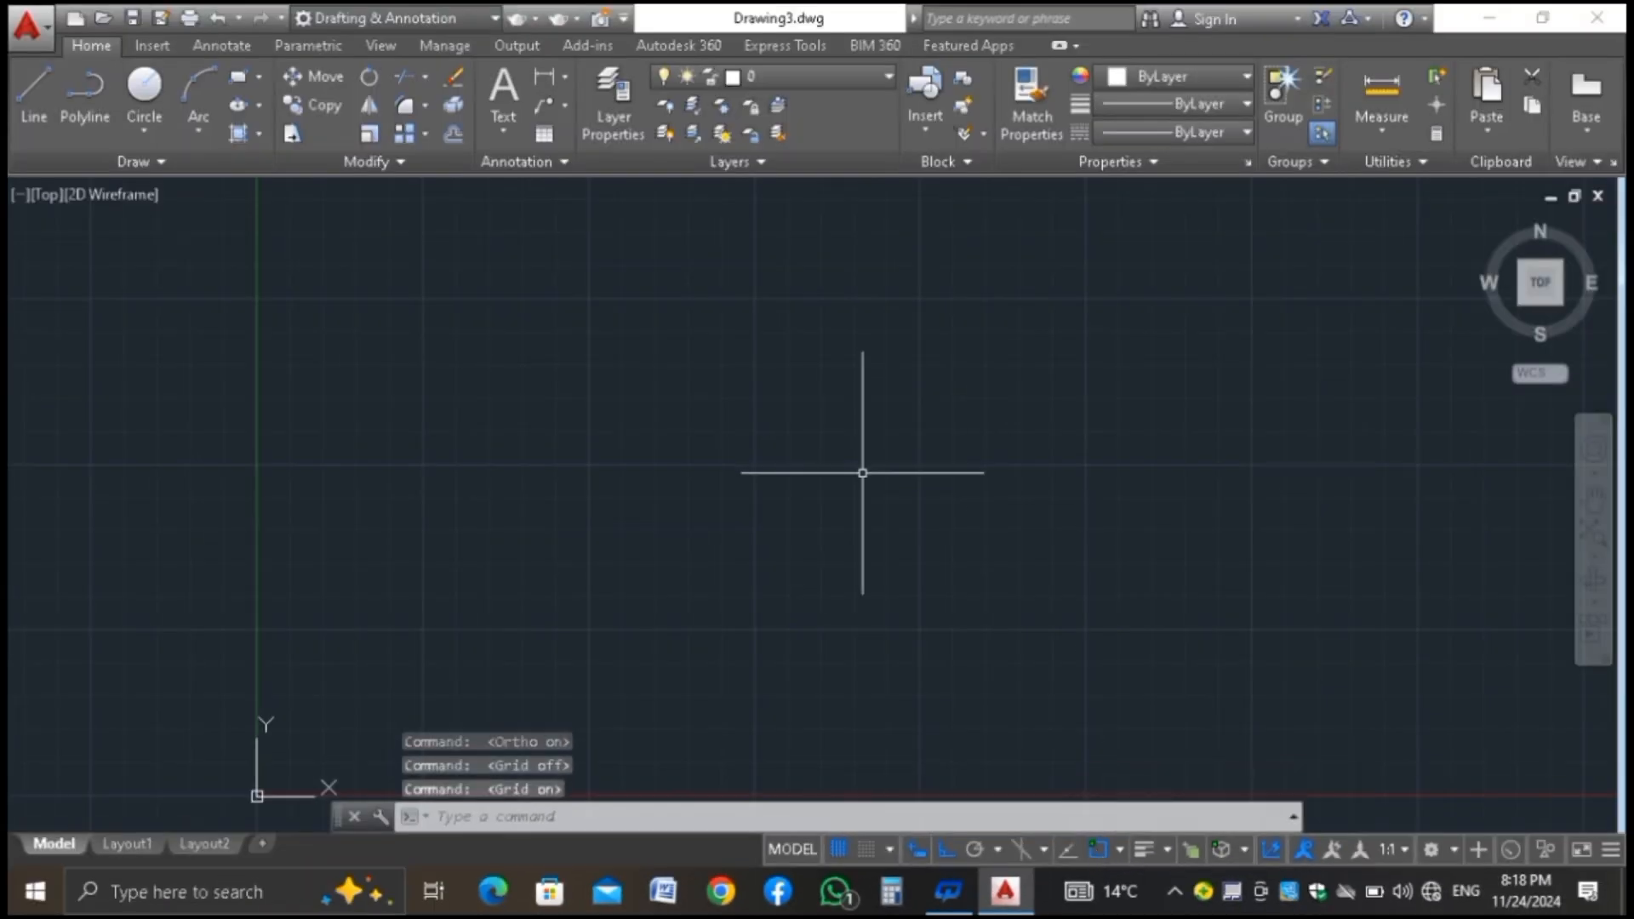
Draw a horizontal line about 37'-5" long near the middle of the drawing area
{"action": "type", "text": "l"}
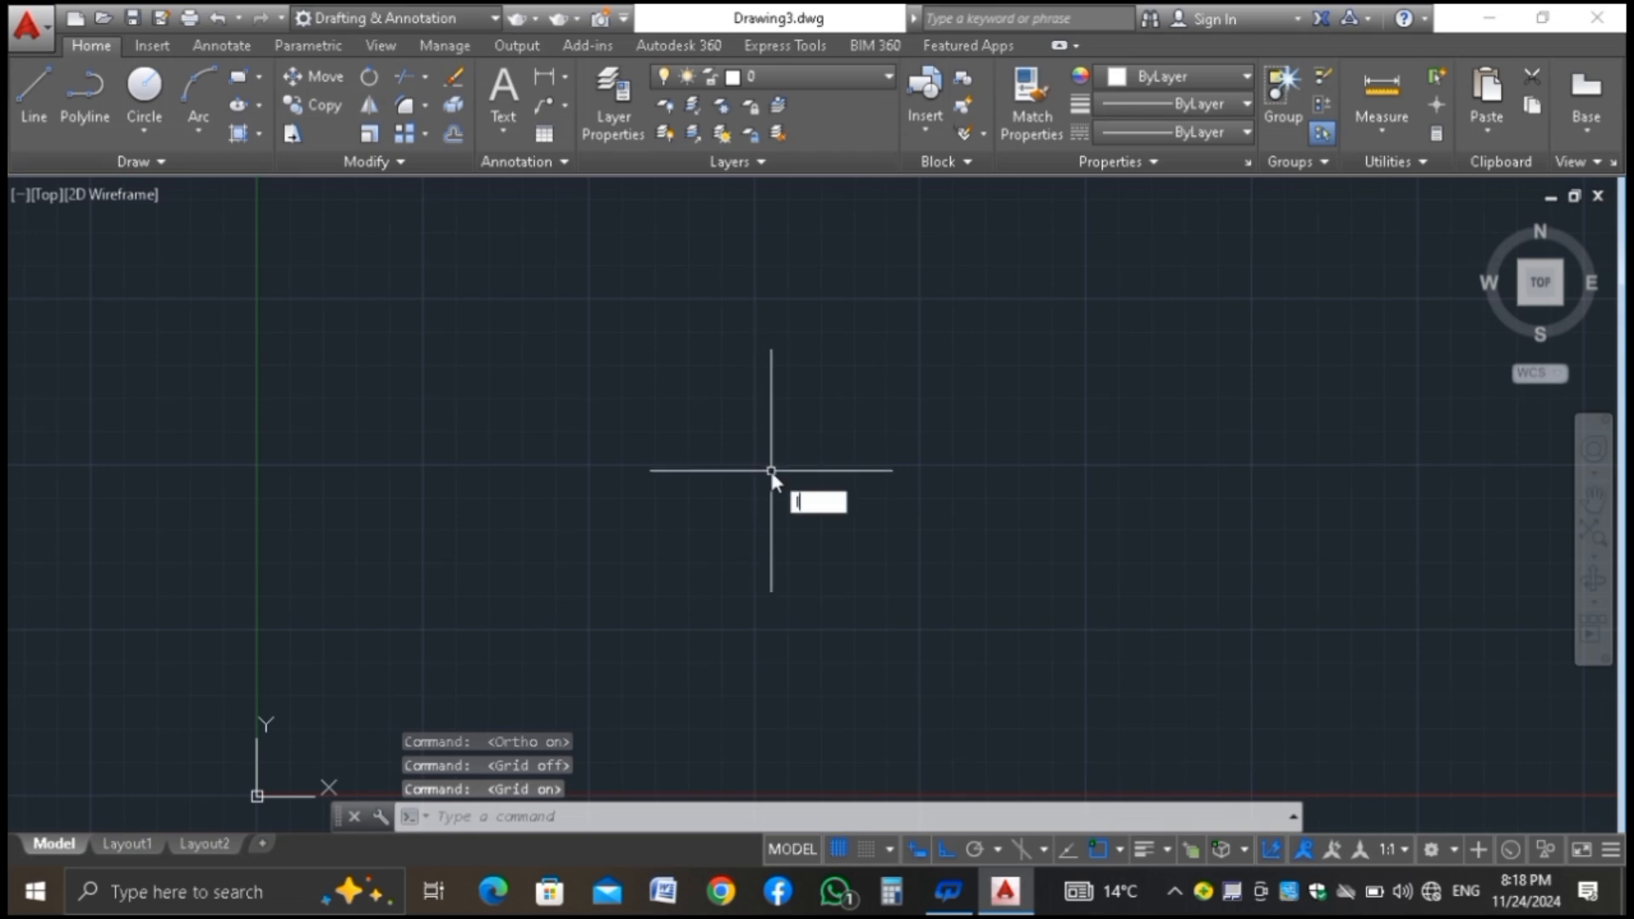
{"action": "key", "text": "Return"}
{"action": "left_click", "coordinate": [636, 444]}
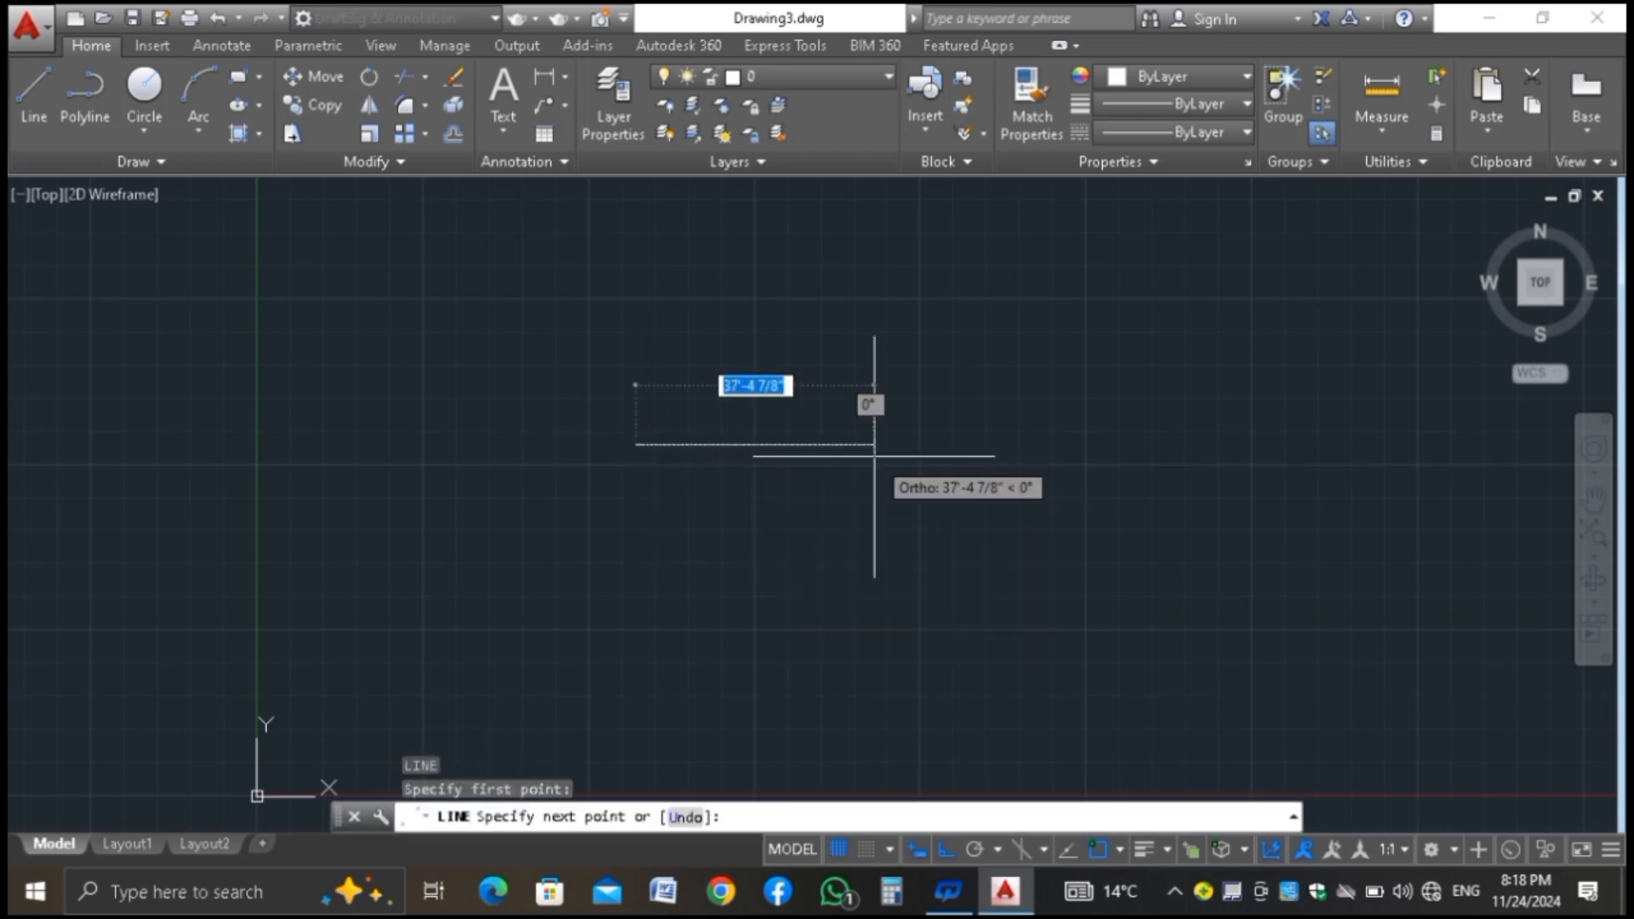
{"action": "left_click", "coordinate": [874, 456]}
{"action": "key", "text": "Return"}
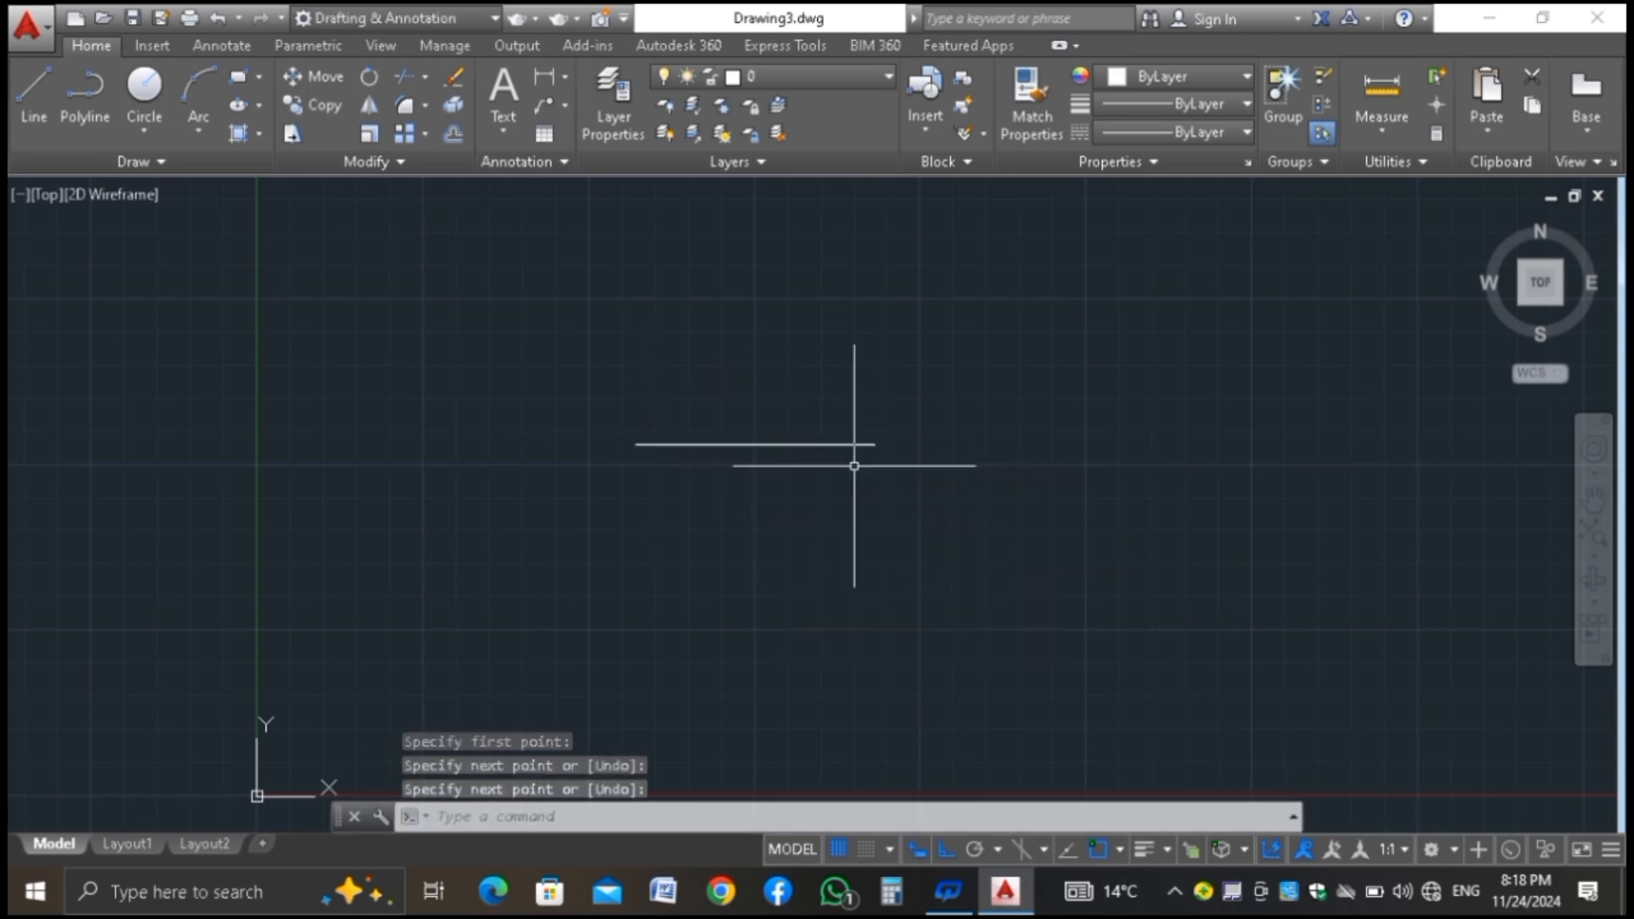
Select the horizontal line to examine its grips, and clear the selection
{"action": "left_click", "coordinate": [828, 443]}
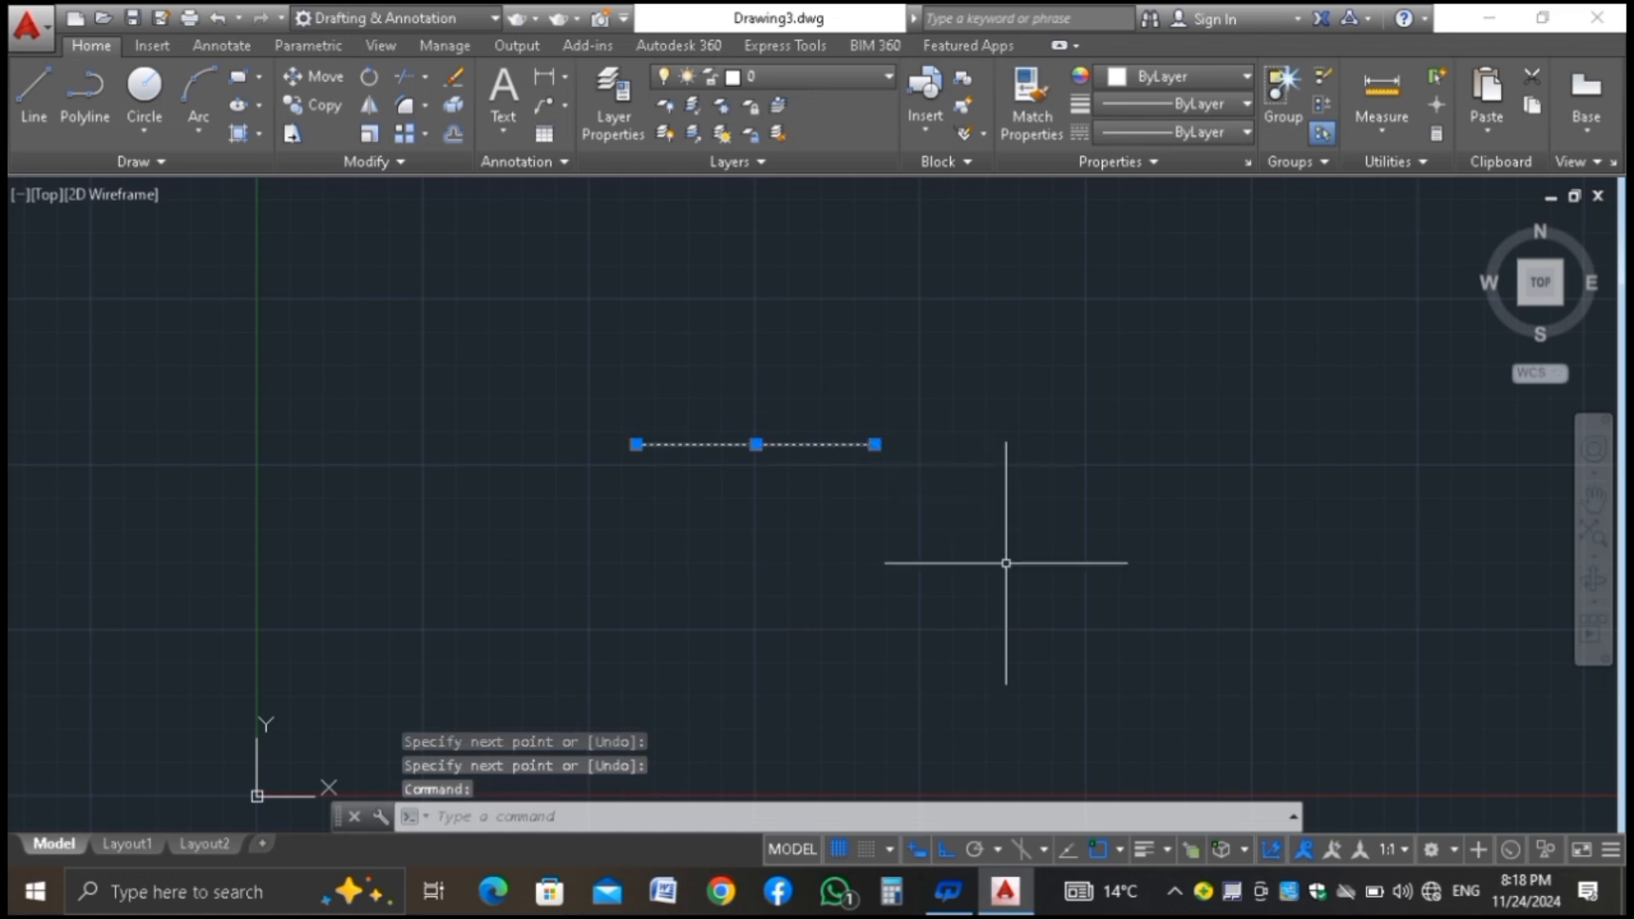
{"action": "key", "text": "F1"}
{"action": "key", "text": "Escape"}
{"action": "key", "text": "Escape"}
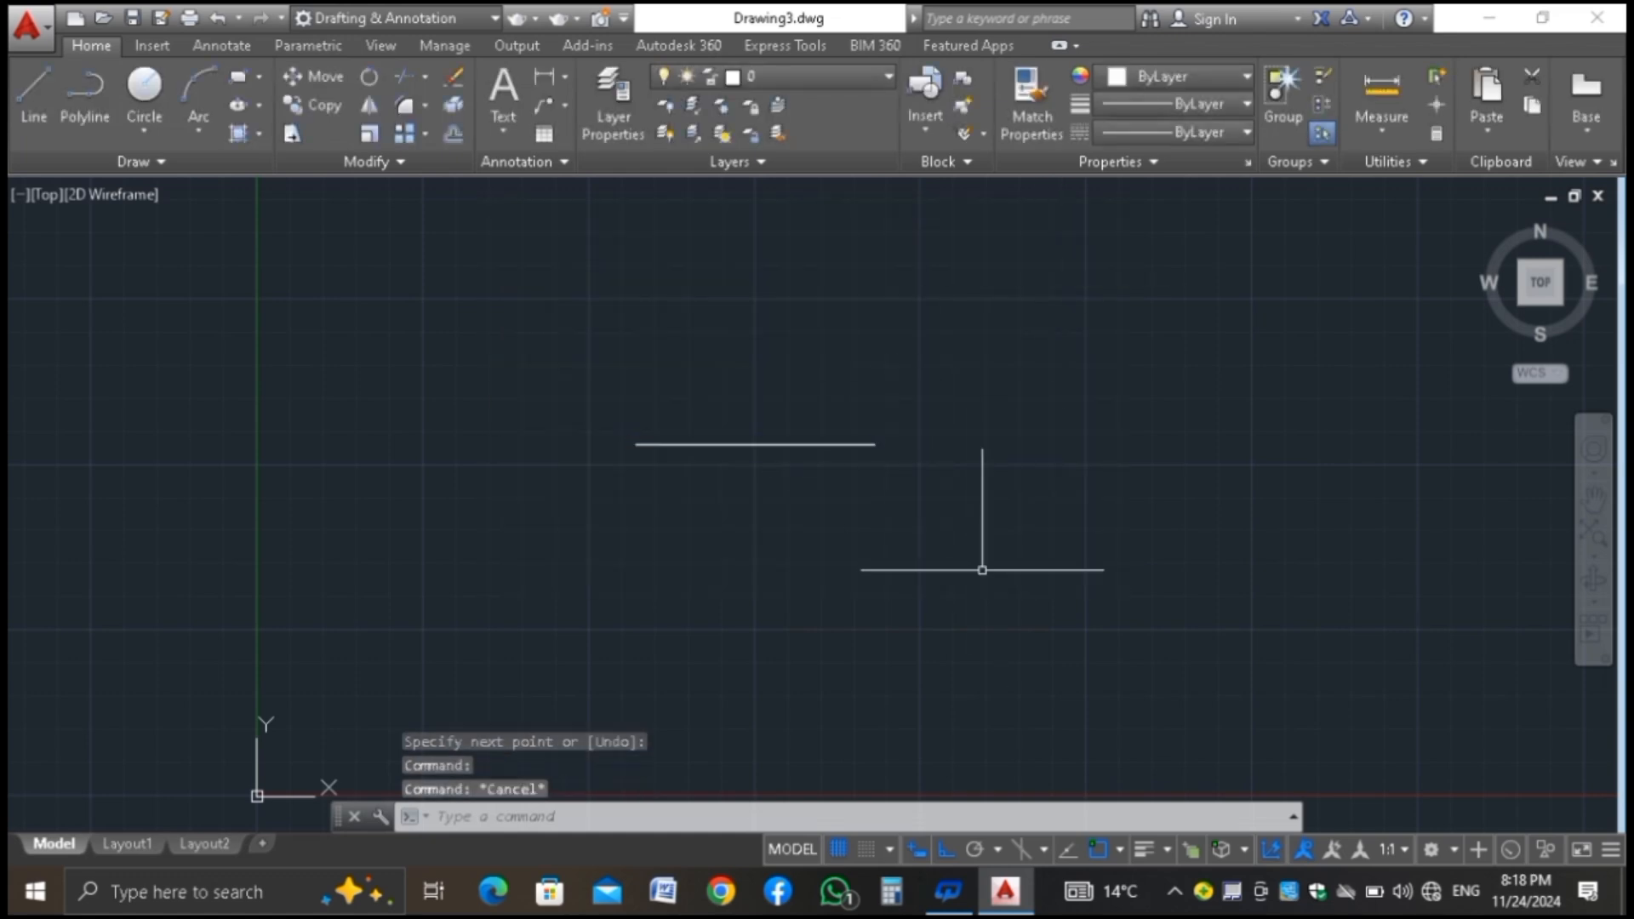
Start a line to preview object snapping at the end of the horizontal line, and cancel it
{"action": "type", "text": "l"}
{"action": "key", "text": "Return"}
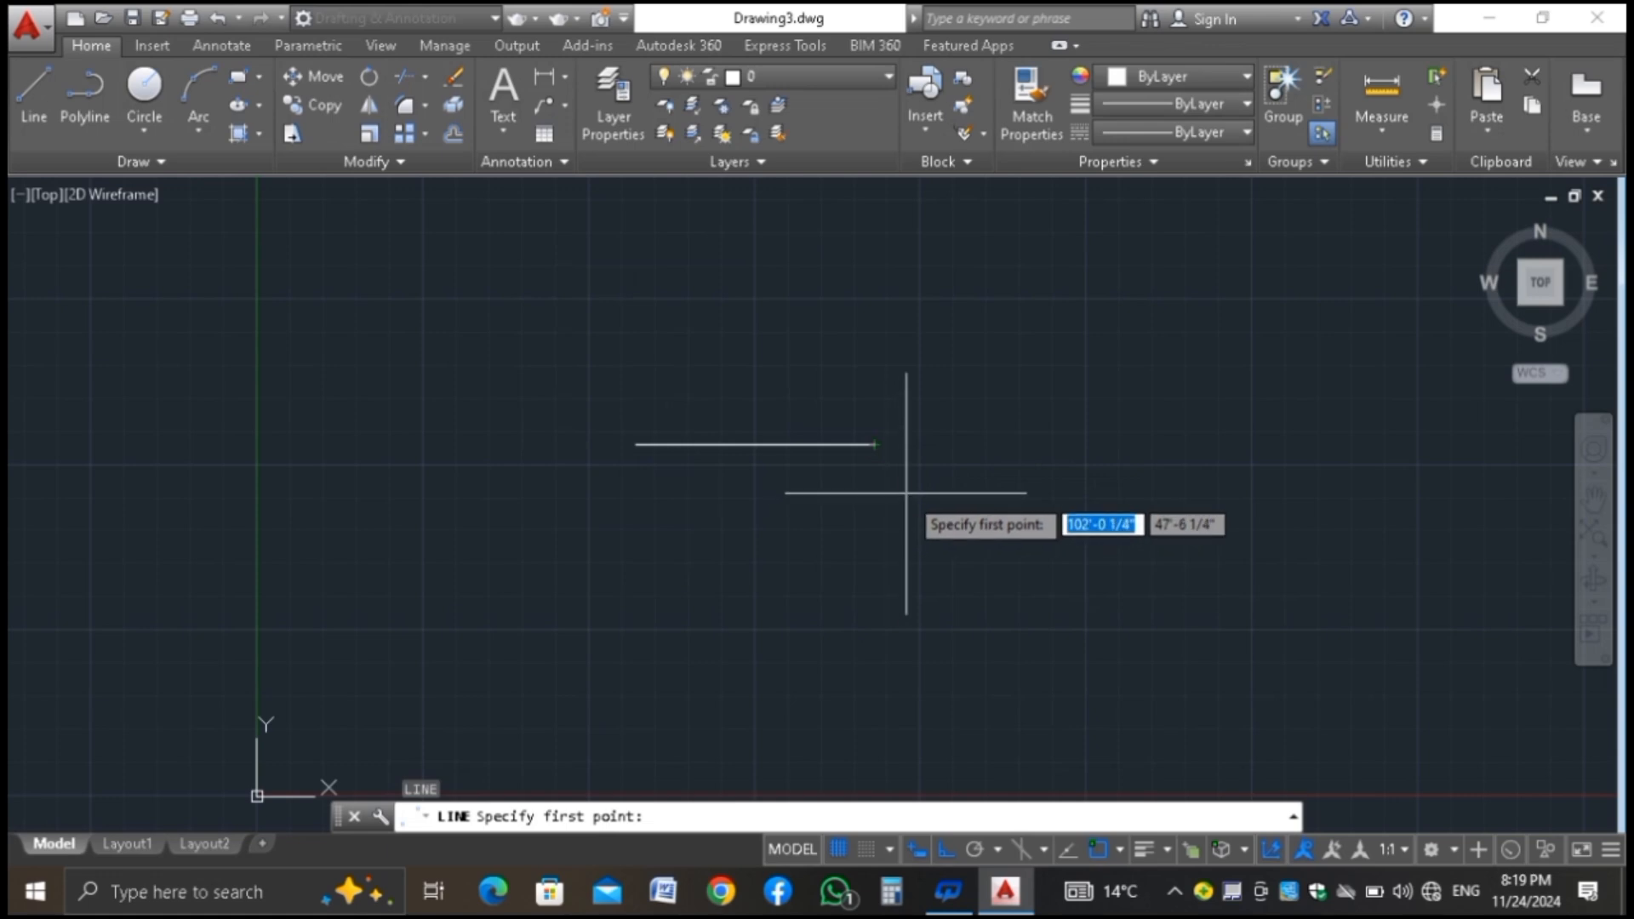
{"action": "key", "text": "Escape"}
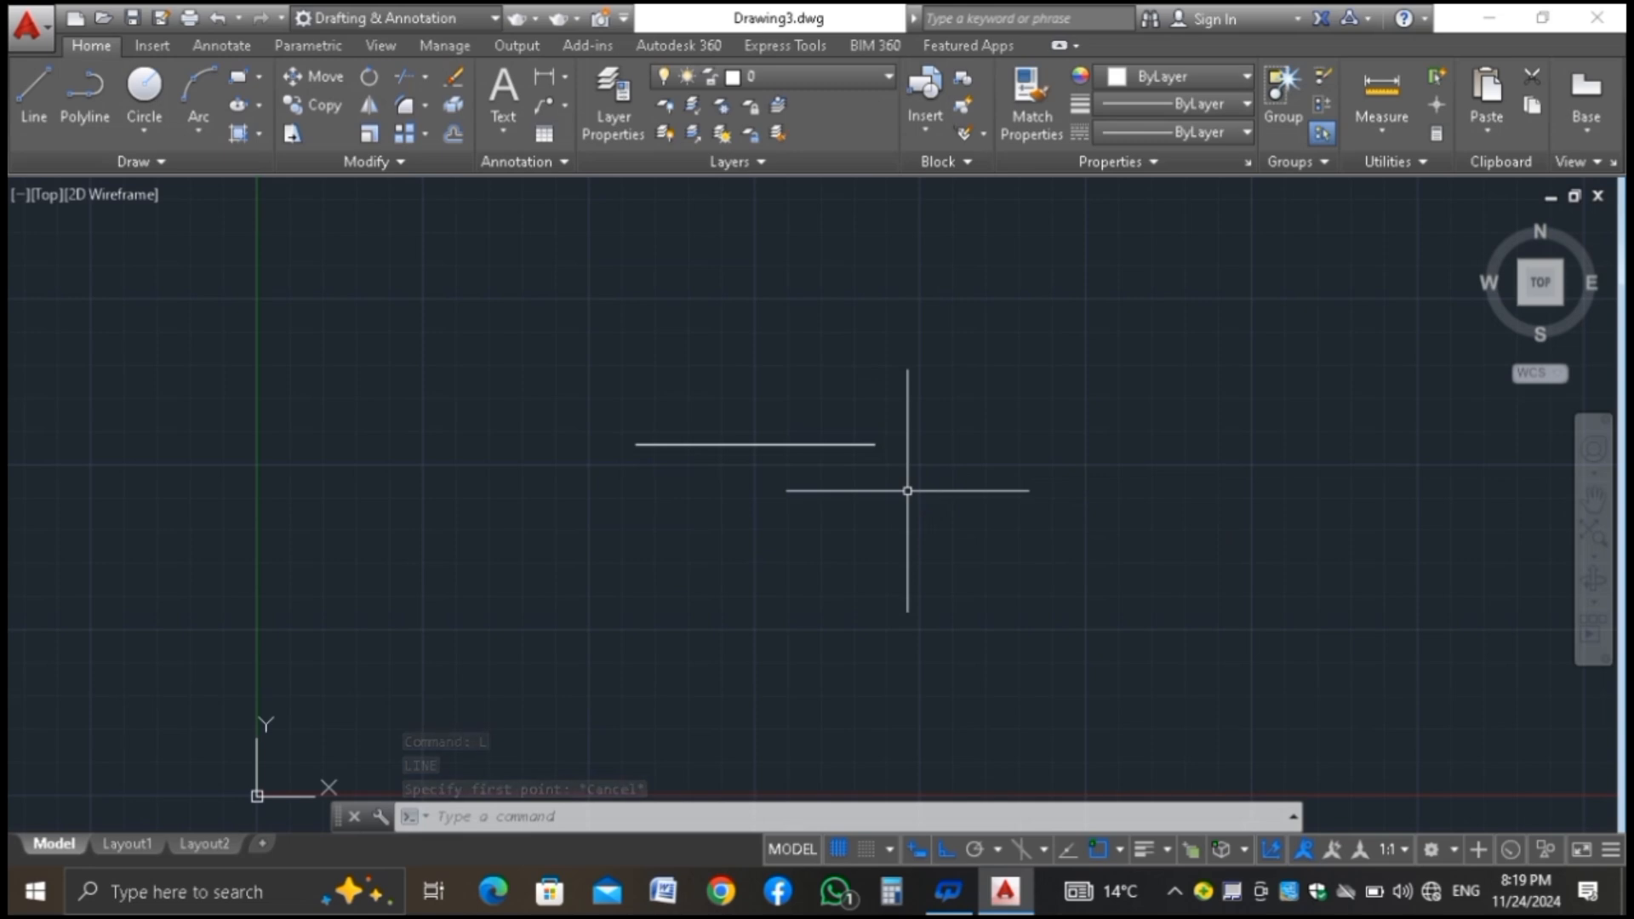
Switch object snap off, start a line to test the cursor without snapping, cancel it and switch object snap back on
{"action": "left_click", "coordinate": [1097, 850]}
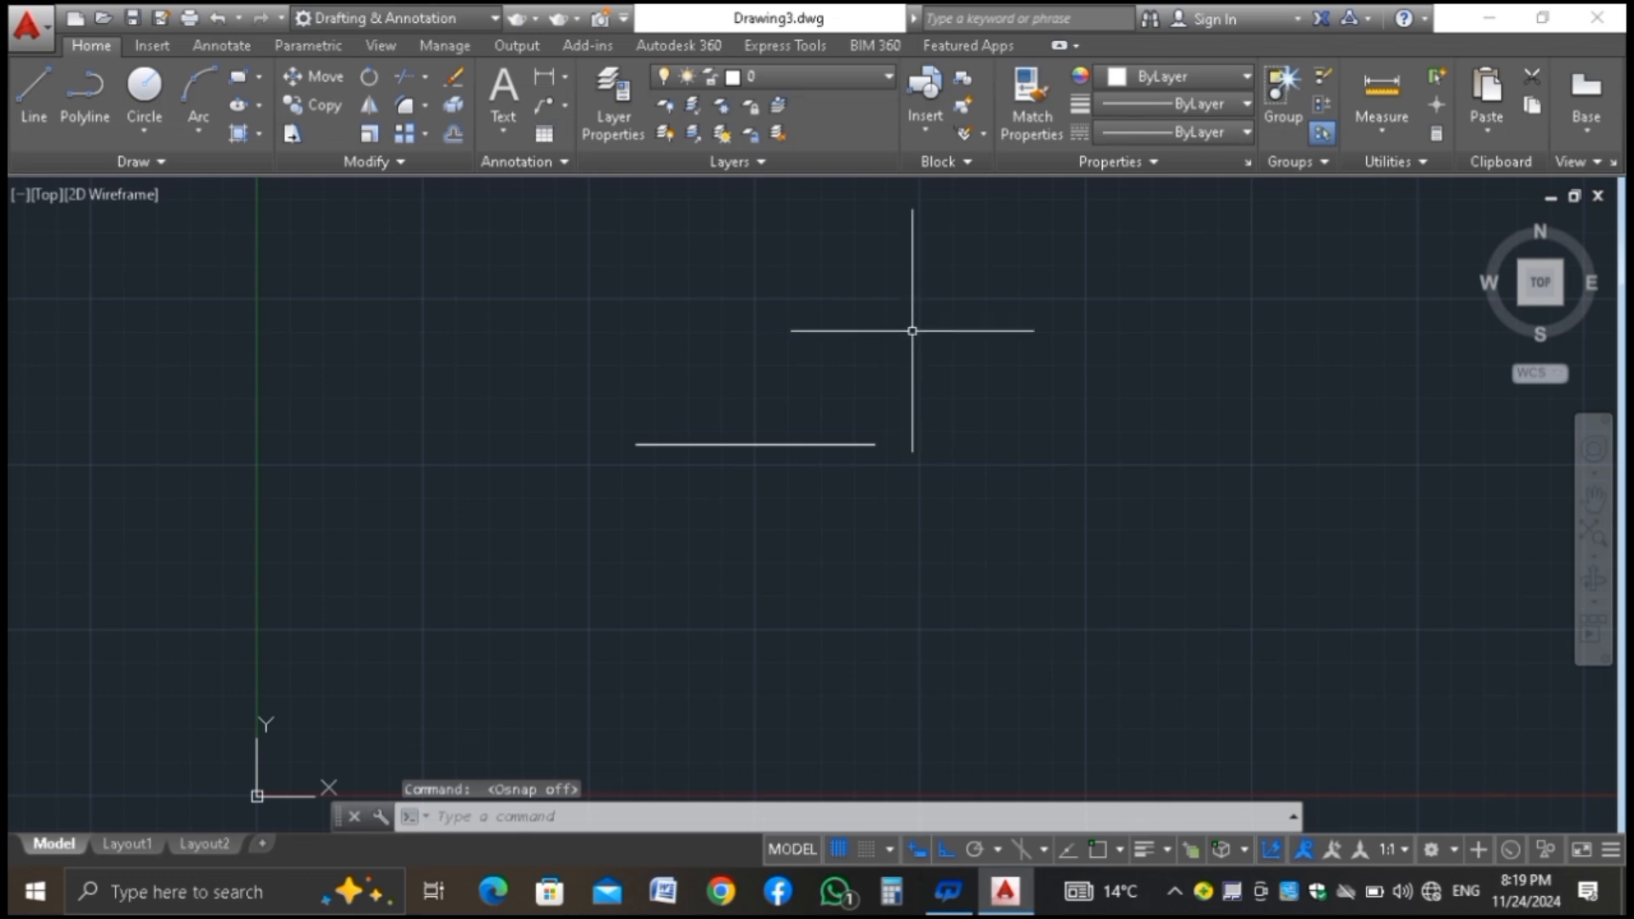
{"action": "type", "text": "l"}
{"action": "key", "text": "Return"}
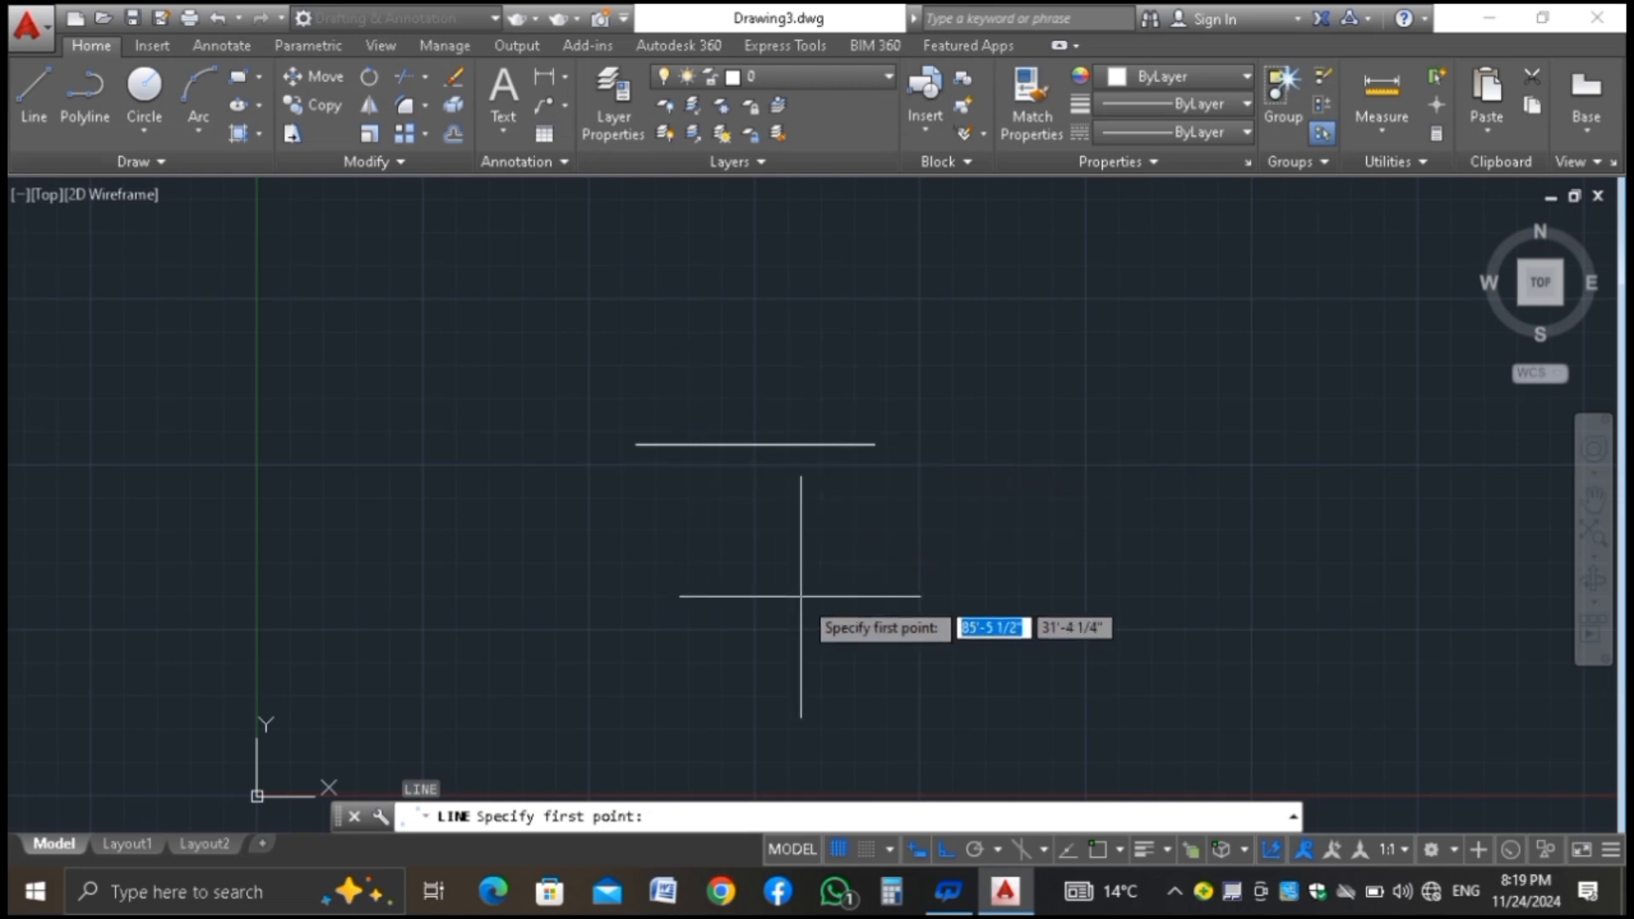
{"action": "key", "text": "Escape"}
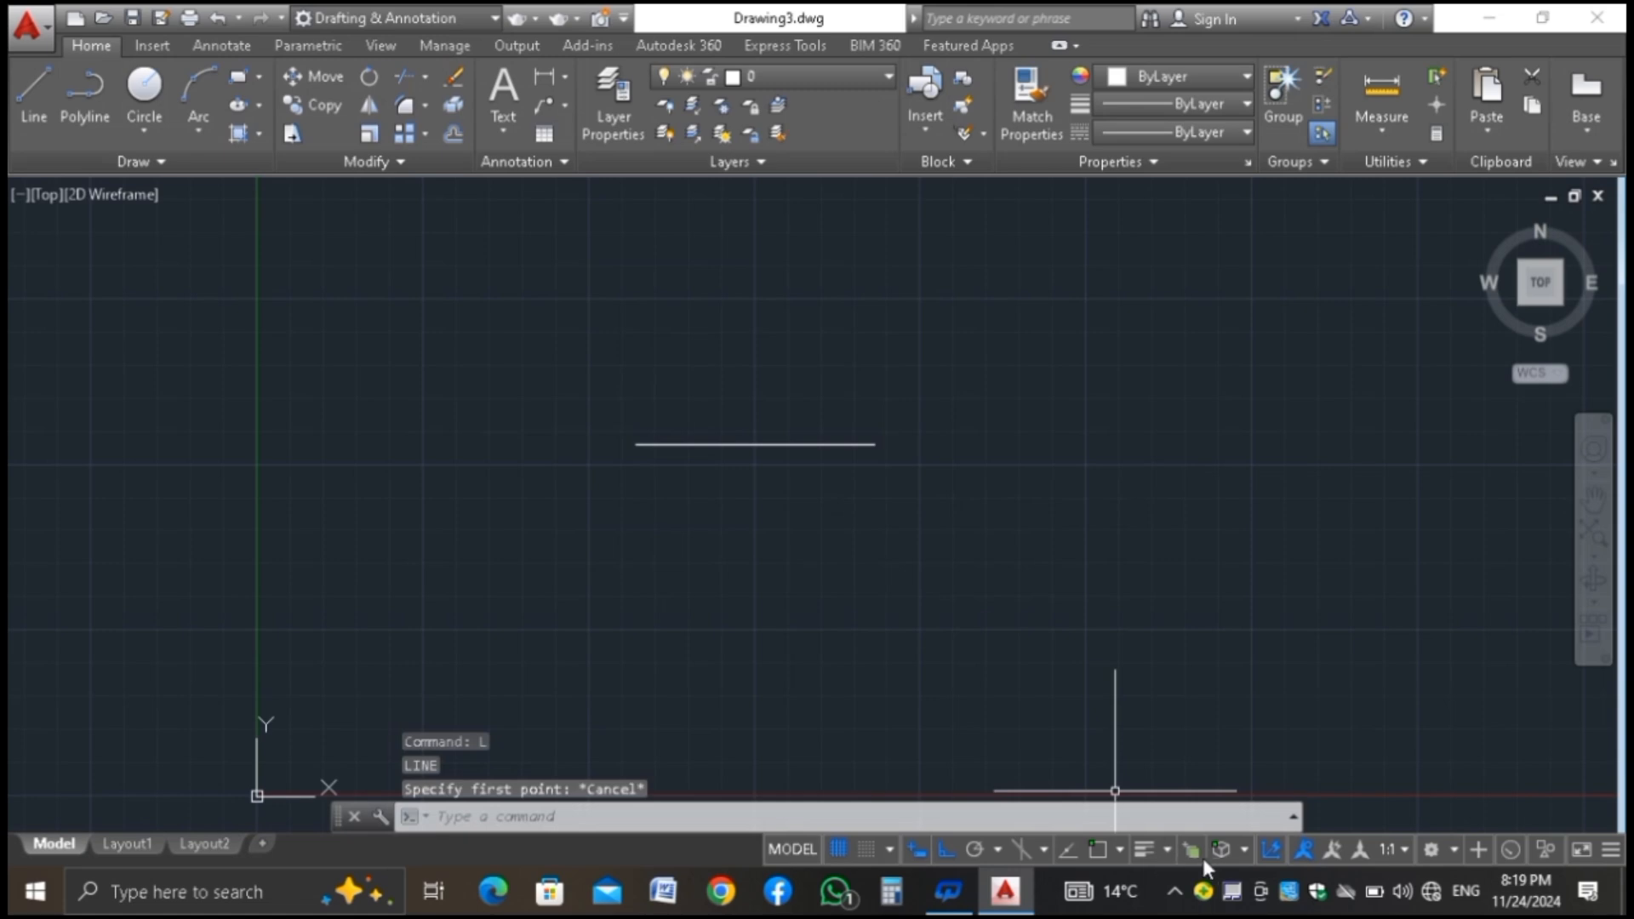
{"action": "left_click", "coordinate": [1098, 847]}
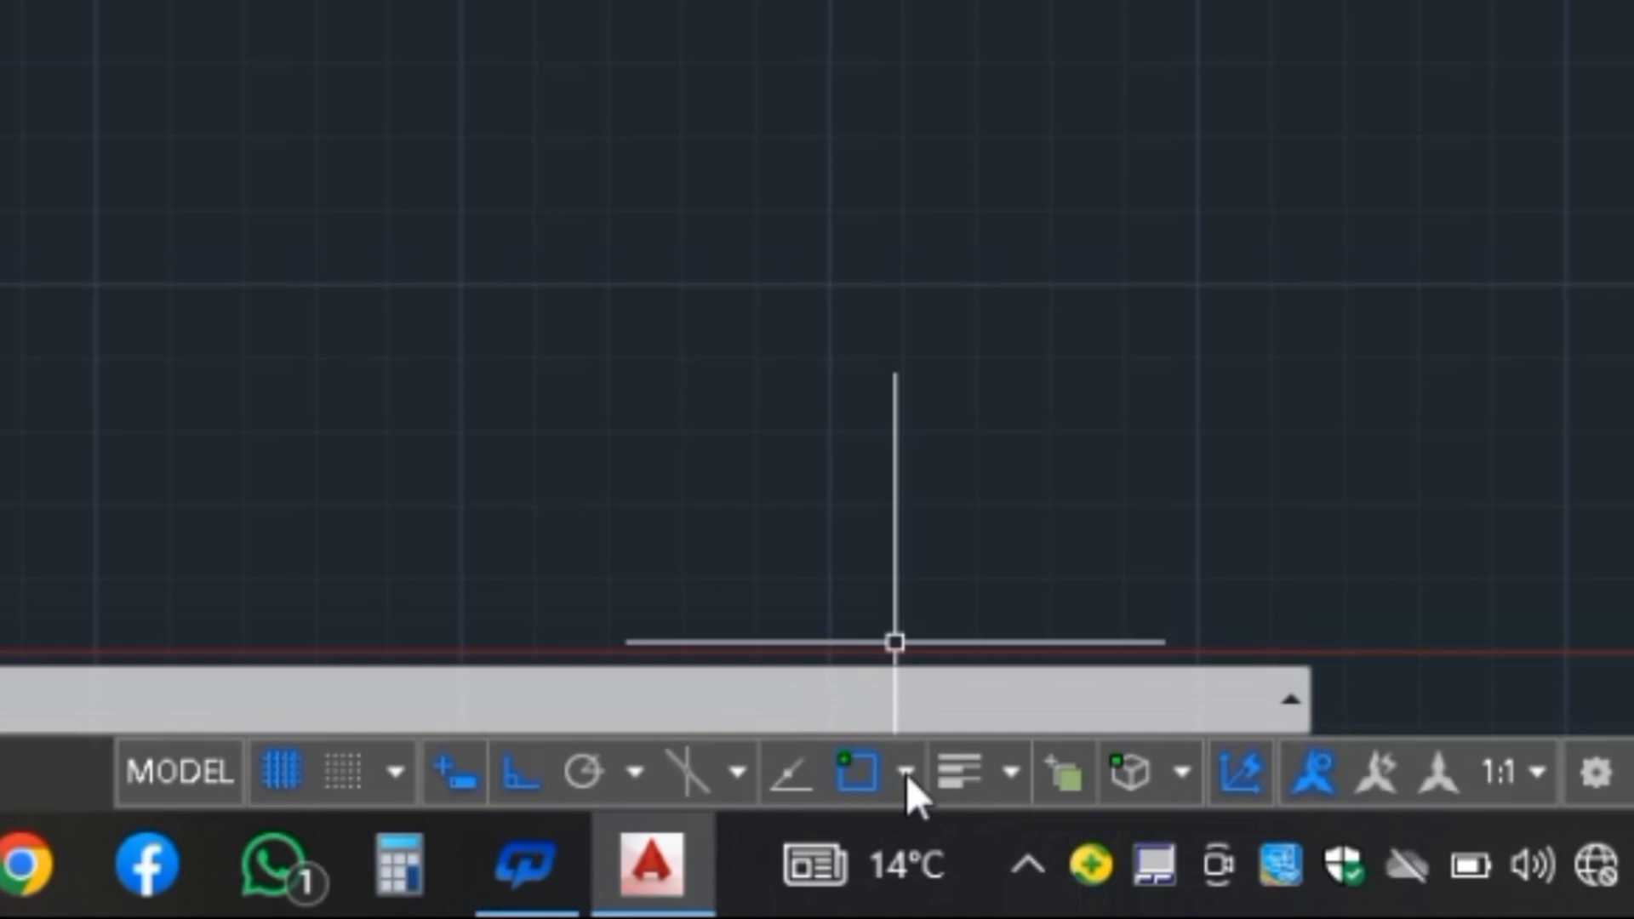
Review the available object snap modes, from Endpoint to Parallel, and close the list
{"action": "left_click", "coordinate": [905, 771]}
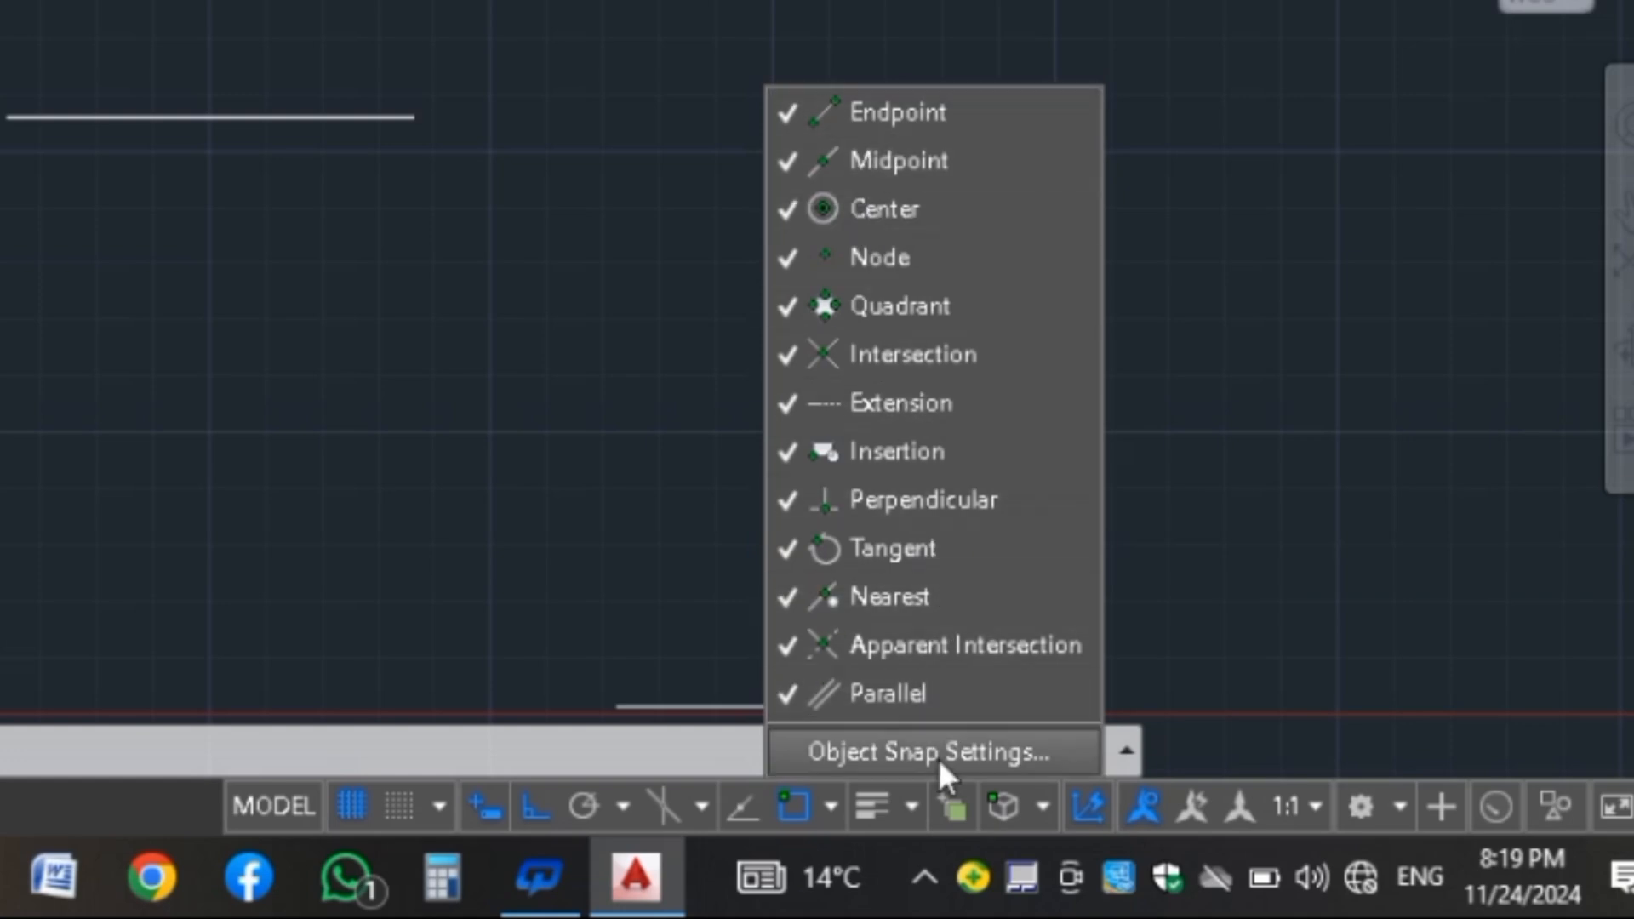
{"action": "left_click", "coordinate": [1173, 508]}
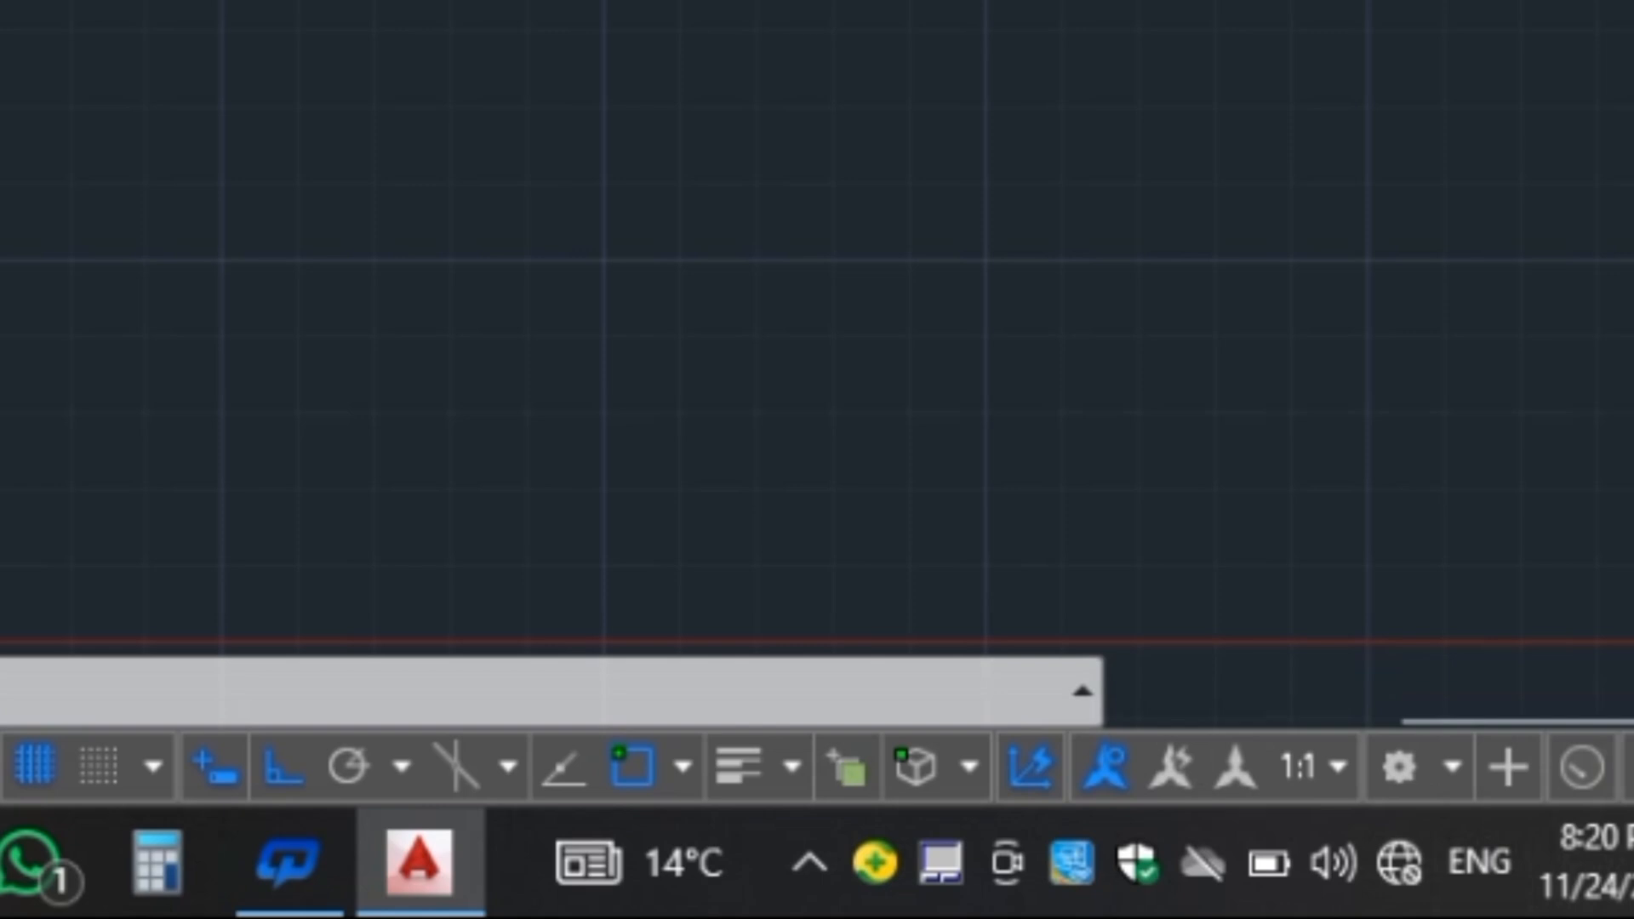
Open the status bar customization options, then hide and show the LineWeight control repeatedly, leaving it enabled
{"action": "left_click", "coordinate": [1619, 854]}
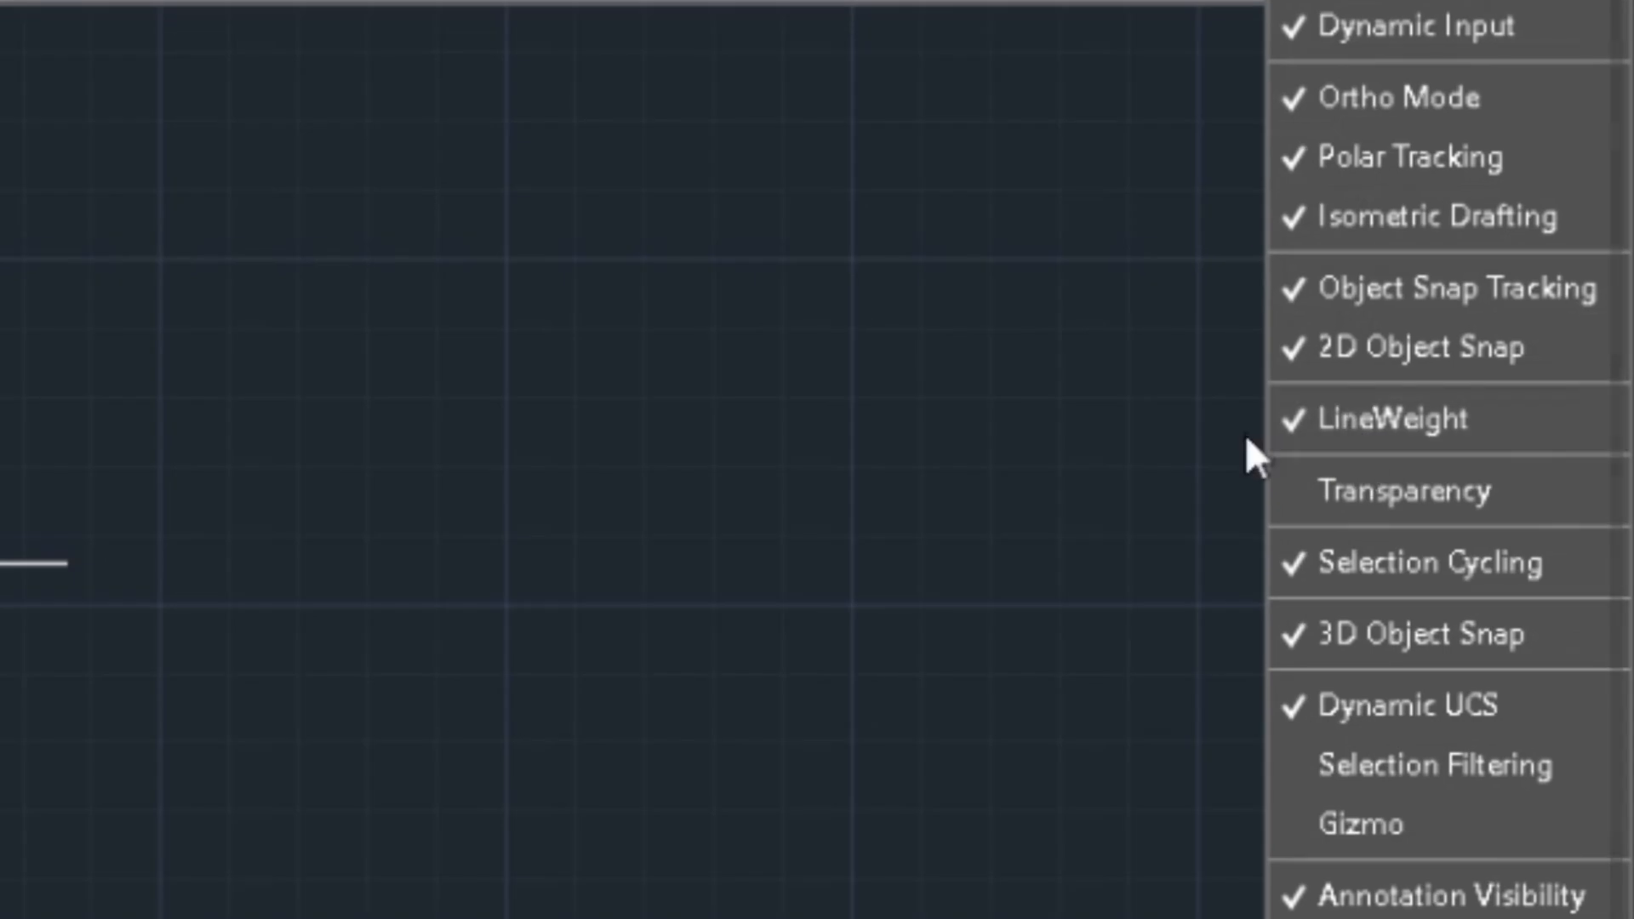
{"action": "left_click", "coordinate": [1353, 434]}
{"action": "left_click", "coordinate": [1346, 415]}
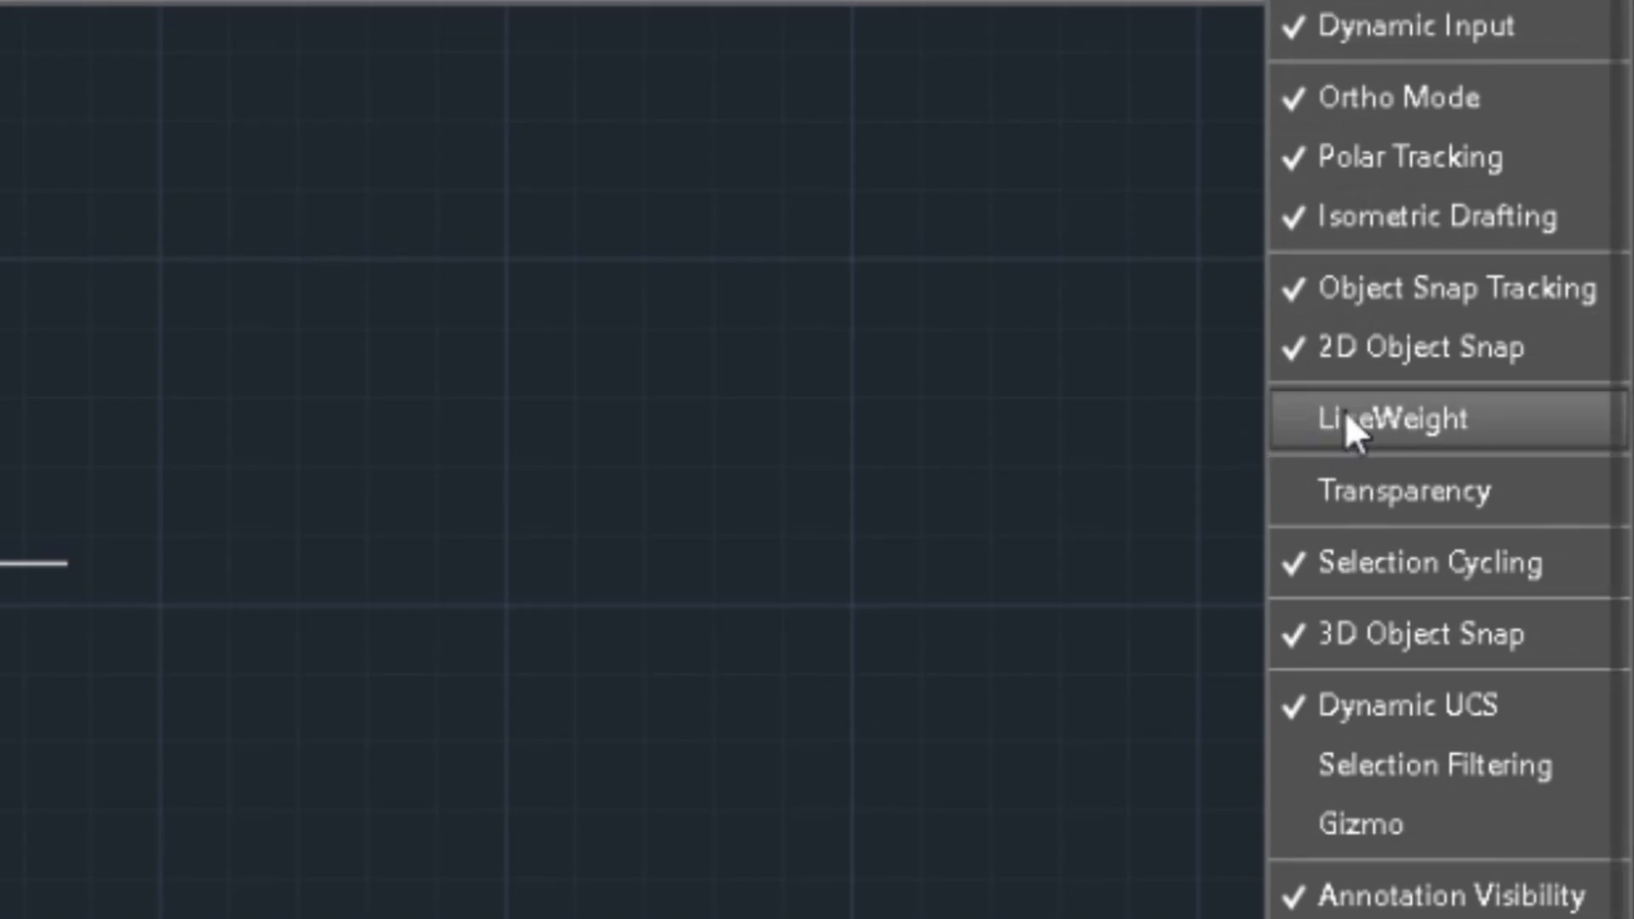
{"action": "left_click", "coordinate": [1346, 415]}
{"action": "left_click", "coordinate": [1346, 415]}
{"action": "left_click", "coordinate": [1346, 415]}
{"action": "left_click", "coordinate": [1346, 416]}
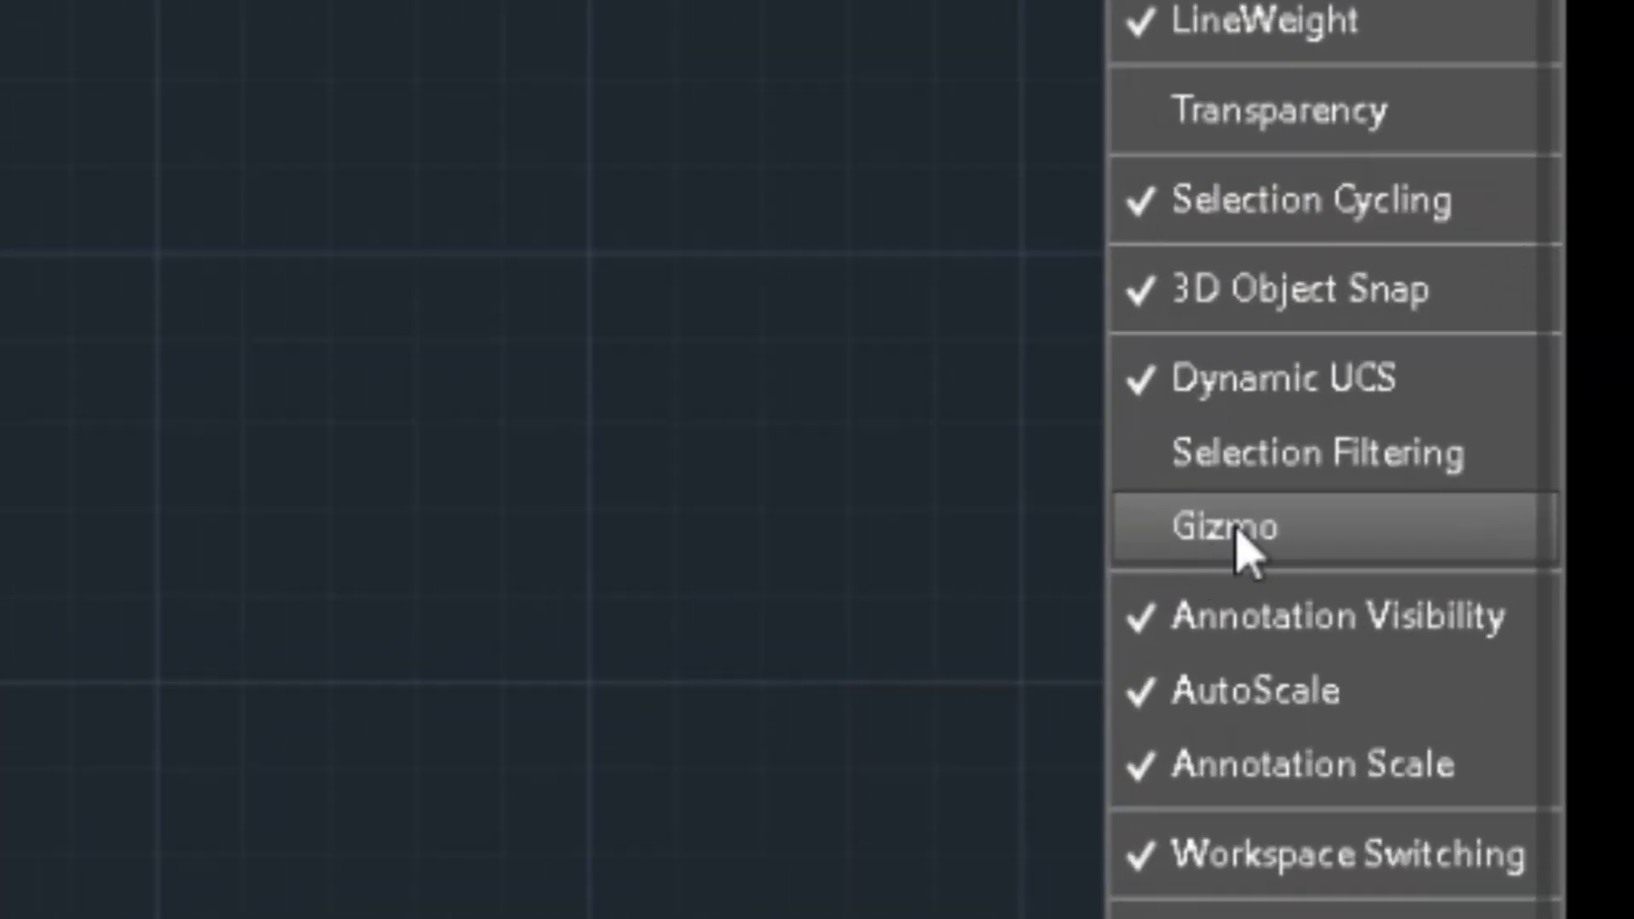
Enable and disable the Gizmo control repeatedly in the status bar customization options, leaving it disabled
{"action": "left_click", "coordinate": [1486, 566]}
{"action": "left_click", "coordinate": [1237, 530]}
{"action": "left_click", "coordinate": [1236, 529]}
{"action": "left_click", "coordinate": [1236, 529]}
{"action": "left_click", "coordinate": [1236, 529]}
{"action": "left_click", "coordinate": [1236, 530]}
{"action": "left_click", "coordinate": [1236, 530]}
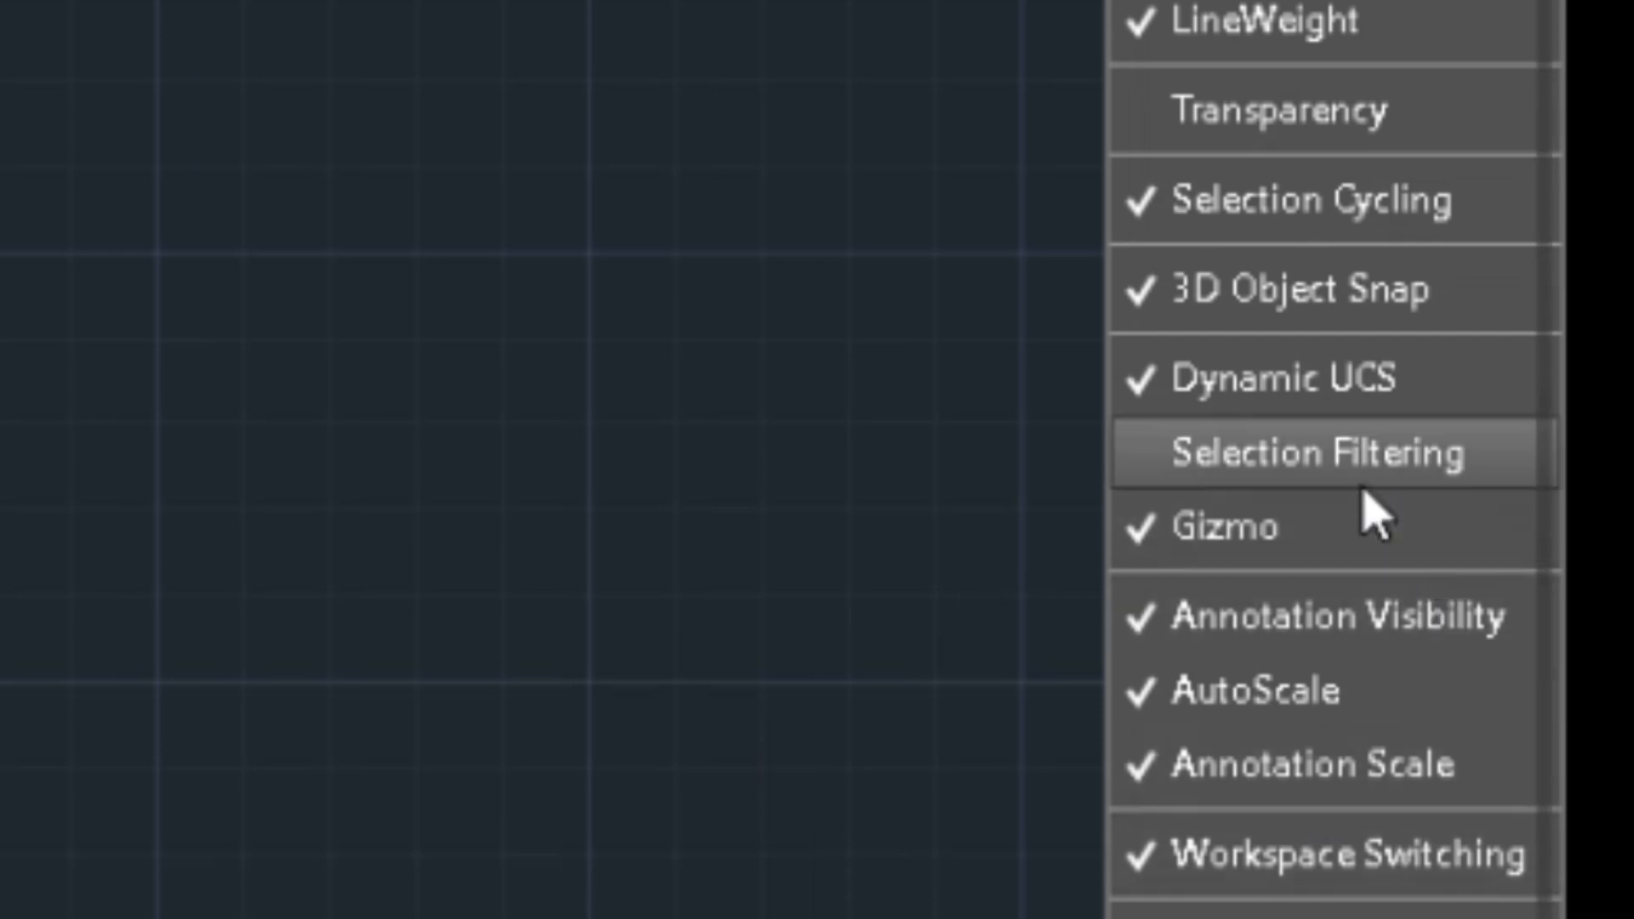
{"action": "left_click", "coordinate": [1281, 549]}
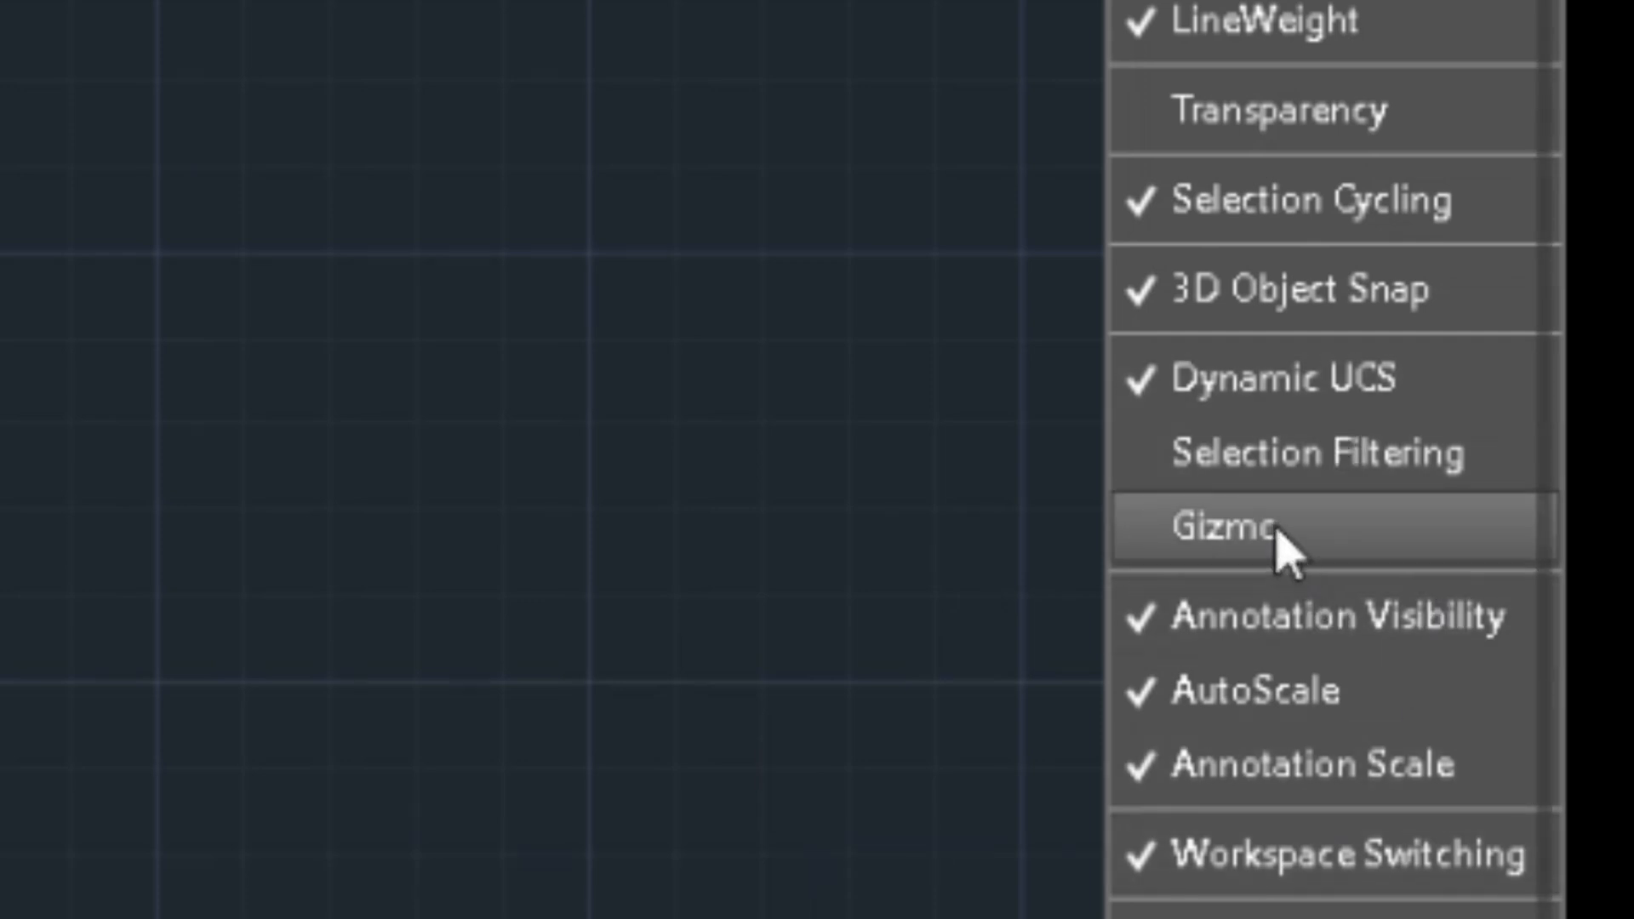
Disable and re-enable the Dynamic UCS control in the status bar customization options, and close them
{"action": "left_click", "coordinate": [1311, 383]}
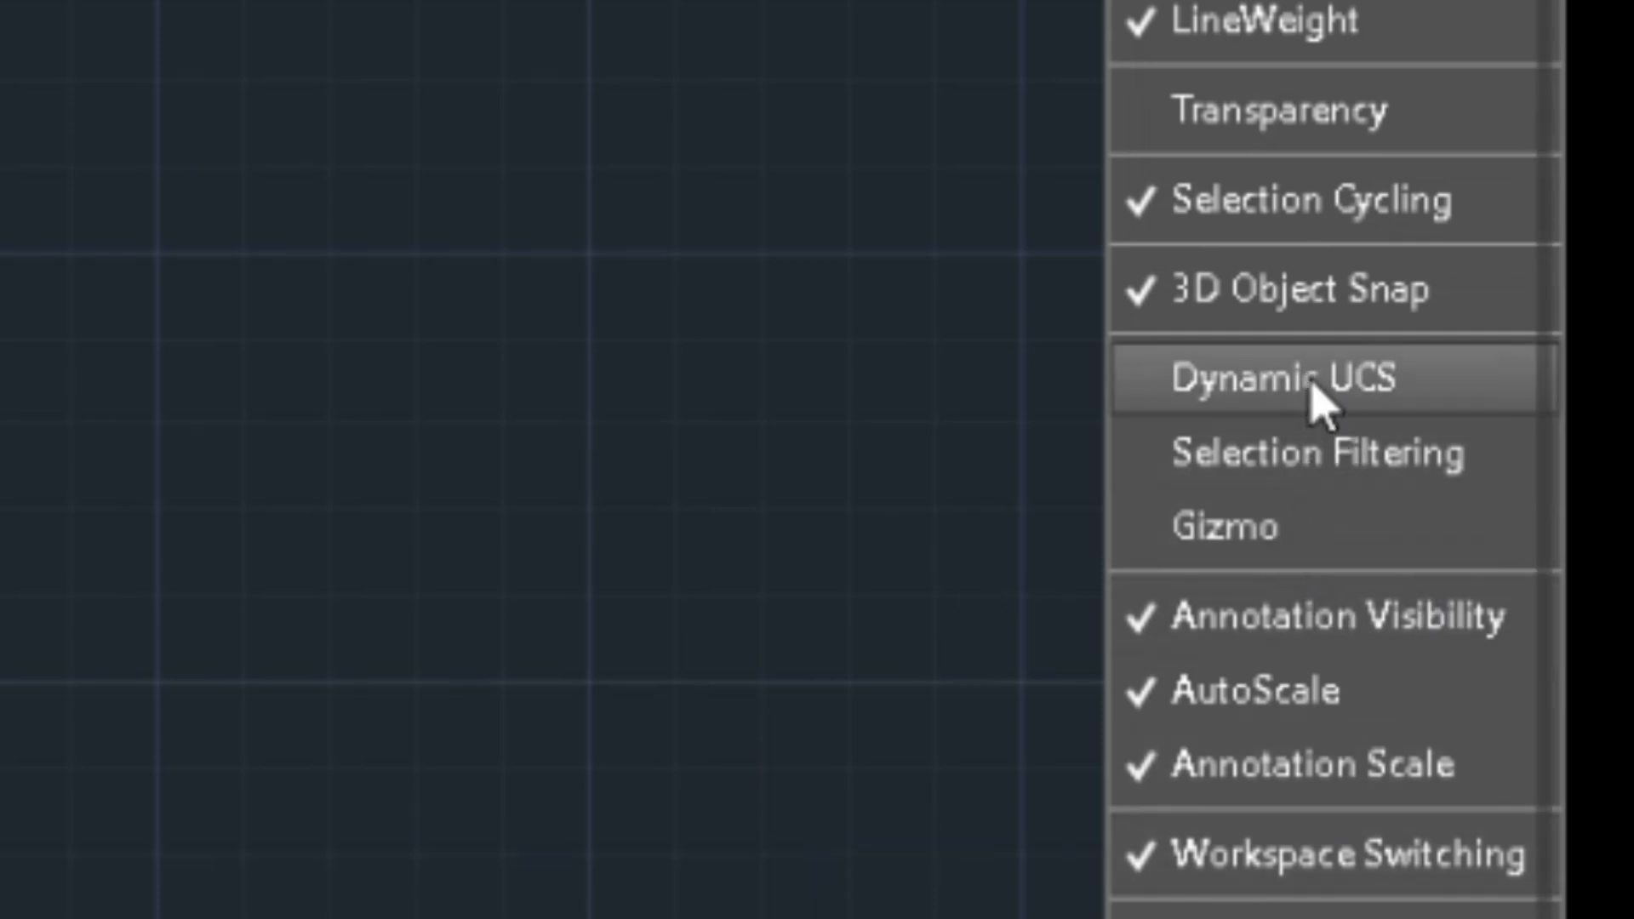
{"action": "left_click", "coordinate": [1311, 384]}
{"action": "left_click", "coordinate": [1311, 384]}
{"action": "left_click", "coordinate": [1311, 384]}
{"action": "left_click", "coordinate": [1311, 384]}
{"action": "left_click", "coordinate": [1311, 384]}
{"action": "left_click", "coordinate": [834, 490]}
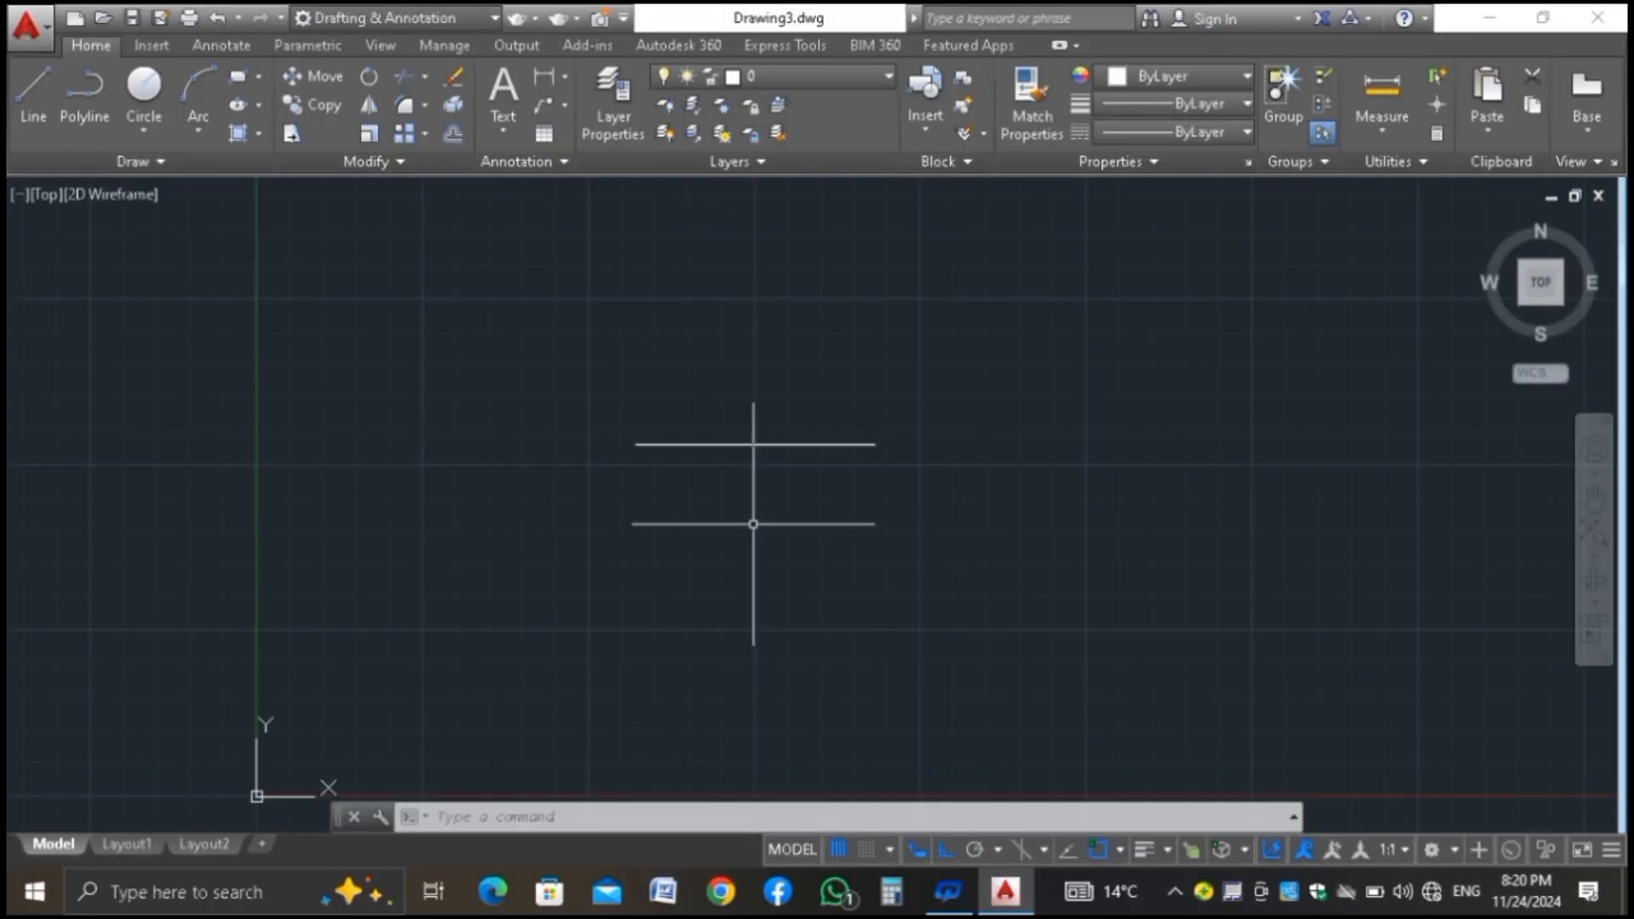
Switch Dynamic UCS off, try entering the Line alias L, cancel it and switch Dynamic UCS back on
{"action": "type", "text": "L"}
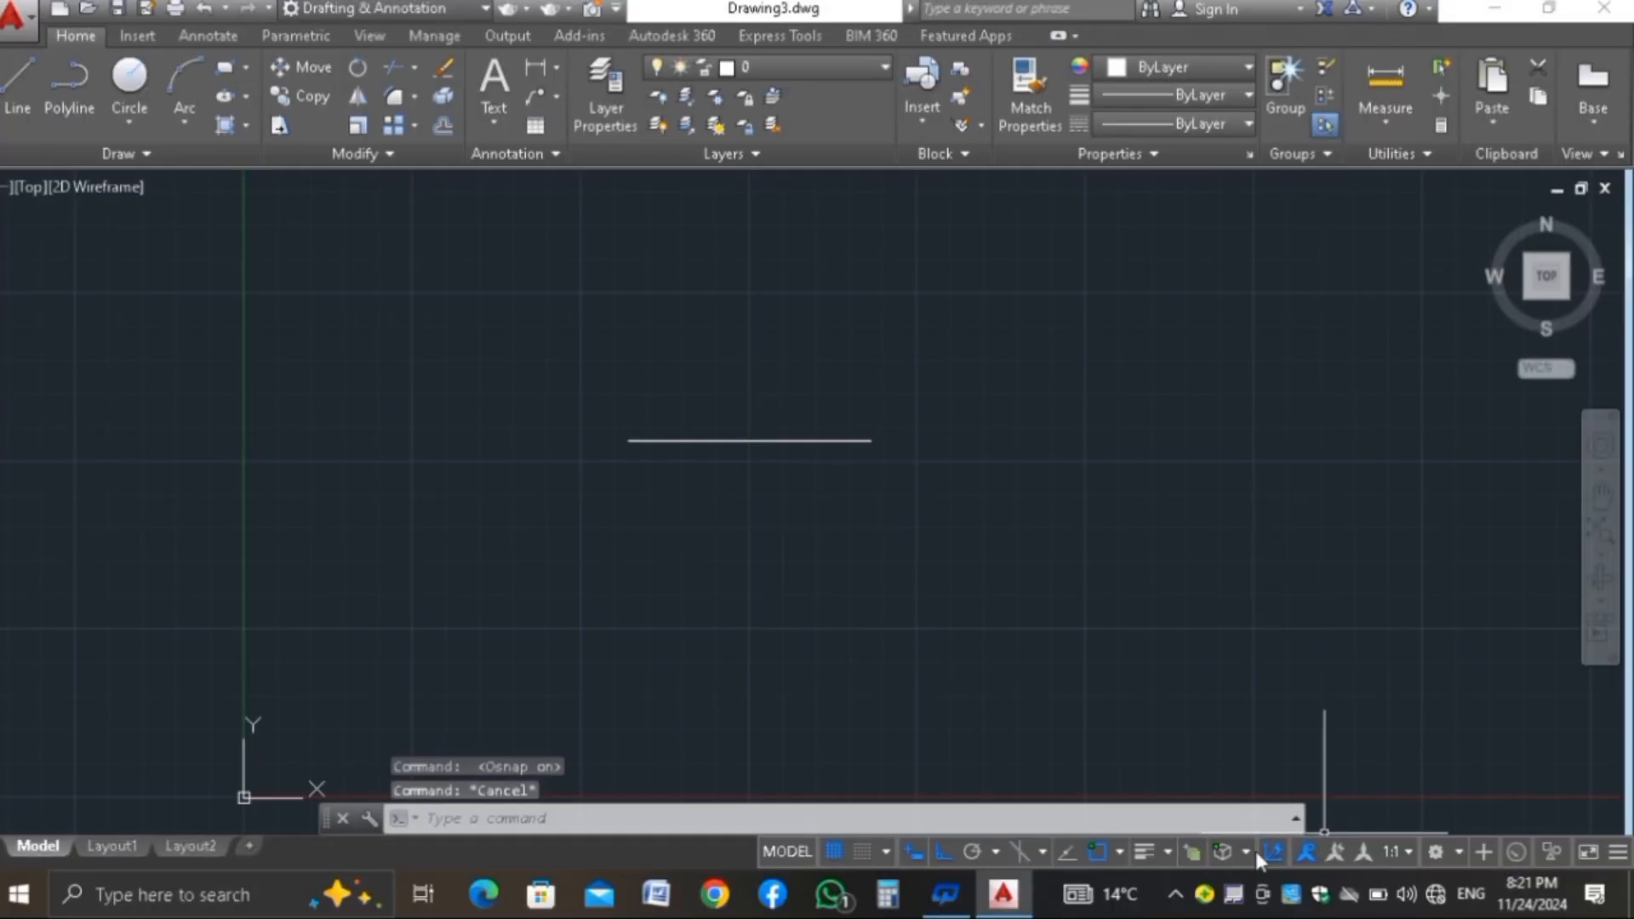
{"action": "left_click", "coordinate": [1262, 859]}
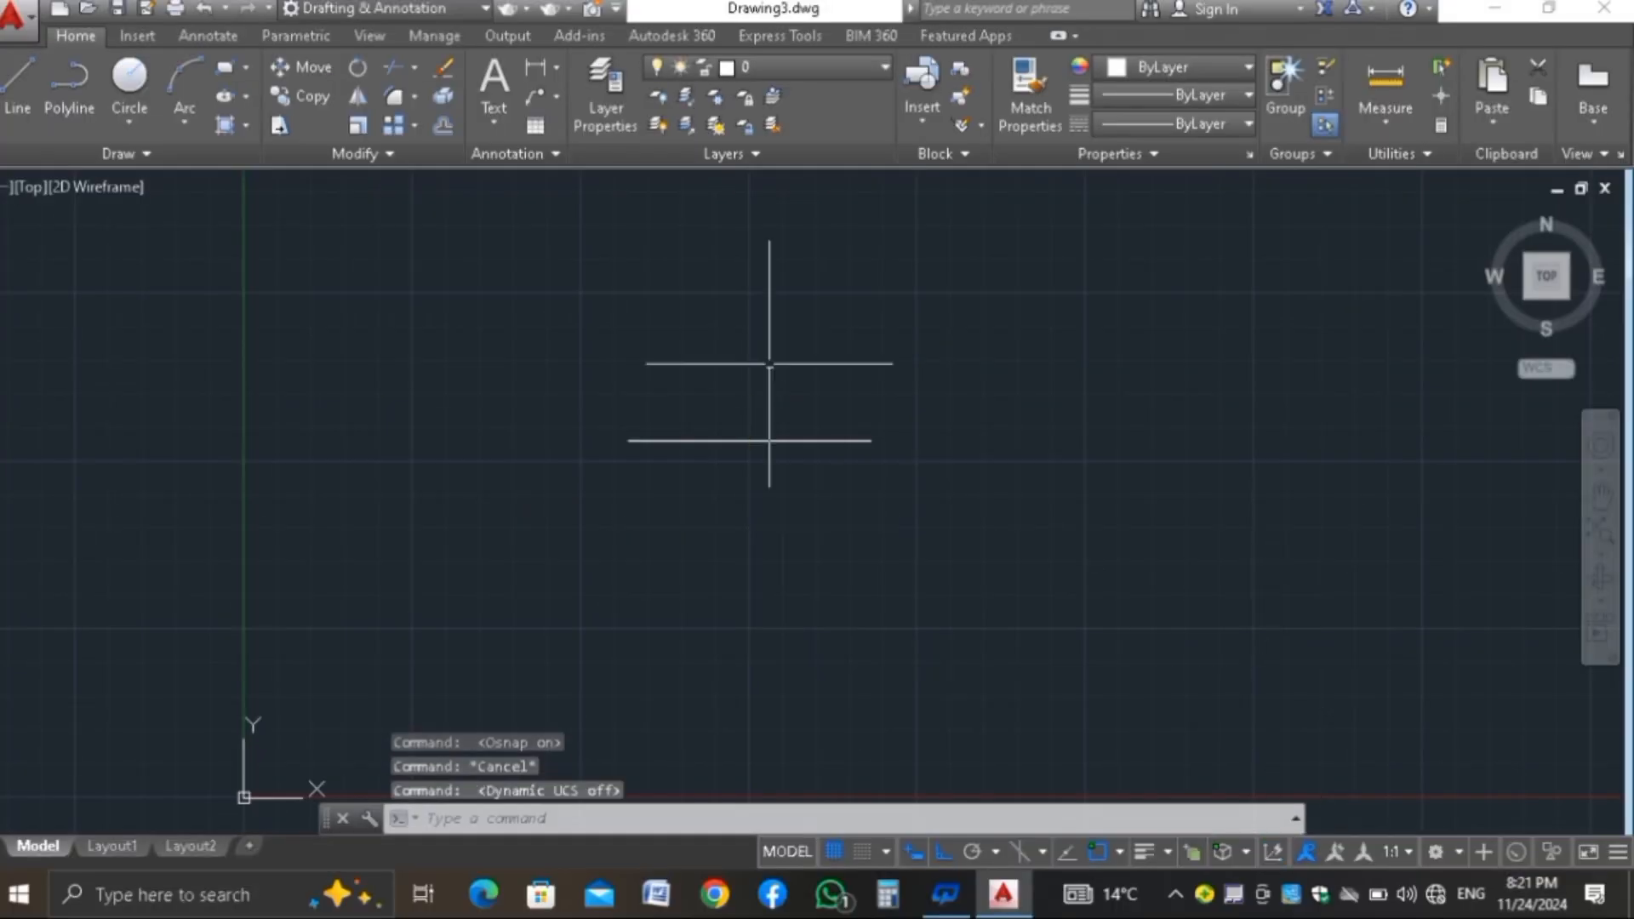
{"action": "type", "text": "L"}
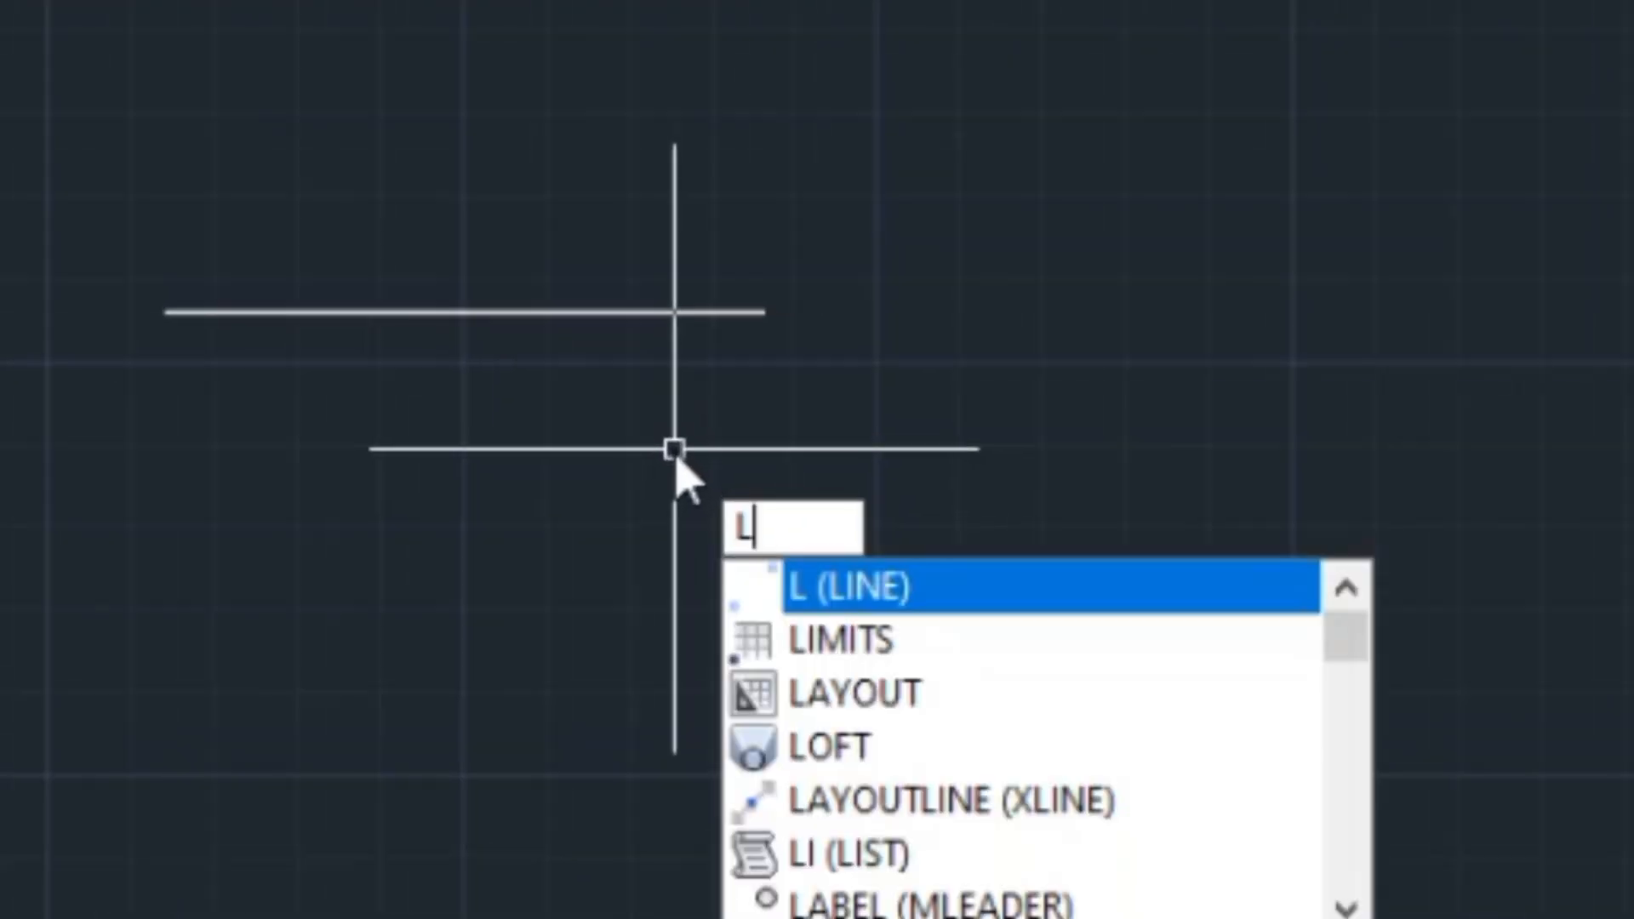
{"action": "key", "text": "Escape"}
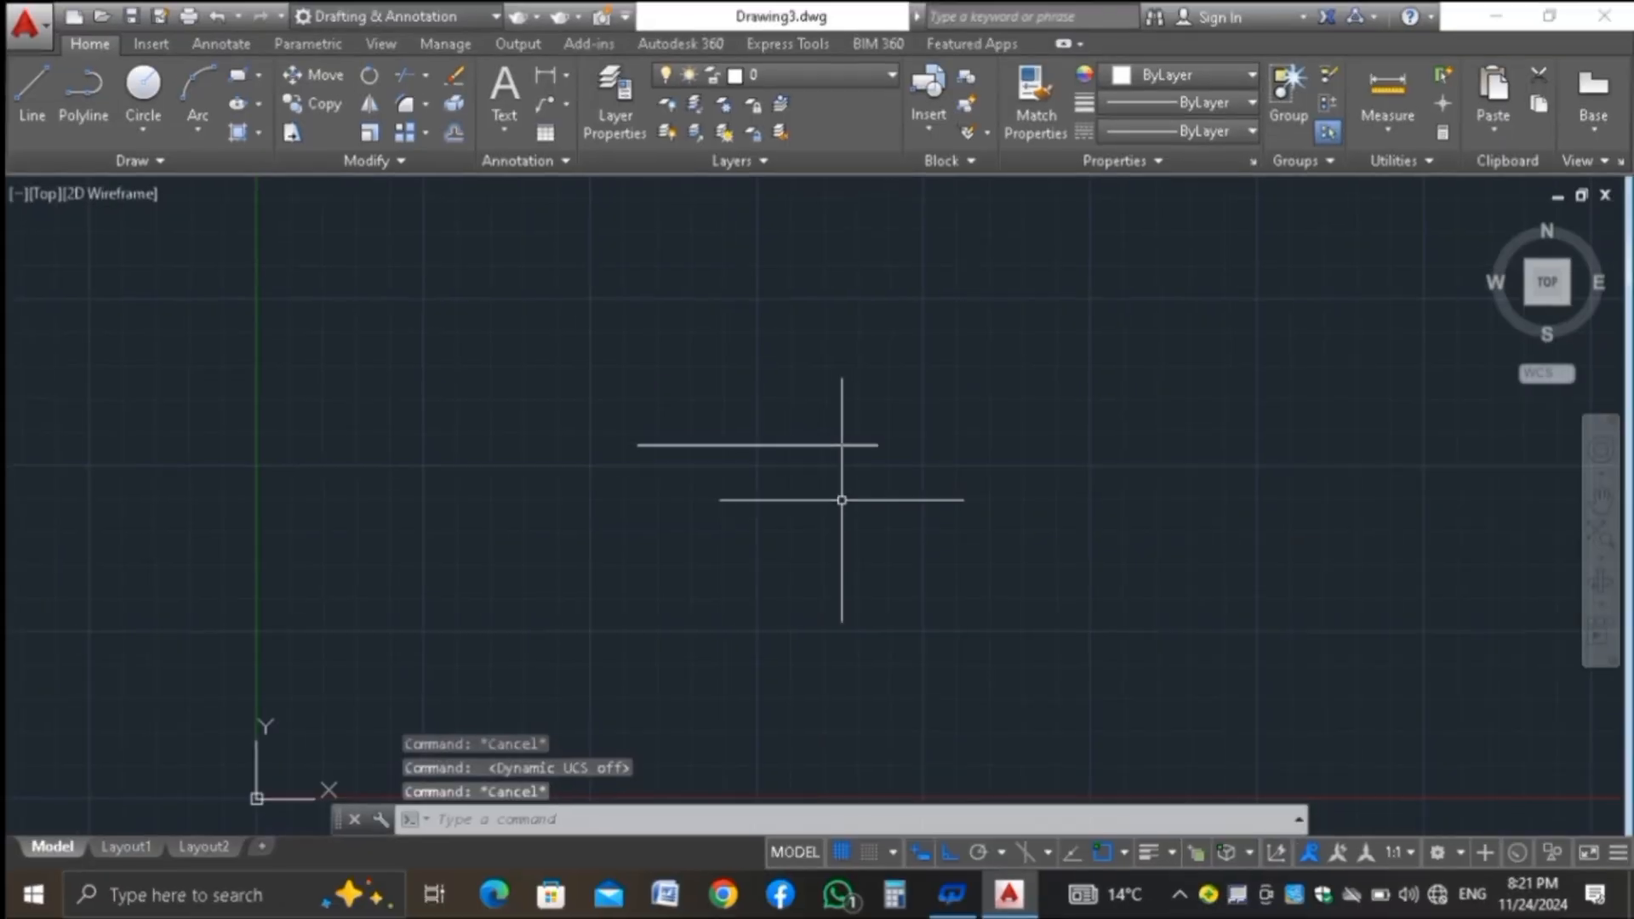
{"action": "left_click", "coordinate": [1276, 851]}
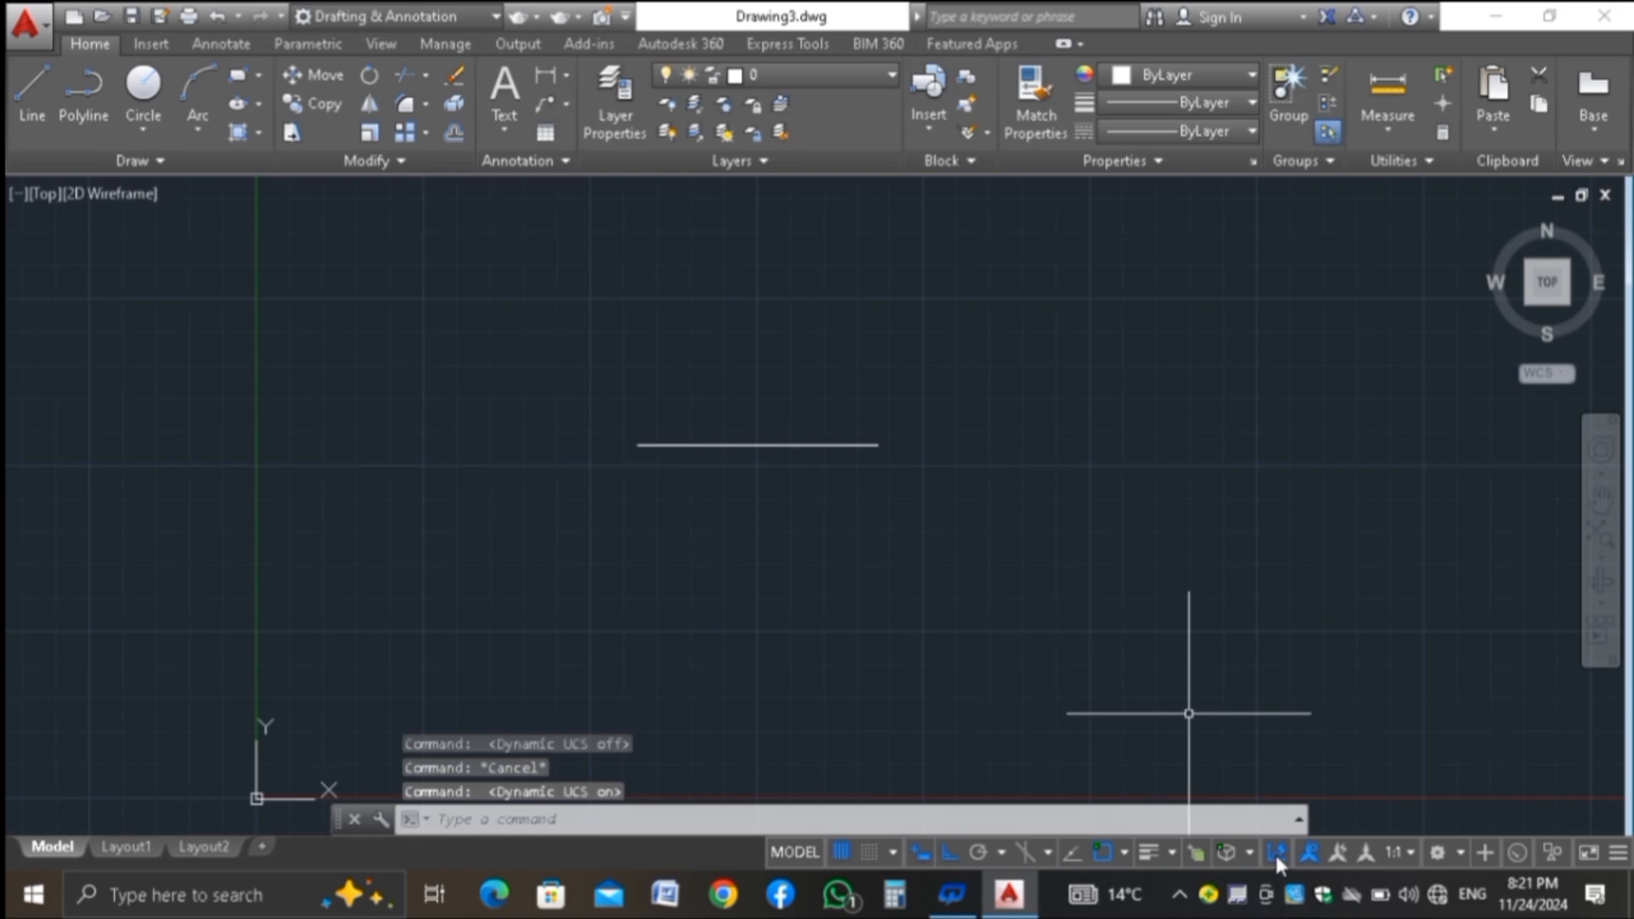
With dynamic input off, enter the Line alias L on the command line and clear it
{"action": "left_click", "coordinate": [1105, 422]}
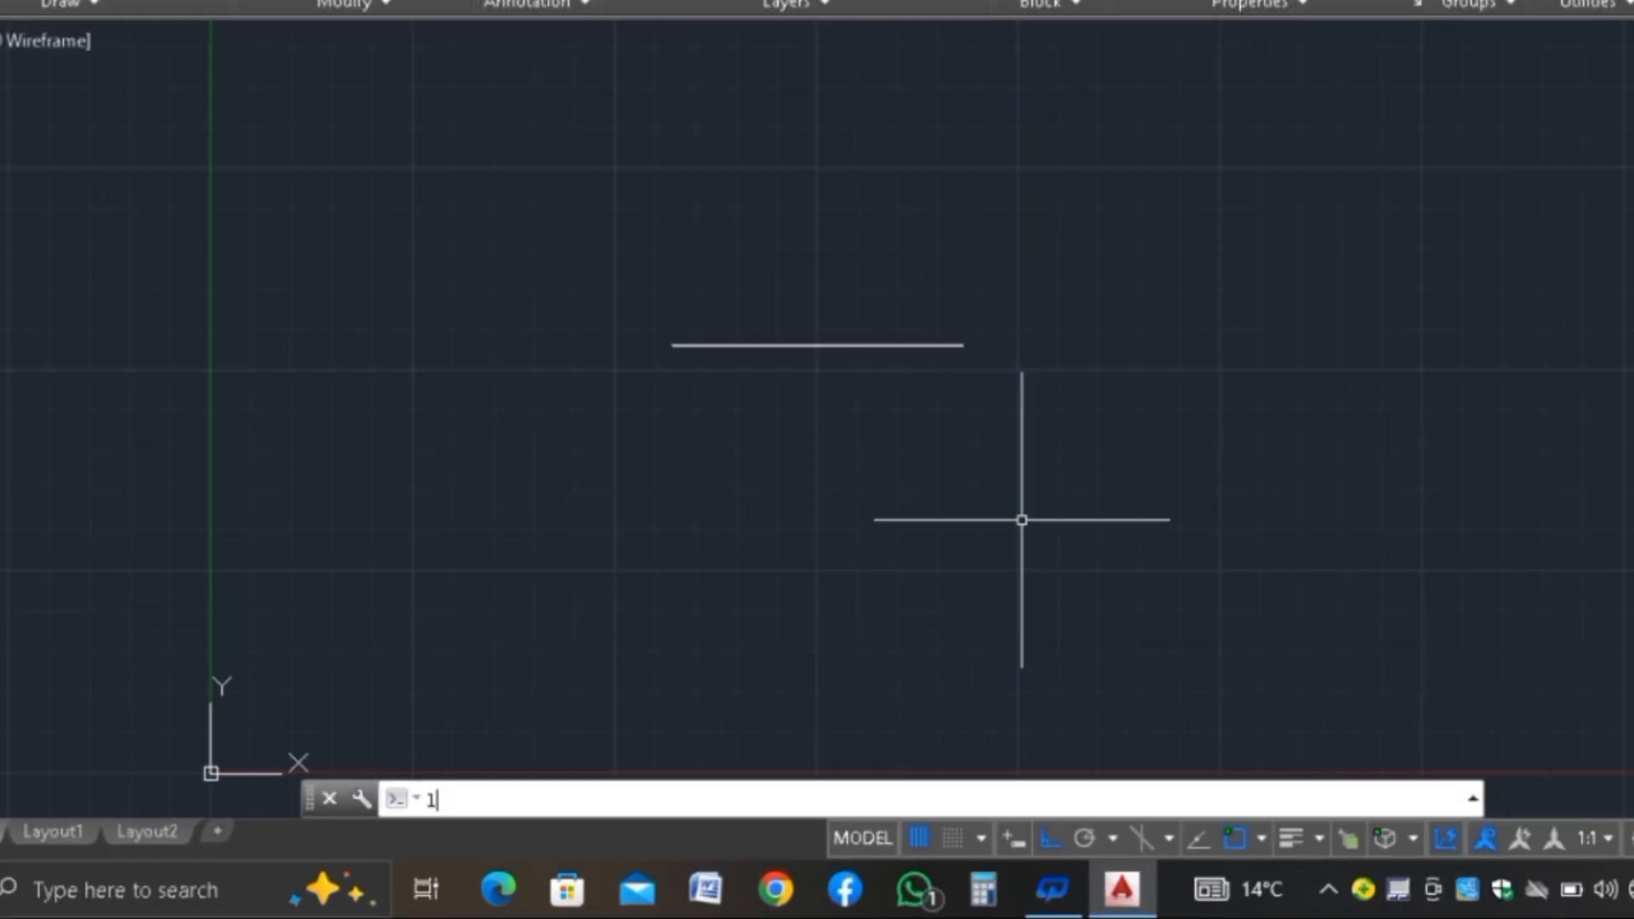
{"action": "type", "text": "L"}
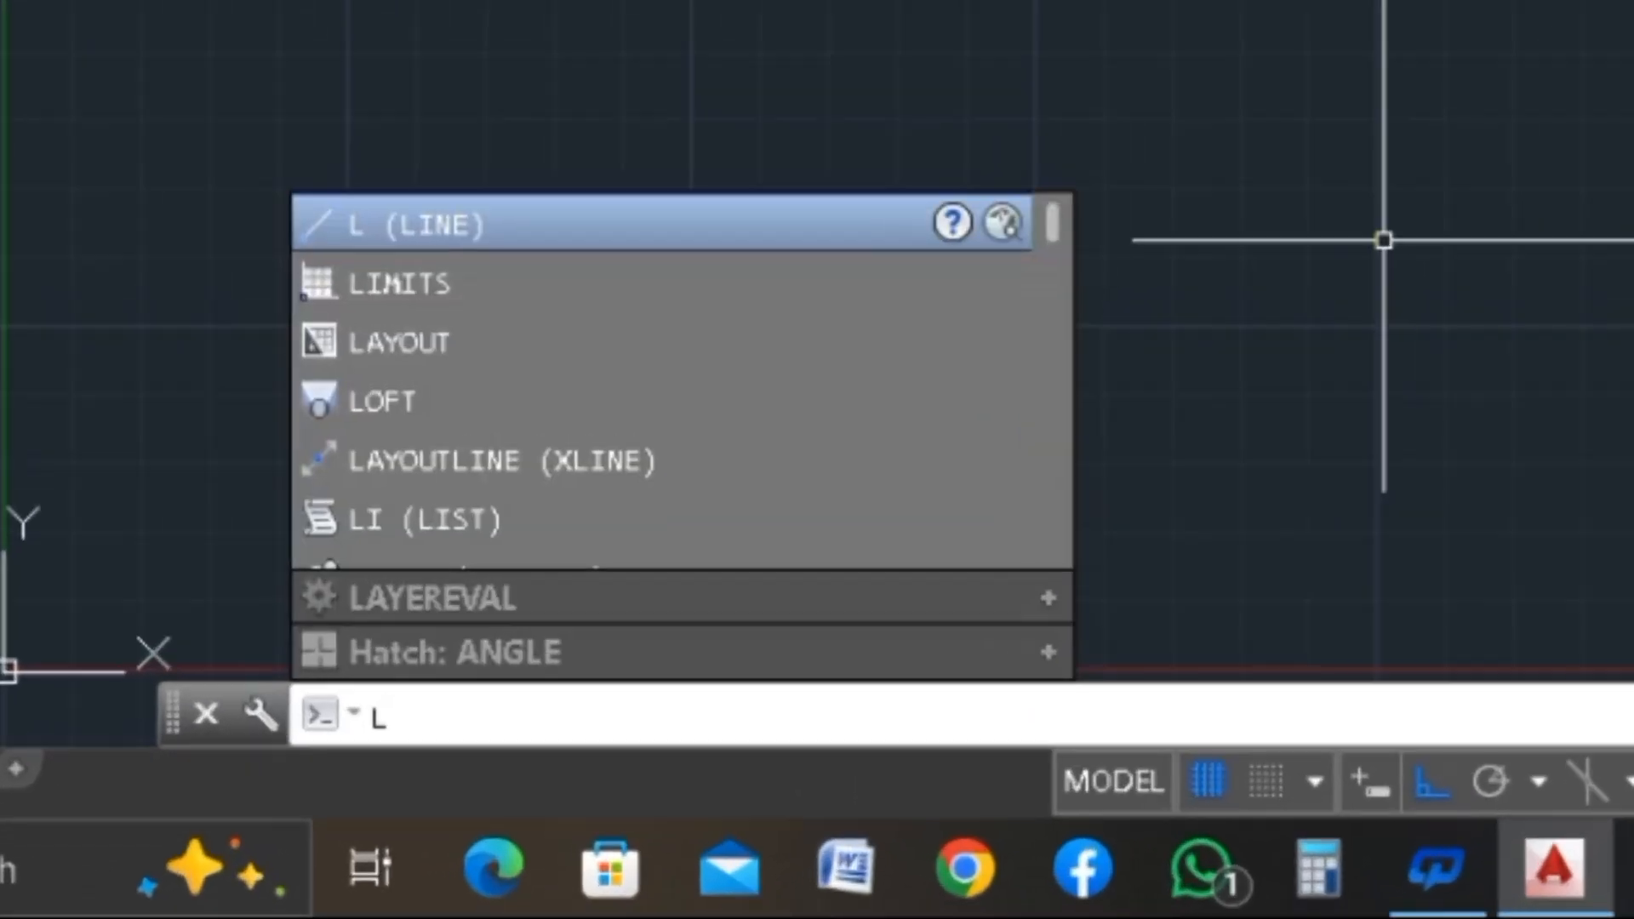
{"action": "key", "text": "BackSpace"}
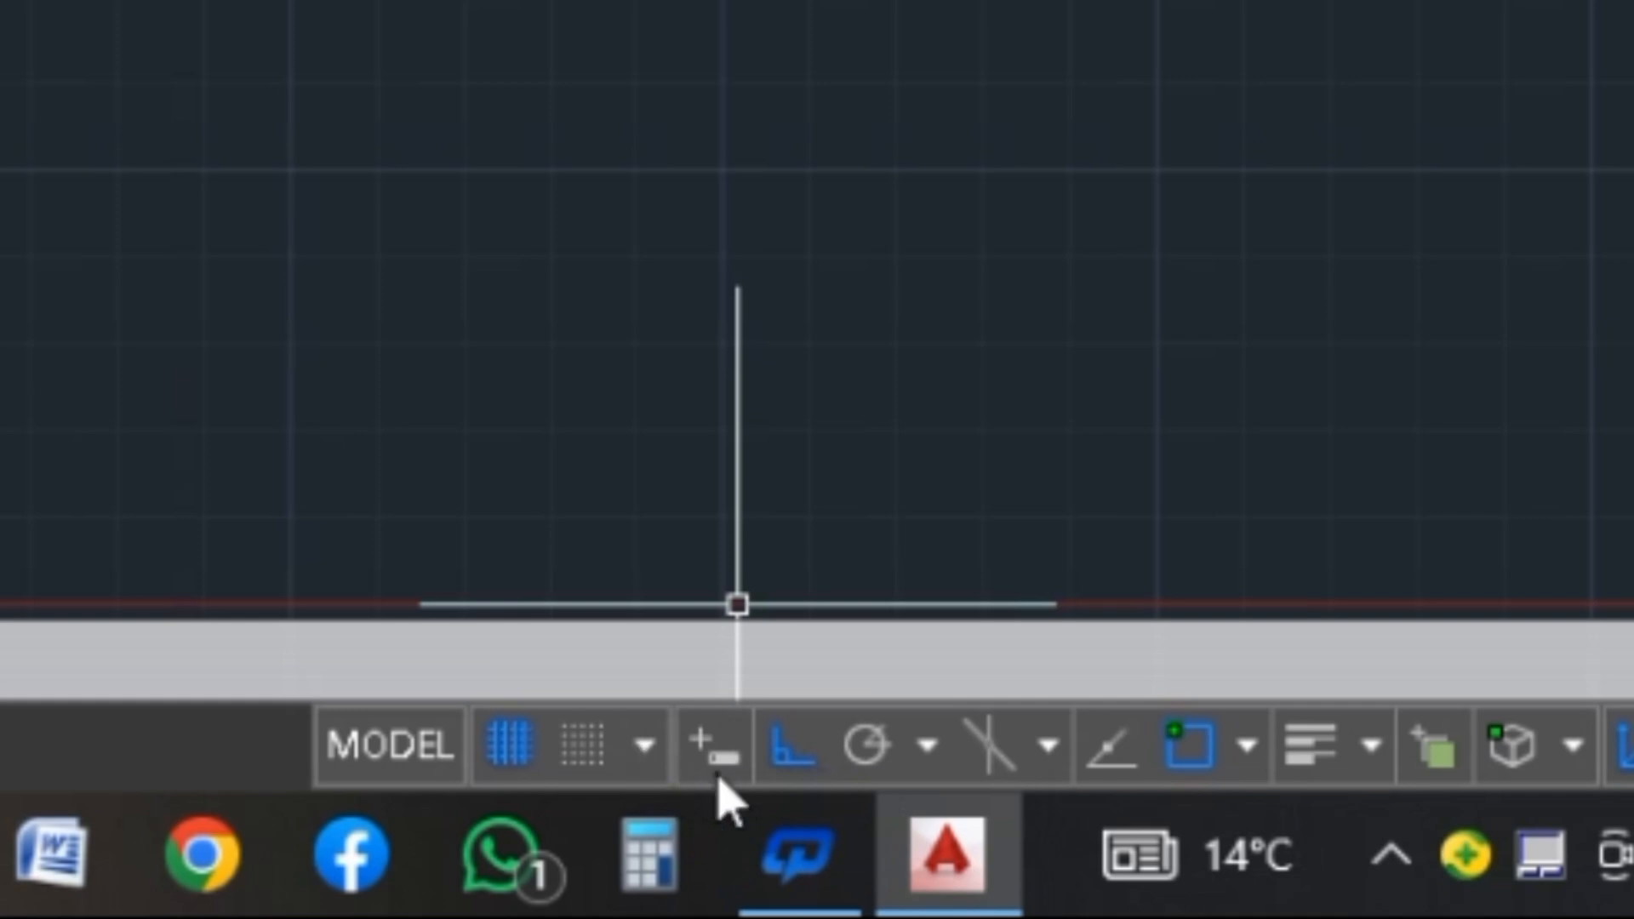
Switch dynamic input on, try entering the Line alias L at the cursor and cancel it
{"action": "left_click", "coordinate": [727, 761]}
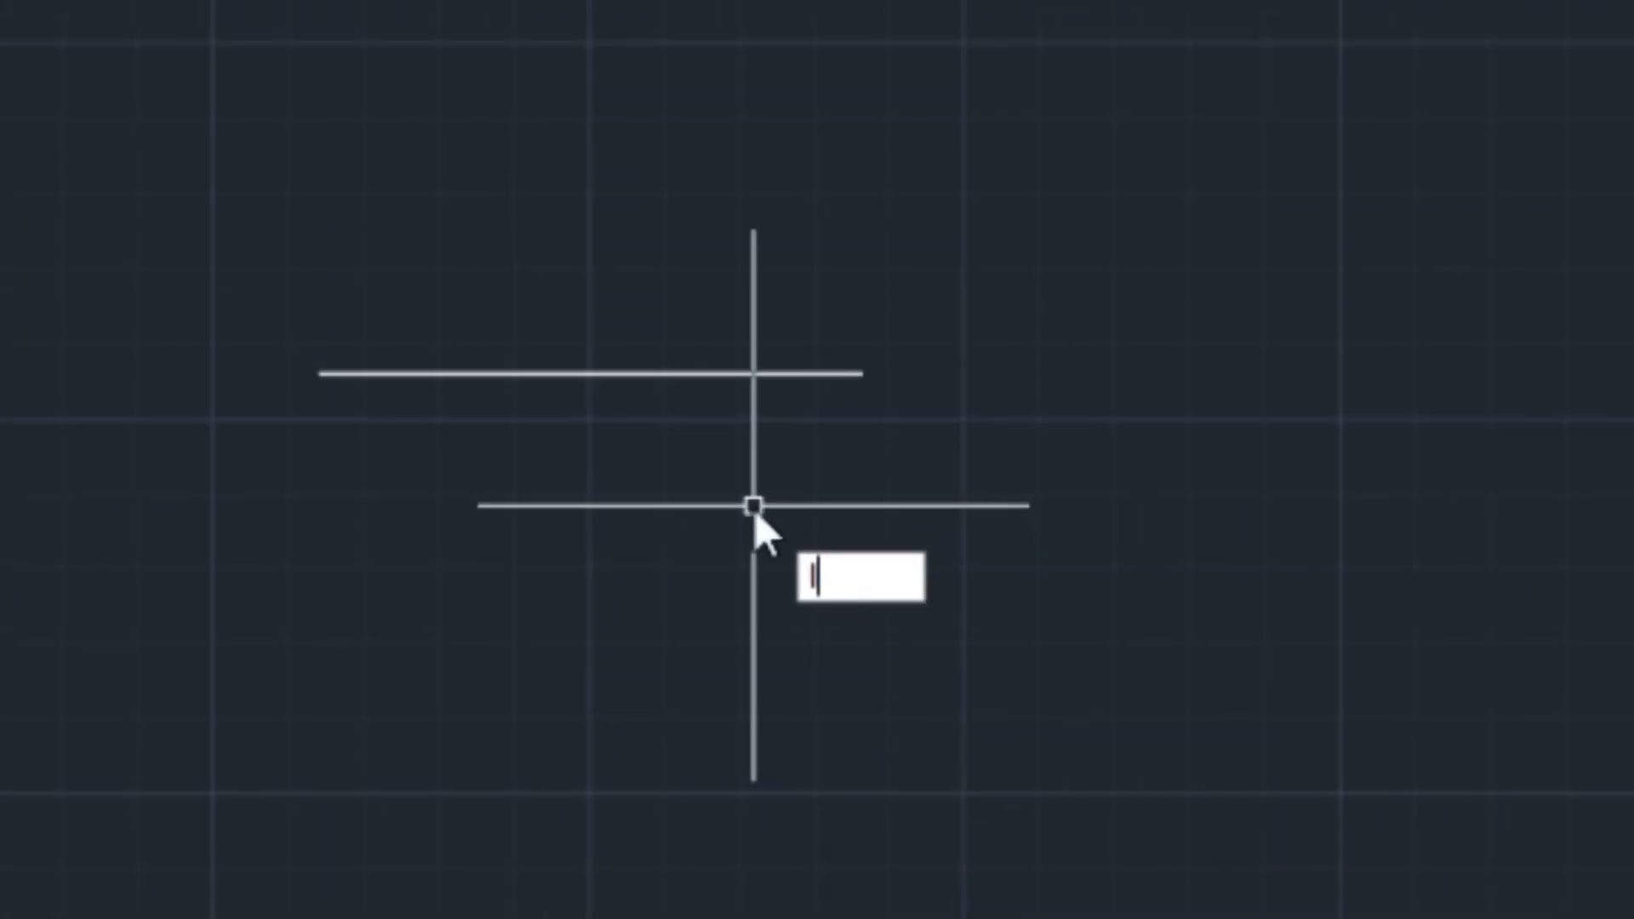
{"action": "type", "text": "L"}
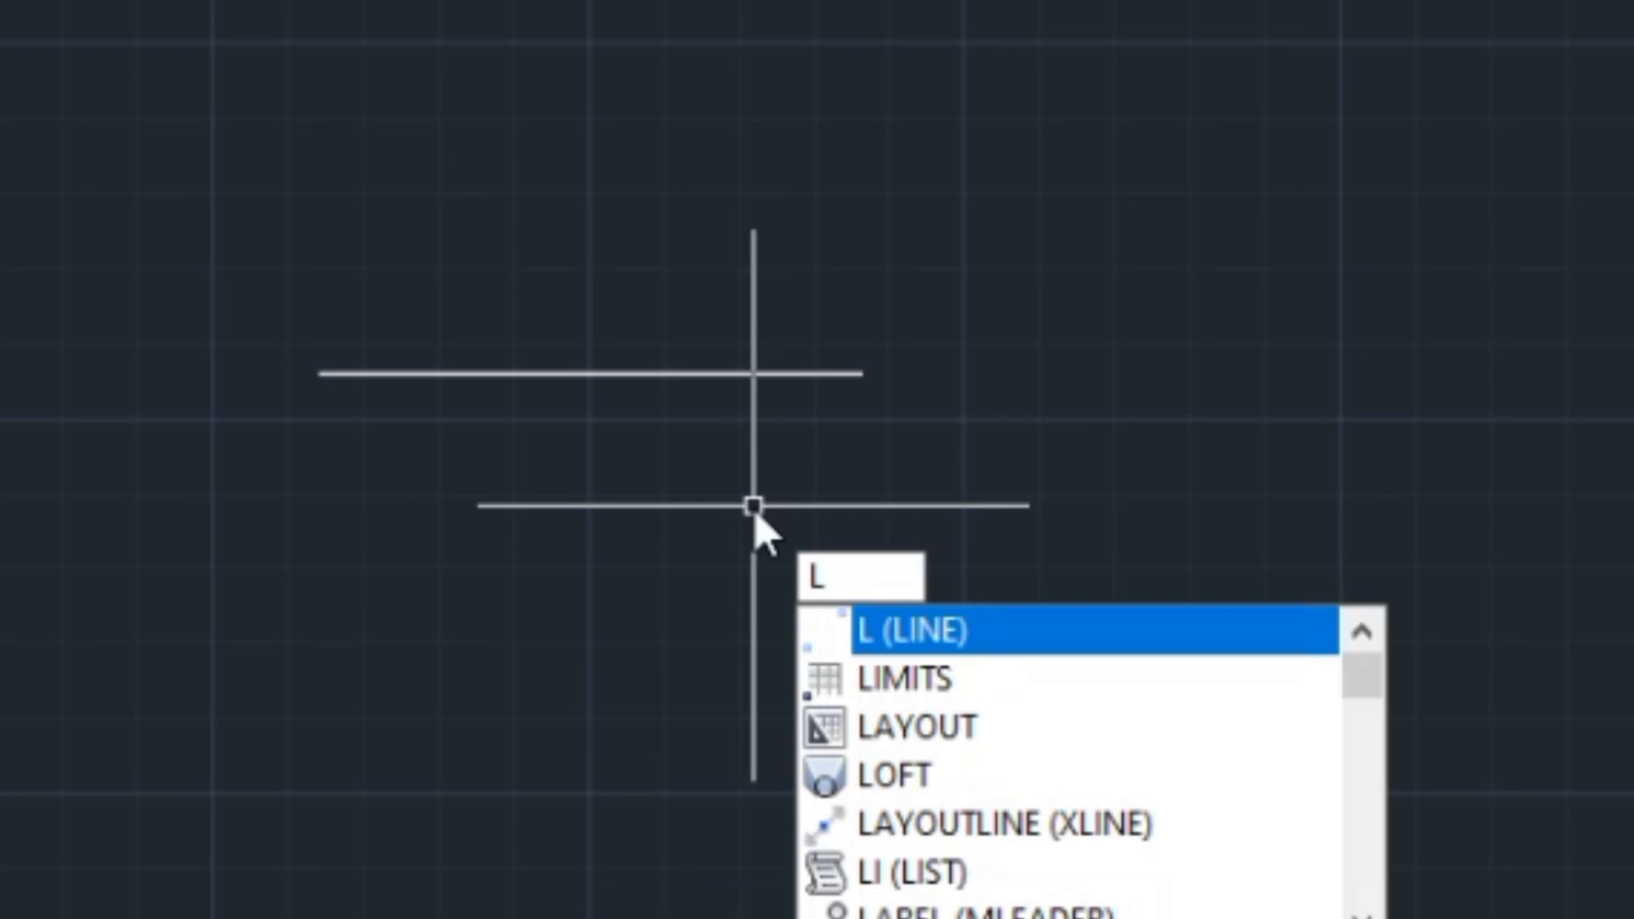
{"action": "key", "text": "Escape"}
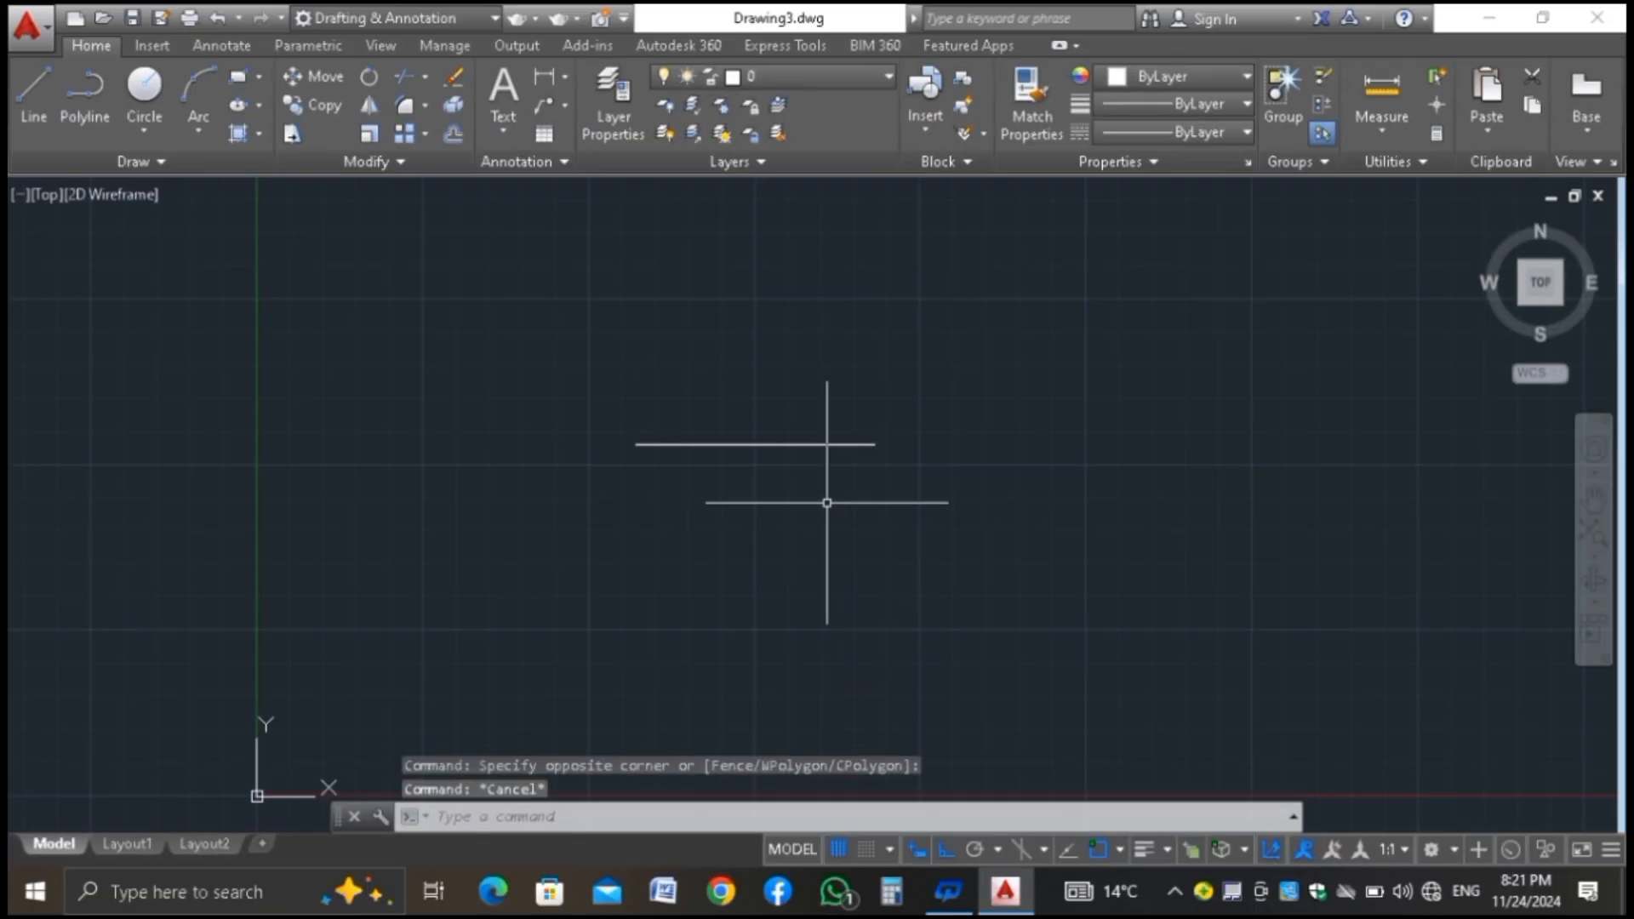
Select the leftover horizontal line in the drawing area with a crossing window and delete it
{"action": "left_click", "coordinate": [921, 371]}
{"action": "left_click", "coordinate": [832, 470]}
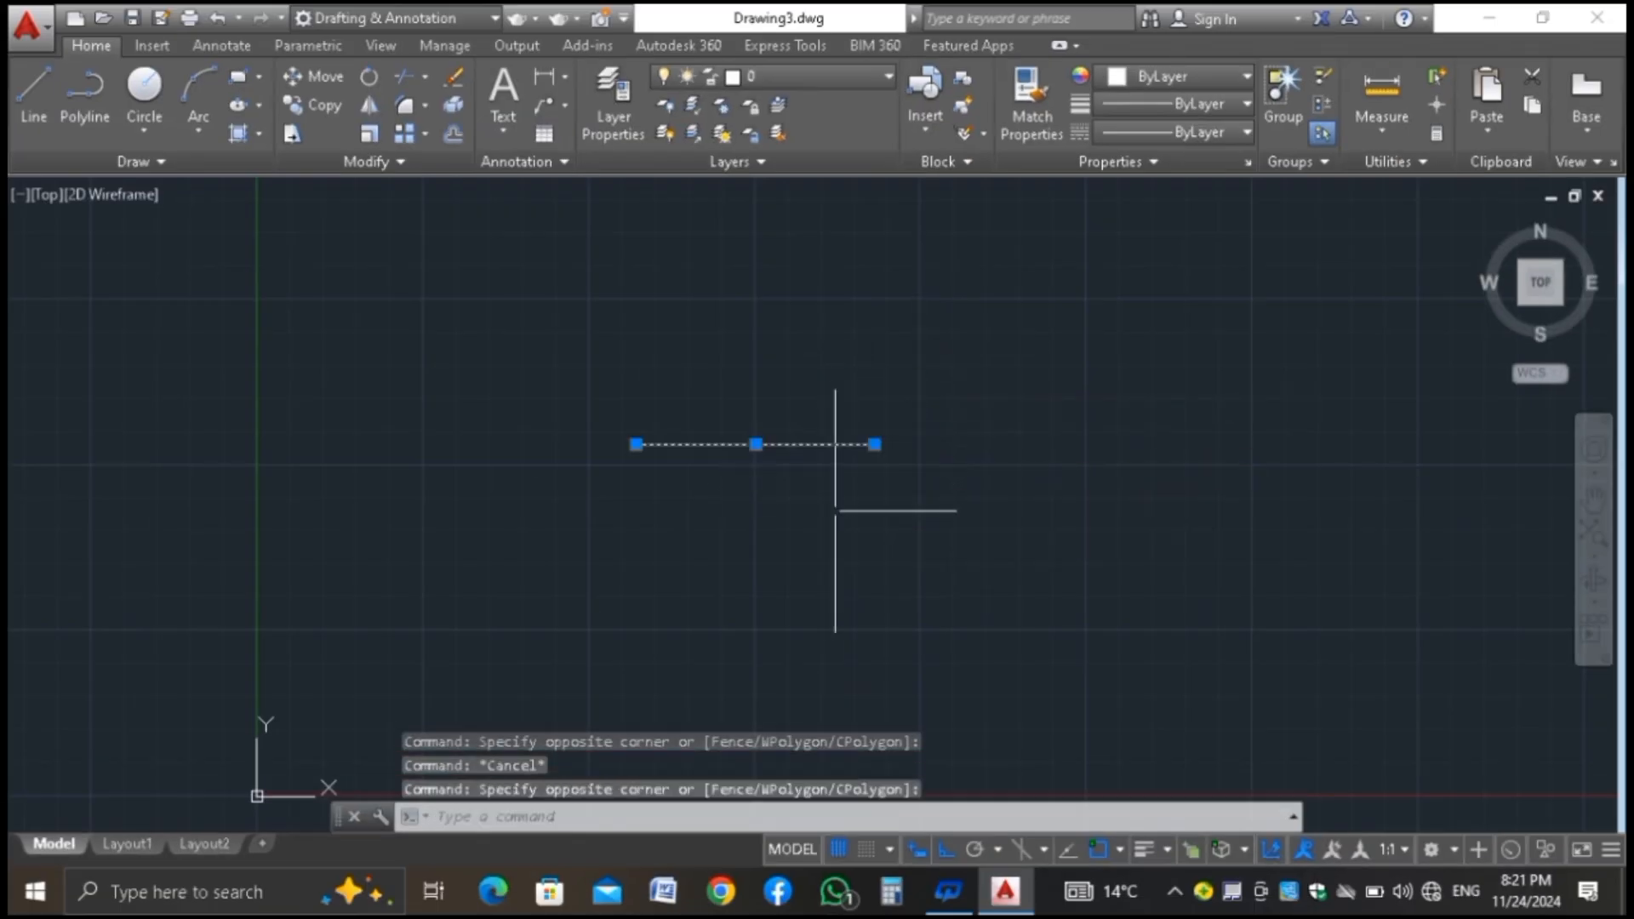
{"action": "key", "text": "Delete"}
{"action": "scroll", "coordinate": [357, 344], "scroll_direction": "down", "scroll_amount": 4}
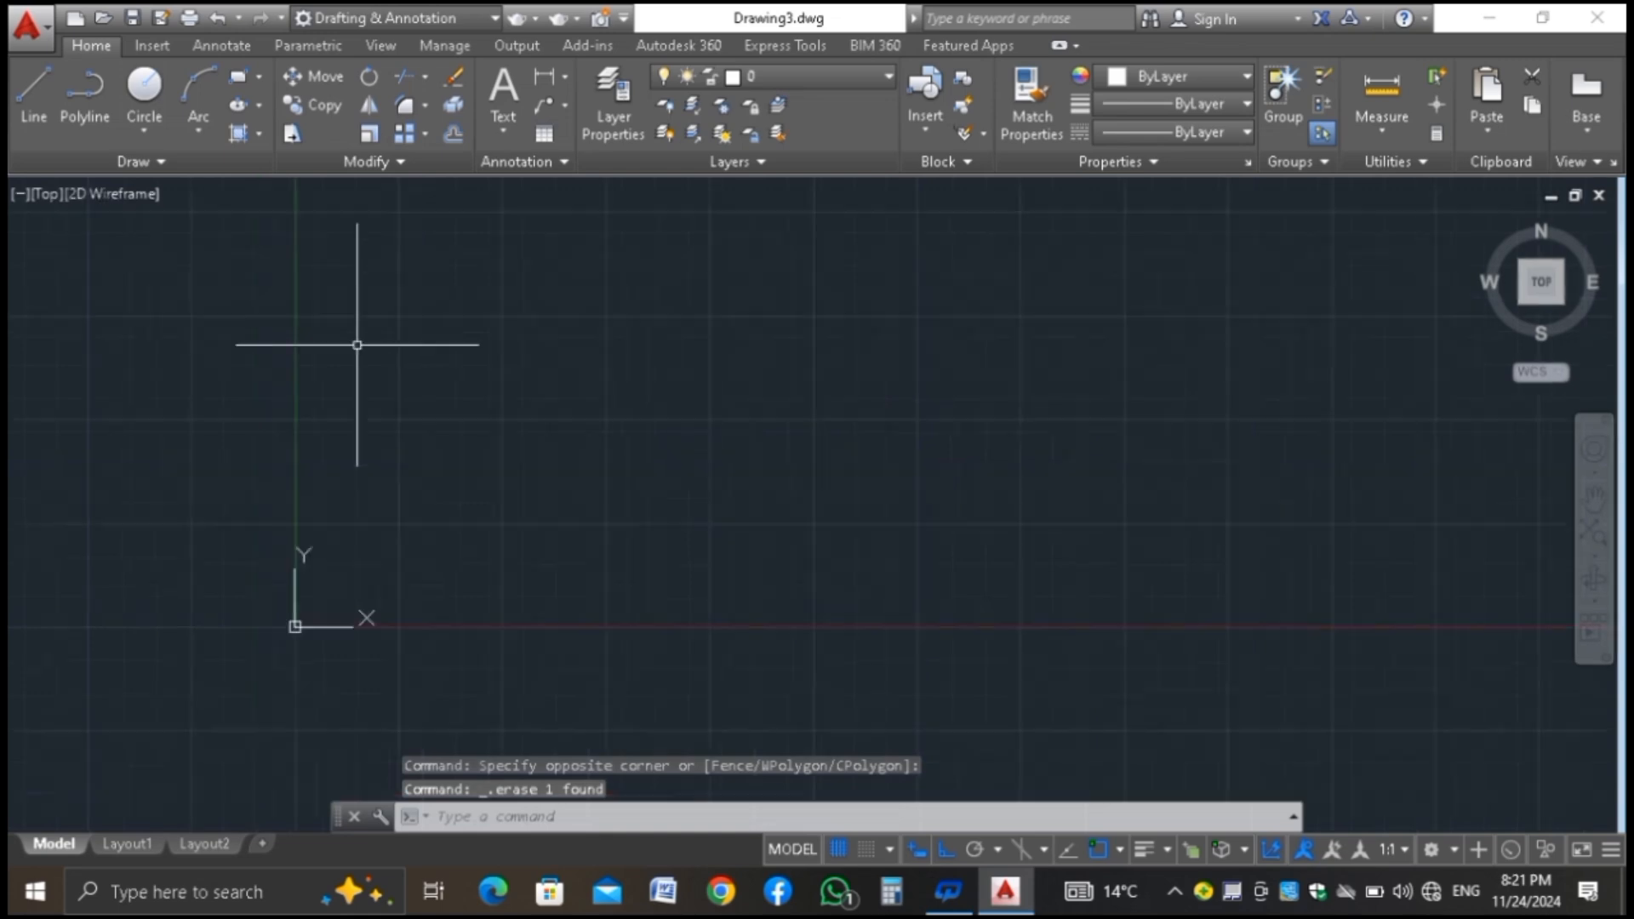
{"action": "scroll", "coordinate": [506, 286], "scroll_direction": "up", "scroll_amount": 4}
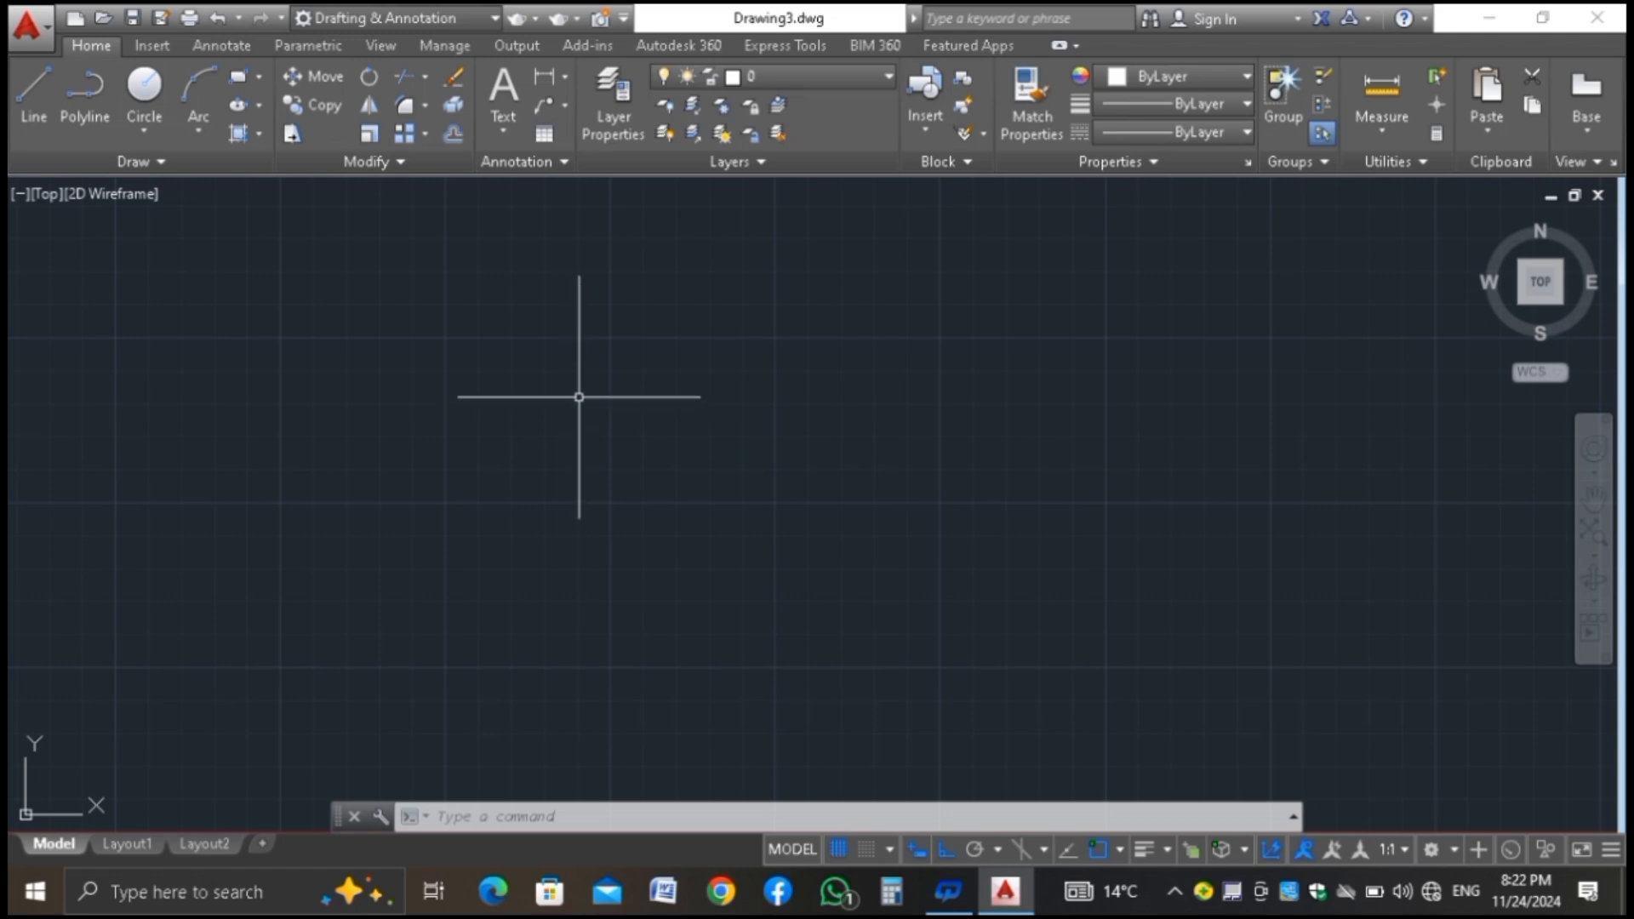
Draw the closed rectangular house outline with the Line command, 30' wide and 60' high, starting at its upper-left corner
{"action": "type", "text": "L"}
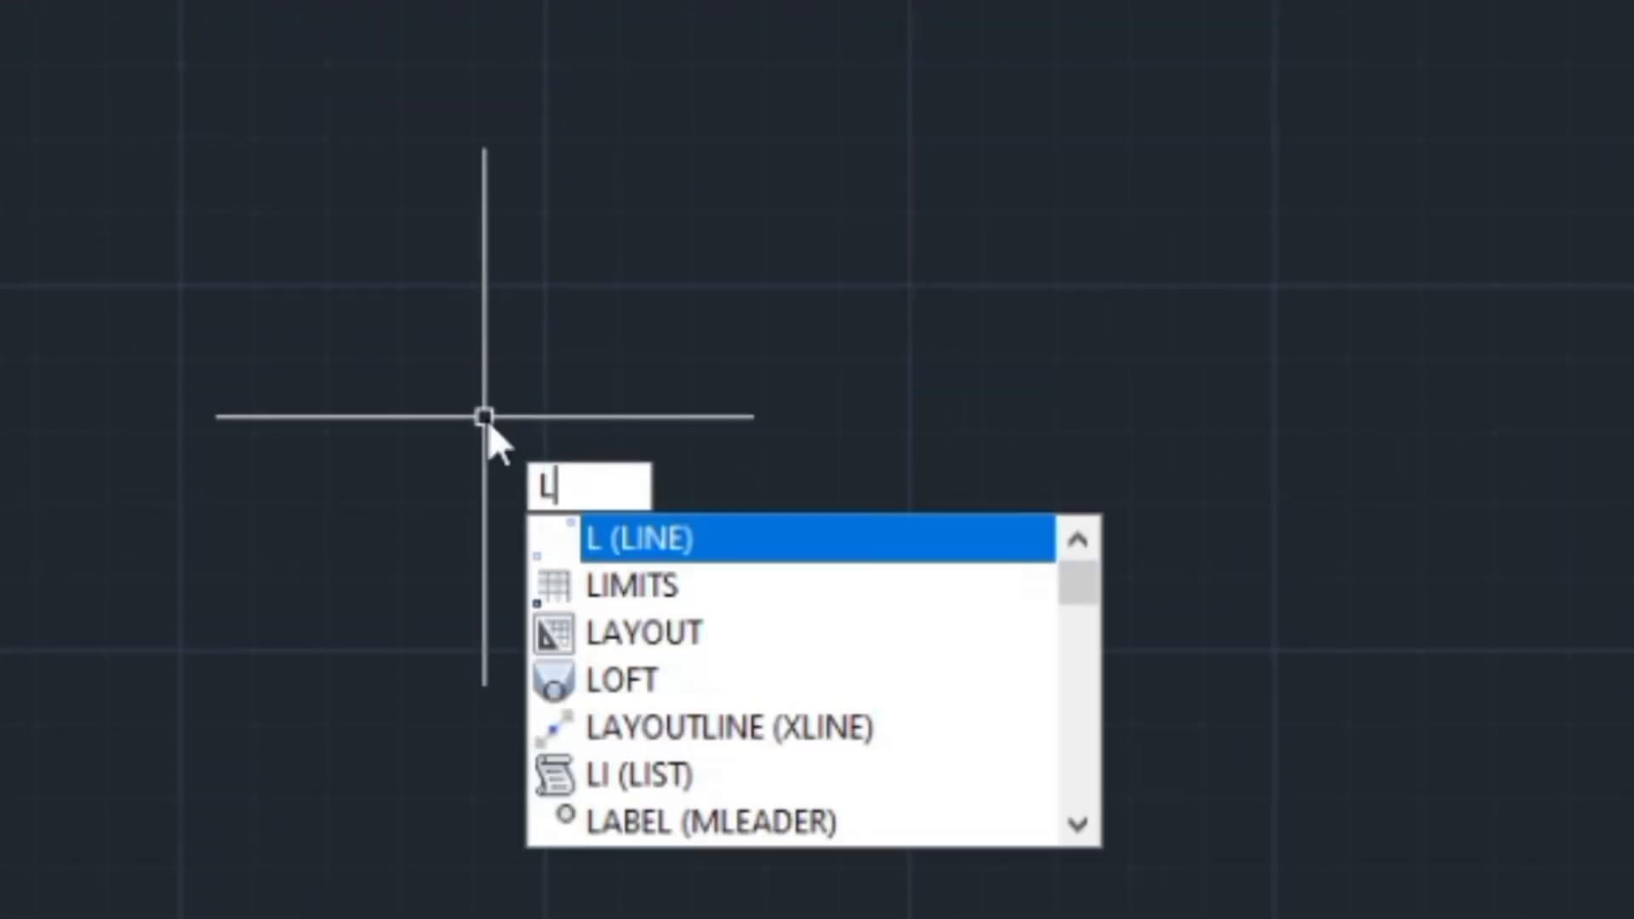
{"action": "key", "text": "Return"}
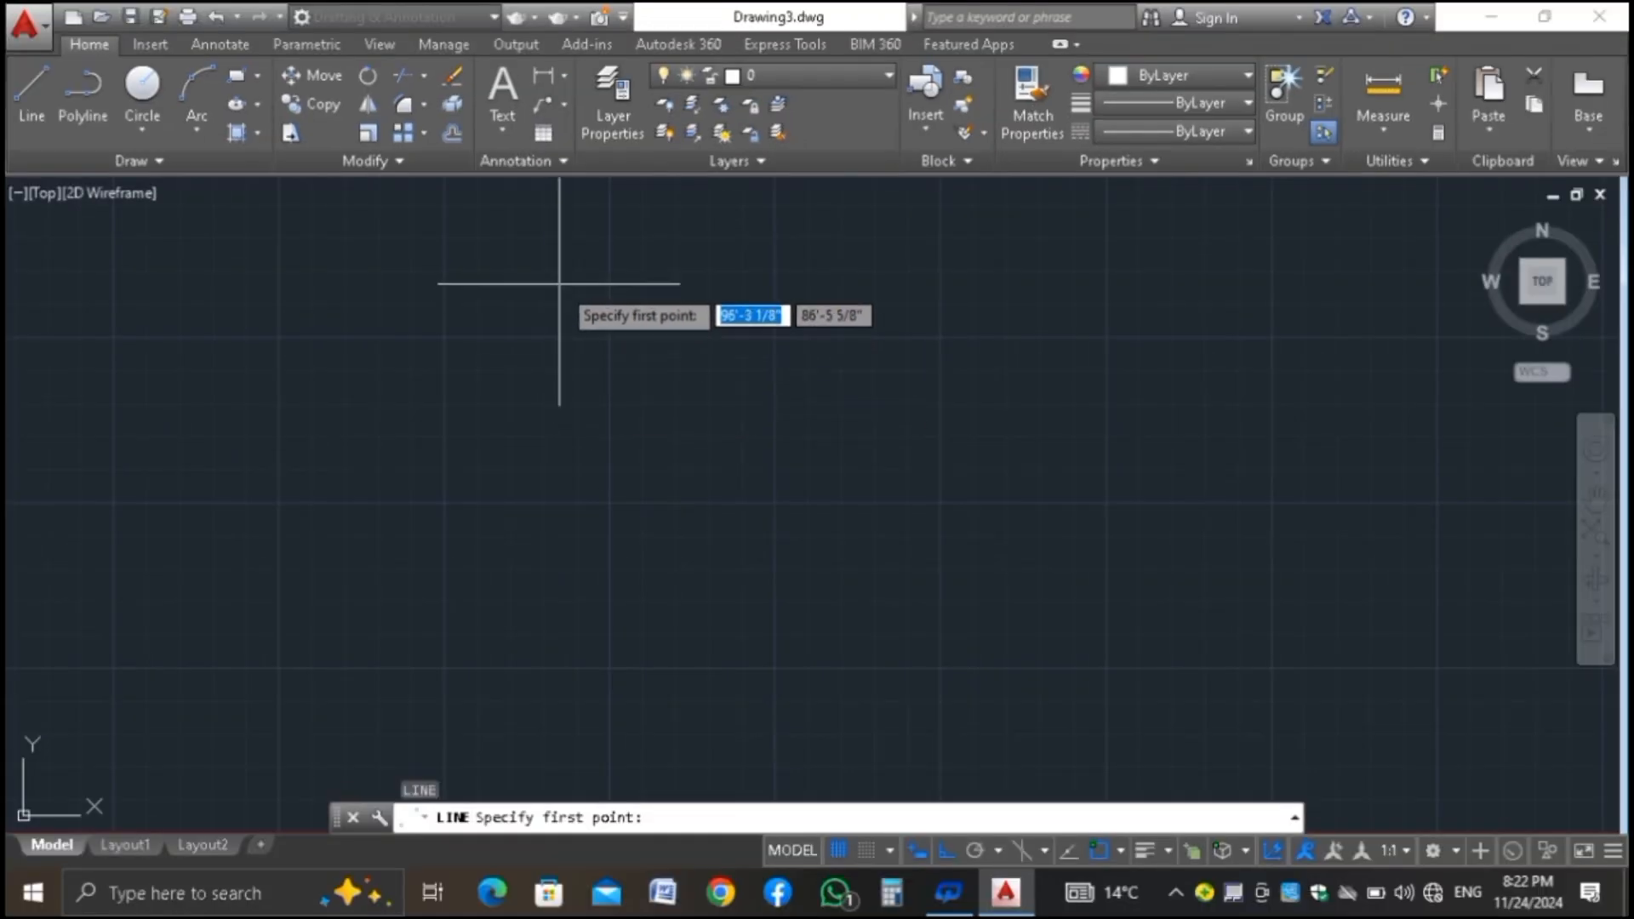
{"action": "left_click", "coordinate": [559, 283]}
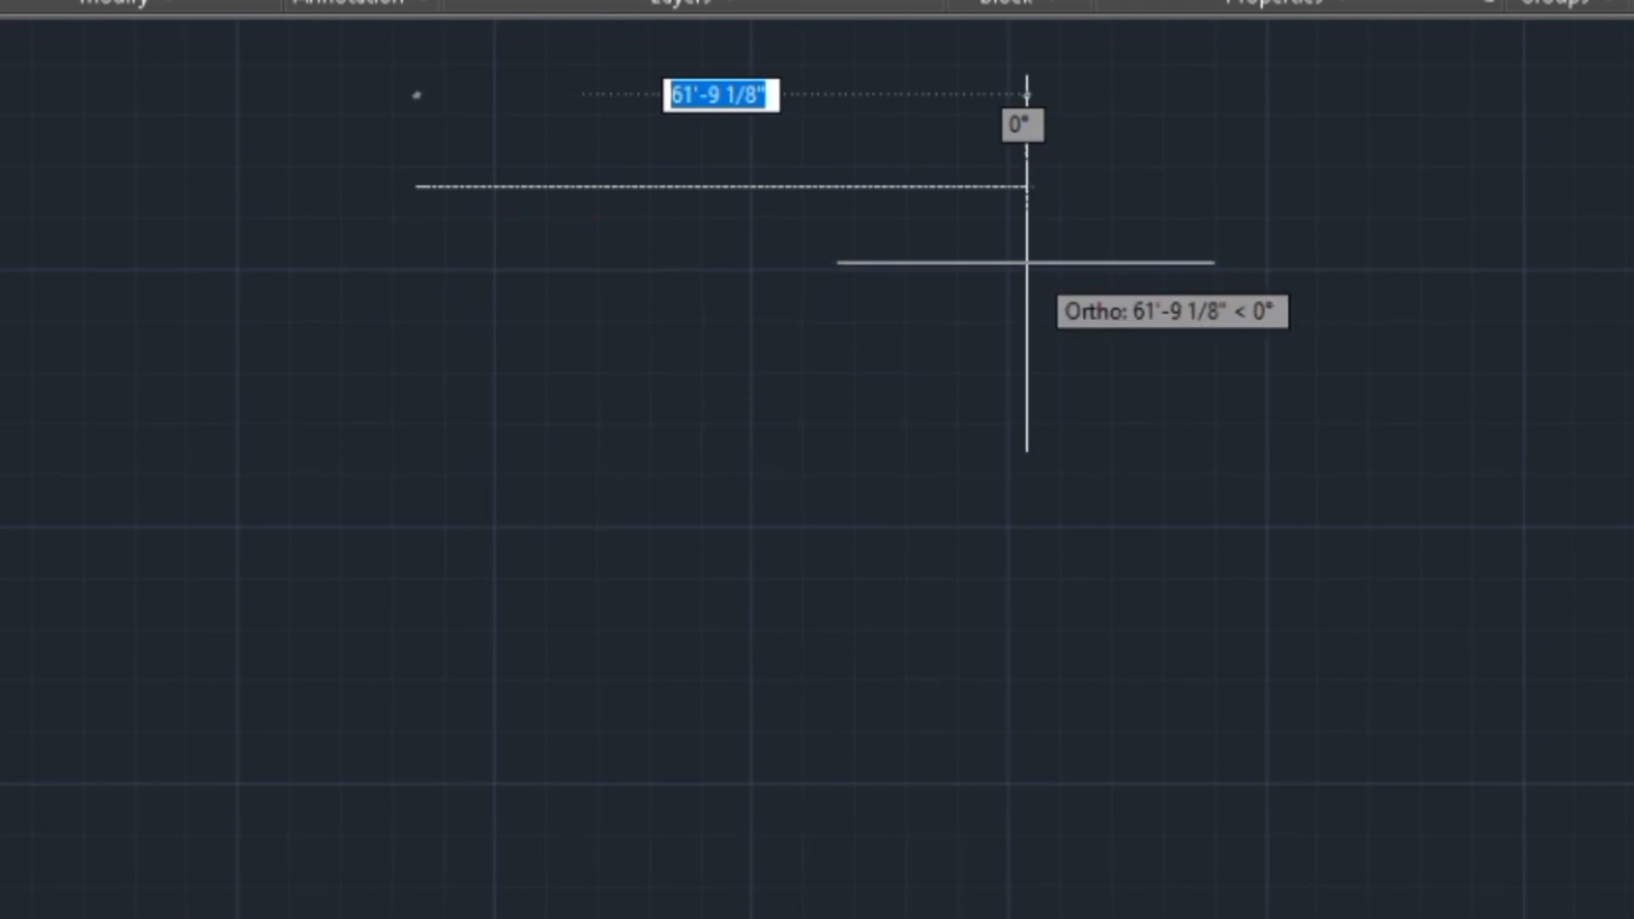
{"action": "type", "text": "30'"}
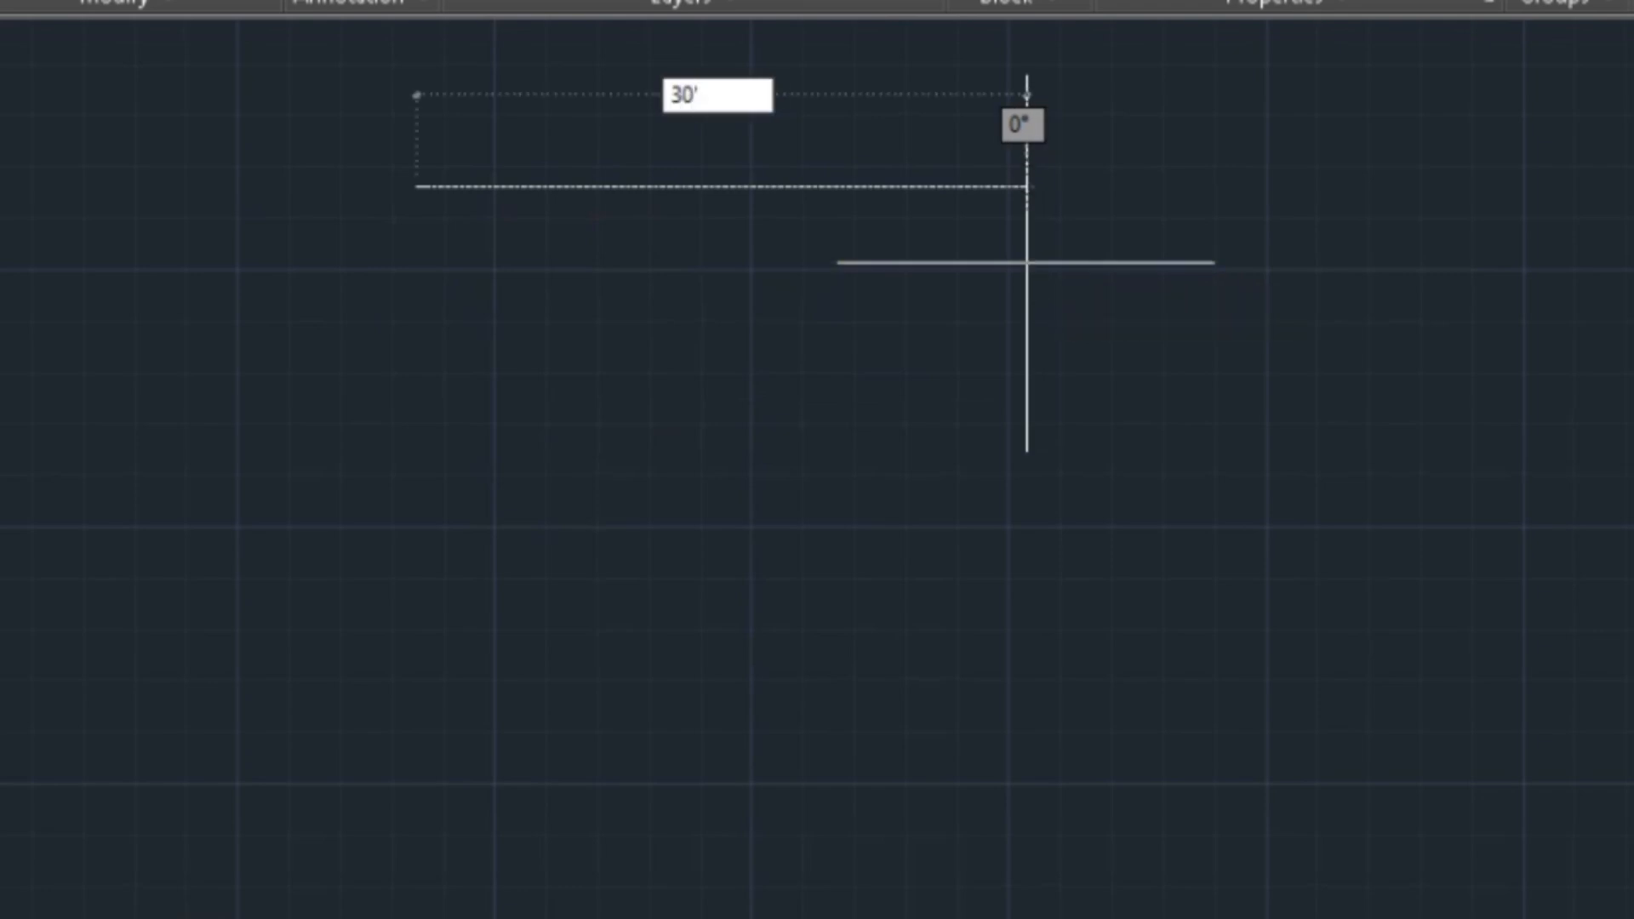
{"action": "key", "text": "Return"}
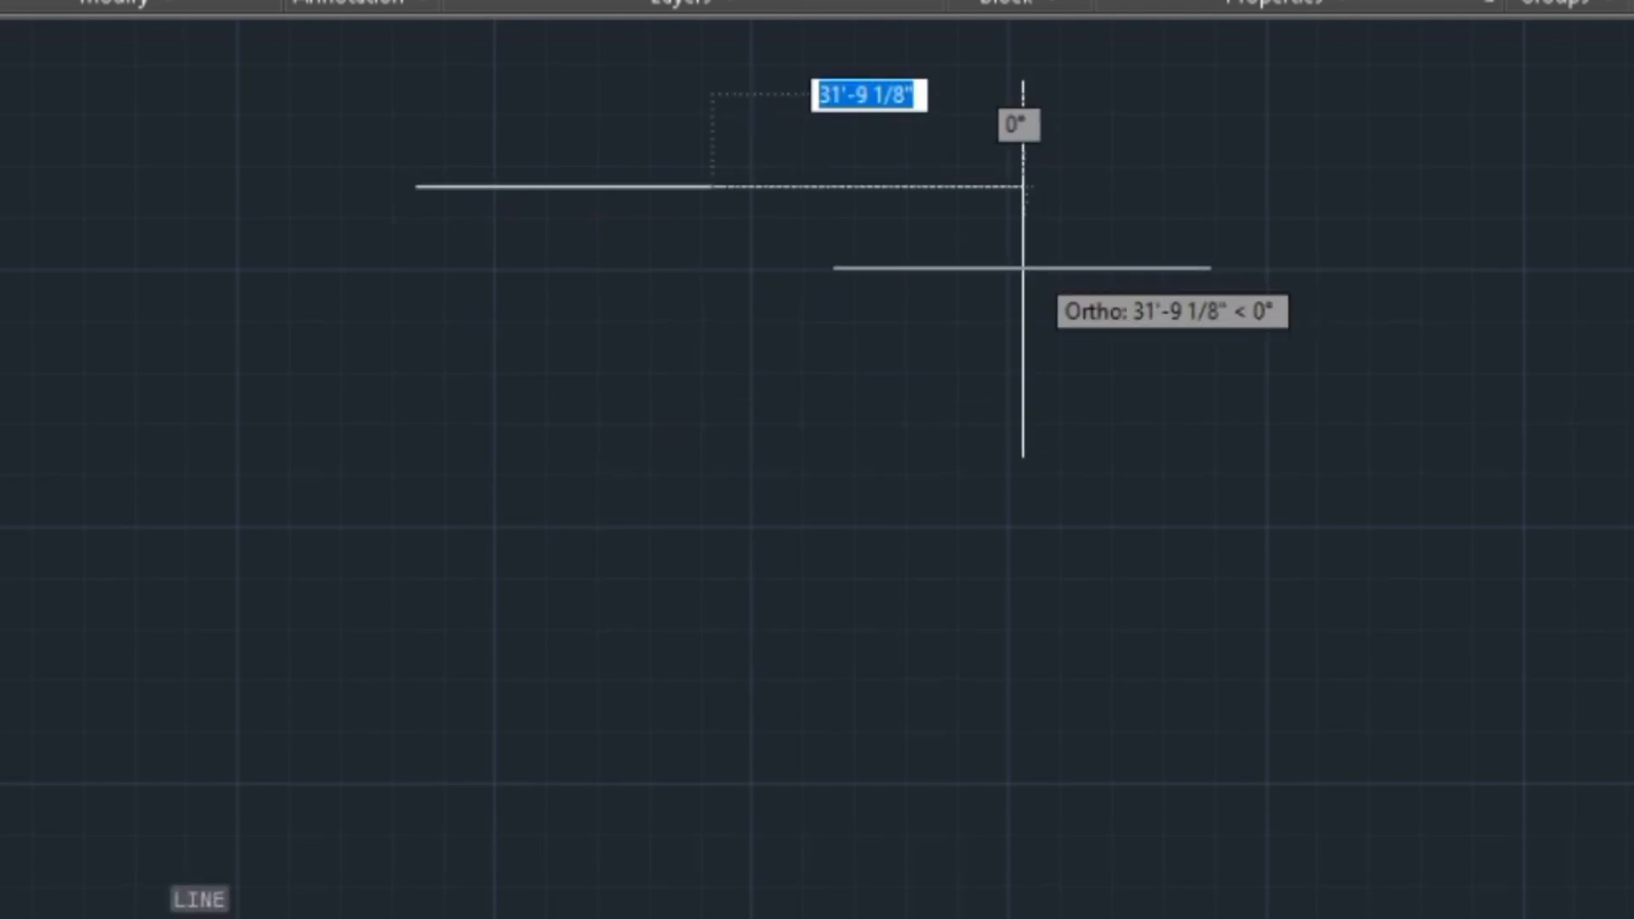
{"action": "type", "text": "6"}
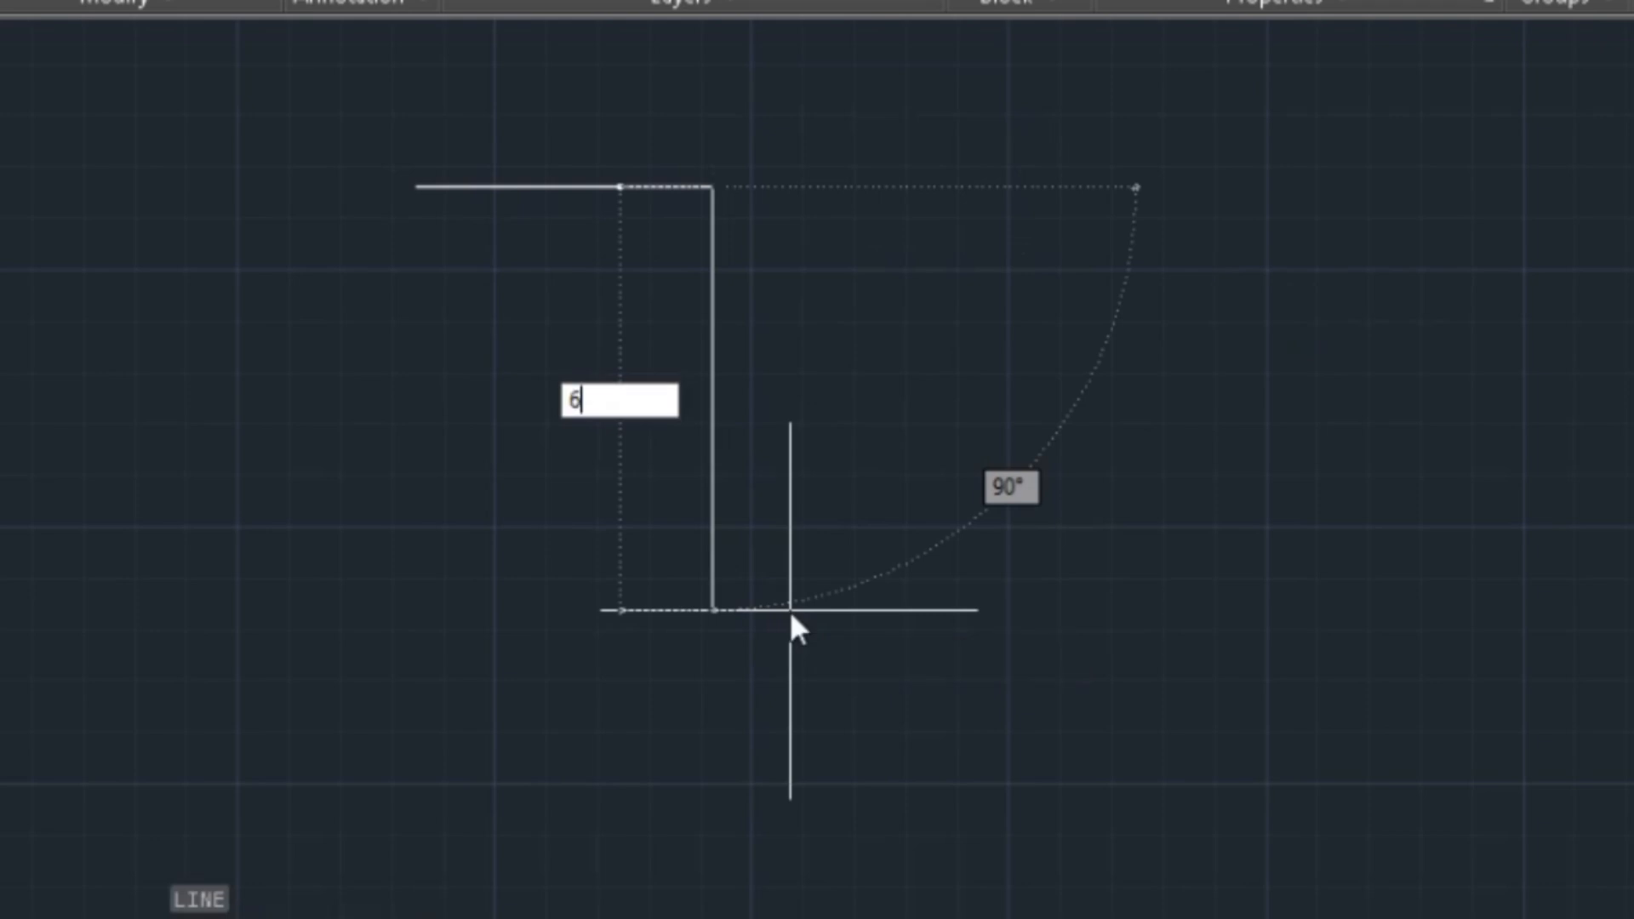
{"action": "type", "text": "0'"}
{"action": "key", "text": "Return"}
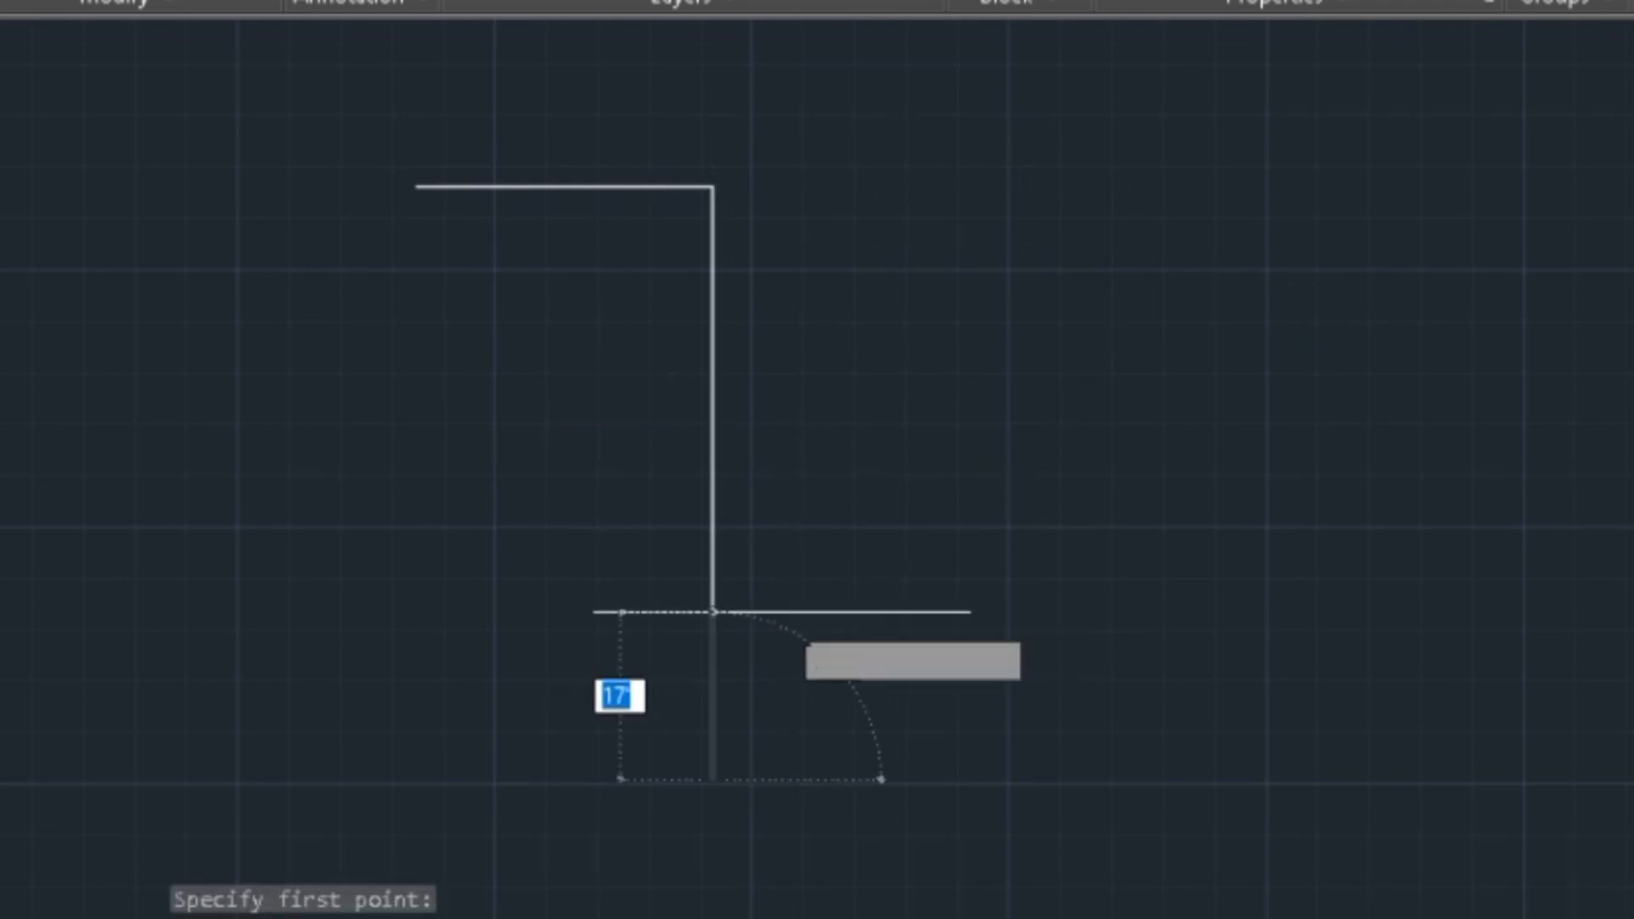
{"action": "type", "text": "30'"}
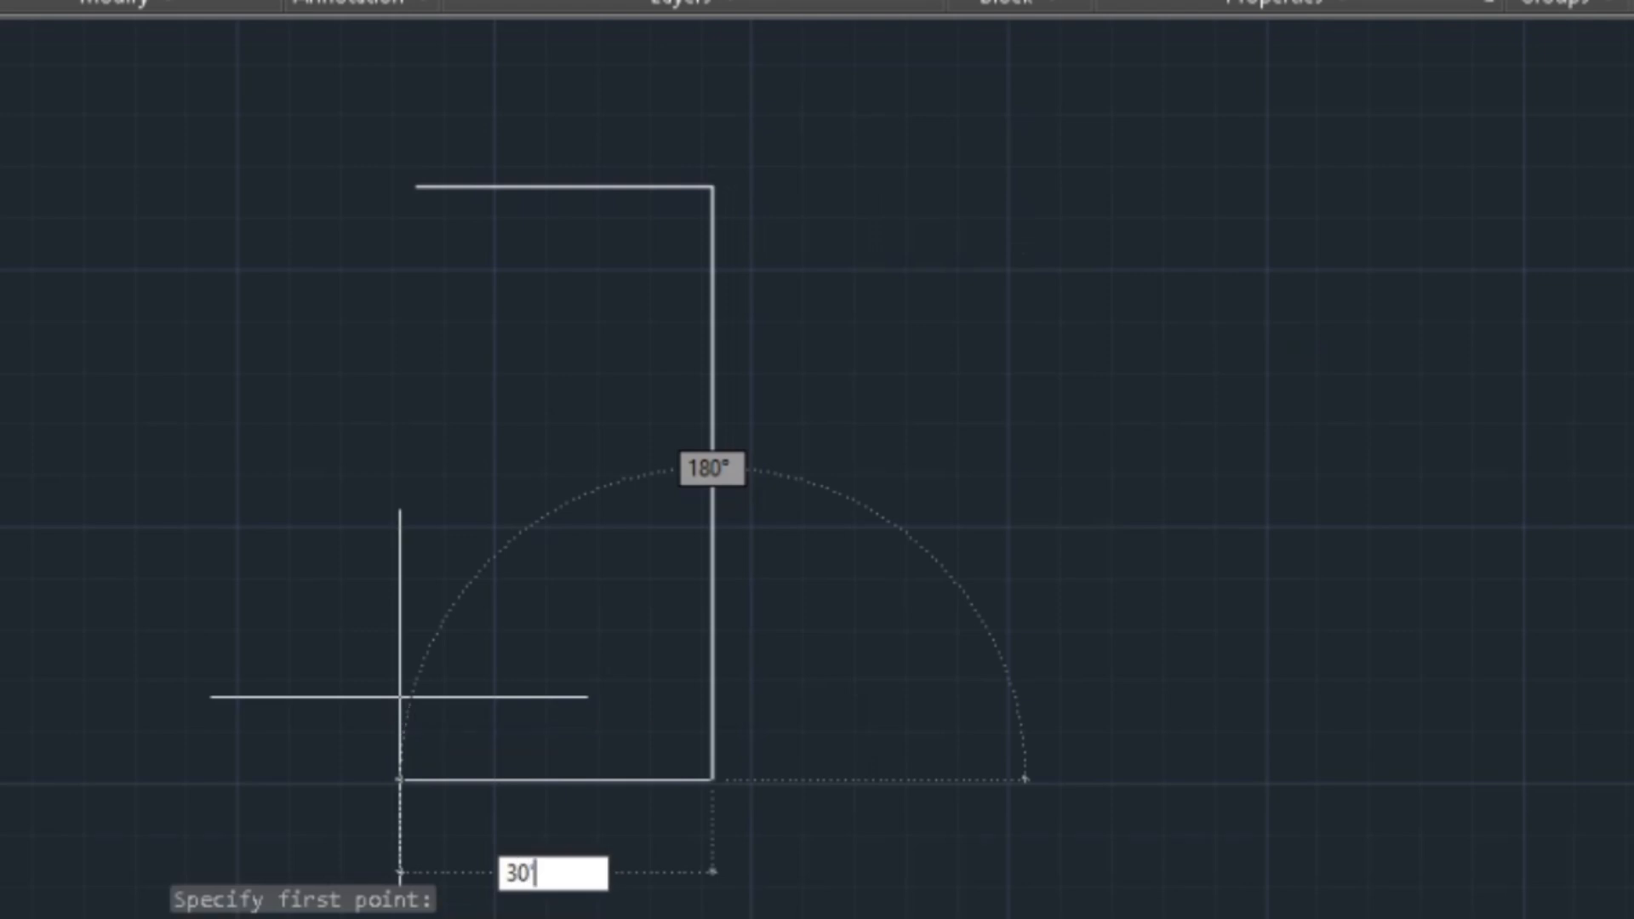
{"action": "key", "text": "Return"}
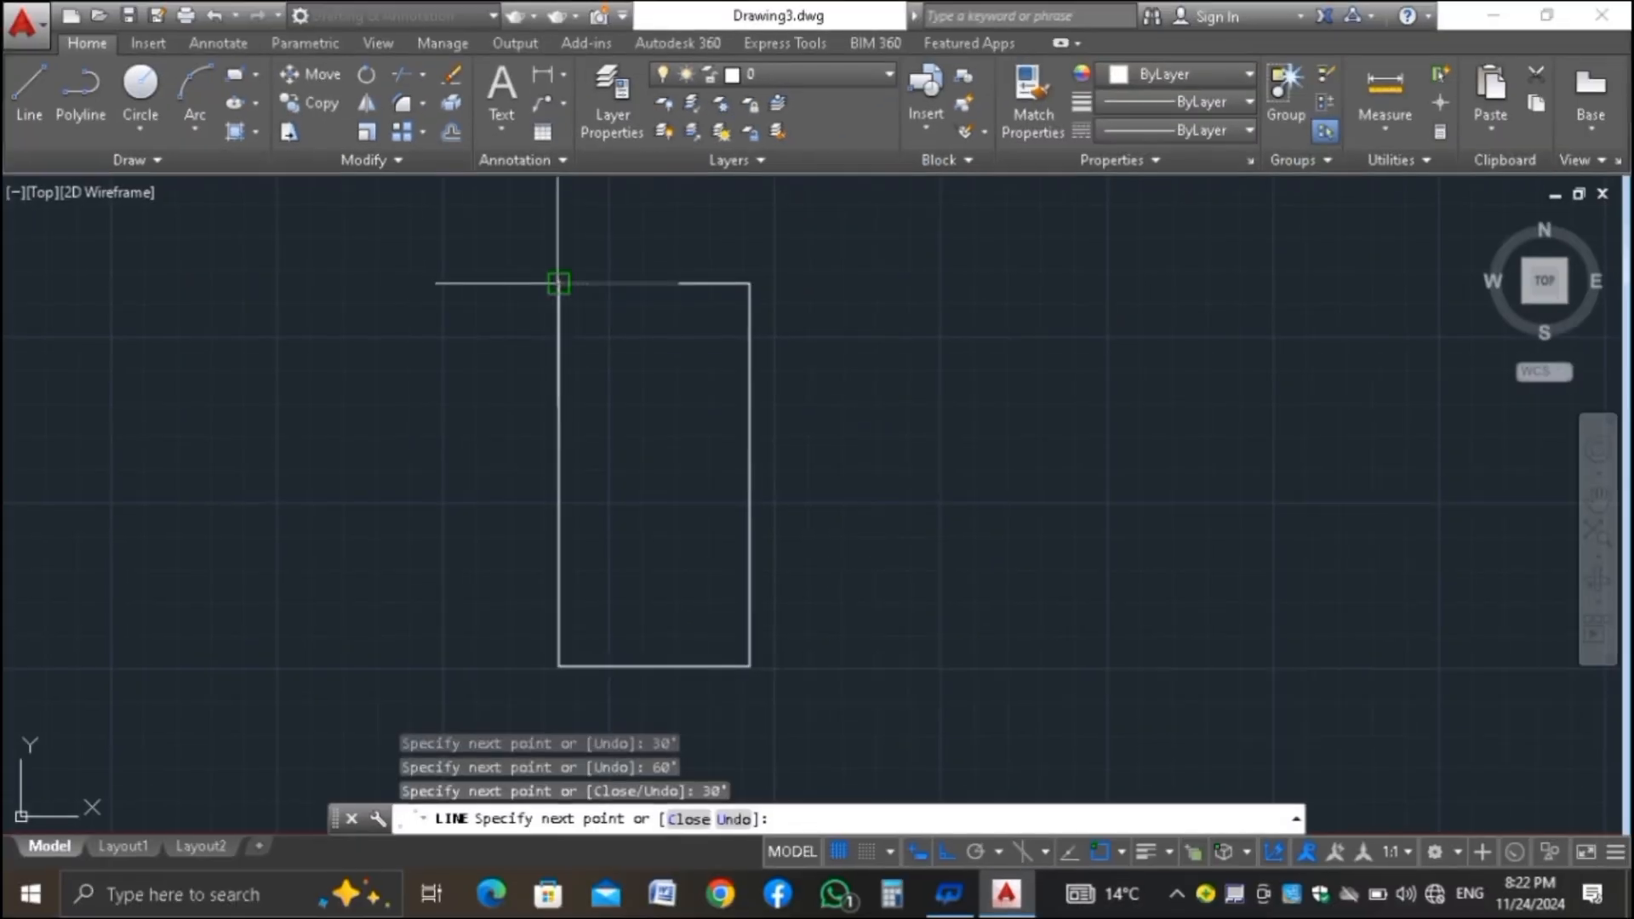
{"action": "left_click", "coordinate": [602, 274]}
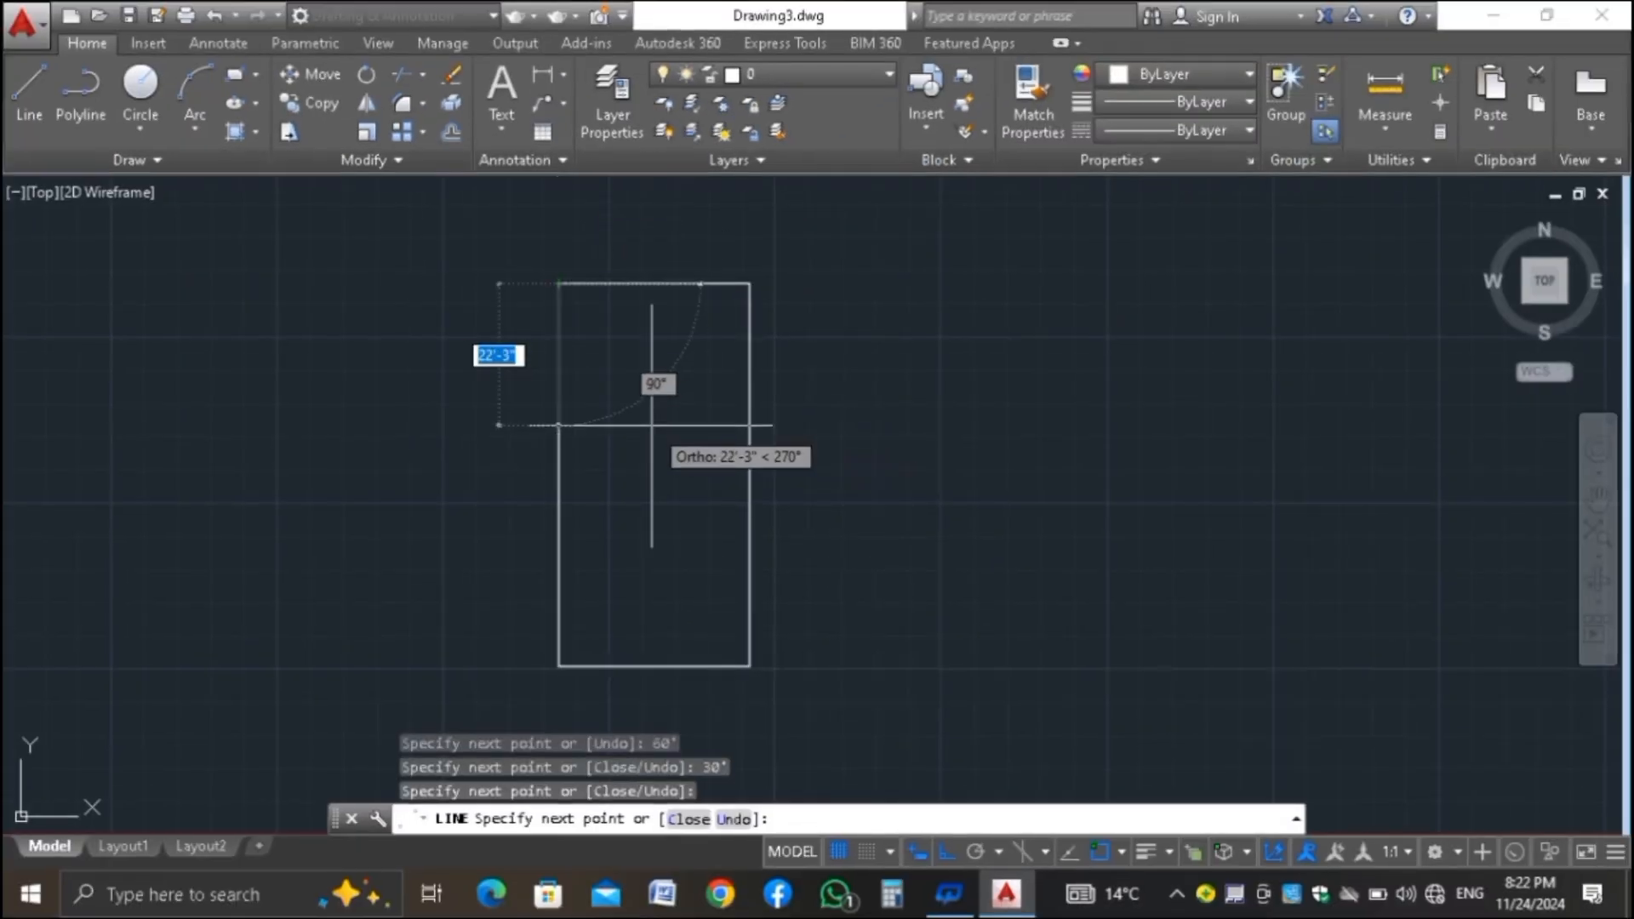
{"action": "key", "text": "Return"}
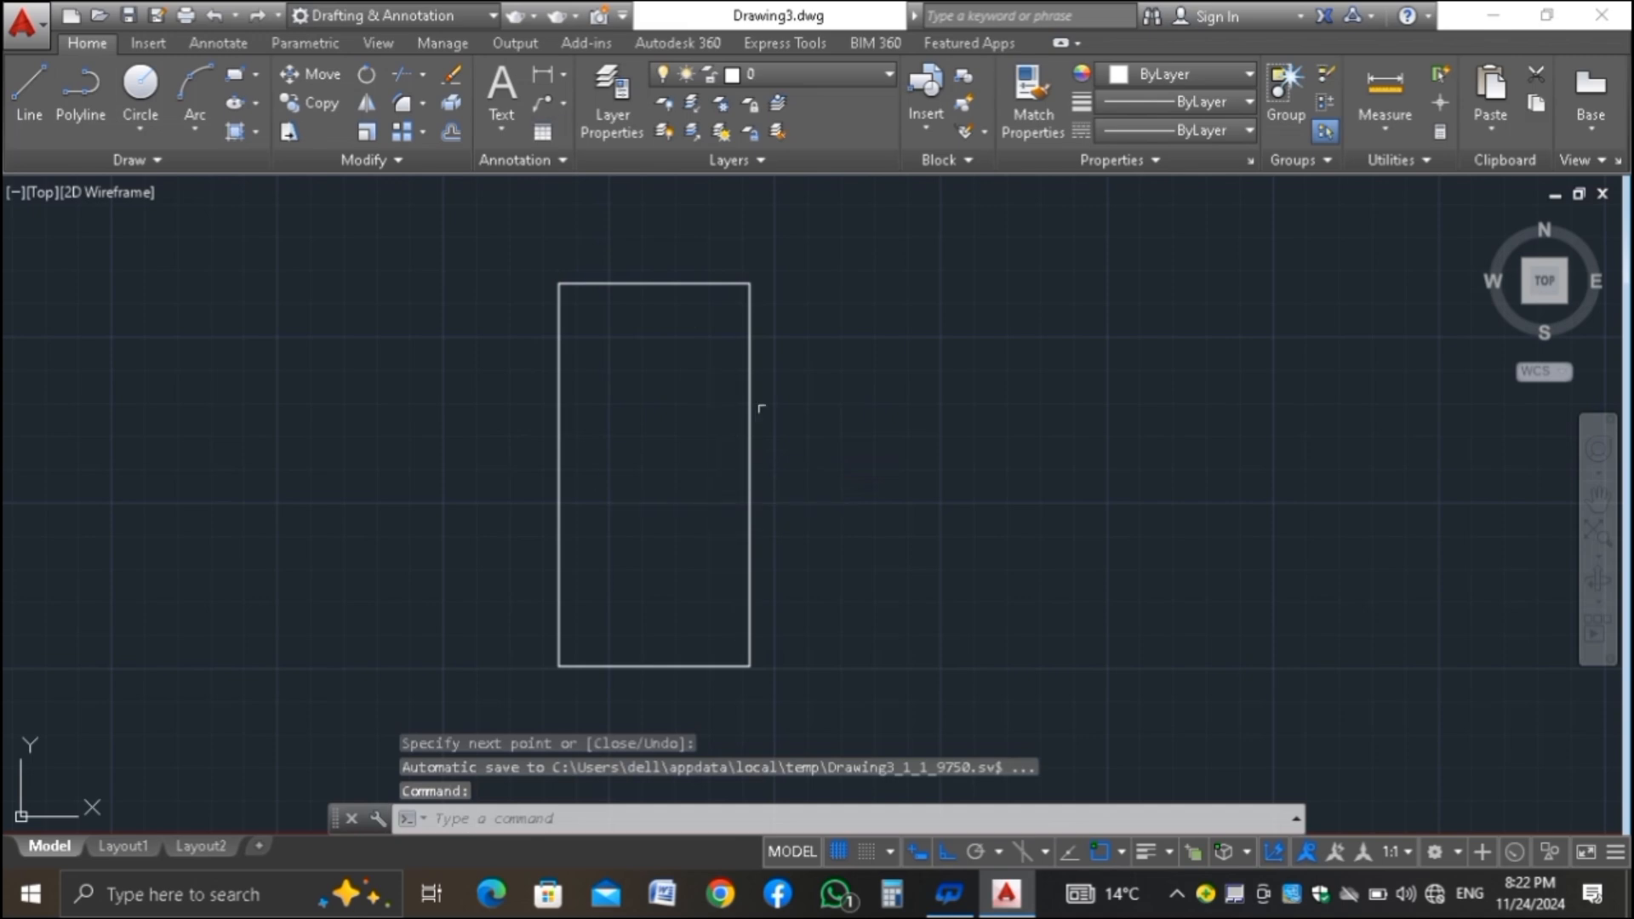
{"action": "scroll", "coordinate": [818, 397], "scroll_direction": "down", "scroll_amount": 2}
{"action": "scroll", "coordinate": [802, 389], "scroll_direction": "up", "scroll_amount": 2}
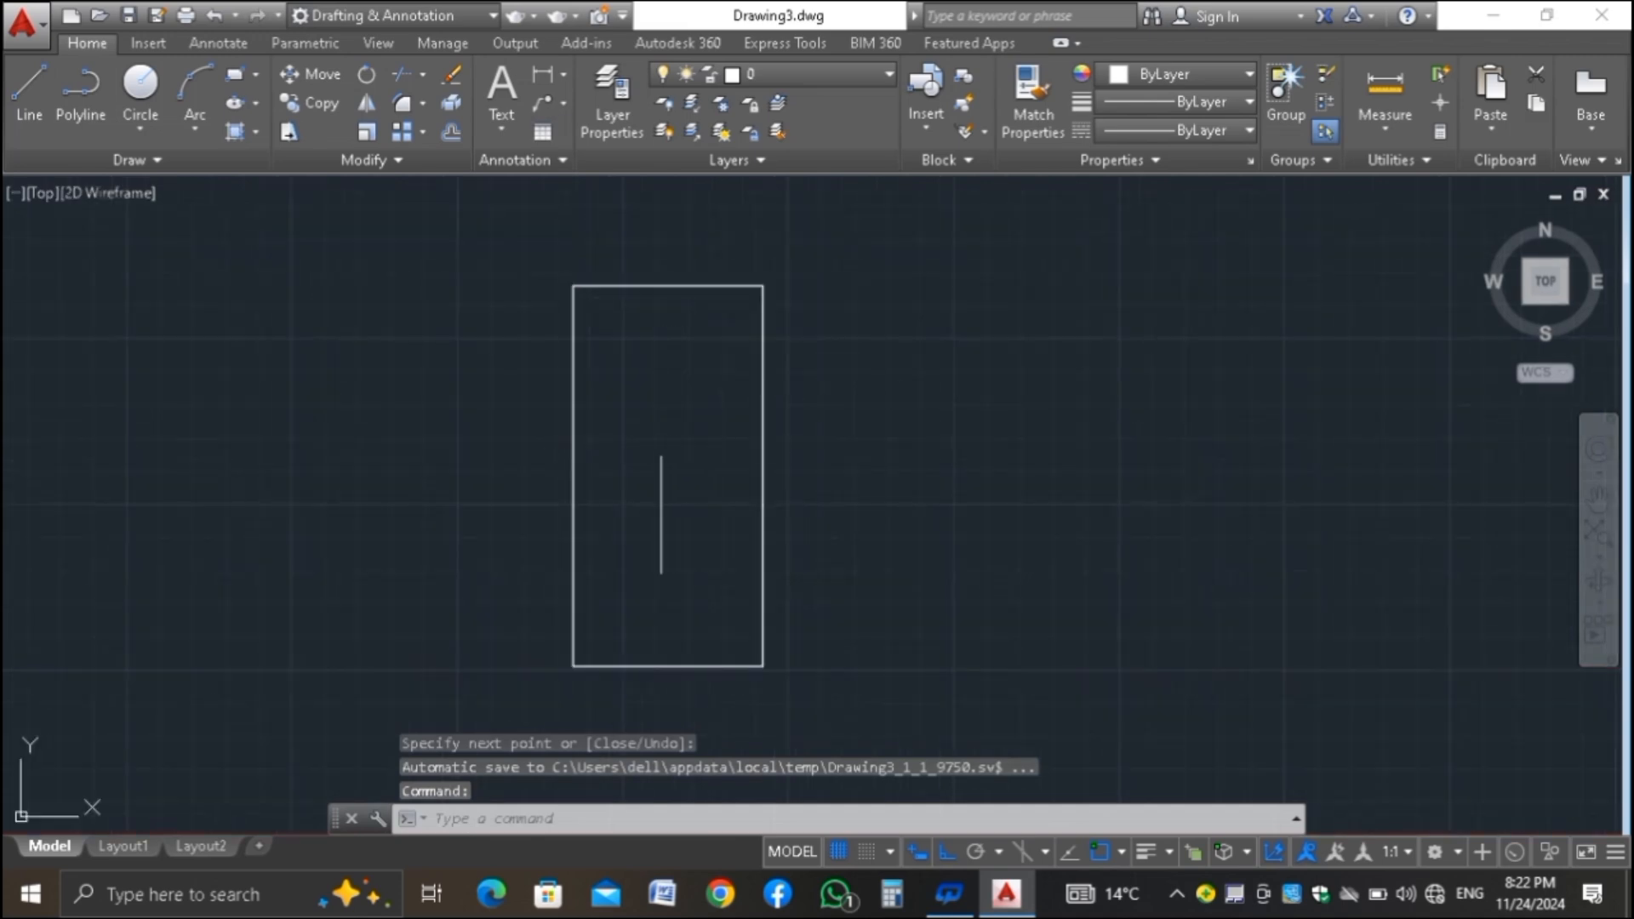
{"action": "scroll", "coordinate": [661, 451], "scroll_direction": "up", "scroll_amount": 2}
{"action": "scroll", "coordinate": [661, 450], "scroll_direction": "down", "scroll_amount": 2}
{"action": "scroll", "coordinate": [661, 450], "scroll_direction": "up", "scroll_amount": 2}
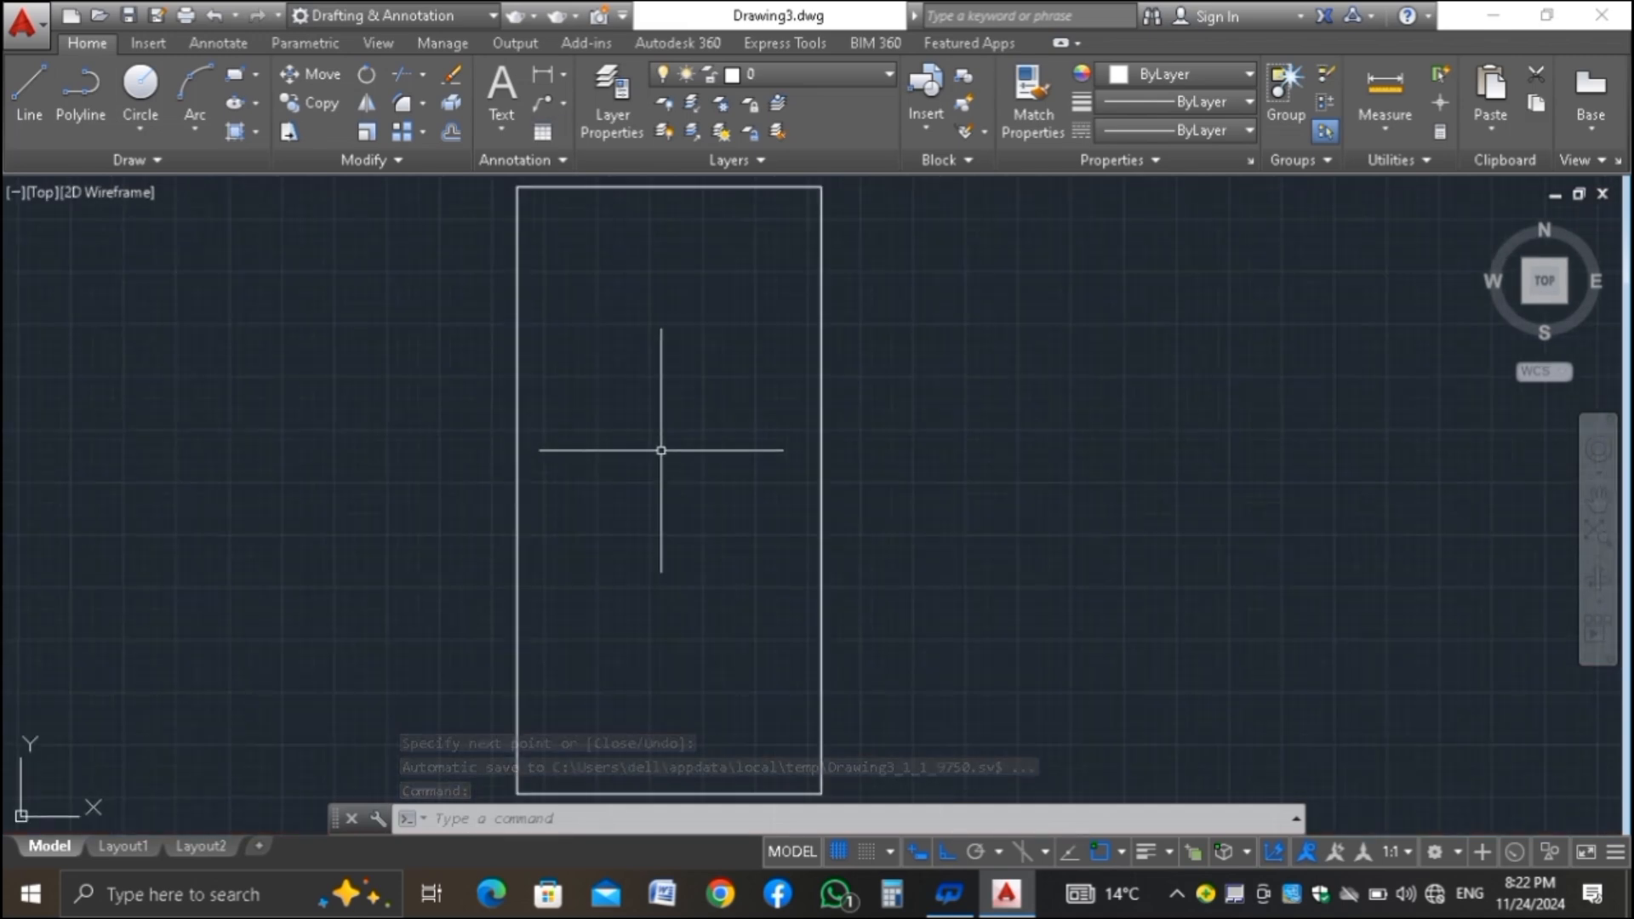
{"action": "scroll", "coordinate": [912, 445], "scroll_direction": "down", "scroll_amount": 2}
{"action": "scroll", "coordinate": [919, 448], "scroll_direction": "up", "scroll_amount": 2}
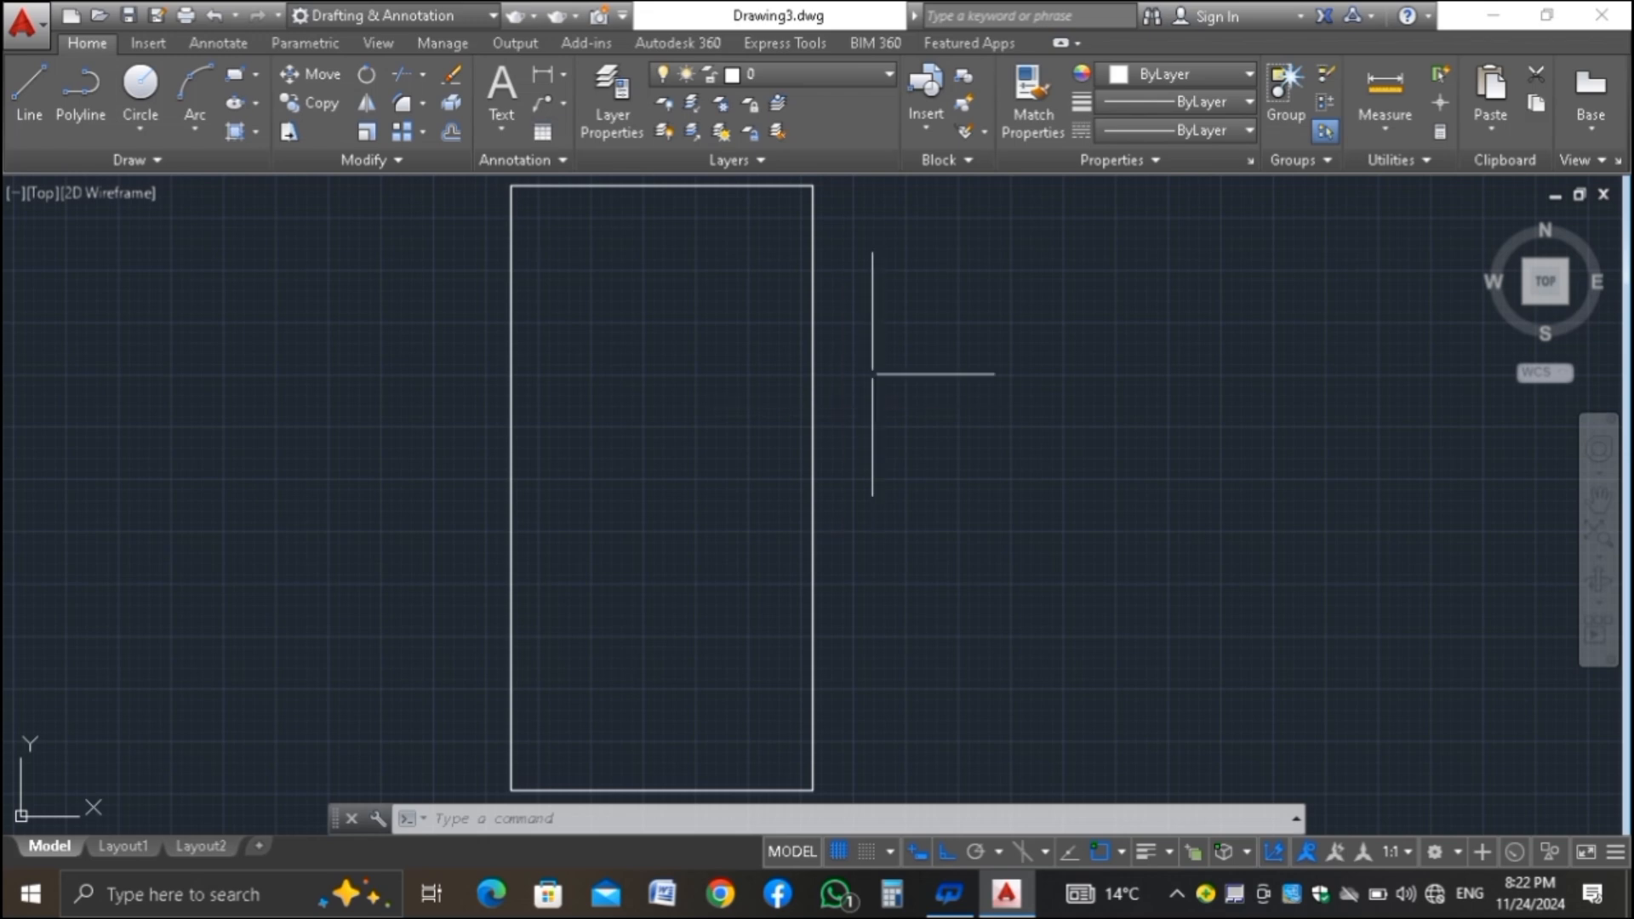
{"action": "scroll", "coordinate": [776, 284], "scroll_direction": "down", "scroll_amount": 1}
{"action": "scroll", "coordinate": [861, 252], "scroll_direction": "up", "scroll_amount": 1}
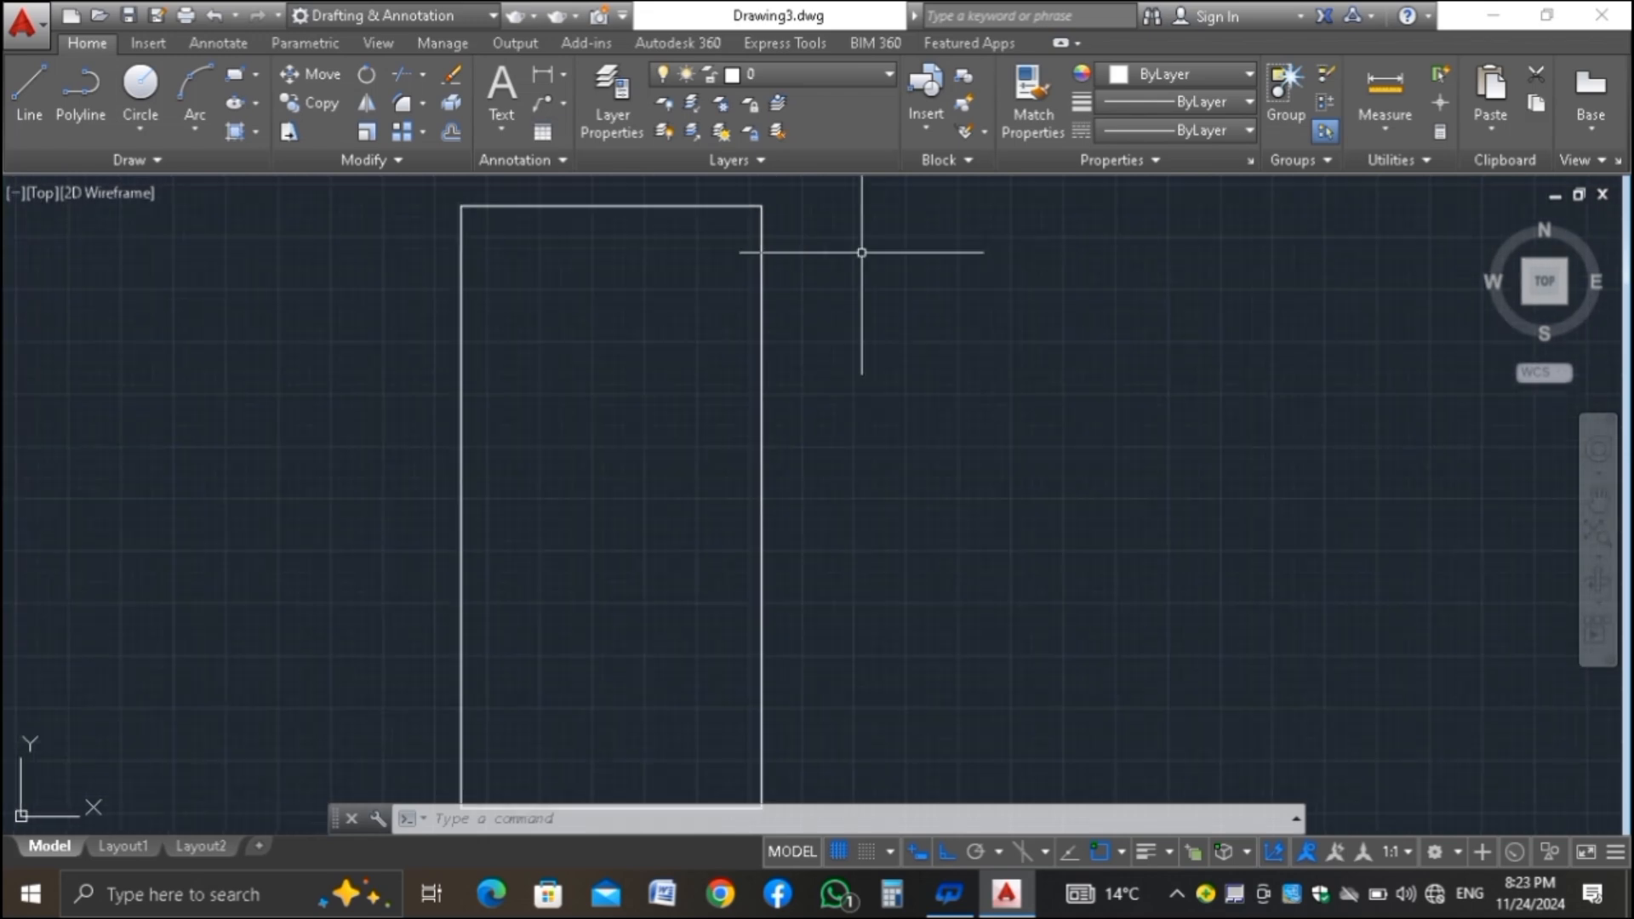
{"action": "scroll", "coordinate": [874, 271], "scroll_direction": "down", "scroll_amount": 1}
{"action": "scroll", "coordinate": [668, 198], "scroll_direction": "up", "scroll_amount": 1}
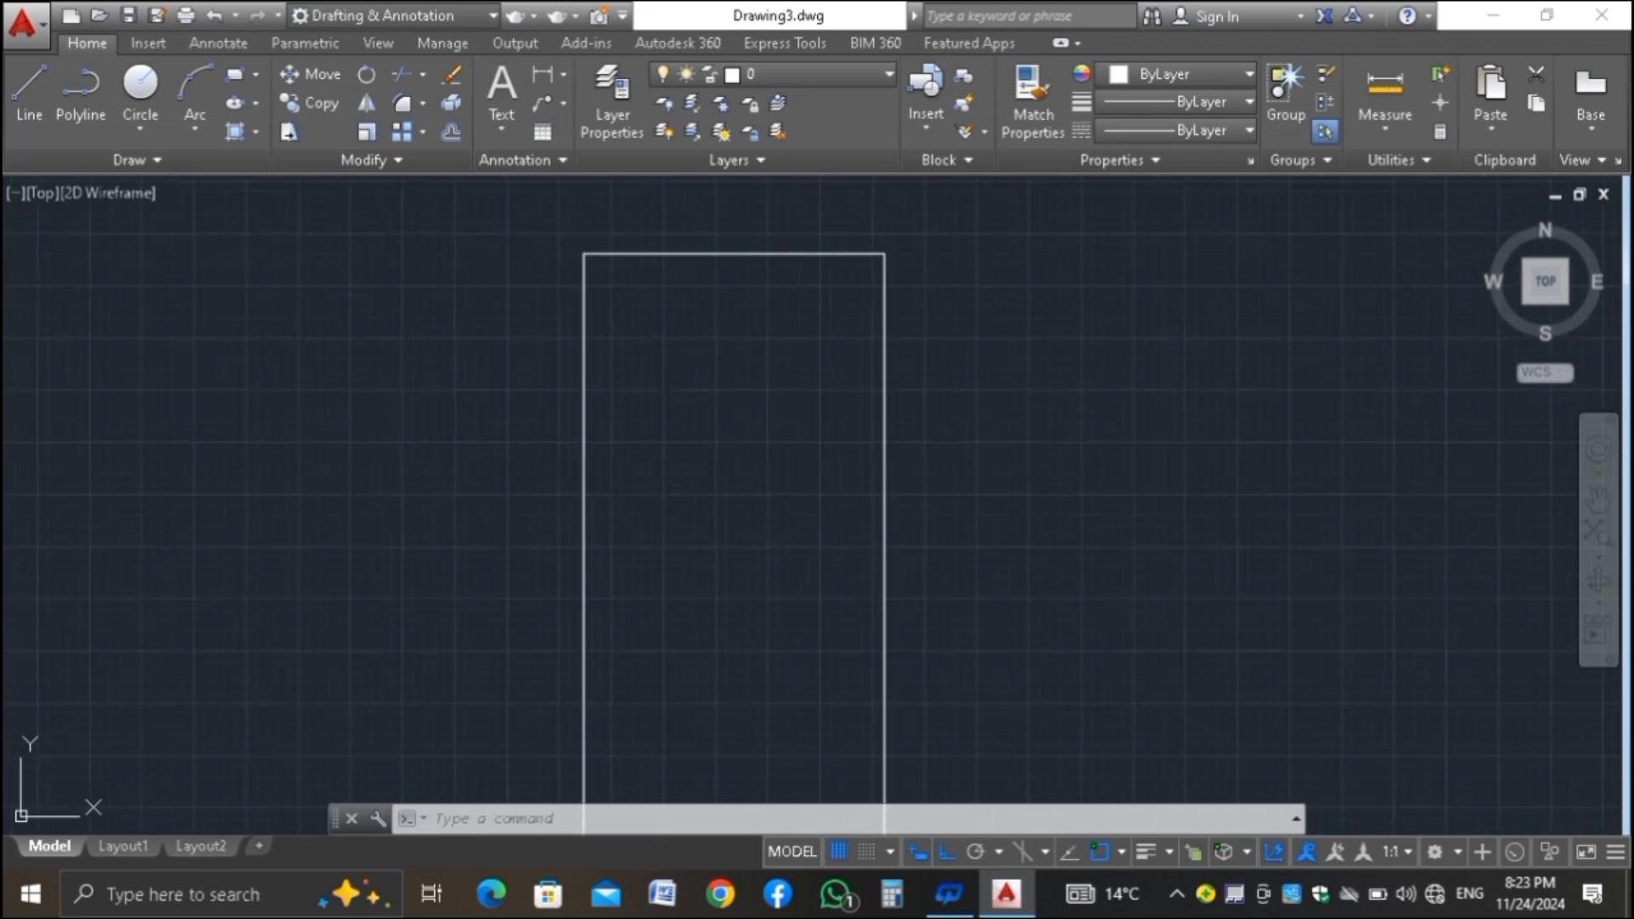
{"action": "scroll", "coordinate": [774, 226], "scroll_direction": "down", "scroll_amount": 1}
{"action": "scroll", "coordinate": [805, 208], "scroll_direction": "up", "scroll_amount": 1}
{"action": "scroll", "coordinate": [869, 228], "scroll_direction": "down", "scroll_amount": 2}
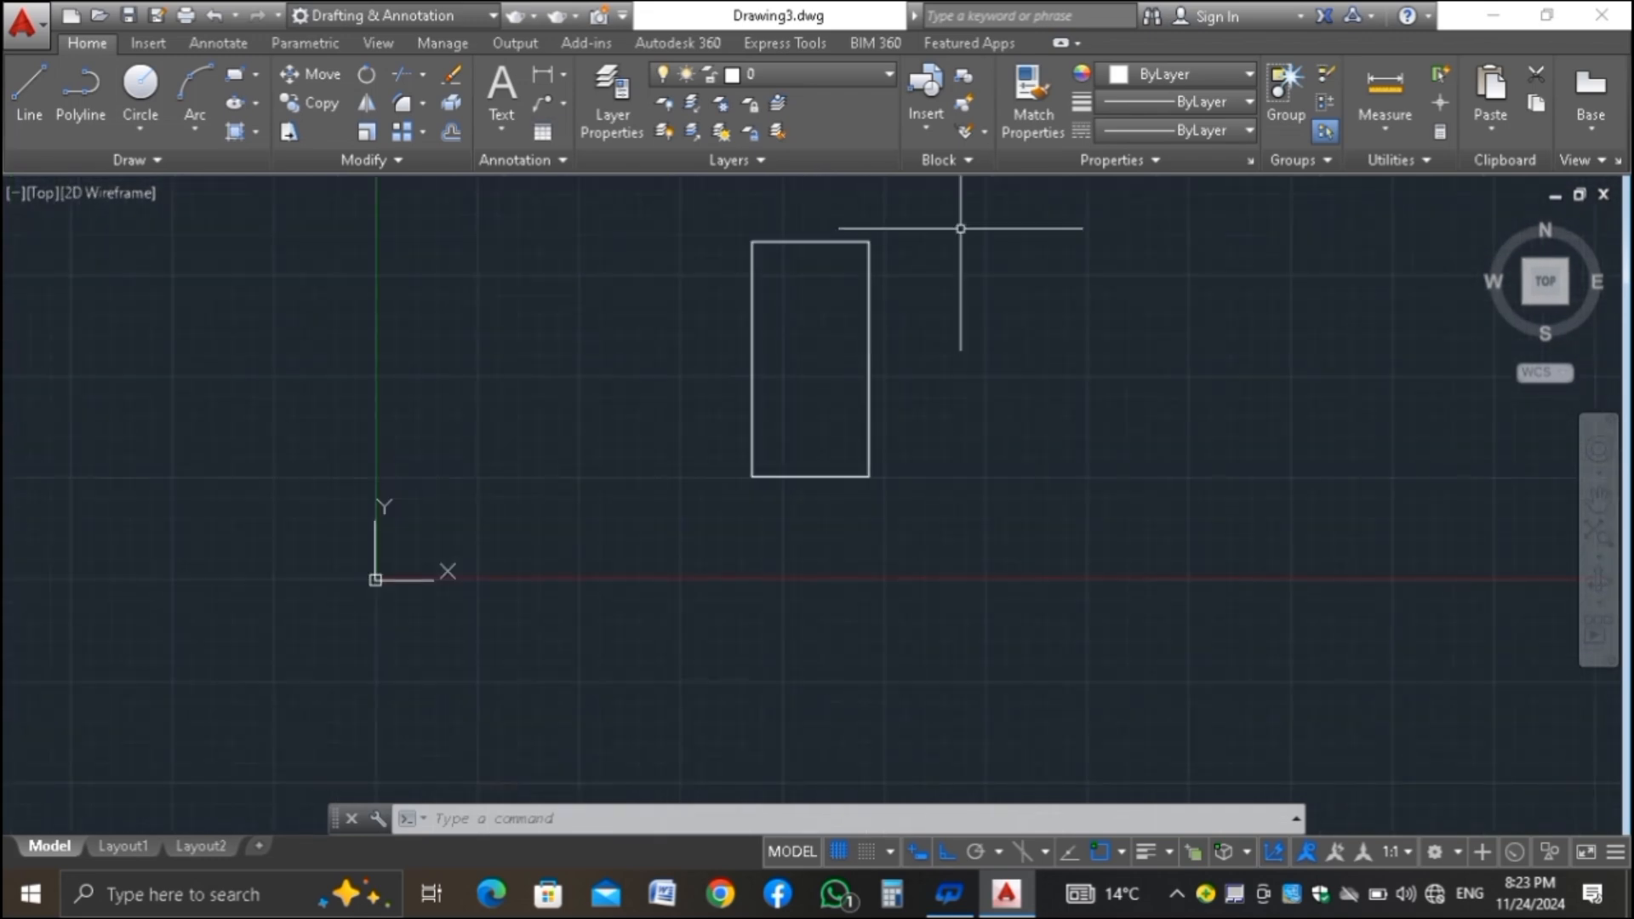
{"action": "scroll", "coordinate": [959, 226], "scroll_direction": "up", "scroll_amount": 2}
{"action": "scroll", "coordinate": [959, 226], "scroll_direction": "down", "scroll_amount": 1}
{"action": "scroll", "coordinate": [959, 227], "scroll_direction": "up", "scroll_amount": 2}
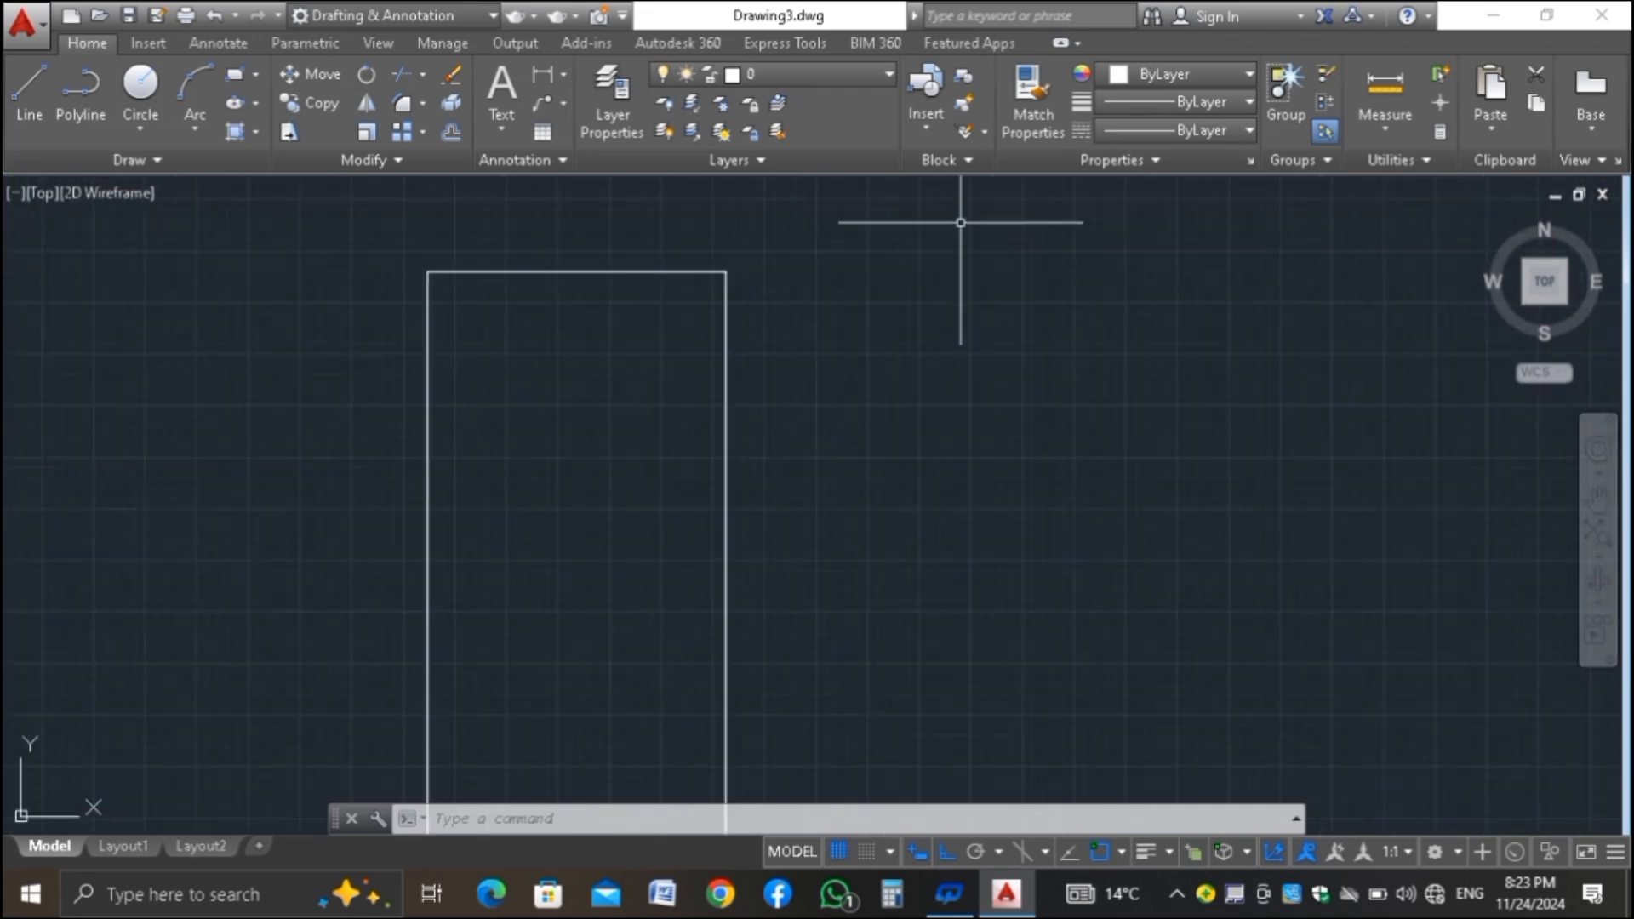
{"action": "scroll", "coordinate": [959, 226], "scroll_direction": "down", "scroll_amount": 2}
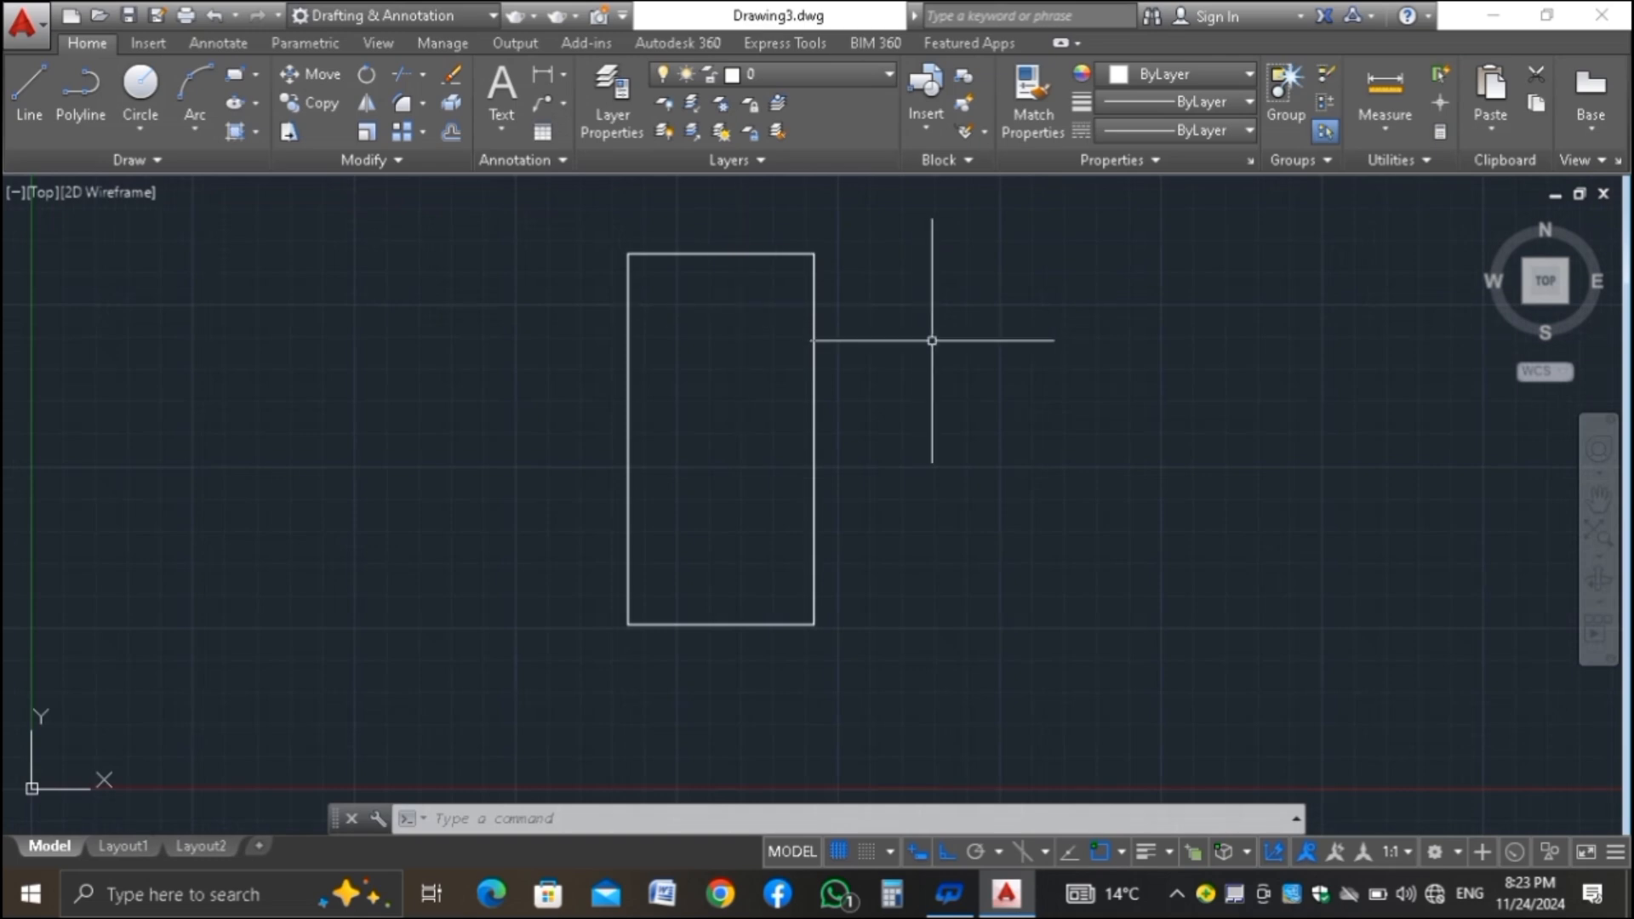
Offset all four lines of the house outline 9" inward to form the outer walls
{"action": "type", "text": "o"}
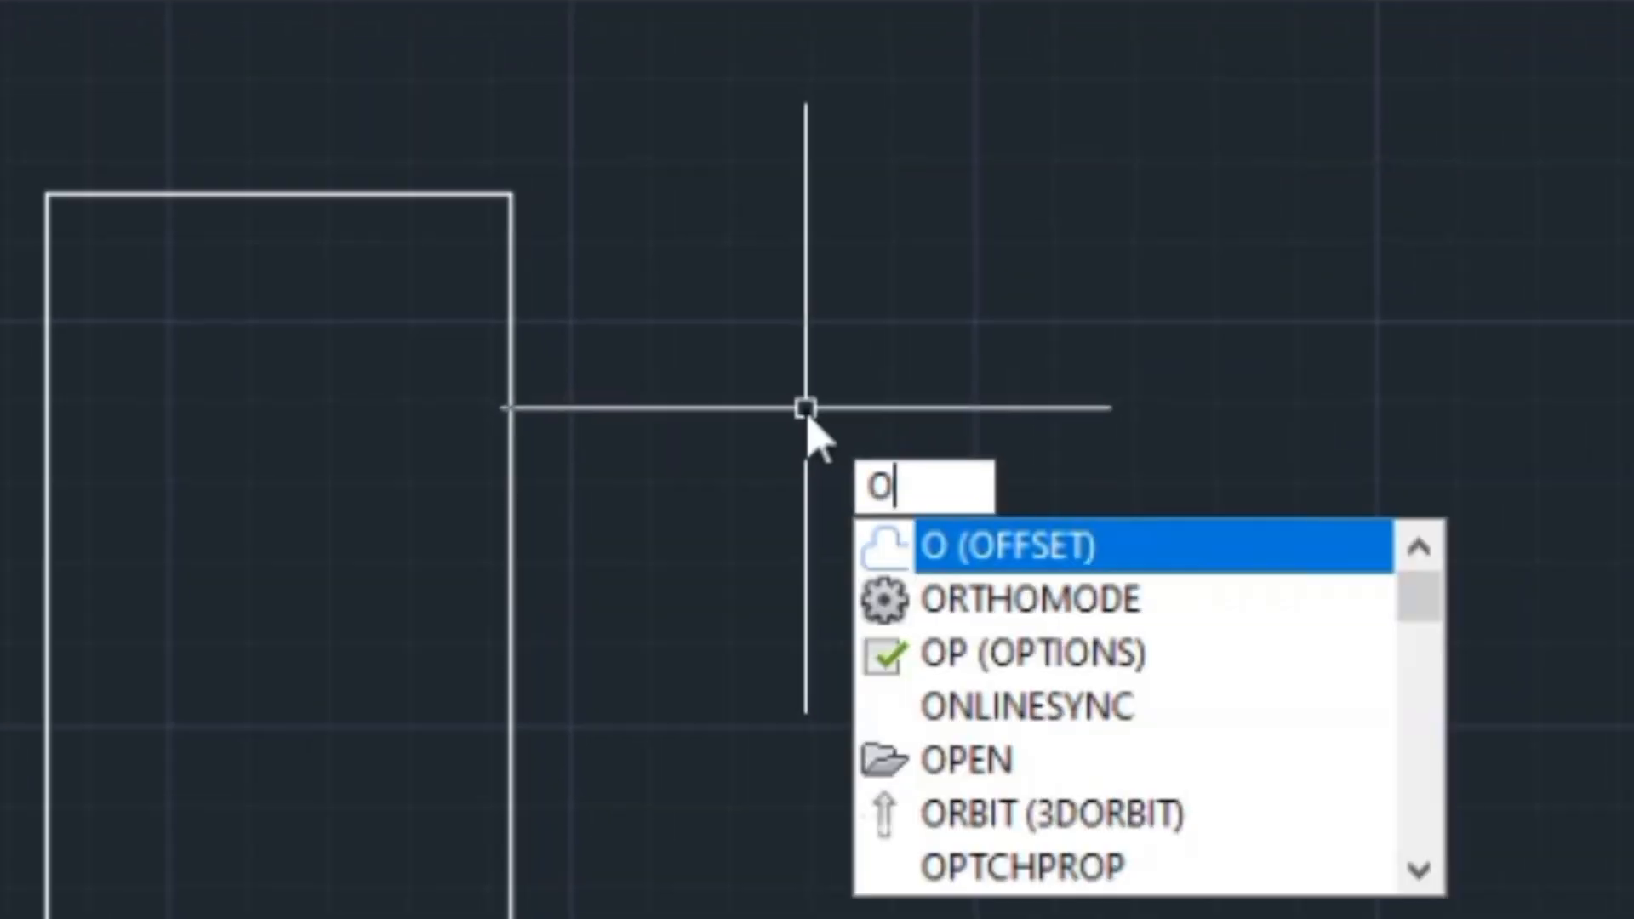
{"action": "key", "text": "Return"}
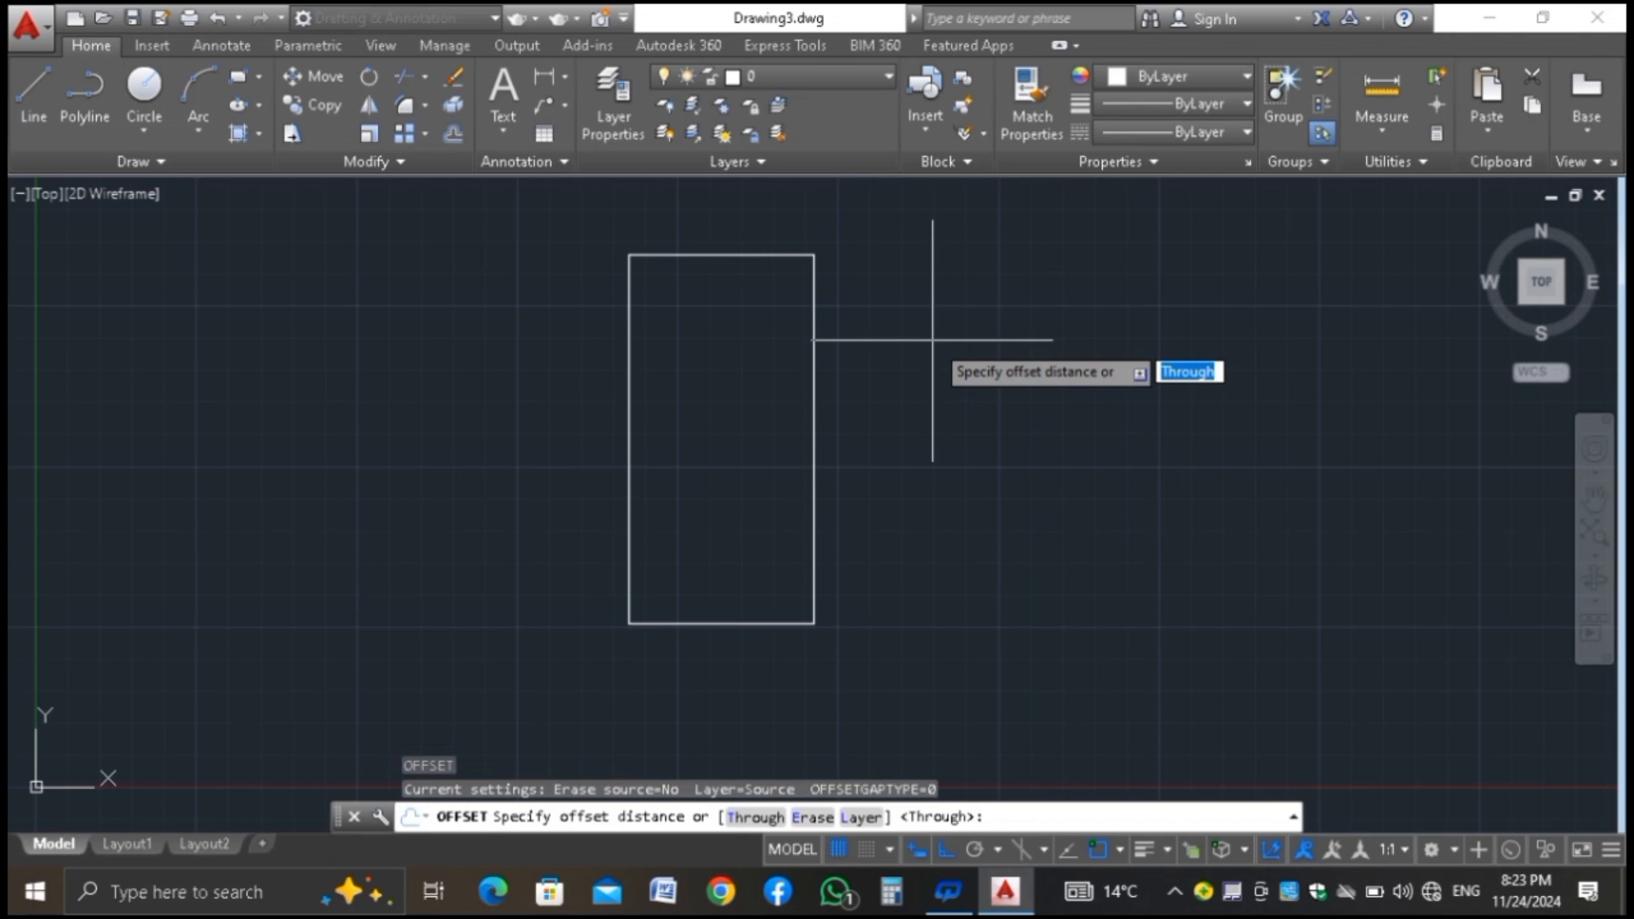
{"action": "type", "text": "9"}
{"action": "key", "text": "Return"}
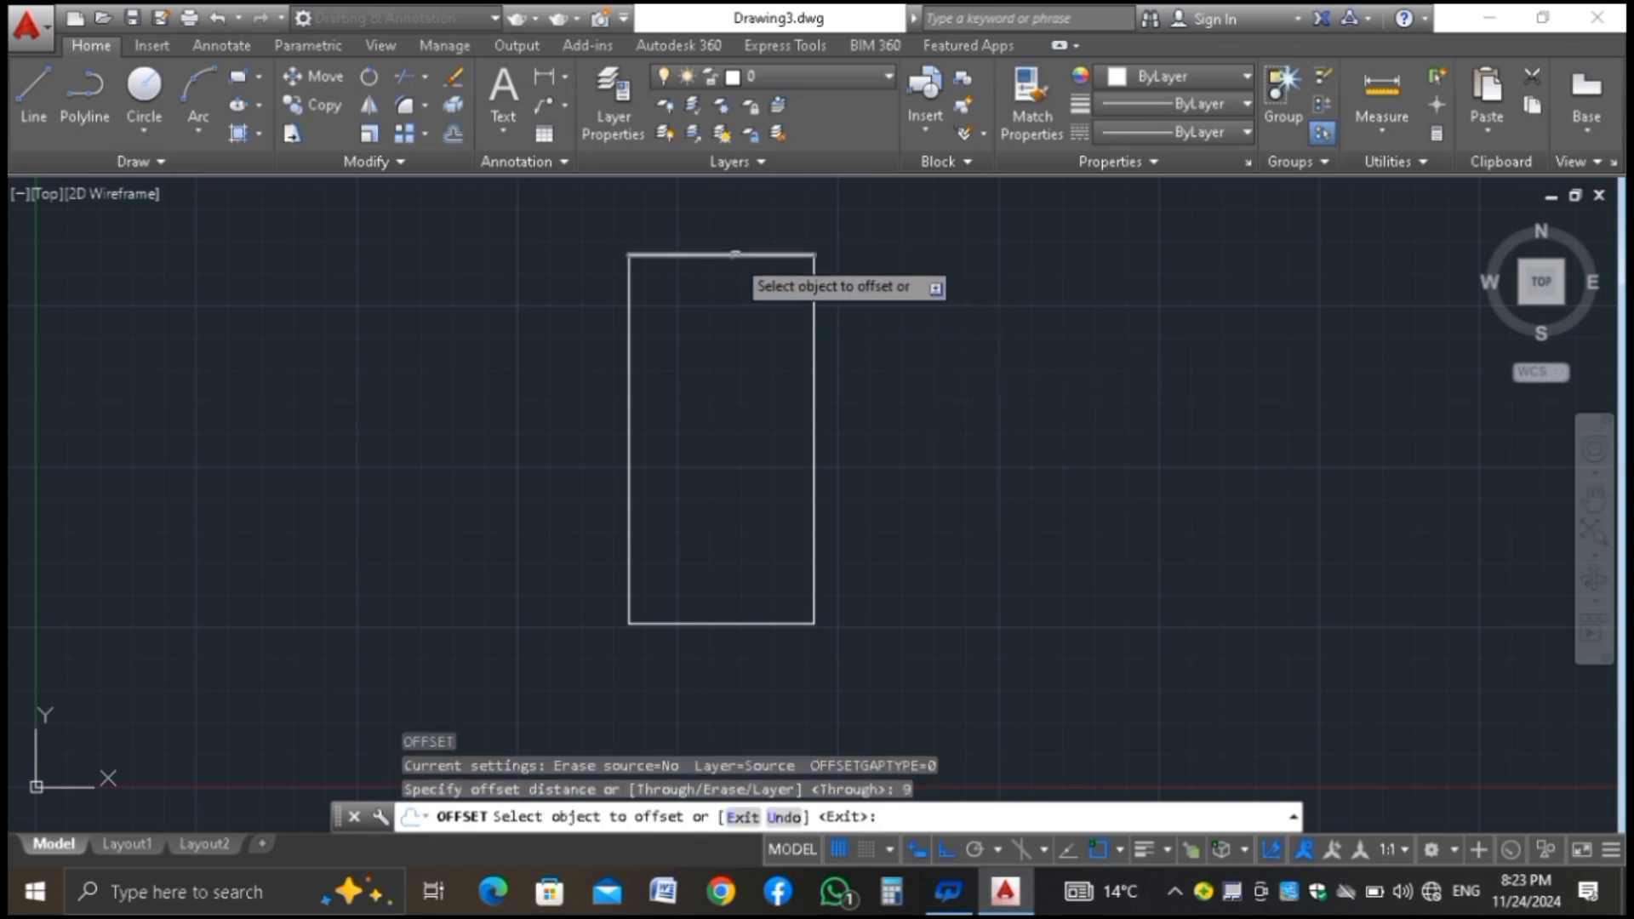
{"action": "left_click", "coordinate": [725, 255]}
{"action": "left_click", "coordinate": [722, 338]}
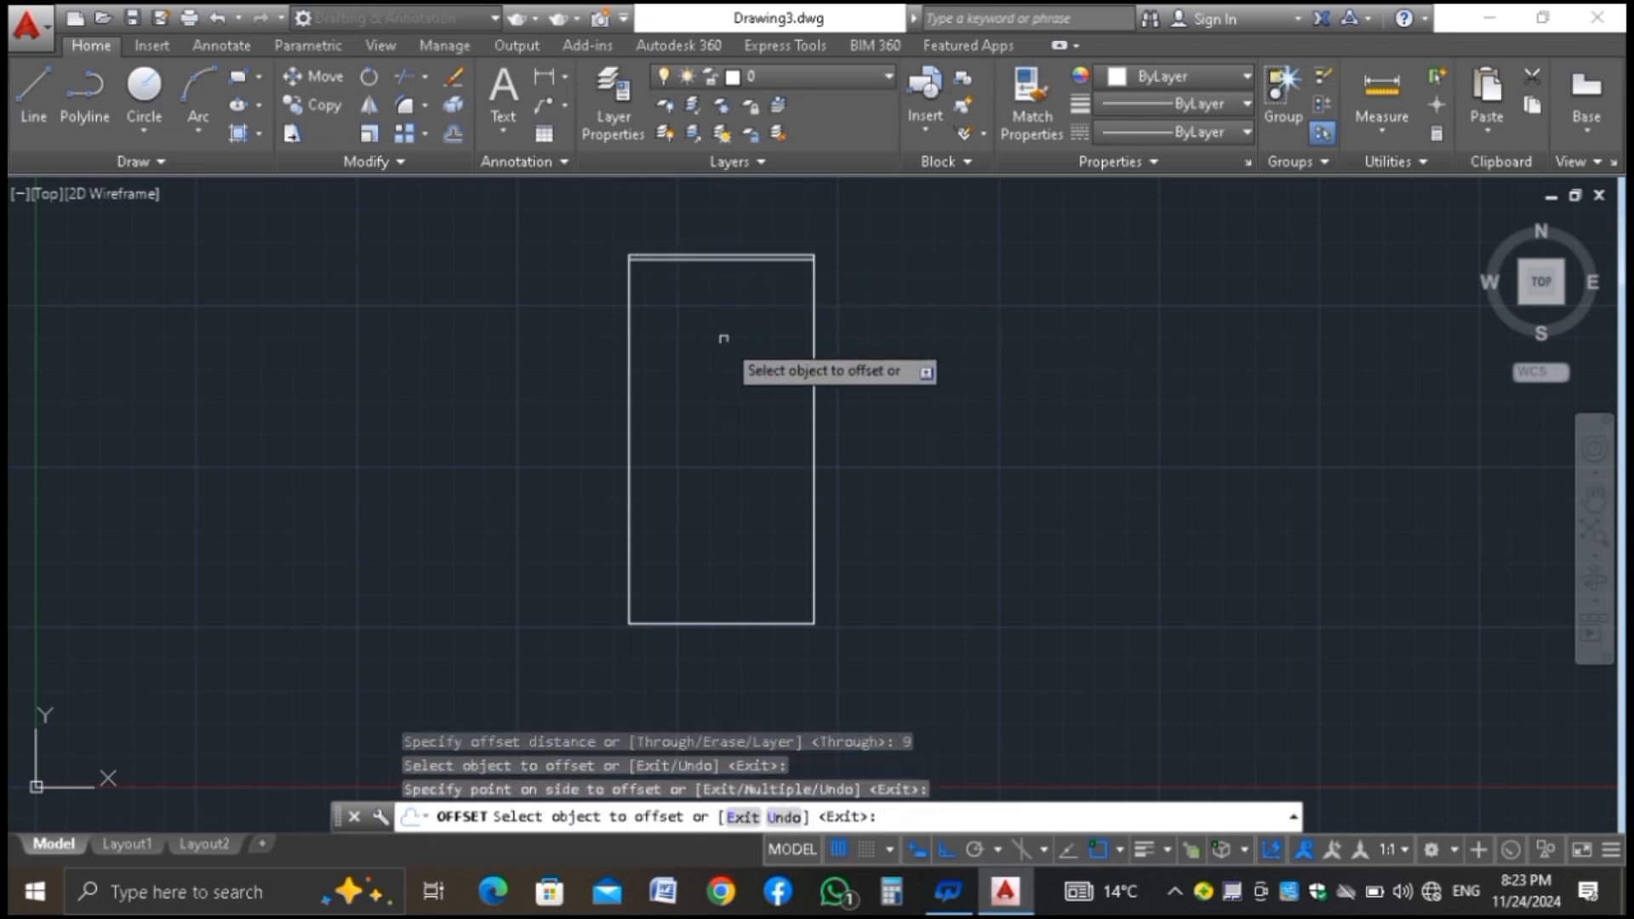
{"action": "left_click", "coordinate": [630, 369]}
{"action": "left_click", "coordinate": [715, 379]}
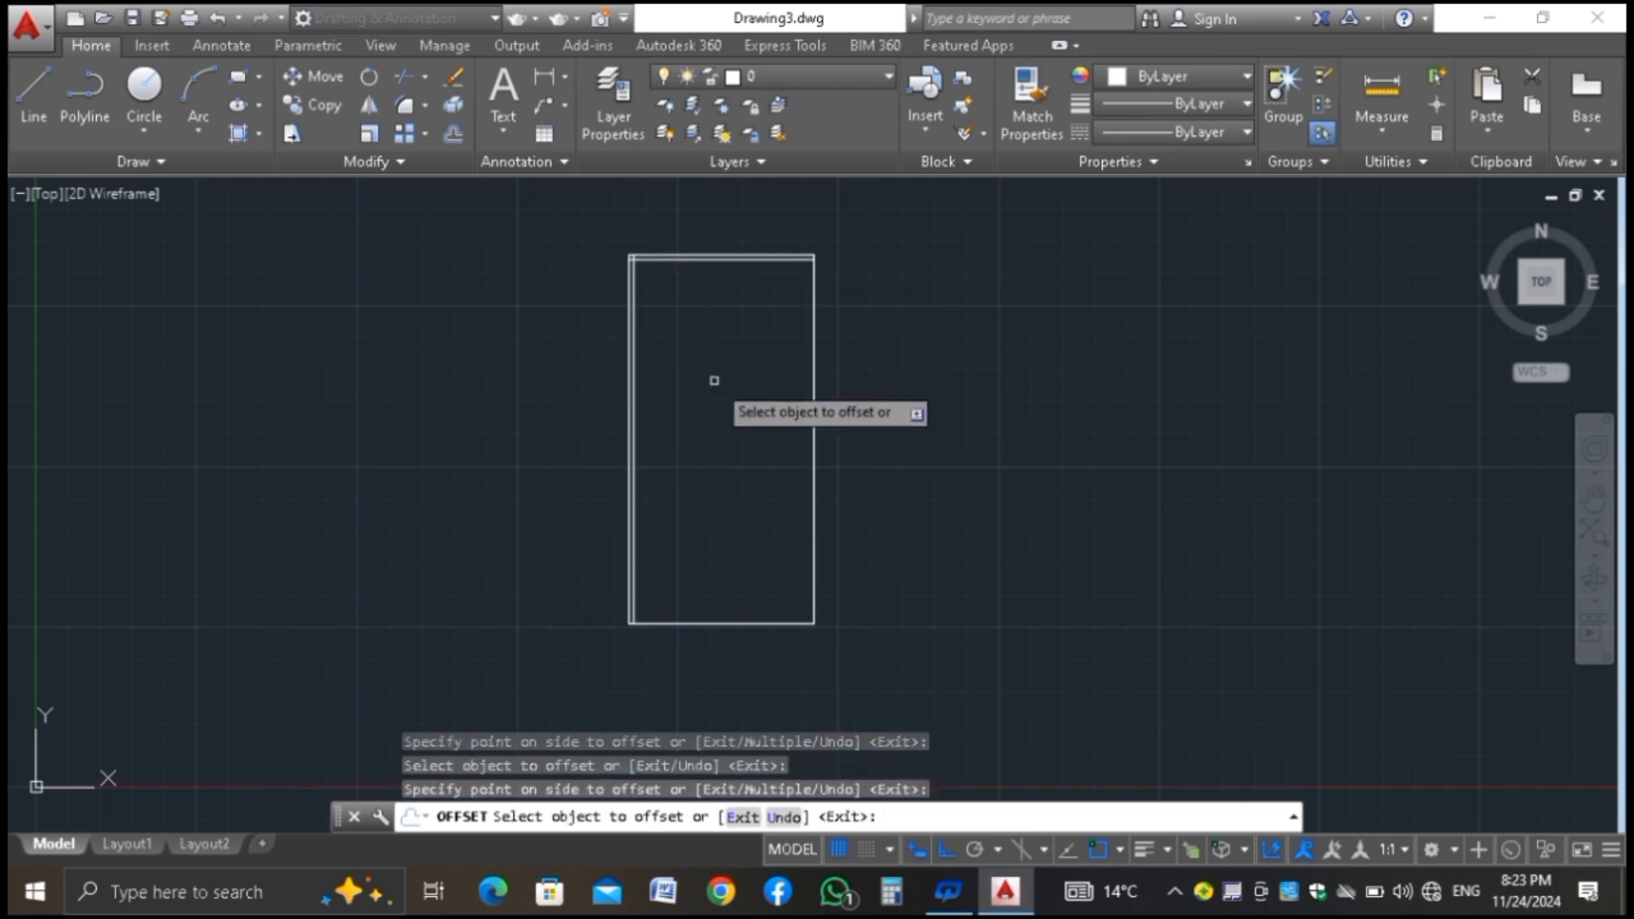
{"action": "left_click", "coordinate": [811, 384]}
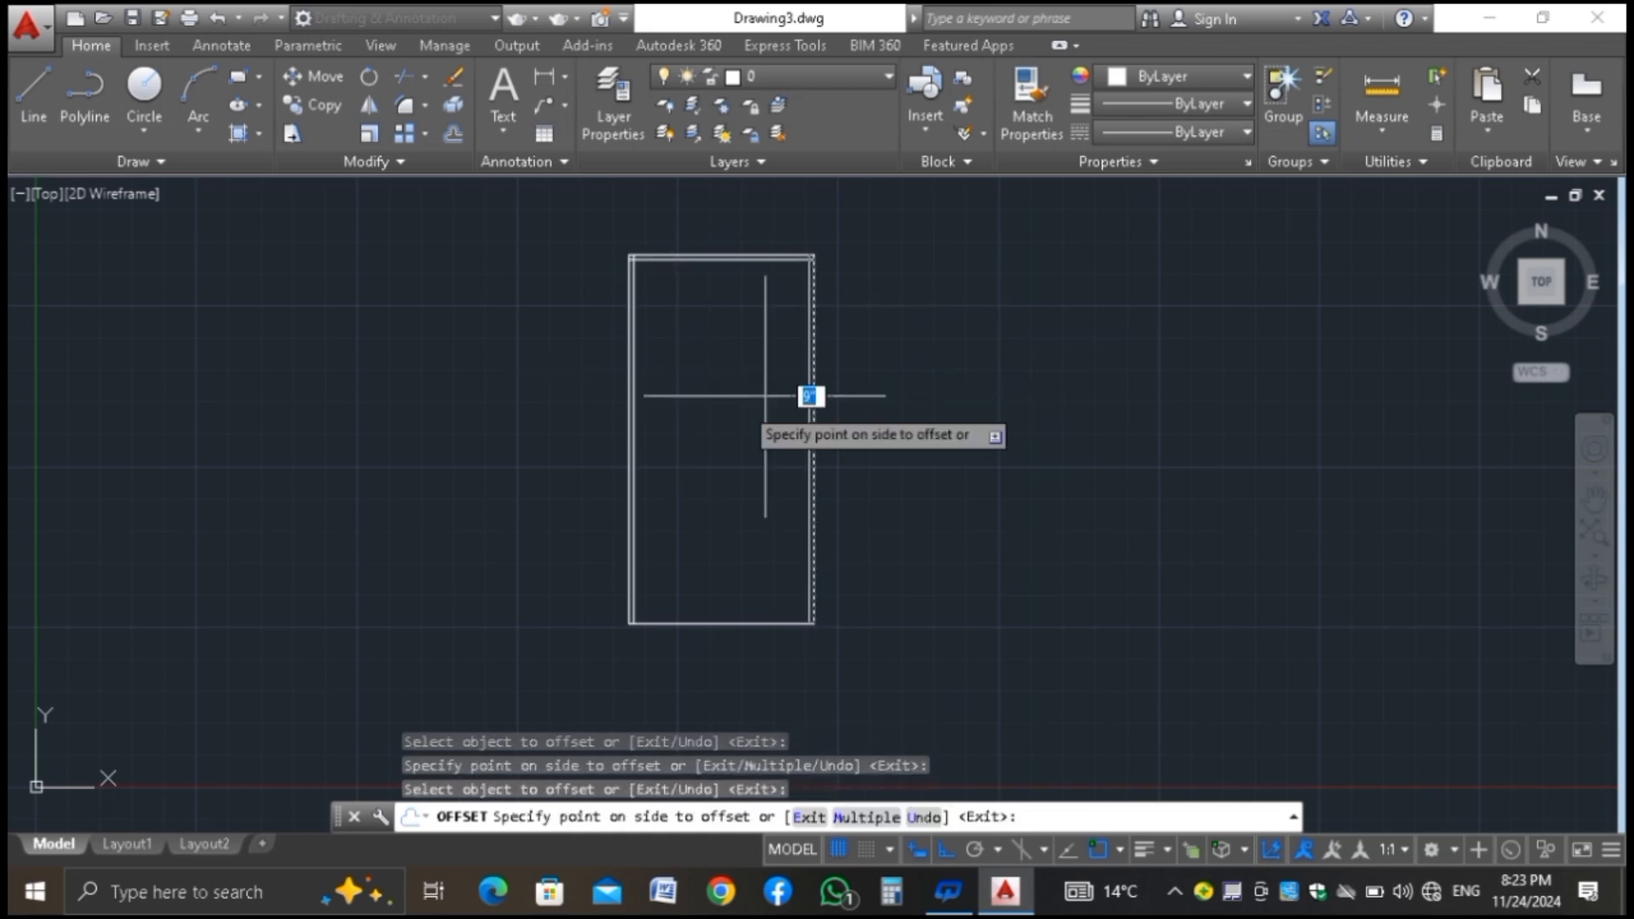
{"action": "left_click", "coordinate": [744, 470]}
{"action": "left_click", "coordinate": [740, 623]}
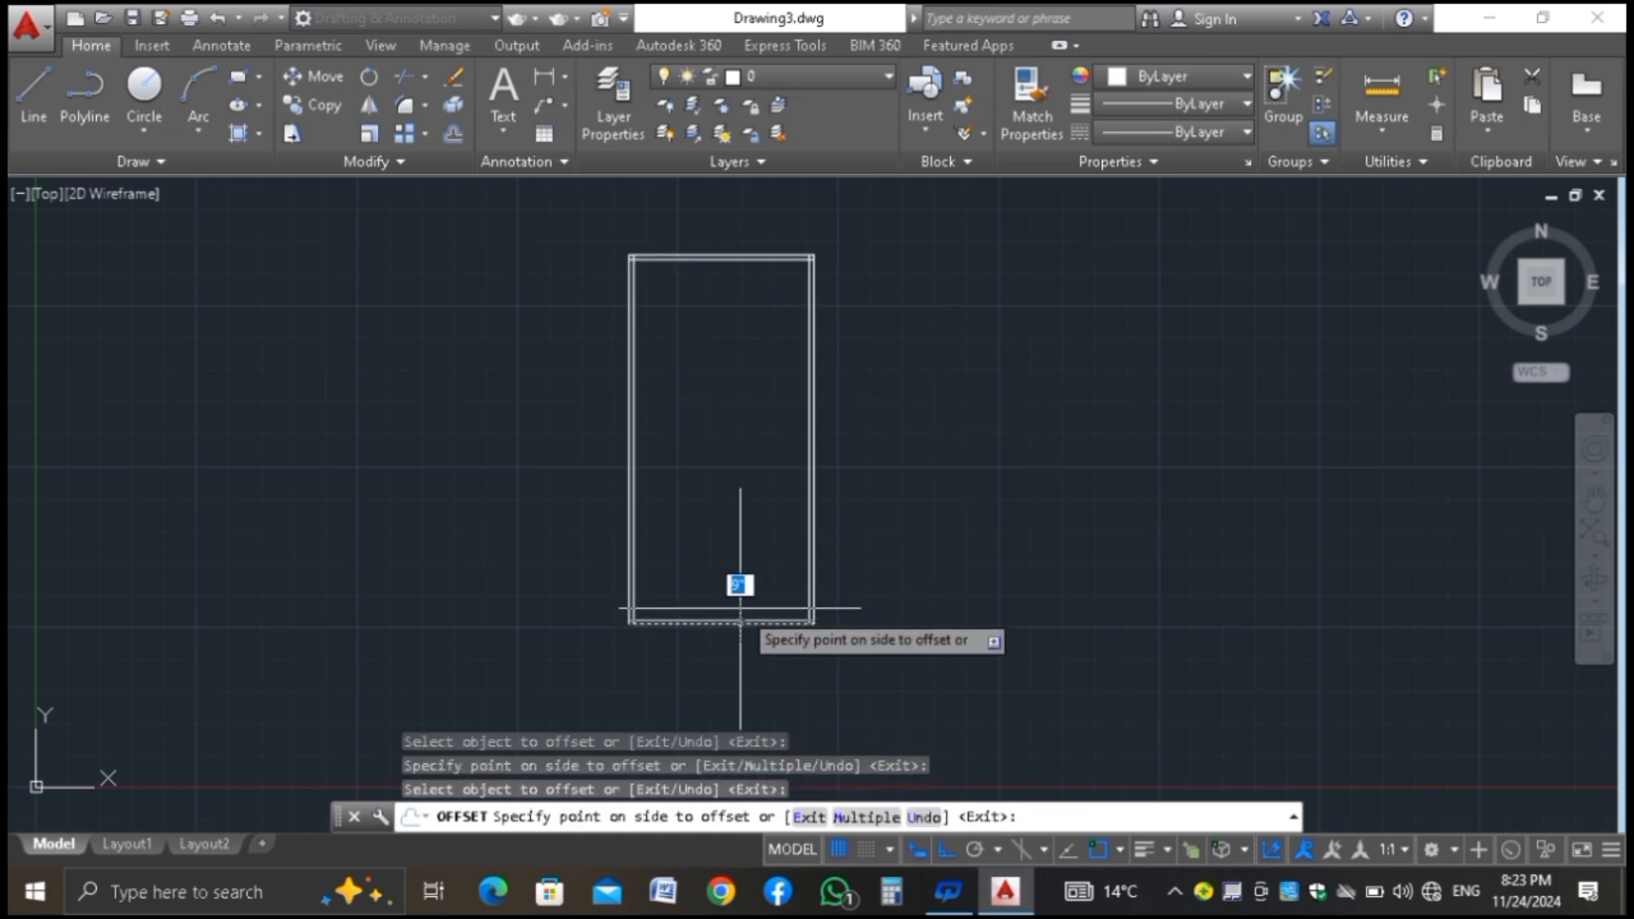
{"action": "left_click", "coordinate": [741, 588]}
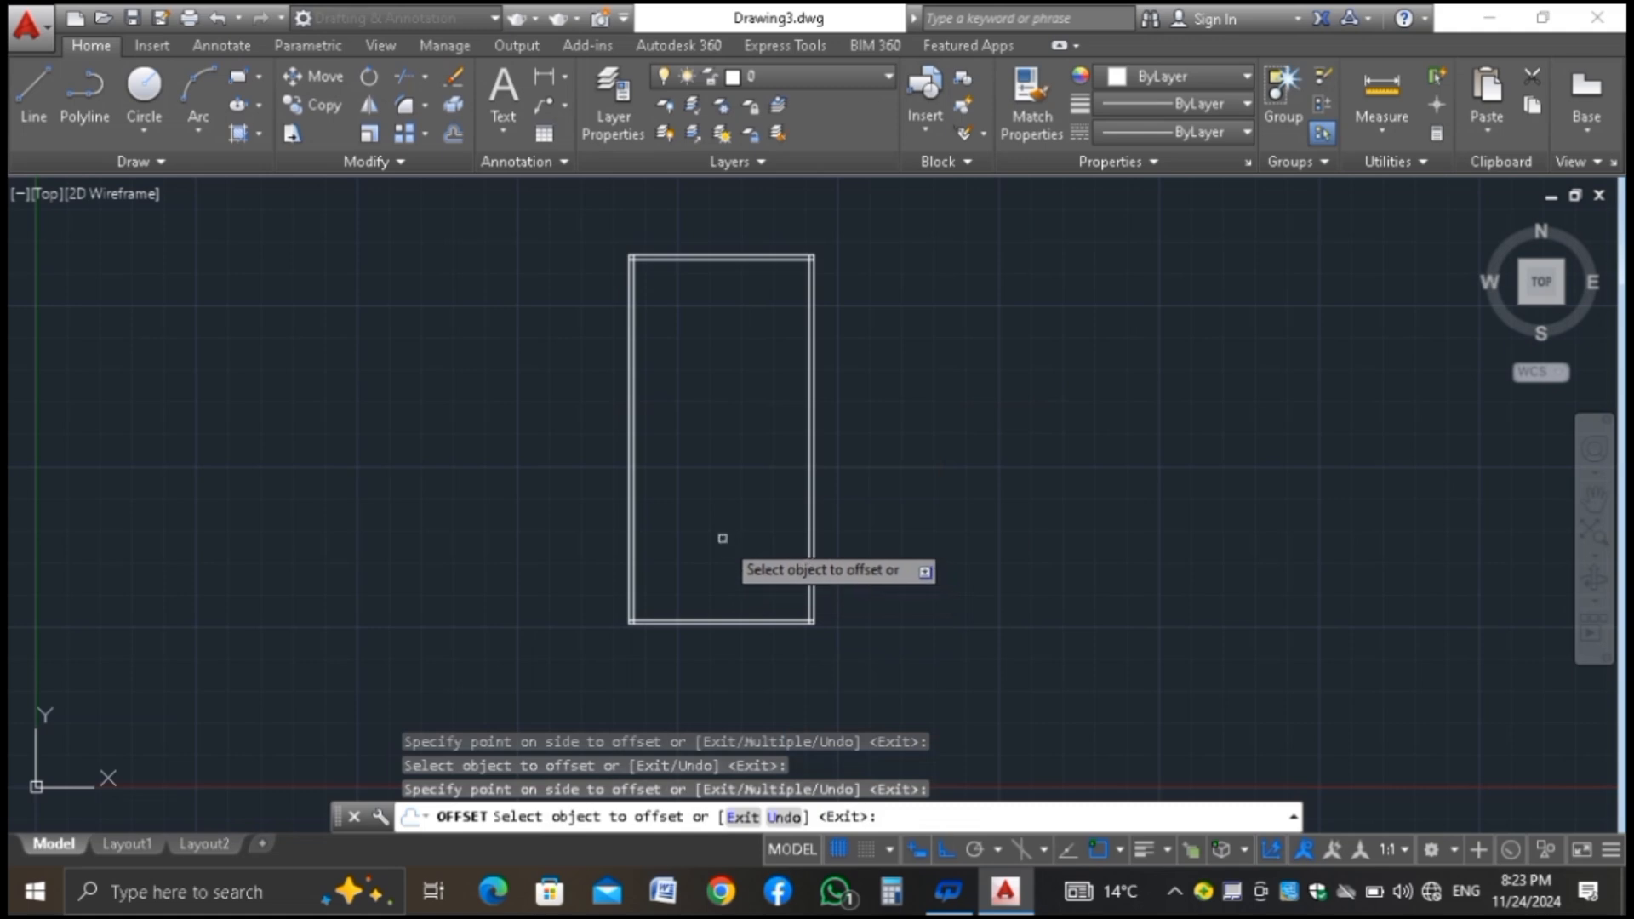
{"action": "key", "text": "Escape"}
Offset the upper outer line of the house outline 48" downward into the house
{"action": "scroll", "coordinate": [678, 247], "scroll_direction": "up", "scroll_amount": 4}
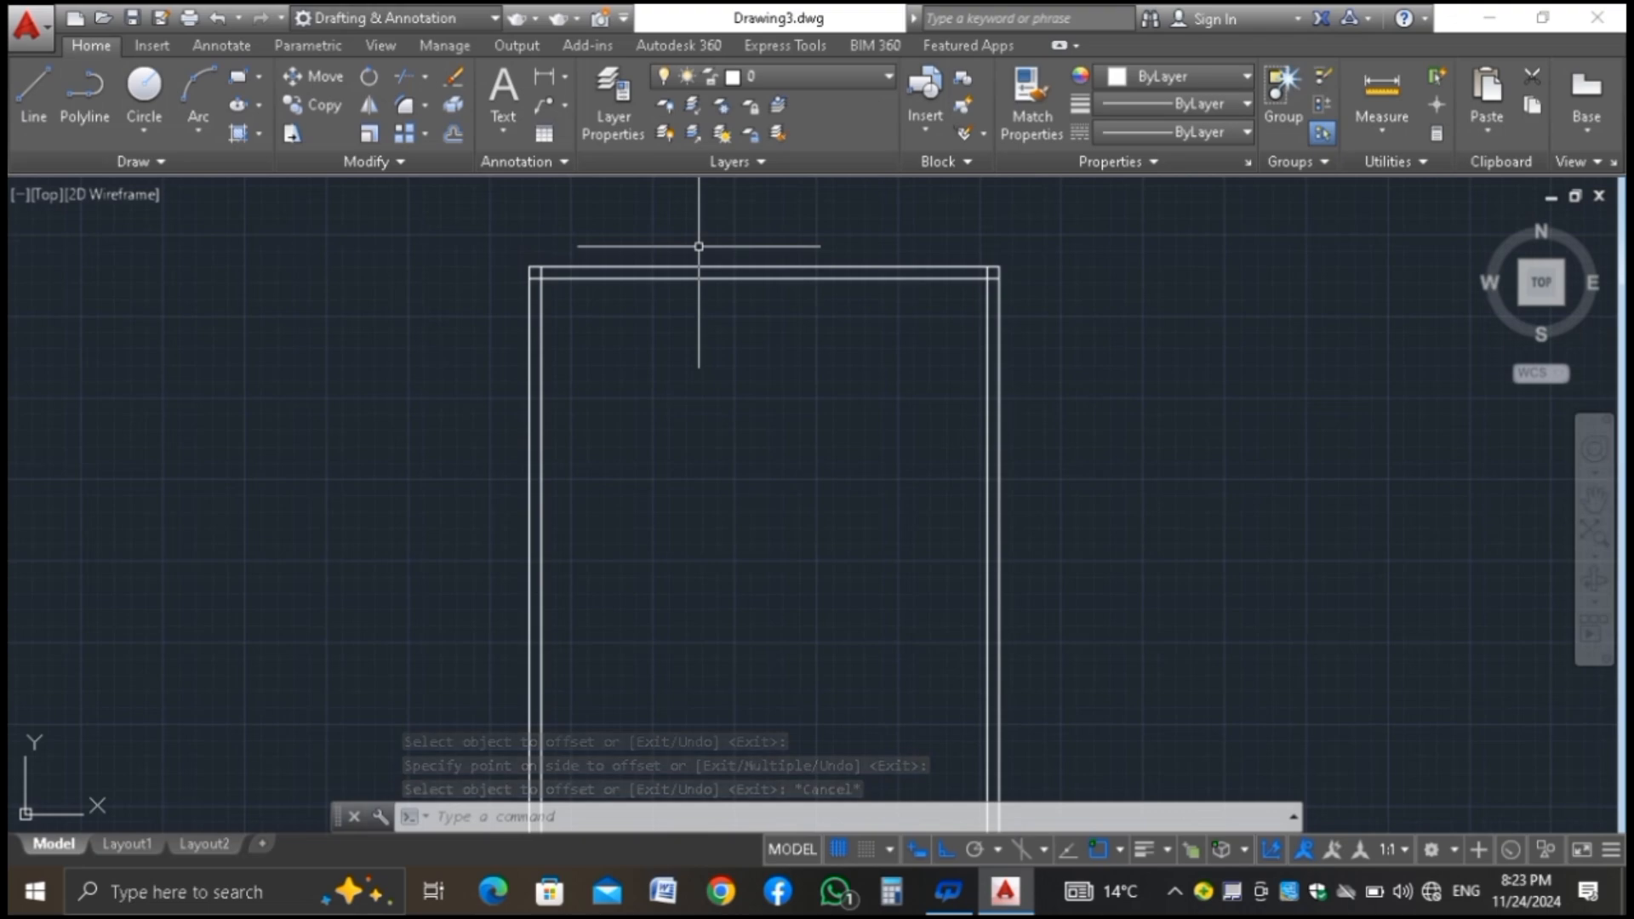
{"action": "type", "text": "o"}
{"action": "key", "text": "Return"}
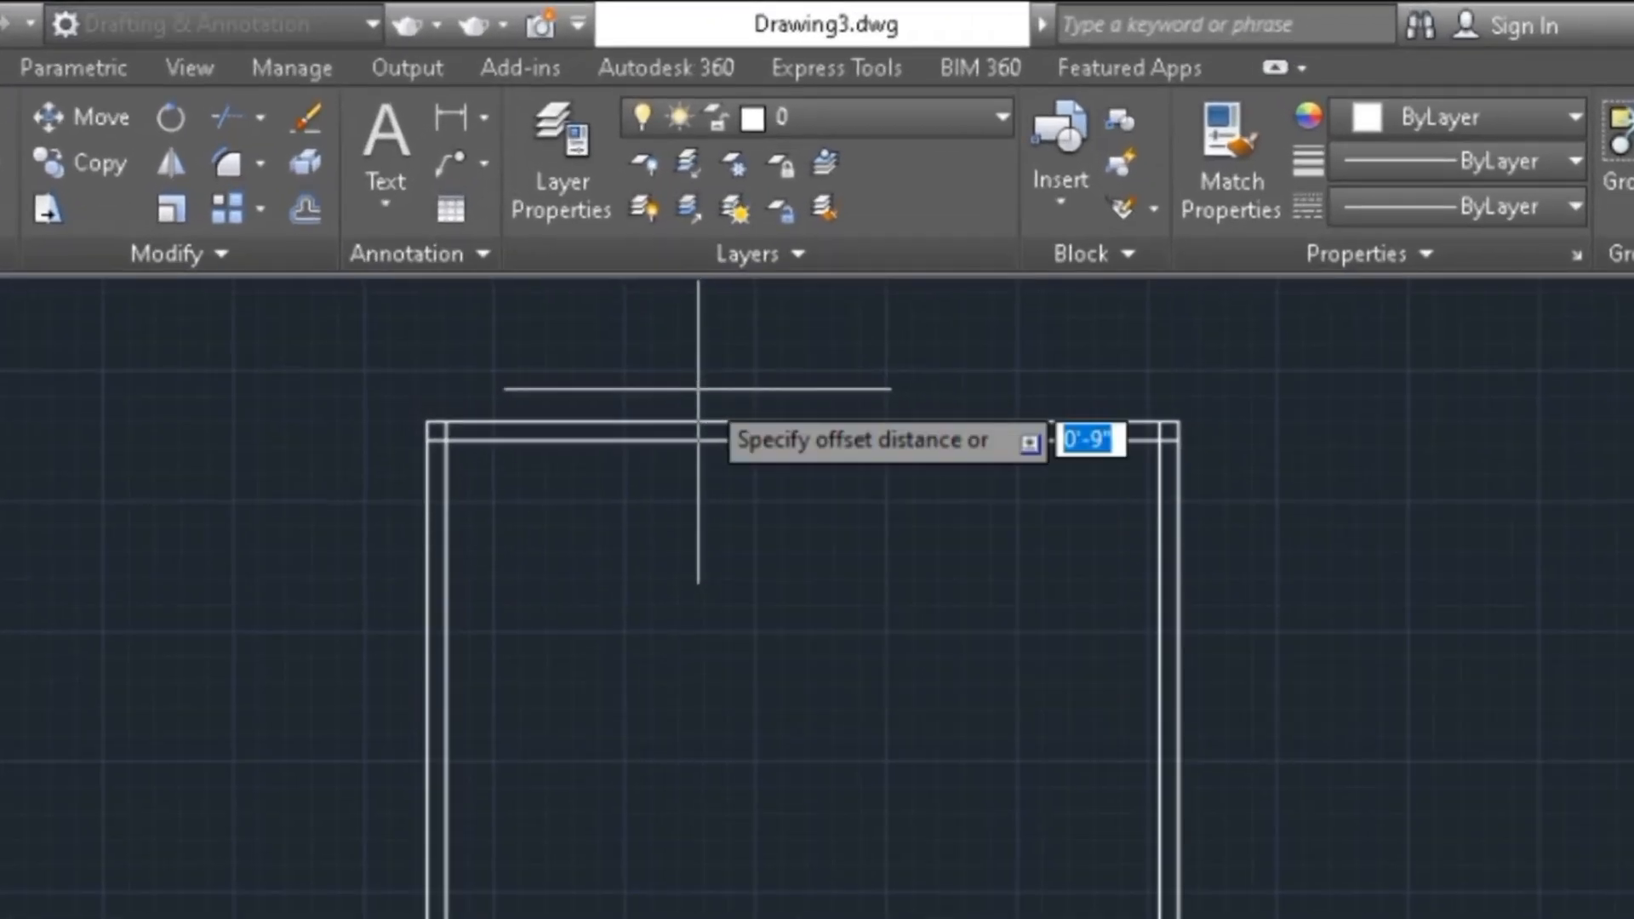
{"action": "type", "text": "48"}
{"action": "key", "text": "Return"}
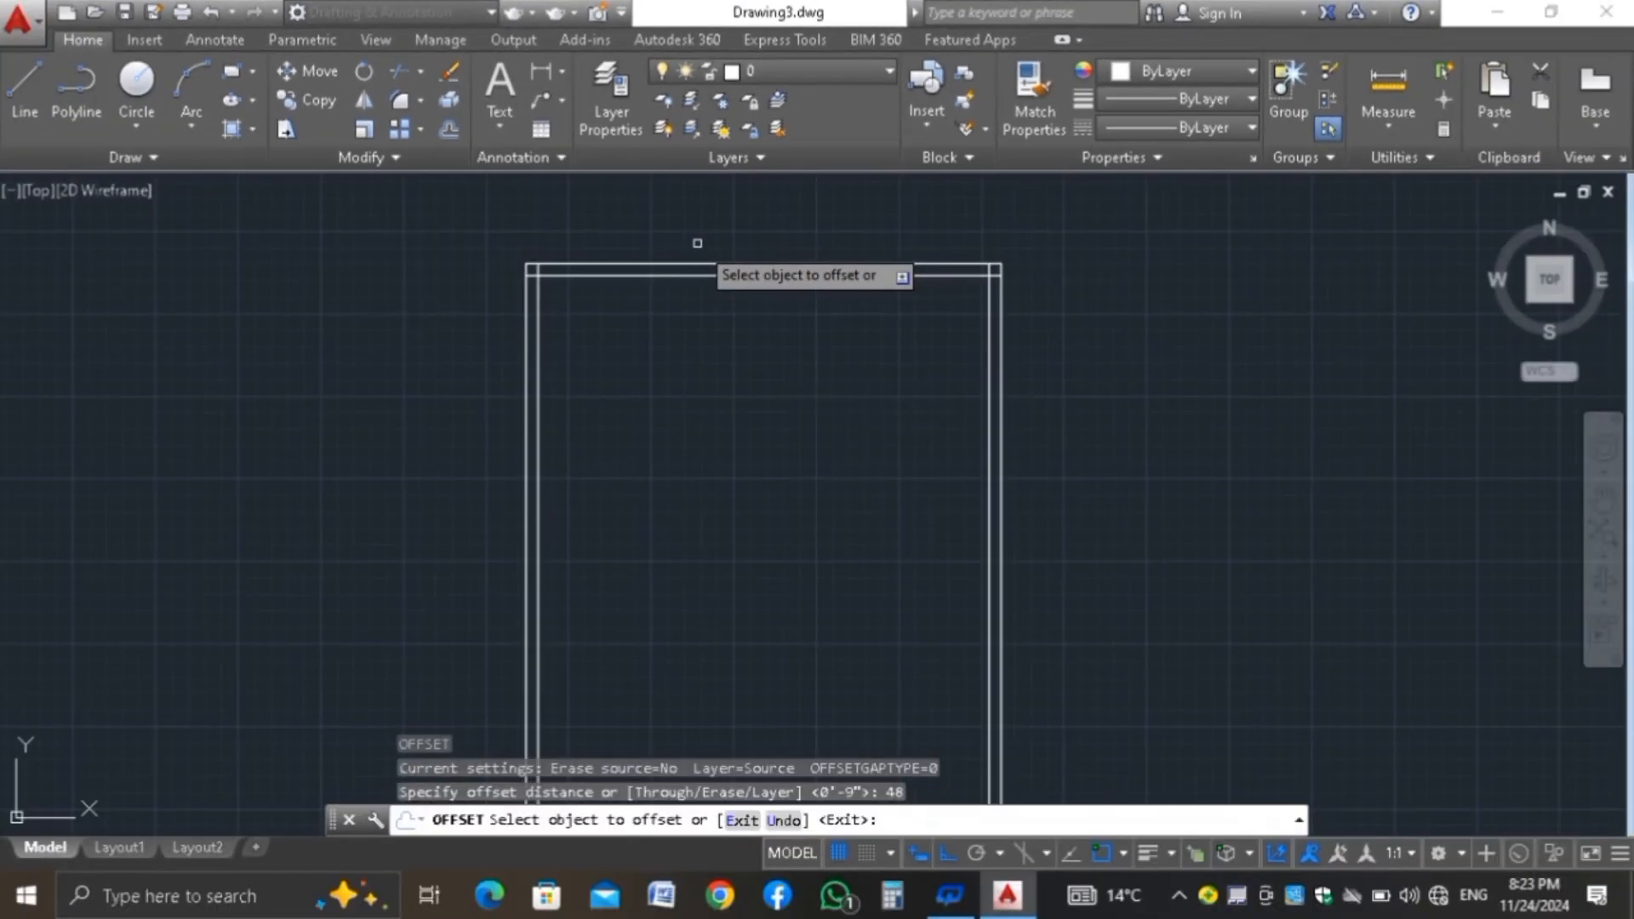
{"action": "left_click", "coordinate": [686, 265]}
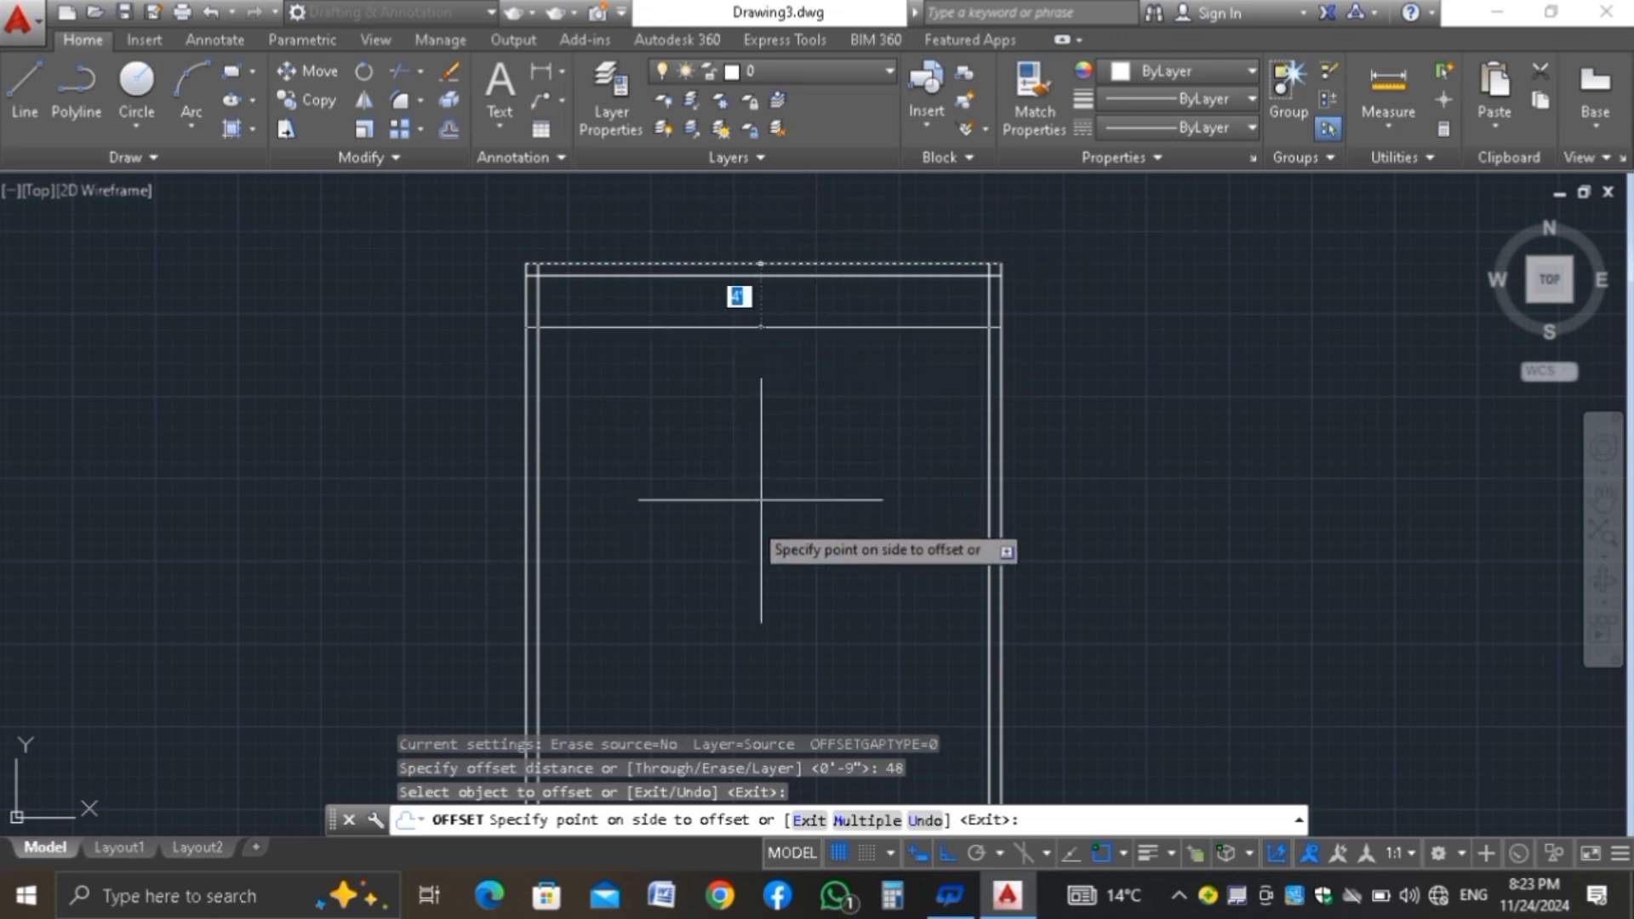
{"action": "left_click", "coordinate": [749, 537]}
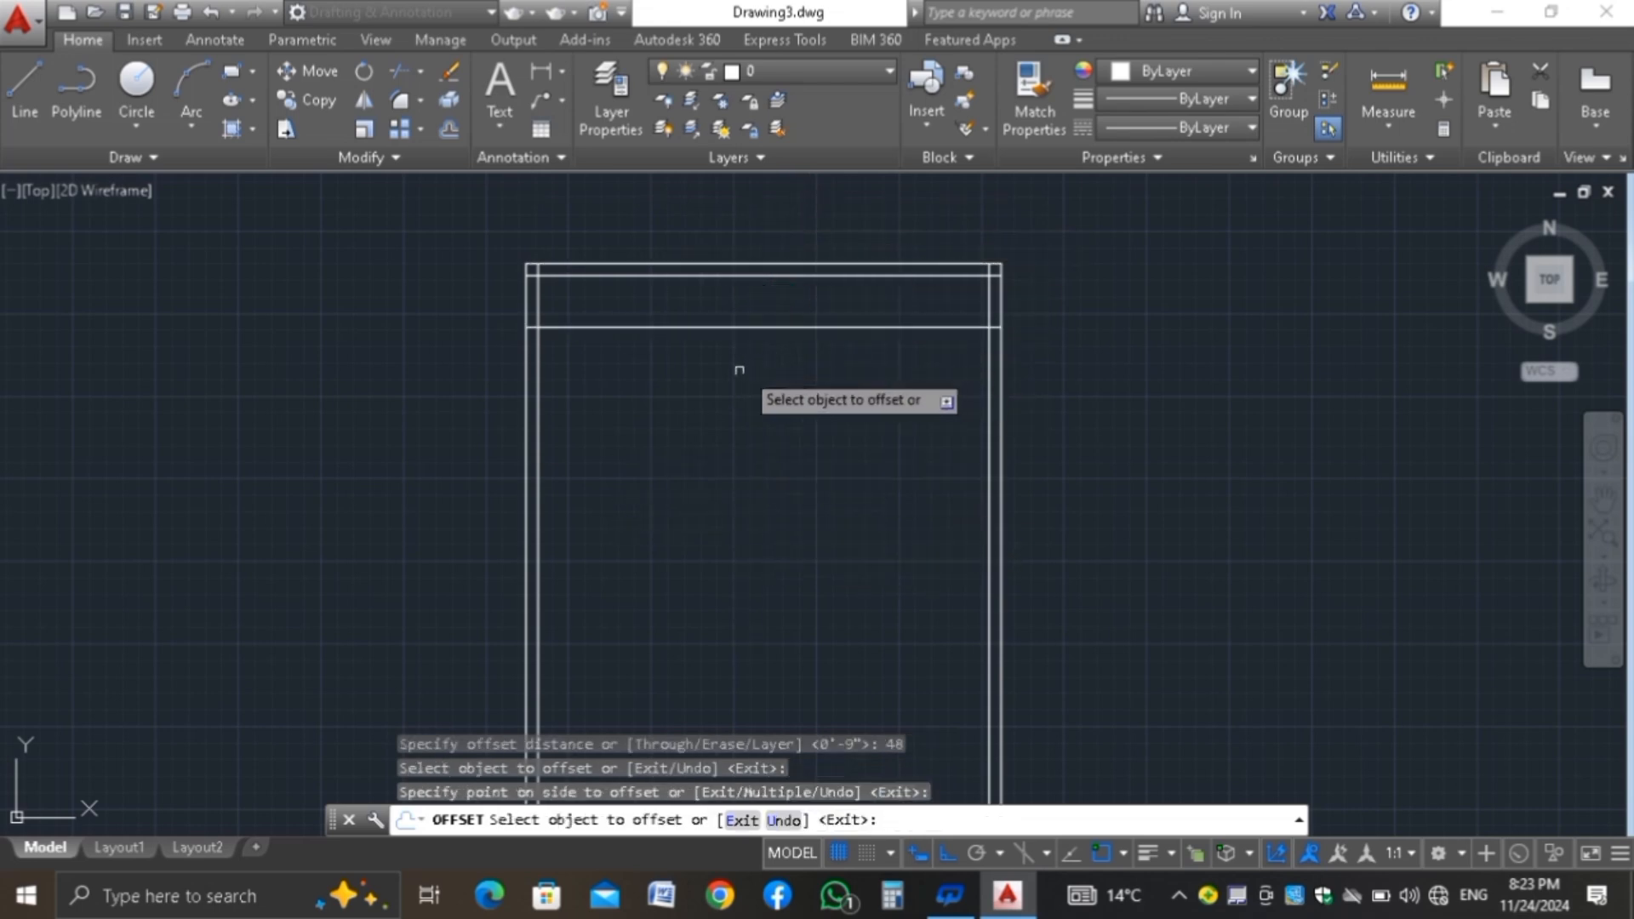
{"action": "scroll", "coordinate": [714, 266], "scroll_direction": "down", "scroll_amount": 2}
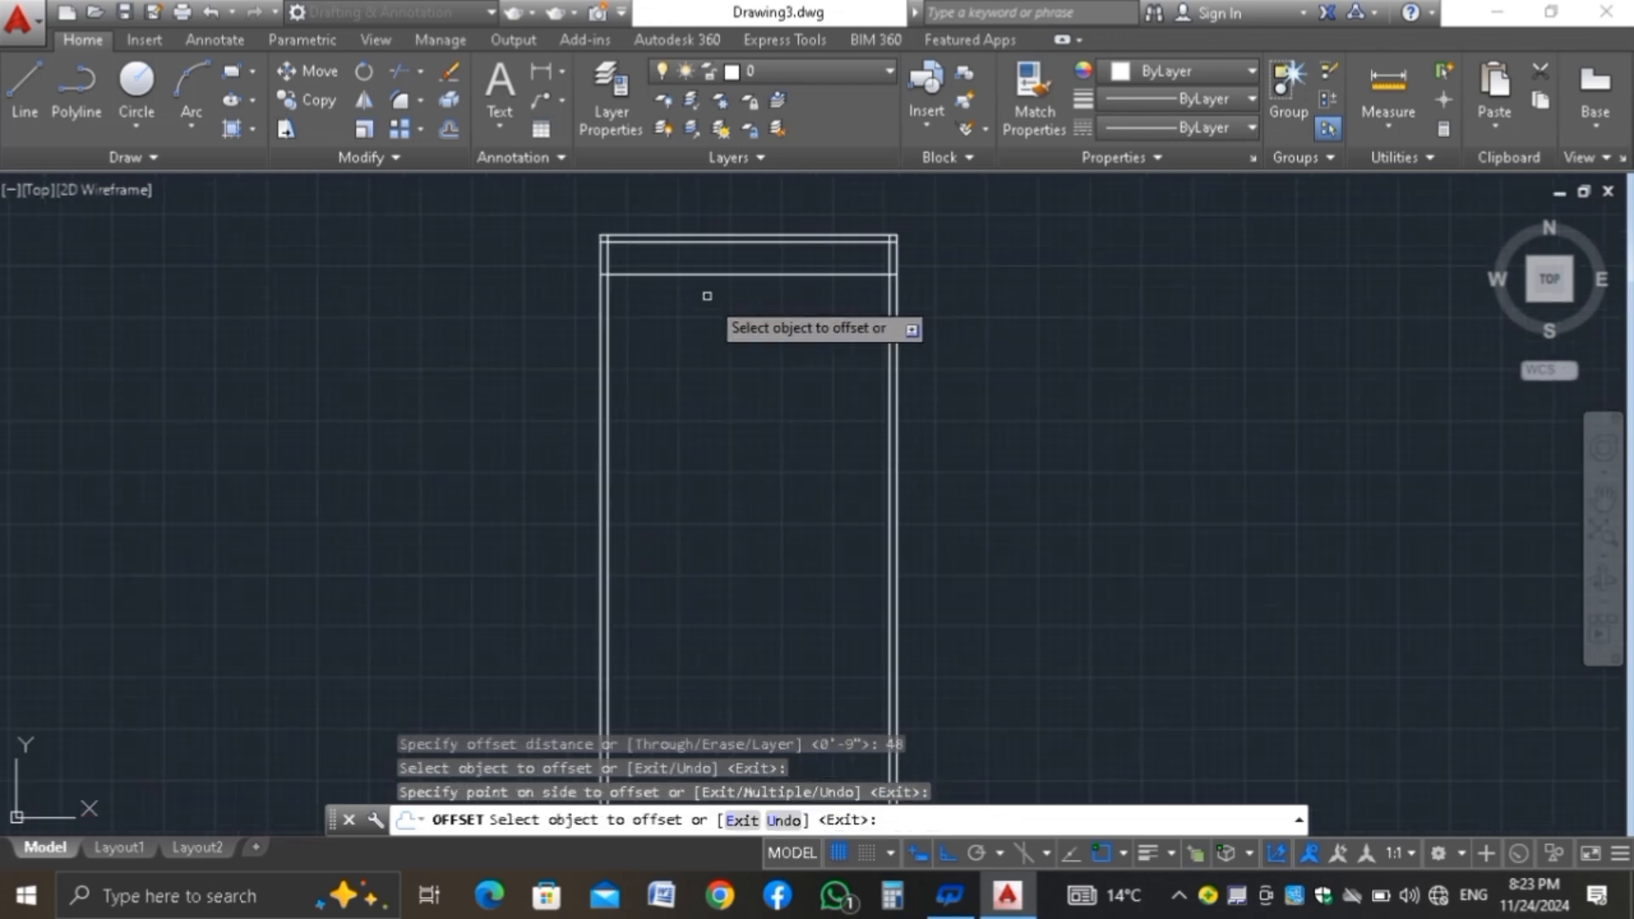
{"action": "key", "text": "Escape"}
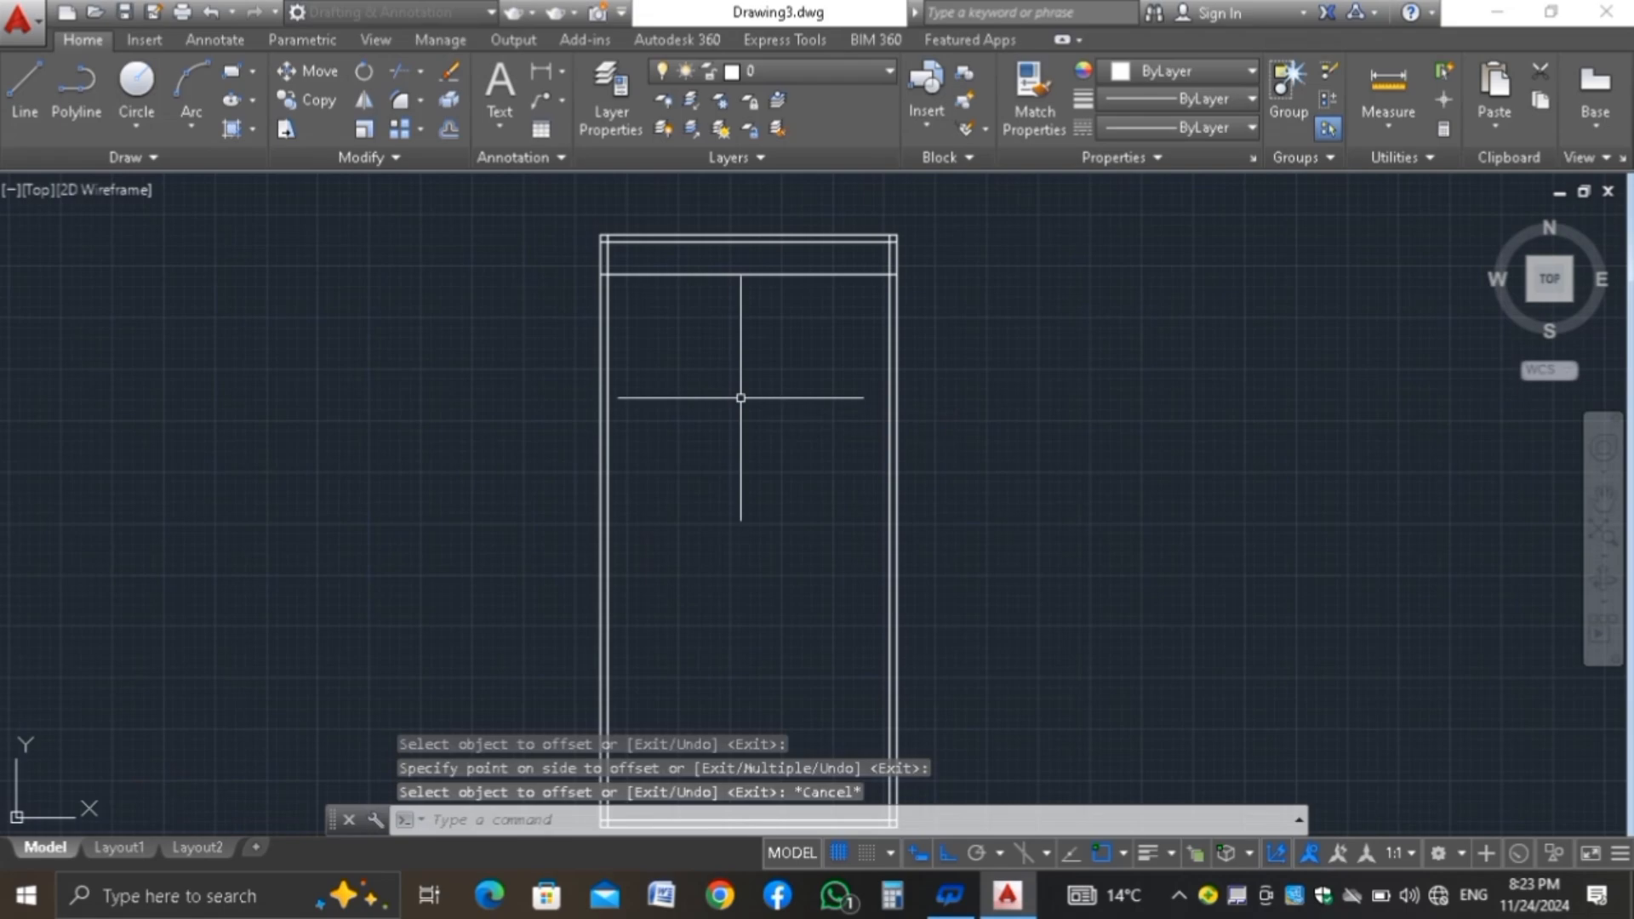
{"action": "type", "text": "L"}
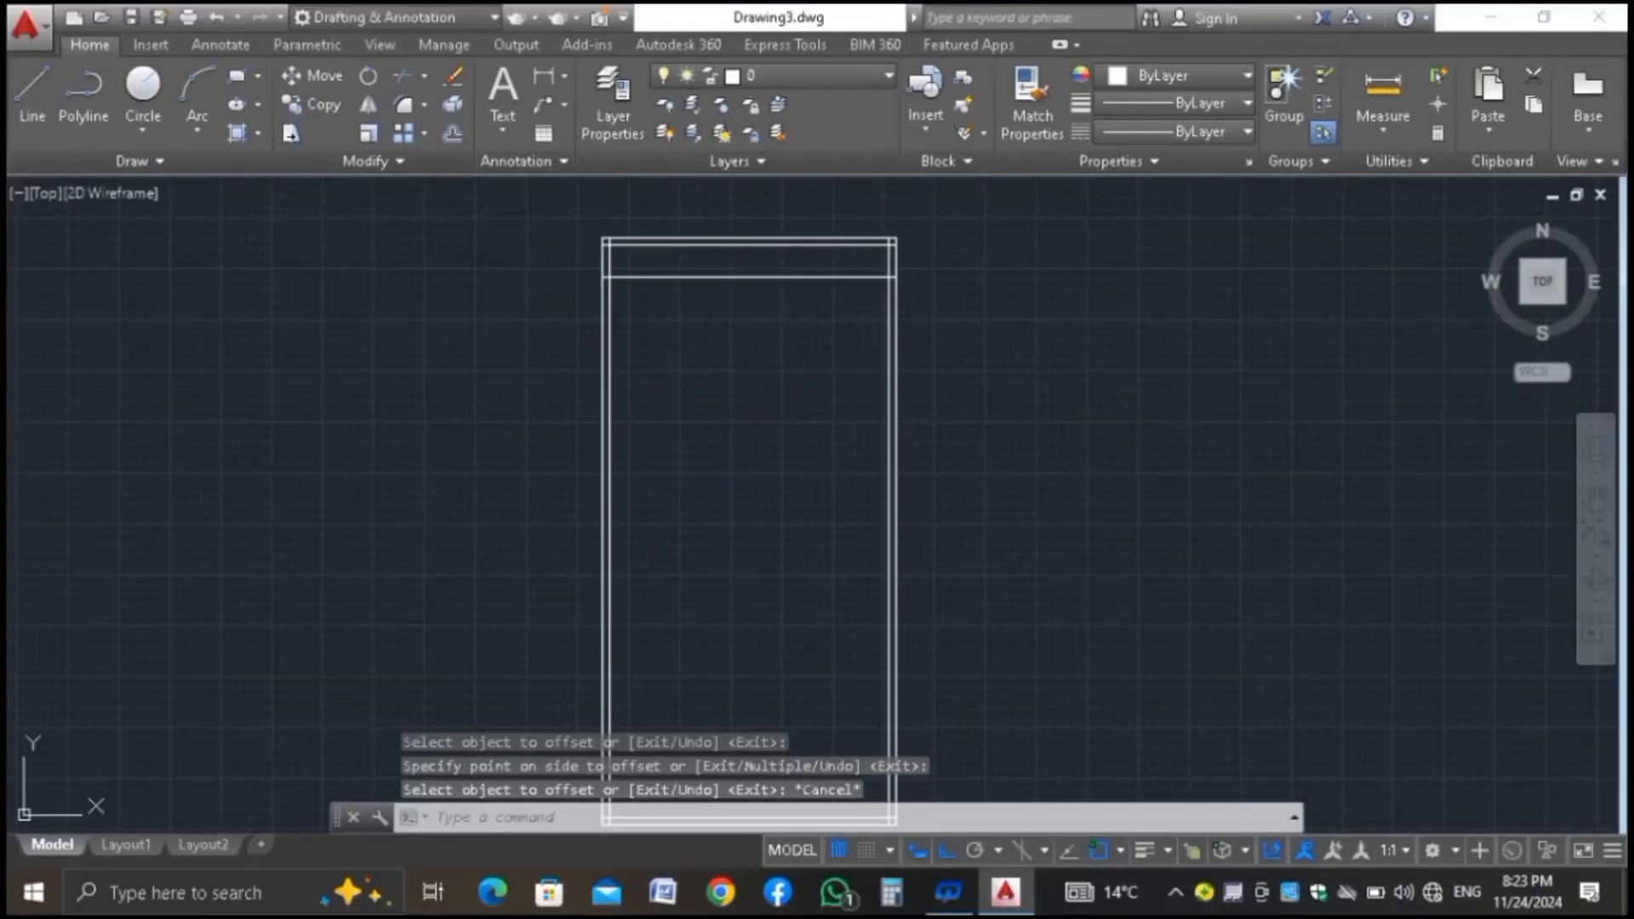
{"action": "key", "text": "Return"}
{"action": "left_click", "coordinate": [748, 277]}
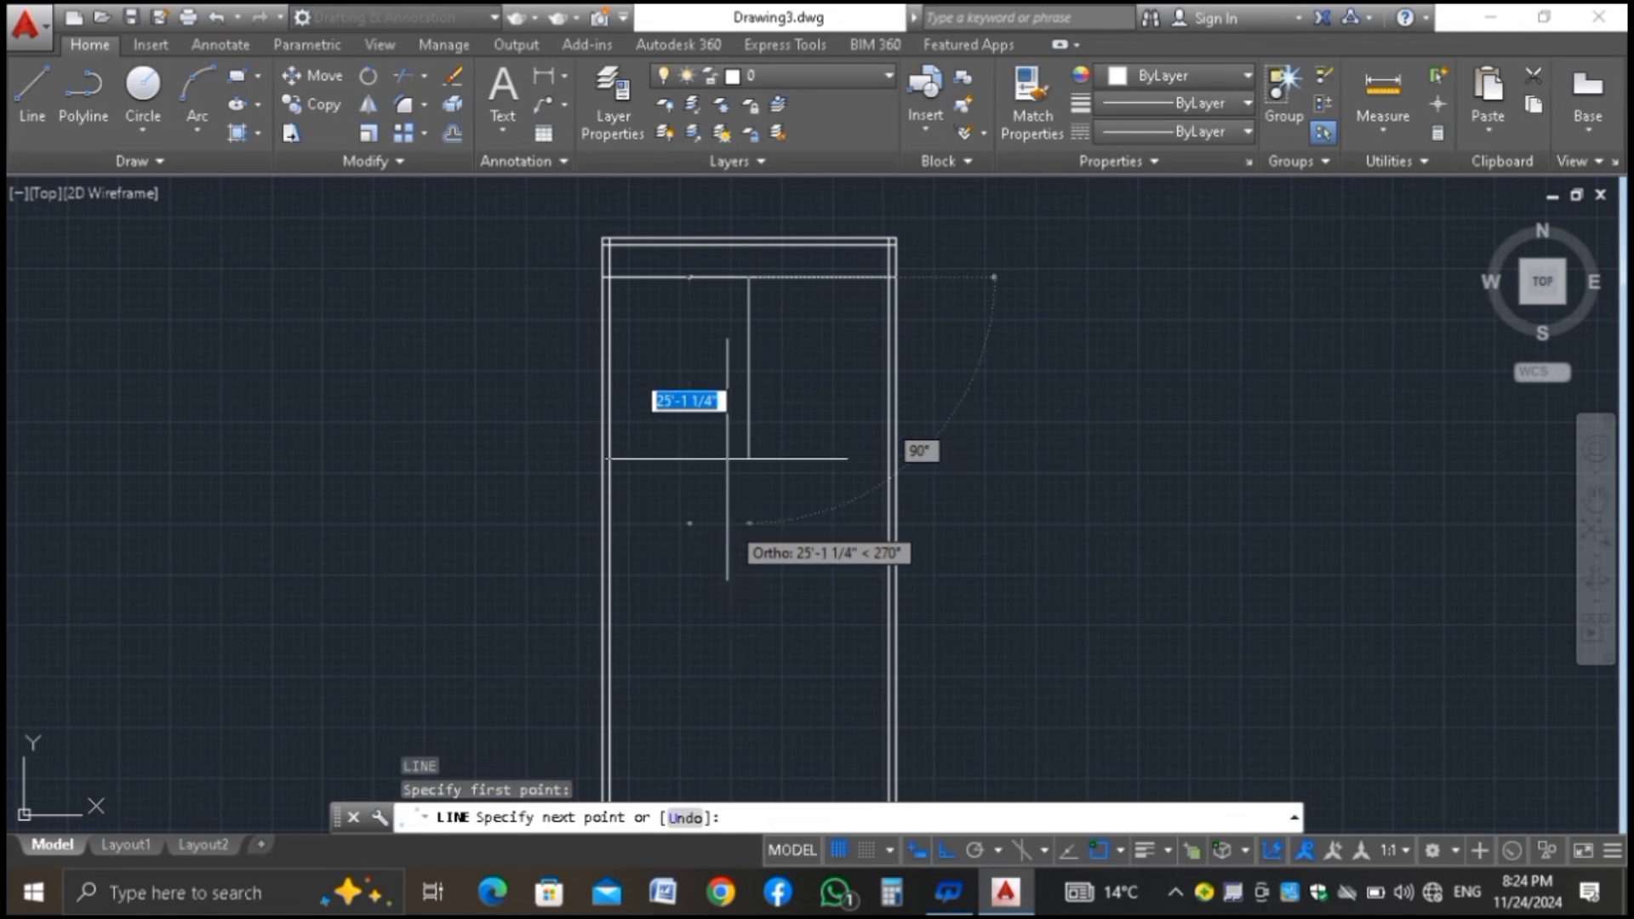
{"action": "key", "text": "Escape"}
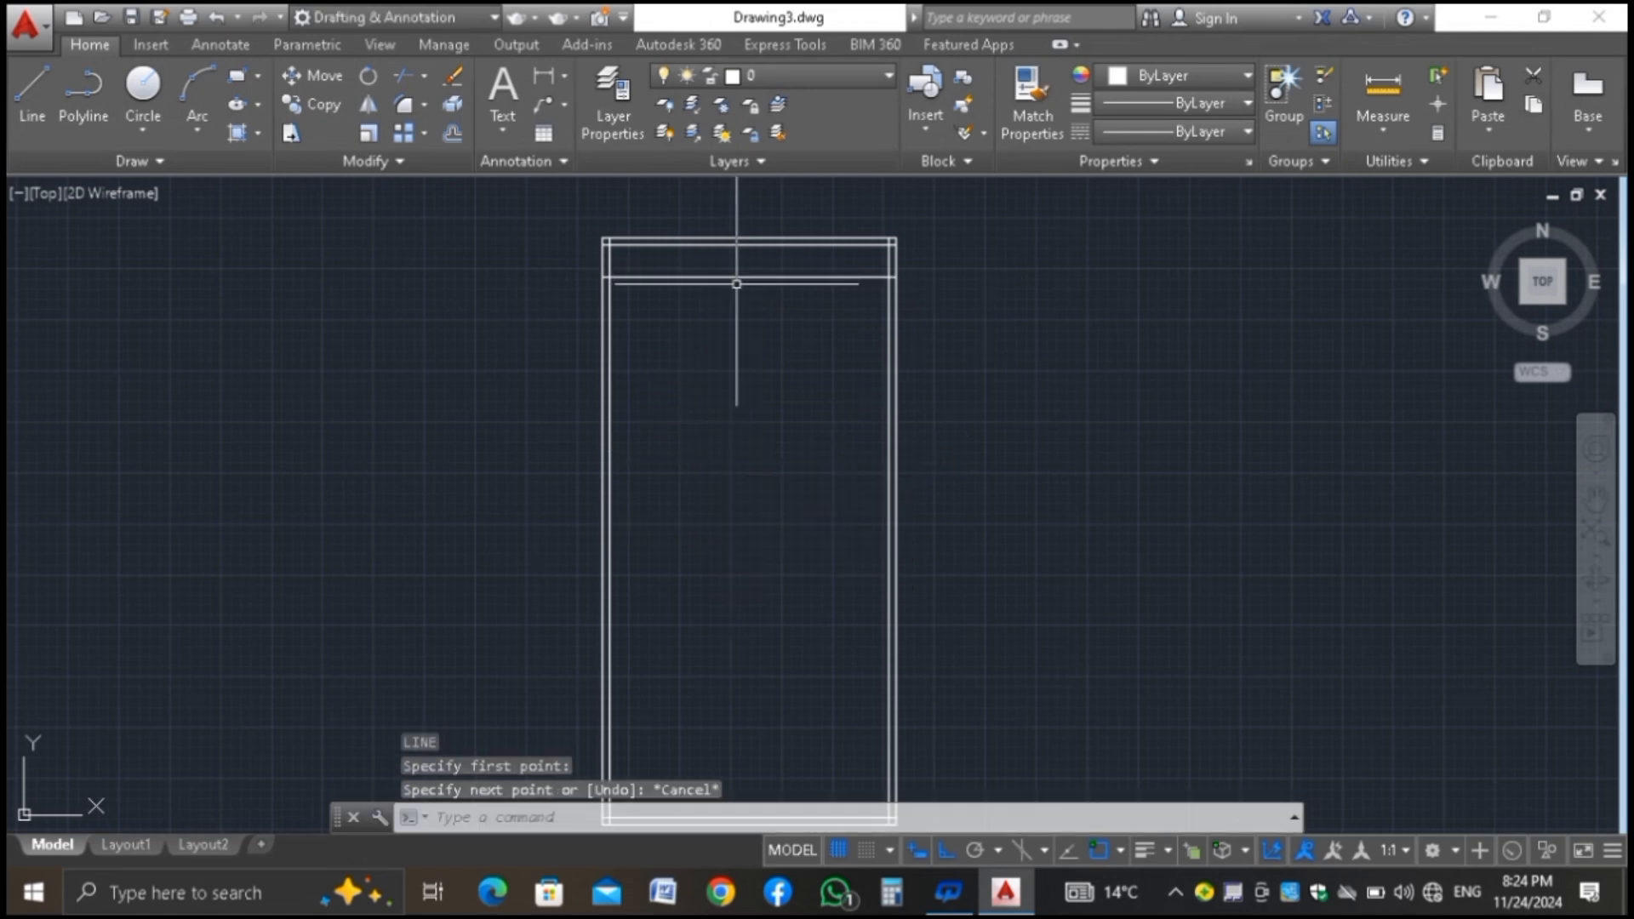
Draw a vertical line with the Line command from the midpoint of the 48" offset line down into the lower part of the house
{"action": "type", "text": "l"}
{"action": "key", "text": "Return"}
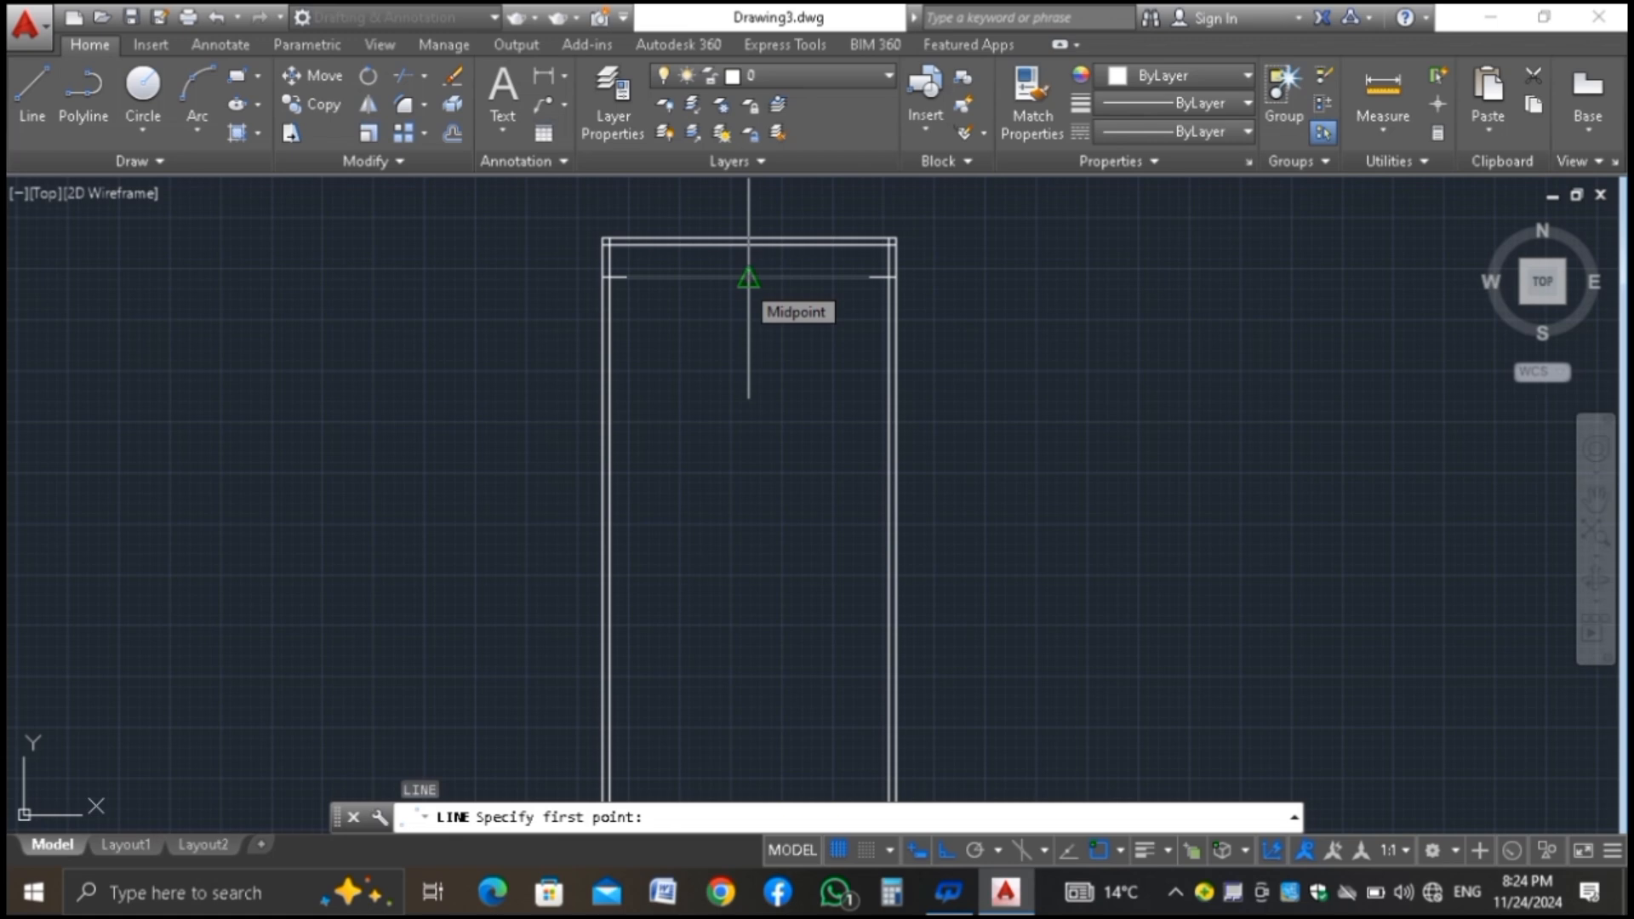
{"action": "left_click", "coordinate": [748, 277]}
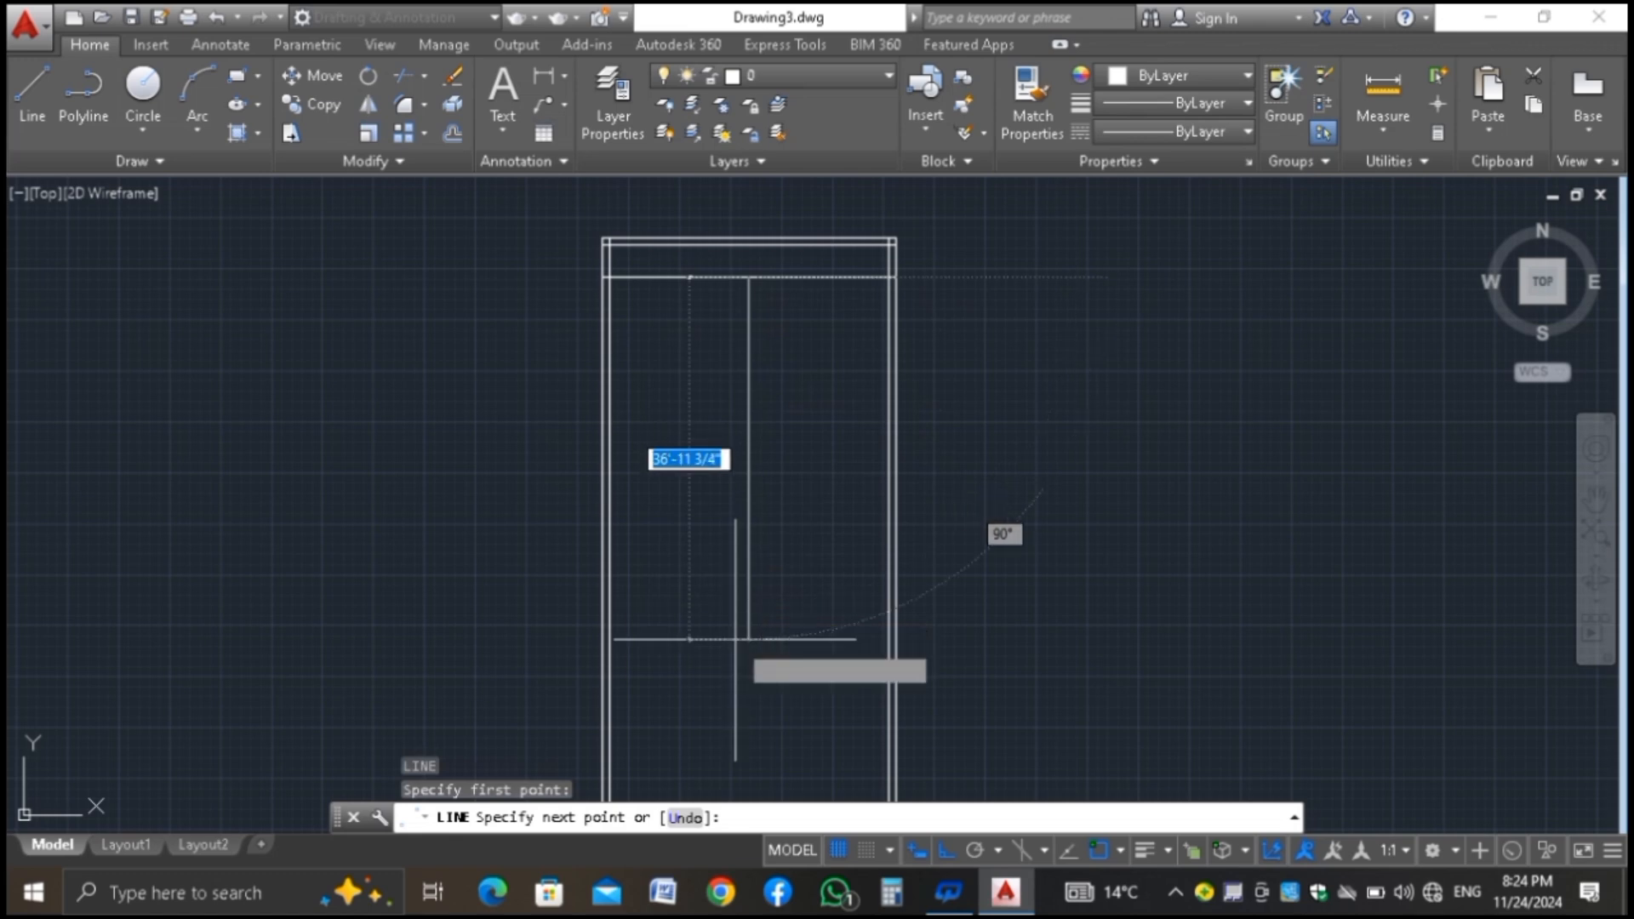
{"action": "left_click", "coordinate": [745, 692]}
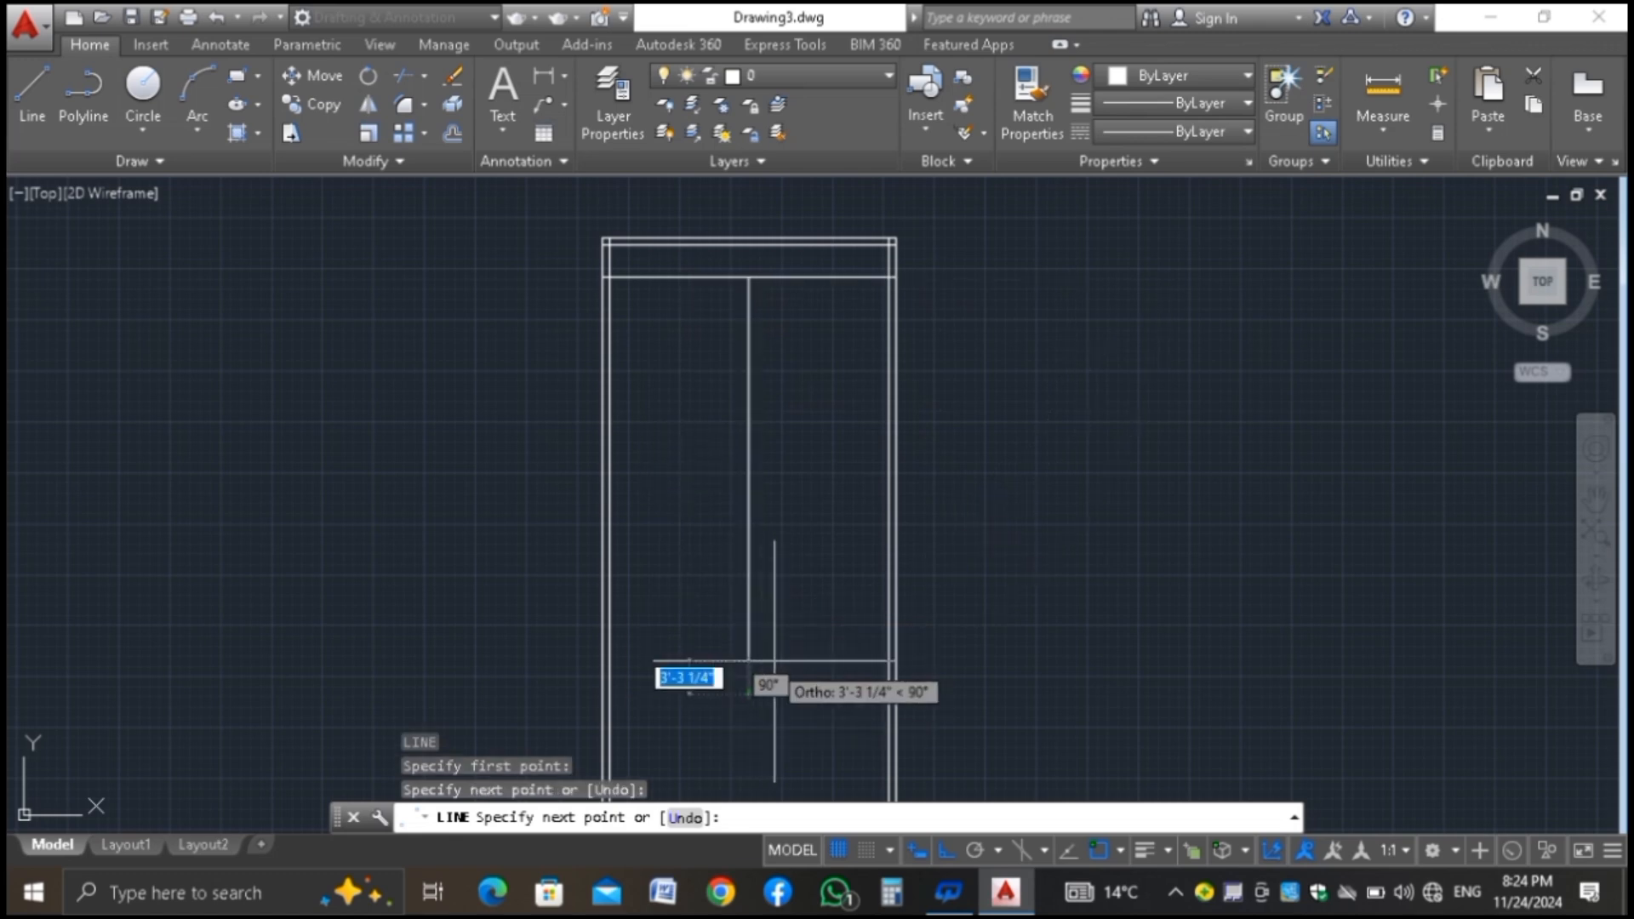
{"action": "key", "text": "Return"}
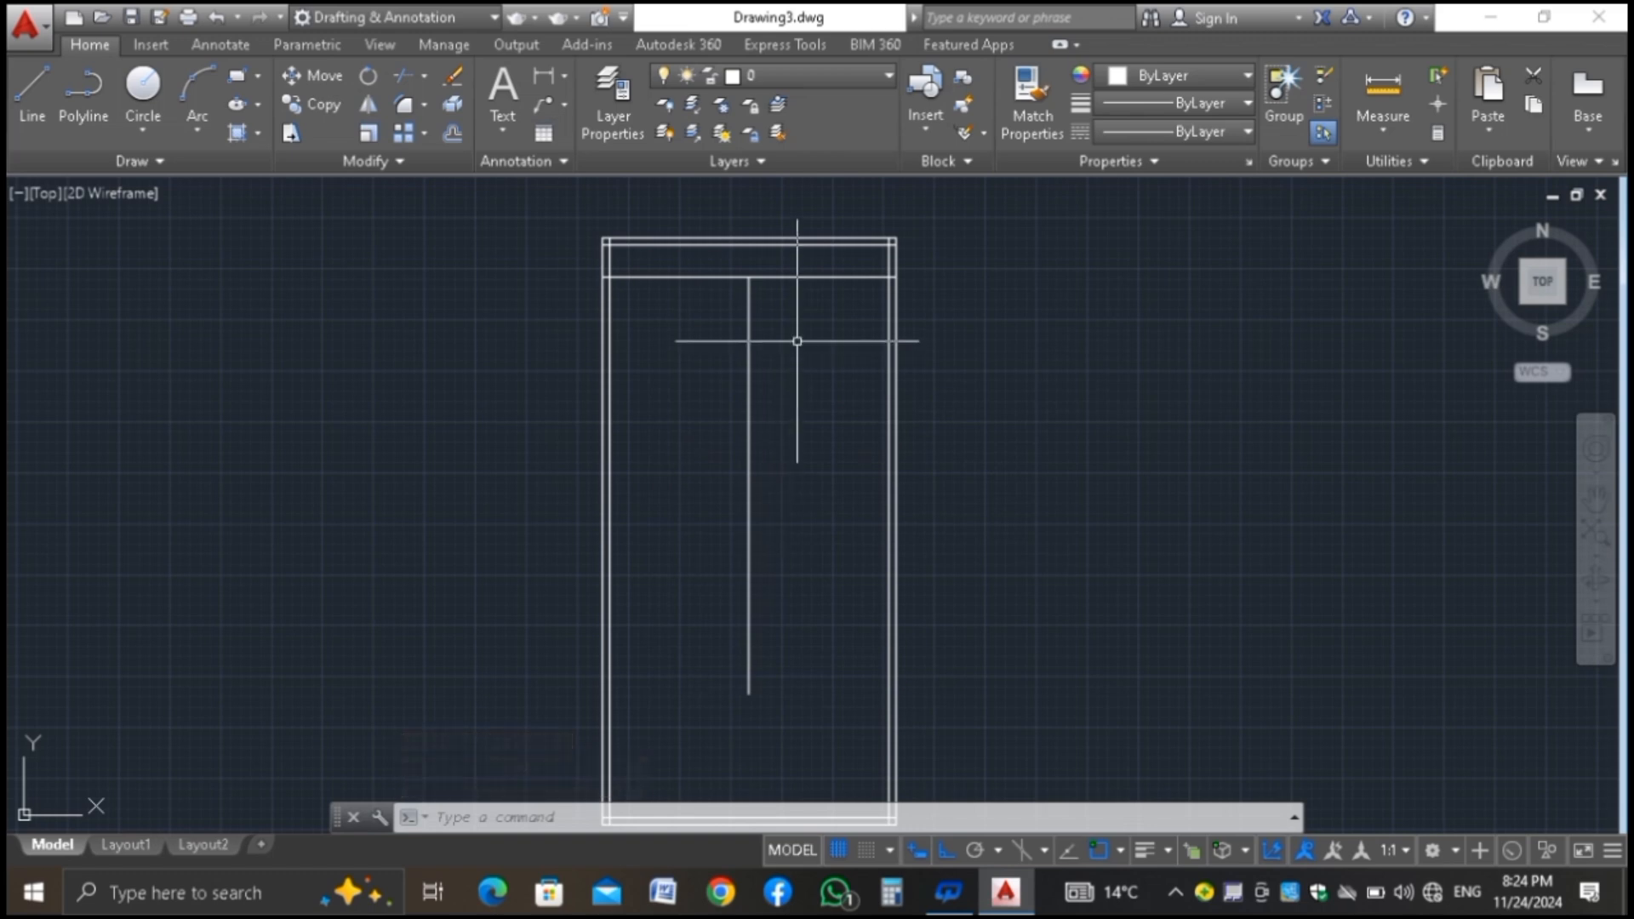
Offset the horizontal line at the head of the vertical centre line 9" downward to form a wall
{"action": "type", "text": "o"}
{"action": "key", "text": "Return"}
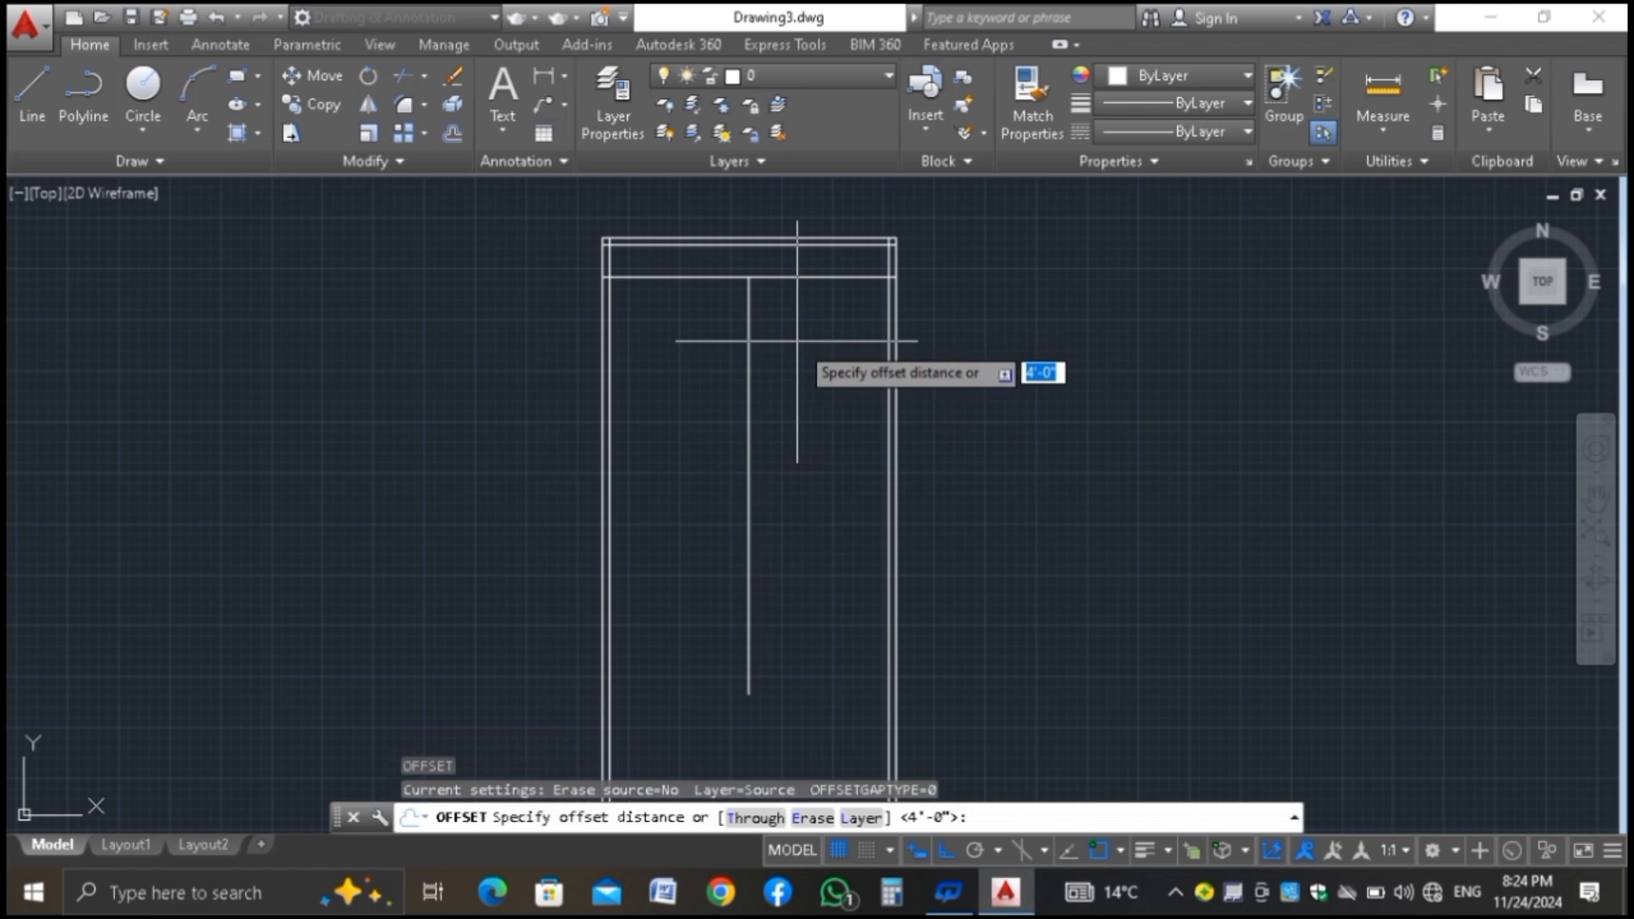
{"action": "type", "text": "5"}
{"action": "key", "text": "BackSpace"}
{"action": "type", "text": "9"}
{"action": "key", "text": "Return"}
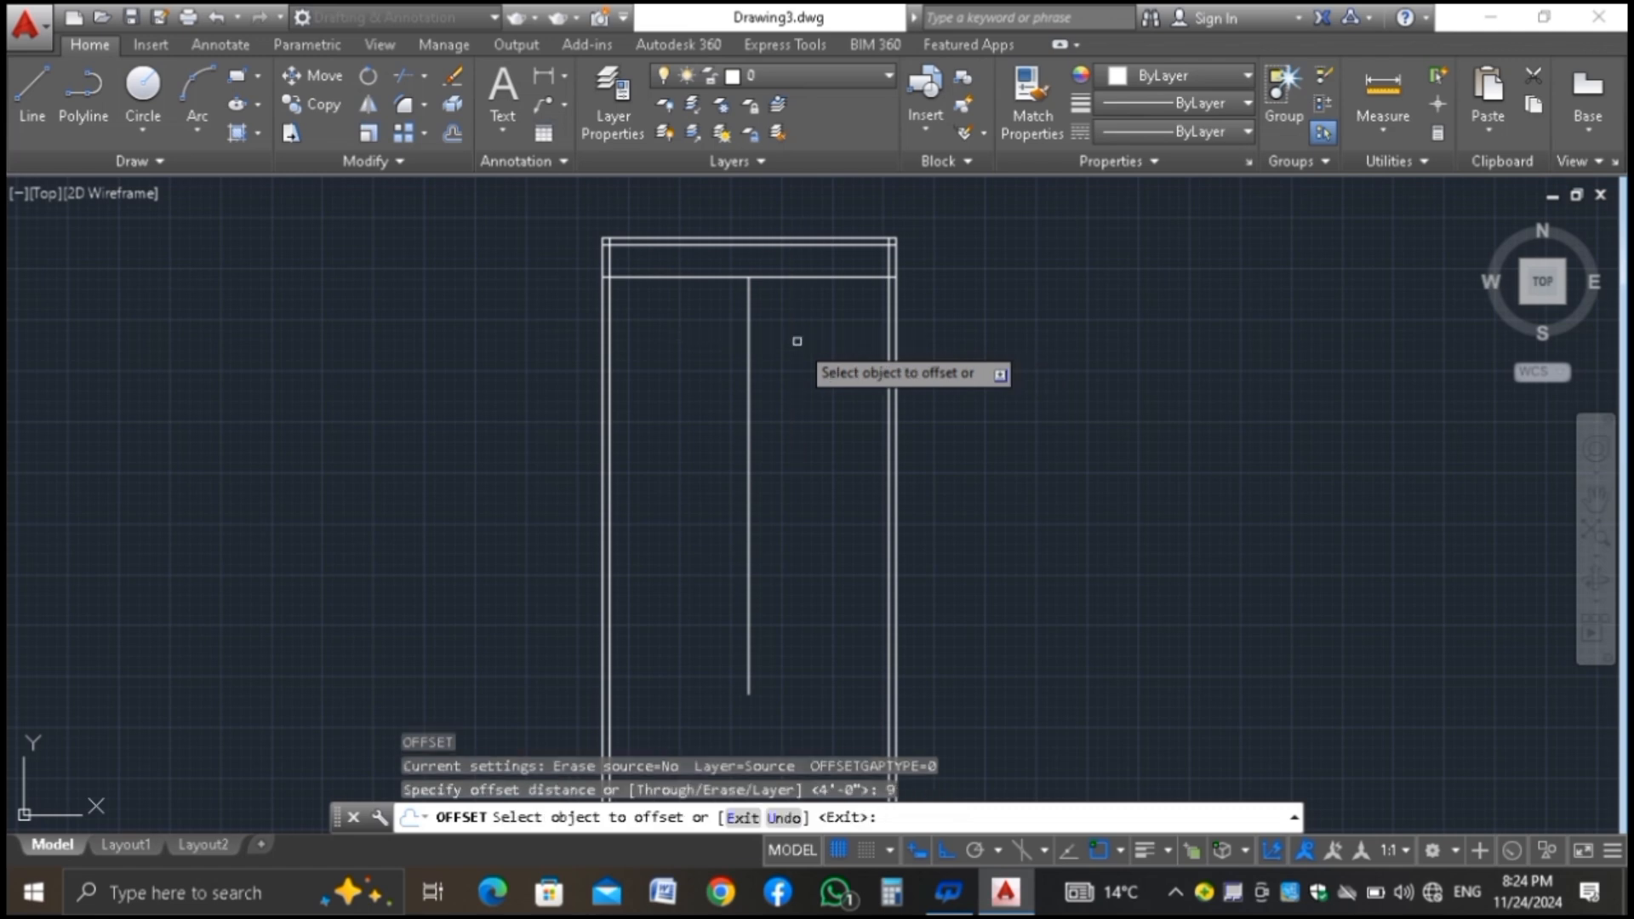
{"action": "left_click", "coordinate": [780, 277]}
{"action": "left_click", "coordinate": [787, 339]}
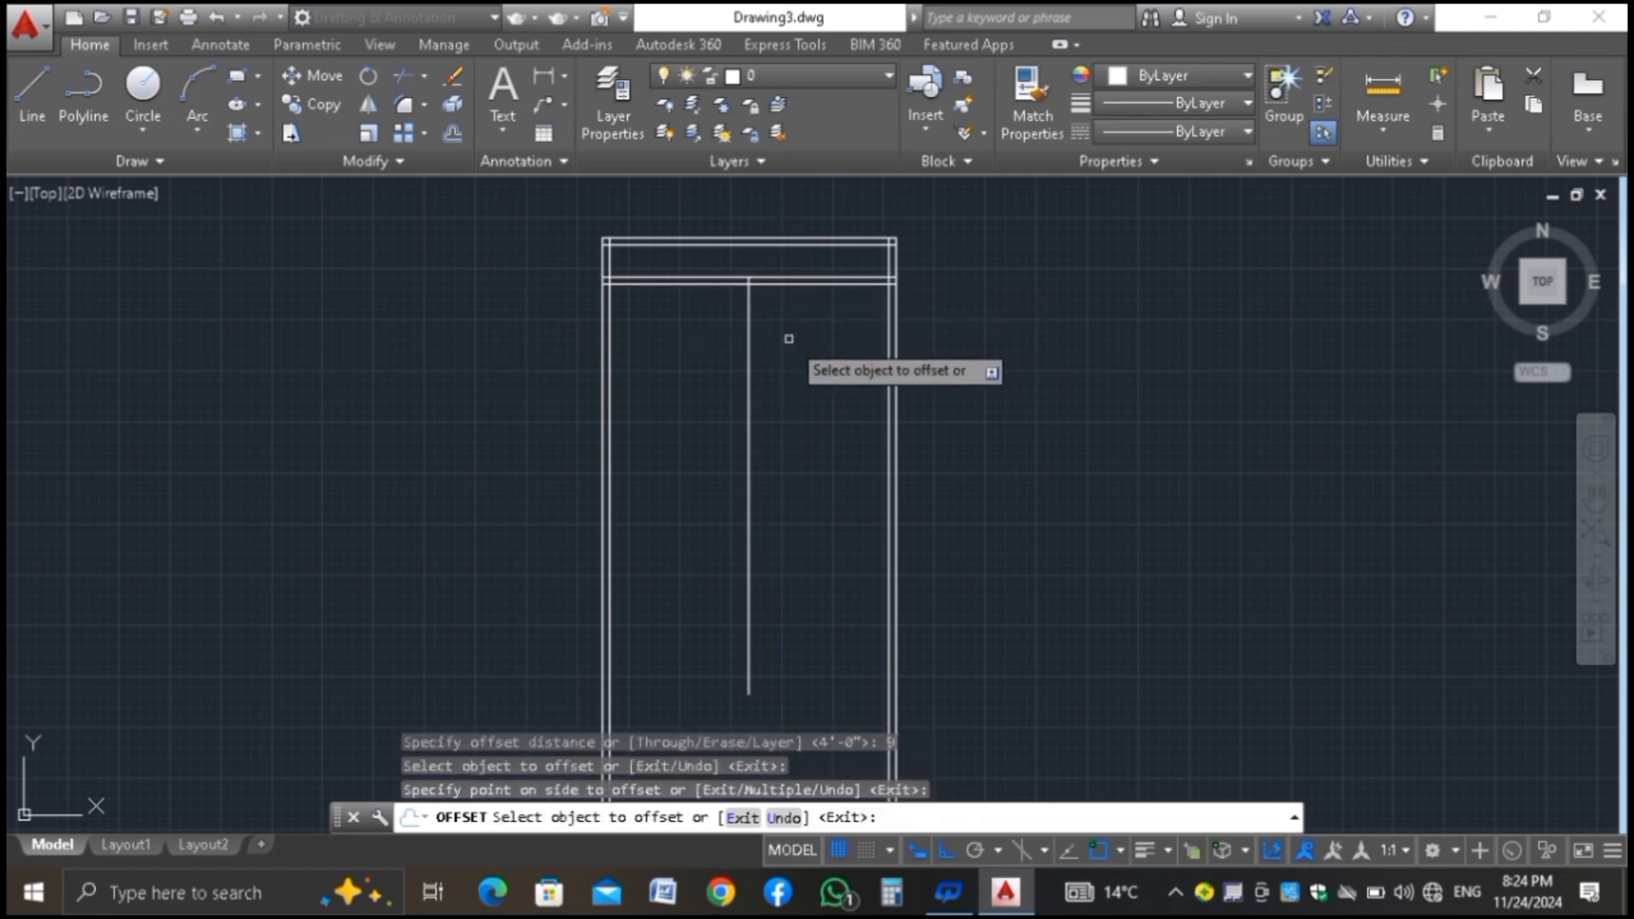
{"action": "scroll", "coordinate": [753, 287], "scroll_direction": "up", "scroll_amount": 2}
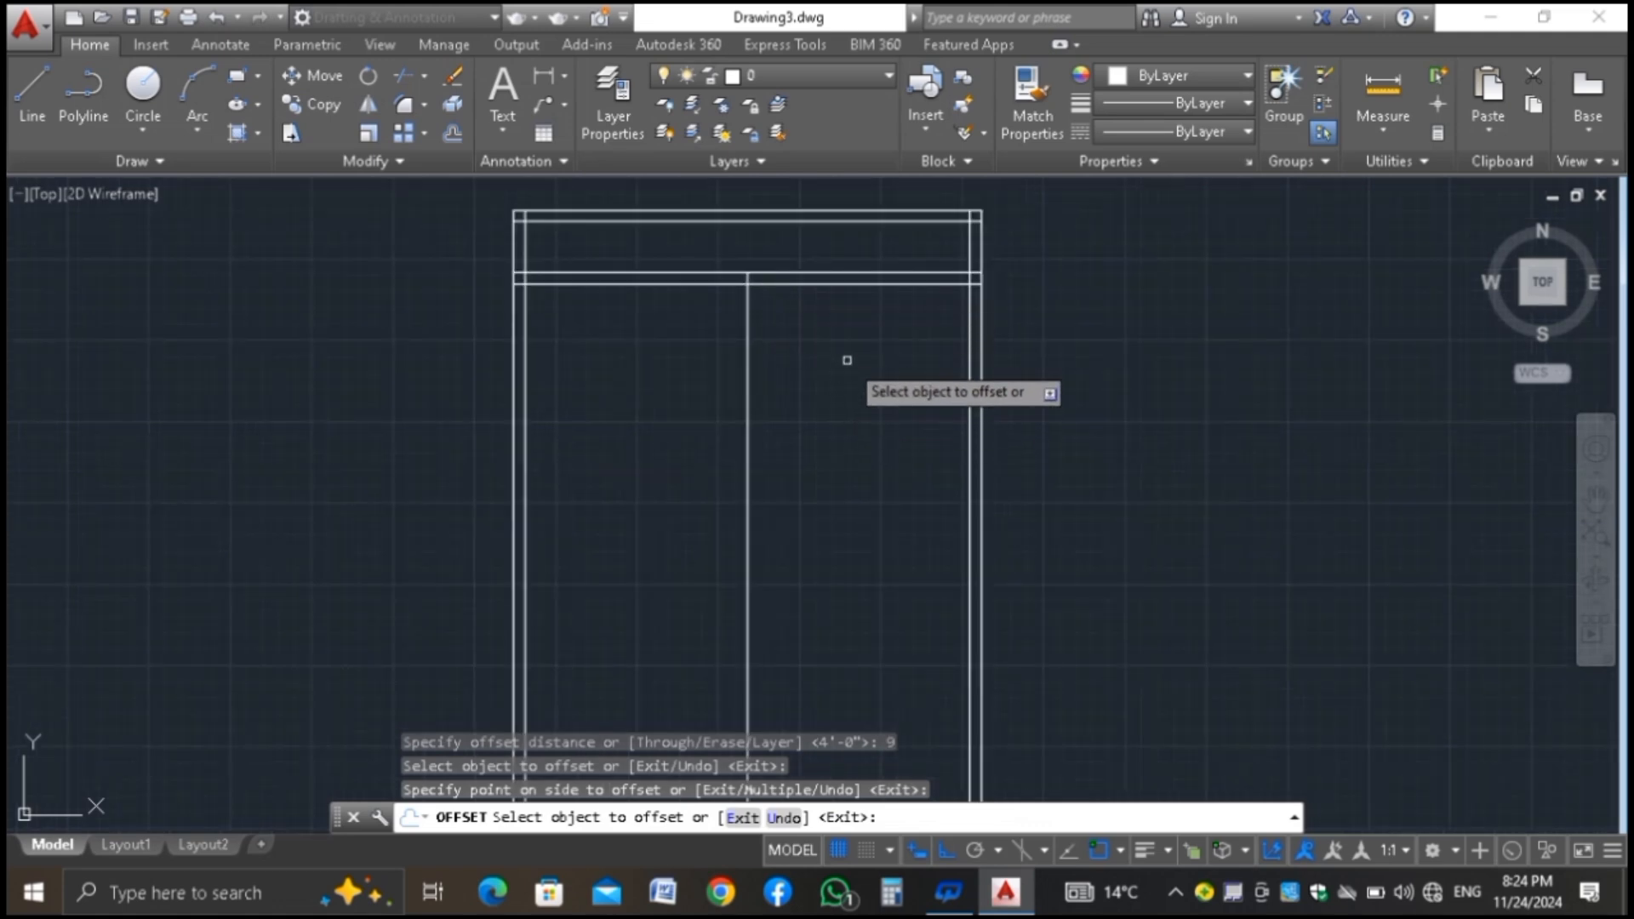
{"action": "key", "text": "Return"}
Offset the lower line of the new horizontal wall 60" downward
{"action": "key", "text": "Return"}
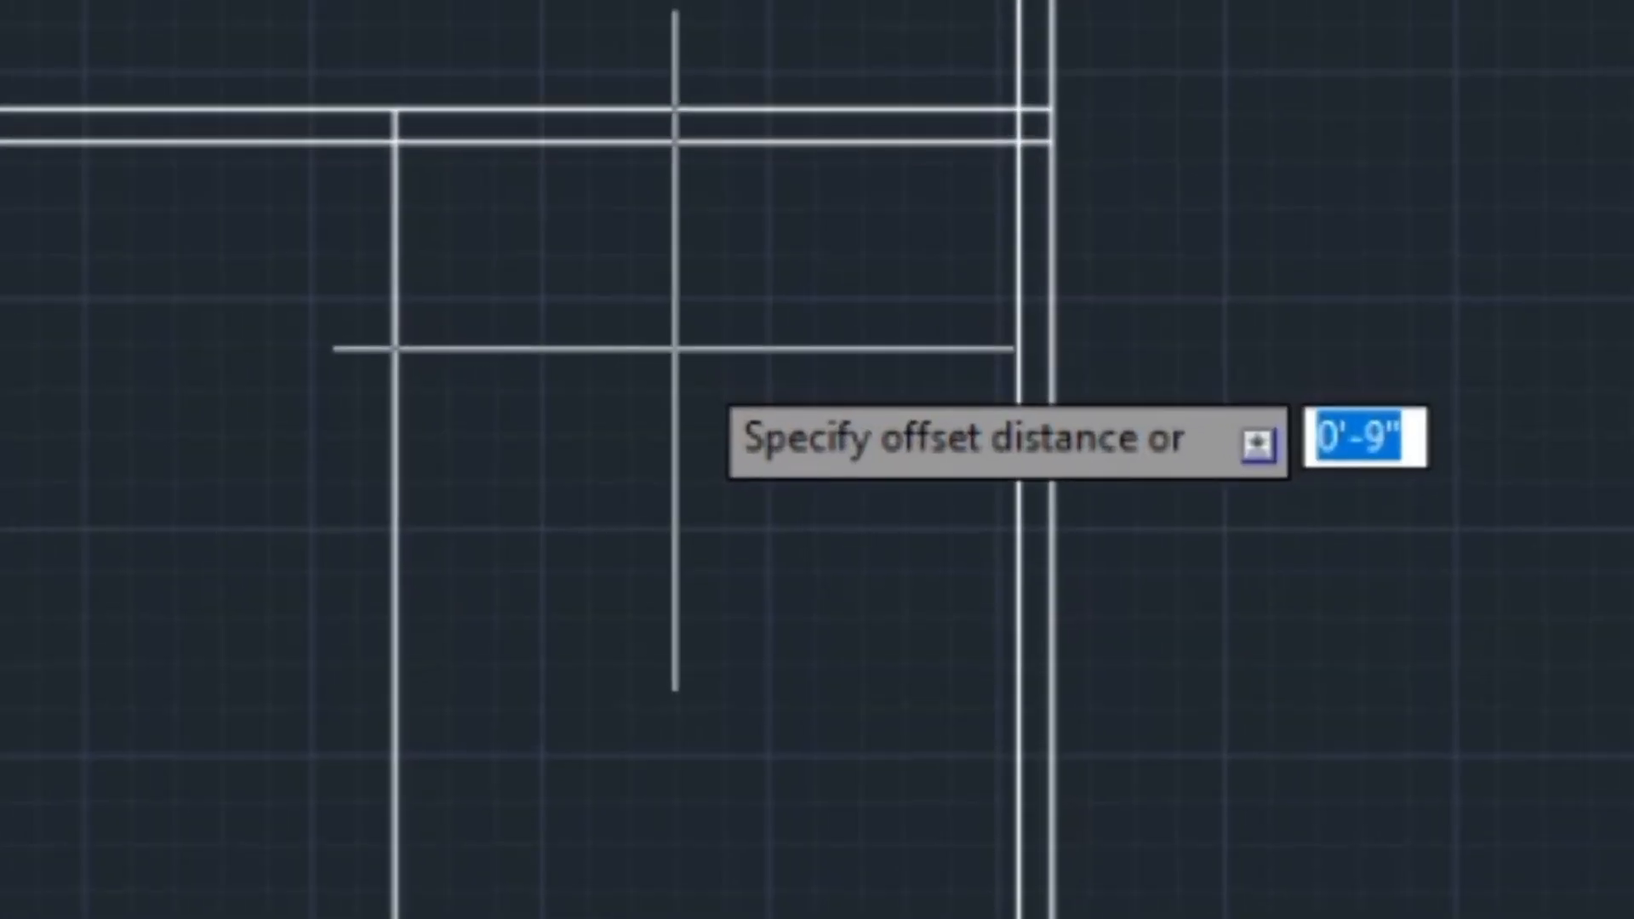
{"action": "type", "text": "48"}
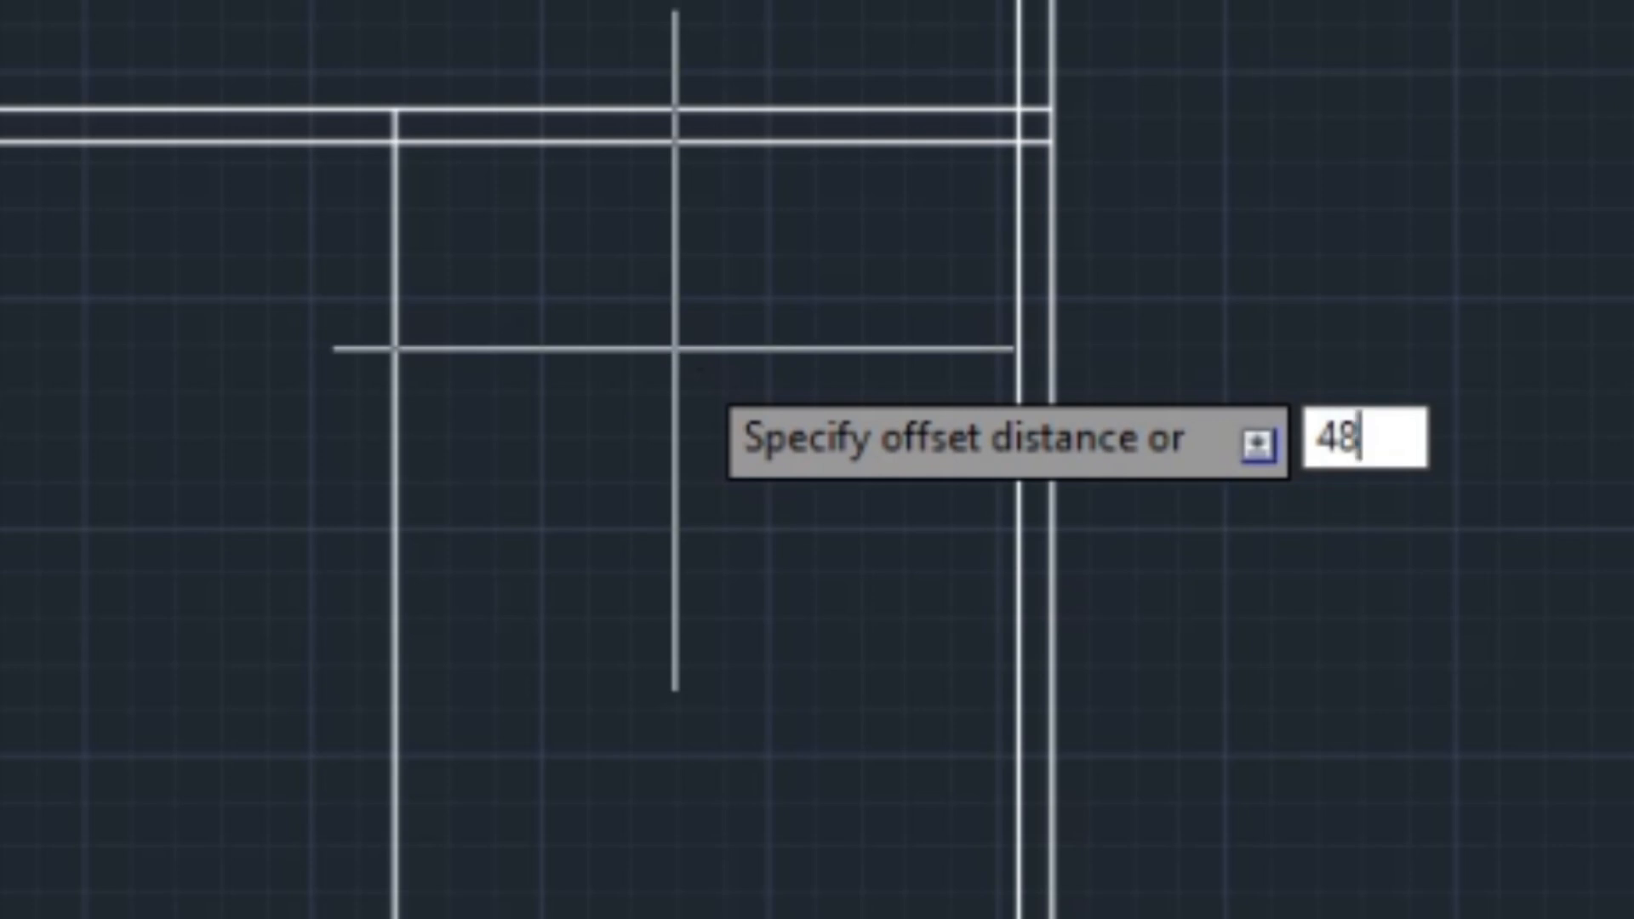
{"action": "key", "text": "BackSpace"}
{"action": "key", "text": "BackSpace"}
{"action": "type", "text": "60"}
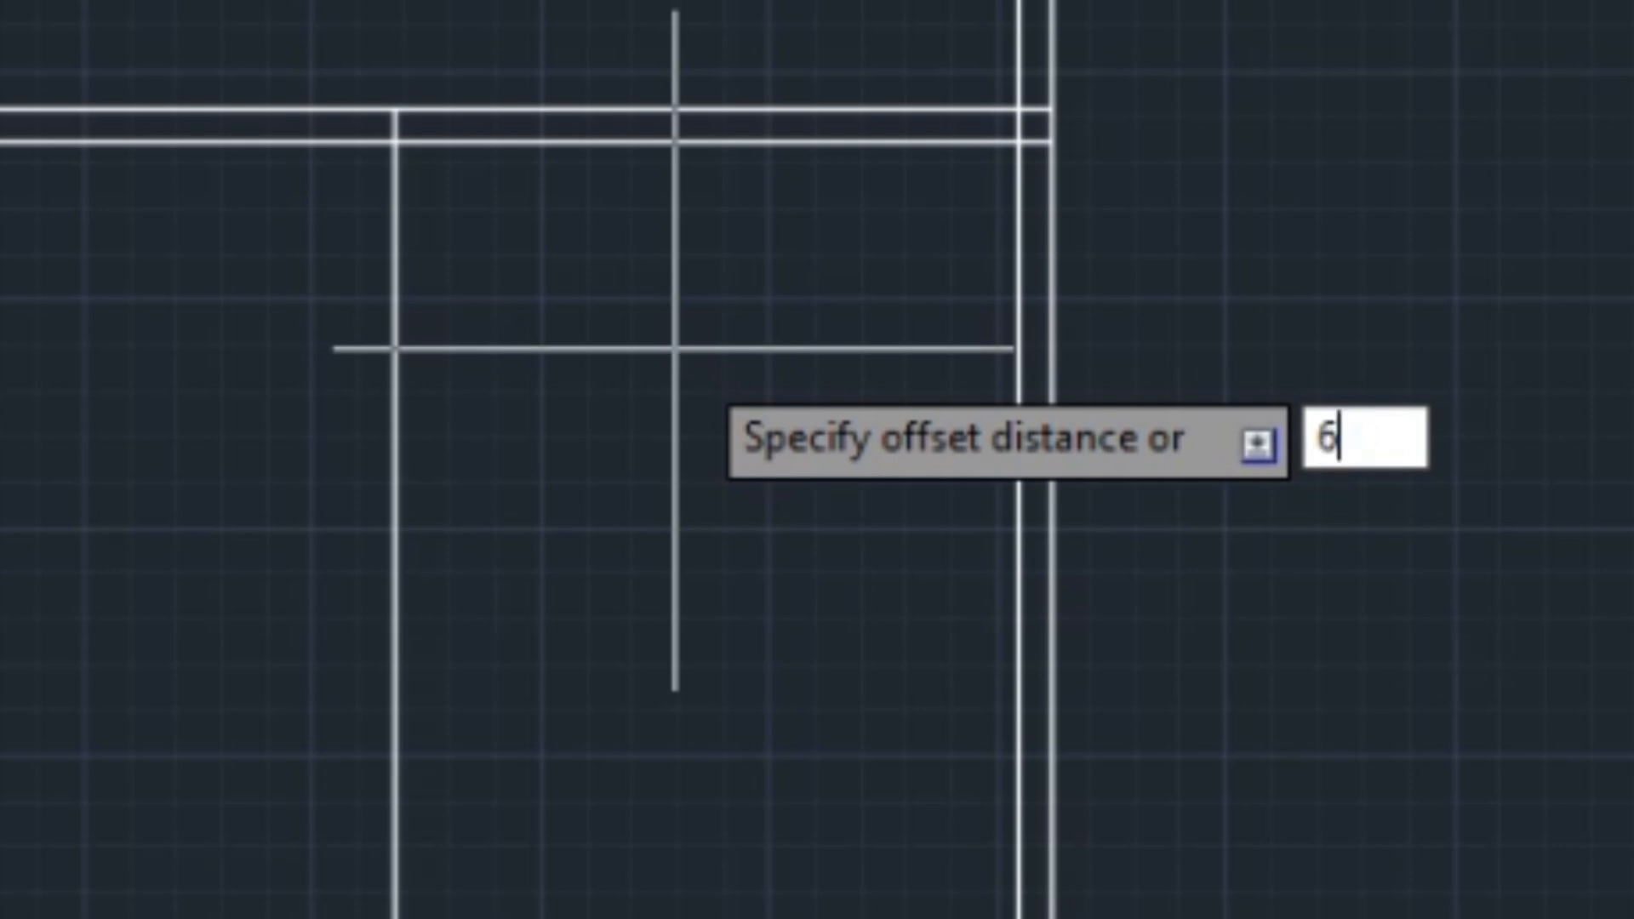
{"action": "key", "text": "Return"}
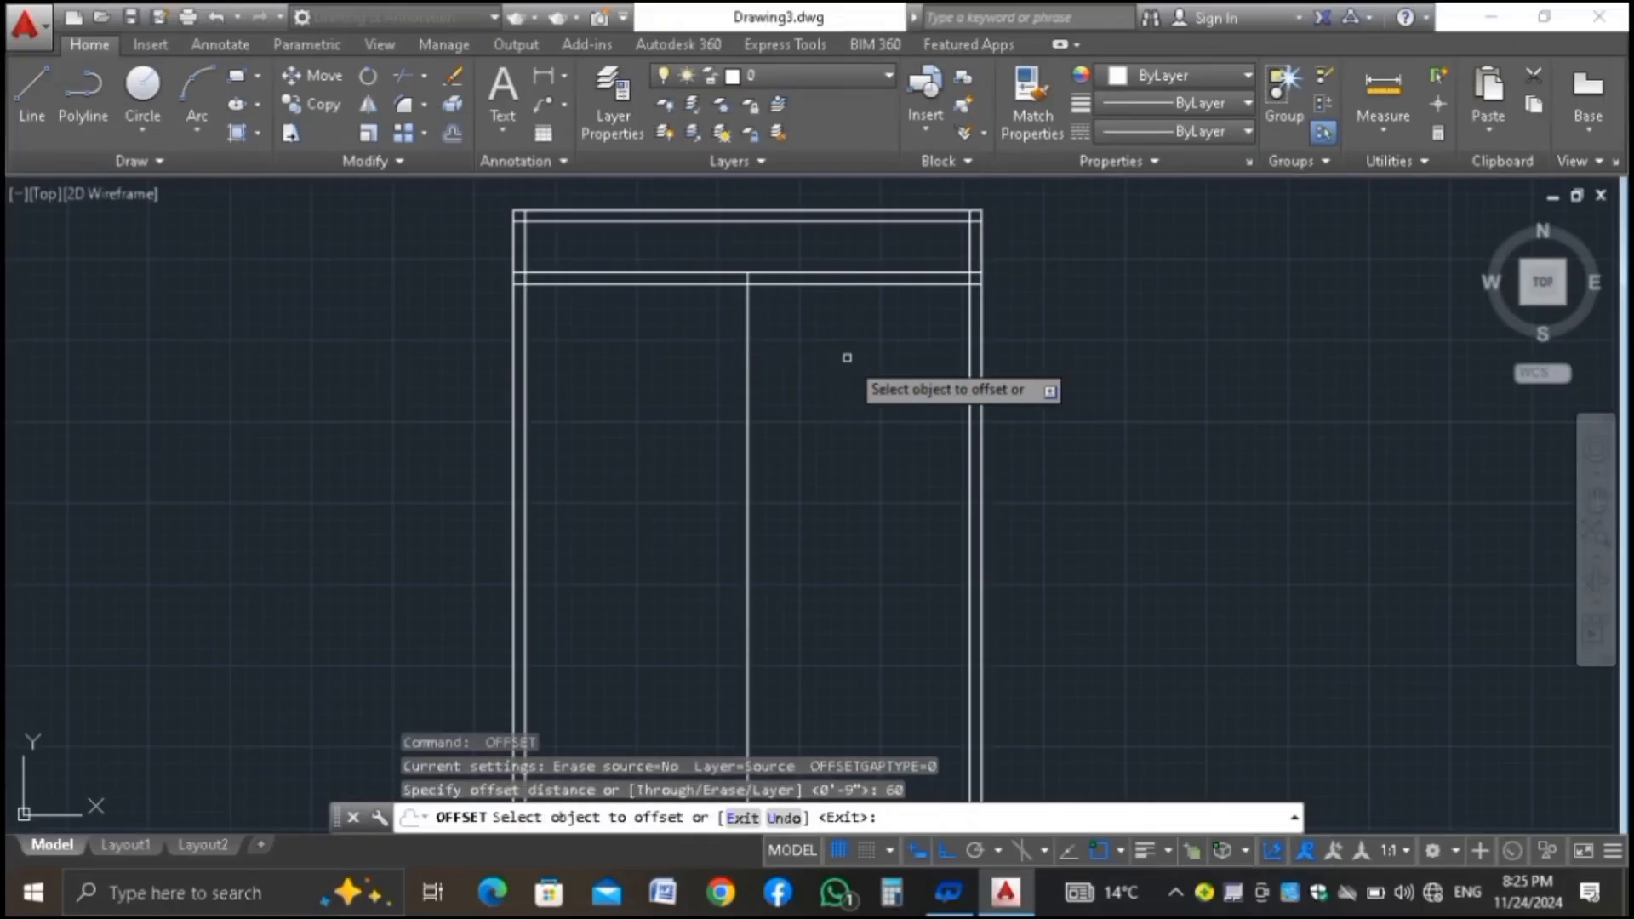
{"action": "left_click", "coordinate": [849, 285]}
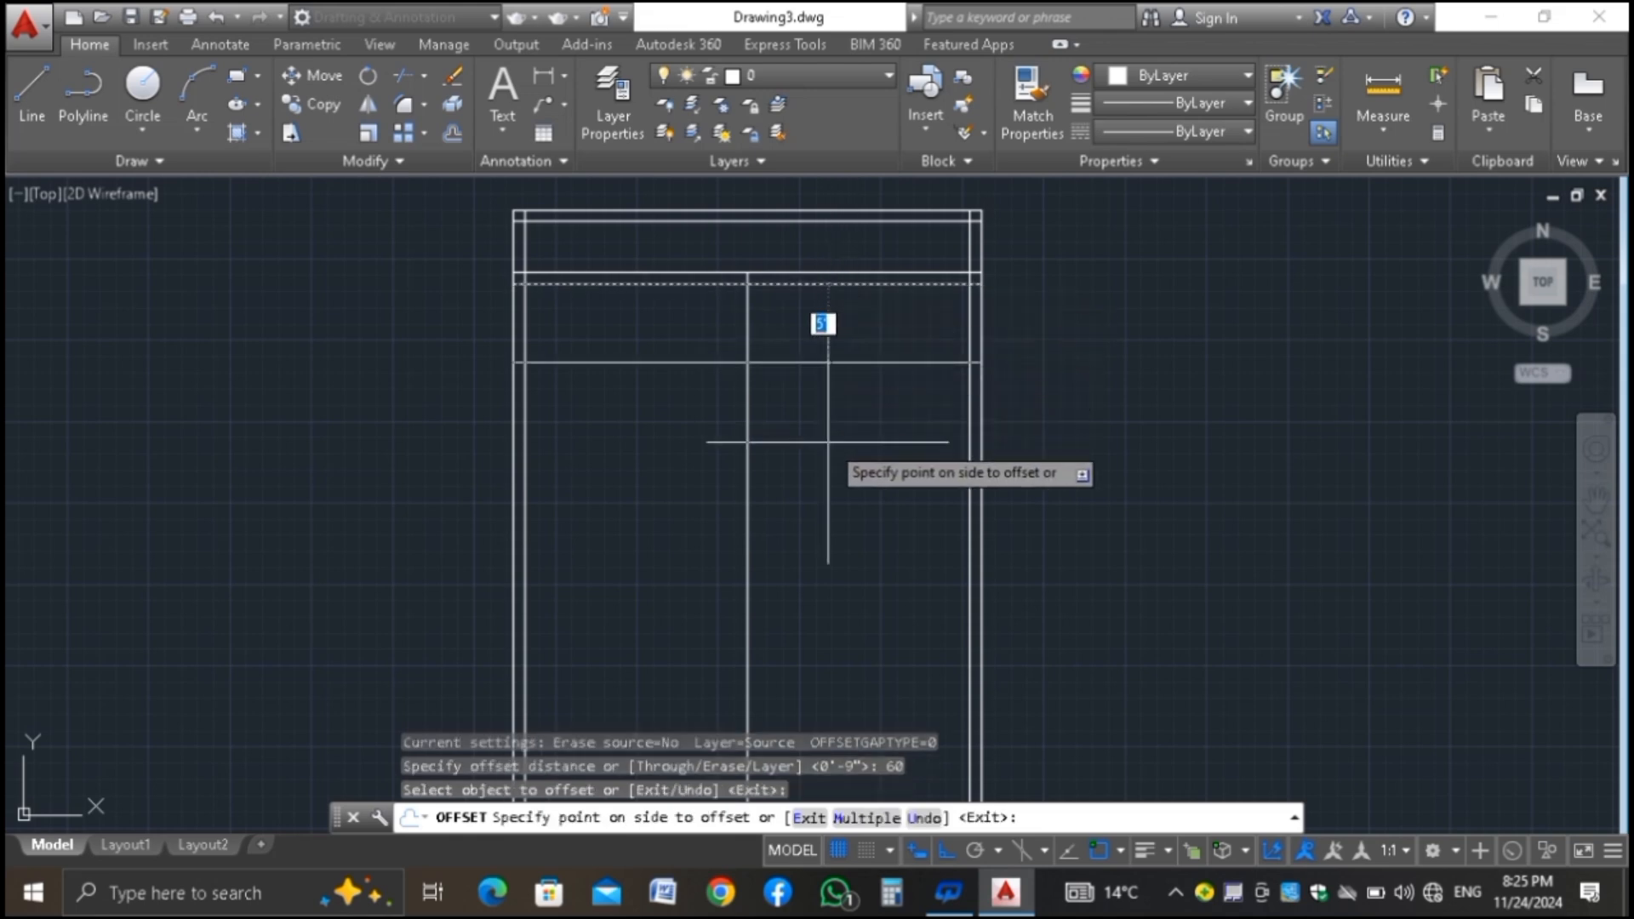
{"action": "left_click", "coordinate": [855, 492]}
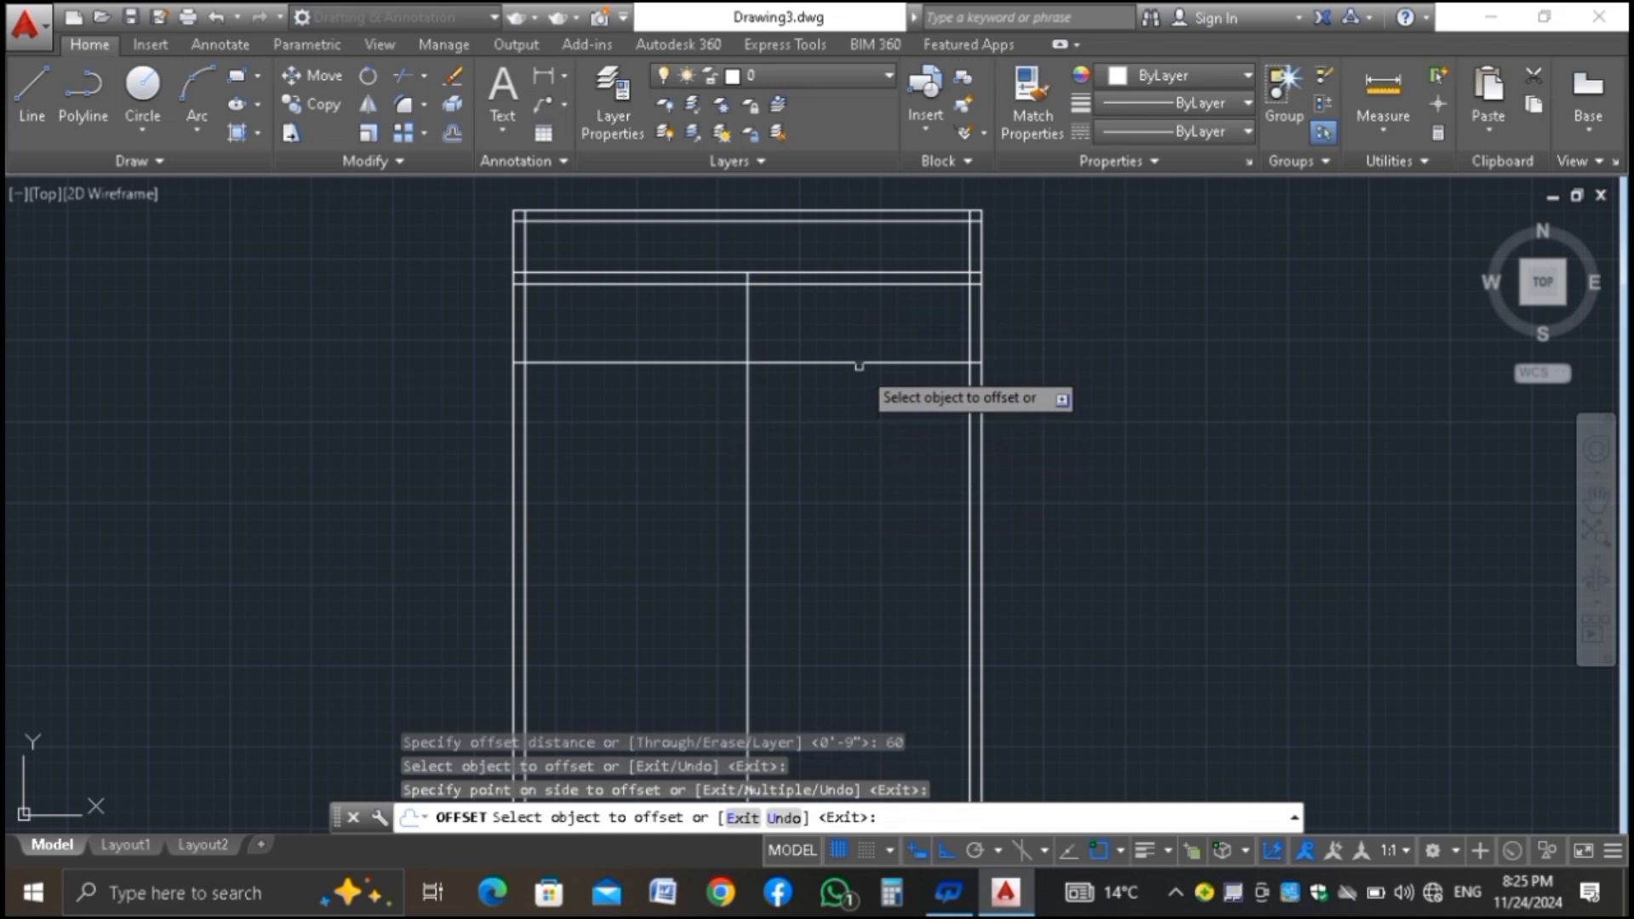
{"action": "left_click", "coordinate": [858, 354]}
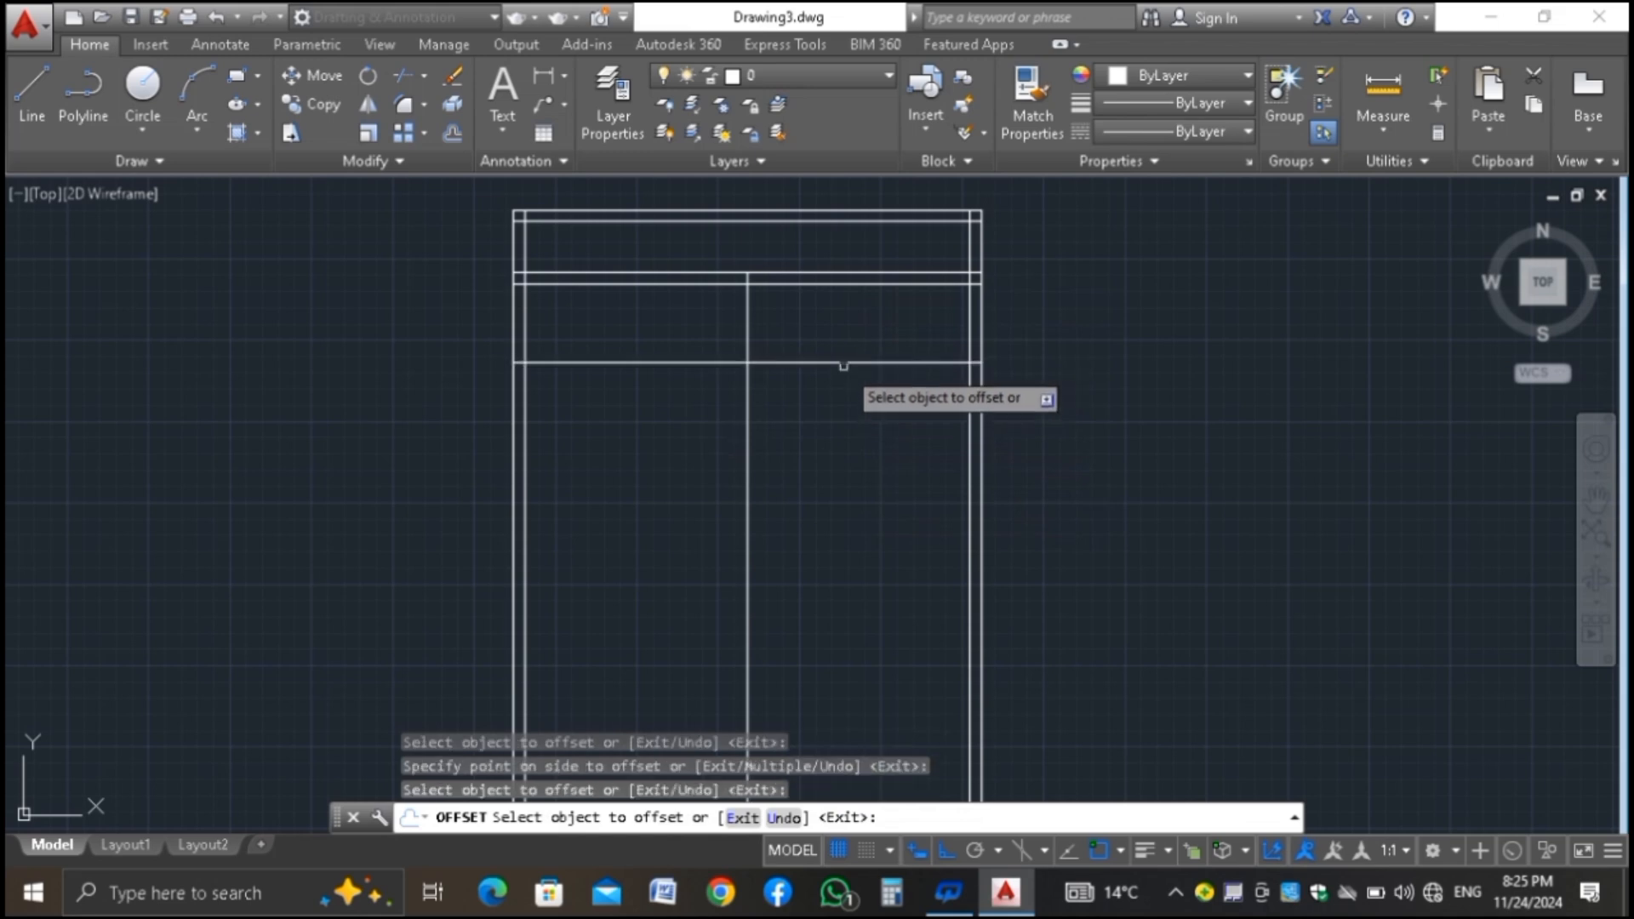
{"action": "left_click", "coordinate": [843, 363]}
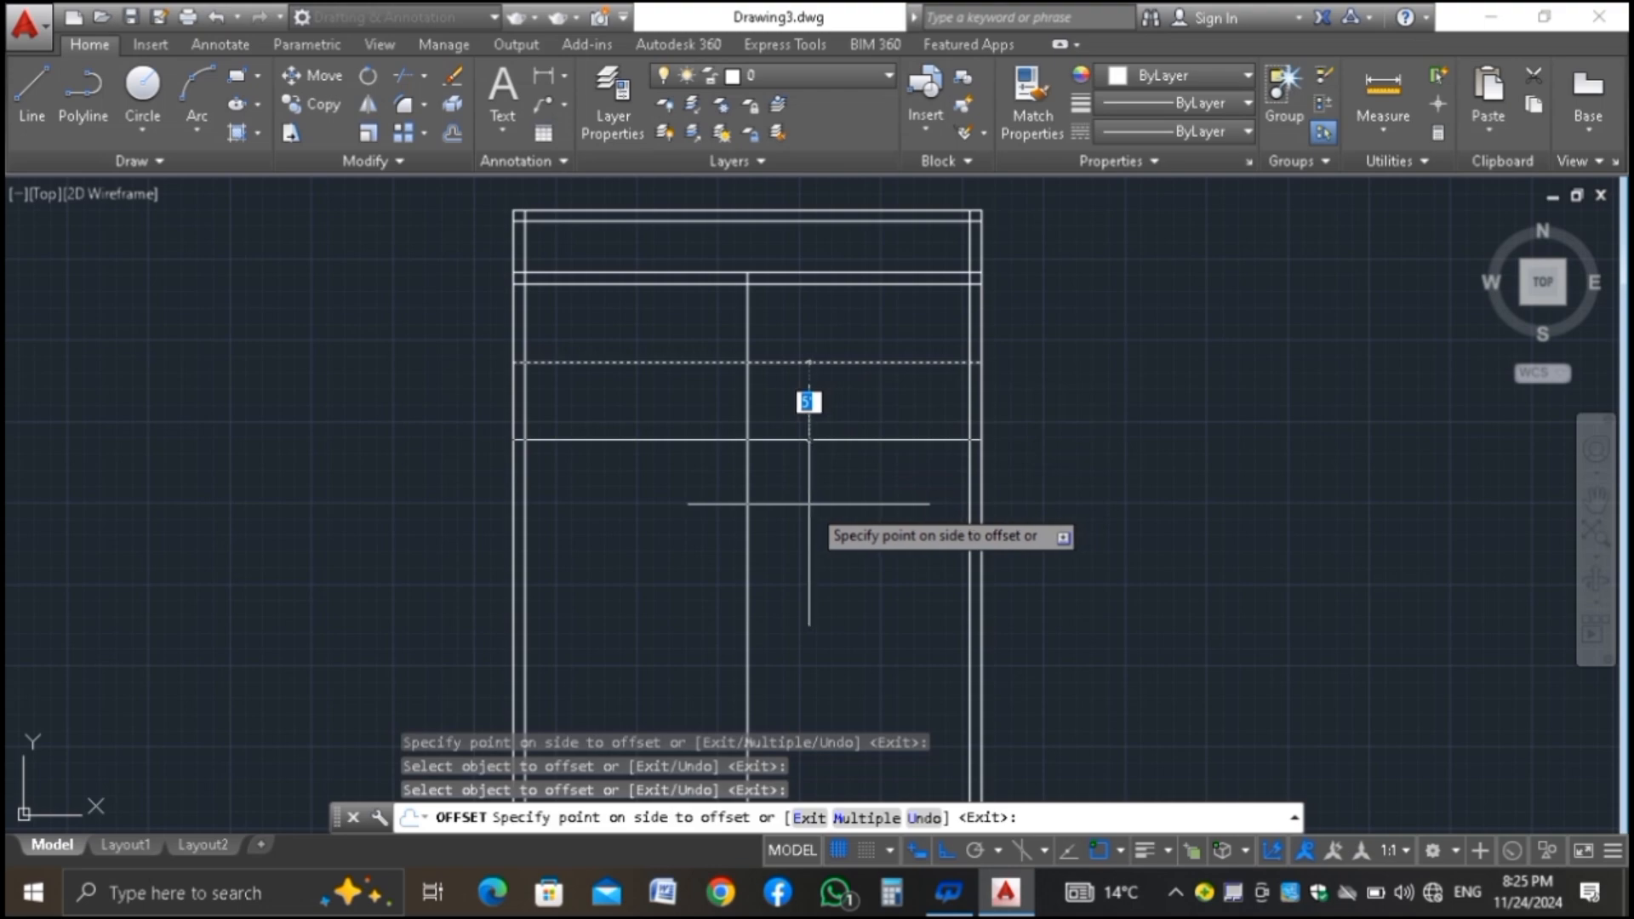
{"action": "type", "text": "5"}
{"action": "key", "text": "Escape"}
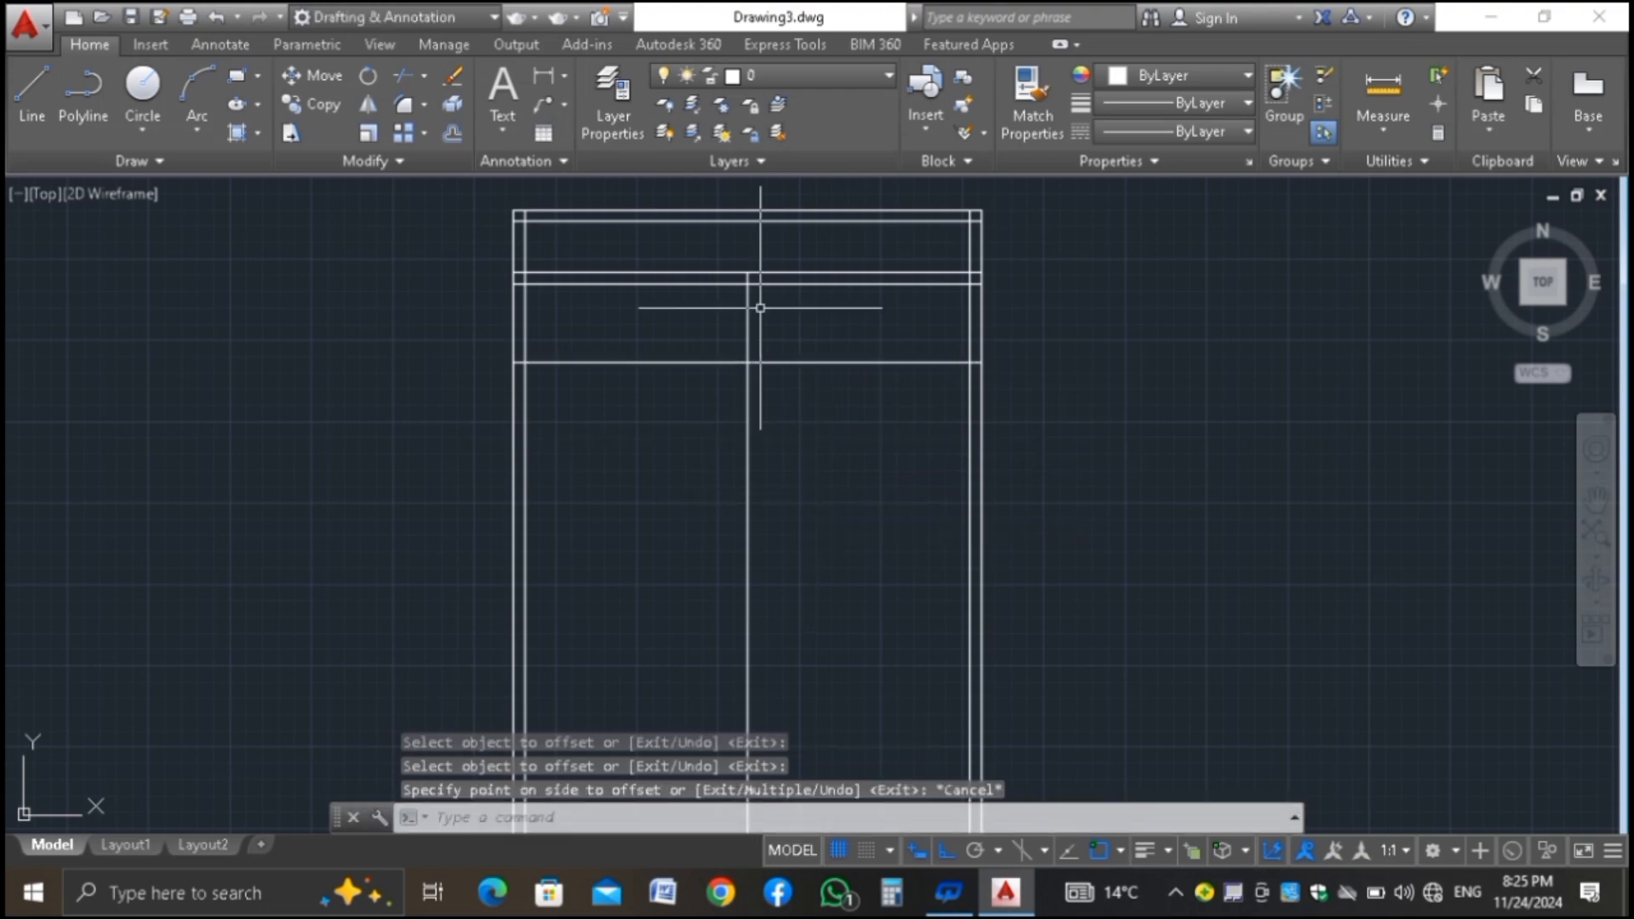
Select the line offset 60" below the horizontal wall with a crossing window and delete it
{"action": "left_click", "coordinate": [802, 332]}
{"action": "left_click", "coordinate": [794, 411]}
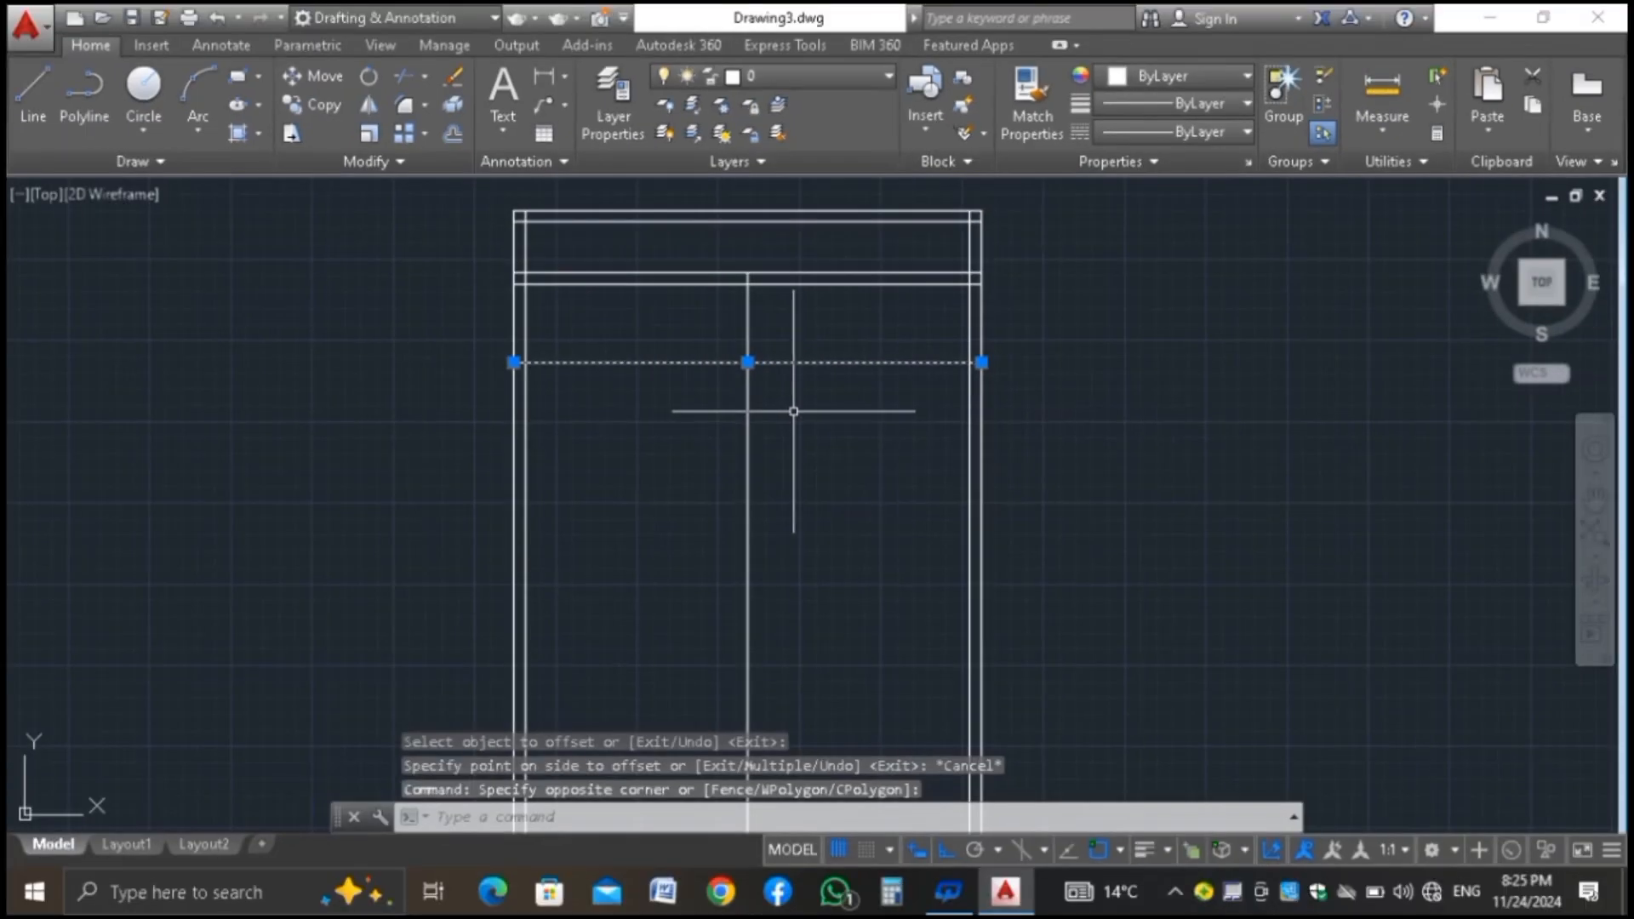
{"action": "key", "text": "Delete"}
Offset the lower line of the horizontal wall 5' downward across the house
{"action": "type", "text": "o"}
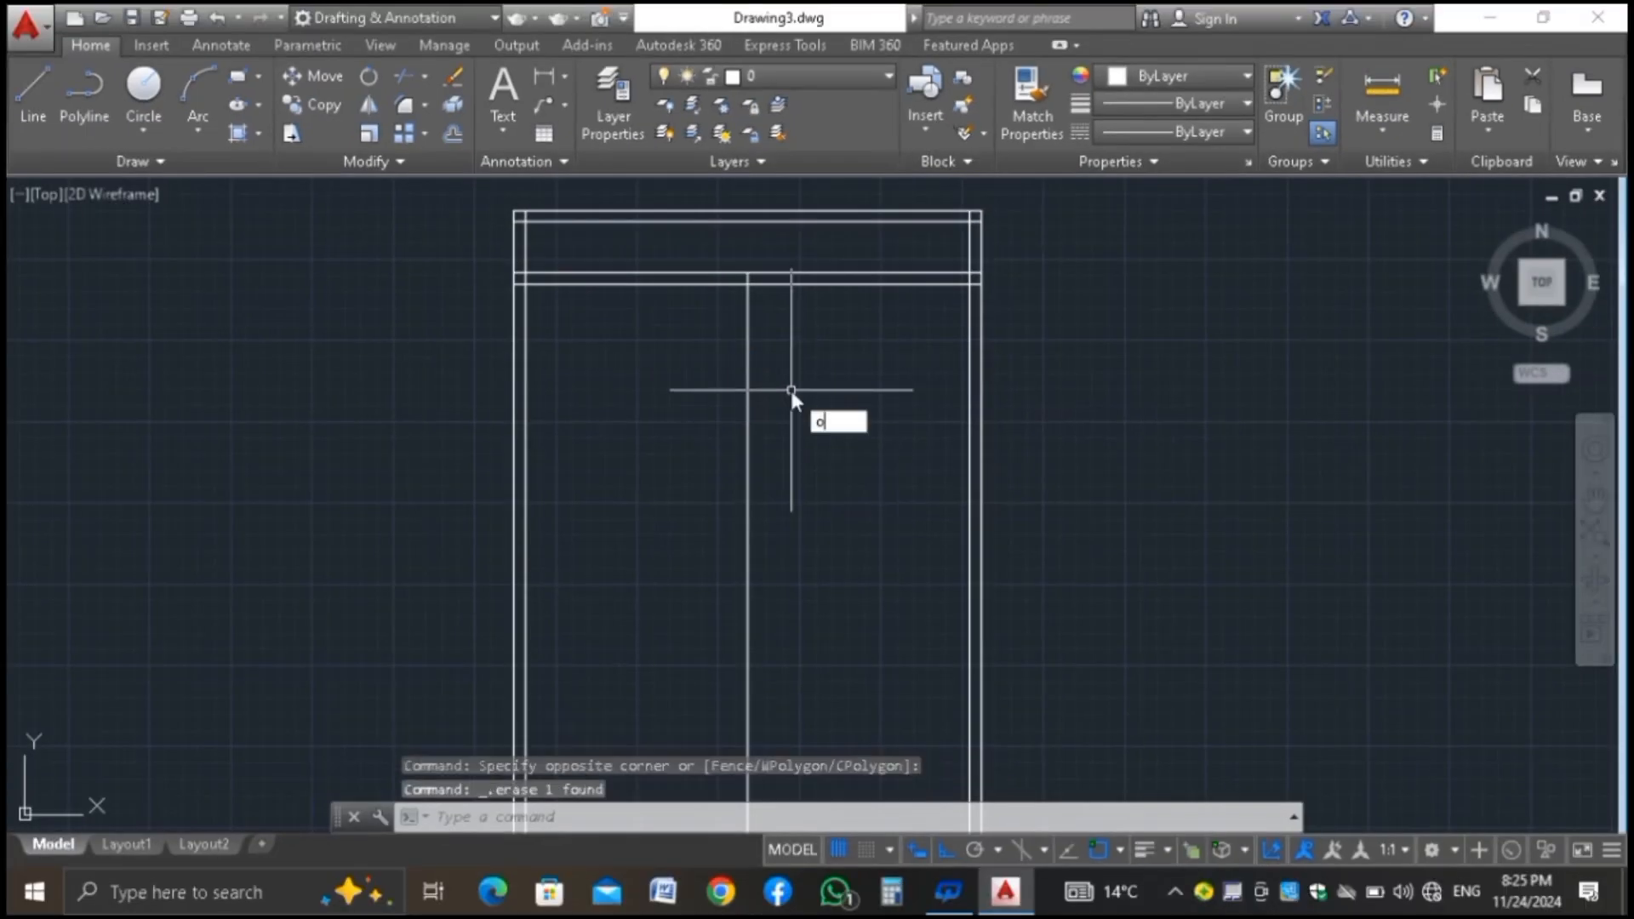
{"action": "key", "text": "Return"}
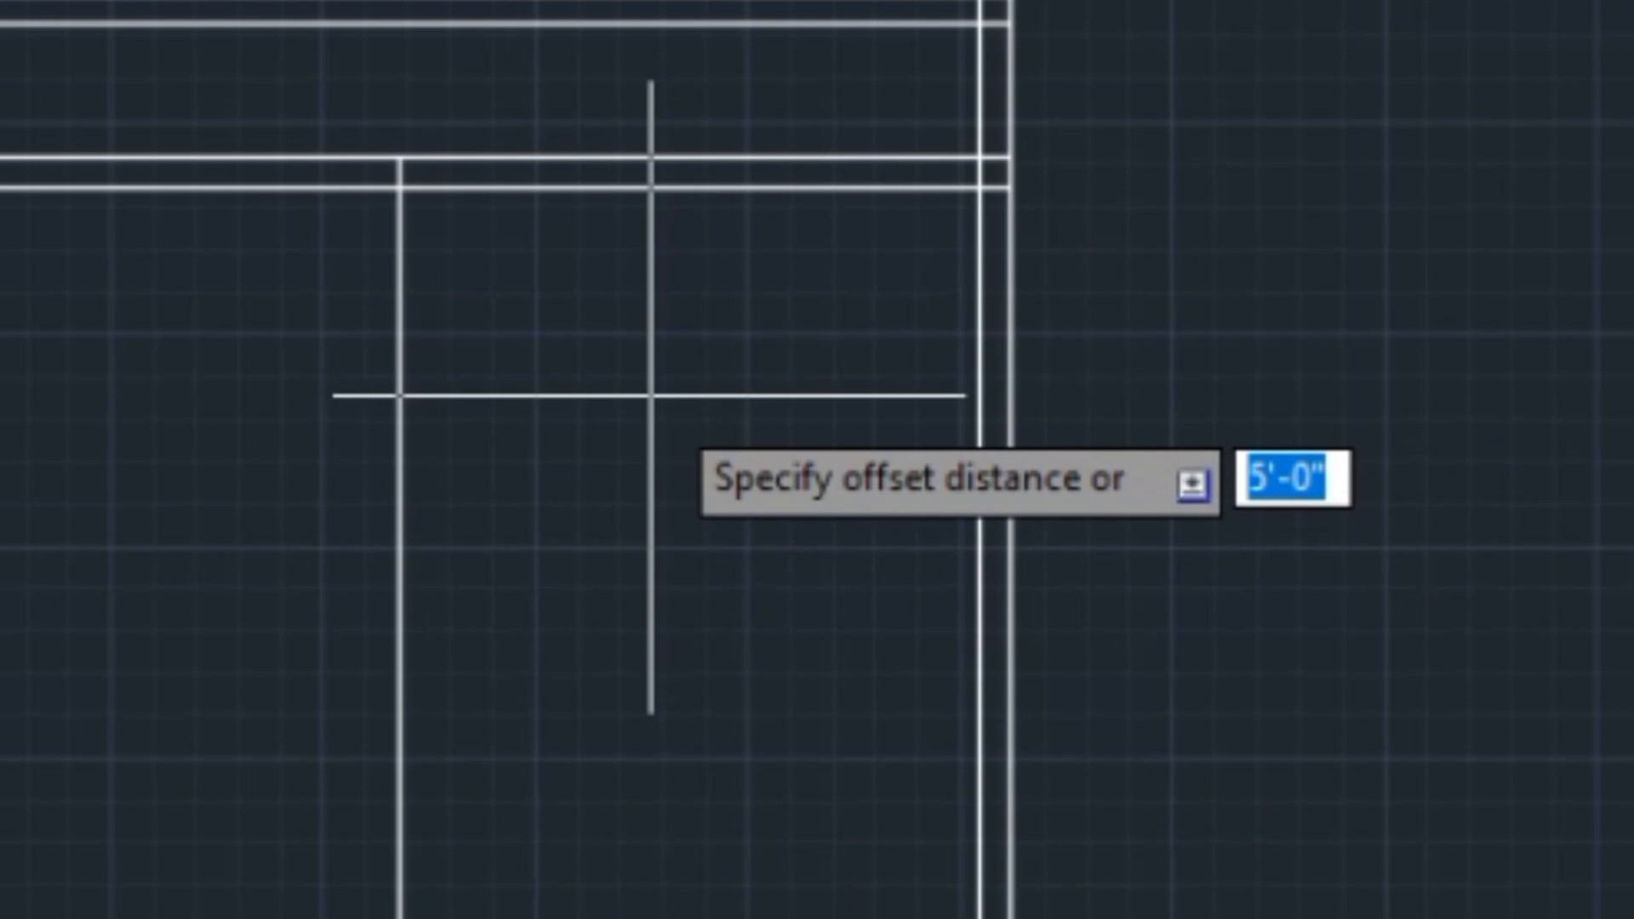
{"action": "type", "text": "5'"}
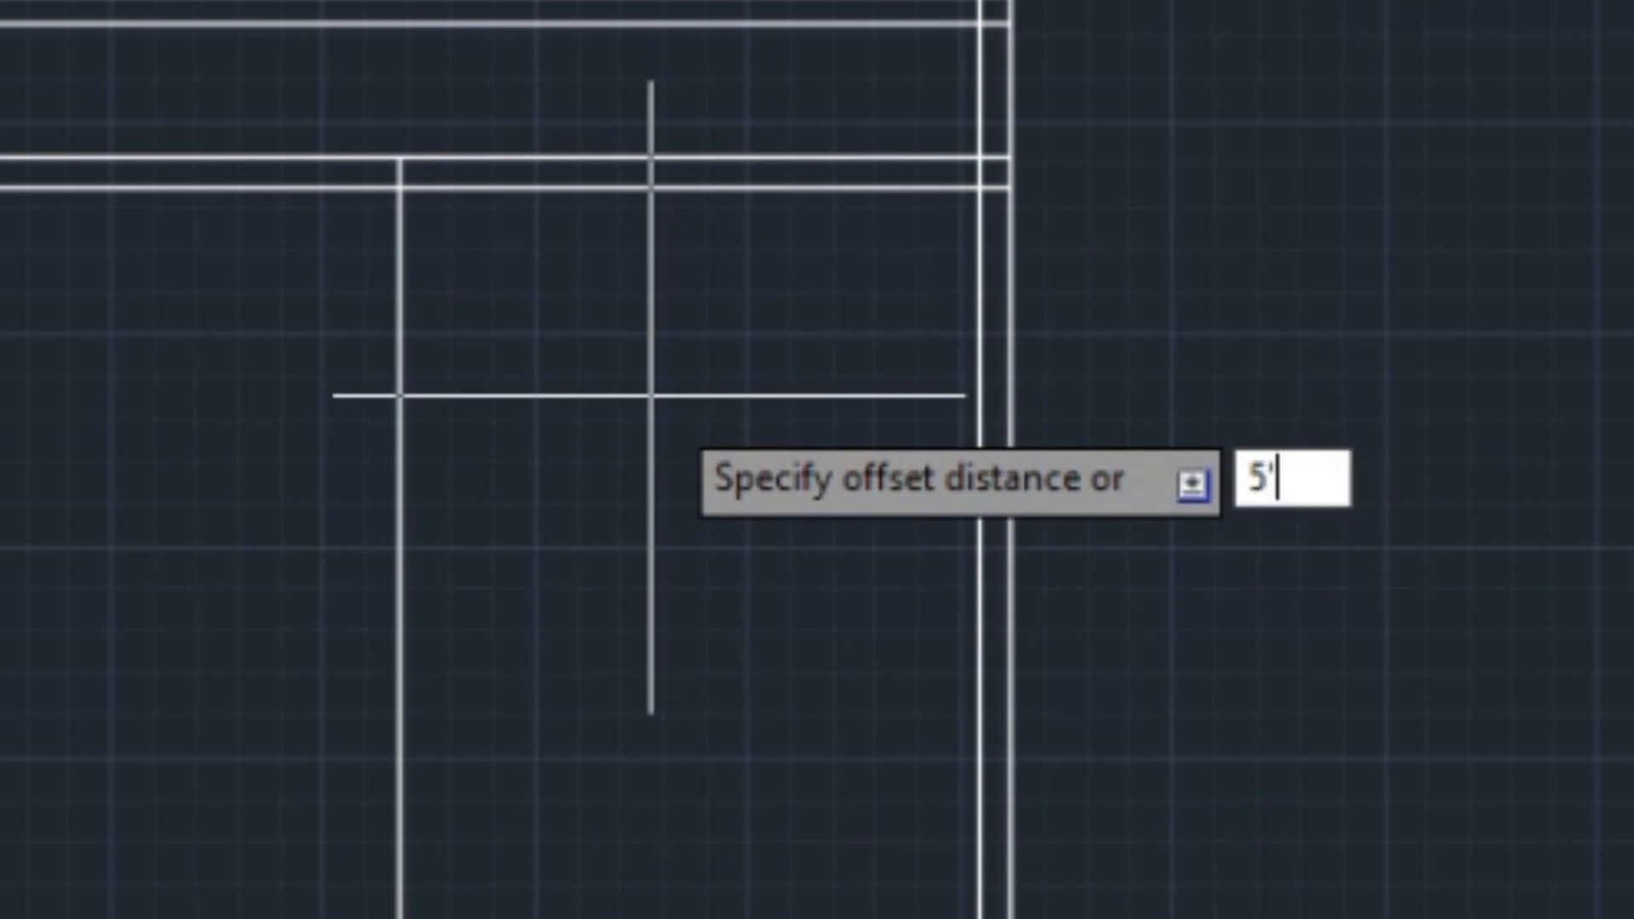
{"action": "key", "text": "Return"}
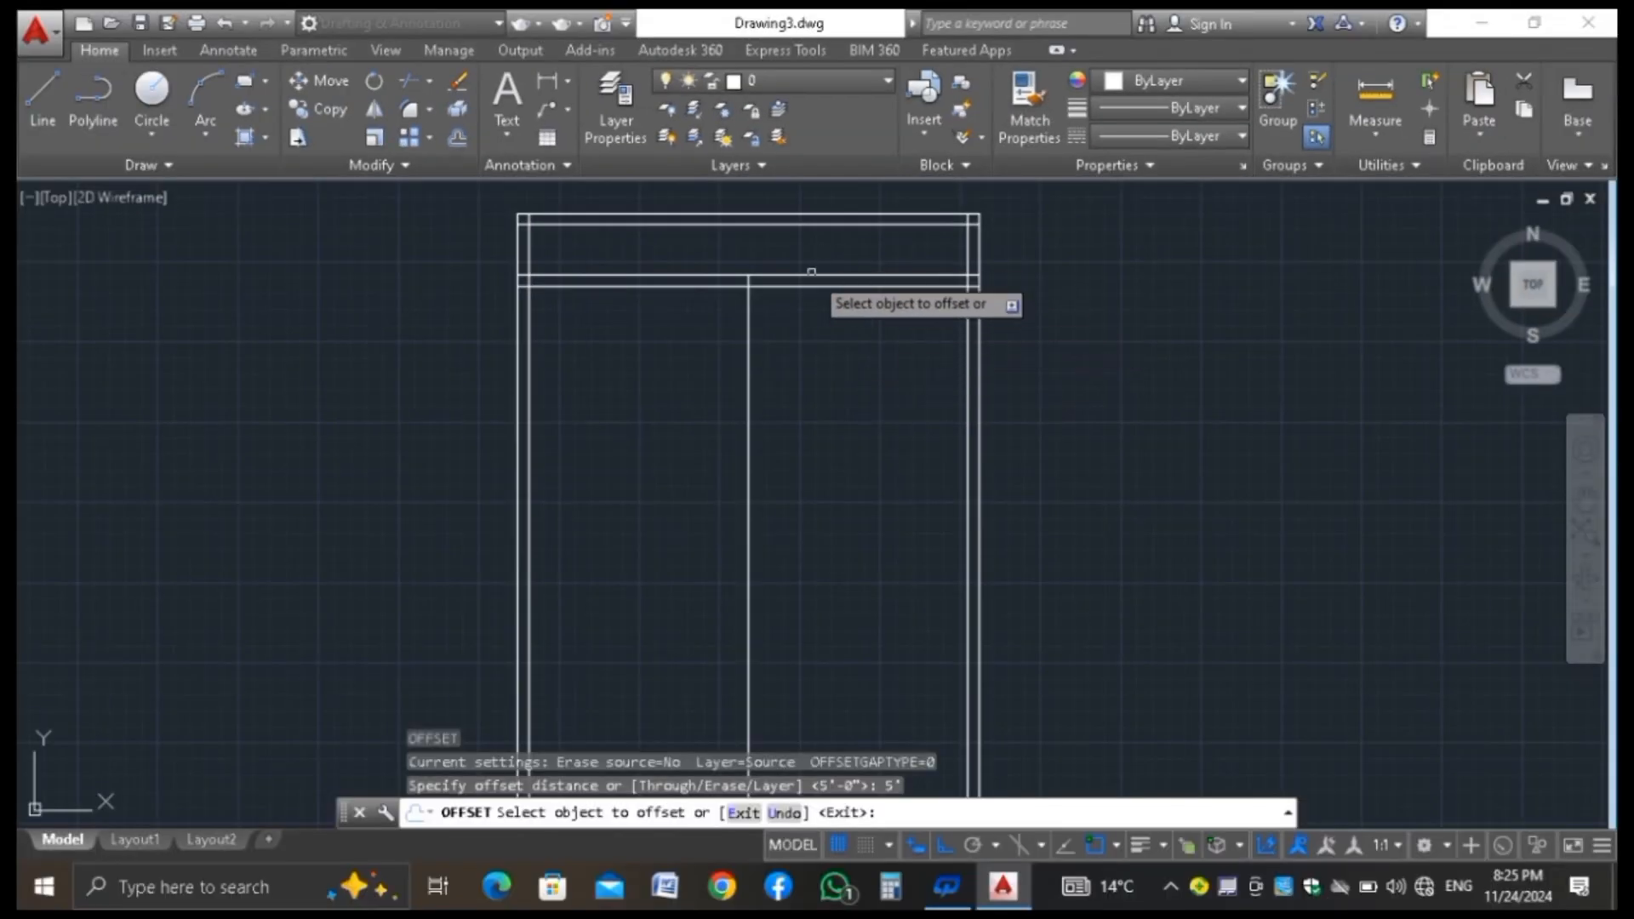
{"action": "left_click", "coordinate": [813, 283]}
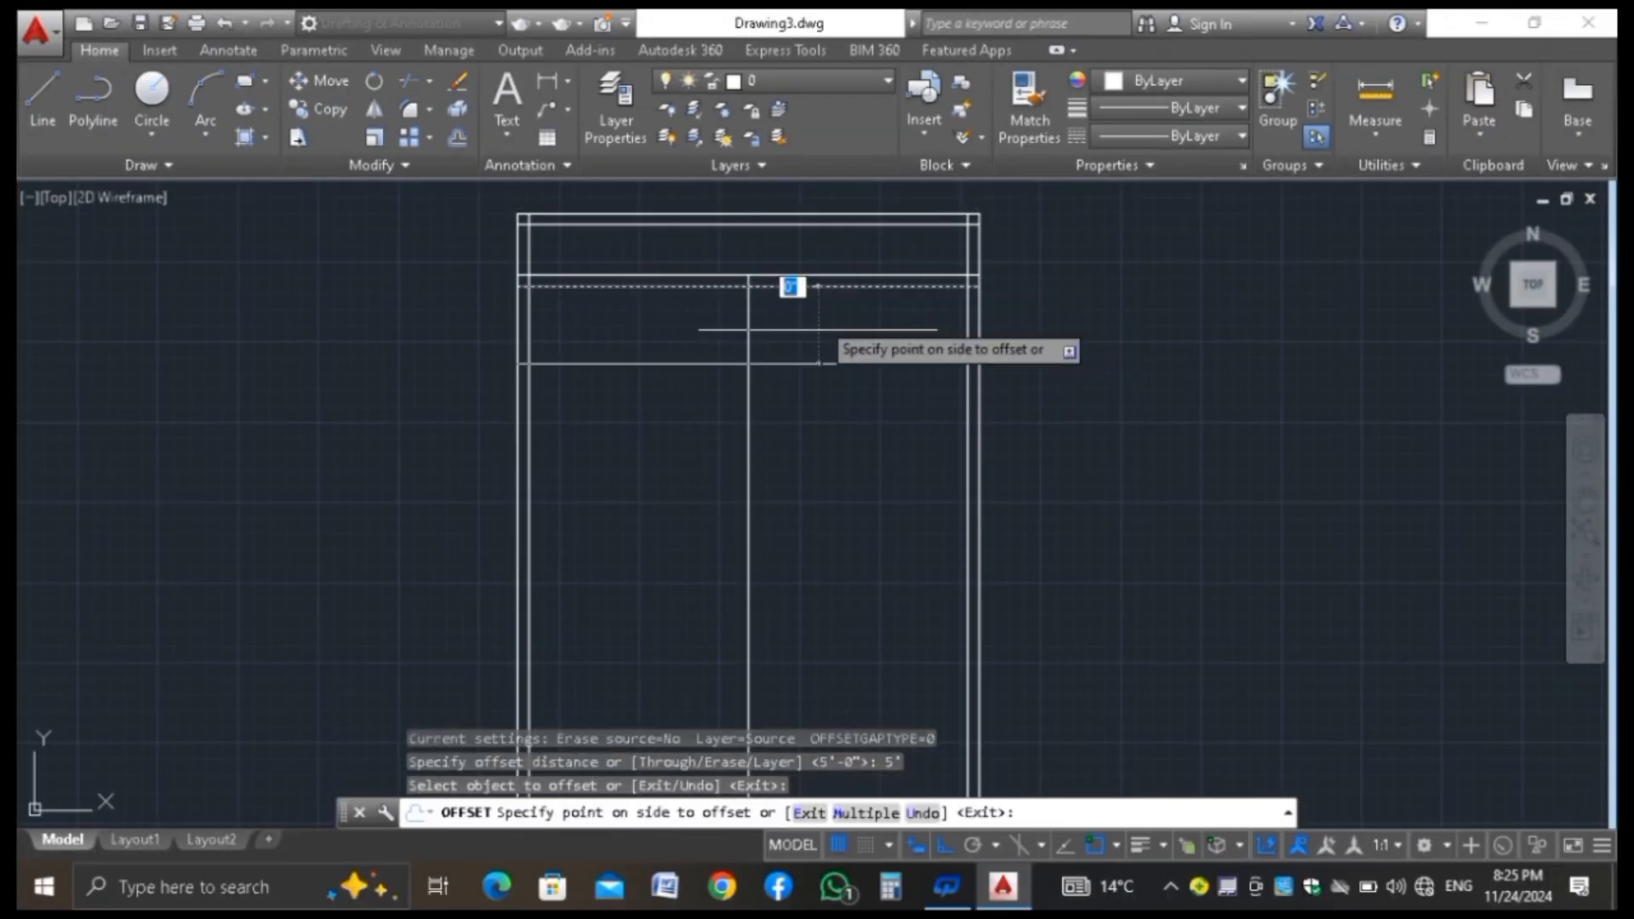
{"action": "left_click", "coordinate": [811, 454]}
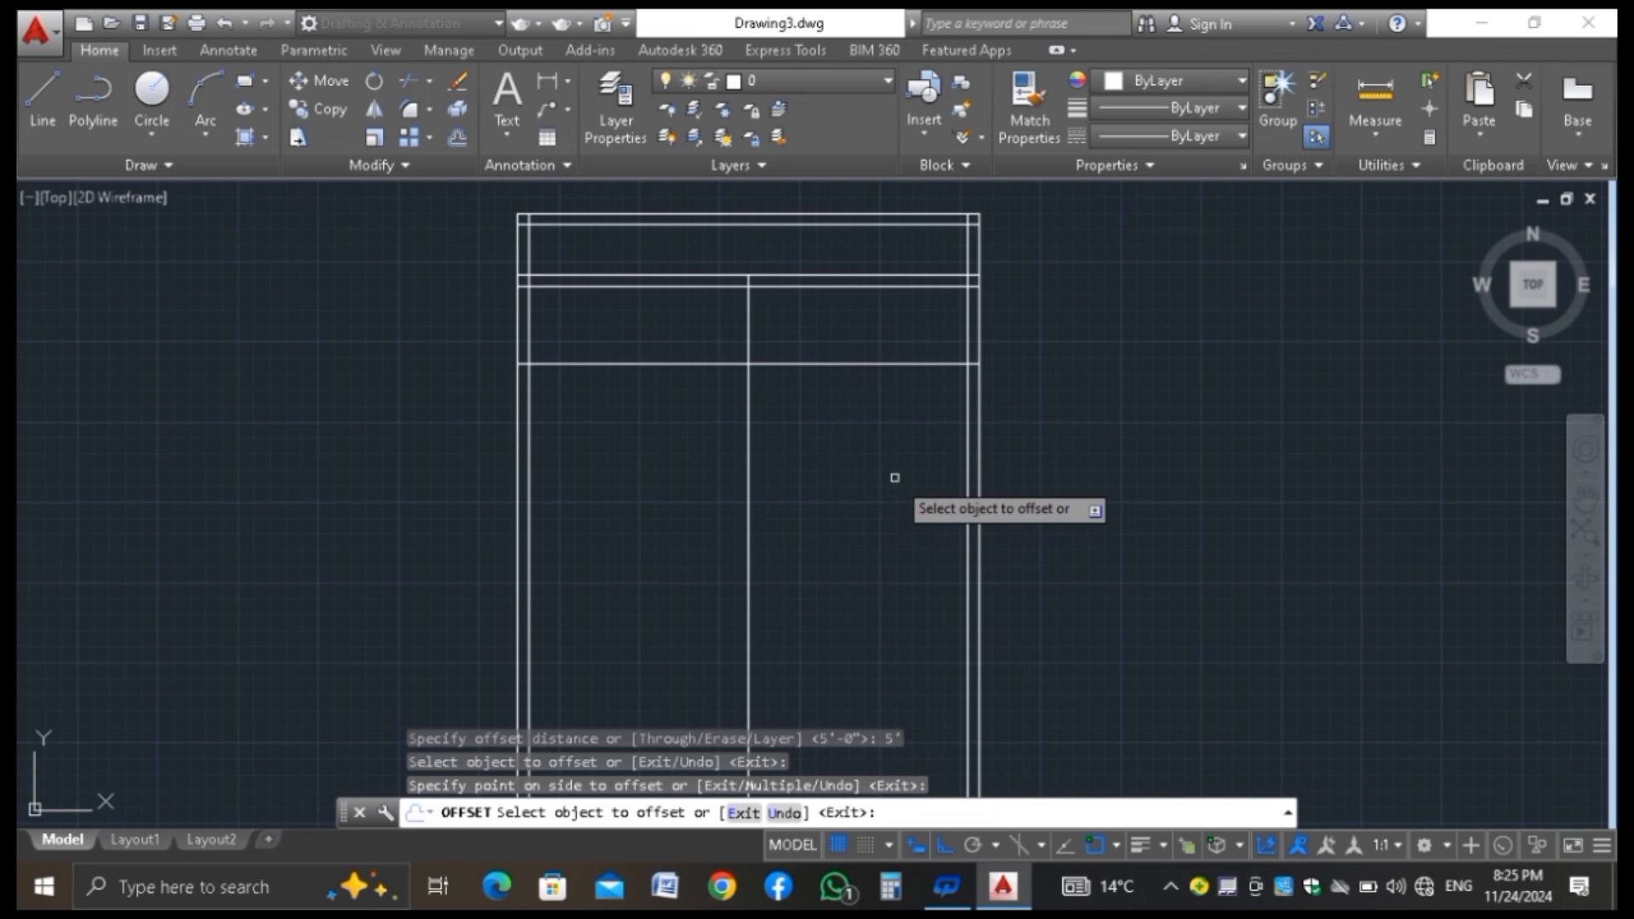
{"action": "type", "text": "o"}
{"action": "key", "text": "Return"}
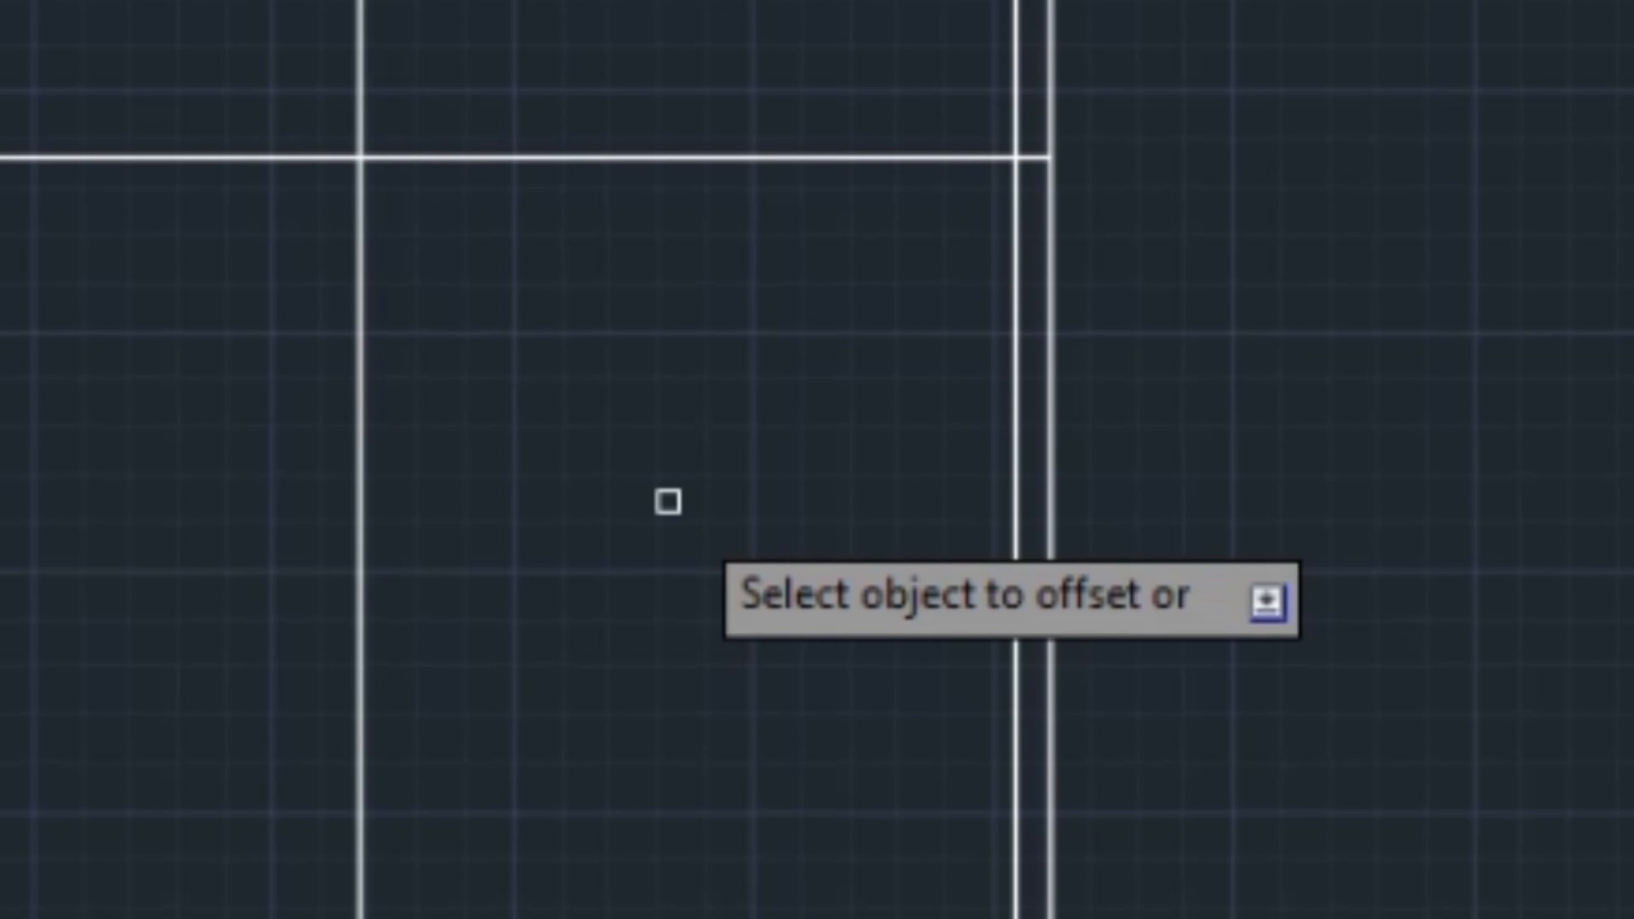
{"action": "type", "text": "24"}
{"action": "key", "text": "Return"}
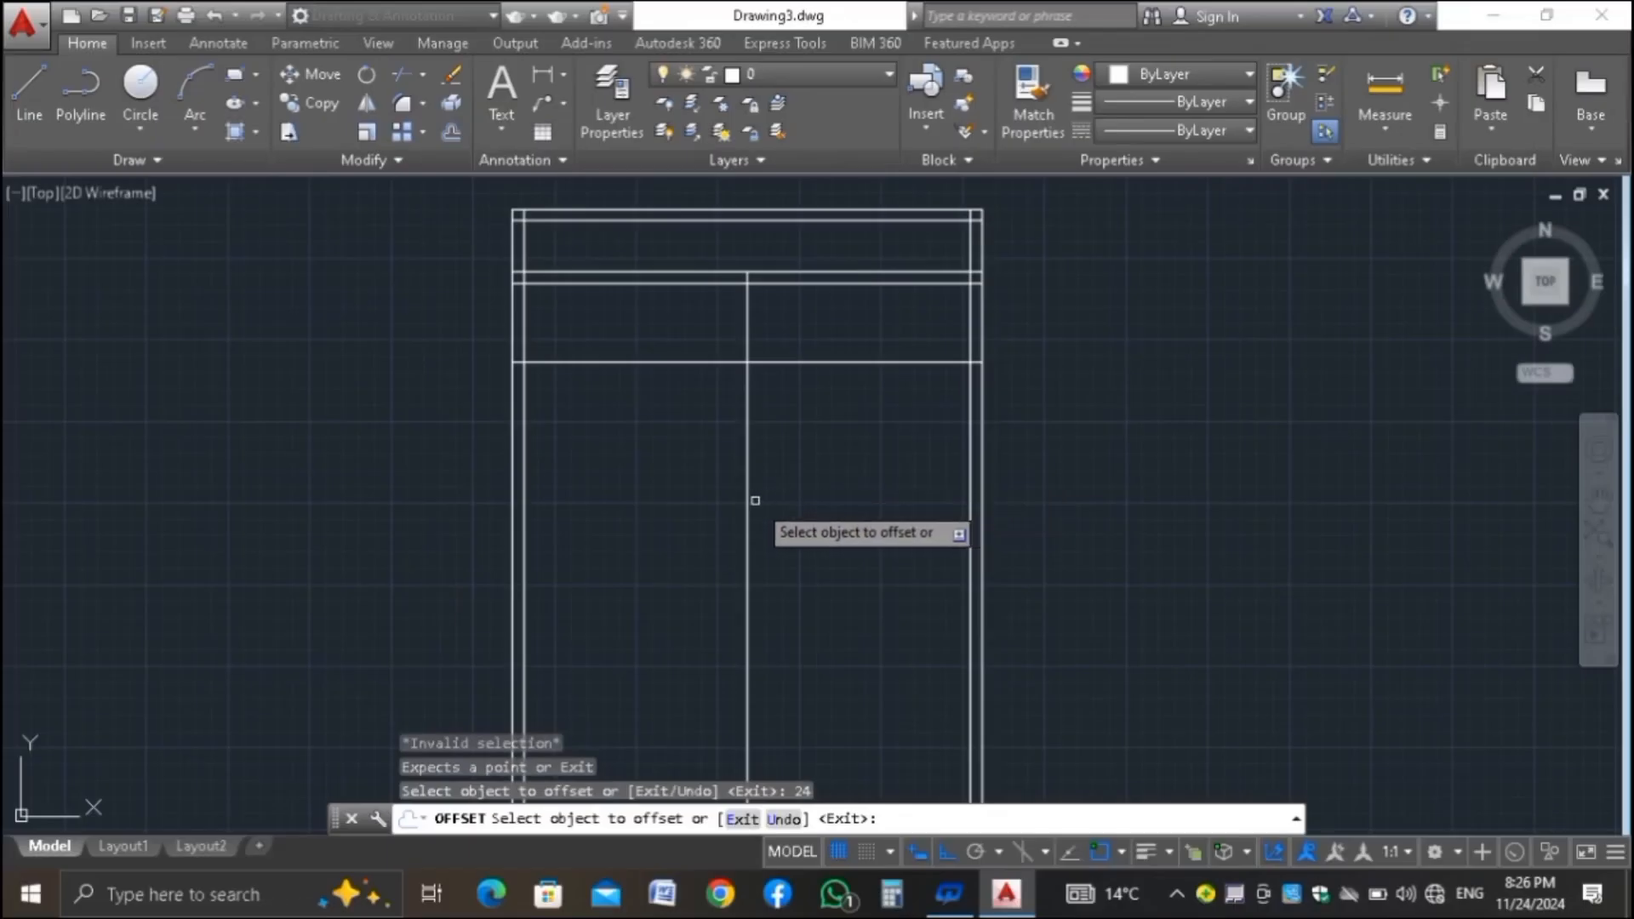
{"action": "left_click", "coordinate": [749, 502]}
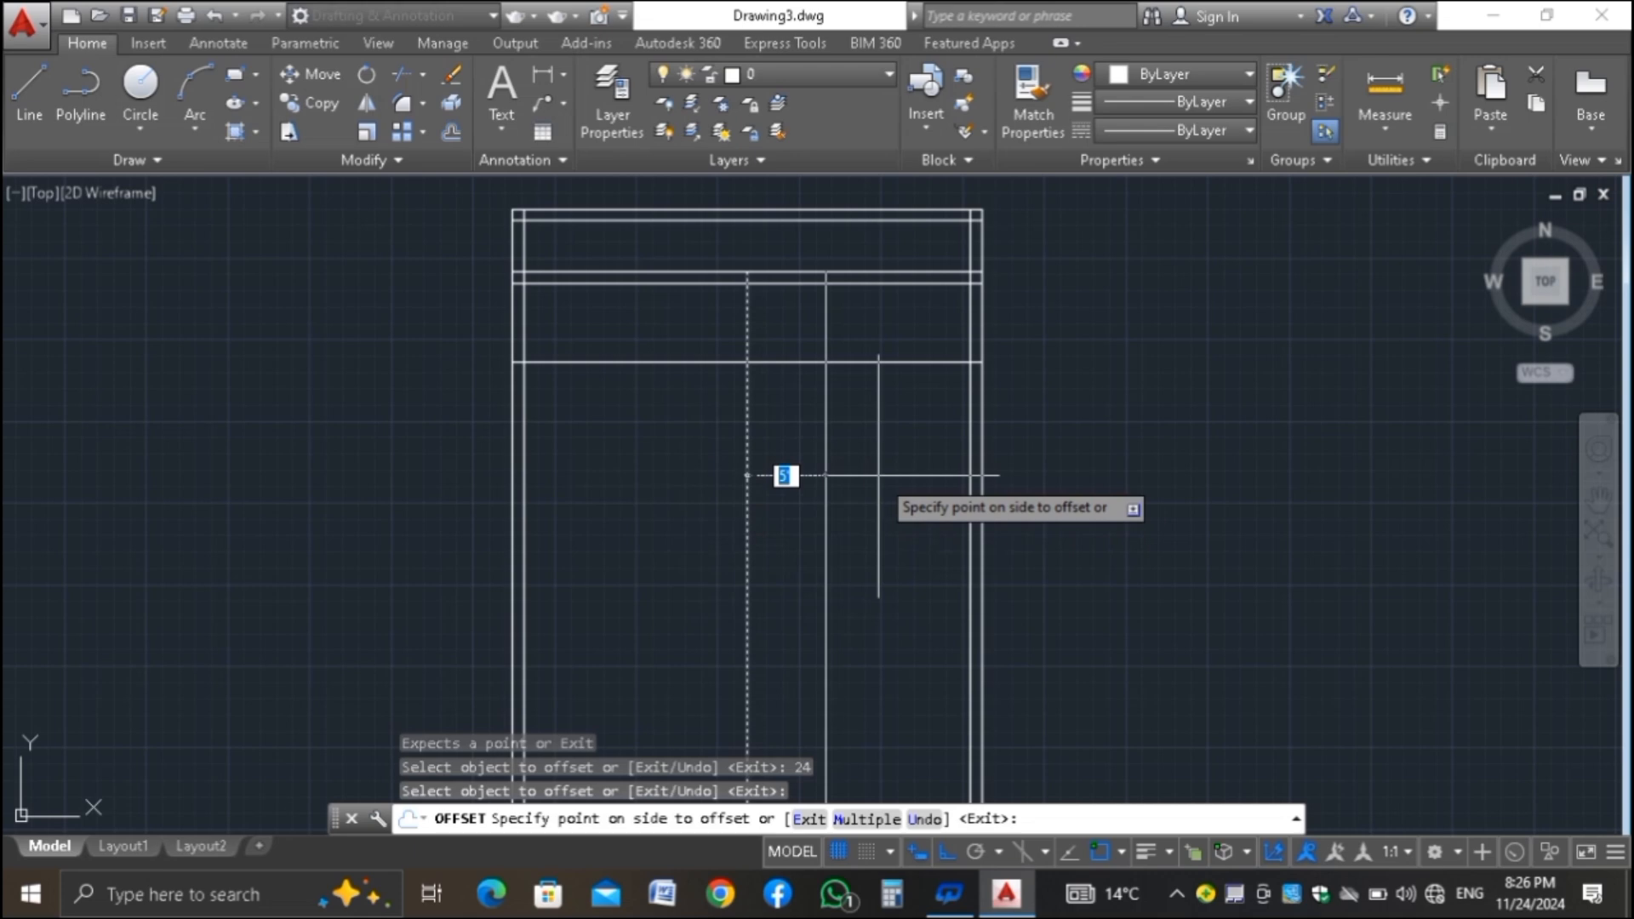
{"action": "key", "text": "Escape"}
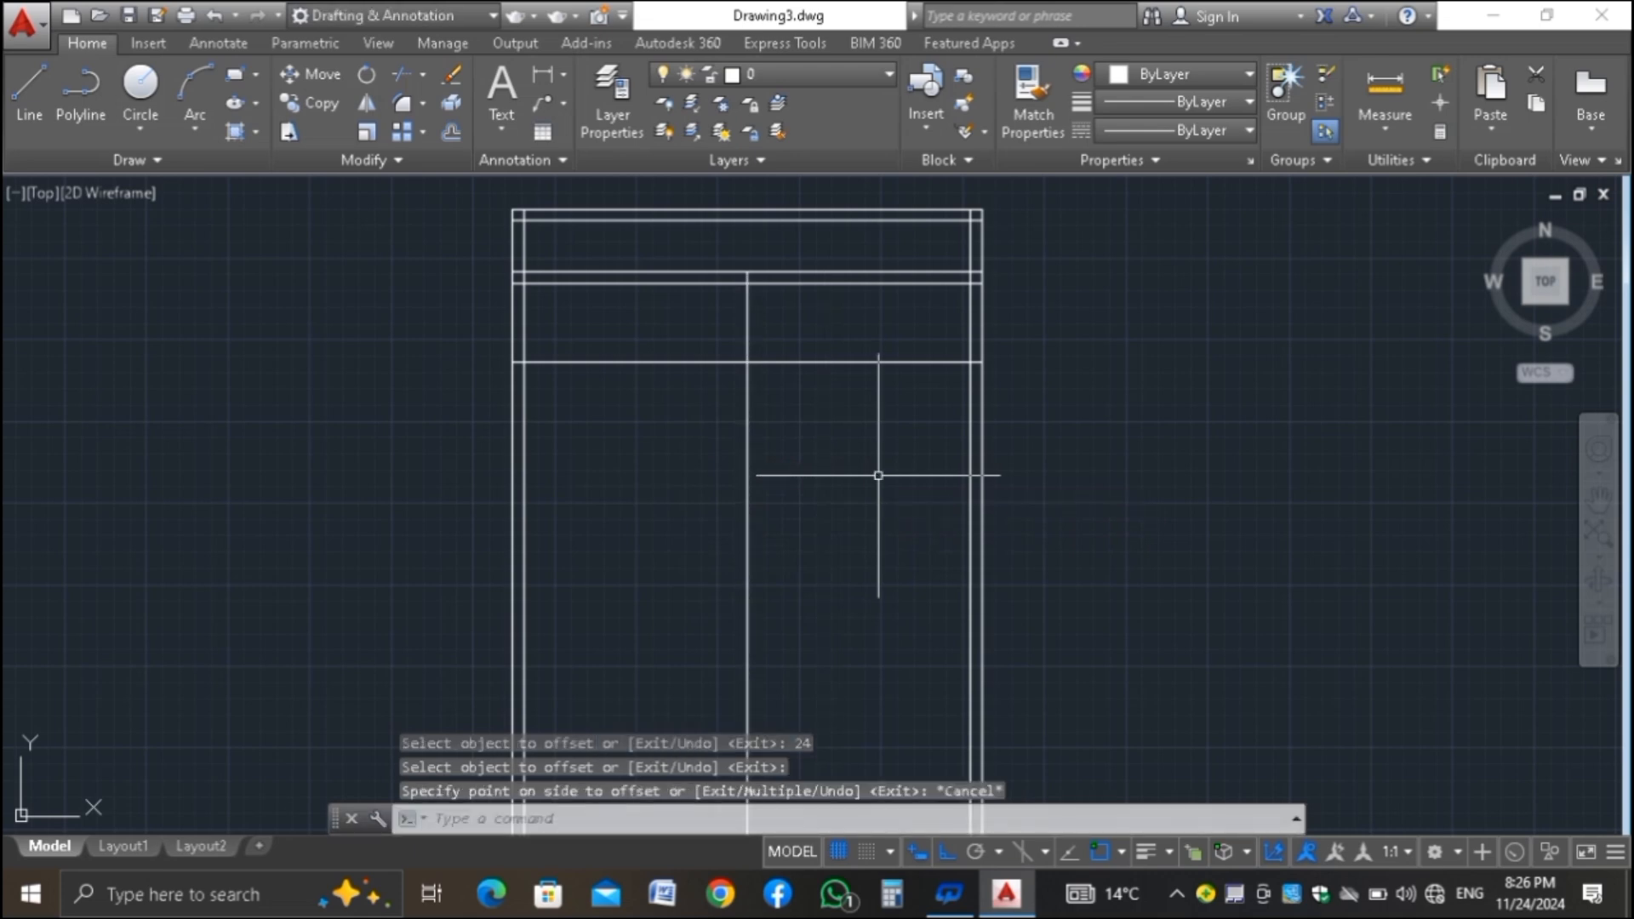
Measure the distance from the vertical centre line to the east outer wall's inner line with an aligned dimension, without placing it
{"action": "type", "text": "dal"}
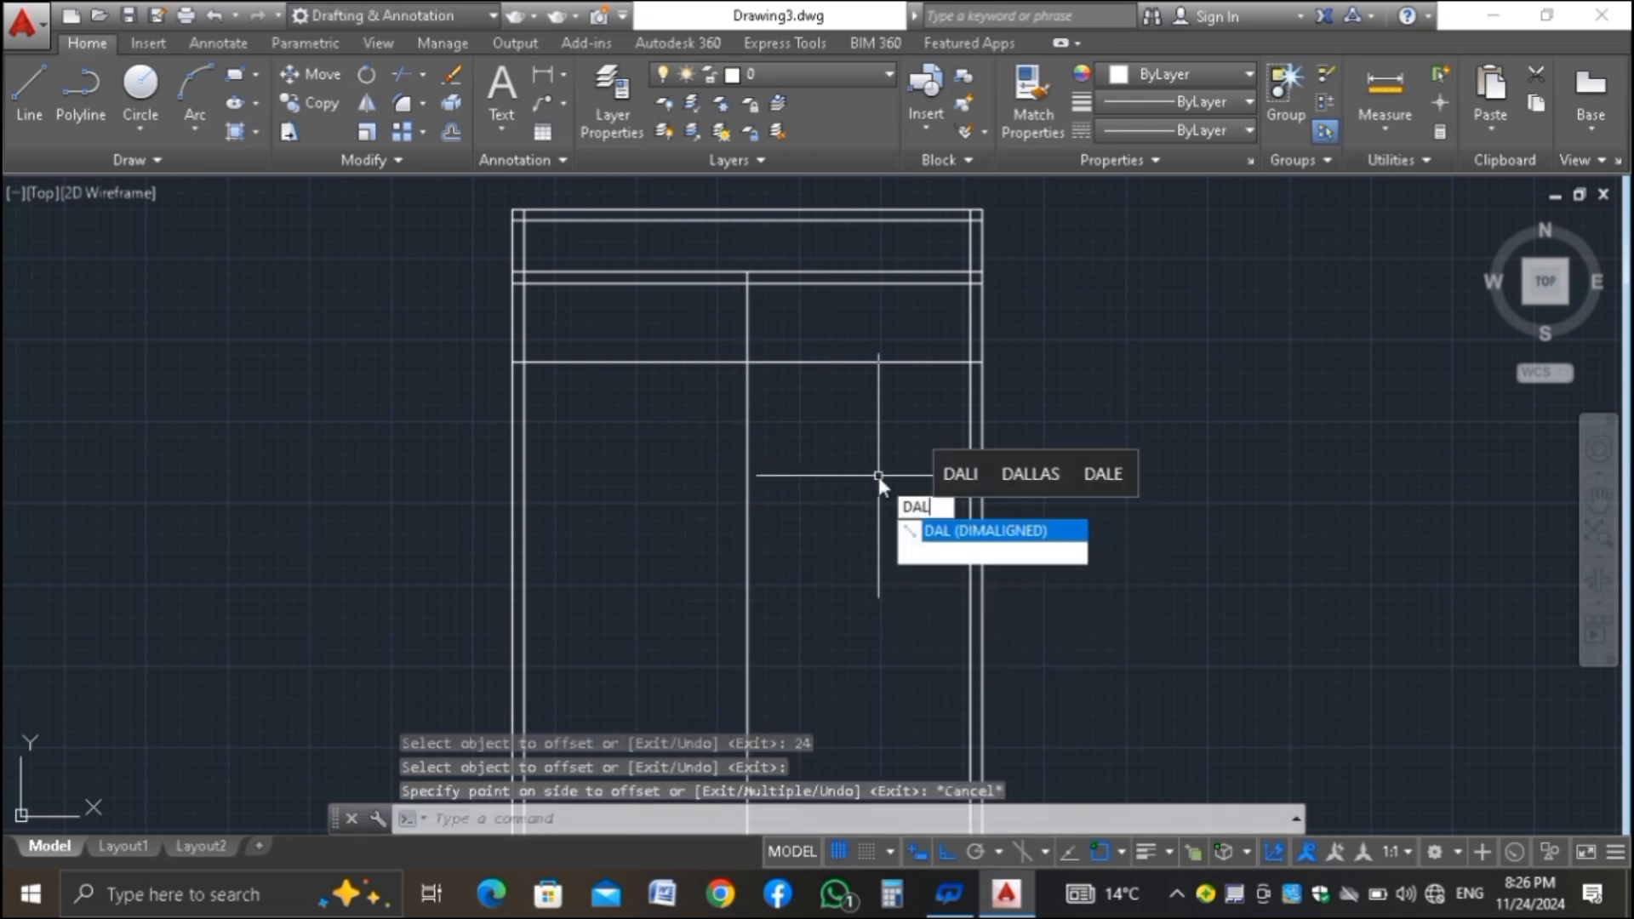
{"action": "key", "text": "Return"}
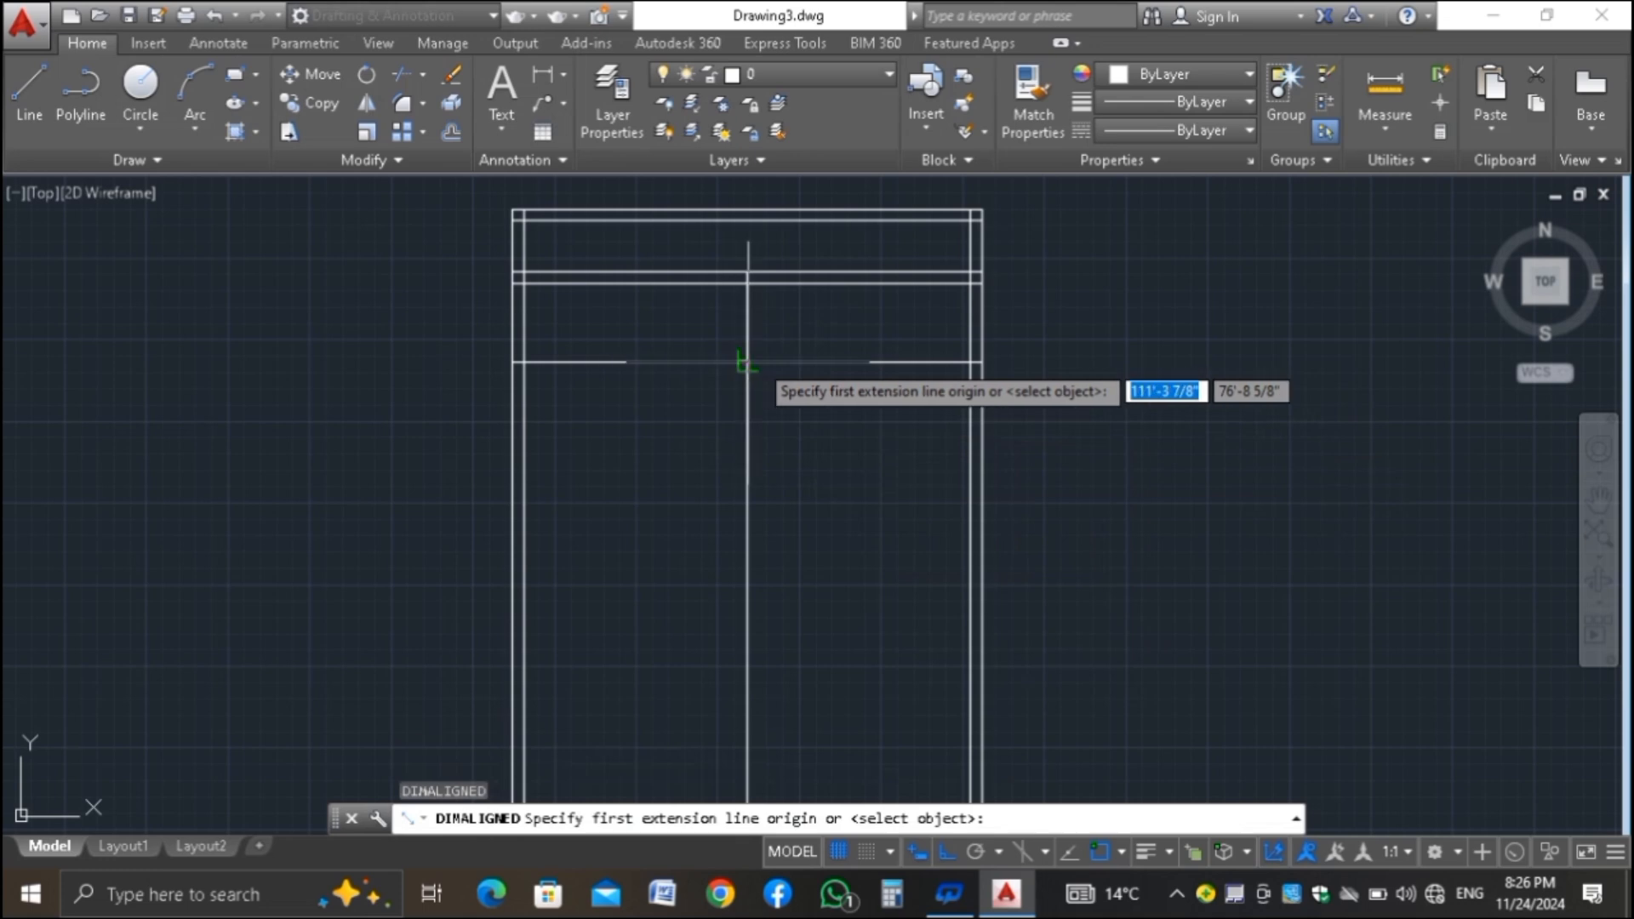
{"action": "left_click", "coordinate": [747, 361]}
{"action": "left_click", "coordinate": [970, 361]}
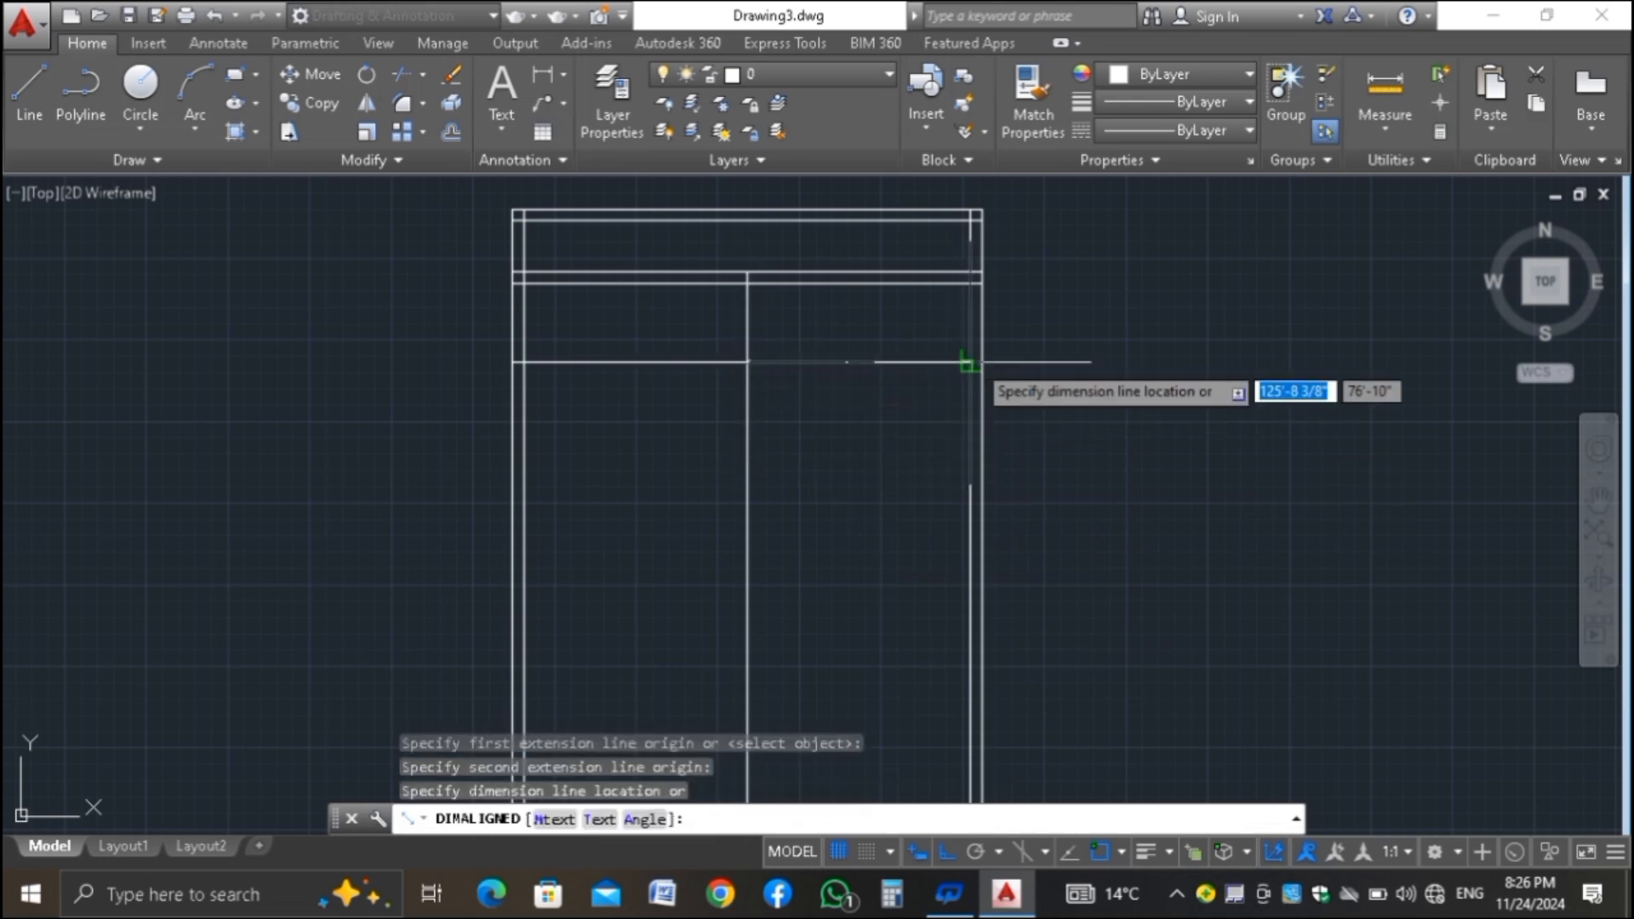
{"action": "scroll", "coordinate": [859, 403], "scroll_direction": "up", "scroll_amount": 5}
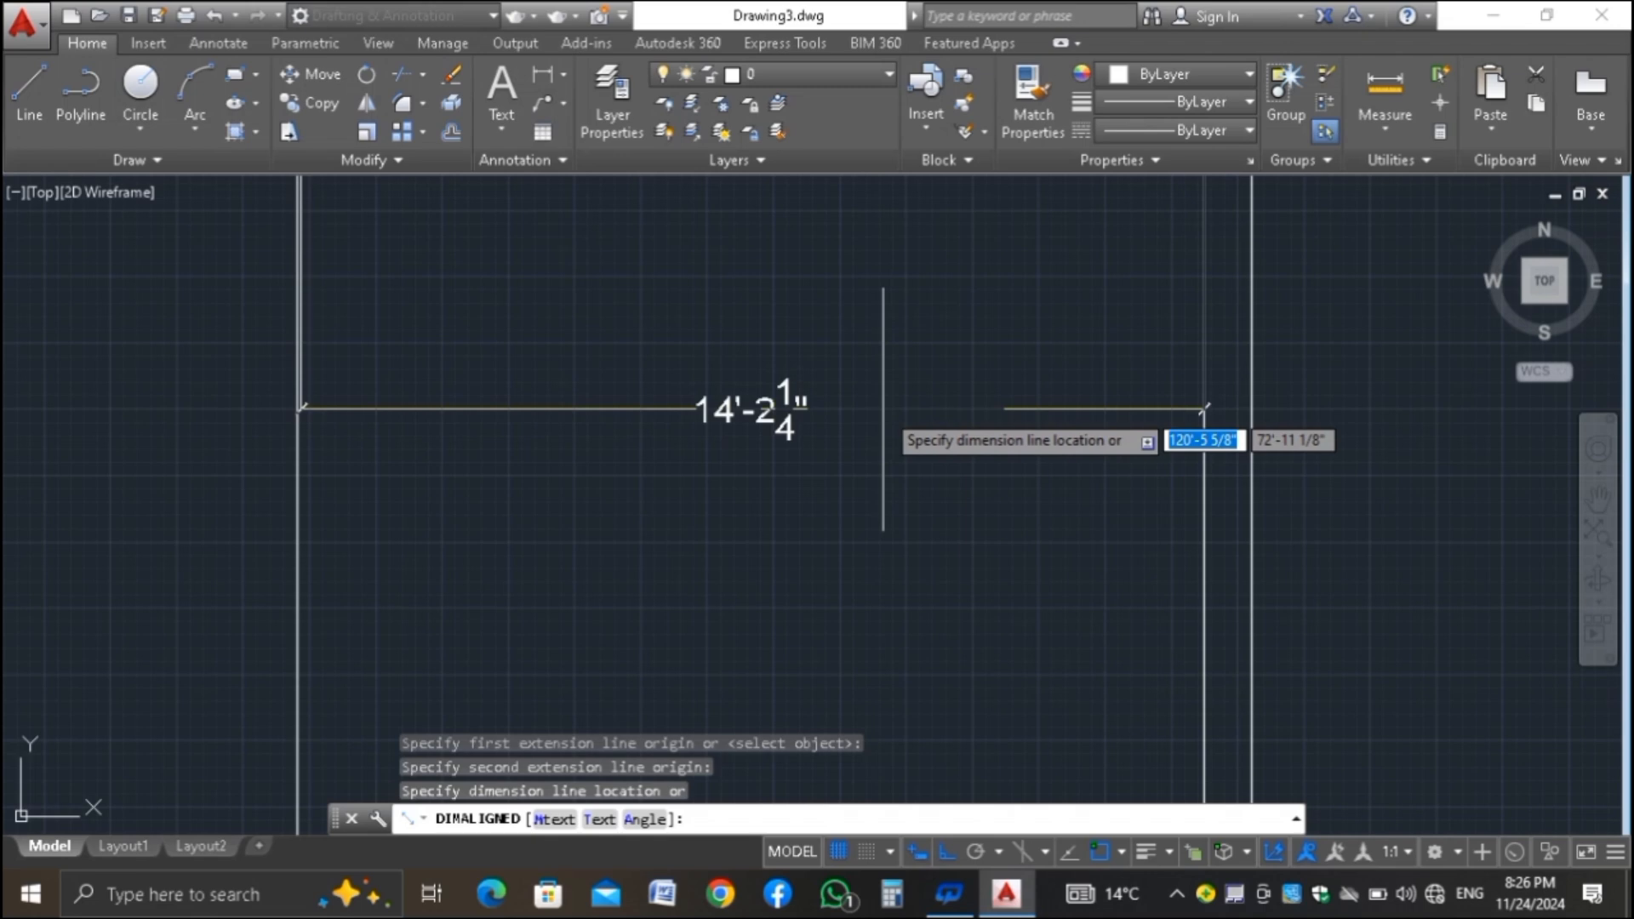
{"action": "scroll", "coordinate": [883, 409], "scroll_direction": "down", "scroll_amount": 2}
{"action": "scroll", "coordinate": [883, 412], "scroll_direction": "down", "scroll_amount": 2}
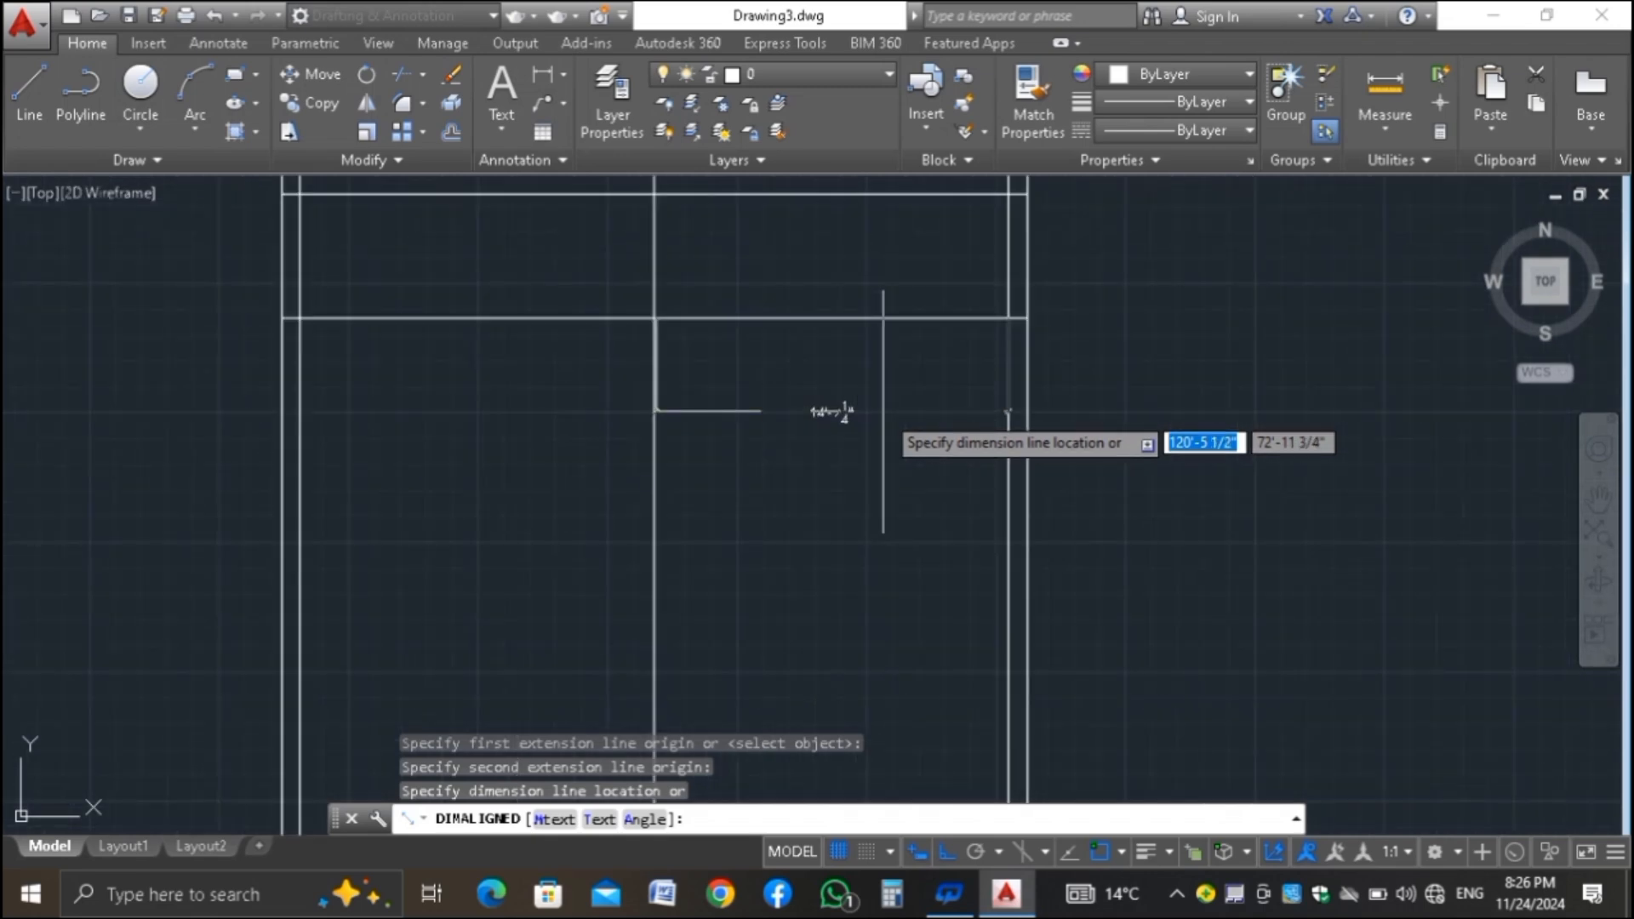
{"action": "key", "text": "Escape"}
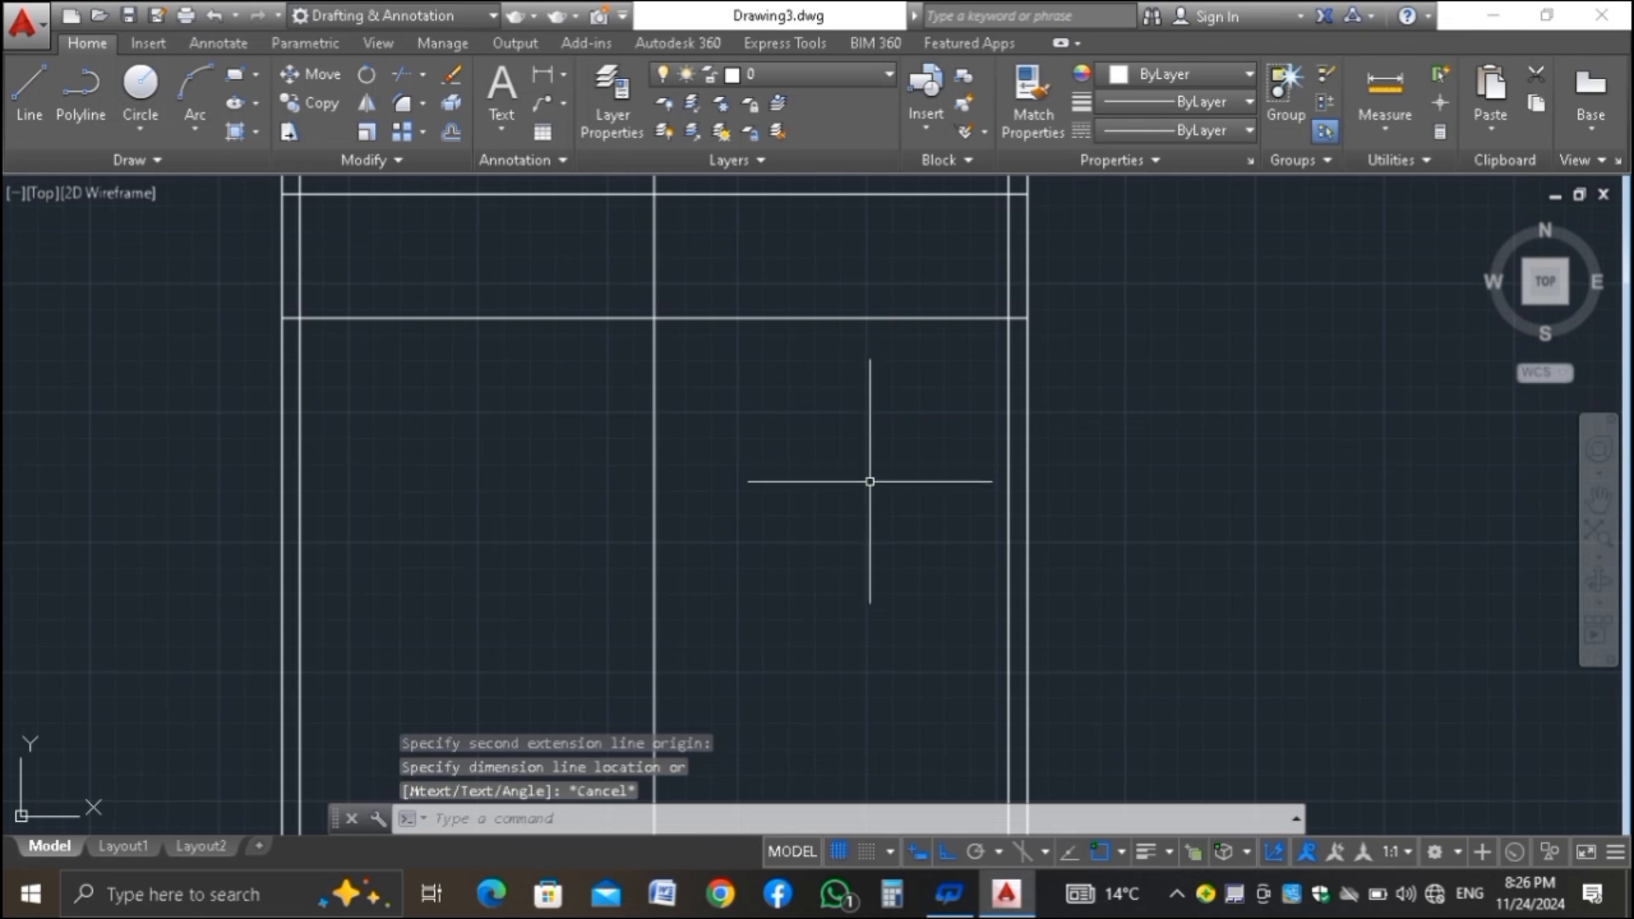
Offset the inner lines of the east and west outer walls 8' toward the inside of the house
{"action": "scroll", "coordinate": [868, 452], "scroll_direction": "down", "scroll_amount": 2}
{"action": "scroll", "coordinate": [873, 441], "scroll_direction": "up", "scroll_amount": 2}
{"action": "scroll", "coordinate": [873, 440], "scroll_direction": "down", "scroll_amount": 2}
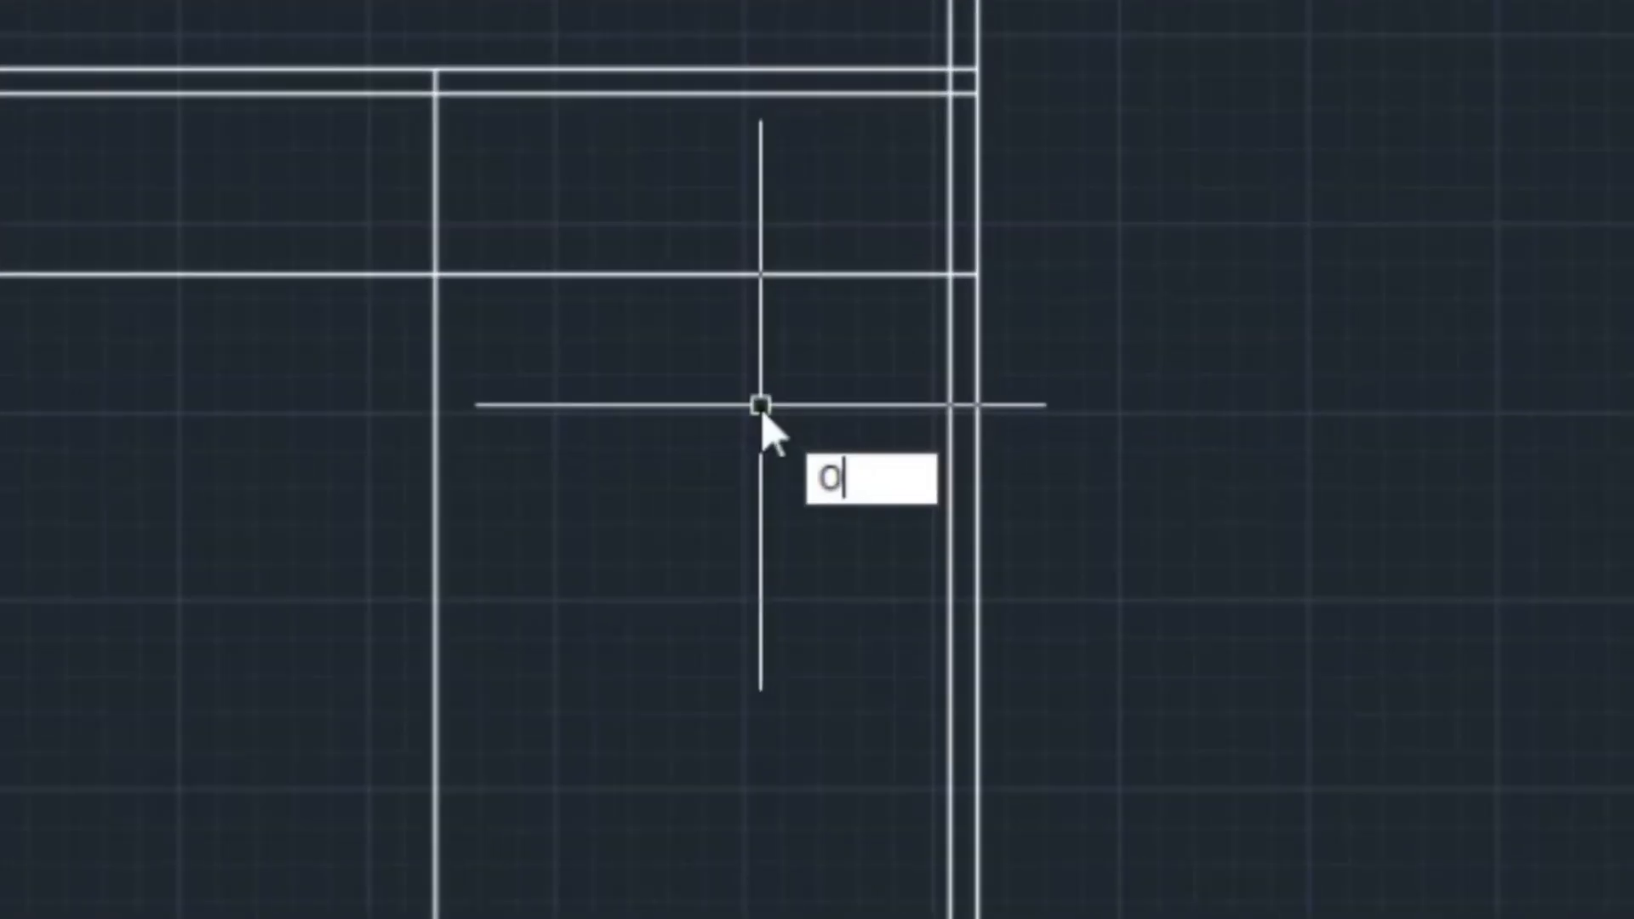
{"action": "key", "text": "Return"}
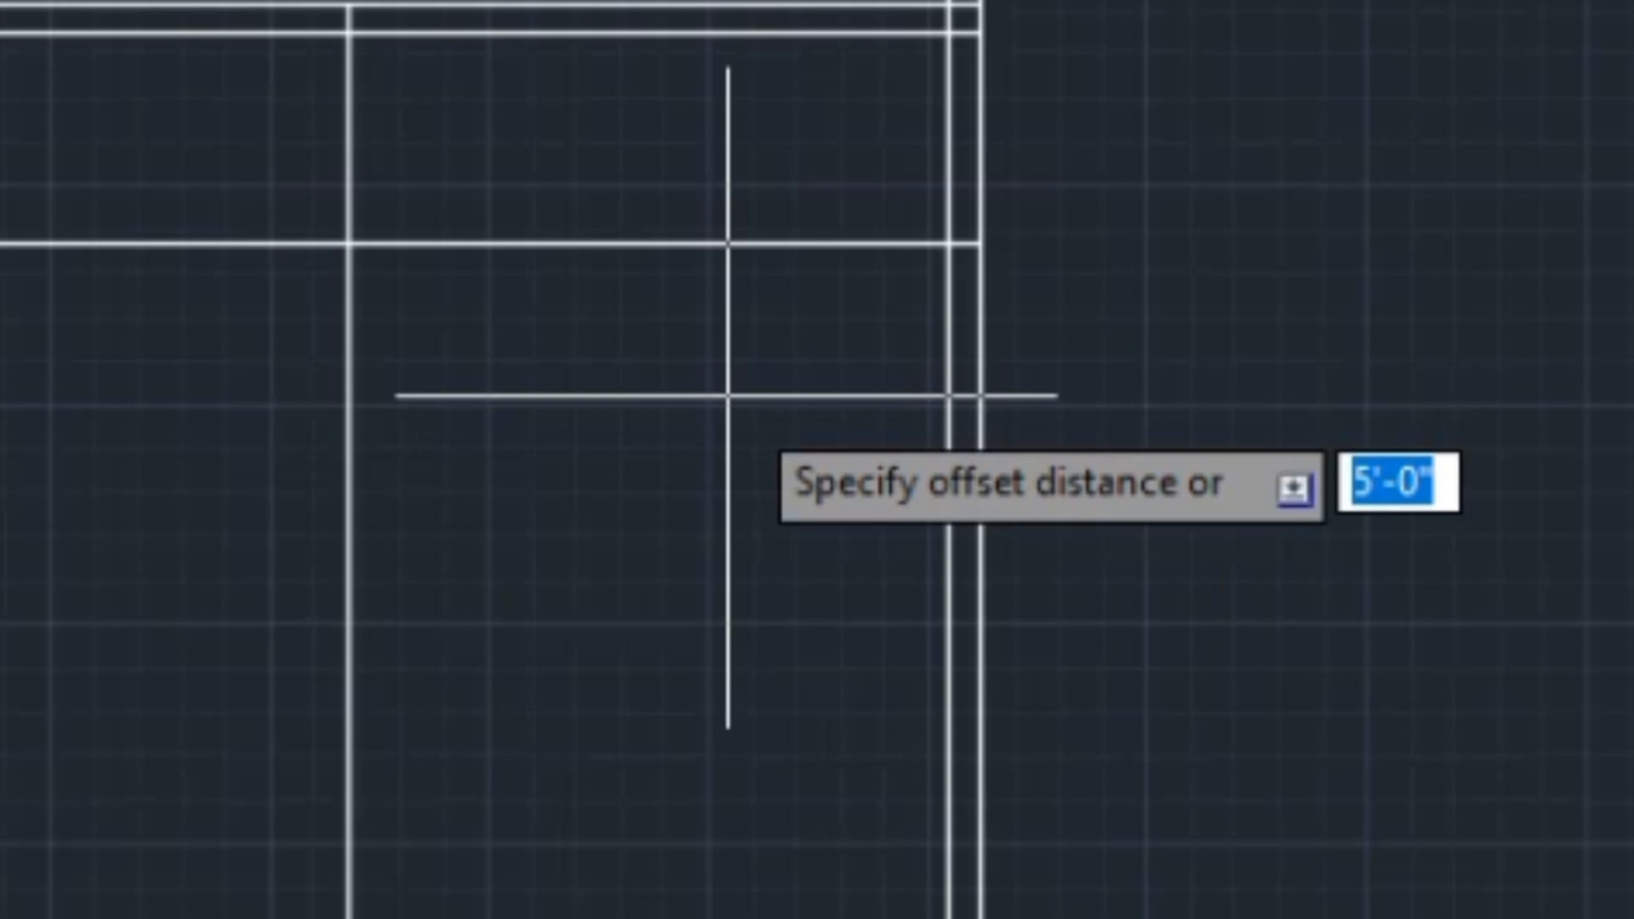
{"action": "type", "text": "8"}
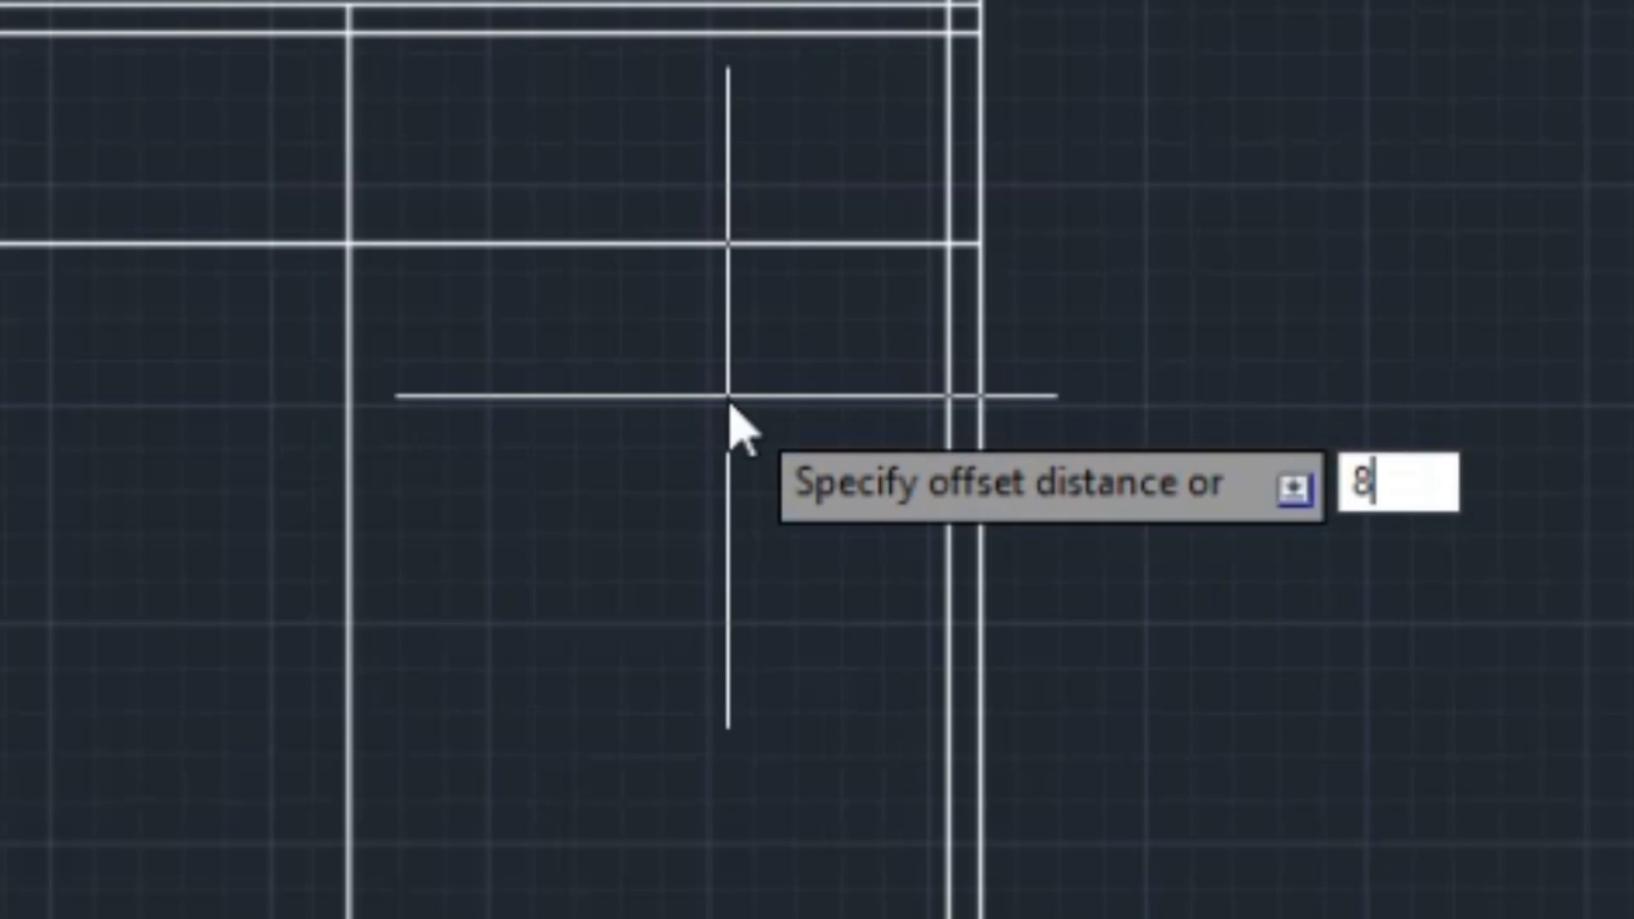
{"action": "key", "text": "Return"}
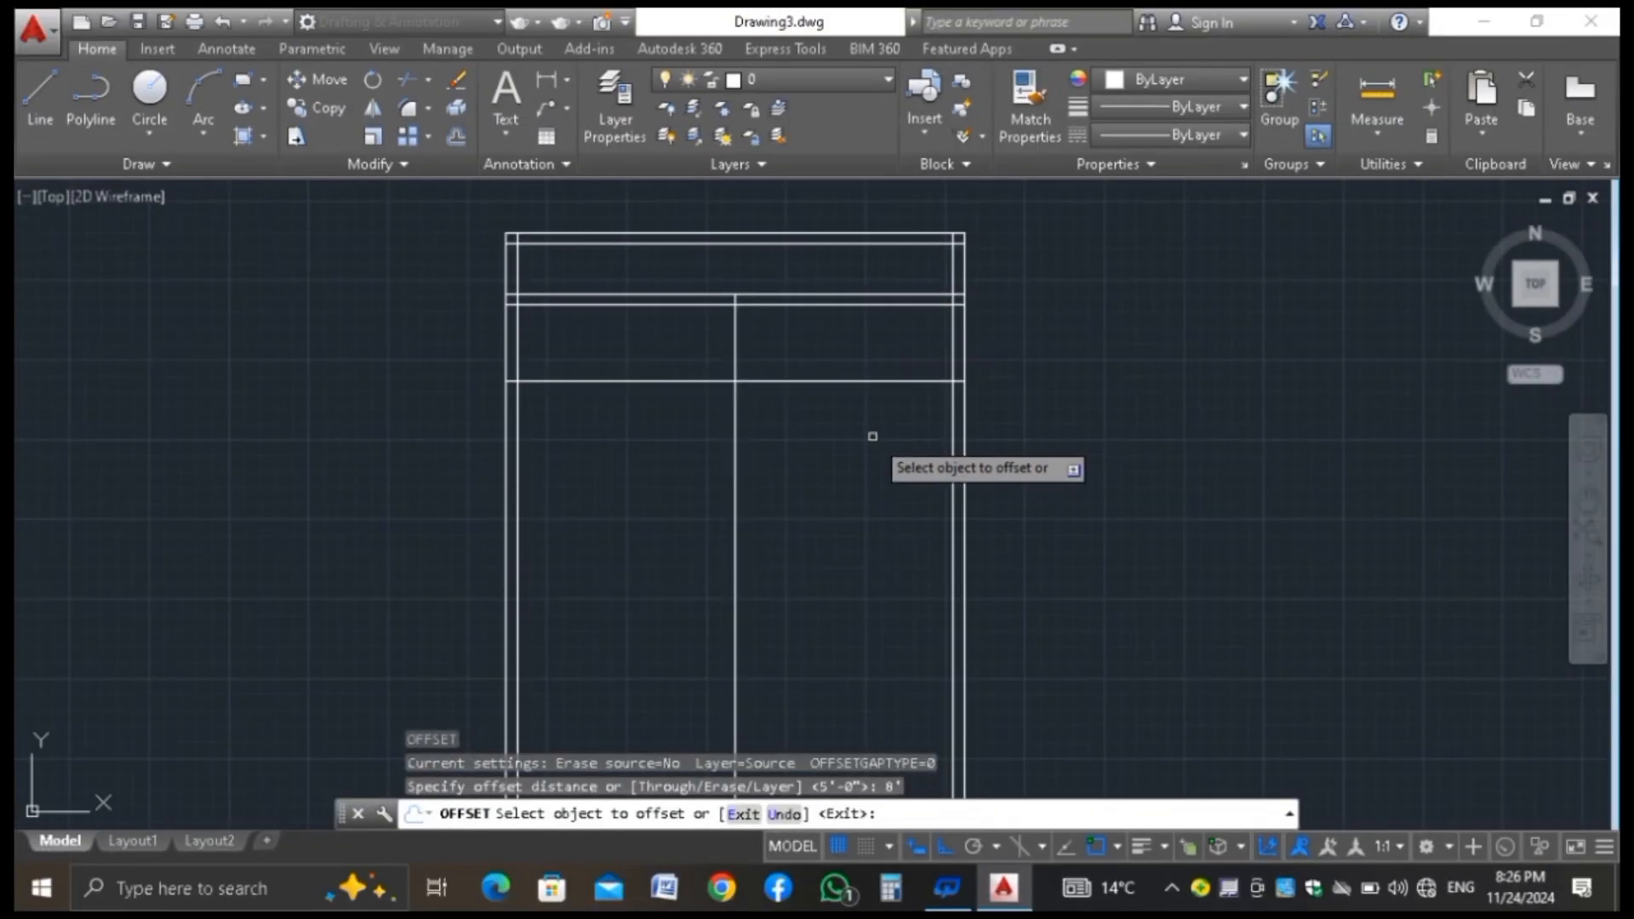
{"action": "left_click", "coordinate": [955, 428]}
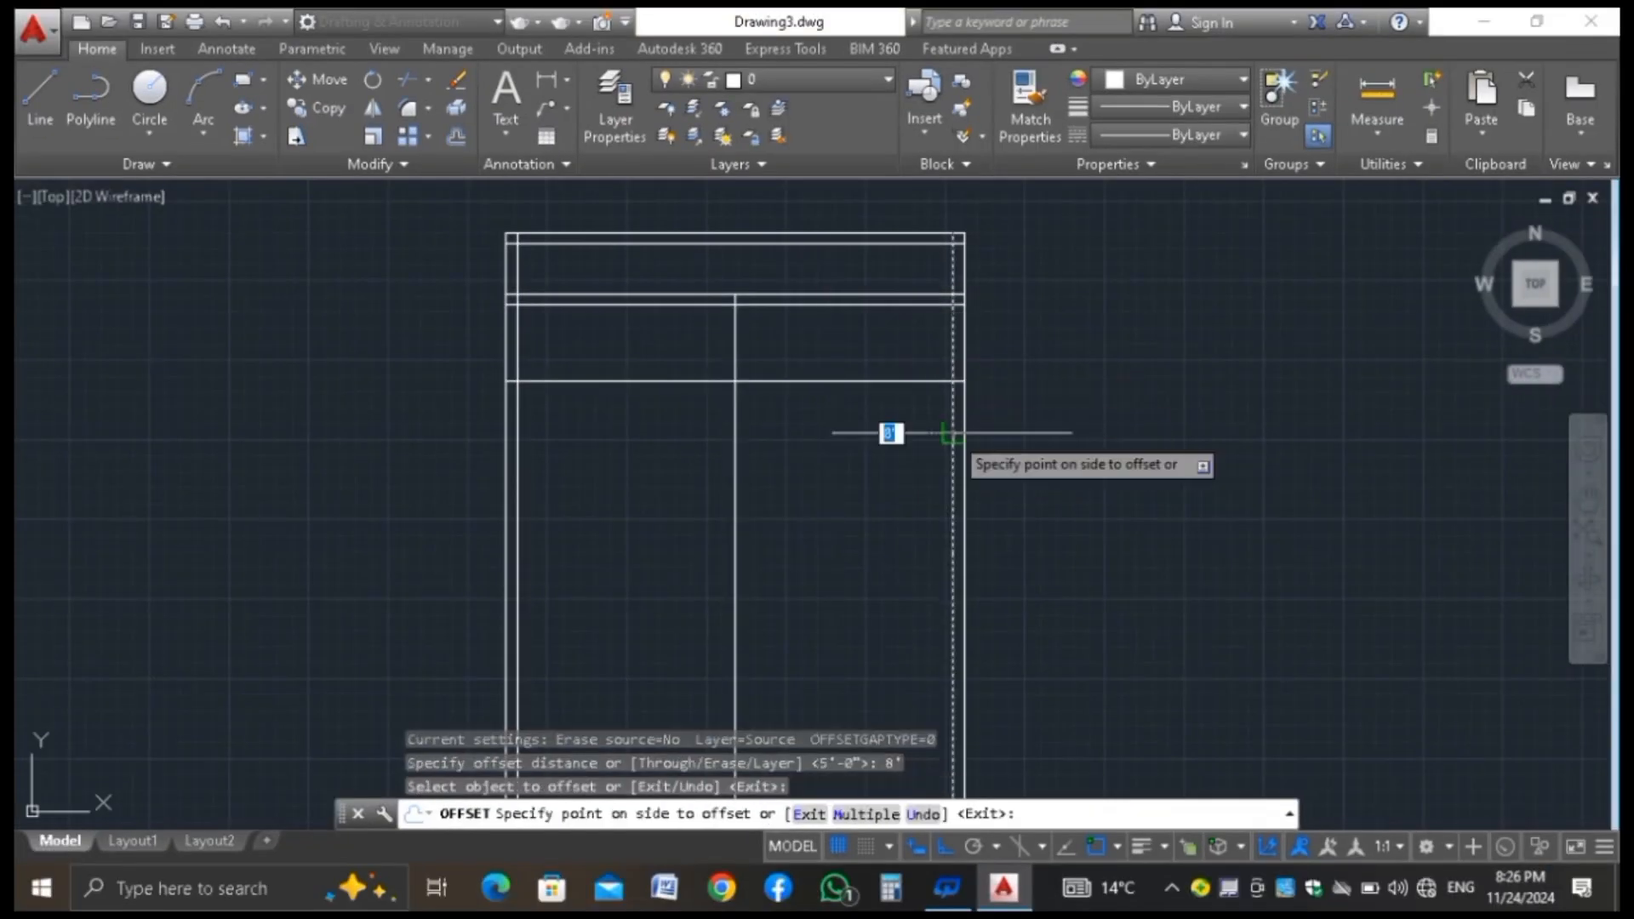
{"action": "left_click", "coordinate": [649, 463]}
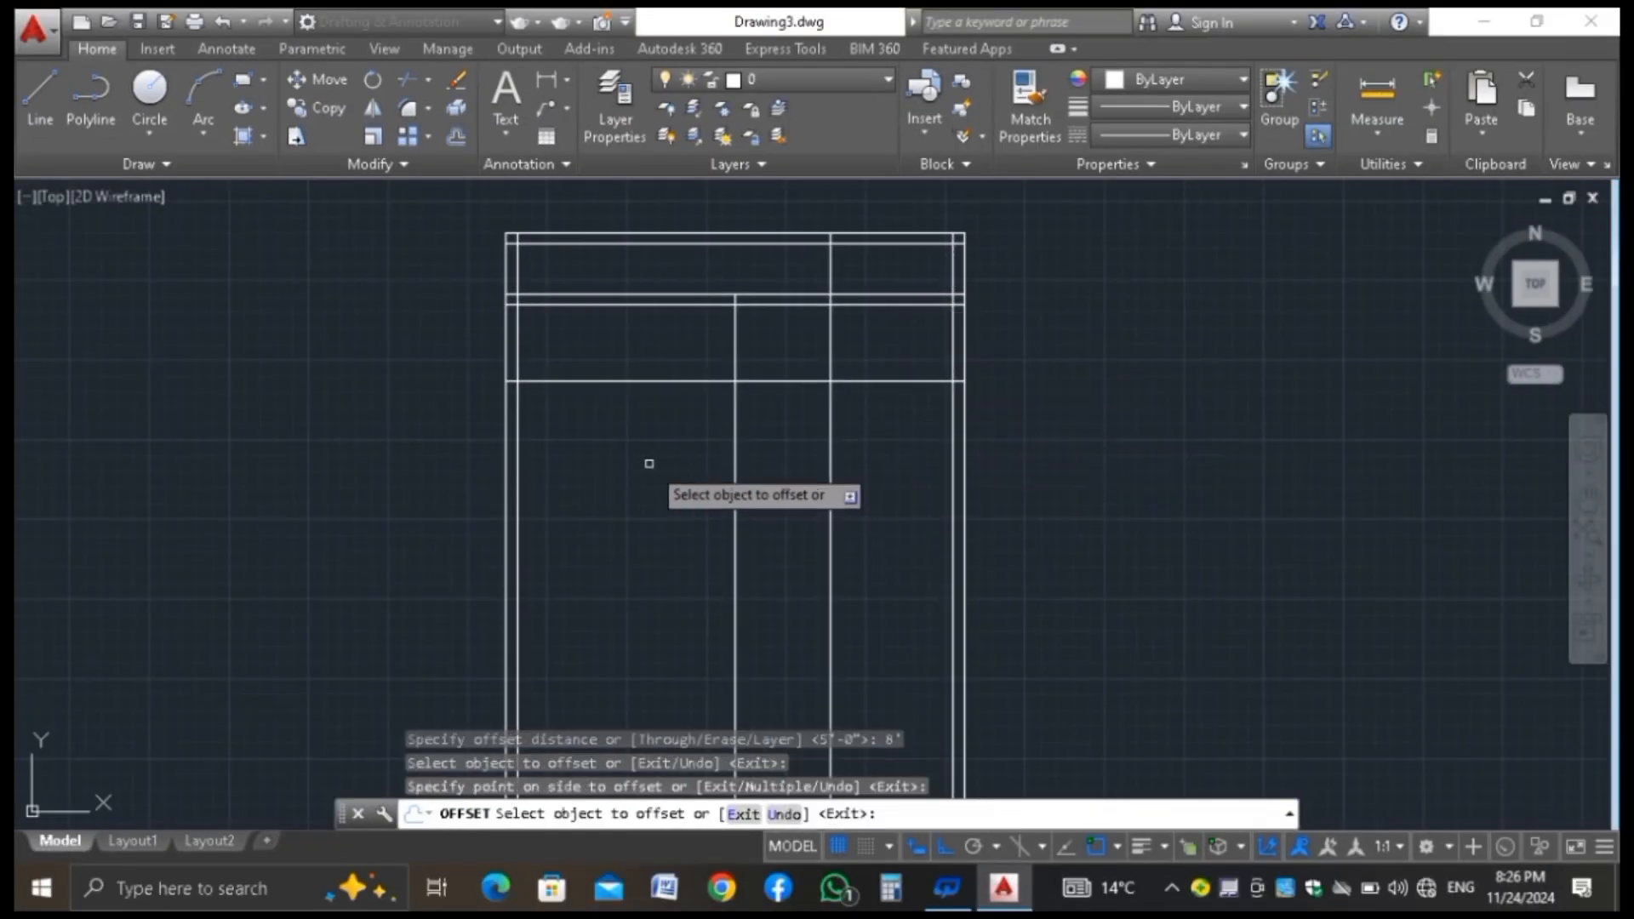
{"action": "left_click", "coordinate": [516, 439]}
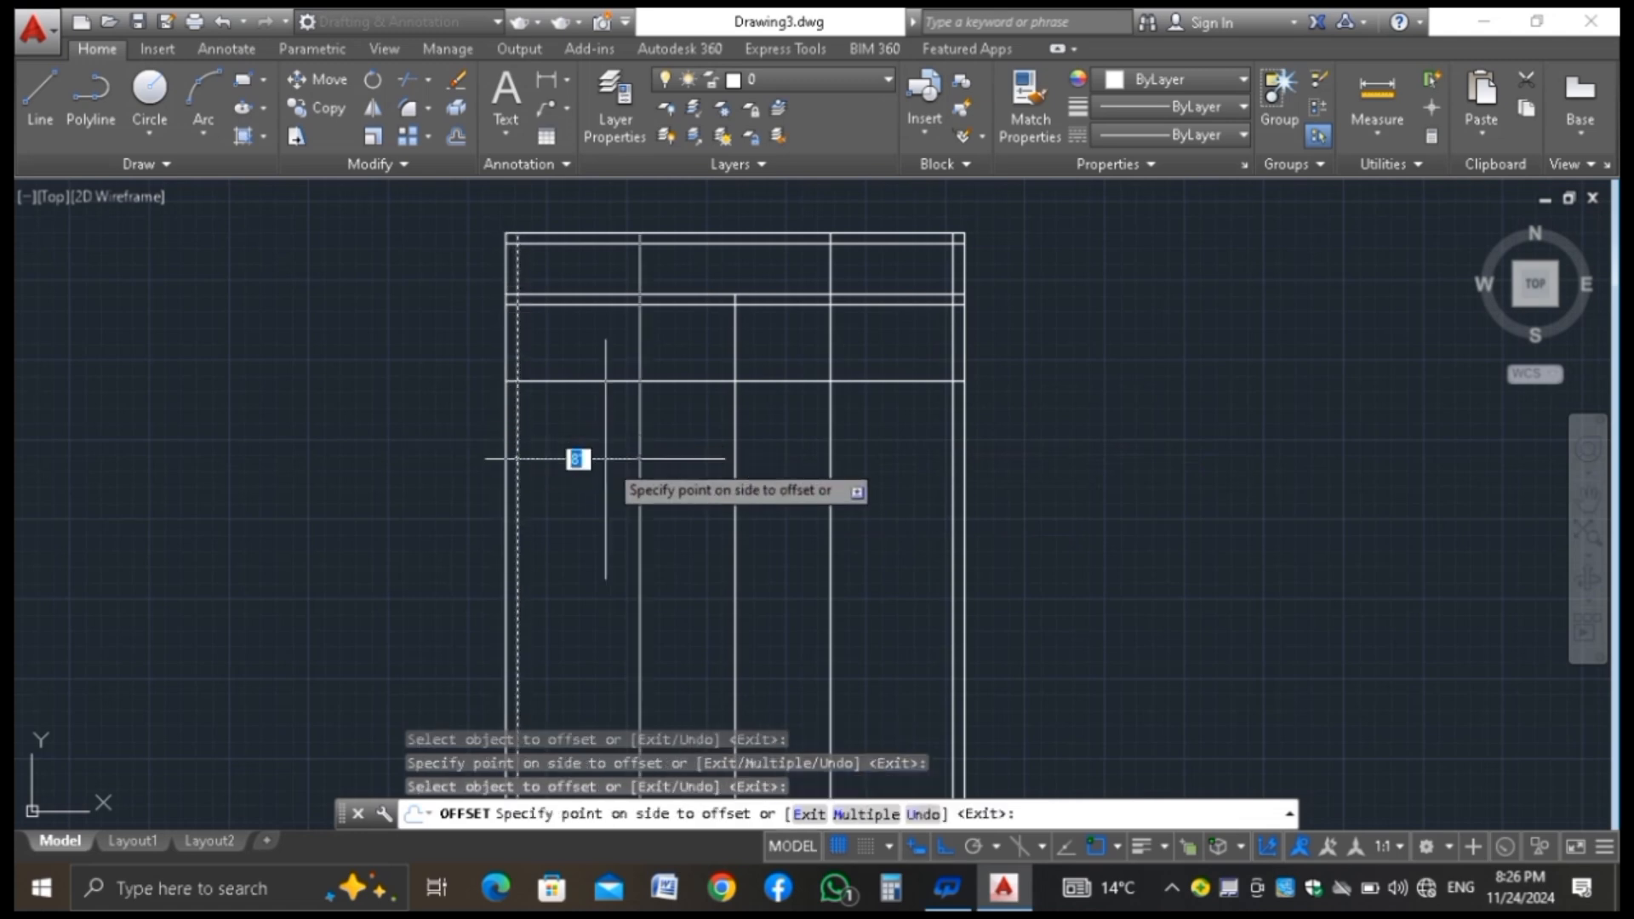
{"action": "left_click", "coordinate": [679, 456]}
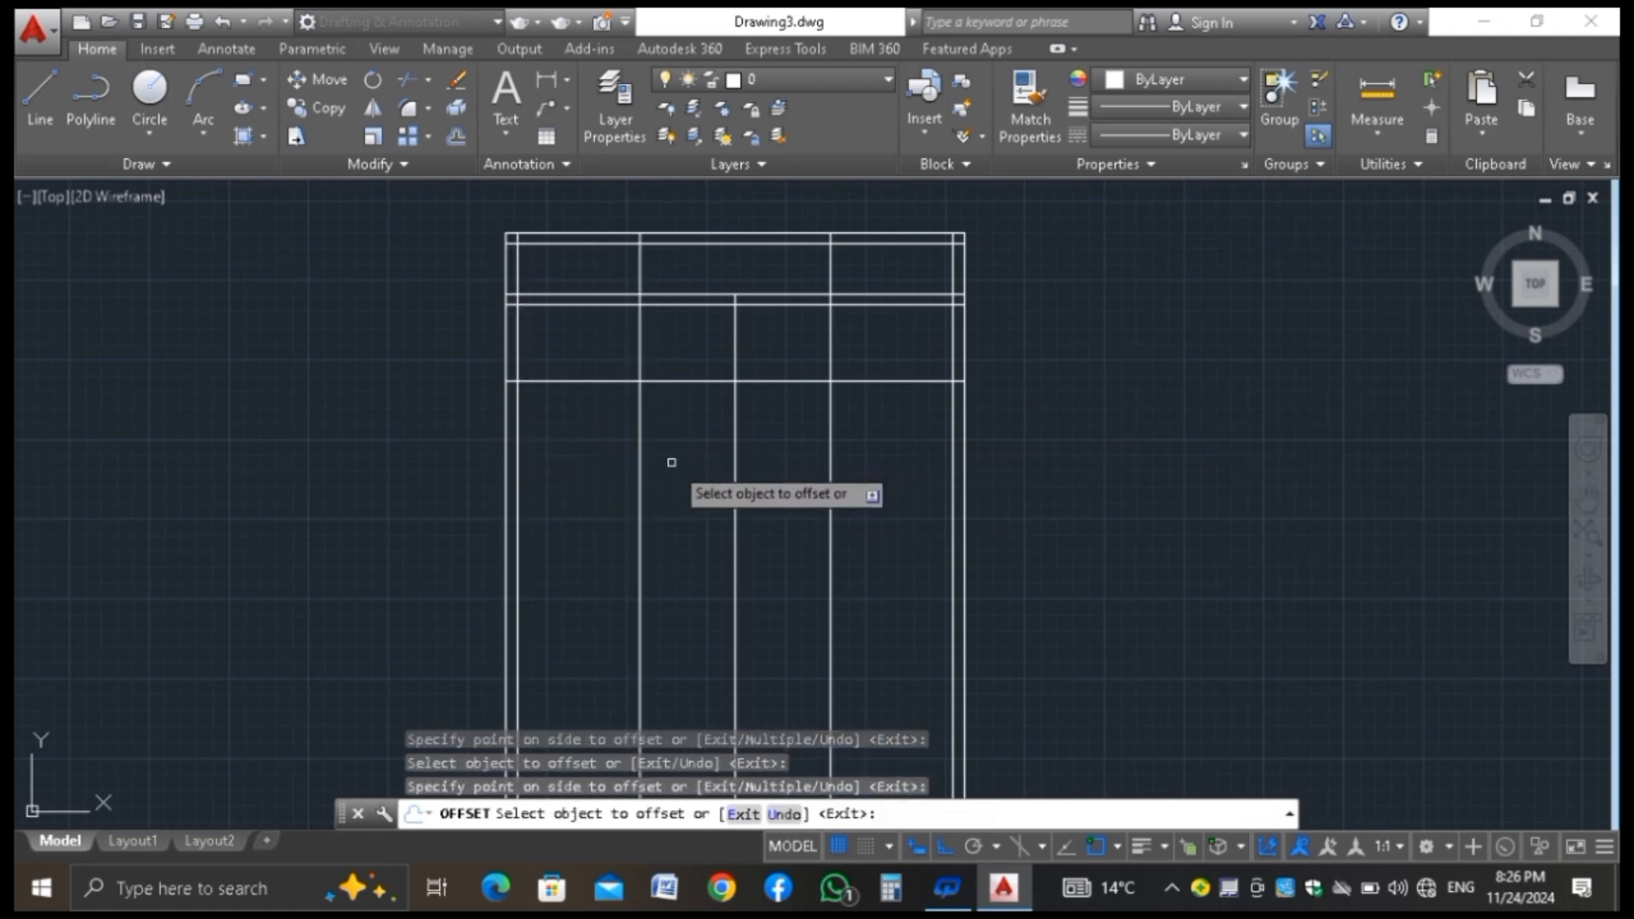
{"action": "key", "text": "Return"}
Offset the vertical centre line 4-1/2" to both sides to form the central wall
{"action": "key", "text": "Return"}
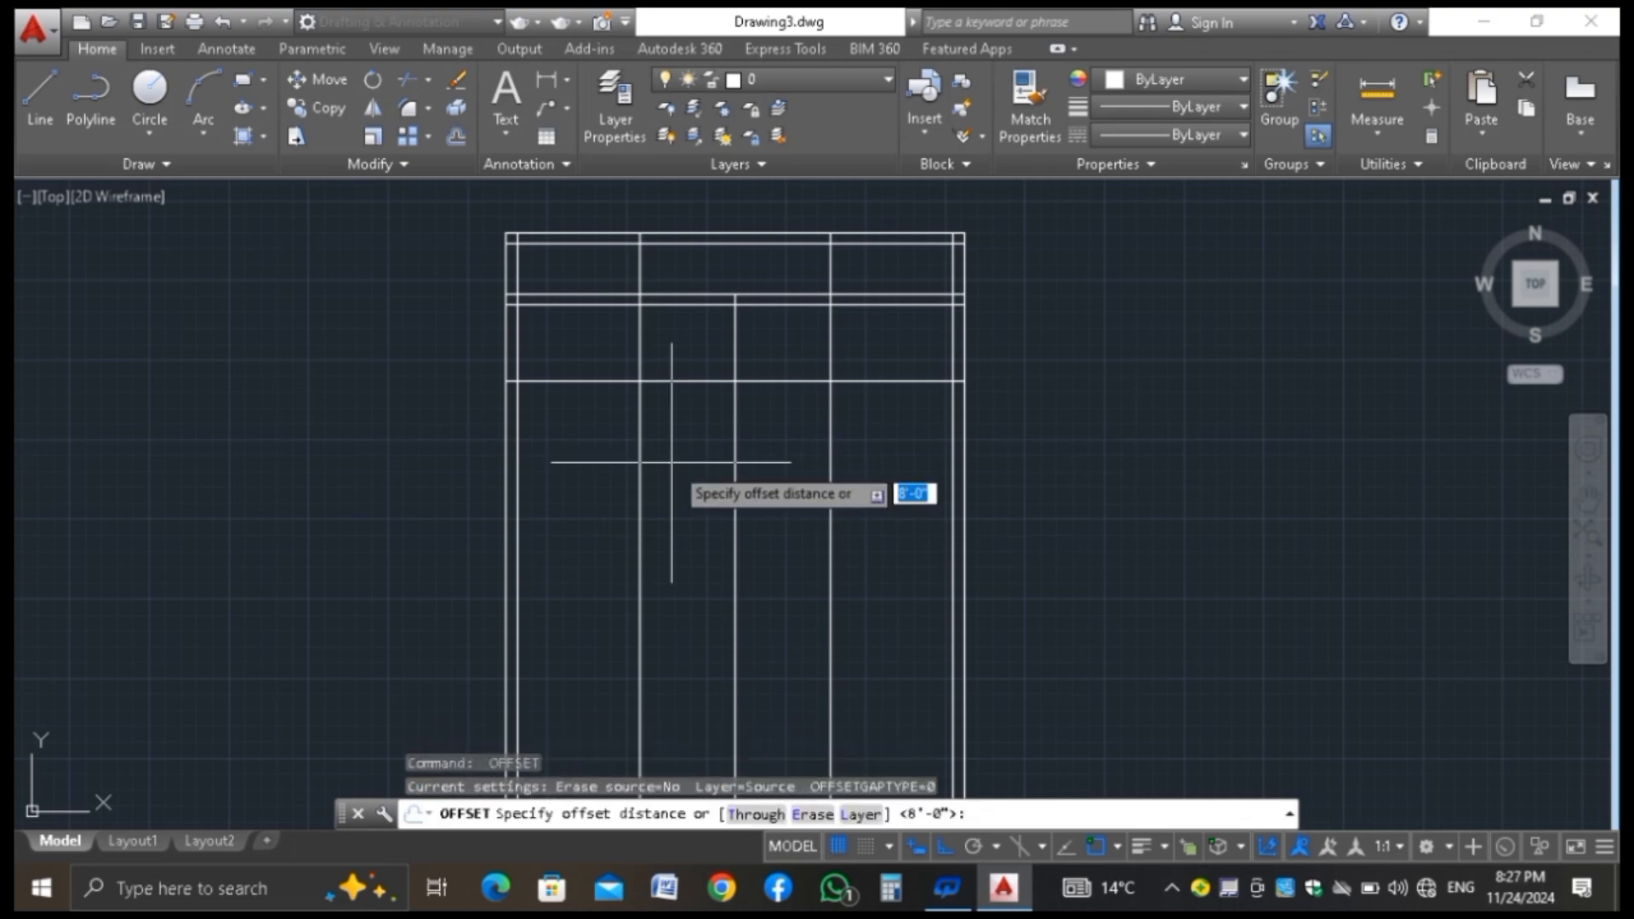
{"action": "type", "text": "4-1/2"}
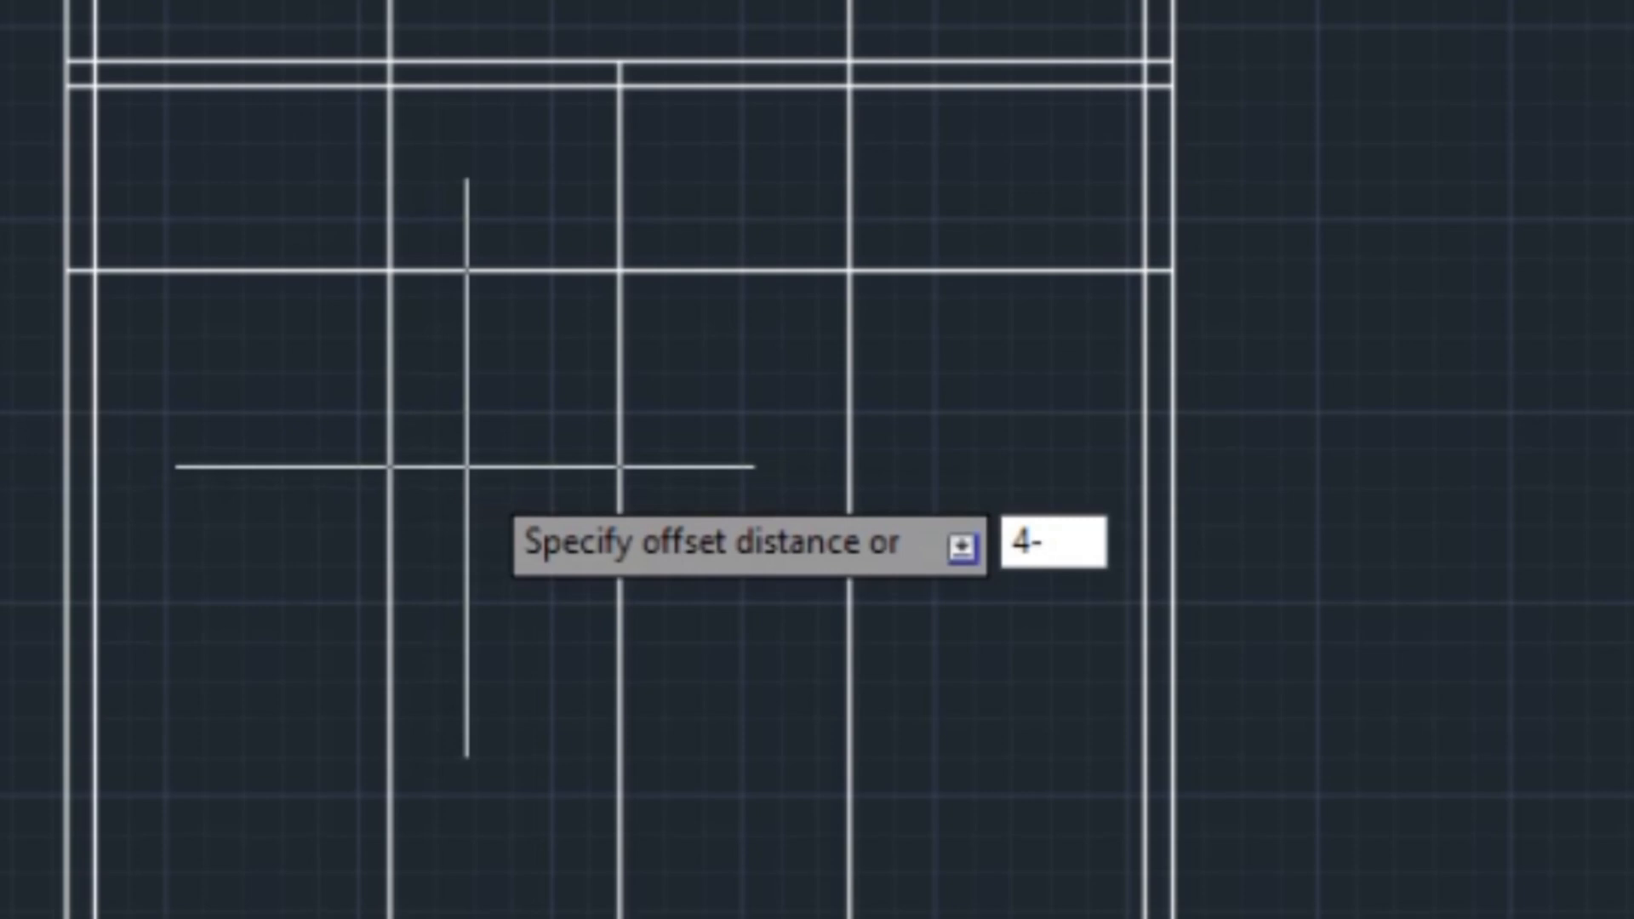
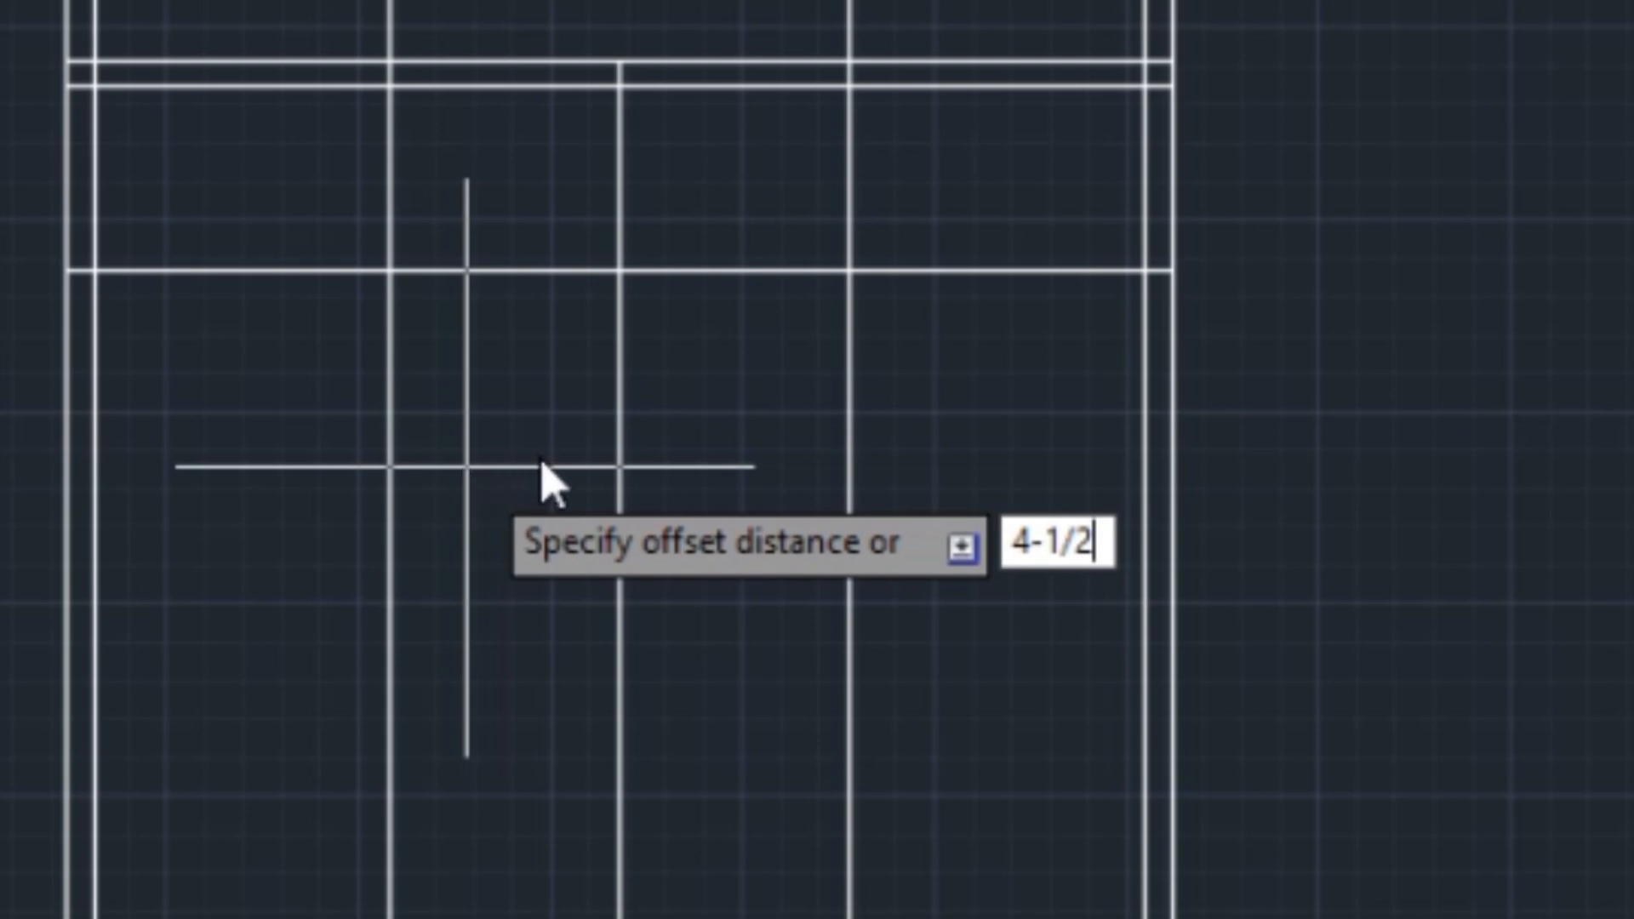
{"action": "key", "text": "Return"}
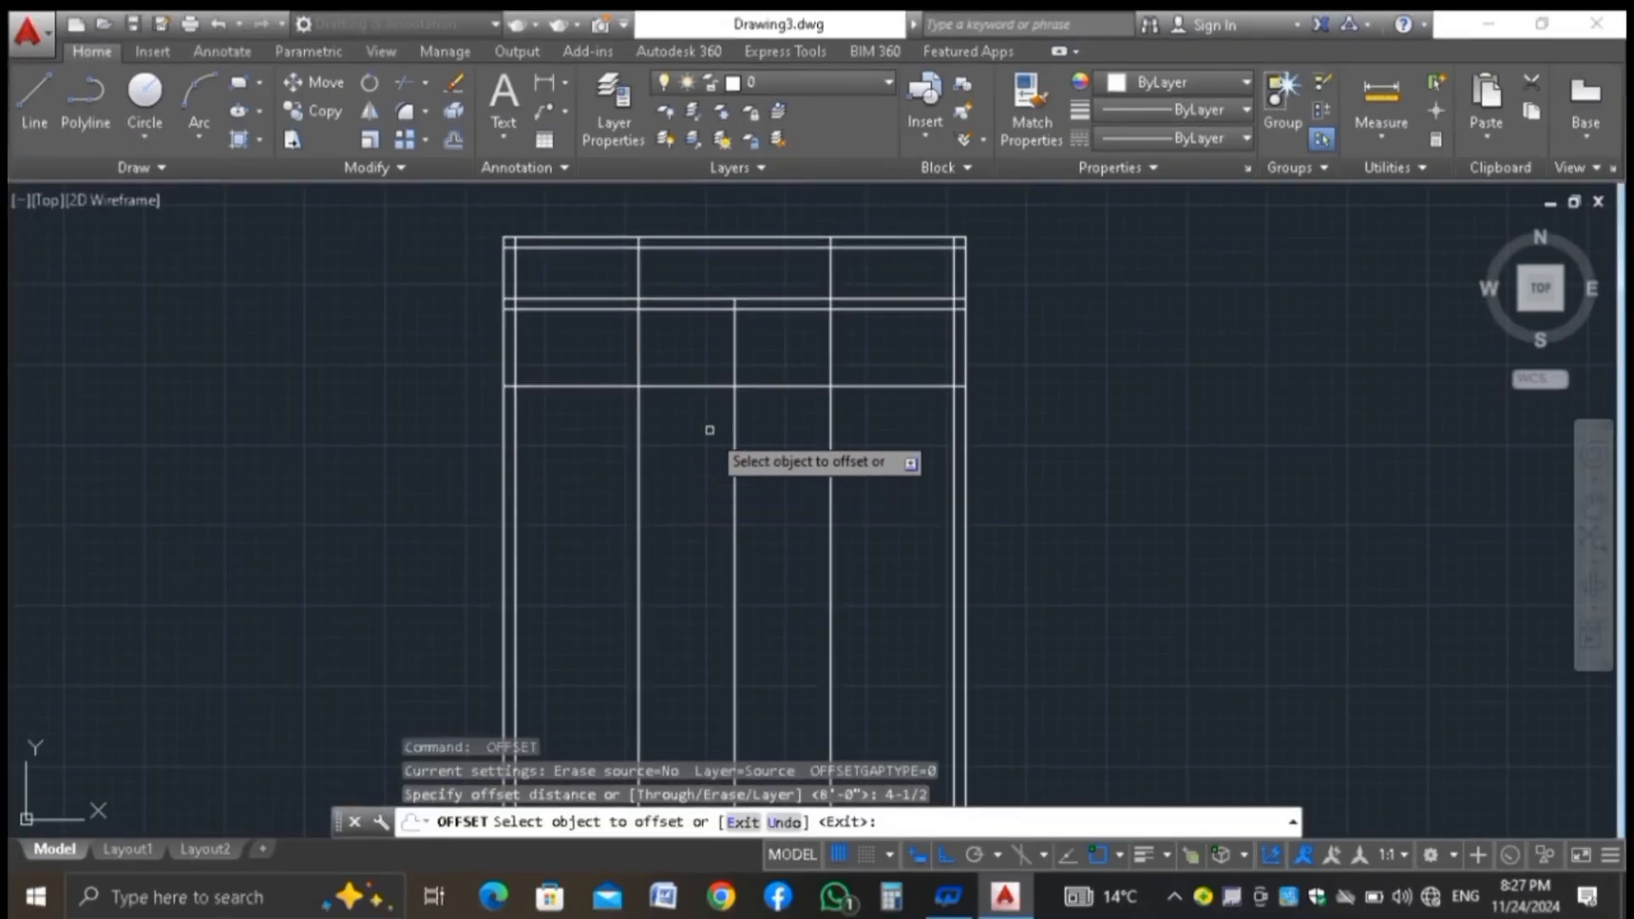
{"action": "left_click", "coordinate": [734, 426]}
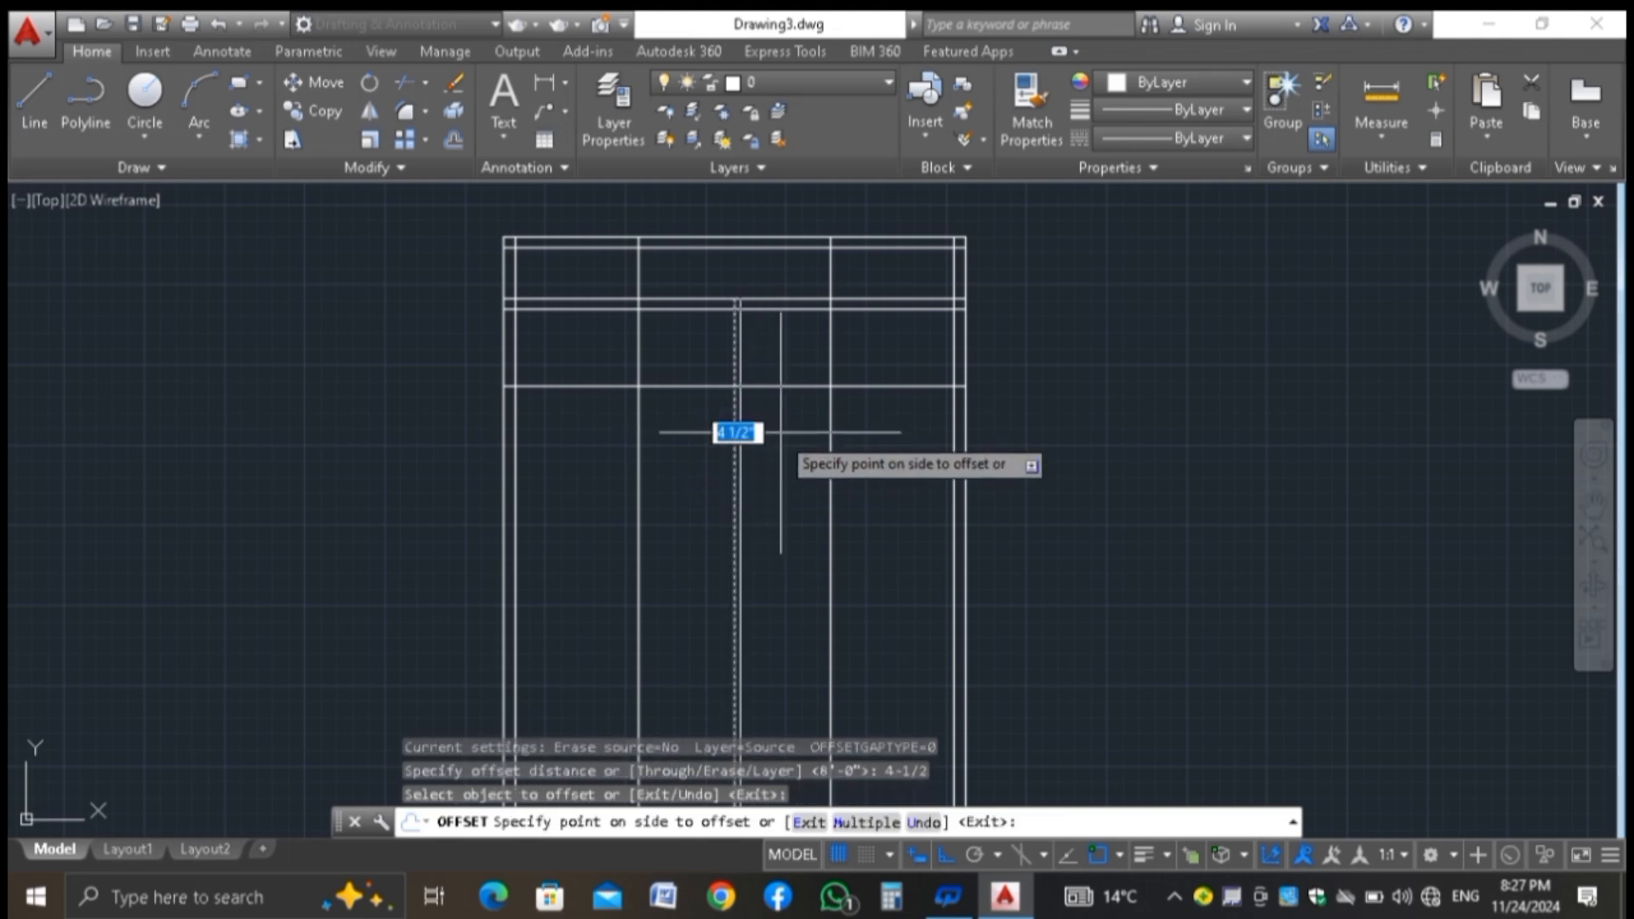
{"action": "left_click", "coordinate": [744, 429]}
{"action": "left_click", "coordinate": [732, 427]}
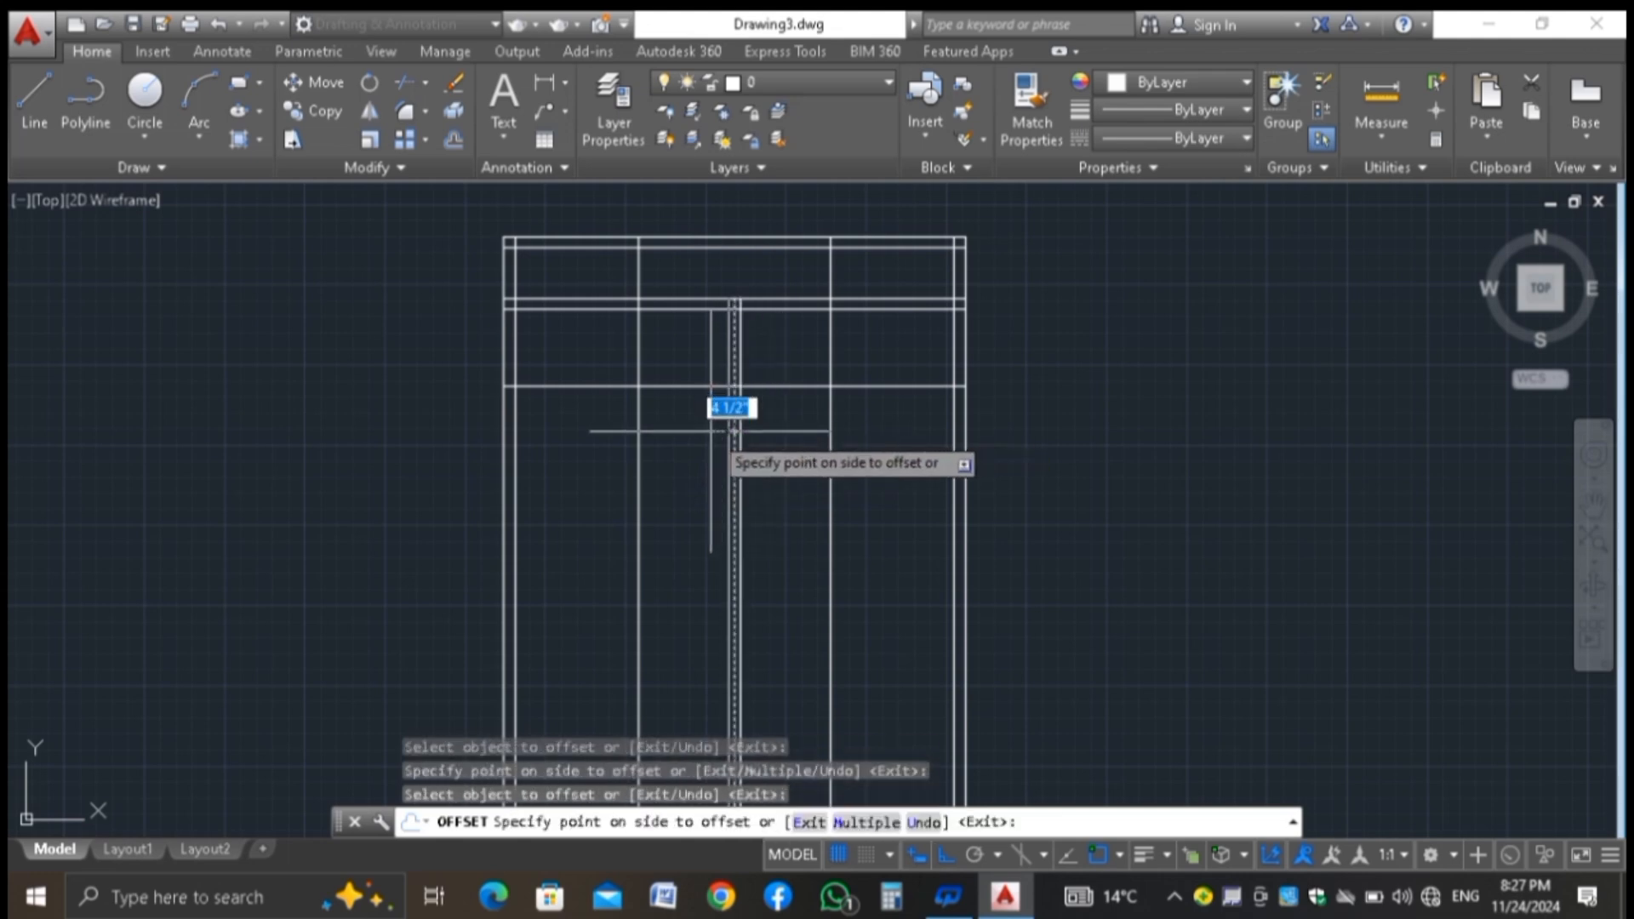
{"action": "left_click", "coordinate": [668, 455]}
{"action": "key", "text": "Escape"}
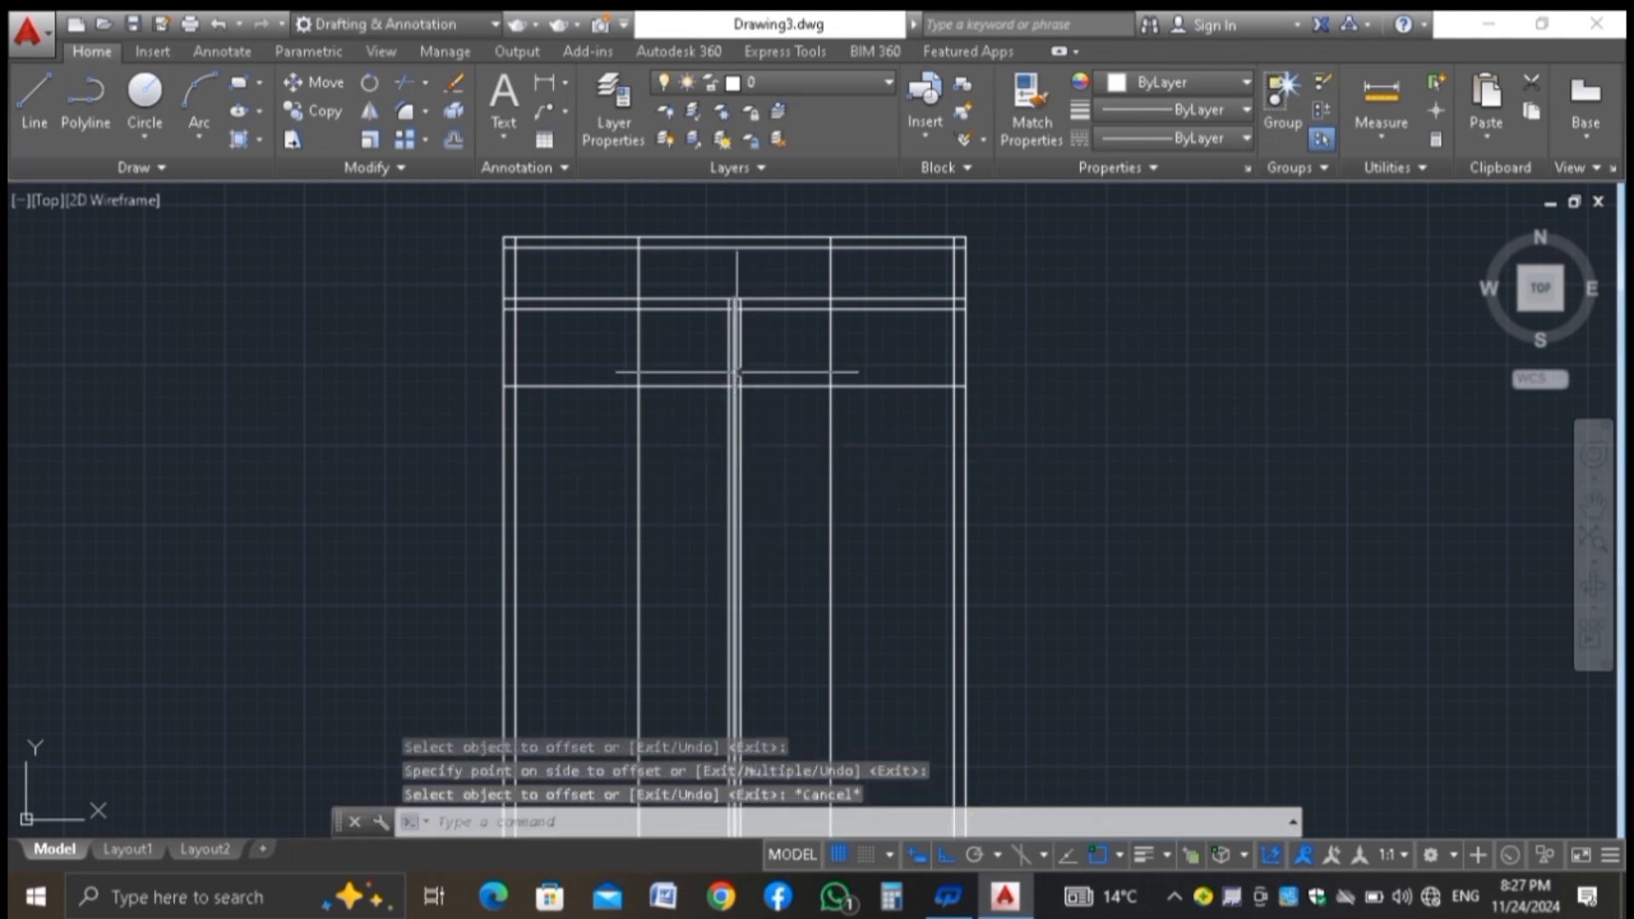
Delete the original vertical centre line between the two lines of the central wall
{"action": "scroll", "coordinate": [696, 374], "scroll_direction": "up", "scroll_amount": 6}
{"action": "left_click", "coordinate": [720, 379]}
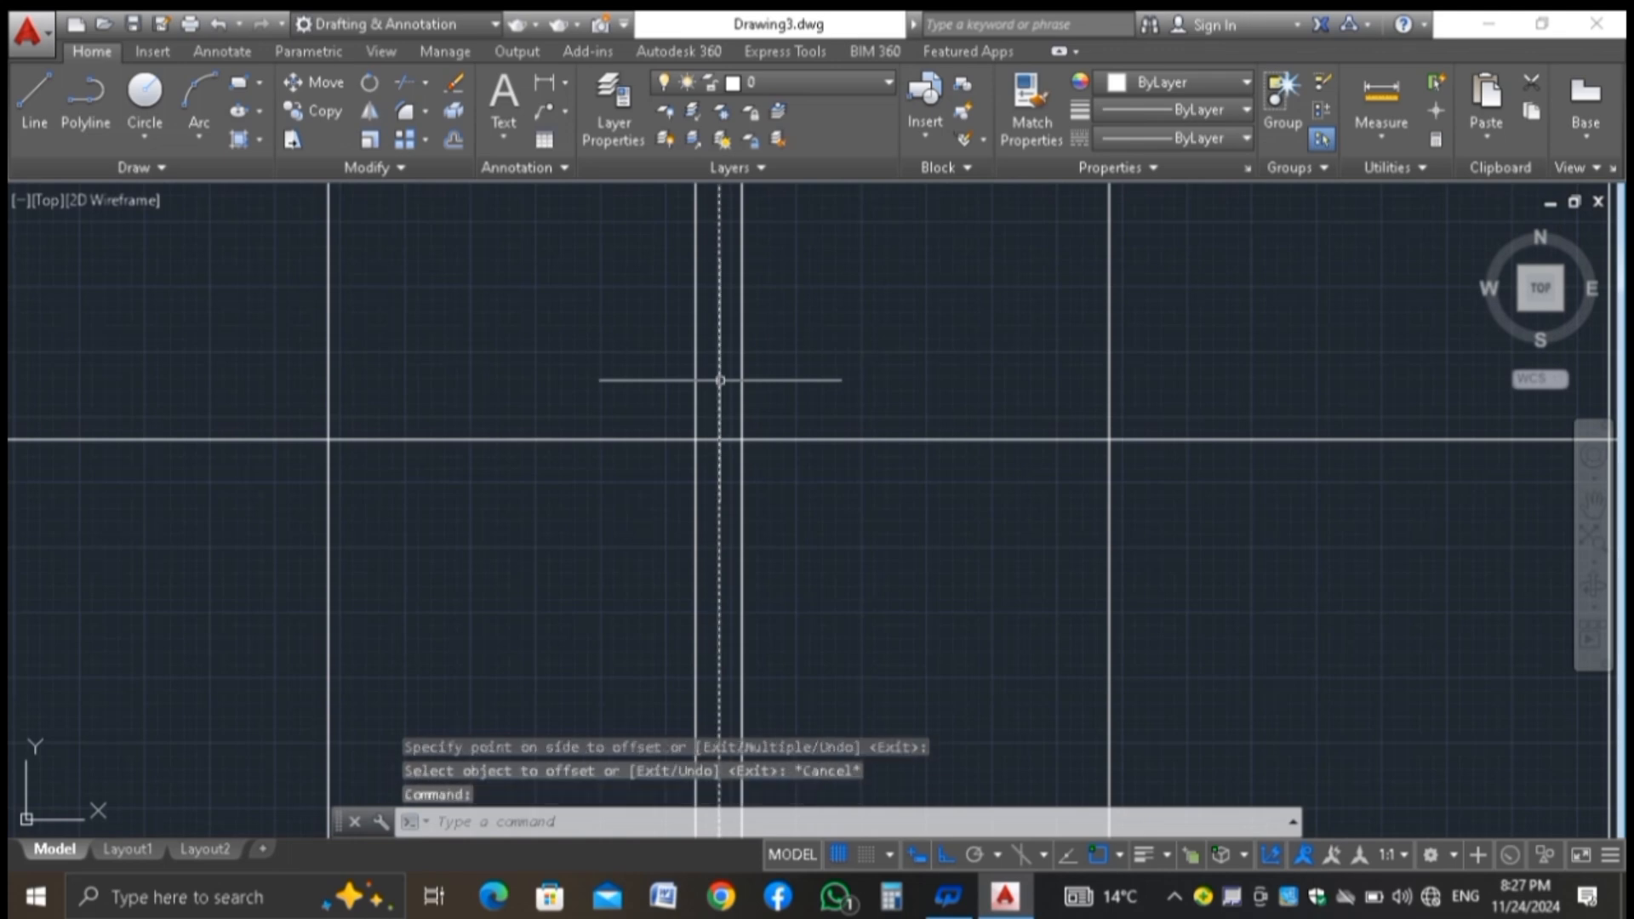
{"action": "key", "text": "Delete"}
{"action": "scroll", "coordinate": [701, 430], "scroll_direction": "down", "scroll_amount": 4}
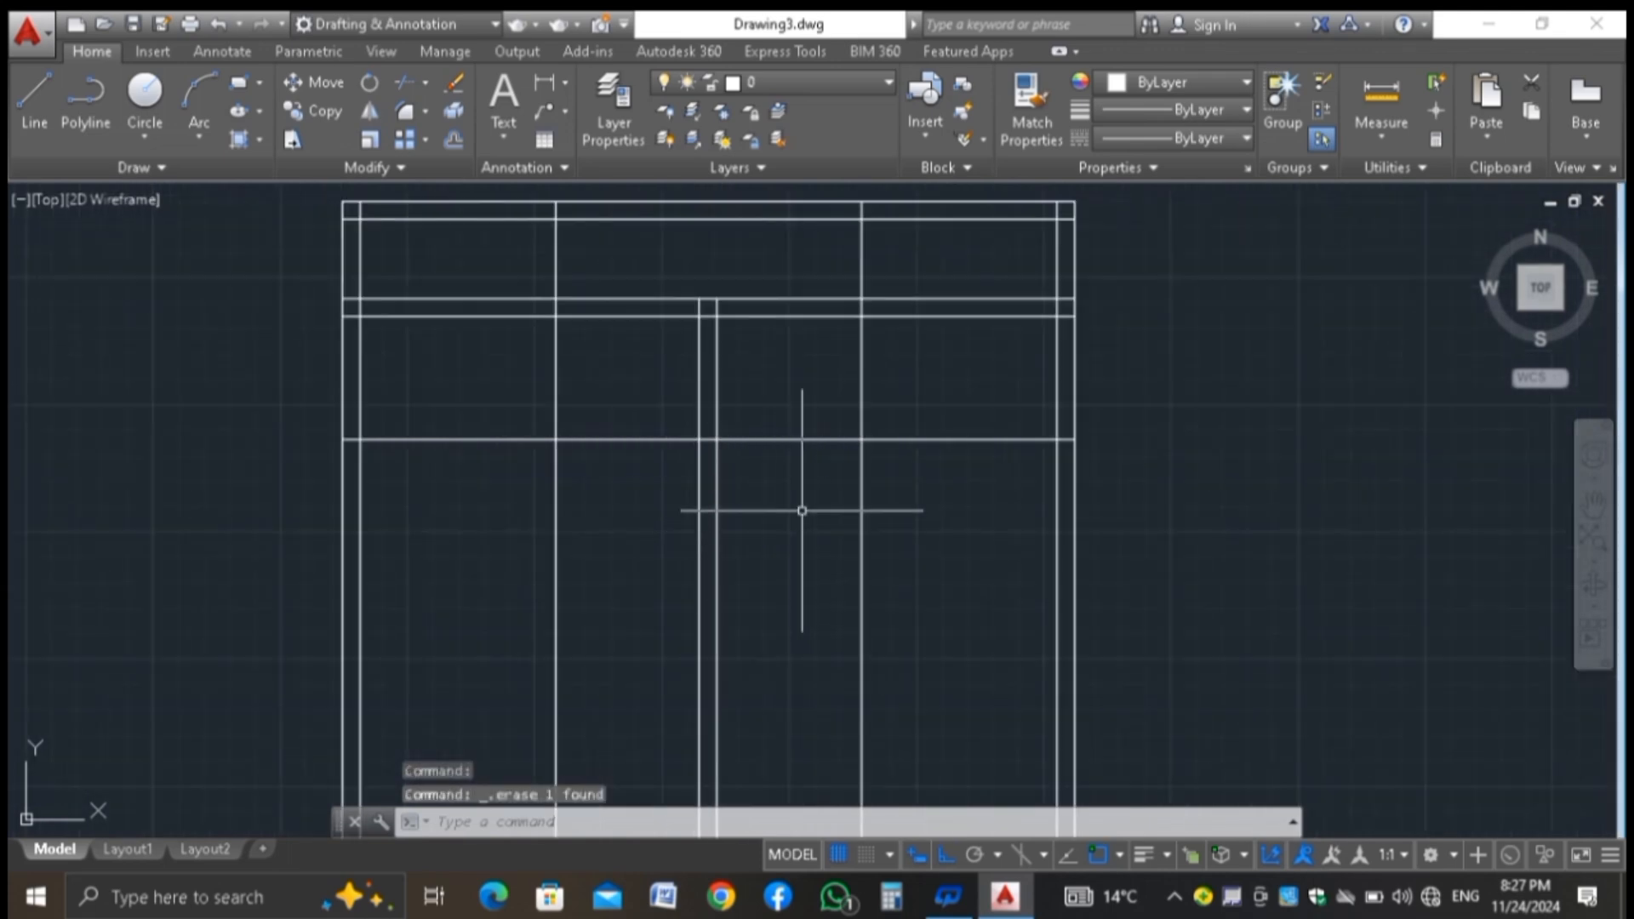
Offset the two lines of the central wall 21" outward, one to the east and one to the west
{"action": "type", "text": "o"}
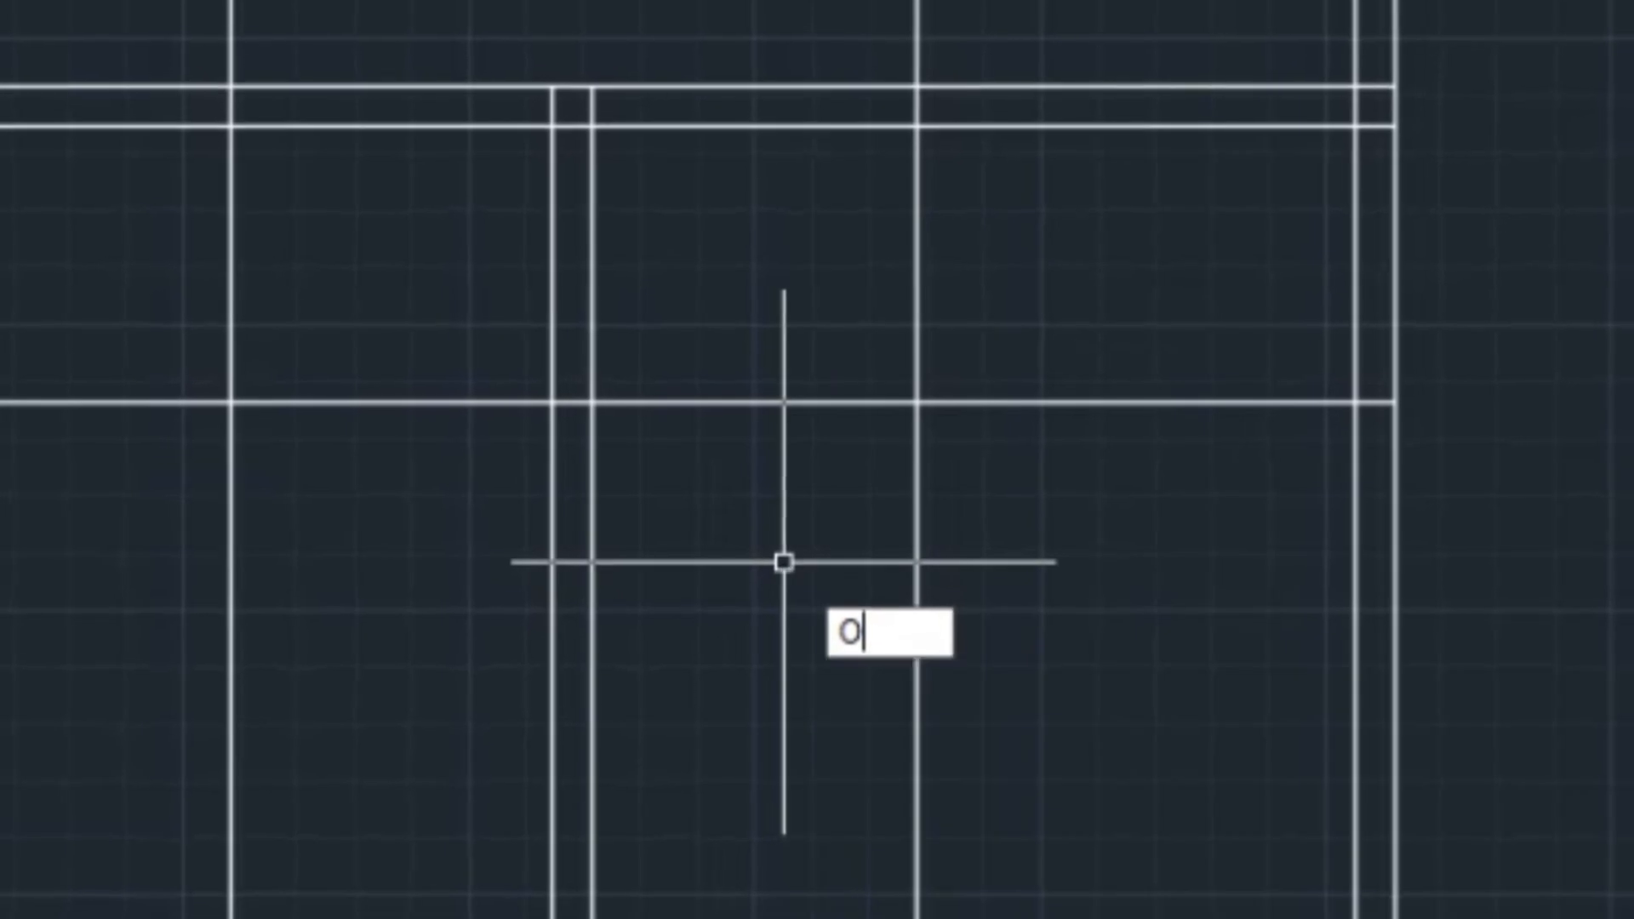
{"action": "key", "text": "Return"}
{"action": "type", "text": "21"}
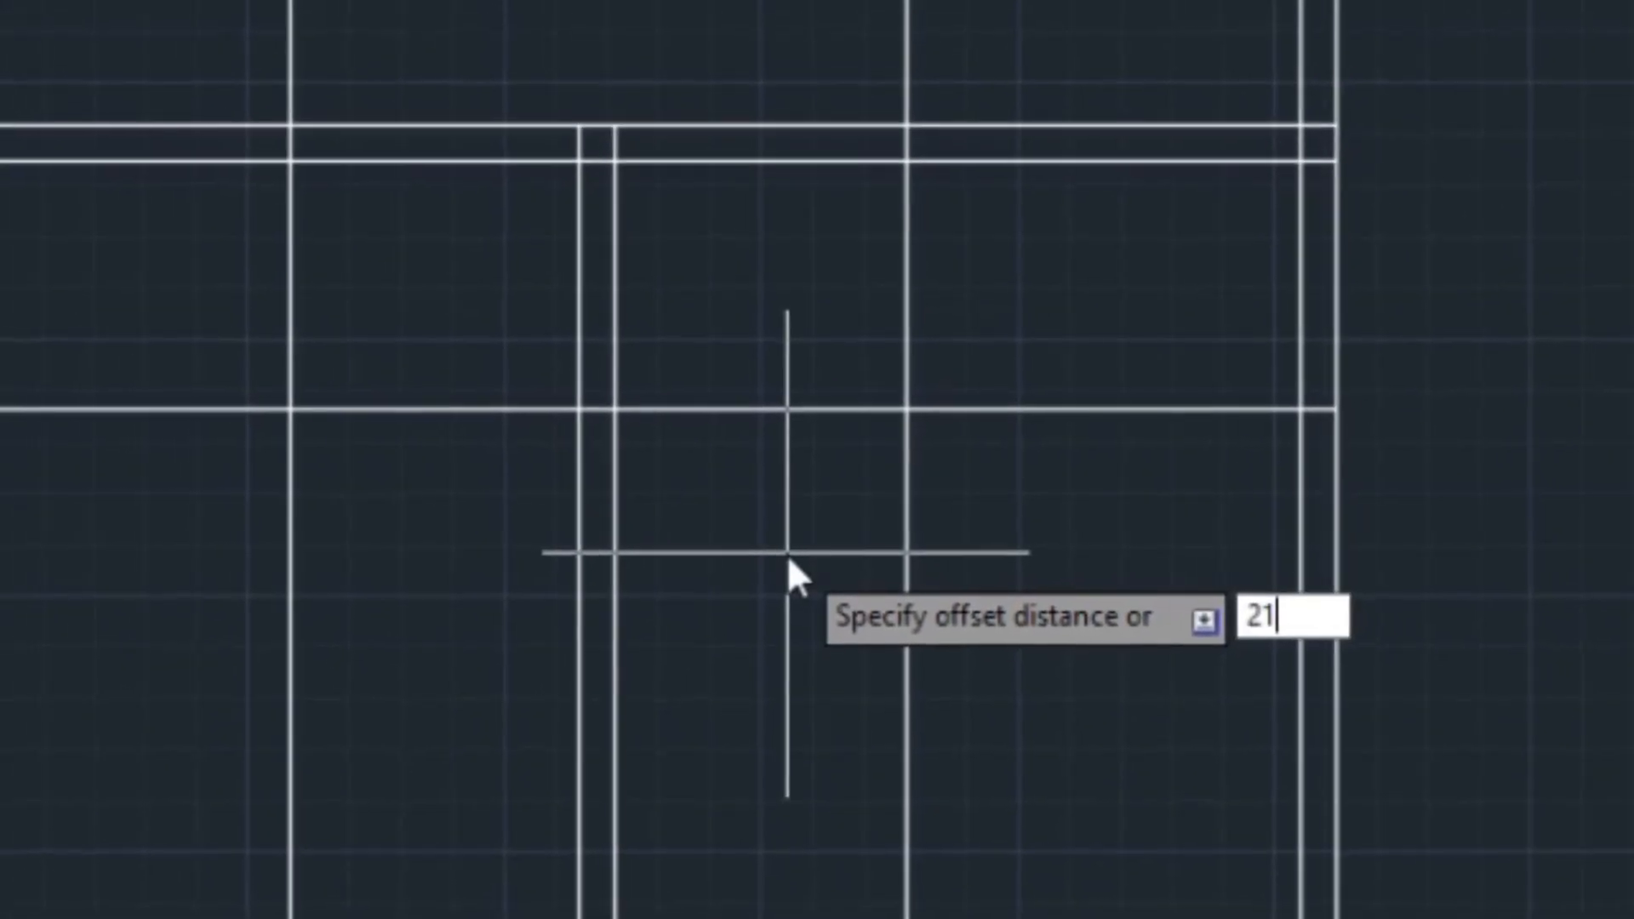
{"action": "key", "text": "Return"}
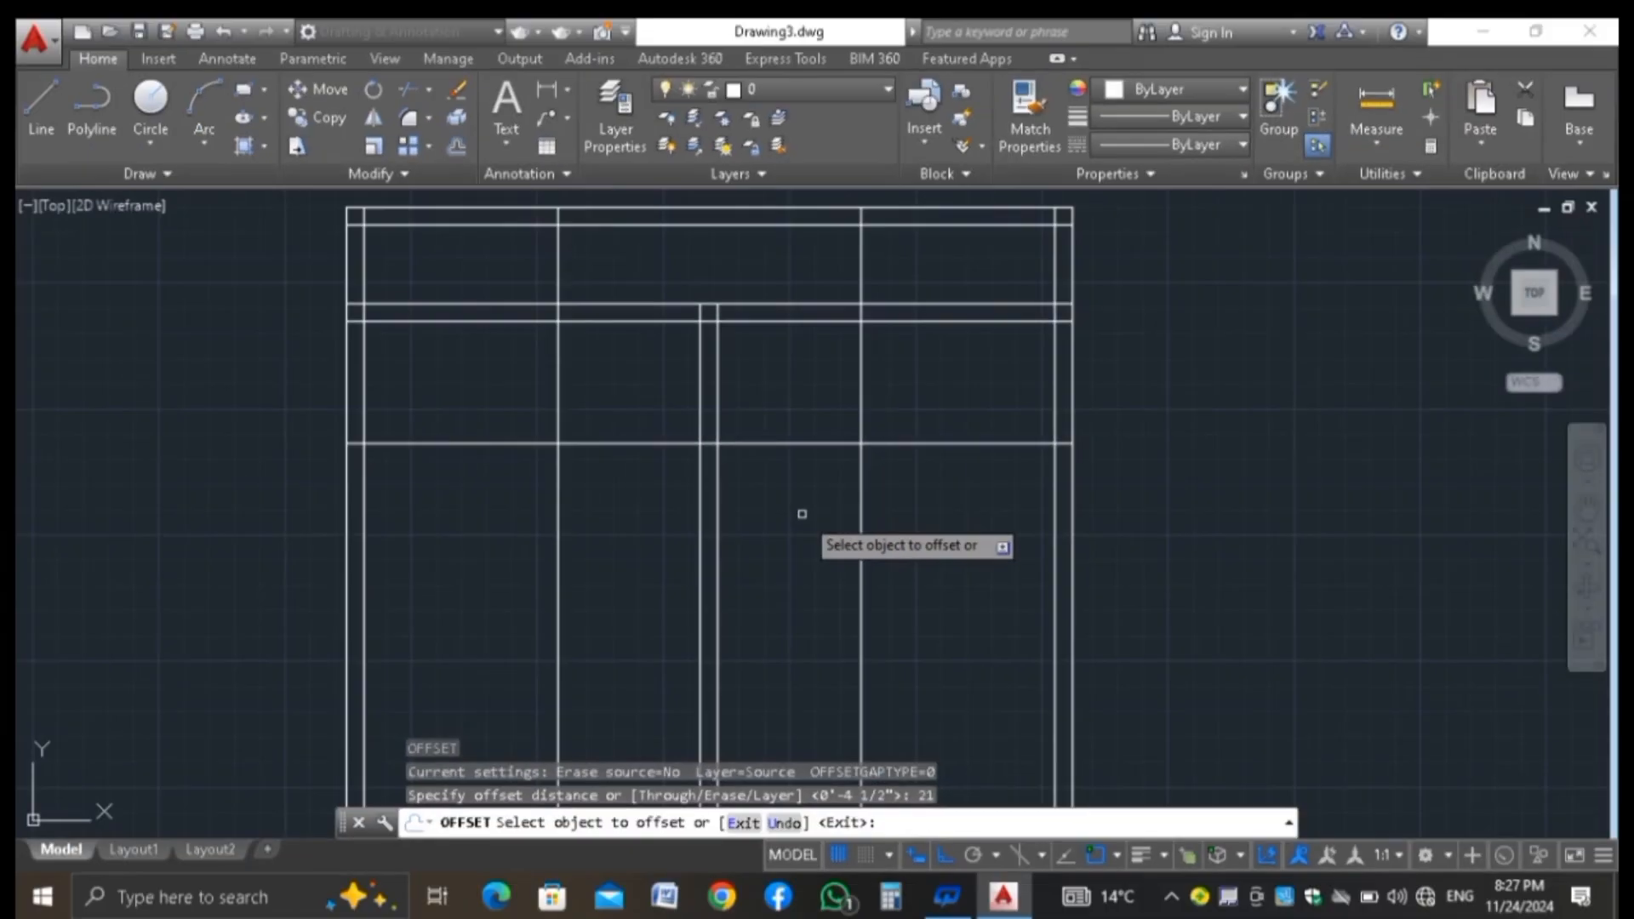
{"action": "left_click", "coordinate": [717, 514]}
{"action": "left_click", "coordinate": [707, 505]}
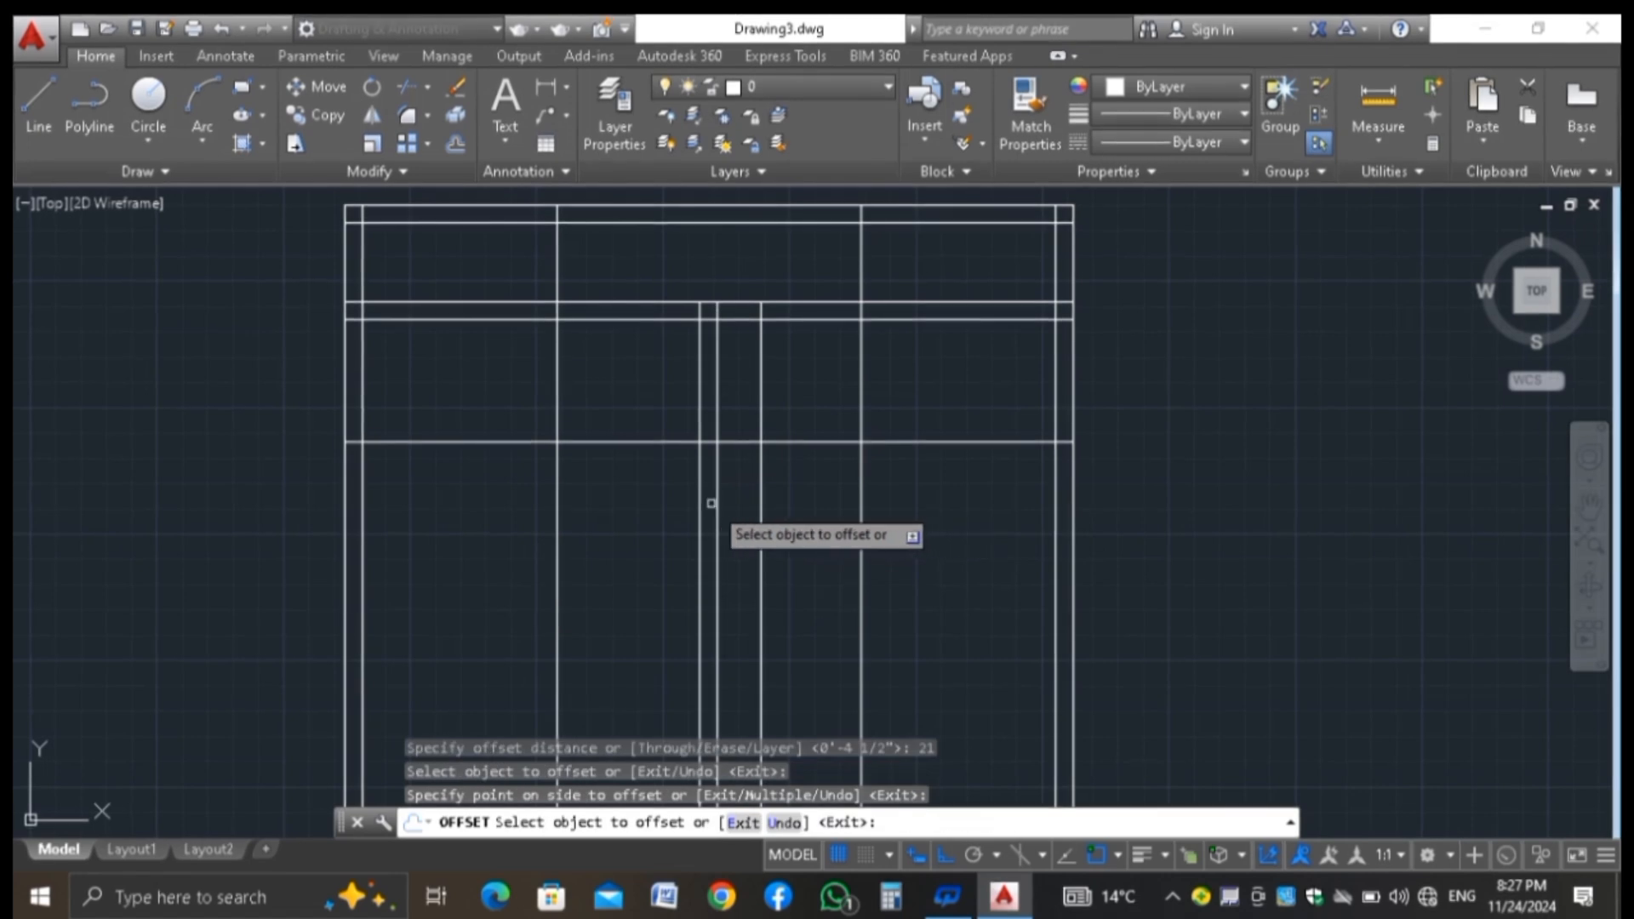
{"action": "left_click", "coordinate": [701, 506]}
{"action": "left_click", "coordinate": [622, 516]}
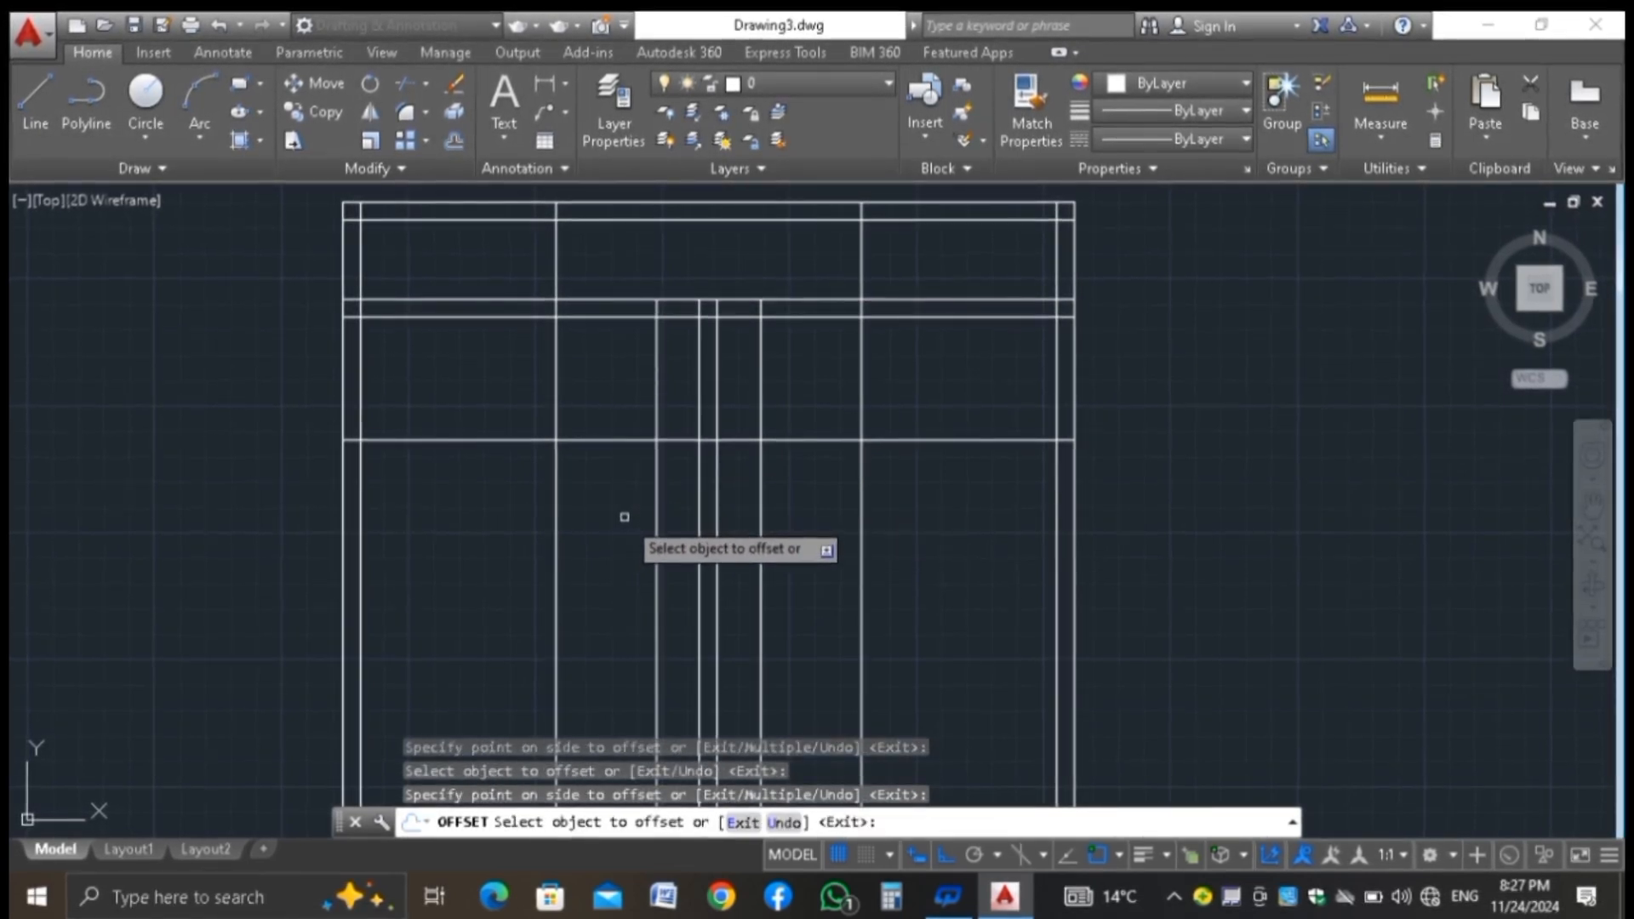
{"action": "key", "text": "Escape"}
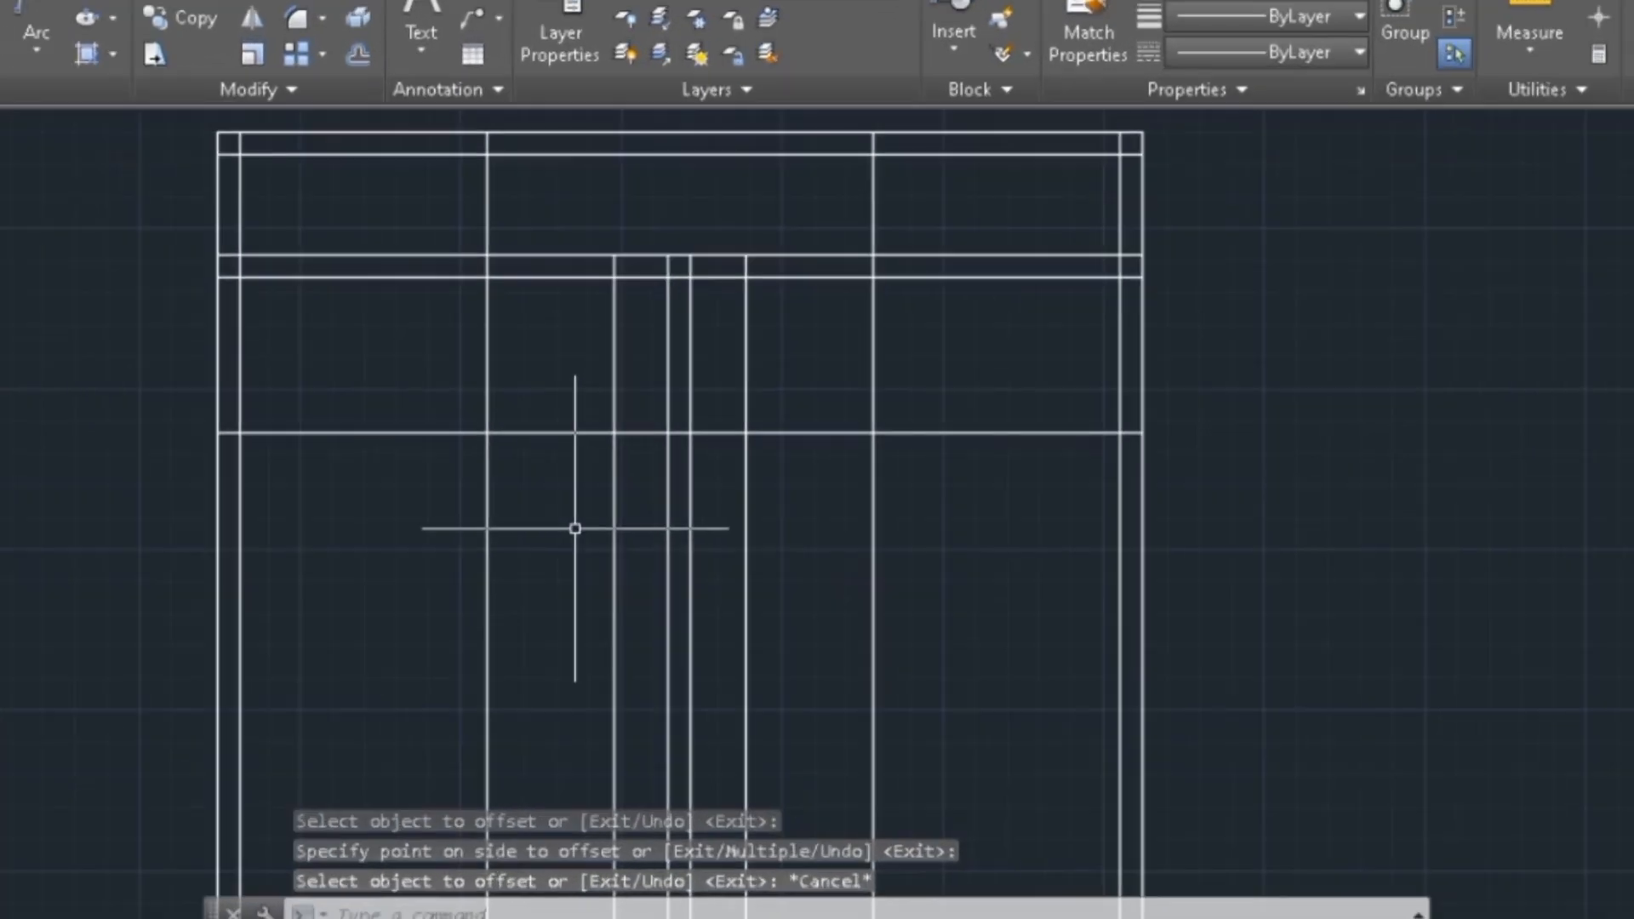
Measure the gap between the west 8' offset line and the west 21" offset line with an aligned dimension, without placing it
{"action": "type", "text": "DAL"}
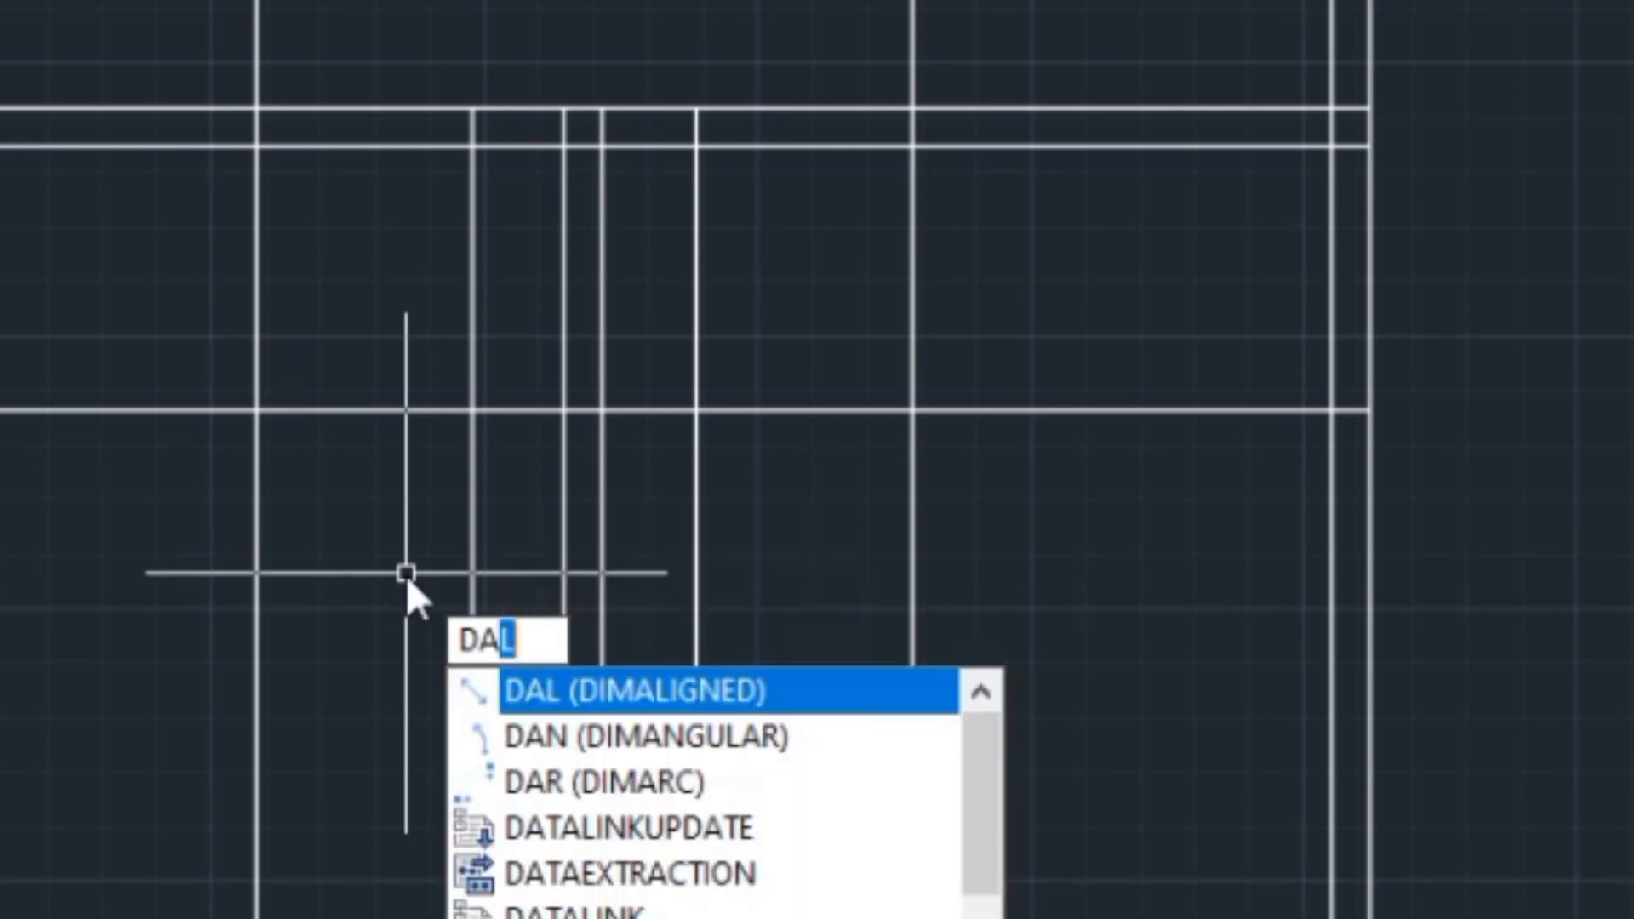
{"action": "key", "text": "Return"}
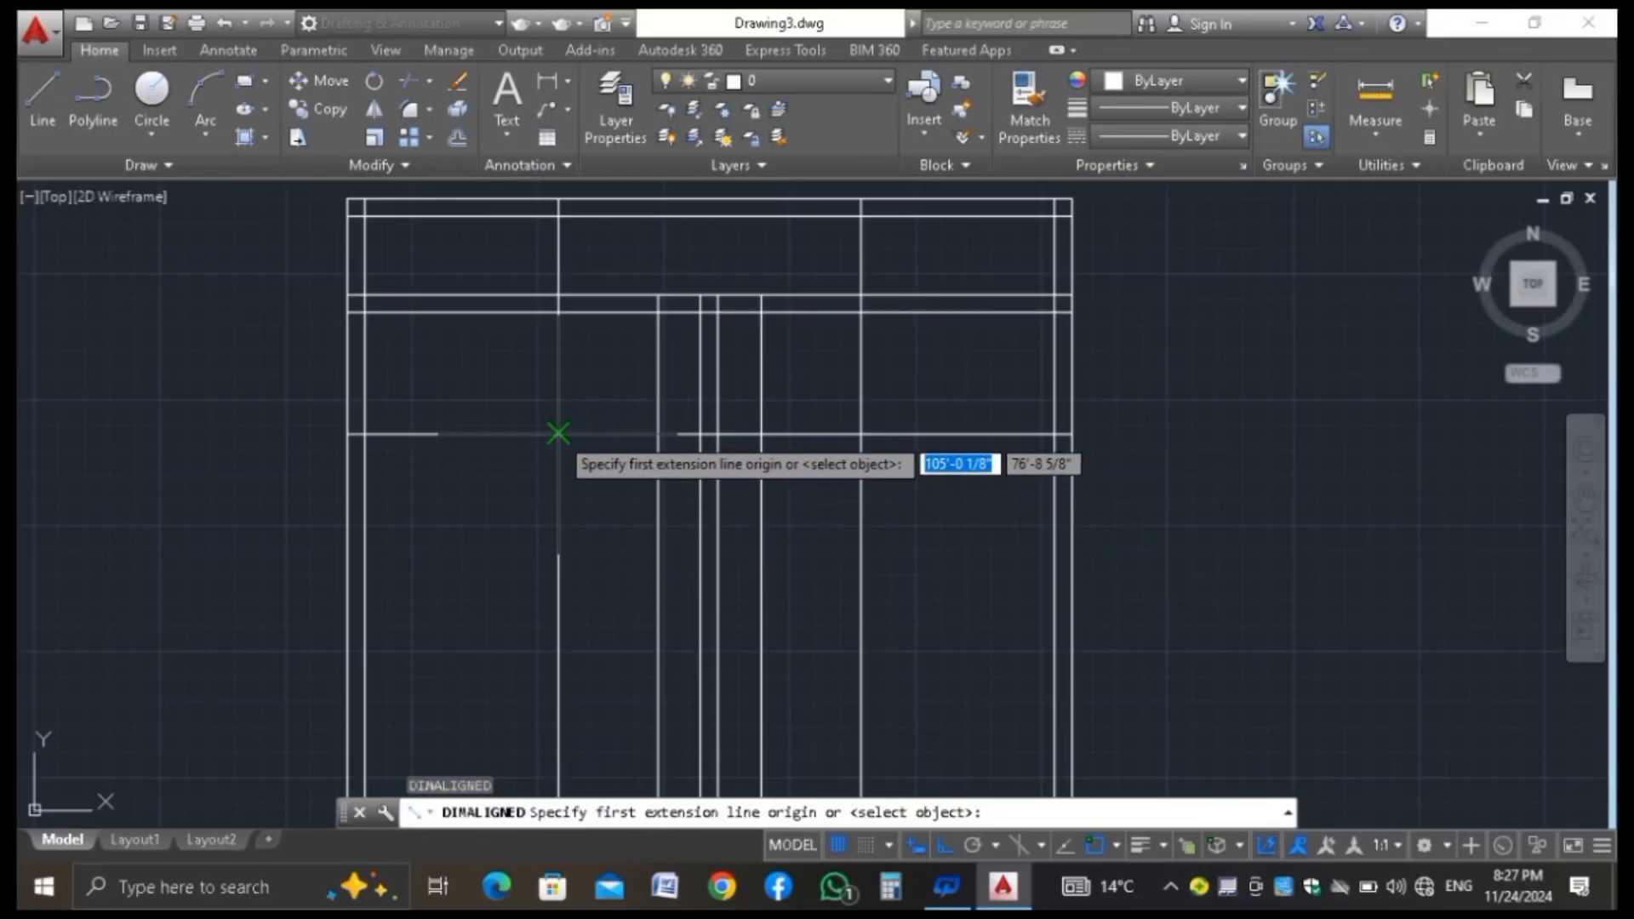
{"action": "left_click", "coordinate": [558, 434]}
{"action": "left_click", "coordinate": [657, 434]}
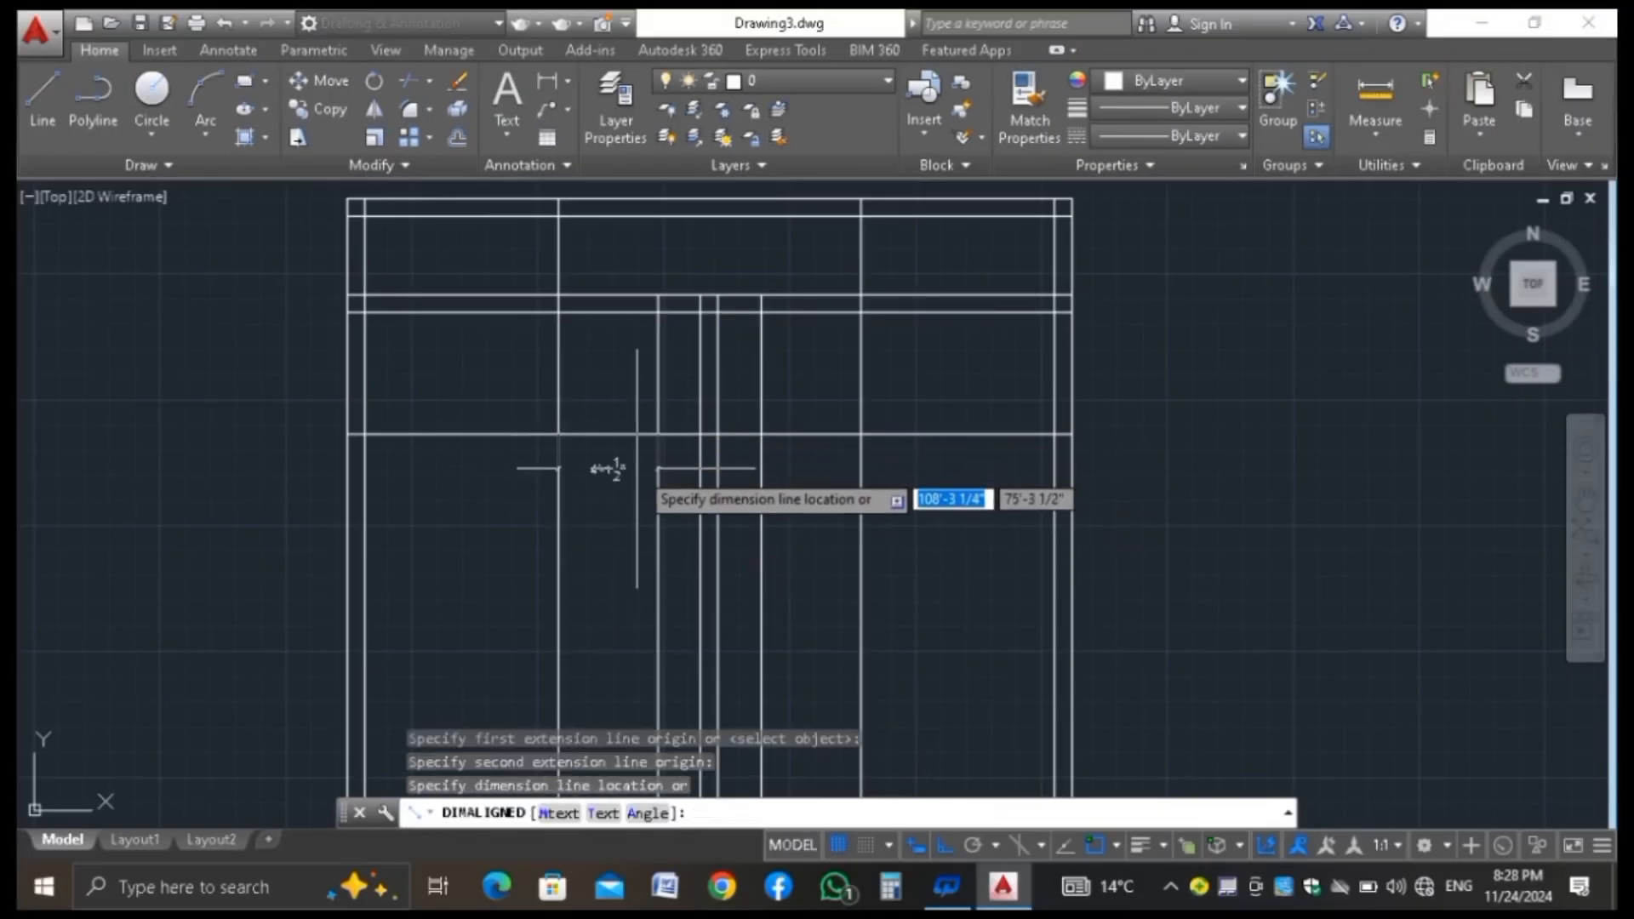
{"action": "scroll", "coordinate": [617, 464], "scroll_direction": "up", "scroll_amount": 4}
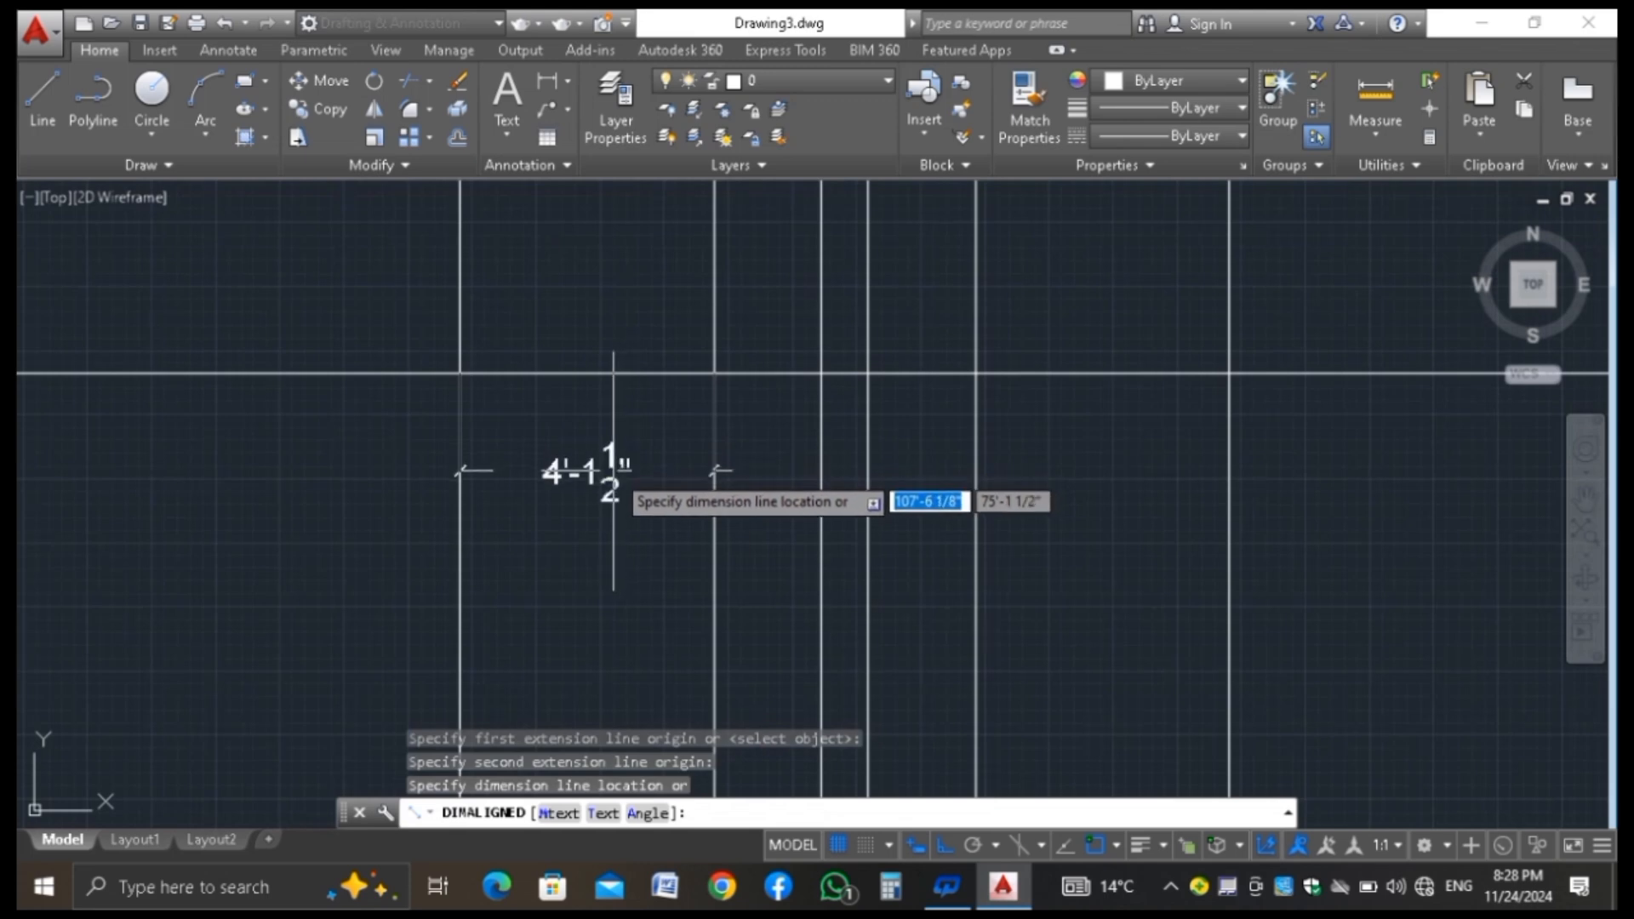
{"action": "key", "text": "Escape"}
{"action": "scroll", "coordinate": [554, 499], "scroll_direction": "down", "scroll_amount": 2}
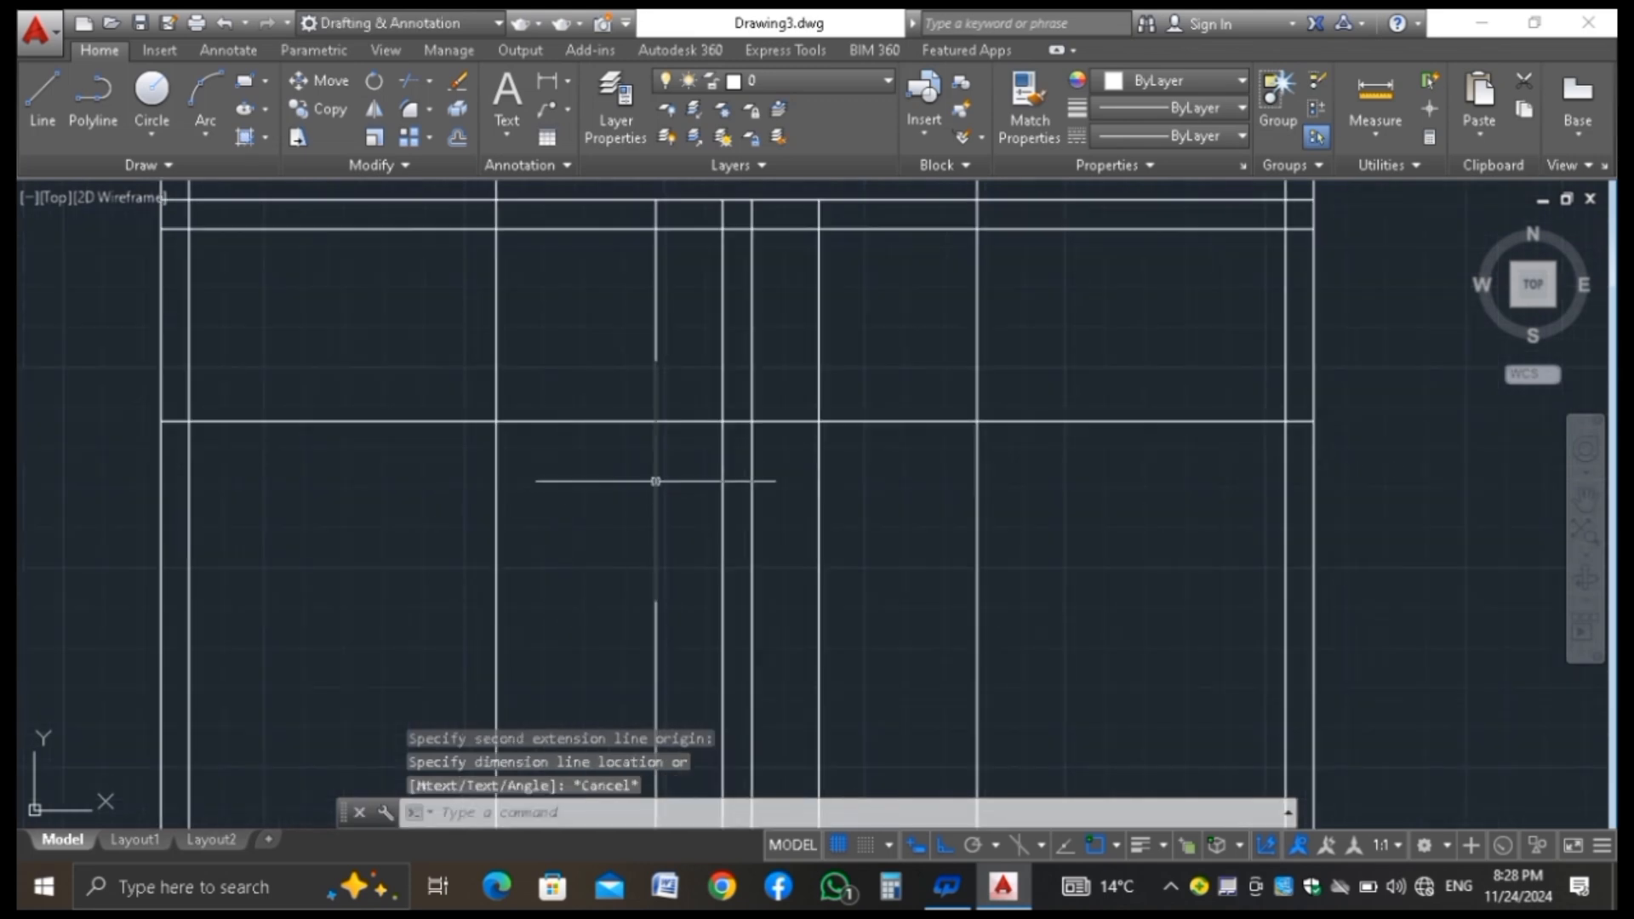
Trim the single horizontal line below the upper cross wall out of both gaps between the 8' and 21" offset lines
{"action": "scroll", "coordinate": [651, 486], "scroll_direction": "down", "scroll_amount": 3}
{"action": "scroll", "coordinate": [725, 503], "scroll_direction": "up", "scroll_amount": 2}
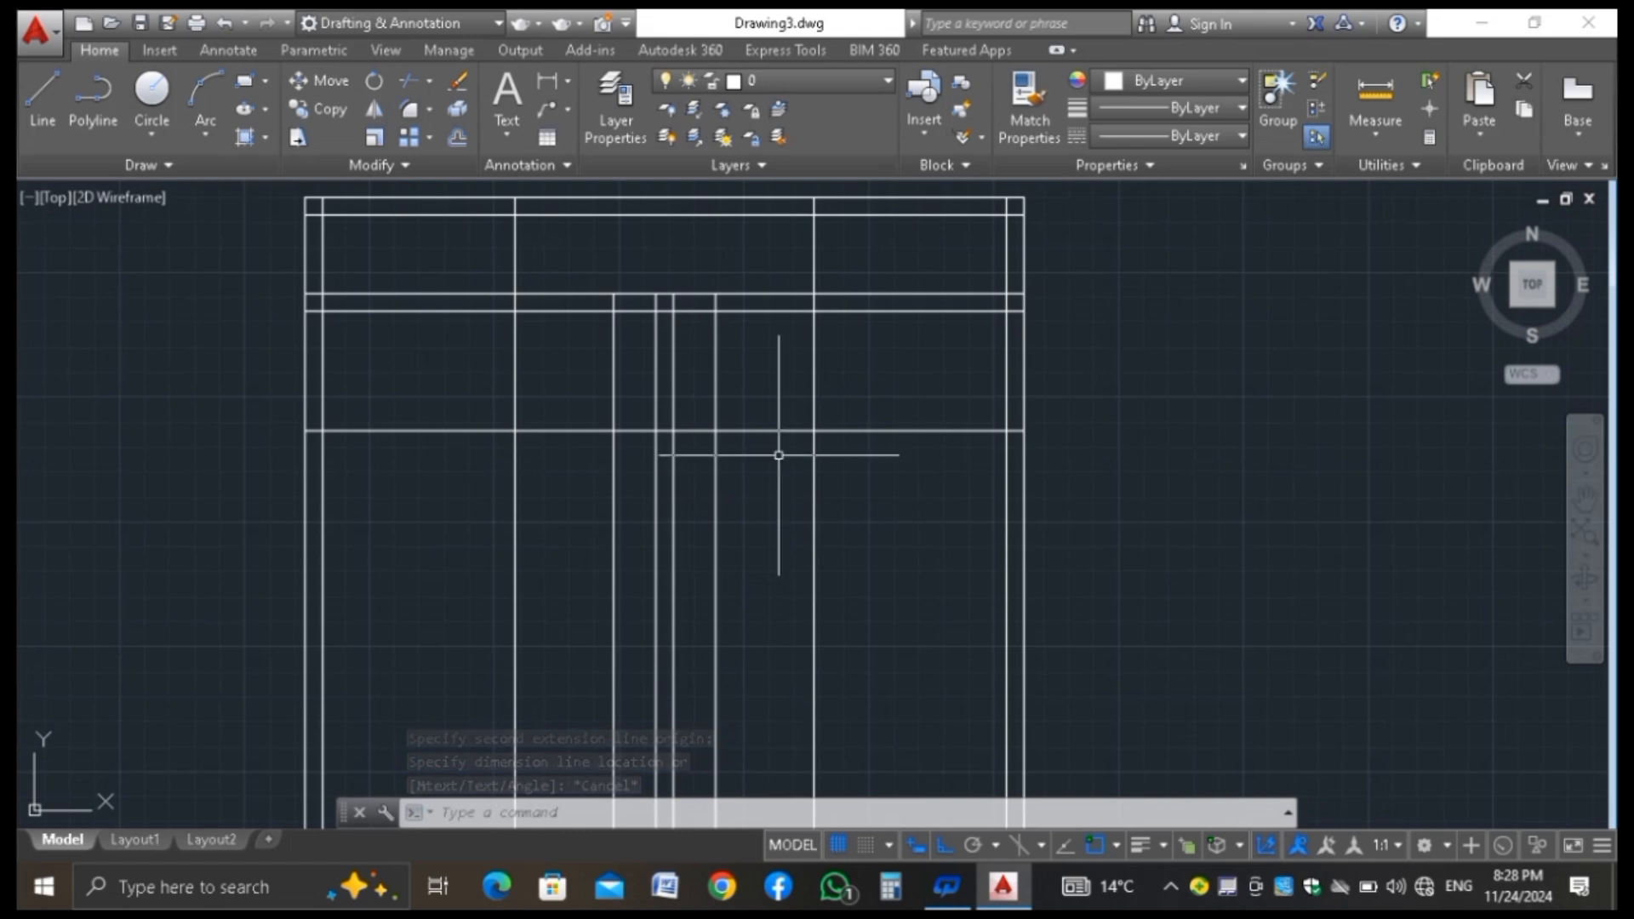
{"action": "scroll", "coordinate": [766, 434], "scroll_direction": "up", "scroll_amount": 2}
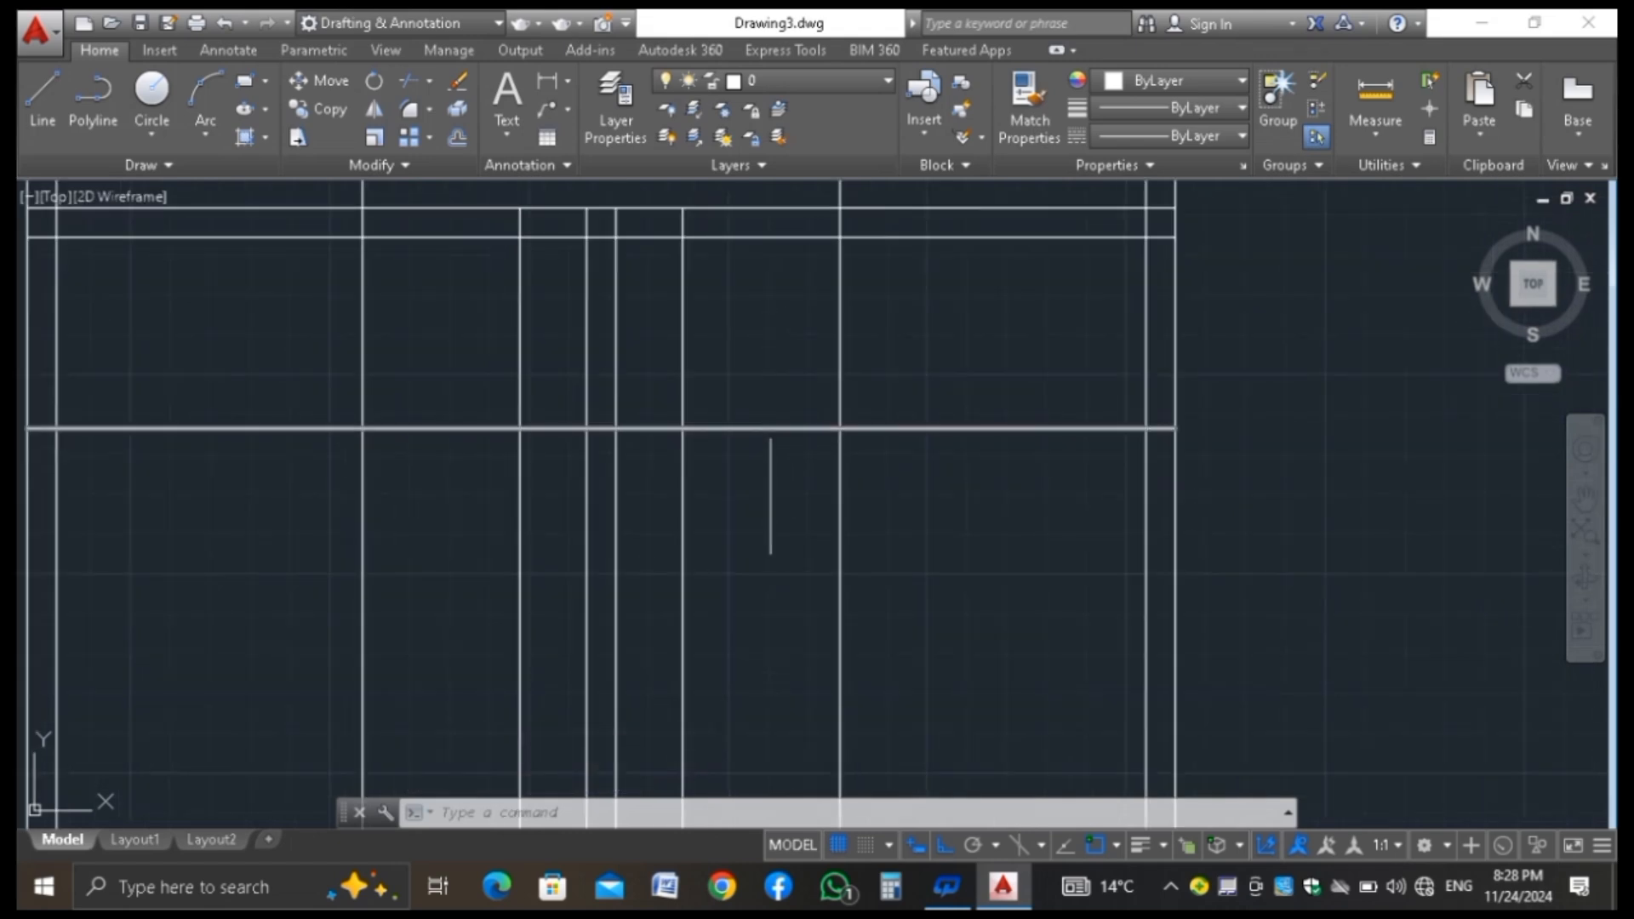
{"action": "scroll", "coordinate": [767, 434], "scroll_direction": "down", "scroll_amount": 2}
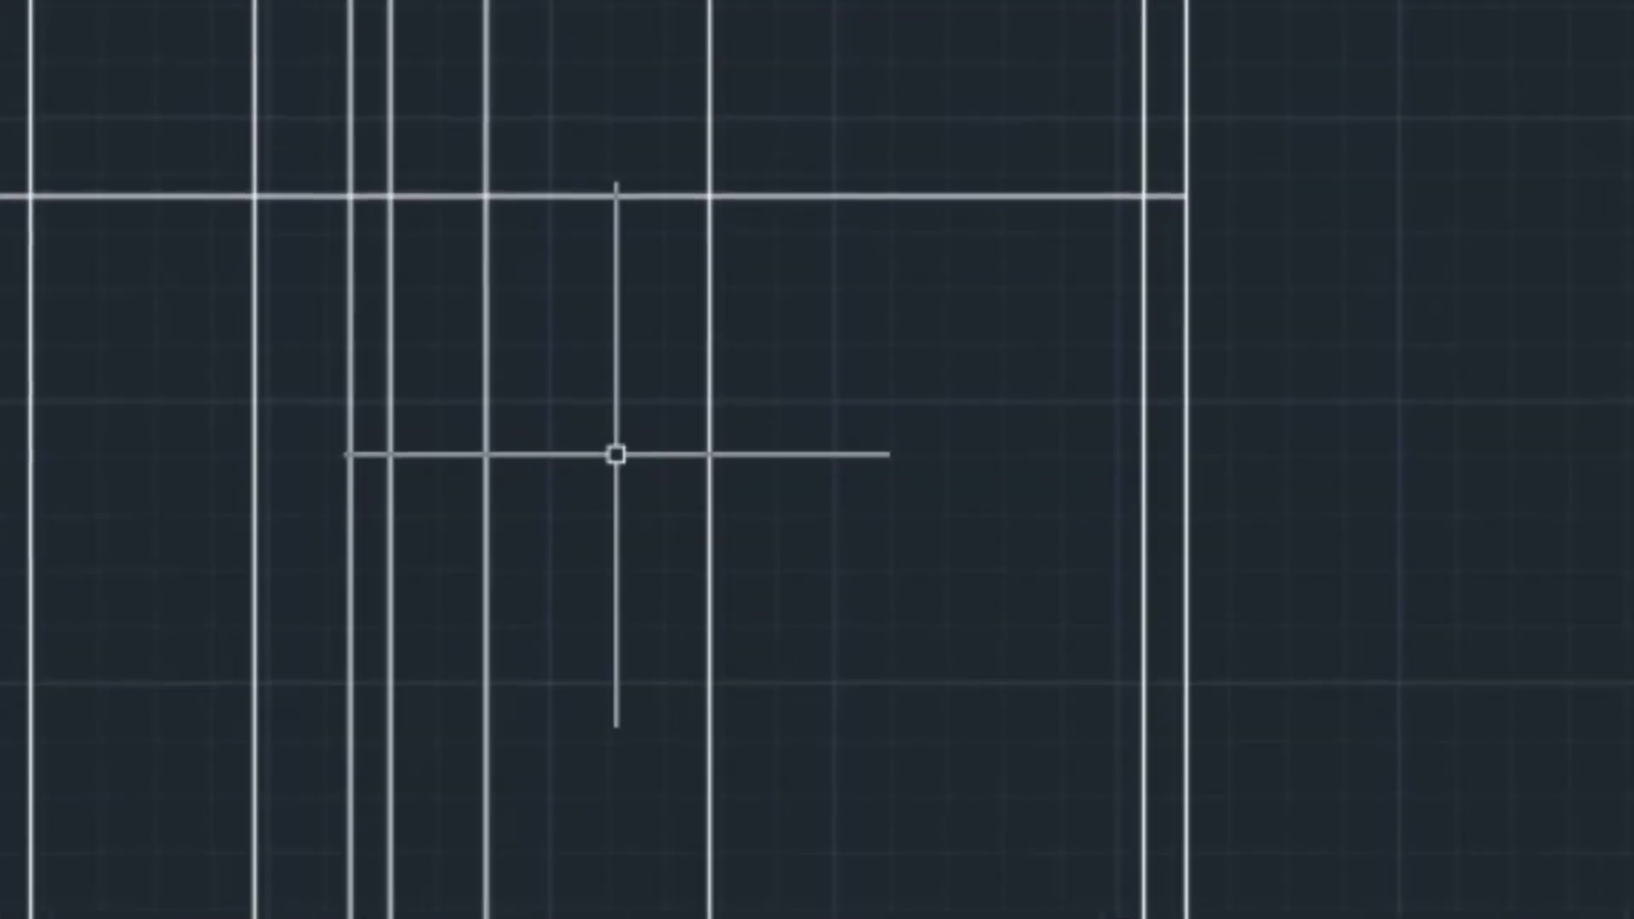
{"action": "type", "text": "TR"}
{"action": "key", "text": "Return"}
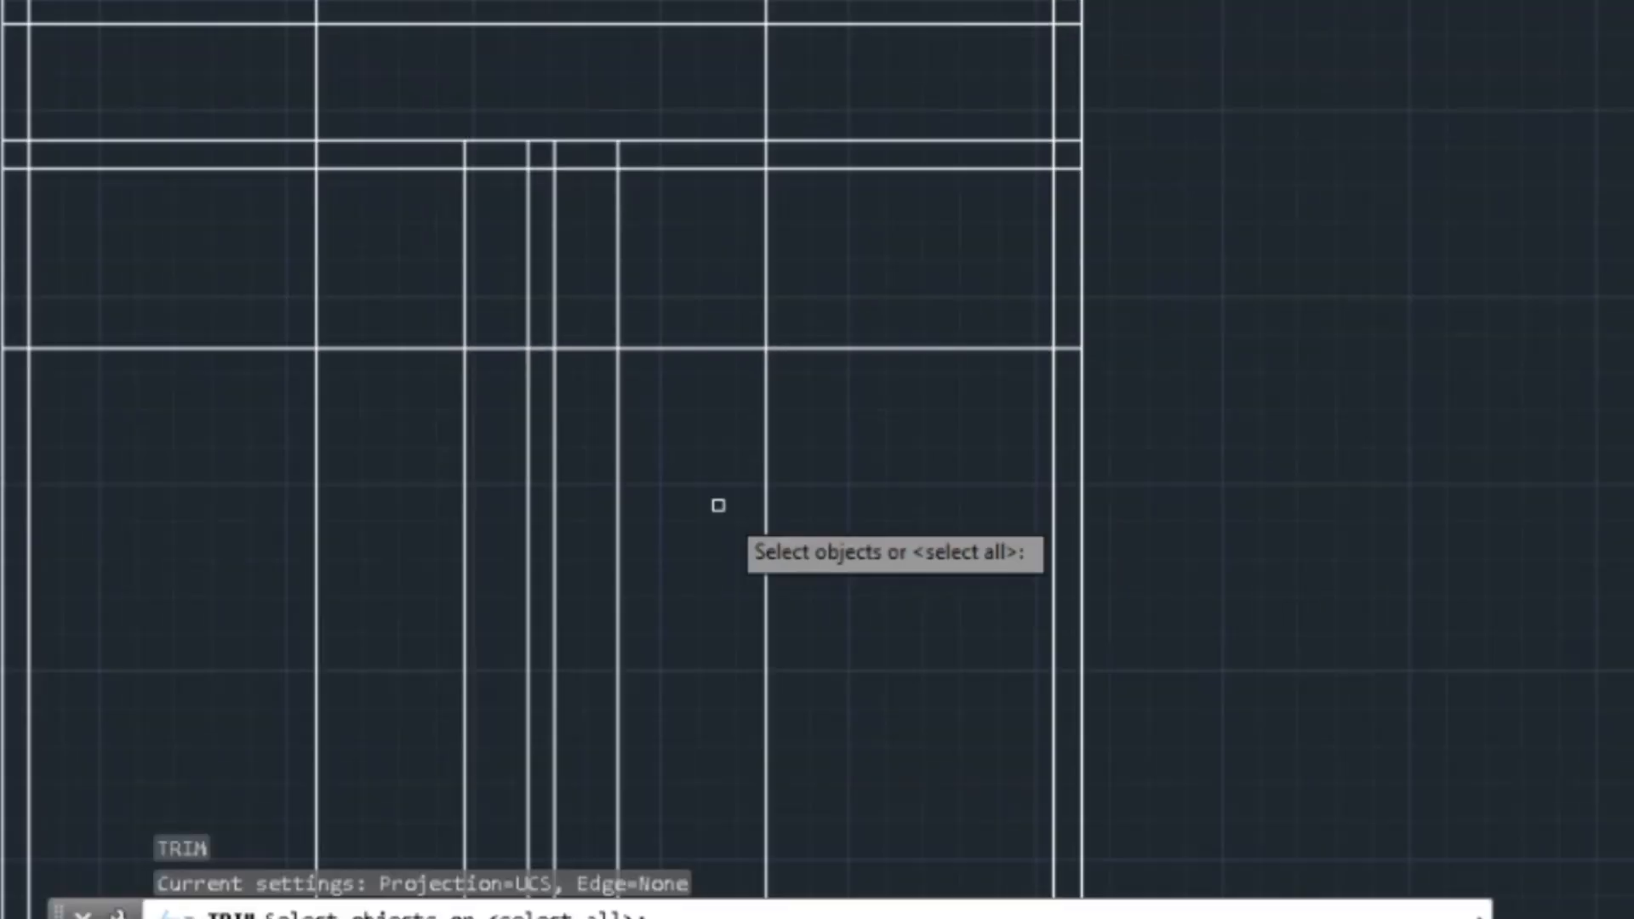
{"action": "key", "text": "Return"}
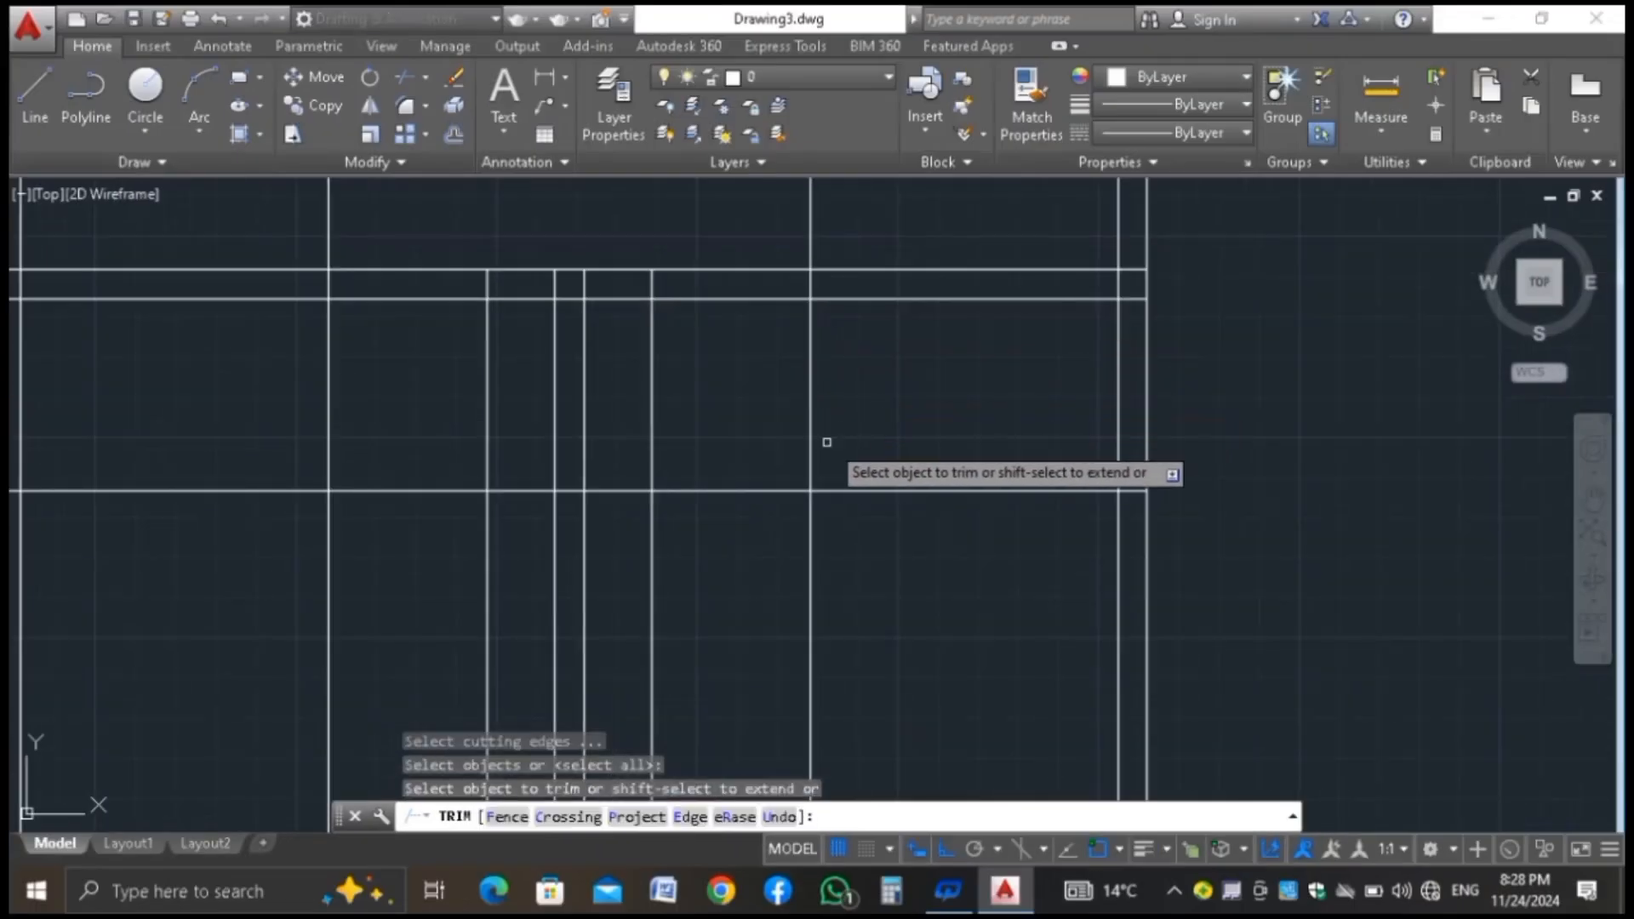
{"action": "left_click", "coordinate": [769, 444]}
{"action": "left_click", "coordinate": [722, 548]}
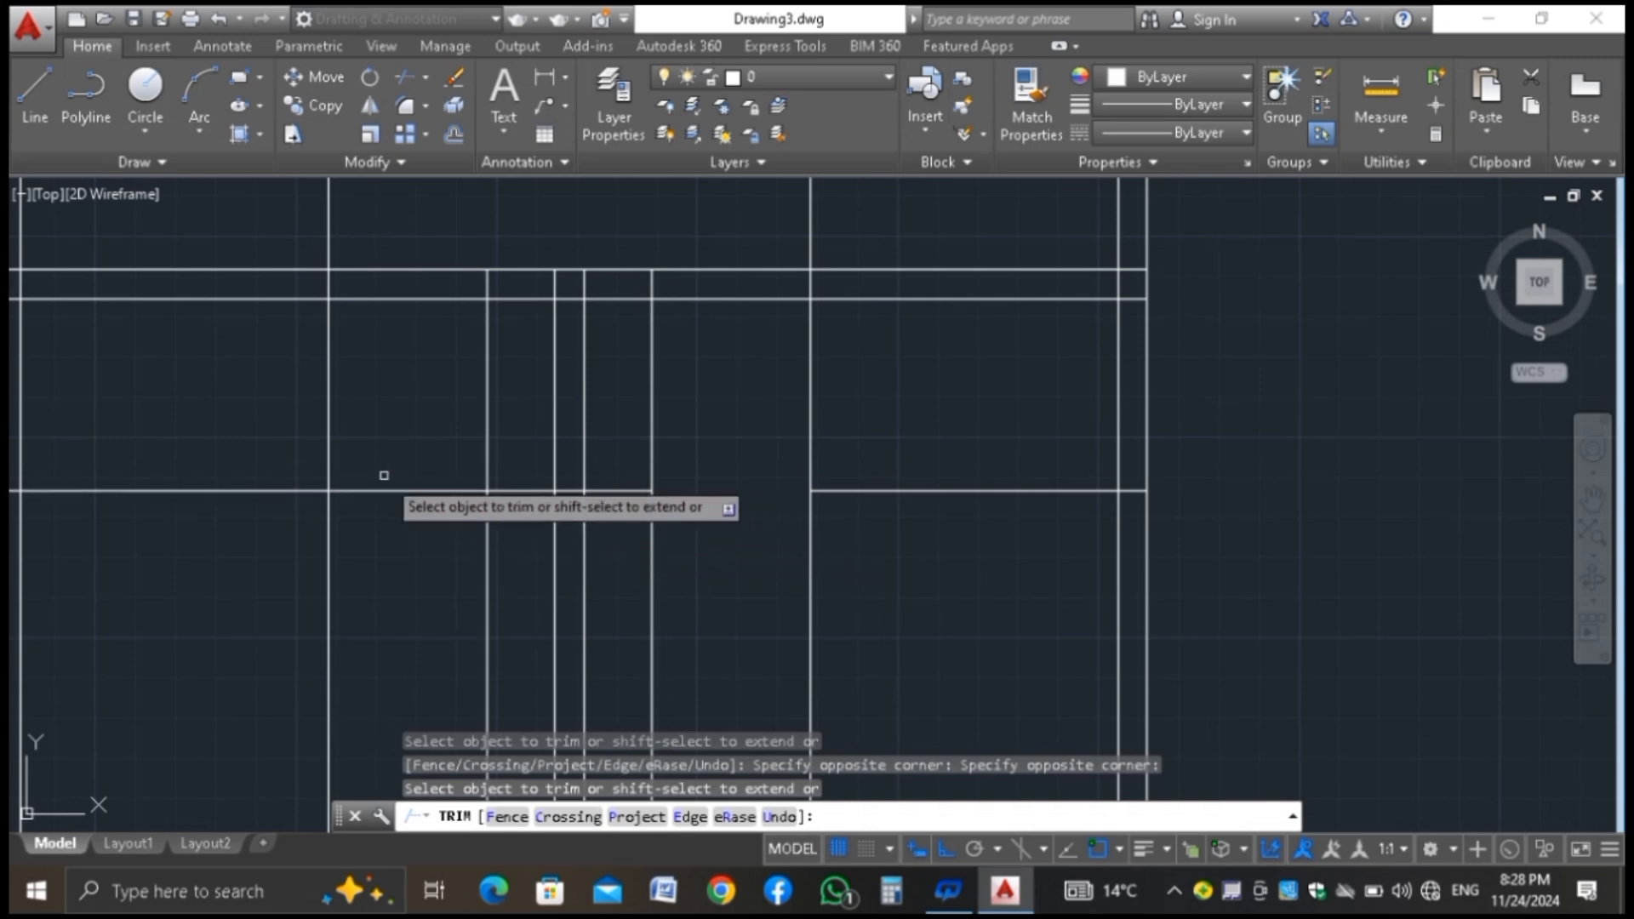
{"action": "left_click", "coordinate": [412, 461]}
{"action": "left_click", "coordinate": [357, 578]}
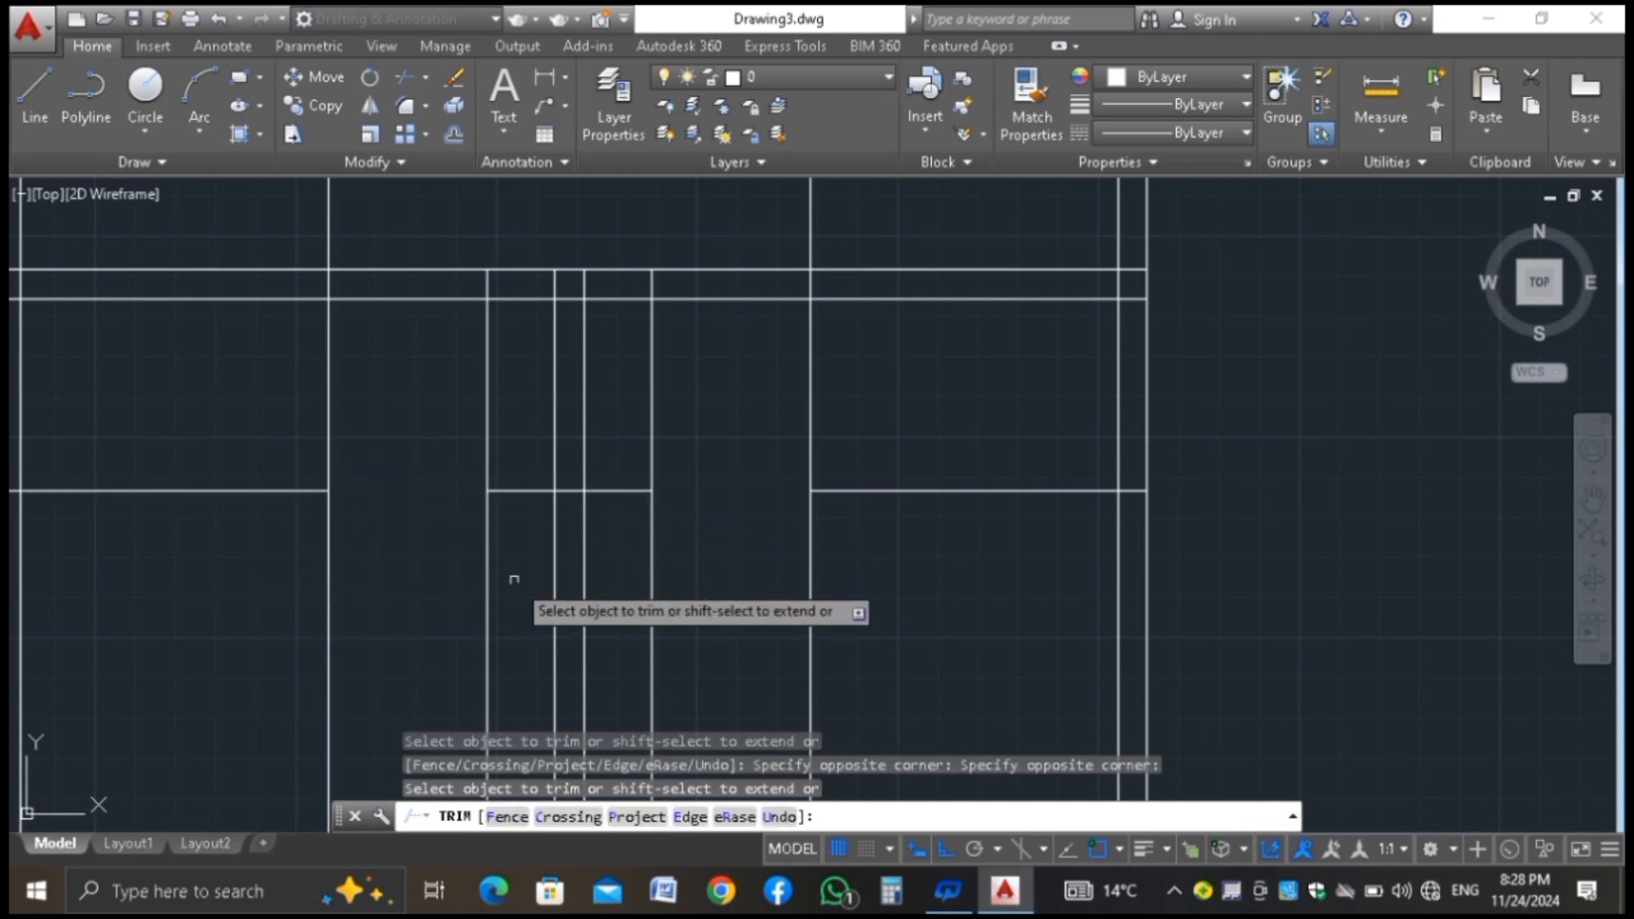
Trim away the parts of both 21" offset lines that extend south of the single horizontal line
{"action": "left_click", "coordinate": [671, 551]}
{"action": "left_click", "coordinate": [628, 583]}
{"action": "left_click", "coordinate": [500, 554]}
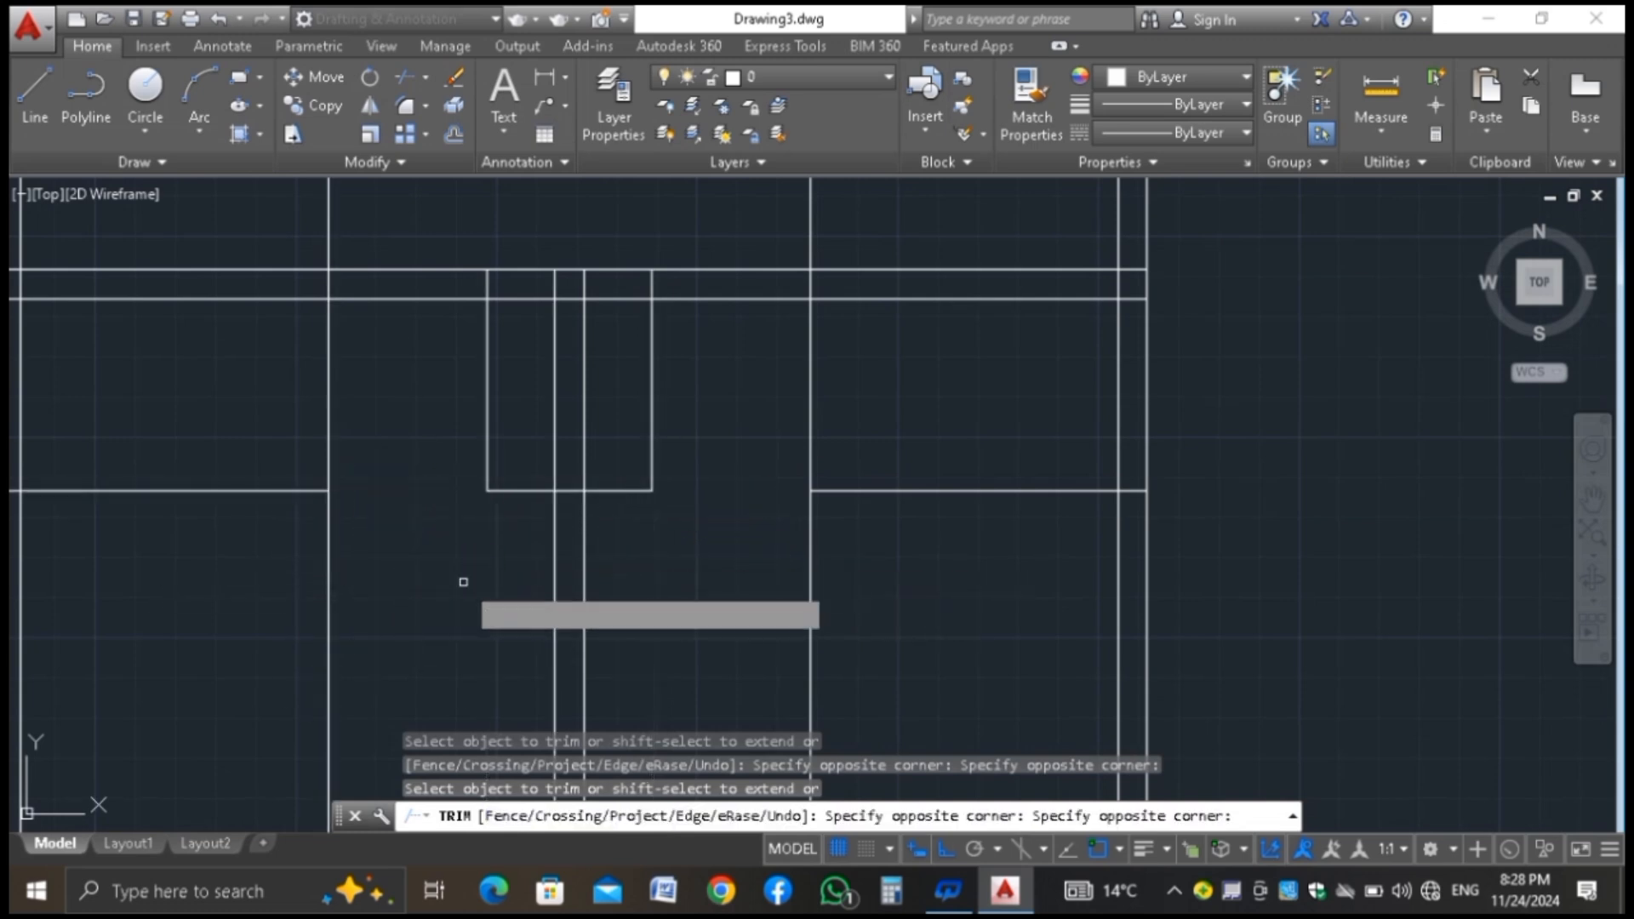
{"action": "left_click", "coordinate": [459, 576]}
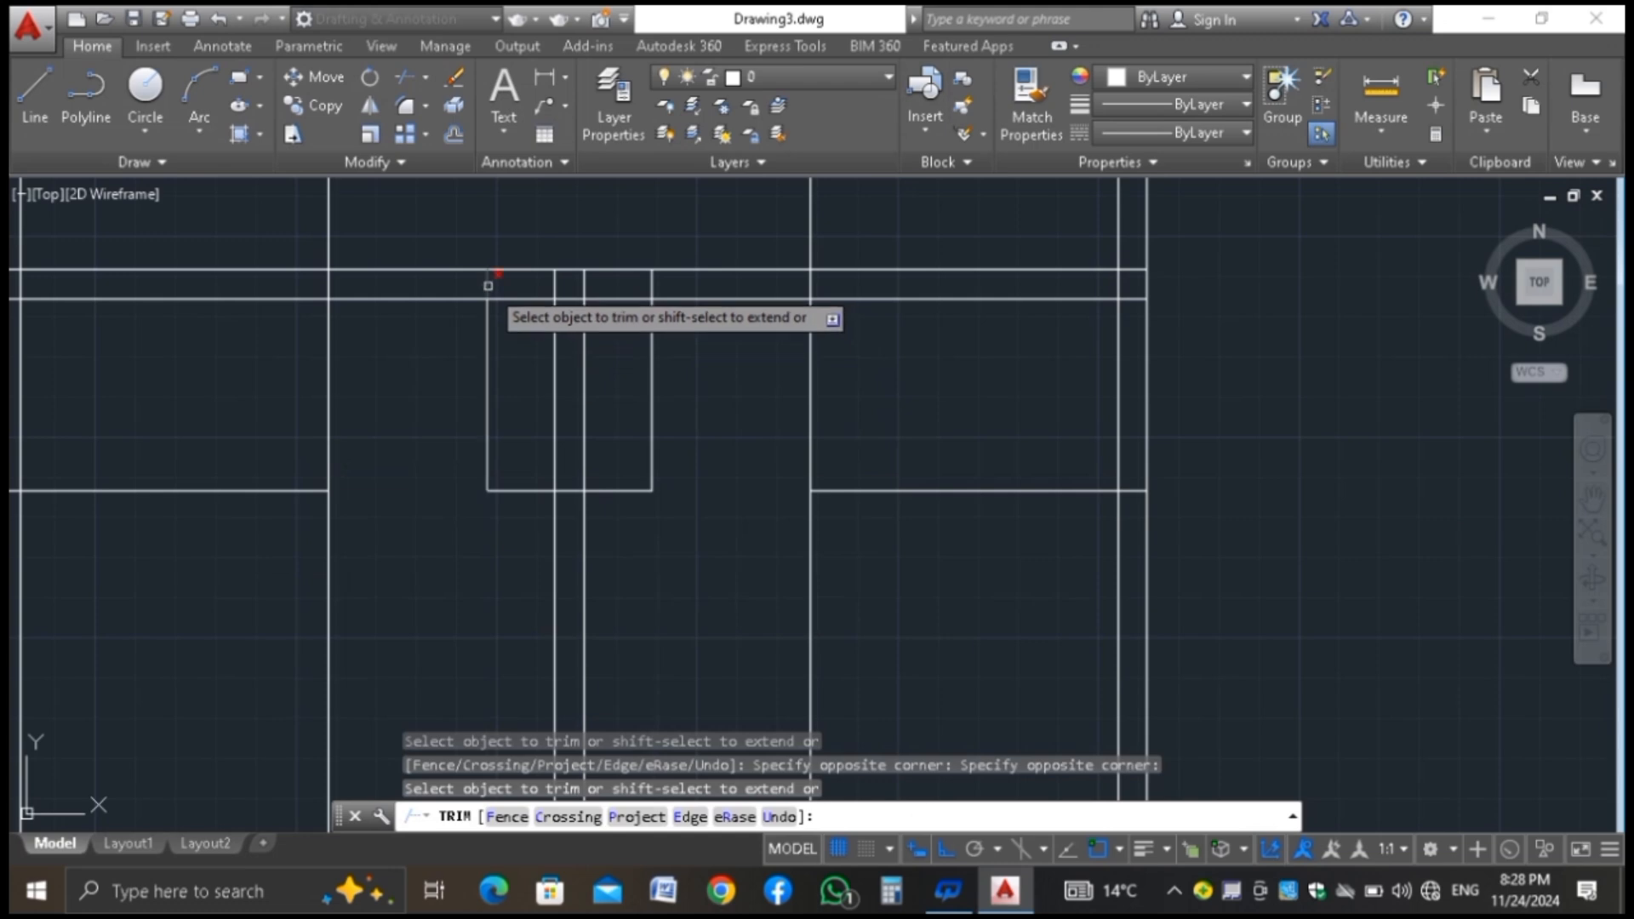
Trim the 21" and central wall lines inside the upper cross wall, and open the cross wall's lower line at the central wall junction
{"action": "left_click", "coordinate": [488, 283]}
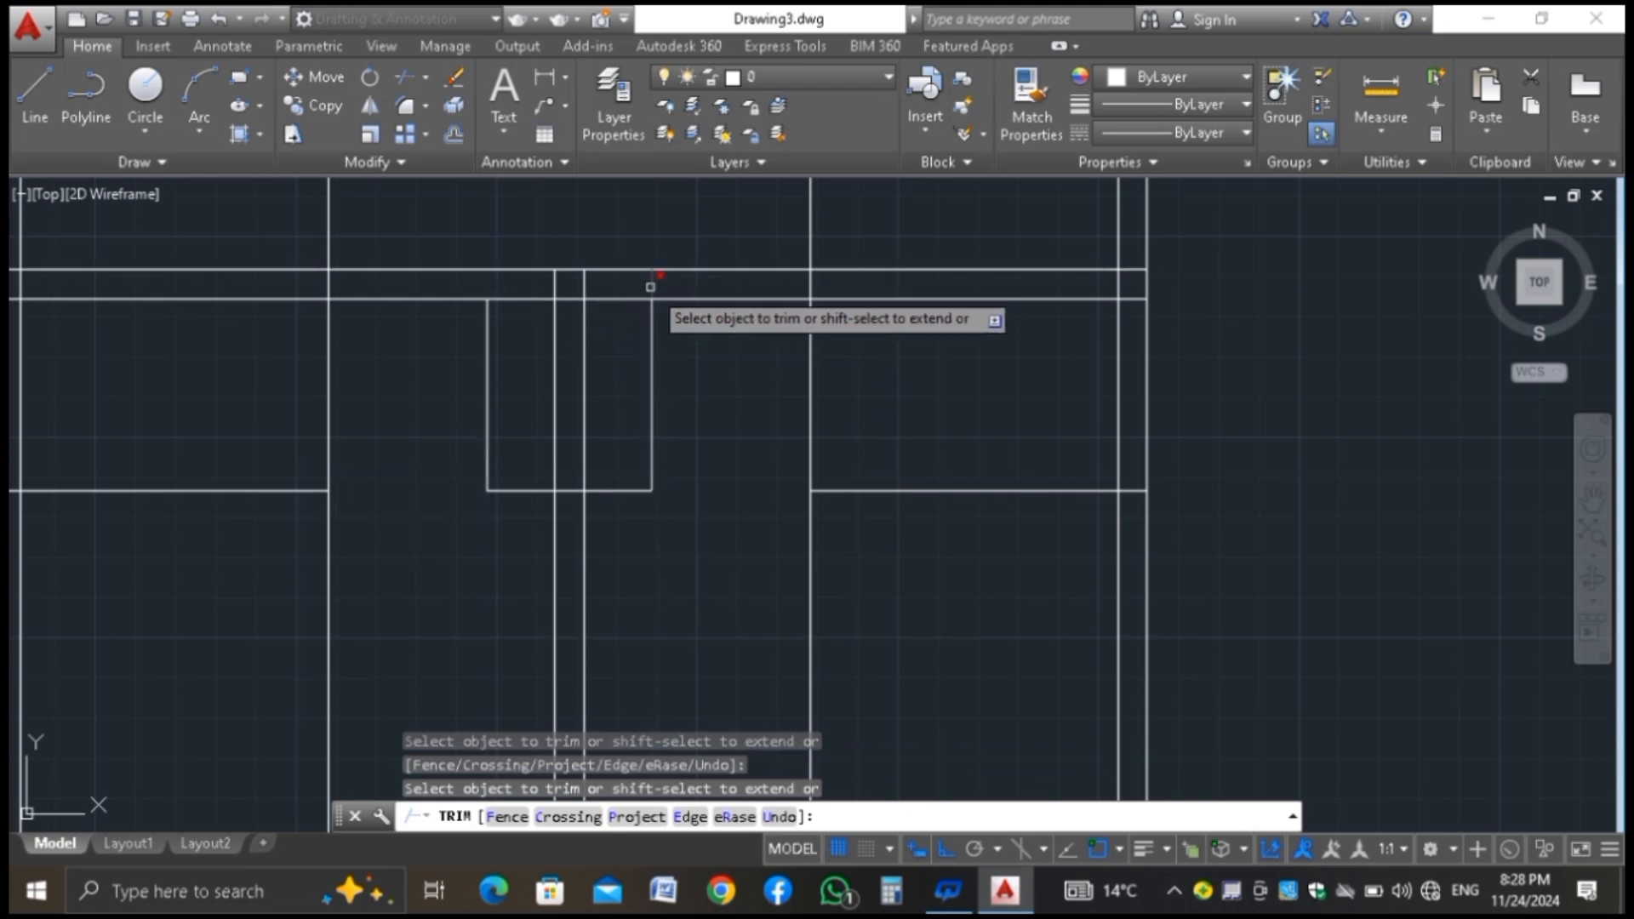
{"action": "left_click", "coordinate": [599, 284]}
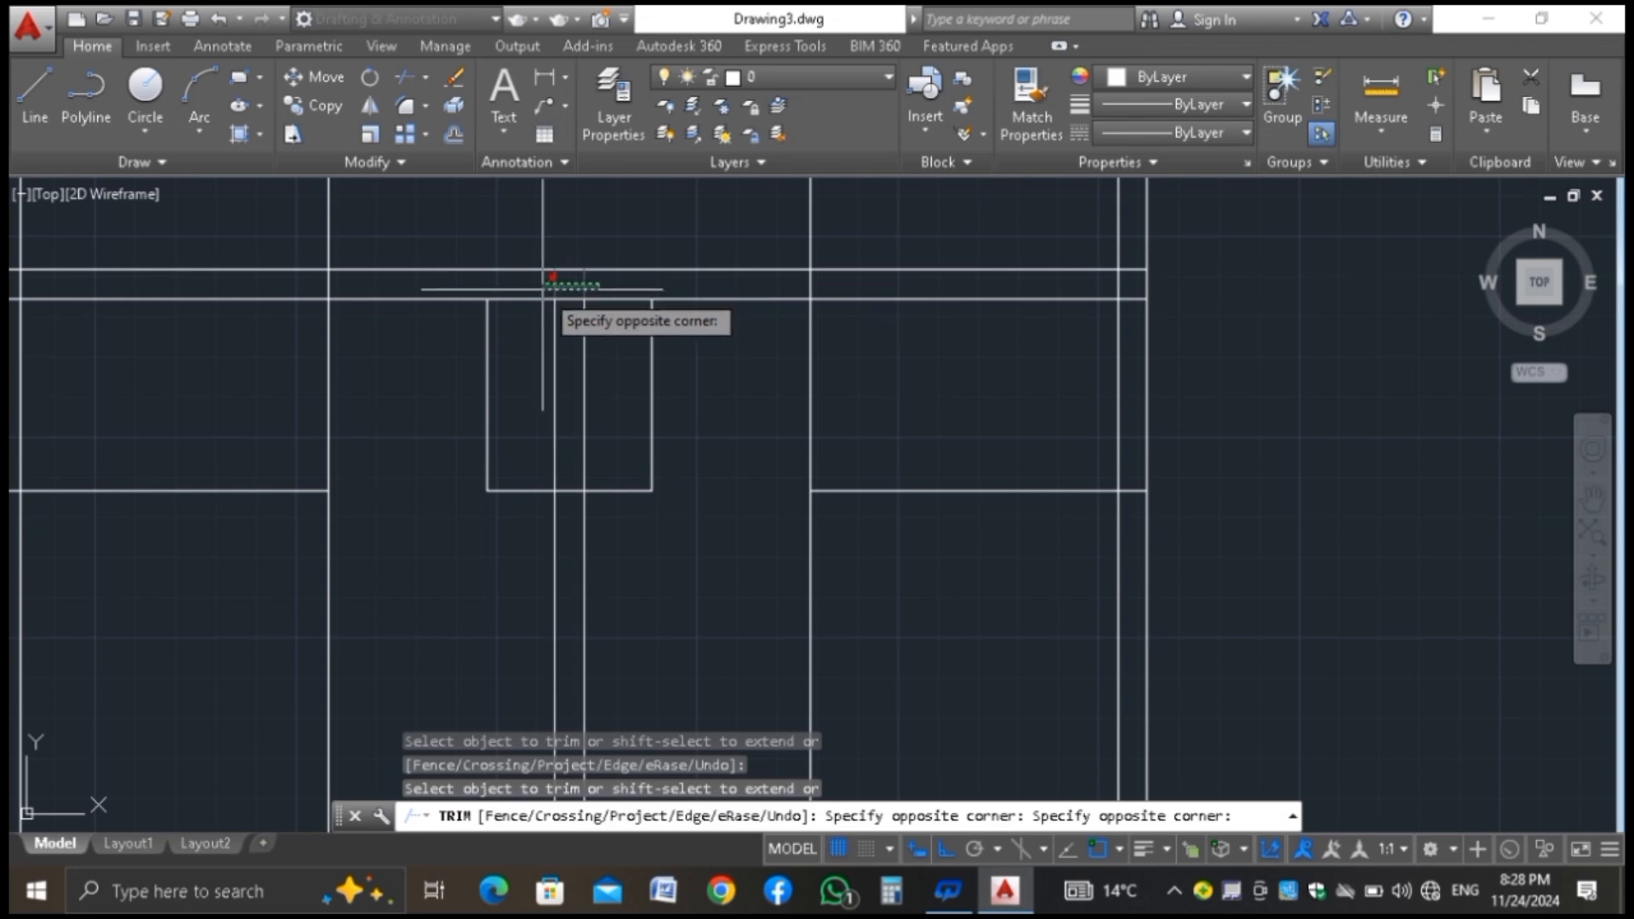
{"action": "left_click", "coordinate": [543, 289]}
{"action": "left_click", "coordinate": [574, 285]}
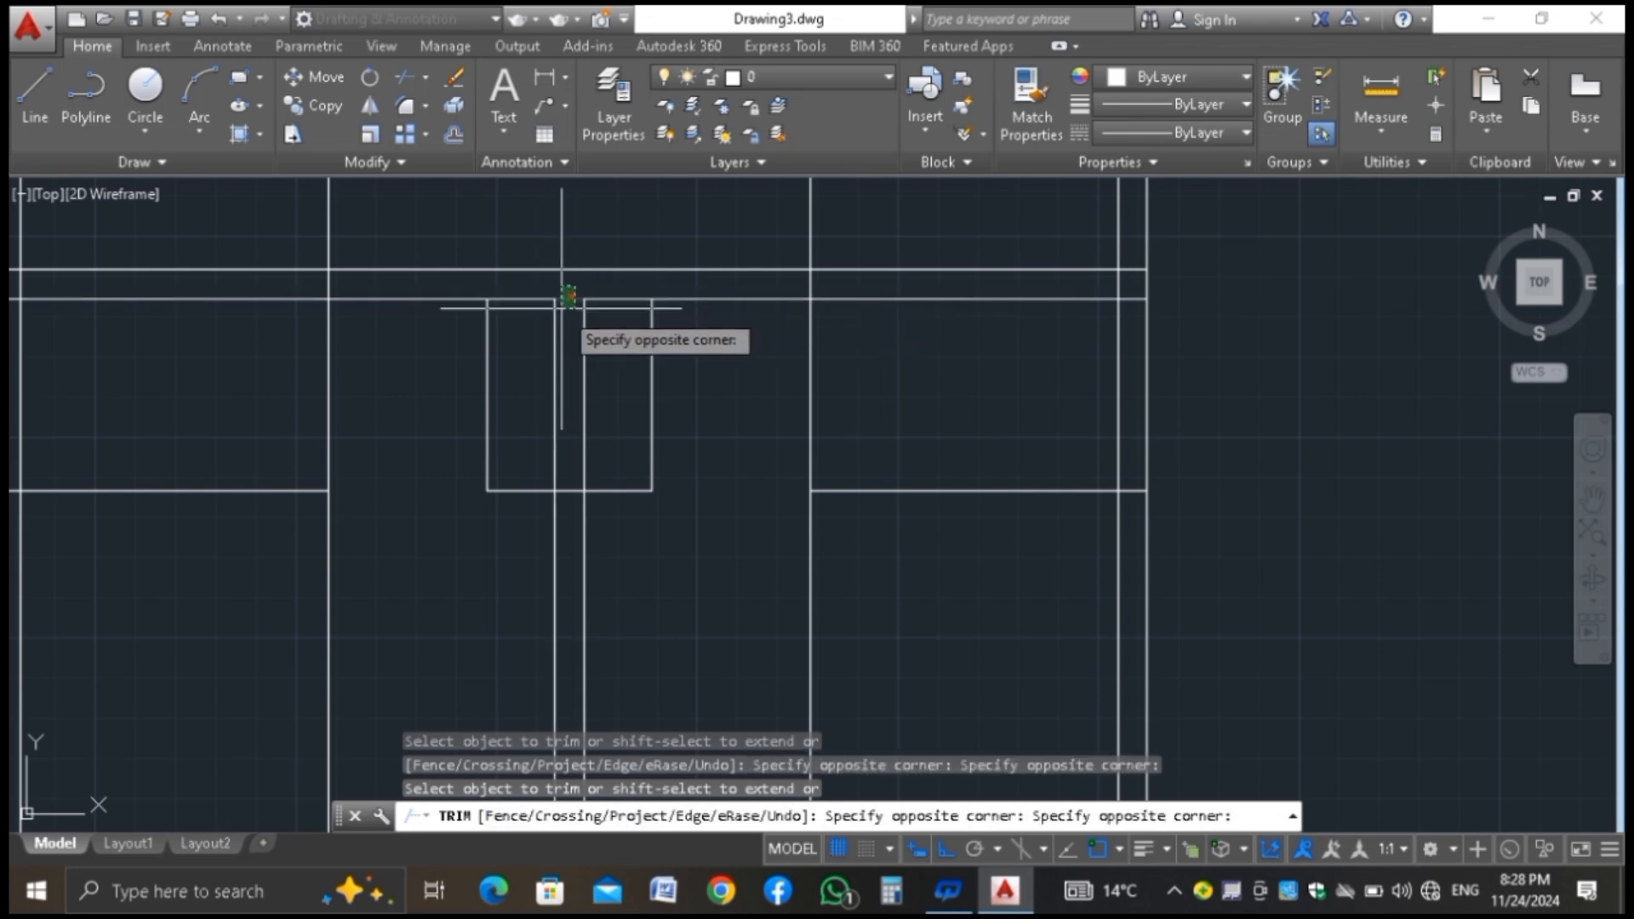
{"action": "left_click", "coordinate": [569, 303]}
{"action": "scroll", "coordinate": [604, 375], "scroll_direction": "down", "scroll_amount": 2}
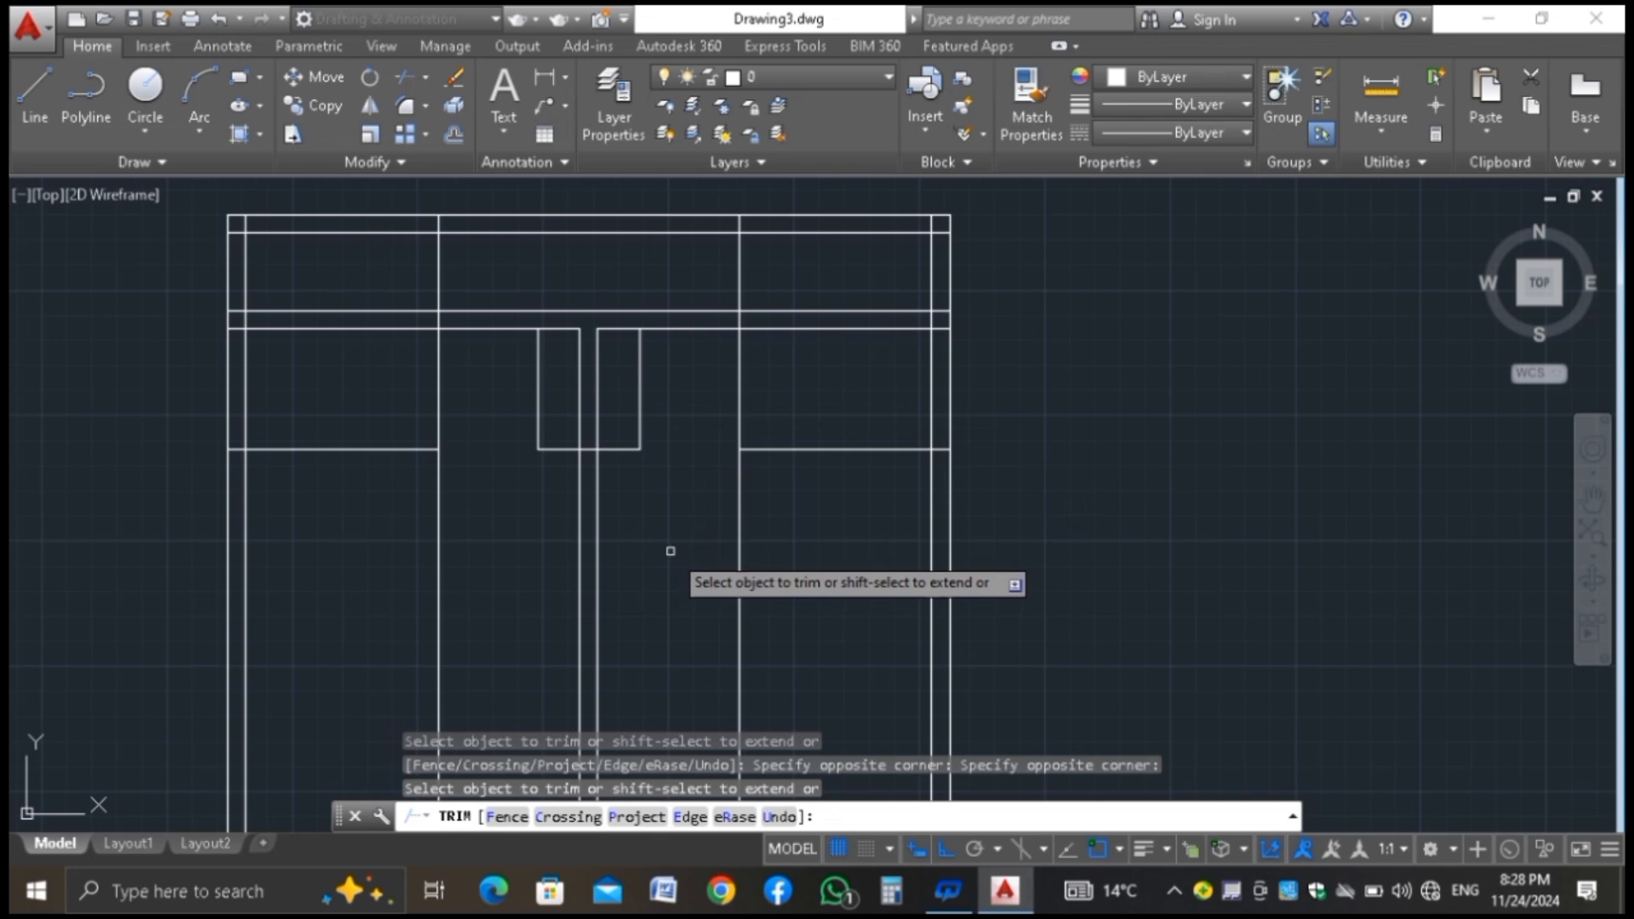
Trim the east 8' offset line back to the lower line of the upper cross wall
{"action": "scroll", "coordinate": [753, 266], "scroll_direction": "up", "scroll_amount": 3}
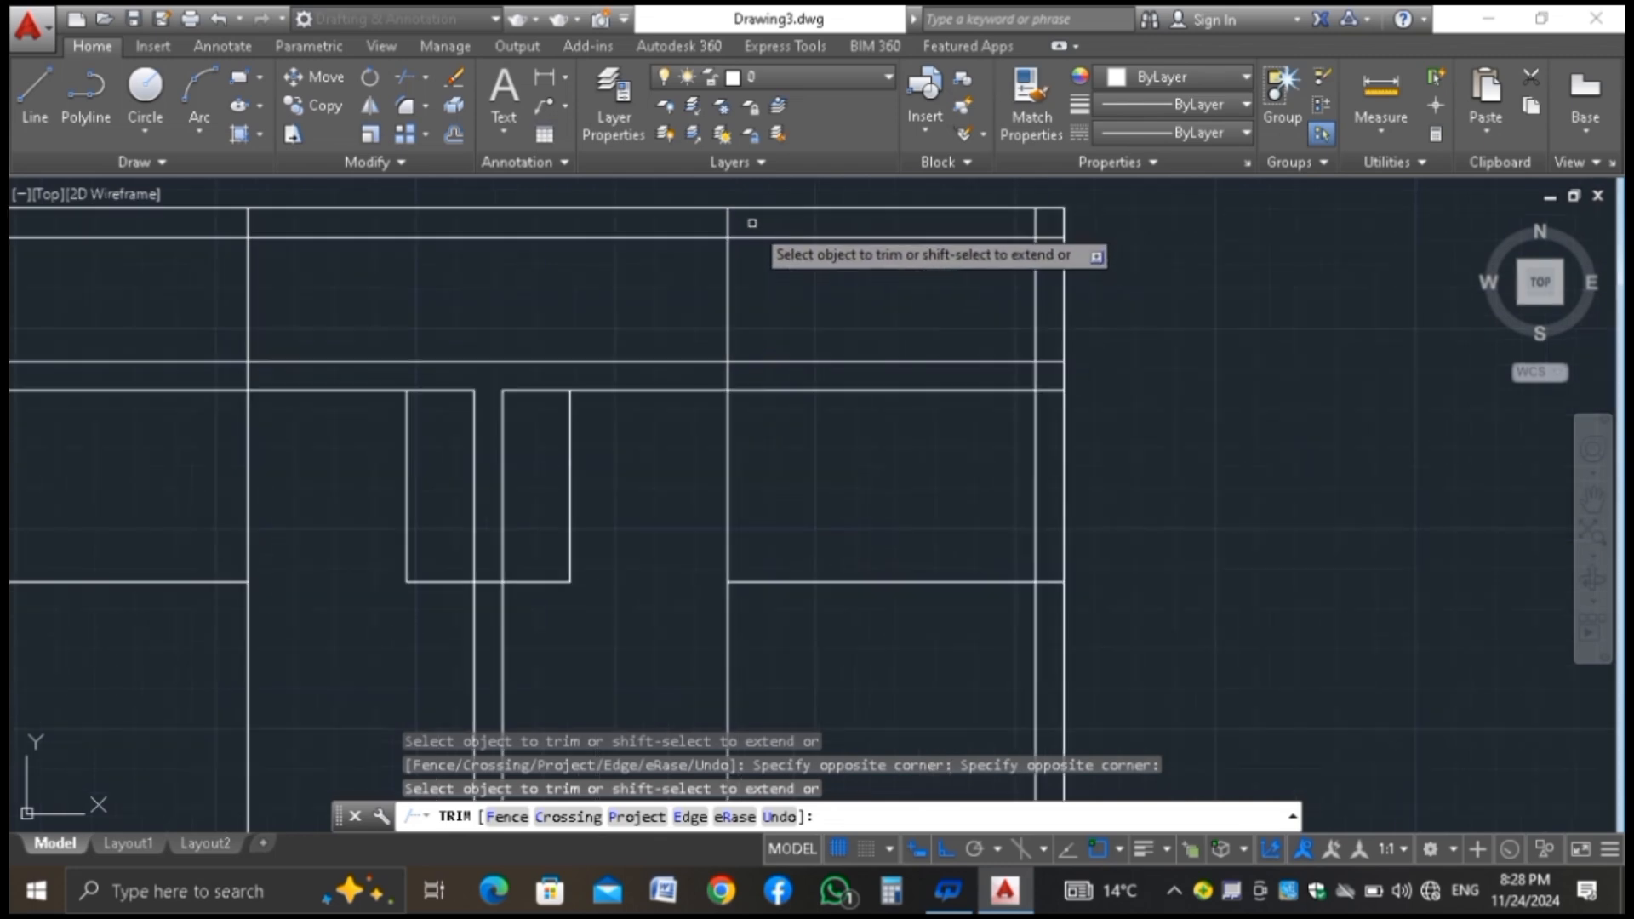
{"action": "left_click", "coordinate": [655, 372]}
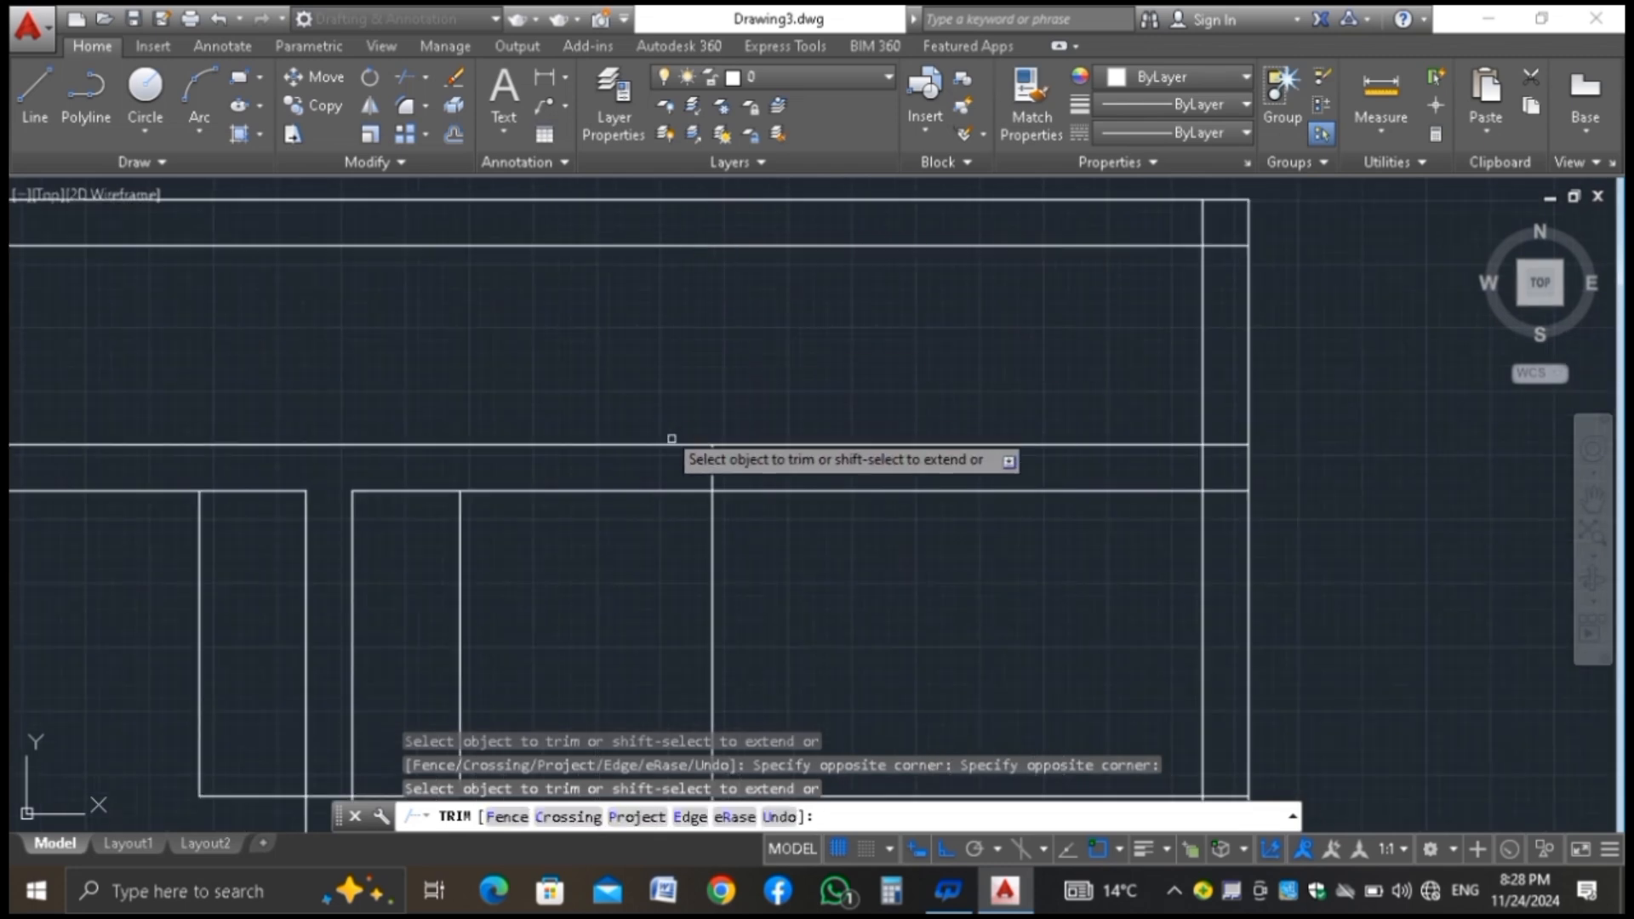
{"action": "left_click", "coordinate": [720, 464]}
{"action": "left_click", "coordinate": [686, 478]}
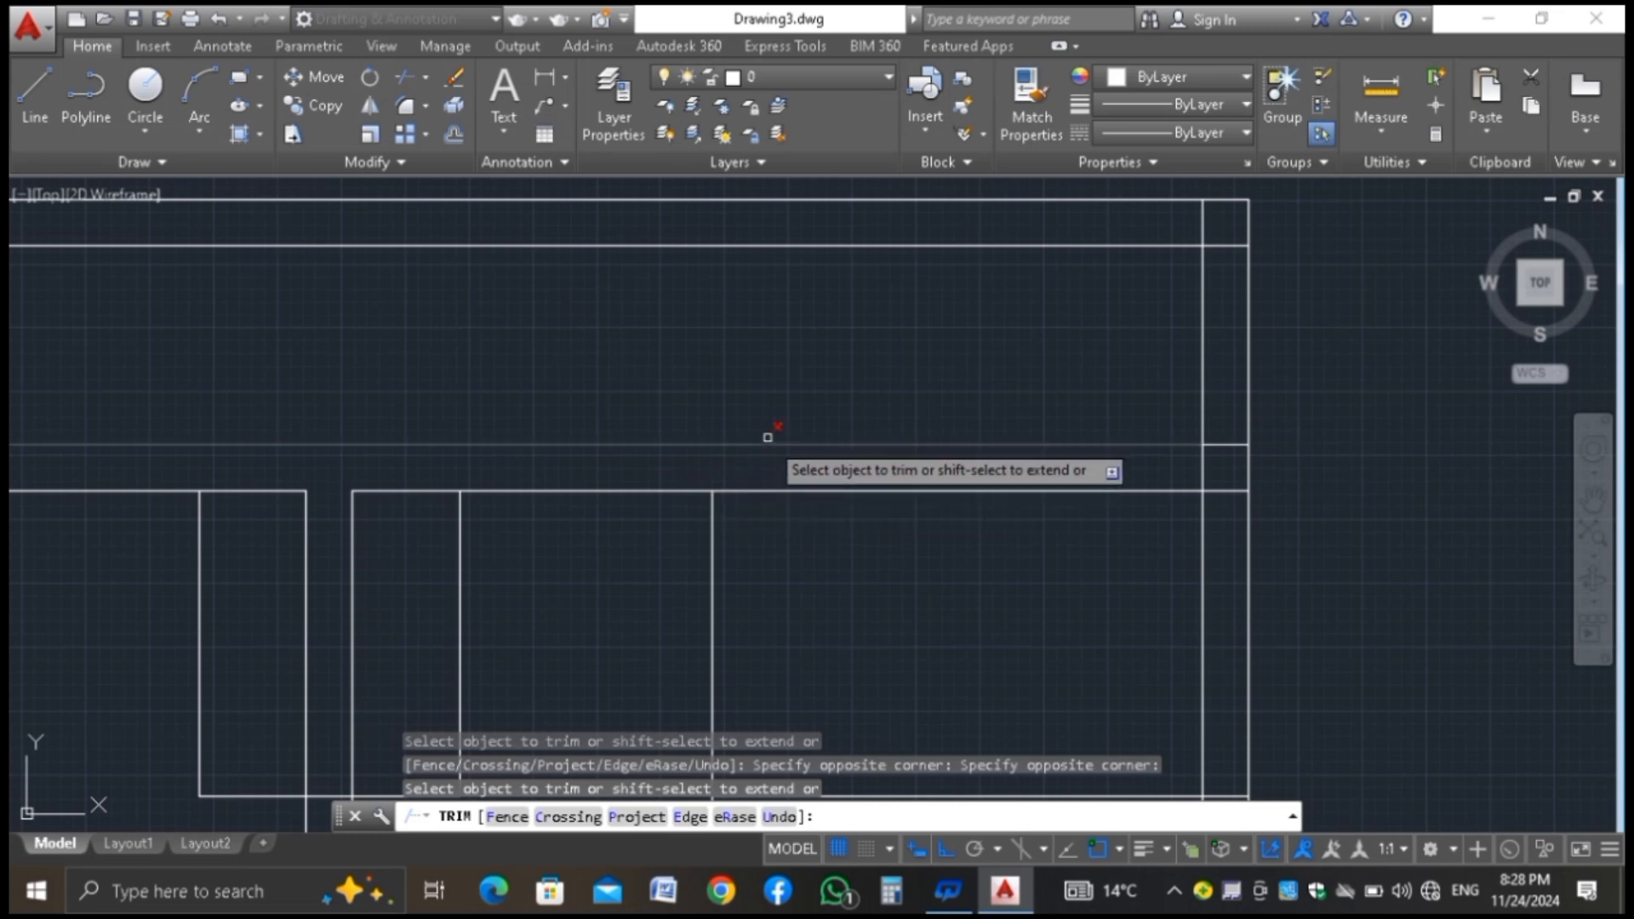
Trim the west 8' offset line back to the lower line of the upper cross wall
{"action": "scroll", "coordinate": [831, 521], "scroll_direction": "down", "scroll_amount": 4}
{"action": "scroll", "coordinate": [570, 416], "scroll_direction": "up", "scroll_amount": 6}
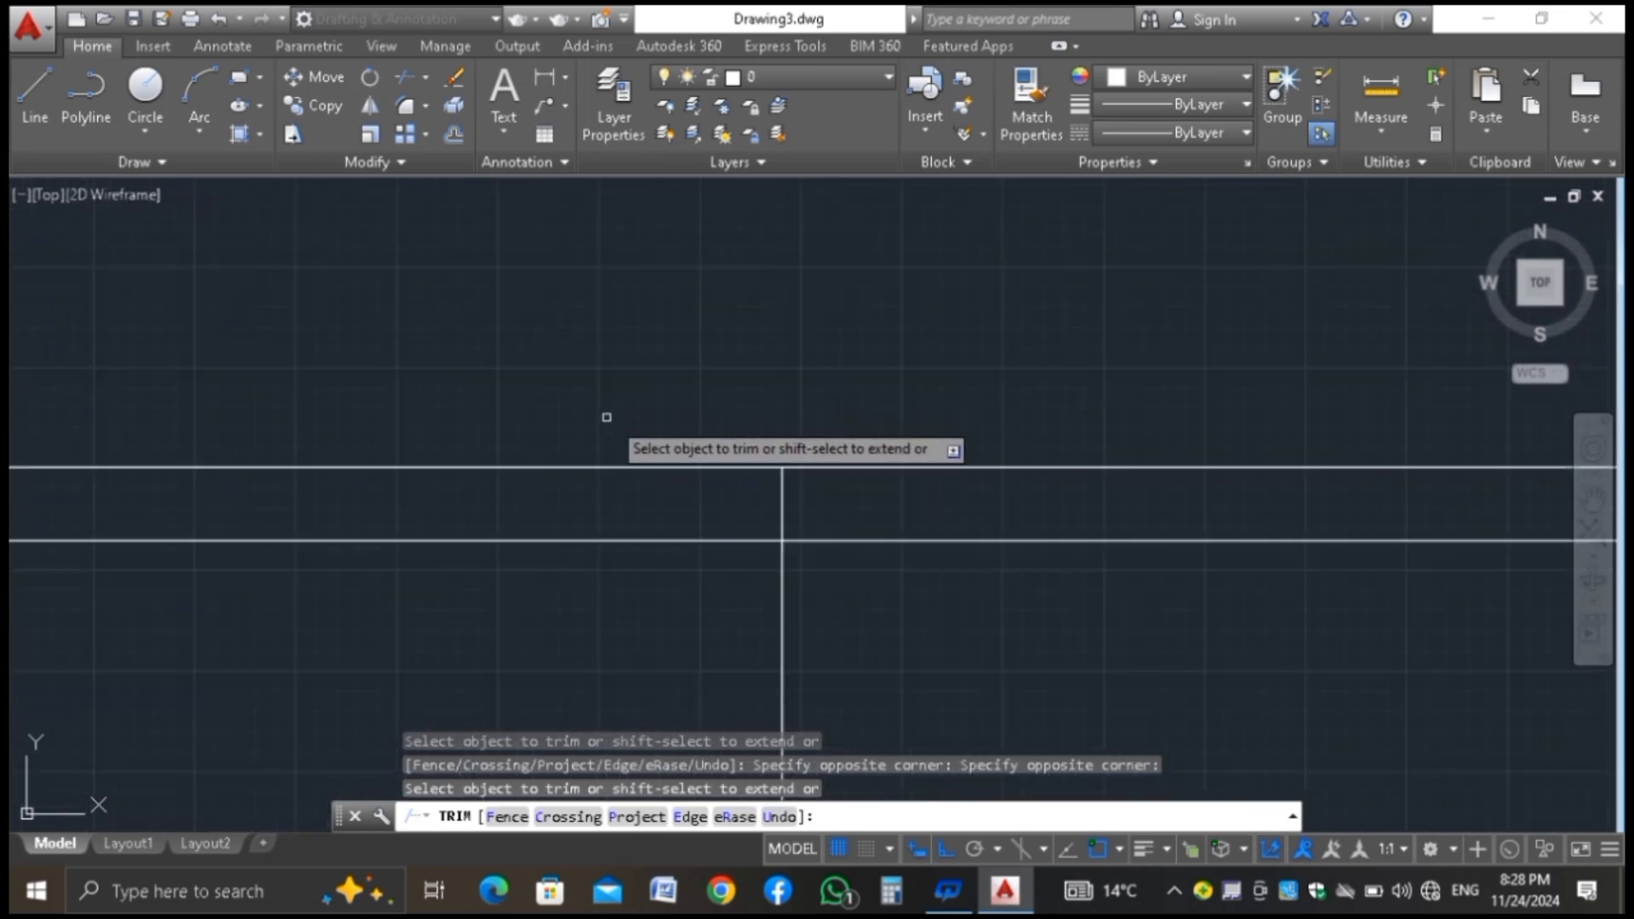
{"action": "left_click", "coordinate": [847, 558]}
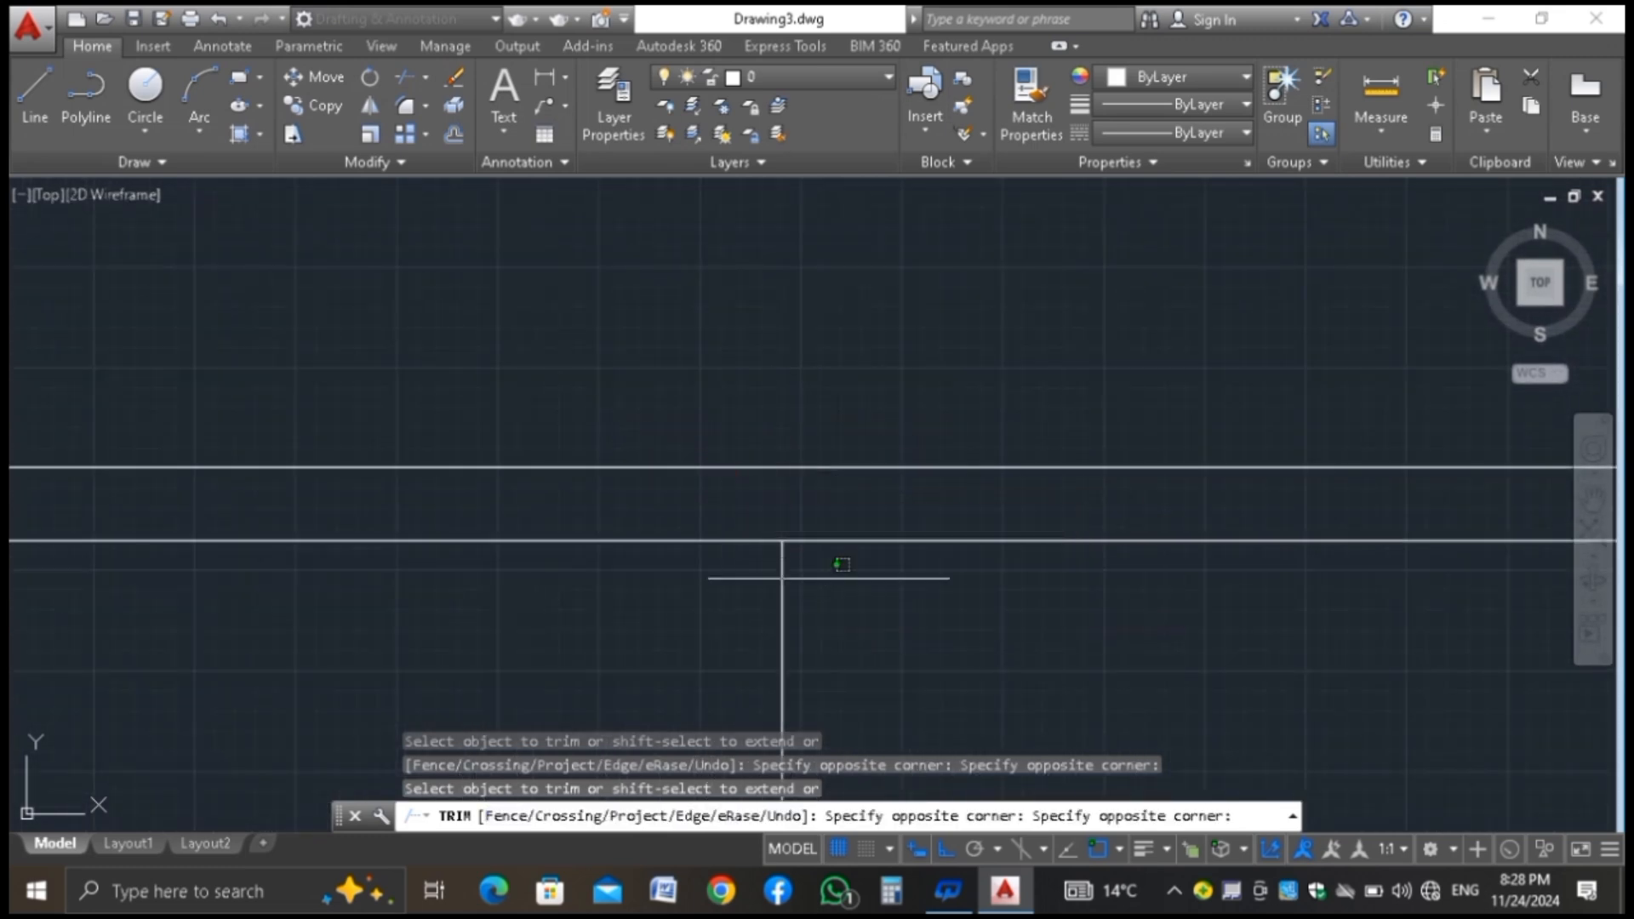
{"action": "left_click", "coordinate": [730, 637]}
{"action": "scroll", "coordinate": [771, 391], "scroll_direction": "down", "scroll_amount": 7}
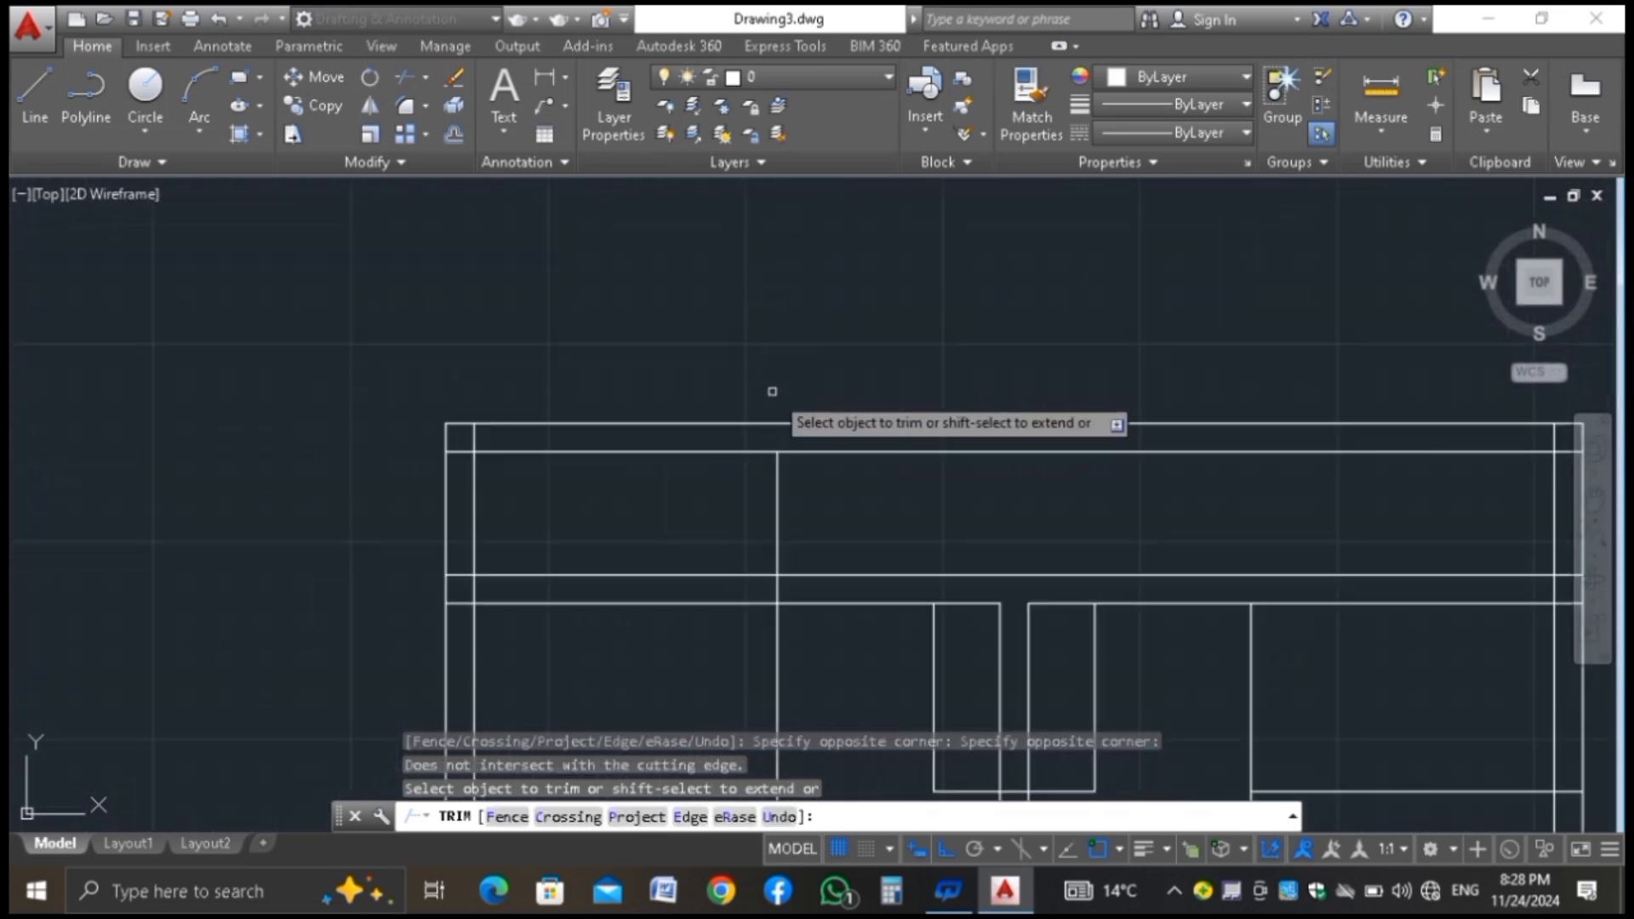
{"action": "left_click", "coordinate": [803, 436]}
{"action": "left_click", "coordinate": [763, 446]}
{"action": "scroll", "coordinate": [772, 485], "scroll_direction": "up", "scroll_amount": 5}
{"action": "scroll", "coordinate": [772, 465], "scroll_direction": "up", "scroll_amount": 3}
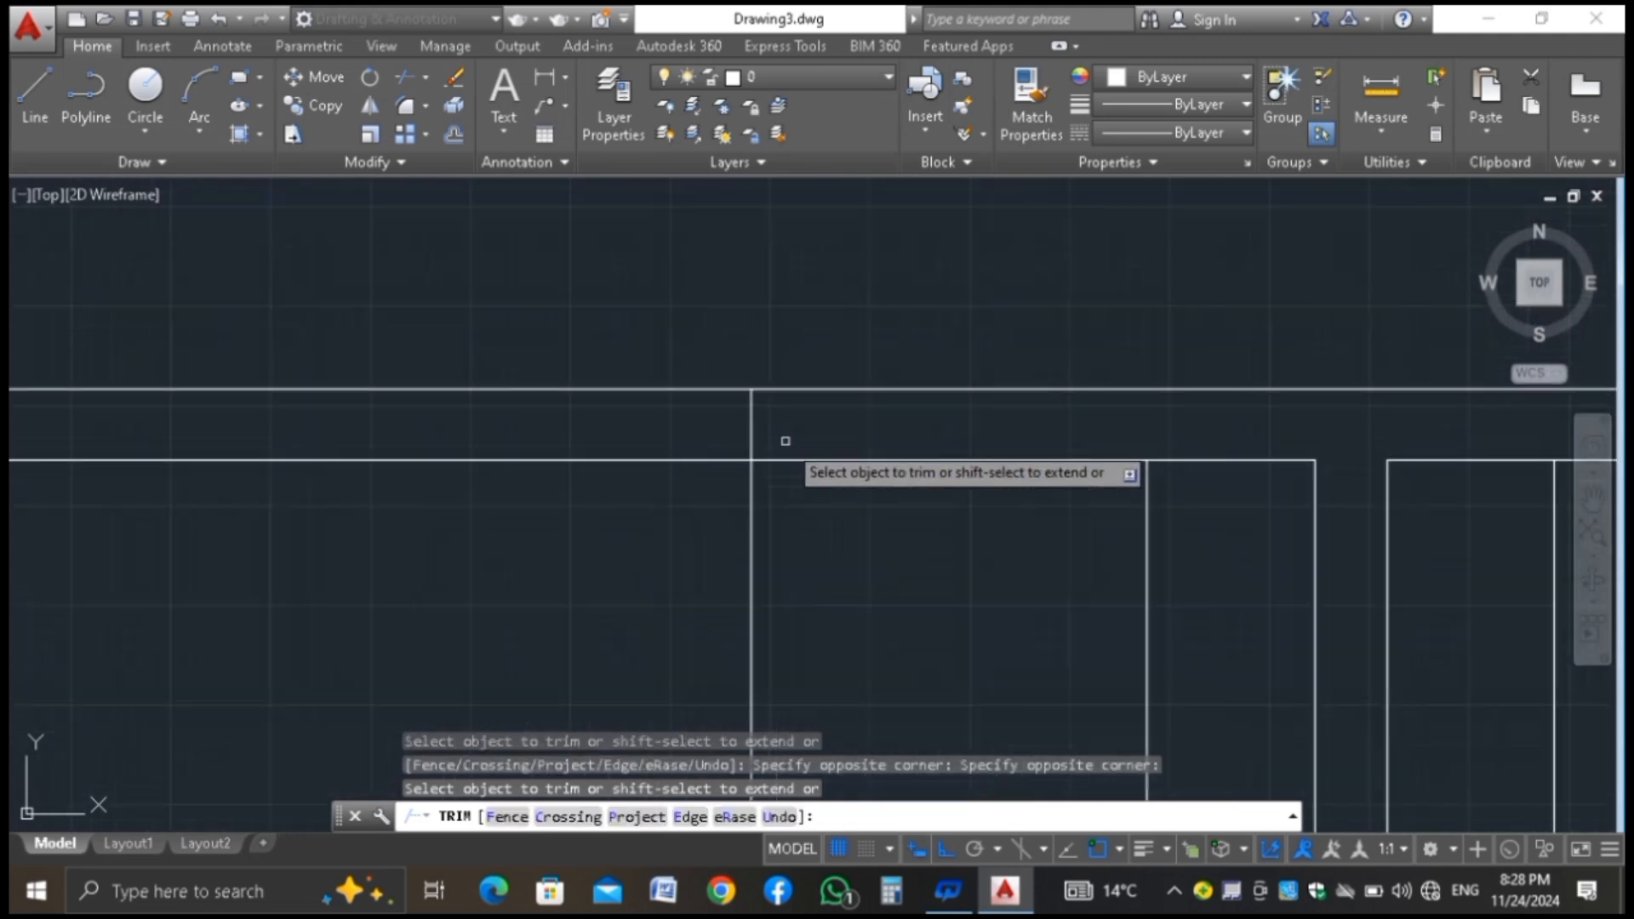
{"action": "left_click", "coordinate": [769, 428]}
{"action": "left_click", "coordinate": [705, 438]}
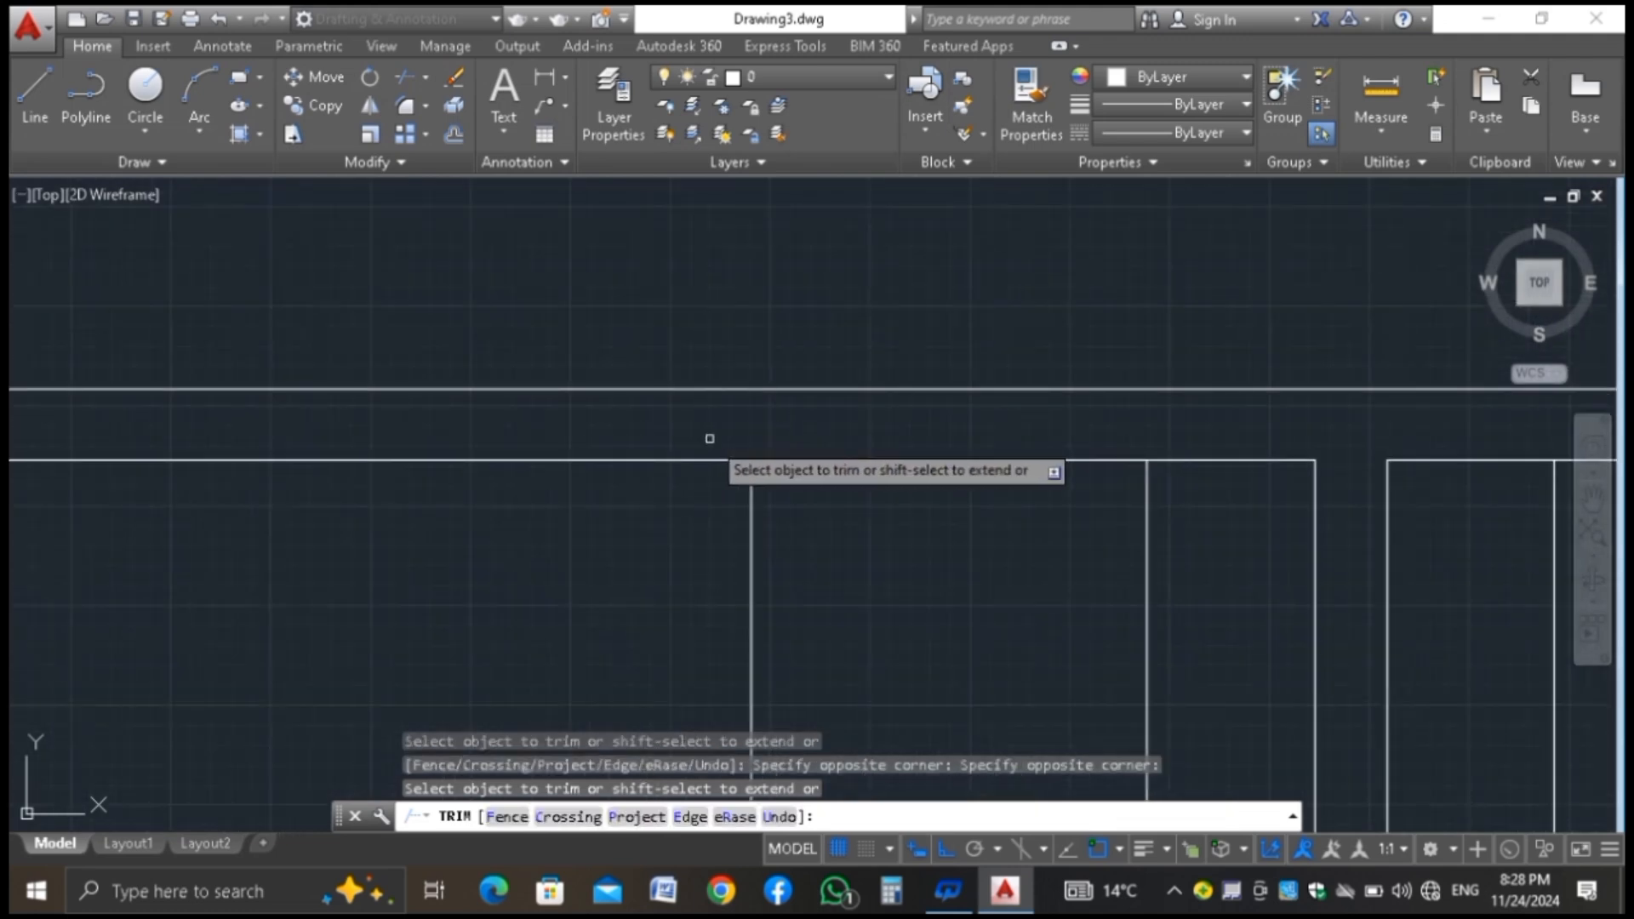
{"action": "key", "text": "Escape"}
Trim away the parts of the east and west 8' offset lines that extend south of the short horizontal lines
{"action": "scroll", "coordinate": [657, 357], "scroll_direction": "down", "scroll_amount": 4}
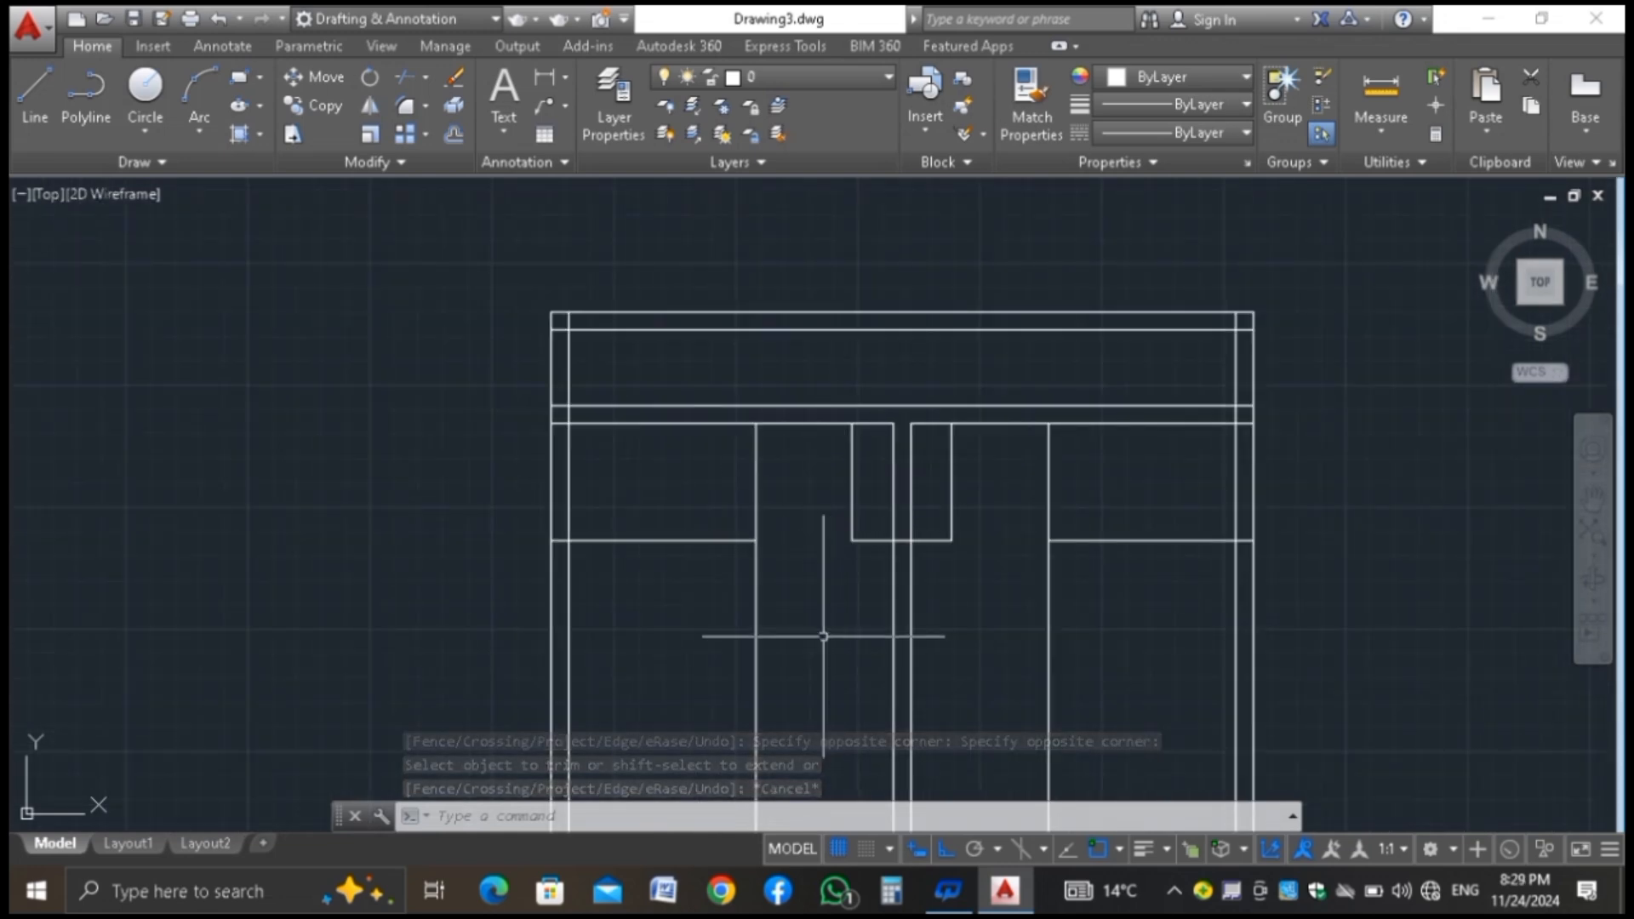
{"action": "scroll", "coordinate": [797, 592], "scroll_direction": "up", "scroll_amount": 2}
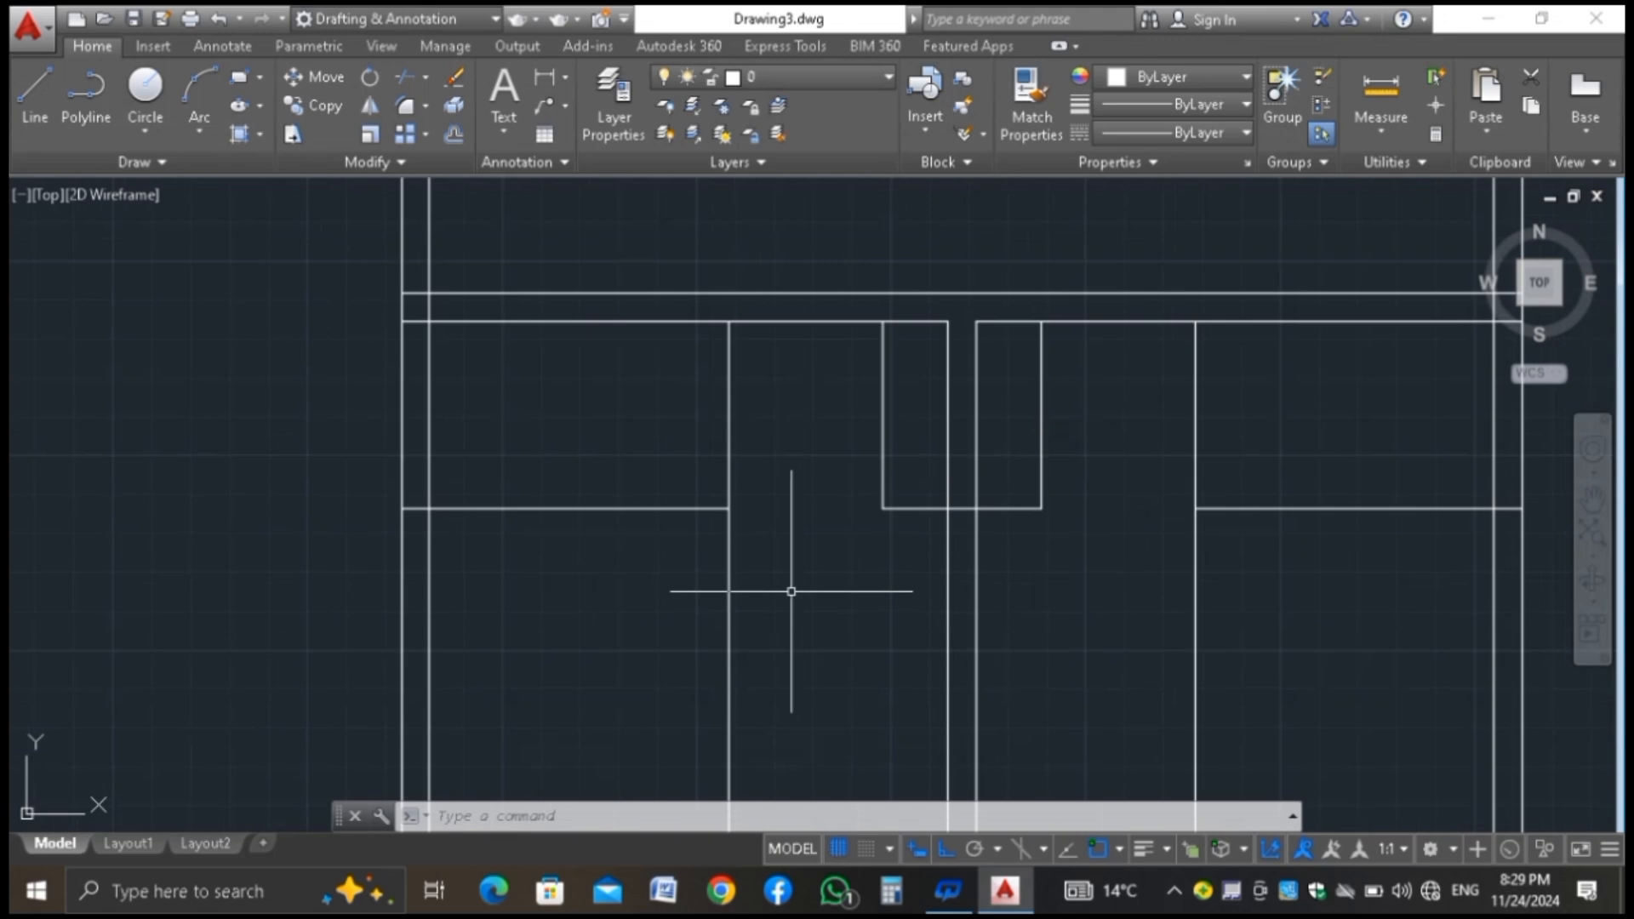
{"action": "scroll", "coordinate": [649, 408], "scroll_direction": "down", "scroll_amount": 2}
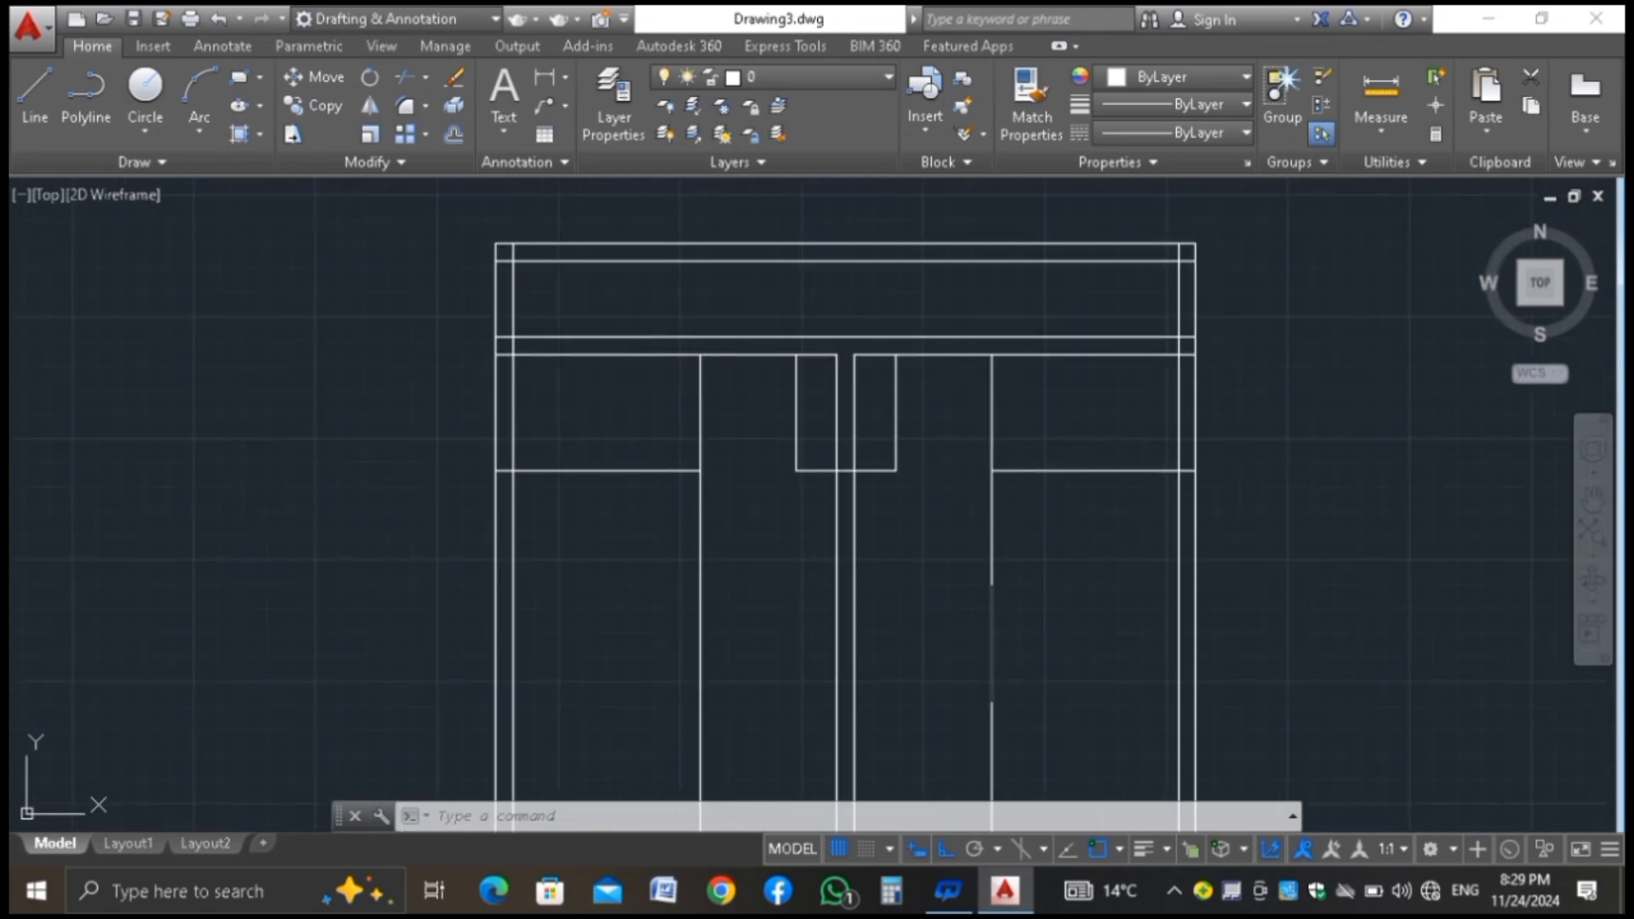
{"action": "type", "text": "tr"}
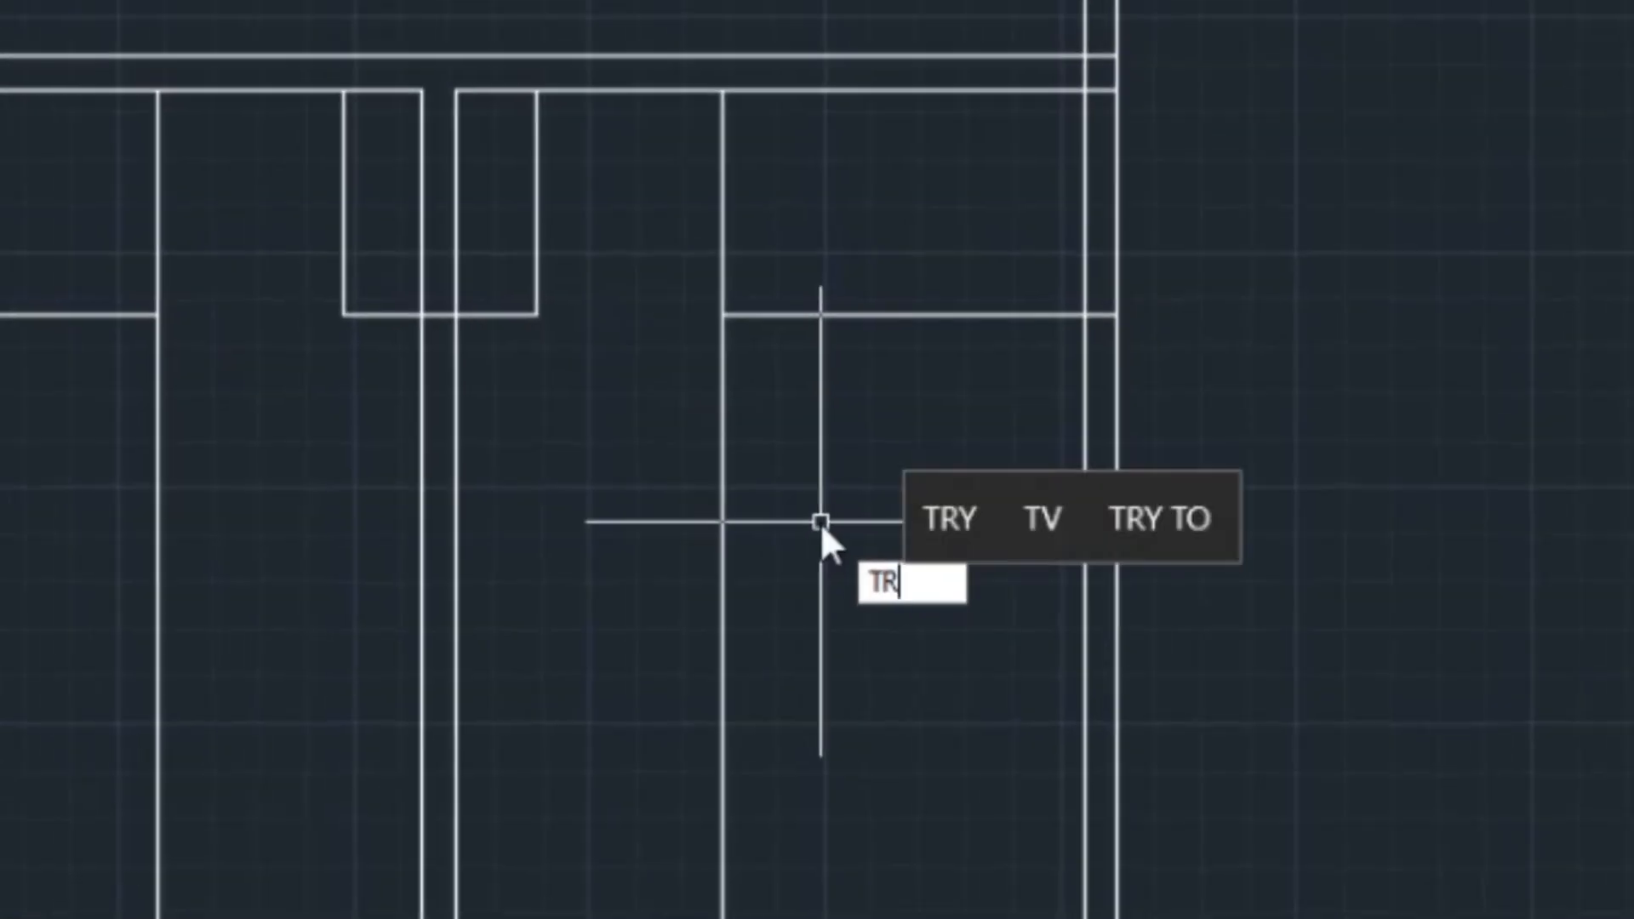
{"action": "key", "text": "Return"}
{"action": "key", "text": "Return"}
{"action": "left_click", "coordinate": [1049, 554]}
{"action": "left_click", "coordinate": [930, 620]}
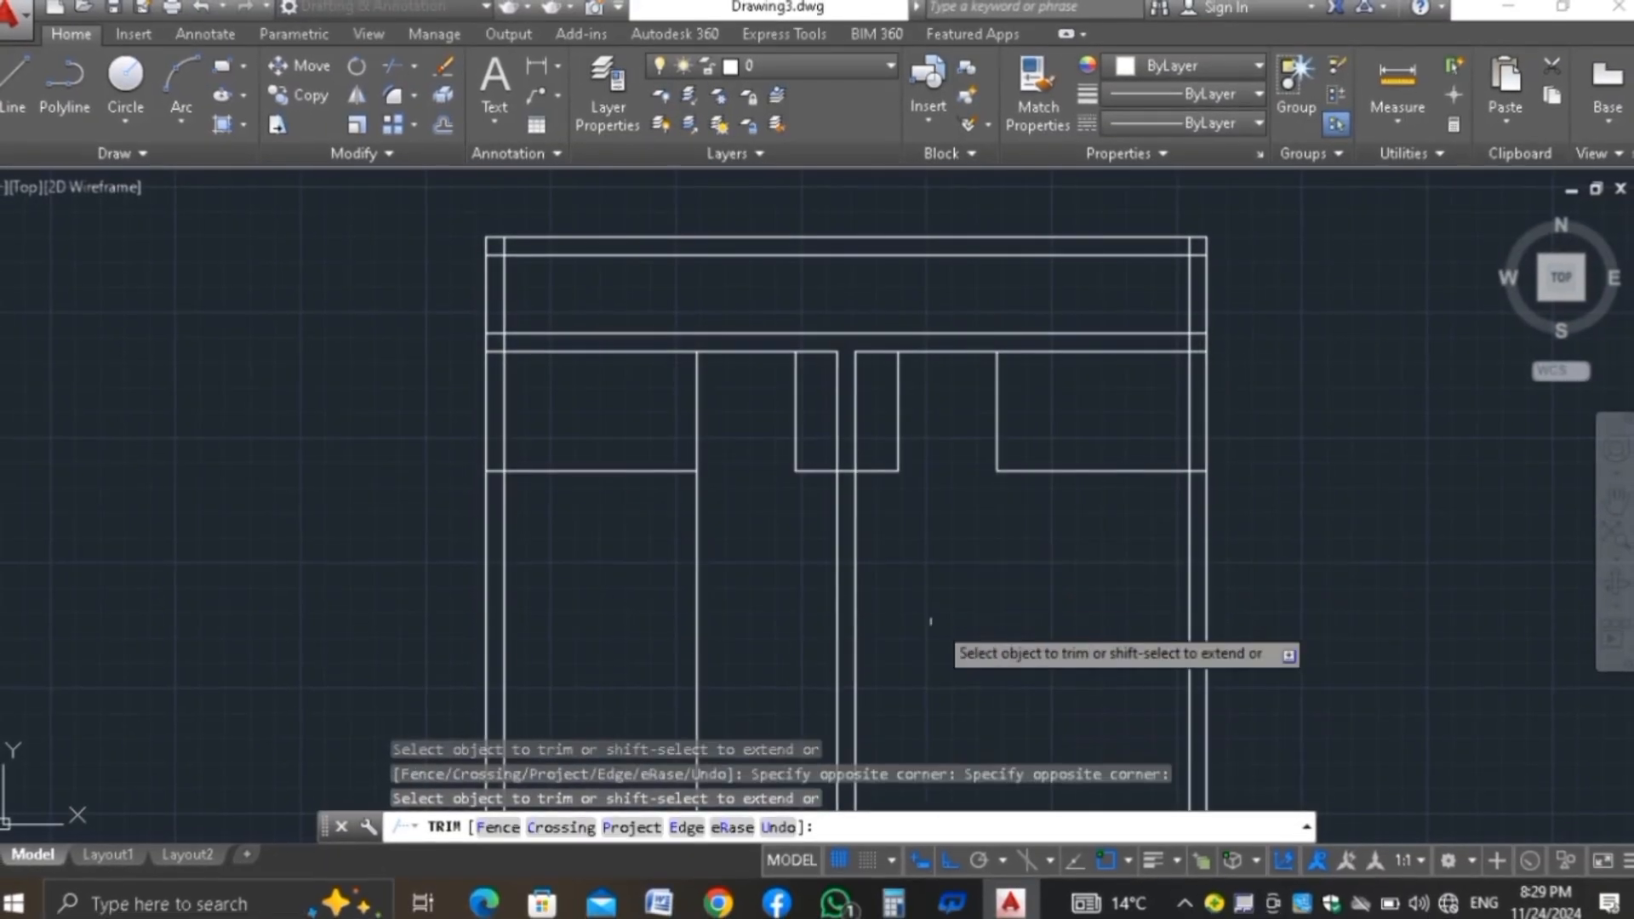
{"action": "left_click", "coordinate": [722, 569]}
{"action": "left_click", "coordinate": [640, 609]}
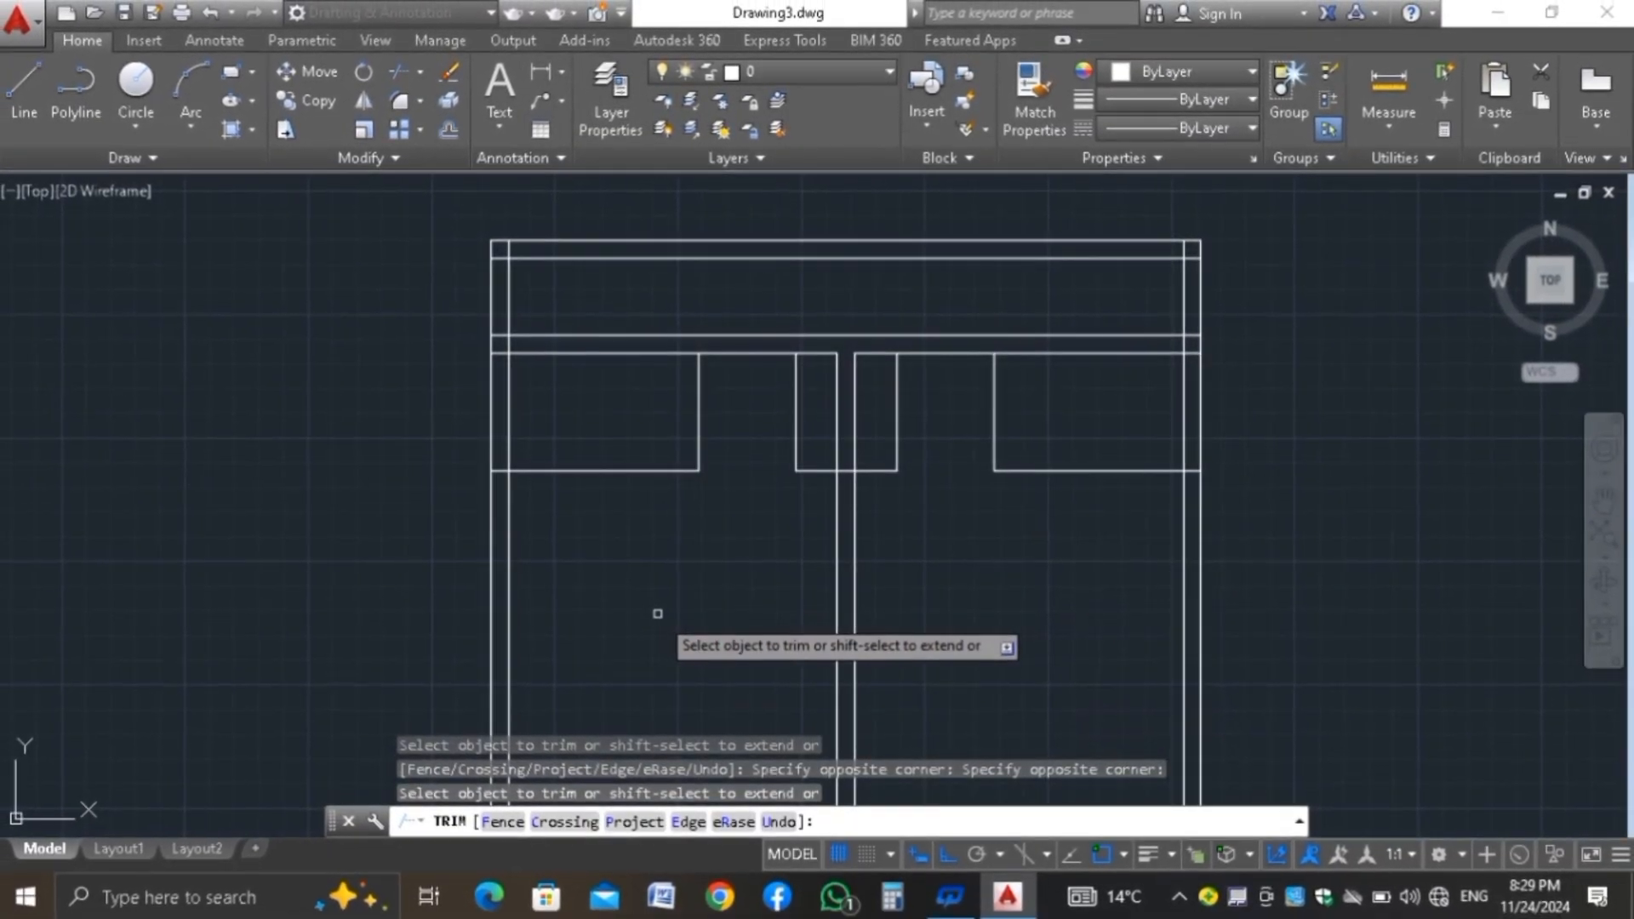
{"action": "key", "text": "Escape"}
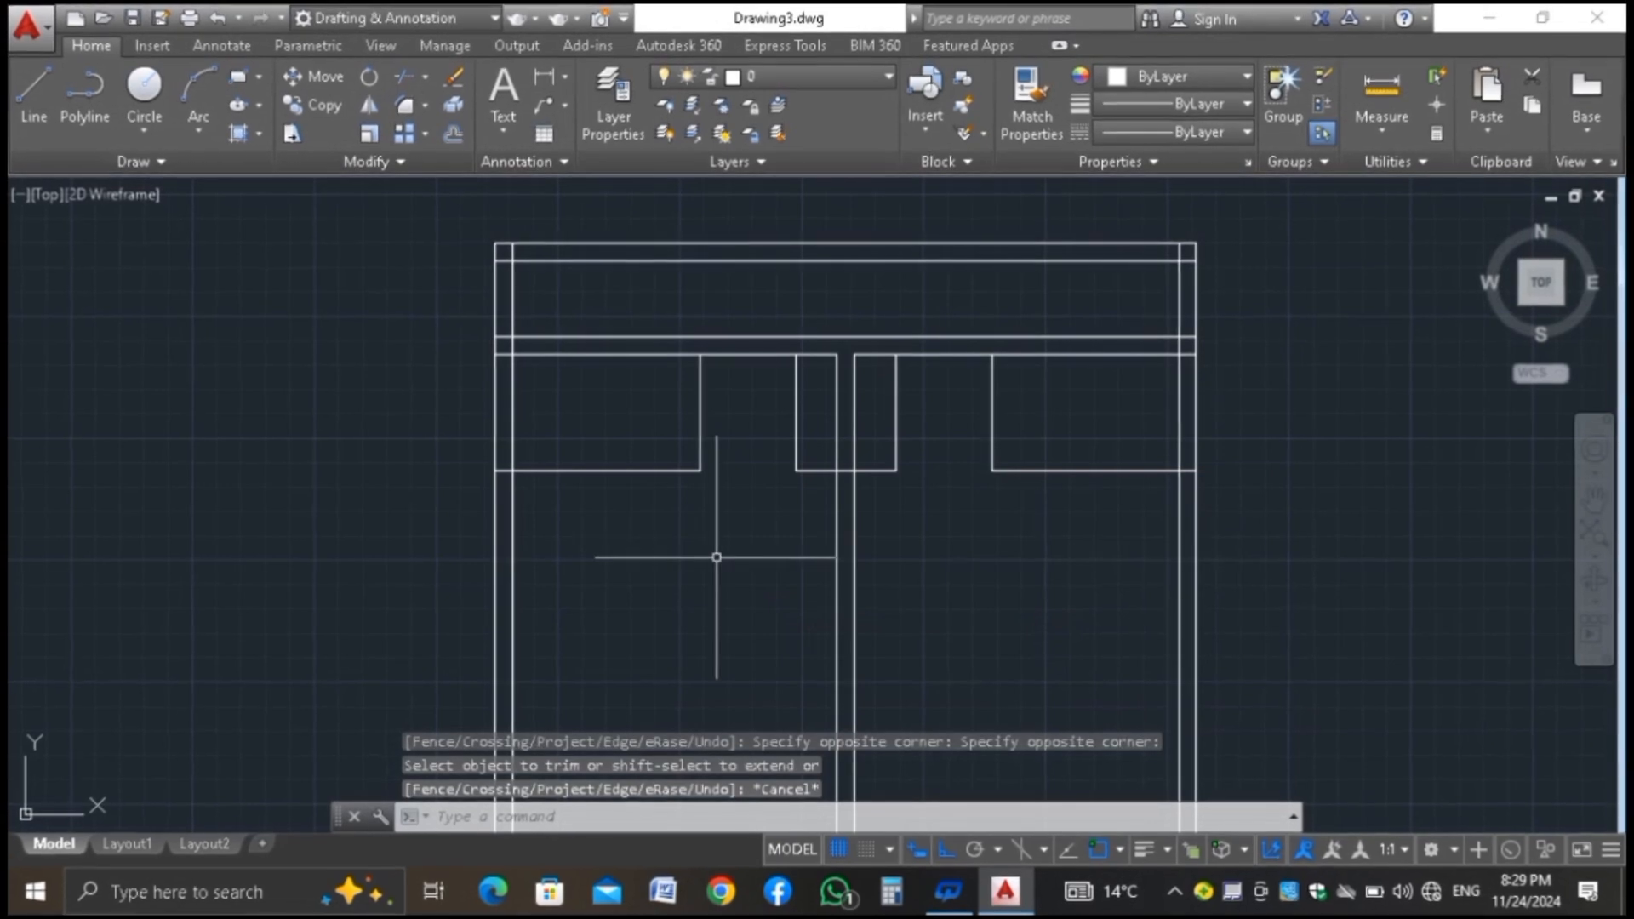
Offset the west room's short vertical line and its horizontal line 4-1/2" towards the inside of that room
{"action": "type", "text": "o"}
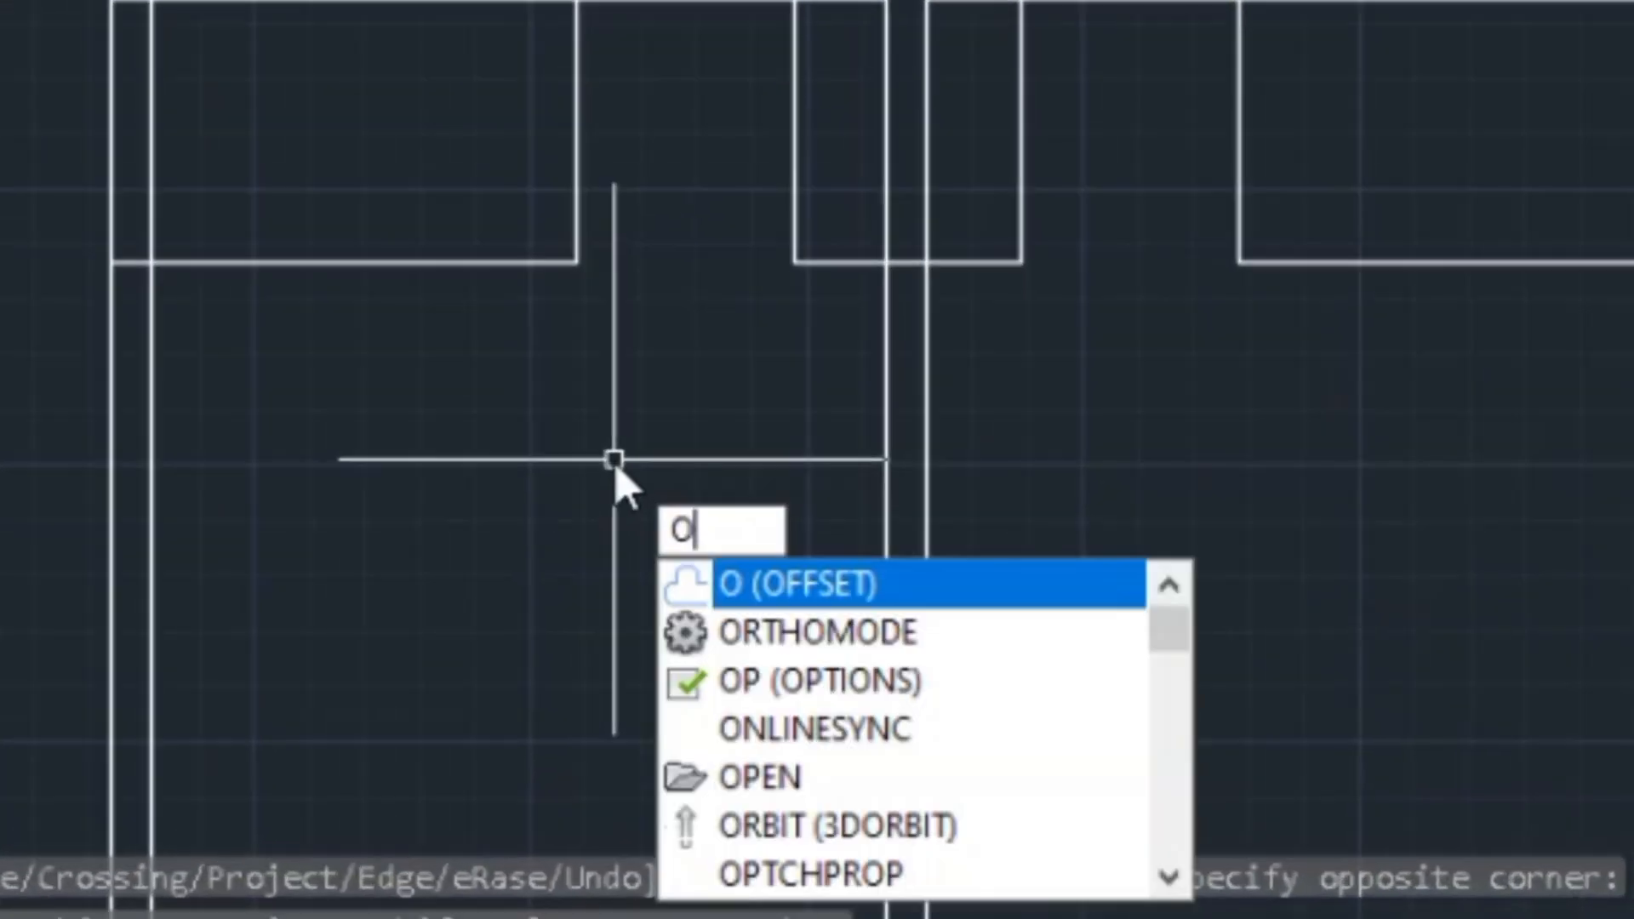
{"action": "key", "text": "Return"}
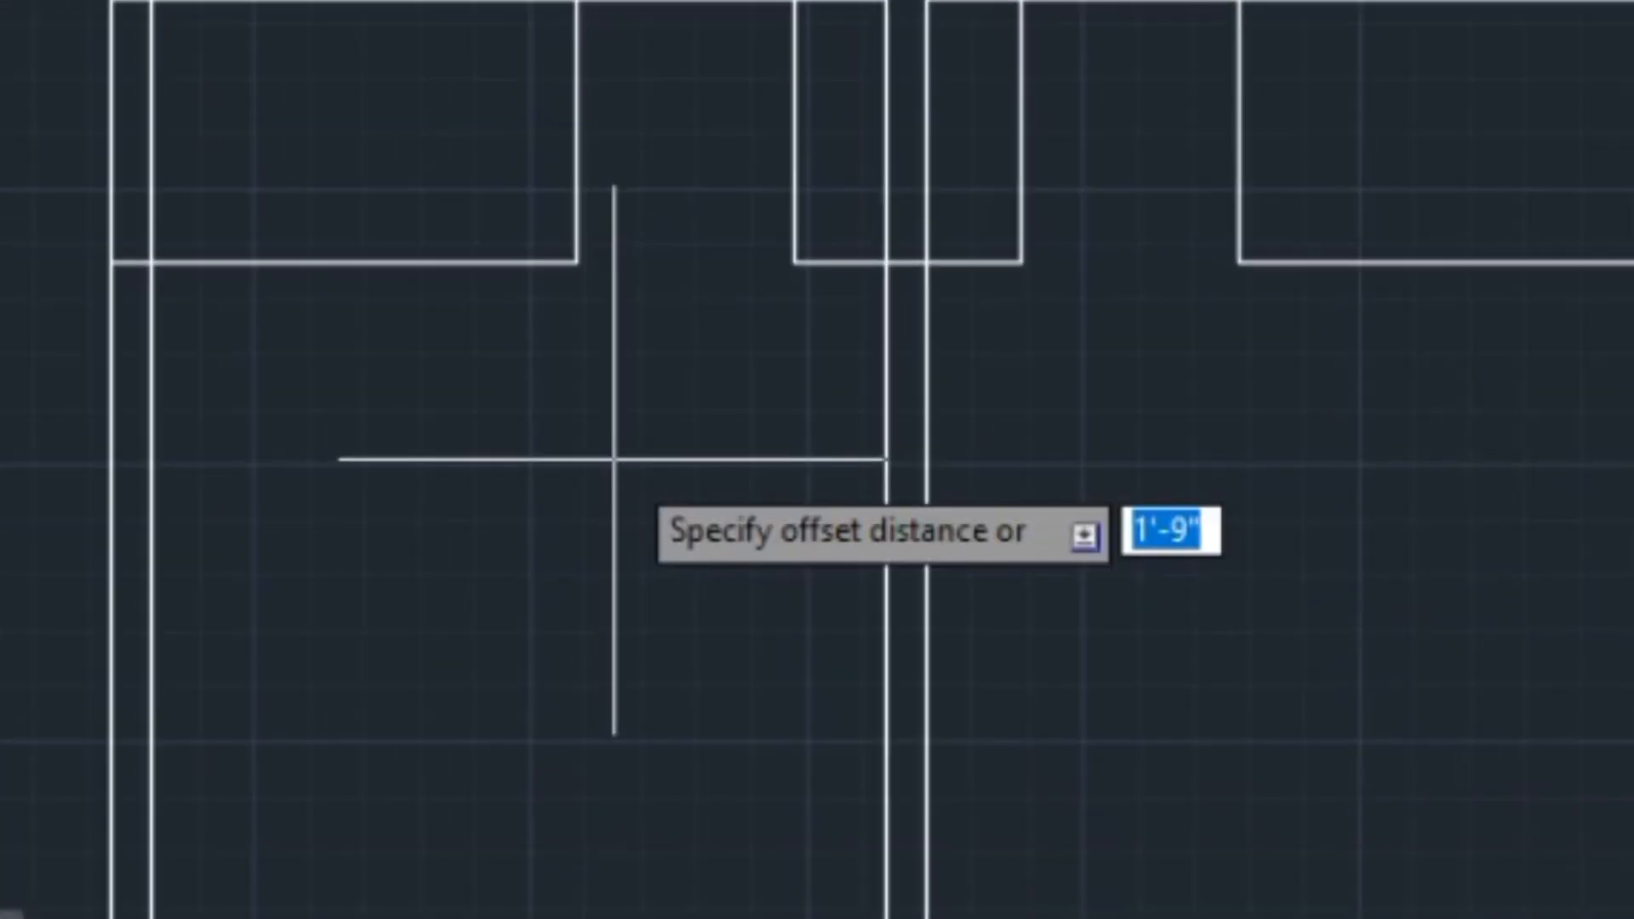
{"action": "type", "text": "4-1/2"}
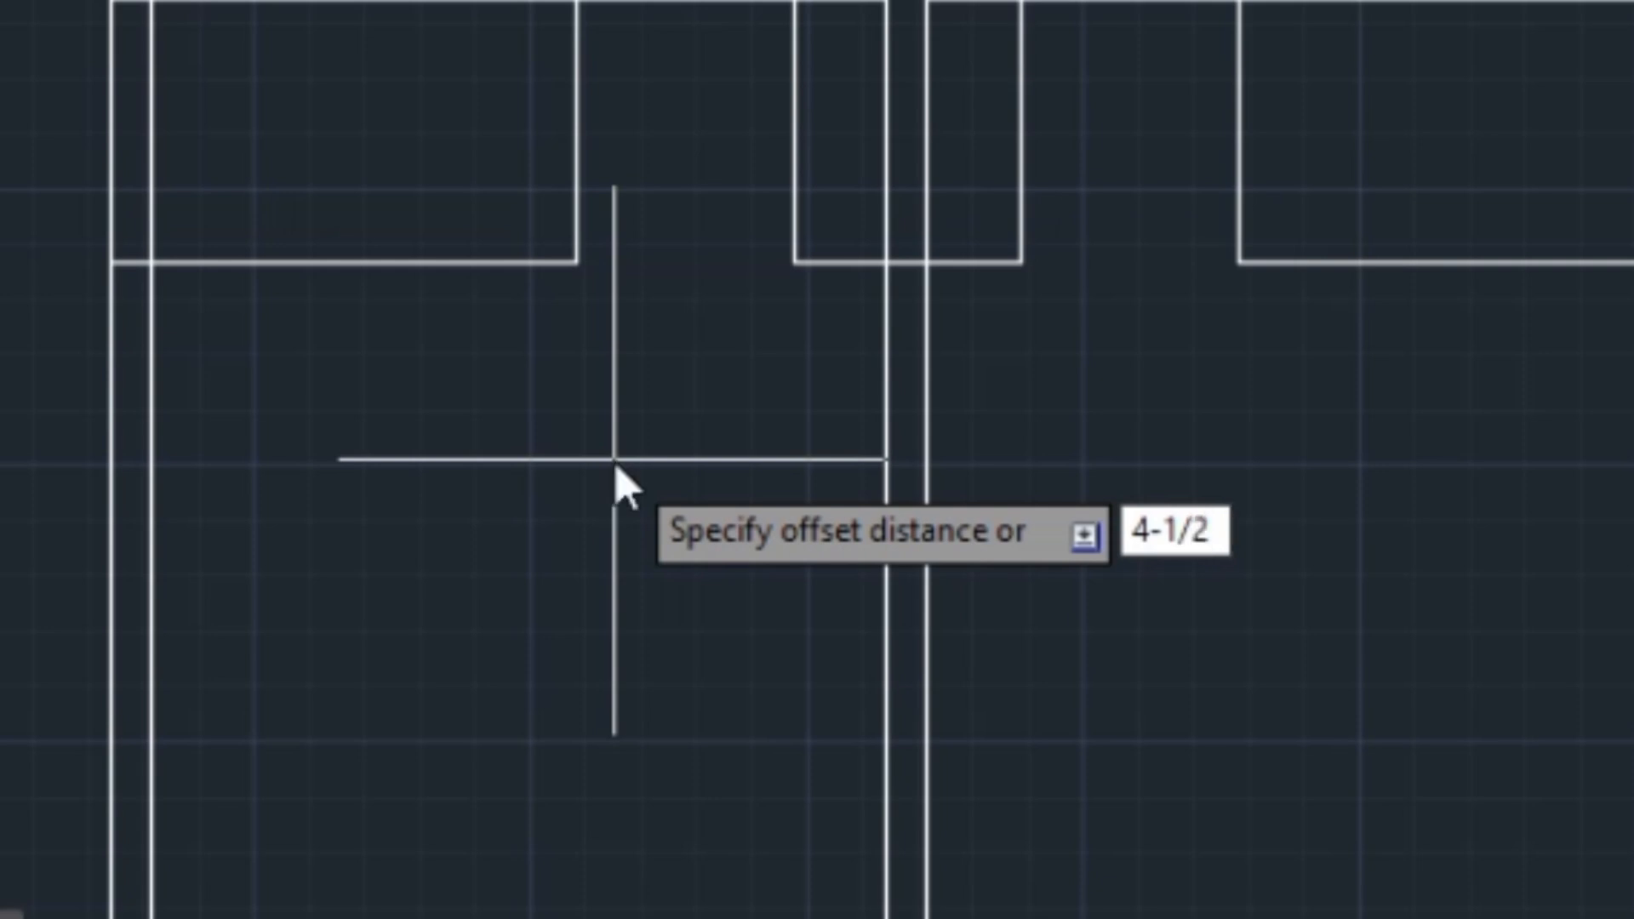
{"action": "key", "text": "Return"}
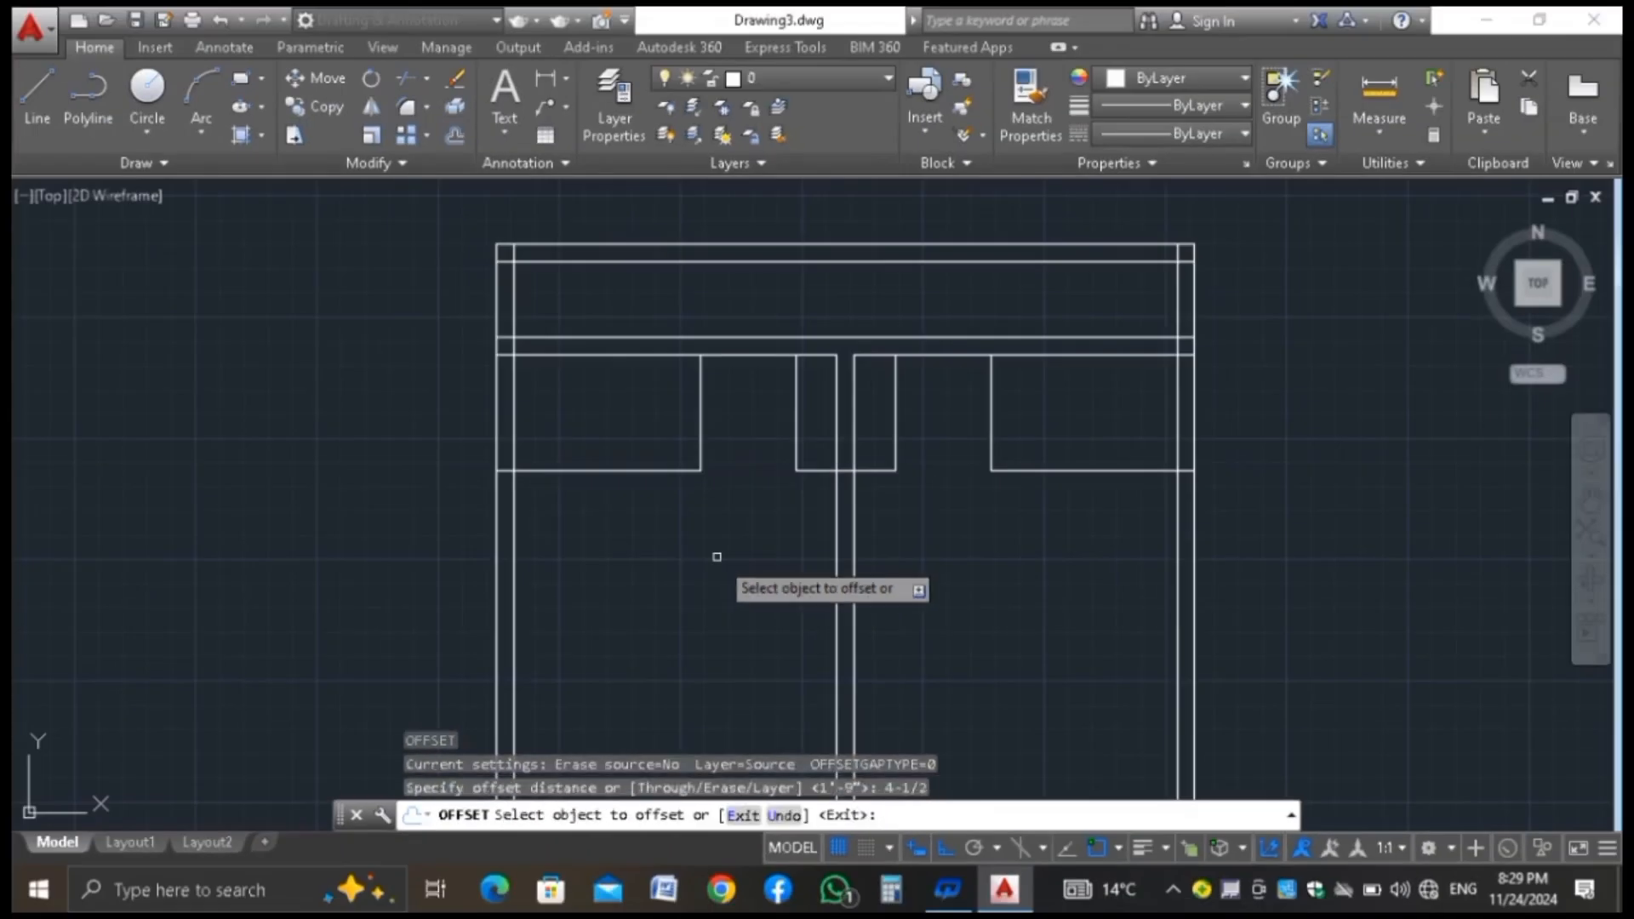
{"action": "left_click", "coordinate": [700, 413]}
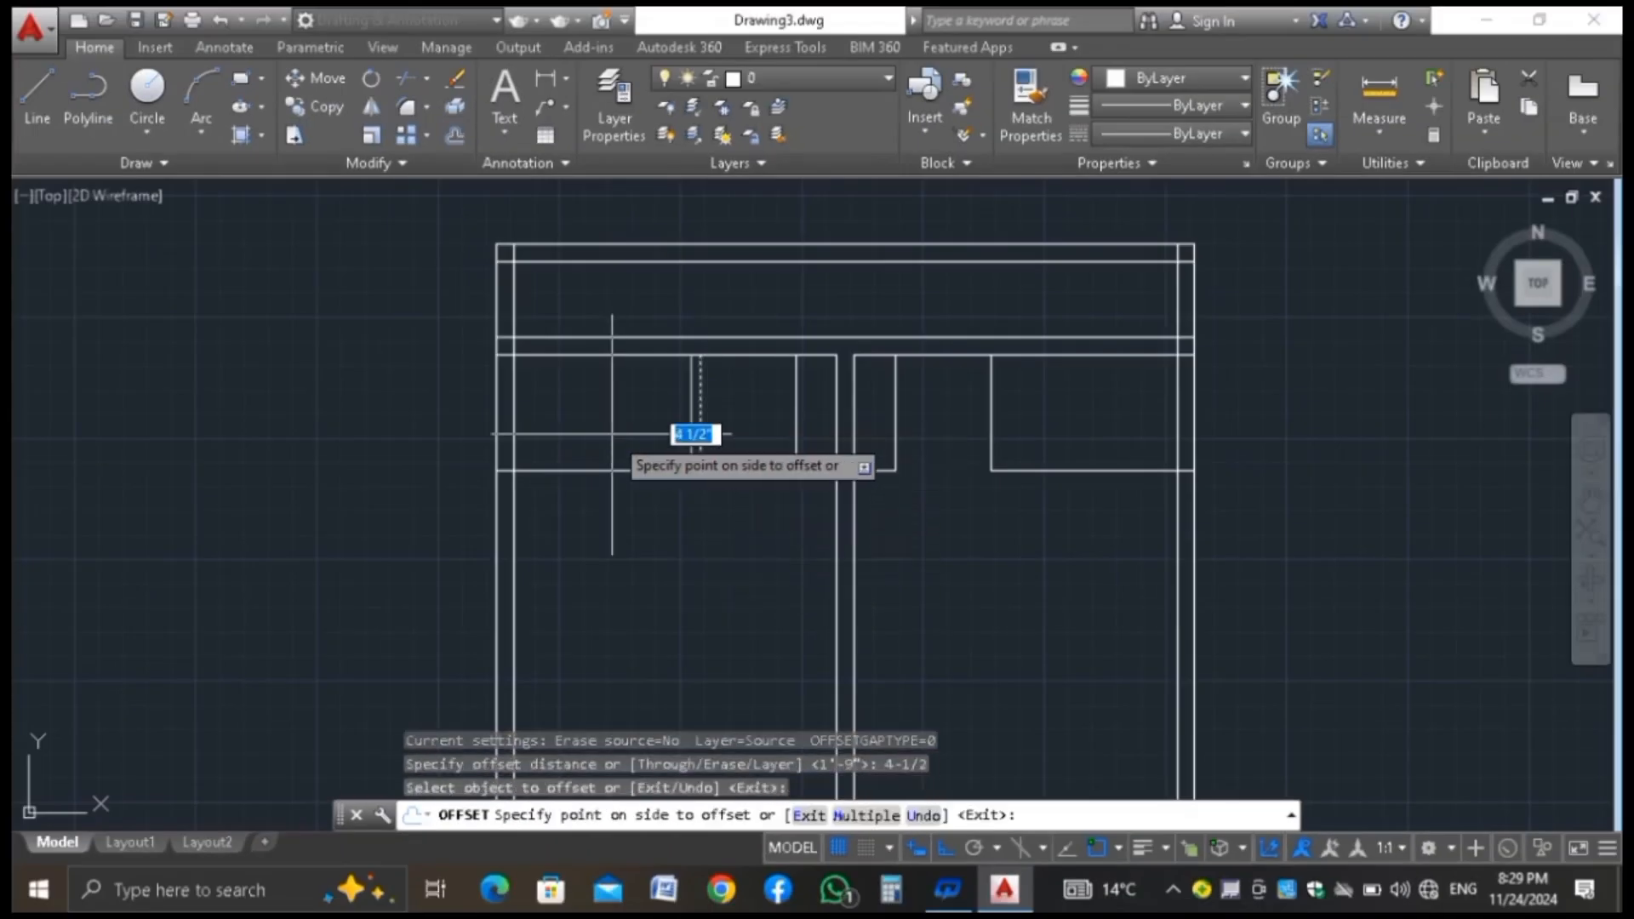
{"action": "left_click", "coordinate": [612, 434]}
{"action": "left_click", "coordinate": [622, 470]}
{"action": "left_click", "coordinate": [609, 431]}
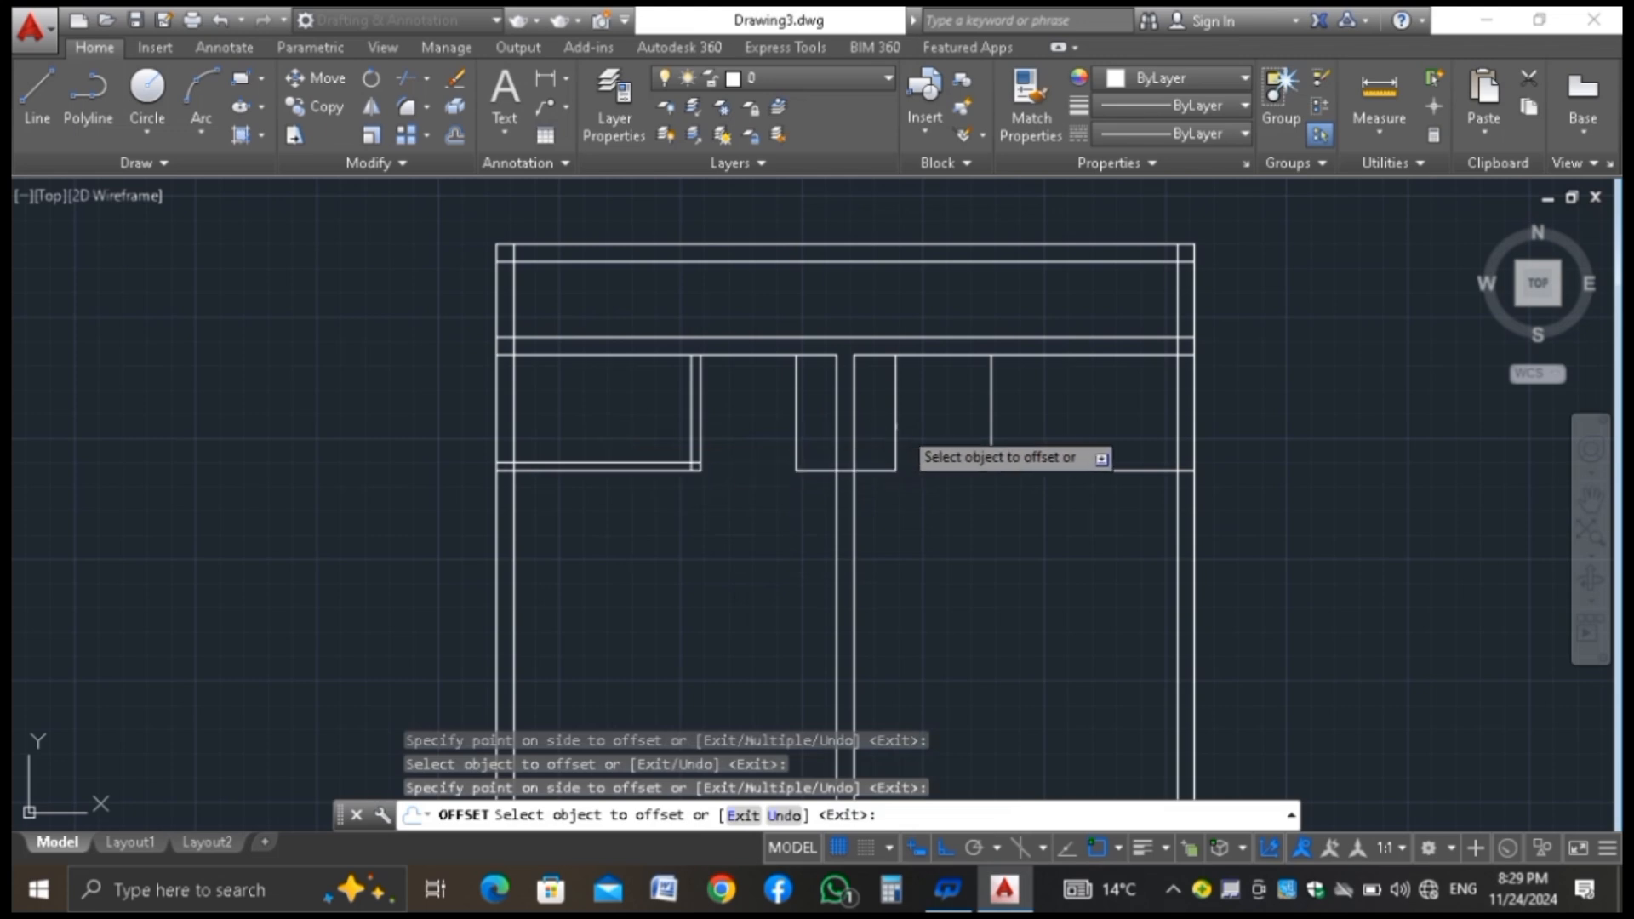
Offset the east room's short vertical line and its horizontal line by the same 4-1/2" towards the inside of that room
{"action": "left_click", "coordinate": [990, 428]}
{"action": "left_click", "coordinate": [1024, 459]}
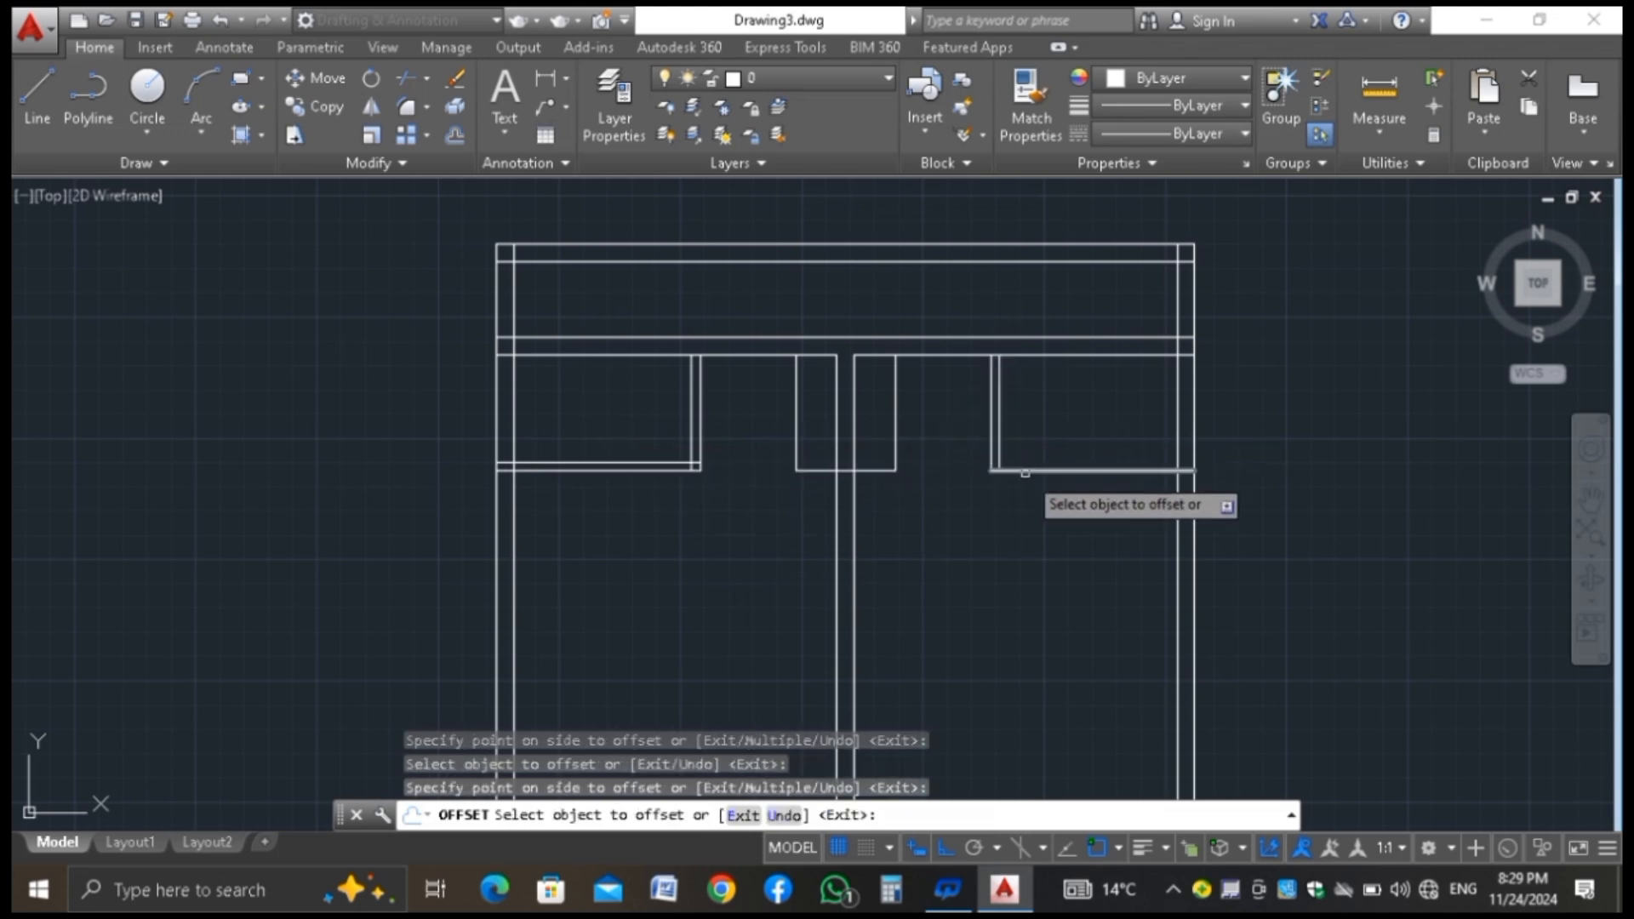
{"action": "left_click", "coordinate": [1024, 469]}
{"action": "left_click", "coordinate": [1032, 421]}
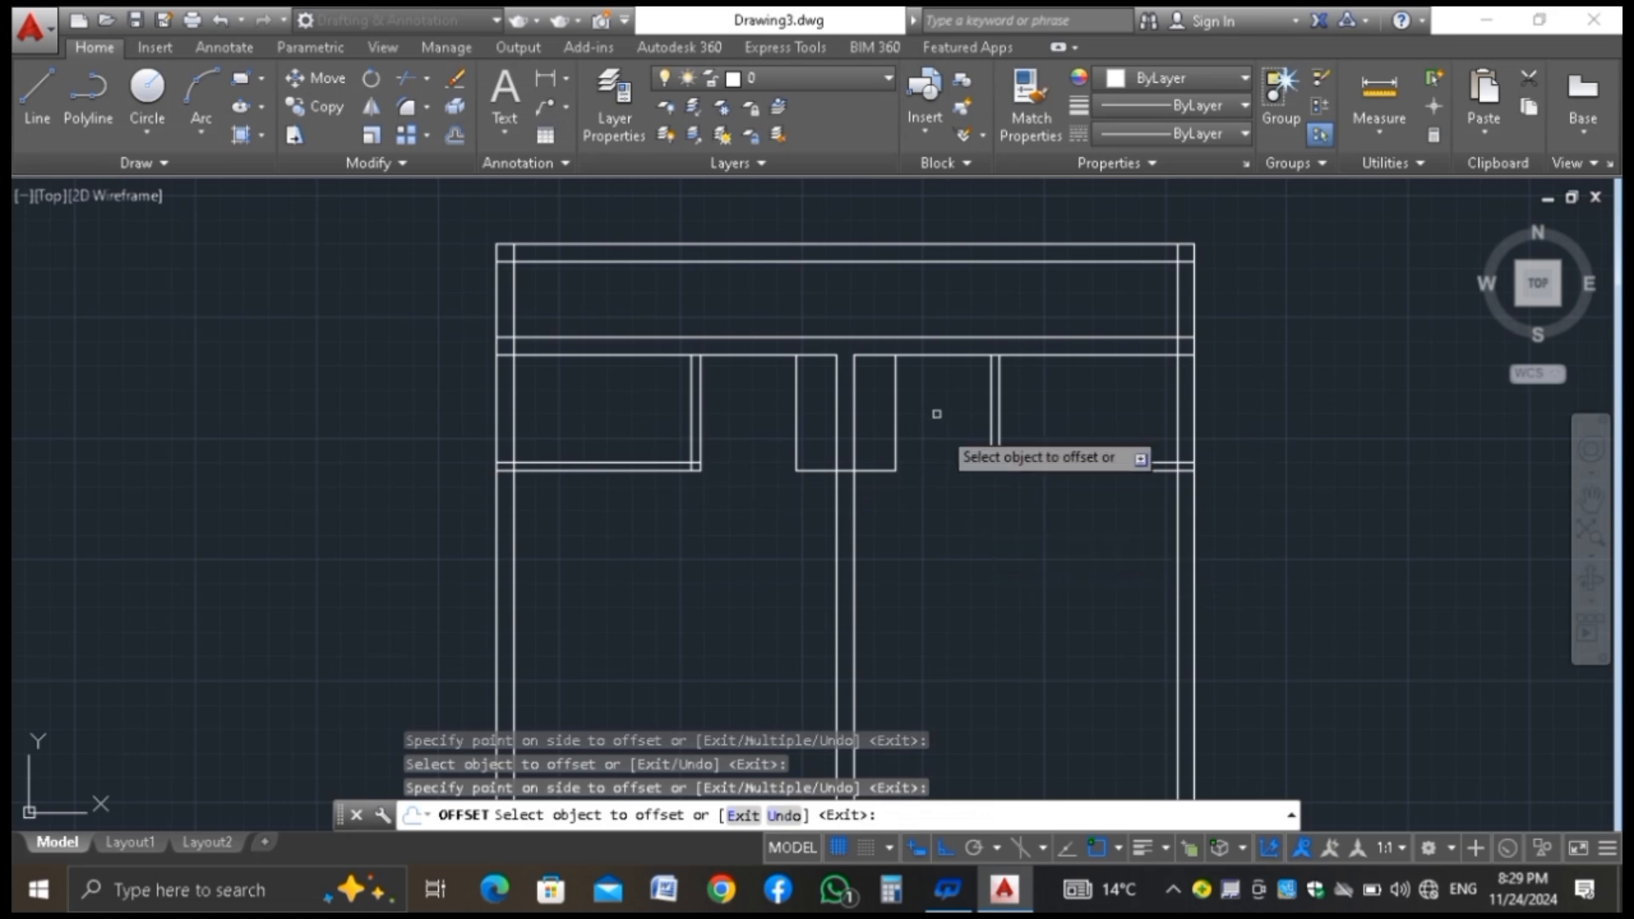
{"action": "scroll", "coordinate": [903, 346], "scroll_direction": "up", "scroll_amount": 2}
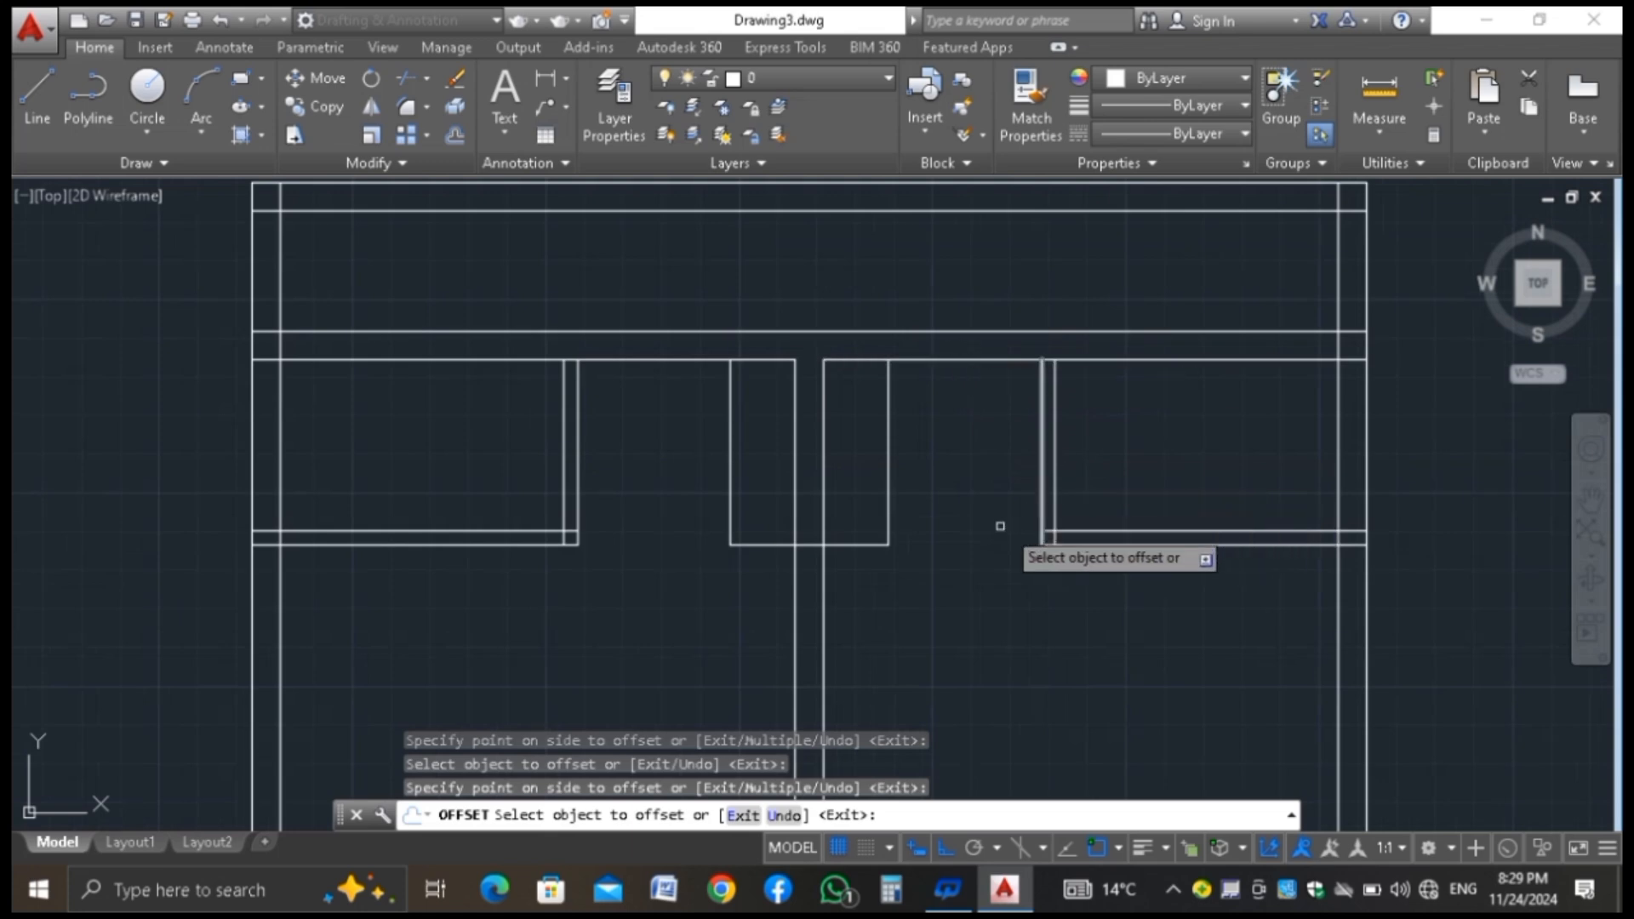
{"action": "scroll", "coordinate": [956, 424], "scroll_direction": "down", "scroll_amount": 4}
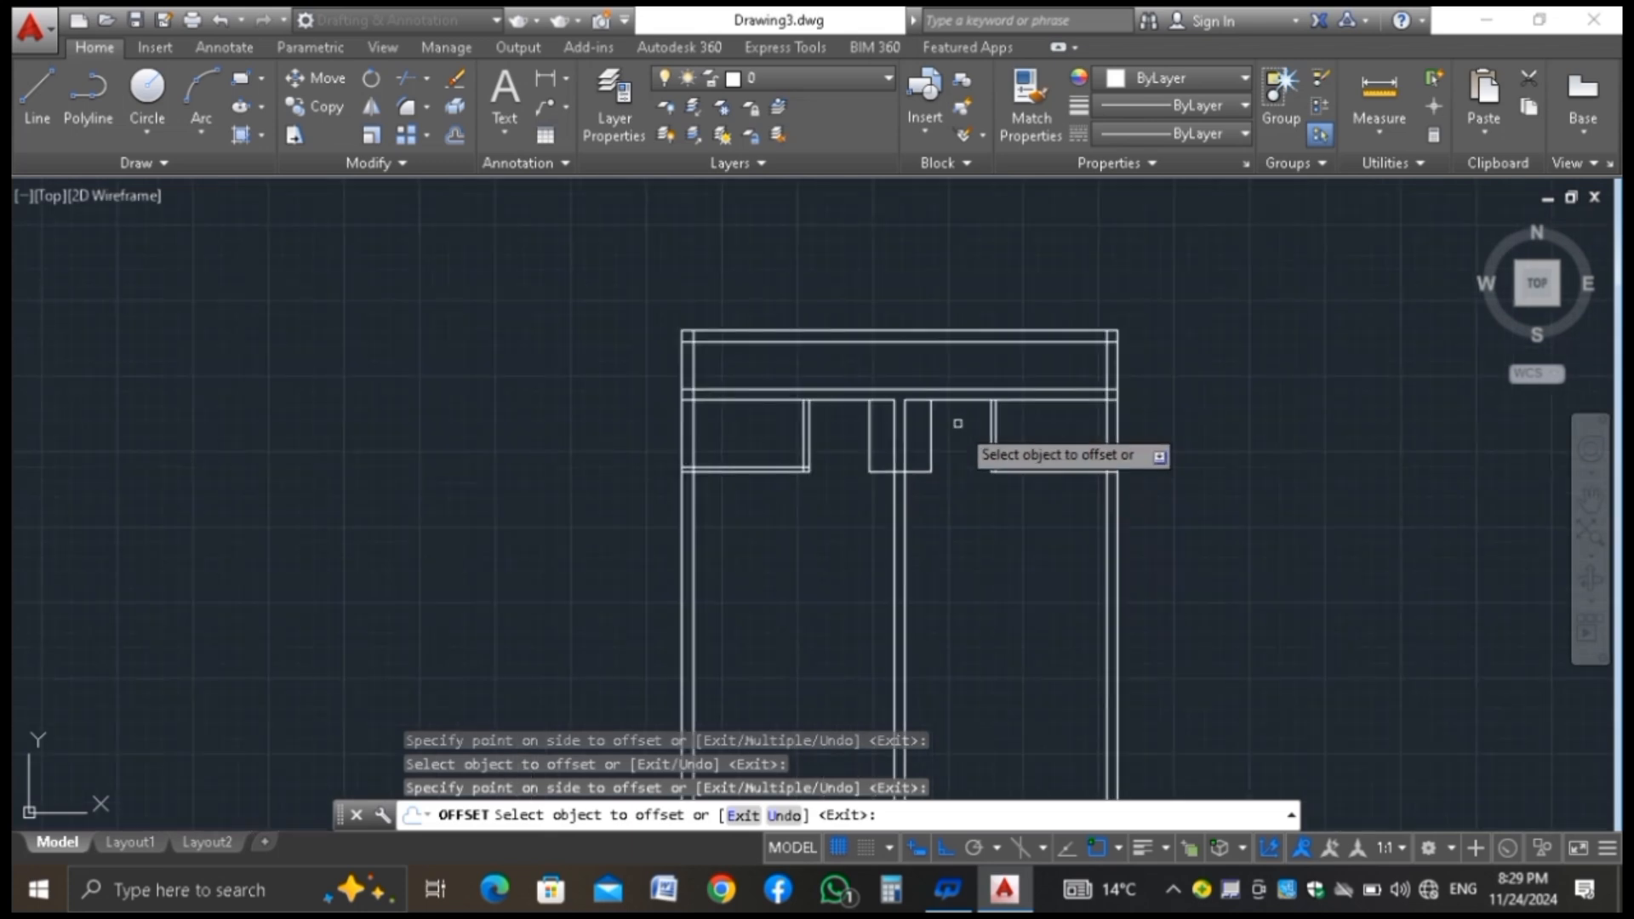
{"action": "scroll", "coordinate": [773, 395], "scroll_direction": "down", "scroll_amount": 2}
{"action": "scroll", "coordinate": [864, 474], "scroll_direction": "up", "scroll_amount": 2}
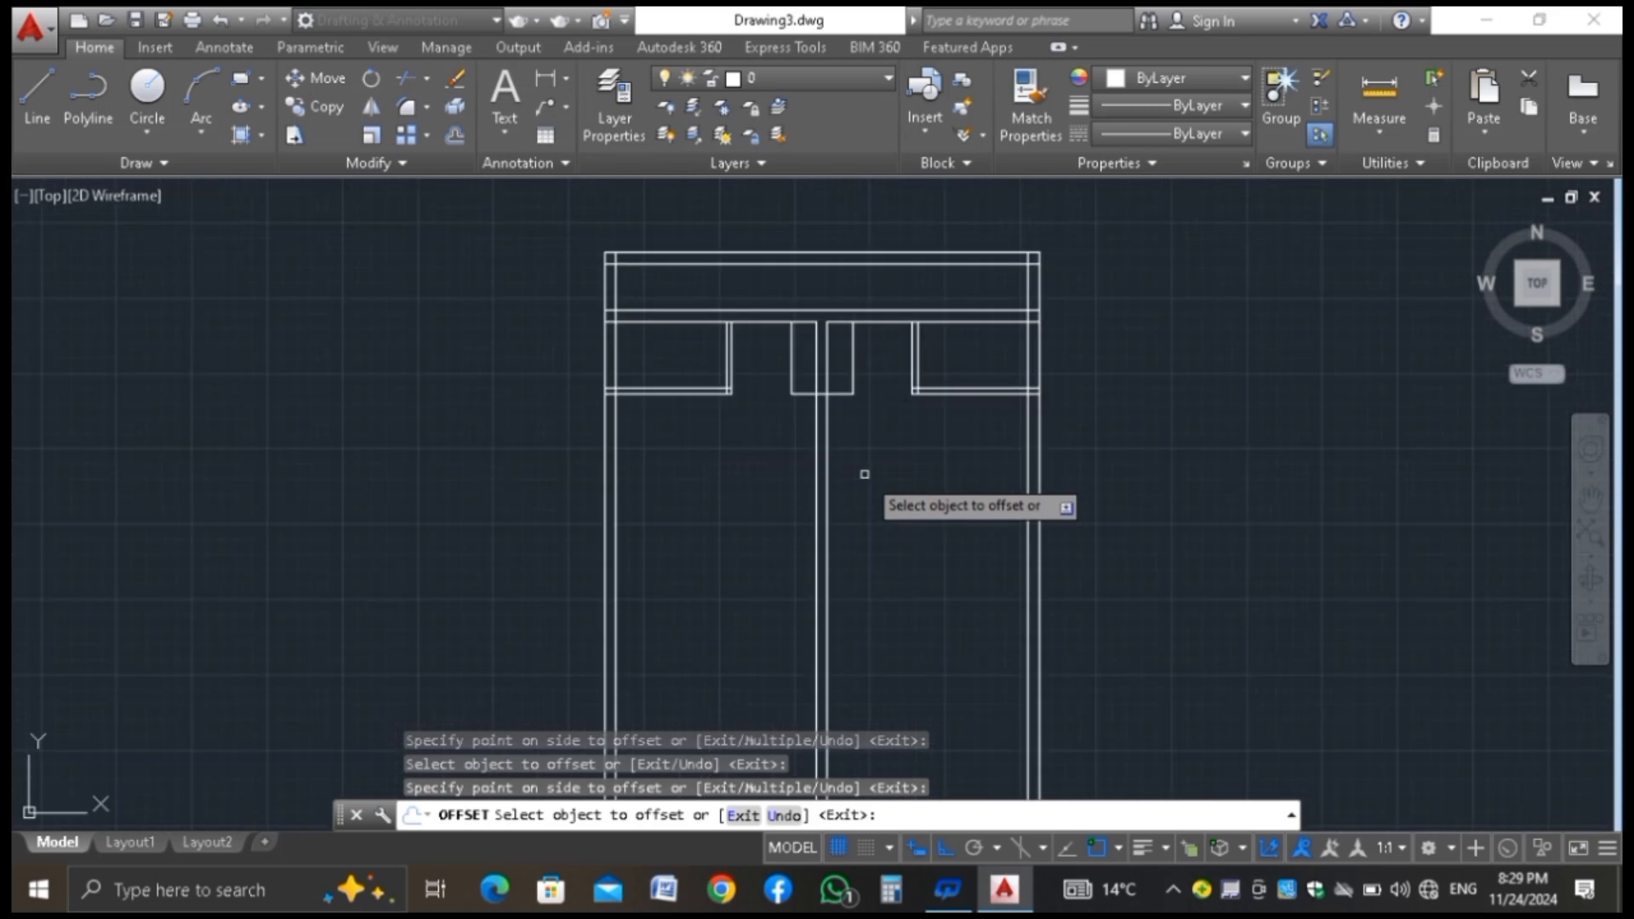
{"action": "key", "text": "Escape"}
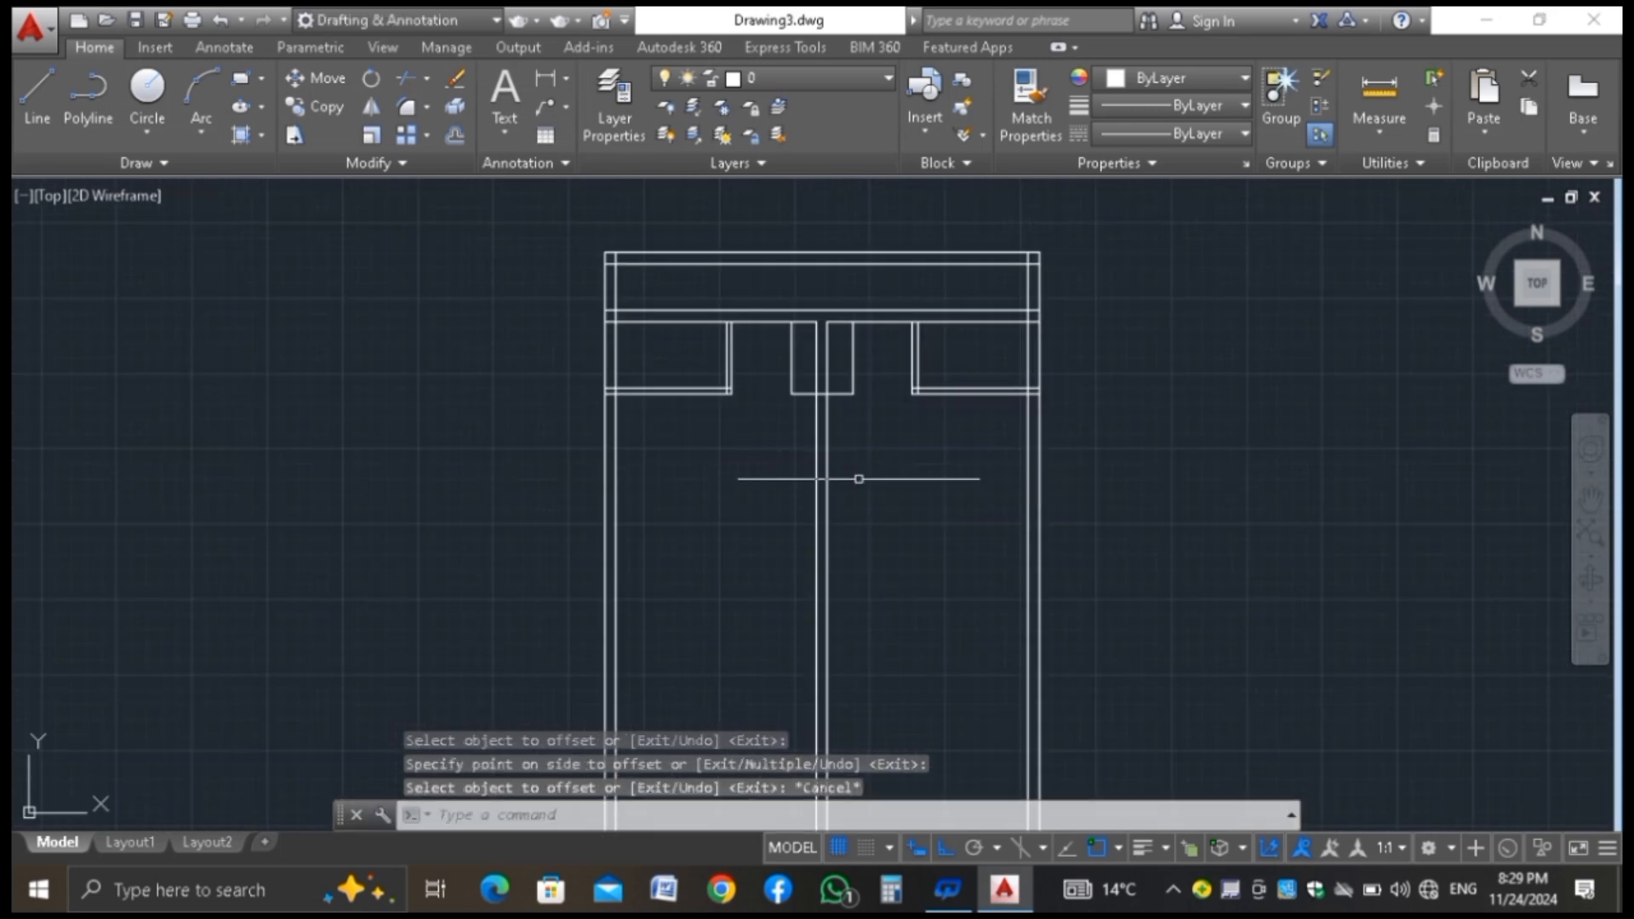
{"action": "scroll", "coordinate": [836, 370], "scroll_direction": "up", "scroll_amount": 4}
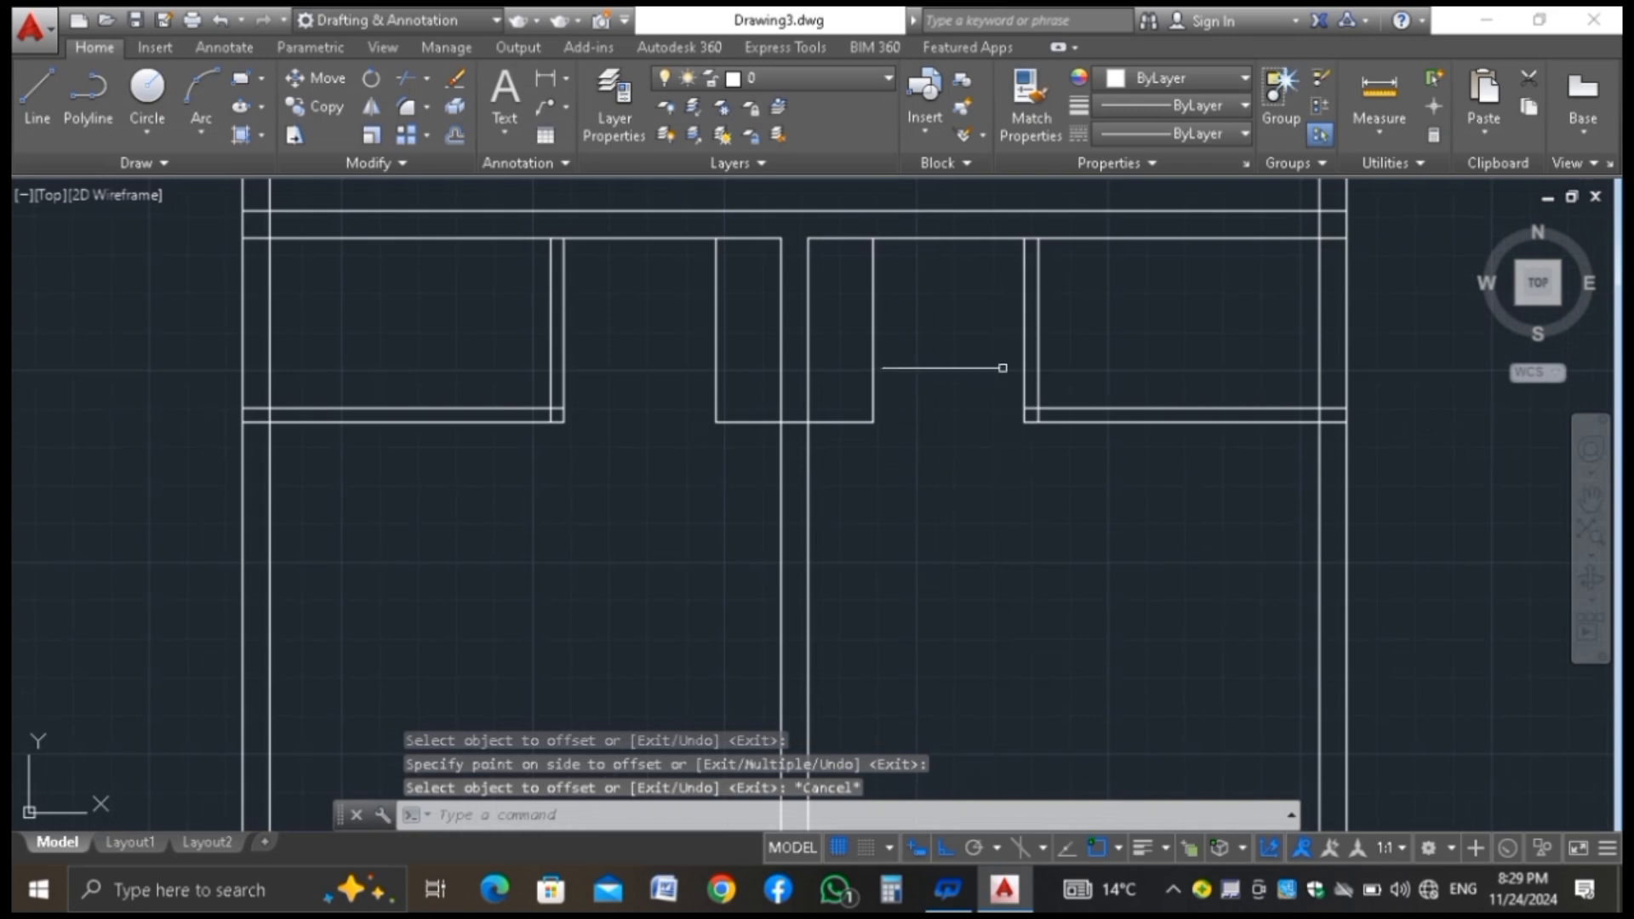
{"action": "scroll", "coordinate": [812, 217], "scroll_direction": "down", "scroll_amount": 4}
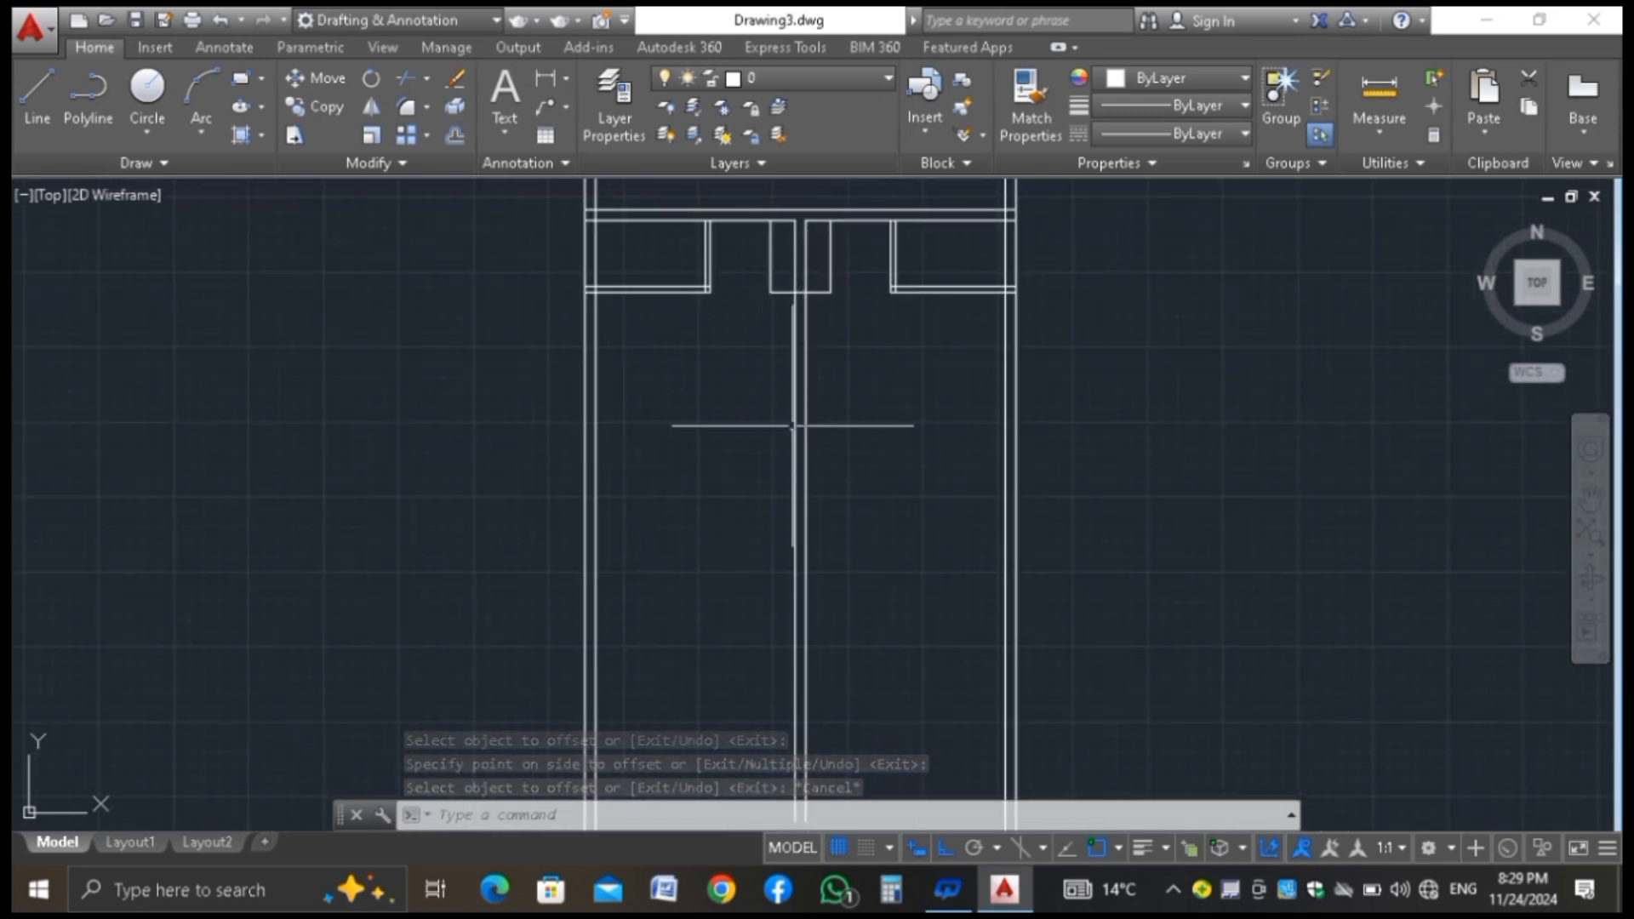
{"action": "scroll", "coordinate": [749, 349], "scroll_direction": "down", "scroll_amount": 2}
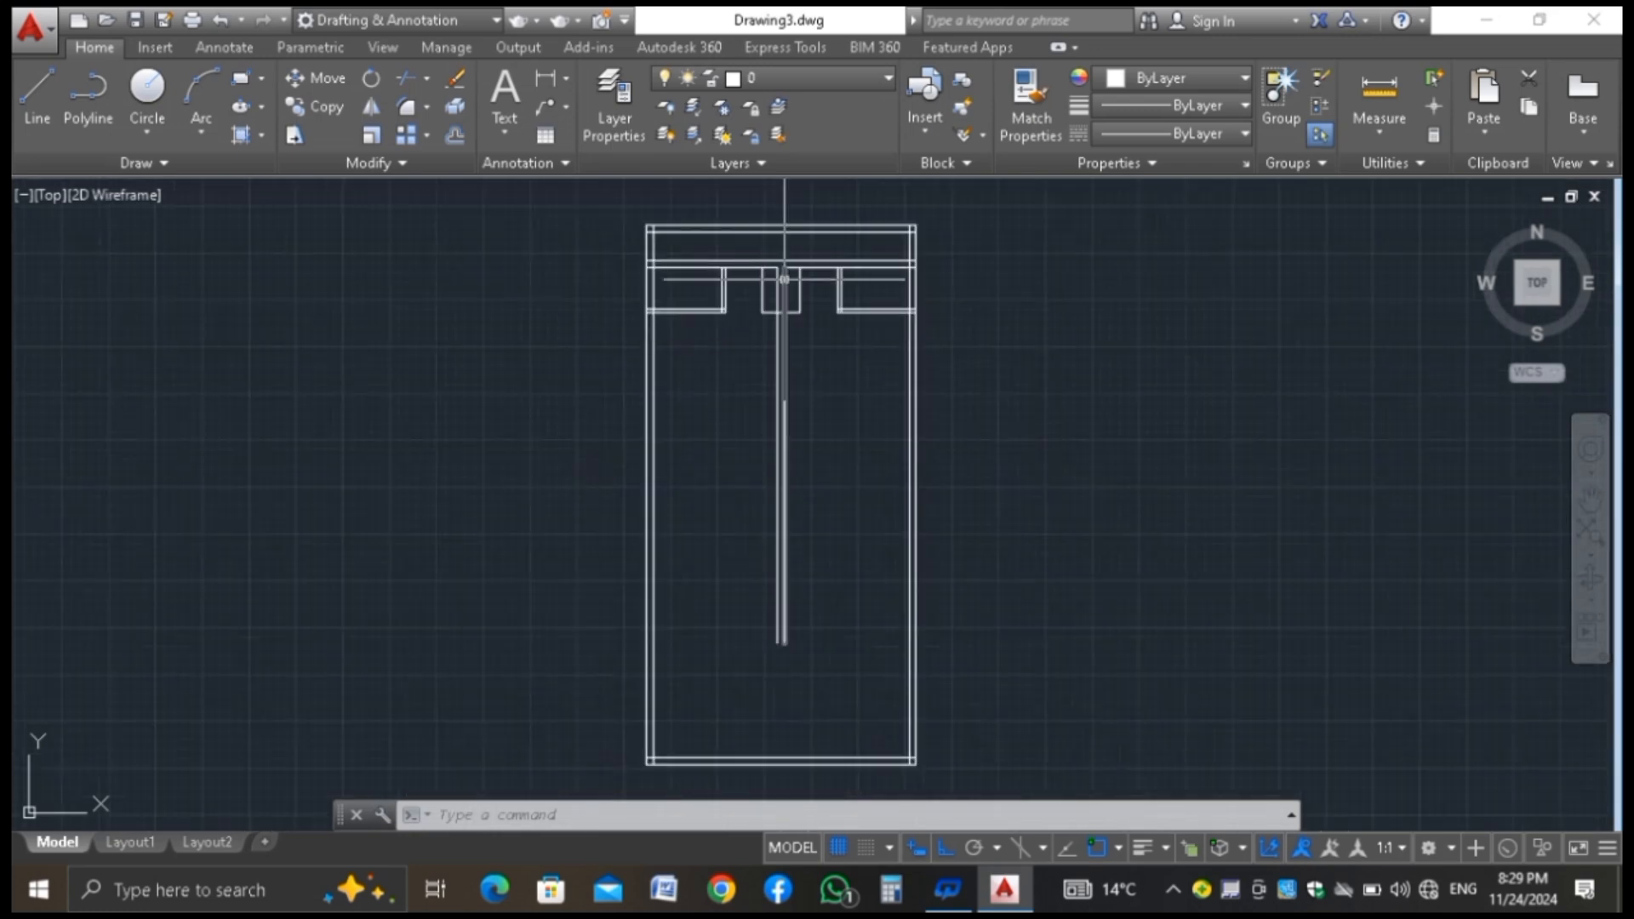
{"action": "scroll", "coordinate": [784, 280], "scroll_direction": "up", "scroll_amount": 2}
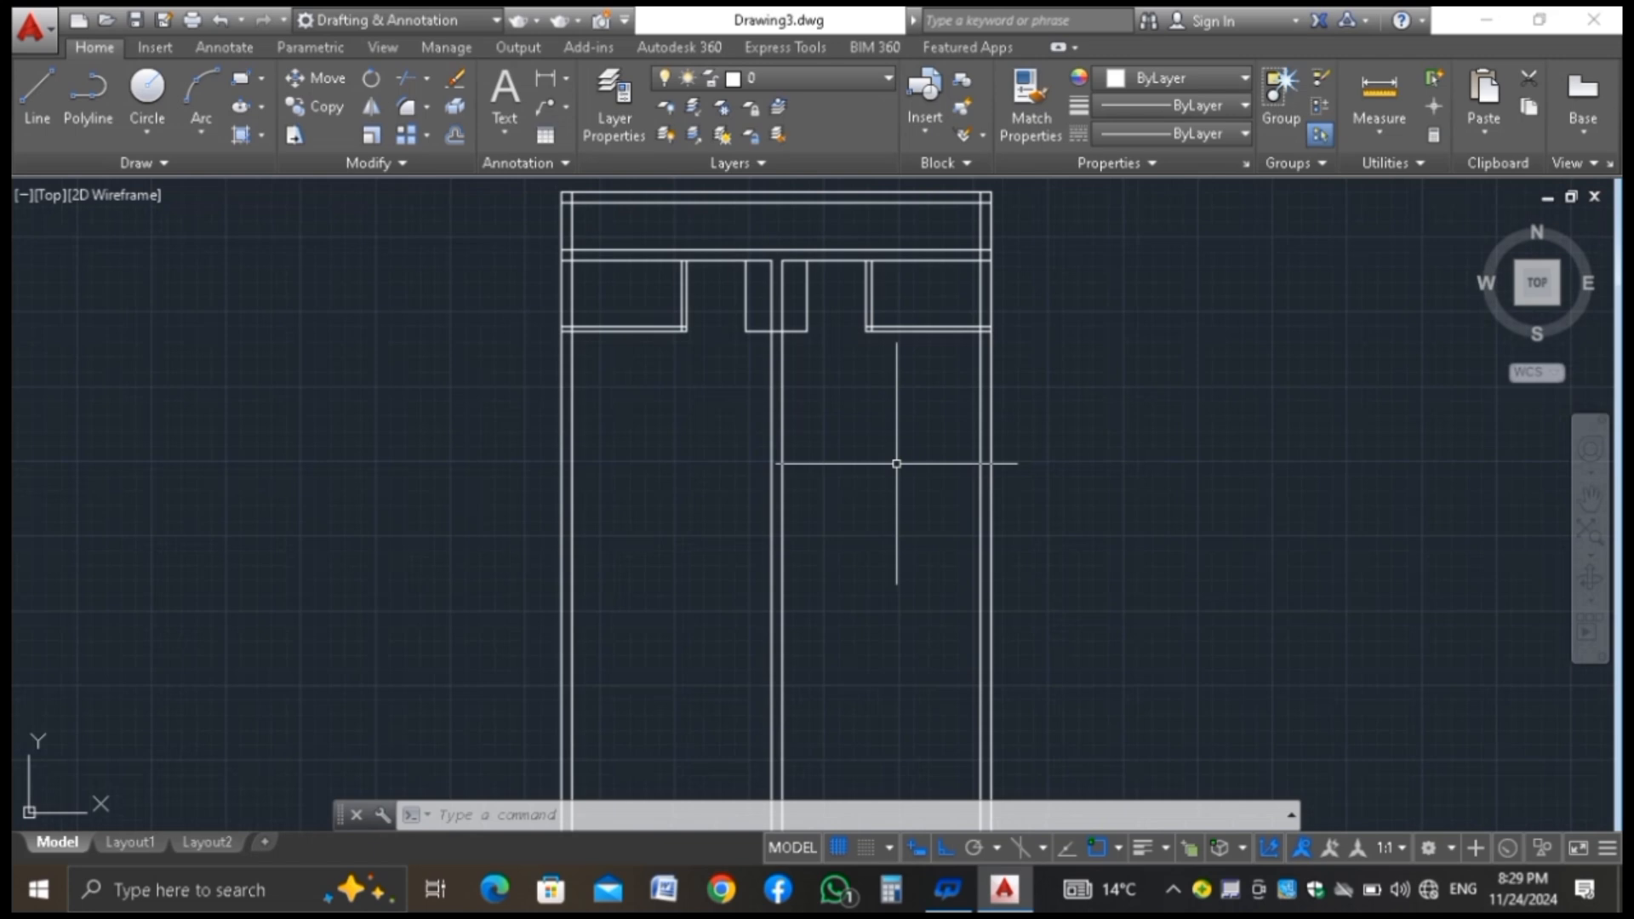
{"action": "scroll", "coordinate": [659, 328], "scroll_direction": "down", "scroll_amount": 2}
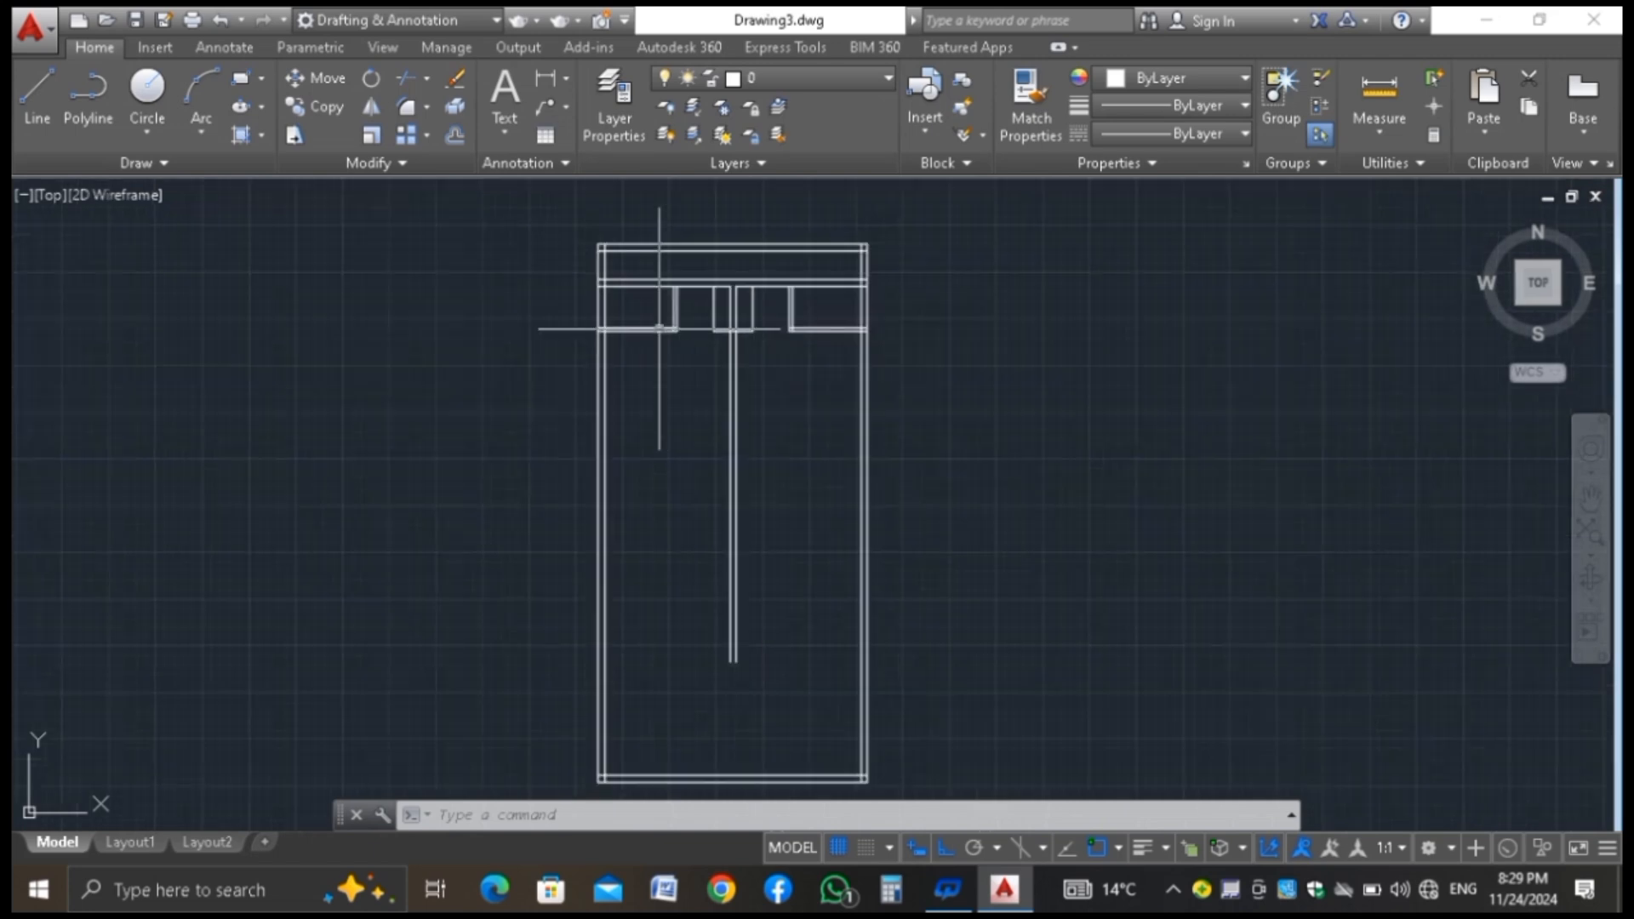
{"action": "left_click", "coordinate": [802, 566]}
{"action": "type", "text": "DAL"}
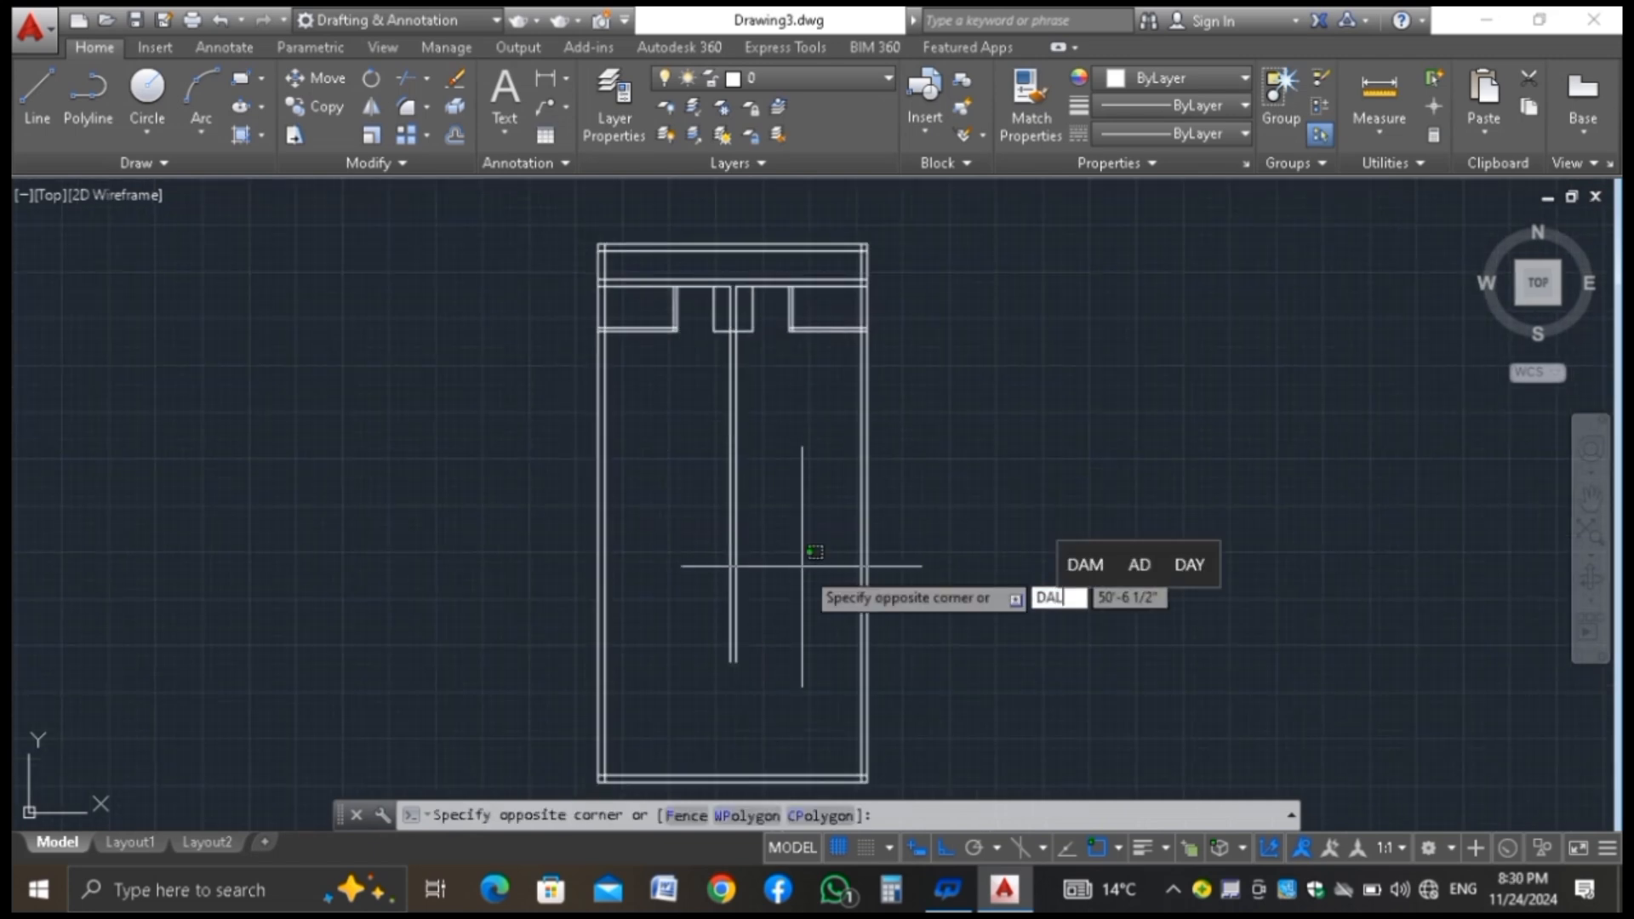
{"action": "key", "text": "Escape"}
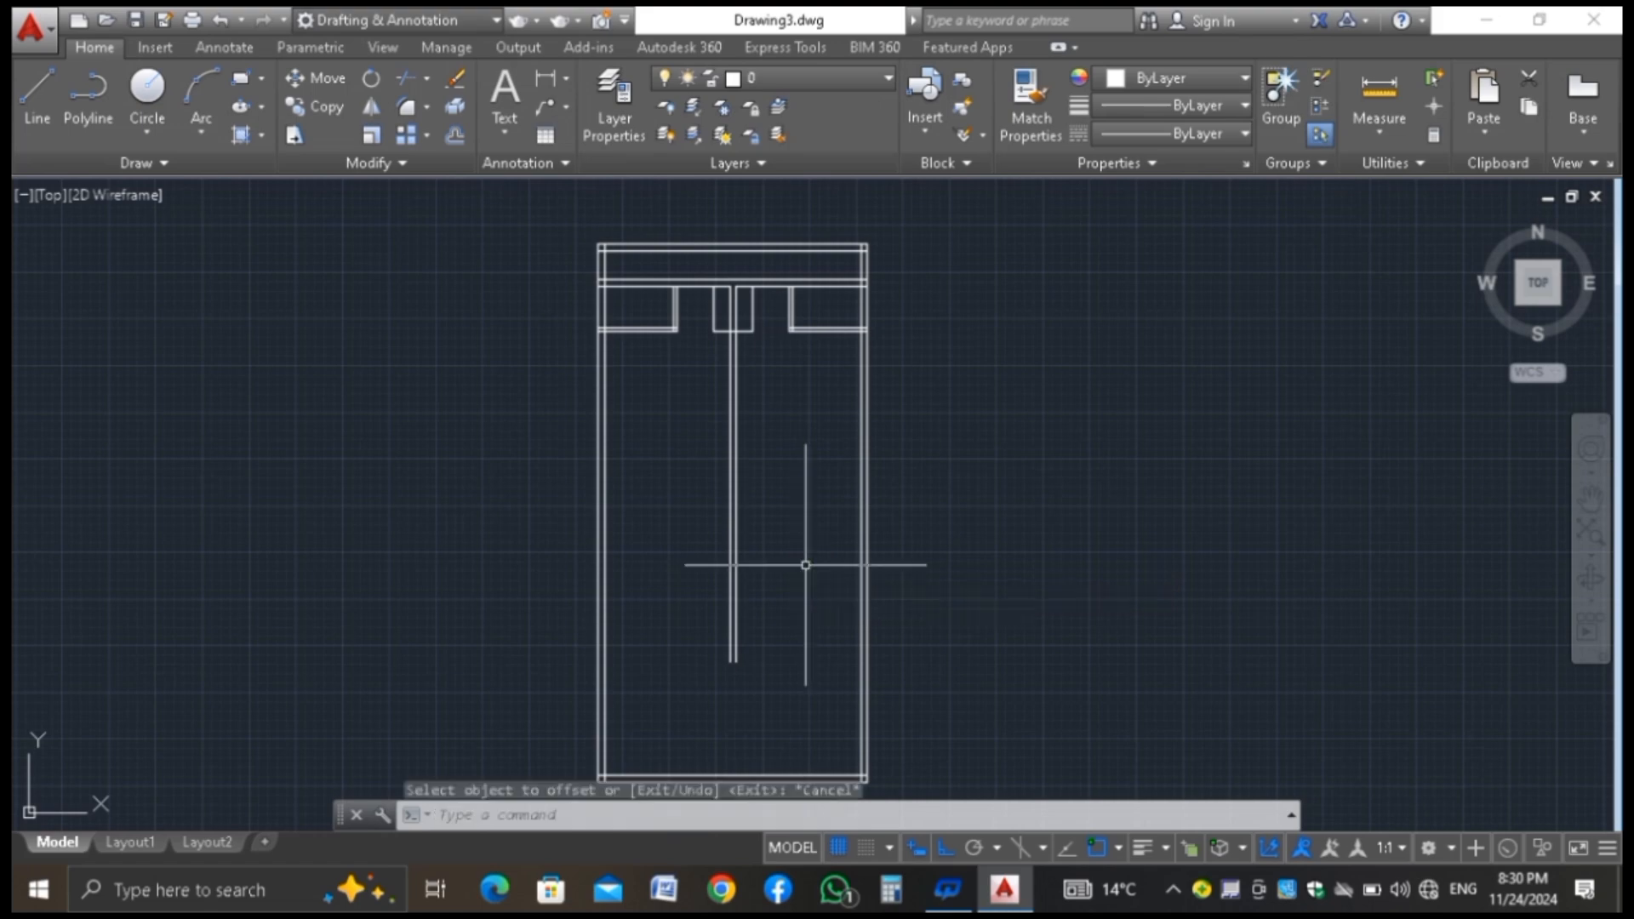
Add an aligned dimension along the east wall's inner line, from the east room's lower line to the outline's south line
{"action": "type", "text": "DAL"}
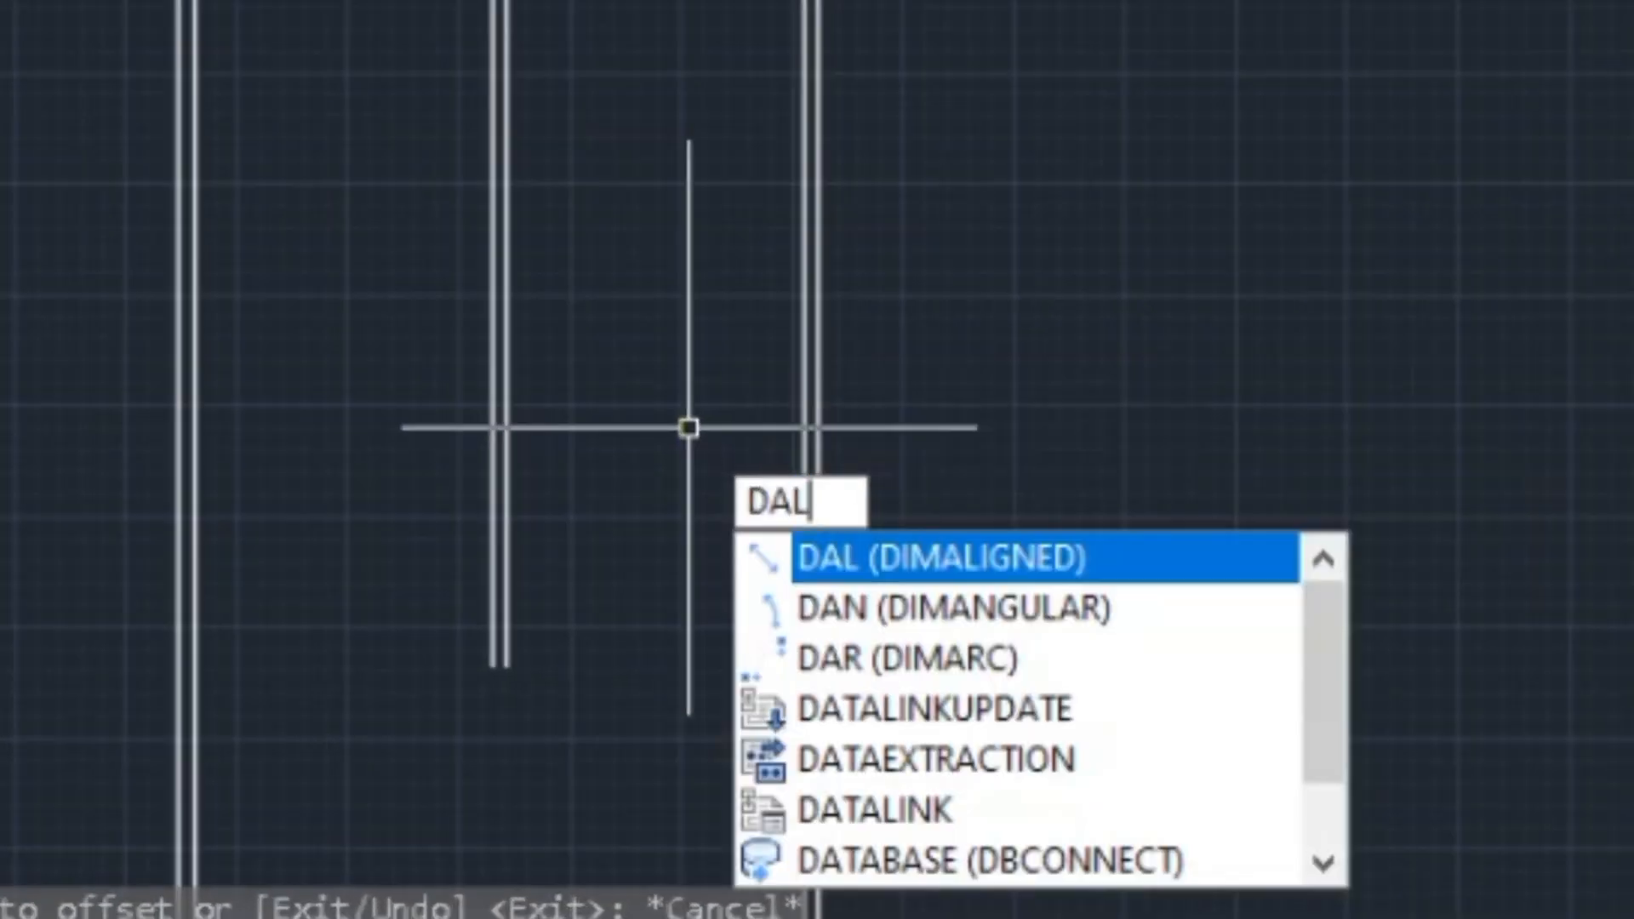
{"action": "key", "text": "Return"}
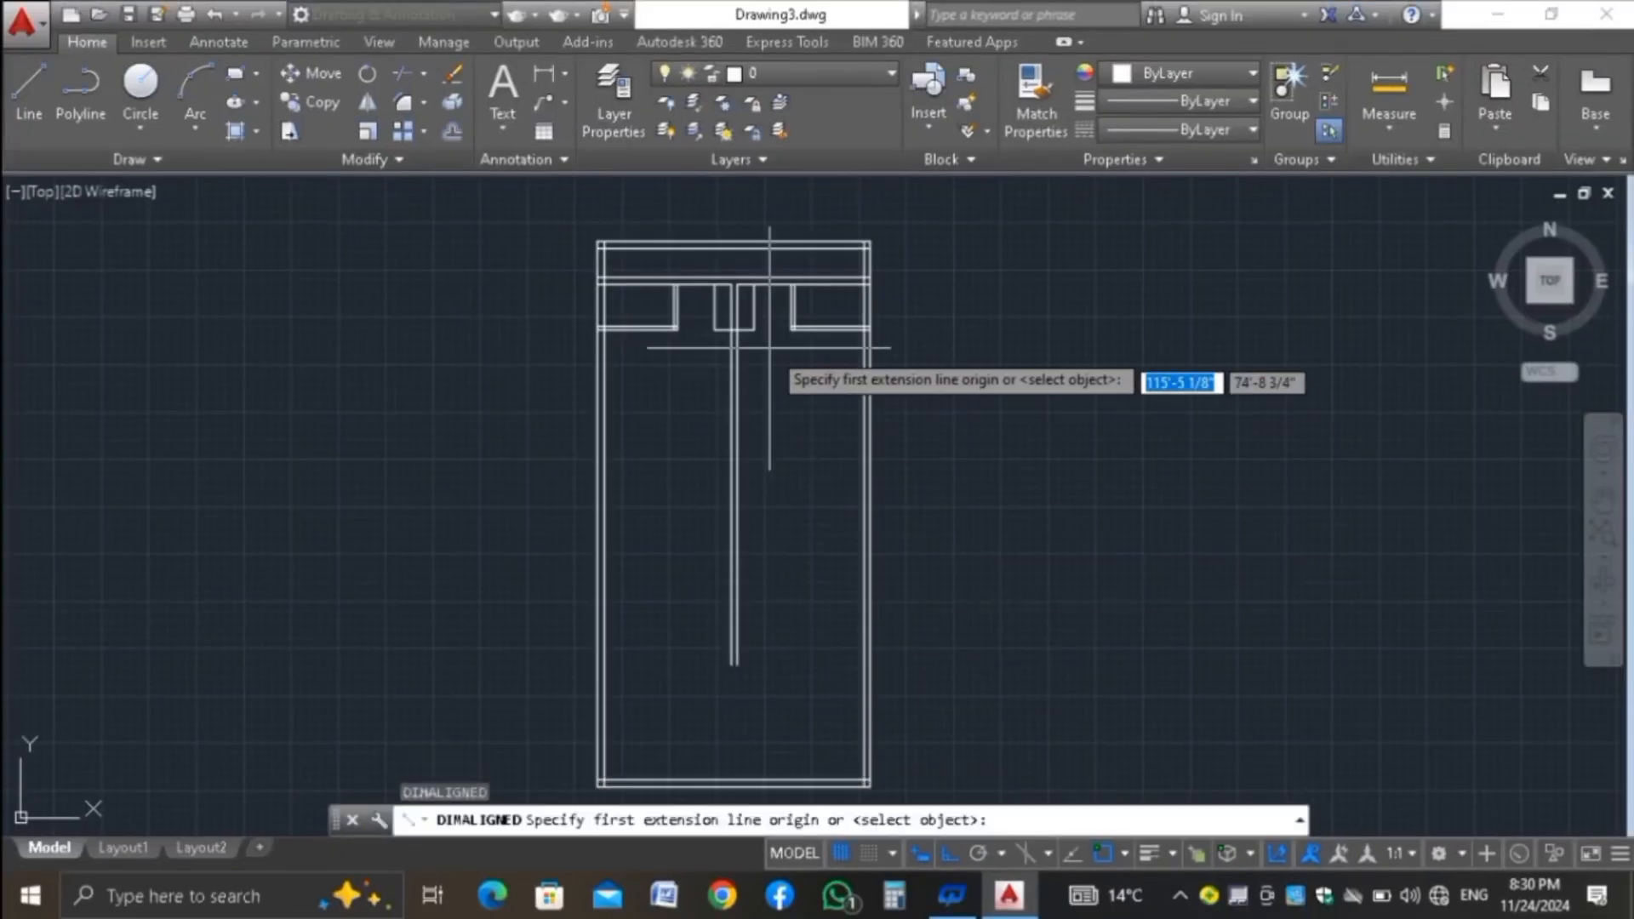
{"action": "scroll", "coordinate": [770, 347], "scroll_direction": "up", "scroll_amount": 5}
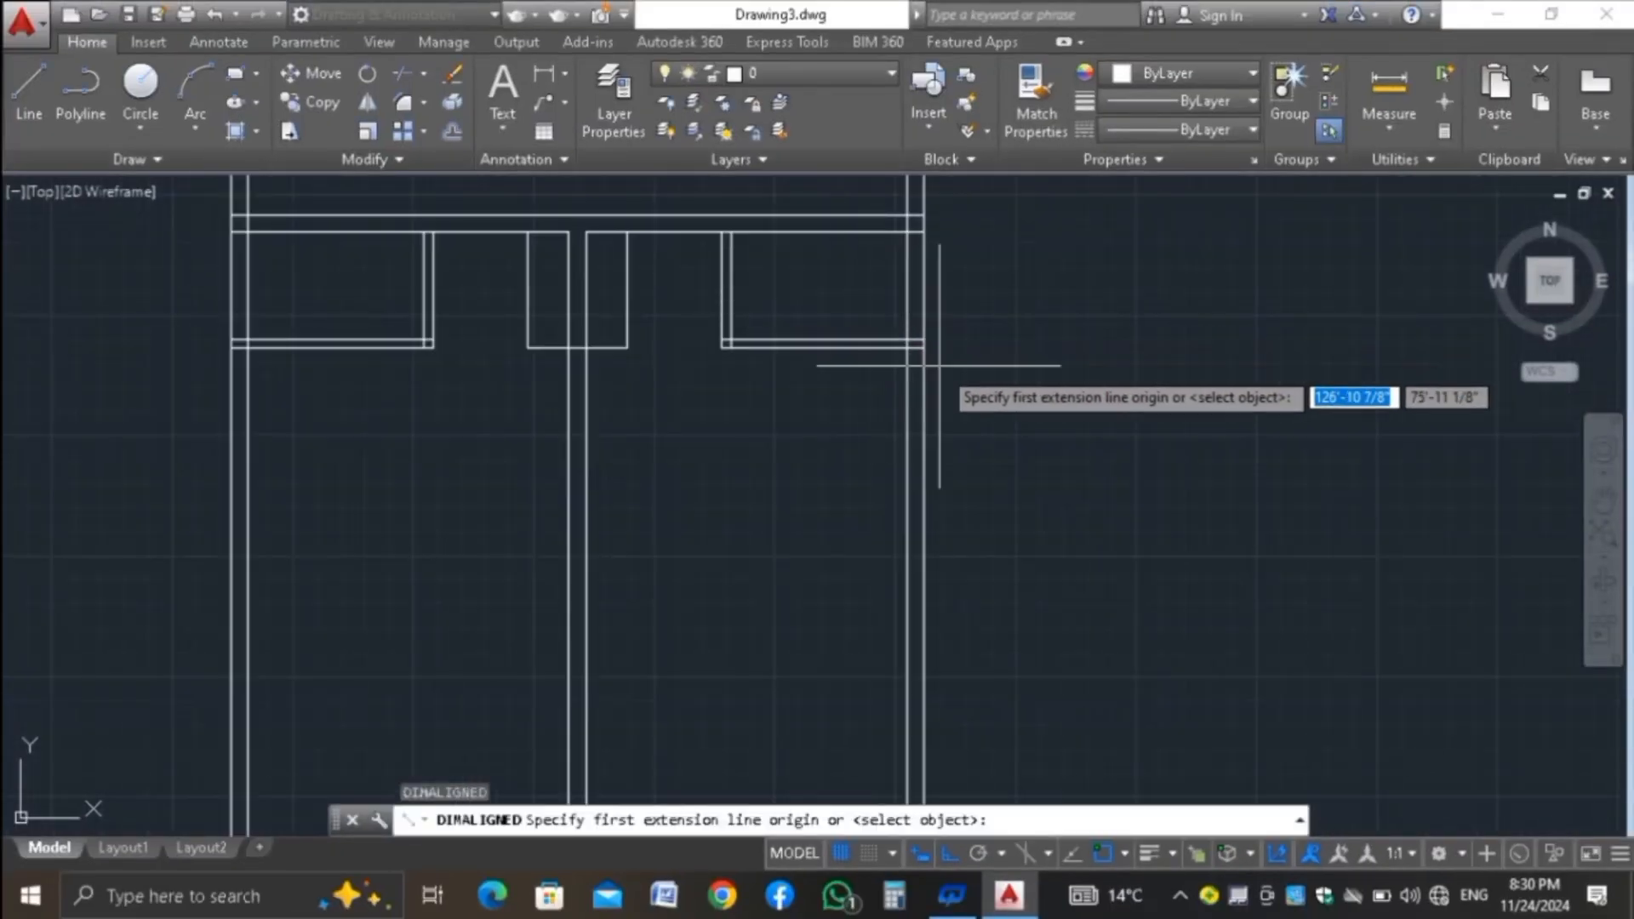
{"action": "left_click", "coordinate": [853, 318]}
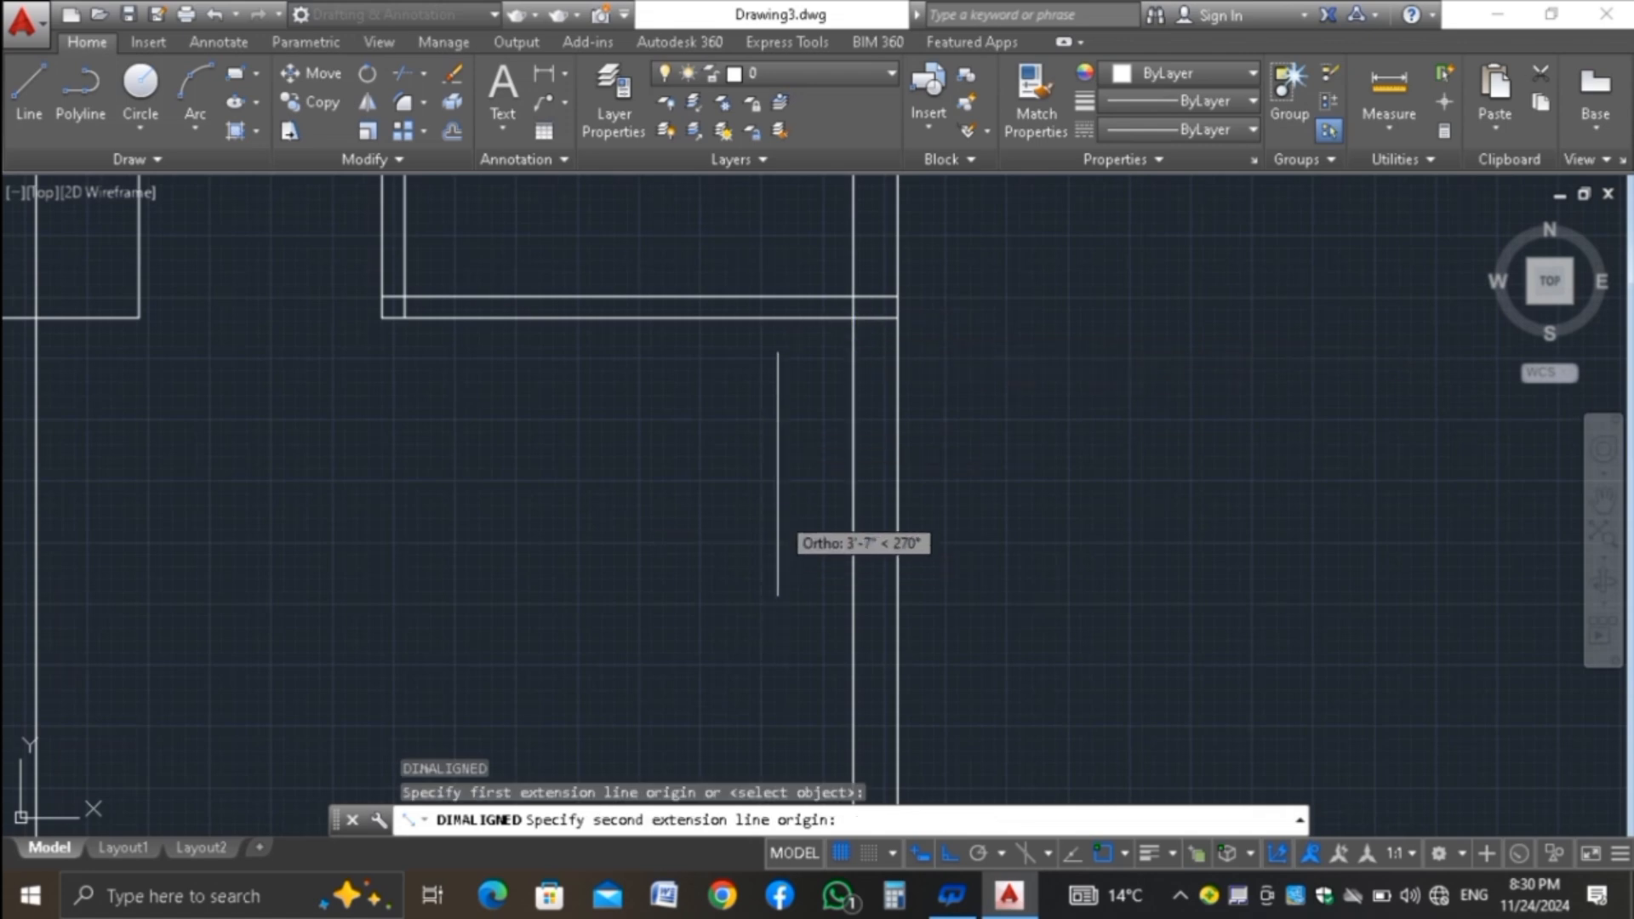
{"action": "scroll", "coordinate": [792, 518], "scroll_direction": "down", "scroll_amount": 5}
{"action": "scroll", "coordinate": [791, 545], "scroll_direction": "up", "scroll_amount": 4}
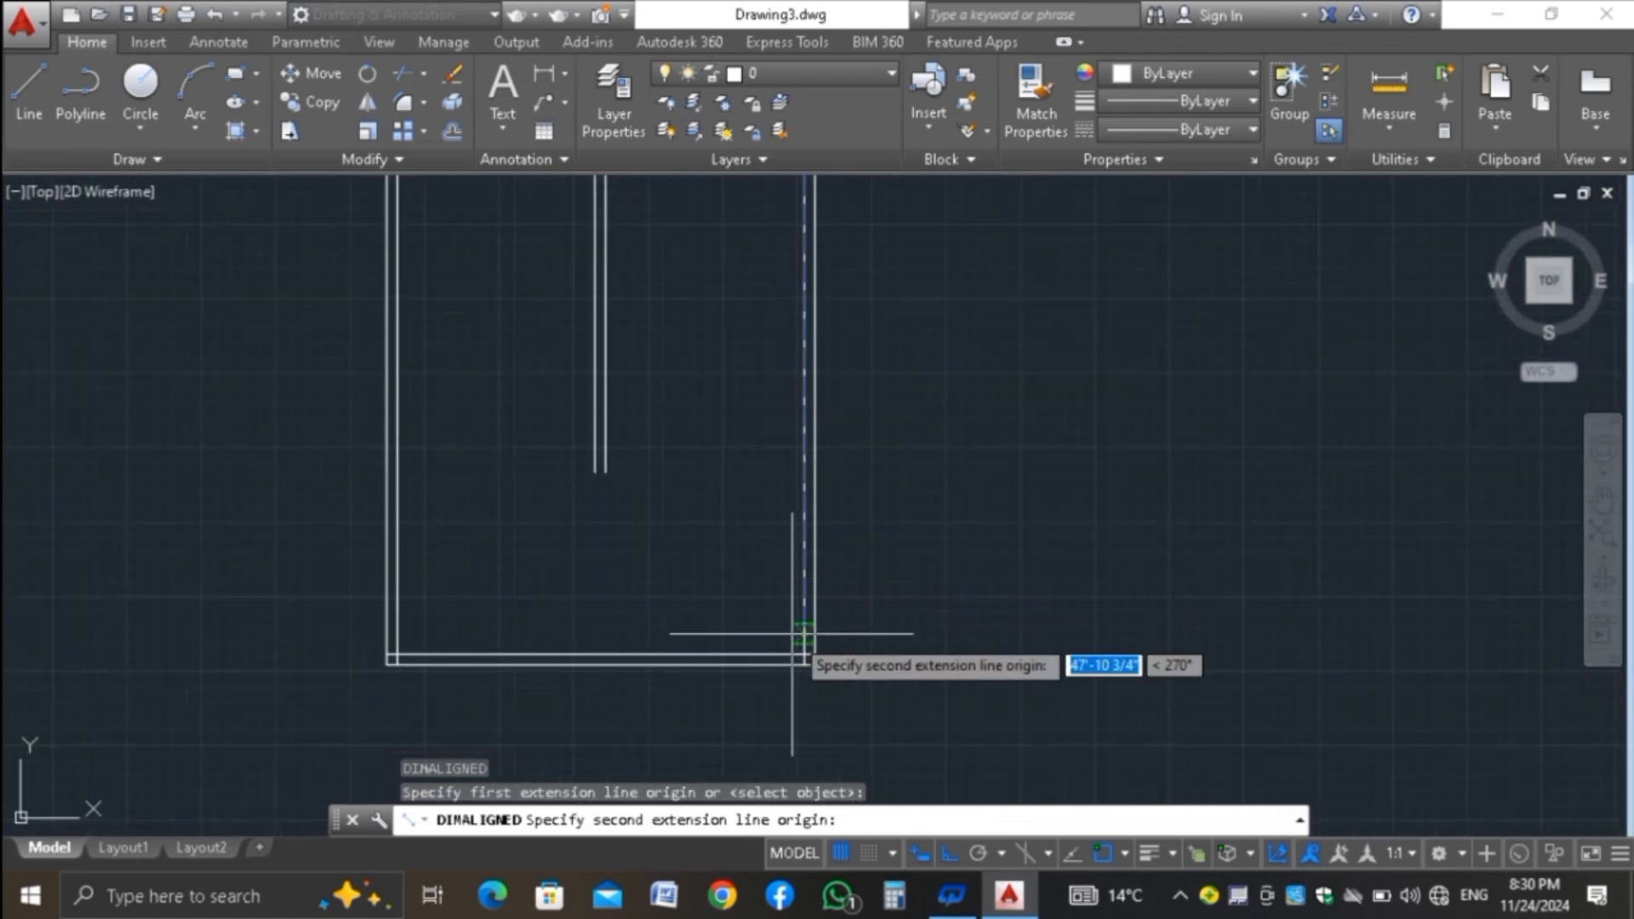
{"action": "left_click", "coordinate": [803, 665]}
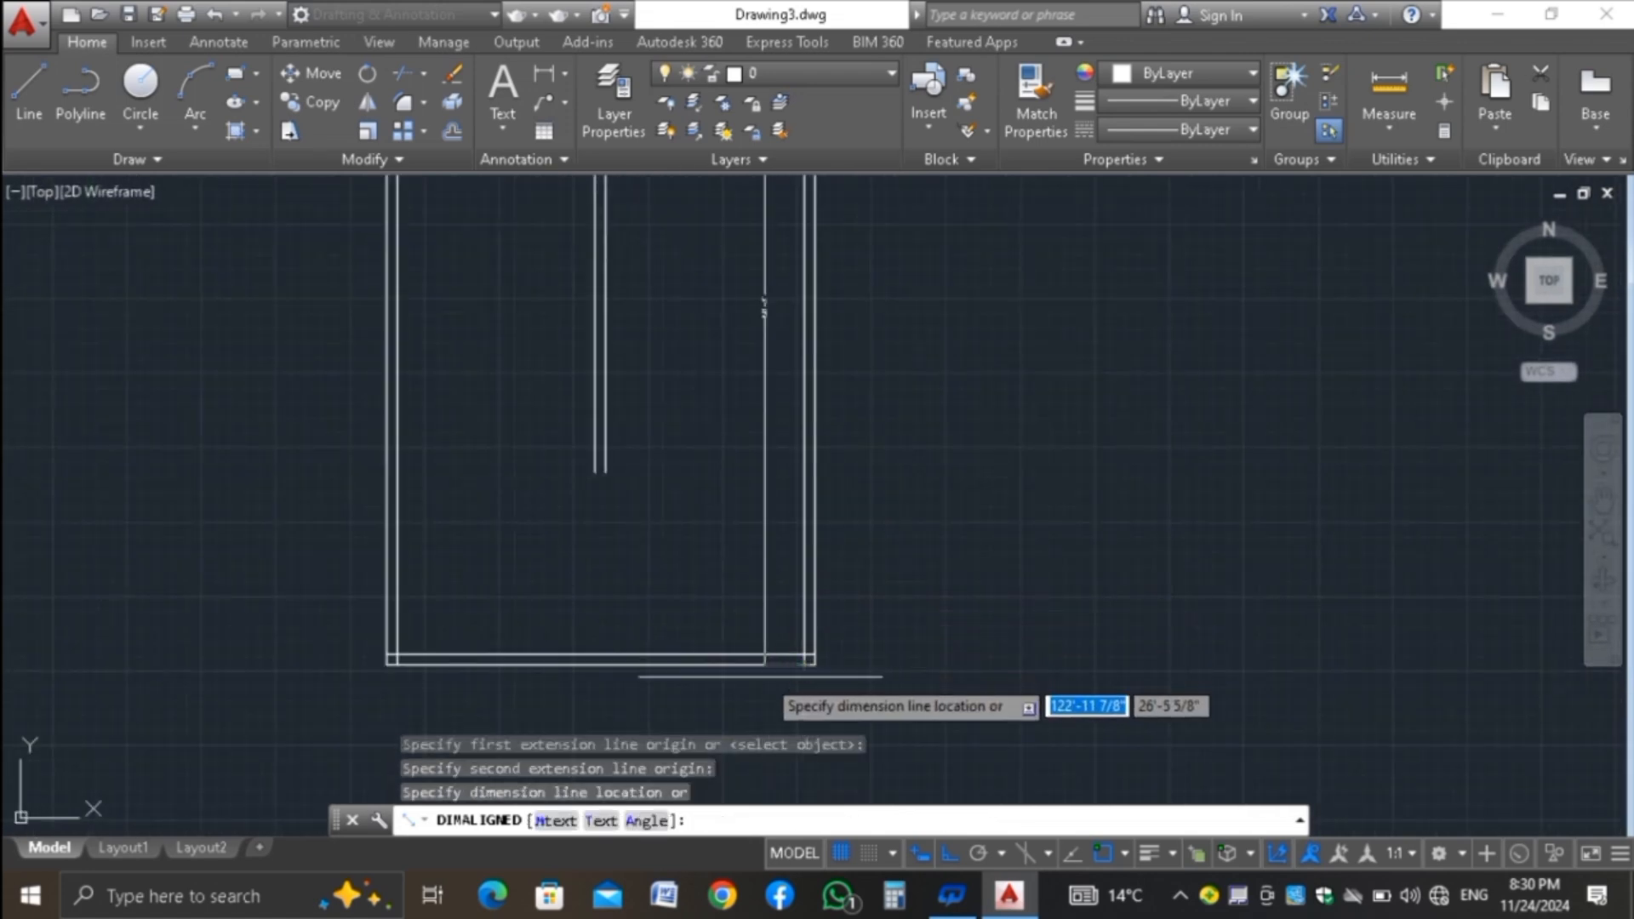
{"action": "scroll", "coordinate": [803, 664], "scroll_direction": "down", "scroll_amount": 3}
{"action": "left_click", "coordinate": [740, 460]}
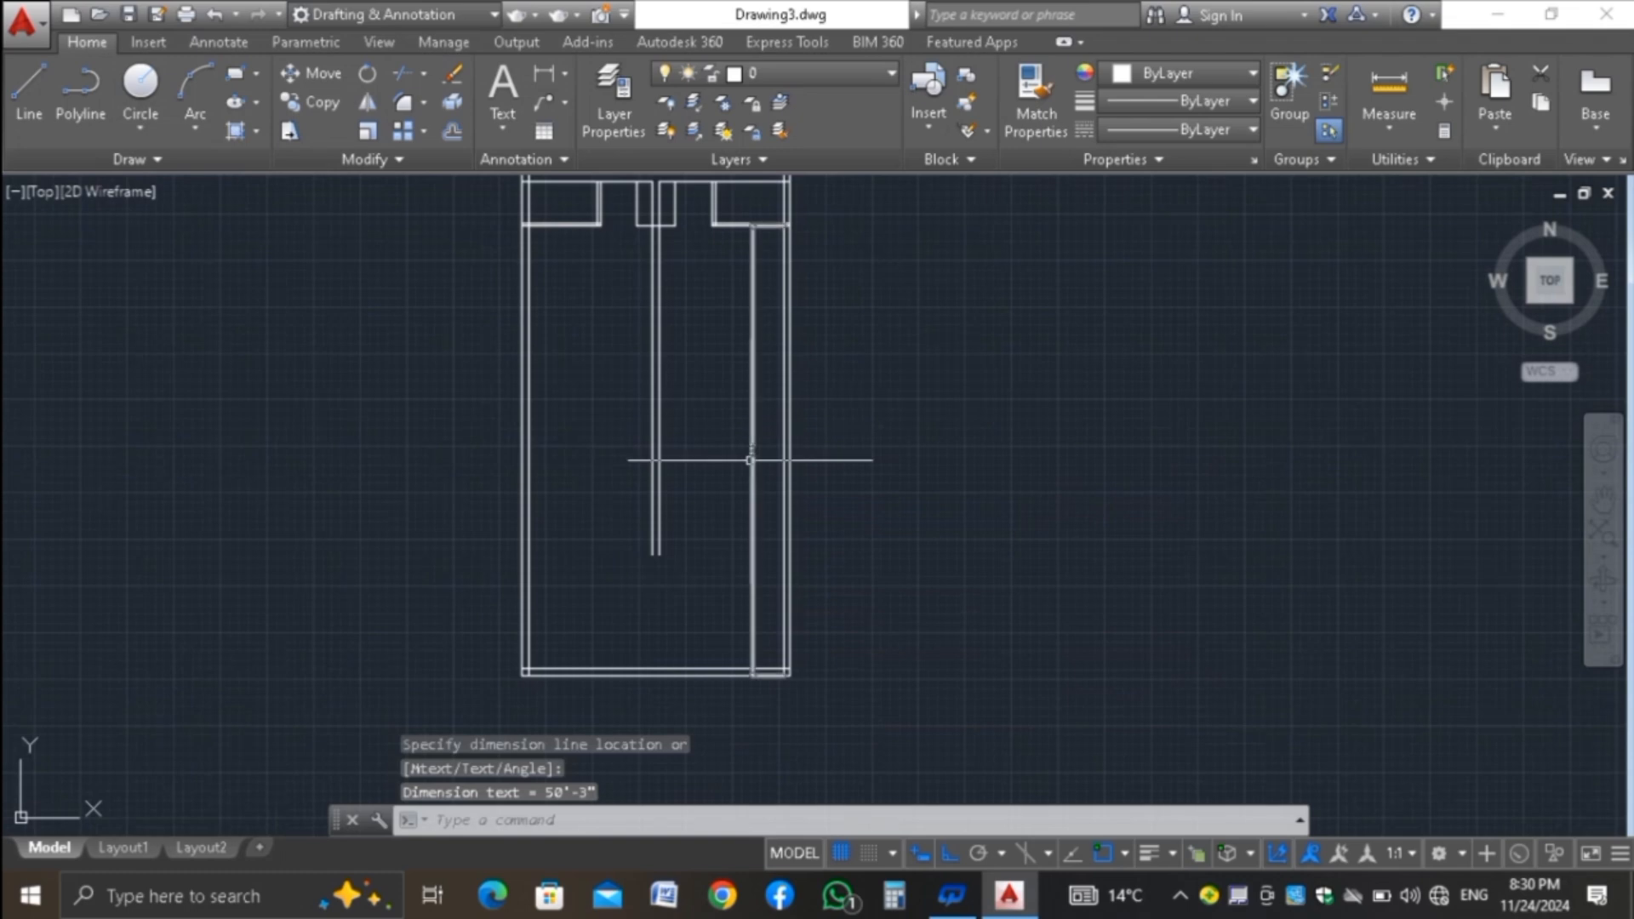
Read the long vertical dimension beside the east wall and delete it
{"action": "scroll", "coordinate": [754, 444], "scroll_direction": "up", "scroll_amount": 4}
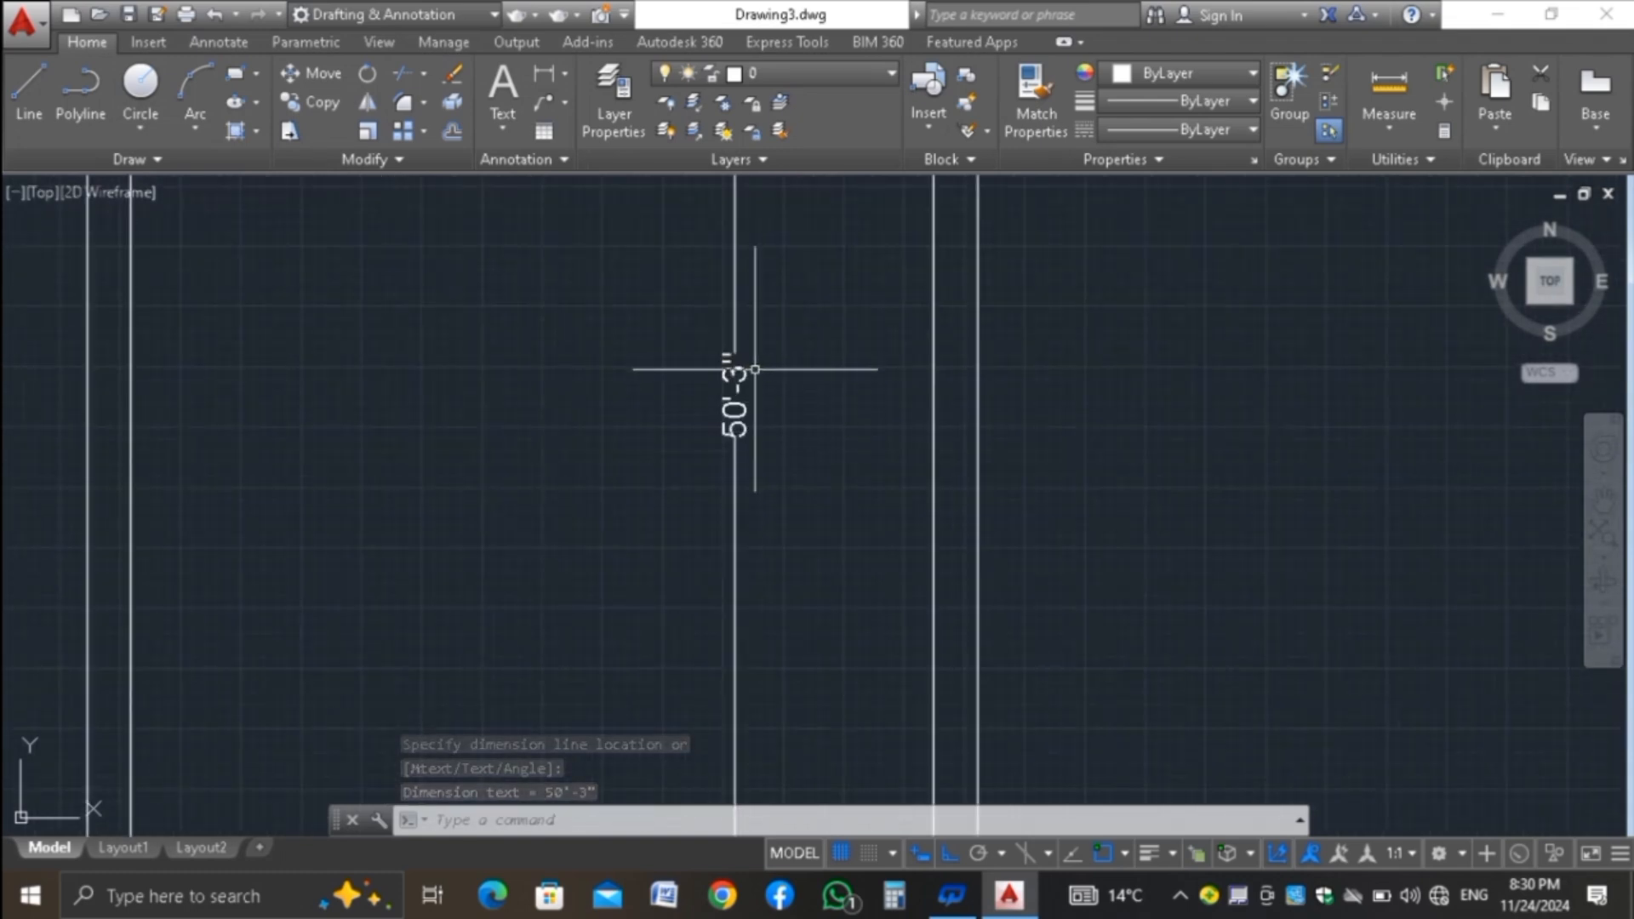
{"action": "scroll", "coordinate": [754, 369], "scroll_direction": "down", "scroll_amount": 3}
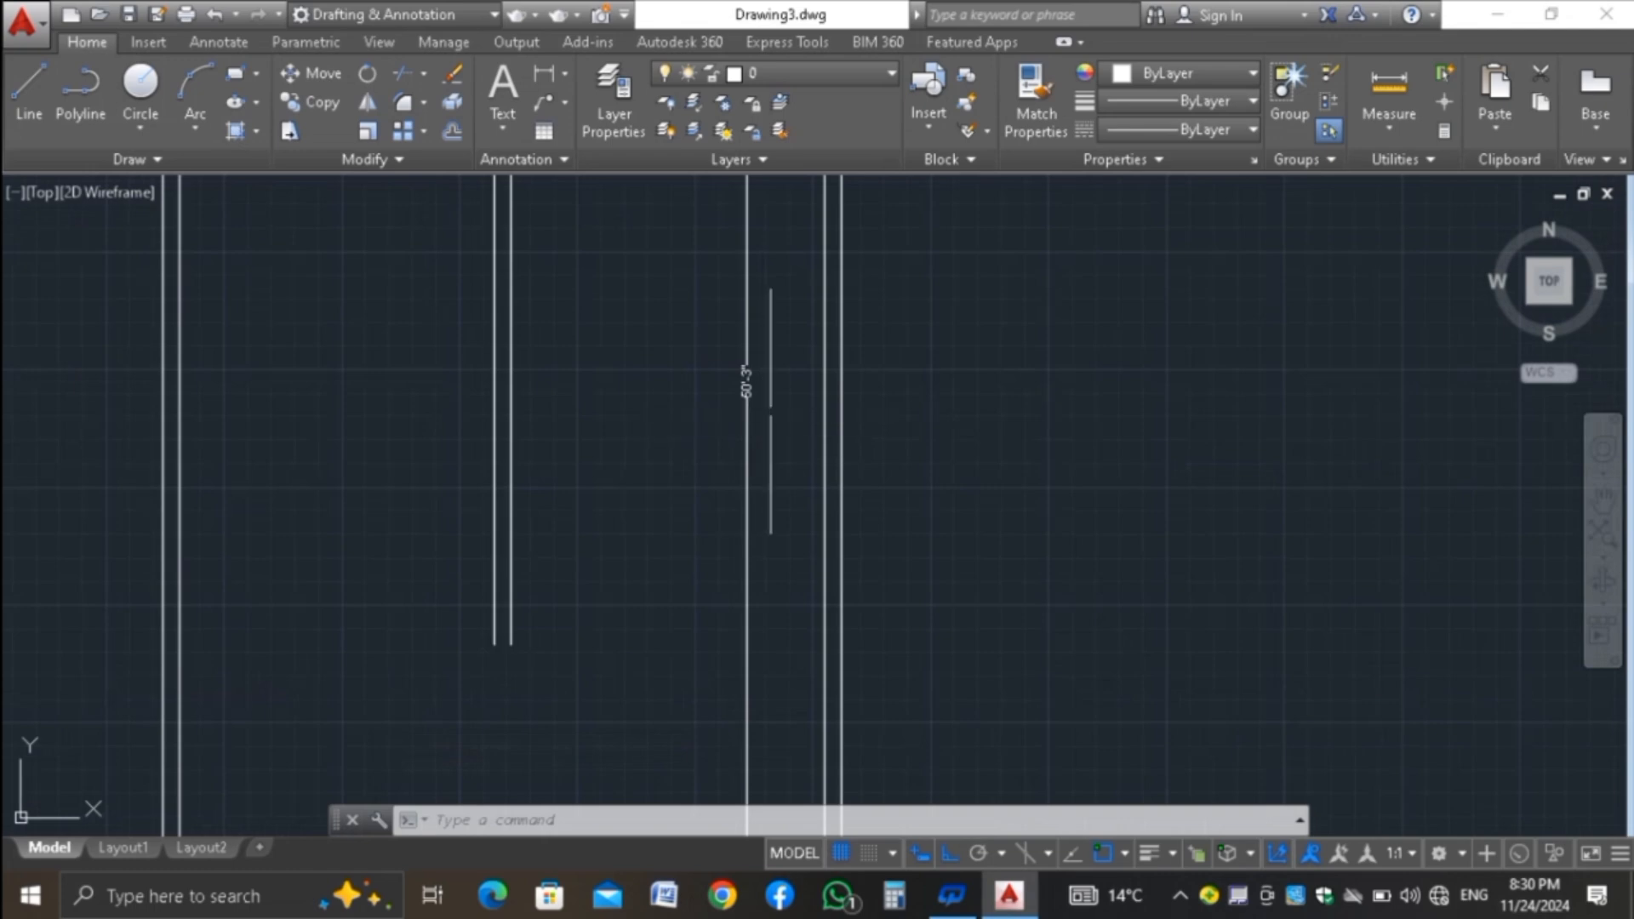
{"action": "scroll", "coordinate": [729, 364], "scroll_direction": "up", "scroll_amount": 3}
{"action": "scroll", "coordinate": [747, 370], "scroll_direction": "down", "scroll_amount": 3}
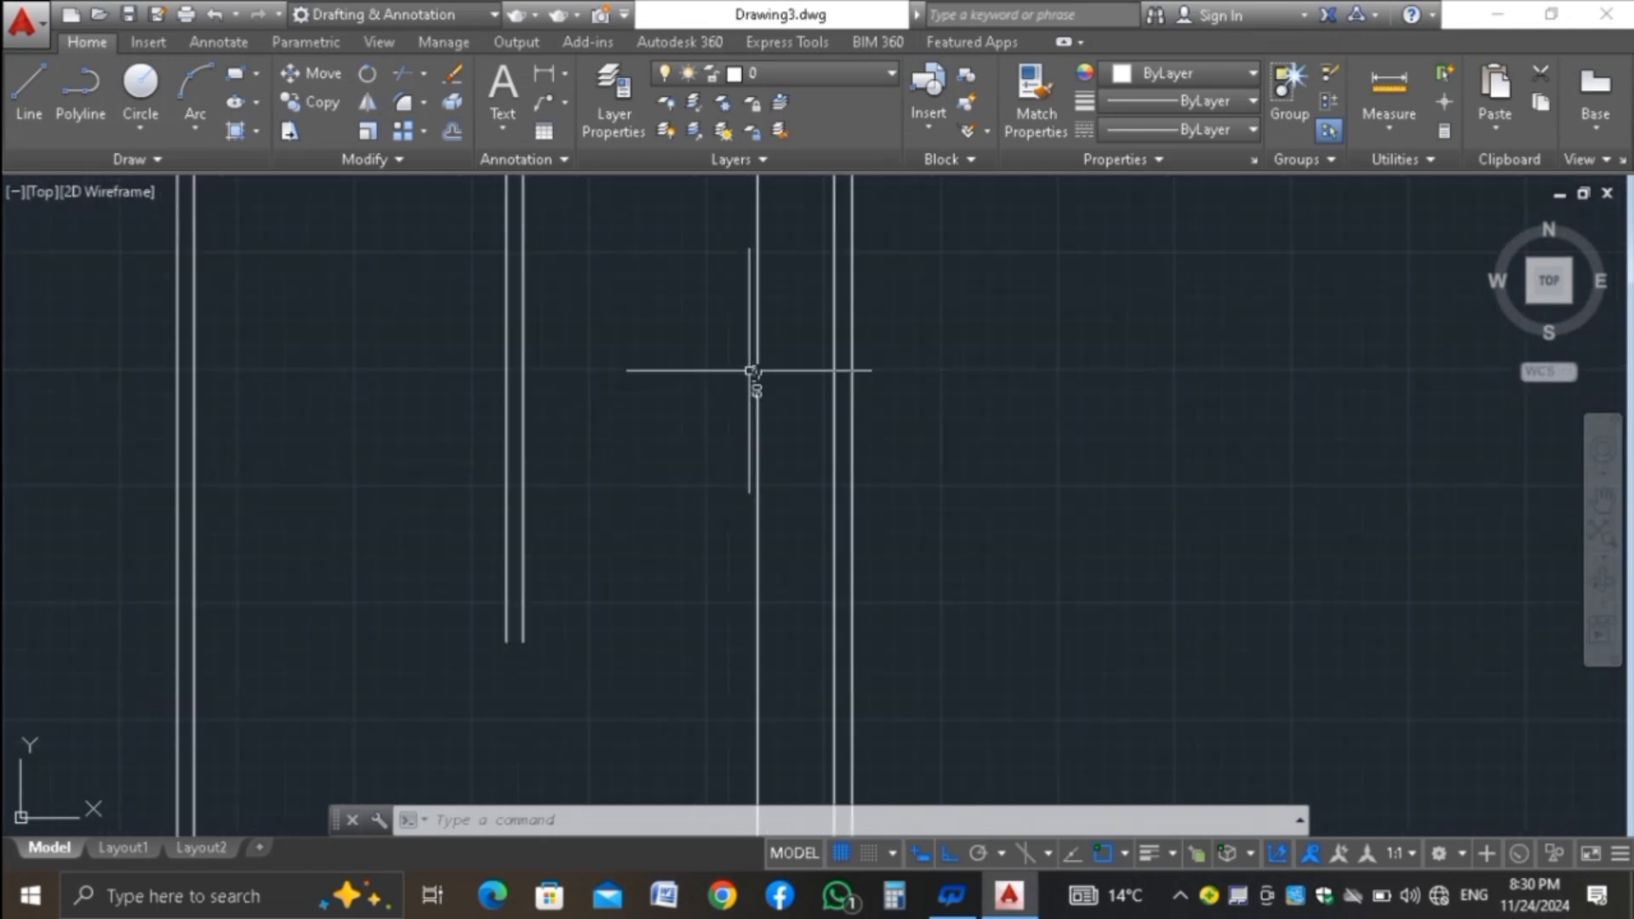
{"action": "scroll", "coordinate": [749, 370], "scroll_direction": "down", "scroll_amount": 2}
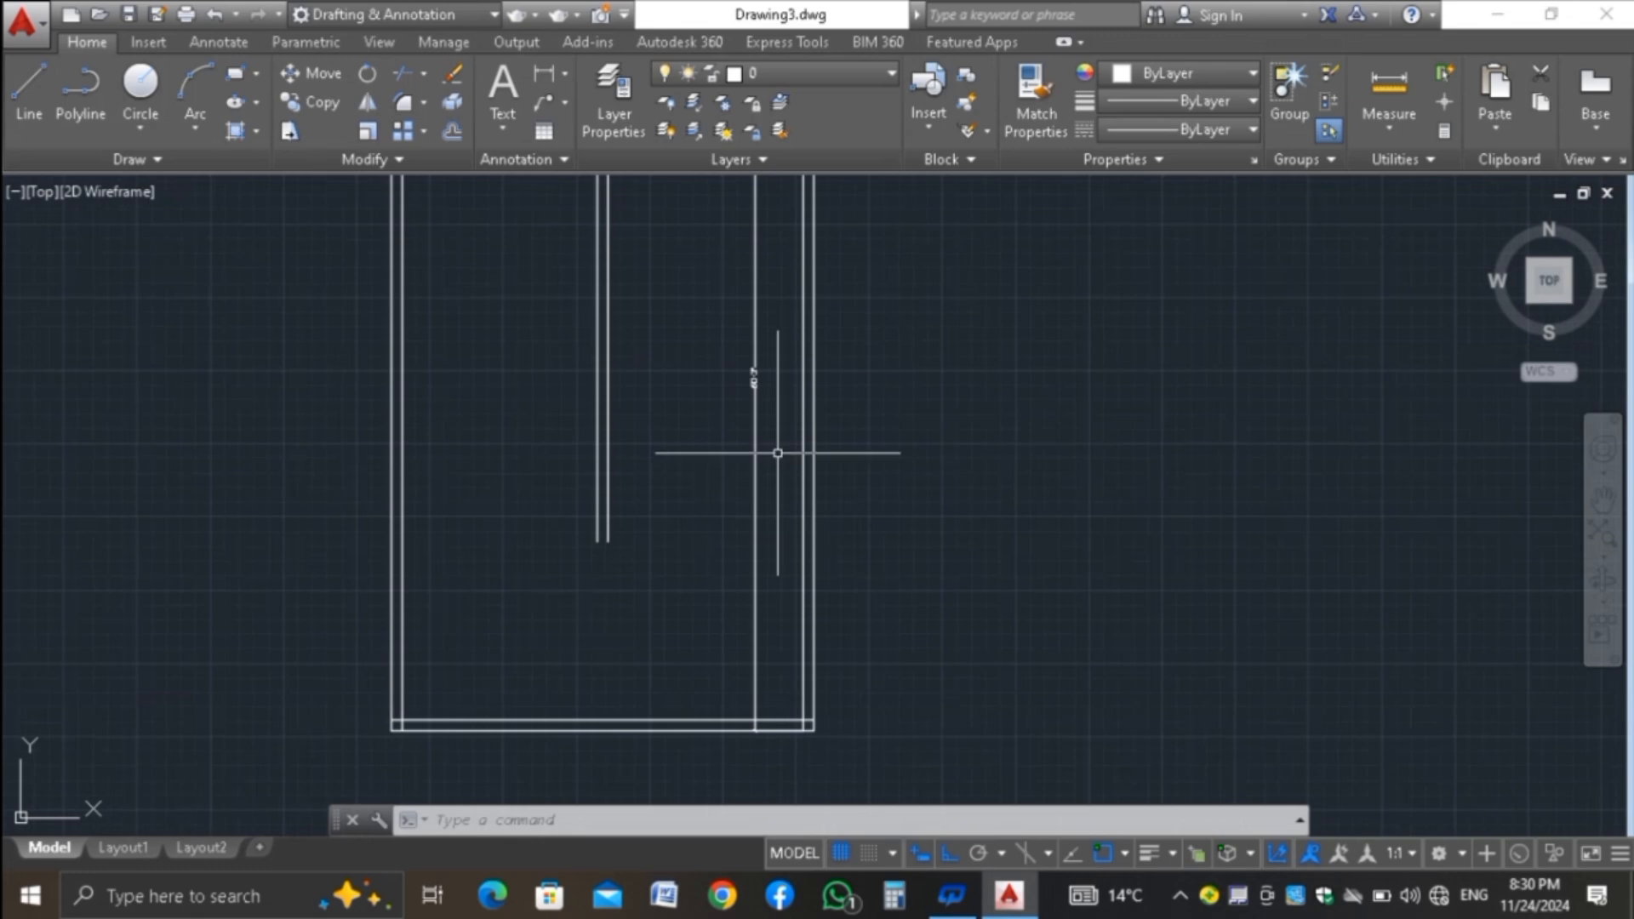
{"action": "key", "text": "Escape"}
{"action": "left_click_drag", "start_coordinate": [772, 432], "coordinate": [722, 459]}
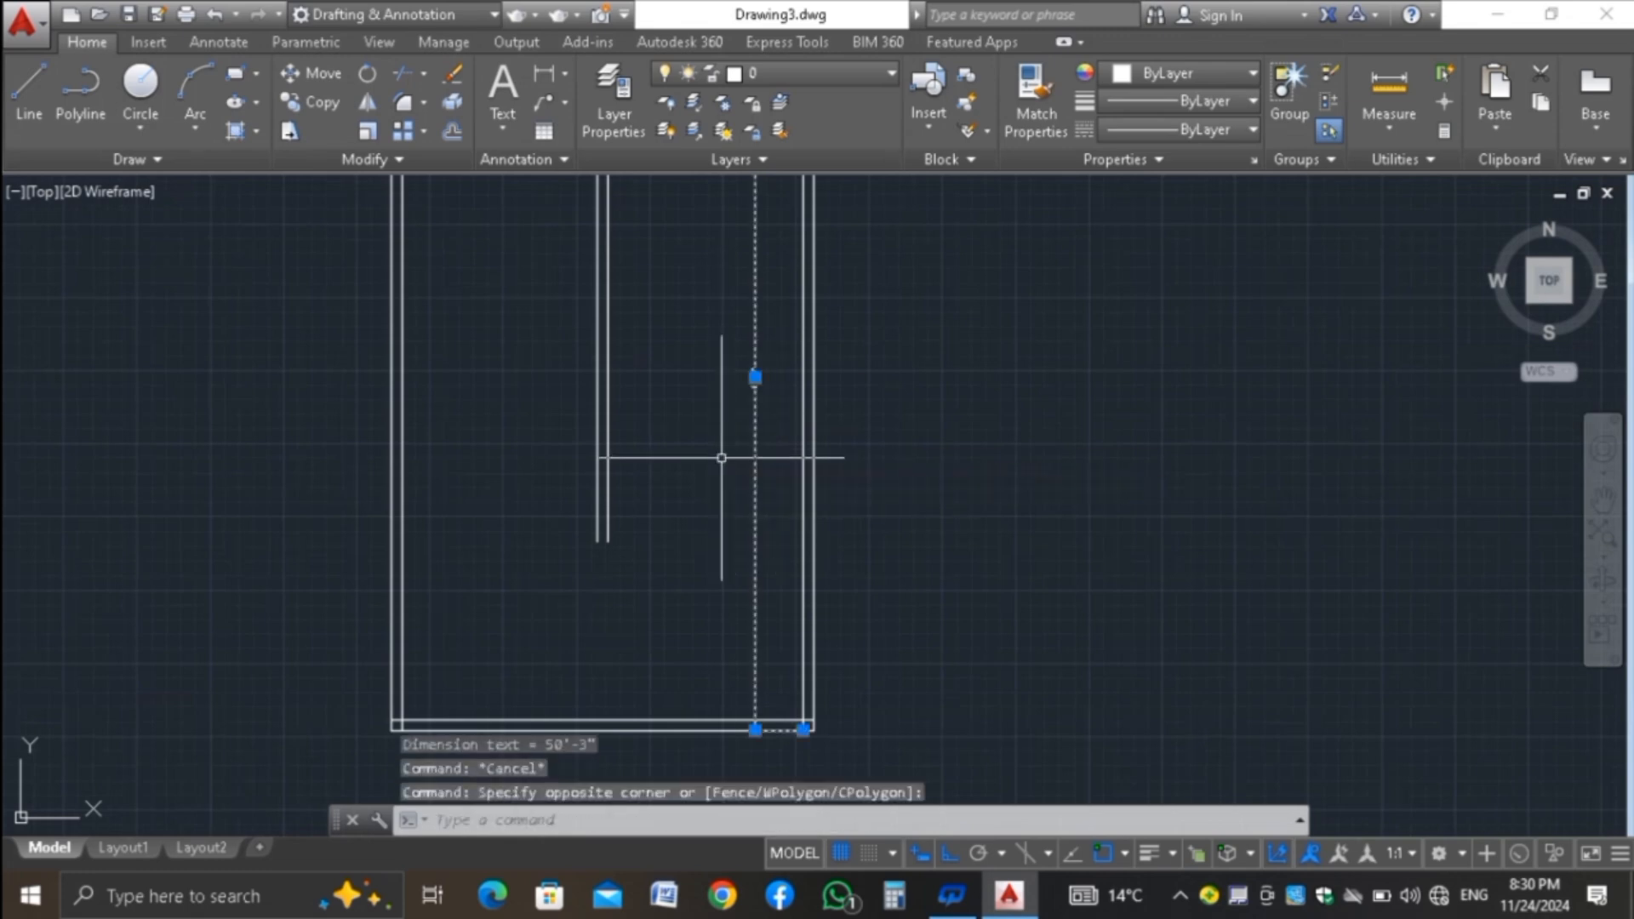
{"action": "key", "text": "Delete"}
Add a 16' aligned dimension along the east wall's inner line, running north from the outline's south line
{"action": "type", "text": "DAL"}
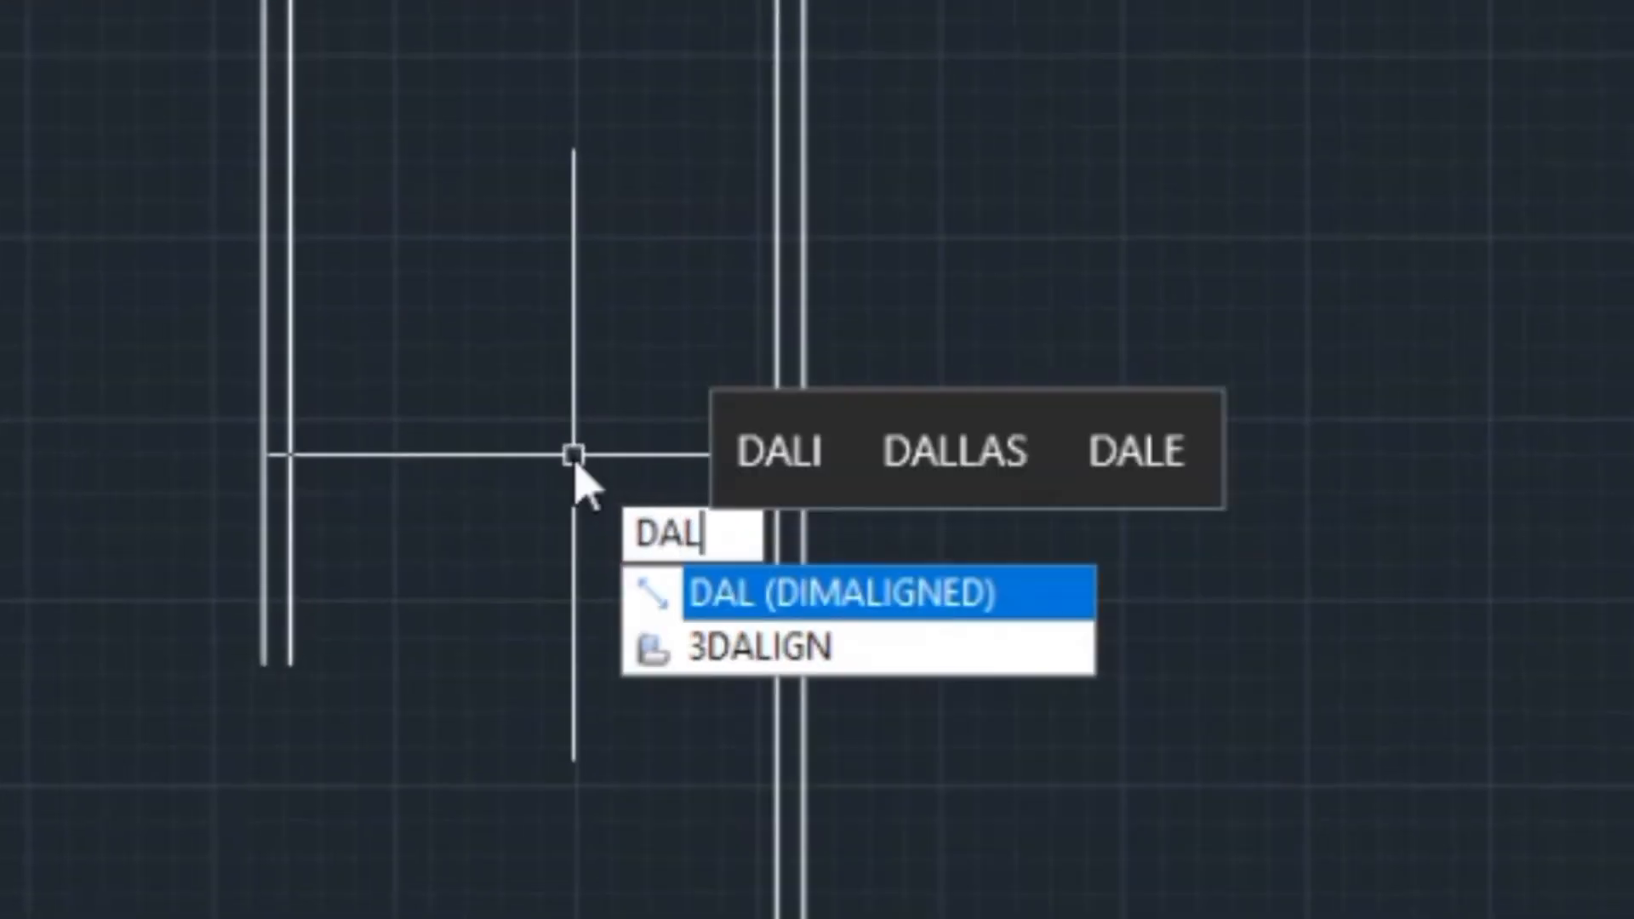
{"action": "key", "text": "Return"}
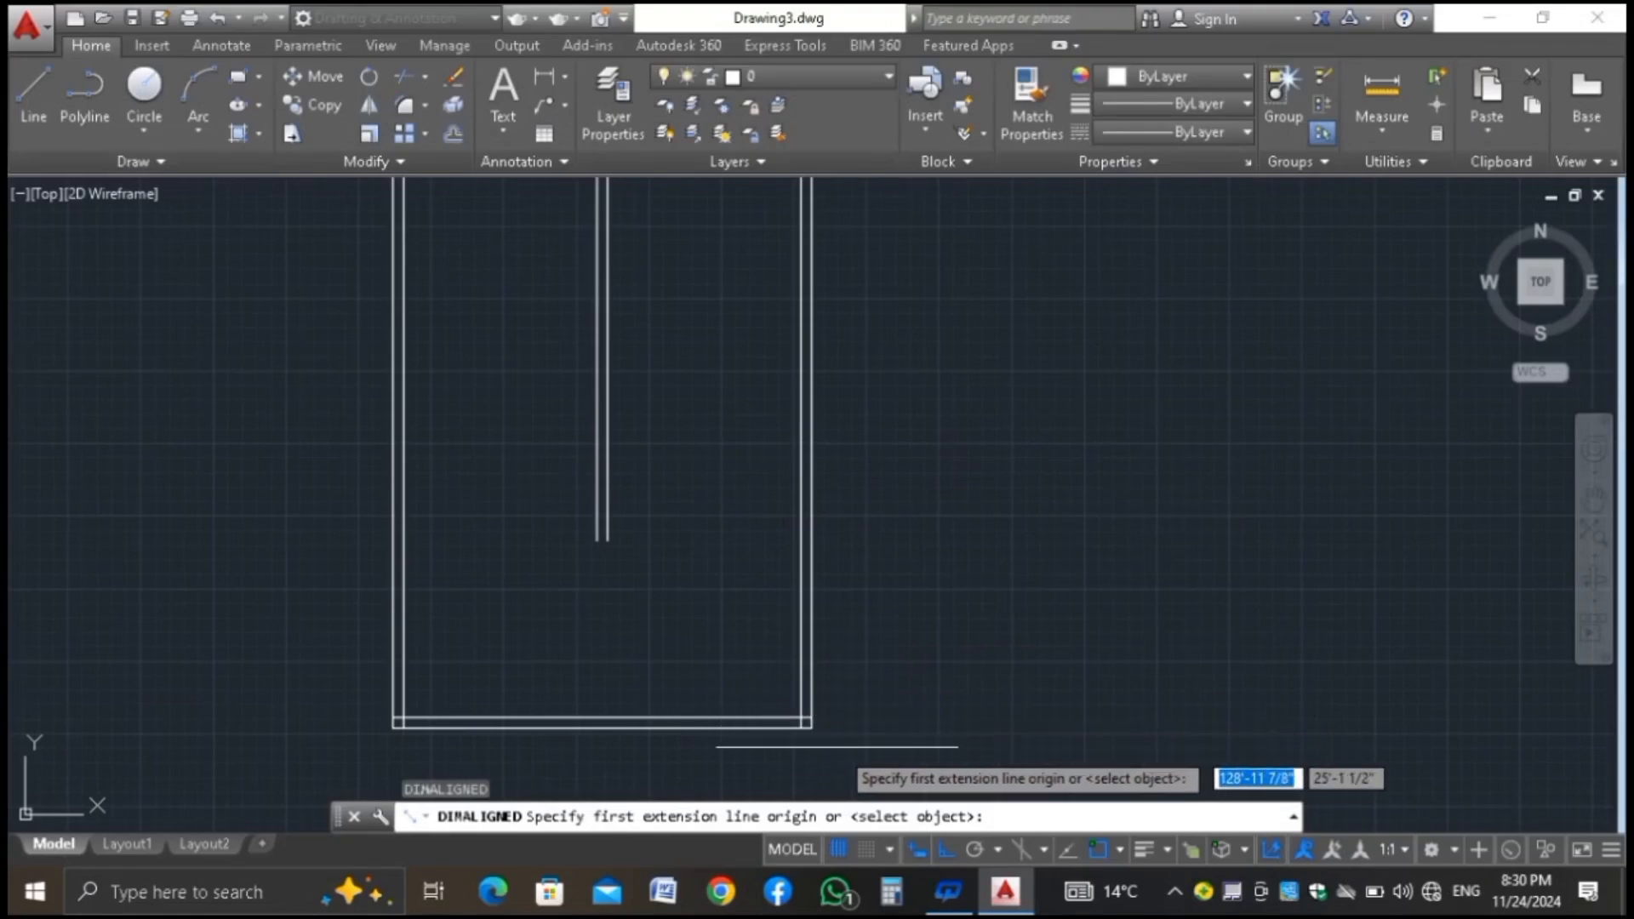
{"action": "scroll", "coordinate": [808, 723], "scroll_direction": "up", "scroll_amount": 2}
{"action": "left_click", "coordinate": [820, 727]}
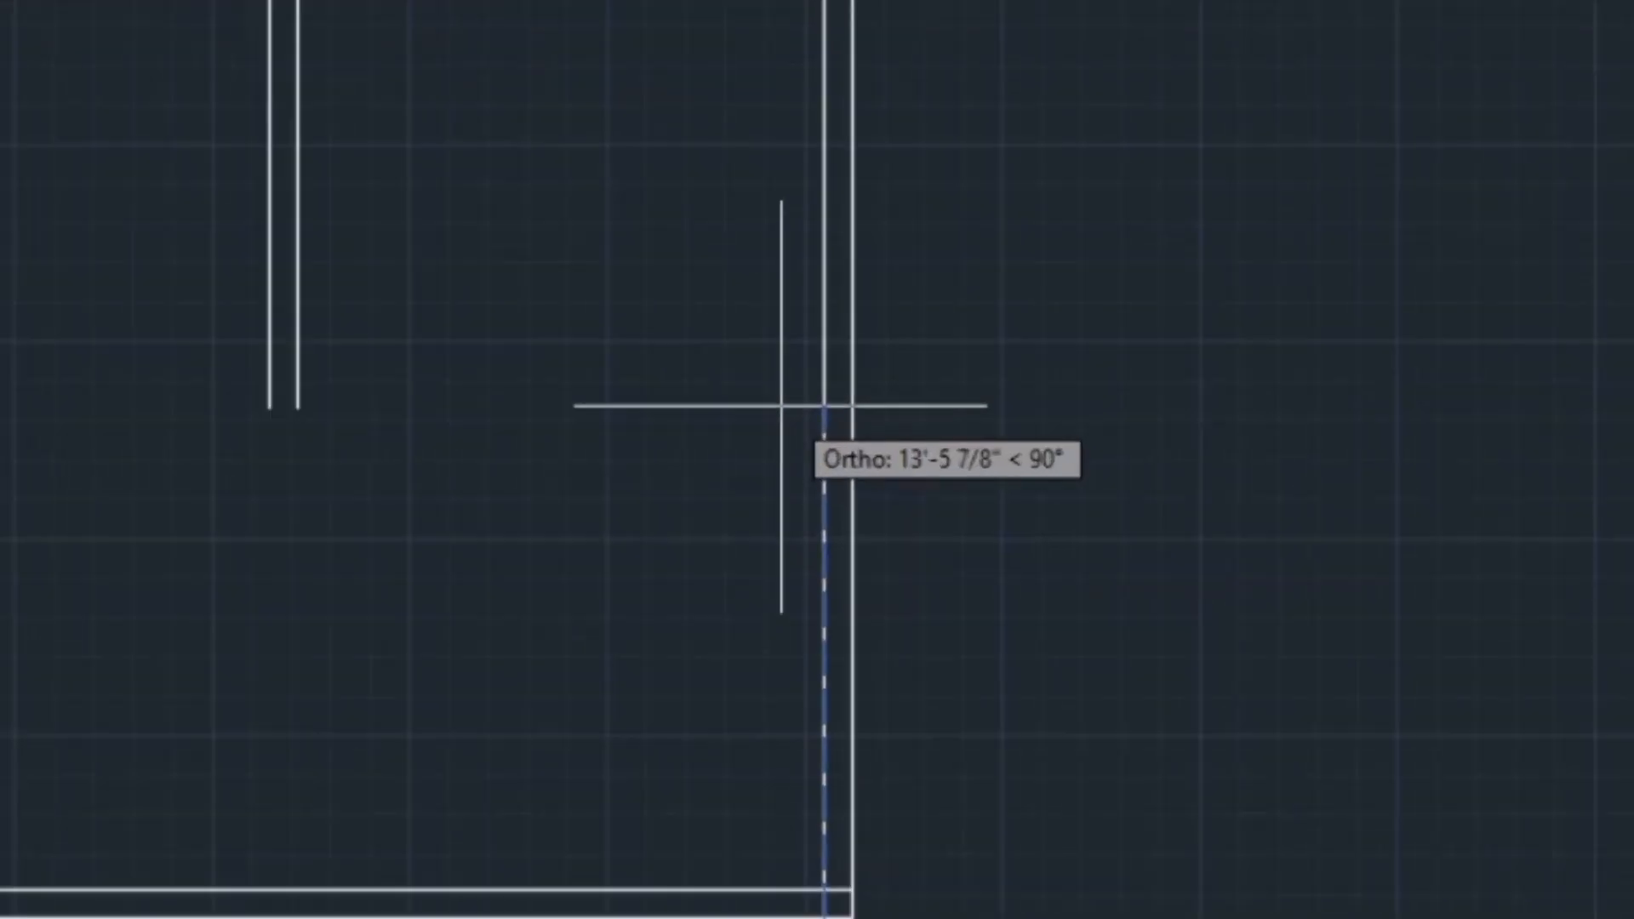
{"action": "type", "text": "16"}
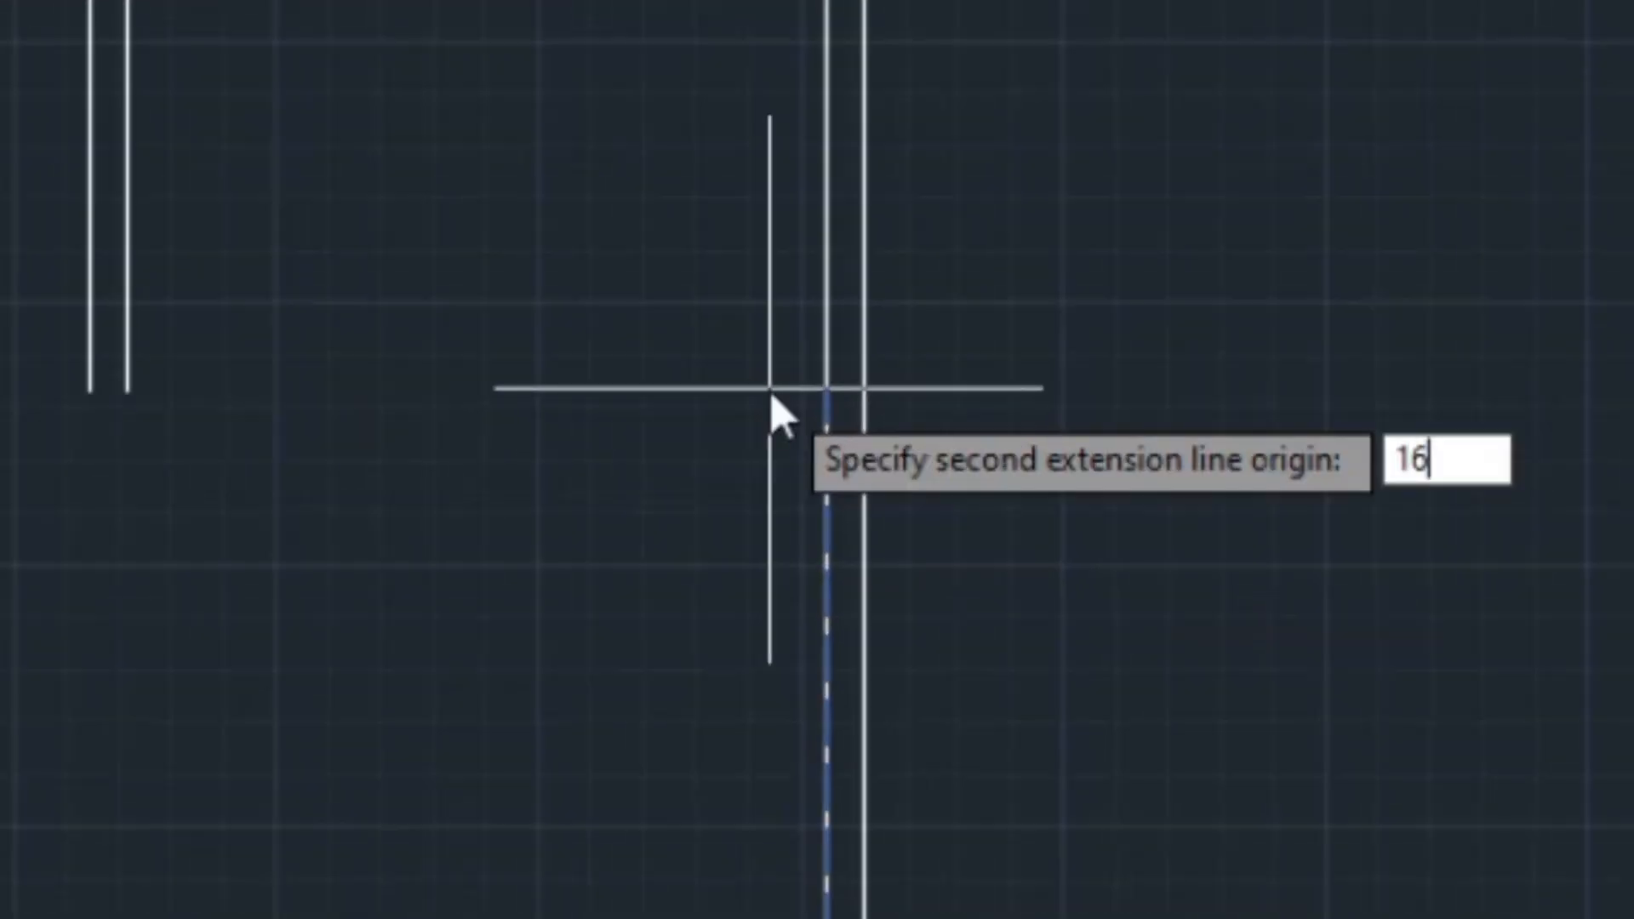
{"action": "type", "text": "'"}
{"action": "key", "text": "Return"}
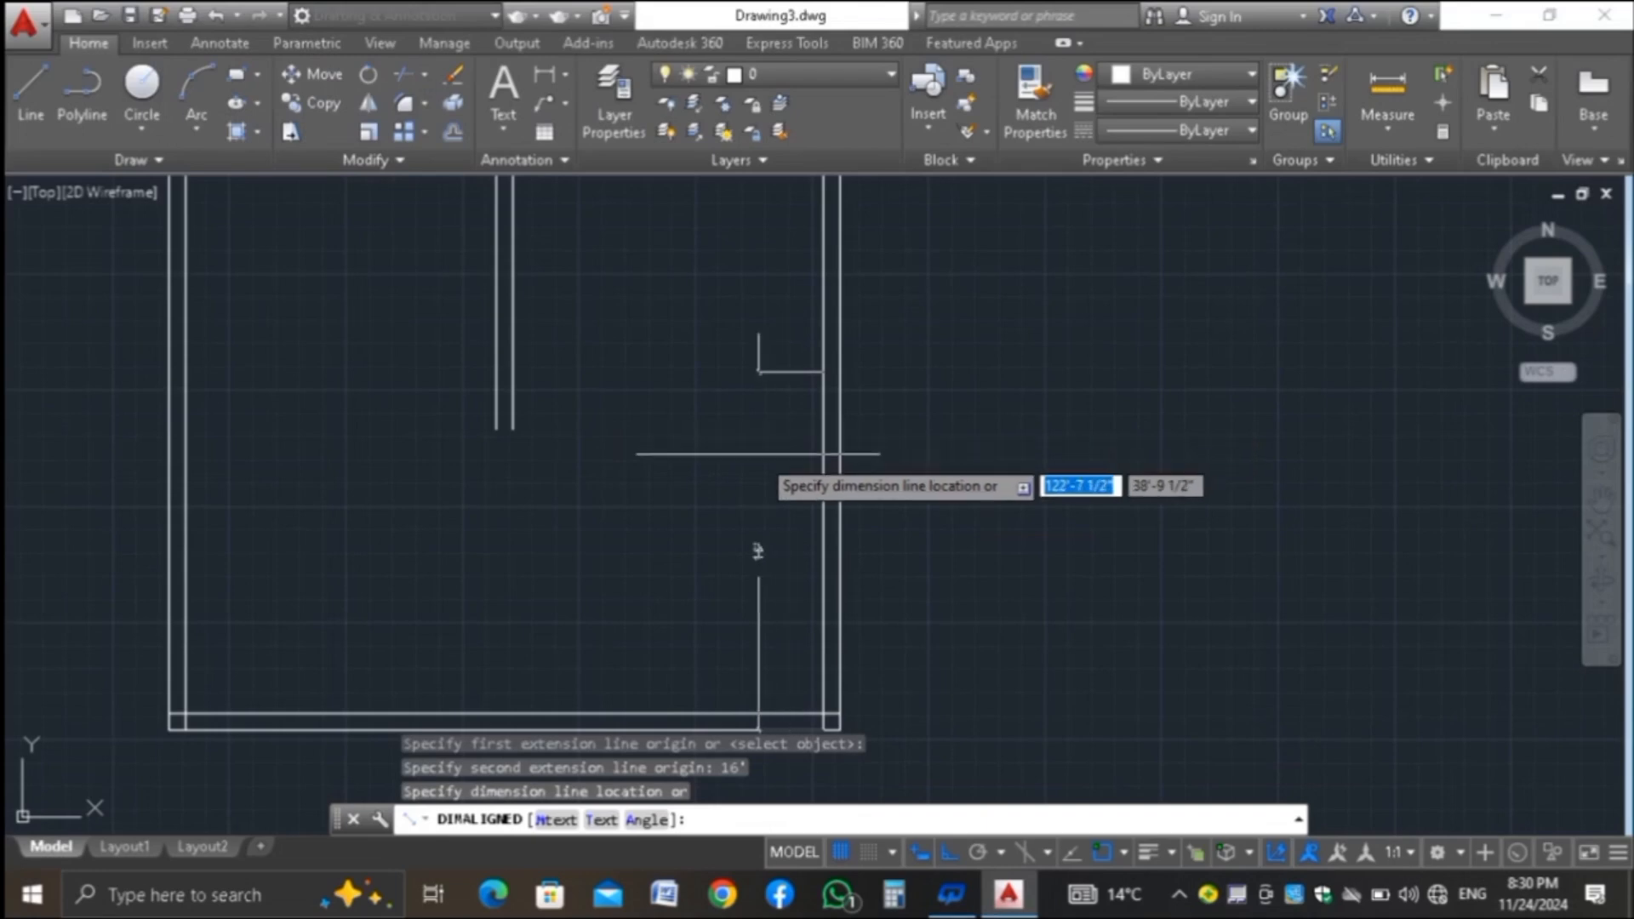
{"action": "left_click", "coordinate": [757, 551]}
{"action": "scroll", "coordinate": [756, 551], "scroll_direction": "up", "scroll_amount": 5}
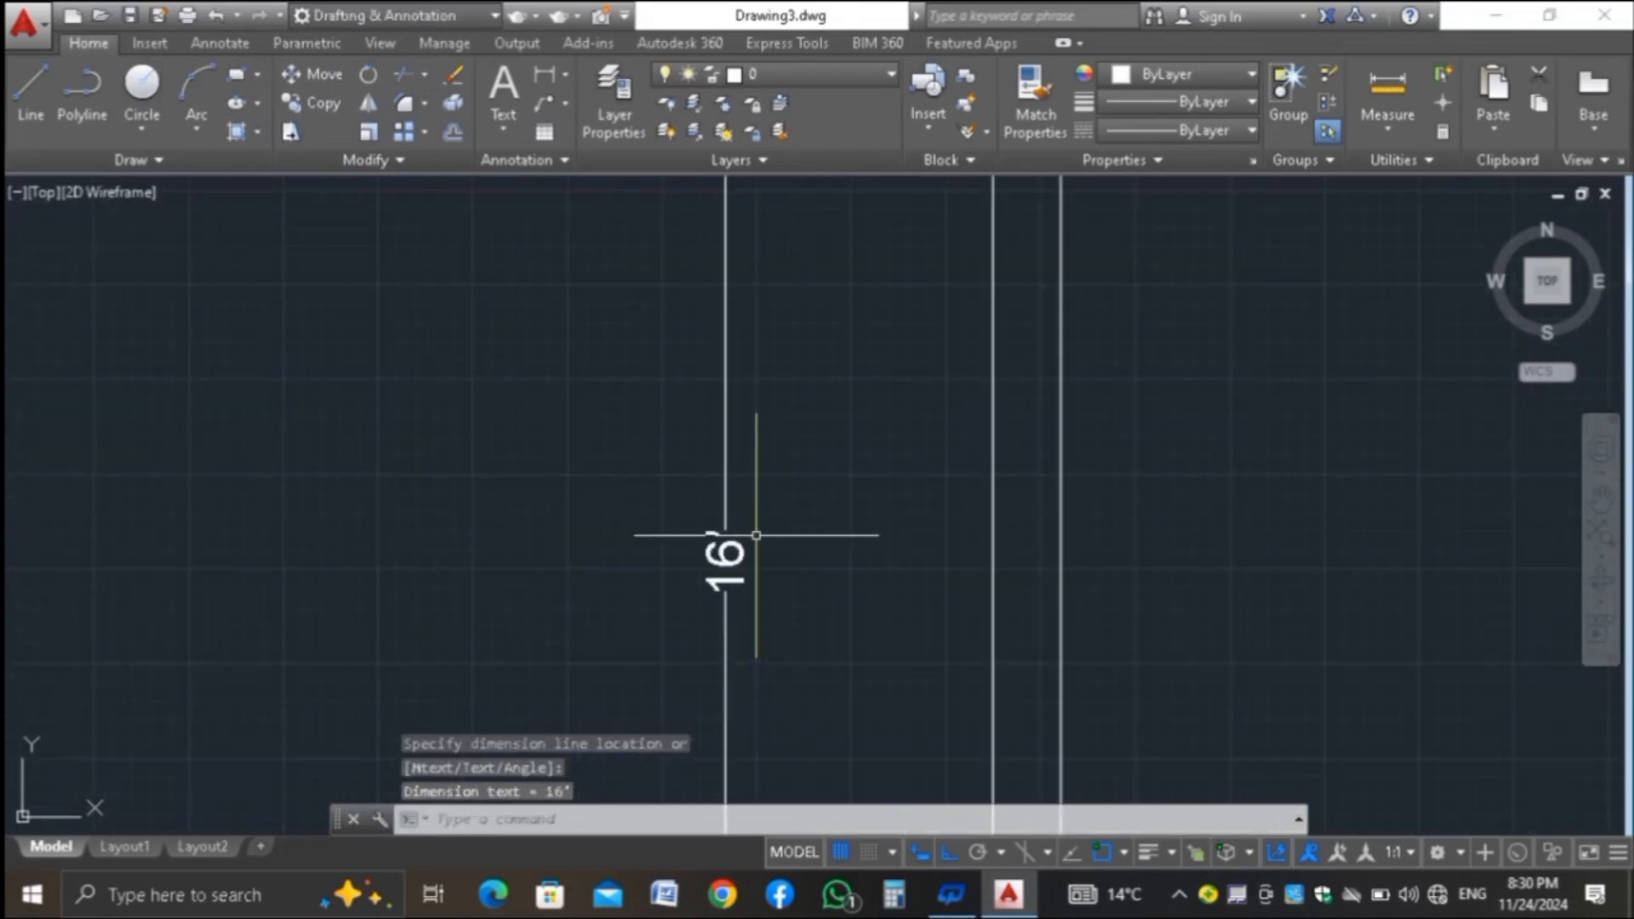
Add a 9" aligned dimension along the east wall's inner line, running north from the upper end of the 16' dimension
{"action": "scroll", "coordinate": [757, 551], "scroll_direction": "down", "scroll_amount": 3}
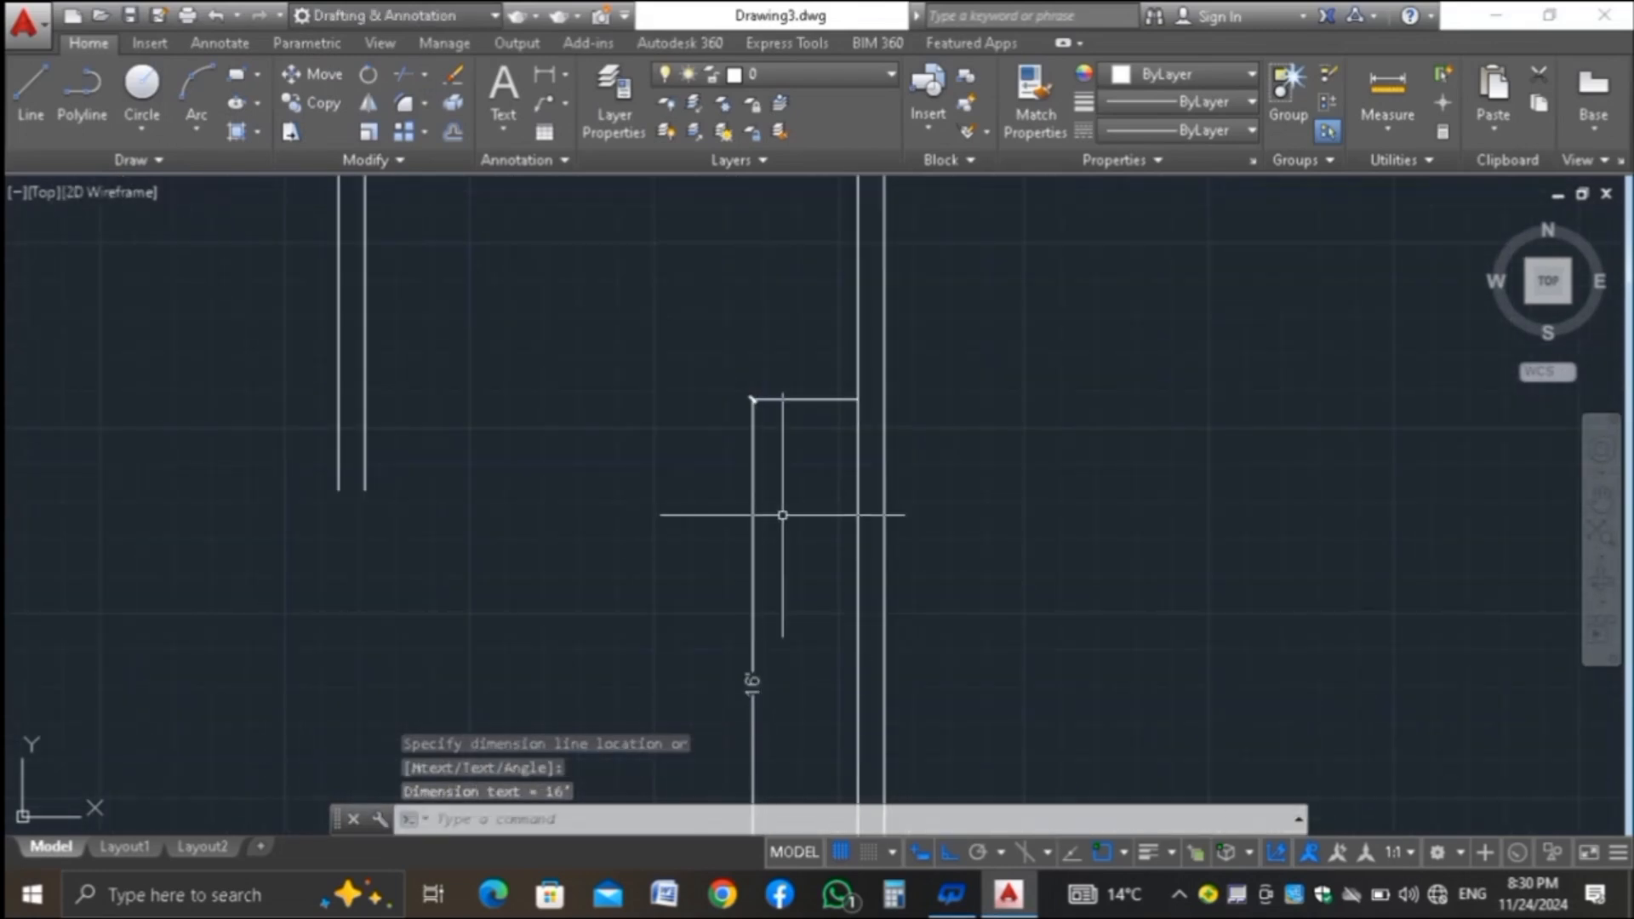
{"action": "type", "text": "DAL"}
{"action": "key", "text": "Return"}
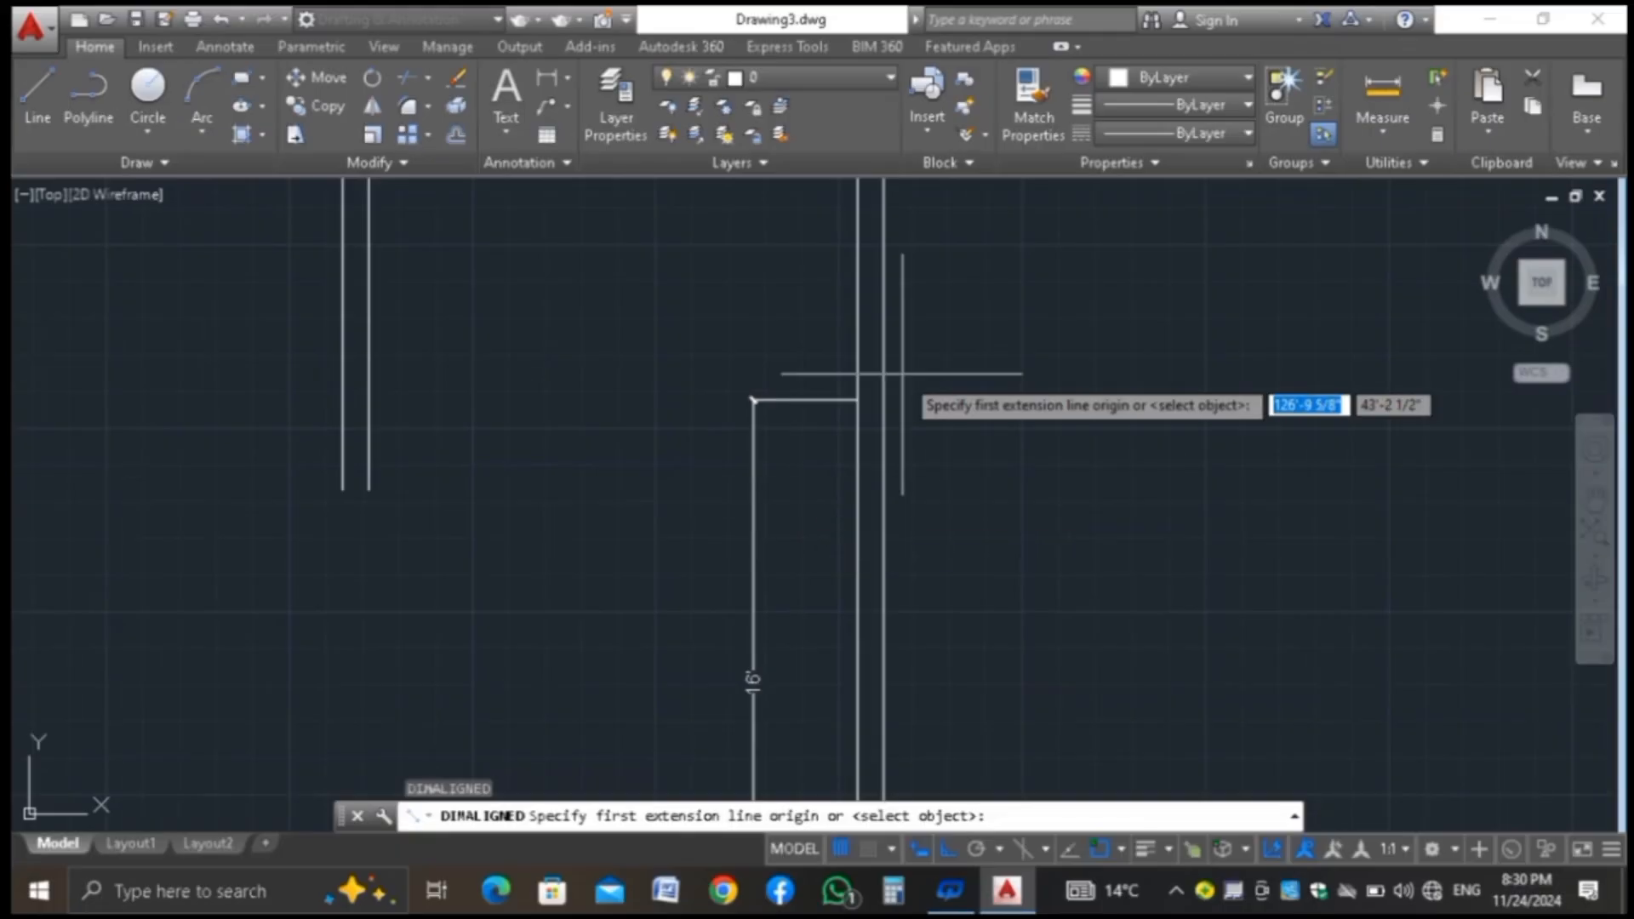
{"action": "left_click", "coordinate": [857, 400]}
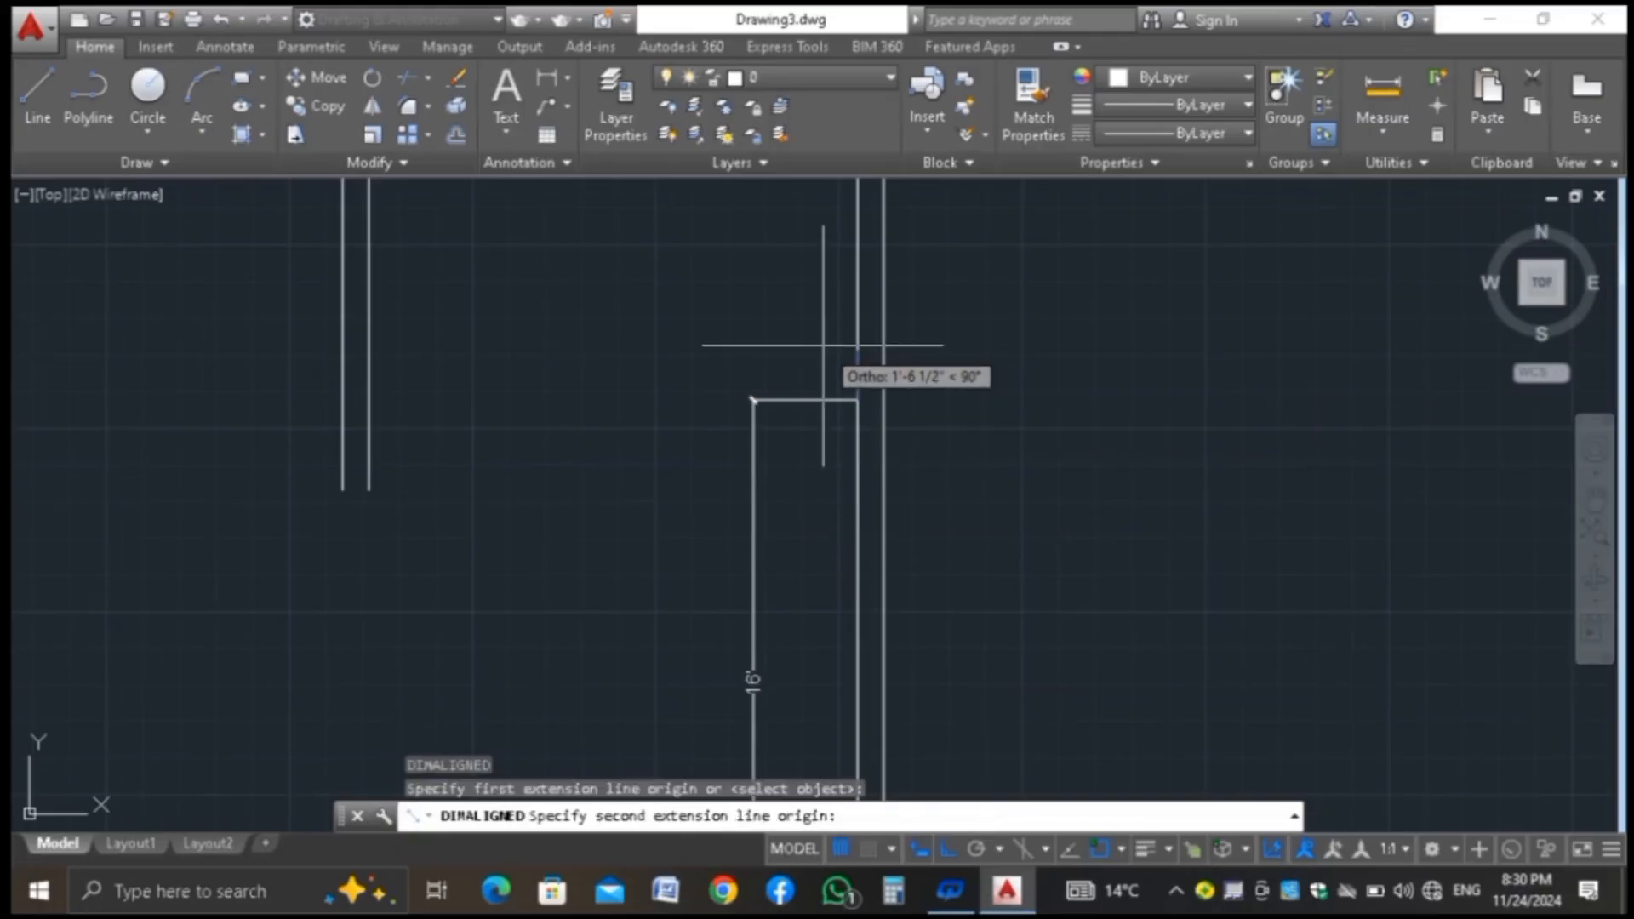
{"action": "type", "text": "9"}
{"action": "key", "text": "Return"}
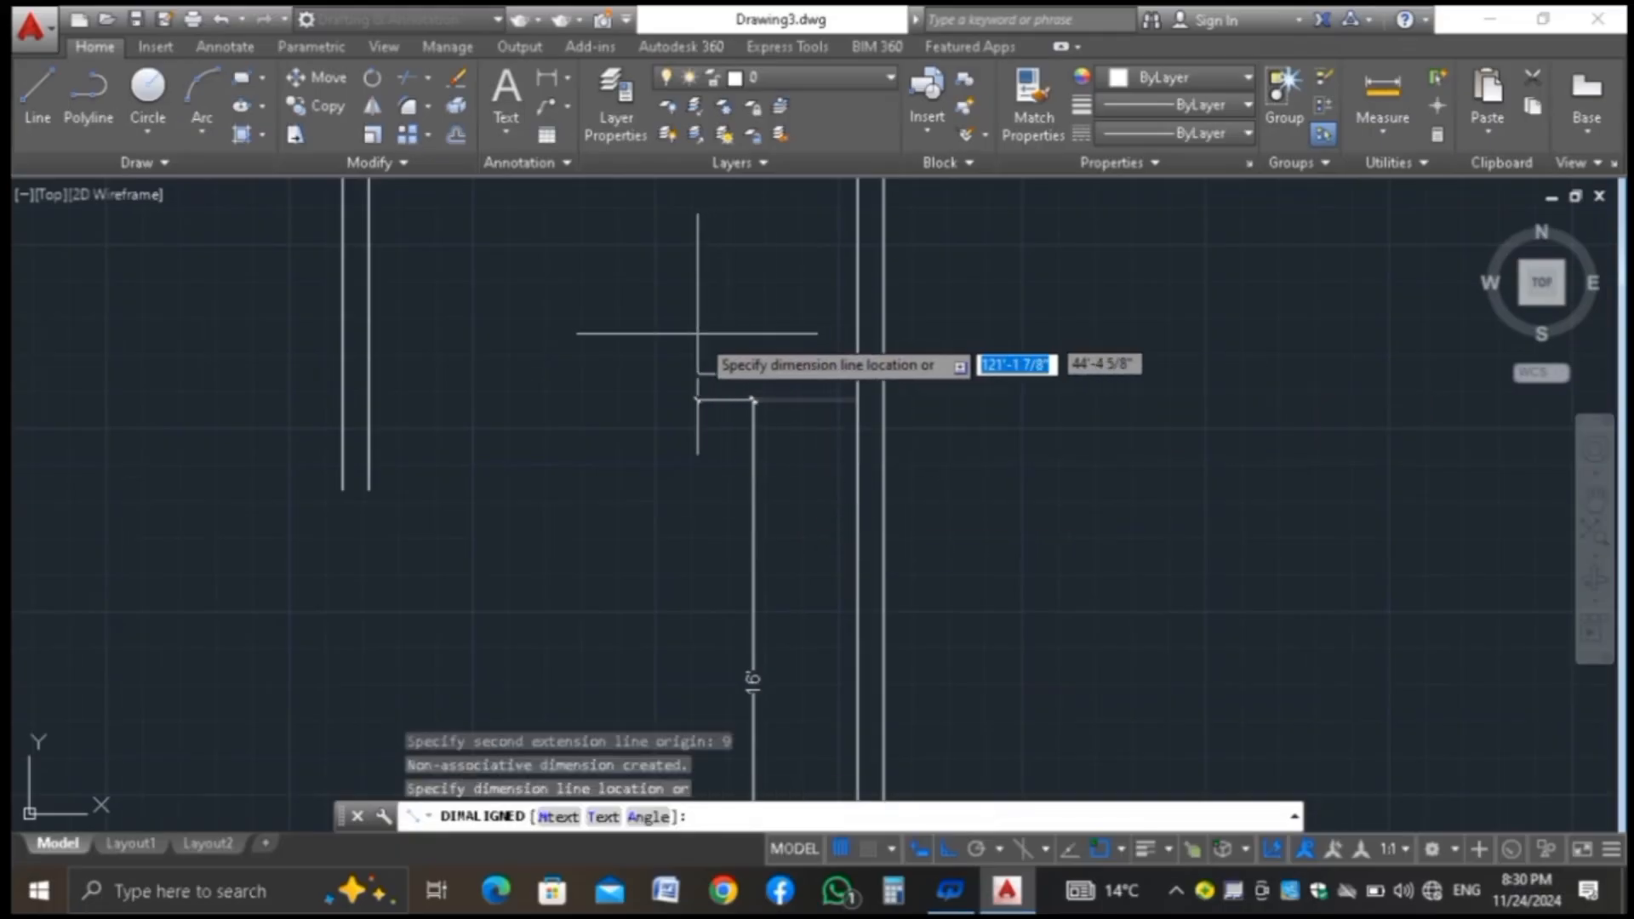
{"action": "left_click", "coordinate": [678, 373]}
Add a 7' aligned dimension along the east wall's inner line, running north from the upper end of the 9" dimension
{"action": "key", "text": "Return"}
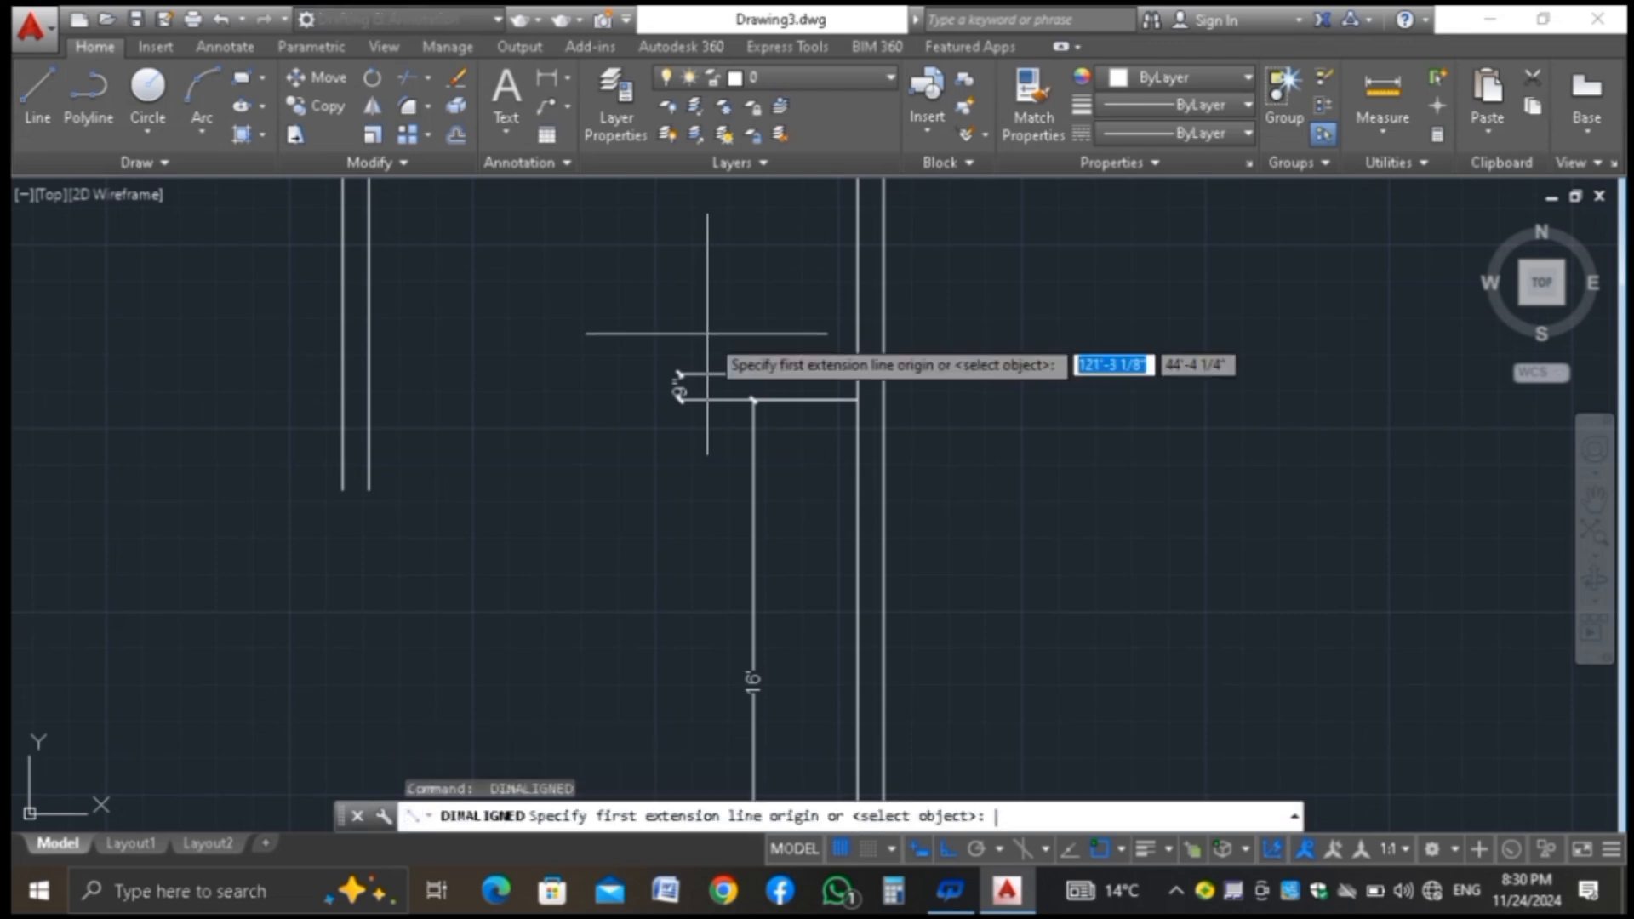
{"action": "left_click", "coordinate": [856, 400]}
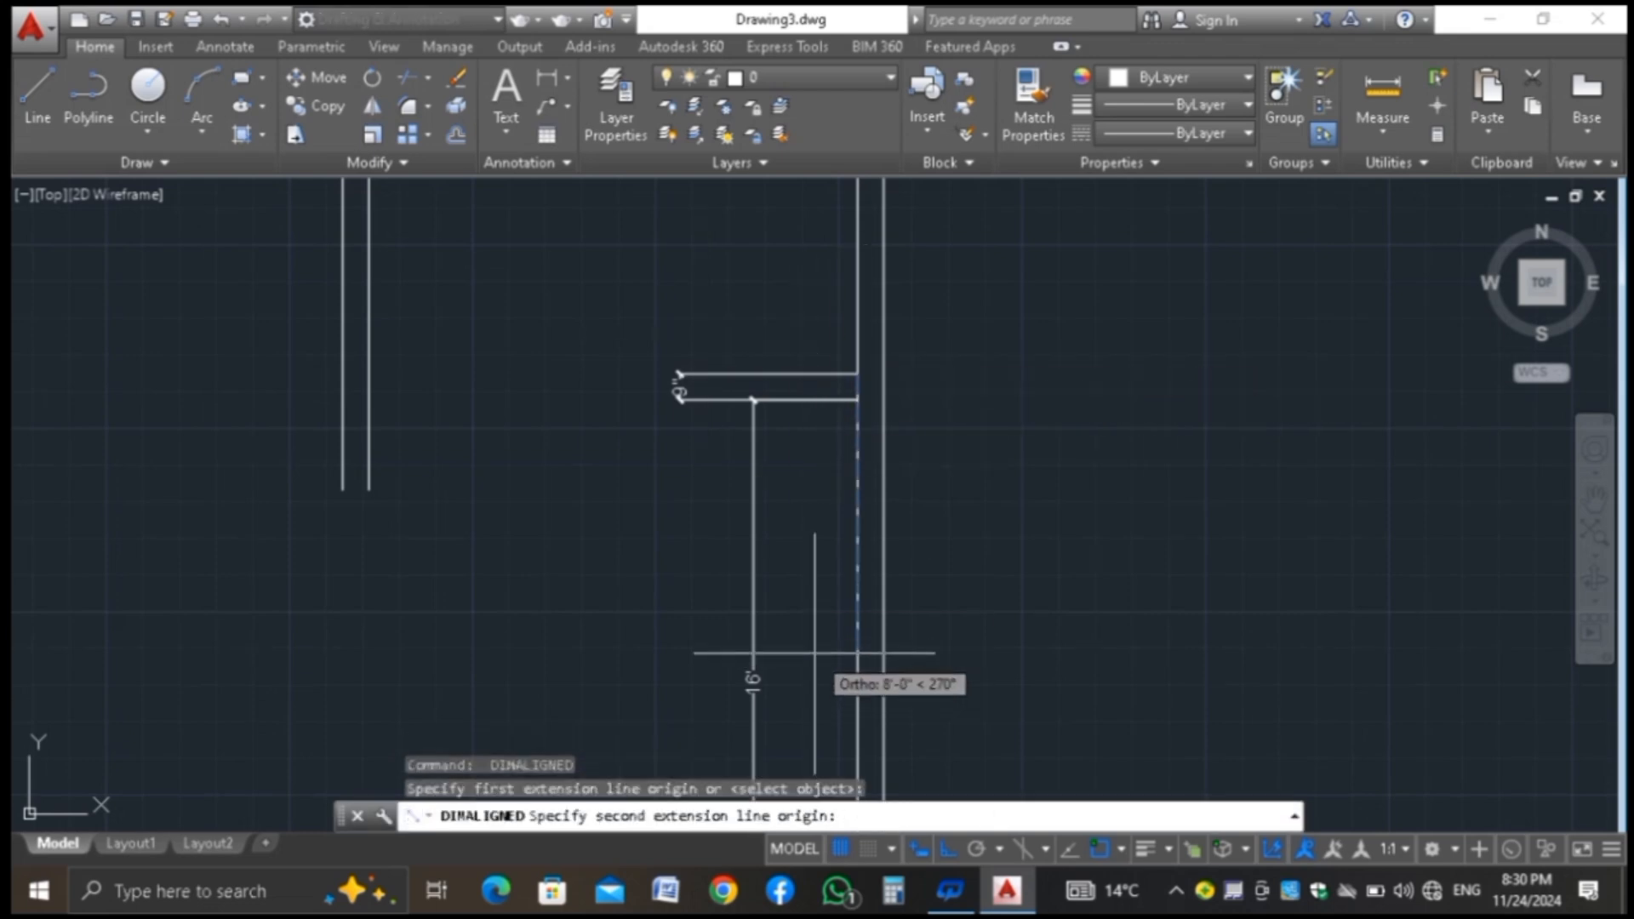
{"action": "scroll", "coordinate": [814, 651], "scroll_direction": "down", "scroll_amount": 2}
{"action": "scroll", "coordinate": [814, 651], "scroll_direction": "down", "scroll_amount": 3}
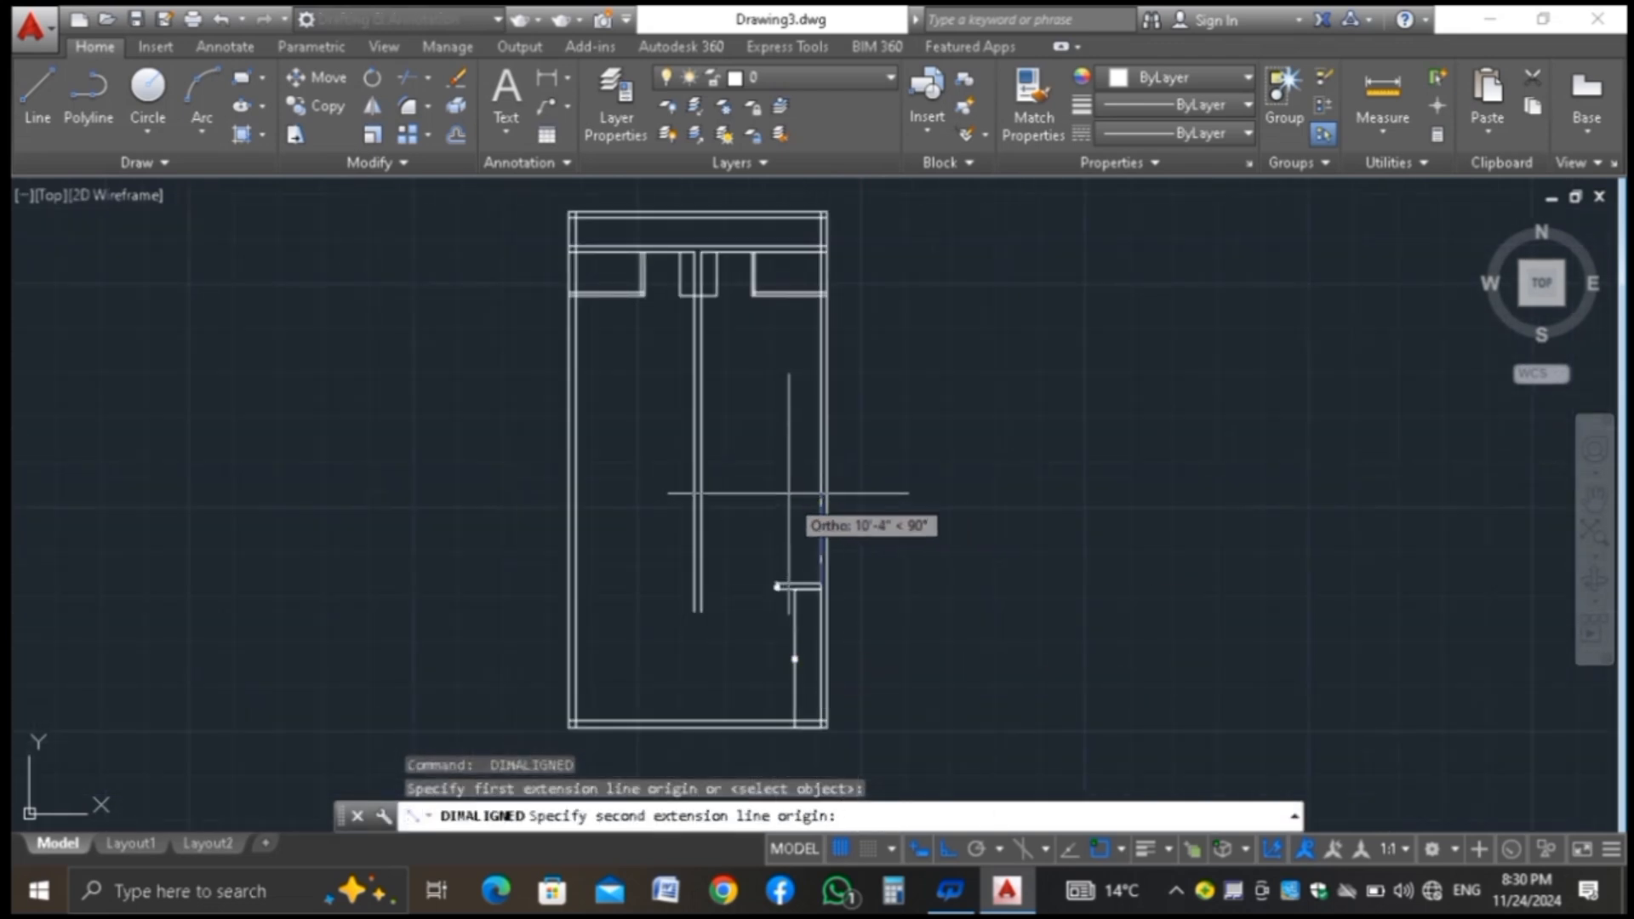
{"action": "scroll", "coordinate": [821, 537], "scroll_direction": "up", "scroll_amount": 4}
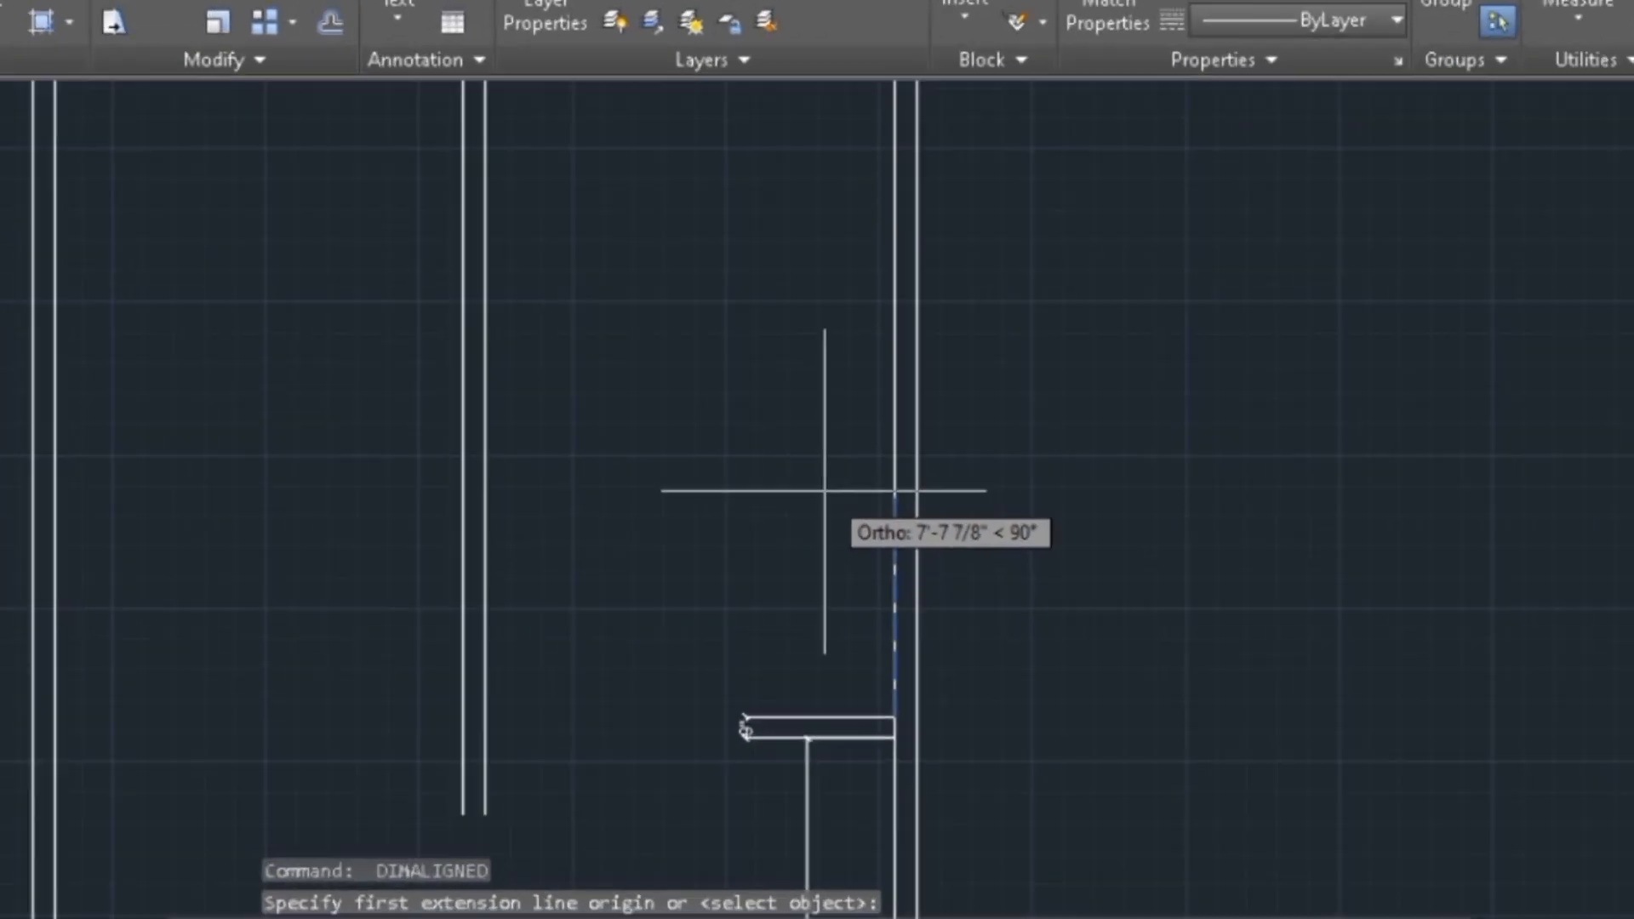
{"action": "type", "text": "7"}
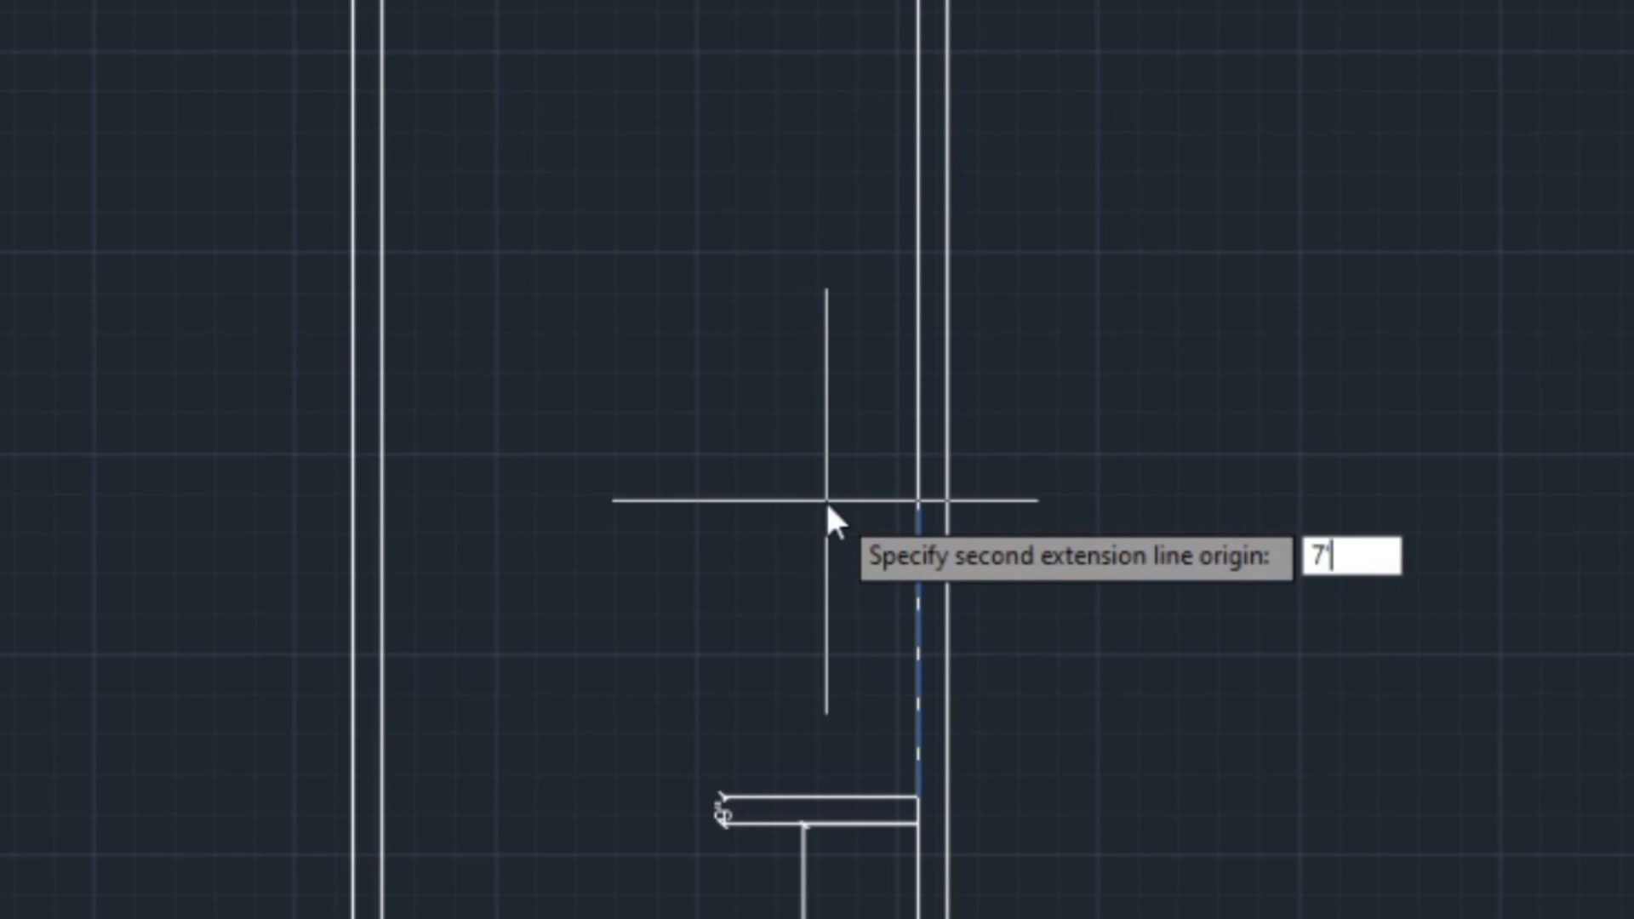
{"action": "key", "text": "Return"}
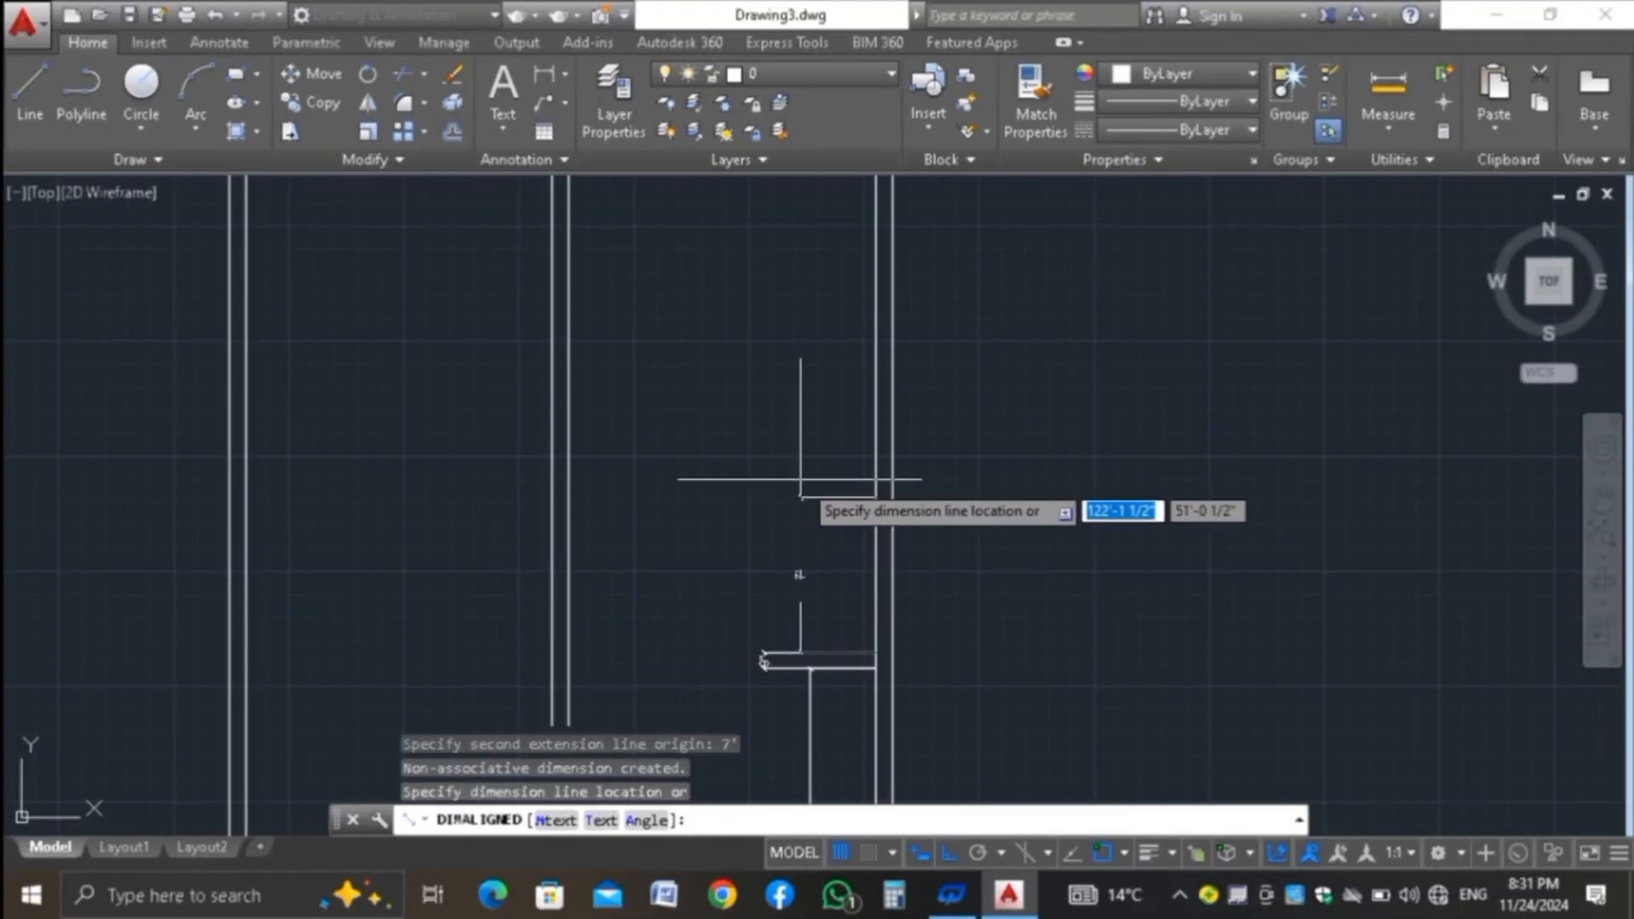
{"action": "left_click", "coordinate": [798, 485]}
{"action": "scroll", "coordinate": [809, 554], "scroll_direction": "down", "scroll_amount": 4}
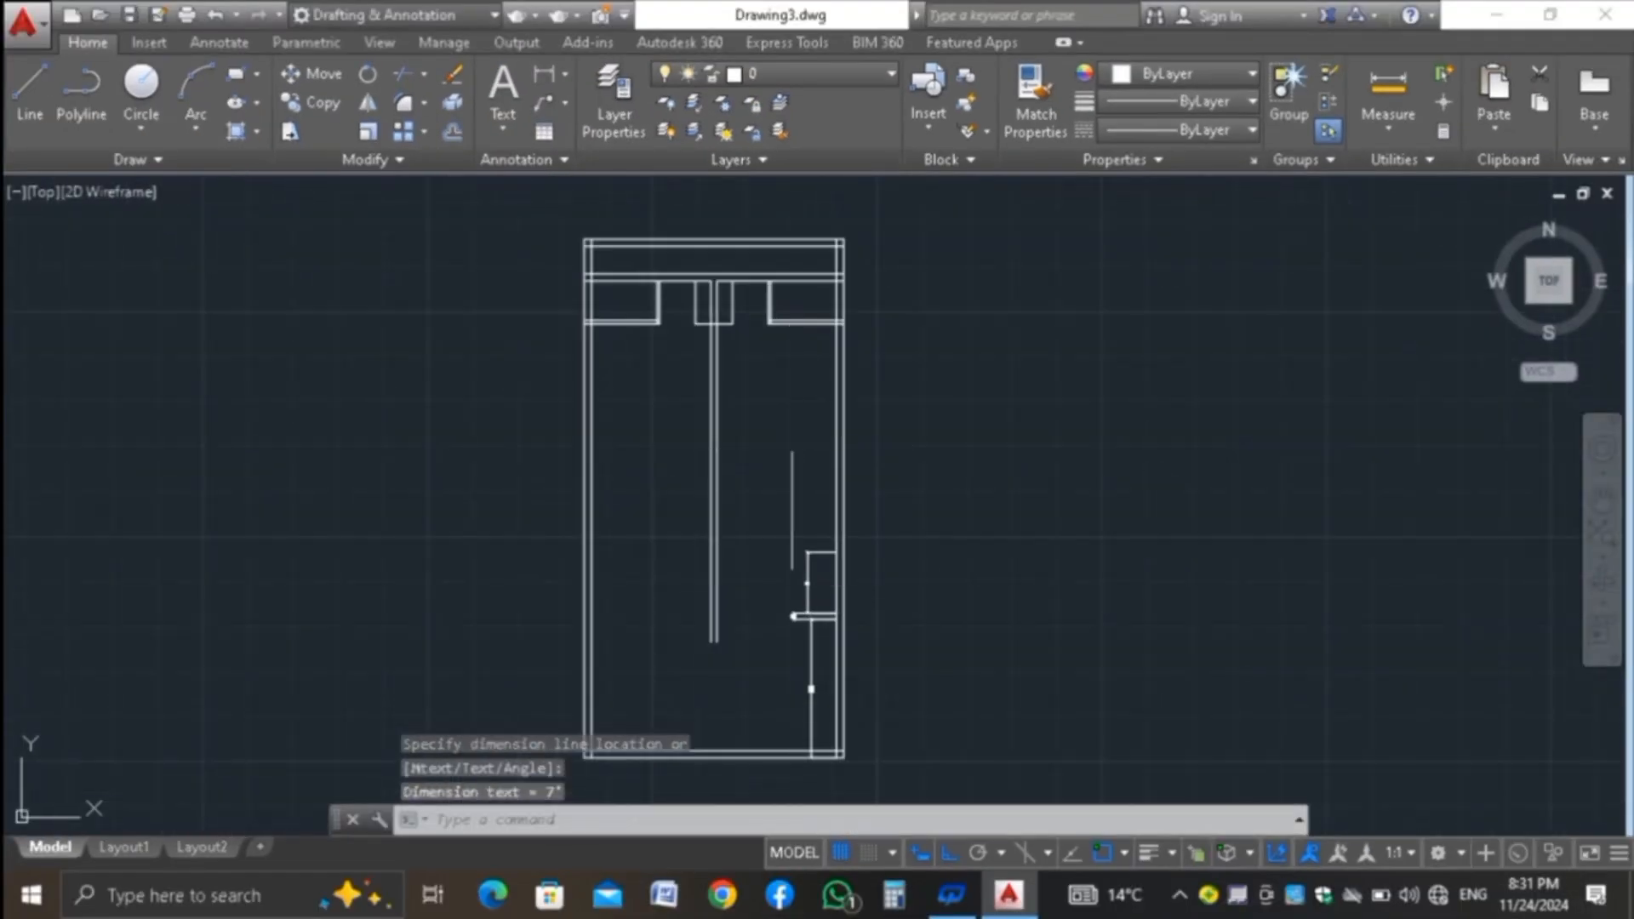
Add another 9" aligned dimension along the east wall's inner line, running north from the upper end of the 7' dimension
{"action": "scroll", "coordinate": [825, 504], "scroll_direction": "up", "scroll_amount": 2}
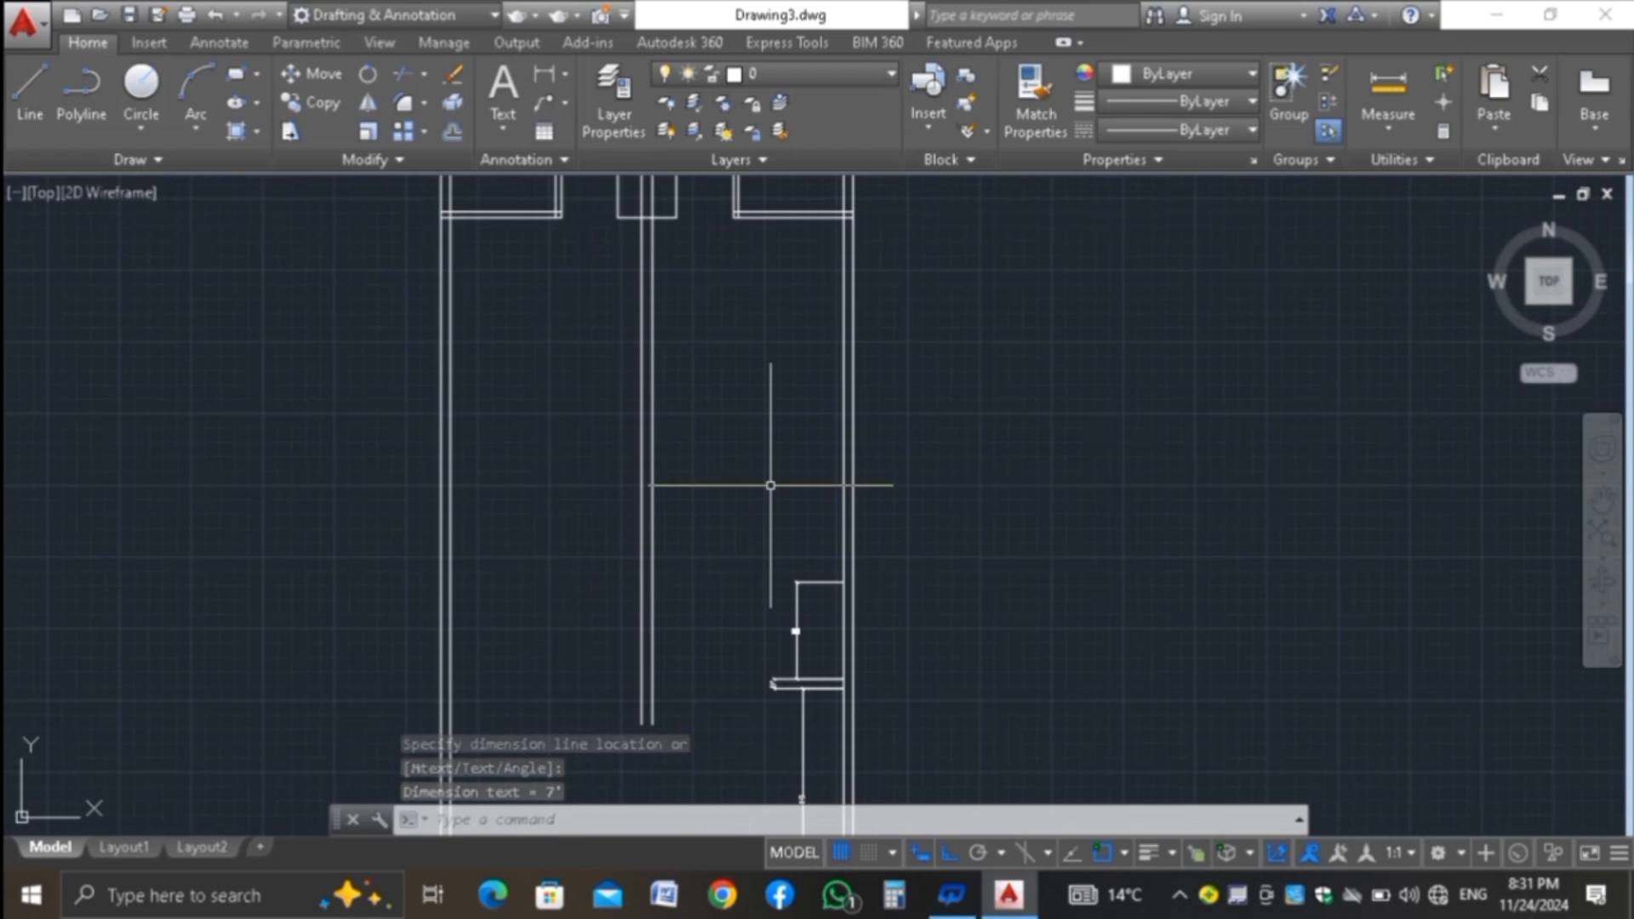
{"action": "type", "text": "DIMA"}
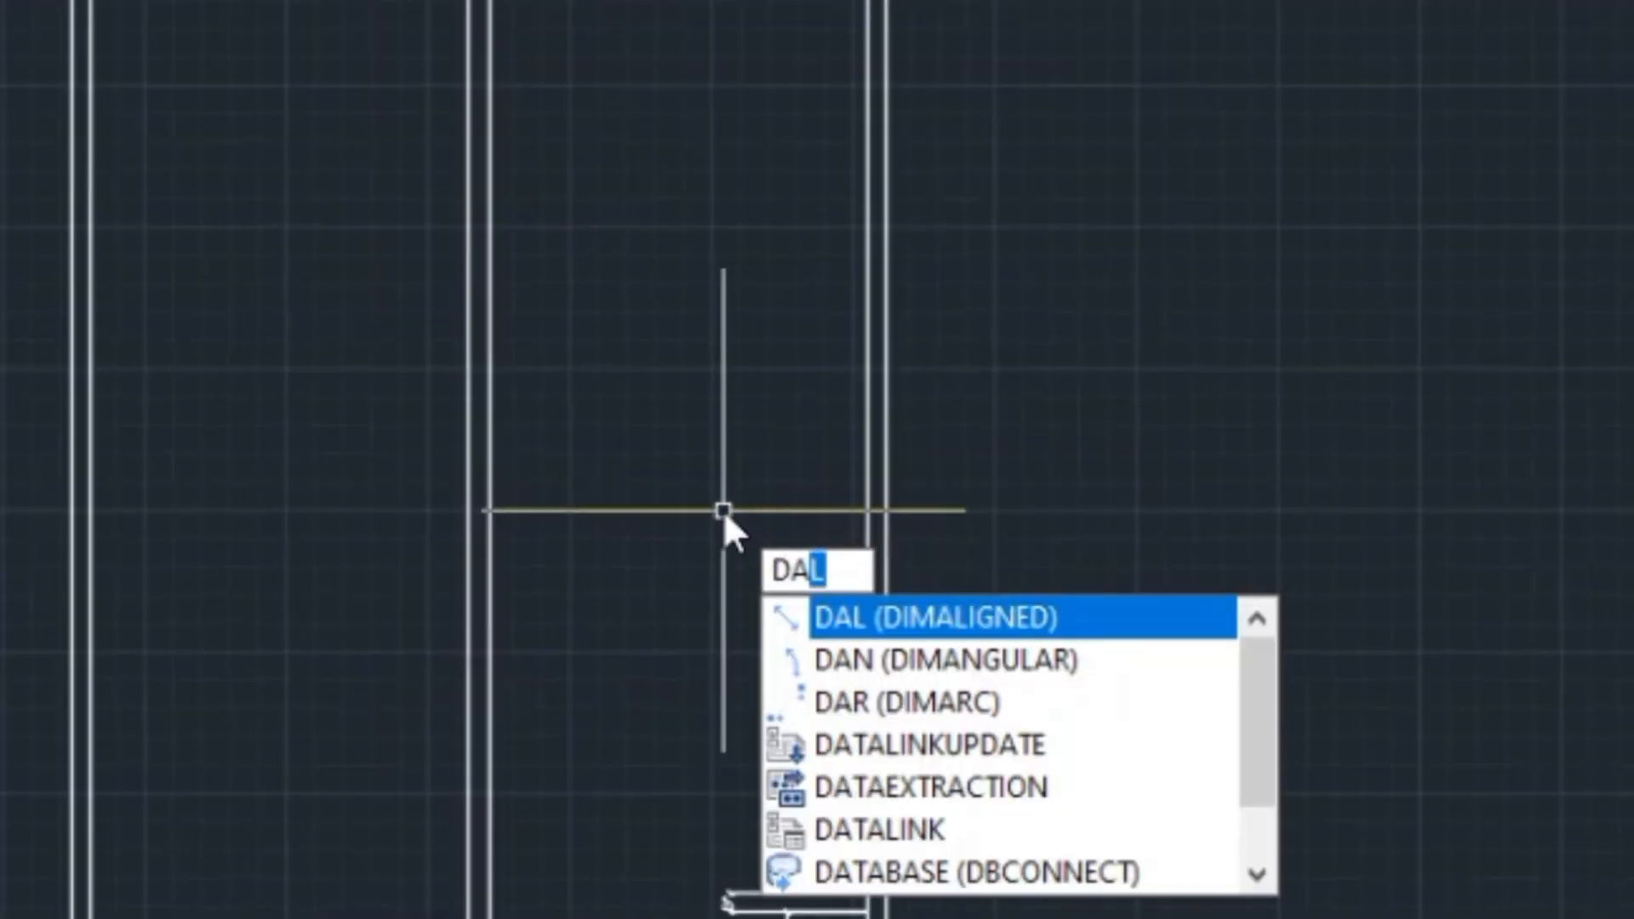
{"action": "type", "text": "L"}
{"action": "key", "text": "Return"}
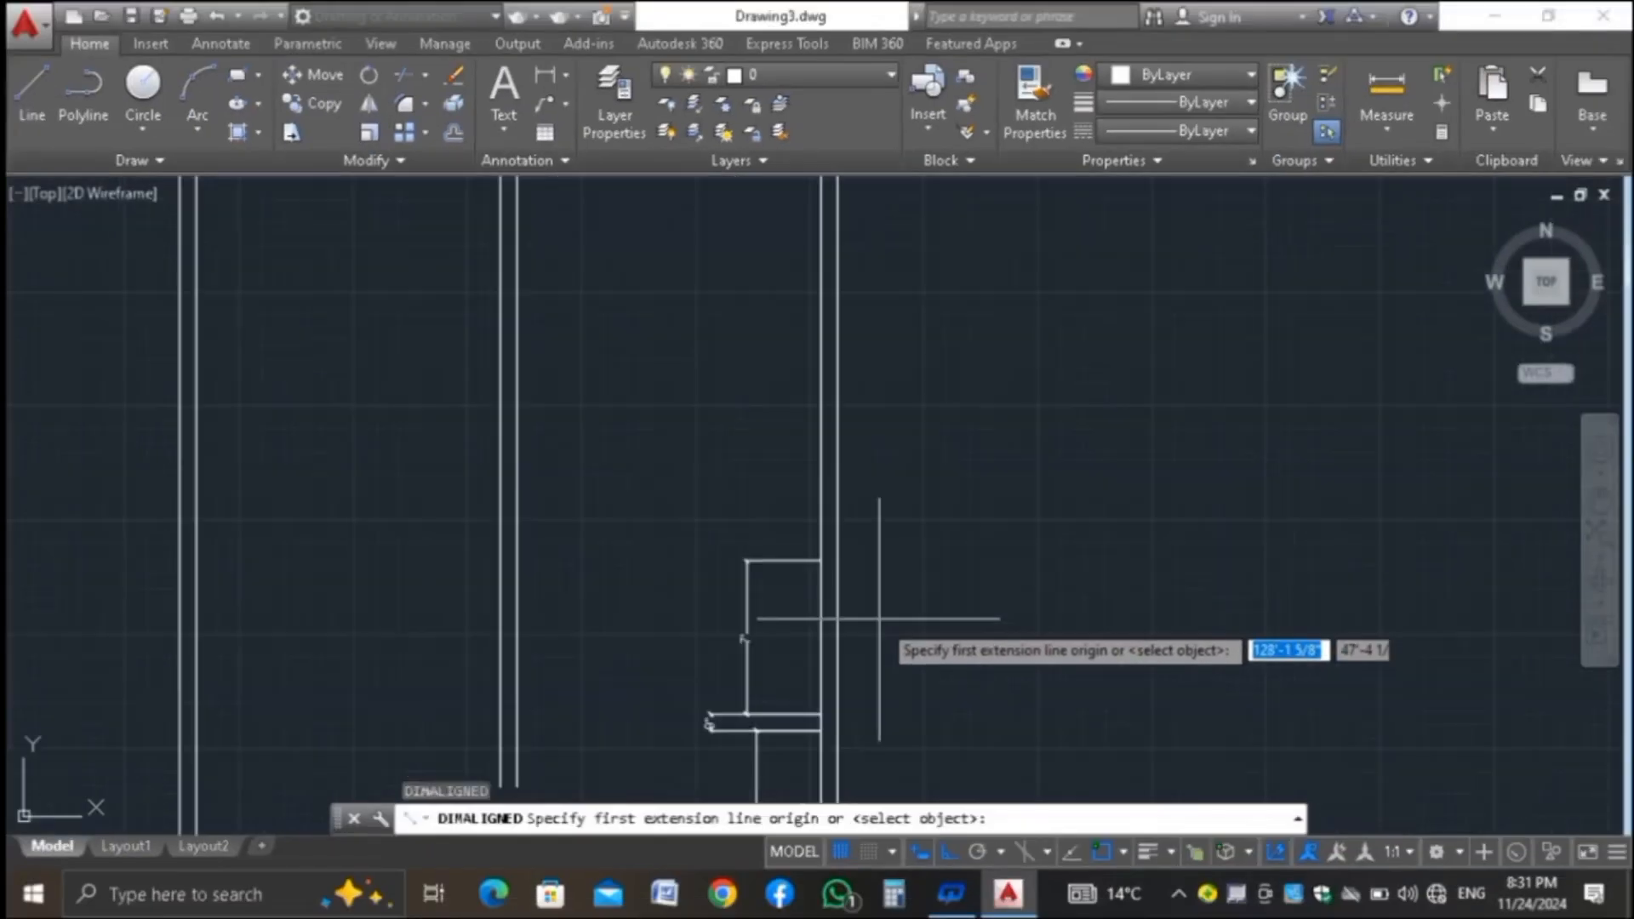
{"action": "scroll", "coordinate": [879, 619], "scroll_direction": "up", "scroll_amount": 2}
{"action": "left_click", "coordinate": [784, 527]}
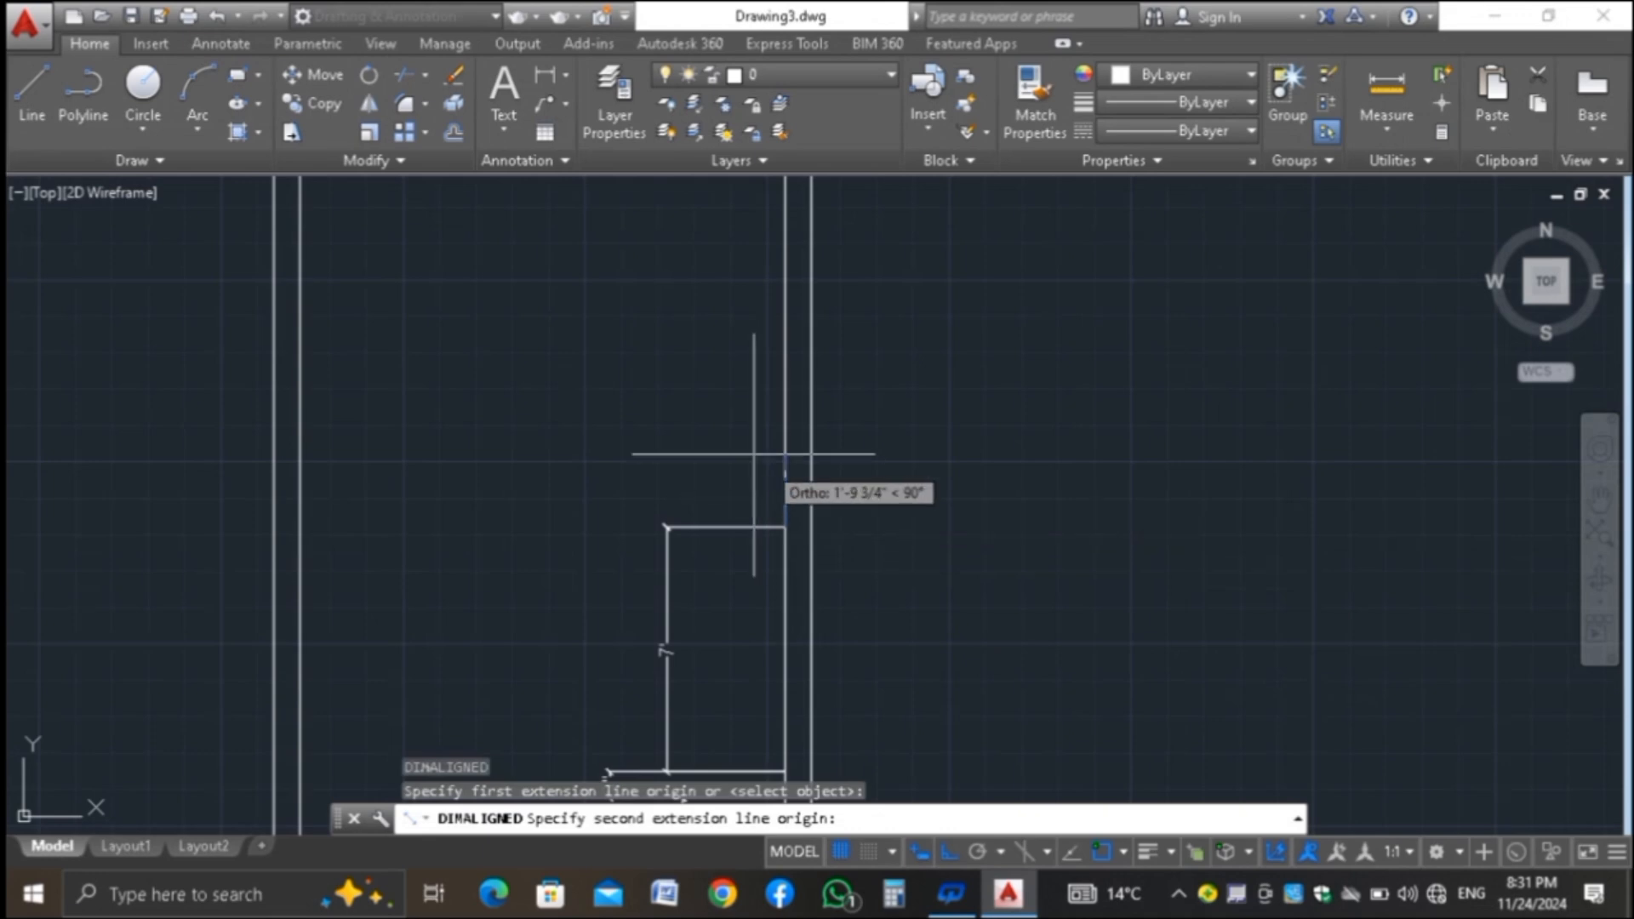
{"action": "type", "text": "9"}
{"action": "key", "text": "Return"}
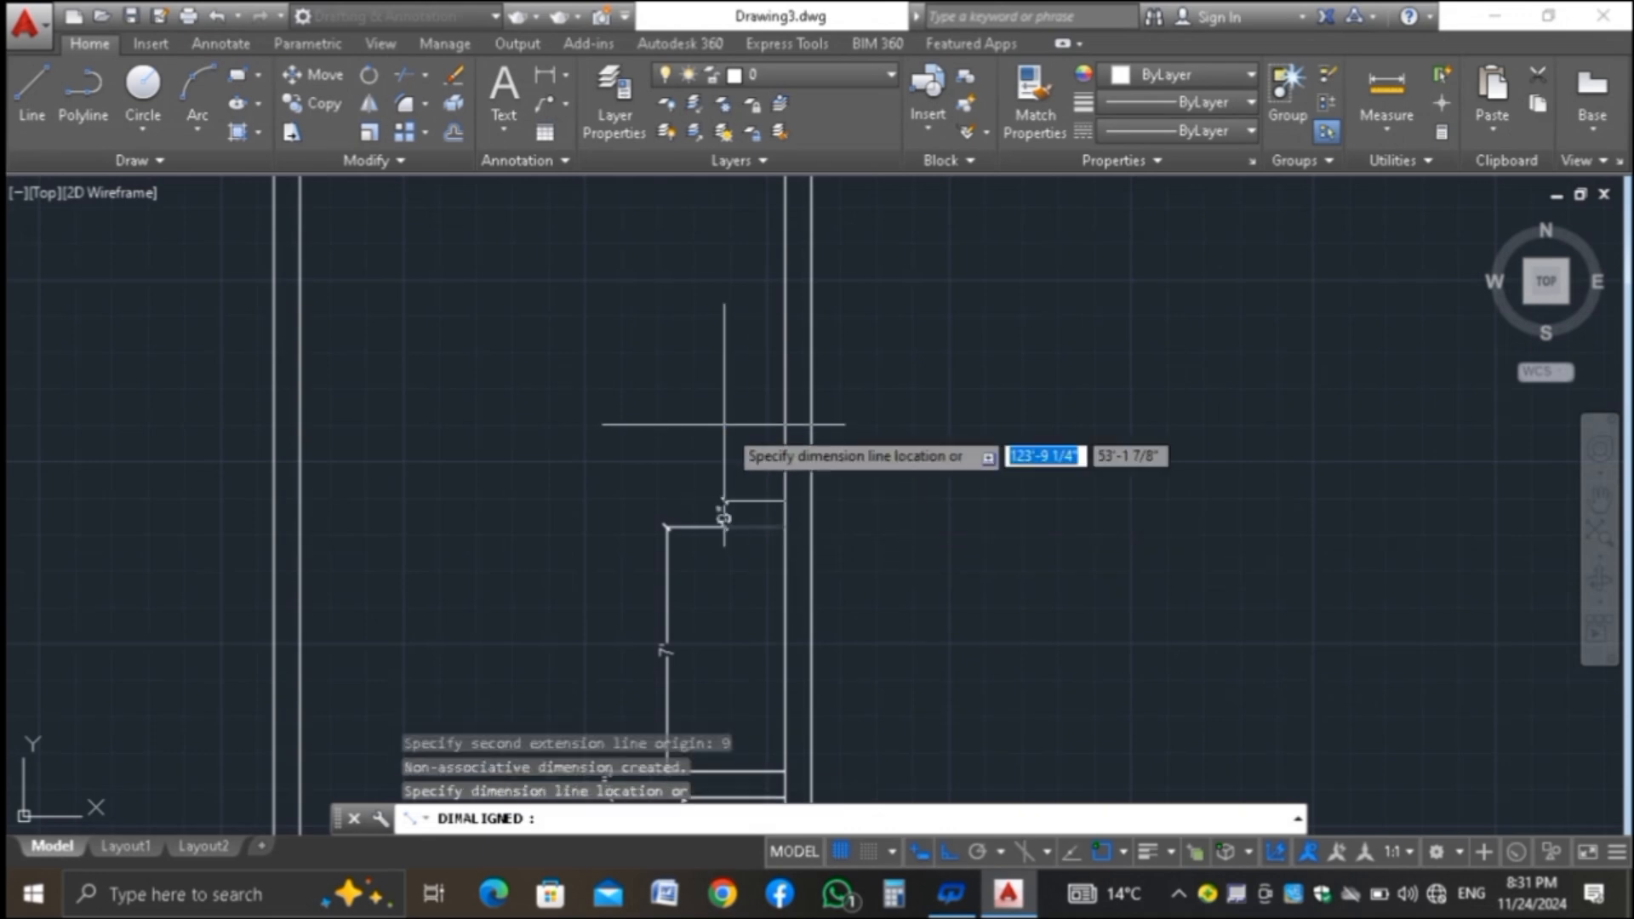
{"action": "left_click", "coordinate": [714, 437]}
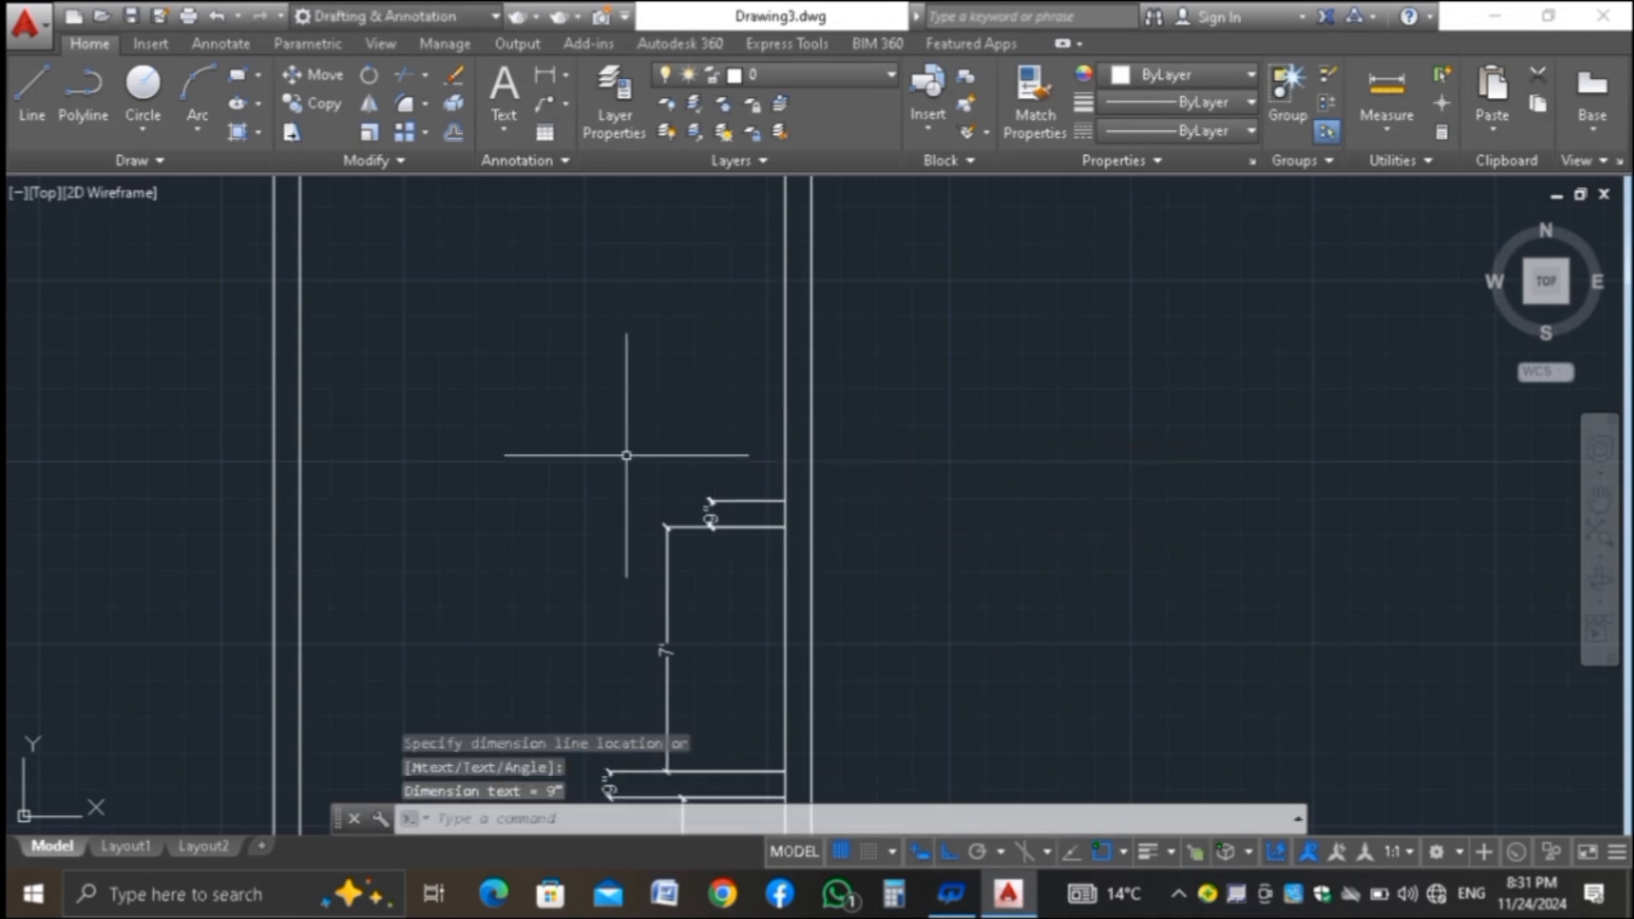
Add an aligned dimension along the east wall's inner line, from the upper 9" dimension's north end to the east room's lower line
{"action": "key", "text": "Return"}
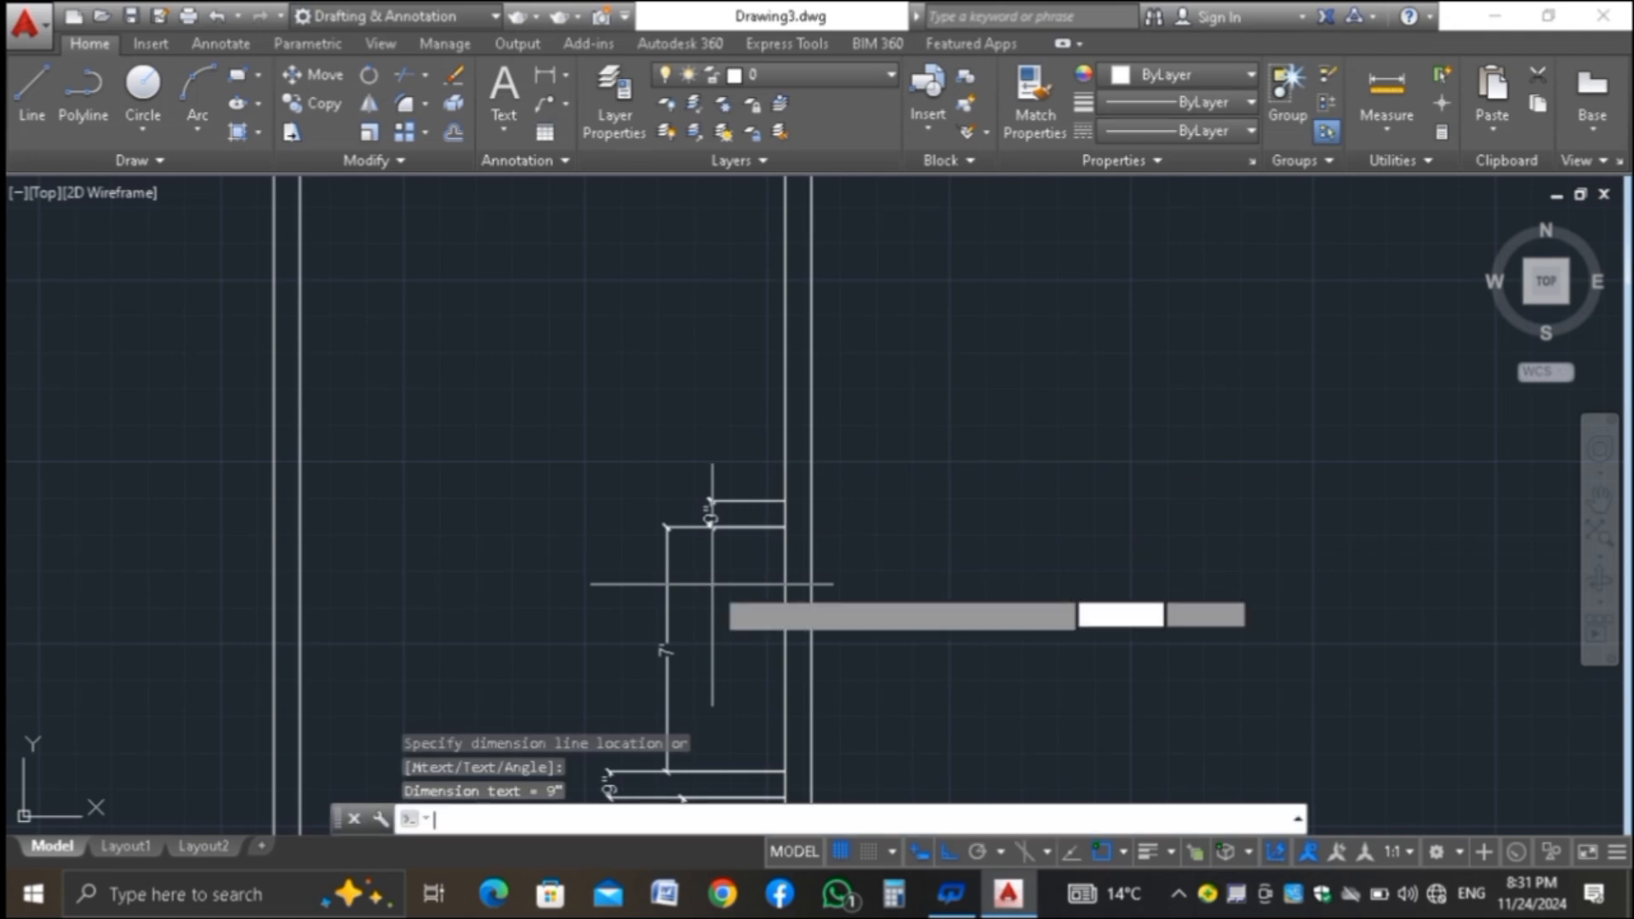
{"action": "scroll", "coordinate": [792, 502], "scroll_direction": "up", "scroll_amount": 4}
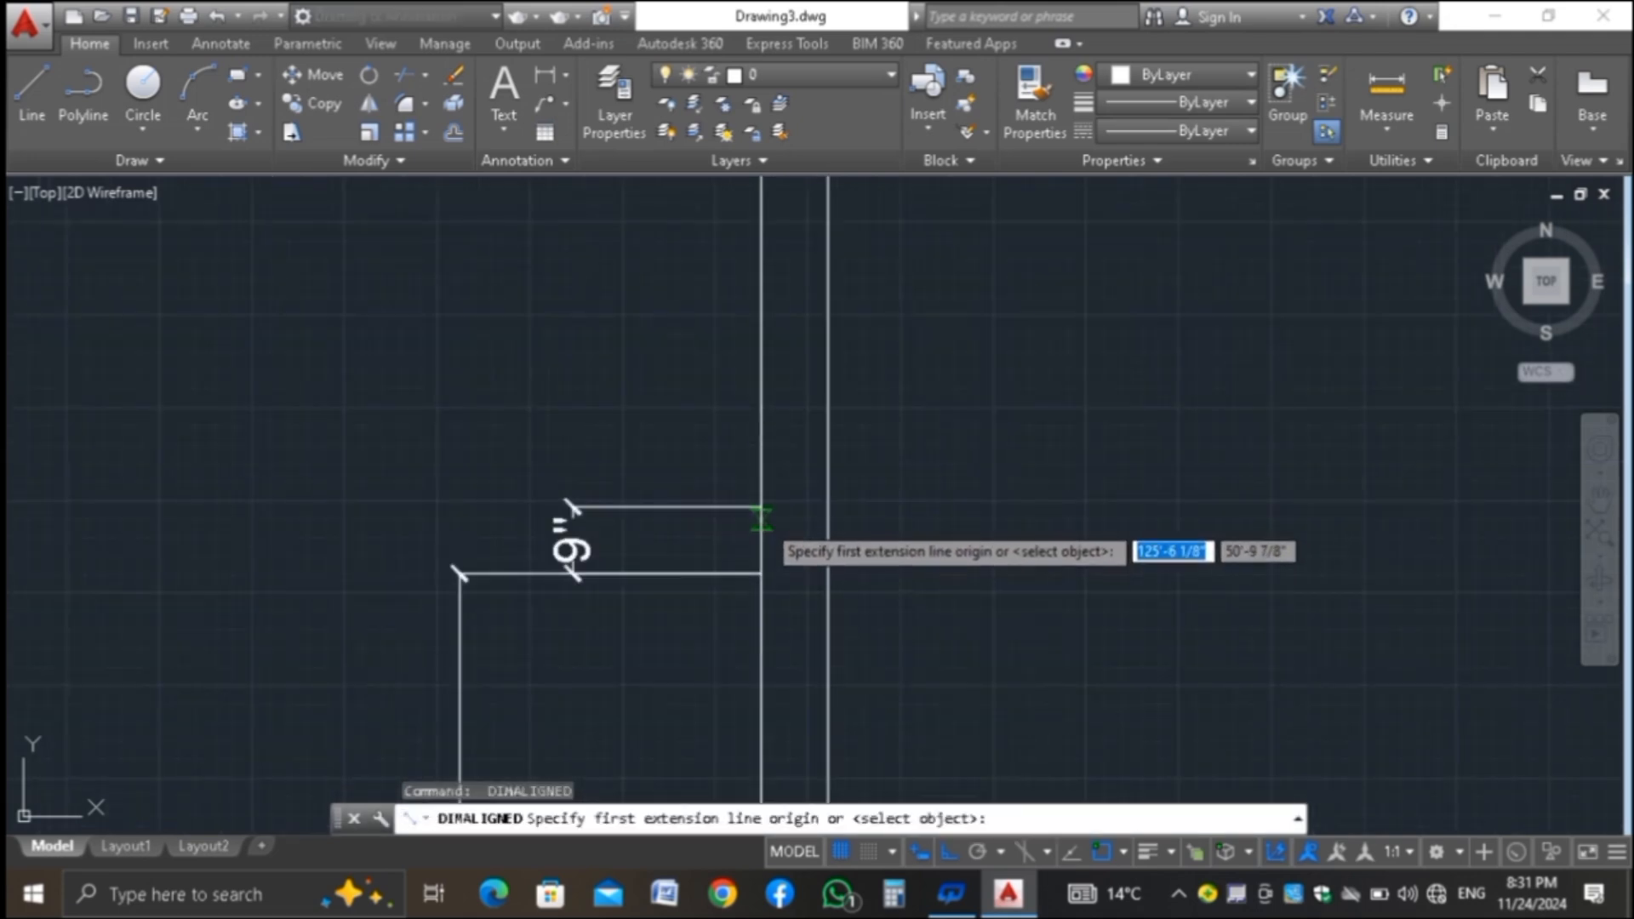
{"action": "left_click", "coordinate": [761, 508]}
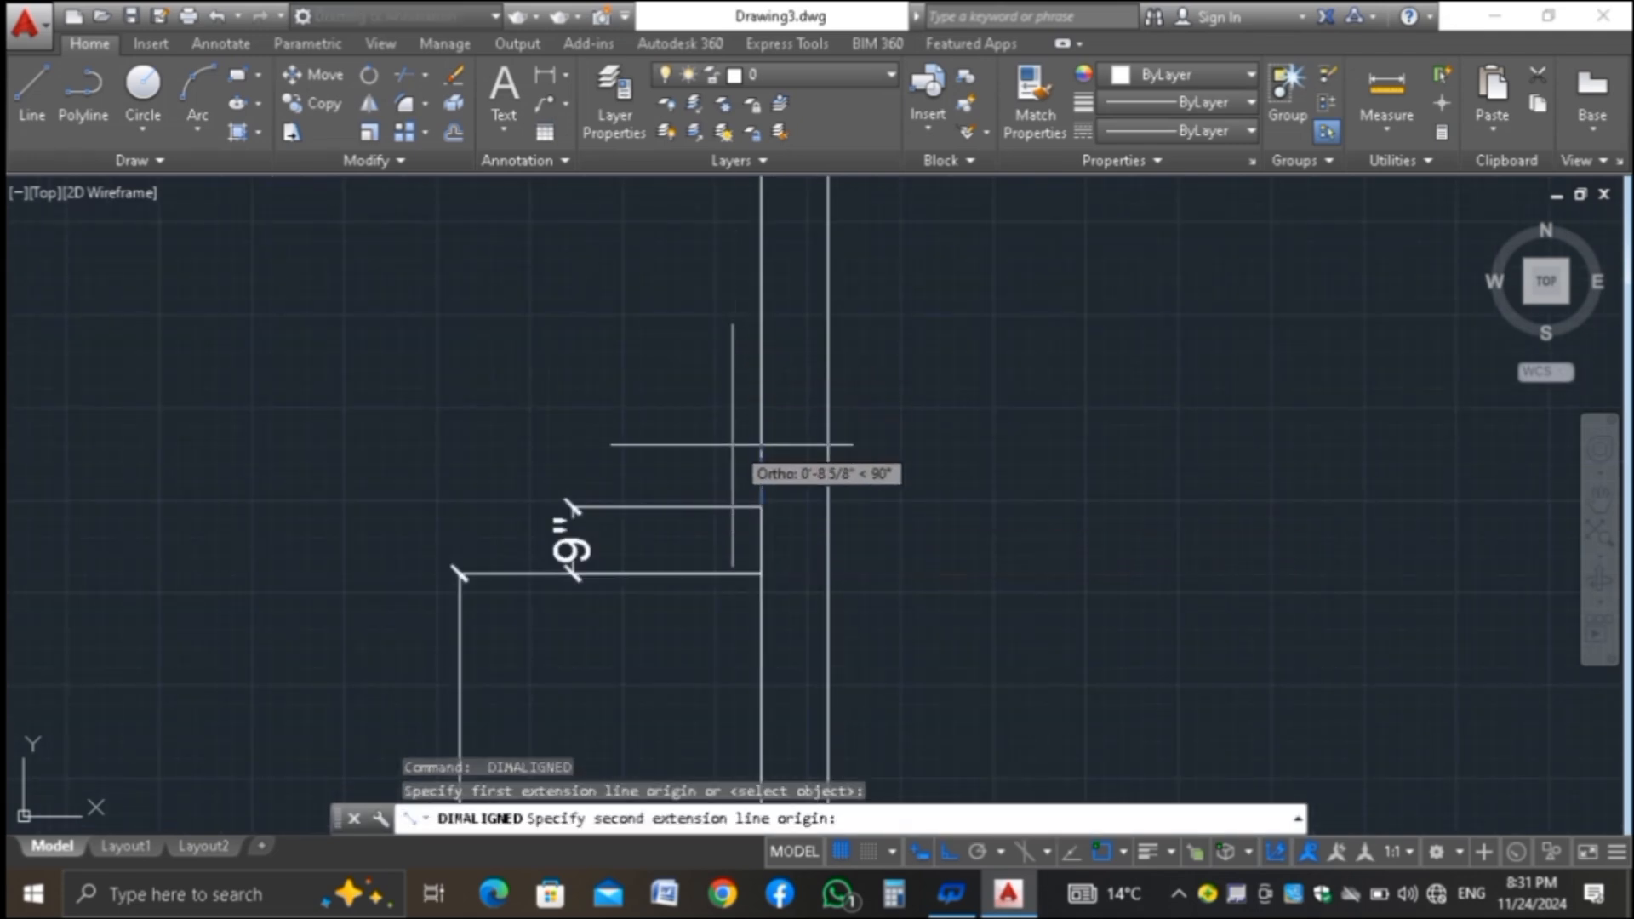
{"action": "scroll", "coordinate": [730, 570], "scroll_direction": "down", "scroll_amount": 4}
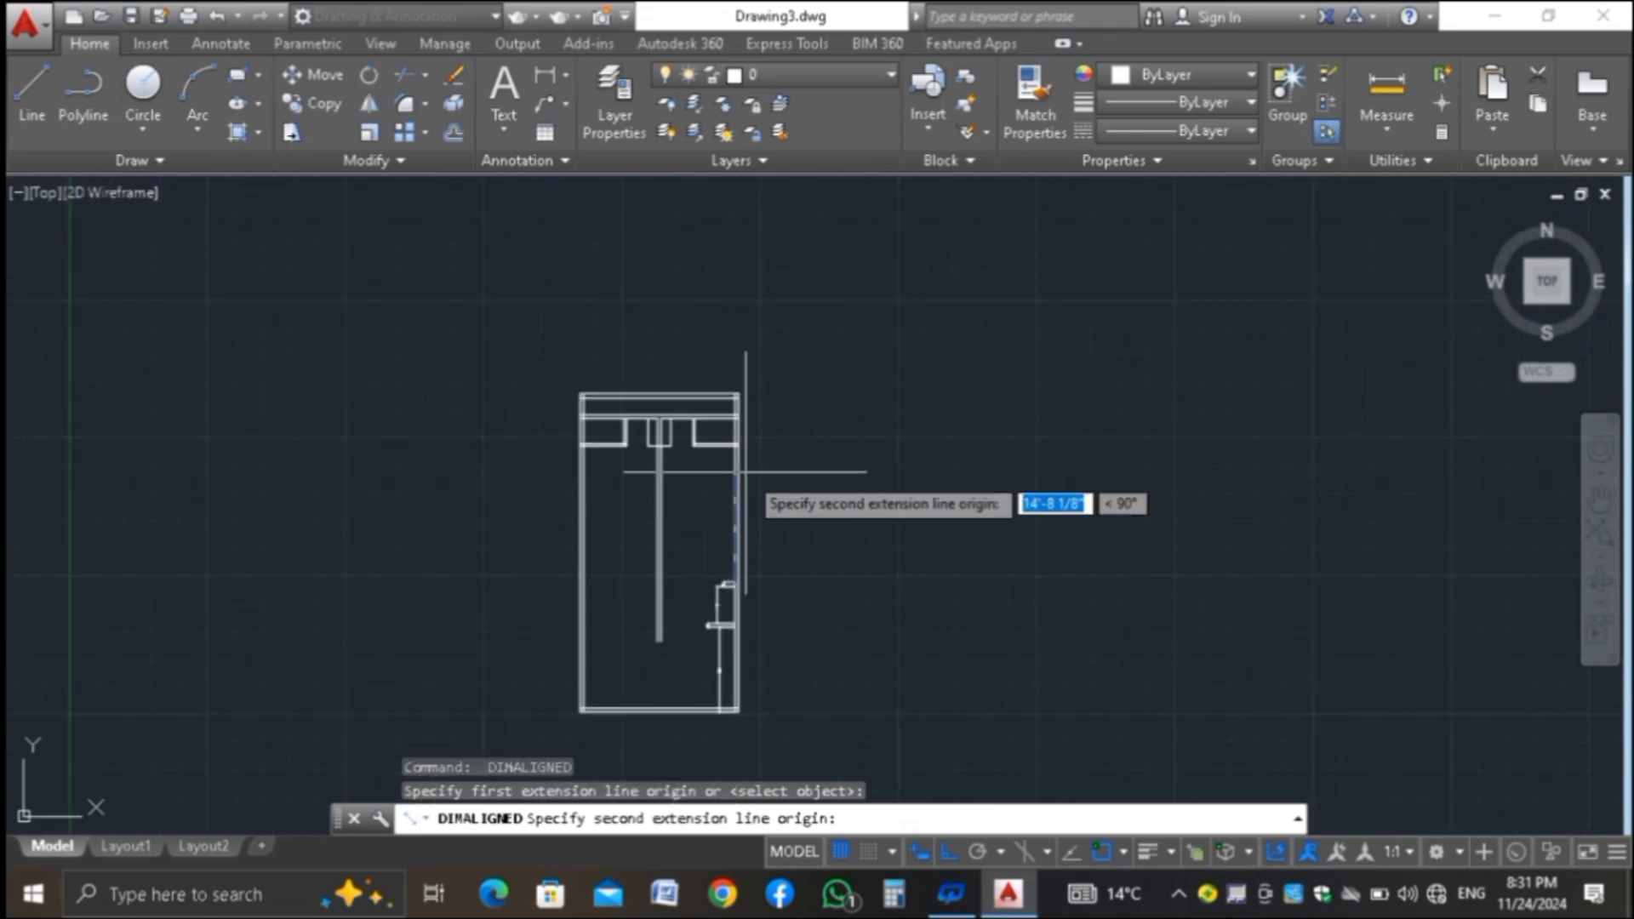
{"action": "scroll", "coordinate": [672, 463], "scroll_direction": "up", "scroll_amount": 2}
{"action": "scroll", "coordinate": [666, 468], "scroll_direction": "up", "scroll_amount": 3}
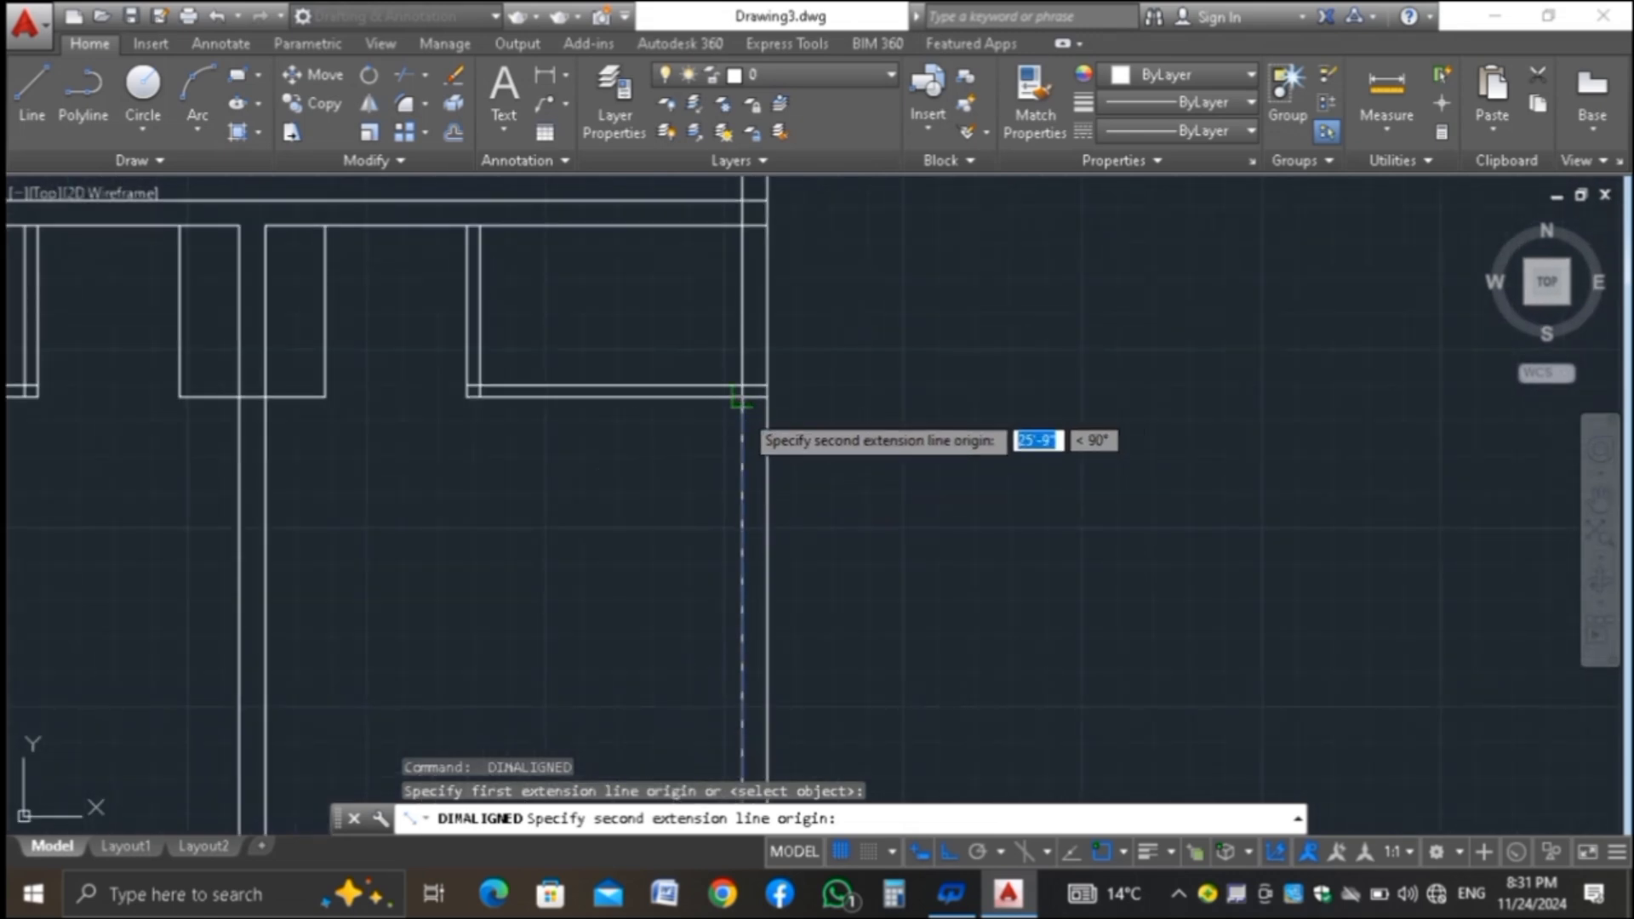
{"action": "left_click", "coordinate": [741, 396]}
{"action": "scroll", "coordinate": [710, 451], "scroll_direction": "down", "scroll_amount": 3}
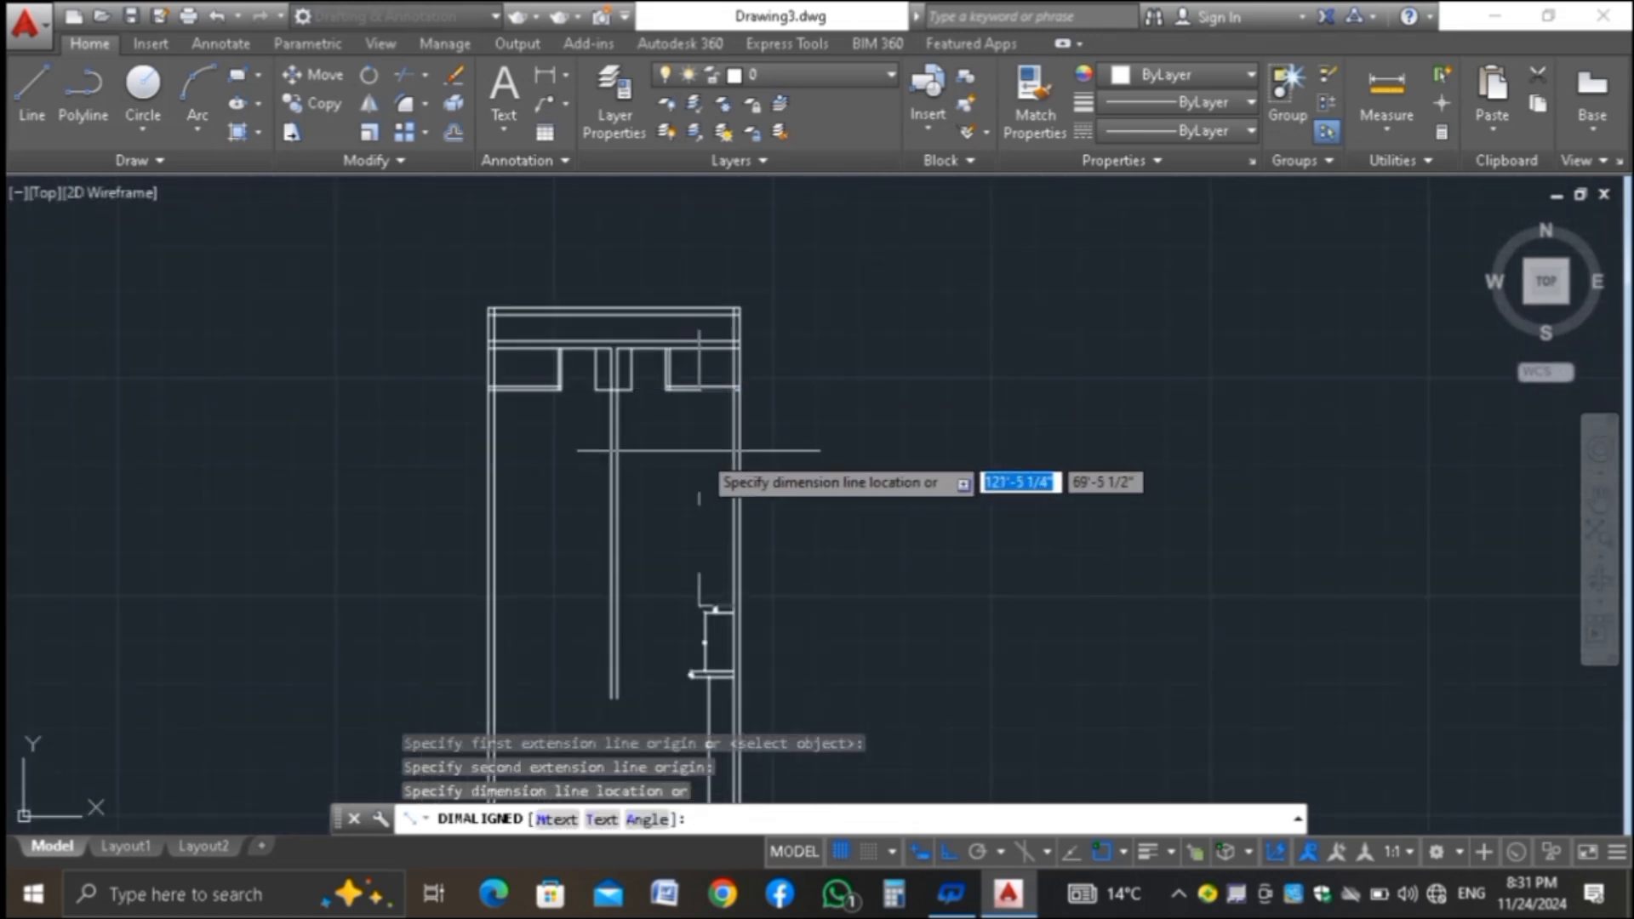
{"action": "left_click", "coordinate": [699, 468]}
Examine the text of the long aligned dimension between the upper 9" dimension and the east room
{"action": "scroll", "coordinate": [728, 476], "scroll_direction": "up", "scroll_amount": 4}
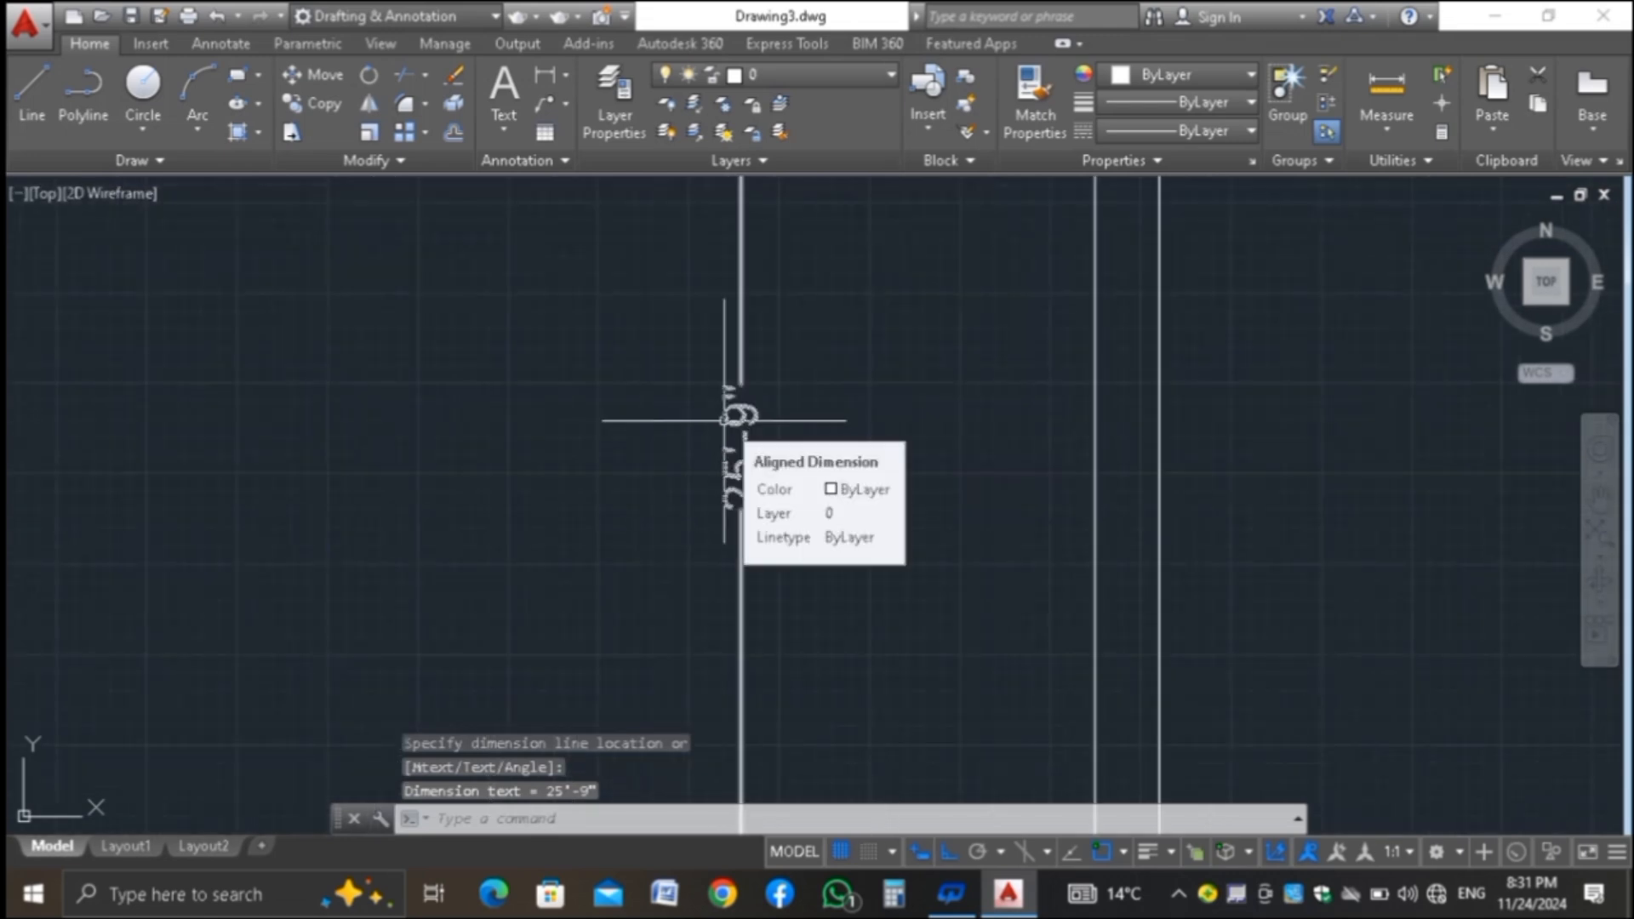
{"action": "scroll", "coordinate": [777, 367], "scroll_direction": "down", "scroll_amount": 2}
{"action": "scroll", "coordinate": [722, 476], "scroll_direction": "down", "scroll_amount": 1}
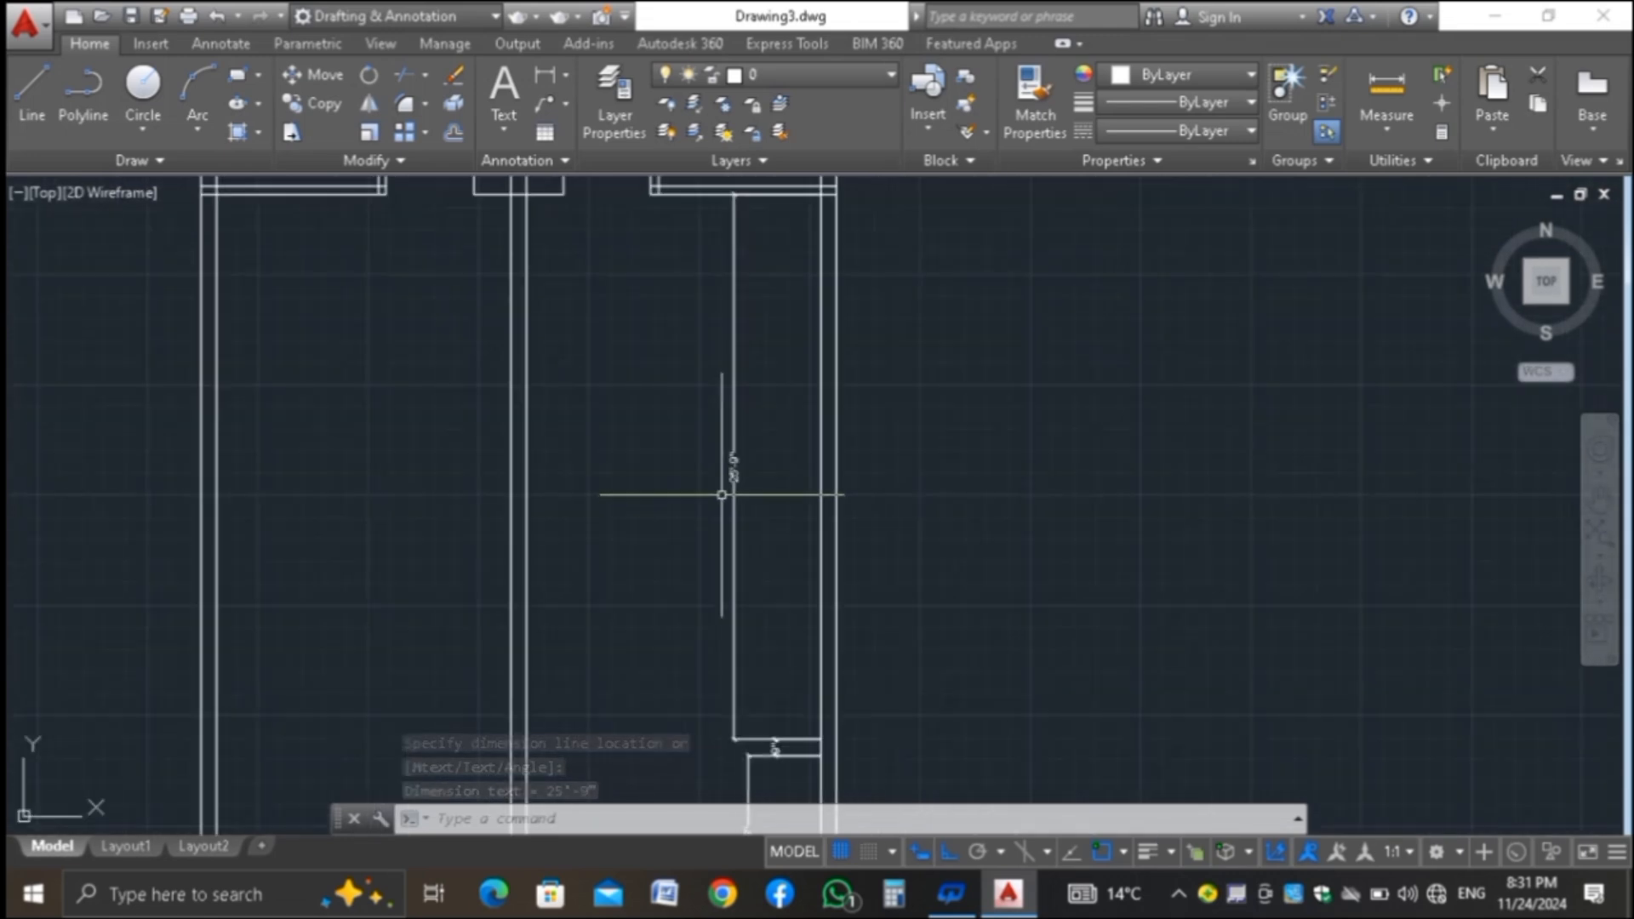
{"action": "scroll", "coordinate": [730, 465], "scroll_direction": "down", "scroll_amount": 1}
{"action": "scroll", "coordinate": [730, 466], "scroll_direction": "up", "scroll_amount": 2}
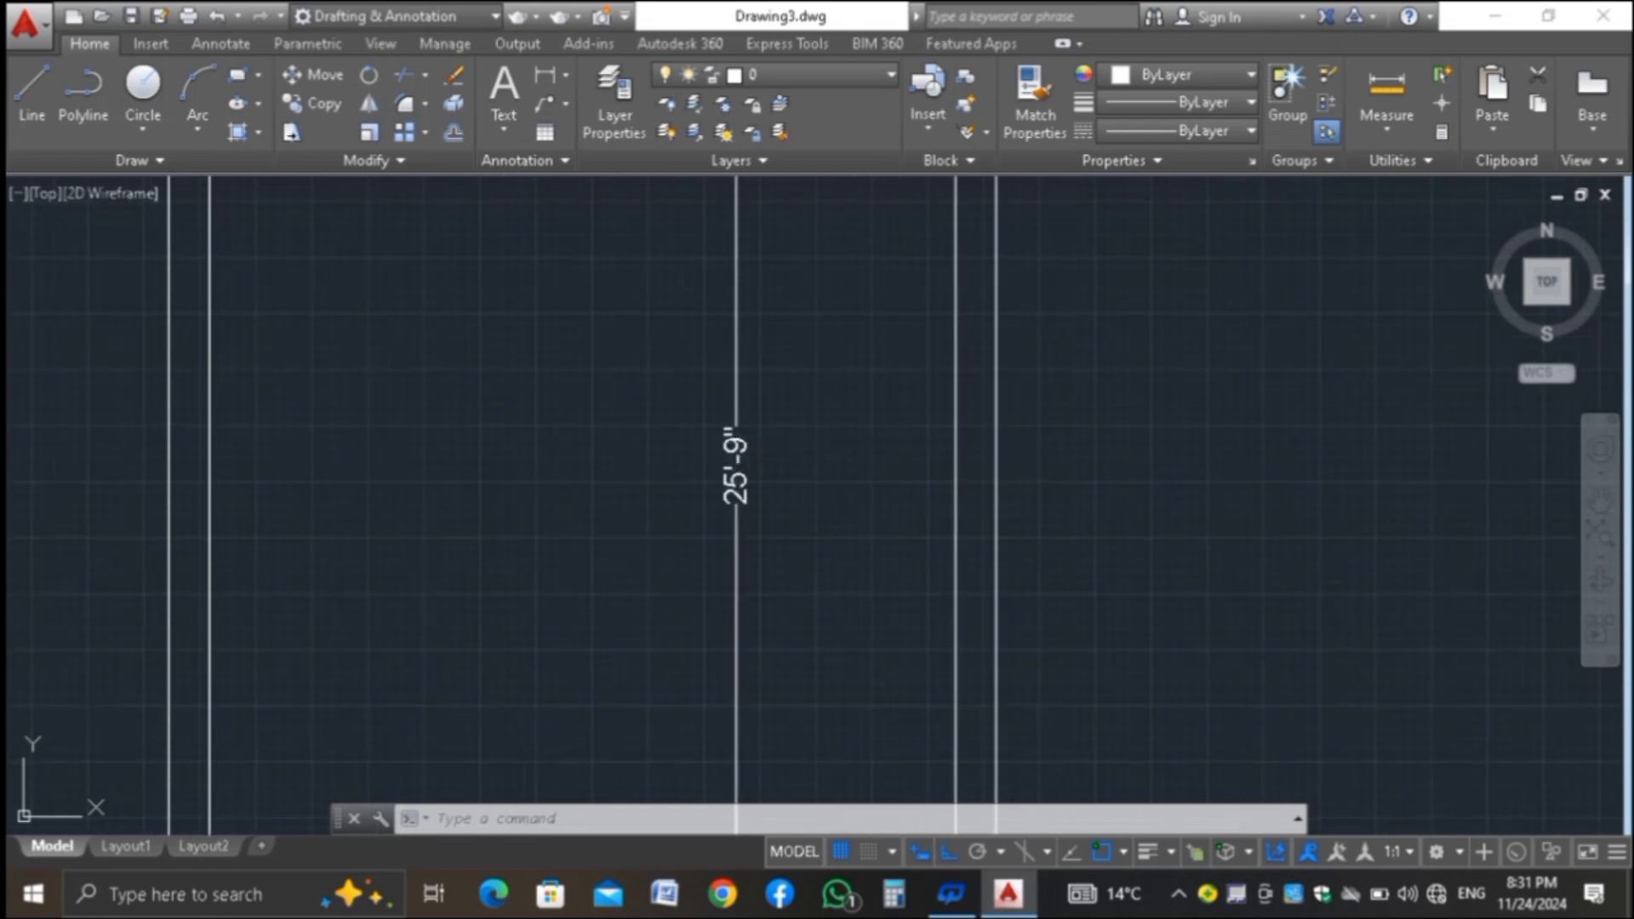
{"action": "scroll", "coordinate": [775, 462], "scroll_direction": "up", "scroll_amount": 2}
{"action": "scroll", "coordinate": [765, 475], "scroll_direction": "down", "scroll_amount": 3}
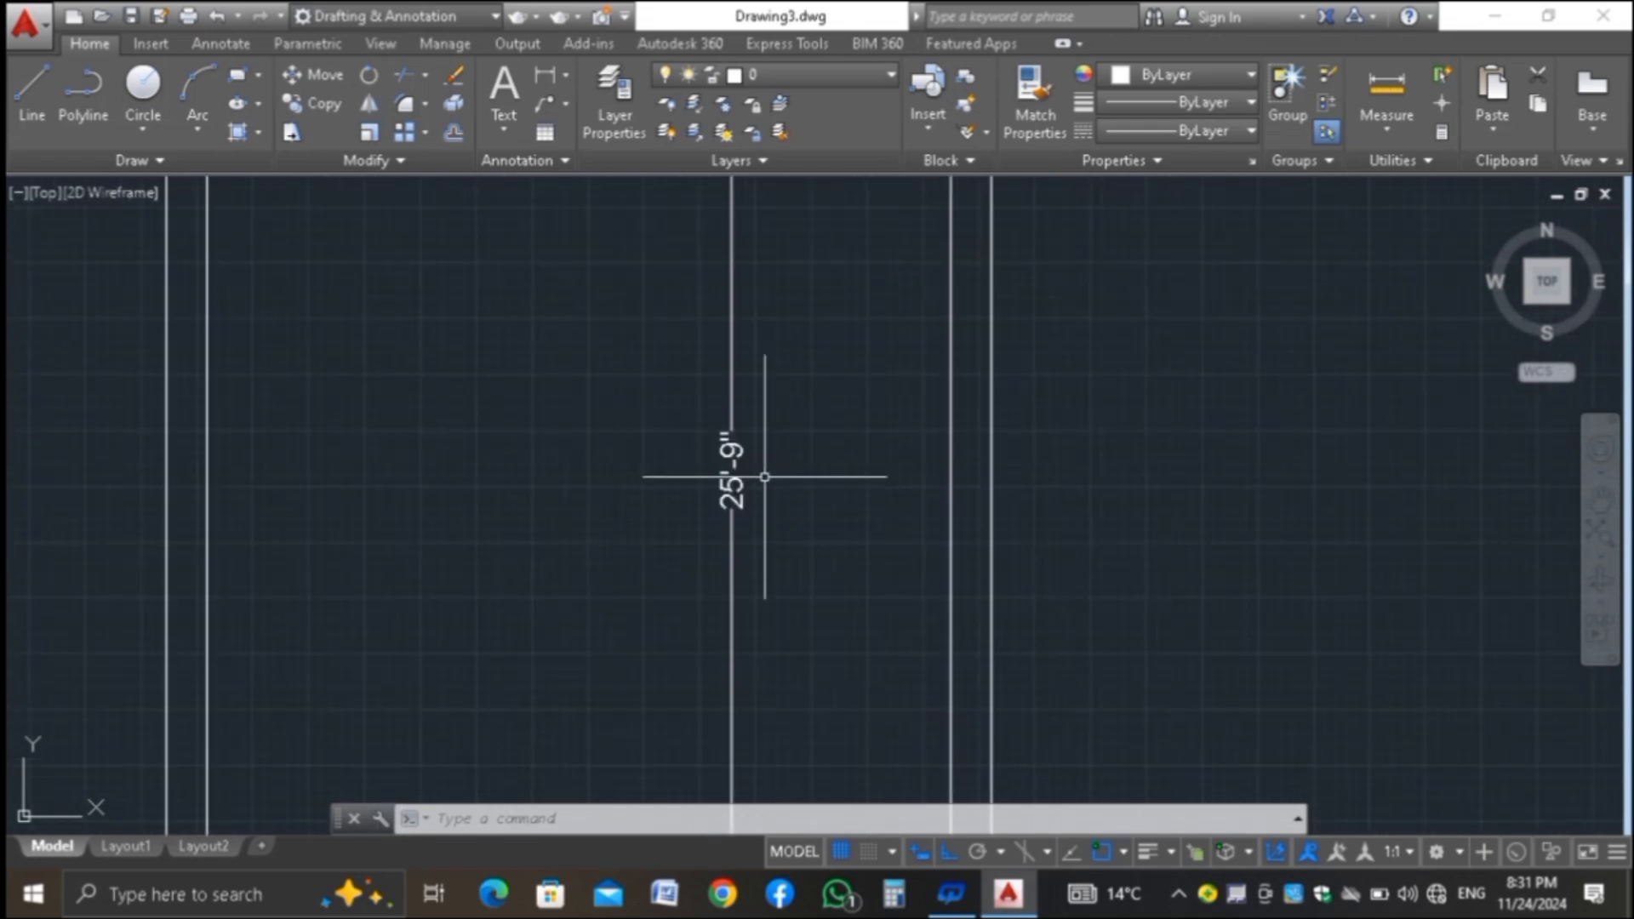
{"action": "scroll", "coordinate": [760, 476], "scroll_direction": "up", "scroll_amount": 3}
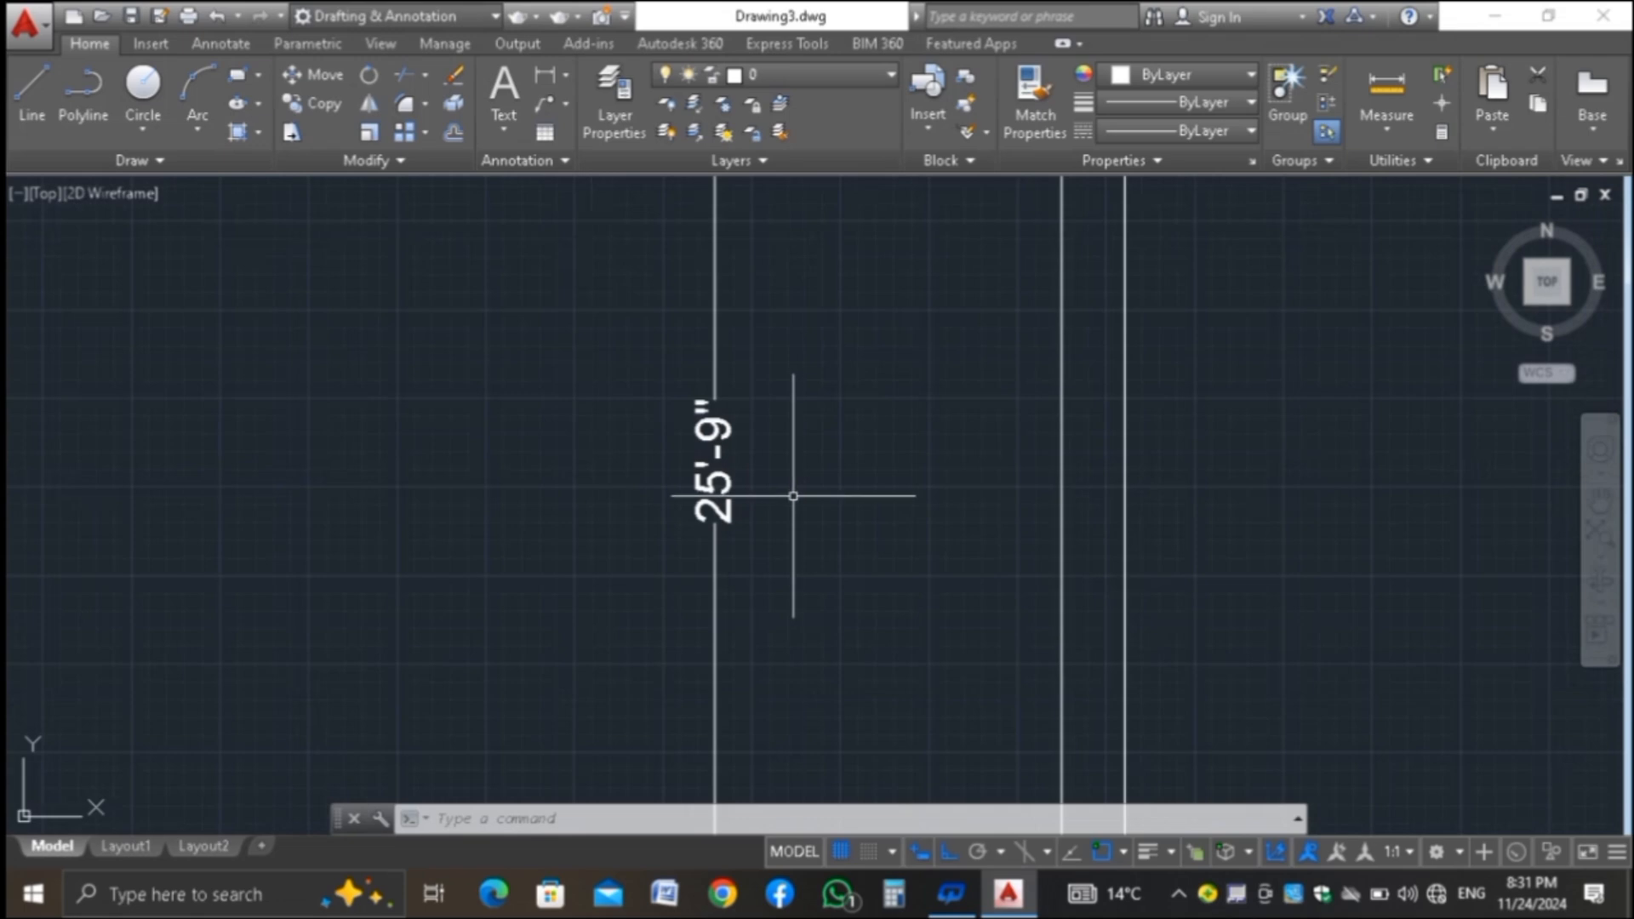
{"action": "scroll", "coordinate": [718, 500], "scroll_direction": "up", "scroll_amount": 3}
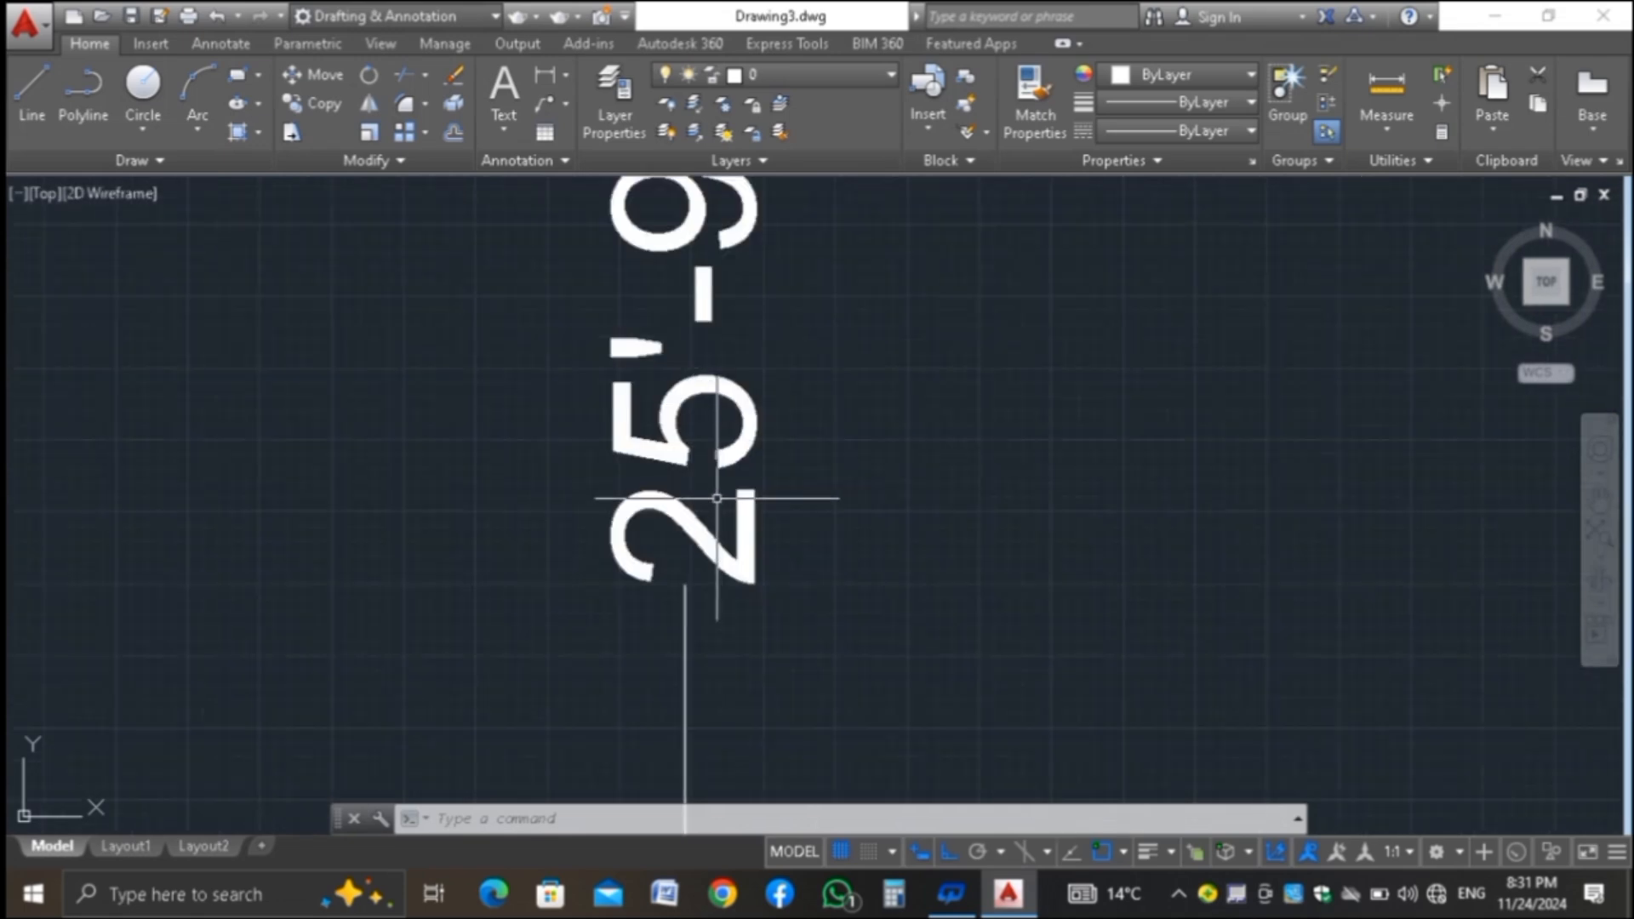
Examine the chain of aligned dimensions along the east wall, from the long upper dimension down to the 7' one
{"action": "scroll", "coordinate": [716, 499], "scroll_direction": "down", "scroll_amount": 2}
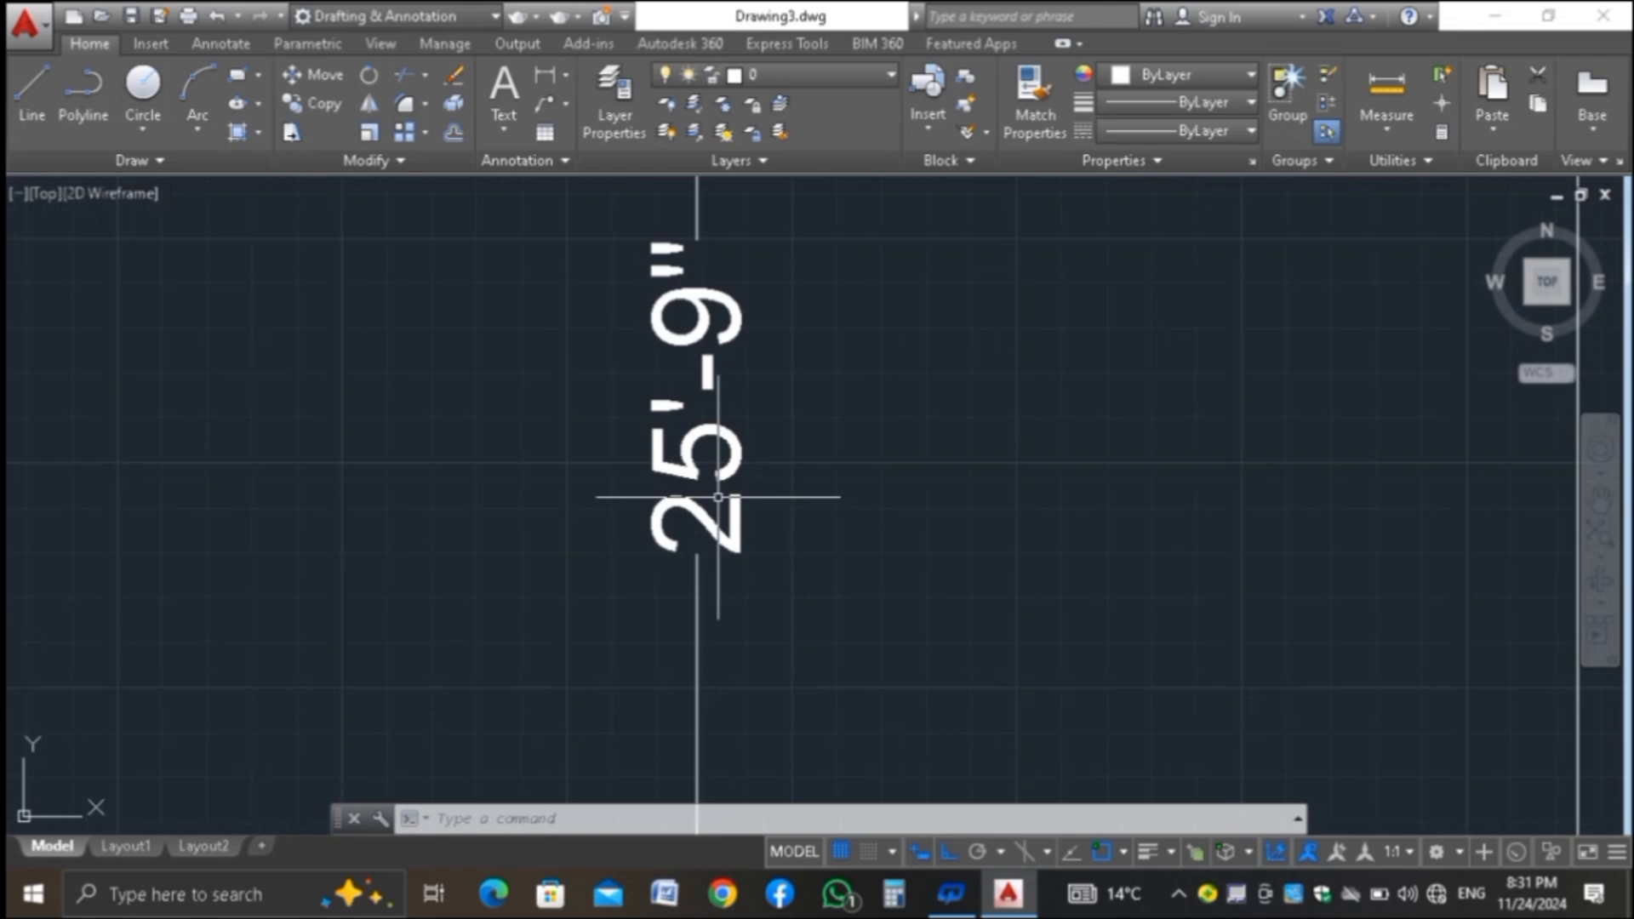
{"action": "scroll", "coordinate": [797, 457], "scroll_direction": "down", "scroll_amount": 4}
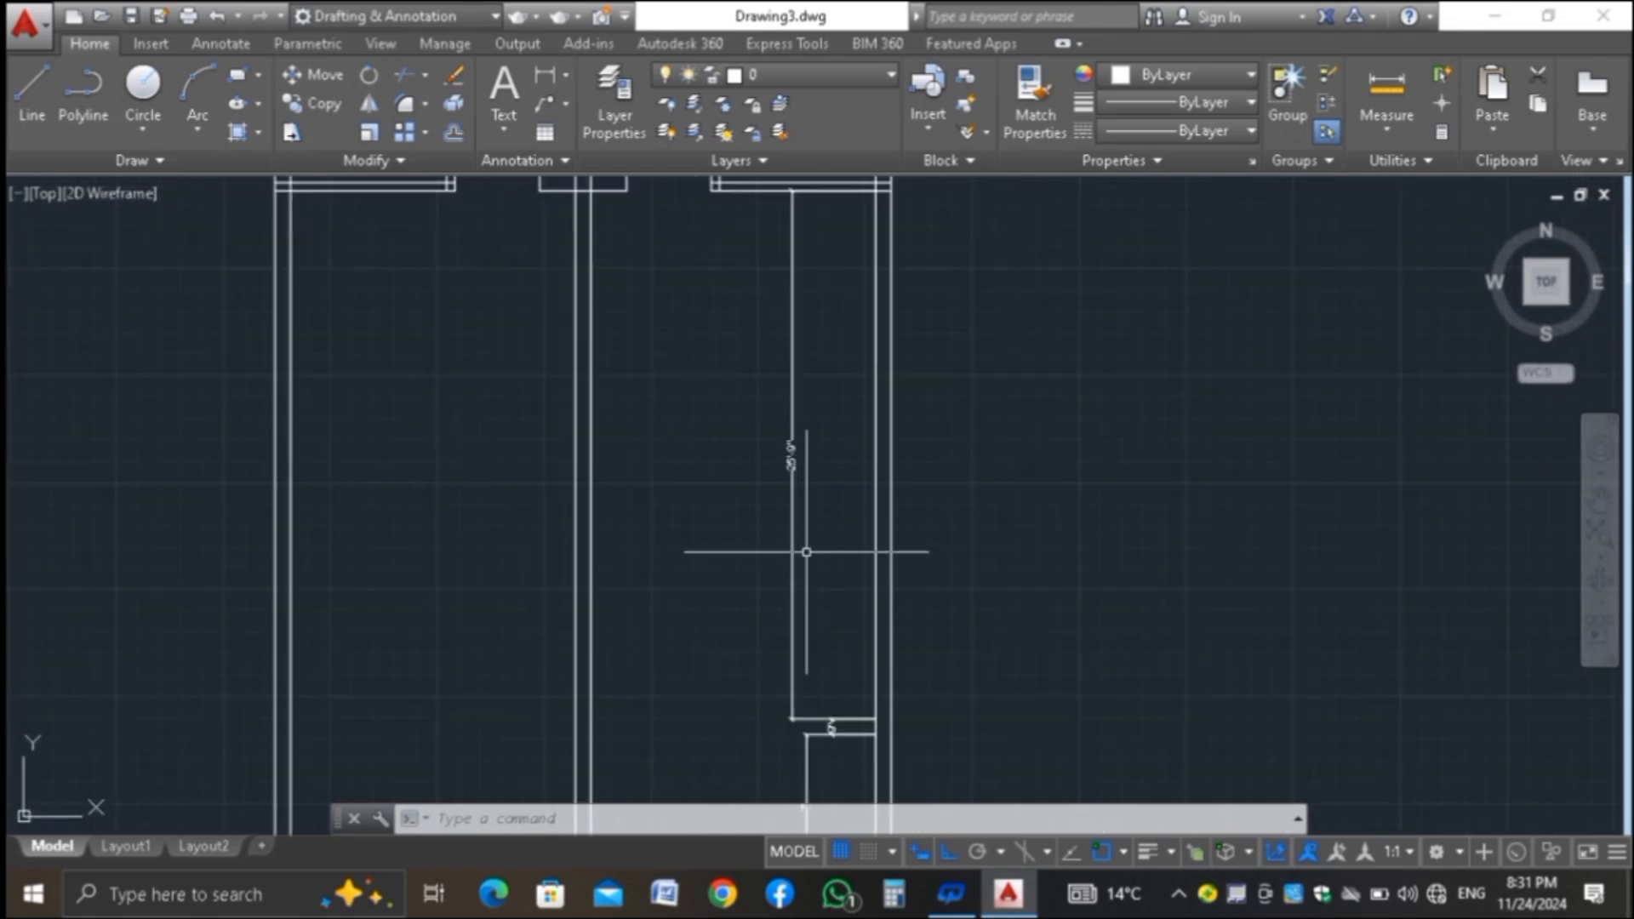
{"action": "scroll", "coordinate": [806, 549], "scroll_direction": "up", "scroll_amount": 2}
{"action": "scroll", "coordinate": [806, 549], "scroll_direction": "down", "scroll_amount": 4}
{"action": "scroll", "coordinate": [762, 422], "scroll_direction": "up", "scroll_amount": 6}
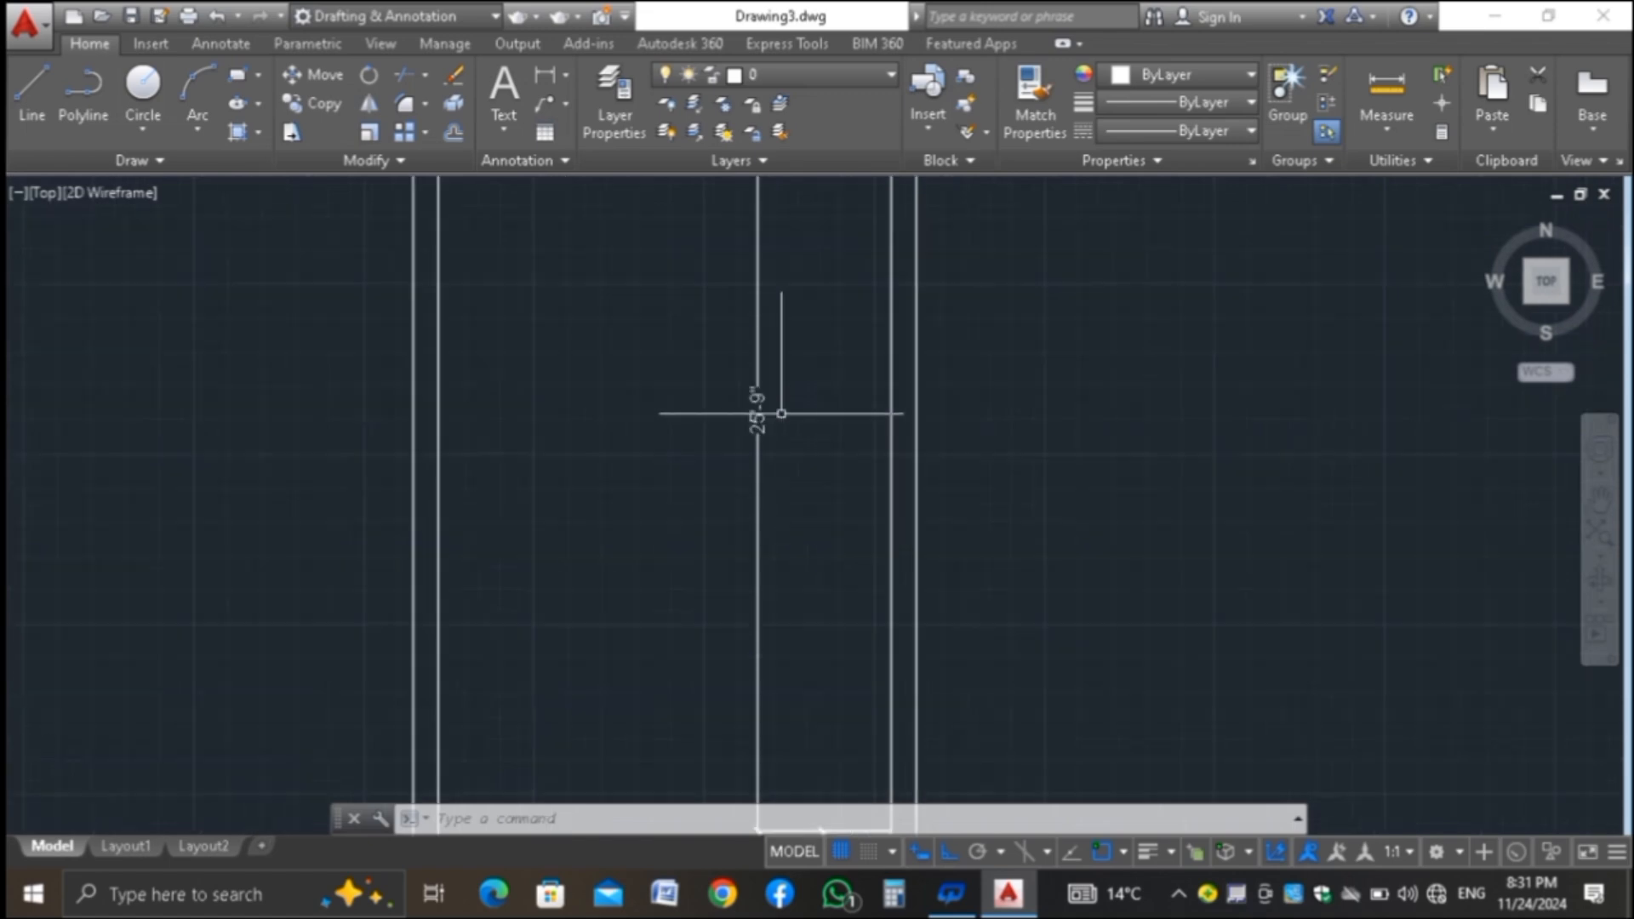
{"action": "scroll", "coordinate": [623, 344], "scroll_direction": "down", "scroll_amount": 3}
{"action": "scroll", "coordinate": [667, 460], "scroll_direction": "up", "scroll_amount": 2}
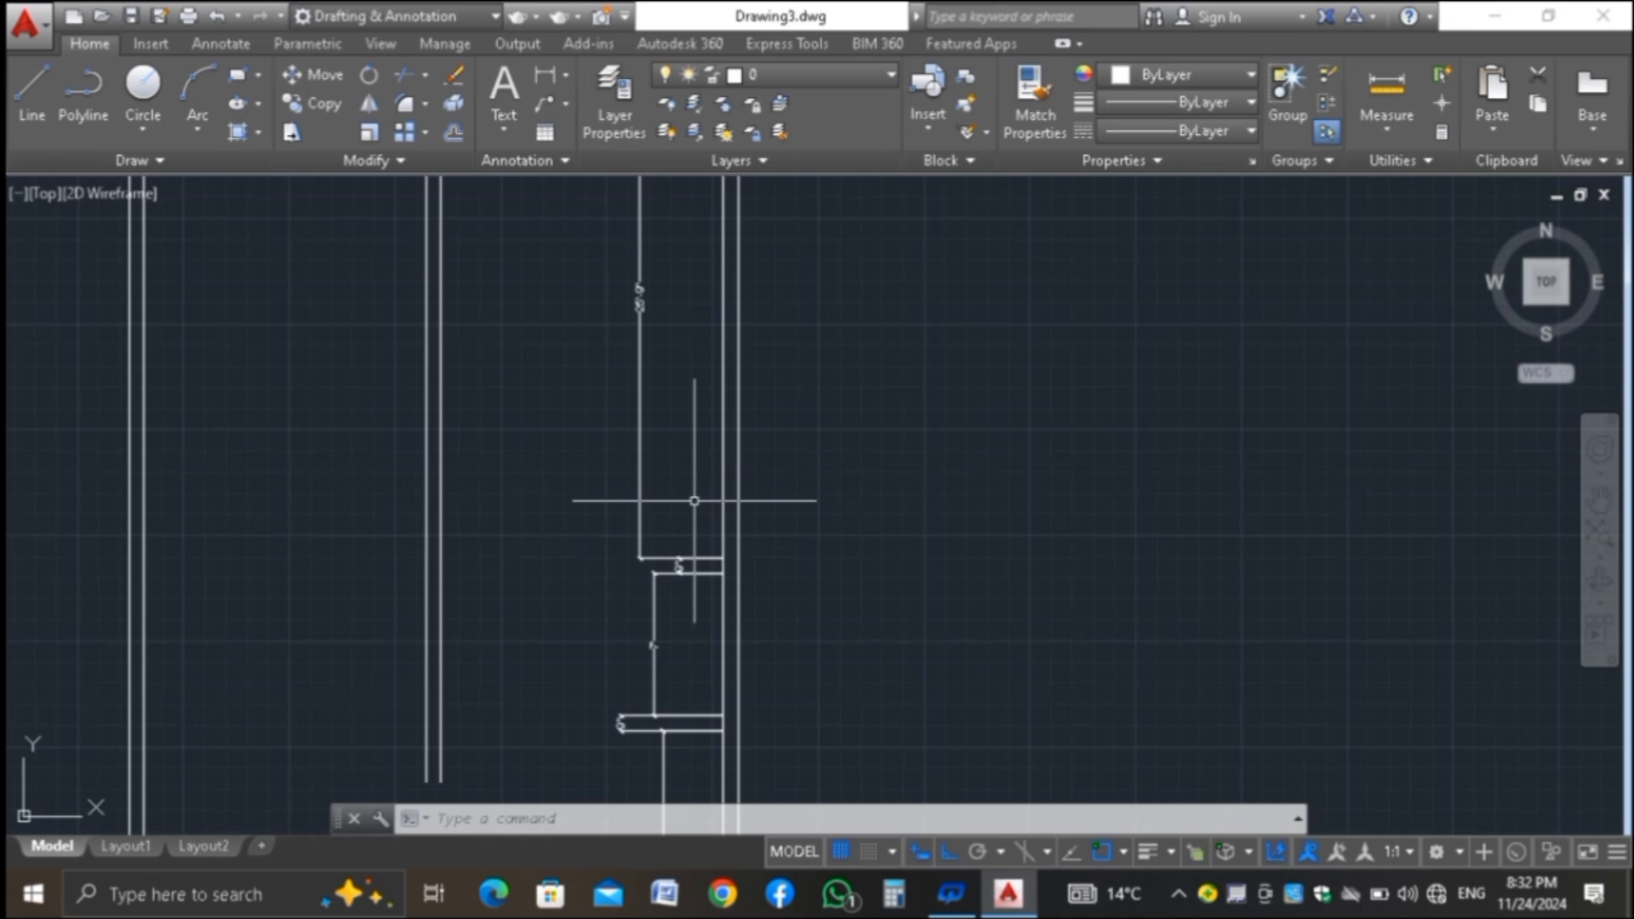
{"action": "scroll", "coordinate": [672, 425], "scroll_direction": "down", "scroll_amount": 2}
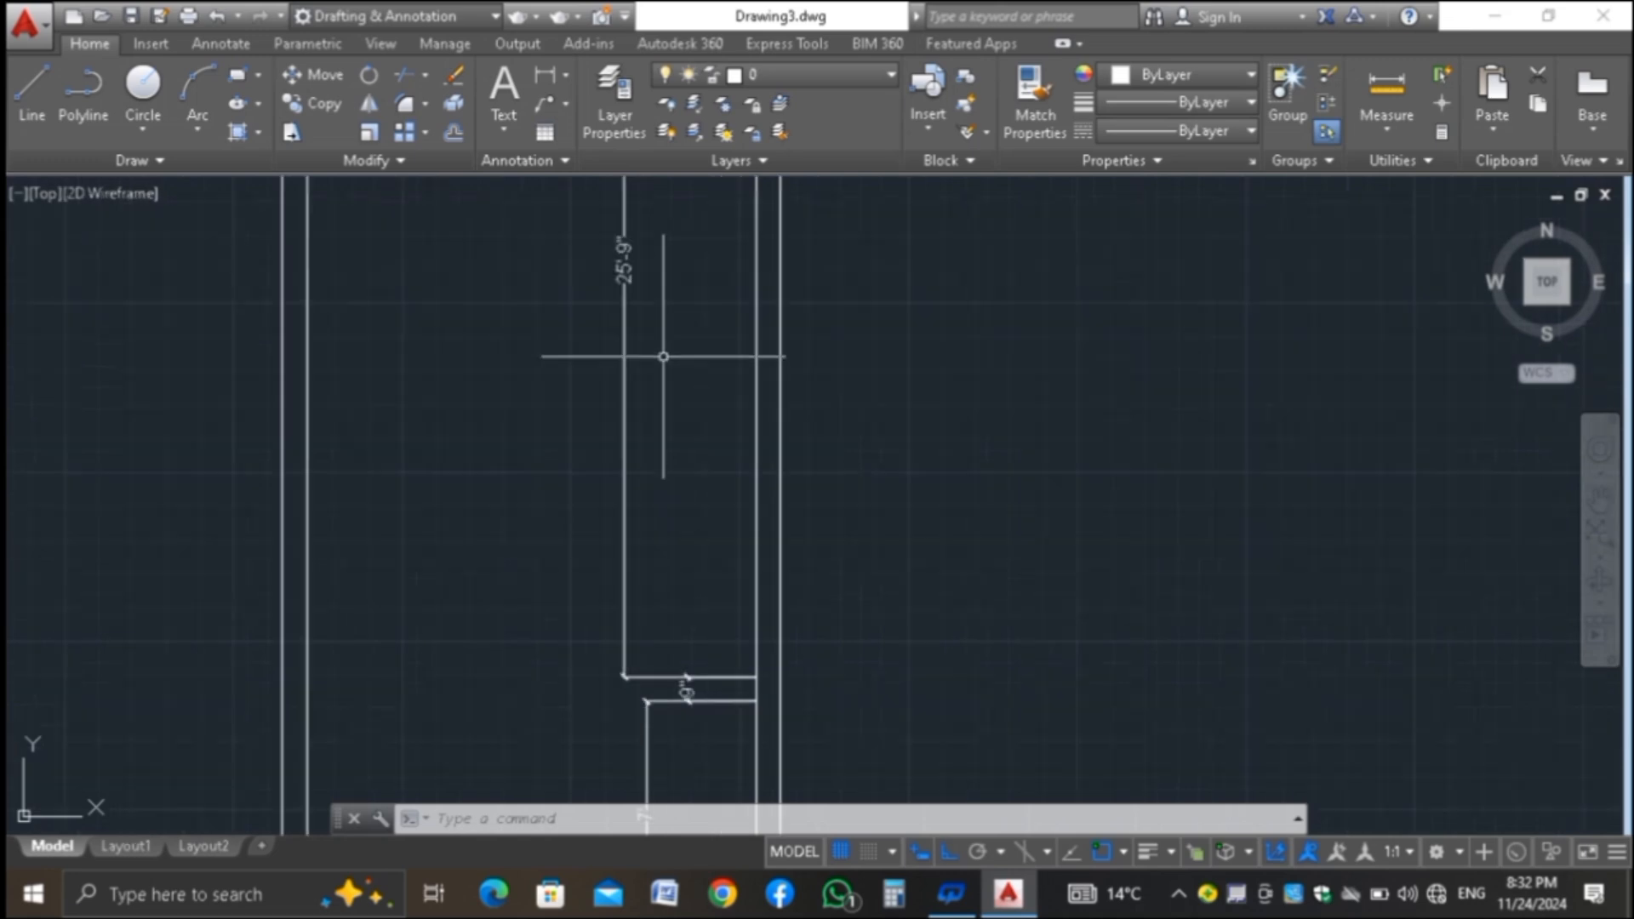
{"action": "scroll", "coordinate": [602, 422], "scroll_direction": "up", "scroll_amount": 1}
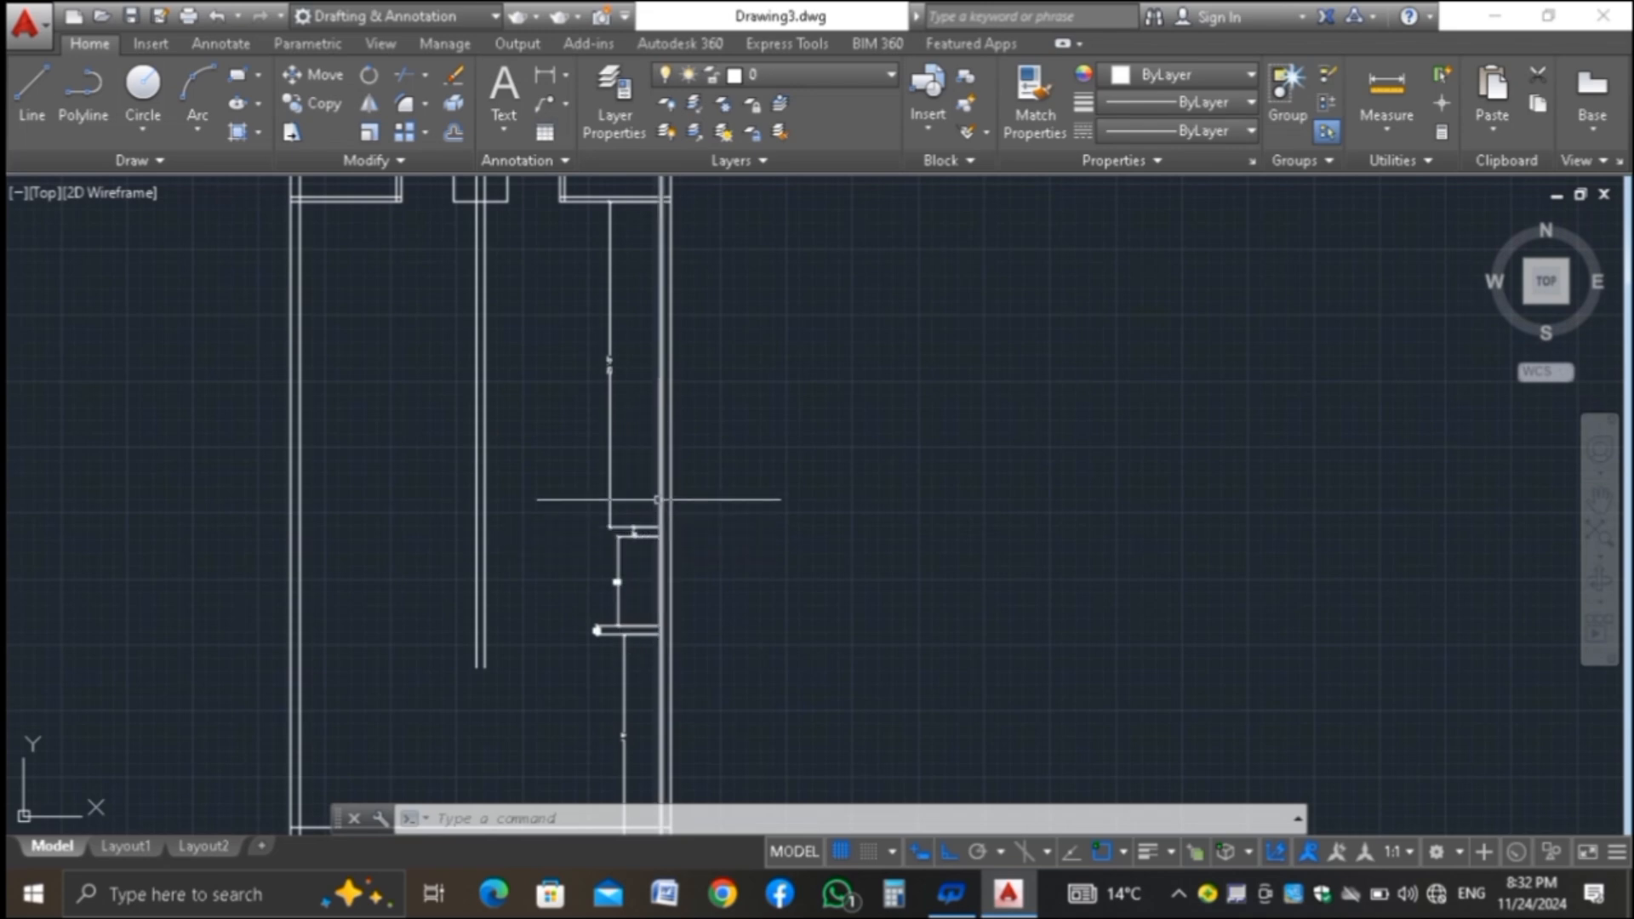
{"action": "scroll", "coordinate": [672, 508], "scroll_direction": "up", "scroll_amount": 2}
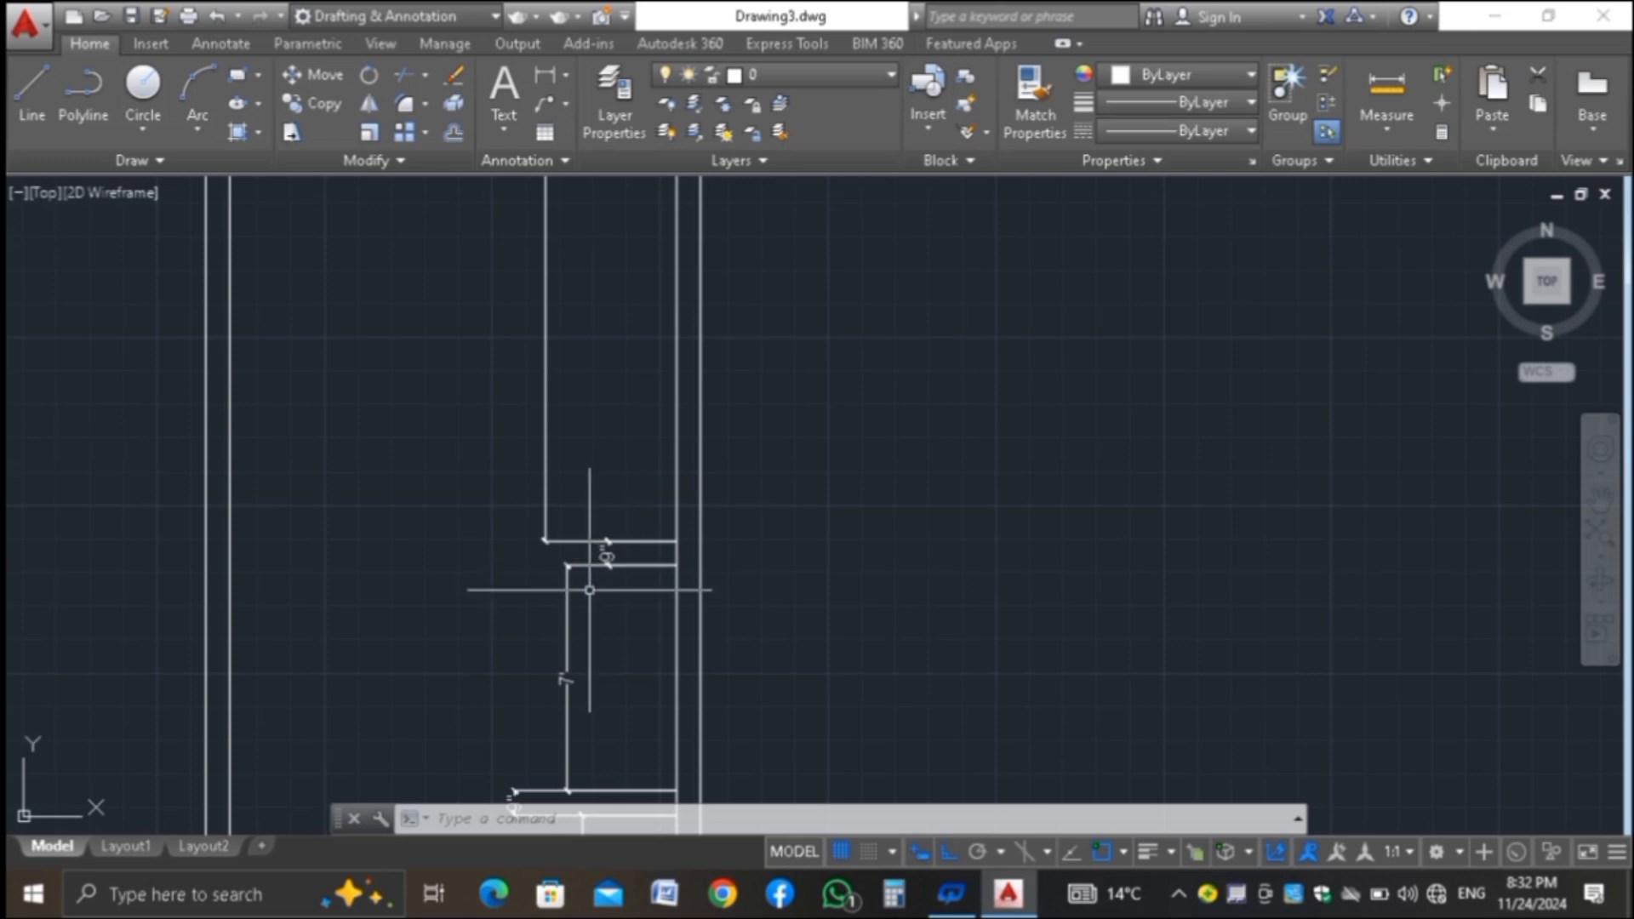
{"action": "scroll", "coordinate": [610, 455], "scroll_direction": "down", "scroll_amount": 3}
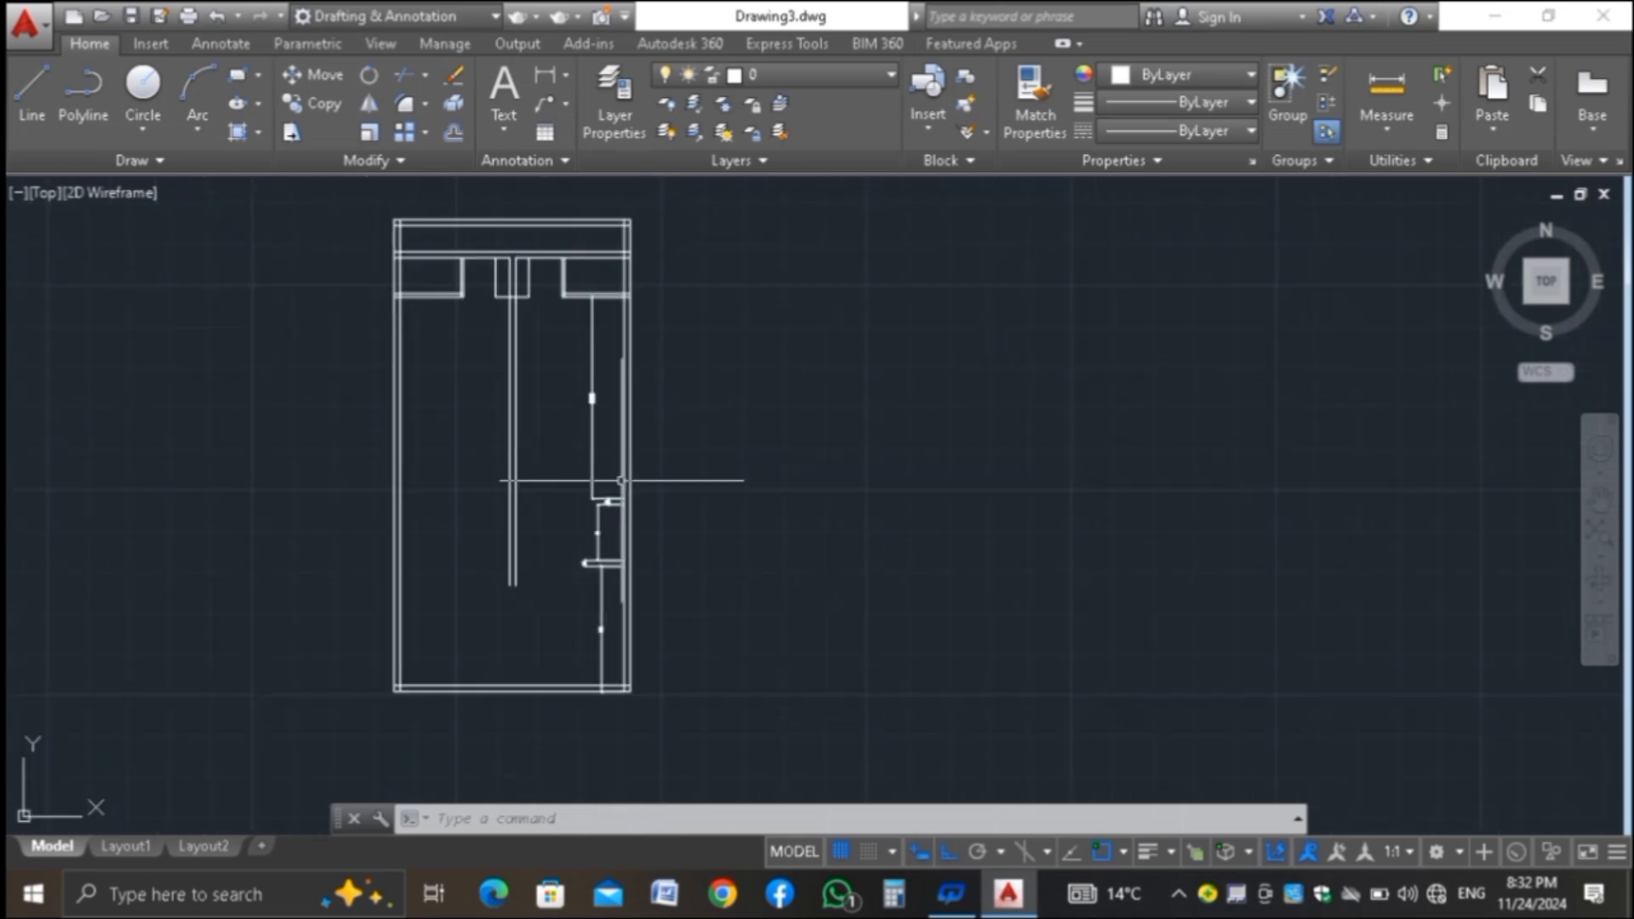
Delete all five aligned dimensions along the east wall's inner line
{"action": "left_click", "coordinate": [616, 470]}
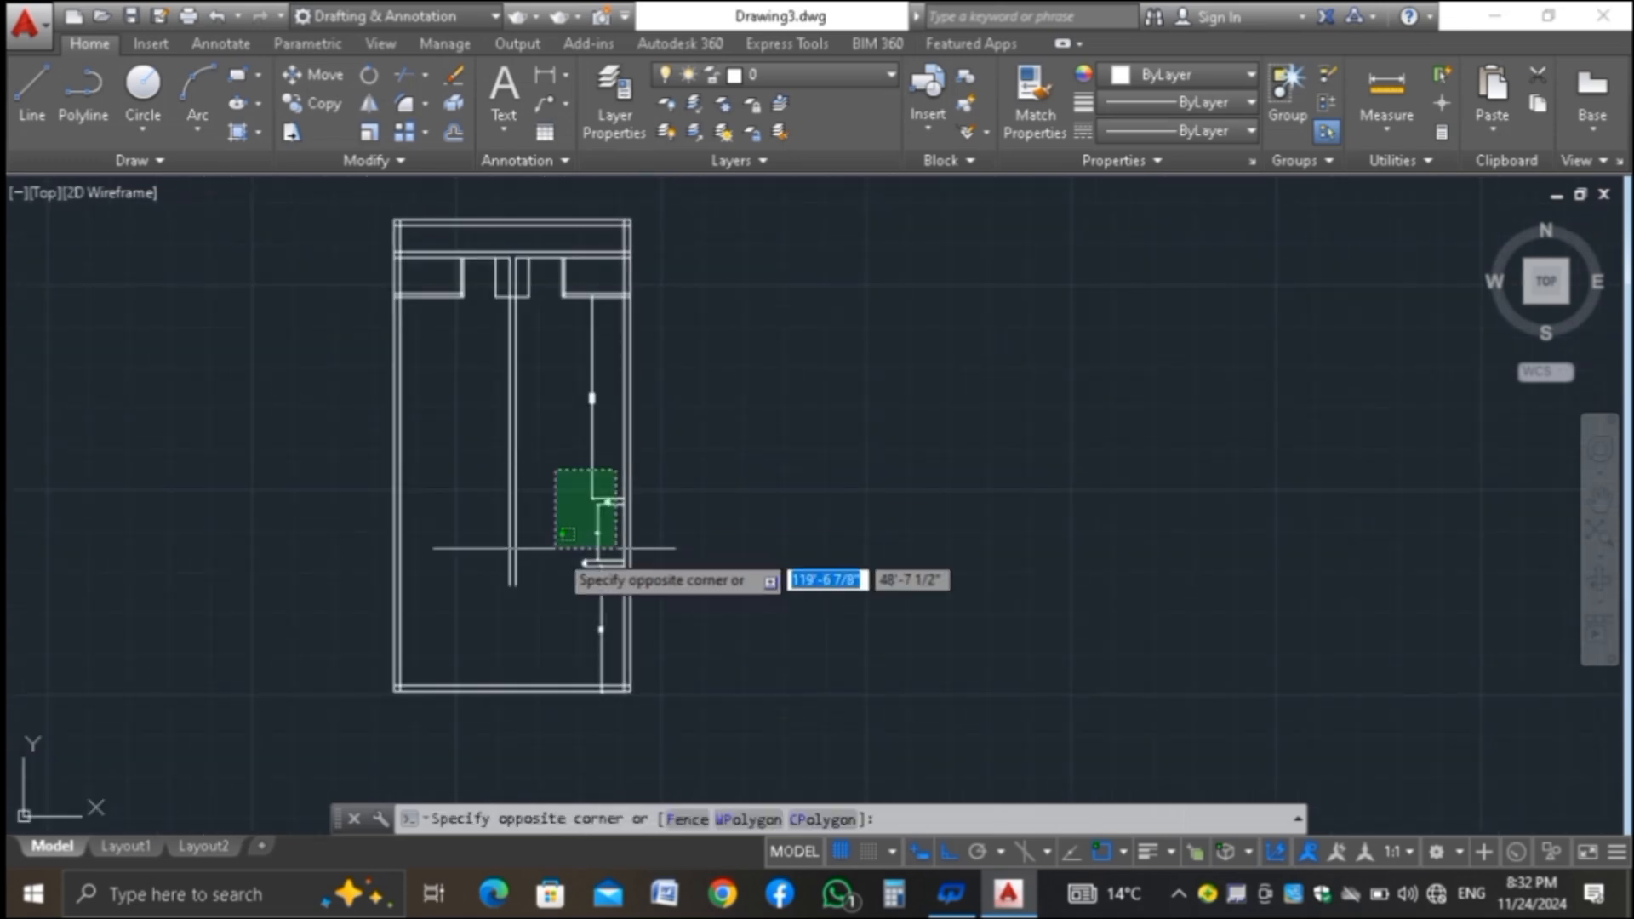
{"action": "left_click", "coordinate": [553, 615]}
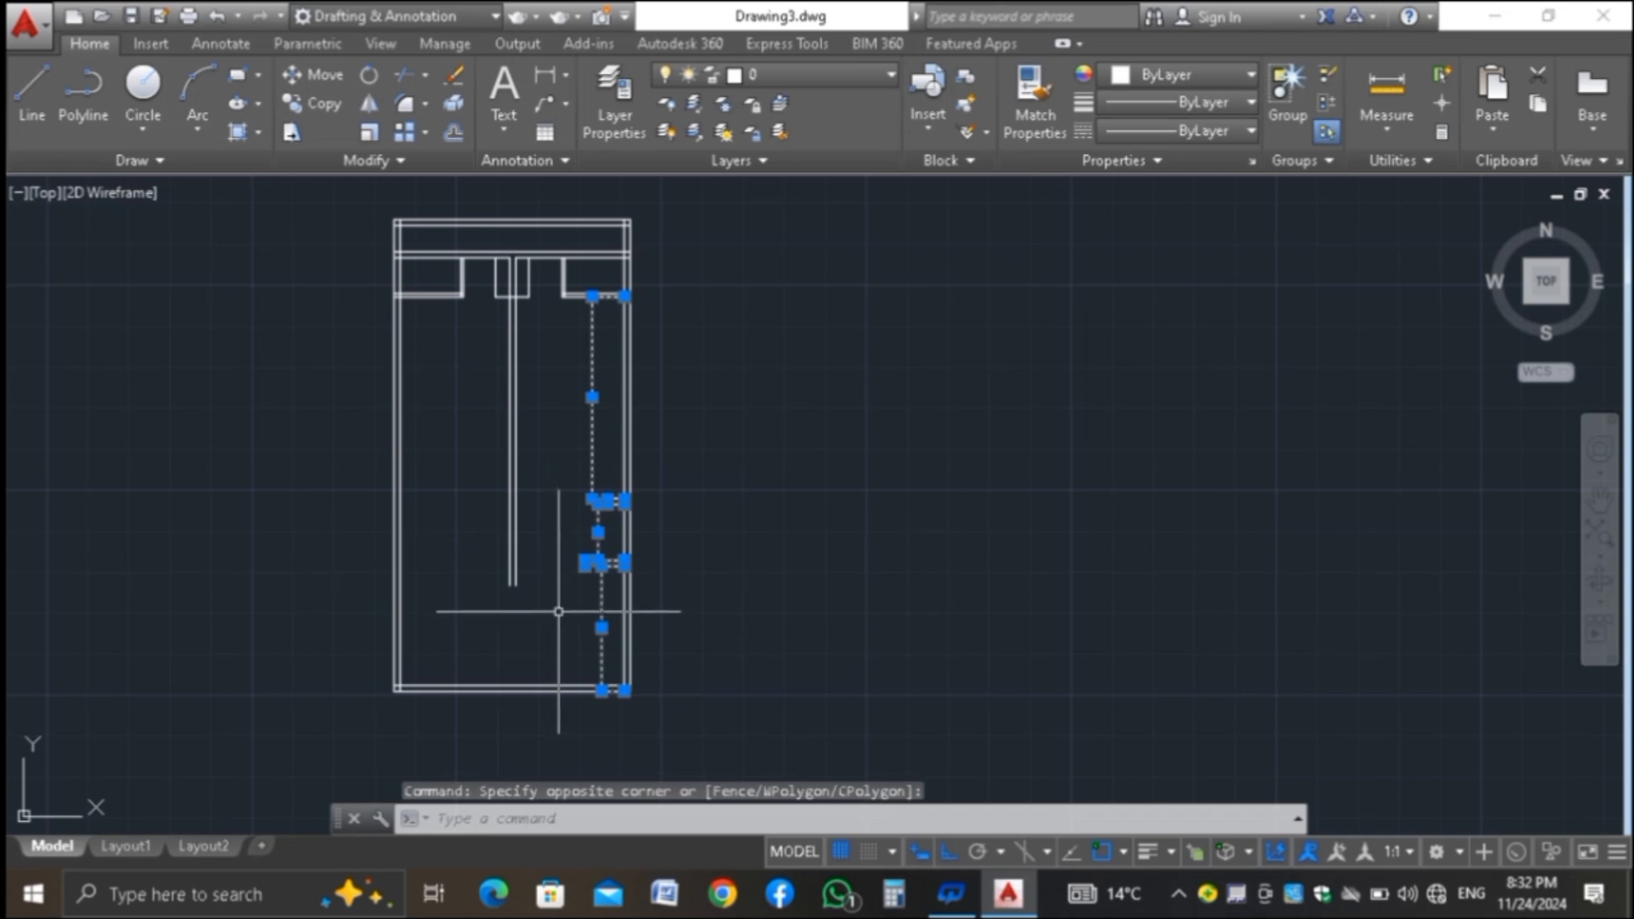
{"action": "key", "text": "Delete"}
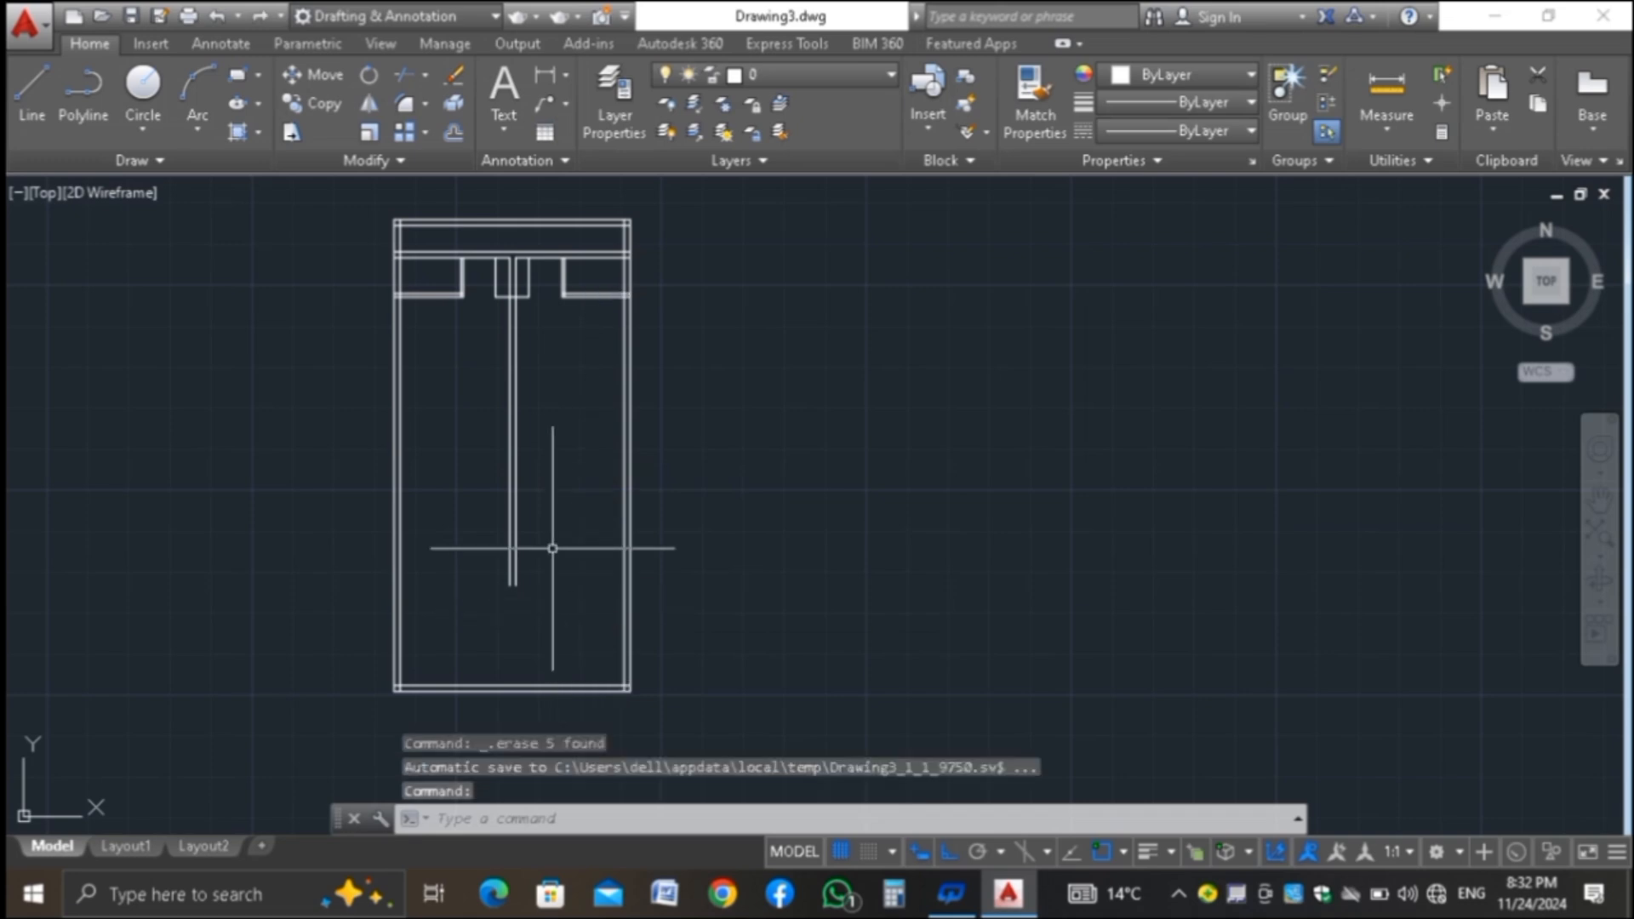
{"action": "scroll", "coordinate": [528, 262], "scroll_direction": "up", "scroll_amount": 6}
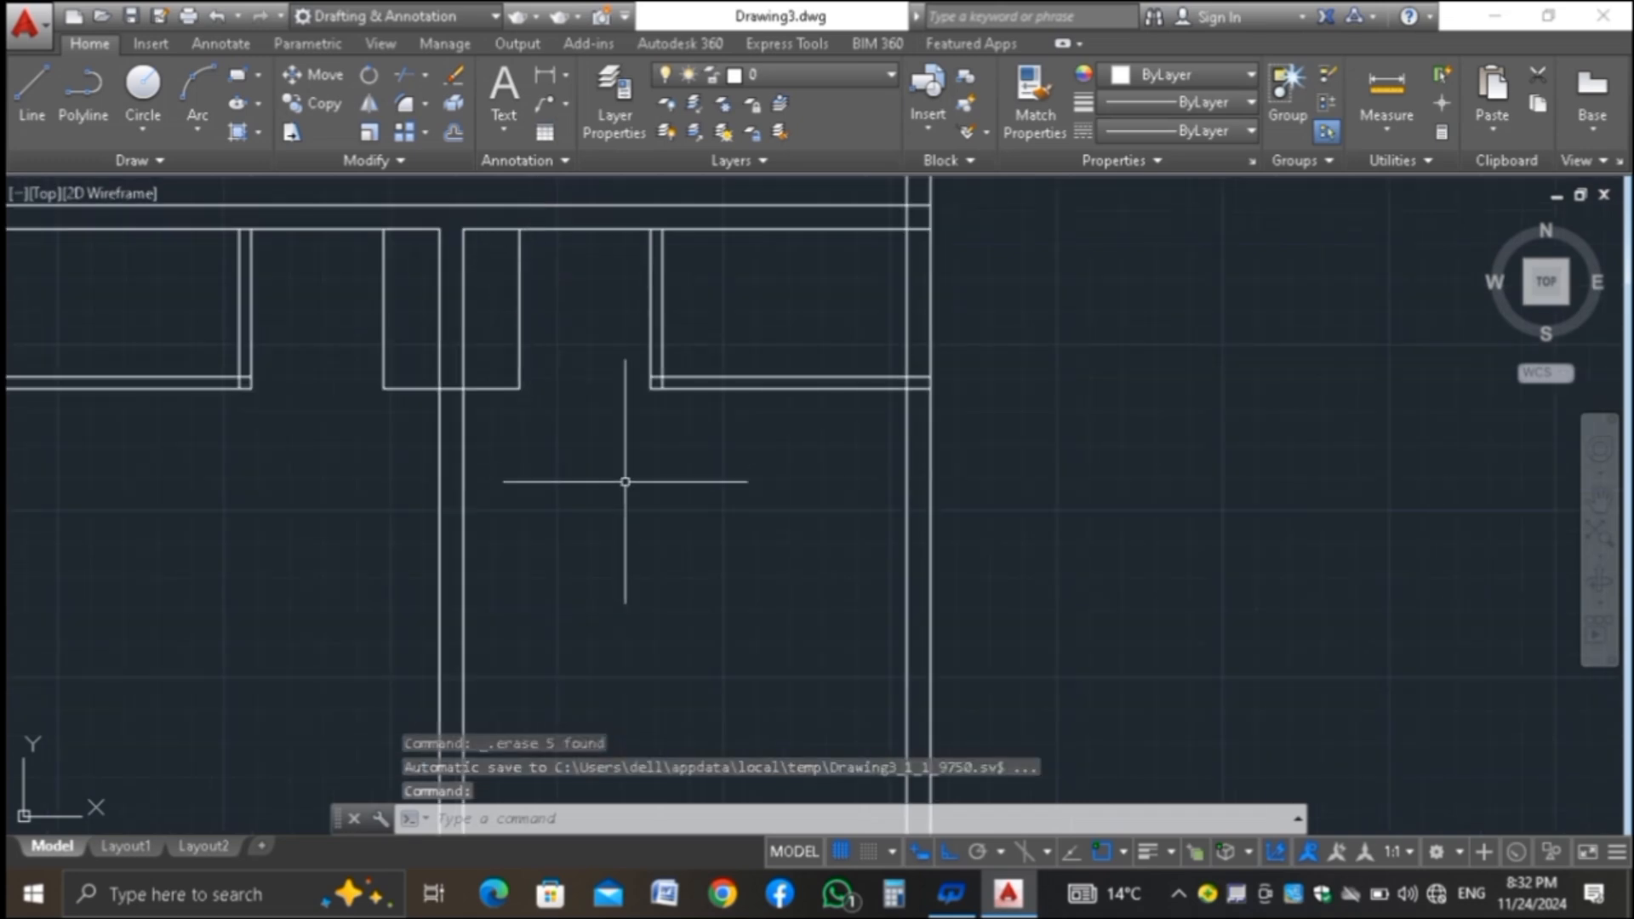
{"action": "type", "text": "DAL"}
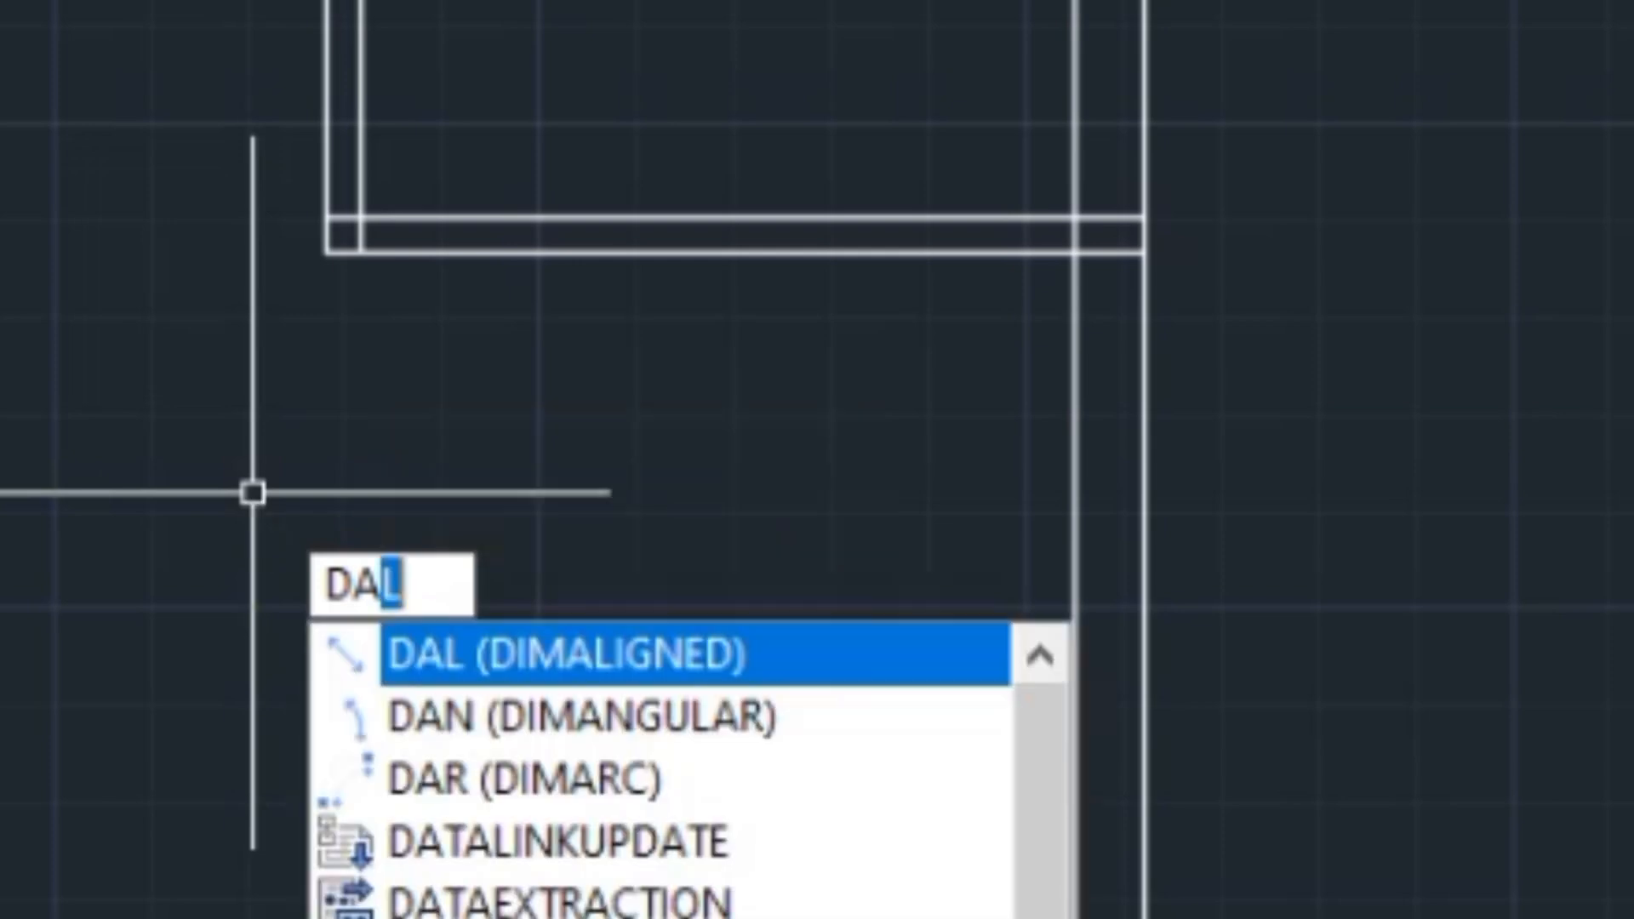
{"action": "key", "text": "Return"}
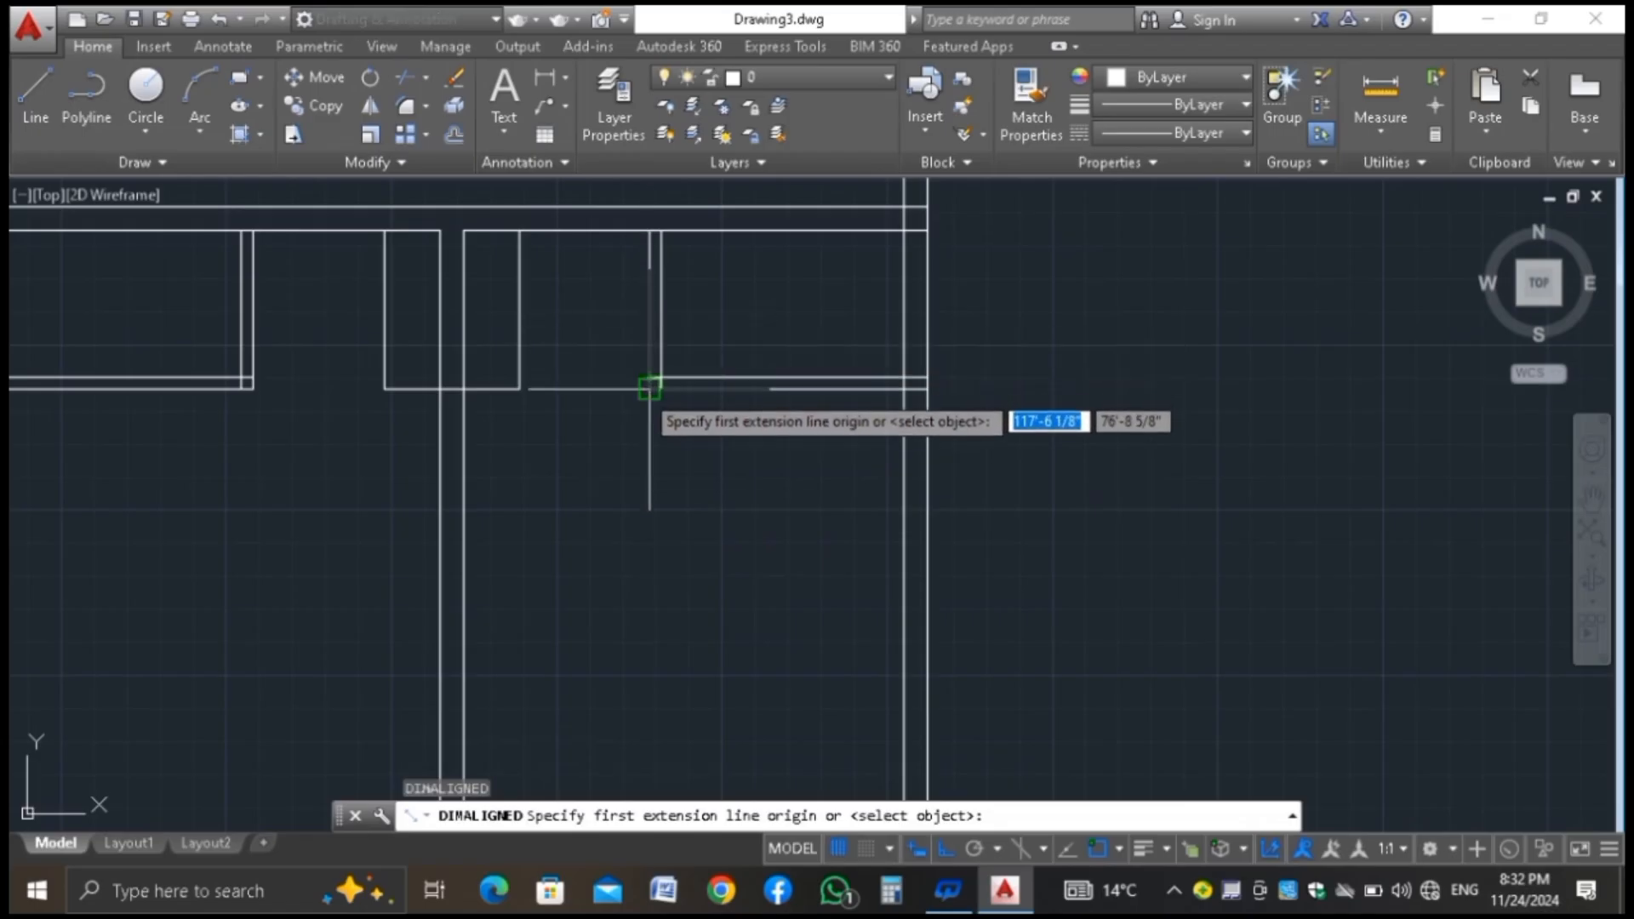
{"action": "left_click", "coordinate": [651, 387]}
{"action": "left_click", "coordinate": [651, 231]}
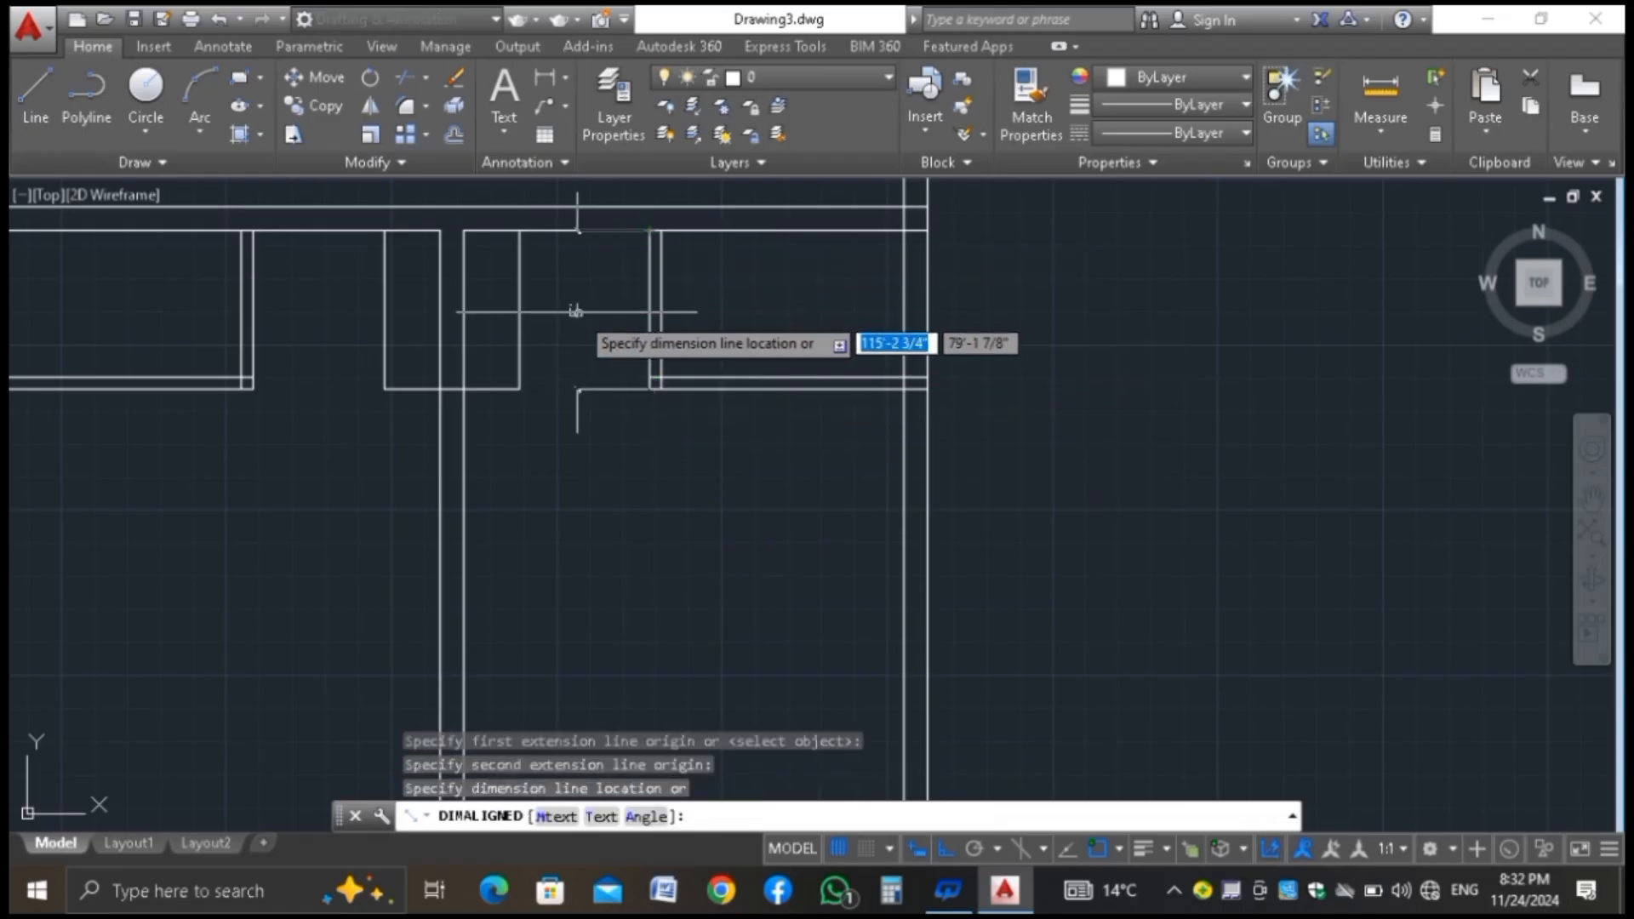
{"action": "scroll", "coordinate": [572, 309], "scroll_direction": "up", "scroll_amount": 3}
{"action": "scroll", "coordinate": [616, 501], "scroll_direction": "down", "scroll_amount": 4}
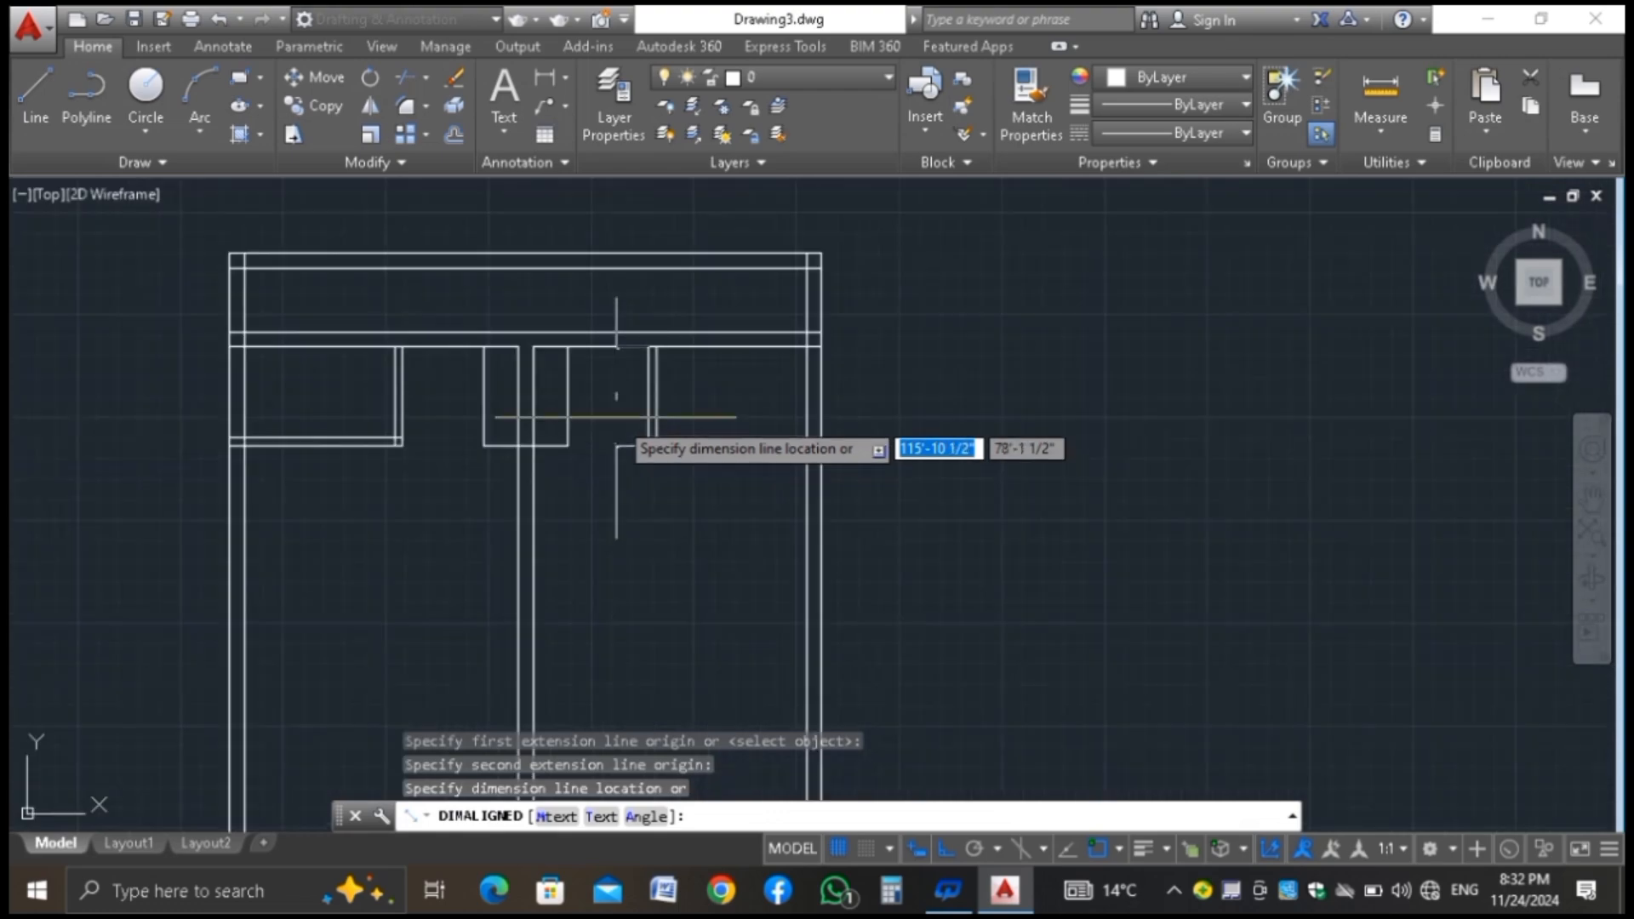
{"action": "key", "text": "Escape"}
Start an Offset with a distance of 19'
{"action": "type", "text": "O"}
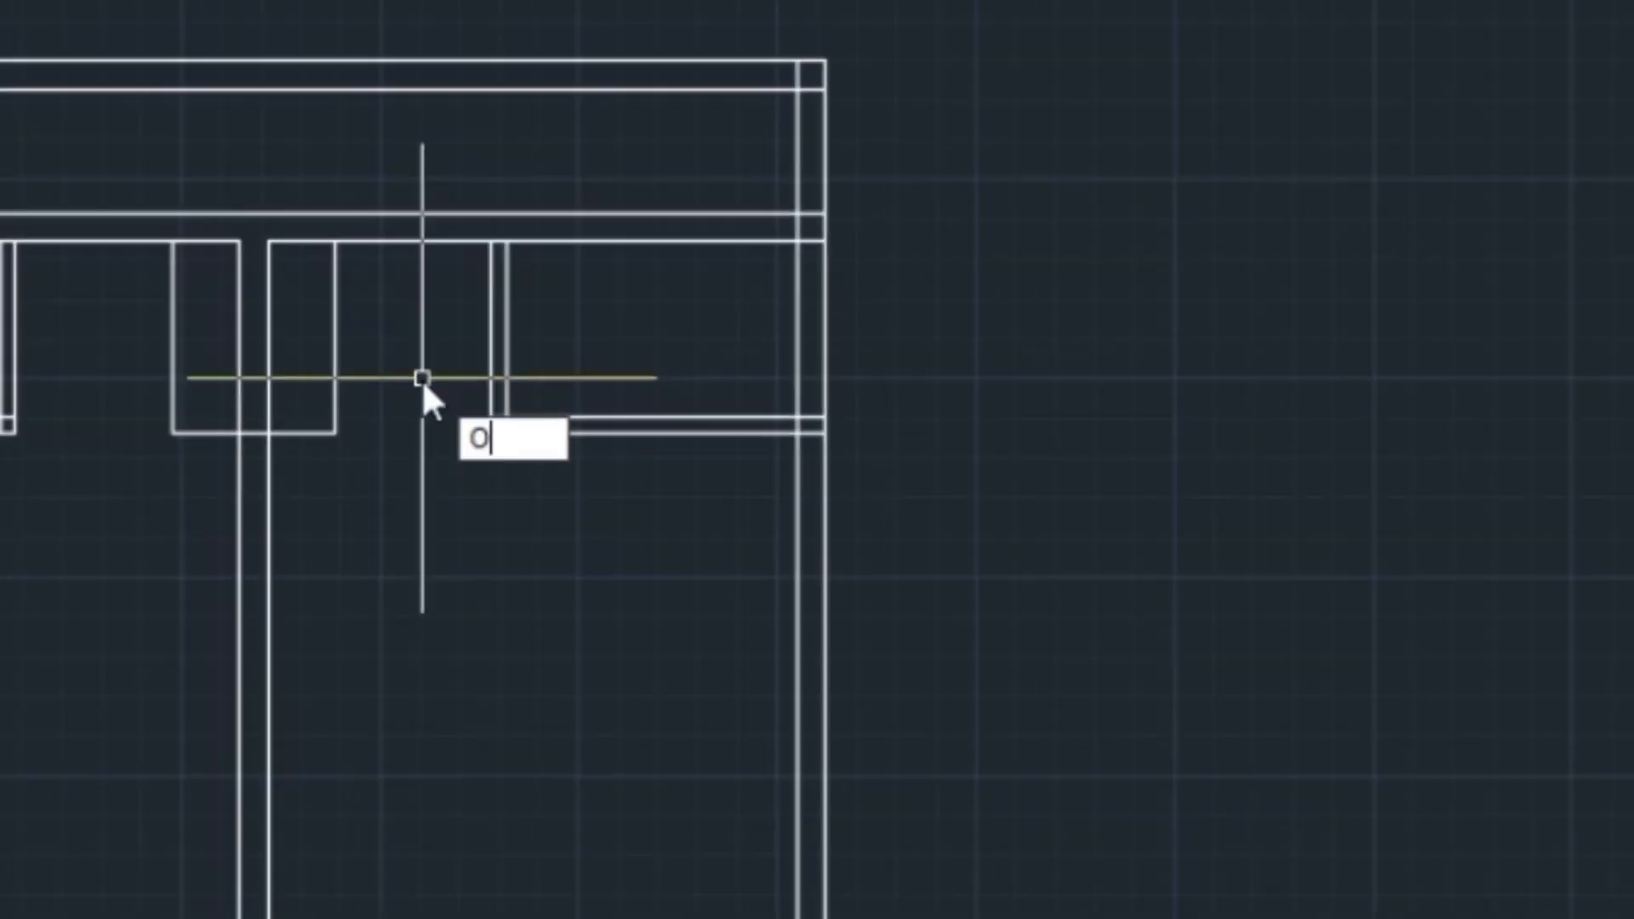
{"action": "key", "text": "Return"}
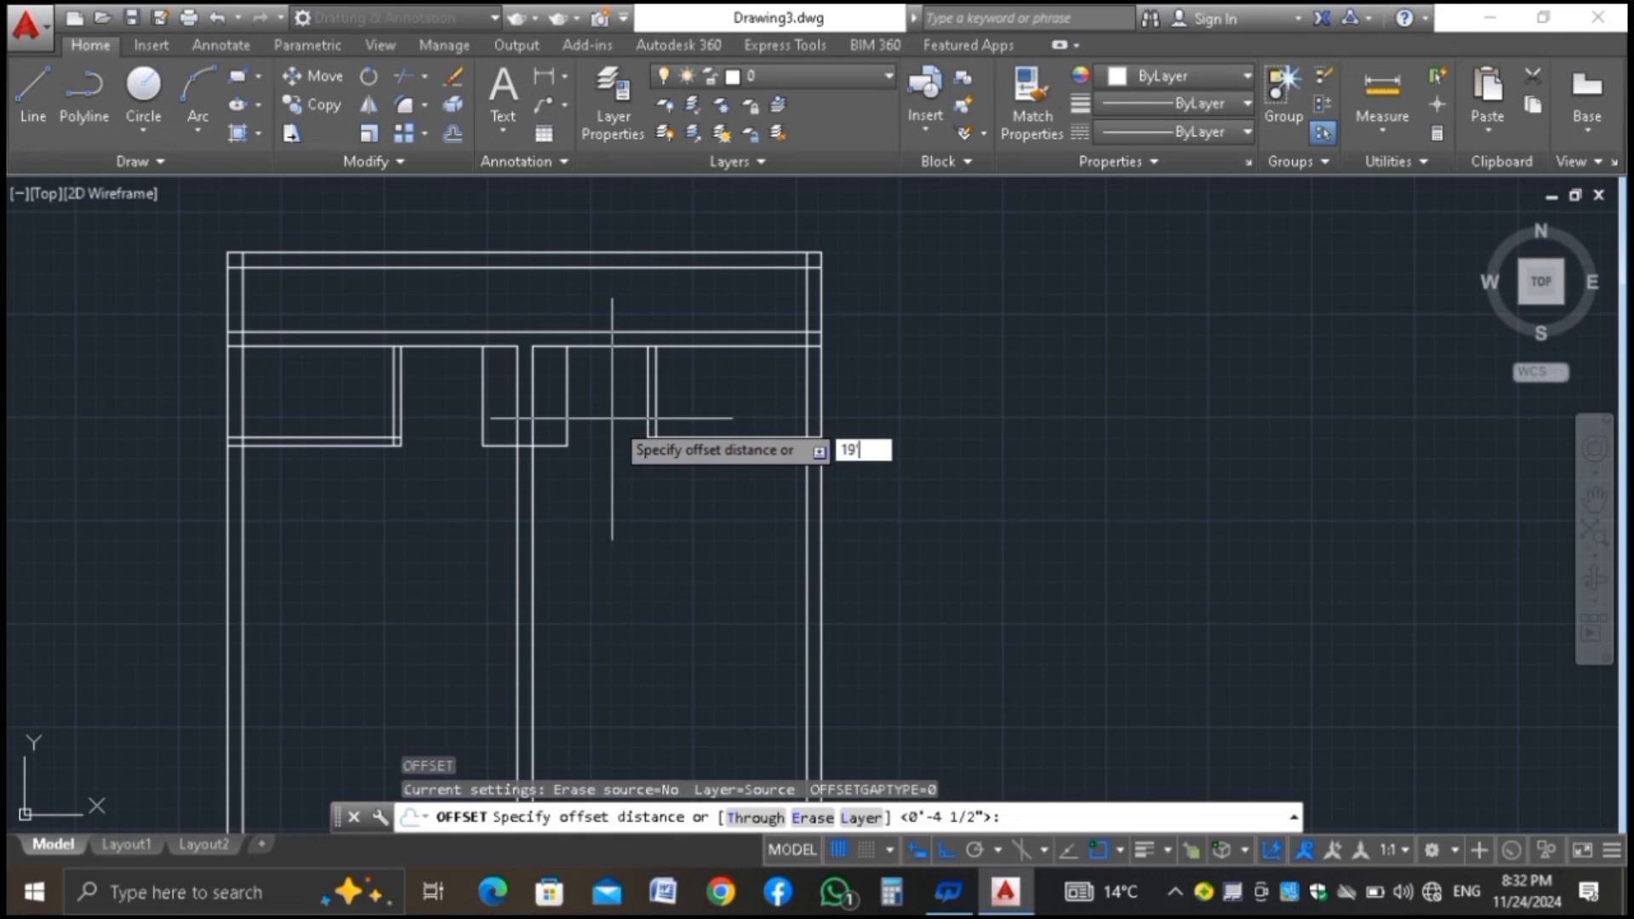
{"action": "key", "text": "Return"}
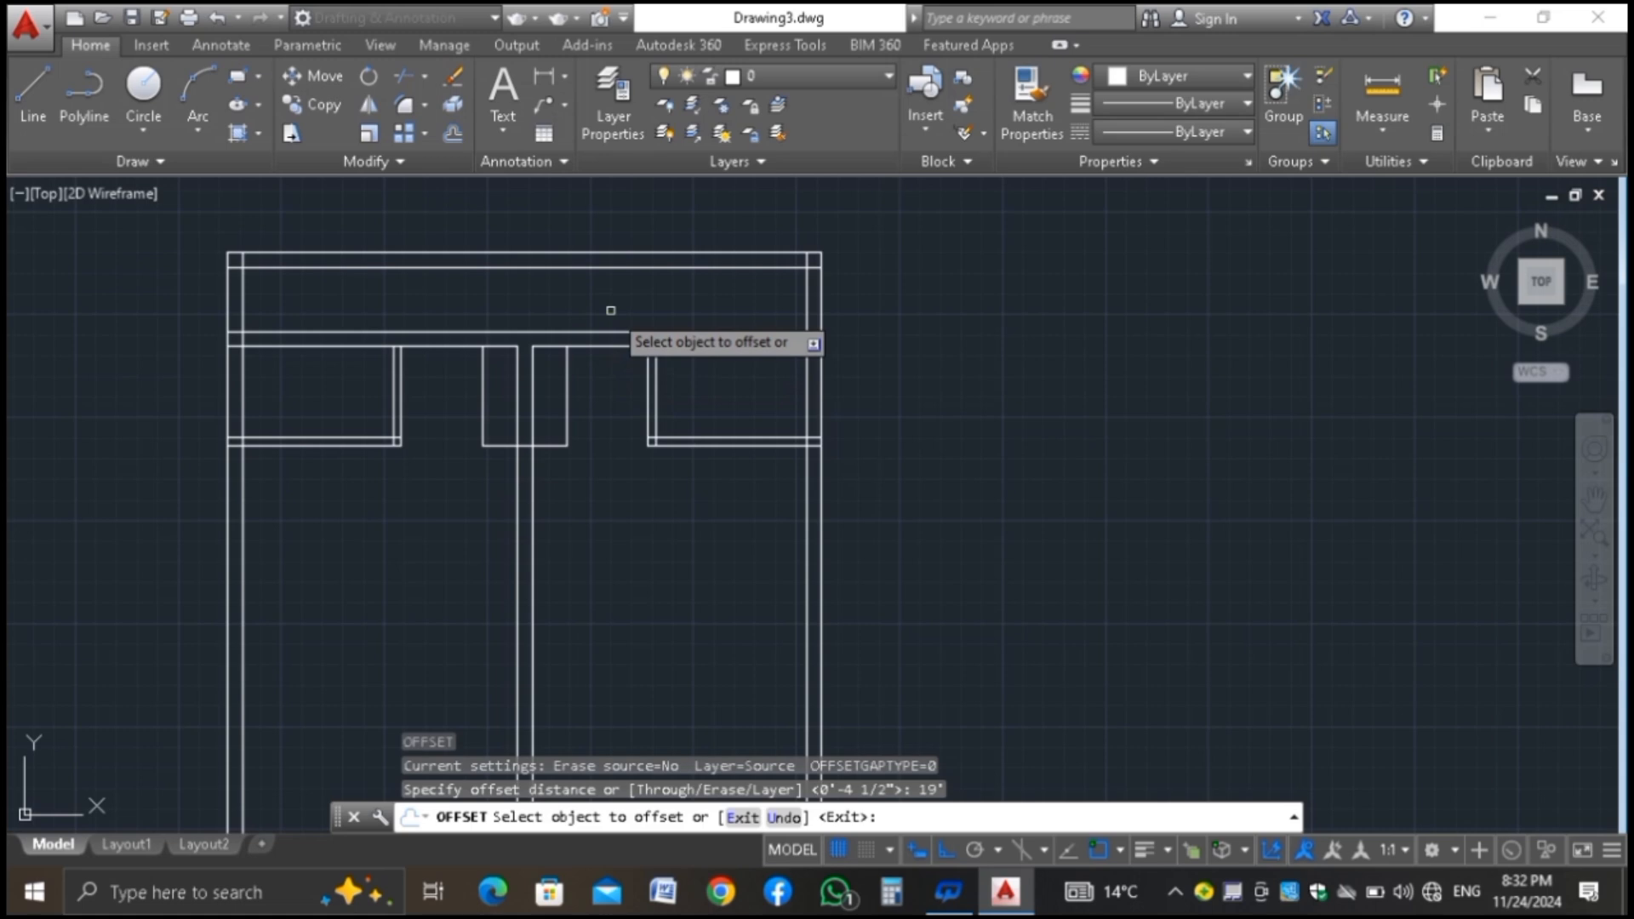
Offset the lower line of the upper horizontal double wall 19'-9" downward across the plan
{"action": "key", "text": "Escape"}
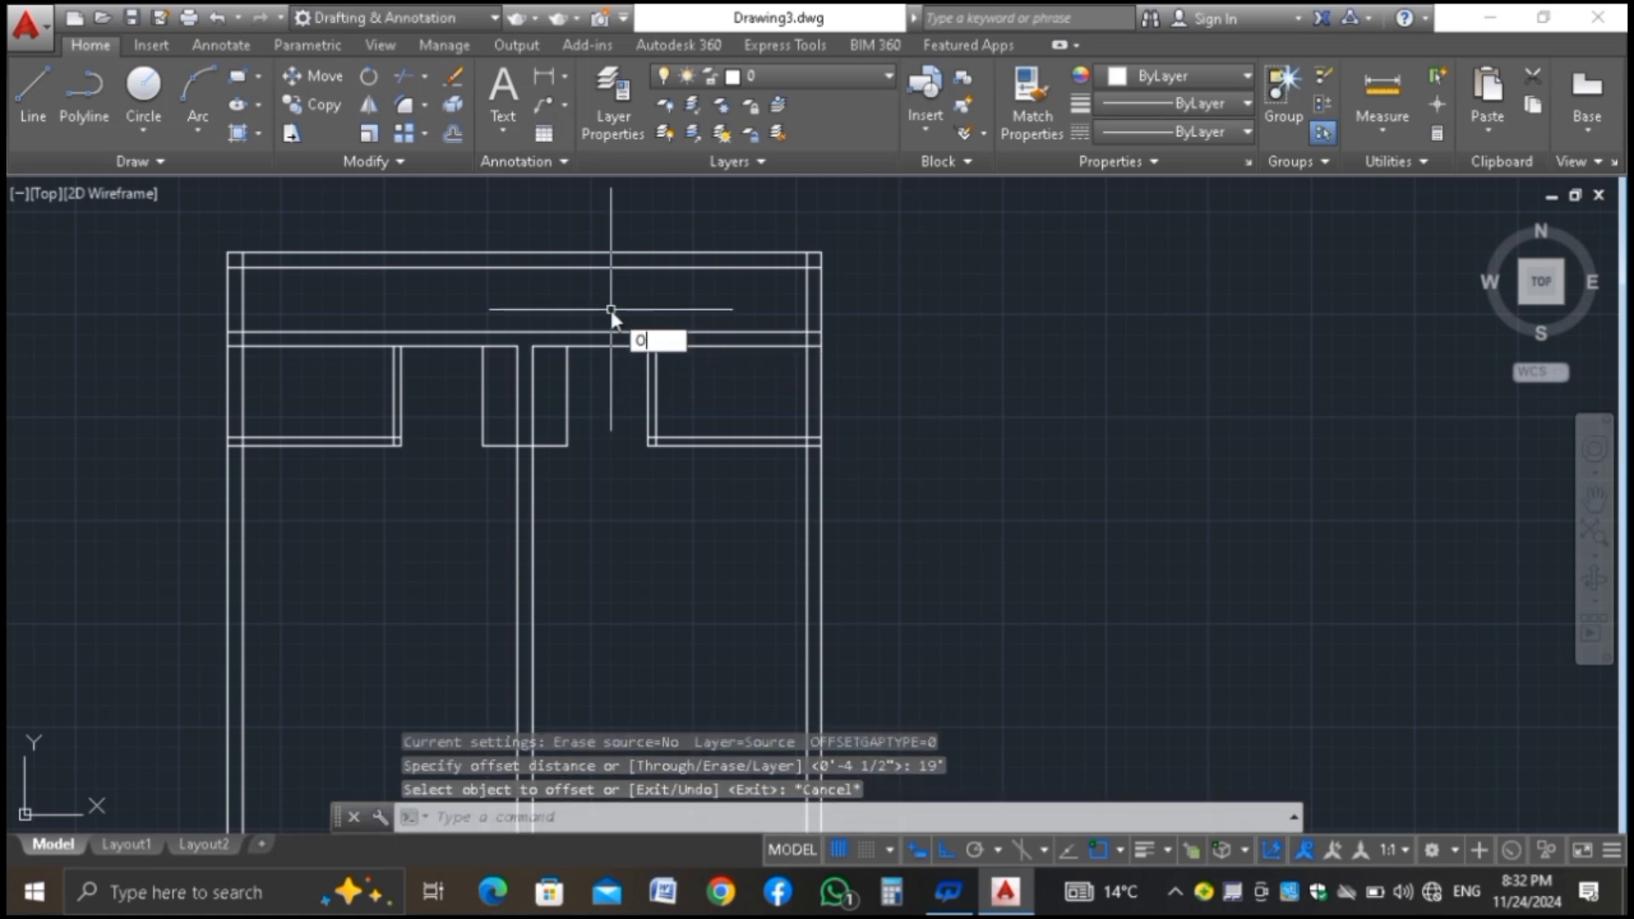
{"action": "key", "text": "Return"}
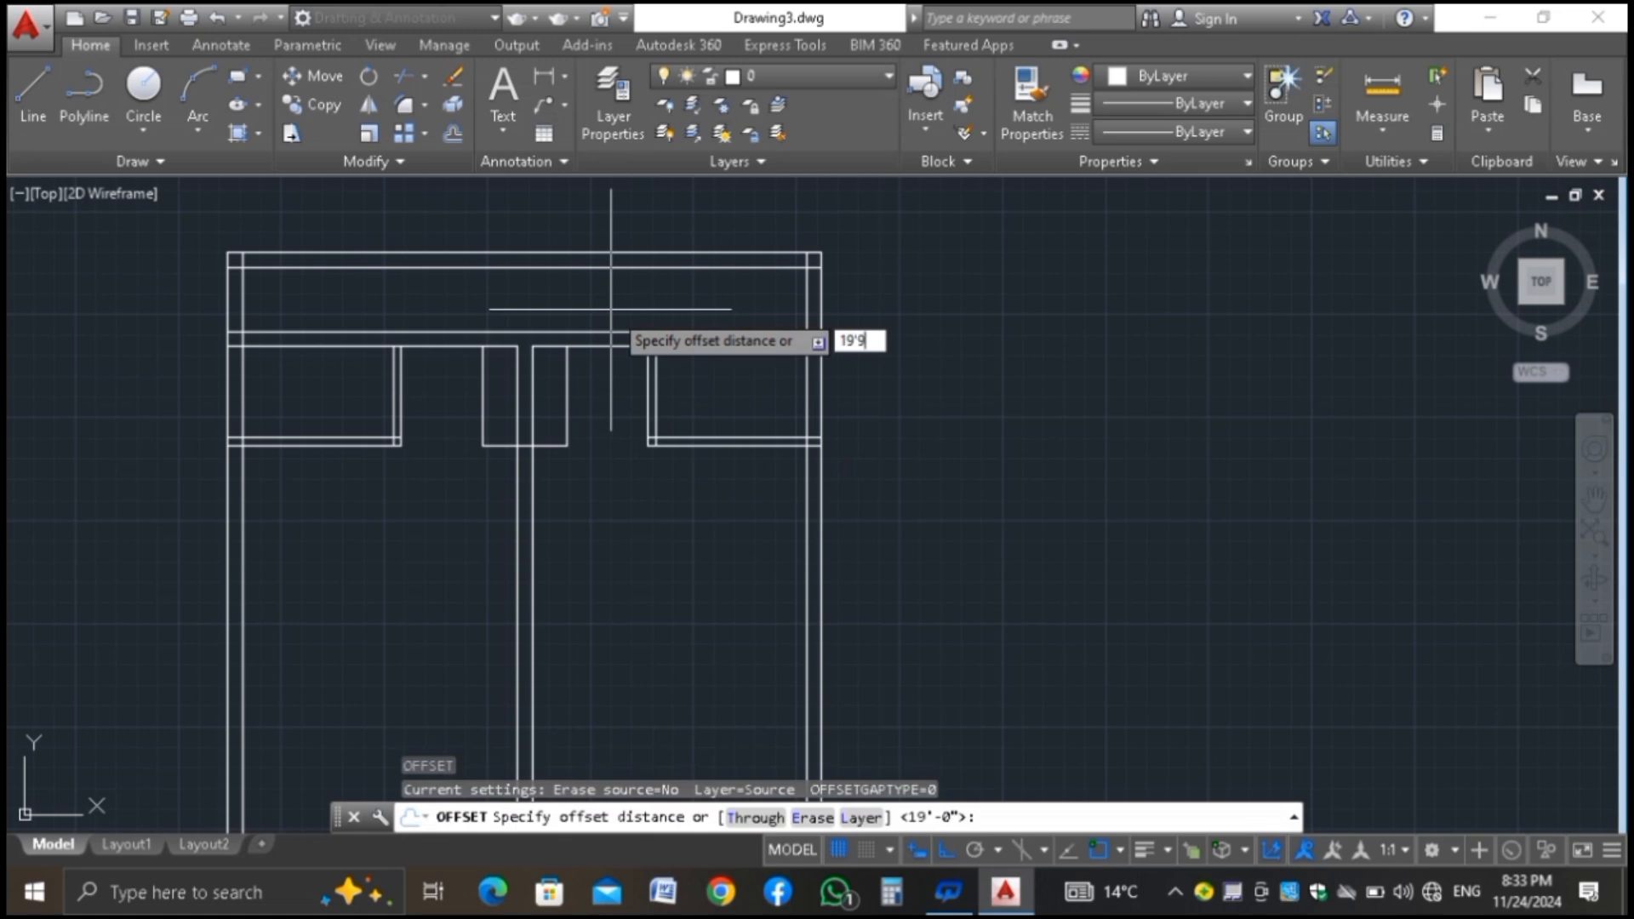
{"action": "key", "text": "Return"}
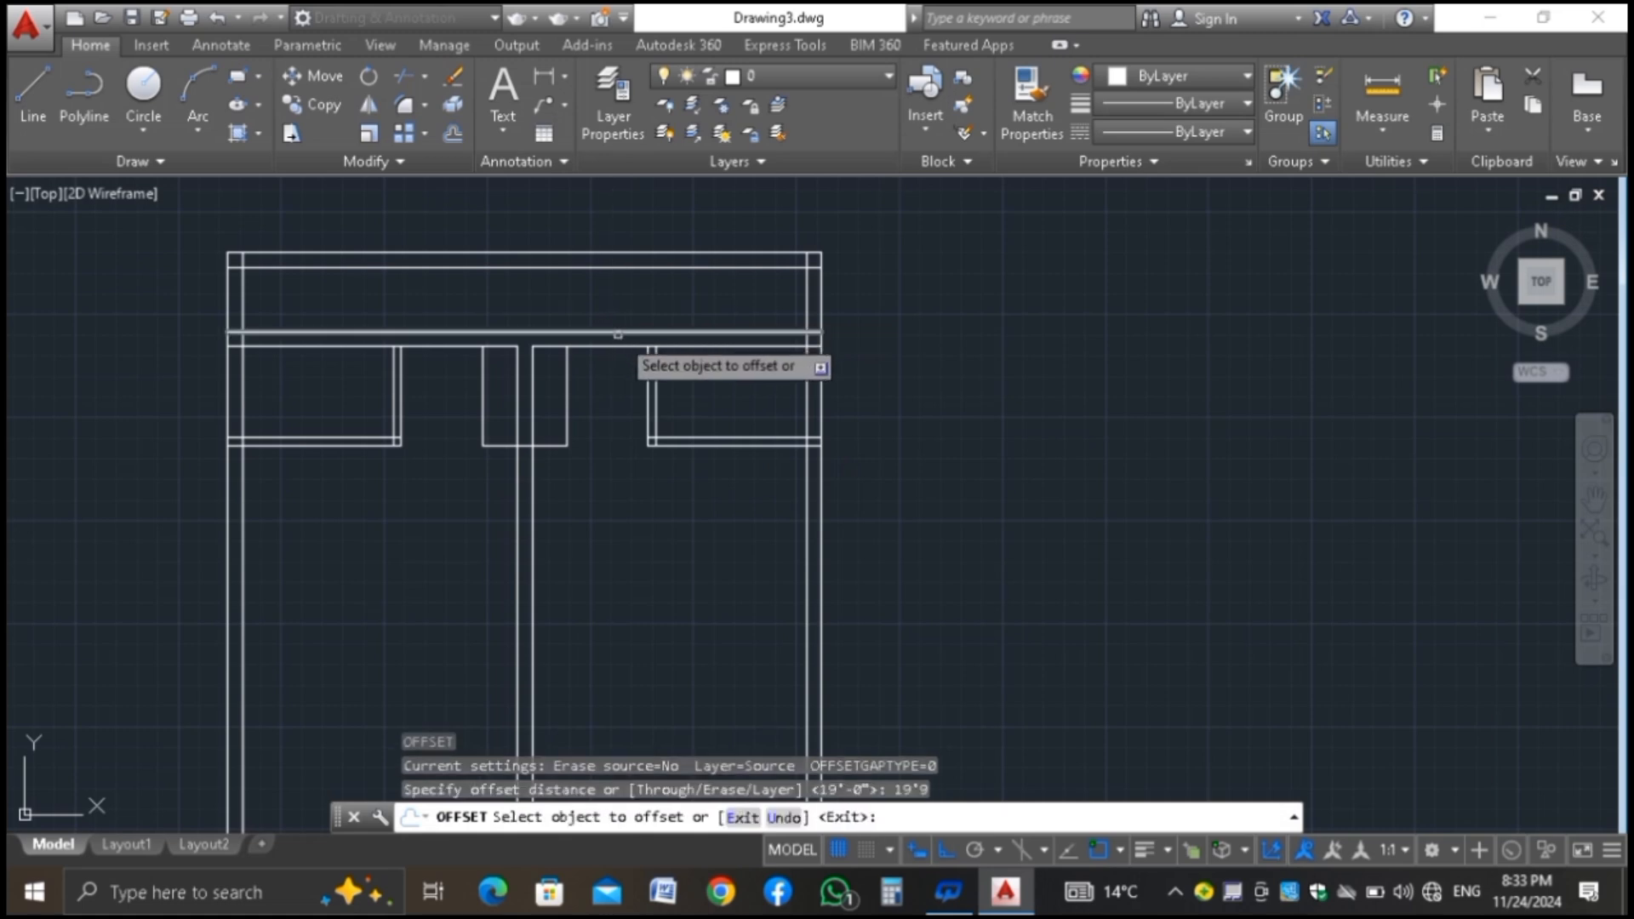
{"action": "left_click", "coordinate": [611, 332]}
{"action": "left_click", "coordinate": [668, 563]}
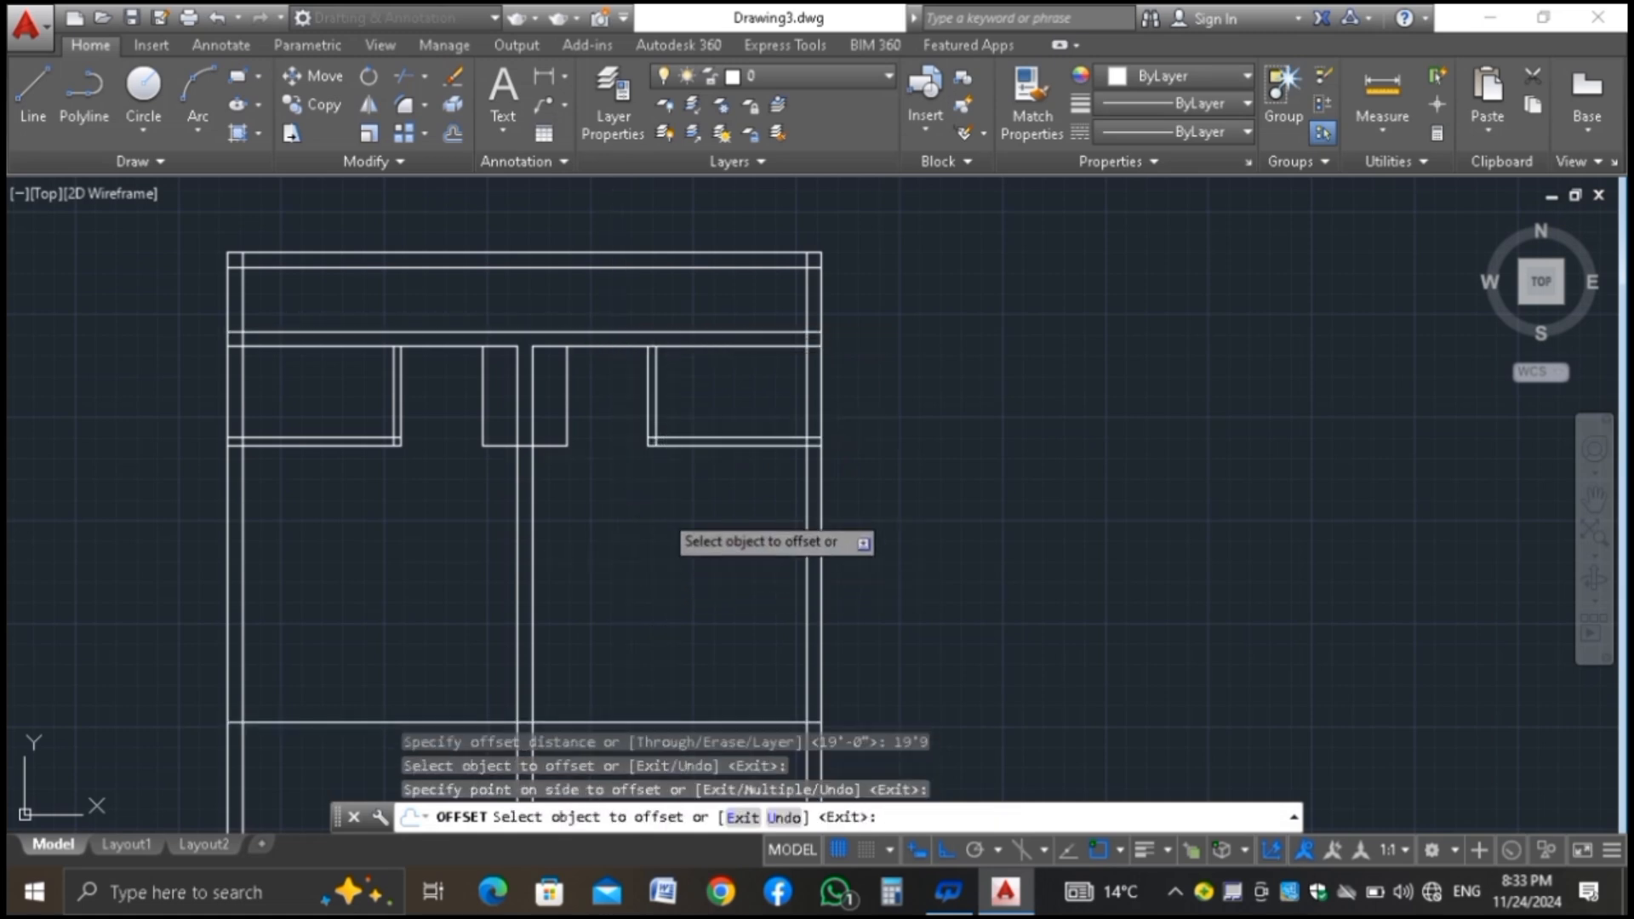
{"action": "scroll", "coordinate": [669, 416], "scroll_direction": "down", "scroll_amount": 2}
{"action": "scroll", "coordinate": [619, 616], "scroll_direction": "up", "scroll_amount": 2}
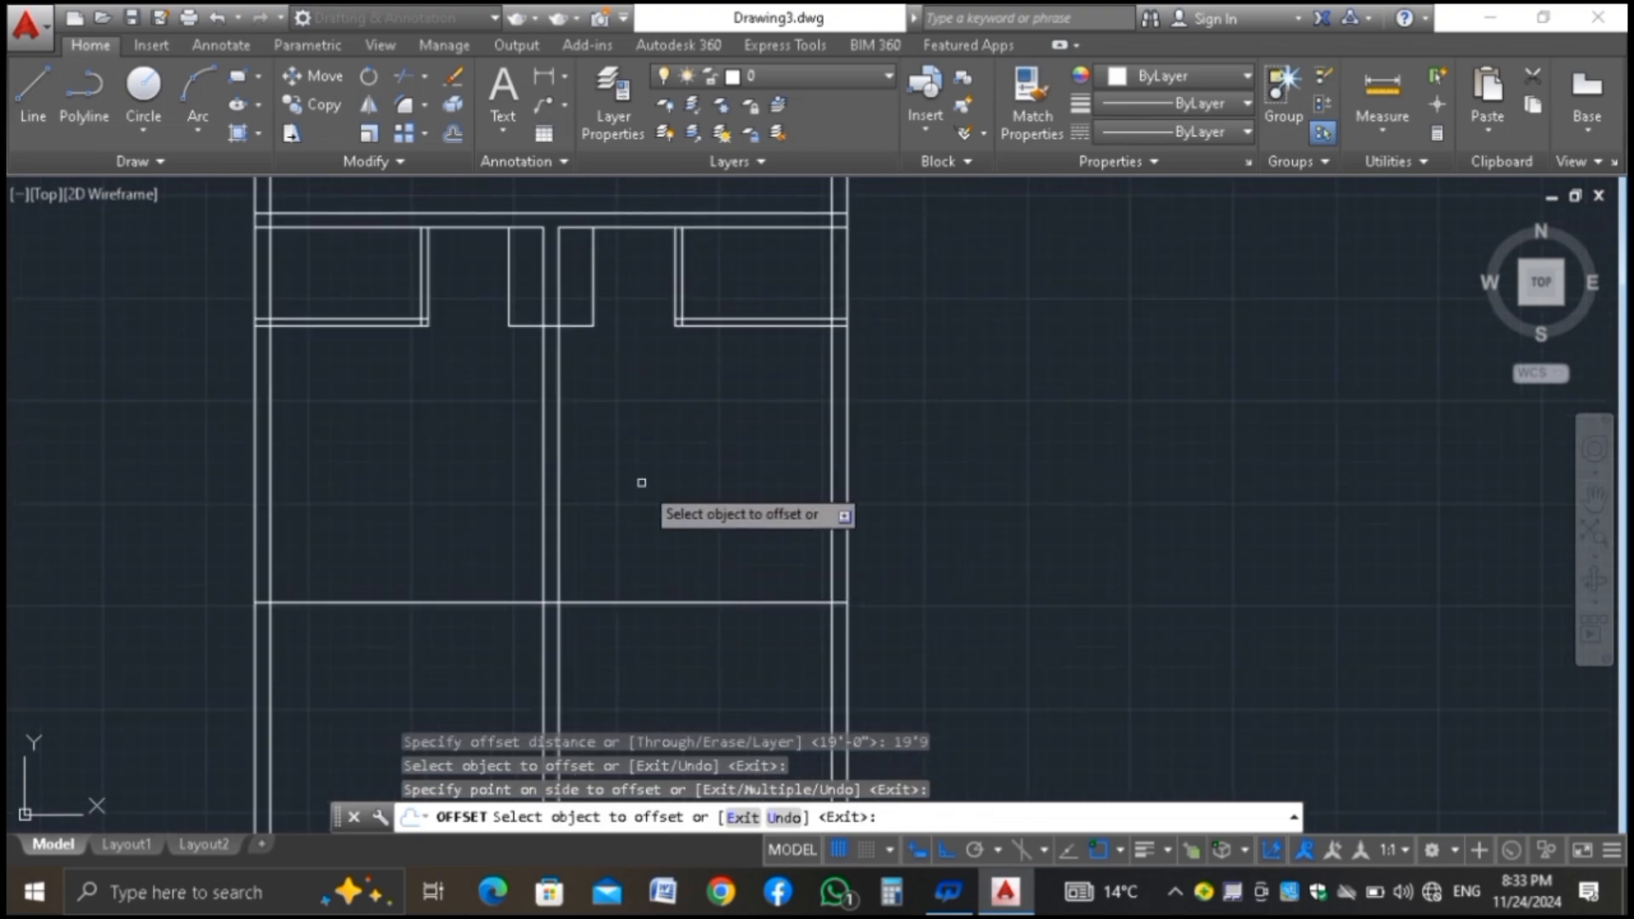
{"action": "key", "text": "Escape"}
Measure with an aligned dimension the distance from the small right-hand room's bottom wall down to the new horizontal line
{"action": "type", "text": "DAL"}
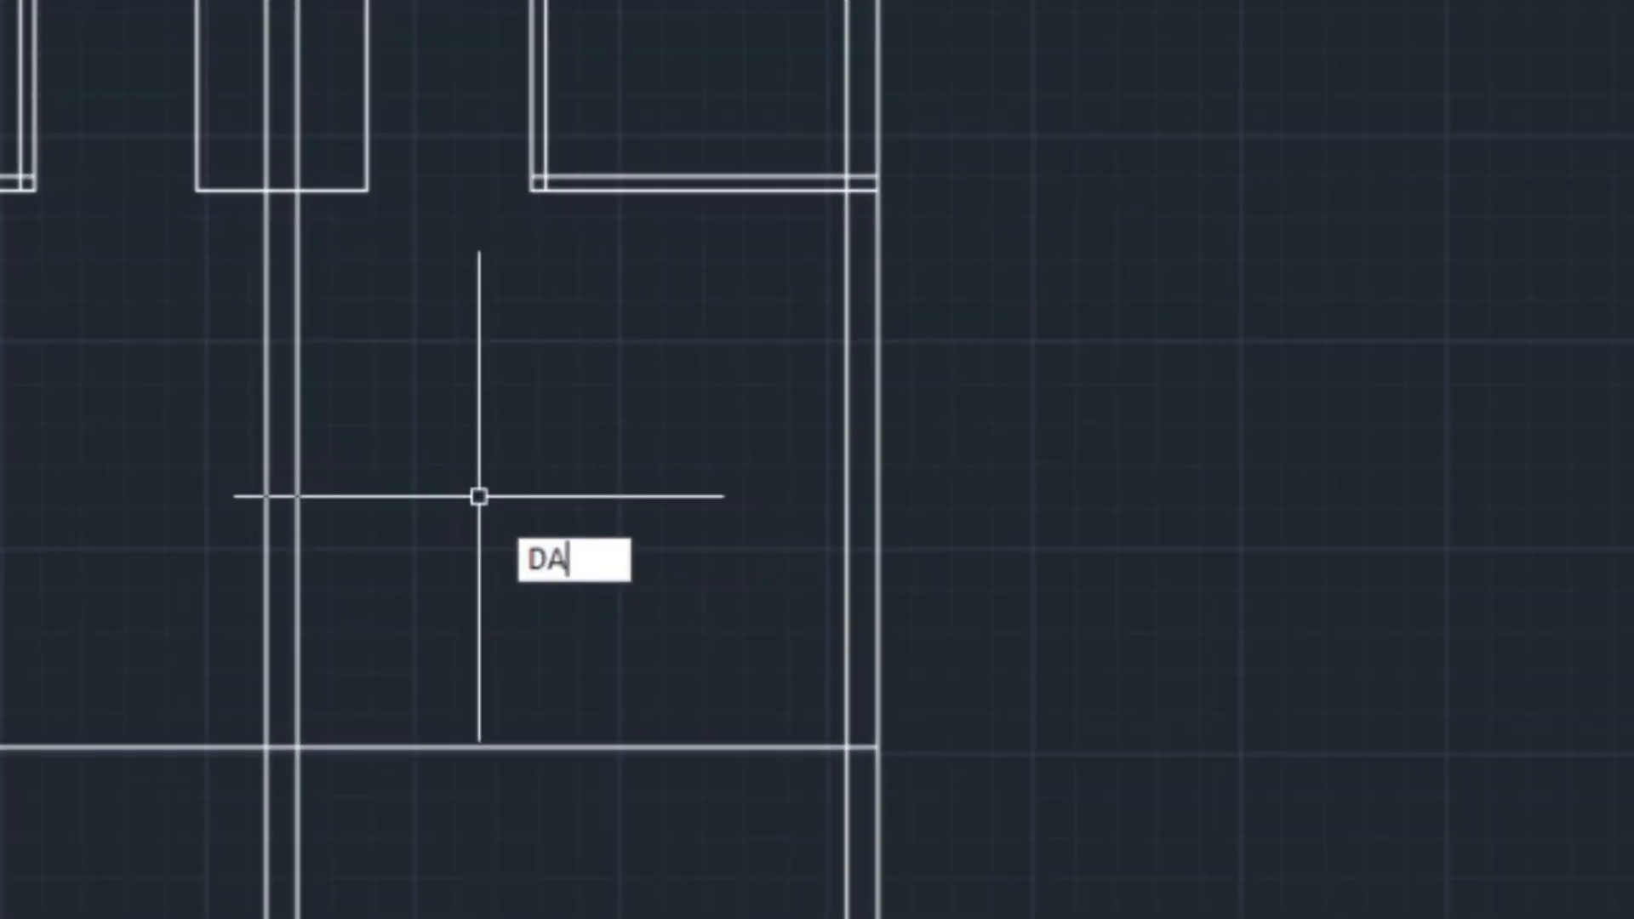
{"action": "key", "text": "Return"}
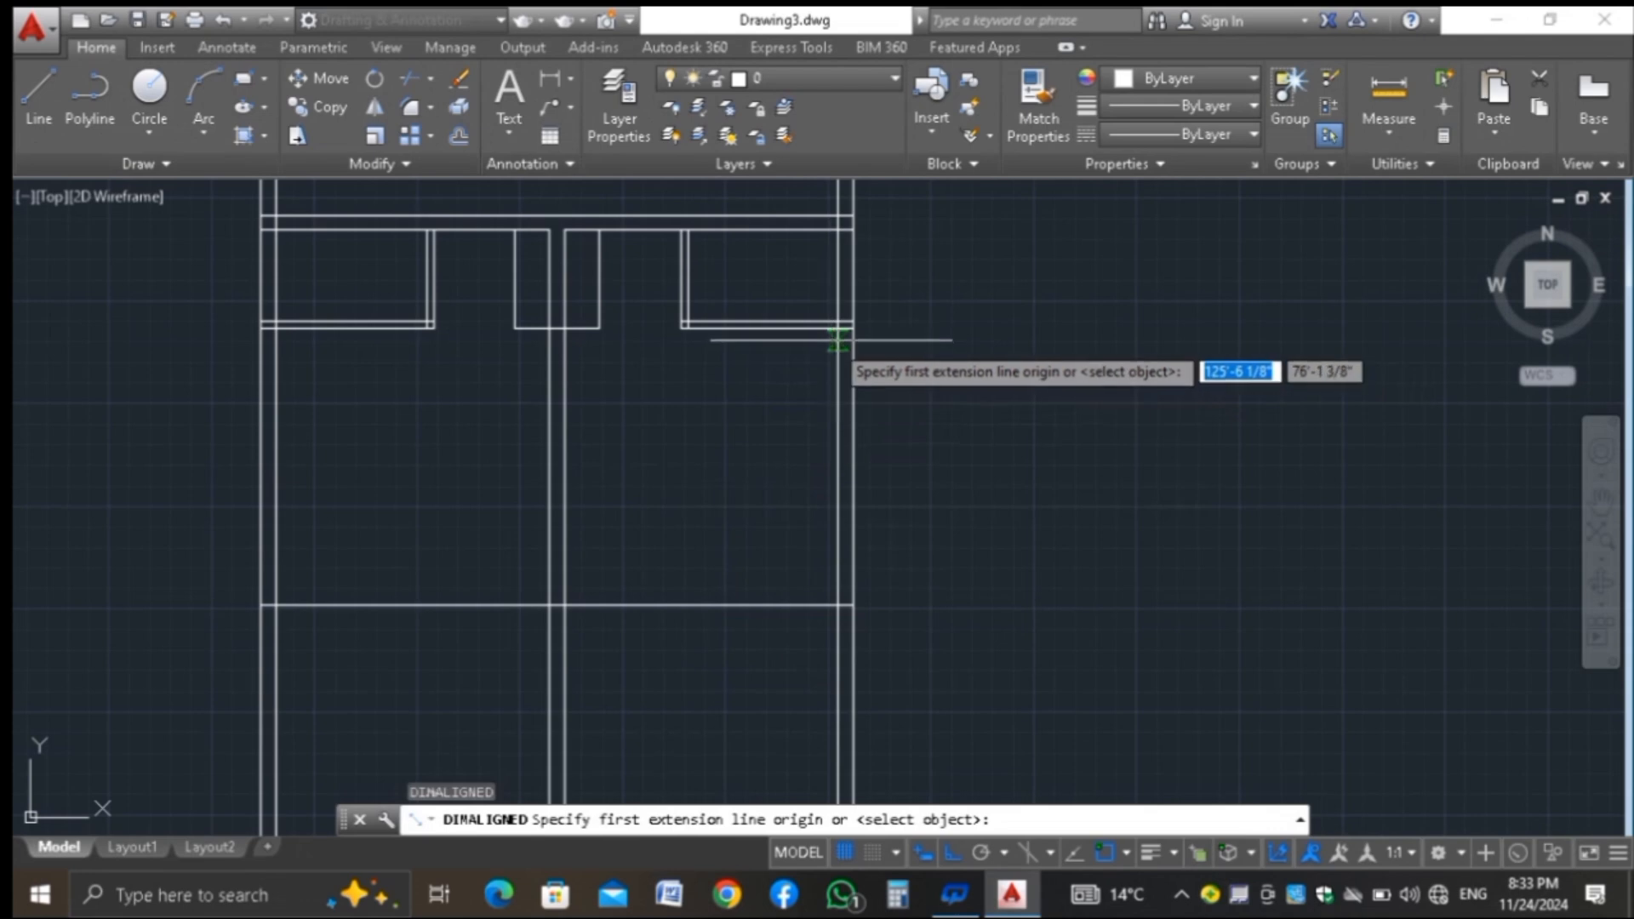
{"action": "left_click", "coordinate": [838, 325]}
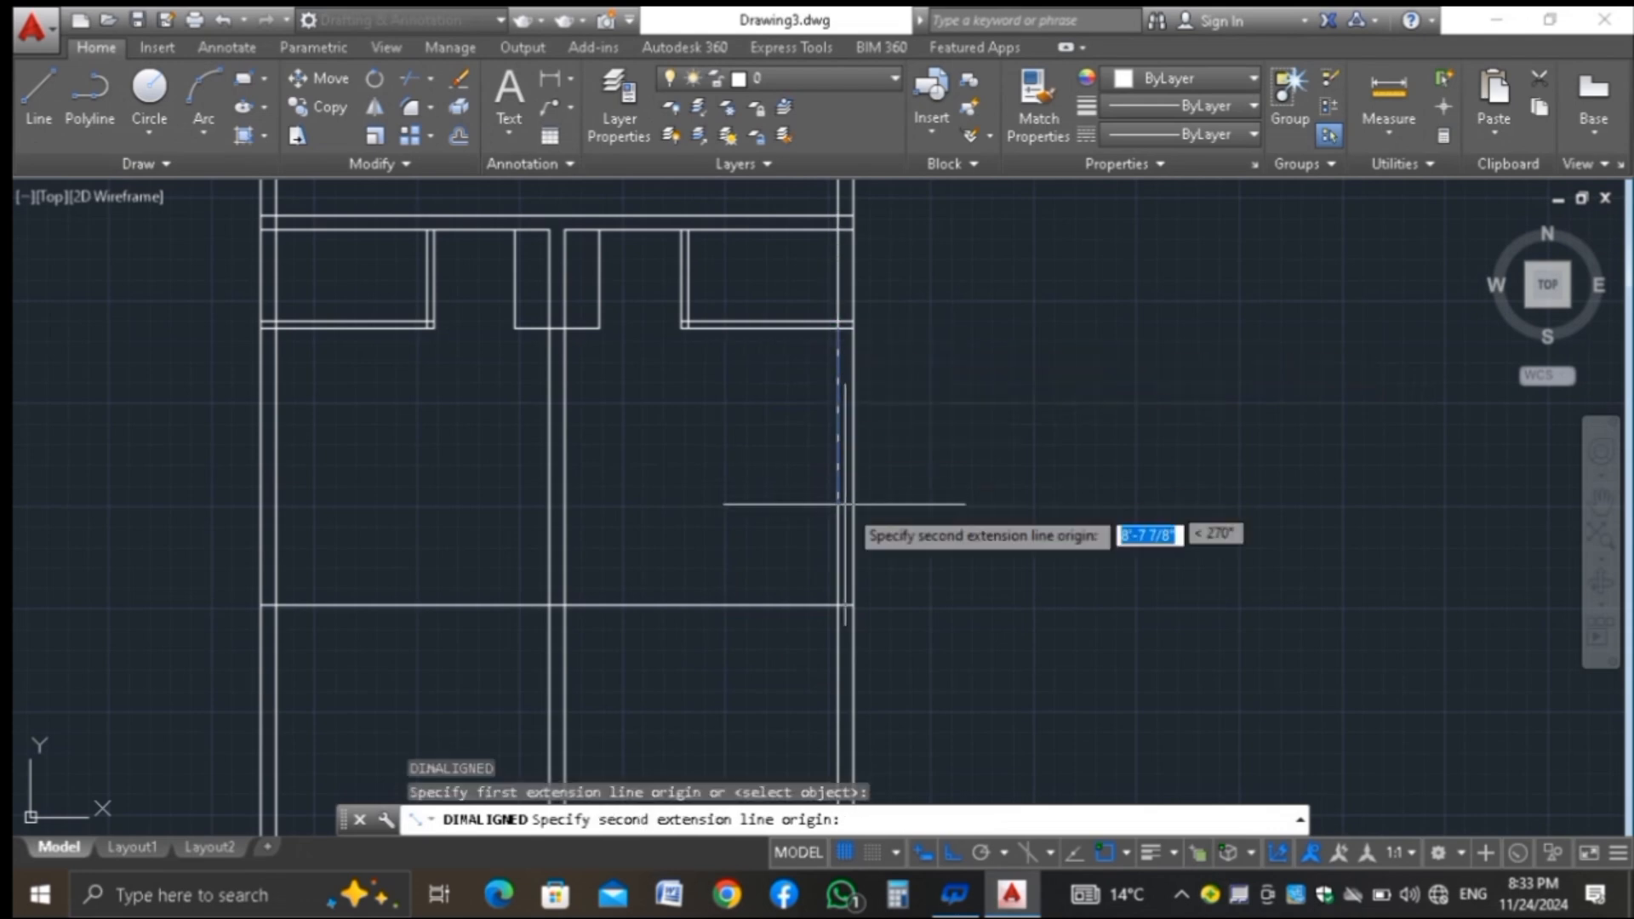
{"action": "left_click", "coordinate": [838, 605]}
{"action": "scroll", "coordinate": [793, 532], "scroll_direction": "up", "scroll_amount": 6}
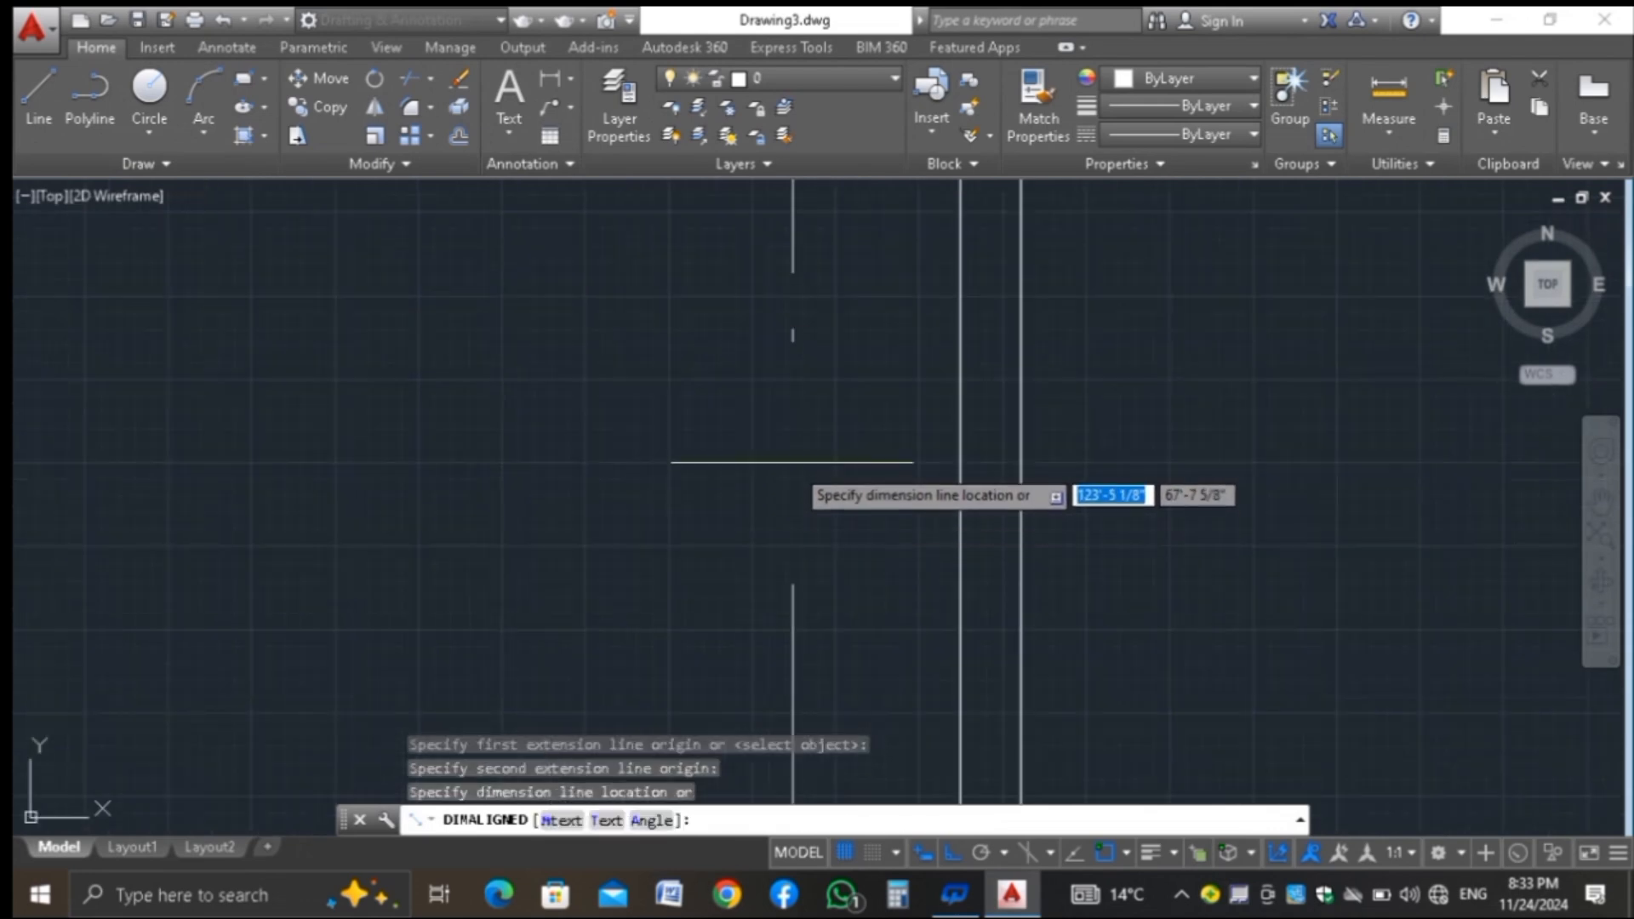
{"action": "scroll", "coordinate": [771, 345], "scroll_direction": "down", "scroll_amount": 4}
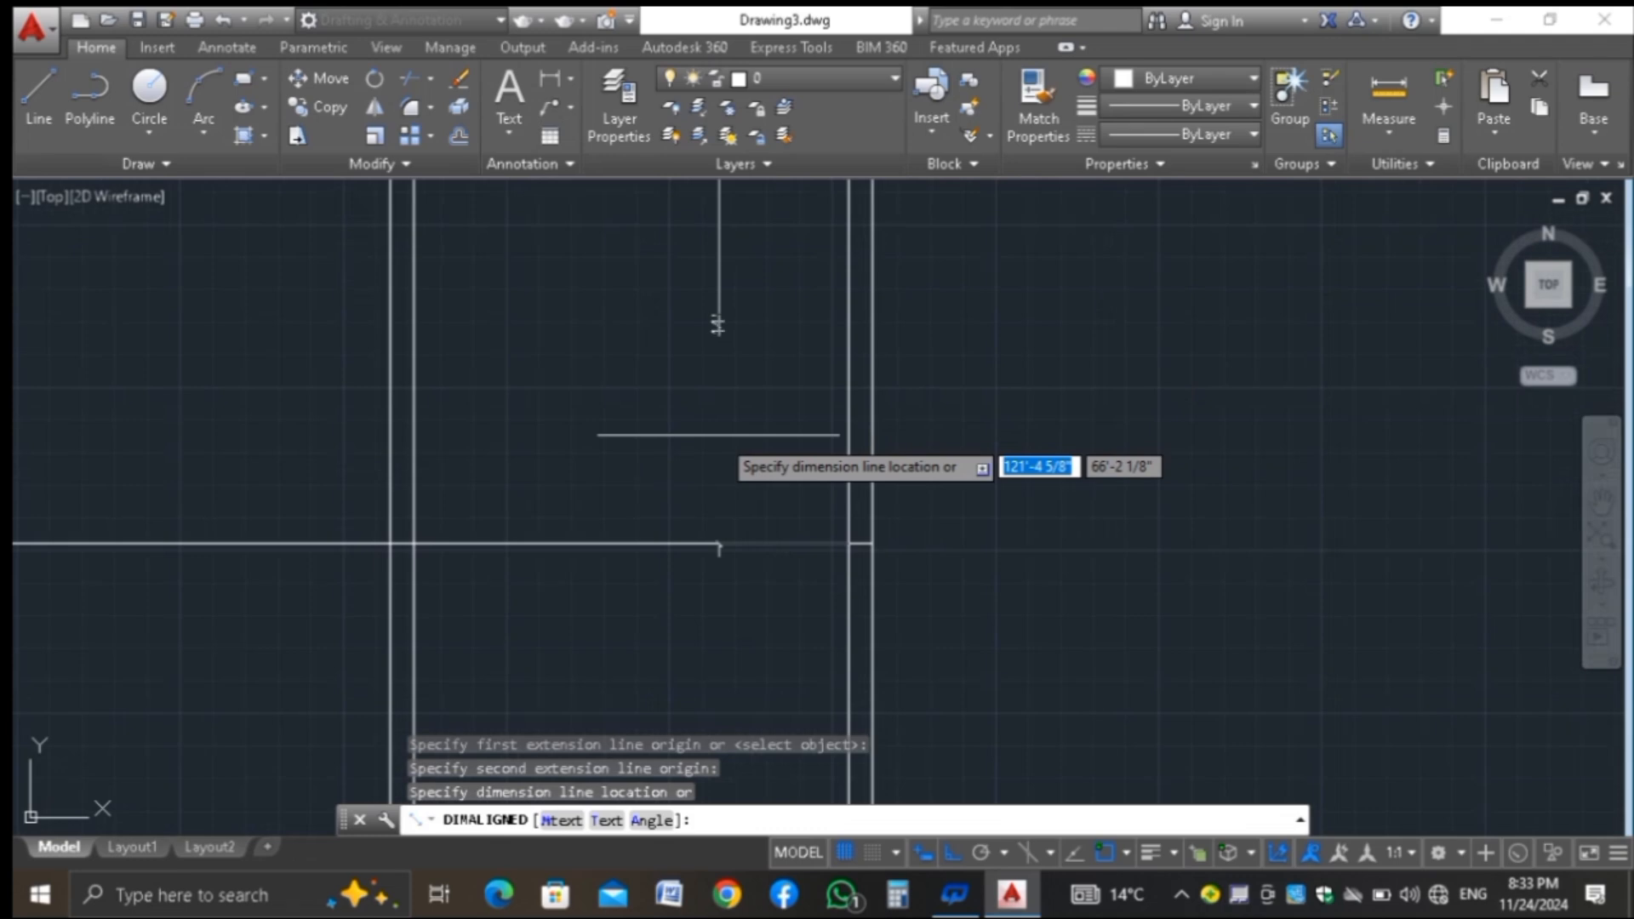
{"action": "scroll", "coordinate": [718, 493], "scroll_direction": "down", "scroll_amount": 2}
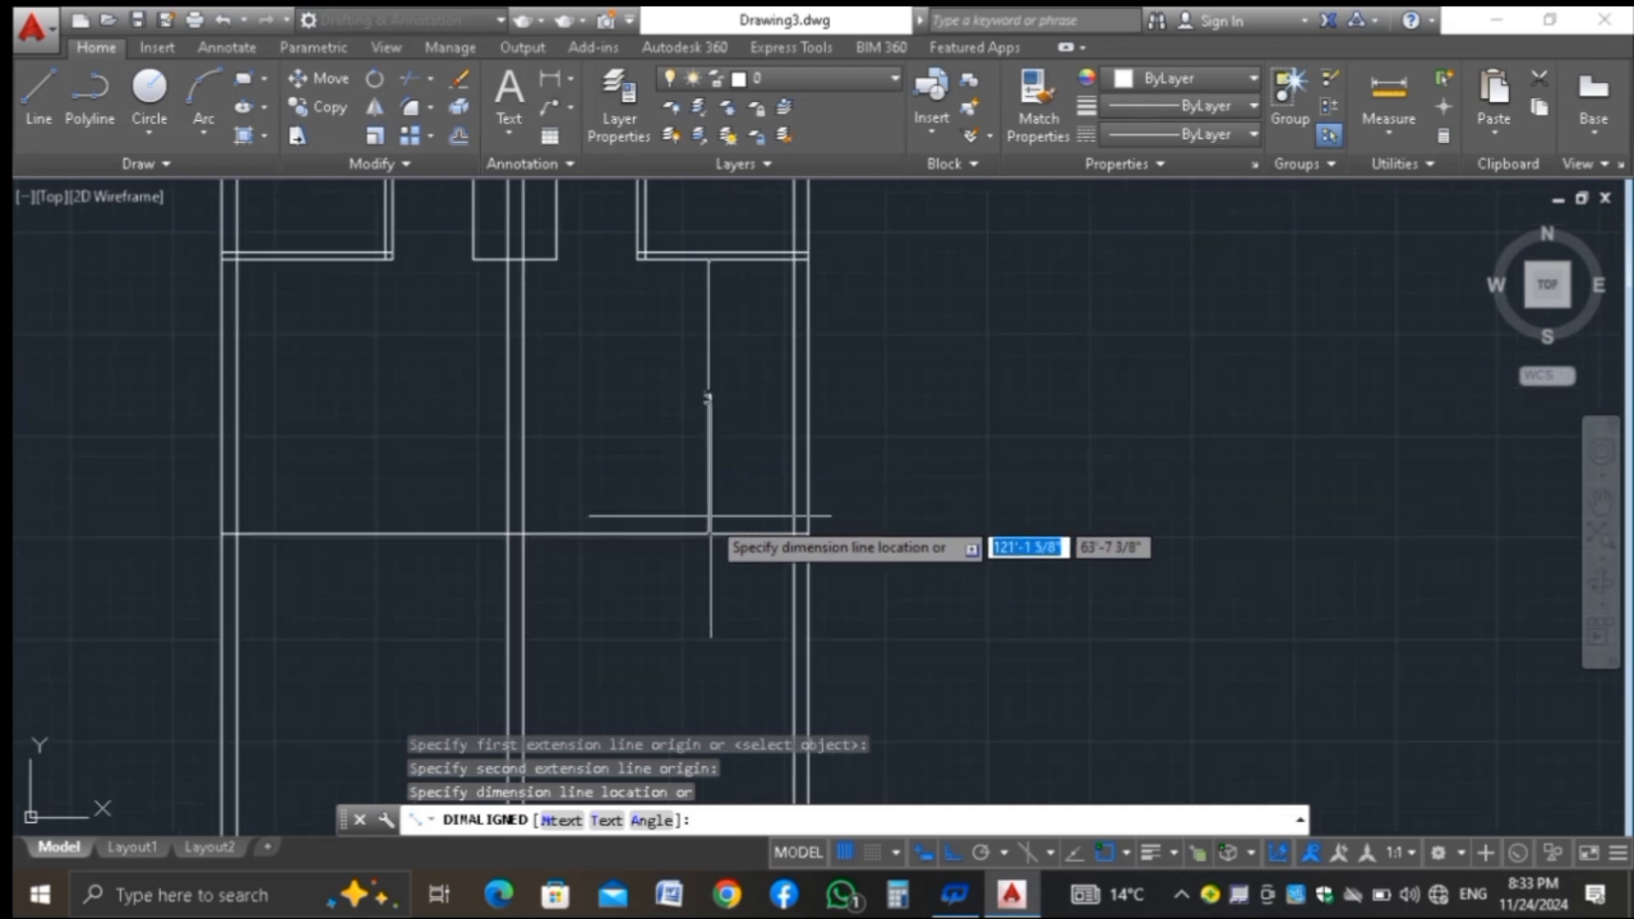
{"action": "key", "text": "Escape"}
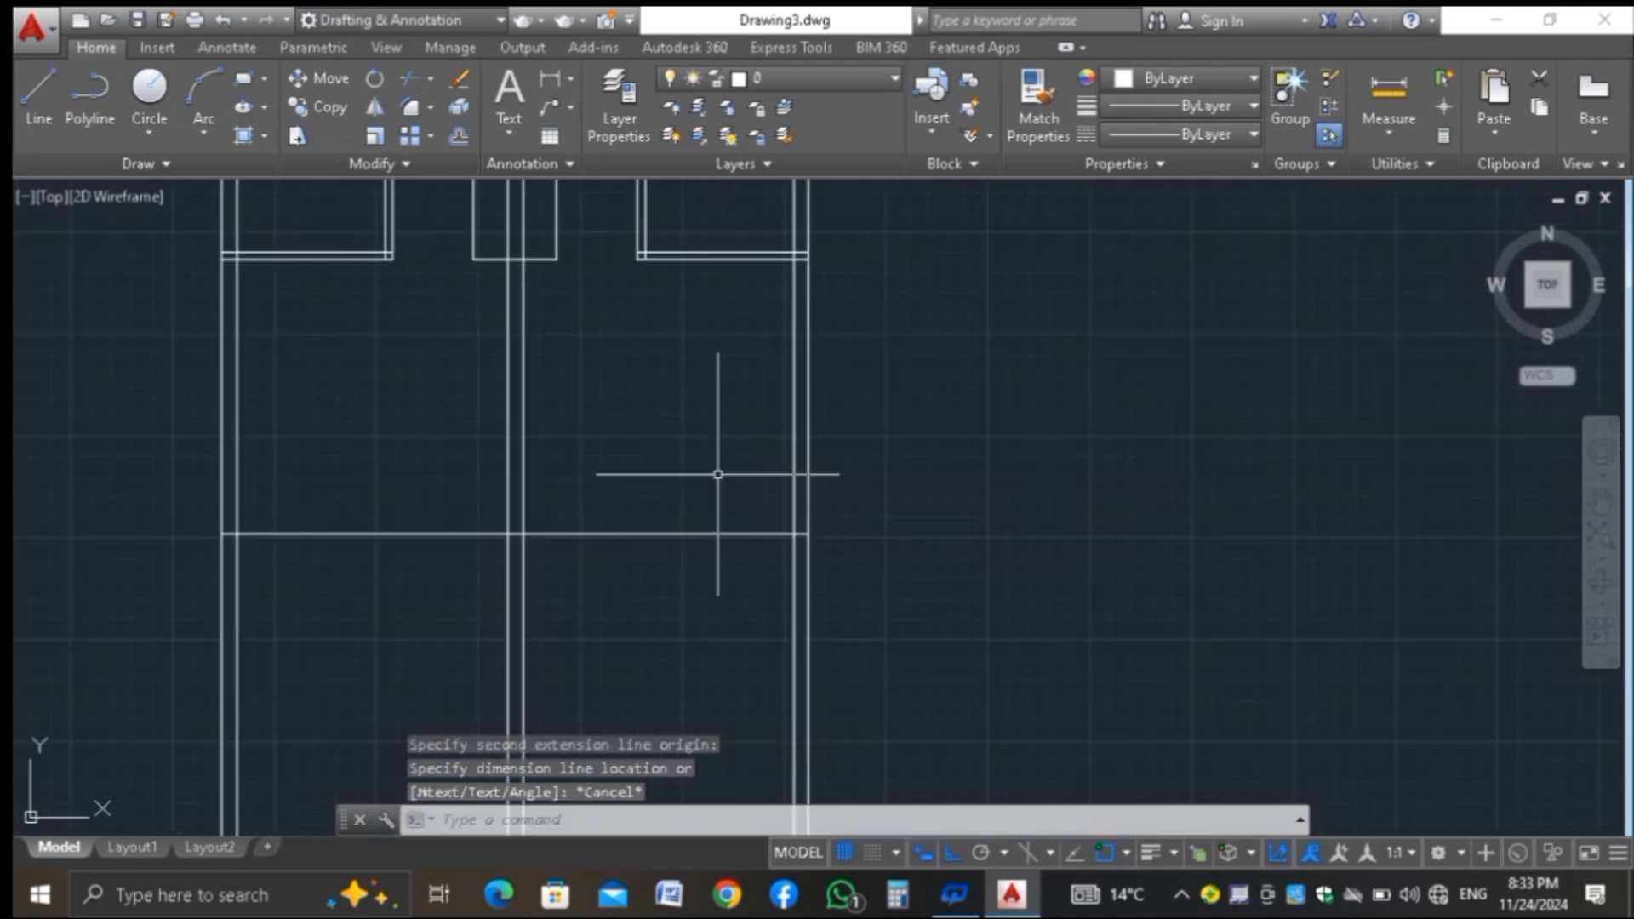
Offset the new horizontal line 9" downward to give the cross wall its thickness
{"action": "scroll", "coordinate": [696, 522], "scroll_direction": "down", "scroll_amount": 2}
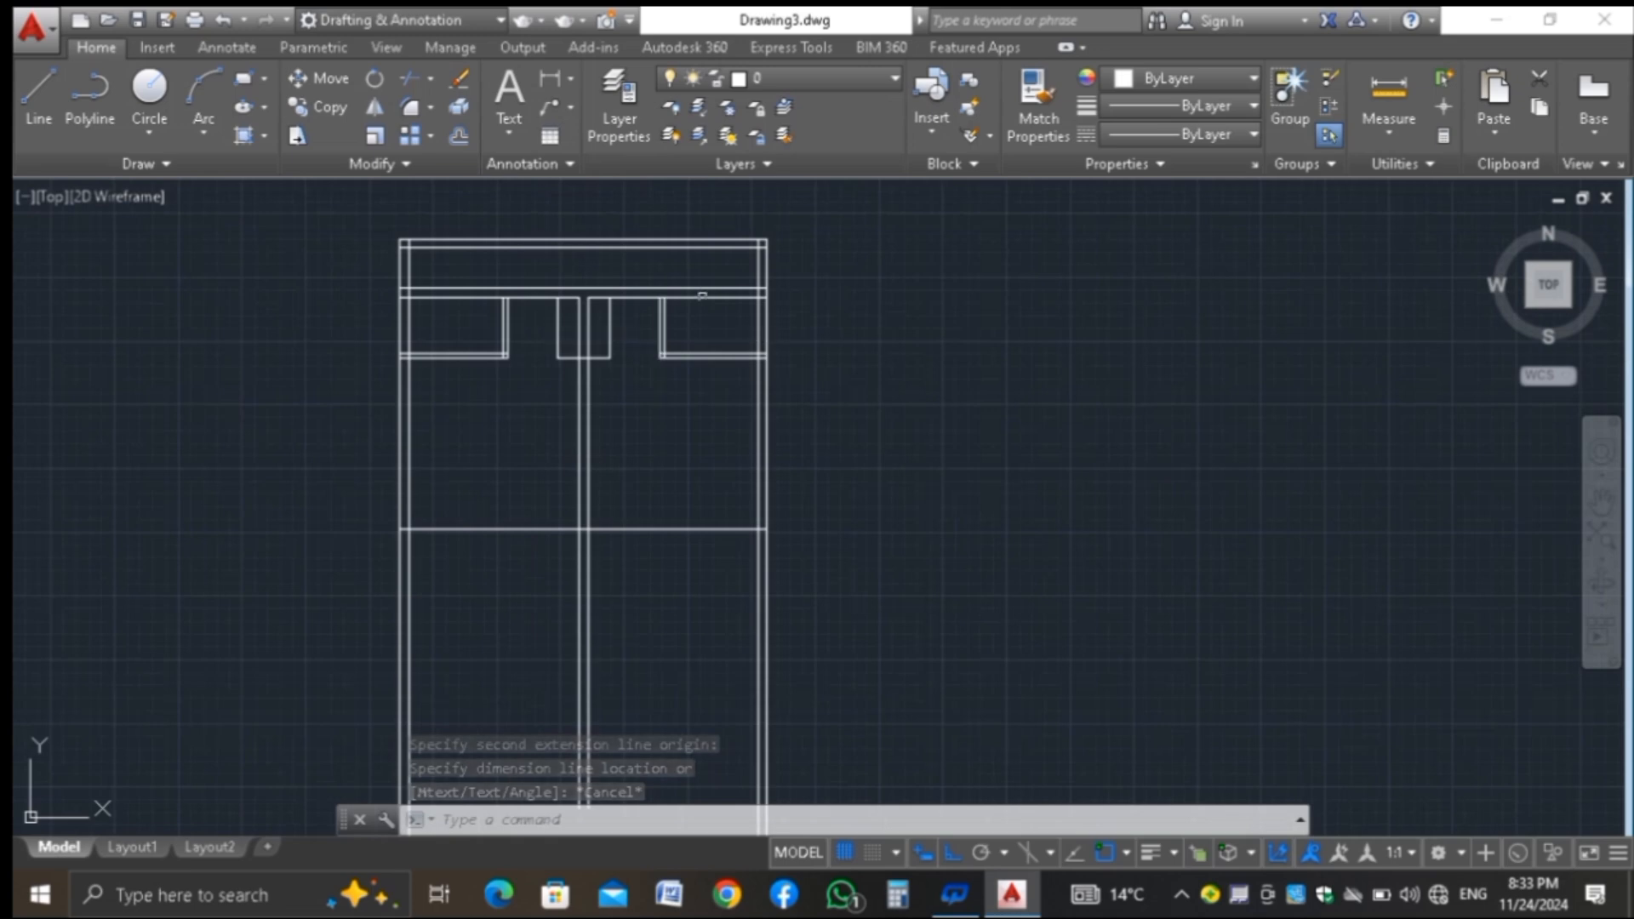
{"action": "scroll", "coordinate": [739, 563], "scroll_direction": "up", "scroll_amount": 2}
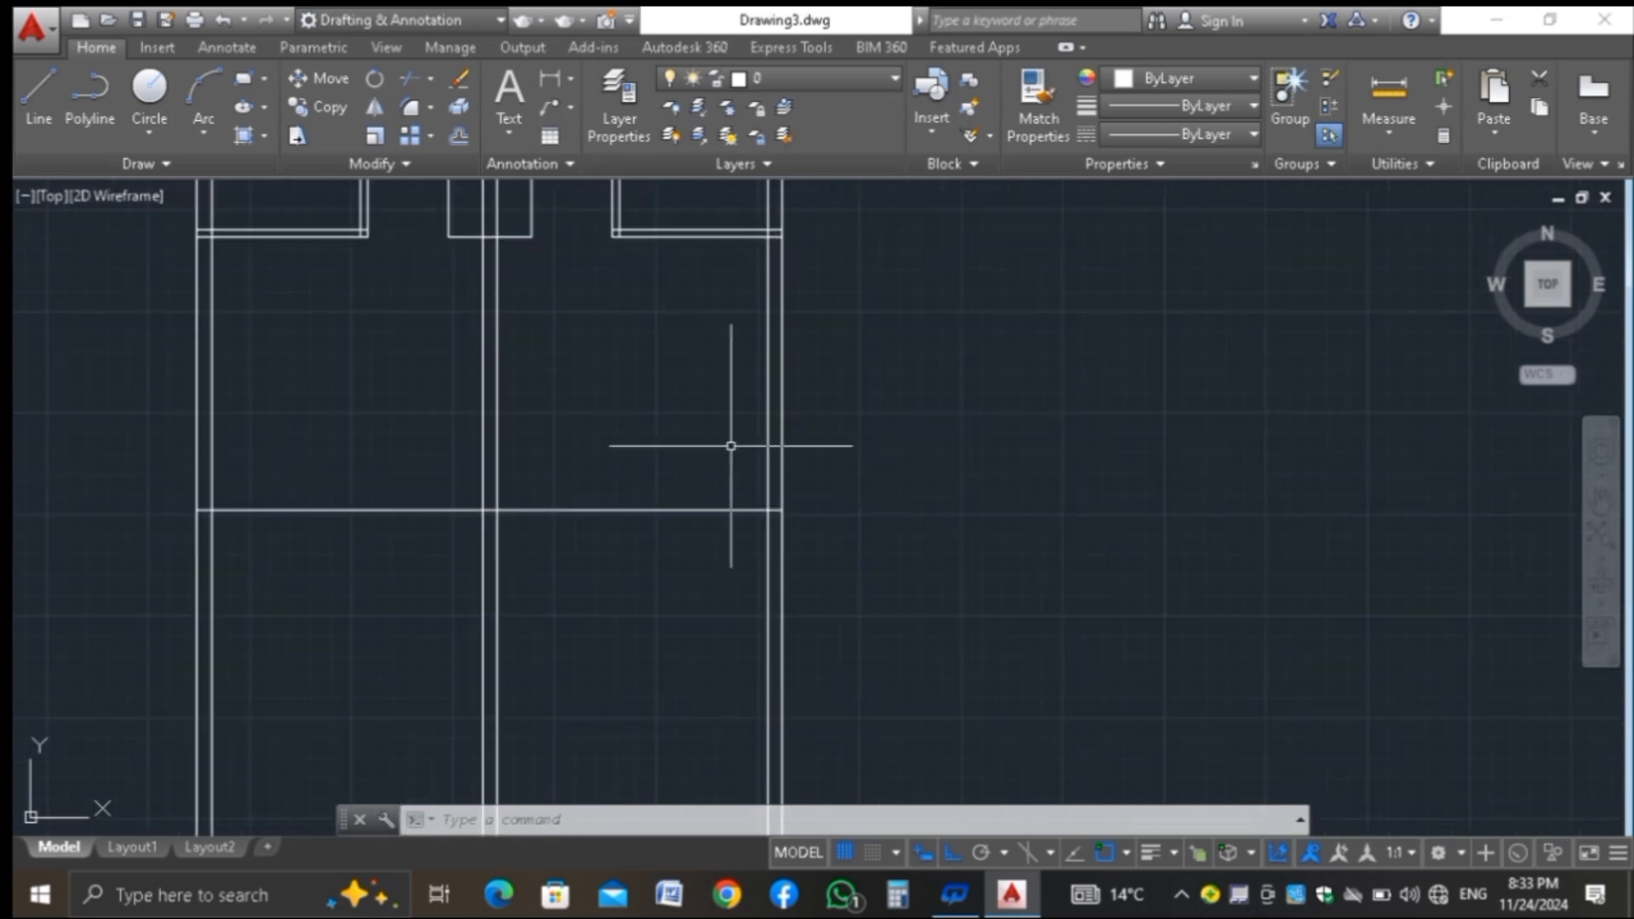
{"action": "type", "text": "o"}
{"action": "key", "text": "Return"}
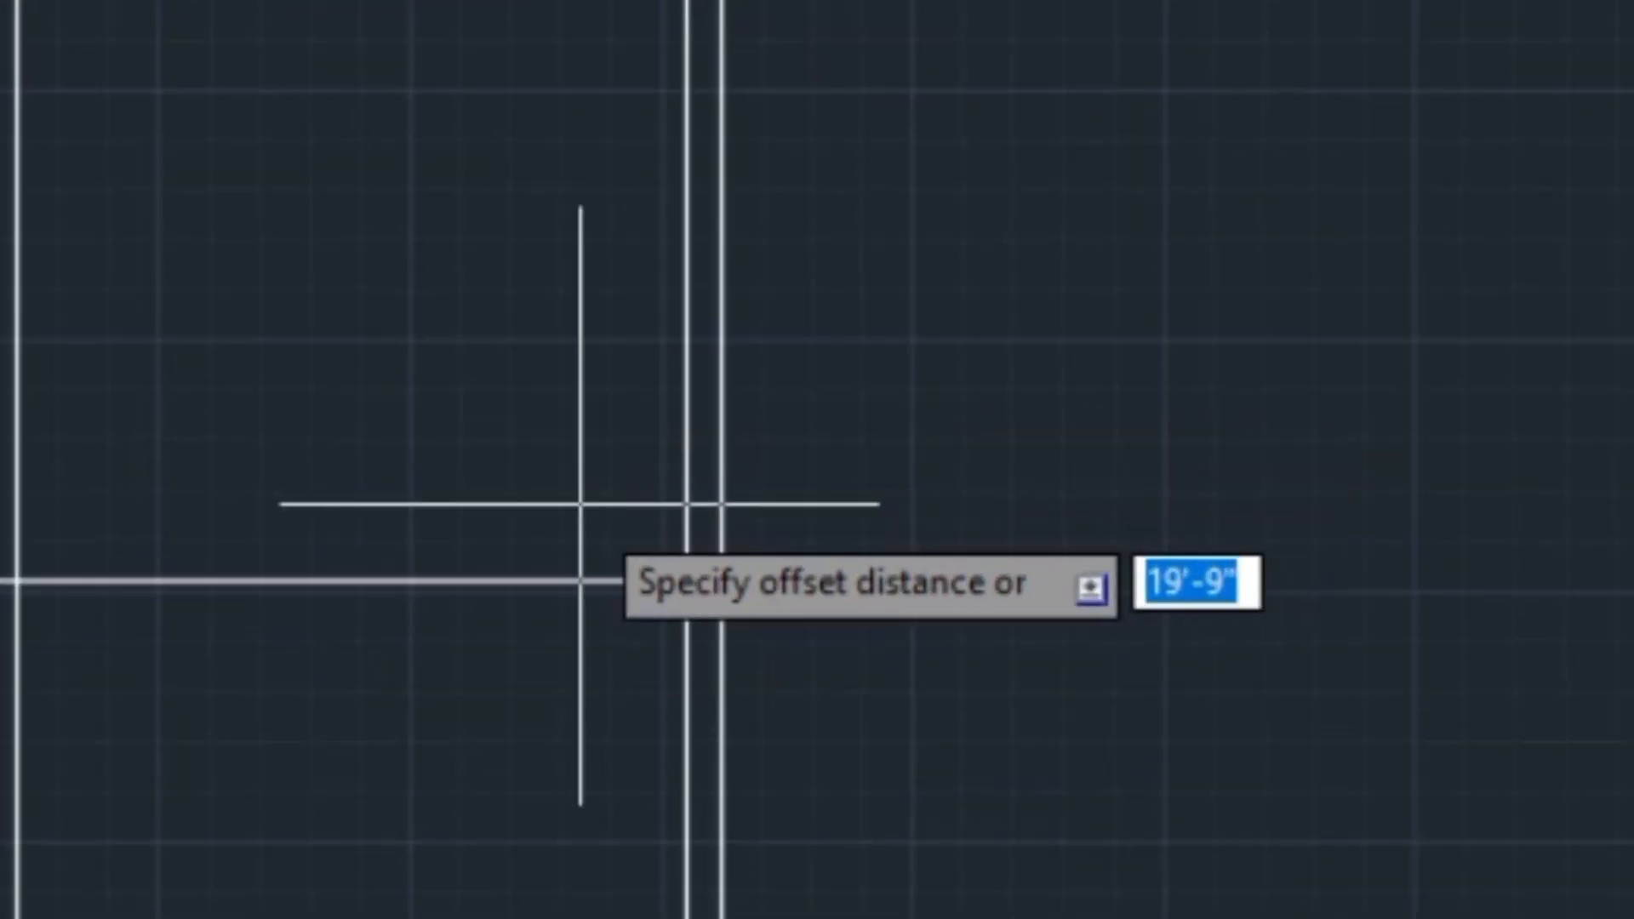
{"action": "type", "text": "9"}
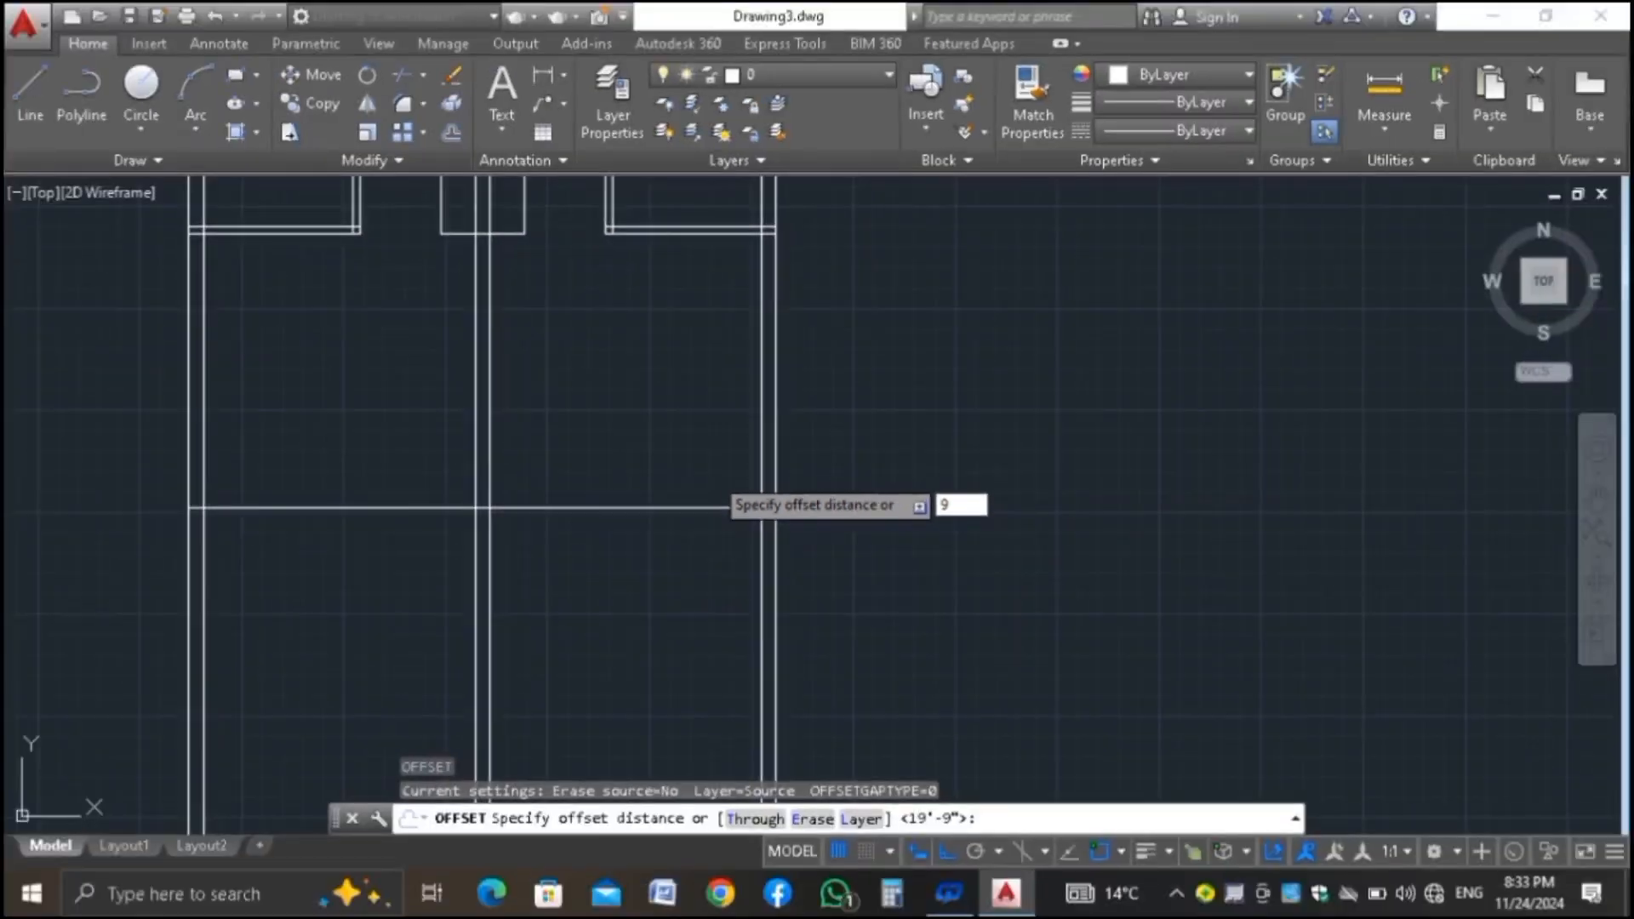
{"action": "key", "text": "Return"}
{"action": "left_click", "coordinate": [674, 510]}
{"action": "left_click", "coordinate": [649, 584]}
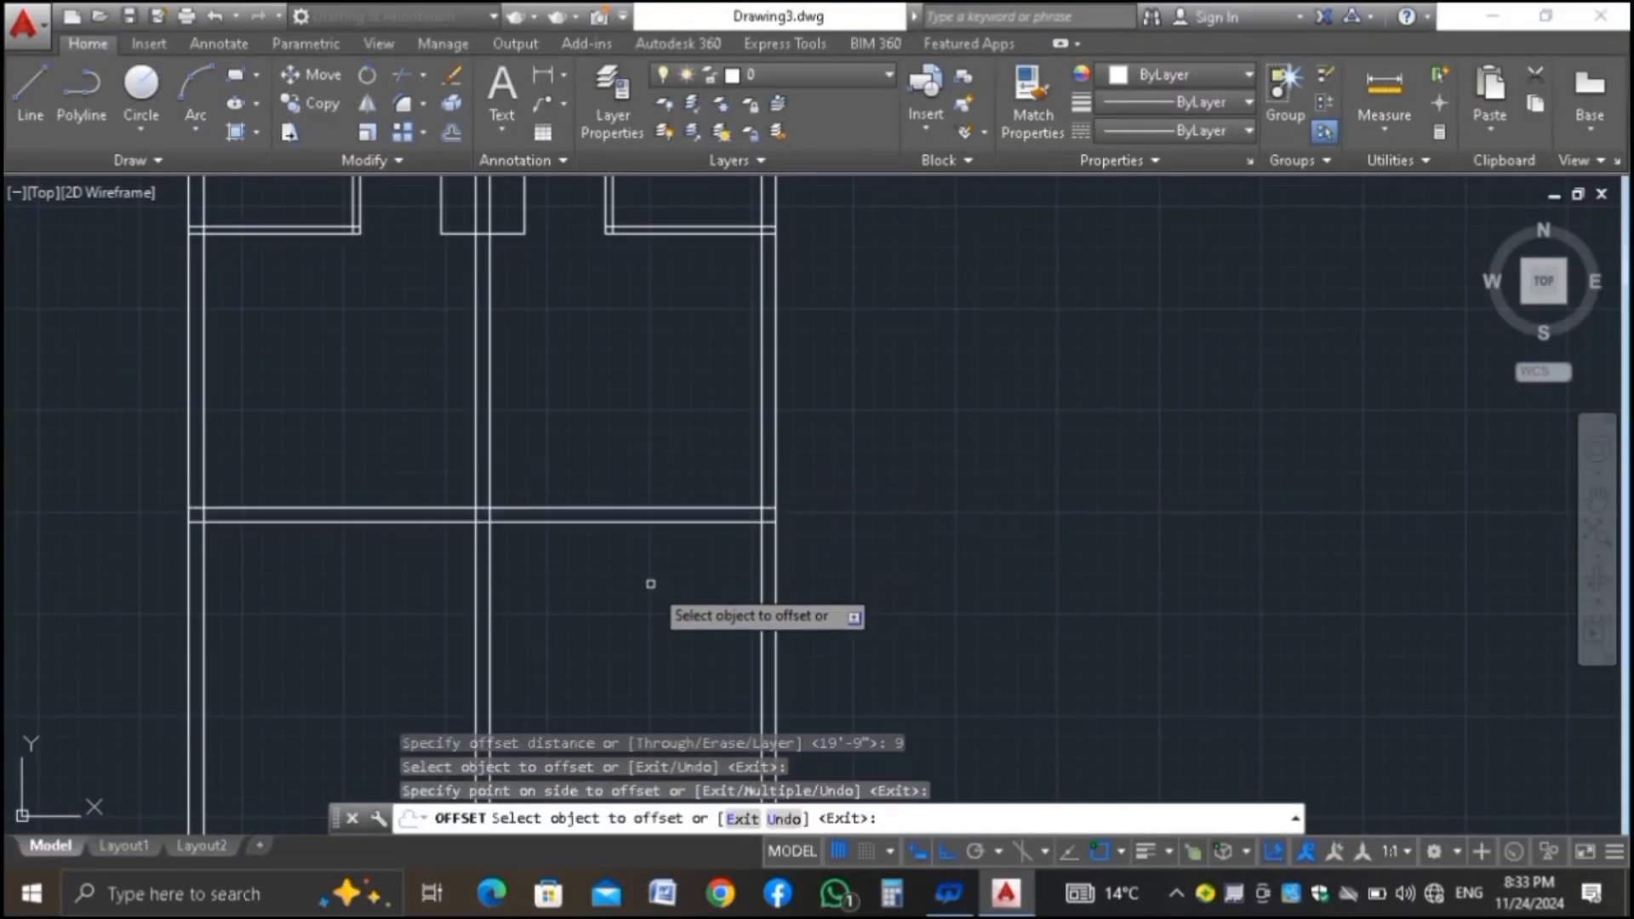
{"action": "scroll", "coordinate": [584, 340], "scroll_direction": "down", "scroll_amount": 4}
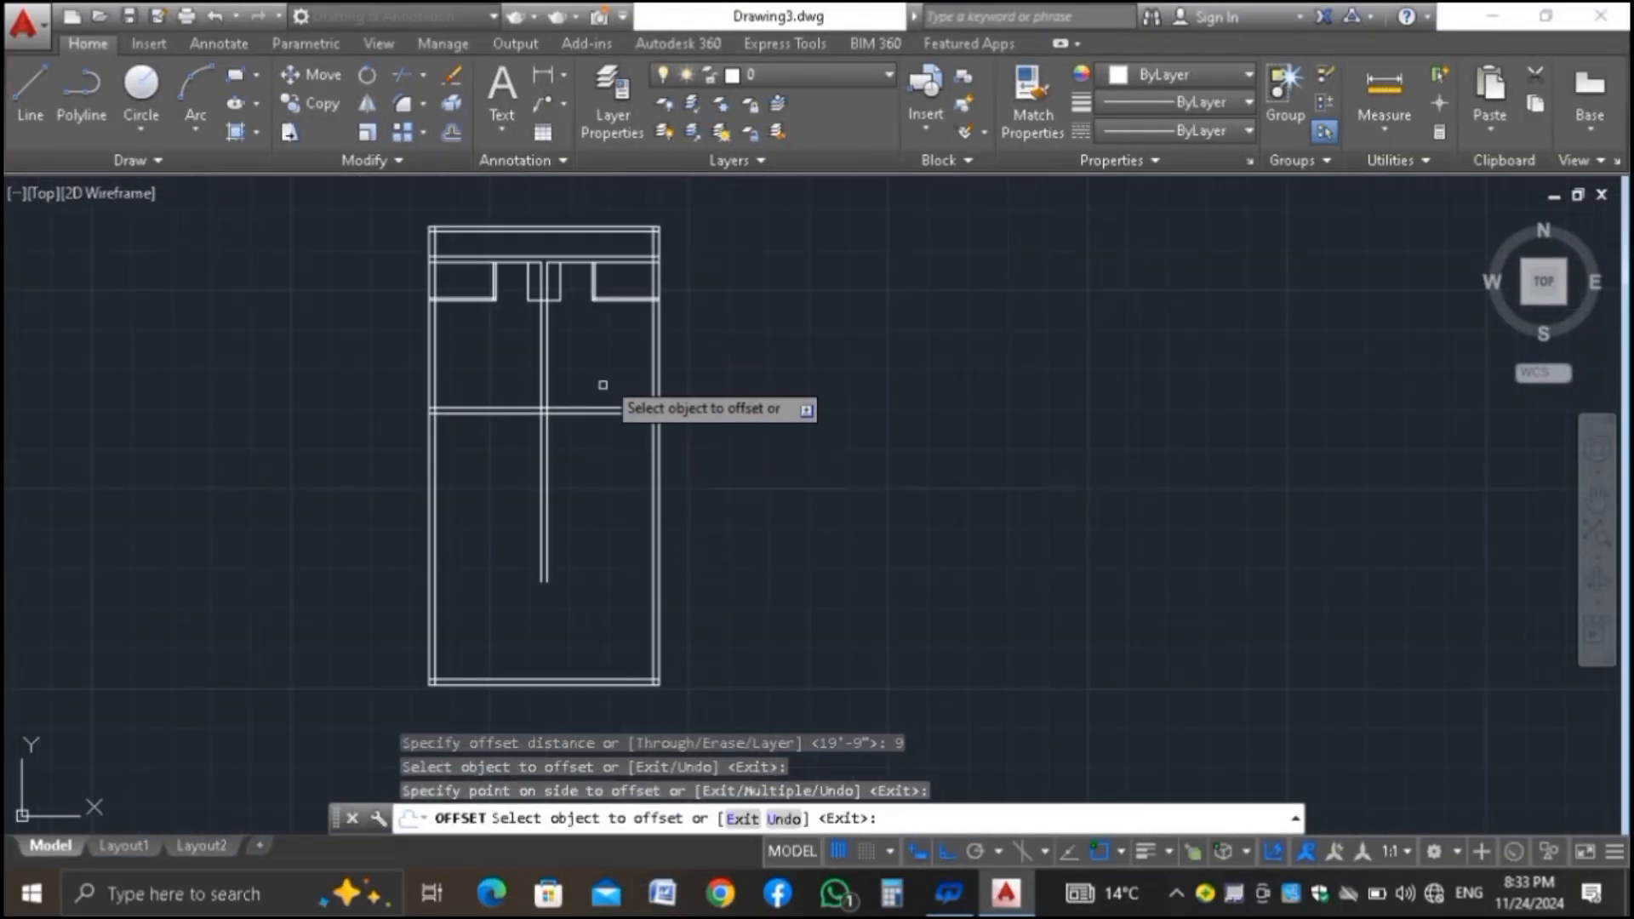
{"action": "scroll", "coordinate": [604, 390], "scroll_direction": "up", "scroll_amount": 2}
{"action": "scroll", "coordinate": [511, 364], "scroll_direction": "up", "scroll_amount": 3}
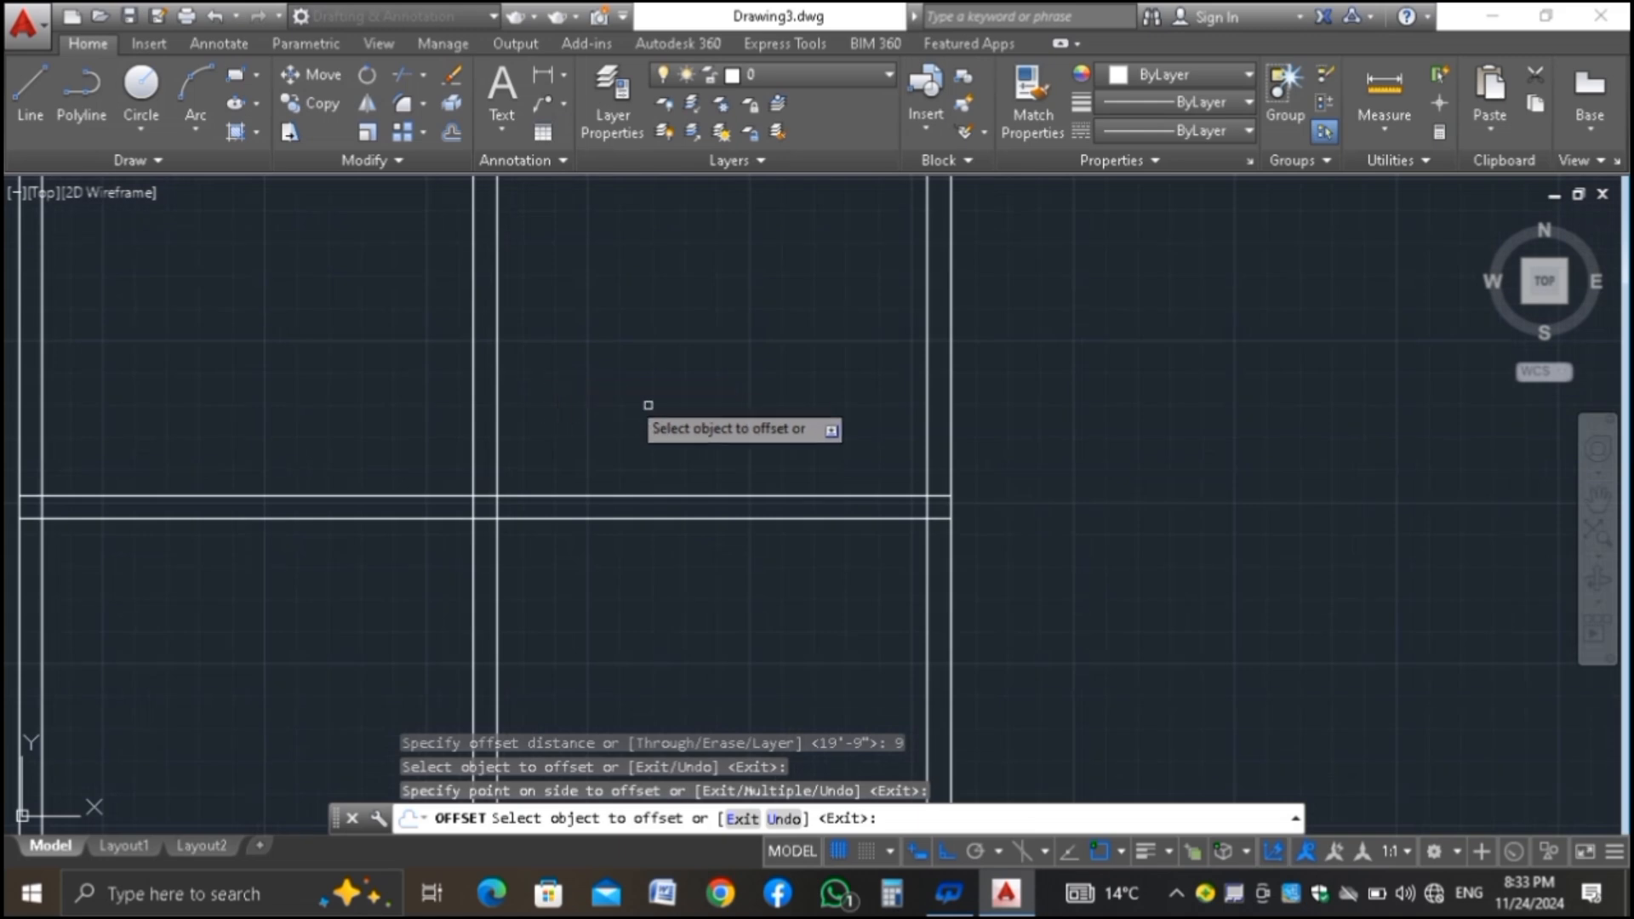
{"action": "scroll", "coordinate": [678, 445], "scroll_direction": "down", "scroll_amount": 3}
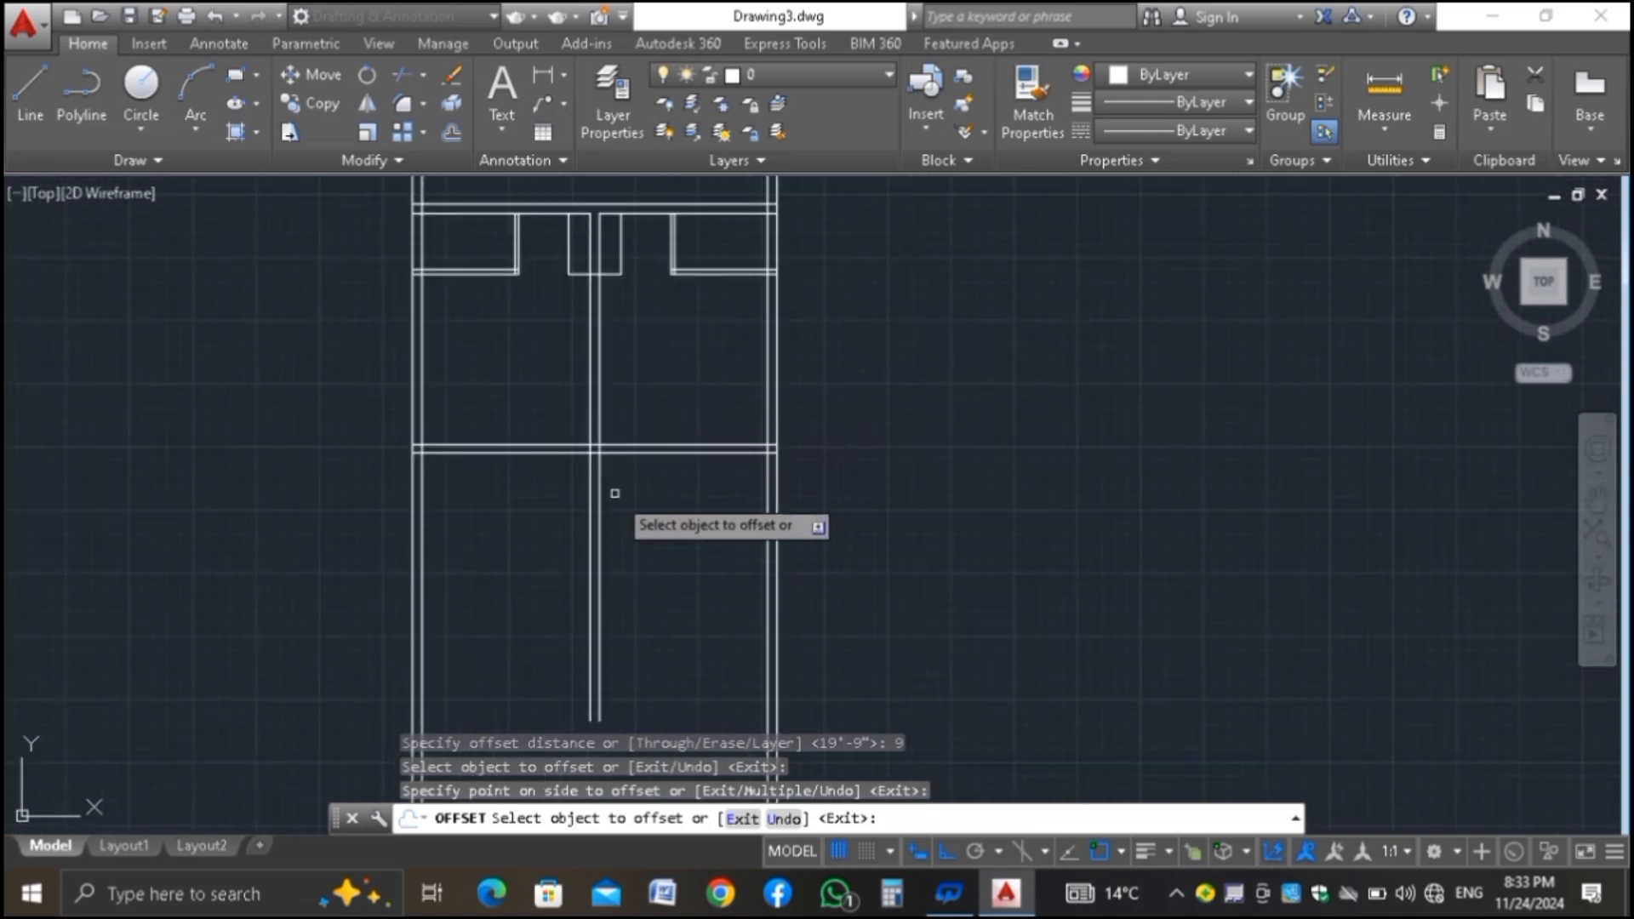
{"action": "scroll", "coordinate": [616, 489], "scroll_direction": "up", "scroll_amount": 2}
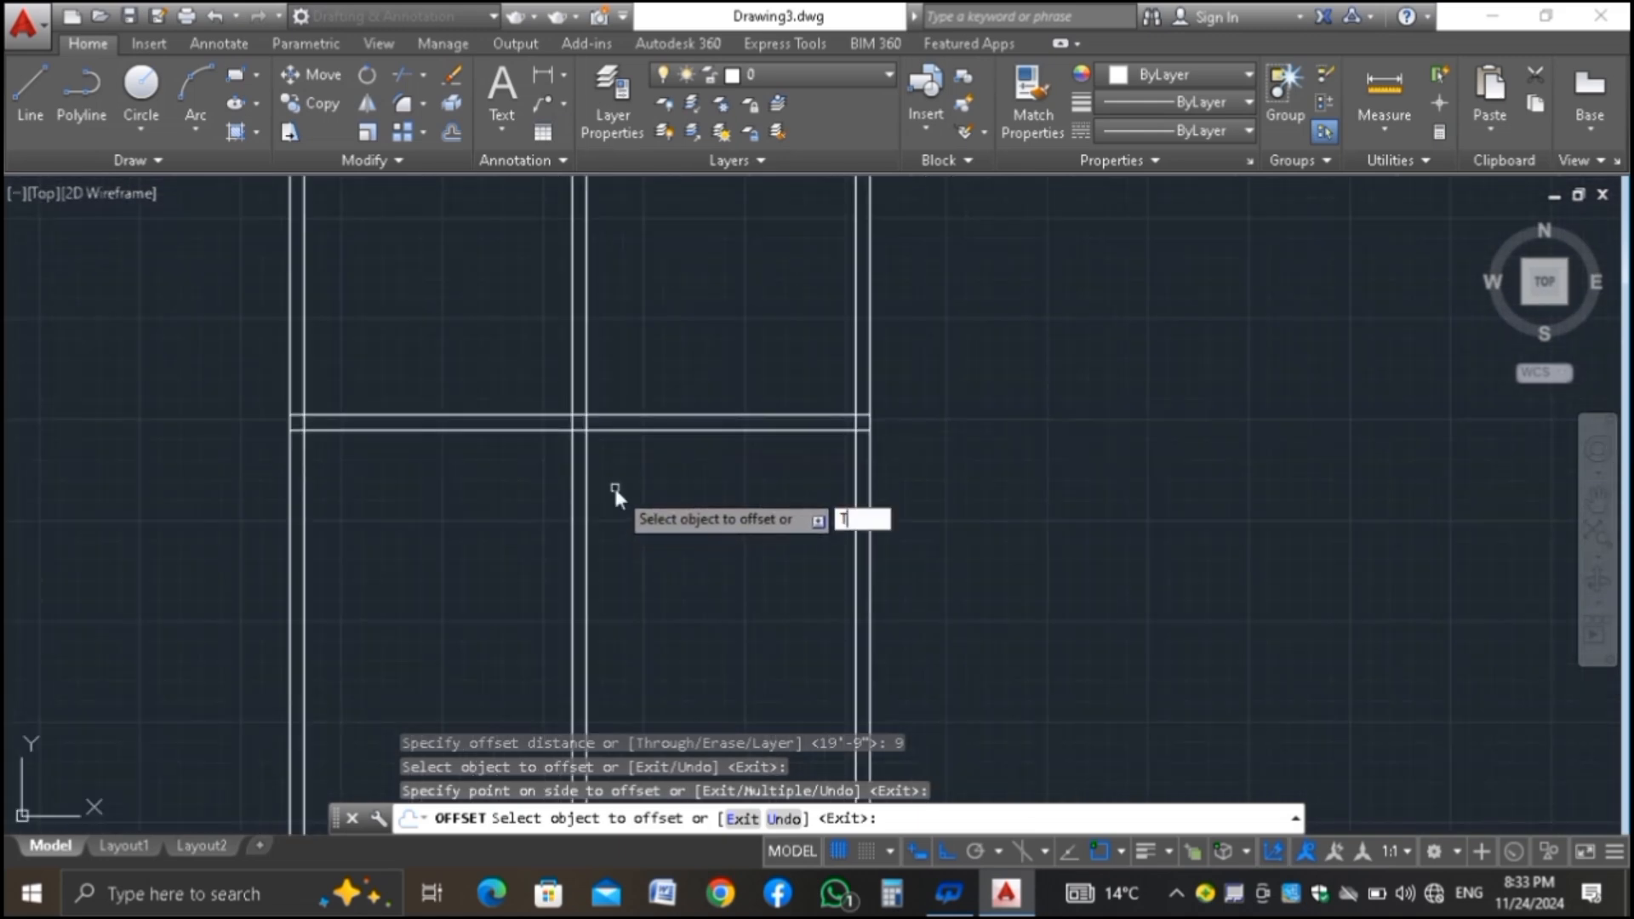
{"action": "type", "text": "R"}
{"action": "key", "text": "Return"}
{"action": "left_click", "coordinate": [618, 486]}
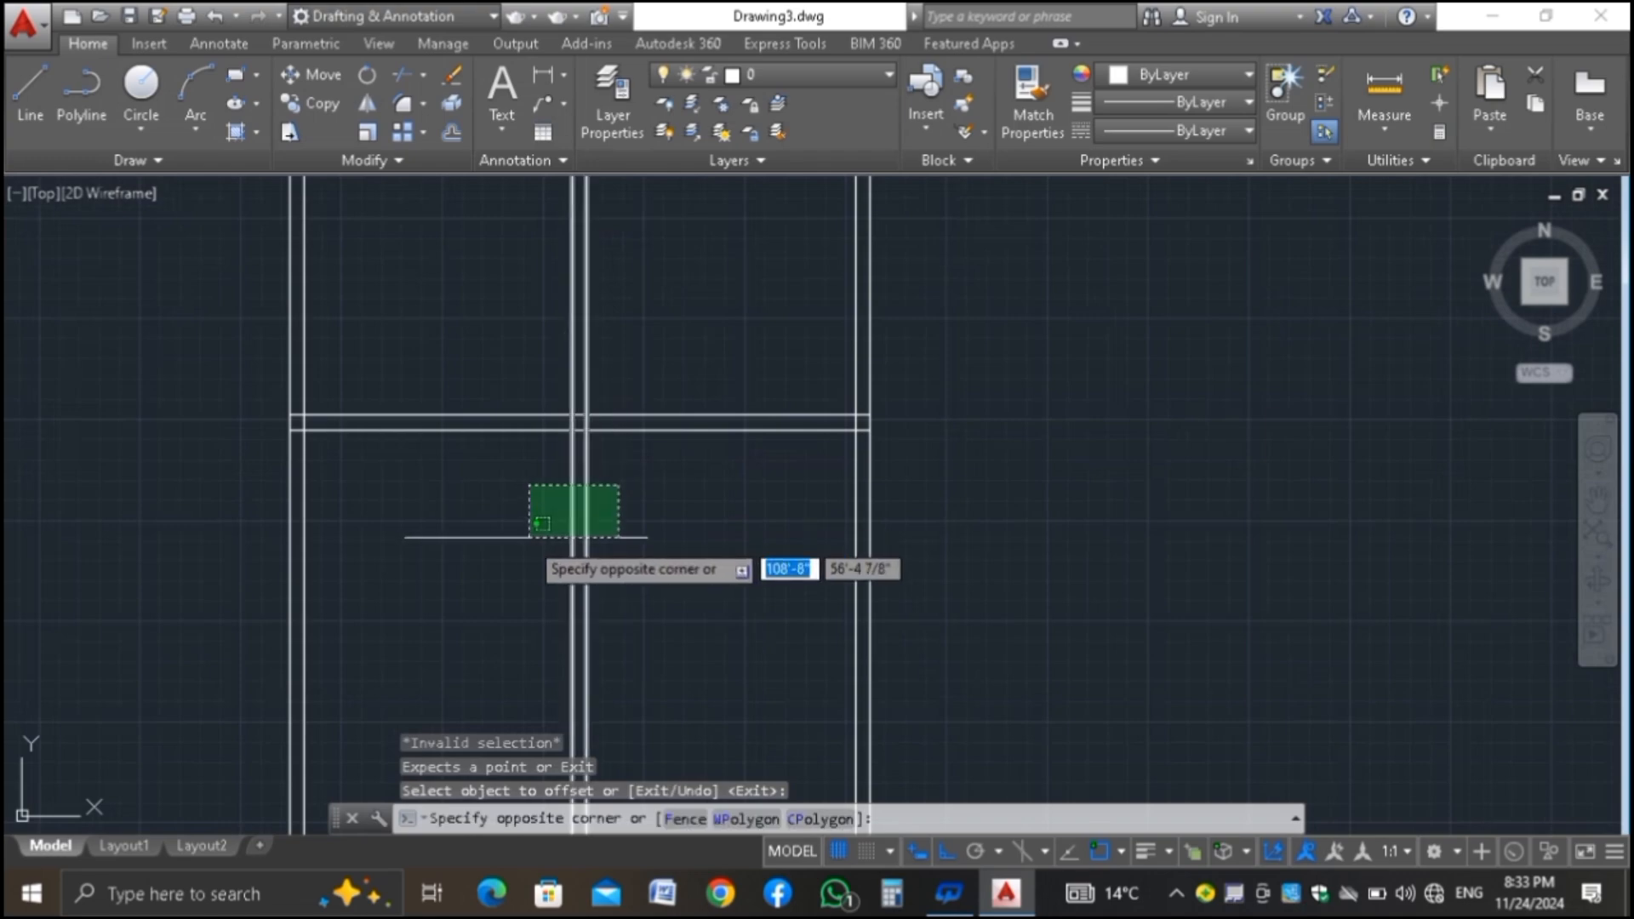
{"action": "key", "text": "Escape"}
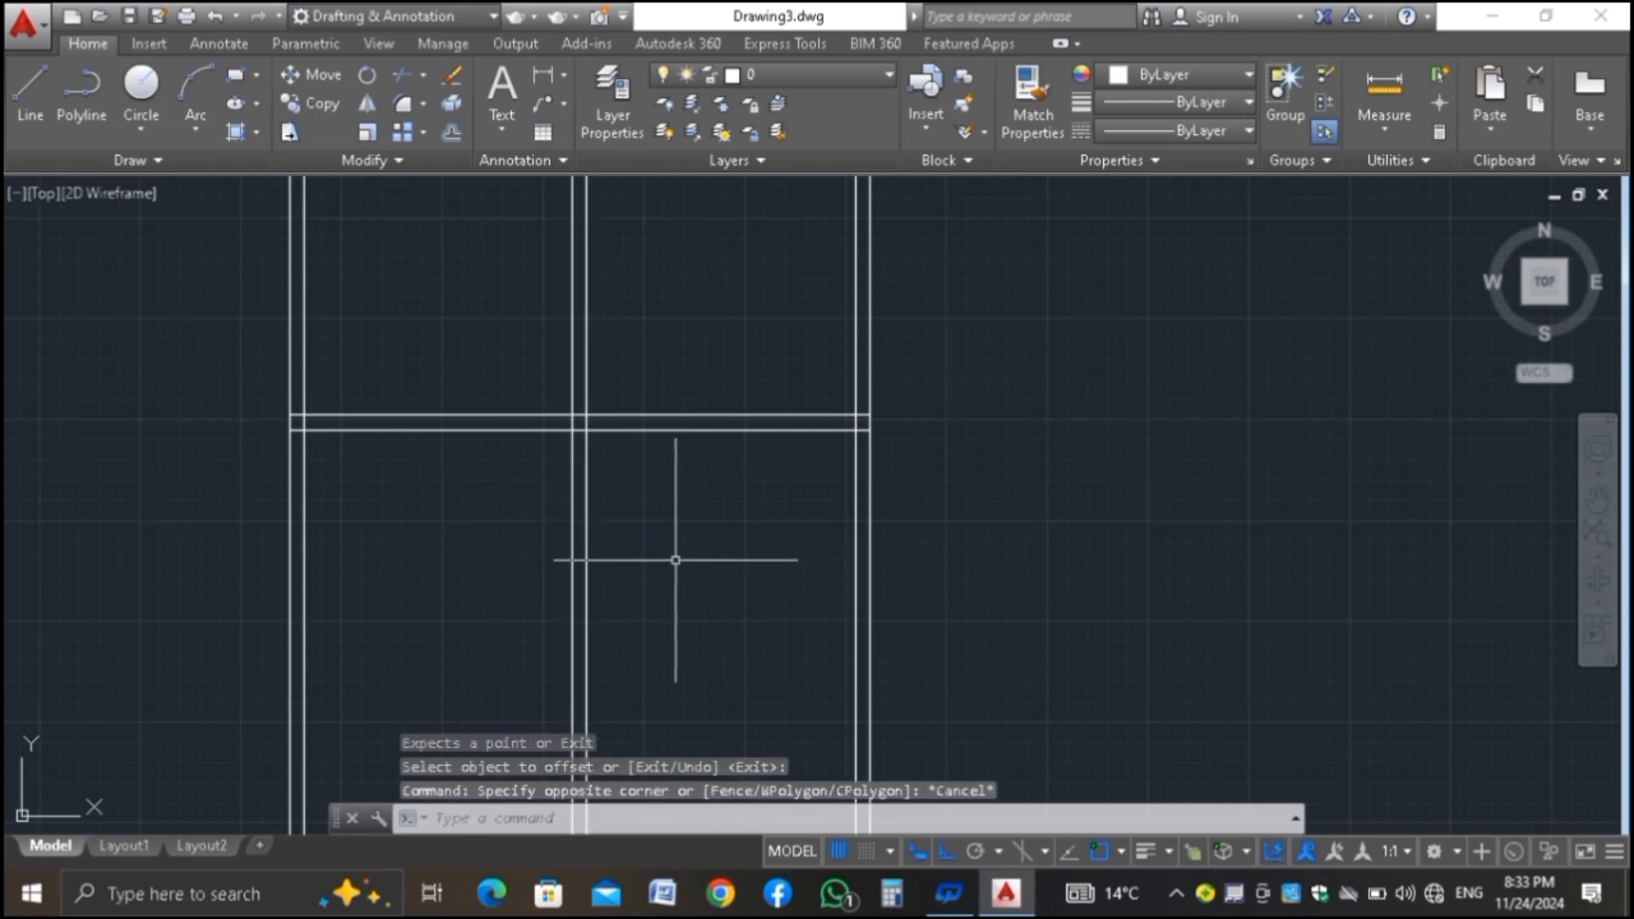
Trim away both central vertical wall lines below the new horizontal cross wall
{"action": "type", "text": "TR"}
{"action": "key", "text": "Return"}
{"action": "key", "text": "Return"}
{"action": "left_click", "coordinate": [620, 538]}
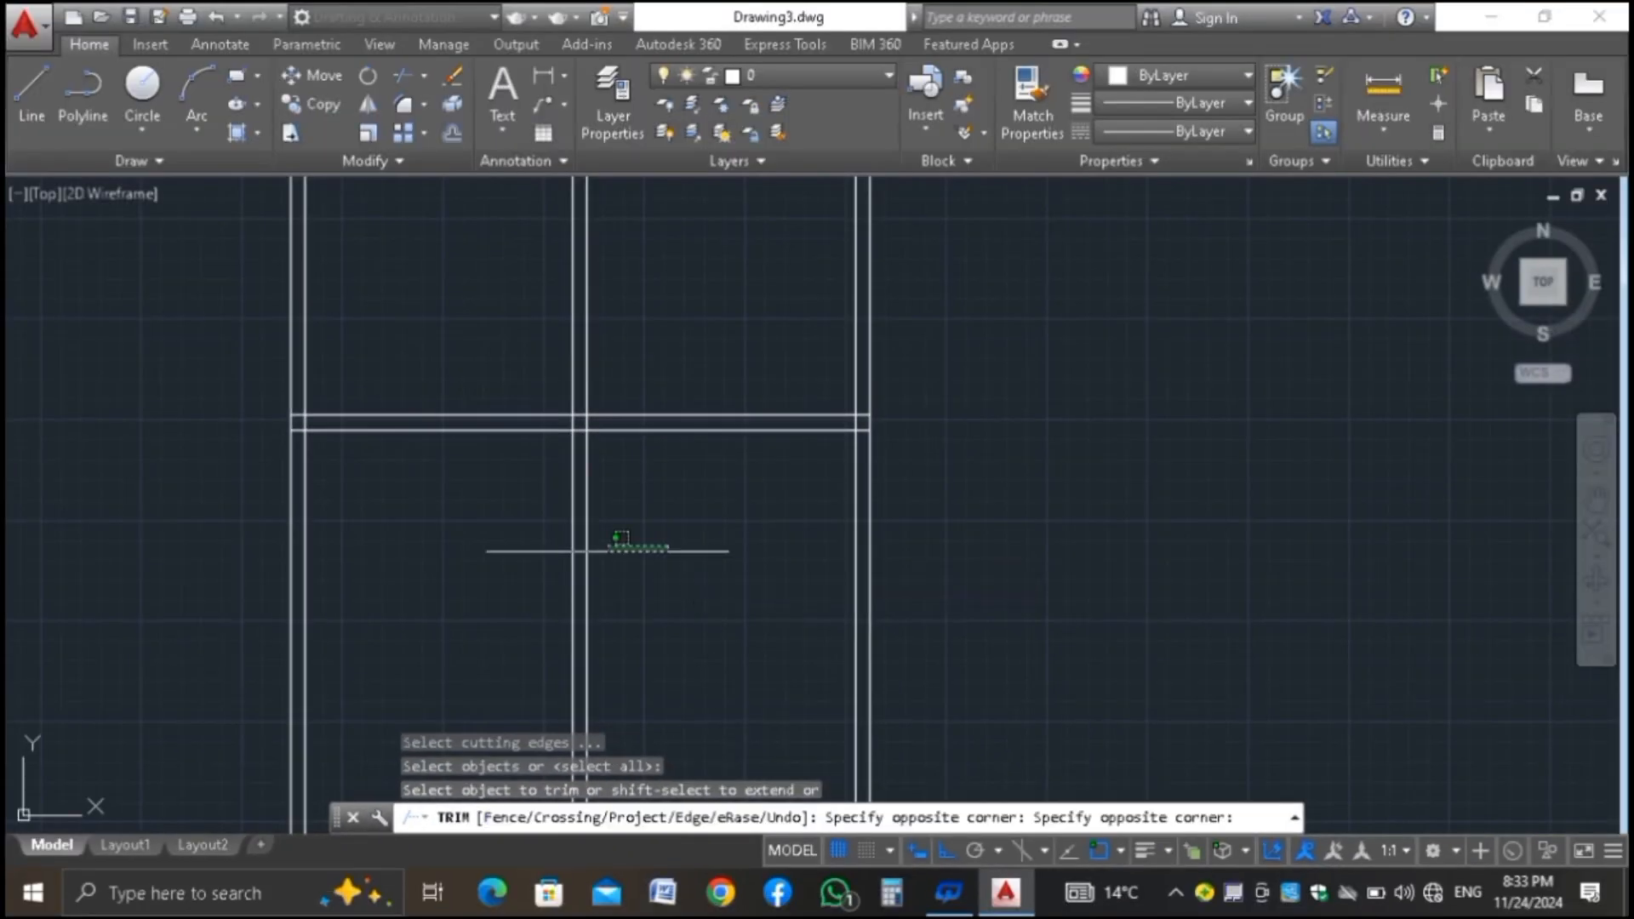
{"action": "left_click", "coordinate": [391, 609]}
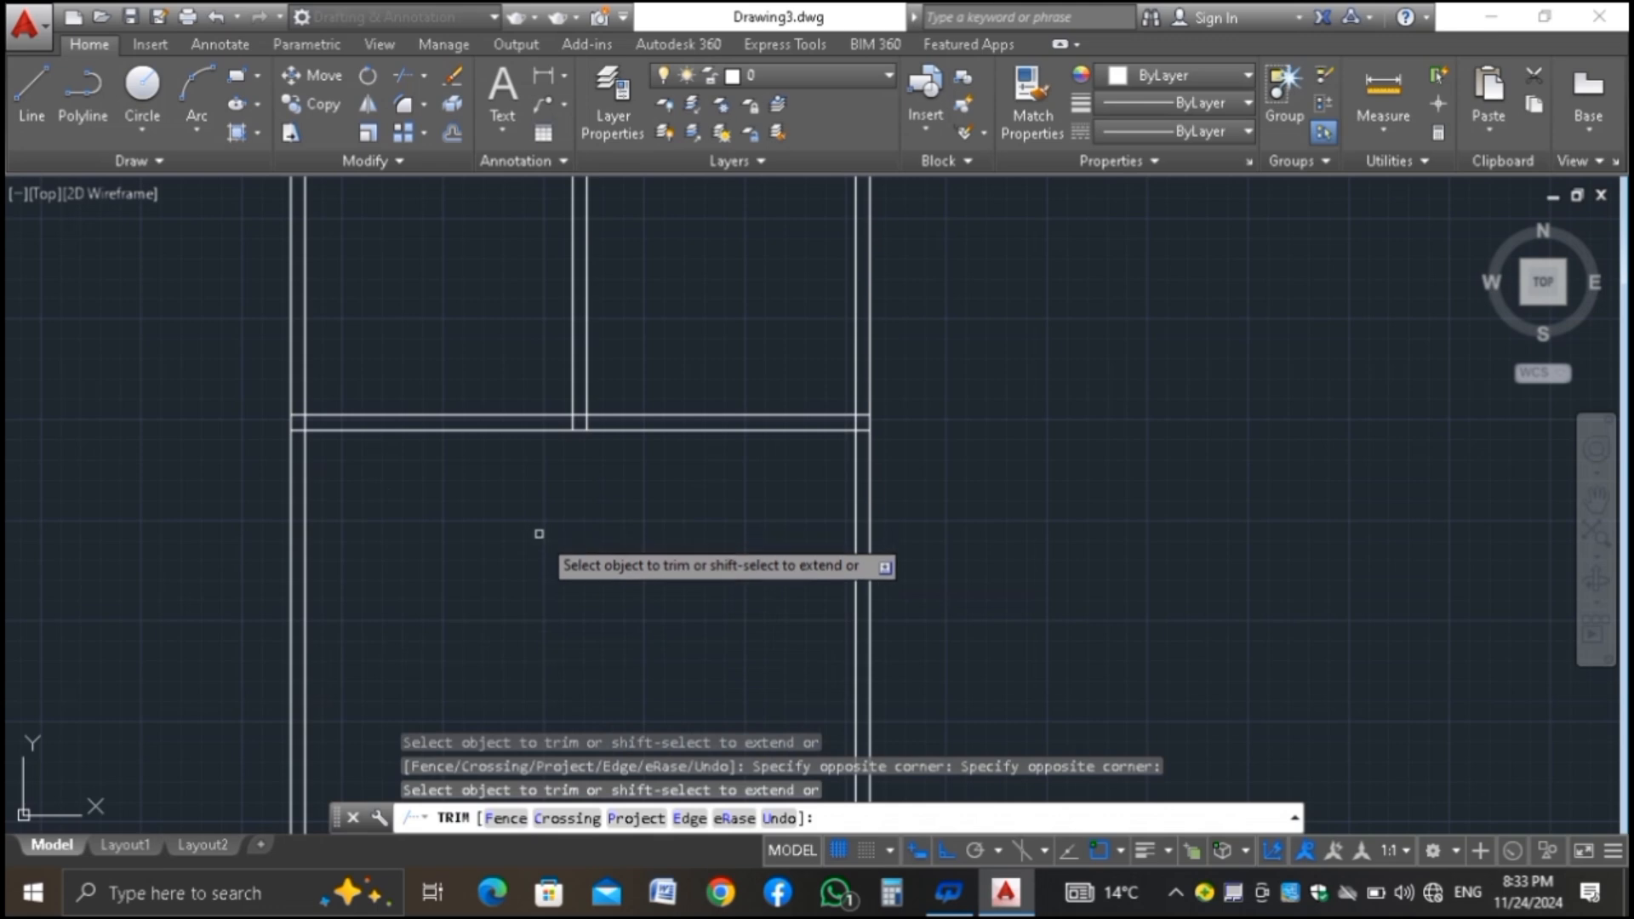
{"action": "key", "text": "Escape"}
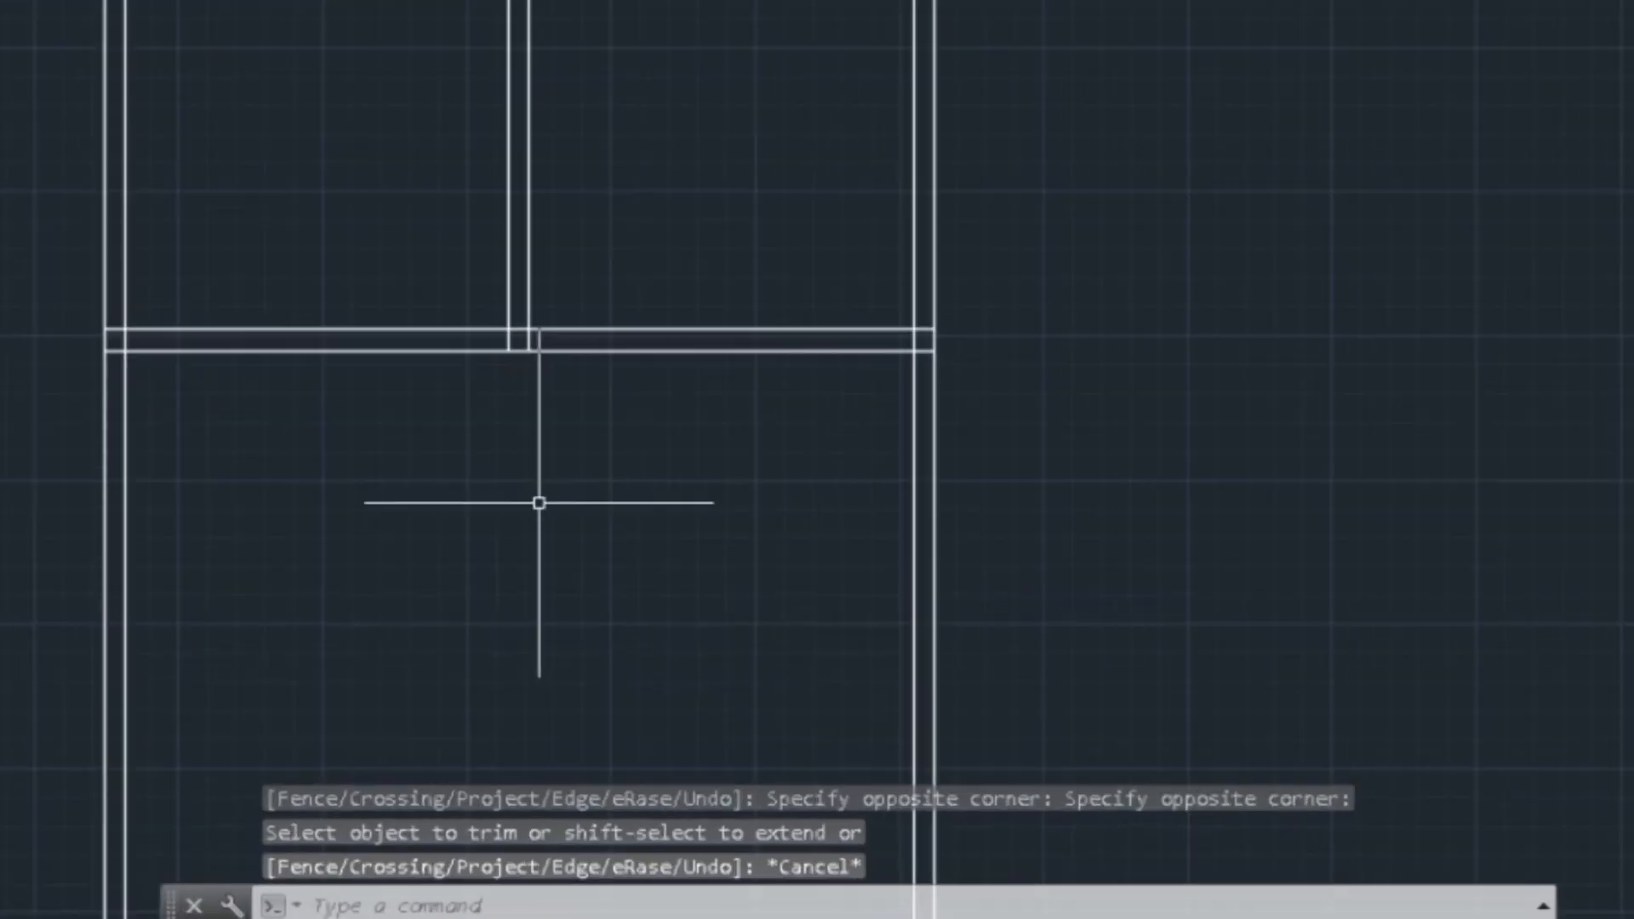
Offset the lower line of the horizontal cross wall 11' downward
{"action": "type", "text": "O"}
{"action": "key", "text": "Return"}
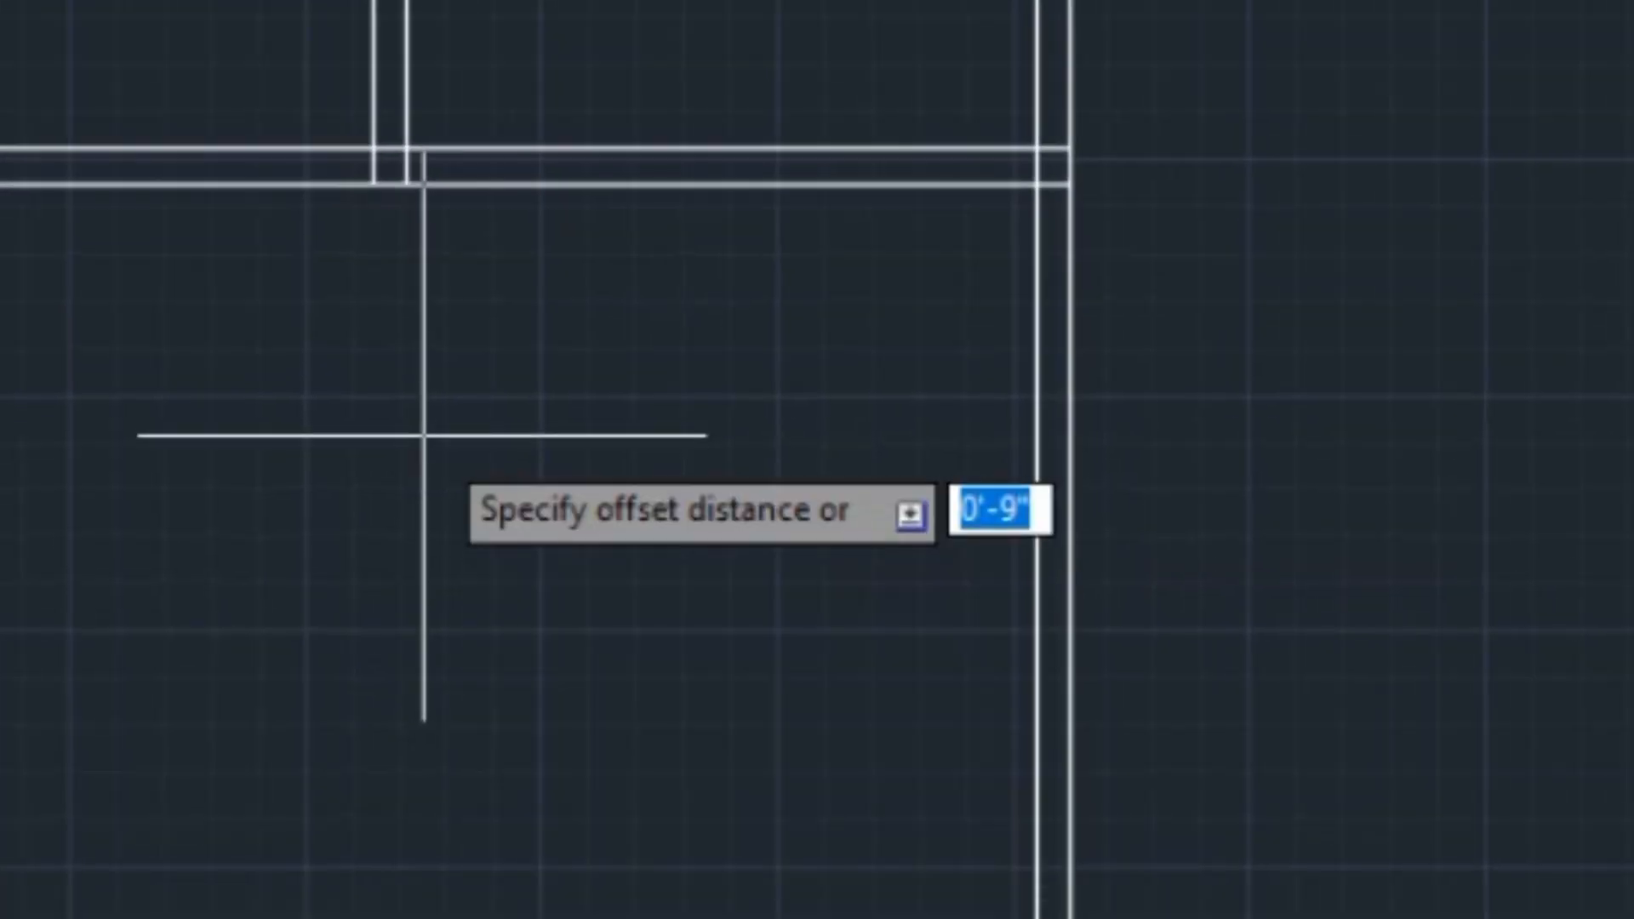
{"action": "type", "text": "11'"}
{"action": "key", "text": "Return"}
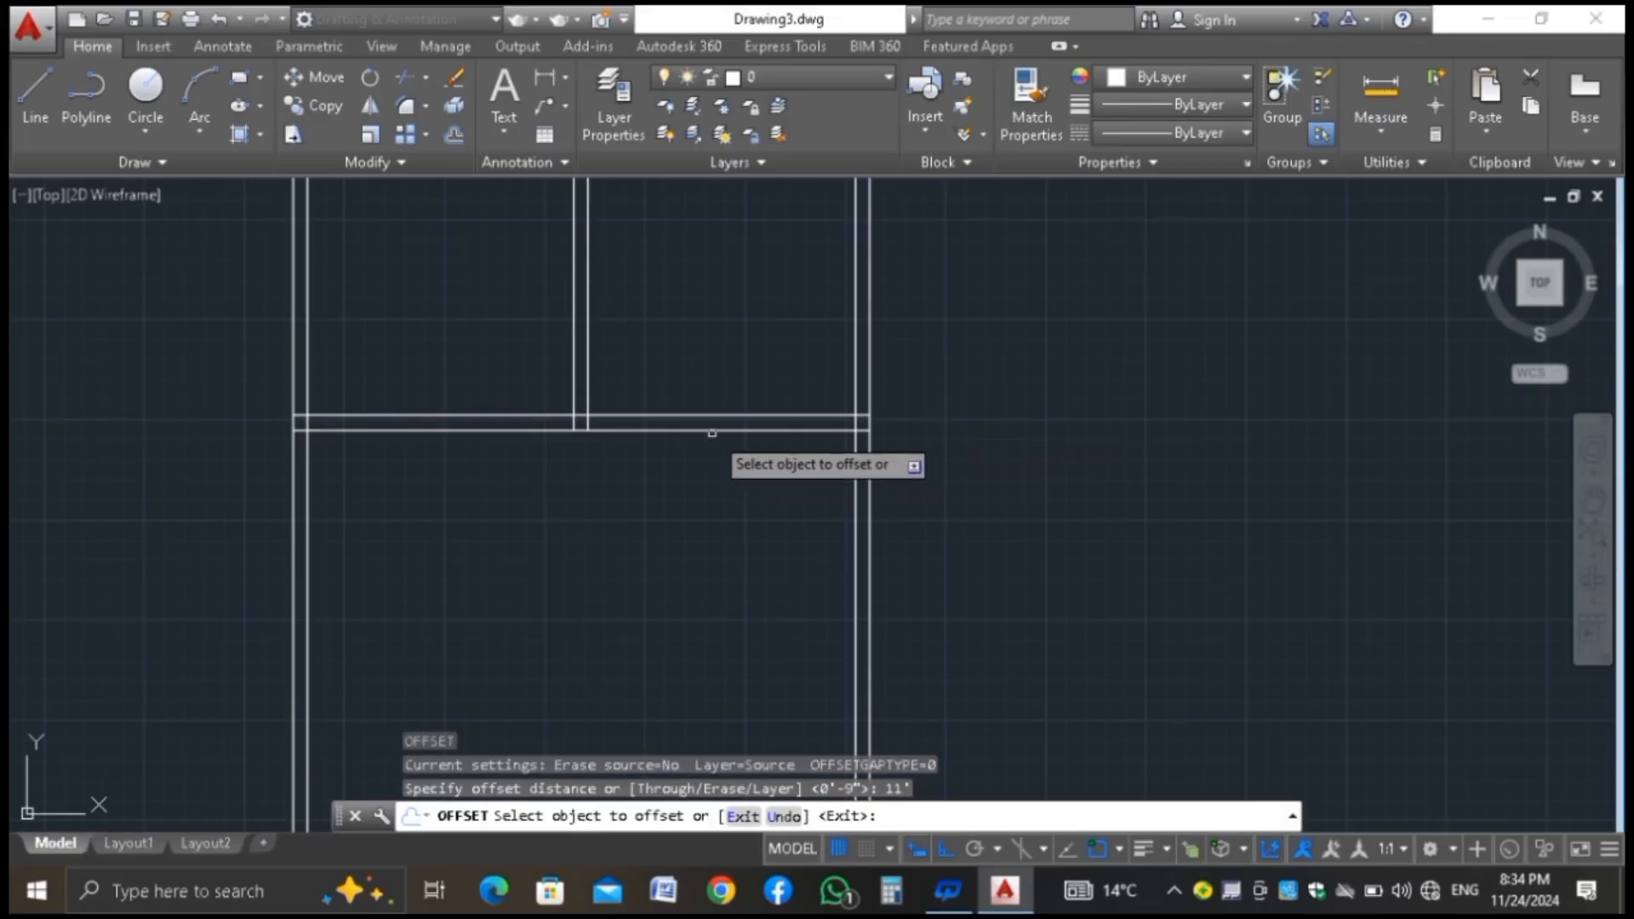
{"action": "left_click", "coordinate": [711, 432]}
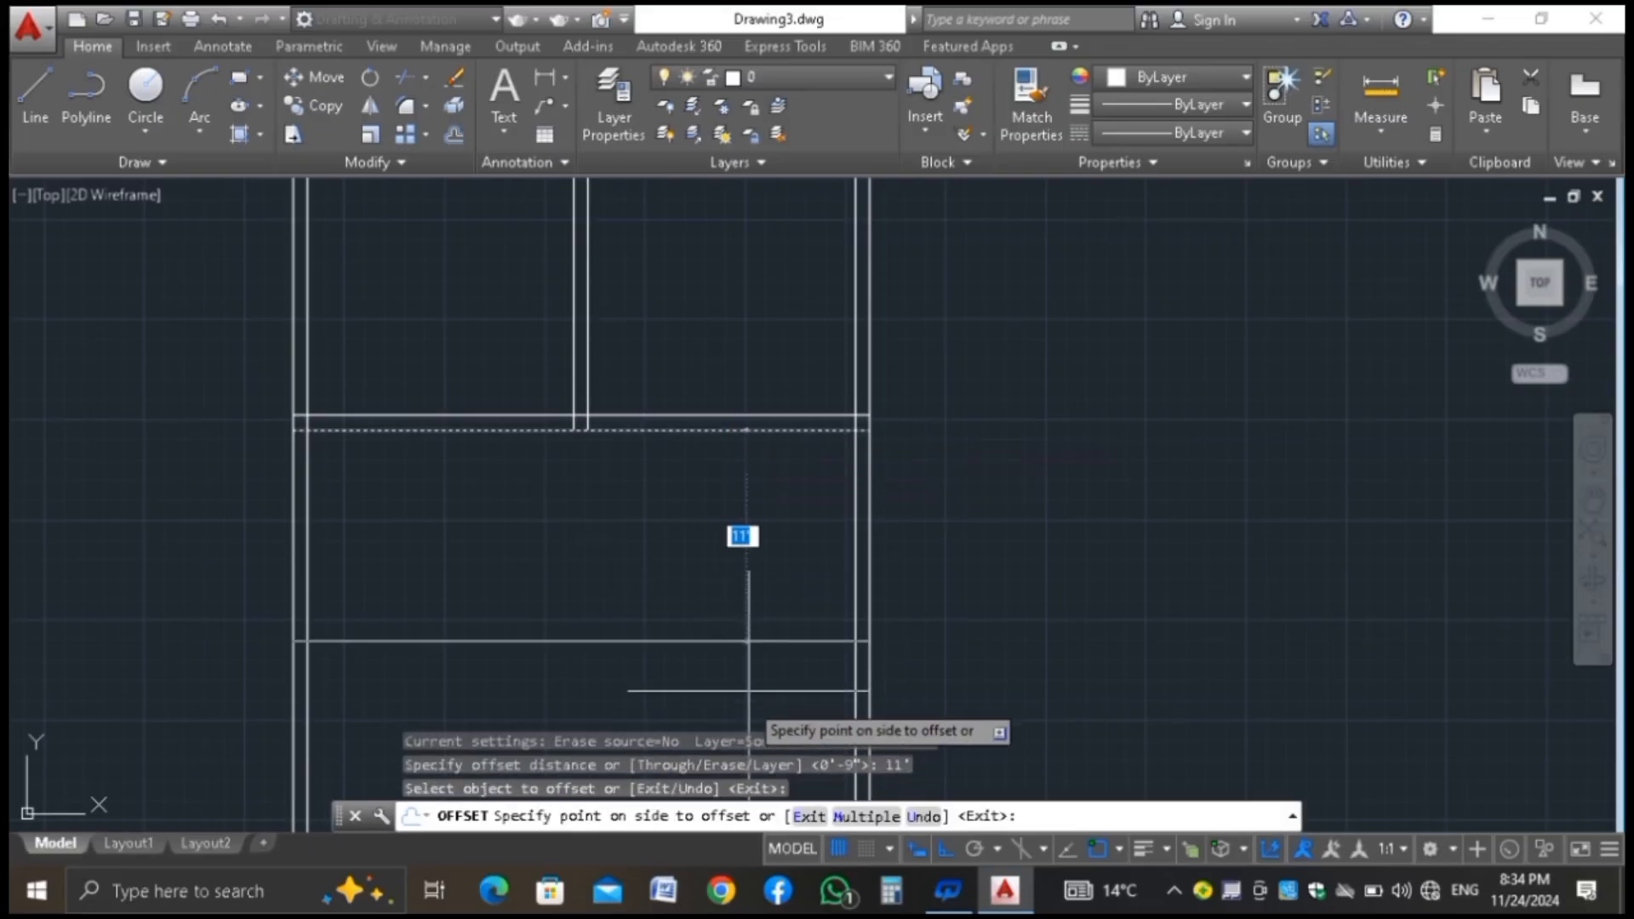
{"action": "left_click", "coordinate": [747, 683]}
Offset the line 11' below the cross wall by 9" downward to form a second cross wall
{"action": "scroll", "coordinate": [724, 421], "scroll_direction": "down", "scroll_amount": 2}
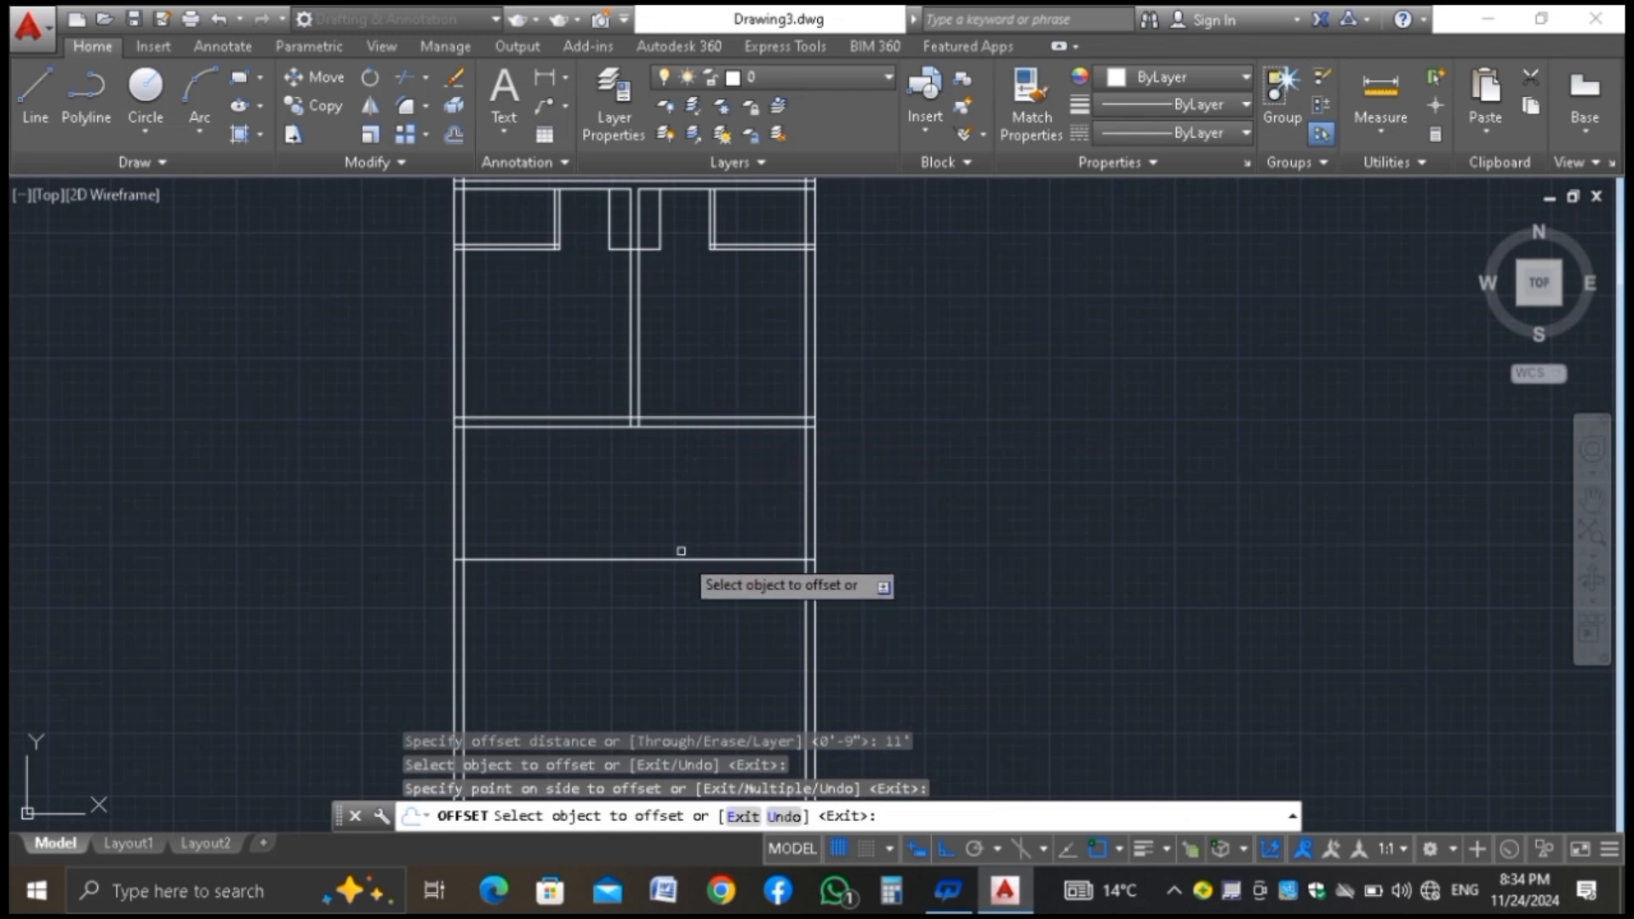
{"action": "scroll", "coordinate": [723, 410], "scroll_direction": "down", "scroll_amount": 2}
{"action": "scroll", "coordinate": [703, 505], "scroll_direction": "up", "scroll_amount": 2}
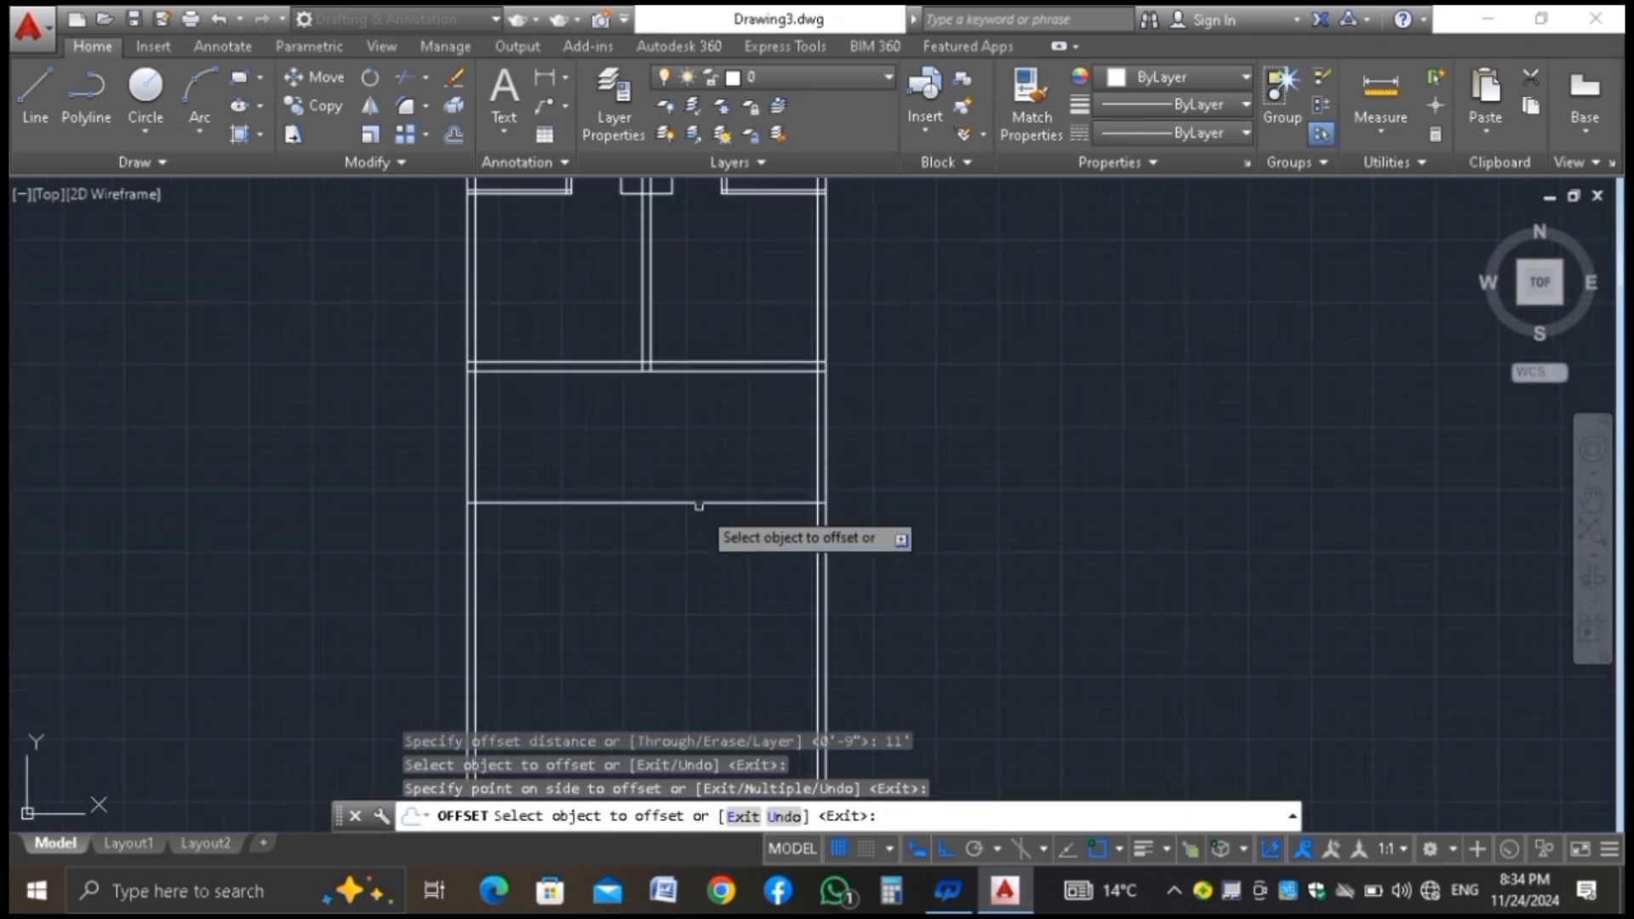
{"action": "scroll", "coordinate": [695, 504], "scroll_direction": "up", "scroll_amount": 2}
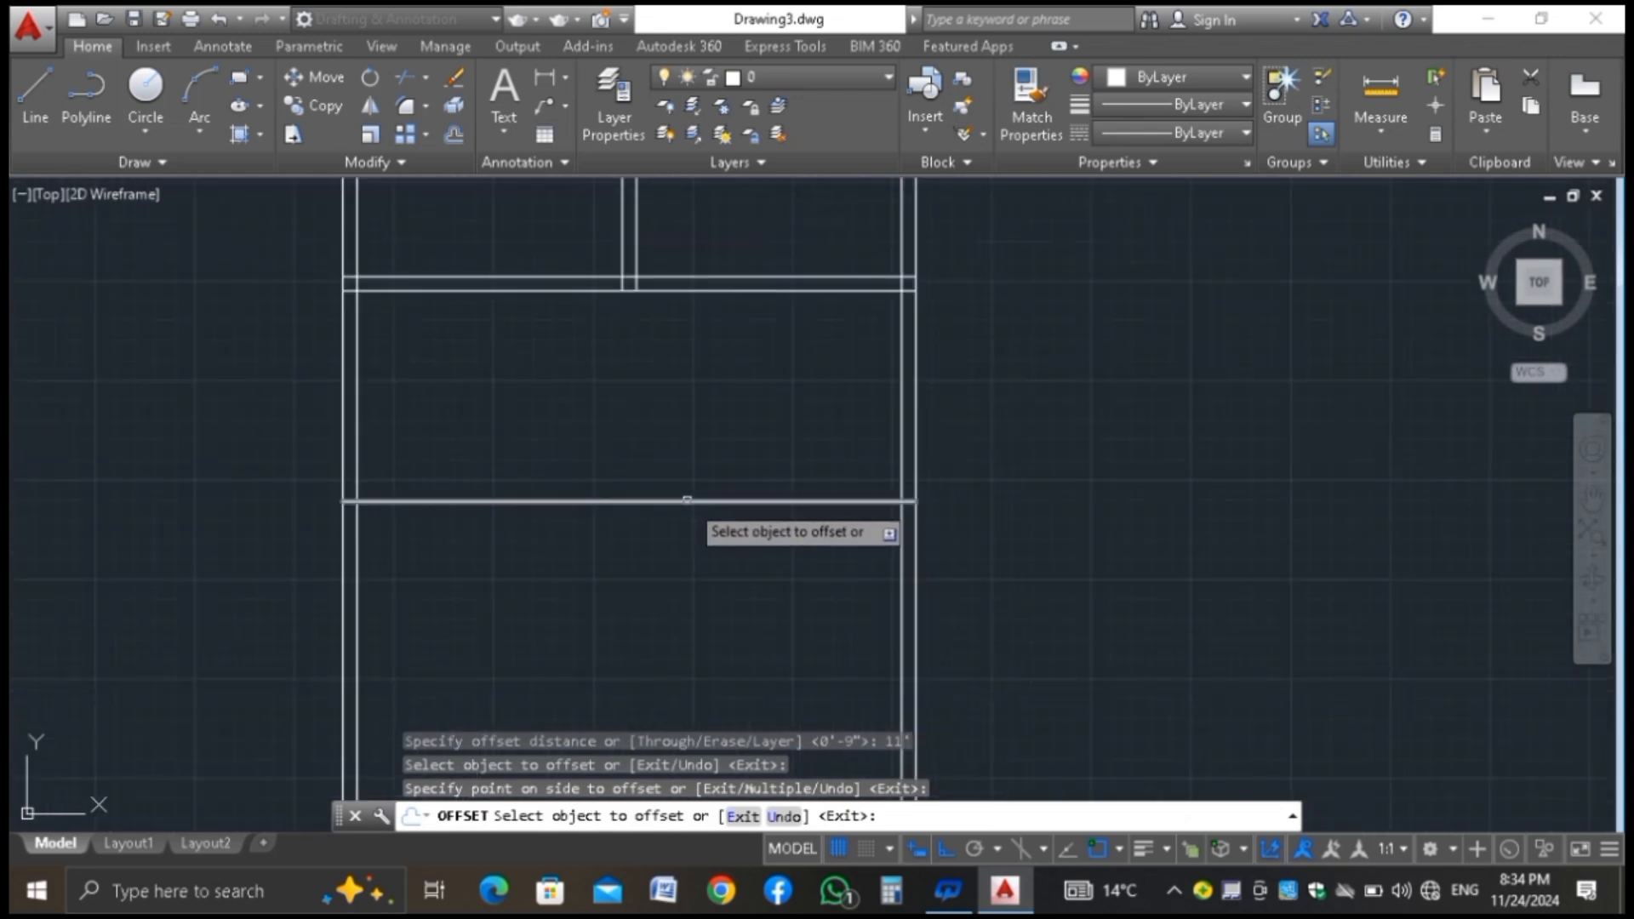
{"action": "left_click", "coordinate": [686, 502]}
{"action": "left_click", "coordinate": [687, 502]}
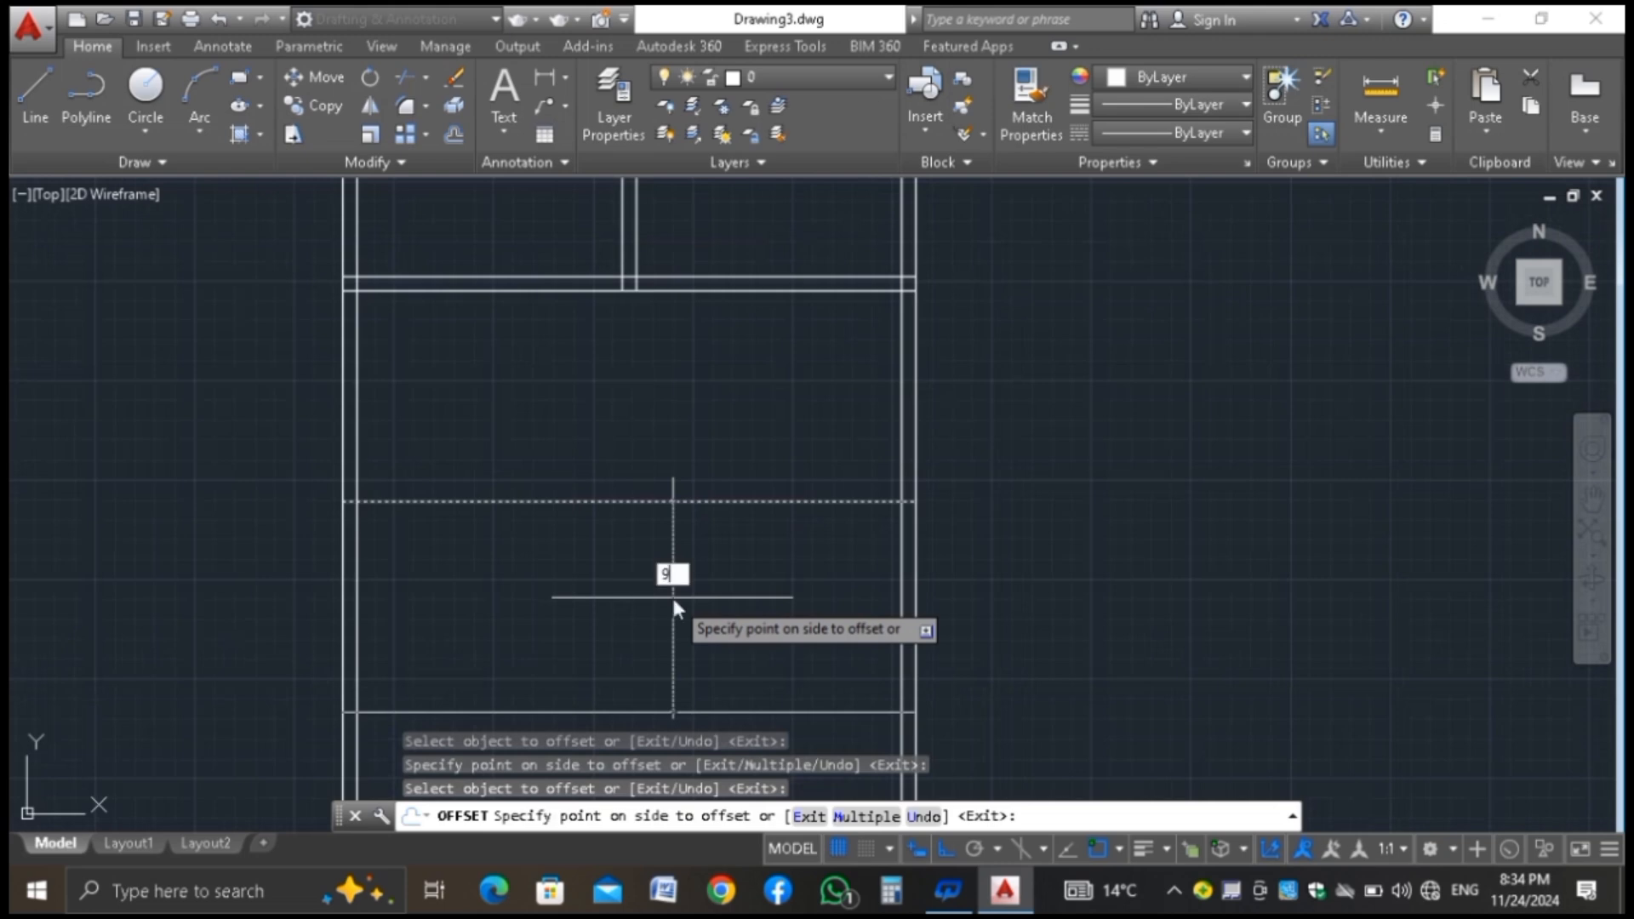
{"action": "type", "text": "9"}
{"action": "key", "text": "Return"}
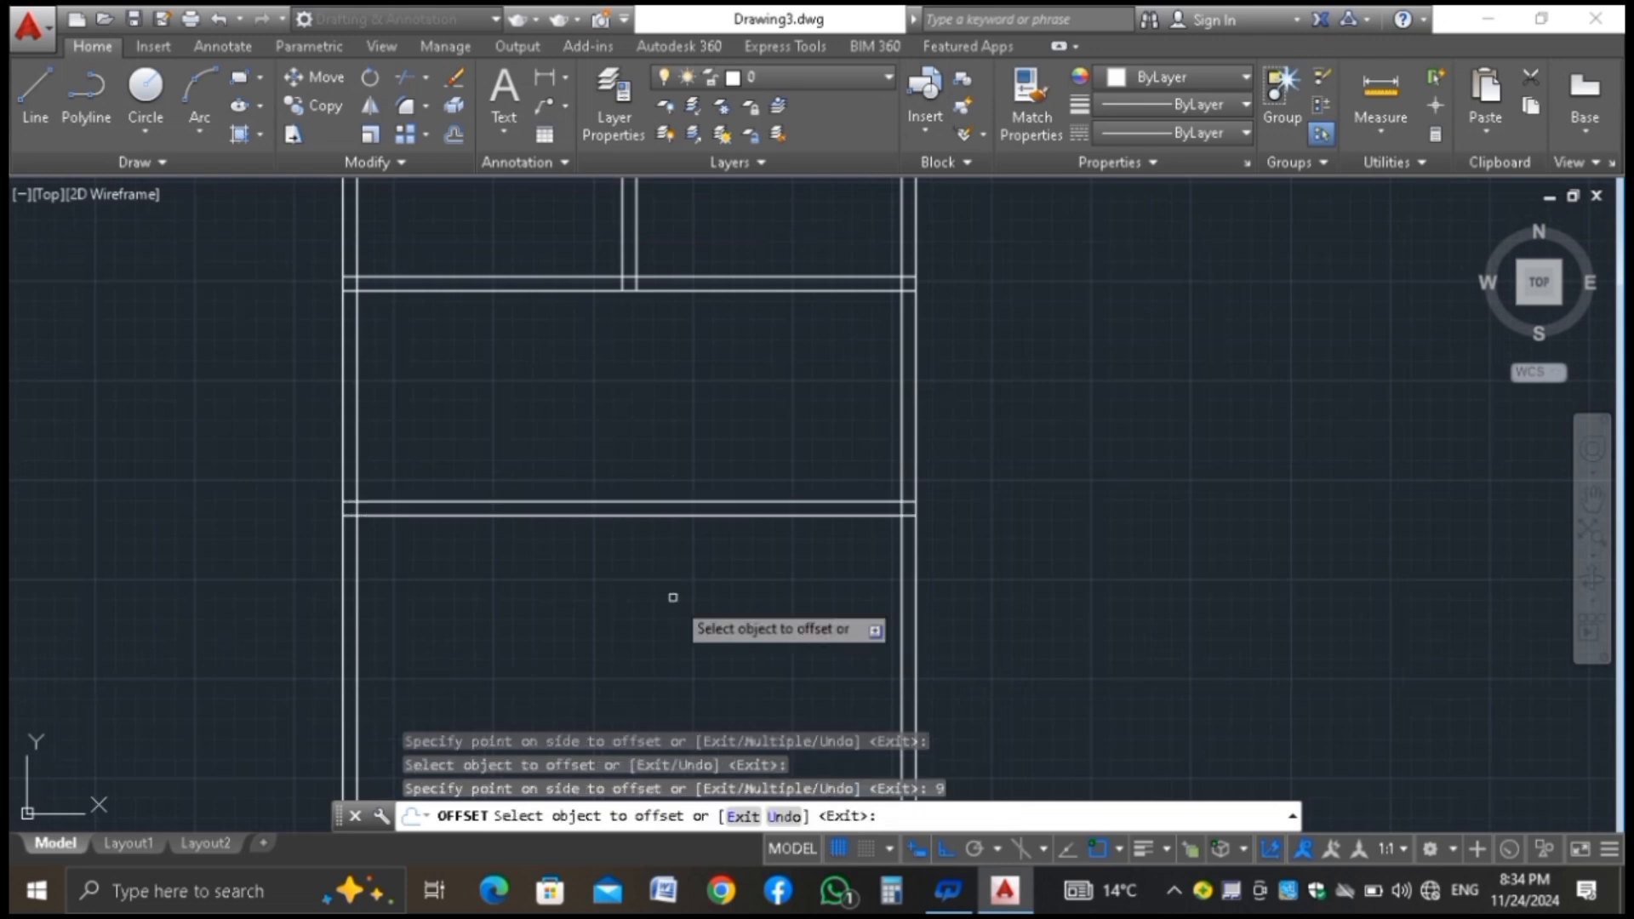
{"action": "scroll", "coordinate": [762, 408], "scroll_direction": "down", "scroll_amount": 1}
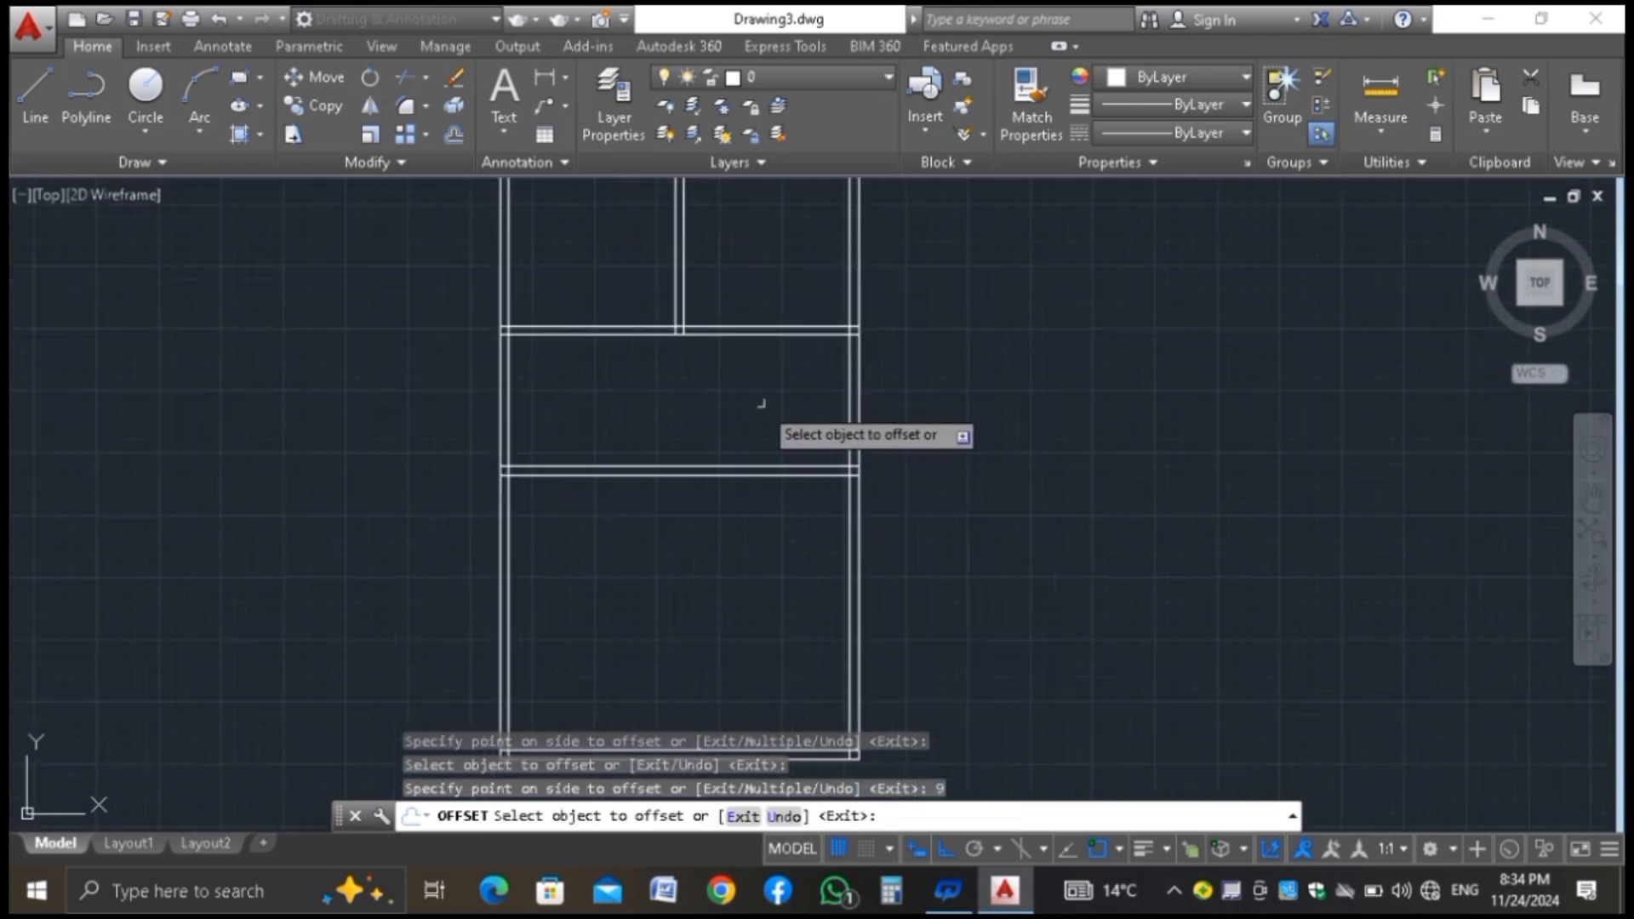
Offset the lower line of the second horizontal cross wall 7' downward
{"action": "left_click", "coordinate": [760, 473]}
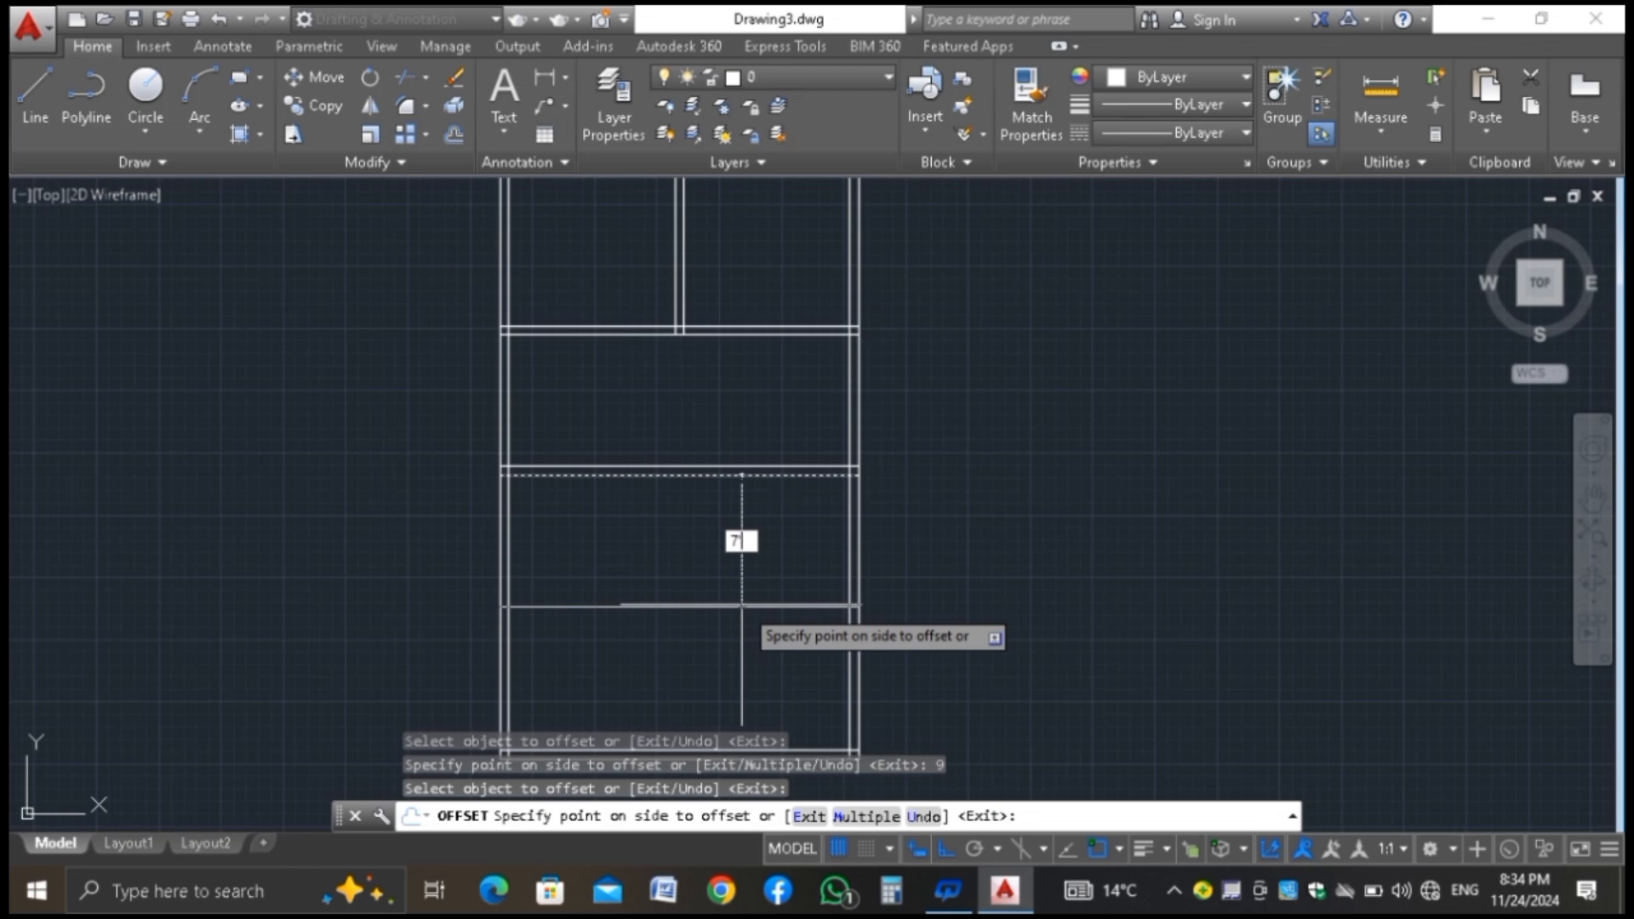
{"action": "type", "text": "7'"}
{"action": "key", "text": "Return"}
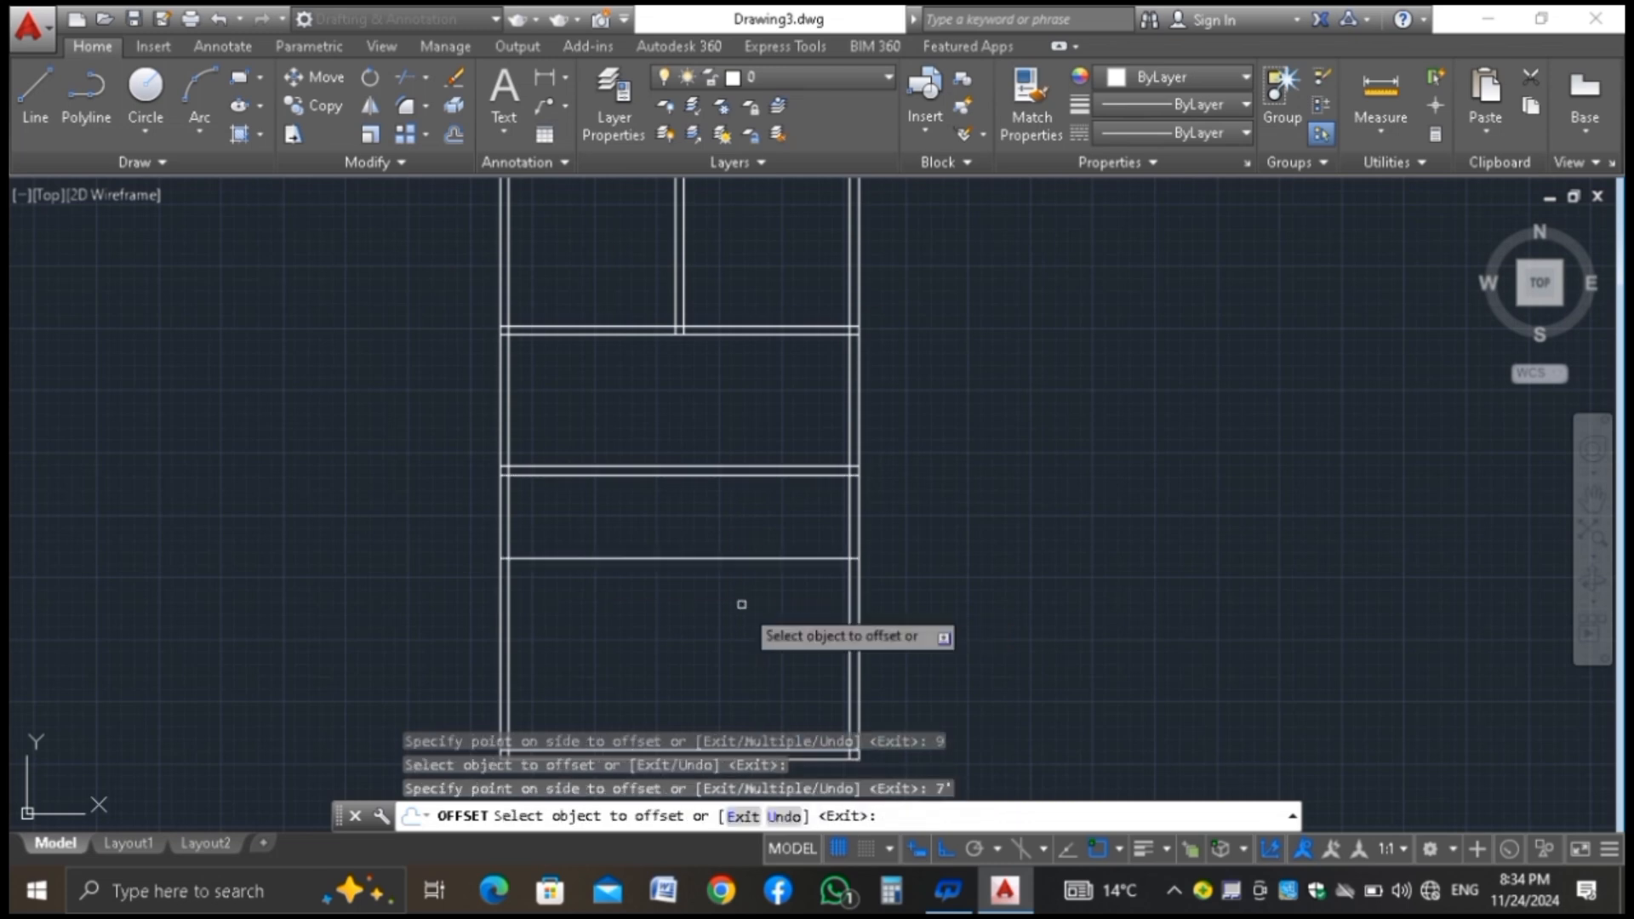
Offset the line 7' below the second cross wall by 9" downward to form a third cross wall
{"action": "scroll", "coordinate": [728, 493], "scroll_direction": "down", "scroll_amount": 2}
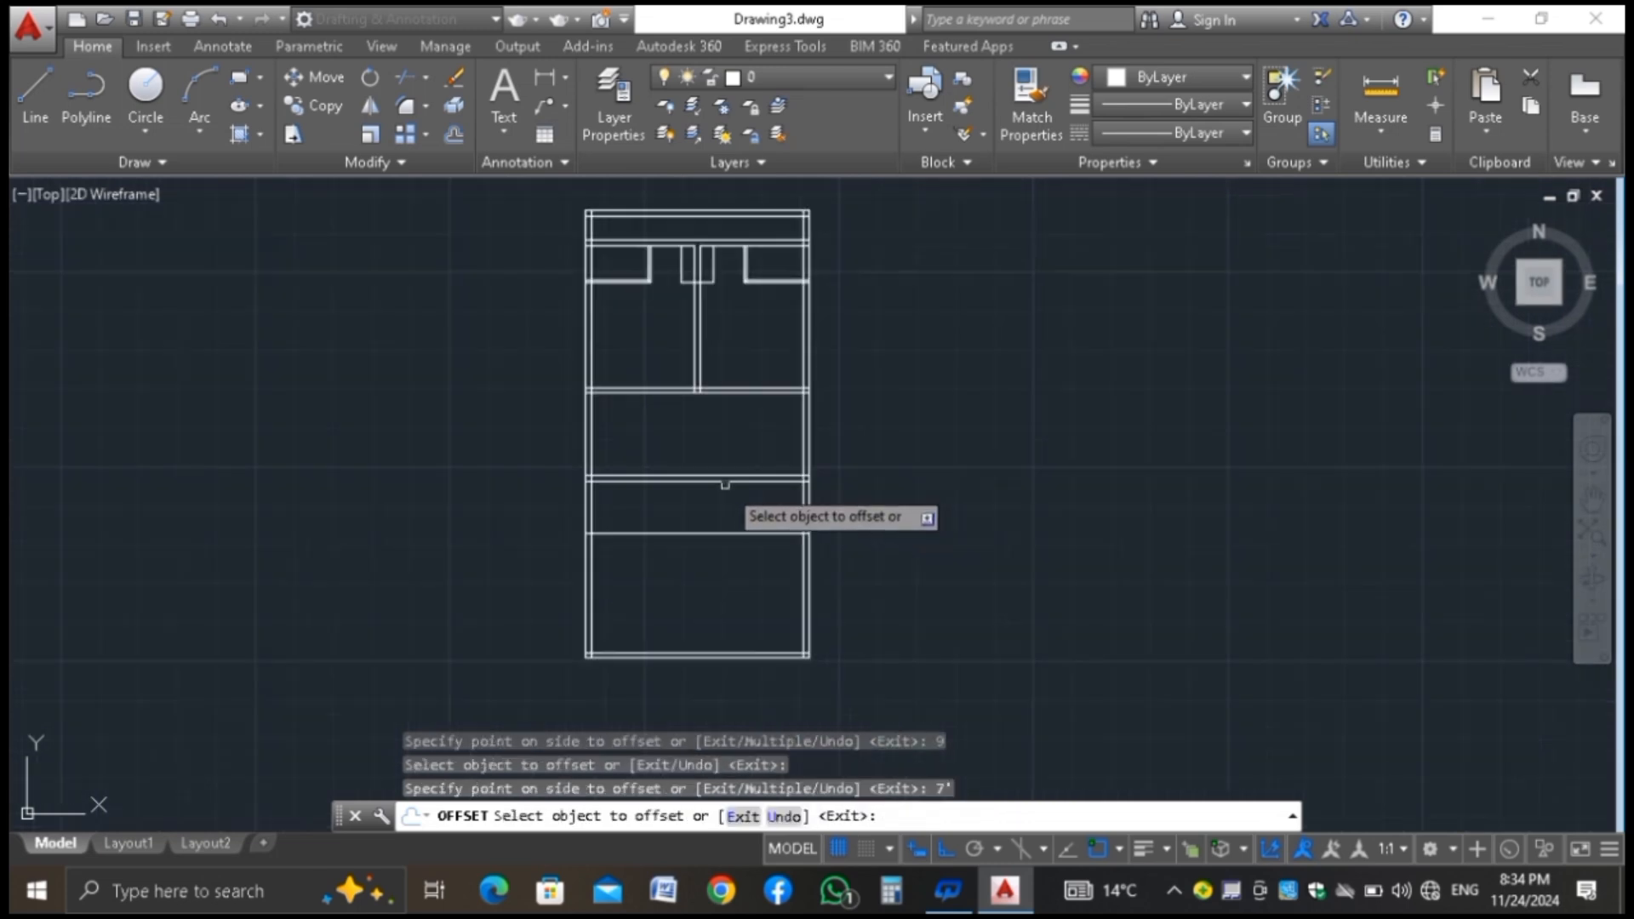
{"action": "left_click", "coordinate": [729, 533]}
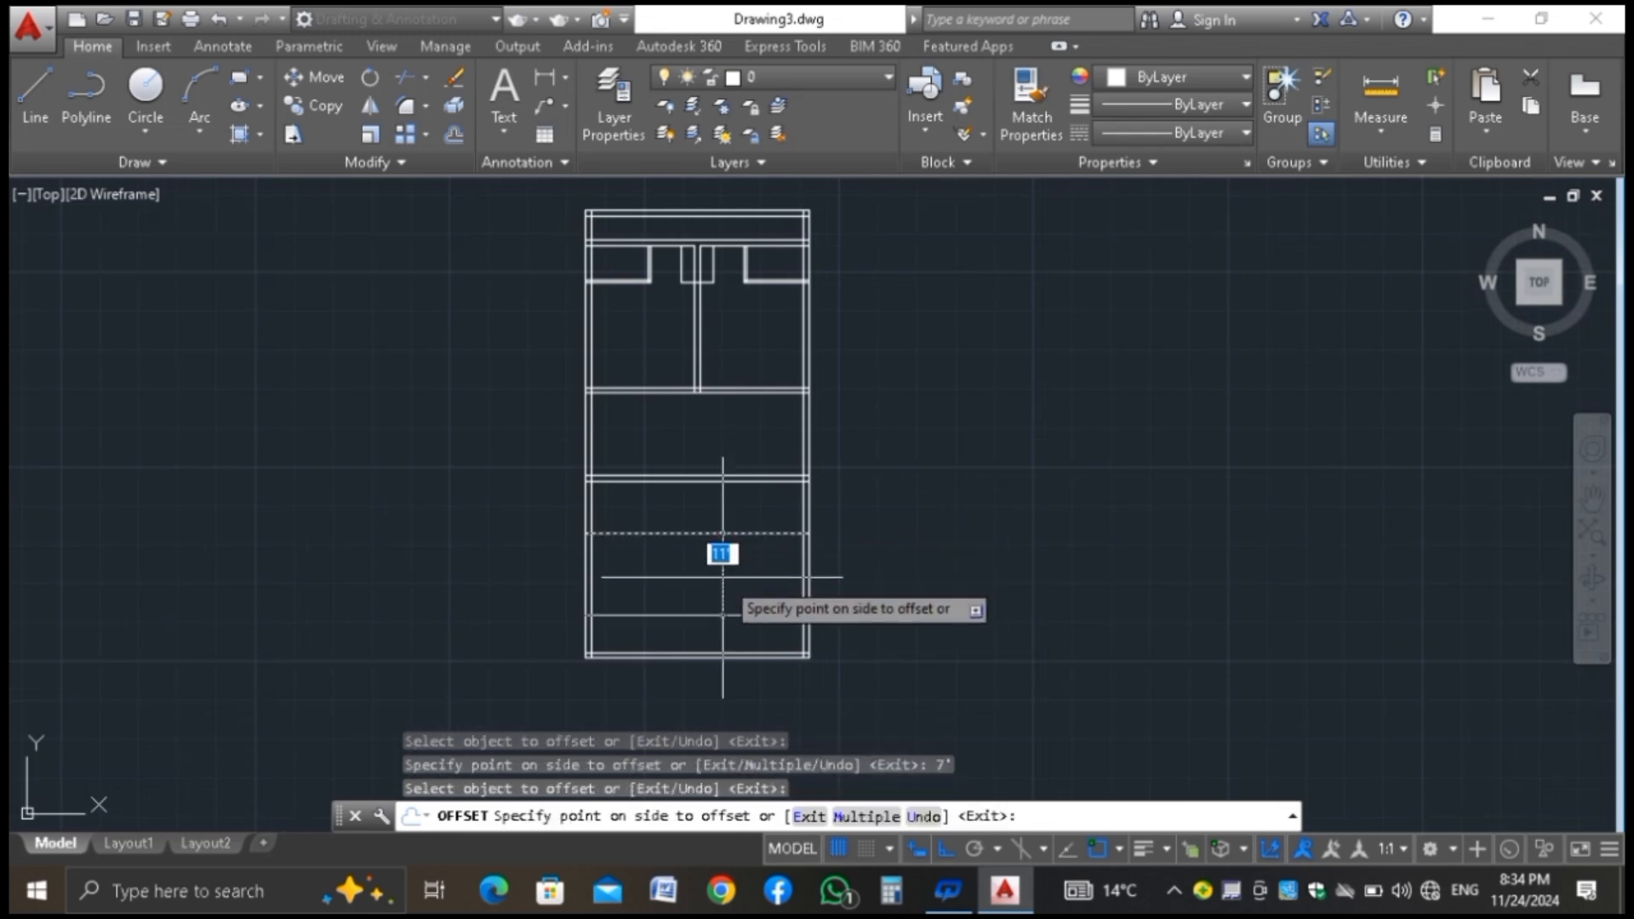
{"action": "type", "text": "9"}
{"action": "key", "text": "Return"}
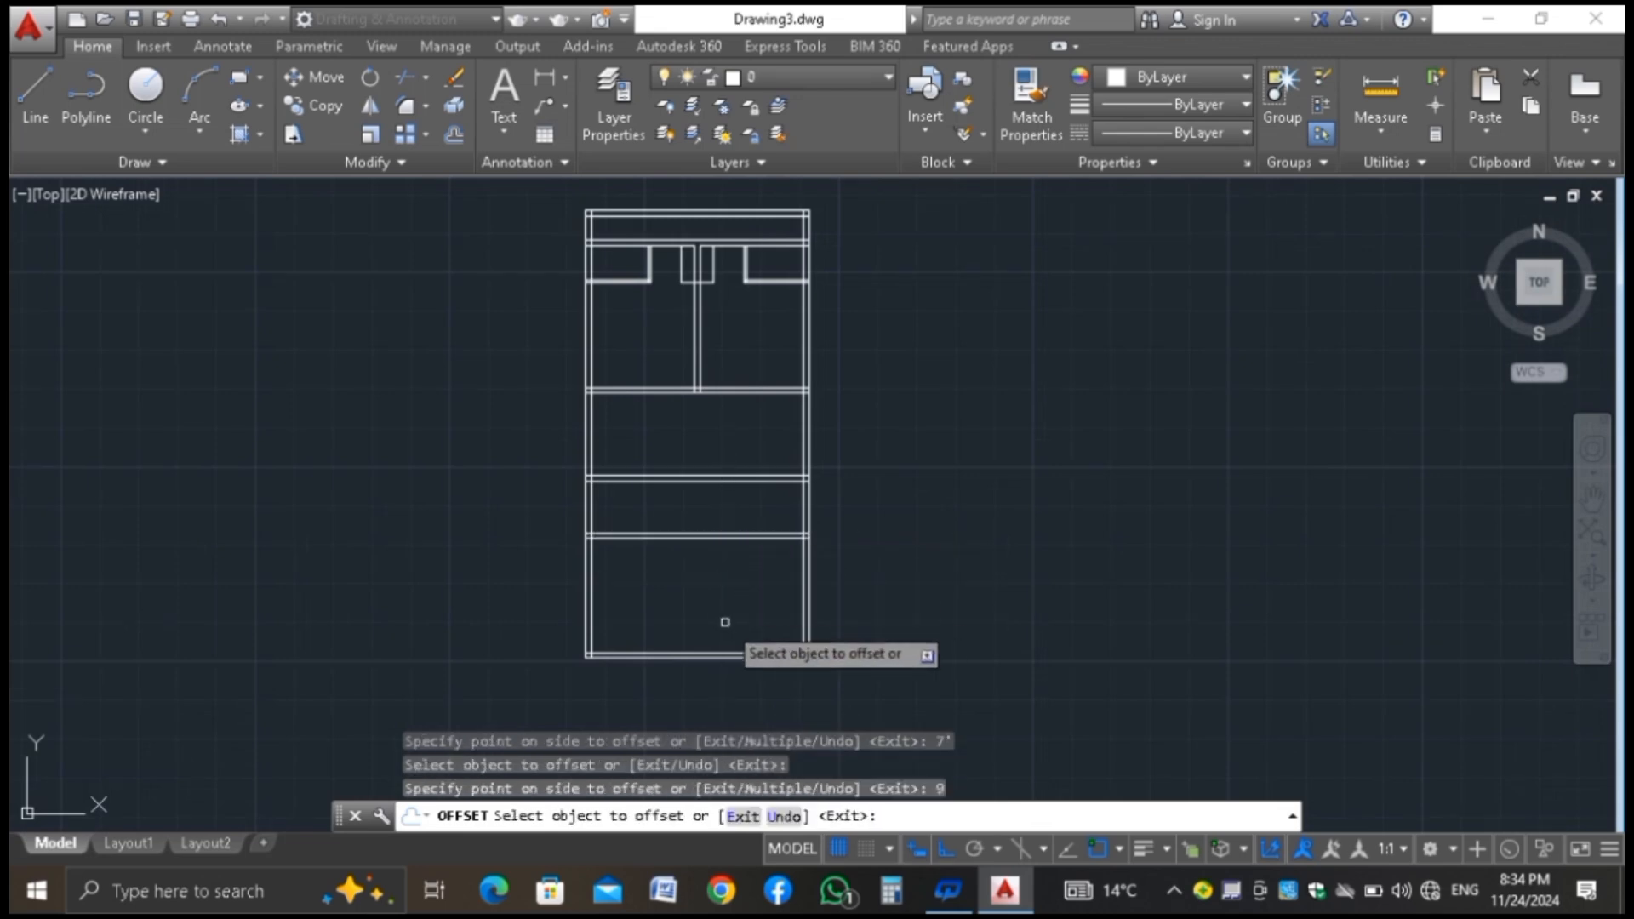
{"action": "scroll", "coordinate": [712, 492], "scroll_direction": "up", "scroll_amount": 2}
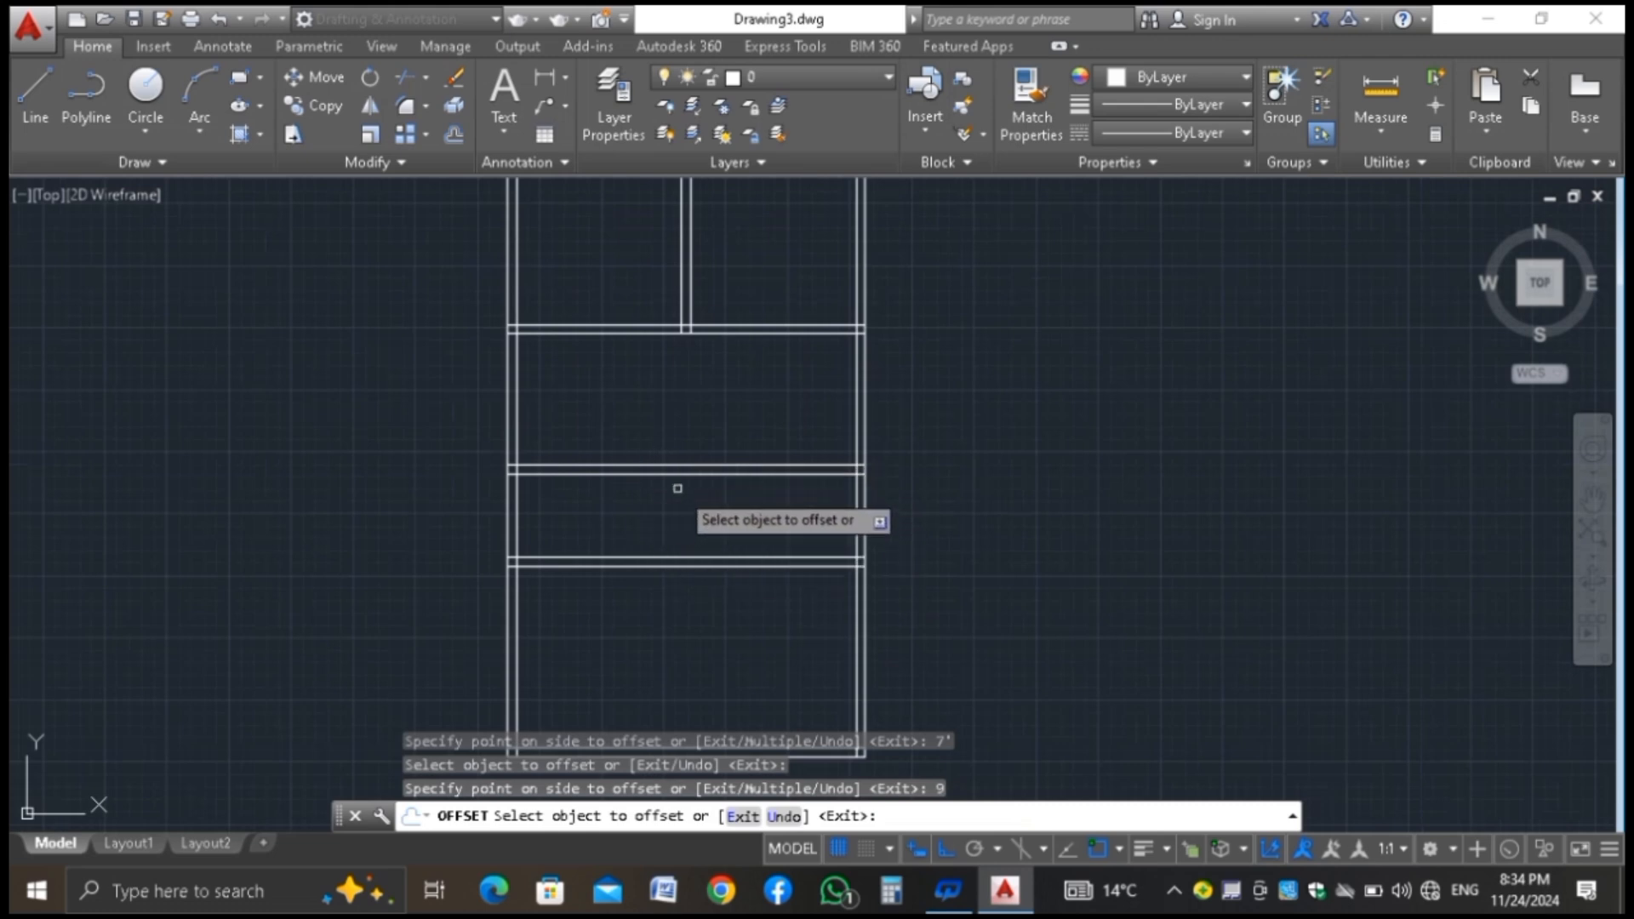
{"action": "key", "text": "Escape"}
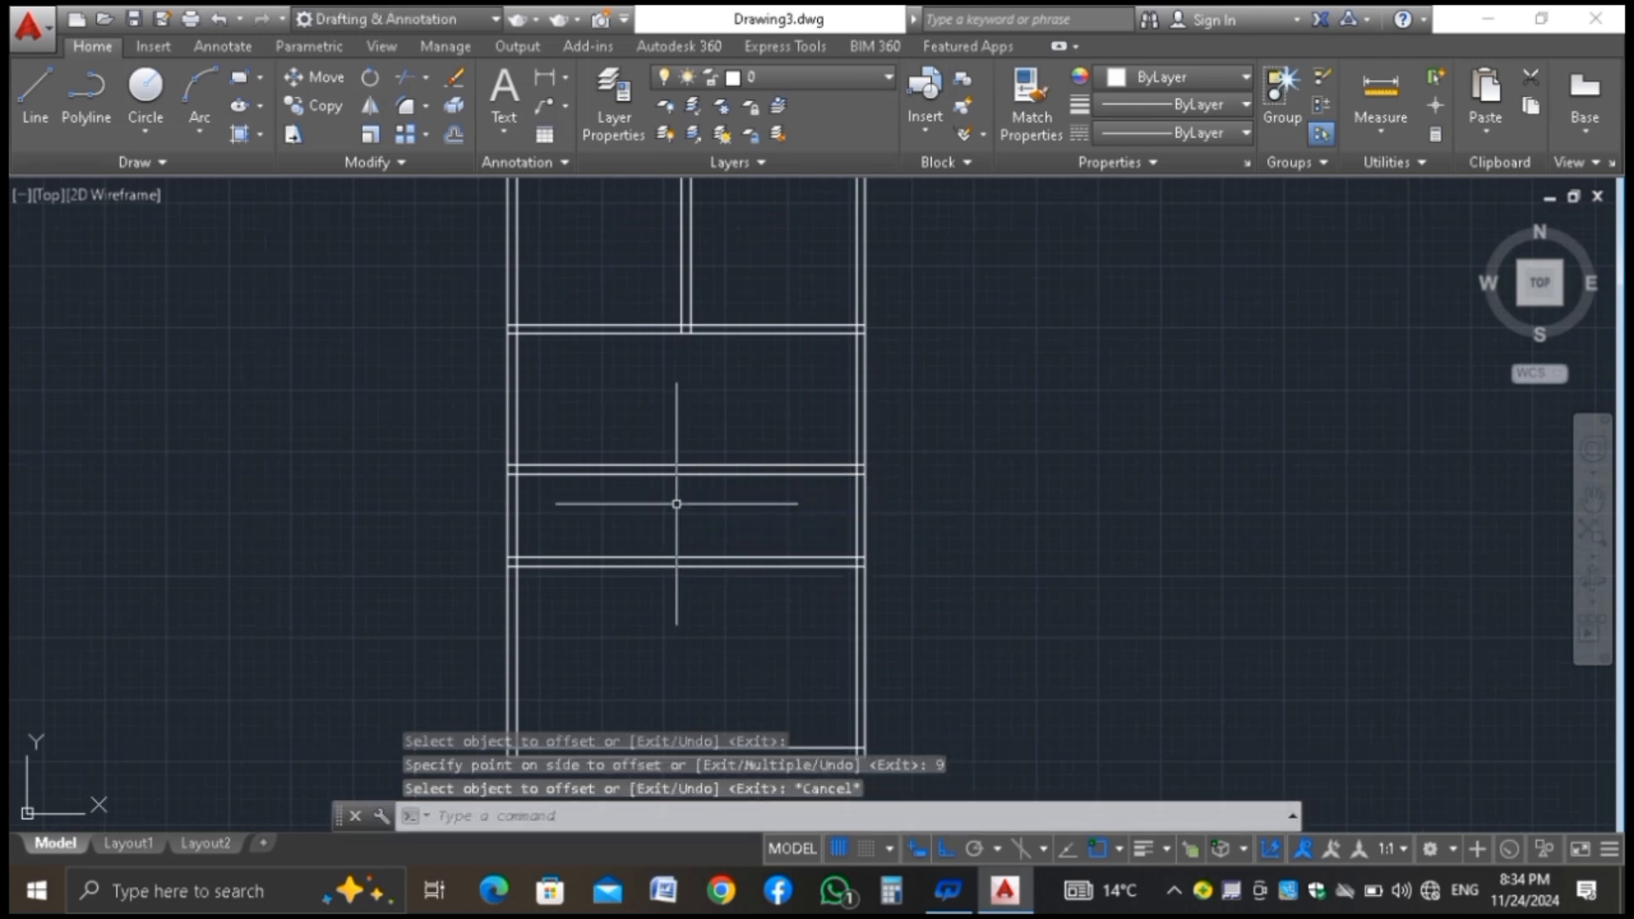
Trim the right outer wall's inner line where it crosses the cross wall below the central vertical wall
{"action": "scroll", "coordinate": [647, 547], "scroll_direction": "down", "scroll_amount": 4}
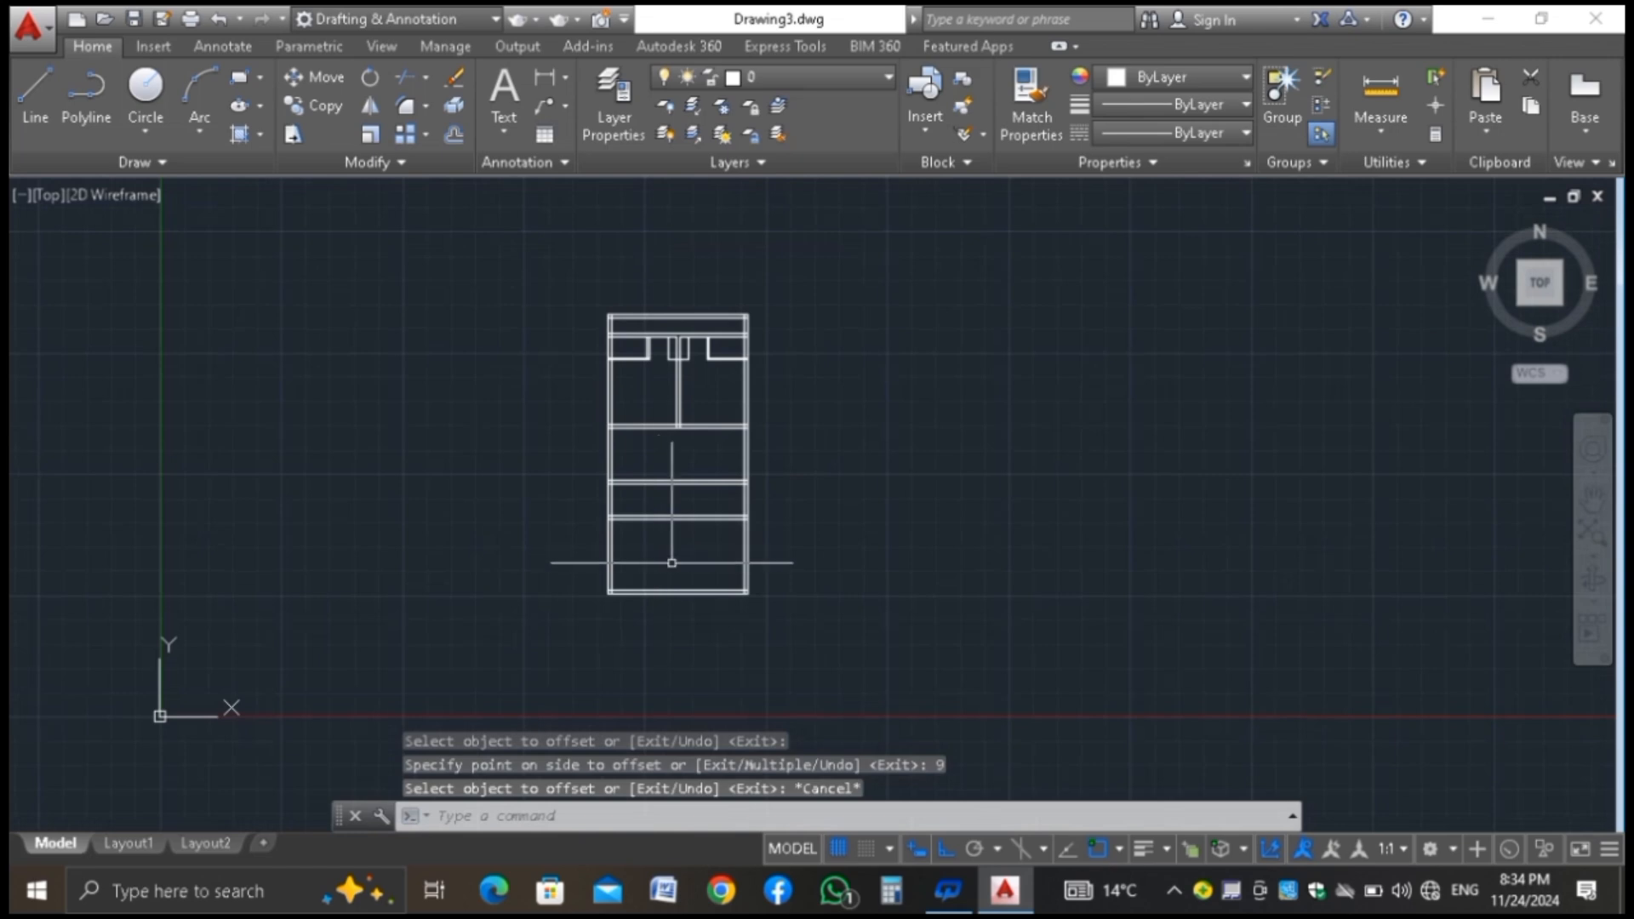
{"action": "scroll", "coordinate": [718, 463], "scroll_direction": "up", "scroll_amount": 4}
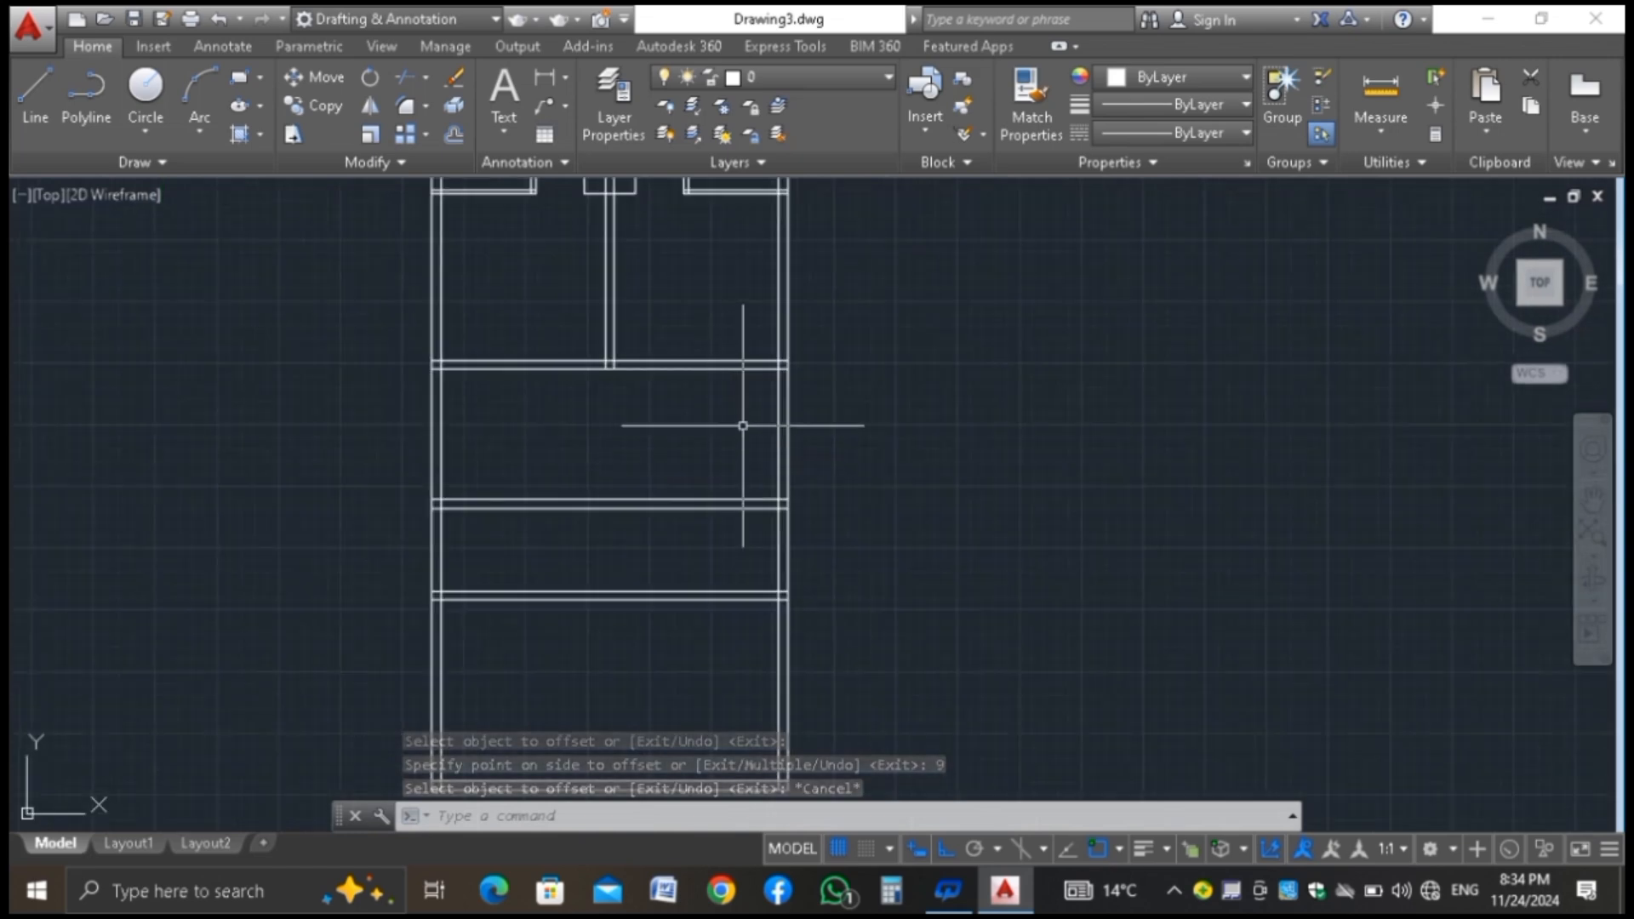
{"action": "scroll", "coordinate": [737, 426], "scroll_direction": "up", "scroll_amount": 2}
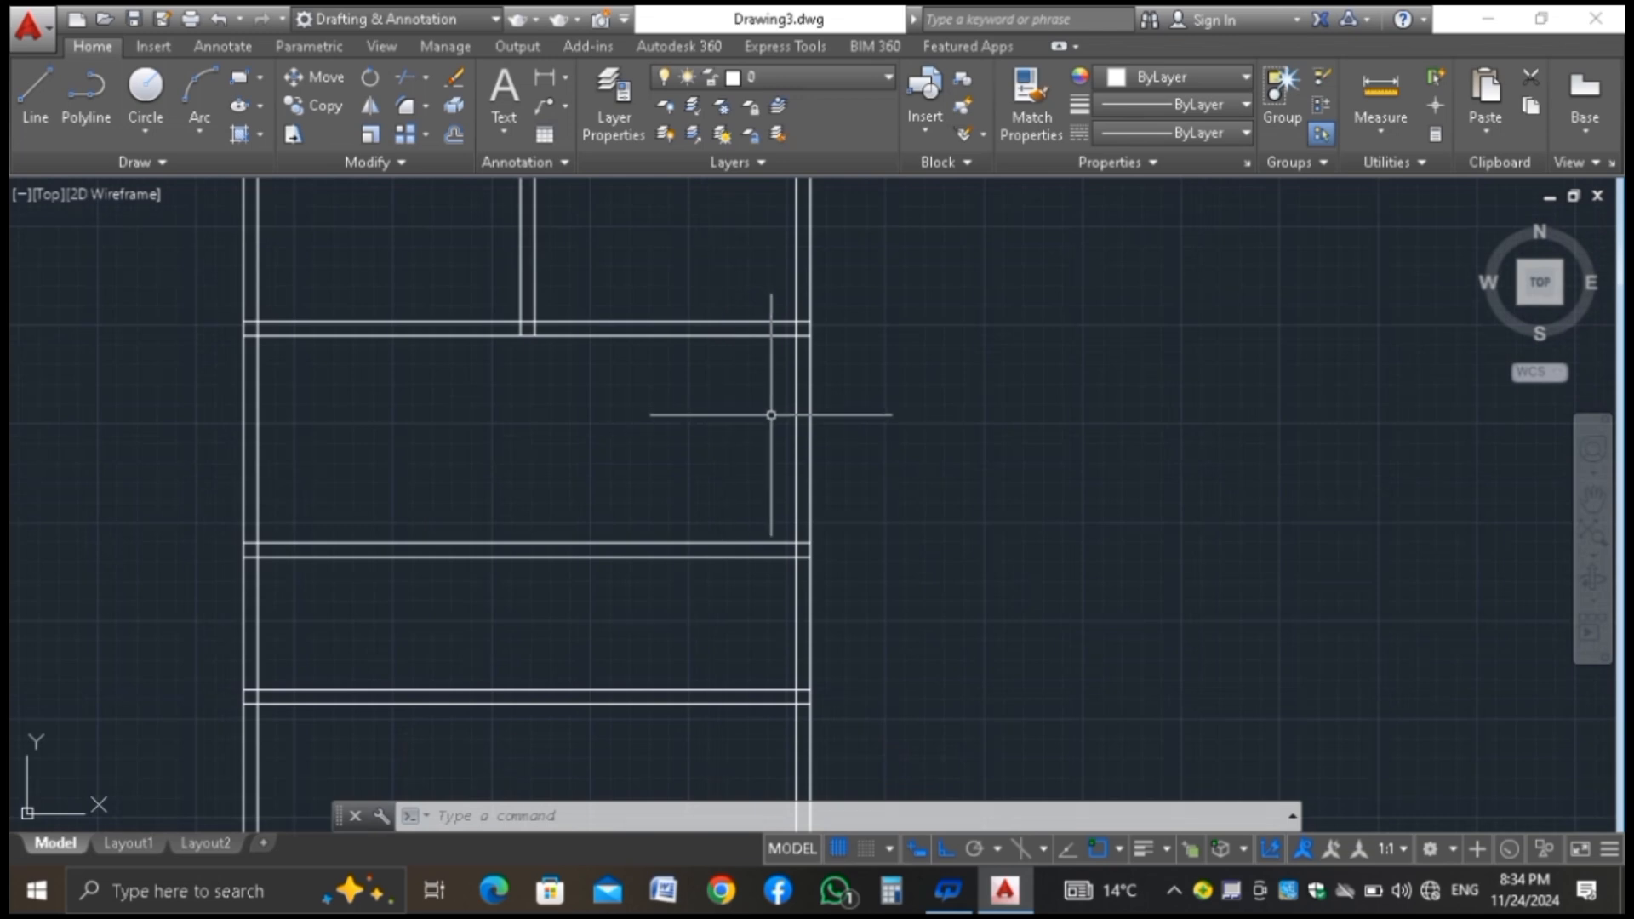
{"action": "scroll", "coordinate": [781, 417], "scroll_direction": "up", "scroll_amount": 2}
{"action": "scroll", "coordinate": [597, 428], "scroll_direction": "down", "scroll_amount": 2}
{"action": "scroll", "coordinate": [684, 419], "scroll_direction": "up", "scroll_amount": 2}
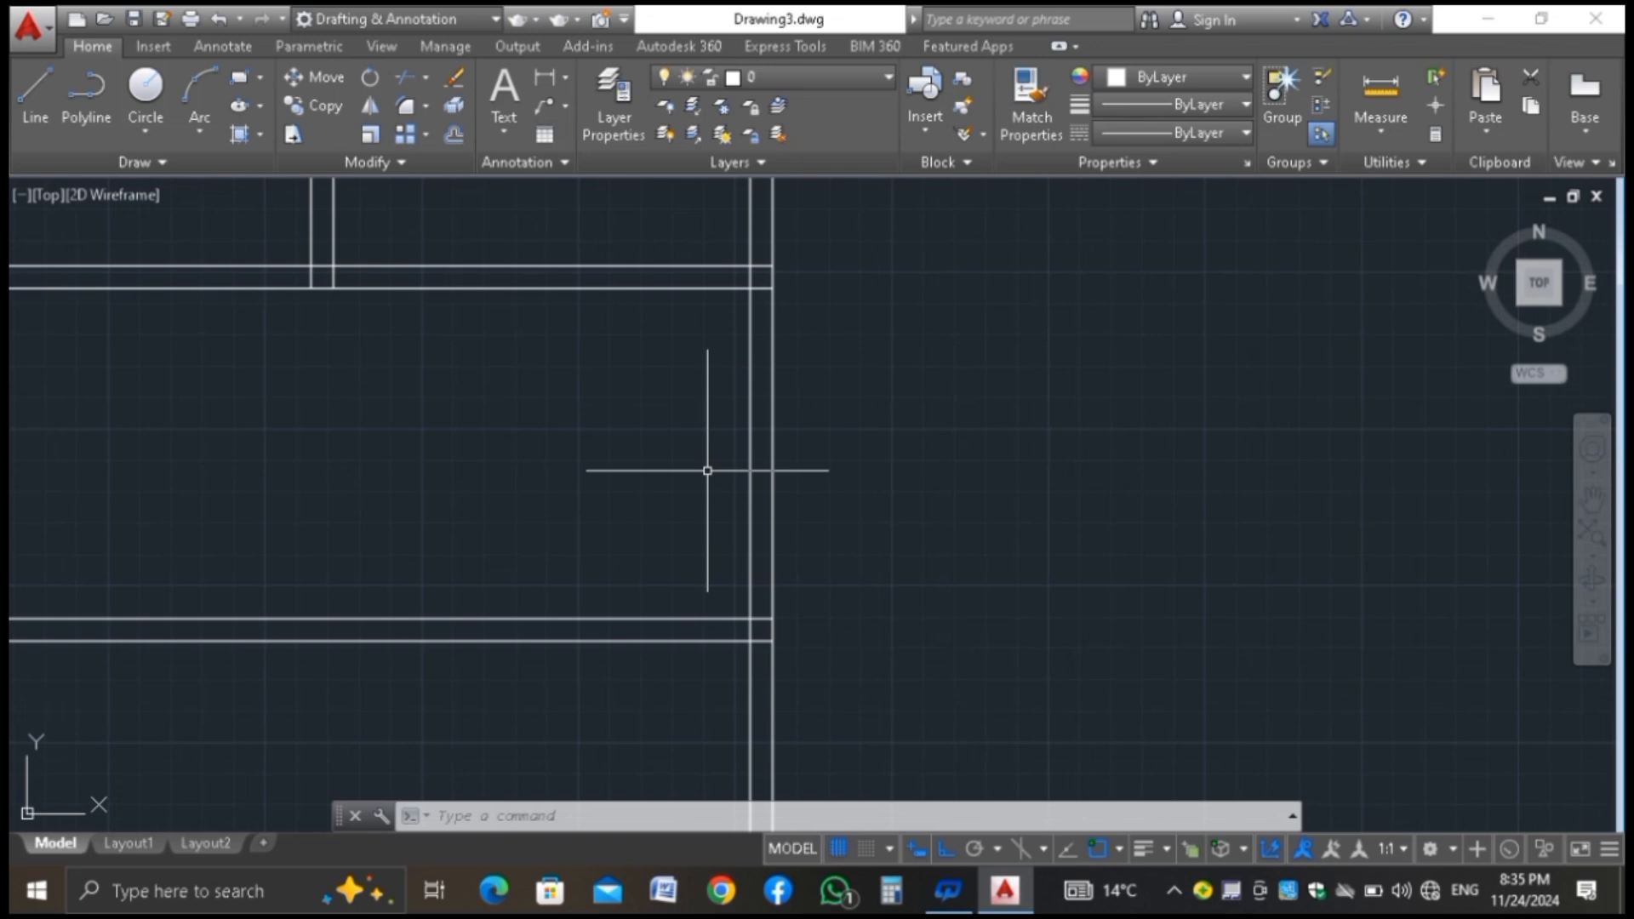
{"action": "type", "text": "TR"}
{"action": "key", "text": "Return"}
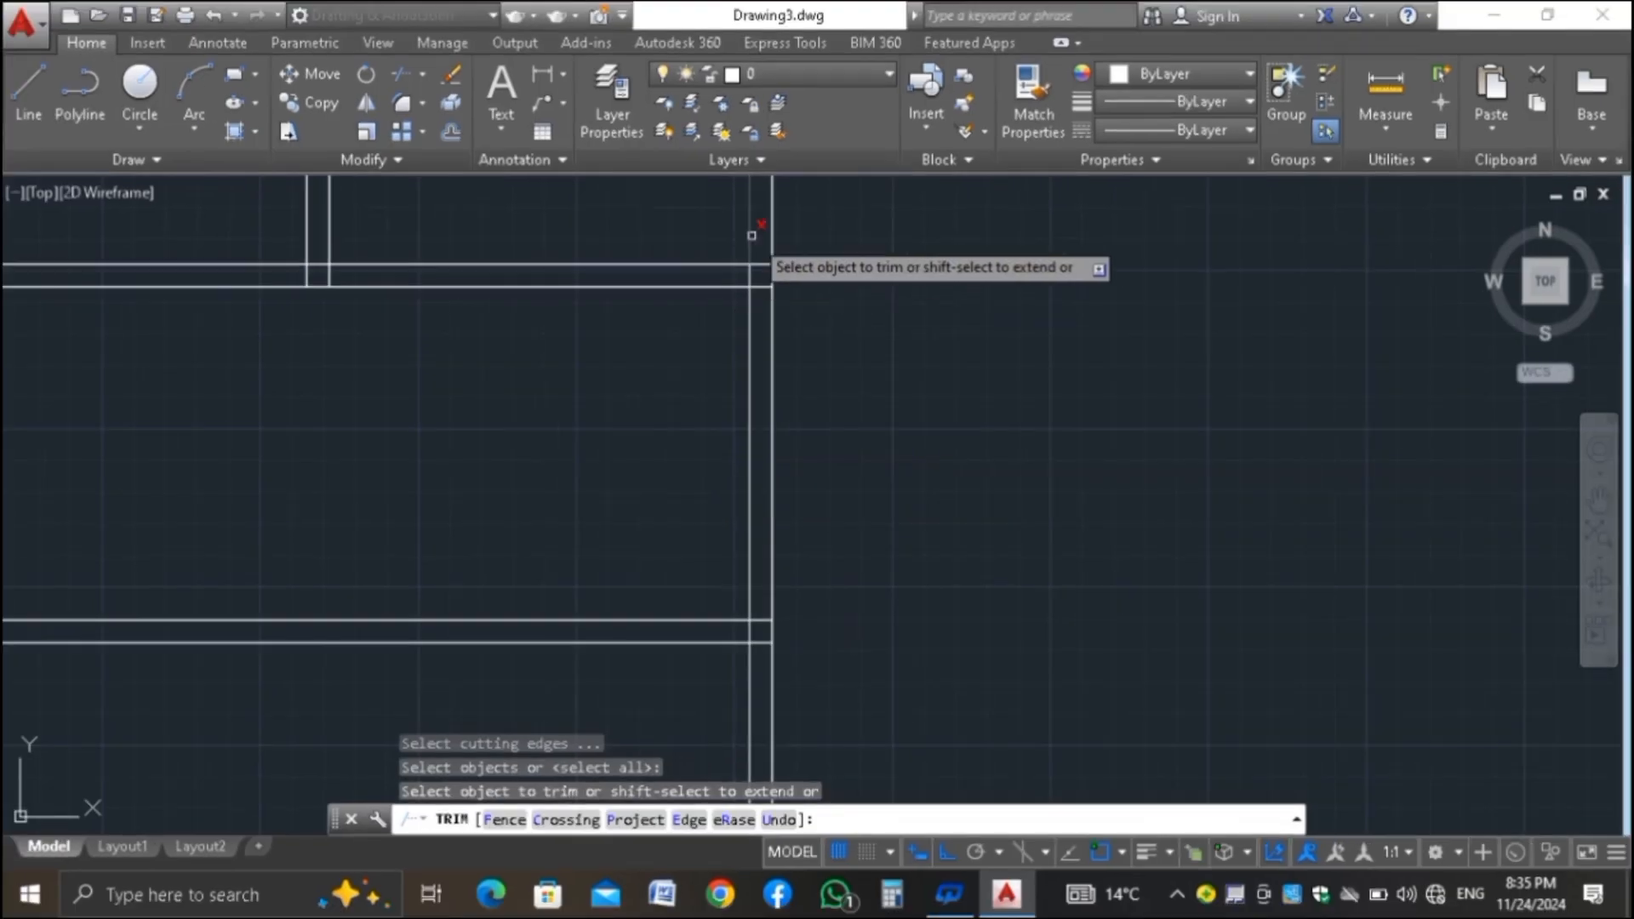
{"action": "scroll", "coordinate": [757, 259], "scroll_direction": "up", "scroll_amount": 2}
{"action": "left_click", "coordinate": [731, 279]}
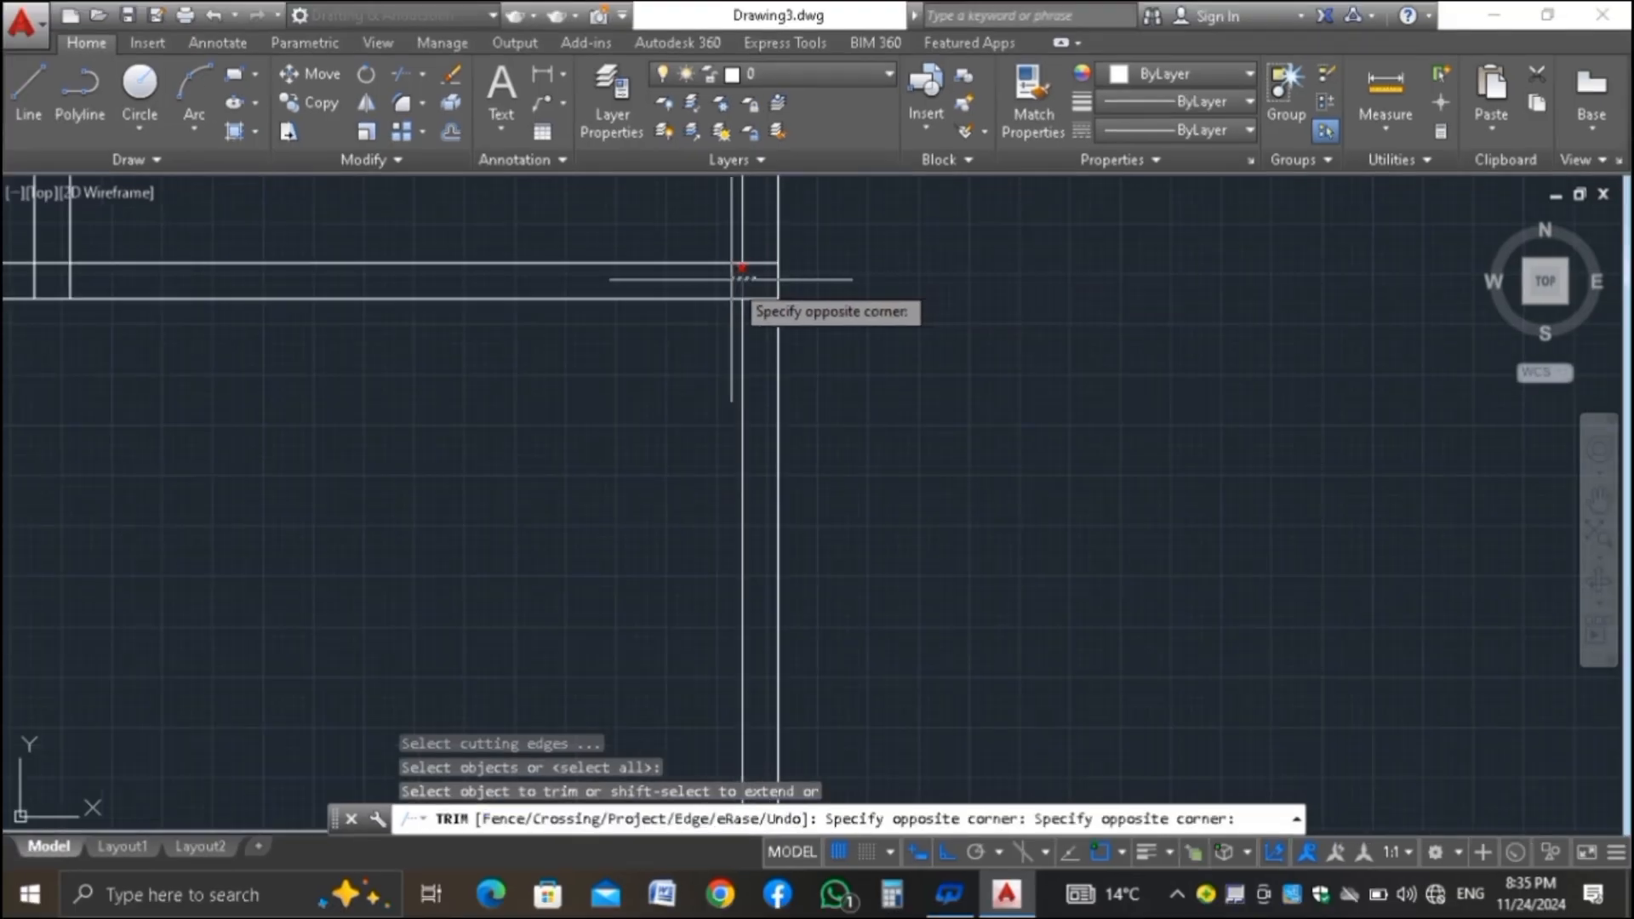
{"action": "left_click", "coordinate": [729, 252]}
{"action": "scroll", "coordinate": [728, 252], "scroll_direction": "down", "scroll_amount": 2}
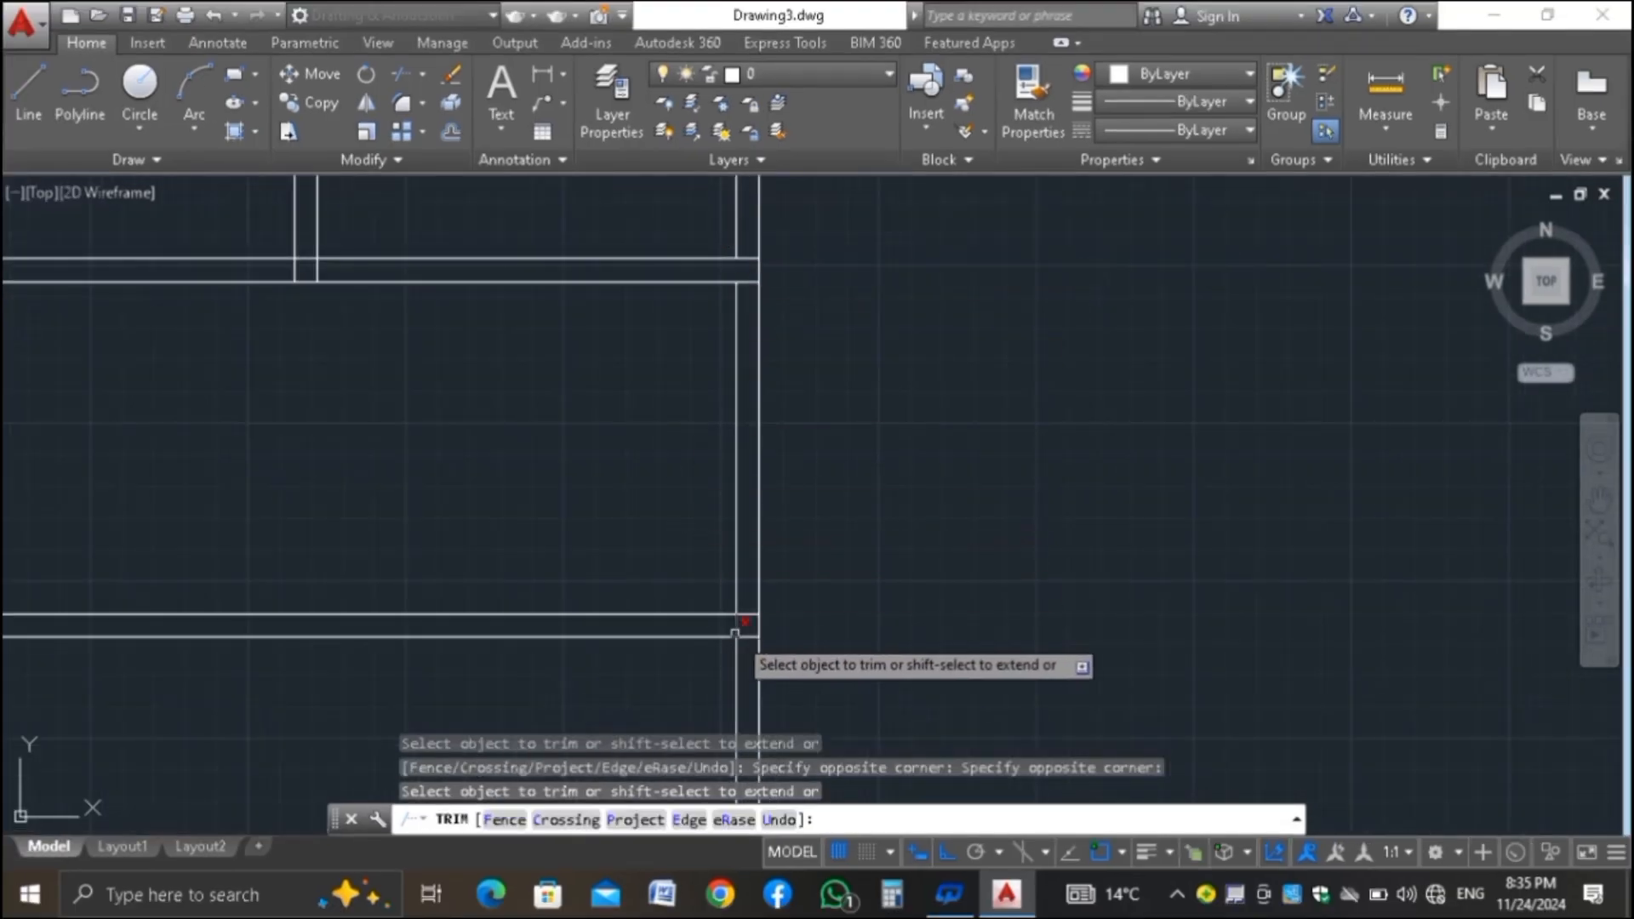
Trim the right outer wall's inner line where it crosses the second cross wall
{"action": "scroll", "coordinate": [745, 627], "scroll_direction": "up", "scroll_amount": 2}
{"action": "left_click", "coordinate": [747, 623]}
{"action": "left_click", "coordinate": [678, 637]}
{"action": "scroll", "coordinate": [852, 589], "scroll_direction": "down", "scroll_amount": 1}
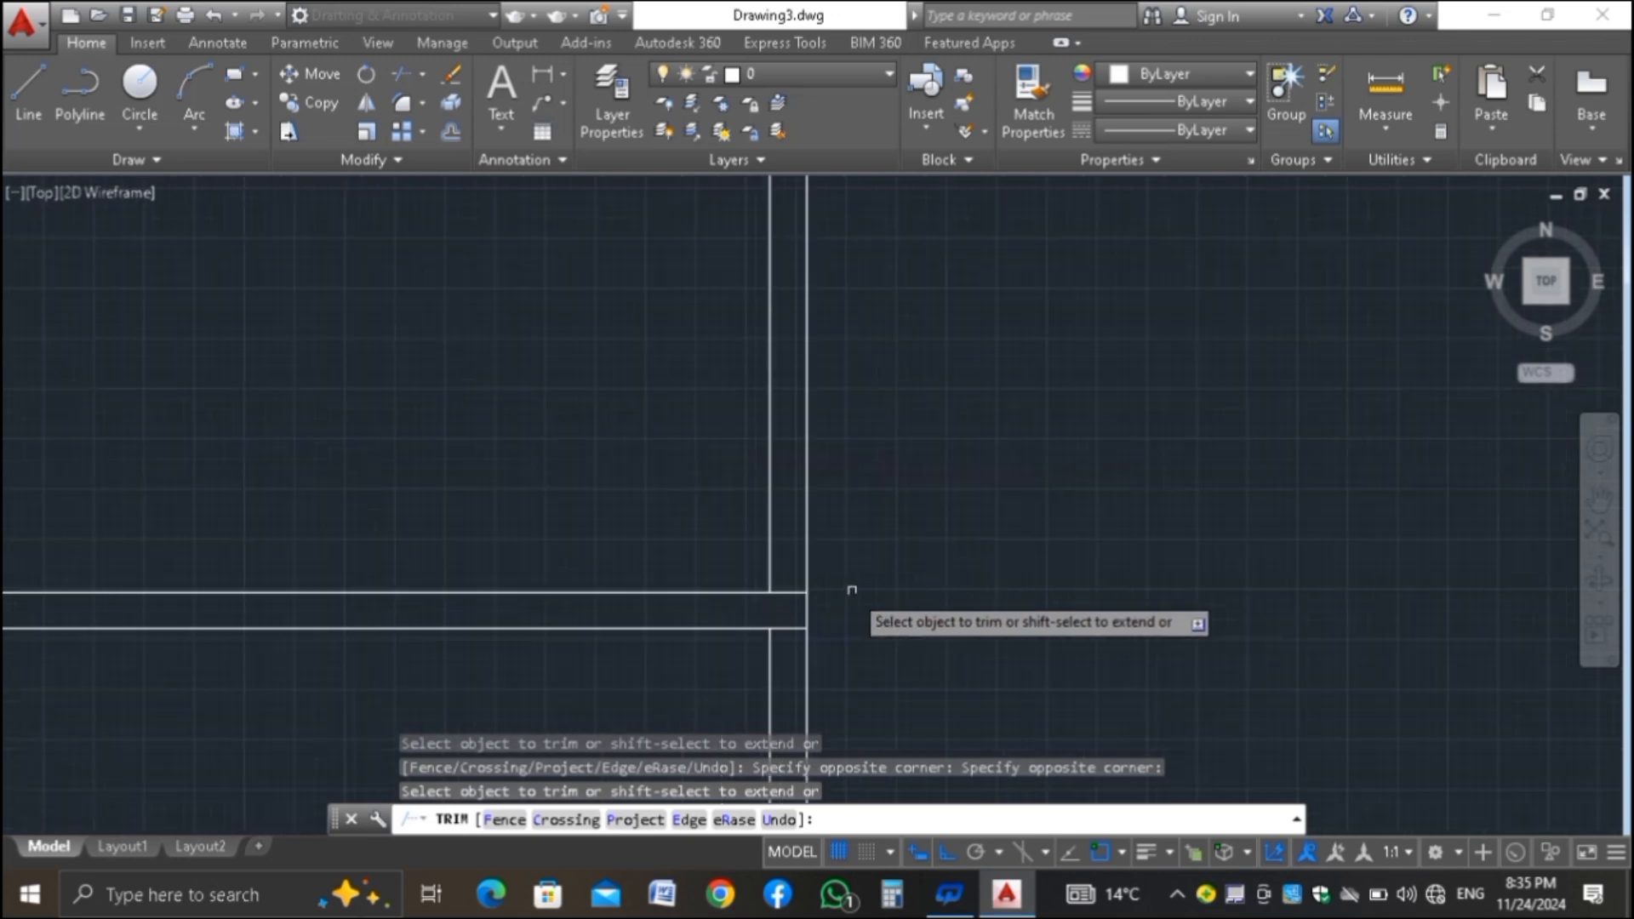
{"action": "scroll", "coordinate": [885, 561], "scroll_direction": "down", "scroll_amount": 1}
{"action": "key", "text": "Escape"}
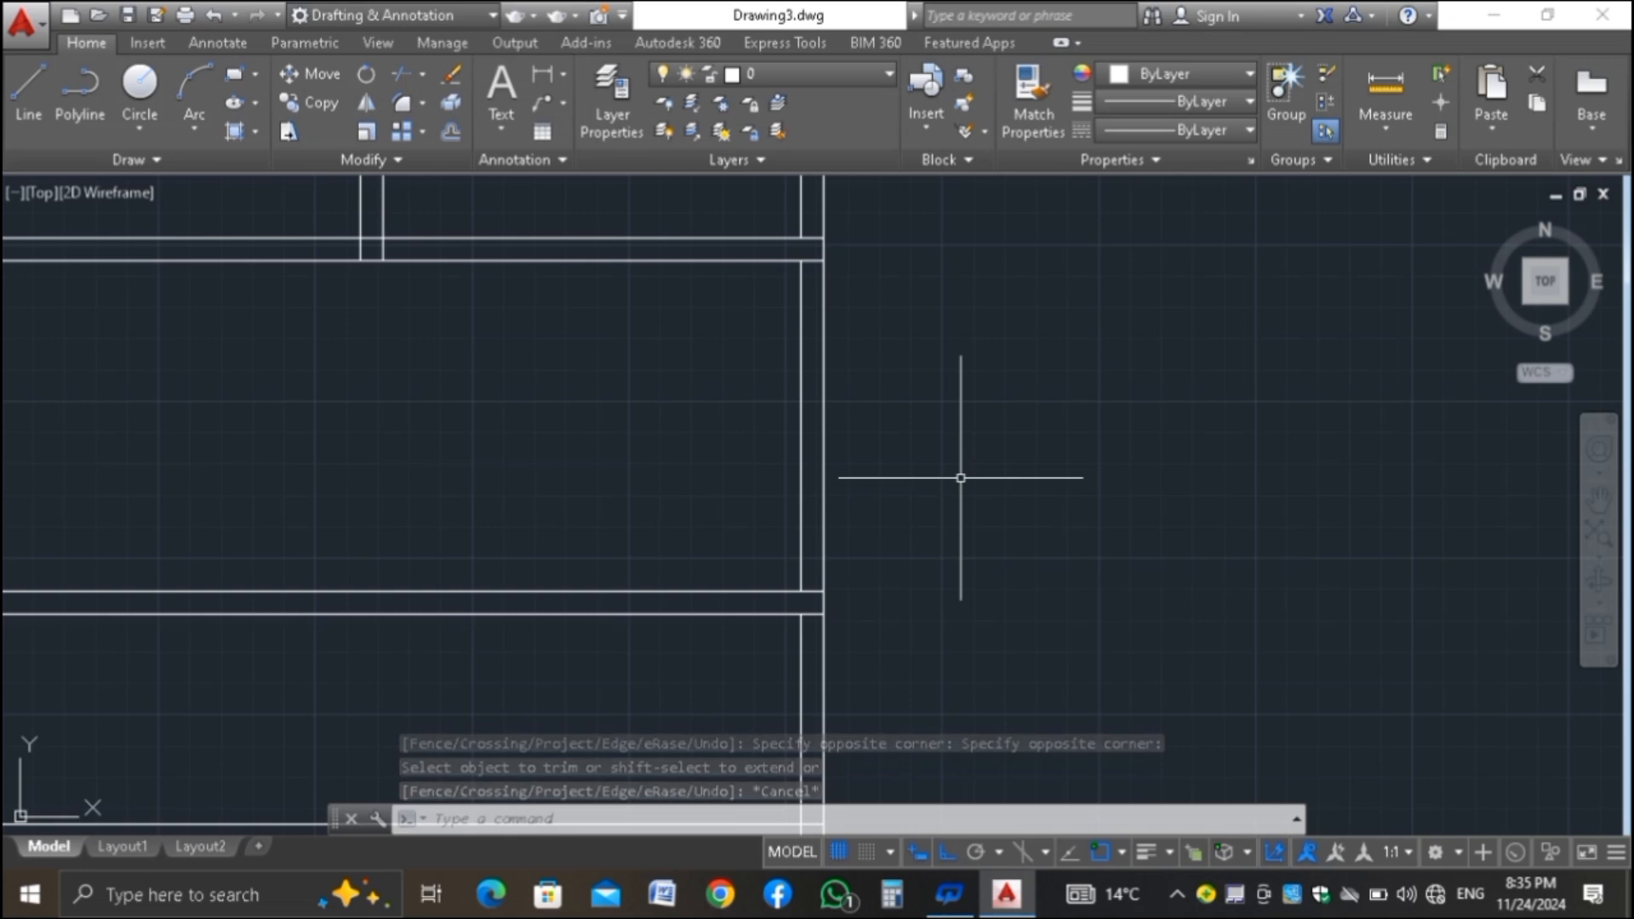
Offset the right wall's inner line between the first and second cross walls 2'6" inward to the left
{"action": "type", "text": "o"}
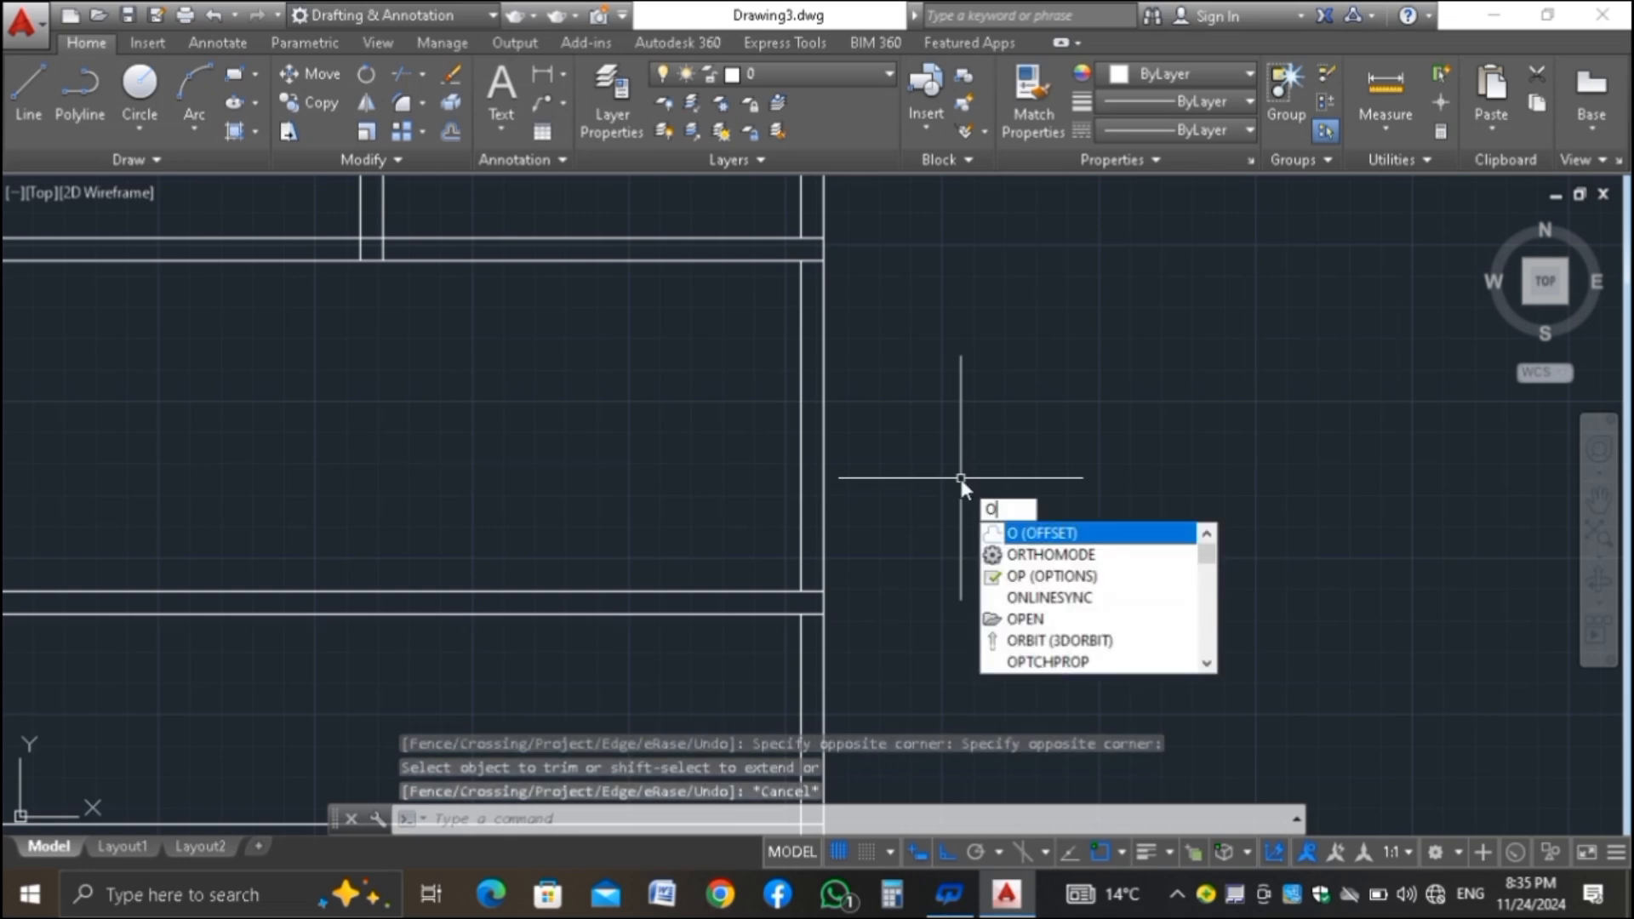
{"action": "key", "text": "Return"}
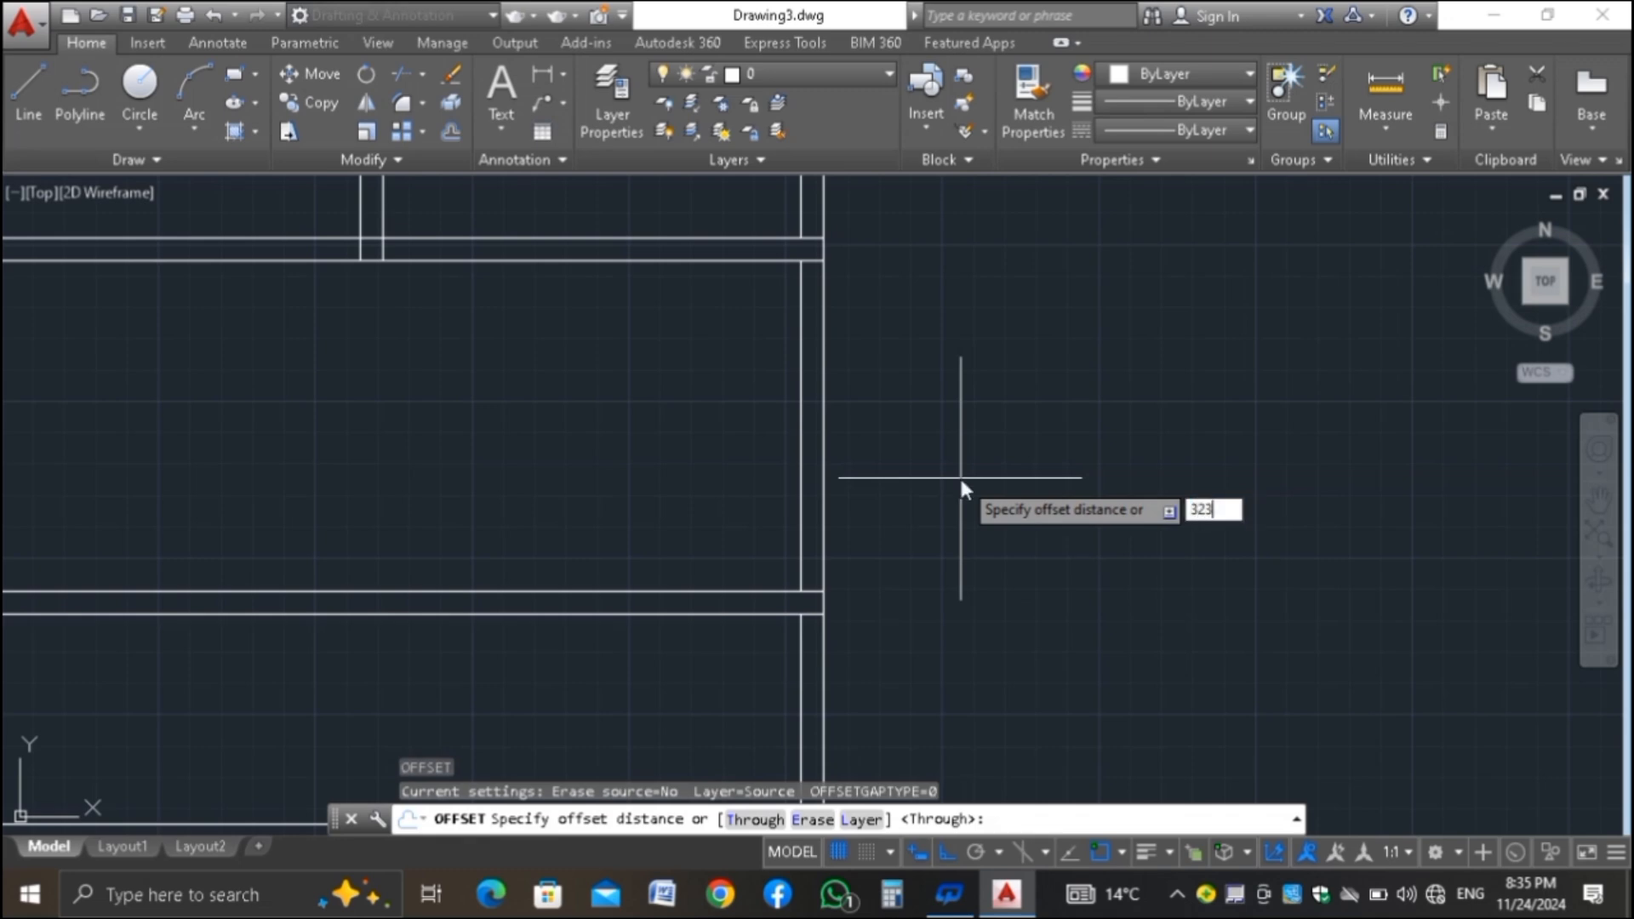
{"action": "type", "text": "323"}
{"action": "key", "text": "BackSpace"}
{"action": "key", "text": "BackSpace"}
{"action": "key", "text": "BackSpace"}
{"action": "type", "text": "2"}
{"action": "key", "text": "Return"}
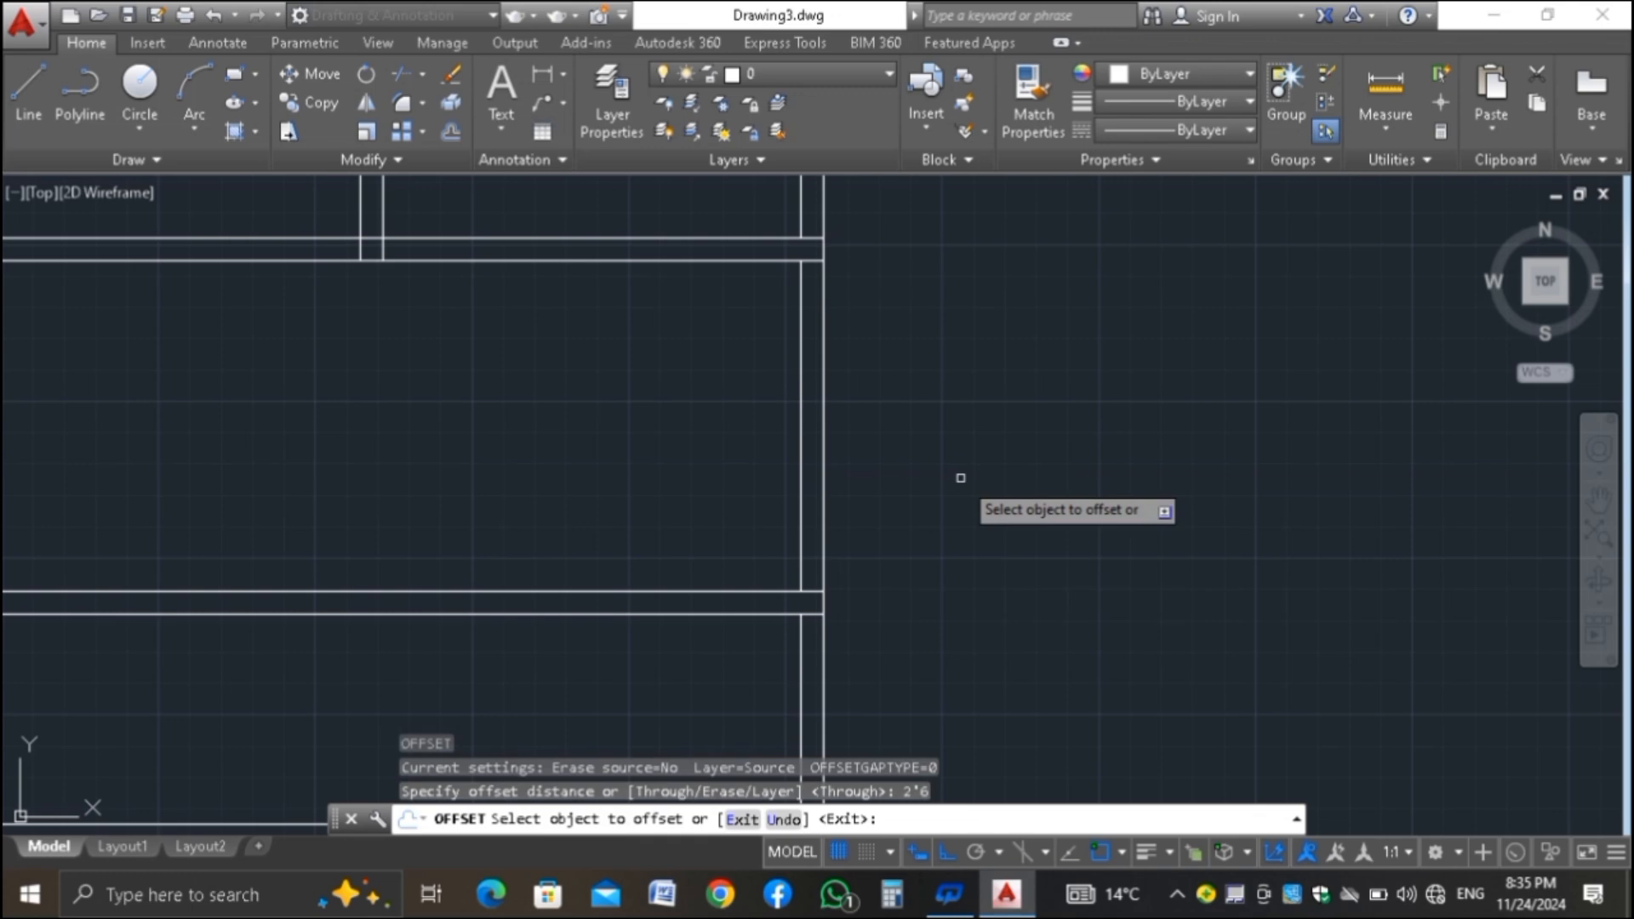
{"action": "left_click", "coordinate": [800, 490]}
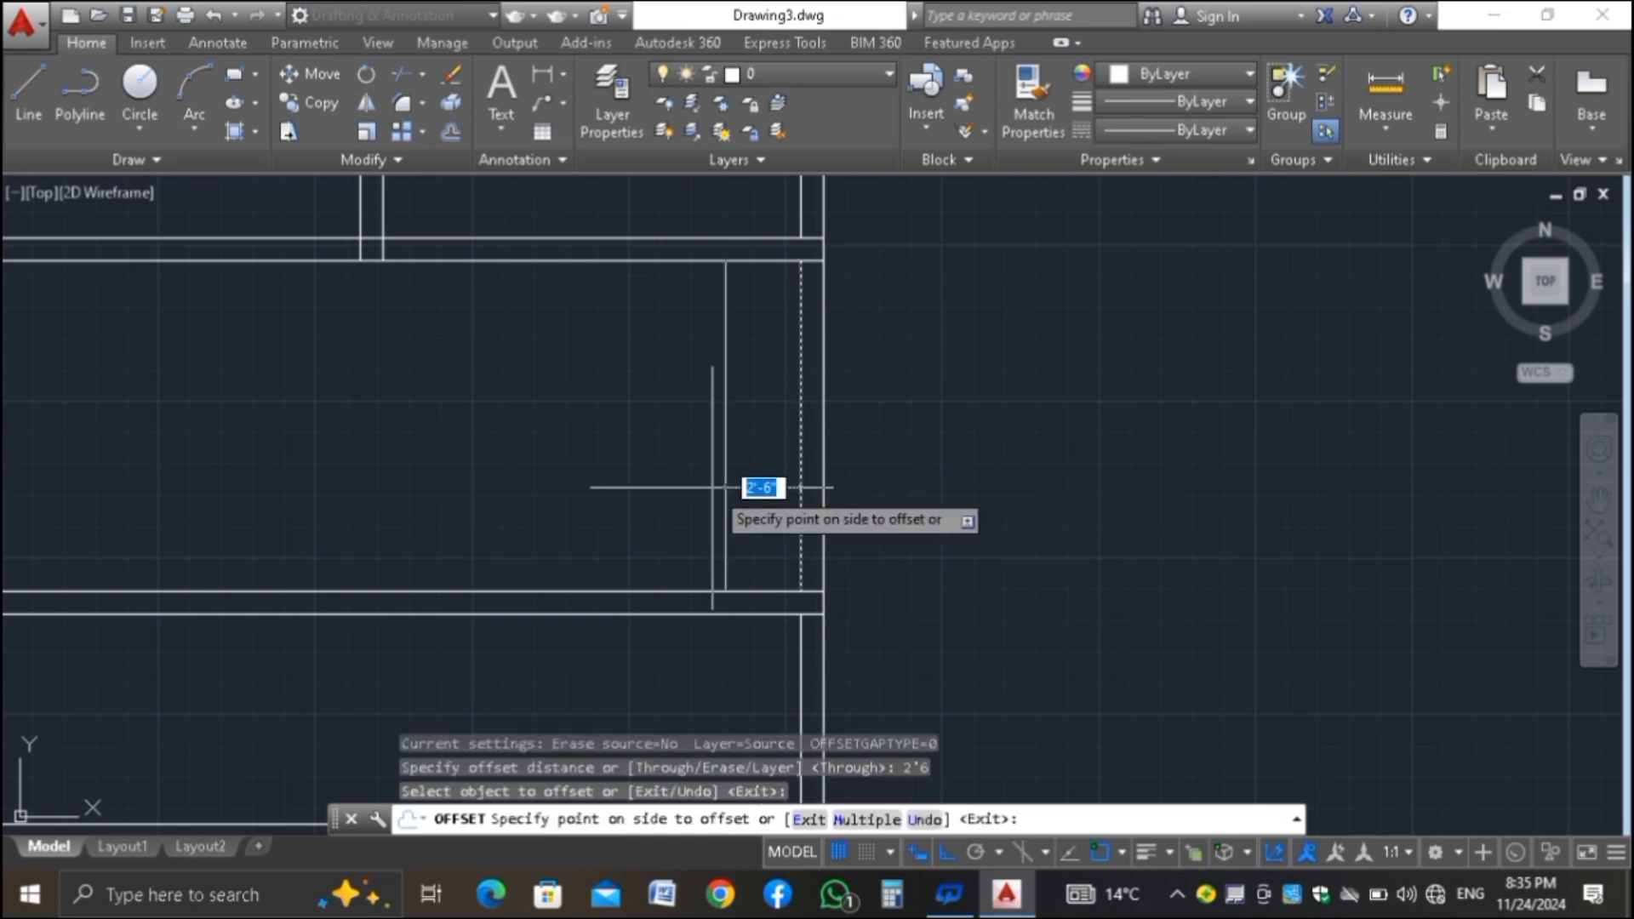
{"action": "left_click", "coordinate": [713, 488]}
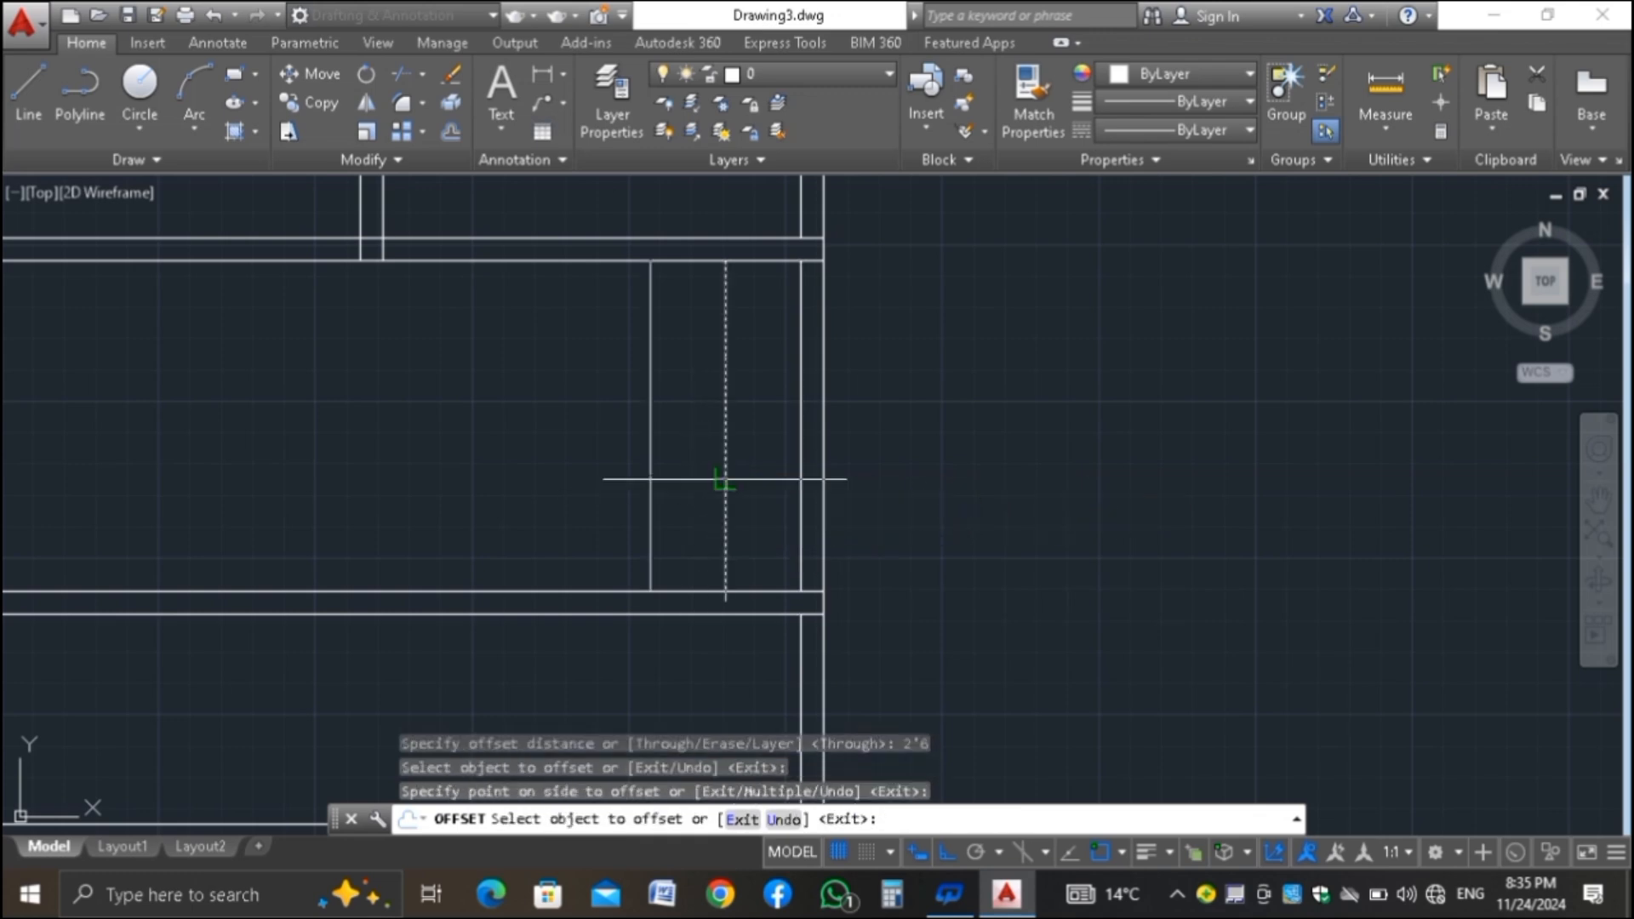
Offset the new vertical line 4-1/2" to the left to form a thin partition wall
{"action": "left_click", "coordinate": [724, 480]}
{"action": "type", "text": "4-"}
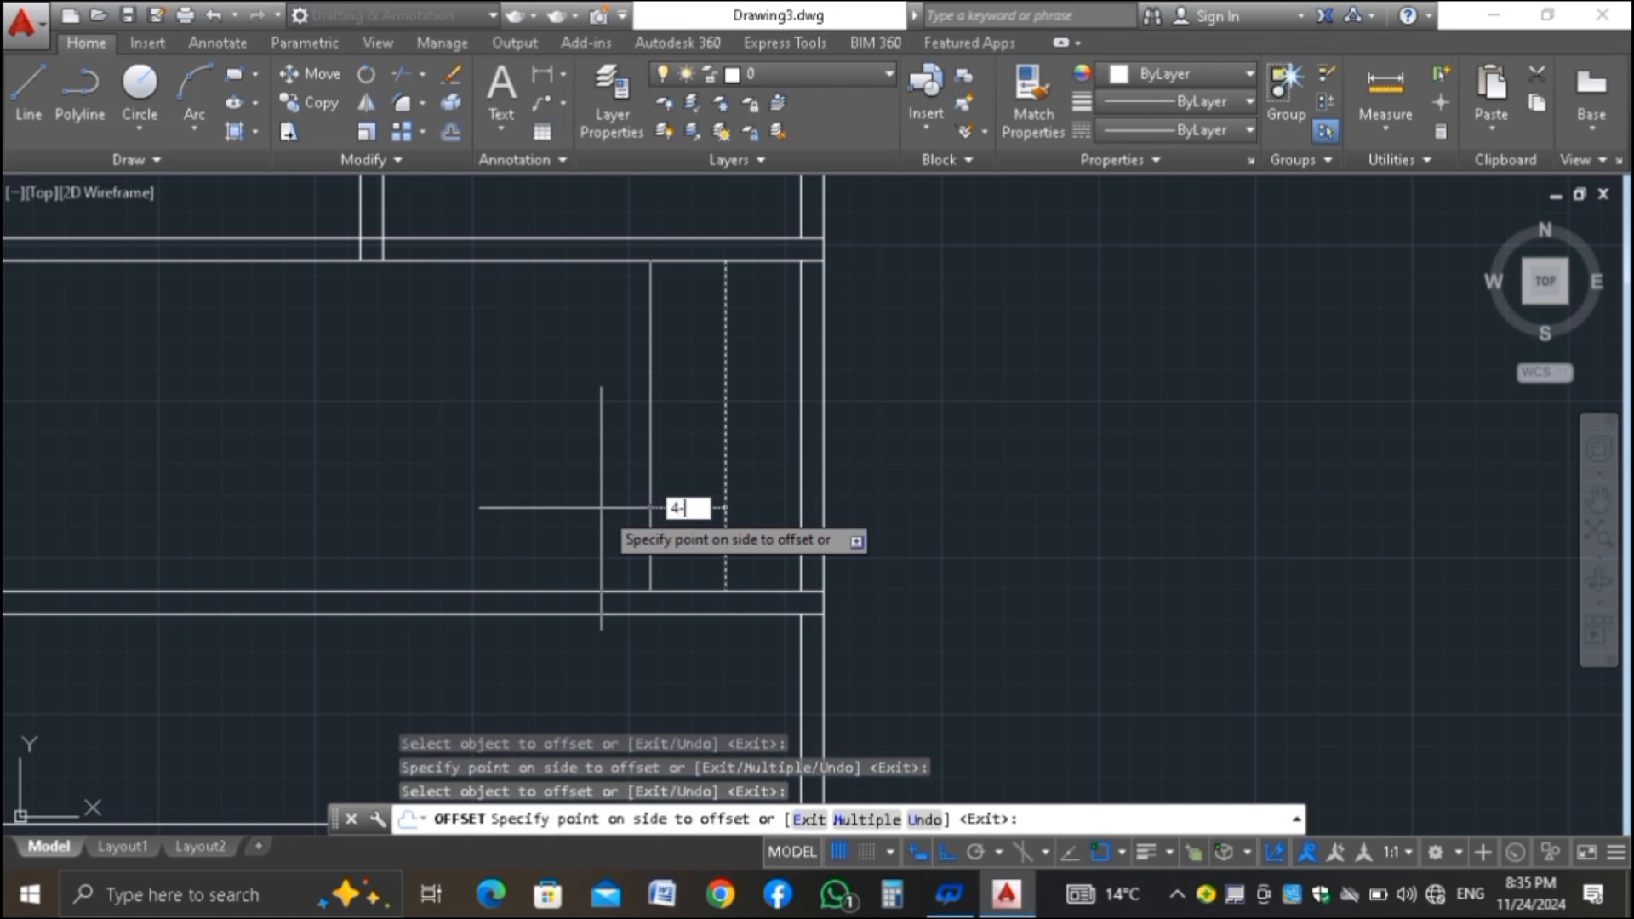
{"action": "type", "text": "1/2"}
{"action": "key", "text": "Return"}
{"action": "scroll", "coordinate": [791, 354], "scroll_direction": "down", "scroll_amount": 1}
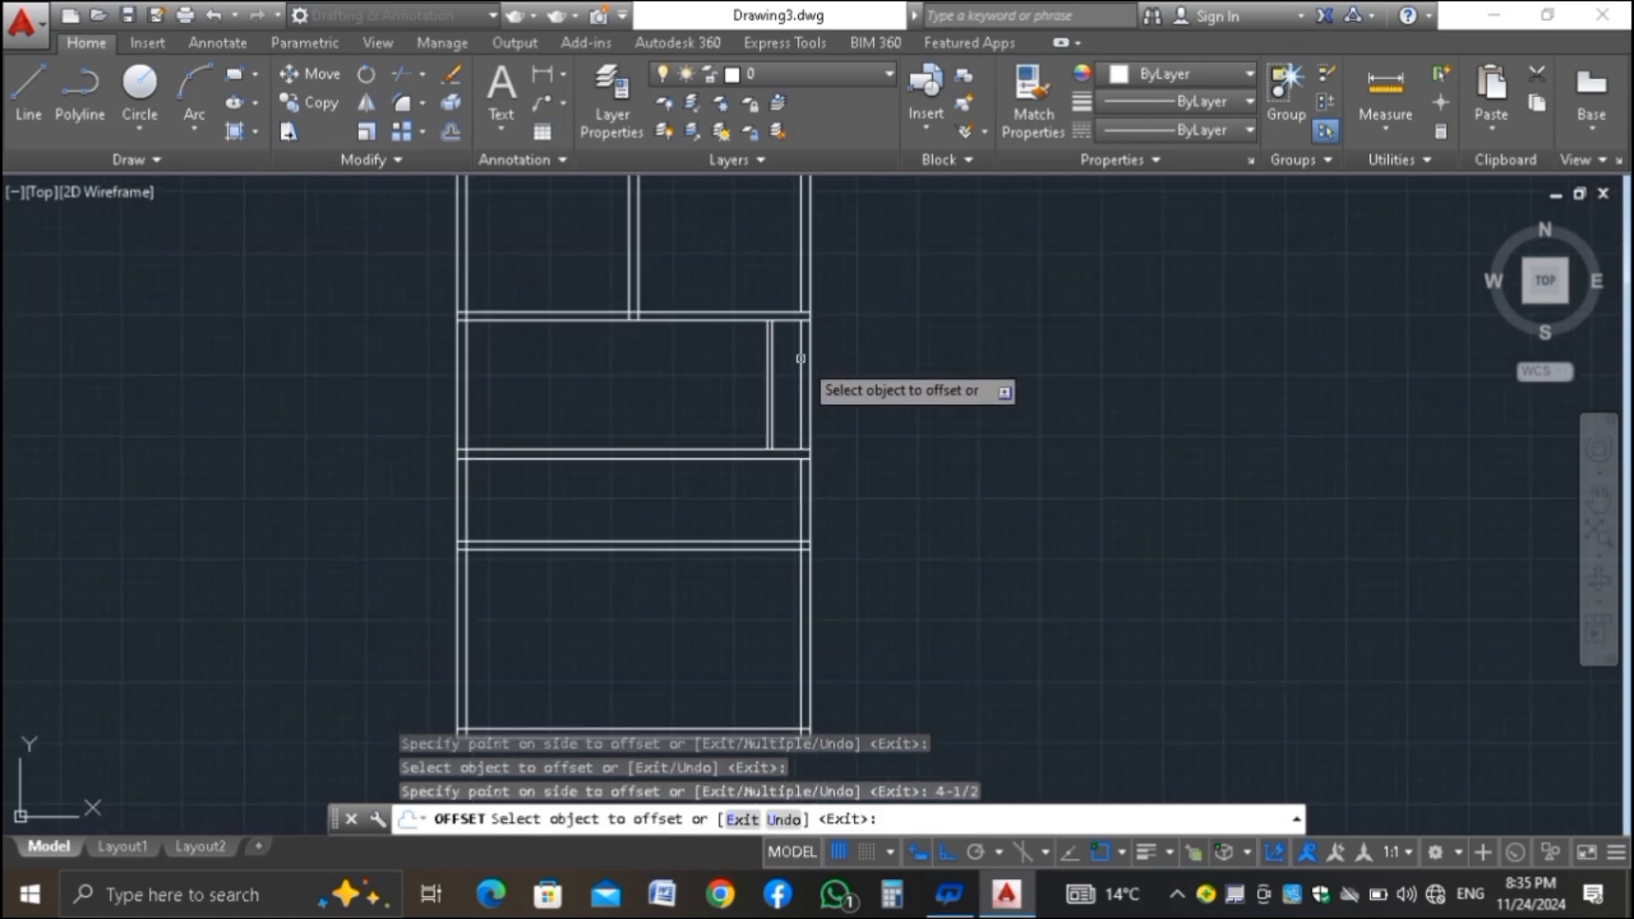
{"action": "scroll", "coordinate": [748, 339], "scroll_direction": "up", "scroll_amount": 2}
{"action": "scroll", "coordinate": [740, 387], "scroll_direction": "down", "scroll_amount": 2}
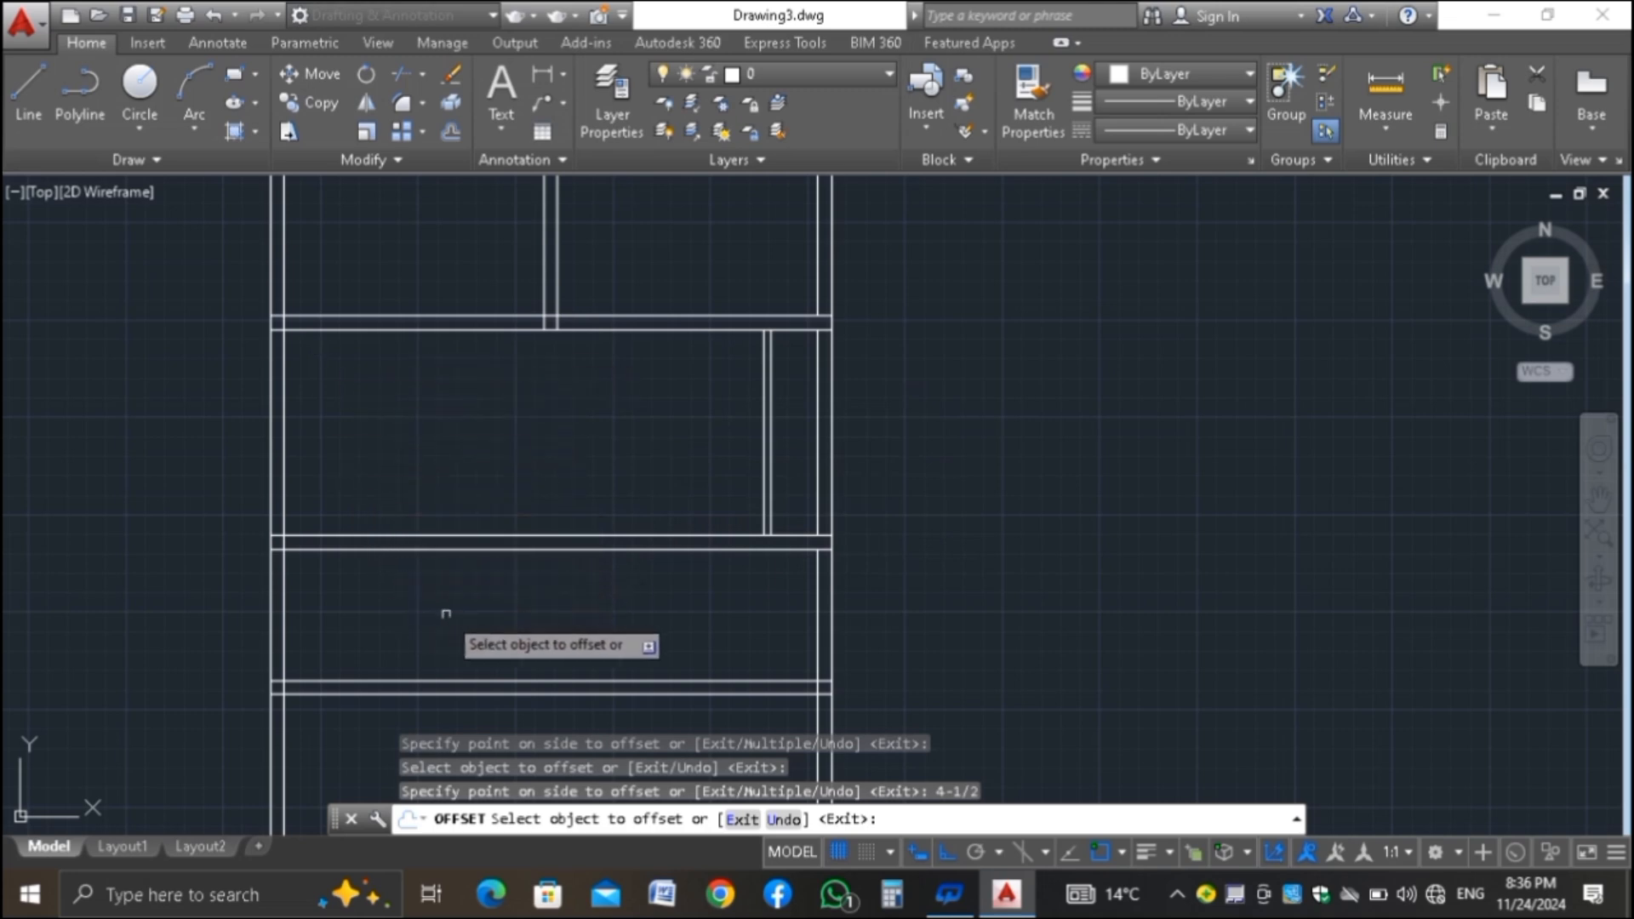
{"action": "scroll", "coordinate": [478, 583], "scroll_direction": "up", "scroll_amount": 2}
{"action": "scroll", "coordinate": [598, 421], "scroll_direction": "down", "scroll_amount": 2}
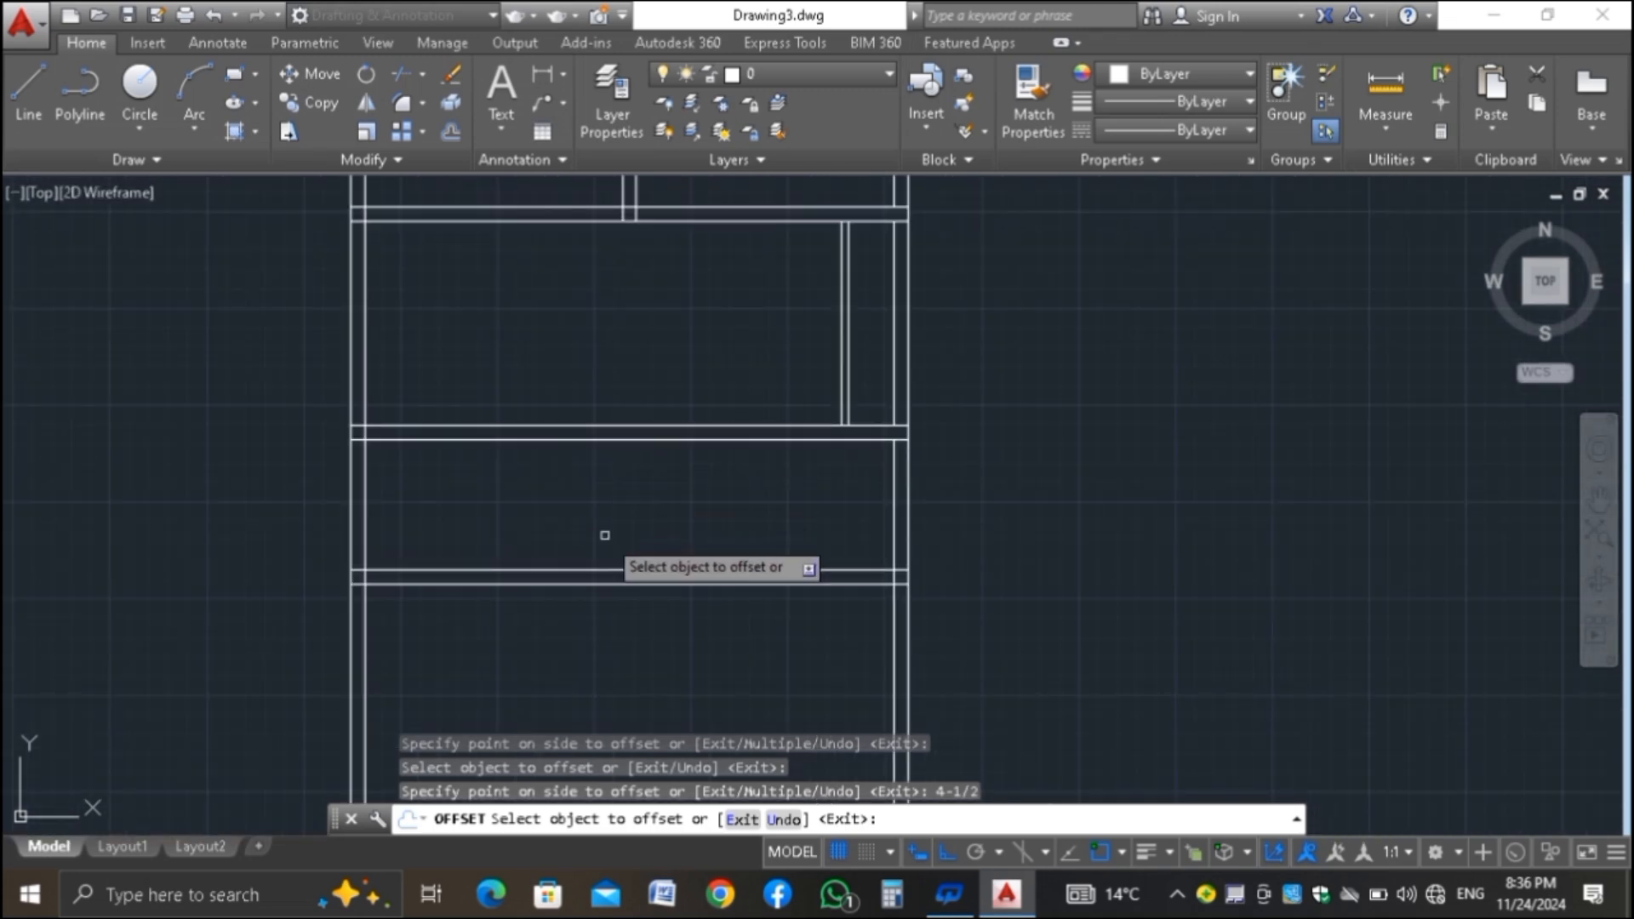
{"action": "scroll", "coordinate": [623, 415], "scroll_direction": "down", "scroll_amount": 2}
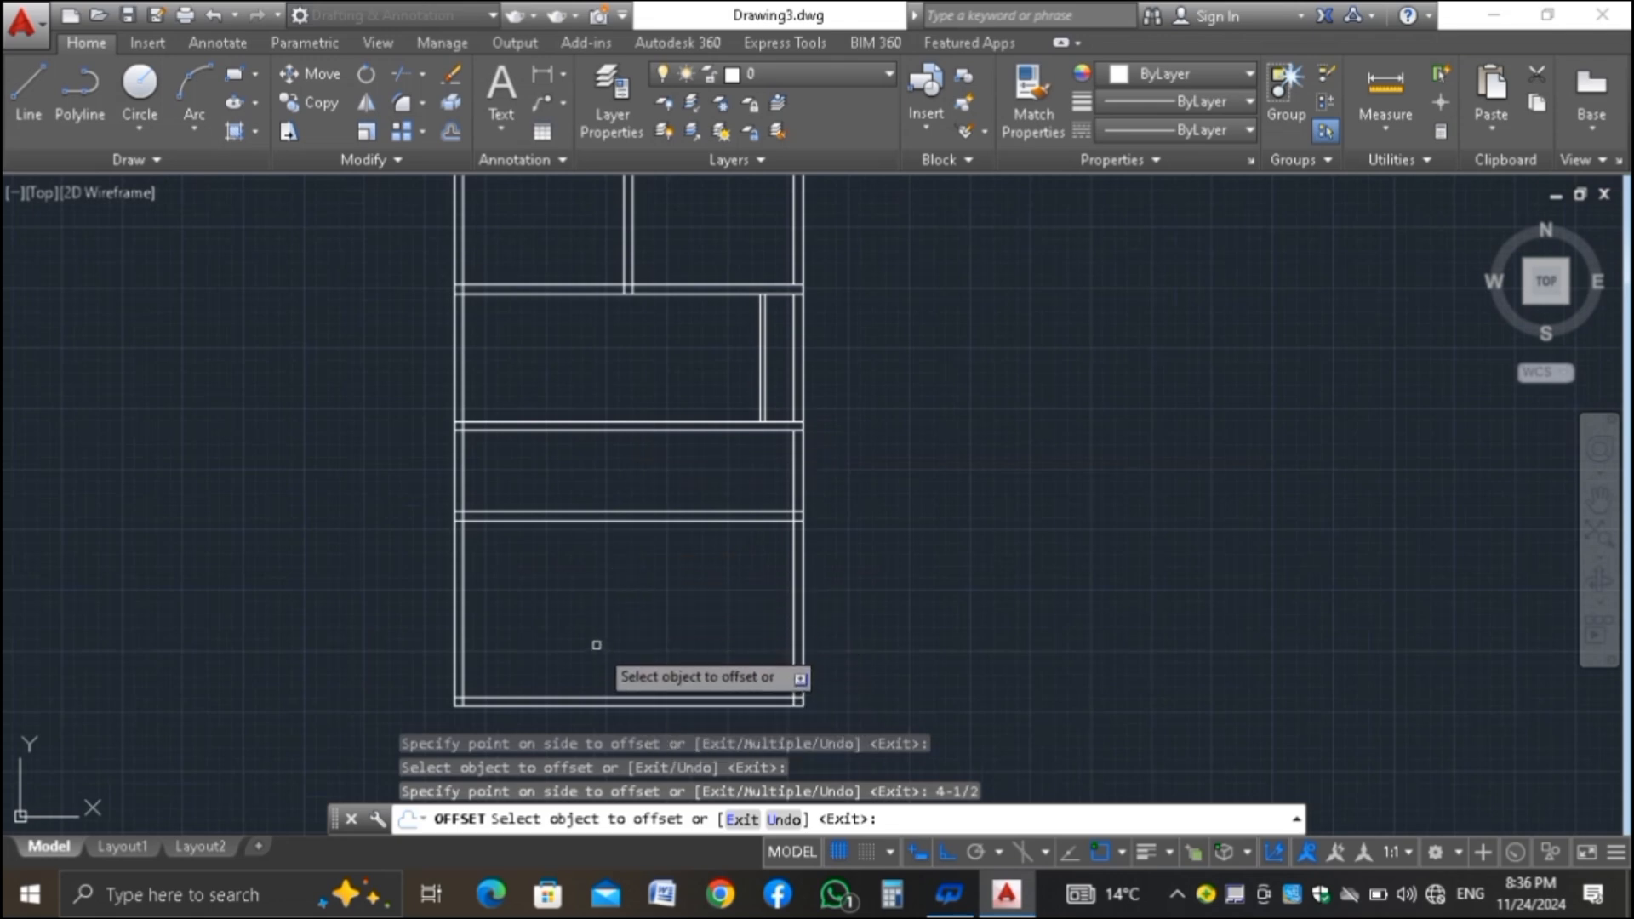
{"action": "key", "text": "Escape"}
Offset the inner line of the bottom outer wall 5' upward
{"action": "scroll", "coordinate": [582, 591], "scroll_direction": "down", "scroll_amount": 3}
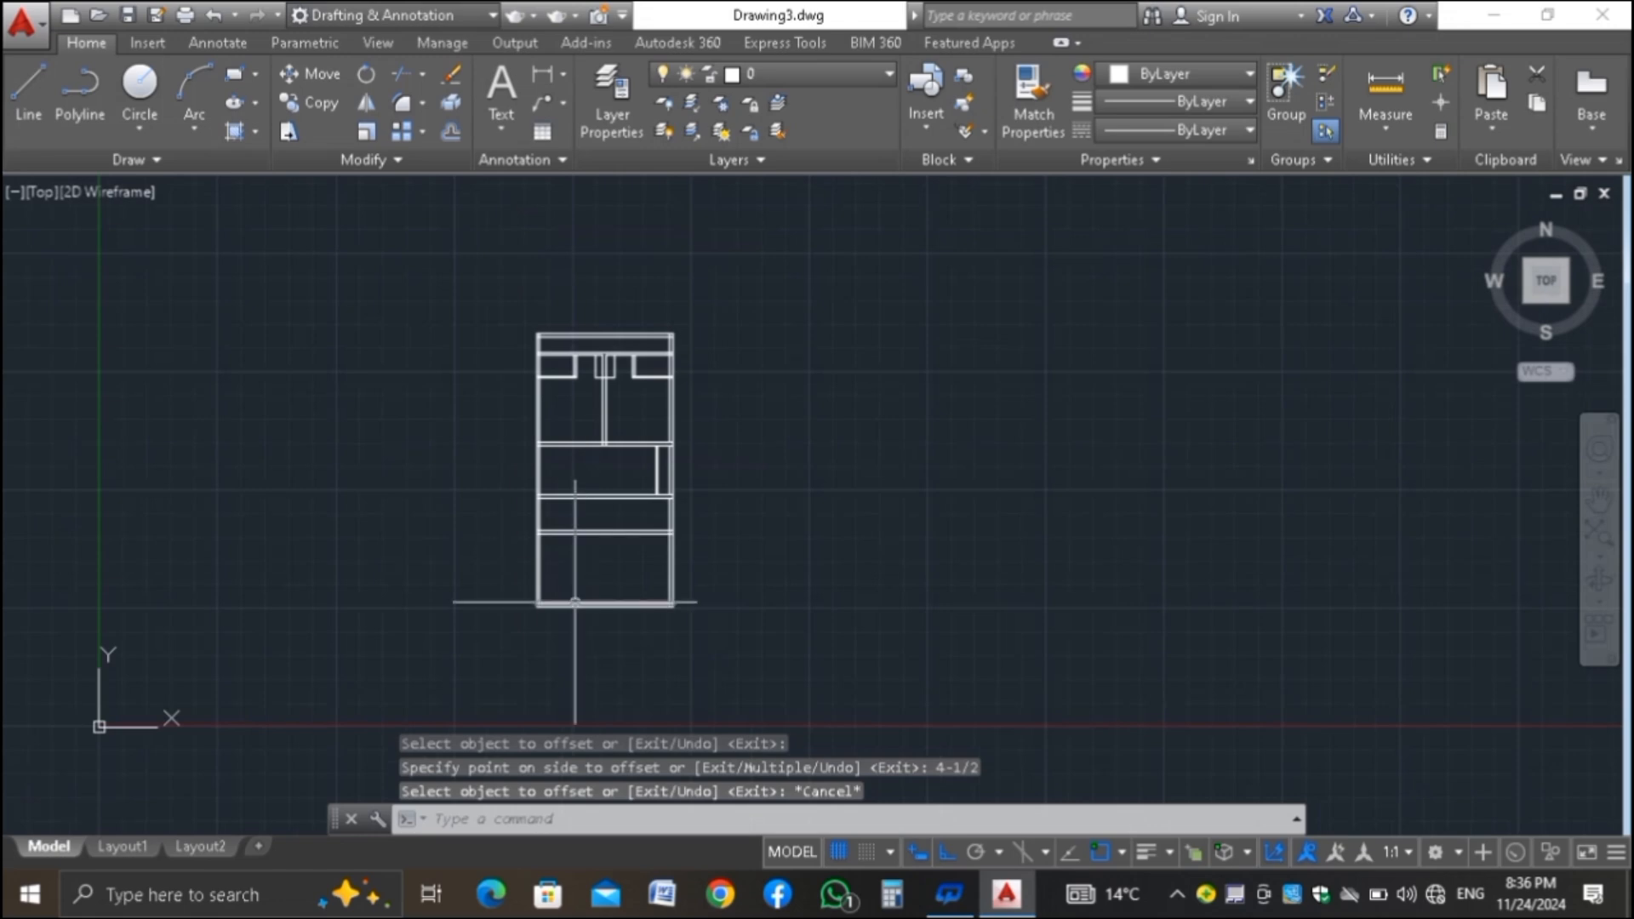
{"action": "scroll", "coordinate": [578, 600], "scroll_direction": "up", "scroll_amount": 3}
{"action": "scroll", "coordinate": [554, 565], "scroll_direction": "up", "scroll_amount": 2}
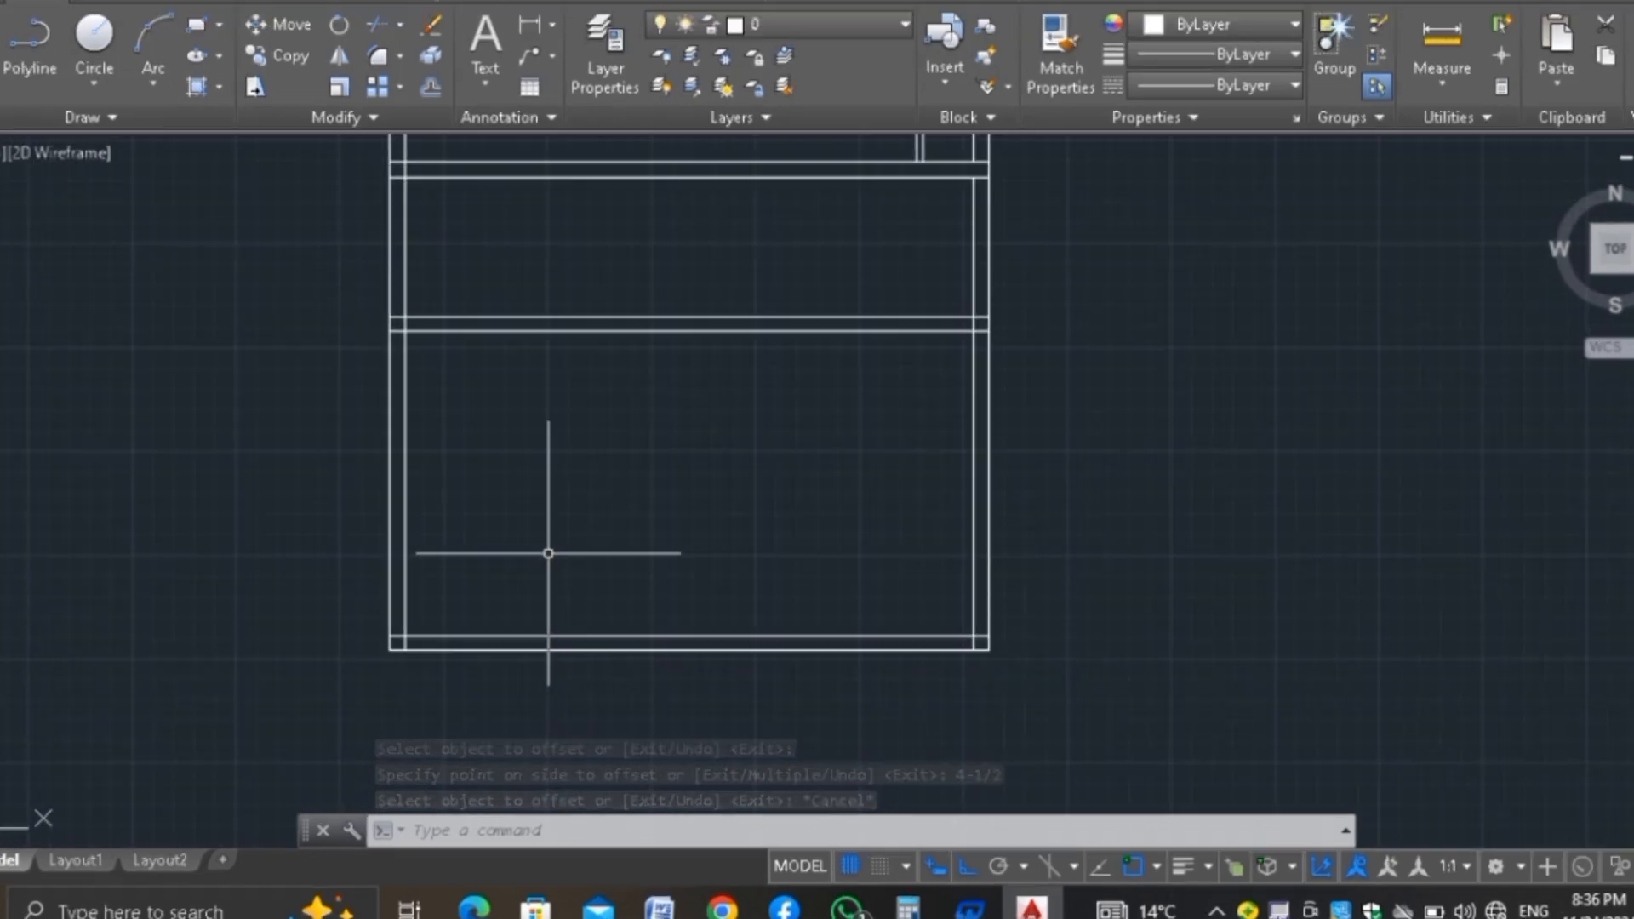
{"action": "type", "text": "o"}
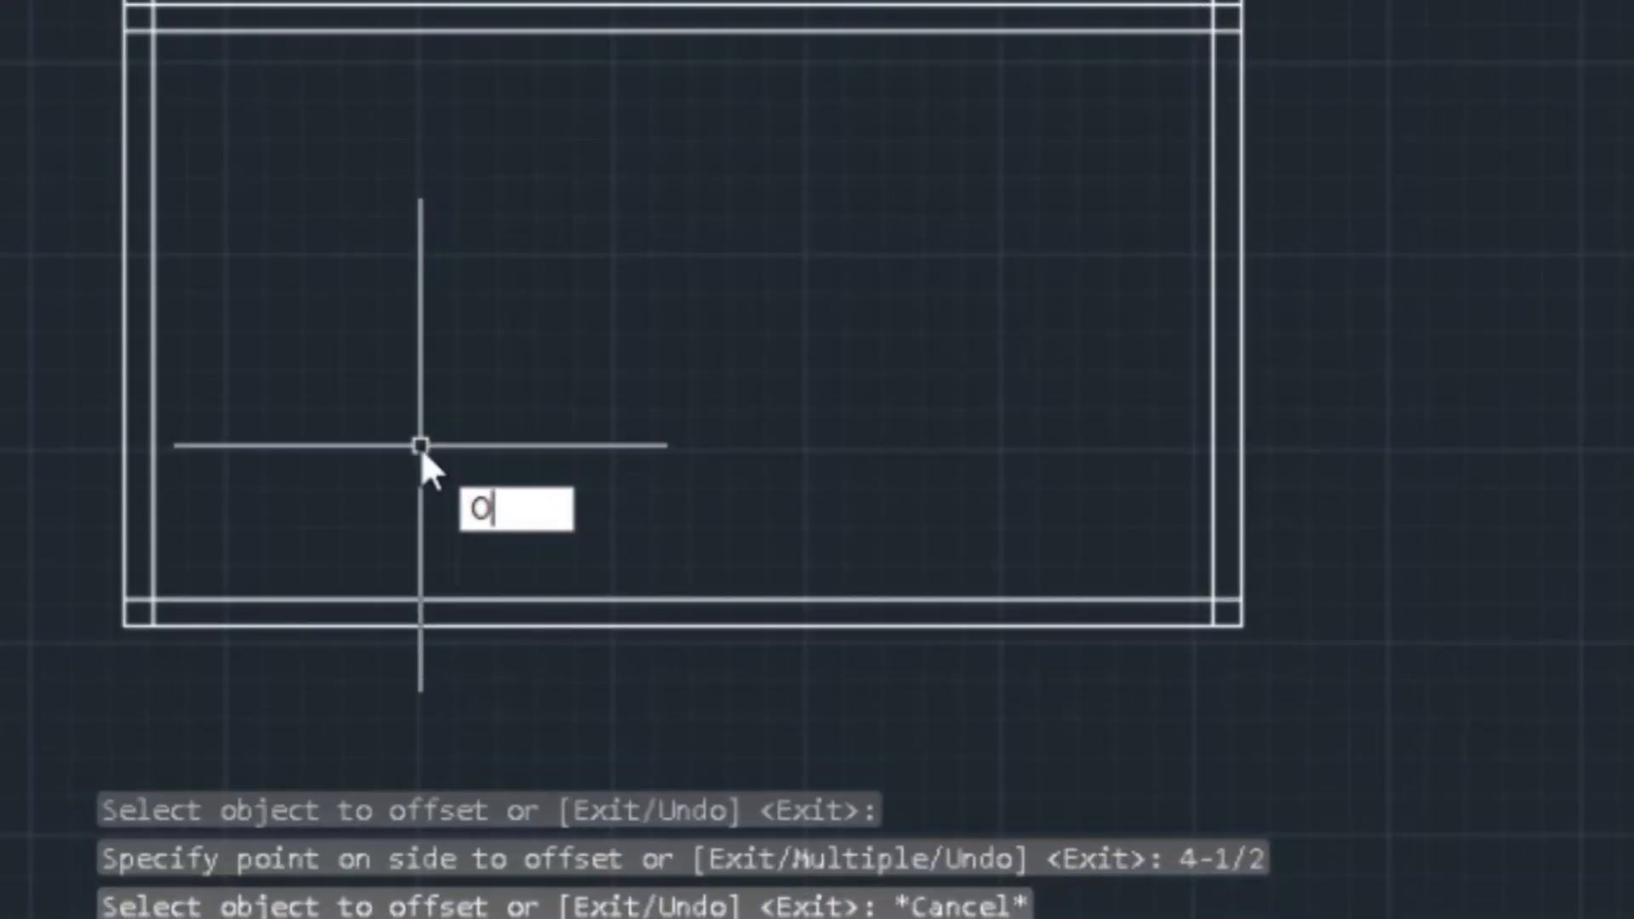
{"action": "key", "text": "Return"}
{"action": "type", "text": "5"}
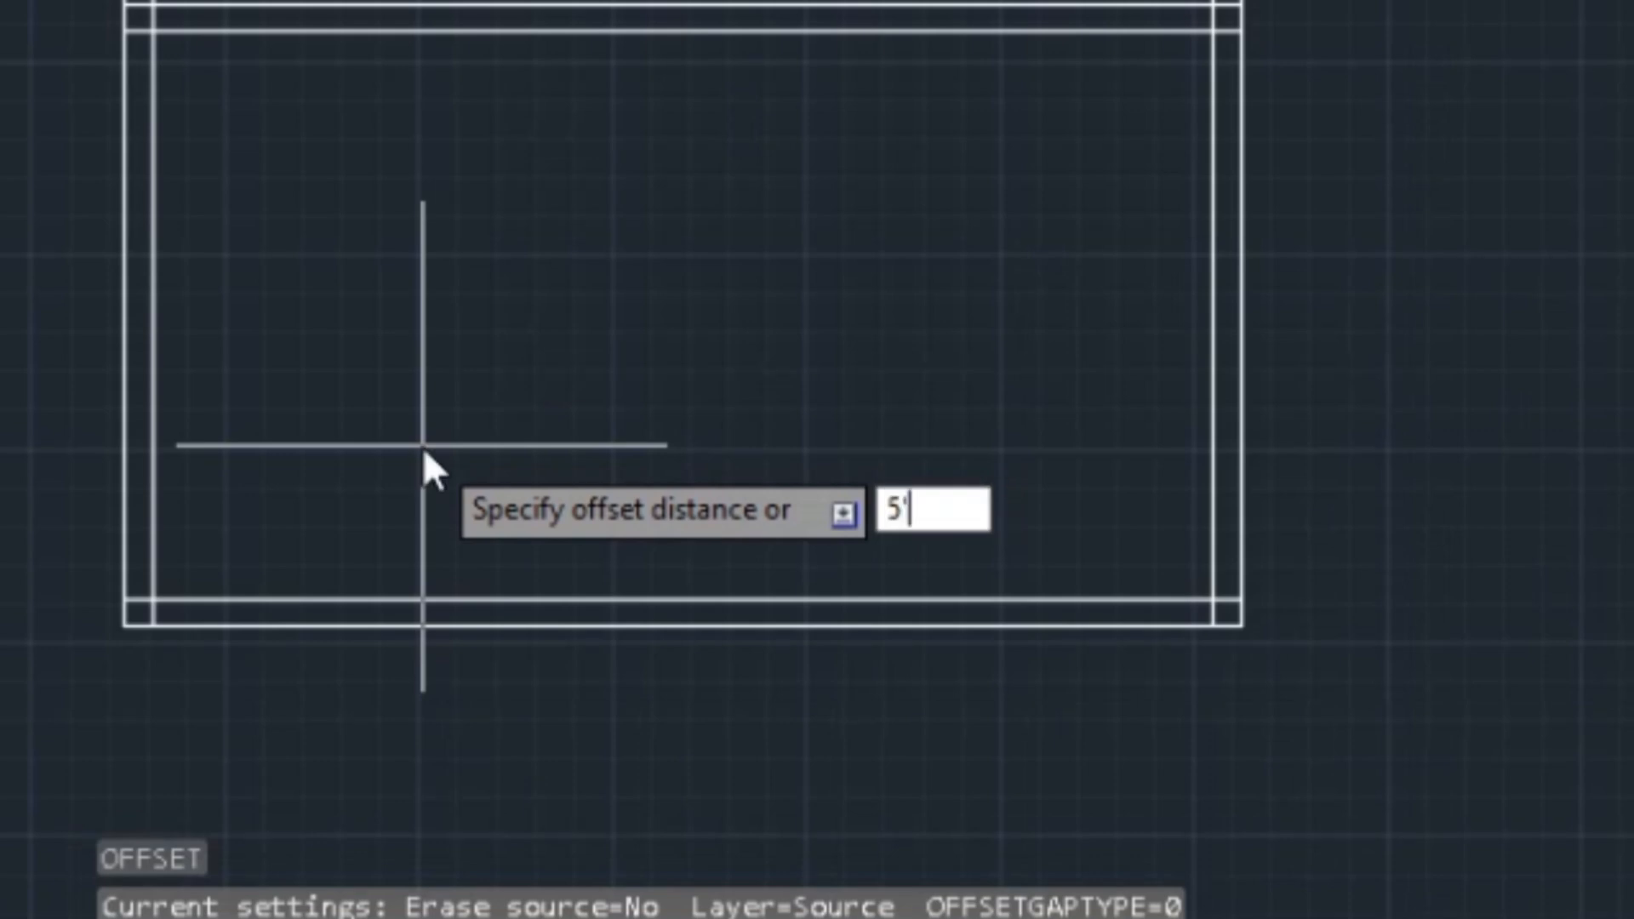
{"action": "key", "text": "Return"}
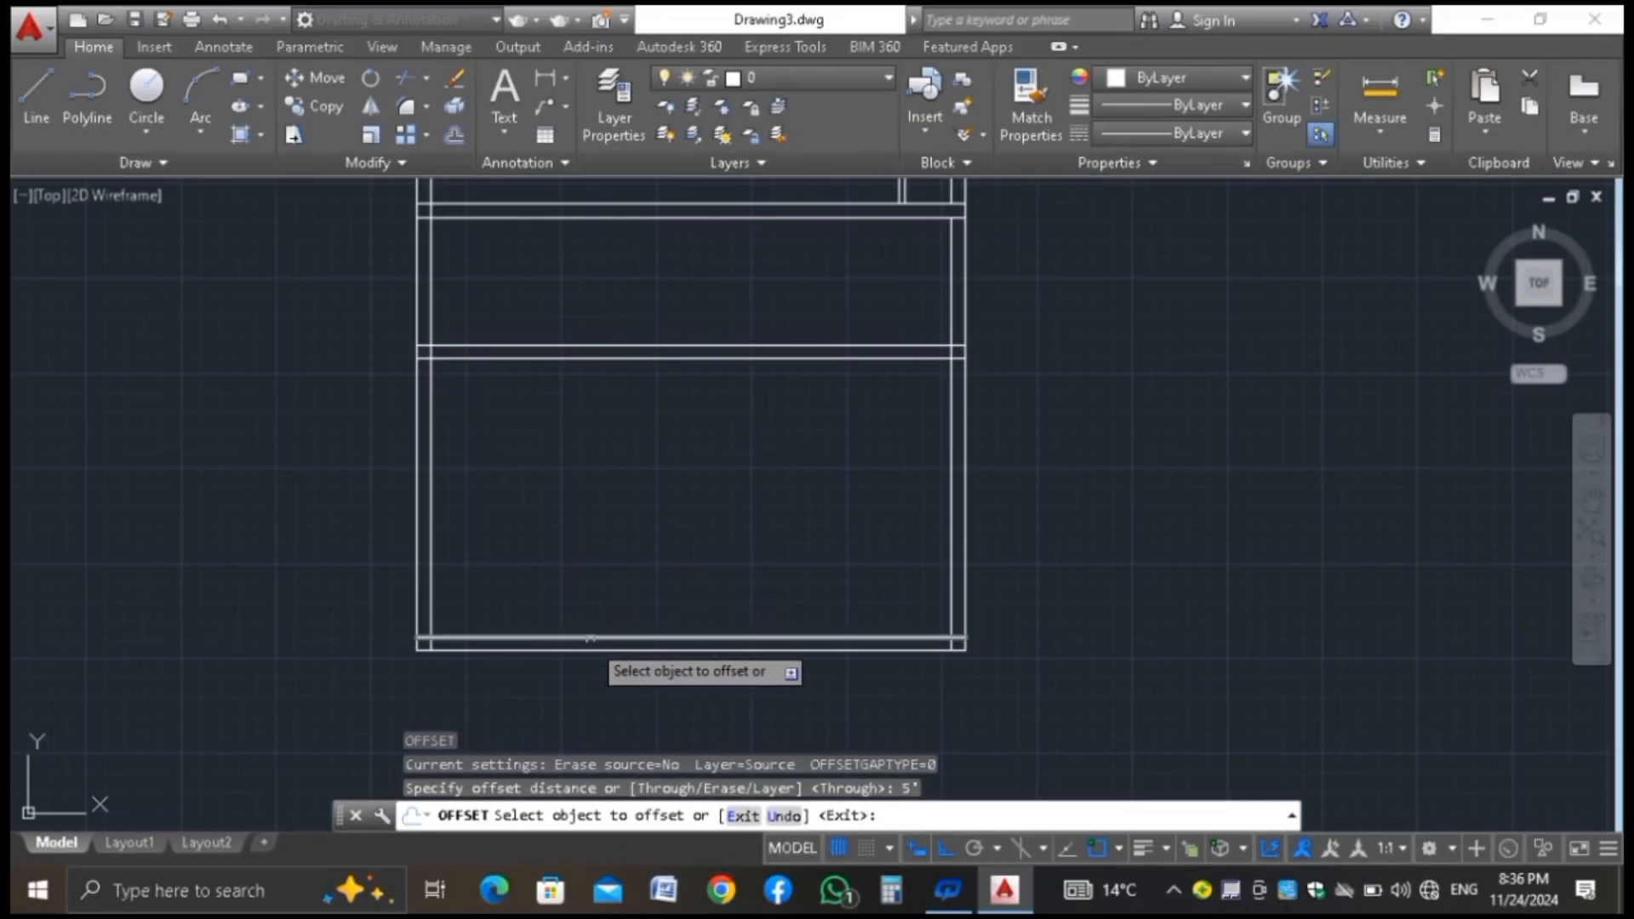
{"action": "left_click", "coordinate": [589, 637]}
{"action": "left_click", "coordinate": [603, 527]}
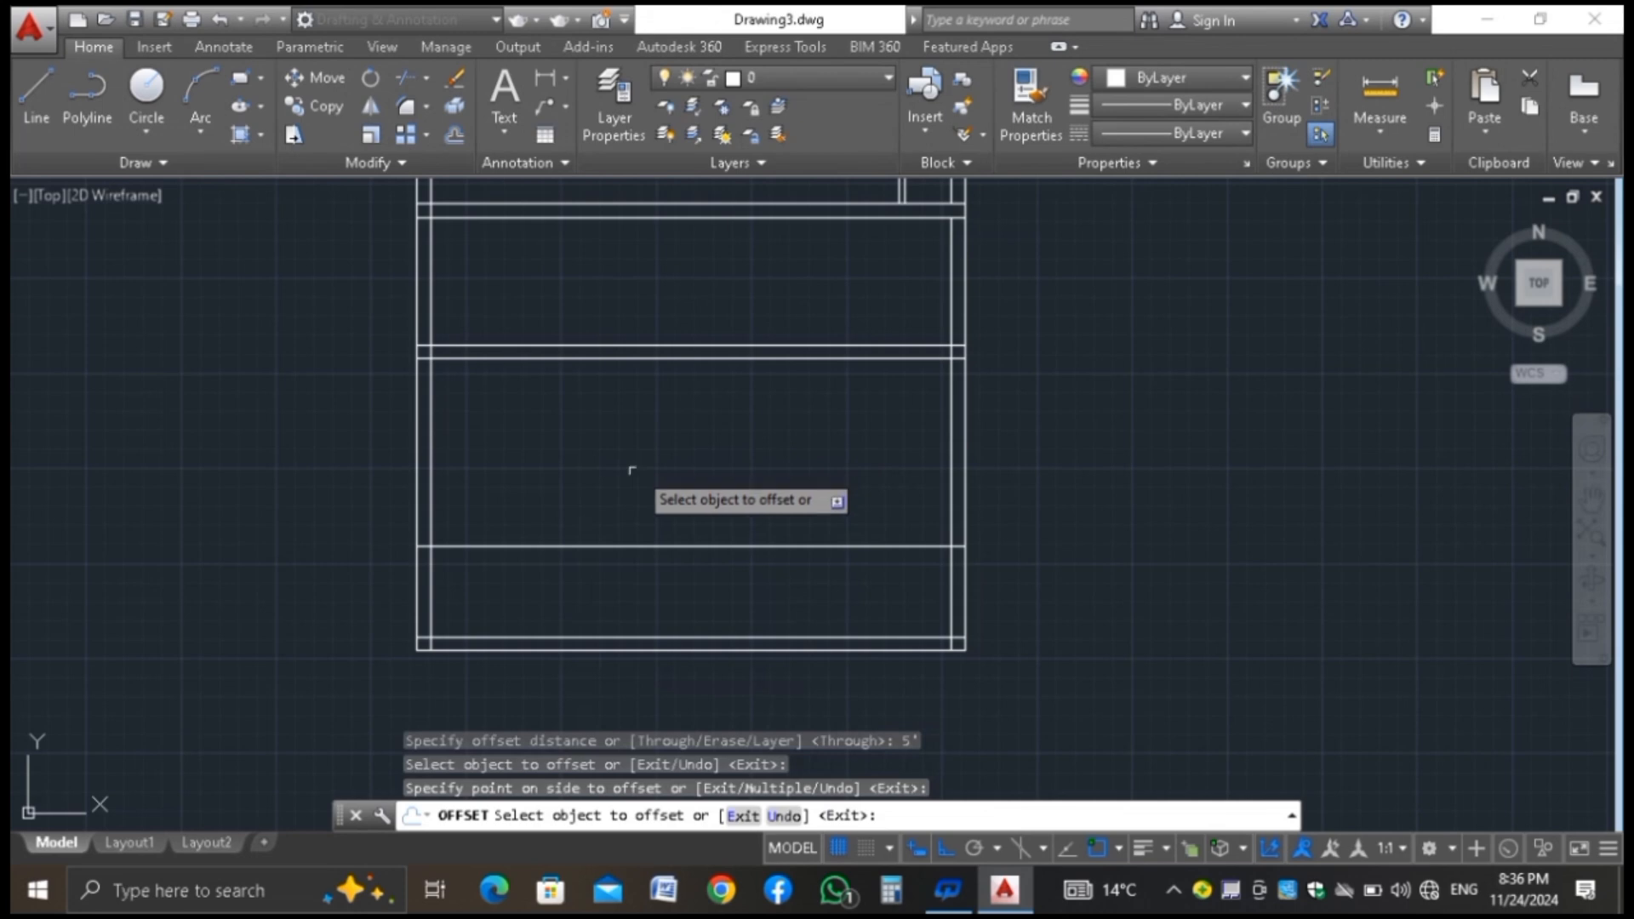
Offset the line 5' above the bottom wall by 9" upward to form another cross wall
{"action": "left_click", "coordinate": [585, 547]}
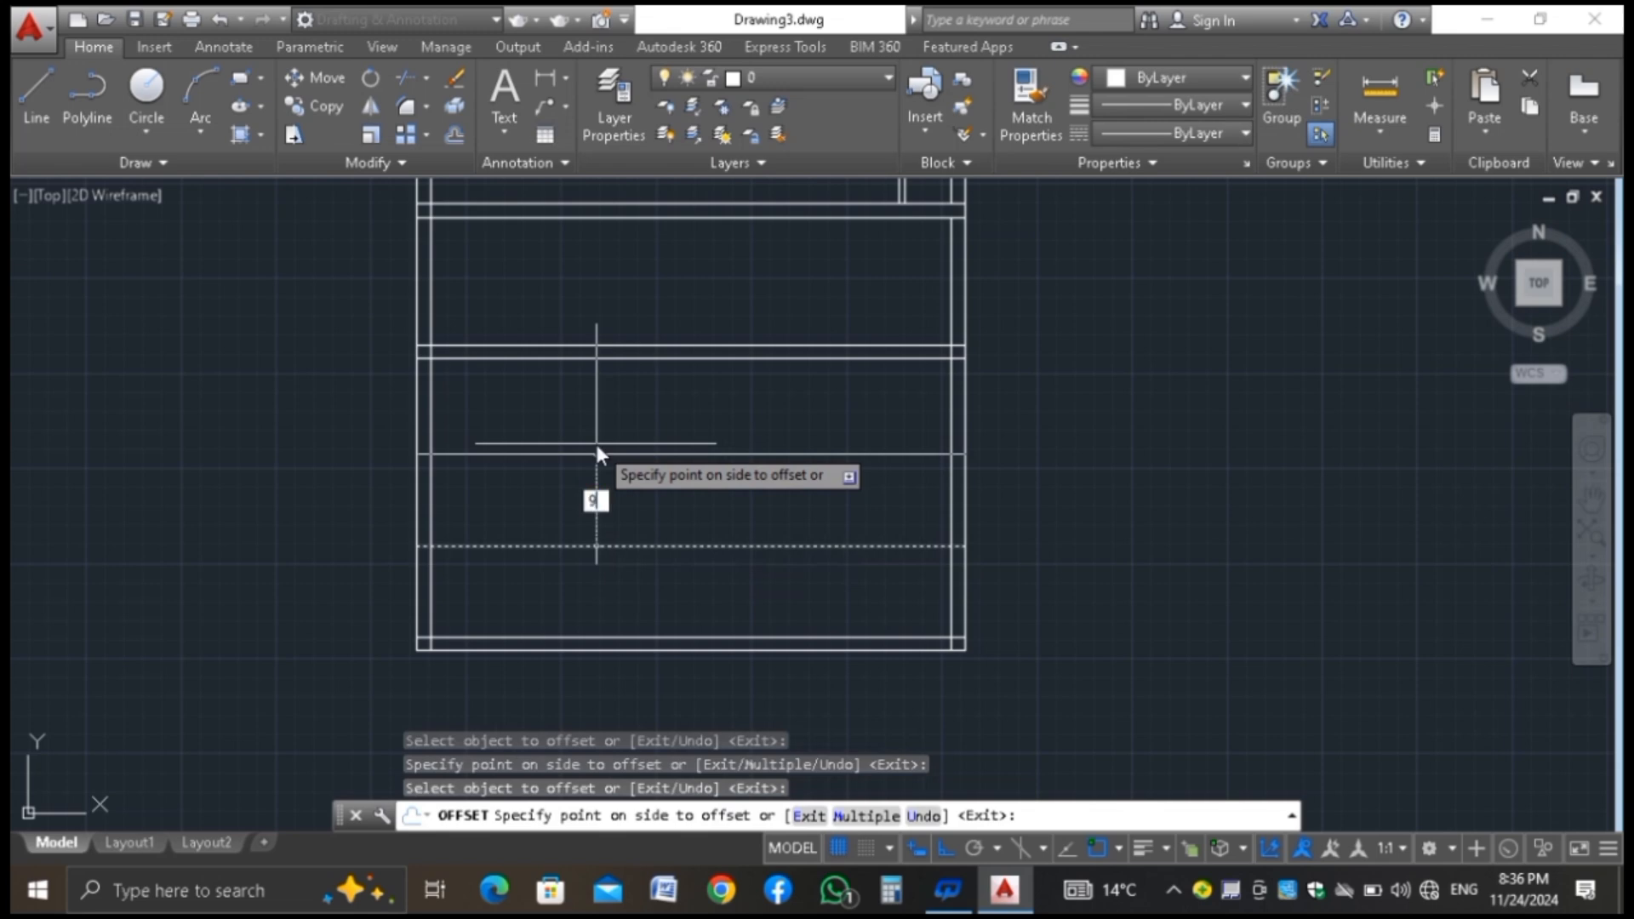
{"action": "left_click", "coordinate": [596, 444]}
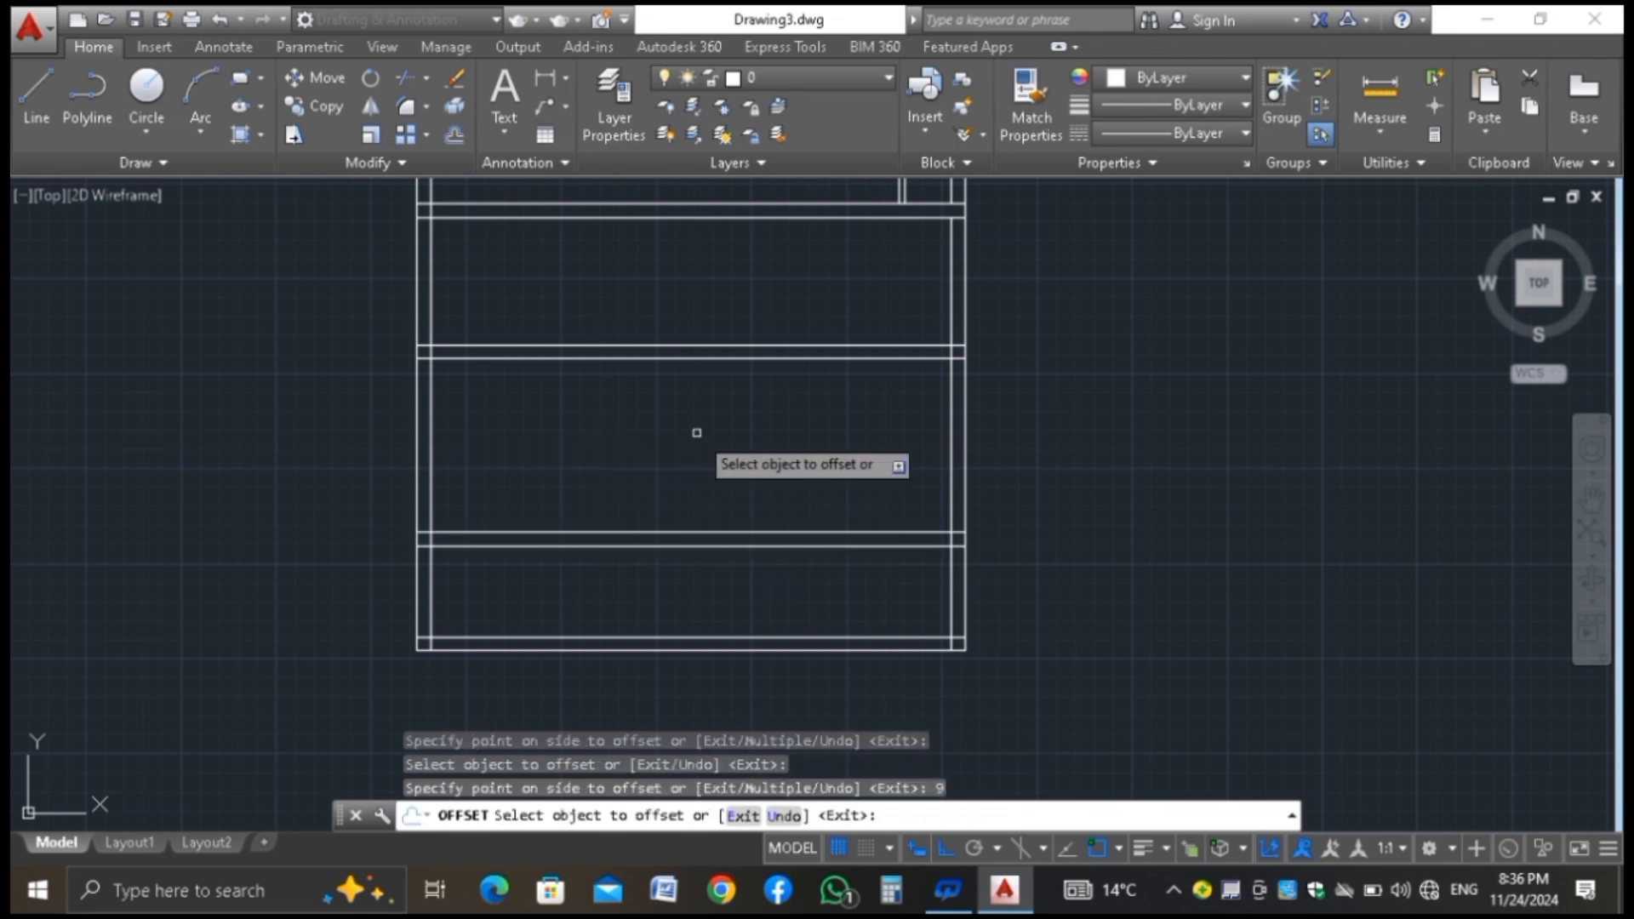
{"action": "scroll", "coordinate": [647, 499], "scroll_direction": "down", "scroll_amount": 2}
{"action": "scroll", "coordinate": [647, 500], "scroll_direction": "down", "scroll_amount": 4}
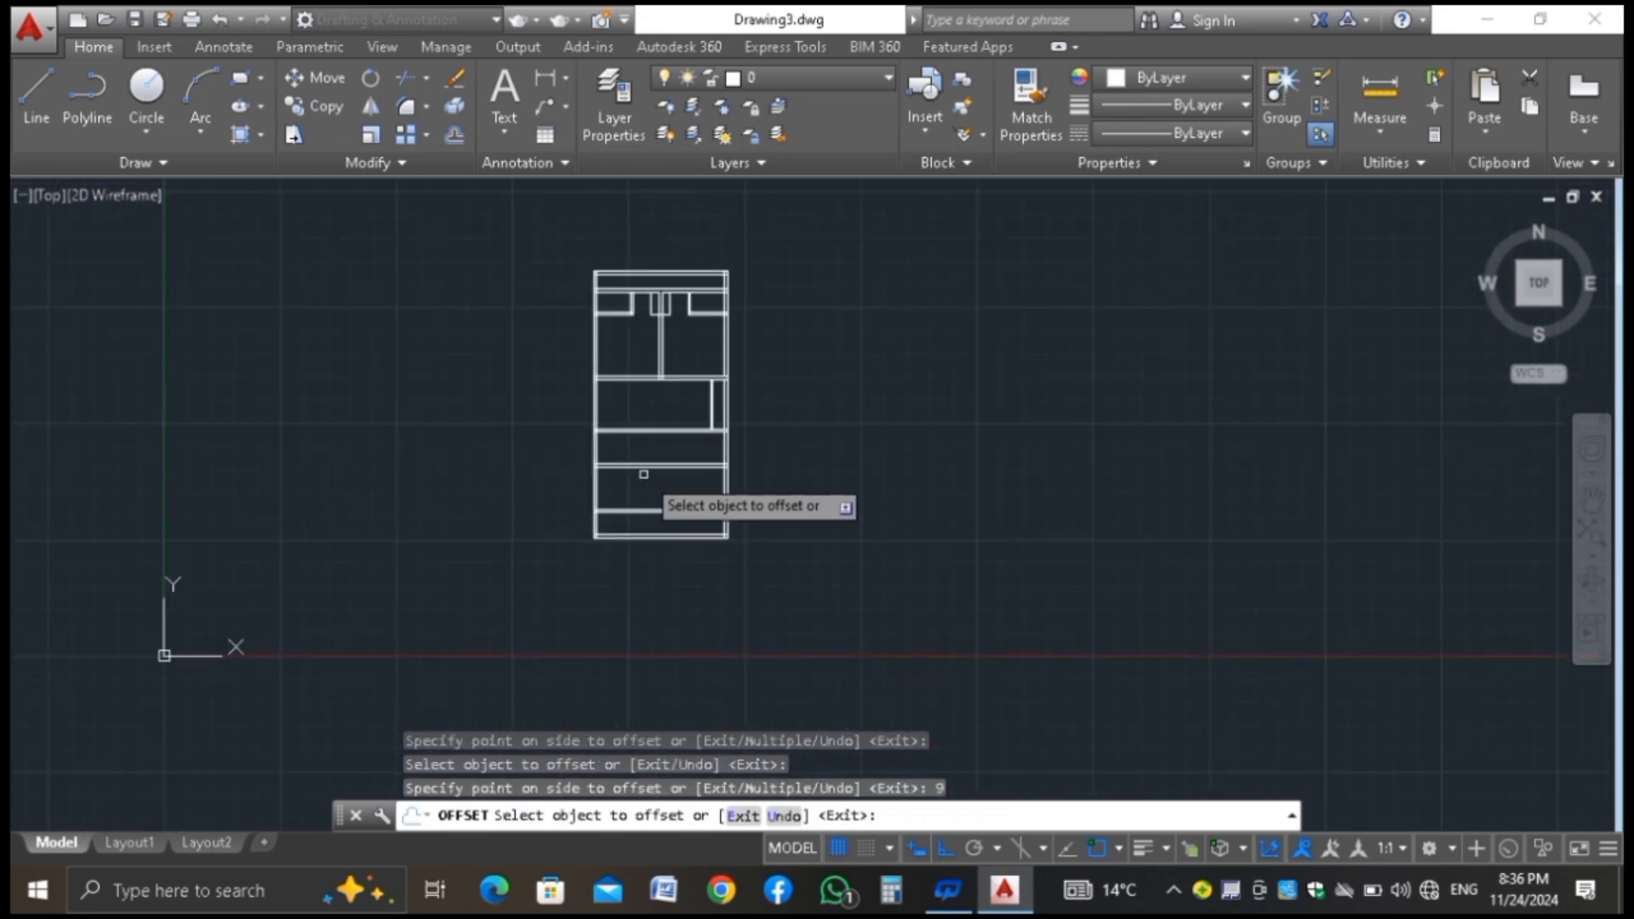
{"action": "scroll", "coordinate": [650, 472], "scroll_direction": "up", "scroll_amount": 3}
{"action": "scroll", "coordinate": [653, 468], "scroll_direction": "up", "scroll_amount": 2}
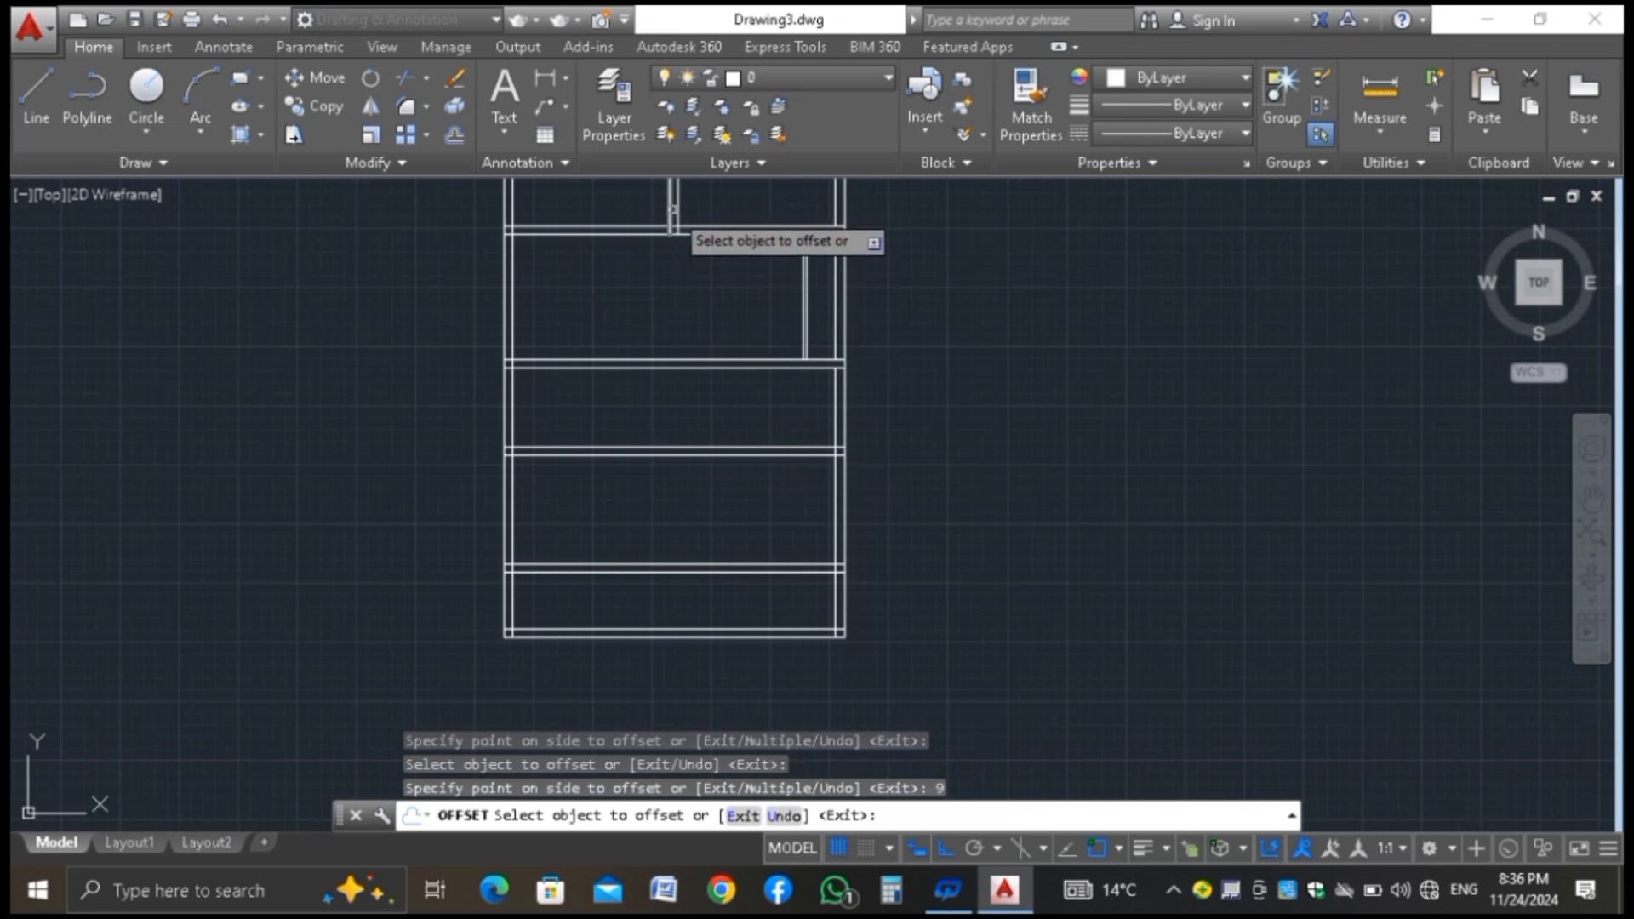
{"action": "scroll", "coordinate": [681, 255], "scroll_direction": "up", "scroll_amount": 2}
{"action": "scroll", "coordinate": [653, 390], "scroll_direction": "down", "scroll_amount": 4}
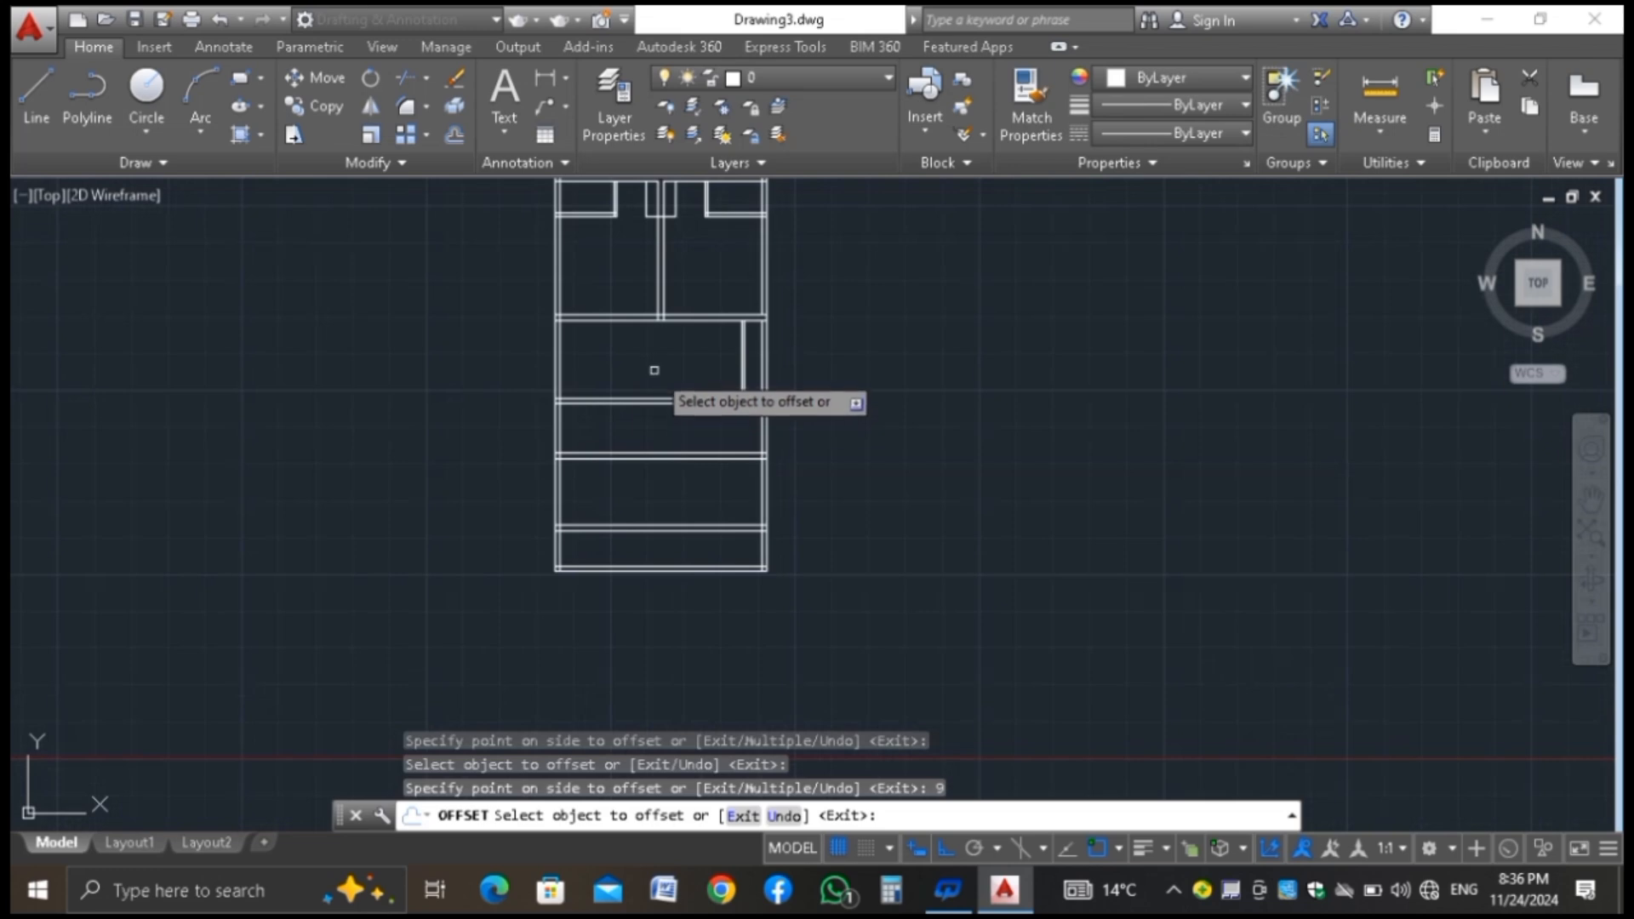
{"action": "key", "text": "Escape"}
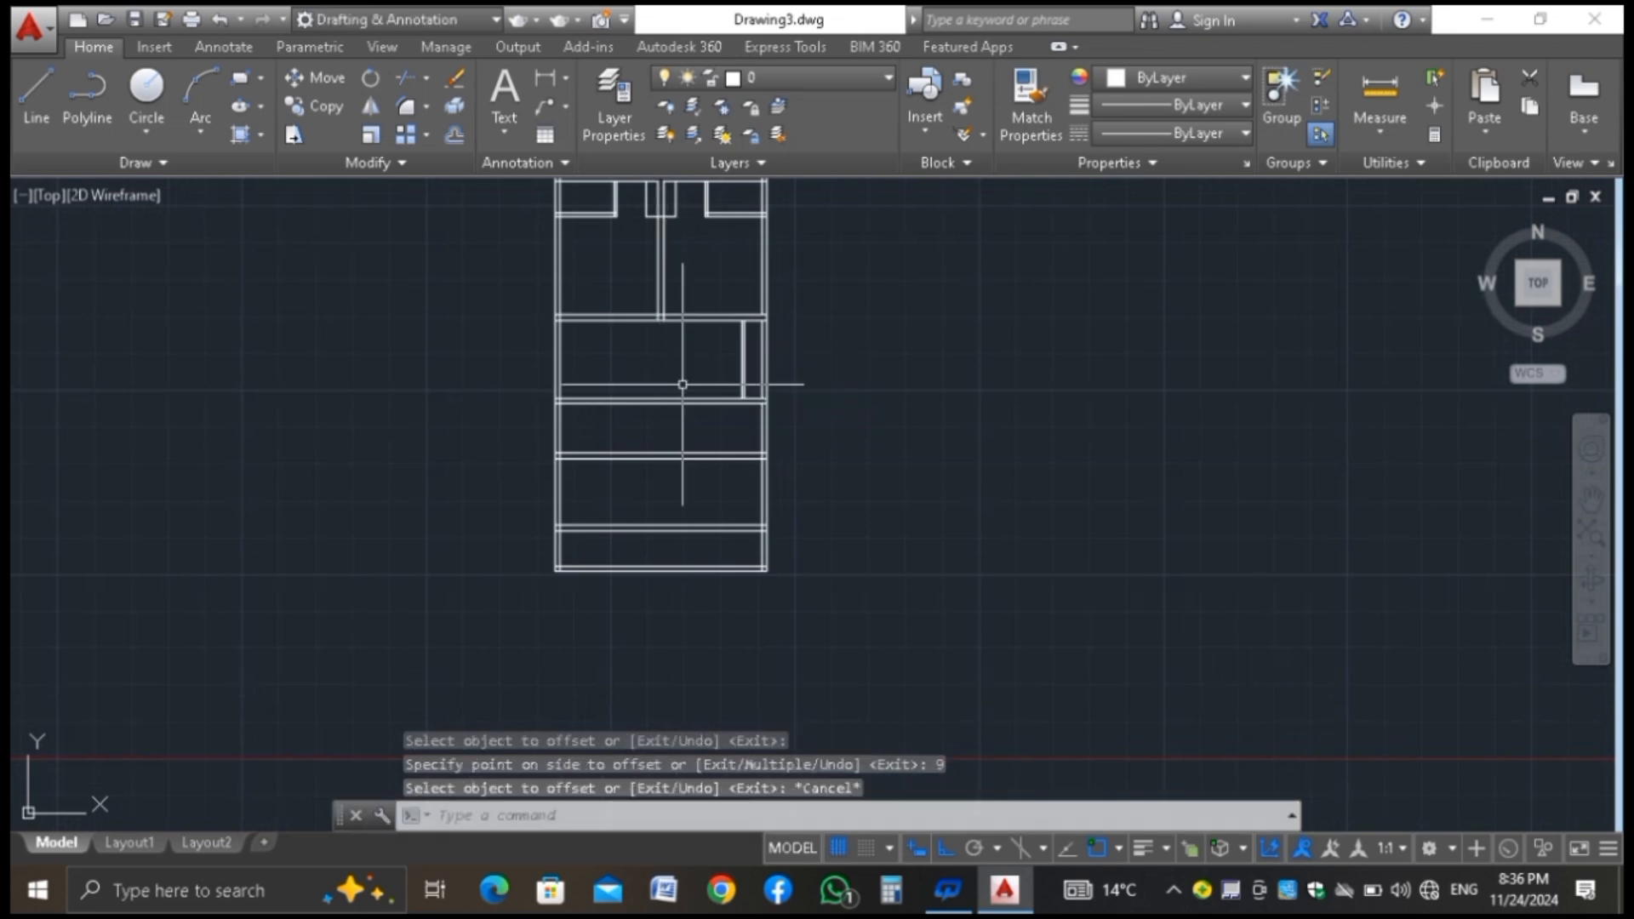
Add a 10' aligned dimension running left from the right wall's inner corner under the second cross wall
{"action": "scroll", "coordinate": [678, 405], "scroll_direction": "up", "scroll_amount": 2}
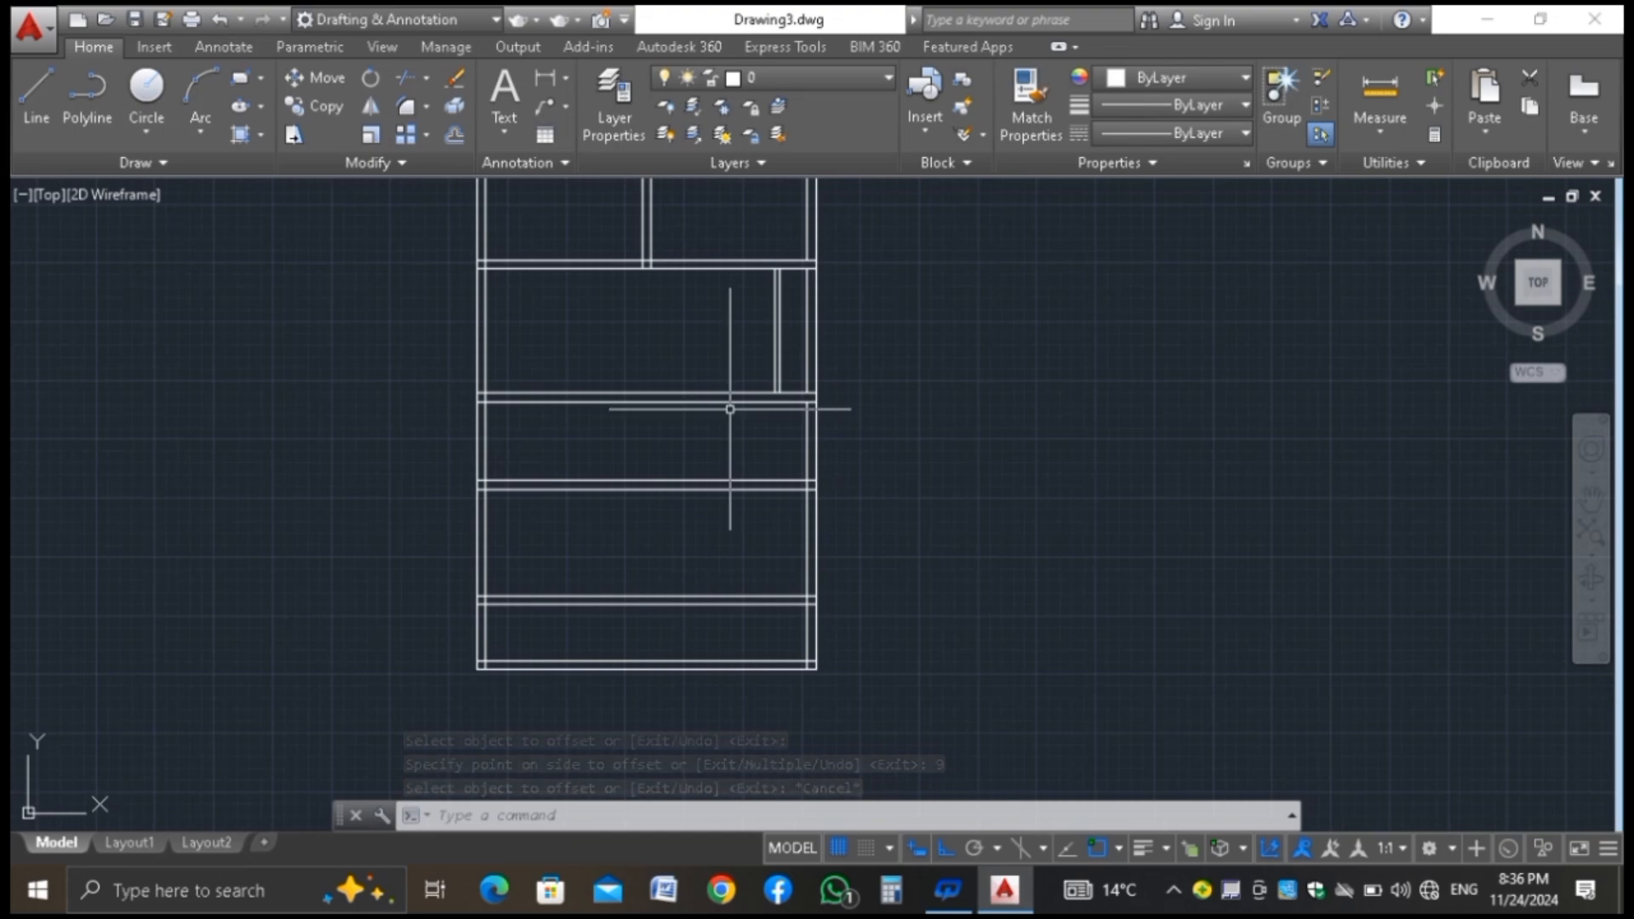
{"action": "type", "text": "DAL"}
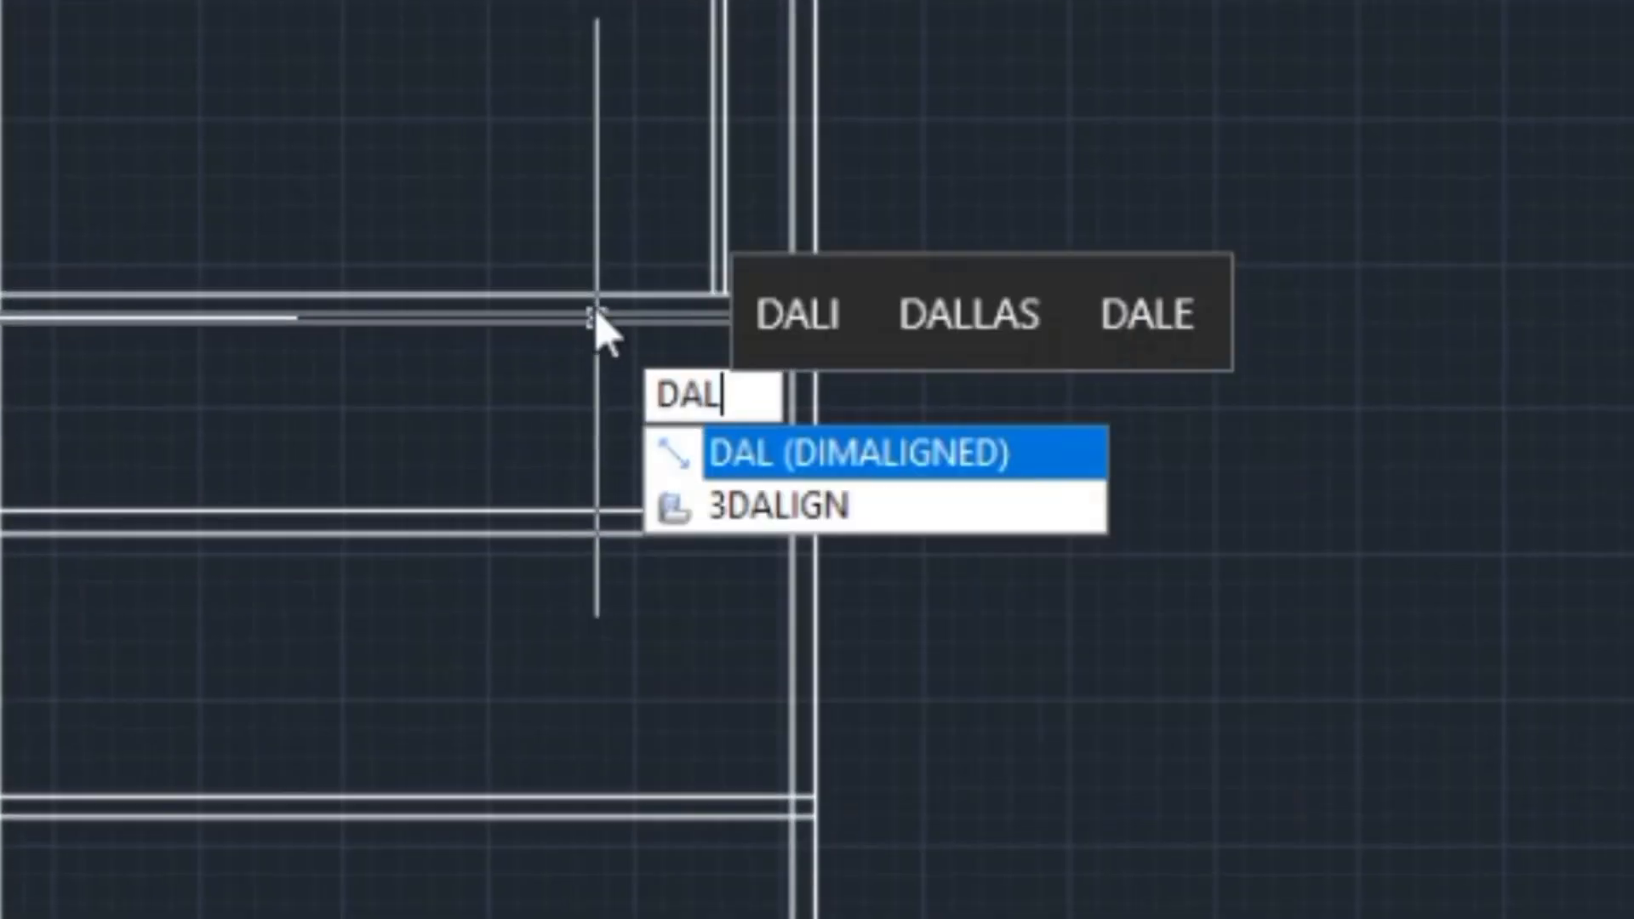
{"action": "key", "text": "Return"}
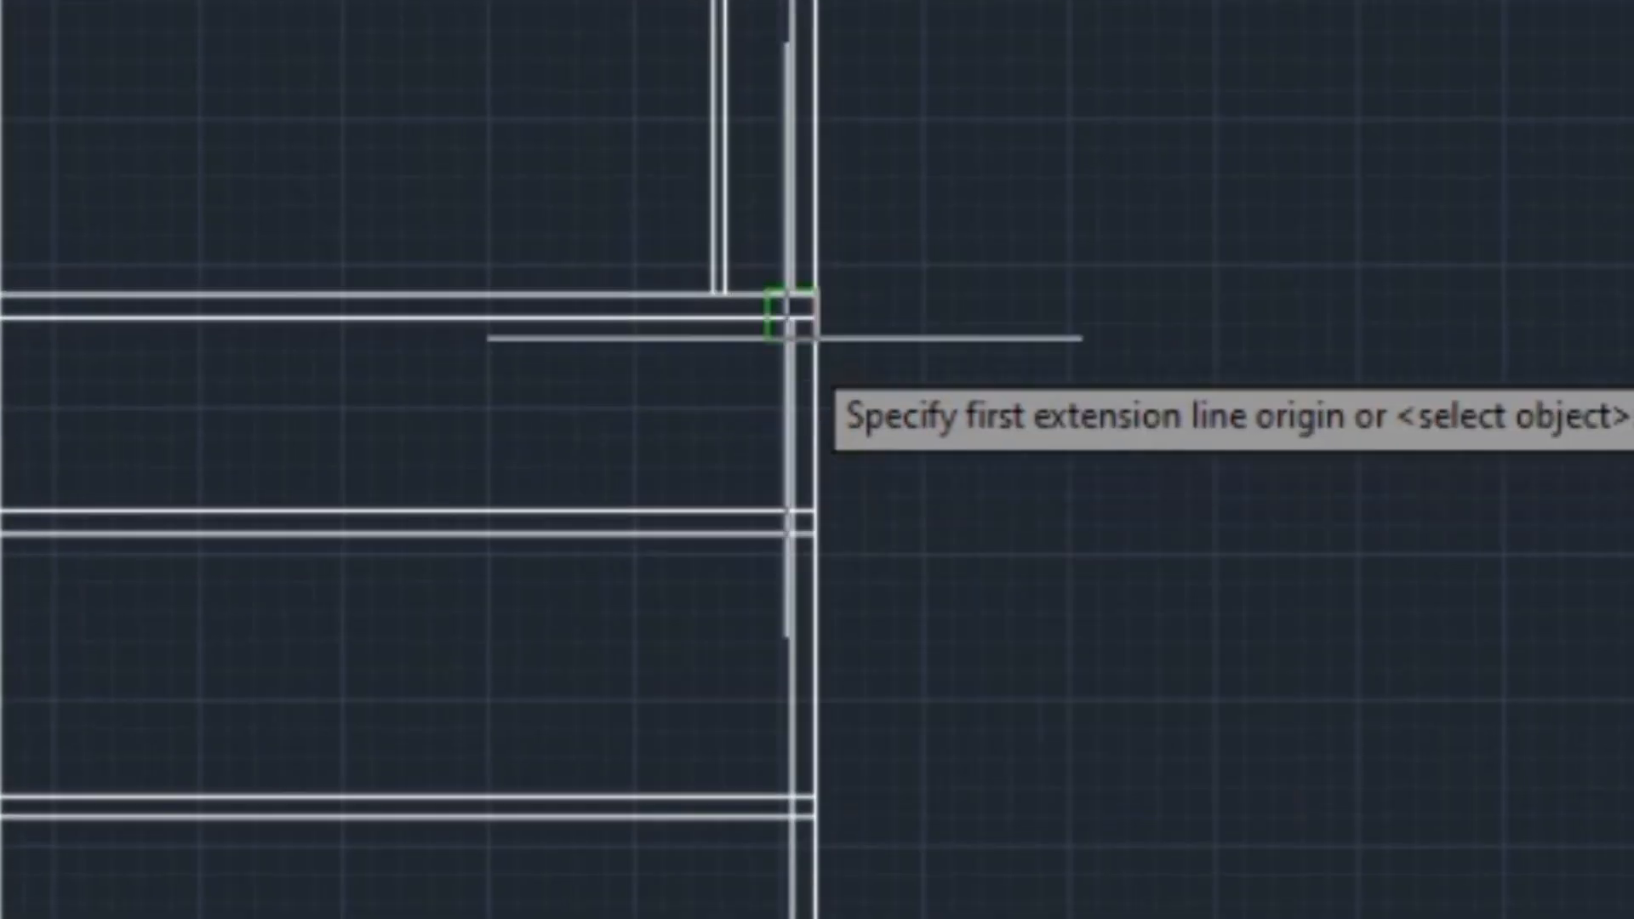
{"action": "scroll", "coordinate": [774, 319], "scroll_direction": "up", "scroll_amount": 2}
{"action": "left_click", "coordinate": [807, 307]}
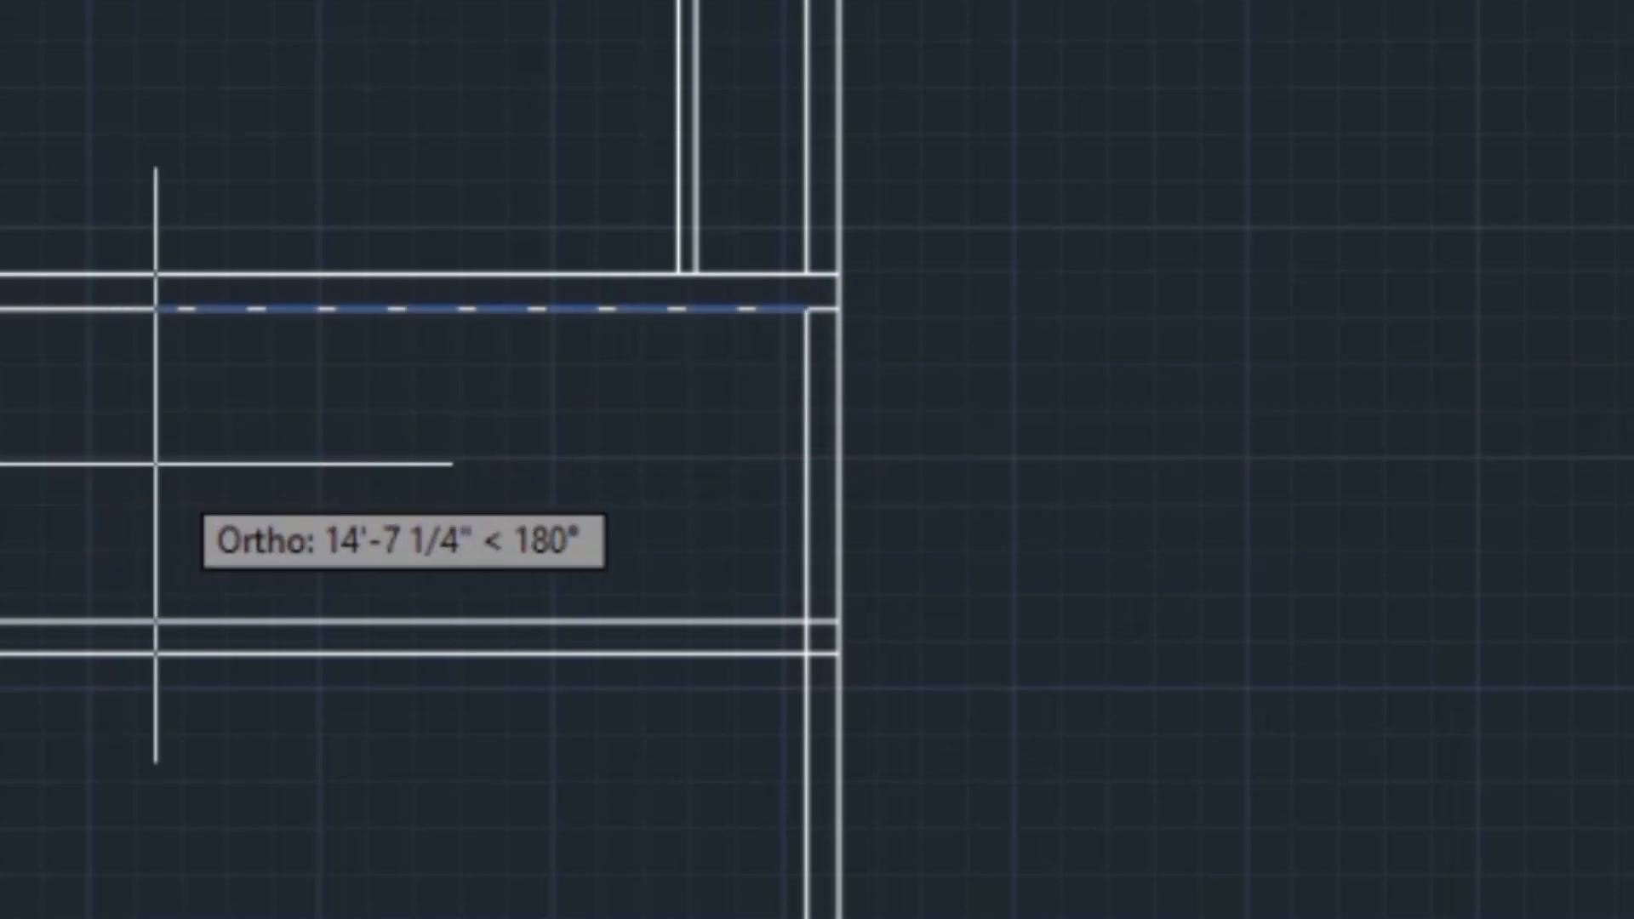
{"action": "type", "text": "10"}
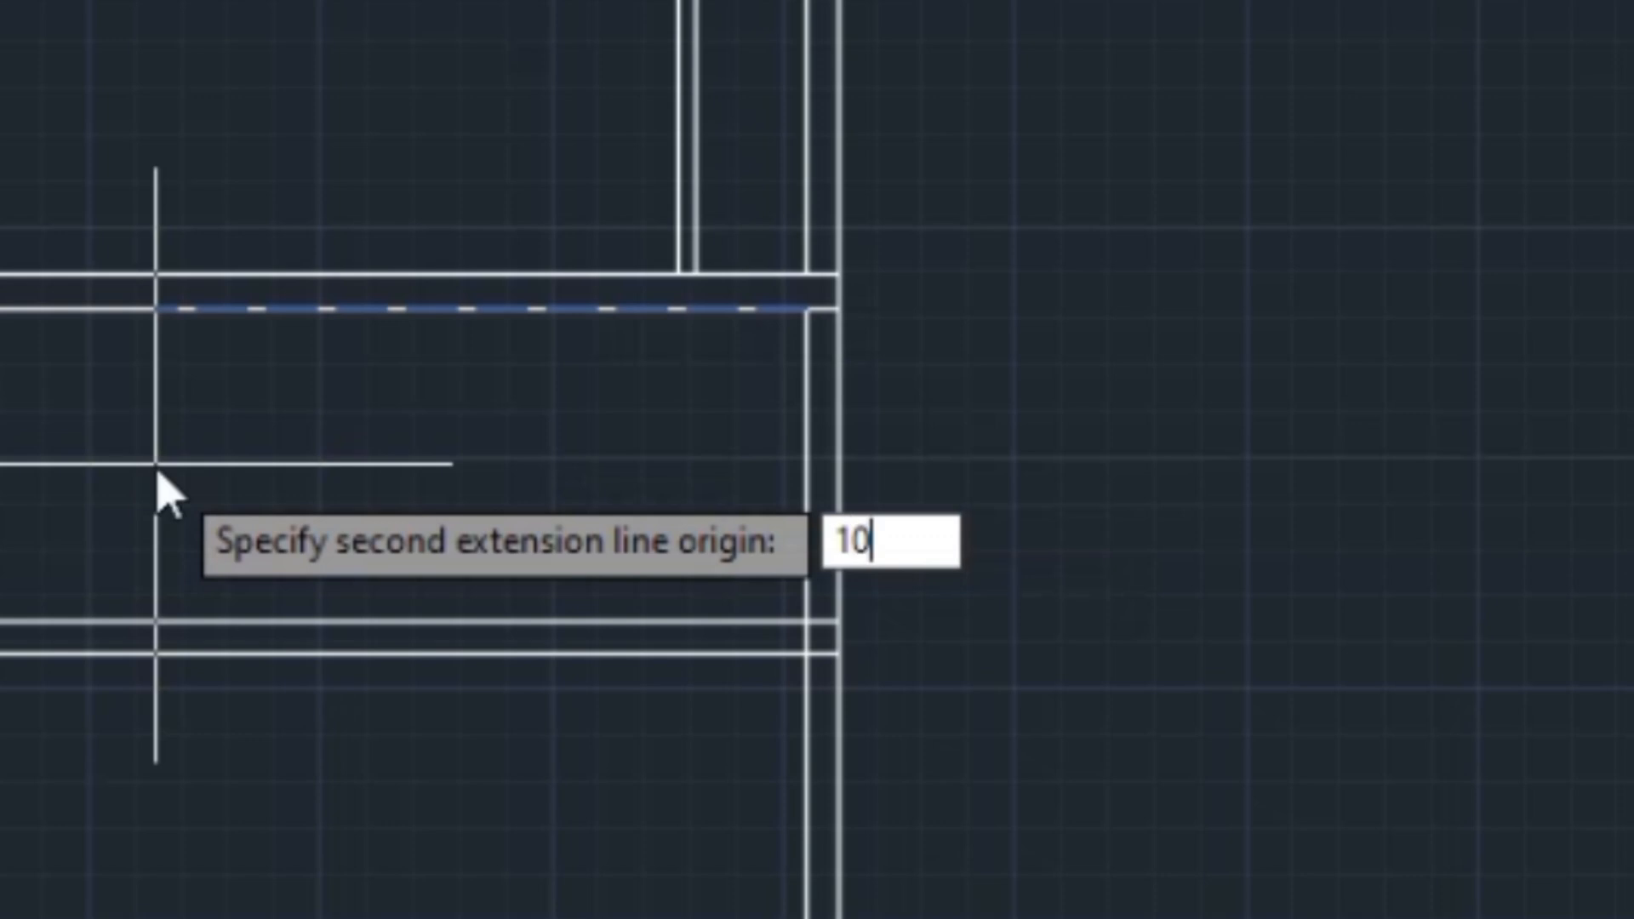
{"action": "type", "text": "'"}
{"action": "key", "text": "Return"}
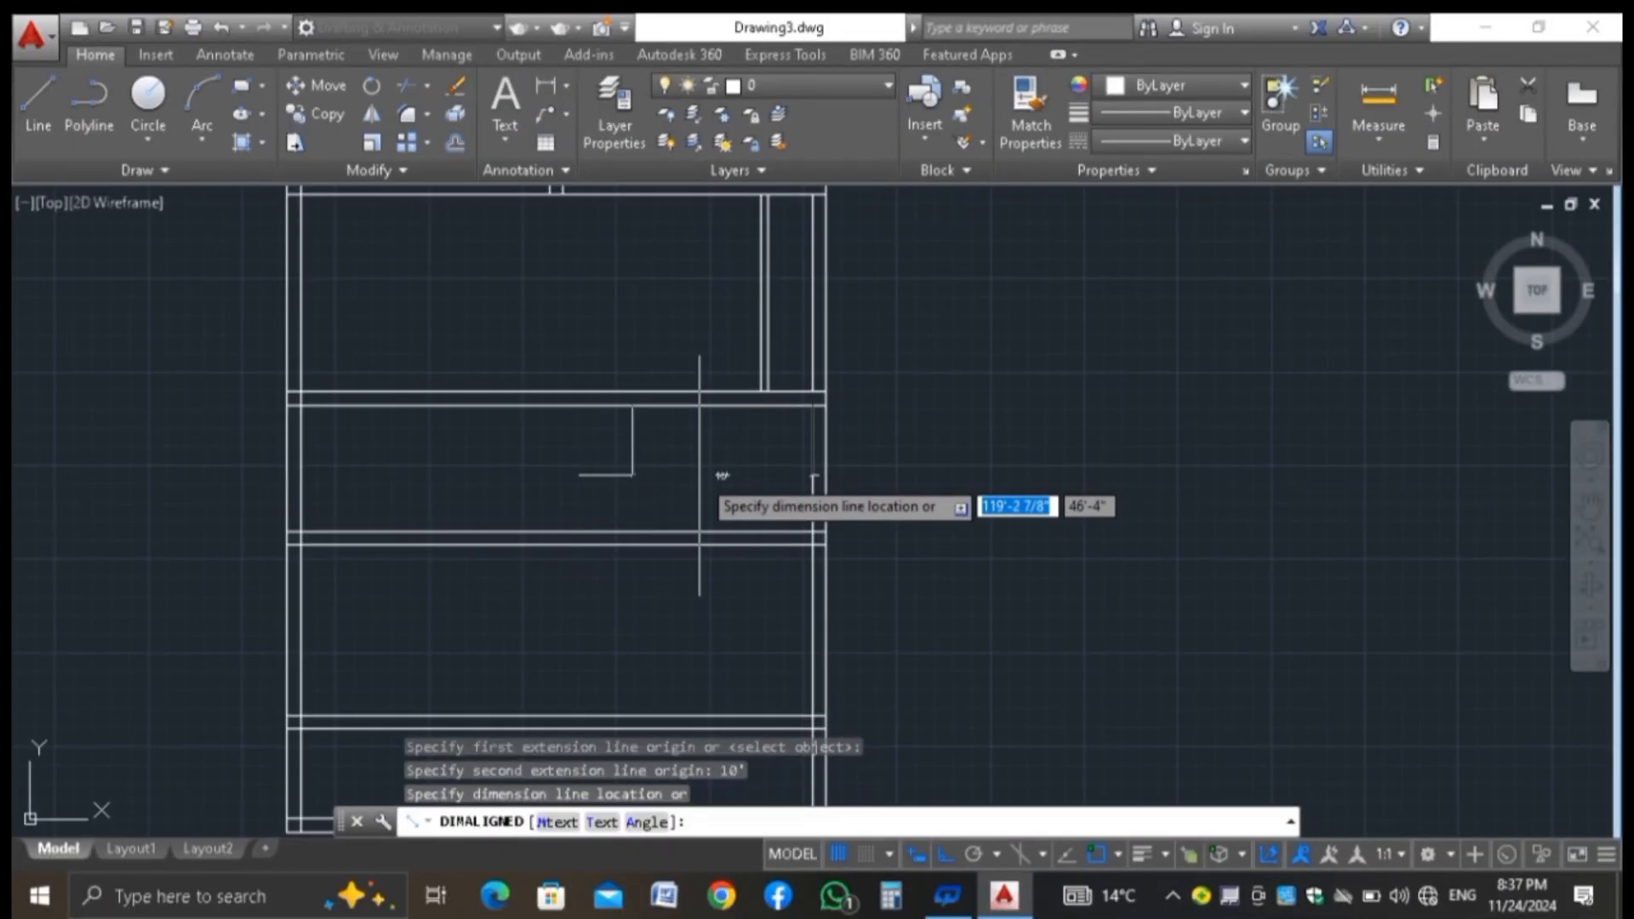
{"action": "left_click", "coordinate": [698, 474]}
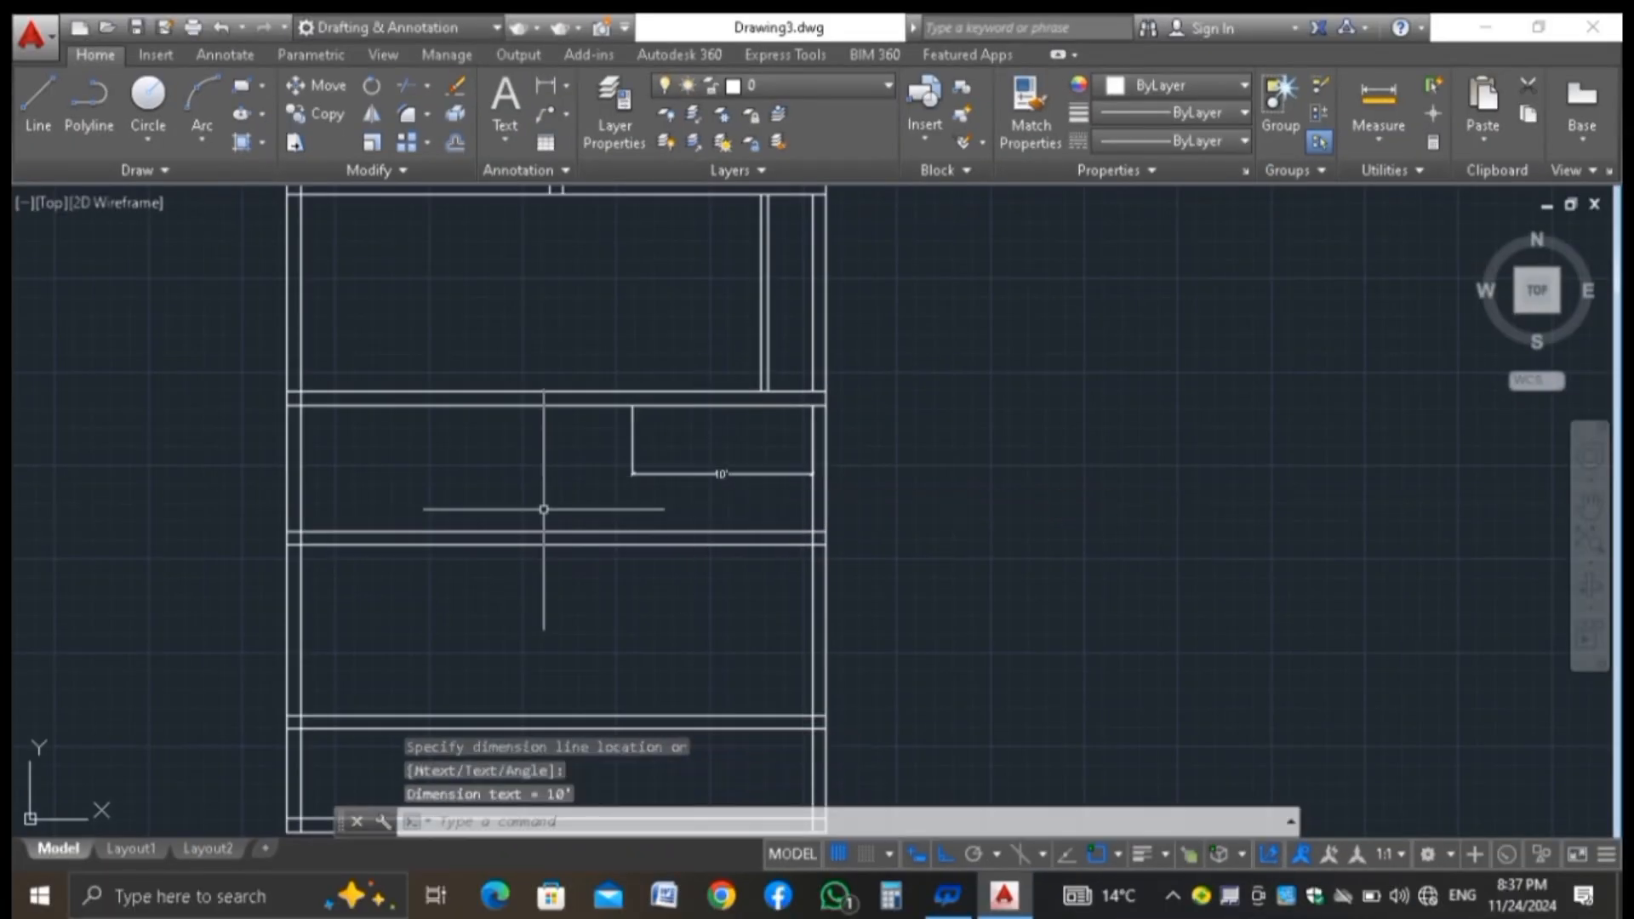
Add a 5' aligned dimension continuing left from the end of the 10' dimension
{"action": "key", "text": "Return"}
{"action": "left_click", "coordinate": [631, 407]}
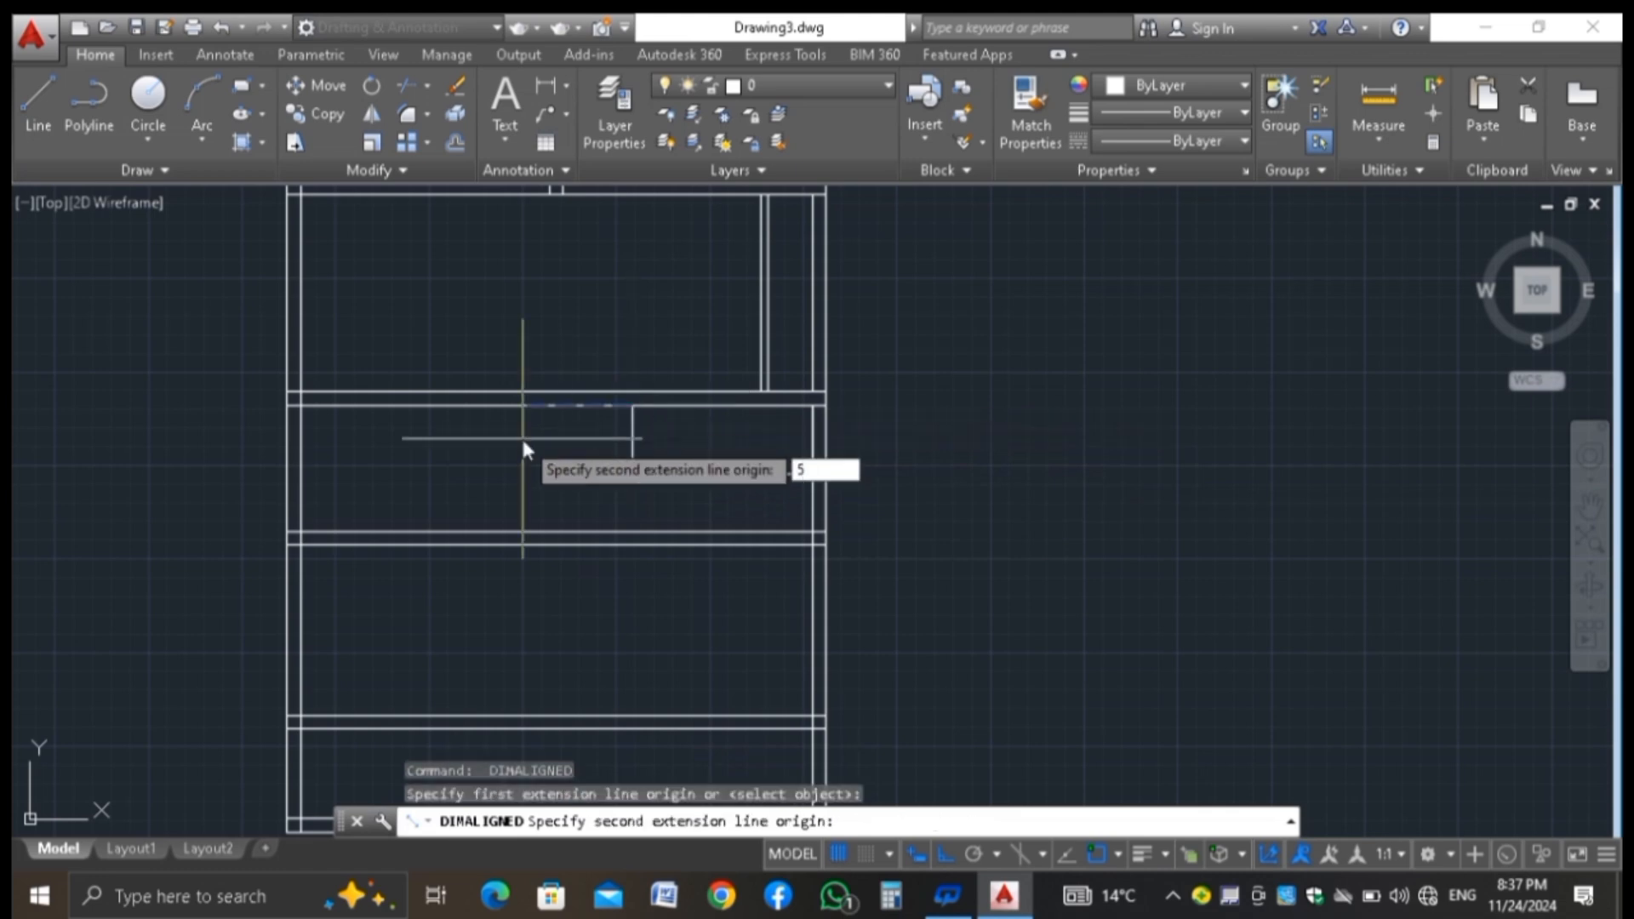
{"action": "type", "text": "5'"}
{"action": "key", "text": "Return"}
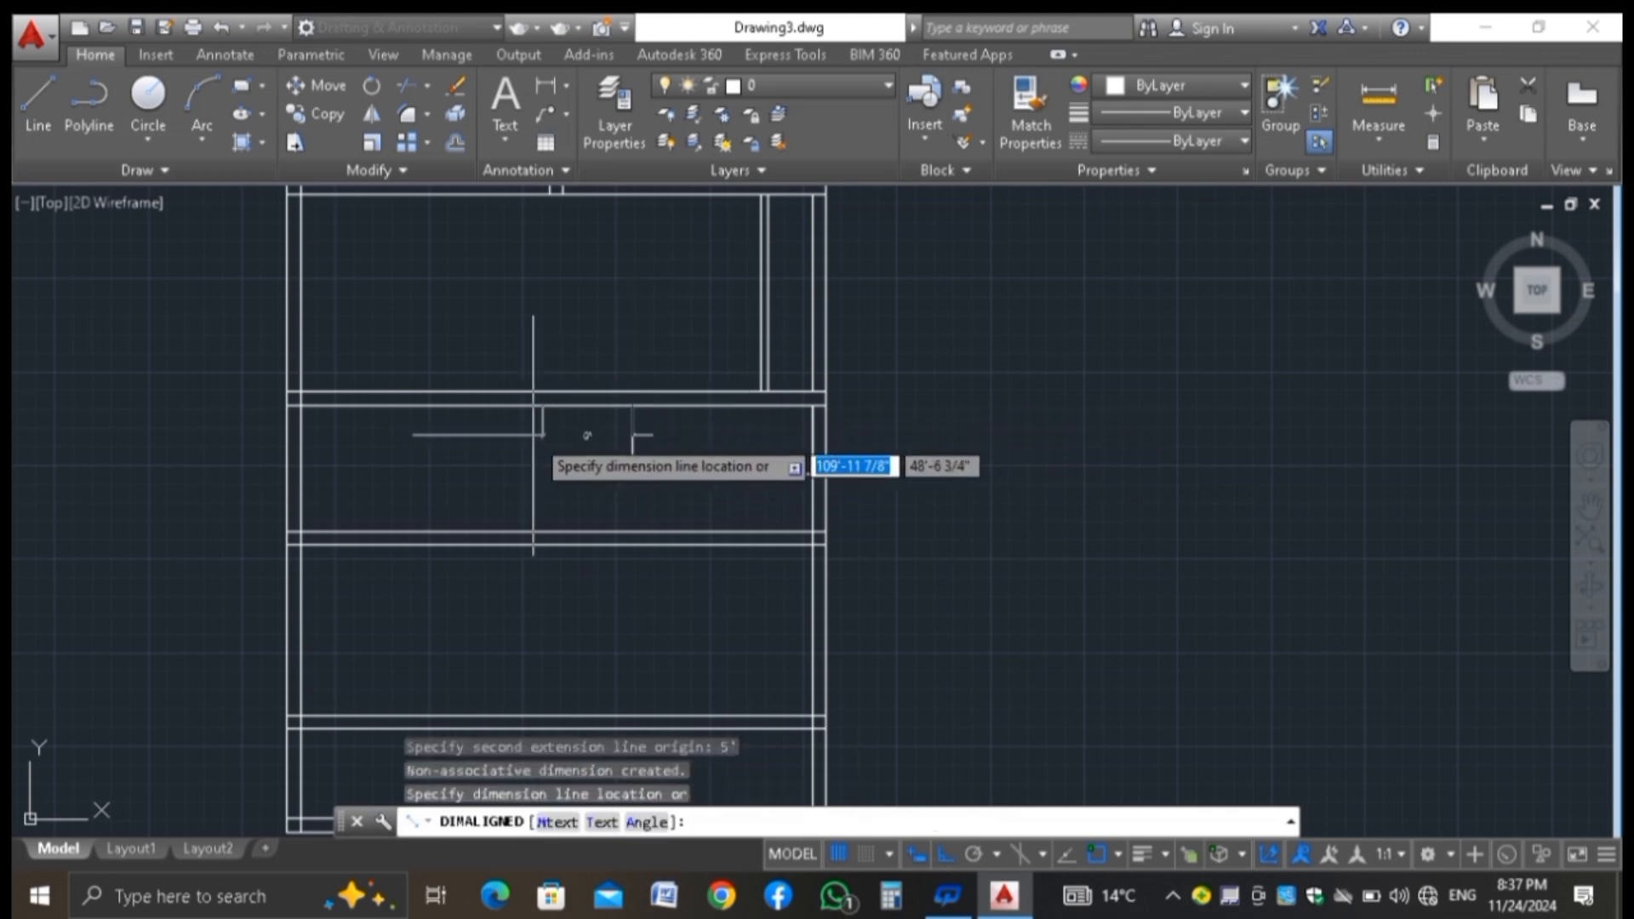
{"action": "left_click", "coordinate": [535, 457]}
{"action": "scroll", "coordinate": [534, 457], "scroll_direction": "down", "scroll_amount": 5}
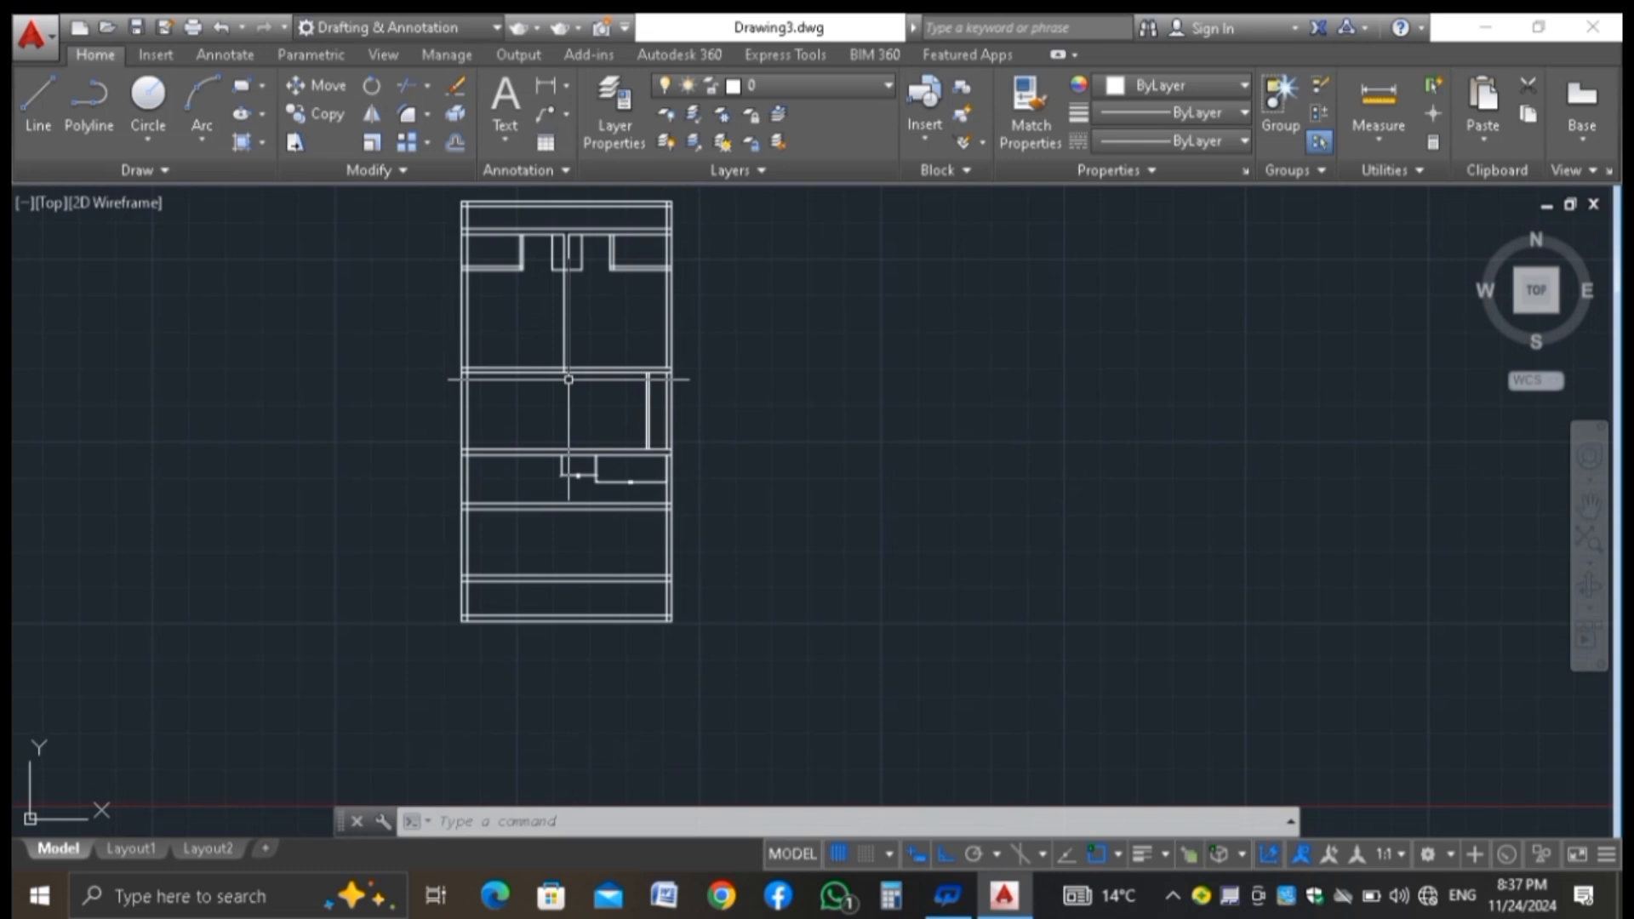
Delete the 10' and 5' aligned dimensions below the second cross wall
{"action": "scroll", "coordinate": [593, 493], "scroll_direction": "up", "scroll_amount": 4}
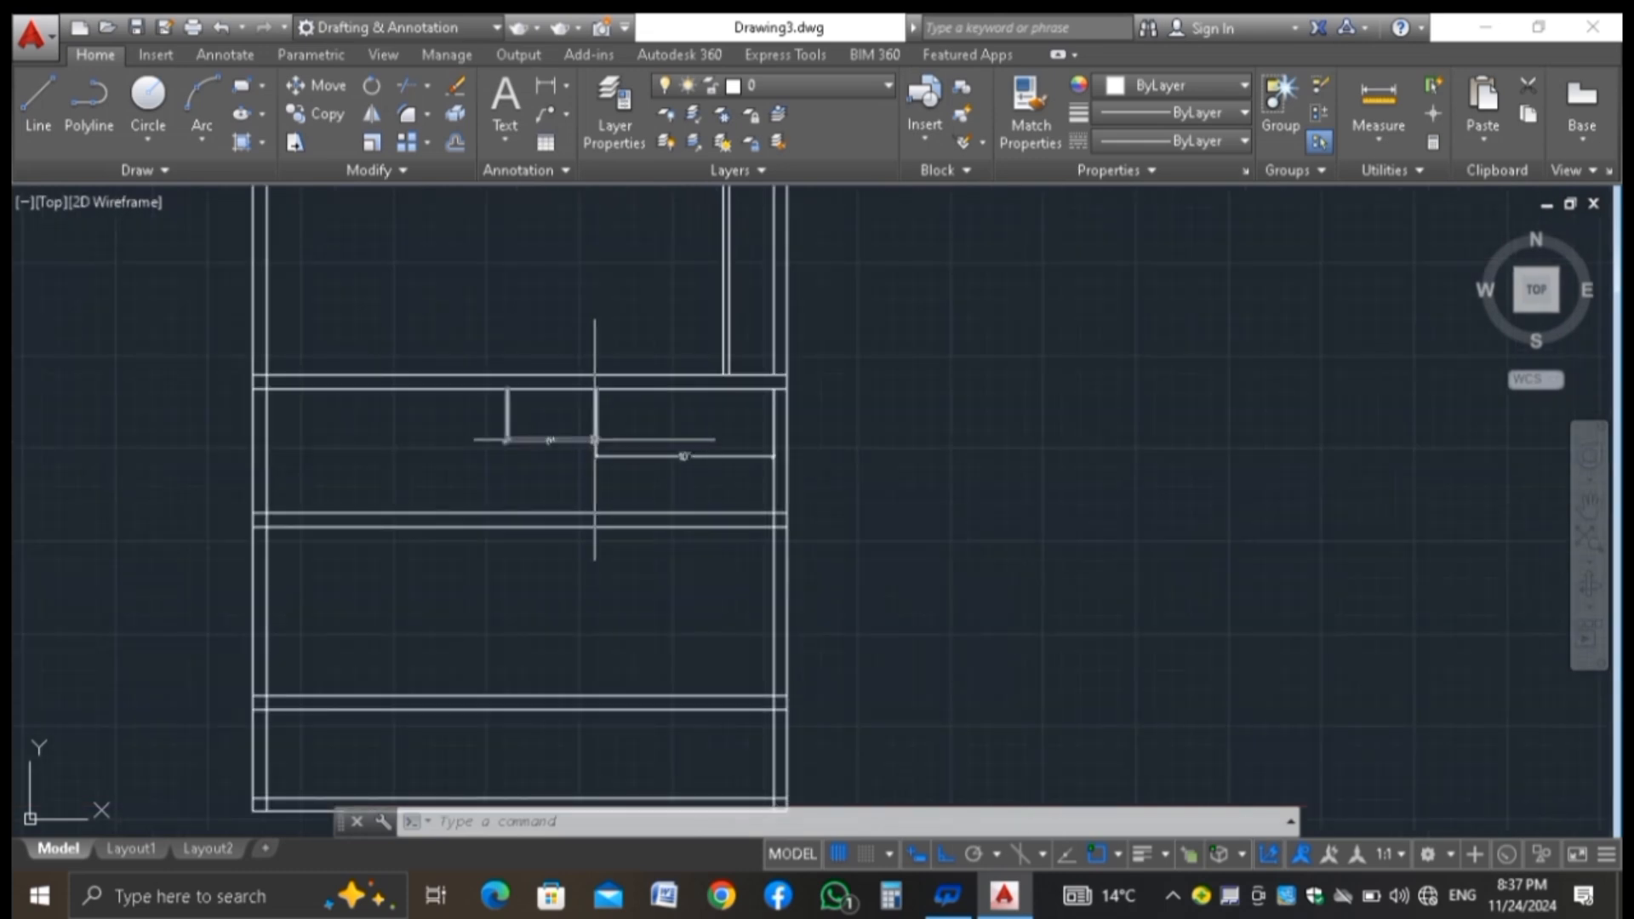
{"action": "left_click", "coordinate": [594, 439]}
{"action": "left_click", "coordinate": [505, 451]}
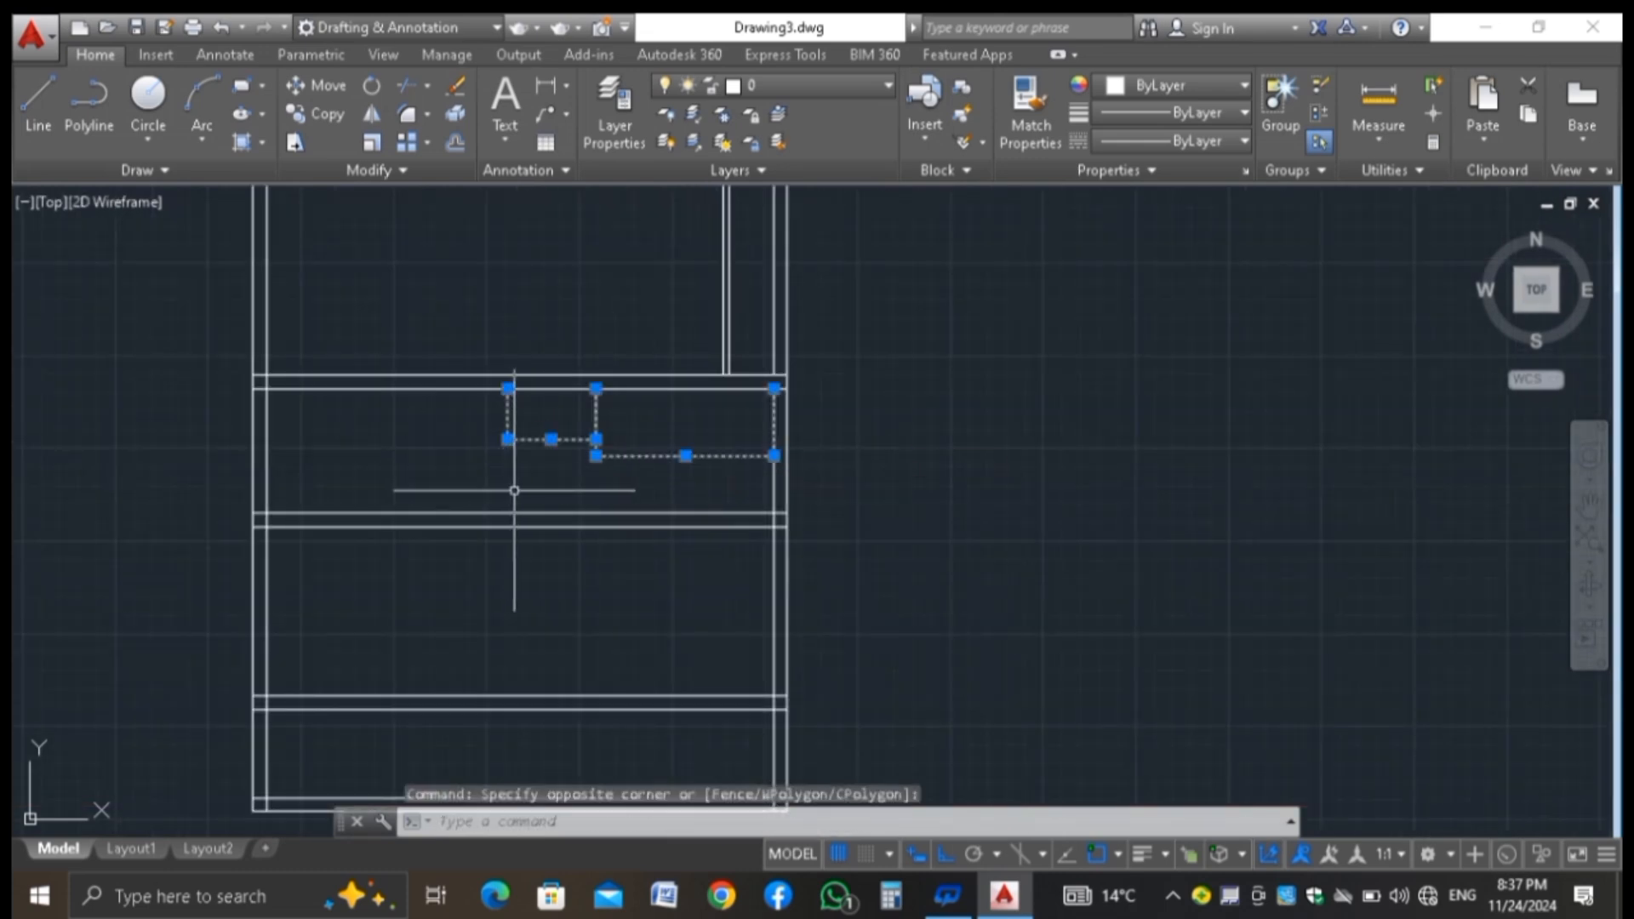
{"action": "key", "text": "Delete"}
Try extending both lines of the central vertical wall down to the second cross wall's upper line, and undo the extension
{"action": "scroll", "coordinate": [511, 485], "scroll_direction": "down", "scroll_amount": 6}
{"action": "scroll", "coordinate": [588, 416], "scroll_direction": "up", "scroll_amount": 4}
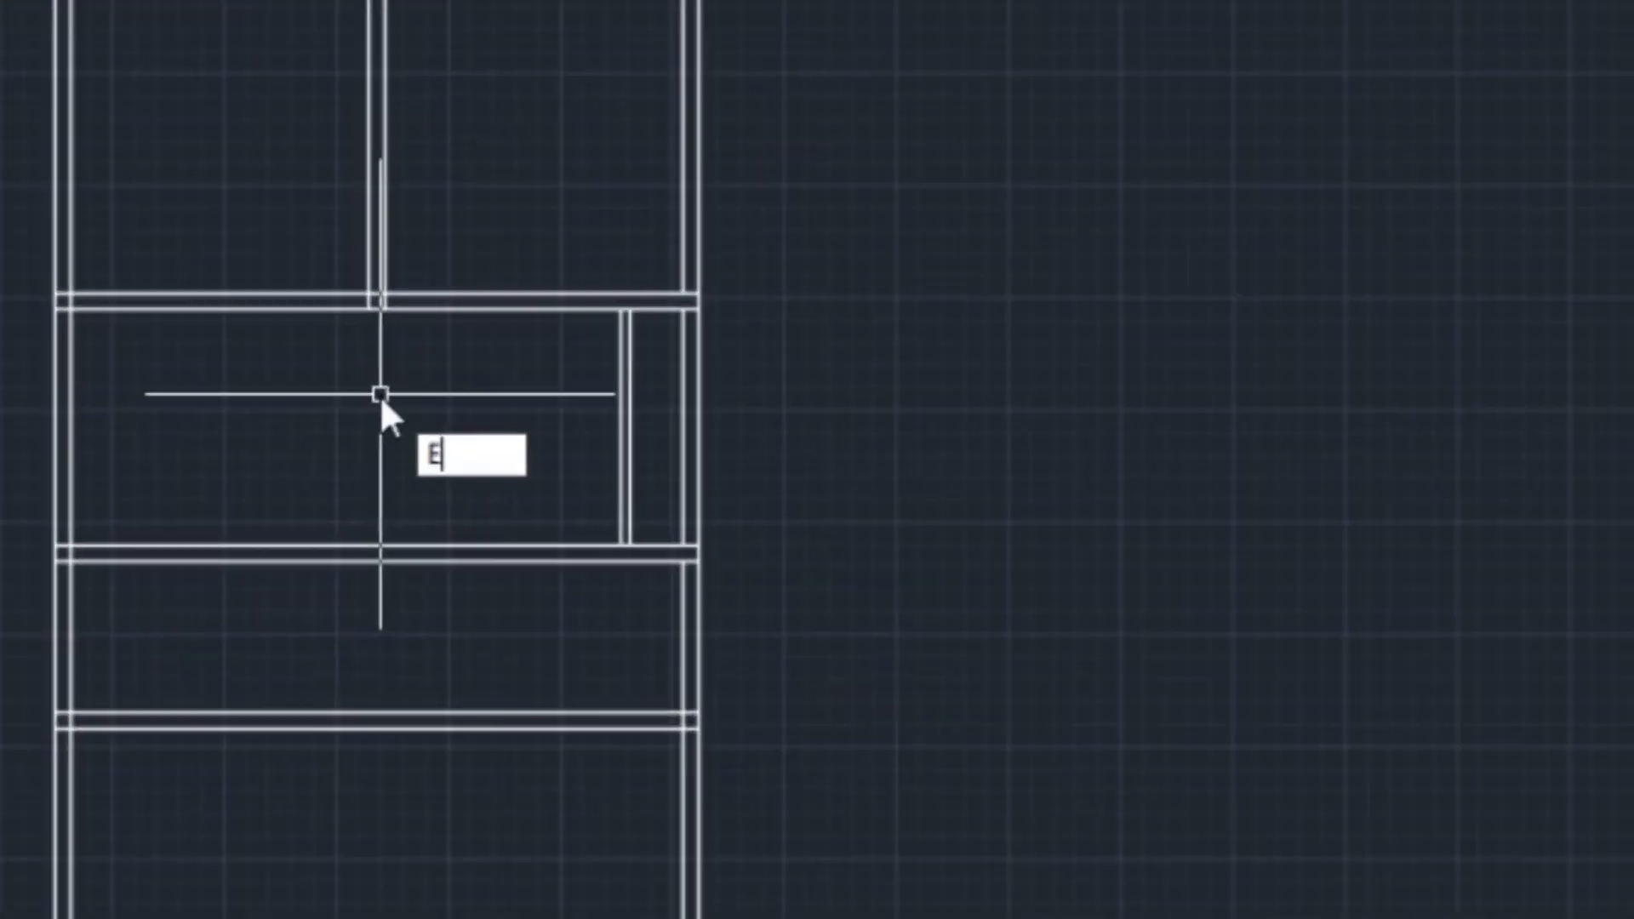
{"action": "type", "text": "EX"}
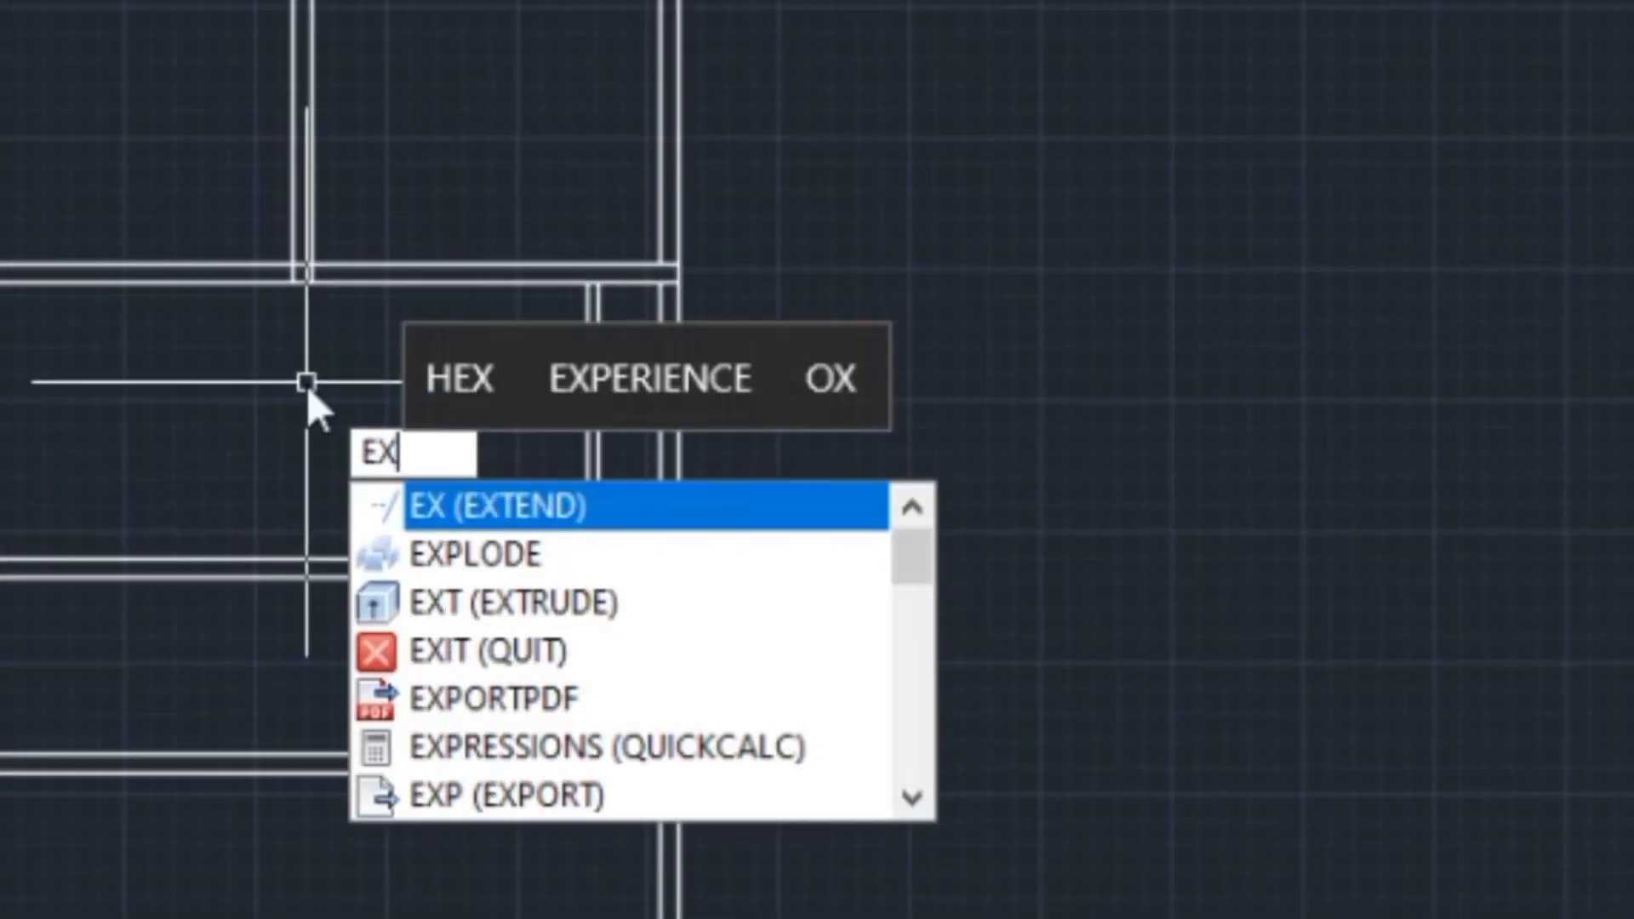
{"action": "key", "text": "Return"}
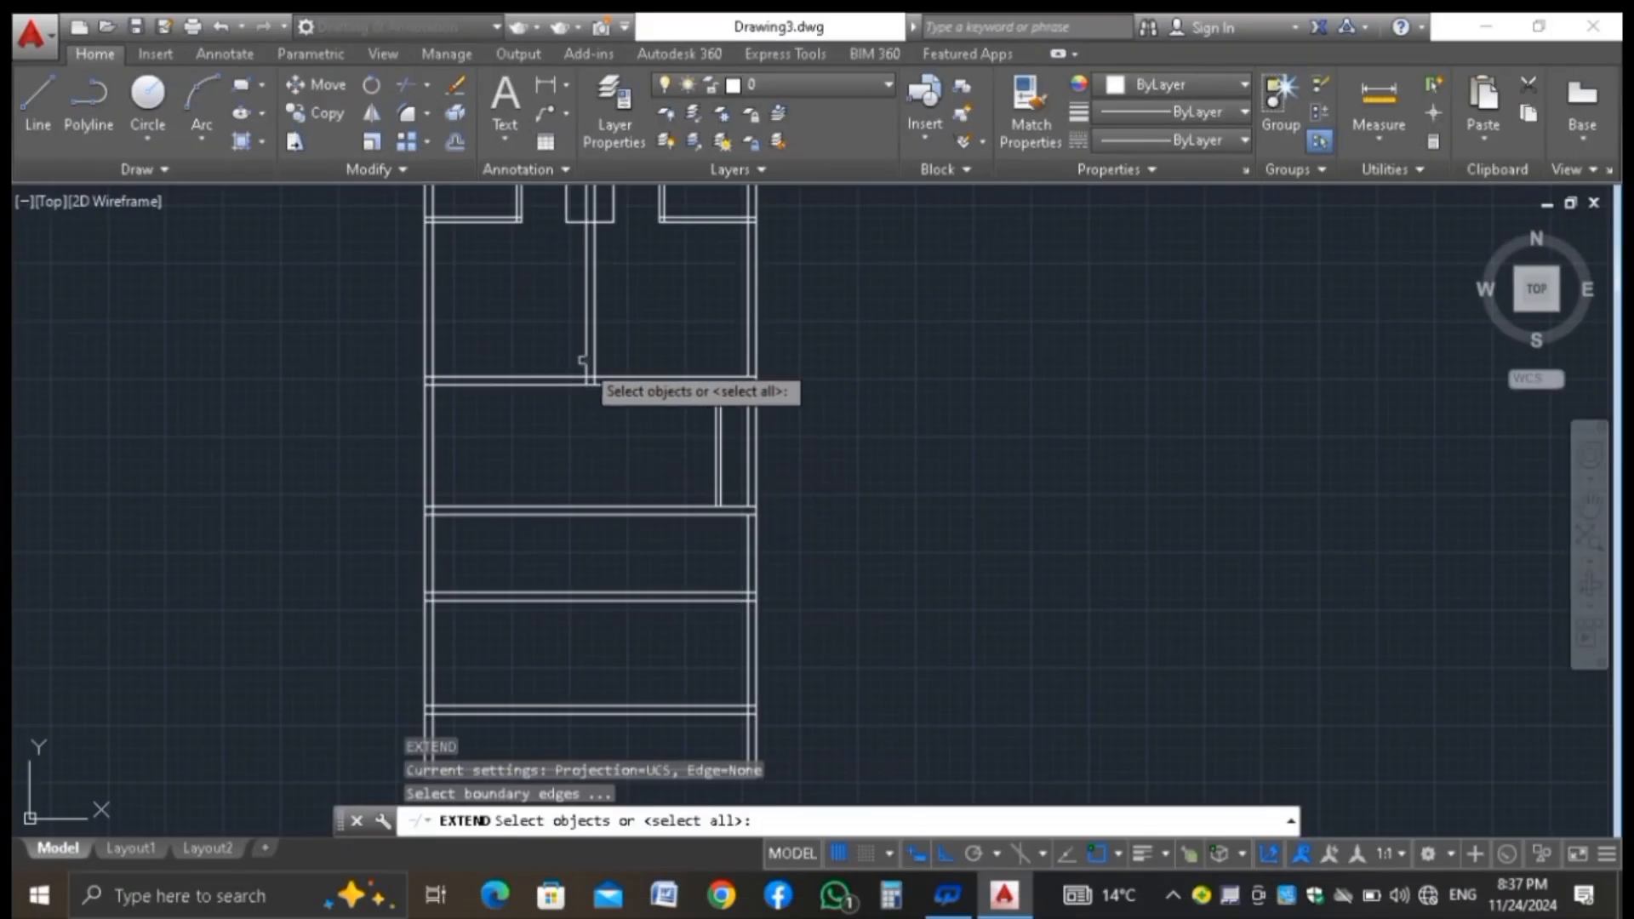
{"action": "scroll", "coordinate": [582, 366], "scroll_direction": "up", "scroll_amount": 2}
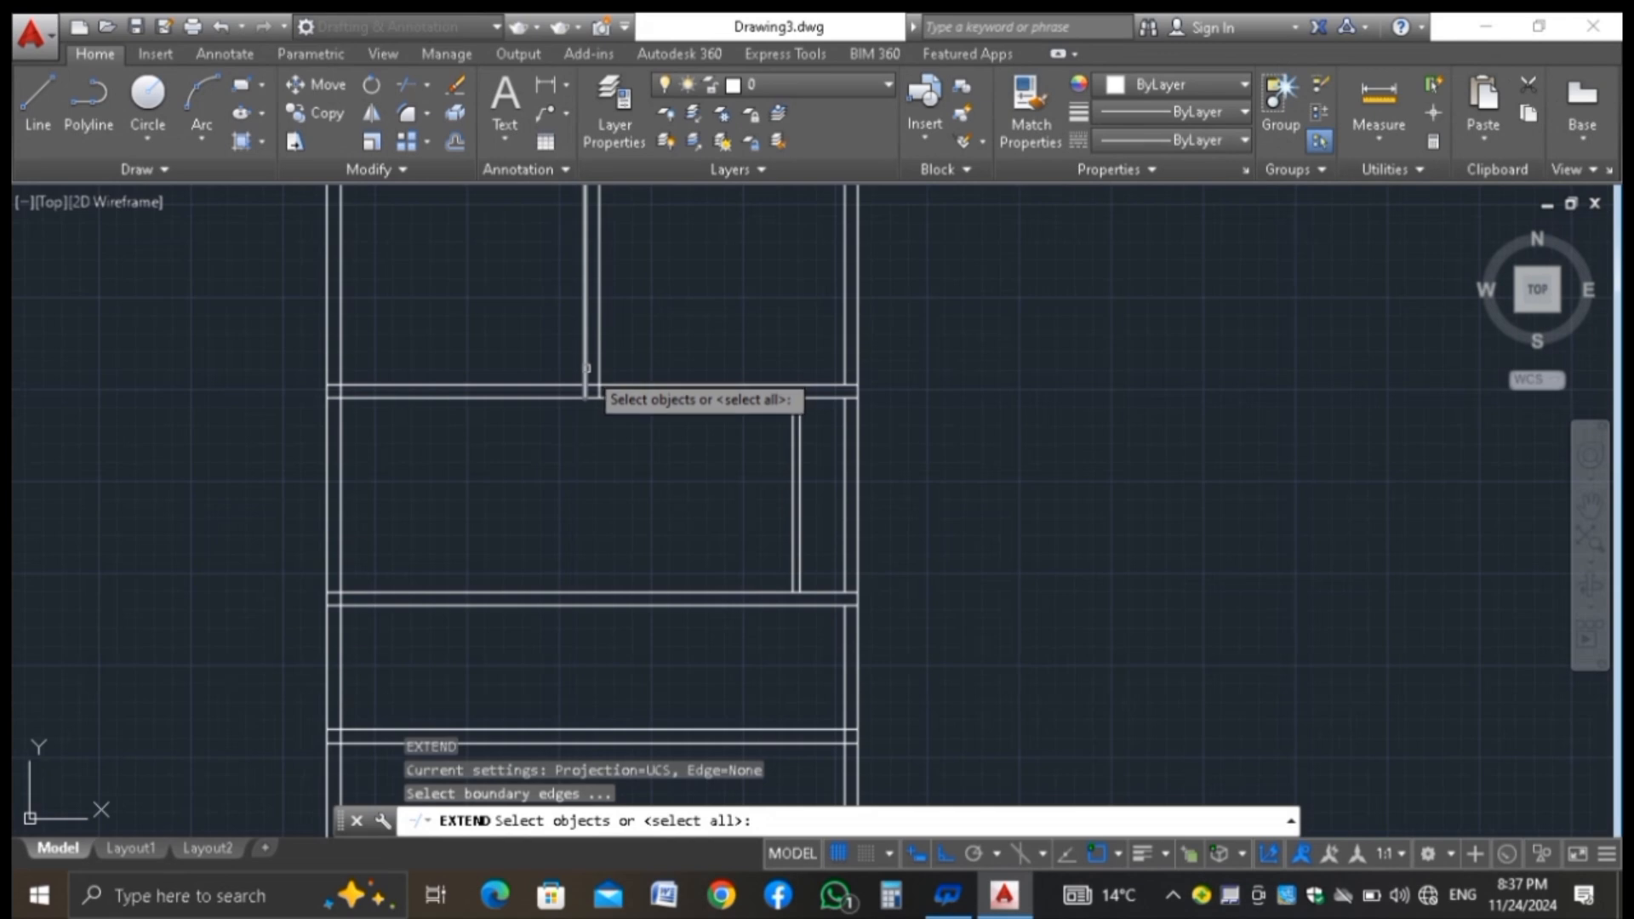
{"action": "left_click", "coordinate": [581, 587]}
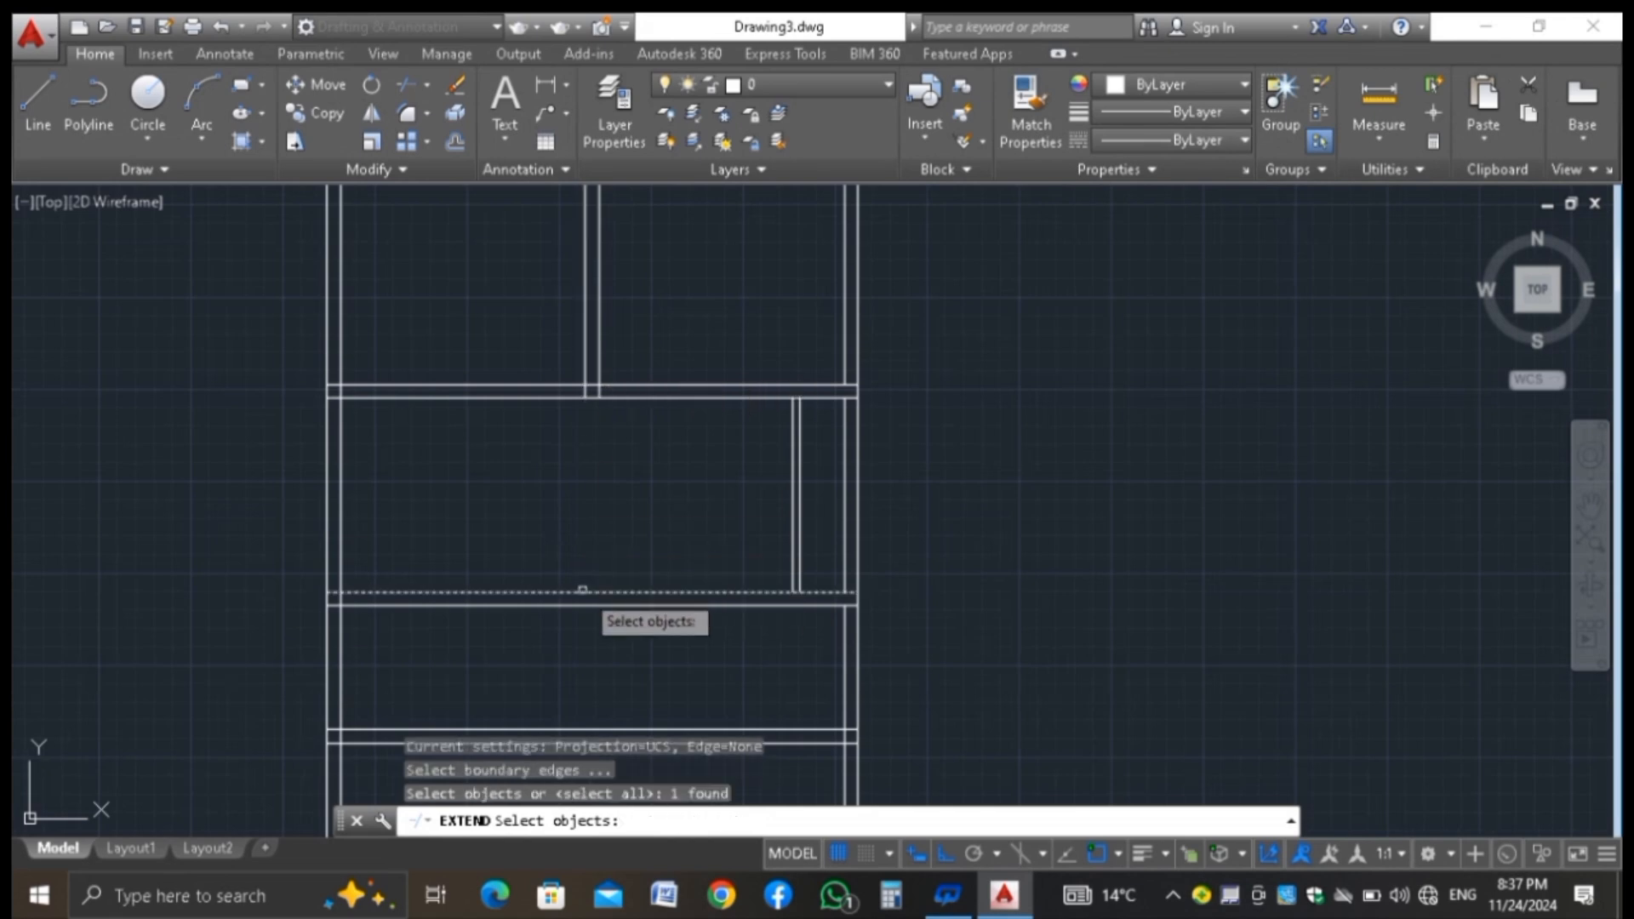
{"action": "key", "text": "Return"}
{"action": "left_click", "coordinate": [588, 355]}
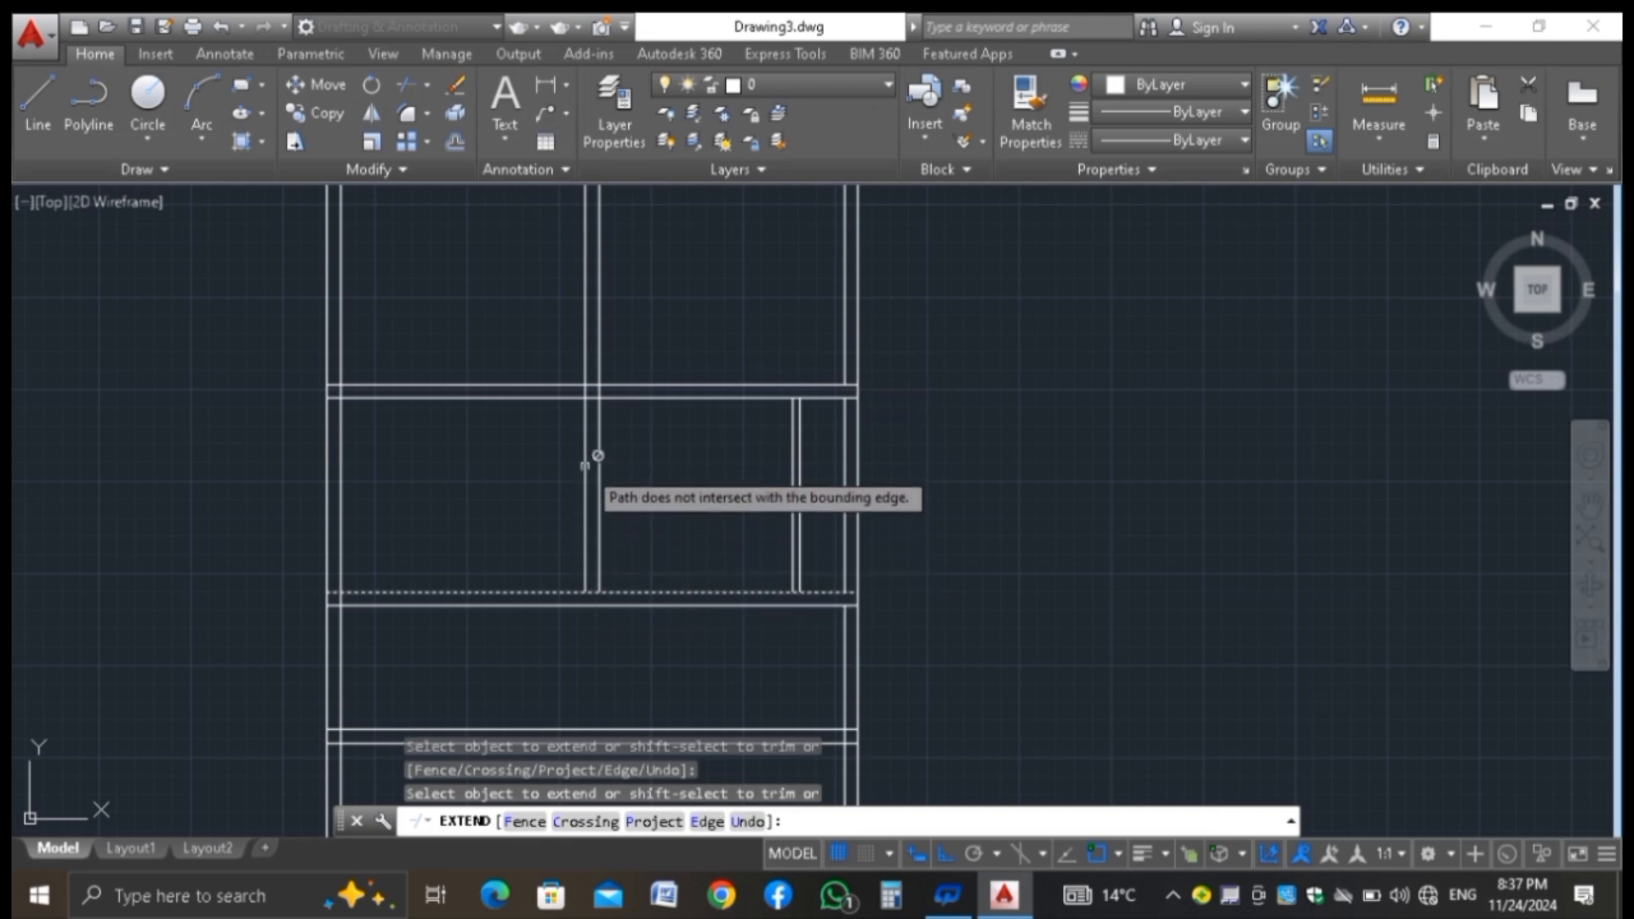
{"action": "scroll", "coordinate": [586, 446], "scroll_direction": "down", "scroll_amount": 4}
{"action": "scroll", "coordinate": [615, 458], "scroll_direction": "up", "scroll_amount": 4}
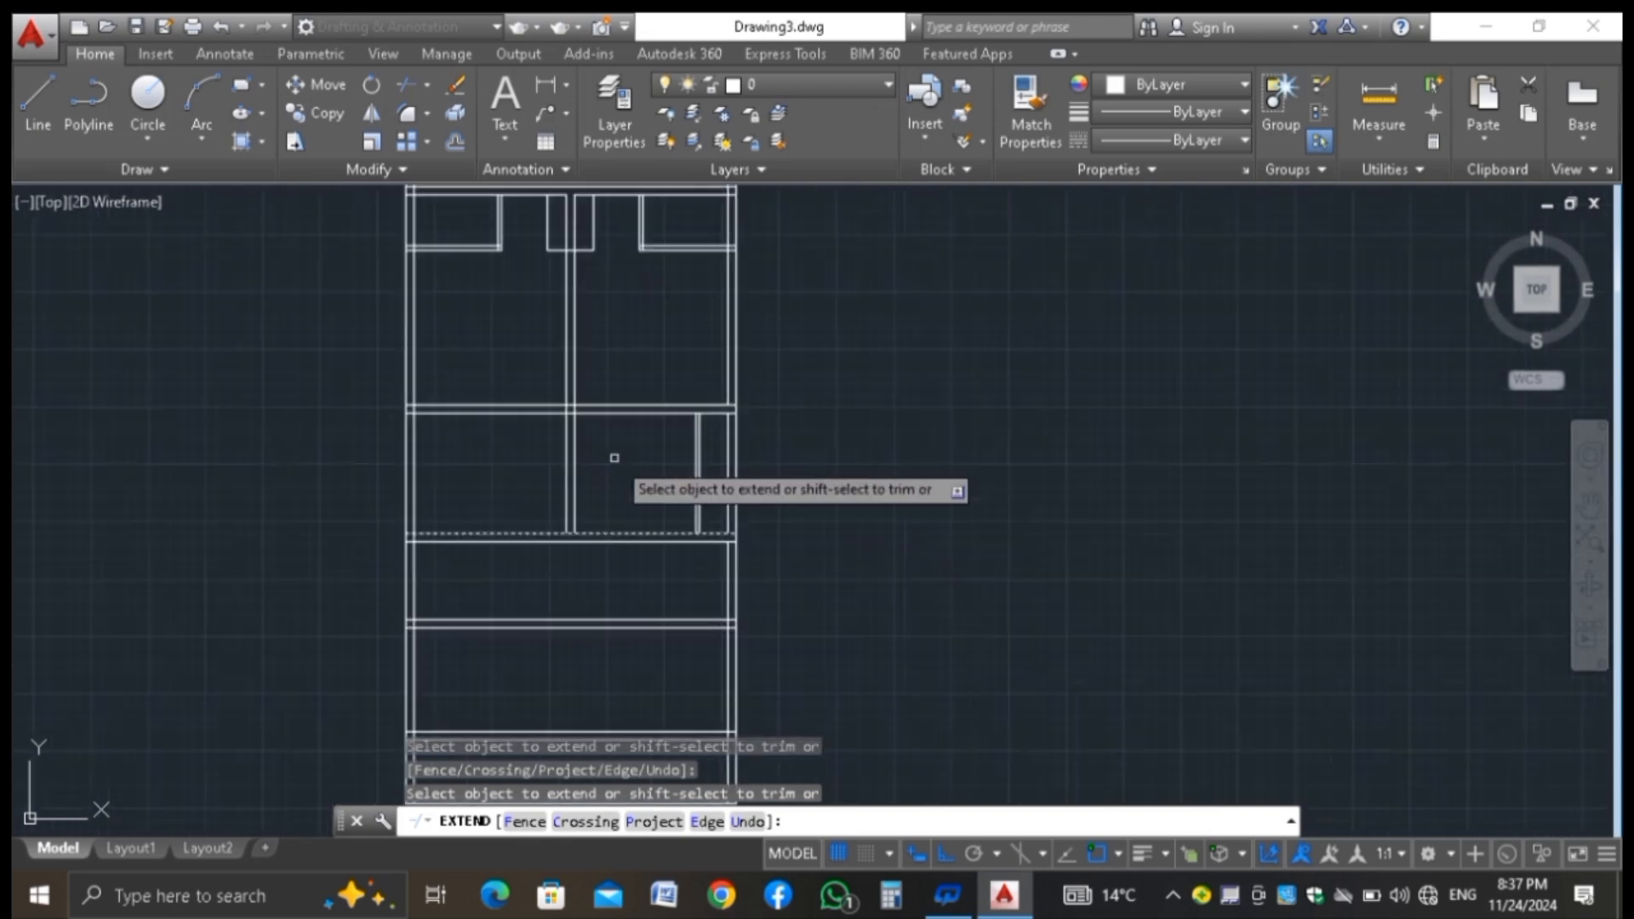
{"action": "key", "text": "Escape"}
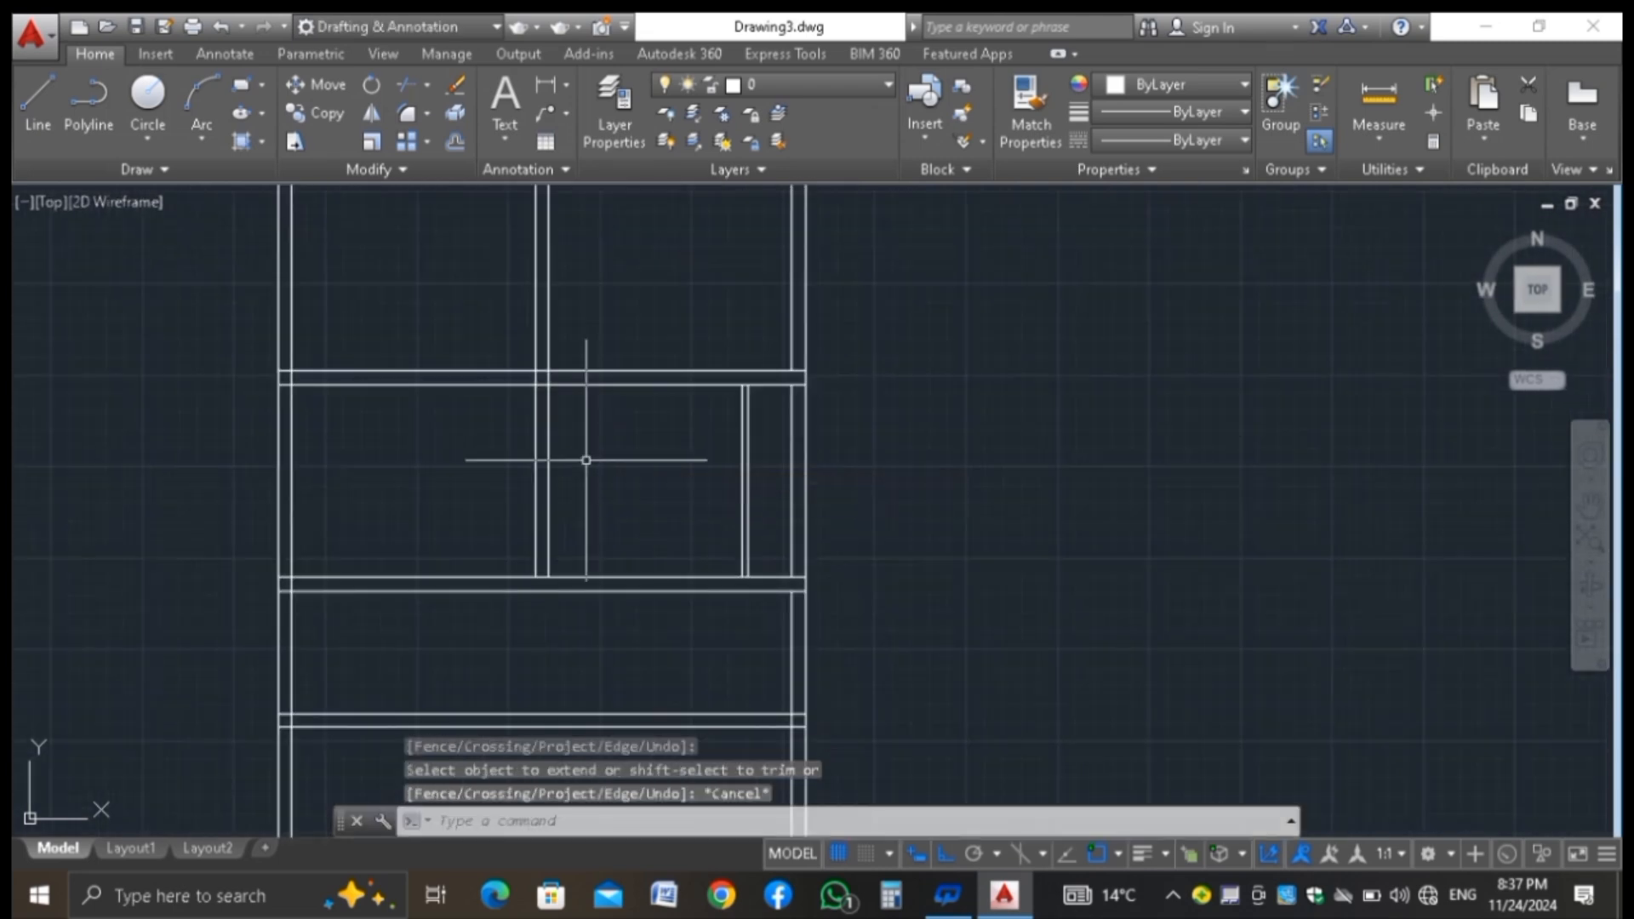
{"action": "key", "text": "ctrl+z"}
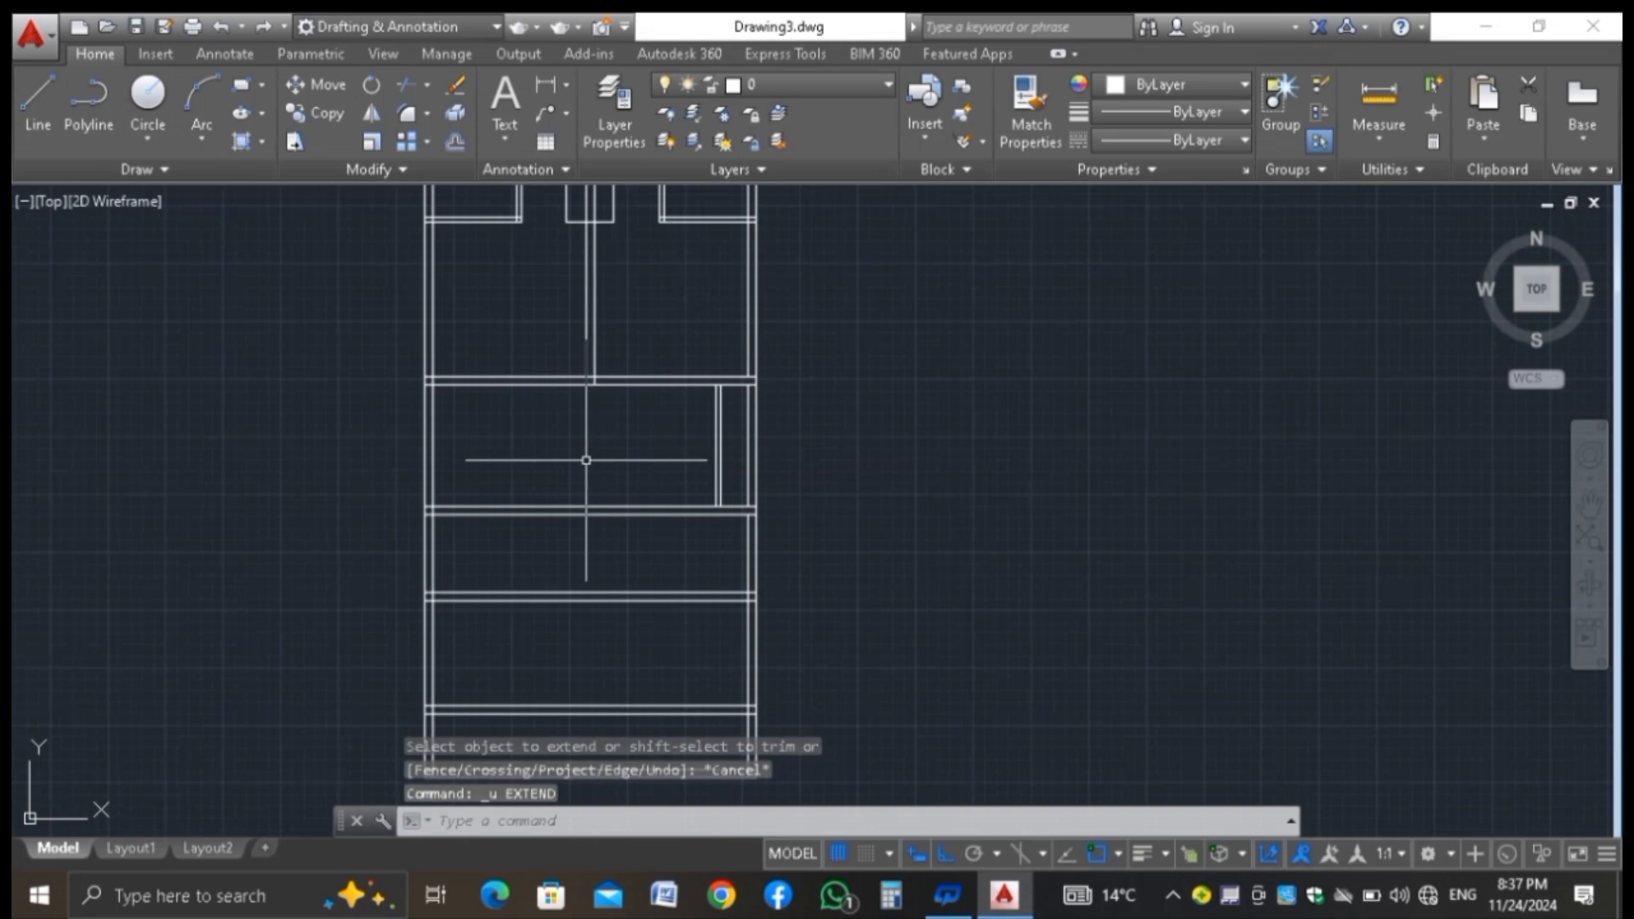
Extend both lines of the central vertical wall down to the lower line of the lowest cross wall
{"action": "type", "text": "EX"}
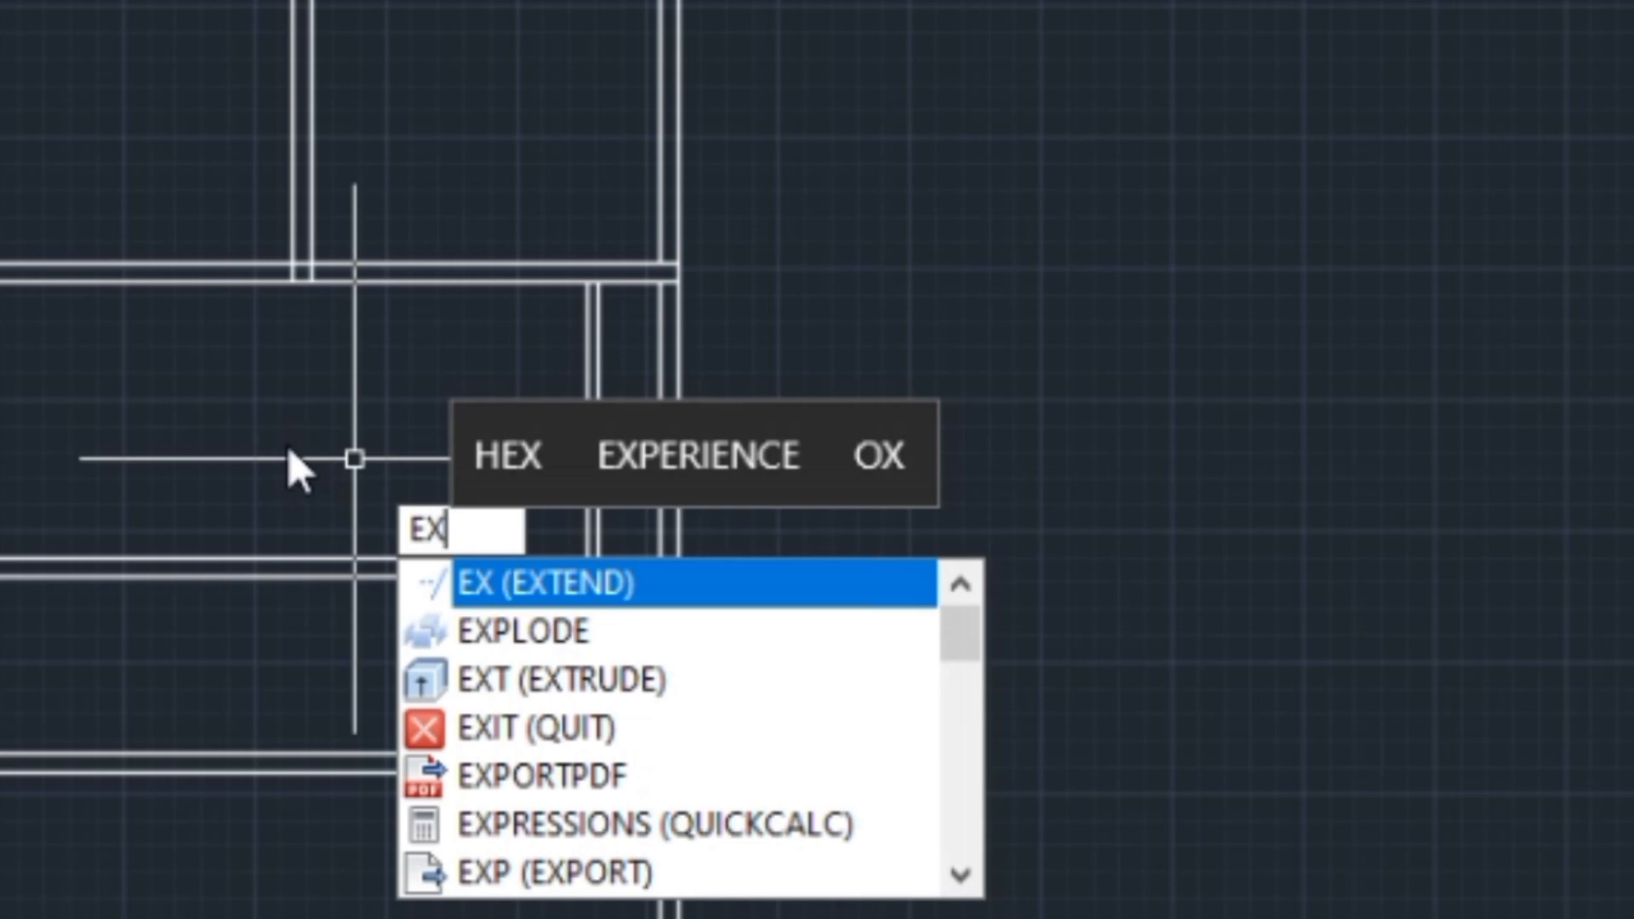
{"action": "key", "text": "Return"}
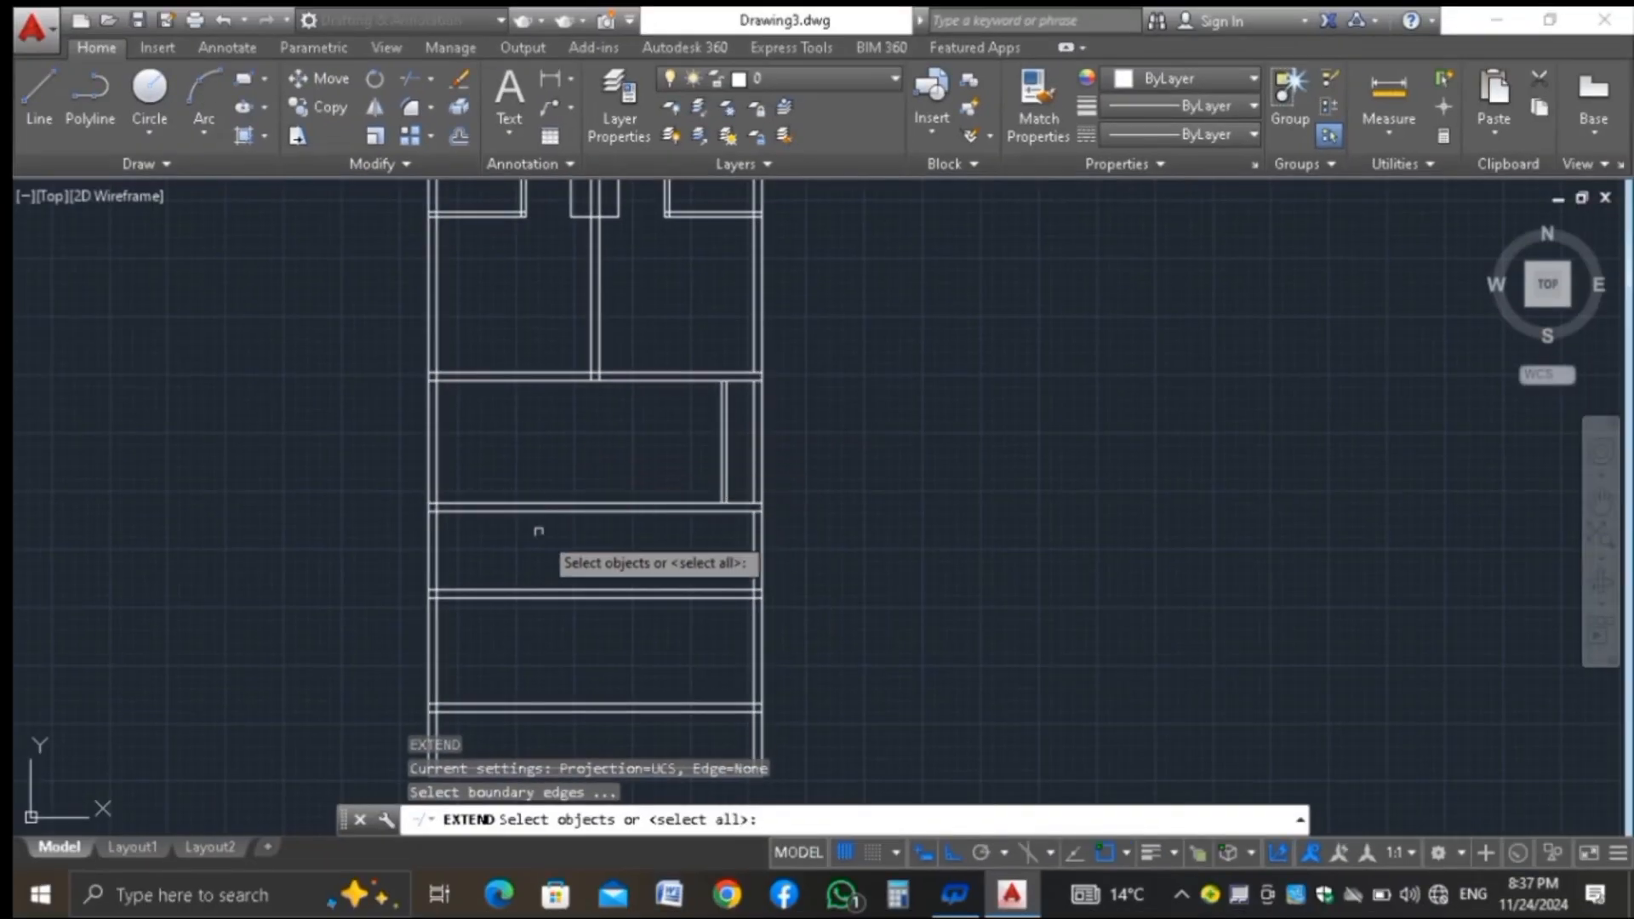
{"action": "scroll", "coordinate": [625, 551], "scroll_direction": "down", "scroll_amount": 3}
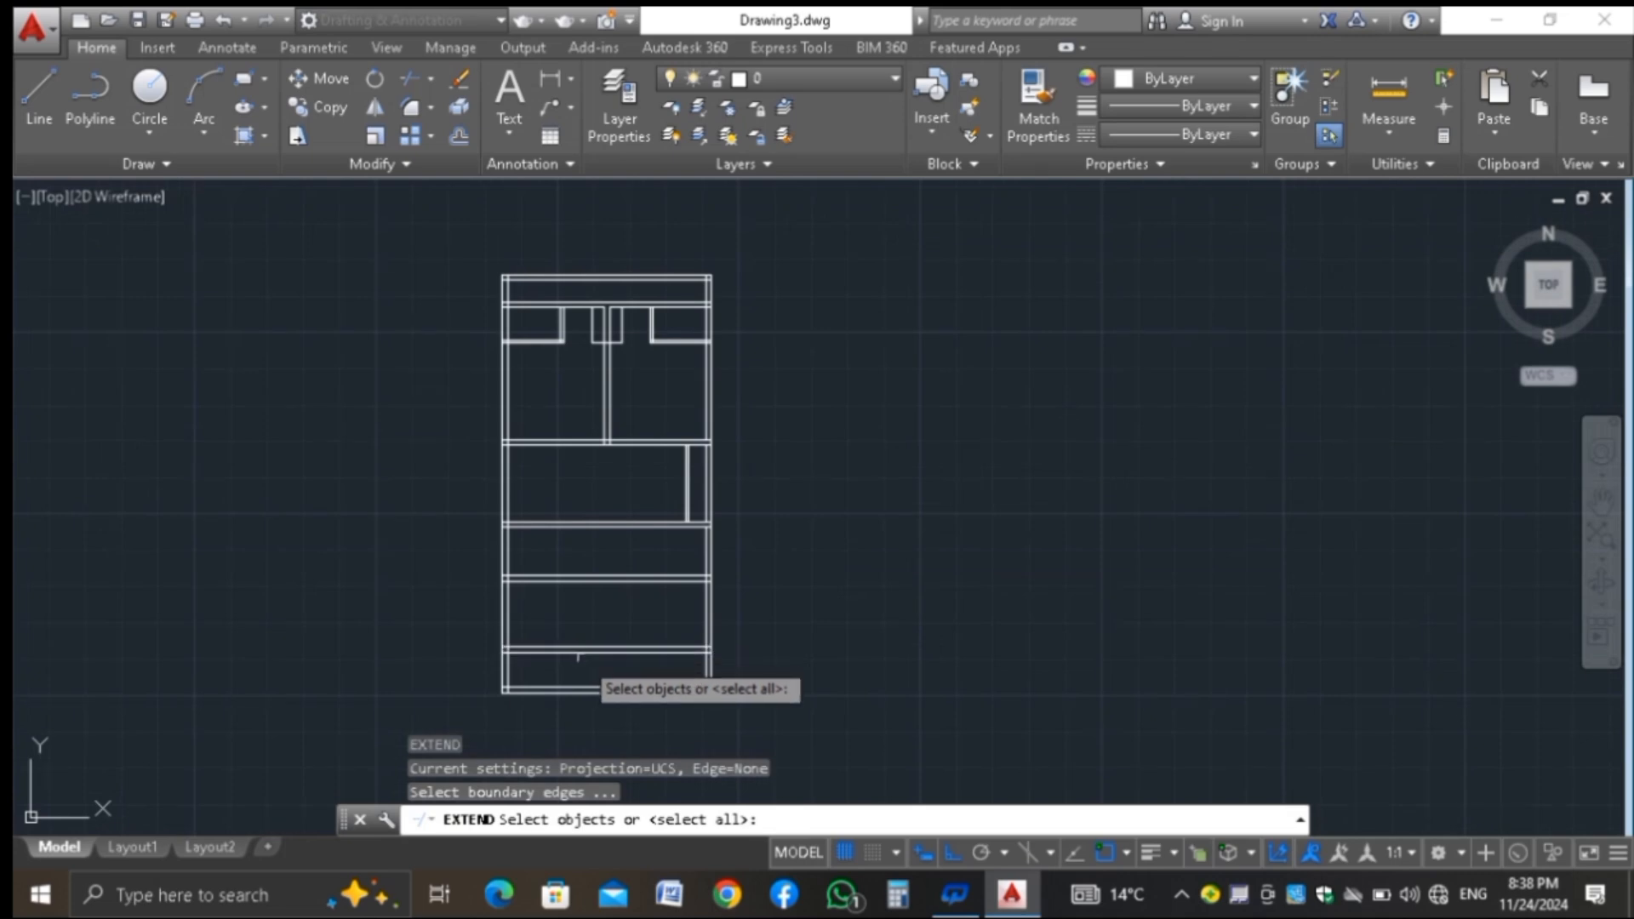
{"action": "left_click", "coordinate": [584, 650]}
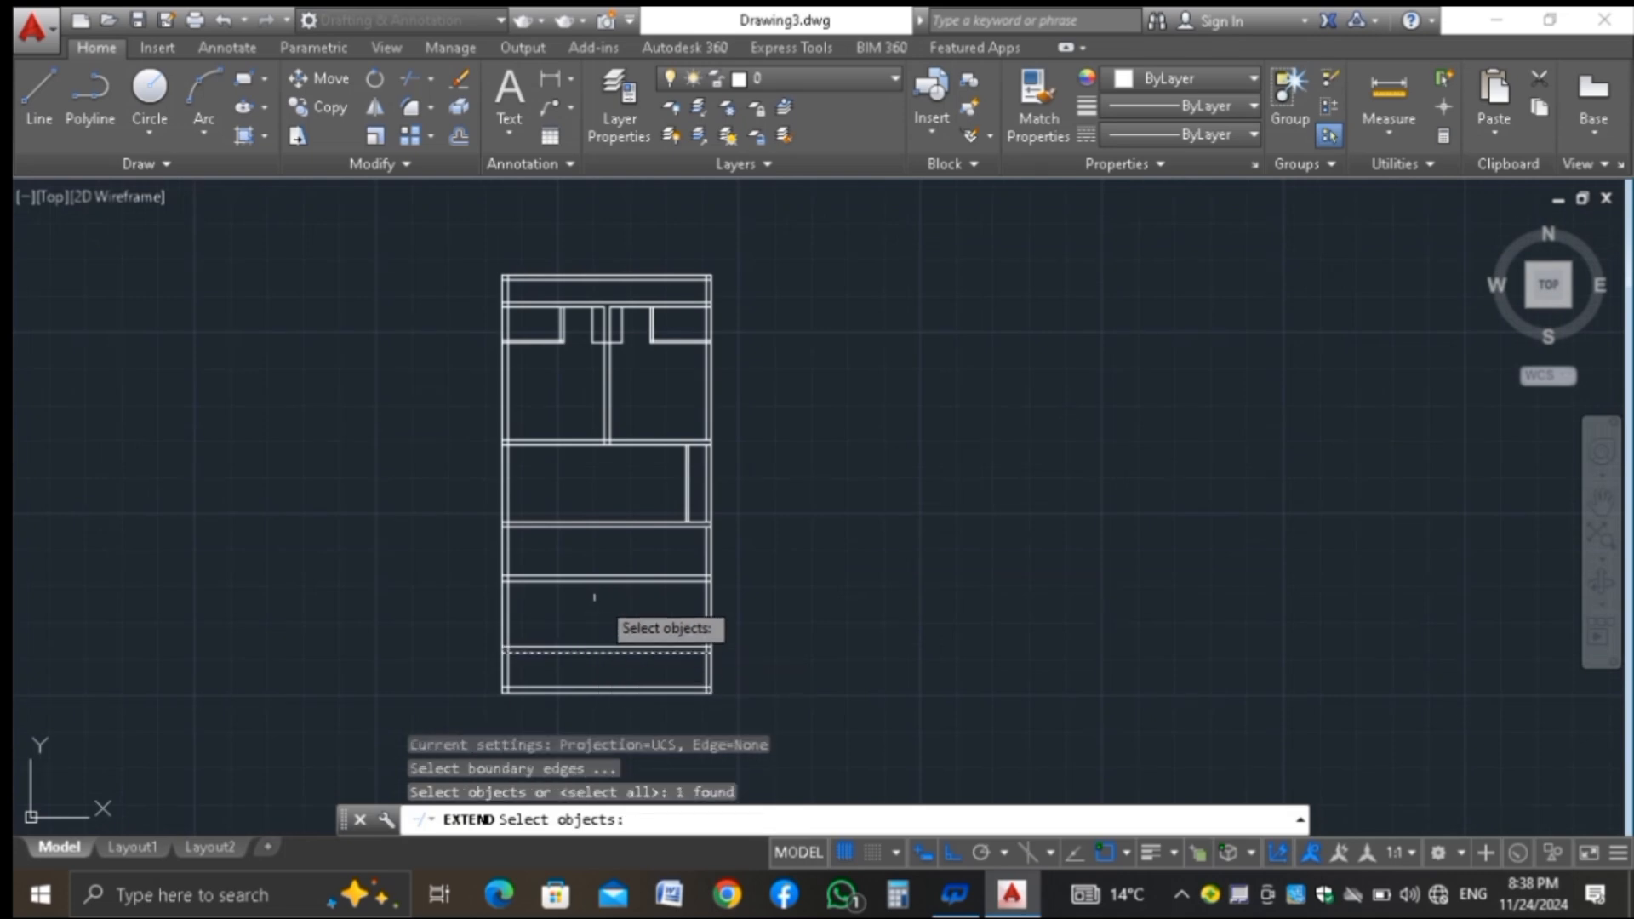
{"action": "key", "text": "Return"}
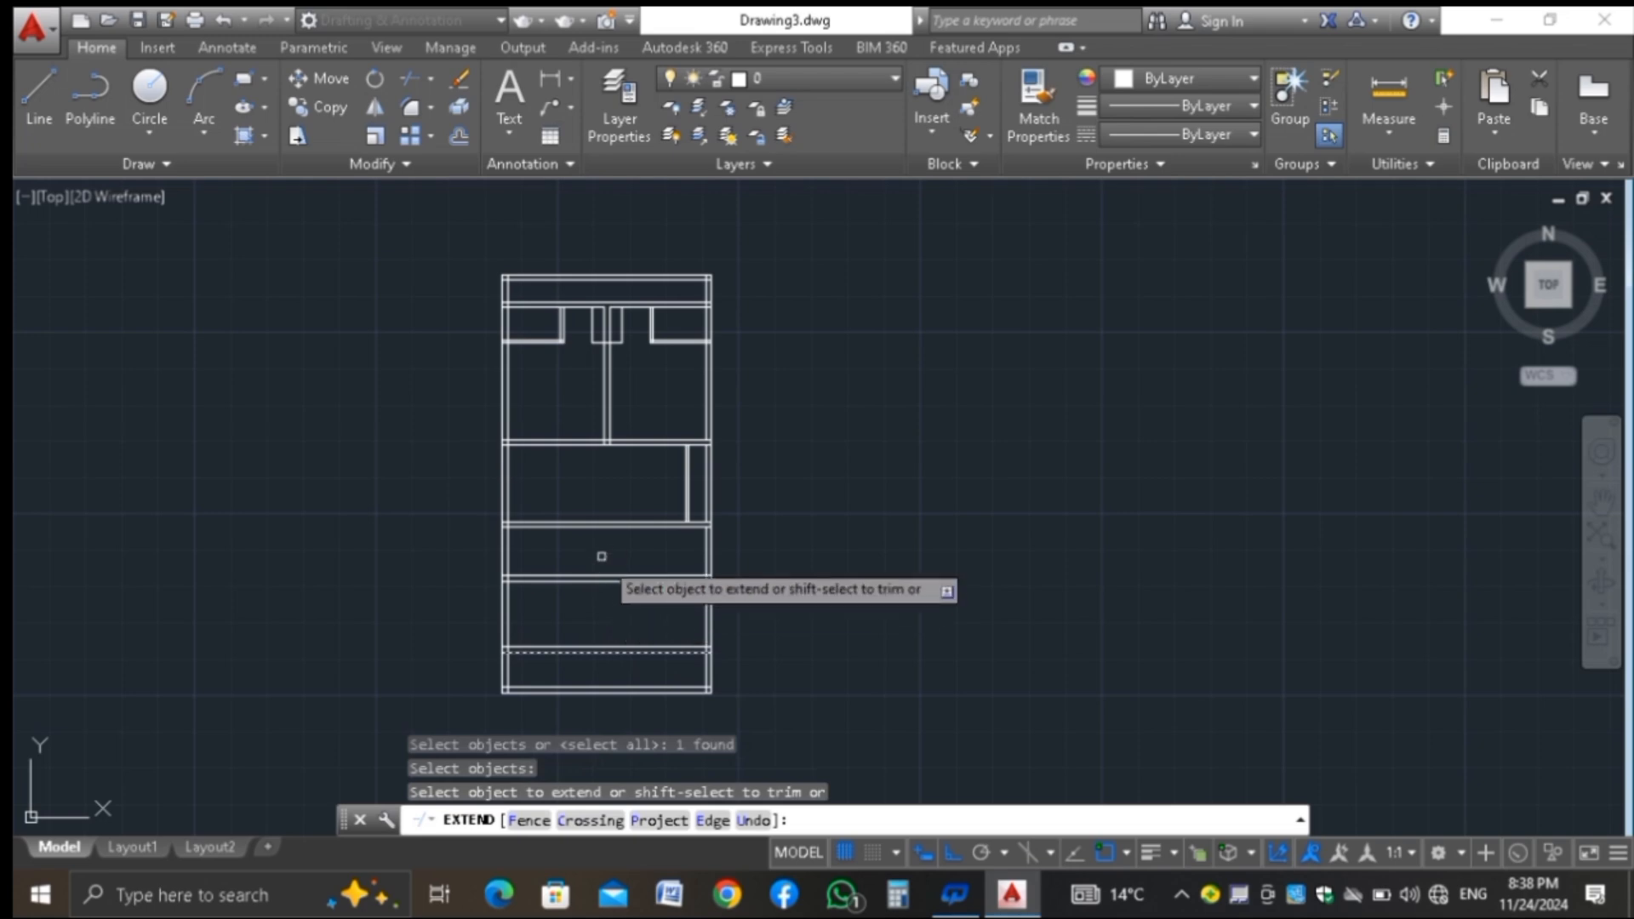
{"action": "scroll", "coordinate": [609, 434], "scroll_direction": "up", "scroll_amount": 2}
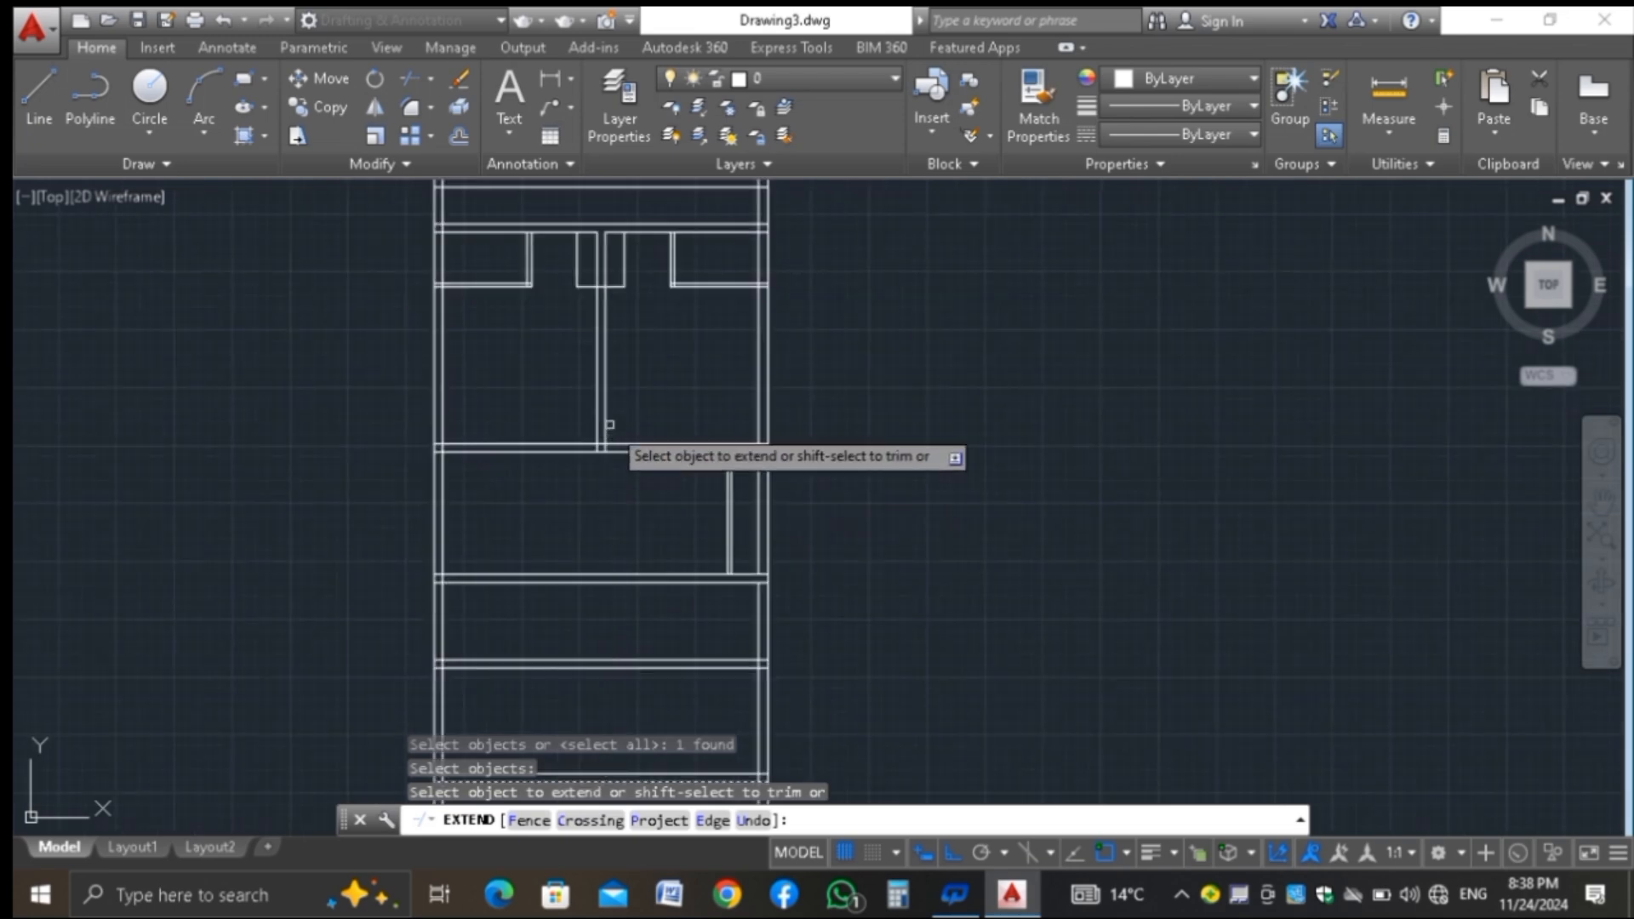
{"action": "left_click", "coordinate": [598, 421]}
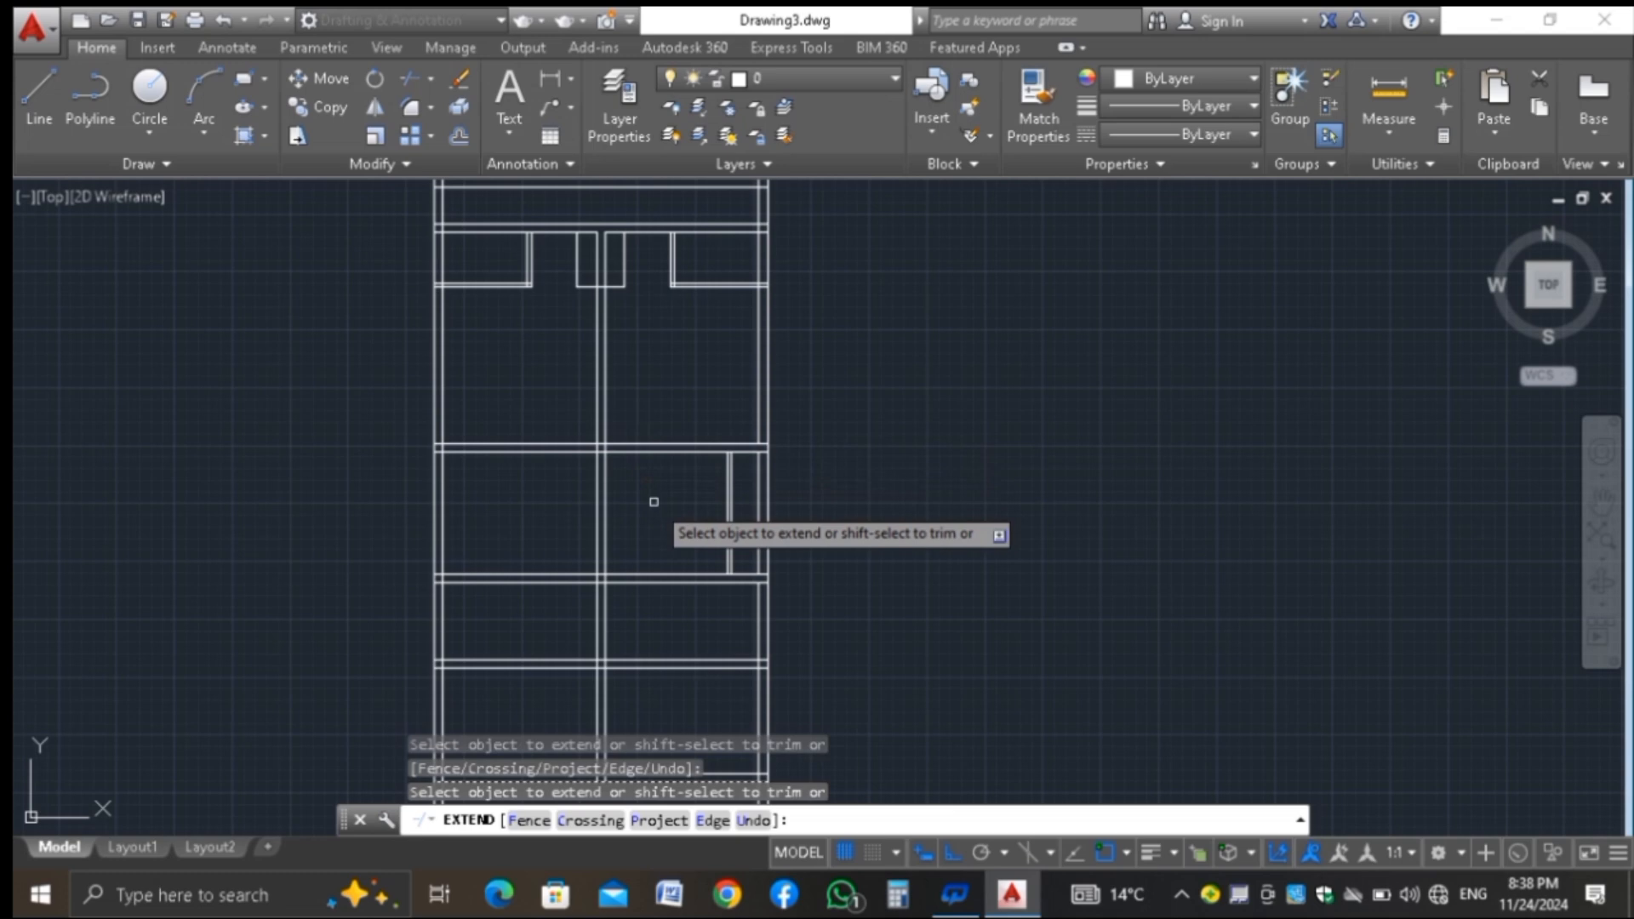
{"action": "key", "text": "Escape"}
{"action": "scroll", "coordinate": [596, 400], "scroll_direction": "down", "scroll_amount": 2}
{"action": "scroll", "coordinate": [606, 609], "scroll_direction": "up", "scroll_amount": 2}
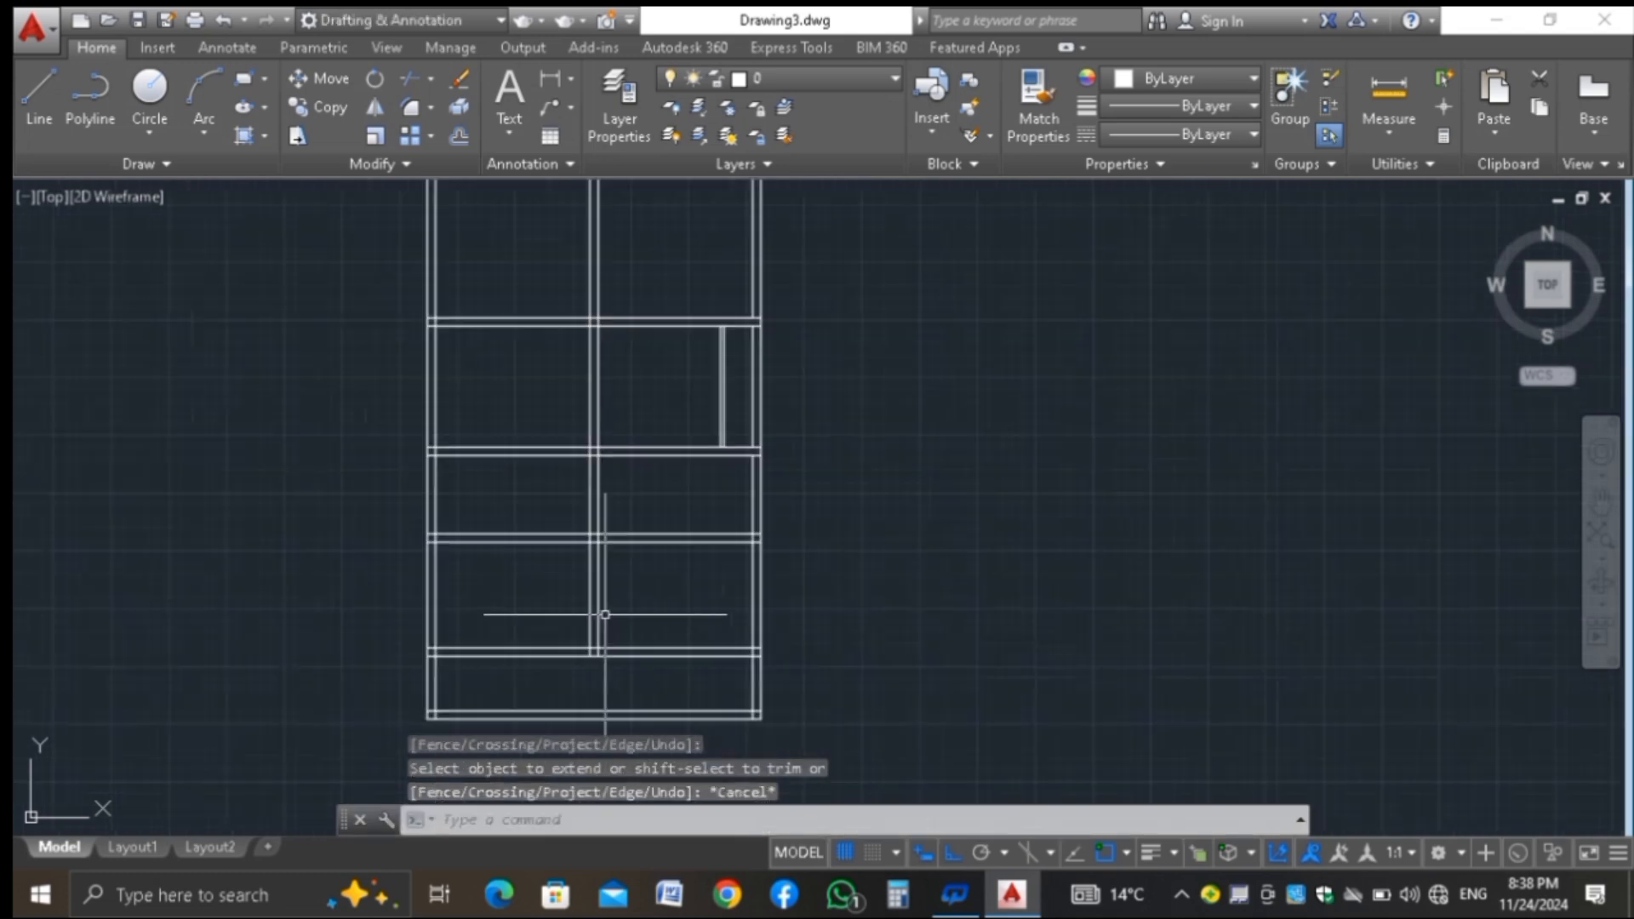
Trim away both lines of the second-lowest interior cross wall between the left outer wall and the central wall
{"action": "scroll", "coordinate": [555, 534], "scroll_direction": "up", "scroll_amount": 2}
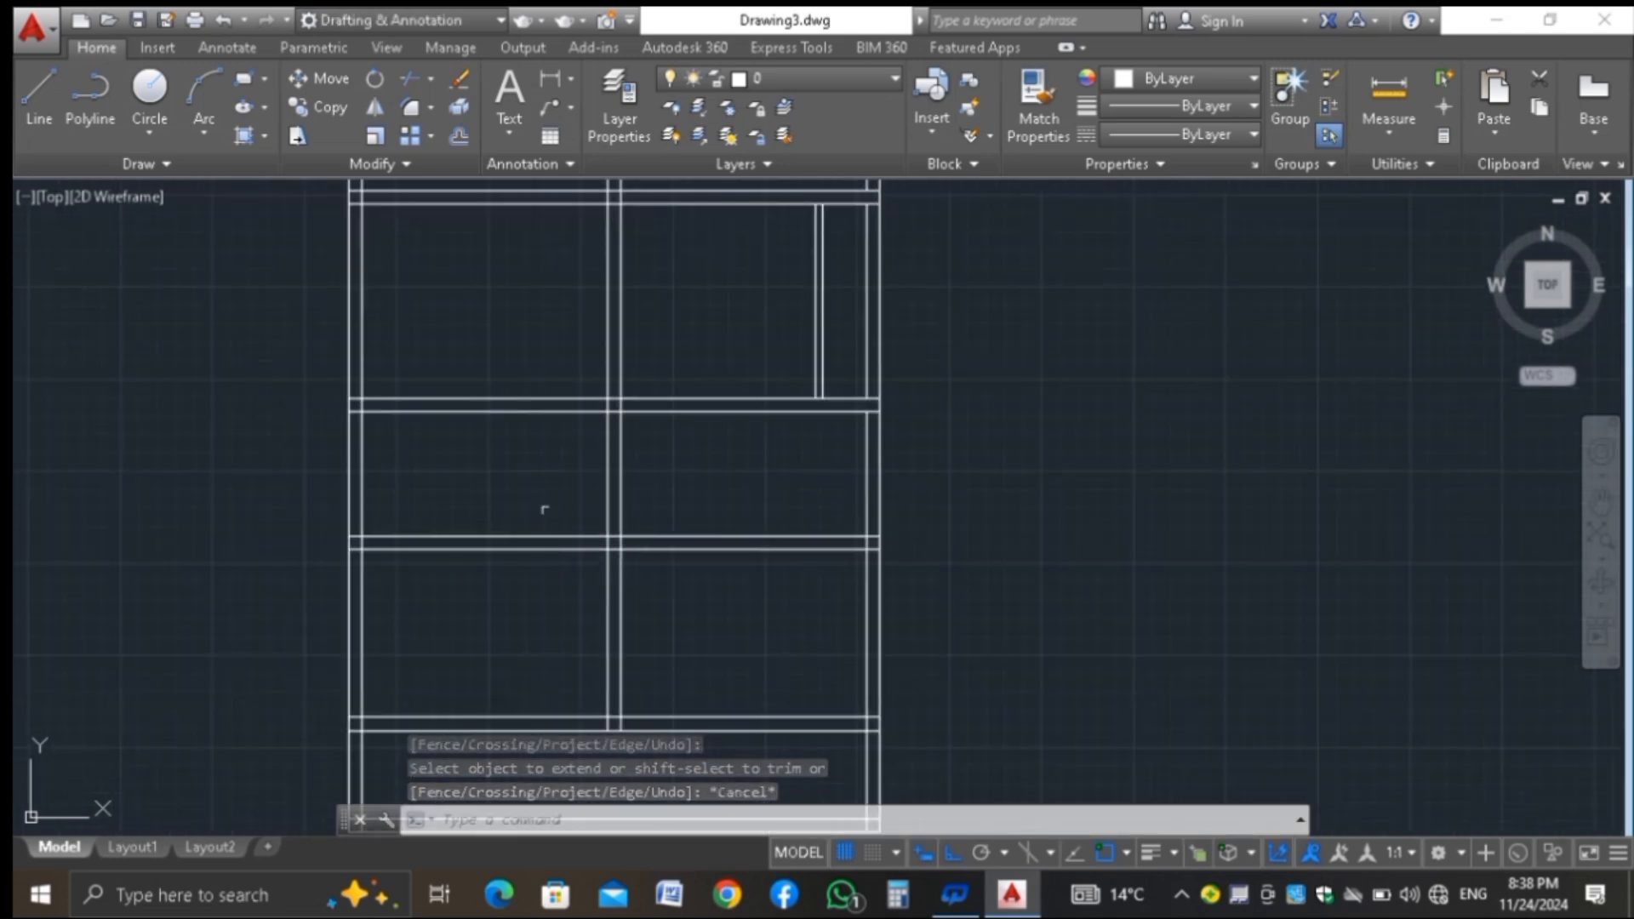
{"action": "type", "text": "tr"}
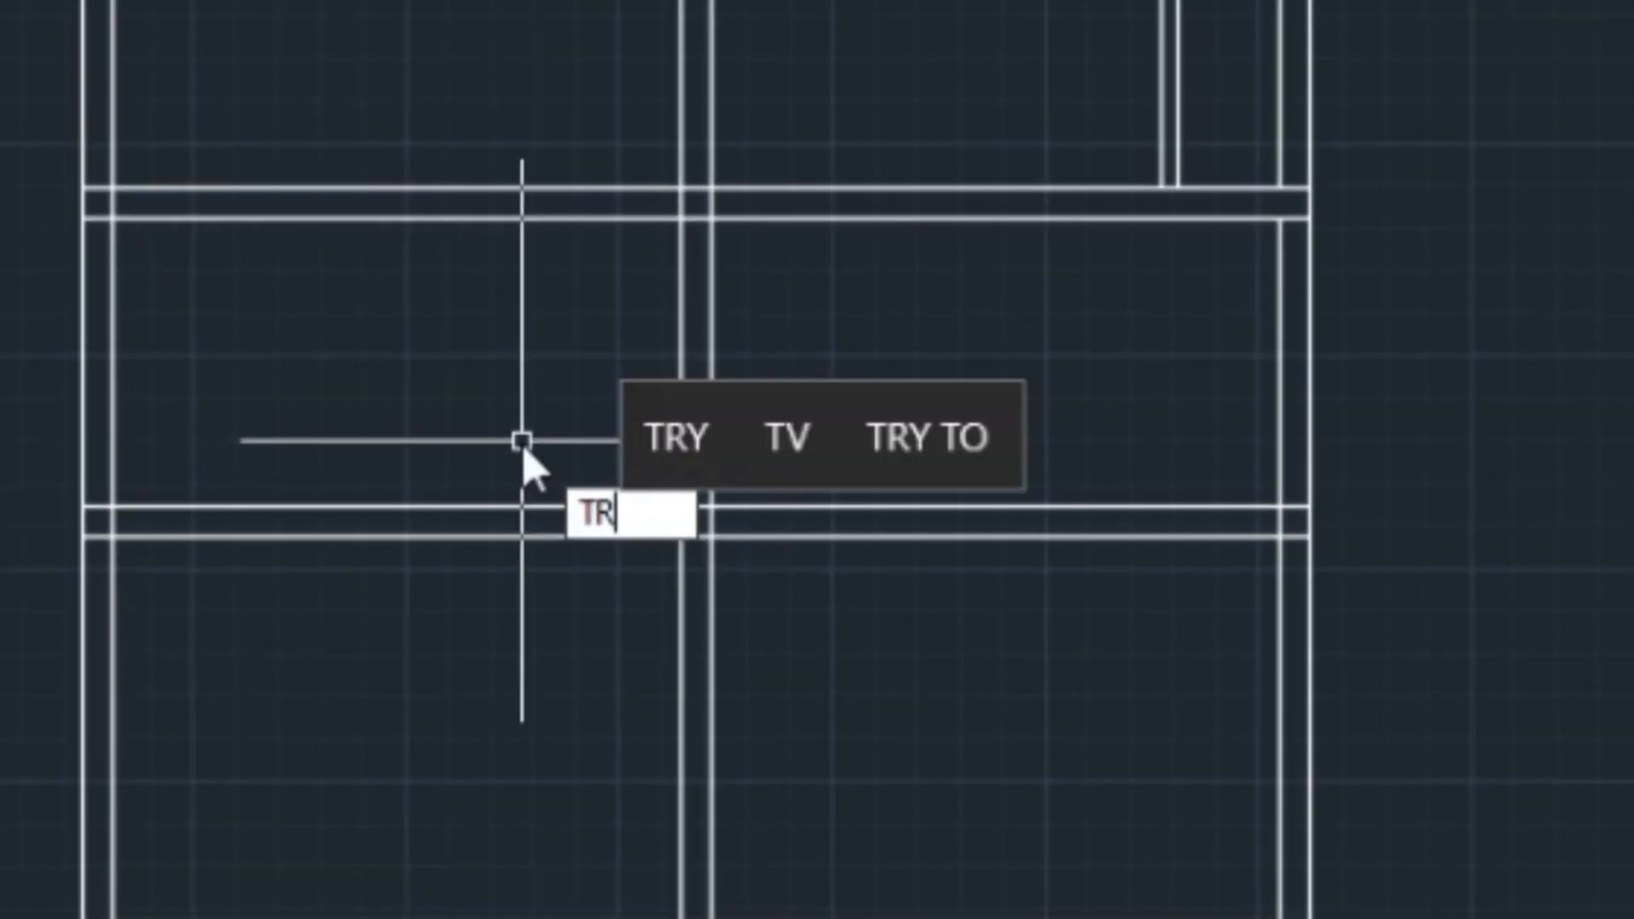
{"action": "key", "text": "Return"}
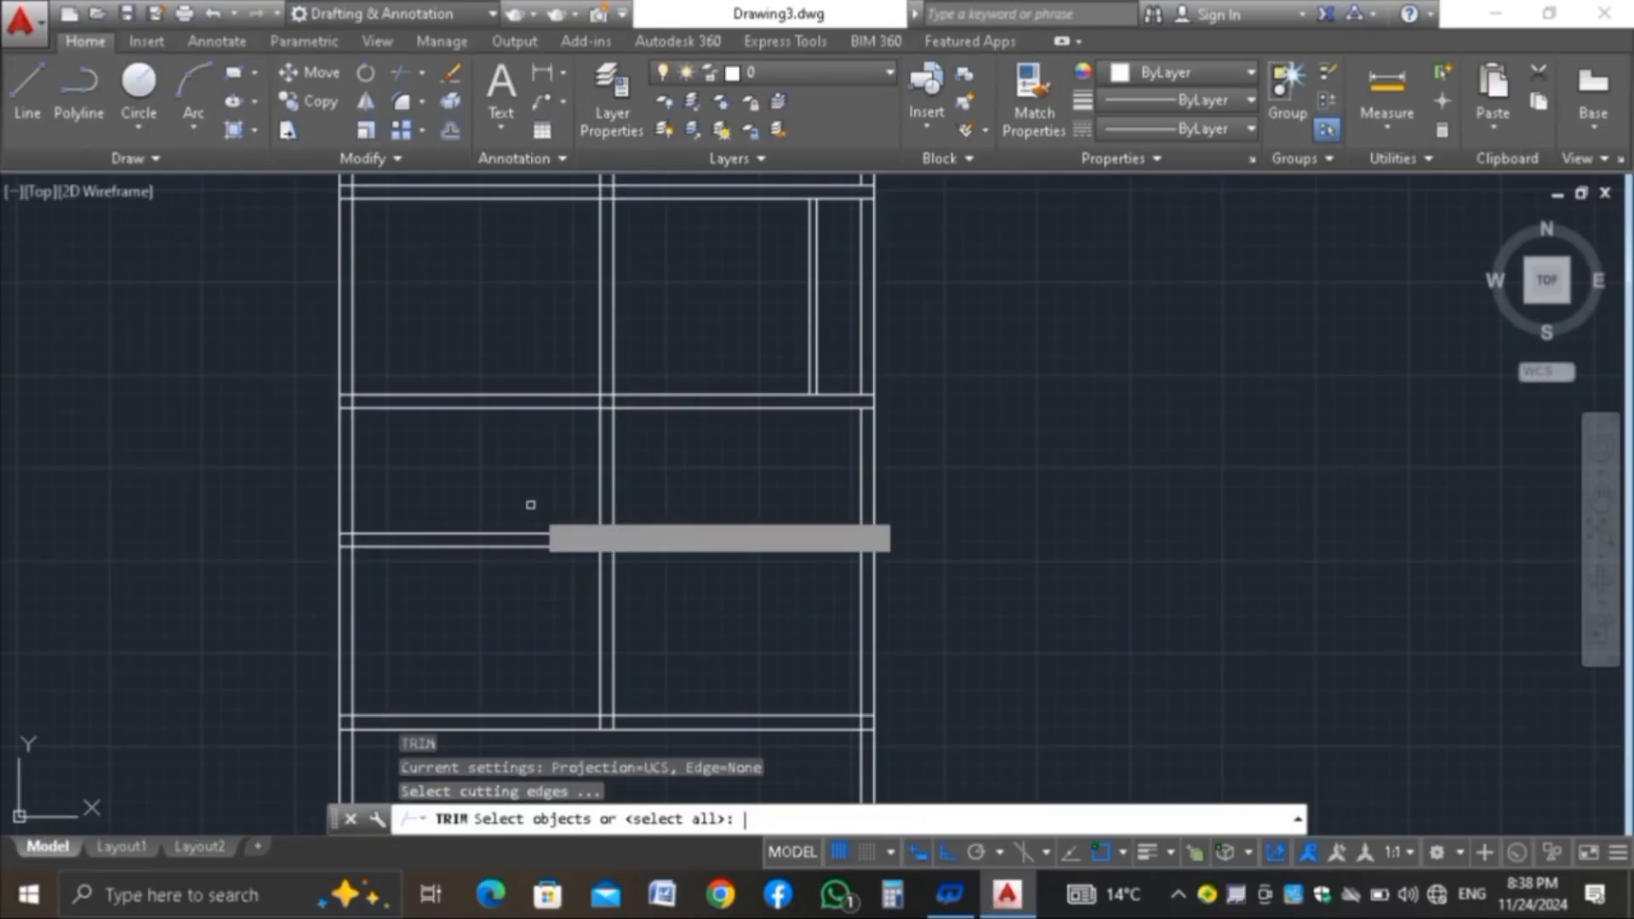
{"action": "key", "text": "Return"}
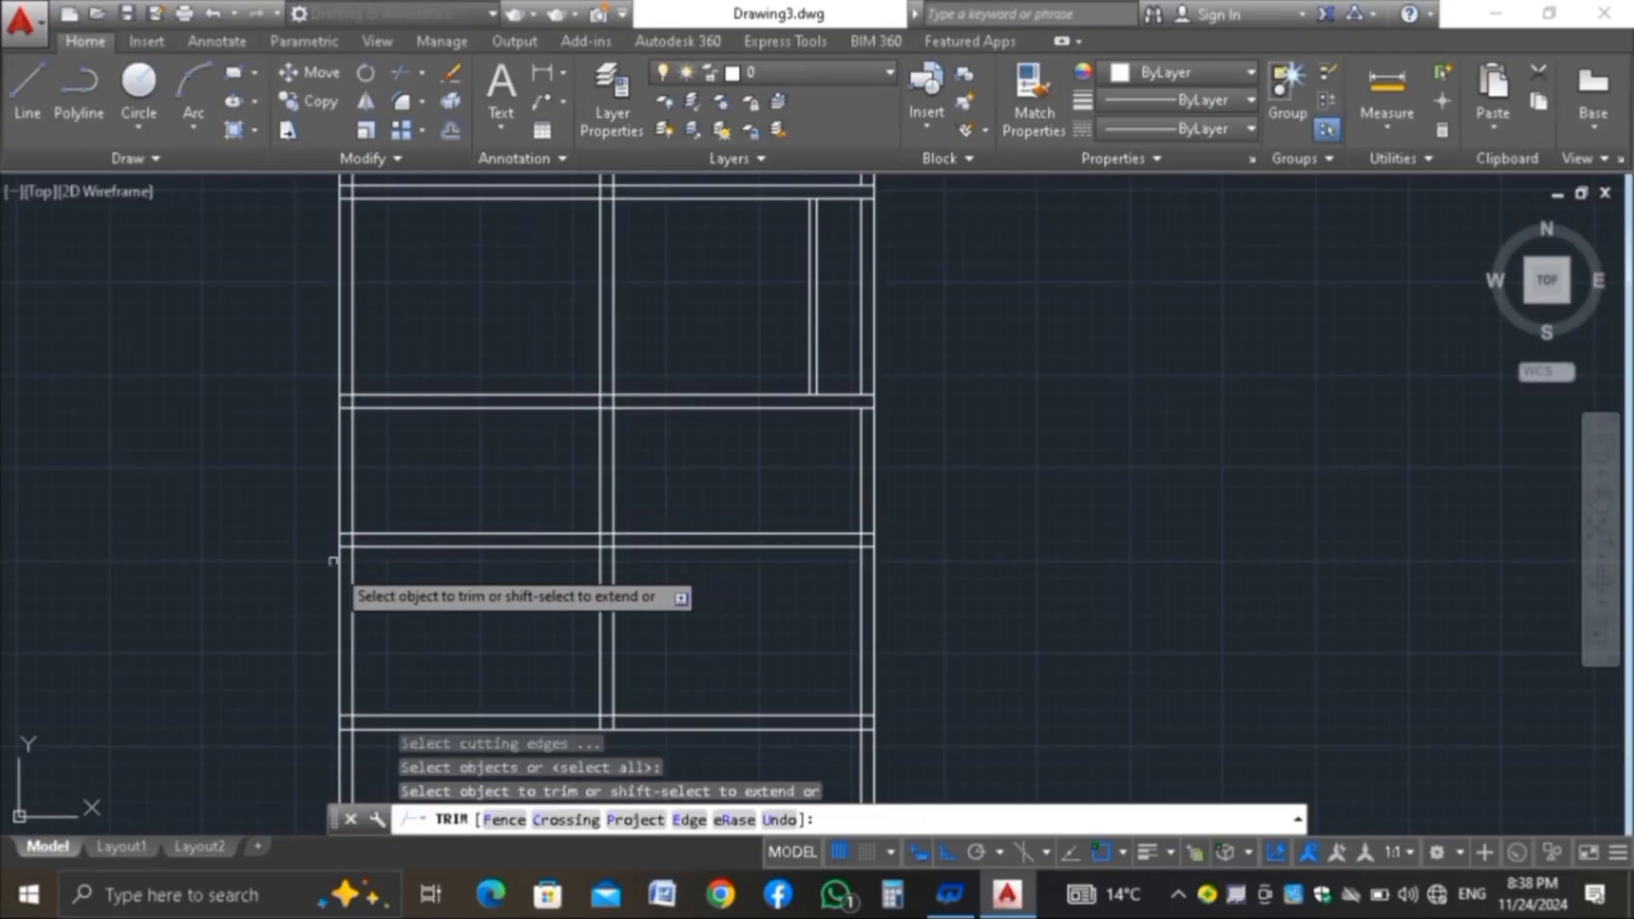
{"action": "scroll", "coordinate": [334, 557], "scroll_direction": "up", "scroll_amount": 5}
{"action": "left_click", "coordinate": [368, 490]}
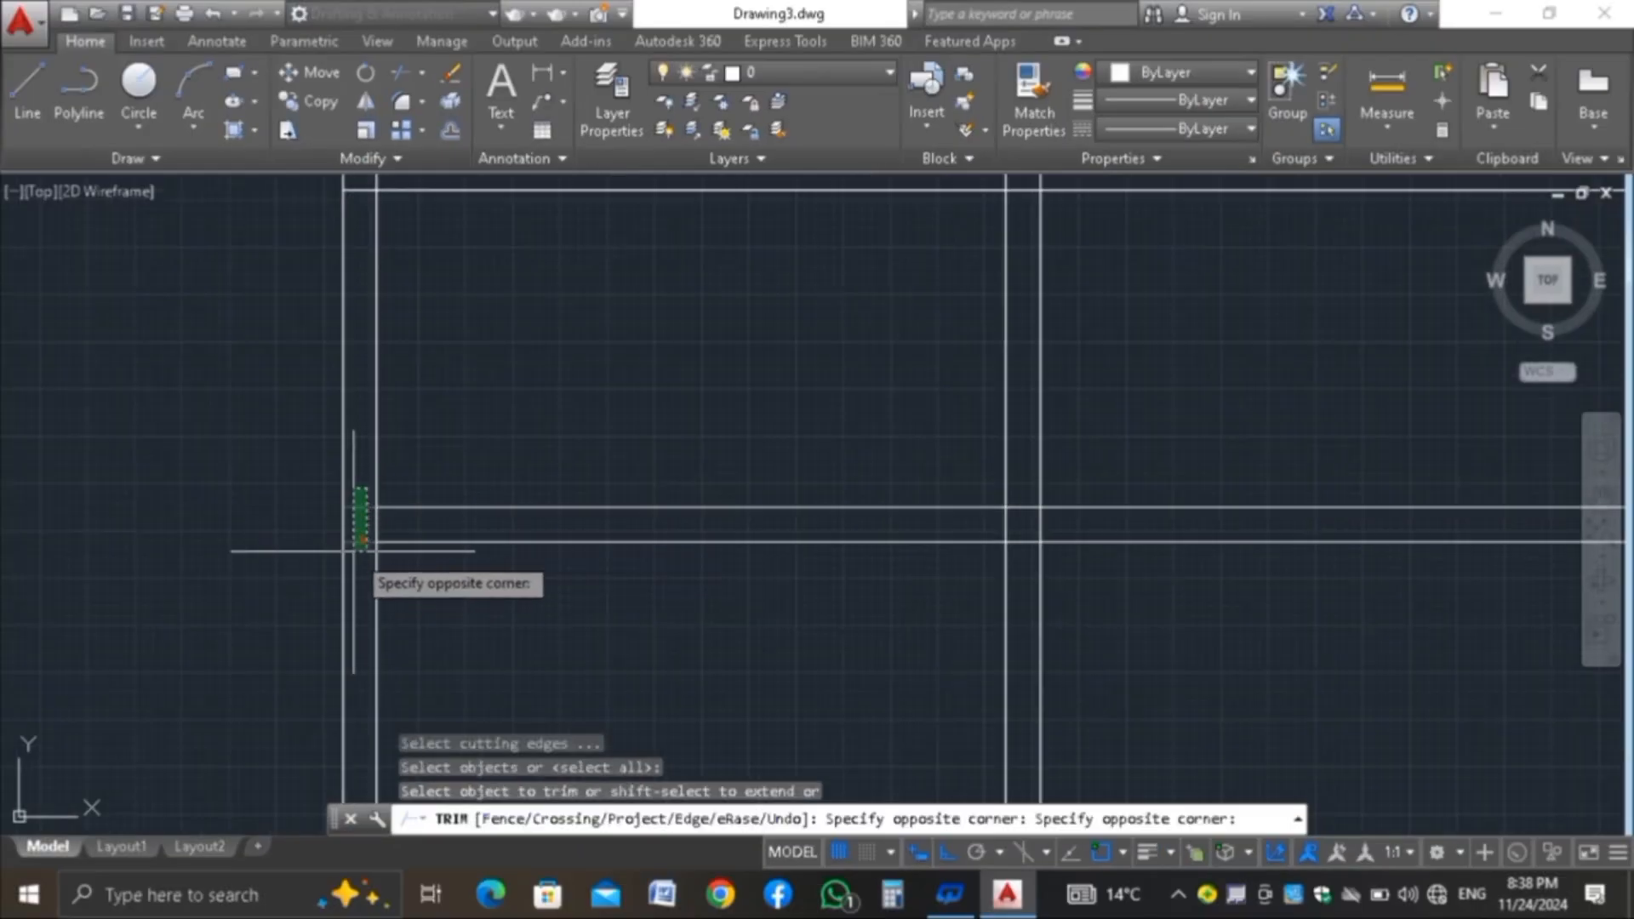
{"action": "left_click", "coordinate": [354, 551]}
{"action": "left_click", "coordinate": [586, 458]}
{"action": "left_click", "coordinate": [580, 577]}
{"action": "scroll", "coordinate": [689, 442], "scroll_direction": "down", "scroll_amount": 5}
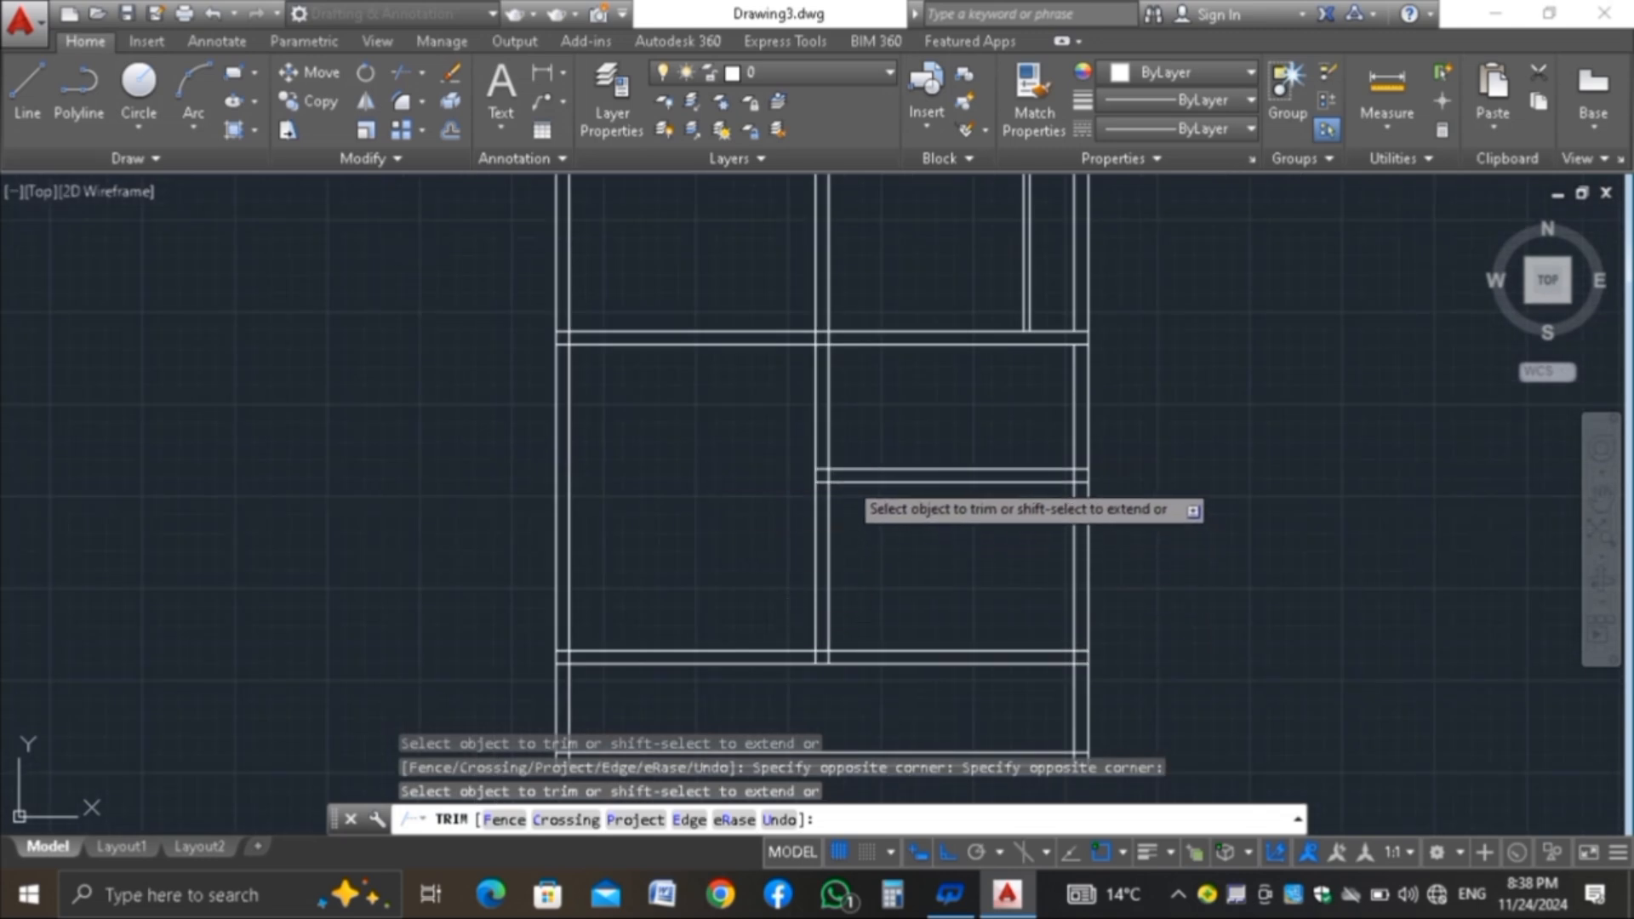
Trim the ends of that cross wall's two lines where they run inside the central vertical wall
{"action": "scroll", "coordinate": [846, 478], "scroll_direction": "up", "scroll_amount": 2}
{"action": "scroll", "coordinate": [816, 432], "scroll_direction": "down", "scroll_amount": 2}
{"action": "scroll", "coordinate": [808, 451], "scroll_direction": "up", "scroll_amount": 6}
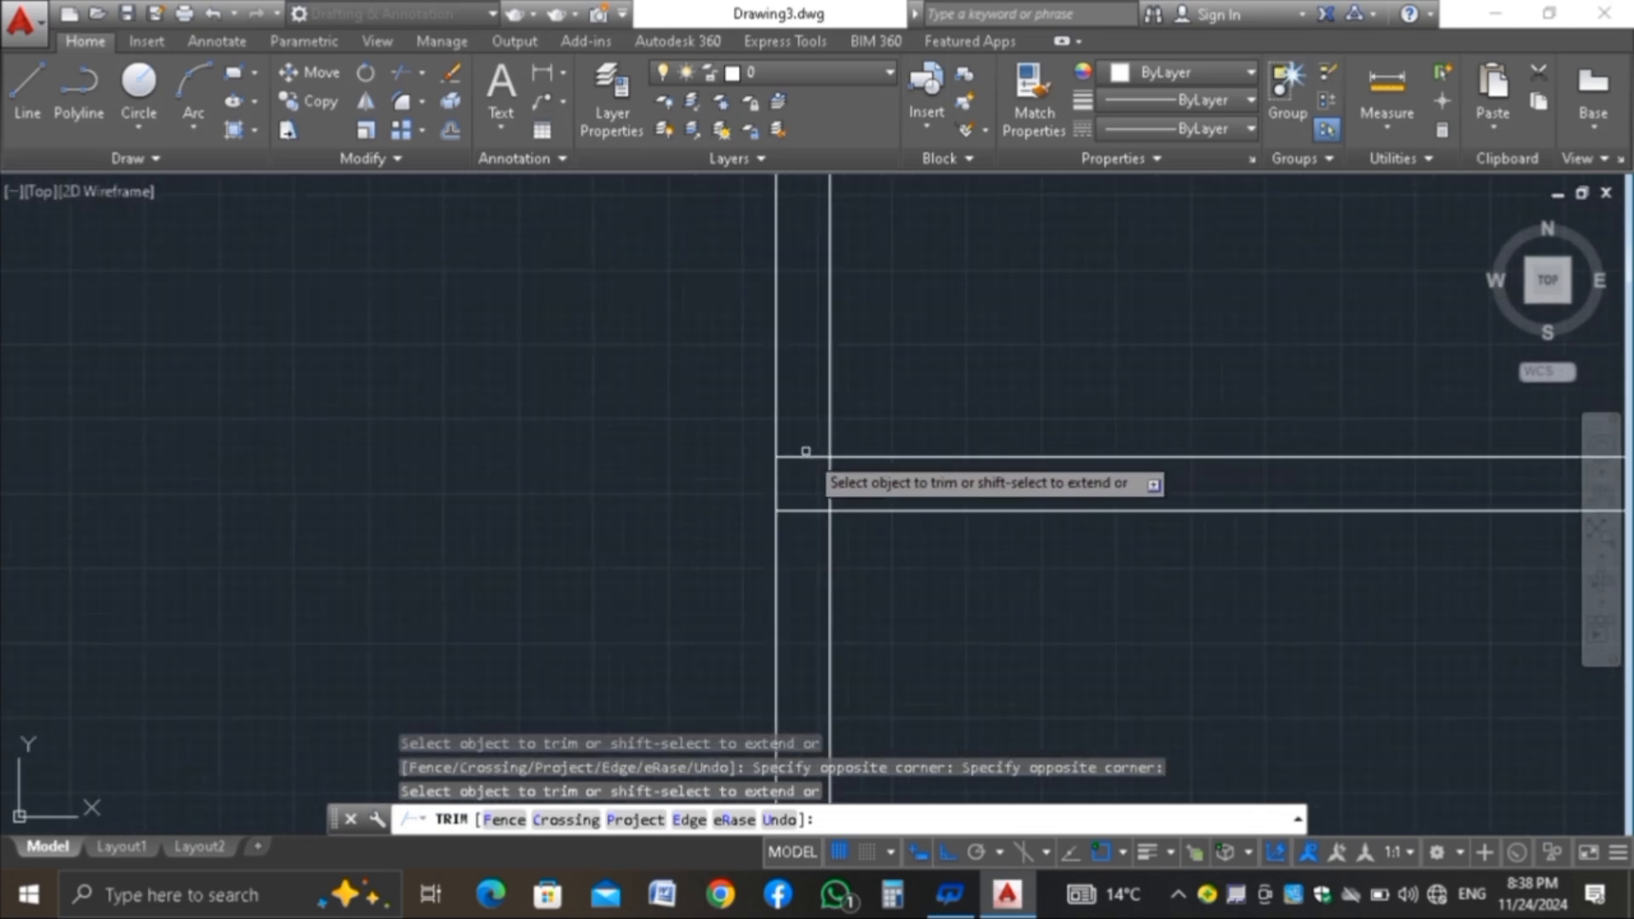
{"action": "left_click", "coordinate": [806, 441]}
{"action": "left_click", "coordinate": [798, 547]}
{"action": "scroll", "coordinate": [885, 451], "scroll_direction": "down", "scroll_amount": 5}
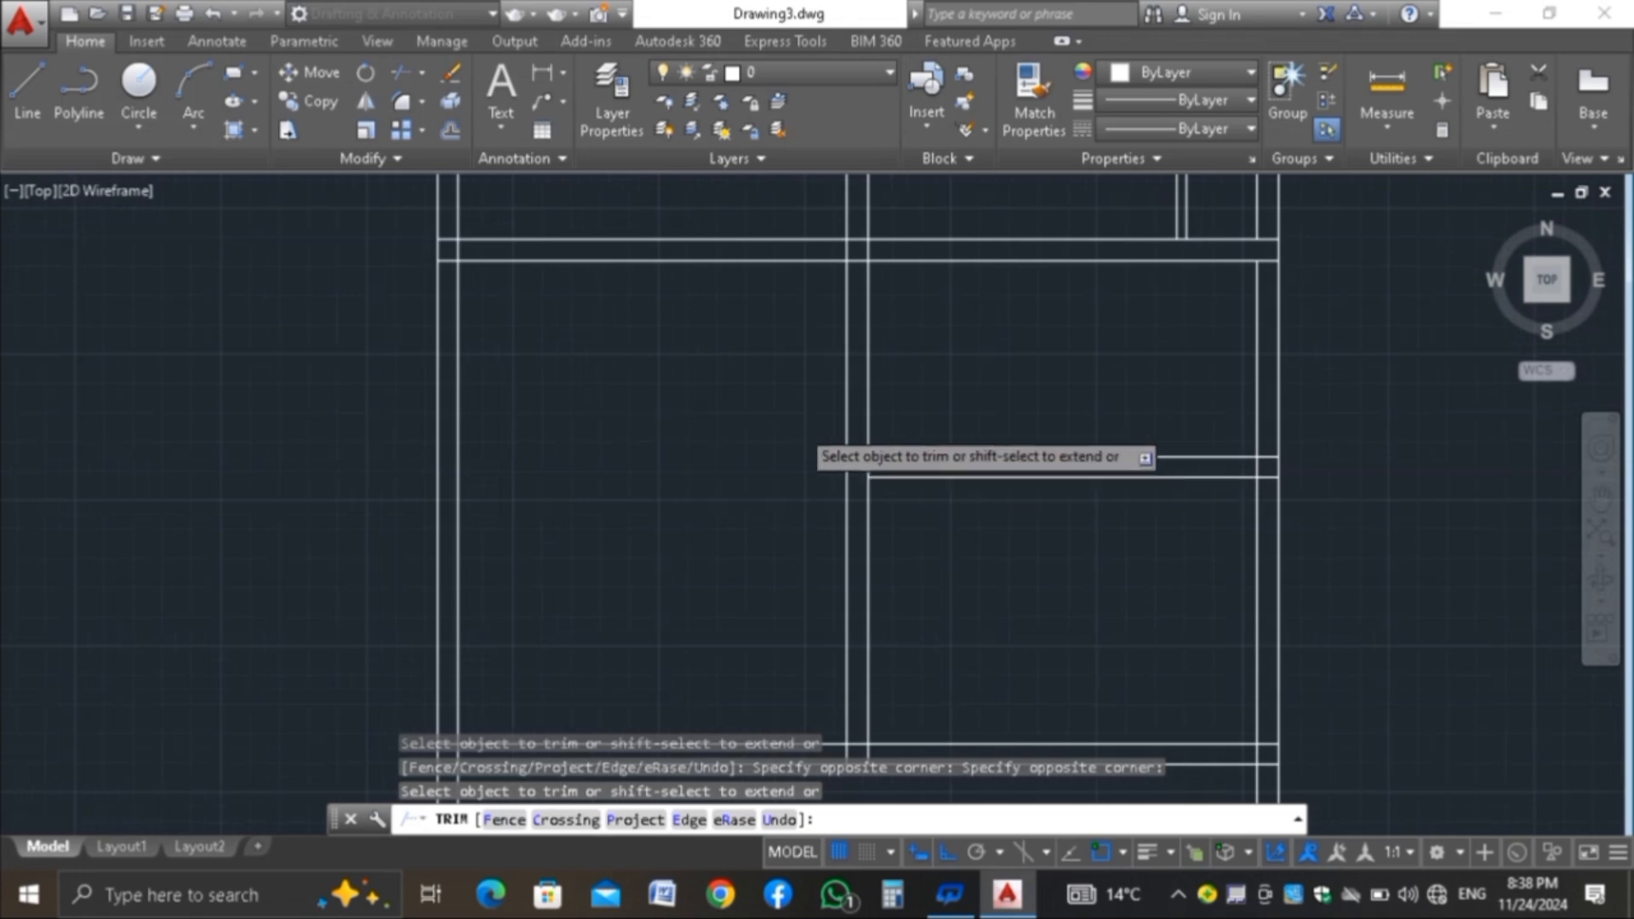
{"action": "scroll", "coordinate": [809, 476], "scroll_direction": "down", "scroll_amount": 5}
Trim away both lines of the lowest interior cross wall from the central wall through to the right outer wall
{"action": "scroll", "coordinate": [856, 545], "scroll_direction": "up", "scroll_amount": 4}
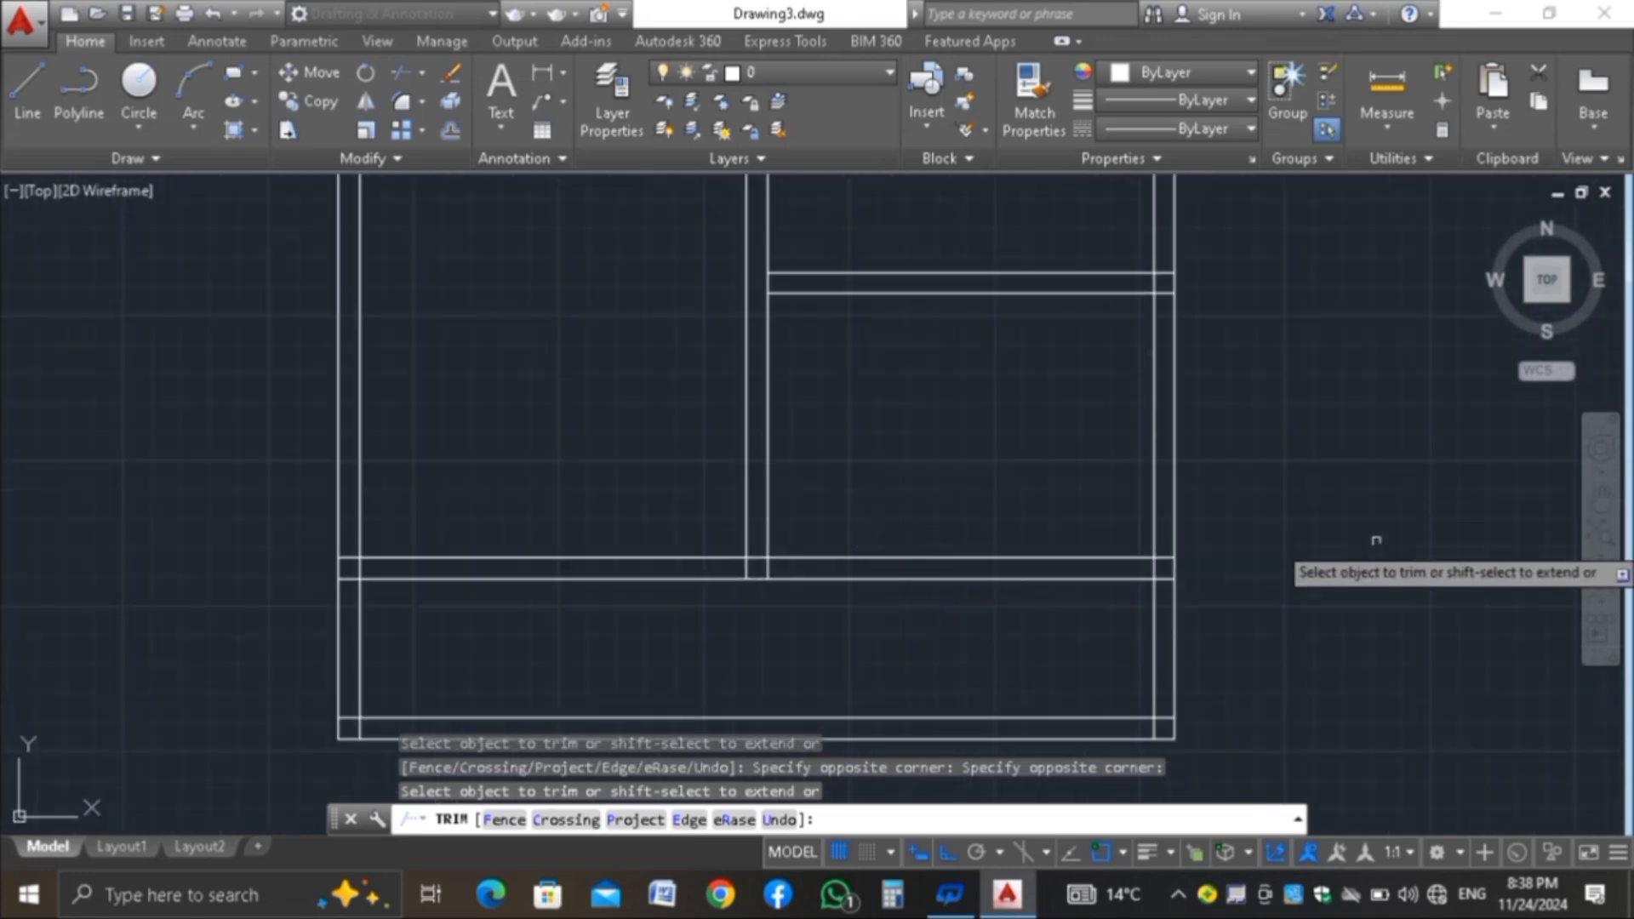
{"action": "scroll", "coordinate": [1149, 562], "scroll_direction": "up", "scroll_amount": 4}
{"action": "left_click", "coordinate": [1123, 528]}
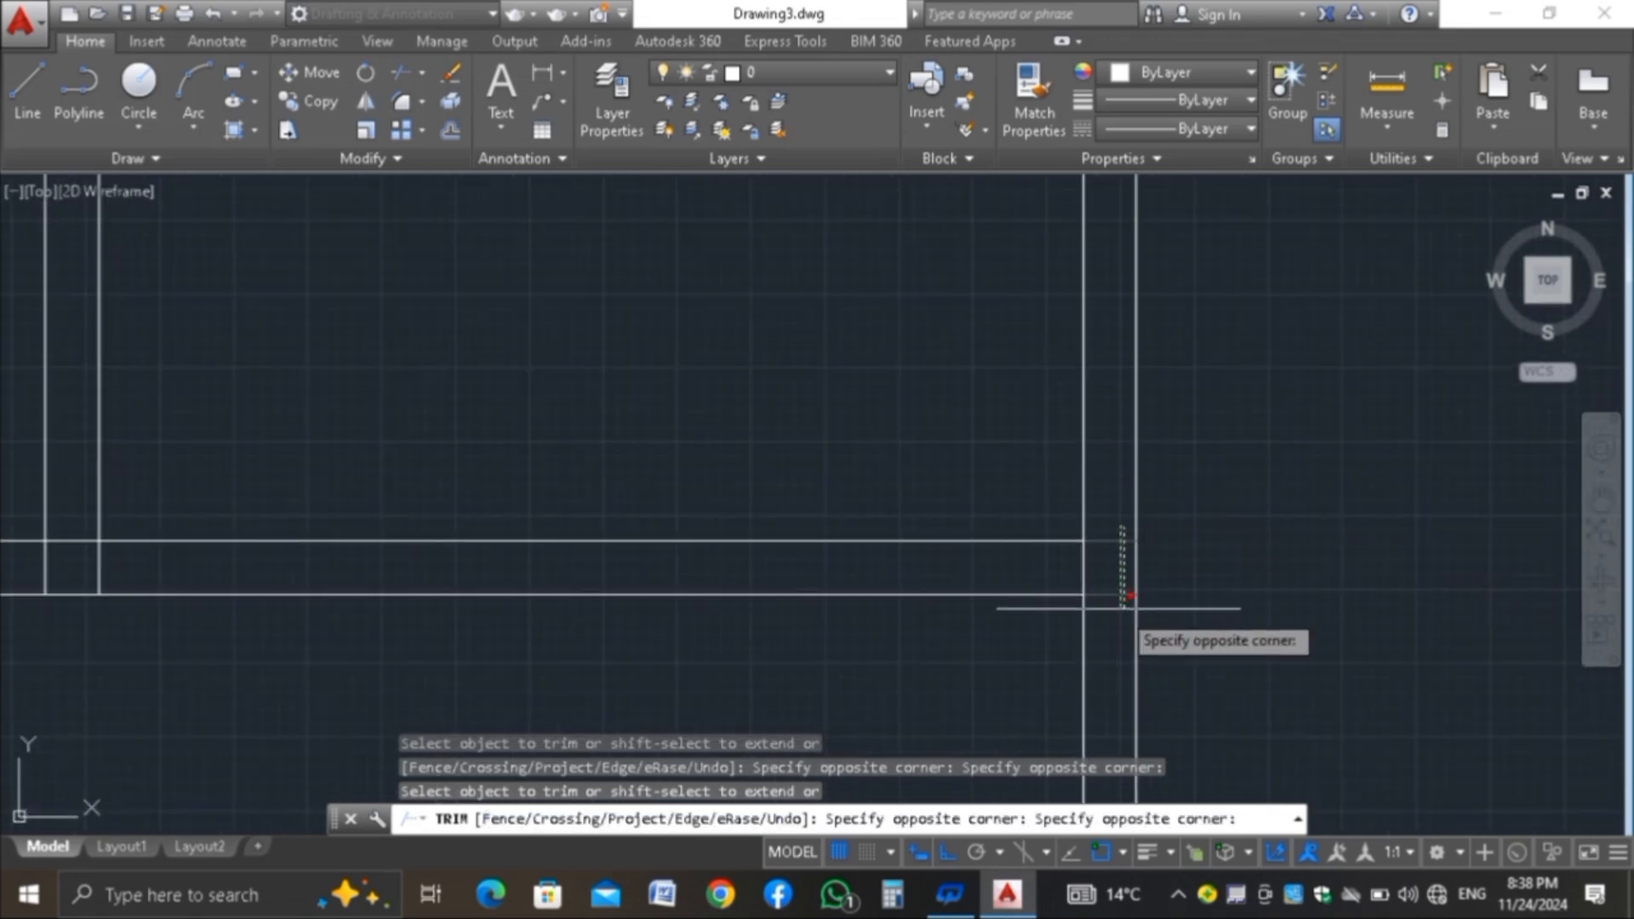
{"action": "left_click", "coordinate": [1122, 602]}
{"action": "left_click", "coordinate": [964, 516]}
{"action": "left_click", "coordinate": [784, 654]}
{"action": "scroll", "coordinate": [855, 510], "scroll_direction": "down", "scroll_amount": 5}
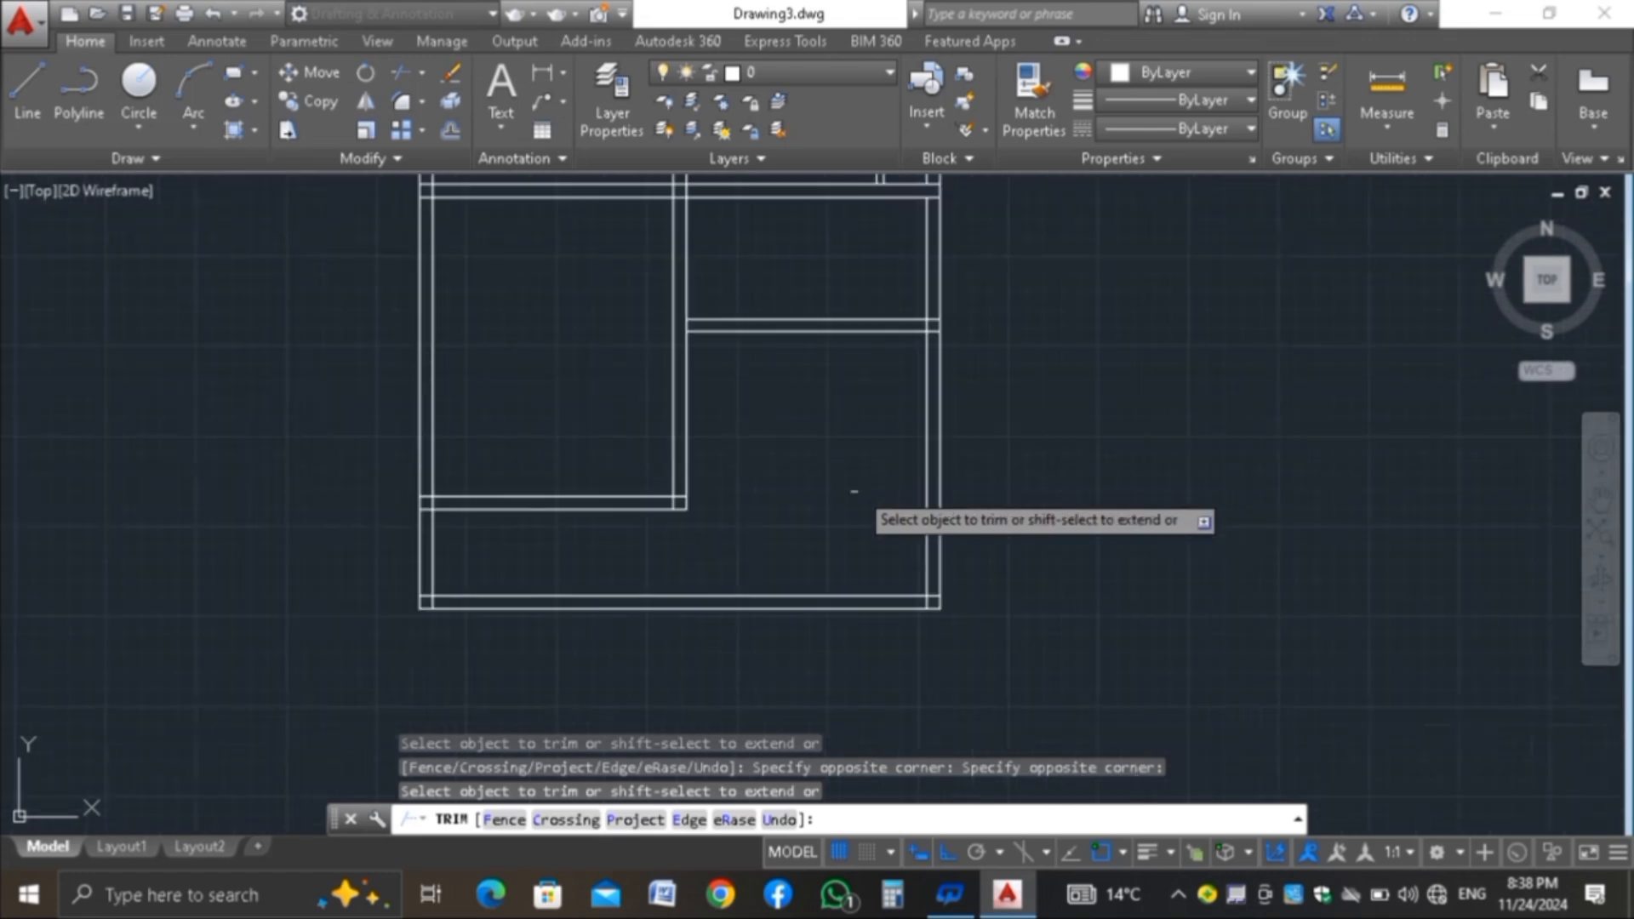
Trim the overlapping inner line ends at the corner where the central wall meets the lowest interior cross wall
{"action": "scroll", "coordinate": [703, 528], "scroll_direction": "up", "scroll_amount": 2}
{"action": "scroll", "coordinate": [691, 516], "scroll_direction": "up", "scroll_amount": 6}
{"action": "left_click", "coordinate": [682, 425]}
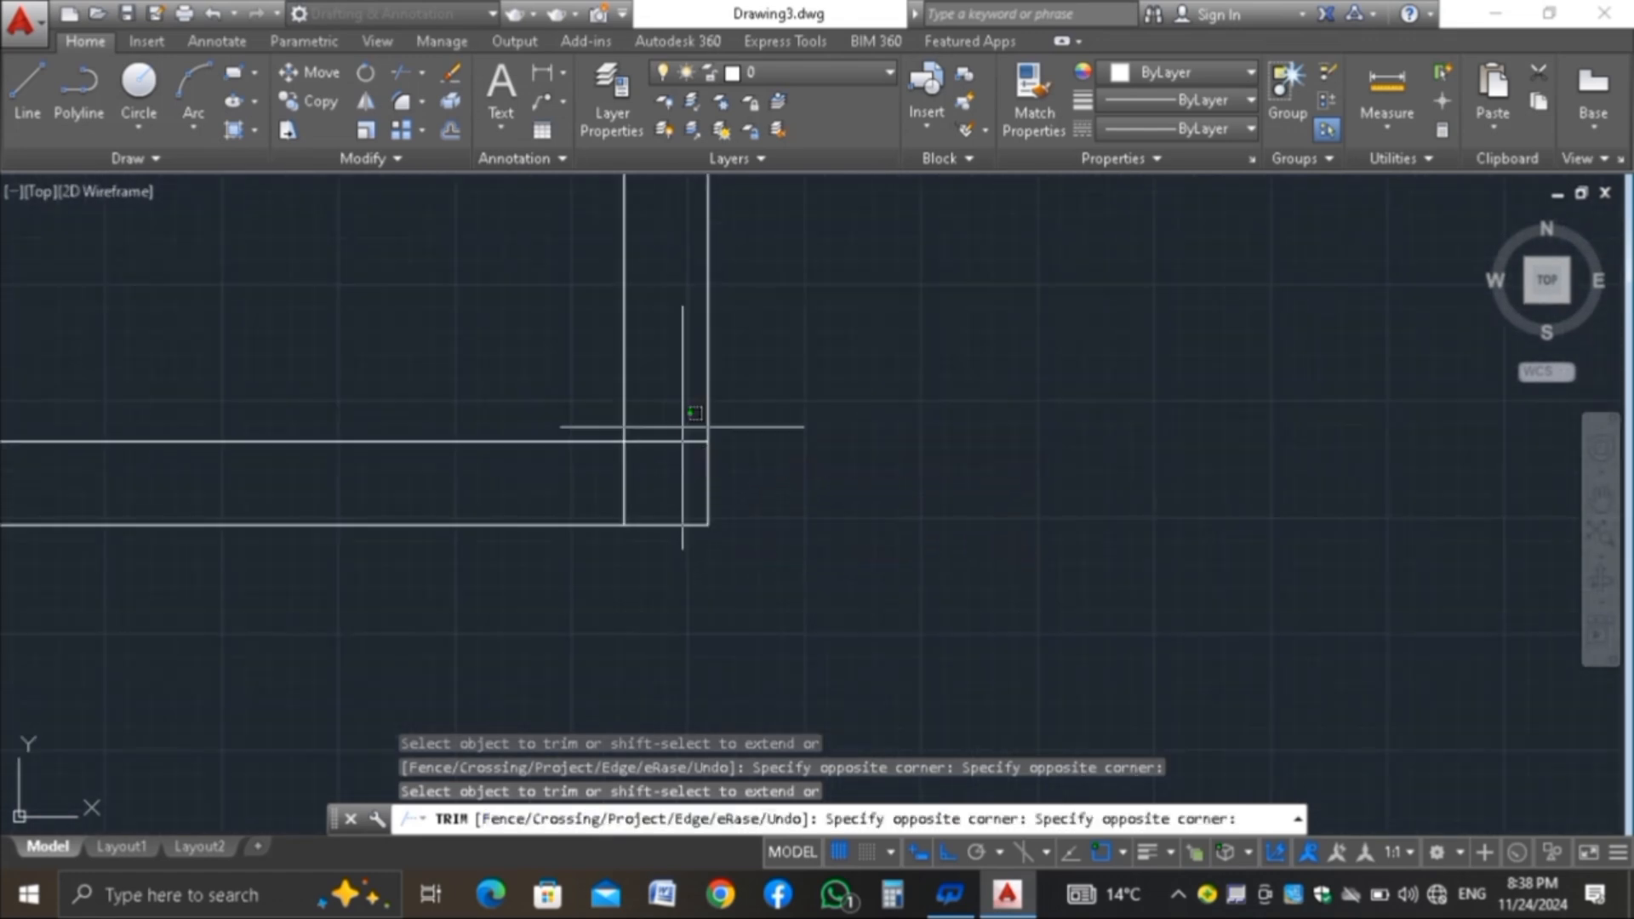
{"action": "left_click", "coordinate": [649, 478]}
{"action": "left_click", "coordinate": [643, 479]}
{"action": "left_click", "coordinate": [574, 492]}
{"action": "scroll", "coordinate": [809, 547], "scroll_direction": "down", "scroll_amount": 5}
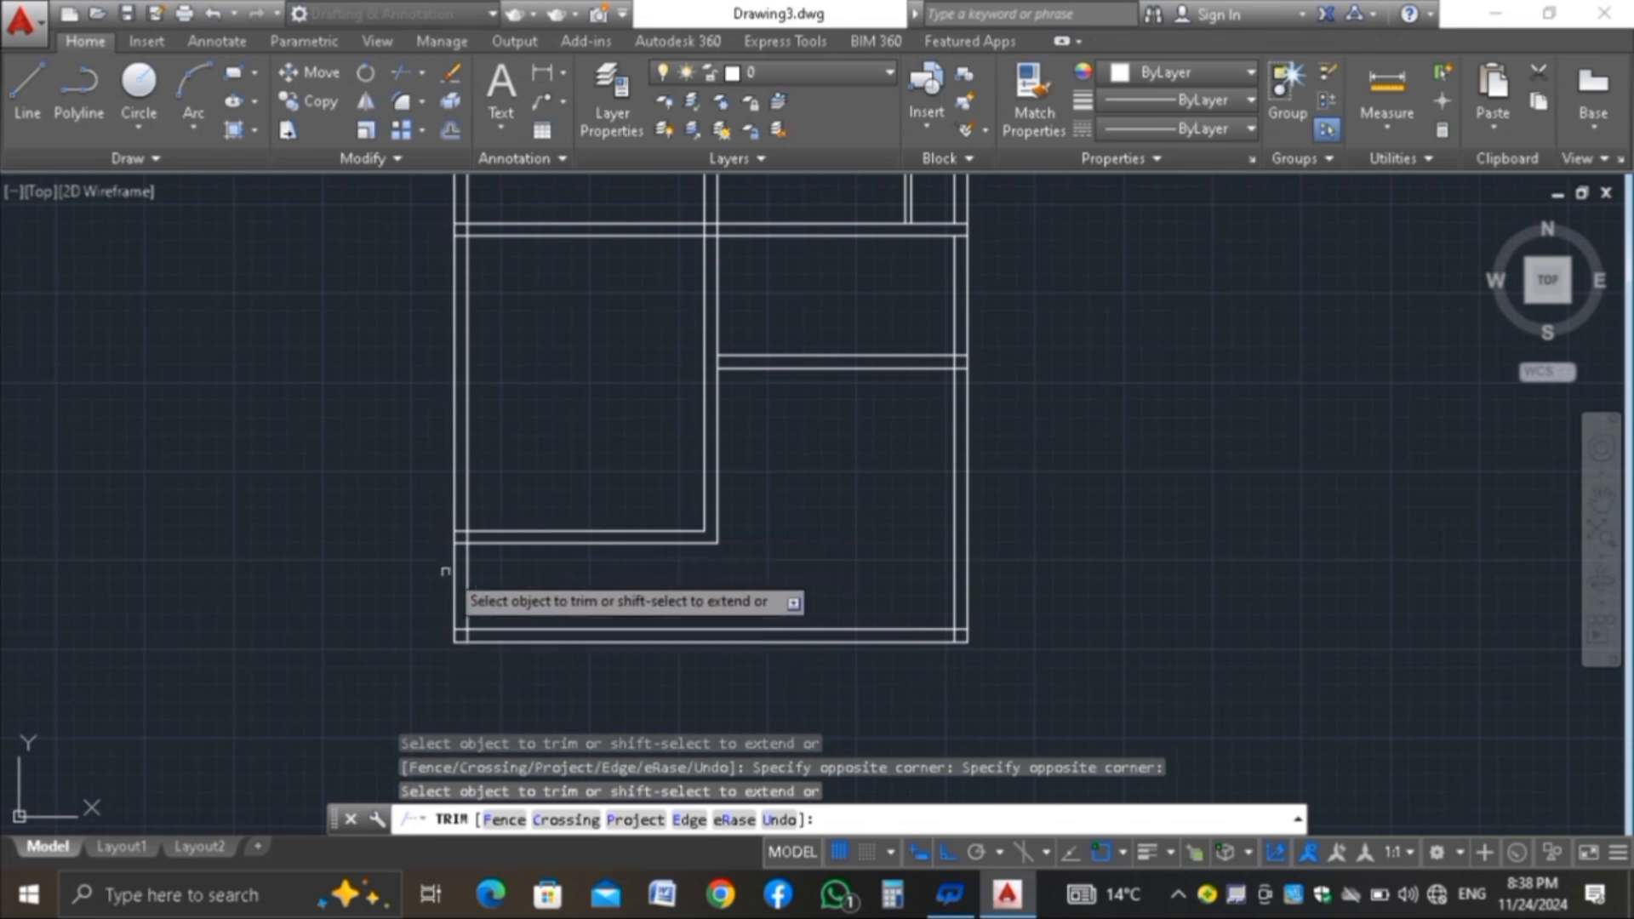
Trim the lowest interior cross wall's line ends that run inside the left outer wall
{"action": "scroll", "coordinate": [463, 584], "scroll_direction": "up", "scroll_amount": 8}
{"action": "left_click", "coordinate": [519, 330]}
{"action": "left_click", "coordinate": [470, 481]}
{"action": "scroll", "coordinate": [514, 354], "scroll_direction": "down", "scroll_amount": 6}
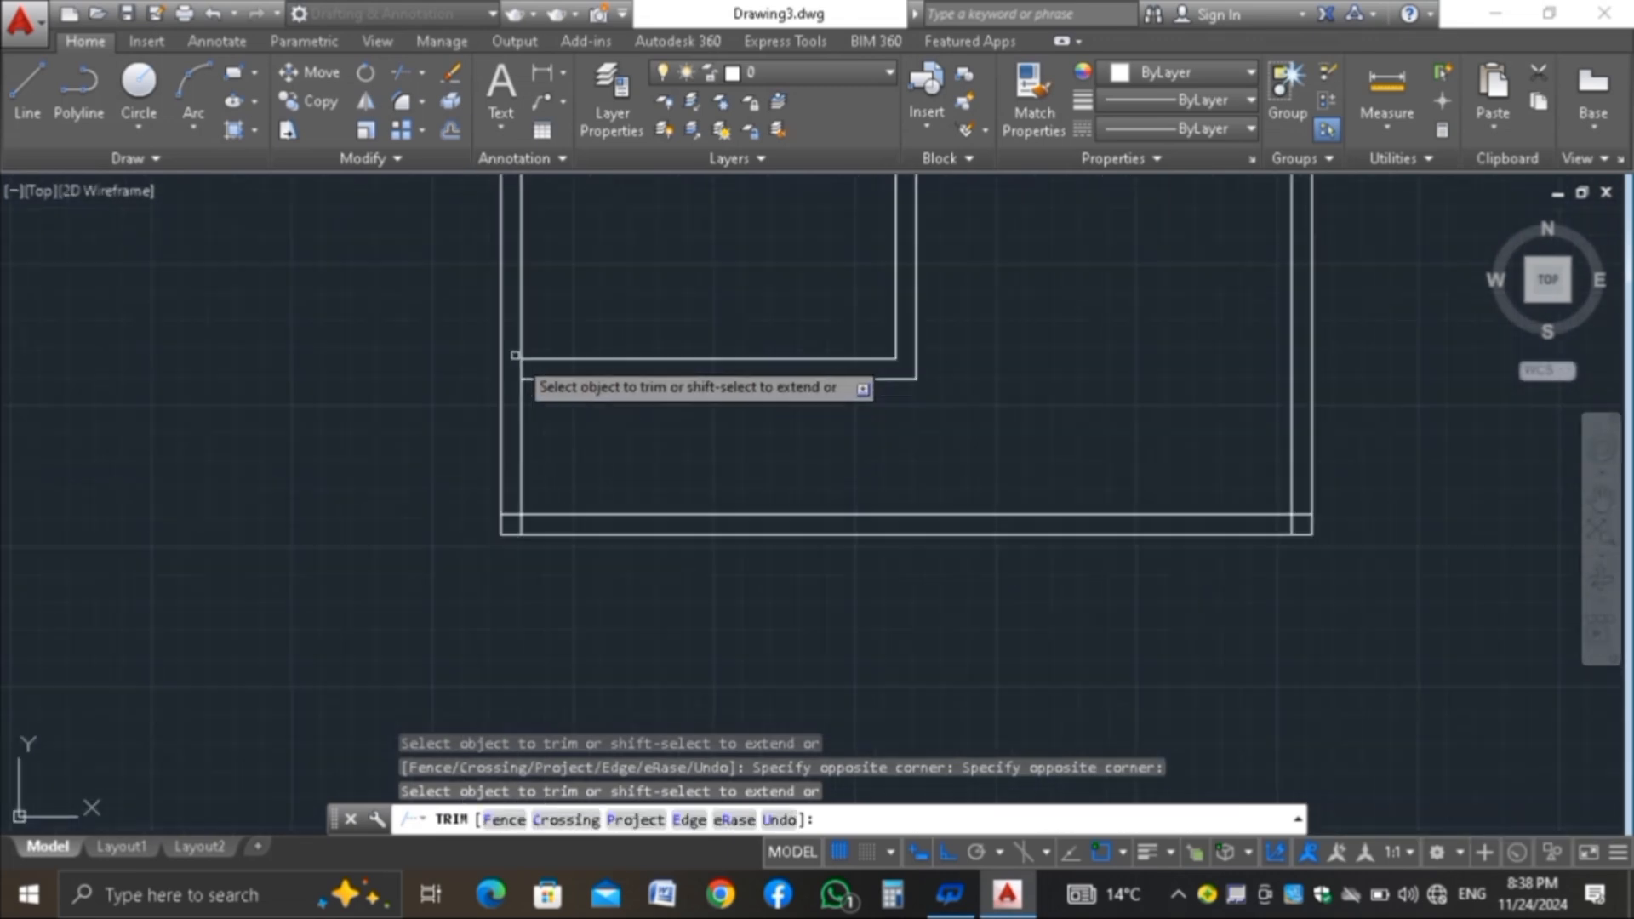
Trim the overlapping inner line ends at the plan's lower-left outer wall corner
{"action": "scroll", "coordinate": [531, 565], "scroll_direction": "up", "scroll_amount": 6}
{"action": "left_click", "coordinate": [502, 417]}
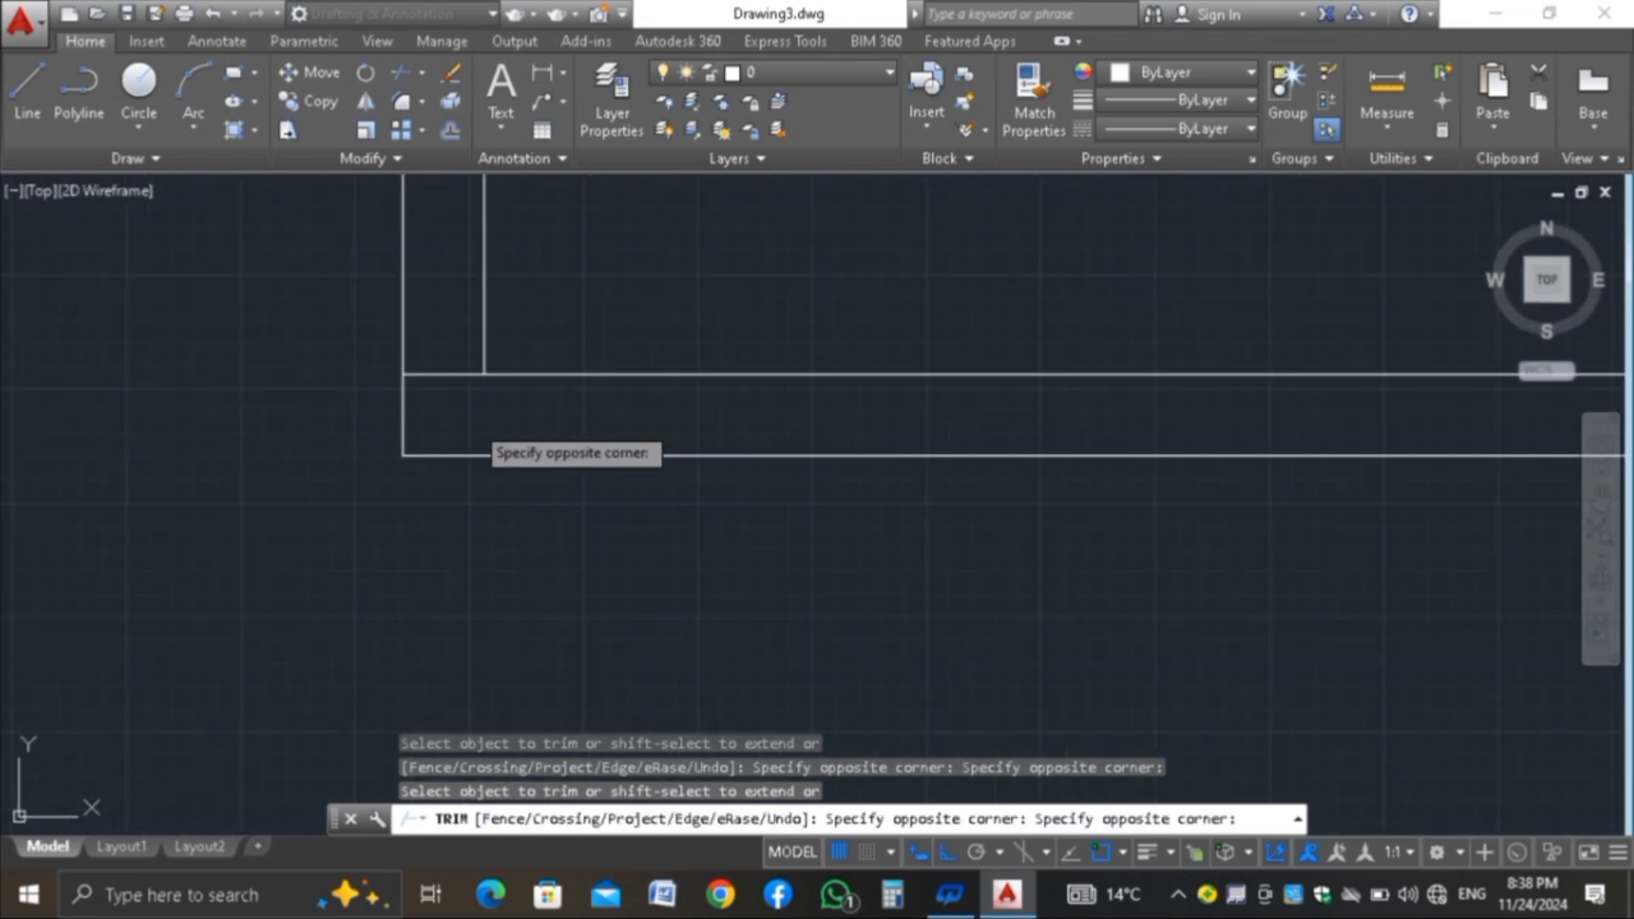
{"action": "left_click", "coordinate": [431, 350]}
{"action": "scroll", "coordinate": [221, 391], "scroll_direction": "down", "scroll_amount": 5}
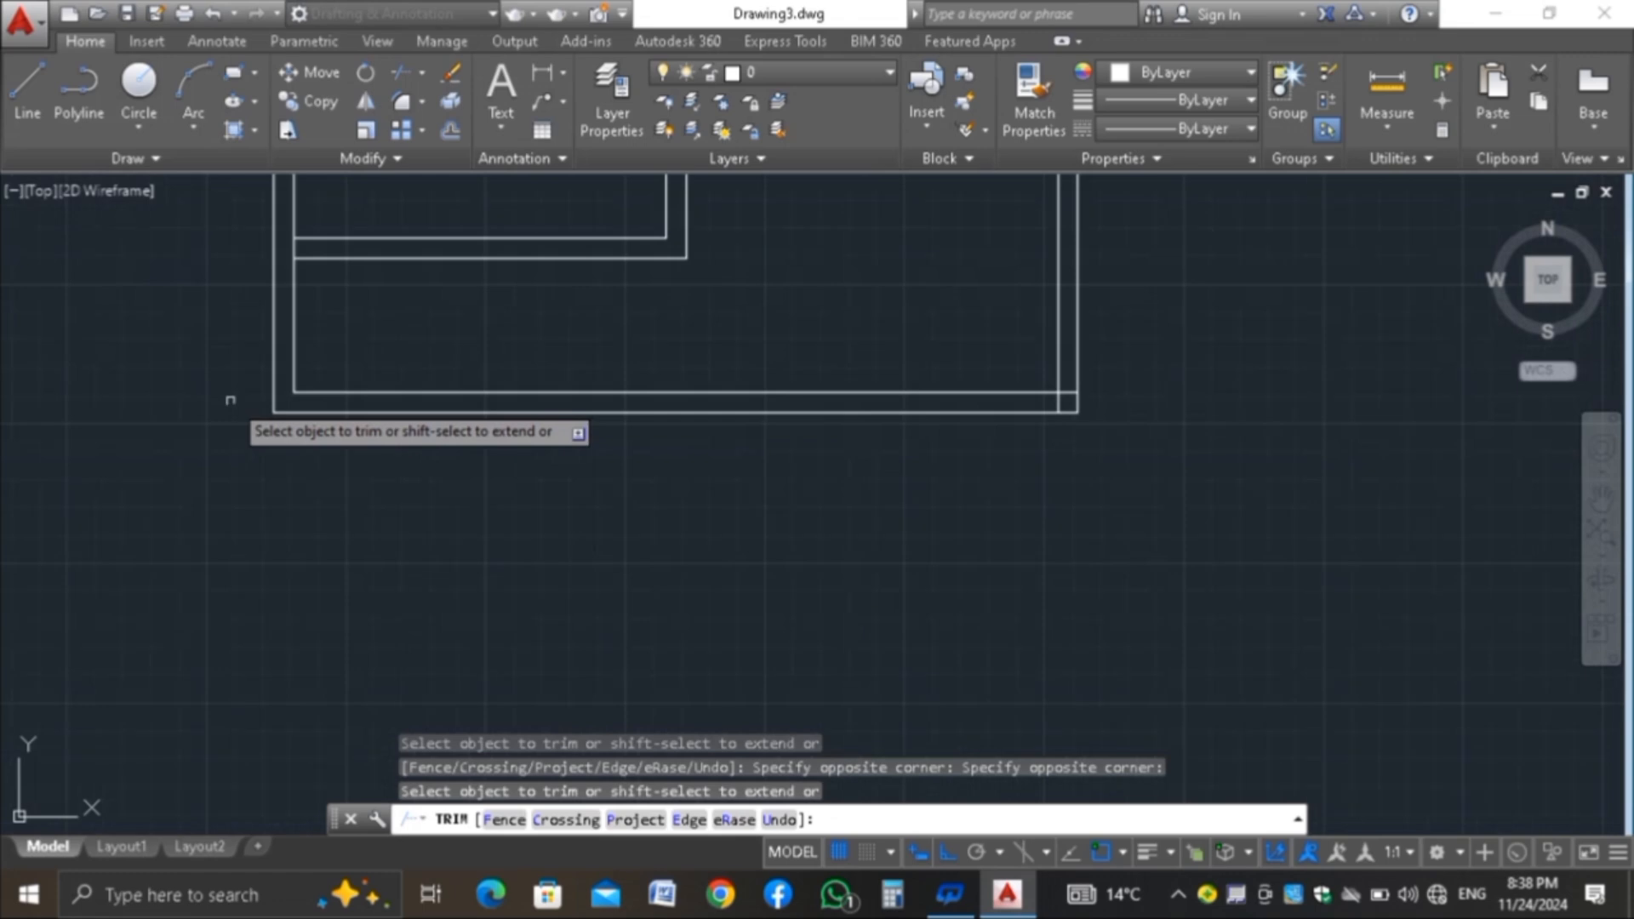
Trim the overlapping inner line ends at the plan's lower-right outer wall corner
{"action": "scroll", "coordinate": [1120, 365], "scroll_direction": "up", "scroll_amount": 5}
{"action": "left_click", "coordinate": [902, 416]}
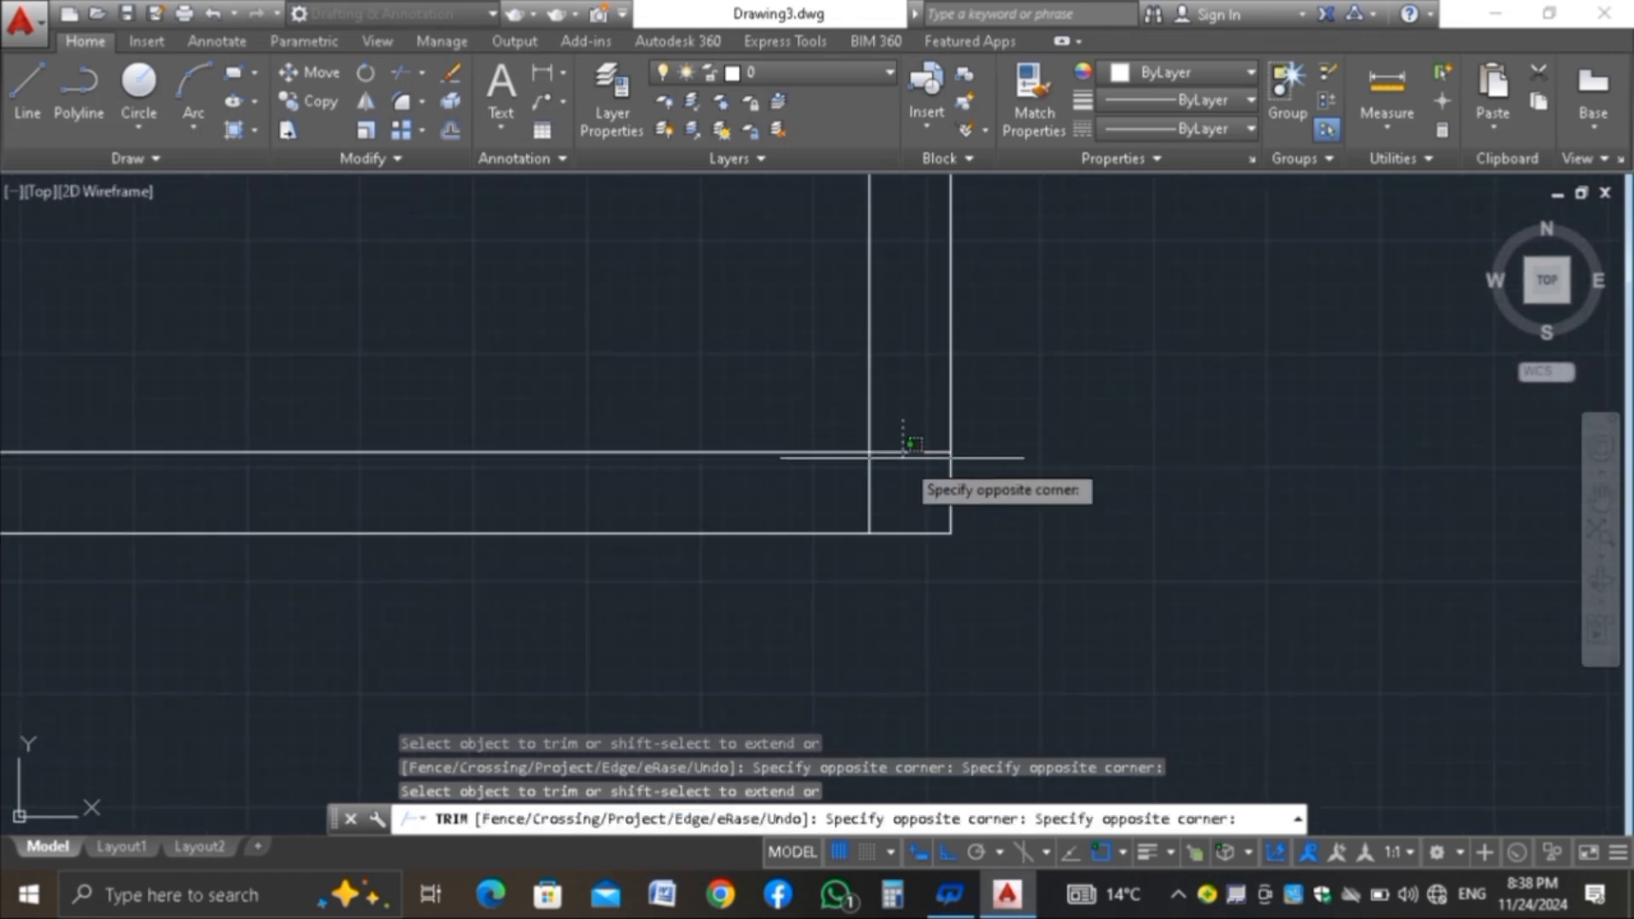
{"action": "left_click", "coordinate": [902, 460]}
{"action": "left_click", "coordinate": [930, 422]}
{"action": "left_click", "coordinate": [904, 463]}
{"action": "left_click", "coordinate": [902, 484]}
{"action": "left_click", "coordinate": [833, 500]}
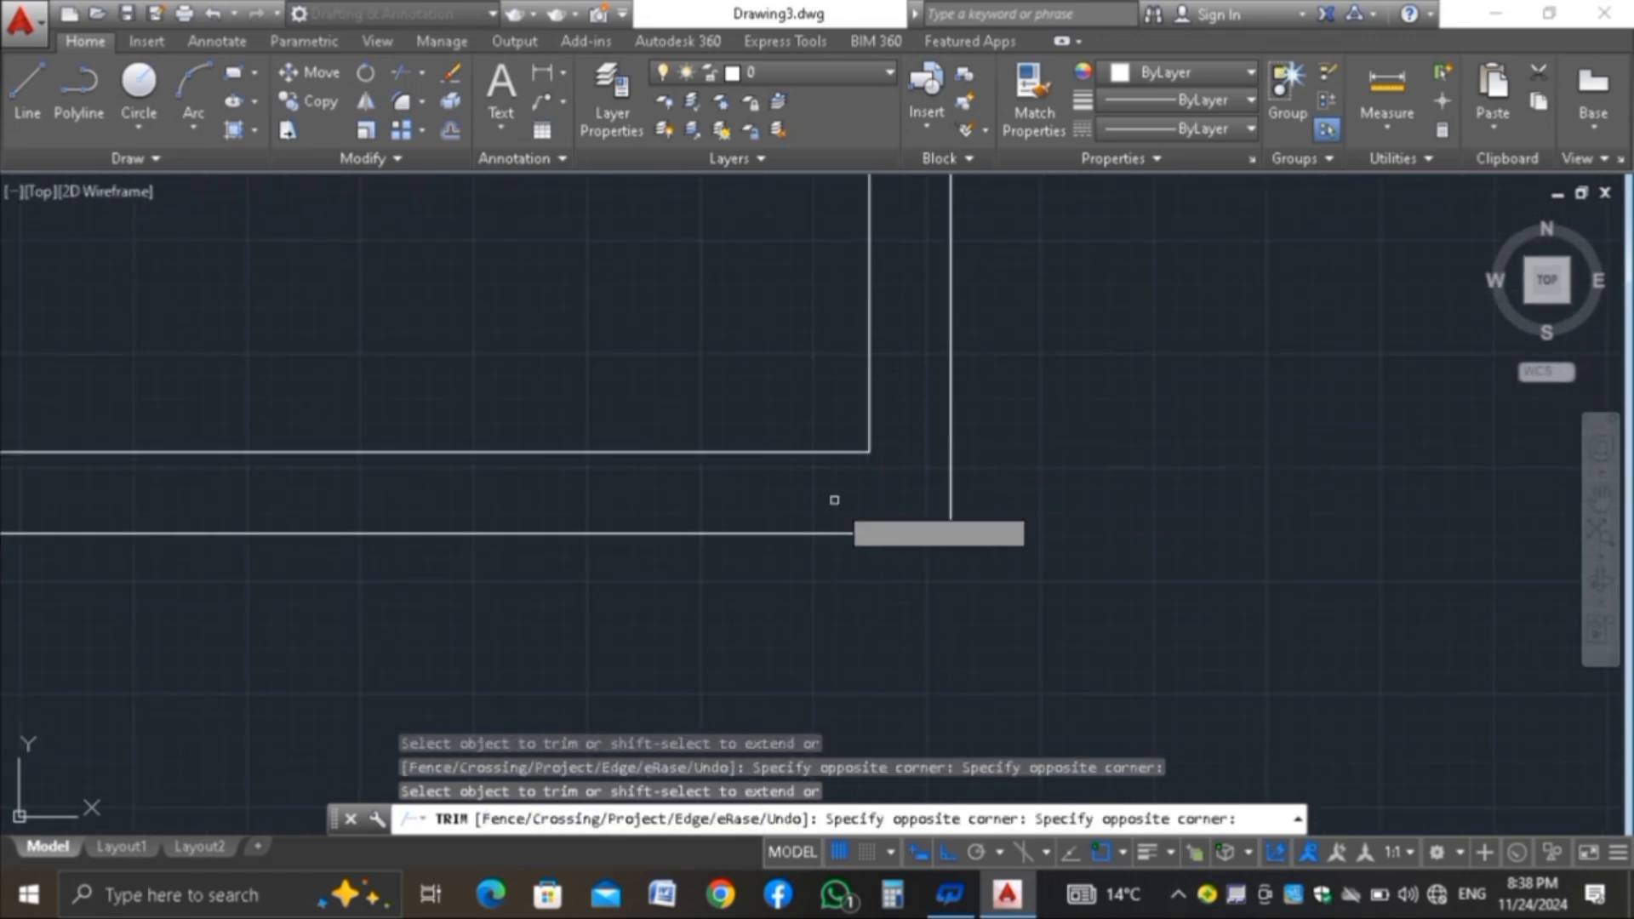
{"action": "scroll", "coordinate": [831, 614], "scroll_direction": "down", "scroll_amount": 4}
Trim both central wall lines out of the middle room that contains the narrow vertical partition, and end the trimming
{"action": "scroll", "coordinate": [869, 574], "scroll_direction": "down", "scroll_amount": 4}
{"action": "scroll", "coordinate": [842, 281], "scroll_direction": "up", "scroll_amount": 5}
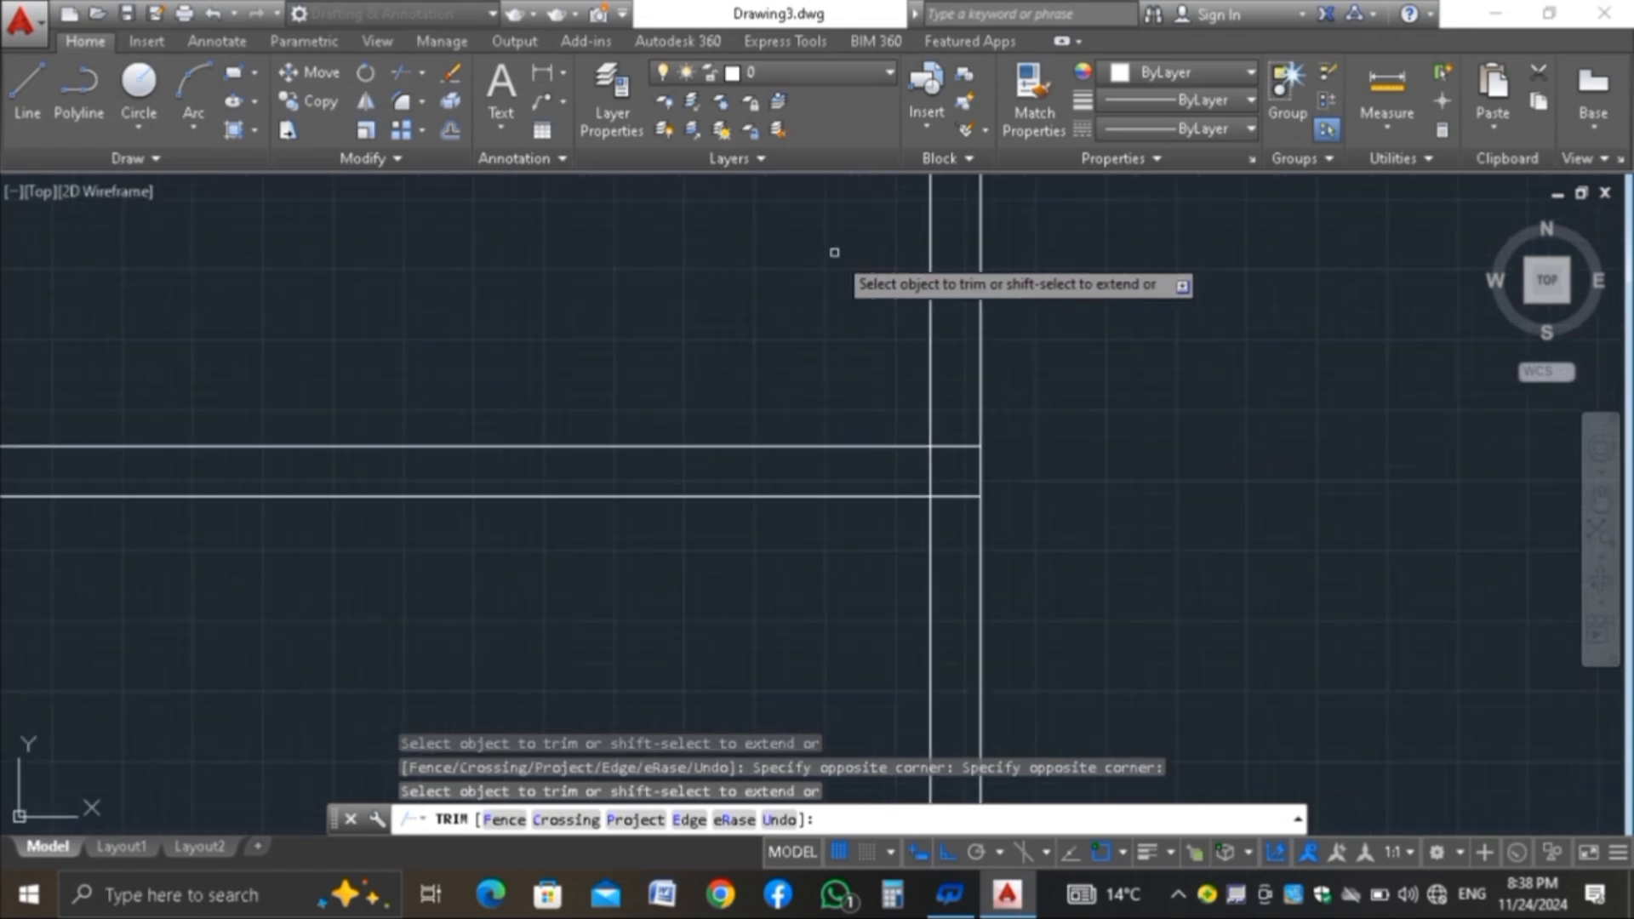
{"action": "scroll", "coordinate": [1002, 434], "scroll_direction": "down", "scroll_amount": 5}
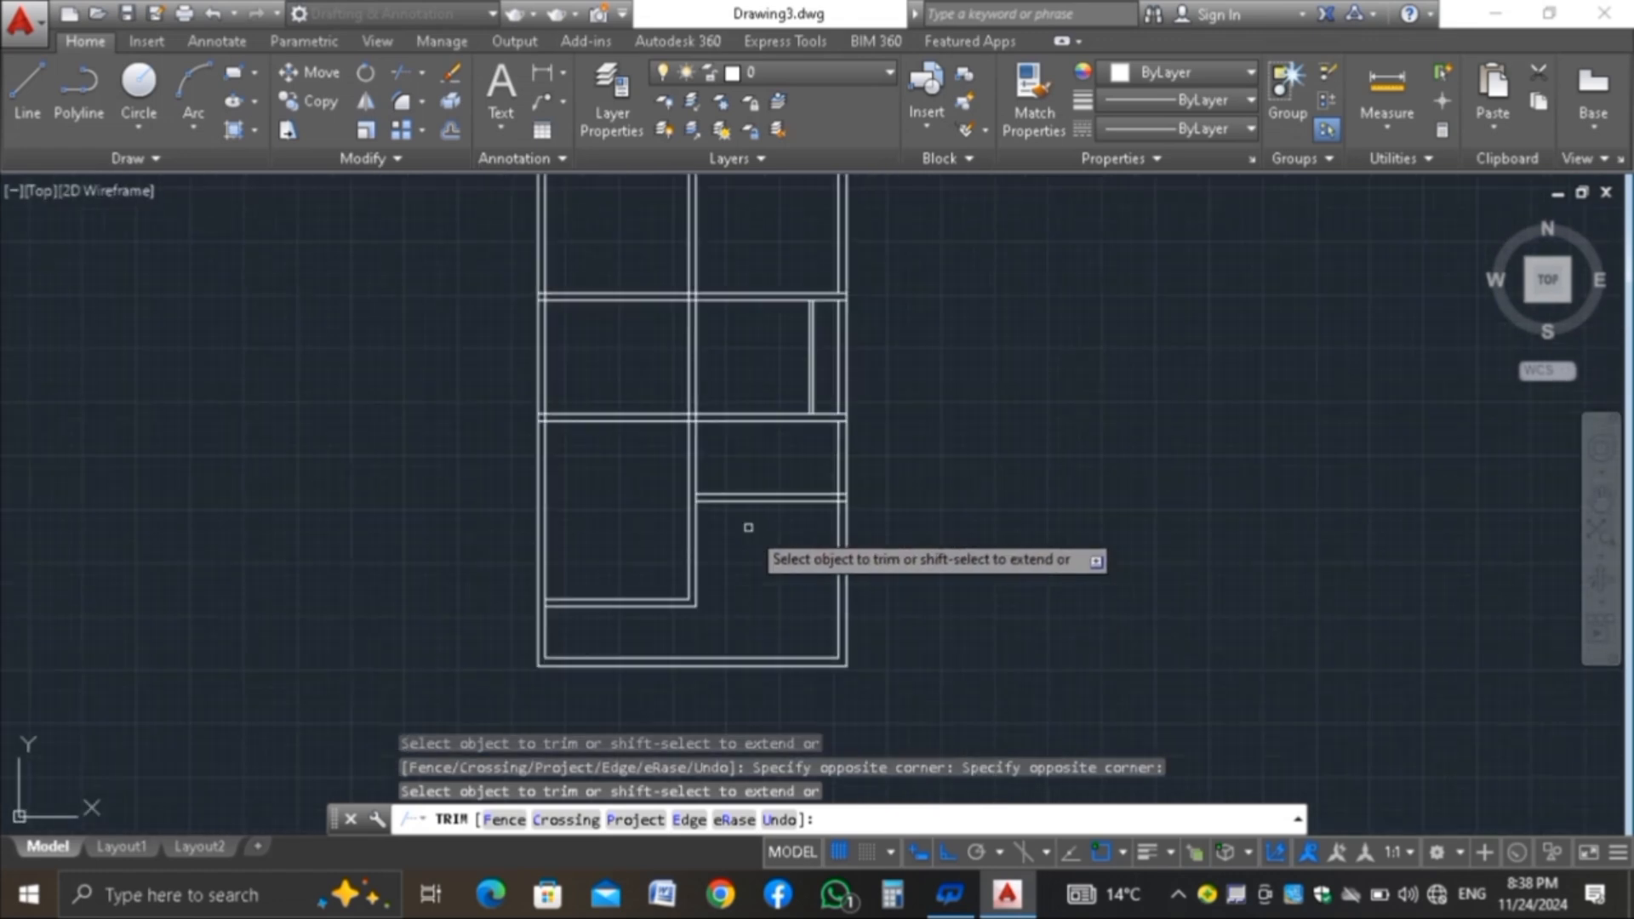
{"action": "scroll", "coordinate": [730, 485], "scroll_direction": "down", "scroll_amount": 1}
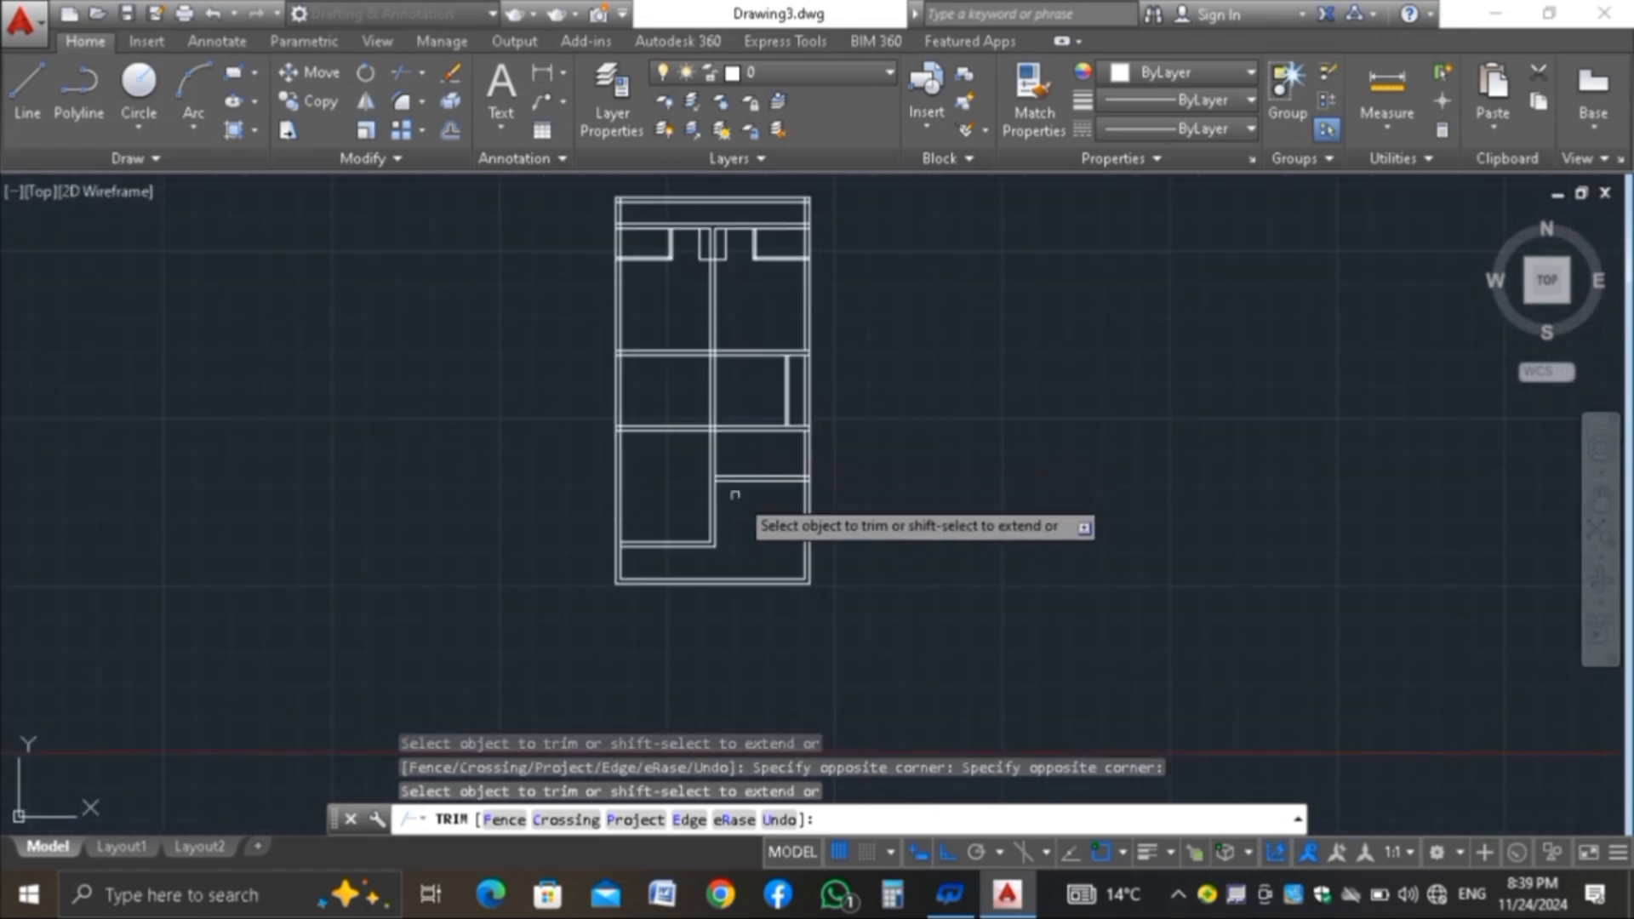
{"action": "scroll", "coordinate": [730, 522], "scroll_direction": "up", "scroll_amount": 3}
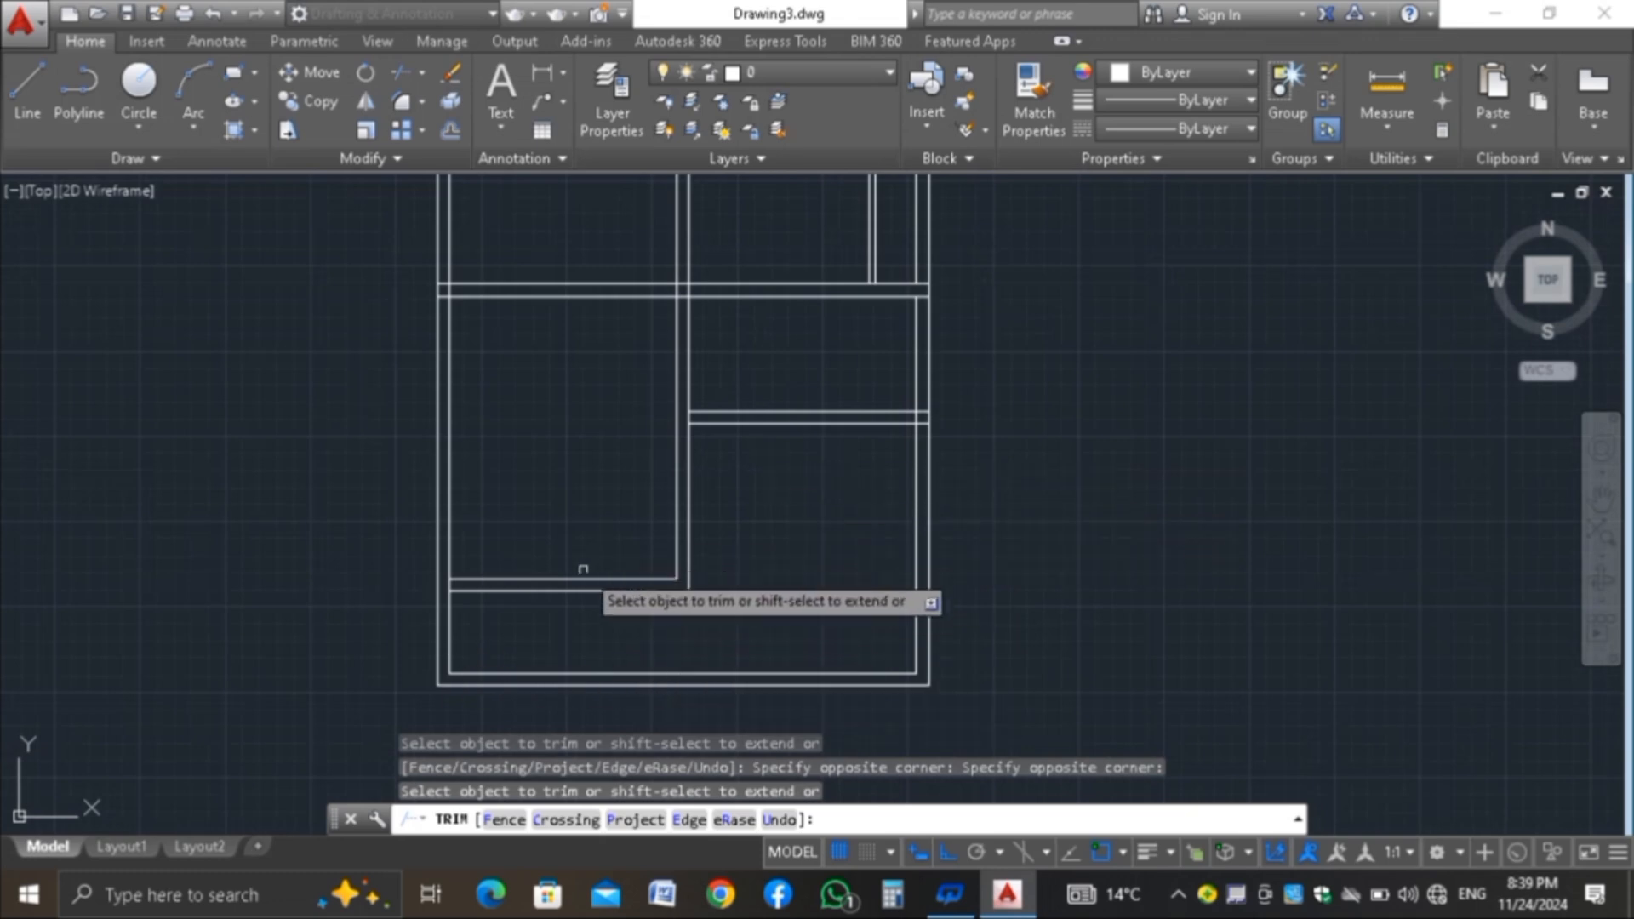
{"action": "scroll", "coordinate": [587, 569], "scroll_direction": "down", "scroll_amount": 3}
{"action": "scroll", "coordinate": [599, 568], "scroll_direction": "up", "scroll_amount": 3}
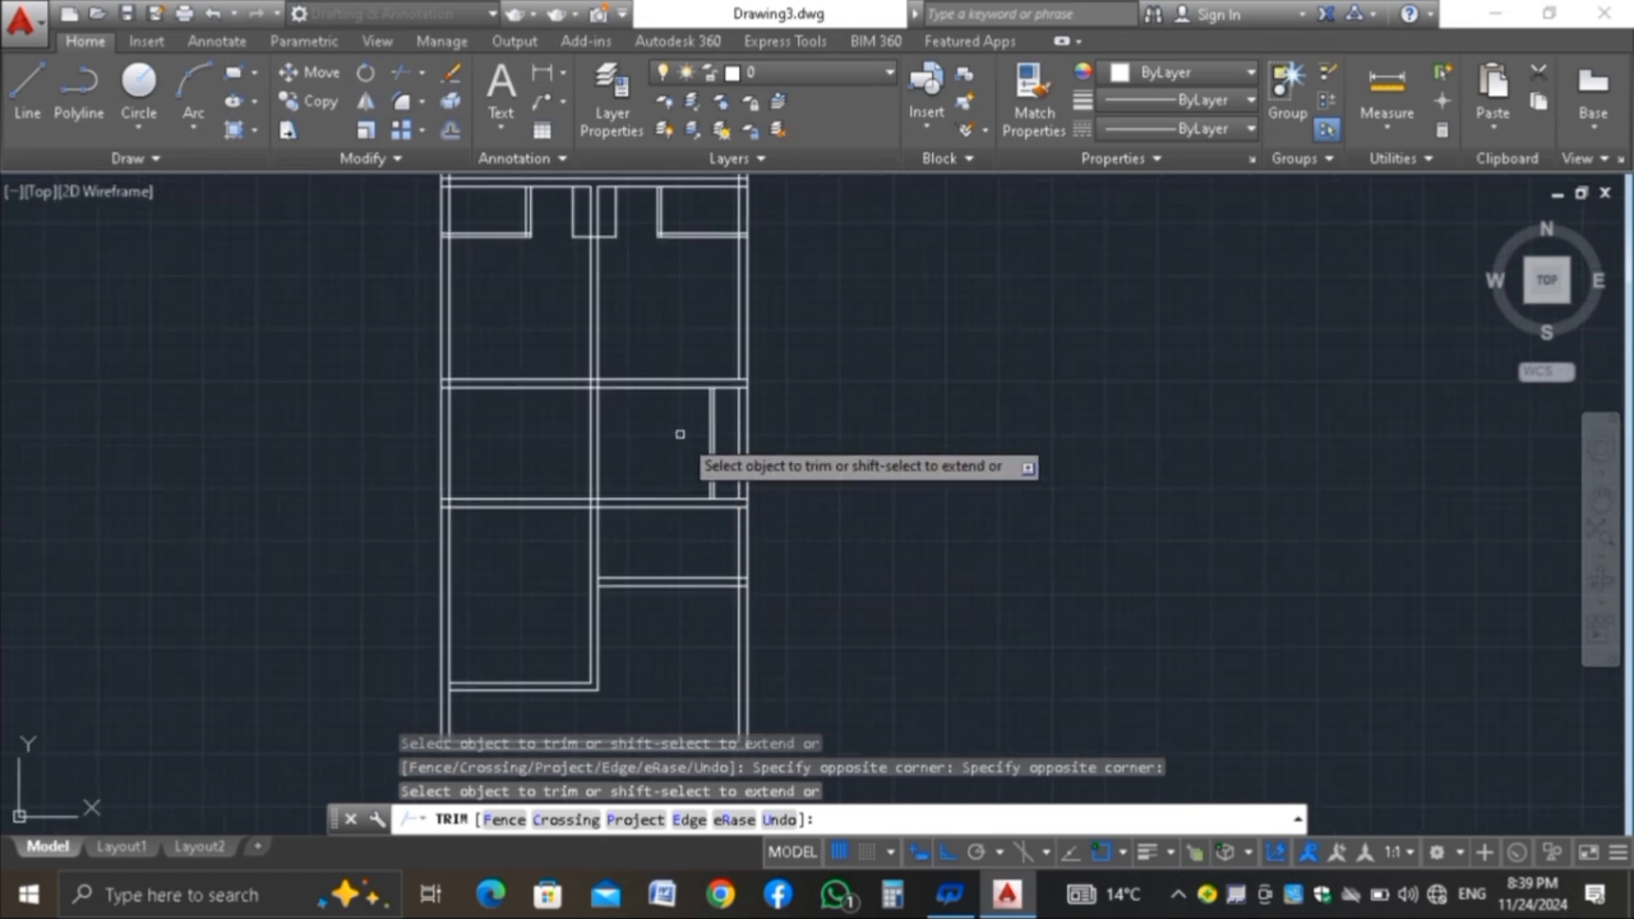
{"action": "scroll", "coordinate": [584, 441], "scroll_direction": "up", "scroll_amount": 3}
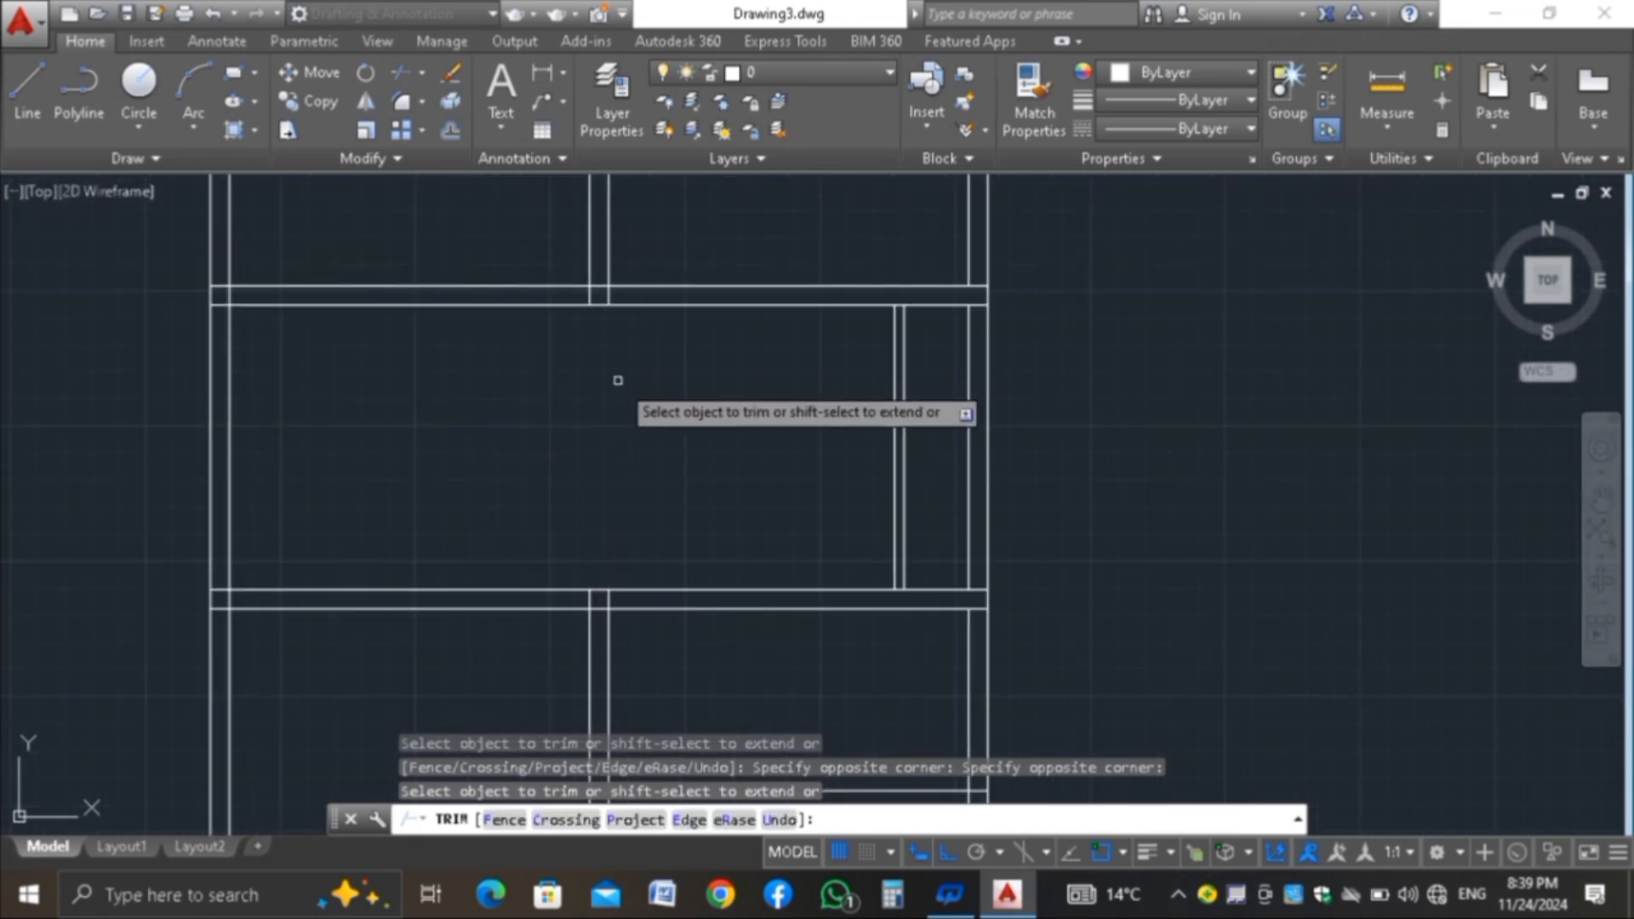
{"action": "scroll", "coordinate": [608, 443], "scroll_direction": "down", "scroll_amount": 3}
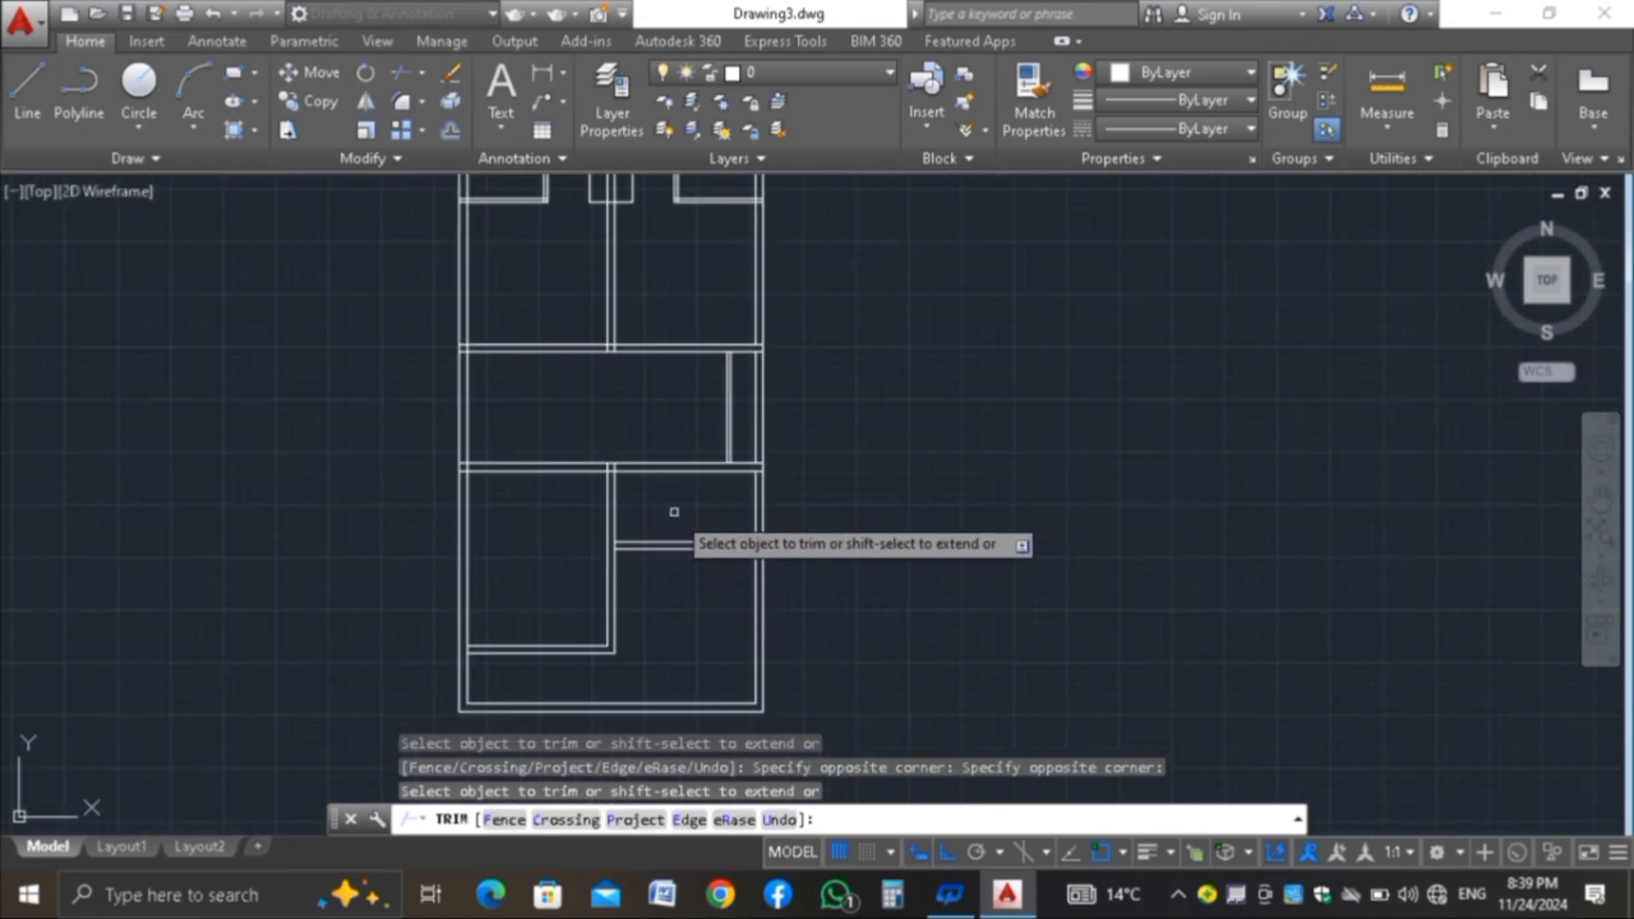
{"action": "scroll", "coordinate": [675, 510], "scroll_direction": "up", "scroll_amount": 4}
{"action": "scroll", "coordinate": [655, 478], "scroll_direction": "up", "scroll_amount": 2}
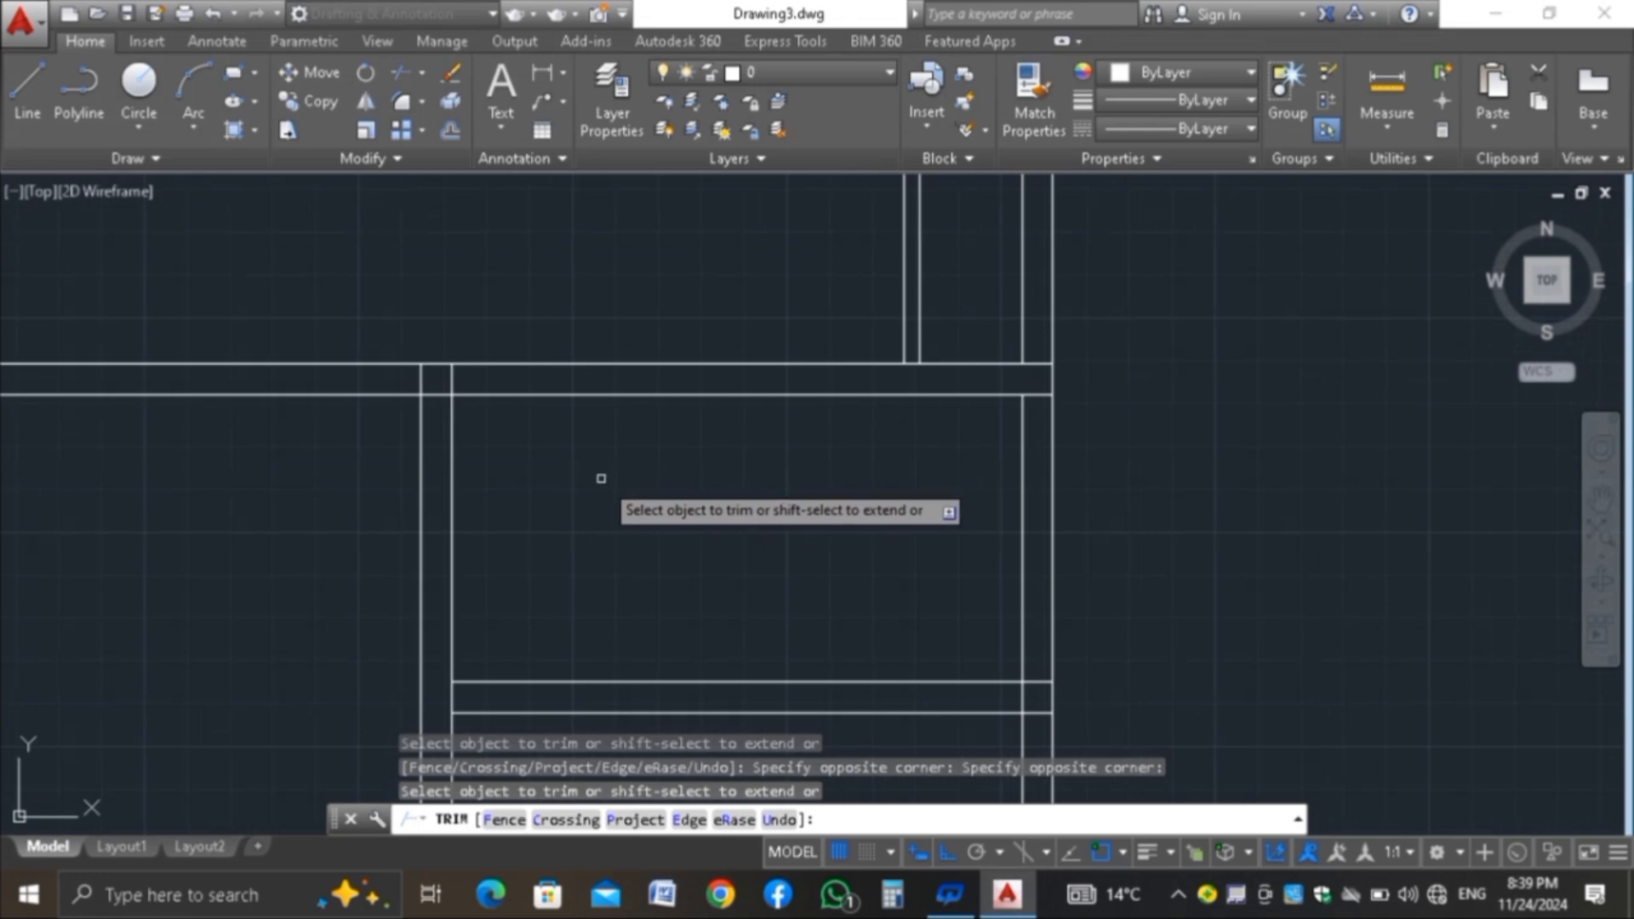
{"action": "key", "text": "Escape"}
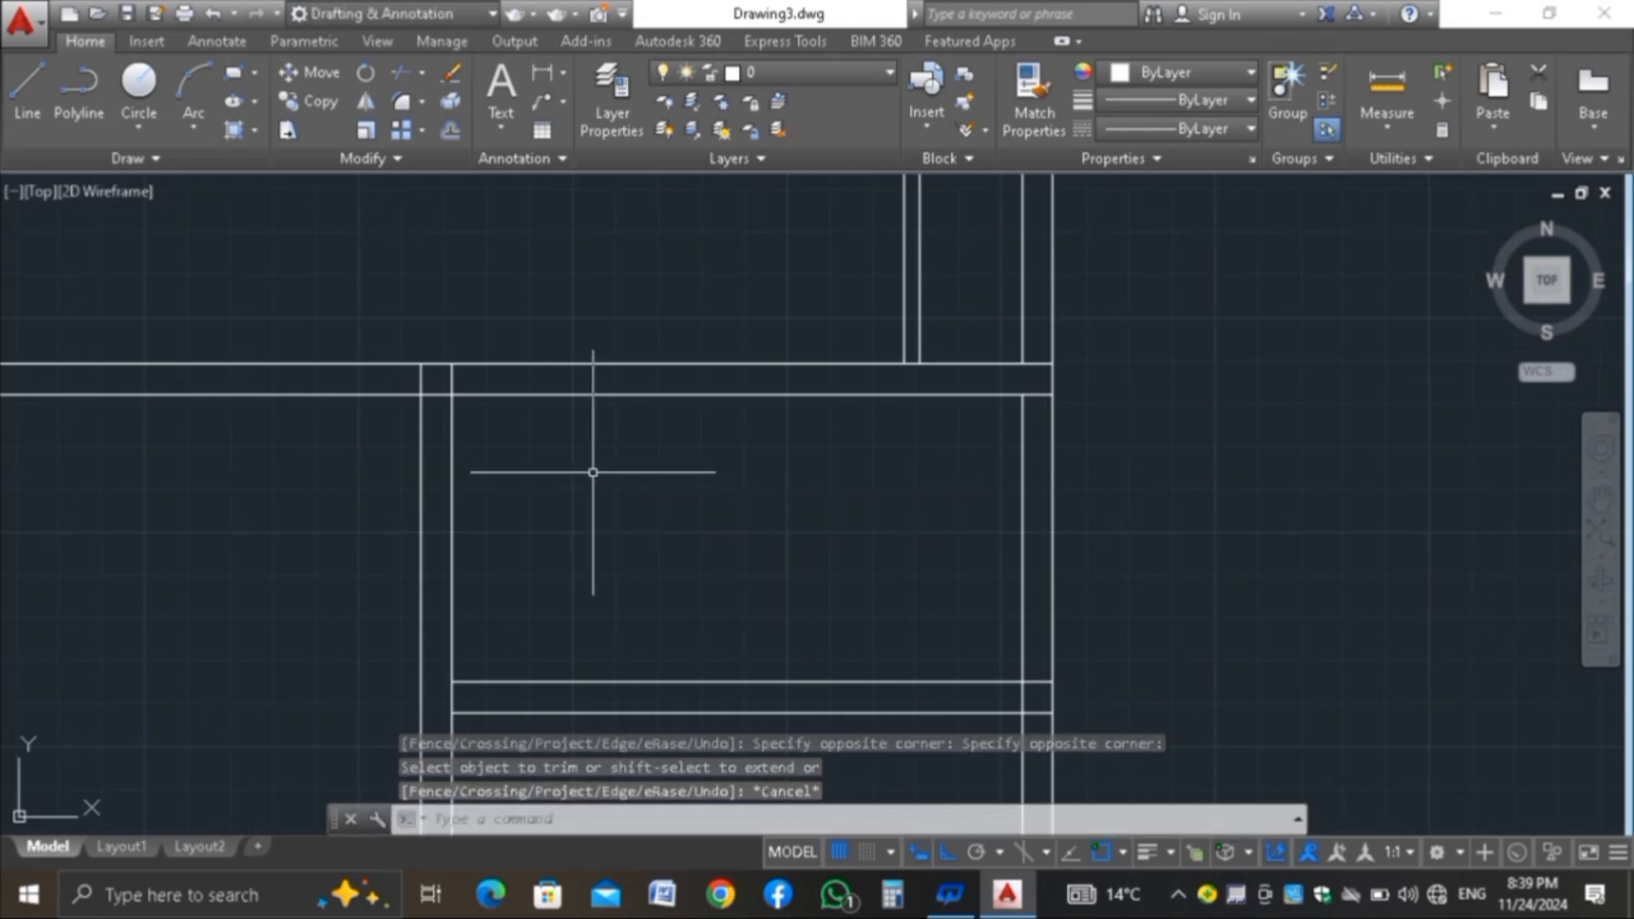
Draw a line across the cross wall above the lower-right room, continuing the central wall's right line from its upper to lower line
{"action": "type", "text": "l"}
{"action": "key", "text": "Return"}
{"action": "scroll", "coordinate": [447, 366], "scroll_direction": "up", "scroll_amount": 4}
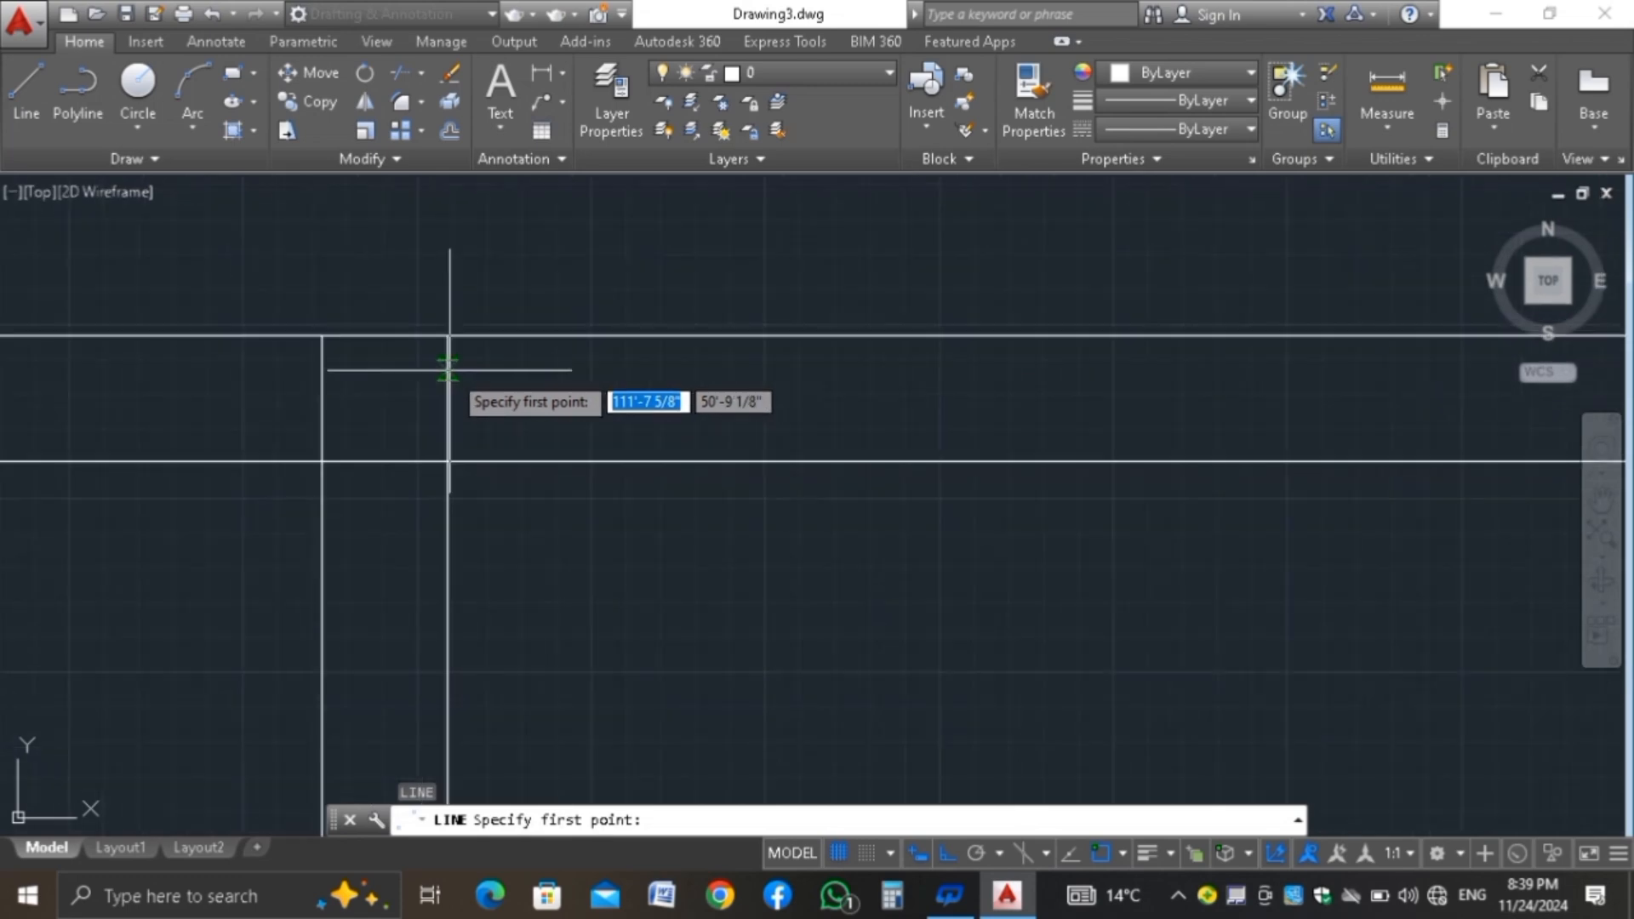
{"action": "left_click", "coordinate": [447, 335]}
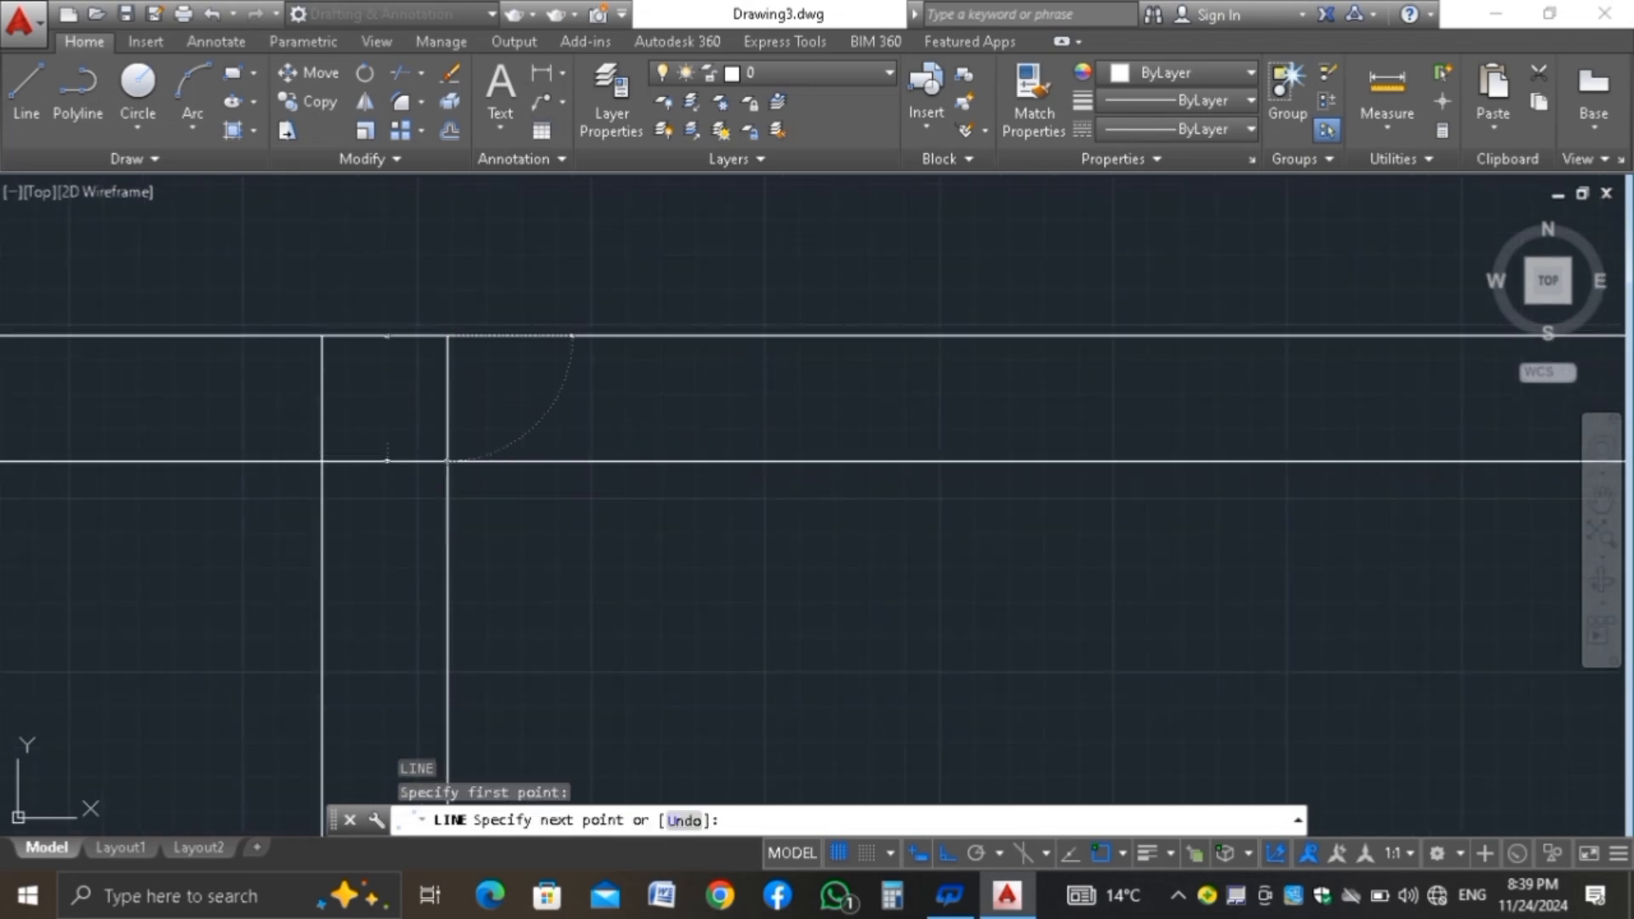
{"action": "left_click", "coordinate": [447, 460]}
{"action": "key", "text": "Return"}
{"action": "scroll", "coordinate": [571, 338], "scroll_direction": "down", "scroll_amount": 8}
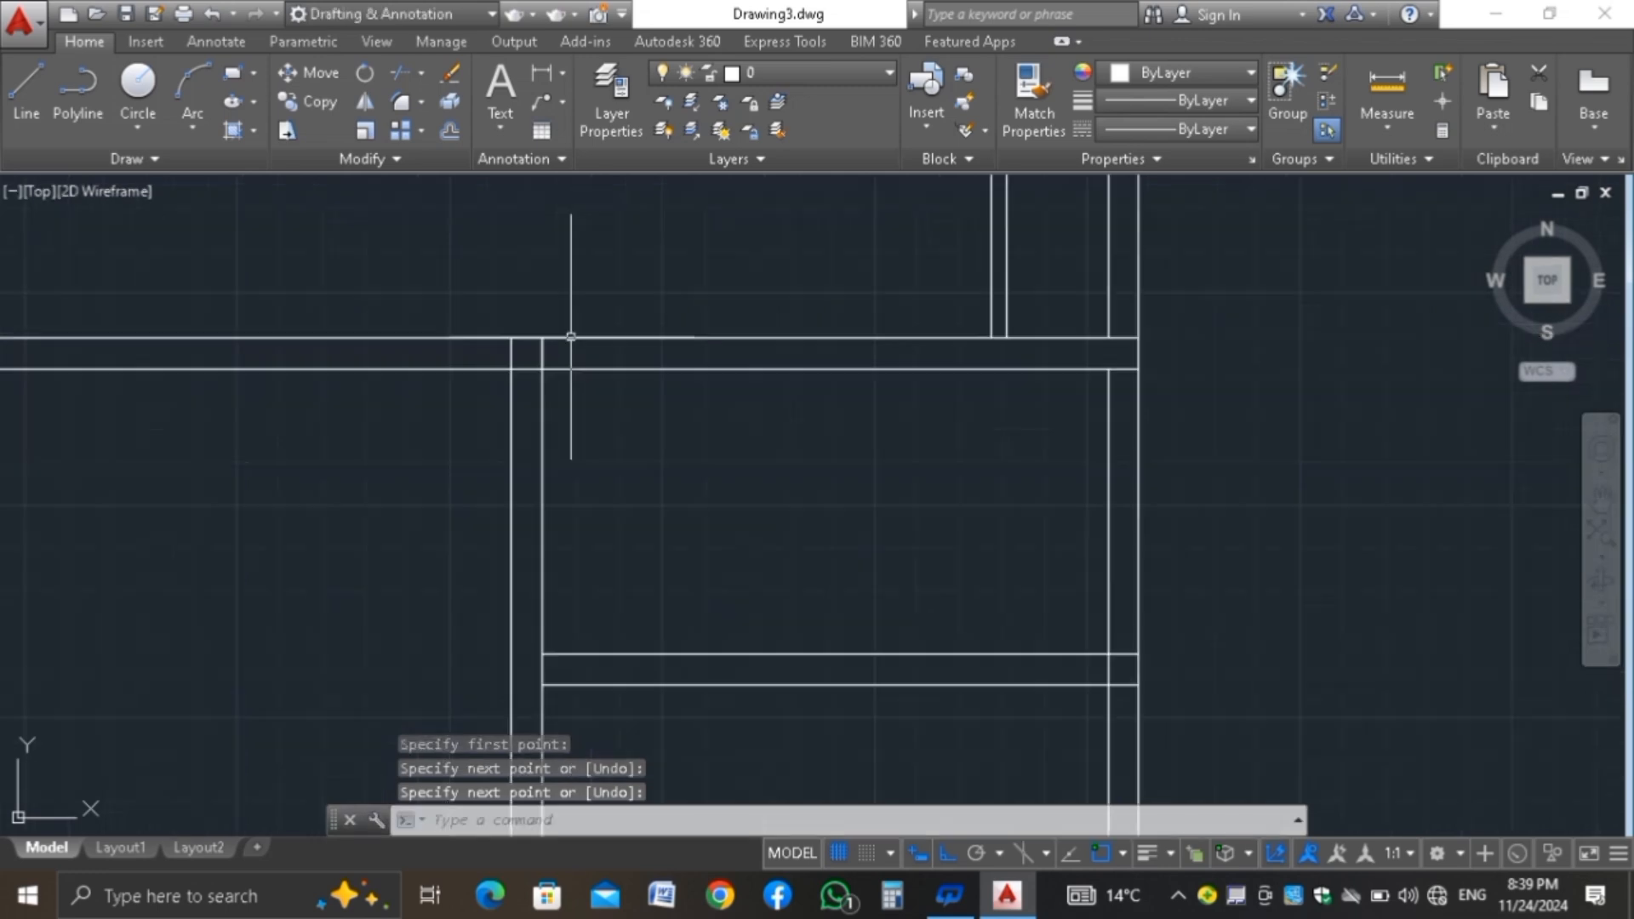
Draw a short vertical line between the lower-right partition's two lines where it meets the central wall
{"action": "scroll", "coordinate": [576, 548], "scroll_direction": "up", "scroll_amount": 4}
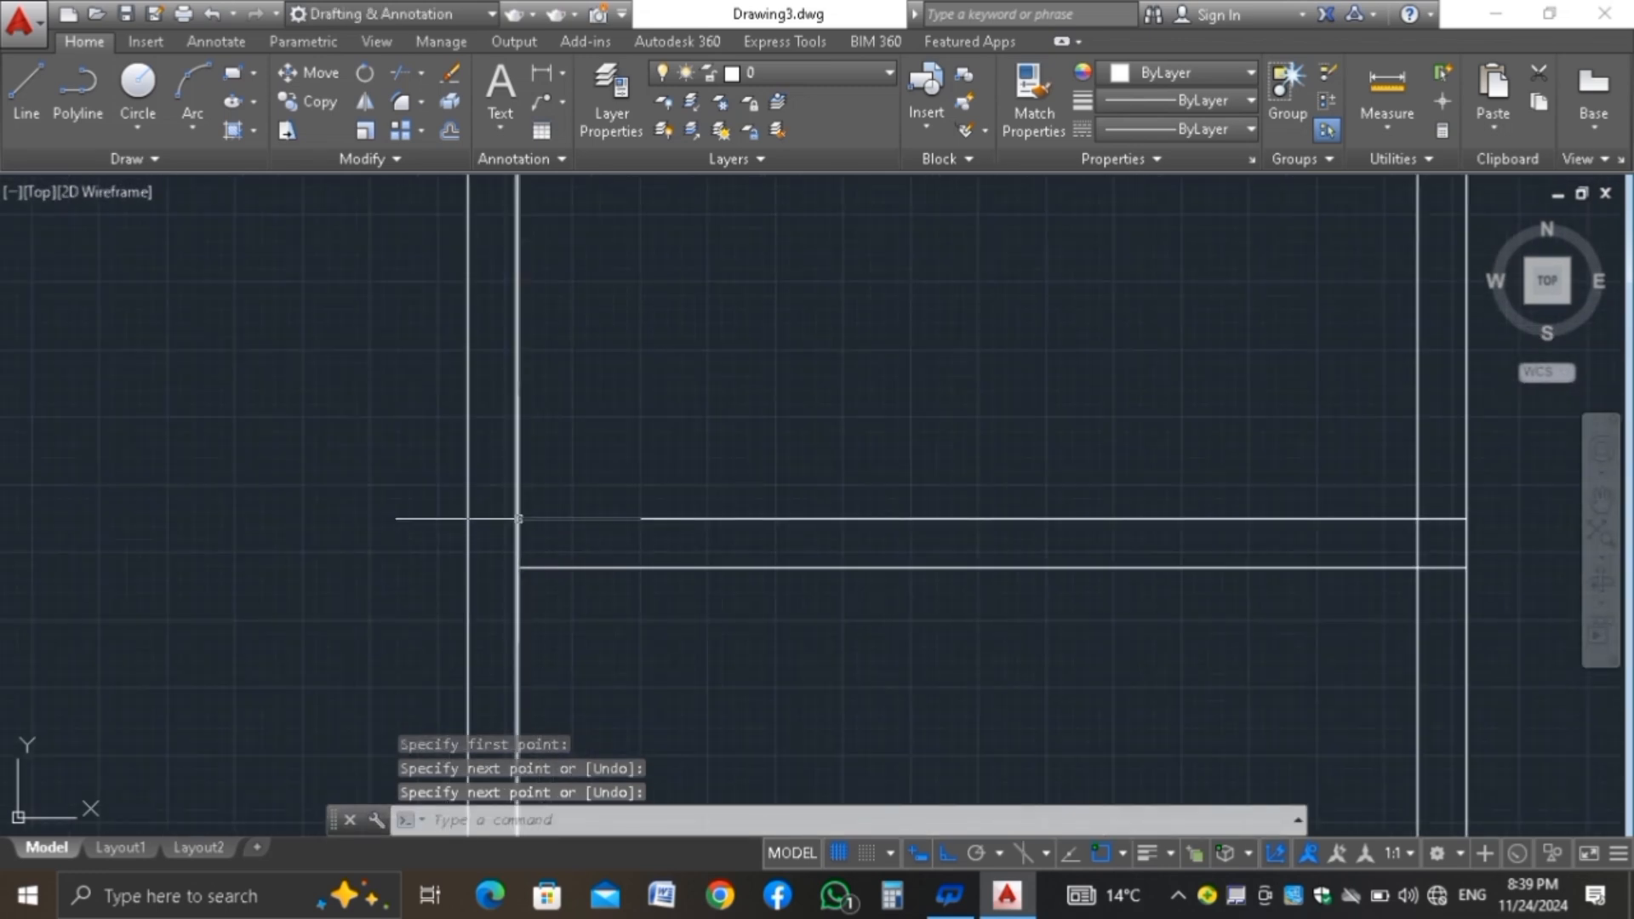
{"action": "type", "text": "l"}
{"action": "key", "text": "Return"}
{"action": "left_click", "coordinate": [516, 518]}
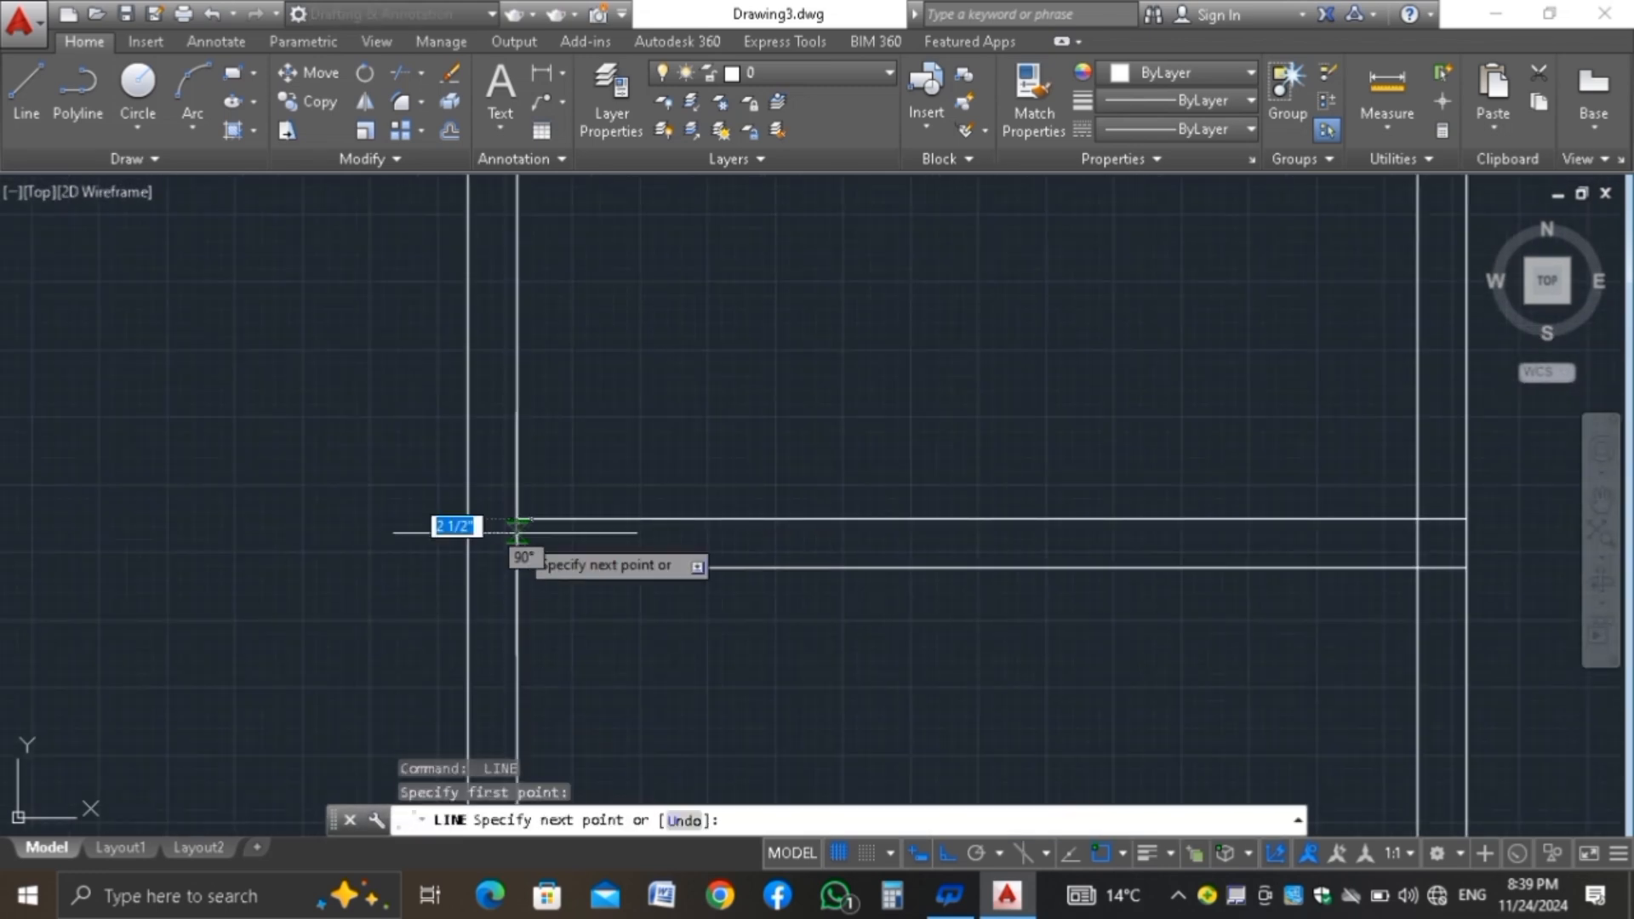
{"action": "left_click", "coordinate": [637, 642]}
{"action": "key", "text": "Return"}
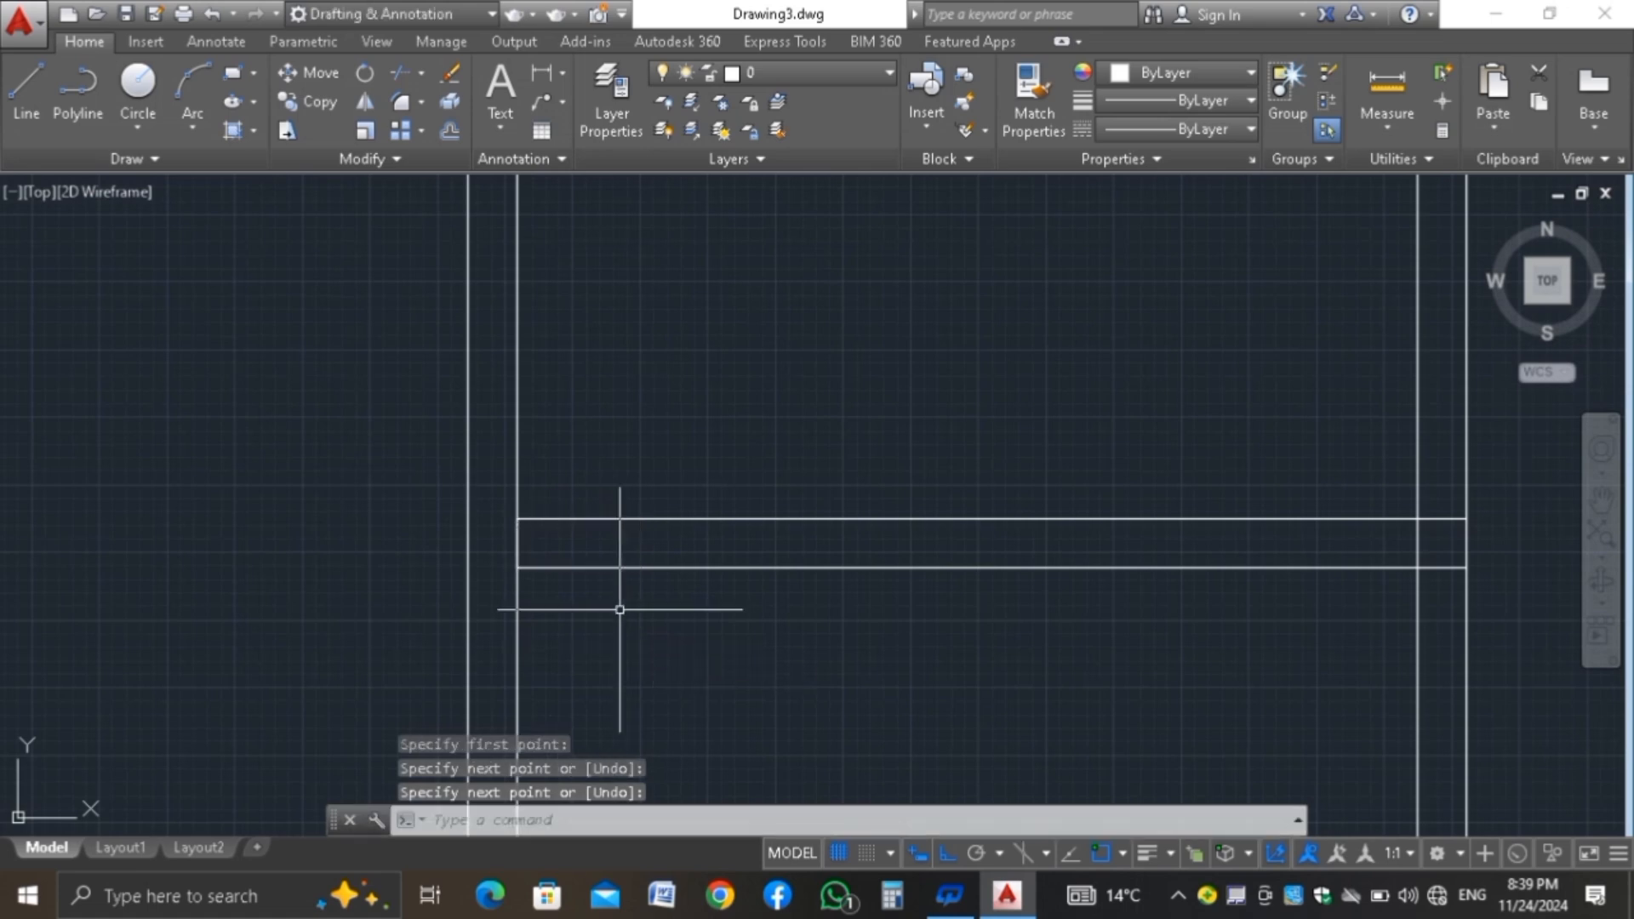
{"action": "scroll", "coordinate": [620, 609], "scroll_direction": "down", "scroll_amount": 4}
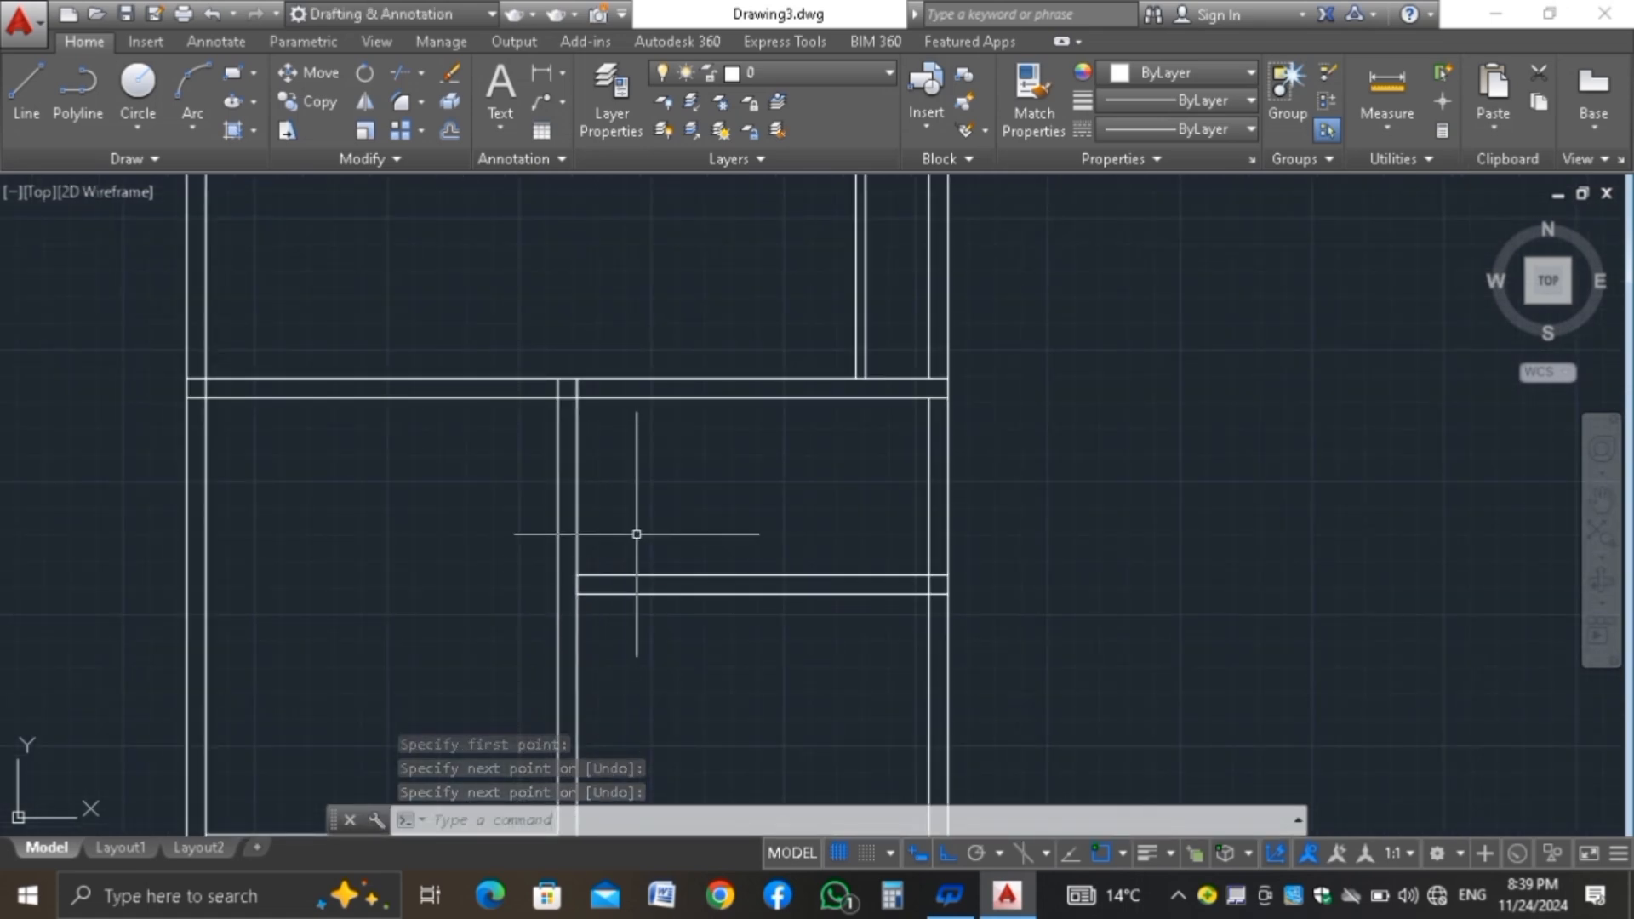
{"action": "scroll", "coordinate": [557, 421], "scroll_direction": "up", "scroll_amount": 2}
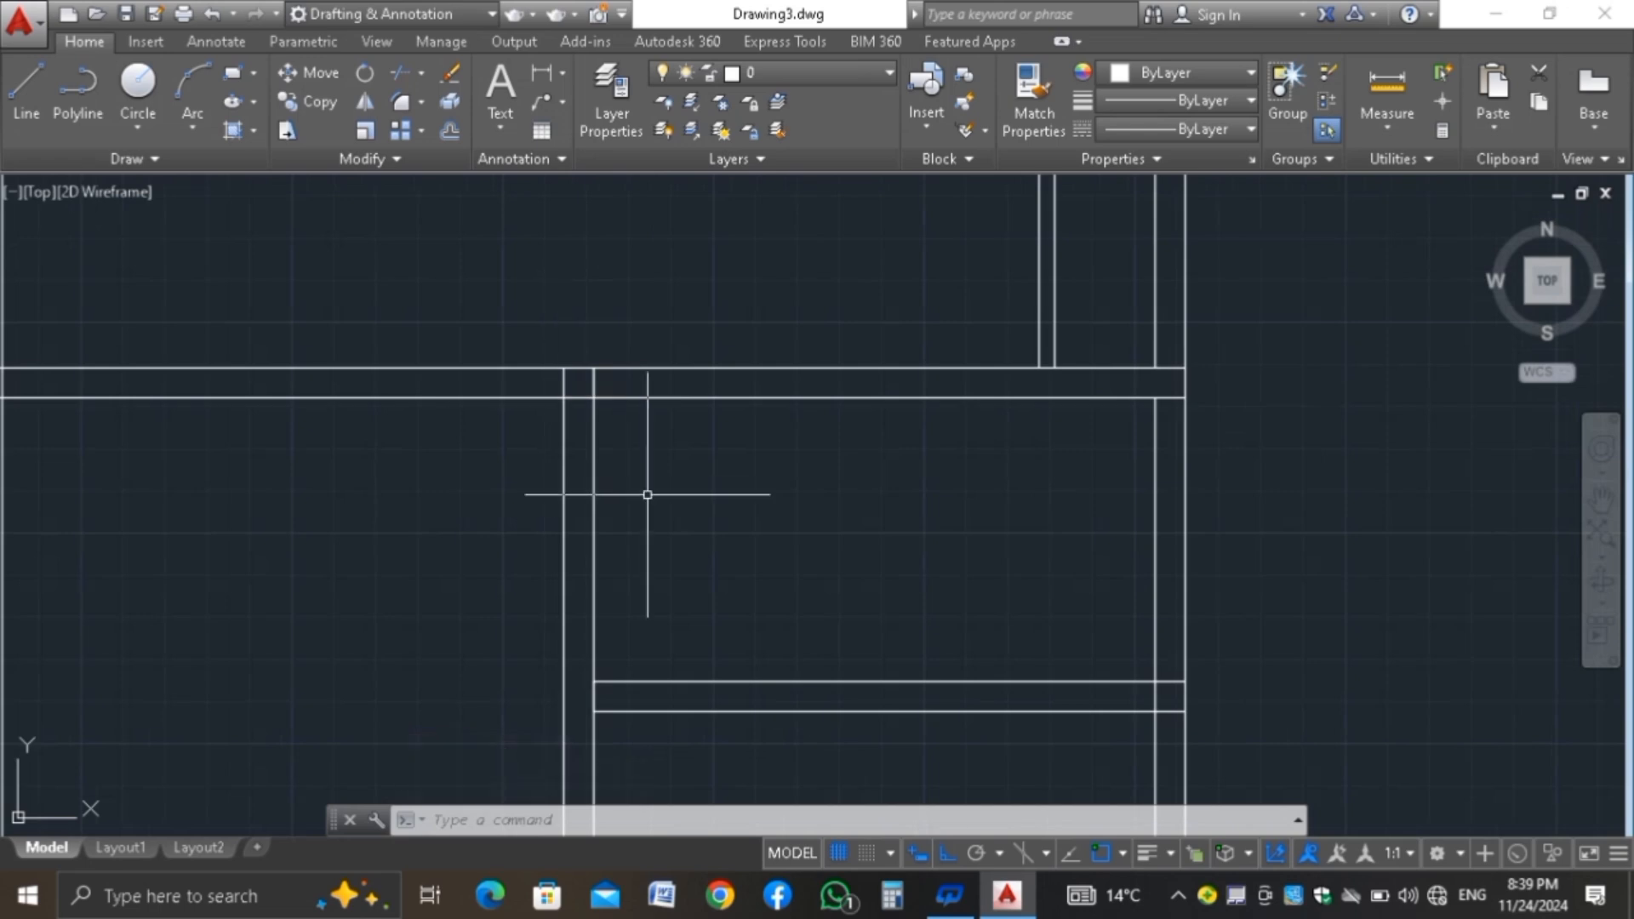
Offset the short vertical line in the upper cross wall, at the central wall's right face, 2" to the right
{"action": "type", "text": "o"}
{"action": "key", "text": "Return"}
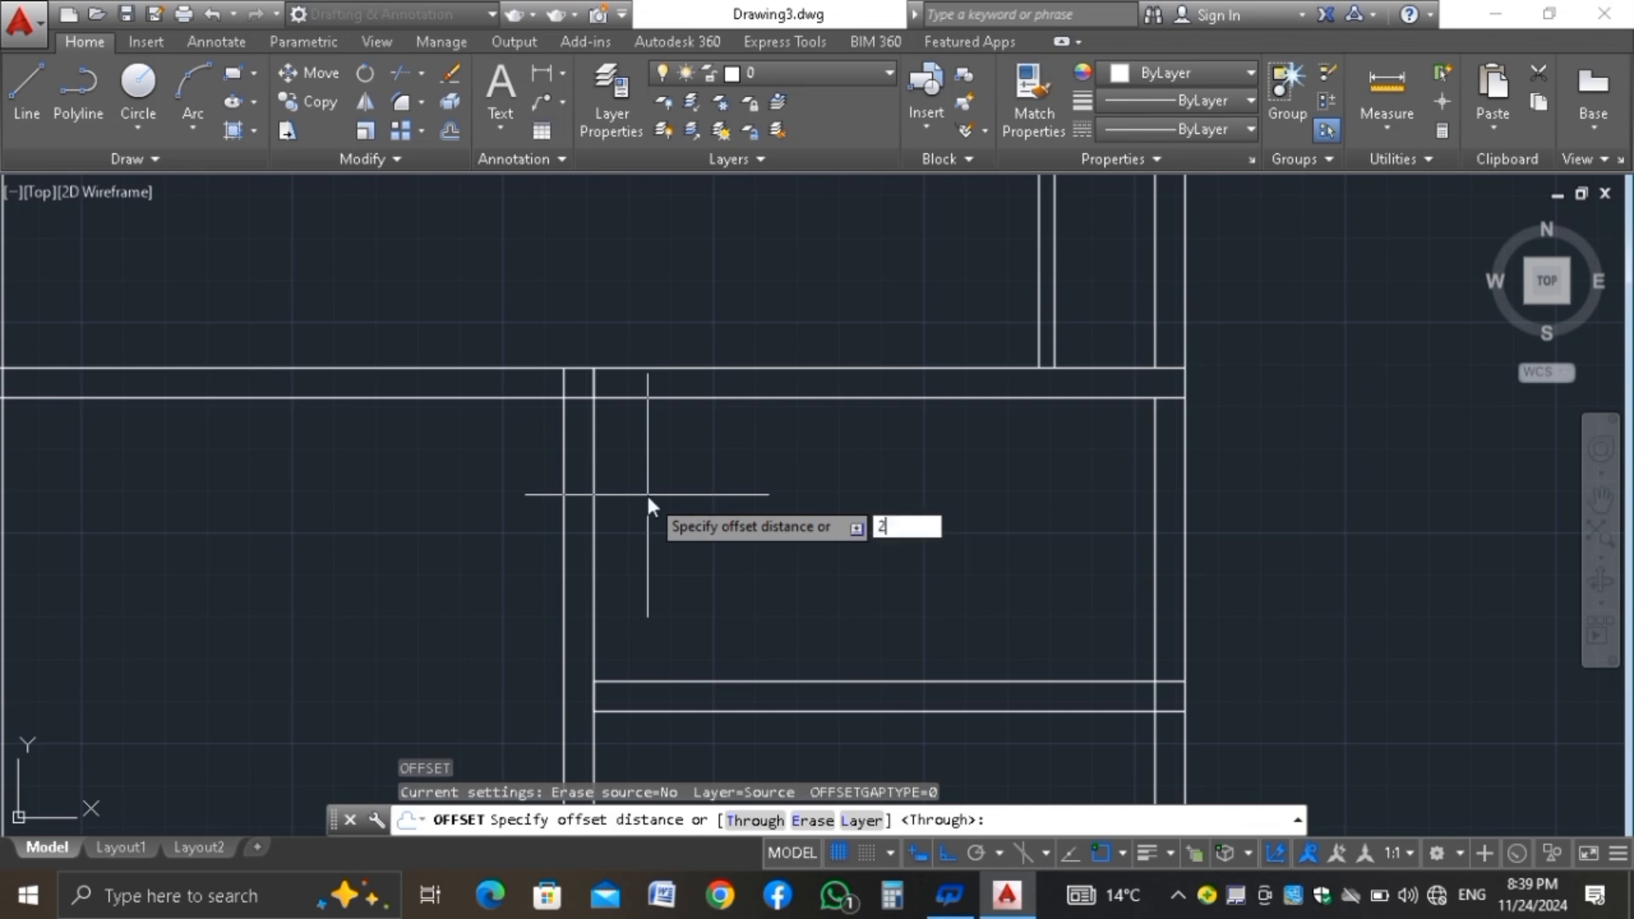
{"action": "type", "text": "2"}
{"action": "key", "text": "Return"}
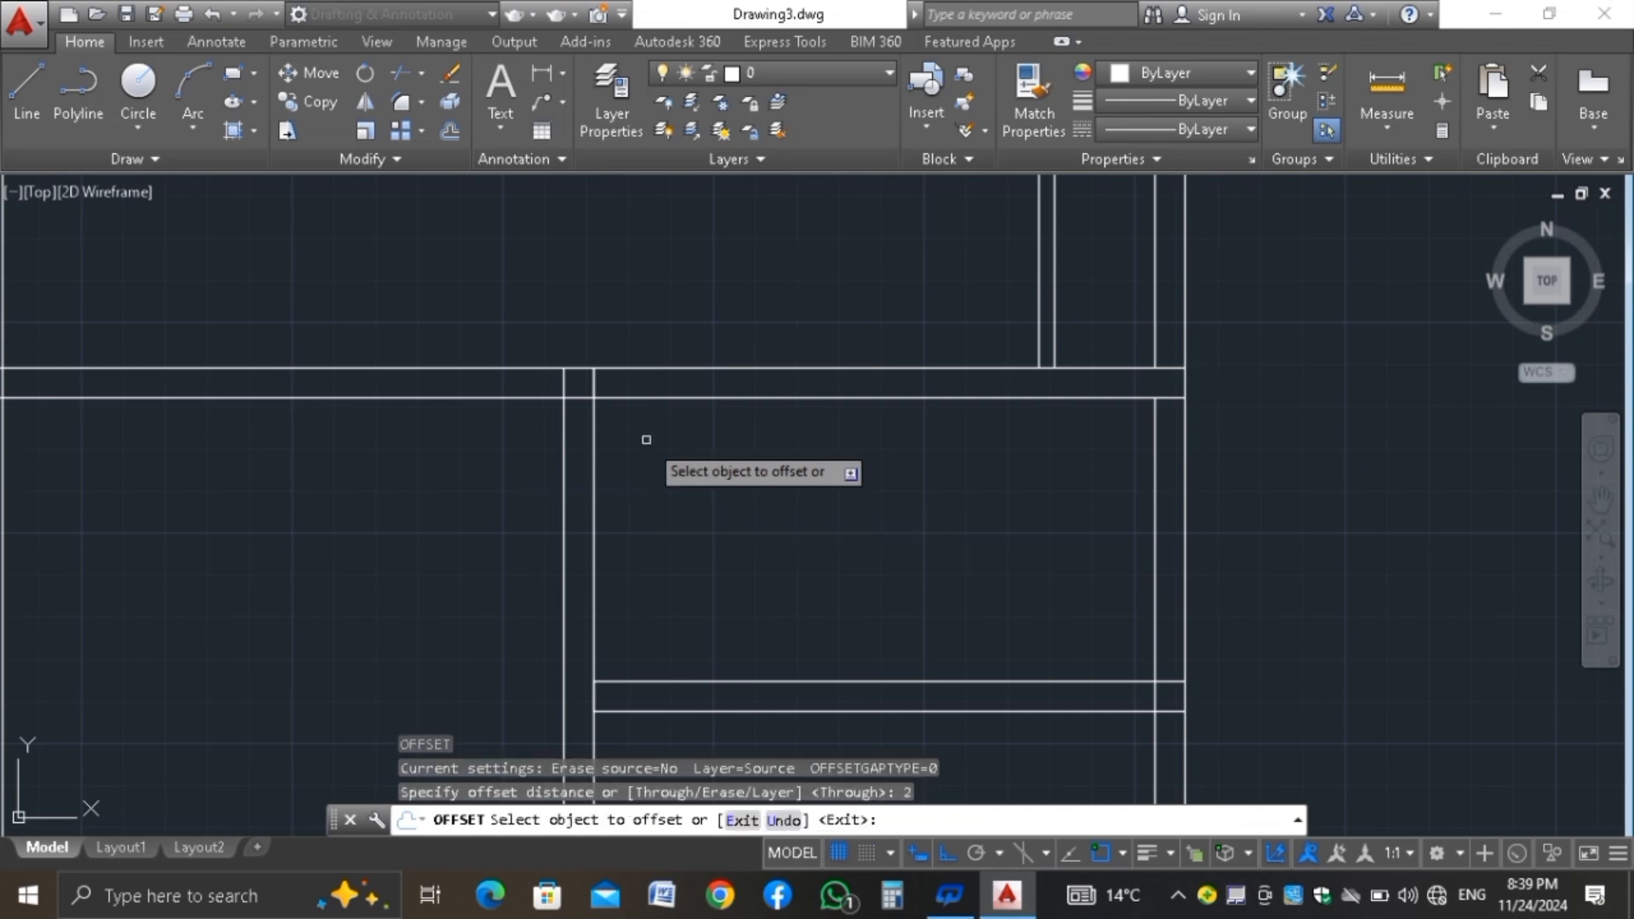
{"action": "scroll", "coordinate": [612, 379], "scroll_direction": "up", "scroll_amount": 6}
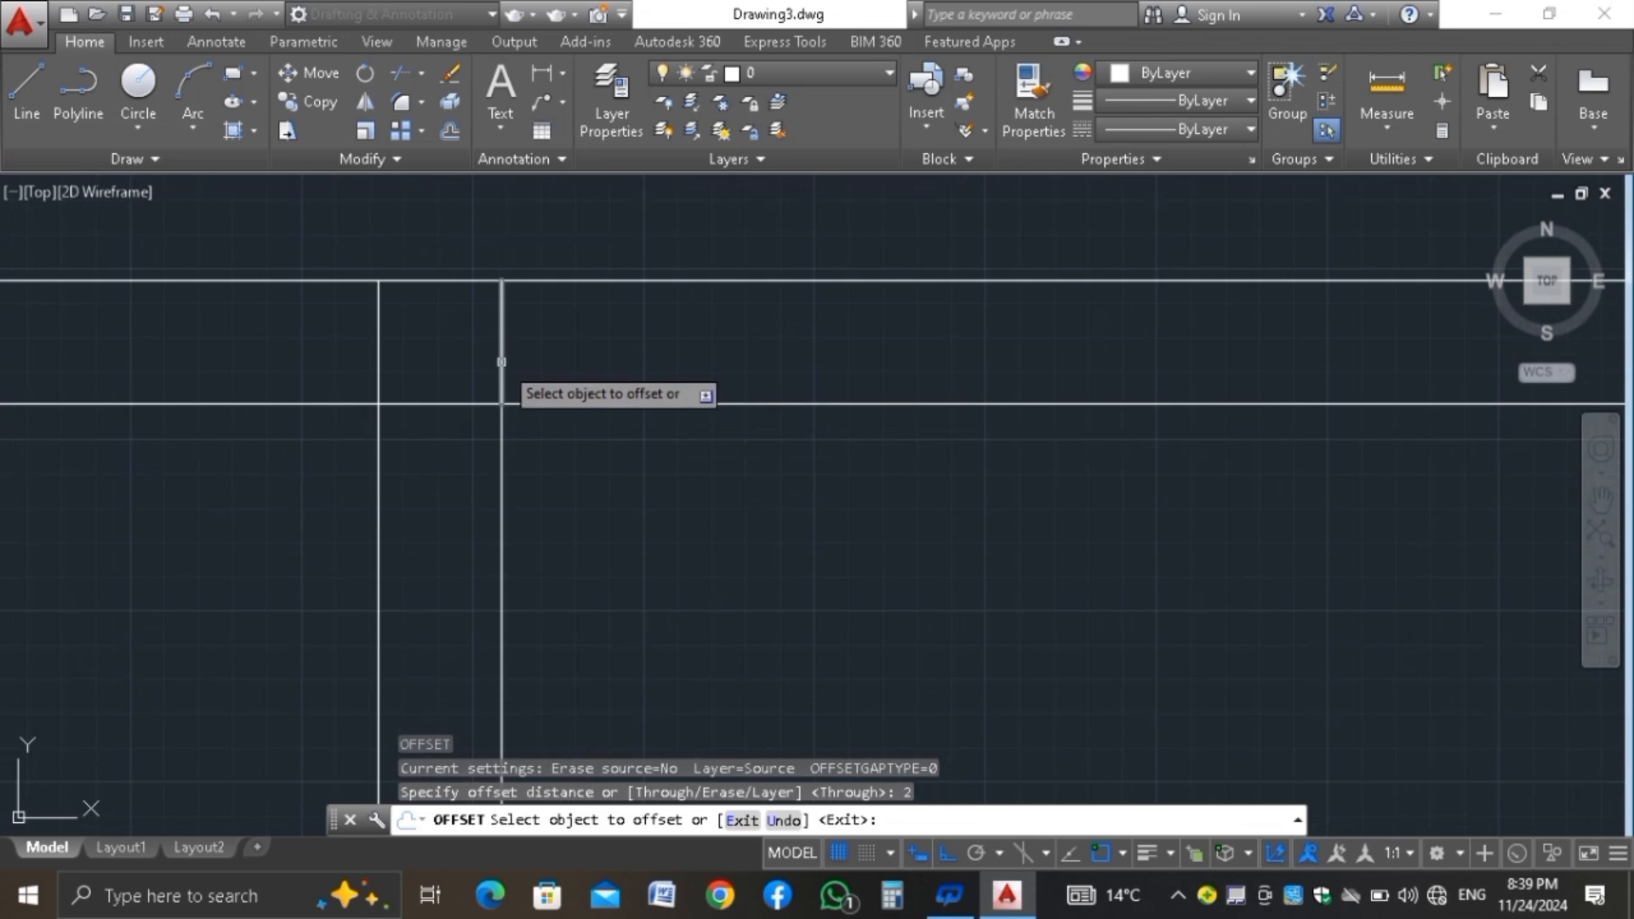
{"action": "left_click", "coordinate": [501, 362]}
{"action": "left_click", "coordinate": [600, 298]}
{"action": "scroll", "coordinate": [601, 291], "scroll_direction": "down", "scroll_amount": 4}
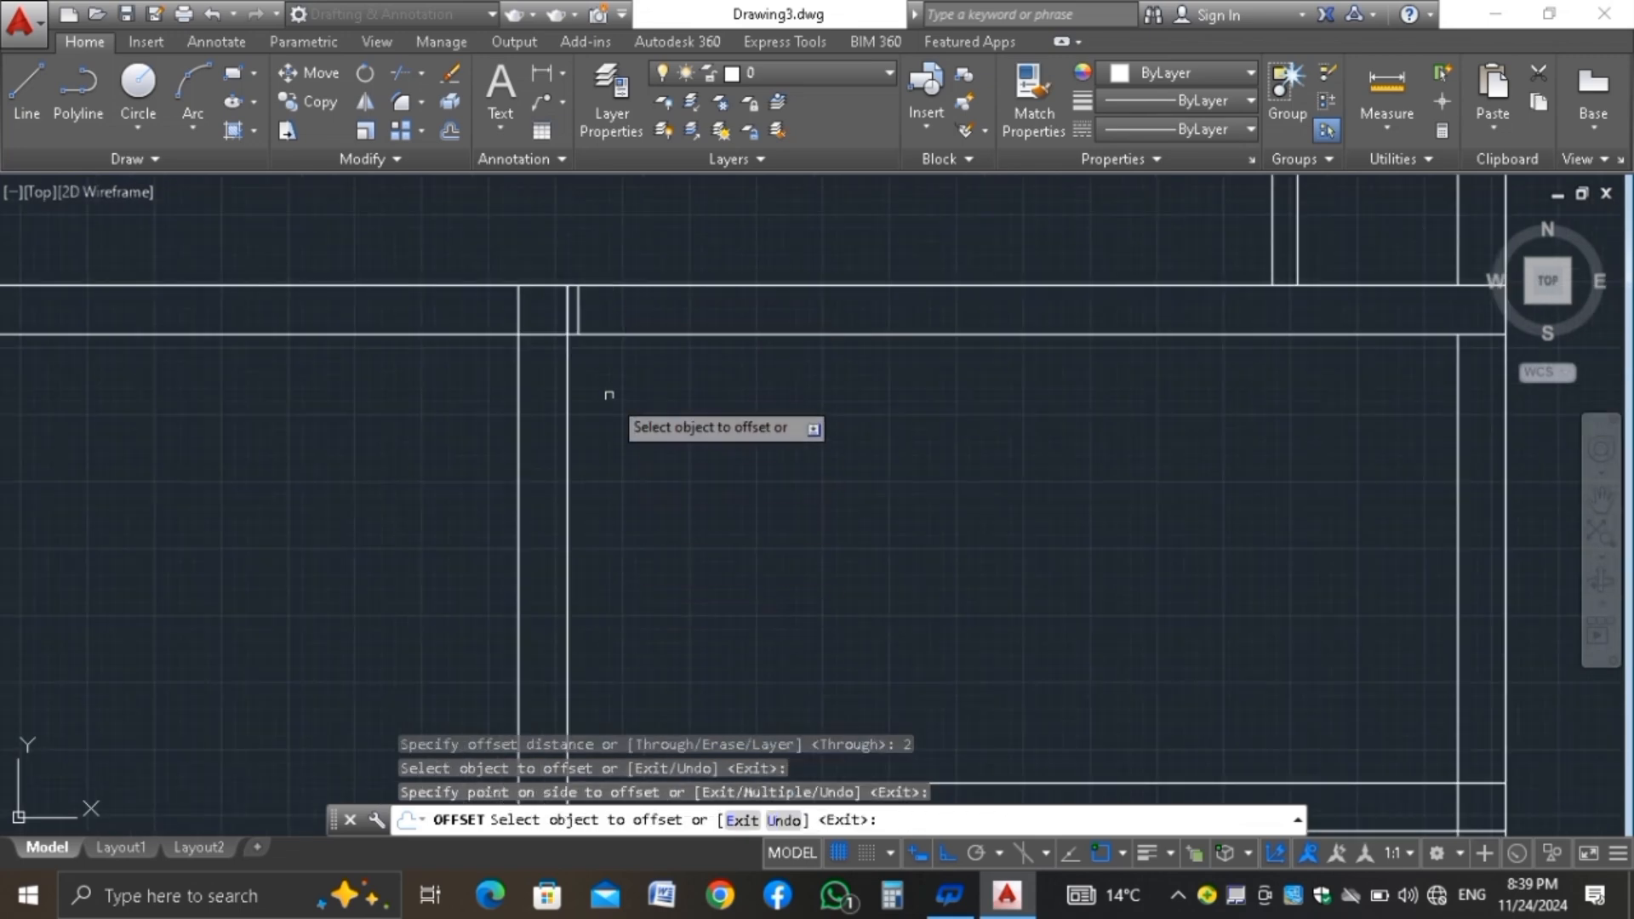
Offset the short line at the lower-right partition's left end 2" to the right, and end the offset
{"action": "scroll", "coordinate": [609, 395], "scroll_direction": "down", "scroll_amount": 2}
{"action": "scroll", "coordinate": [620, 571], "scroll_direction": "up", "scroll_amount": 1}
{"action": "scroll", "coordinate": [586, 555], "scroll_direction": "up", "scroll_amount": 1}
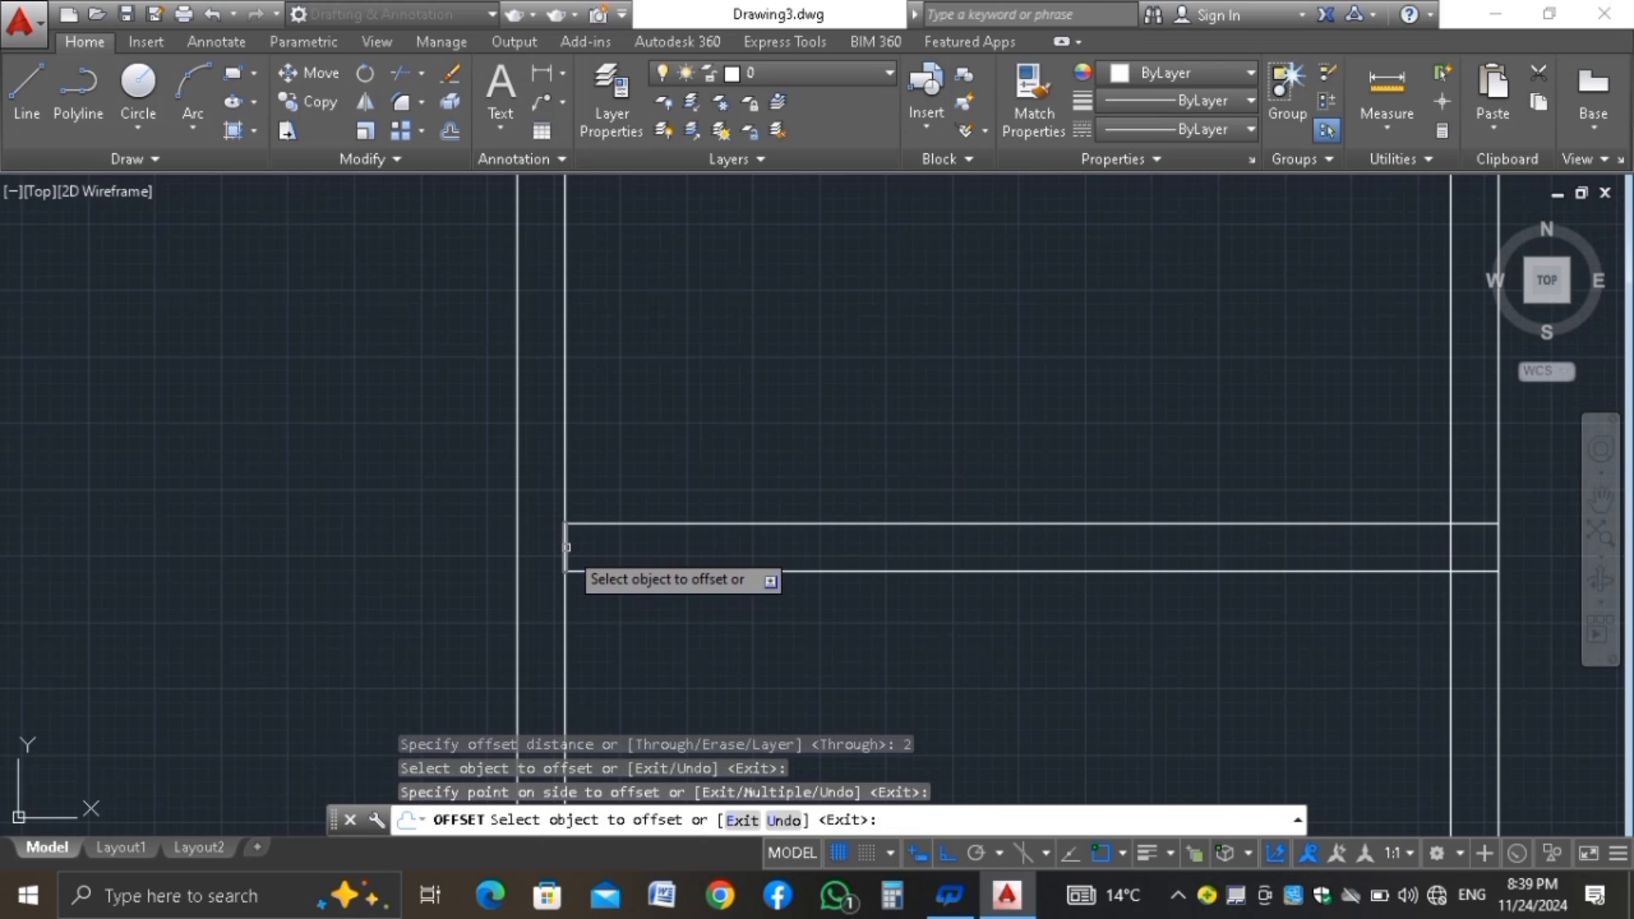
{"action": "left_click", "coordinate": [566, 547]}
{"action": "left_click", "coordinate": [582, 553]}
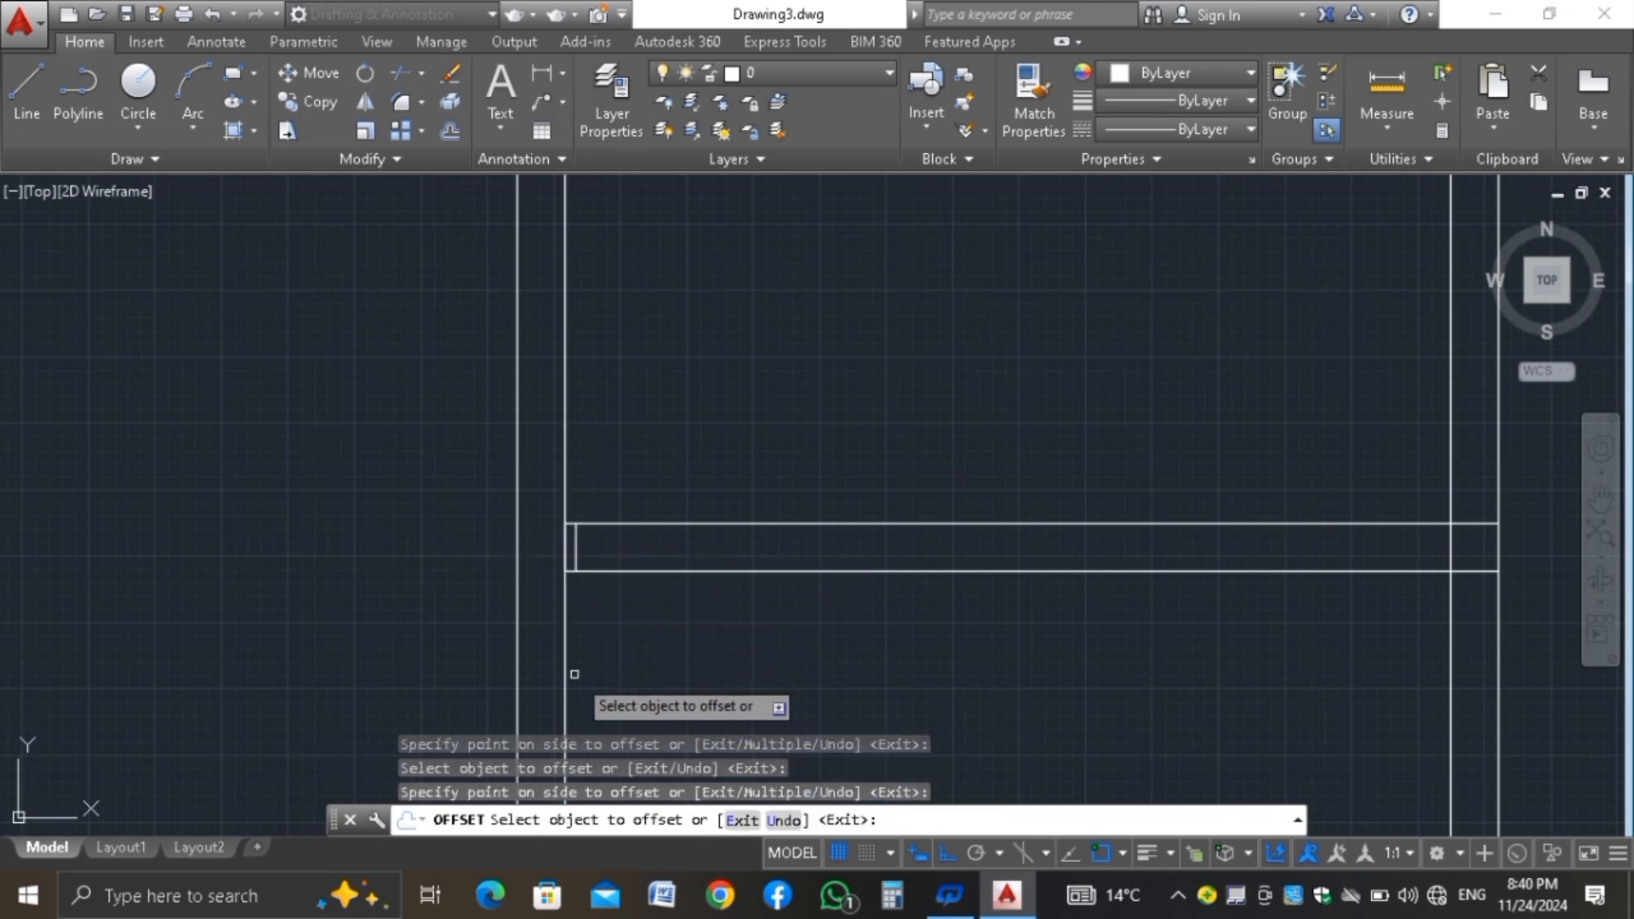
{"action": "scroll", "coordinate": [574, 668], "scroll_direction": "down", "scroll_amount": 2}
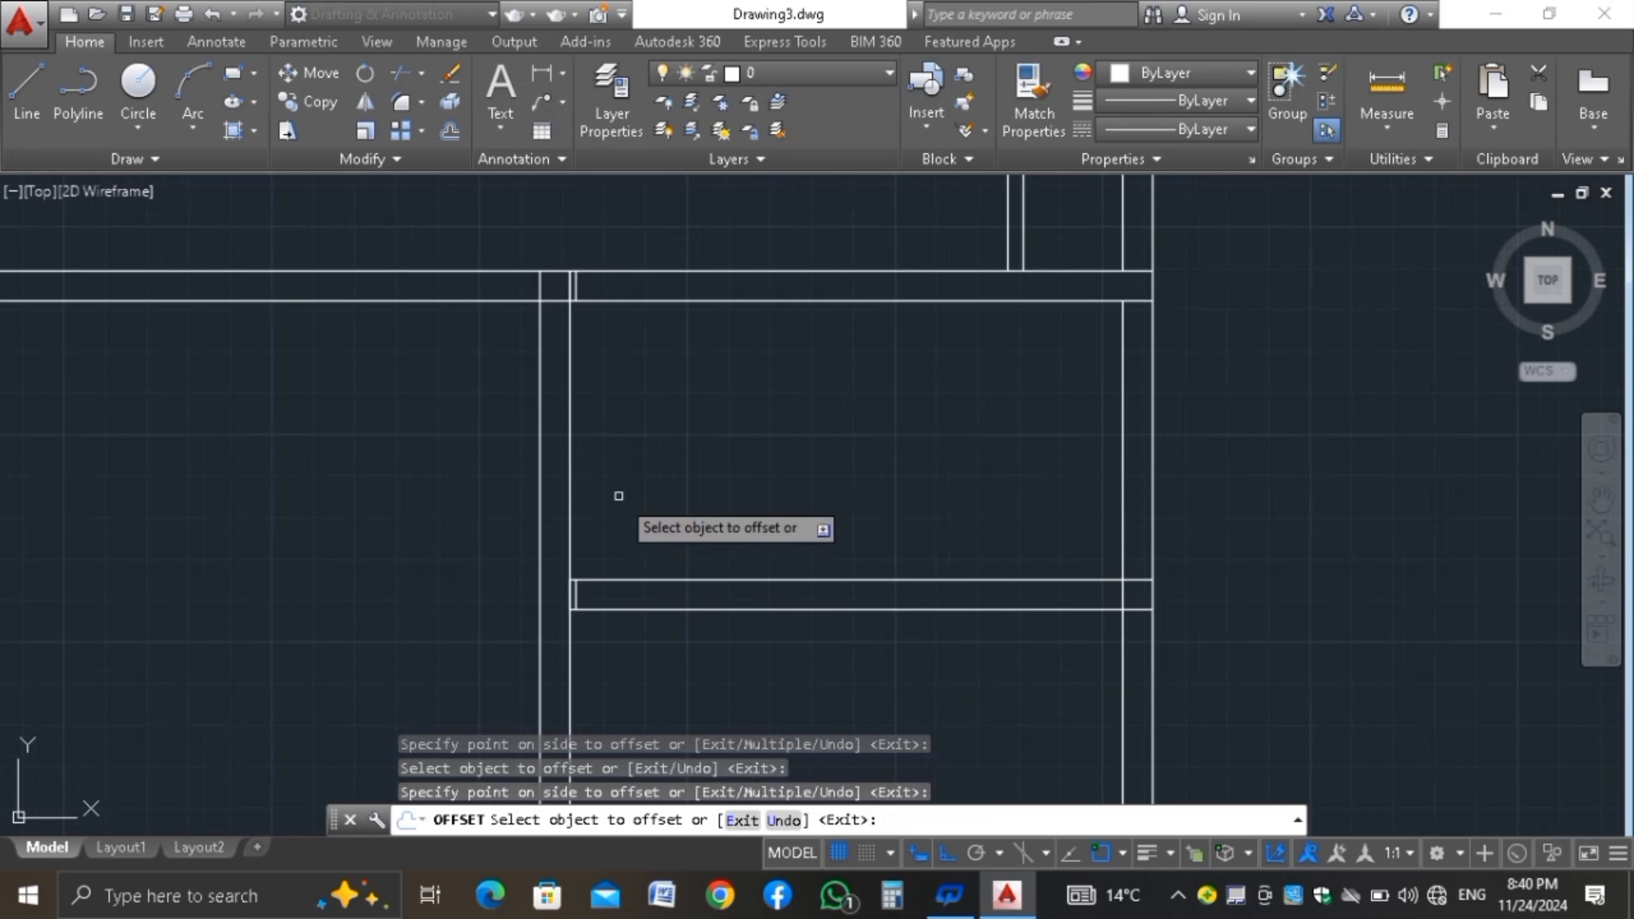
{"action": "key", "text": "Return"}
{"action": "key", "text": "Return"}
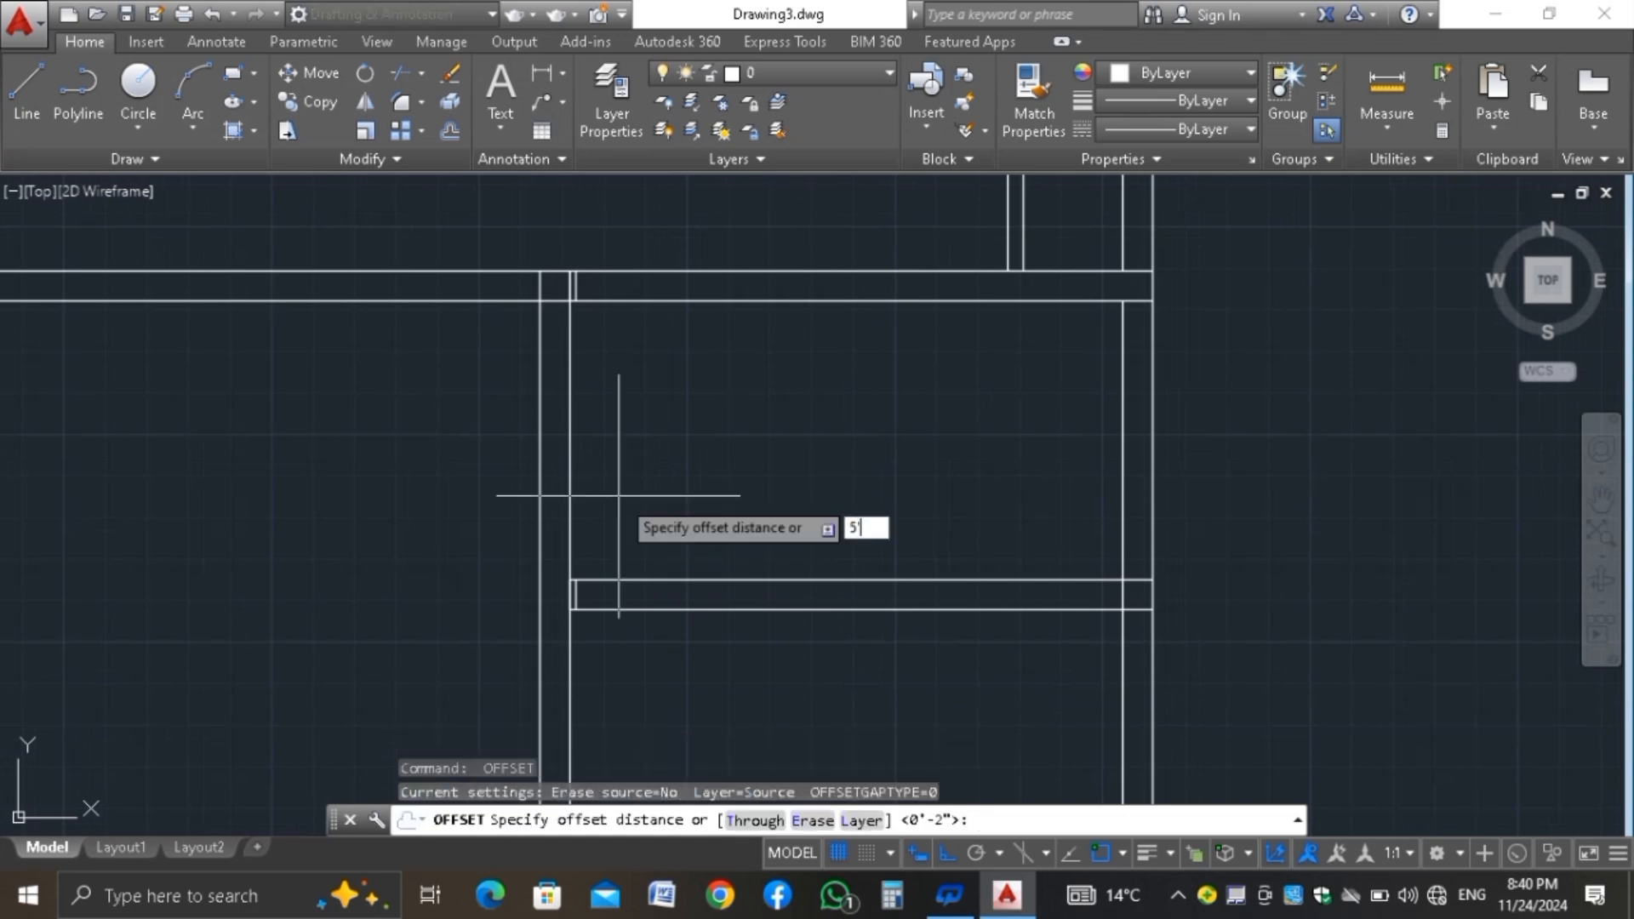
{"action": "key", "text": "Return"}
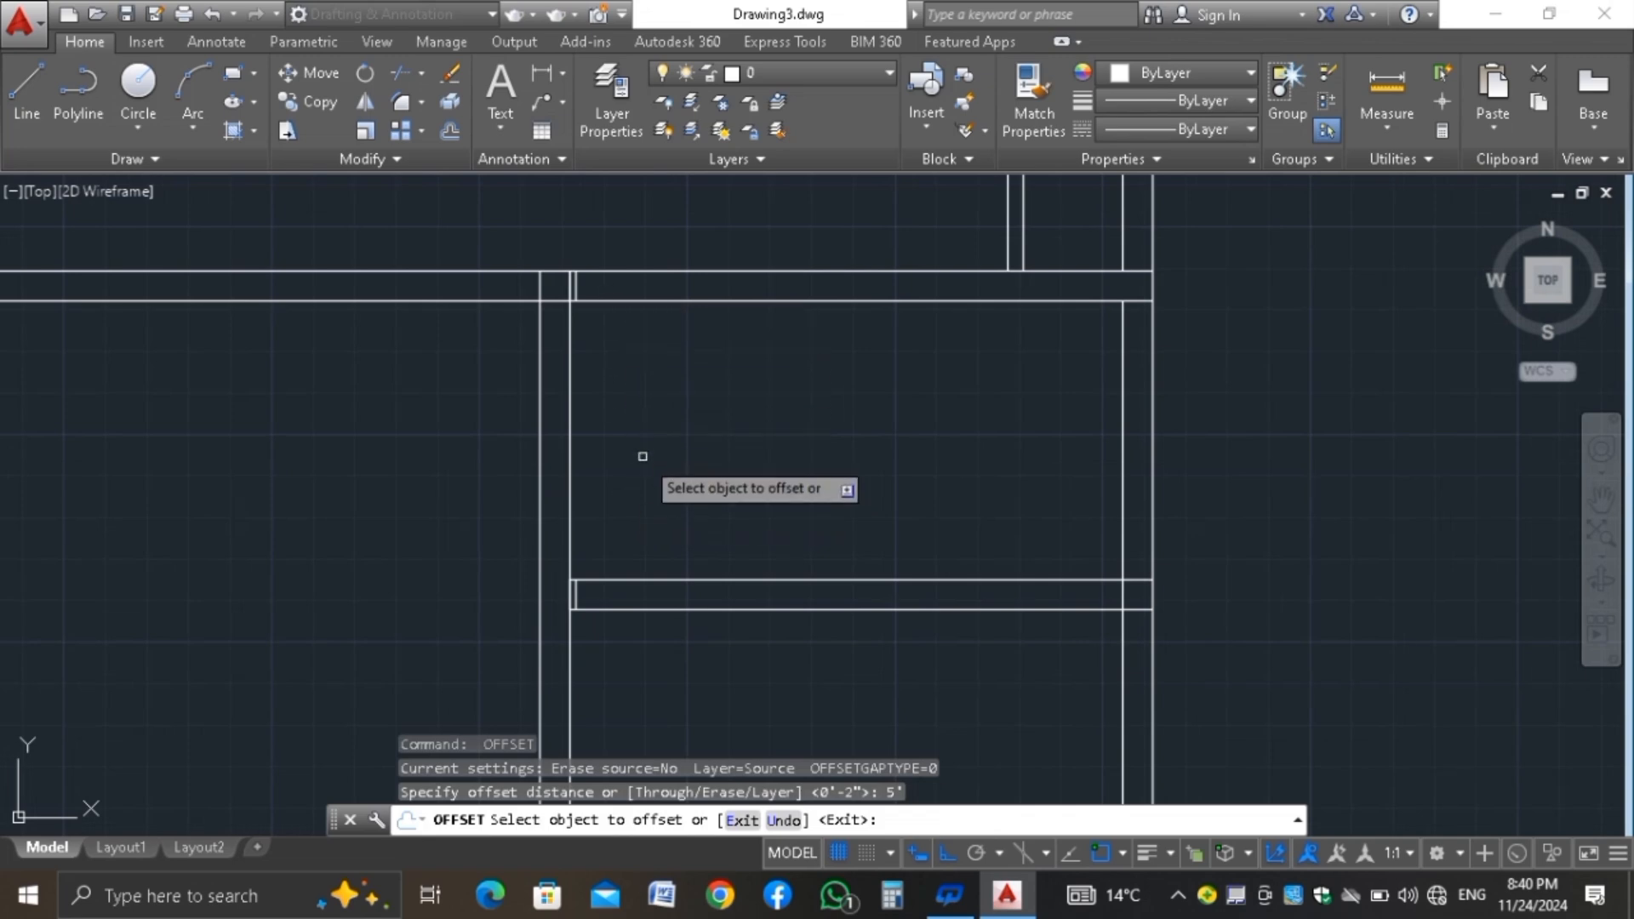
{"action": "key", "text": "Return"}
Offset the two 2" jamb lines in the upper cross wall and the lower-right partition 4'6" to the right
{"action": "key", "text": "Return"}
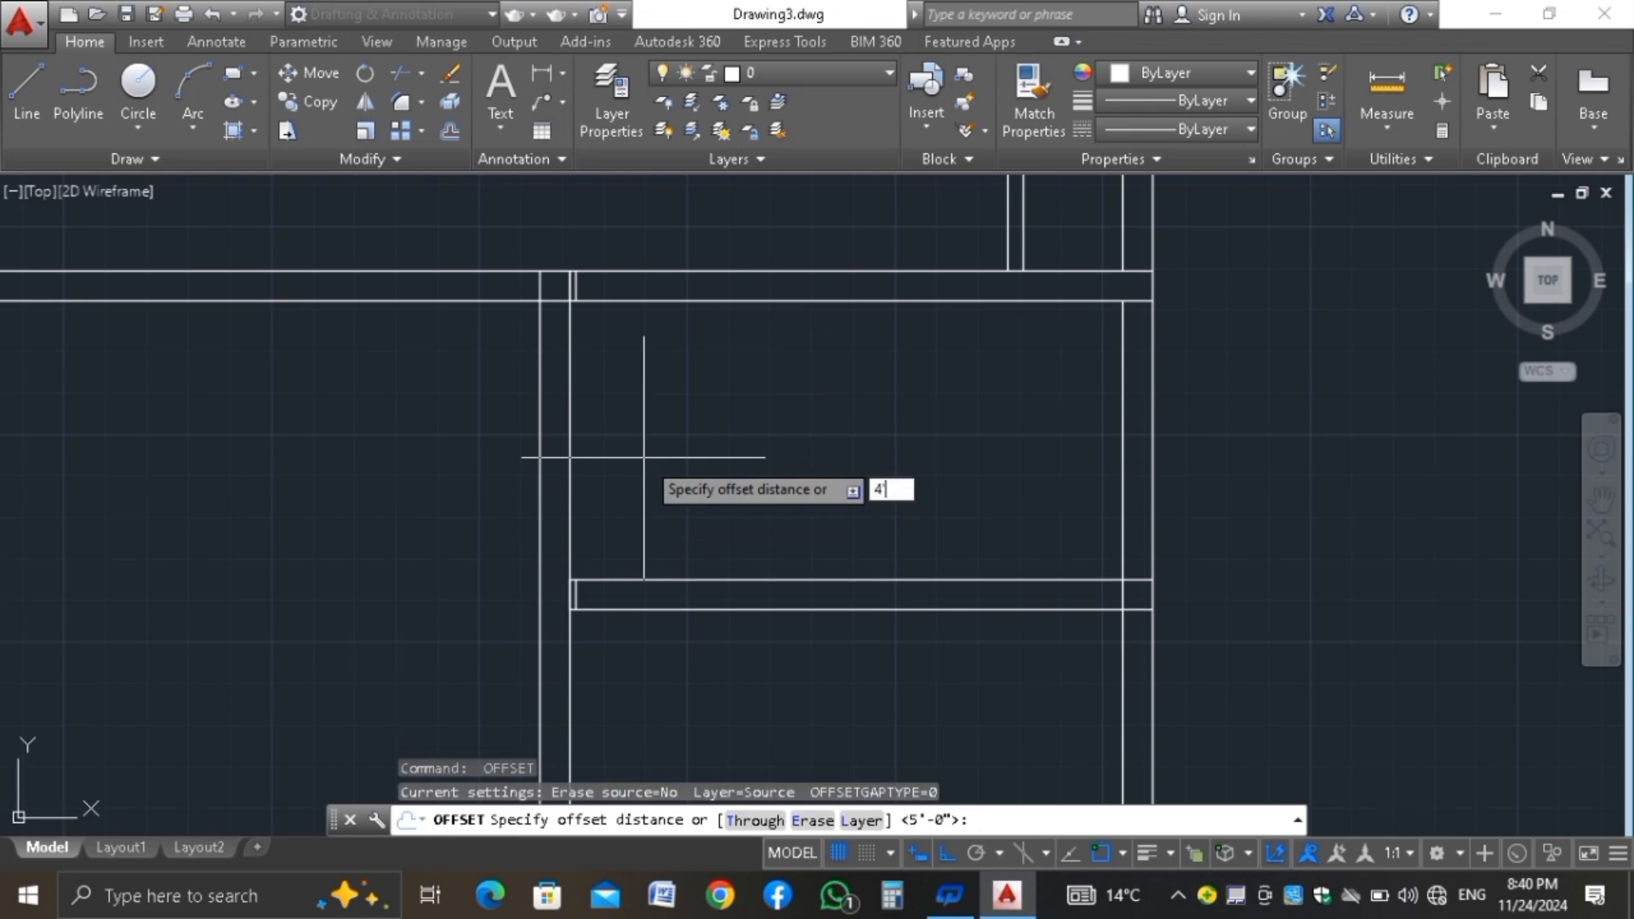
{"action": "key", "text": "Return"}
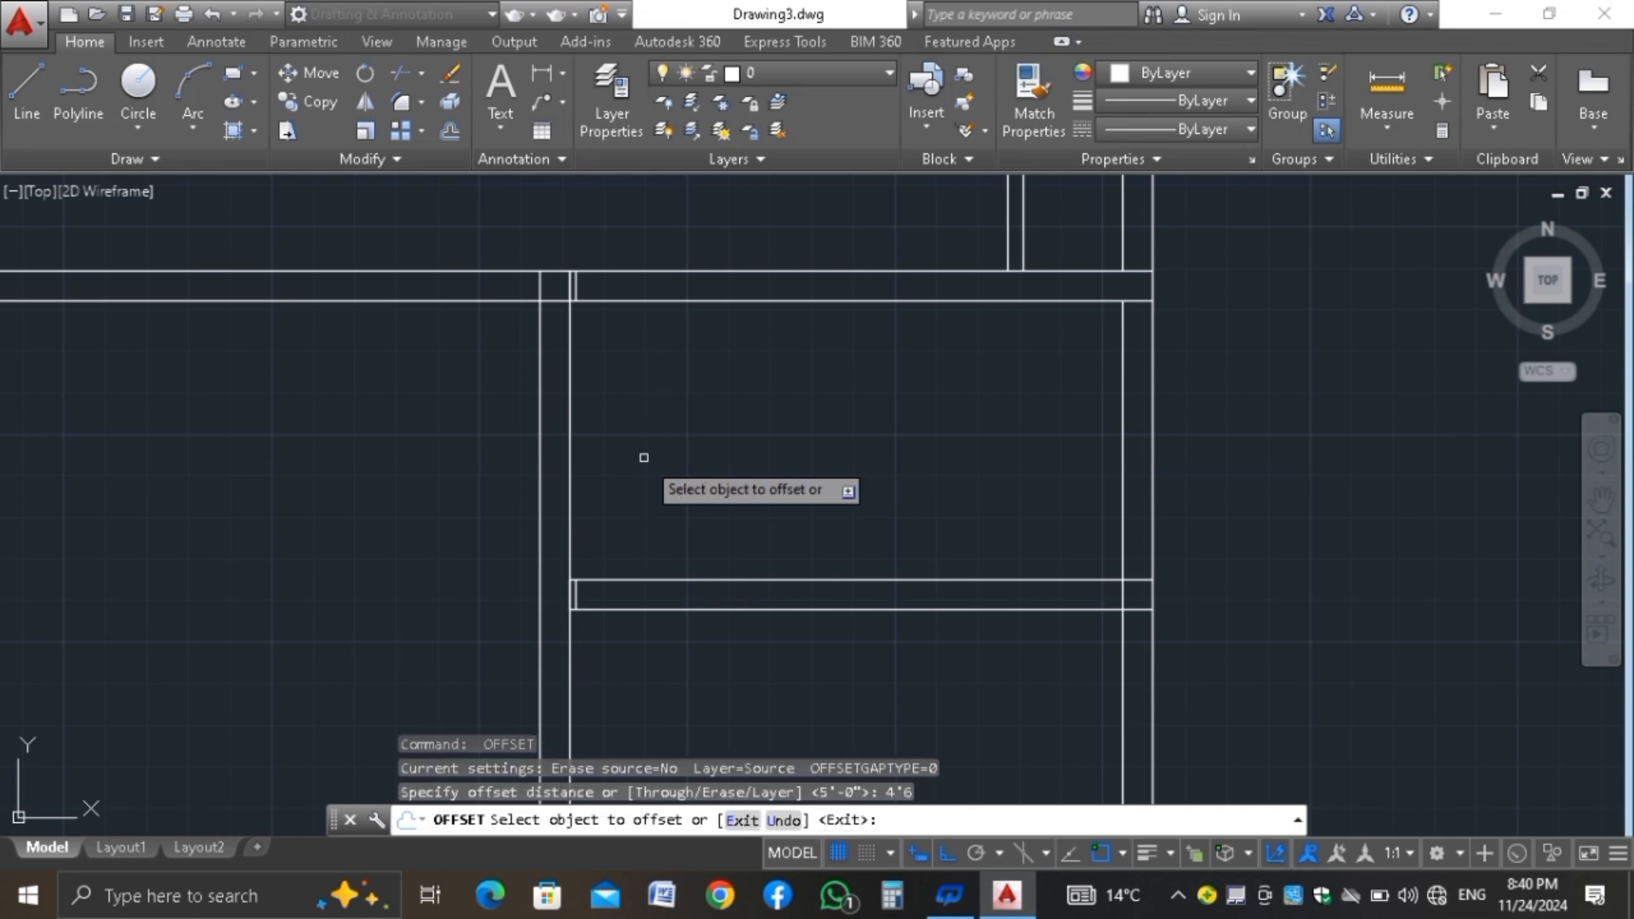
{"action": "left_click", "coordinate": [576, 278]}
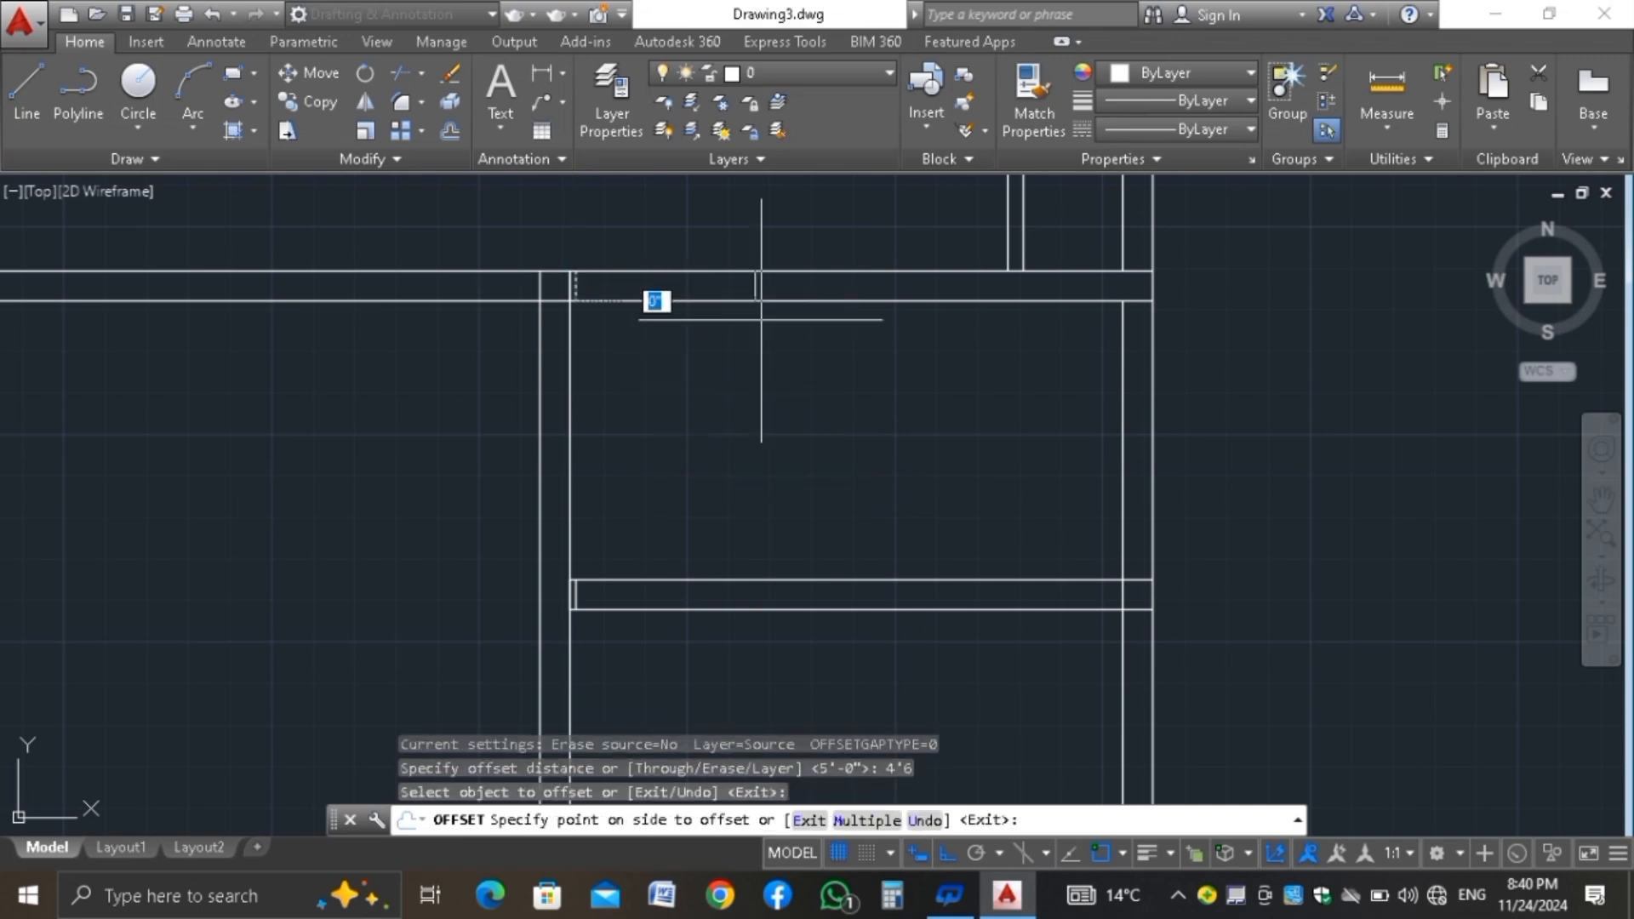
{"action": "left_click", "coordinate": [752, 330]}
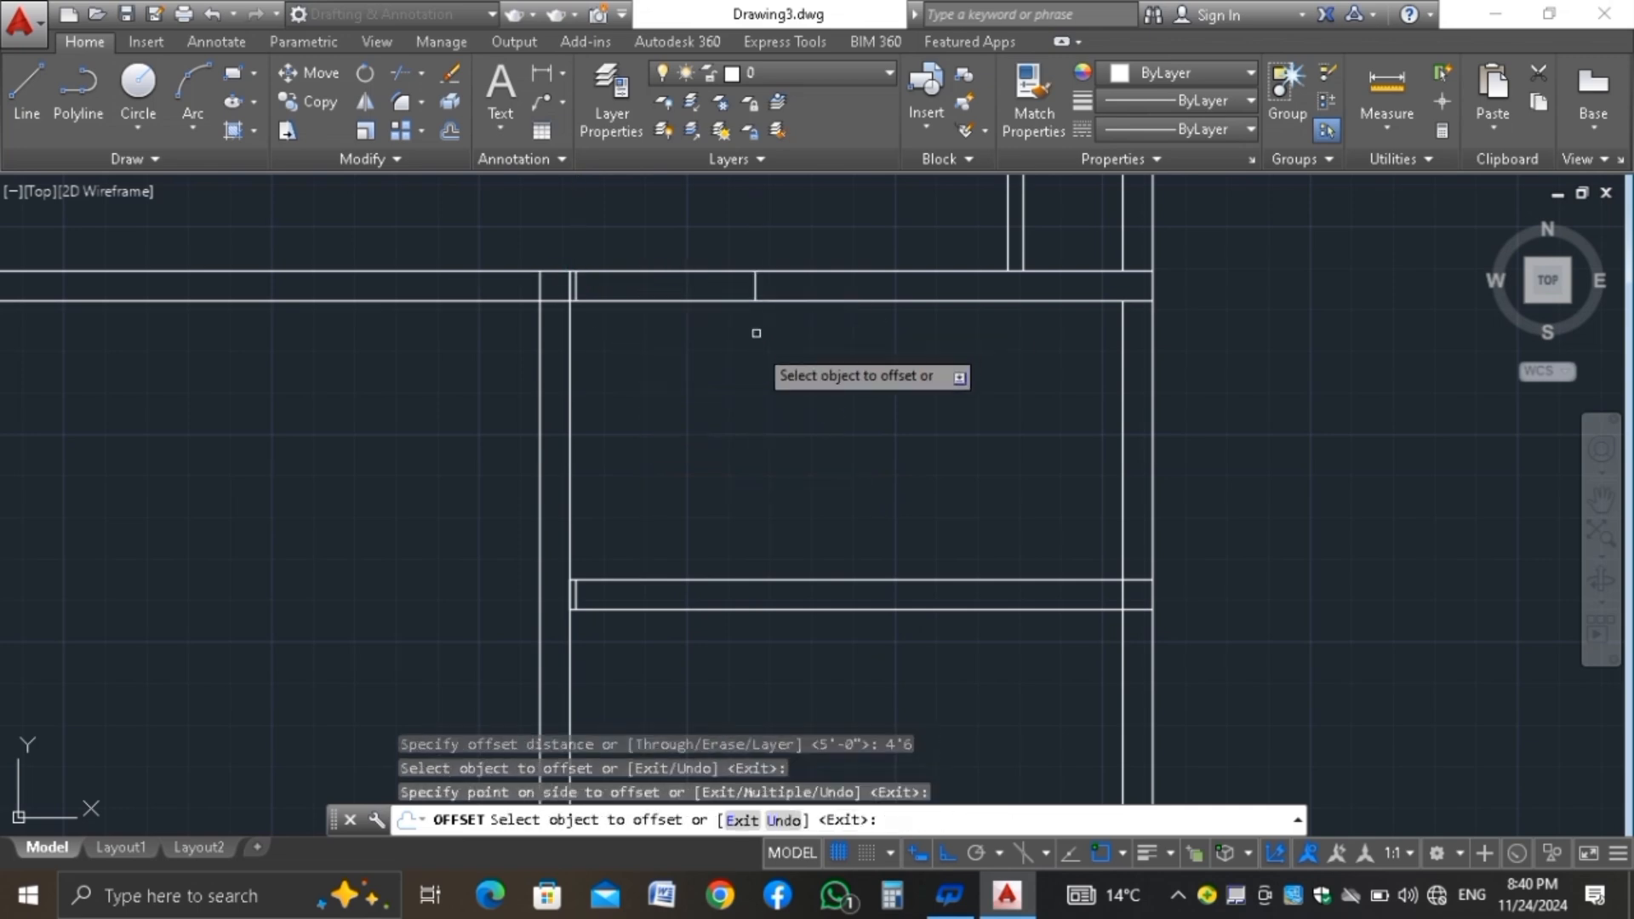
{"action": "left_click", "coordinate": [576, 595]}
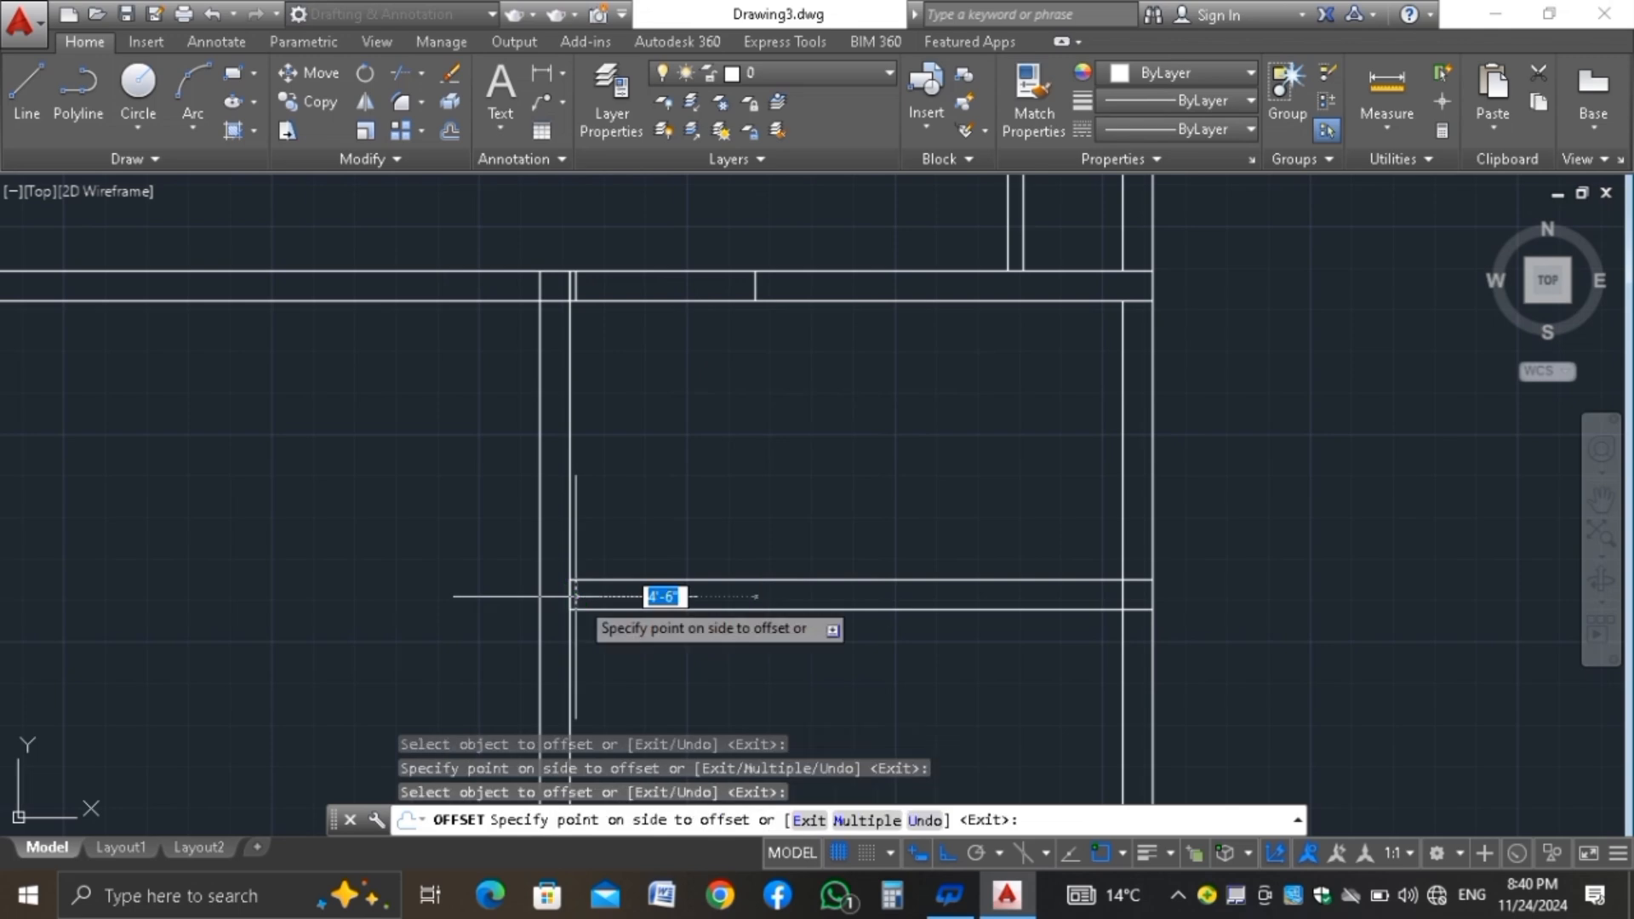
{"action": "left_click", "coordinate": [846, 651]}
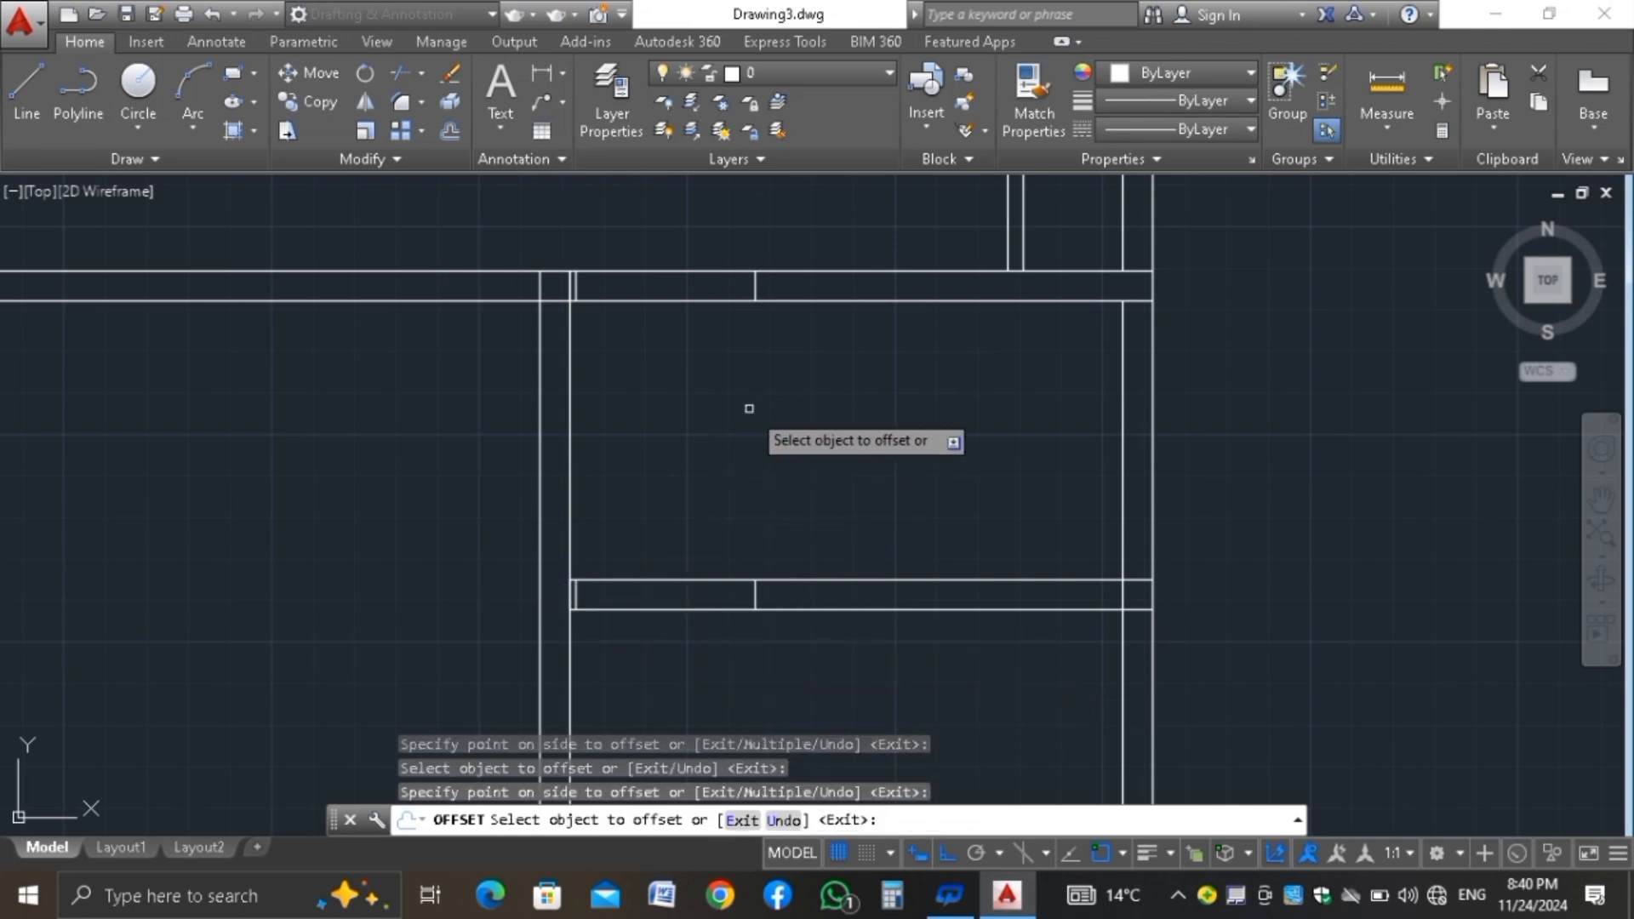
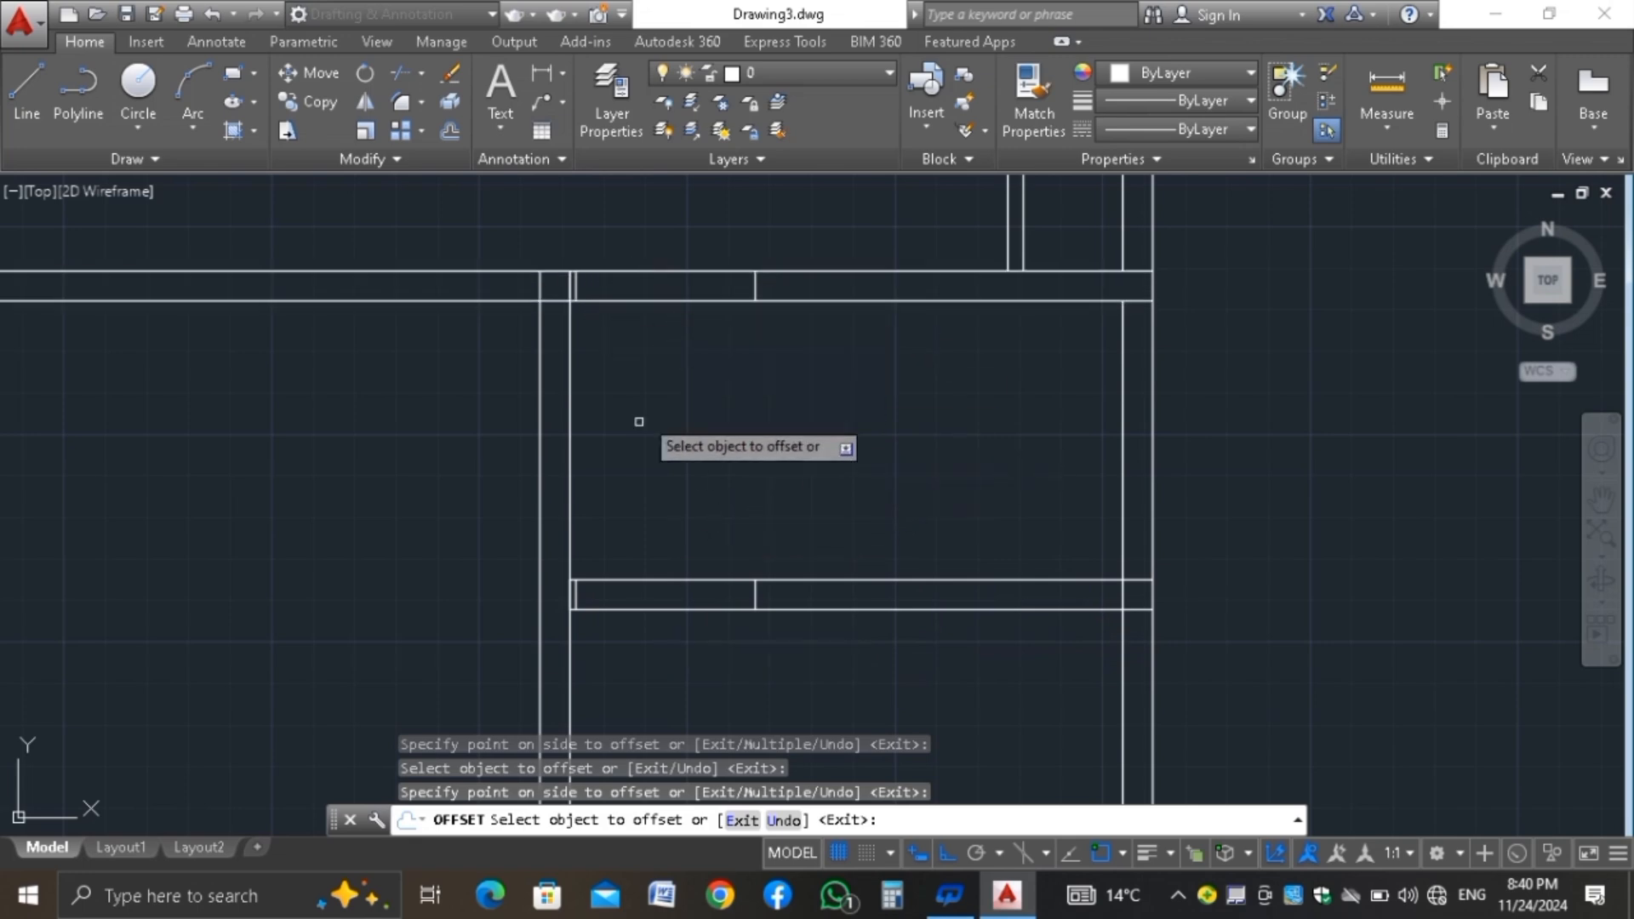
{"action": "key", "text": "Escape"}
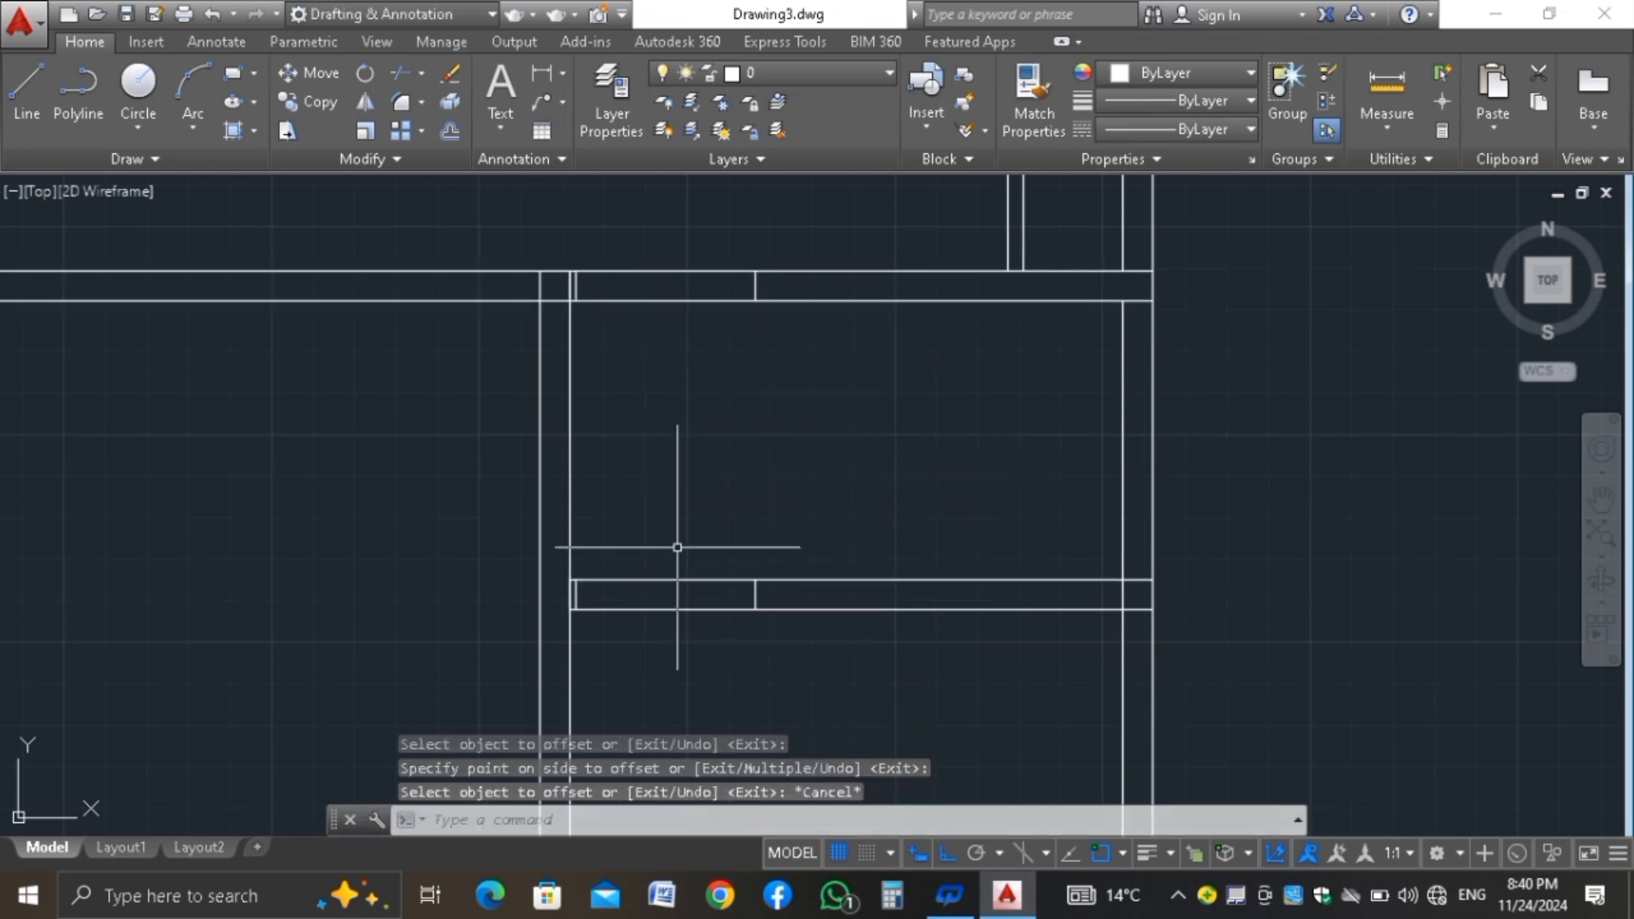
Trim both lines of the lower-right partition between its two jamb lines to open a gap
{"action": "type", "text": "TR"}
{"action": "key", "text": "Return"}
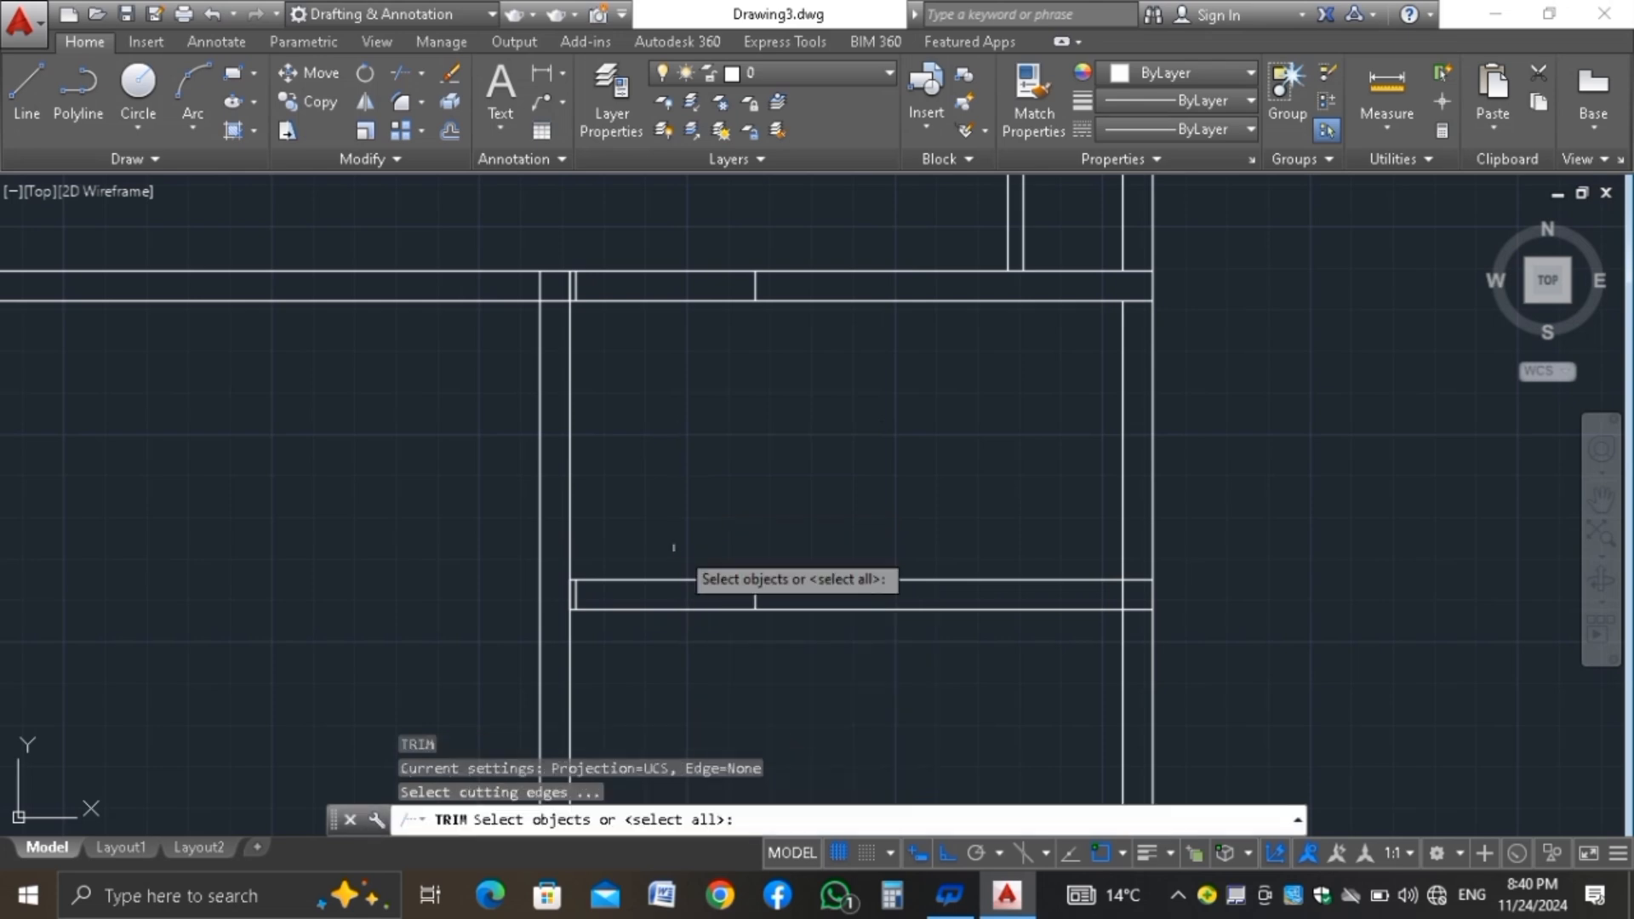
{"action": "key", "text": "Return"}
{"action": "left_click", "coordinate": [678, 549]}
{"action": "left_click", "coordinate": [648, 618]}
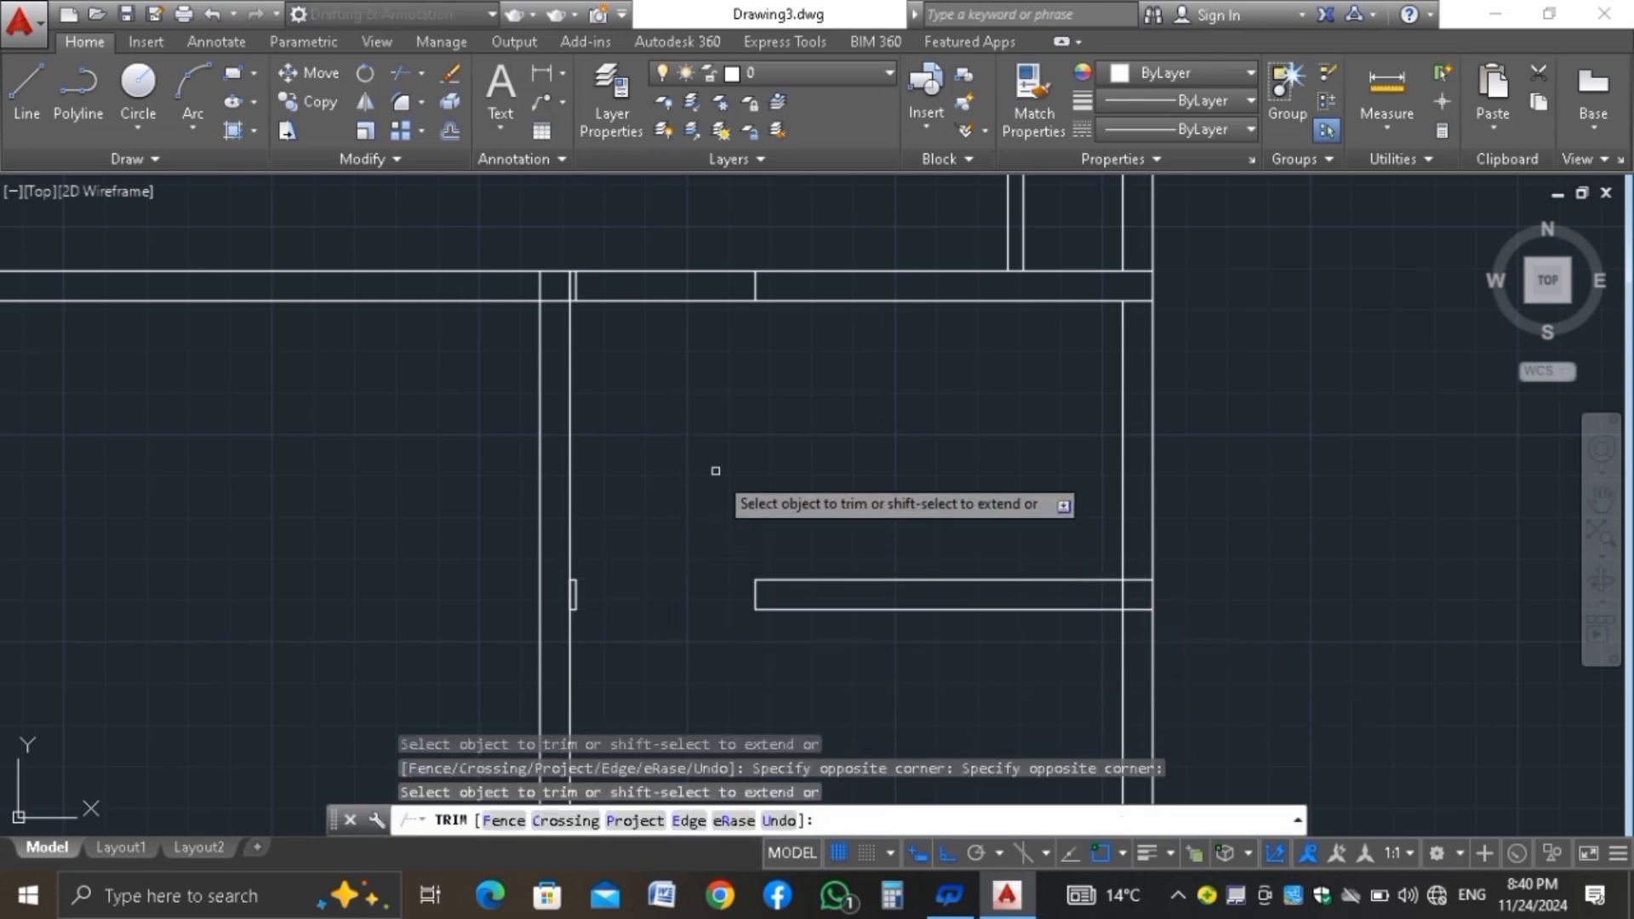
Trim both lines of the upper cross wall between its two jamb lines to open a matching gap
{"action": "scroll", "coordinate": [814, 423], "scroll_direction": "down", "scroll_amount": 2}
{"action": "scroll", "coordinate": [672, 327], "scroll_direction": "up", "scroll_amount": 4}
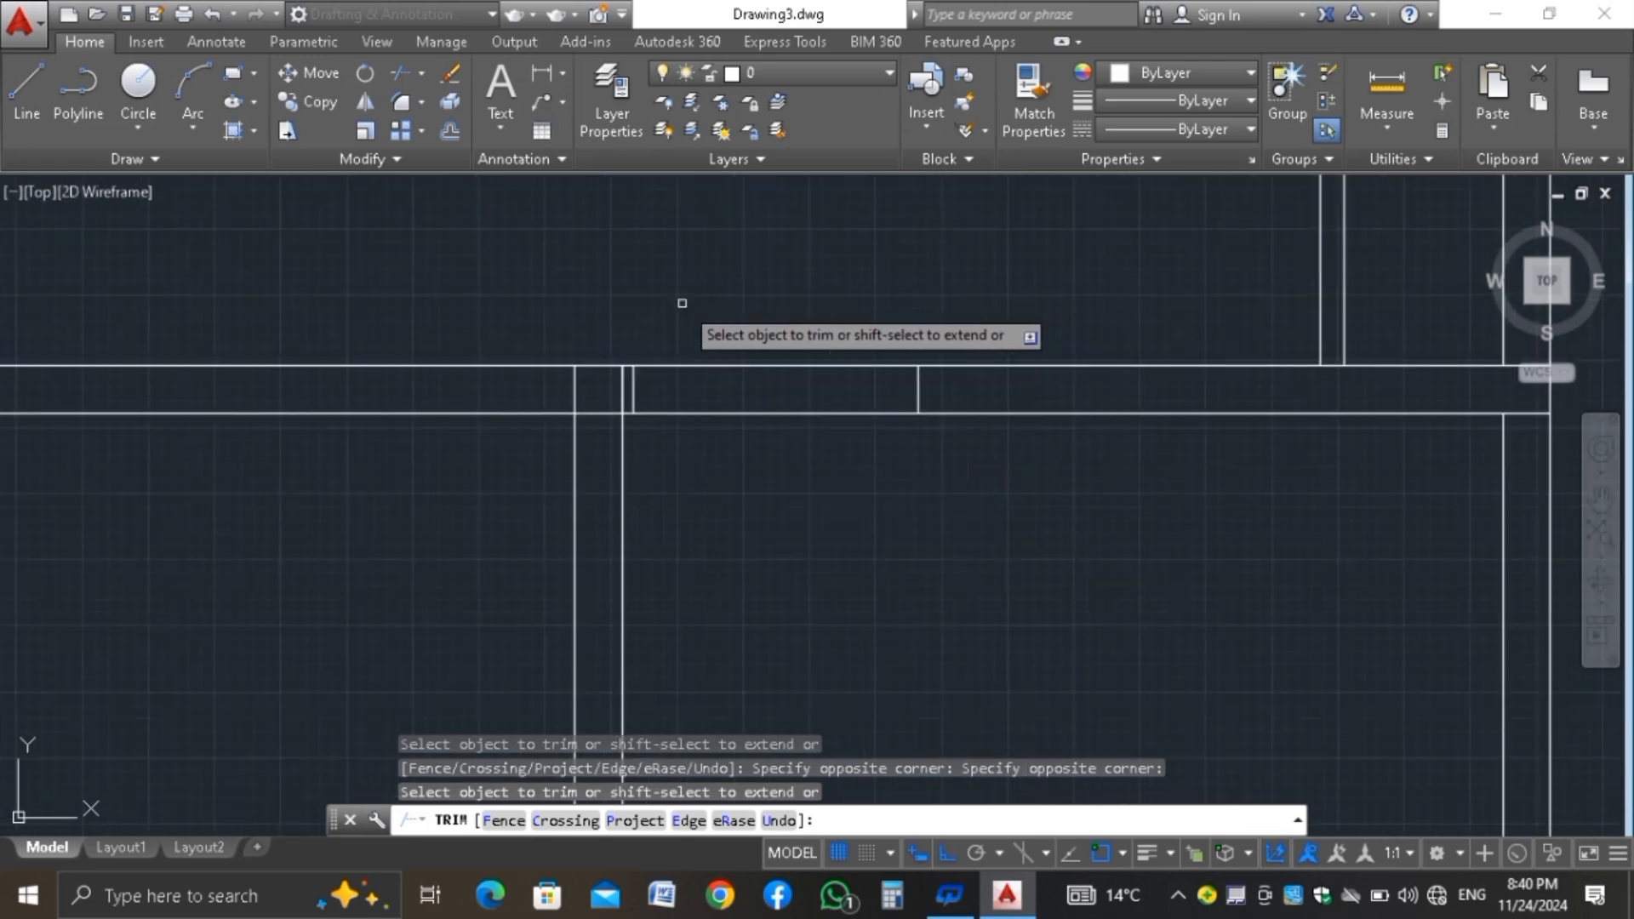
{"action": "left_click", "coordinate": [806, 340]}
{"action": "left_click", "coordinate": [723, 466]}
Try to trim the central wall's right line where it passes through the upper cross wall, and end the trimming
{"action": "scroll", "coordinate": [596, 421], "scroll_direction": "up", "scroll_amount": 2}
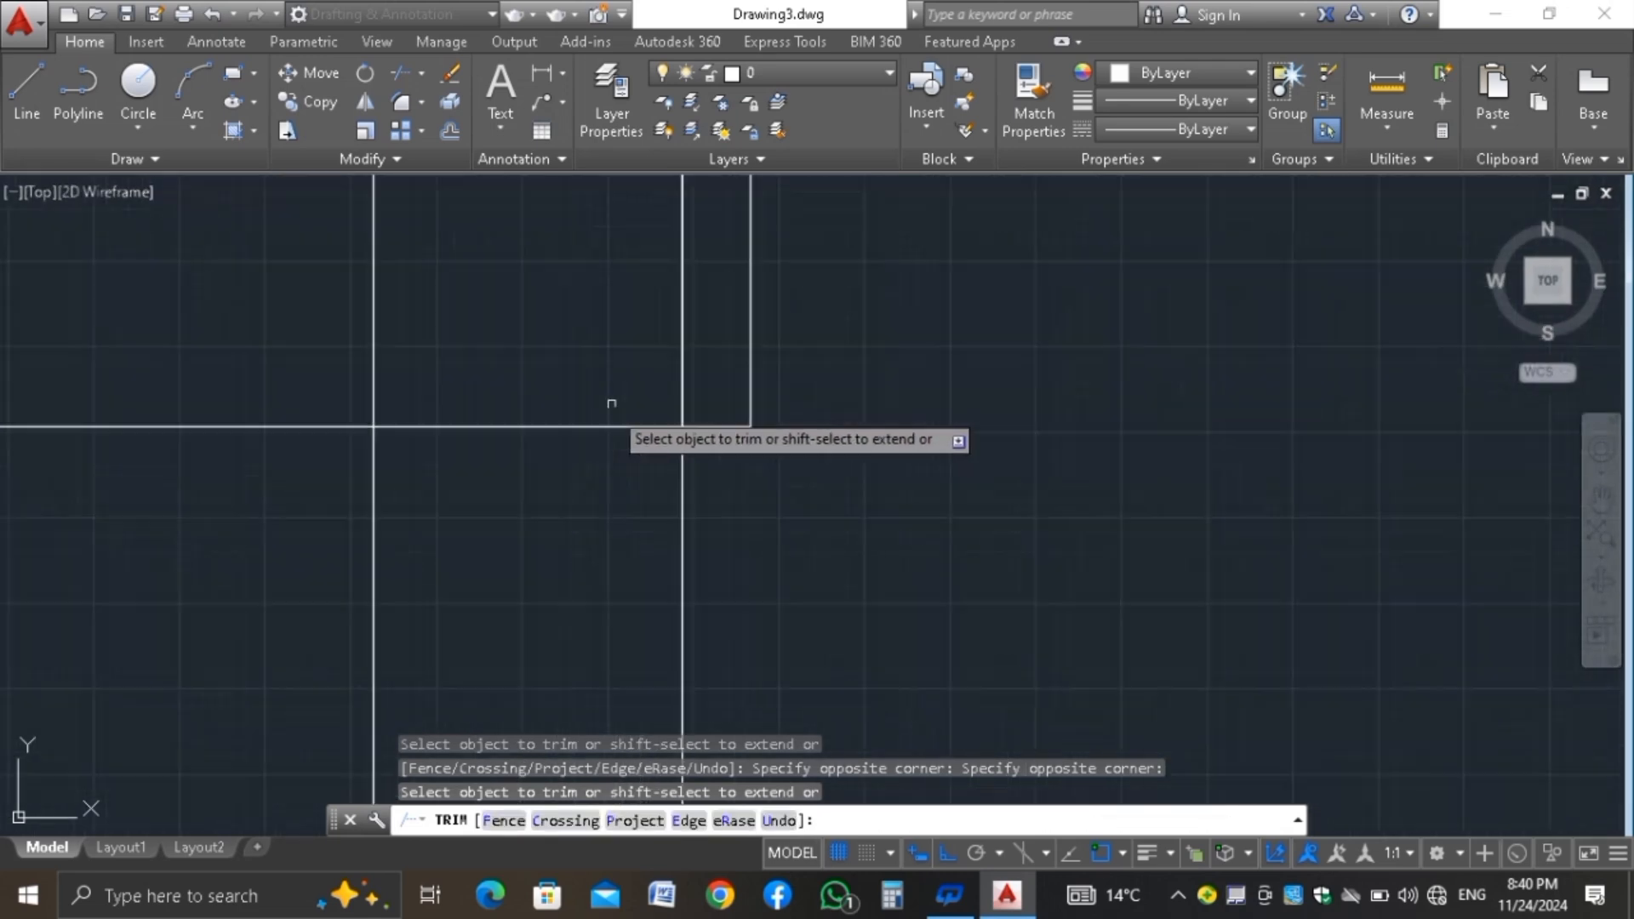
{"action": "left_click", "coordinate": [704, 327]}
{"action": "left_click", "coordinate": [639, 364]}
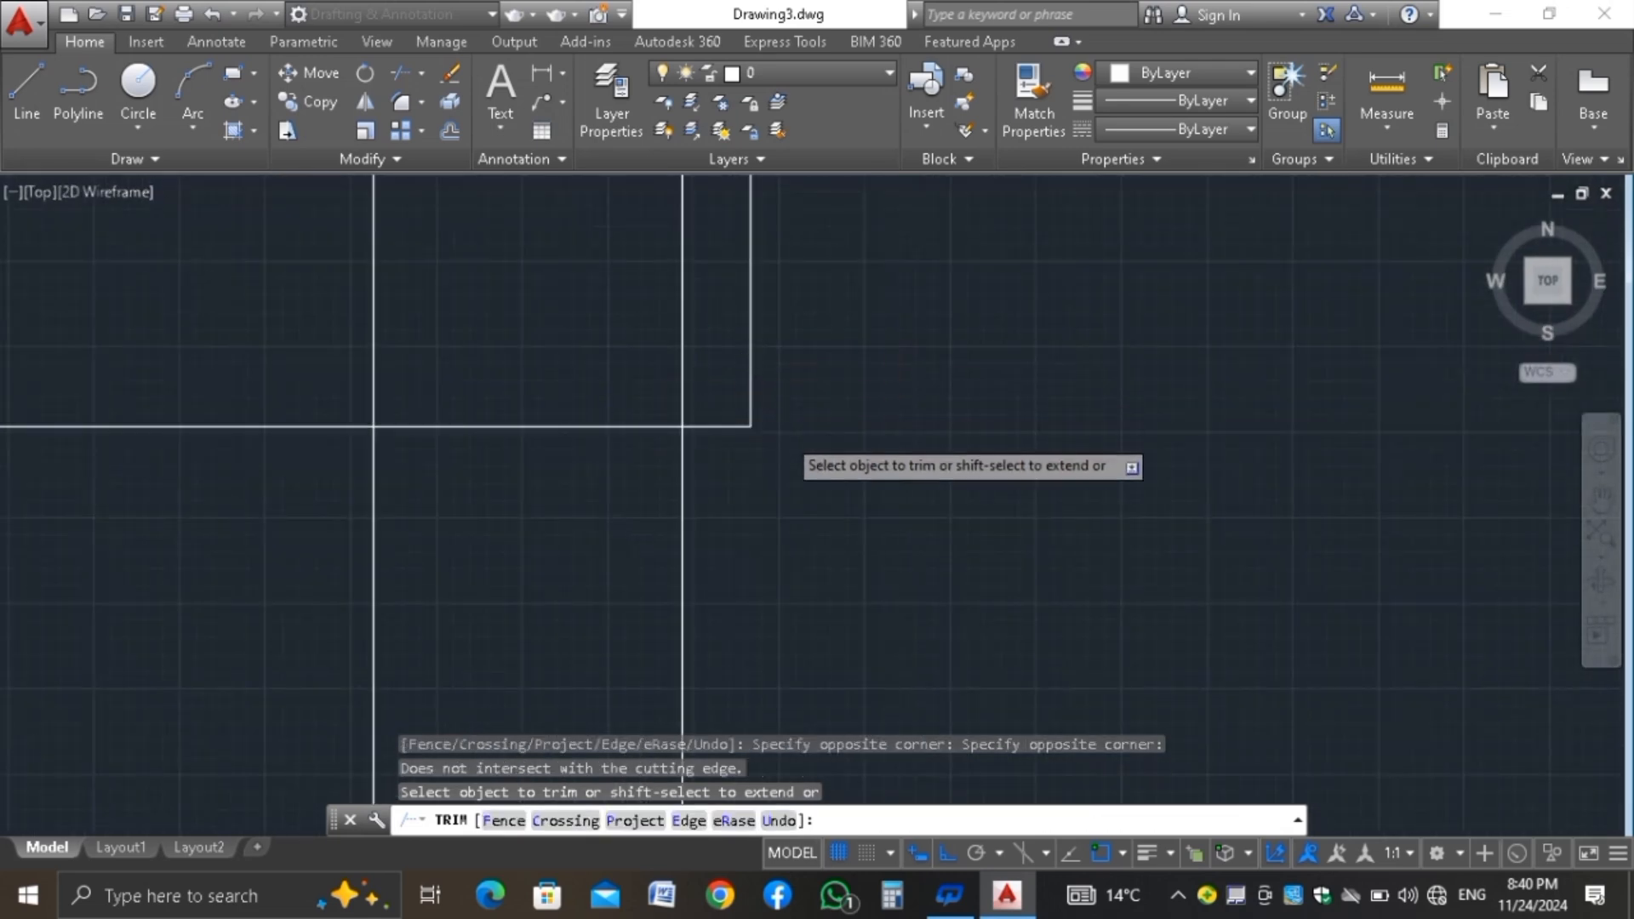
{"action": "scroll", "coordinate": [778, 438], "scroll_direction": "down", "scroll_amount": 3}
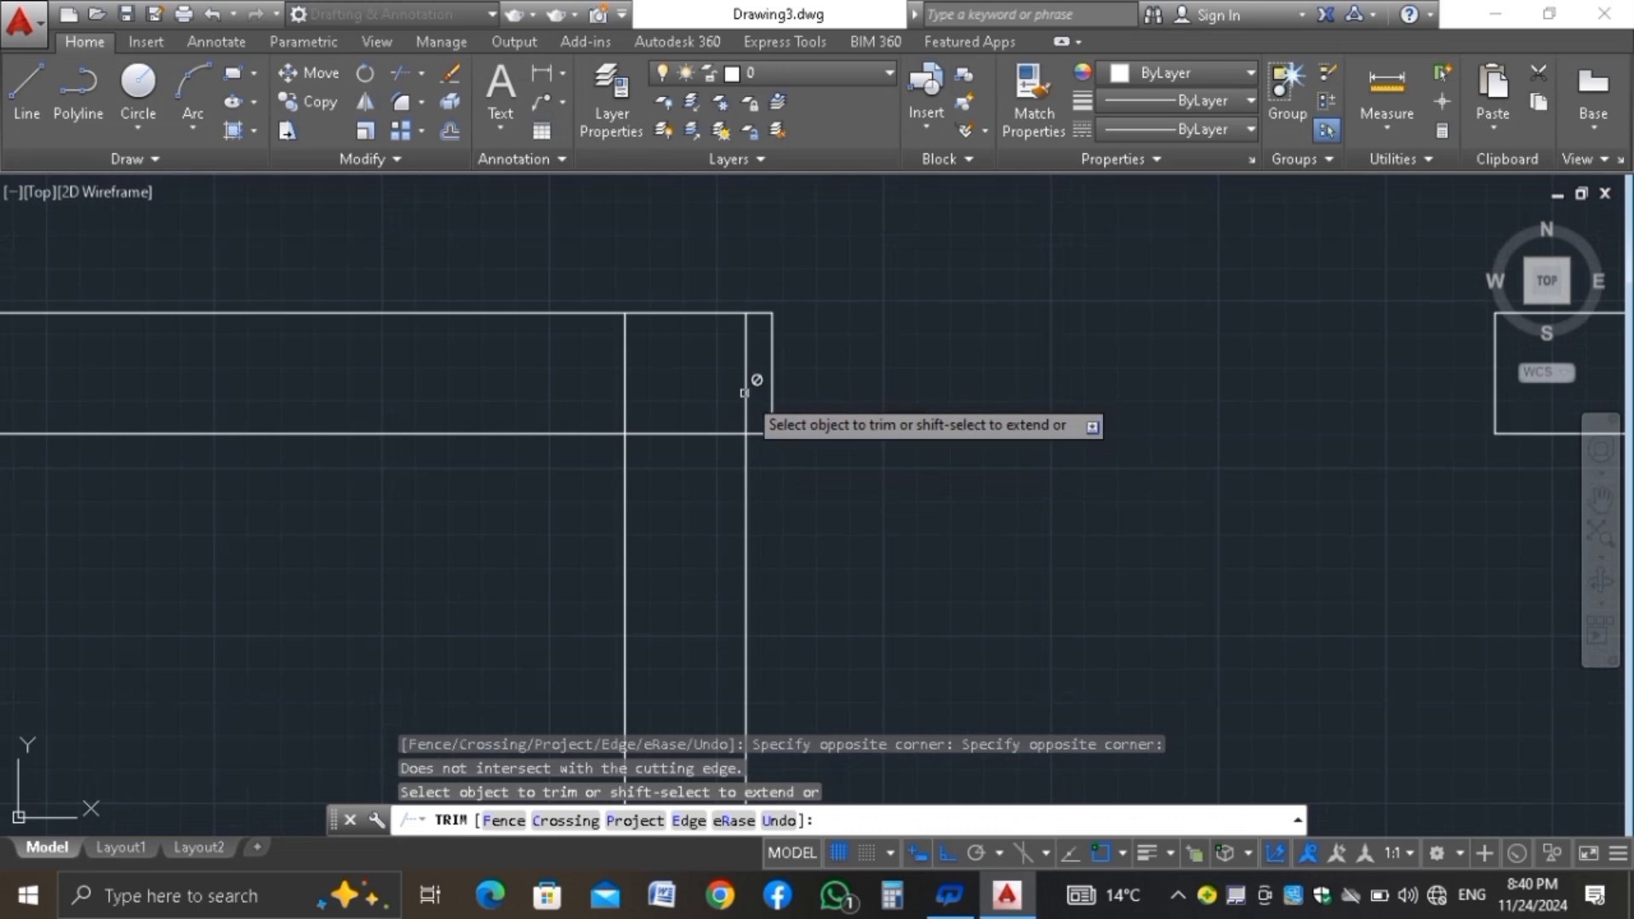
{"action": "scroll", "coordinate": [759, 368], "scroll_direction": "down", "scroll_amount": 2}
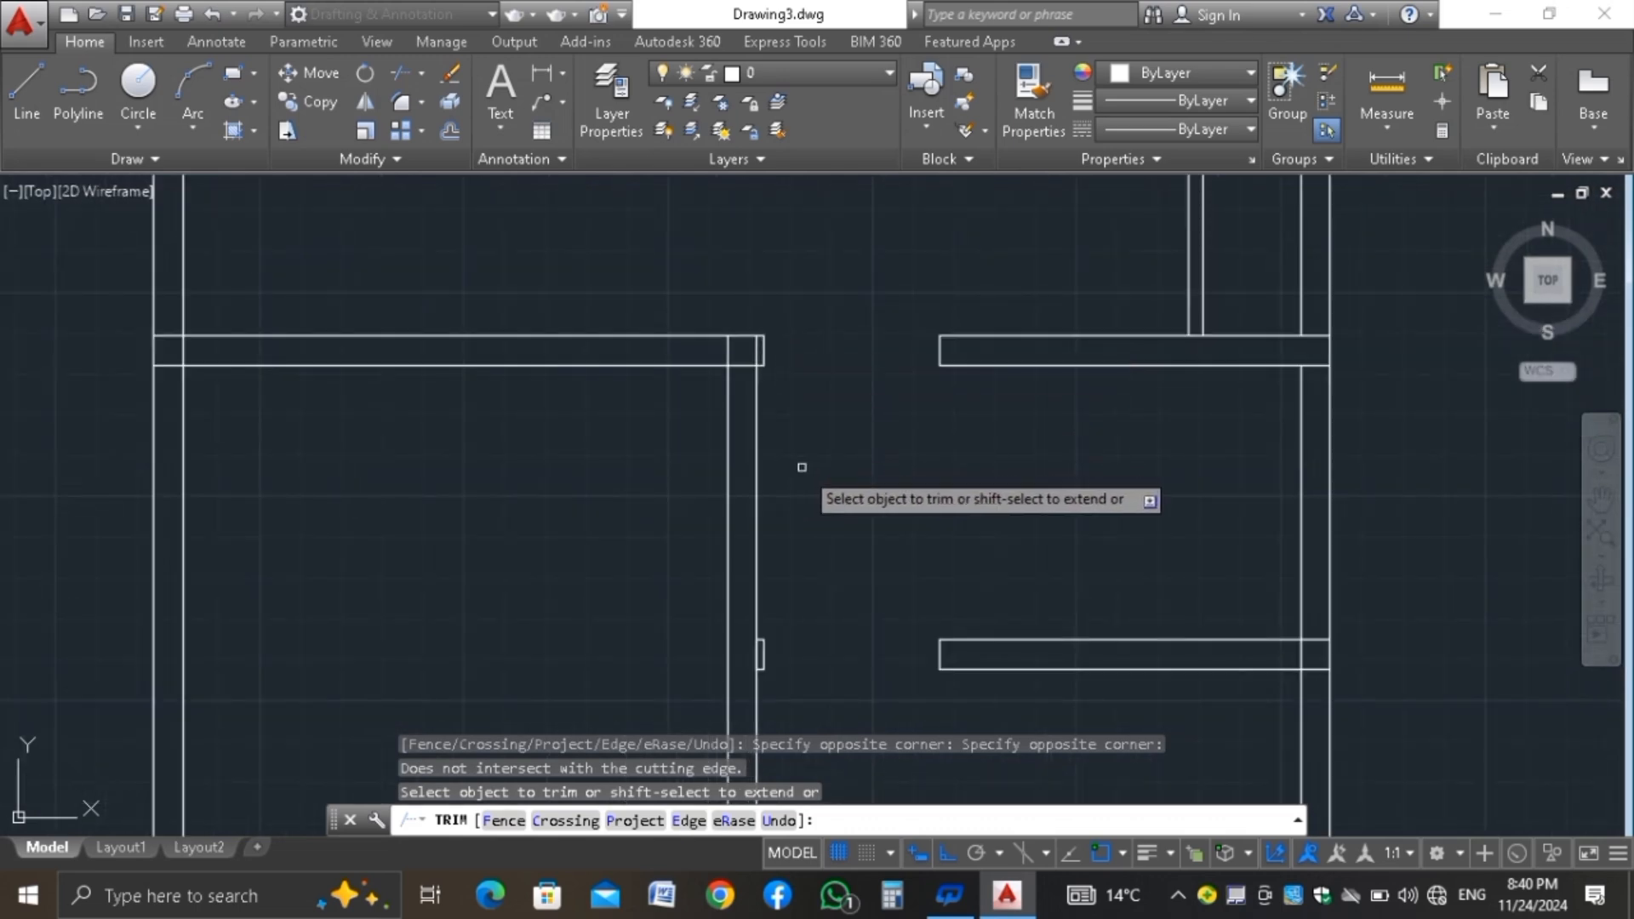
{"action": "key", "text": "Escape"}
Measure with an aligned dimension from the upper opening's right jamb to the right outer wall's inner face, without placing the dimension
{"action": "scroll", "coordinate": [770, 349], "scroll_direction": "down", "scroll_amount": 2}
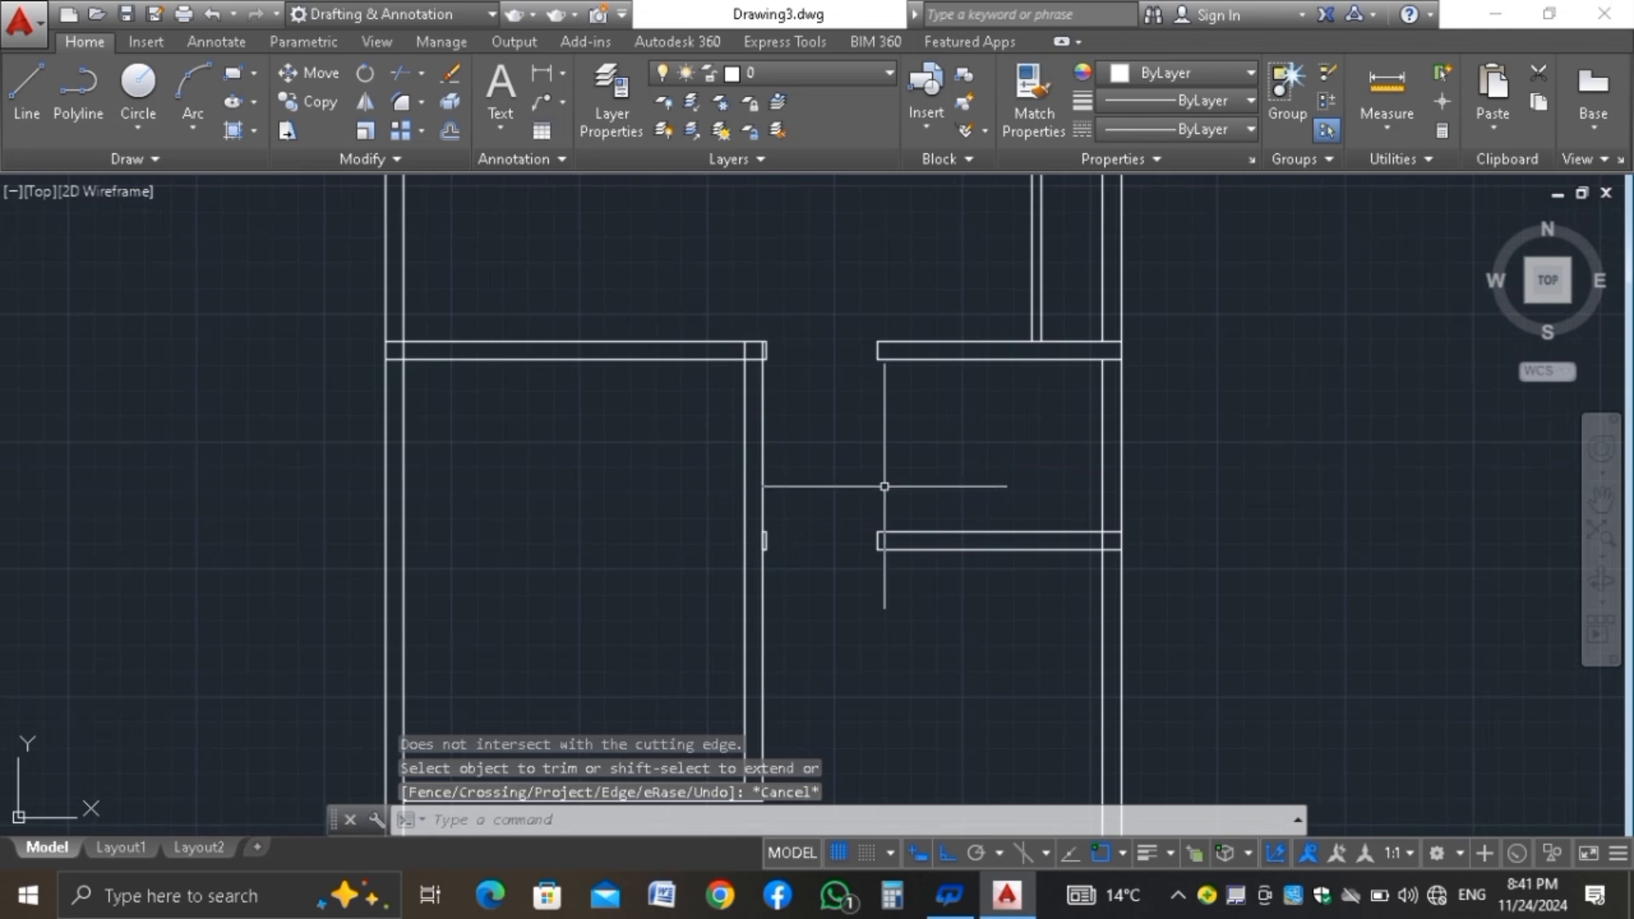
{"action": "type", "text": "DAL"}
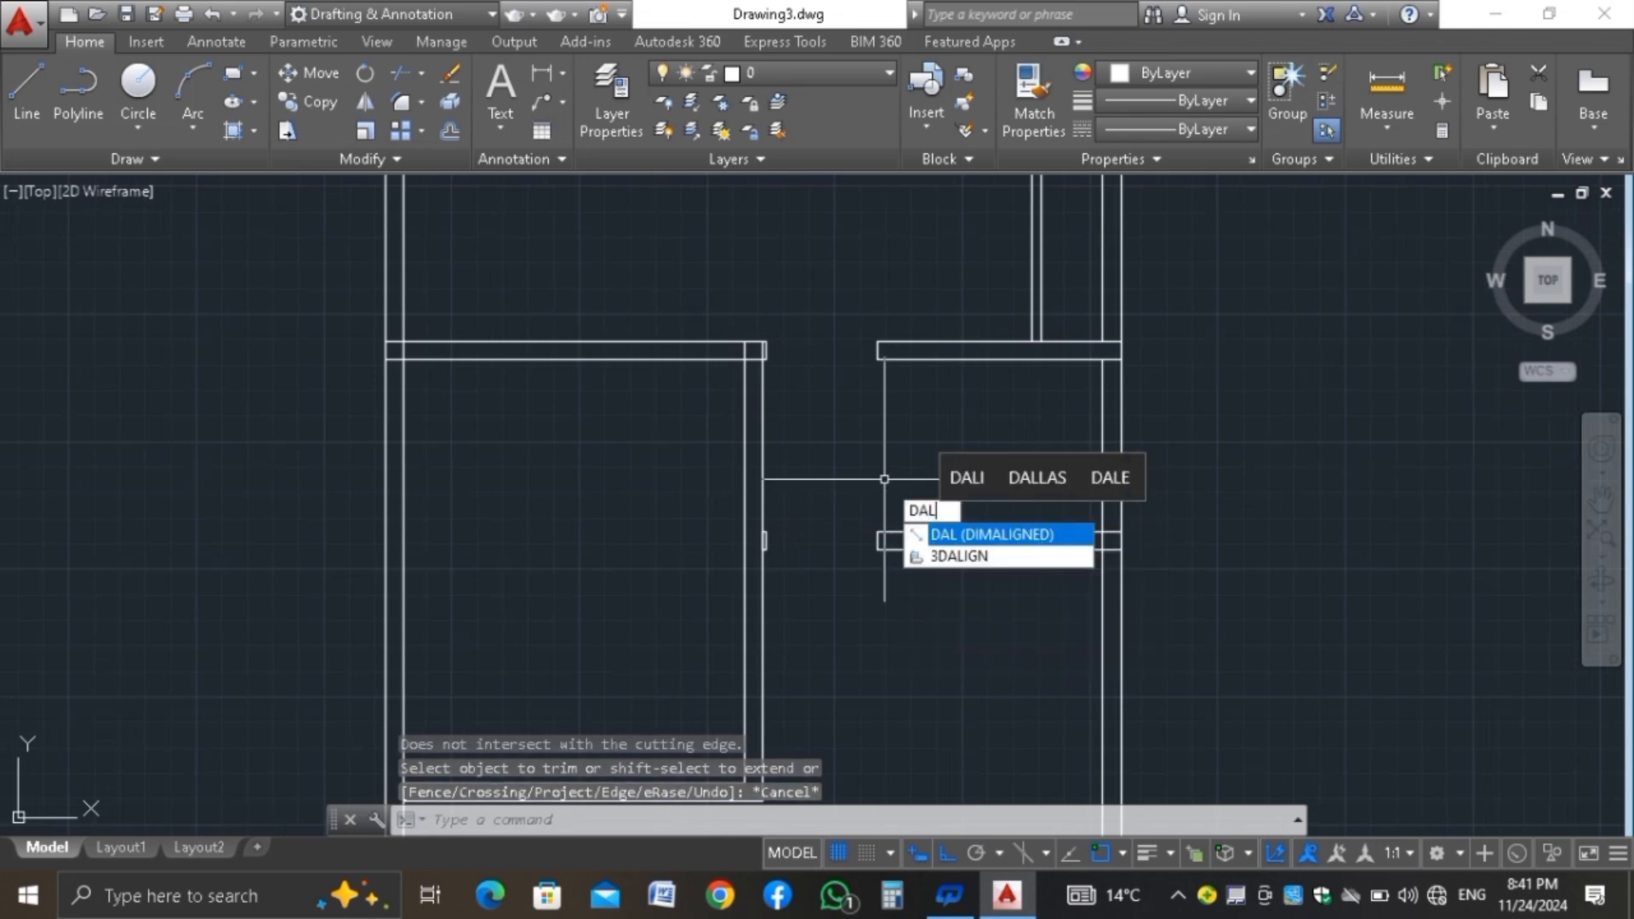
{"action": "key", "text": "Return"}
{"action": "scroll", "coordinate": [894, 375], "scroll_direction": "up", "scroll_amount": 2}
{"action": "left_click", "coordinate": [869, 357]}
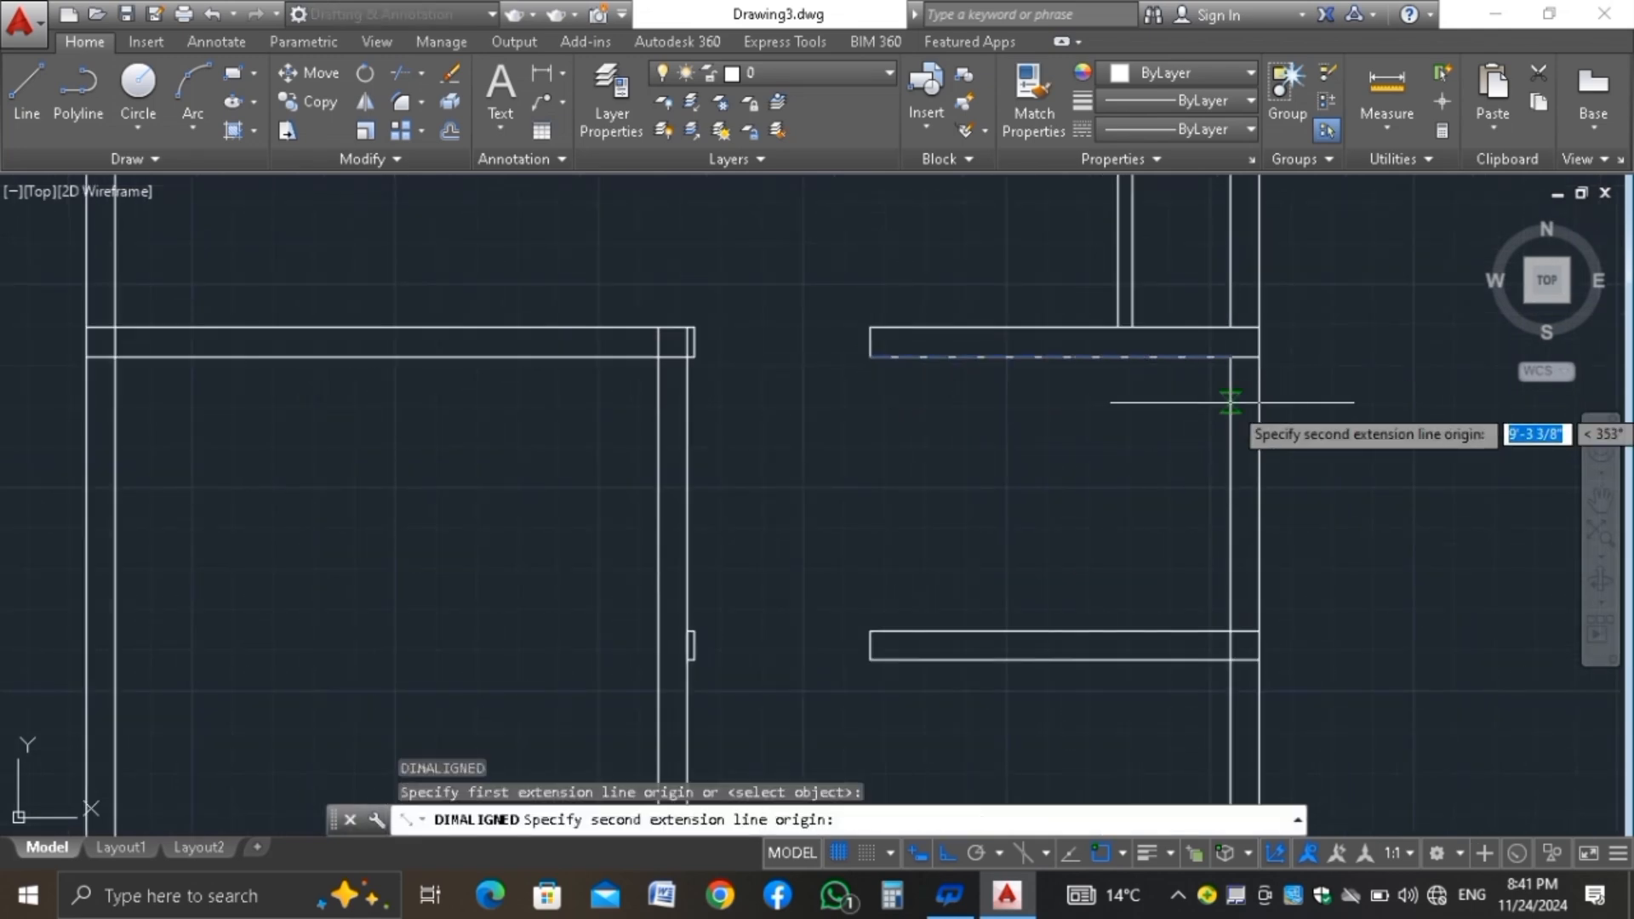
{"action": "left_click", "coordinate": [1229, 356]}
{"action": "scroll", "coordinate": [1168, 437], "scroll_direction": "up", "scroll_amount": 2}
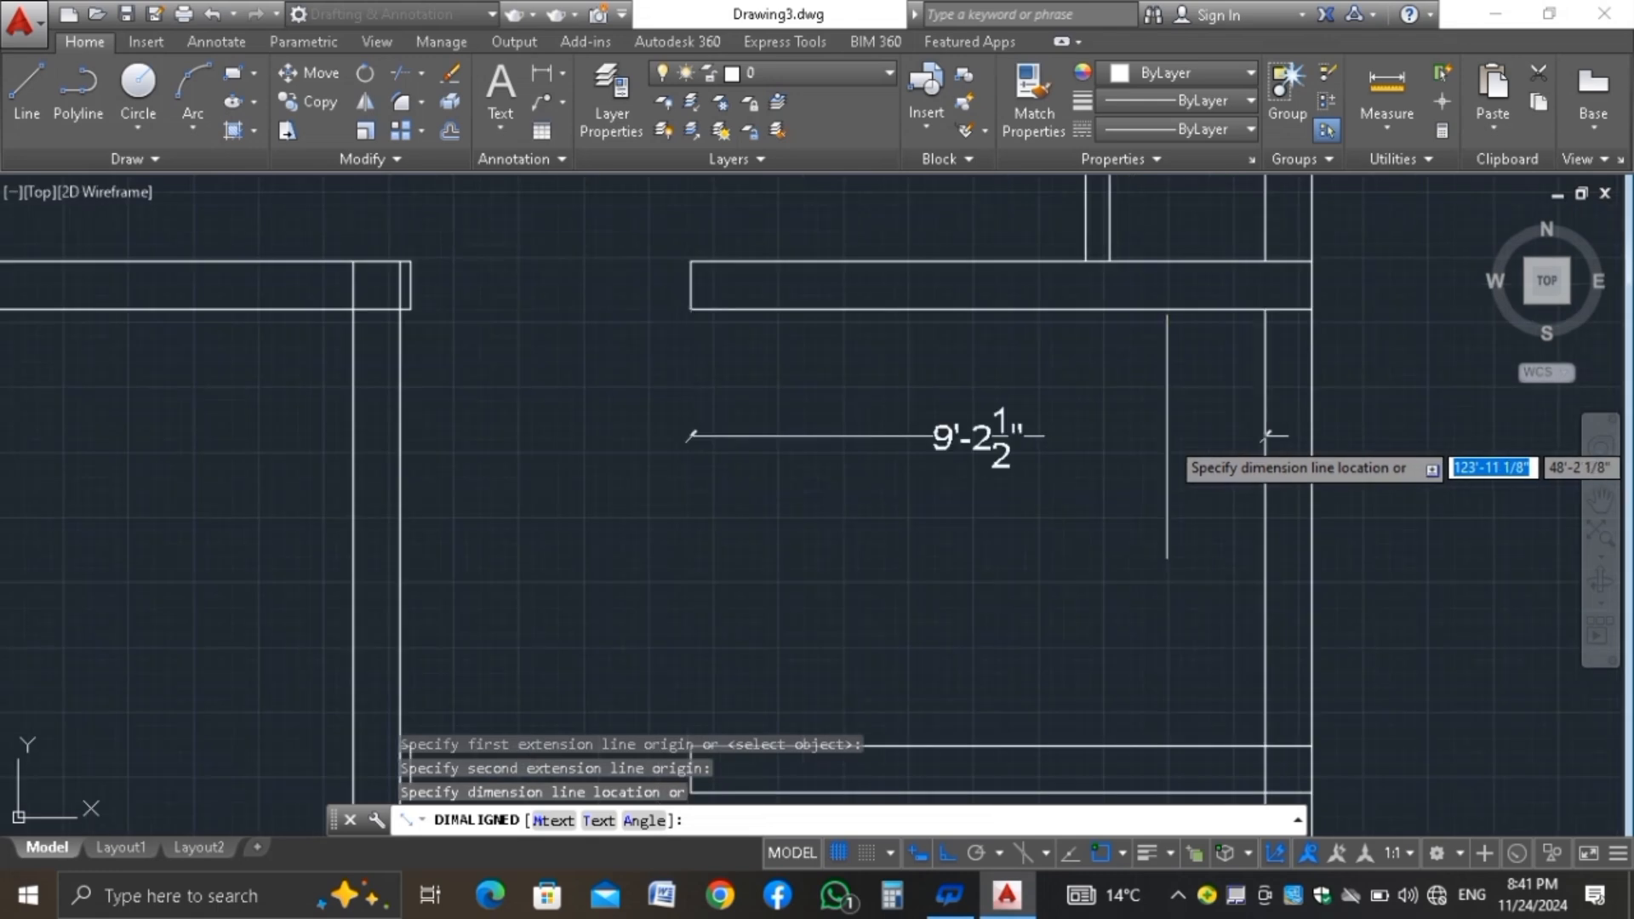
{"action": "key", "text": "Escape"}
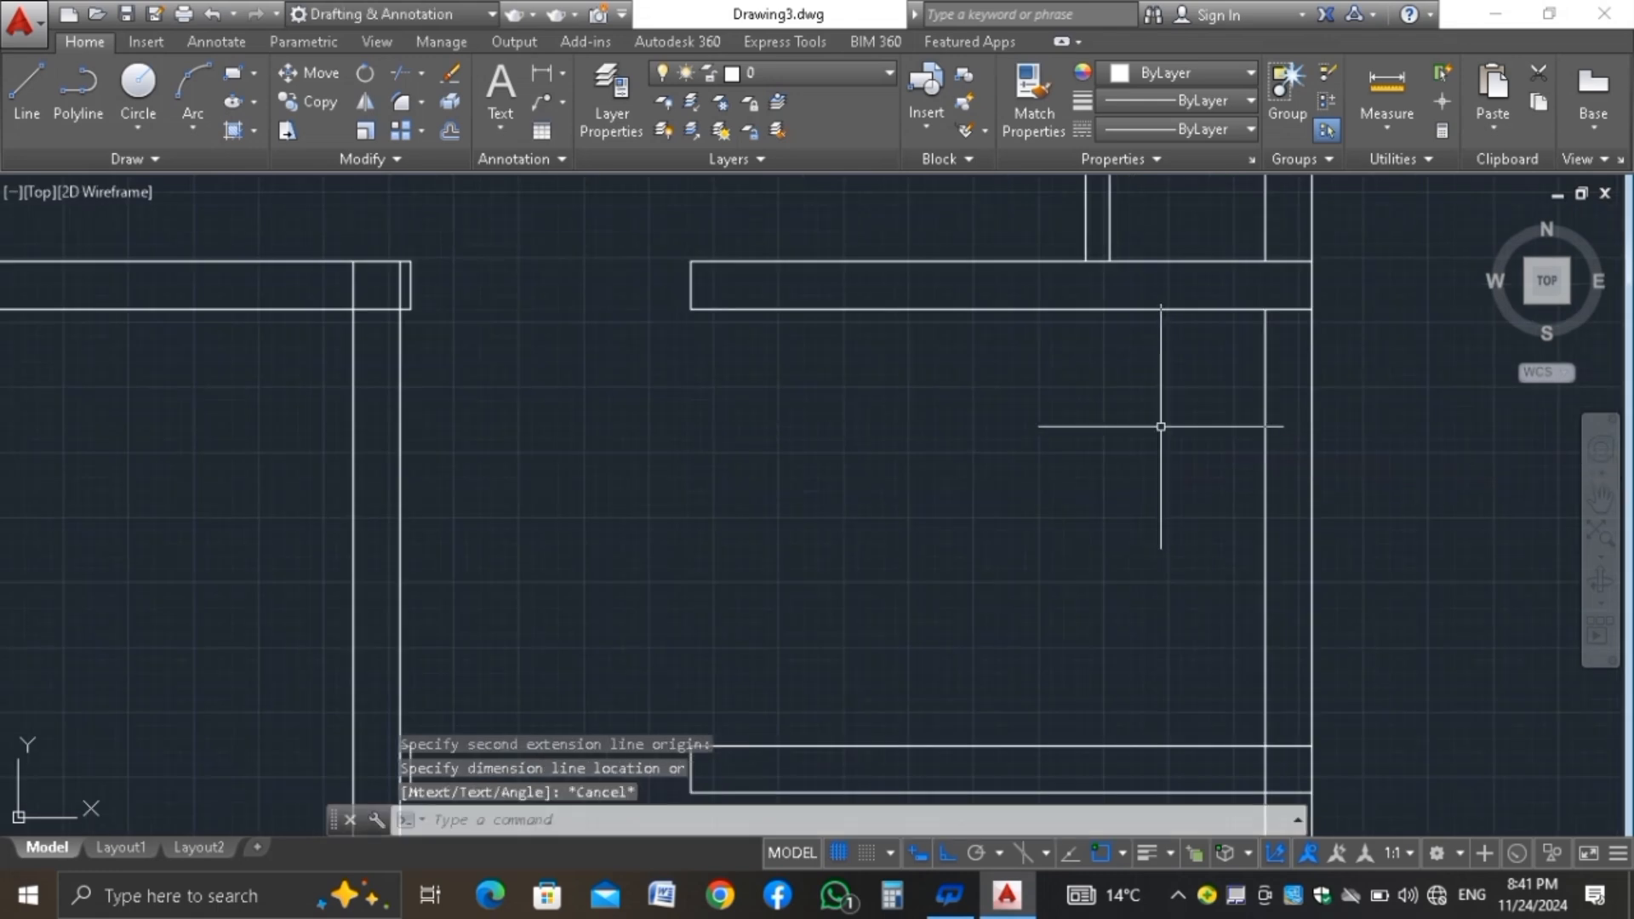
Measure the left room's inside width along its upper wall with an aligned dimension, without placing the dimension
{"action": "scroll", "coordinate": [854, 284], "scroll_direction": "down", "scroll_amount": 4}
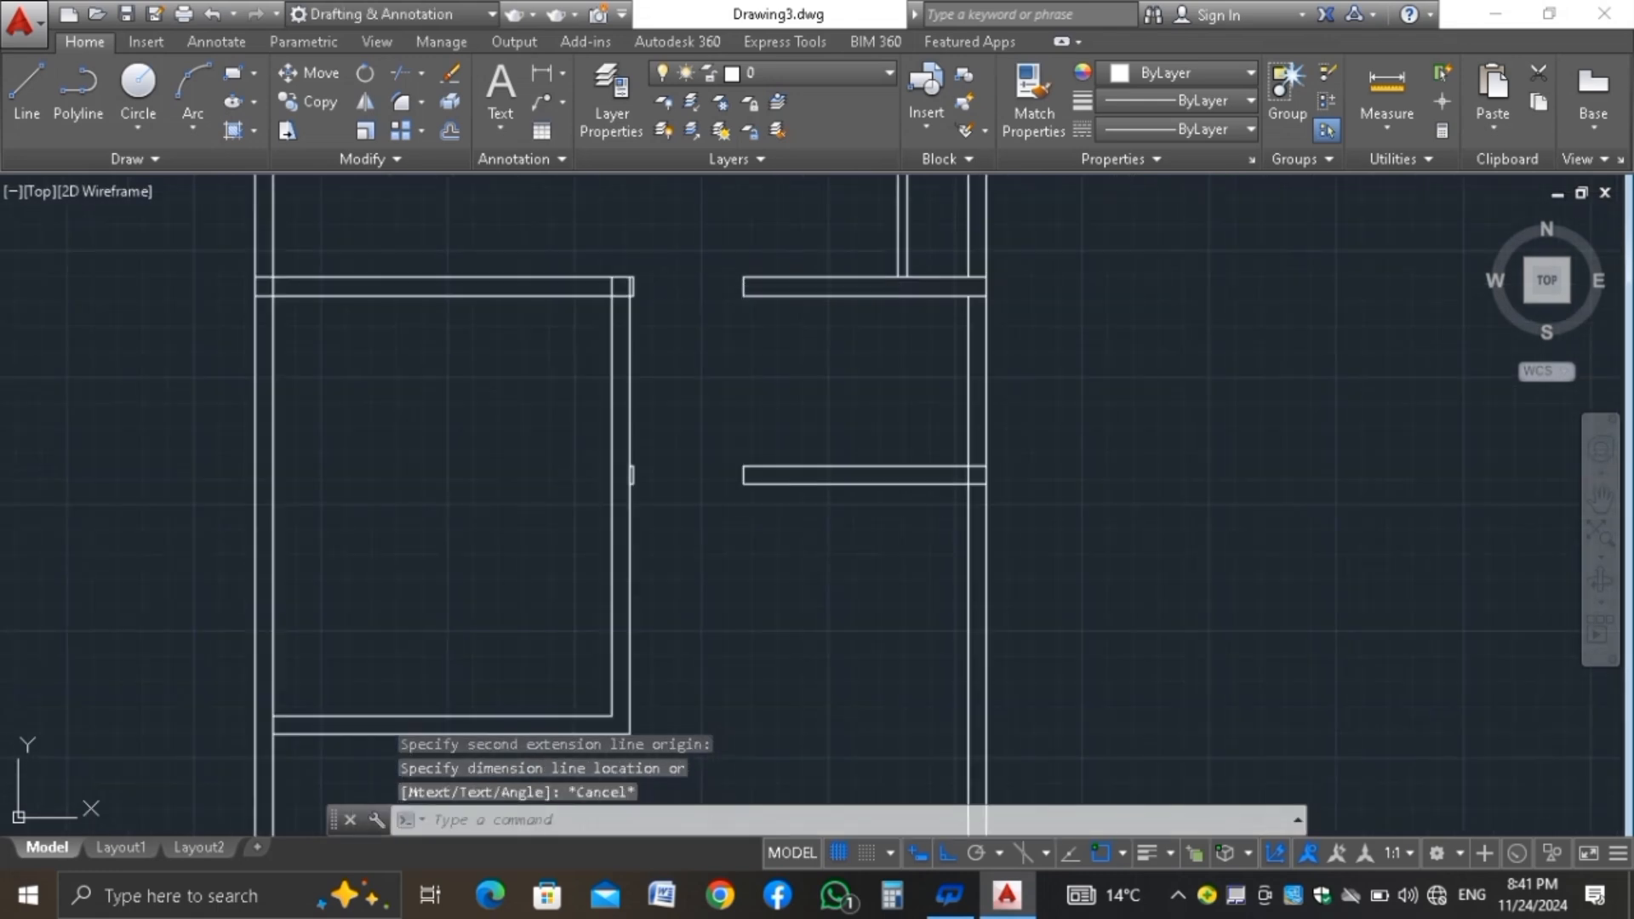
{"action": "scroll", "coordinate": [492, 292], "scroll_direction": "down", "scroll_amount": 2}
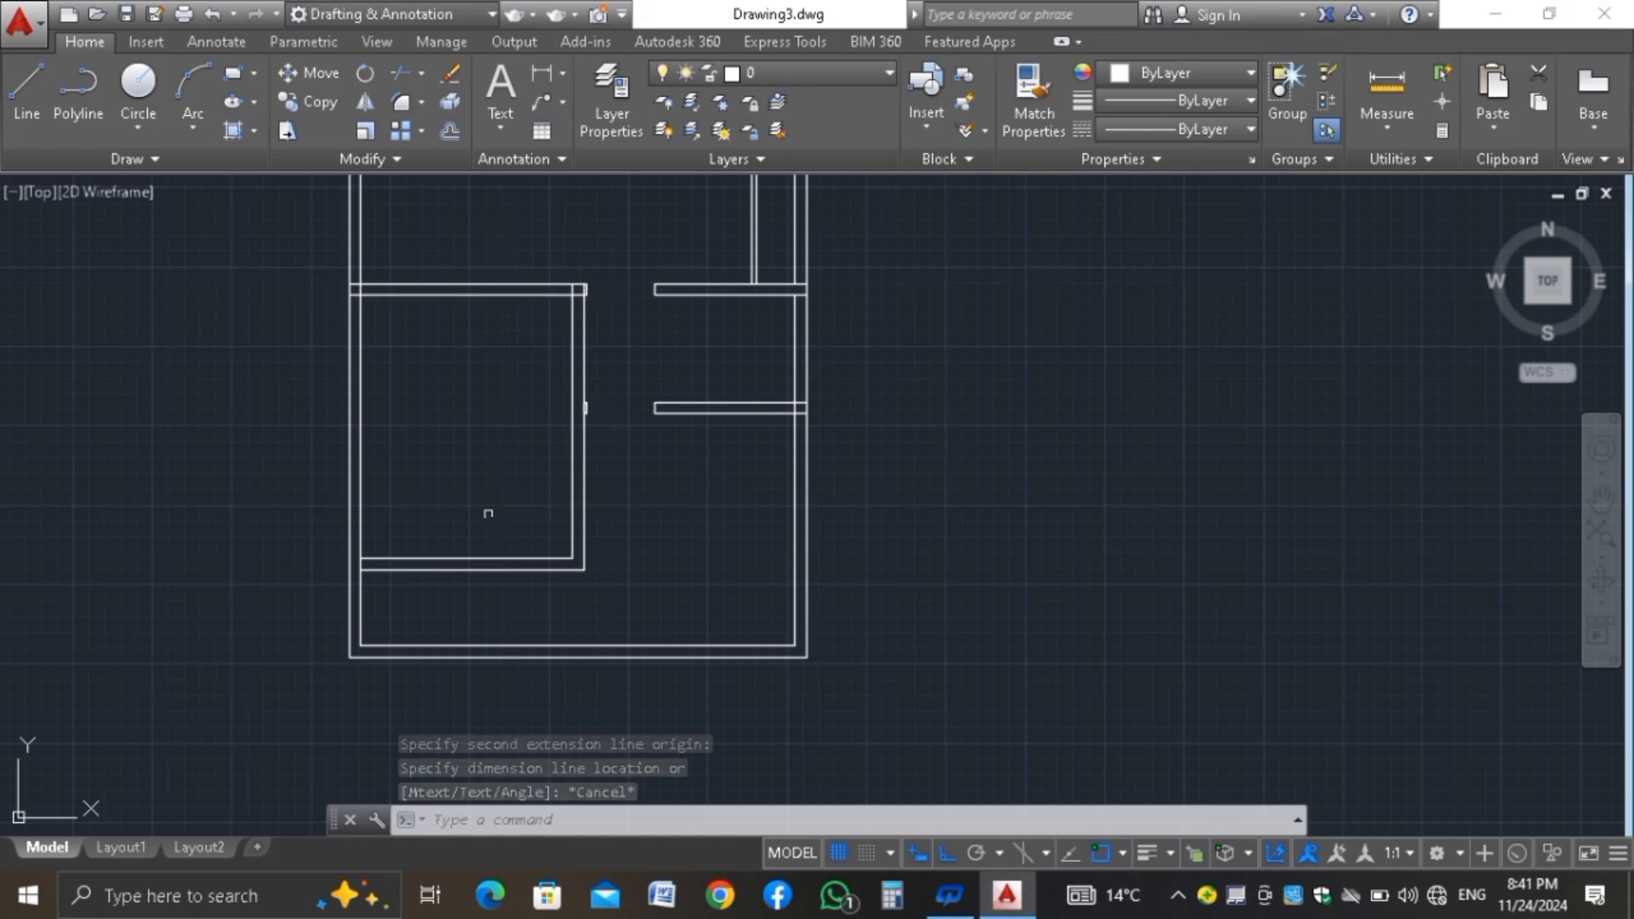
{"action": "scroll", "coordinate": [427, 281], "scroll_direction": "up", "scroll_amount": 2}
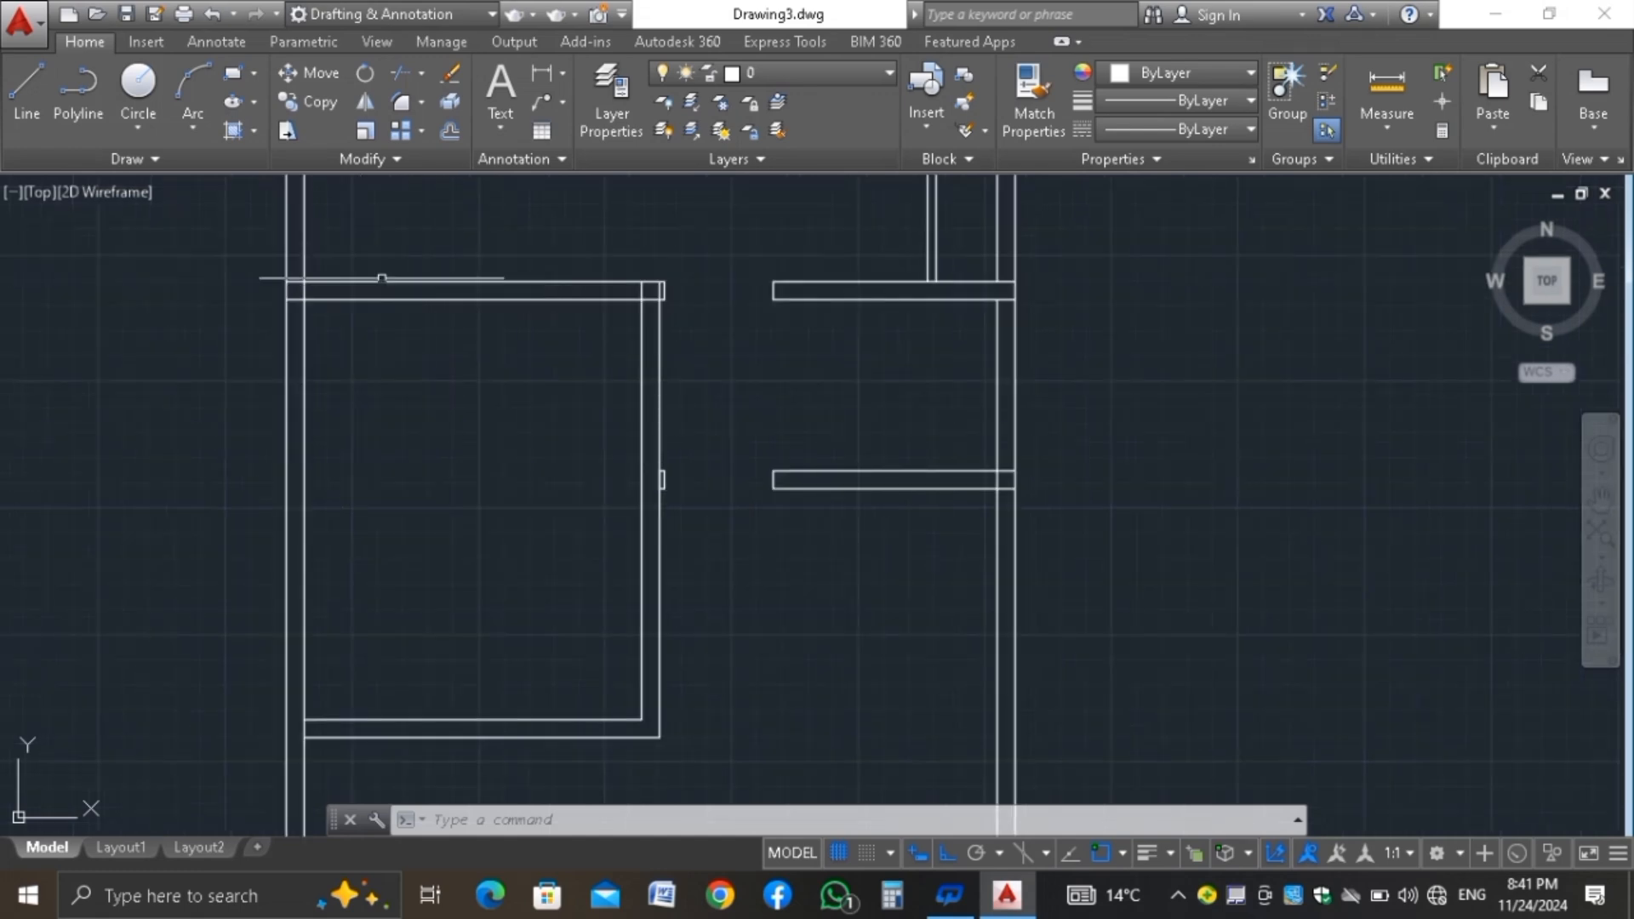
{"action": "scroll", "coordinate": [376, 280], "scroll_direction": "up", "scroll_amount": 4}
{"action": "type", "text": "DAL"}
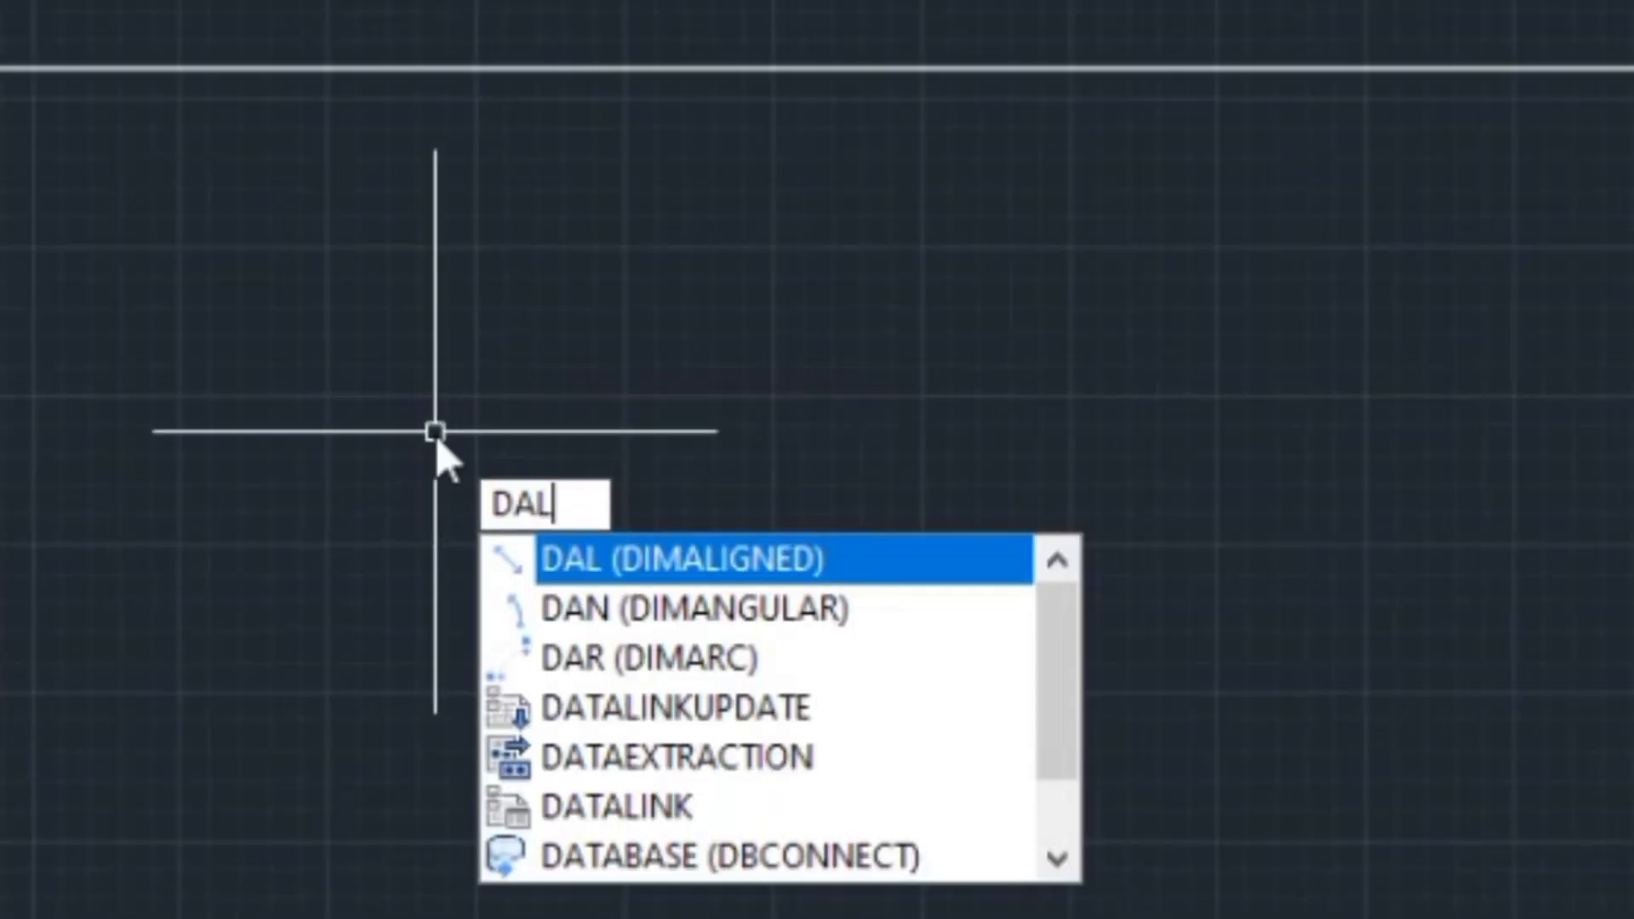
{"action": "key", "text": "Return"}
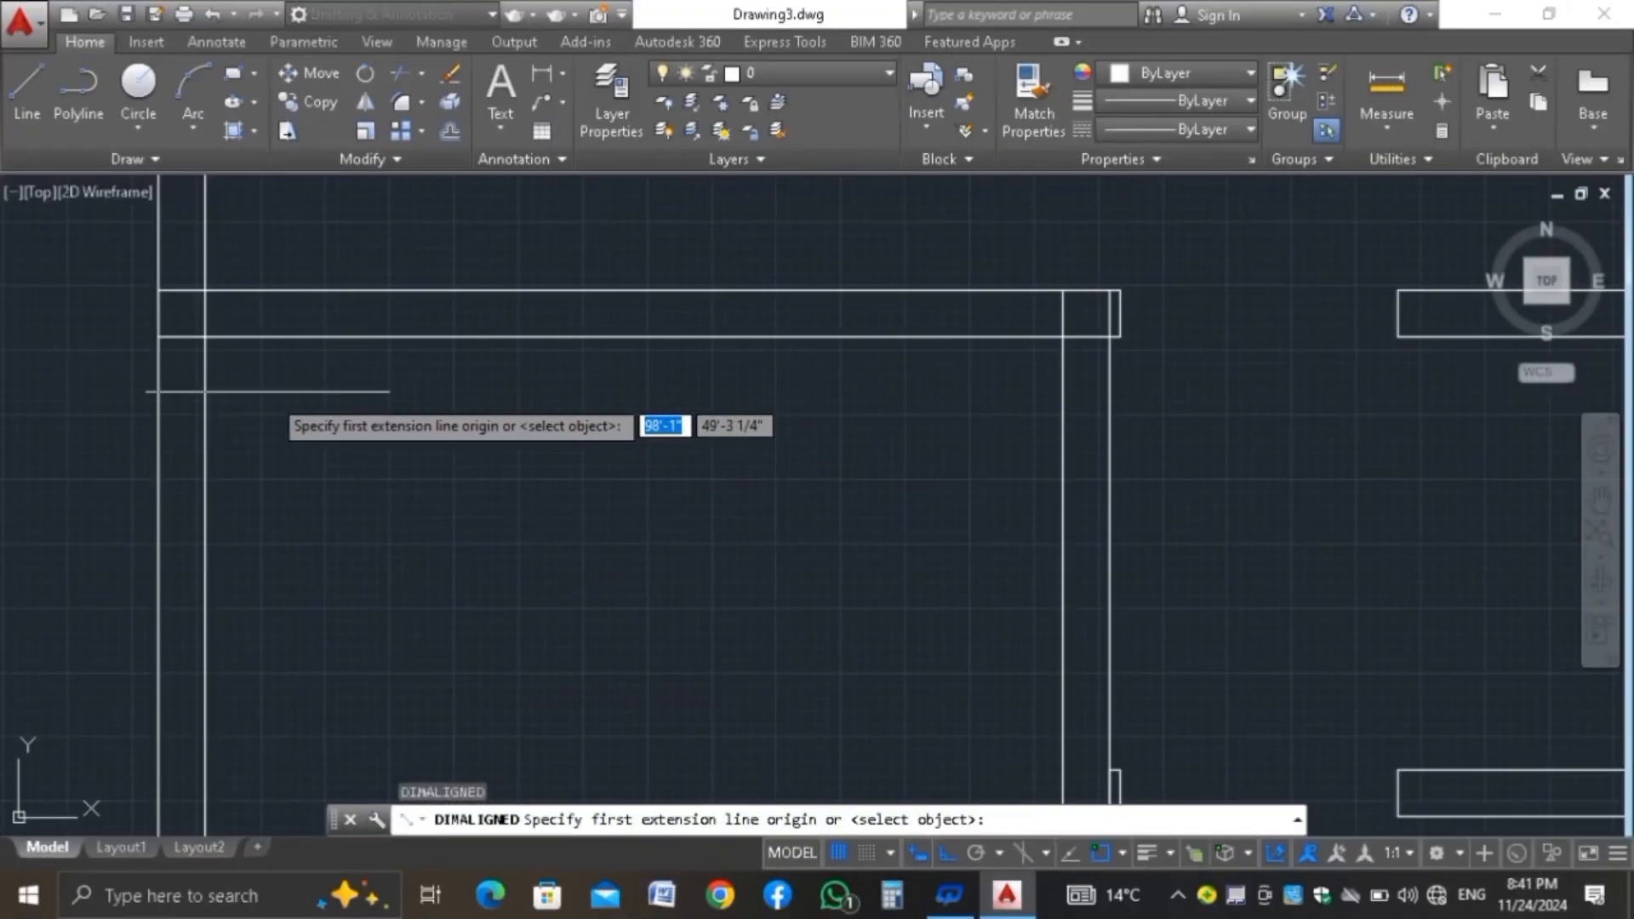
{"action": "left_click", "coordinate": [201, 338]}
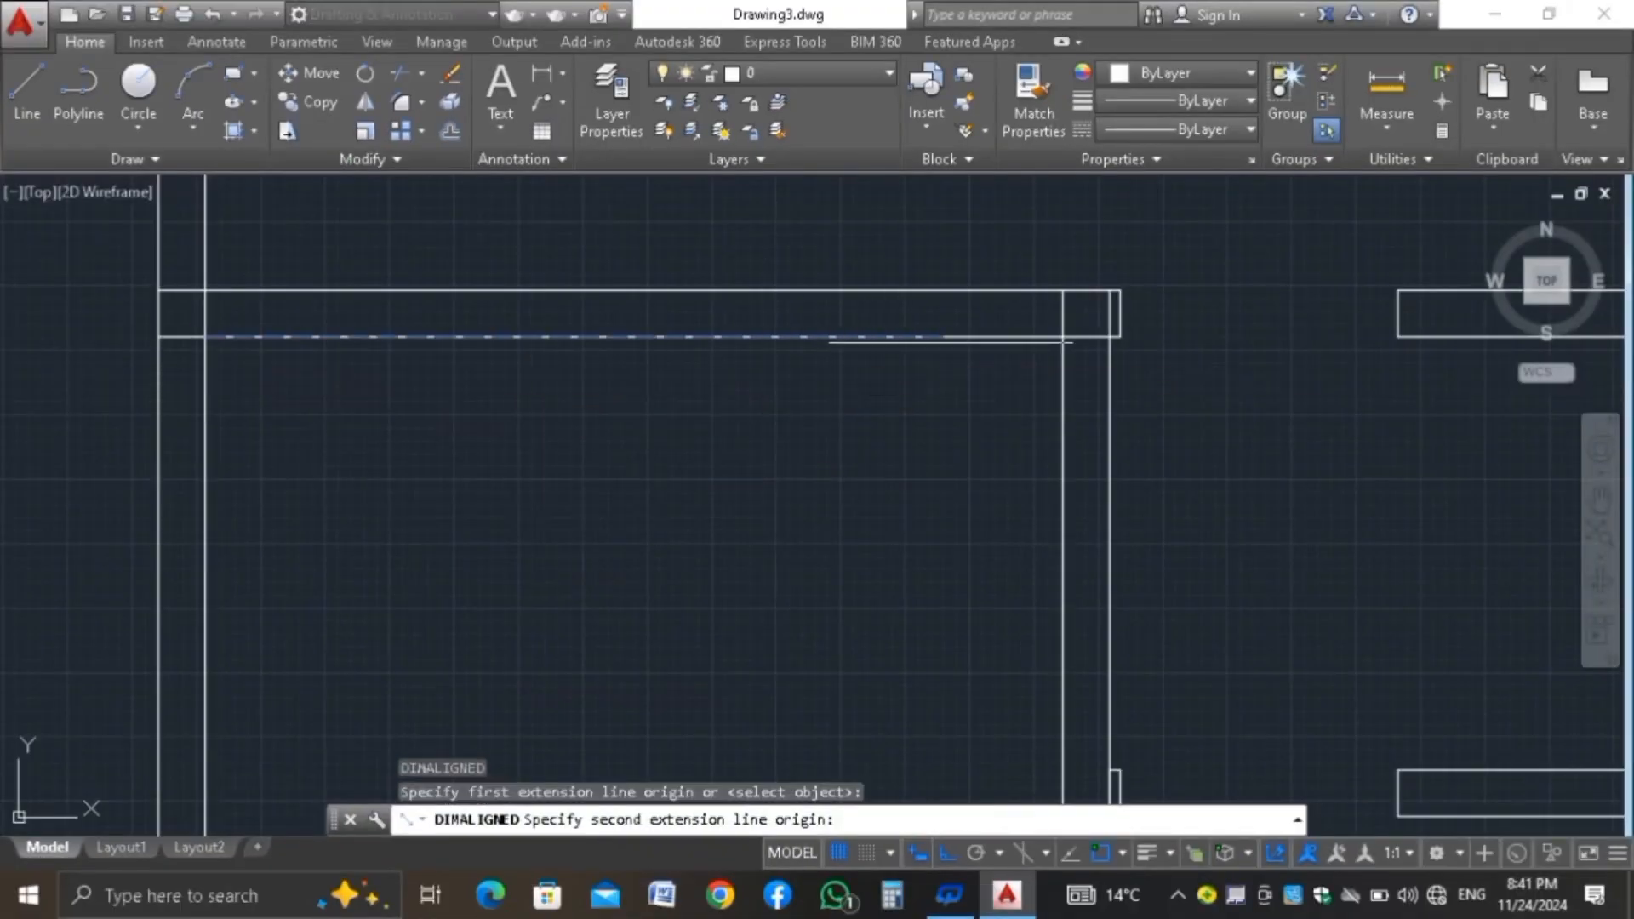
{"action": "left_click", "coordinate": [1062, 337]}
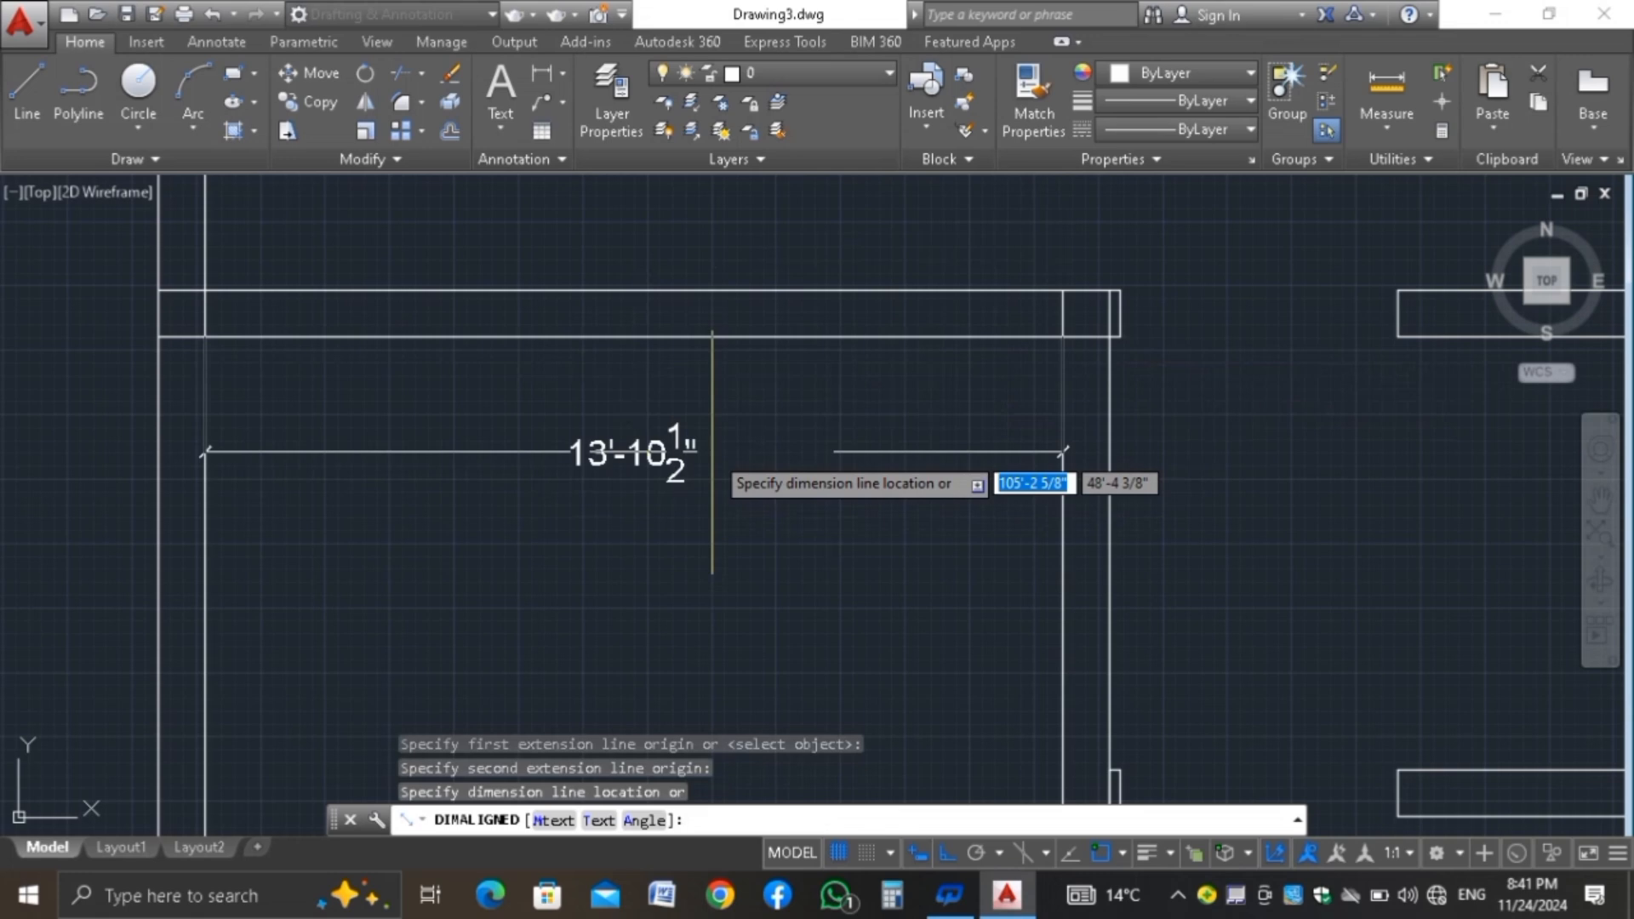
{"action": "key", "text": "Escape"}
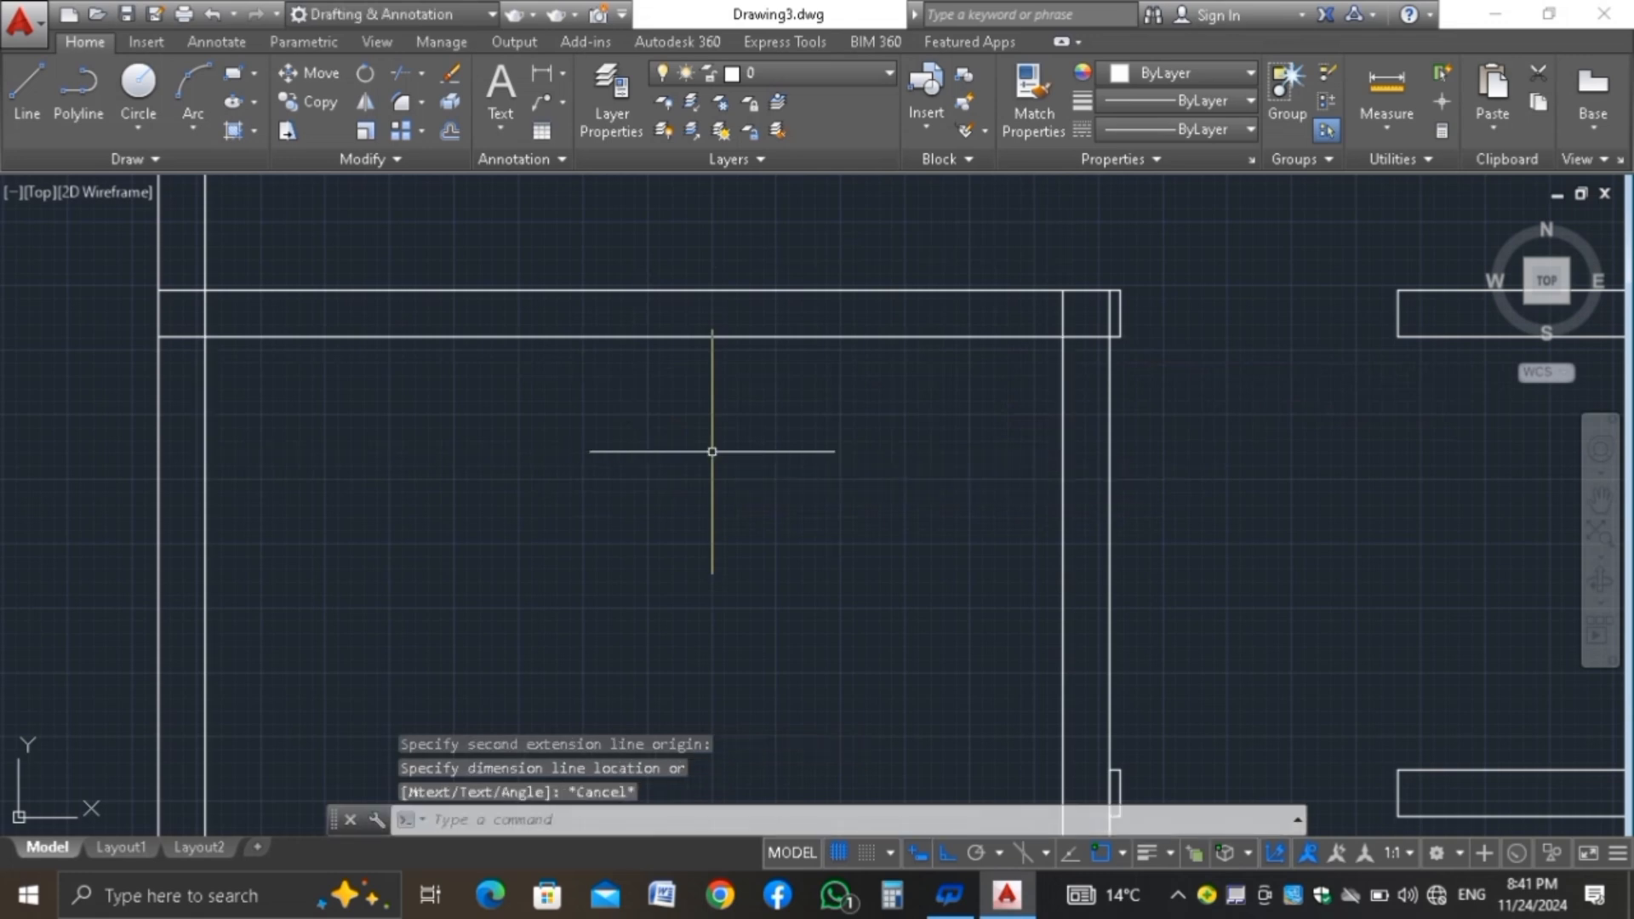
Draw a line across the thickness of the left room's upper wall at the wall's midpoint
{"action": "type", "text": "L"}
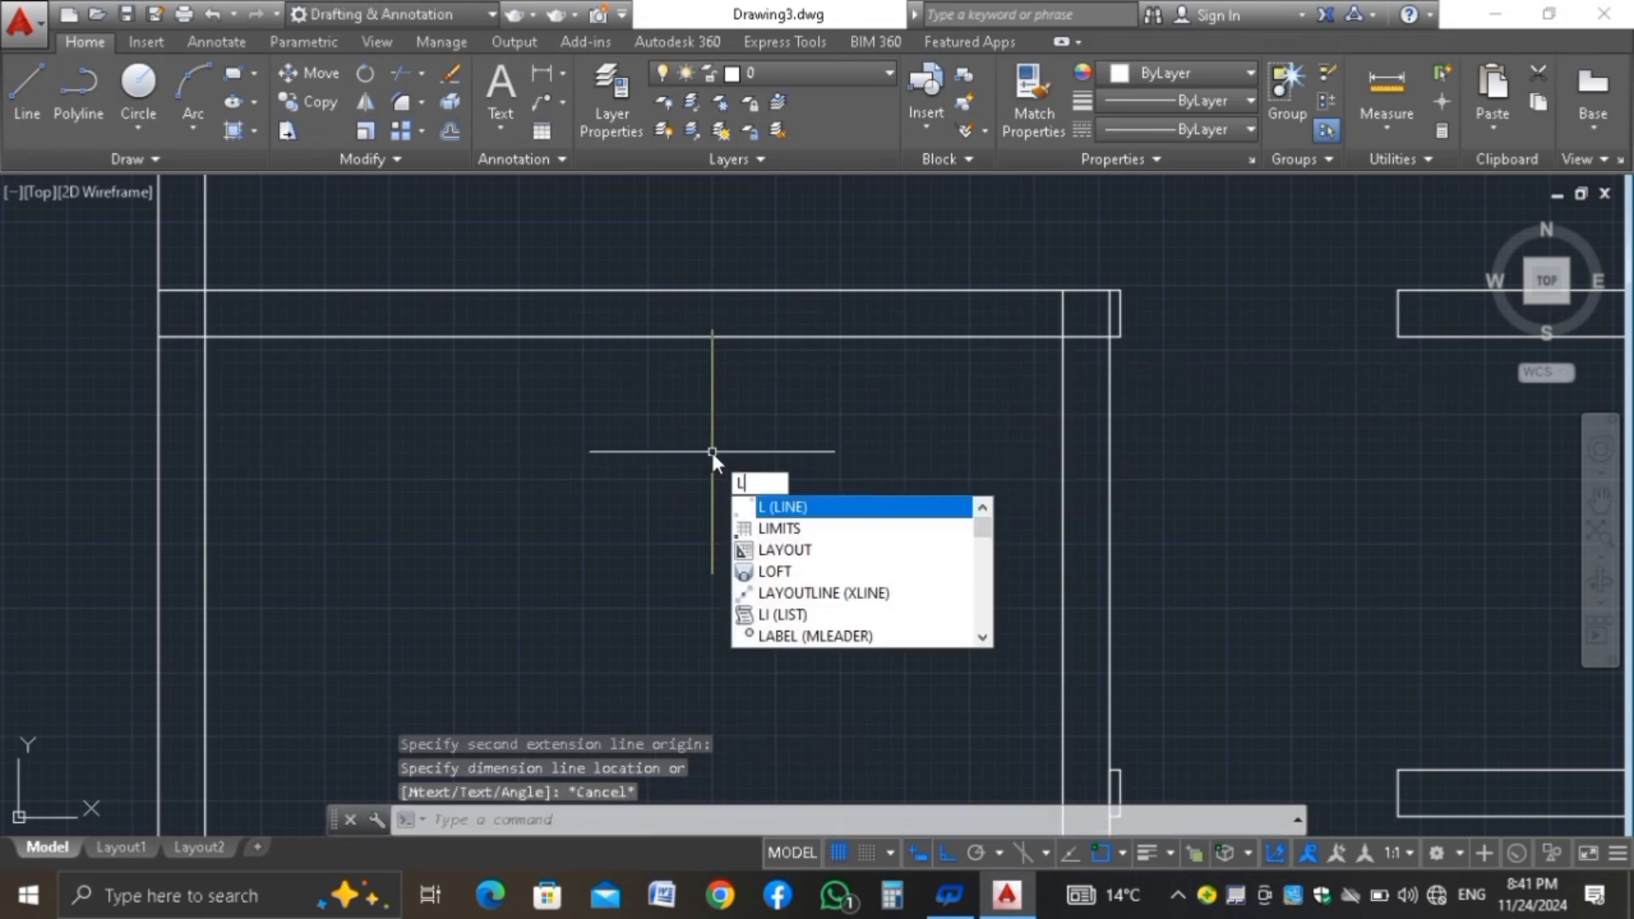
{"action": "key", "text": "Return"}
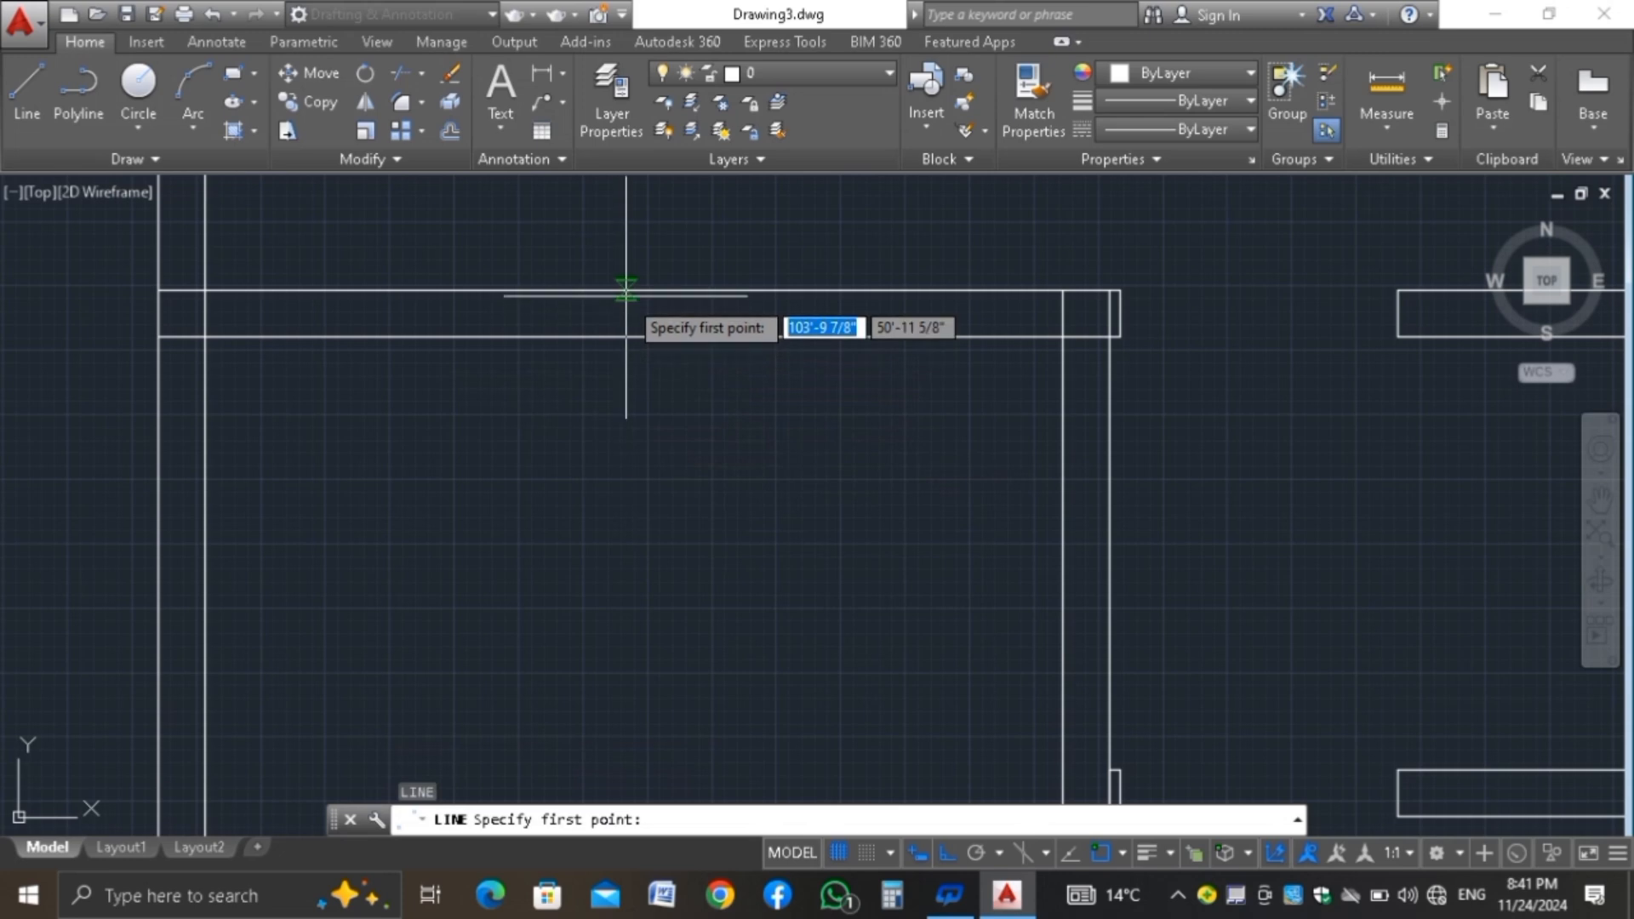
{"action": "left_click", "coordinate": [638, 290]}
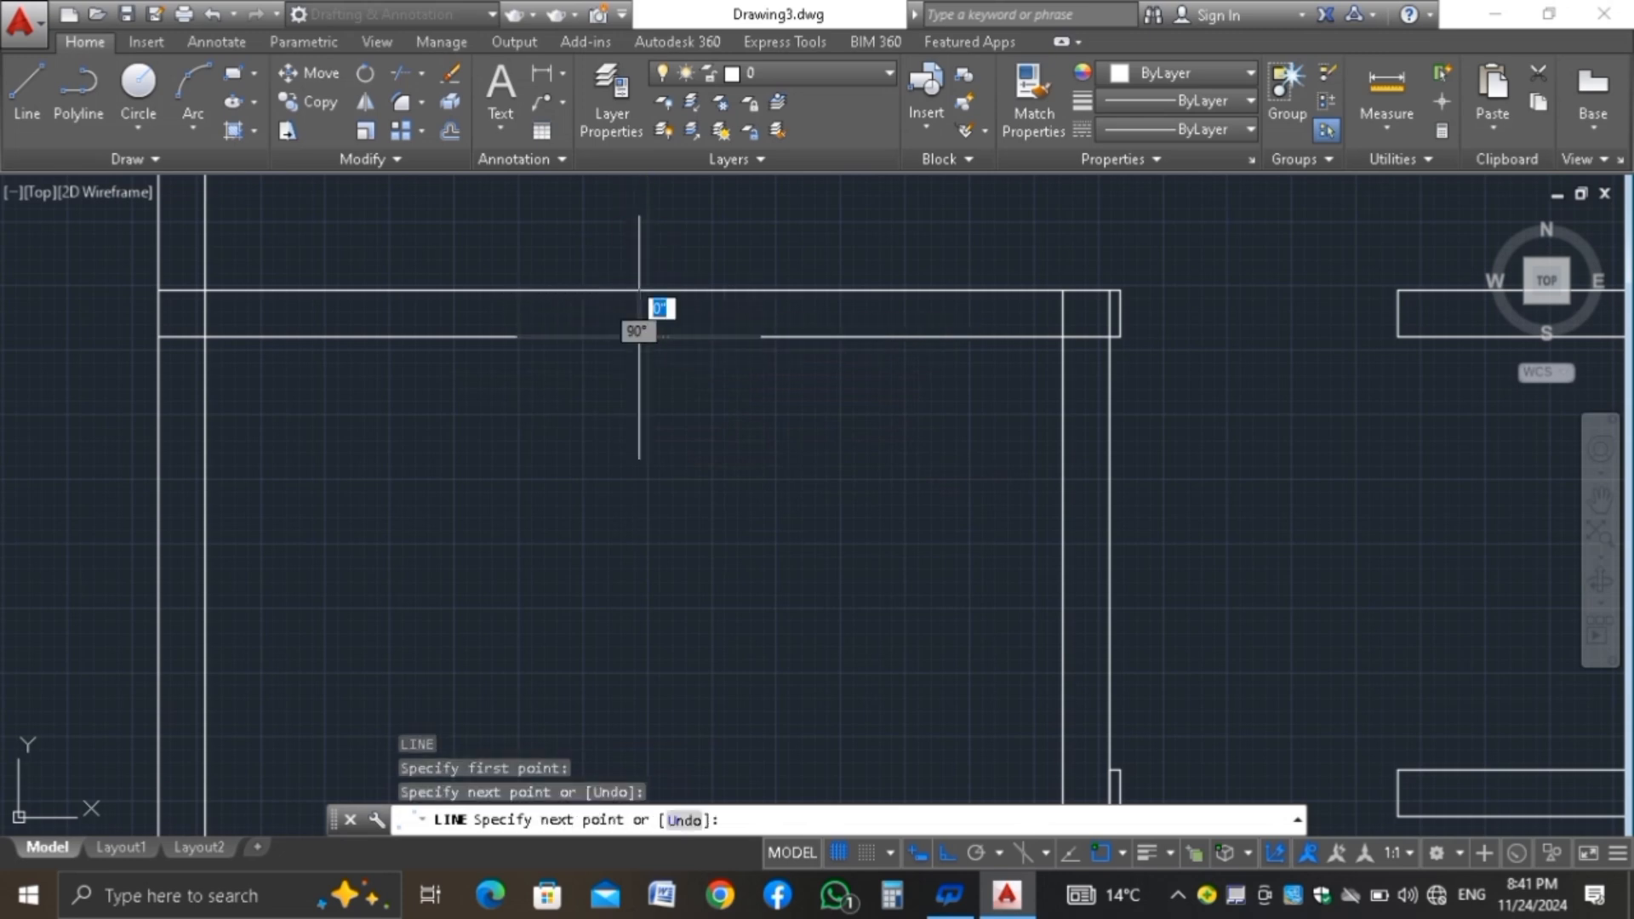
{"action": "key", "text": "Escape"}
Offset the line at the upper wall's midpoint 4' to each side as jamb lines
{"action": "type", "text": "o"}
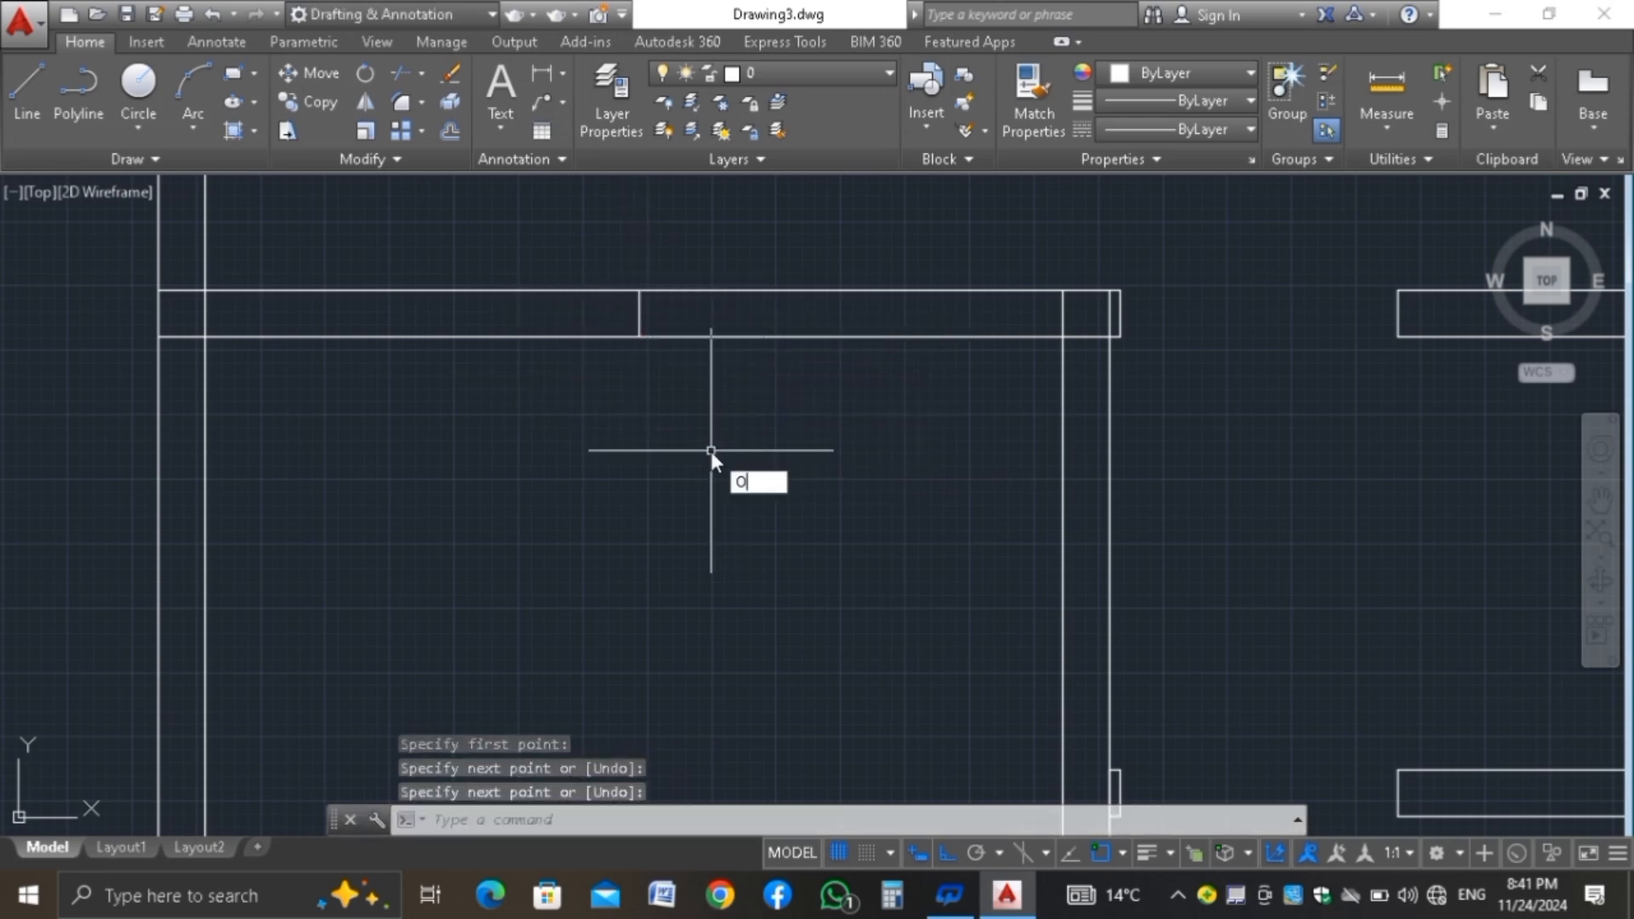
{"action": "key", "text": "Return"}
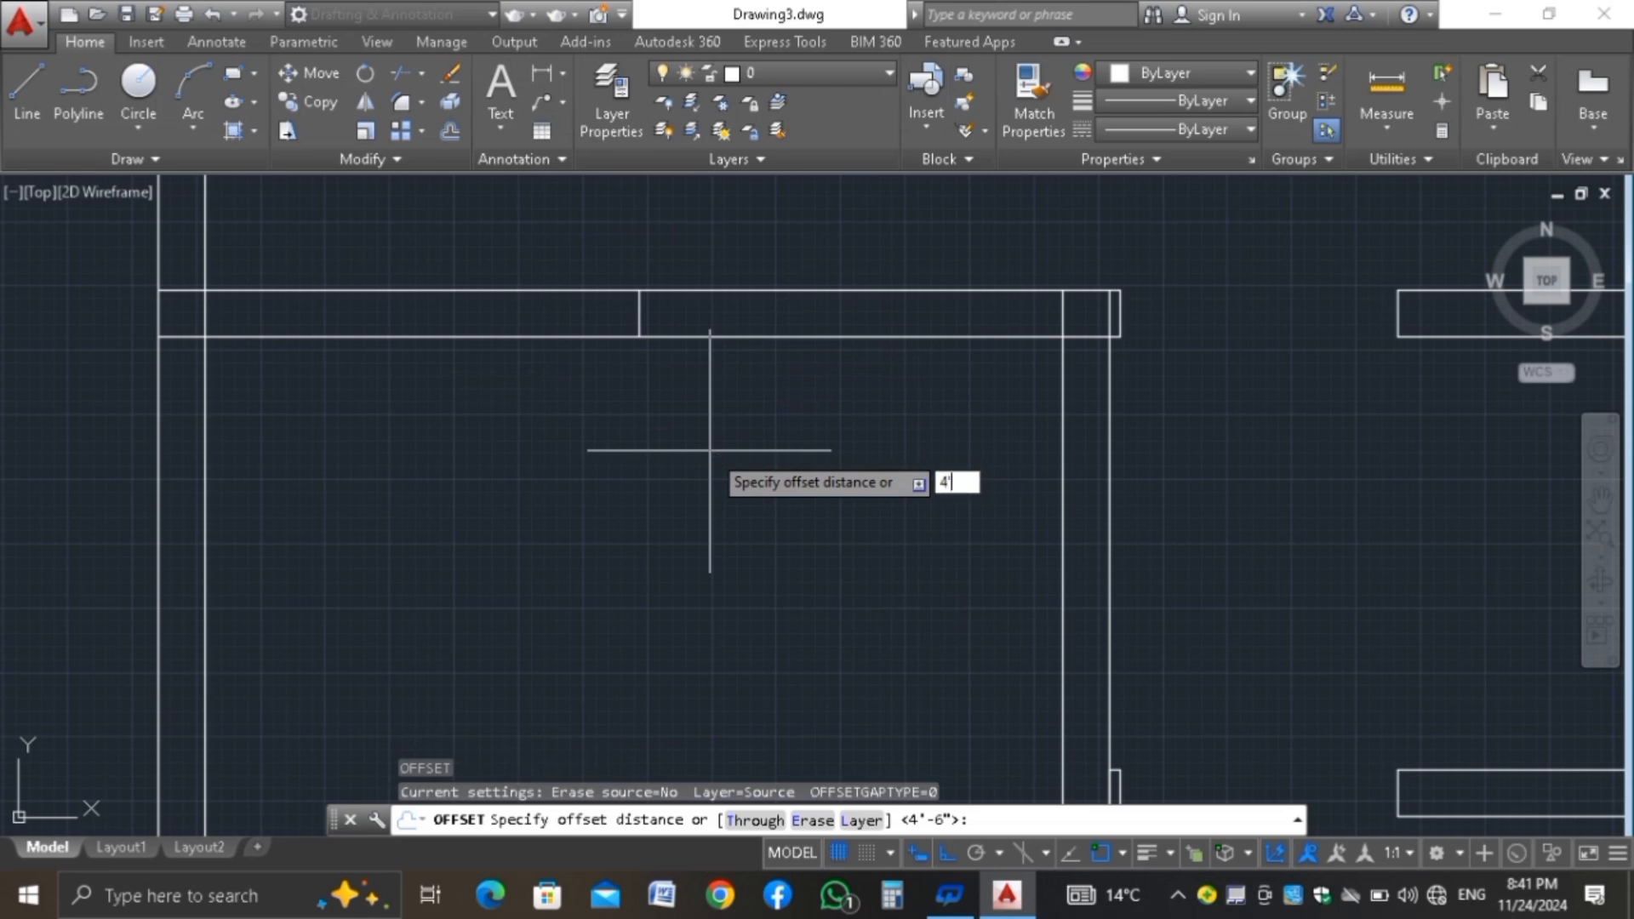
{"action": "type", "text": "4'"}
{"action": "key", "text": "Return"}
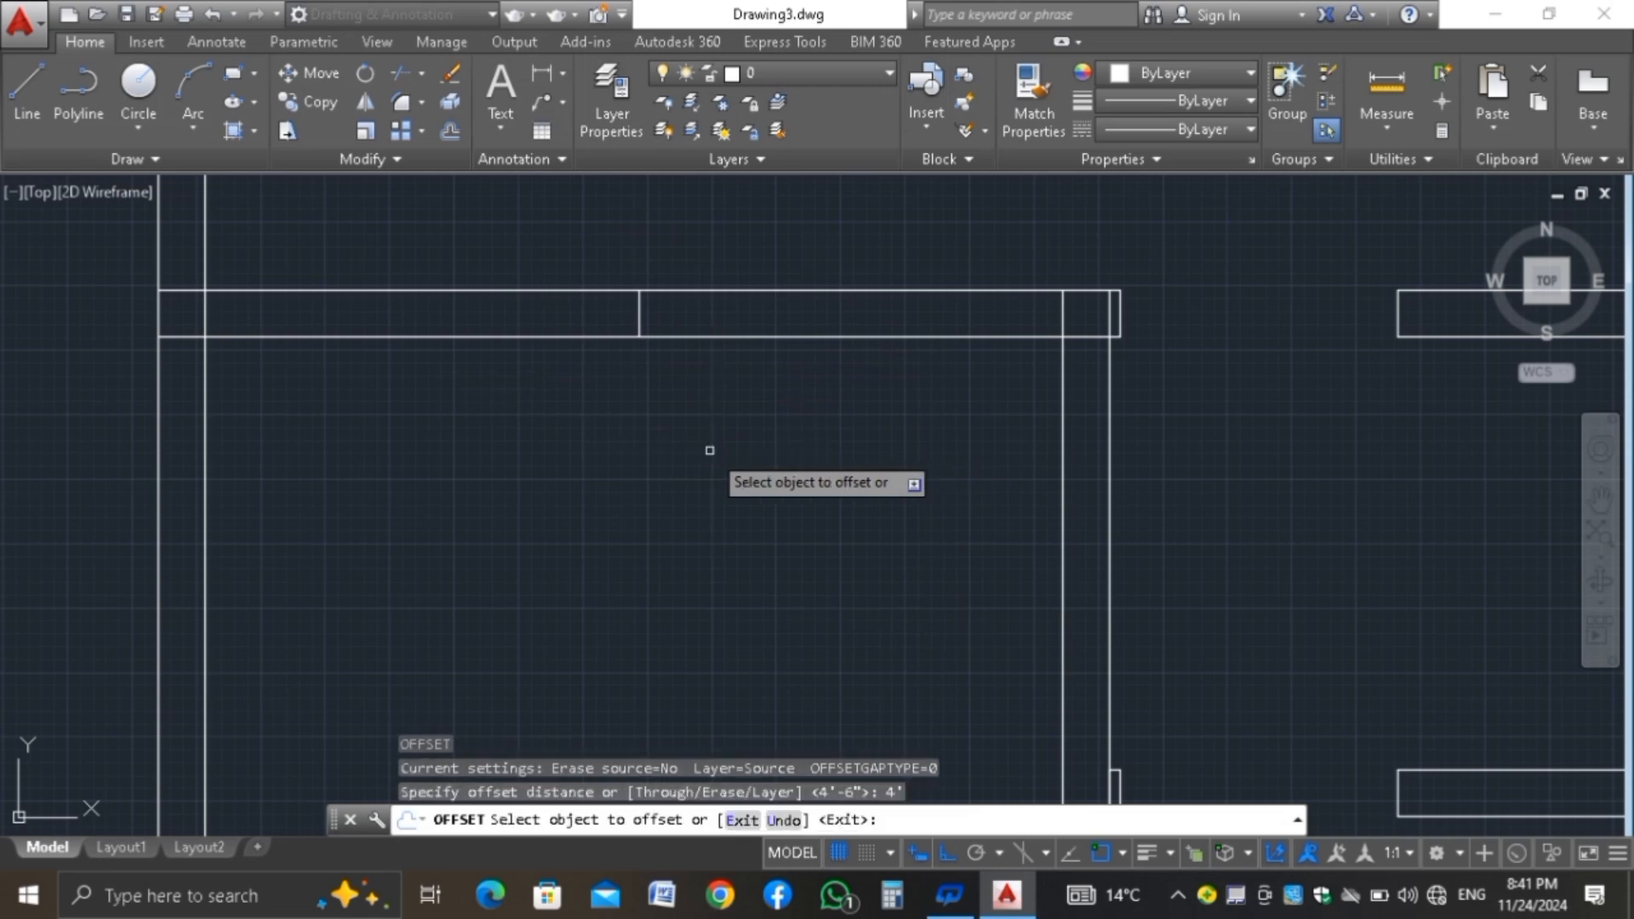
{"action": "left_click", "coordinate": [639, 310]}
{"action": "left_click", "coordinate": [793, 425]}
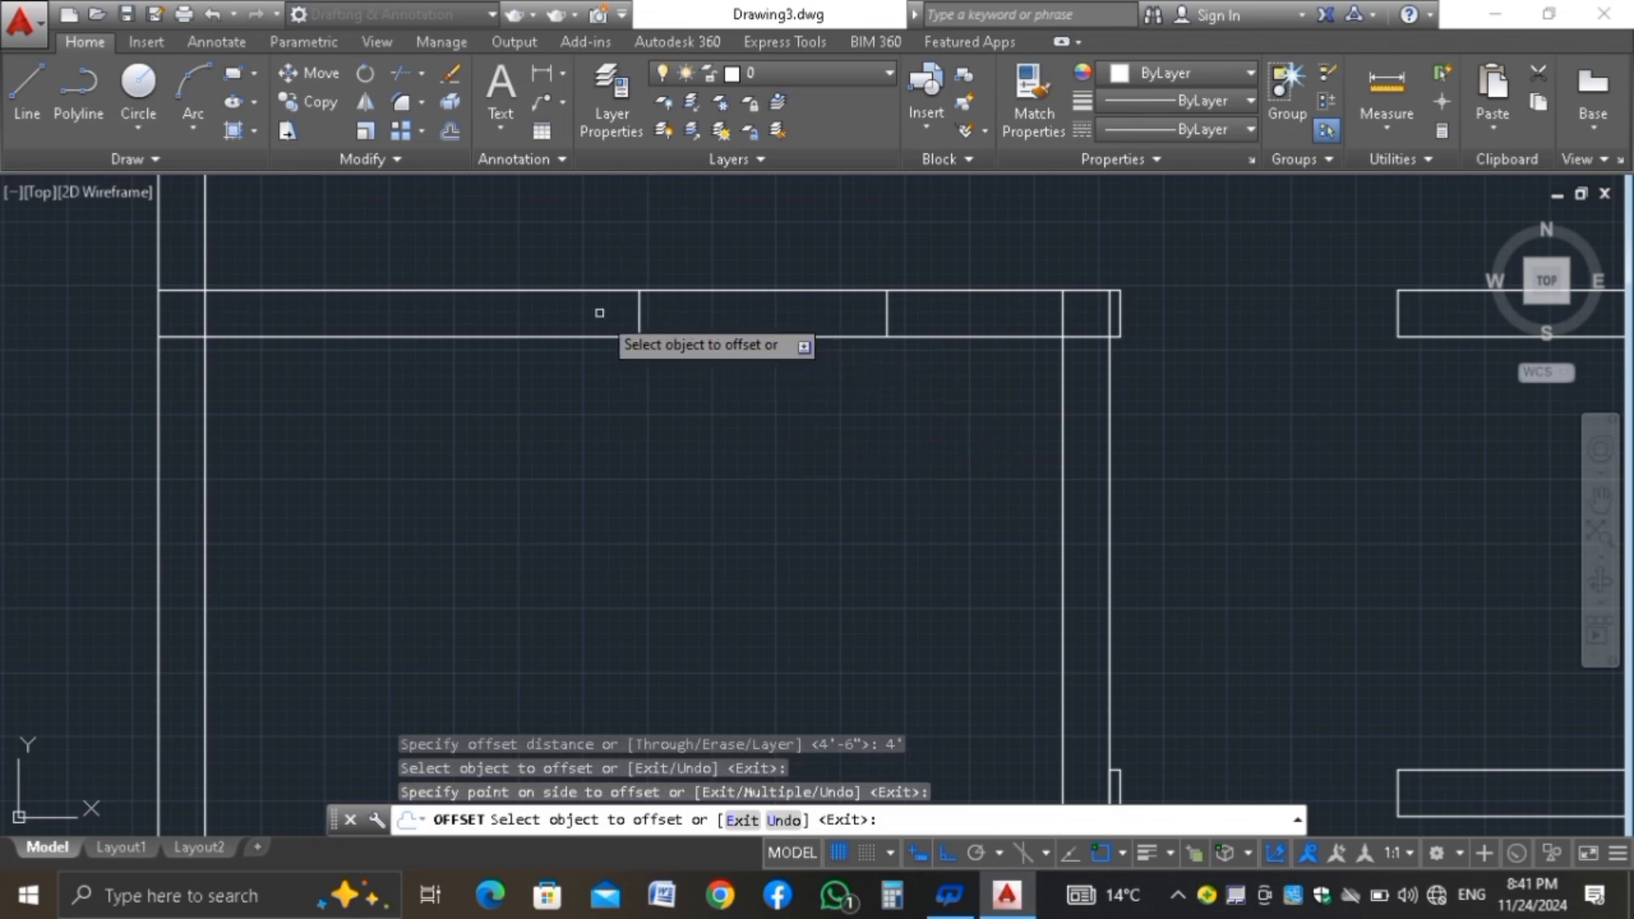
{"action": "left_click", "coordinate": [639, 317]}
{"action": "left_click", "coordinate": [391, 464]}
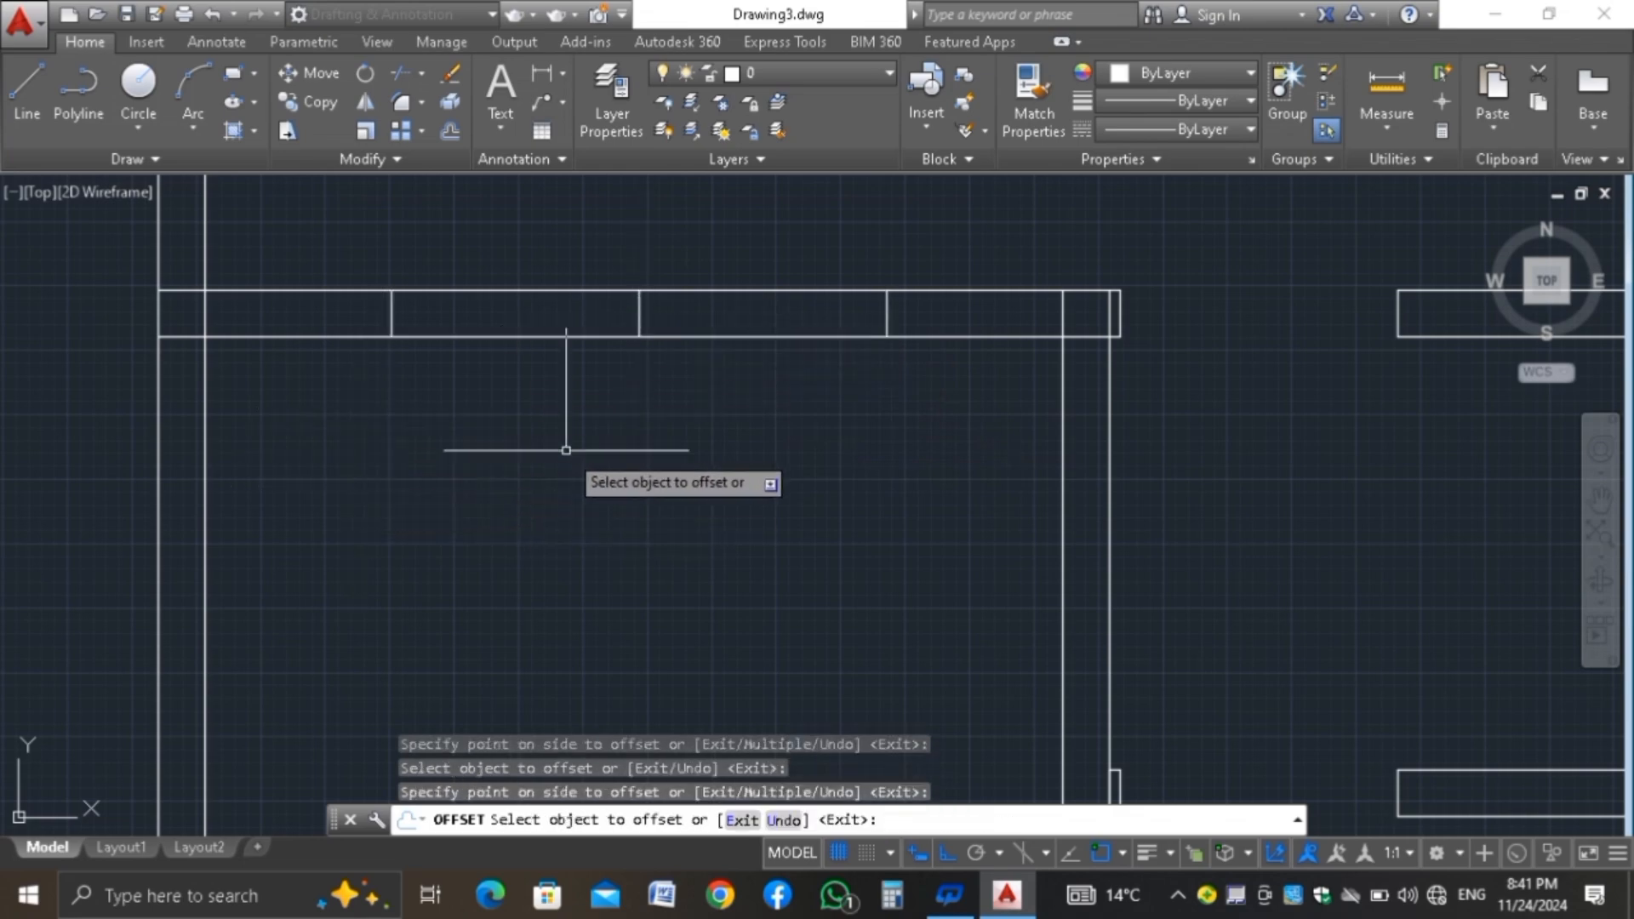
{"action": "key", "text": "Escape"}
Trim both lines of the left room's upper wall between the two outer jamb lines to open a gap
{"action": "type", "text": "TER"}
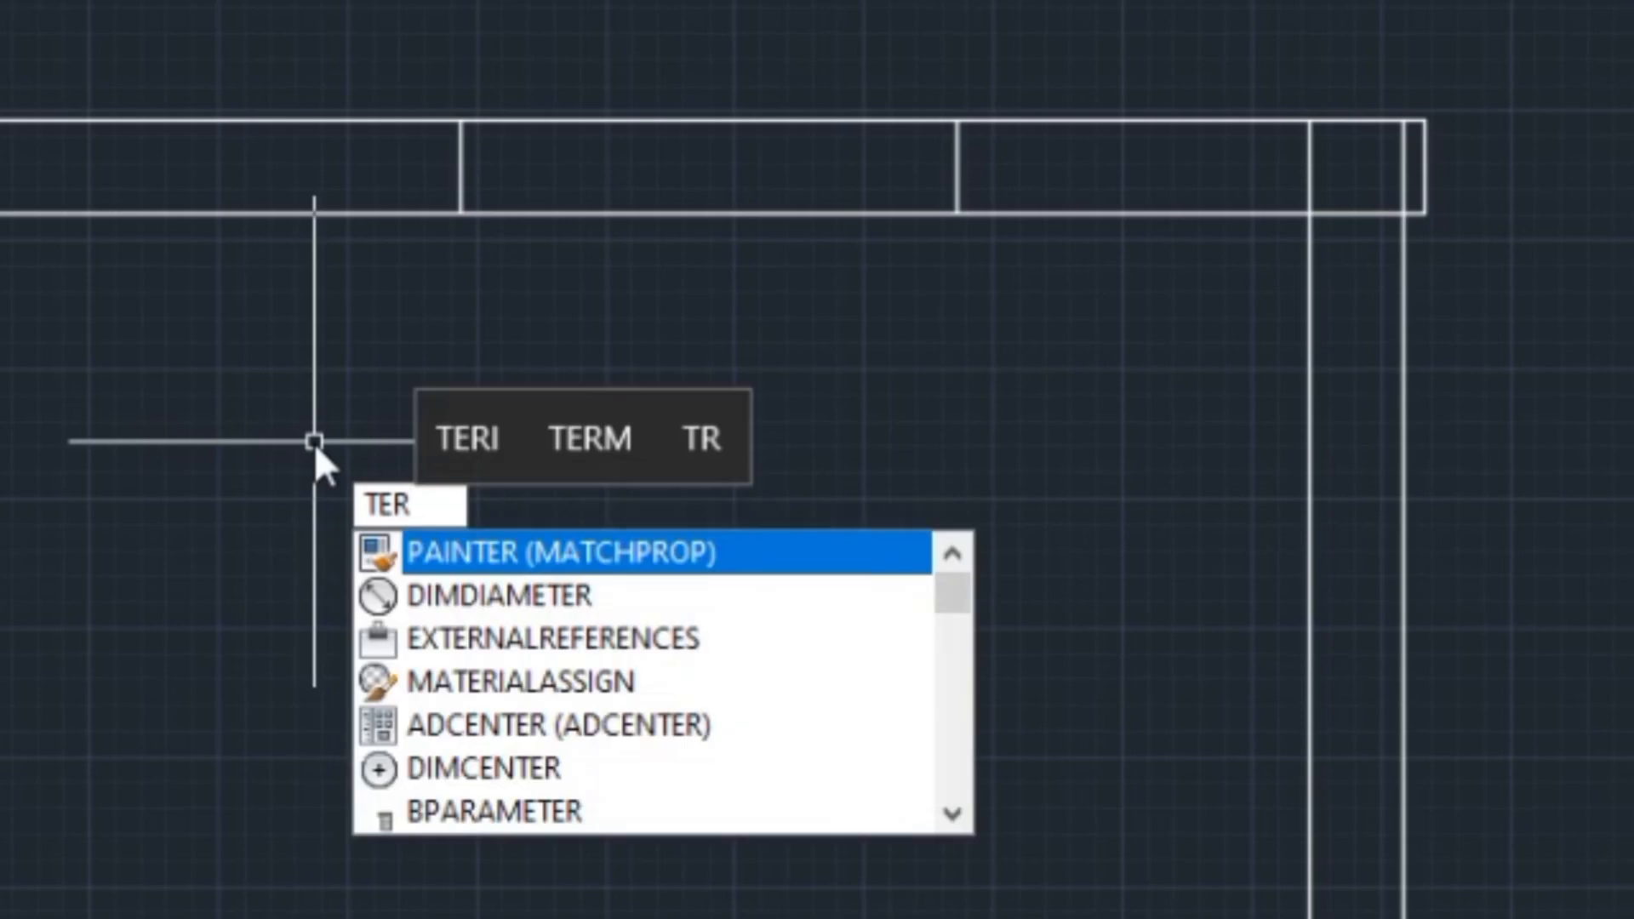
{"action": "key", "text": "BackSpace"}
{"action": "key", "text": "BackSpace"}
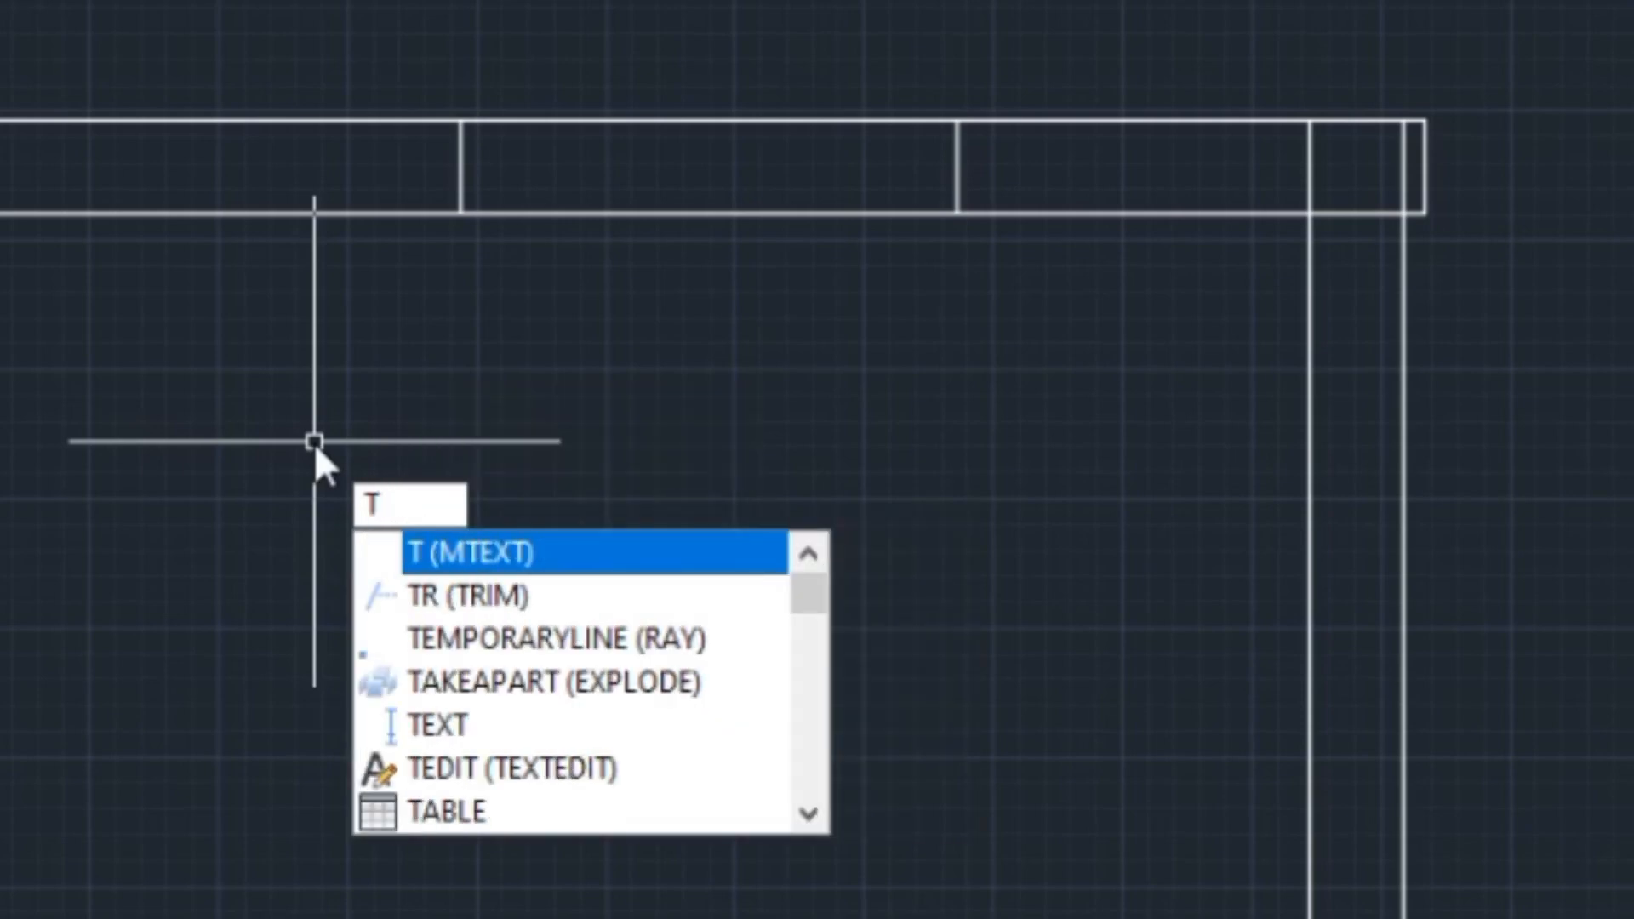
{"action": "type", "text": "R"}
{"action": "key", "text": "Return"}
{"action": "key", "text": "Return"}
{"action": "left_click", "coordinate": [641, 63]}
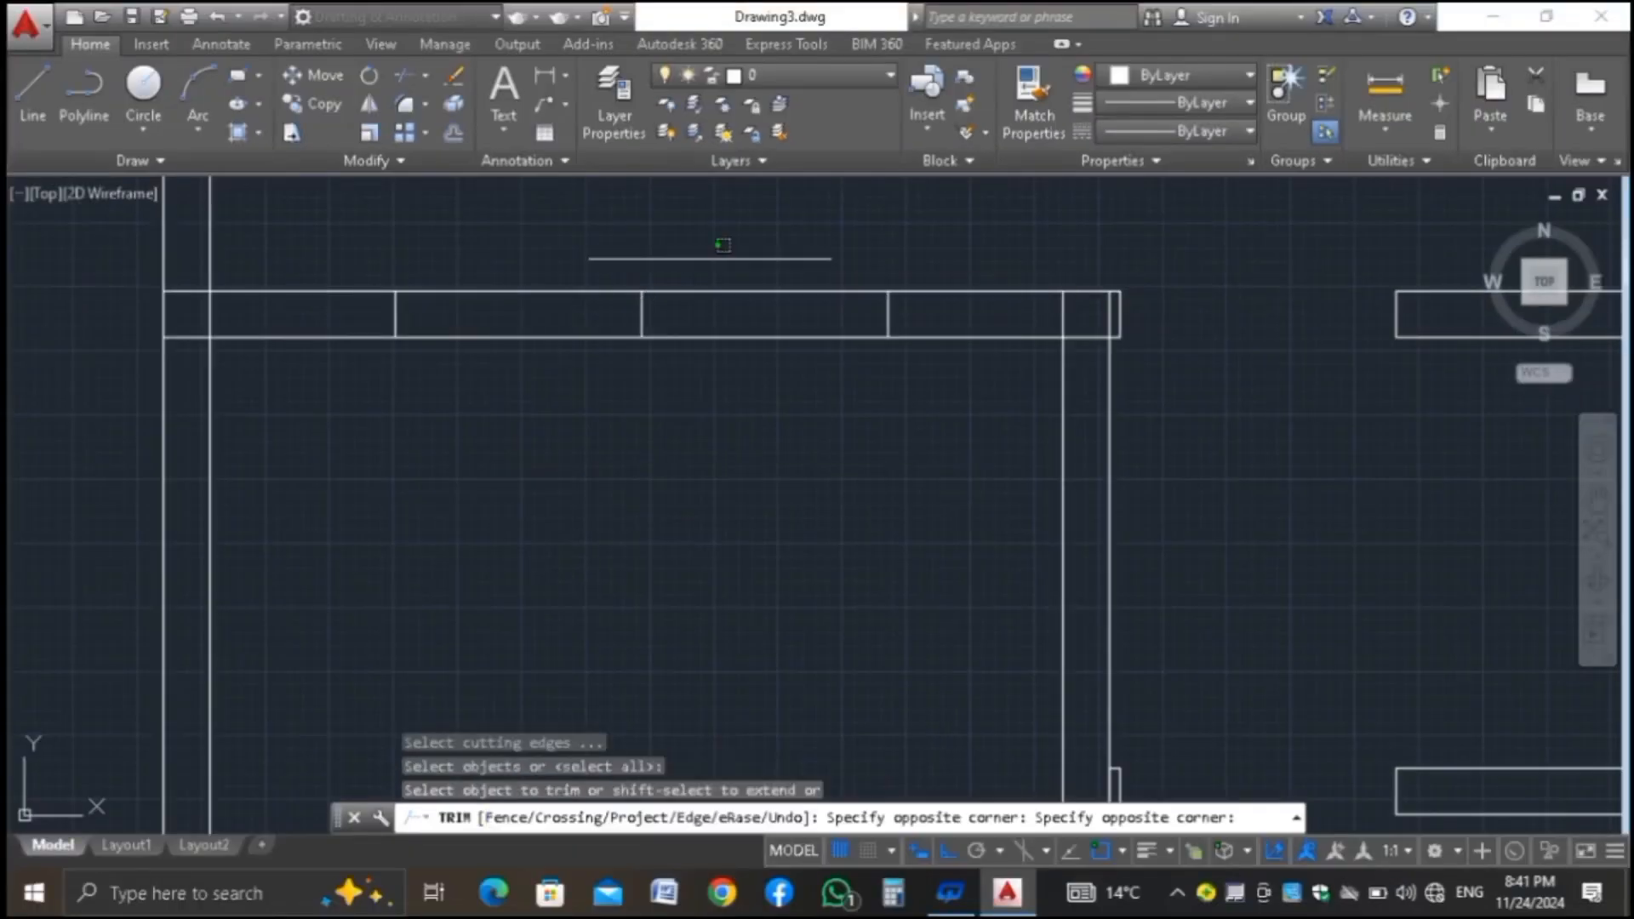
{"action": "left_click", "coordinate": [401, 246]}
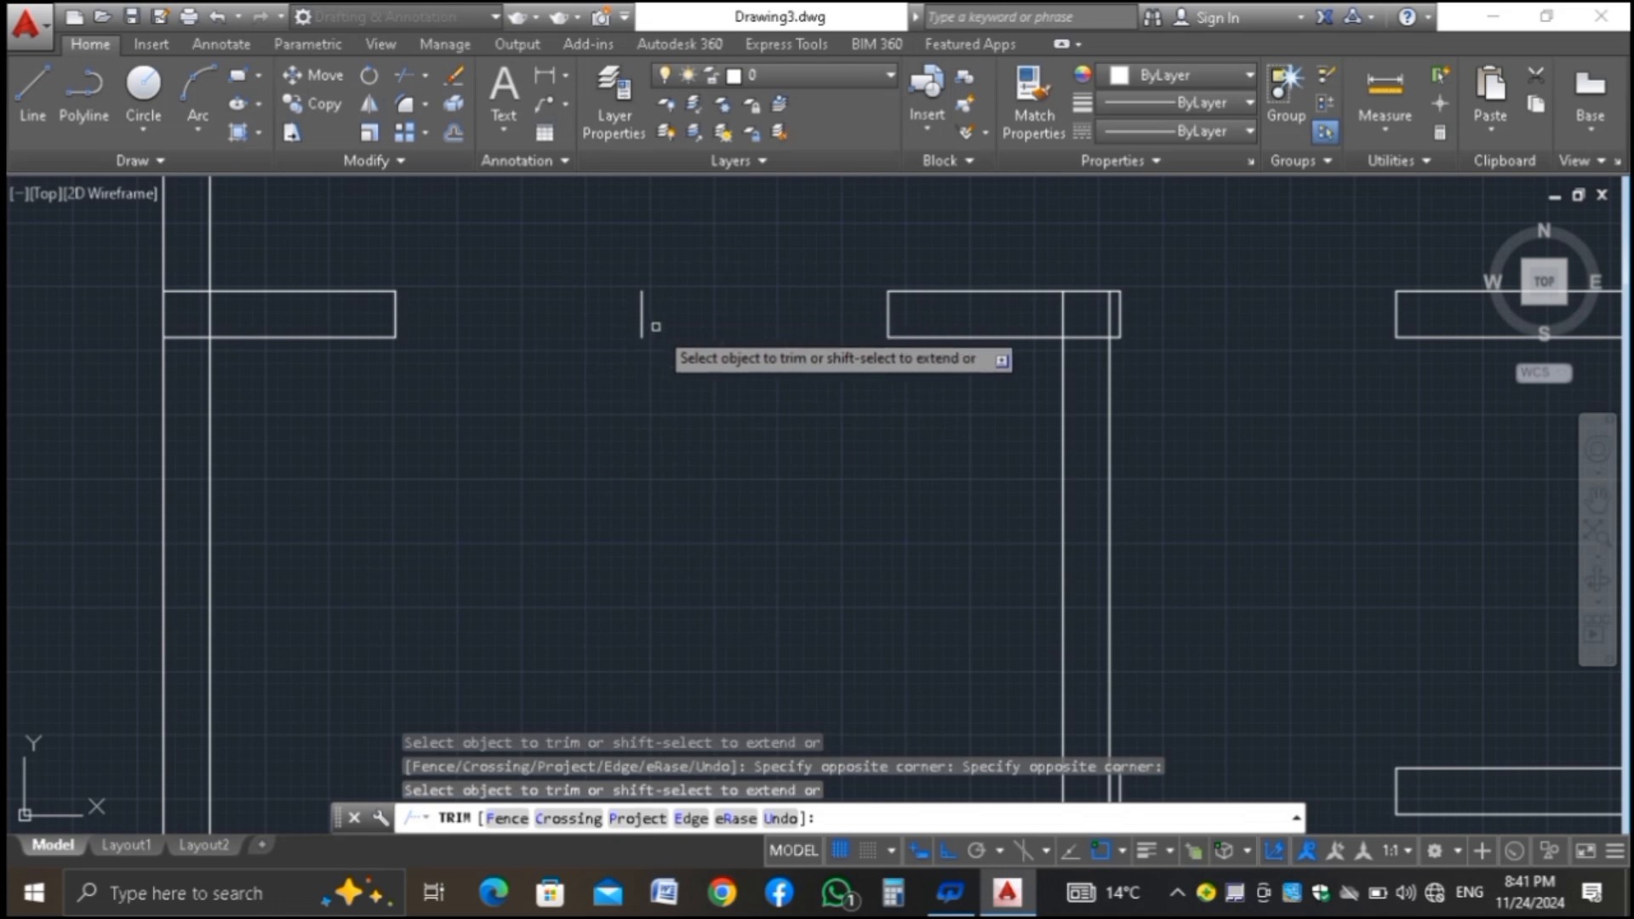
{"action": "key", "text": "Escape"}
Delete the leftover midpoint line in the middle of the left room's wall opening
{"action": "left_click", "coordinate": [642, 312]}
{"action": "left_click", "coordinate": [600, 359]}
{"action": "left_click", "coordinate": [600, 355]}
{"action": "key", "text": "Delete"}
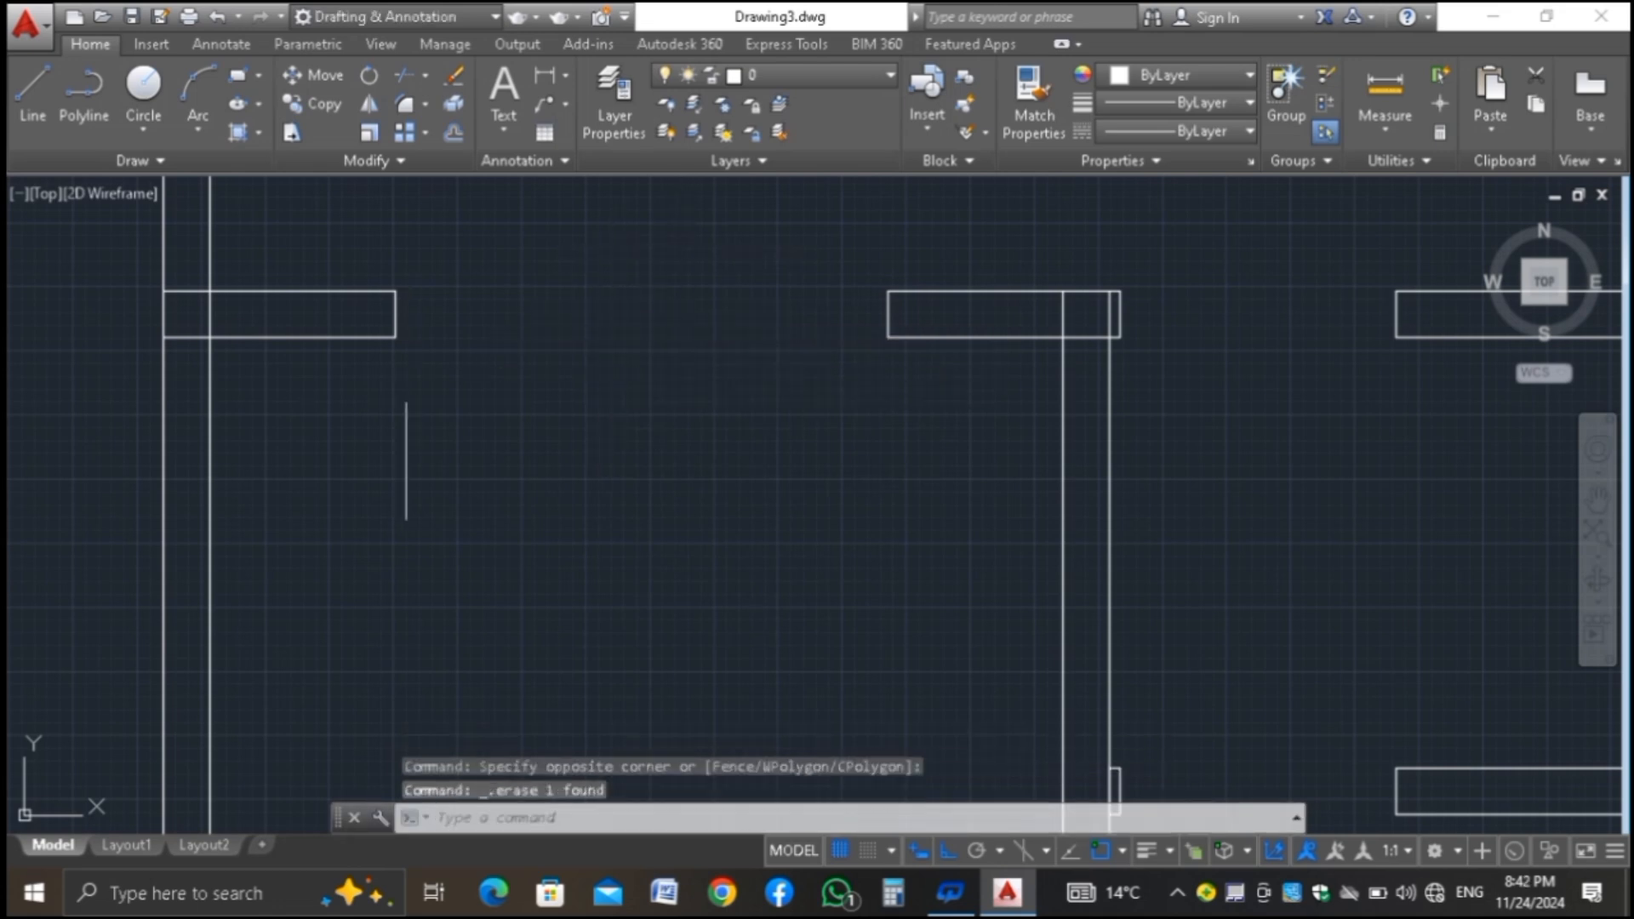
Measure with an aligned dimension from the left room's right wall to the right outer wall's inner face, without placing the dimension
{"action": "scroll", "coordinate": [397, 383], "scroll_direction": "down", "scroll_amount": 4}
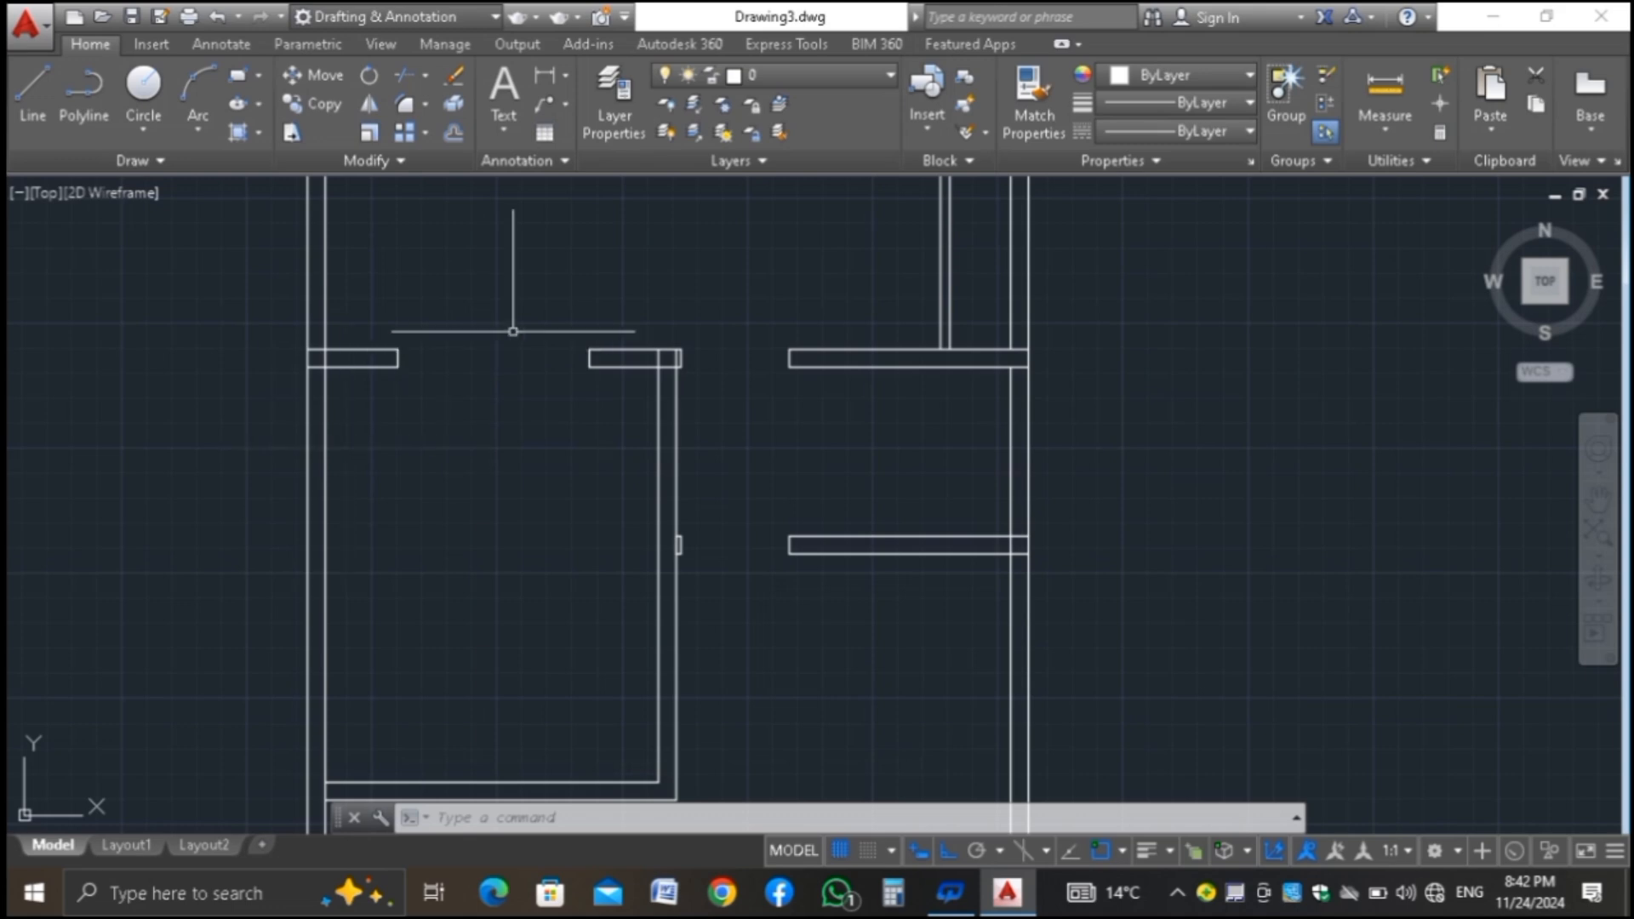
{"action": "scroll", "coordinate": [555, 290], "scroll_direction": "down", "scroll_amount": 1}
{"action": "scroll", "coordinate": [553, 287], "scroll_direction": "up", "scroll_amount": 1}
{"action": "scroll", "coordinate": [426, 283], "scroll_direction": "down", "scroll_amount": 1}
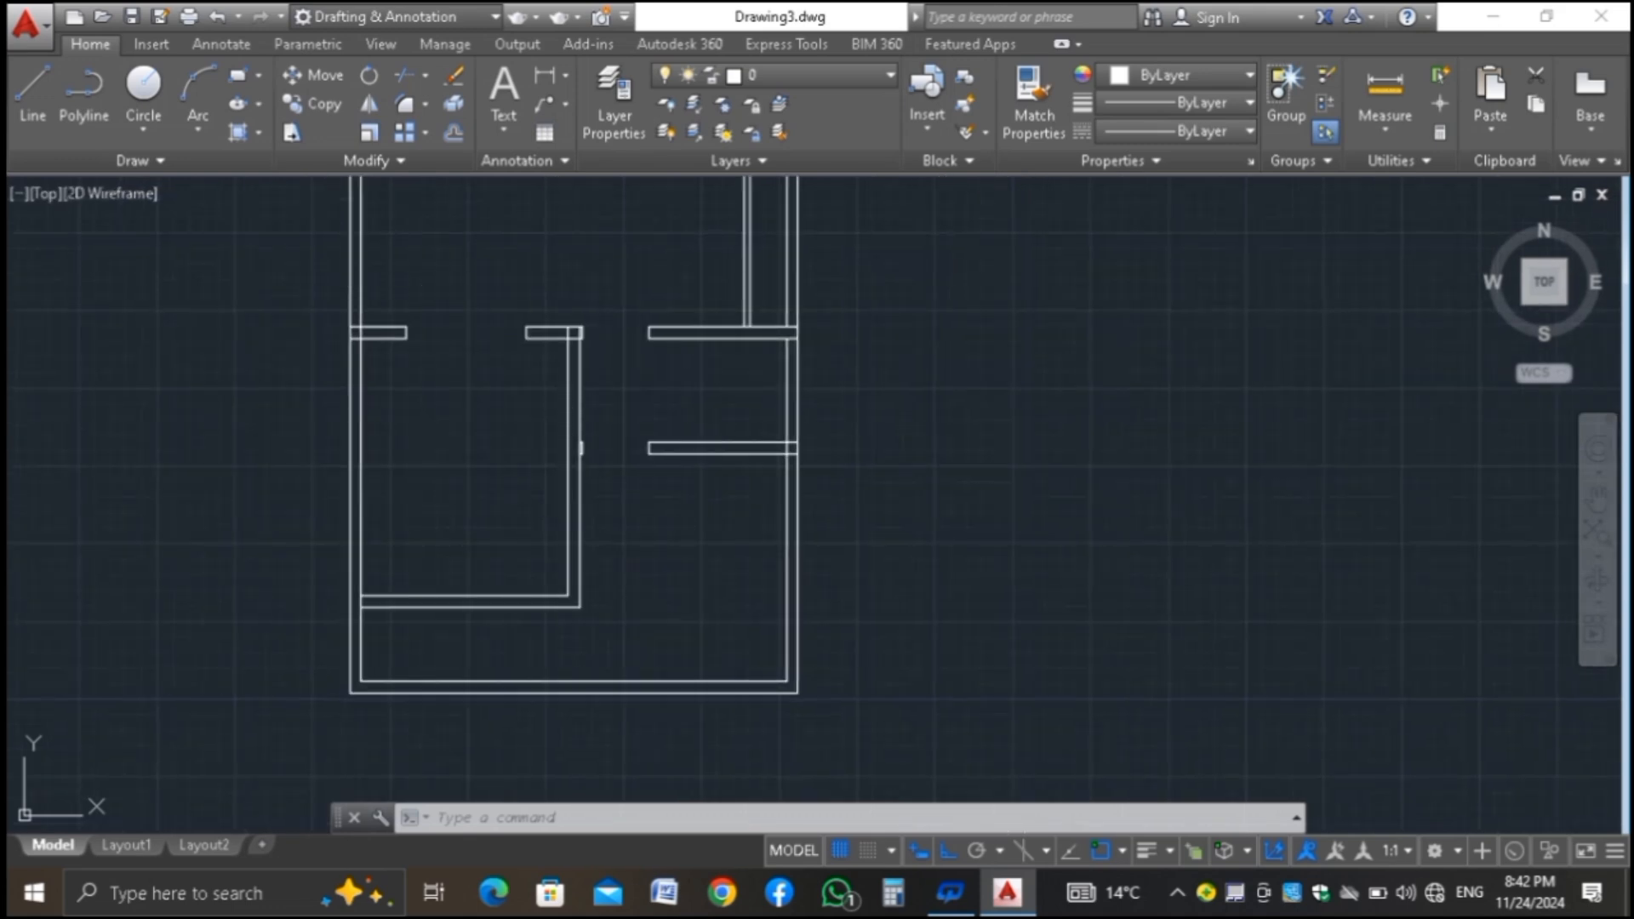
{"action": "type", "text": "DAL"}
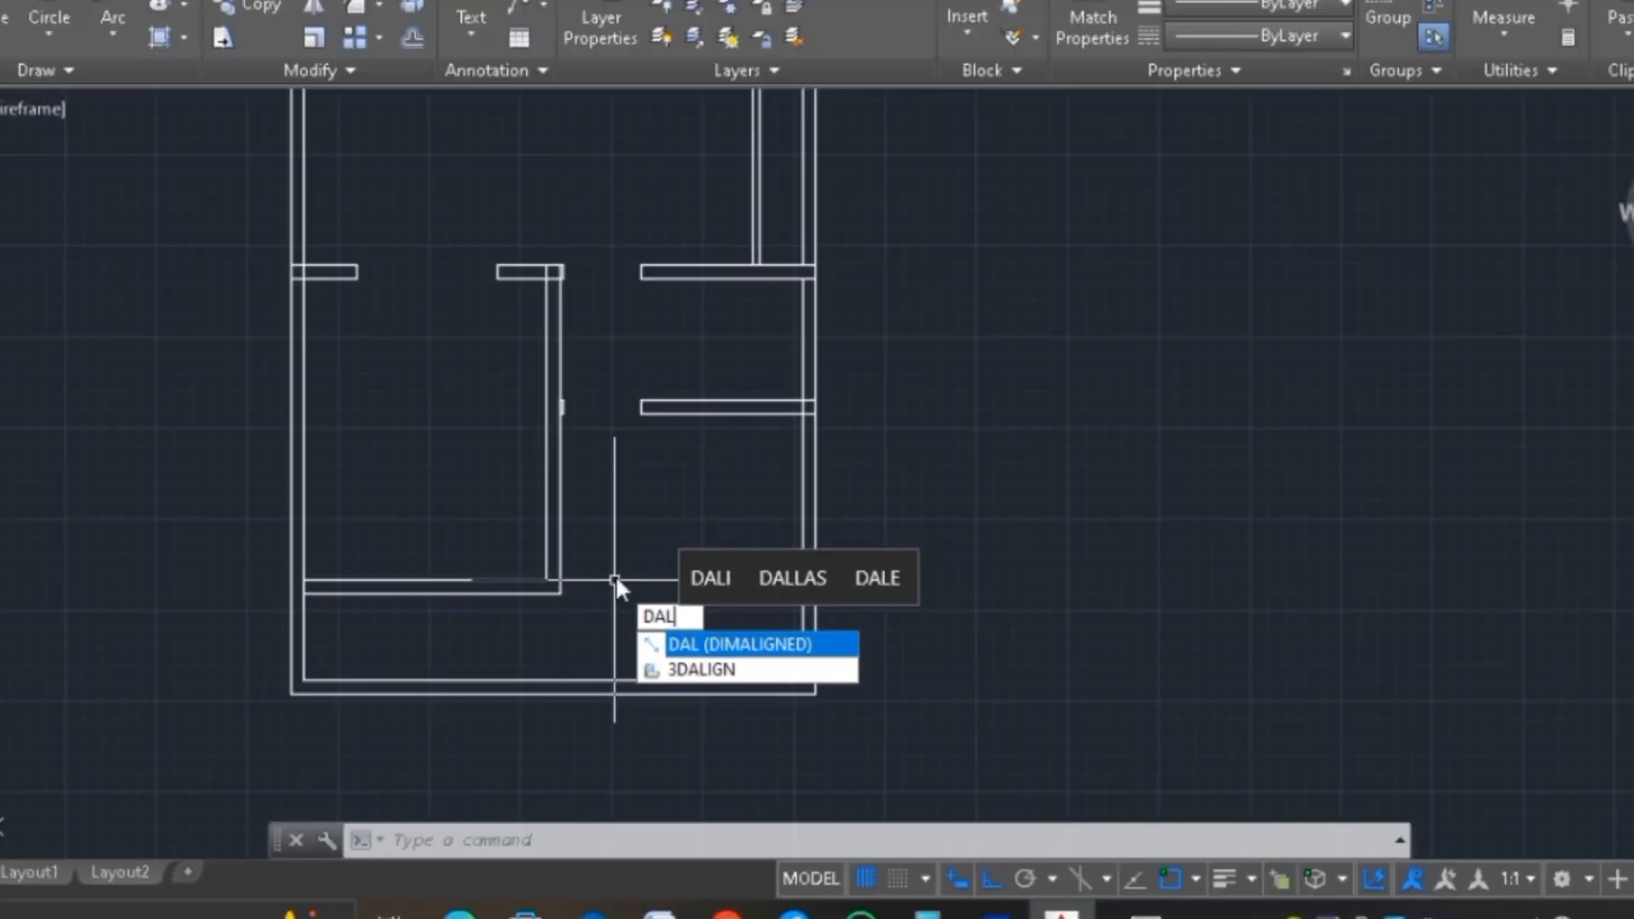
{"action": "key", "text": "Return"}
{"action": "left_click", "coordinate": [379, 454]}
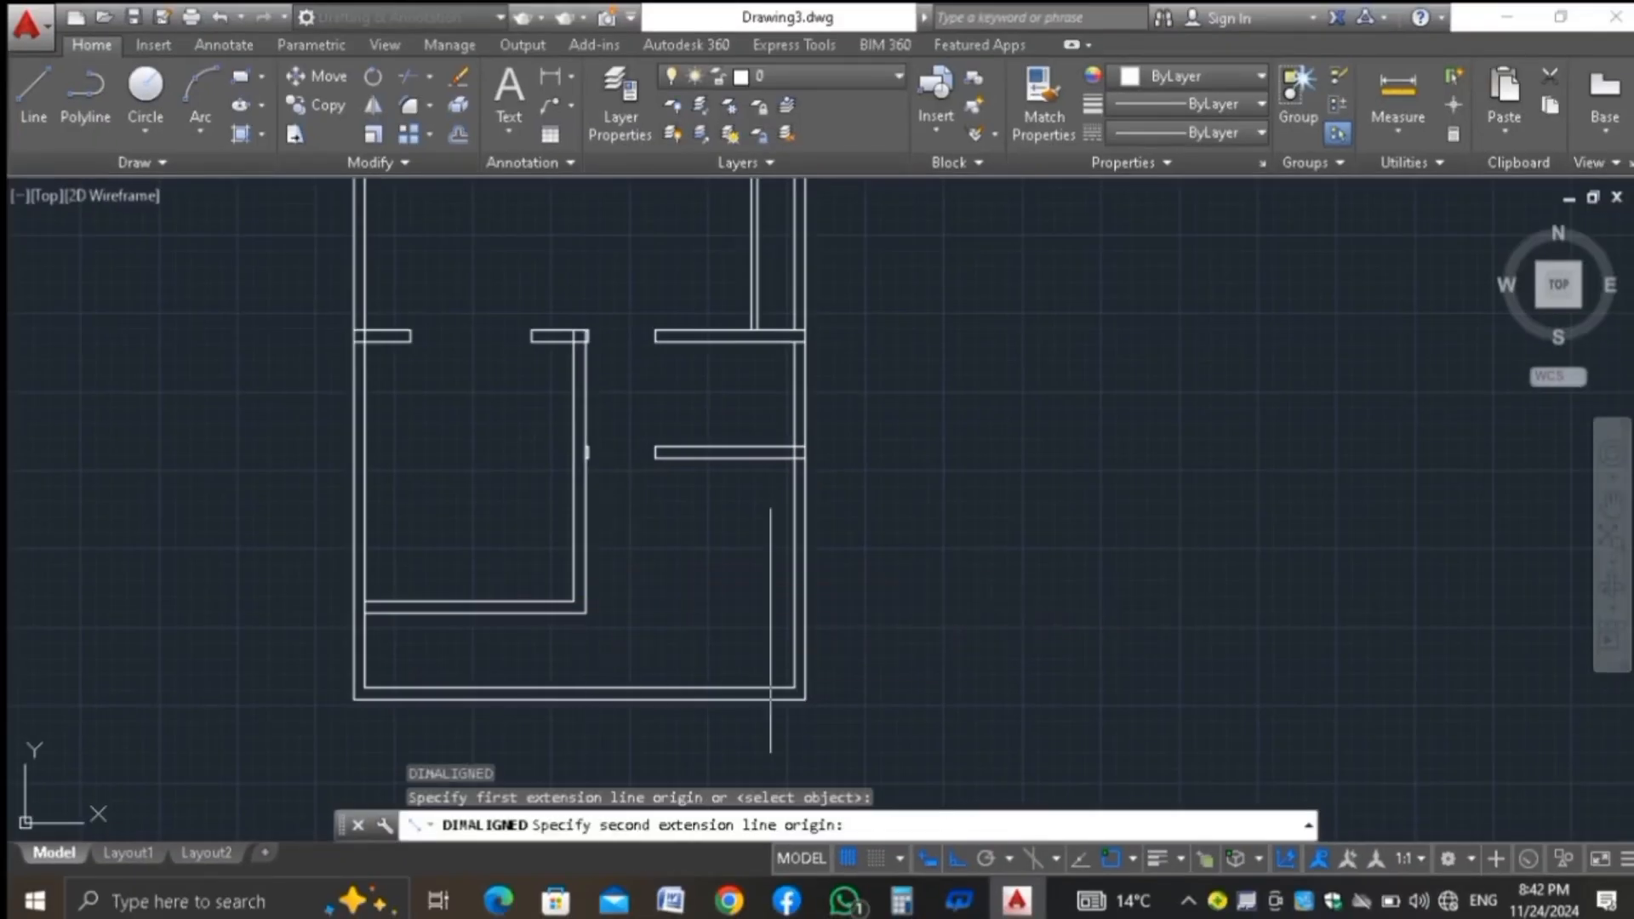
{"action": "left_click", "coordinate": [787, 612]}
{"action": "scroll", "coordinate": [732, 595], "scroll_direction": "up", "scroll_amount": 2}
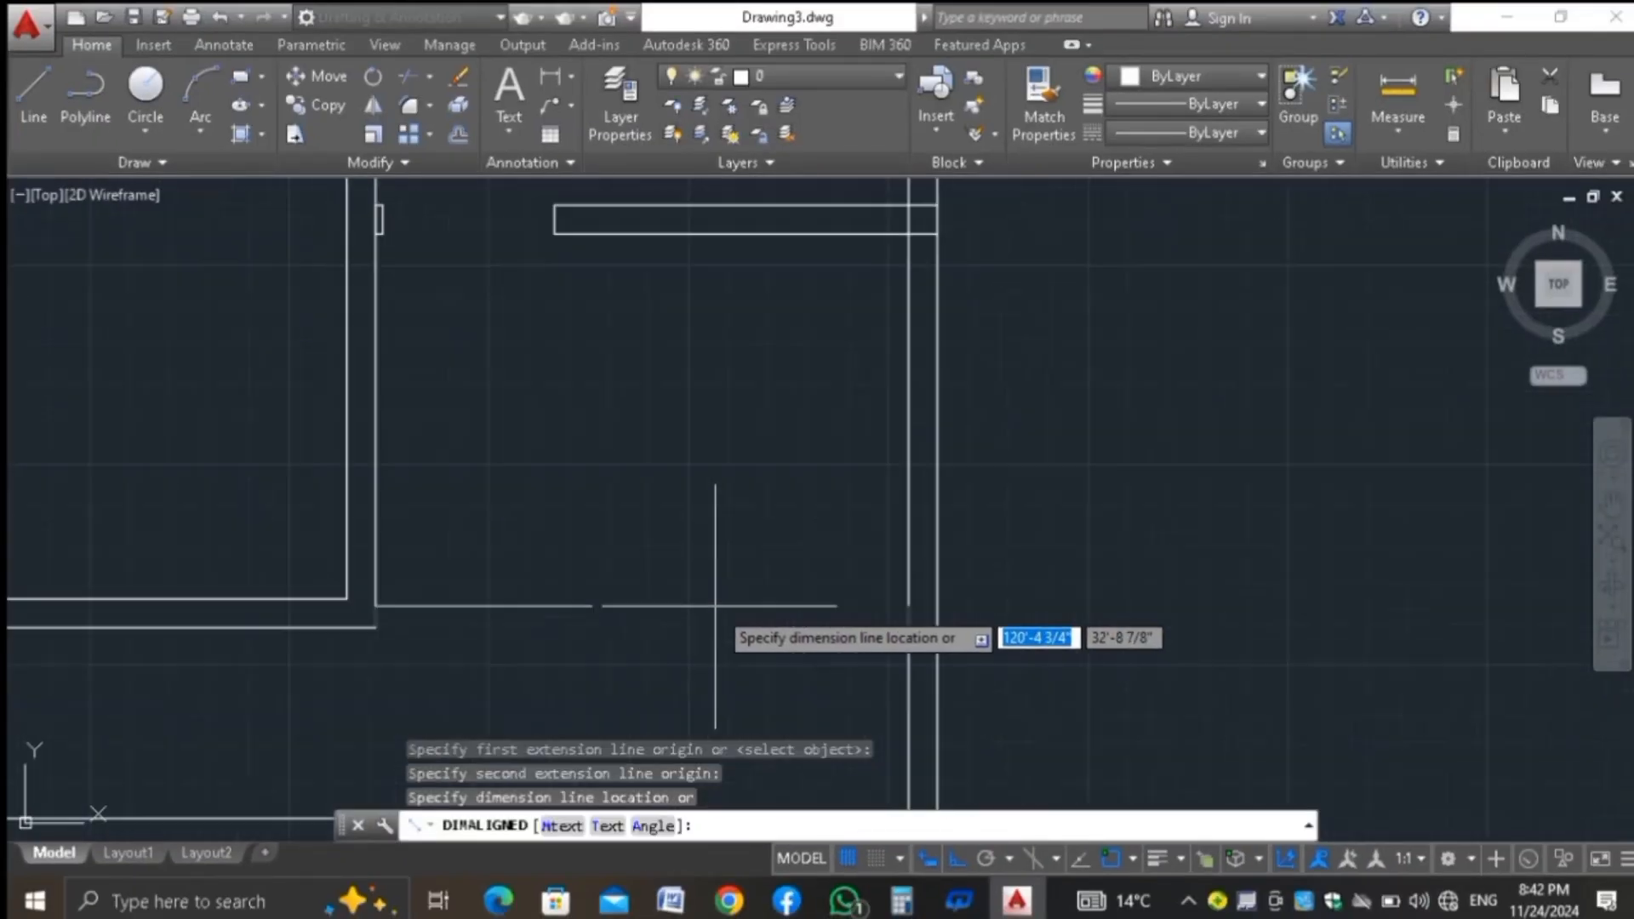
{"action": "scroll", "coordinate": [715, 606], "scroll_direction": "up", "scroll_amount": 1}
{"action": "scroll", "coordinate": [736, 572], "scroll_direction": "down", "scroll_amount": 3}
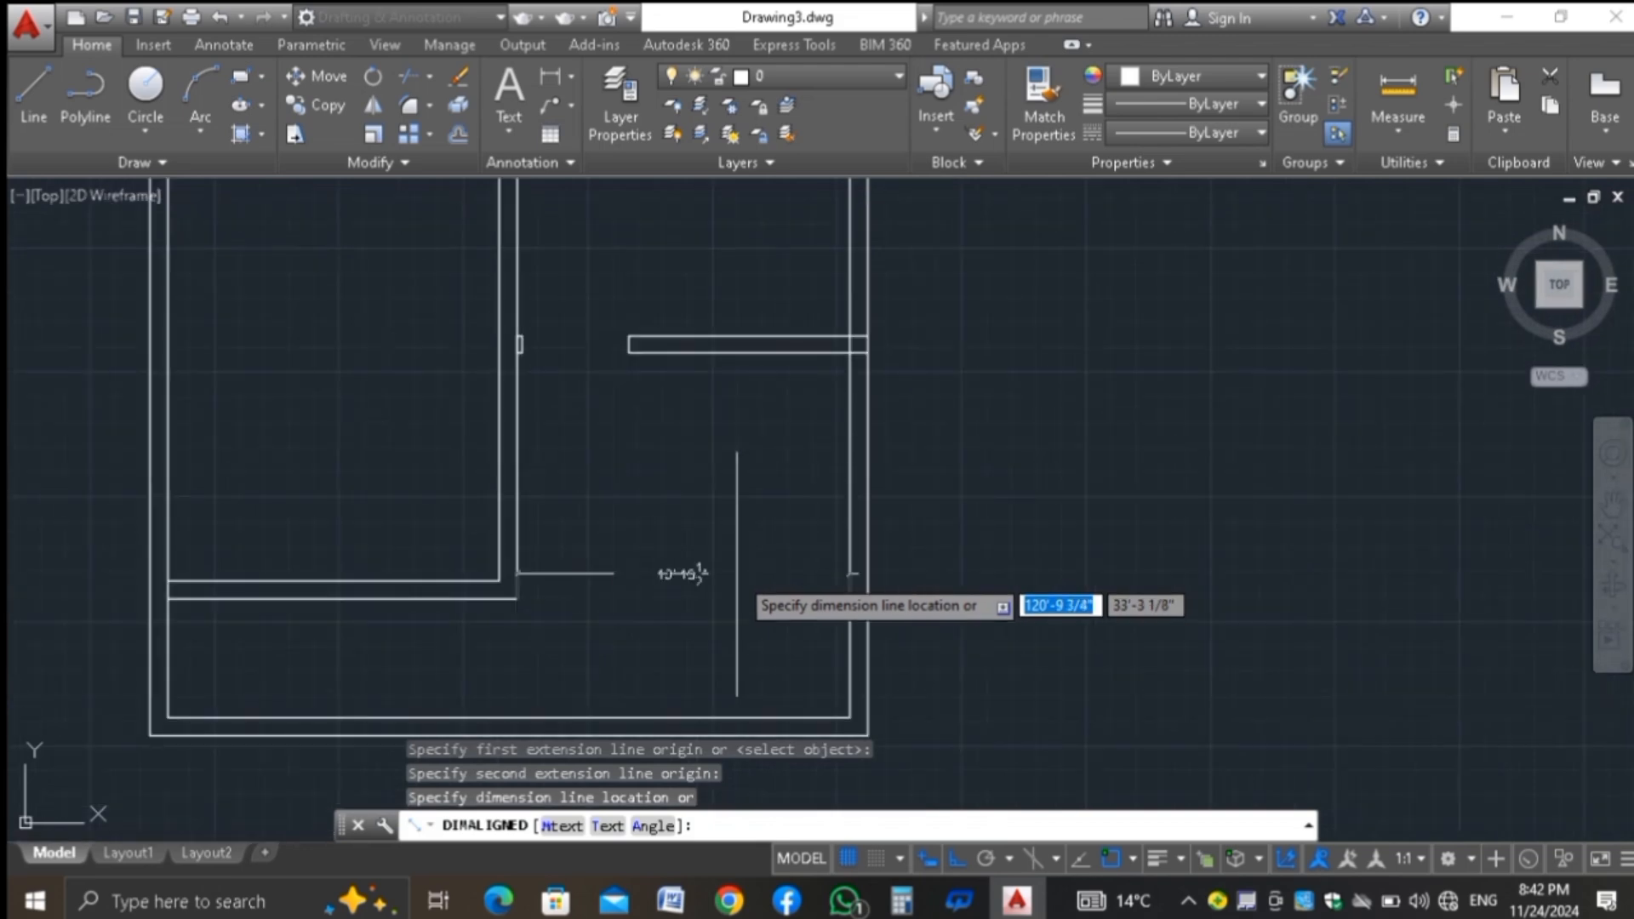
{"action": "scroll", "coordinate": [736, 574], "scroll_direction": "down", "scroll_amount": 2}
{"action": "key", "text": "Escape"}
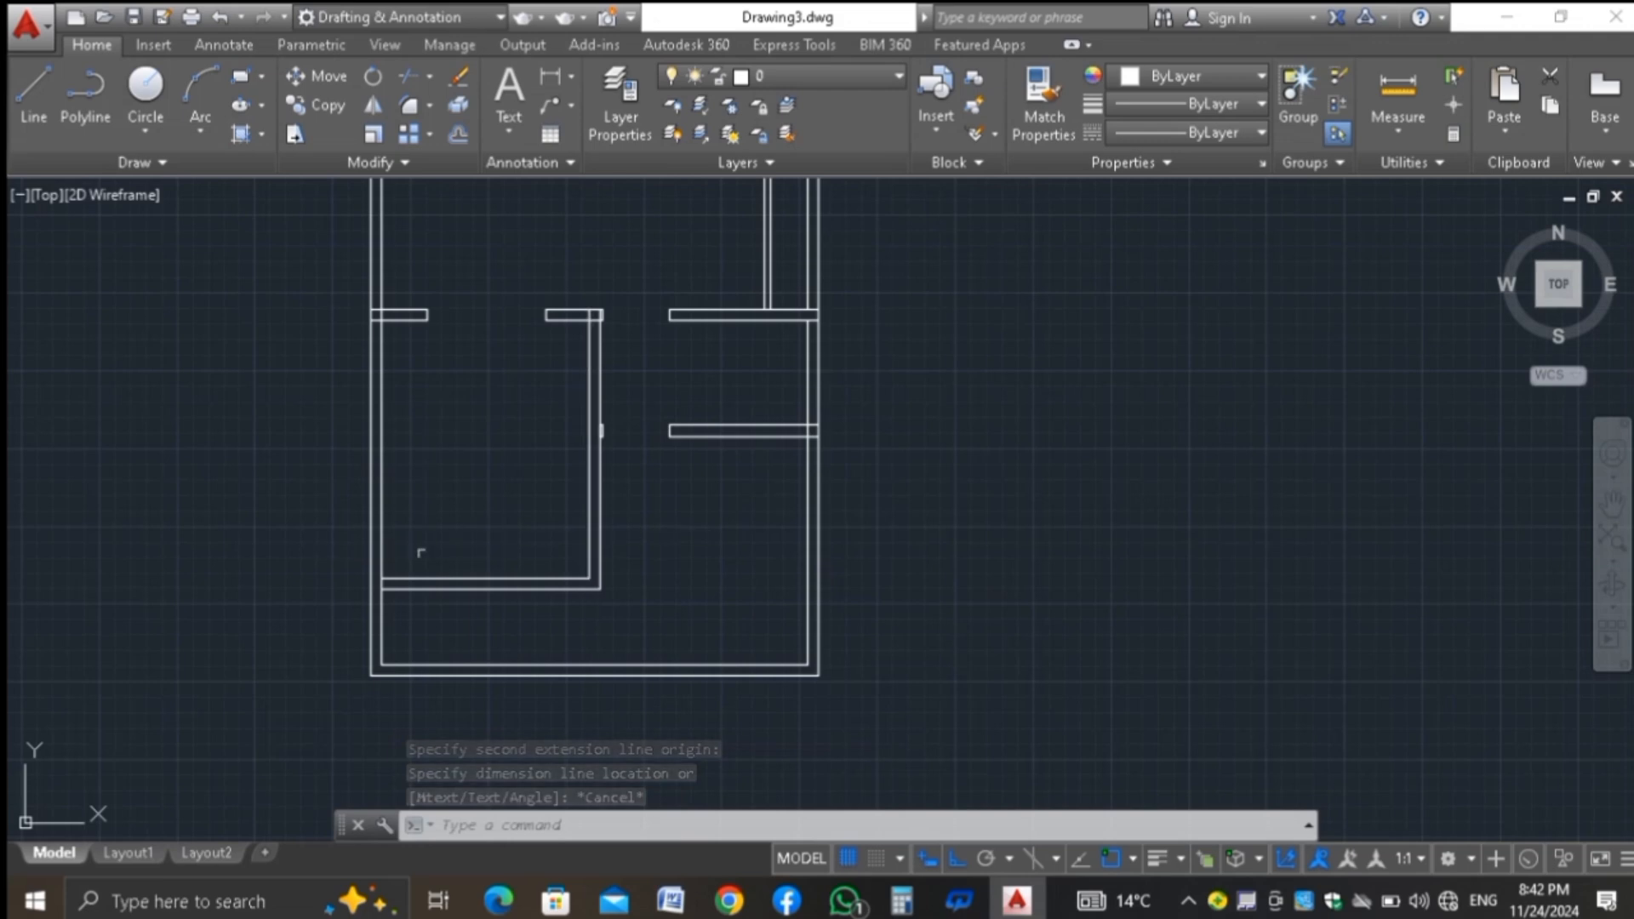
{"action": "scroll", "coordinate": [504, 536], "scroll_direction": "down", "scroll_amount": 2}
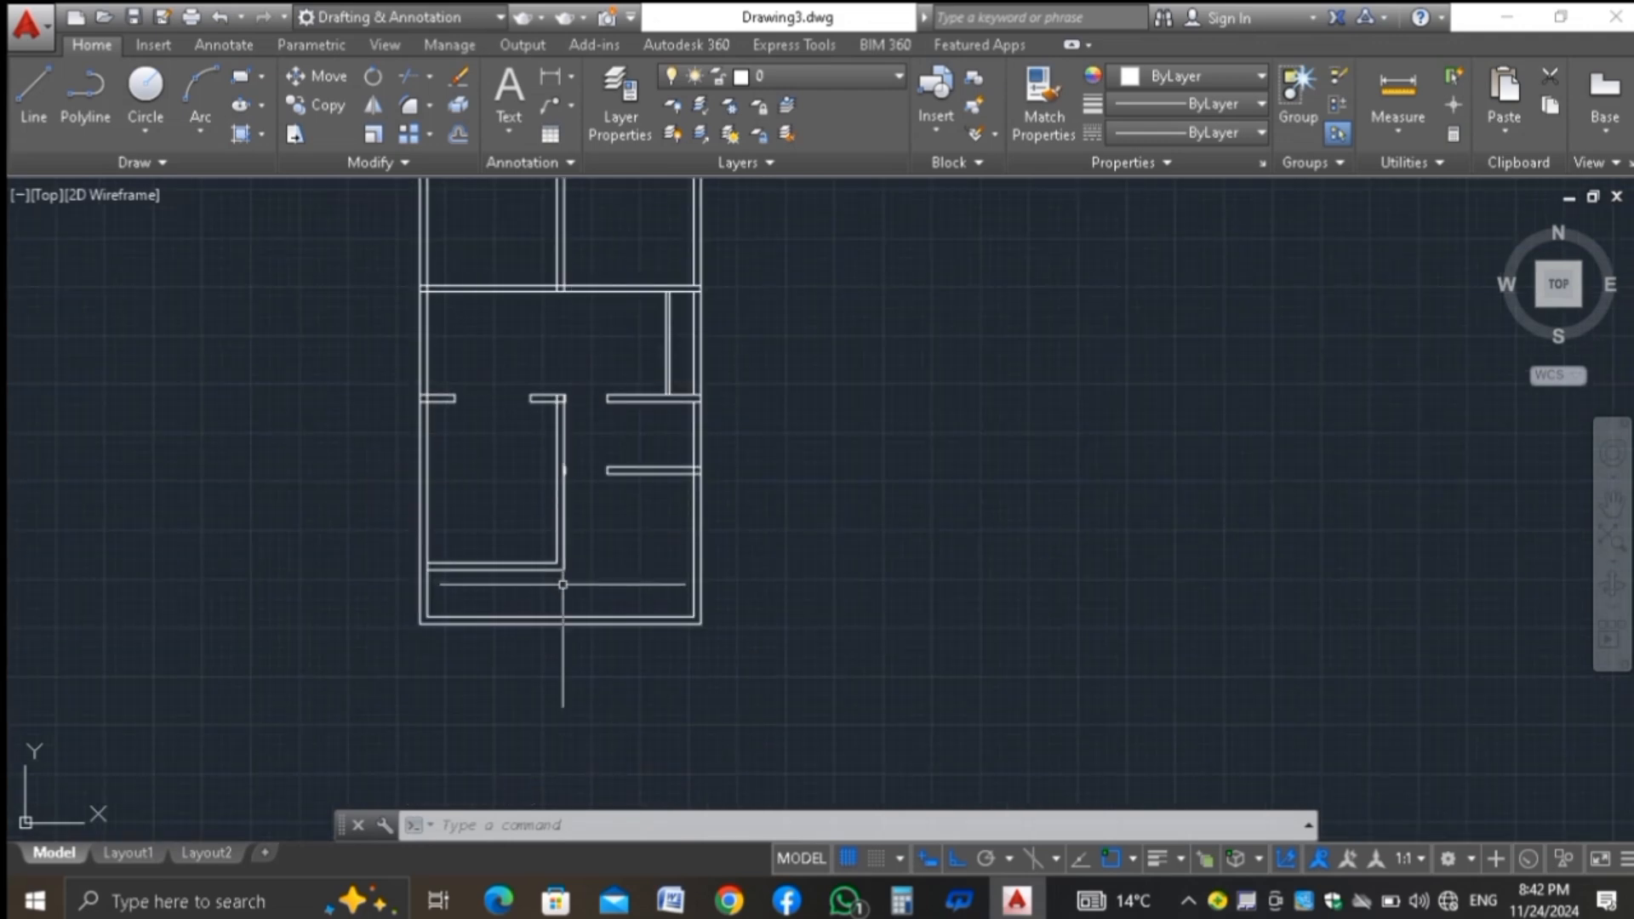
{"action": "scroll", "coordinate": [565, 584], "scroll_direction": "up", "scroll_amount": 6}
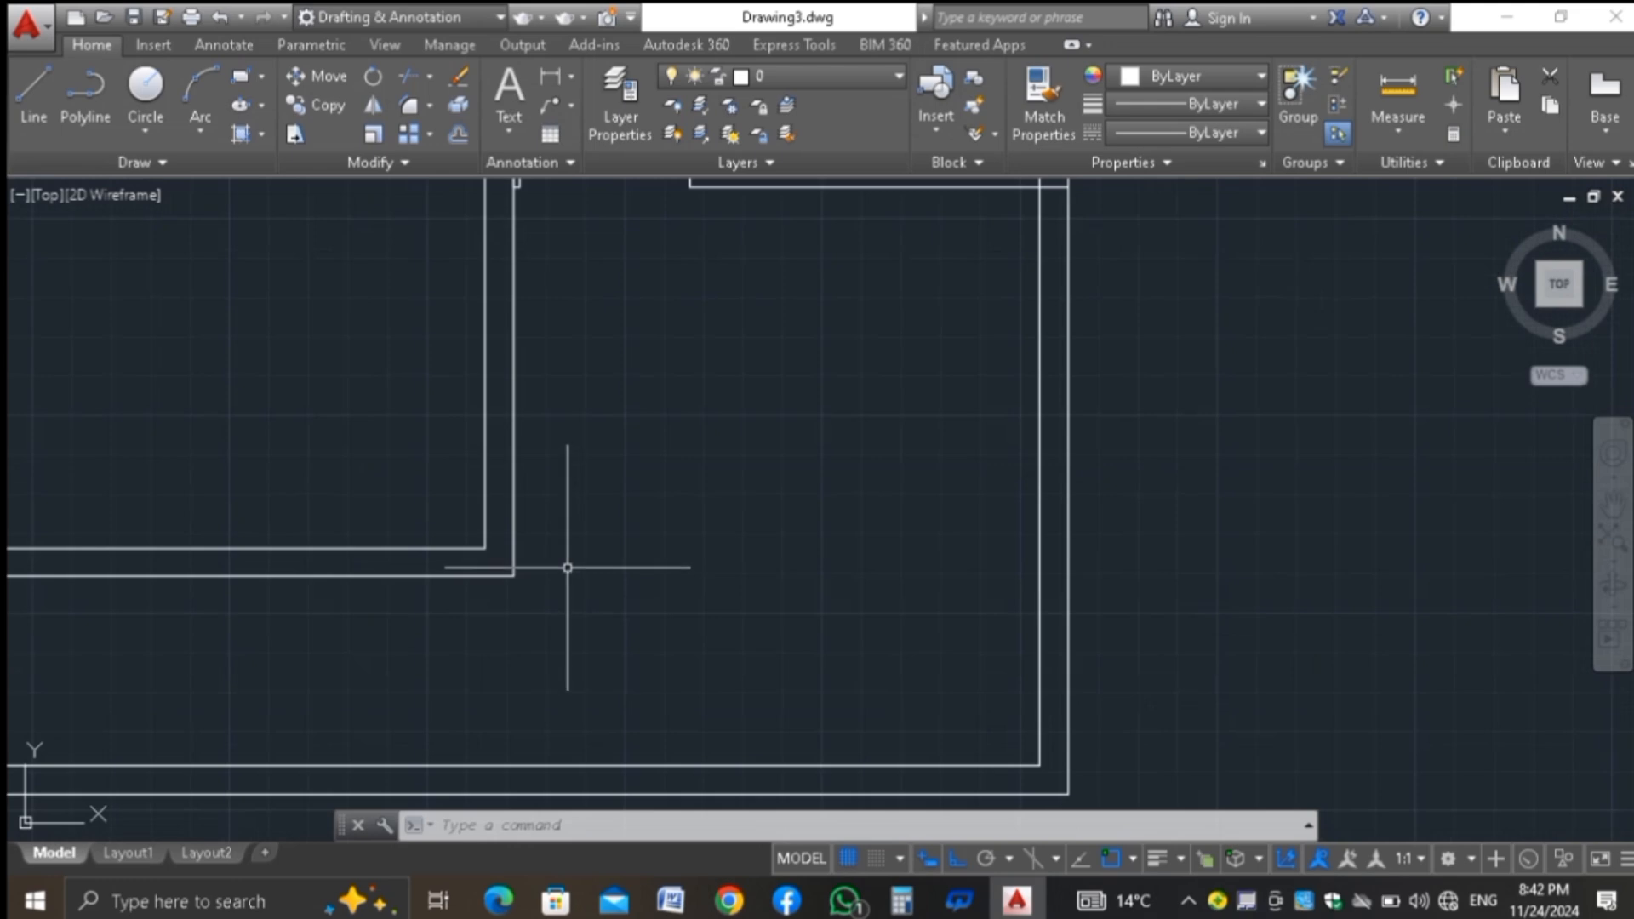
{"action": "type", "text": "l"}
{"action": "key", "text": "Return"}
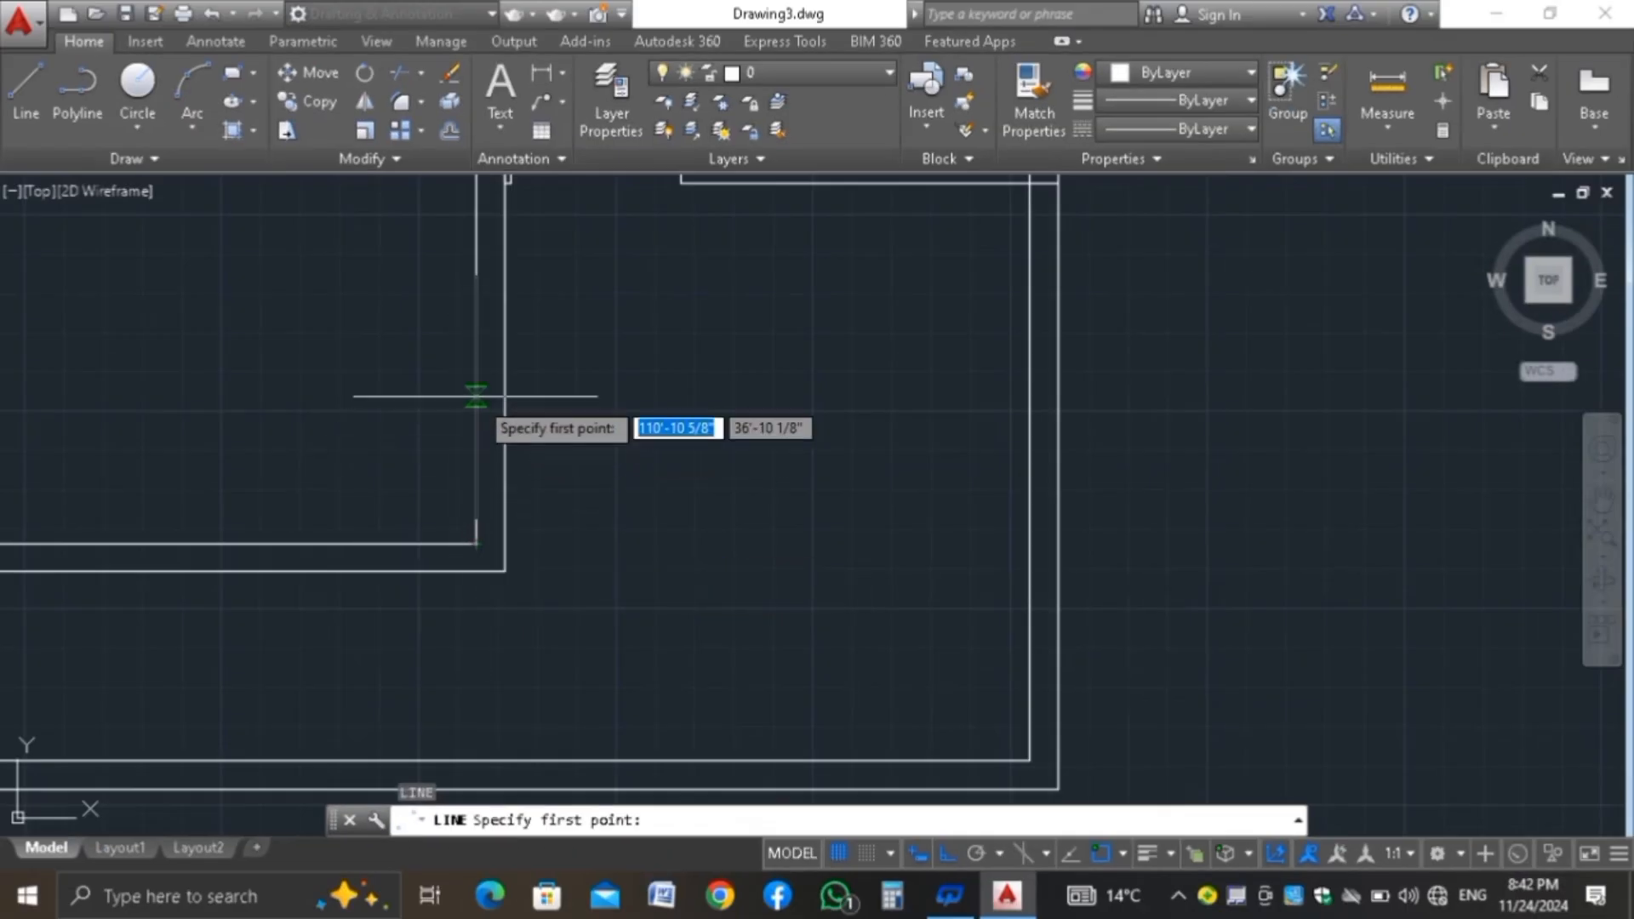
{"action": "scroll", "coordinate": [443, 566], "scroll_direction": "down", "scroll_amount": 2}
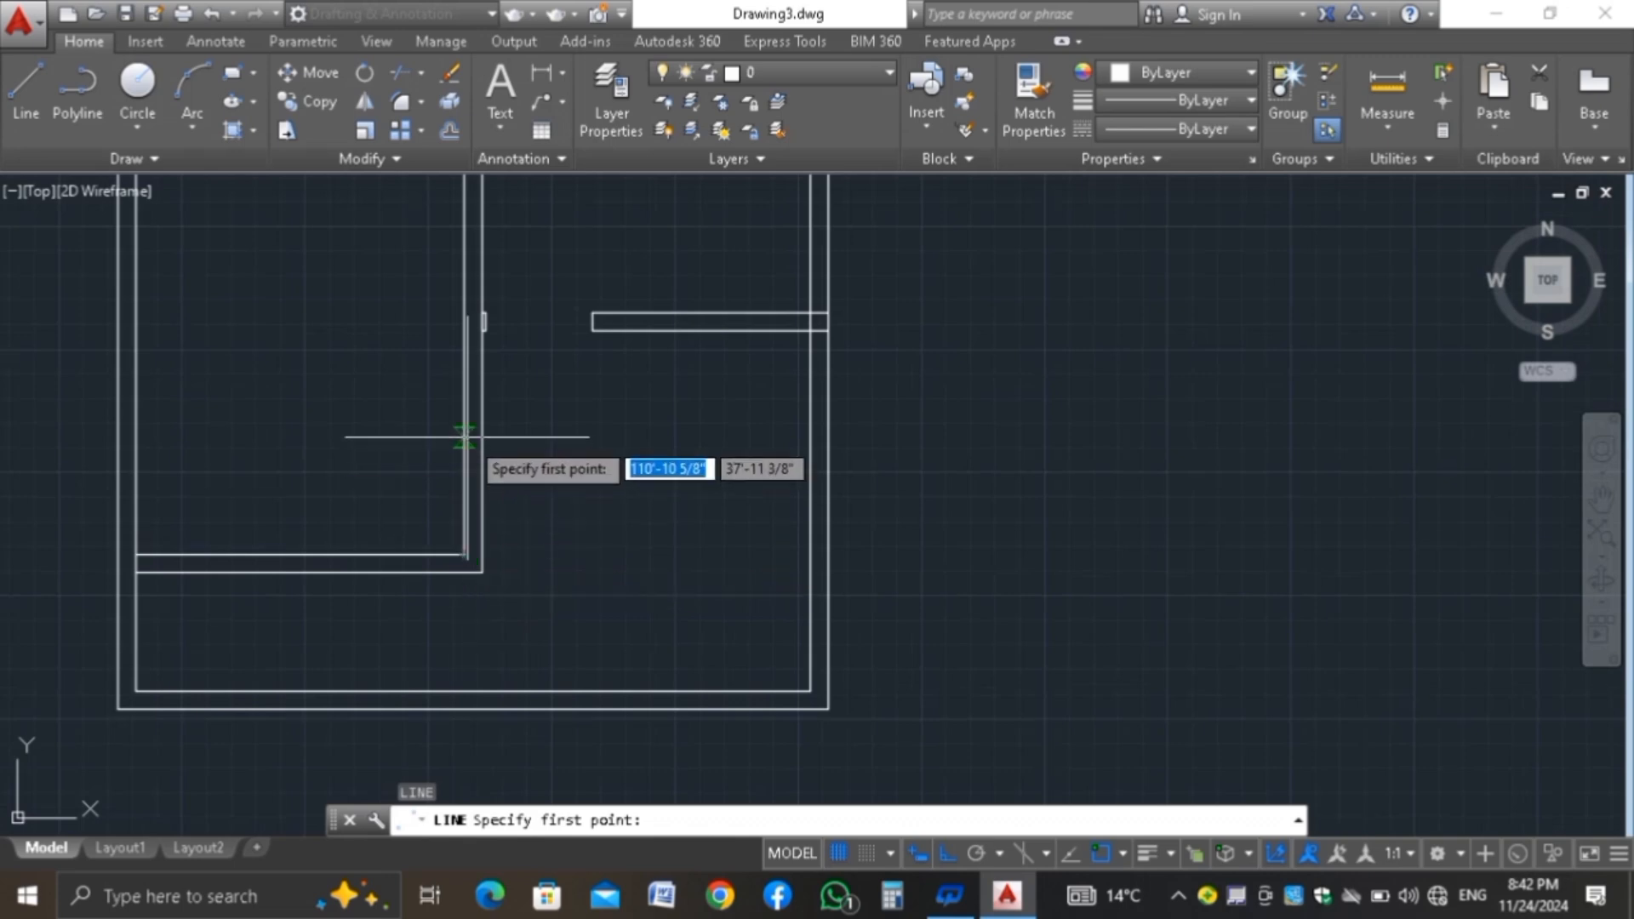
{"action": "type", "text": "4-1/"}
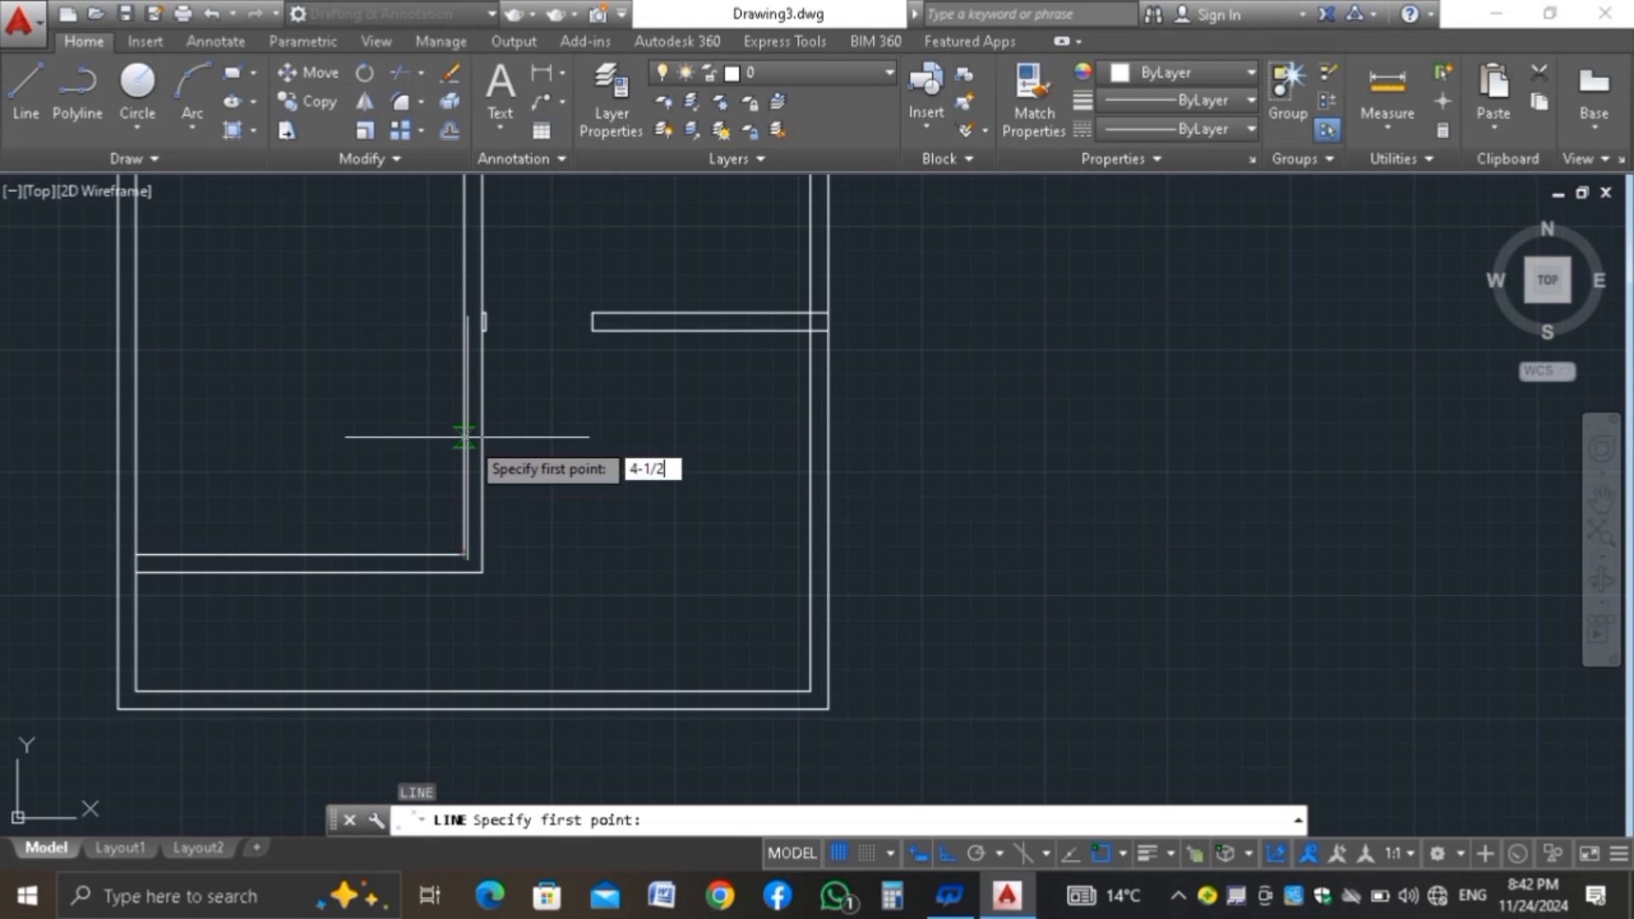
{"action": "type", "text": "2"}
{"action": "key", "text": "Return"}
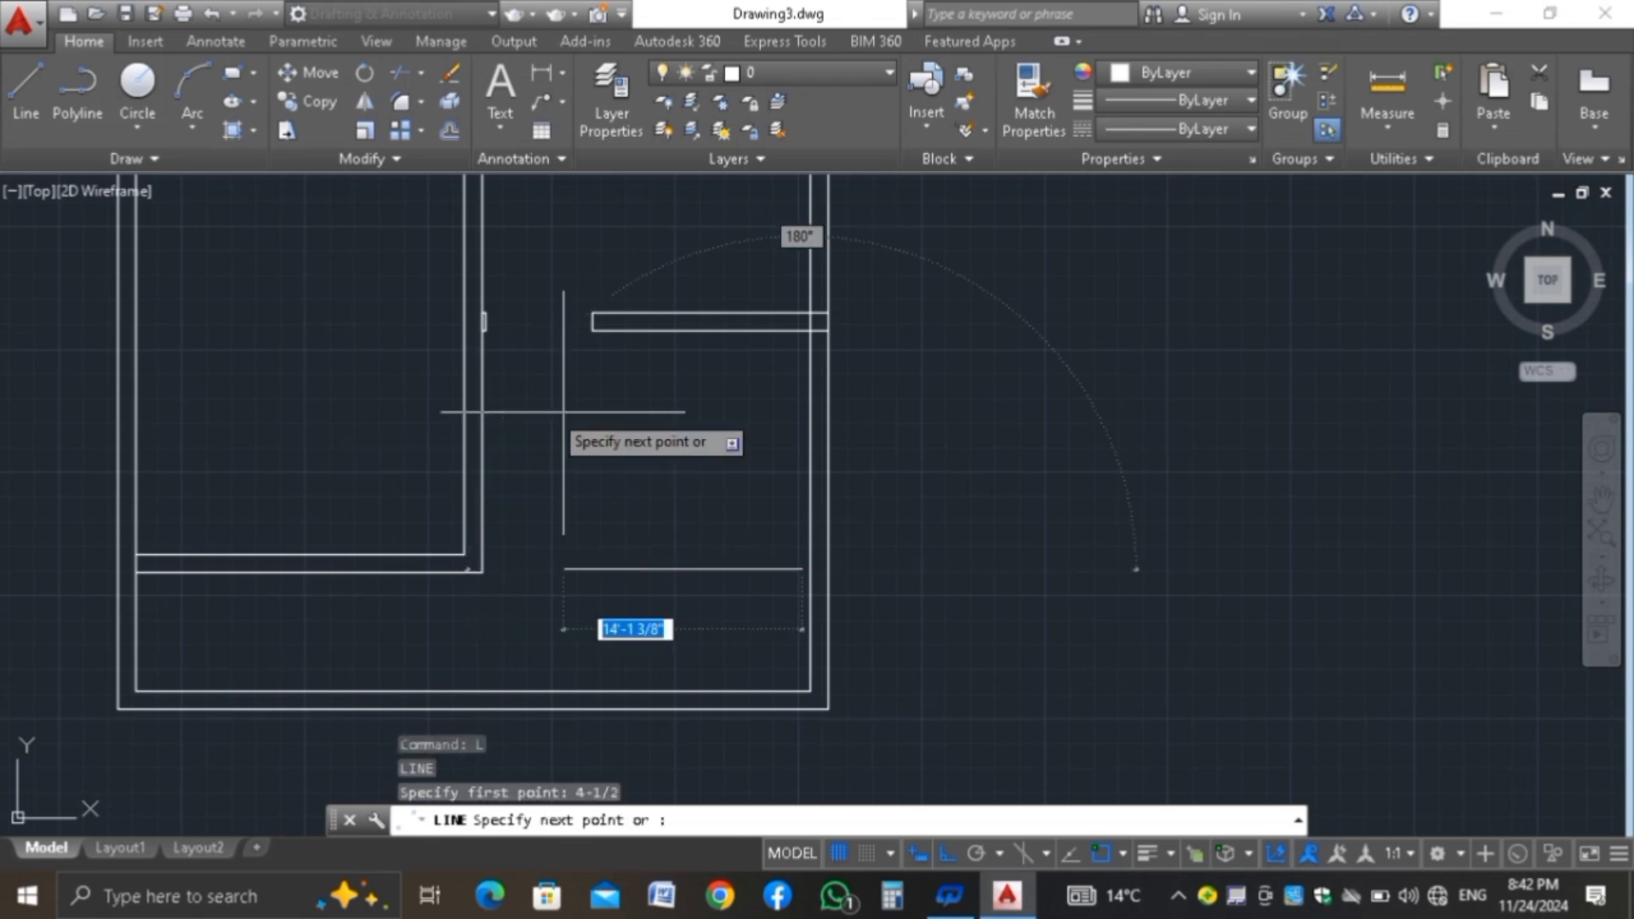
{"action": "key", "text": "Escape"}
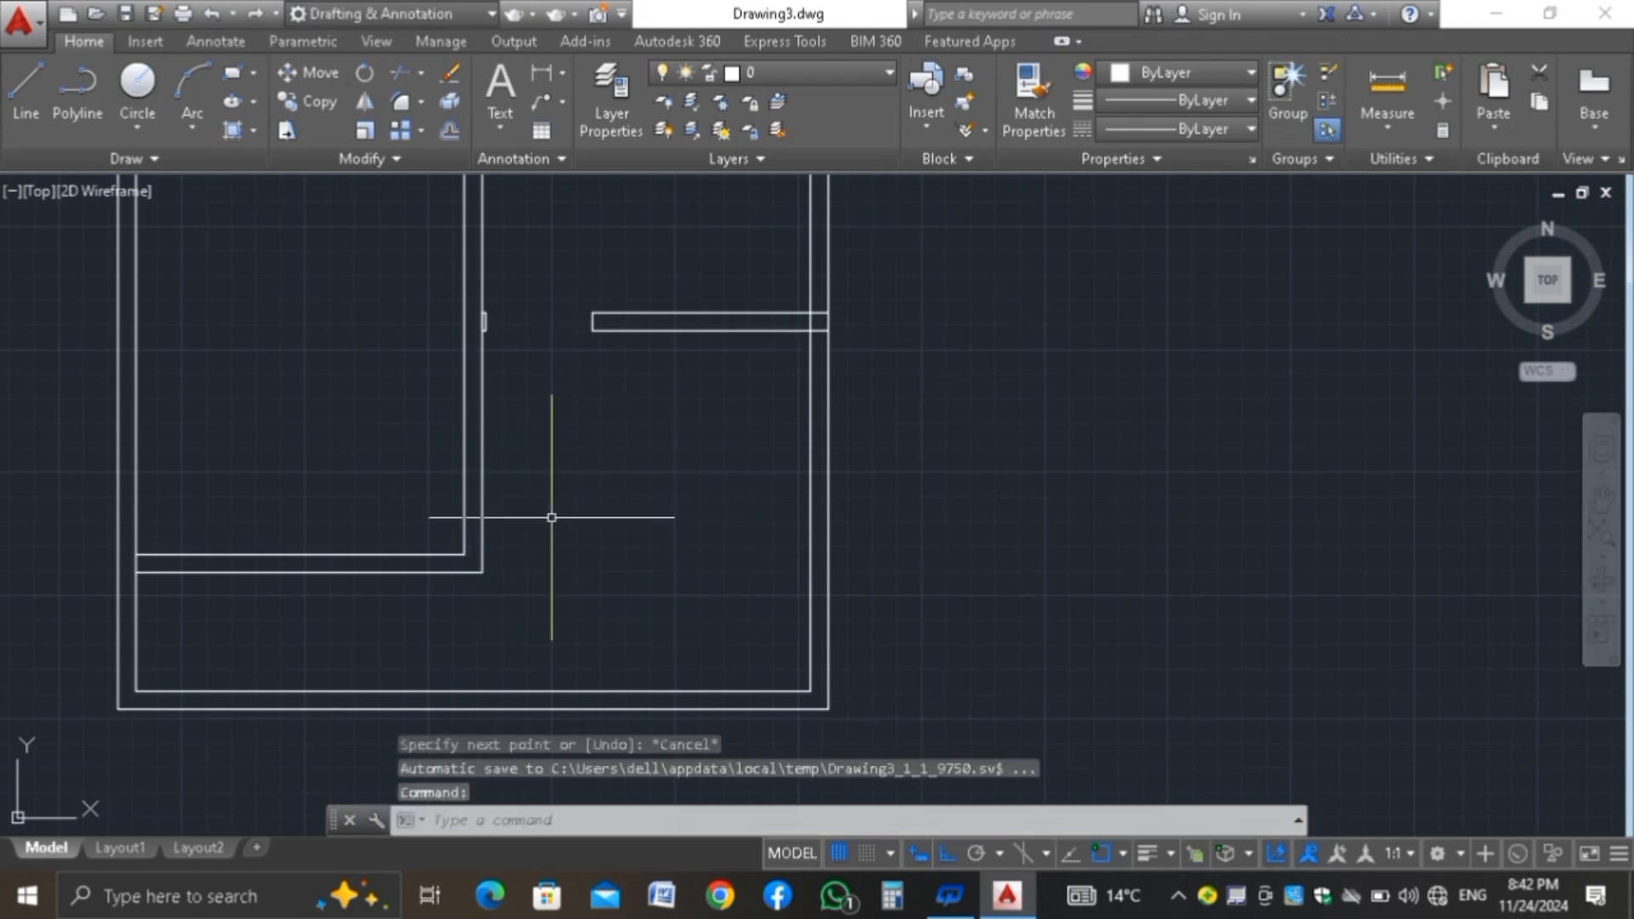
Draw a line across the thickness of the left room's right wall, level with the lower wall's inner face
{"action": "type", "text": "l"}
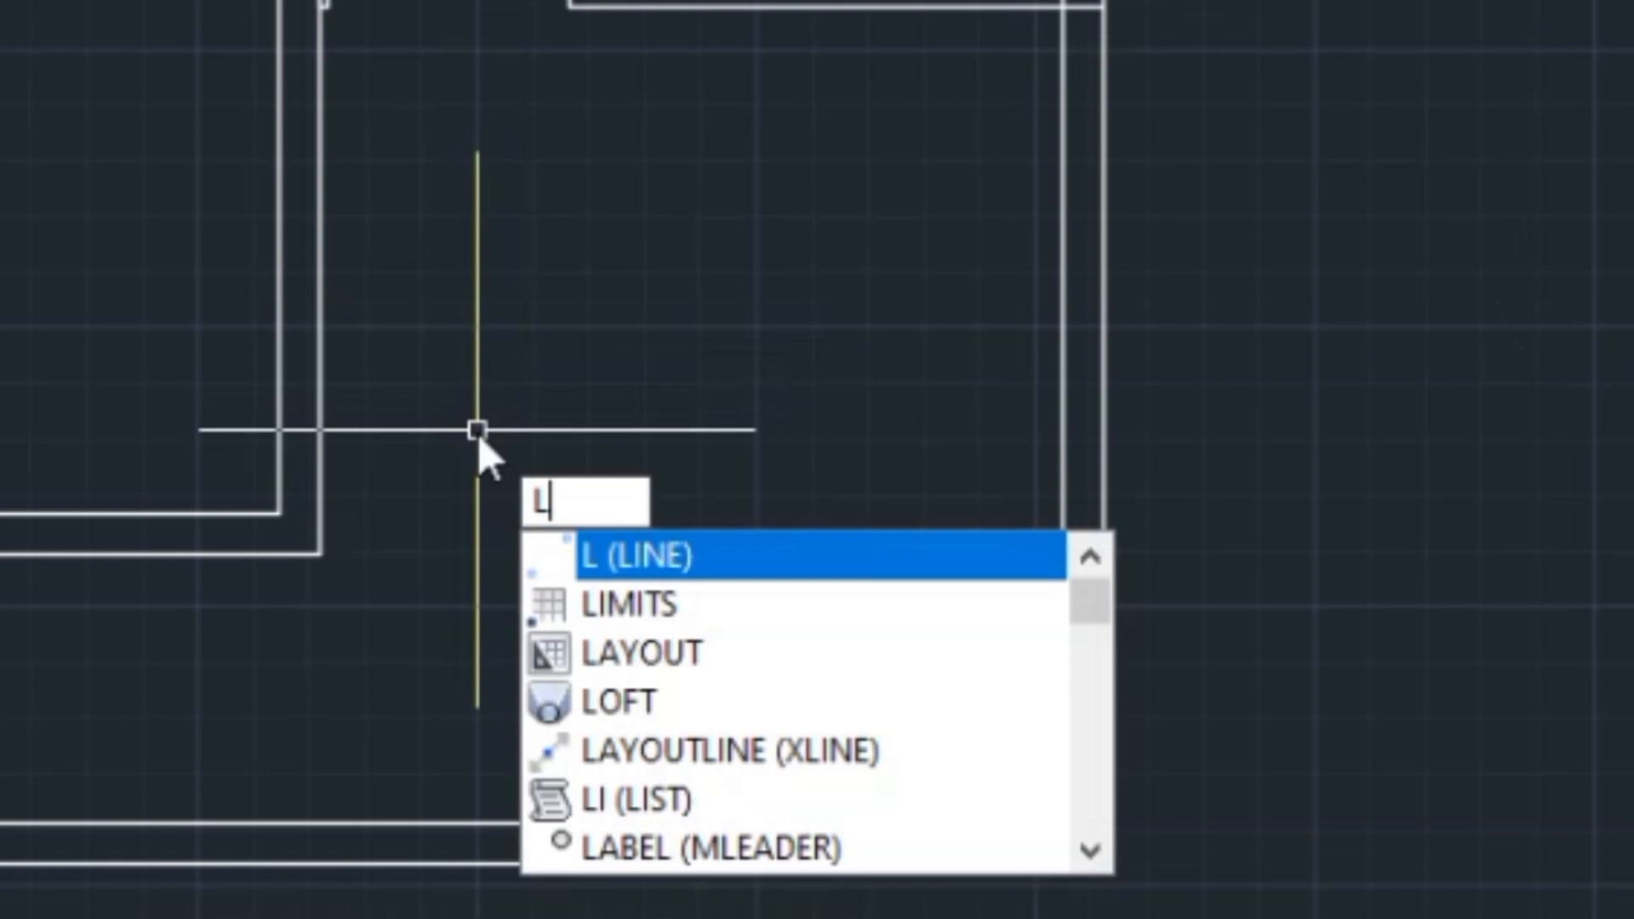
{"action": "key", "text": "Return"}
{"action": "left_click", "coordinate": [481, 553]}
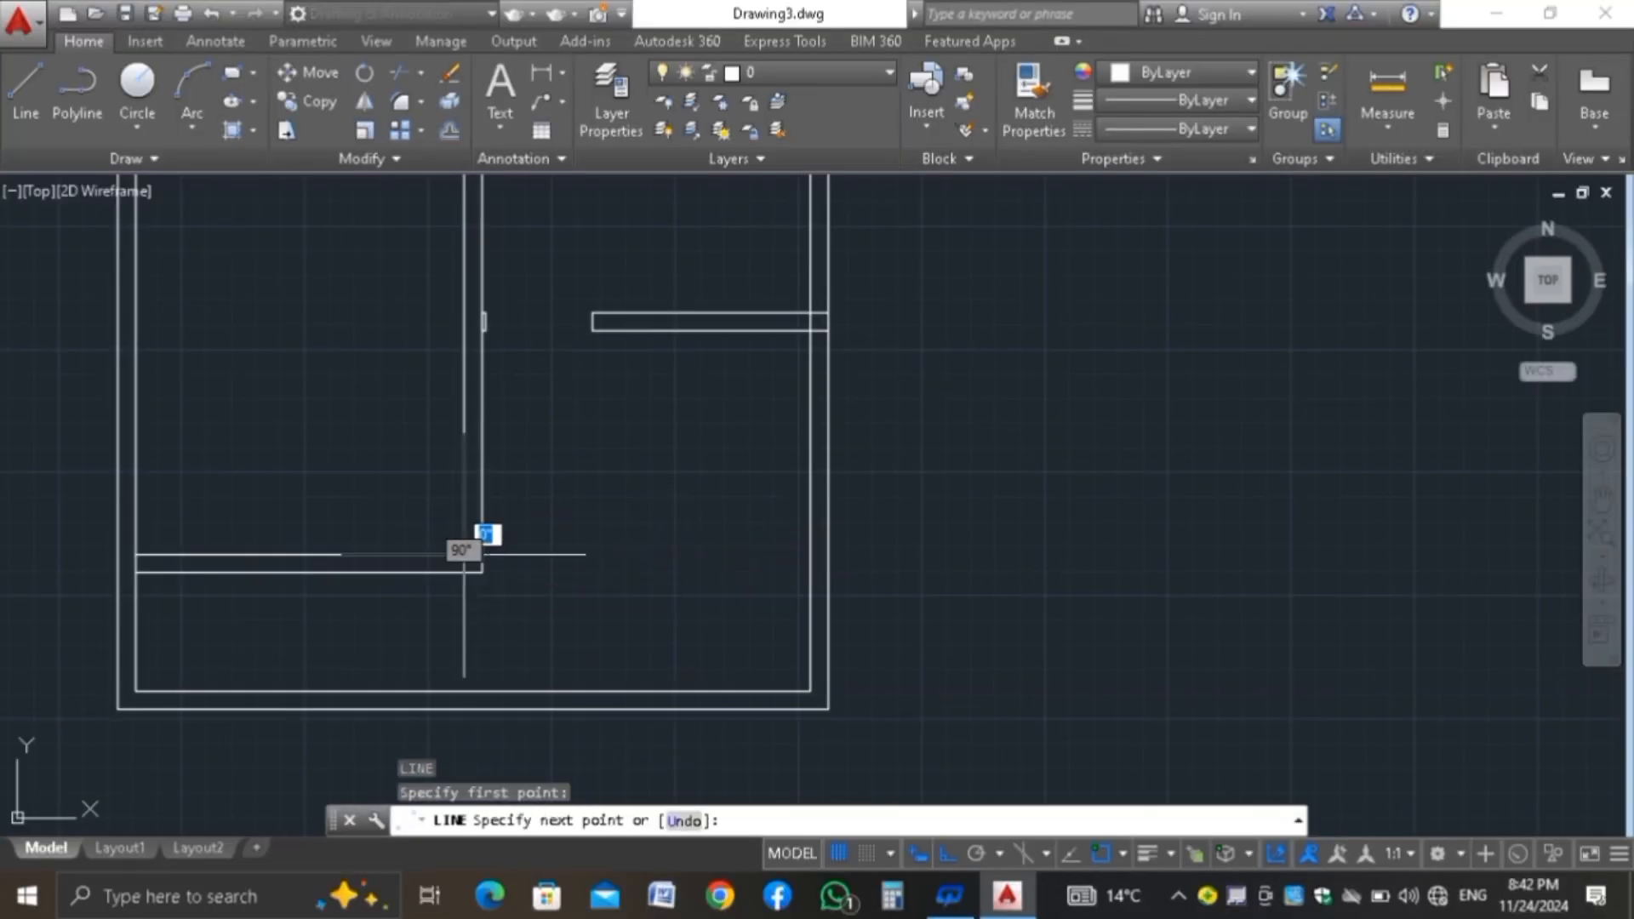
{"action": "left_click", "coordinate": [487, 551]}
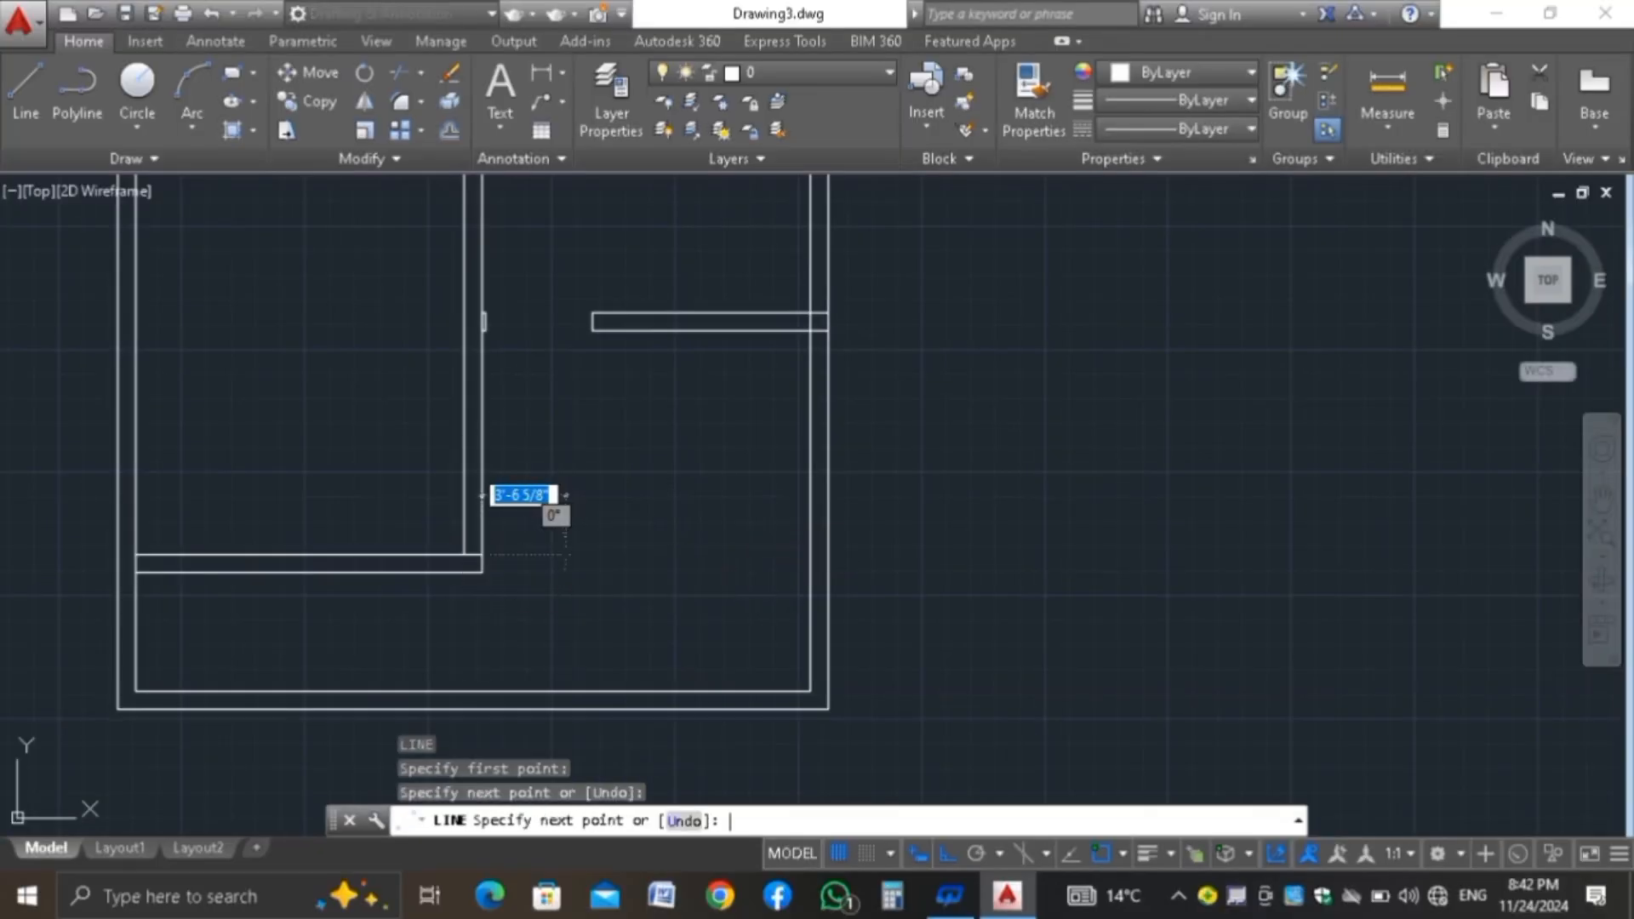
{"action": "key", "text": "Return"}
Offset the line across the left room's right wall 4-1/2" upward as the lower jamb line
{"action": "scroll", "coordinate": [479, 553], "scroll_direction": "up", "scroll_amount": 4}
{"action": "scroll", "coordinate": [476, 551], "scroll_direction": "up", "scroll_amount": 2}
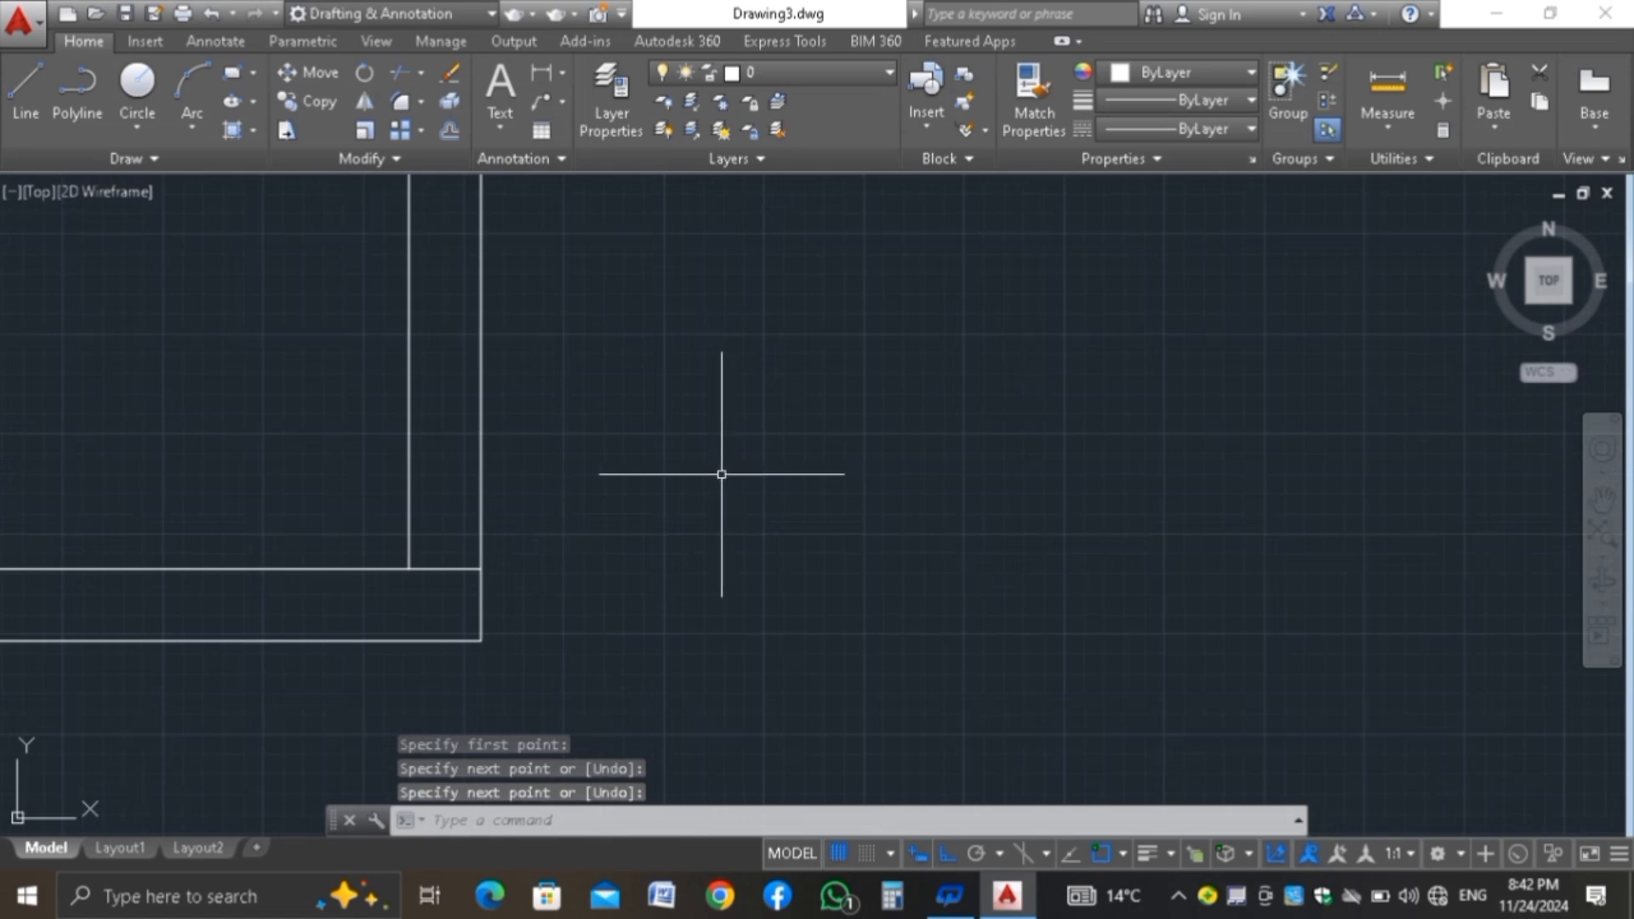
{"action": "type", "text": "O"}
{"action": "key", "text": "Return"}
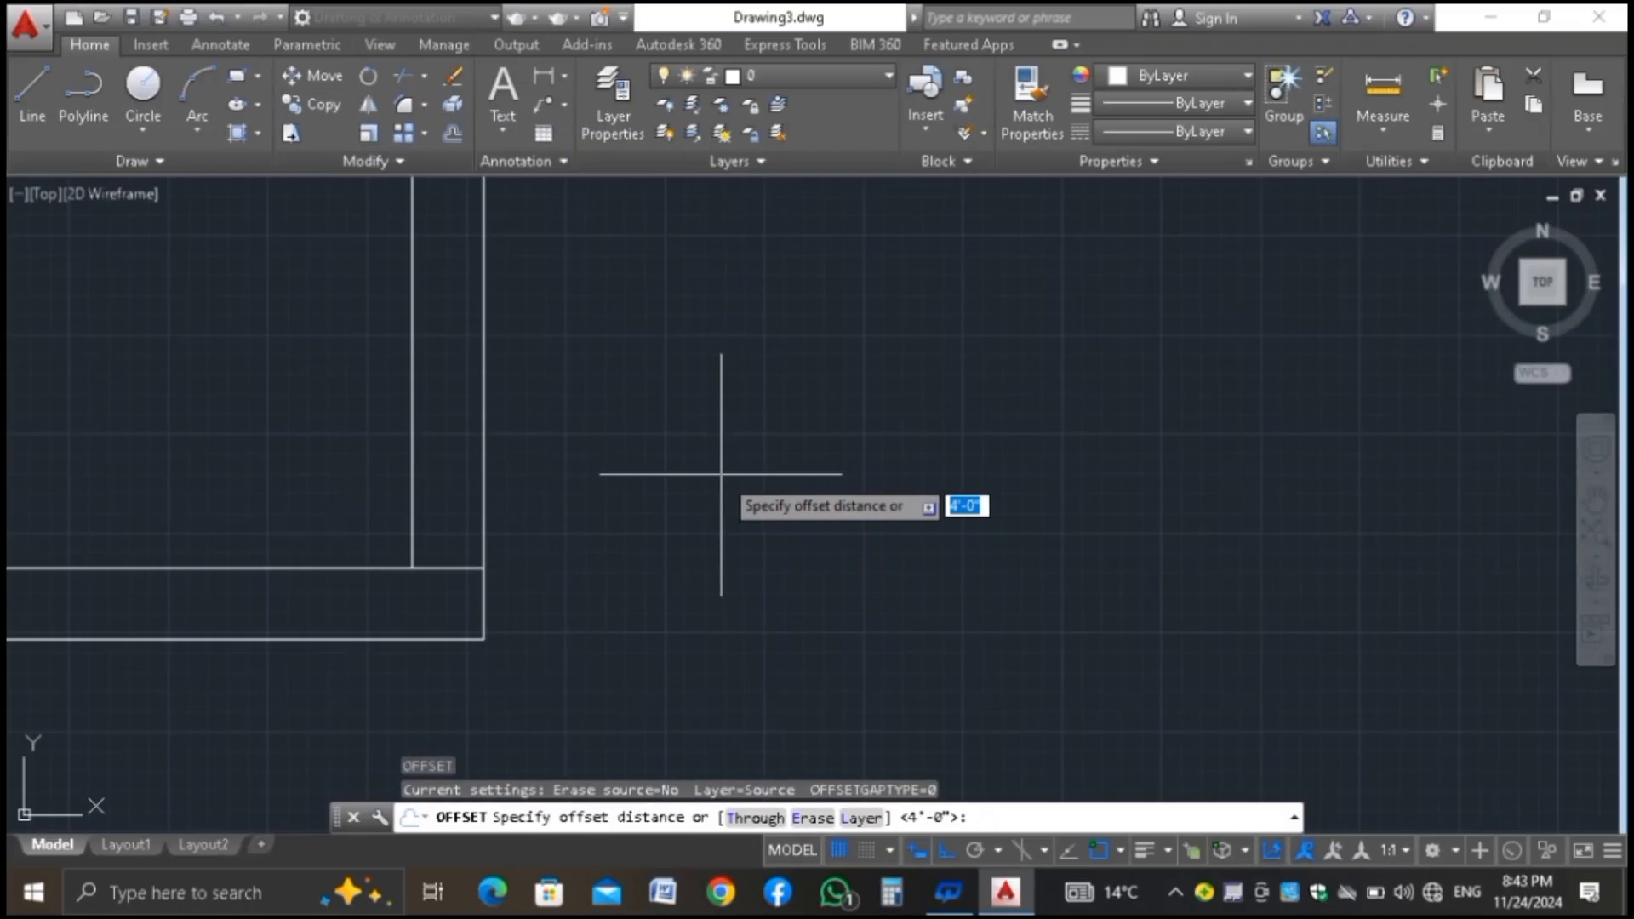
{"action": "type", "text": "4-1/2"}
{"action": "key", "text": "Return"}
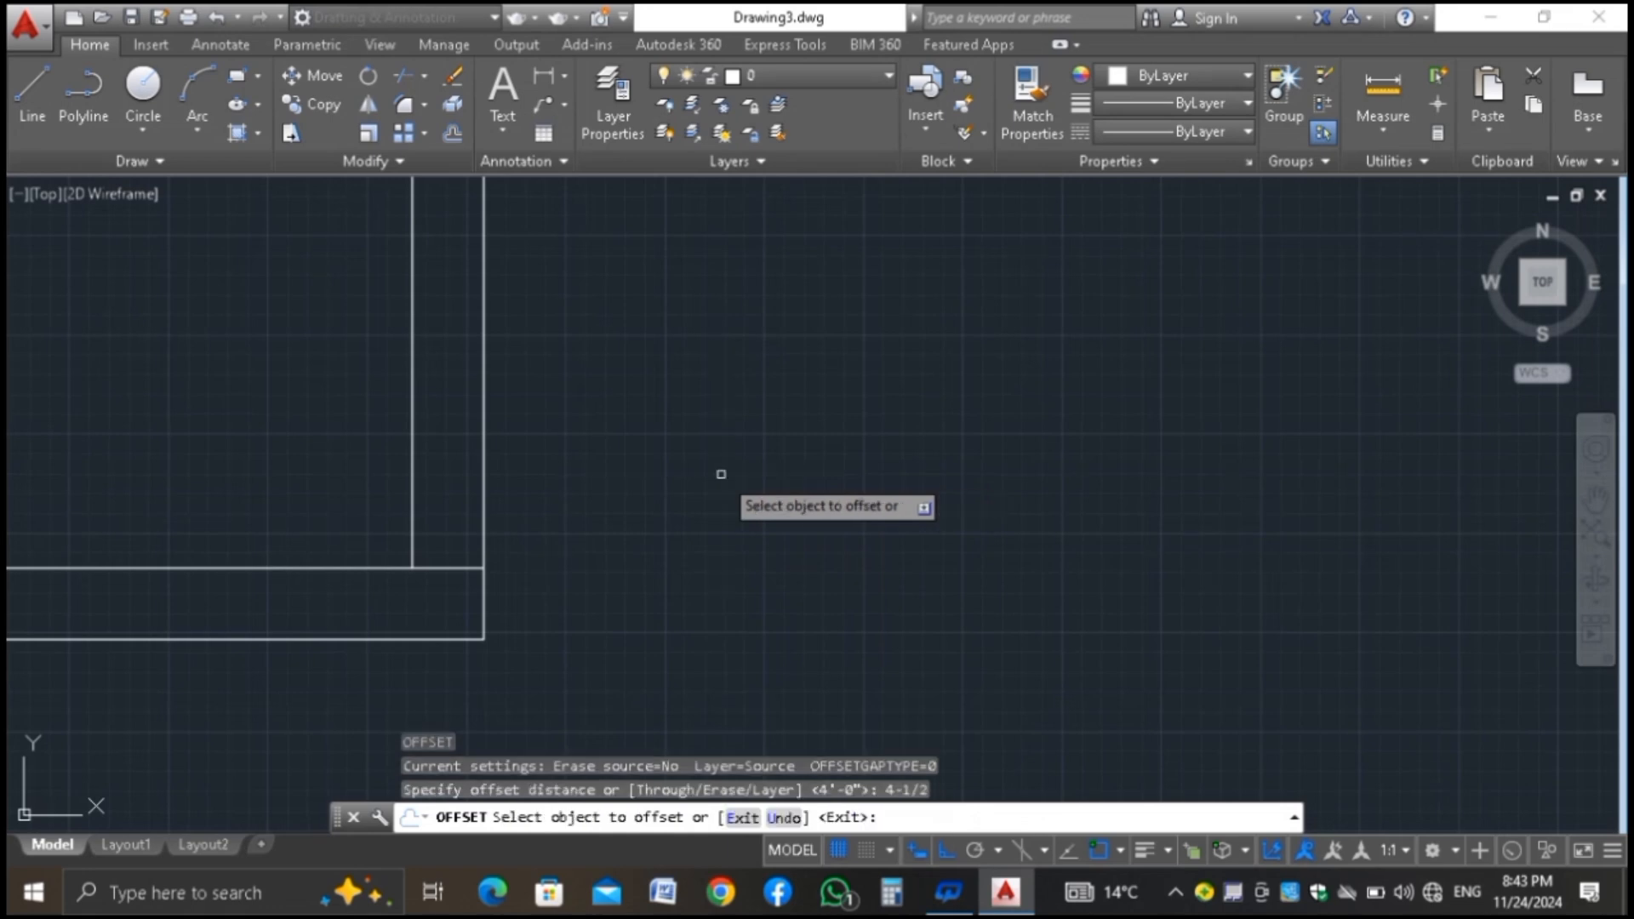
{"action": "left_click", "coordinate": [446, 568]}
{"action": "left_click", "coordinate": [459, 459]}
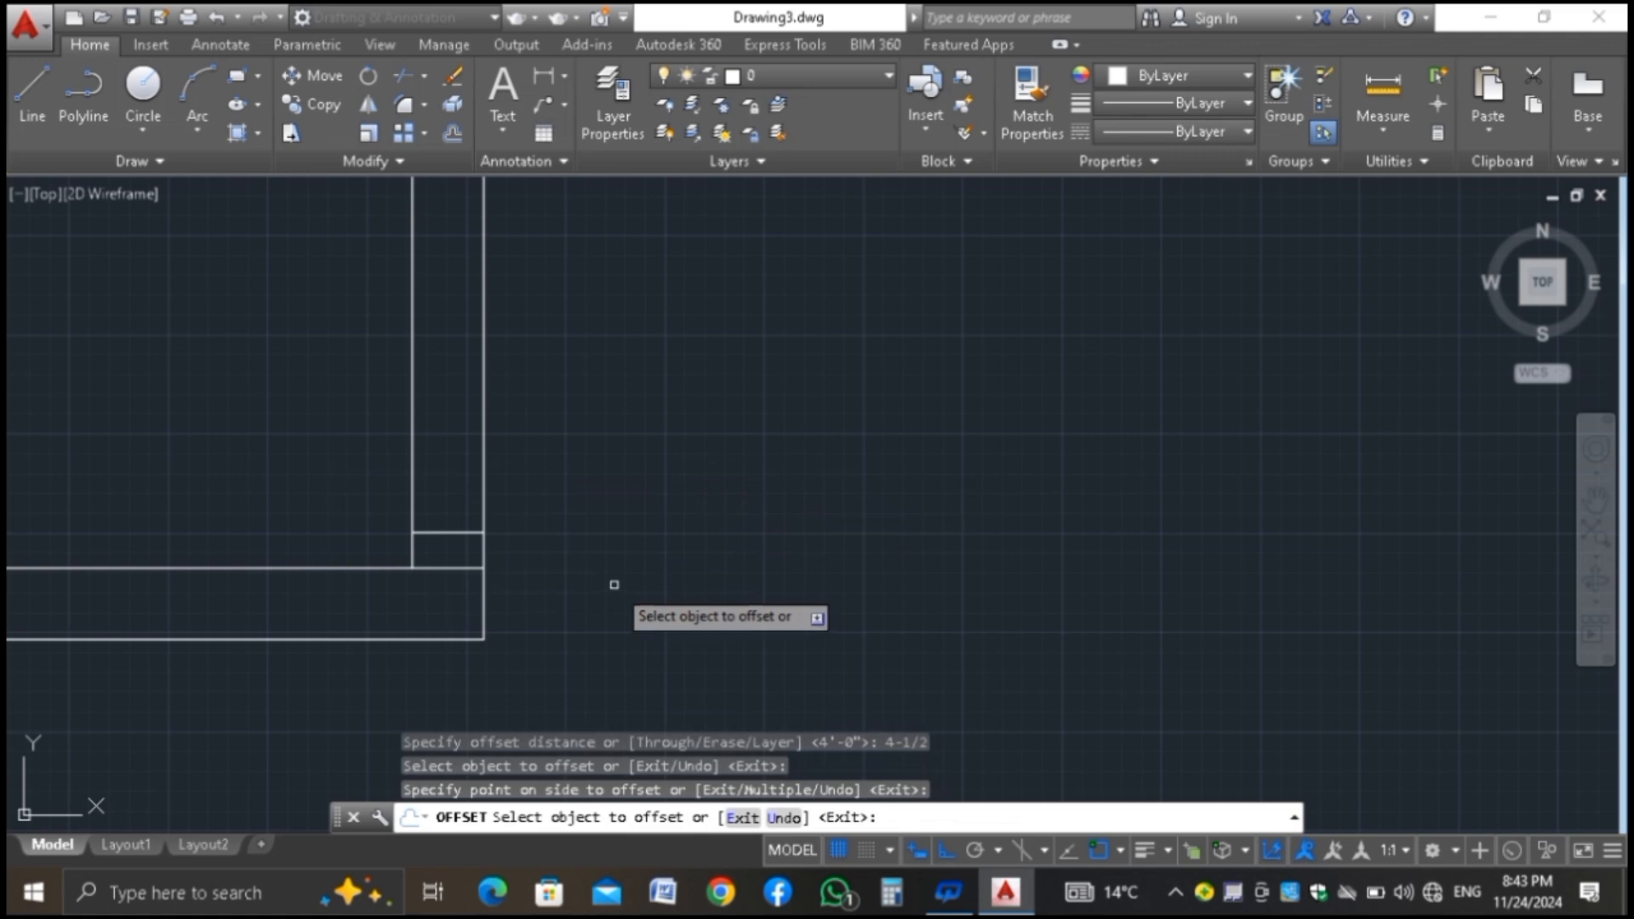
{"action": "key", "text": "Return"}
Offset the lower jamb line 42" upward to mark the other side of the opening in the left room's right wall
{"action": "key", "text": "Return"}
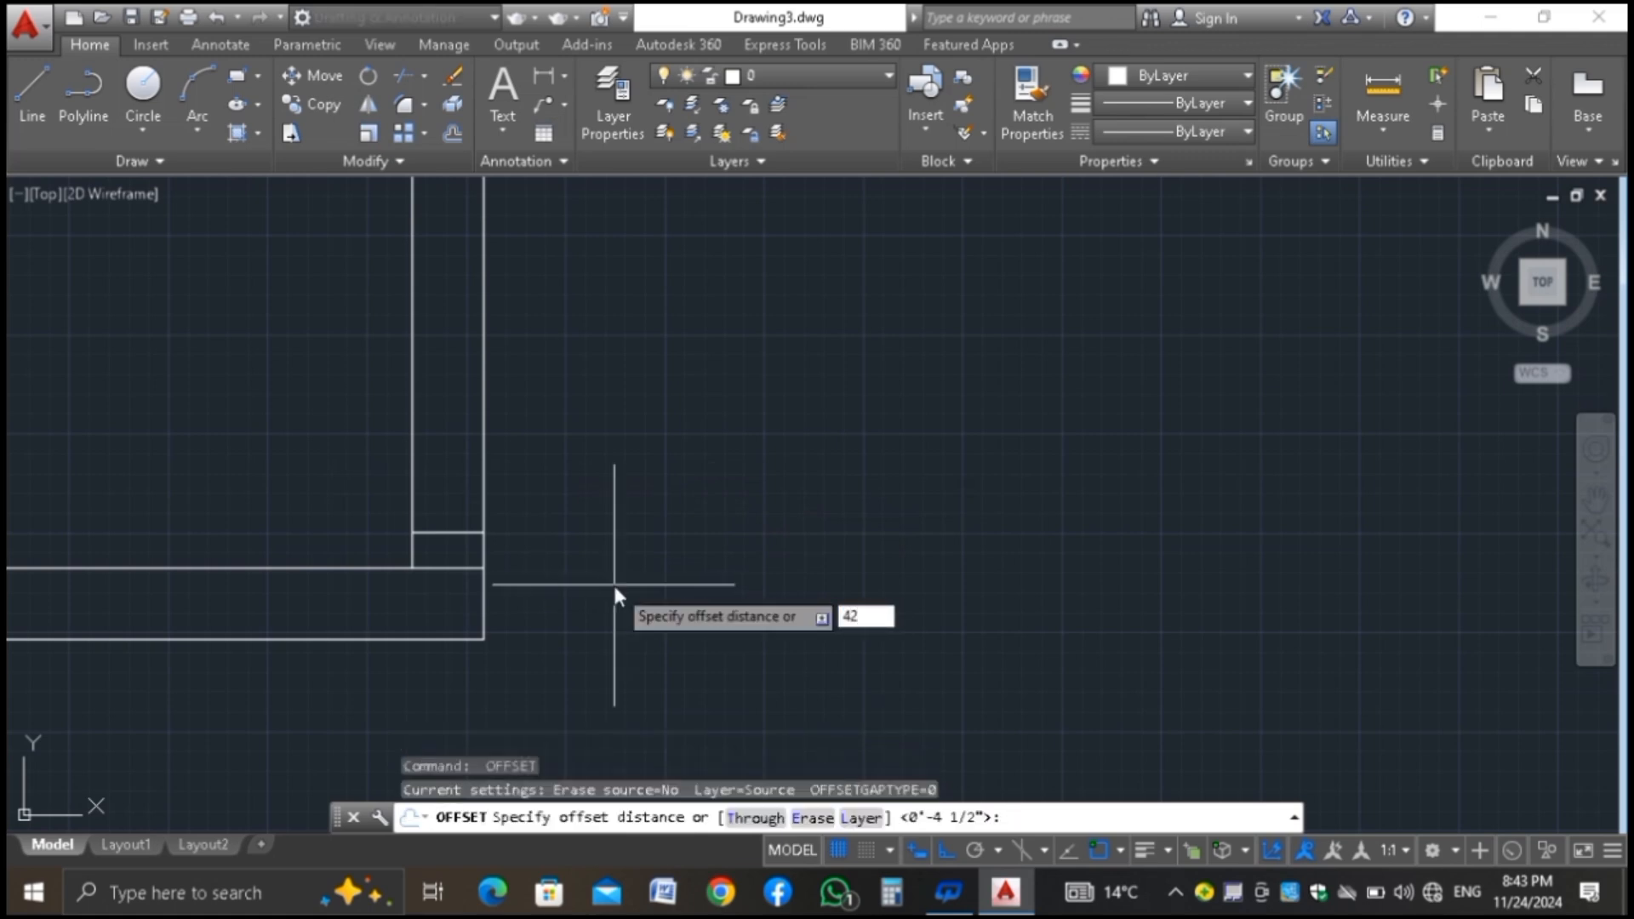
{"action": "key", "text": "Return"}
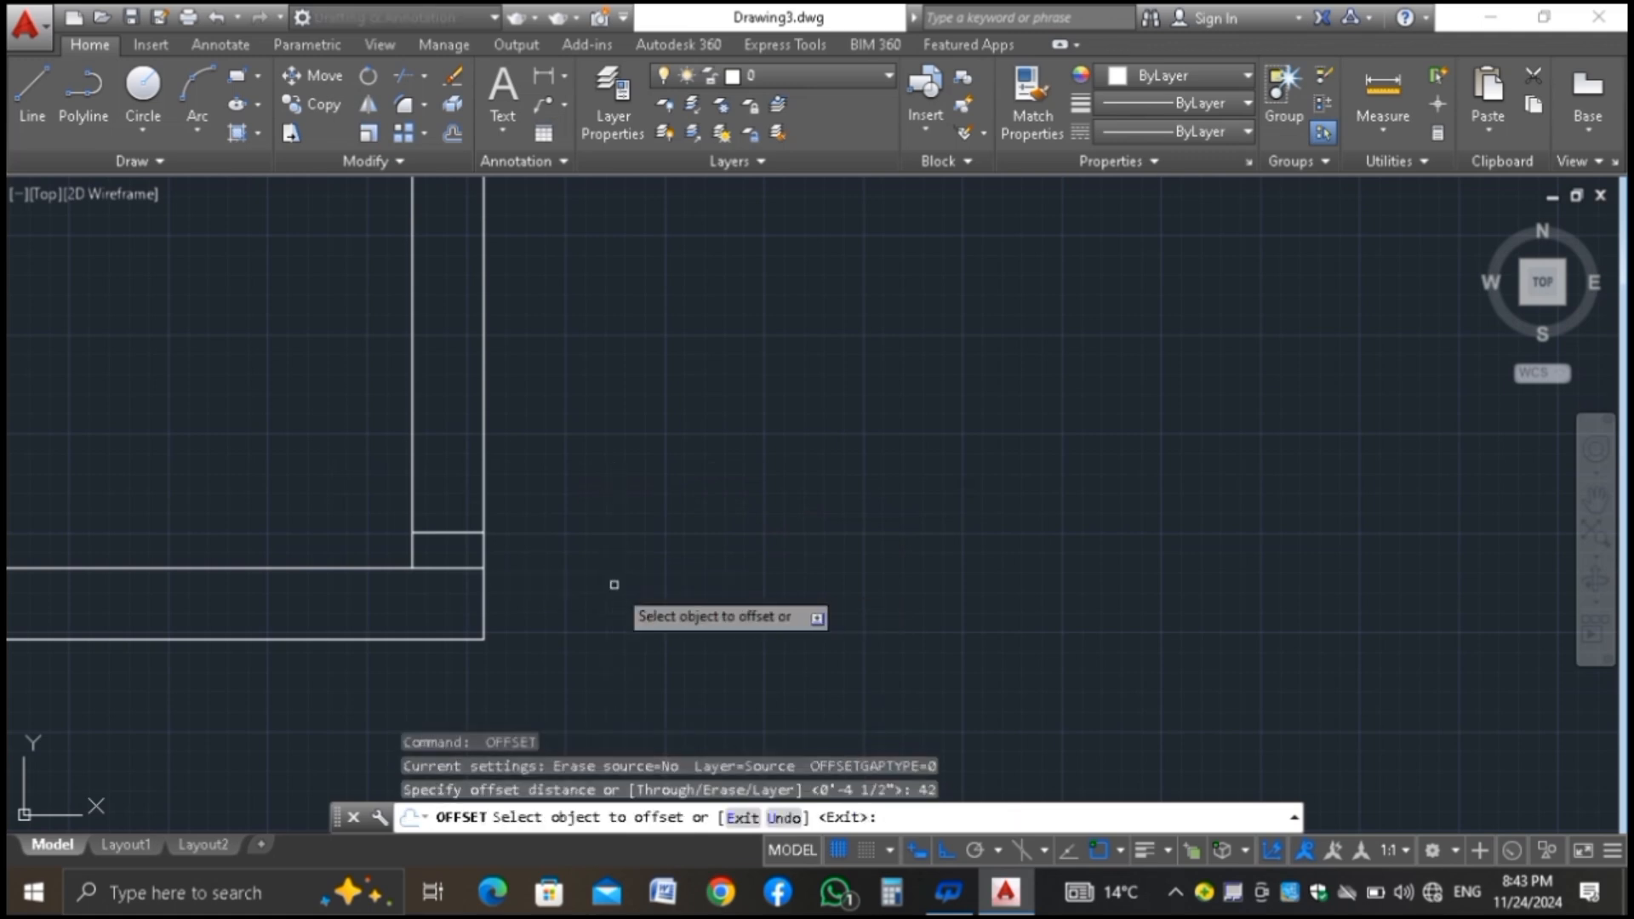
{"action": "left_click", "coordinate": [442, 534]}
{"action": "left_click", "coordinate": [549, 353]}
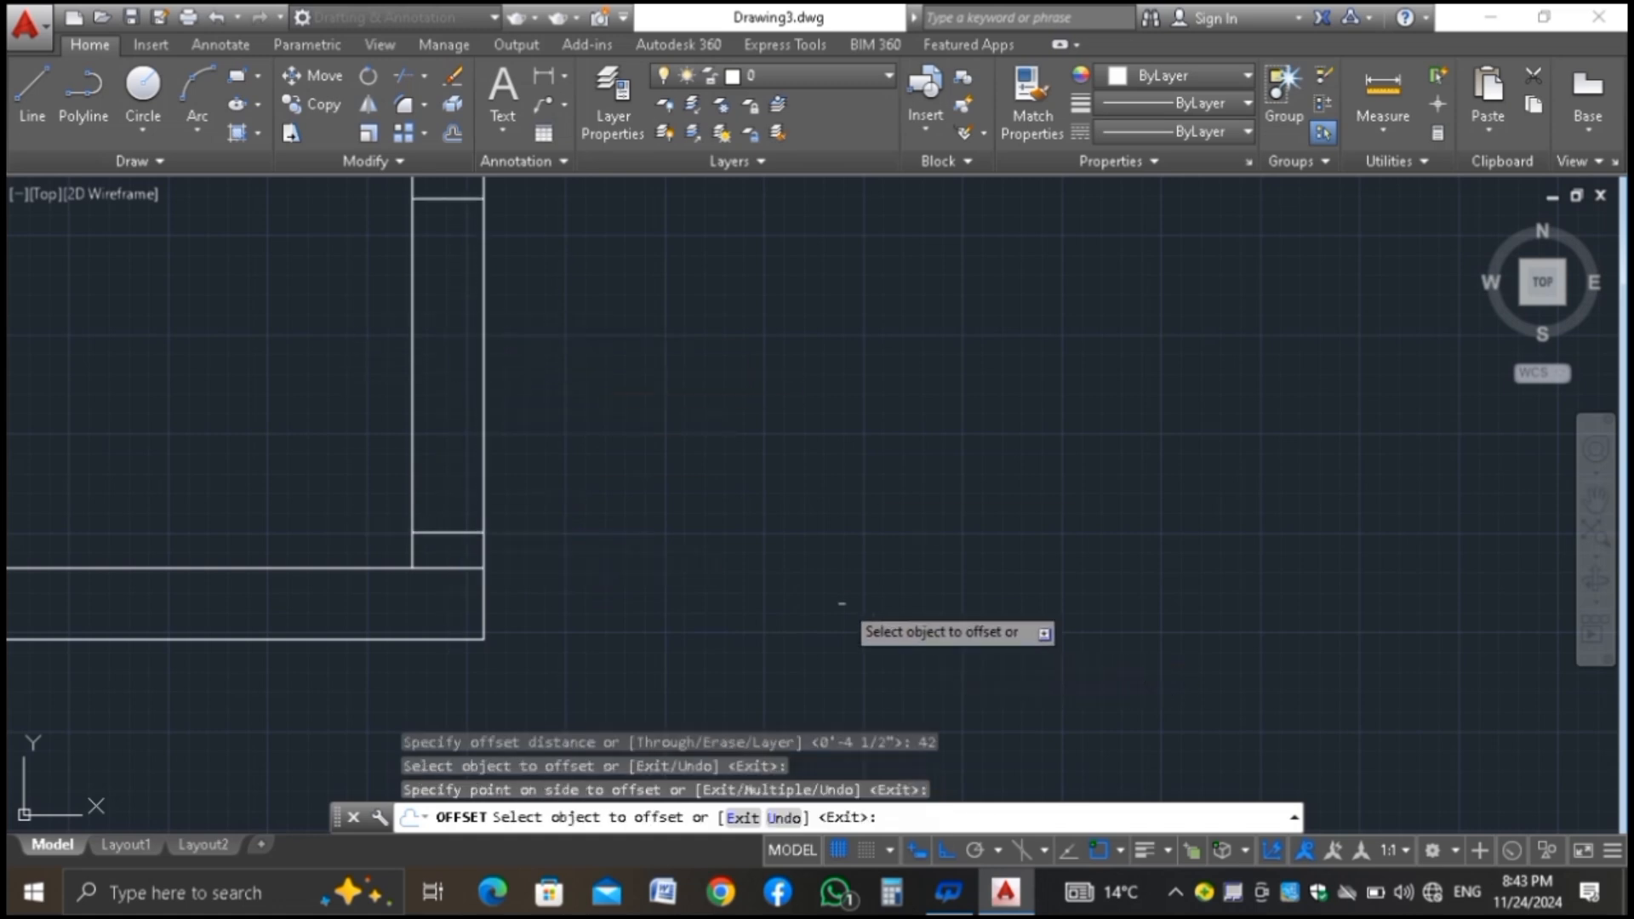
{"action": "scroll", "coordinate": [629, 583], "scroll_direction": "down", "scroll_amount": 4}
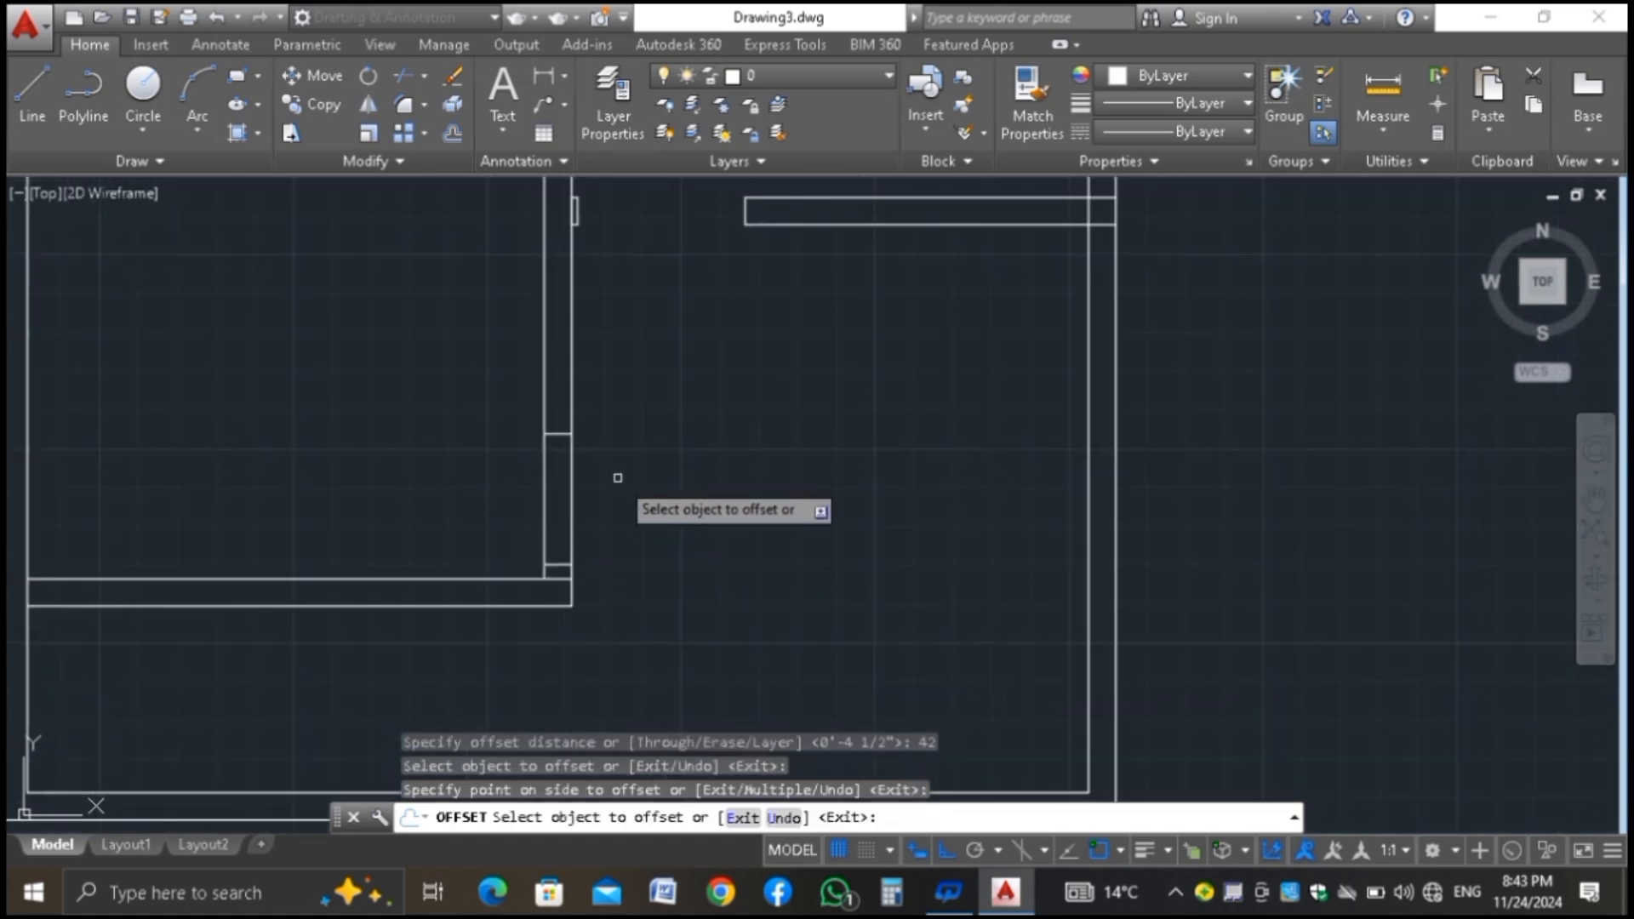
{"action": "key", "text": "Return"}
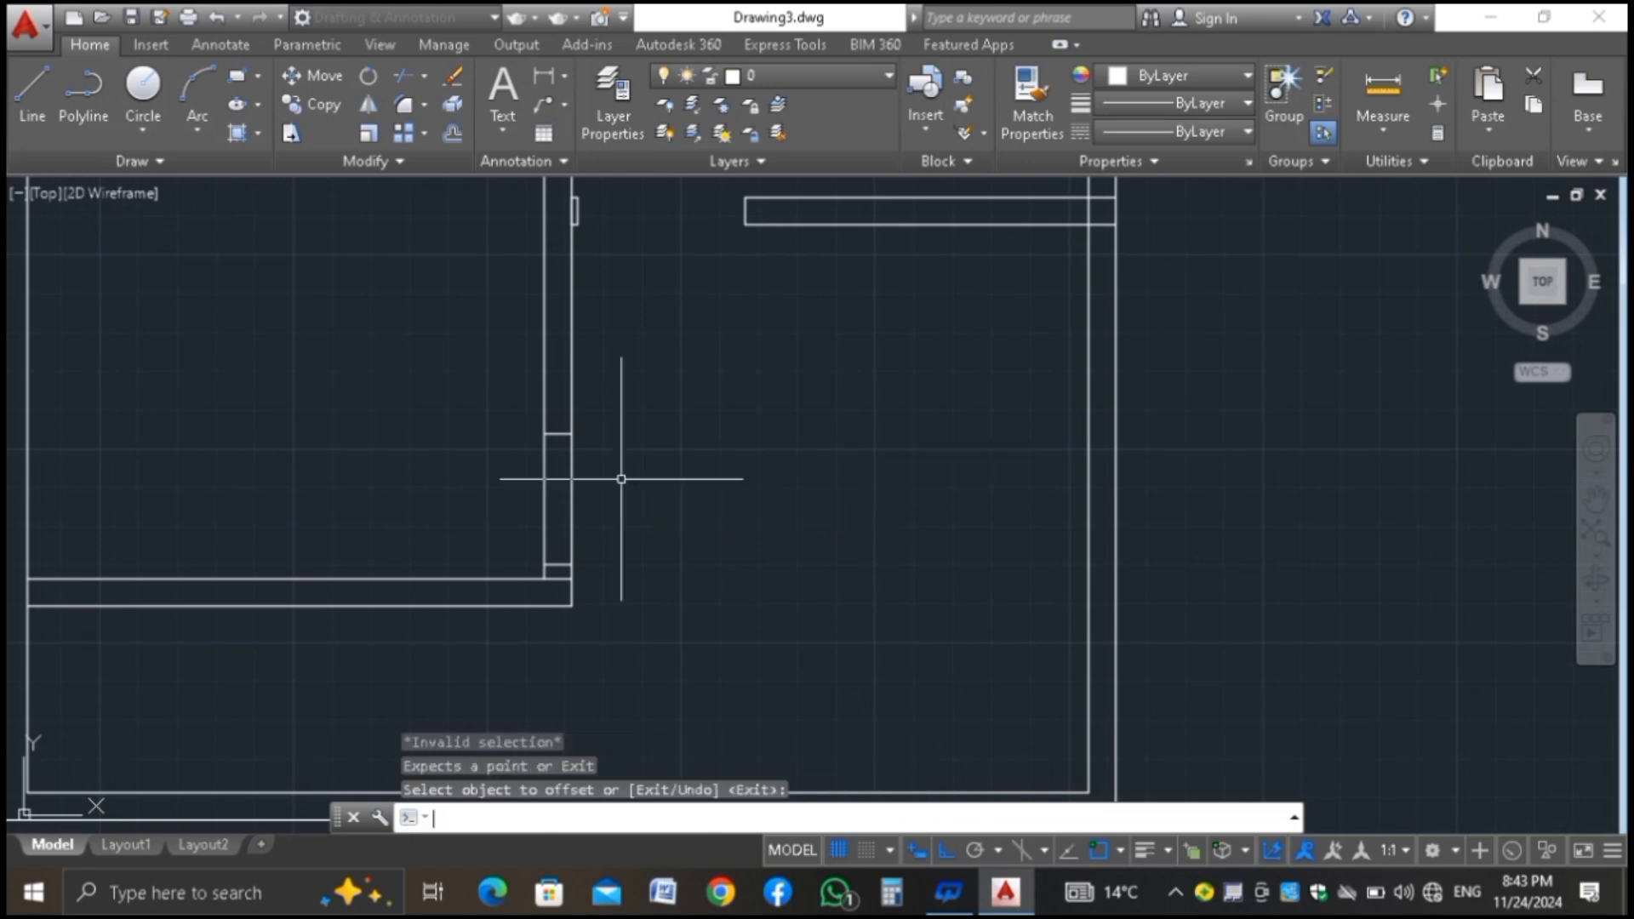
{"action": "key", "text": "Return"}
{"action": "left_click", "coordinate": [625, 470]}
{"action": "left_click", "coordinate": [458, 523]}
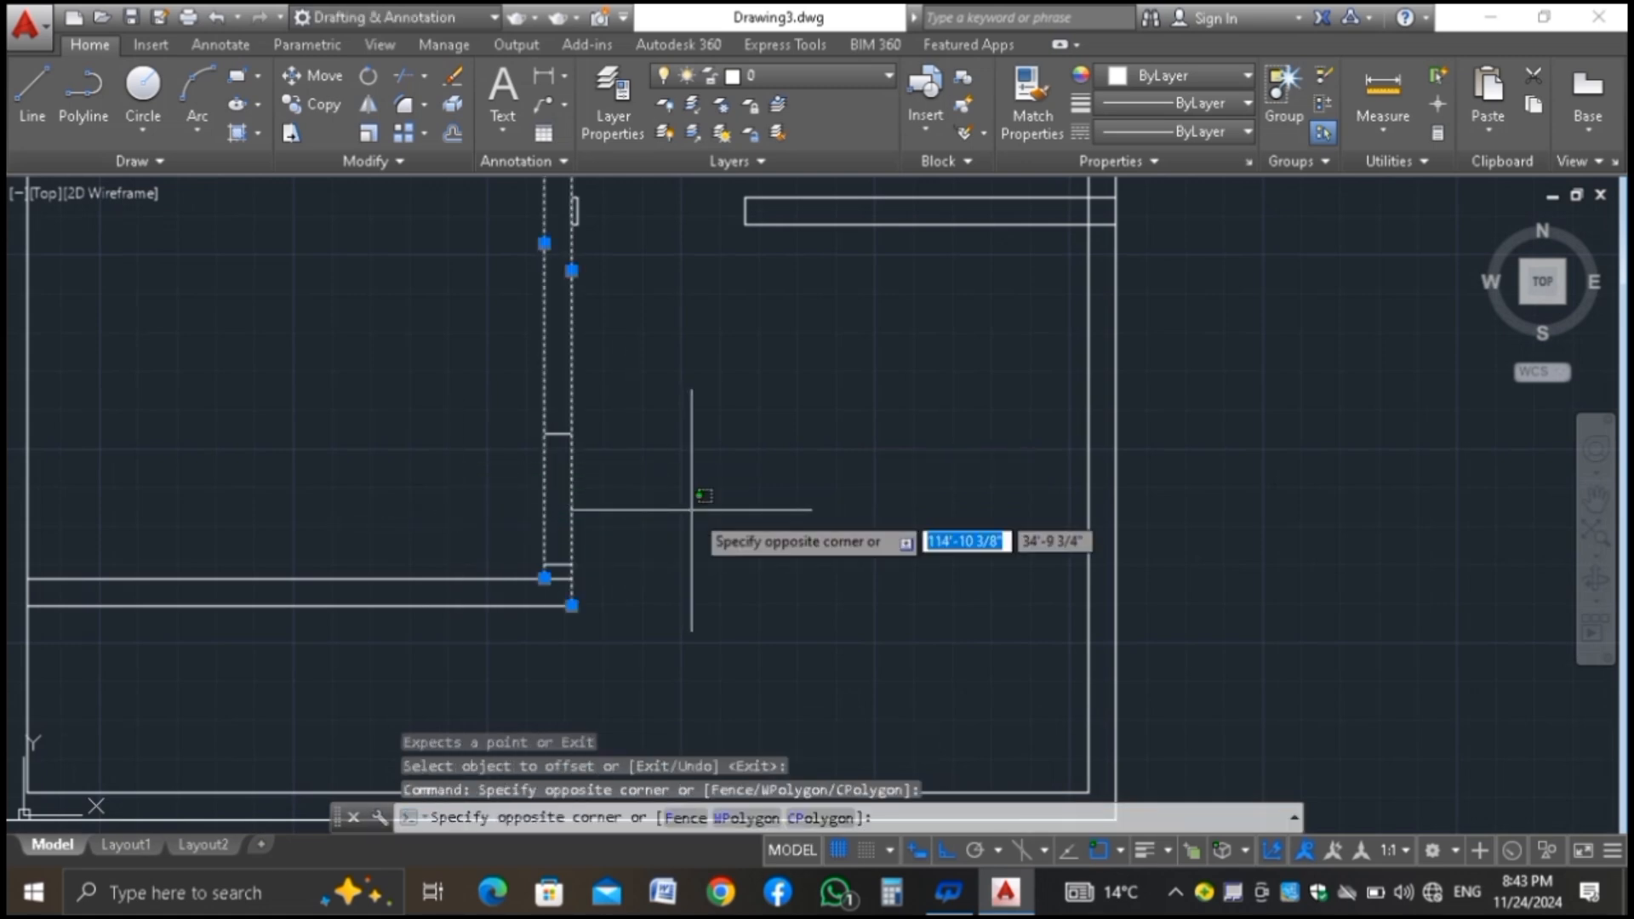
{"action": "key", "text": "Escape"}
{"action": "key", "text": "Escape"}
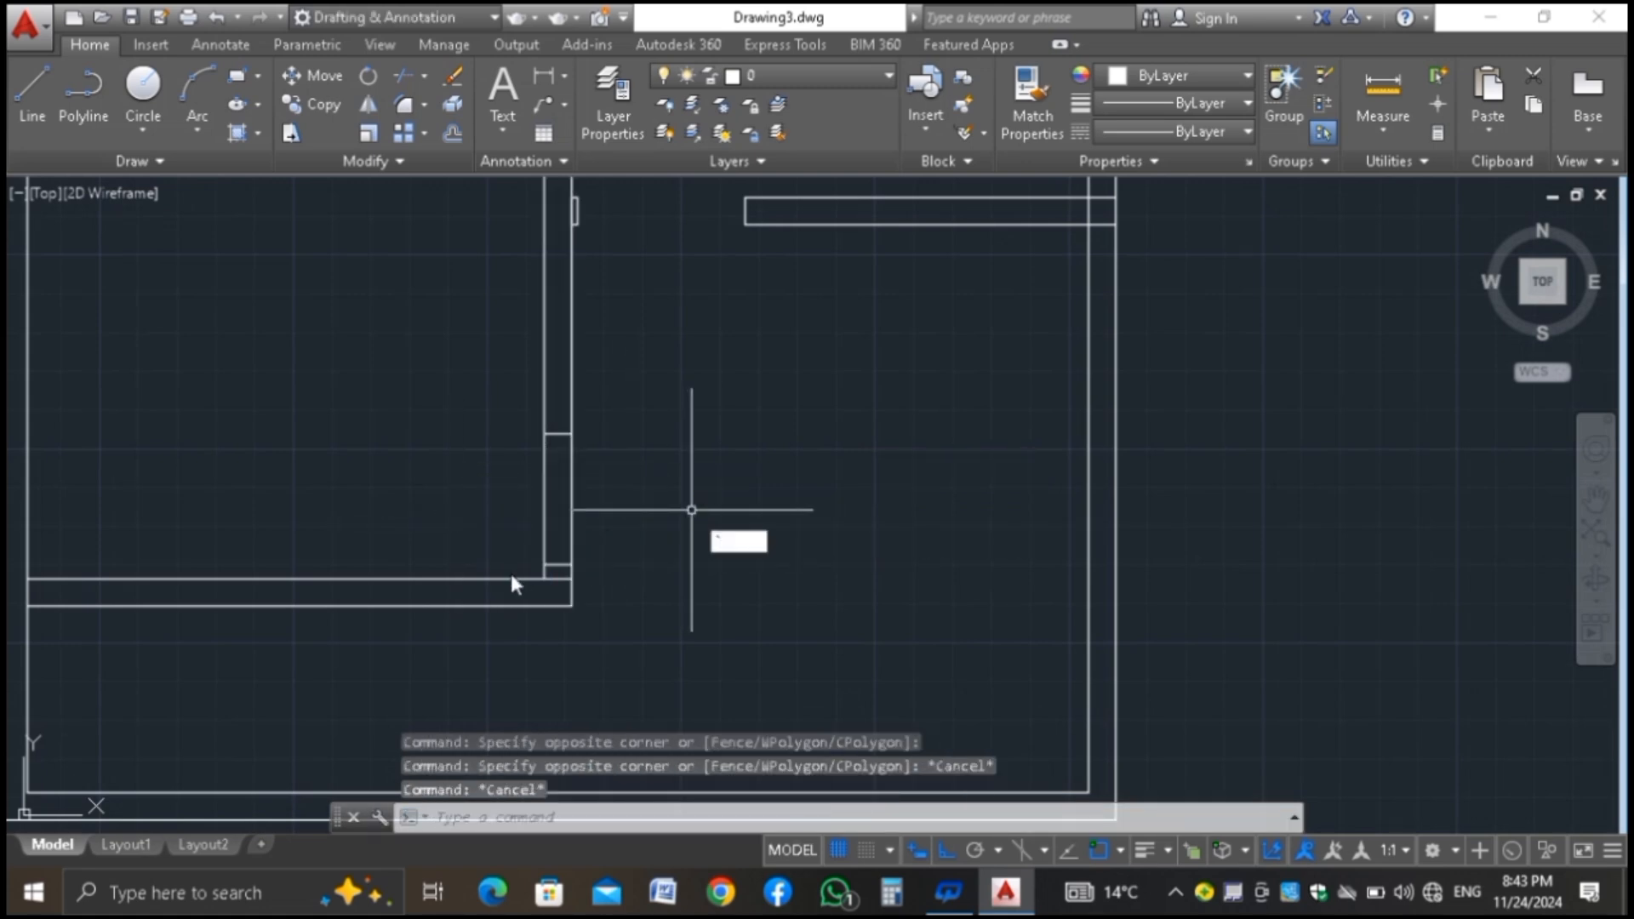
{"action": "key", "text": "Escape"}
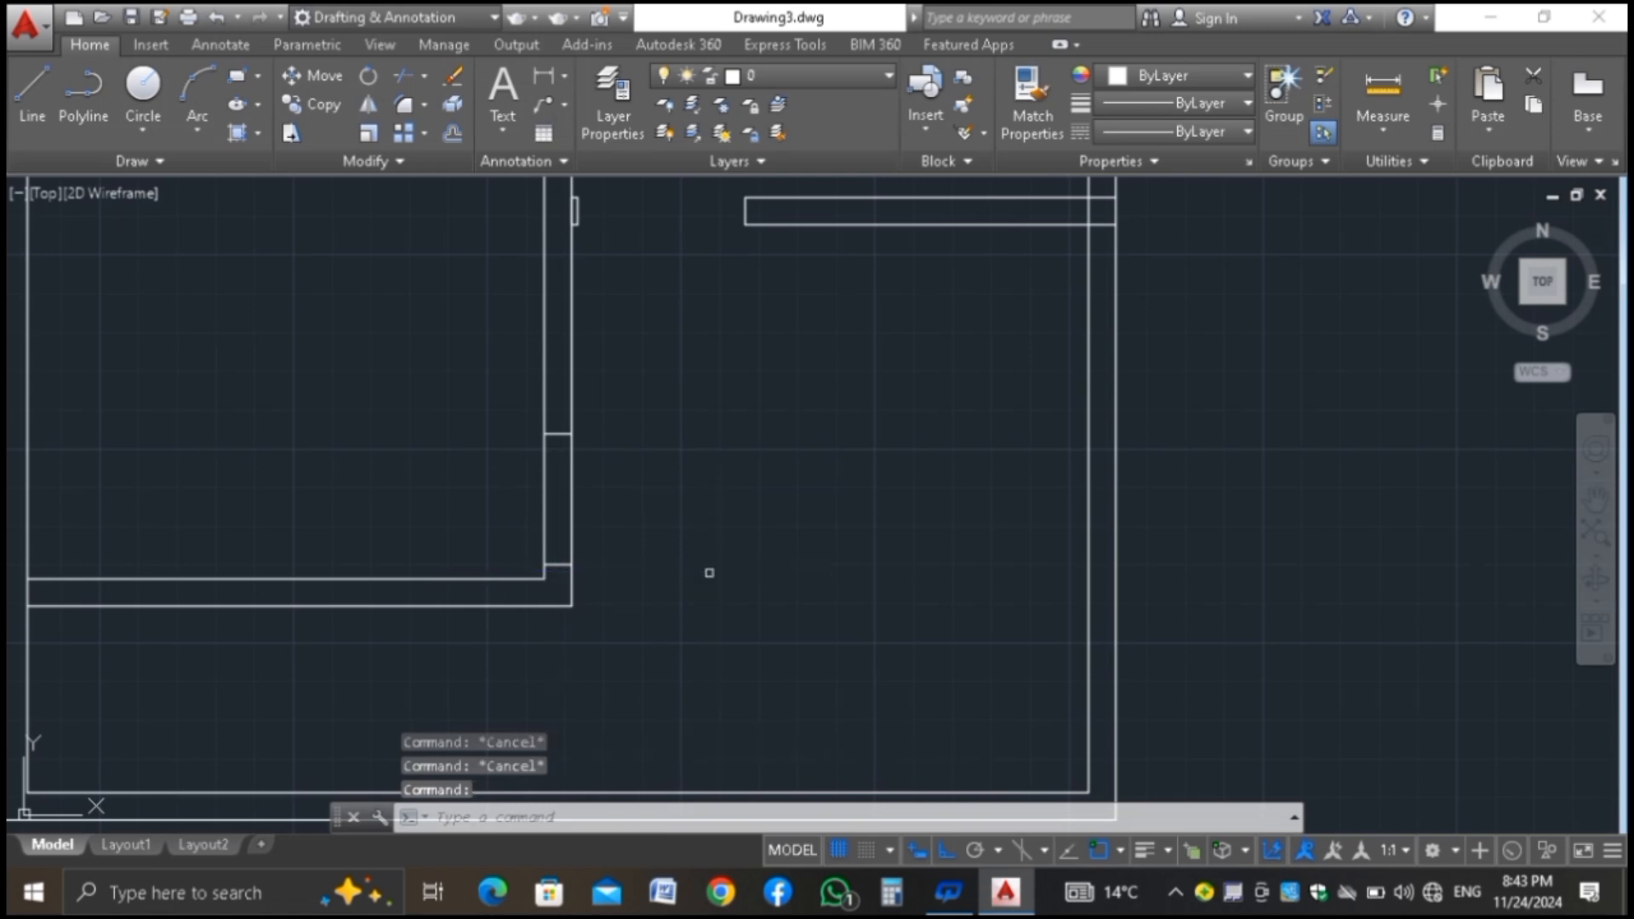
Trim both lines of the left room's right wall between the two jamb lines to open a gap
{"action": "type", "text": "TR"}
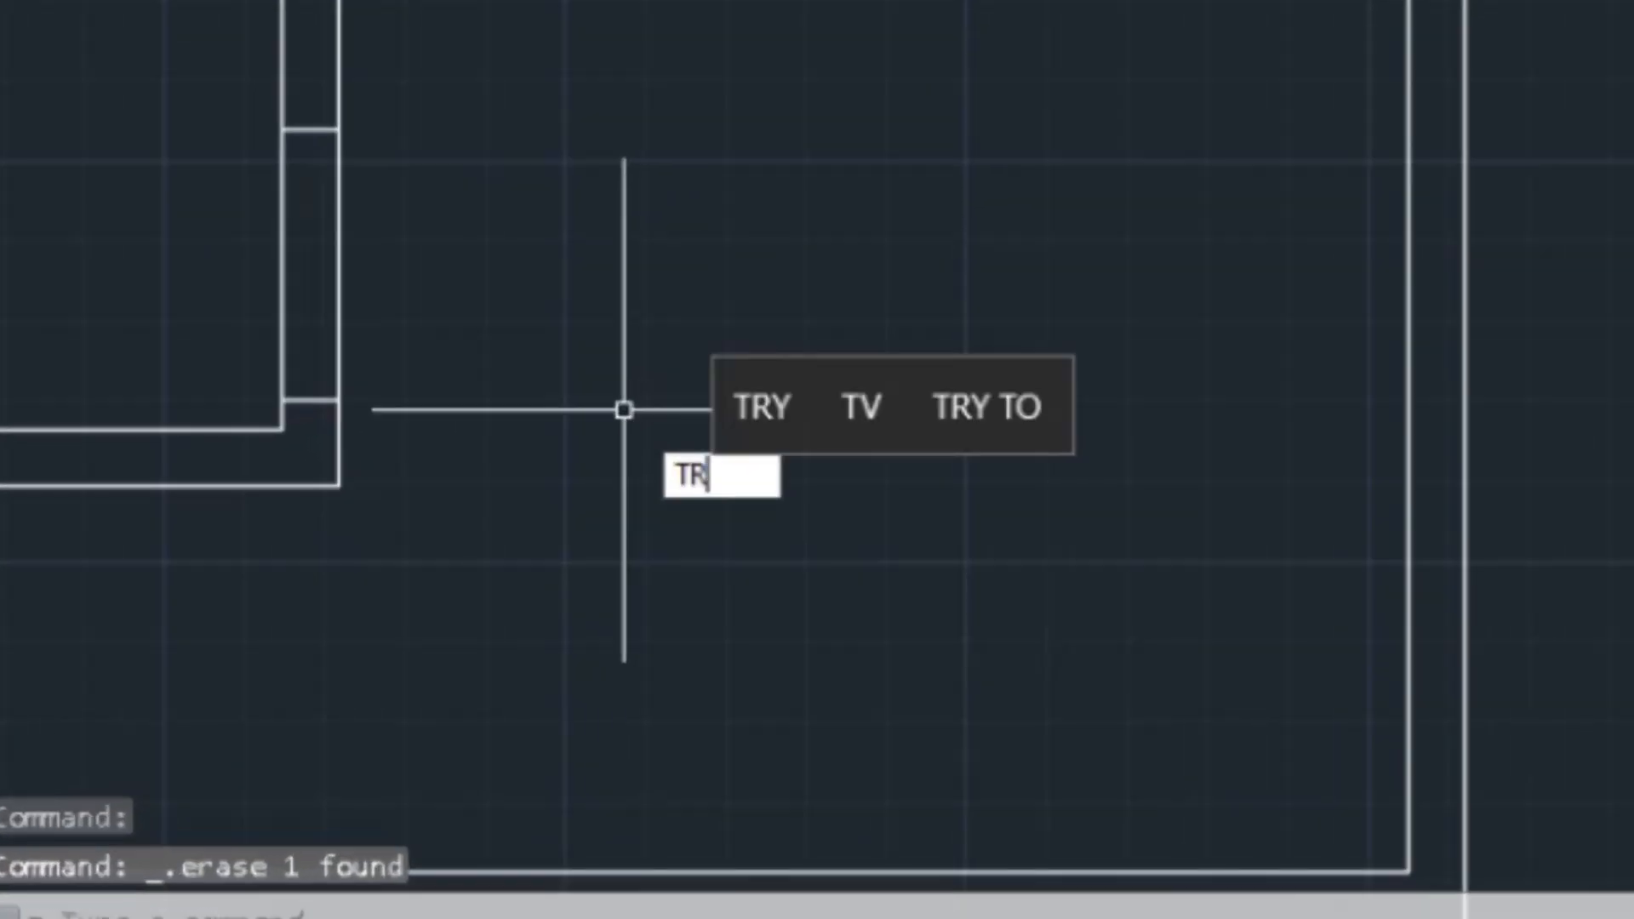
{"action": "key", "text": "Return"}
{"action": "left_click", "coordinate": [655, 420]}
{"action": "left_click", "coordinate": [519, 511]}
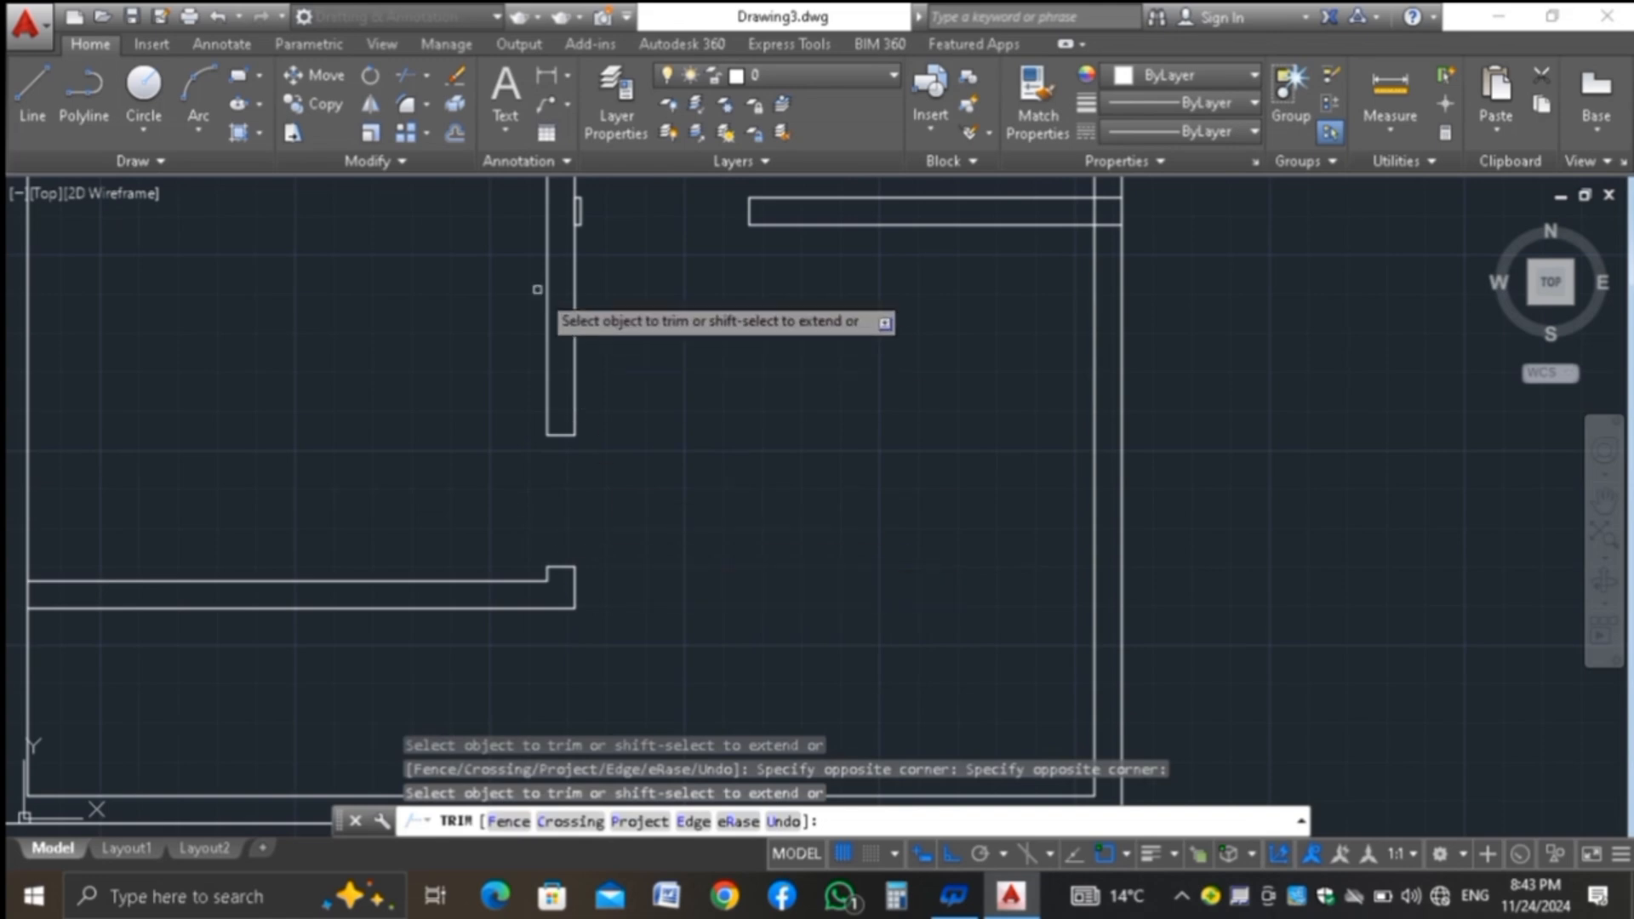
Try to trim the wall line segment behind the short partition stub on the left room's right wall
{"action": "scroll", "coordinate": [569, 451], "scroll_direction": "down", "scroll_amount": 2}
{"action": "scroll", "coordinate": [542, 305], "scroll_direction": "up", "scroll_amount": 4}
{"action": "scroll", "coordinate": [606, 291], "scroll_direction": "up", "scroll_amount": 6}
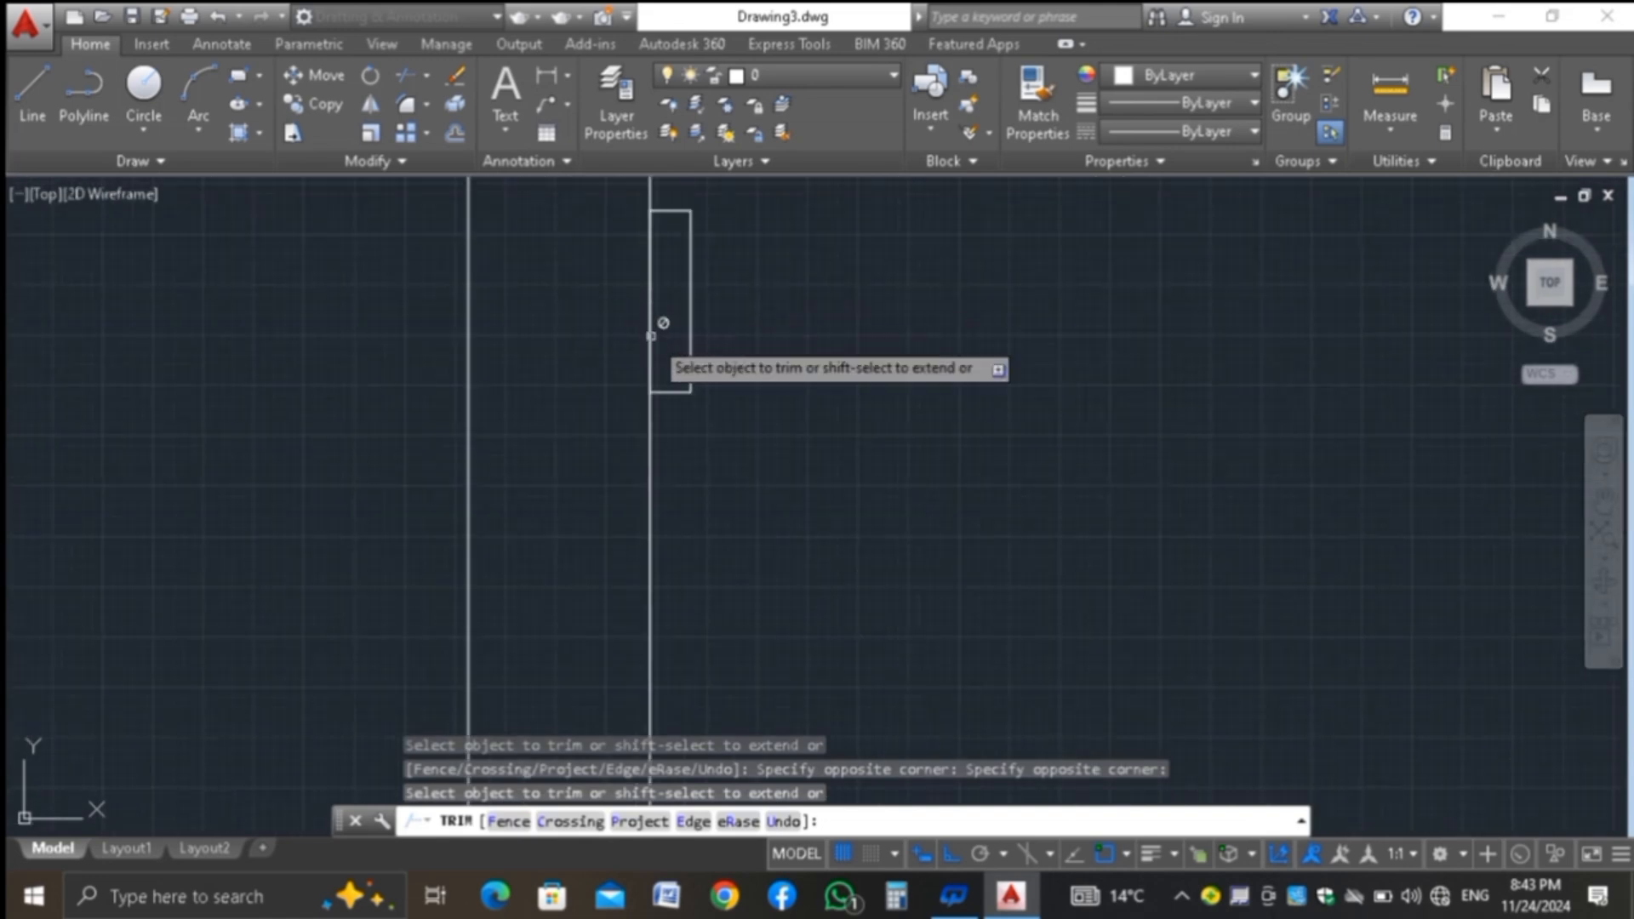
{"action": "scroll", "coordinate": [620, 403], "scroll_direction": "down", "scroll_amount": 5}
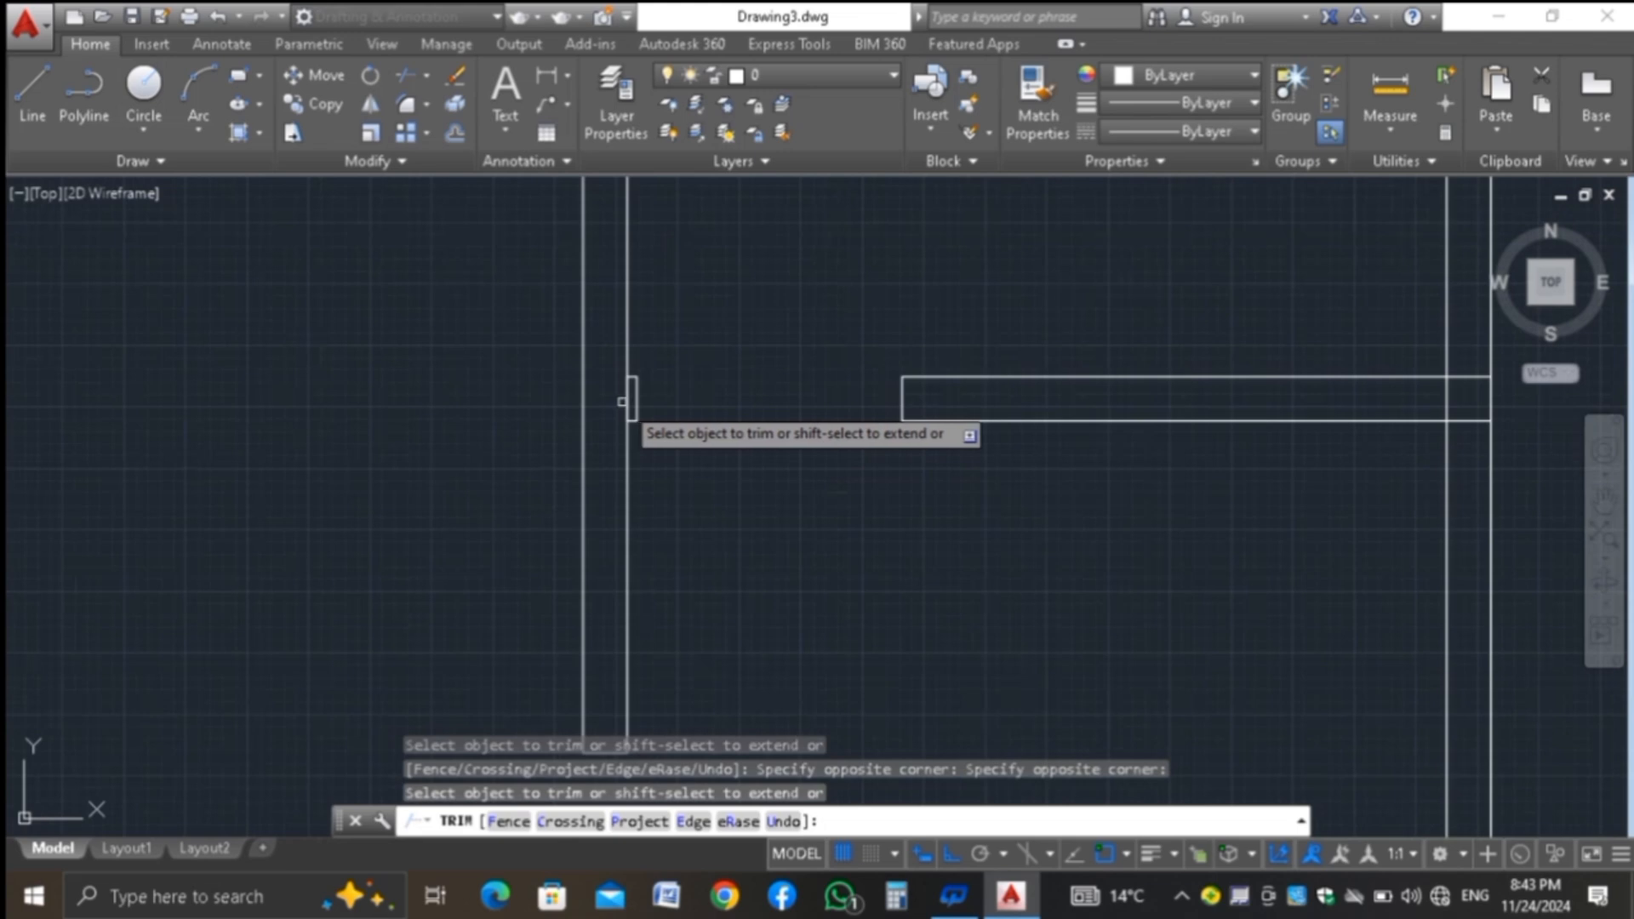
{"action": "scroll", "coordinate": [696, 397], "scroll_direction": "down", "scroll_amount": 4}
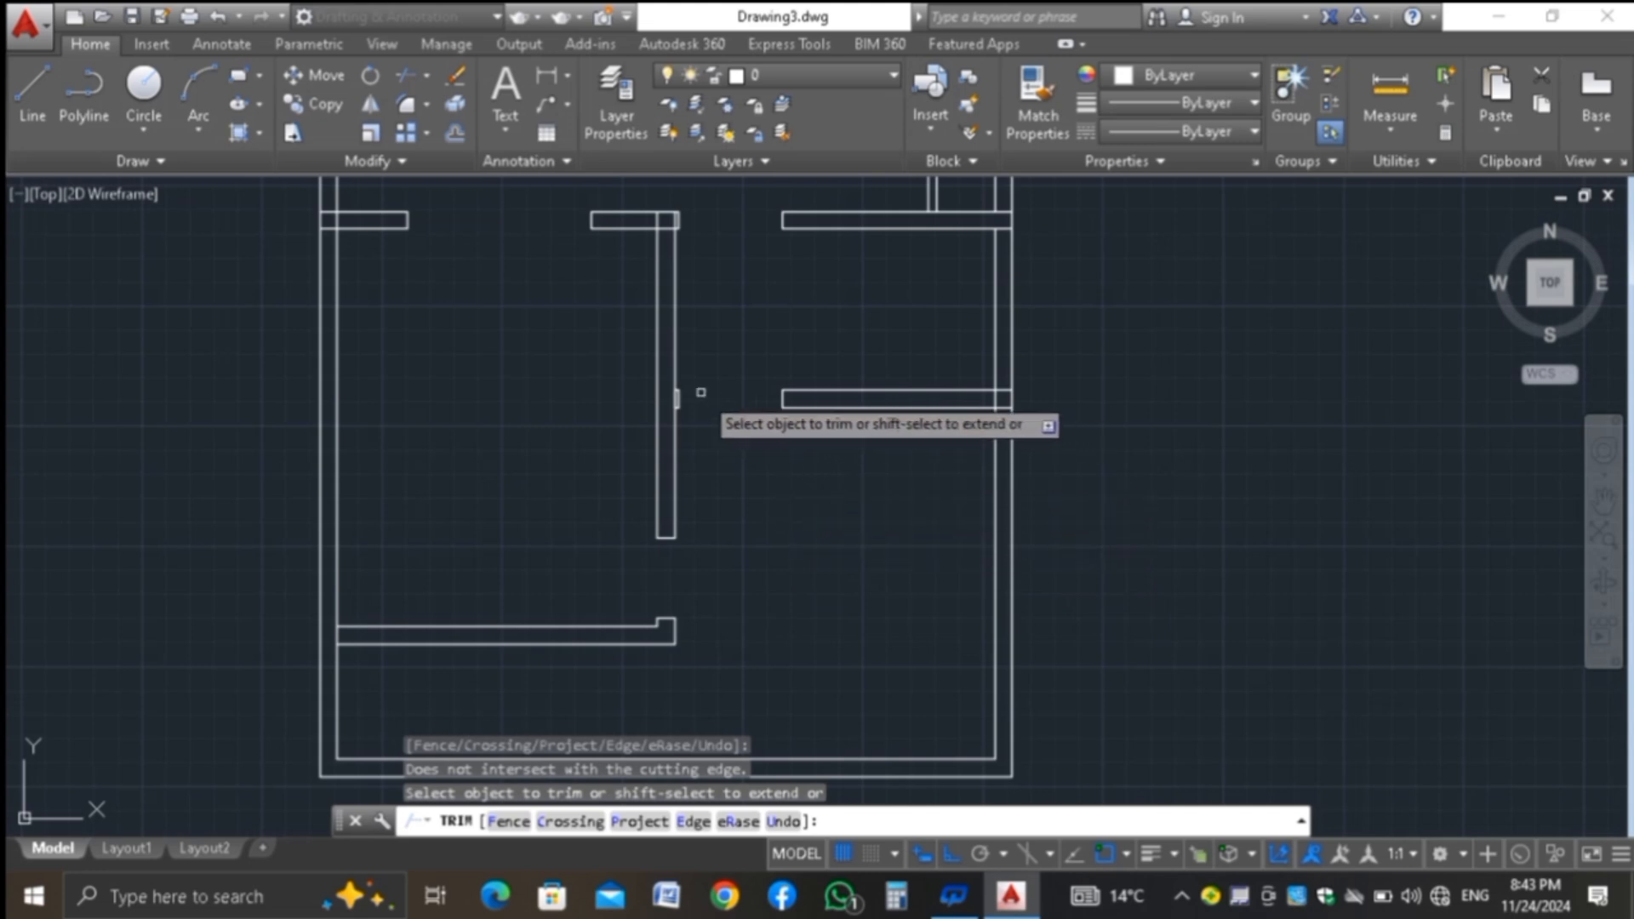
{"action": "scroll", "coordinate": [687, 397], "scroll_direction": "up", "scroll_amount": 8}
{"action": "scroll", "coordinate": [642, 406], "scroll_direction": "up", "scroll_amount": 2}
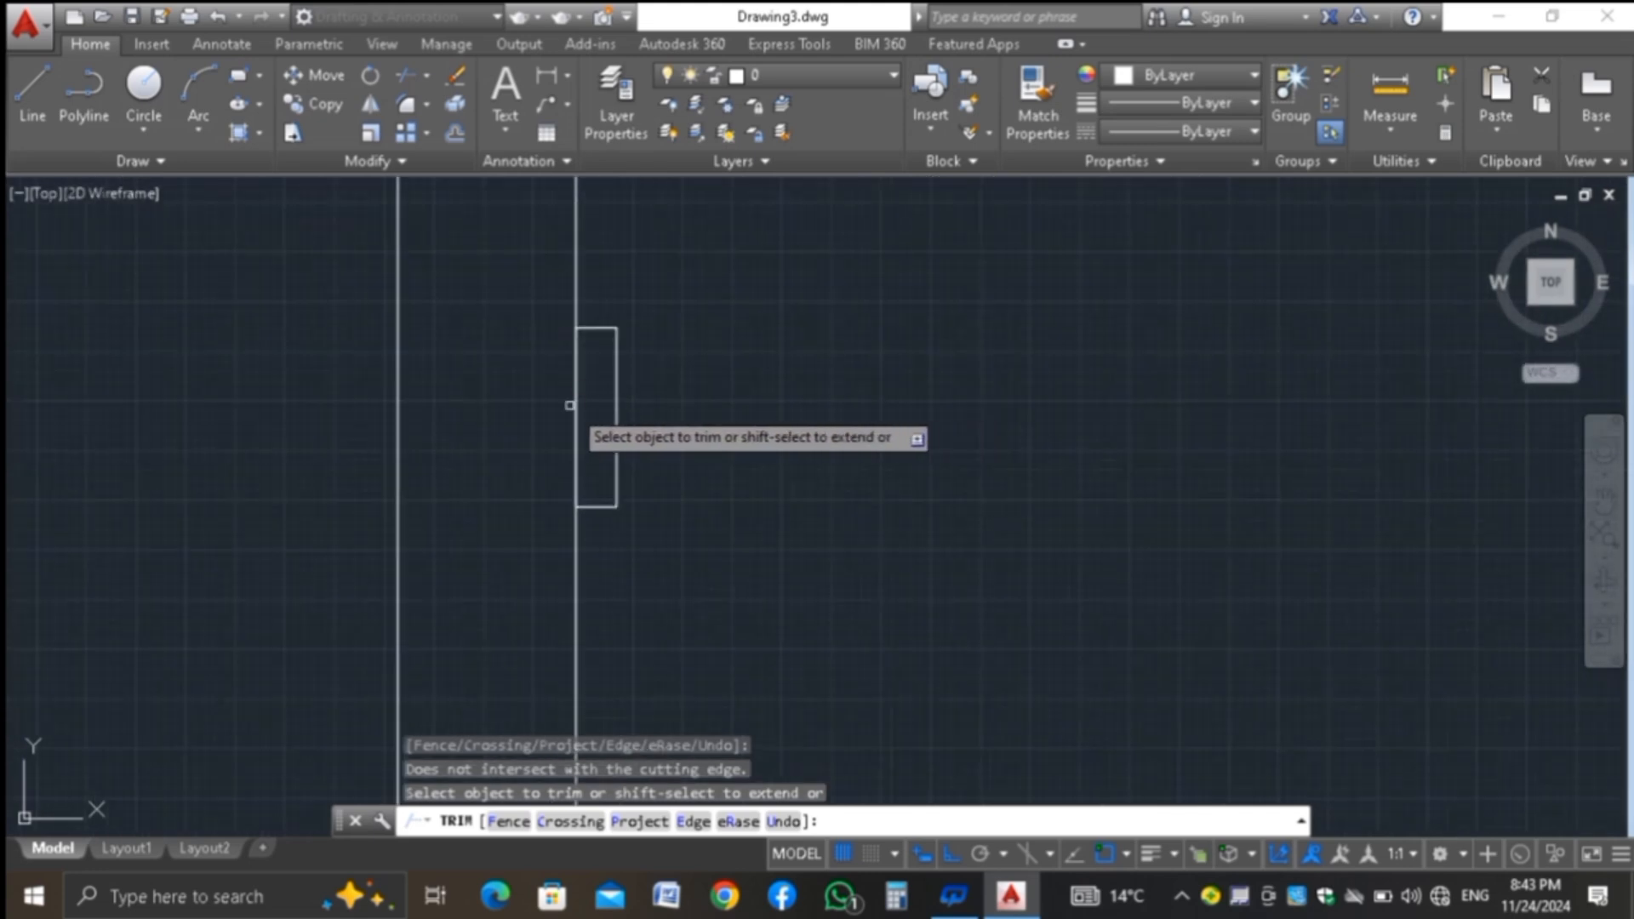
{"action": "left_click", "coordinate": [579, 447]}
{"action": "scroll", "coordinate": [511, 400], "scroll_direction": "down", "scroll_amount": 5}
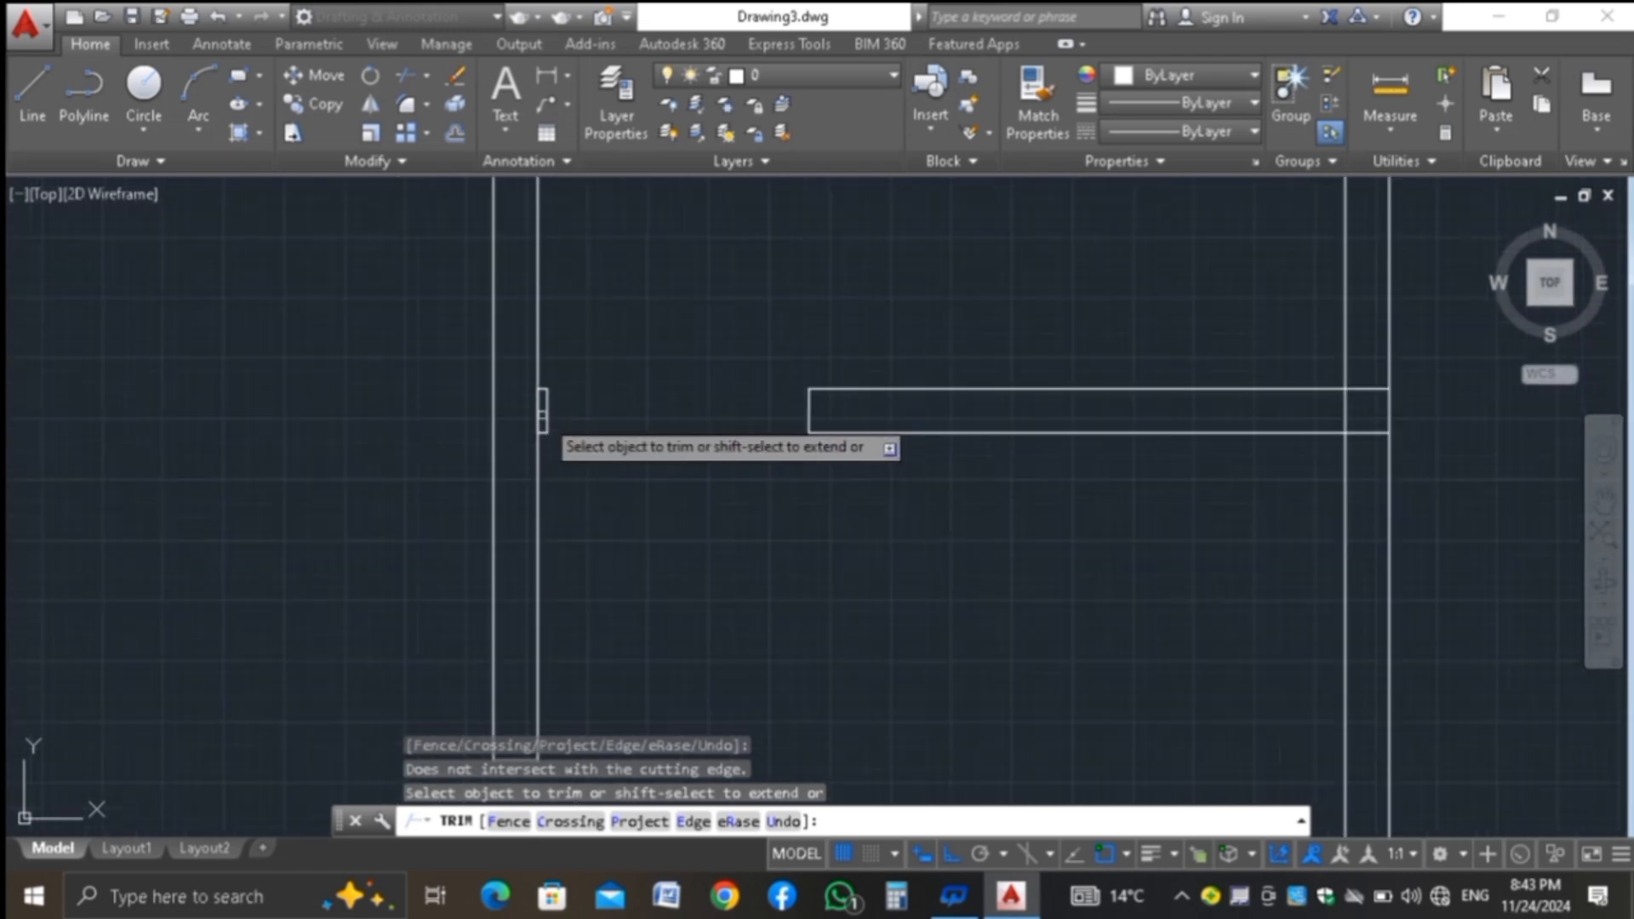
{"action": "scroll", "coordinate": [580, 427], "scroll_direction": "down", "scroll_amount": 2}
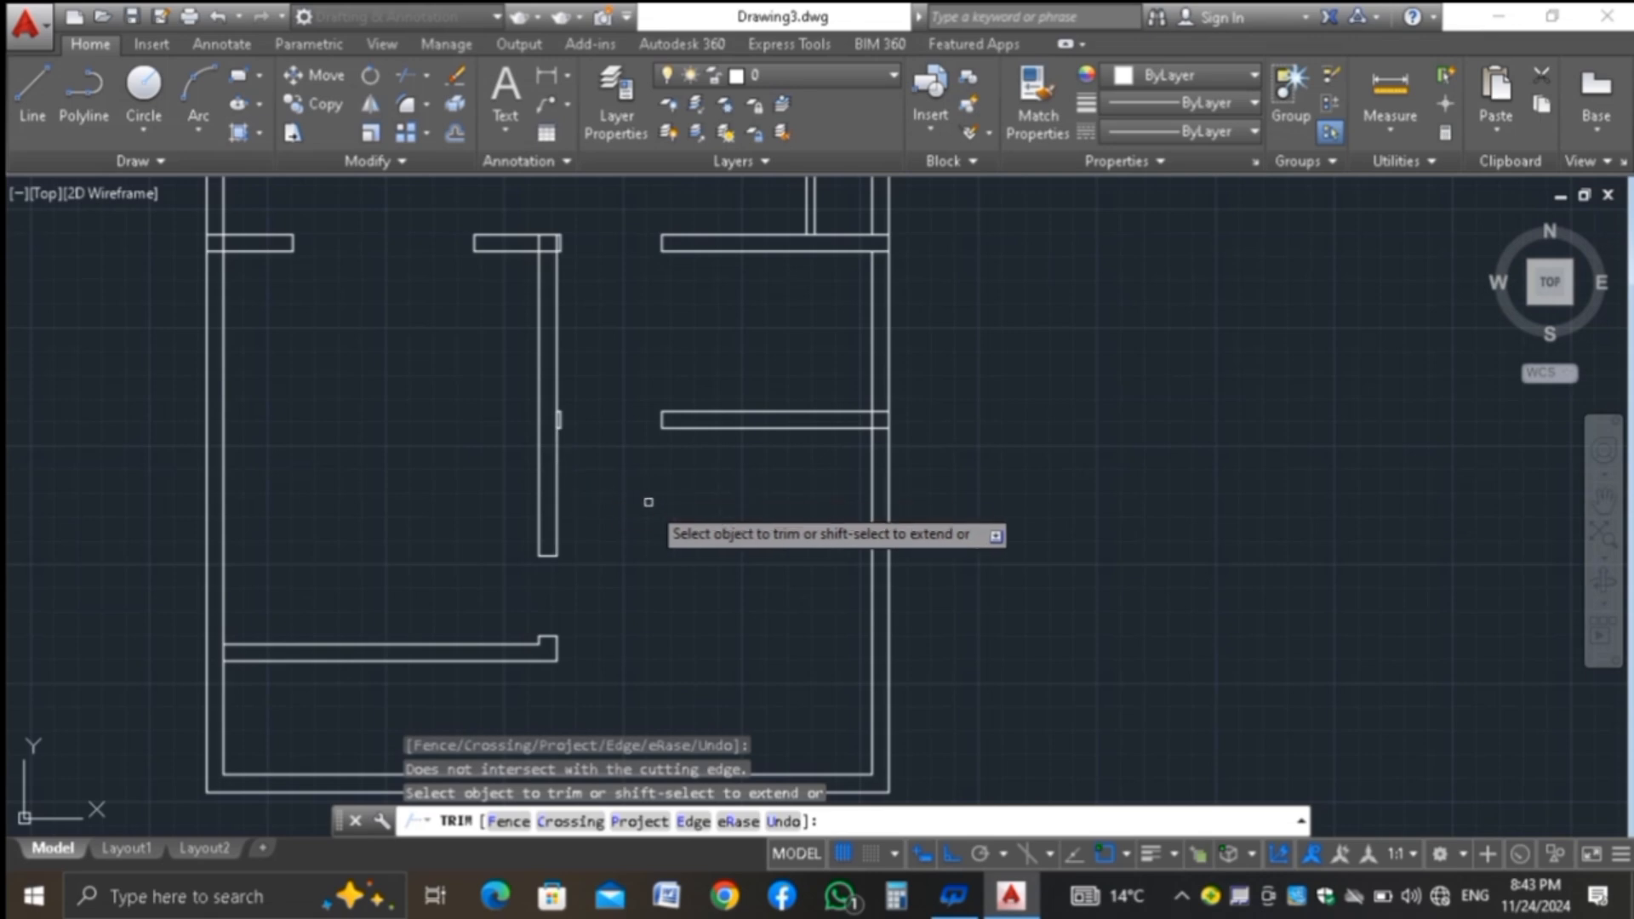
{"action": "key", "text": "Escape"}
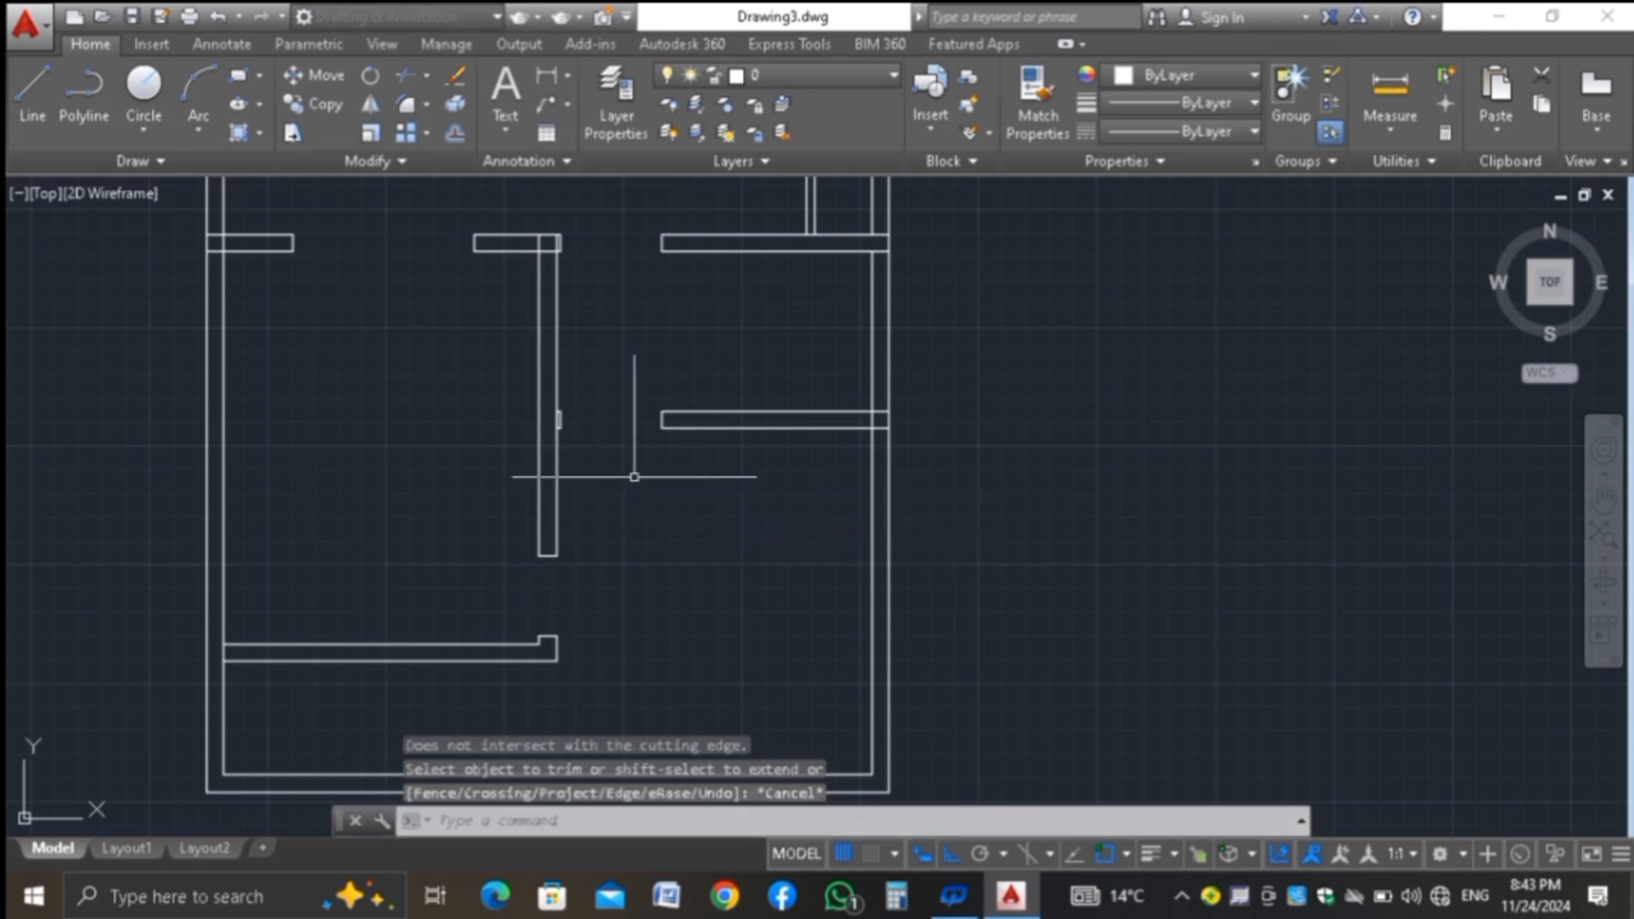
Delete the short line segment lying over the wall line at the partition stub
{"action": "scroll", "coordinate": [553, 401], "scroll_direction": "up", "scroll_amount": 5}
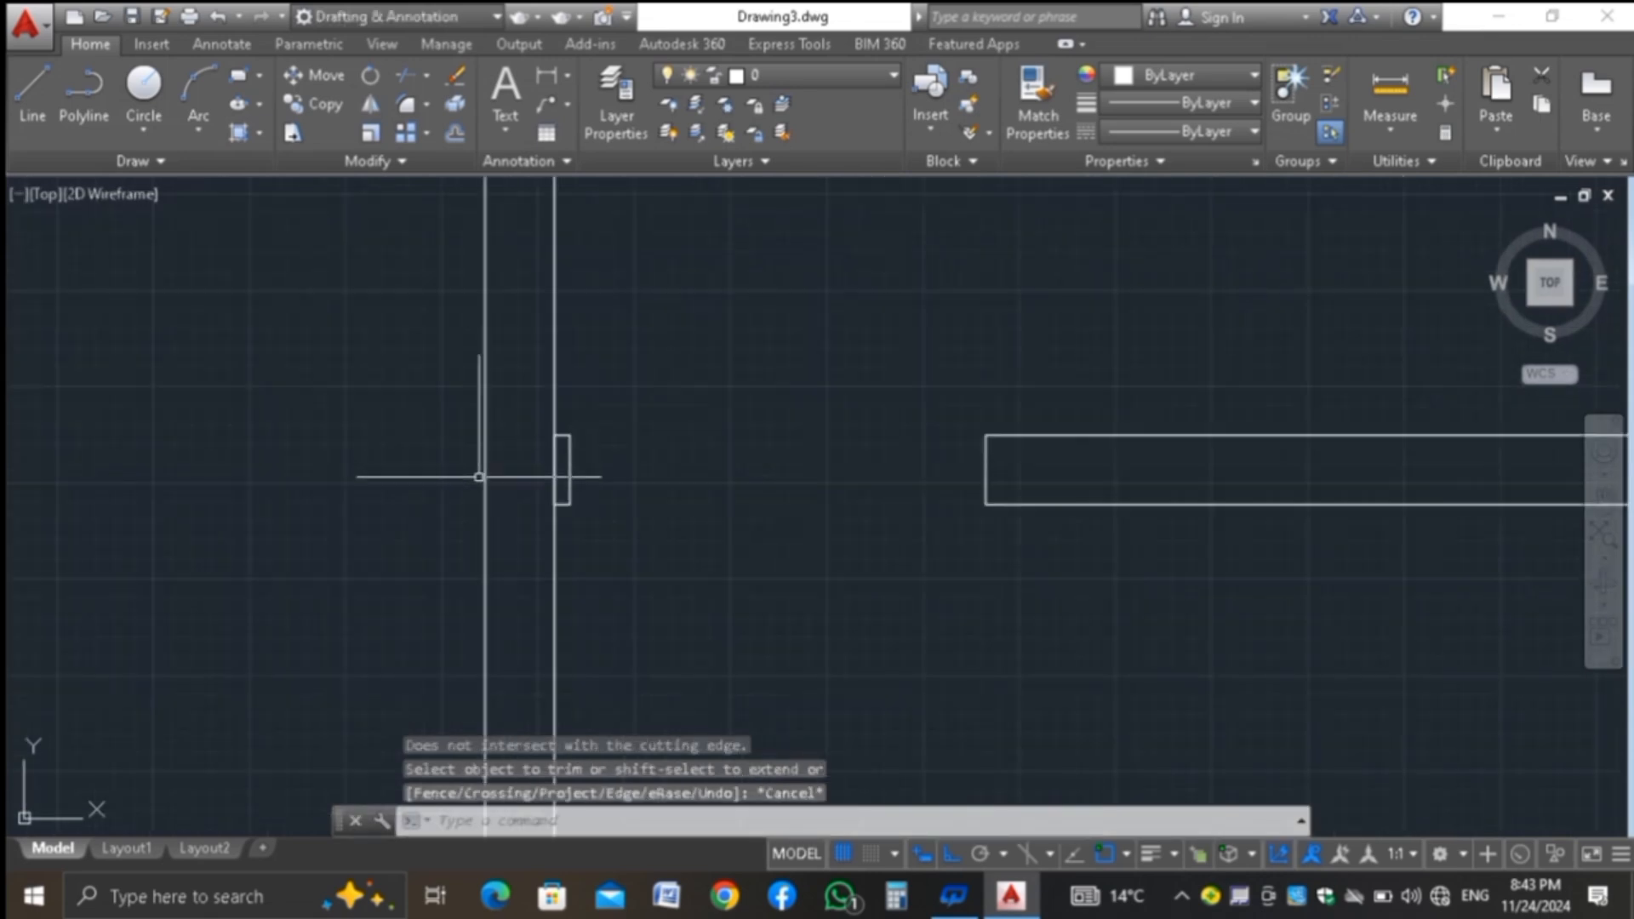
{"action": "left_click", "coordinate": [556, 474]}
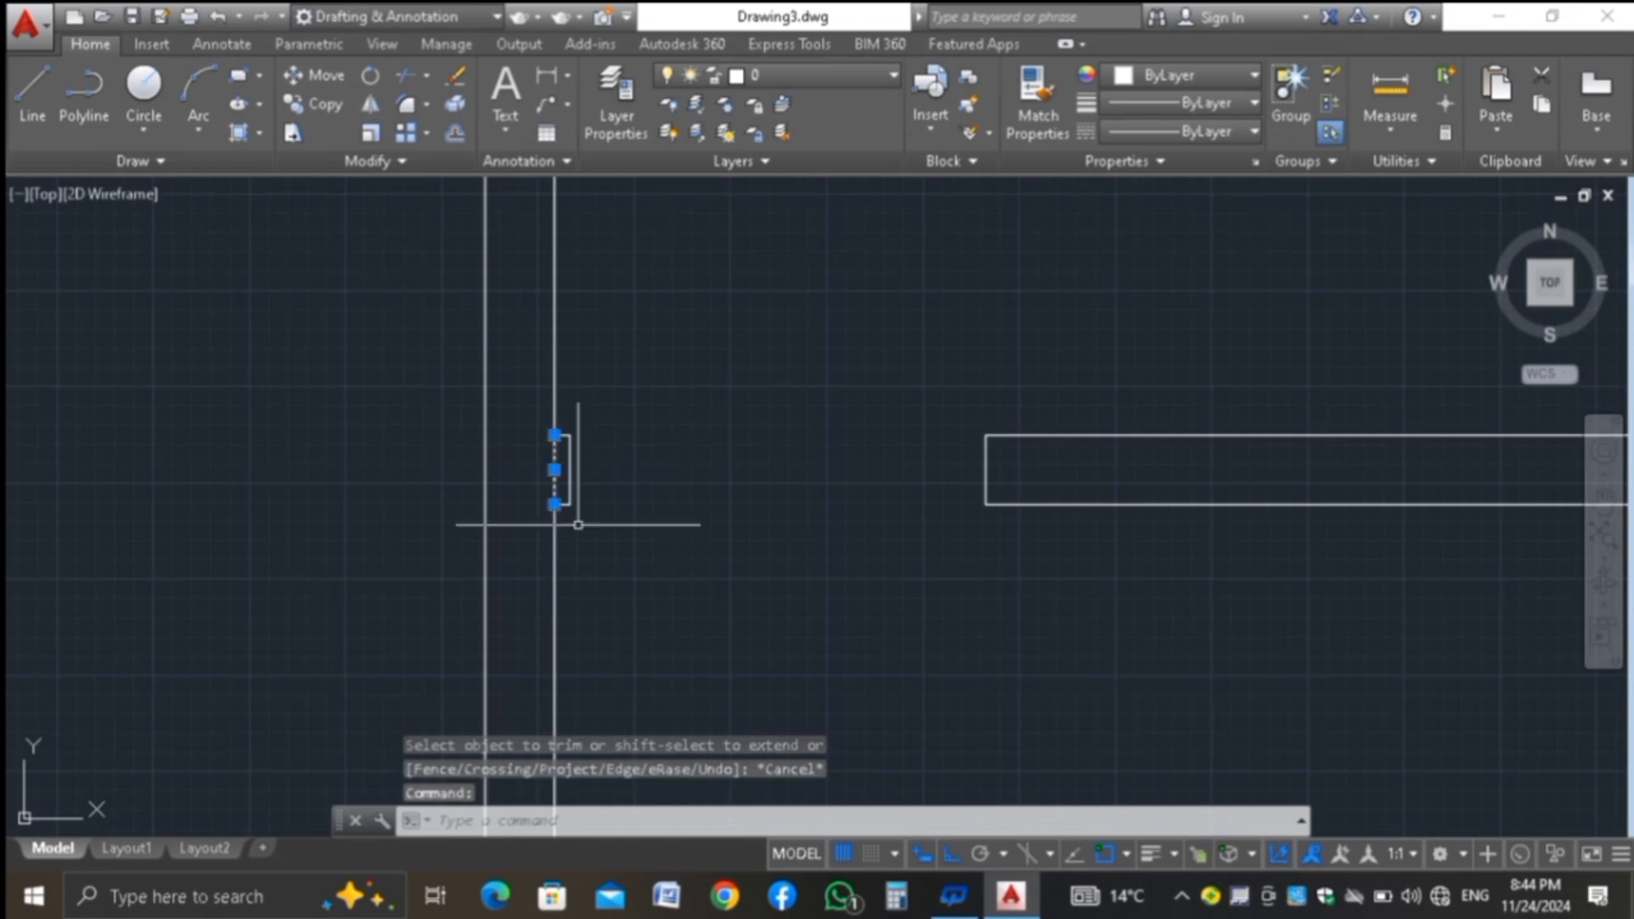
{"action": "key", "text": "Delete"}
Trim the right wall's outer line between the two edges of the partition stub so the stub joins the wall
{"action": "scroll", "coordinate": [595, 281], "scroll_direction": "down", "scroll_amount": 3}
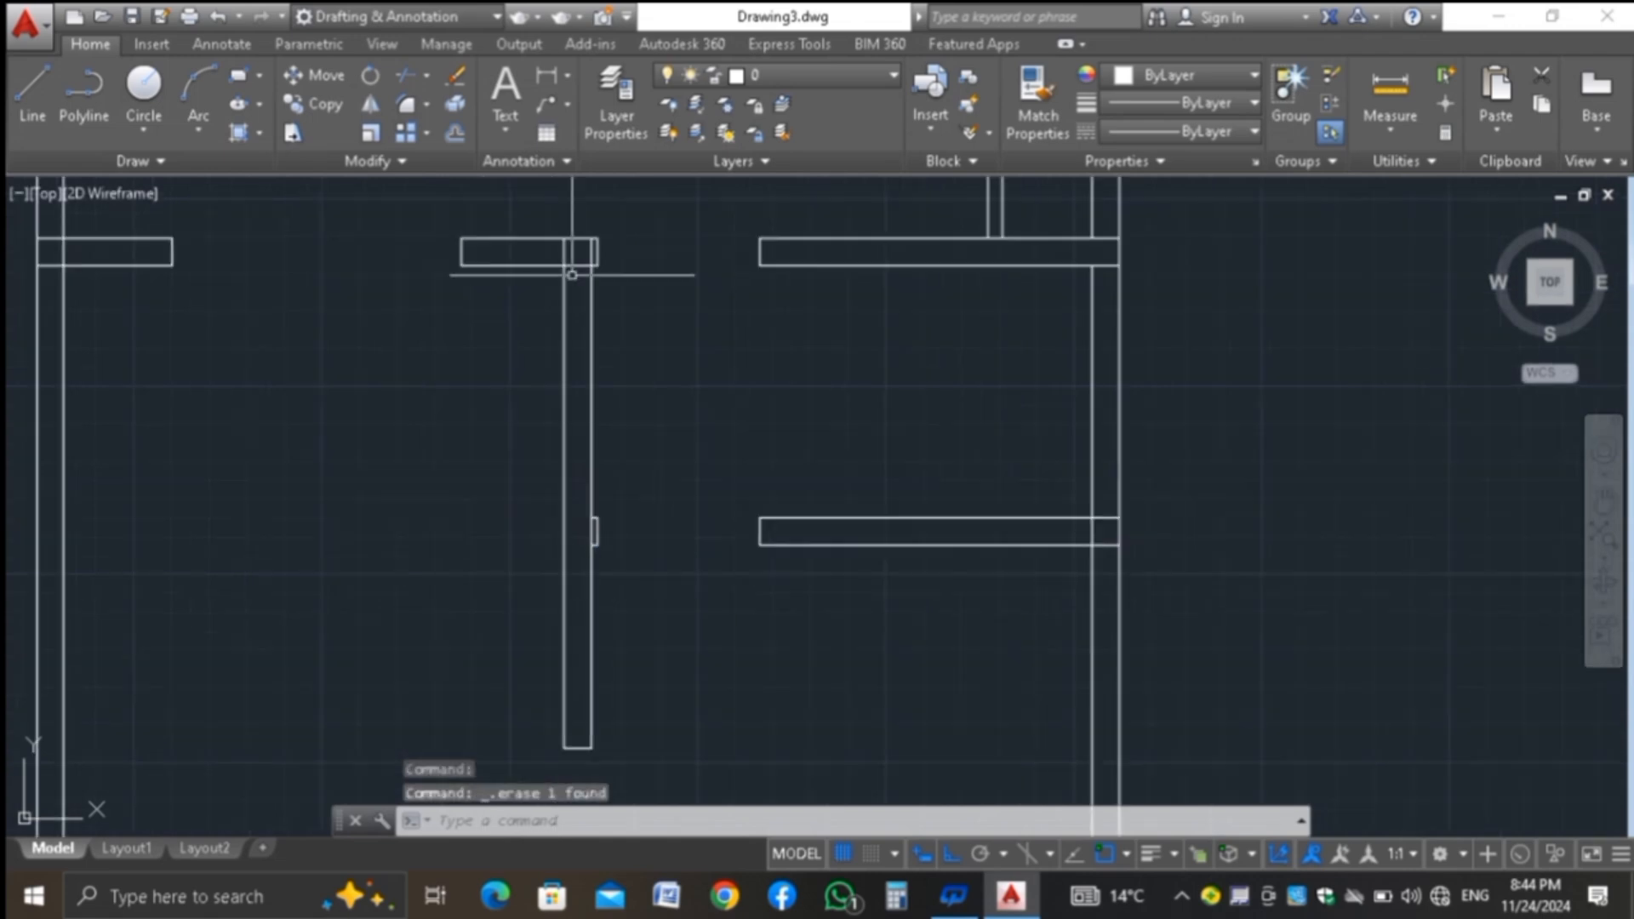
{"action": "scroll", "coordinate": [609, 229], "scroll_direction": "up", "scroll_amount": 3}
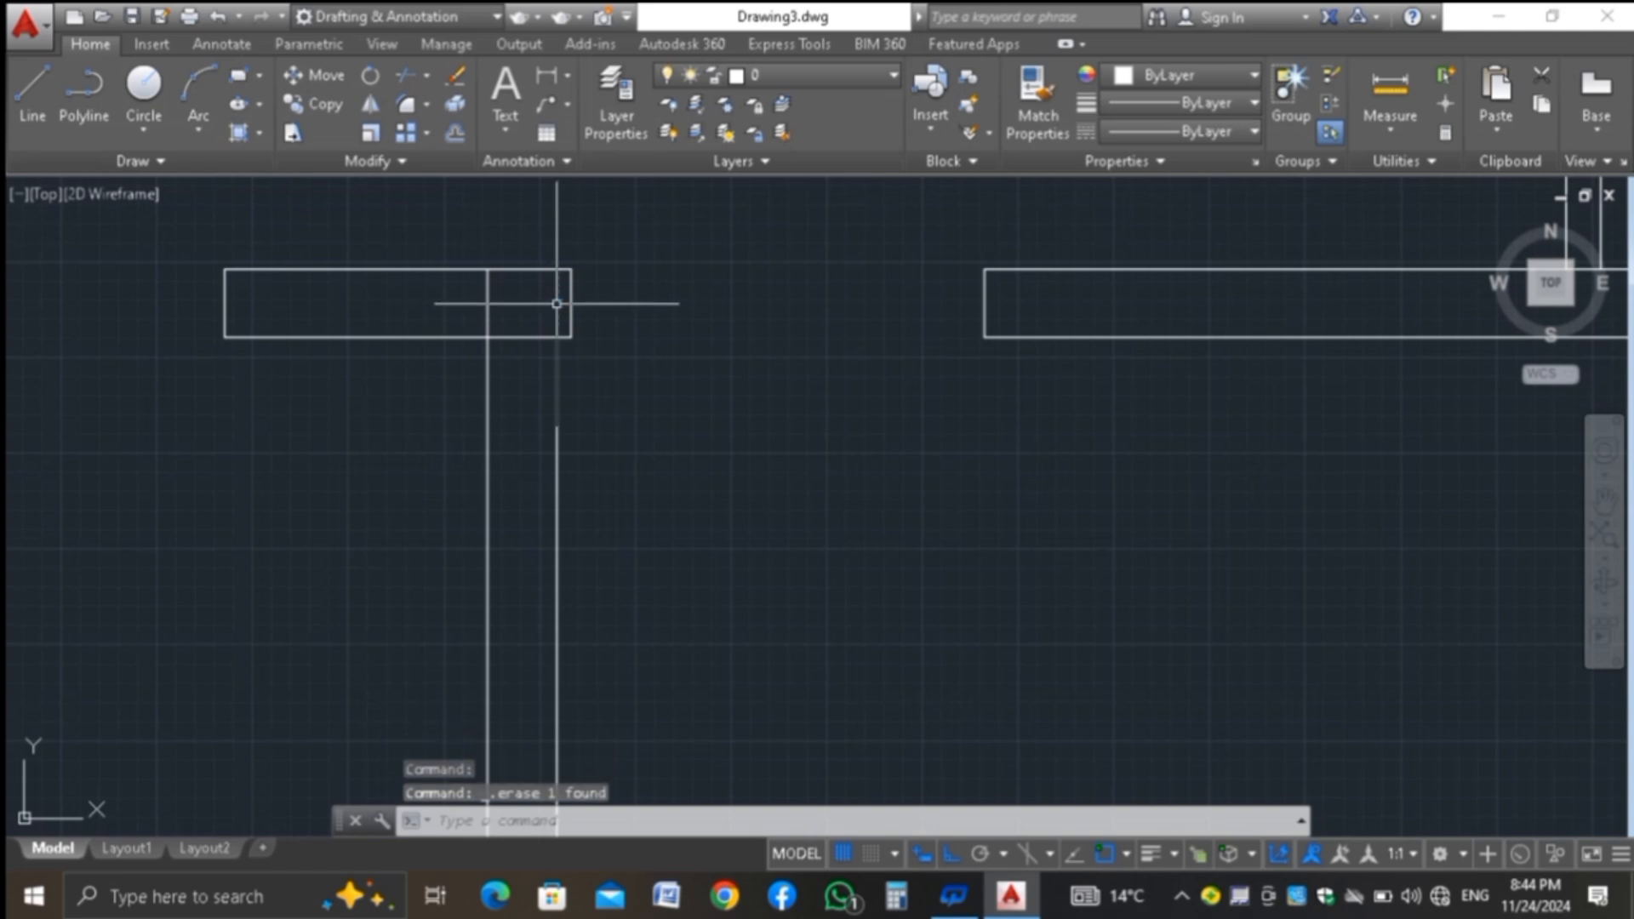
{"action": "scroll", "coordinate": [493, 247], "scroll_direction": "down", "scroll_amount": 4}
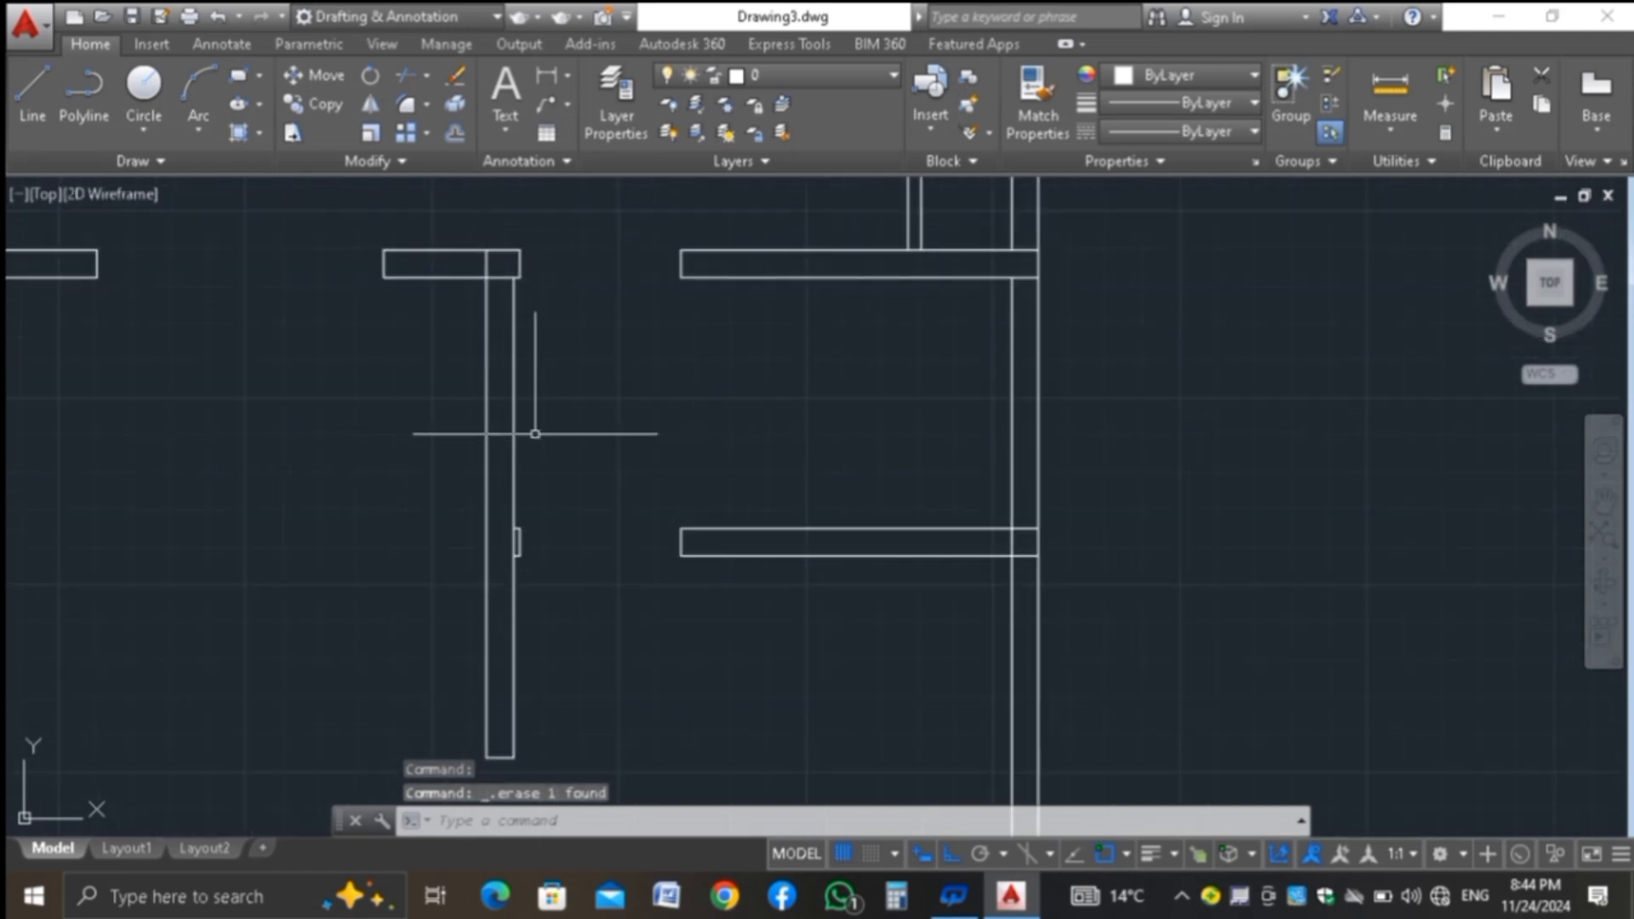
{"action": "type", "text": "tr"}
{"action": "key", "text": "Return"}
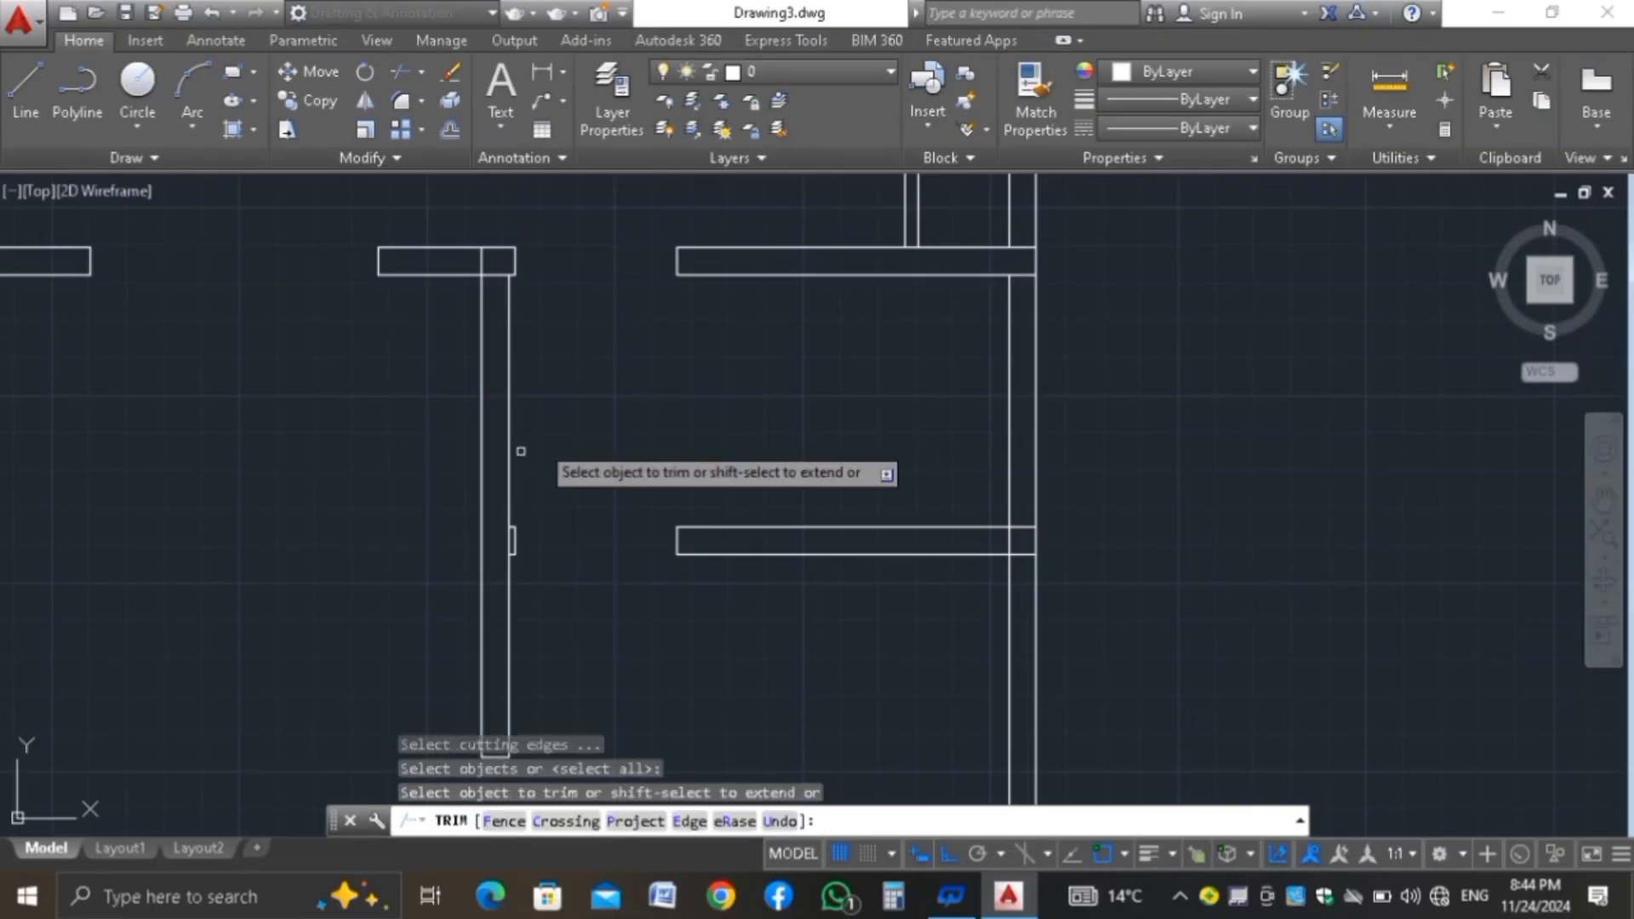
{"action": "scroll", "coordinate": [522, 539], "scroll_direction": "up", "scroll_amount": 3}
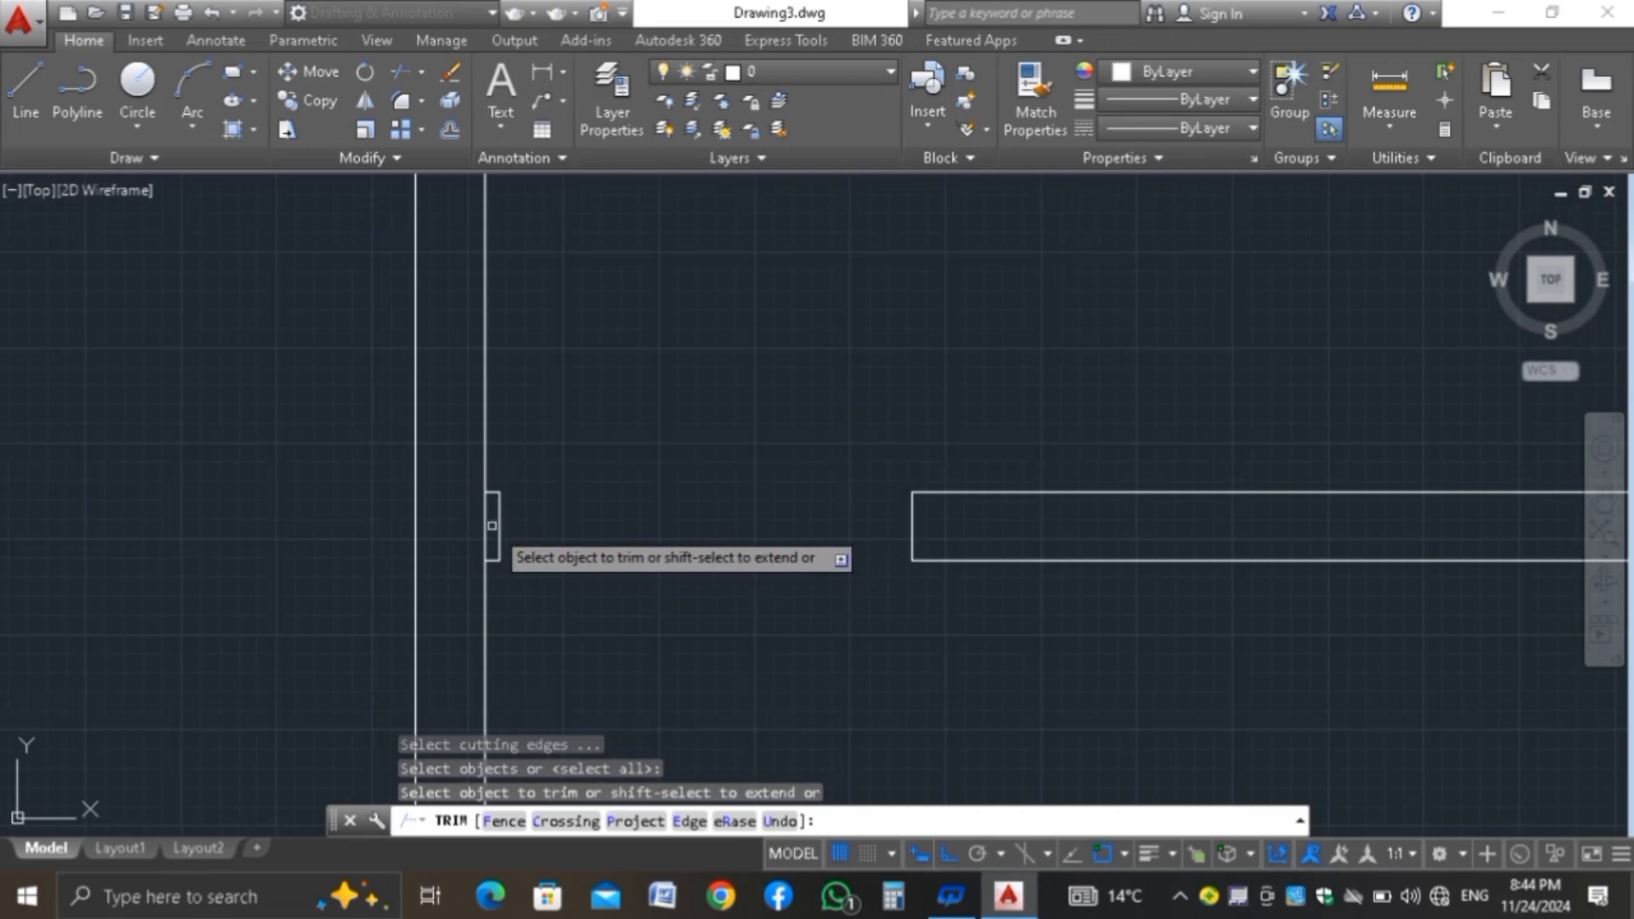
{"action": "left_click", "coordinate": [486, 525]}
{"action": "scroll", "coordinate": [558, 544], "scroll_direction": "down", "scroll_amount": 4}
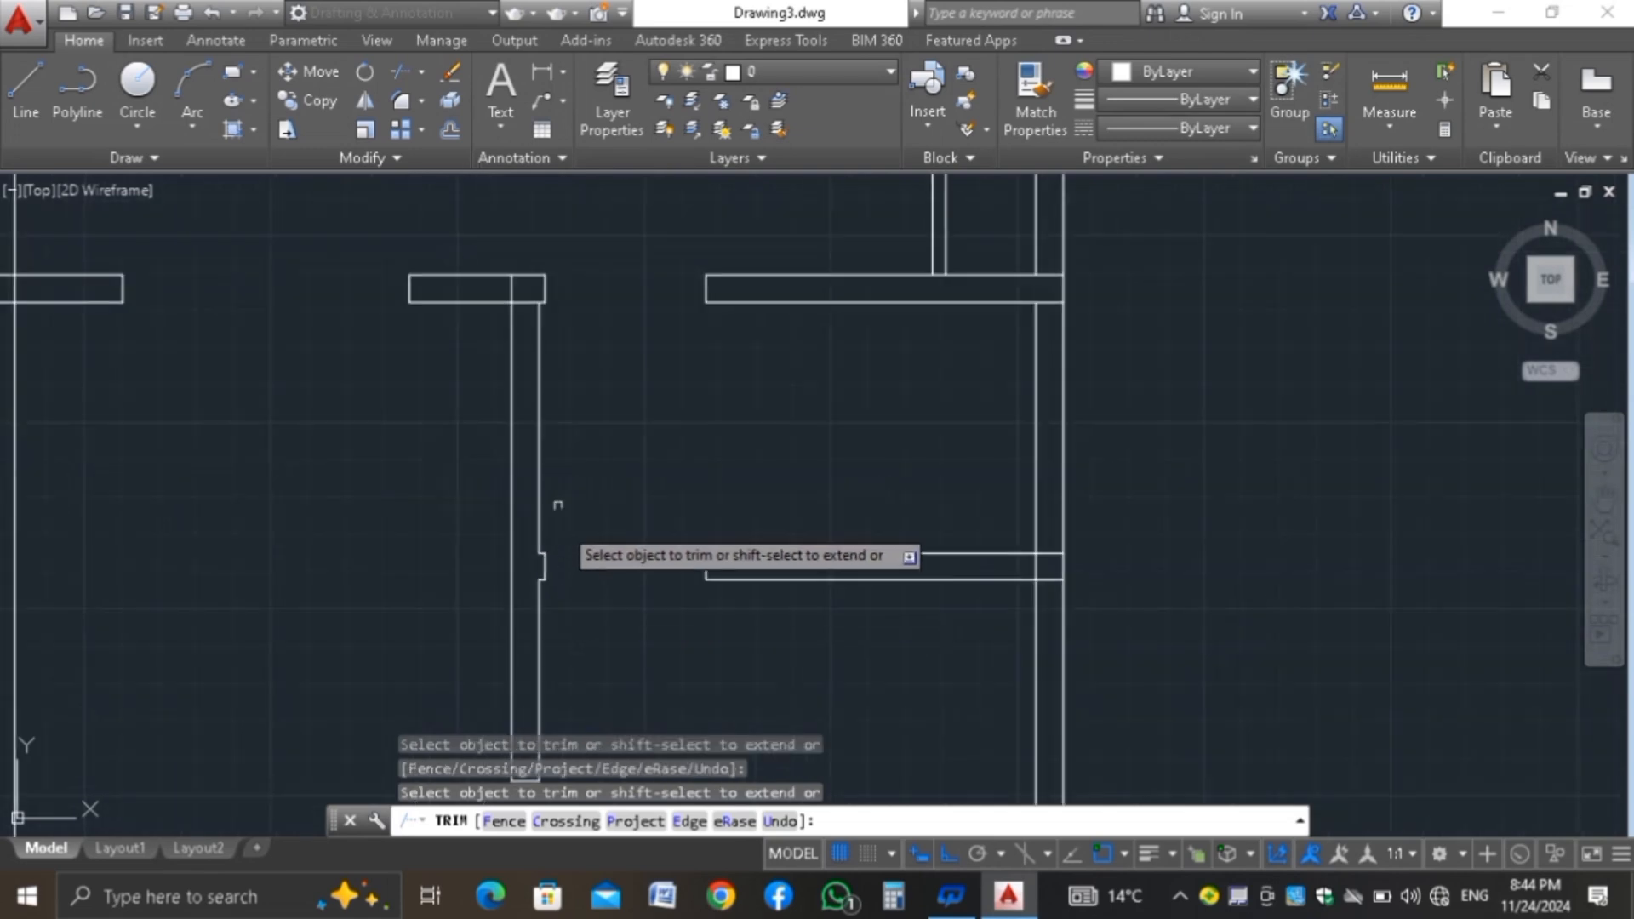
Trim the overlapping lines where the left room's right wall meets its upper wall so the junction is open
{"action": "scroll", "coordinate": [493, 283], "scroll_direction": "up", "scroll_amount": 2}
{"action": "scroll", "coordinate": [493, 282], "scroll_direction": "up", "scroll_amount": 4}
{"action": "left_click", "coordinate": [543, 296]}
{"action": "left_click", "coordinate": [536, 351]}
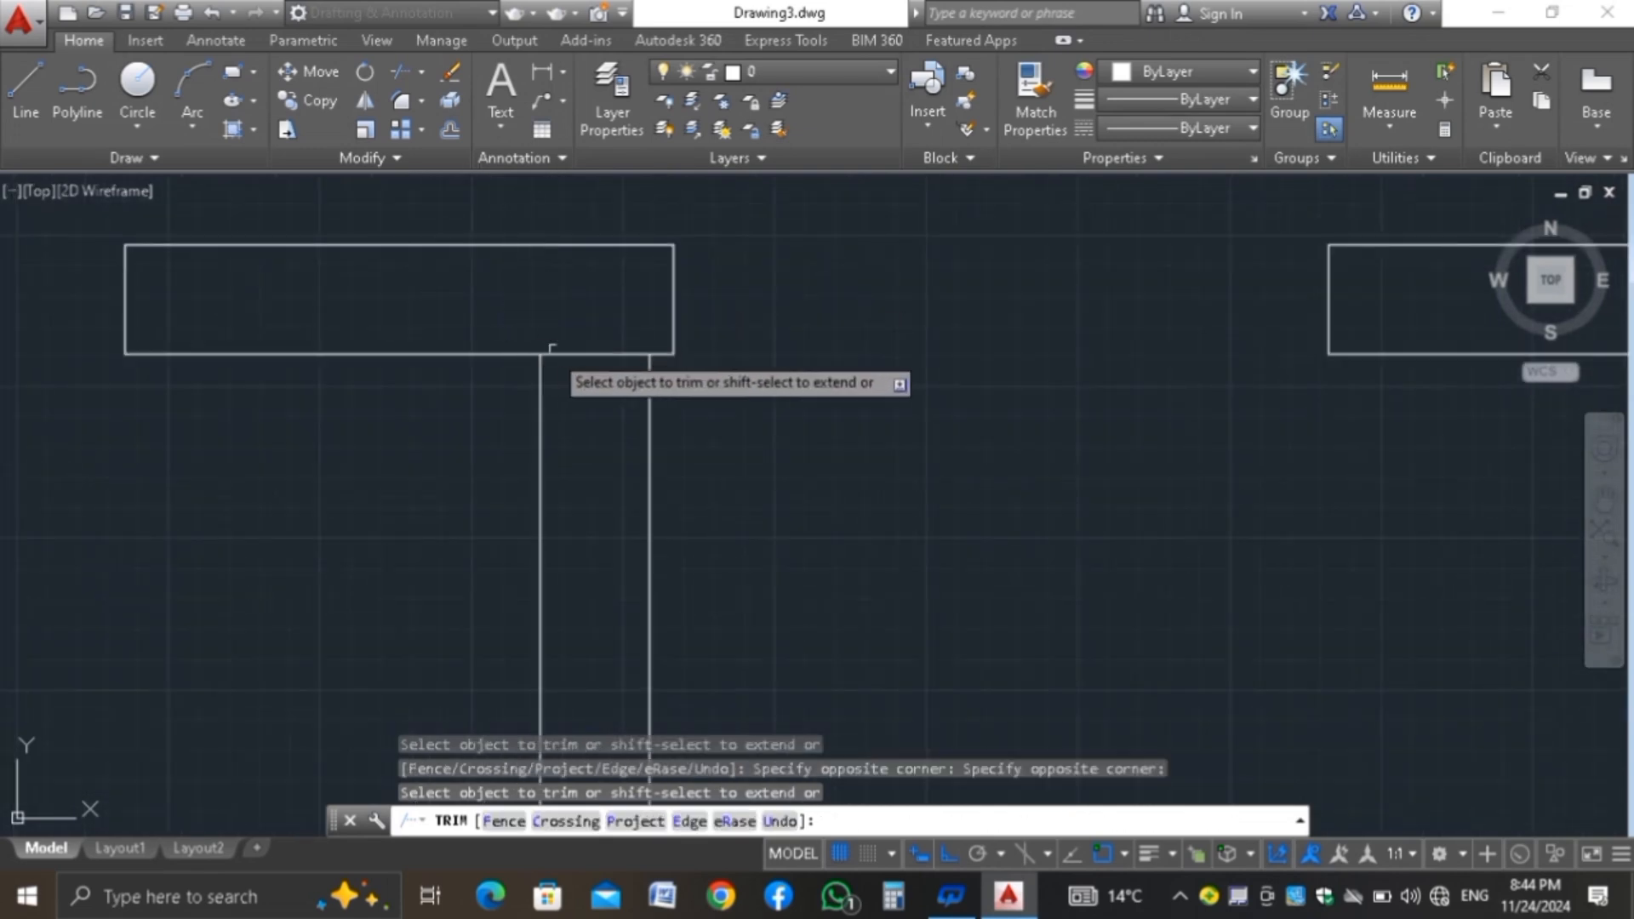
{"action": "left_click", "coordinate": [581, 334]}
{"action": "left_click", "coordinate": [562, 381]}
Trim the overlapping lines where the short upper wall stub of the left room meets the left exterior wall
{"action": "scroll", "coordinate": [560, 357], "scroll_direction": "down", "scroll_amount": 4}
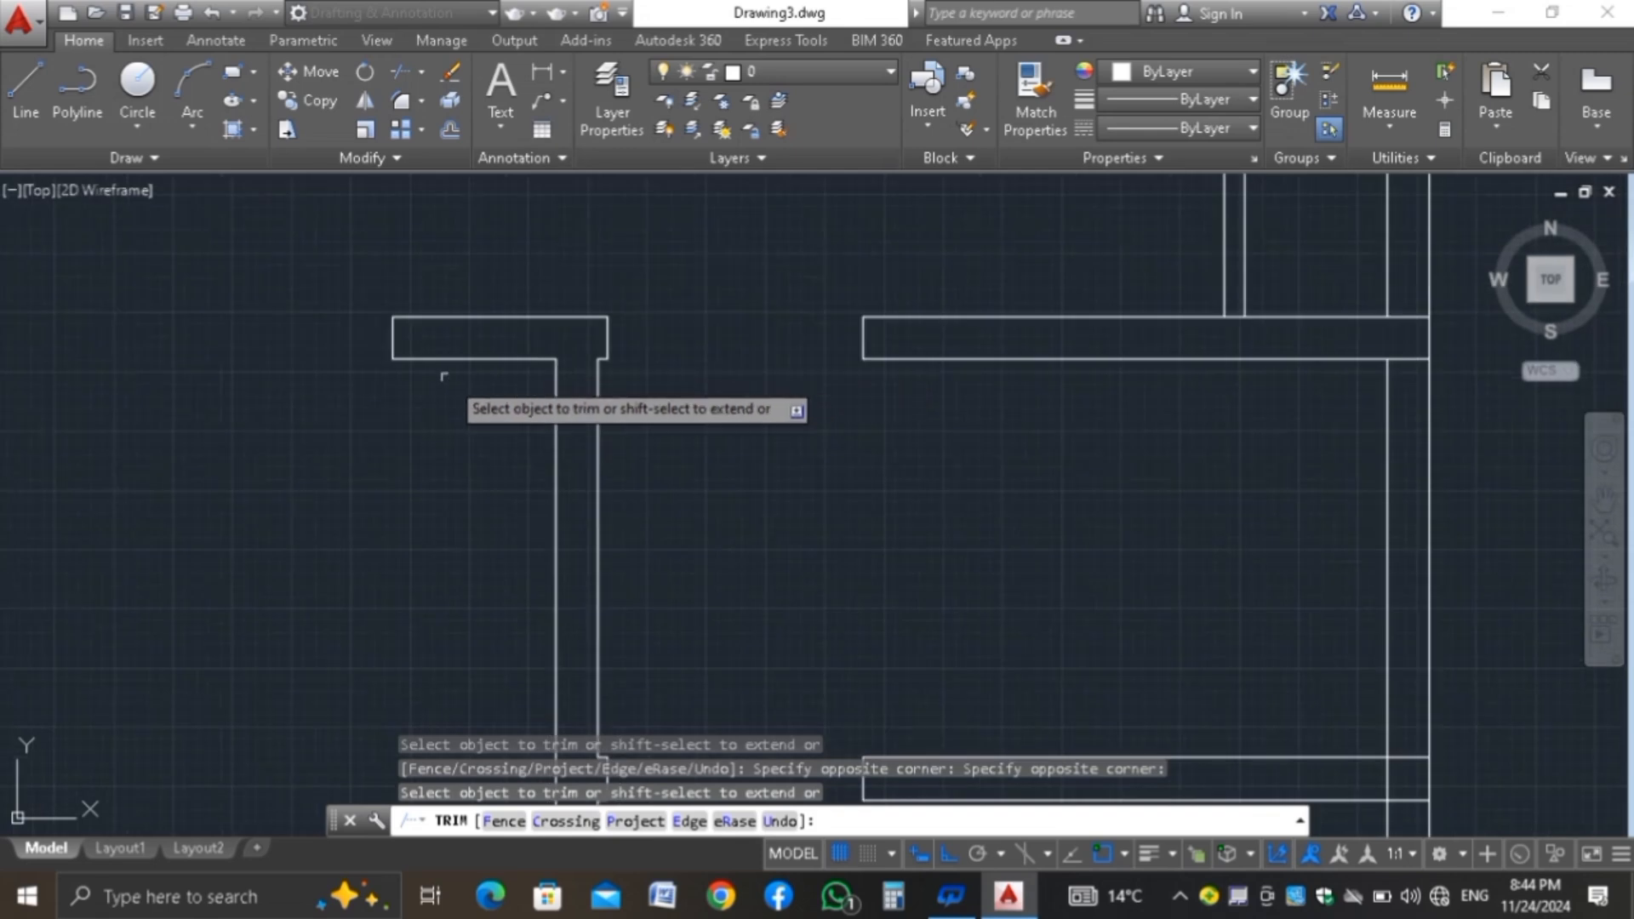
{"action": "scroll", "coordinate": [442, 358], "scroll_direction": "up", "scroll_amount": 3}
{"action": "scroll", "coordinate": [161, 341], "scroll_direction": "up", "scroll_amount": 3}
{"action": "left_click", "coordinate": [180, 276]}
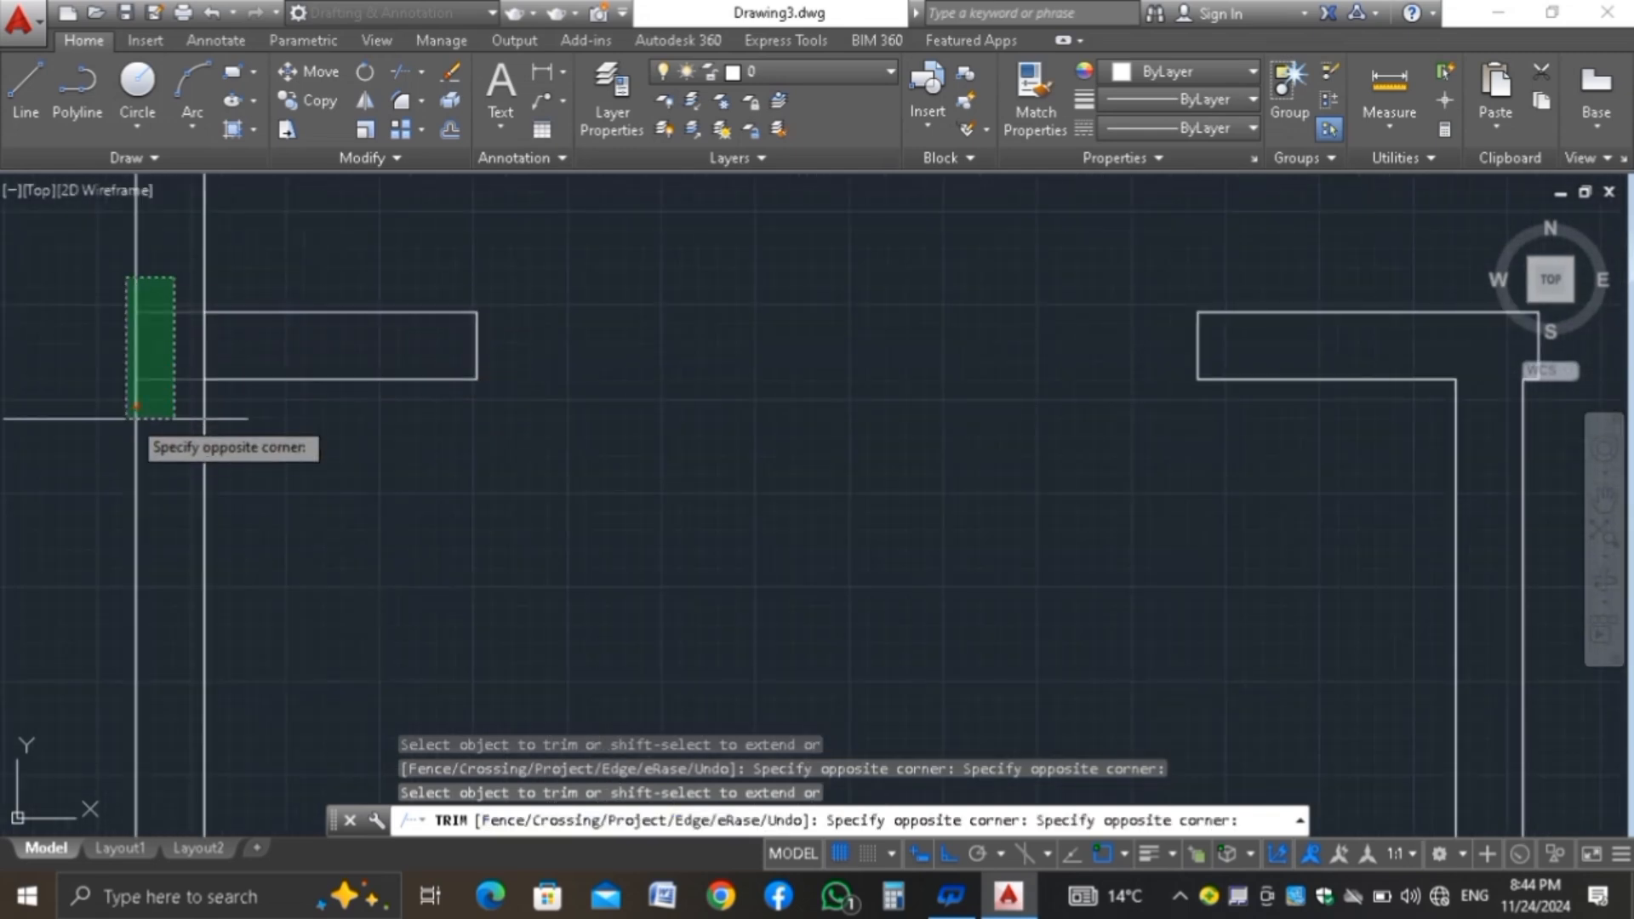
{"action": "left_click", "coordinate": [182, 415]}
{"action": "left_click", "coordinate": [245, 344]}
{"action": "left_click", "coordinate": [182, 345]}
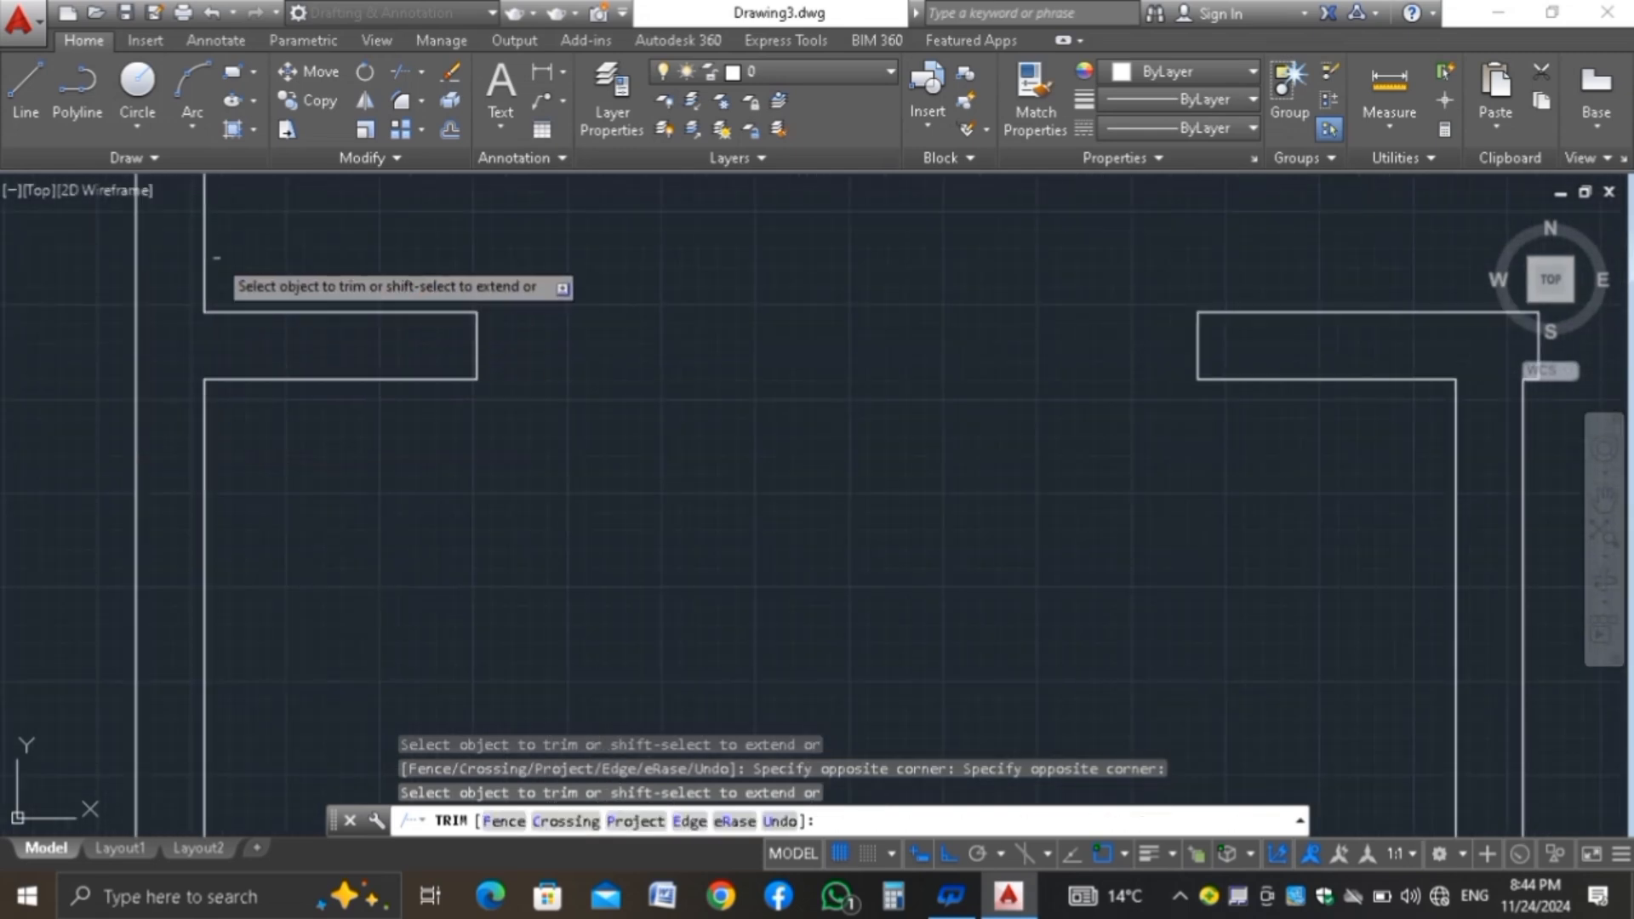
Trim the exterior wall's inner line between the edges of the left room's bottom wall to open the junction
{"action": "scroll", "coordinate": [218, 256], "scroll_direction": "down", "scroll_amount": 5}
{"action": "scroll", "coordinate": [255, 473], "scroll_direction": "up", "scroll_amount": 5}
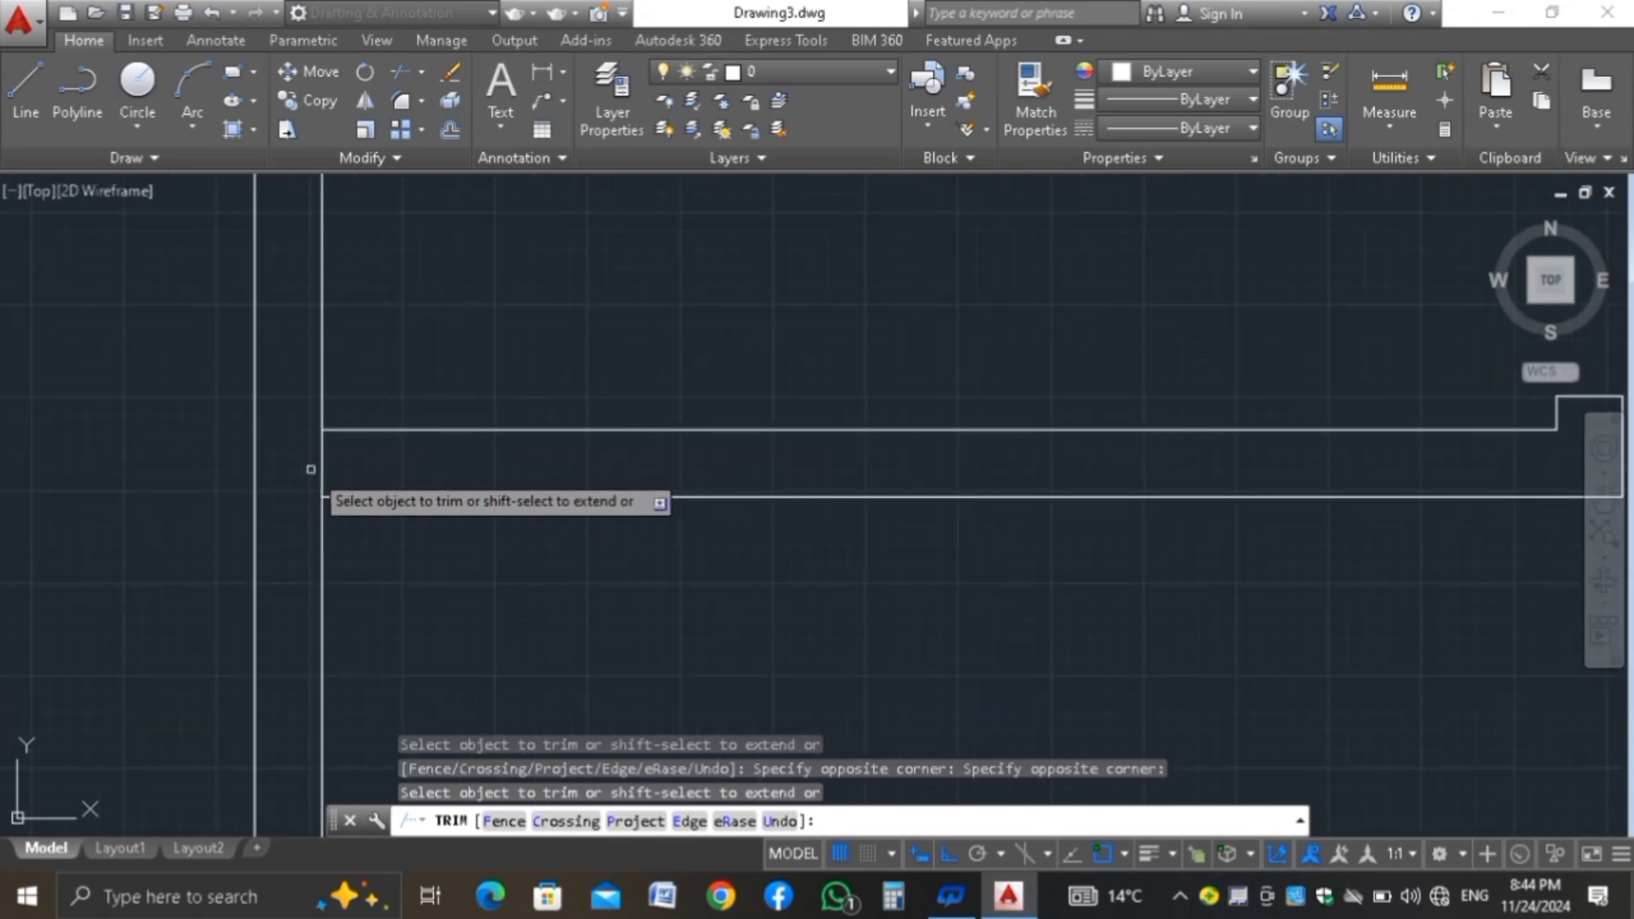
{"action": "left_click", "coordinate": [322, 468]}
{"action": "left_click", "coordinate": [328, 469]}
{"action": "scroll", "coordinate": [324, 476], "scroll_direction": "down", "scroll_amount": 5}
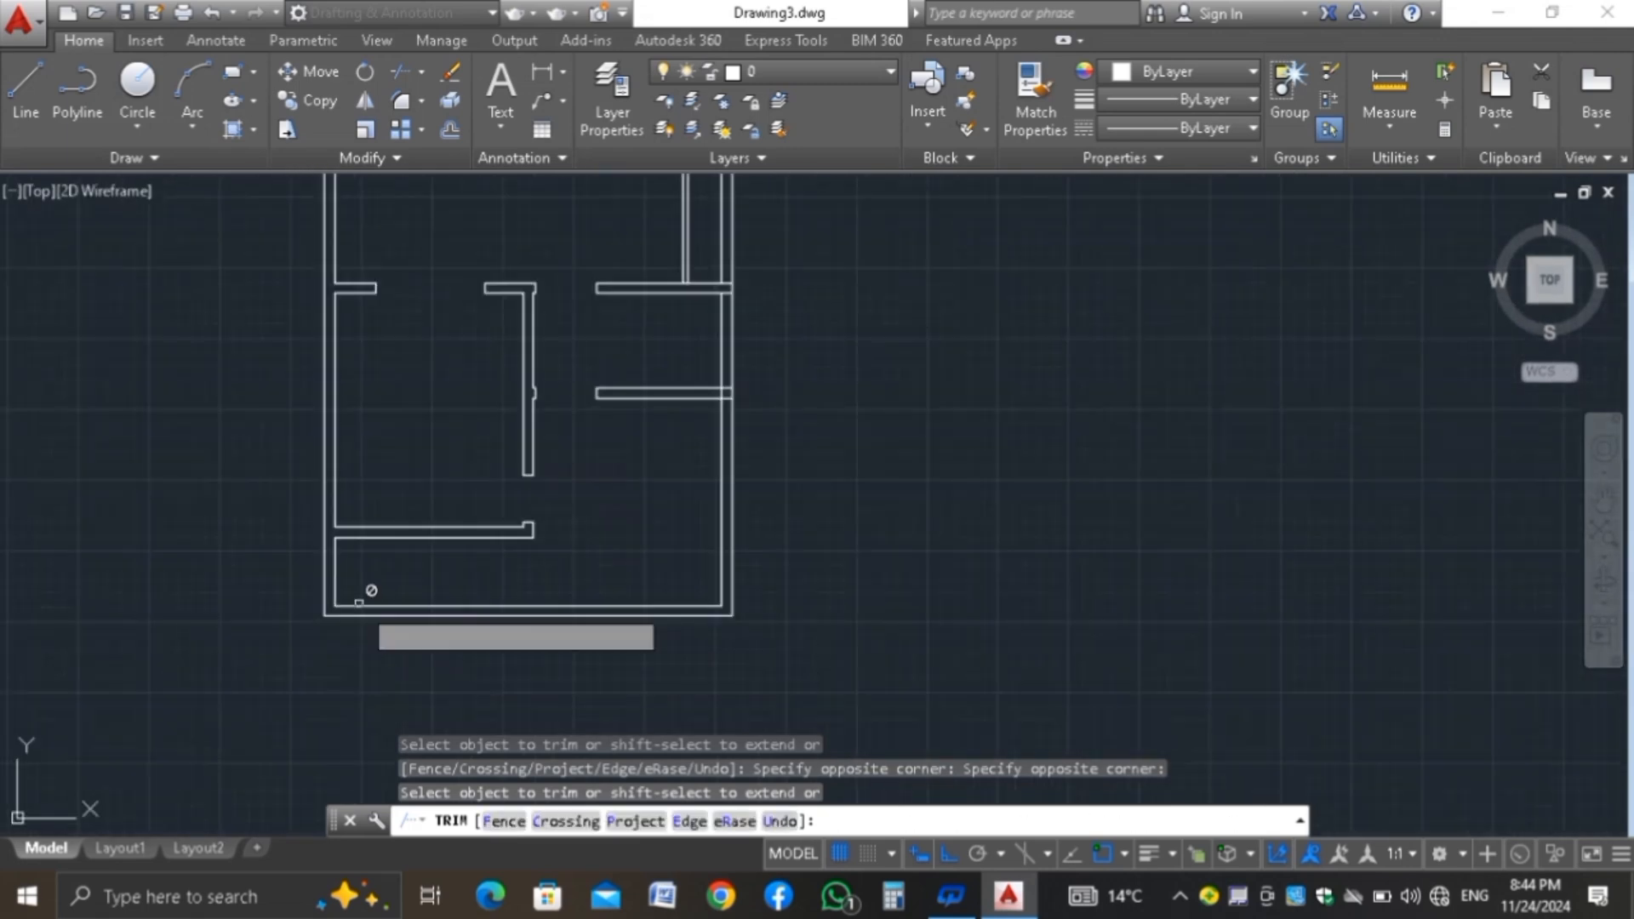
Trim the upper right partition's junctions with the right exterior wall and with the foot of the narrow vertical partition
{"action": "scroll", "coordinate": [410, 536], "scroll_direction": "up", "scroll_amount": 5}
{"action": "scroll", "coordinate": [627, 404], "scroll_direction": "up", "scroll_amount": 4}
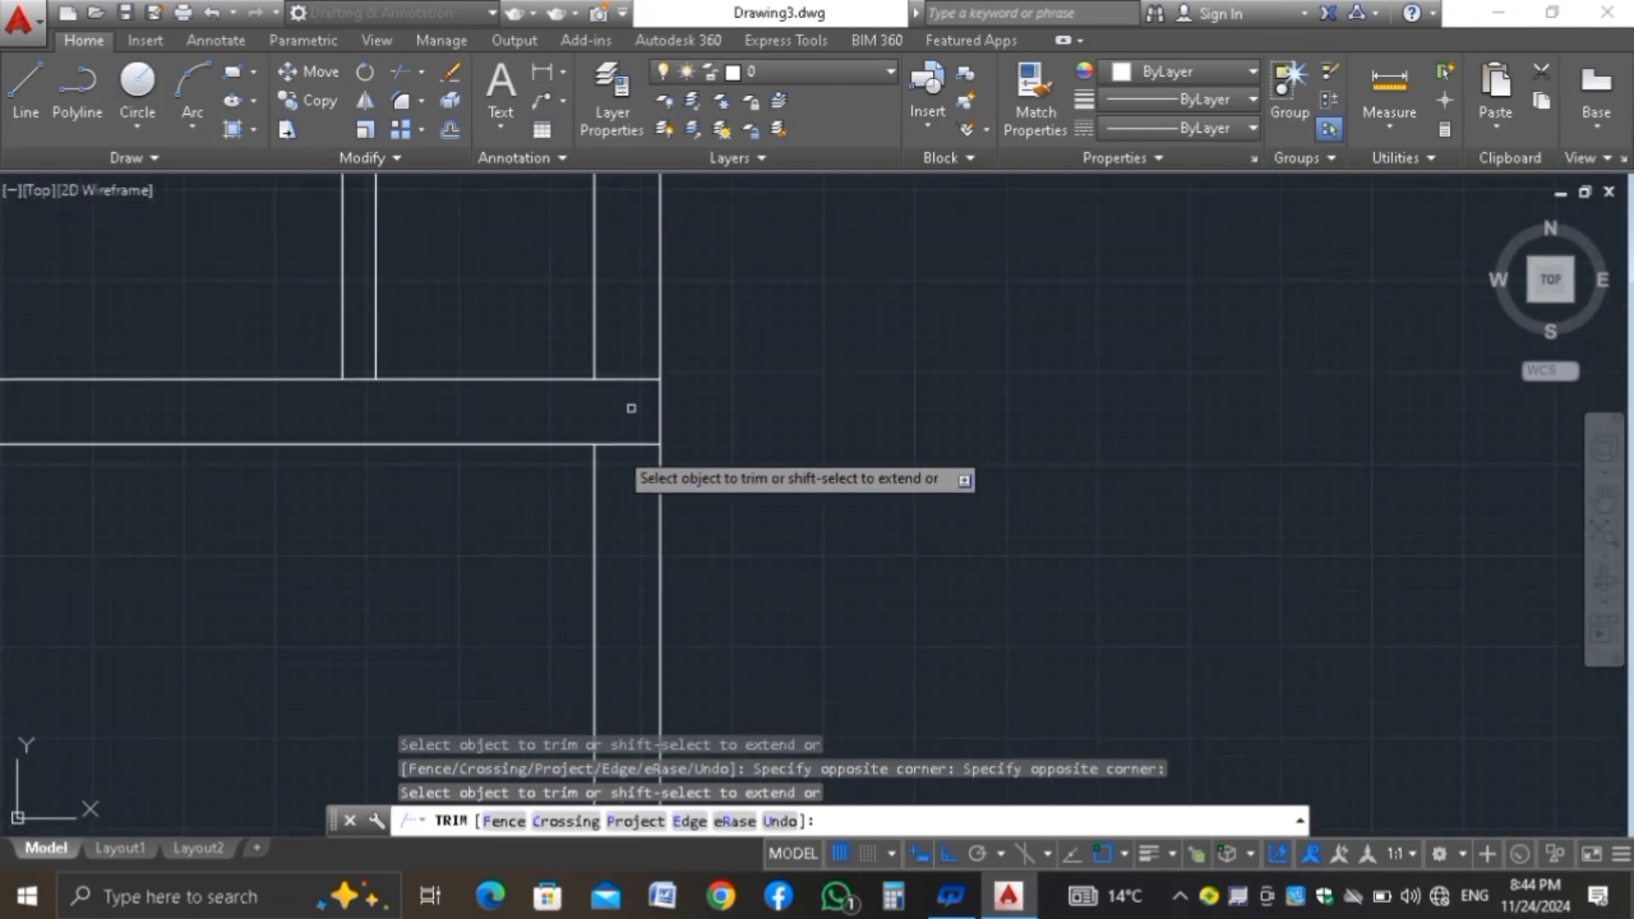
{"action": "left_click", "coordinate": [640, 338]}
{"action": "left_click", "coordinate": [625, 472]}
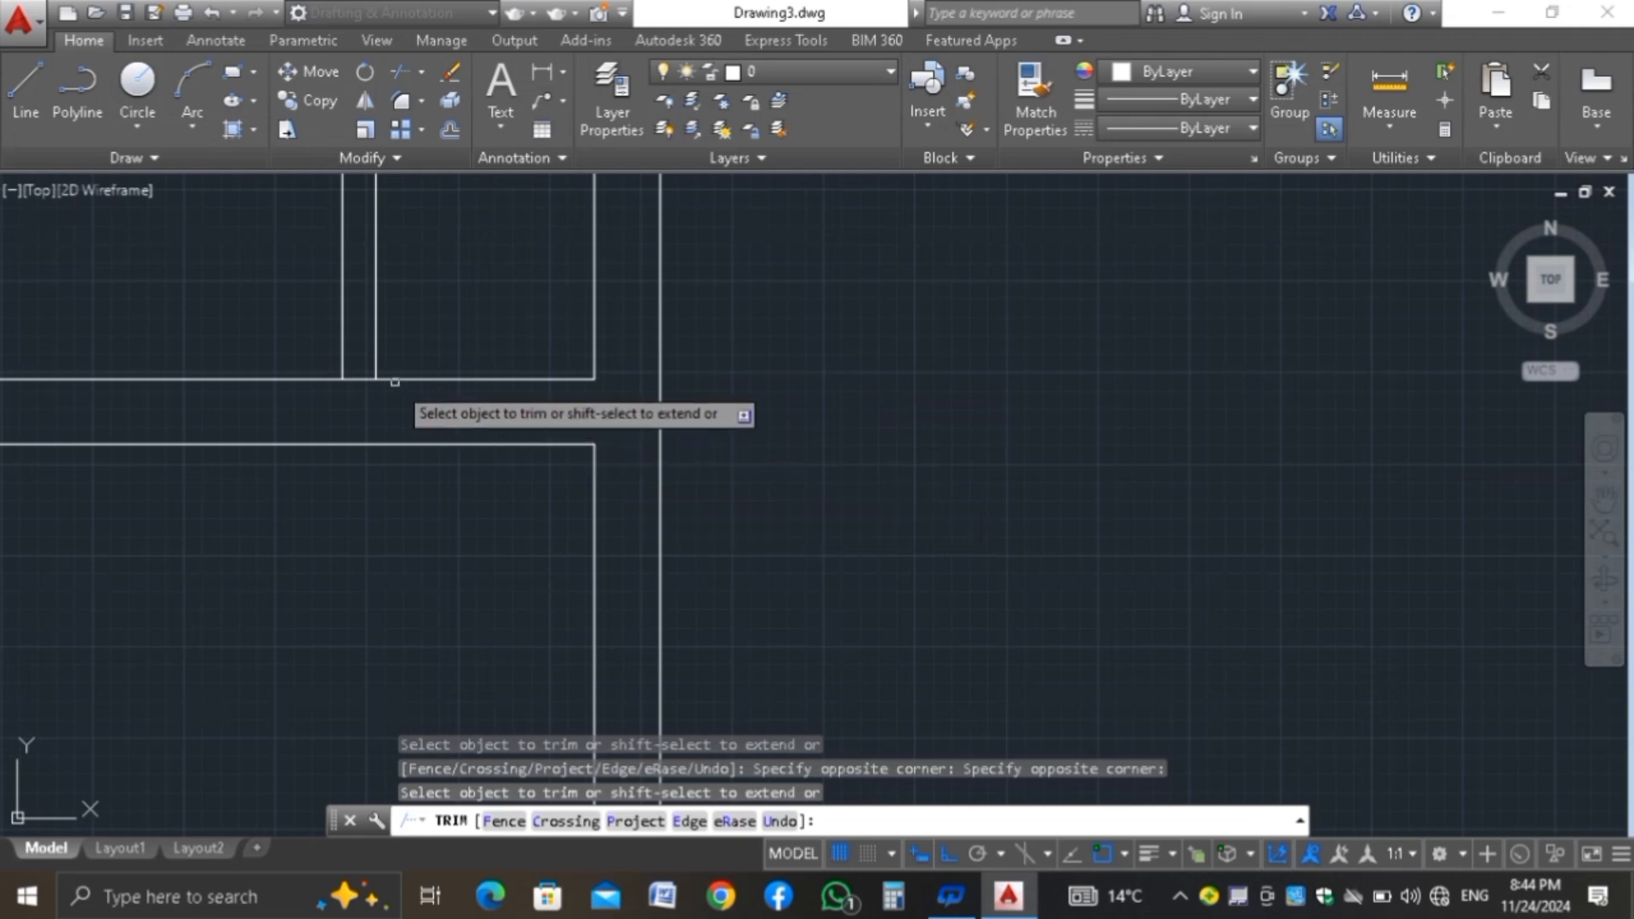
{"action": "left_click", "coordinate": [360, 368]}
{"action": "left_click", "coordinate": [366, 393]}
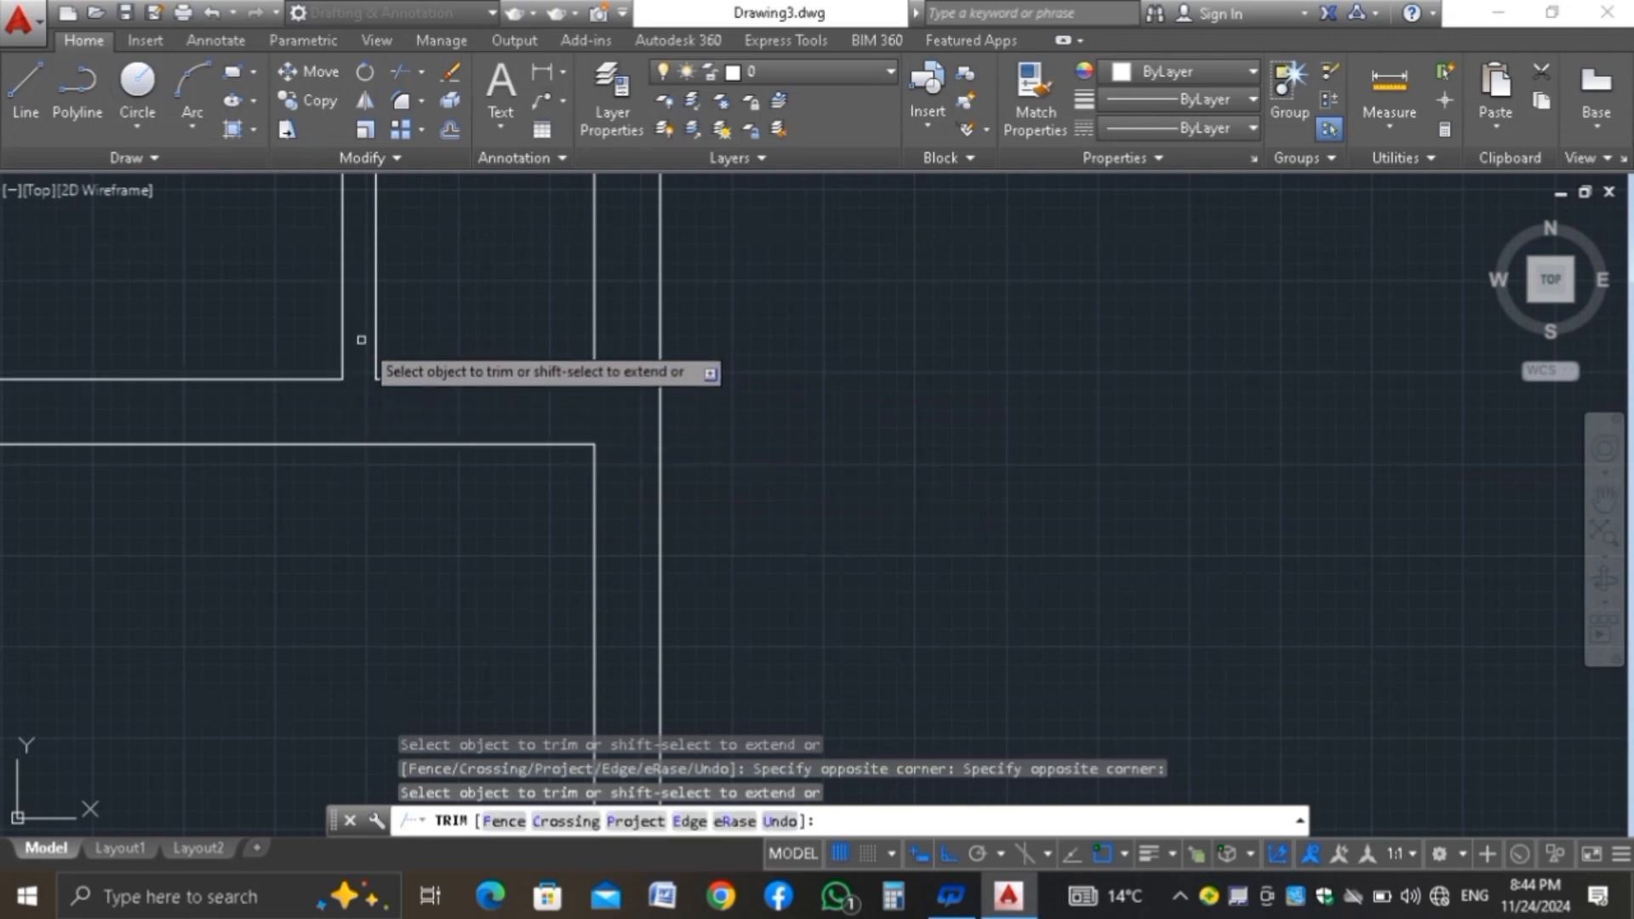
Trim the overlapping lines where the lower right horizontal partition meets the right exterior wall
{"action": "scroll", "coordinate": [452, 514], "scroll_direction": "down", "scroll_amount": 3}
{"action": "scroll", "coordinate": [438, 554], "scroll_direction": "up", "scroll_amount": 3}
{"action": "left_click", "coordinate": [392, 411]}
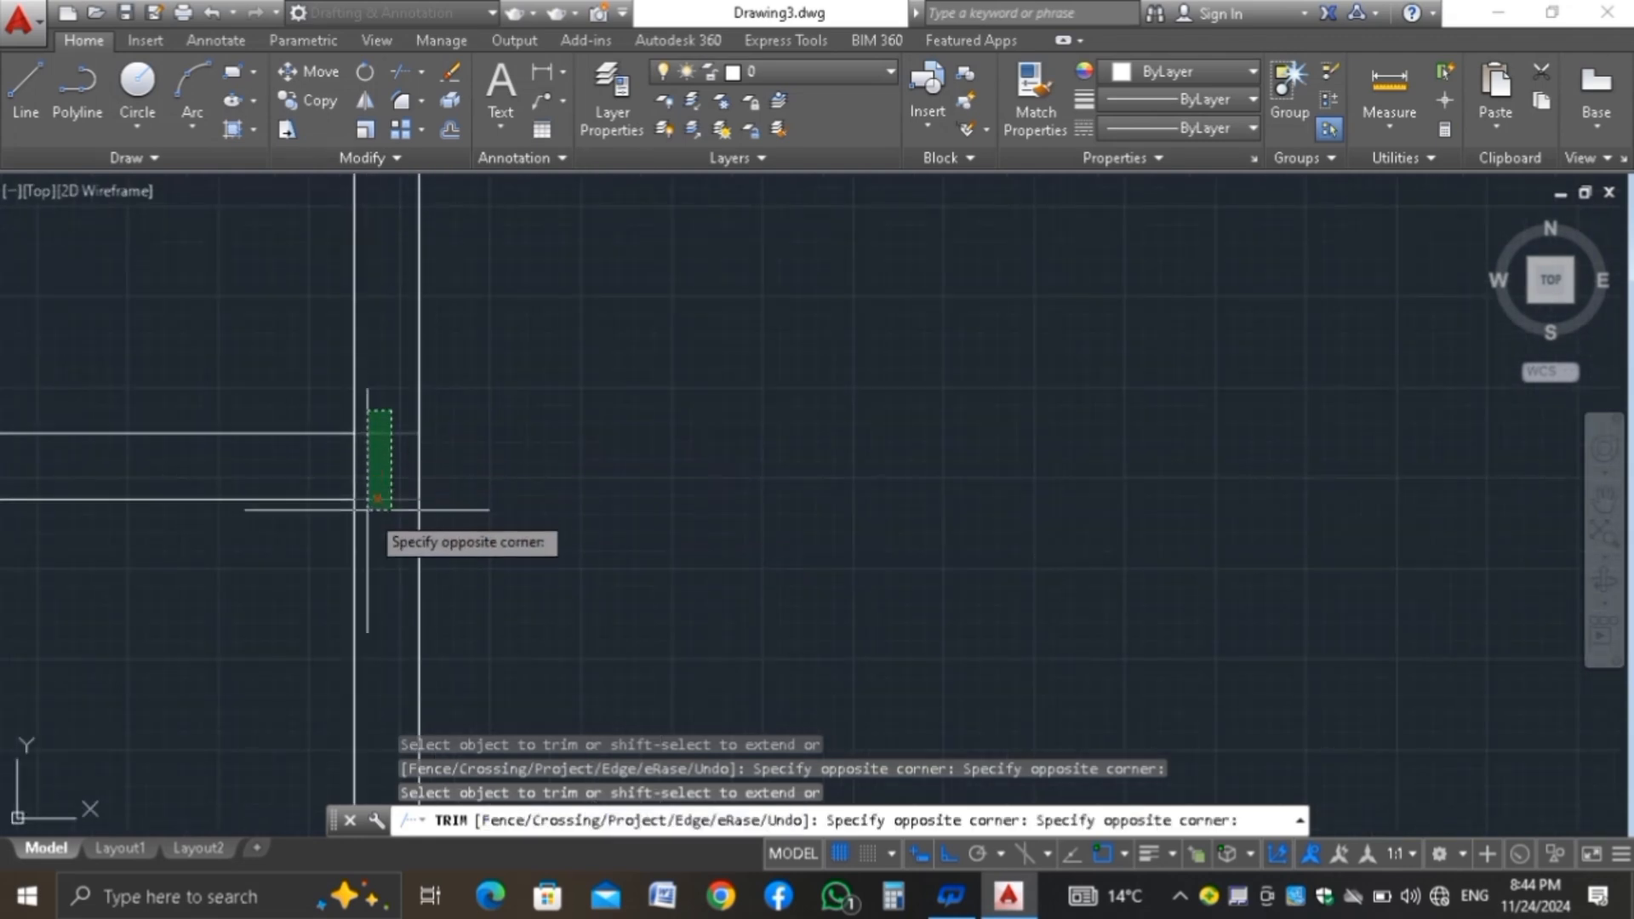
{"action": "left_click", "coordinate": [368, 523]}
{"action": "left_click", "coordinate": [380, 469]}
{"action": "left_click", "coordinate": [256, 467]}
{"action": "scroll", "coordinate": [517, 493], "scroll_direction": "down", "scroll_amount": 4}
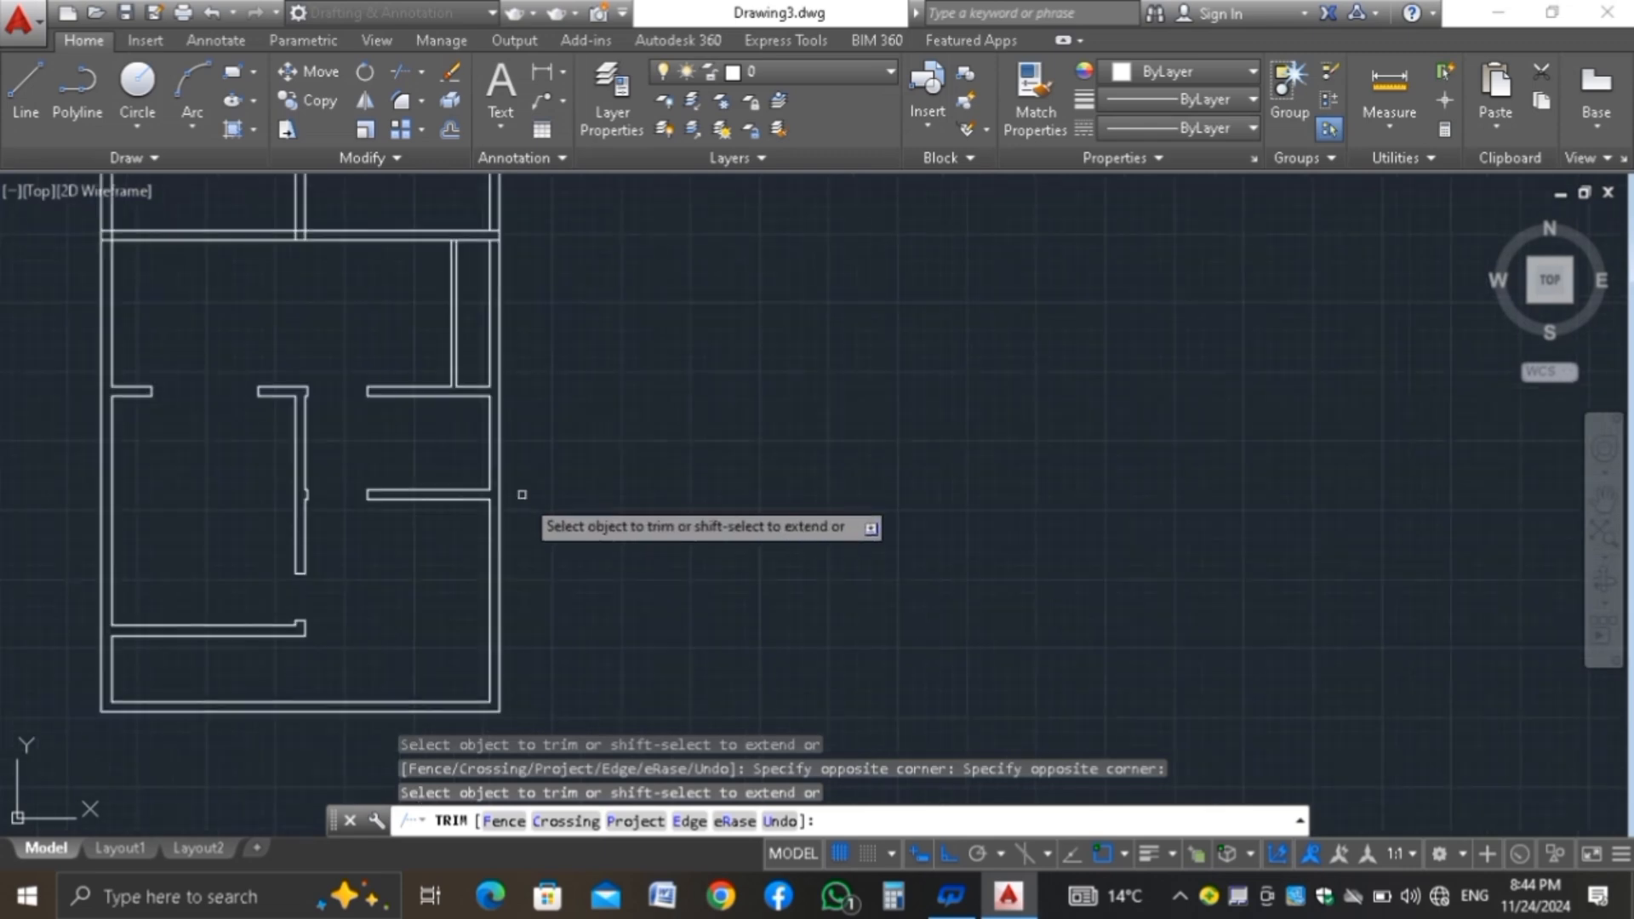
Trim the middle cross wall's junctions with the right exterior wall and with the top of the narrow vertical partition
{"action": "scroll", "coordinate": [464, 340], "scroll_direction": "up", "scroll_amount": 6}
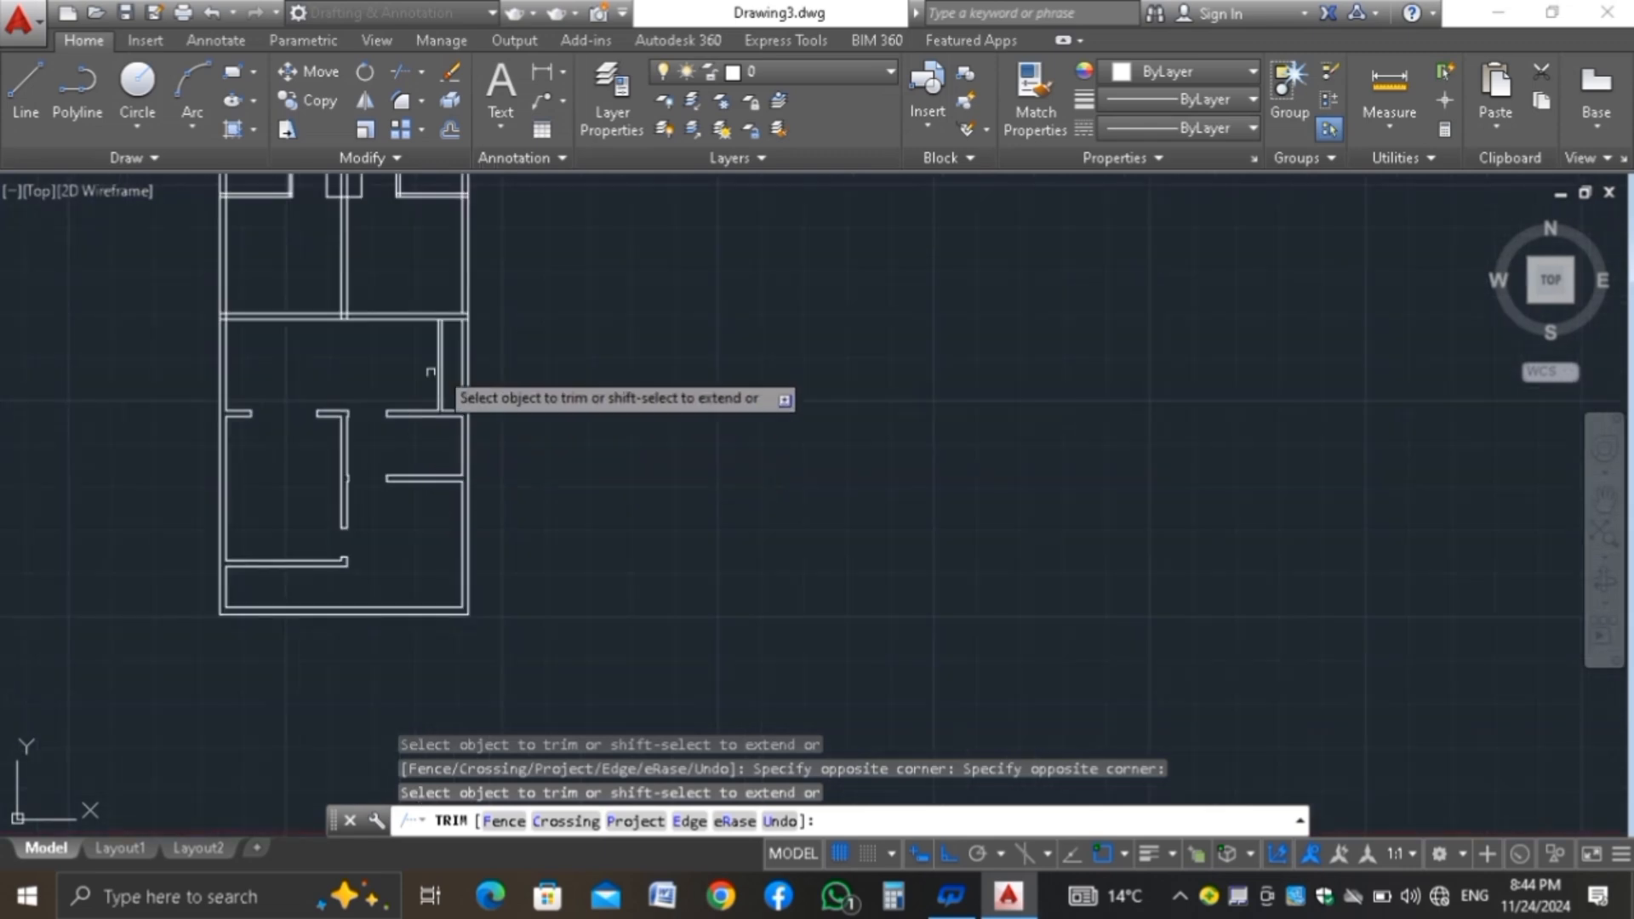
{"action": "scroll", "coordinate": [502, 312], "scroll_direction": "up", "scroll_amount": 2}
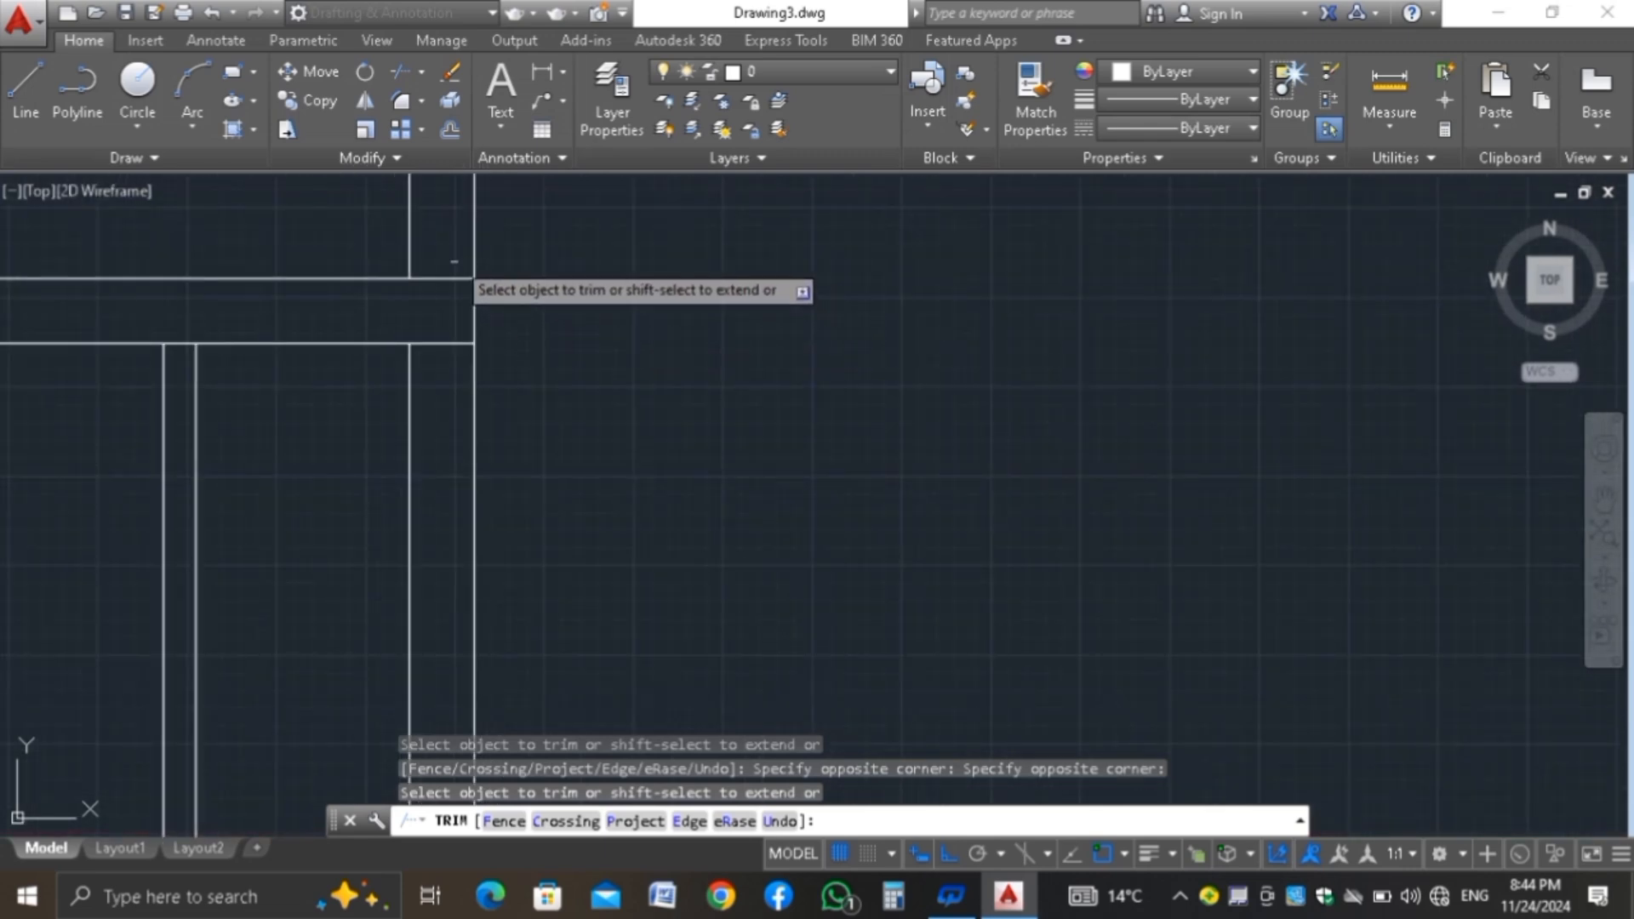
{"action": "left_click", "coordinate": [454, 261]}
{"action": "left_click", "coordinate": [422, 355]}
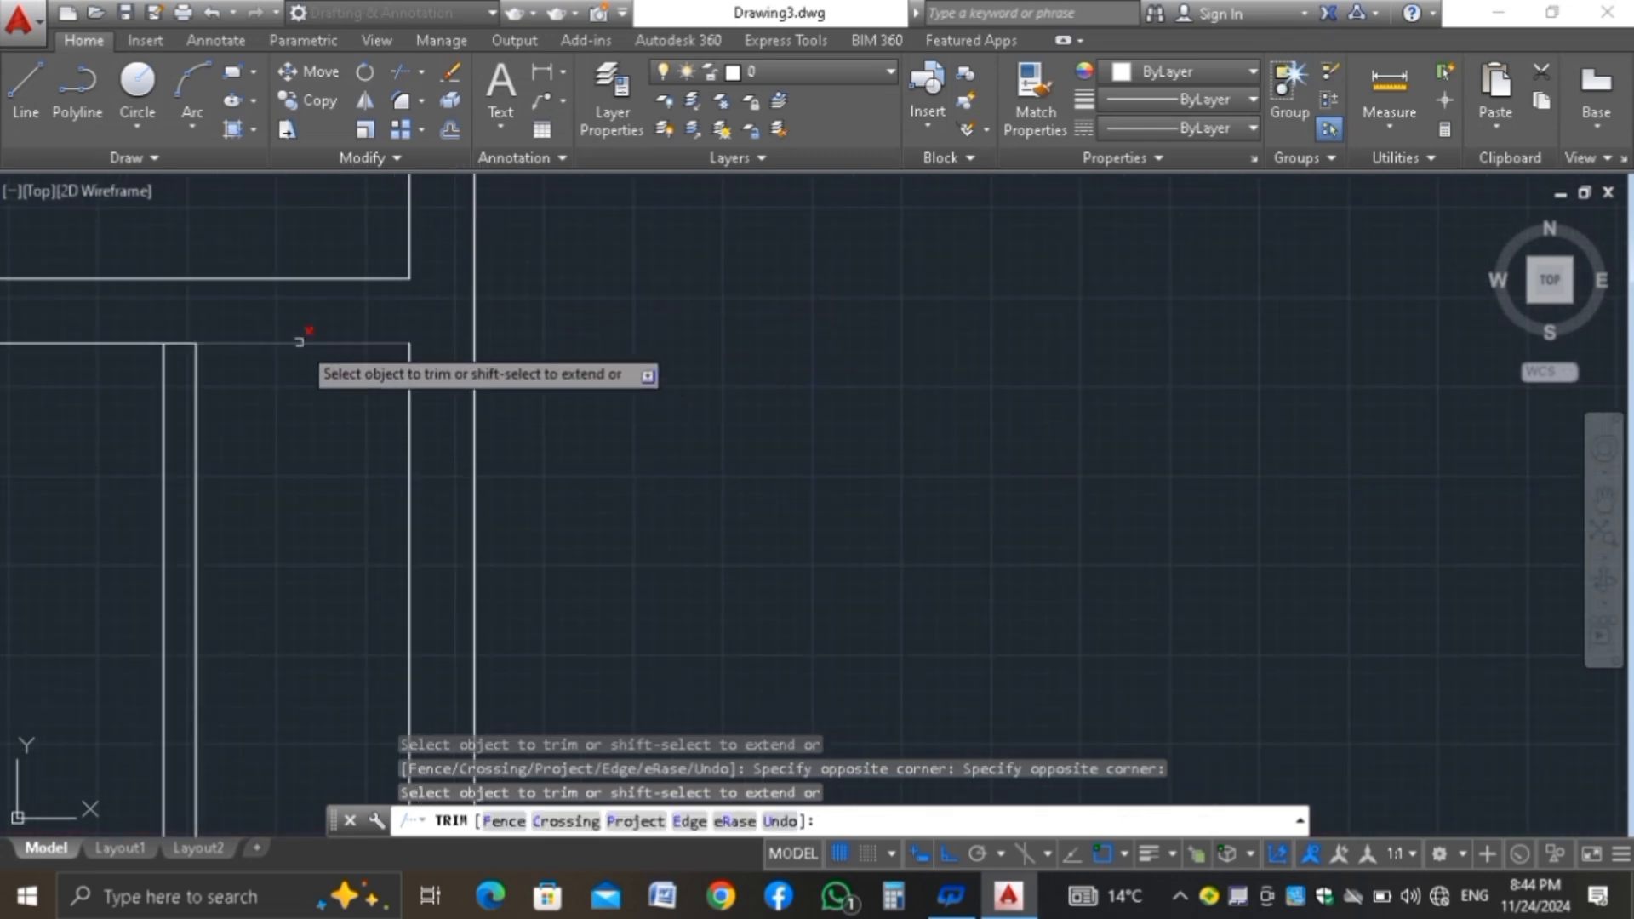
{"action": "left_click", "coordinate": [190, 322]}
{"action": "left_click", "coordinate": [181, 358]}
{"action": "scroll", "coordinate": [340, 444], "scroll_direction": "down", "scroll_amount": 6}
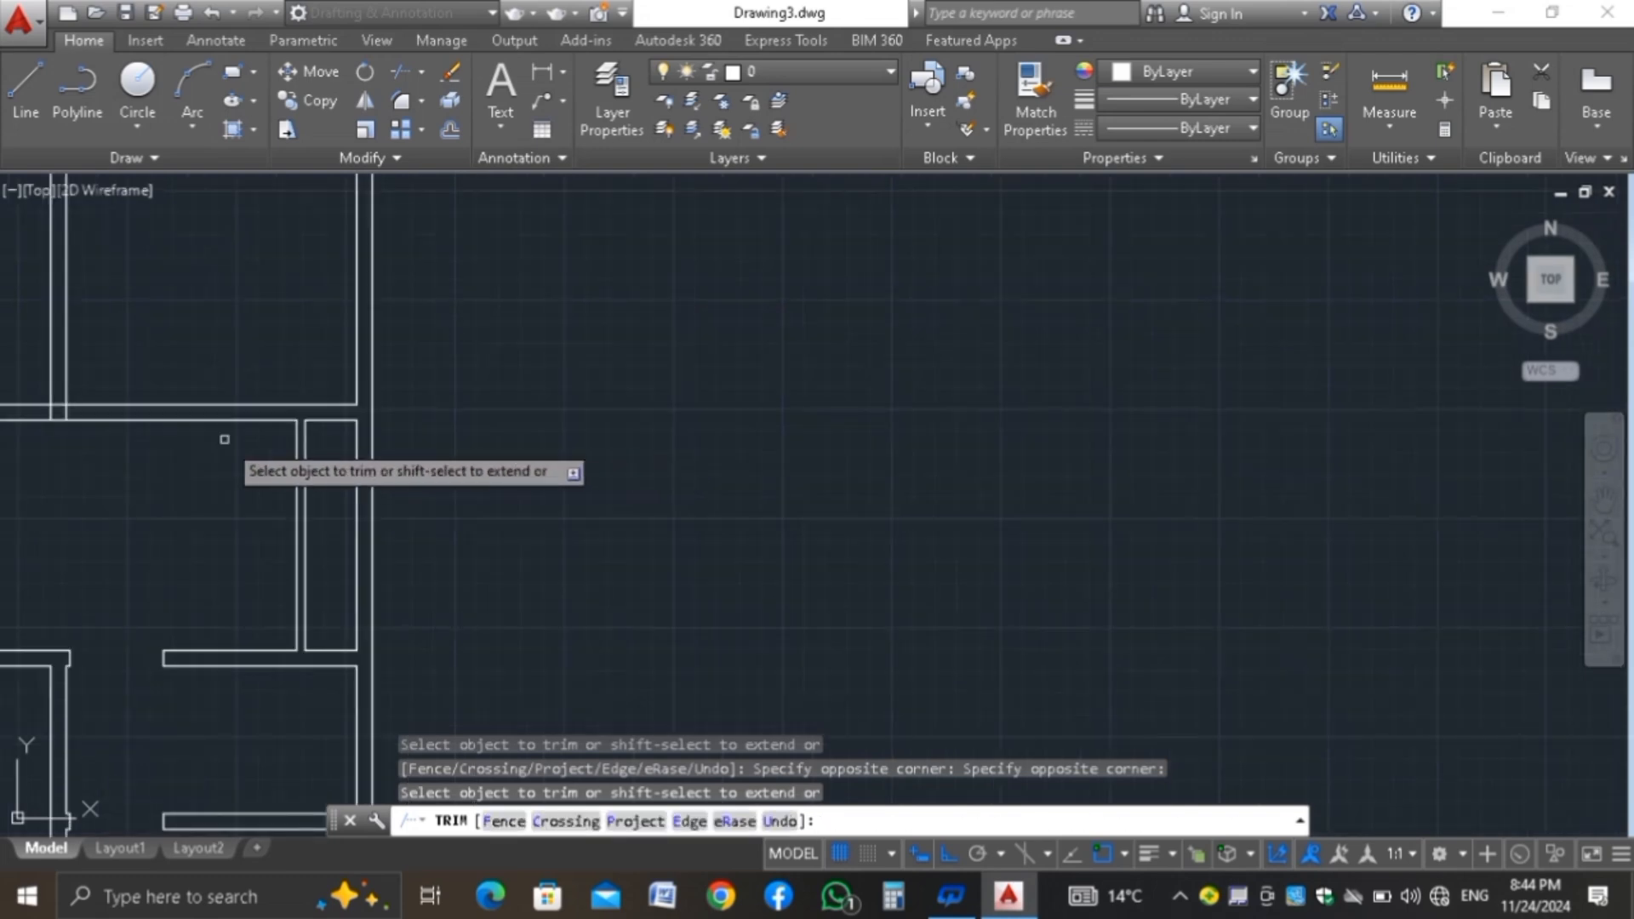
Trim the overlapping lines where the central vertical wall between the two upper rooms meets the middle cross wall
{"action": "scroll", "coordinate": [381, 417], "scroll_direction": "down", "scroll_amount": 5}
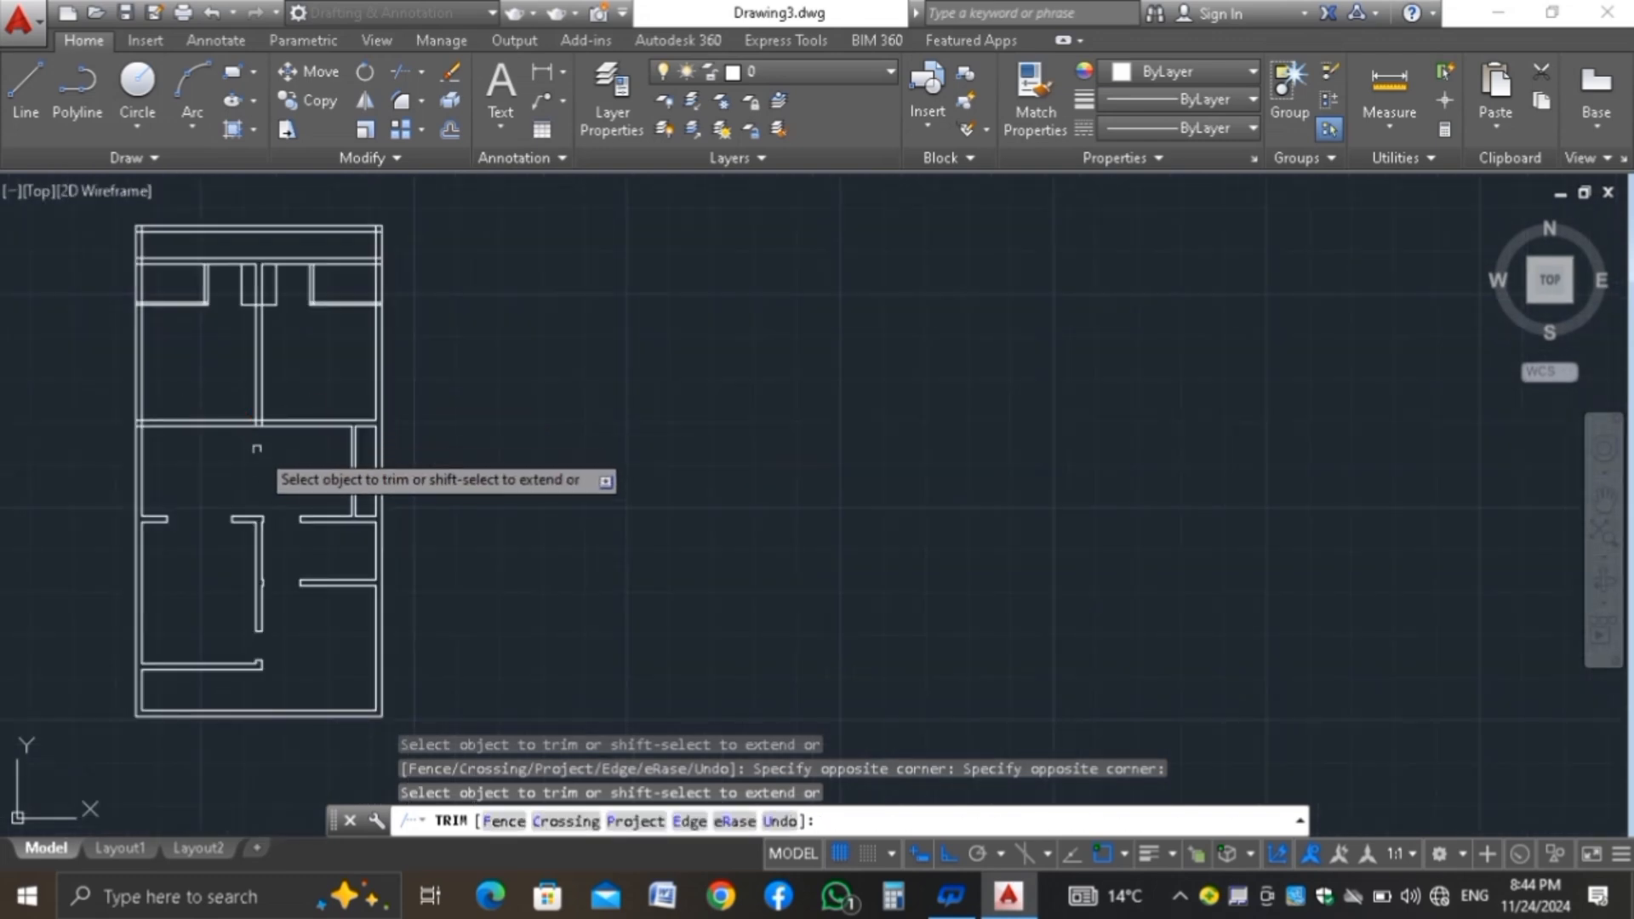
{"action": "scroll", "coordinate": [256, 448], "scroll_direction": "up", "scroll_amount": 5}
{"action": "left_click", "coordinate": [323, 436]}
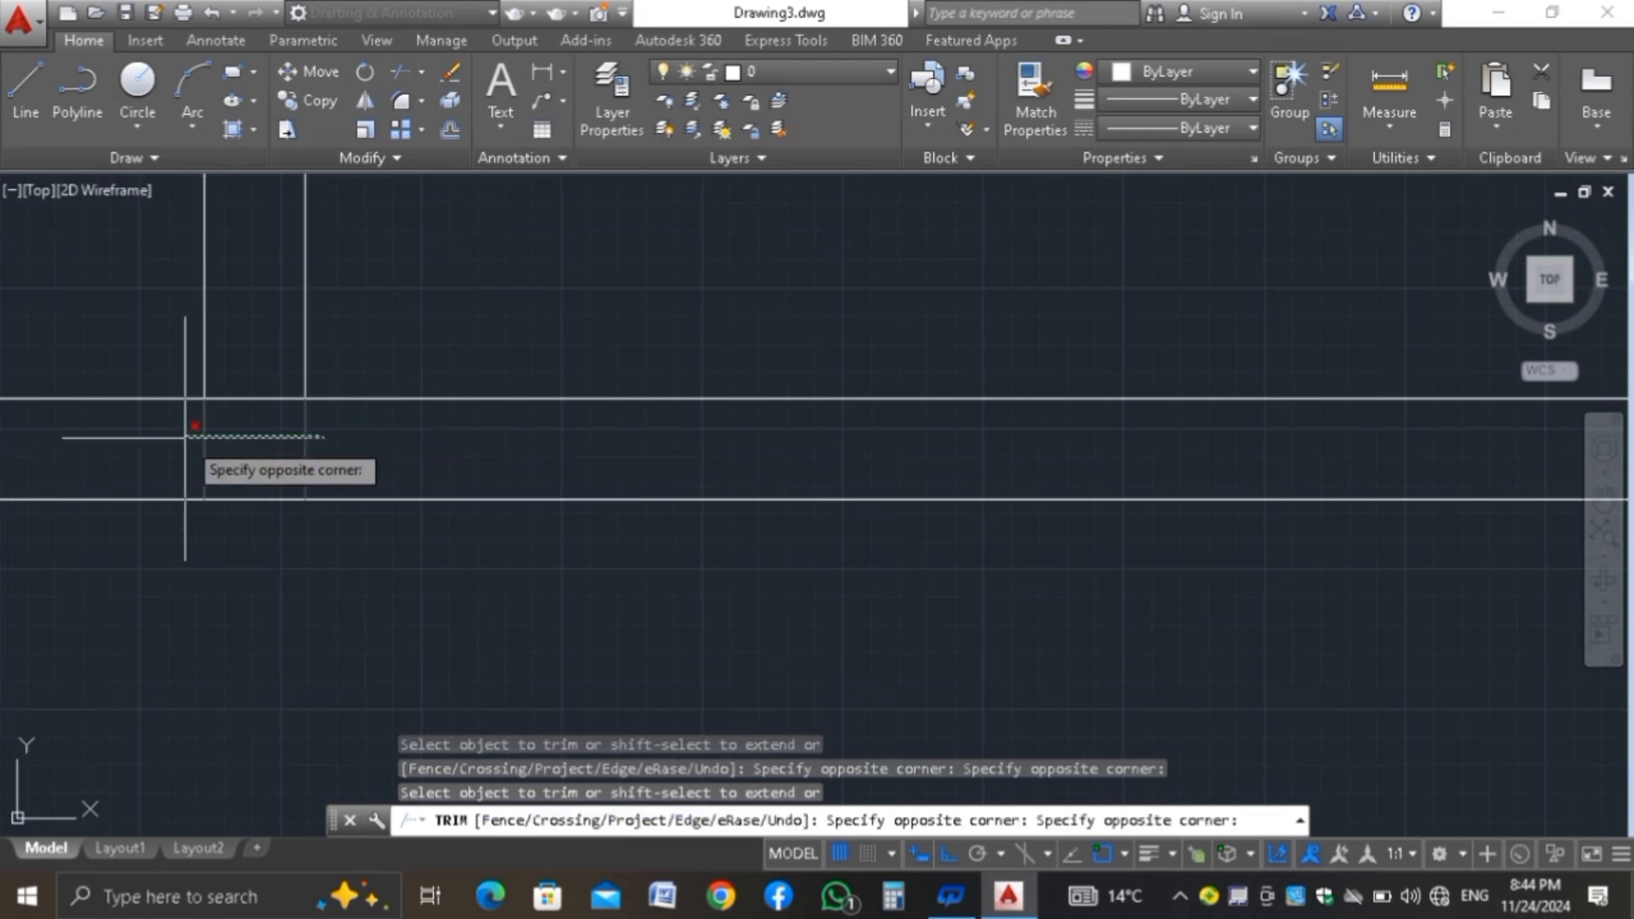
{"action": "left_click", "coordinate": [185, 438]}
{"action": "left_click", "coordinate": [277, 355]}
{"action": "left_click", "coordinate": [228, 410]}
{"action": "scroll", "coordinate": [413, 455], "scroll_direction": "down", "scroll_amount": 6}
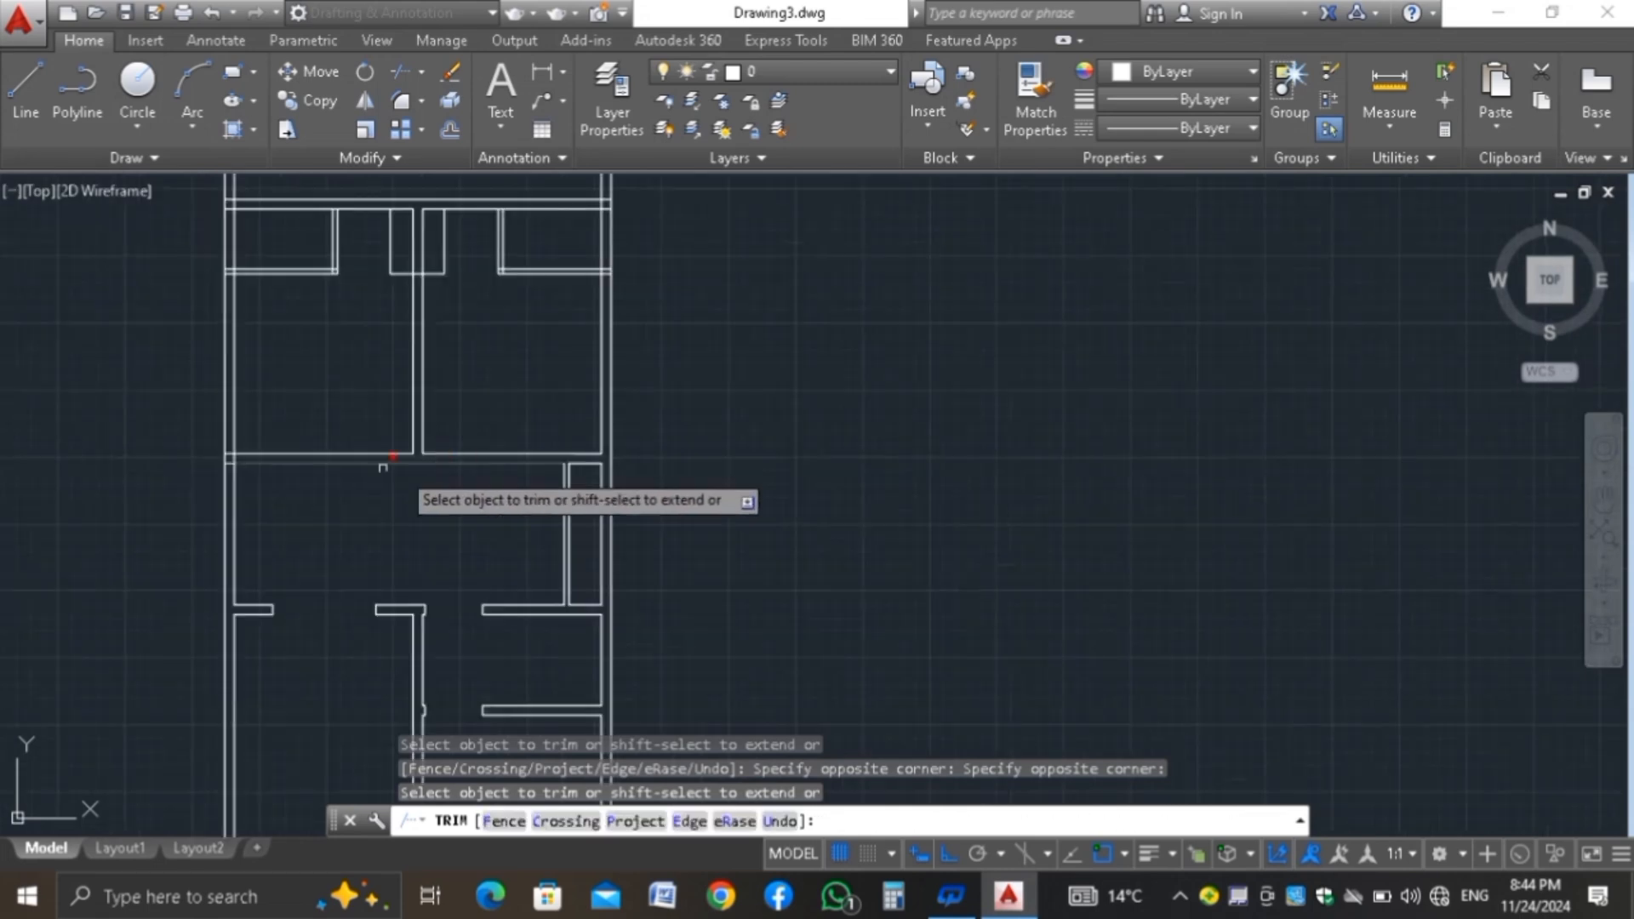
Trim the overlapping lines where the middle cross wall meets the left exterior wall
{"action": "scroll", "coordinate": [229, 460], "scroll_direction": "up", "scroll_amount": 8}
{"action": "left_click", "coordinate": [218, 330]}
{"action": "left_click", "coordinate": [173, 552]}
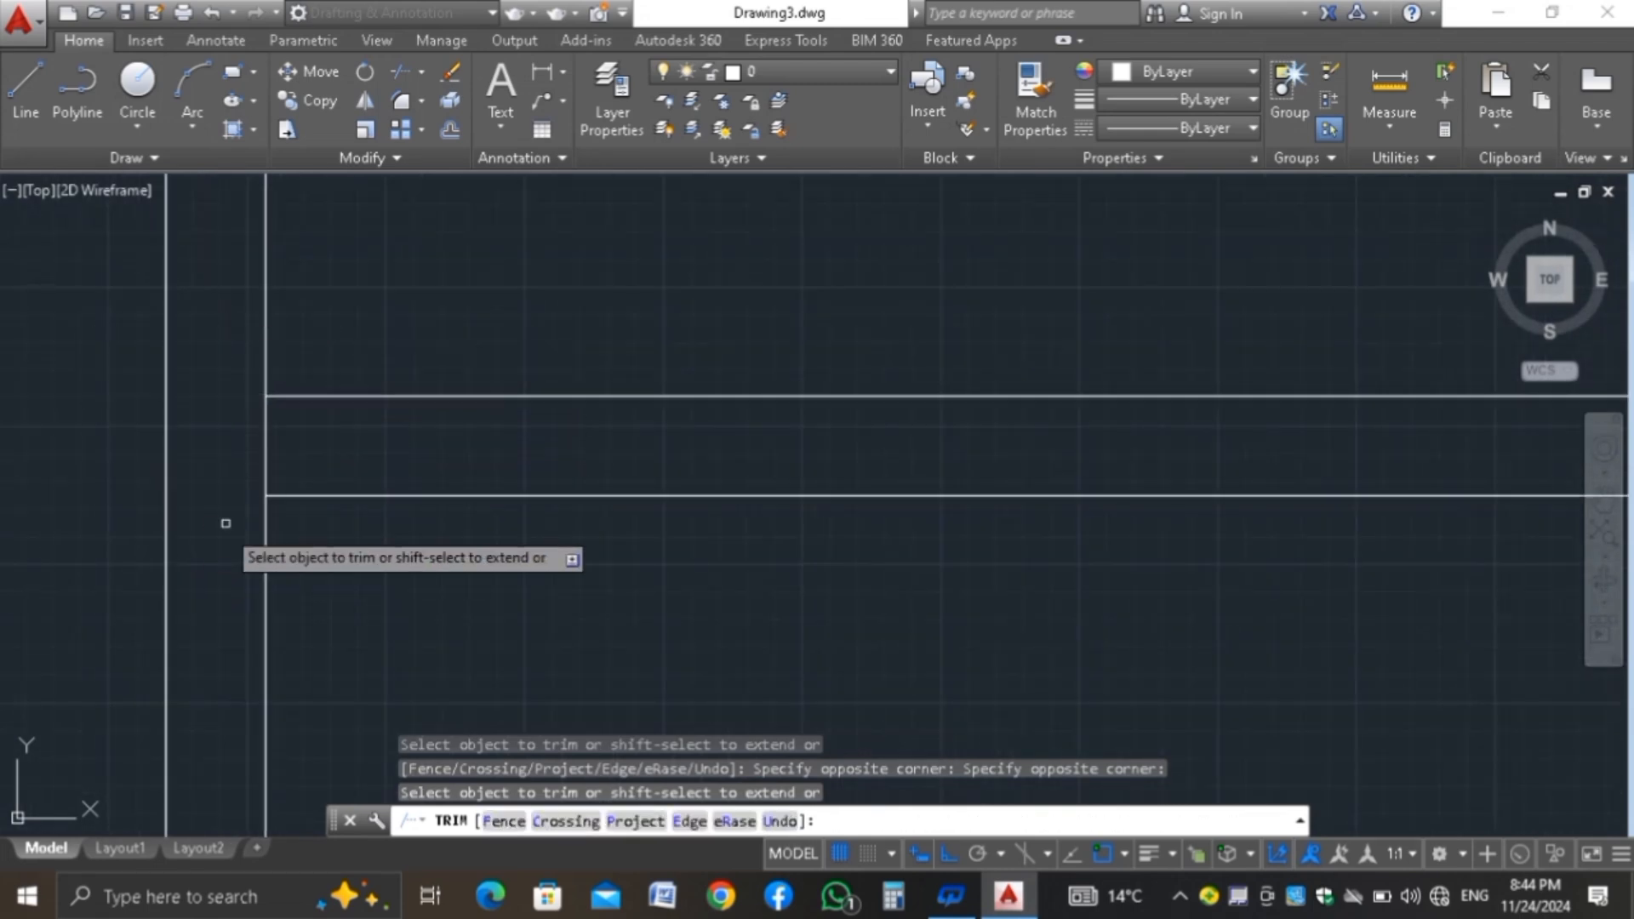
{"action": "scroll", "coordinate": [182, 464], "scroll_direction": "down", "scroll_amount": 6}
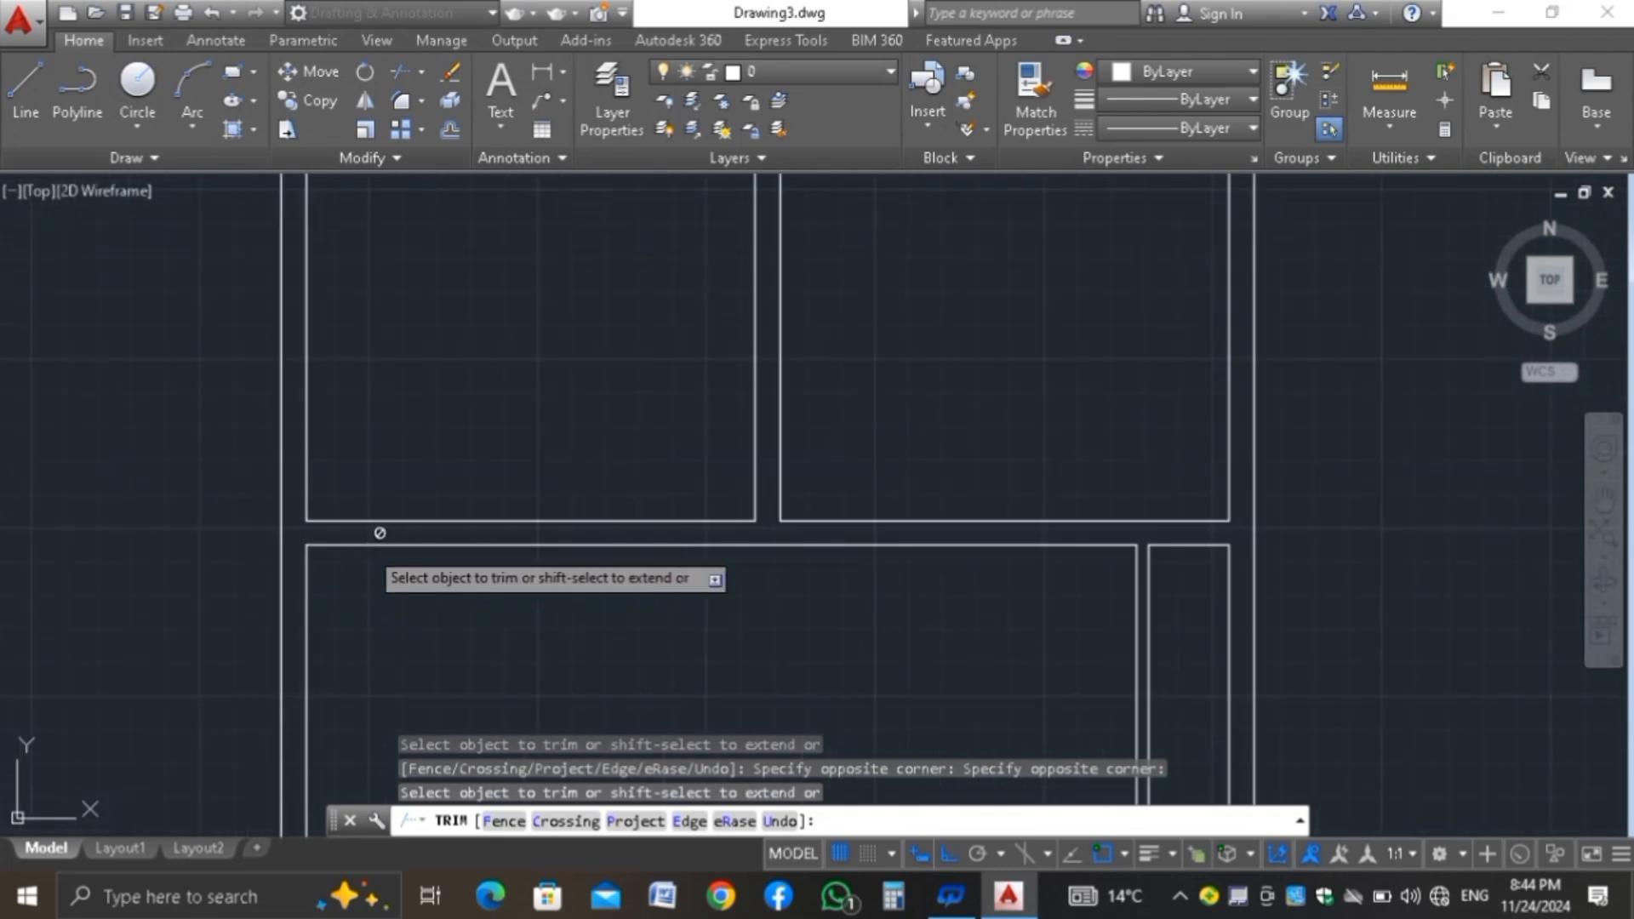
Trim the overlapping lines where the upper left small room's bottom wall meets the left exterior wall
{"action": "scroll", "coordinate": [380, 533], "scroll_direction": "down", "scroll_amount": 4}
{"action": "scroll", "coordinate": [375, 317], "scroll_direction": "up", "scroll_amount": 4}
{"action": "scroll", "coordinate": [299, 405], "scroll_direction": "up", "scroll_amount": 3}
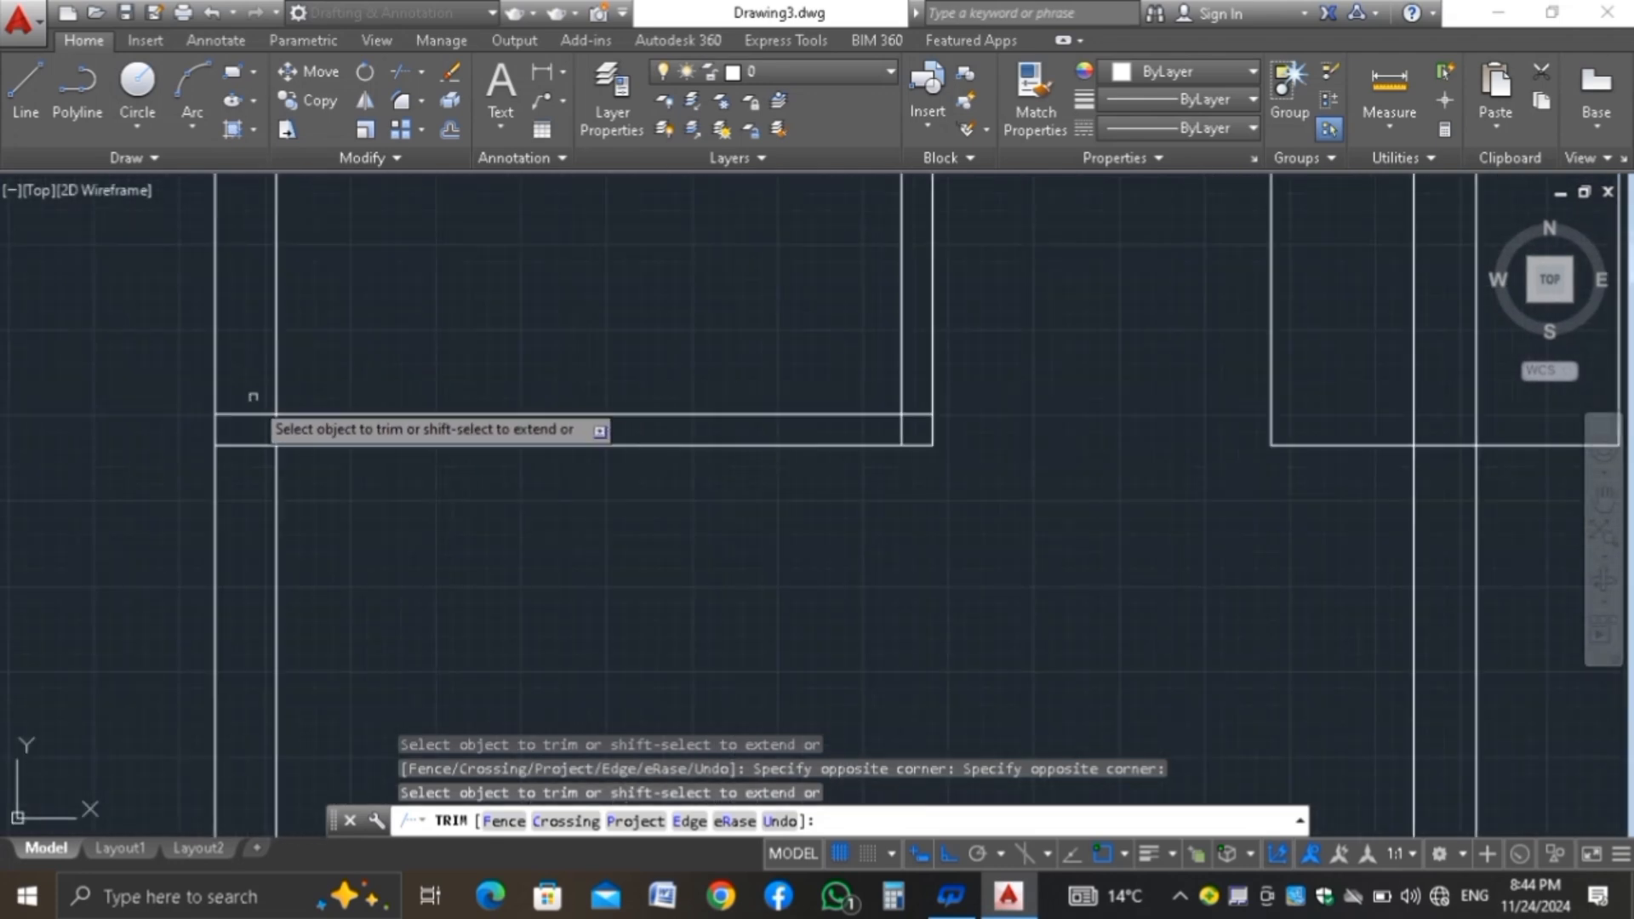
{"action": "left_click", "coordinate": [255, 368]}
{"action": "left_click", "coordinate": [239, 491]}
{"action": "scroll", "coordinate": [289, 427], "scroll_direction": "up", "scroll_amount": 7}
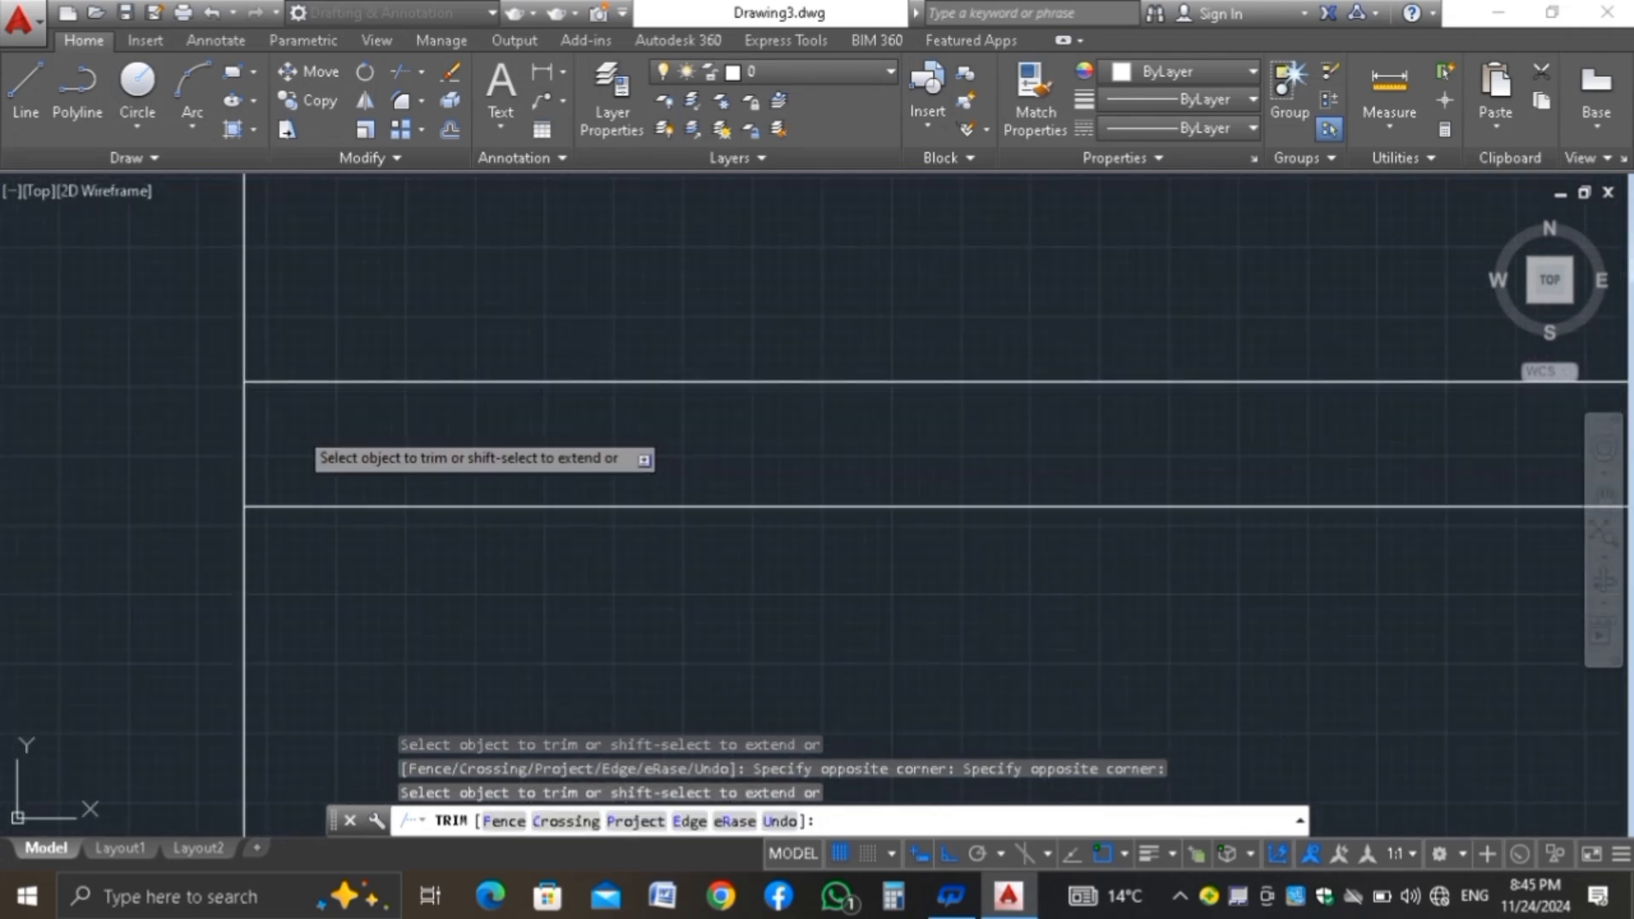
{"action": "scroll", "coordinate": [146, 500], "scroll_direction": "down", "scroll_amount": 4}
{"action": "scroll", "coordinate": [418, 490], "scroll_direction": "down", "scroll_amount": 2}
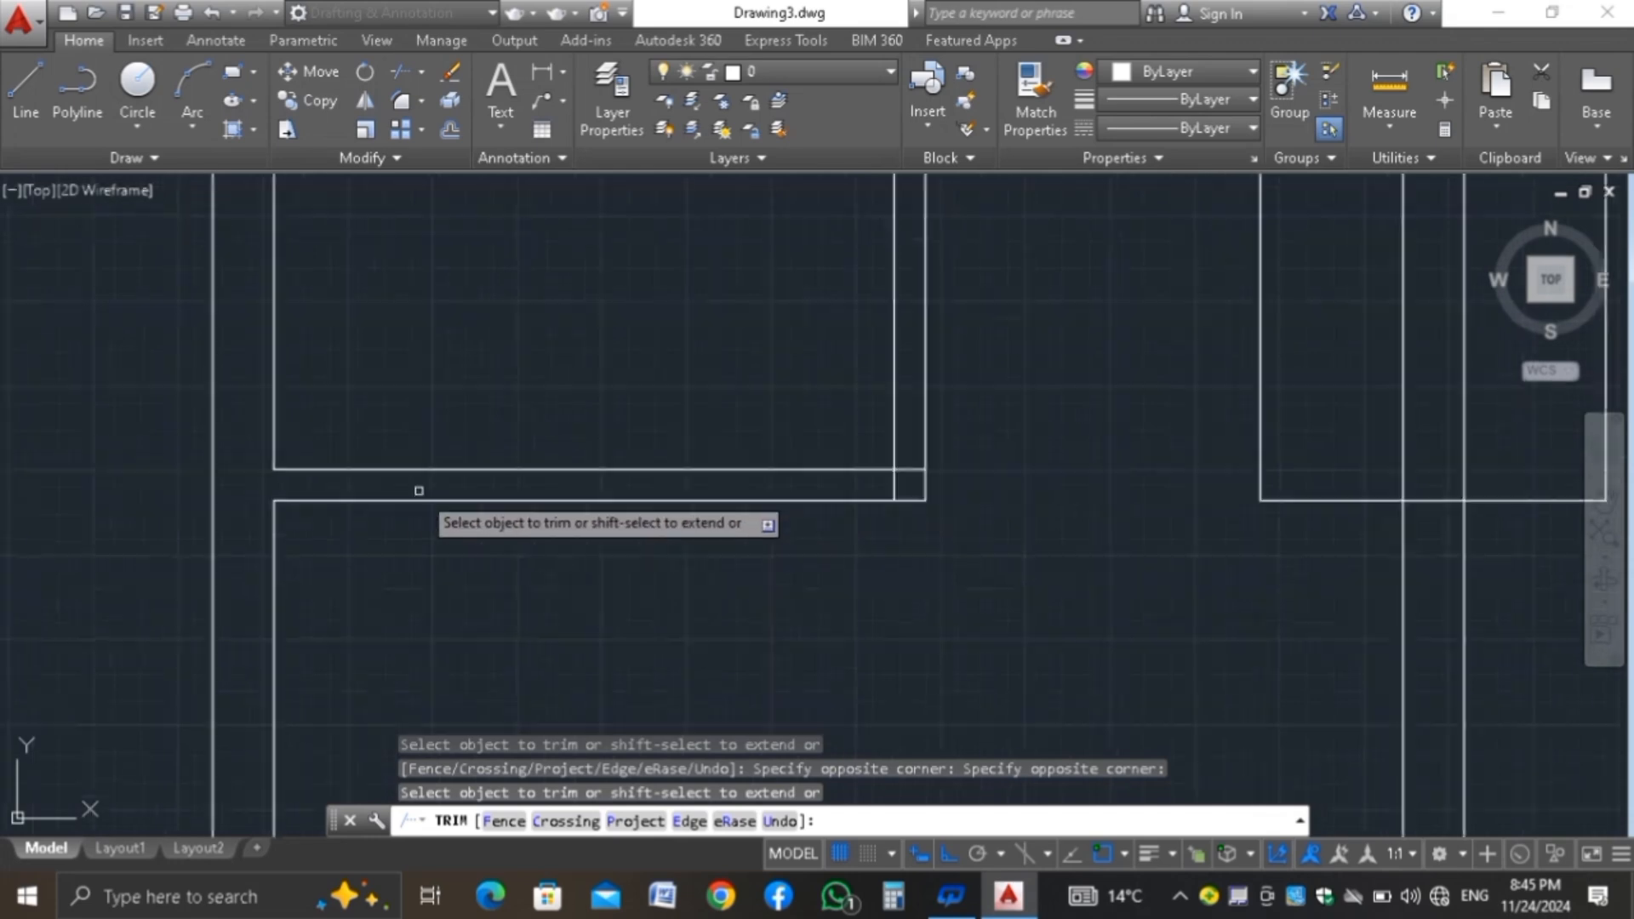
Trim the crossing inner lines at the upper left small room's lower right corner into a clean corner
{"action": "scroll", "coordinate": [781, 502], "scroll_direction": "down", "scroll_amount": 2}
{"action": "scroll", "coordinate": [698, 489], "scroll_direction": "up", "scroll_amount": 5}
{"action": "left_click", "coordinate": [883, 382]}
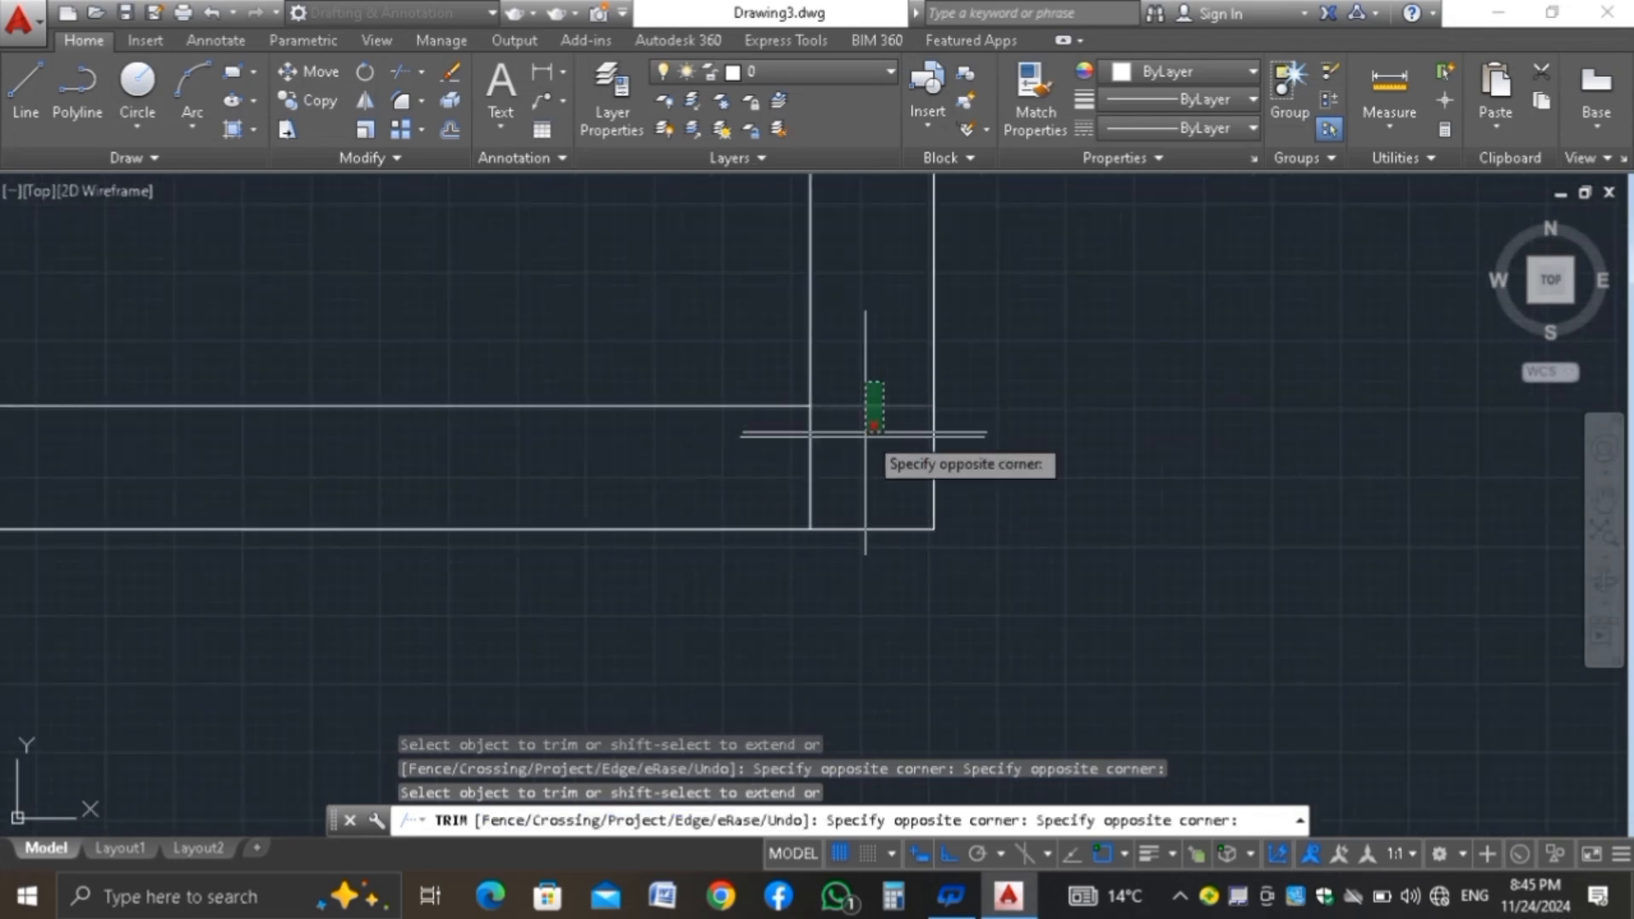
{"action": "left_click", "coordinate": [865, 434]}
{"action": "left_click", "coordinate": [765, 483]}
{"action": "left_click", "coordinate": [833, 459]}
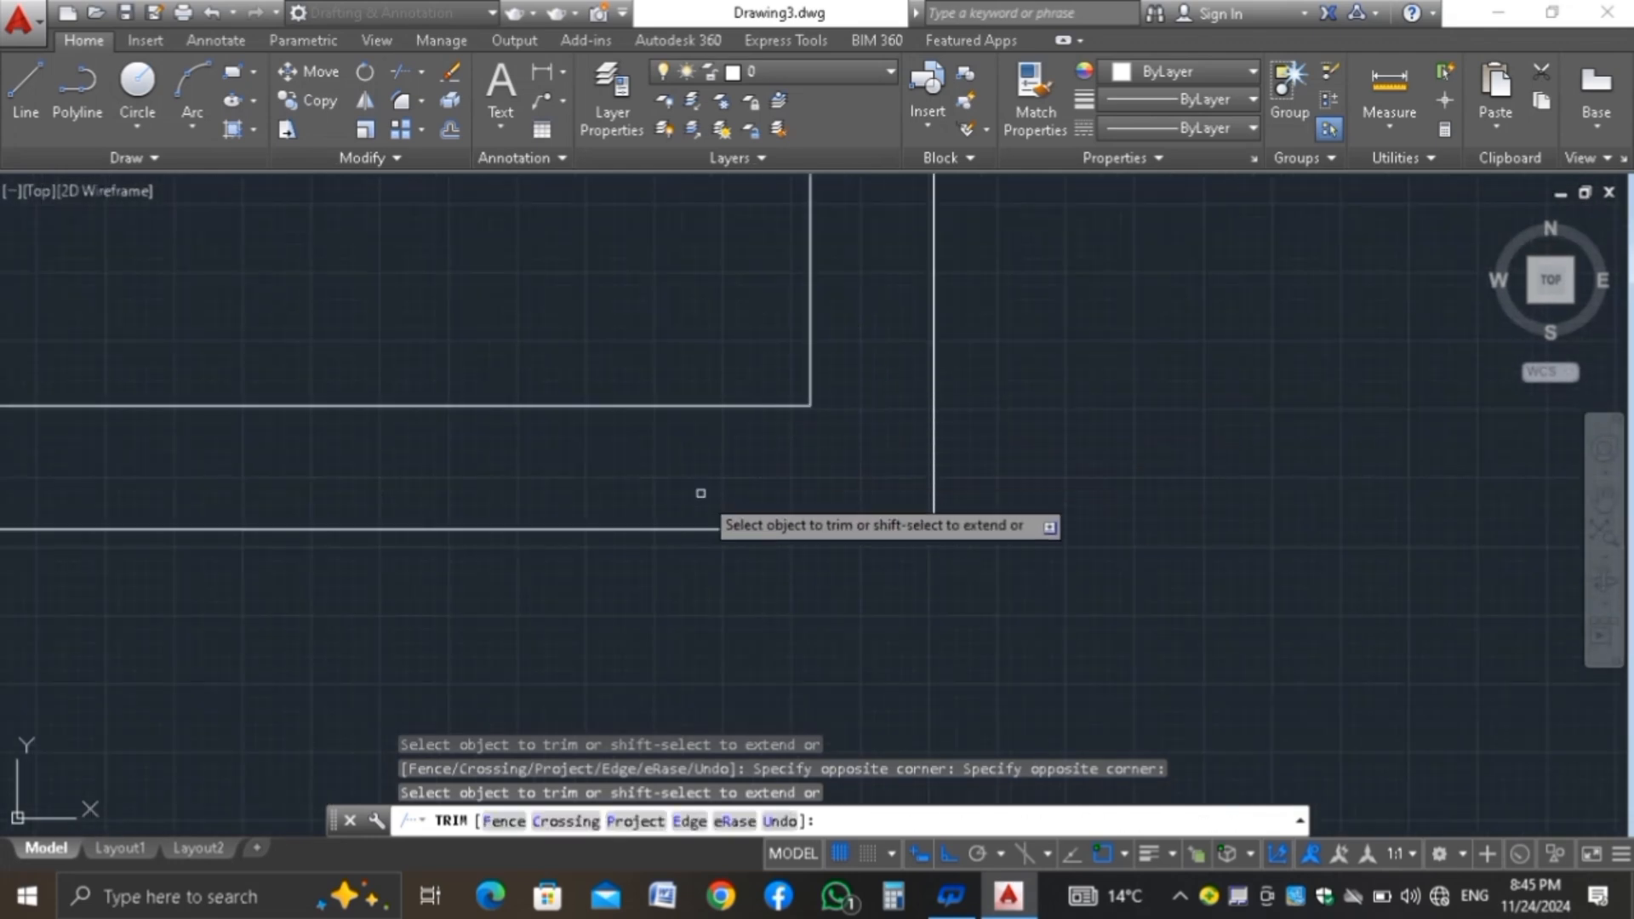
Trim the overlapping lines where the upper cross wall meets the left exterior wall
{"action": "scroll", "coordinate": [700, 493], "scroll_direction": "down", "scroll_amount": 3}
{"action": "scroll", "coordinate": [502, 368], "scroll_direction": "up", "scroll_amount": 5}
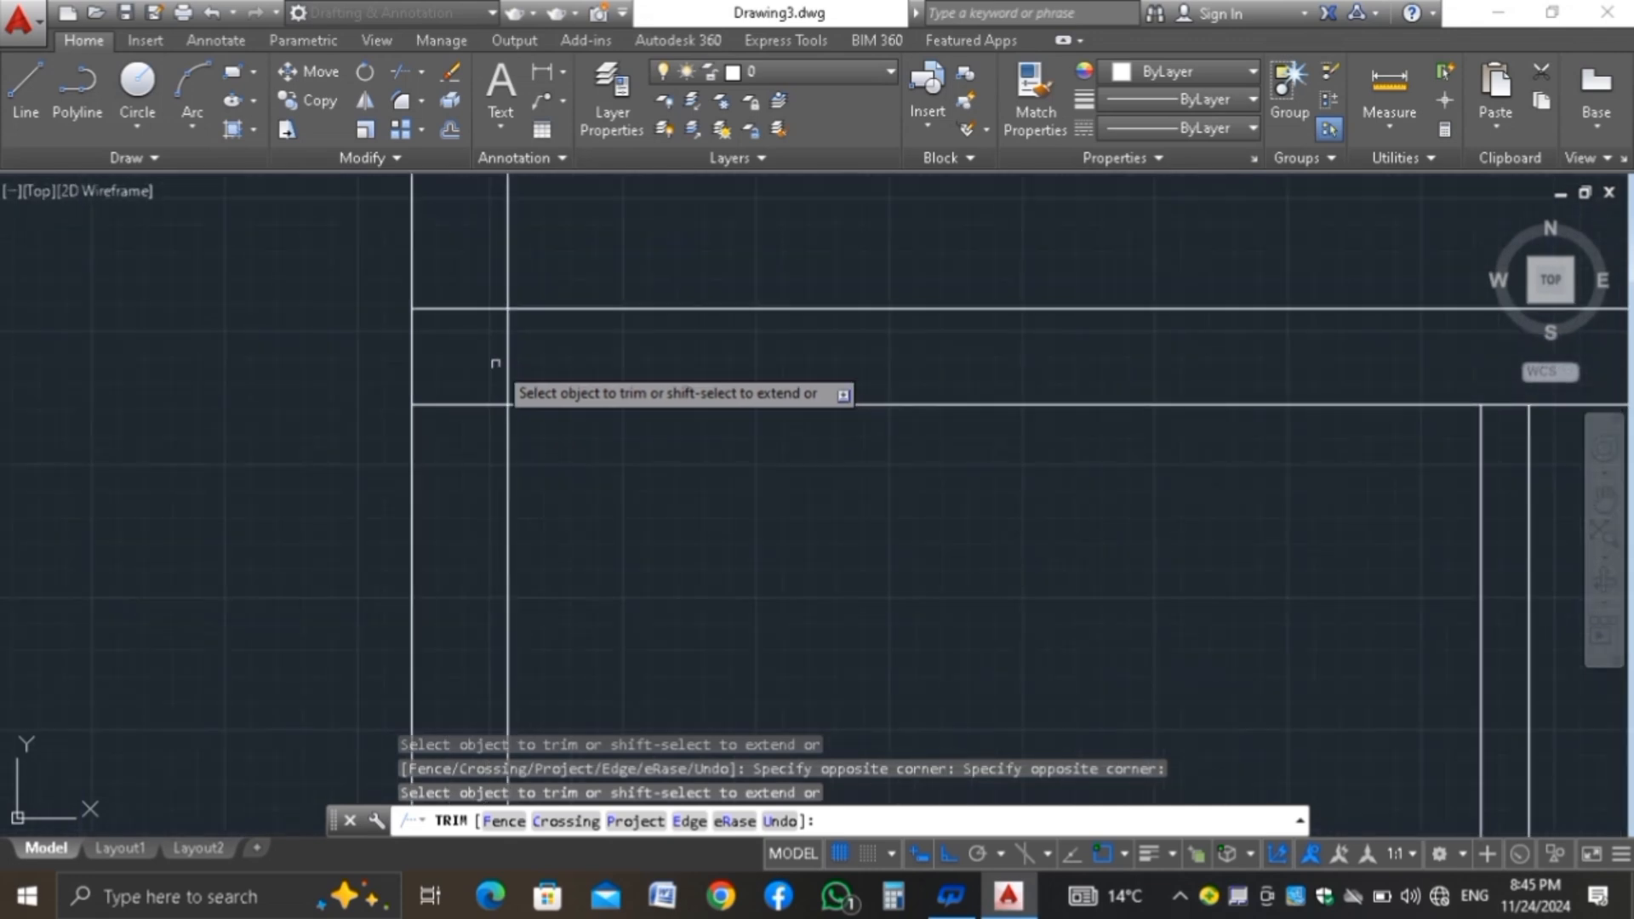
{"action": "left_click", "coordinate": [477, 288]}
{"action": "left_click", "coordinate": [438, 411]}
{"action": "left_click", "coordinate": [528, 335]}
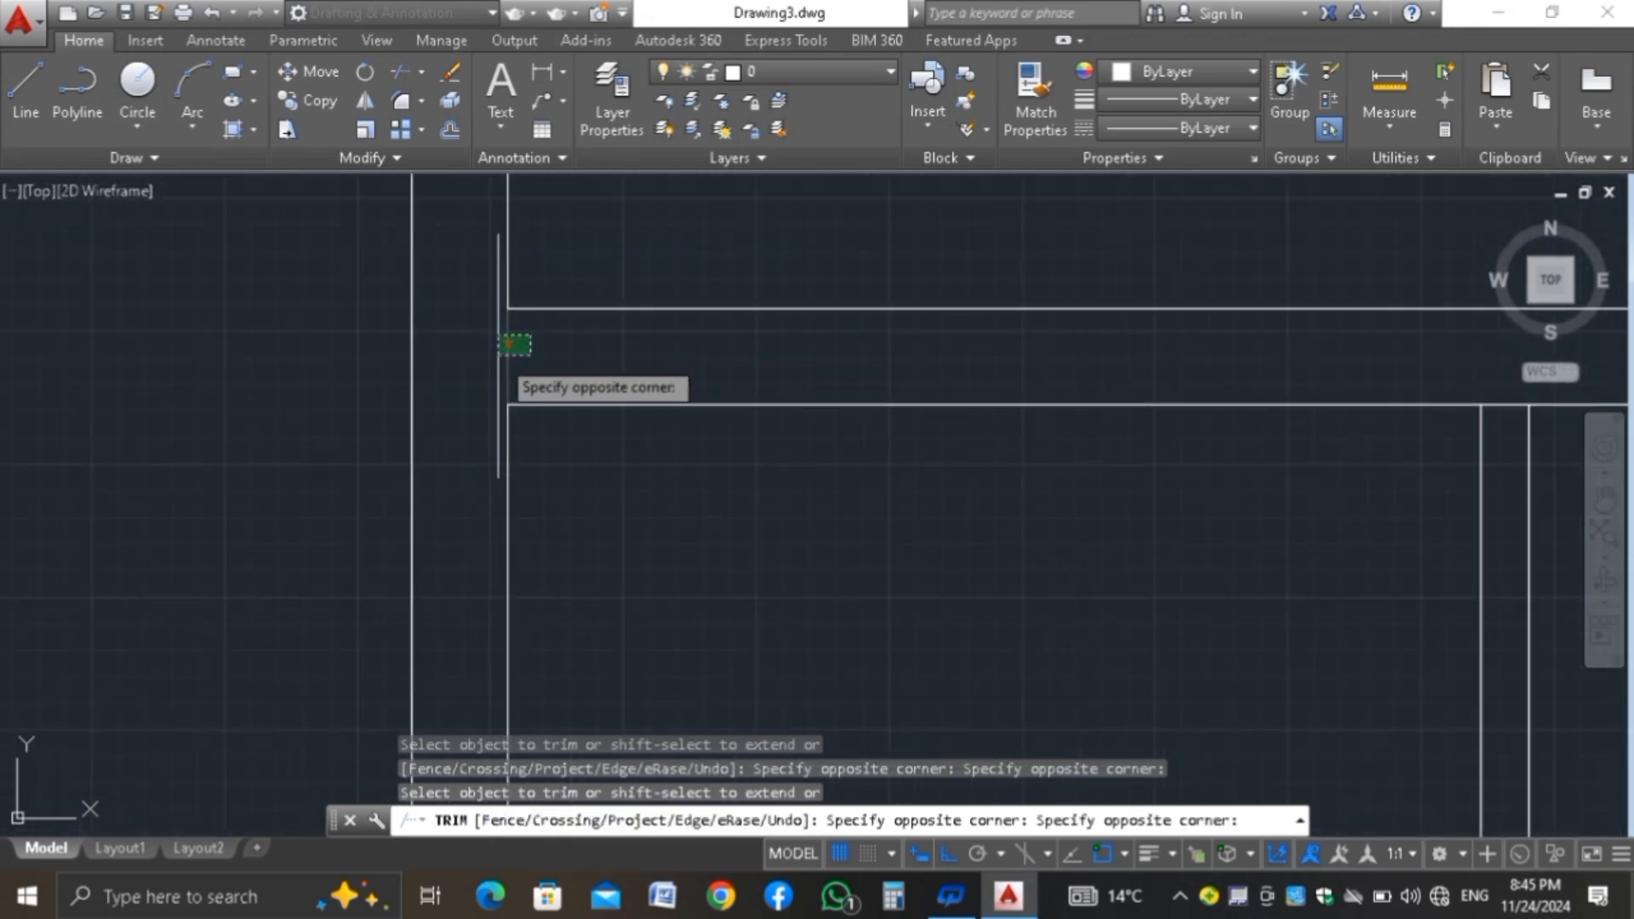
{"action": "left_click", "coordinate": [502, 352]}
Trim the inner wall lines that overrun at the building's upper left exterior corner
{"action": "scroll", "coordinate": [595, 459], "scroll_direction": "down", "scroll_amount": 4}
{"action": "scroll", "coordinate": [526, 340], "scroll_direction": "up", "scroll_amount": 4}
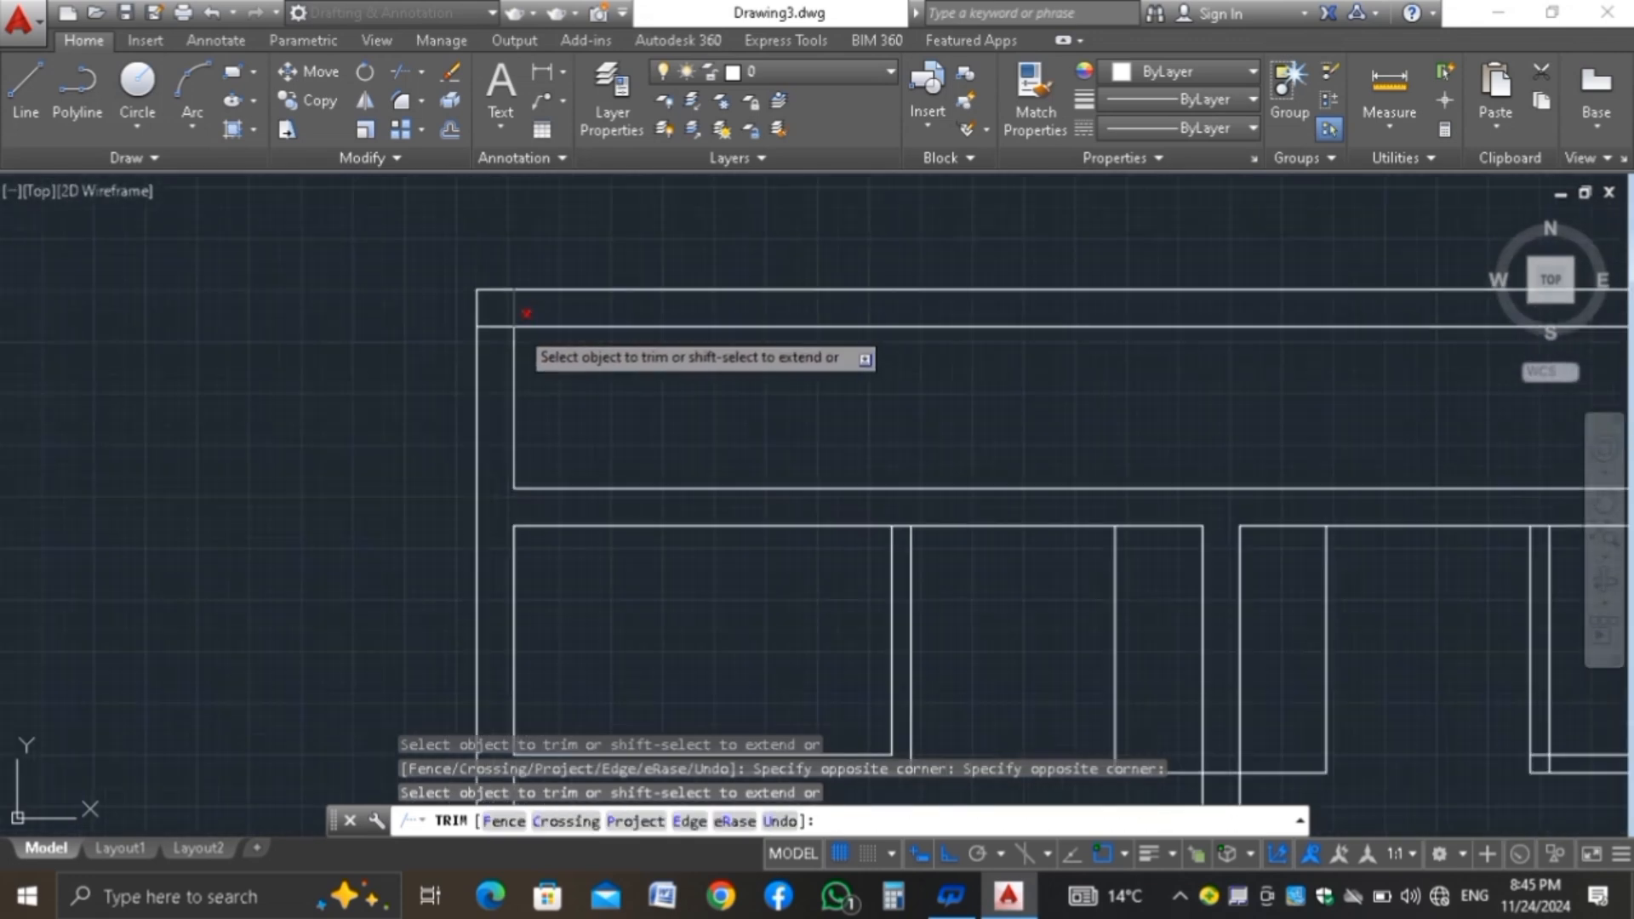
{"action": "scroll", "coordinate": [526, 313], "scroll_direction": "up", "scroll_amount": 2}
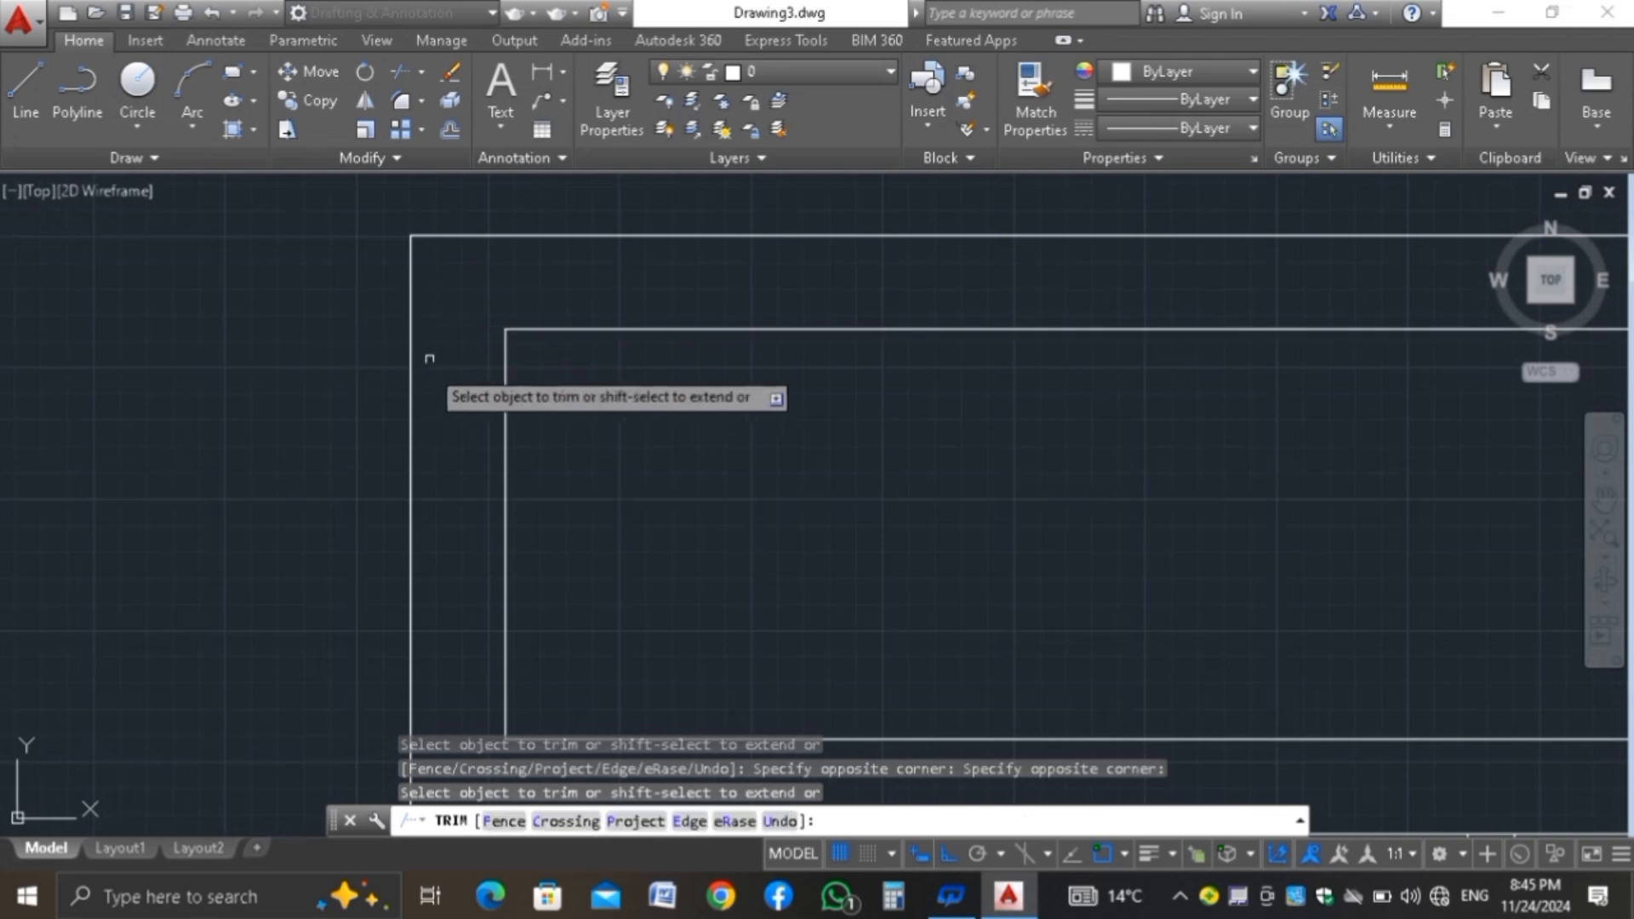
{"action": "scroll", "coordinate": [430, 358], "scroll_direction": "down", "scroll_amount": 4}
Trim the upper cross wall's line between the edges of the upper left small room's right wall
{"action": "scroll", "coordinate": [517, 410], "scroll_direction": "up", "scroll_amount": 3}
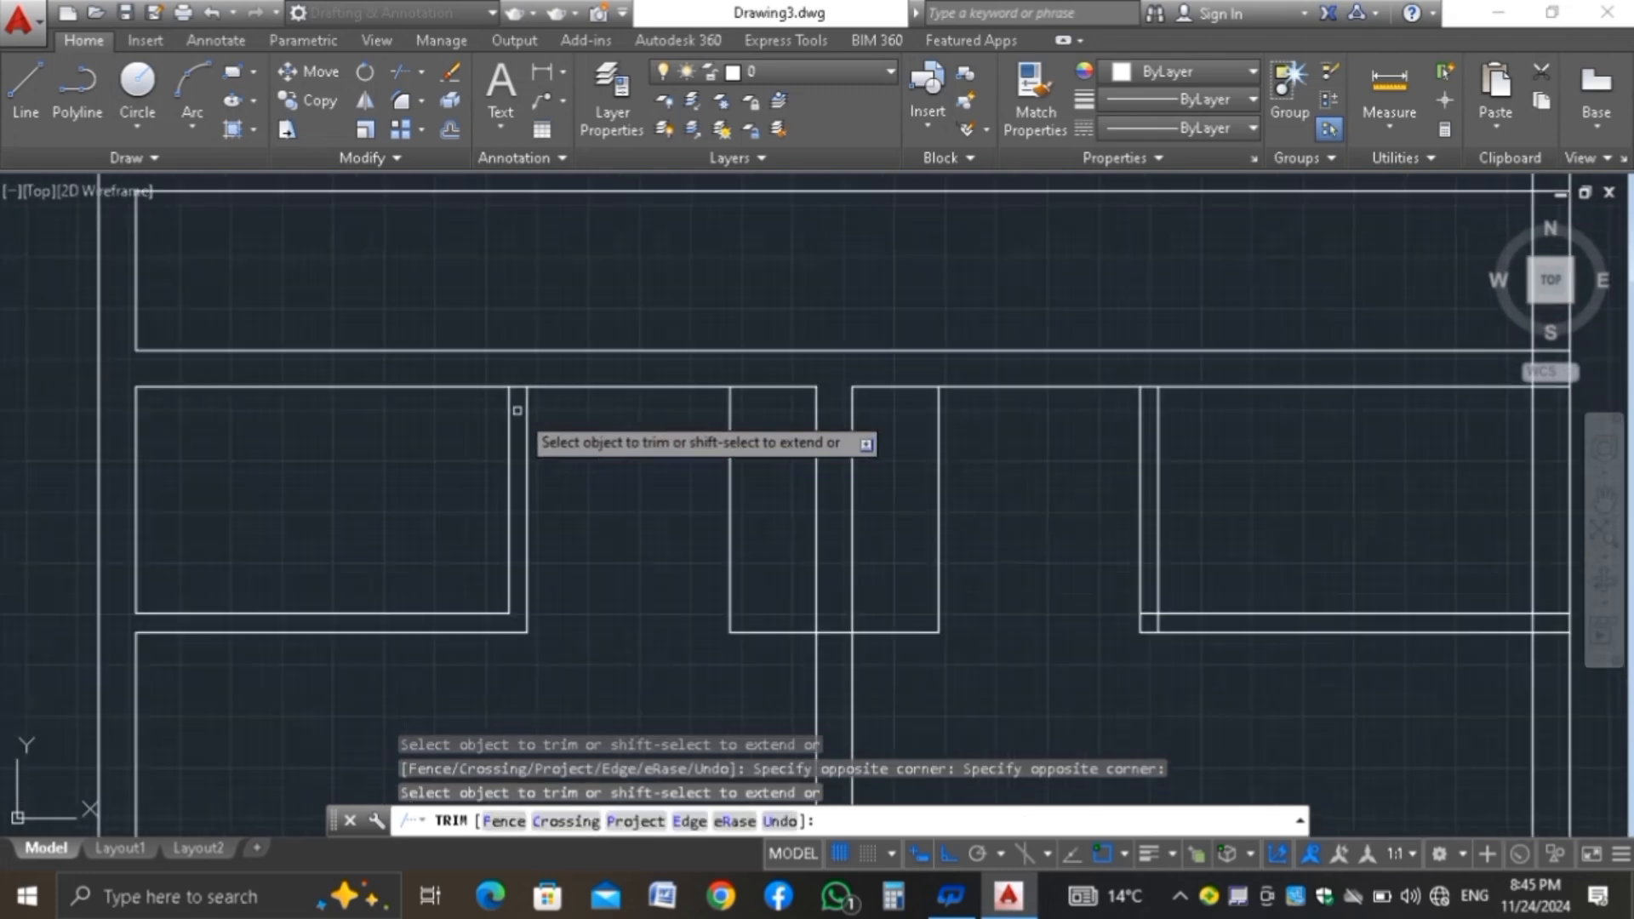
{"action": "scroll", "coordinate": [517, 410], "scroll_direction": "up", "scroll_amount": 3}
{"action": "left_click", "coordinate": [516, 334]}
{"action": "left_click", "coordinate": [495, 380]}
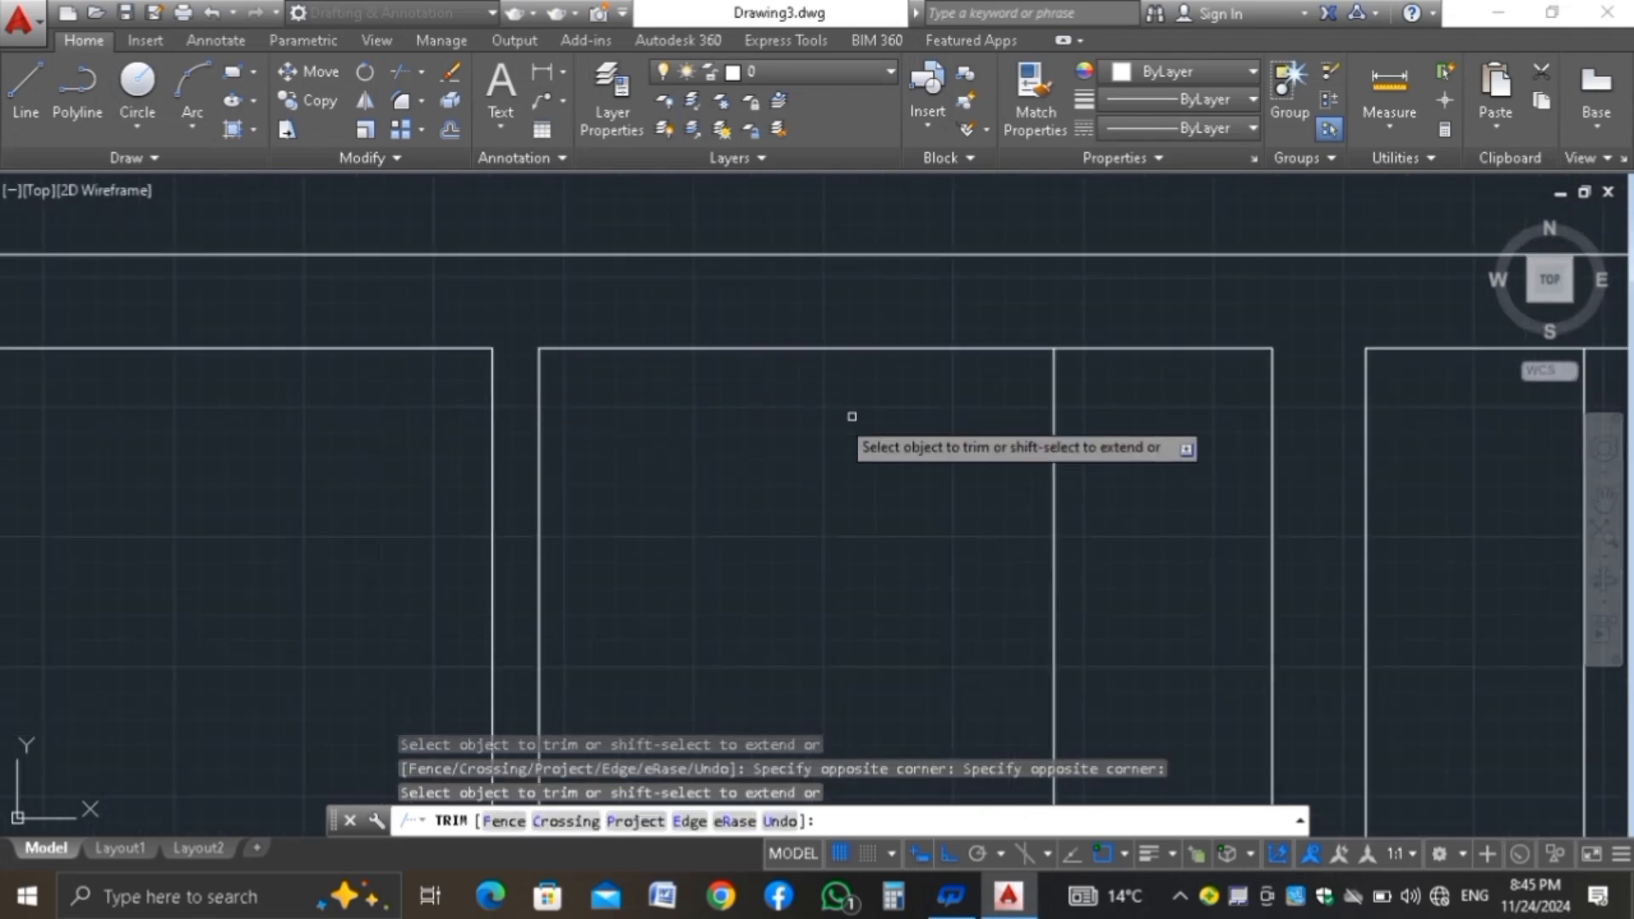
{"action": "scroll", "coordinate": [609, 361], "scroll_direction": "down", "scroll_amount": 3}
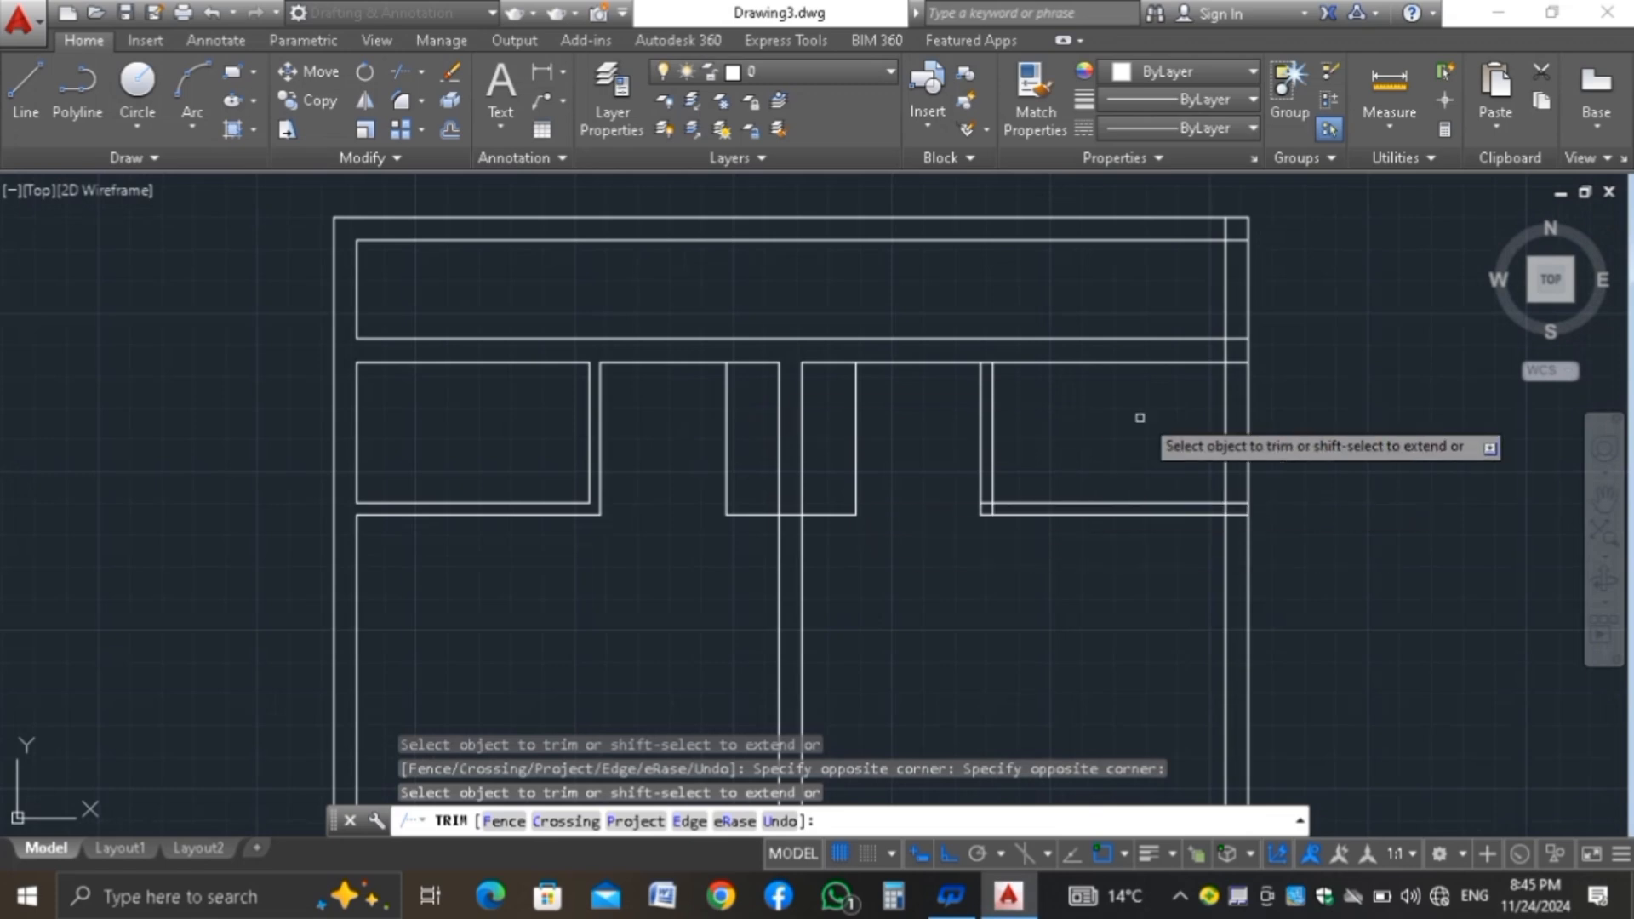
Trim the crossing inner lines at the upper right small room's lower left corner into a clean corner
{"action": "scroll", "coordinate": [991, 515], "scroll_direction": "up", "scroll_amount": 4}
{"action": "left_click", "coordinate": [1065, 433]}
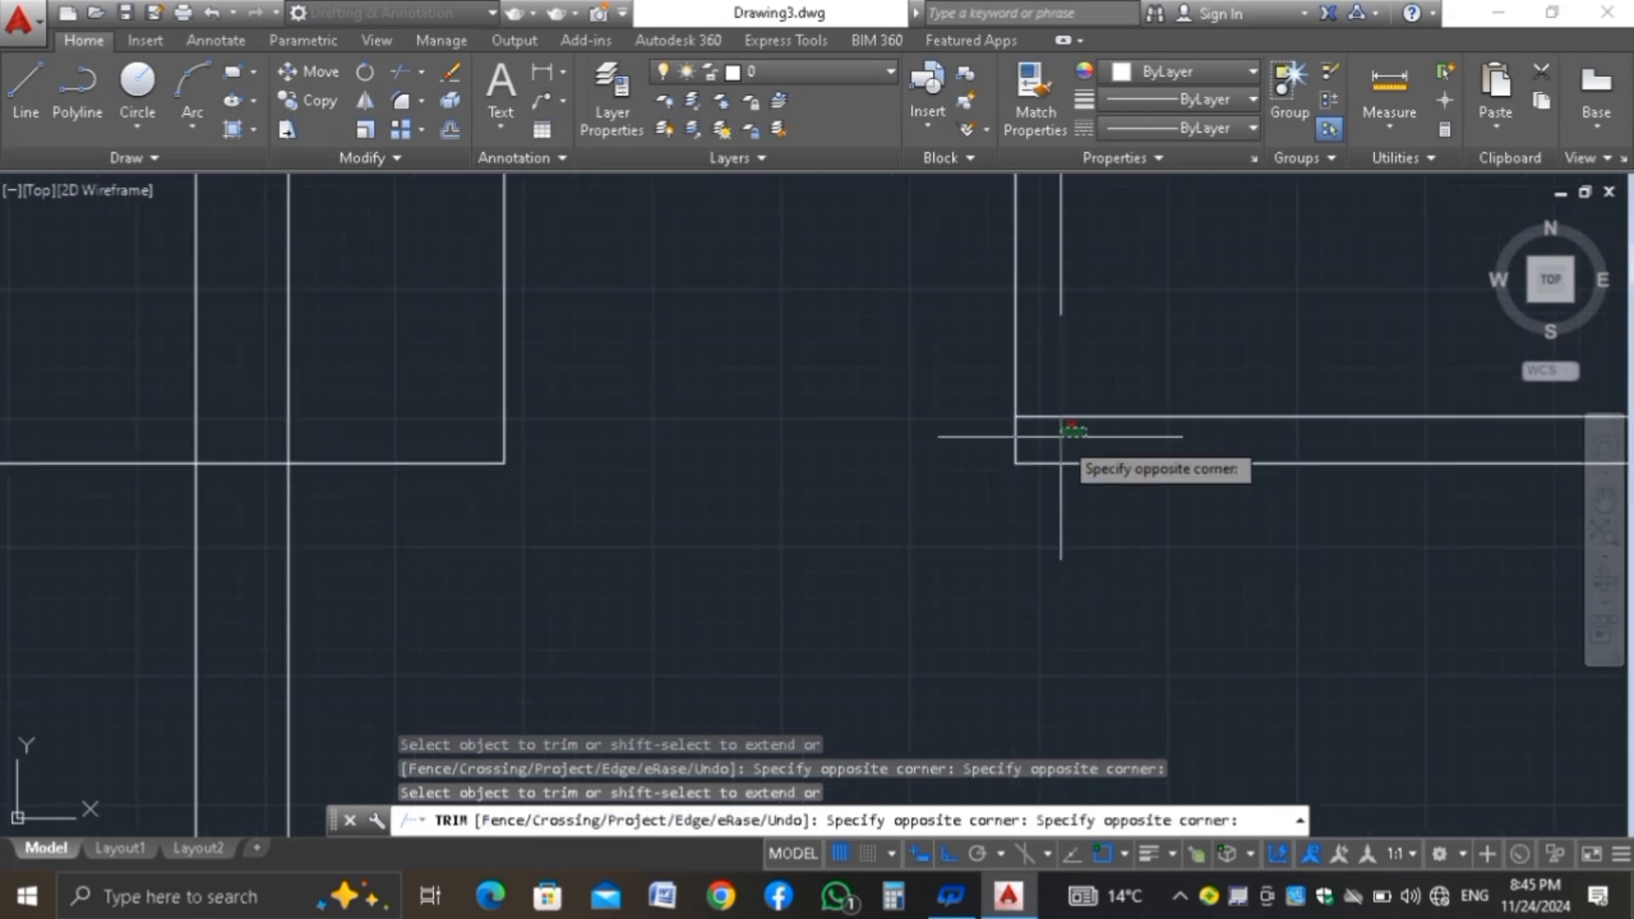
{"action": "left_click", "coordinate": [1040, 406]}
{"action": "left_click", "coordinate": [1056, 404]}
{"action": "scroll", "coordinate": [936, 468], "scroll_direction": "down", "scroll_amount": 5}
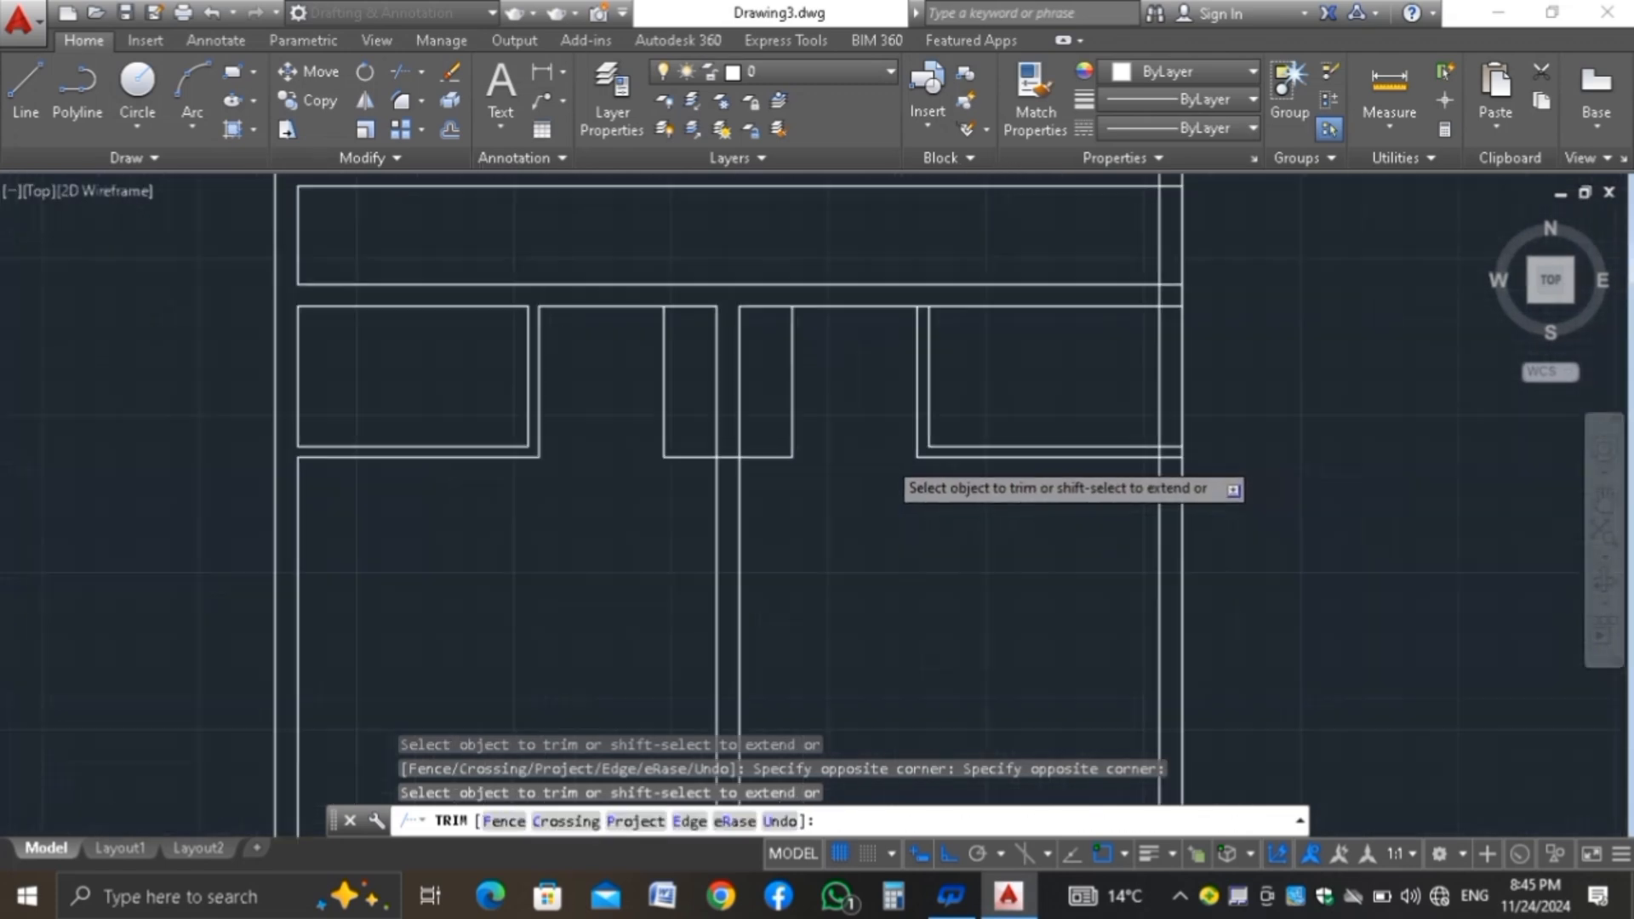
Trim the overlapping lines where the upper right small room's bottom wall meets the right exterior wall
{"action": "scroll", "coordinate": [1080, 476], "scroll_direction": "up", "scroll_amount": 8}
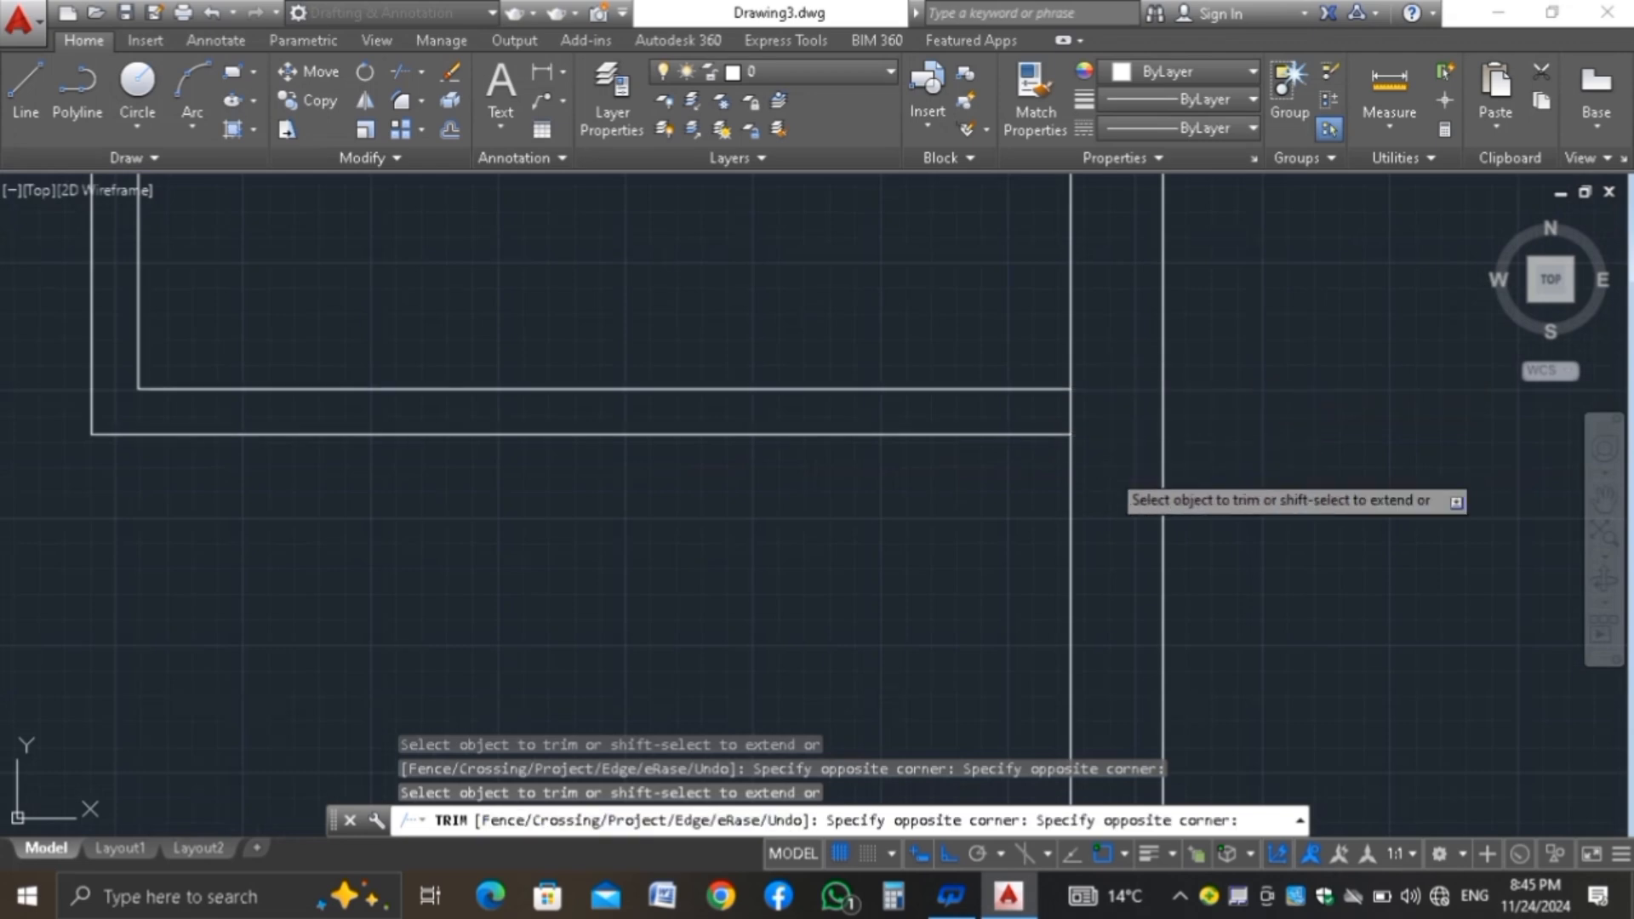
{"action": "scroll", "coordinate": [1003, 529], "scroll_direction": "down", "scroll_amount": 3}
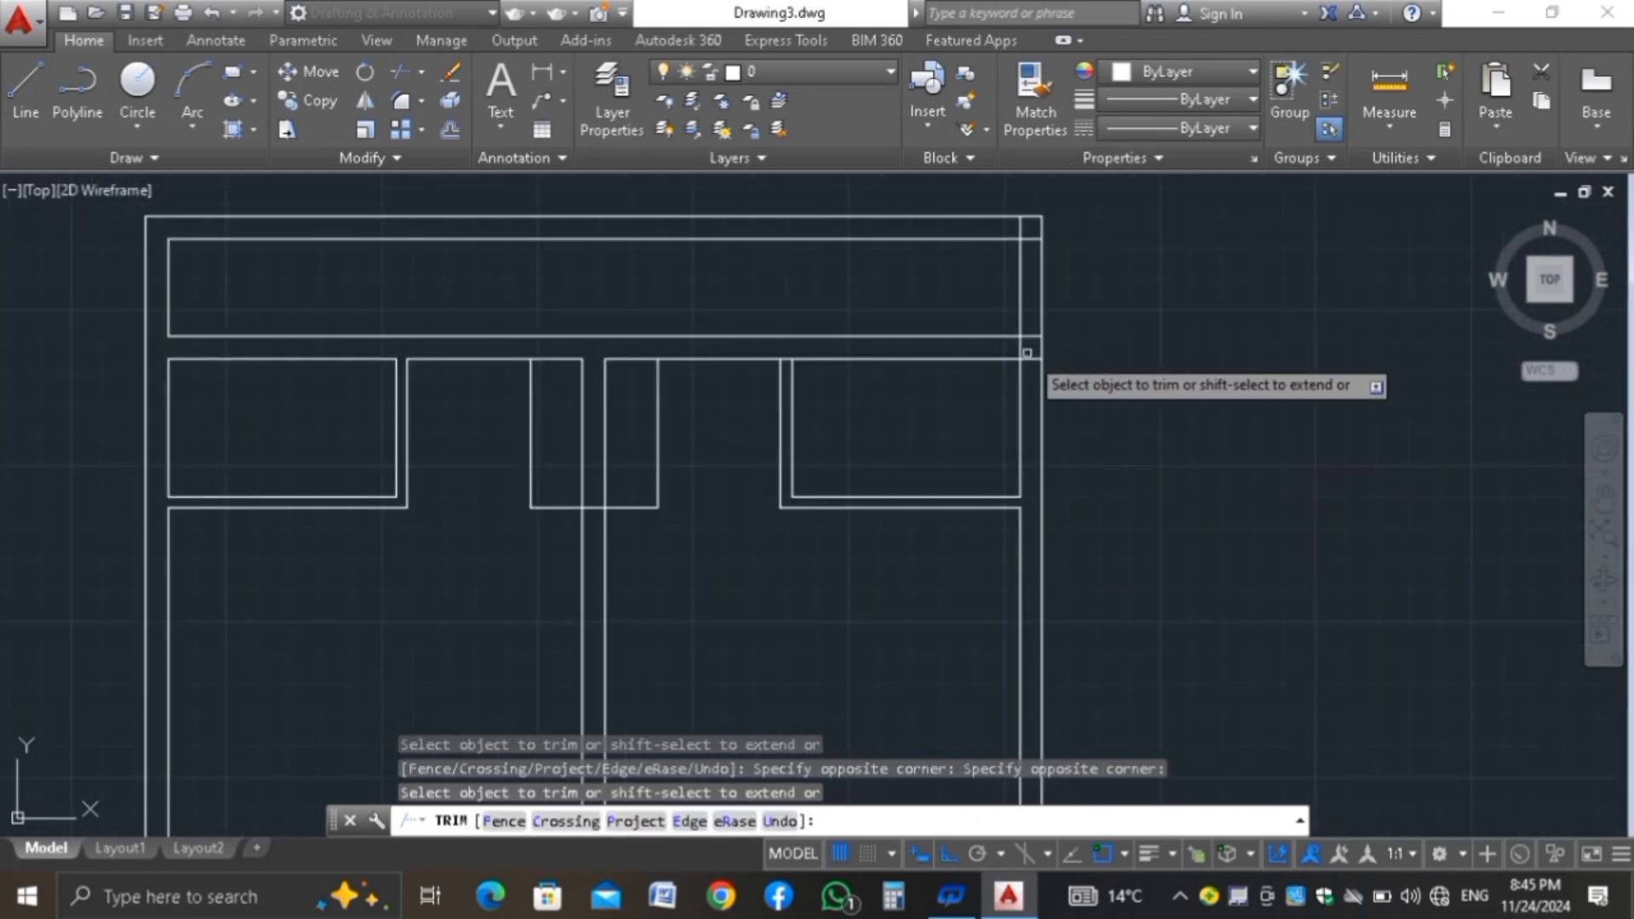
Trim the crossing lines where the upper cross wall meets the right exterior wall into a clean junction
{"action": "scroll", "coordinate": [1057, 353], "scroll_direction": "up", "scroll_amount": 7}
{"action": "left_click", "coordinate": [1069, 279]}
{"action": "left_click", "coordinate": [1036, 389]}
{"action": "left_click", "coordinate": [1002, 322]}
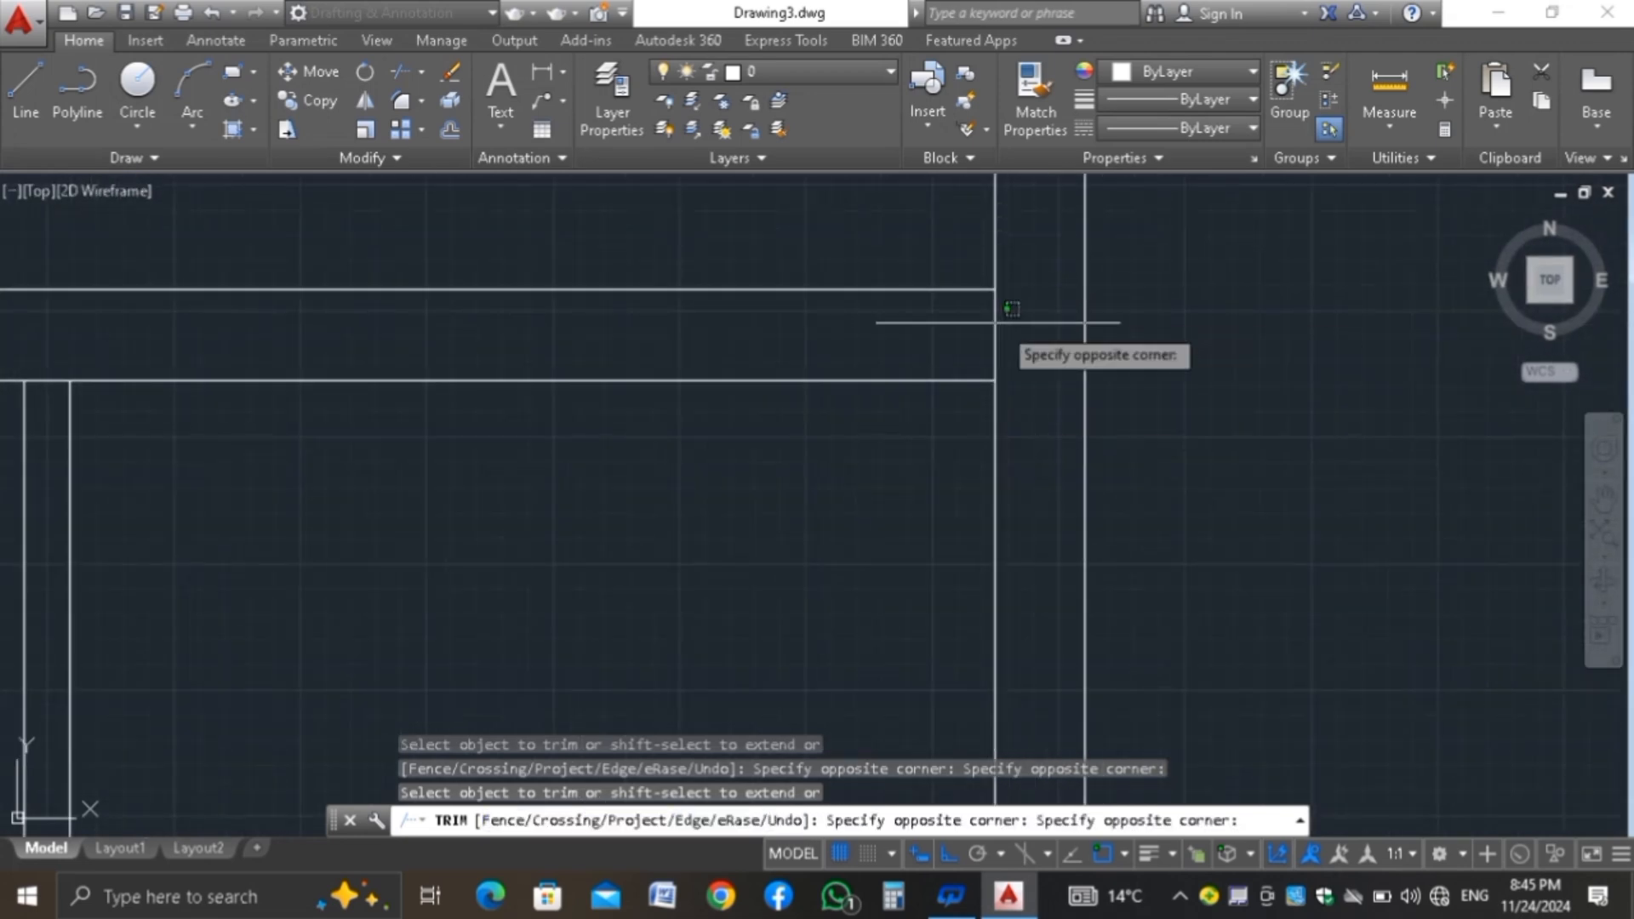
{"action": "left_click", "coordinate": [948, 336]}
{"action": "scroll", "coordinate": [926, 468], "scroll_direction": "down", "scroll_amount": 6}
Trim the overrunning inner wall lines at the building's upper right exterior corner
{"action": "scroll", "coordinate": [933, 405], "scroll_direction": "up", "scroll_amount": 6}
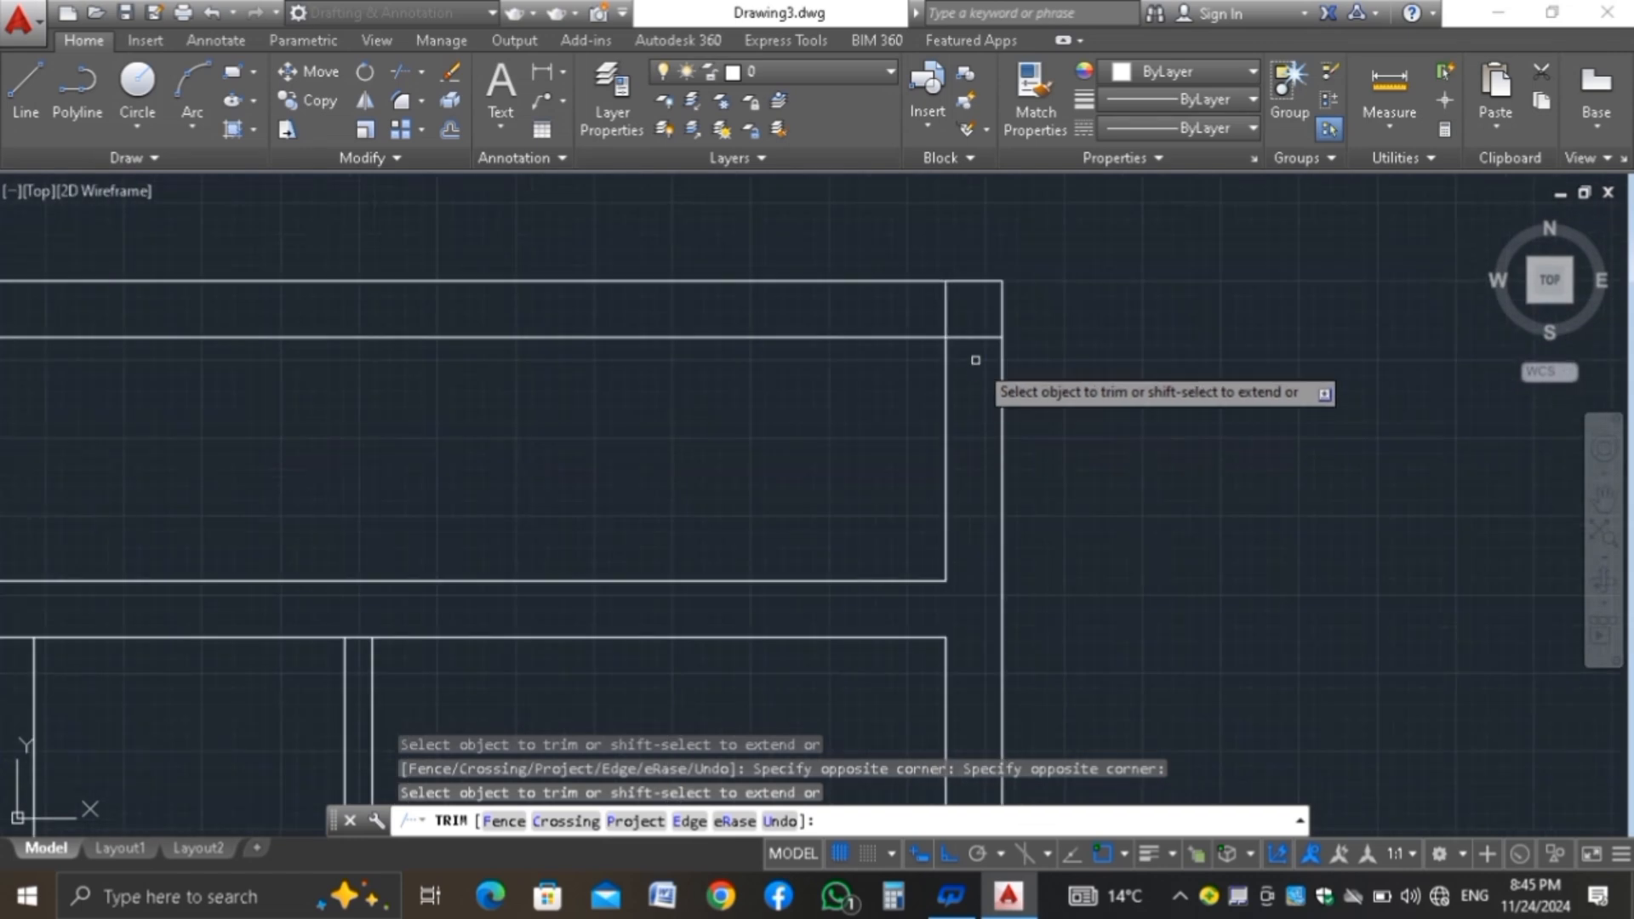
{"action": "left_click", "coordinate": [990, 315]}
{"action": "left_click", "coordinate": [976, 367]}
{"action": "left_click", "coordinate": [969, 318]}
{"action": "left_click", "coordinate": [936, 315]}
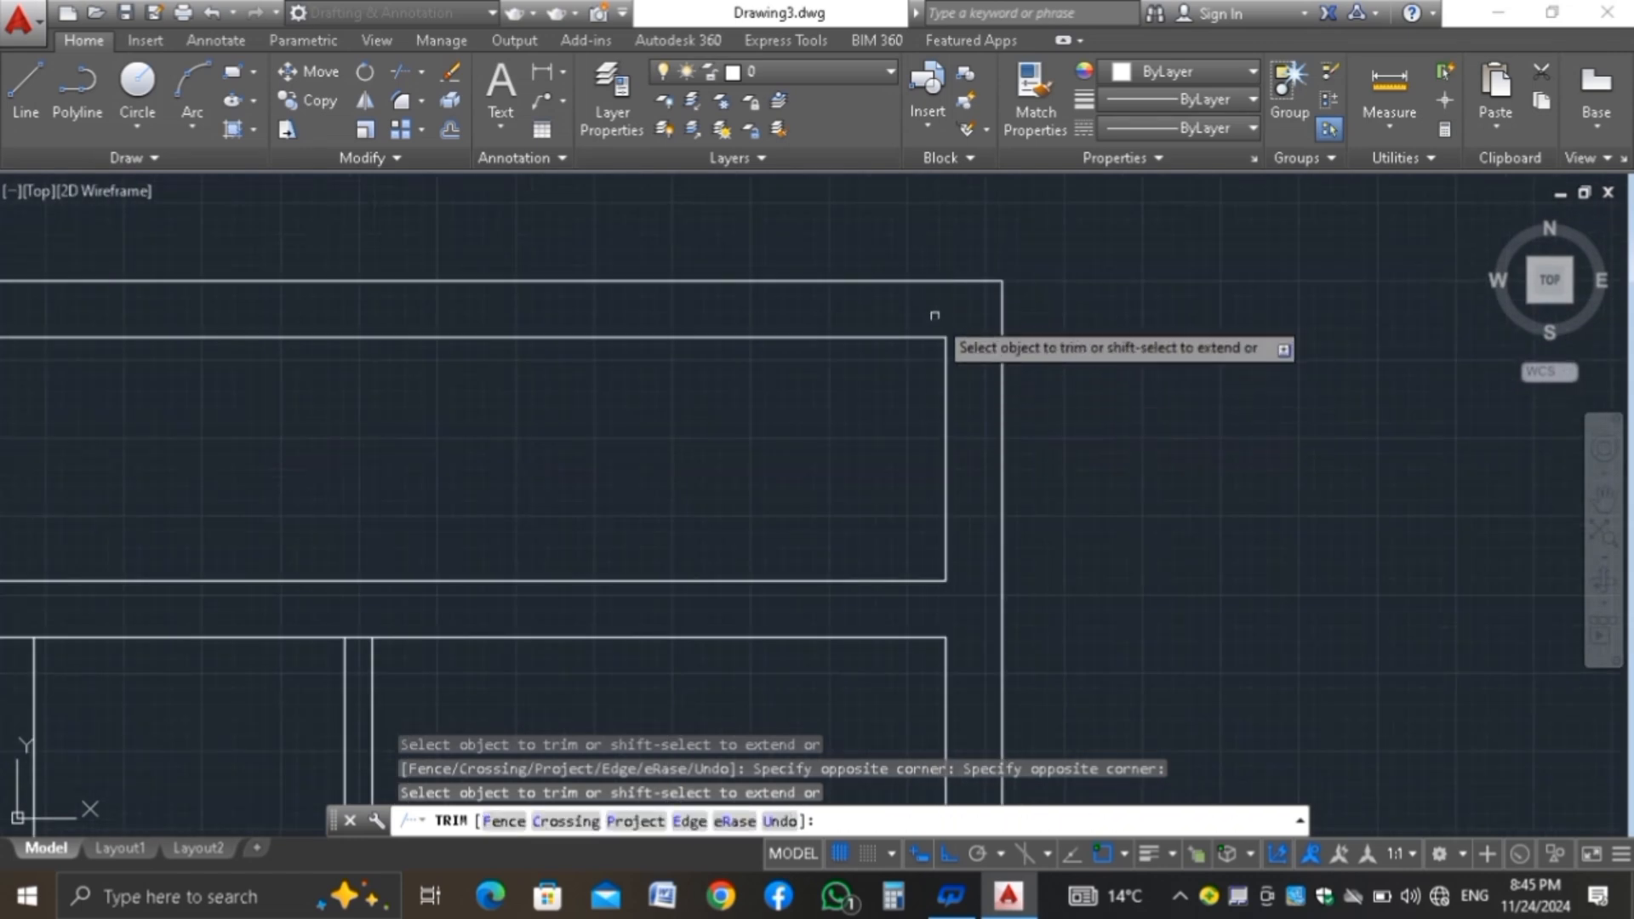
{"action": "scroll", "coordinate": [1044, 303], "scroll_direction": "down", "scroll_amount": 5}
Trim the upper cross wall's line between the edges of the upper right small room's left wall
{"action": "scroll", "coordinate": [927, 355], "scroll_direction": "up", "scroll_amount": 5}
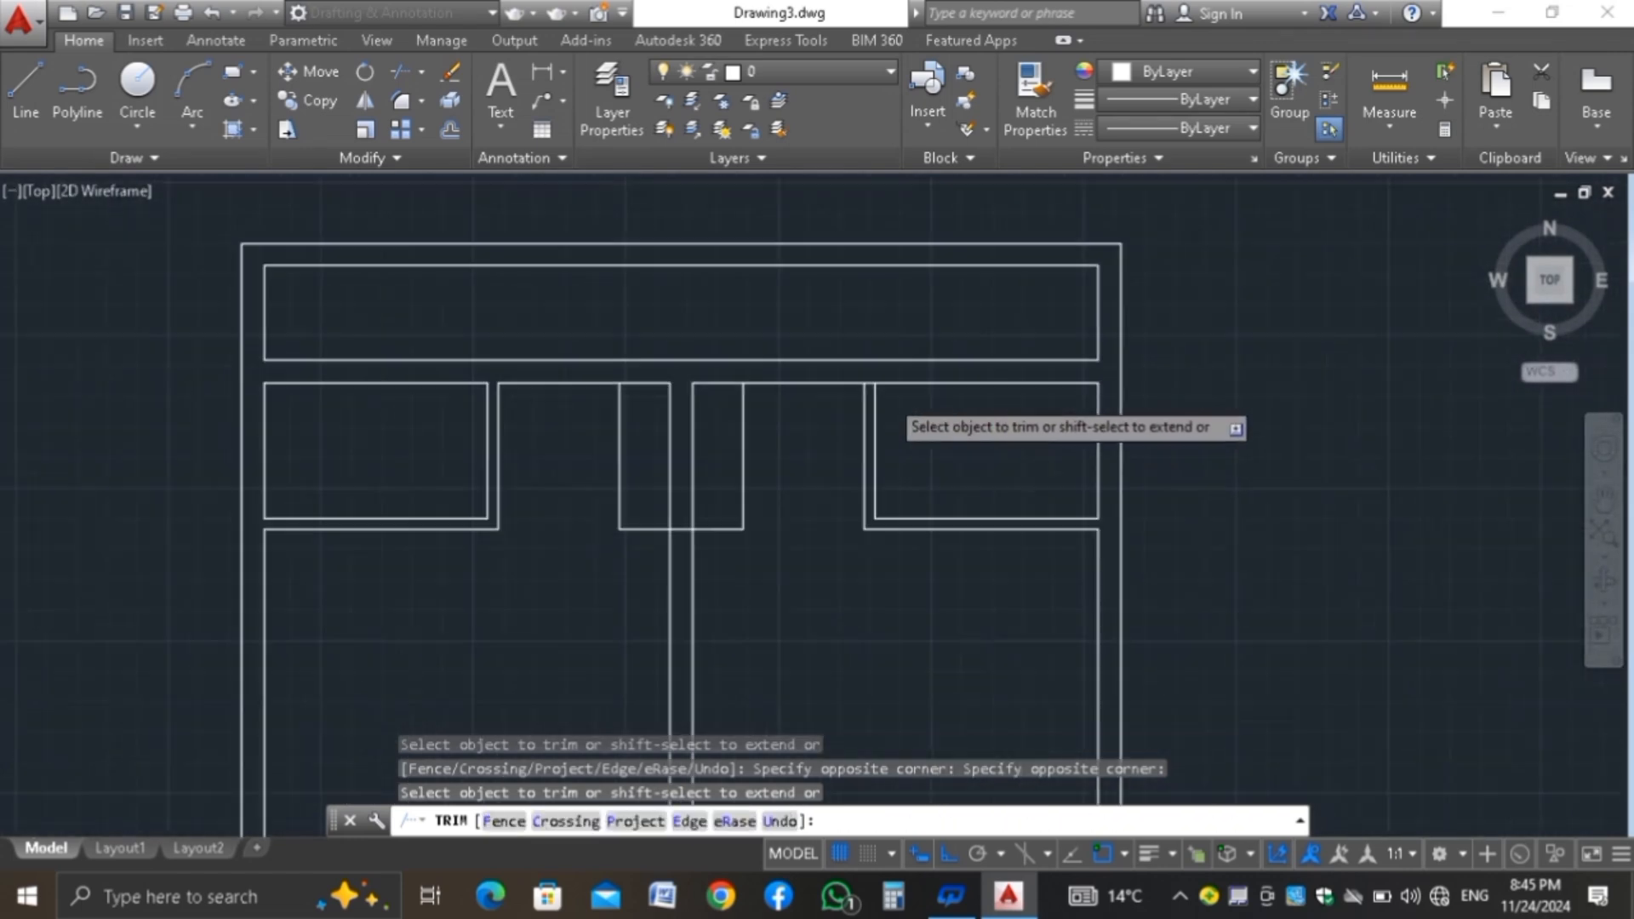
{"action": "left_click", "coordinate": [812, 315]}
{"action": "left_click", "coordinate": [811, 351]}
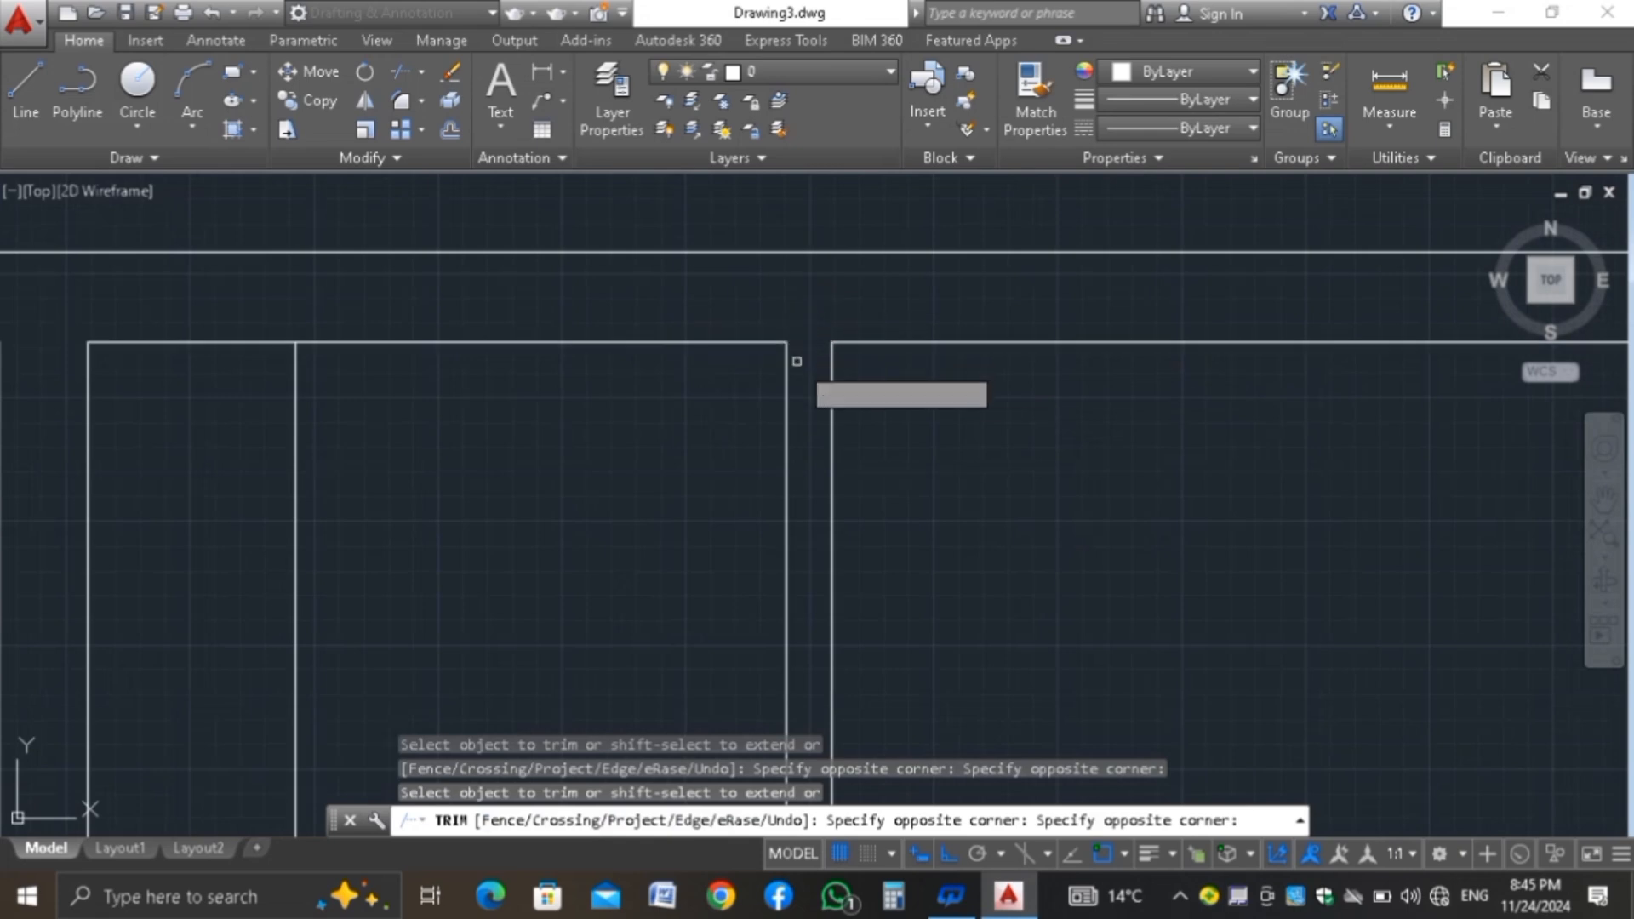
{"action": "scroll", "coordinate": [838, 388], "scroll_direction": "down", "scroll_amount": 4}
Check the wall junctions across the whole floor plan for leftover crossing lines and end the trimming
{"action": "scroll", "coordinate": [940, 586], "scroll_direction": "up", "scroll_amount": 4}
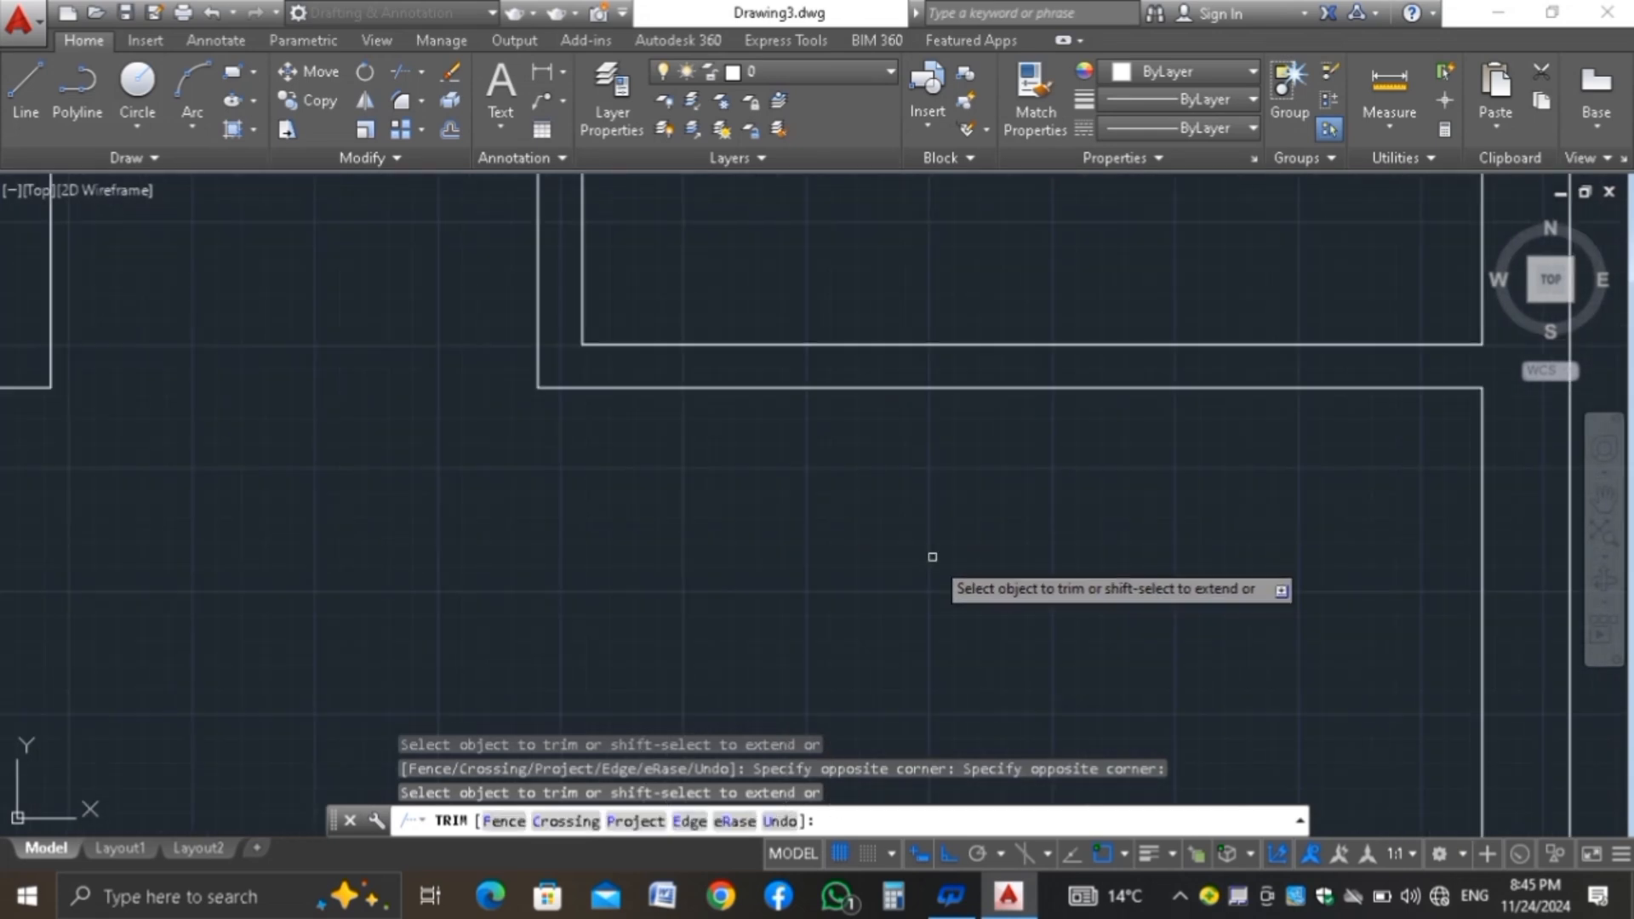
{"action": "scroll", "coordinate": [930, 553], "scroll_direction": "down", "scroll_amount": 4}
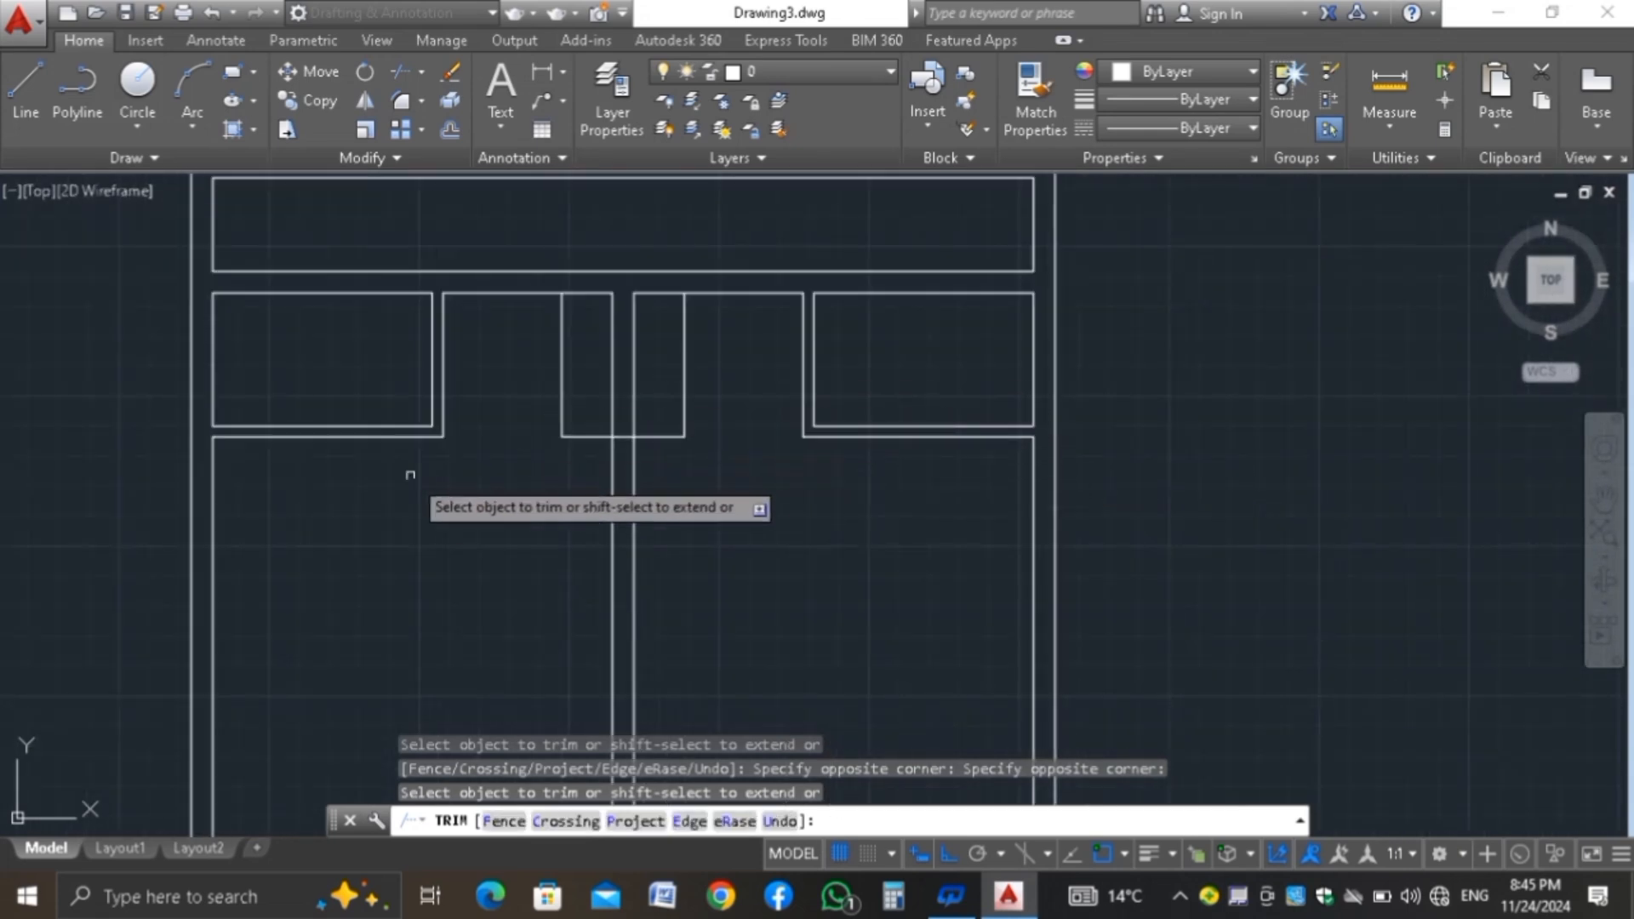
{"action": "scroll", "coordinate": [460, 464], "scroll_direction": "down", "scroll_amount": 2}
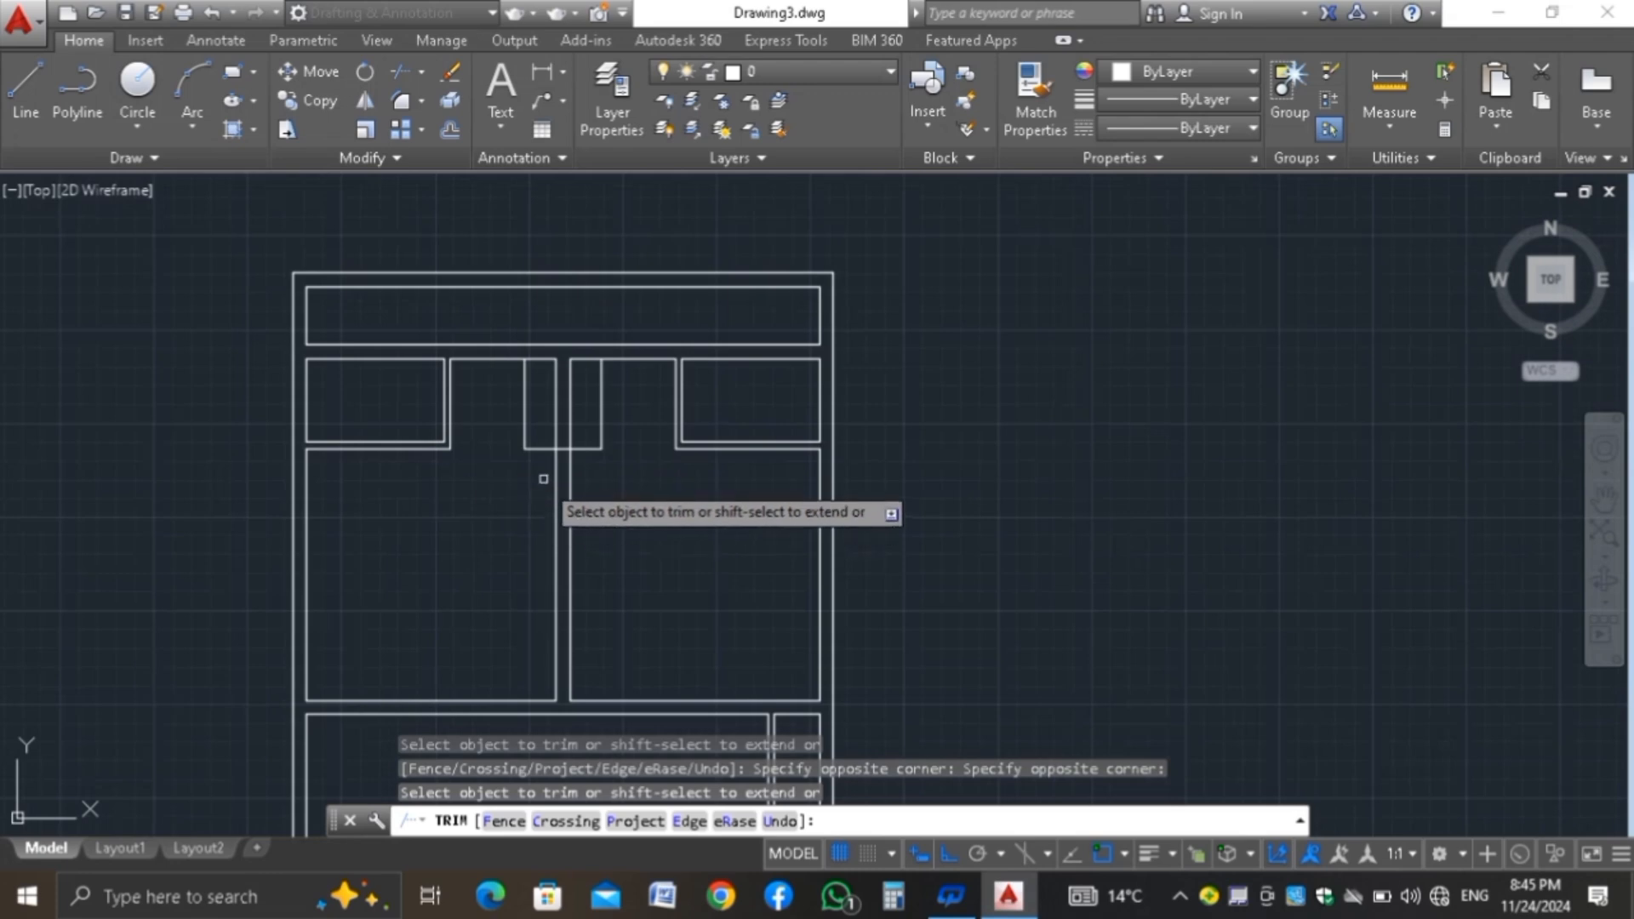
{"action": "scroll", "coordinate": [411, 347], "scroll_direction": "down", "scroll_amount": 3}
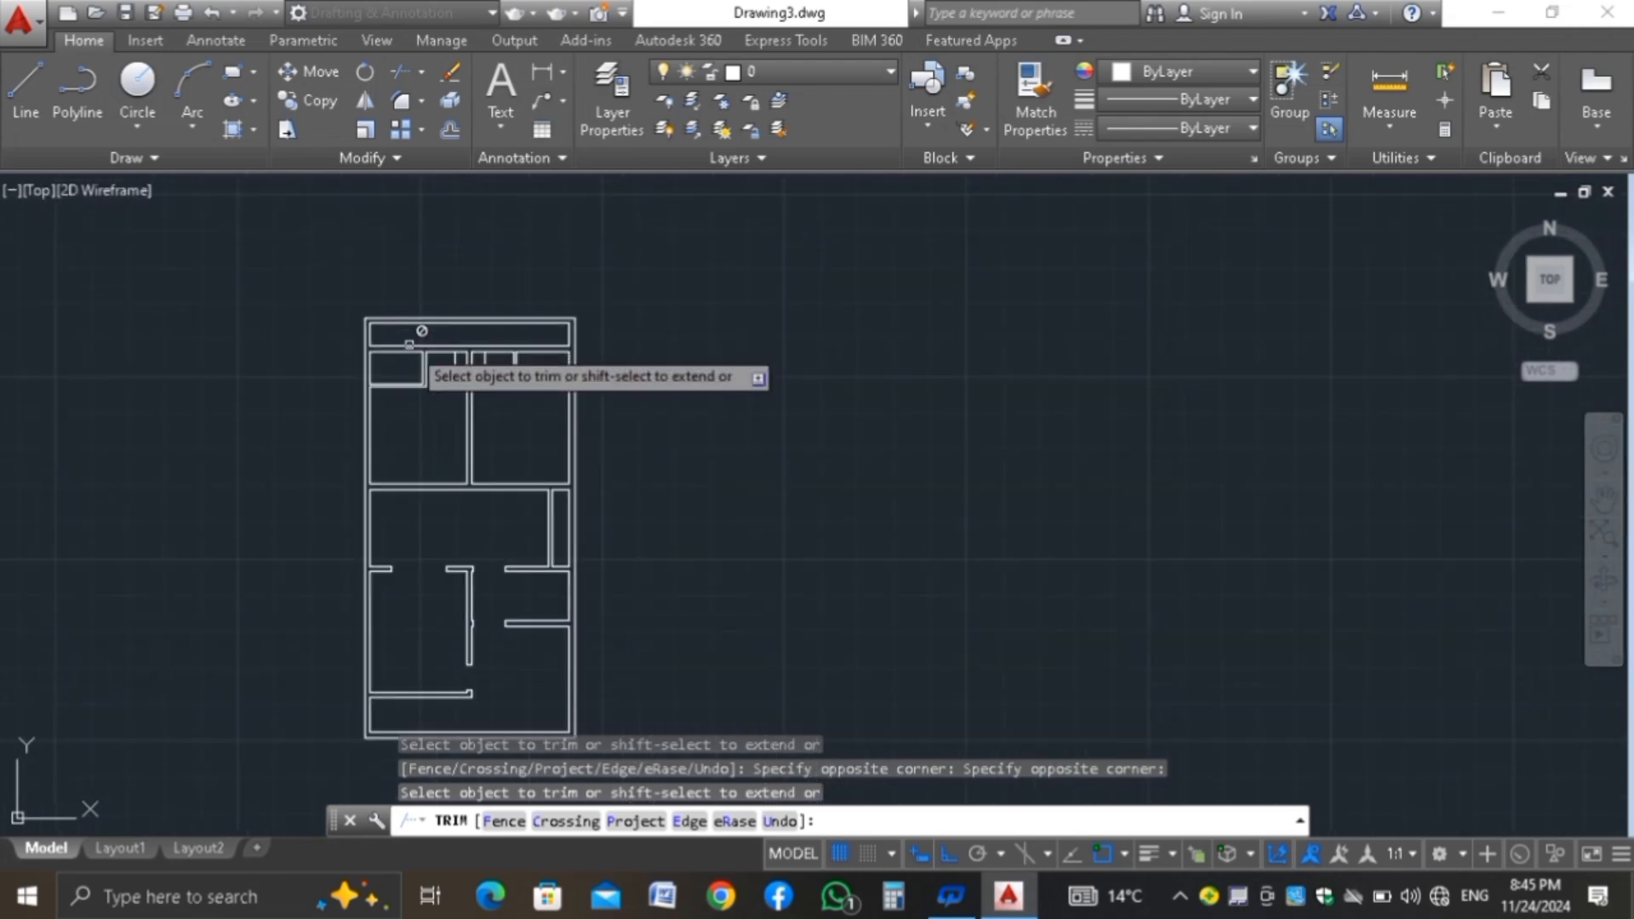
{"action": "scroll", "coordinate": [473, 469], "scroll_direction": "up", "scroll_amount": 4}
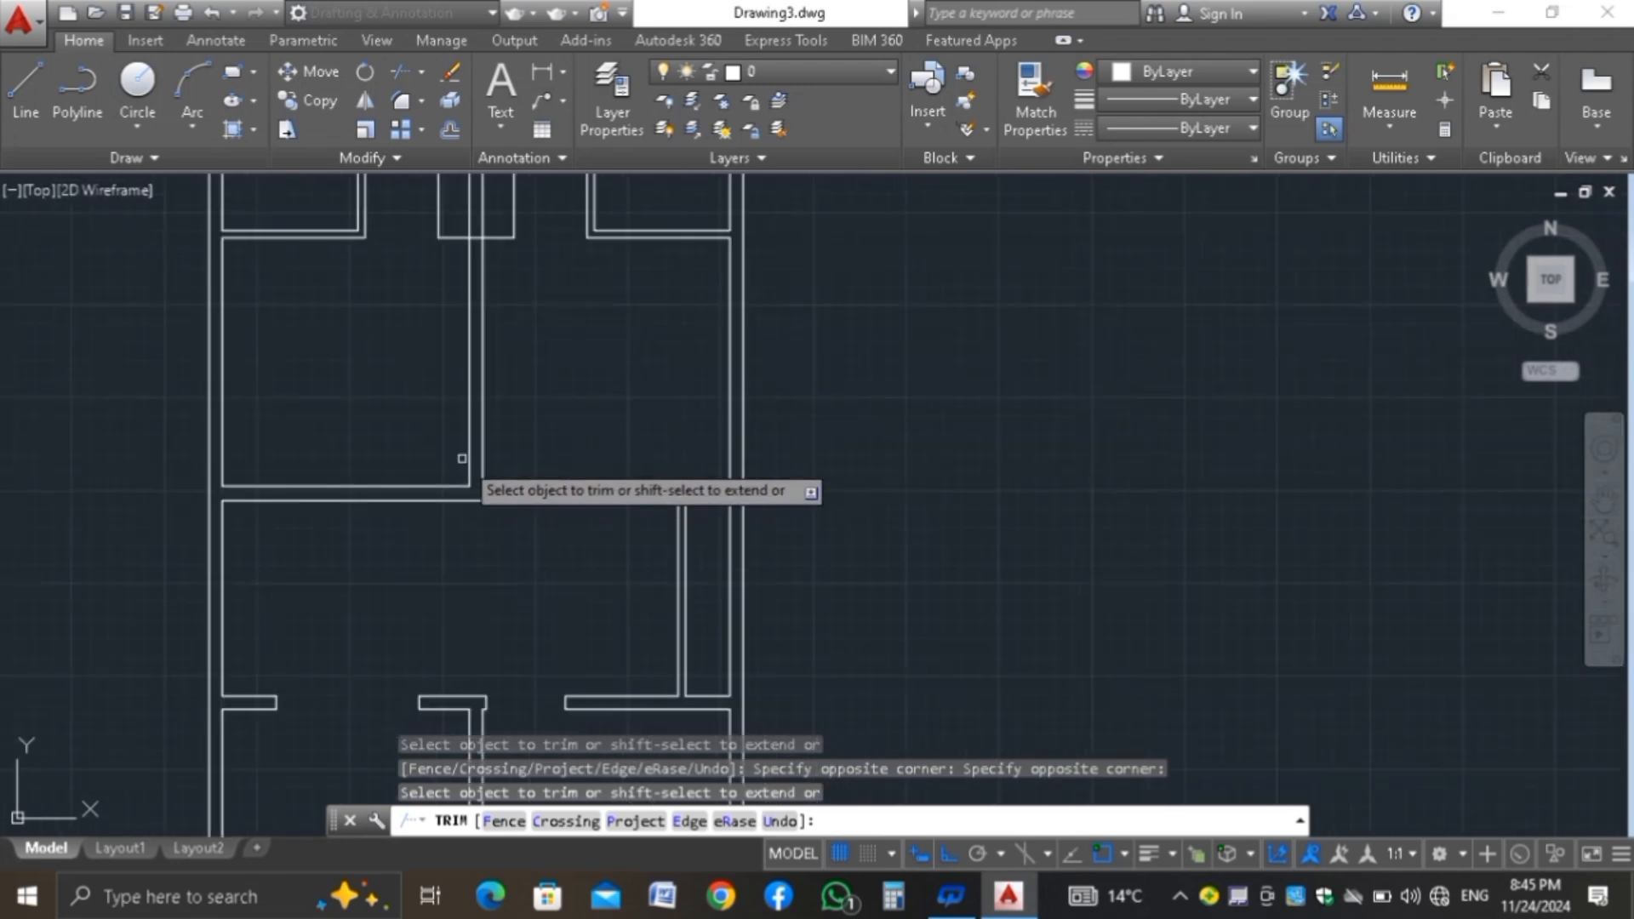
{"action": "scroll", "coordinate": [503, 340], "scroll_direction": "down", "scroll_amount": 2}
{"action": "scroll", "coordinate": [510, 255], "scroll_direction": "up", "scroll_amount": 5}
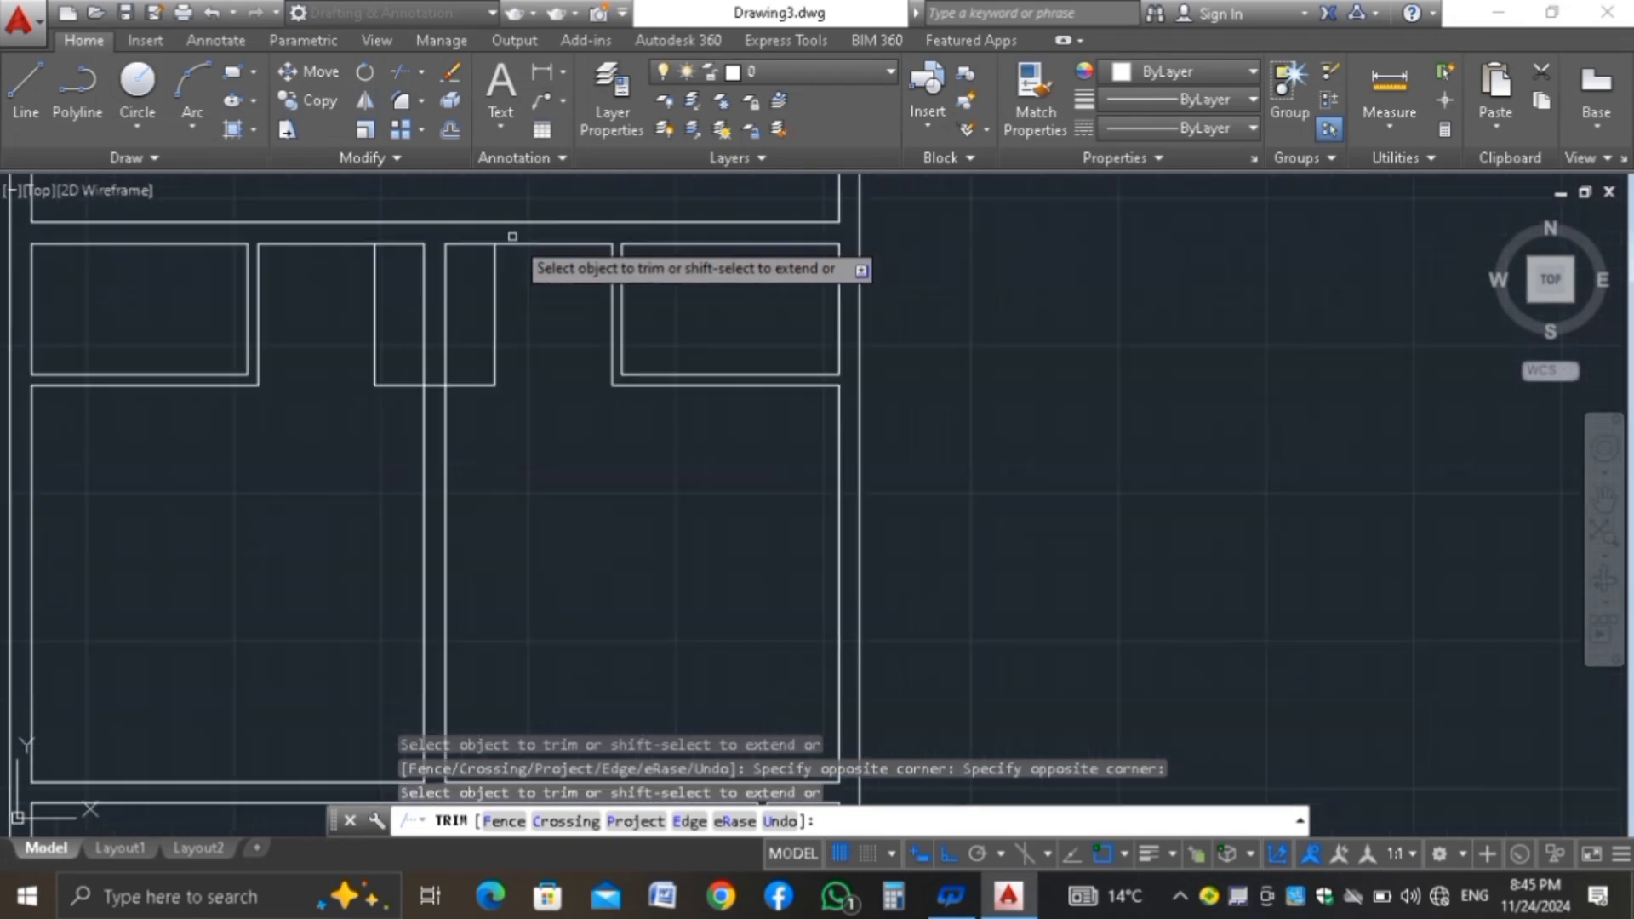
{"action": "key", "text": "Escape"}
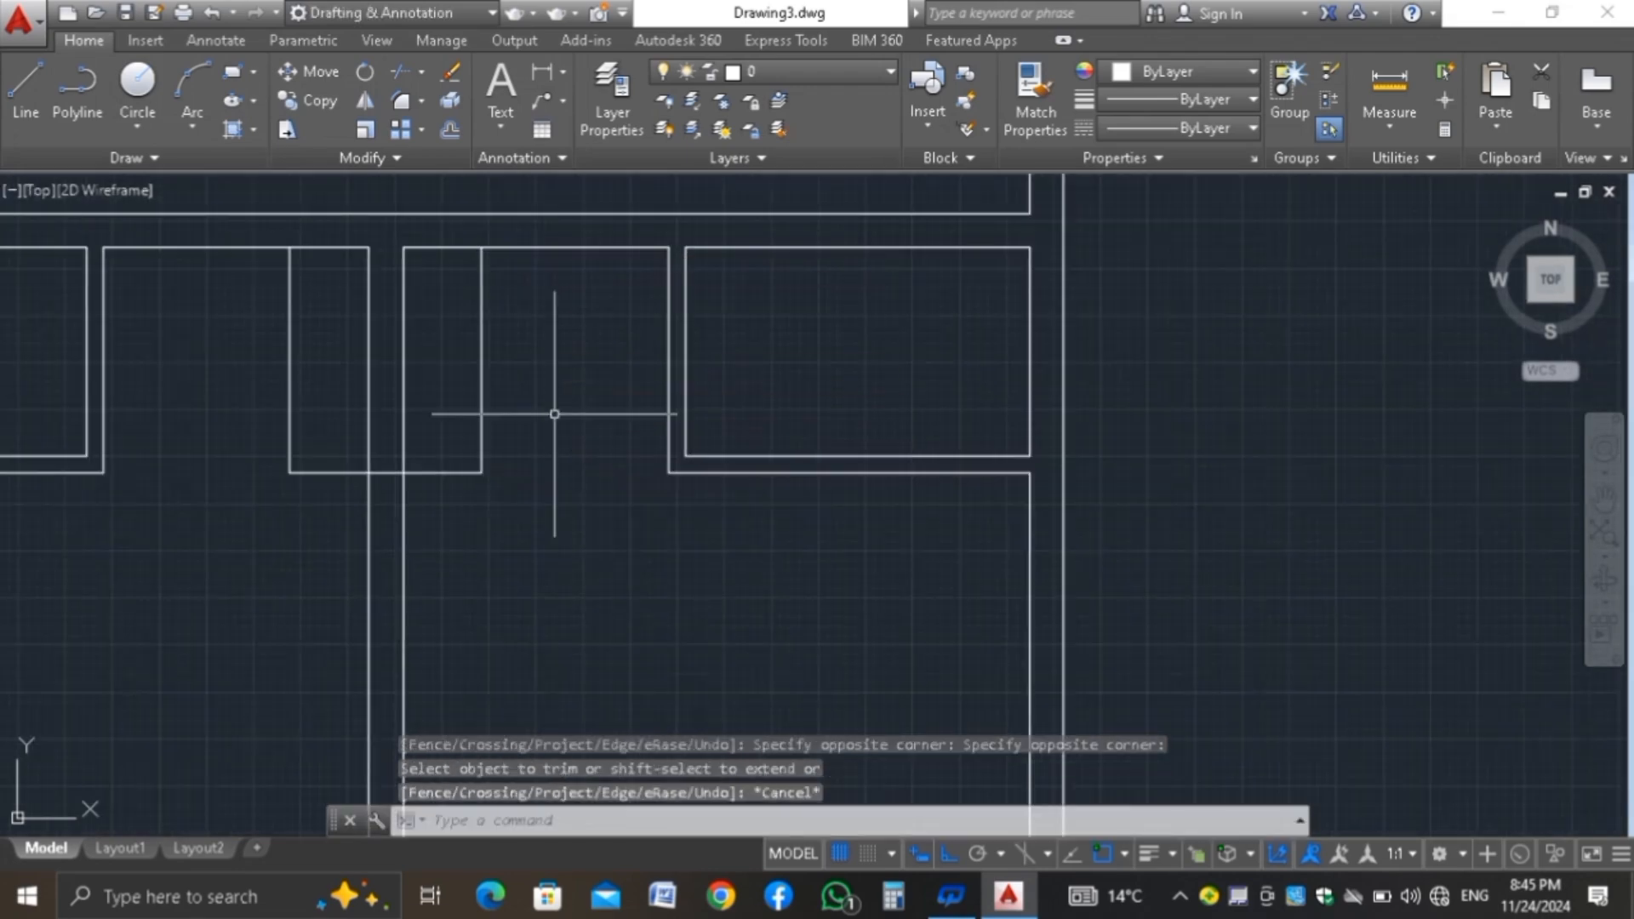
Draw a diagonal from upper right to lower left corner in each small rectangle flanking the upper part of the central wall
{"action": "type", "text": "L"}
{"action": "key", "text": "Return"}
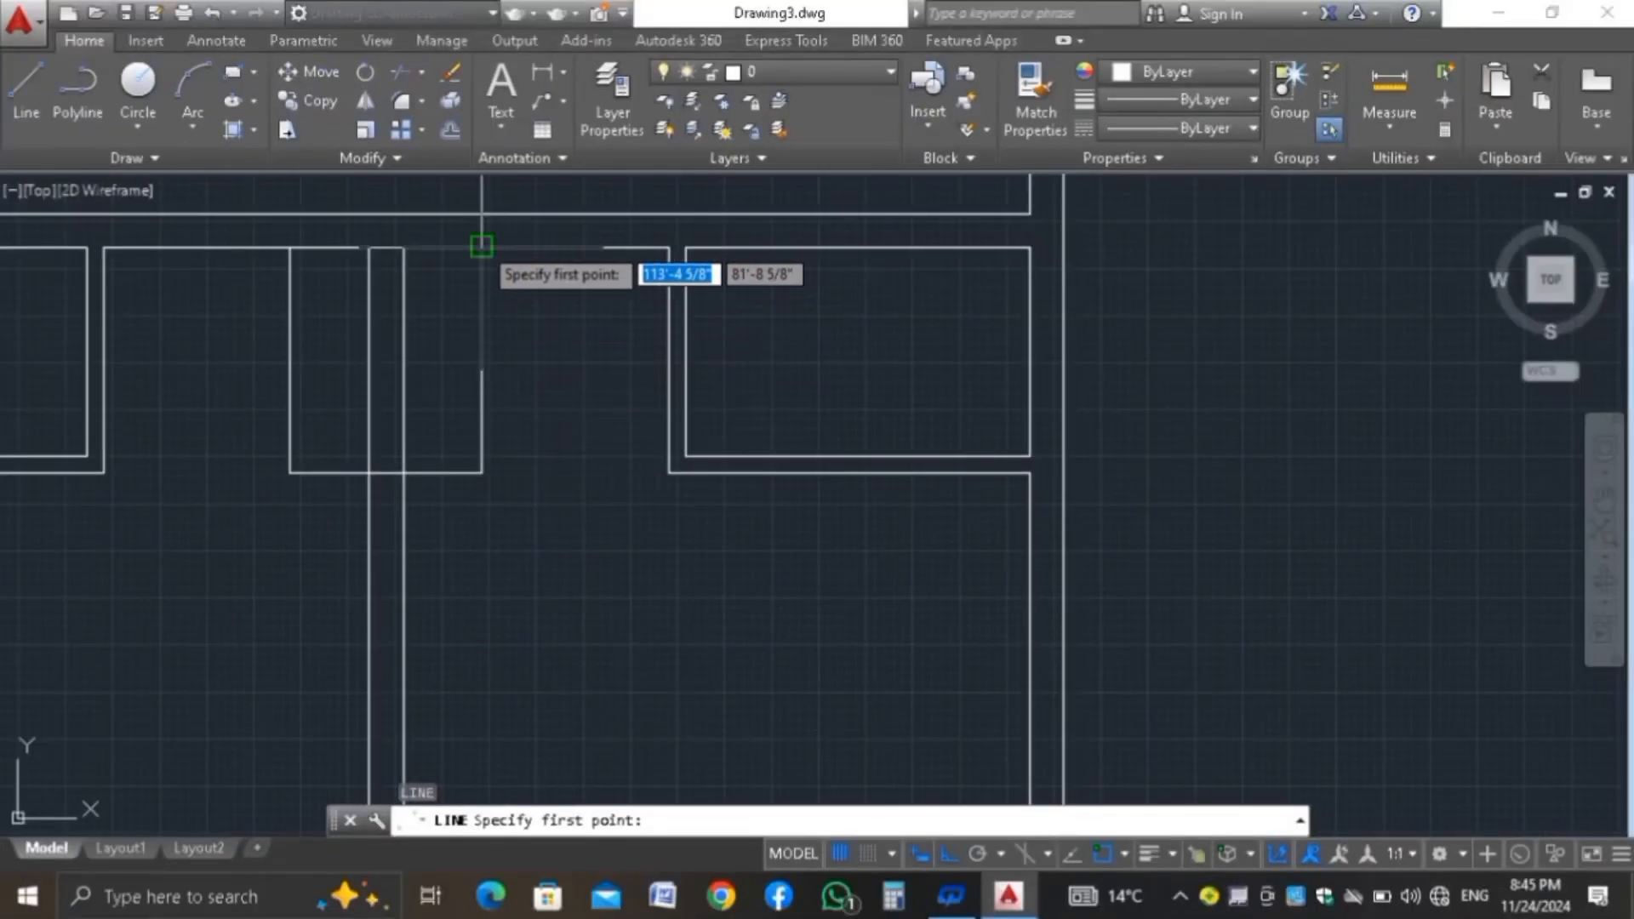
{"action": "left_click", "coordinate": [482, 247]}
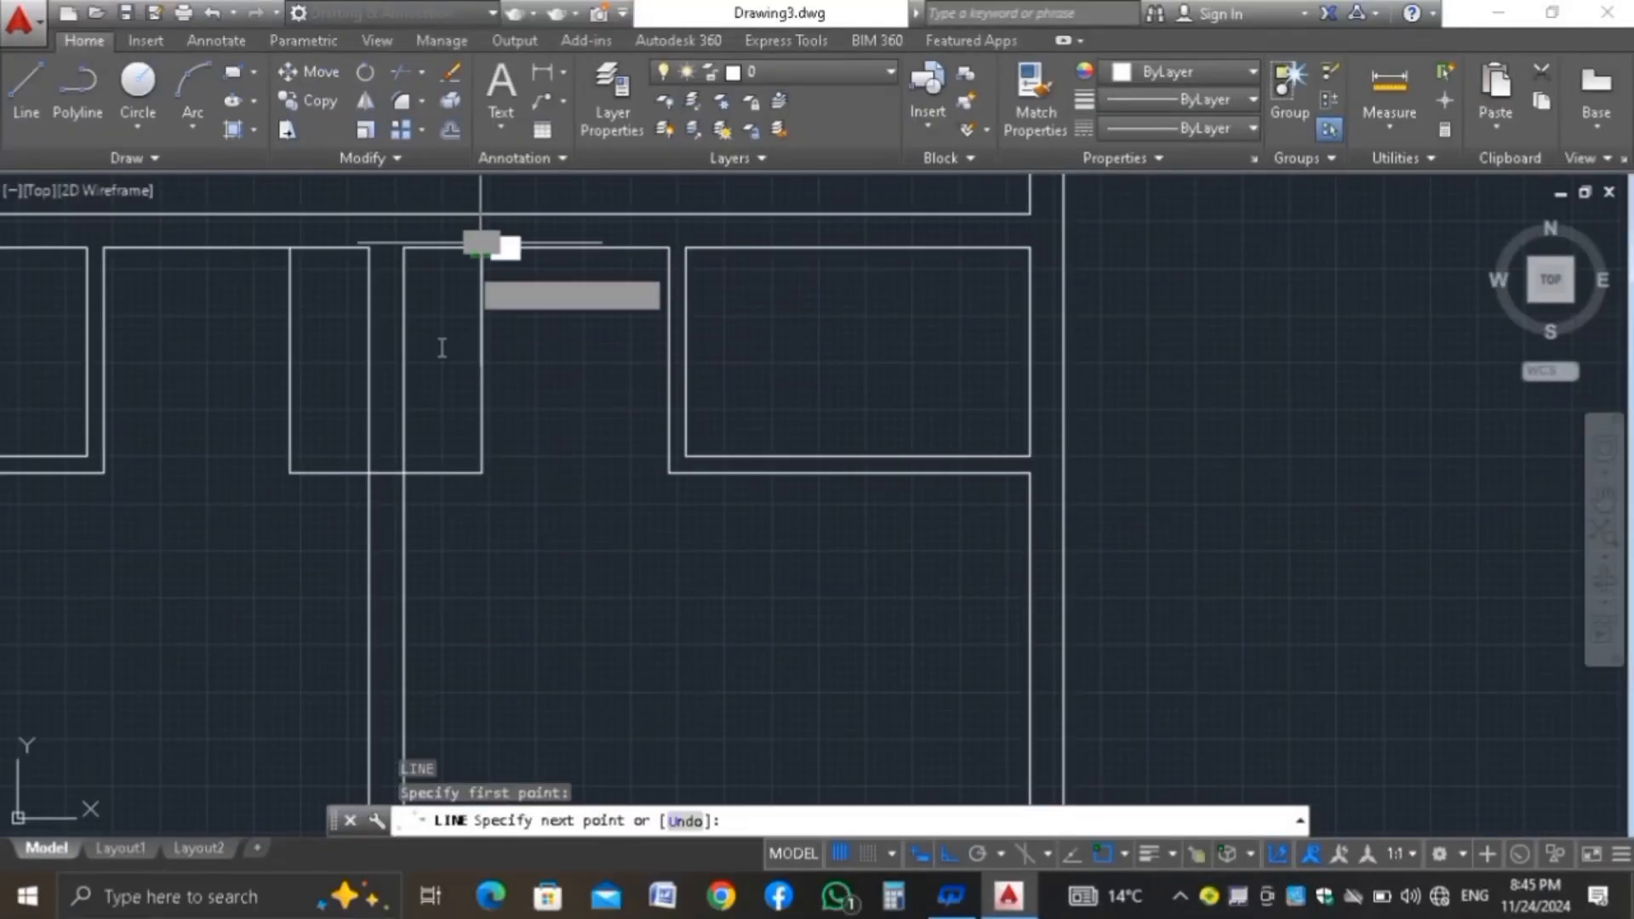
{"action": "left_click", "coordinate": [403, 472]}
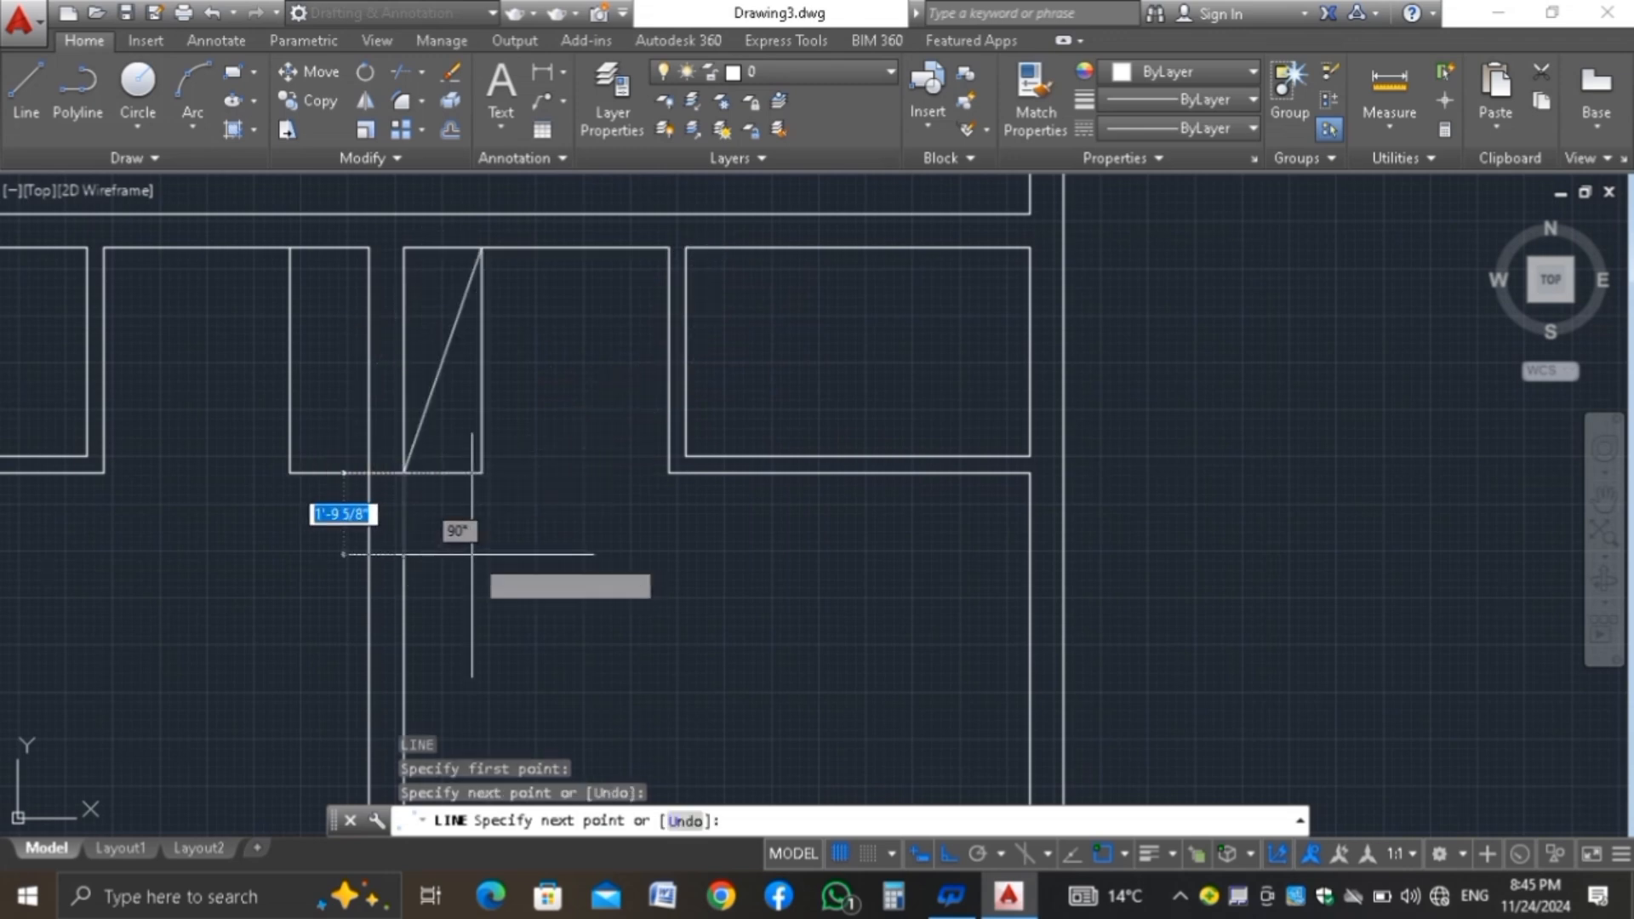
{"action": "key", "text": "Return"}
{"action": "key", "text": "Return"}
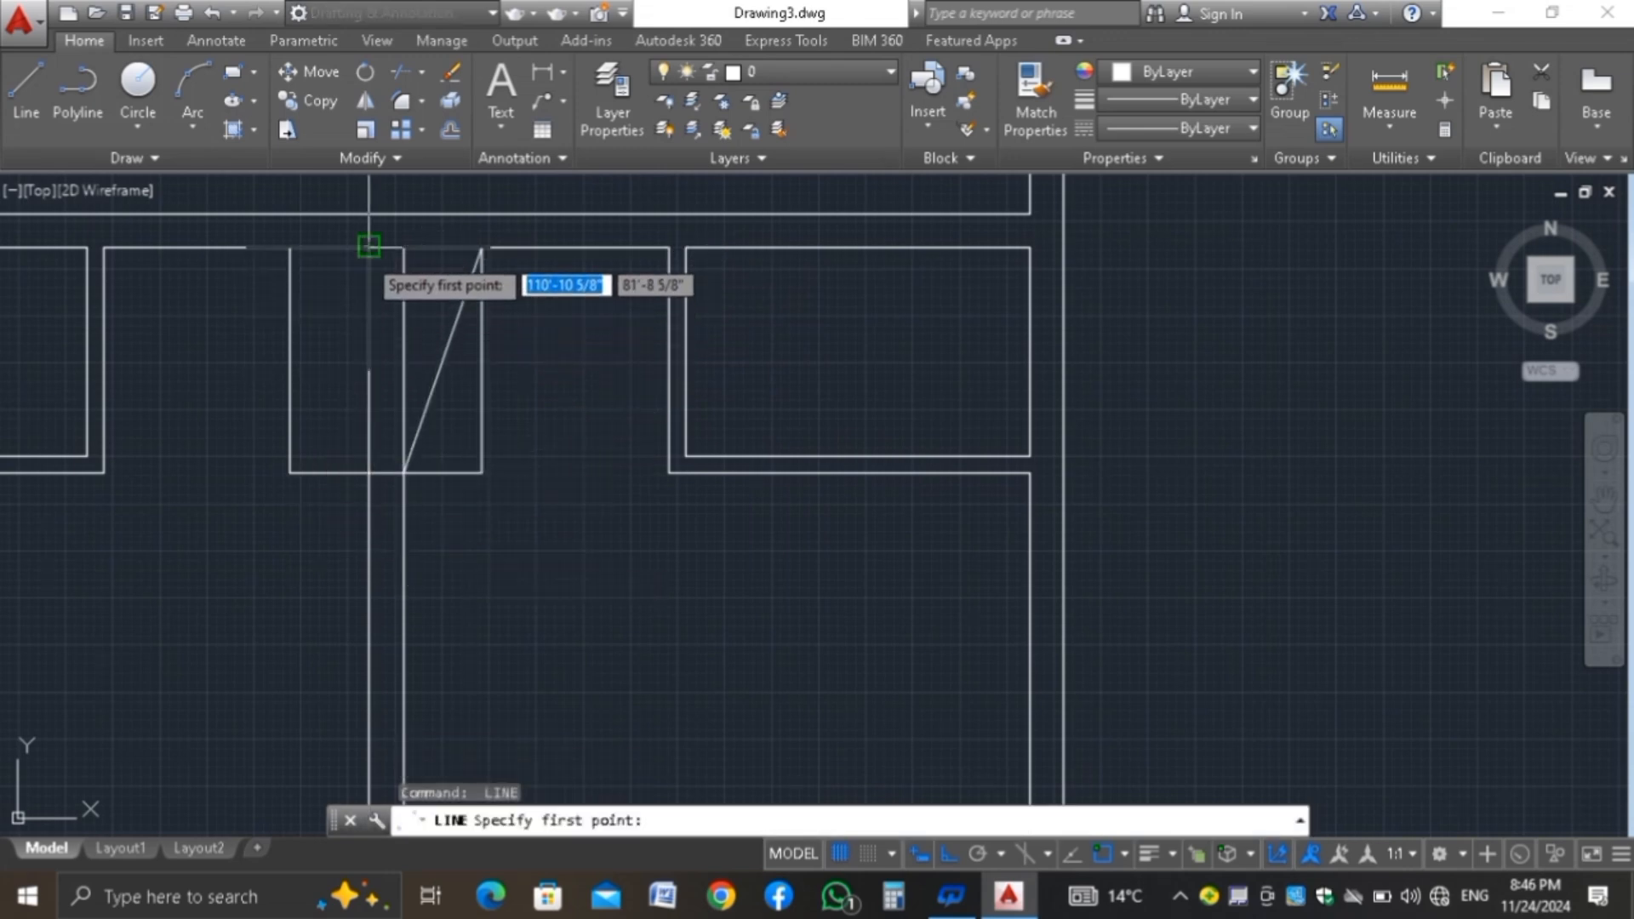
{"action": "left_click", "coordinate": [369, 246]}
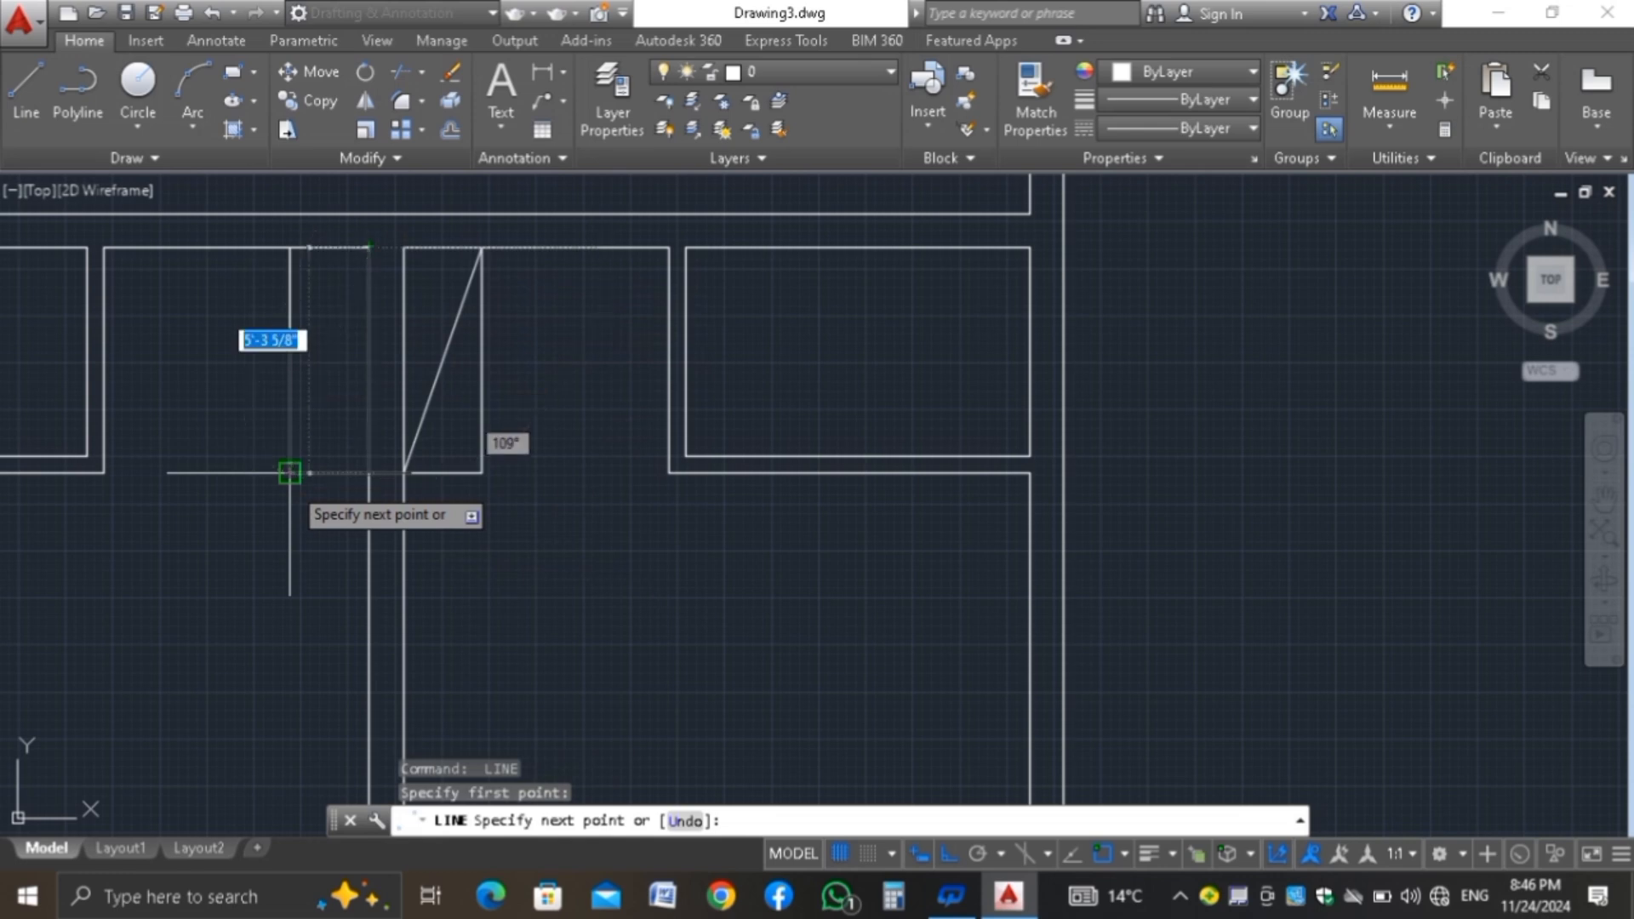
{"action": "left_click", "coordinate": [289, 472]}
{"action": "key", "text": "Return"}
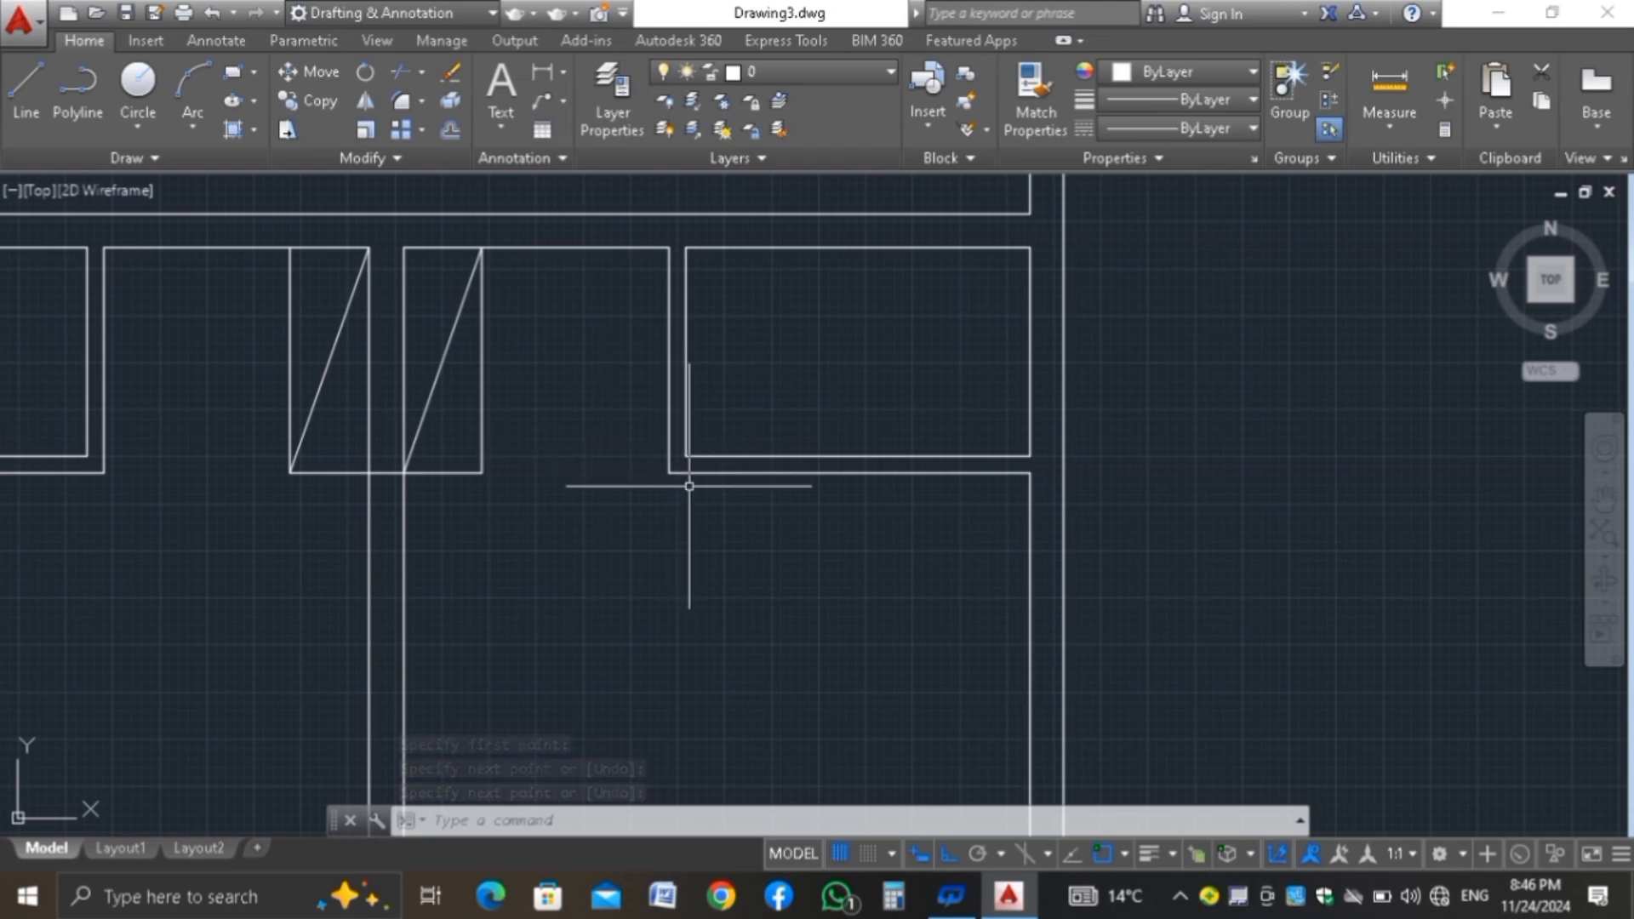
Draw a short line across the upper right small room's left wall from the room's lower left inner corner
{"action": "type", "text": "l"}
{"action": "key", "text": "Return"}
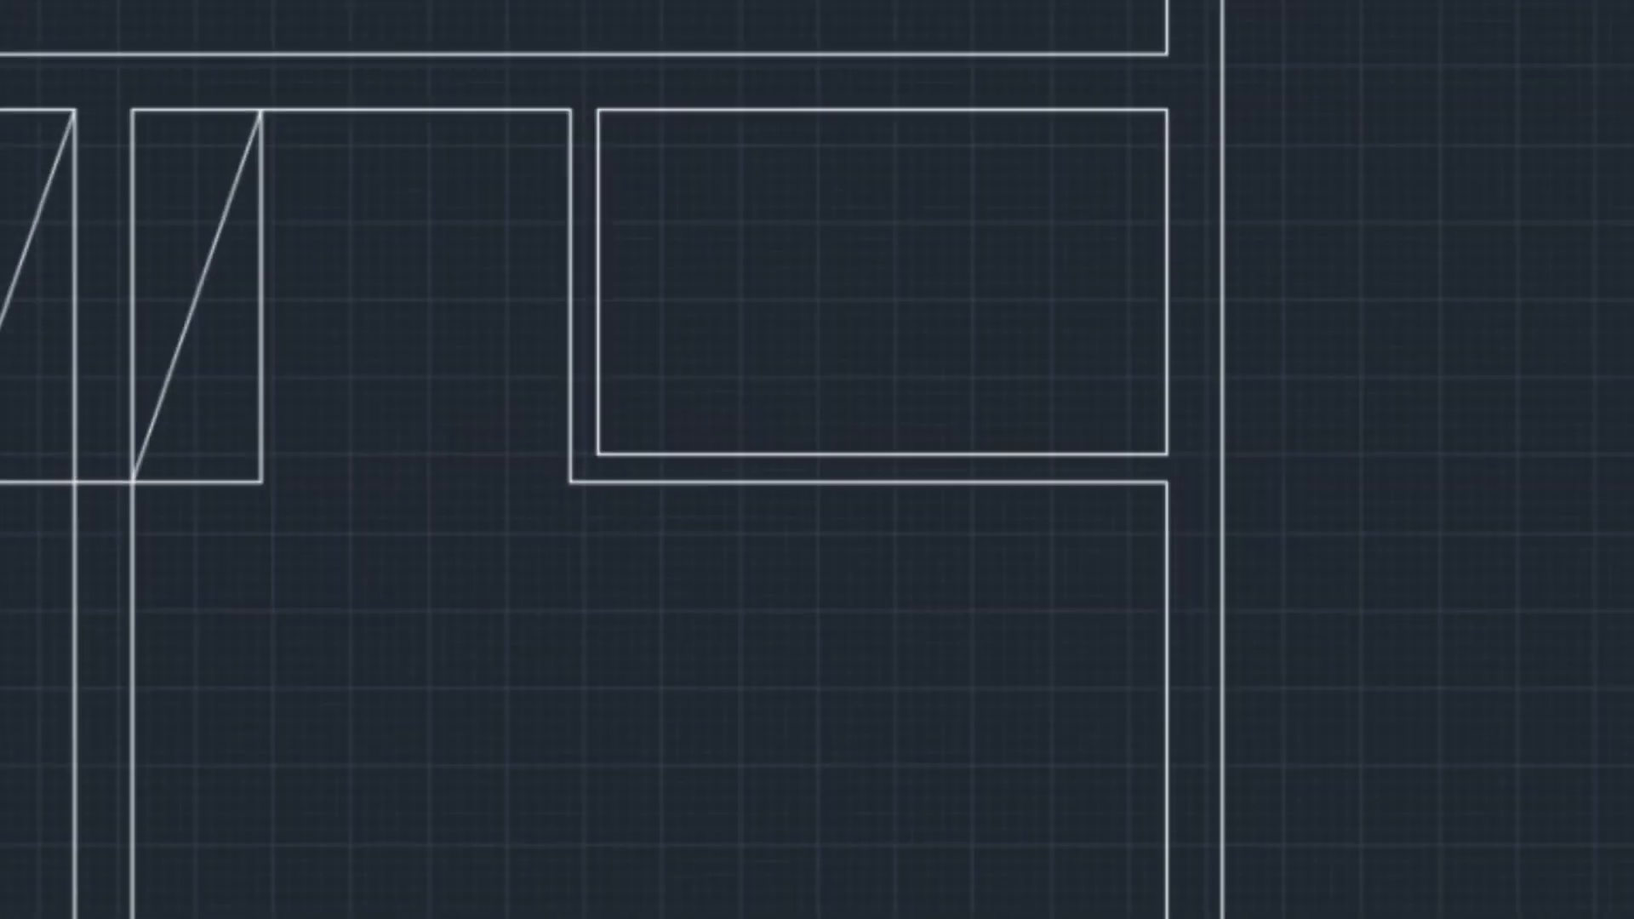
{"action": "scroll", "coordinate": [670, 442], "scroll_direction": "up", "scroll_amount": 4}
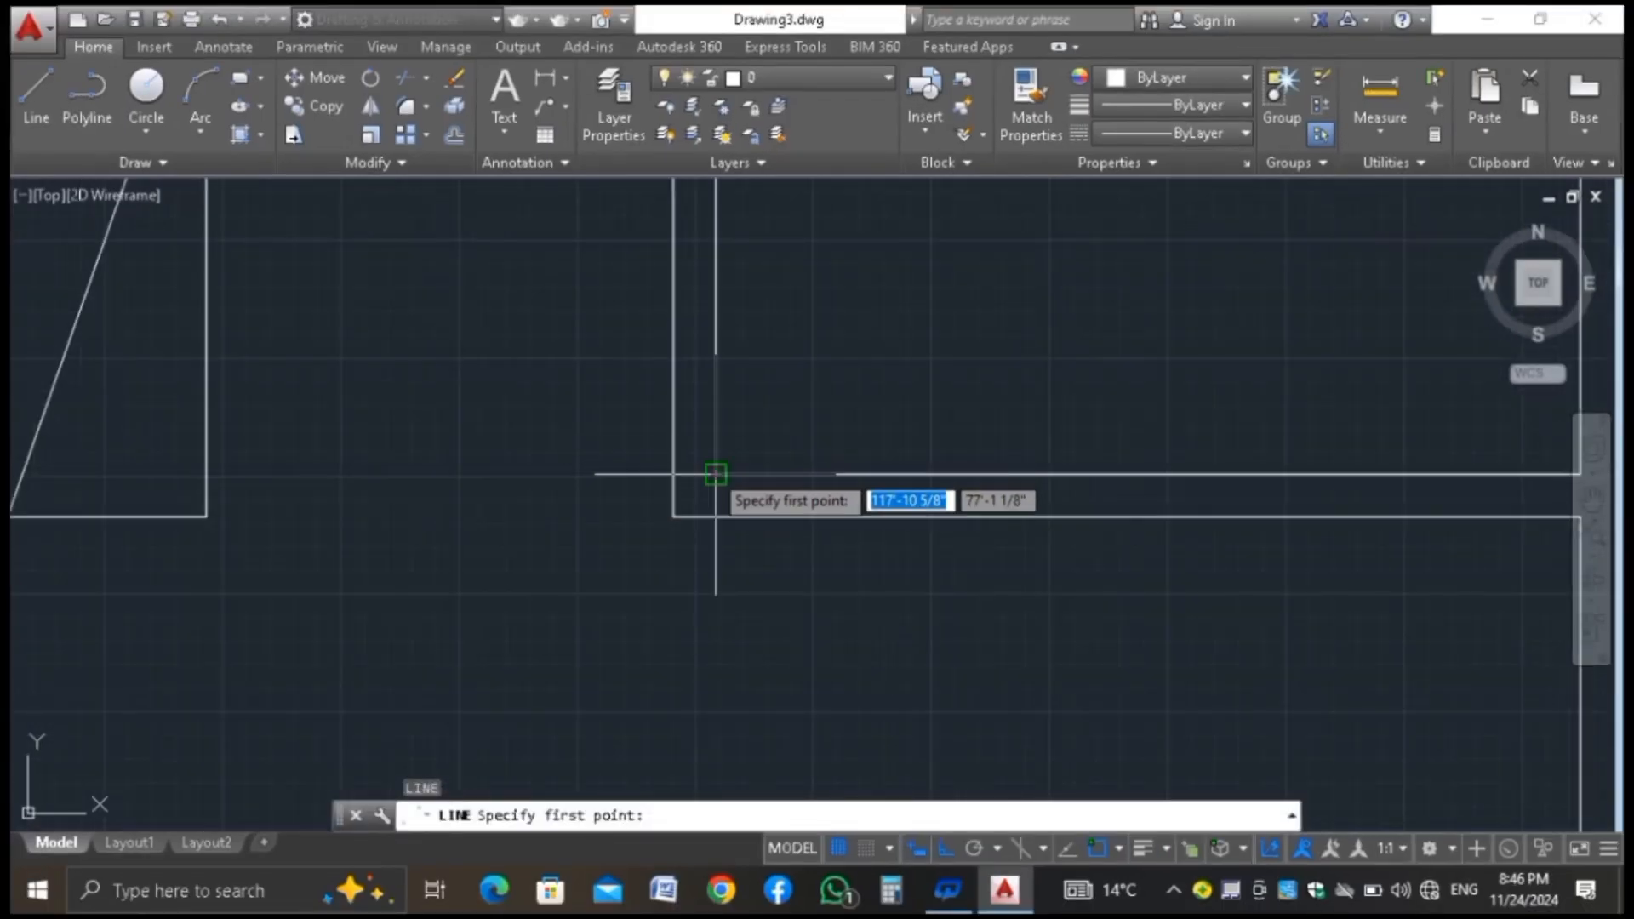
{"action": "left_click", "coordinate": [715, 474]}
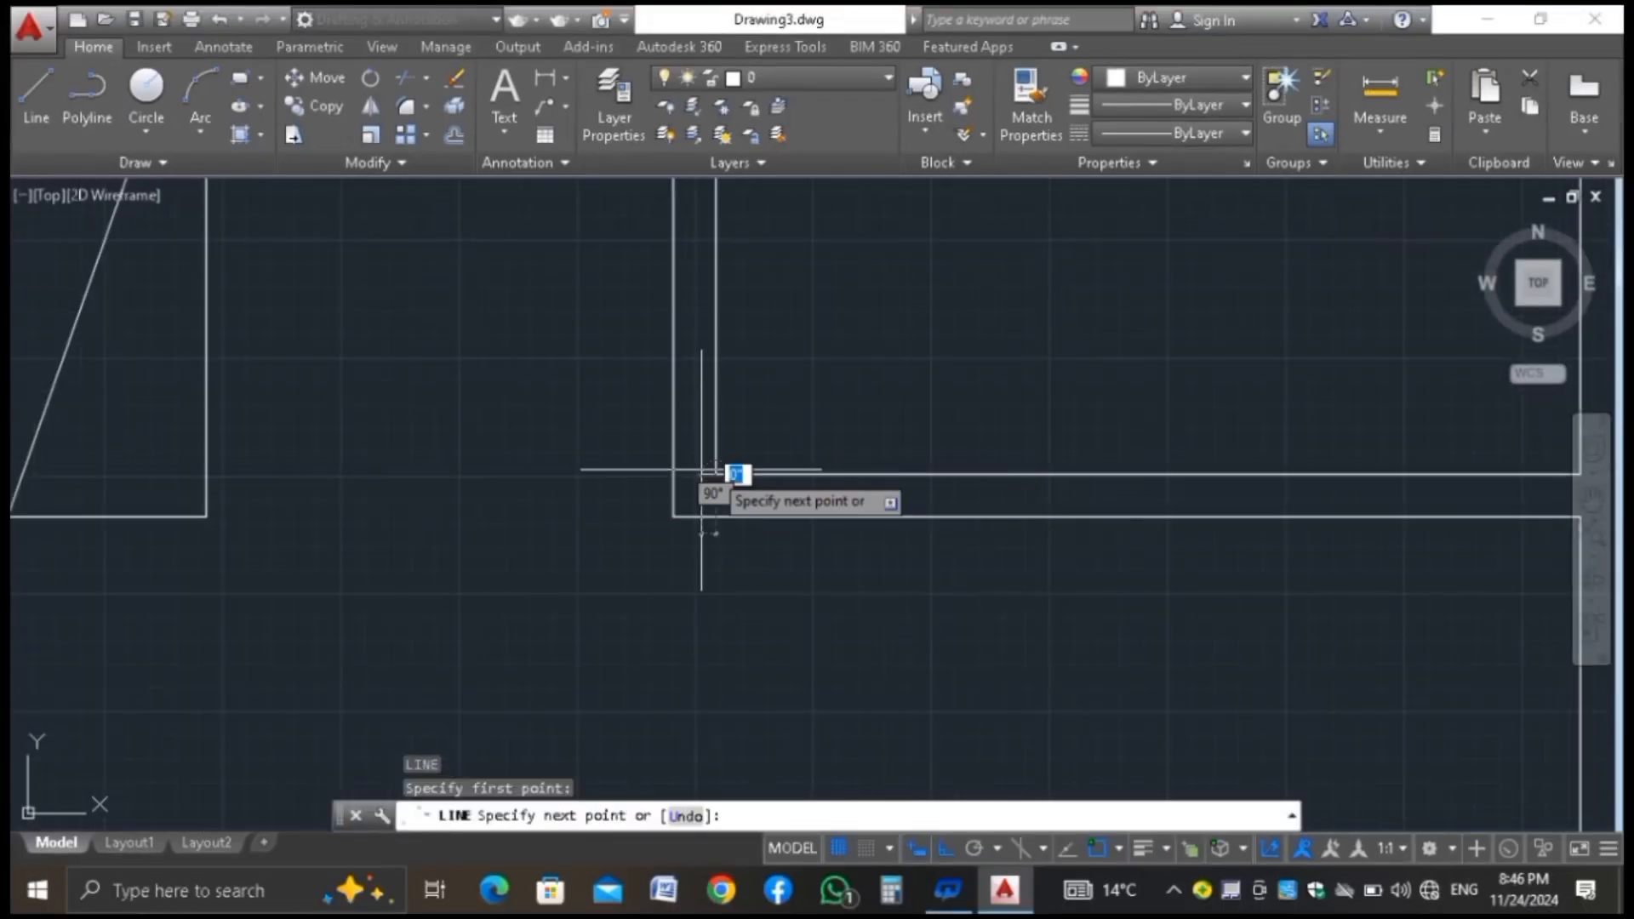
{"action": "left_click", "coordinate": [716, 412]}
{"action": "key", "text": "Return"}
{"action": "scroll", "coordinate": [903, 454], "scroll_direction": "down", "scroll_amount": 5}
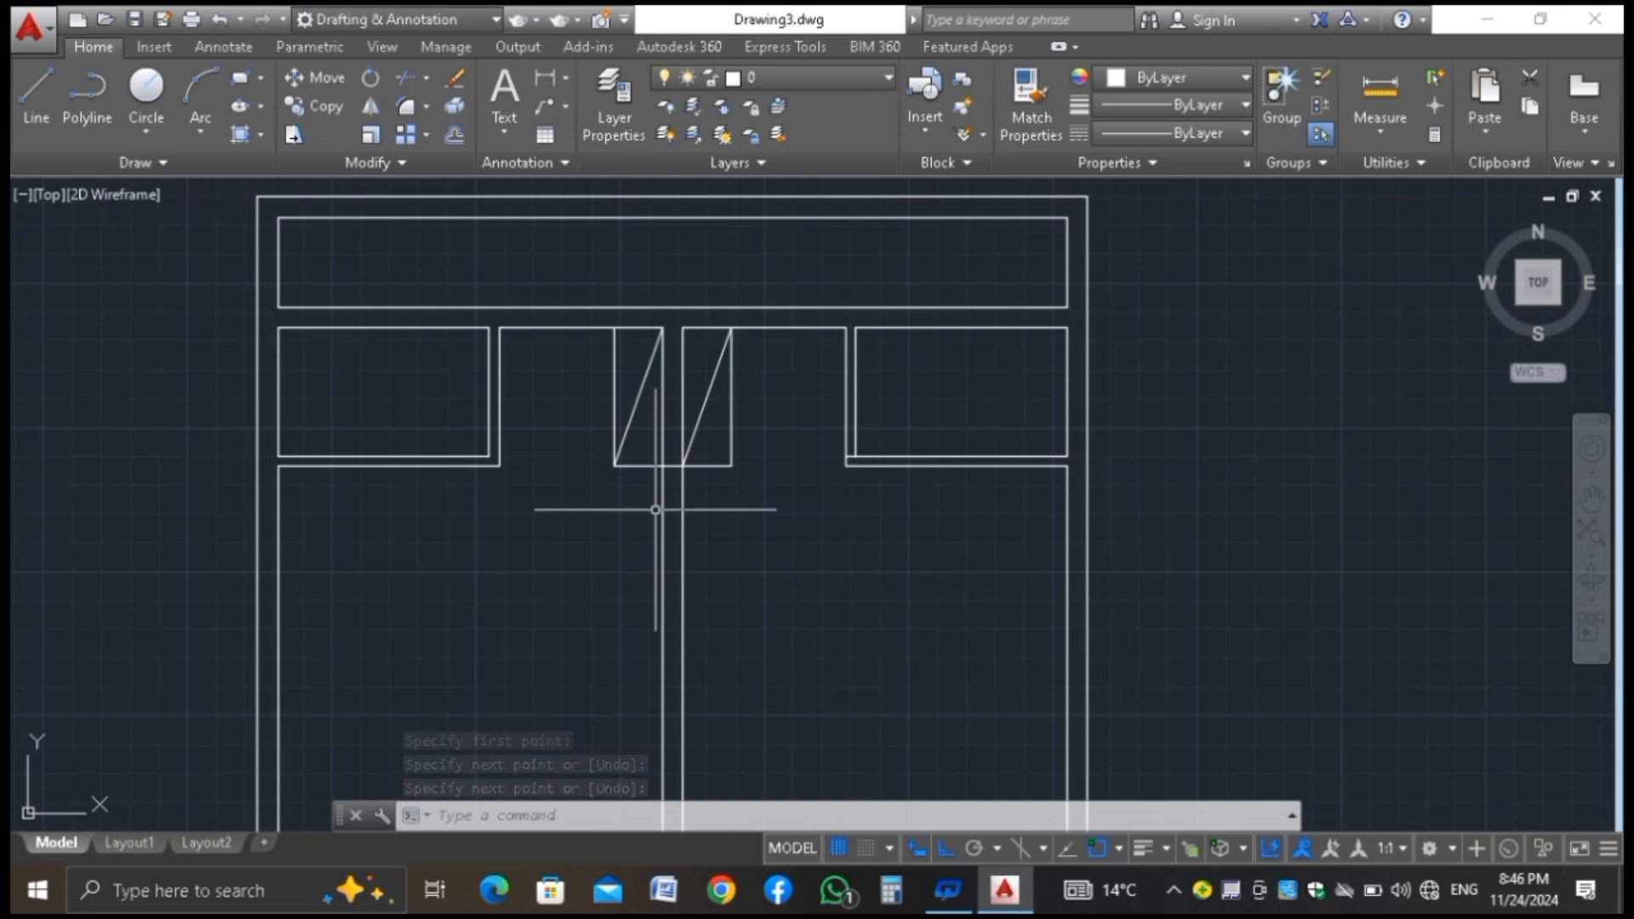
Offset the short line across the upper right small room's left wall upward by 2 inches
{"action": "scroll", "coordinate": [850, 400], "scroll_direction": "up", "scroll_amount": 8}
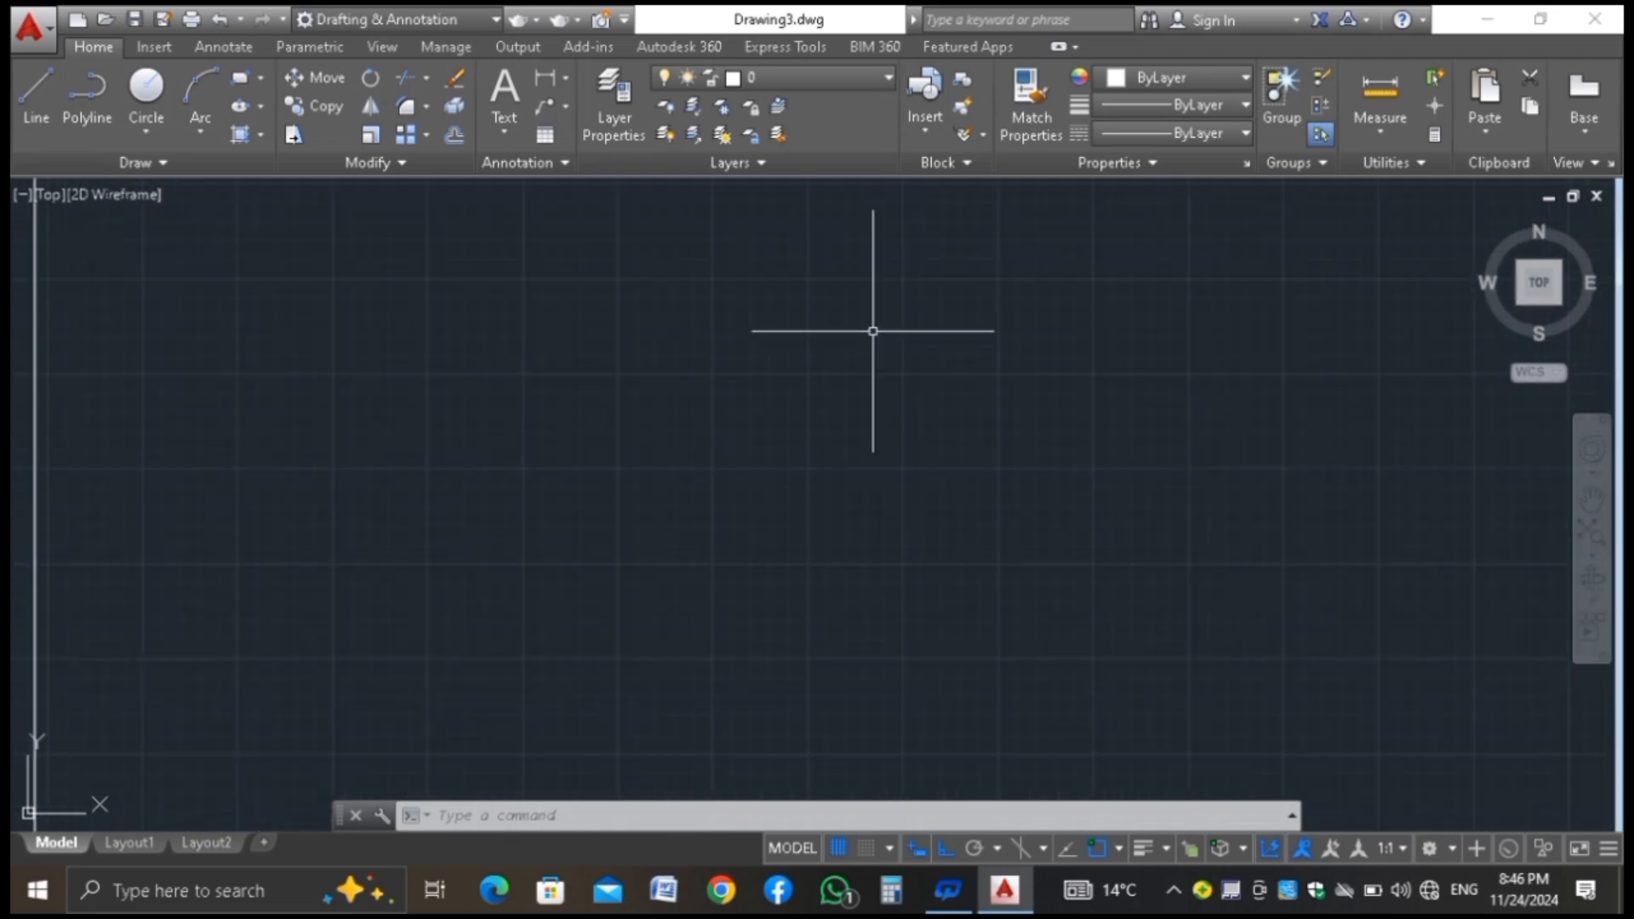
{"action": "scroll", "coordinate": [949, 321], "scroll_direction": "down", "scroll_amount": 2}
{"action": "scroll", "coordinate": [869, 382], "scroll_direction": "down", "scroll_amount": 3}
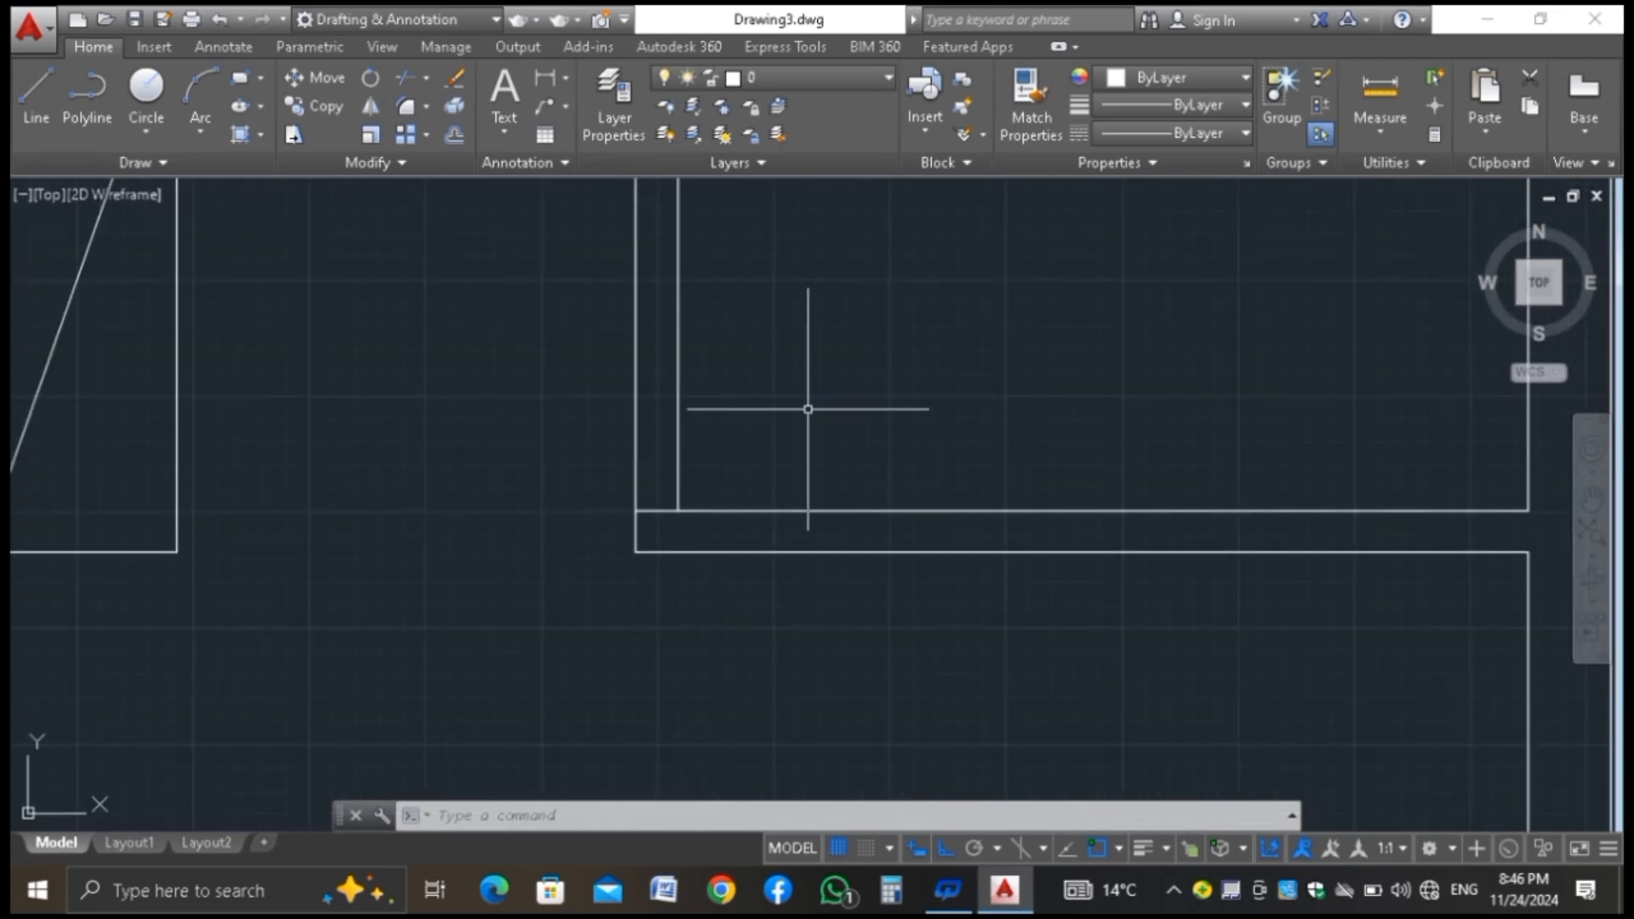
{"action": "type", "text": "O"}
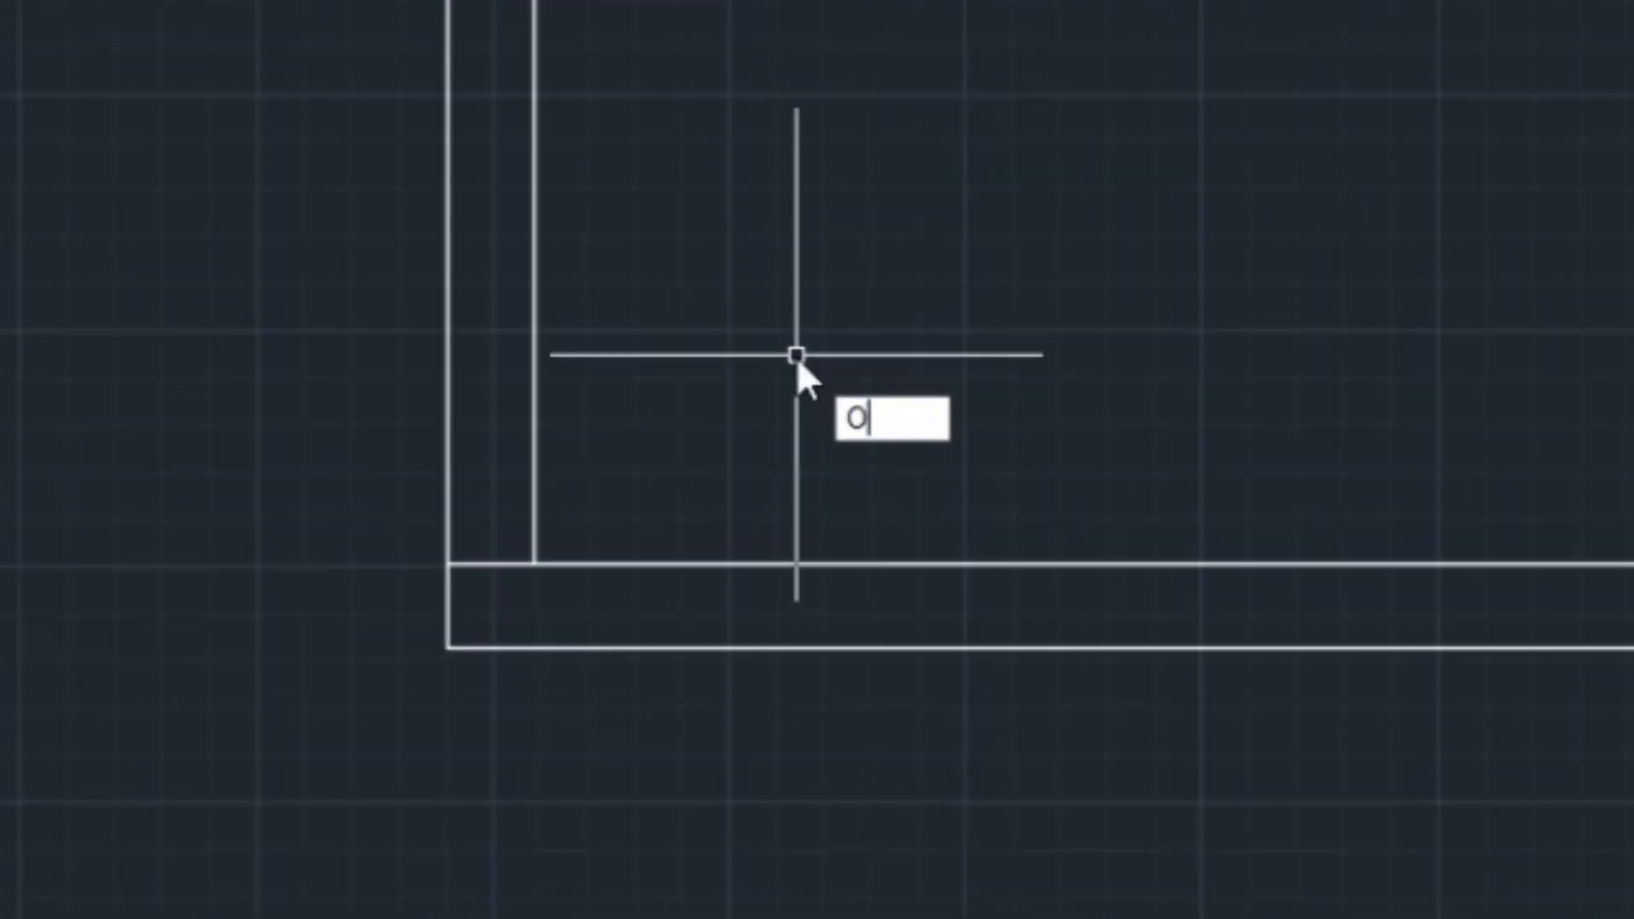
{"action": "key", "text": "Return"}
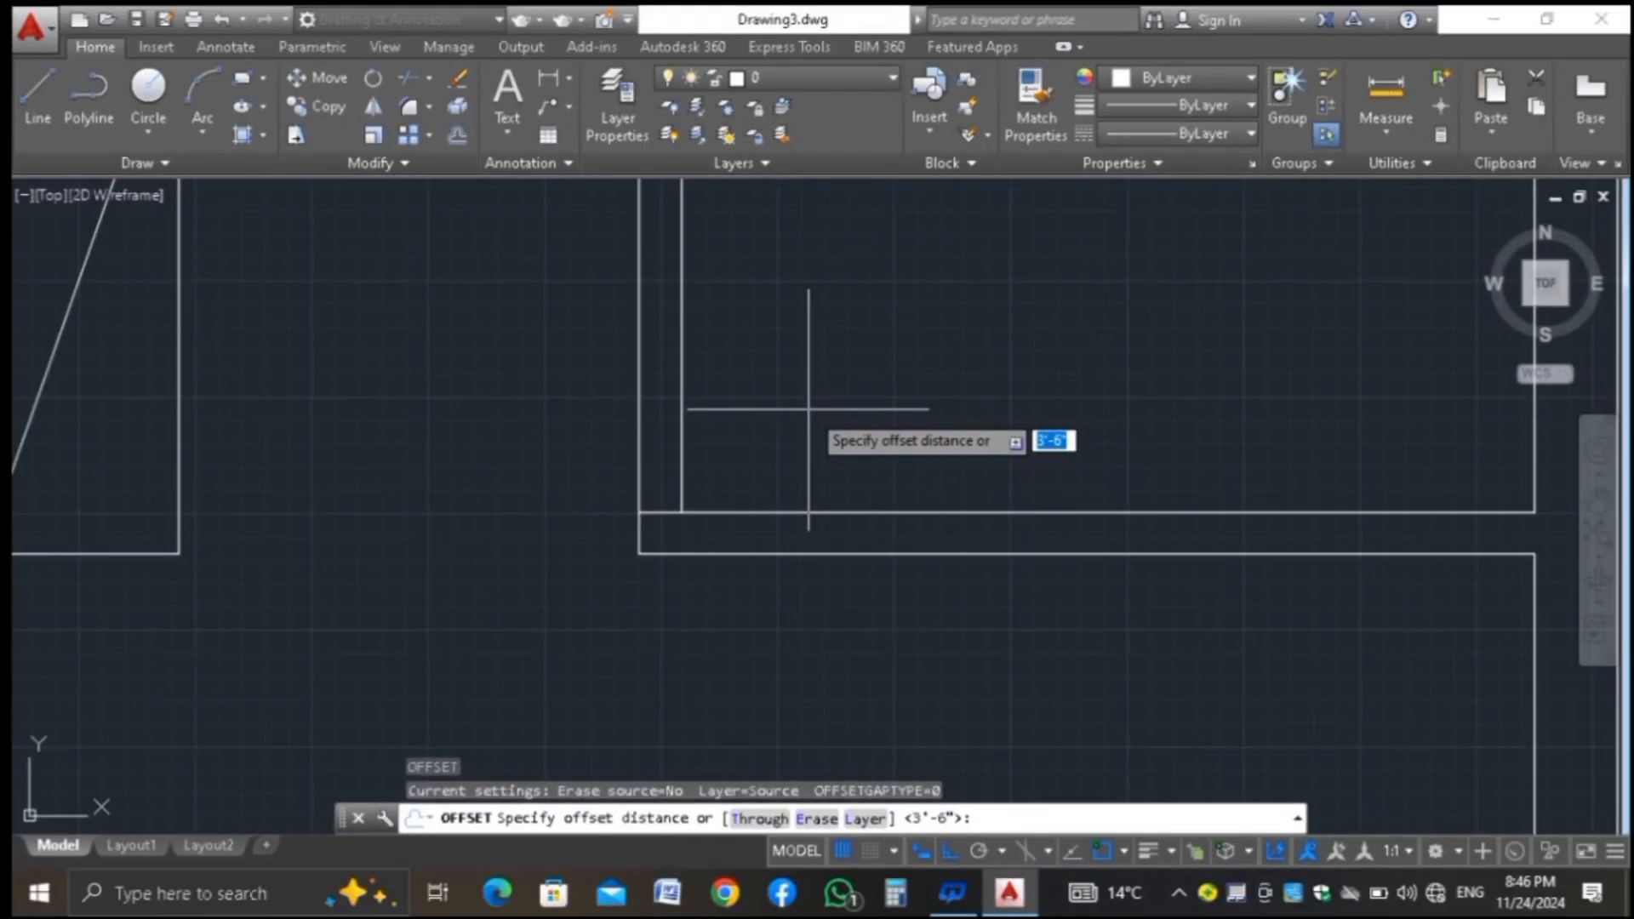
{"action": "type", "text": "2"}
{"action": "key", "text": "Return"}
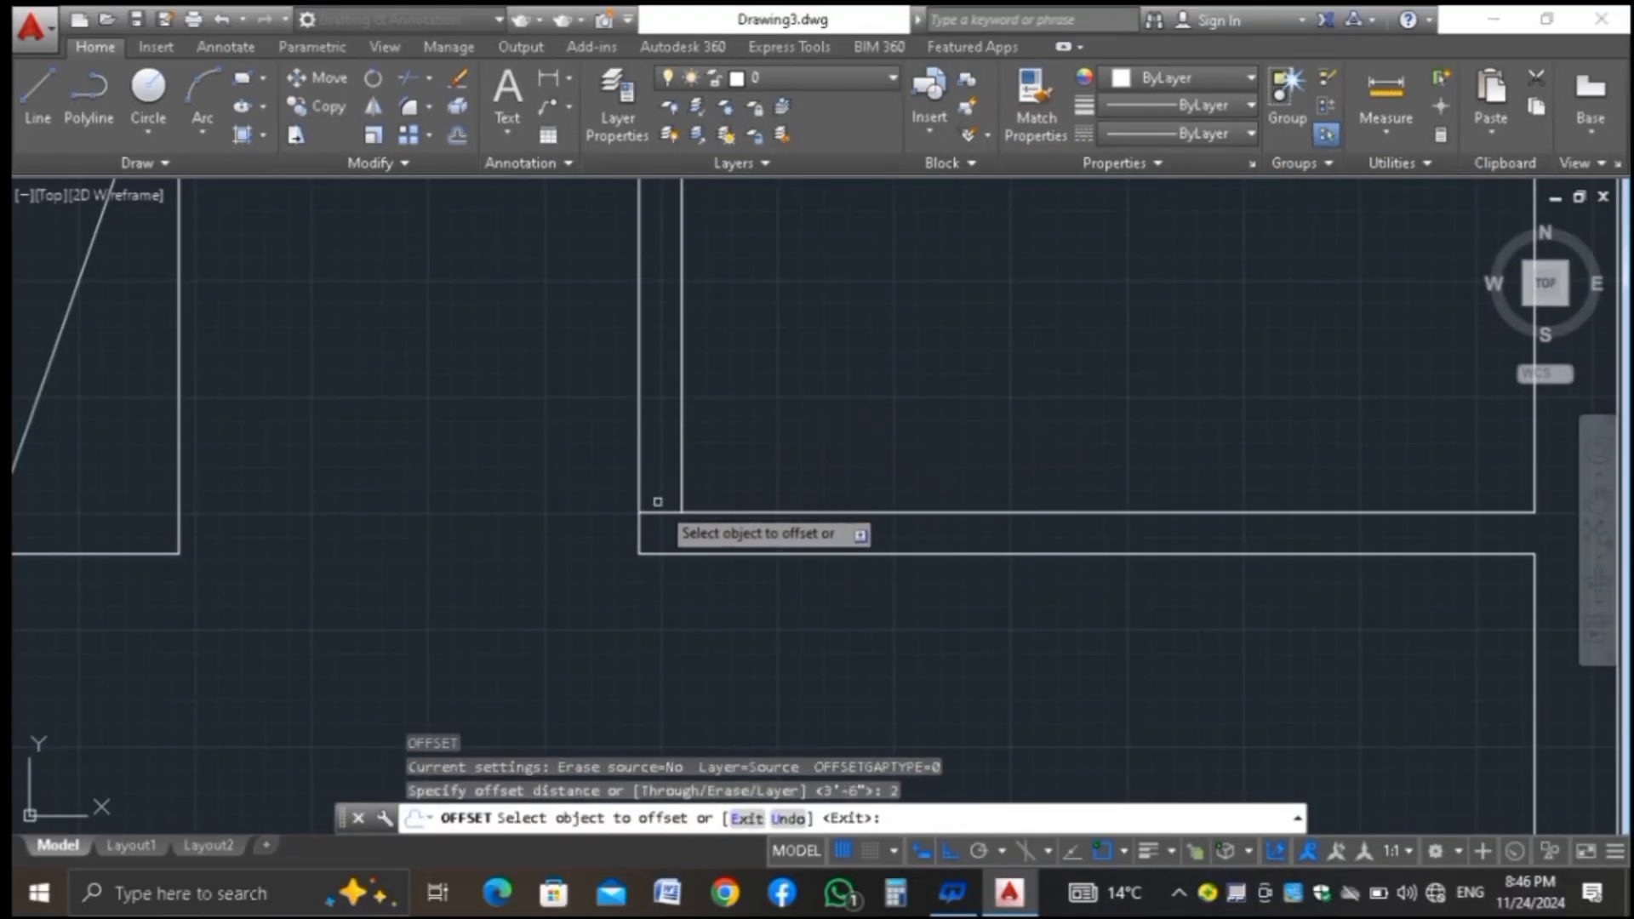
{"action": "left_click", "coordinate": [662, 511]}
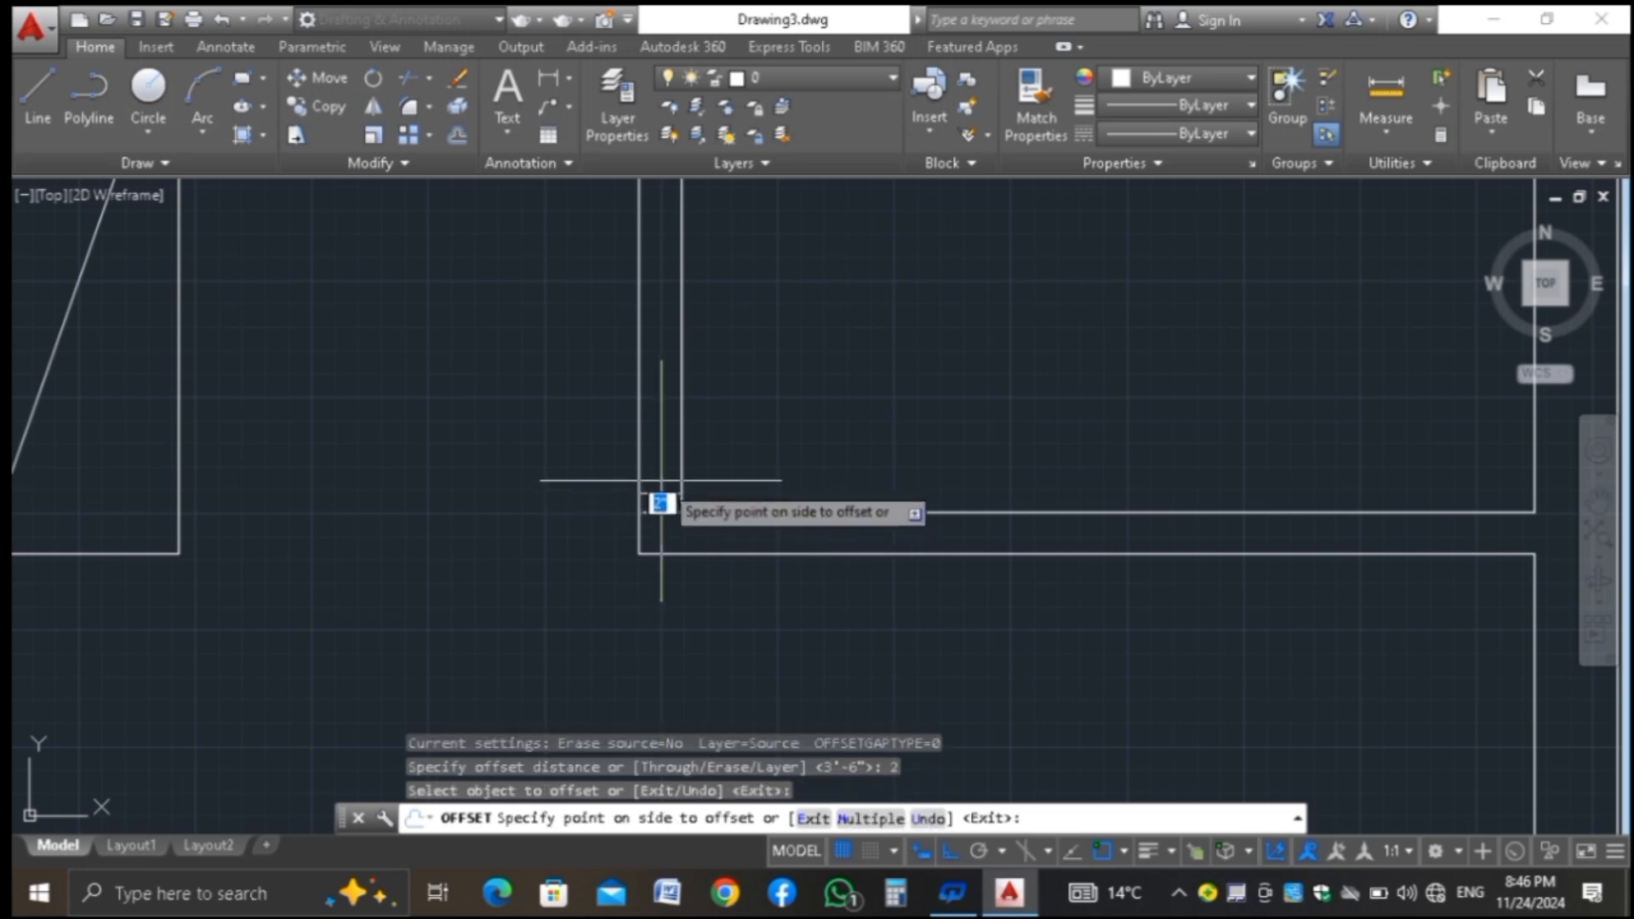
{"action": "left_click", "coordinate": [660, 476]}
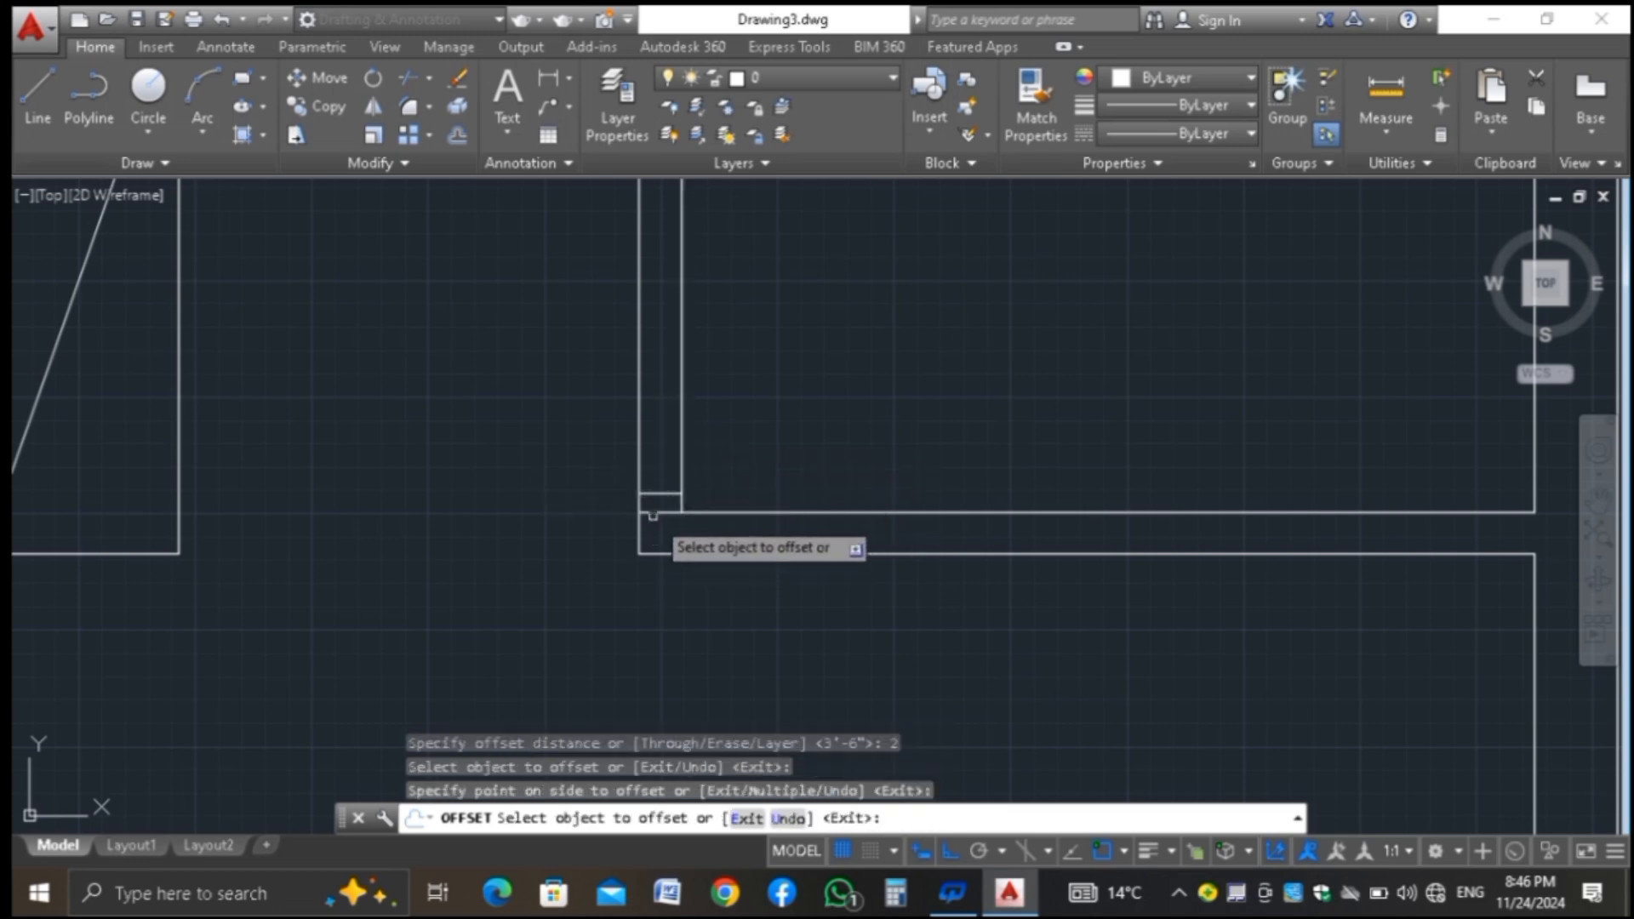
Offset the short wall line upward by 4-1/2 inches and erase the 2-inch offset line
{"action": "left_click", "coordinate": [655, 512]}
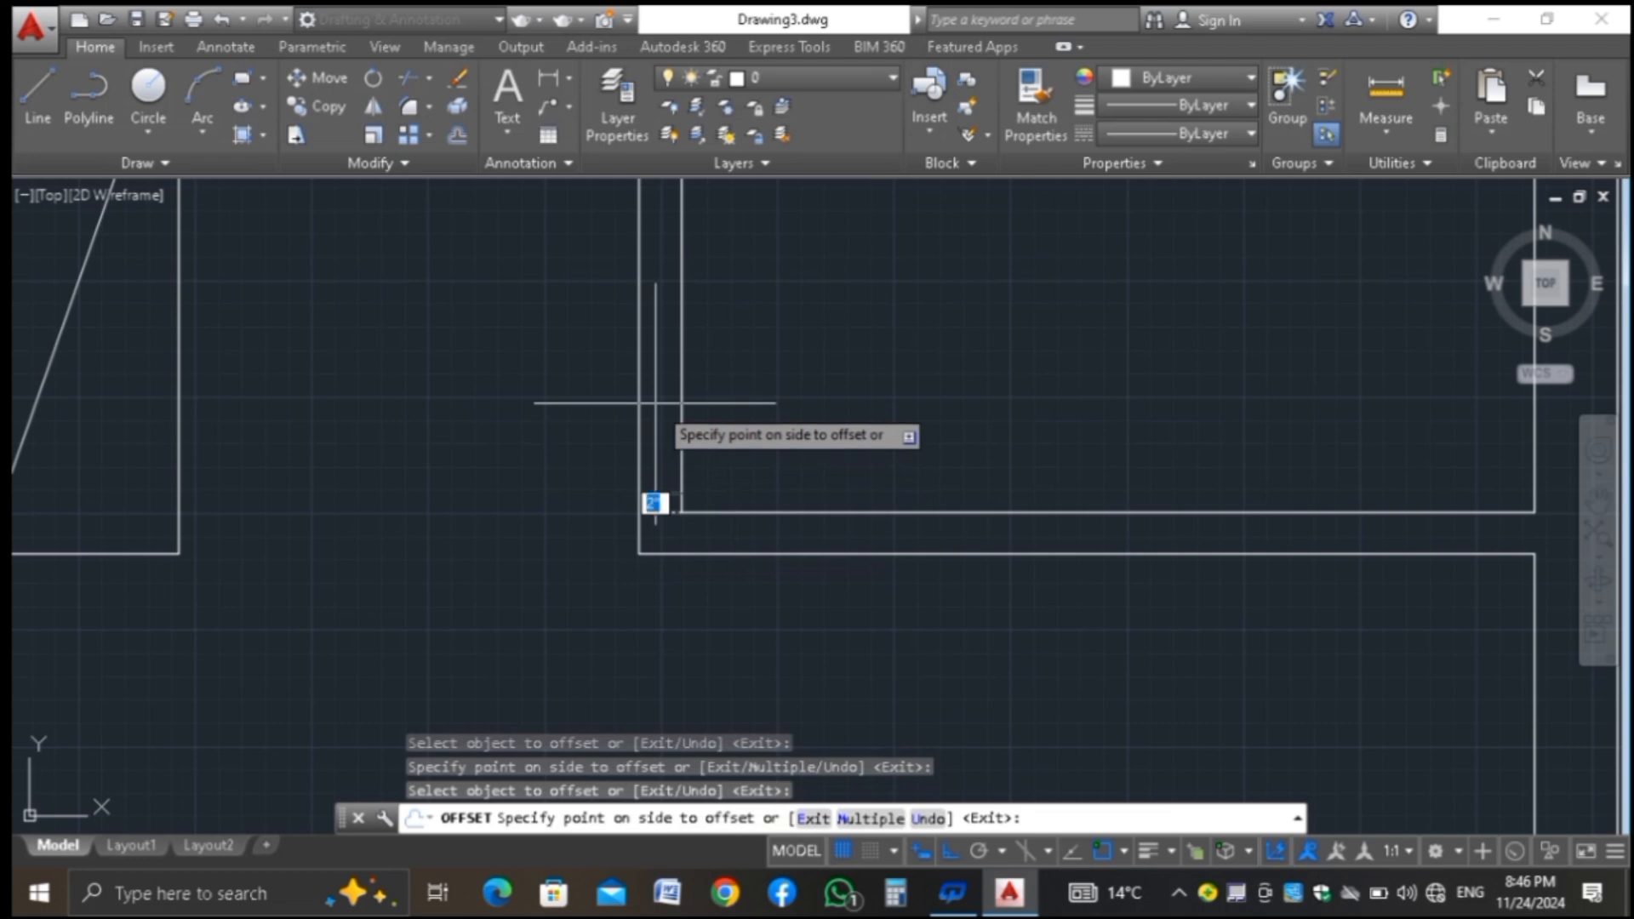
{"action": "type", "text": "4-1/2"}
{"action": "key", "text": "Return"}
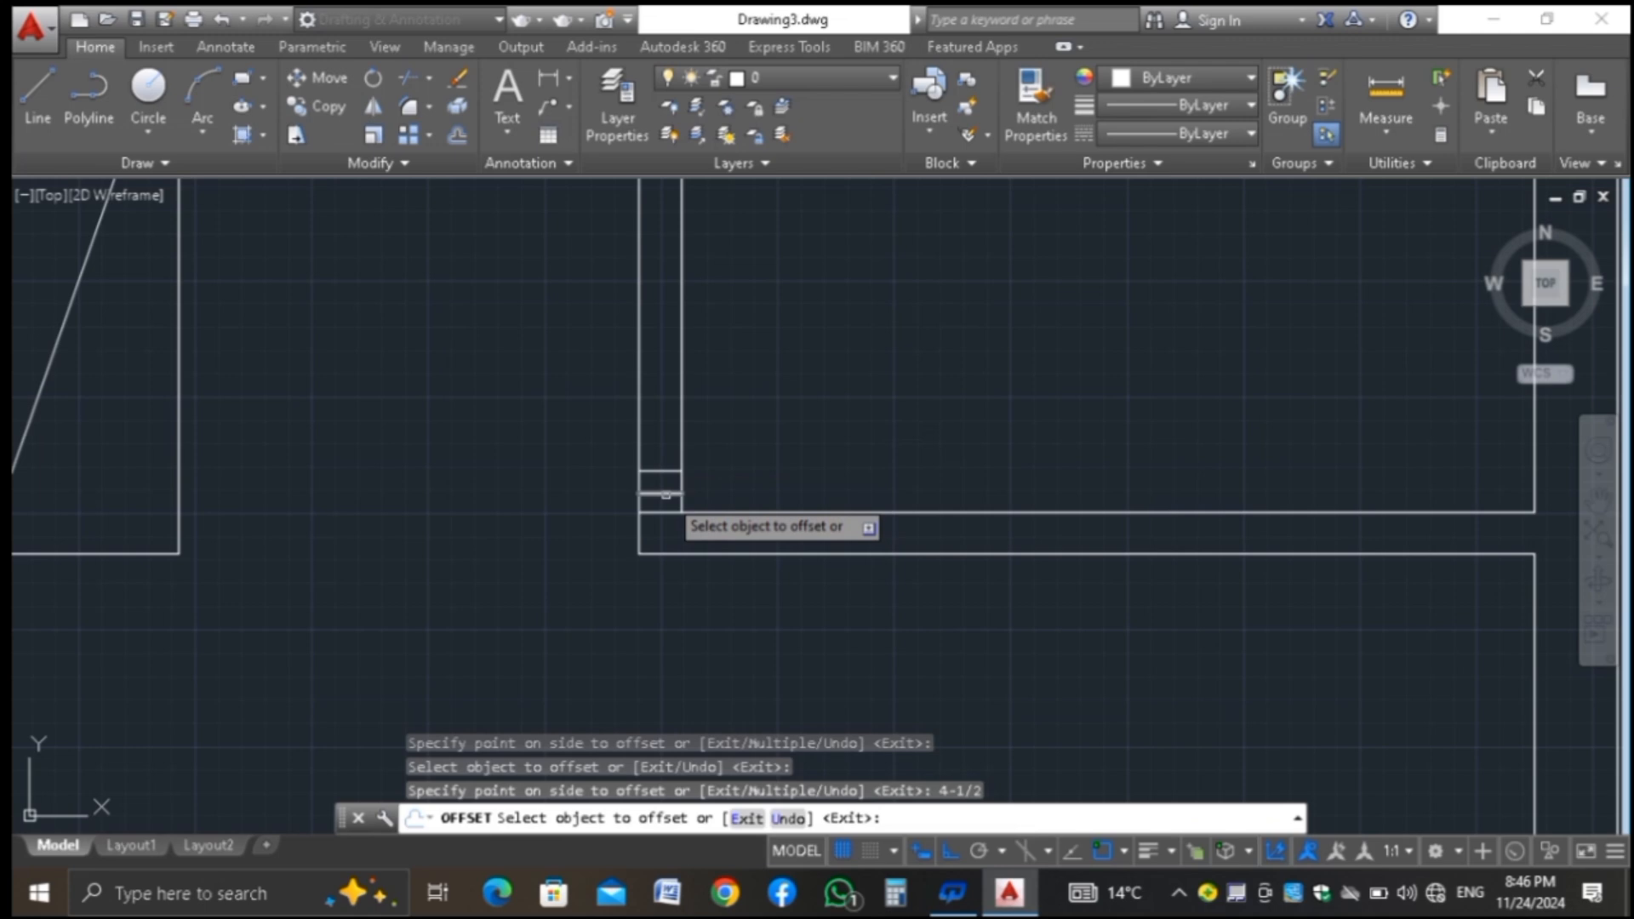
{"action": "key", "text": "Escape"}
{"action": "left_click", "coordinate": [661, 493]}
{"action": "key", "text": "Delete"}
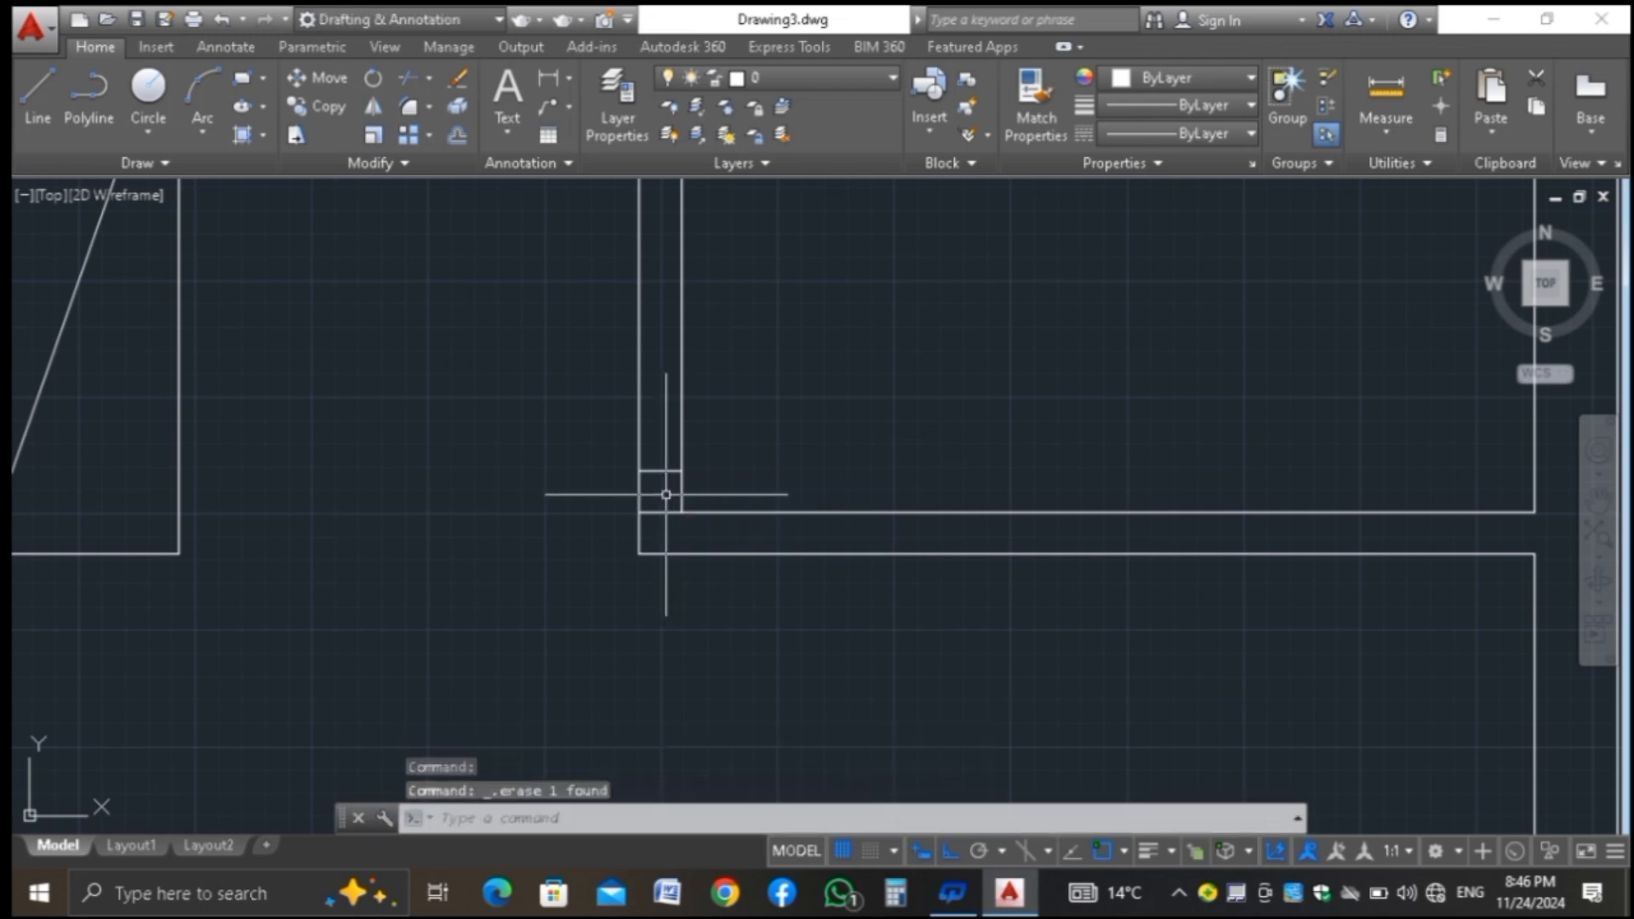
Offset the upper short line across the right small room's left wall upward by 30 inches and erase the short line at the corner
{"action": "scroll", "coordinate": [671, 458], "scroll_direction": "down", "scroll_amount": 4}
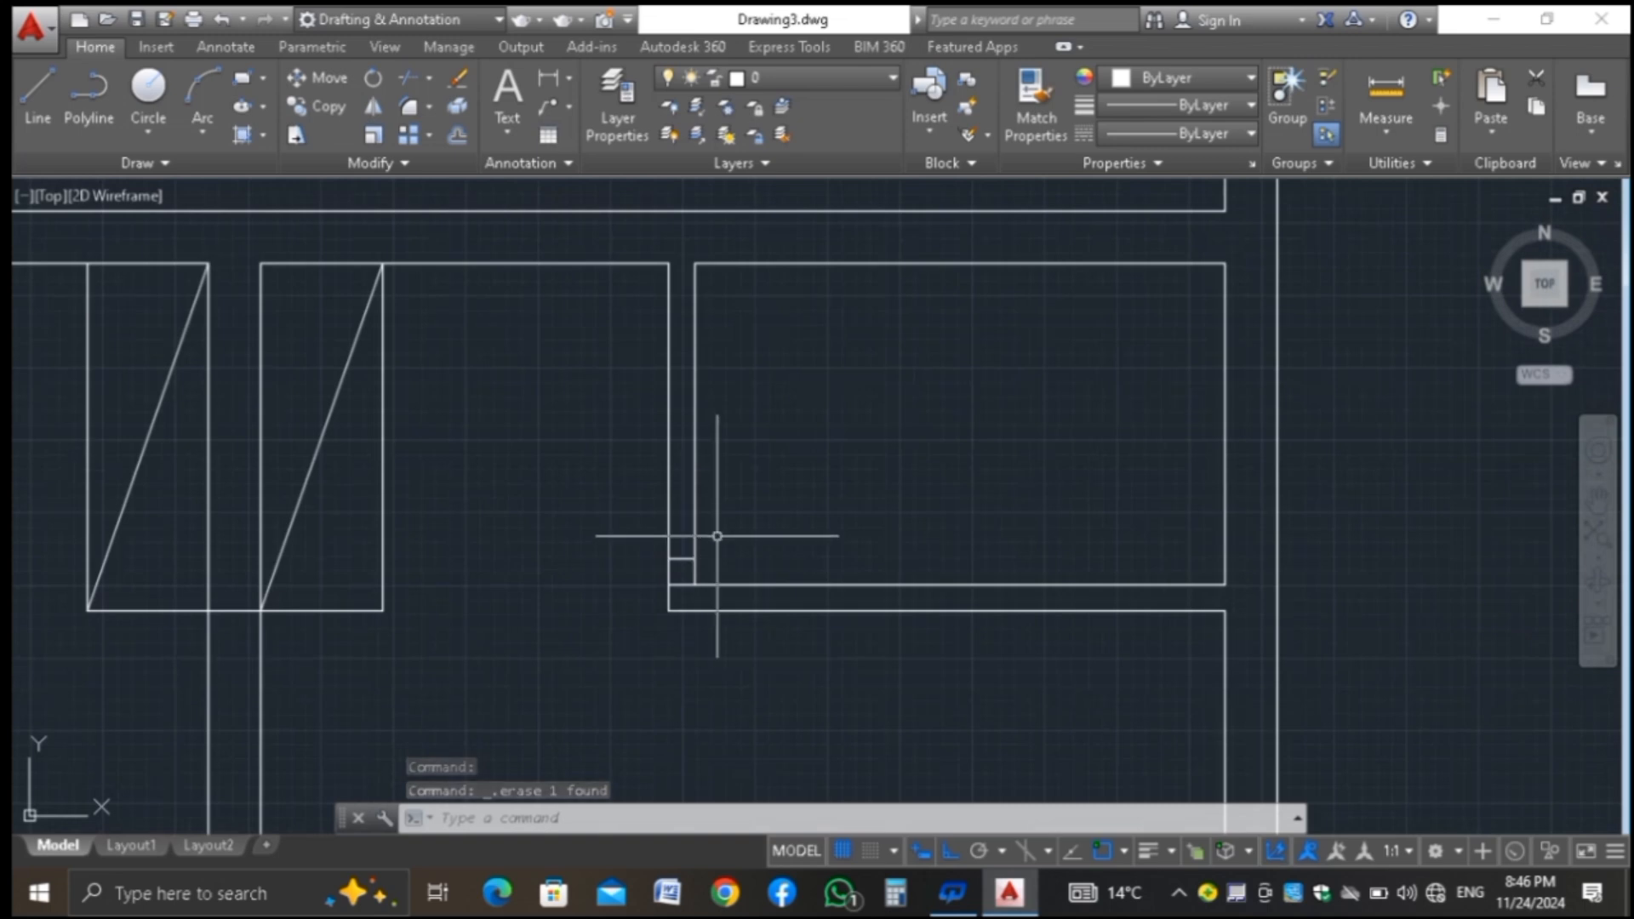
{"action": "type", "text": "o"}
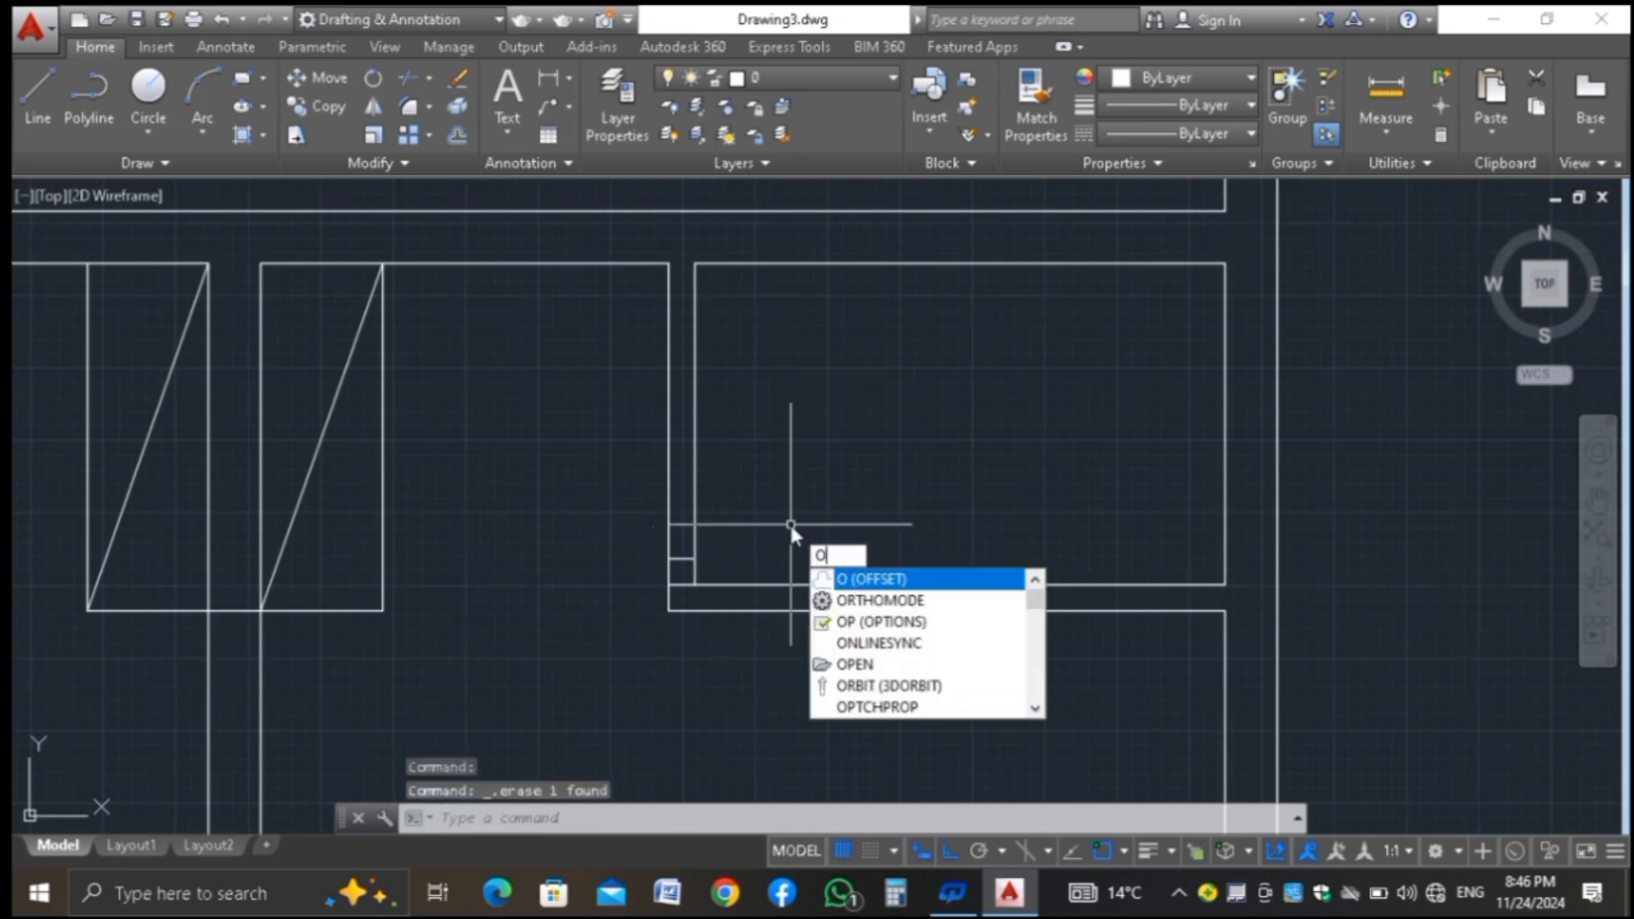
{"action": "key", "text": "Return"}
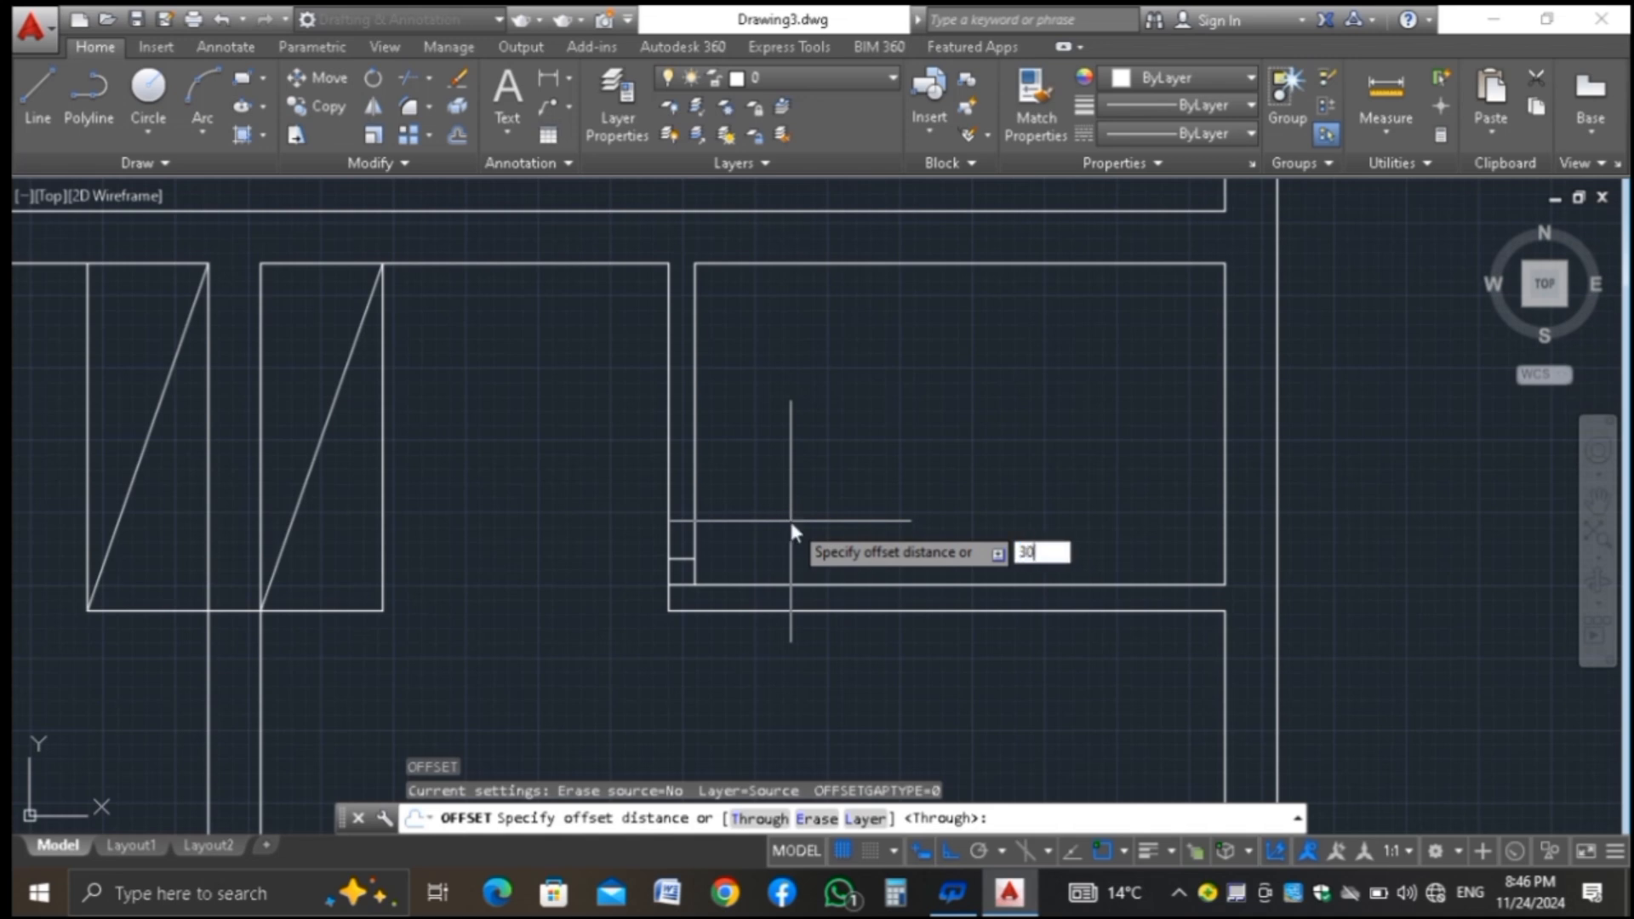
{"action": "key", "text": "Return"}
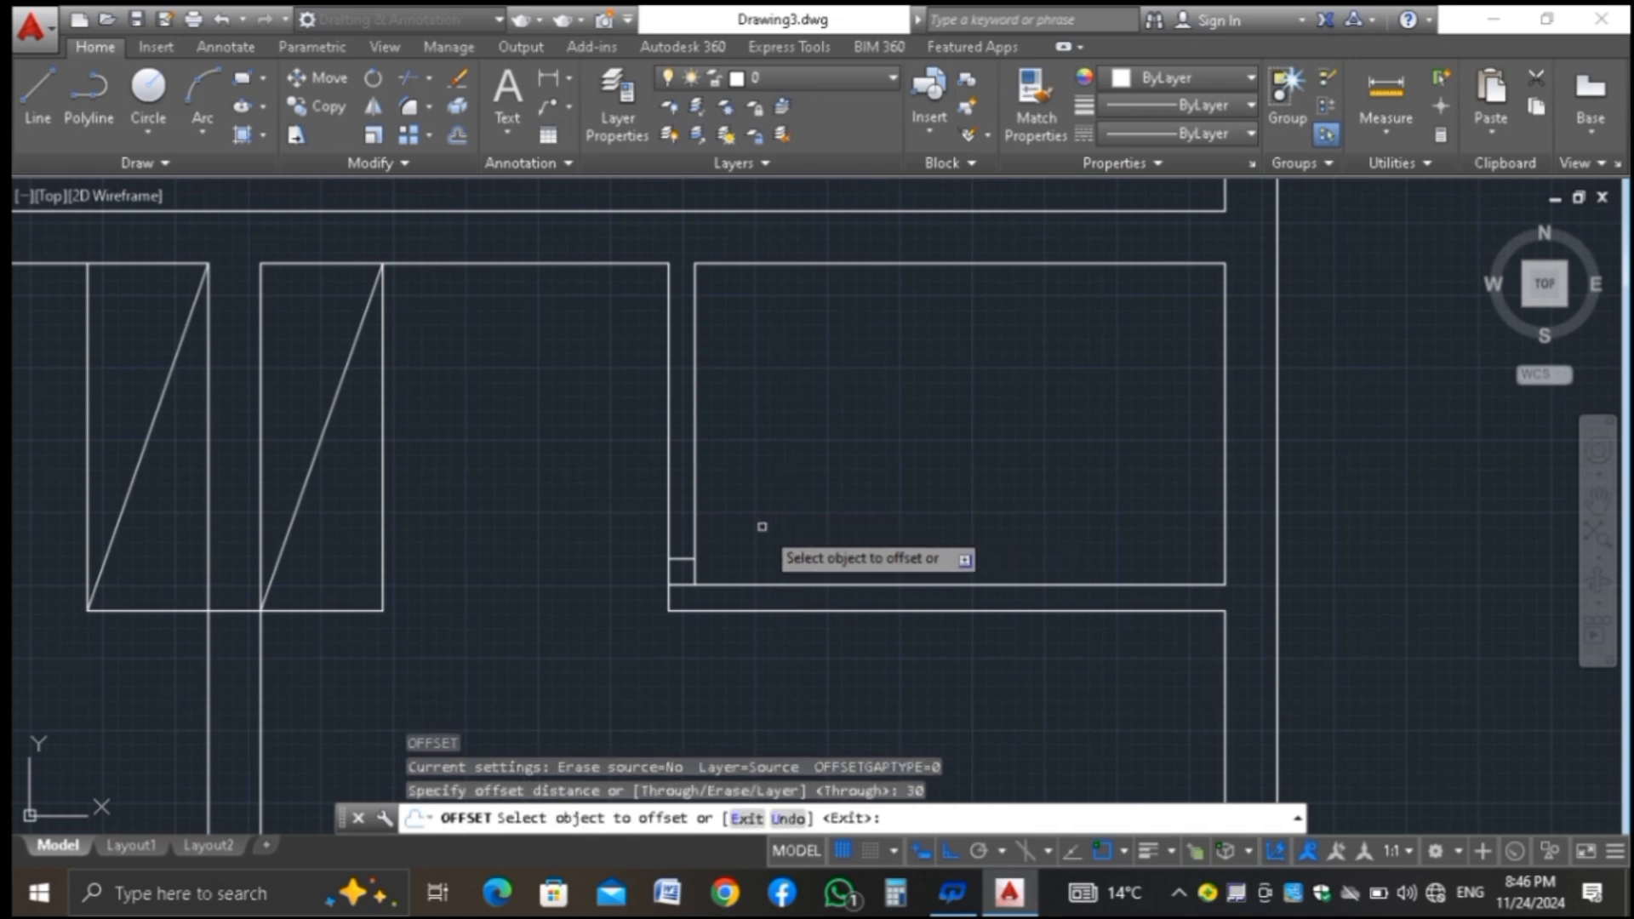
{"action": "left_click", "coordinate": [685, 559]}
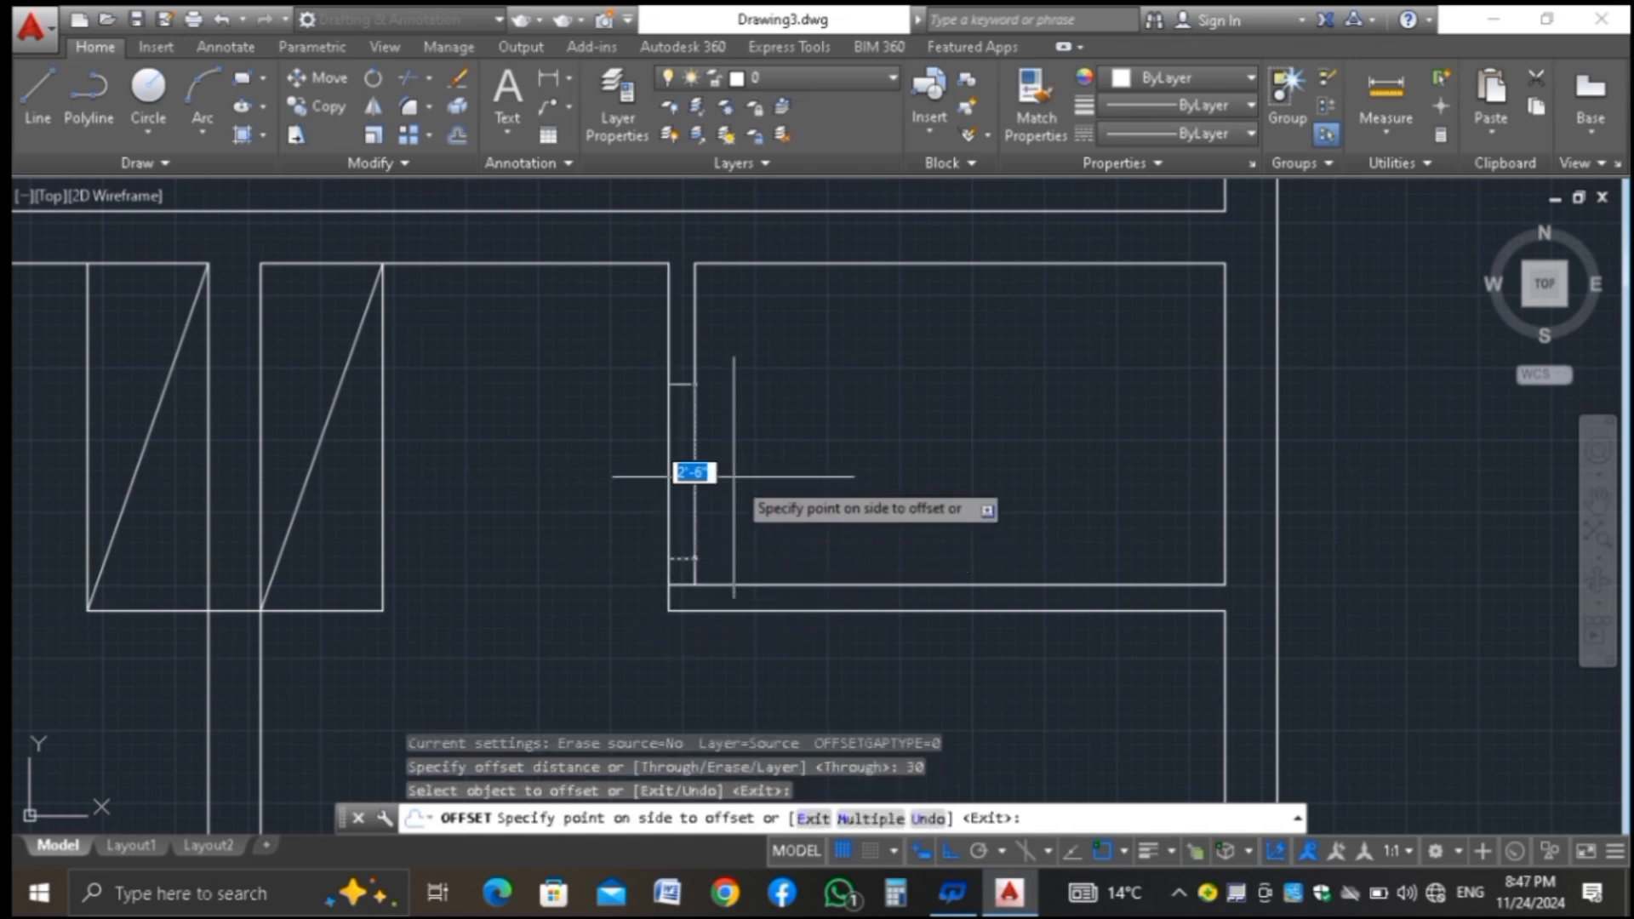
{"action": "left_click", "coordinate": [766, 459]}
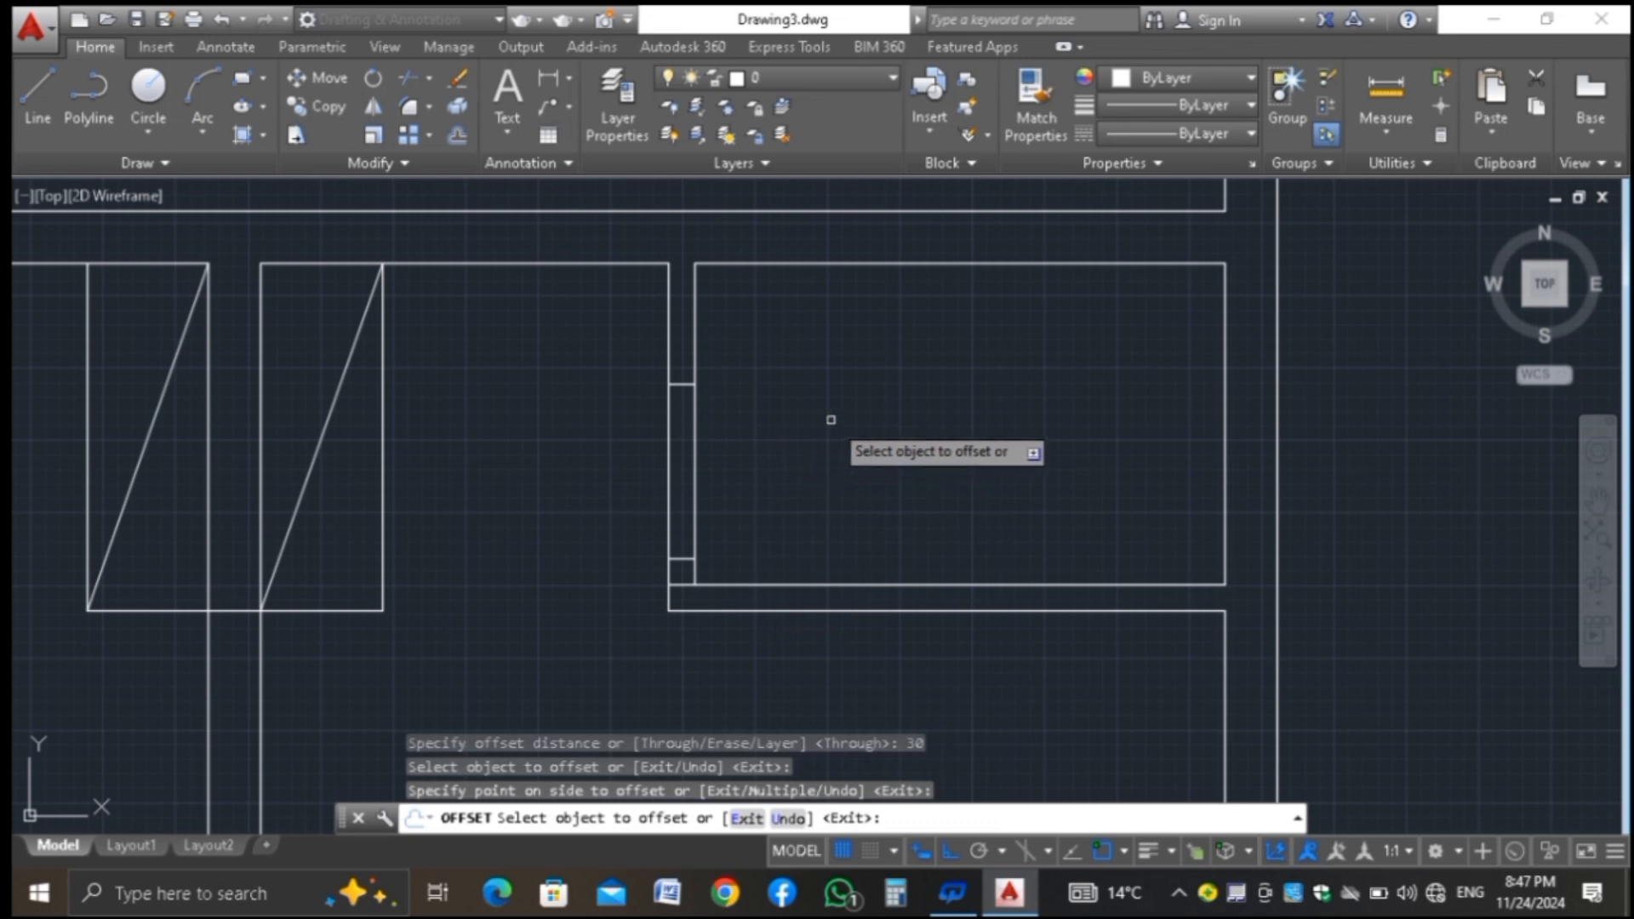
{"action": "scroll", "coordinate": [789, 453], "scroll_direction": "down", "scroll_amount": 1}
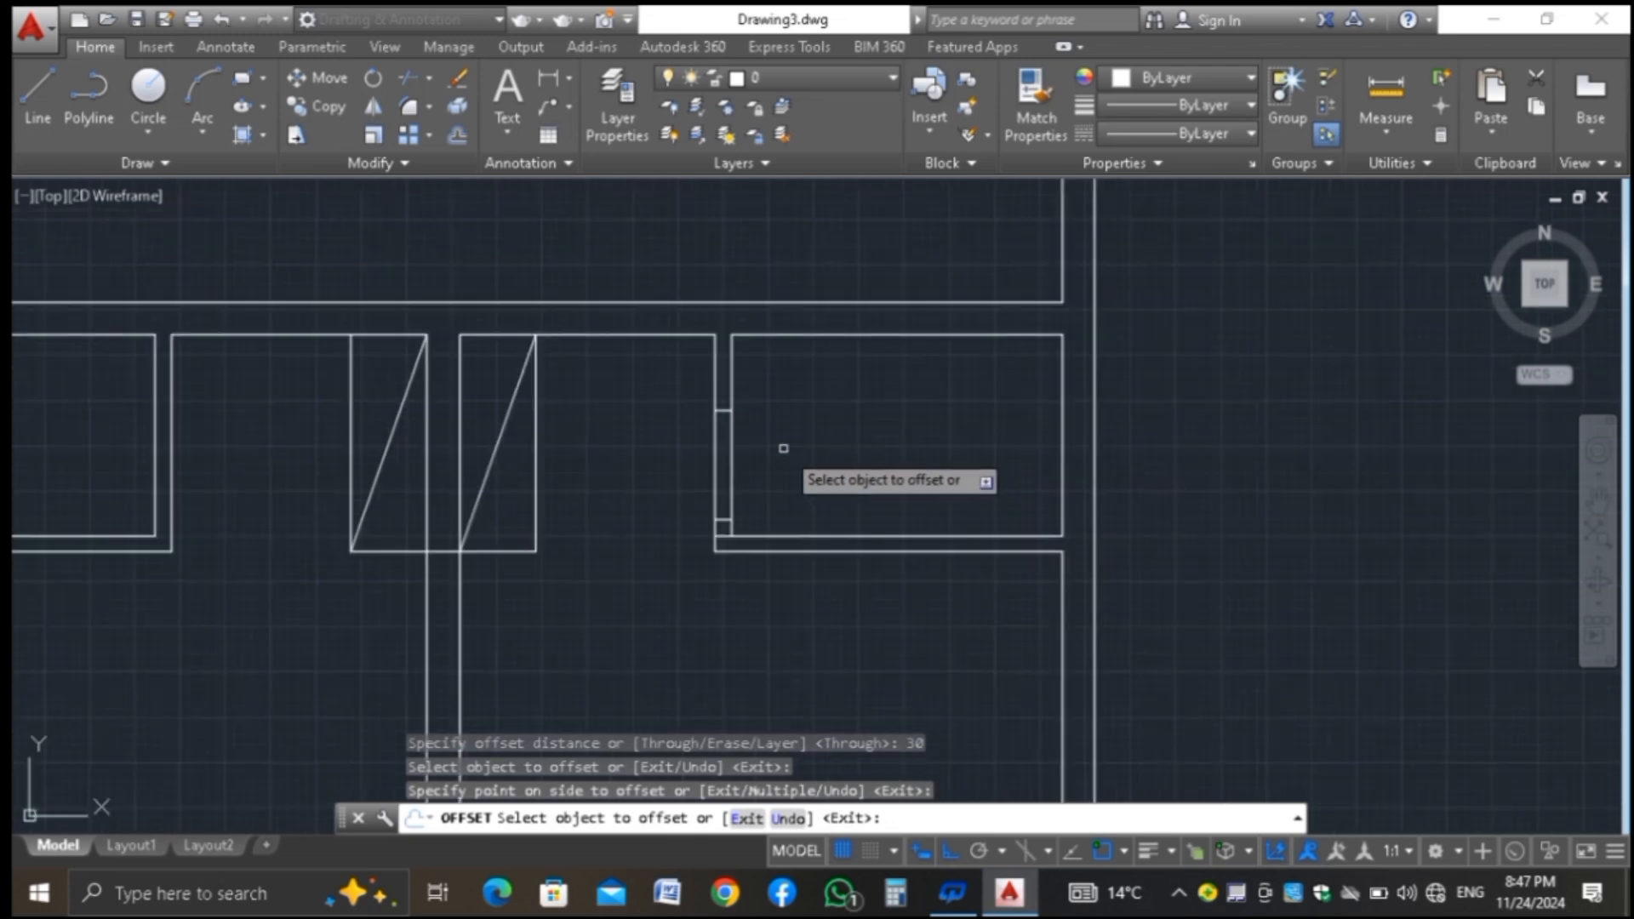
{"action": "key", "text": "Escape"}
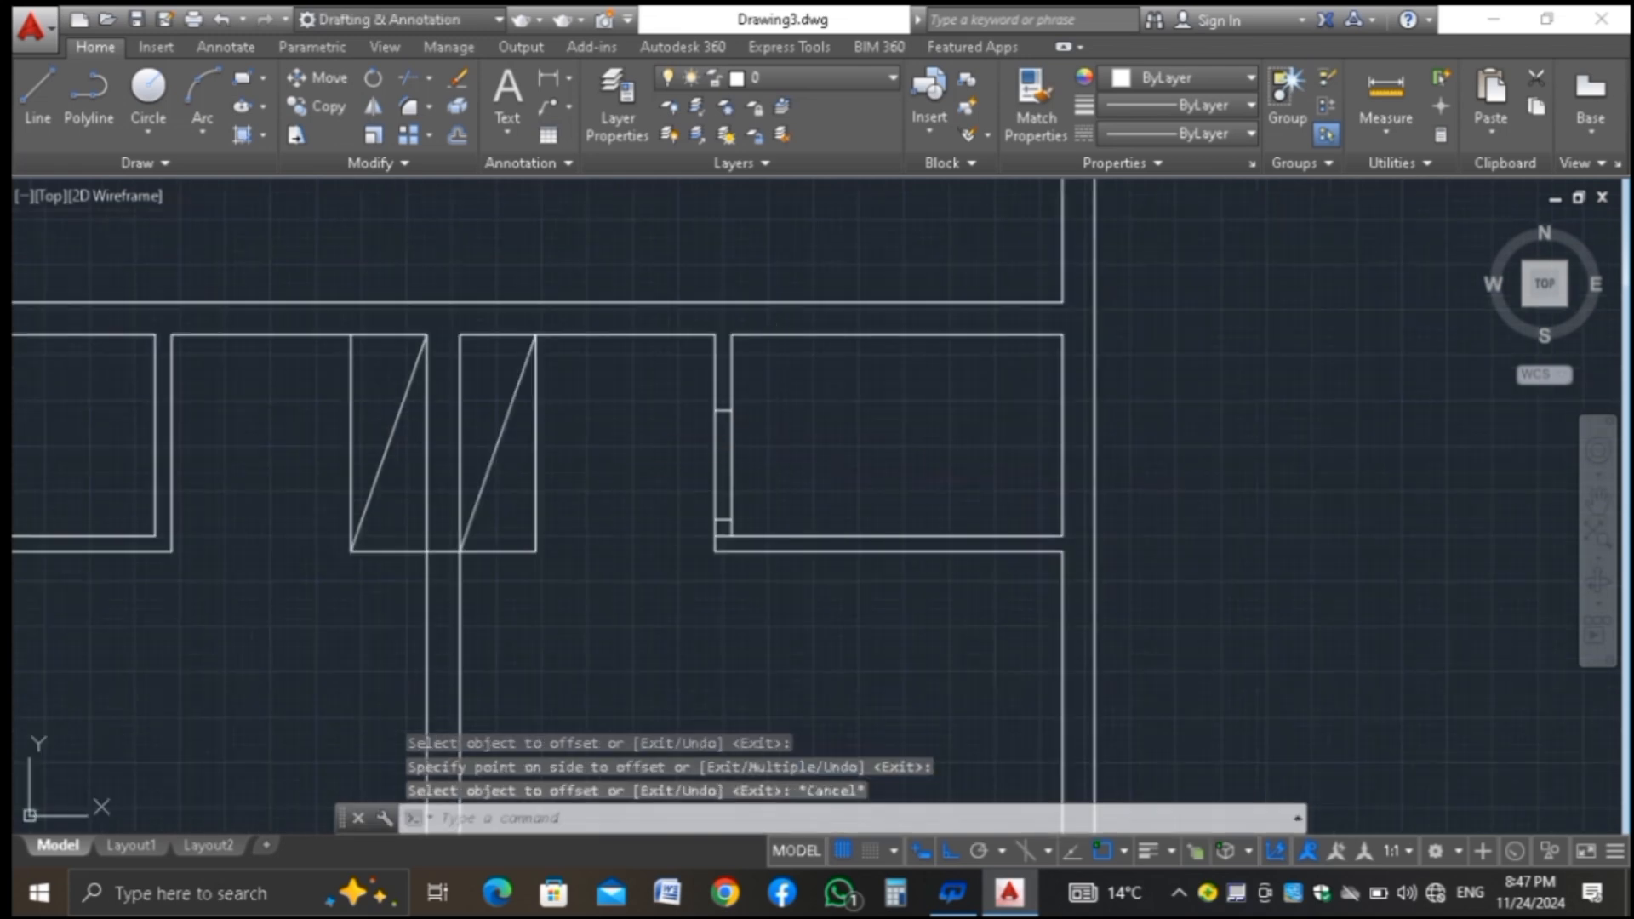
{"action": "scroll", "coordinate": [712, 572], "scroll_direction": "up", "scroll_amount": 4}
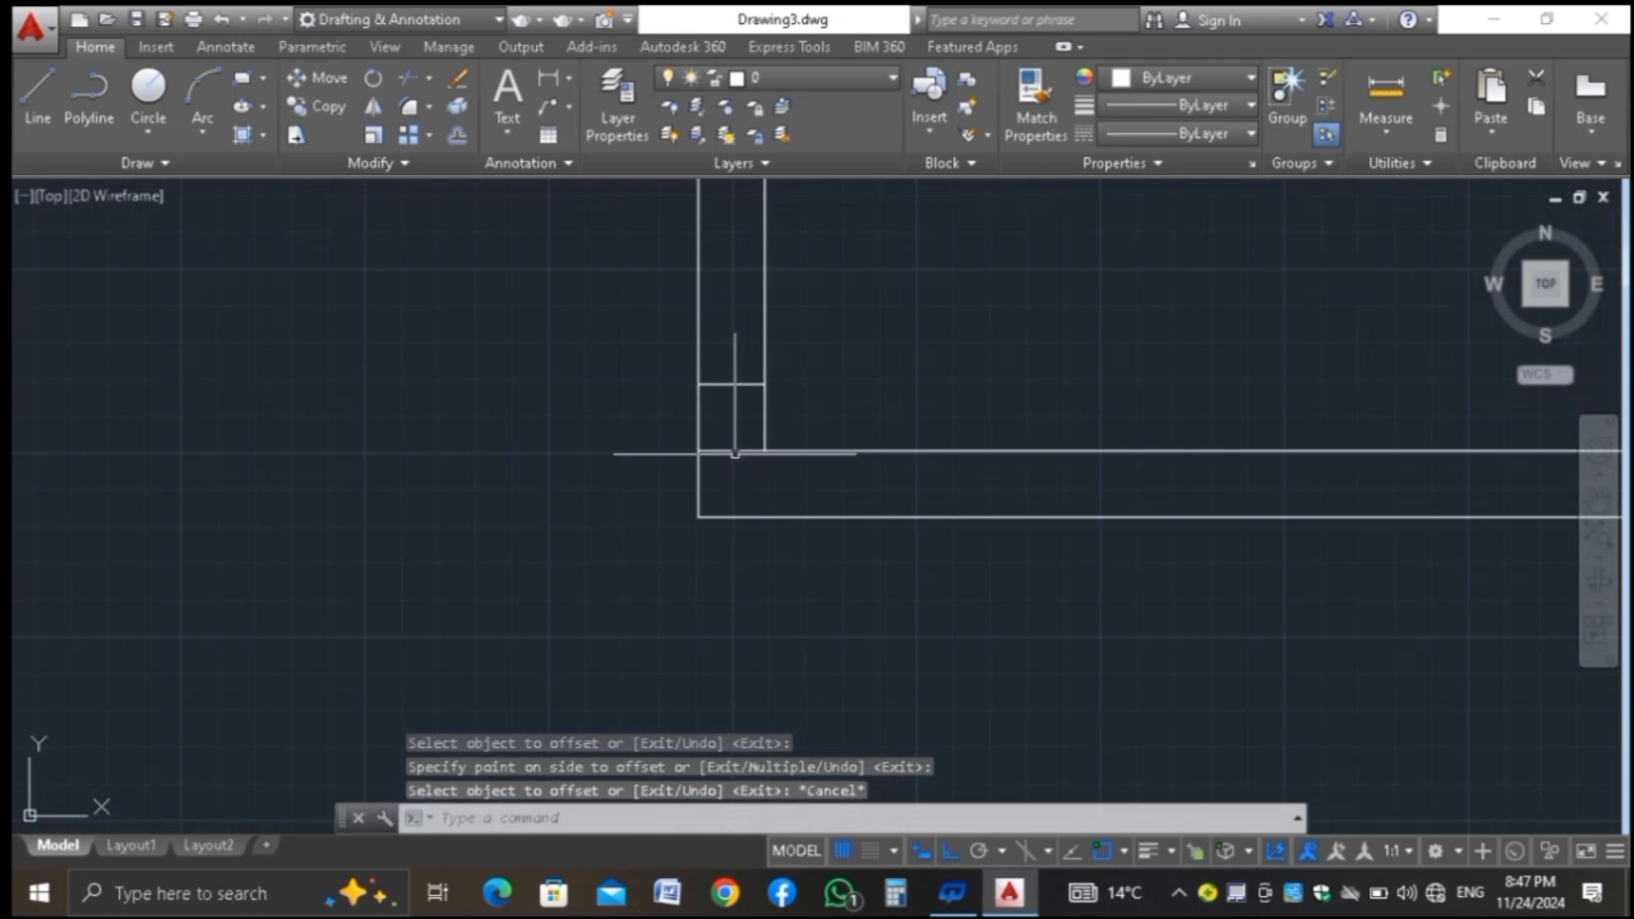
{"action": "key", "text": "Delete"}
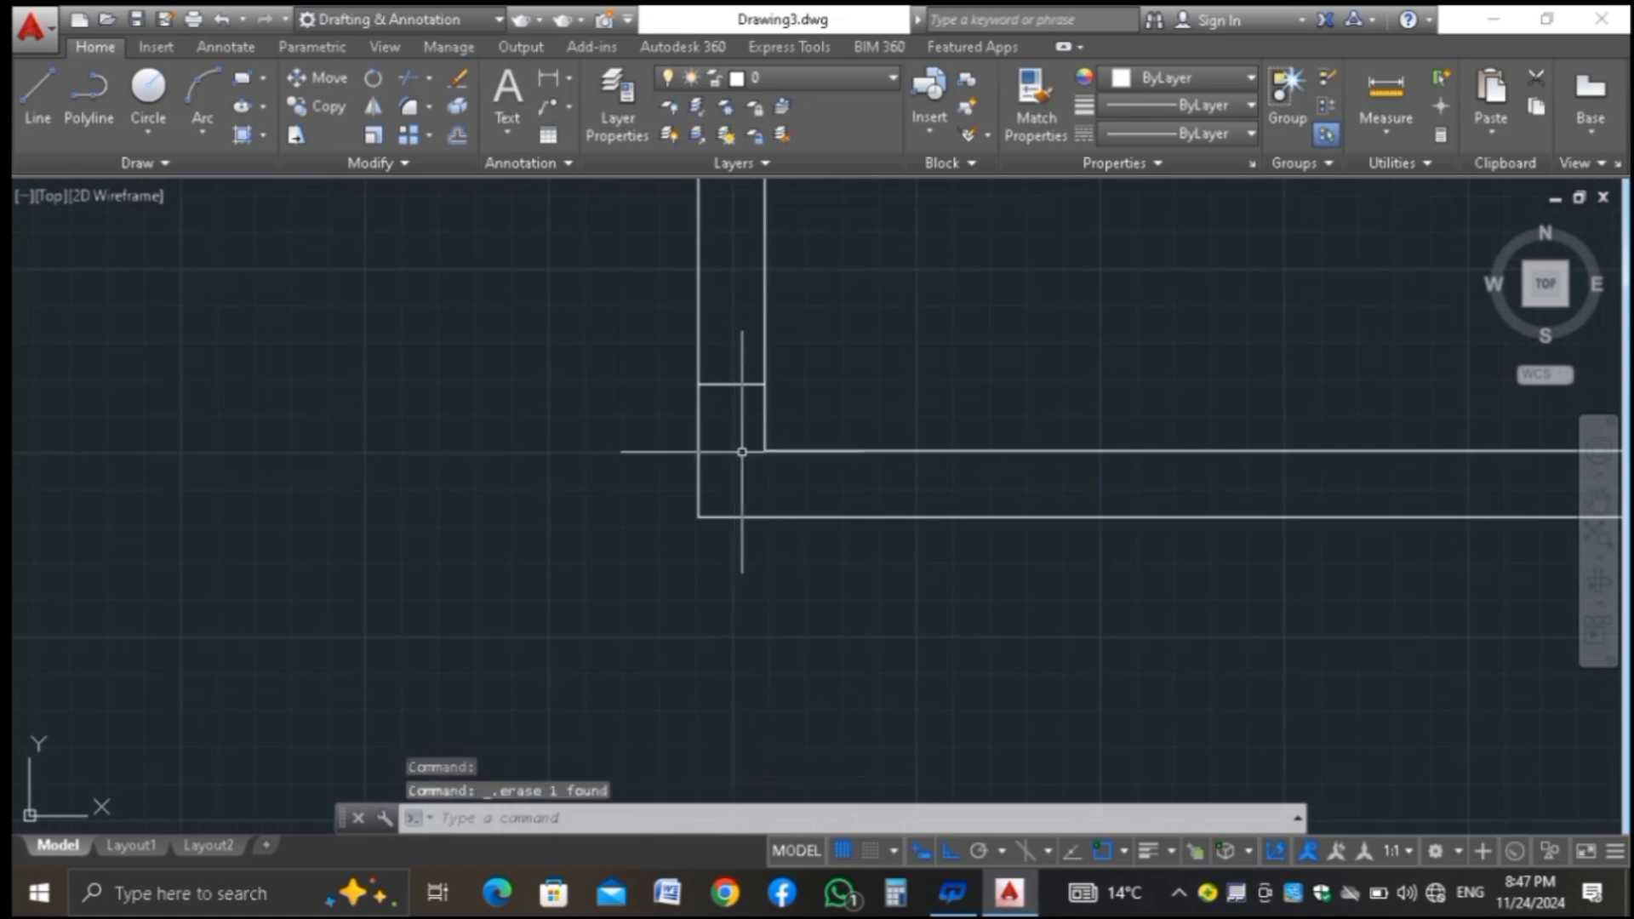
Mirror the two short opening lines about the vertical centreline of the central wall onto the left small room's wall, keeping the originals
{"action": "scroll", "coordinate": [733, 455], "scroll_direction": "down", "scroll_amount": 5}
{"action": "scroll", "coordinate": [732, 459], "scroll_direction": "up", "scroll_amount": 3}
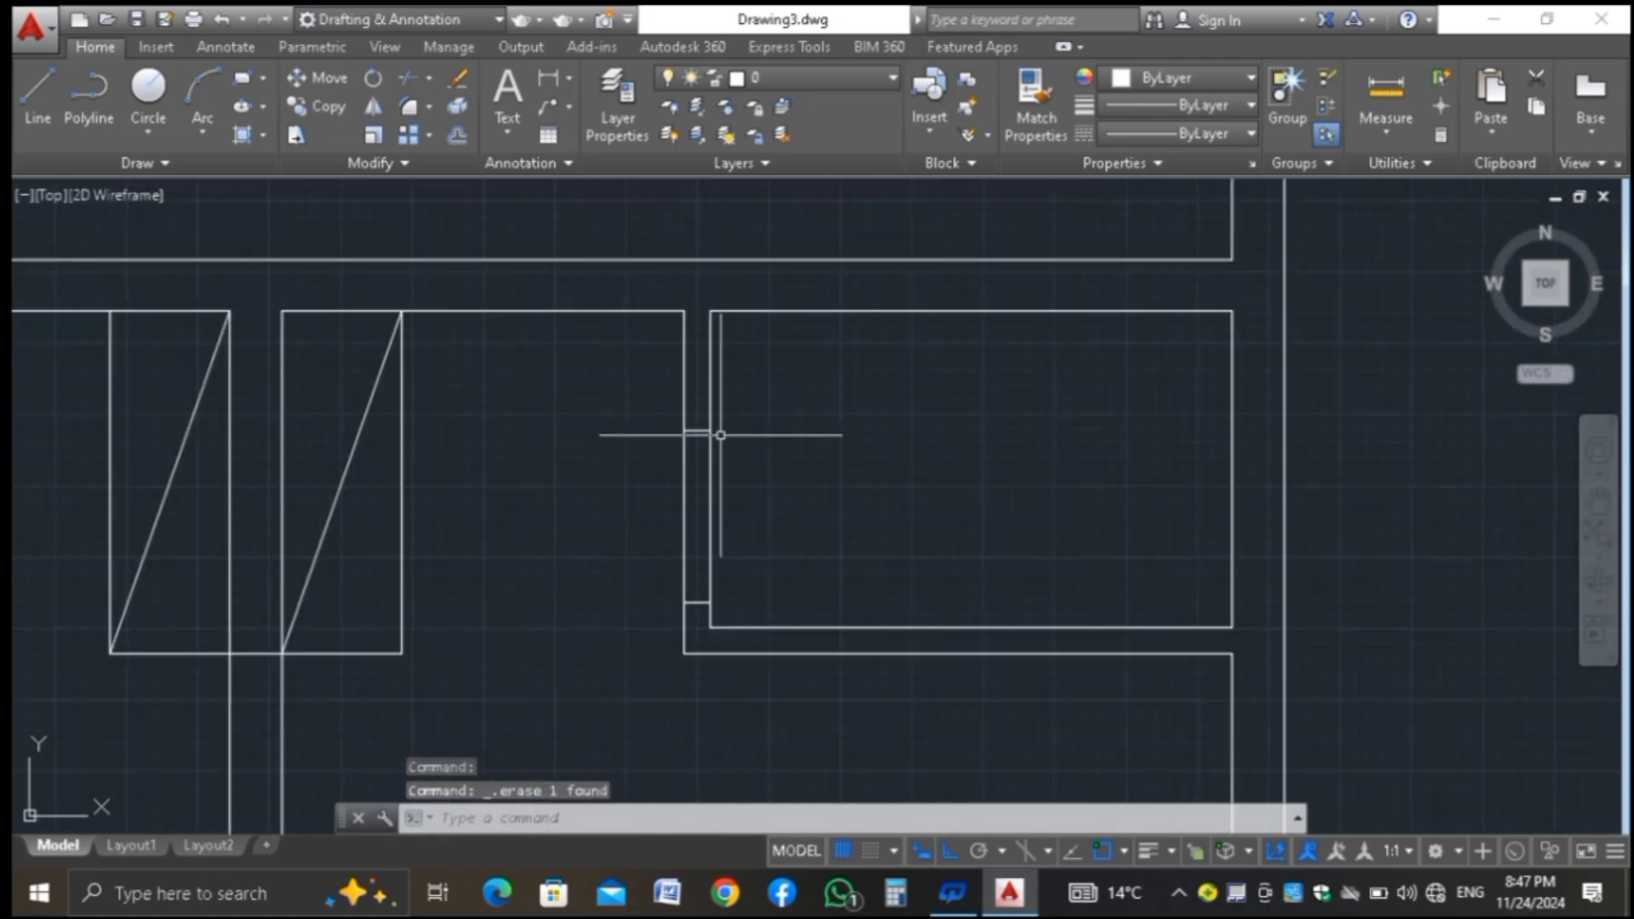
{"action": "scroll", "coordinate": [700, 428], "scroll_direction": "up", "scroll_amount": 2}
{"action": "left_click", "coordinate": [701, 417]}
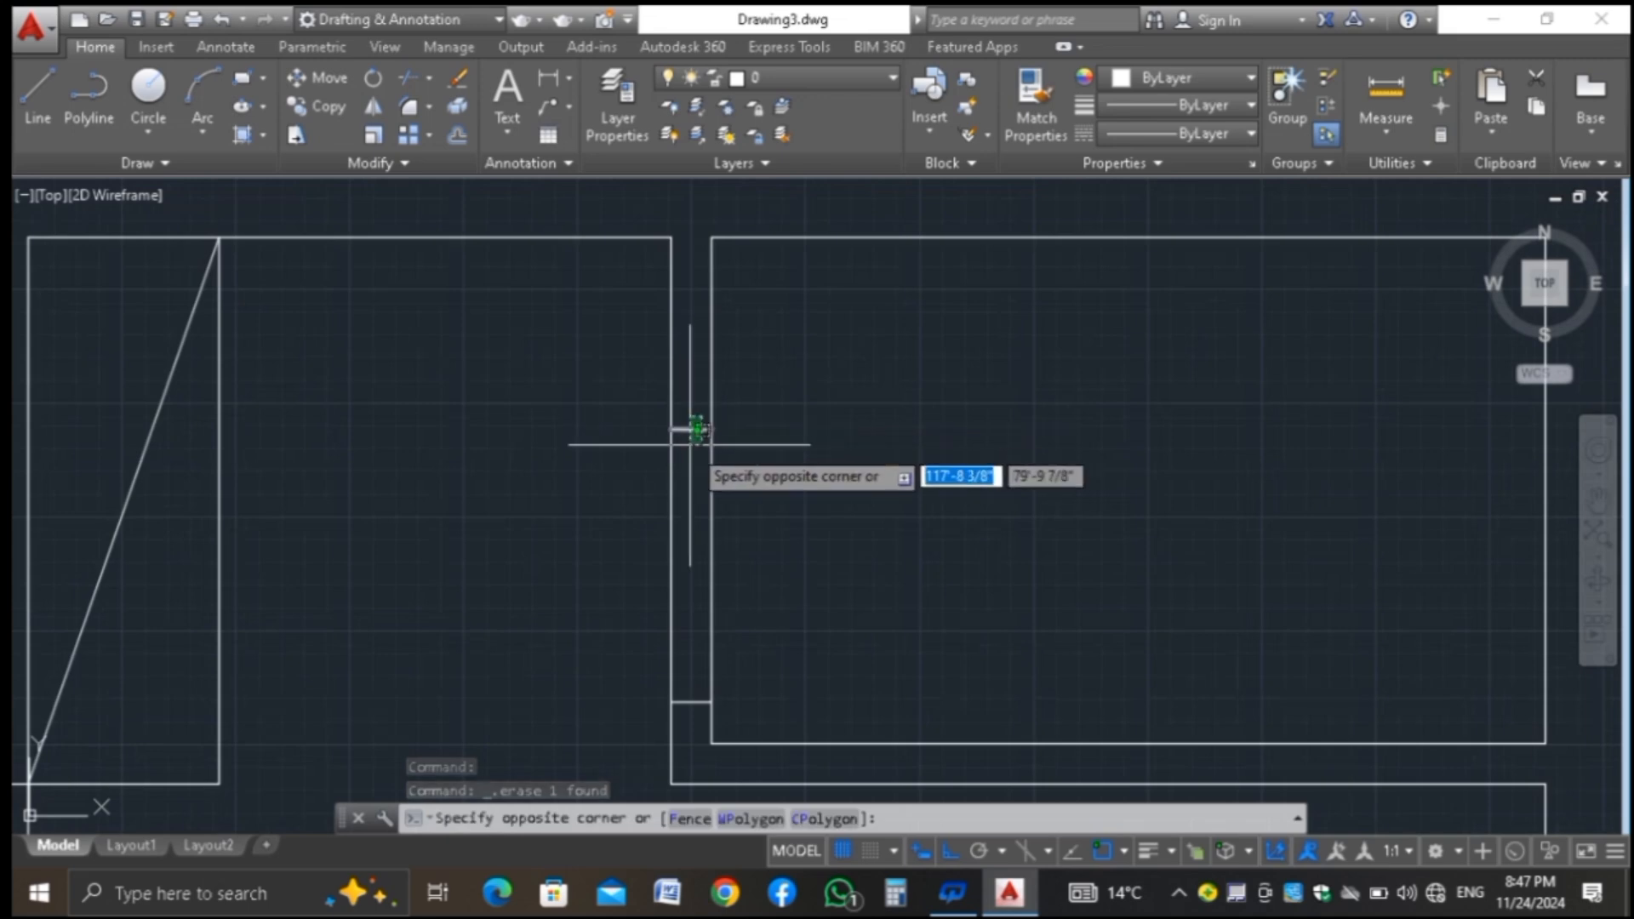
{"action": "left_click", "coordinate": [686, 436]}
{"action": "left_click", "coordinate": [701, 678]}
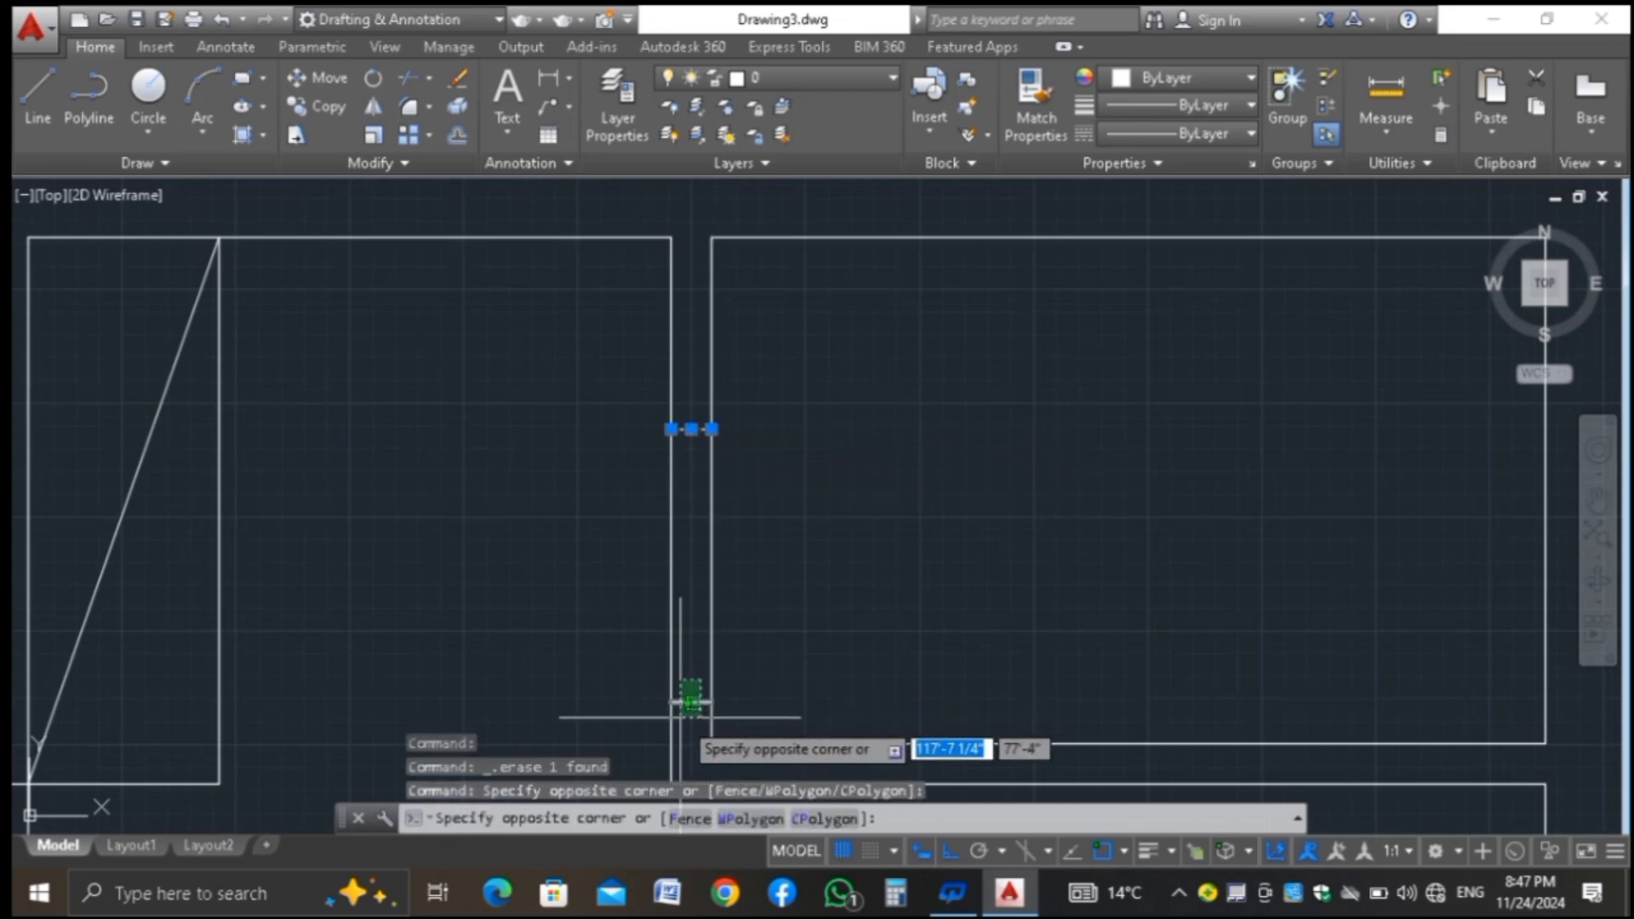
{"action": "left_click", "coordinate": [686, 700]}
{"action": "scroll", "coordinate": [830, 623], "scroll_direction": "down", "scroll_amount": 2}
{"action": "scroll", "coordinate": [831, 625], "scroll_direction": "down", "scroll_amount": 2}
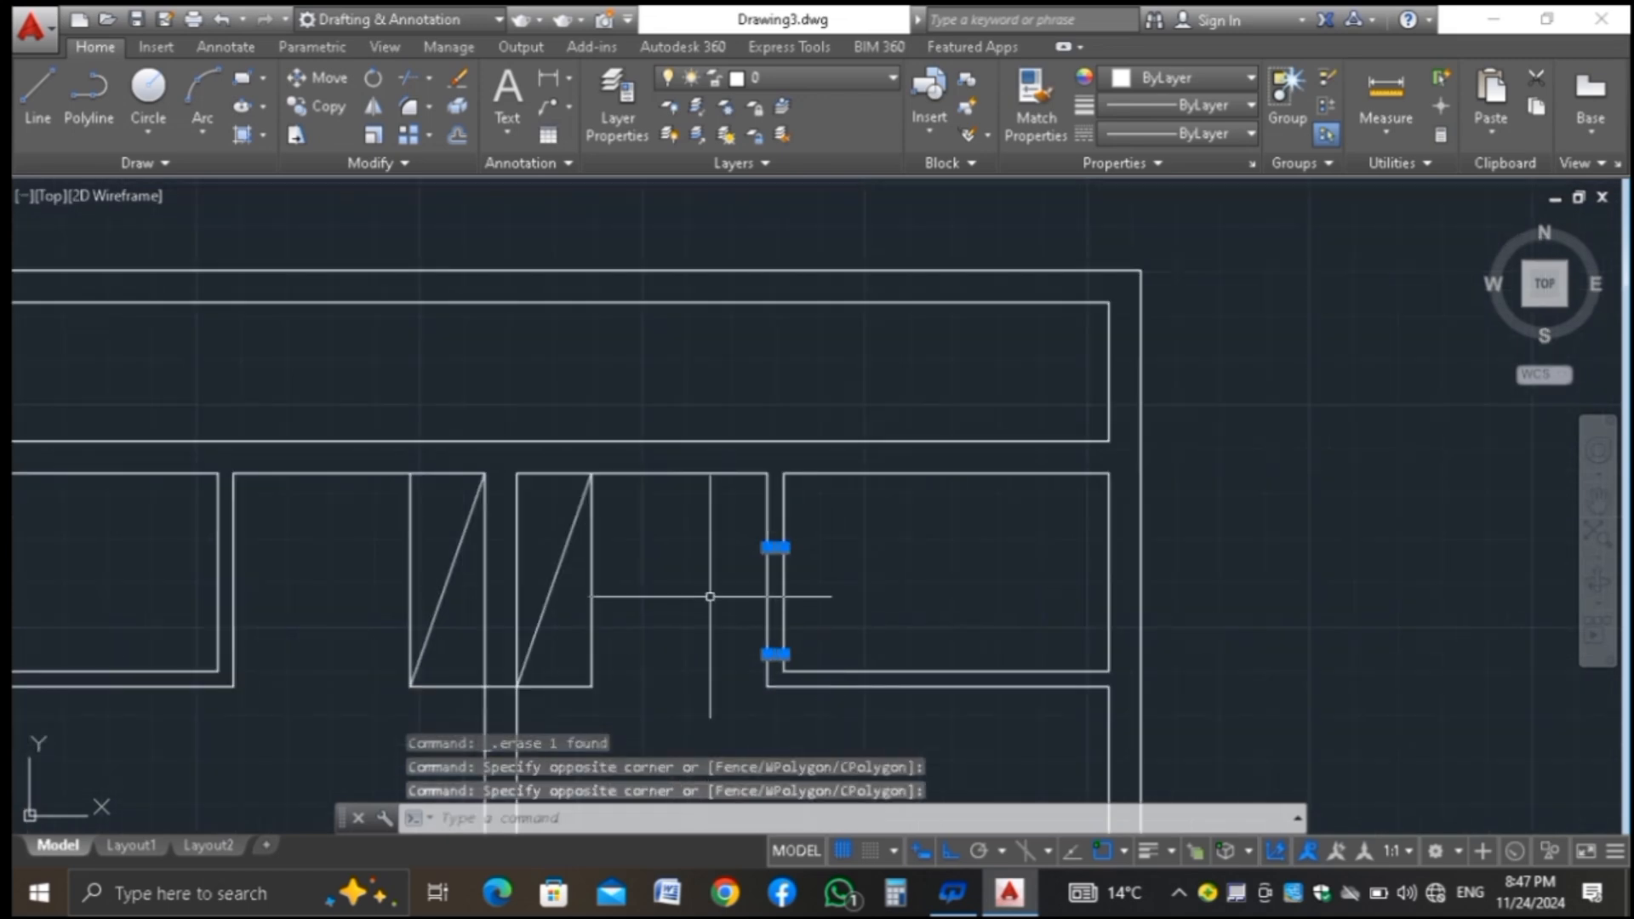
{"action": "type", "text": "MI"}
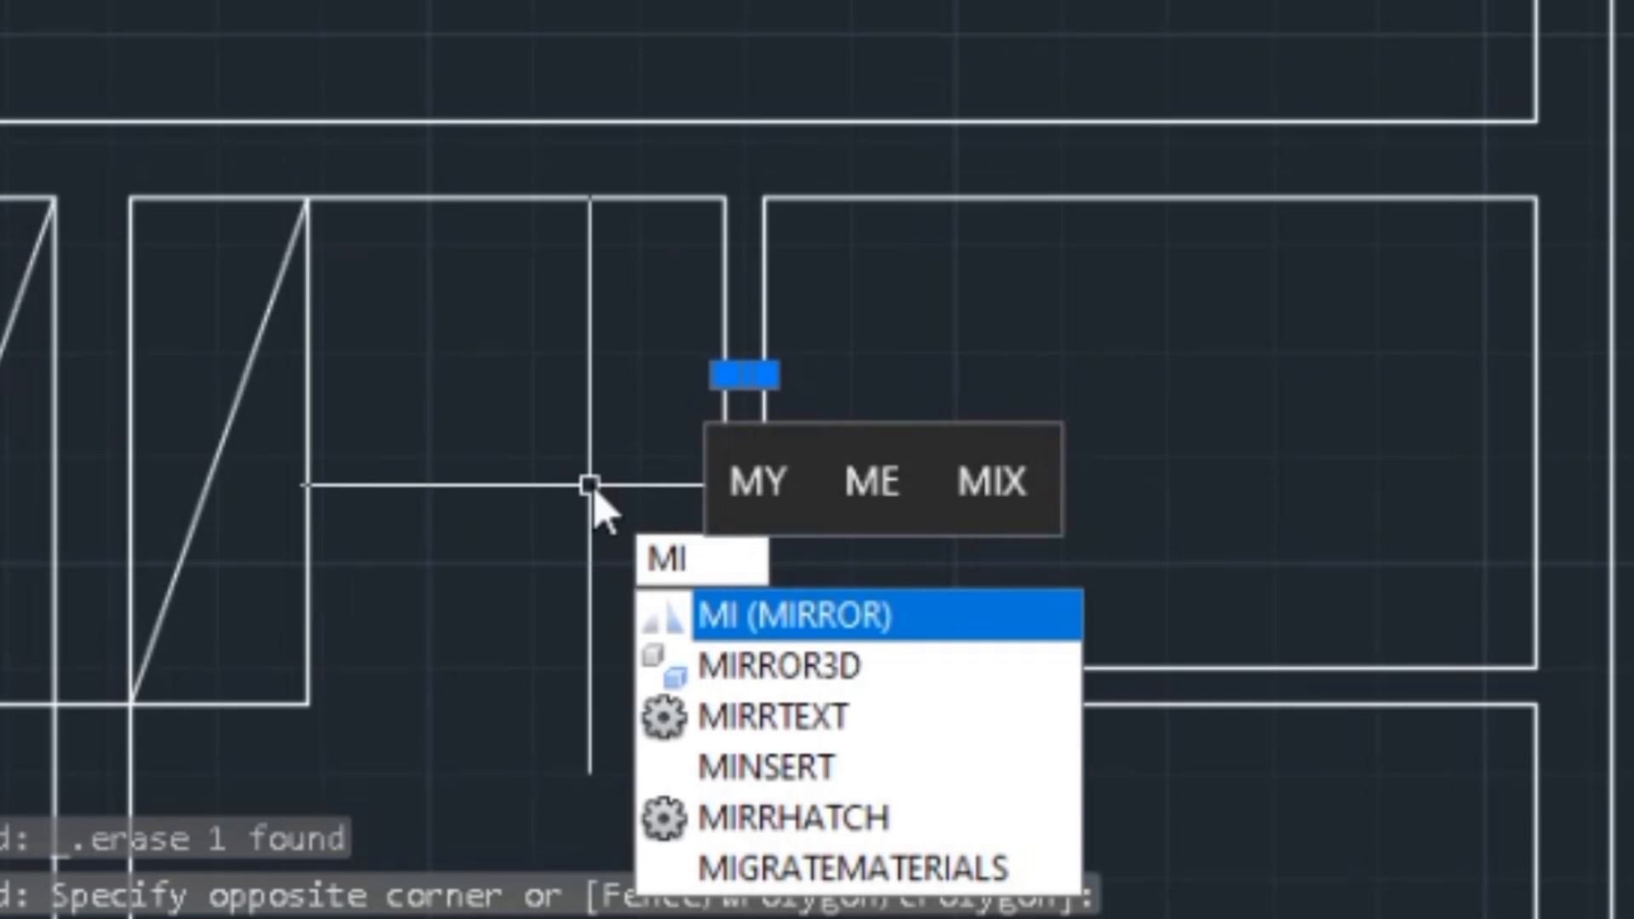
{"action": "key", "text": "Return"}
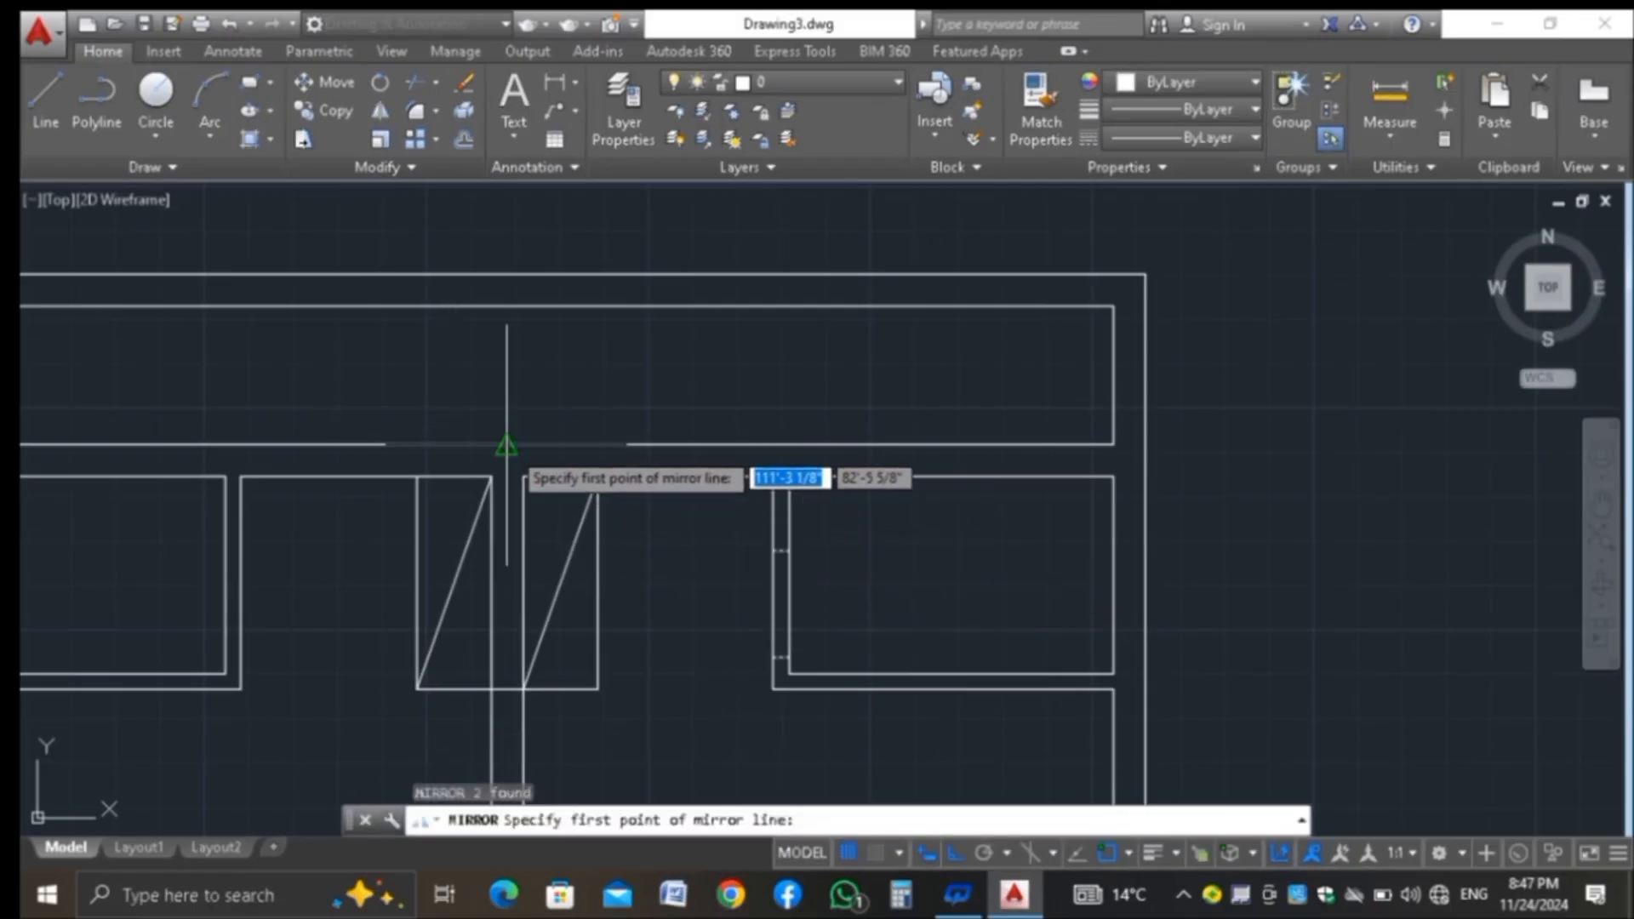
{"action": "left_click", "coordinate": [507, 444]}
{"action": "left_click", "coordinate": [512, 360]}
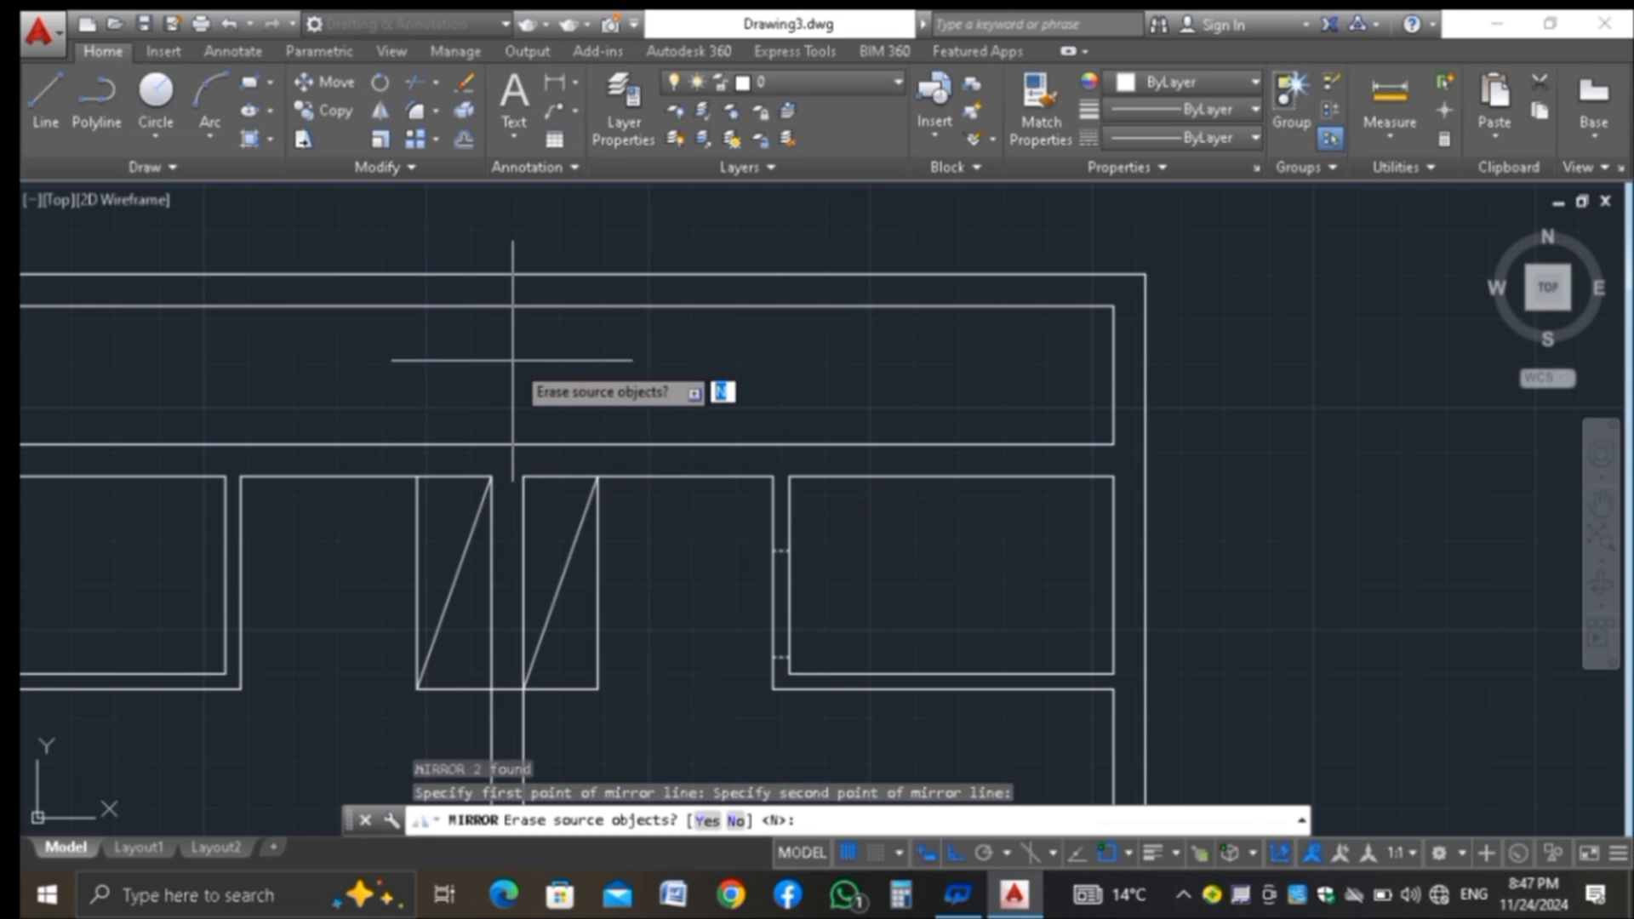
{"action": "key", "text": "Return"}
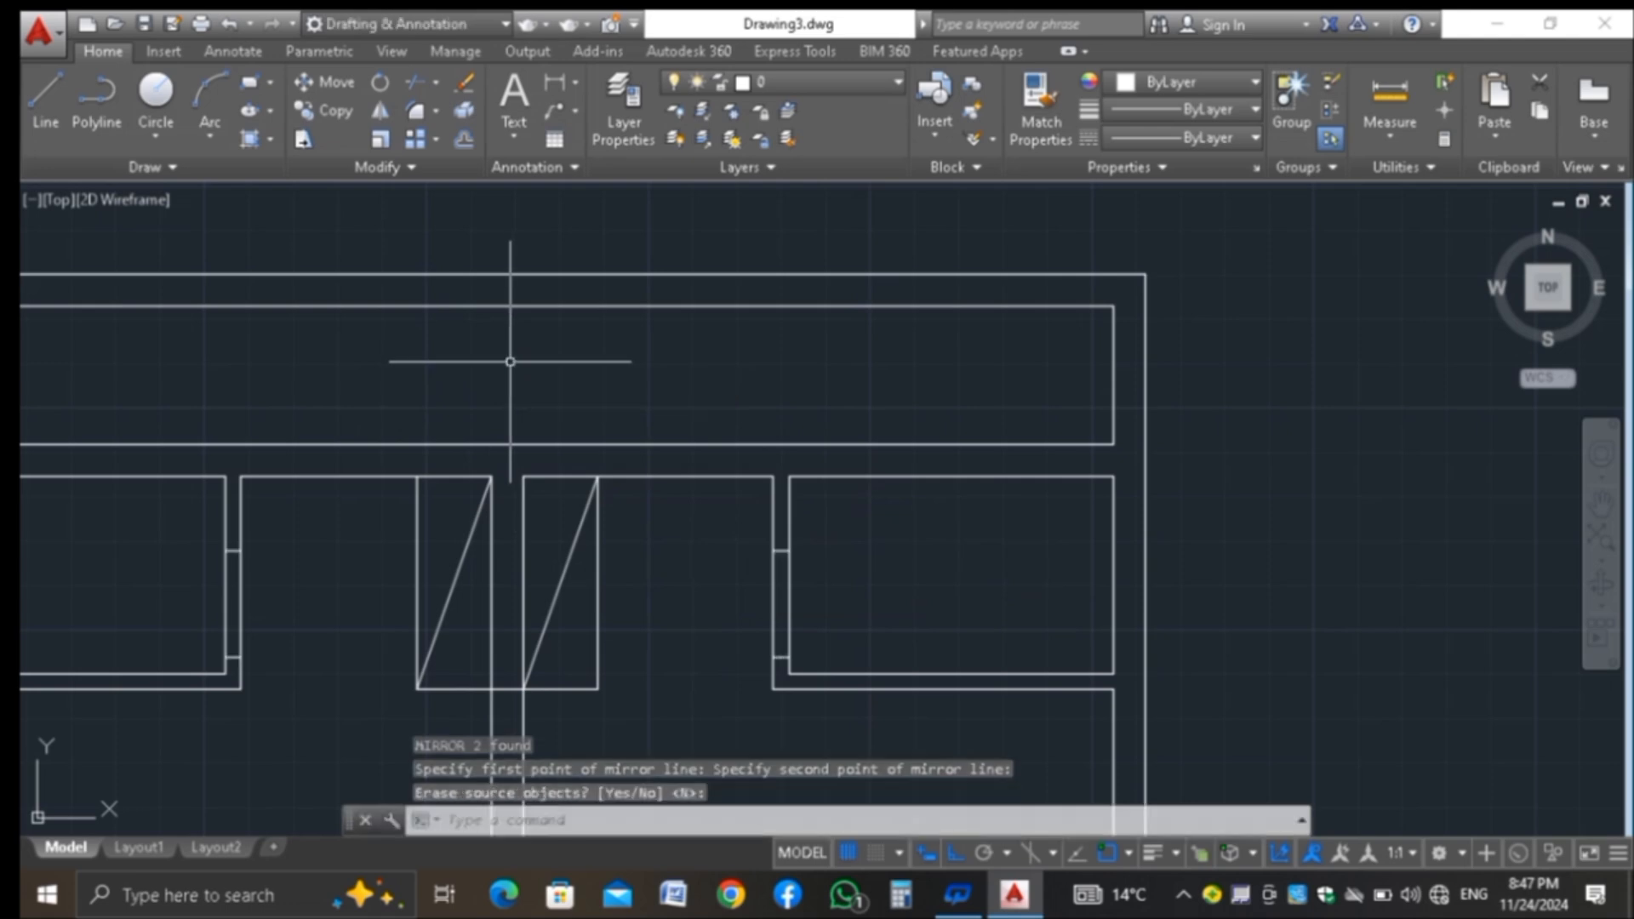
Trim both wall faces between the short lines to open doorways in the left and right small rooms' inner walls
{"action": "scroll", "coordinate": [425, 562], "scroll_direction": "down", "scroll_amount": 1}
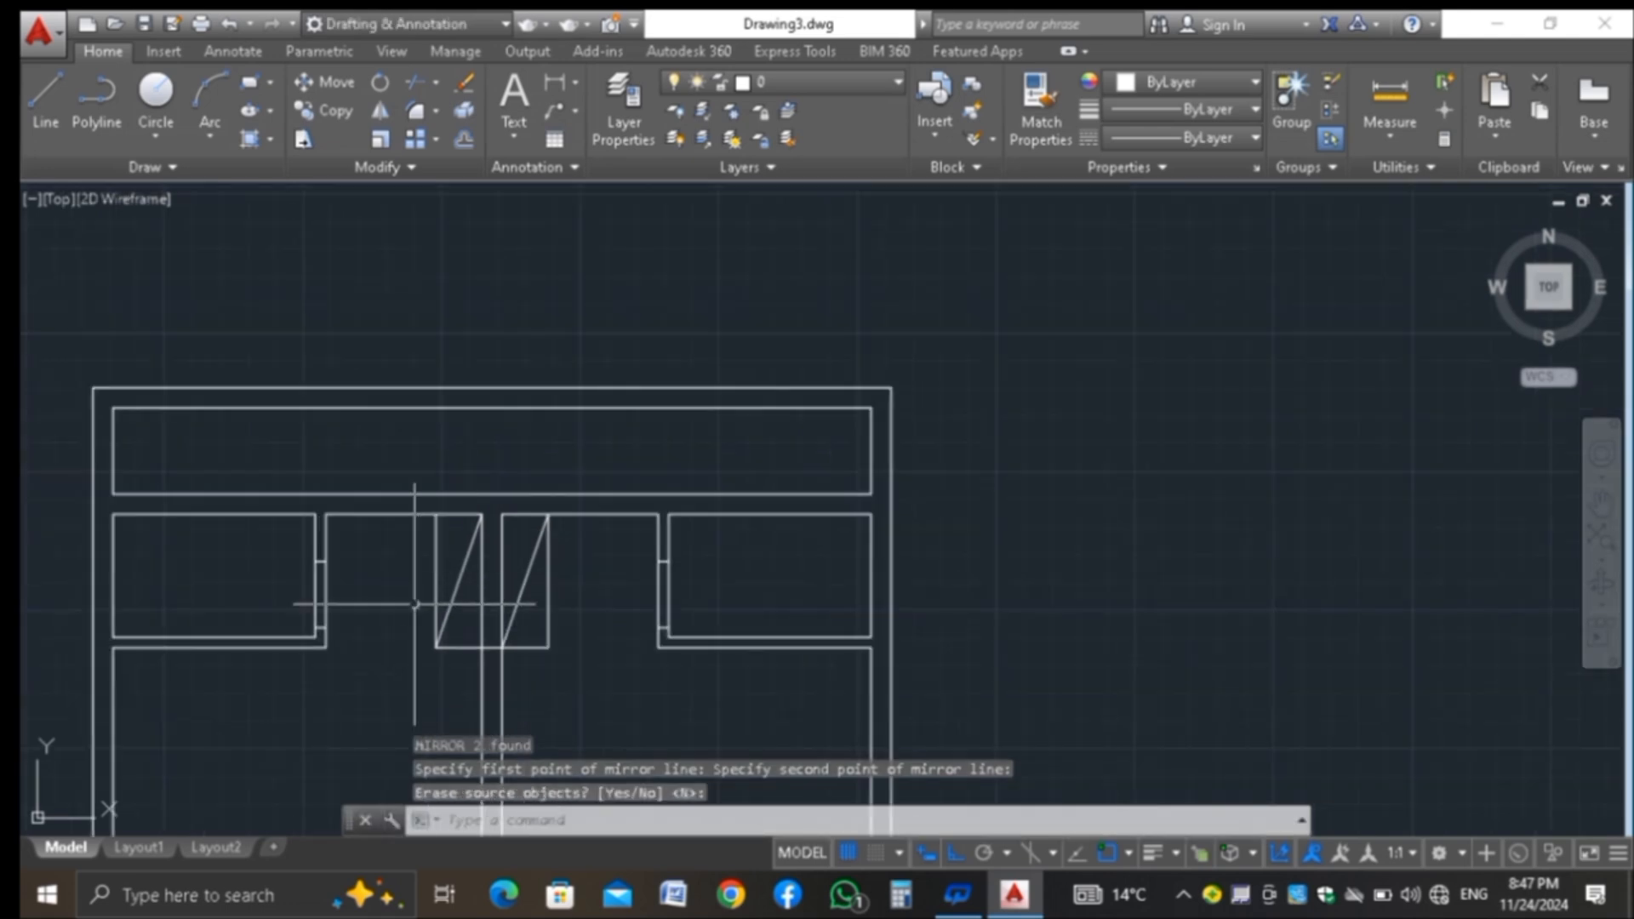
{"action": "scroll", "coordinate": [374, 600], "scroll_direction": "up", "scroll_amount": 1}
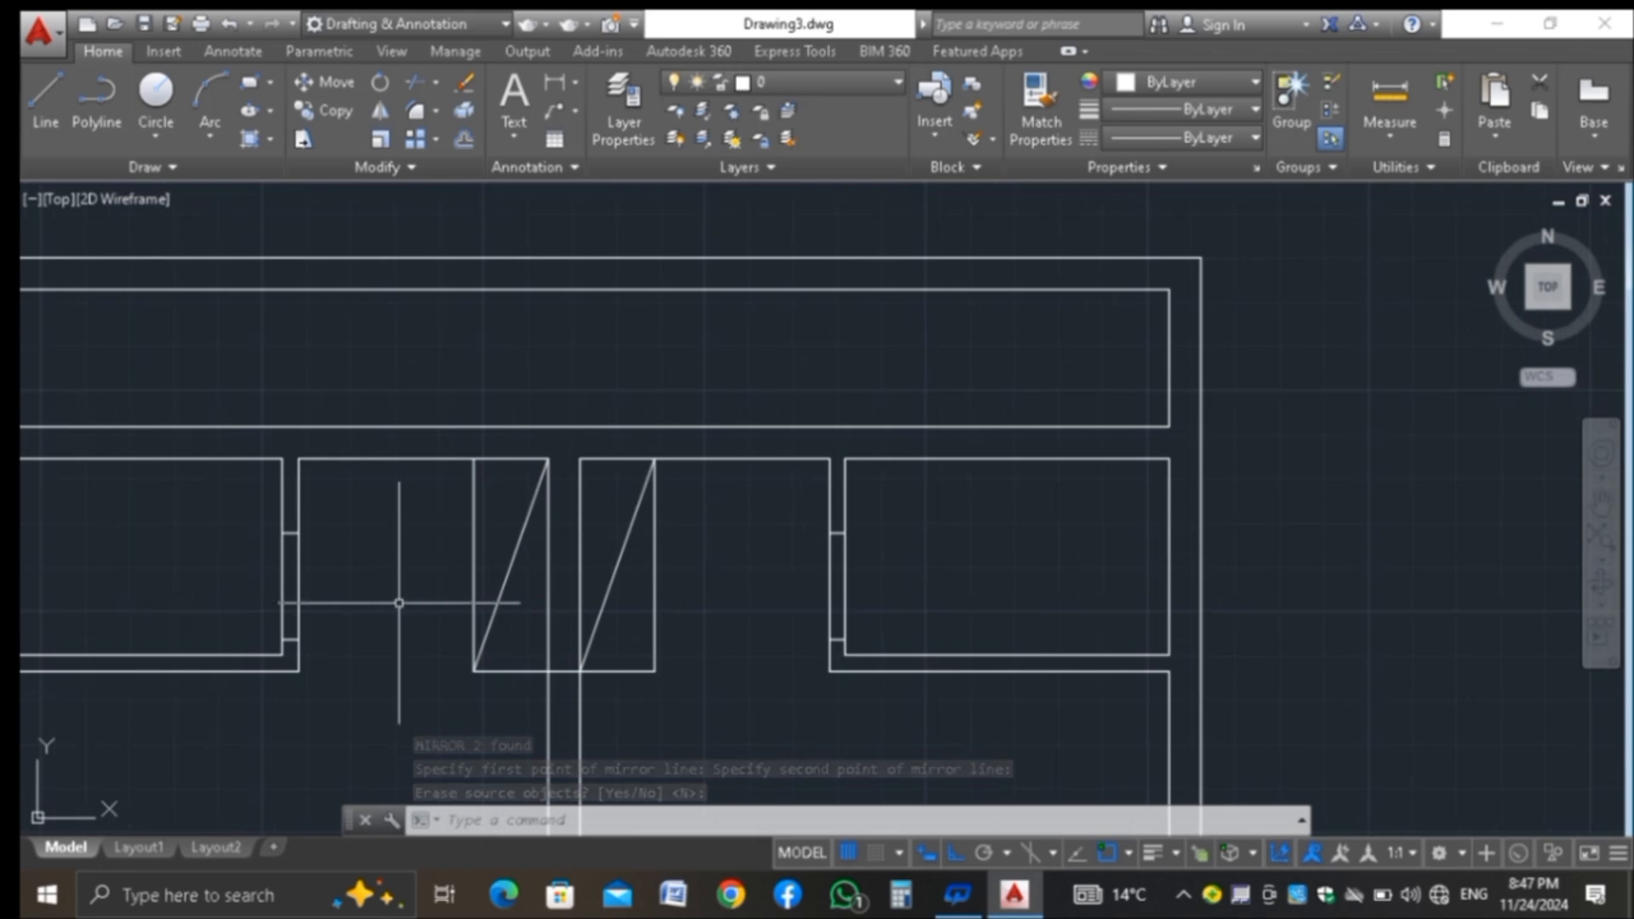
{"action": "type", "text": "TR"}
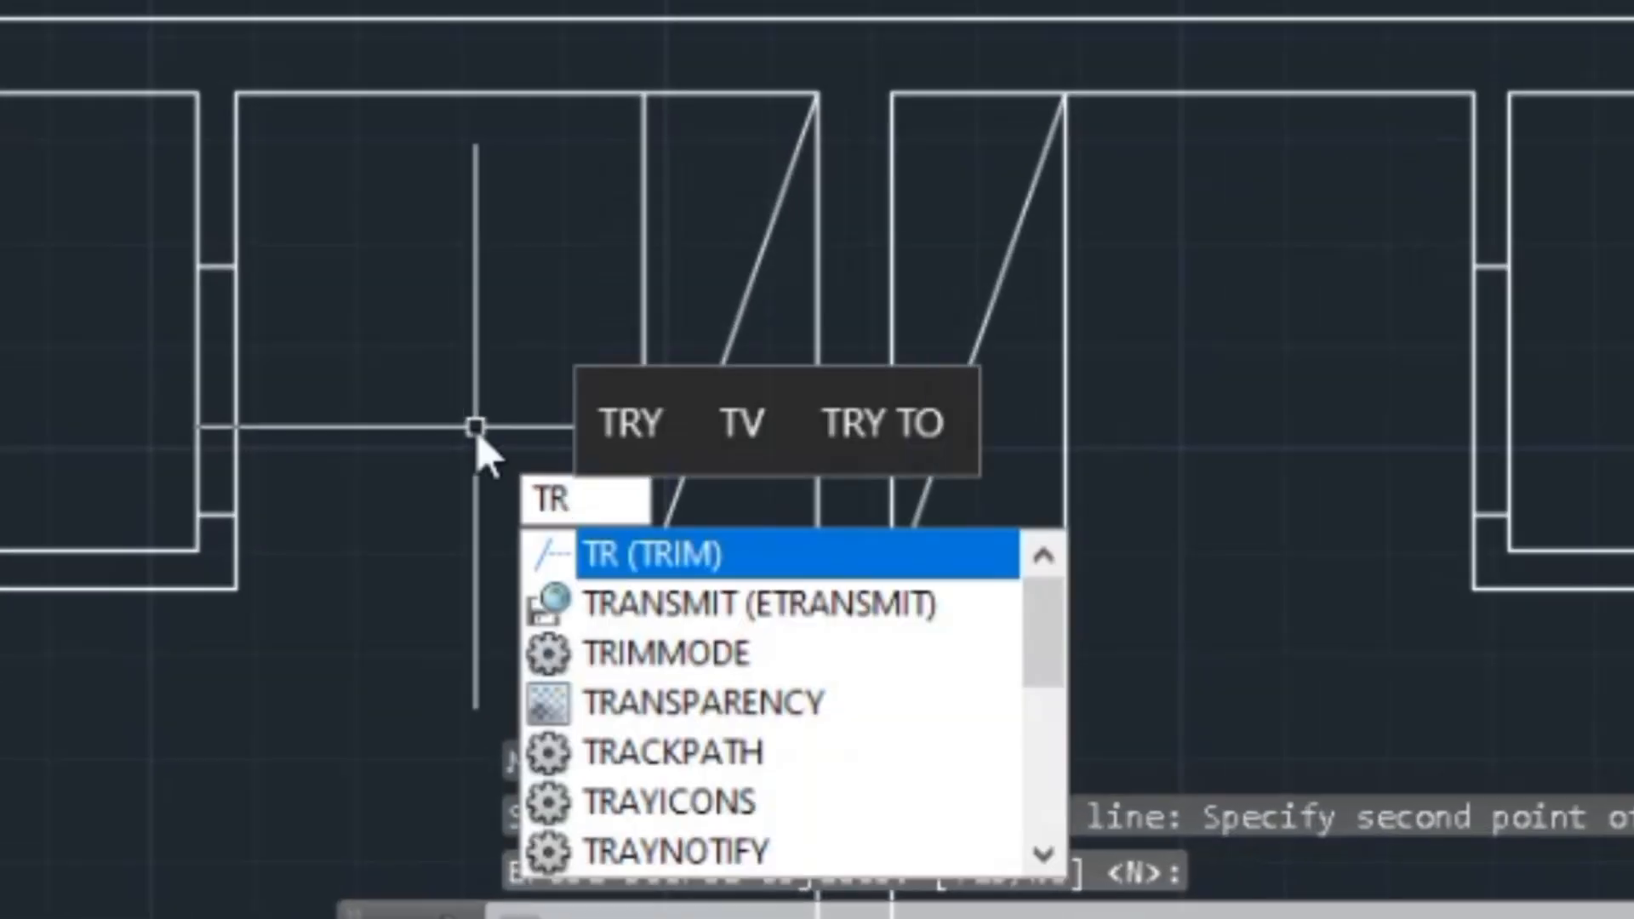
{"action": "key", "text": "Return"}
{"action": "key", "text": "Return"}
{"action": "left_click", "coordinate": [354, 361]}
{"action": "left_click", "coordinate": [123, 386]}
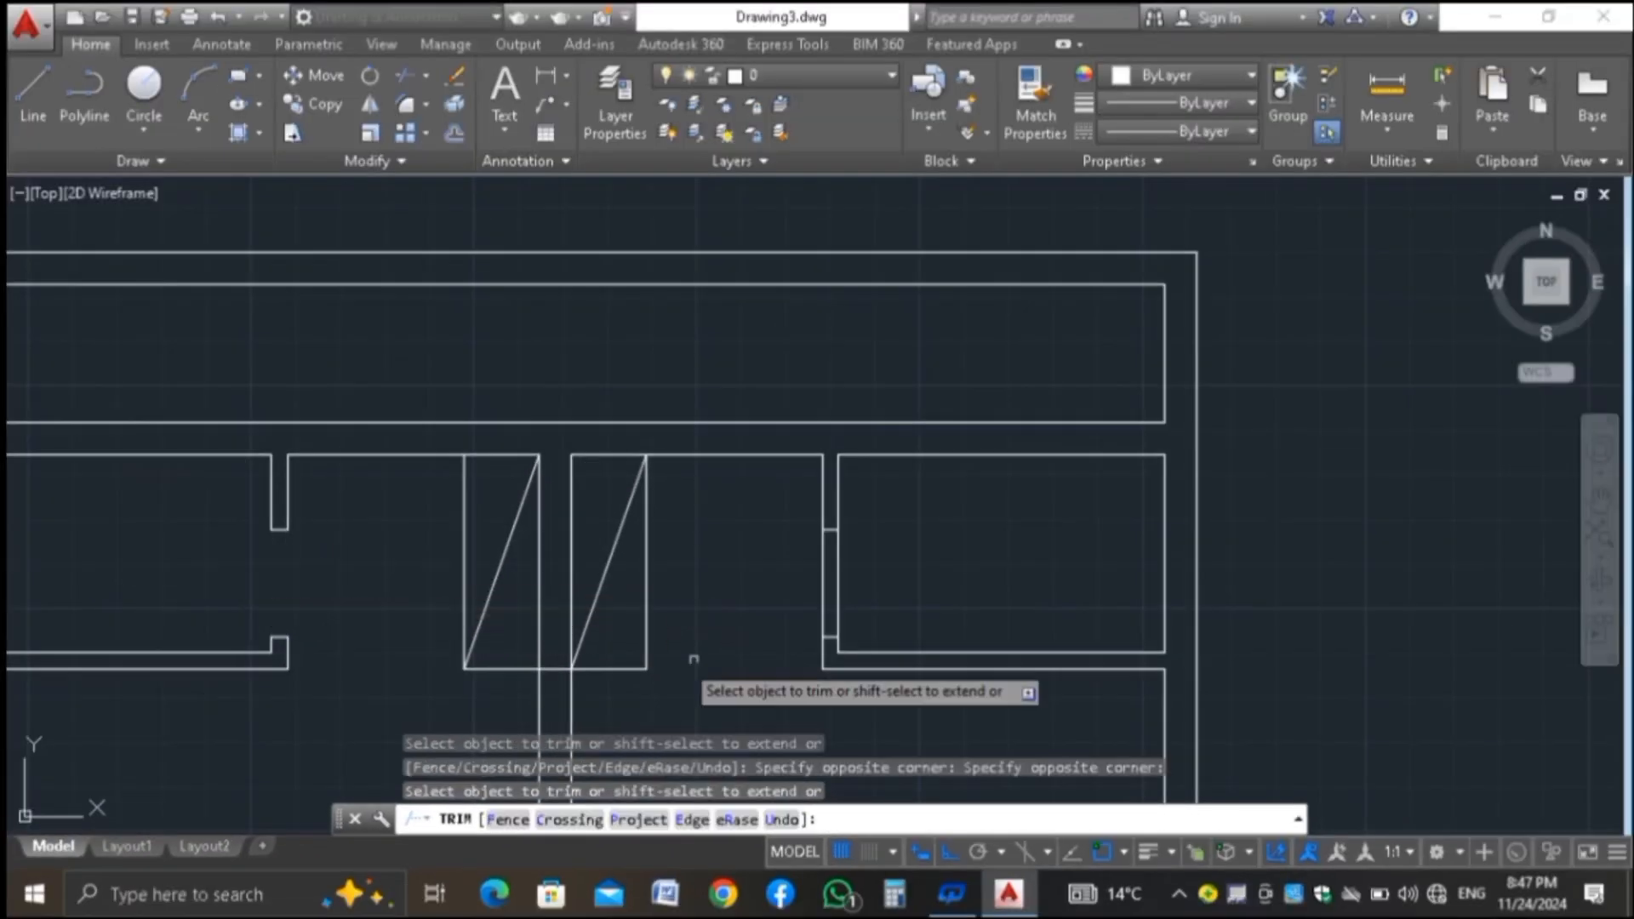
{"action": "left_click", "coordinate": [853, 555]}
{"action": "left_click", "coordinate": [813, 583]}
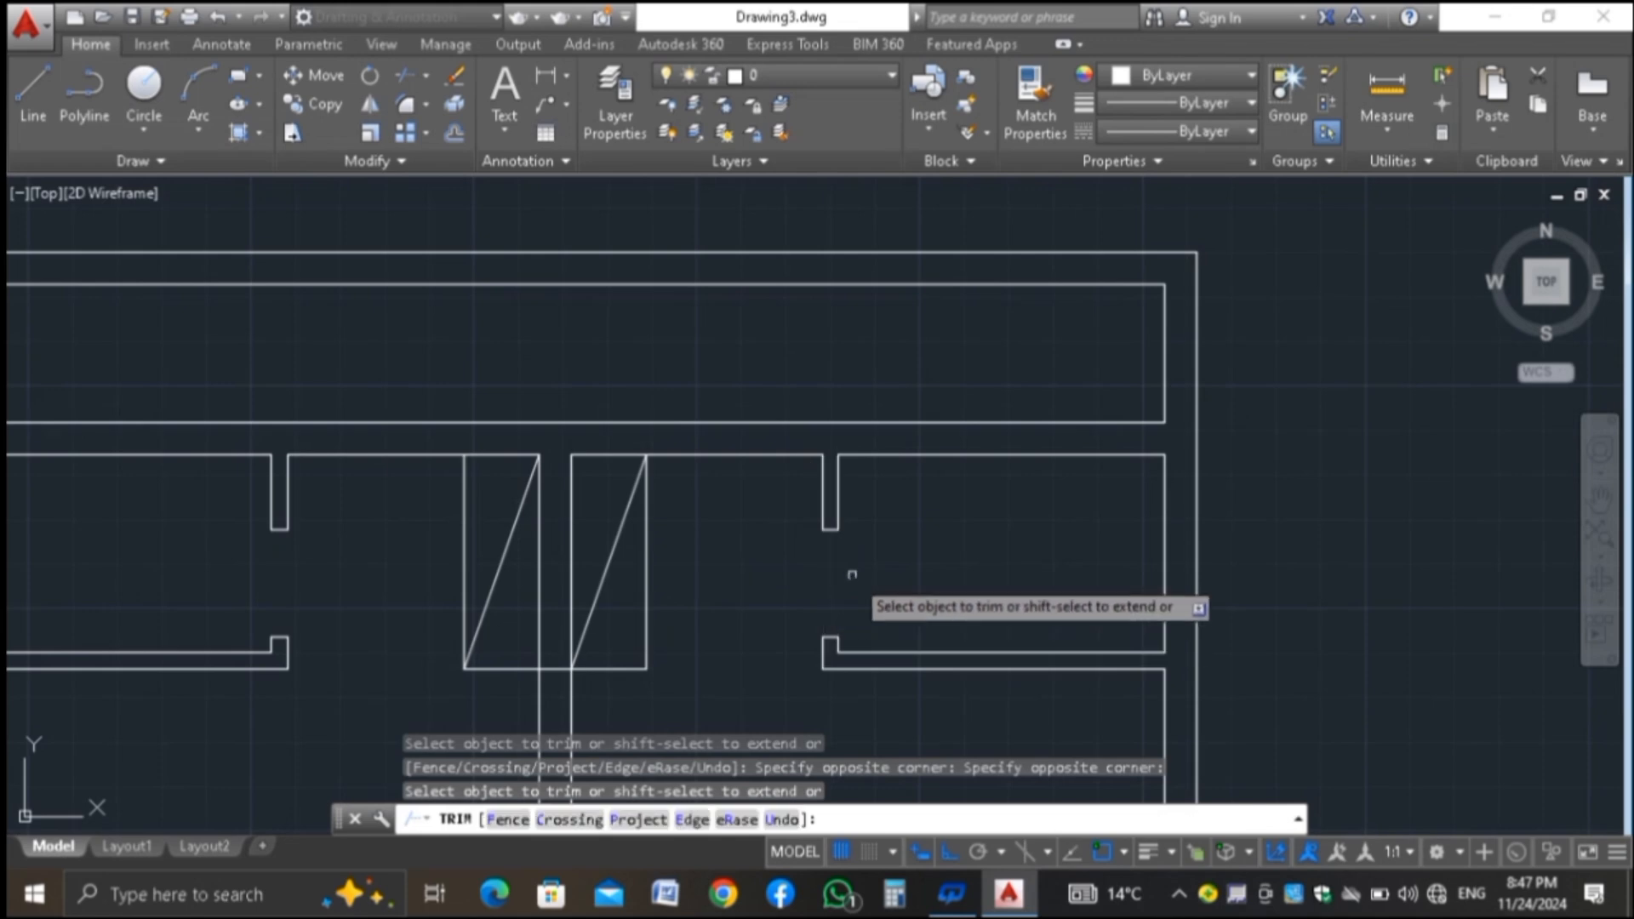
{"action": "scroll", "coordinate": [831, 427], "scroll_direction": "down", "scroll_amount": 2}
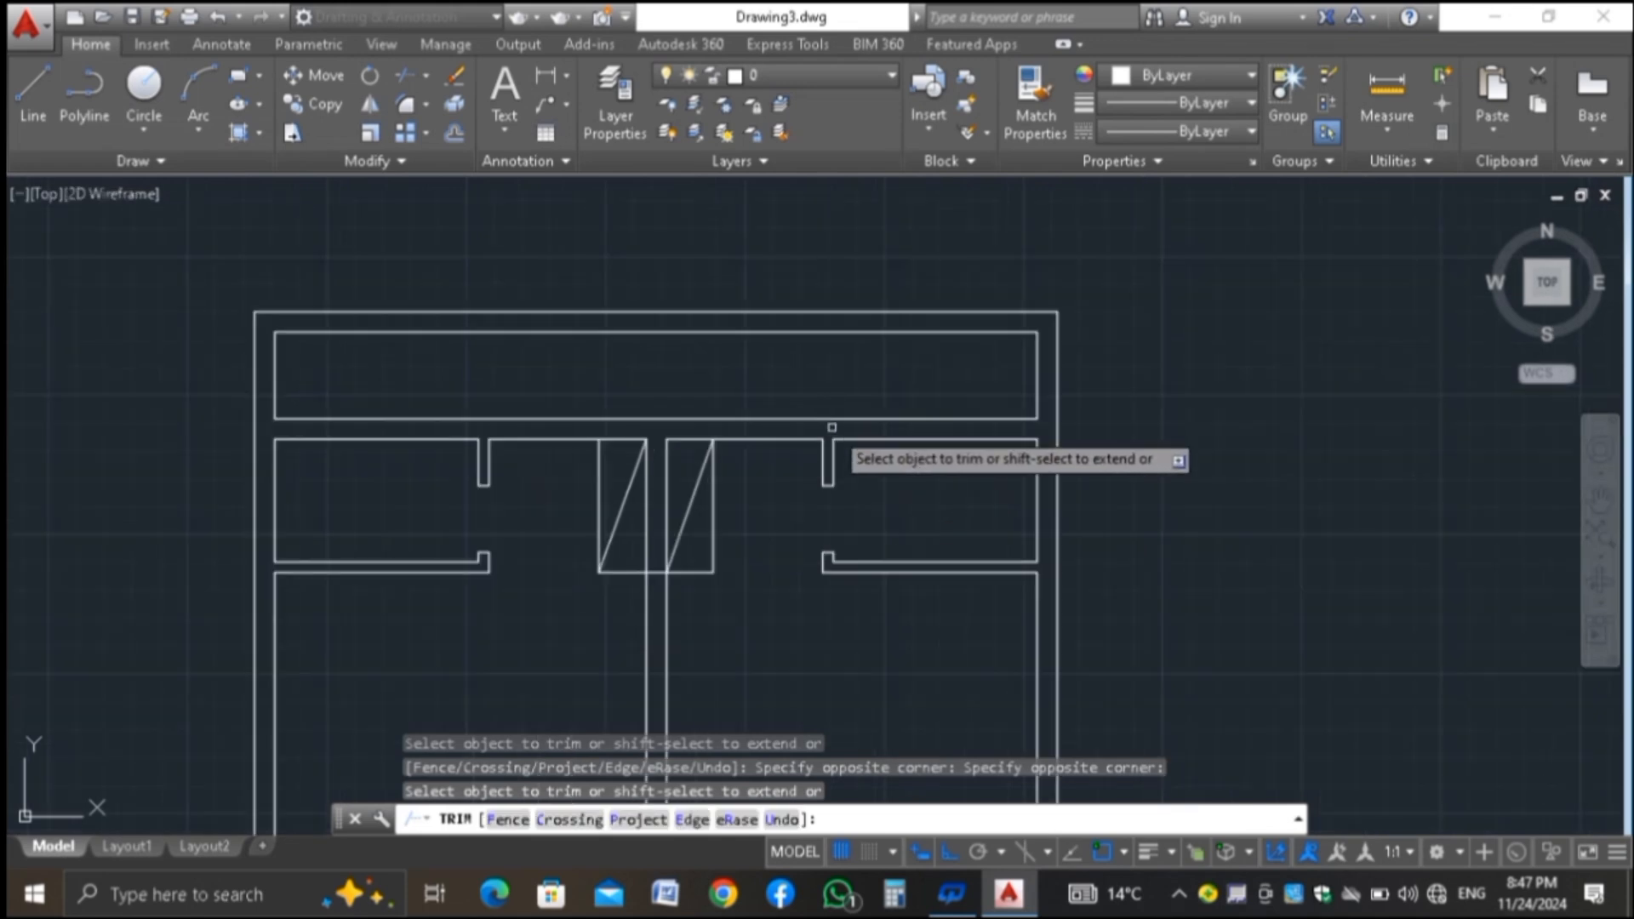
{"action": "scroll", "coordinate": [796, 411], "scroll_direction": "up", "scroll_amount": 1}
{"action": "scroll", "coordinate": [685, 365], "scroll_direction": "down", "scroll_amount": 3}
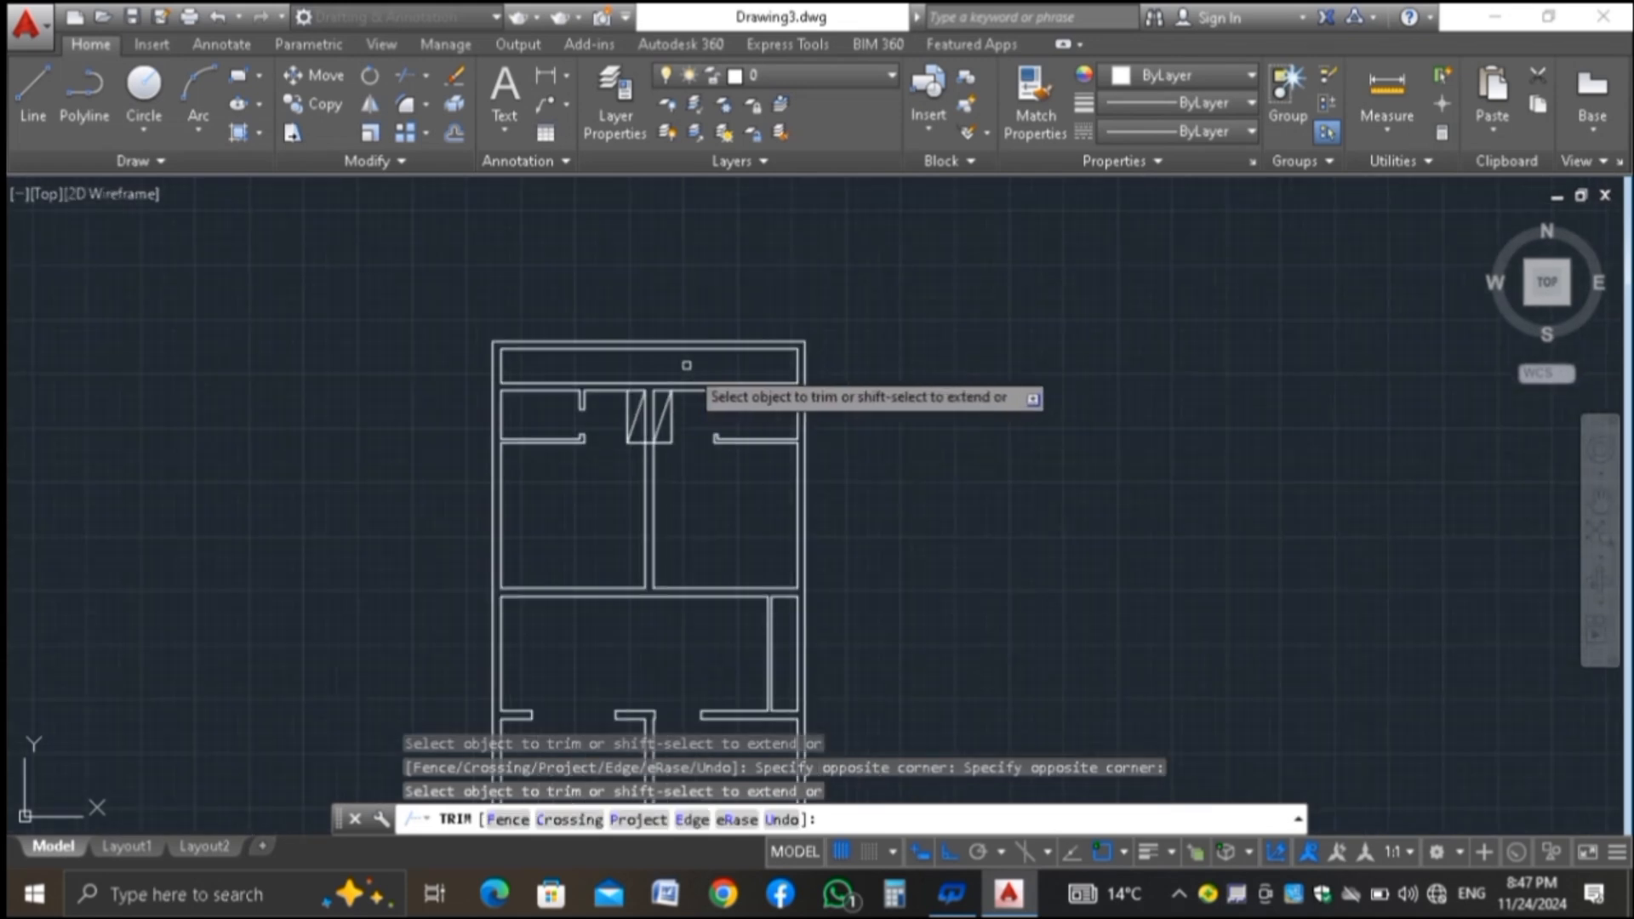
{"action": "scroll", "coordinate": [649, 605], "scroll_direction": "up", "scroll_amount": 1}
{"action": "scroll", "coordinate": [649, 606], "scroll_direction": "up", "scroll_amount": 2}
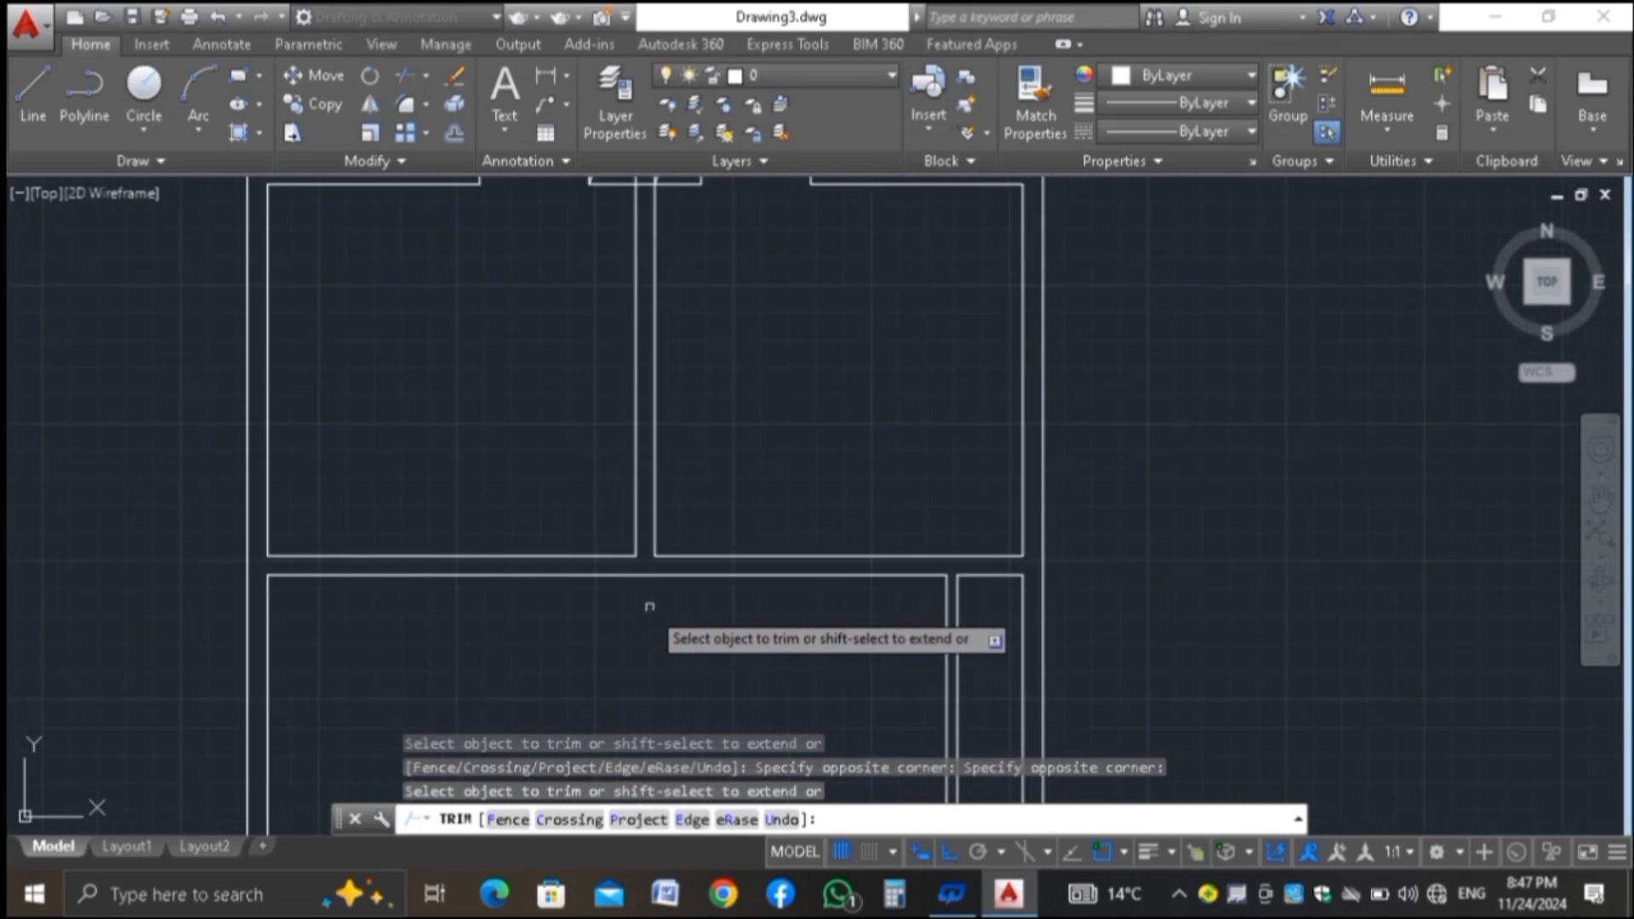
{"action": "key", "text": "Escape"}
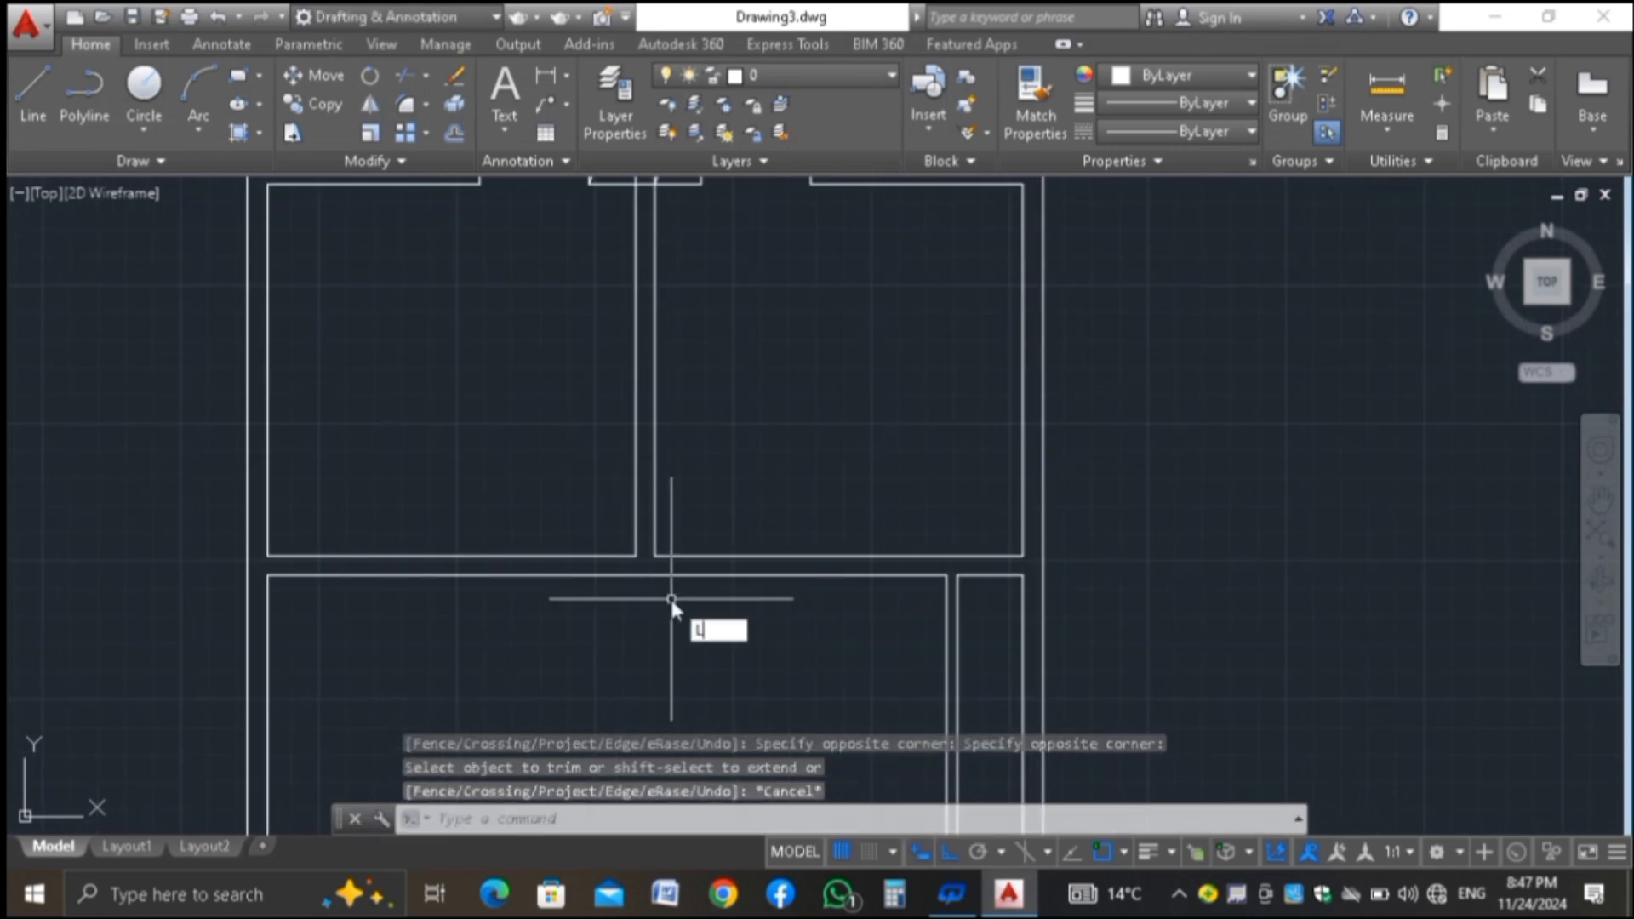
Draw a short vertical line across the horizontal wall from the lower left inner corner of the large room right of the central wall
{"action": "type", "text": "L"}
{"action": "key", "text": "Return"}
{"action": "scroll", "coordinate": [671, 598], "scroll_direction": "up", "scroll_amount": 2}
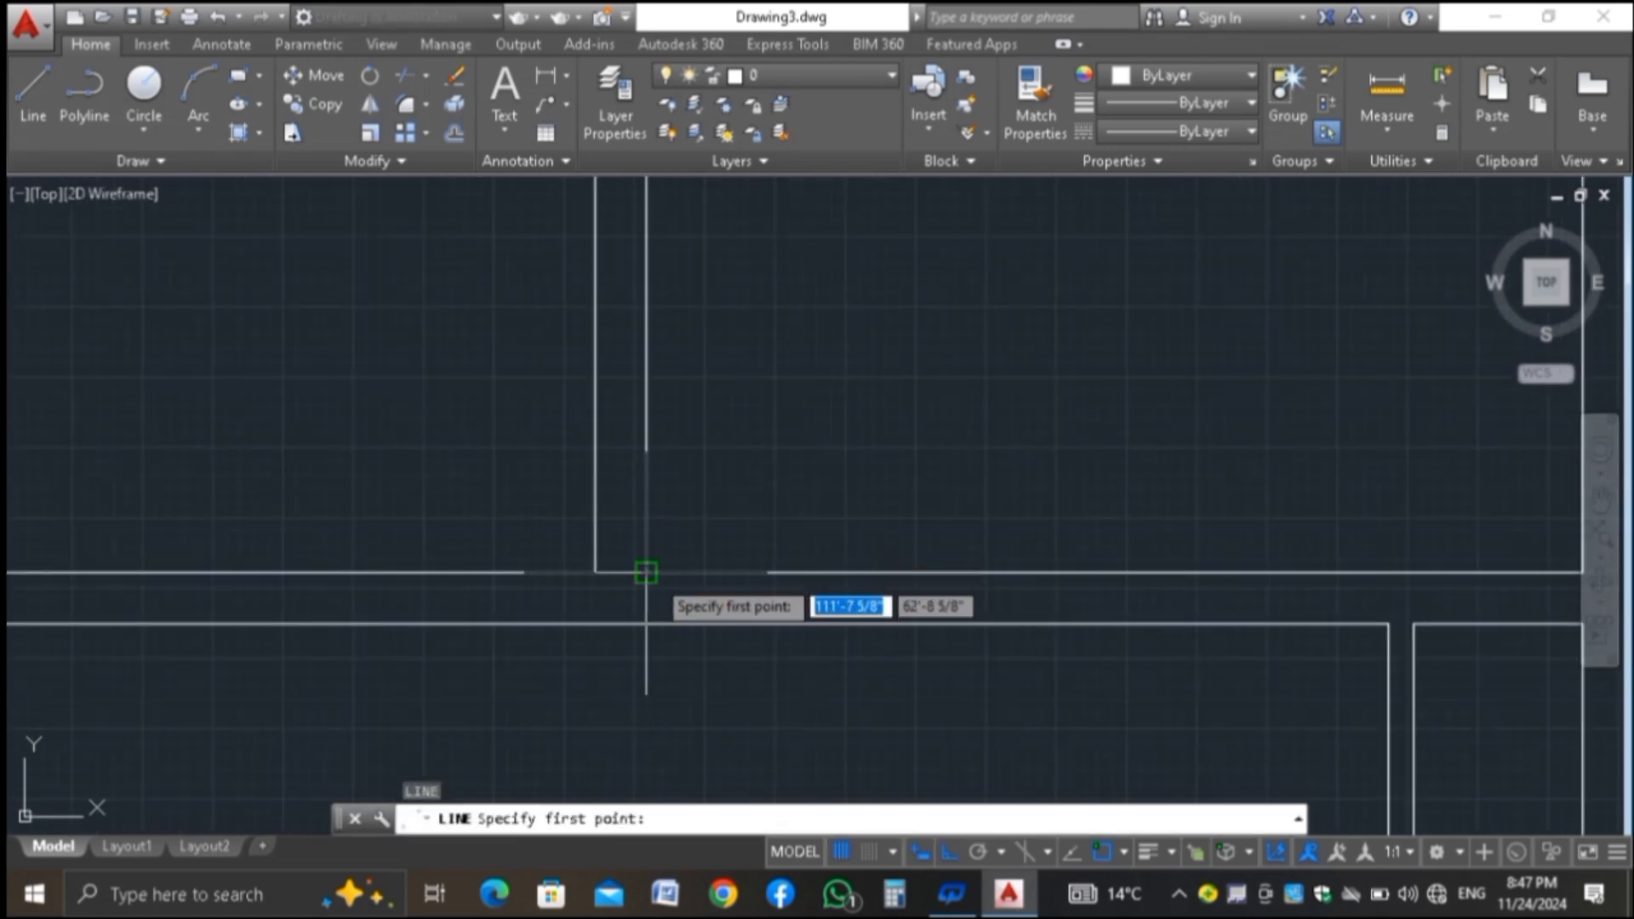
{"action": "left_click", "coordinate": [645, 572]}
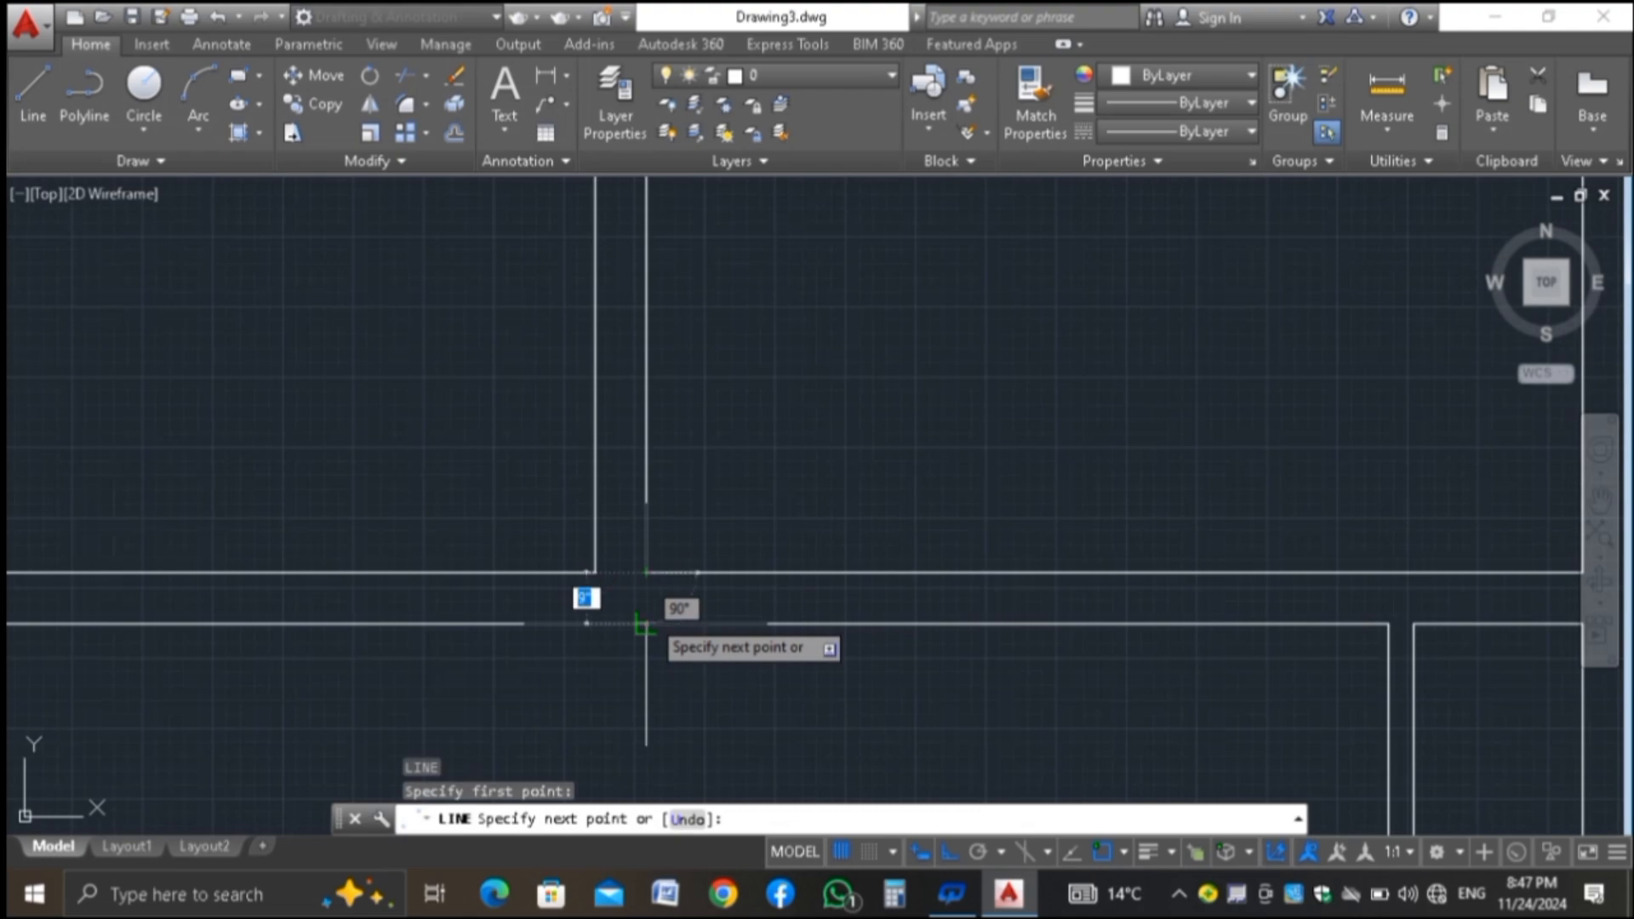
{"action": "left_click", "coordinate": [646, 623]}
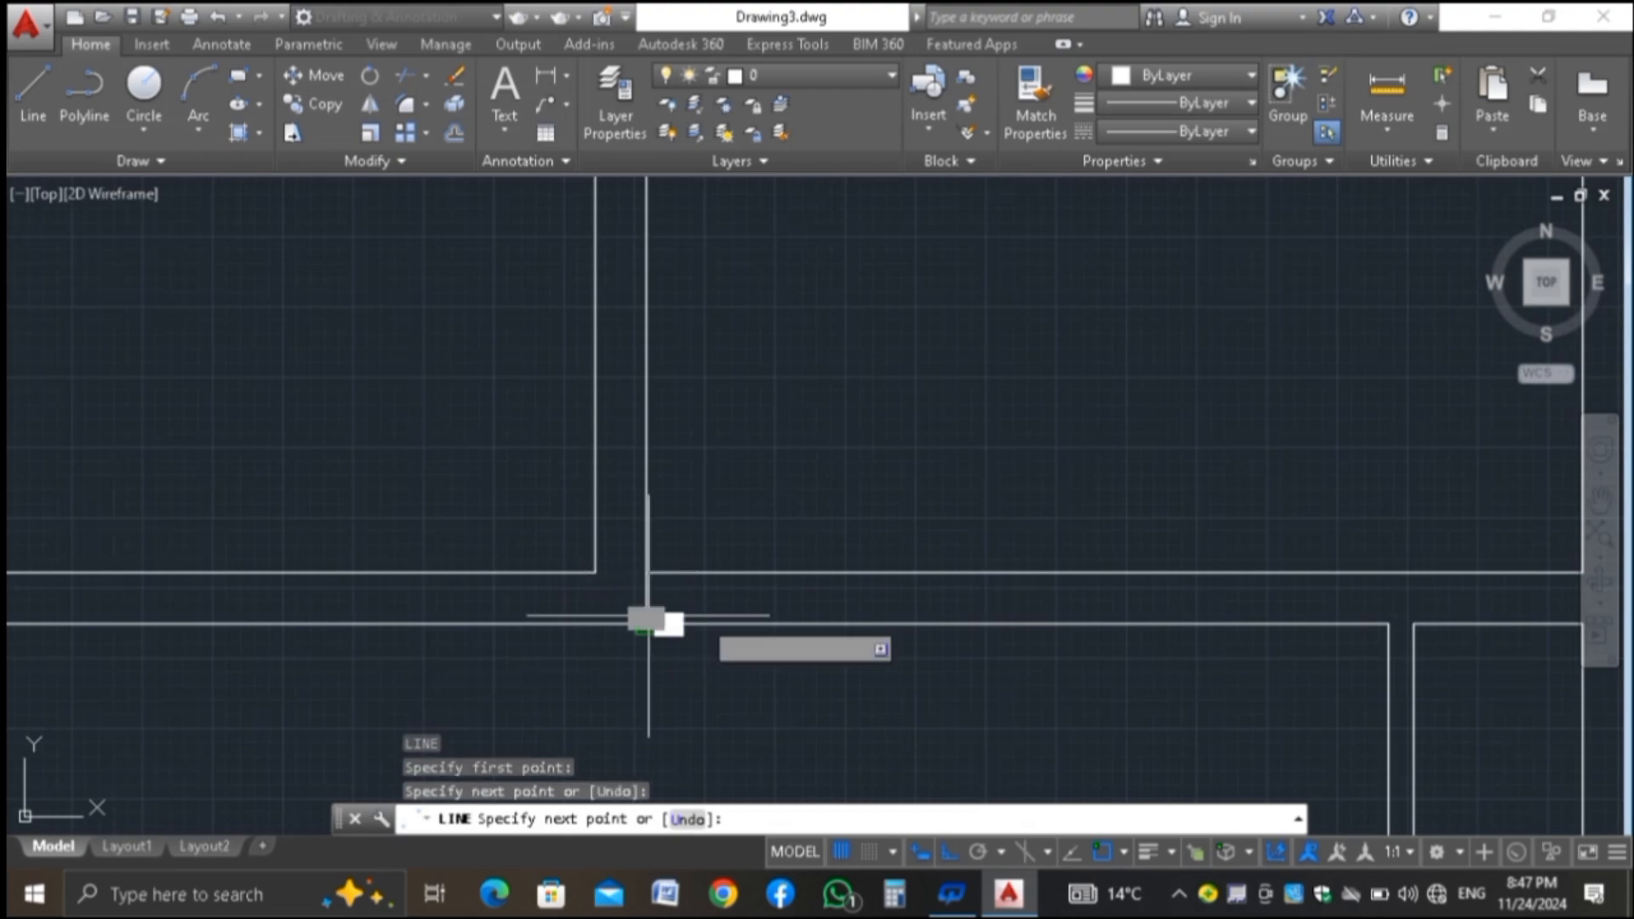
{"action": "left_click", "coordinate": [736, 690]}
{"action": "key", "text": "Return"}
Offset the short vertical line across the horizontal wall to the right by 4-1/2 inches
{"action": "type", "text": "O"}
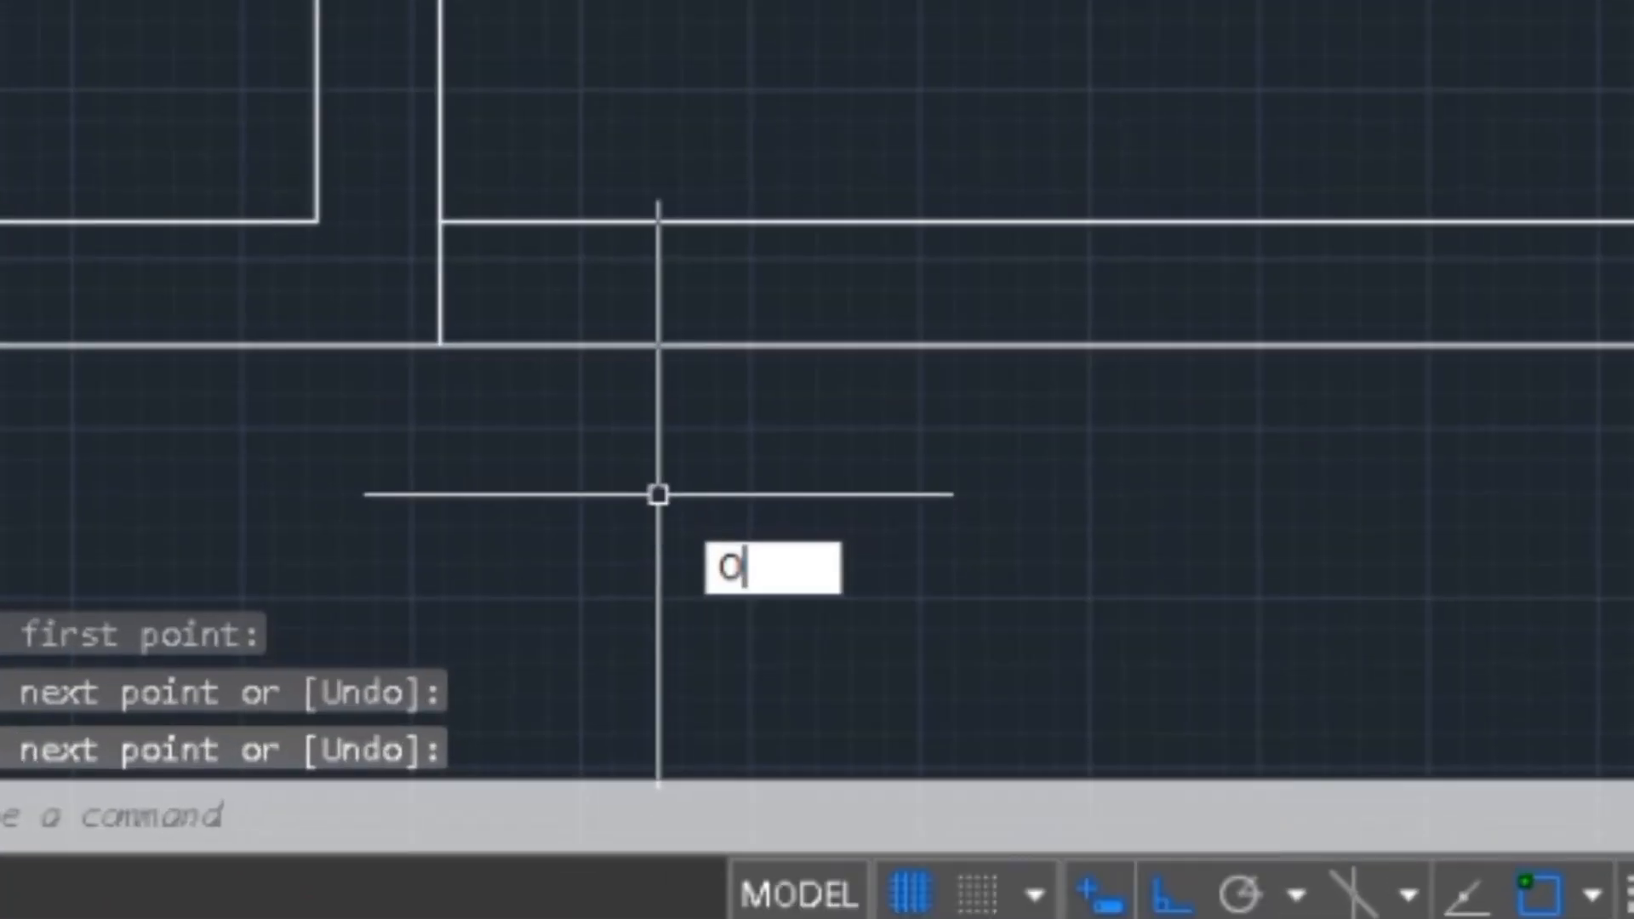
{"action": "key", "text": "Return"}
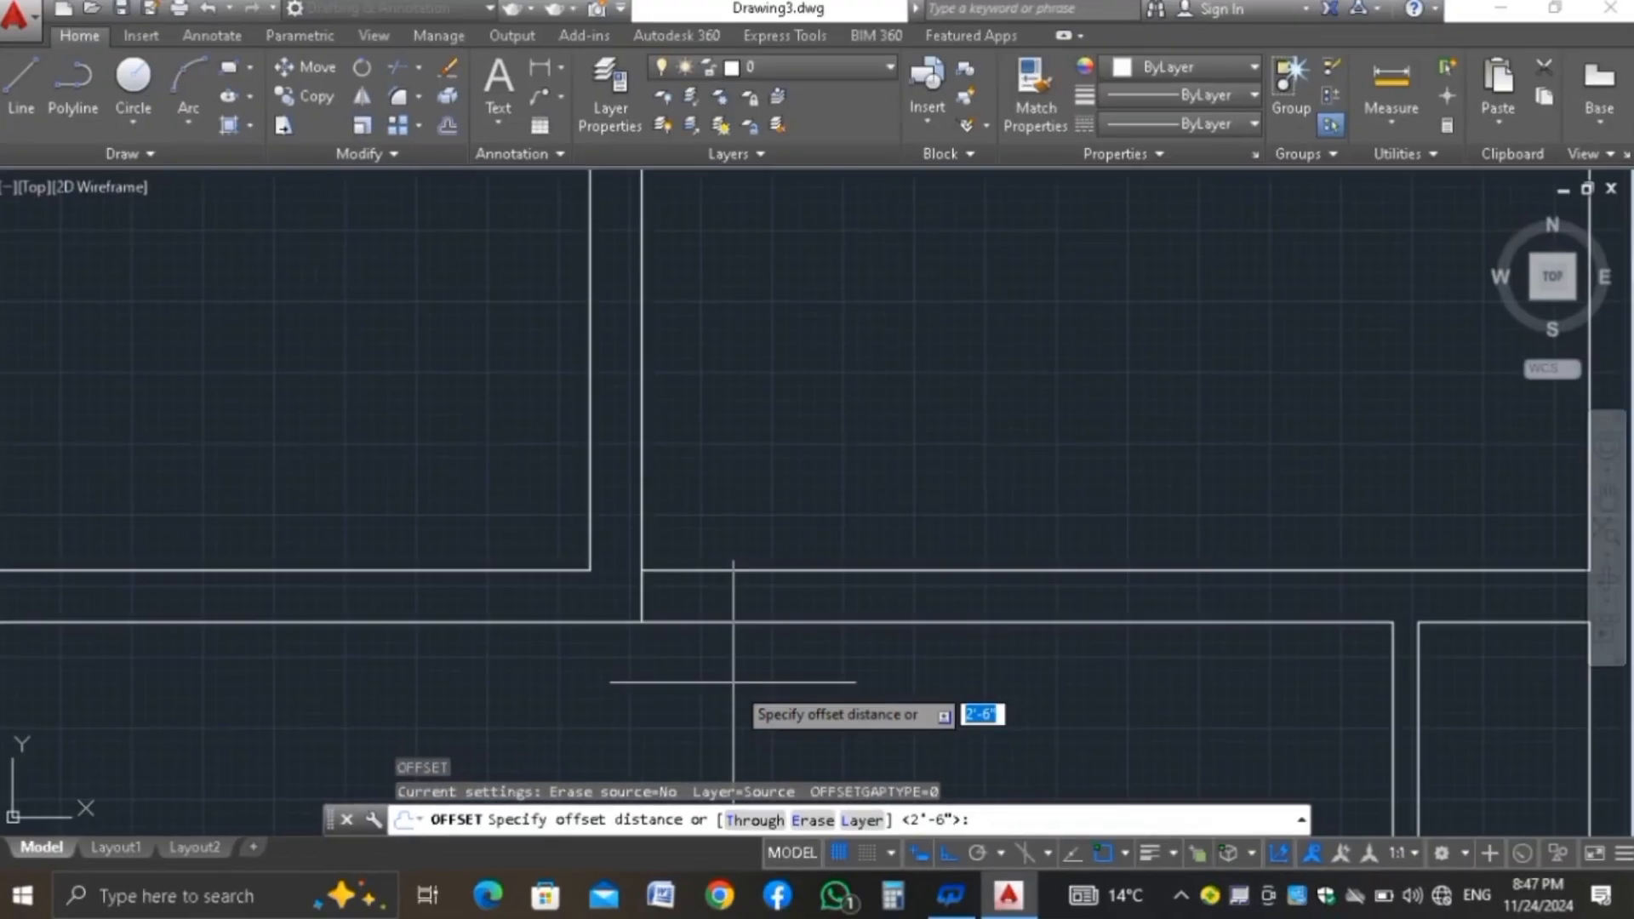
{"action": "type", "text": "4-"}
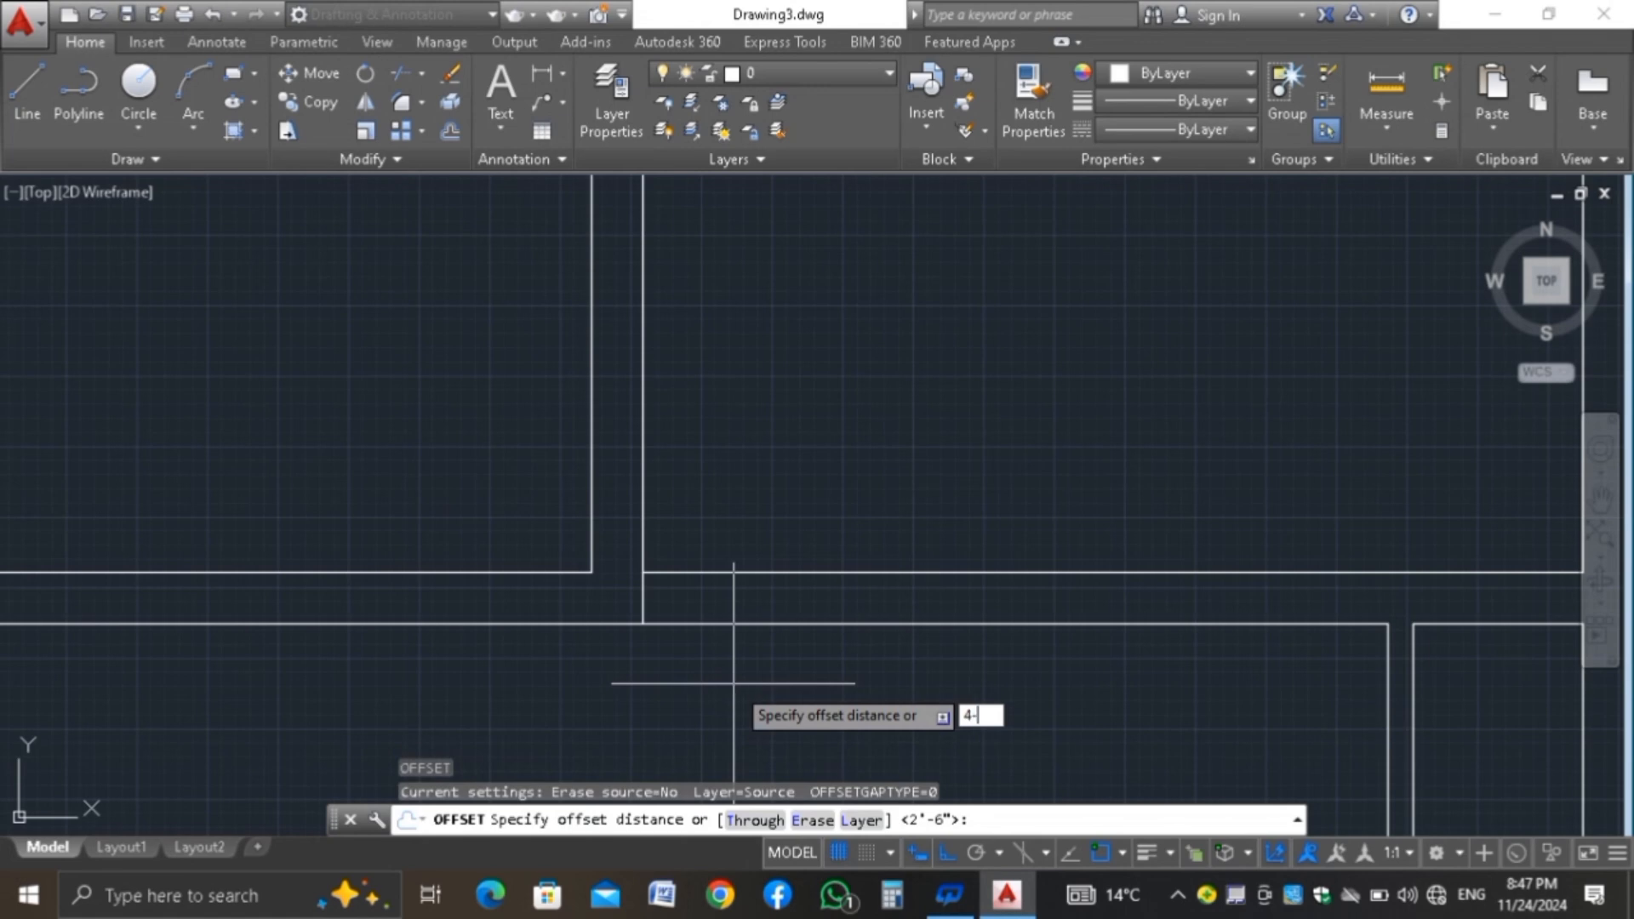
{"action": "type", "text": "1/2"}
{"action": "key", "text": "Return"}
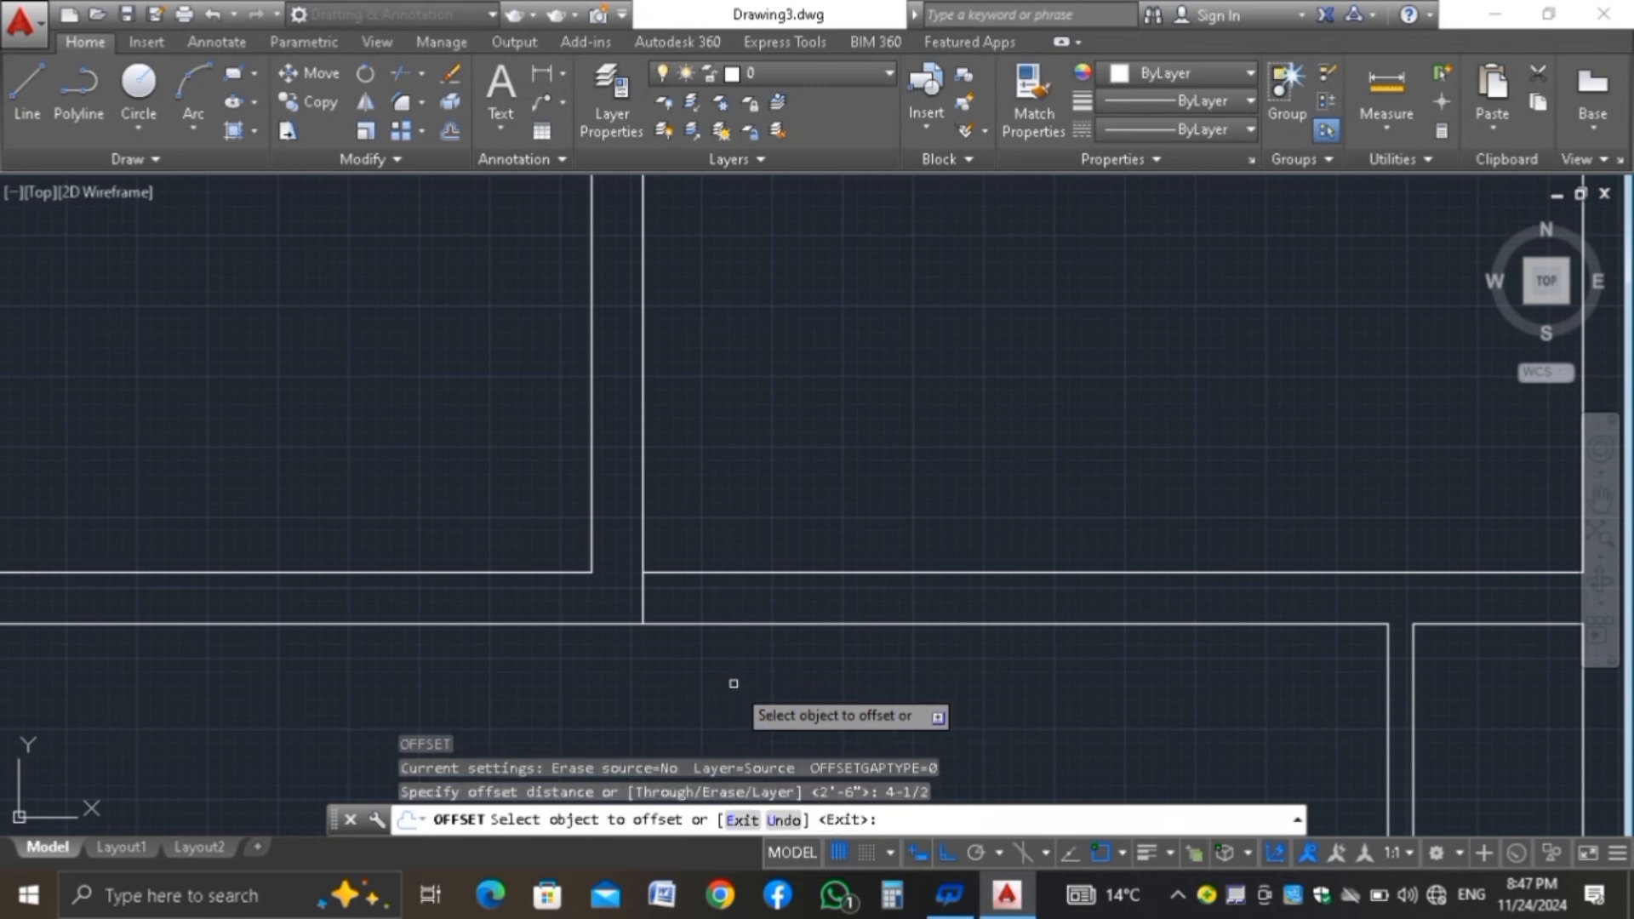
{"action": "left_click", "coordinate": [642, 599]}
{"action": "left_click", "coordinate": [719, 668]}
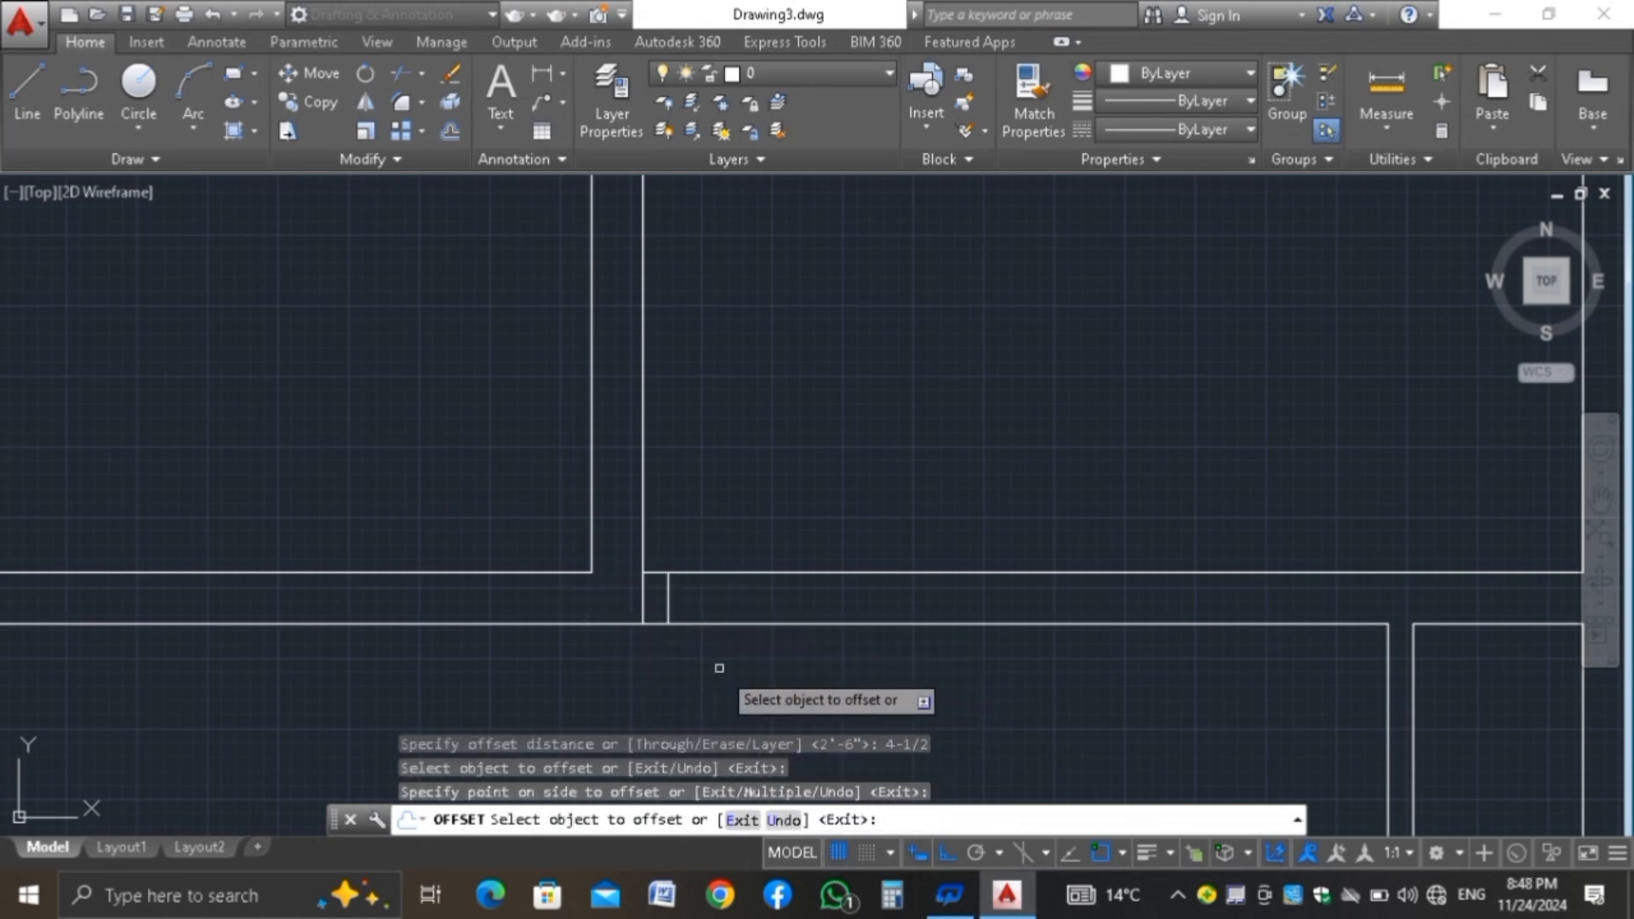
Offset the 4-1/2 inch offset line to the right by 42 inches and erase the original short line at the room's corner
{"action": "key", "text": "Return"}
{"action": "key", "text": "Return"}
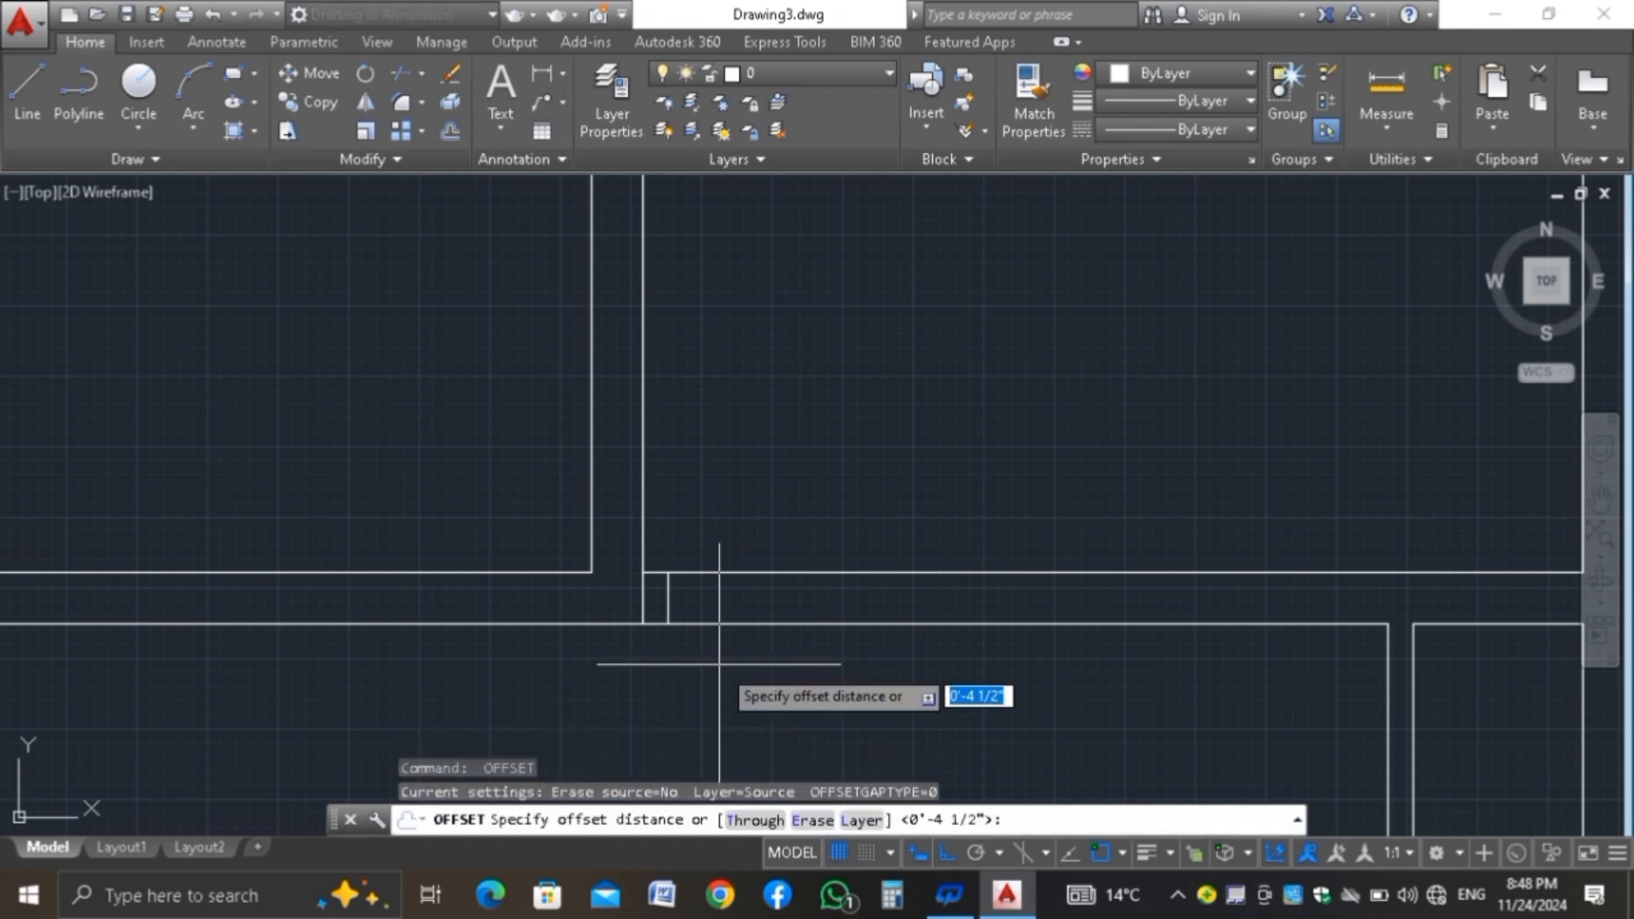
{"action": "type", "text": "42"}
{"action": "key", "text": "Return"}
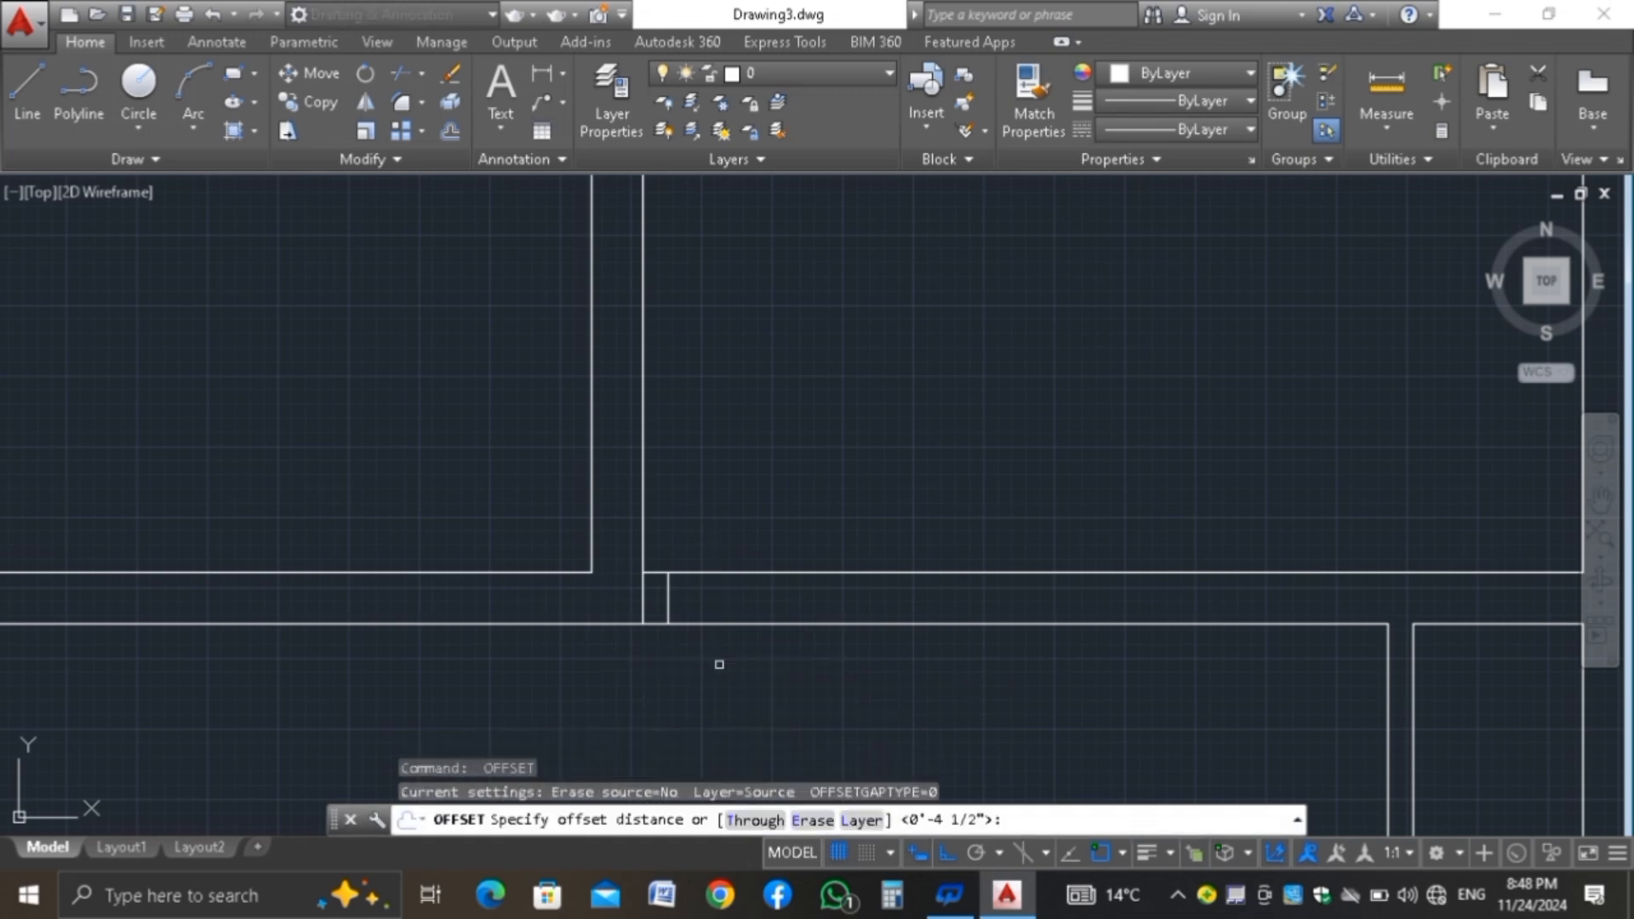
{"action": "left_click", "coordinate": [667, 602]}
{"action": "left_click", "coordinate": [904, 703]}
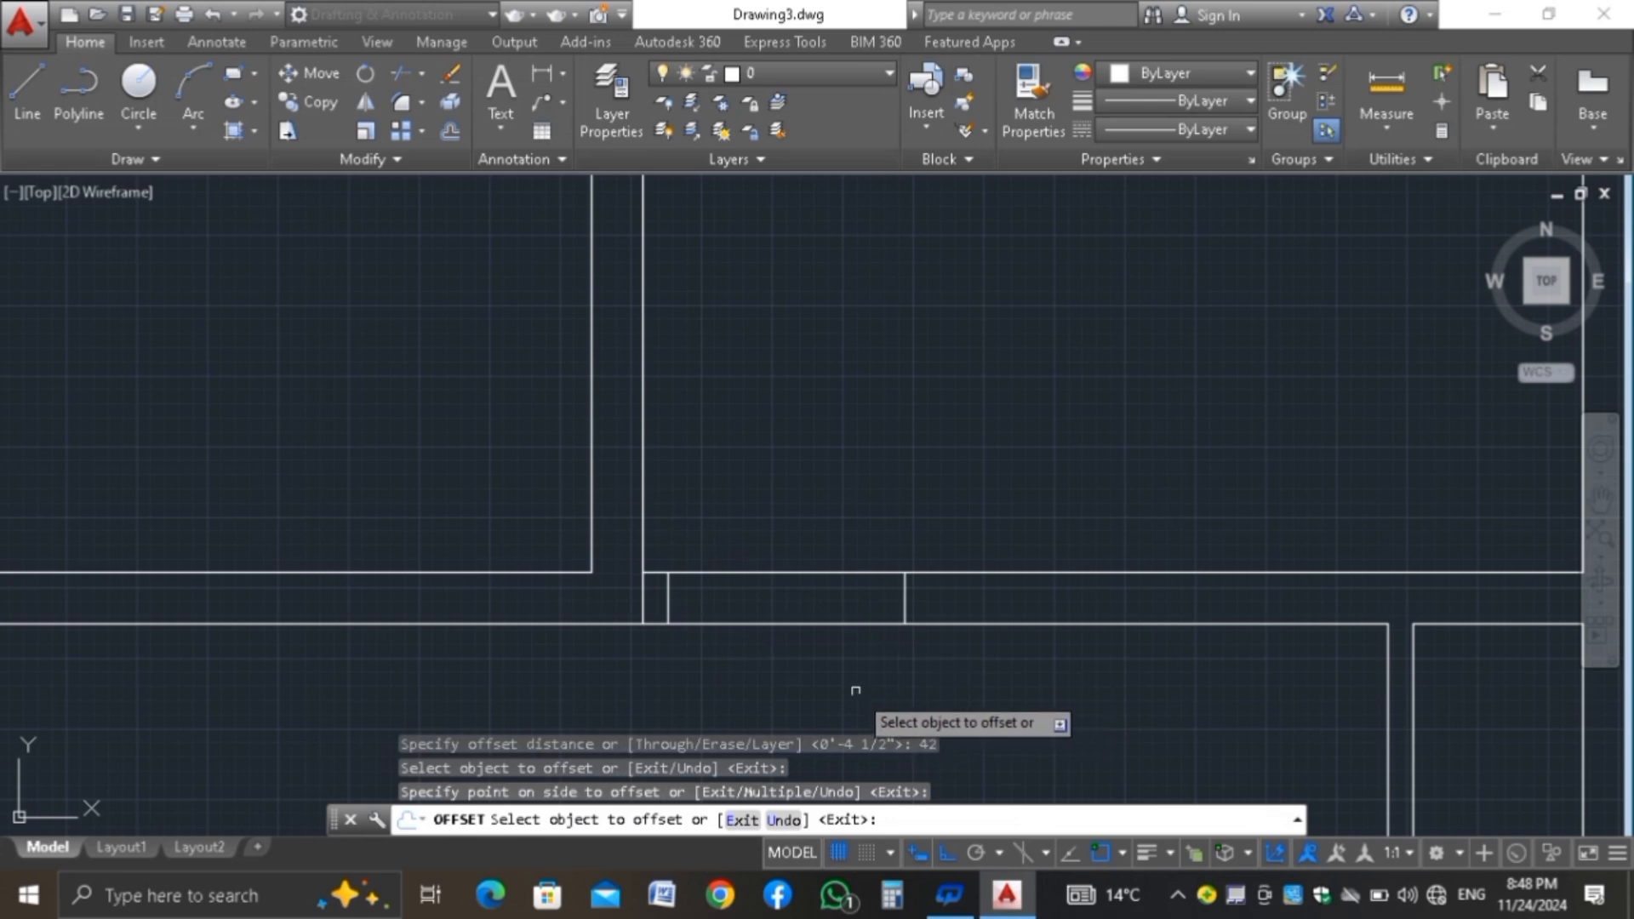
{"action": "key", "text": "Escape"}
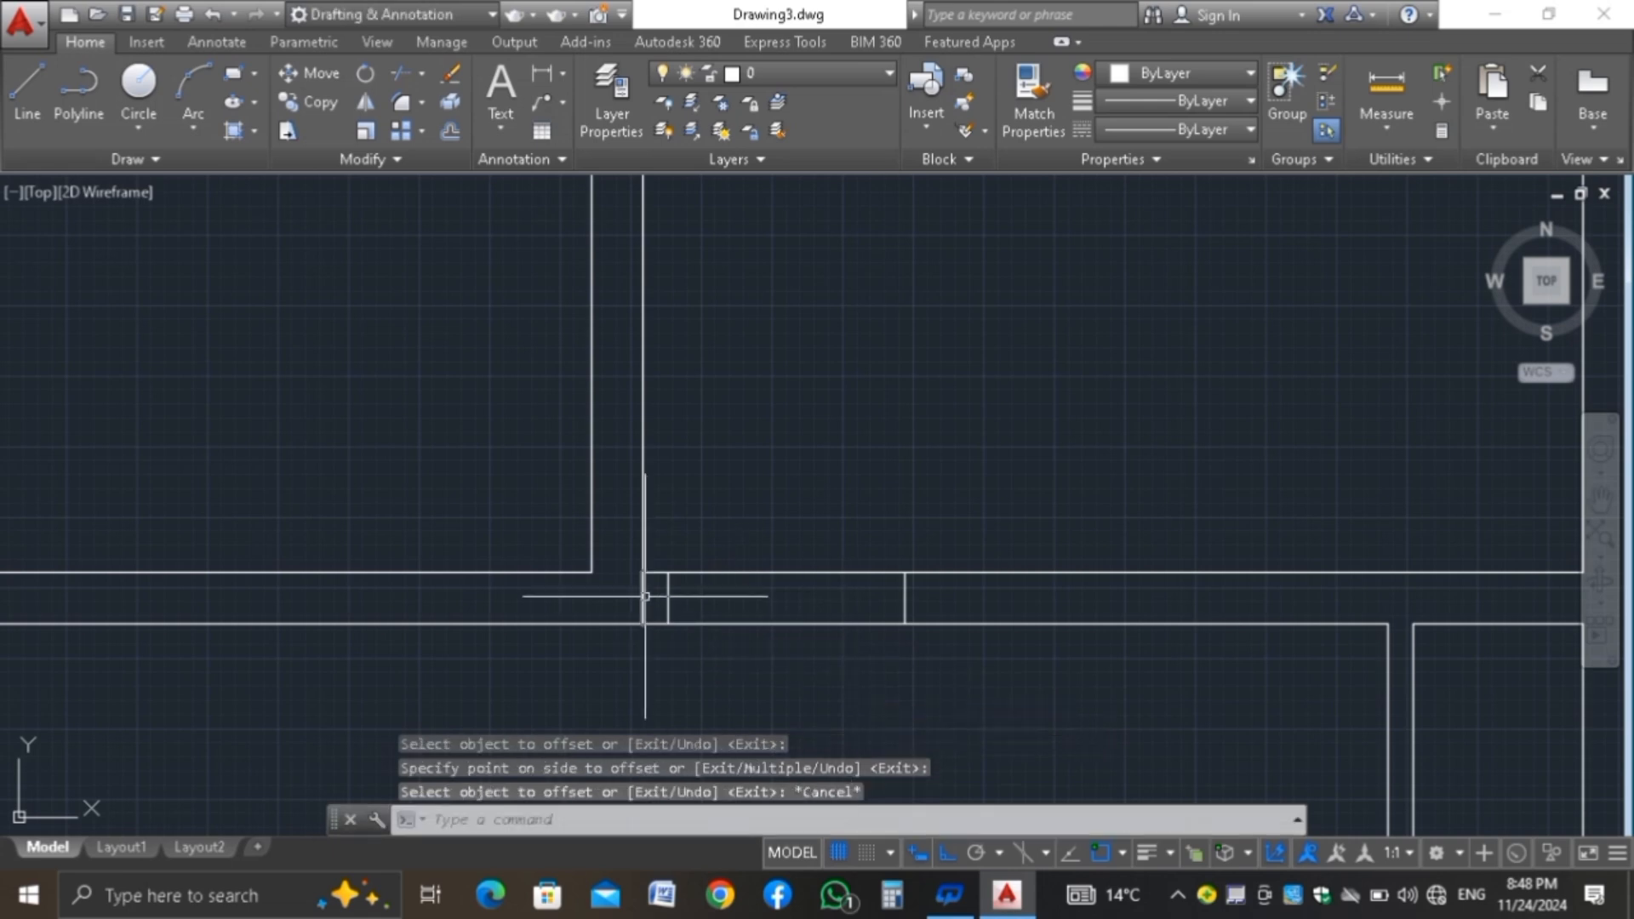
{"action": "left_click", "coordinate": [644, 597]}
{"action": "key", "text": "Delete"}
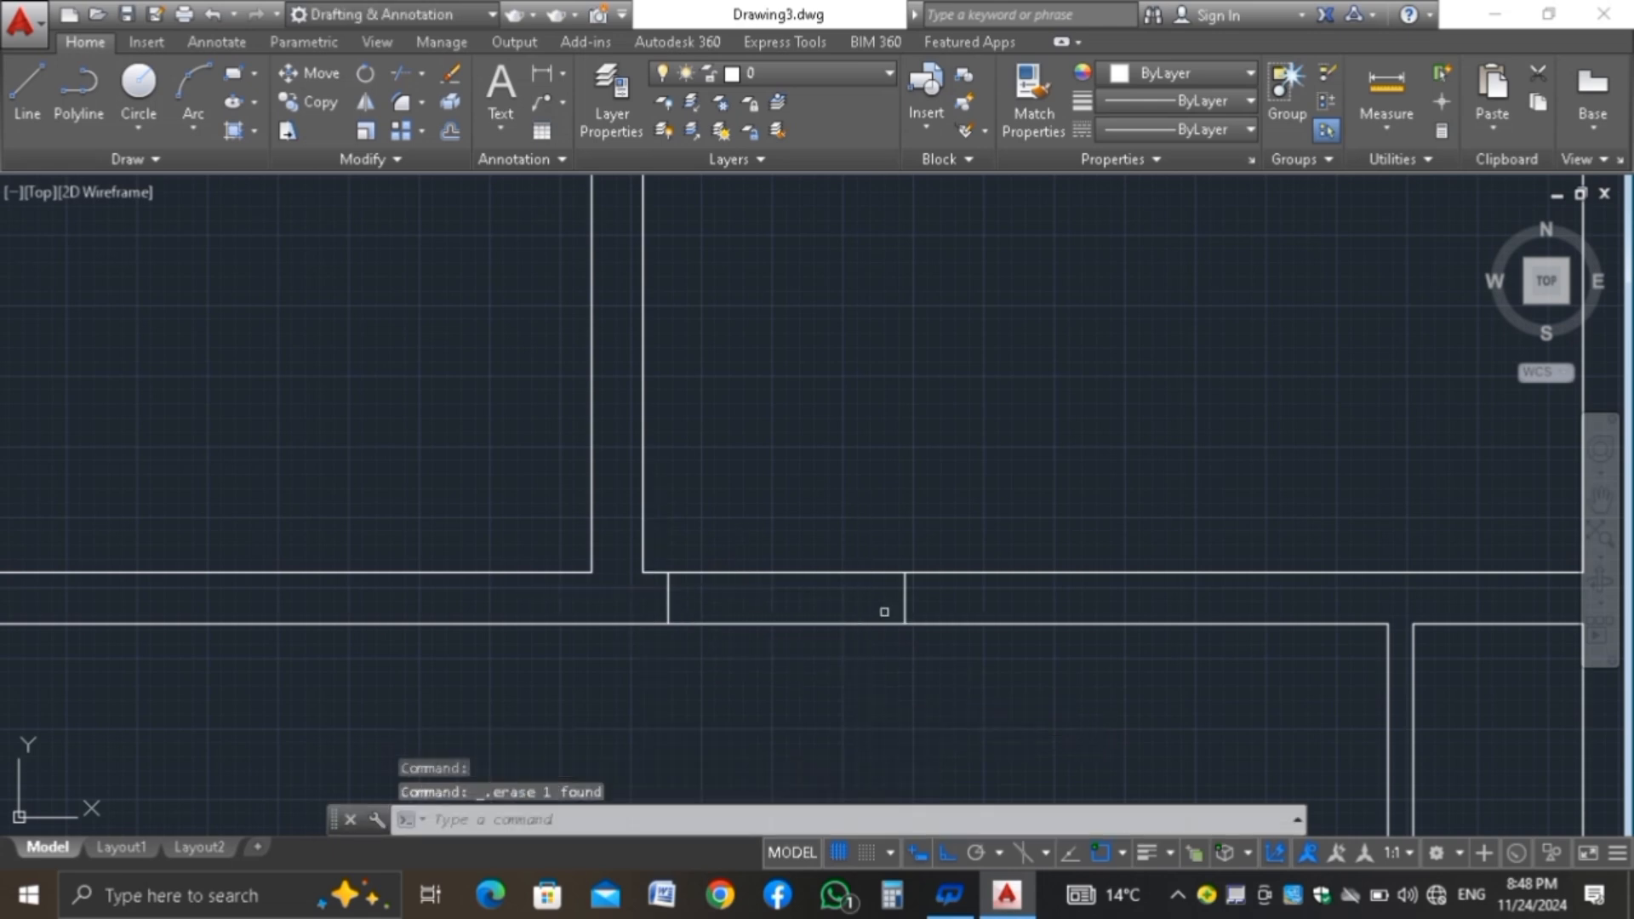
Mirror the two short door-opening lines about the plan's vertical centreline onto the horizontal wall of the left large room, keeping the originals
{"action": "left_click", "coordinate": [939, 595]}
{"action": "left_click", "coordinate": [645, 608]}
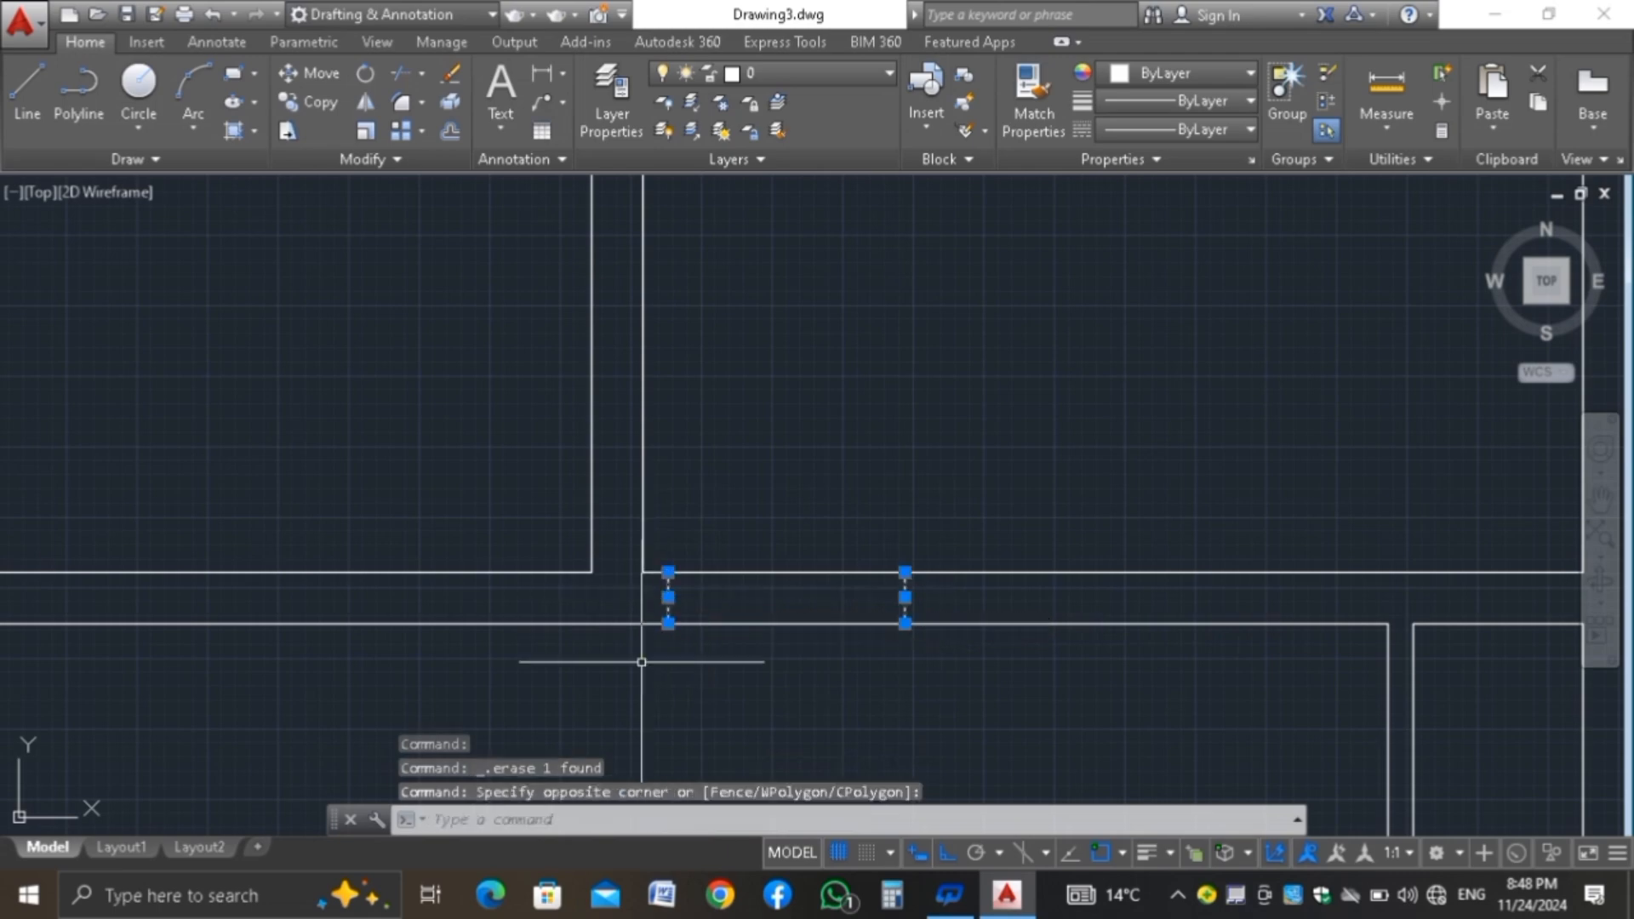
{"action": "type", "text": "MI"}
{"action": "key", "text": "Return"}
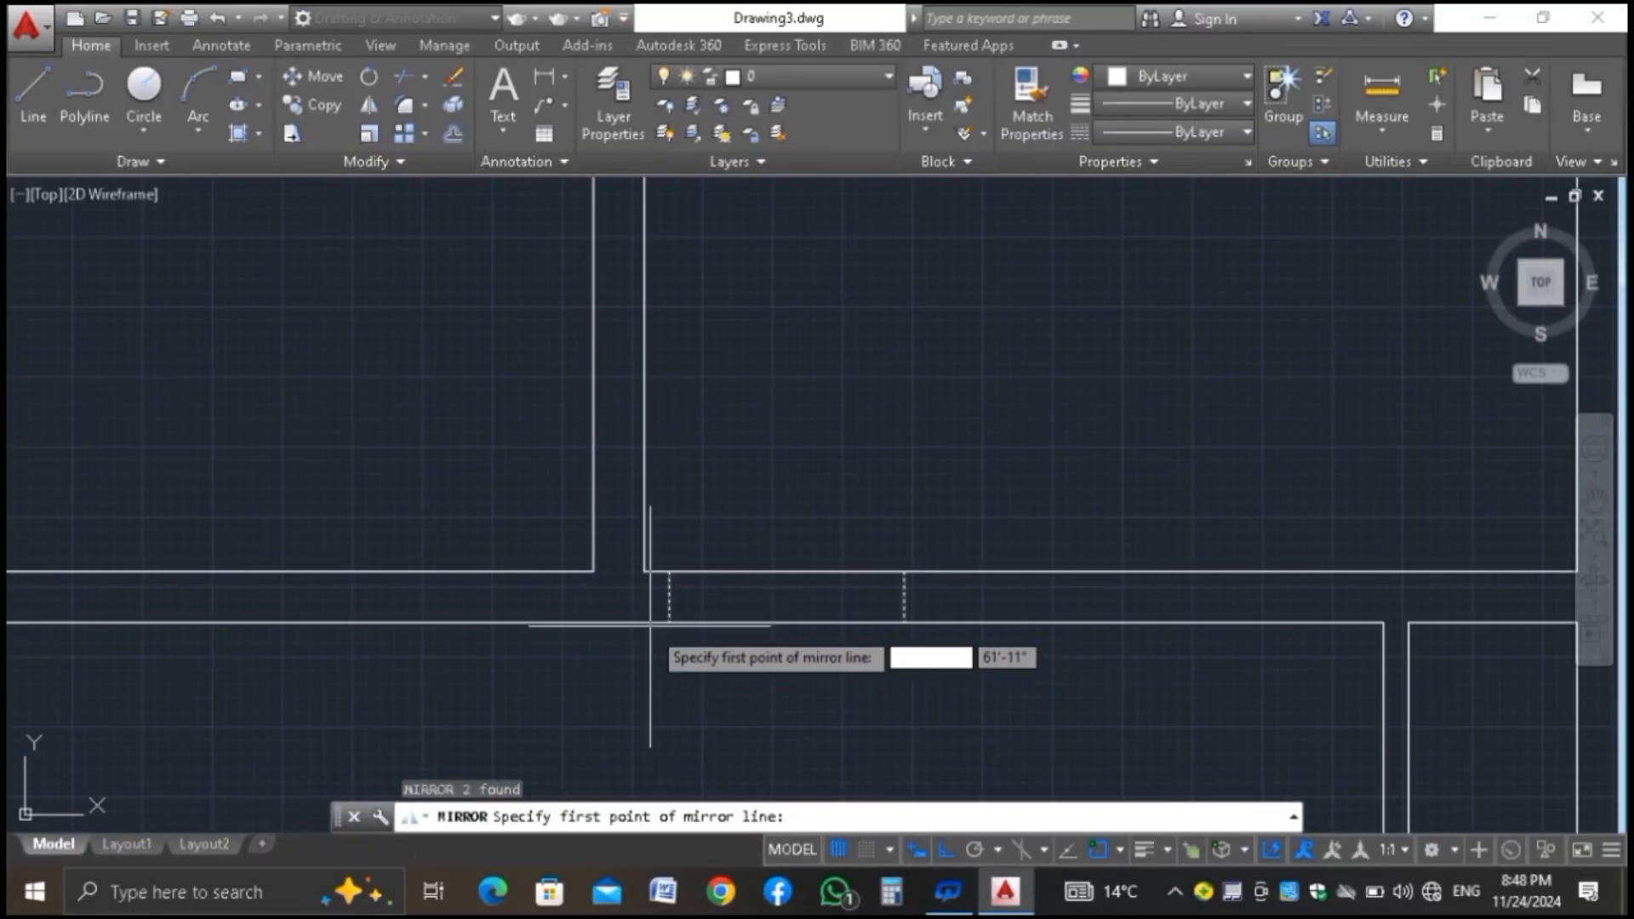
{"action": "scroll", "coordinate": [706, 672], "scroll_direction": "down", "scroll_amount": 5}
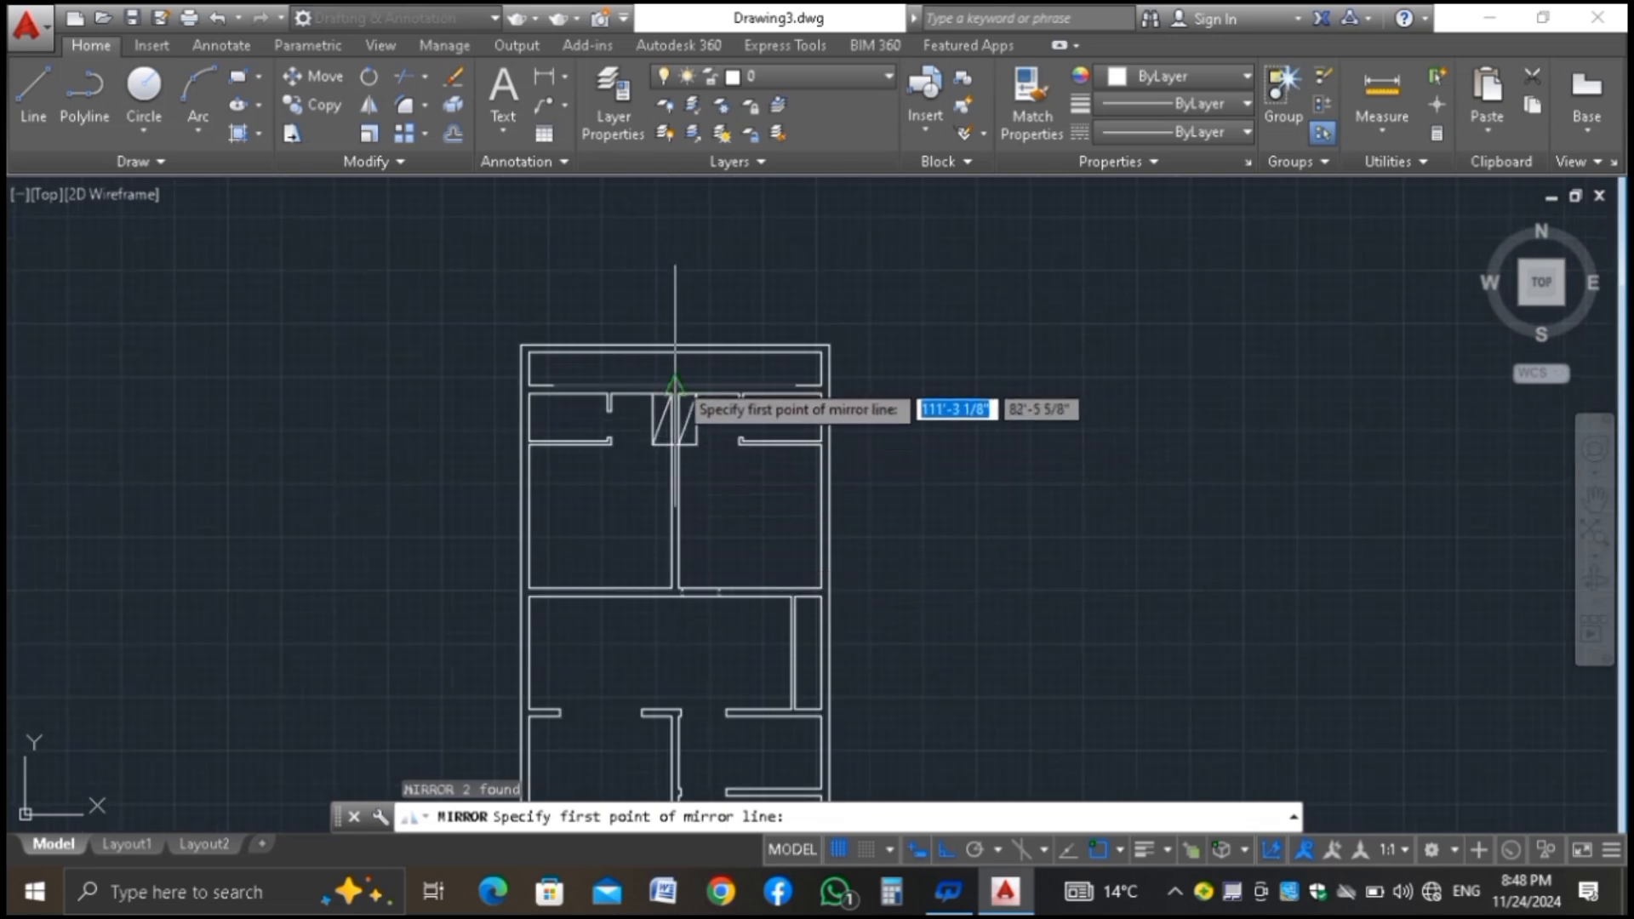
{"action": "scroll", "coordinate": [674, 386], "scroll_direction": "up", "scroll_amount": 5}
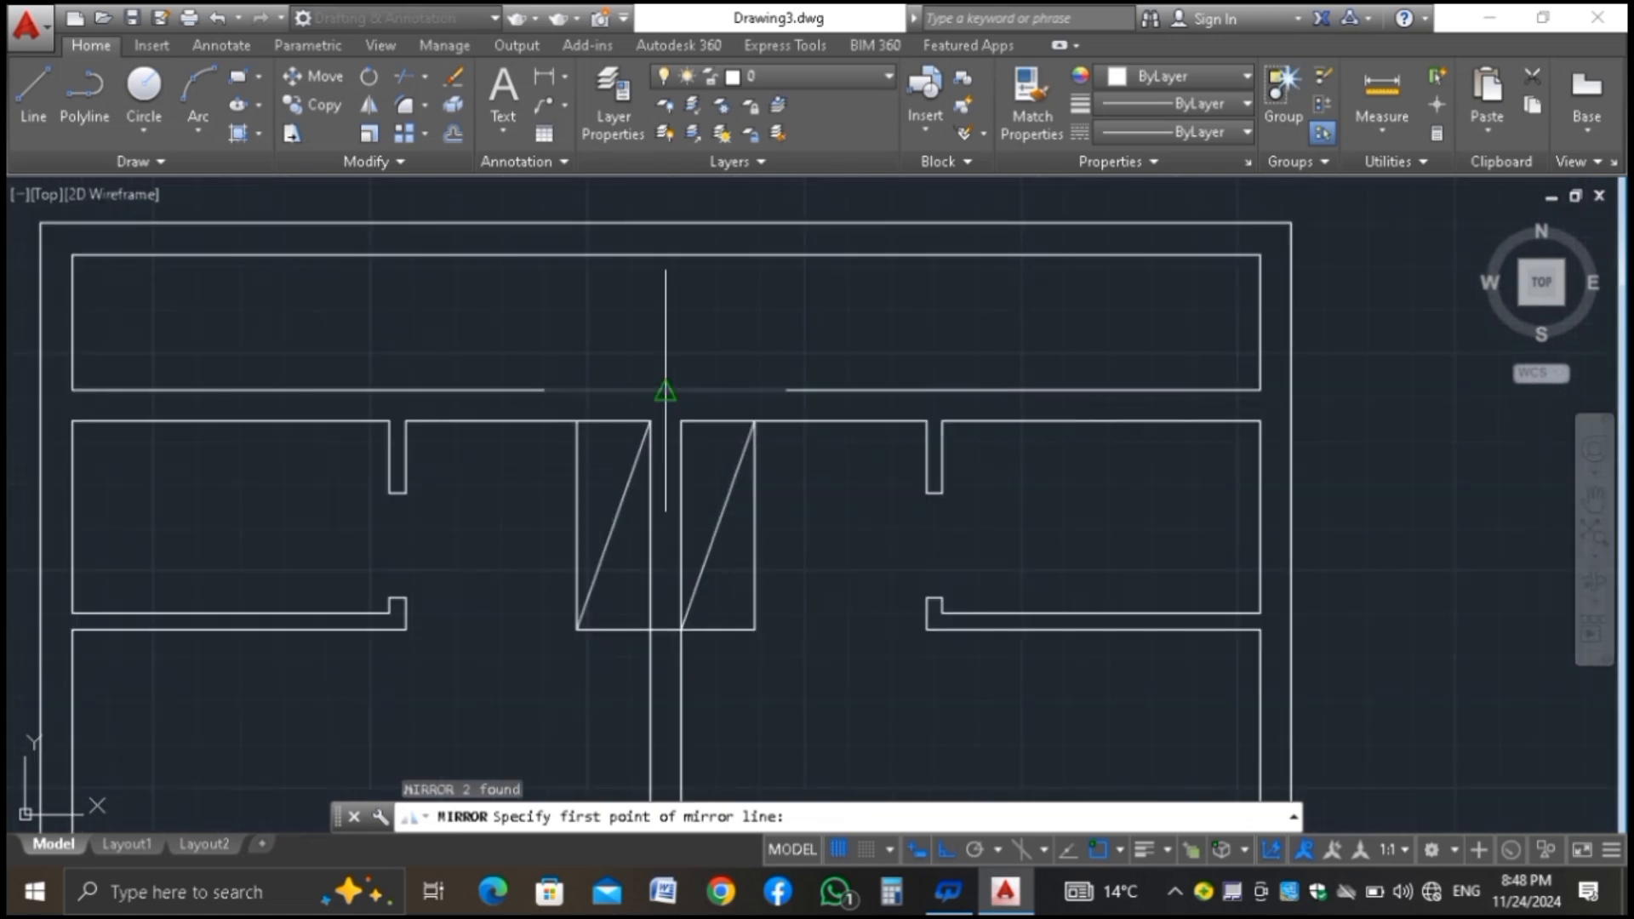
{"action": "left_click", "coordinate": [665, 389]}
{"action": "left_click", "coordinate": [667, 334]}
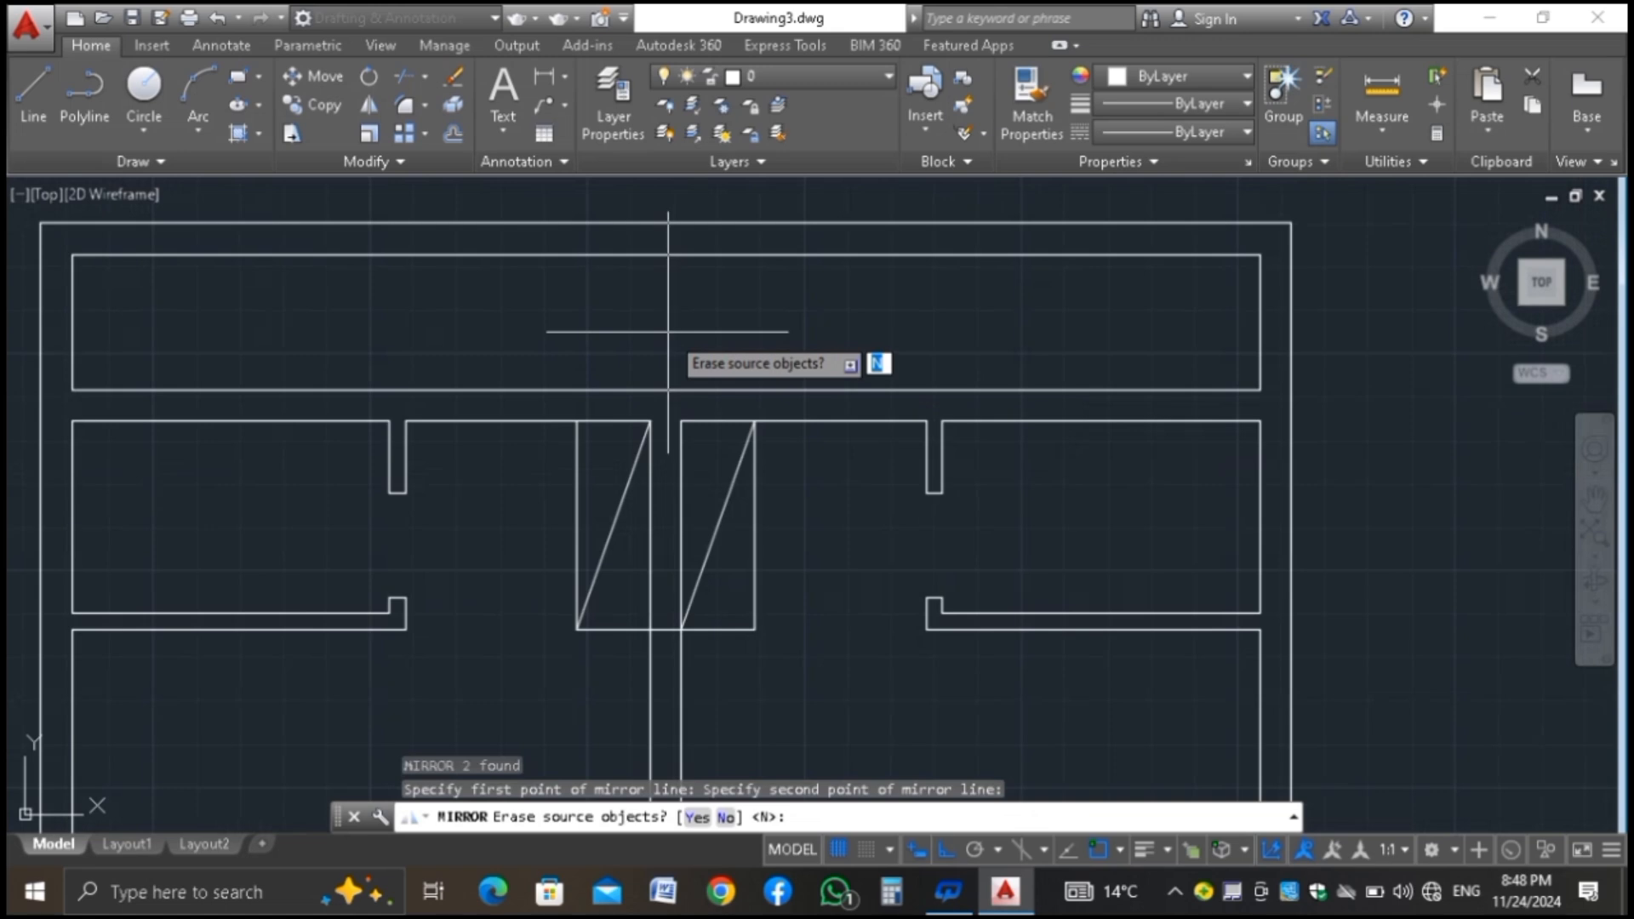
{"action": "key", "text": "Return"}
{"action": "scroll", "coordinate": [671, 302], "scroll_direction": "down", "scroll_amount": 4}
{"action": "scroll", "coordinate": [629, 659], "scroll_direction": "up", "scroll_amount": 6}
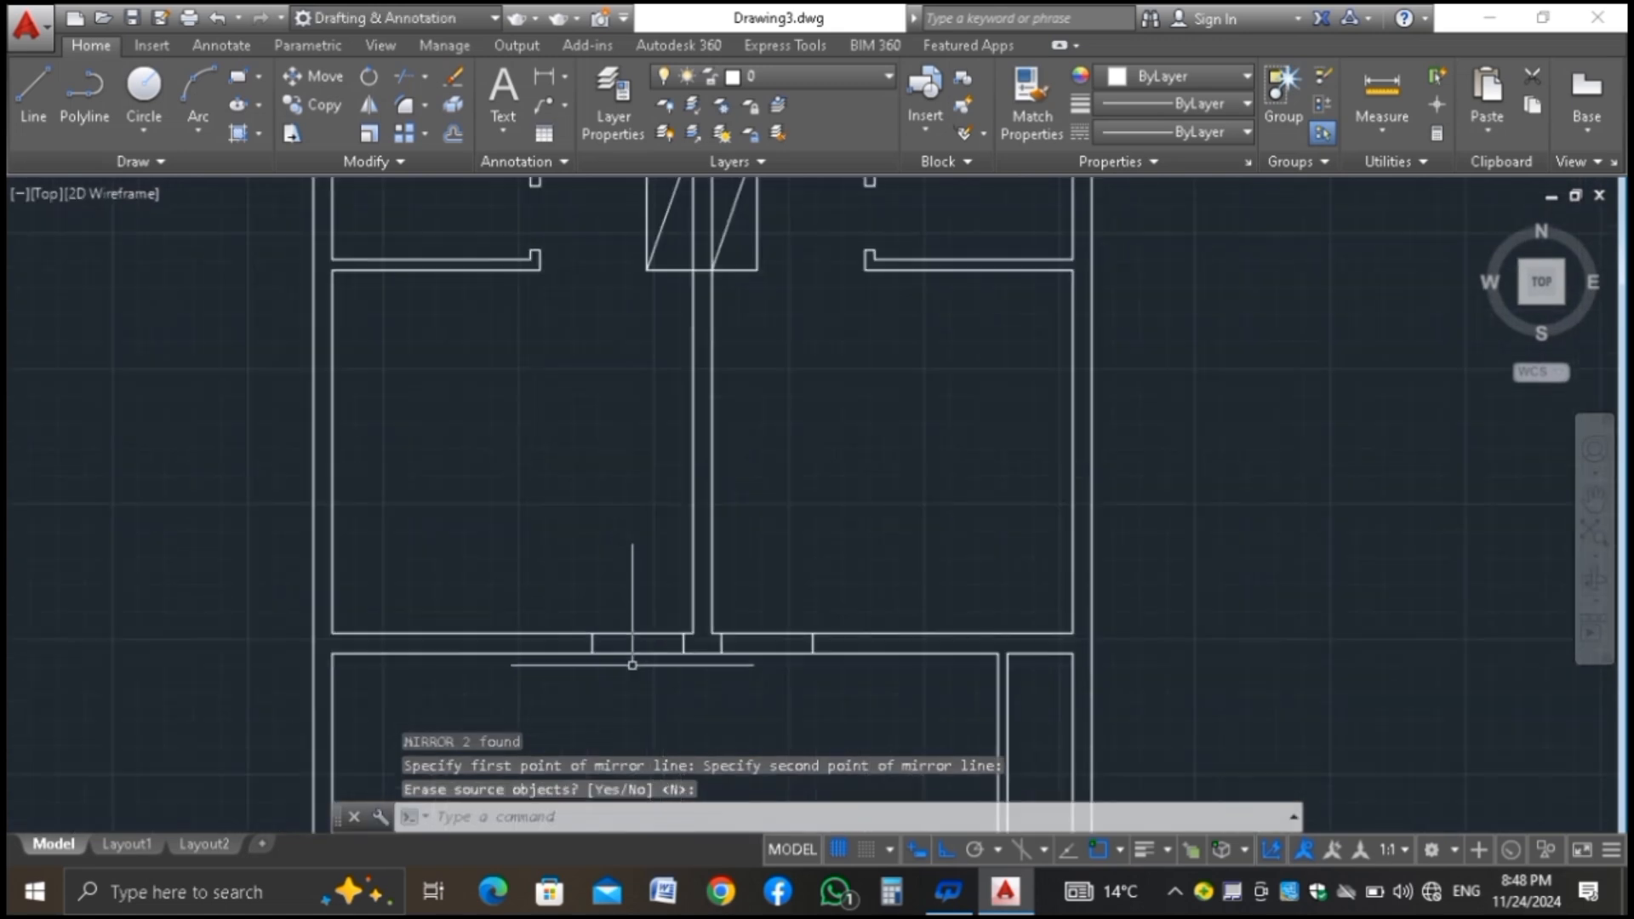
Trim the horizontal wall's faces between the paired short opening lines below the two large rooms
{"action": "type", "text": "TR"}
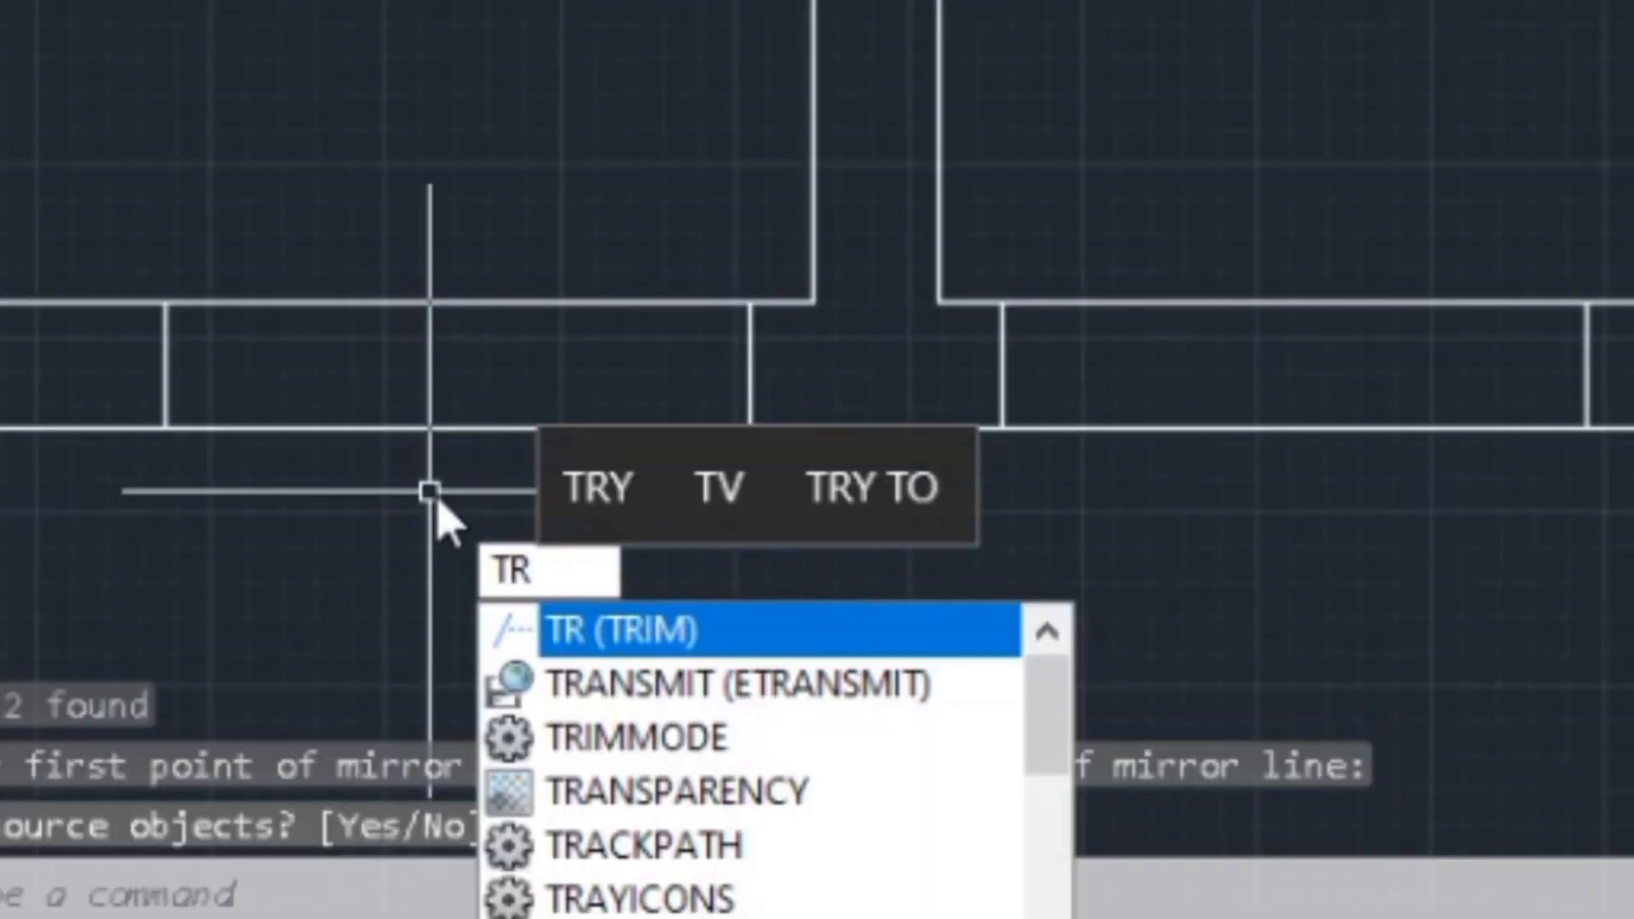
Trim the wall lines between the jamb lines to open doorways on both sides of the central wall's lower end
{"action": "key", "text": "Return"}
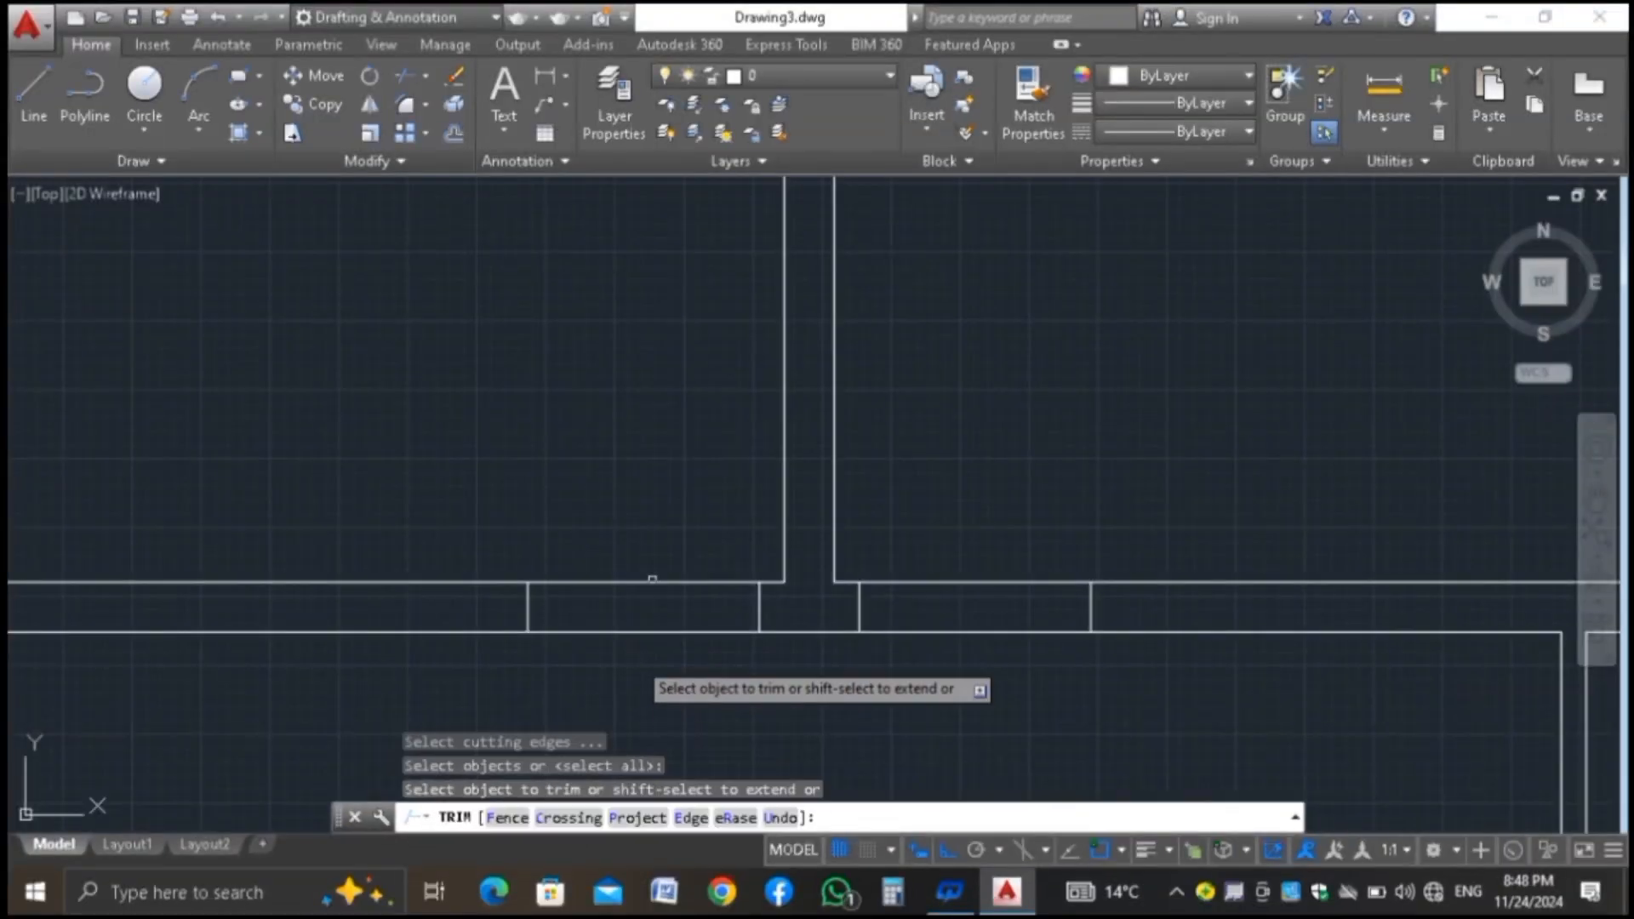
{"action": "left_click", "coordinate": [682, 526]}
{"action": "left_click", "coordinate": [599, 638]}
{"action": "left_click", "coordinate": [992, 538]}
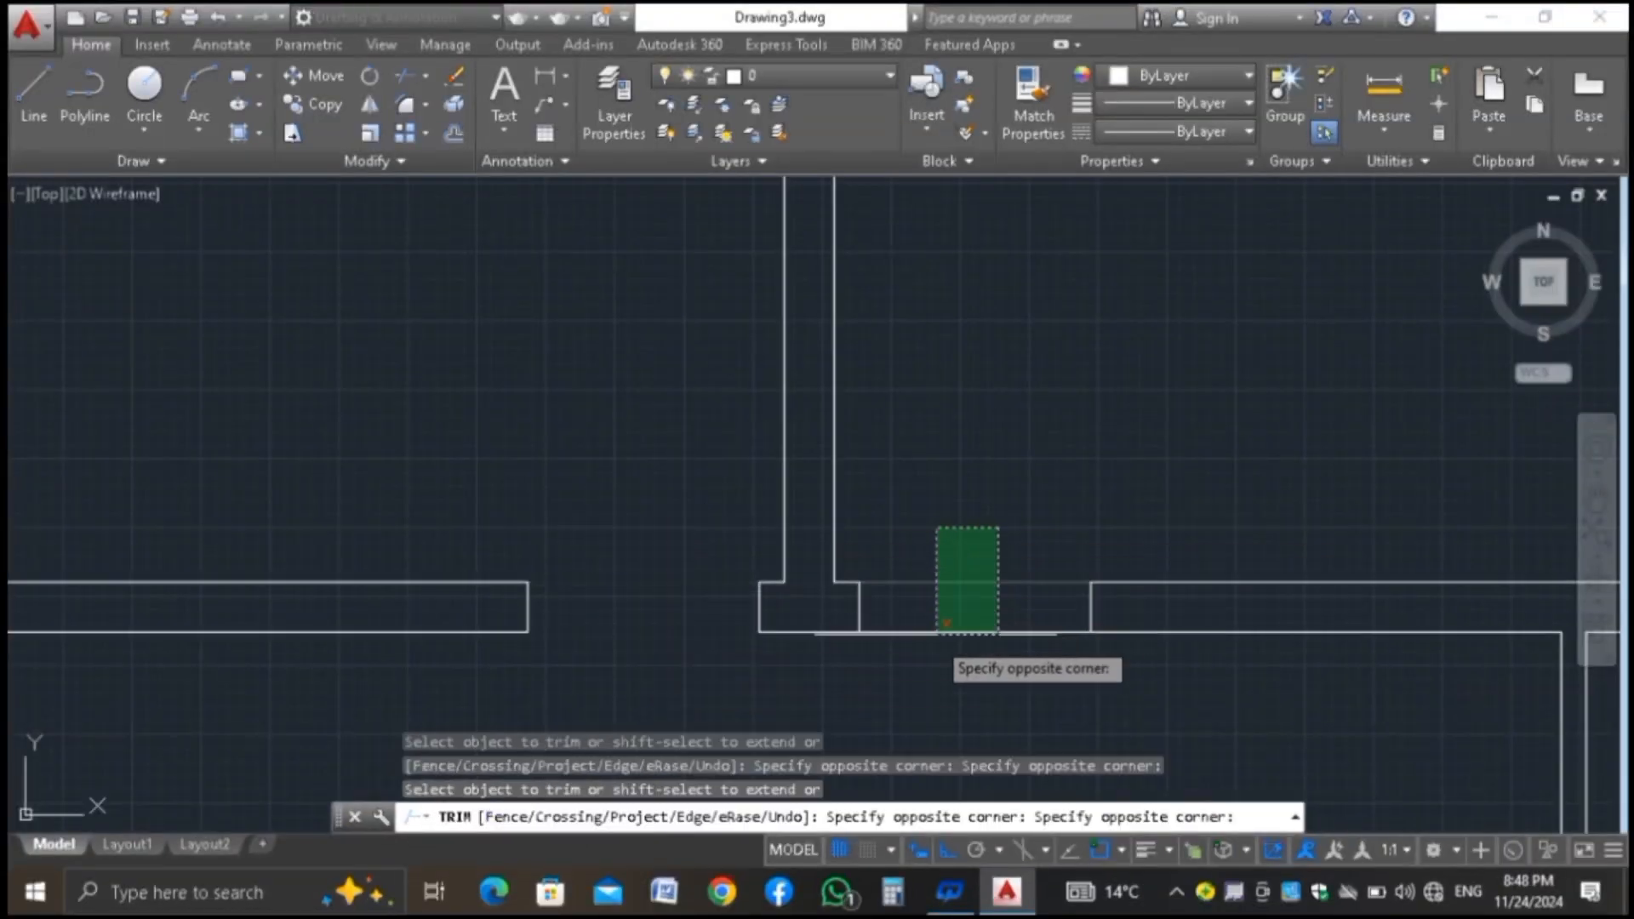
{"action": "left_click", "coordinate": [936, 629]}
{"action": "scroll", "coordinate": [900, 539], "scroll_direction": "down", "scroll_amount": 4}
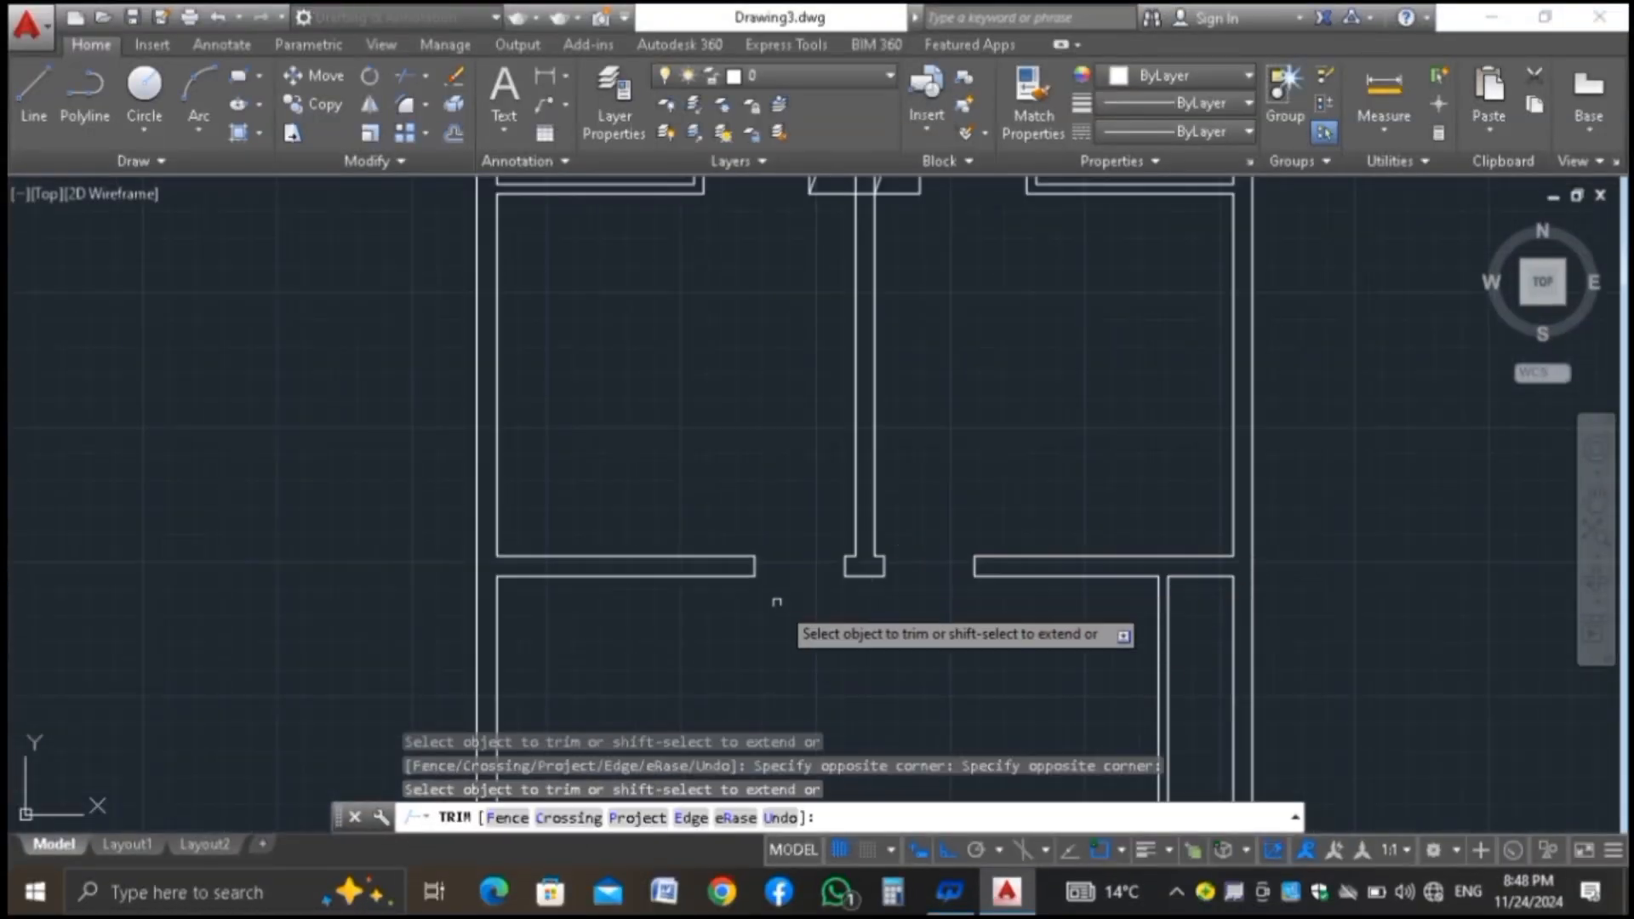
{"action": "scroll", "coordinate": [616, 532], "scroll_direction": "down", "scroll_amount": 3}
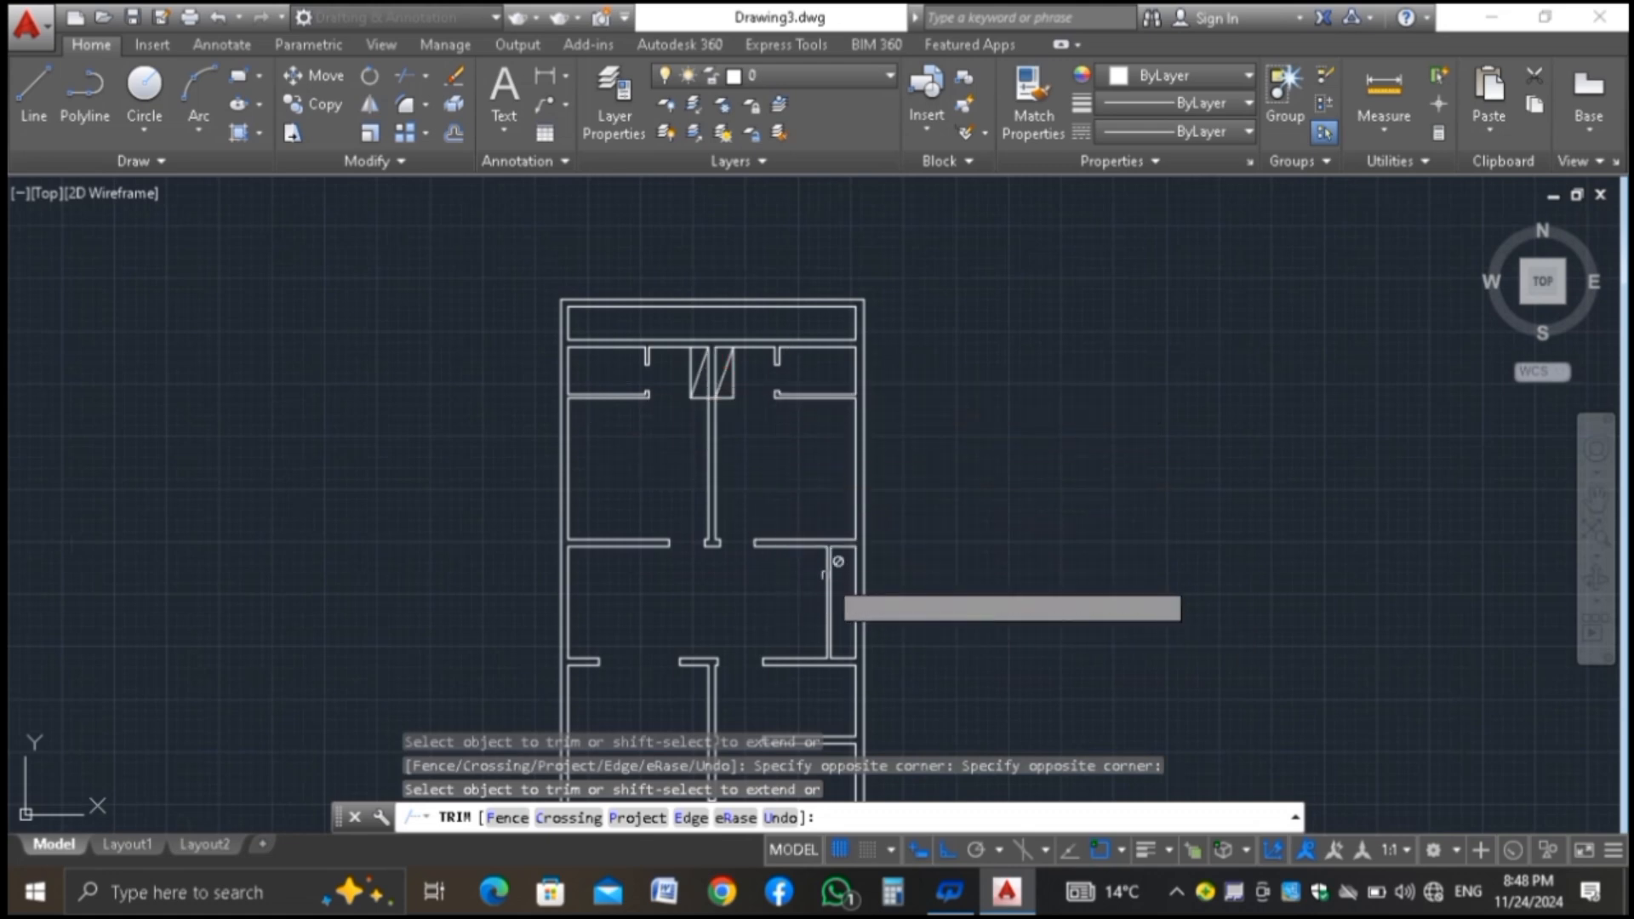
{"action": "scroll", "coordinate": [838, 558], "scroll_direction": "up", "scroll_amount": 5}
{"action": "key", "text": "Escape"}
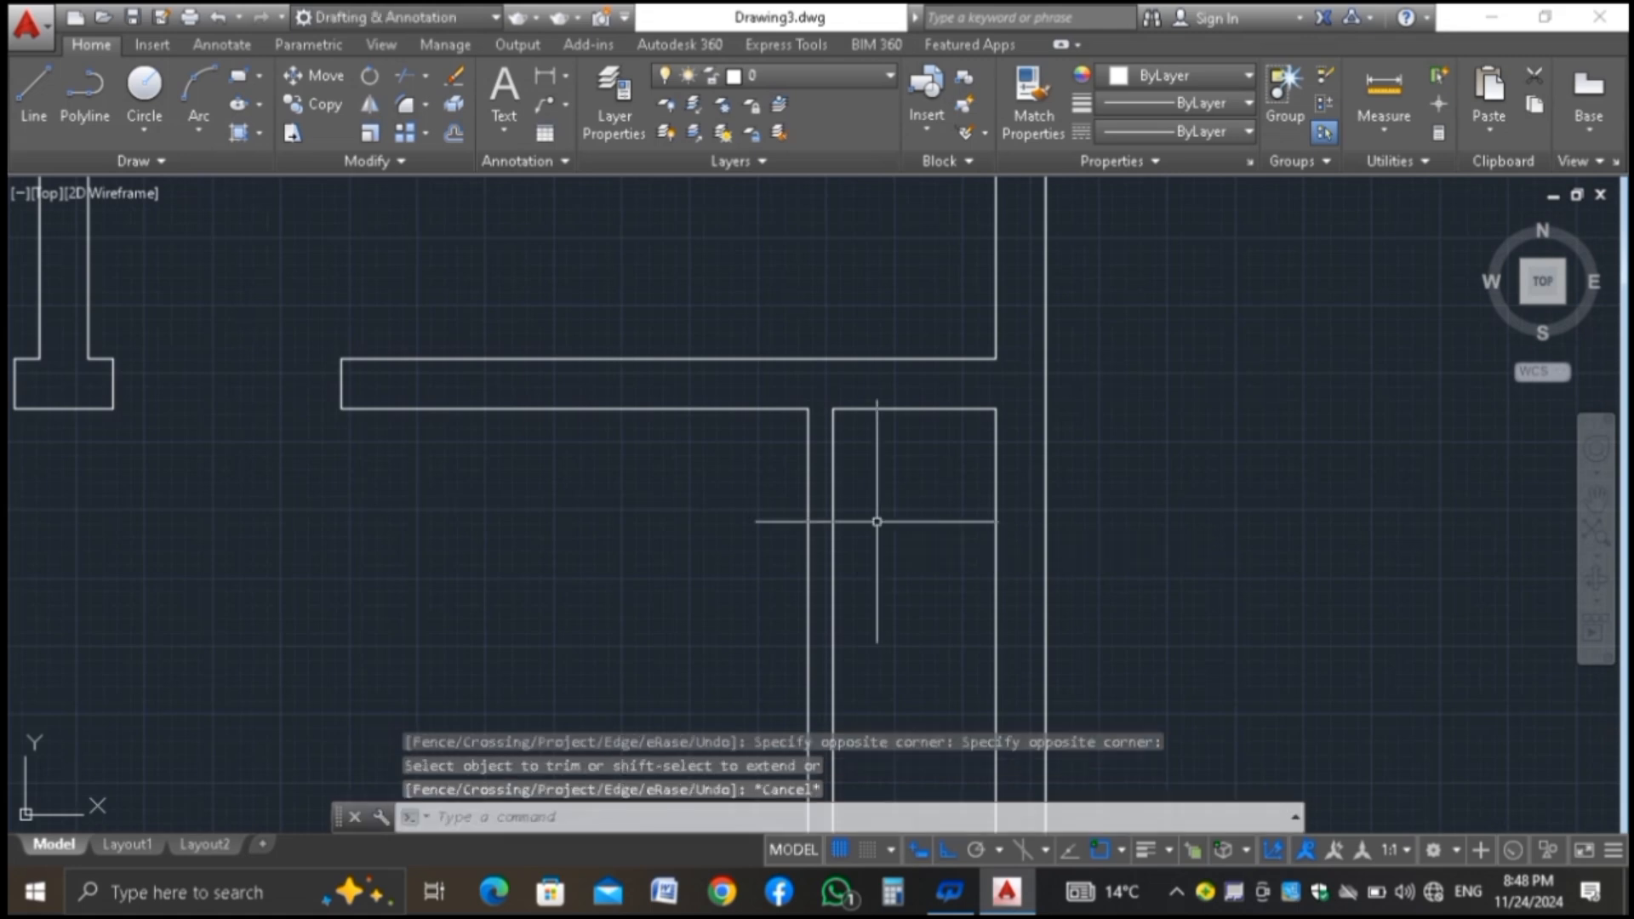
Draw a short line across the upper end of the thin partition where it meets the horizontal wall
{"action": "type", "text": "l"}
{"action": "key", "text": "Return"}
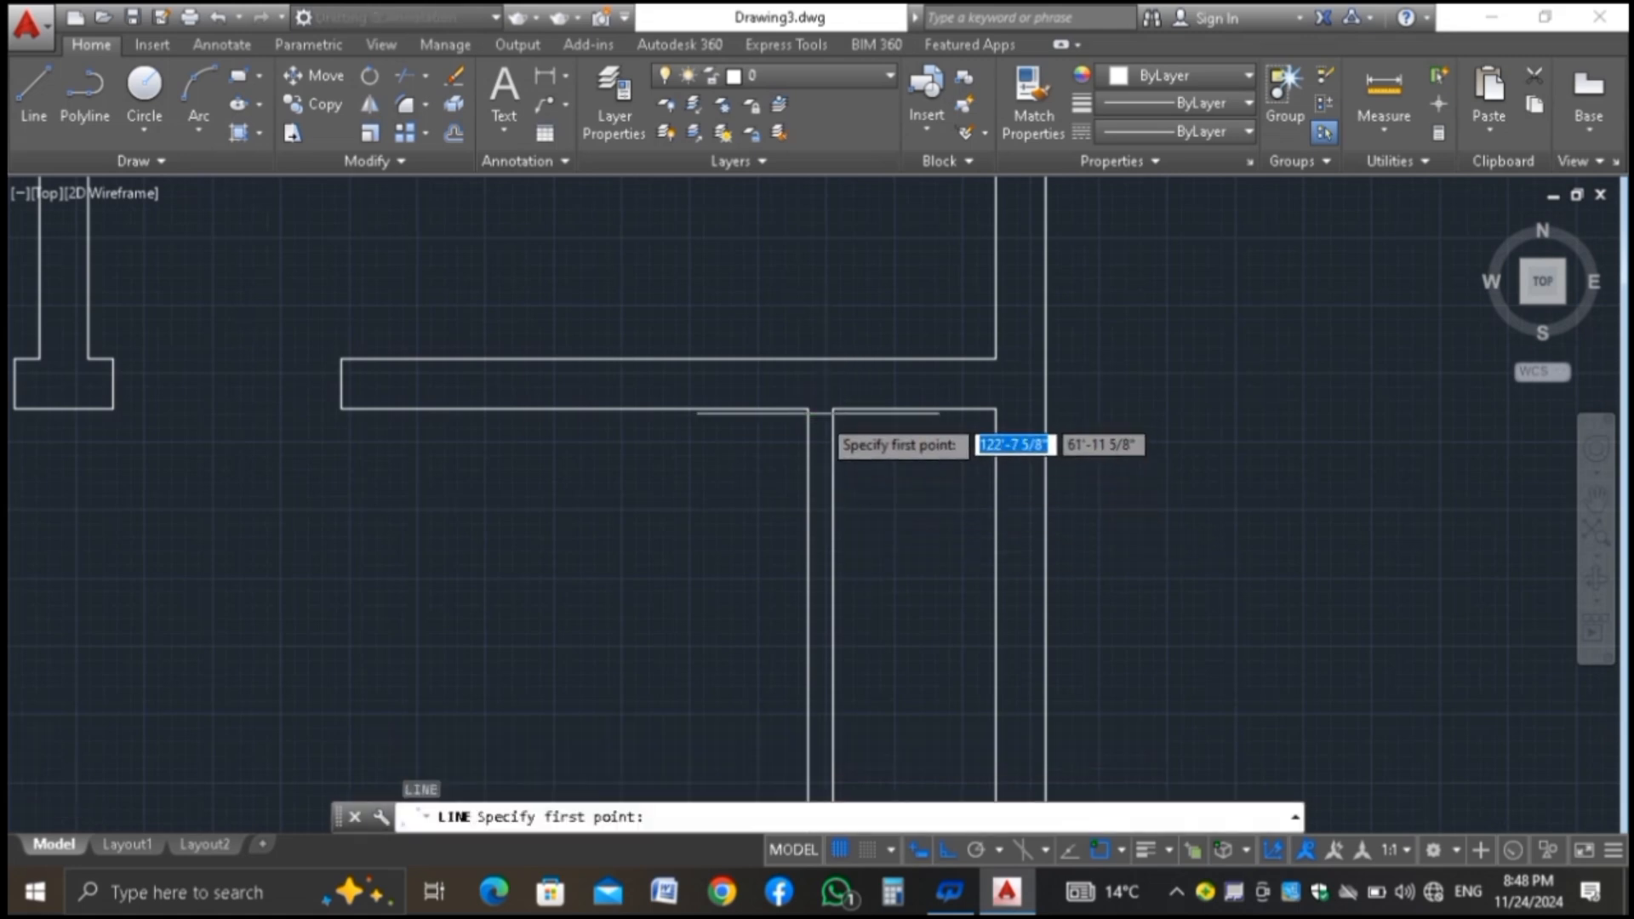
{"action": "scroll", "coordinate": [819, 417], "scroll_direction": "up", "scroll_amount": 4}
{"action": "left_click", "coordinate": [852, 398]}
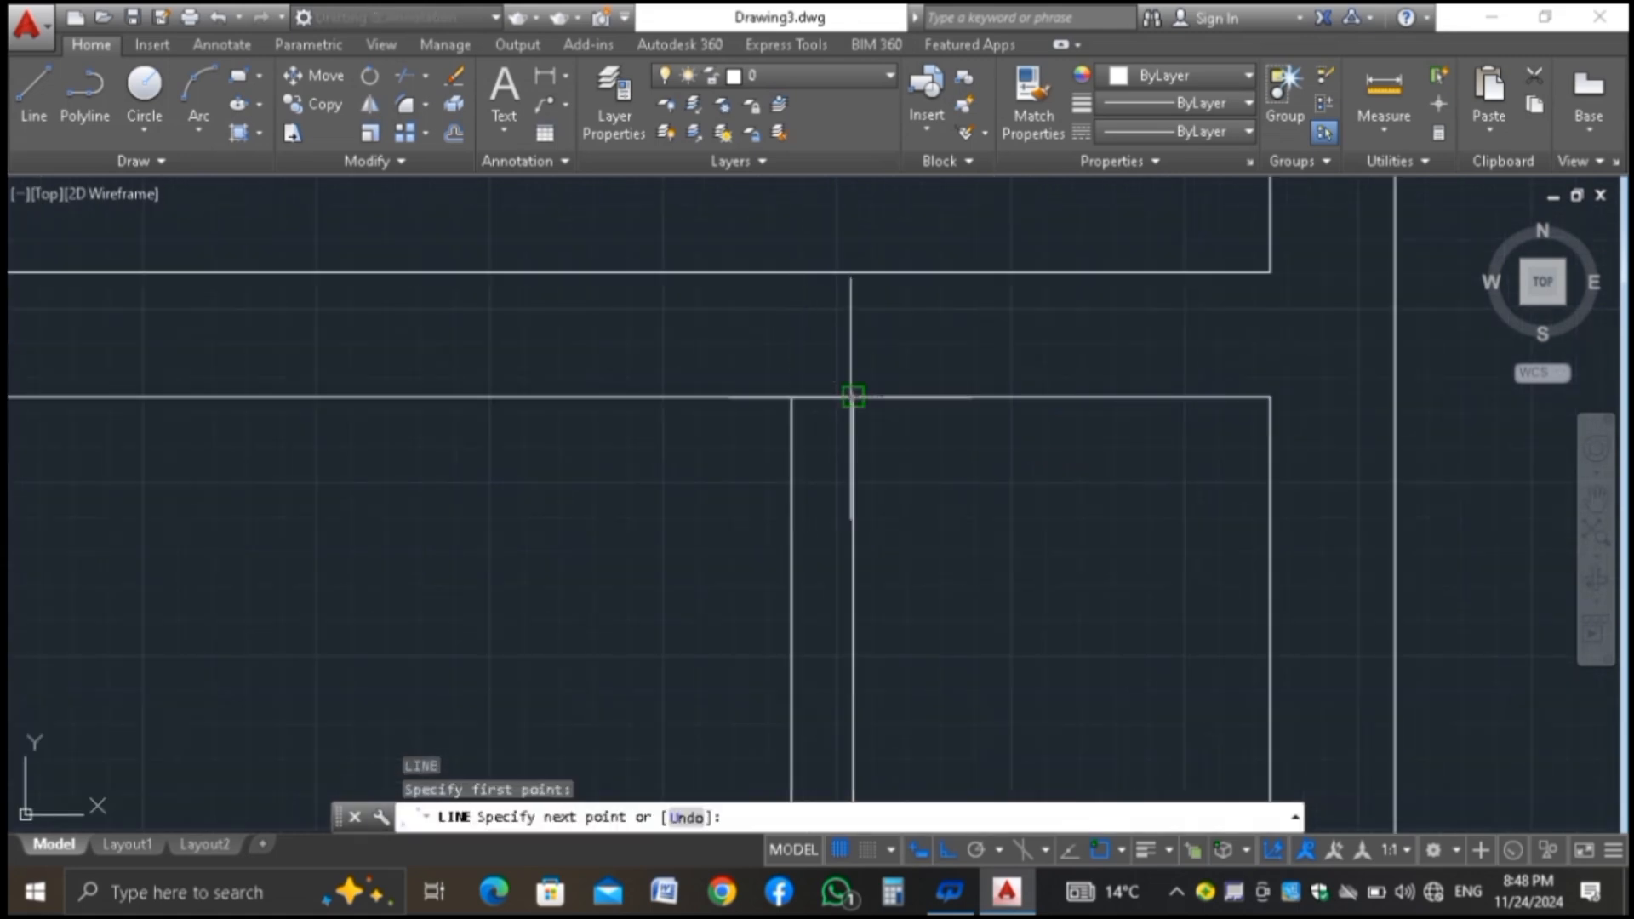
{"action": "key", "text": "Escape"}
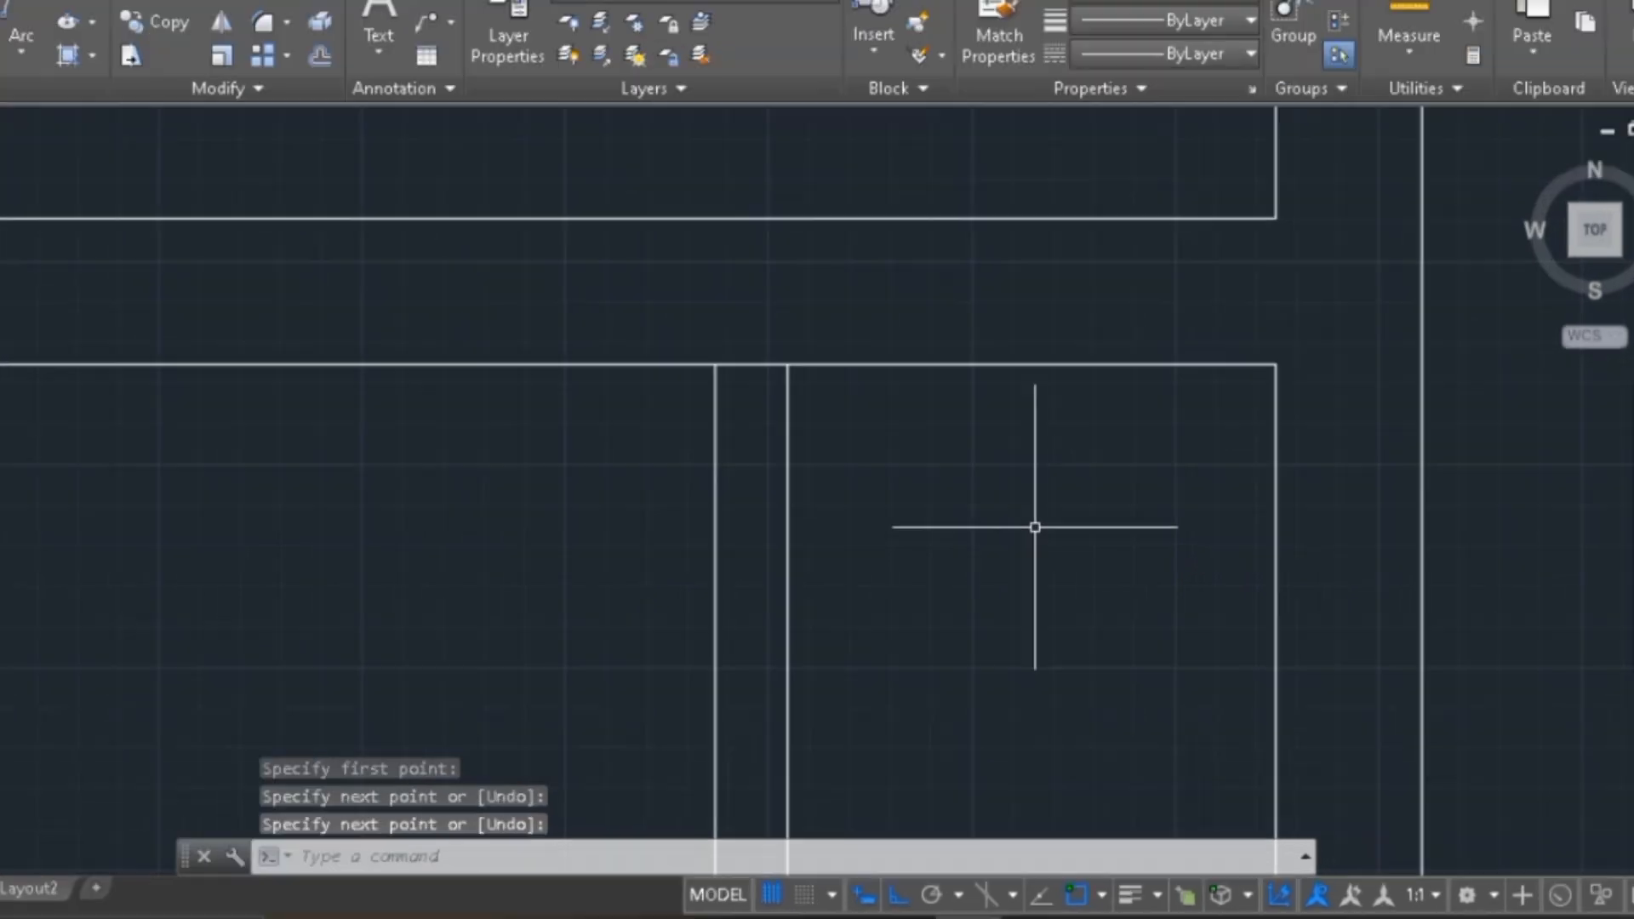
Offset the short line across the thin partition downward by 4-1/2 inches to mark the first door jamb
{"action": "type", "text": "o"}
{"action": "key", "text": "Return"}
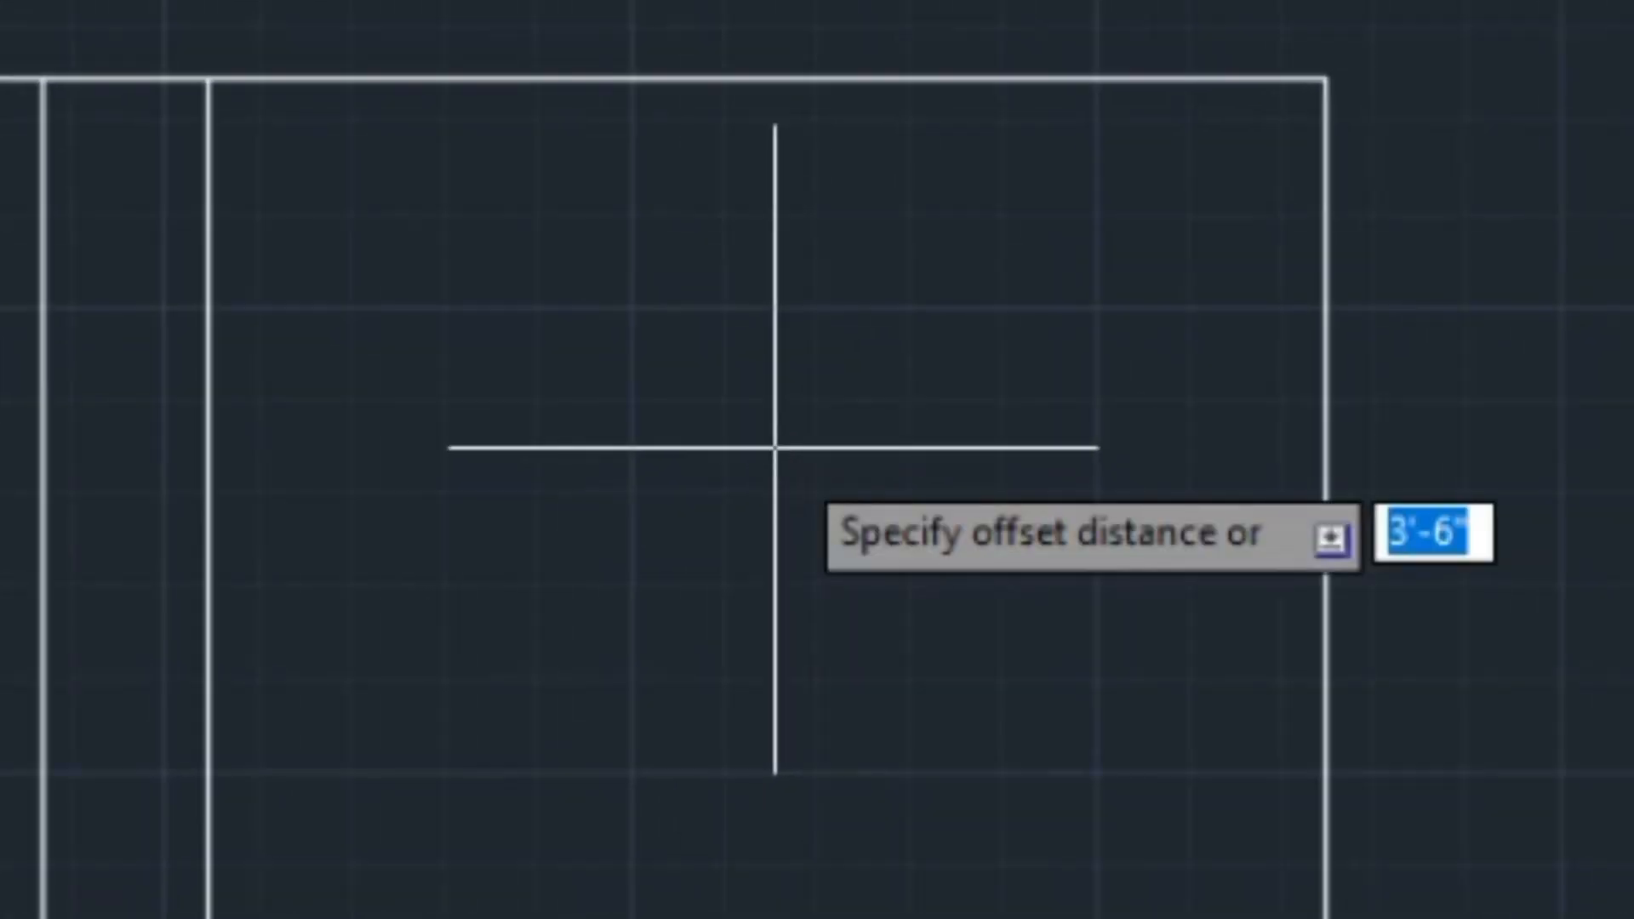
{"action": "type", "text": "4-1/2"}
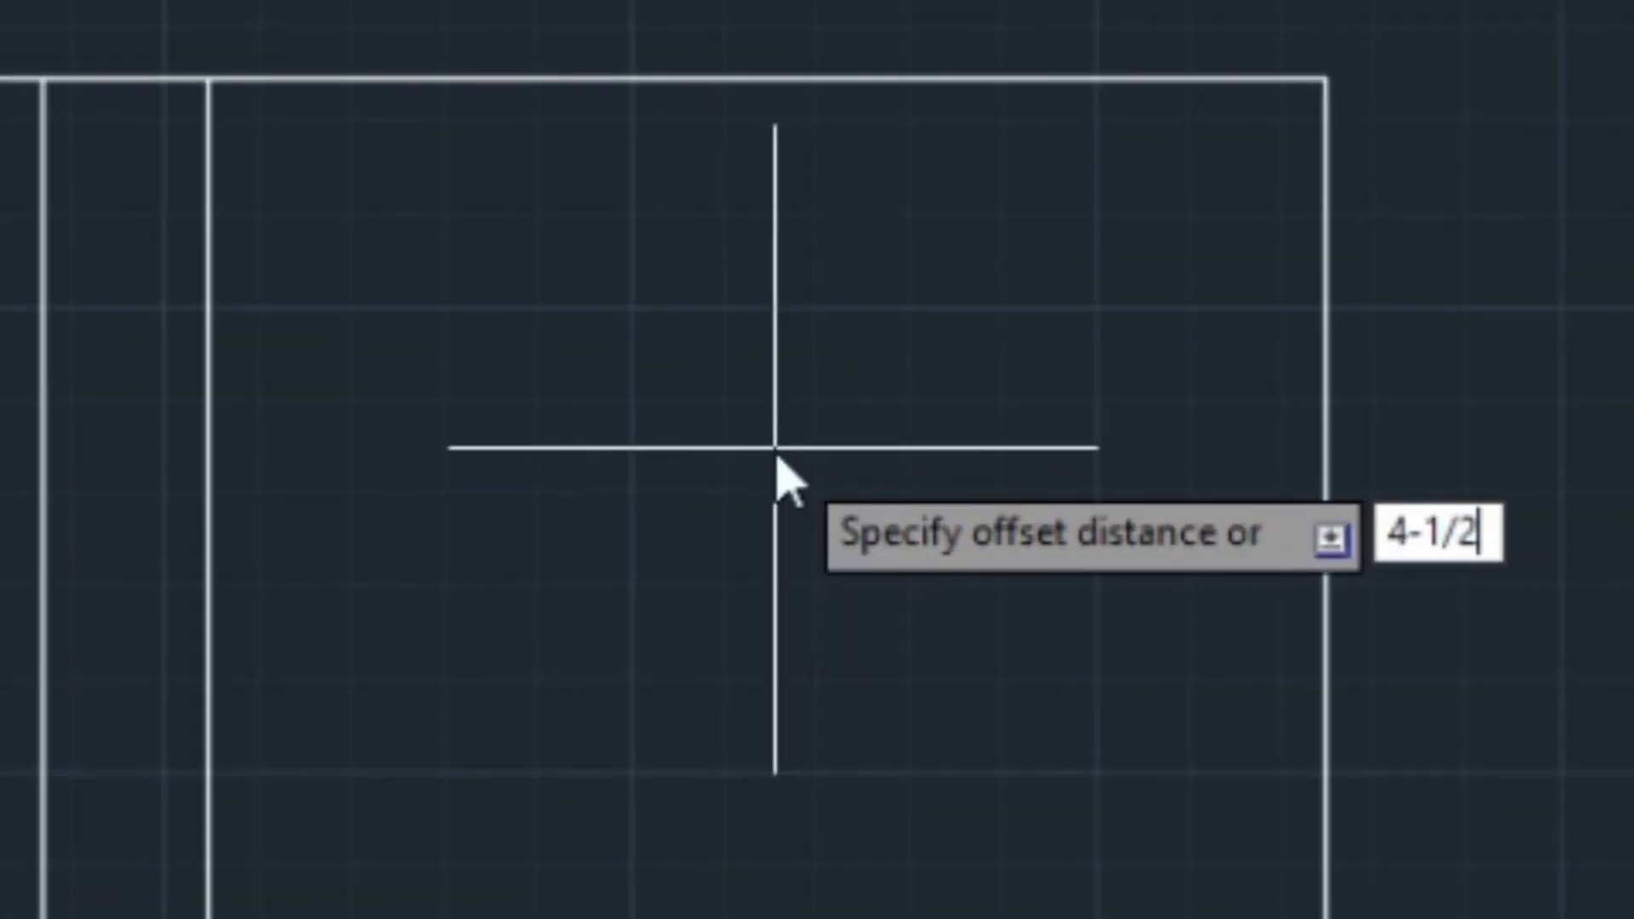
{"action": "key", "text": "Return"}
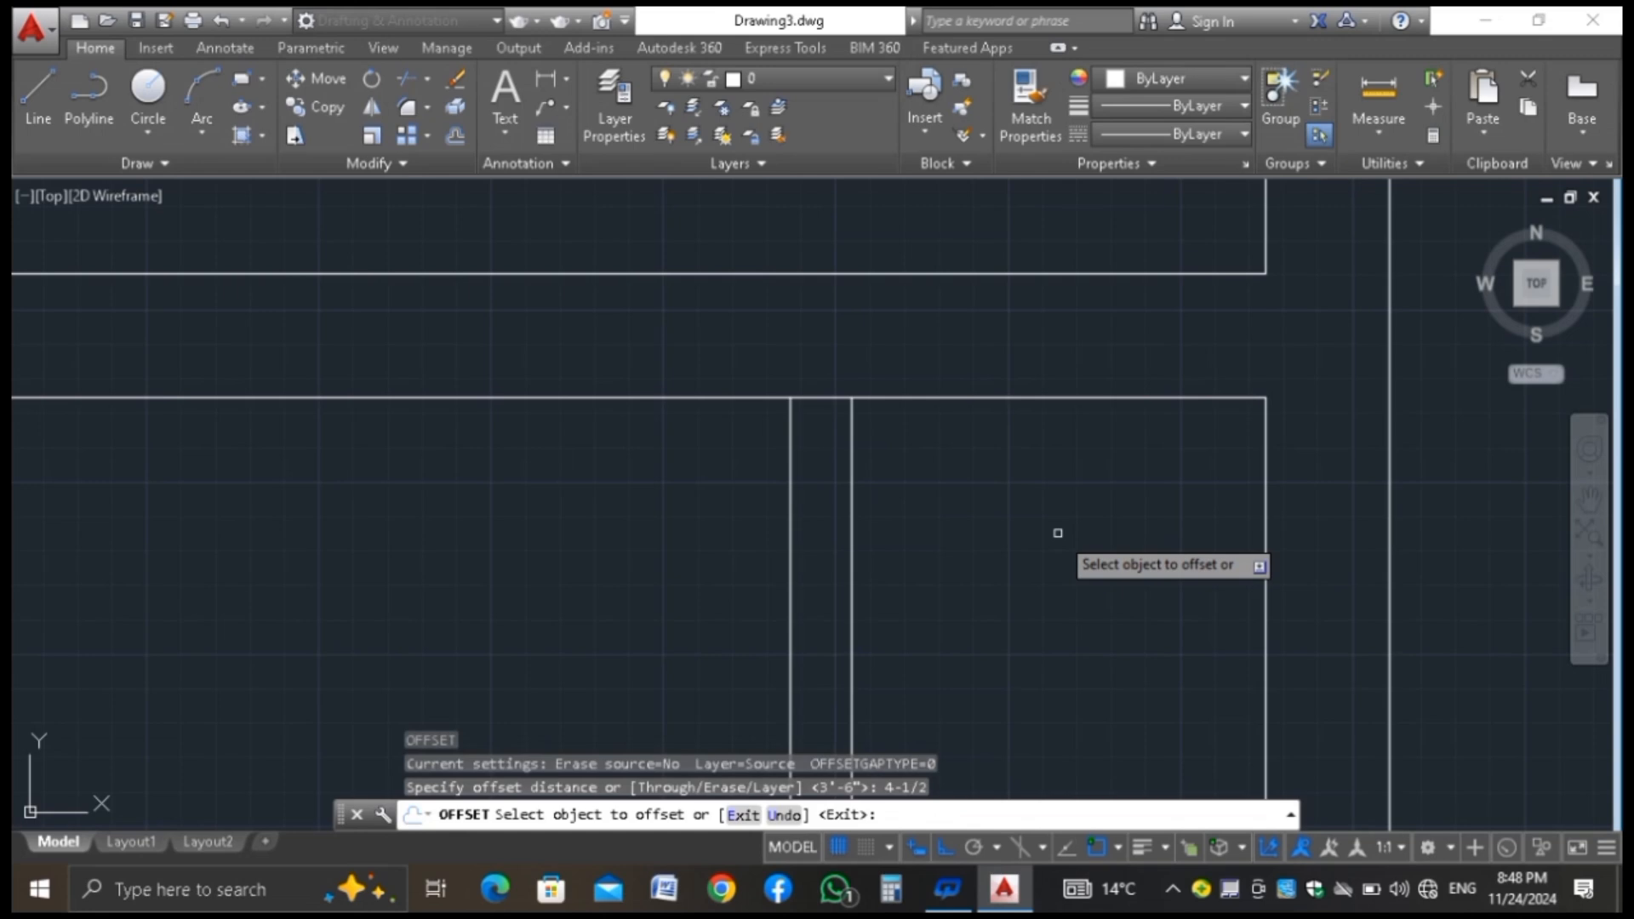
{"action": "left_click", "coordinate": [802, 412]}
{"action": "left_click", "coordinate": [815, 398]}
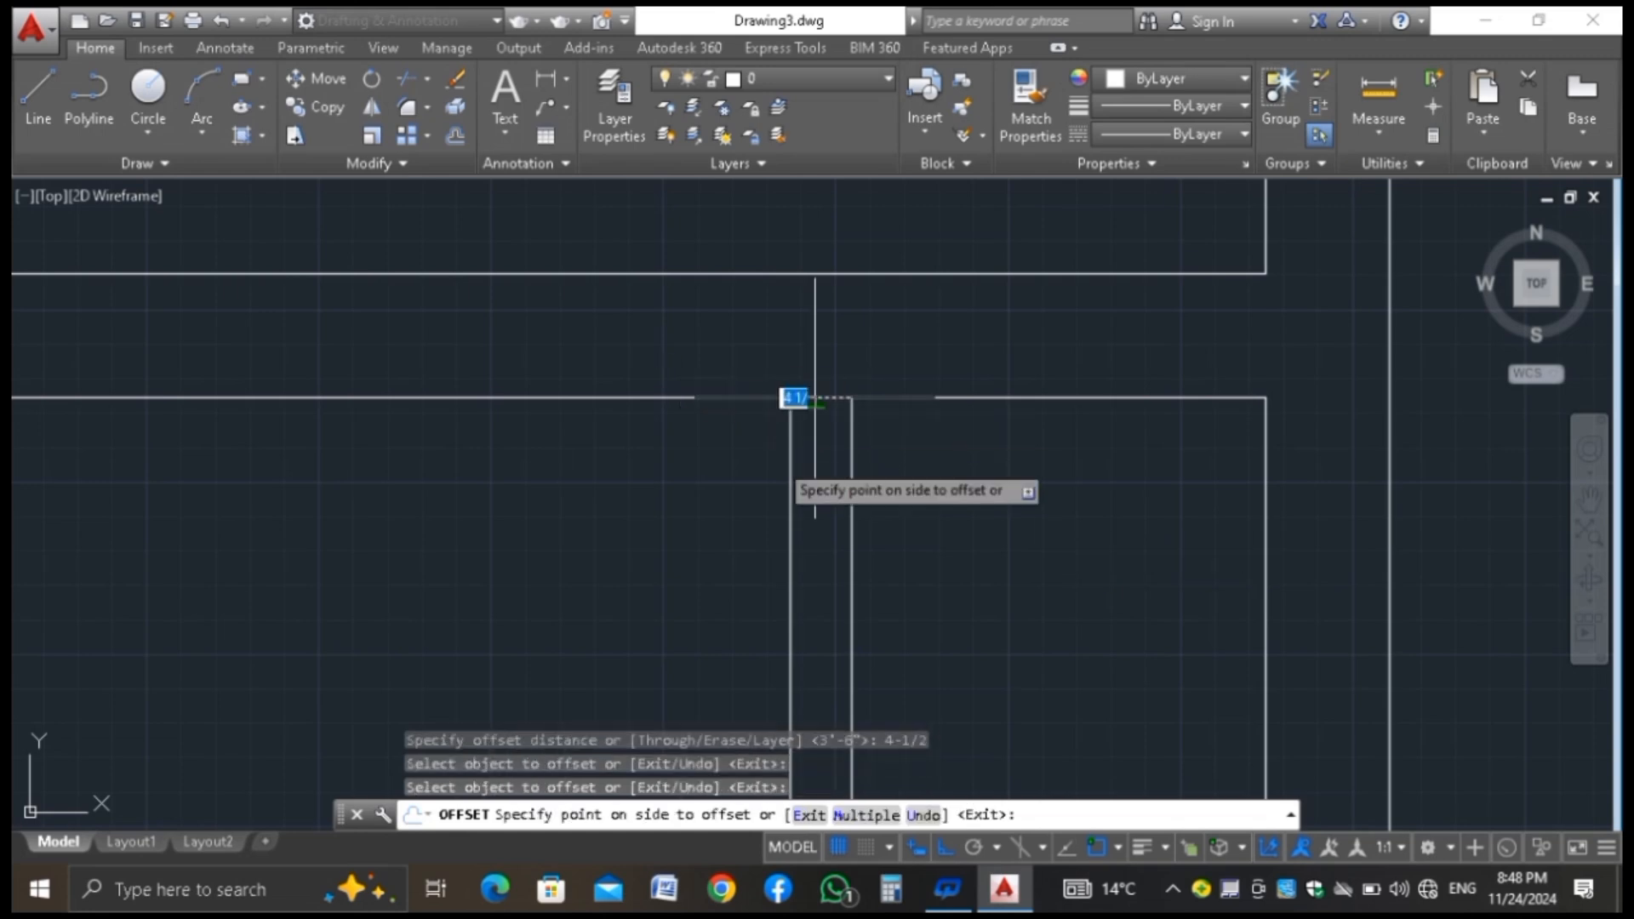
{"action": "left_click", "coordinate": [818, 498]}
{"action": "key", "text": "Return"}
Offset the new jamb line downward by 36 inches to mark the other side of the partition door
{"action": "key", "text": "Return"}
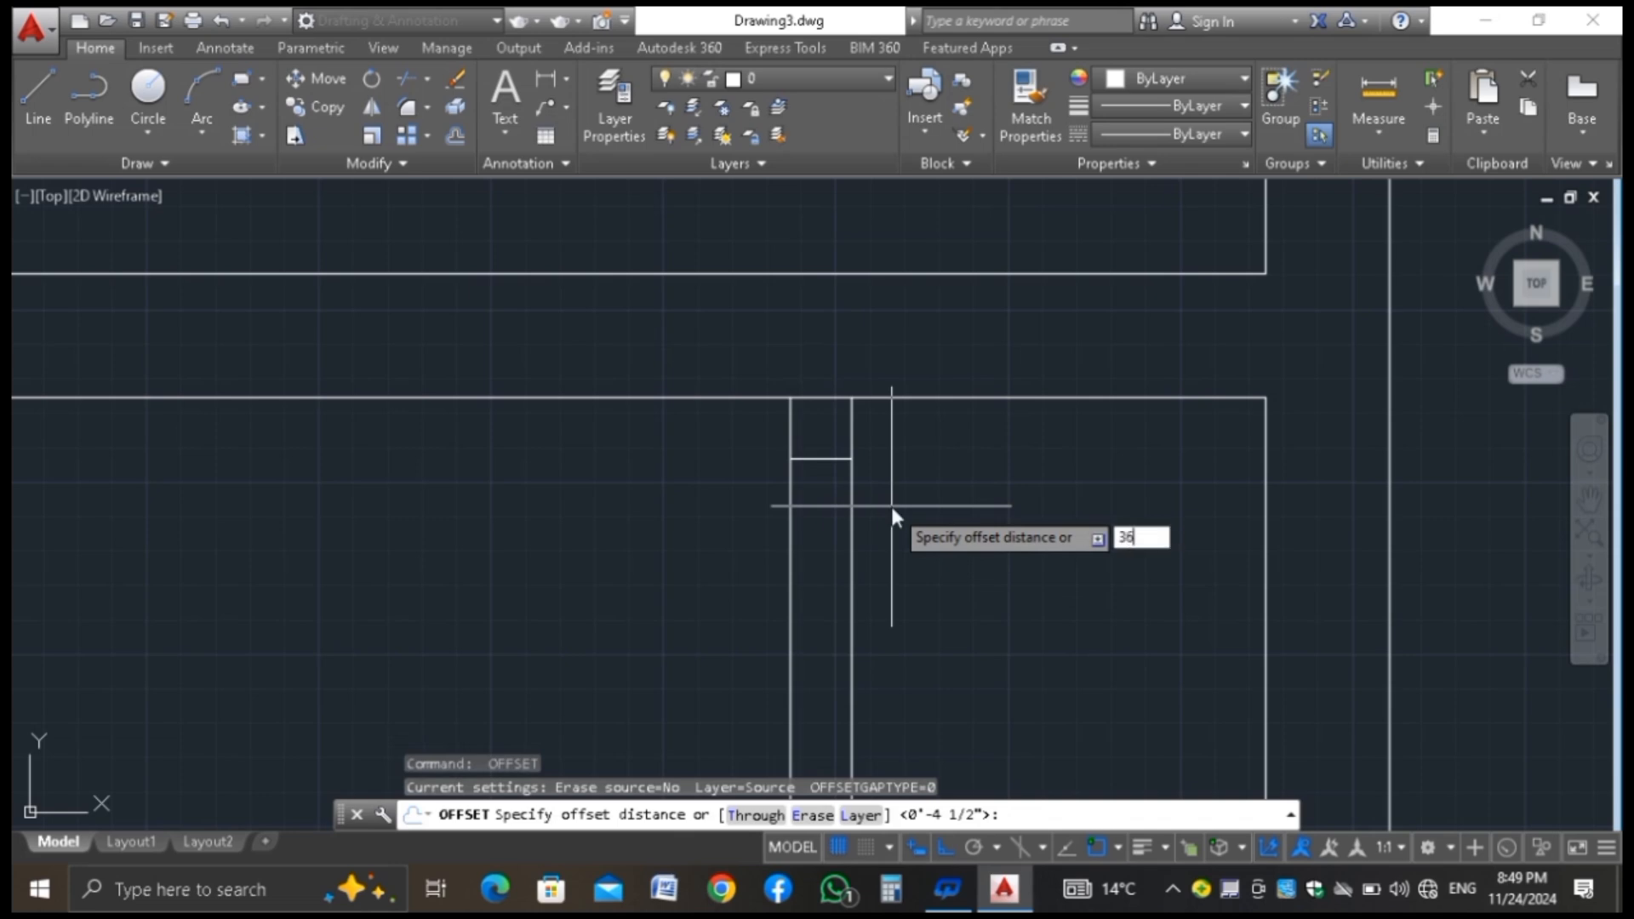
{"action": "key", "text": "Return"}
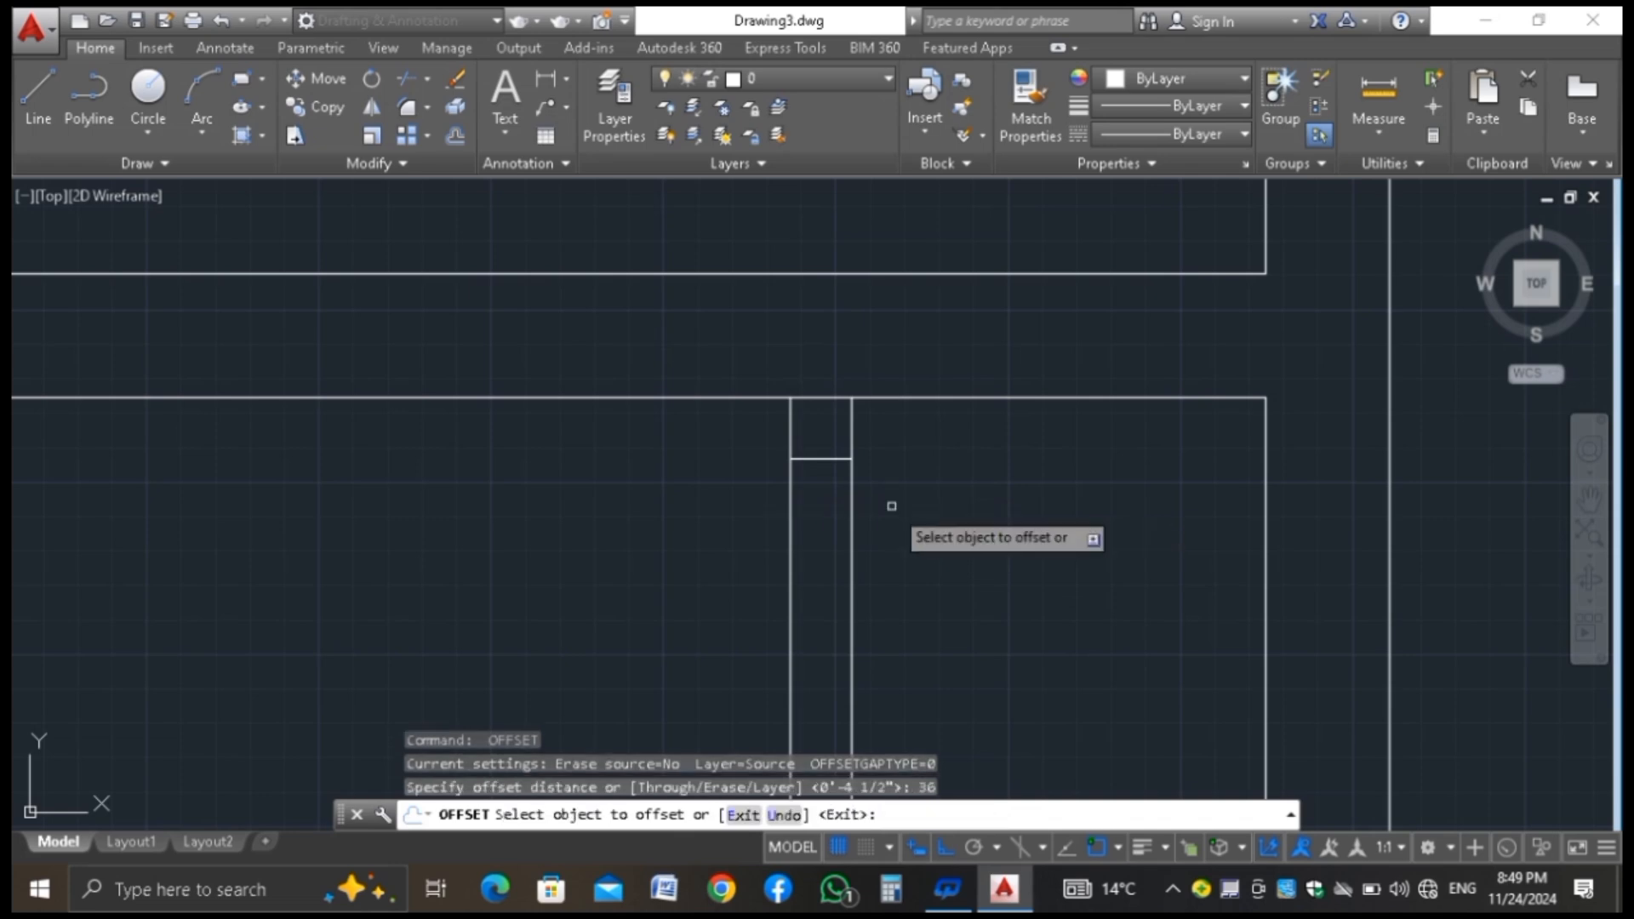
{"action": "left_click", "coordinate": [829, 458]}
{"action": "left_click", "coordinate": [820, 565]}
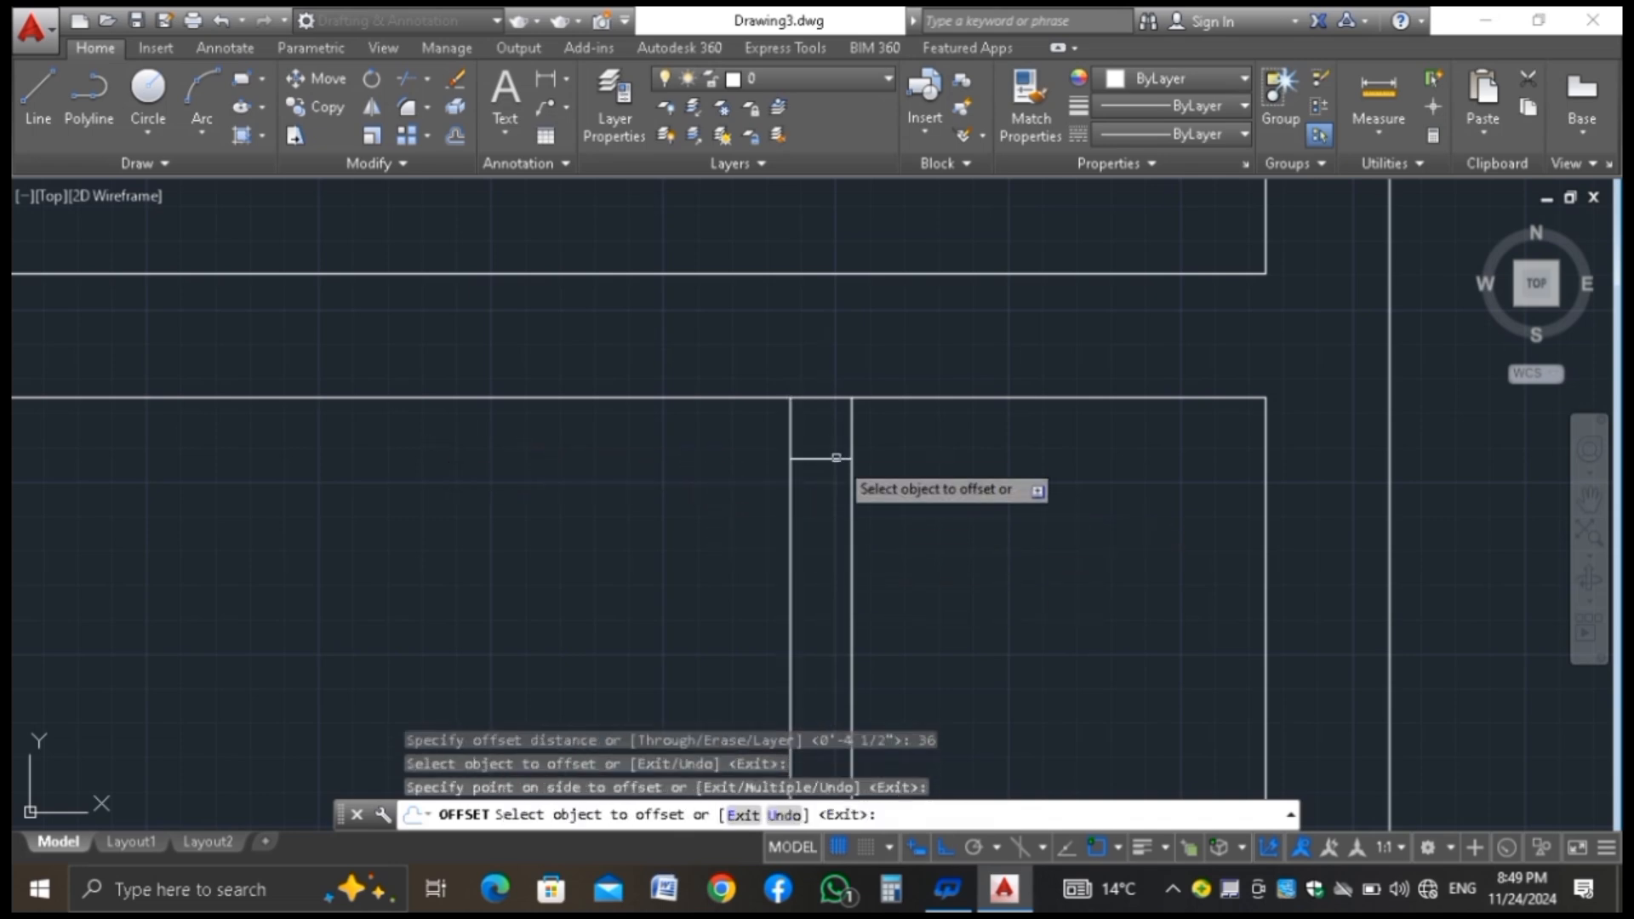
{"action": "scroll", "coordinate": [838, 439], "scroll_direction": "down", "scroll_amount": 4}
{"action": "key", "text": "Escape"}
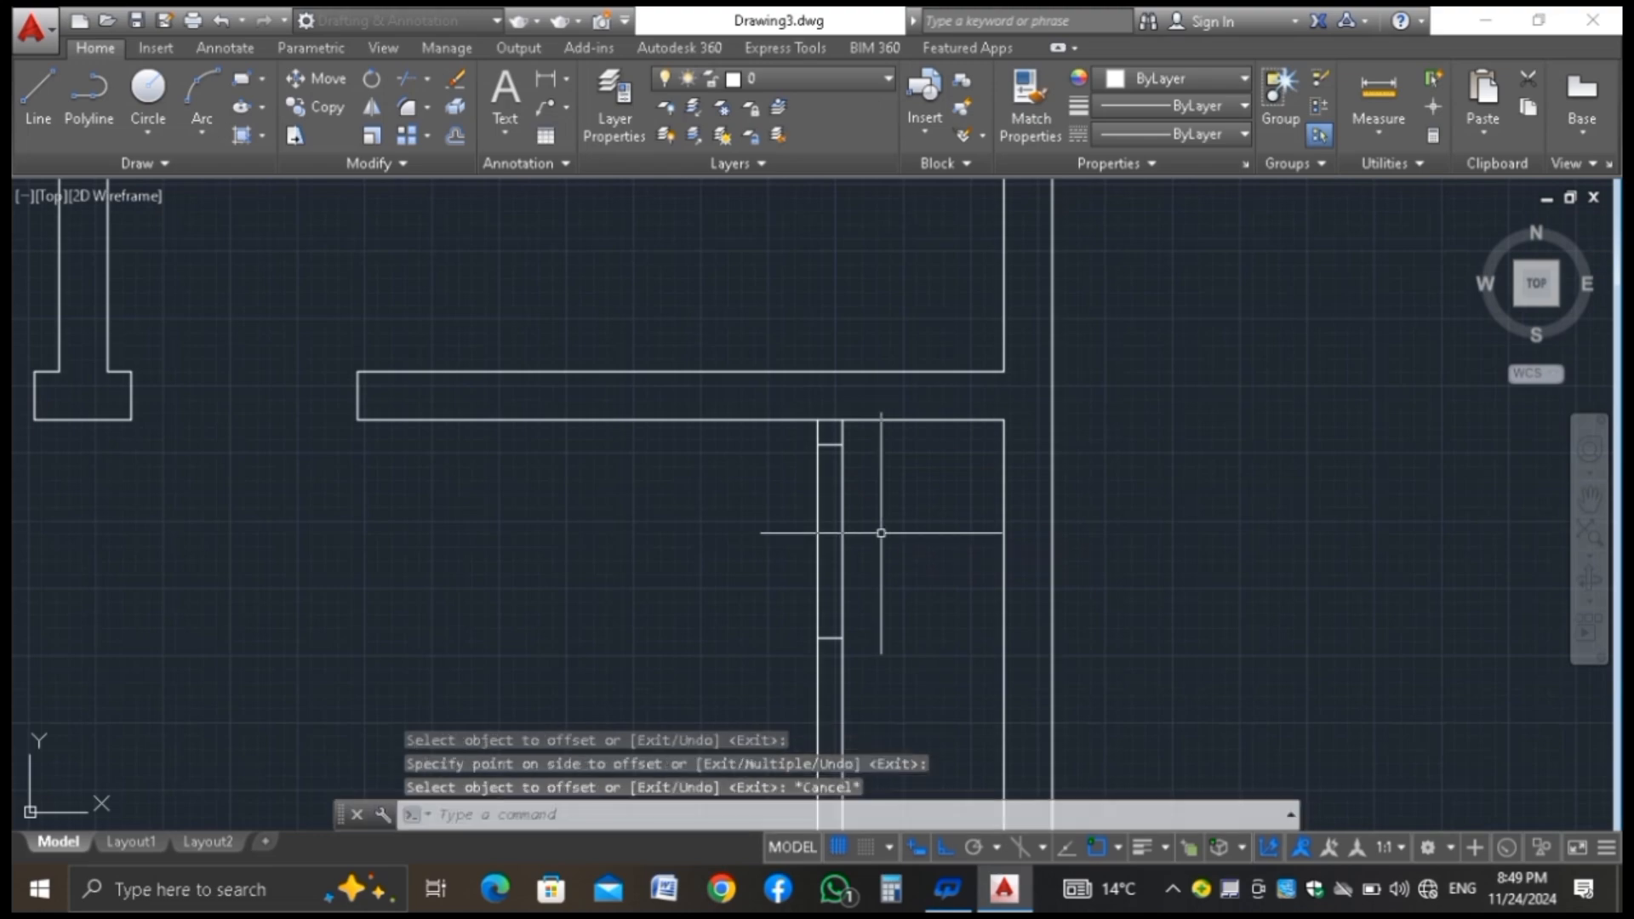
Trim the partition lines between the two jambs to open the doorway, and delete the short line at the wall junction
{"action": "type", "text": "TR"}
{"action": "key", "text": "Return"}
{"action": "key", "text": "Return"}
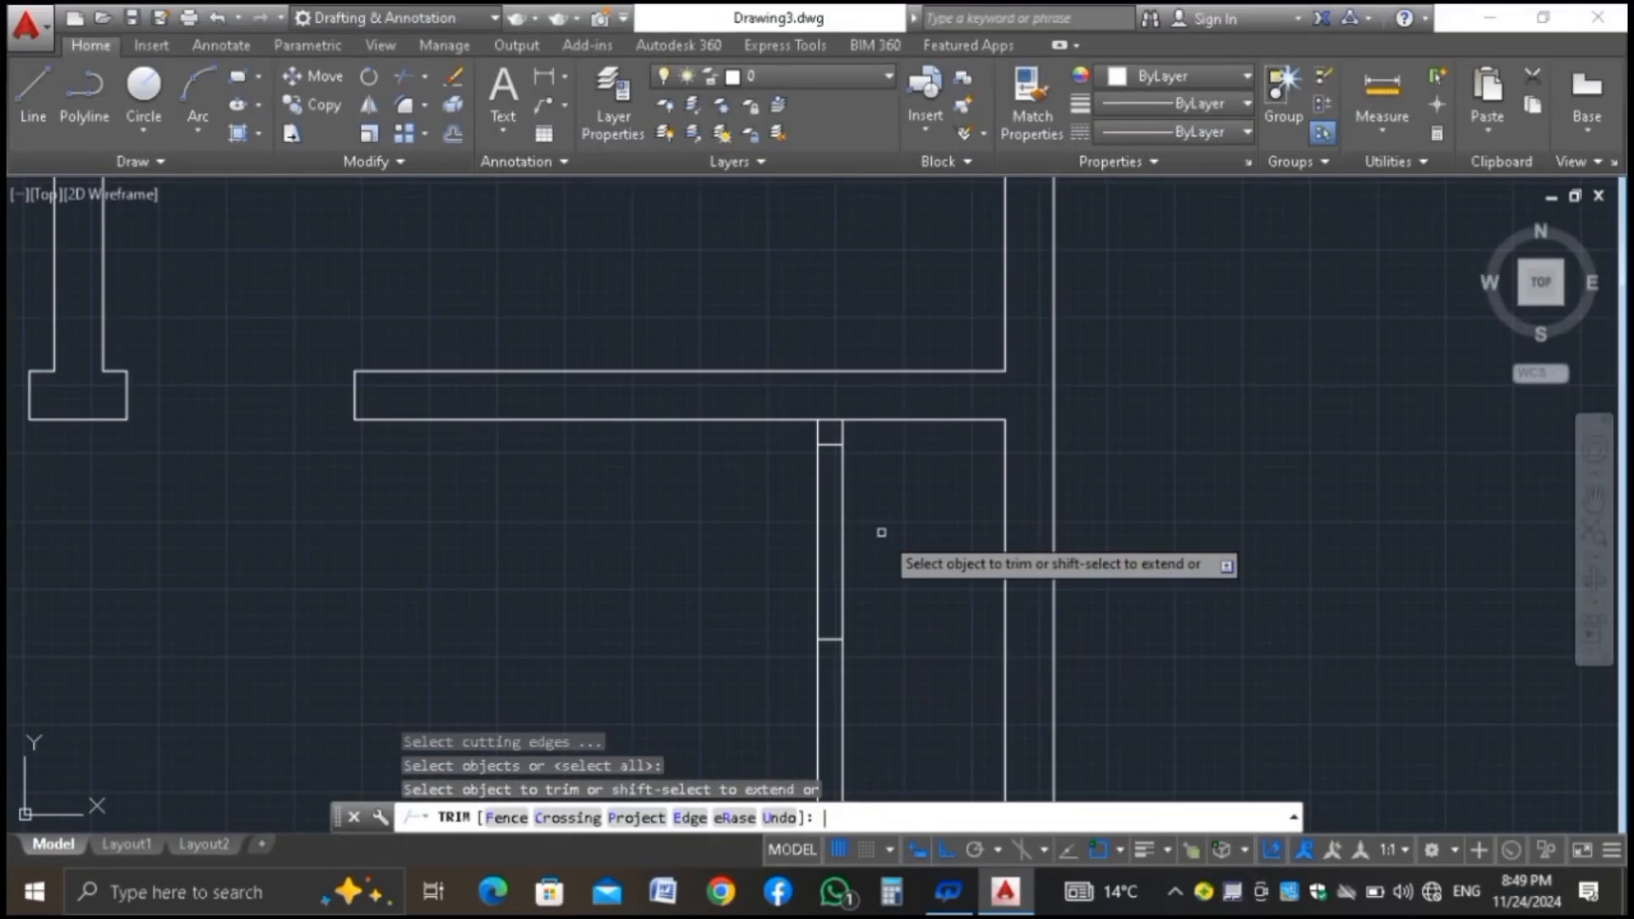
{"action": "left_click", "coordinate": [874, 510]}
{"action": "left_click", "coordinate": [797, 567]}
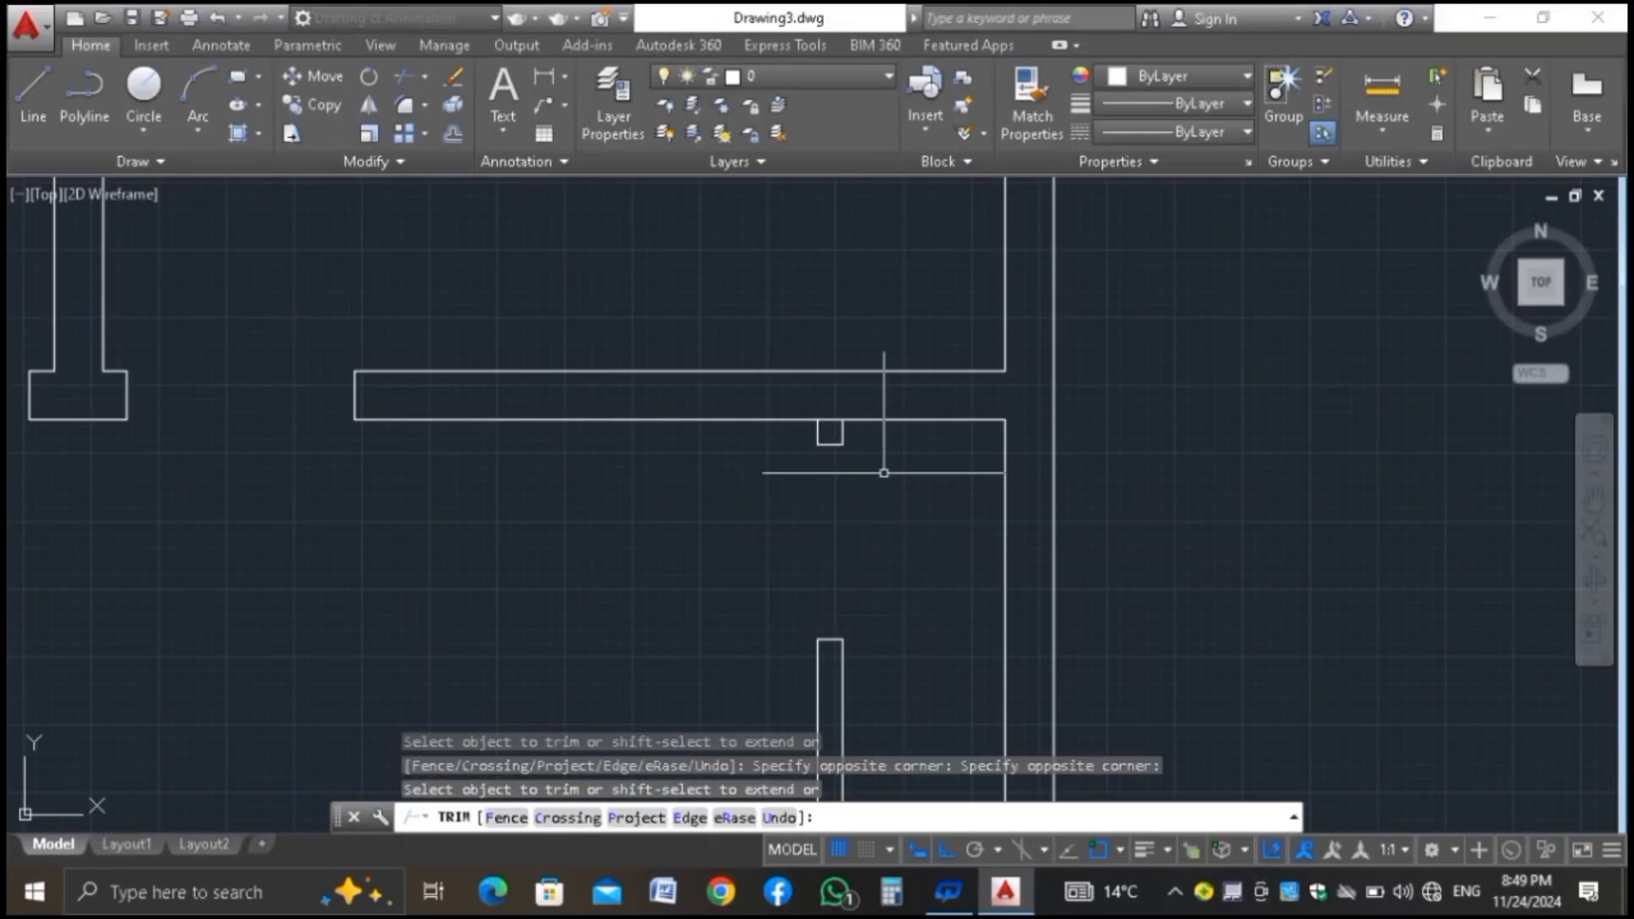
{"action": "key", "text": "Escape"}
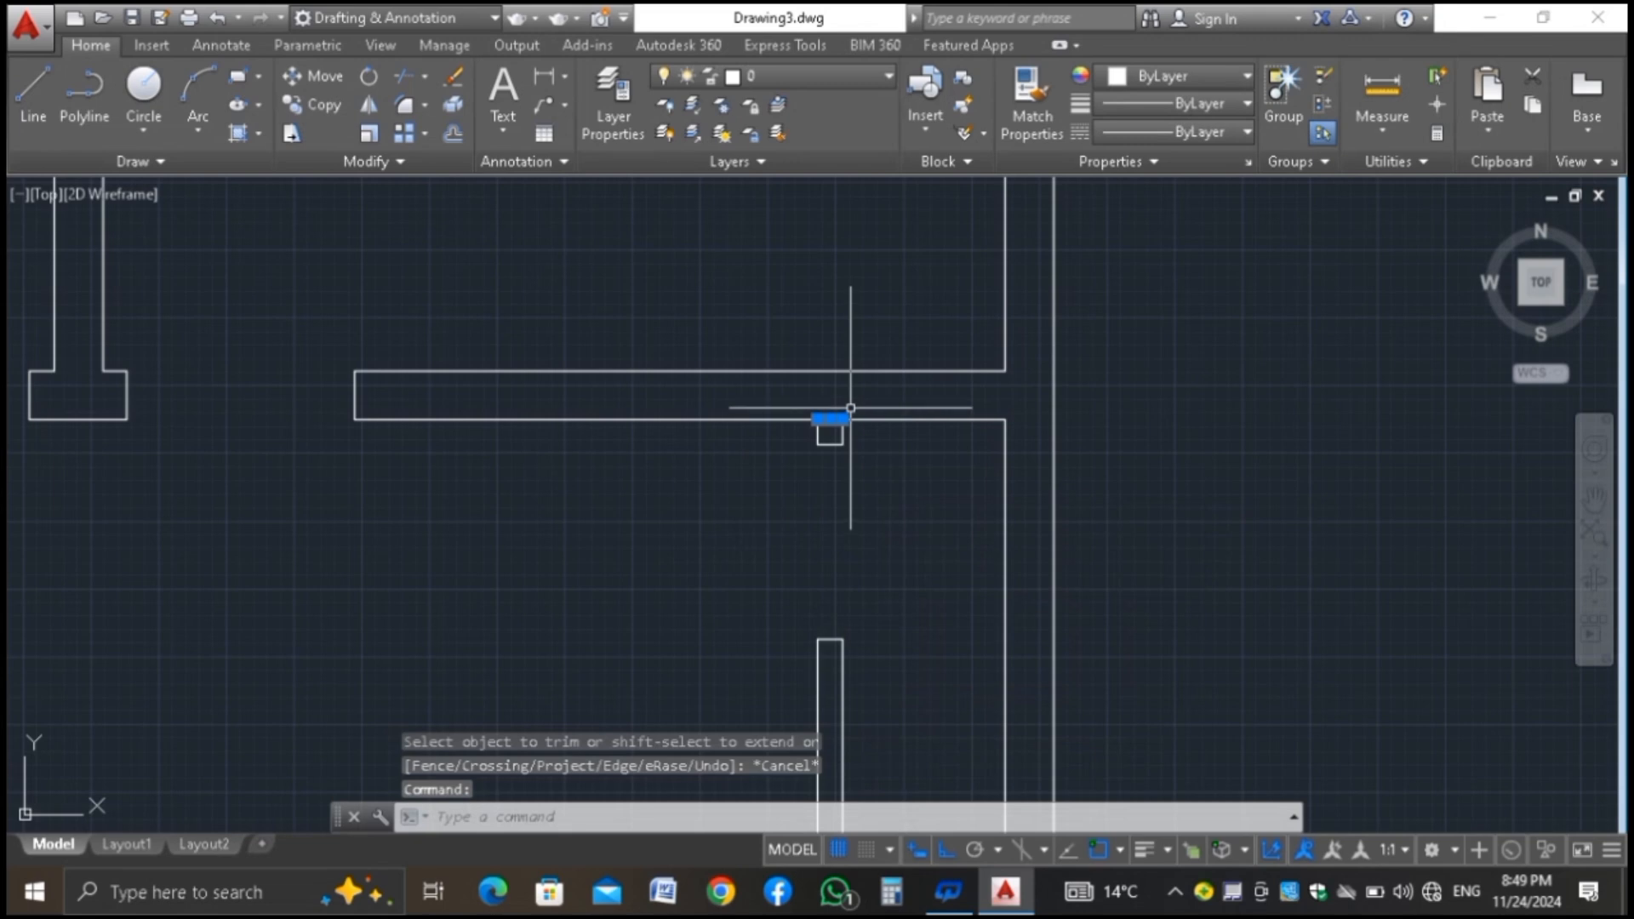
{"action": "key", "text": "Delete"}
Draw a 9-inch vertical line across the upper wall, from the inner corner of the right-hand room's short partition to the opposite wall line
{"action": "scroll", "coordinate": [809, 350], "scroll_direction": "down", "scroll_amount": 3}
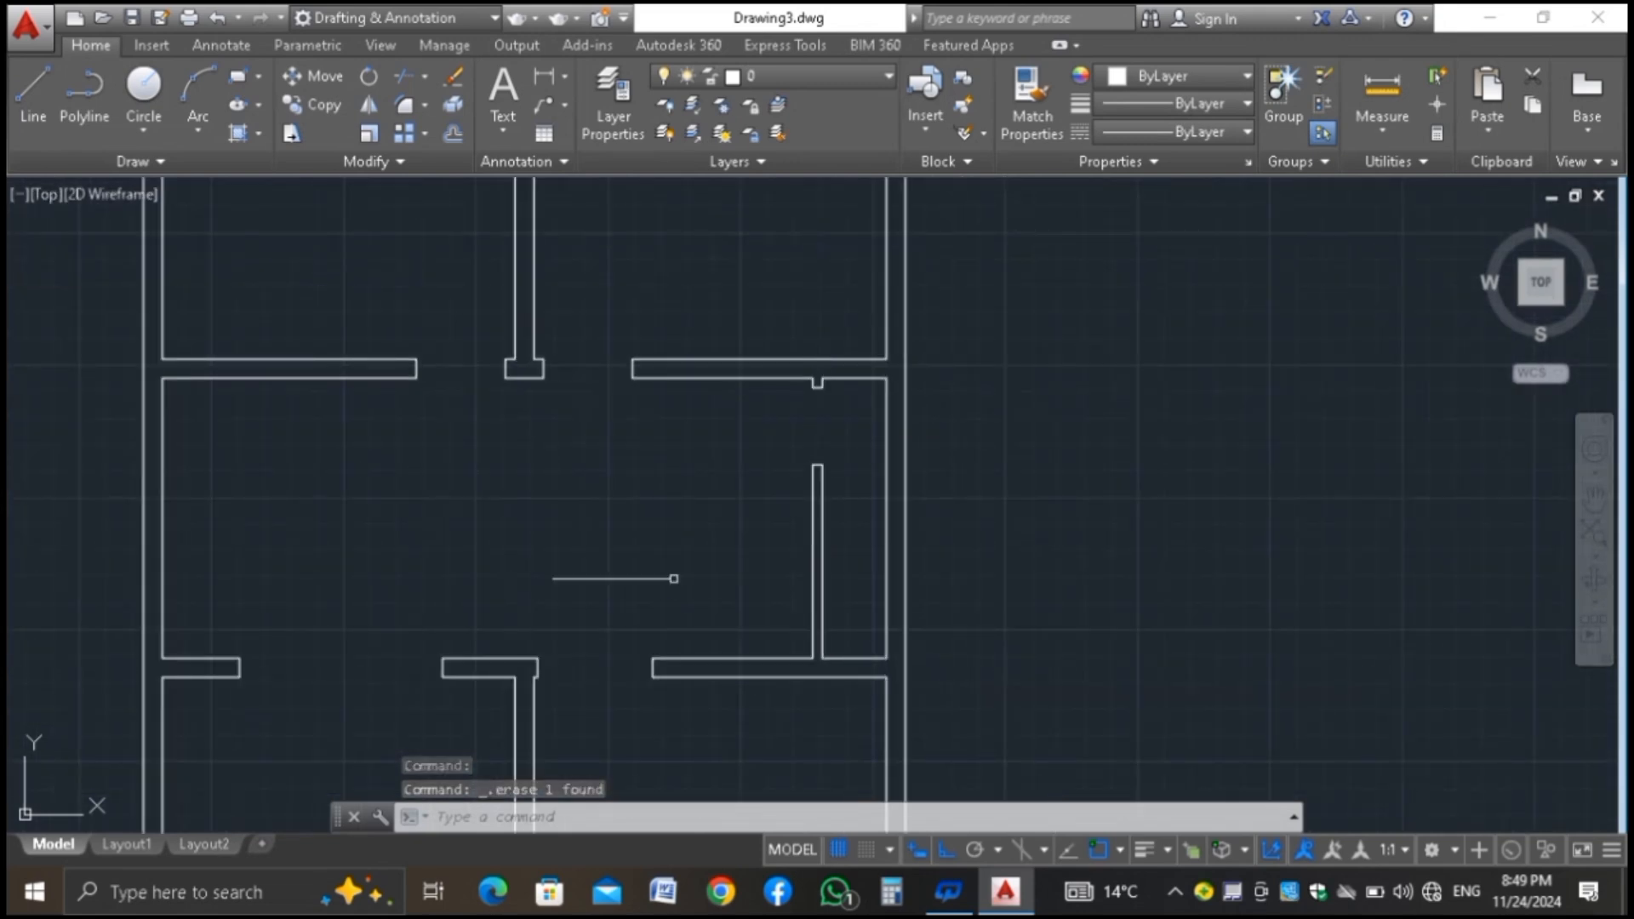
{"action": "scroll", "coordinate": [639, 533], "scroll_direction": "down", "scroll_amount": 2}
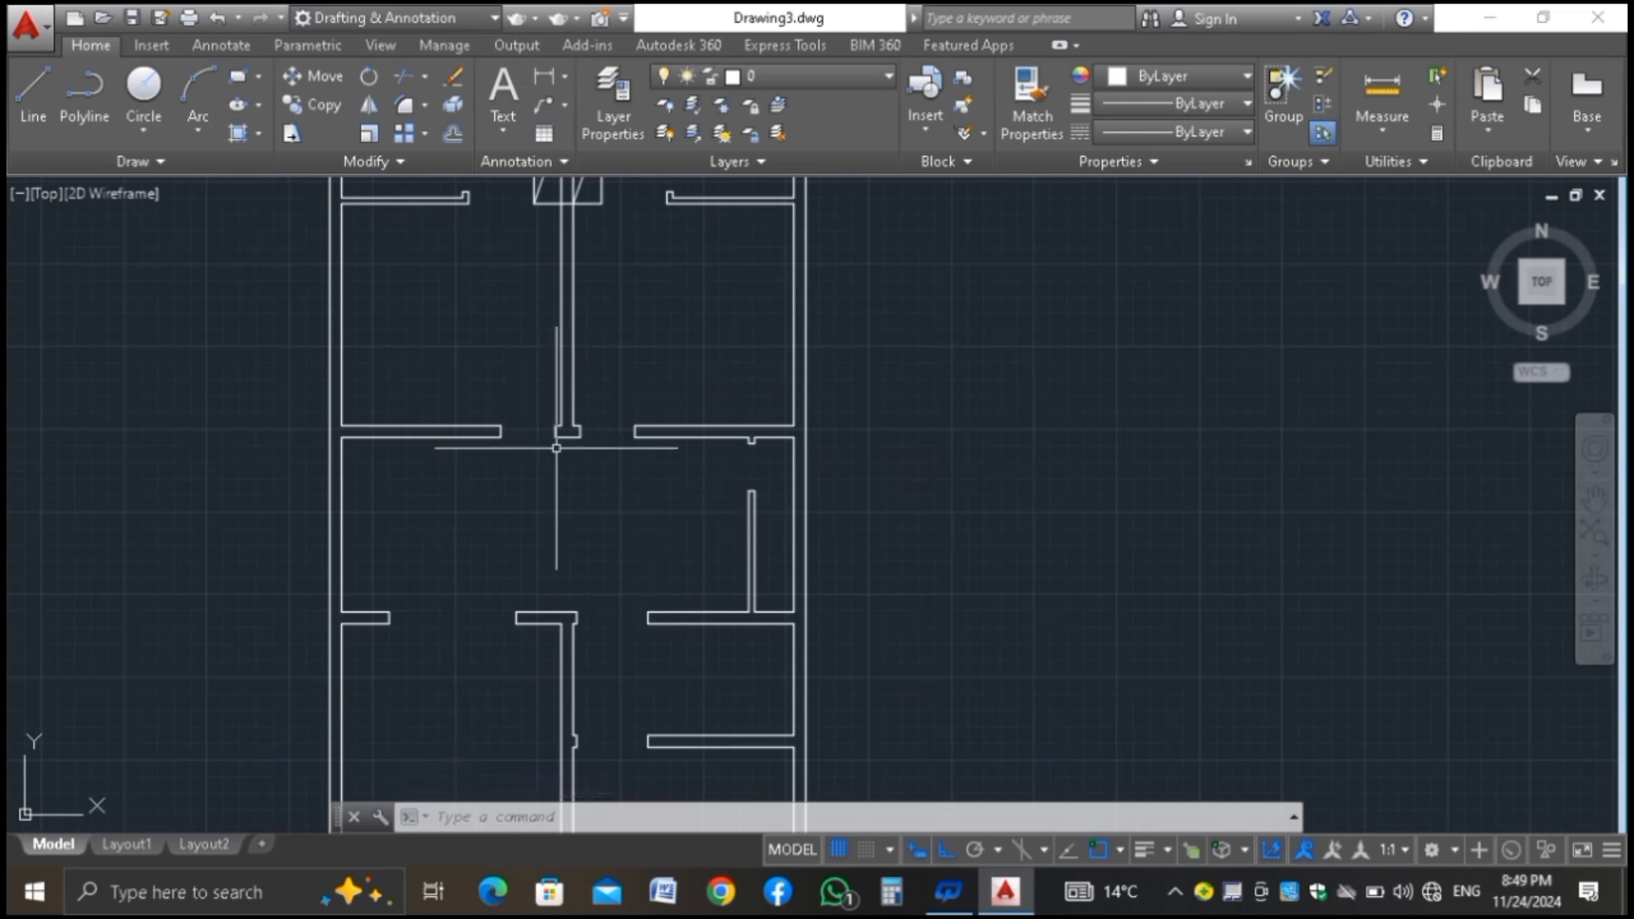
{"action": "scroll", "coordinate": [526, 472], "scroll_direction": "down", "scroll_amount": 4}
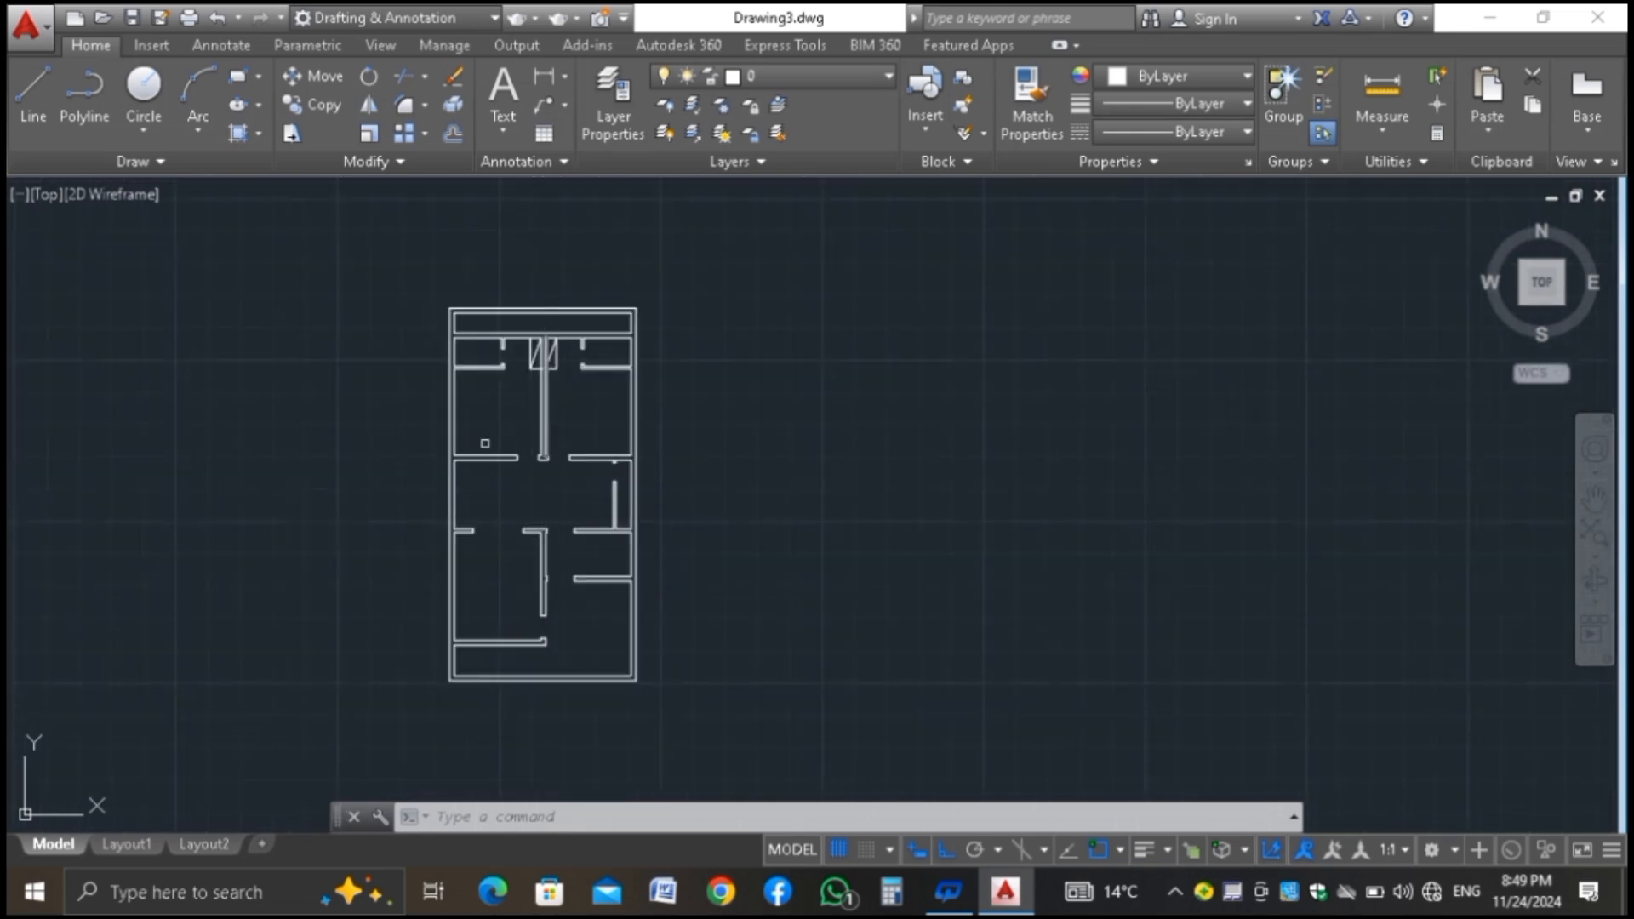
{"action": "scroll", "coordinate": [394, 501], "scroll_direction": "up", "scroll_amount": 2}
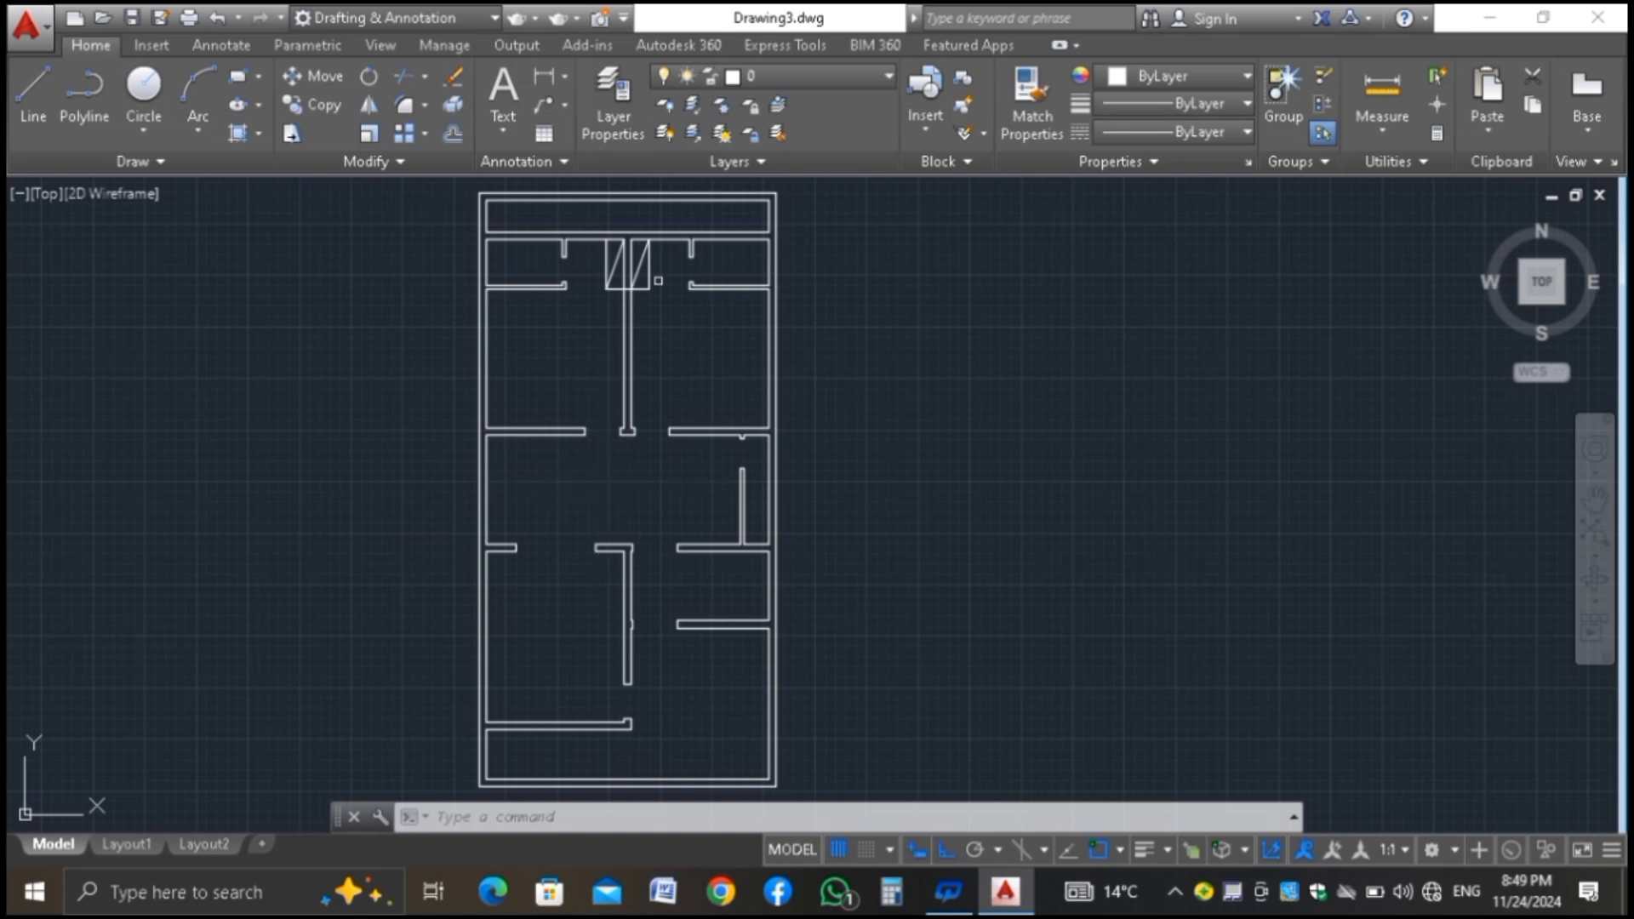
{"action": "scroll", "coordinate": [663, 219], "scroll_direction": "up", "scroll_amount": 10}
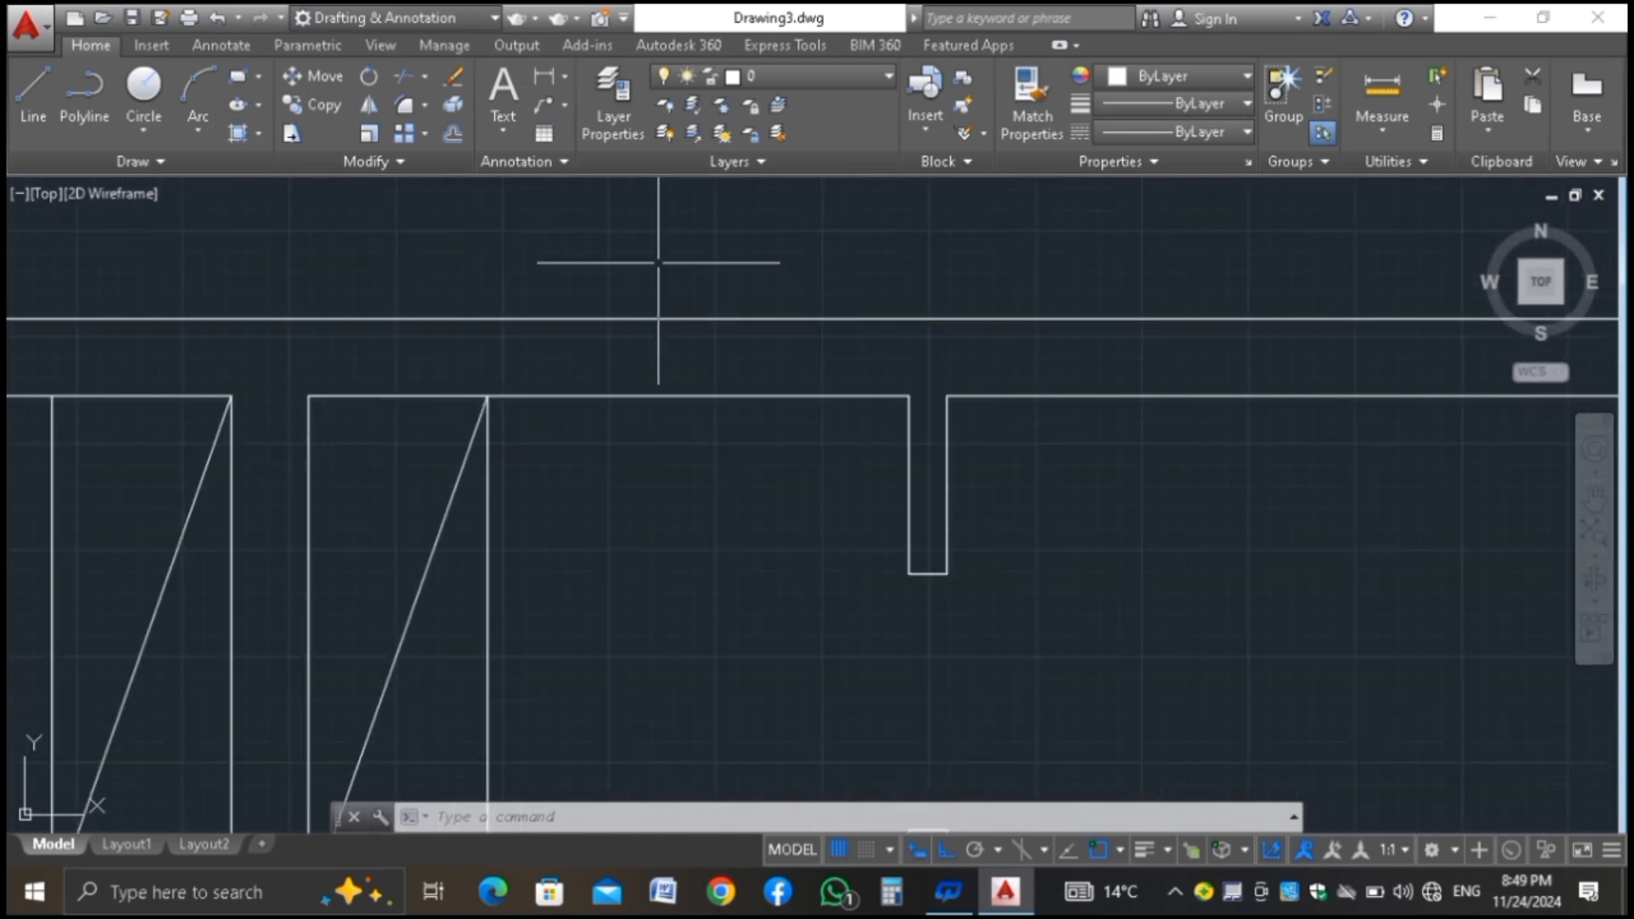
{"action": "type", "text": "l"}
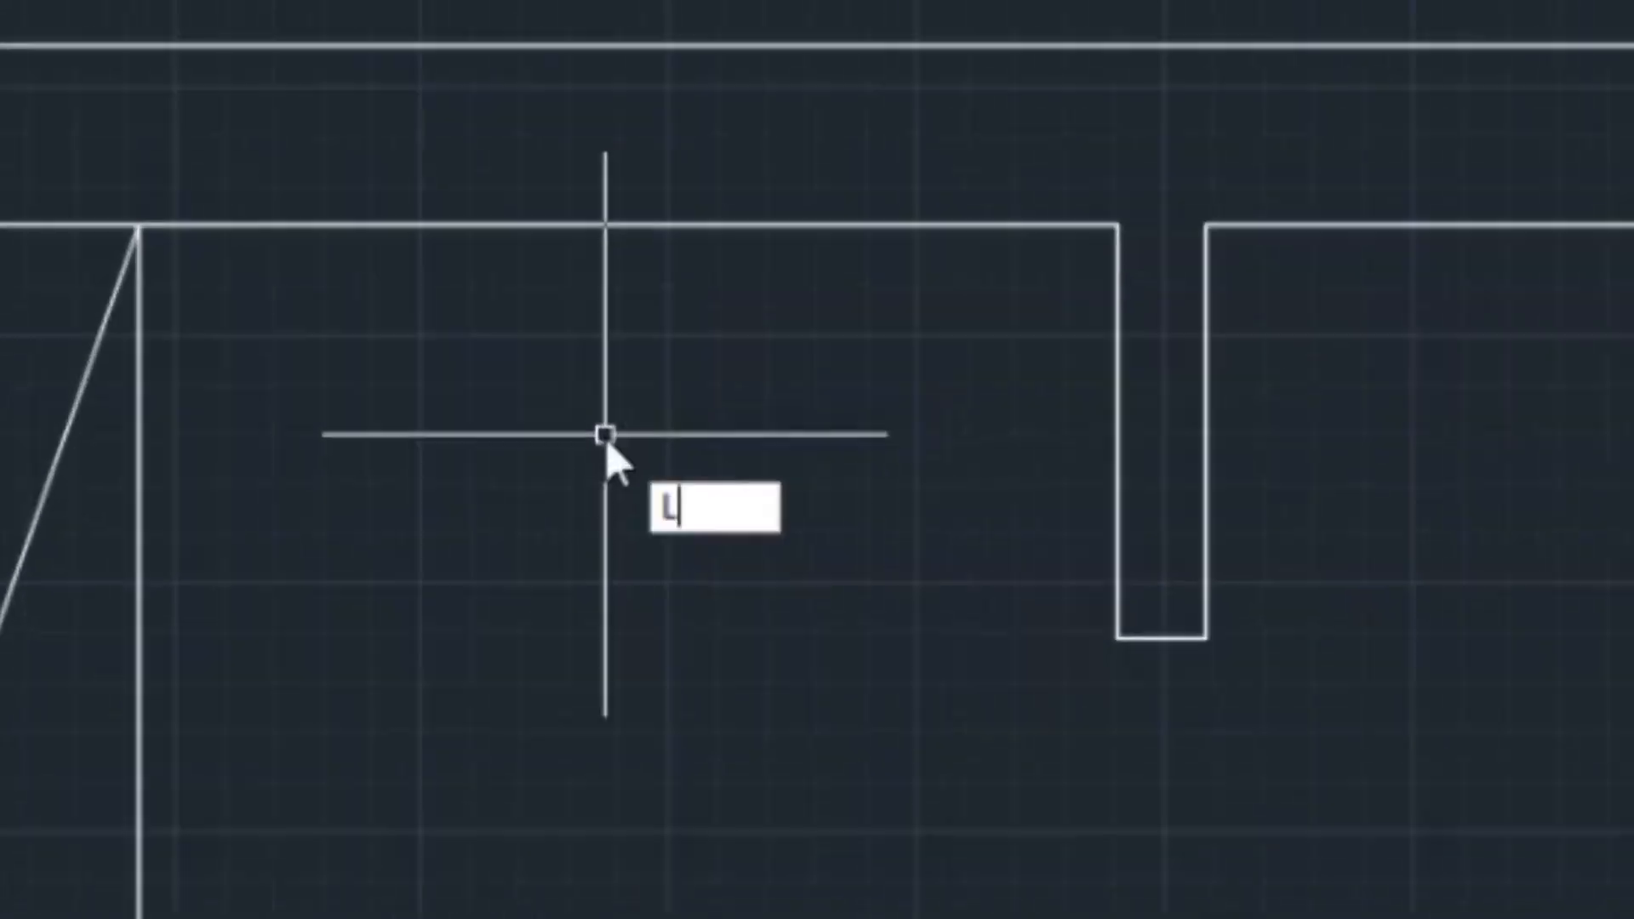
{"action": "key", "text": "Return"}
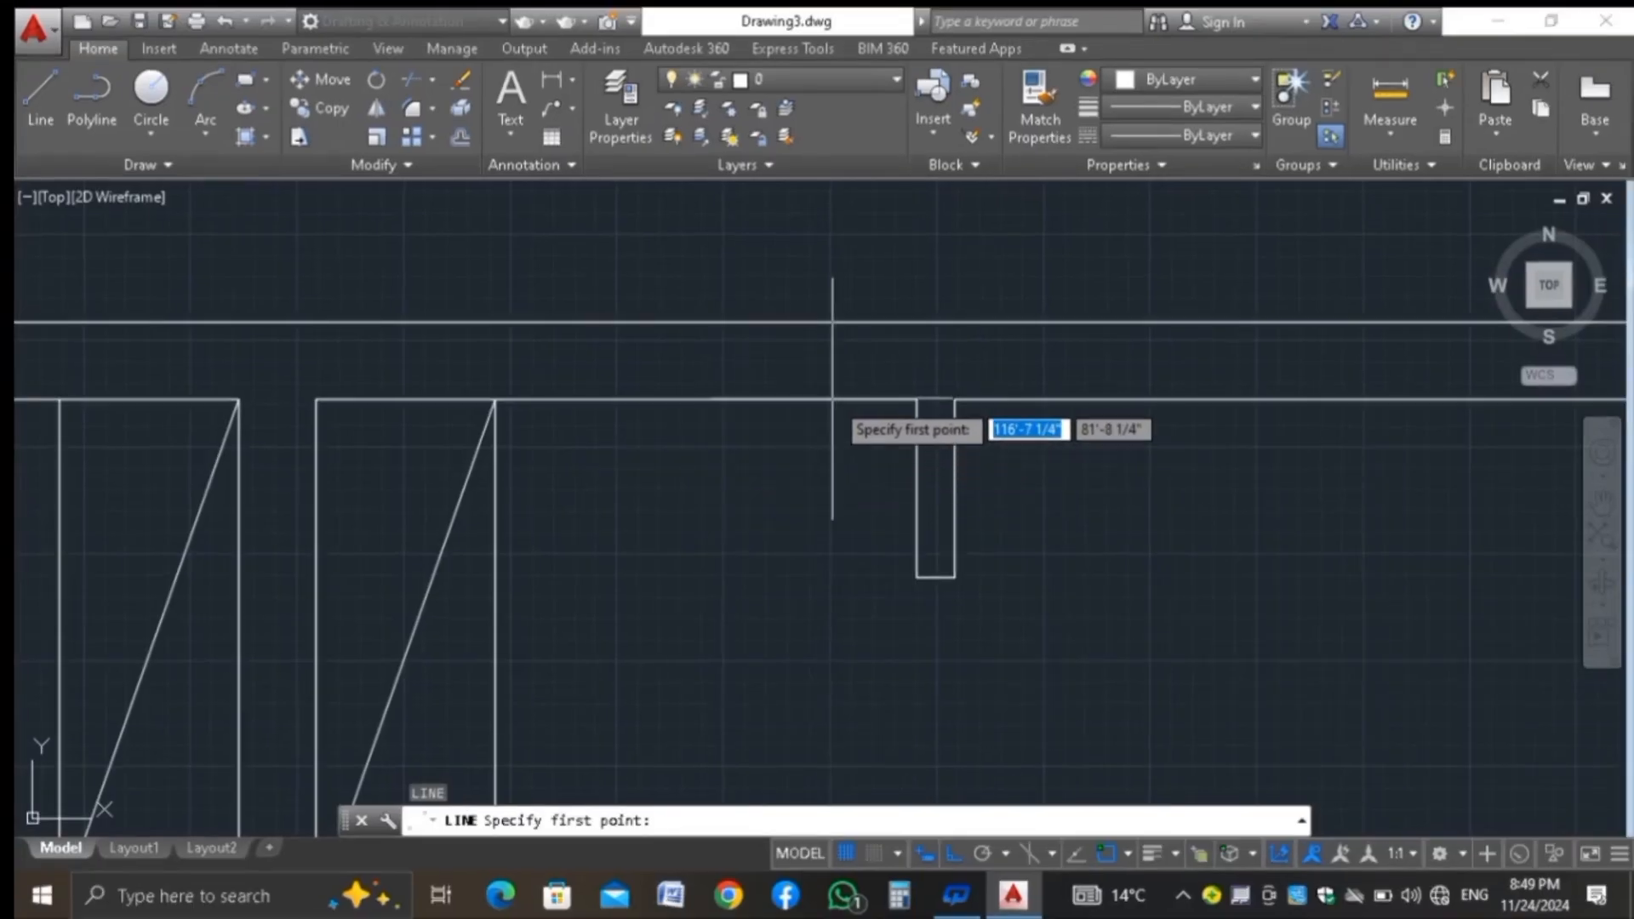
{"action": "left_click", "coordinate": [916, 398]}
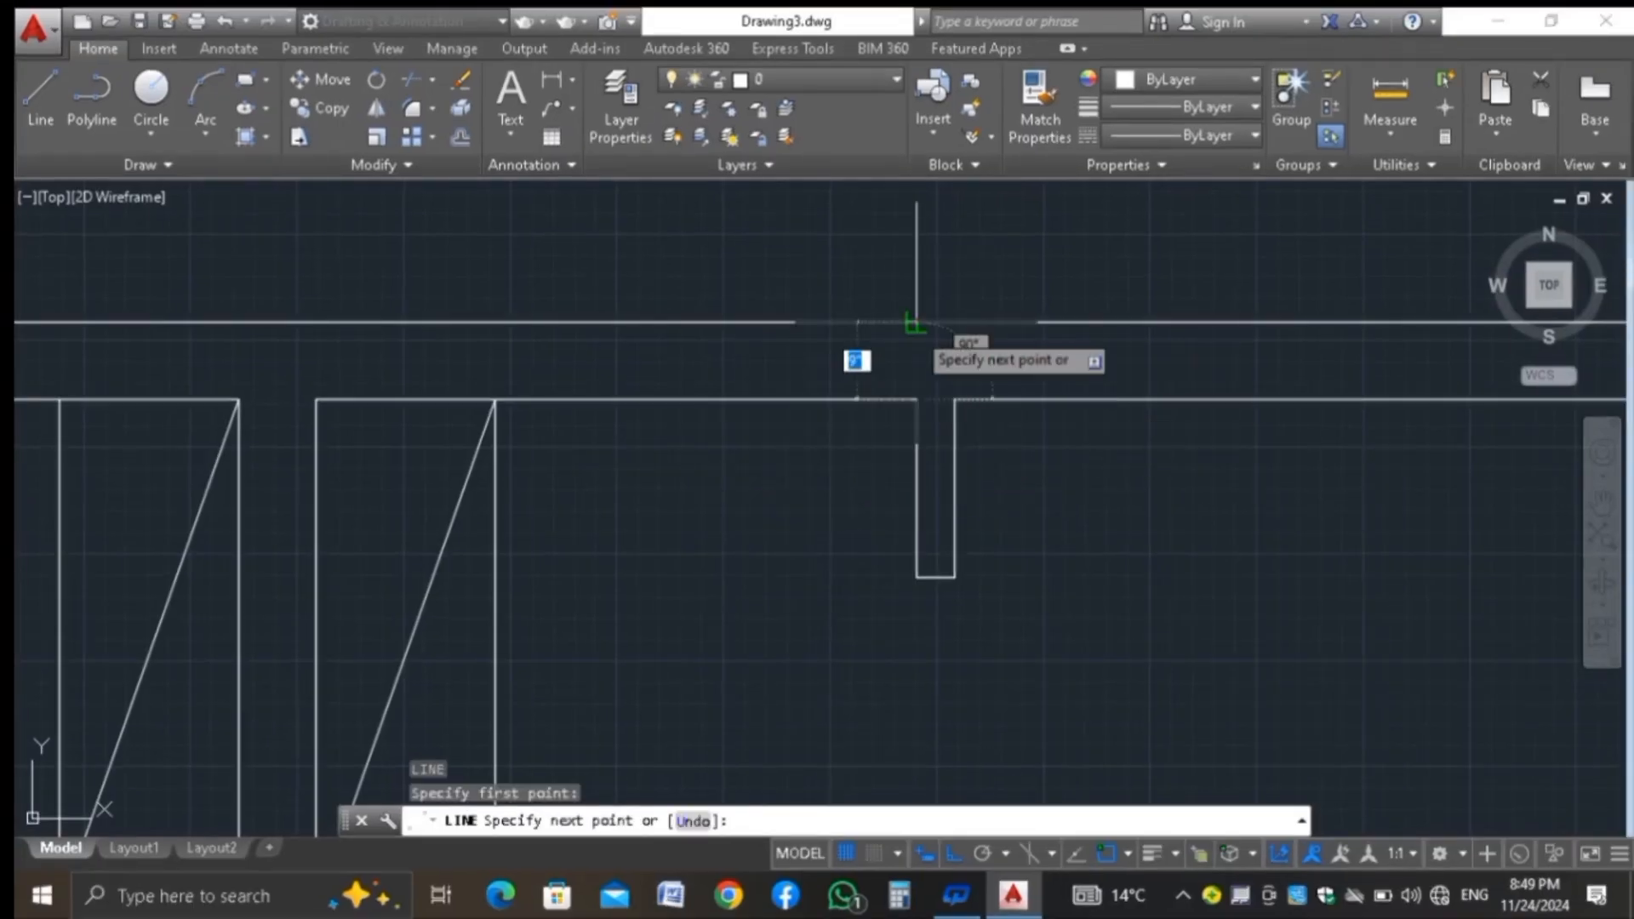
{"action": "left_click", "coordinate": [916, 322]}
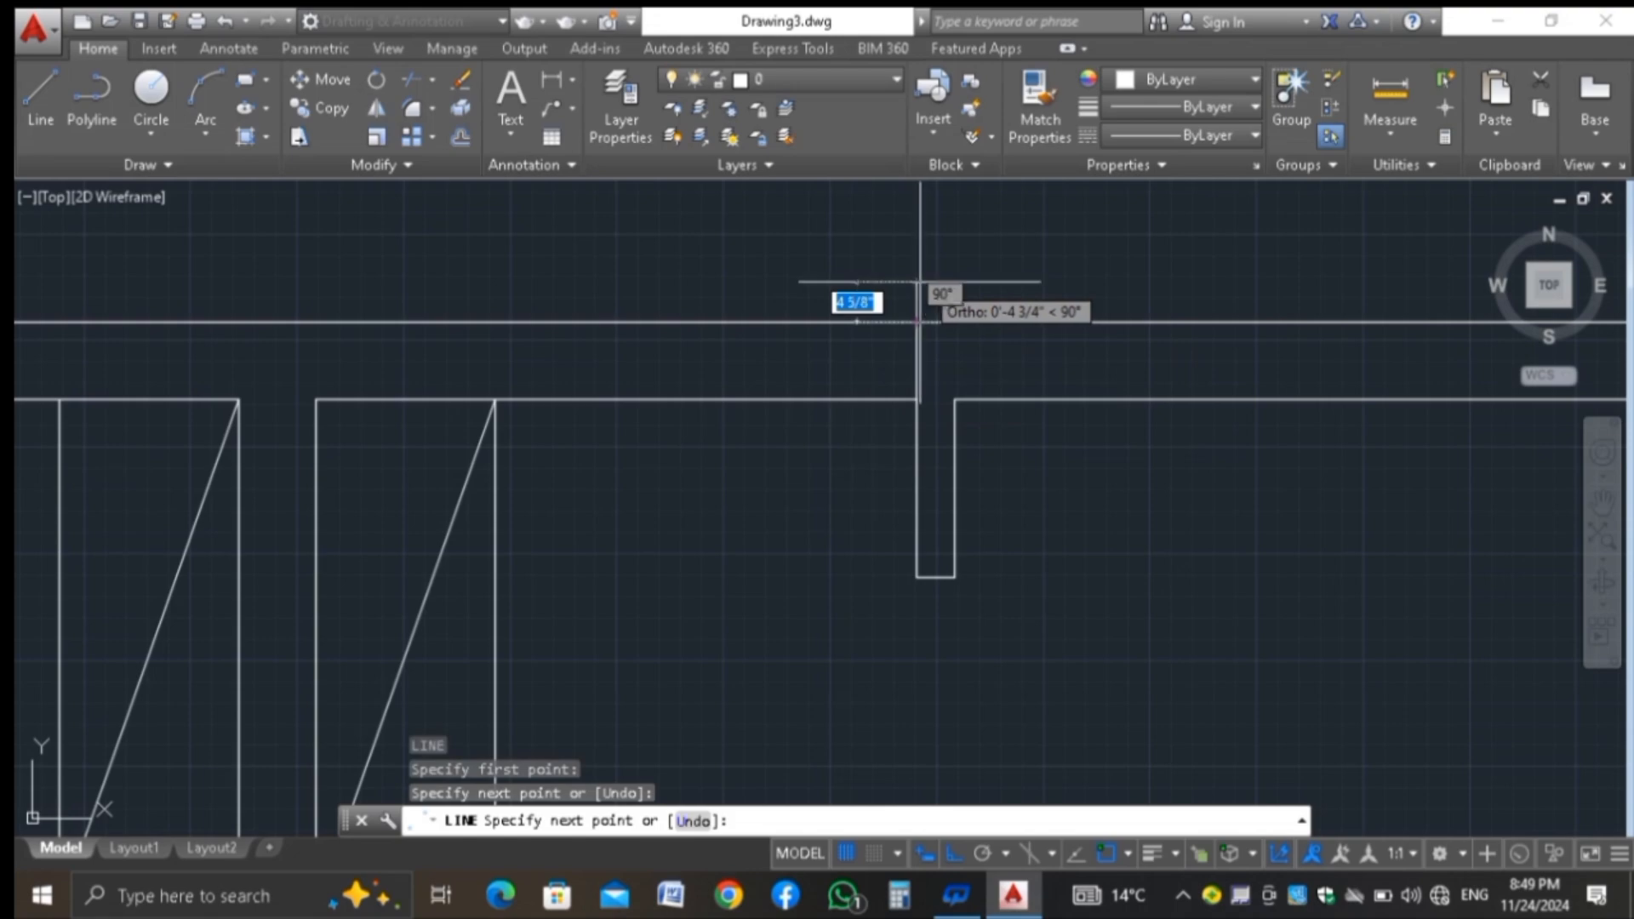
{"action": "key", "text": "Escape"}
Measure the wall length between the new vertical line and the upper corner of the right-hand duct with an aligned dimension
{"action": "type", "text": "DAL"}
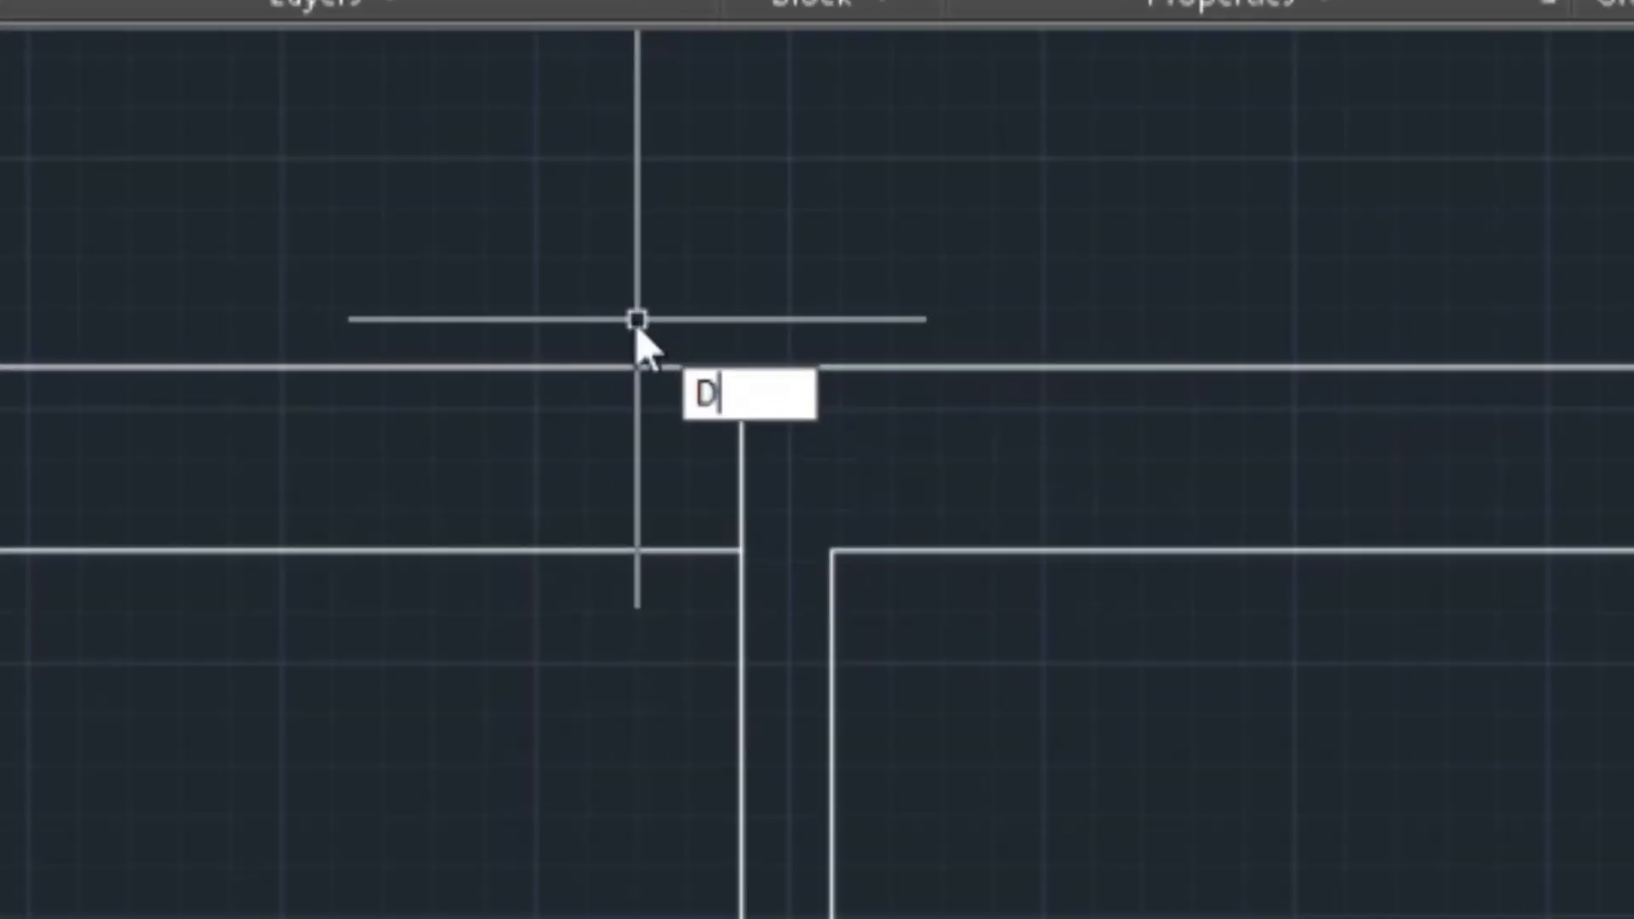
{"action": "key", "text": "Return"}
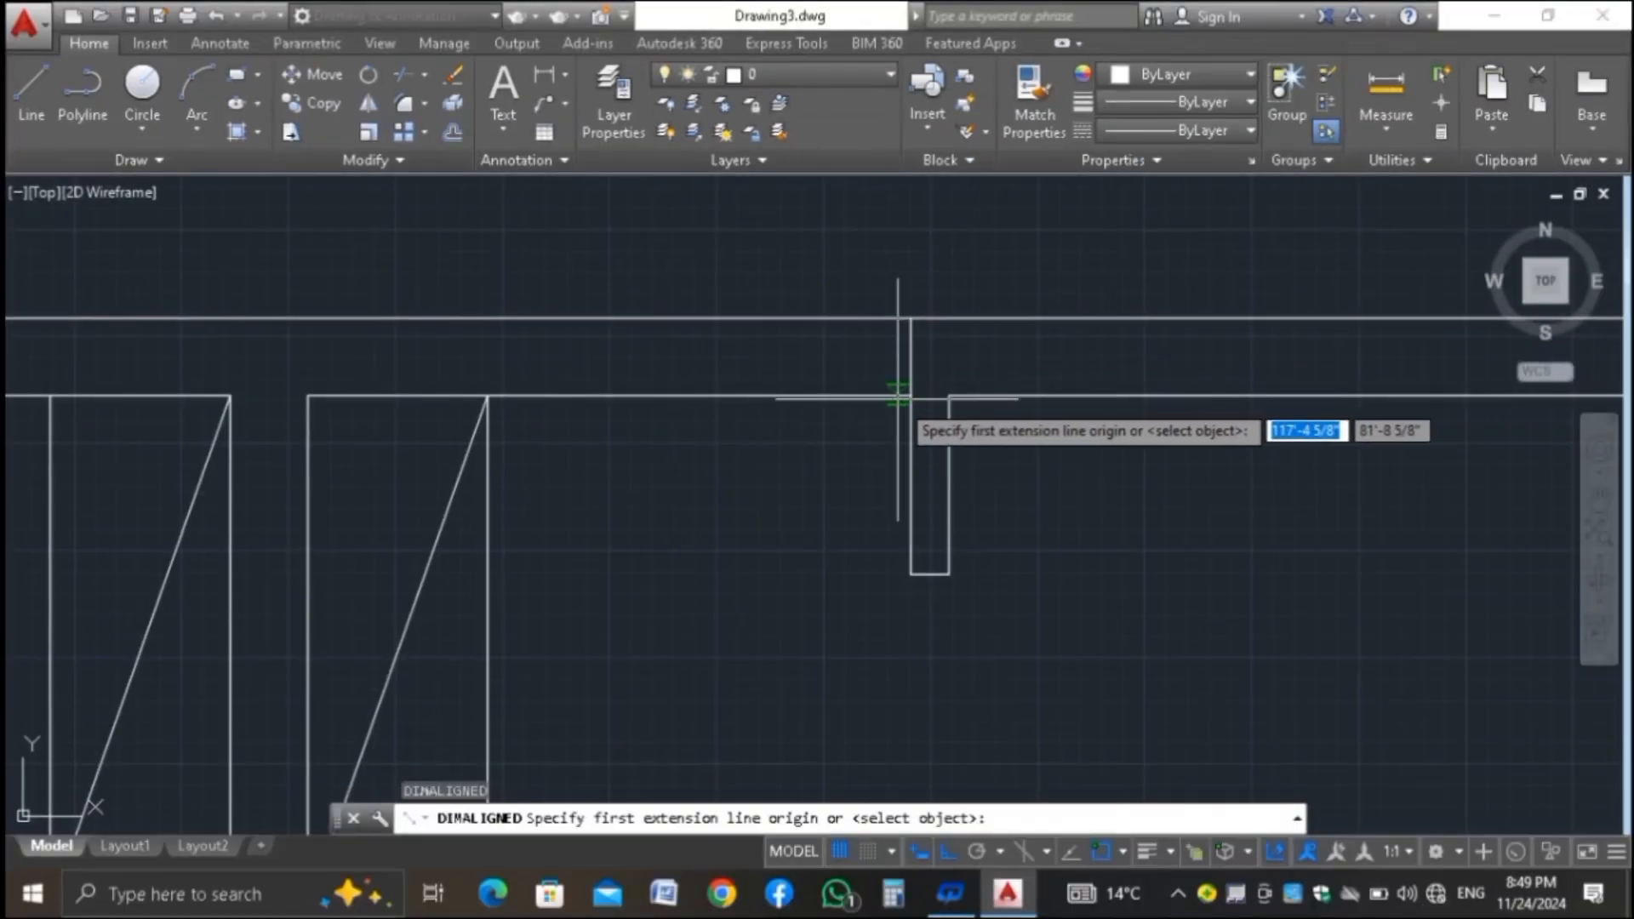
{"action": "left_click", "coordinate": [910, 395]}
{"action": "left_click", "coordinate": [487, 395]}
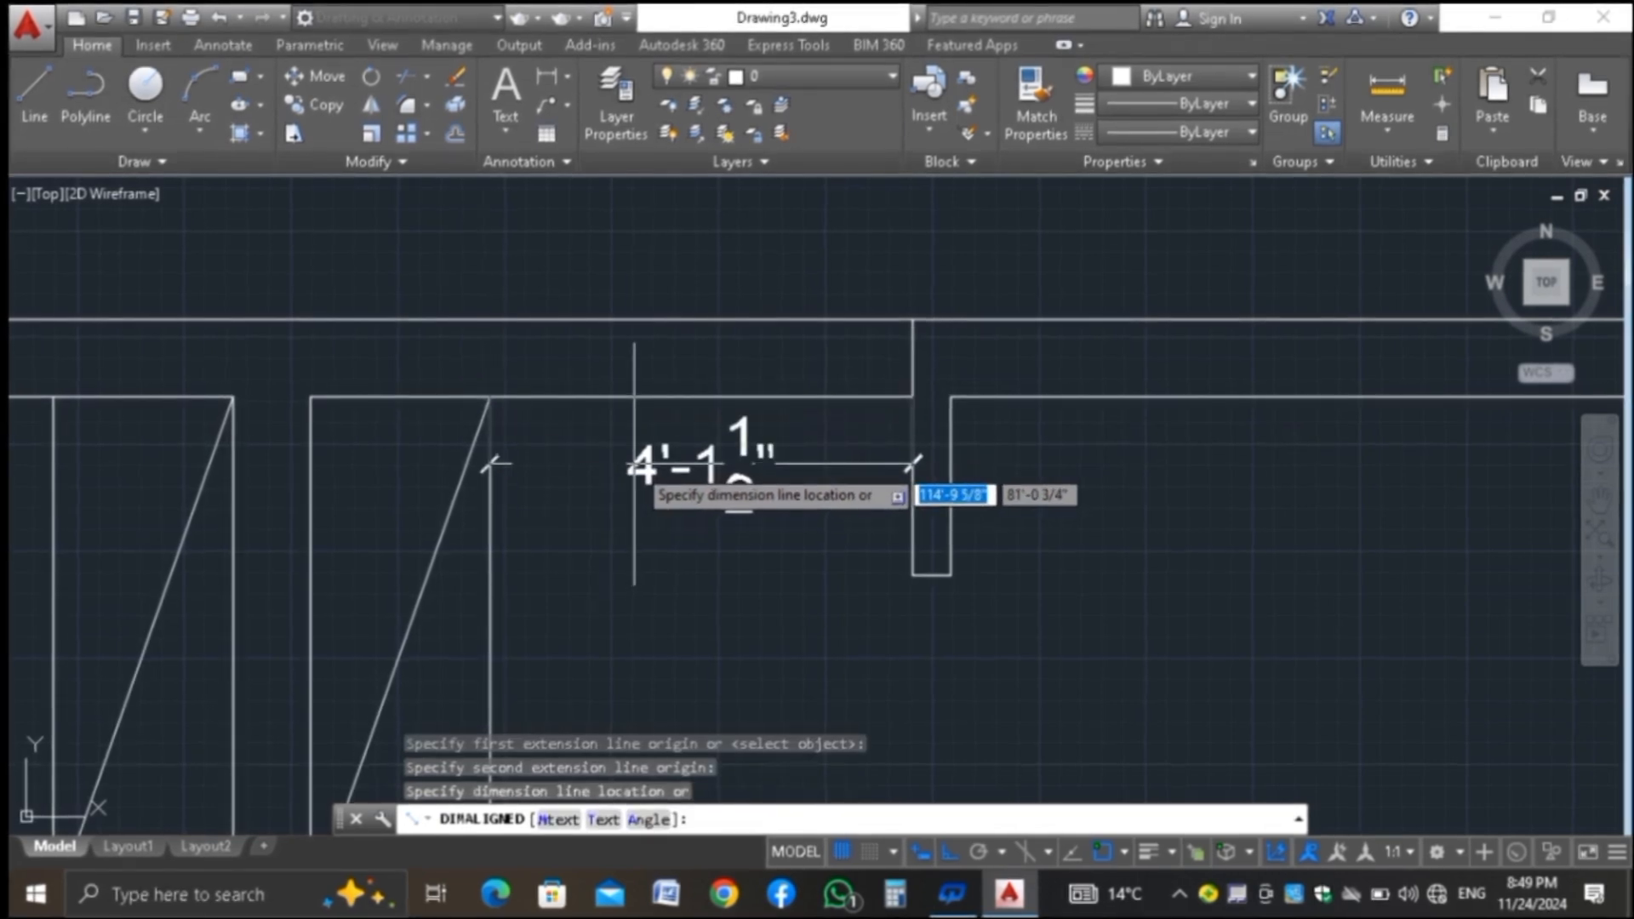
{"action": "key", "text": "Escape"}
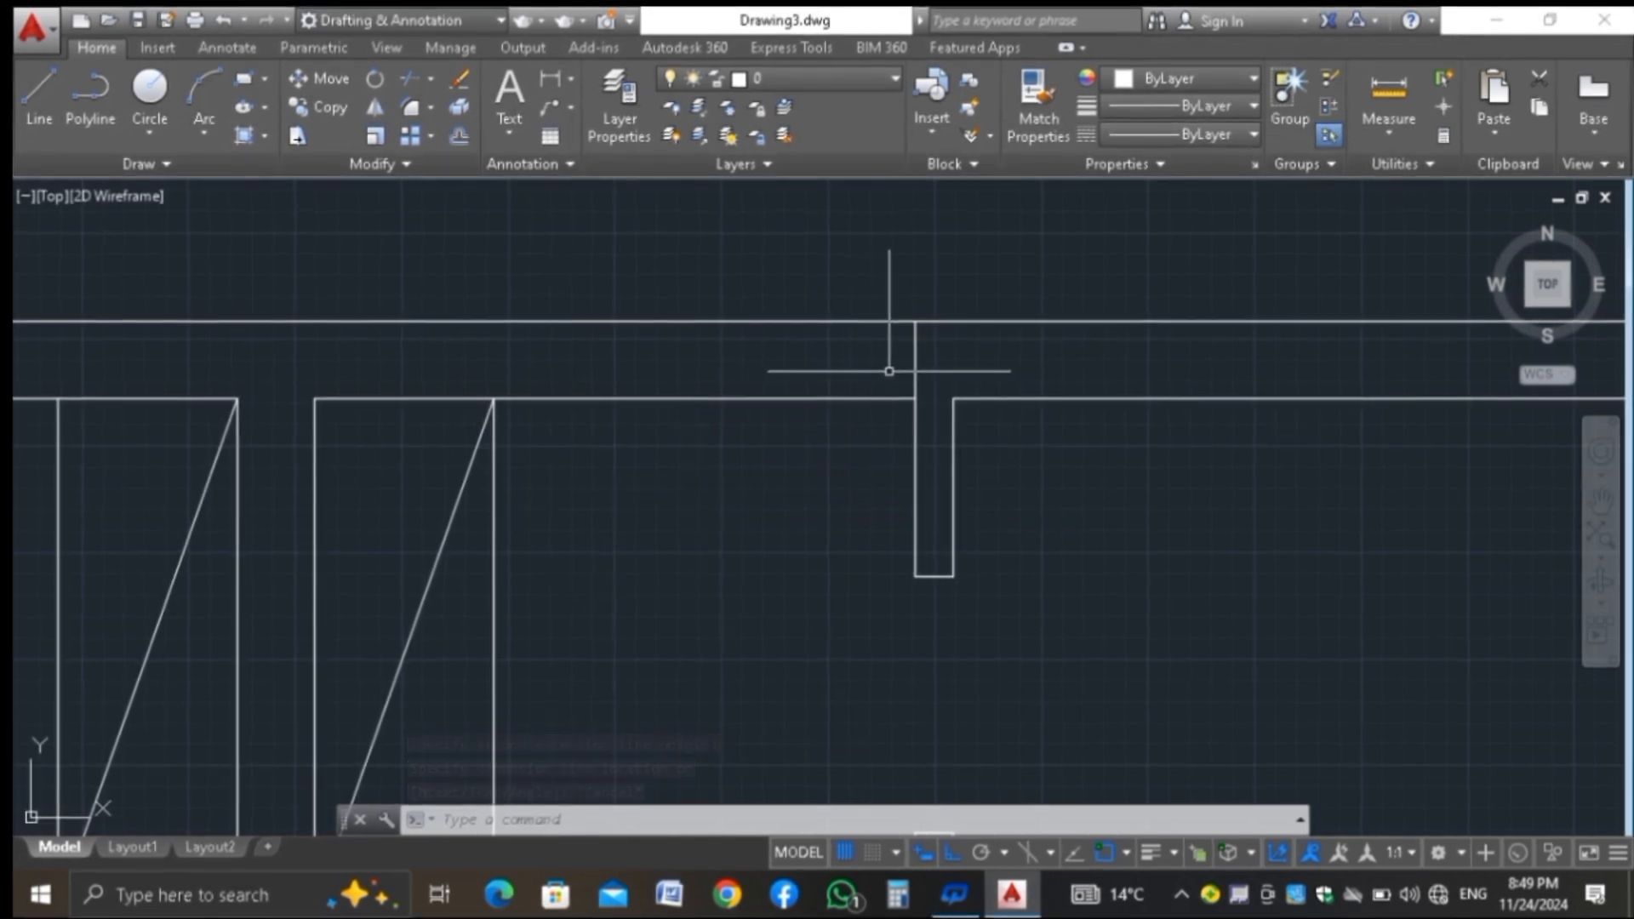
{"action": "key", "text": "Escape"}
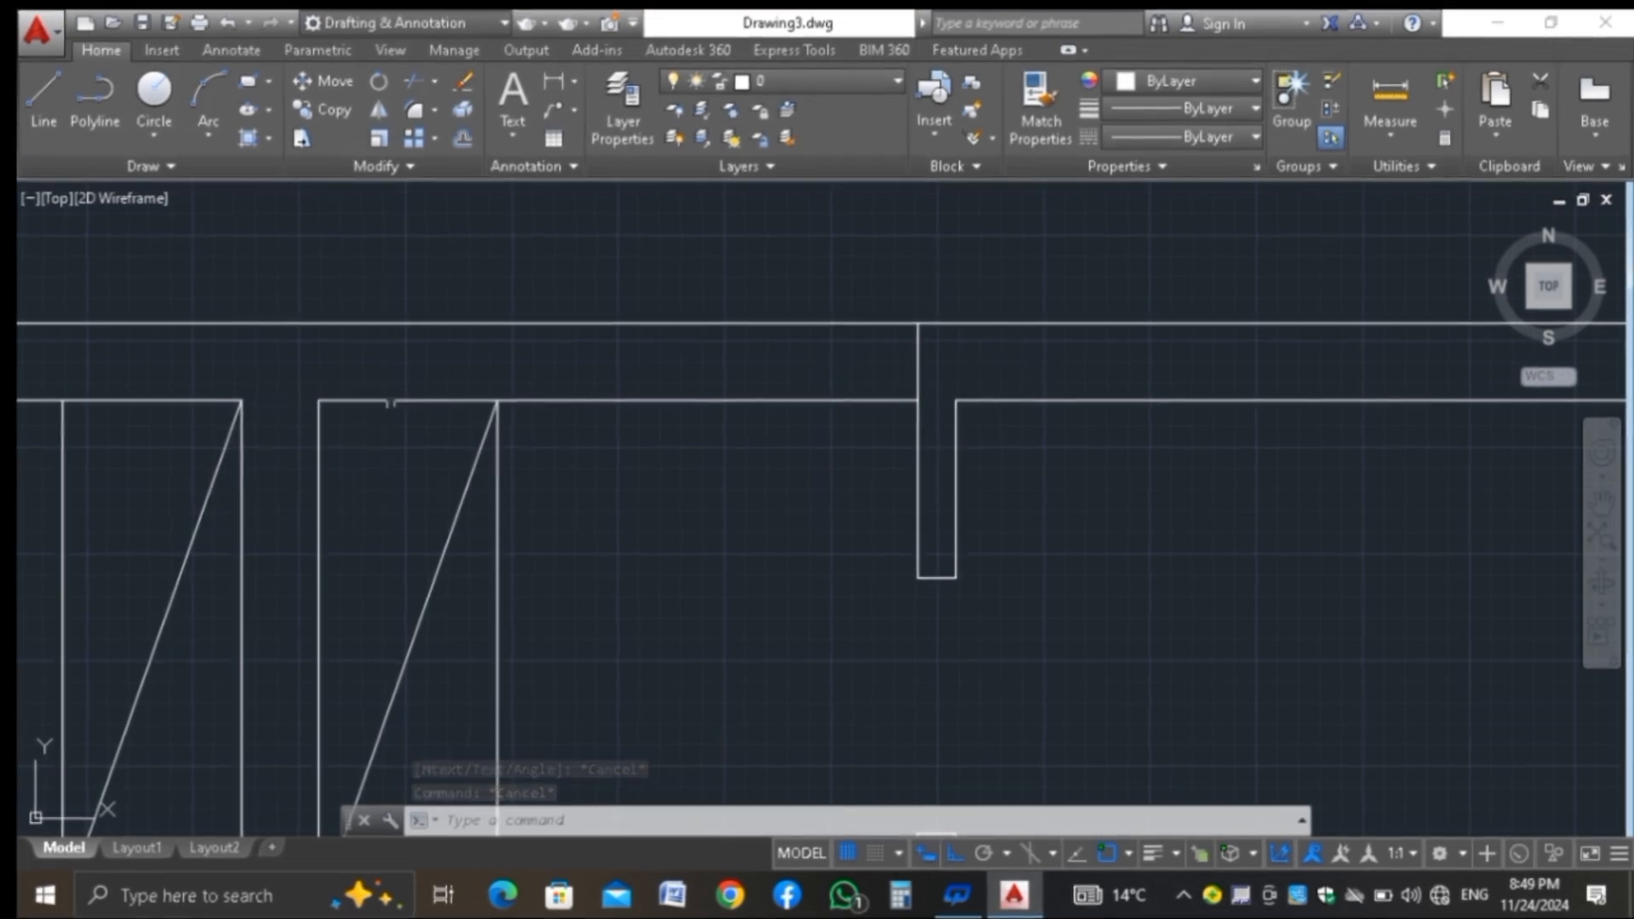
Move the short vertical line in the upper wall 1-1/2 inches to the left, away from the right-hand room's partition
{"action": "type", "text": "M"}
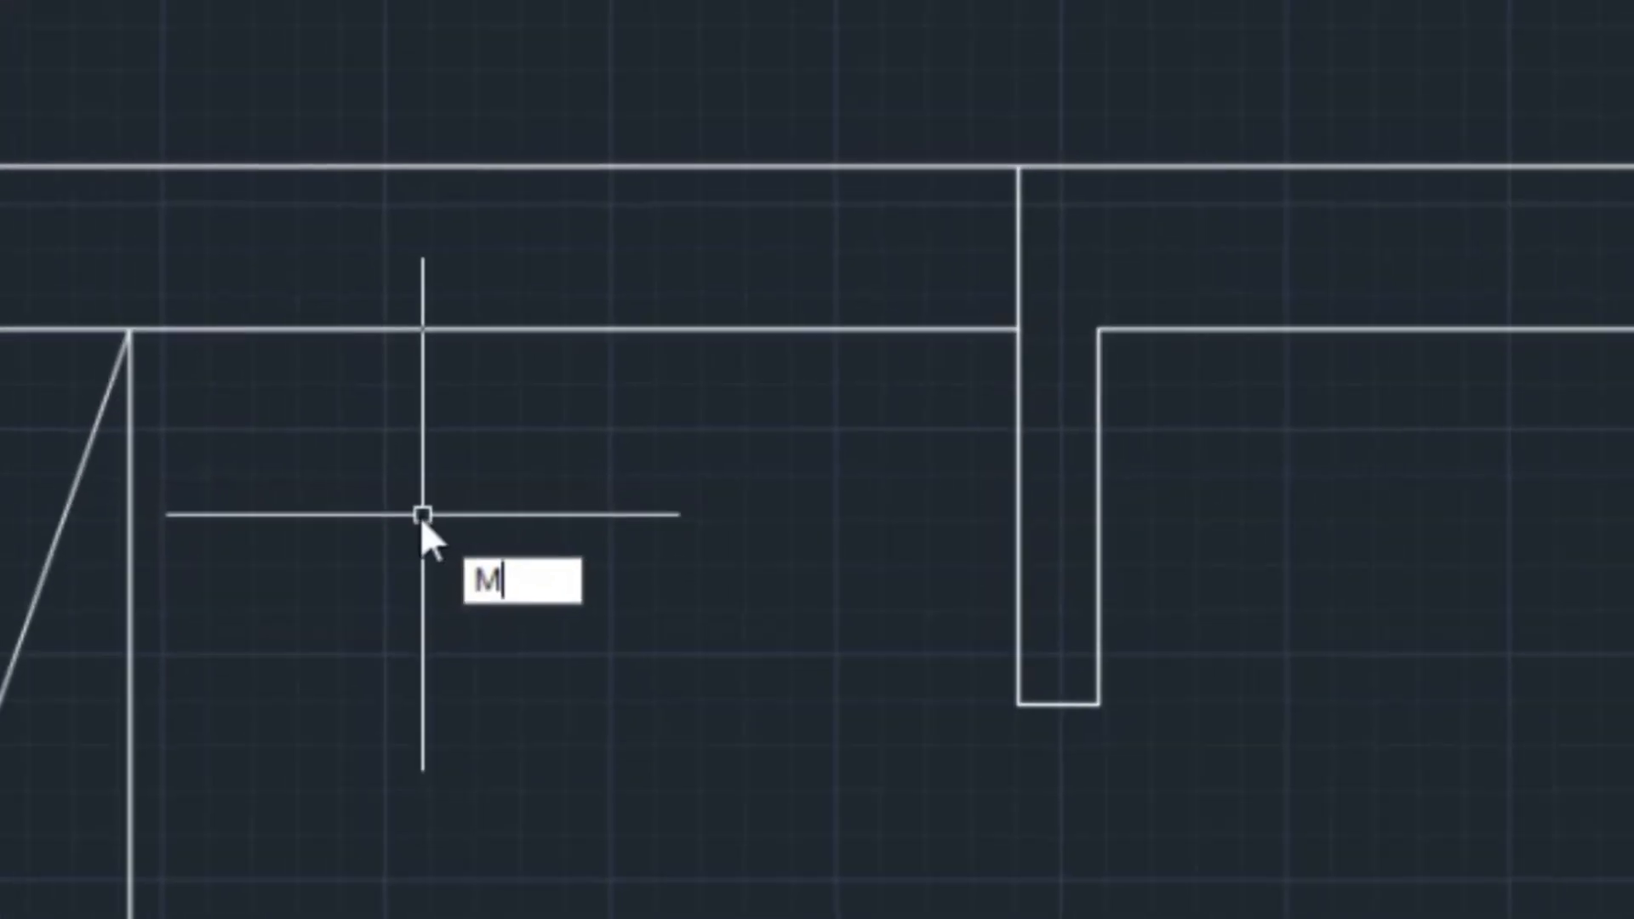
{"action": "key", "text": "Return"}
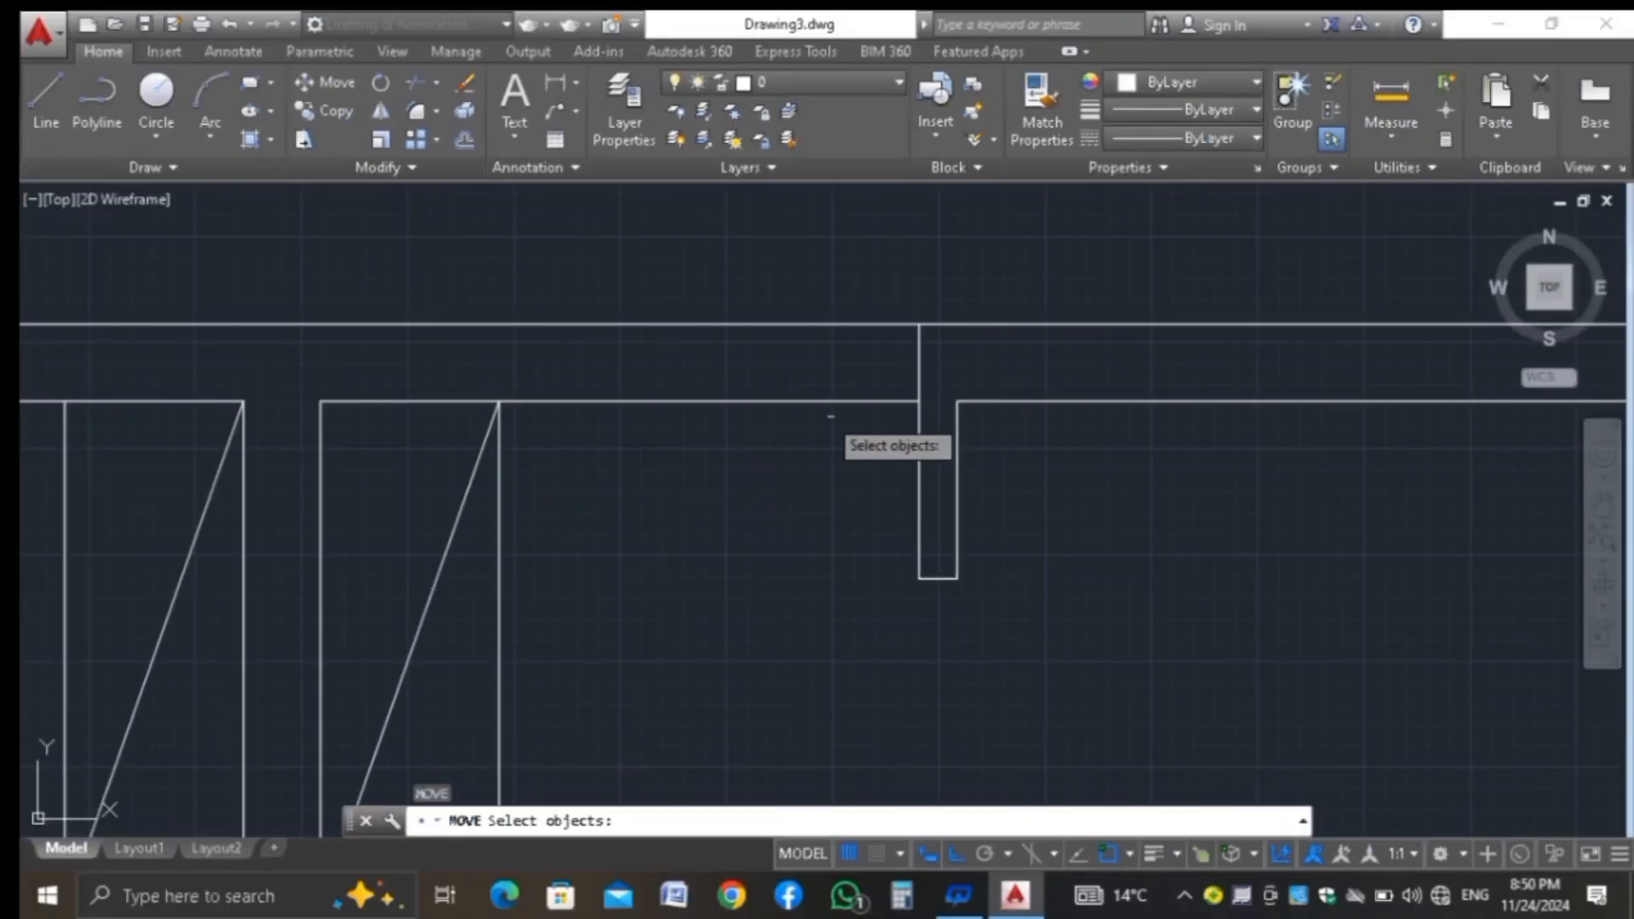
{"action": "left_click", "coordinate": [916, 364]}
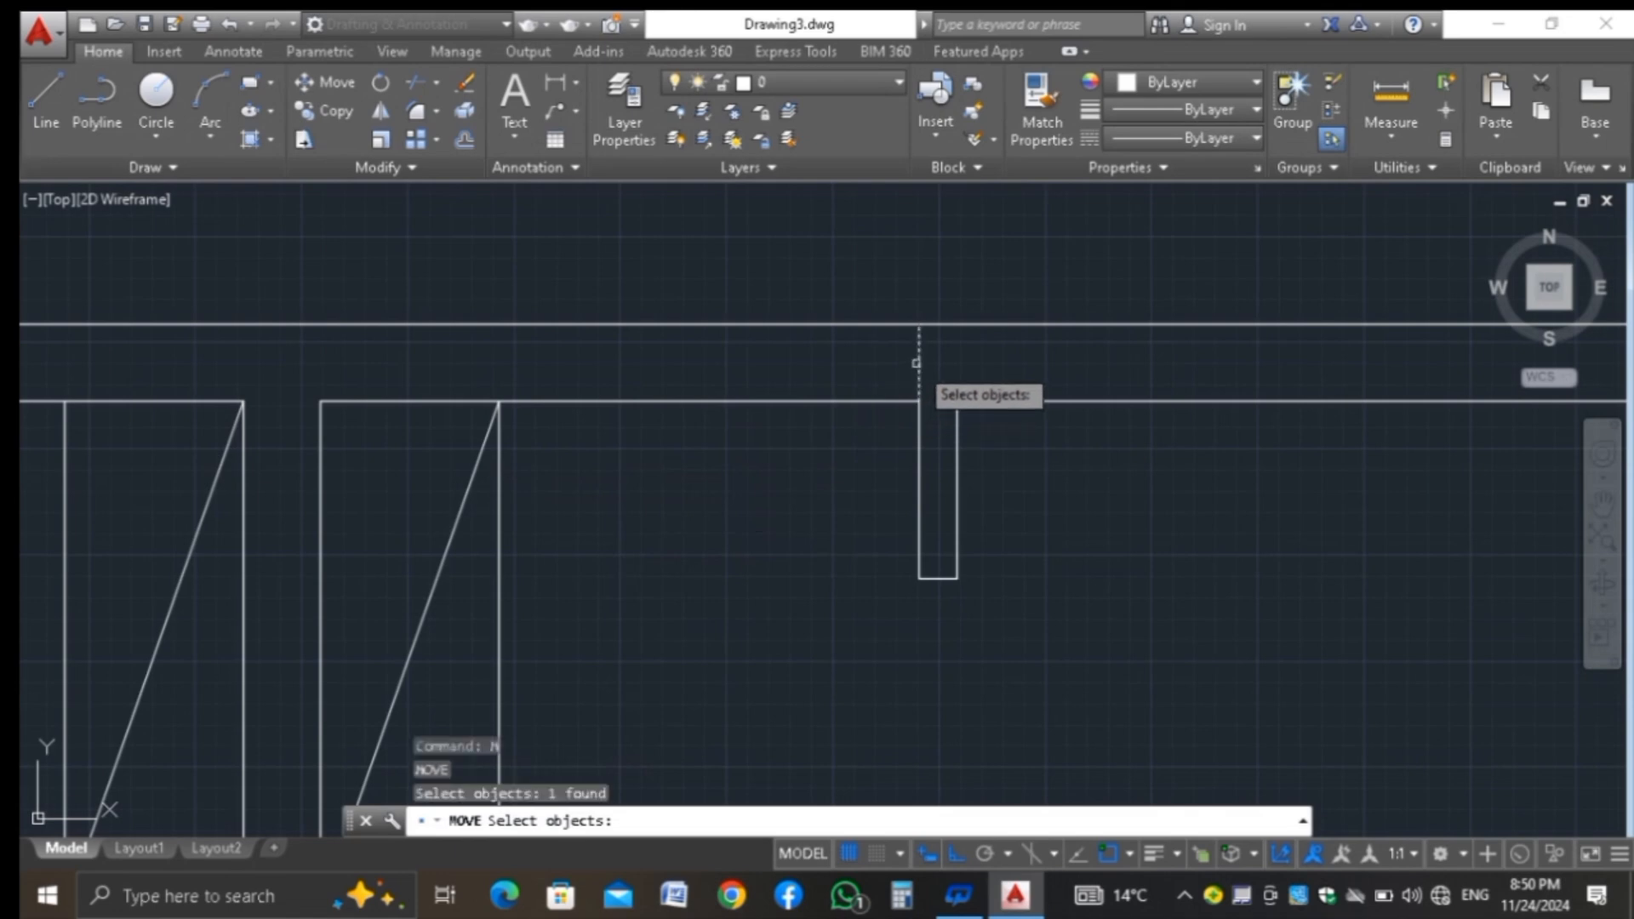
{"action": "key", "text": "Return"}
{"action": "left_click", "coordinate": [858, 499]}
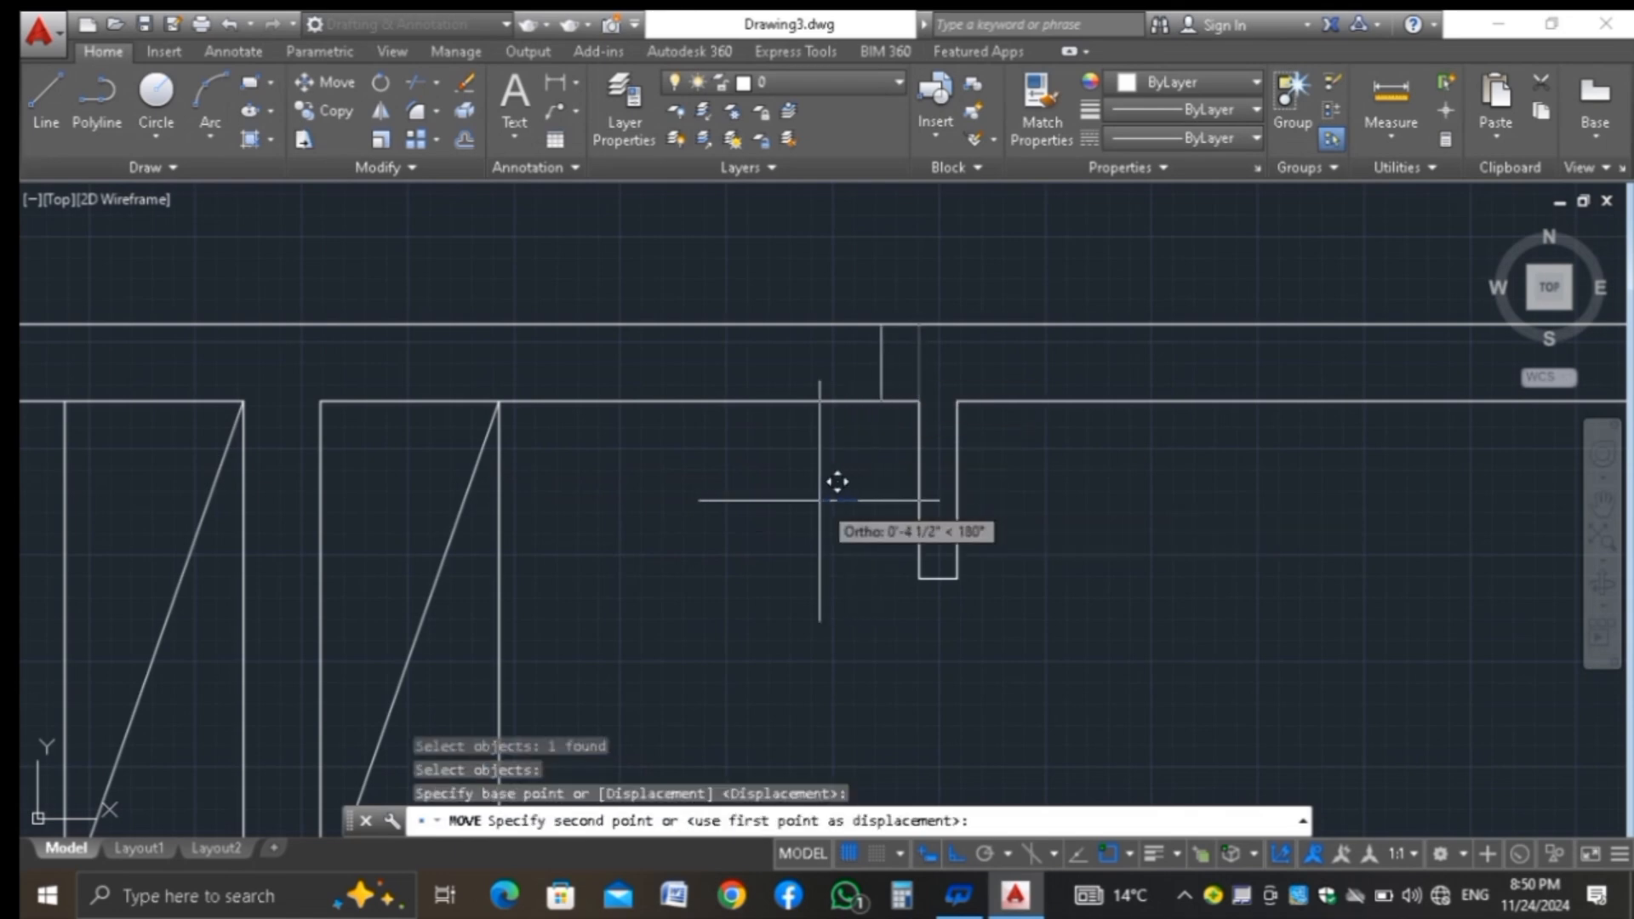
{"action": "type", "text": "1-1/2"}
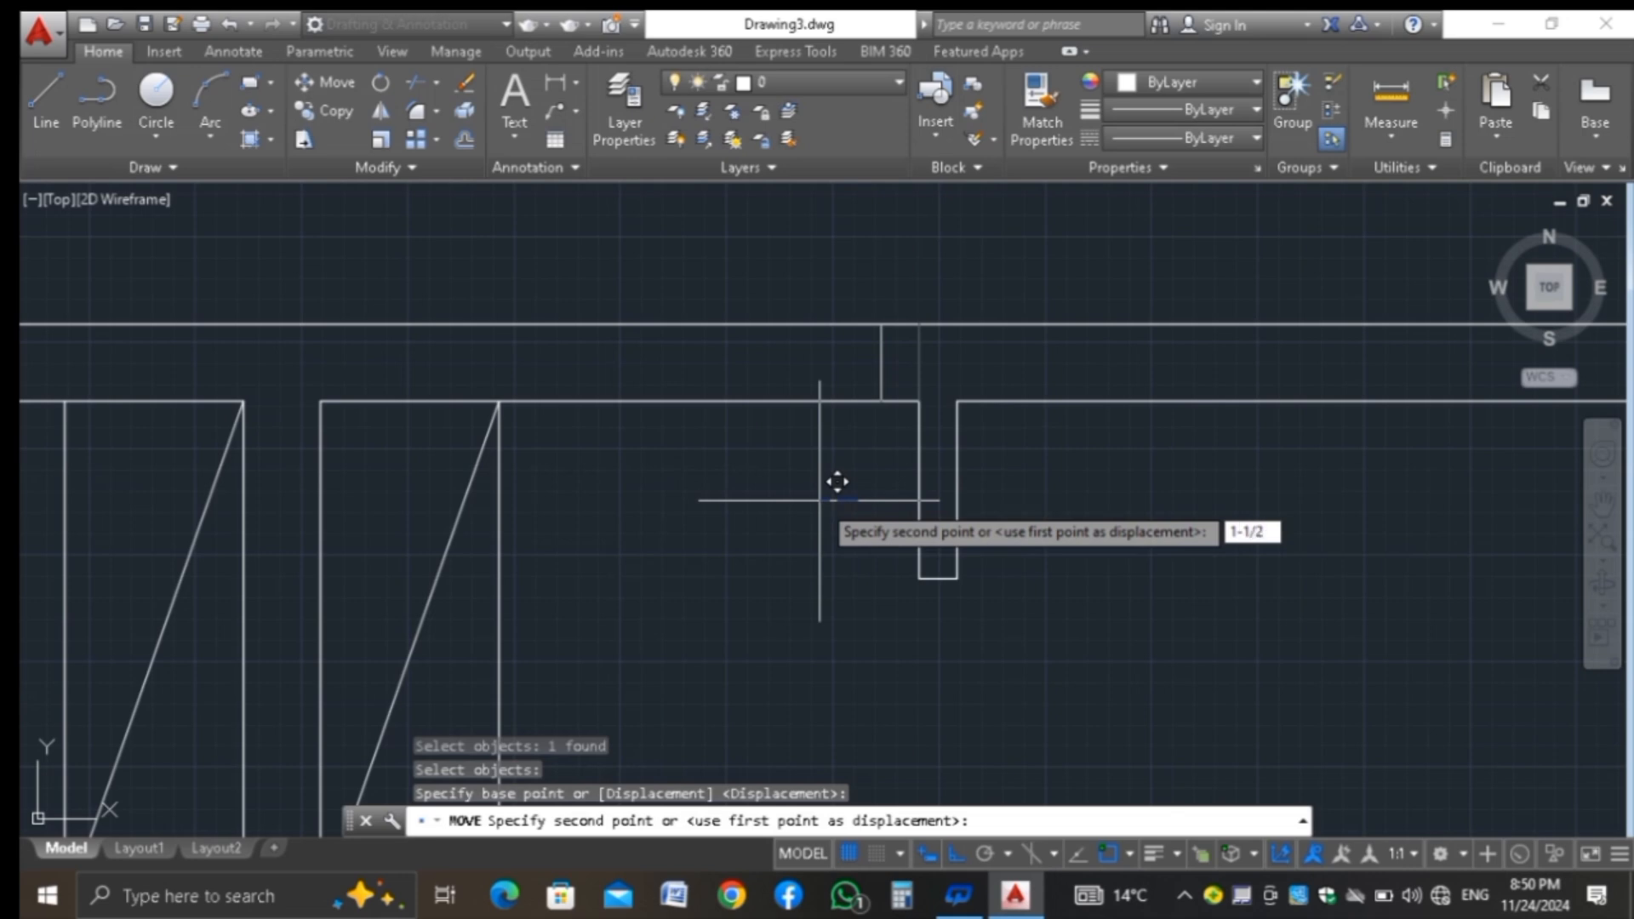
{"action": "key", "text": "Return"}
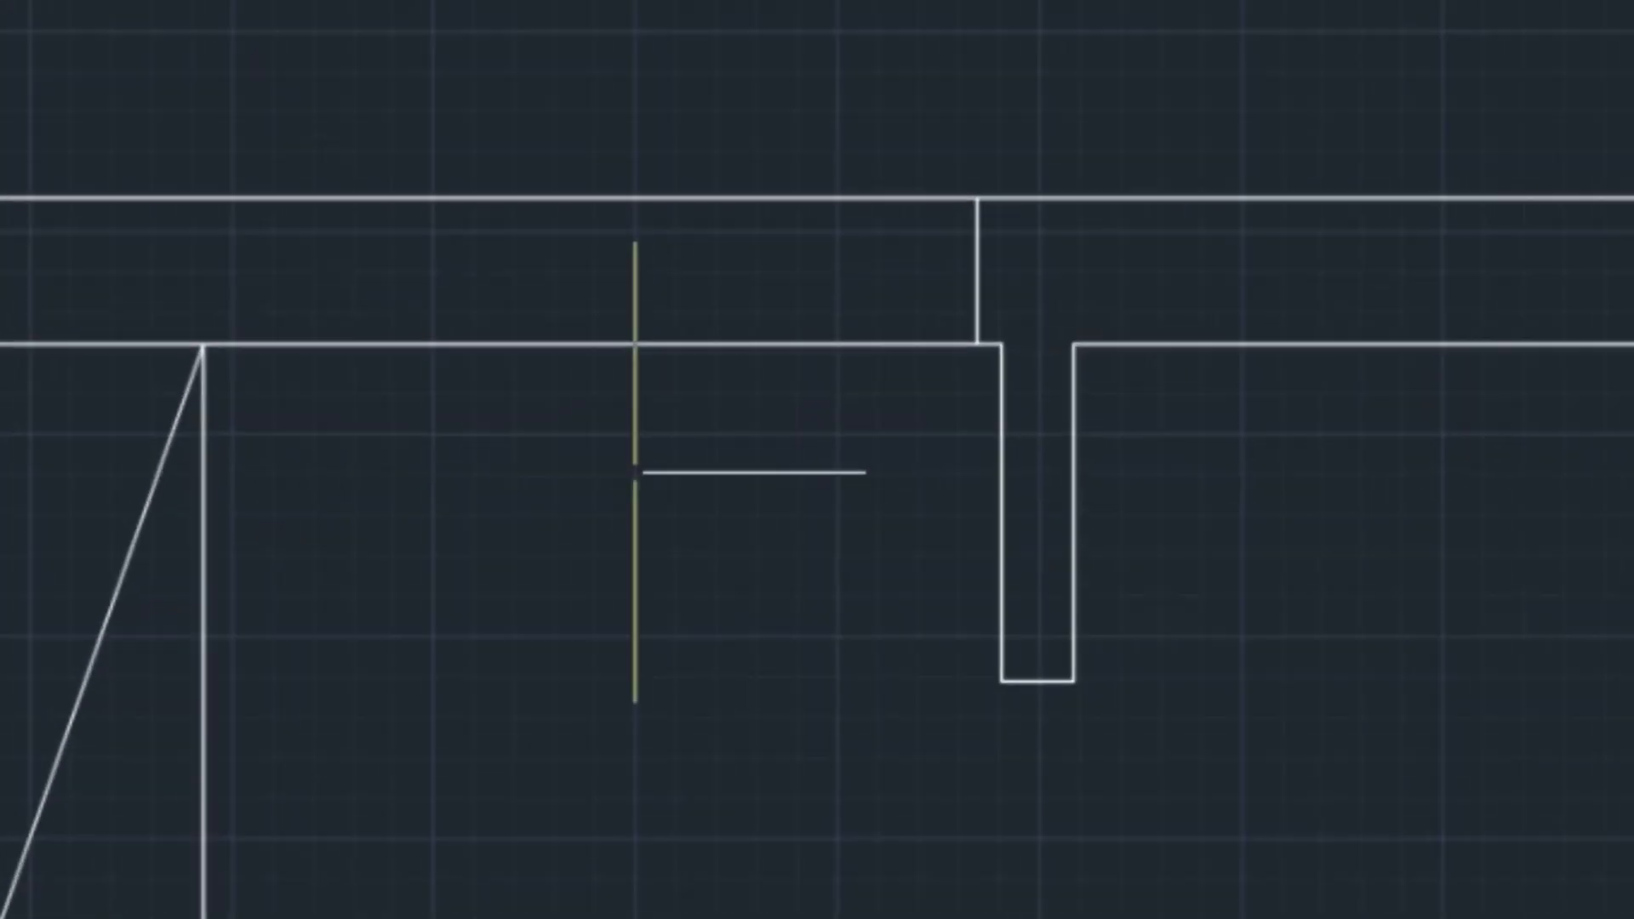
Offset the moved vertical line 48 inches to the left to mark the other side of the window opening
{"action": "type", "text": "o"}
{"action": "key", "text": "Return"}
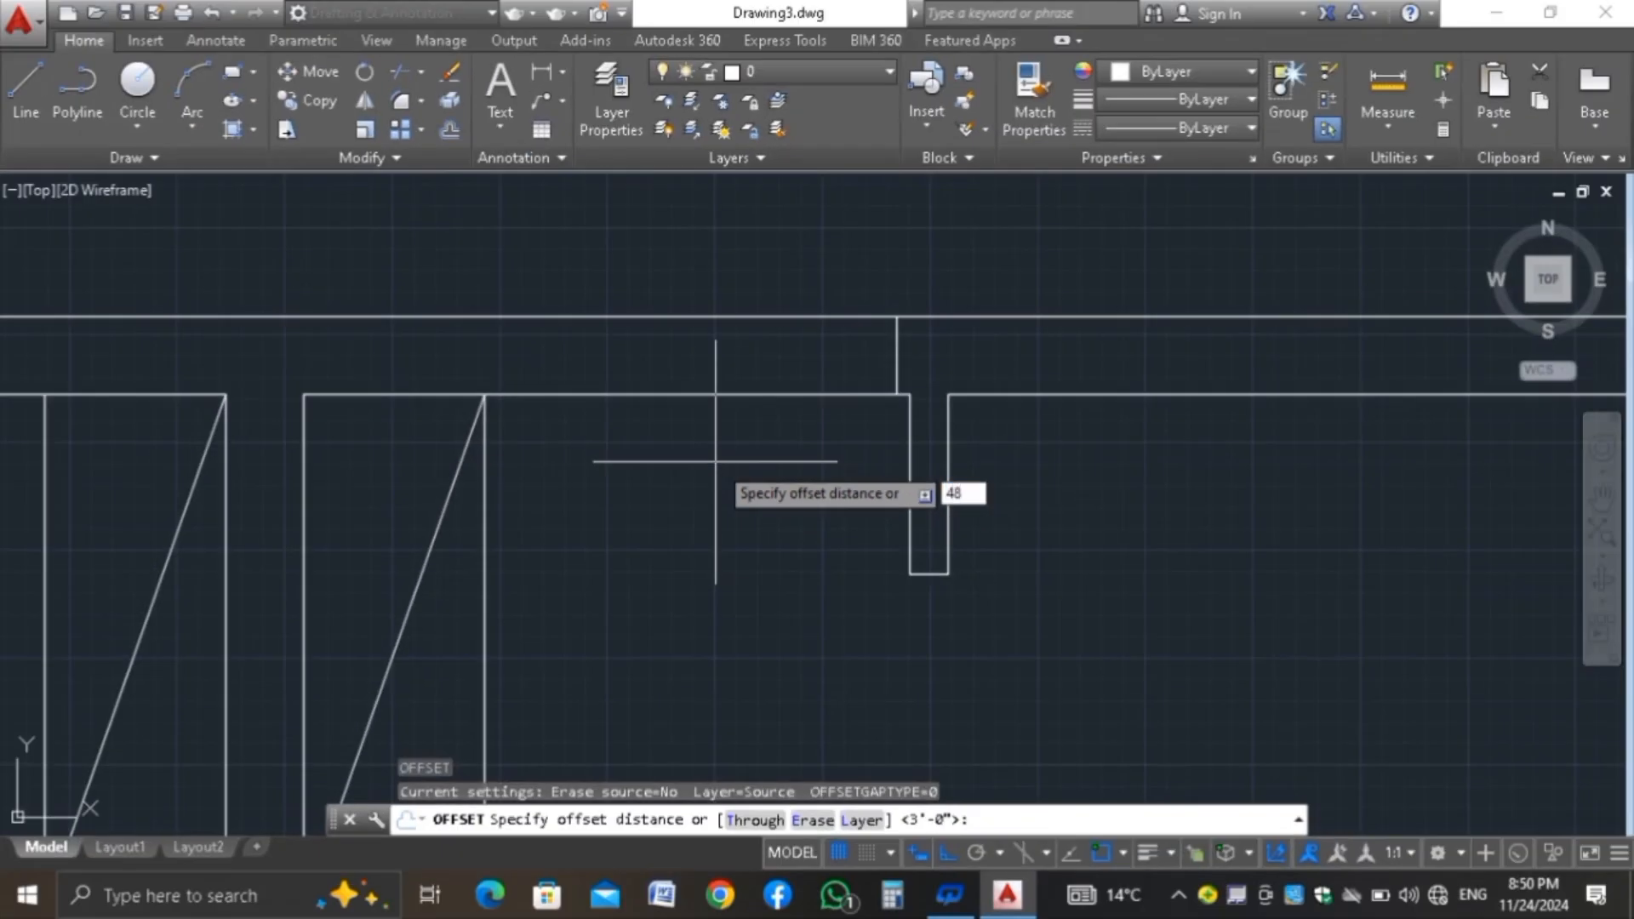
{"action": "key", "text": "Return"}
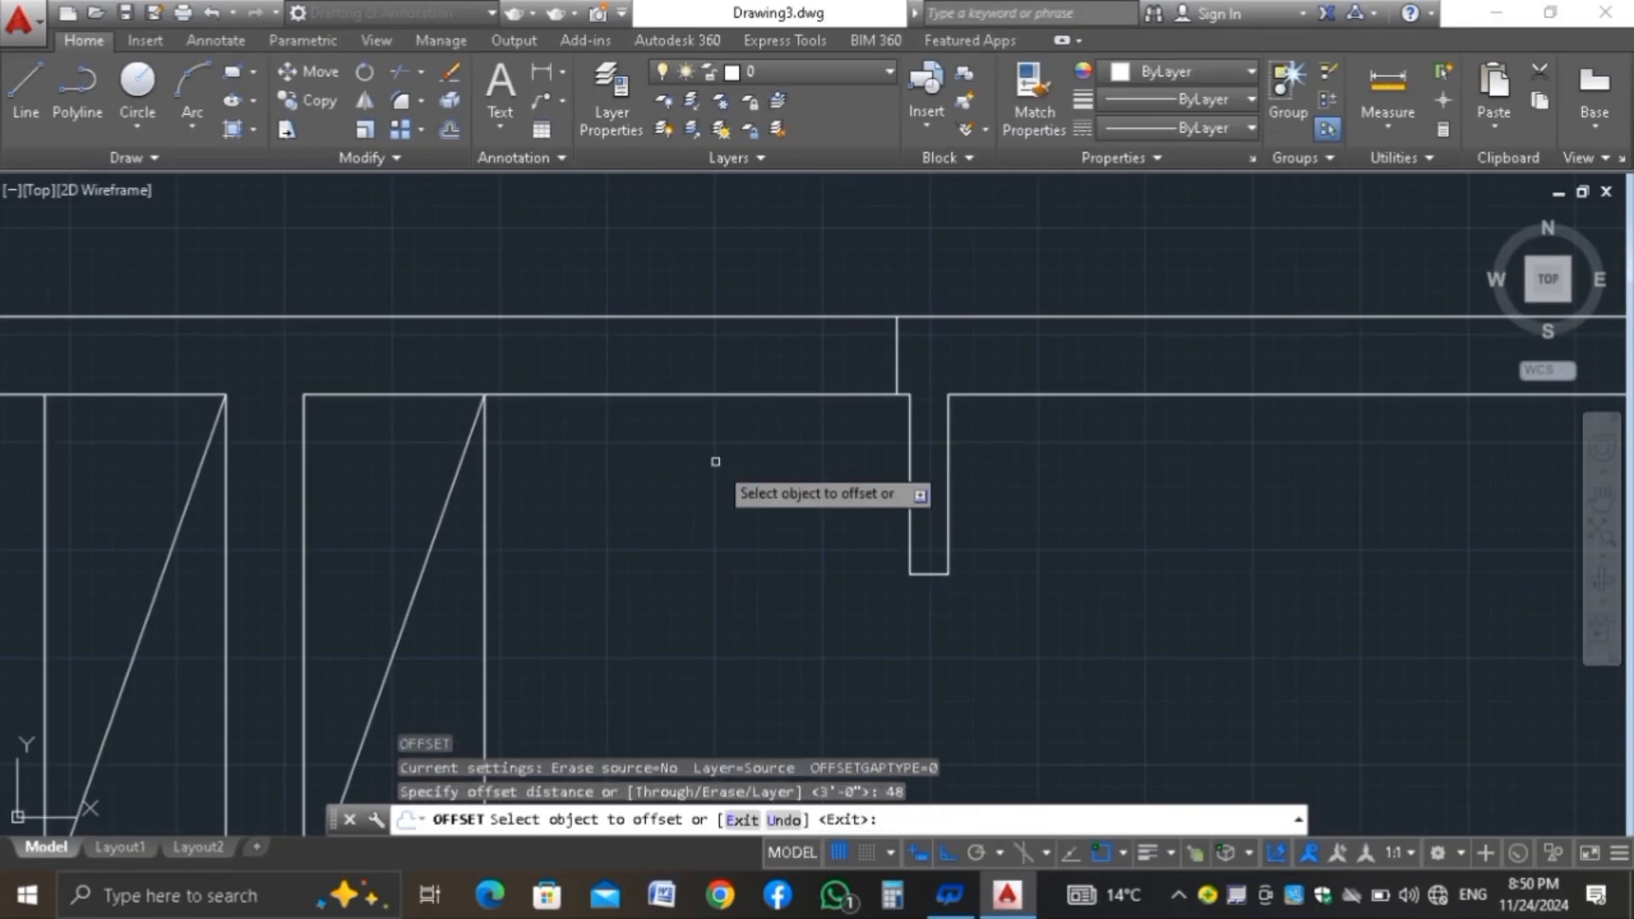
{"action": "left_click", "coordinate": [897, 354]}
{"action": "left_click", "coordinate": [701, 405]}
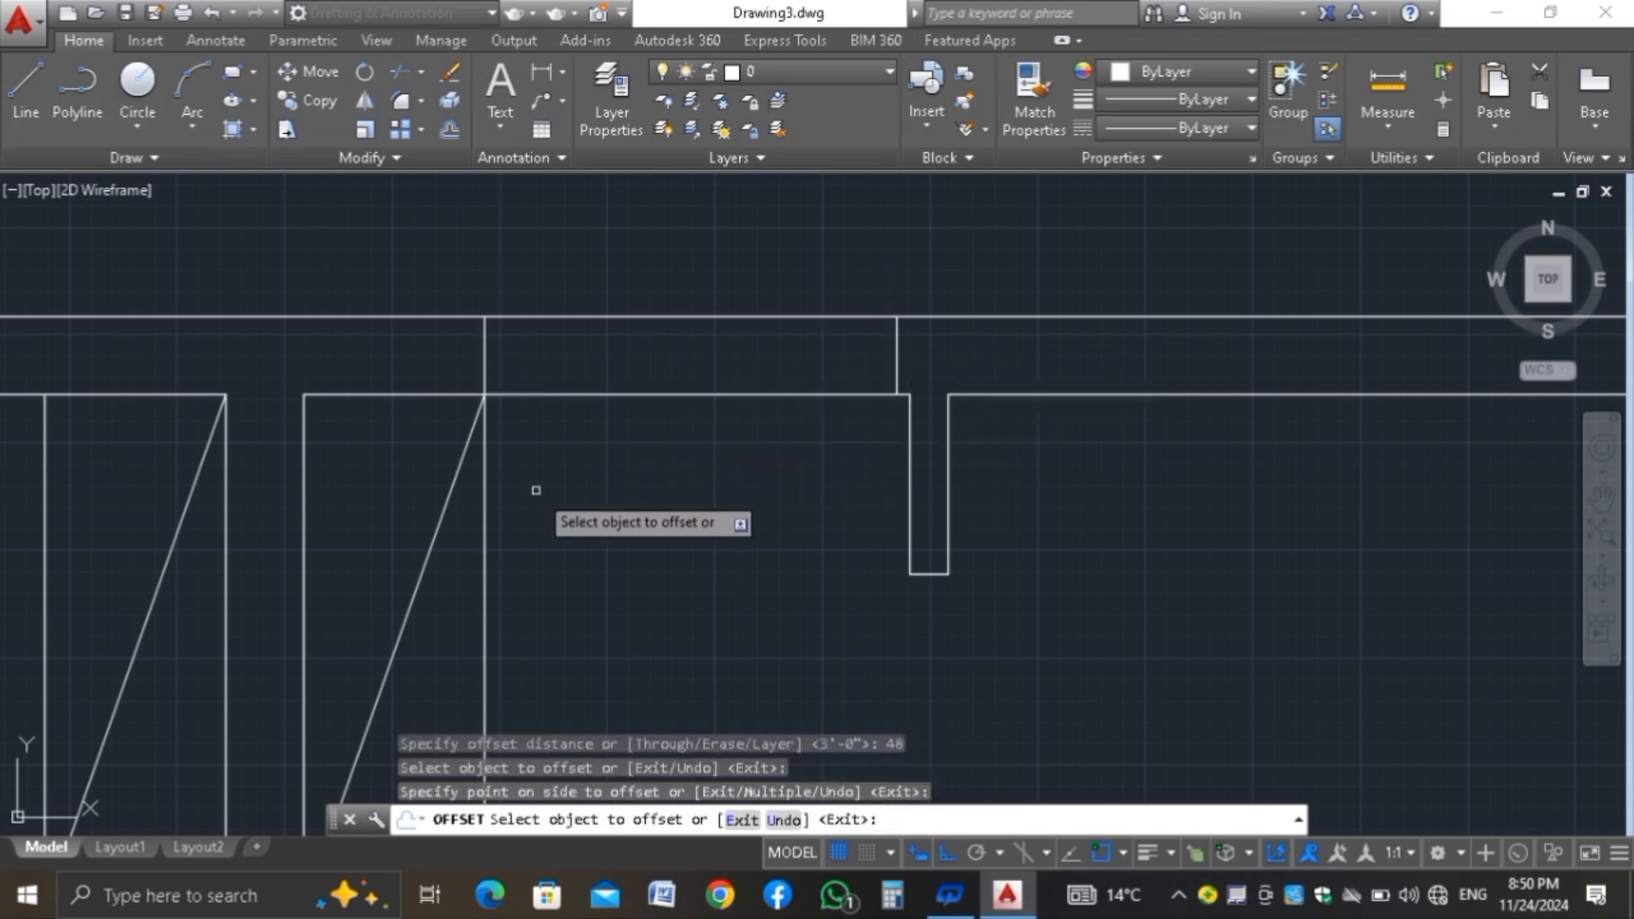
{"action": "scroll", "coordinate": [466, 321], "scroll_direction": "down", "scroll_amount": 2}
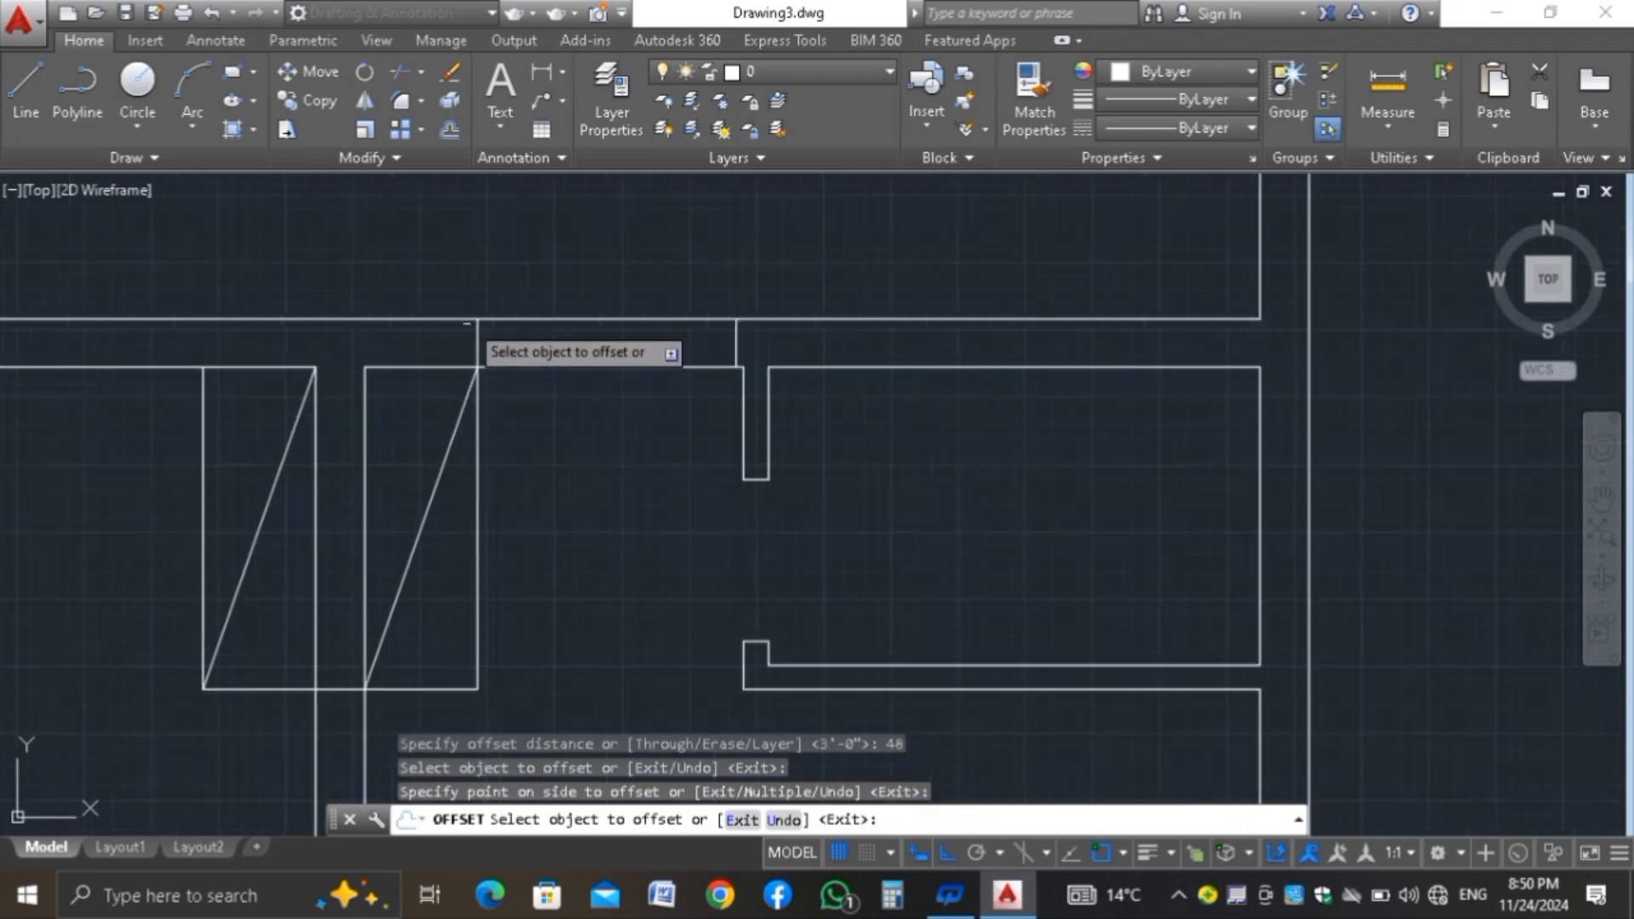
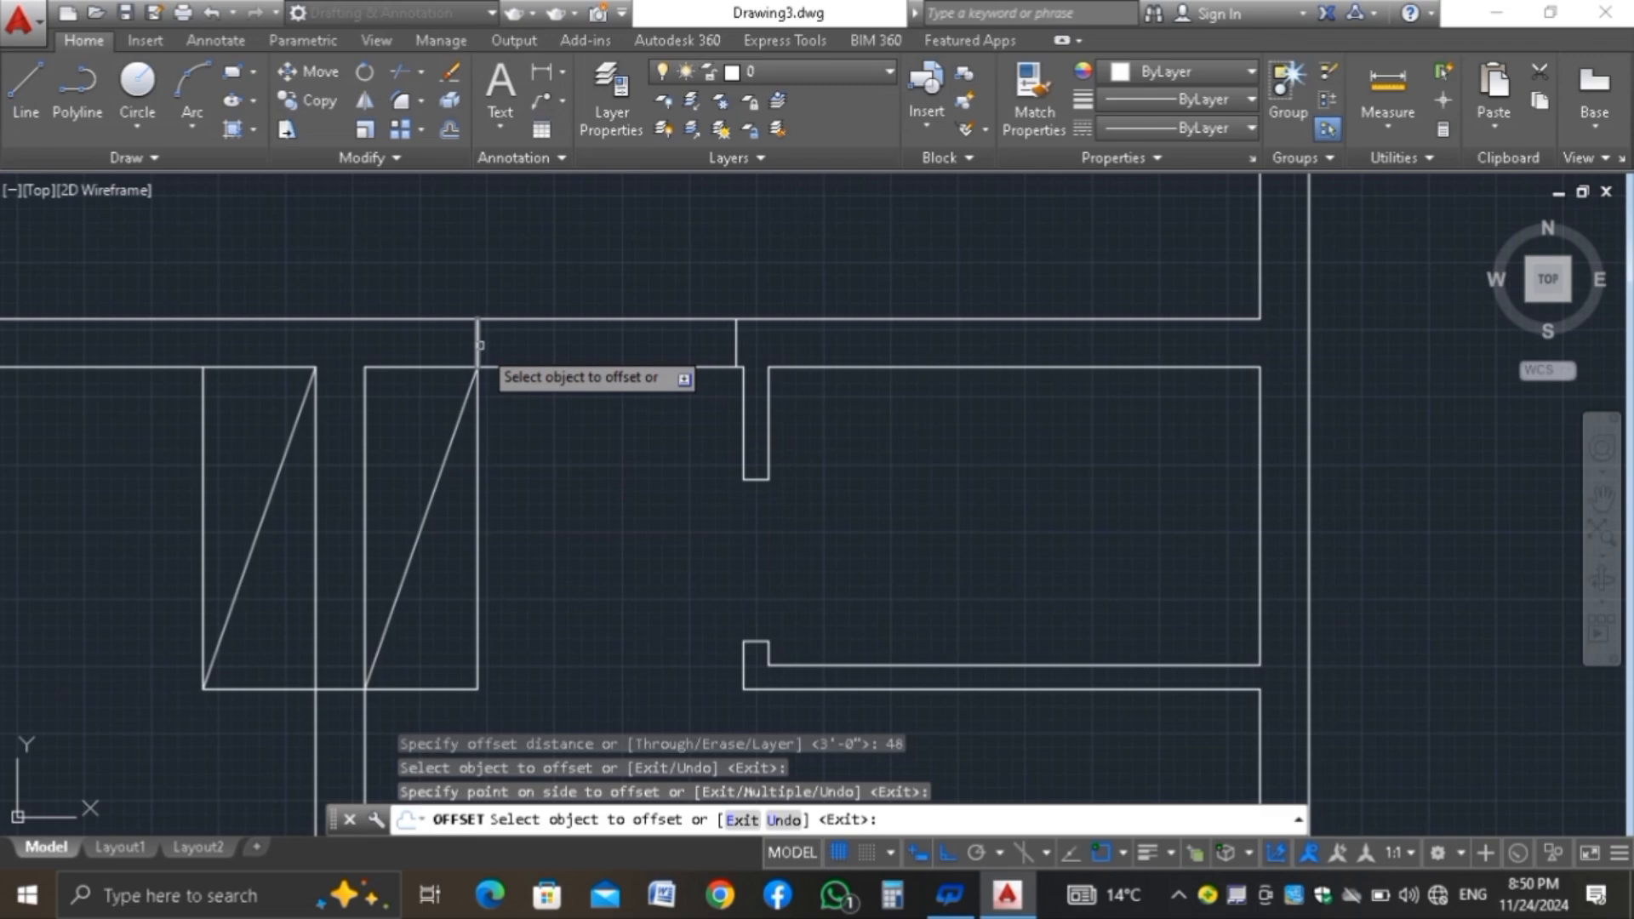
{"action": "key", "text": "Escape"}
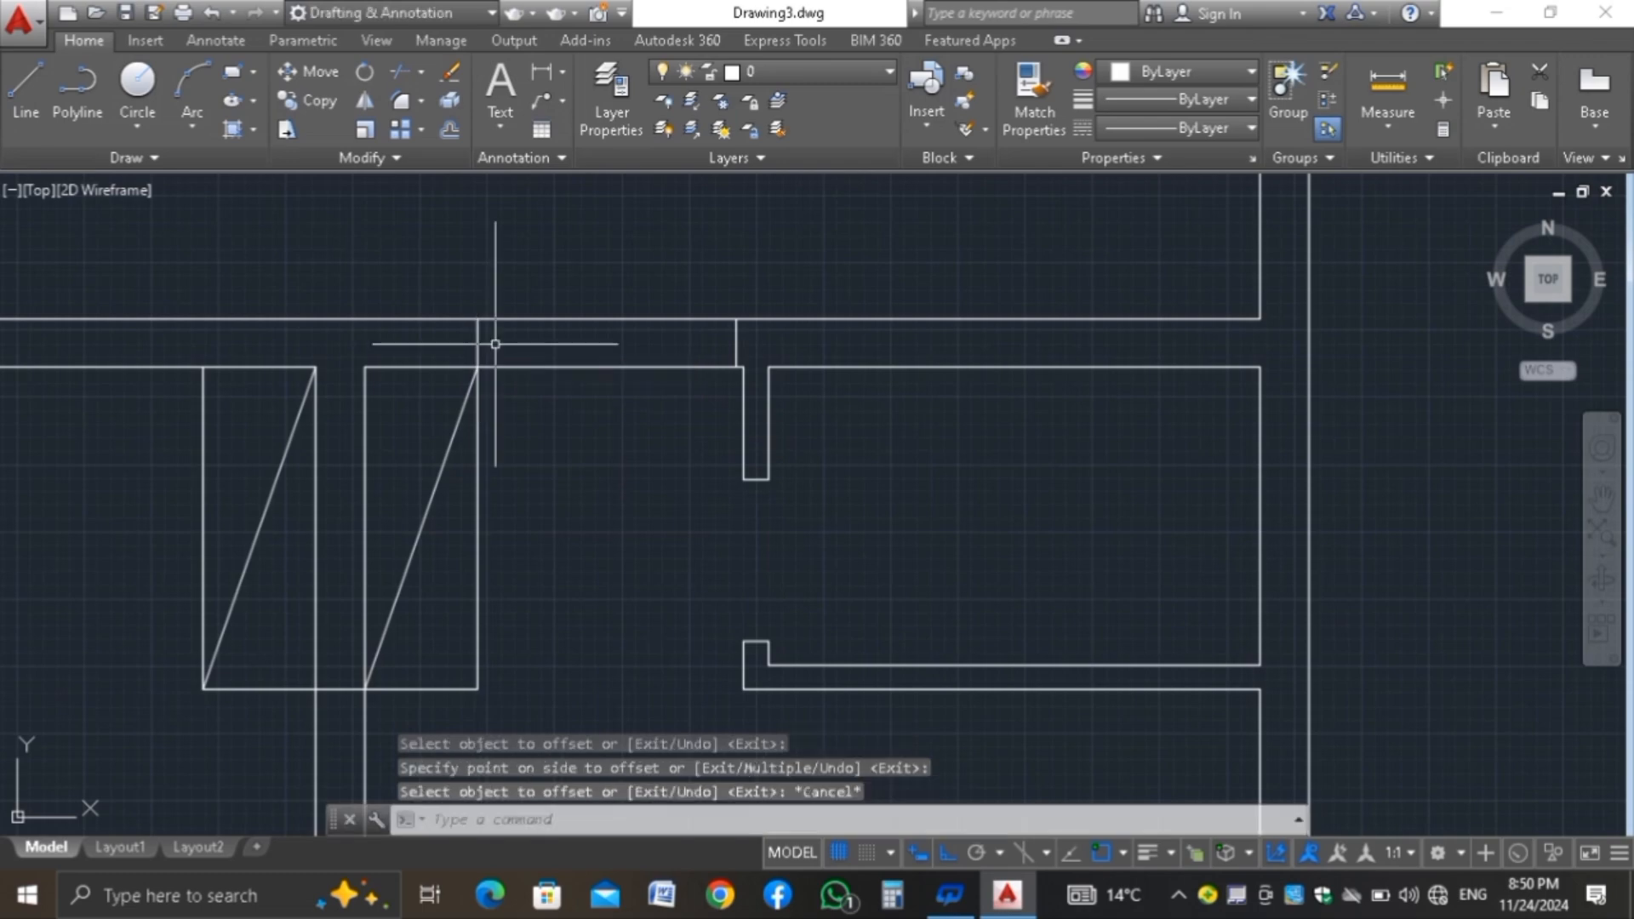
Move the new opening line above the right-hand duct's corner 1 inch to the right
{"action": "type", "text": "M"}
{"action": "key", "text": "Return"}
{"action": "left_click", "coordinate": [478, 346]}
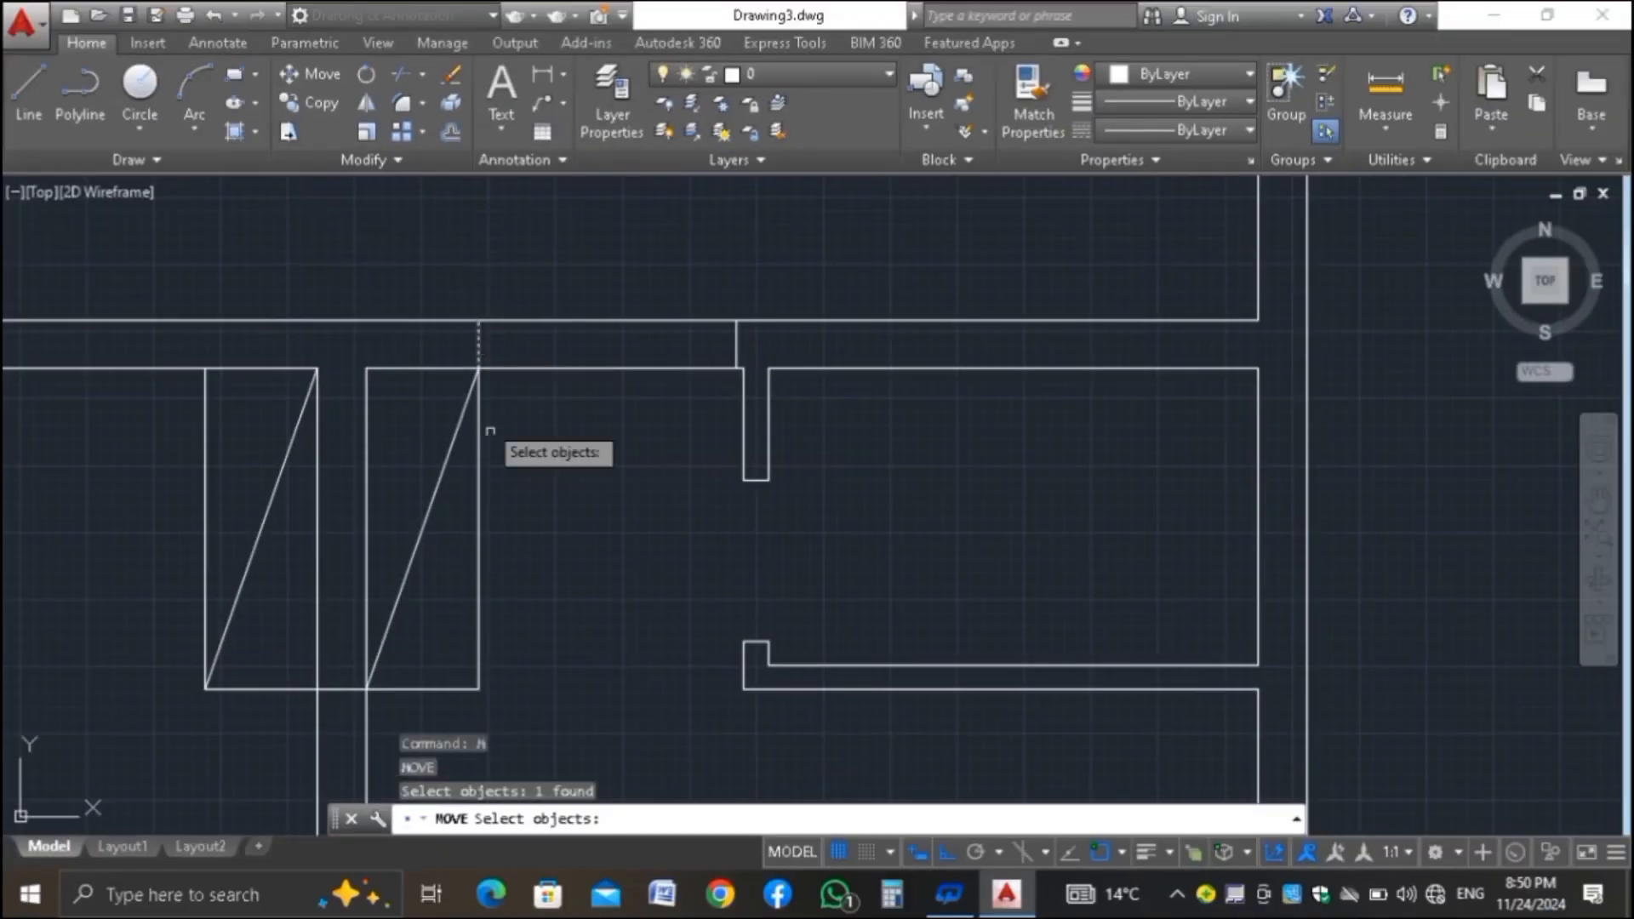
{"action": "key", "text": "Return"}
{"action": "left_click", "coordinate": [503, 447]}
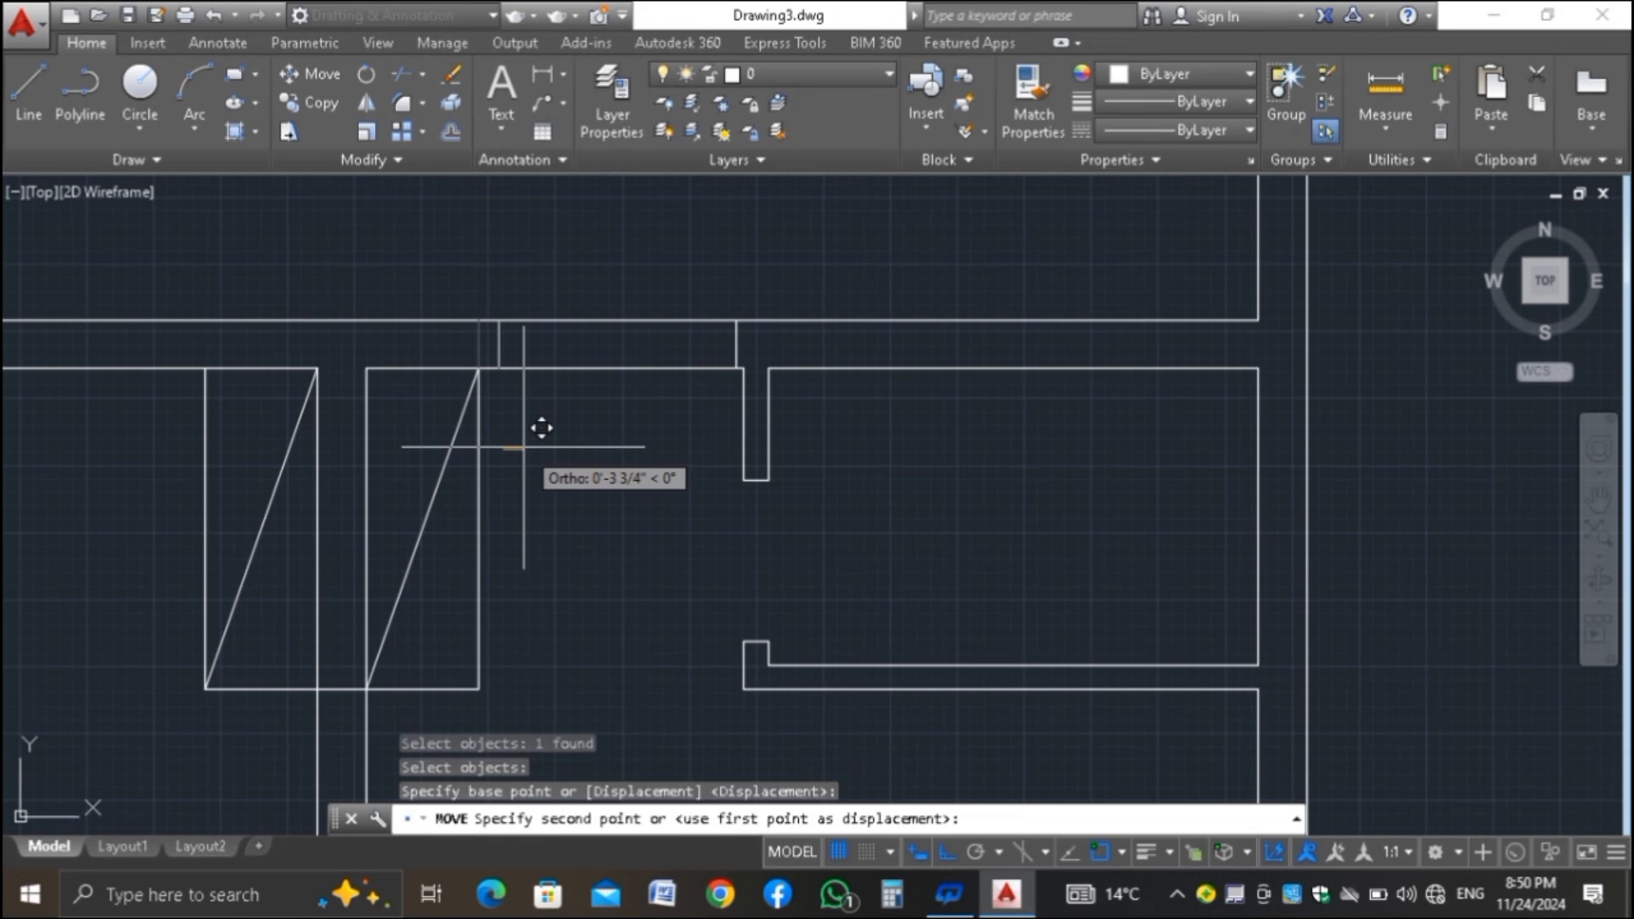
{"action": "type", "text": "1"}
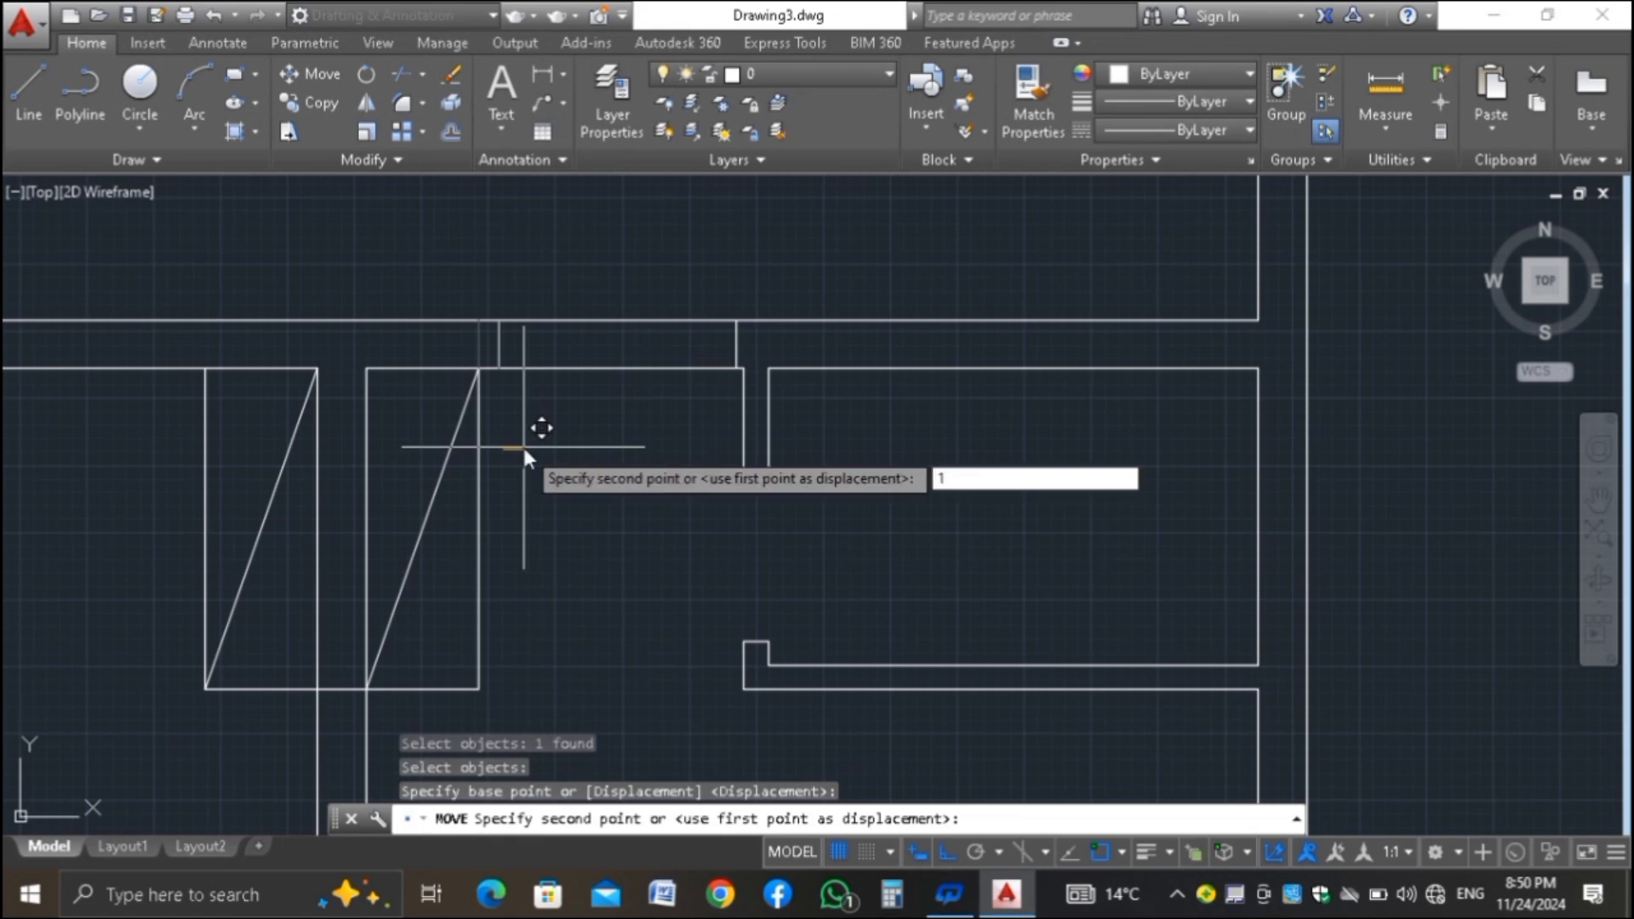
{"action": "key", "text": "Return"}
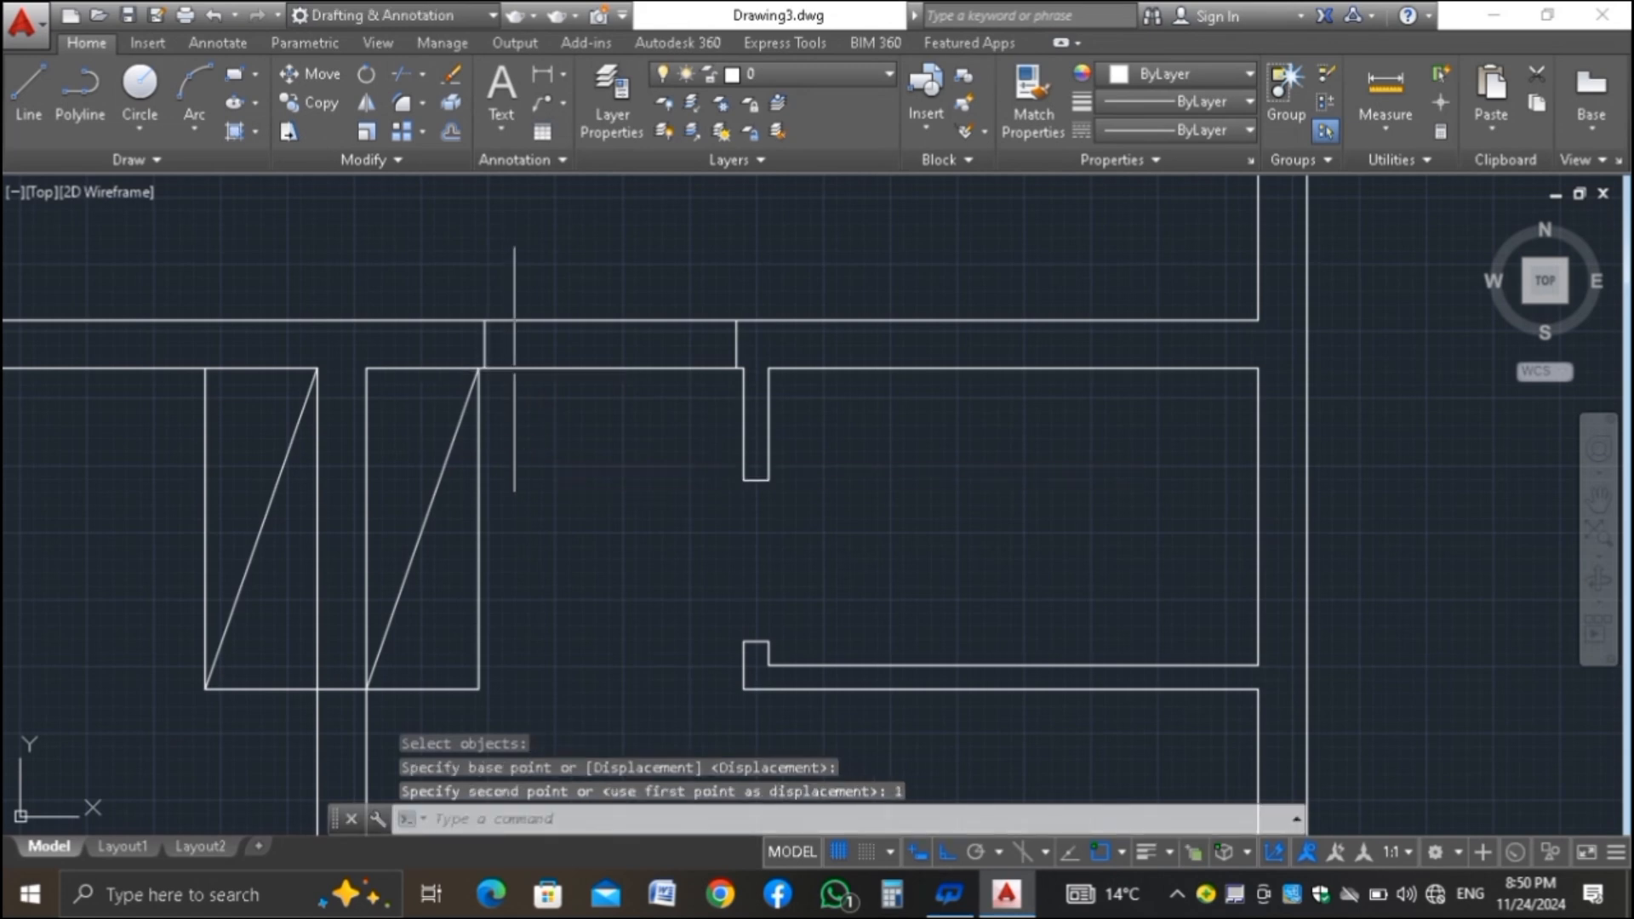
{"action": "key", "text": "Escape"}
Shift the opening line beside the right-hand duct a further 1/2 inch to the right
{"action": "left_click", "coordinate": [499, 346]}
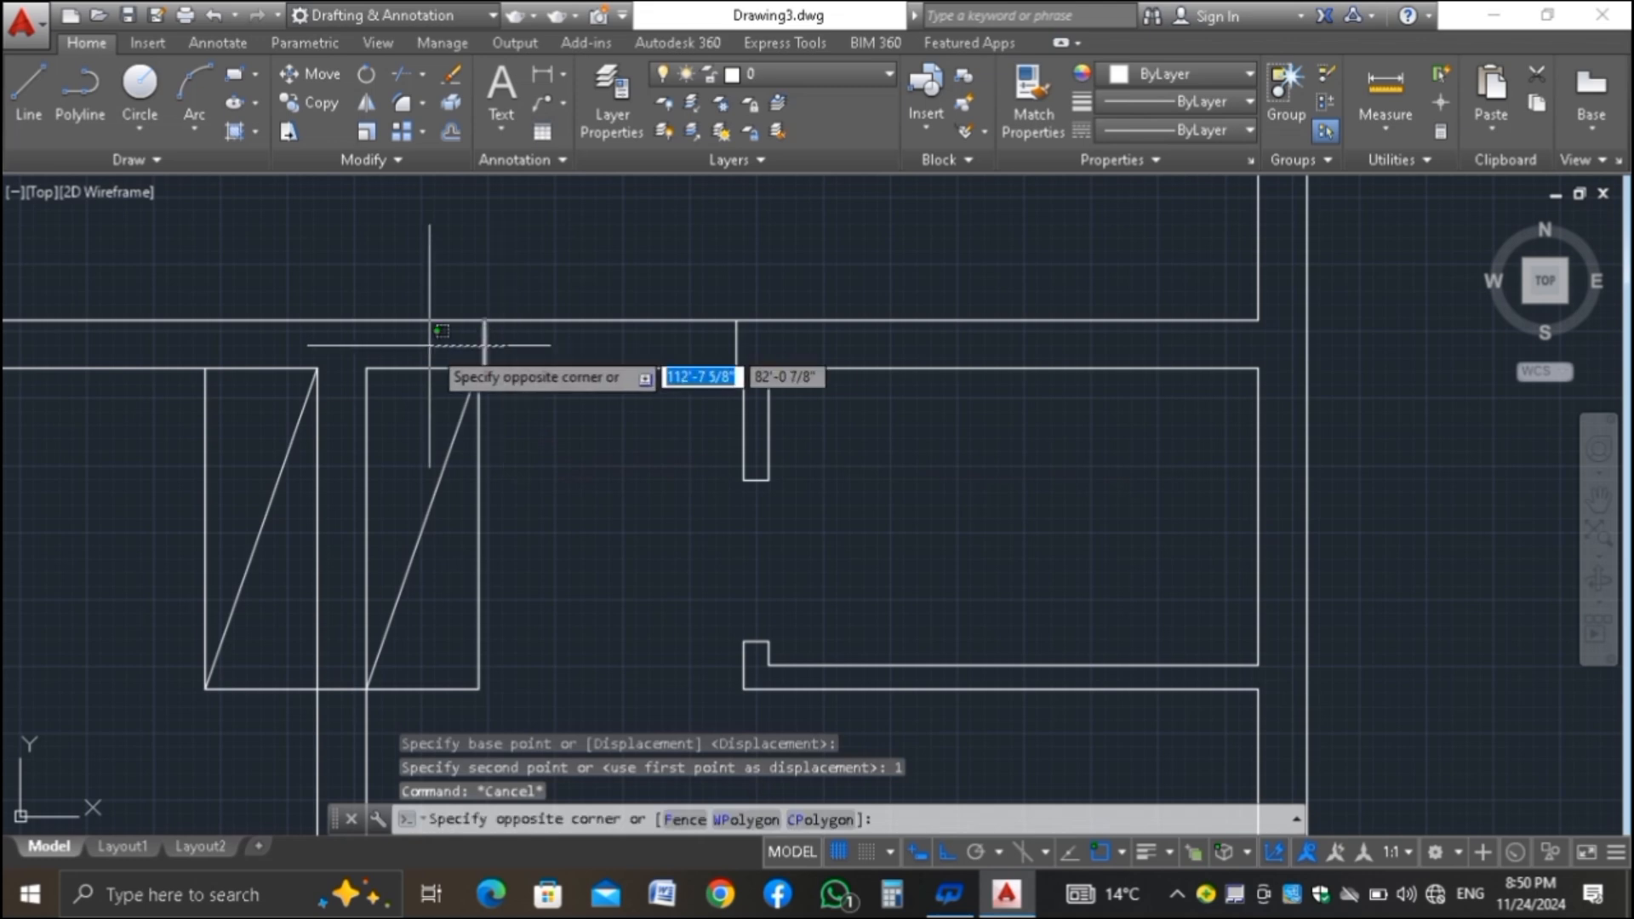
{"action": "left_click", "coordinate": [438, 354]}
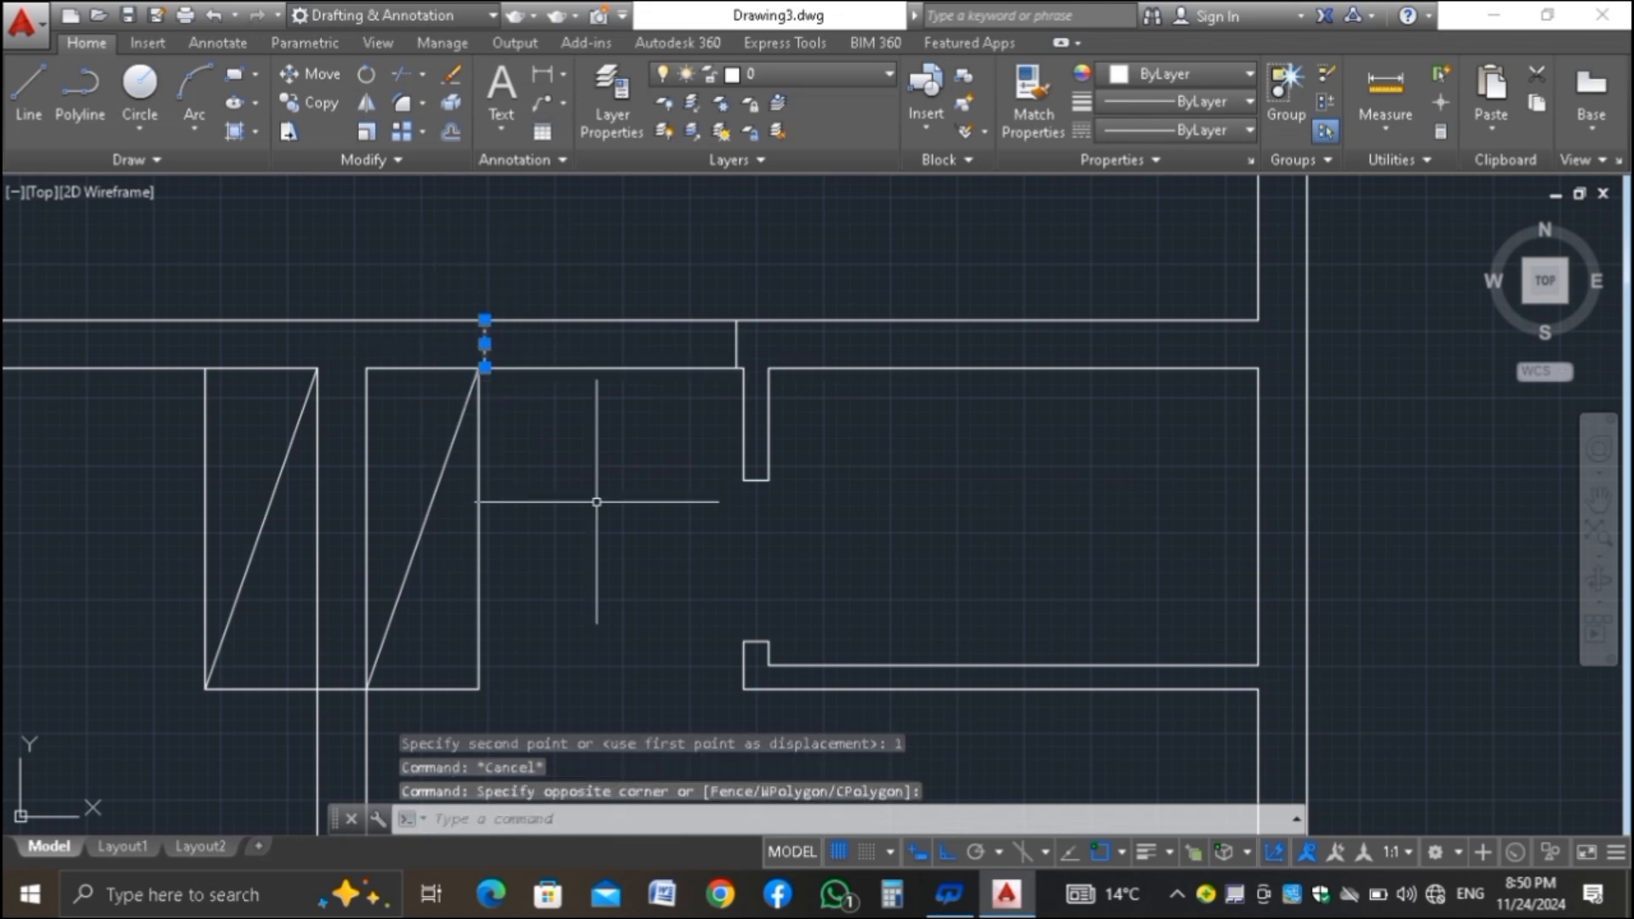
{"action": "type", "text": "m"}
{"action": "key", "text": "Return"}
{"action": "left_click", "coordinate": [539, 460]}
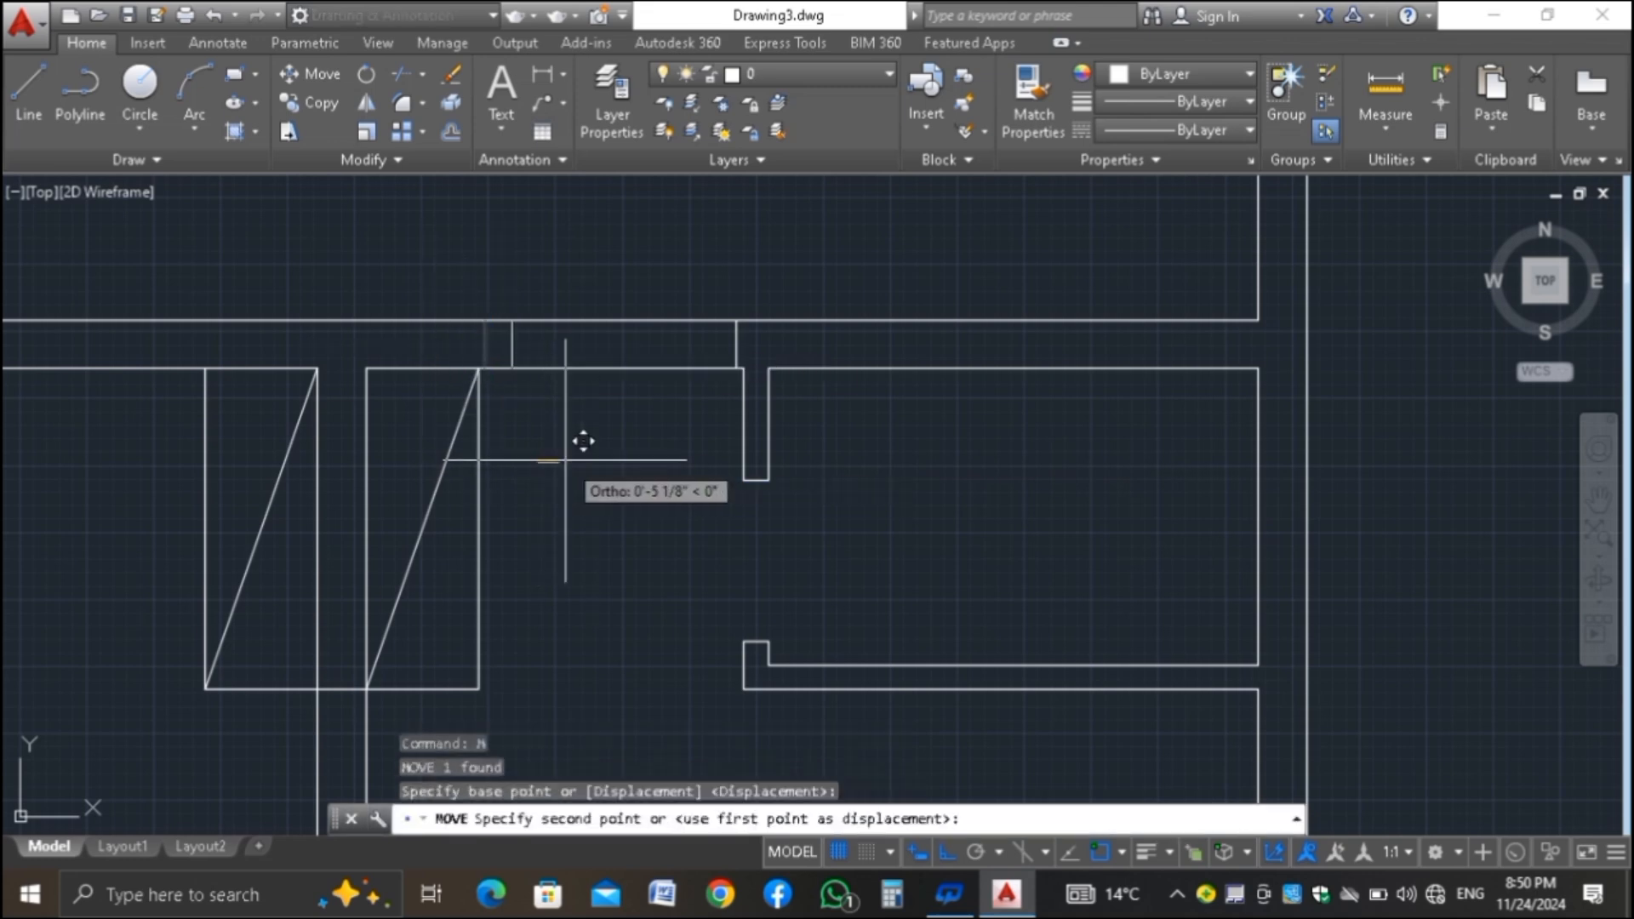
{"action": "type", "text": "1/2"}
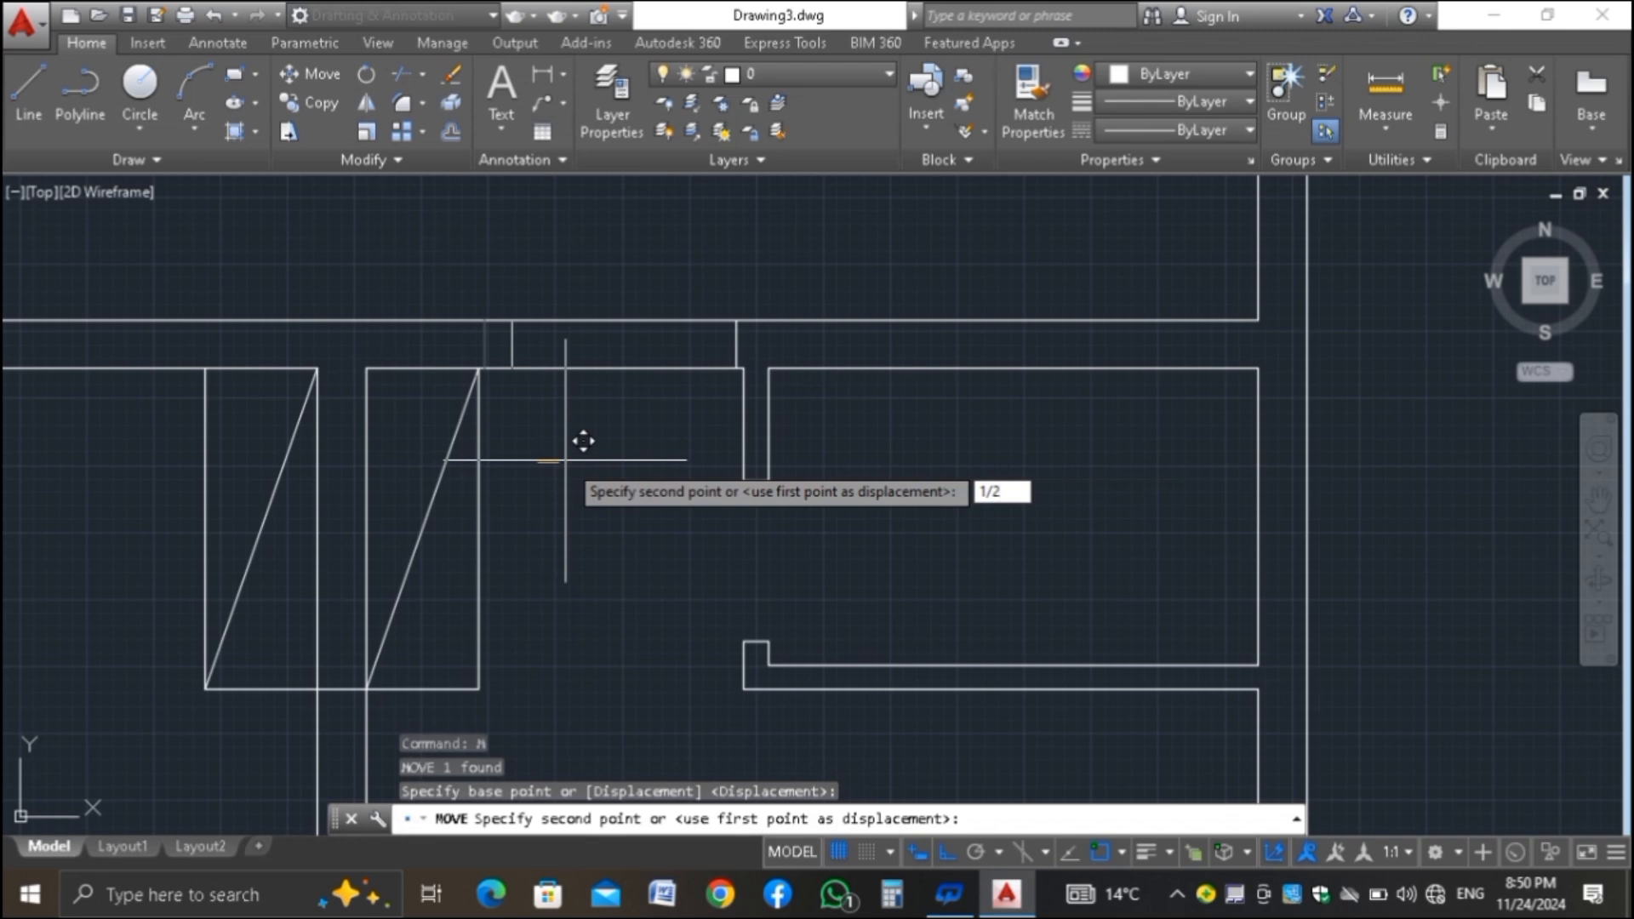
{"action": "key", "text": "Return"}
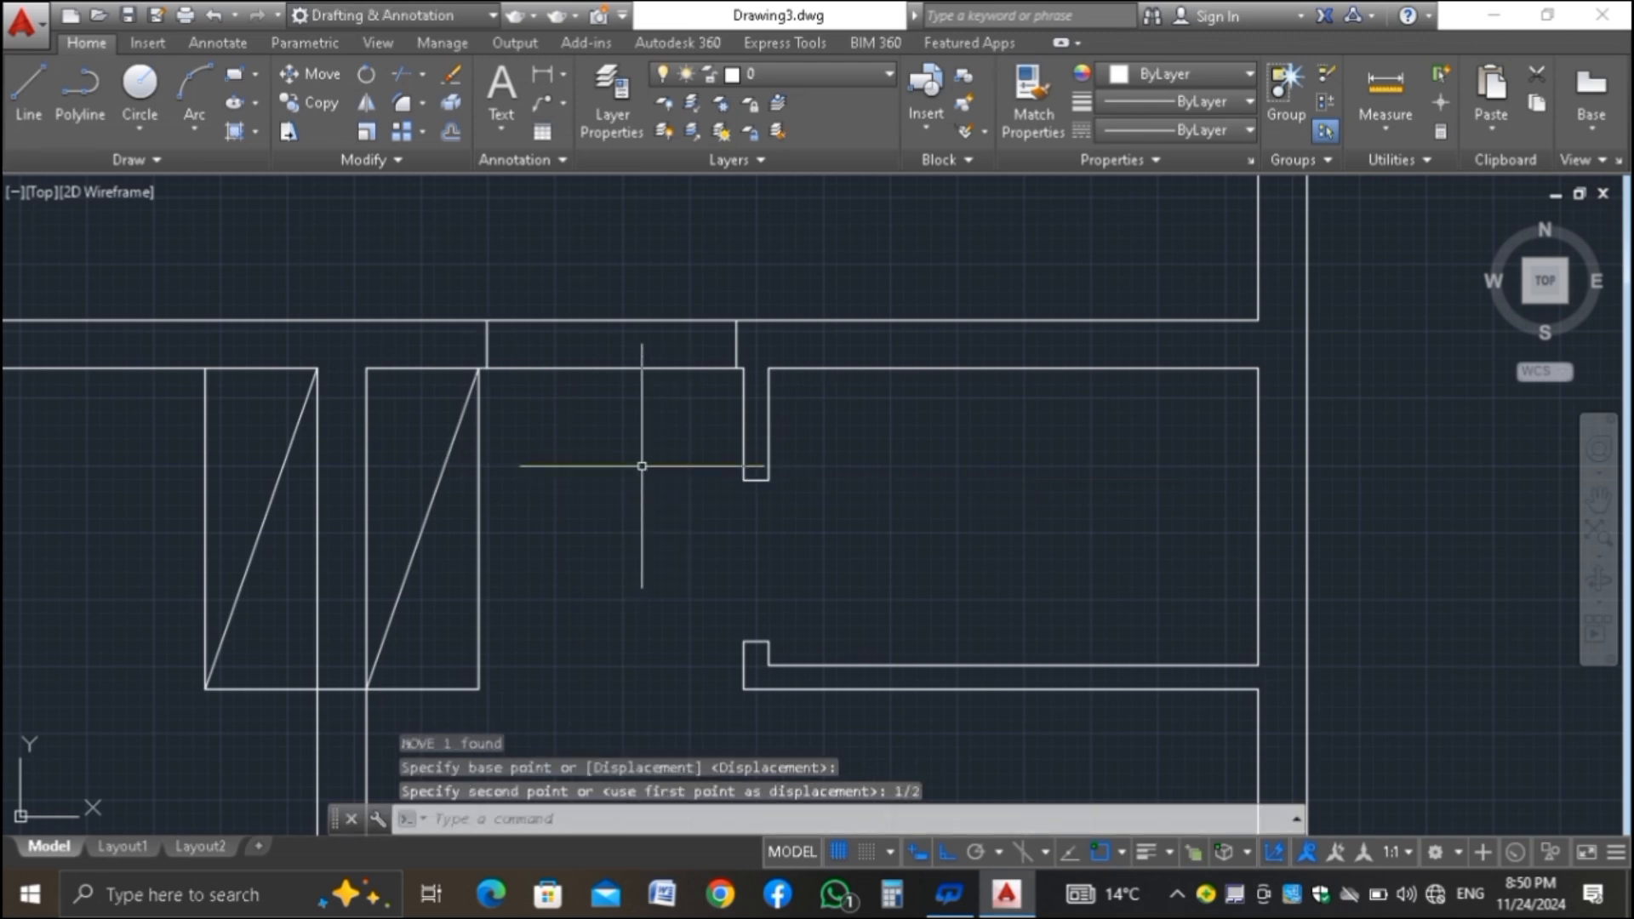
Mirror both opening lines about a vertical axis through the upper wall line's midpoint, keeping the originals
{"action": "left_click", "coordinate": [764, 340]}
{"action": "left_click", "coordinate": [437, 334]}
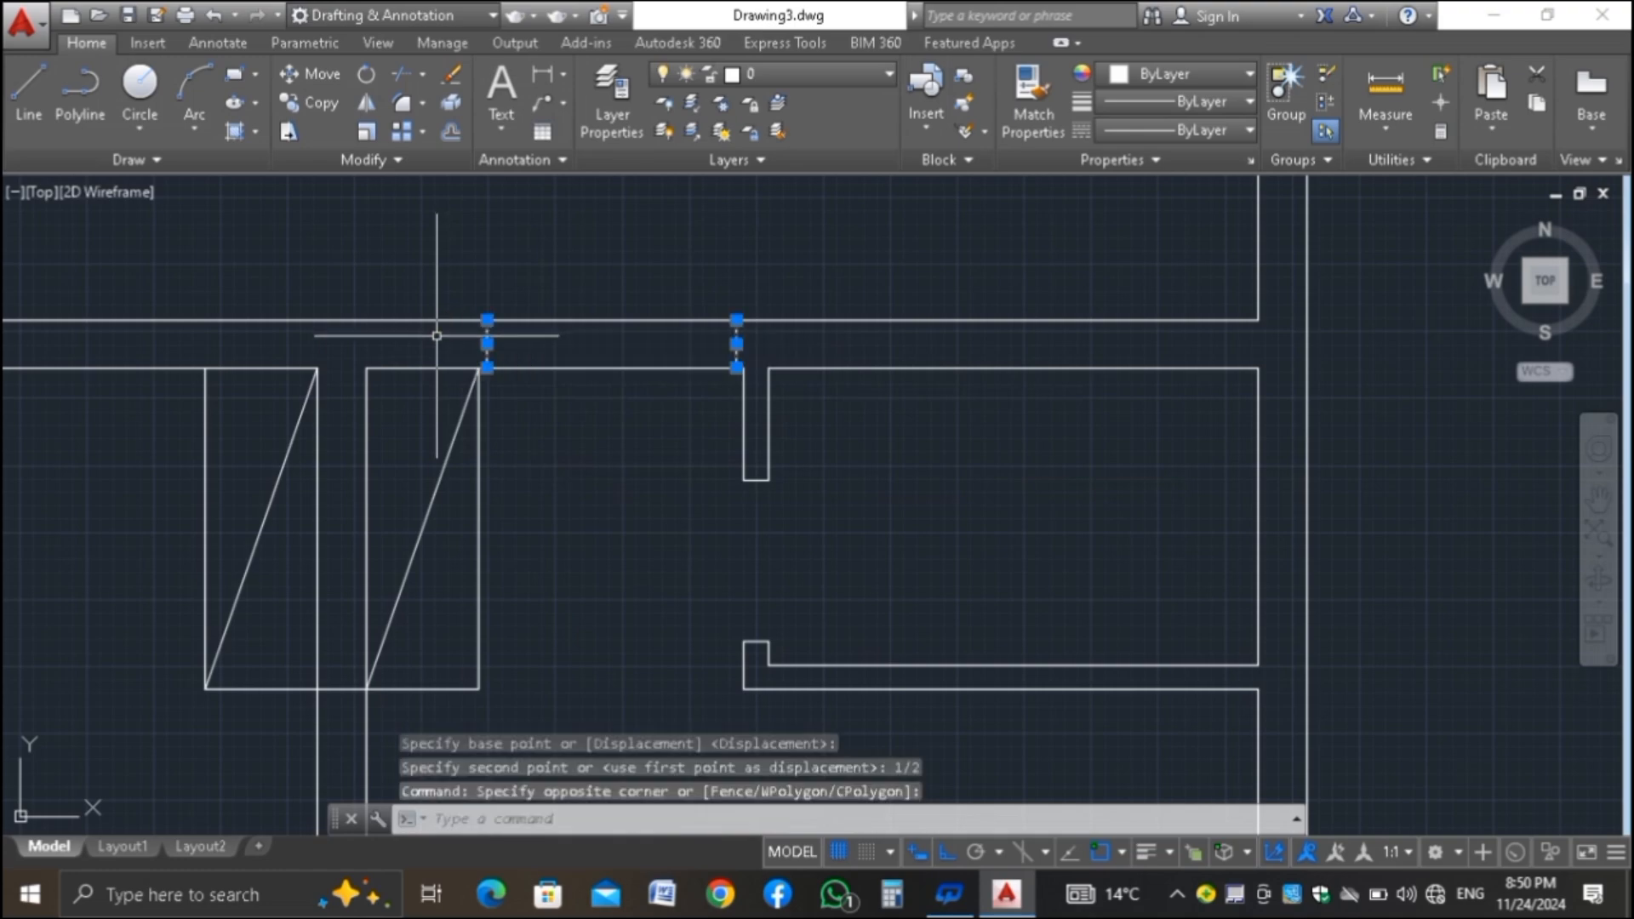
{"action": "type", "text": "mi"}
{"action": "key", "text": "Return"}
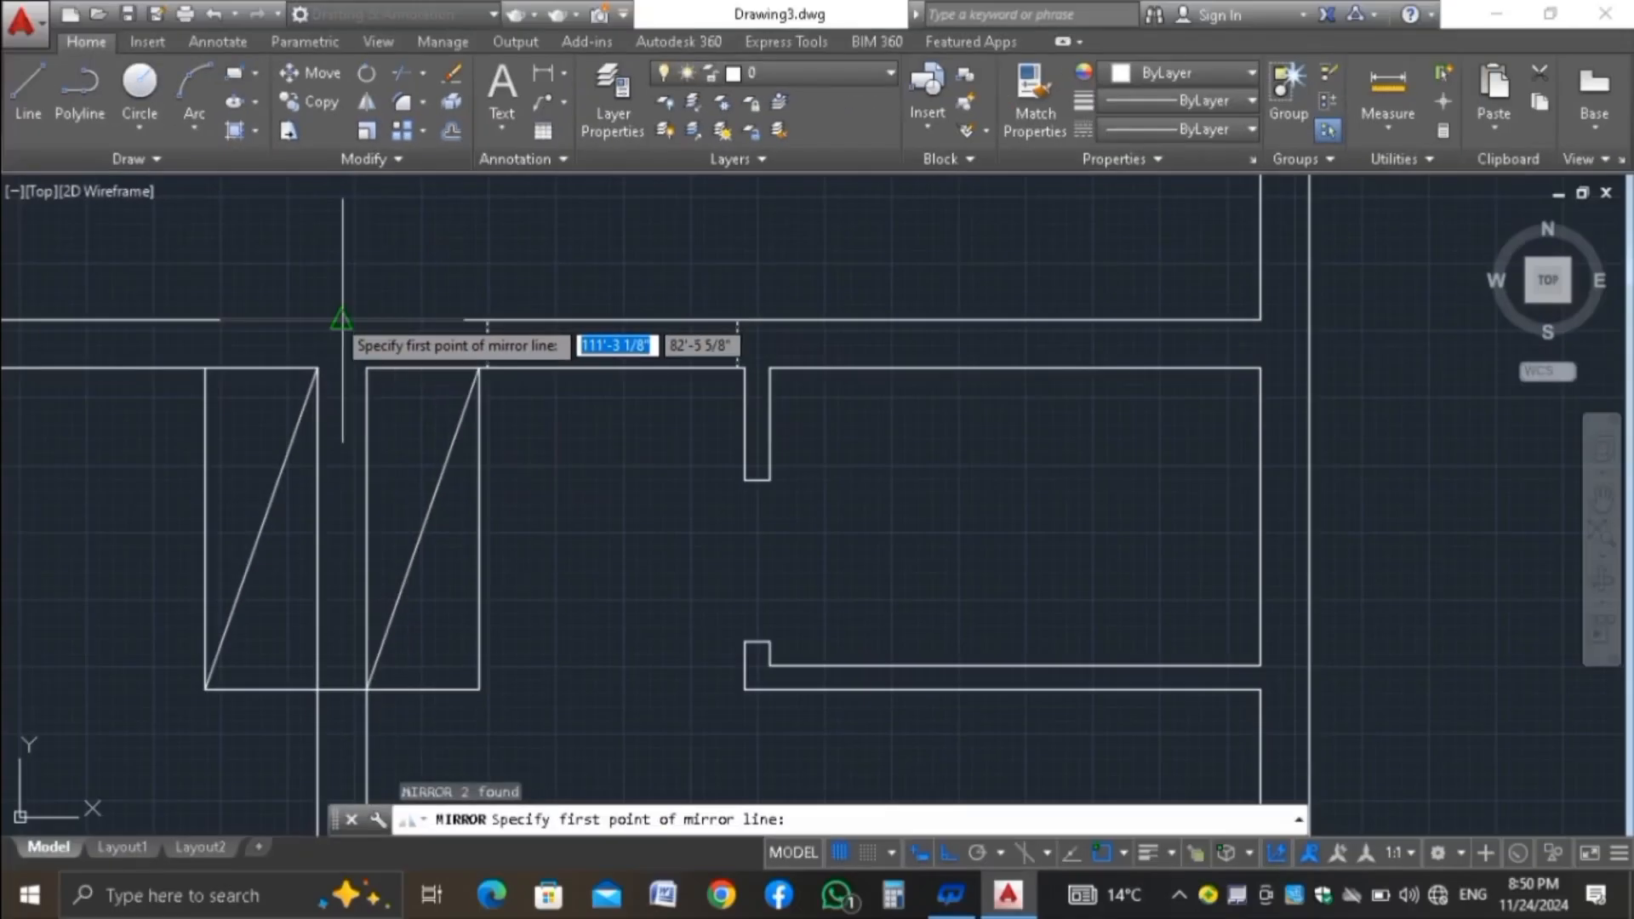
{"action": "left_click", "coordinate": [341, 320]}
{"action": "left_click", "coordinate": [361, 265]}
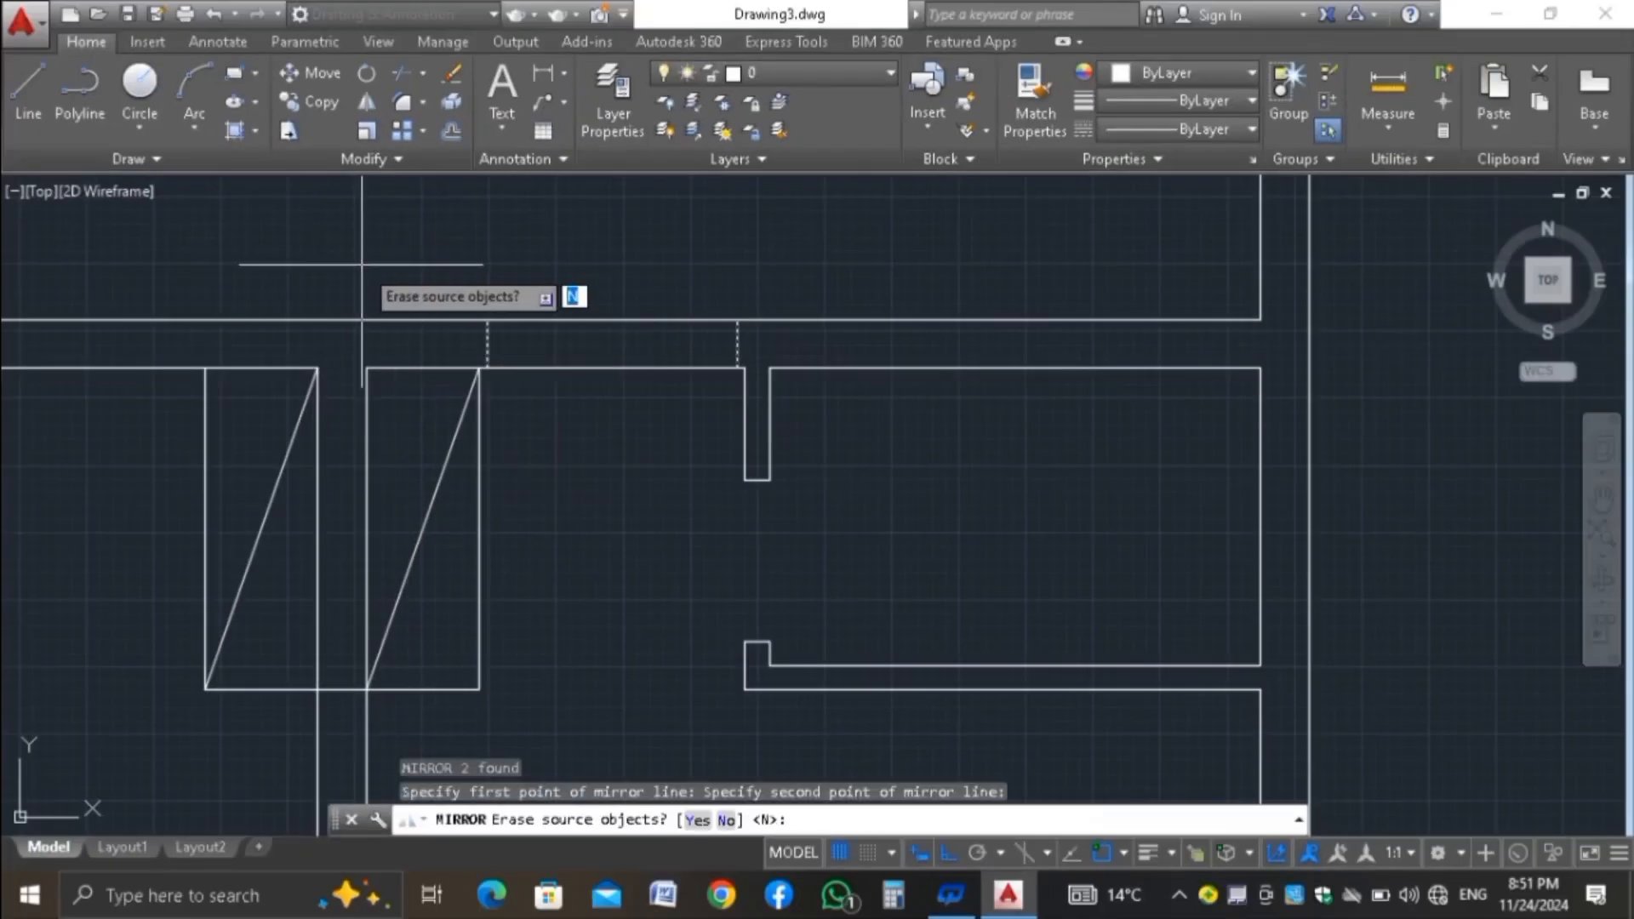
{"action": "key", "text": "Return"}
{"action": "scroll", "coordinate": [486, 275], "scroll_direction": "down", "scroll_amount": 5}
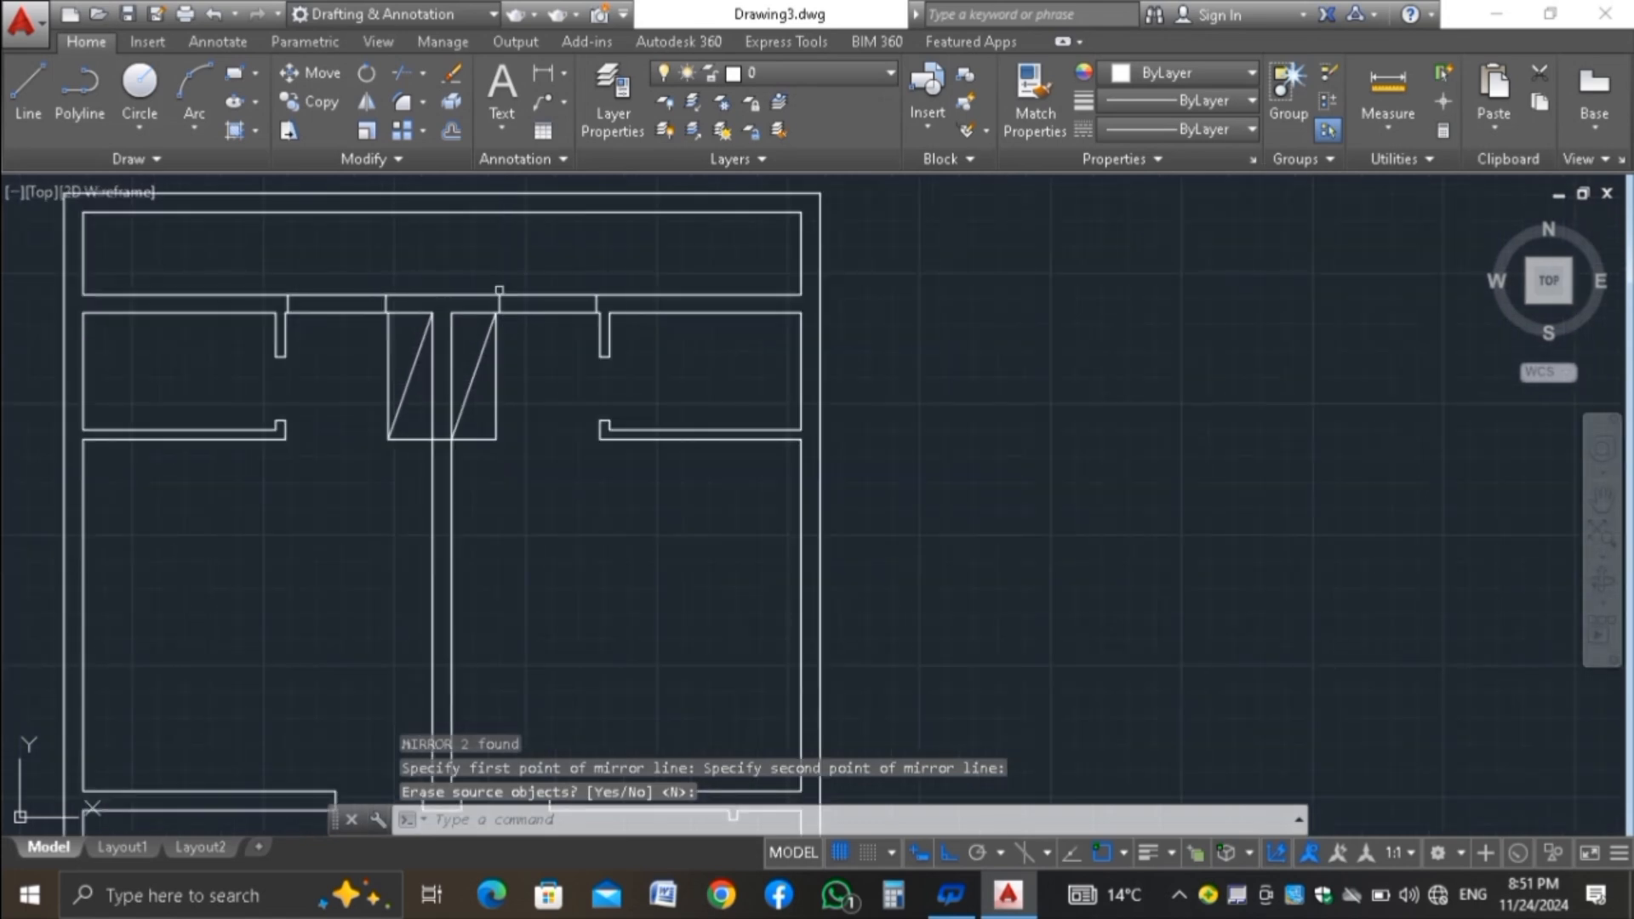
Draw a horizontal centre line between the midpoints of the two mirrored lines to form the left window
{"action": "scroll", "coordinate": [375, 280], "scroll_direction": "up", "scroll_amount": 3}
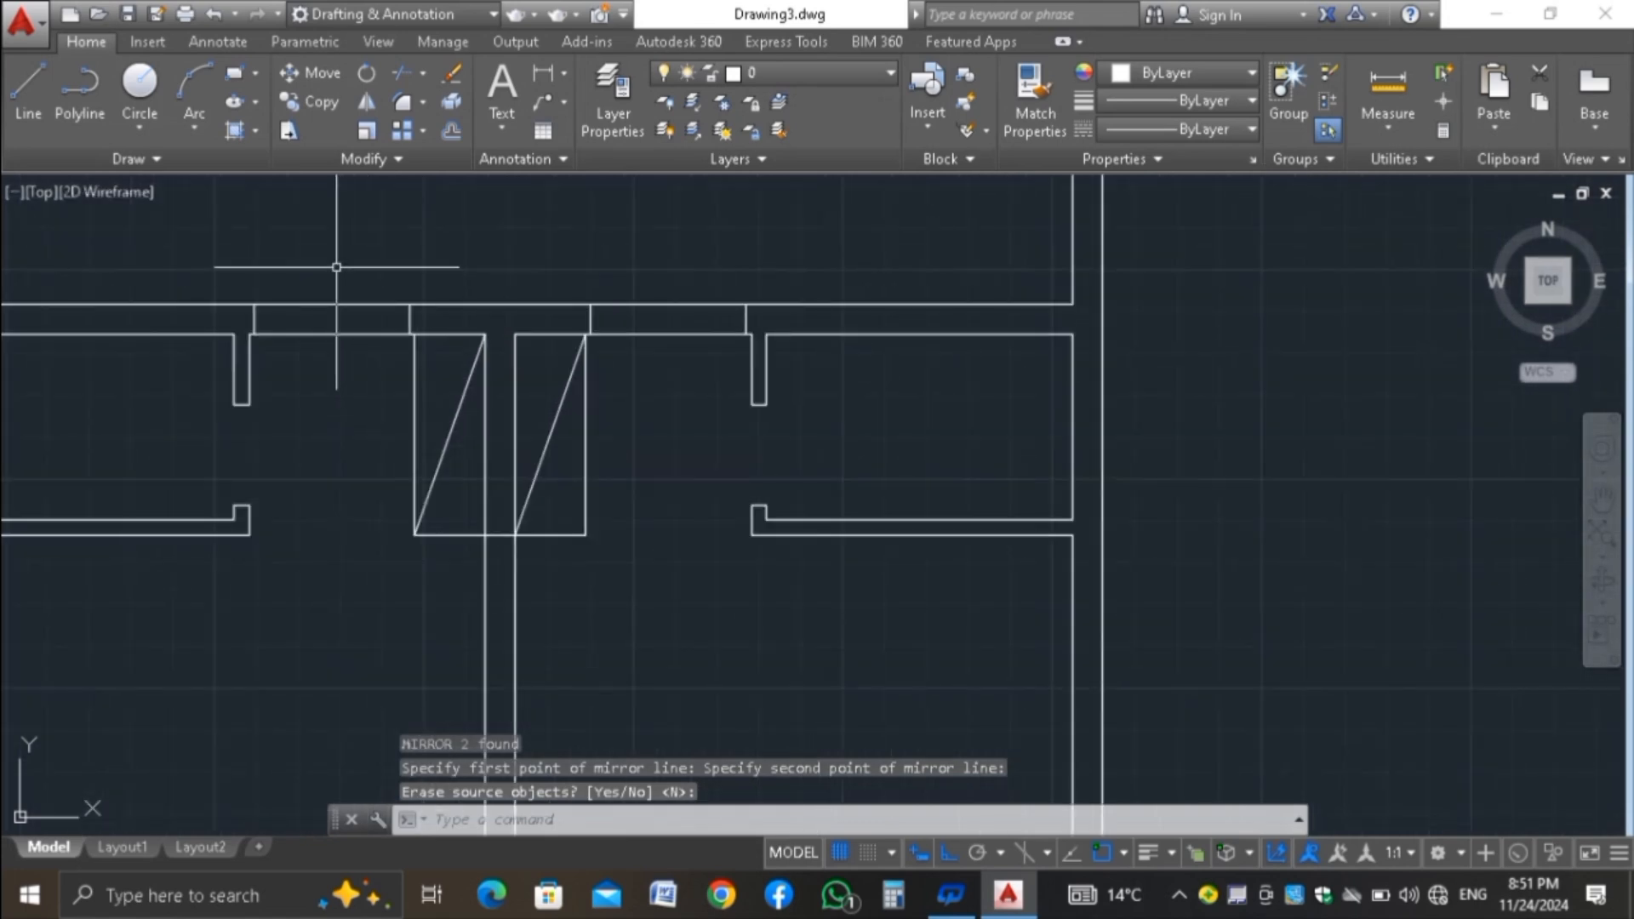
{"action": "type", "text": "l"}
{"action": "key", "text": "Return"}
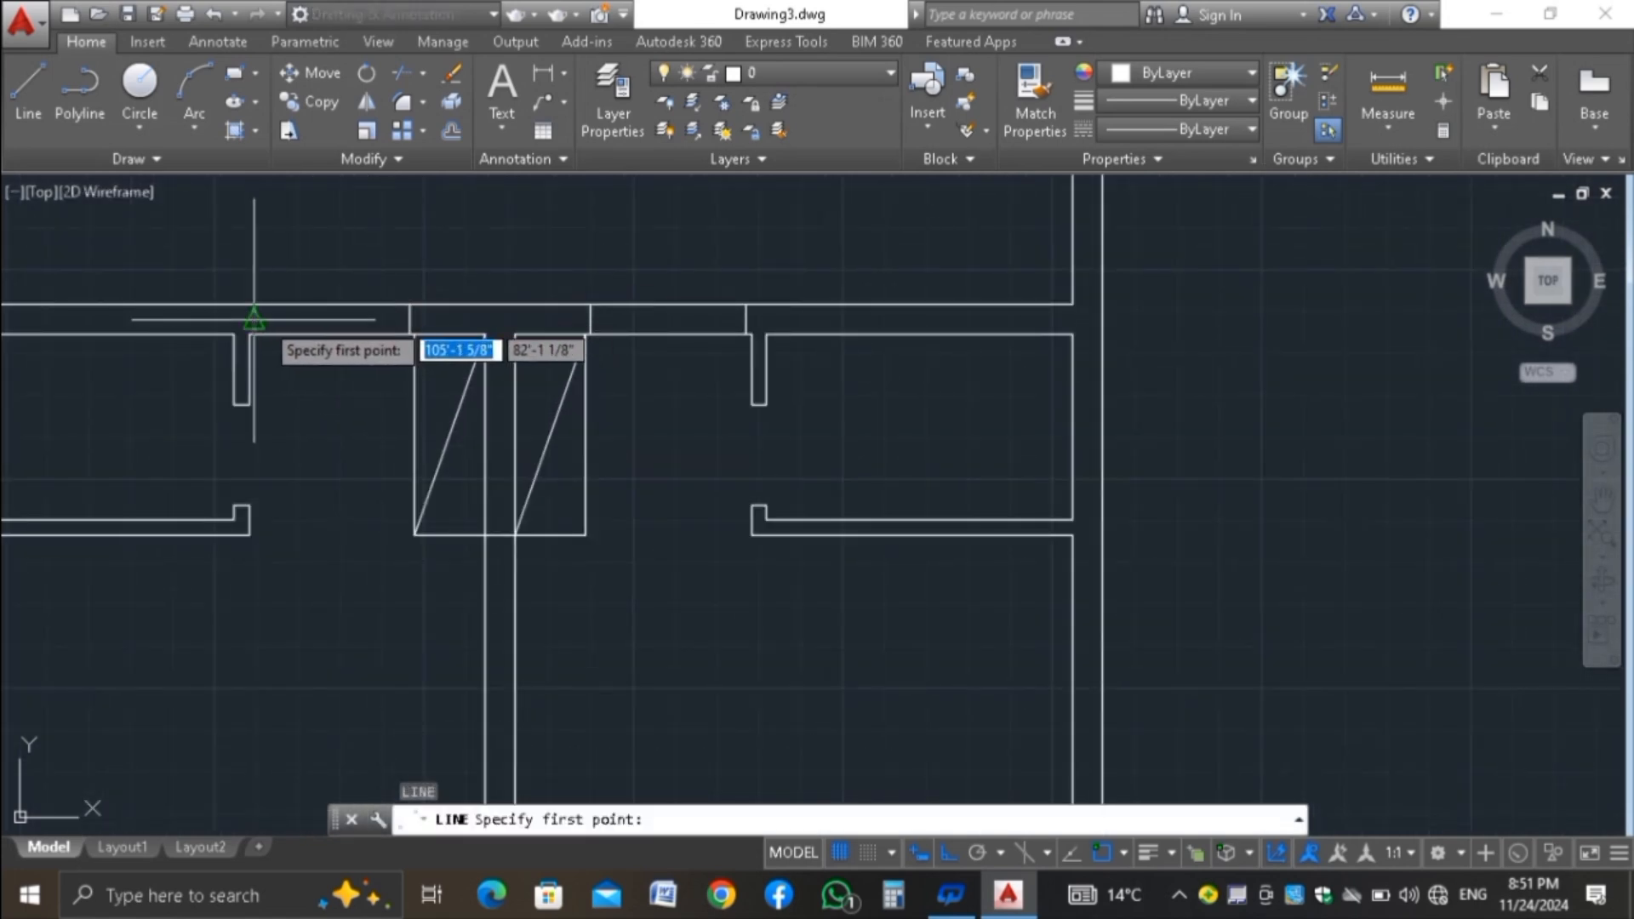
{"action": "left_click", "coordinate": [254, 319]}
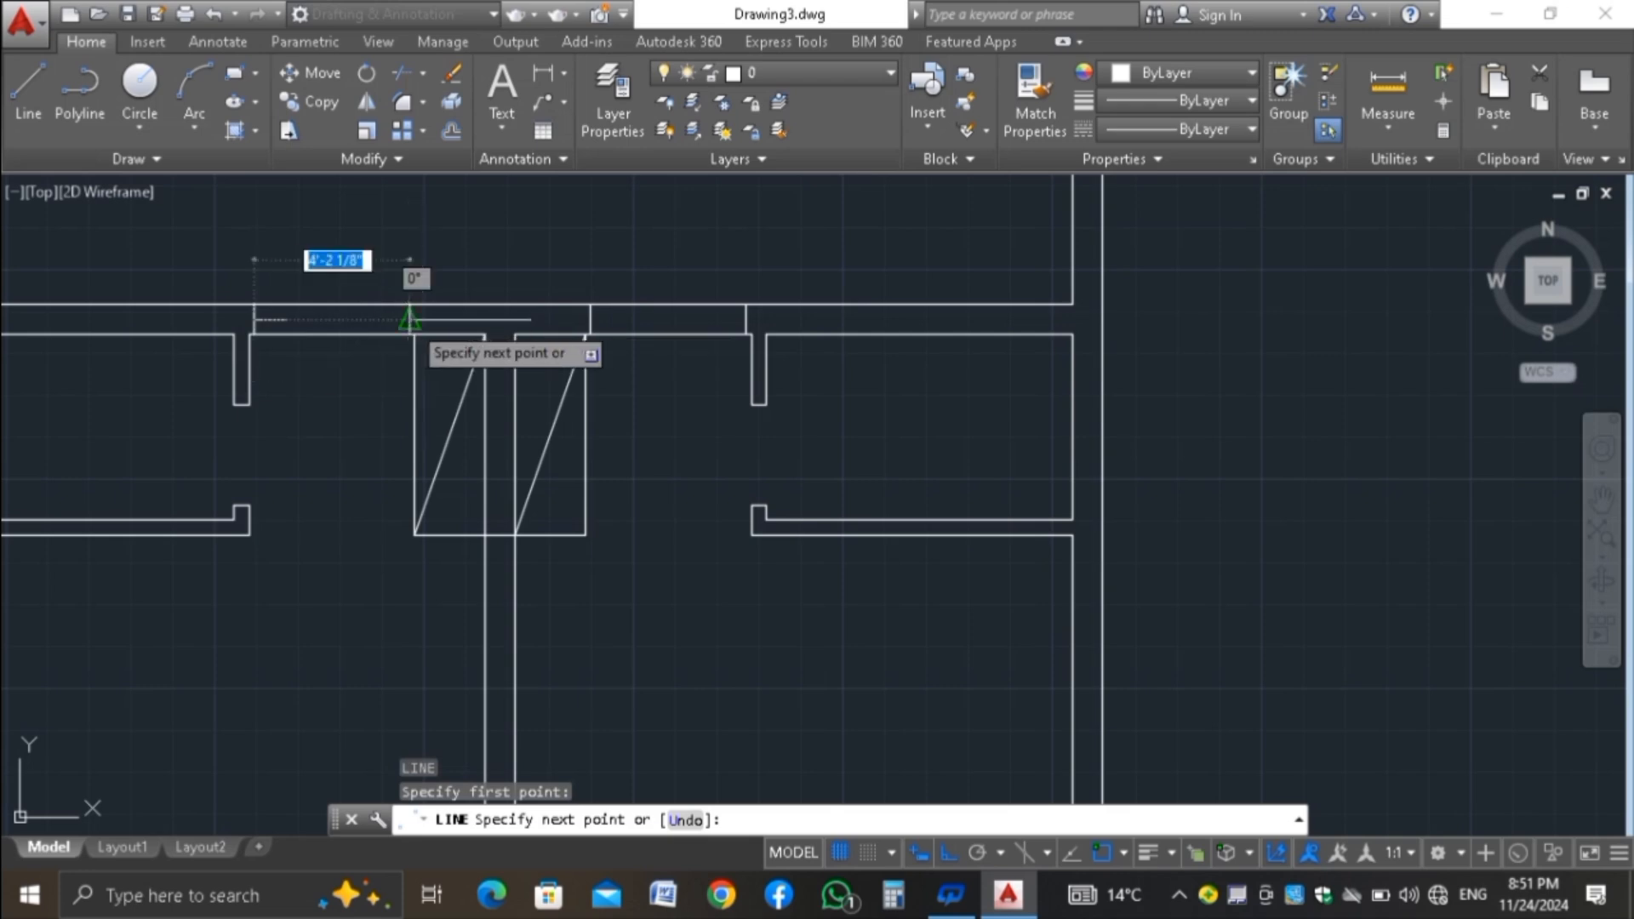
{"action": "left_click", "coordinate": [410, 319]}
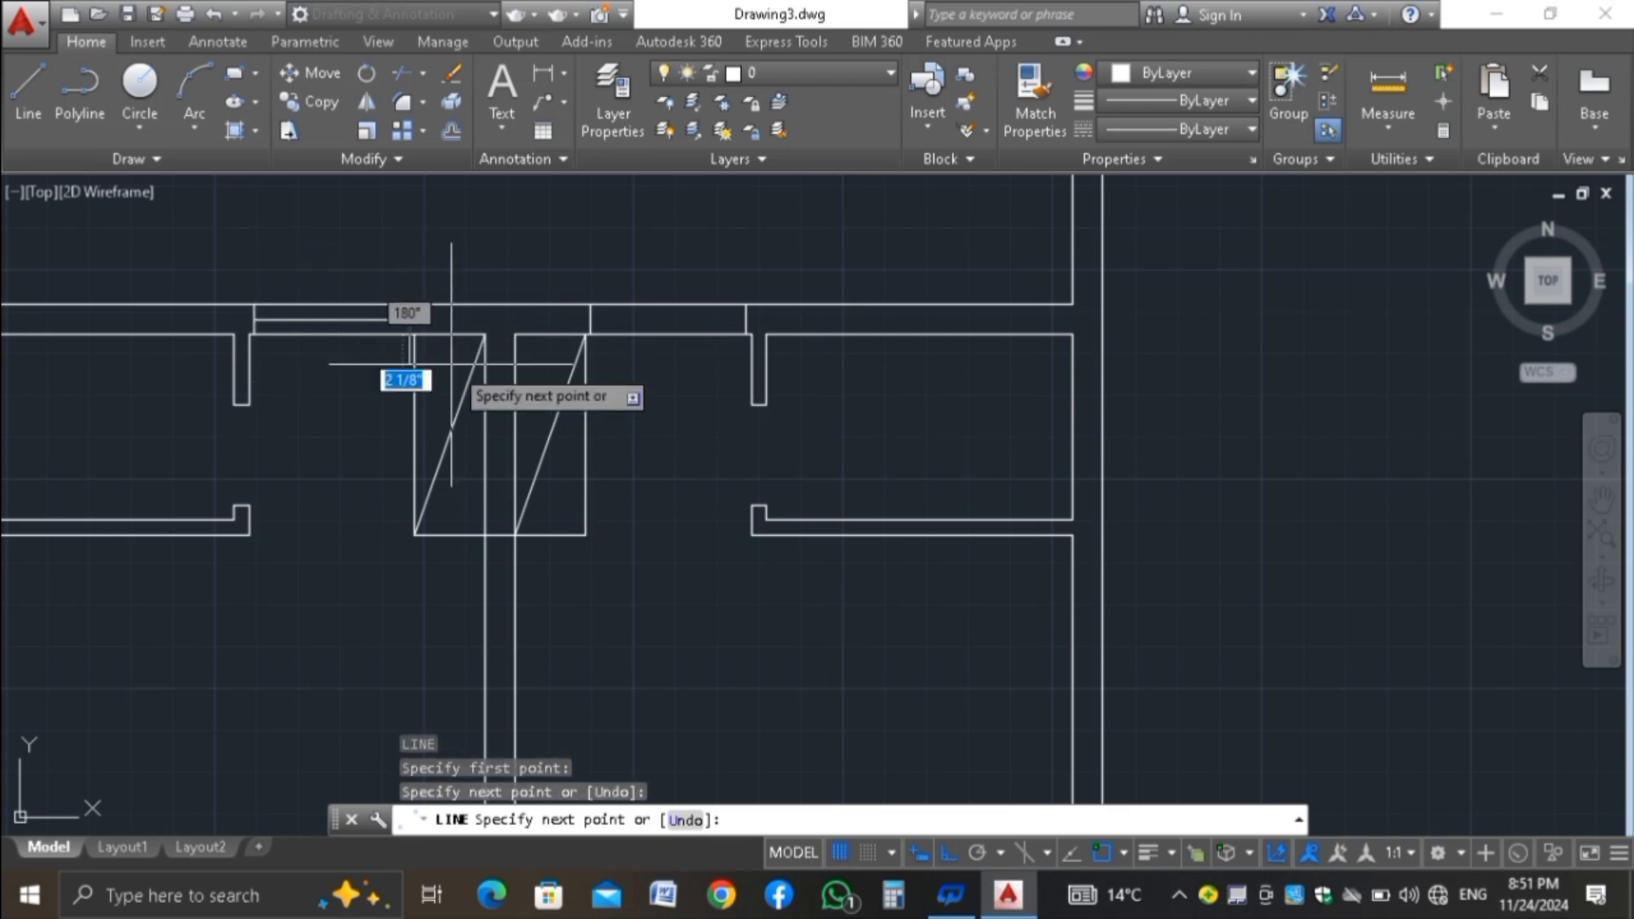
{"action": "key", "text": "Return"}
Draw a horizontal centre line between the midpoints of the two original opening lines to form the right window
{"action": "scroll", "coordinate": [616, 311], "scroll_direction": "up", "scroll_amount": 2}
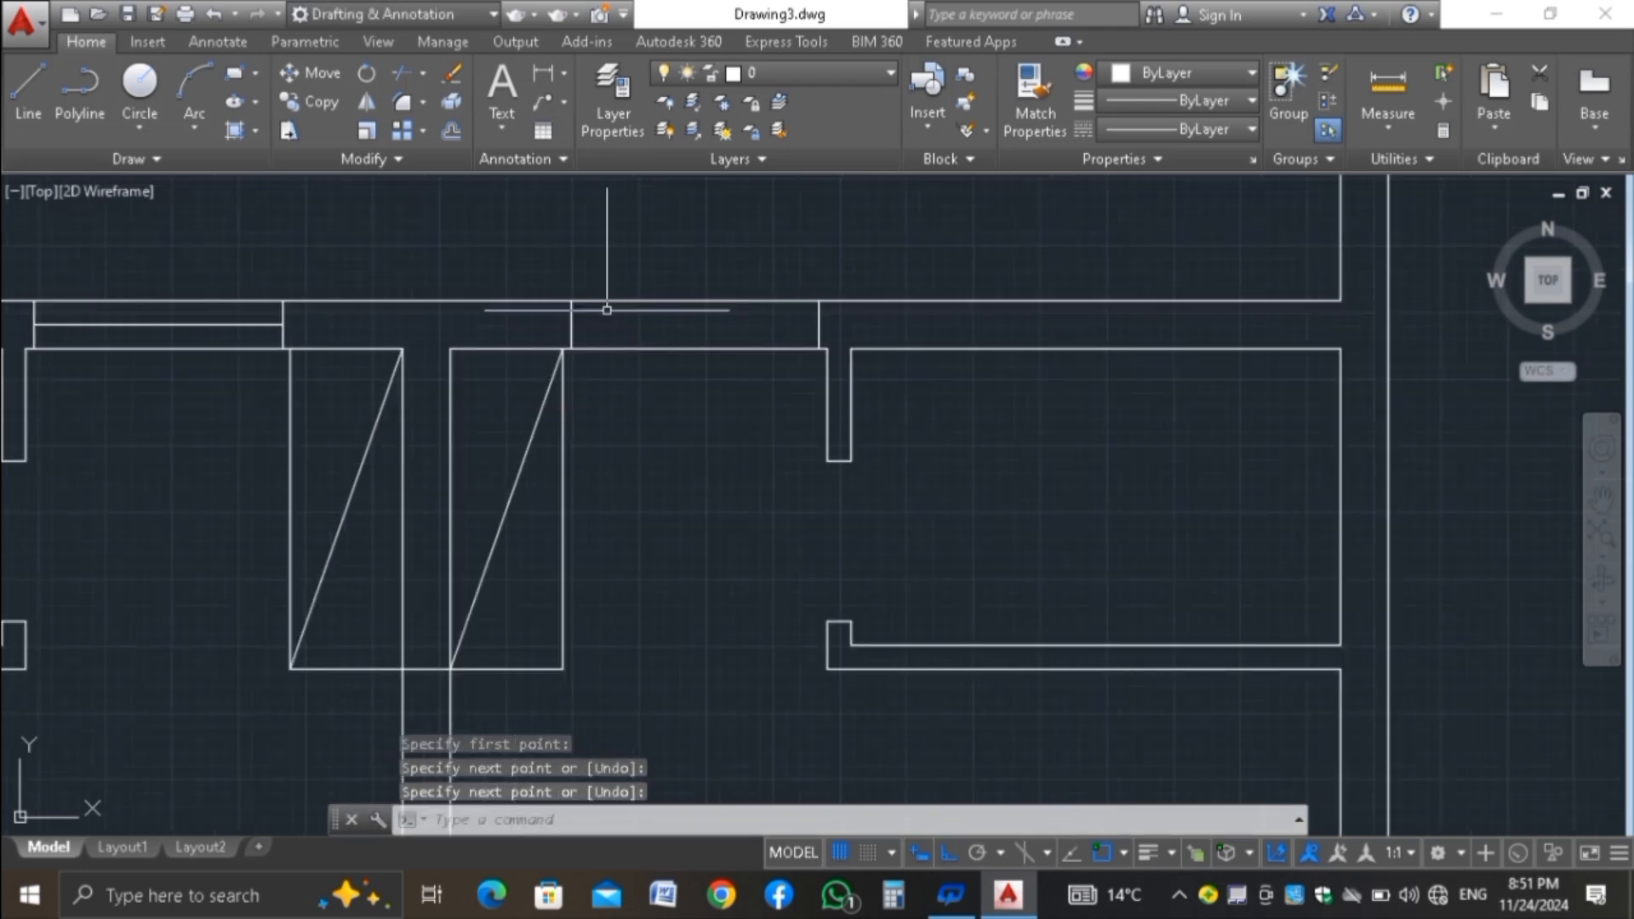
{"action": "key", "text": "Return"}
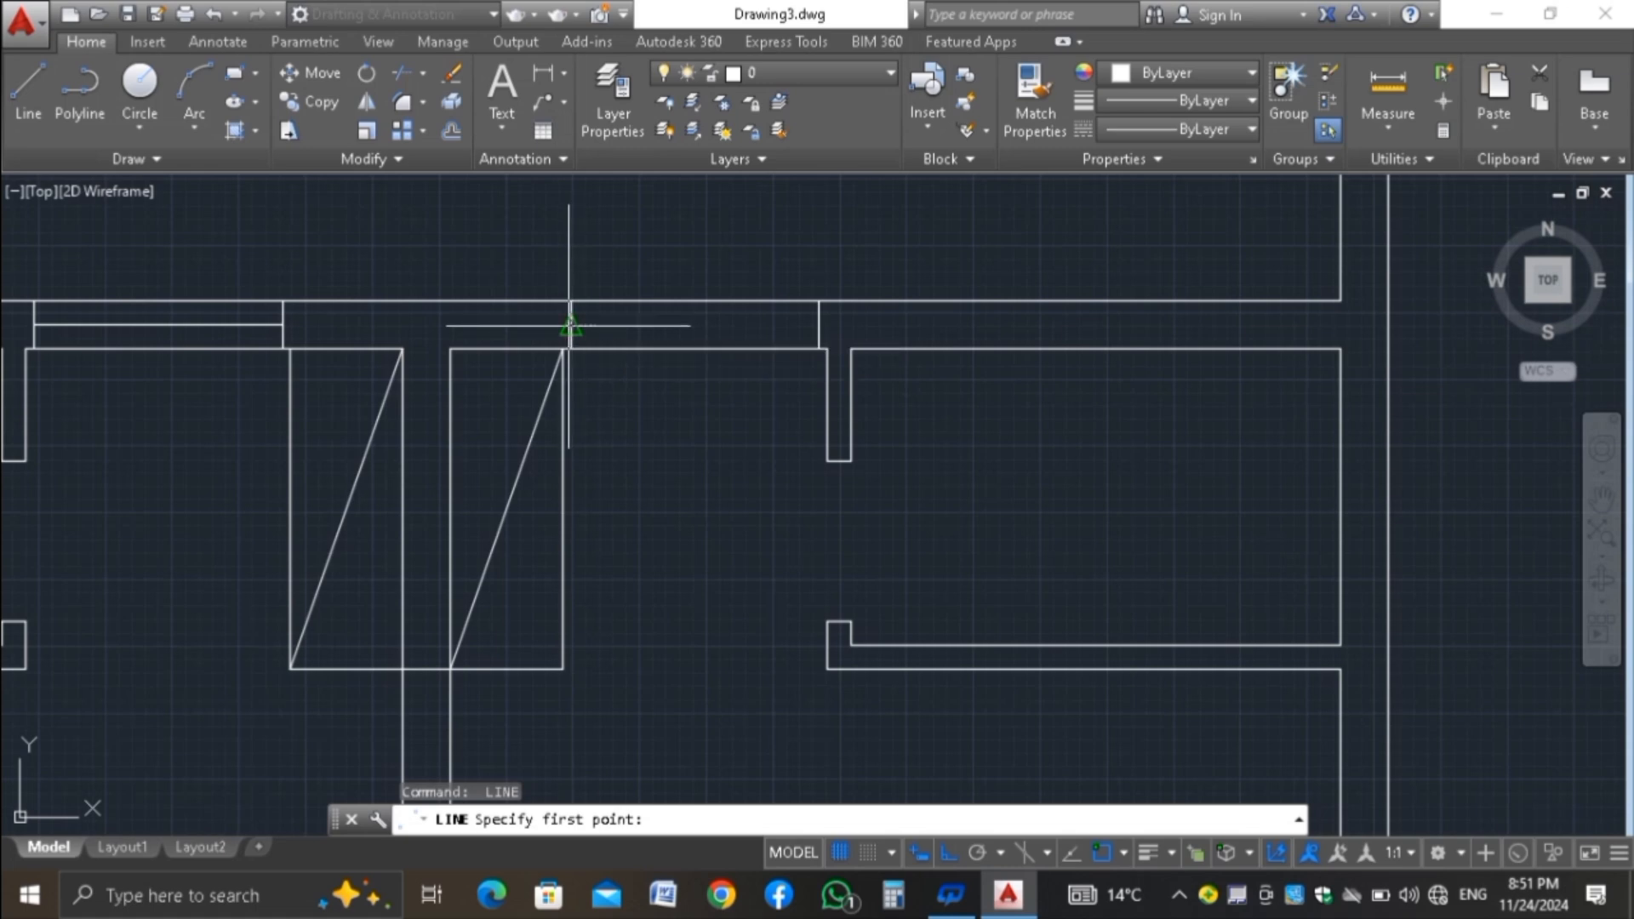
{"action": "left_click", "coordinate": [571, 324]}
{"action": "left_click", "coordinate": [820, 324]}
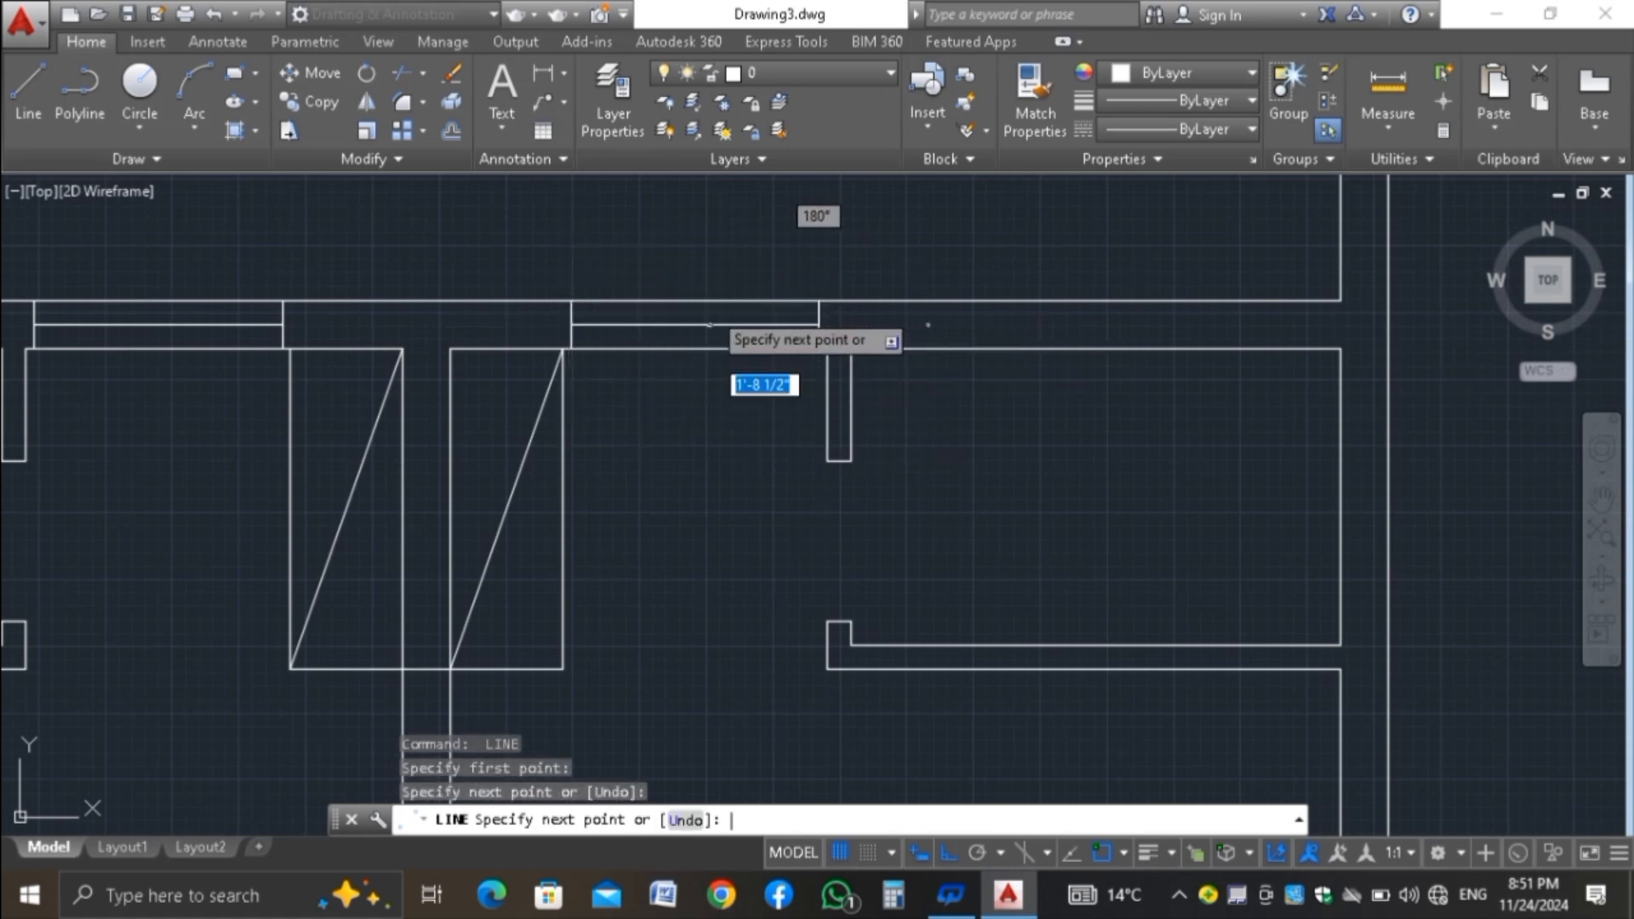
{"action": "key", "text": "Return"}
Draw a vertical line across the upper wall at the midpoint of the top-left room's upper wall line
{"action": "scroll", "coordinate": [710, 298], "scroll_direction": "down", "scroll_amount": 2}
{"action": "scroll", "coordinate": [553, 311], "scroll_direction": "down", "scroll_amount": 2}
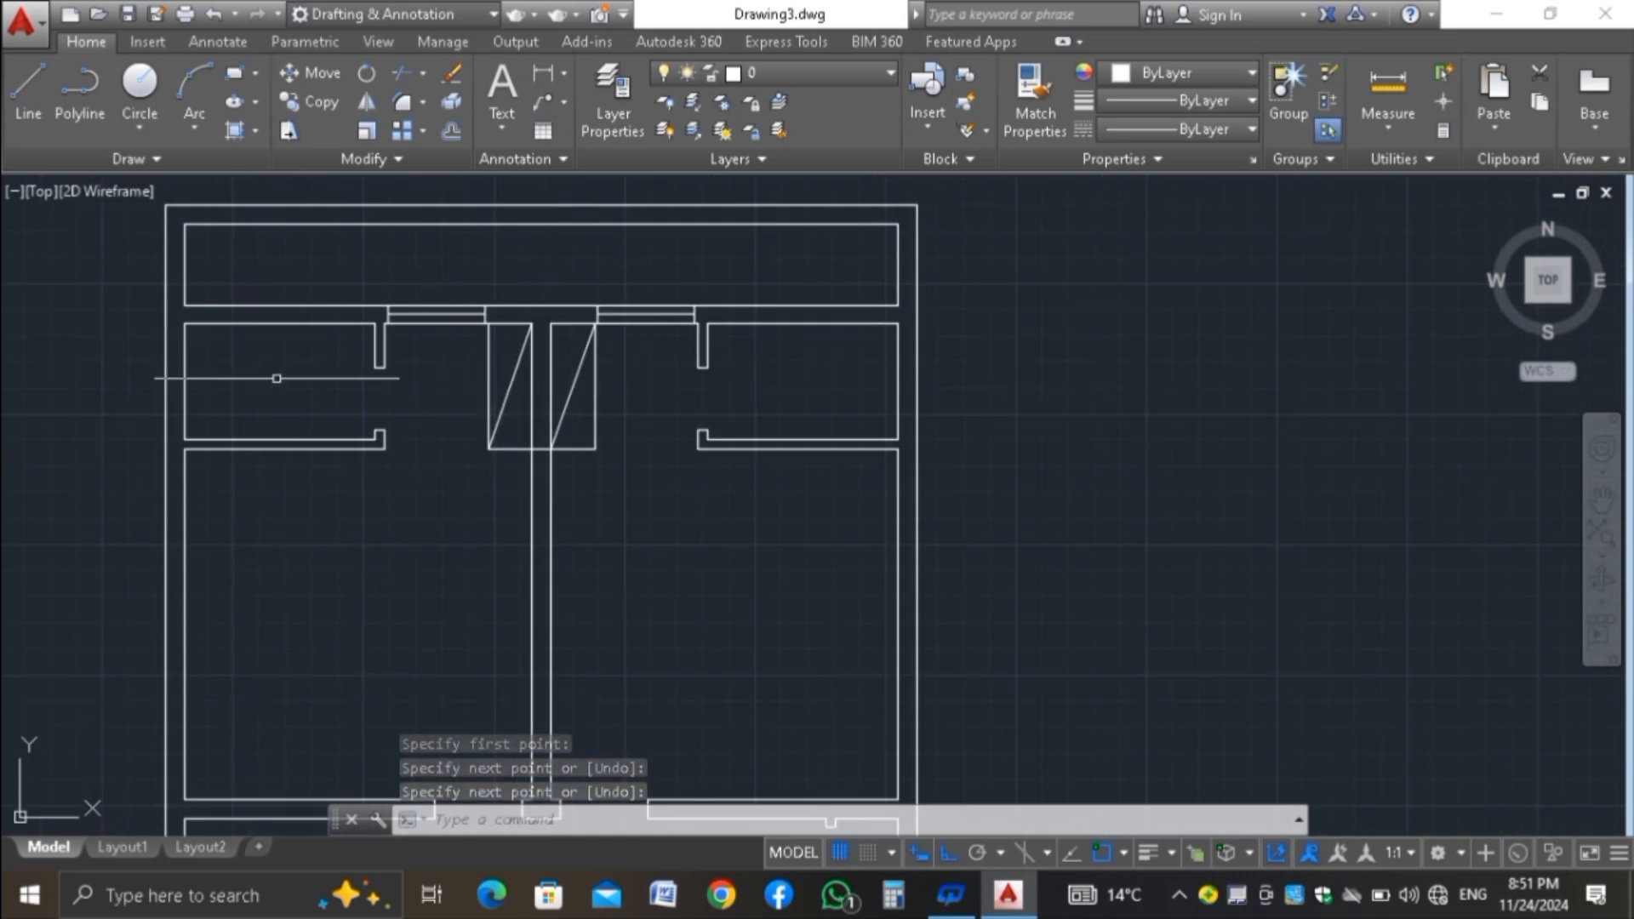
{"action": "scroll", "coordinate": [273, 323], "scroll_direction": "up", "scroll_amount": 2}
{"action": "scroll", "coordinate": [257, 302], "scroll_direction": "up", "scroll_amount": 2}
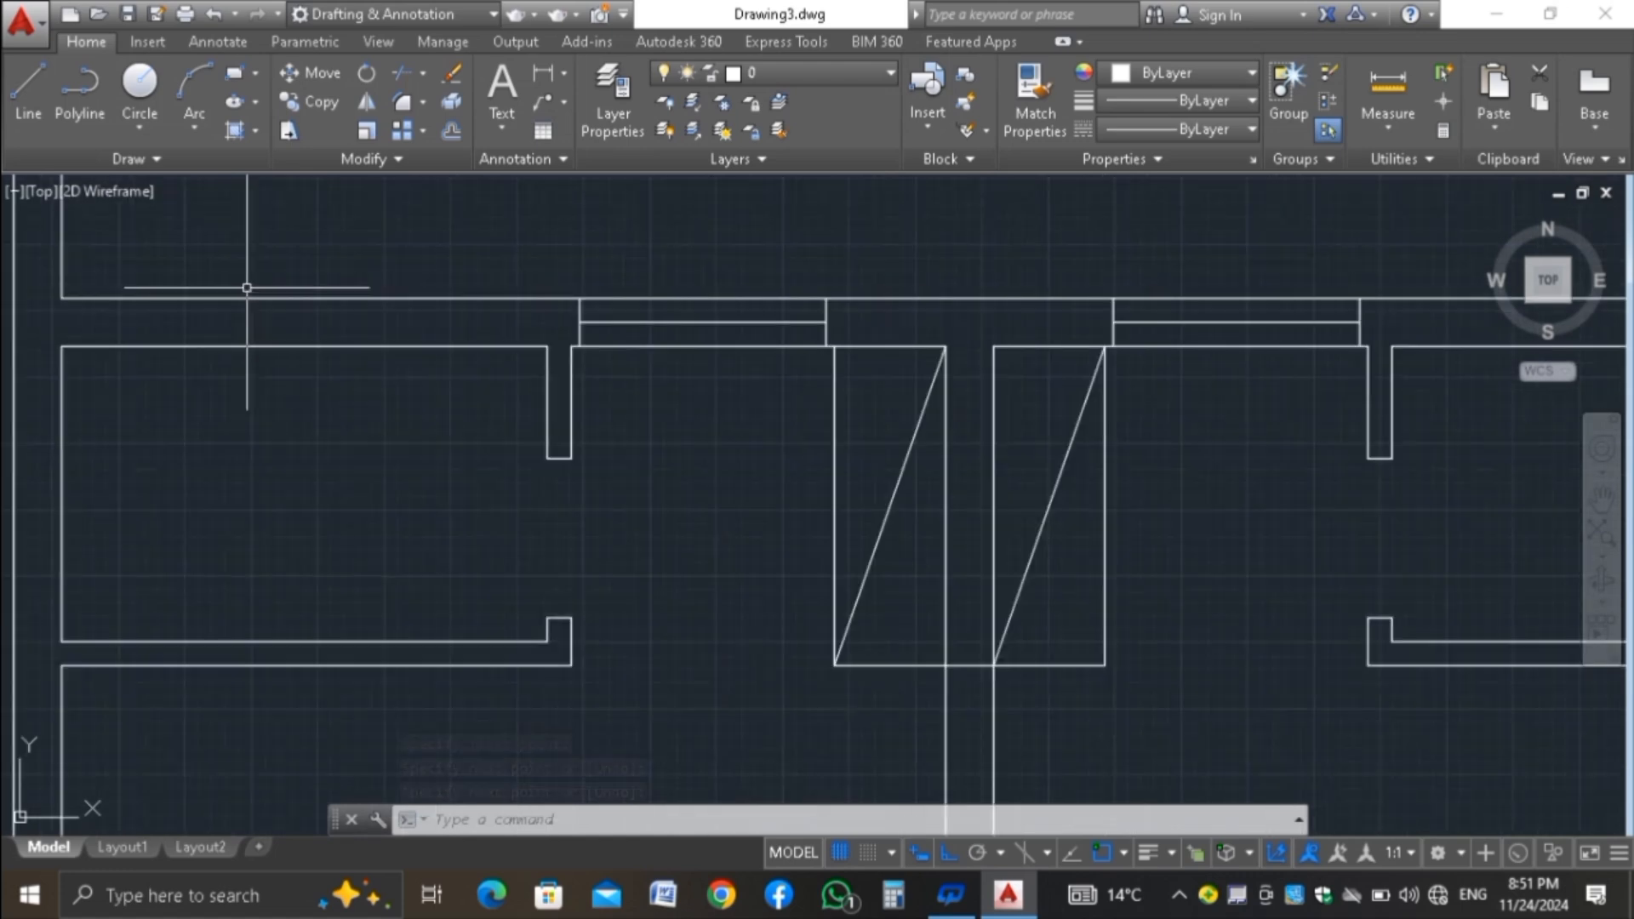
{"action": "key", "text": "Return"}
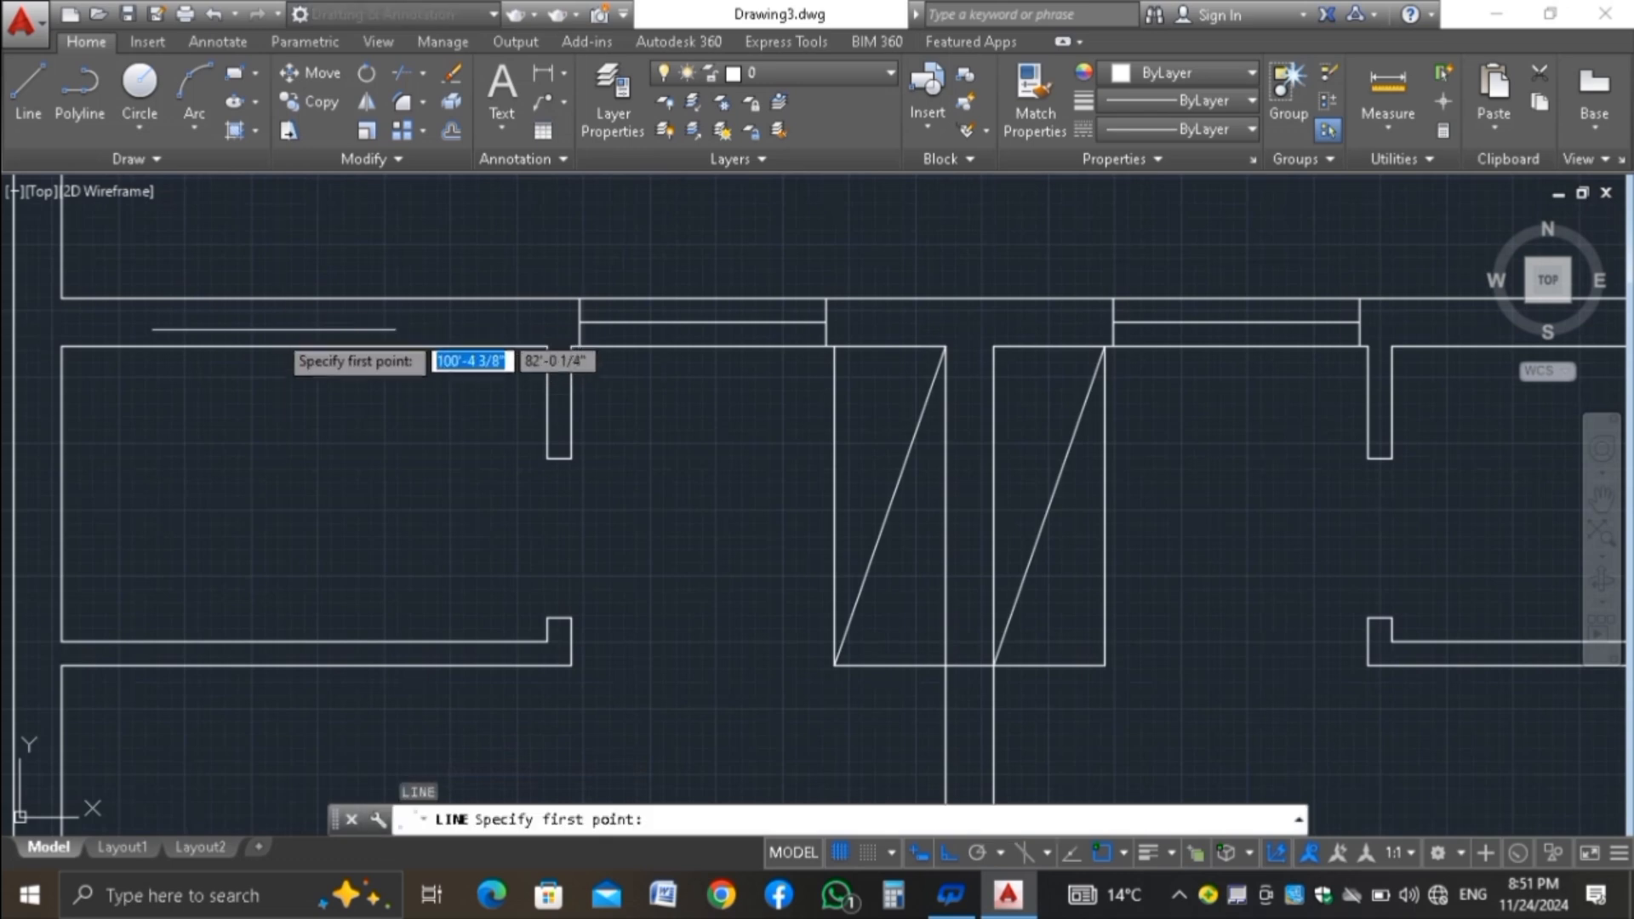
{"action": "left_click", "coordinate": [302, 345]}
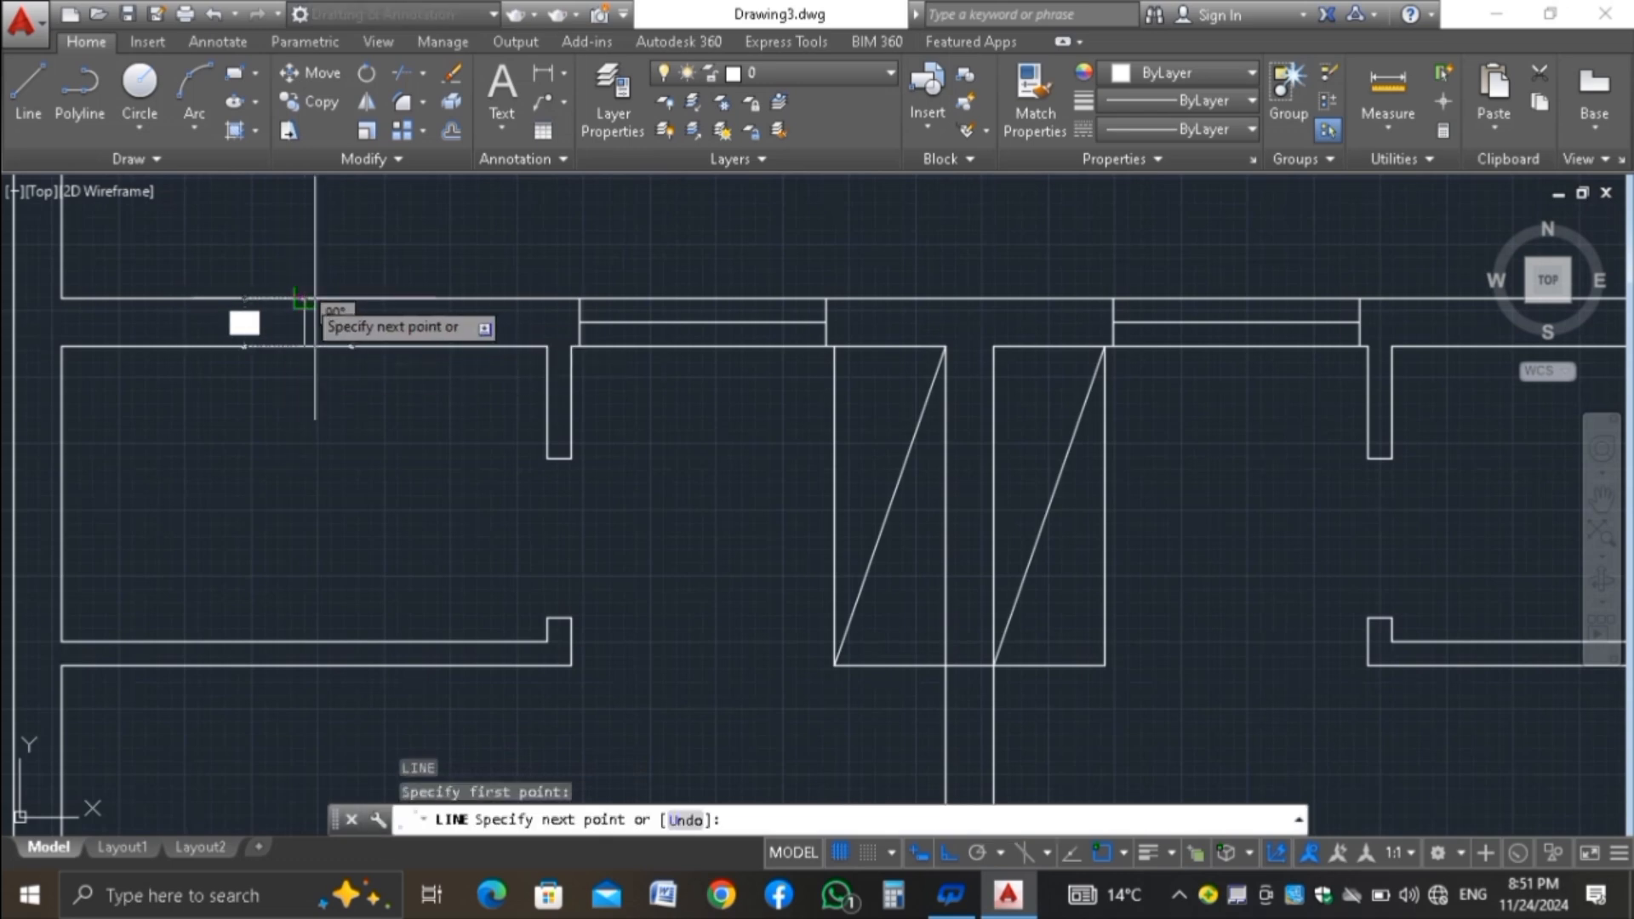
{"action": "left_click", "coordinate": [308, 298]}
{"action": "key", "text": "Return"}
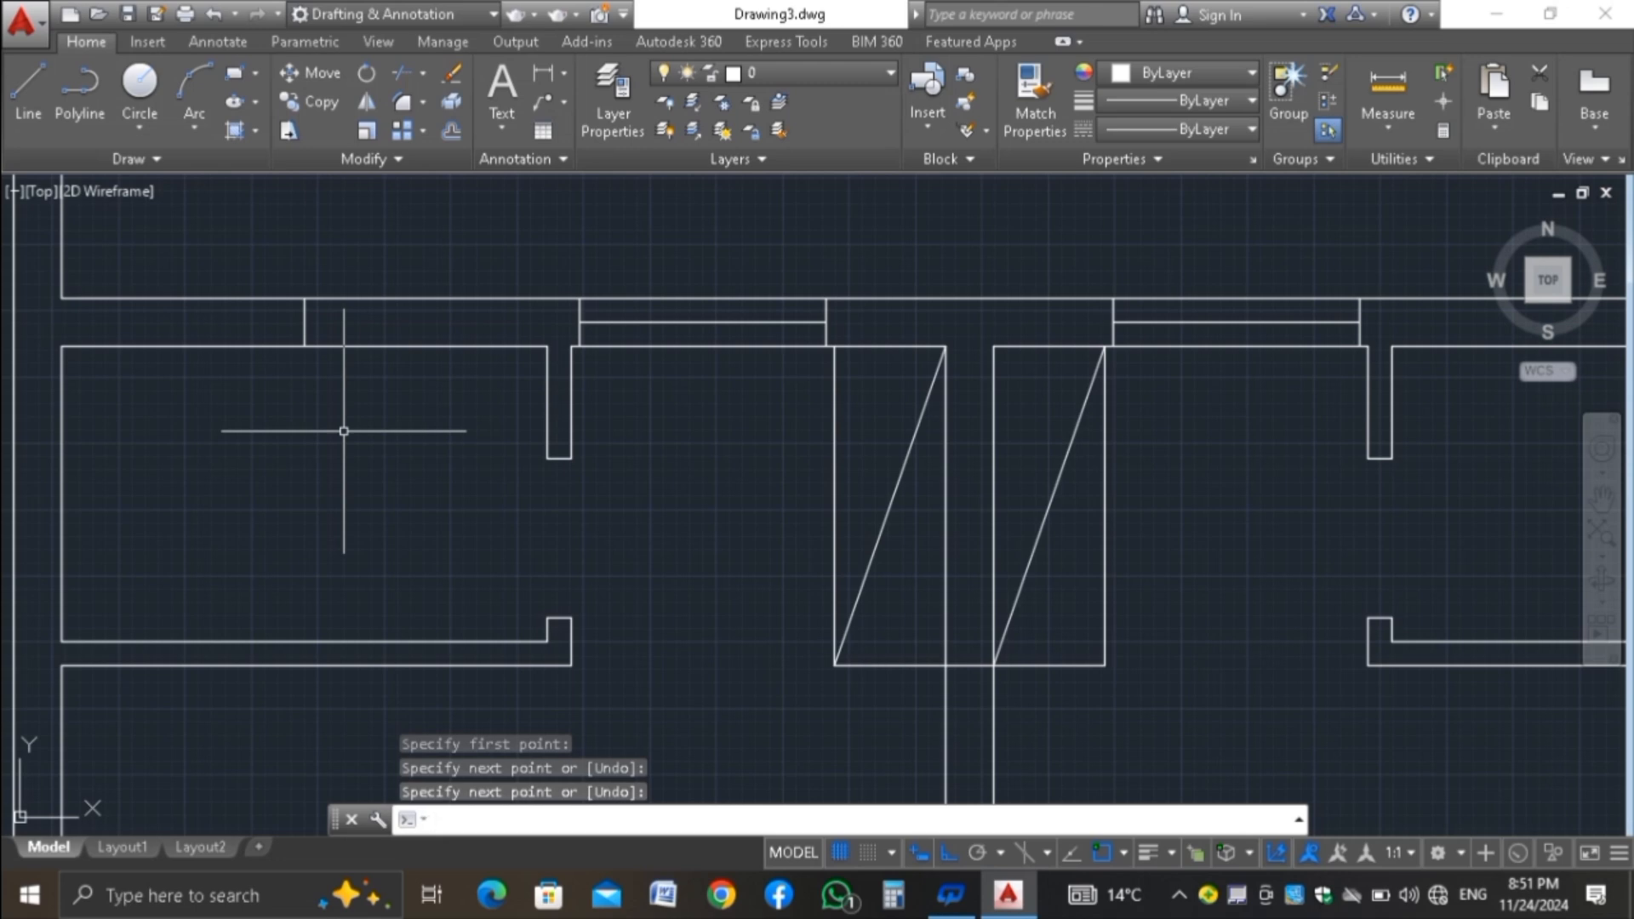
Offset the new vertical wall line by 12 inches to both its right and left sides
{"action": "type", "text": "o"}
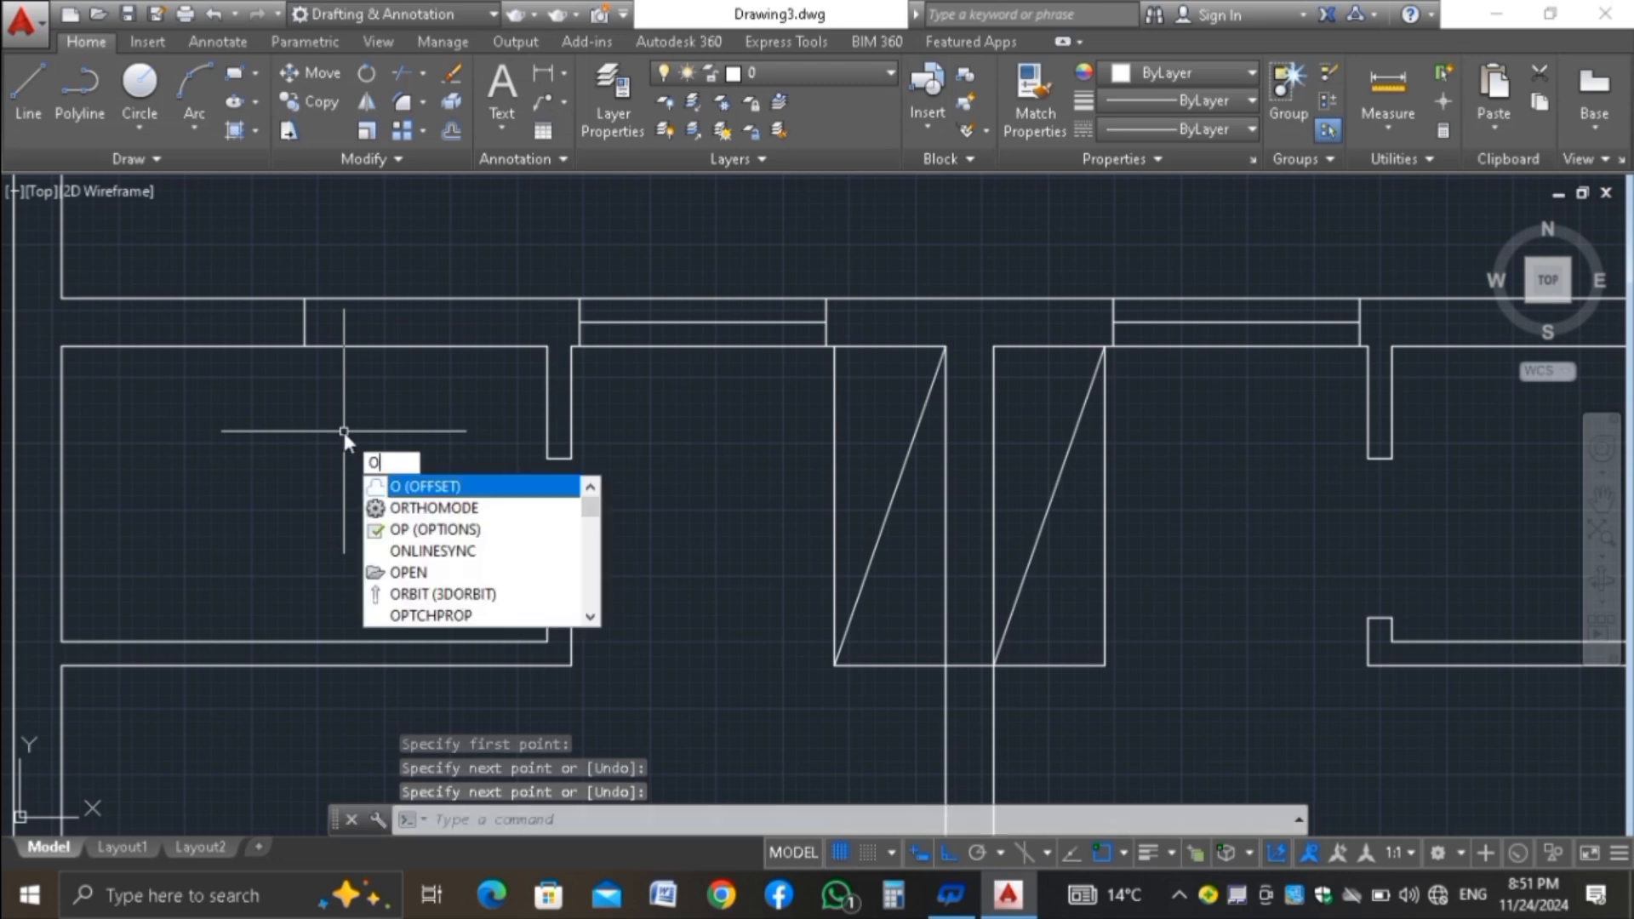
{"action": "key", "text": "Return"}
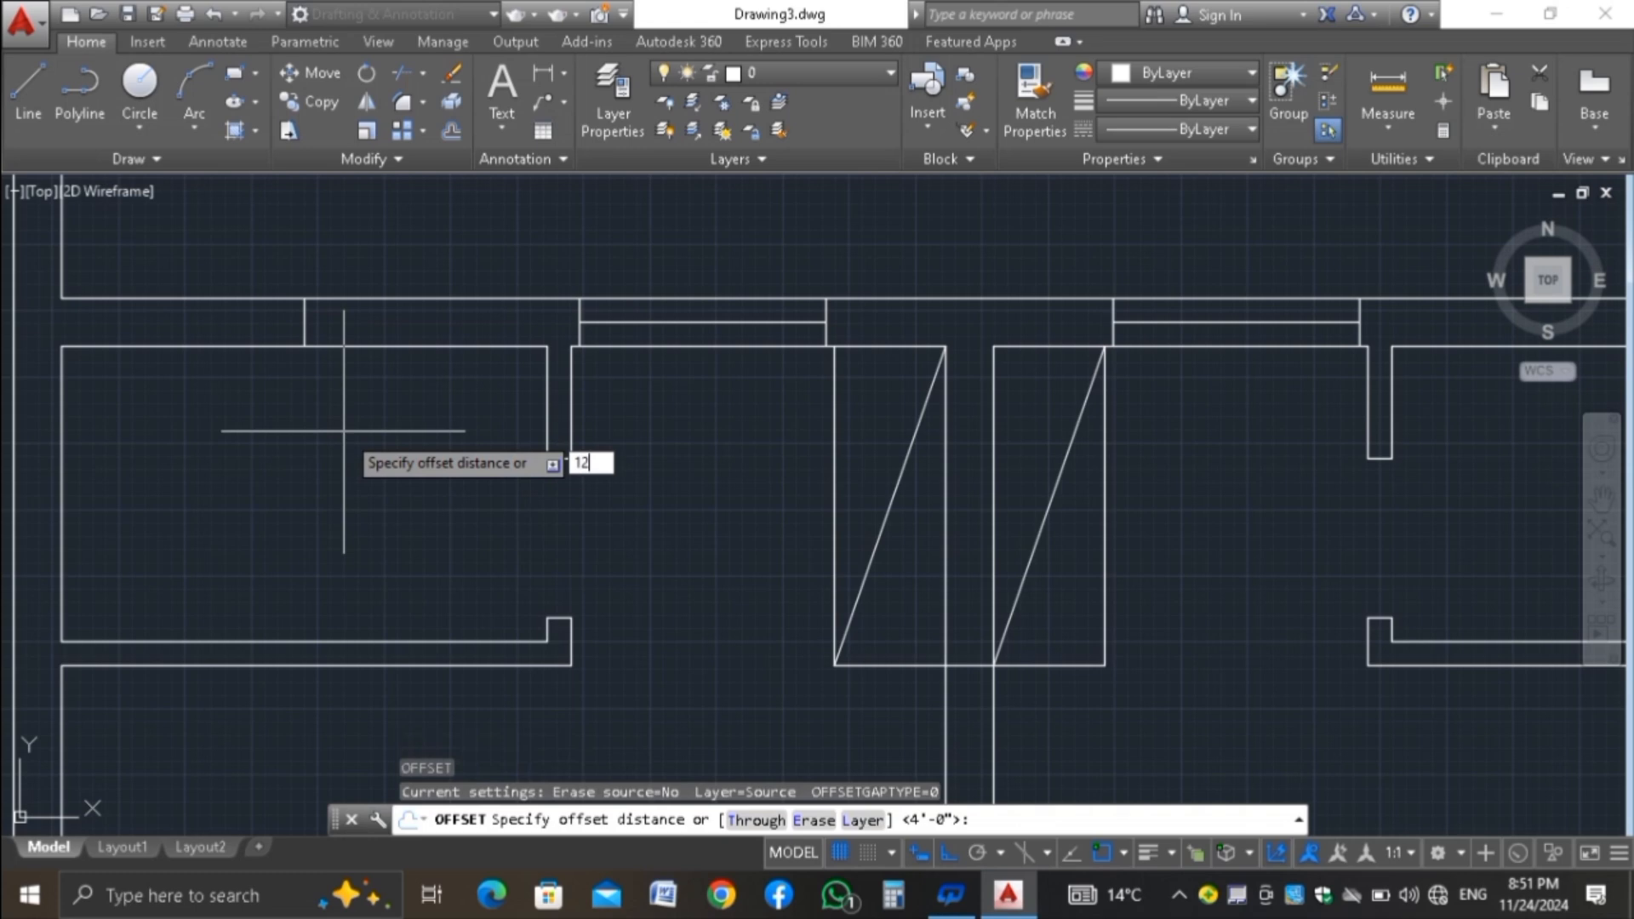
{"action": "key", "text": "Return"}
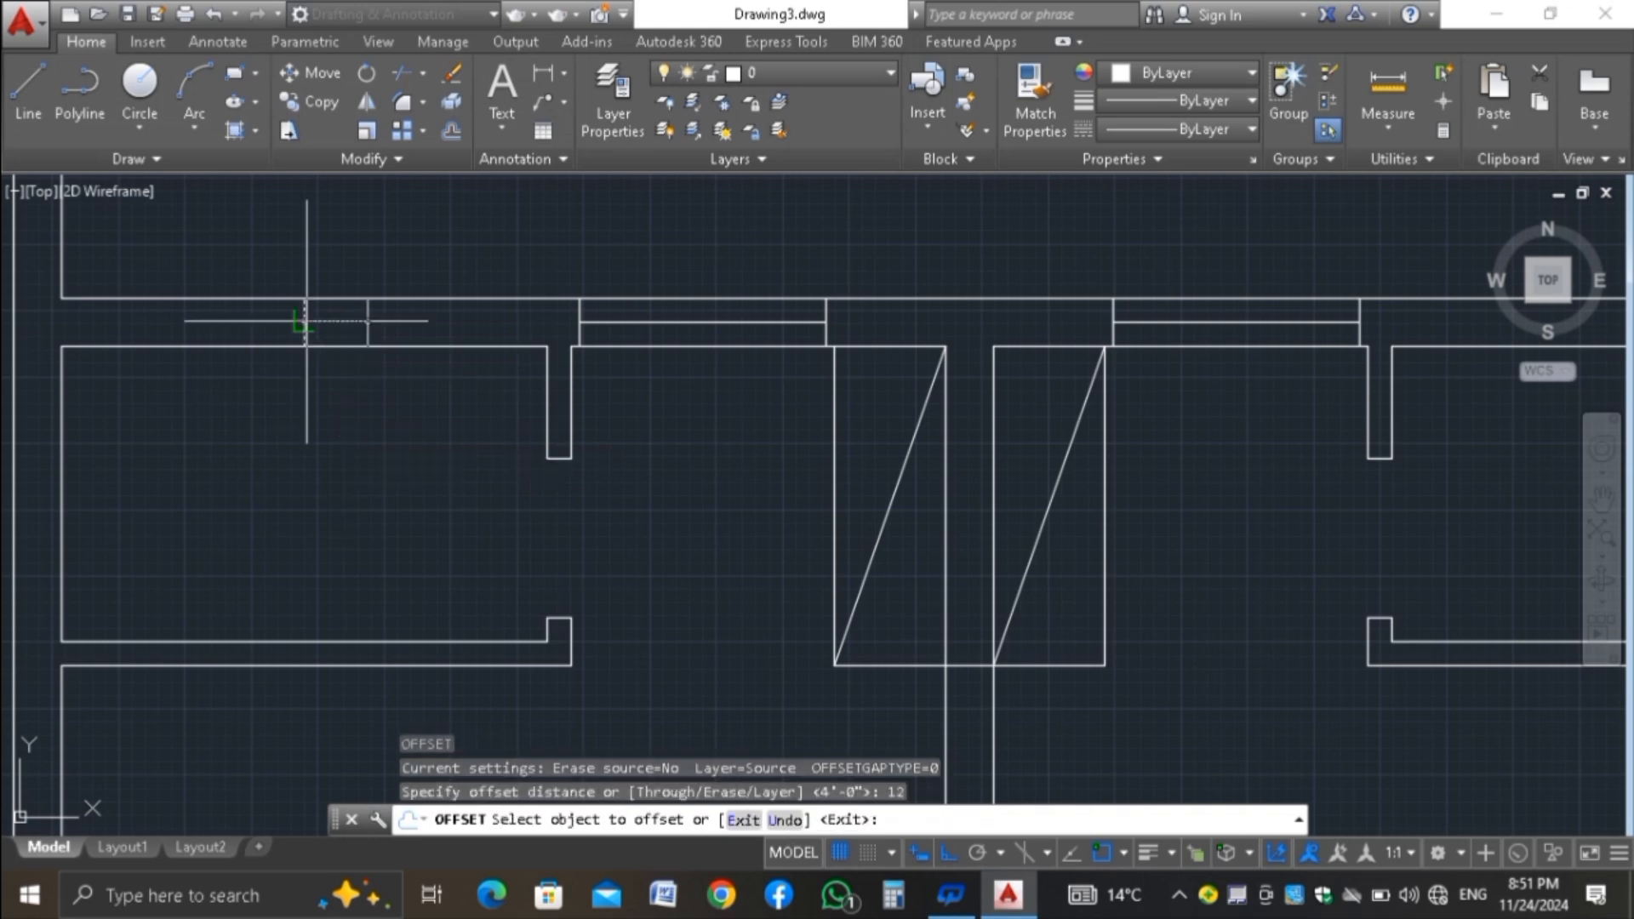
{"action": "left_click", "coordinate": [307, 322]}
{"action": "left_click", "coordinate": [387, 330]}
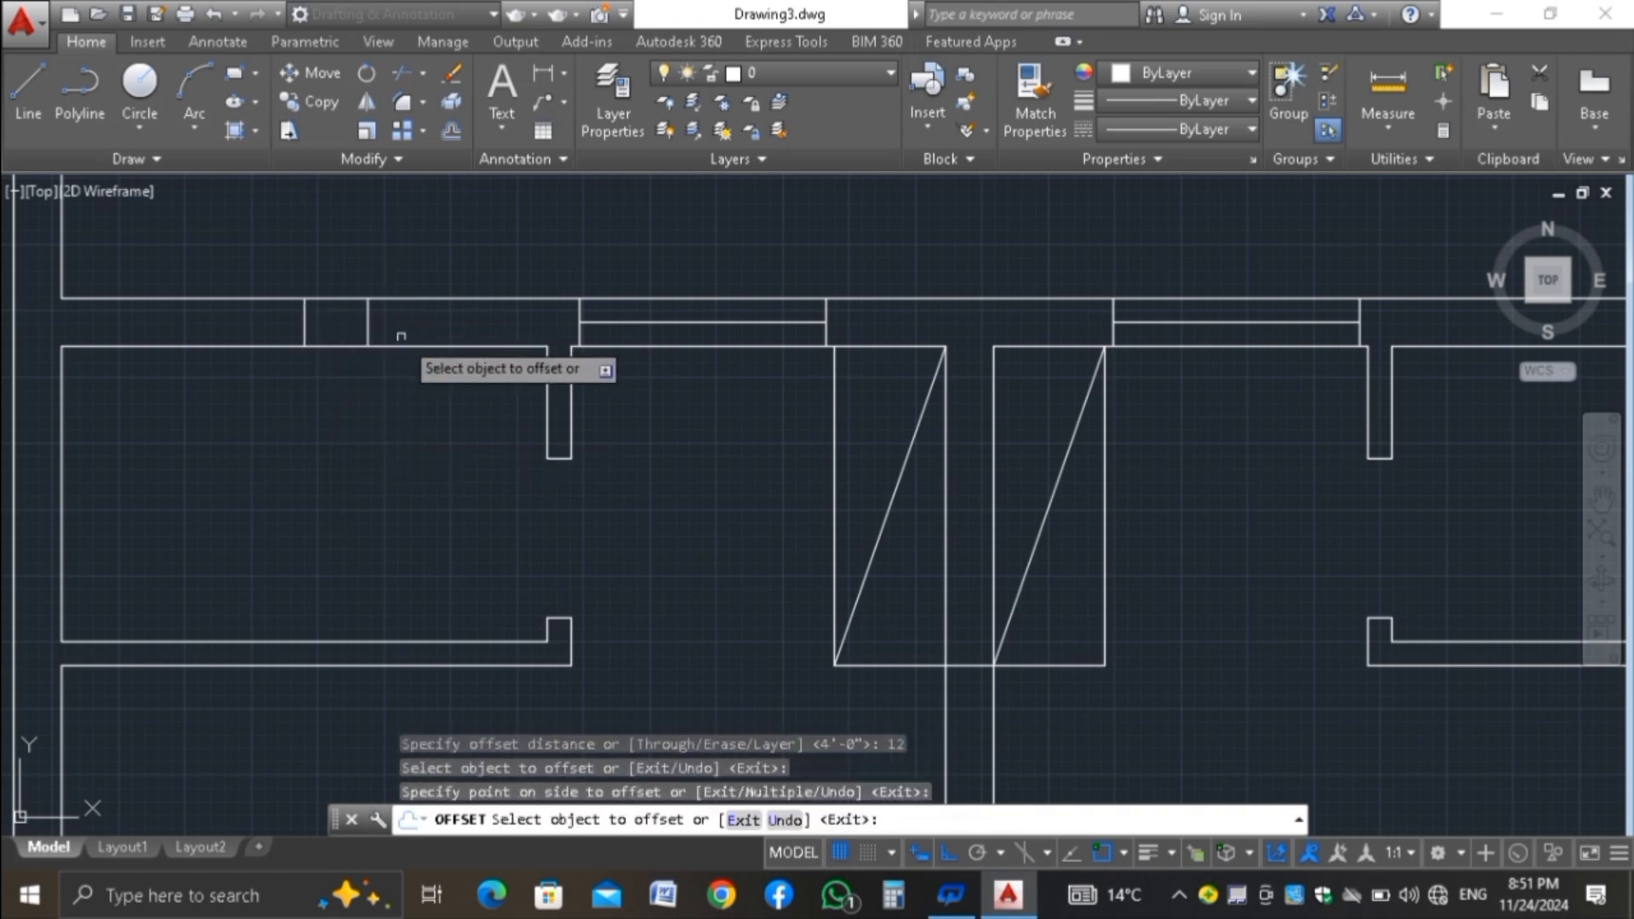
{"action": "left_click", "coordinate": [304, 322]}
{"action": "left_click", "coordinate": [267, 340]}
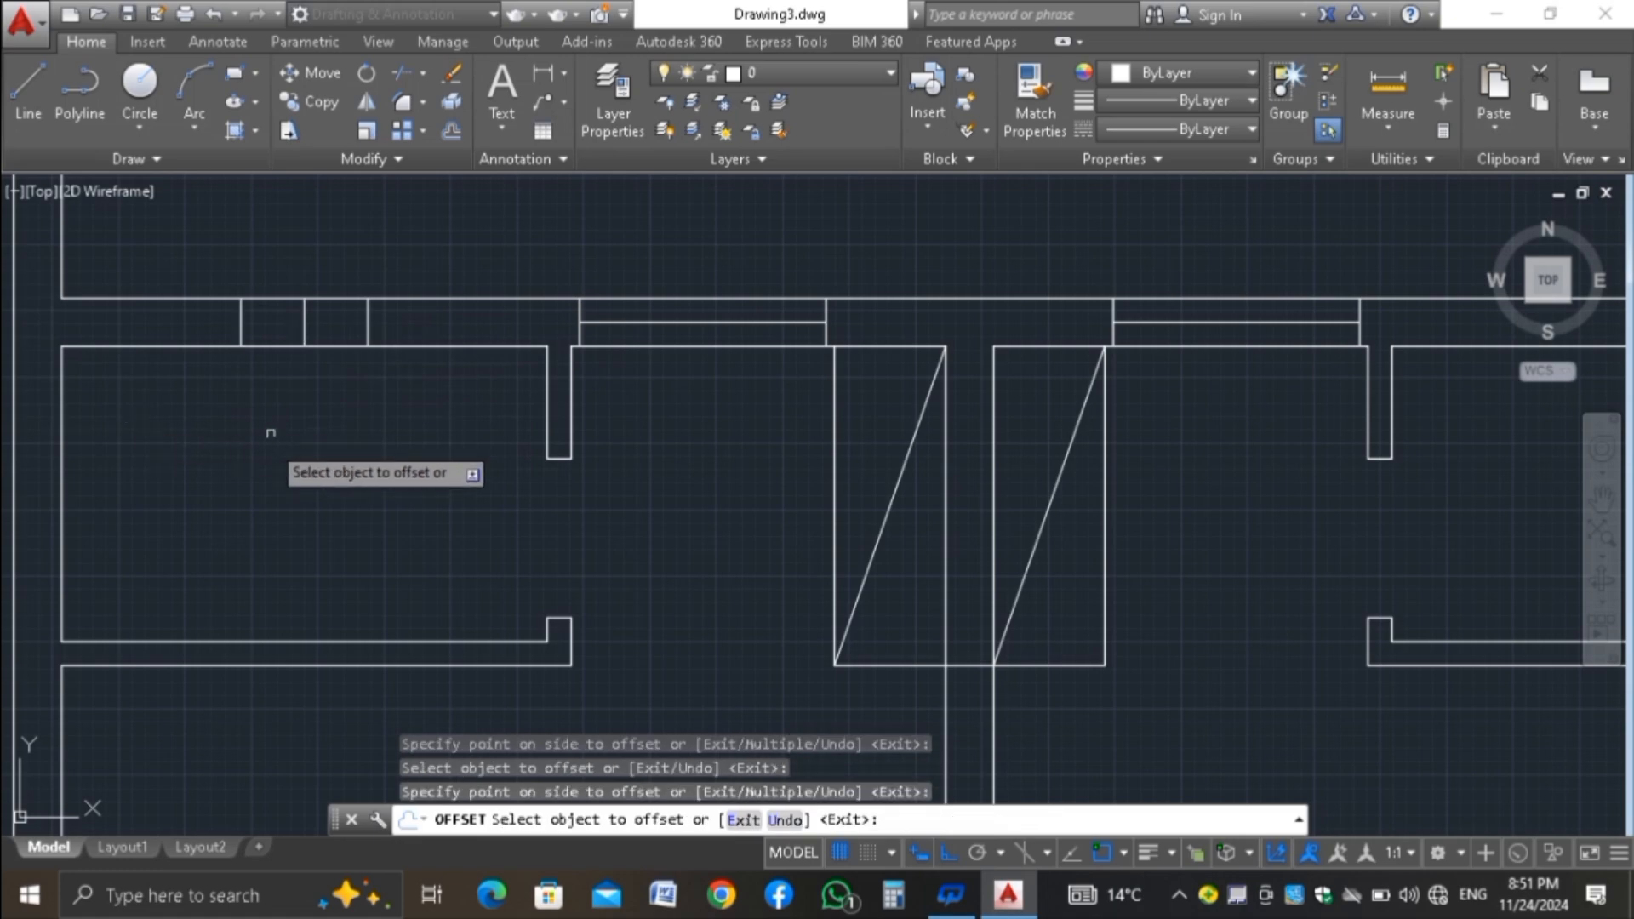
{"action": "key", "text": "Escape"}
Delete the middle vertical line between the two offset lines above the top-left room
{"action": "left_click", "coordinate": [321, 317]}
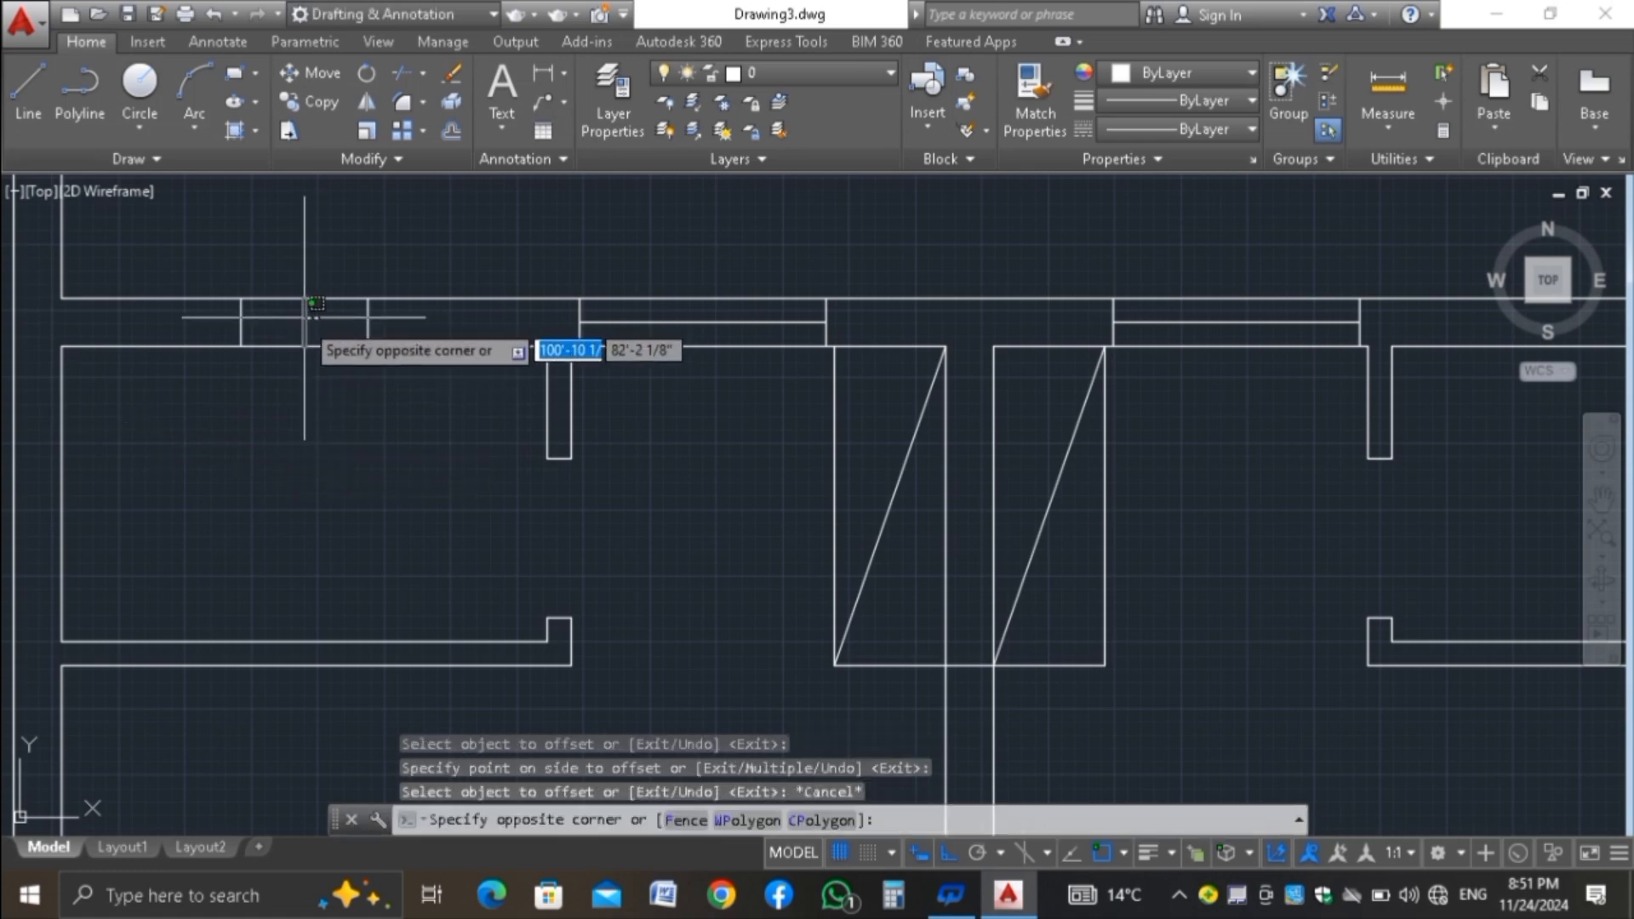
{"action": "left_click", "coordinate": [289, 320]}
{"action": "key", "text": "Delete"}
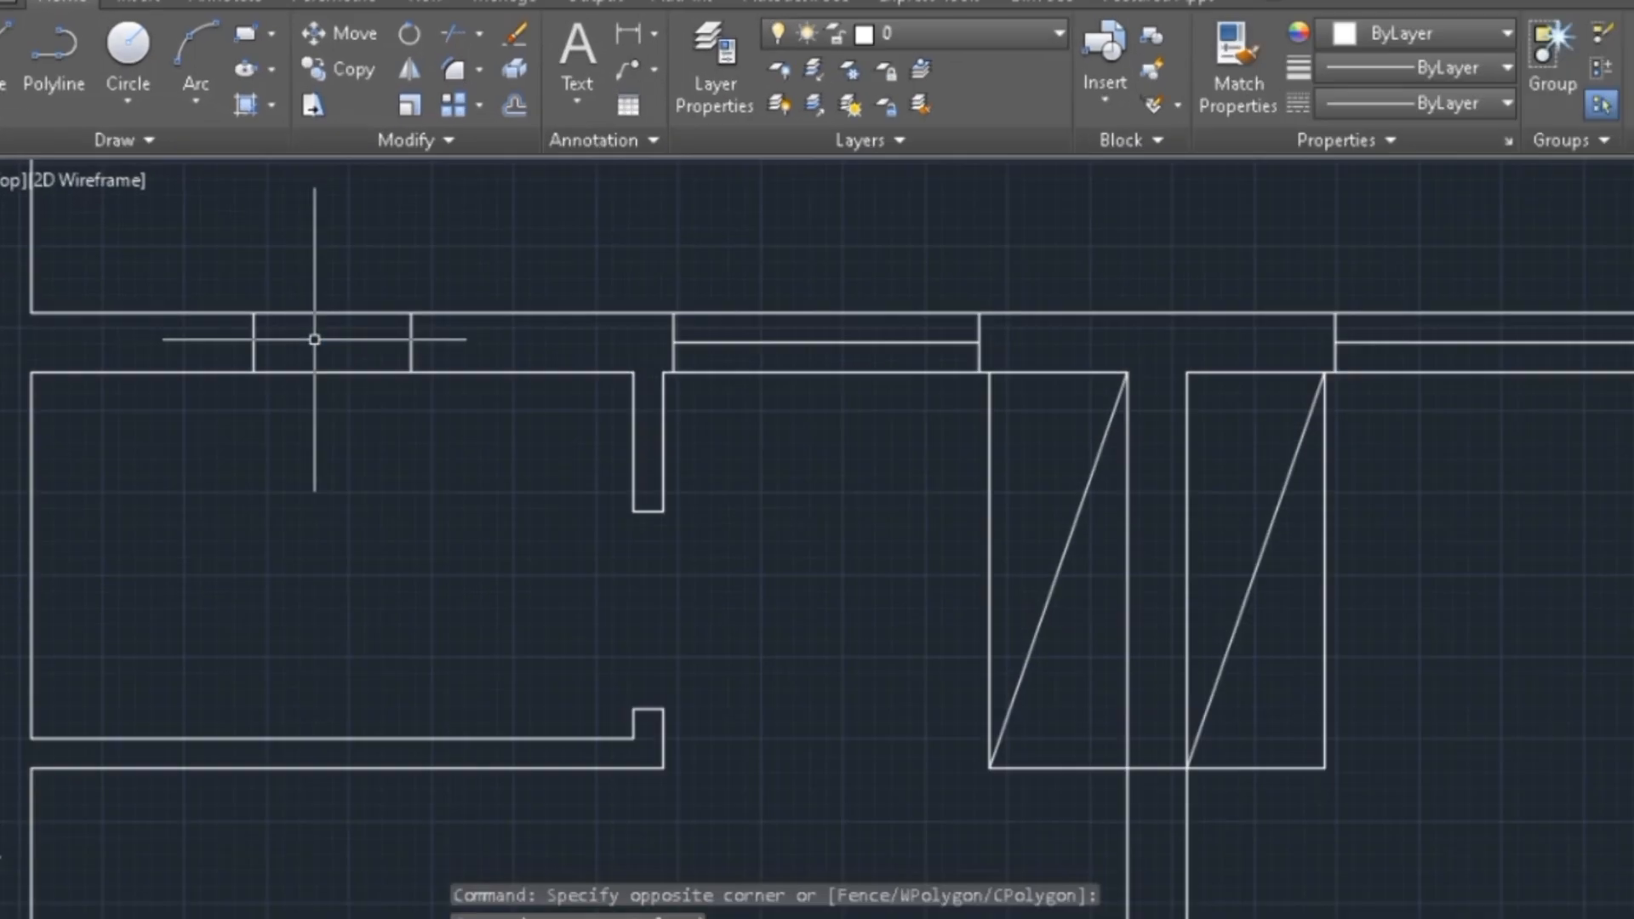
Draw a horizontal centre line between the midpoints of the two offset lines to form the small window
{"action": "type", "text": "L"}
{"action": "key", "text": "Return"}
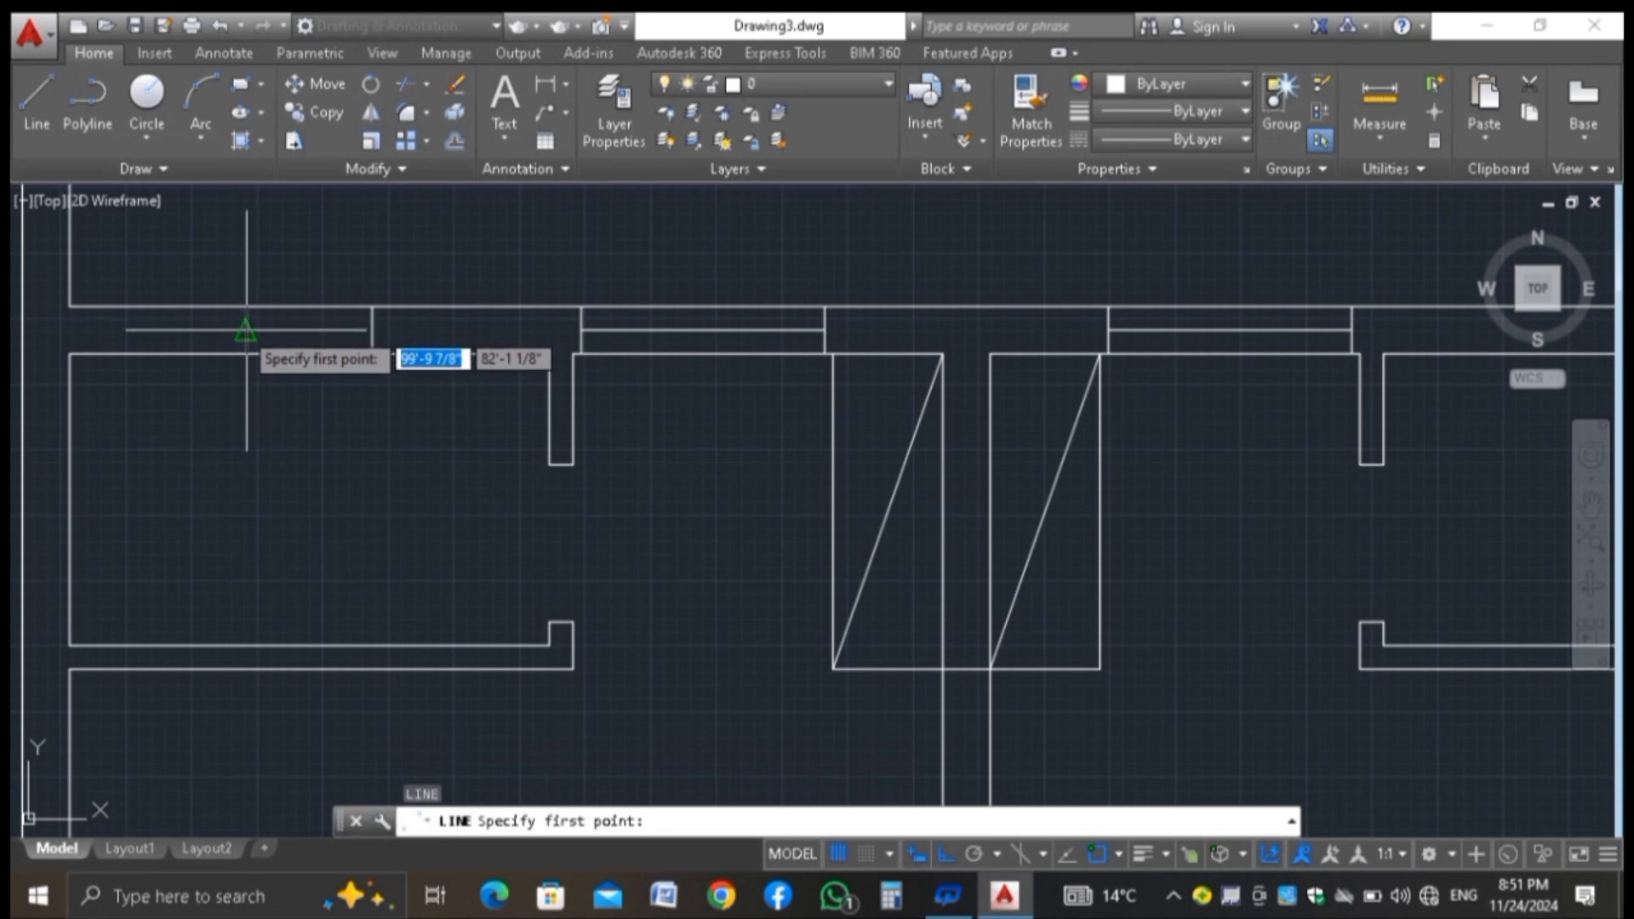
{"action": "left_click", "coordinate": [300, 420]}
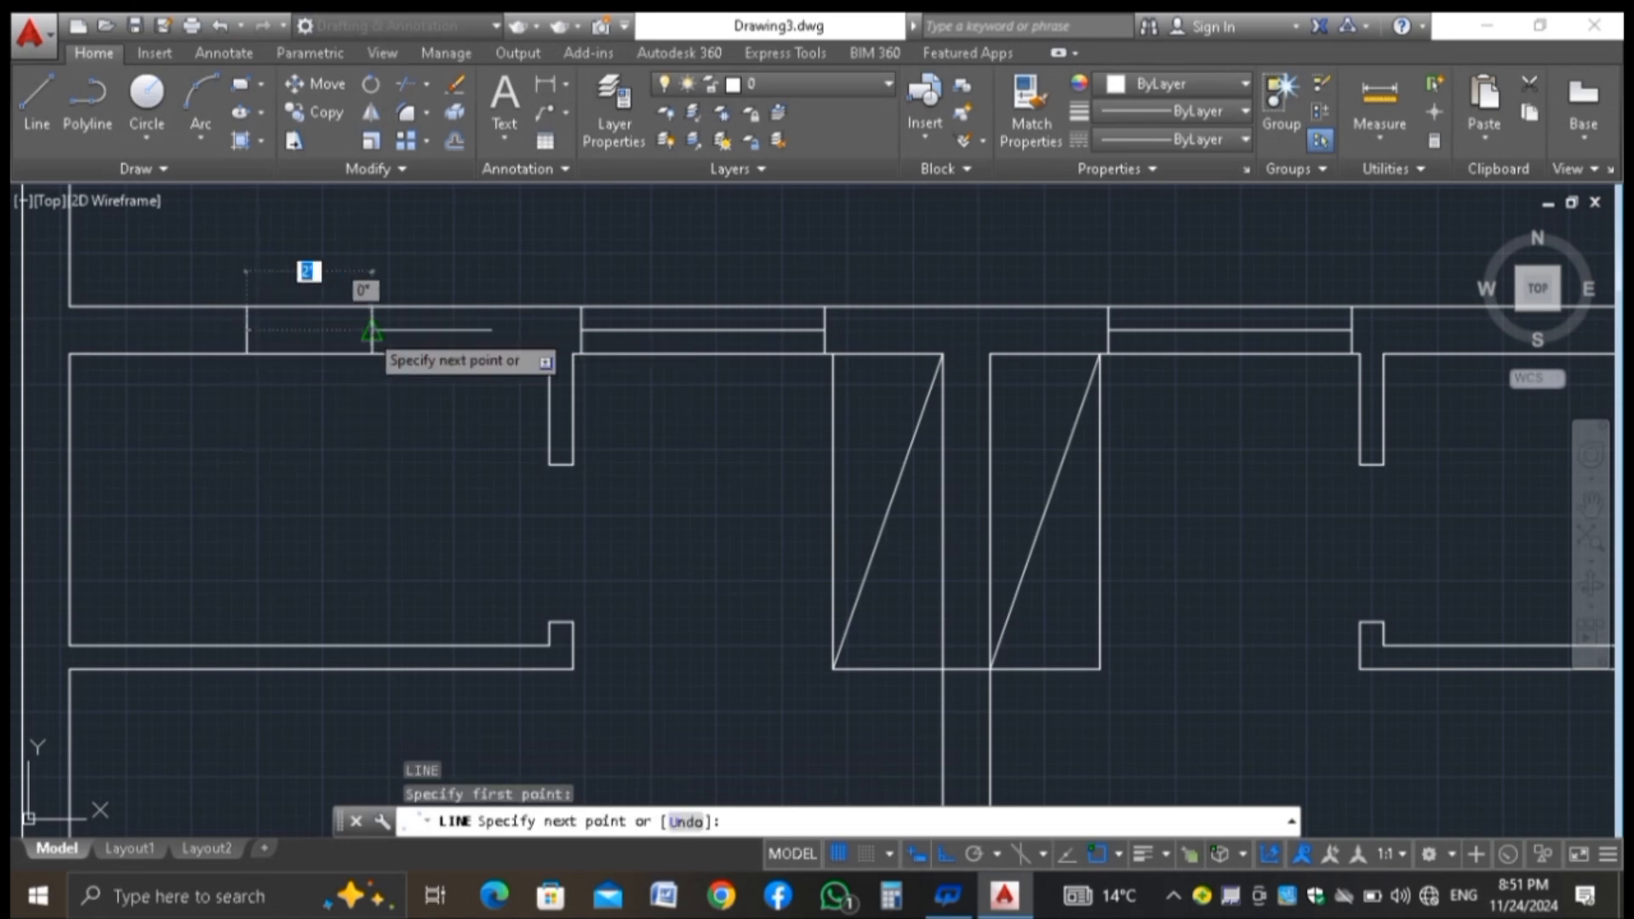
{"action": "left_click", "coordinate": [371, 329]}
{"action": "key", "text": "Return"}
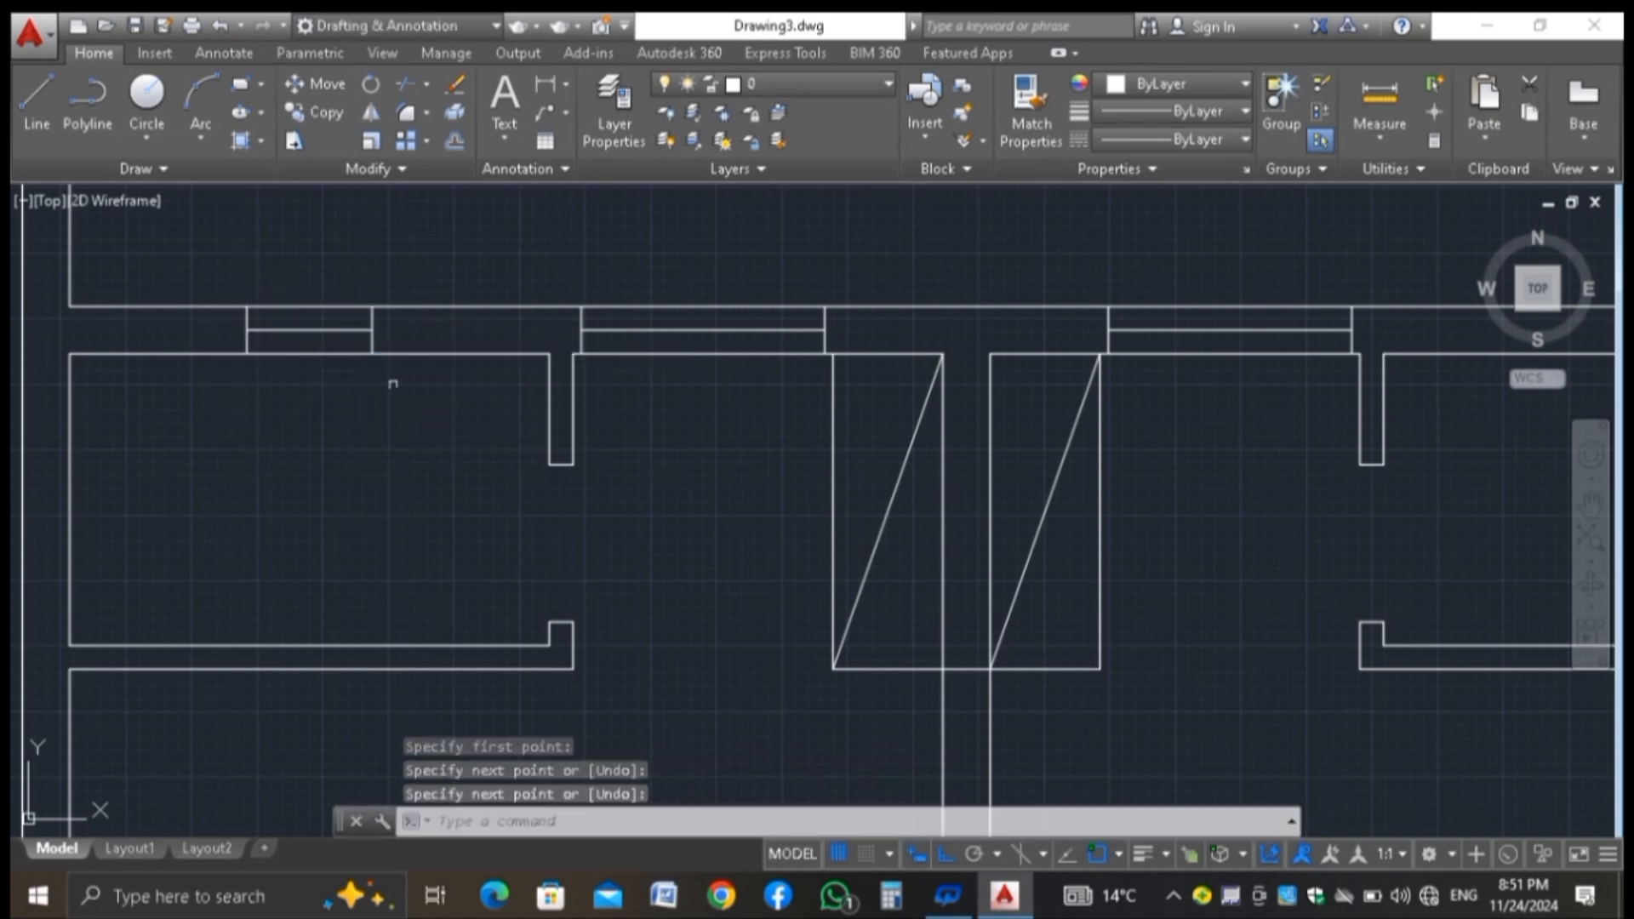
Mirror the small window's three lines about a vertical axis through the upper wall line's midpoint, keeping the originals
{"action": "left_click", "coordinate": [391, 319]}
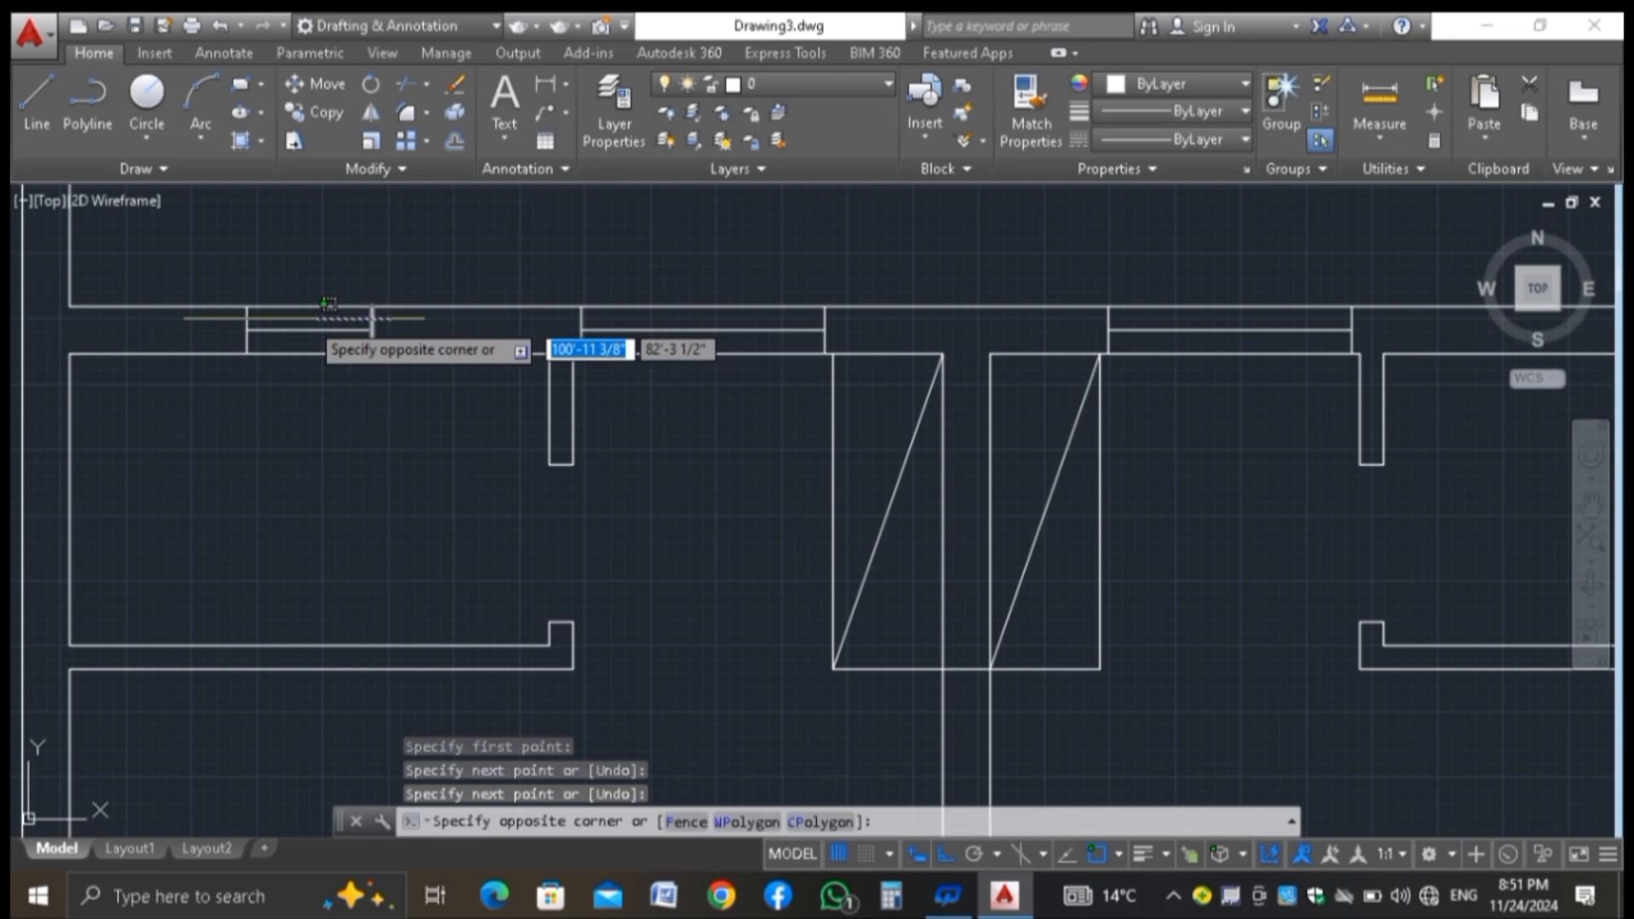
{"action": "left_click", "coordinate": [242, 337]}
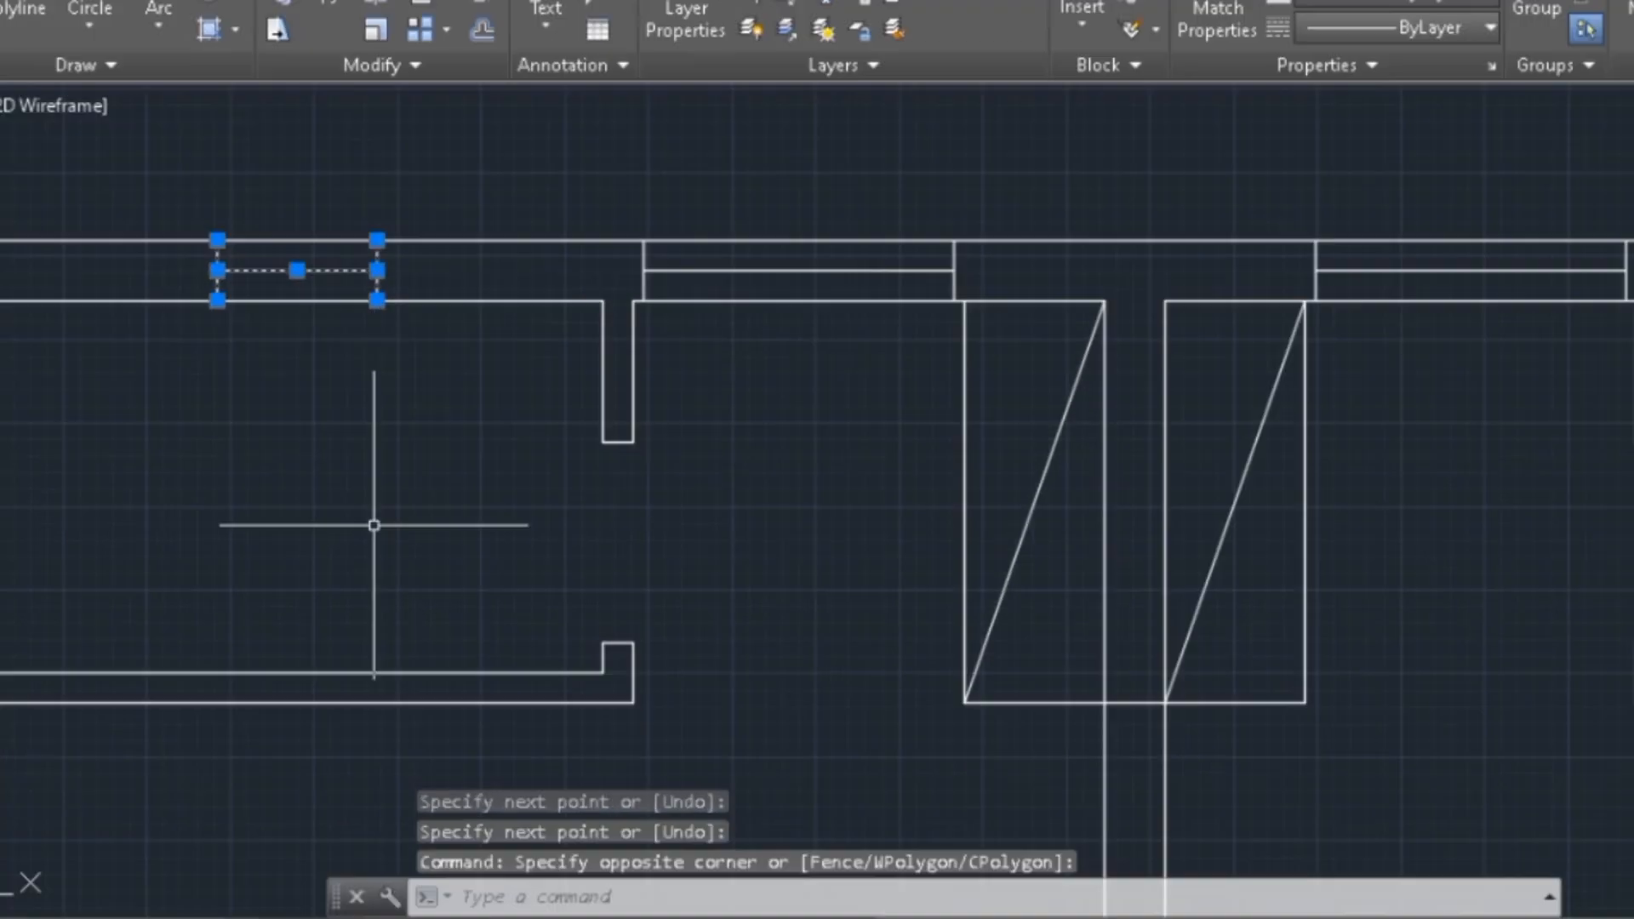
{"action": "type", "text": "MI"}
{"action": "key", "text": "Return"}
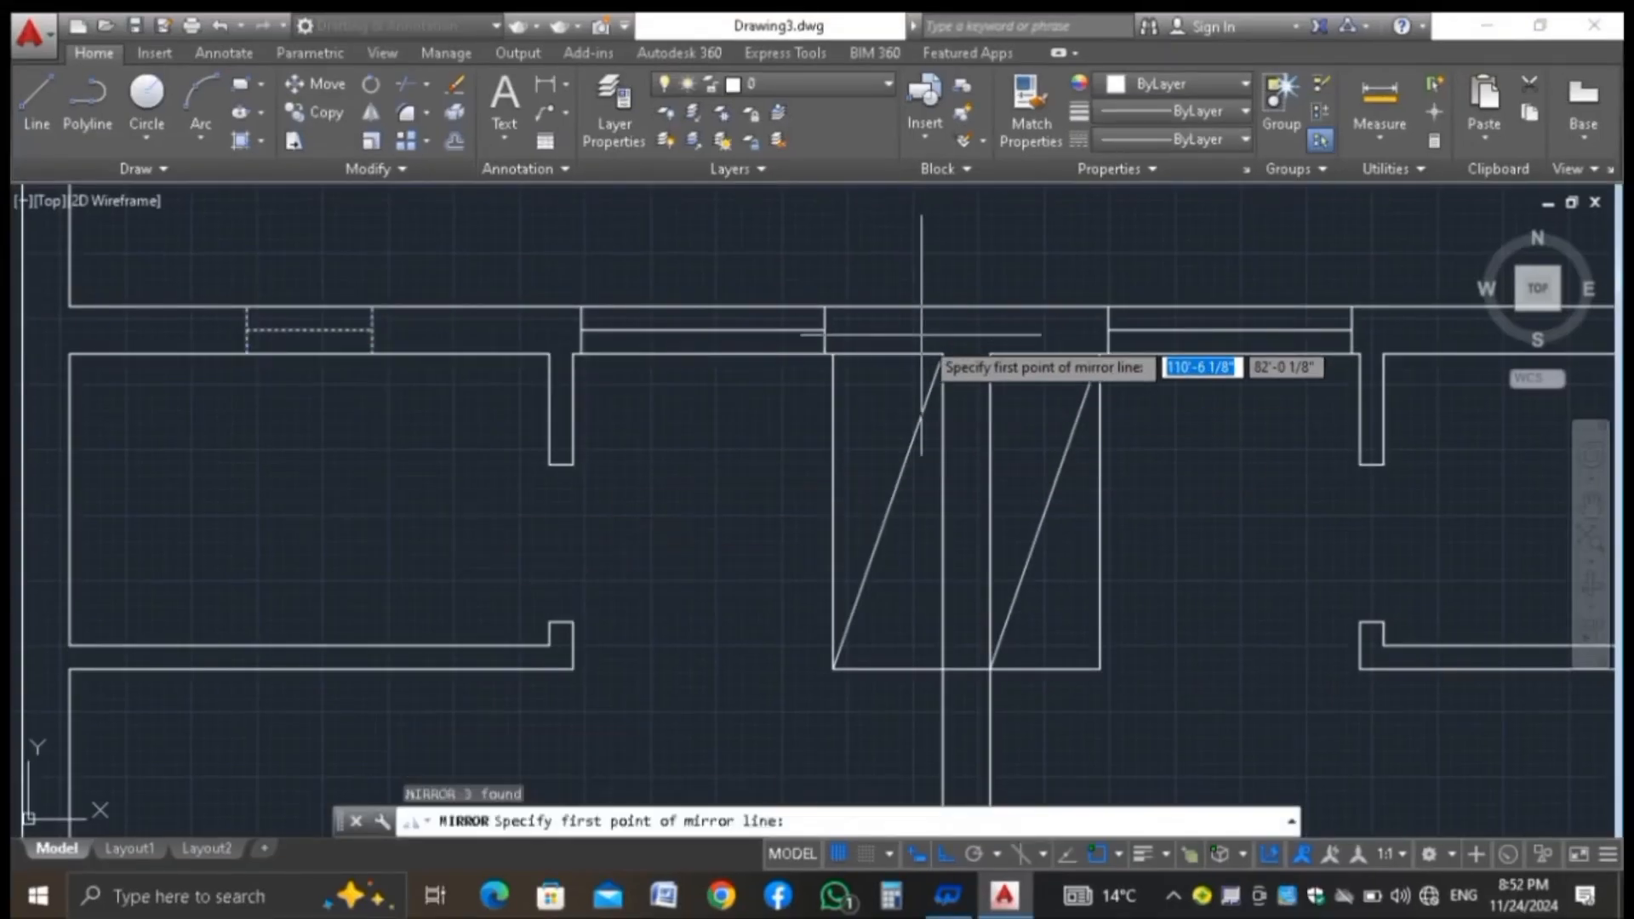
{"action": "left_click", "coordinate": [965, 308]}
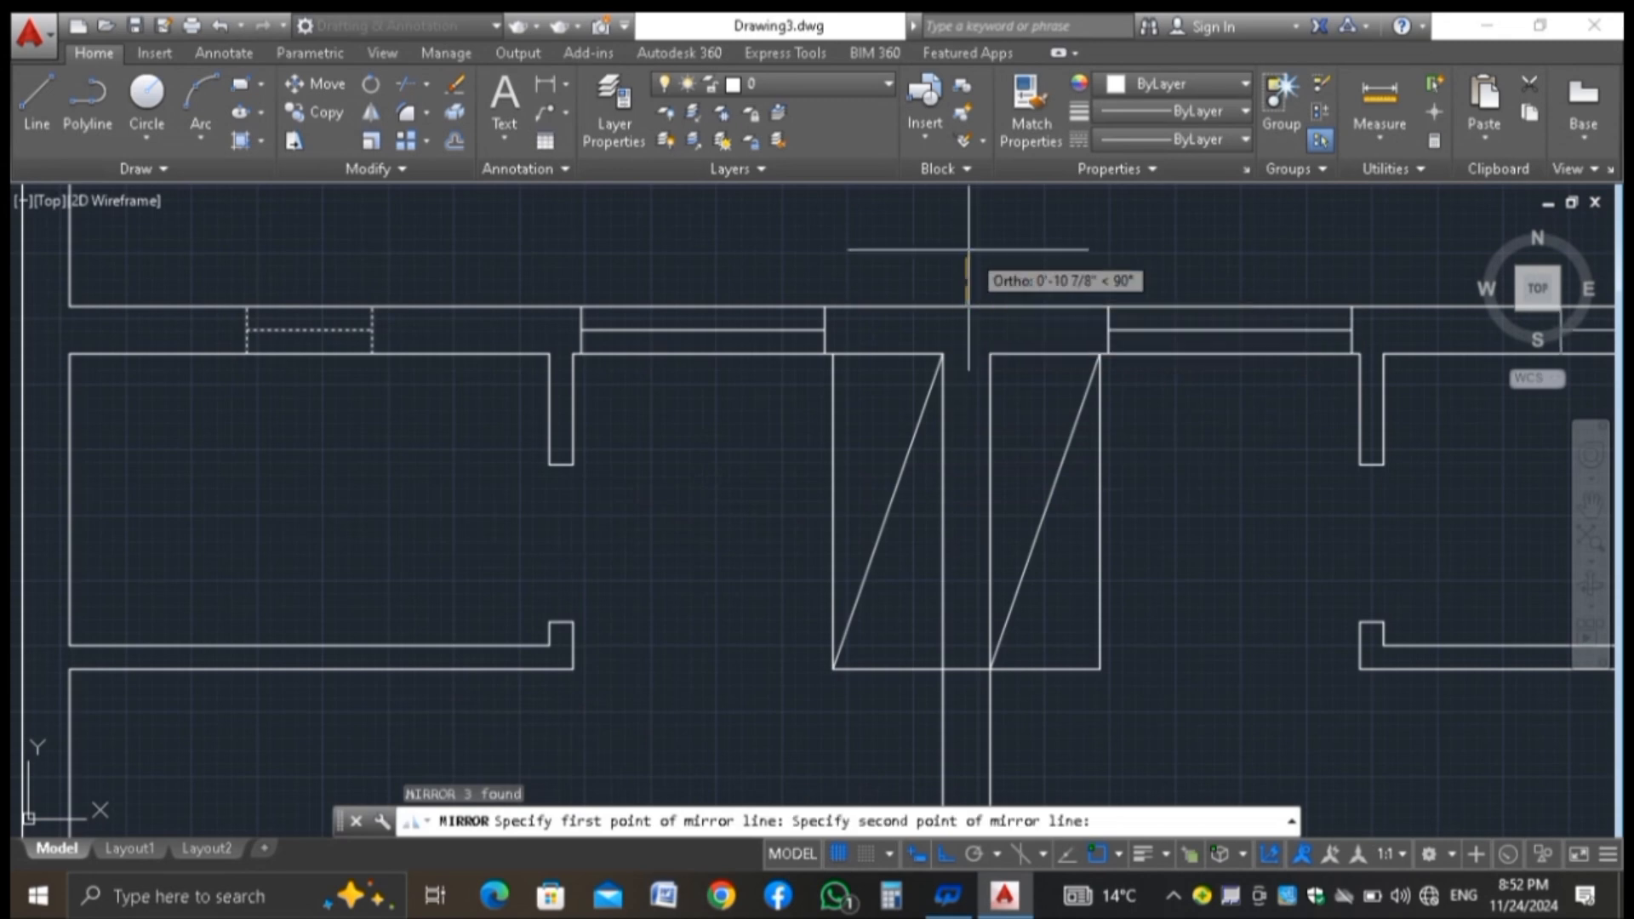
{"action": "left_click", "coordinate": [968, 249]}
{"action": "key", "text": "Return"}
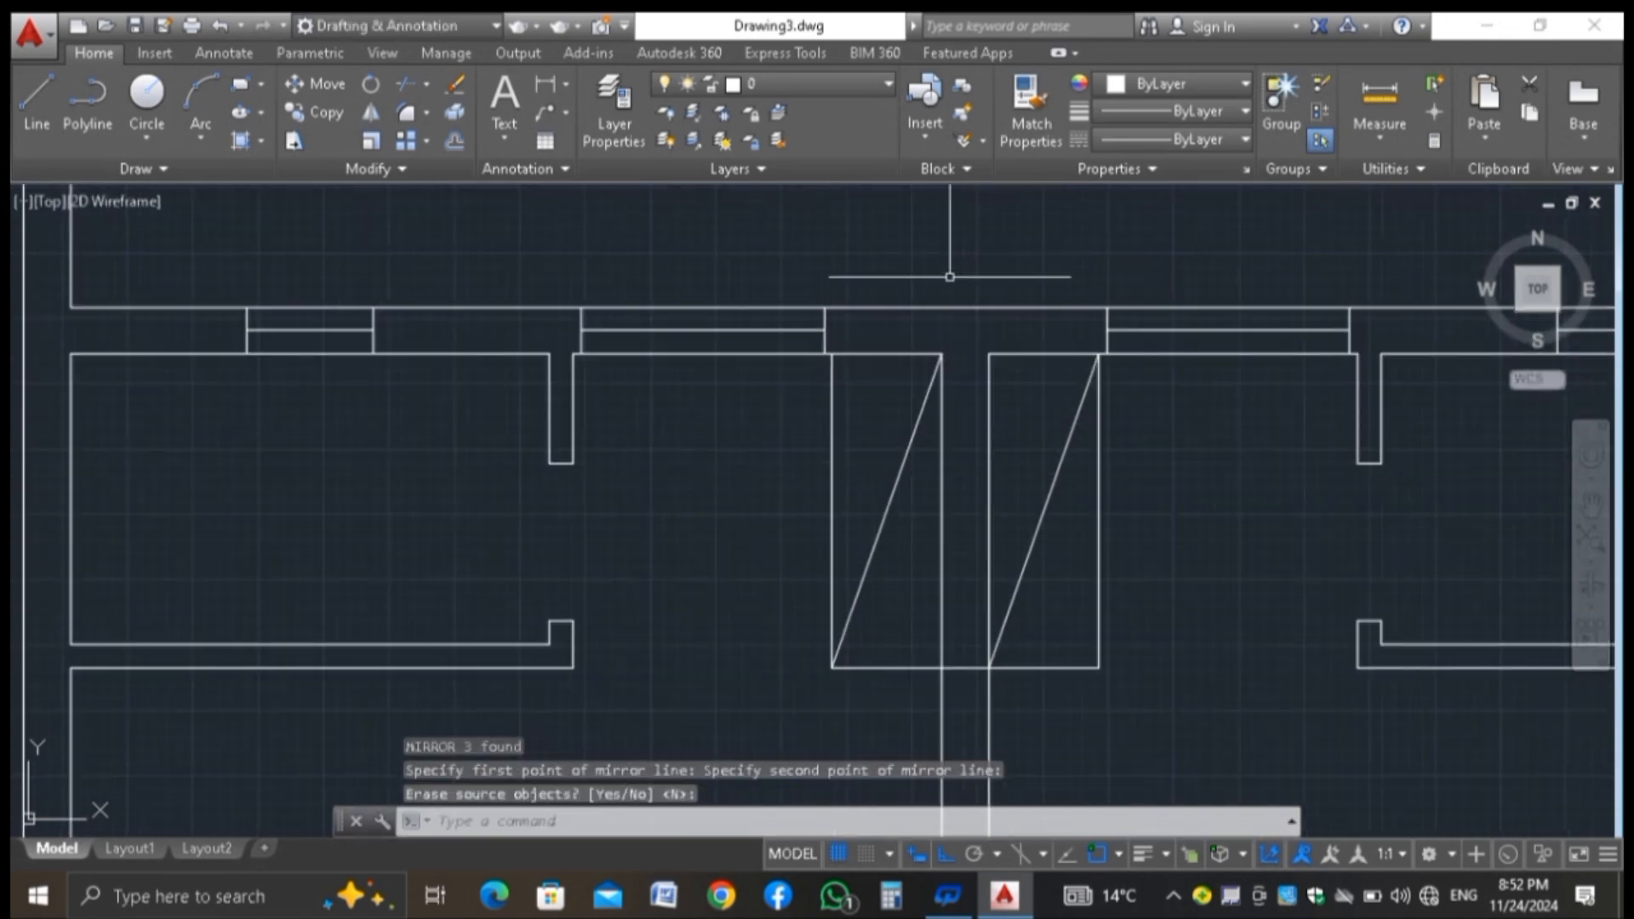
Review the whole floor plan, from the windows in the upper wall down to the lower rooms
{"action": "scroll", "coordinate": [1036, 328], "scroll_direction": "down", "scroll_amount": 2}
{"action": "scroll", "coordinate": [1036, 329], "scroll_direction": "down", "scroll_amount": 2}
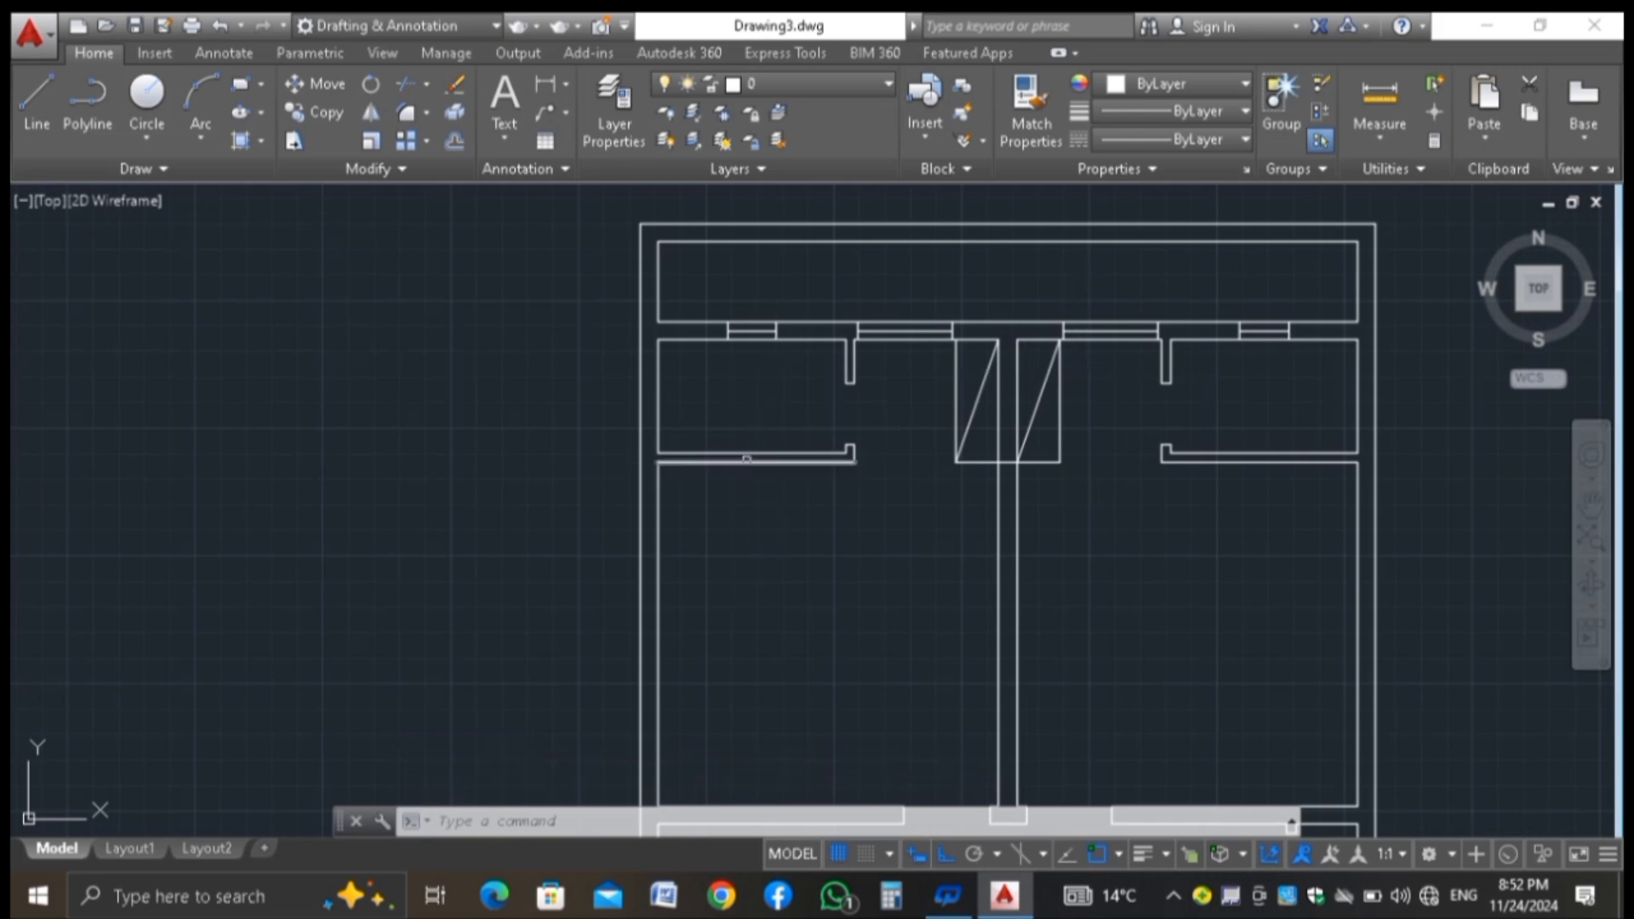
{"action": "scroll", "coordinate": [597, 314], "scroll_direction": "down", "scroll_amount": 2}
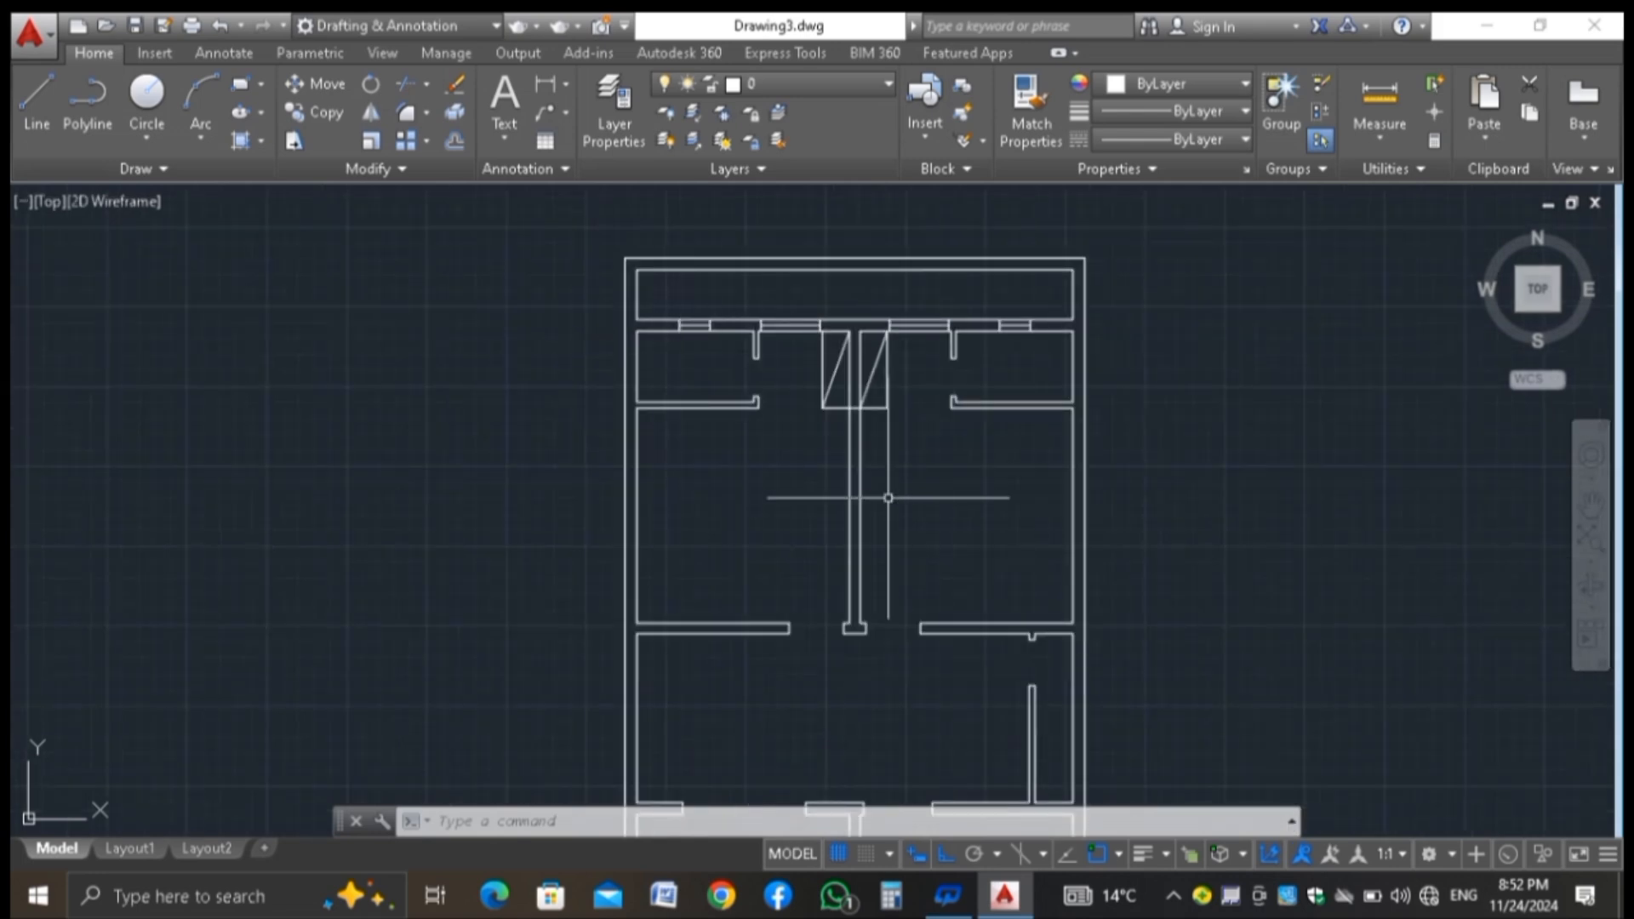
{"action": "scroll", "coordinate": [695, 409], "scroll_direction": "up", "scroll_amount": 2}
{"action": "scroll", "coordinate": [589, 351], "scroll_direction": "down", "scroll_amount": 2}
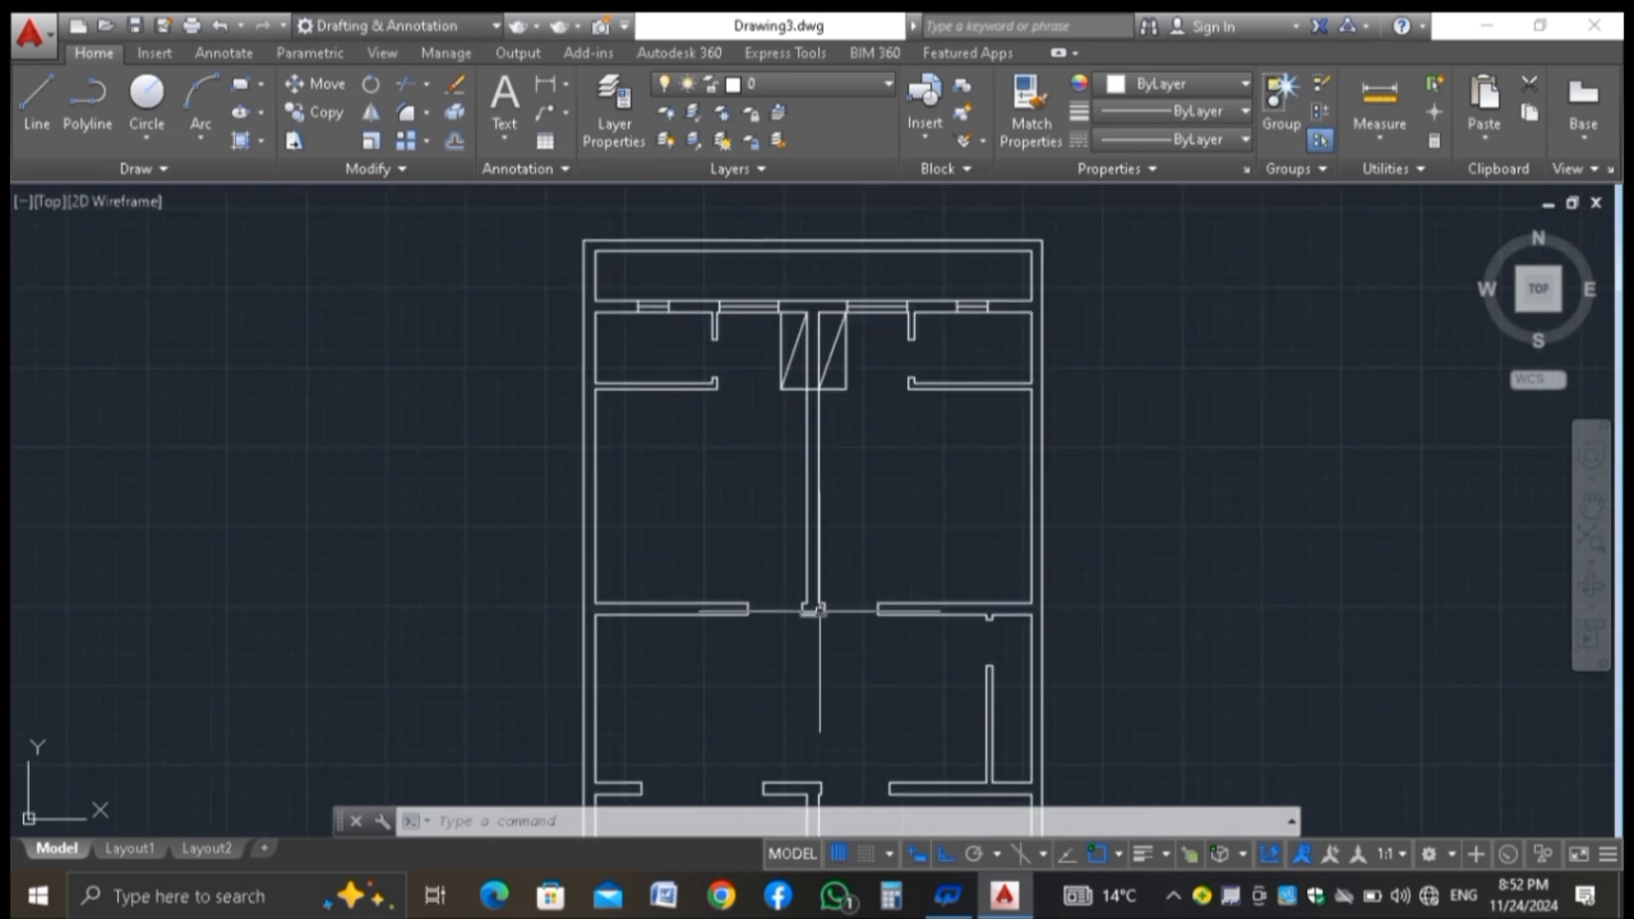
{"action": "scroll", "coordinate": [800, 588], "scroll_direction": "up", "scroll_amount": 2}
{"action": "scroll", "coordinate": [553, 366], "scroll_direction": "down", "scroll_amount": 2}
{"action": "scroll", "coordinate": [633, 334], "scroll_direction": "down", "scroll_amount": 2}
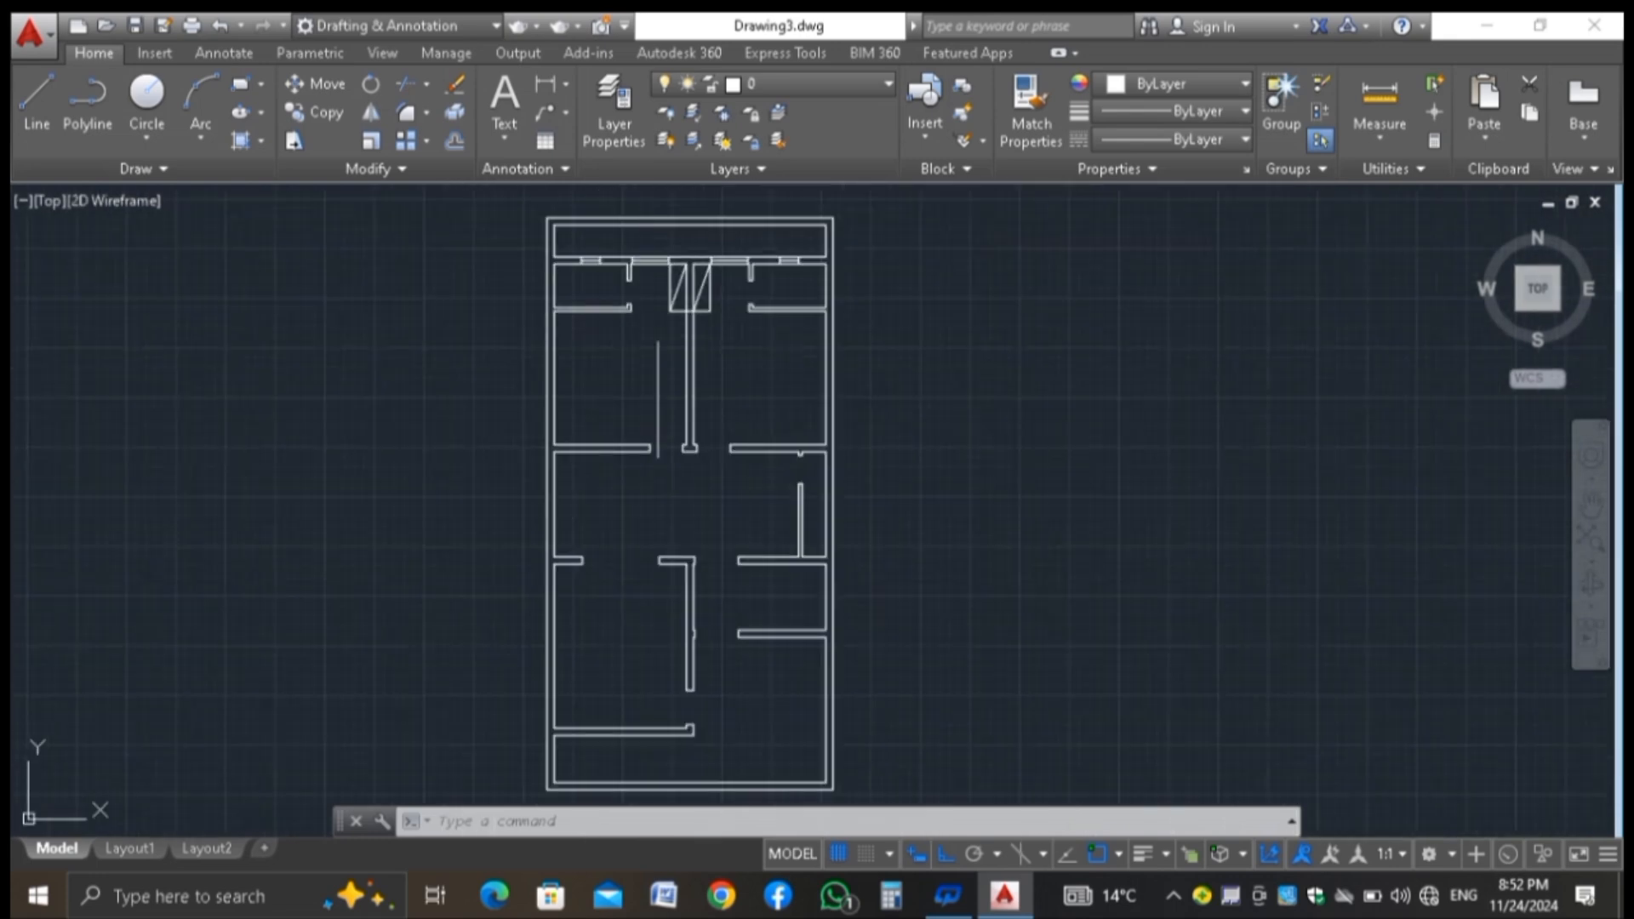
Draw a counter outline starting 2 inches in from the horizontal wall's left end, 21 inches up, then right, stopping short of the thin partition
{"action": "scroll", "coordinate": [786, 609], "scroll_direction": "up", "scroll_amount": 4}
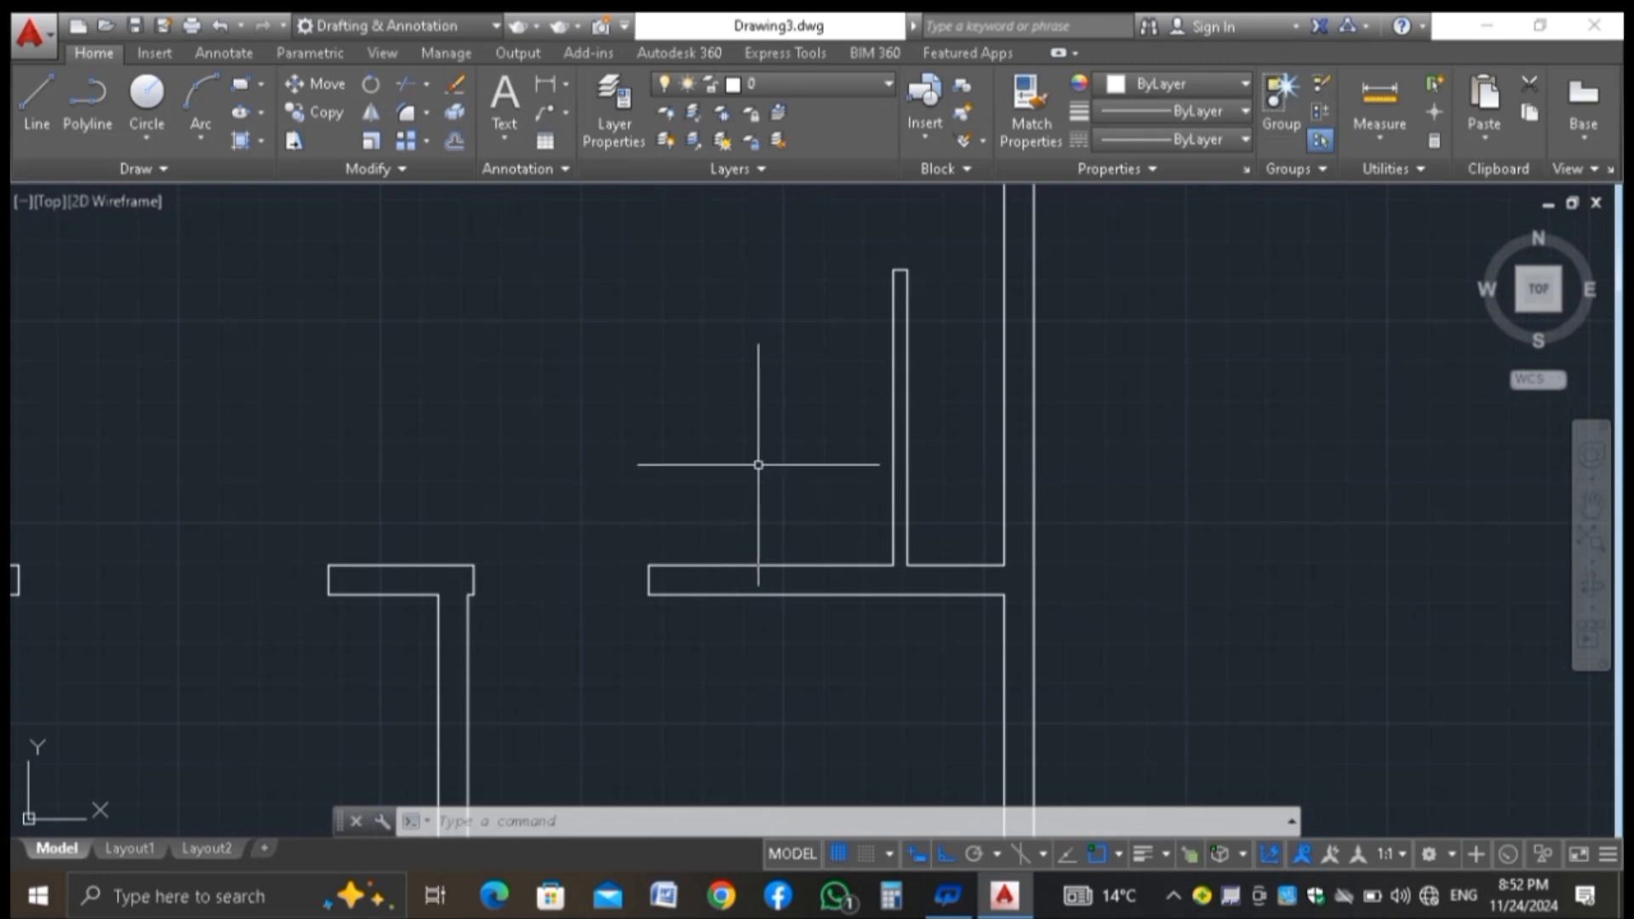
{"action": "type", "text": "L"}
{"action": "key", "text": "Return"}
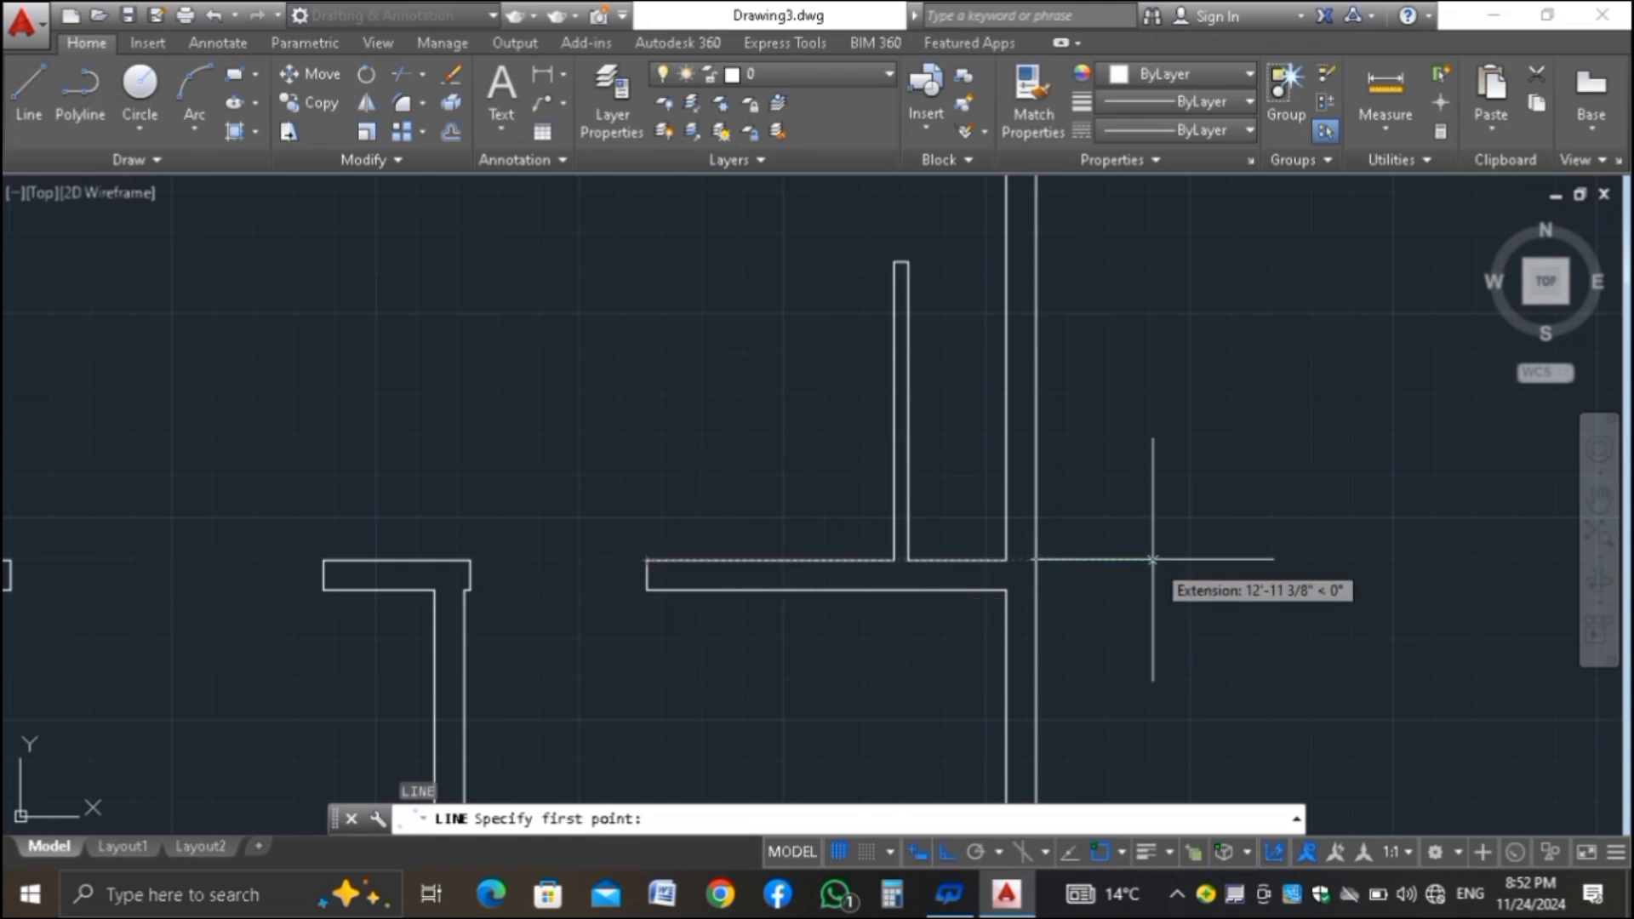
{"action": "key", "text": "Return"}
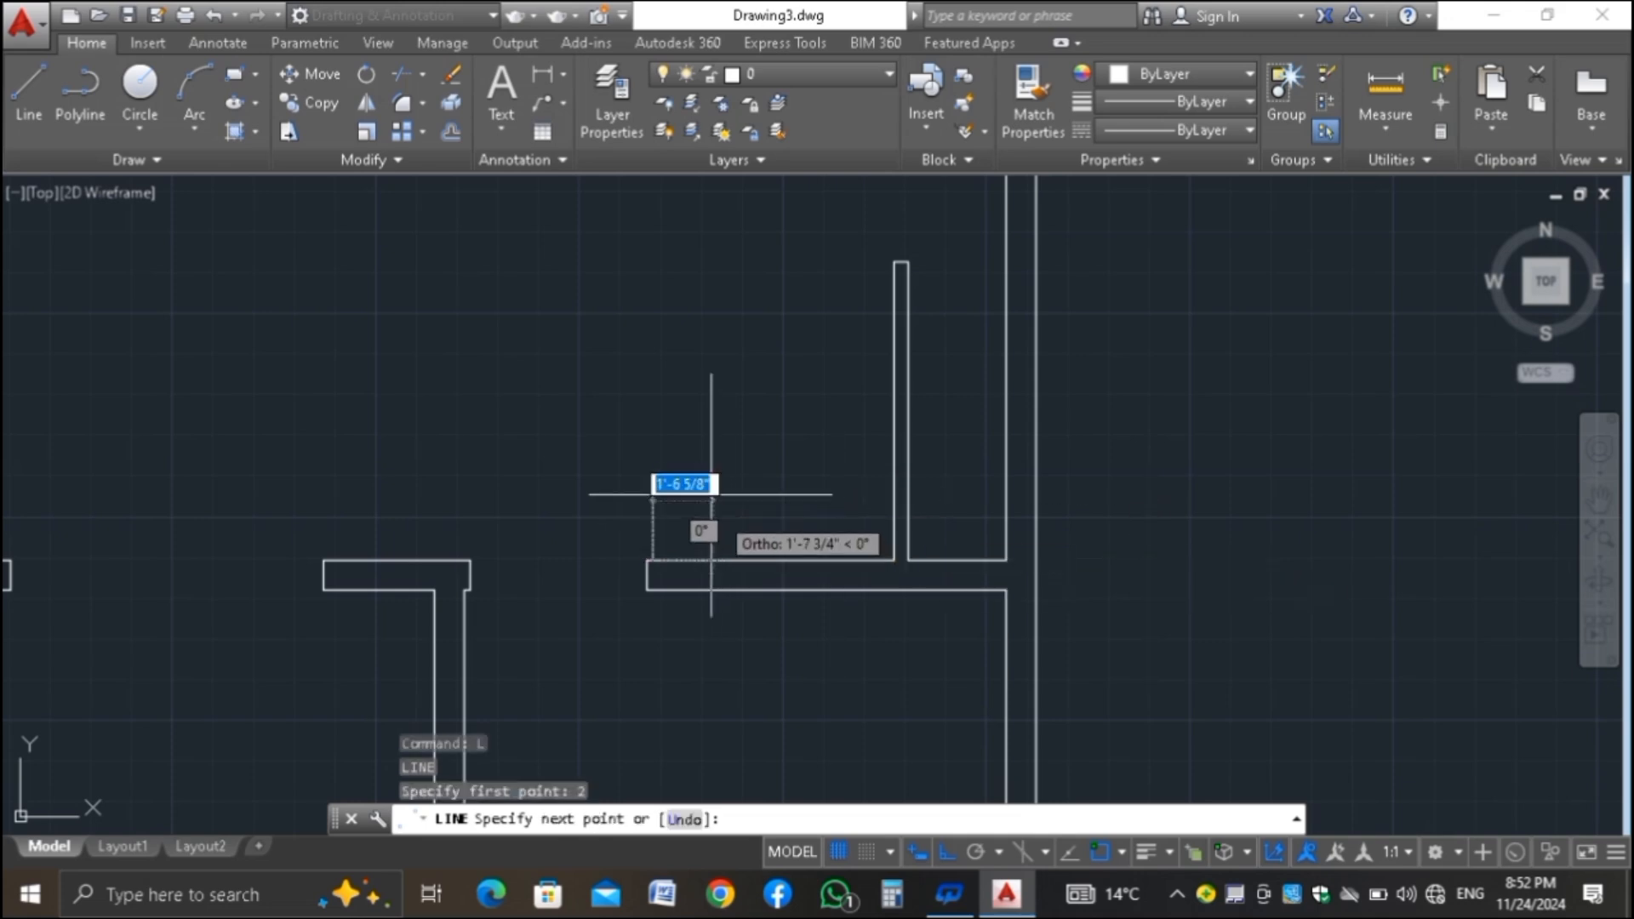
{"action": "type", "text": "21"}
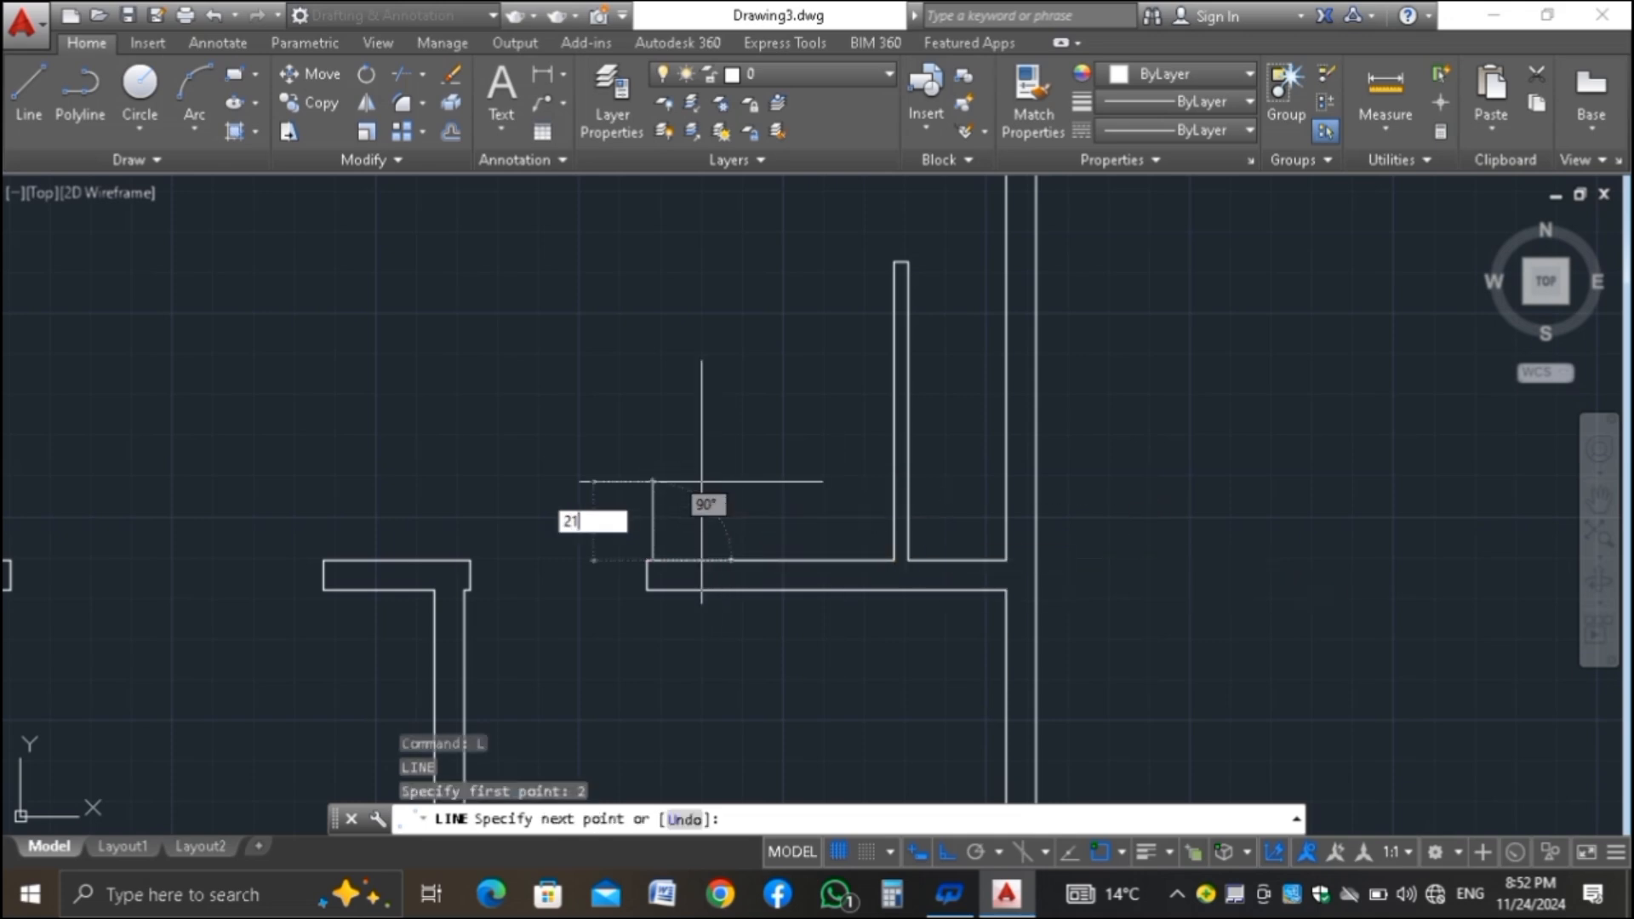
{"action": "key", "text": "Return"}
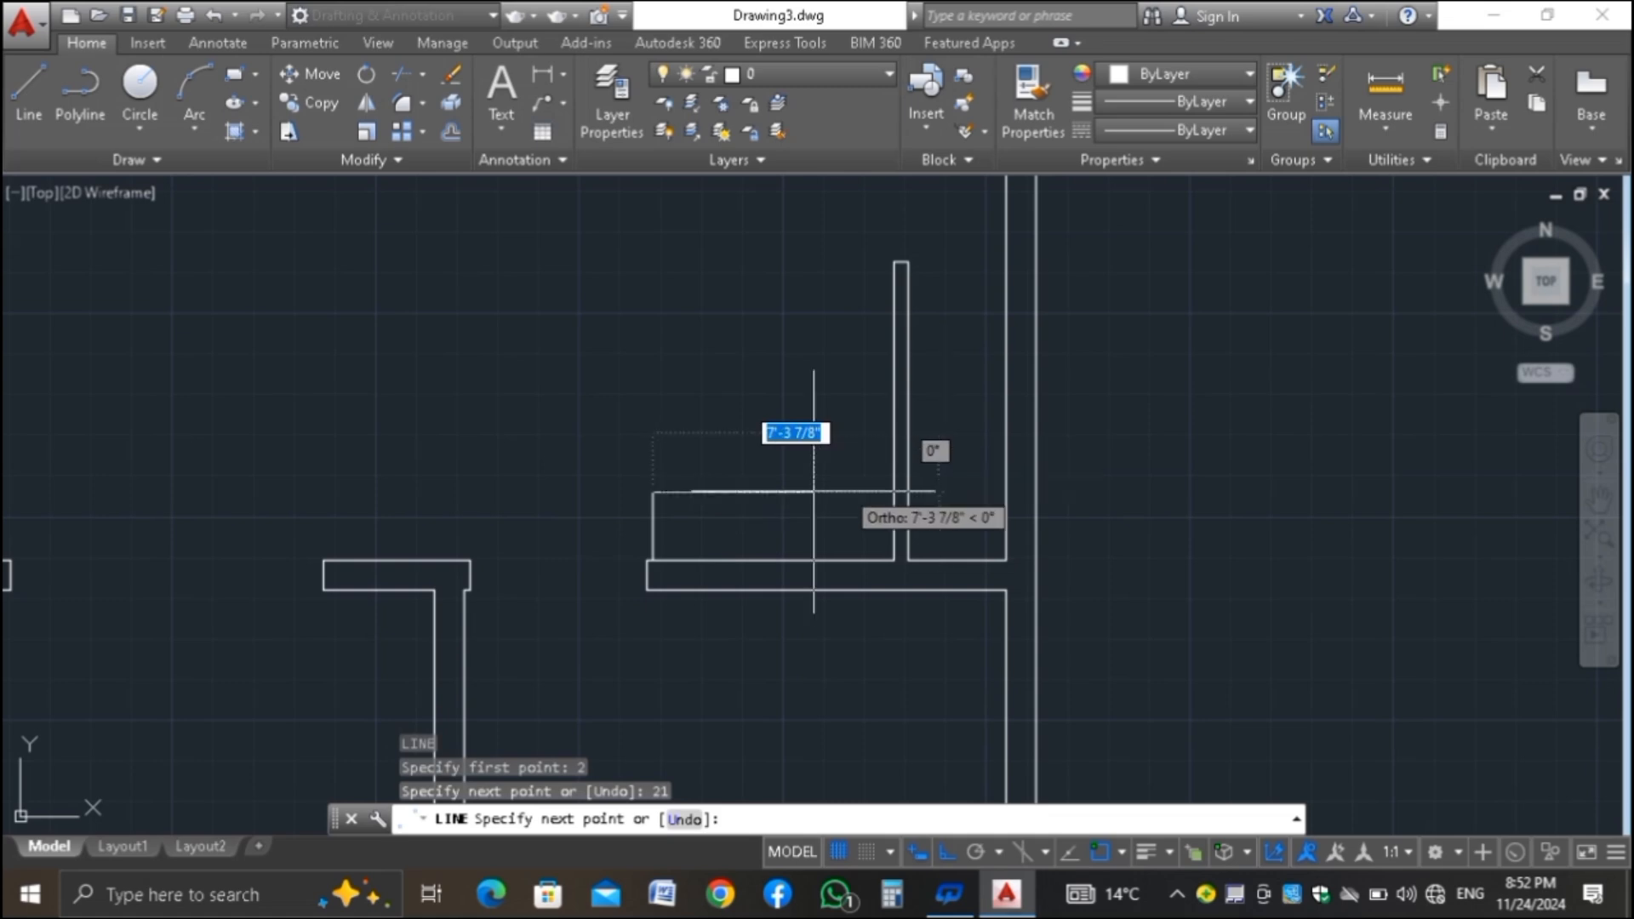
{"action": "left_click", "coordinate": [851, 492]}
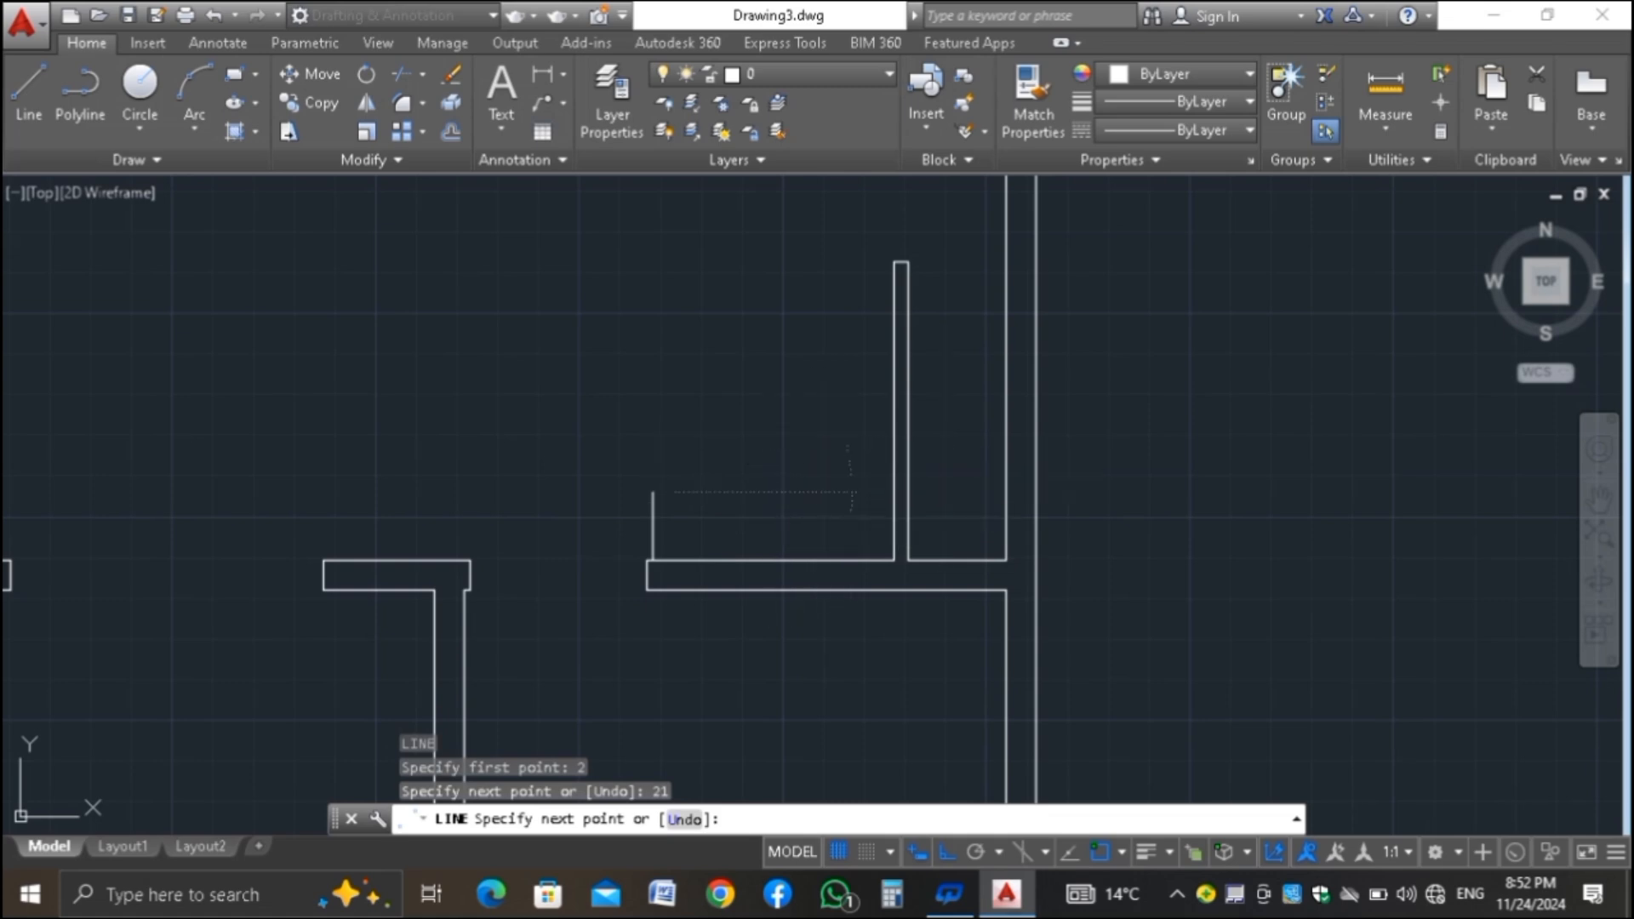
{"action": "key", "text": "Return"}
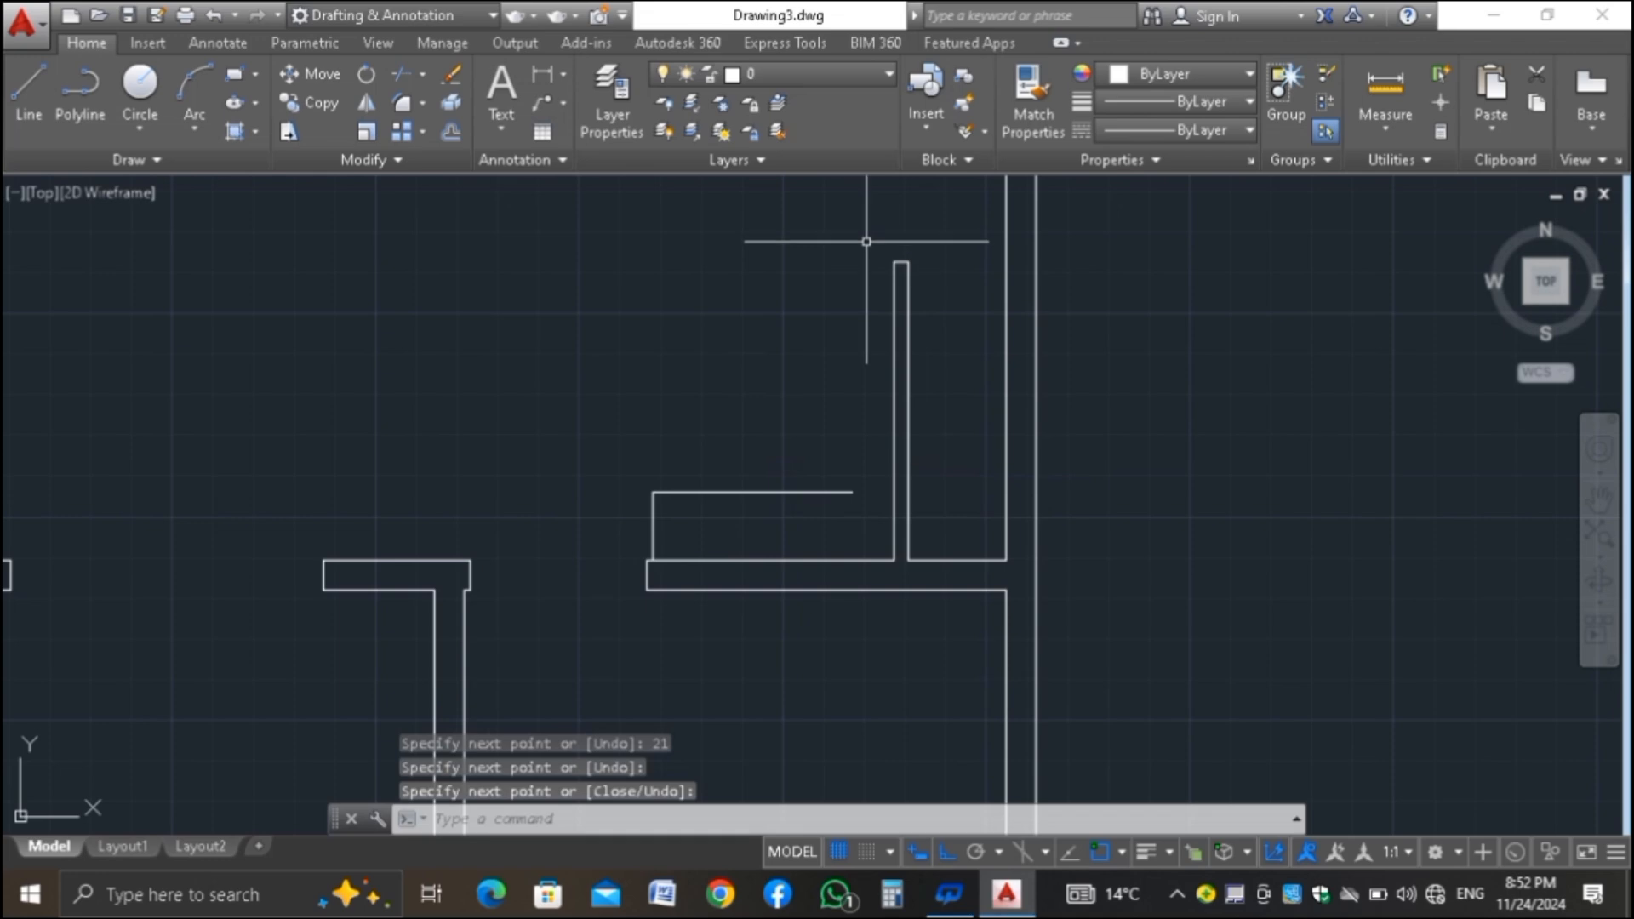
Draw the counter's second leg from 2 inches below the thin partition's top-left corner, 21 inches left, then down to the horizontal counter line
{"action": "key", "text": "Return"}
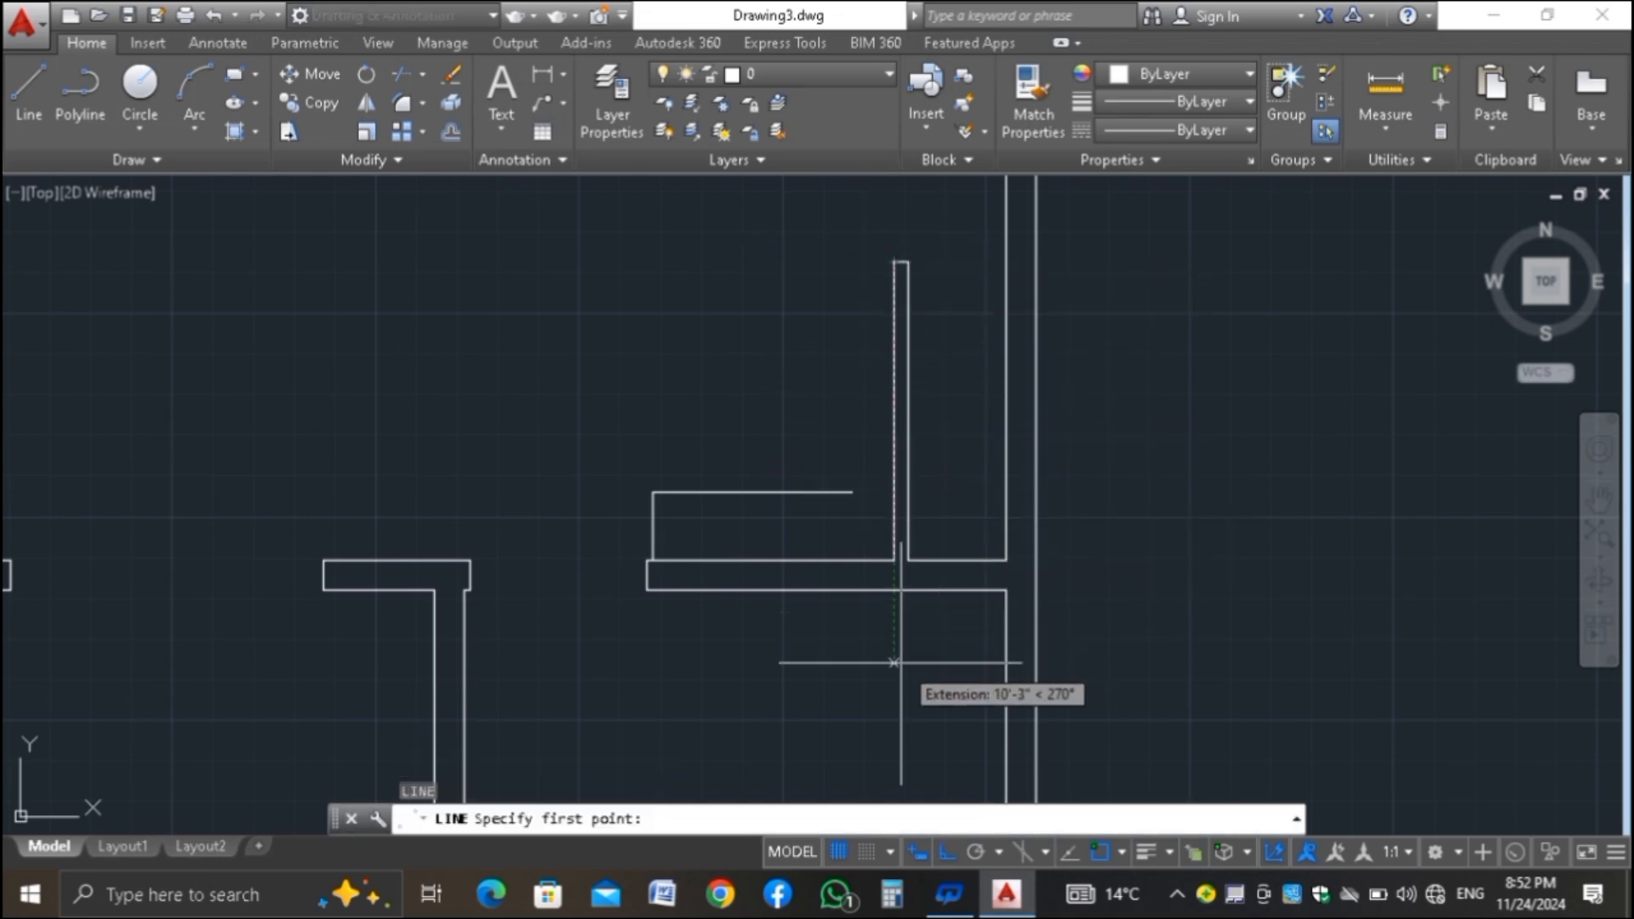
{"action": "type", "text": "2"}
{"action": "key", "text": "Return"}
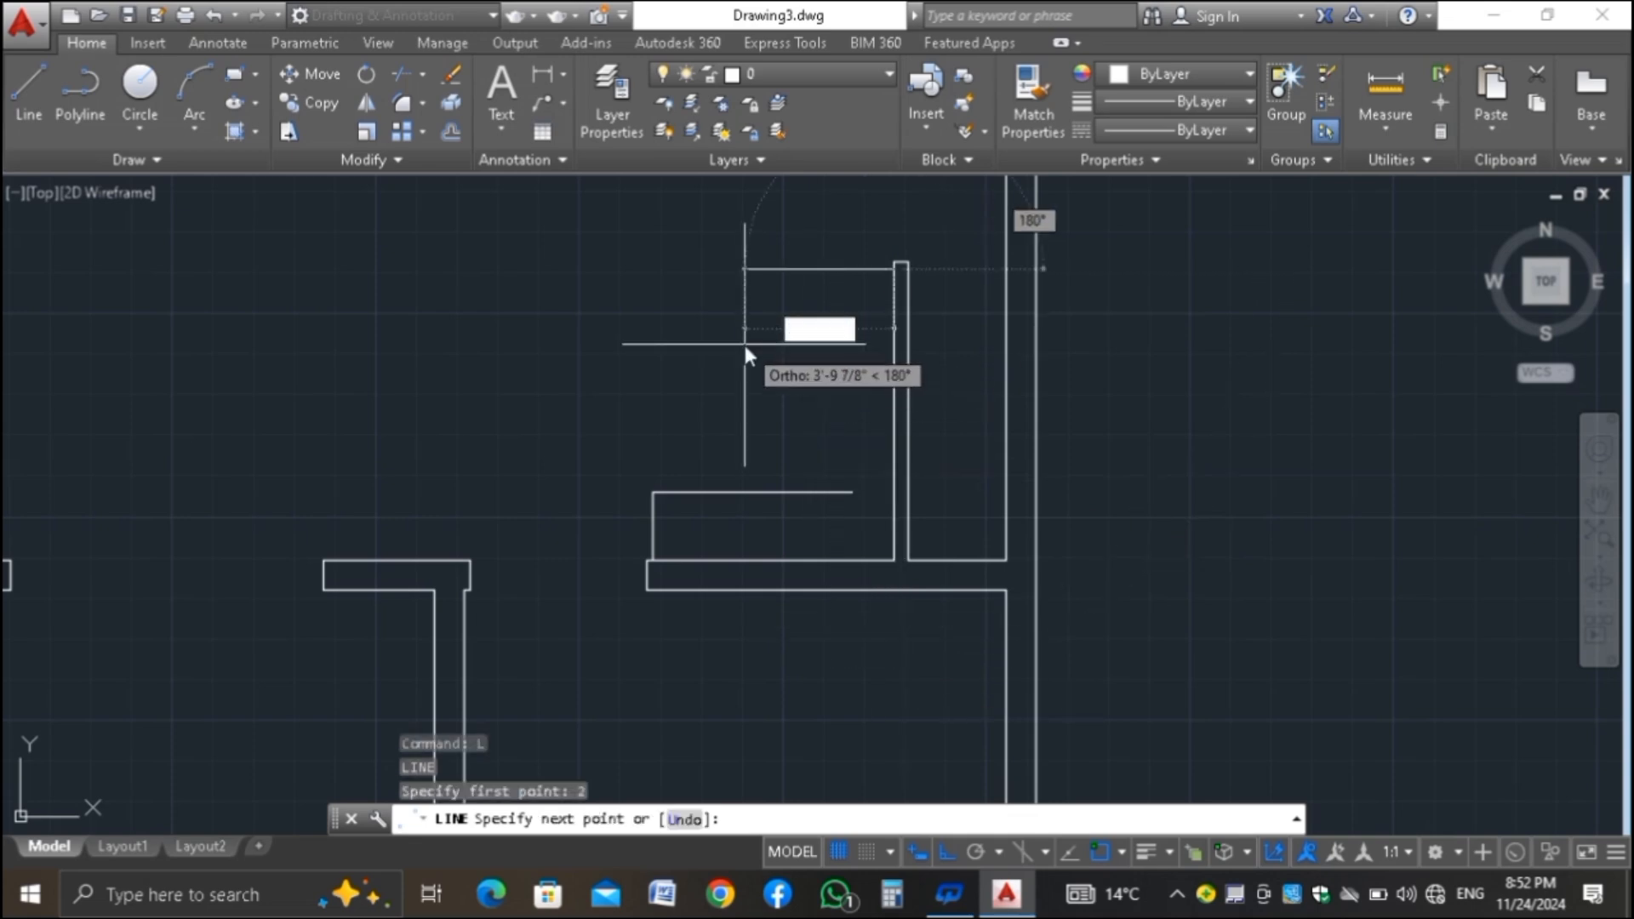
{"action": "type", "text": "21"}
{"action": "key", "text": "Return"}
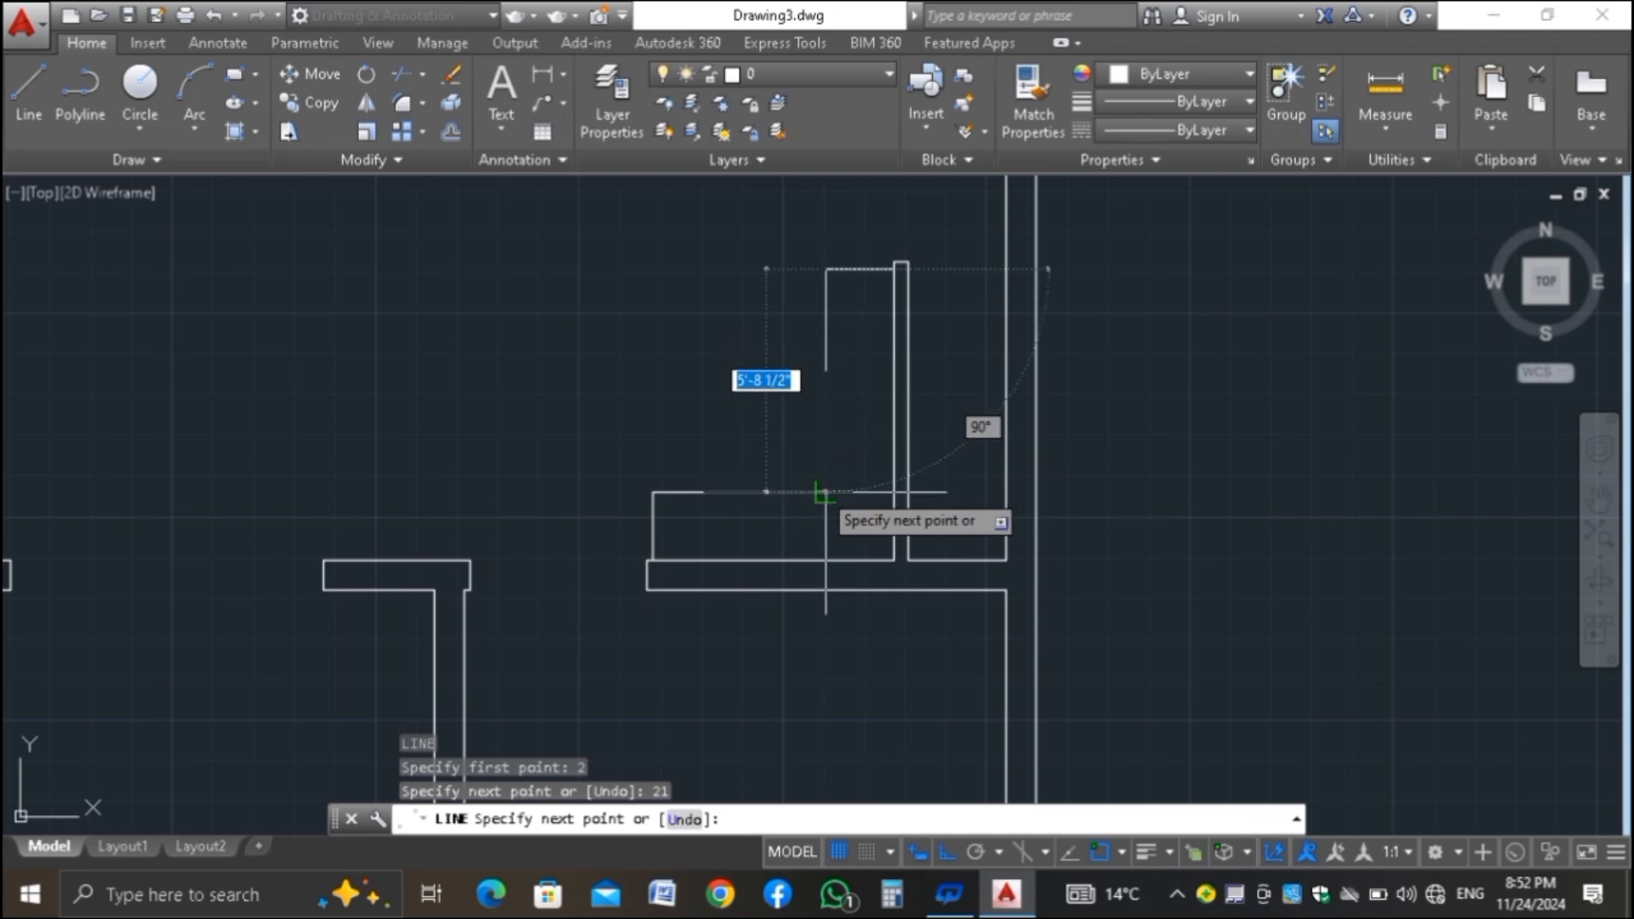
{"action": "left_click", "coordinate": [823, 492]}
{"action": "key", "text": "Return"}
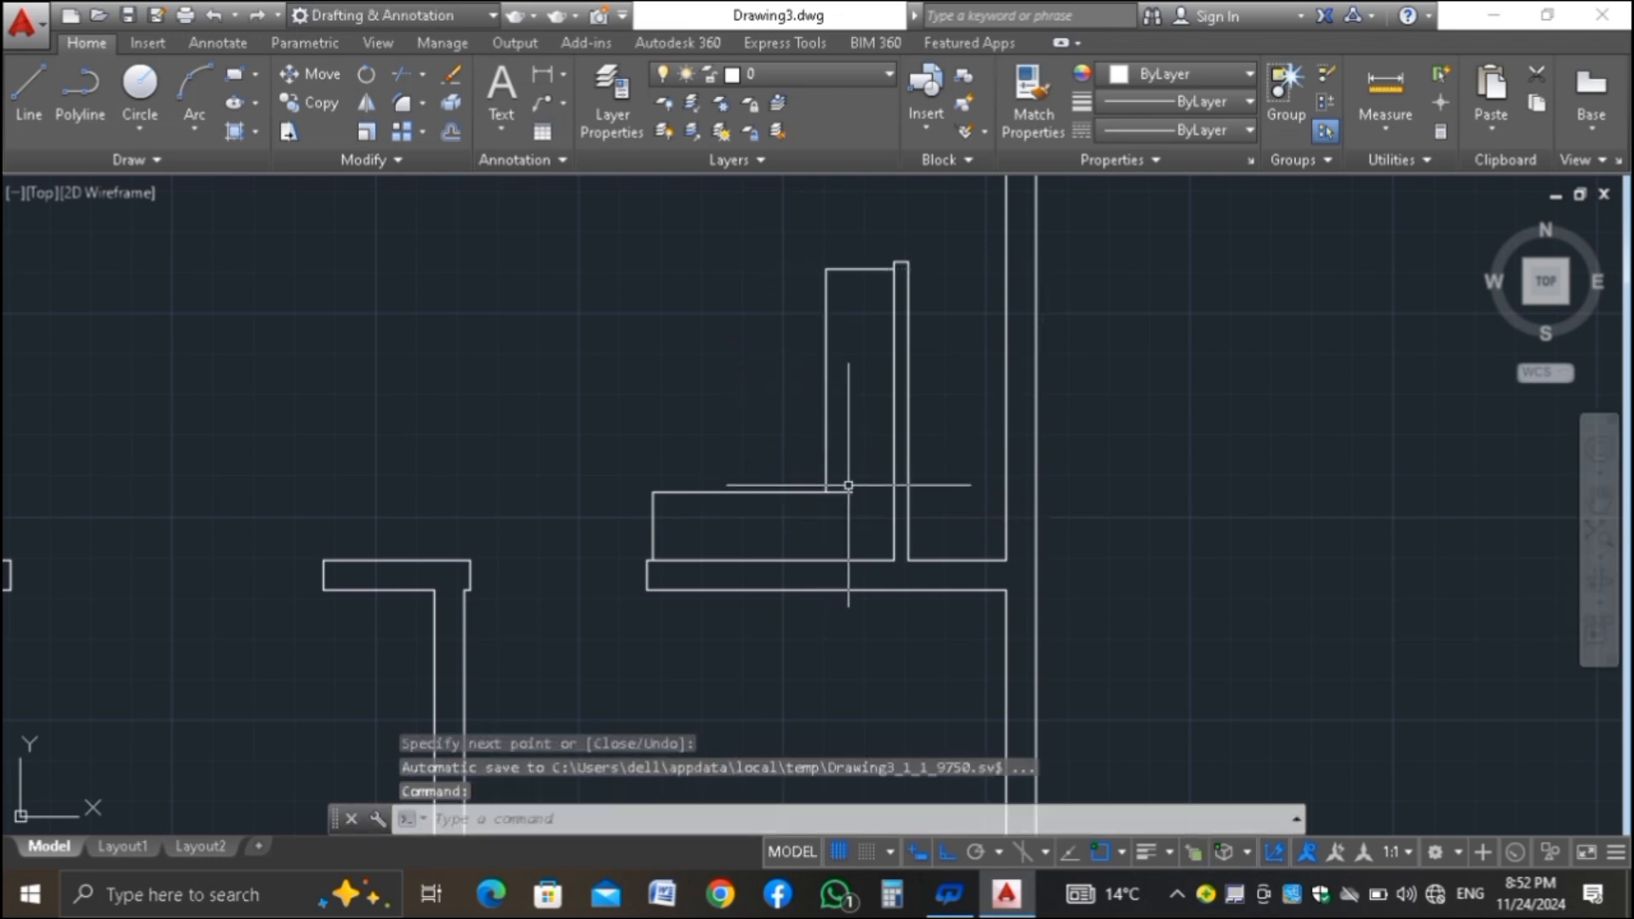
Trim the overhanging end of the horizontal counter line past the L-shaped counter's inner corner
{"action": "key", "text": "Return"}
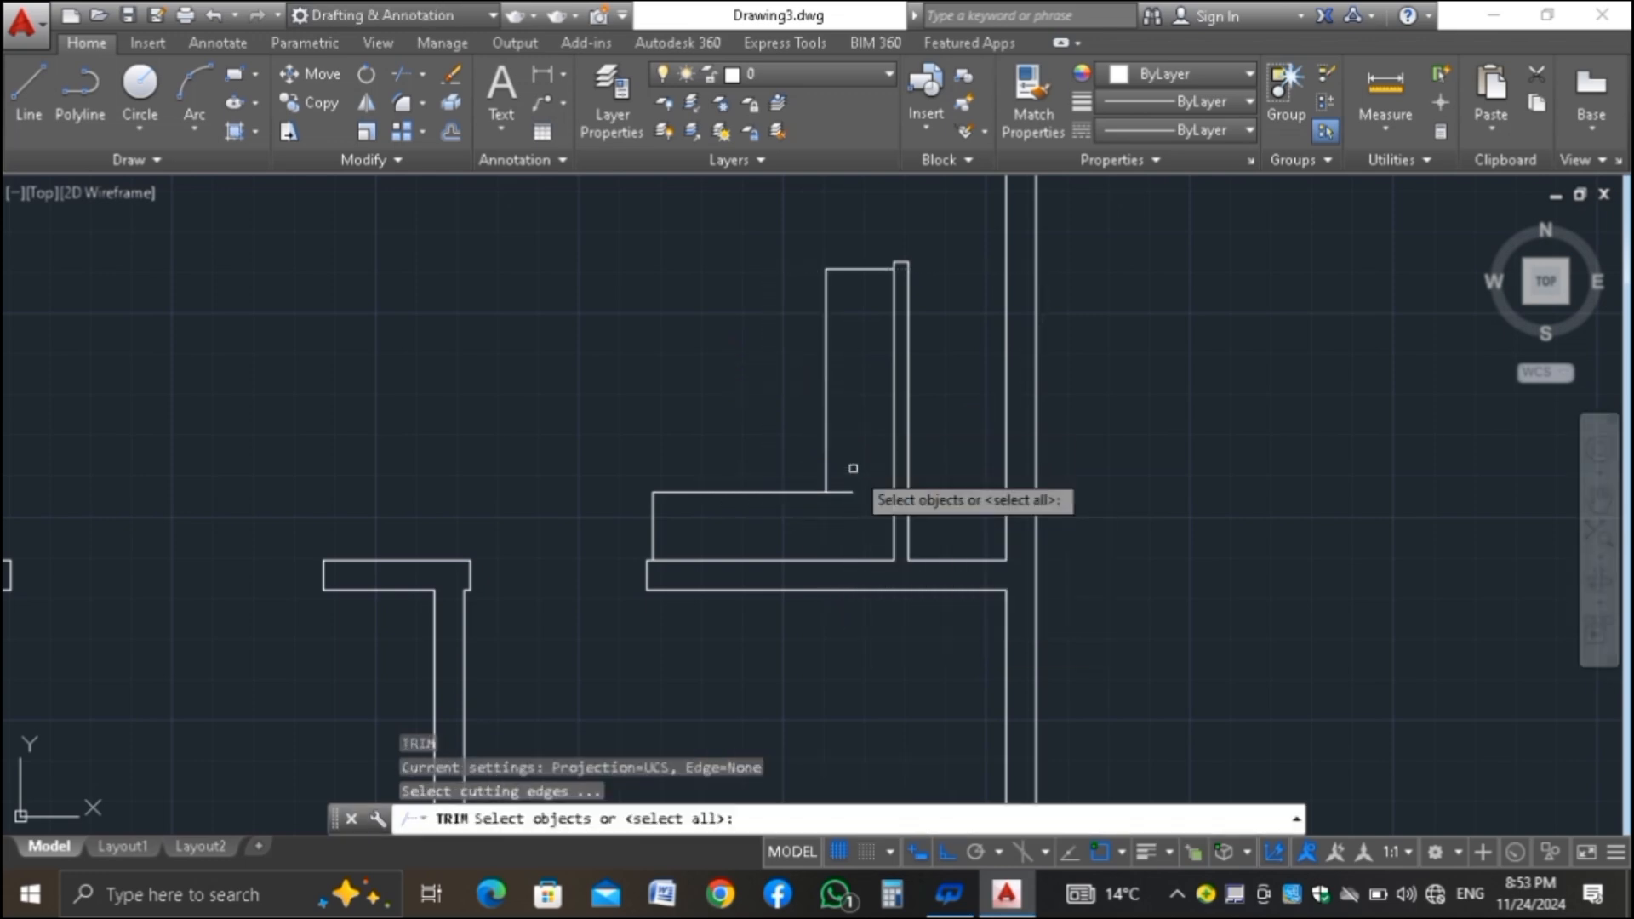
{"action": "key", "text": "Return"}
{"action": "left_click", "coordinate": [857, 466]}
{"action": "left_click", "coordinate": [840, 502]}
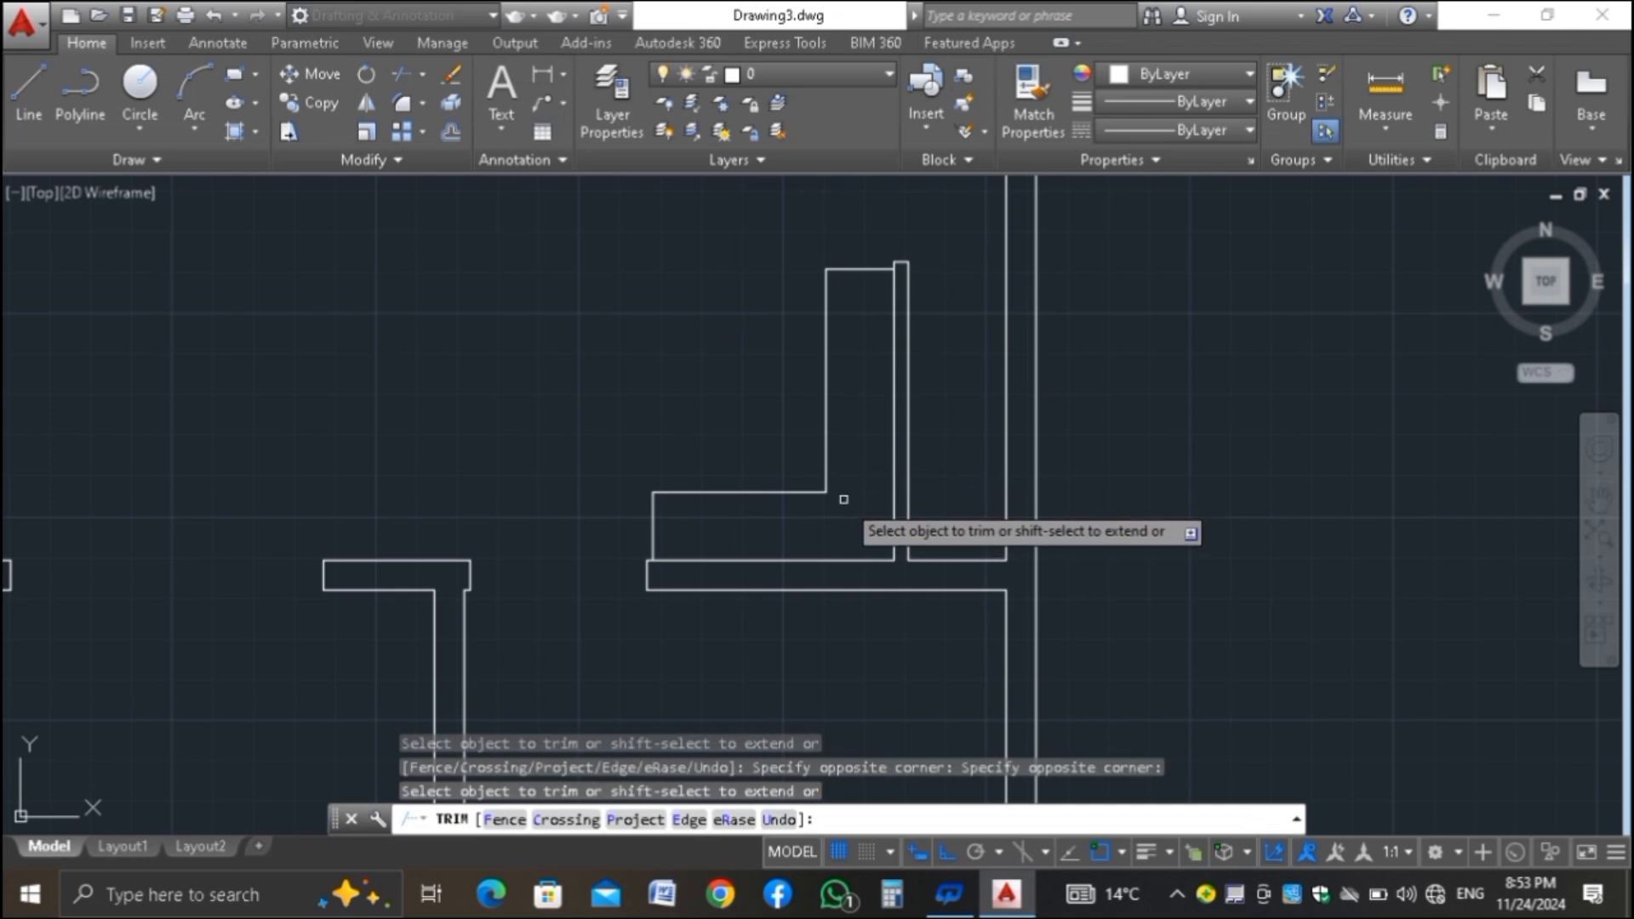
{"action": "key", "text": "Escape"}
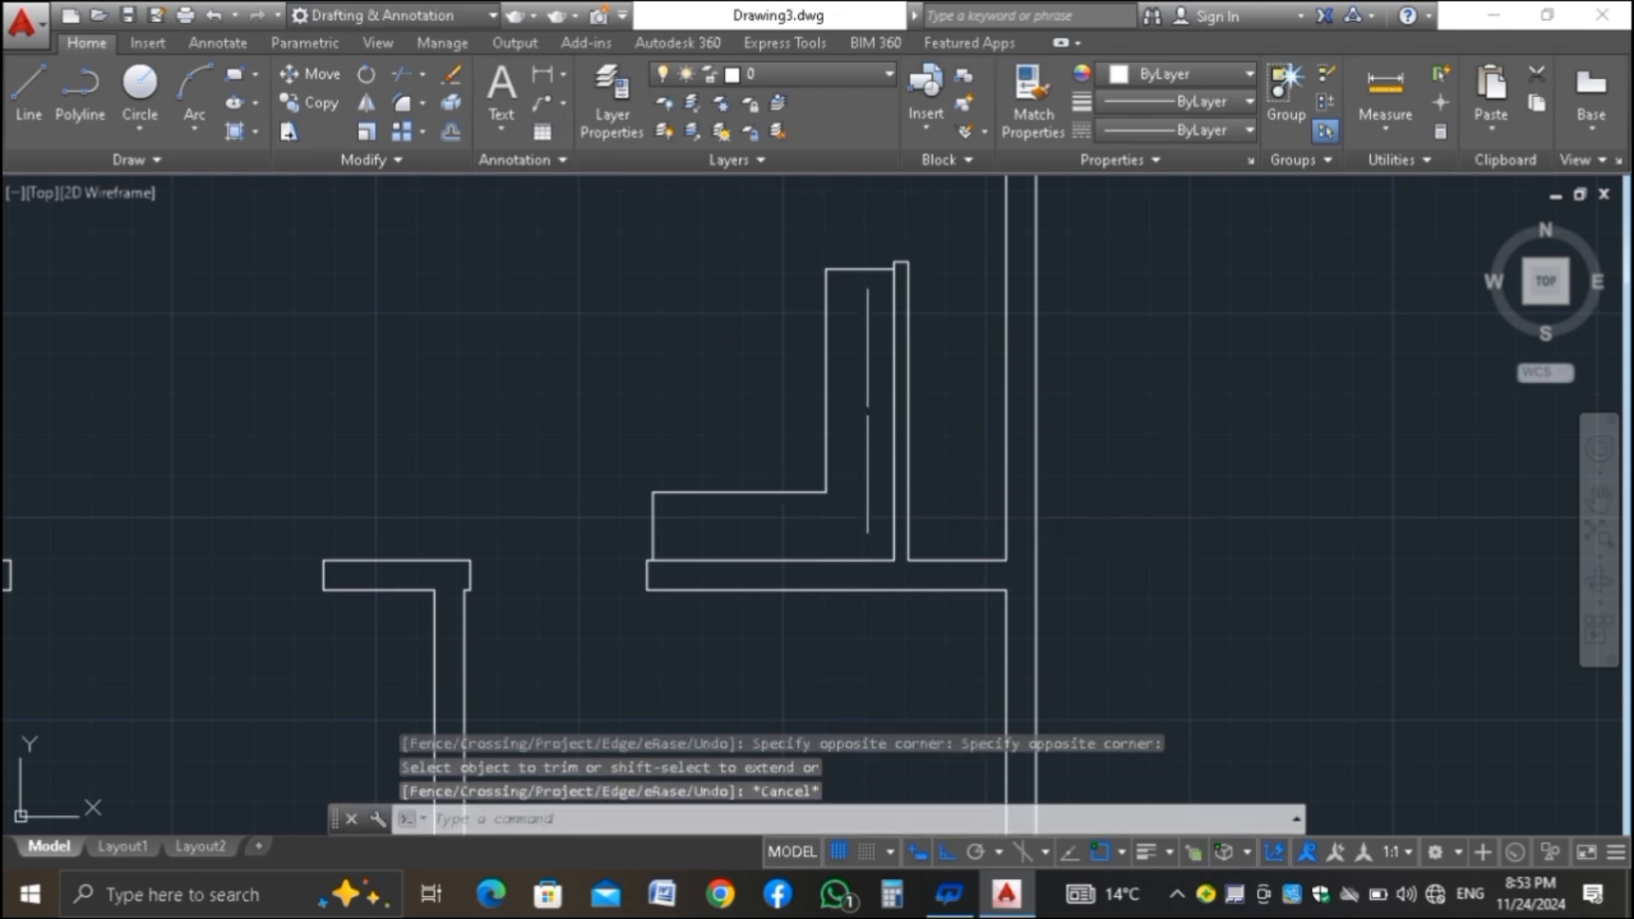
Draw a horizontal line from the midpoint of the counter's vertical leg edge across to the far face of the thin partition
{"action": "scroll", "coordinate": [647, 460], "scroll_direction": "down", "scroll_amount": 2}
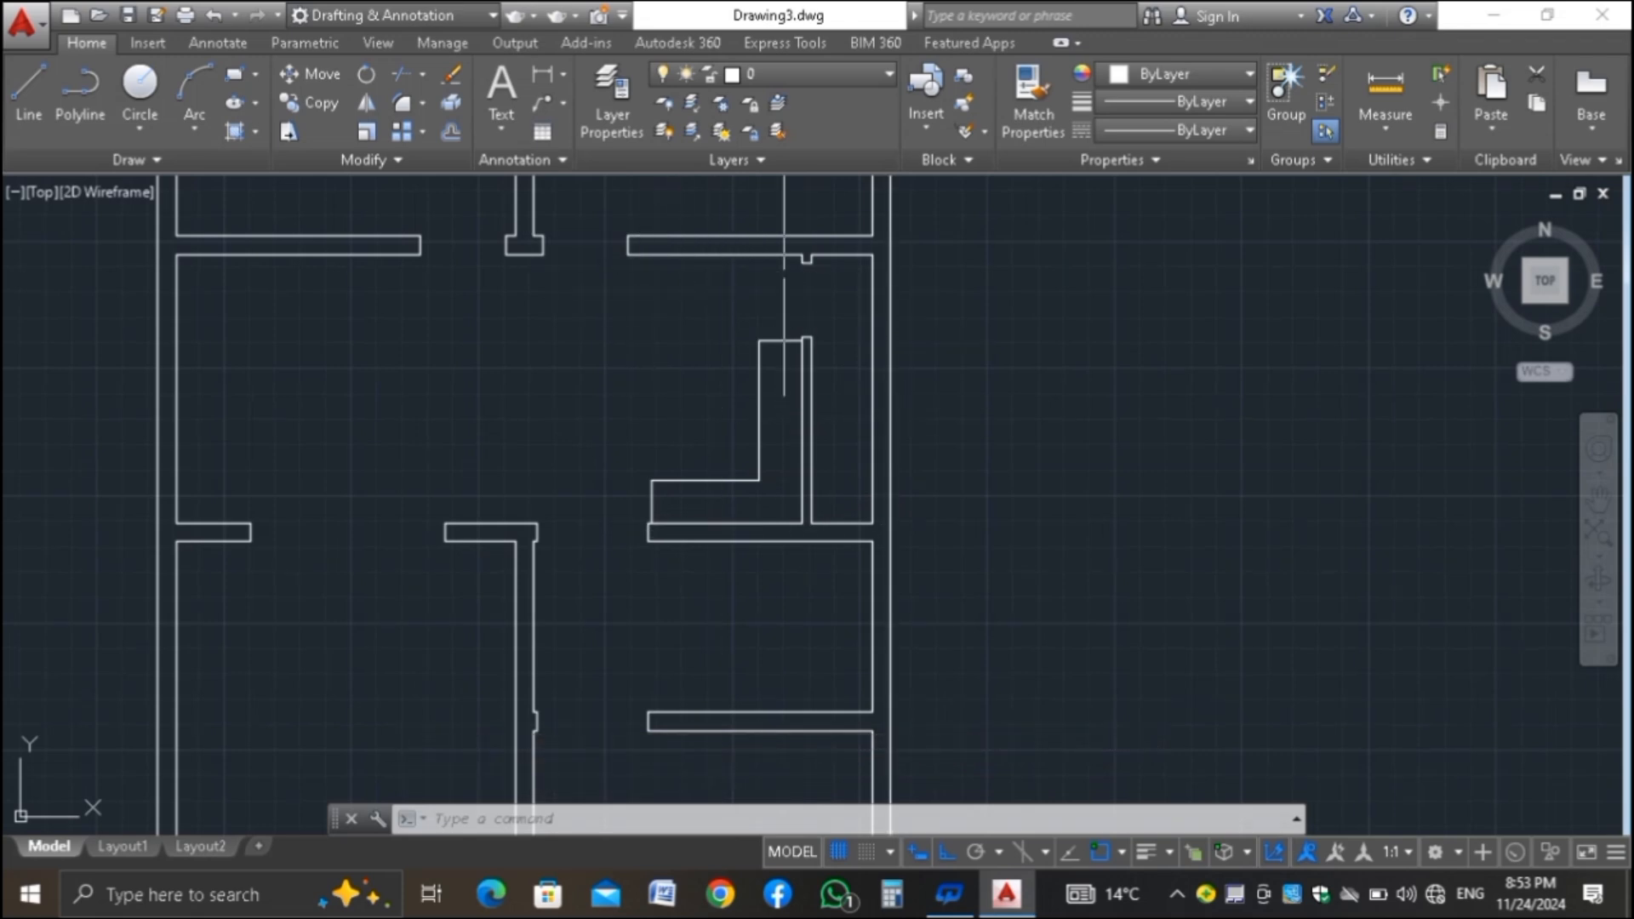
{"action": "scroll", "coordinate": [710, 305], "scroll_direction": "down", "scroll_amount": 2}
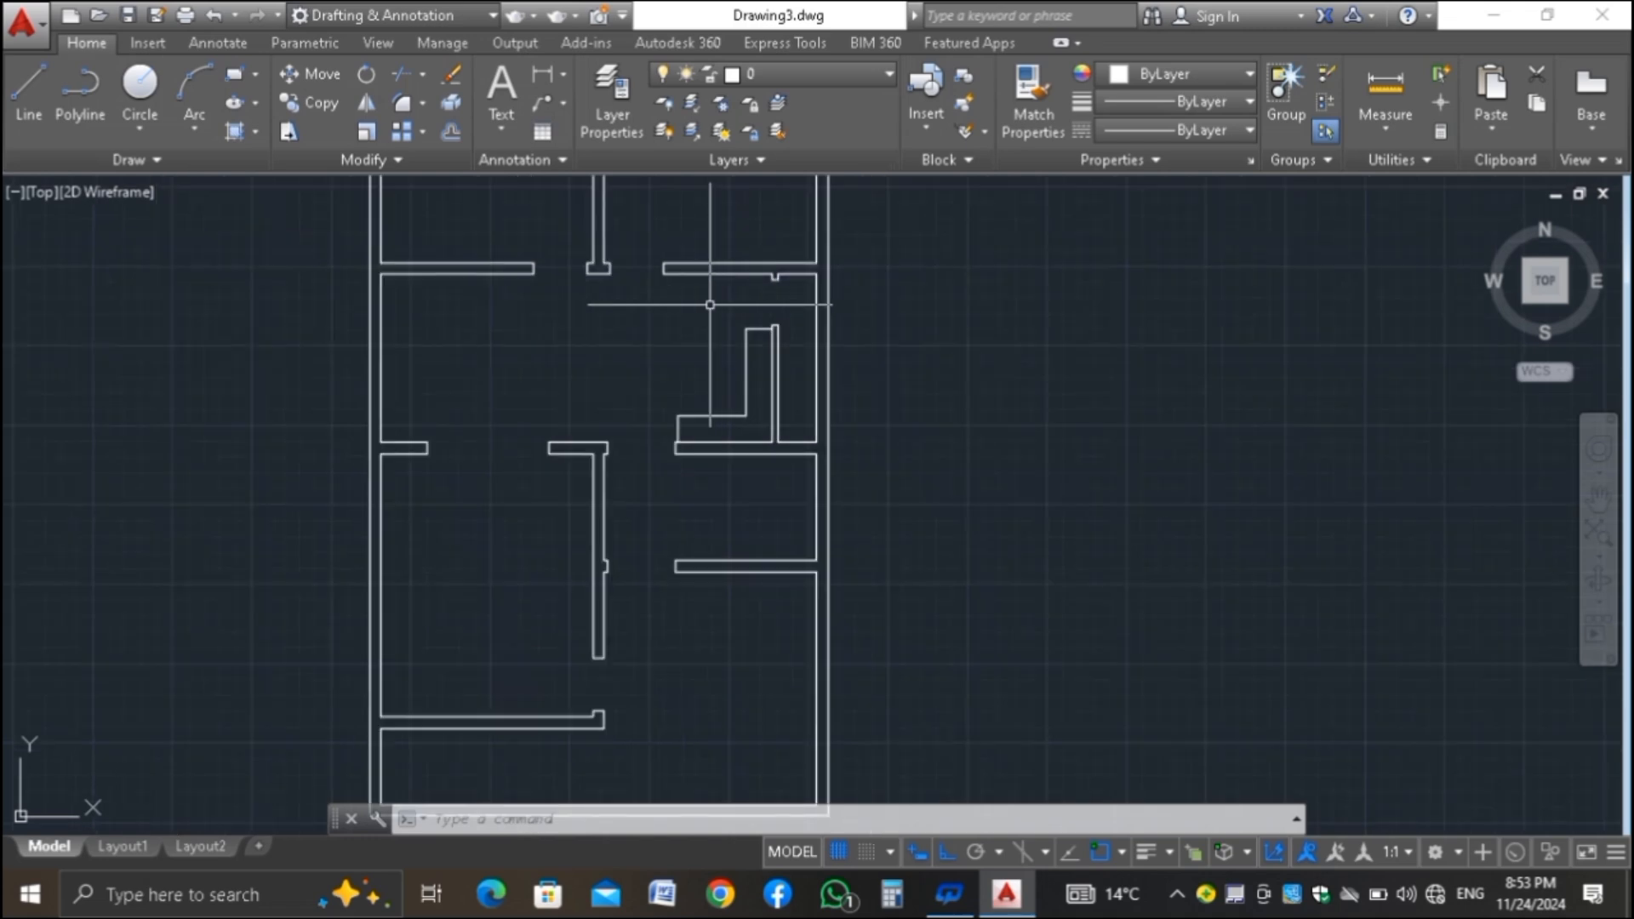
{"action": "scroll", "coordinate": [798, 372], "scroll_direction": "up", "scroll_amount": 4}
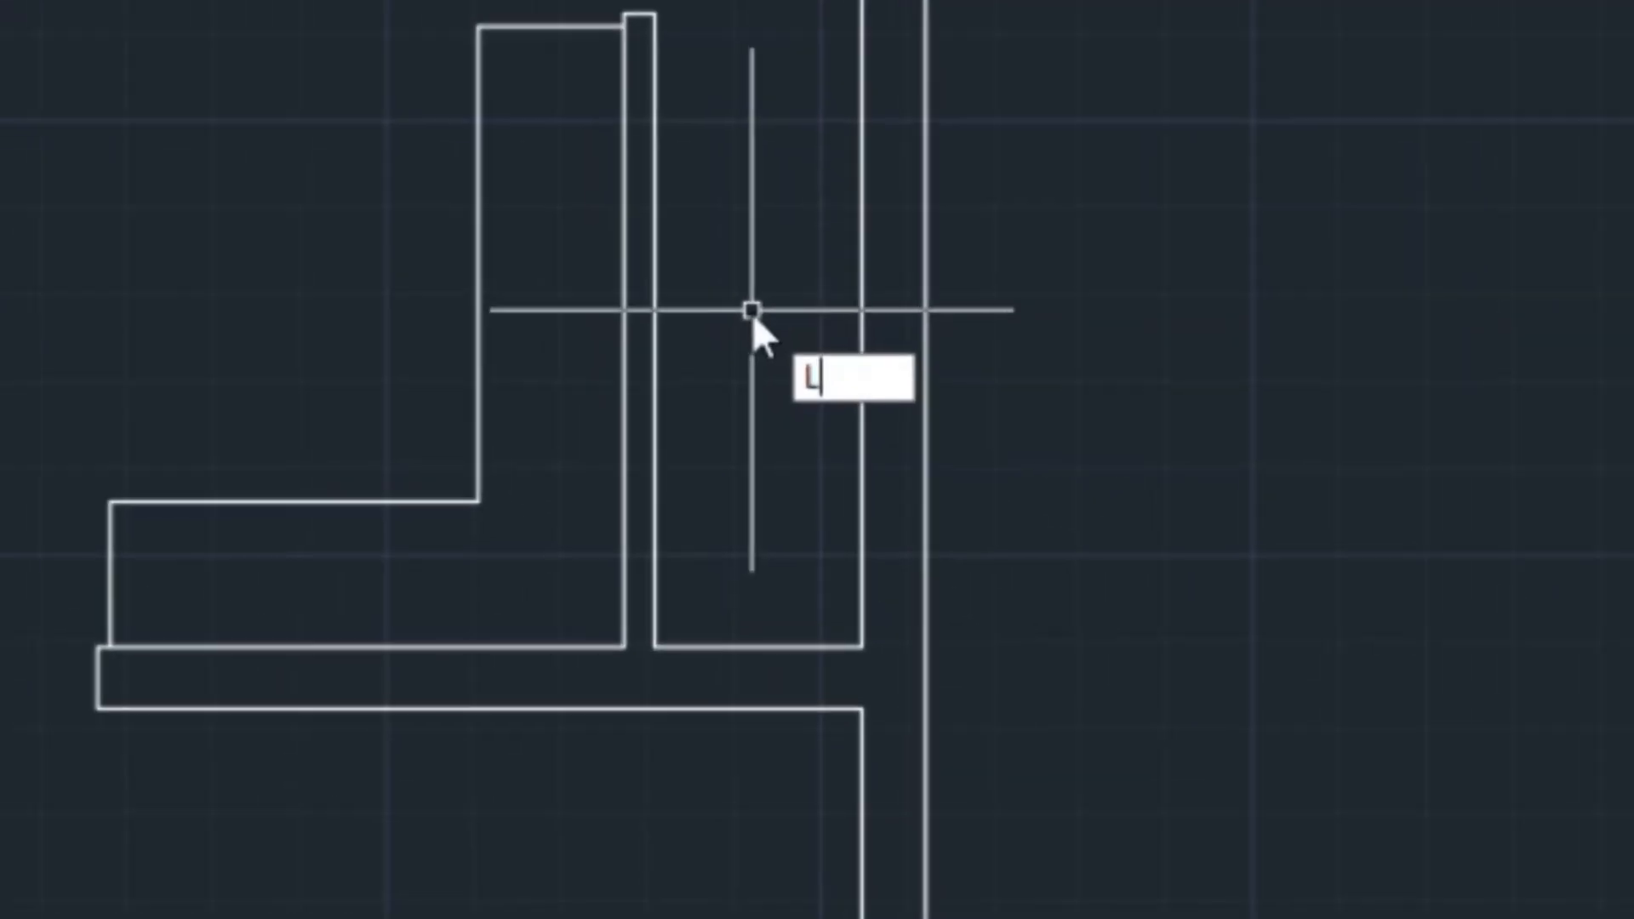
{"action": "key", "text": "Return"}
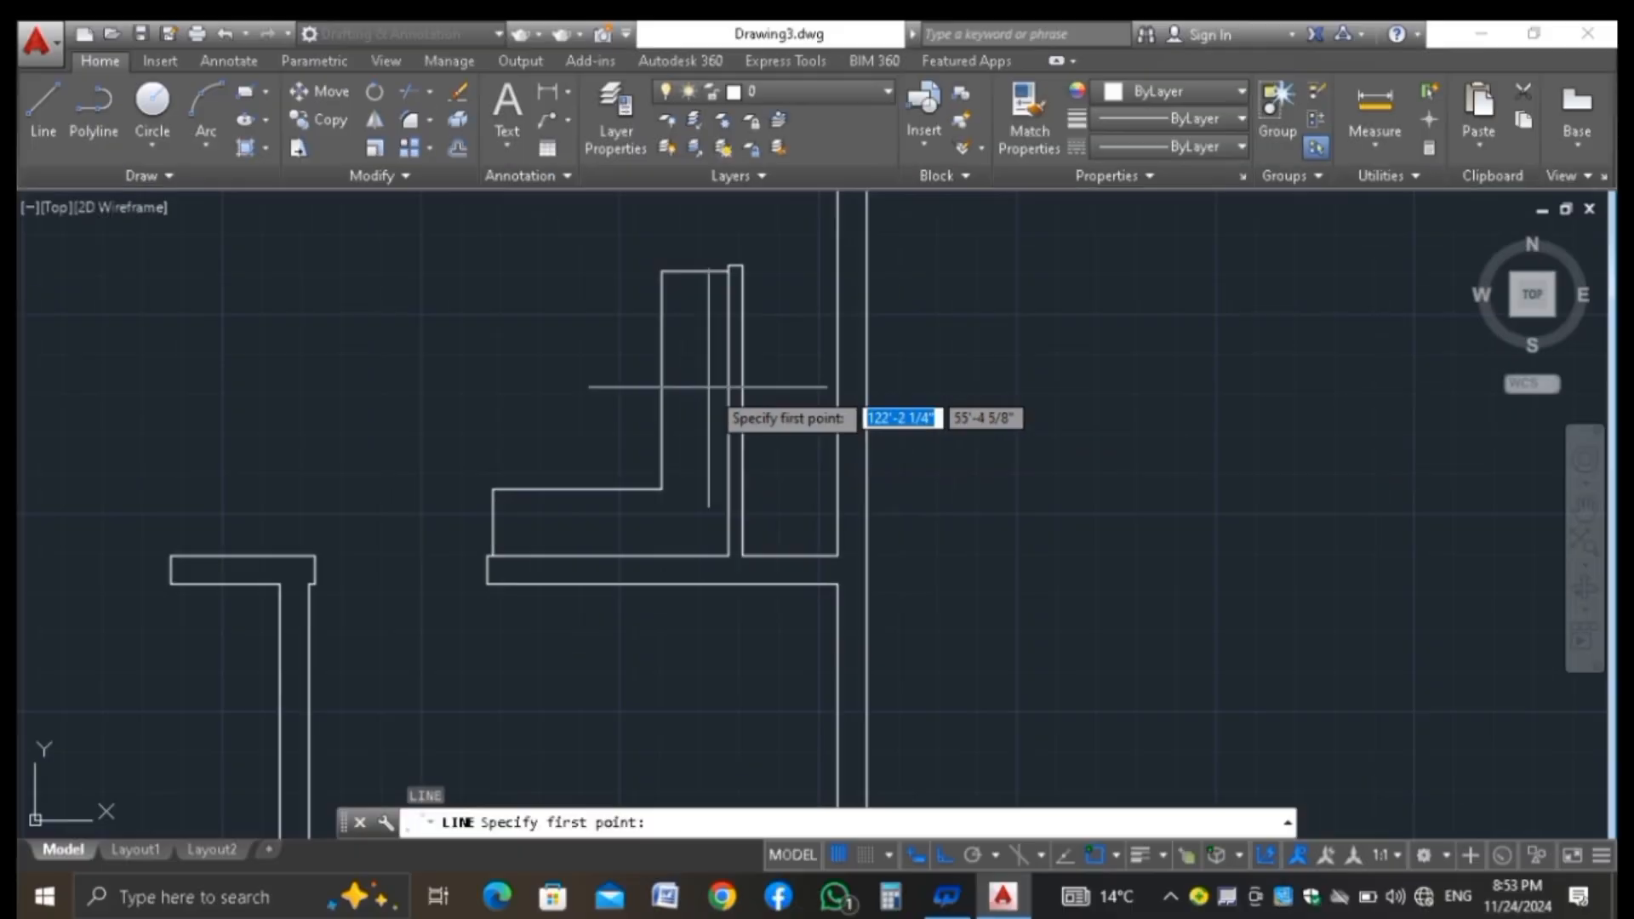
{"action": "left_click", "coordinate": [661, 379]}
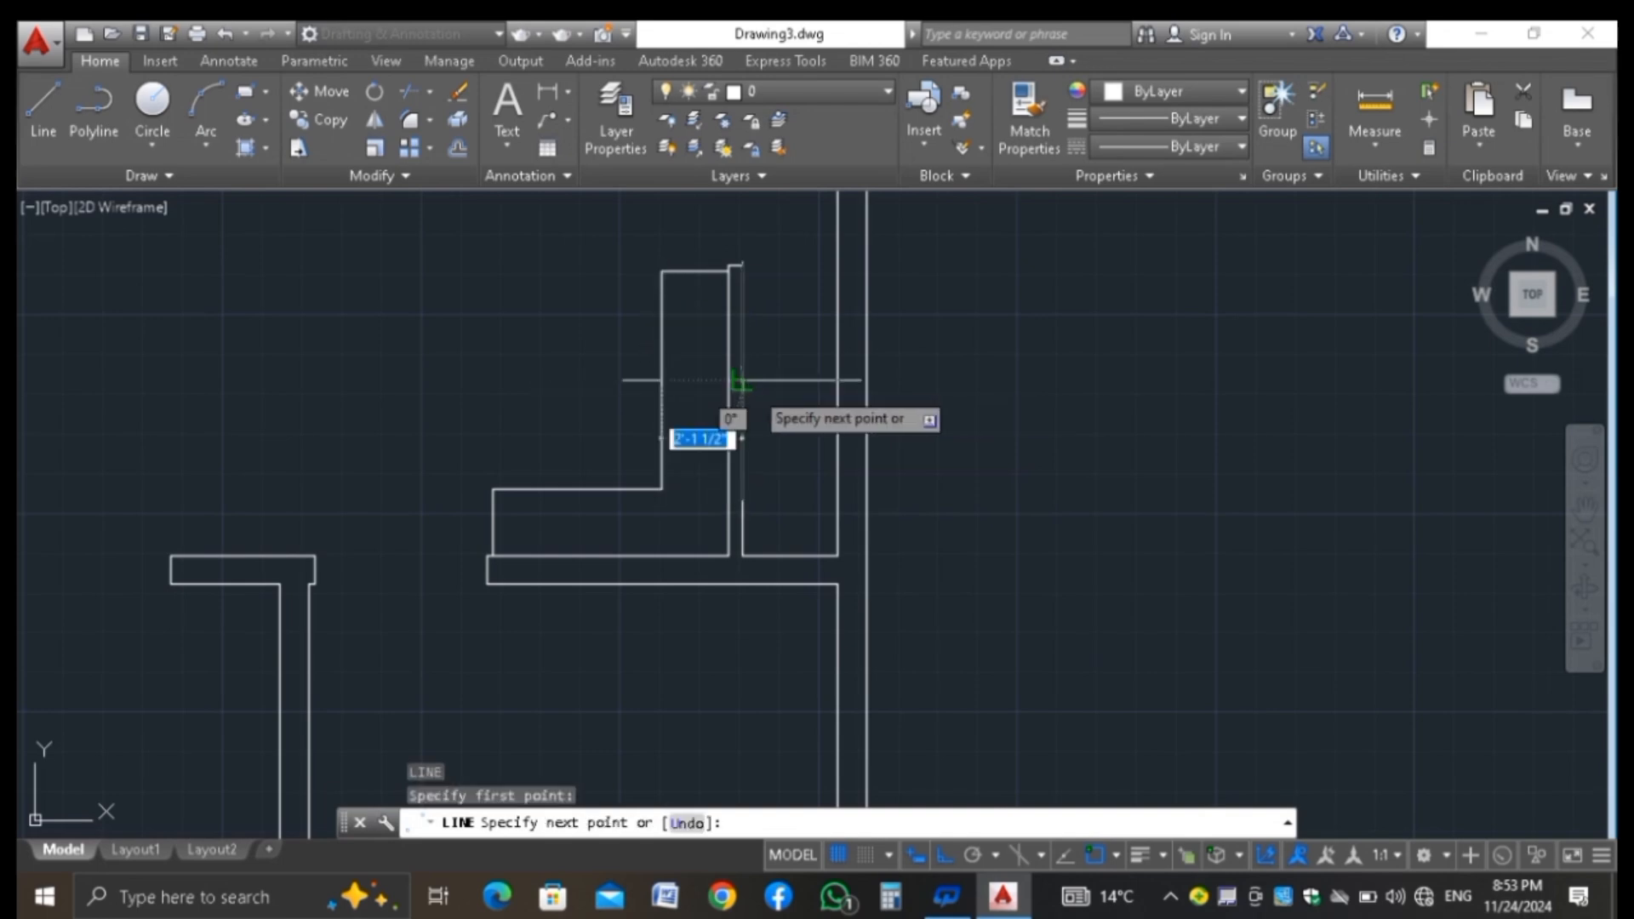
{"action": "left_click", "coordinate": [739, 380]}
{"action": "key", "text": "Return"}
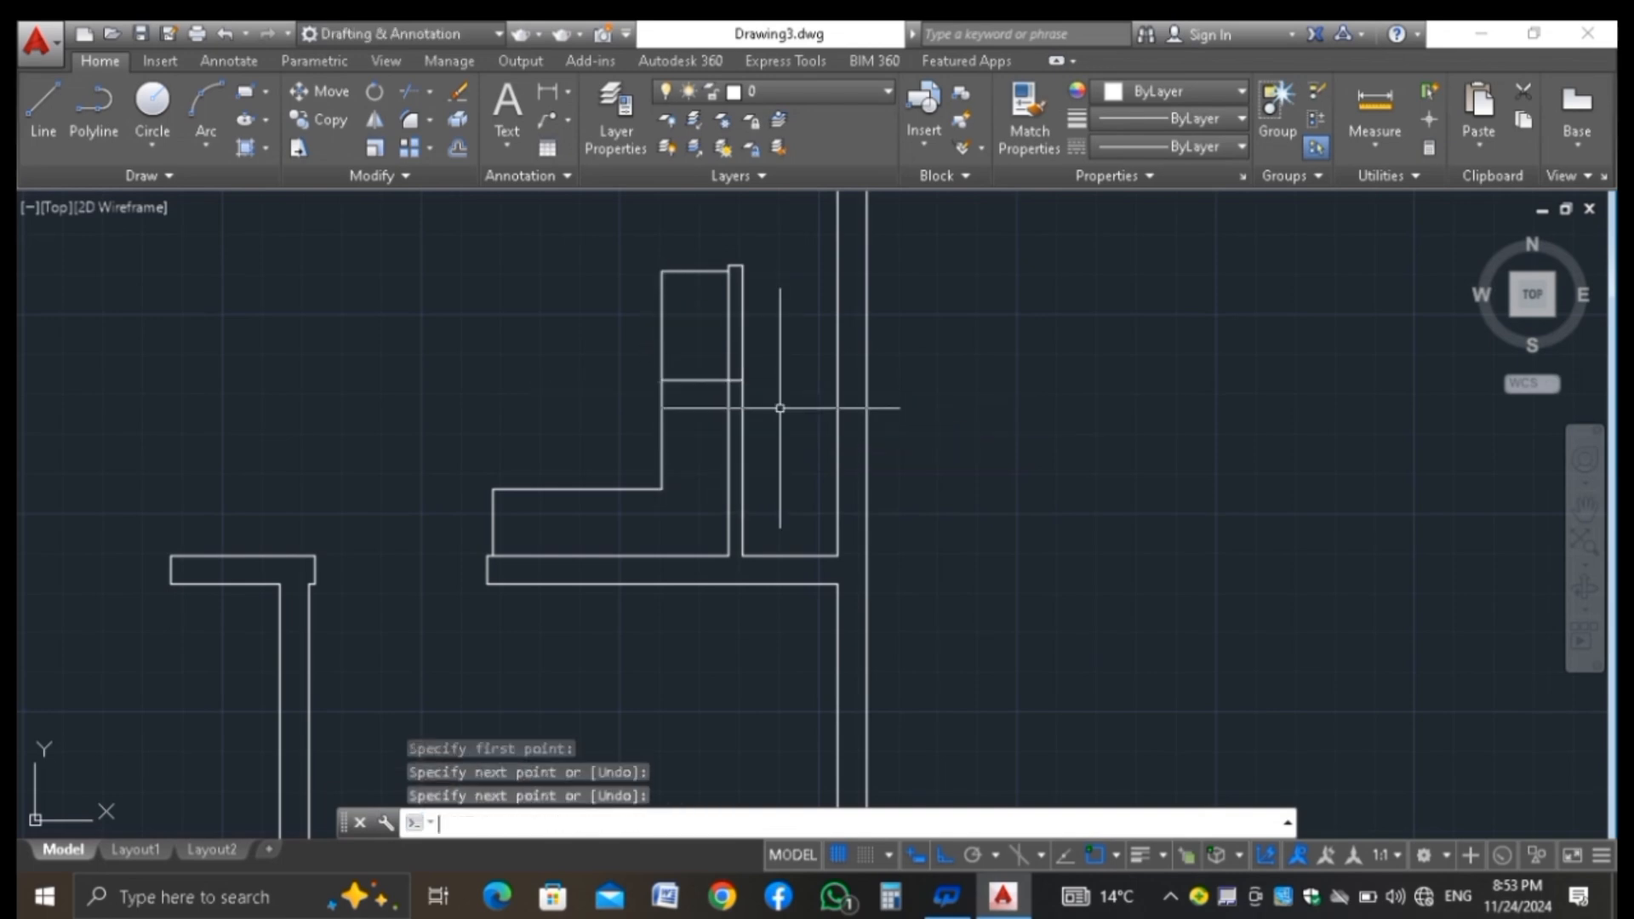
Trim away the part of the new horizontal line inside the counter, keeping only the piece within the thin partition
{"action": "type", "text": "tr"}
{"action": "key", "text": "Return"}
{"action": "key", "text": "Return"}
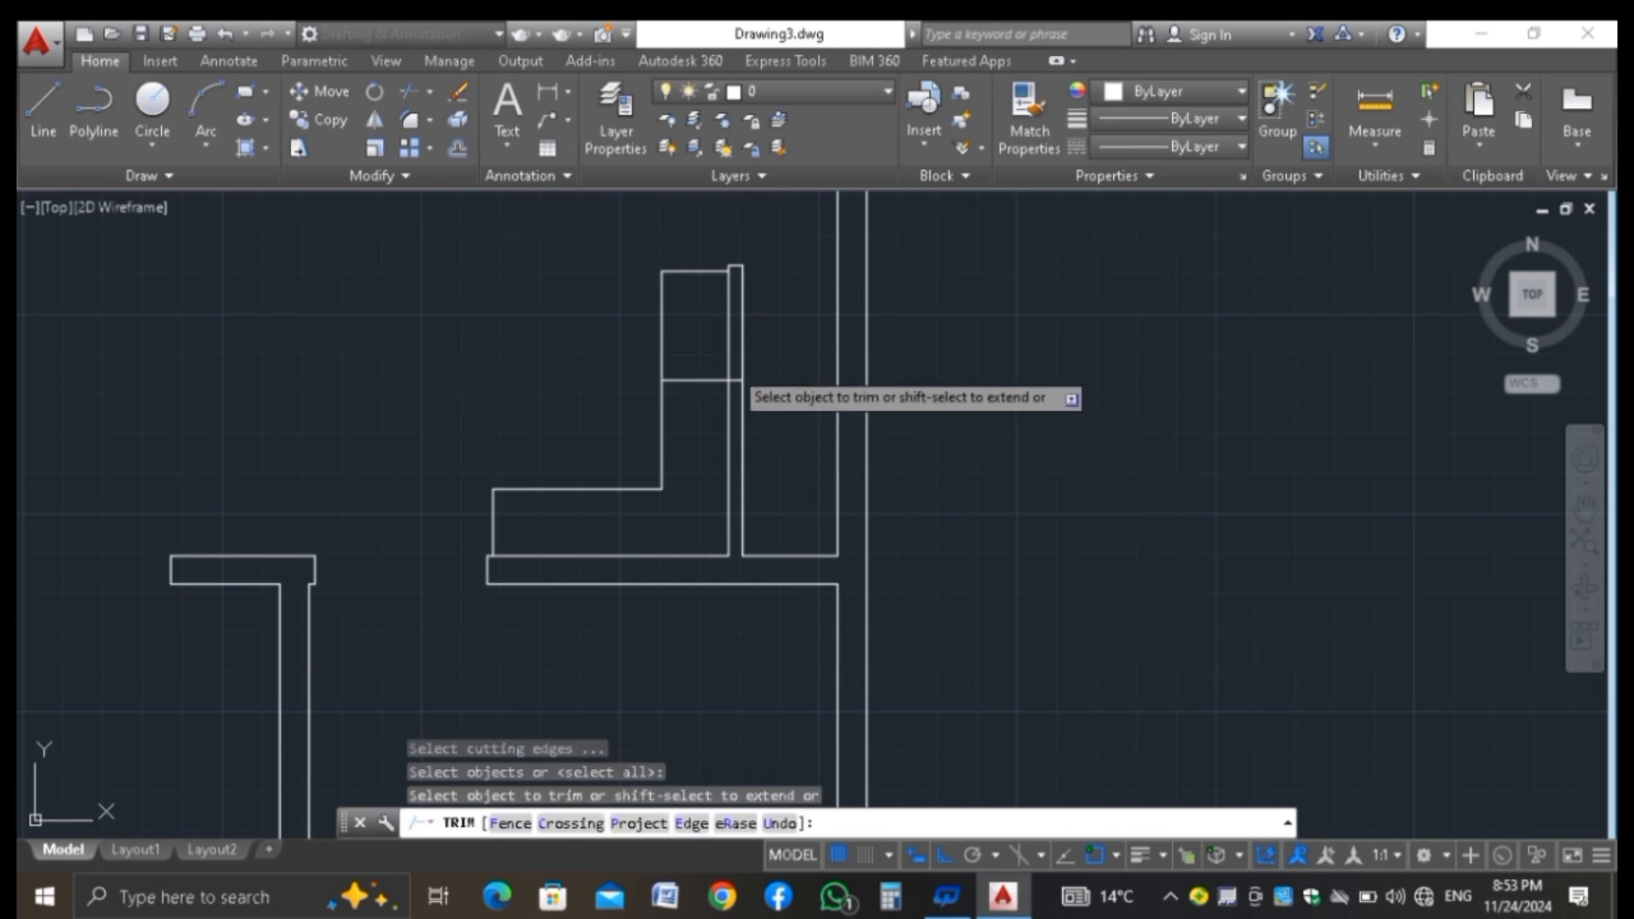
{"action": "left_click", "coordinate": [711, 376]}
{"action": "left_click", "coordinate": [697, 394]}
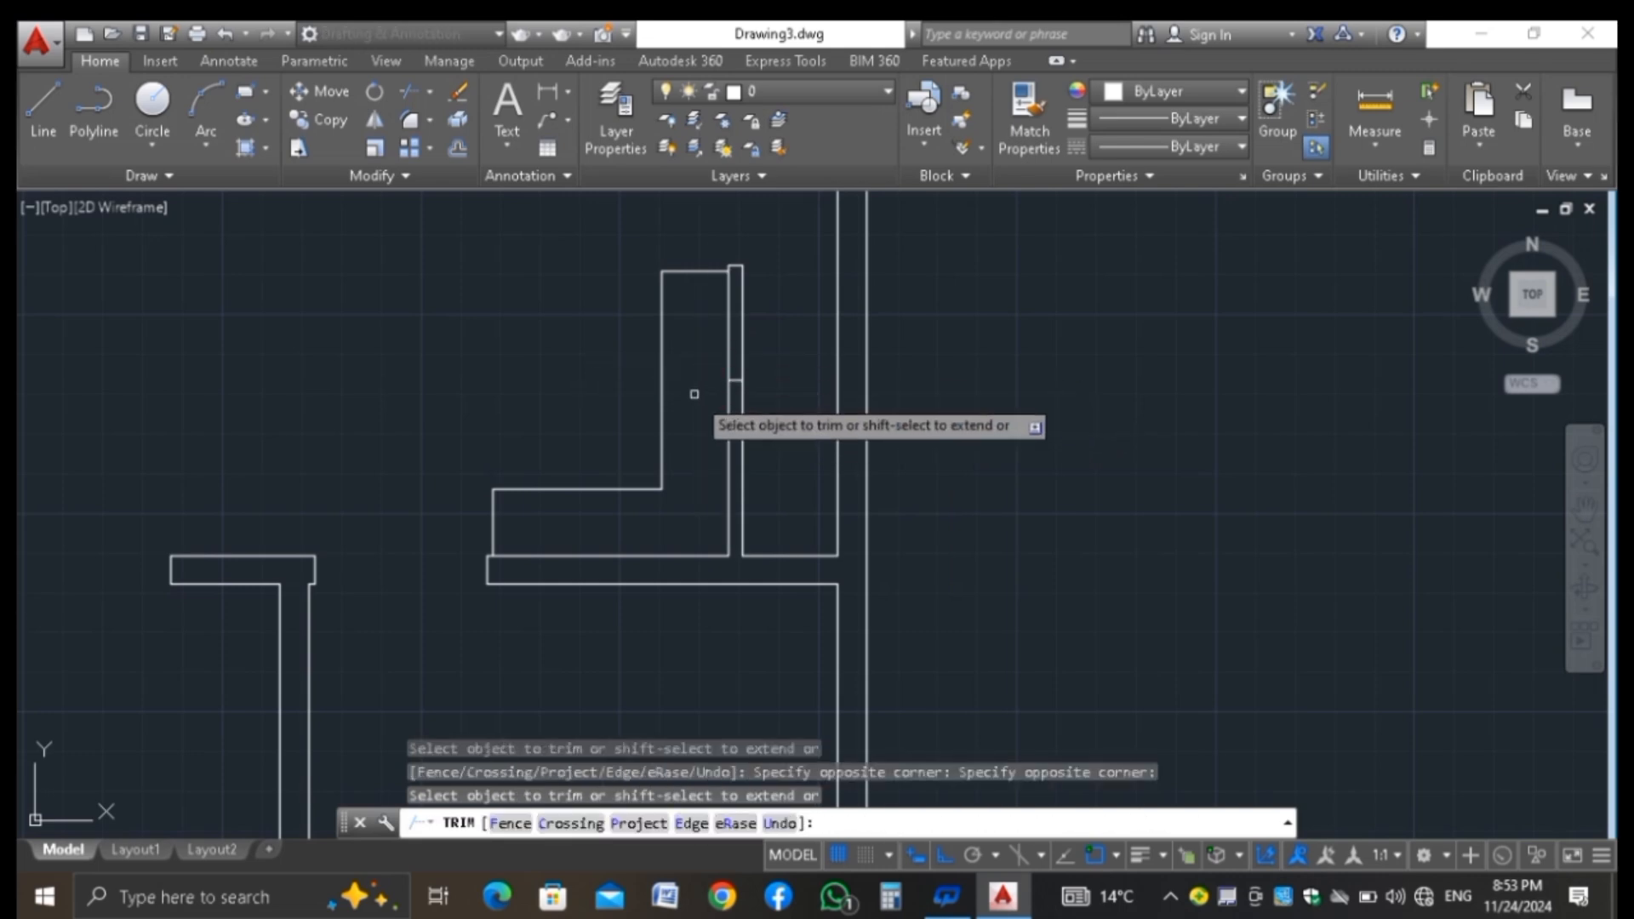
{"action": "key", "text": "Escape"}
Offset the short line inside the thin partition by 24 inches, once upward and once downward
{"action": "scroll", "coordinate": [733, 380], "scroll_direction": "up", "scroll_amount": 2}
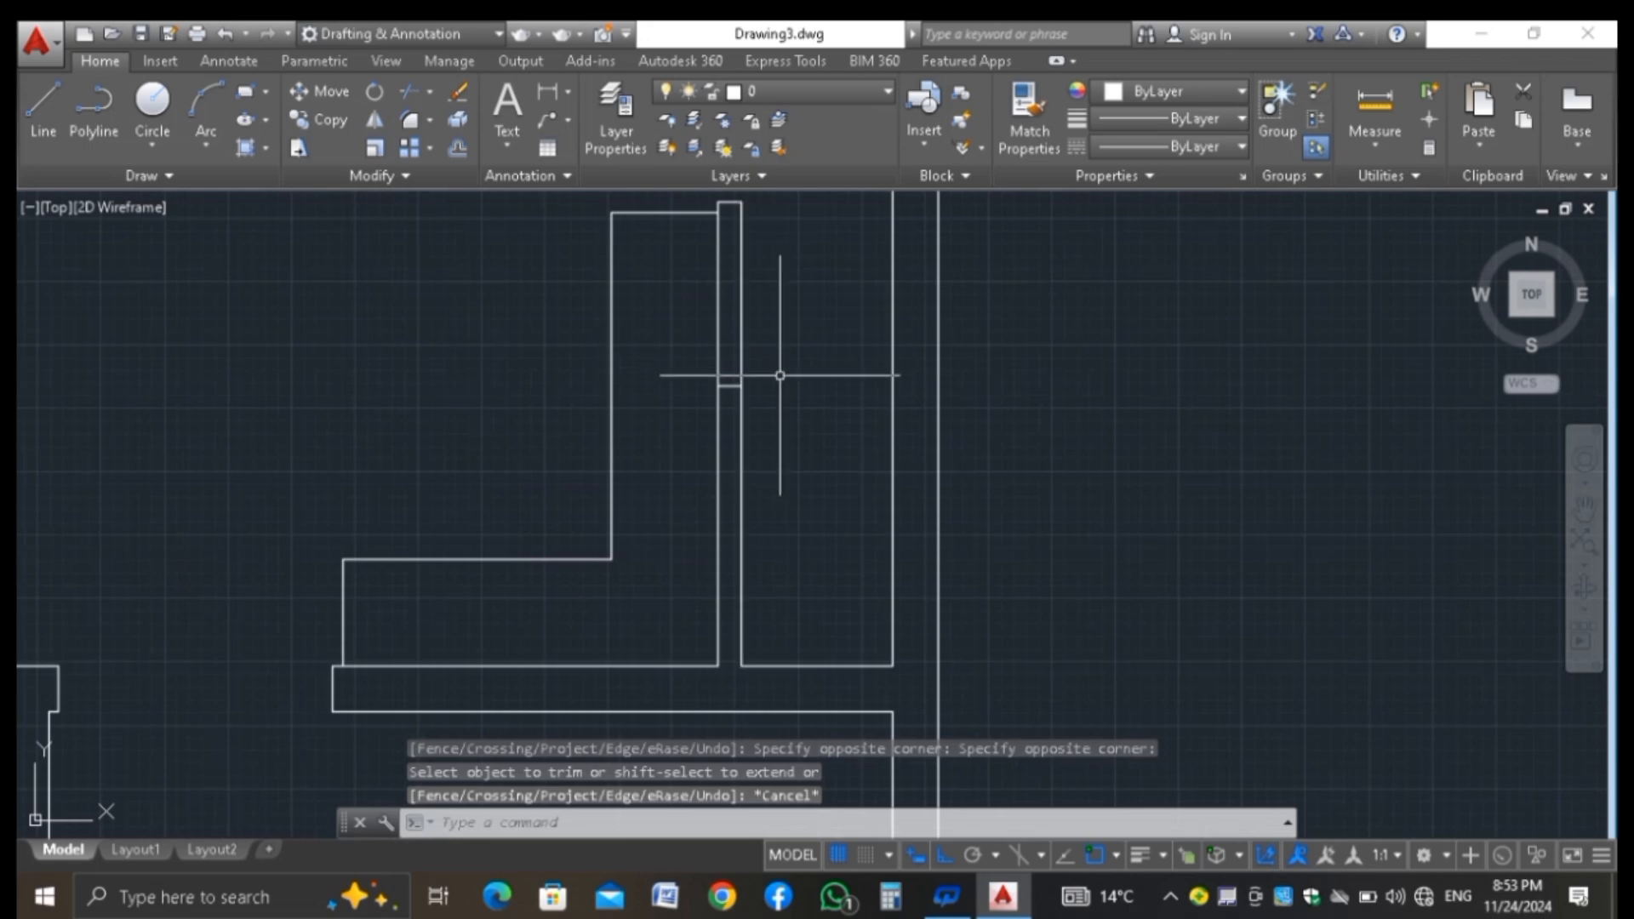
{"action": "scroll", "coordinate": [729, 413], "scroll_direction": "down", "scroll_amount": 3}
{"action": "scroll", "coordinate": [749, 396], "scroll_direction": "up", "scroll_amount": 2}
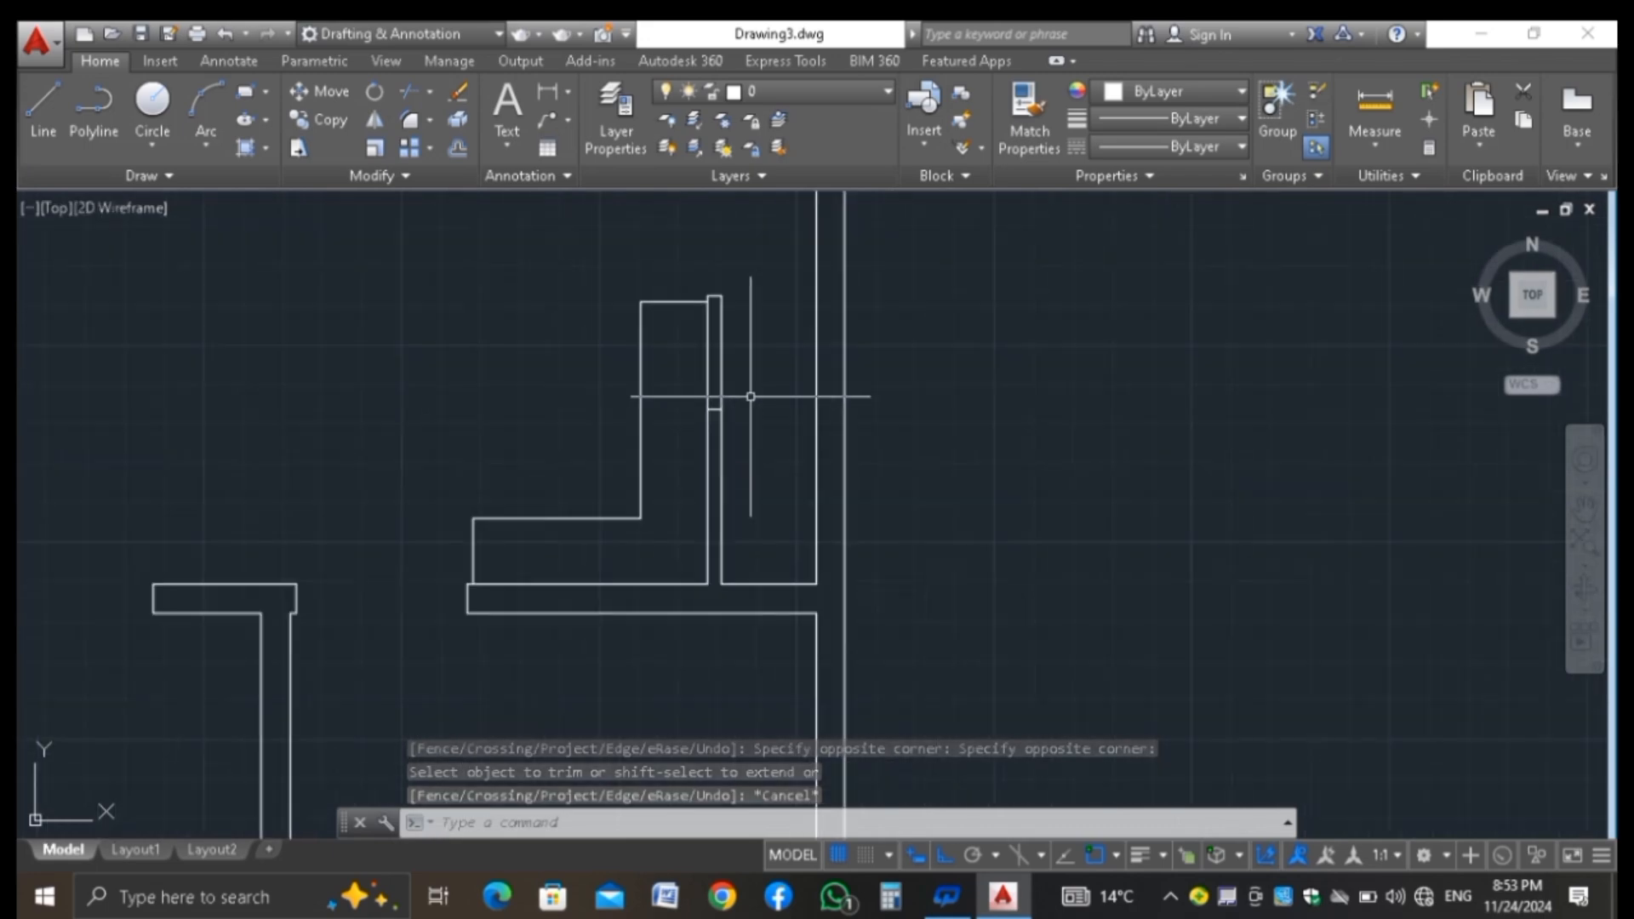
{"action": "type", "text": "O"}
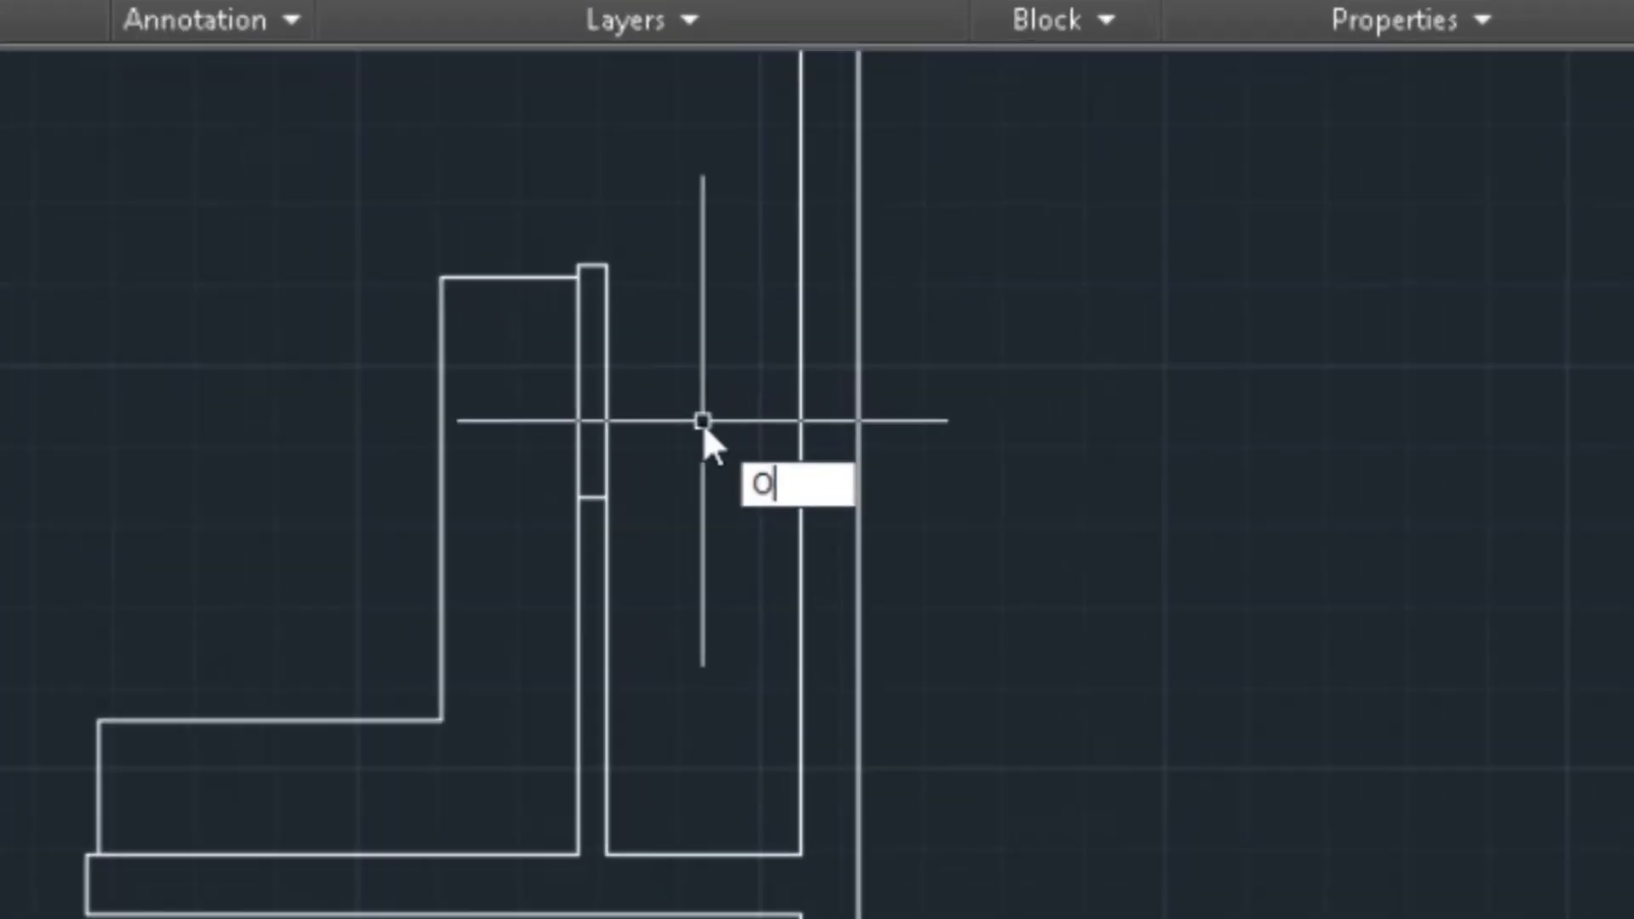
{"action": "key", "text": "Return"}
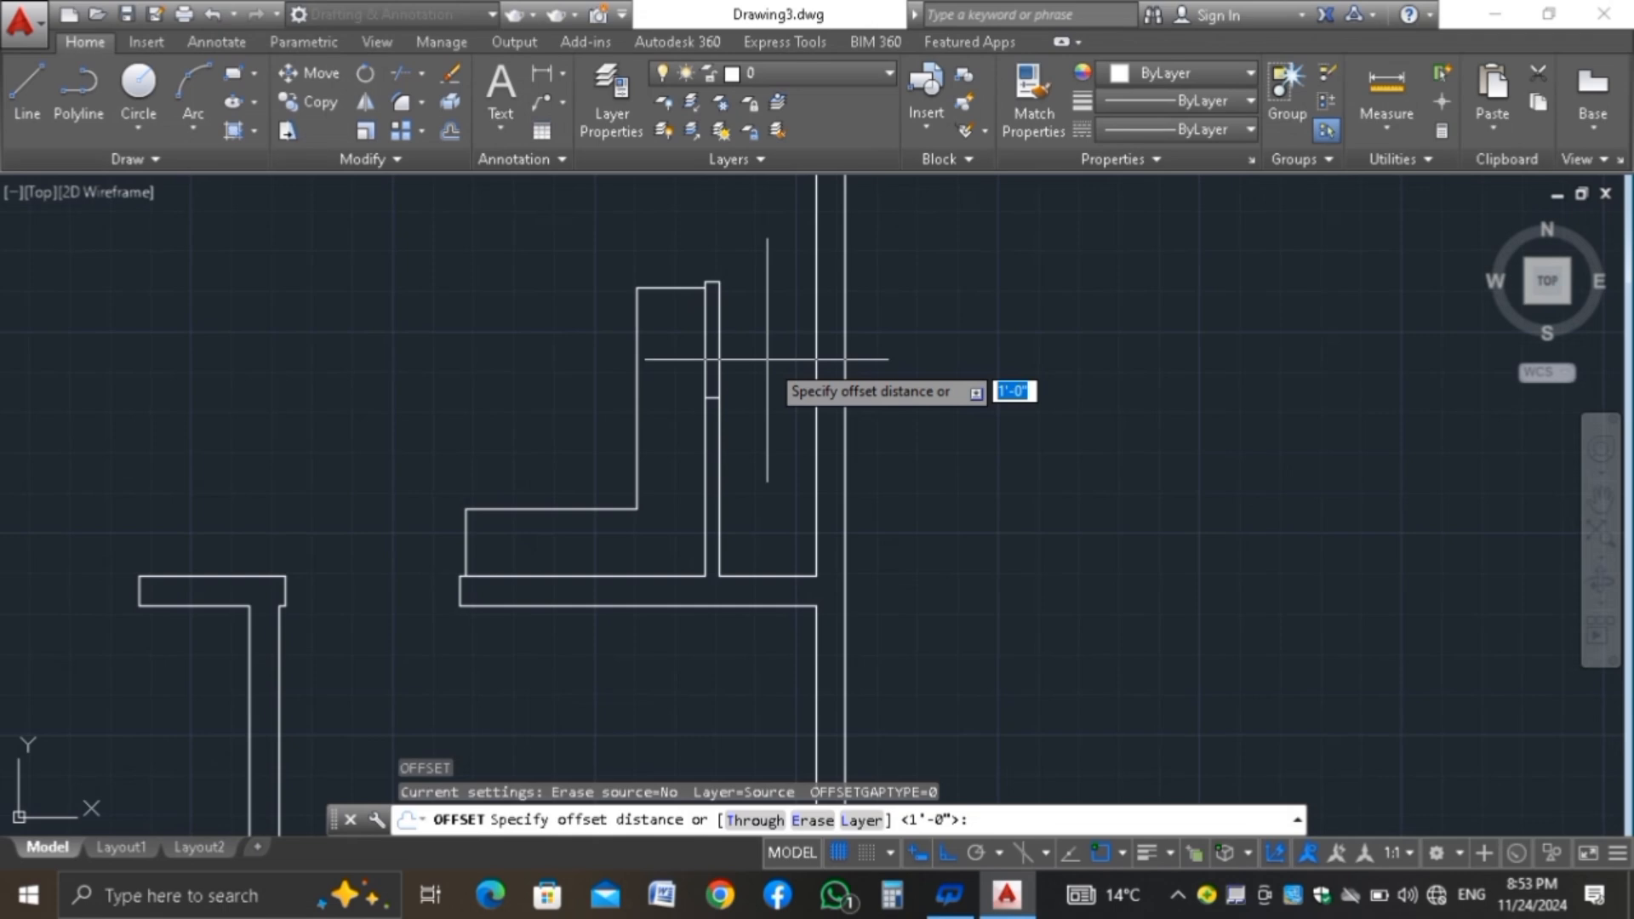
{"action": "type", "text": "24"}
{"action": "key", "text": "Return"}
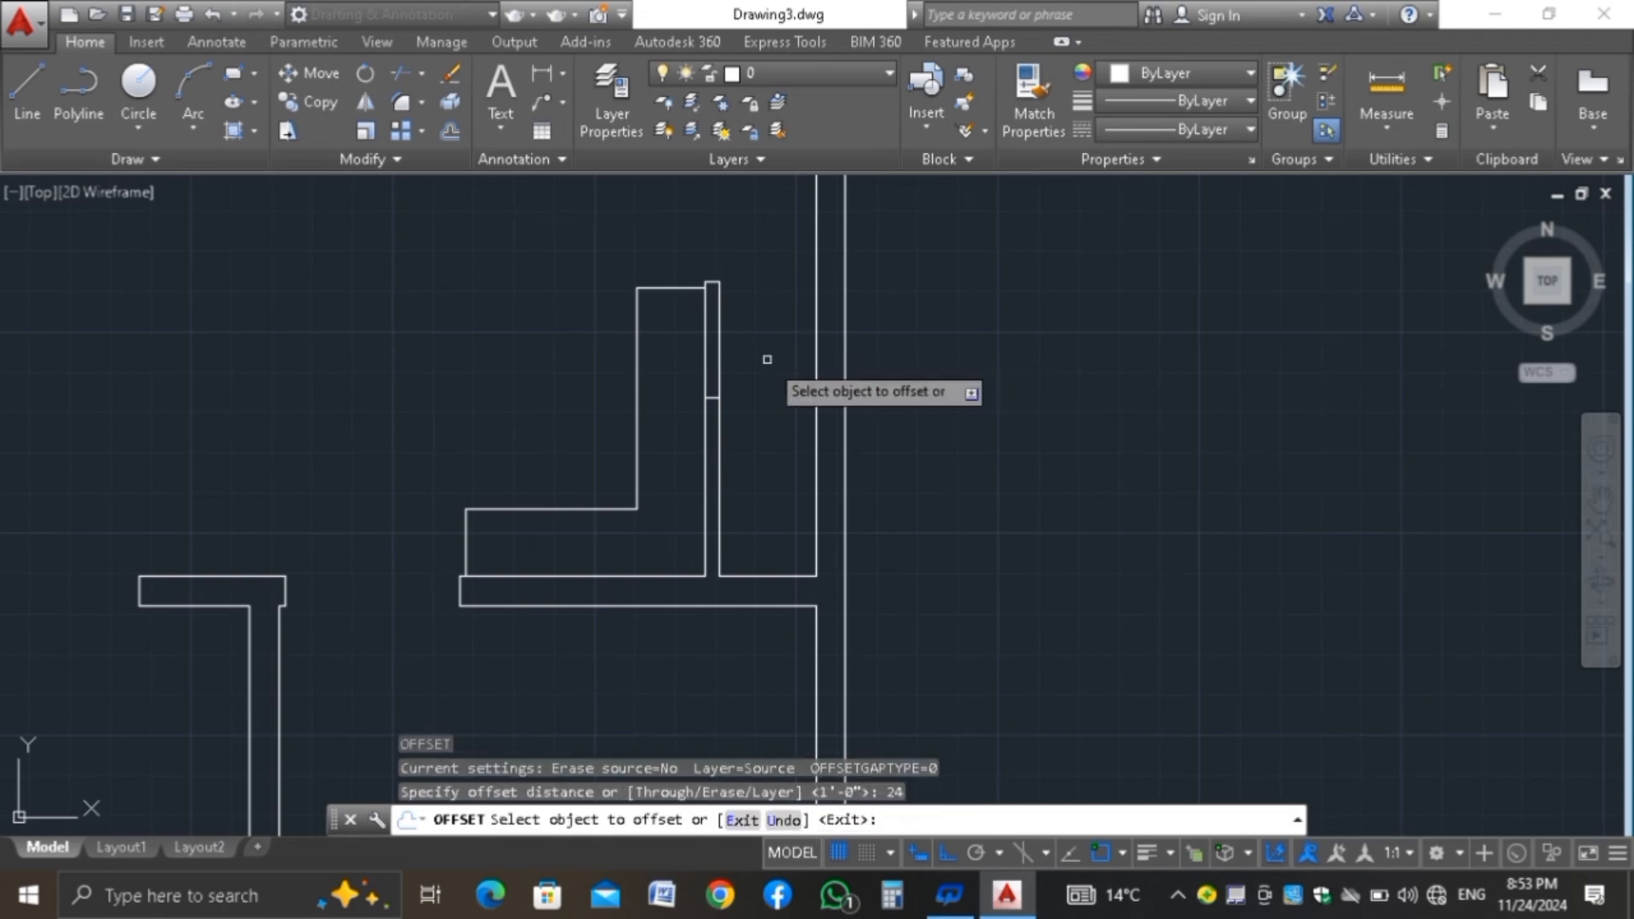
{"action": "scroll", "coordinate": [704, 396], "scroll_direction": "up", "scroll_amount": 2}
{"action": "scroll", "coordinate": [708, 398], "scroll_direction": "down", "scroll_amount": 2}
{"action": "scroll", "coordinate": [707, 398], "scroll_direction": "up", "scroll_amount": 2}
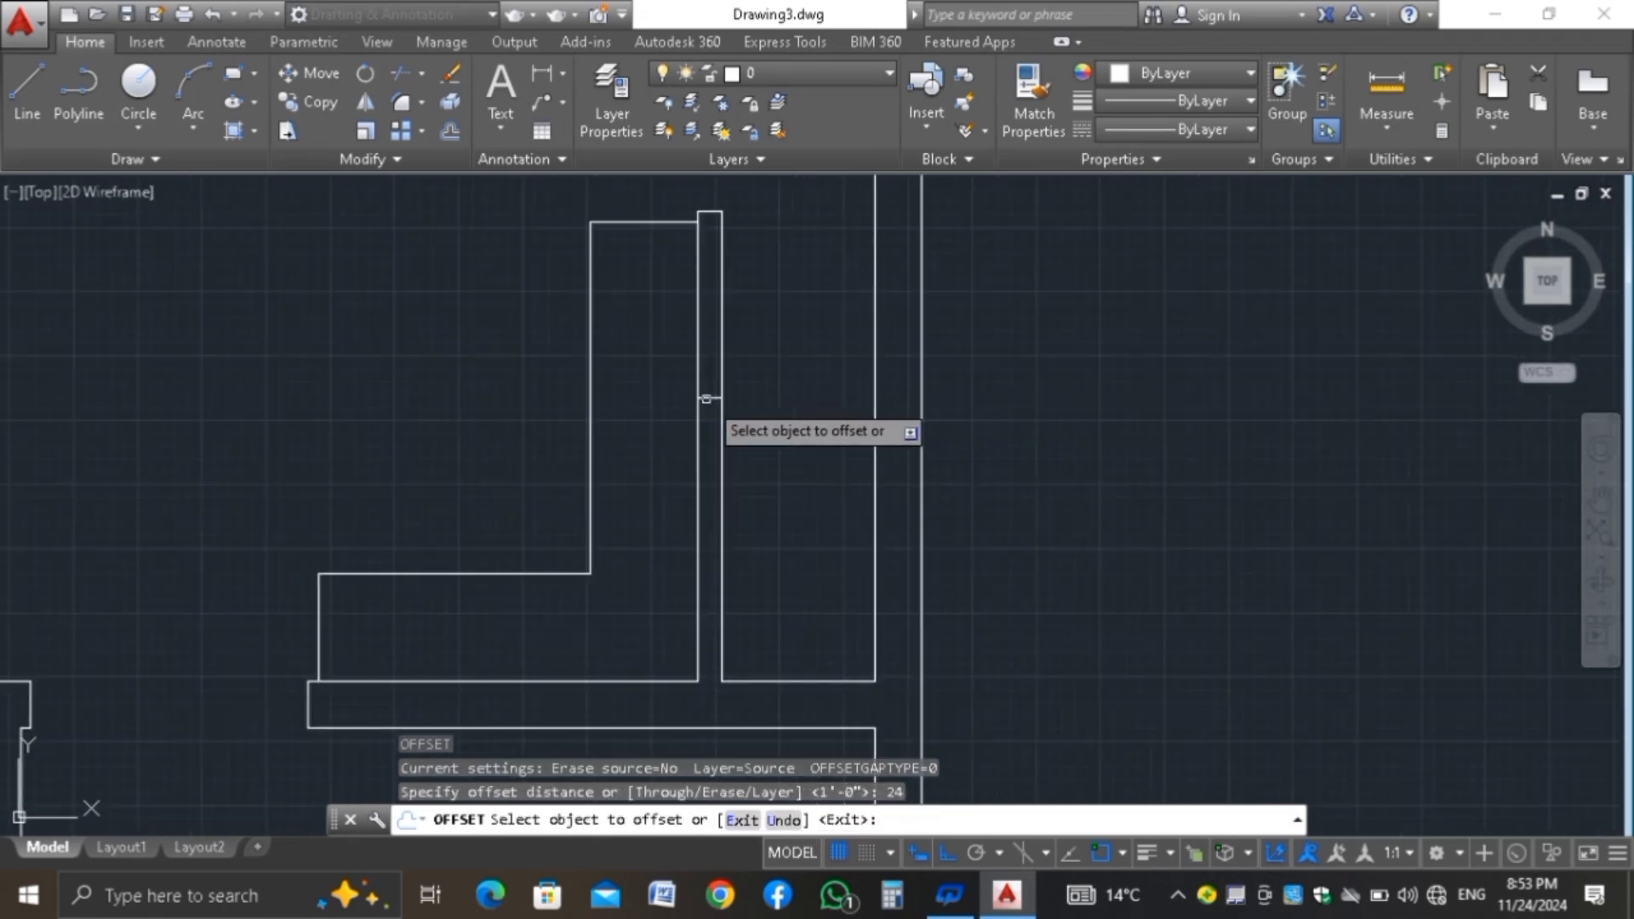
{"action": "left_click", "coordinate": [706, 398]}
{"action": "left_click", "coordinate": [708, 315]}
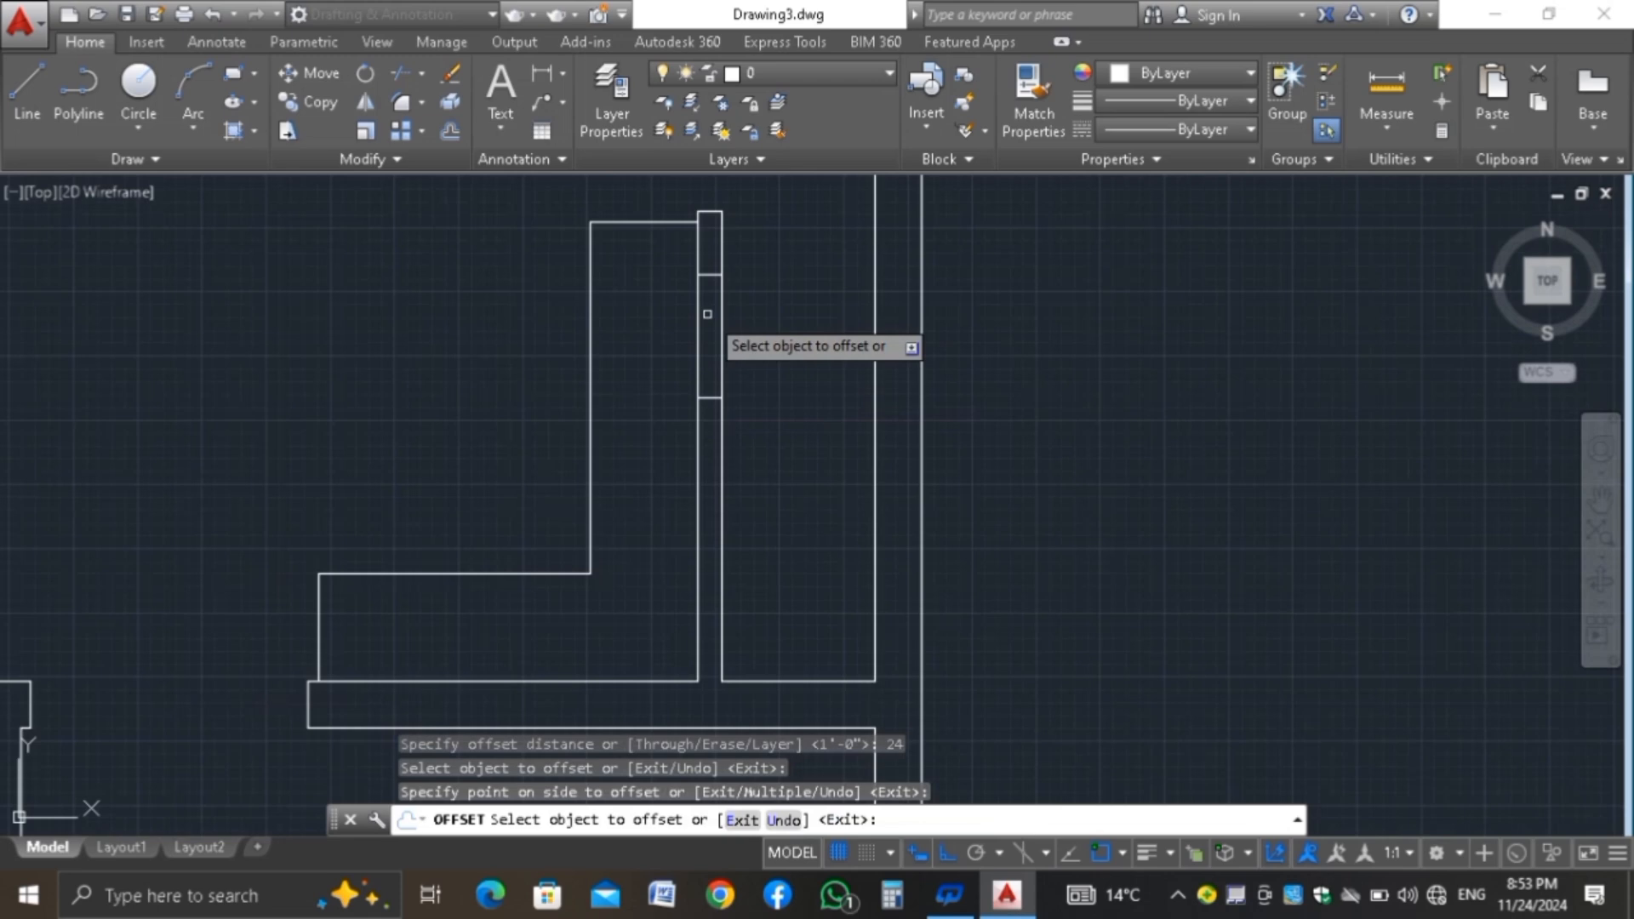
{"action": "left_click", "coordinate": [710, 396]}
{"action": "left_click", "coordinate": [712, 455]}
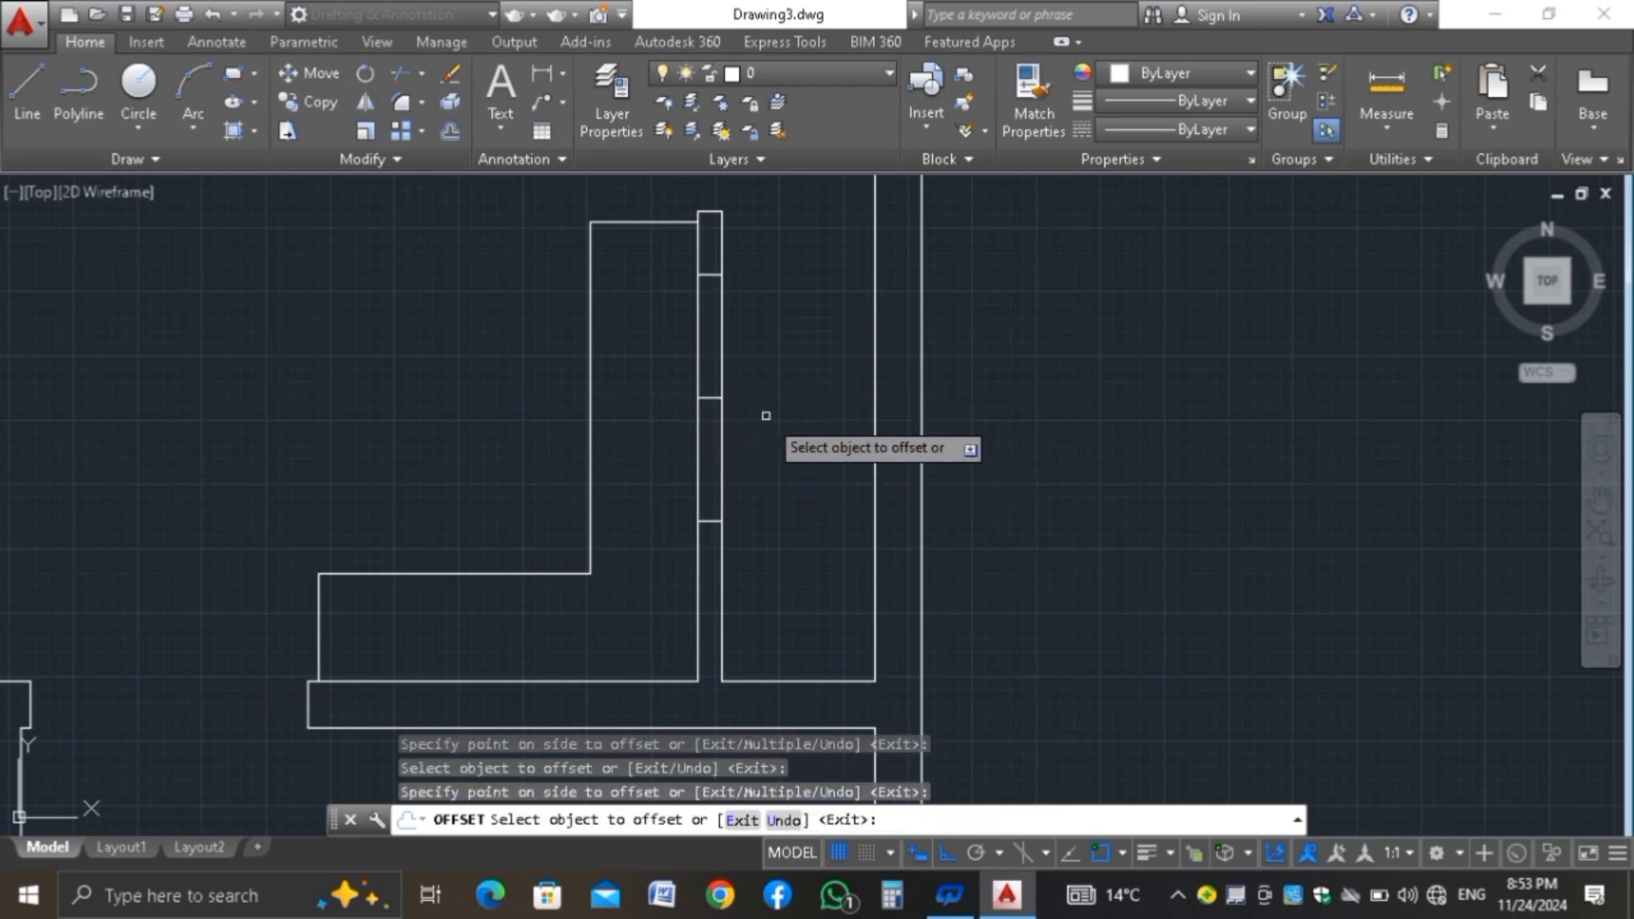
{"action": "key", "text": "Escape"}
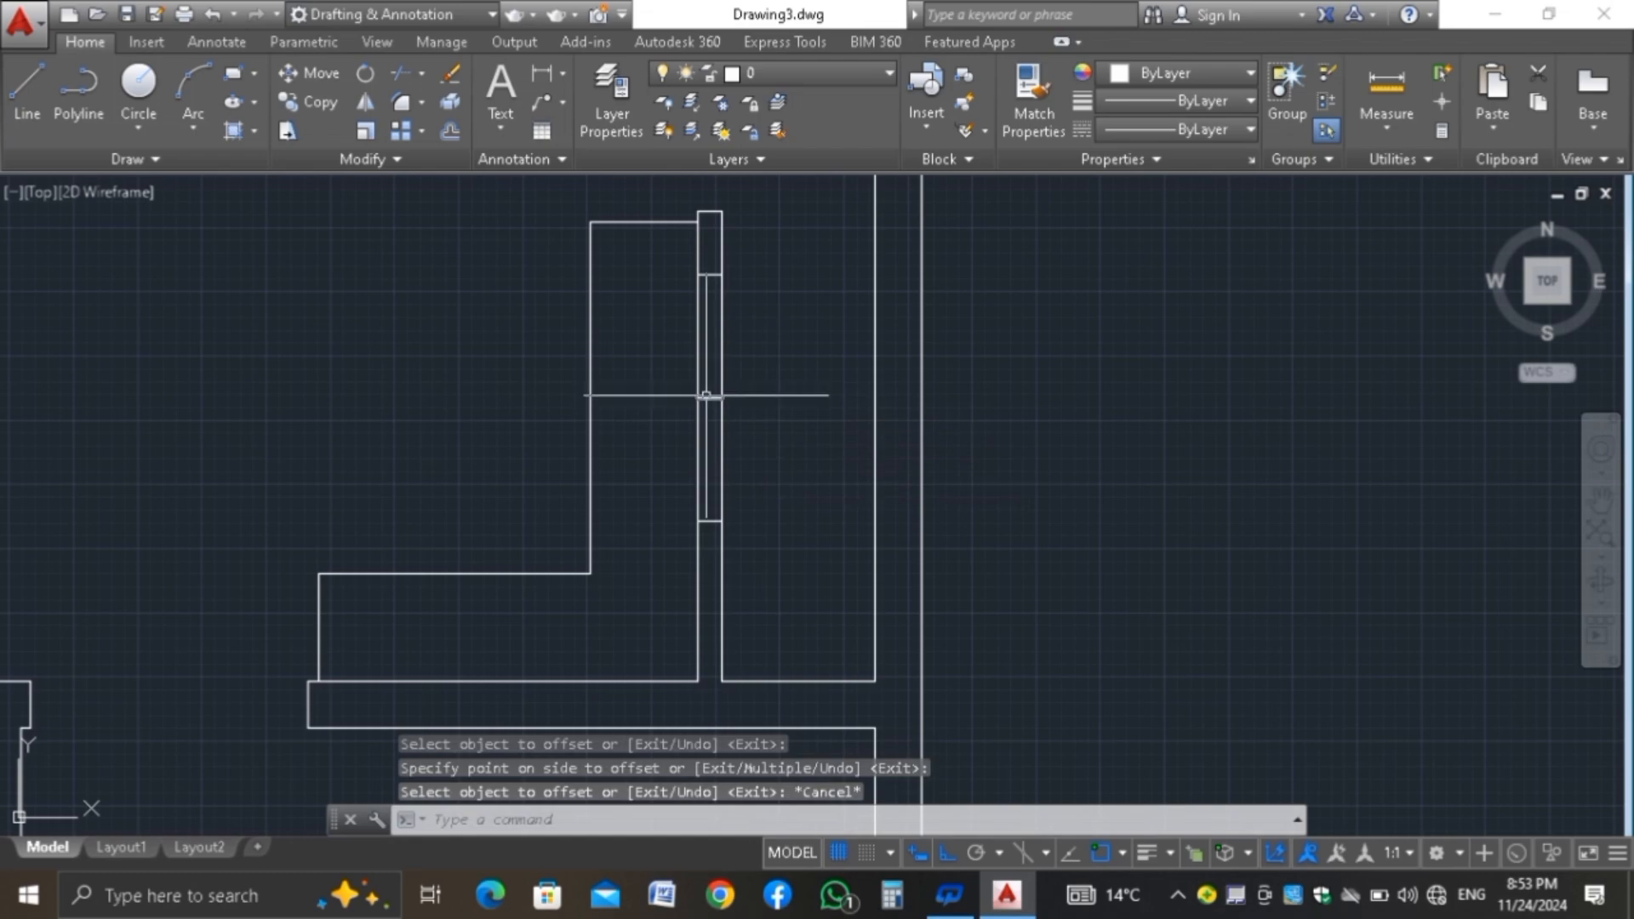
Erase the middle short line in the partition and draw a vertical centre line joining the midpoints of the two offset lines
{"action": "left_click", "coordinate": [706, 396]}
{"action": "key", "text": "Delete"}
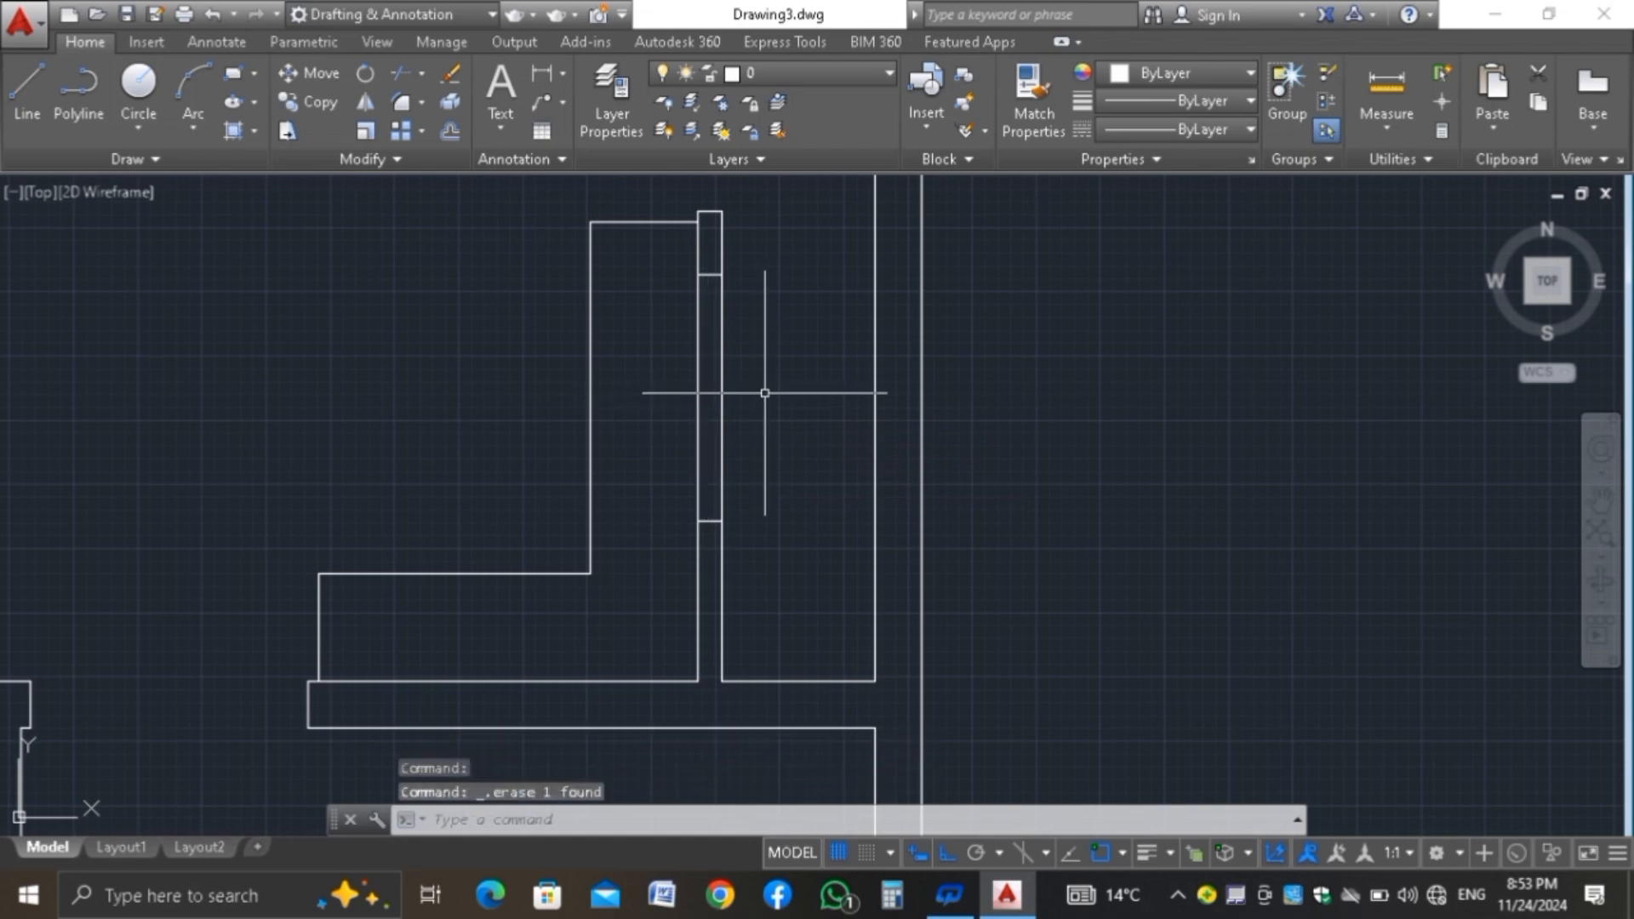
{"action": "type", "text": "l"}
{"action": "key", "text": "Return"}
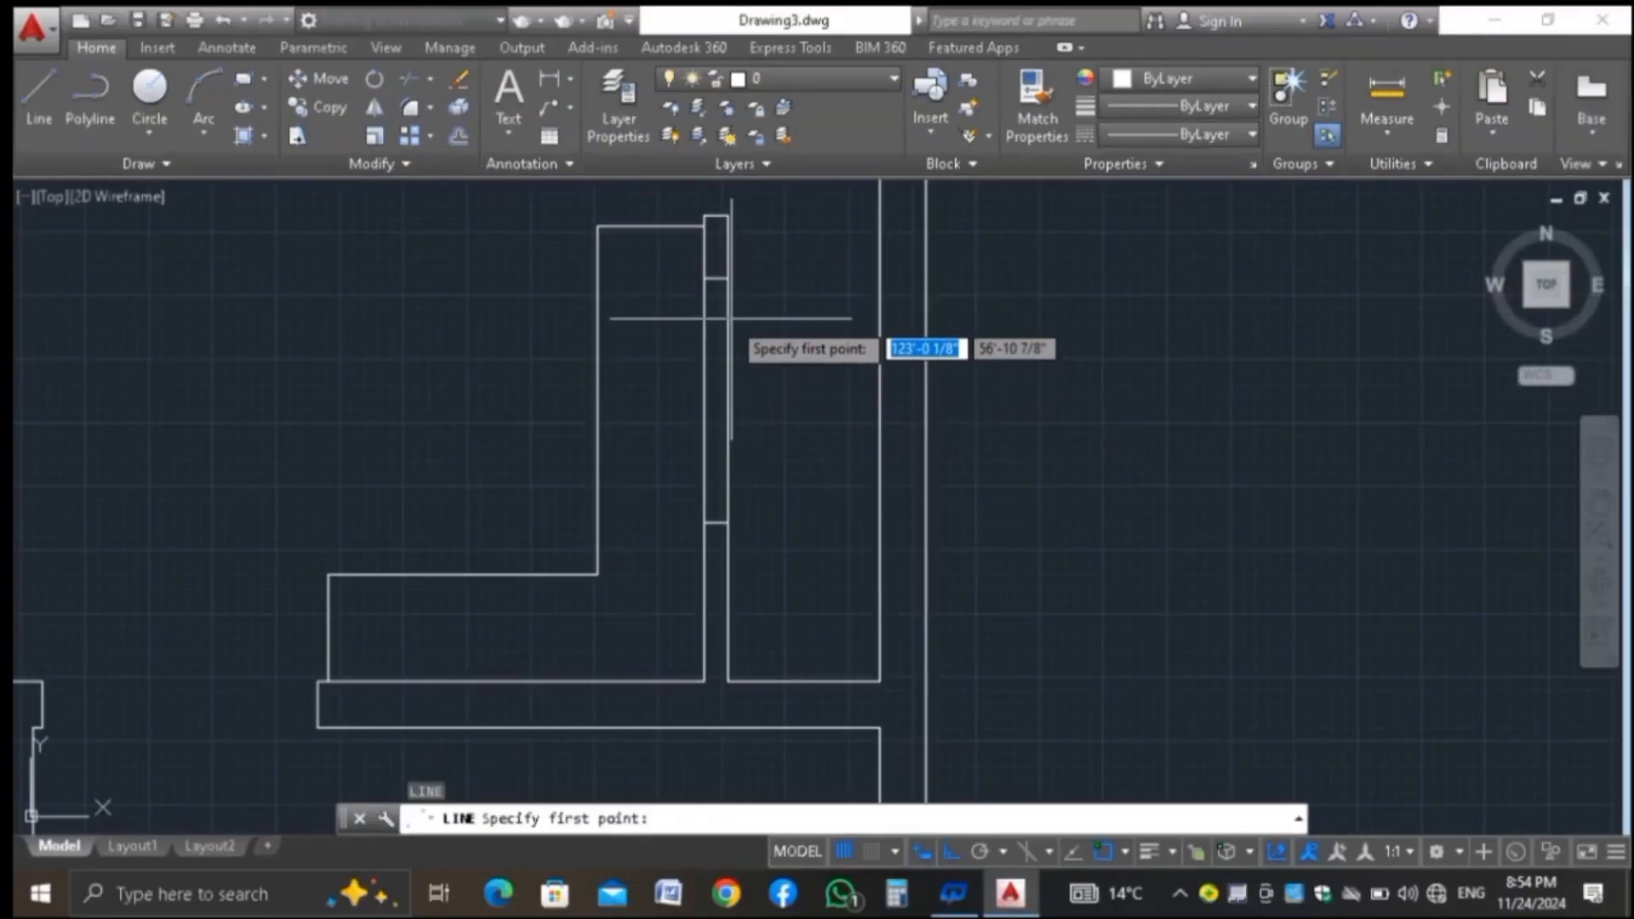
{"action": "left_click", "coordinate": [716, 279]}
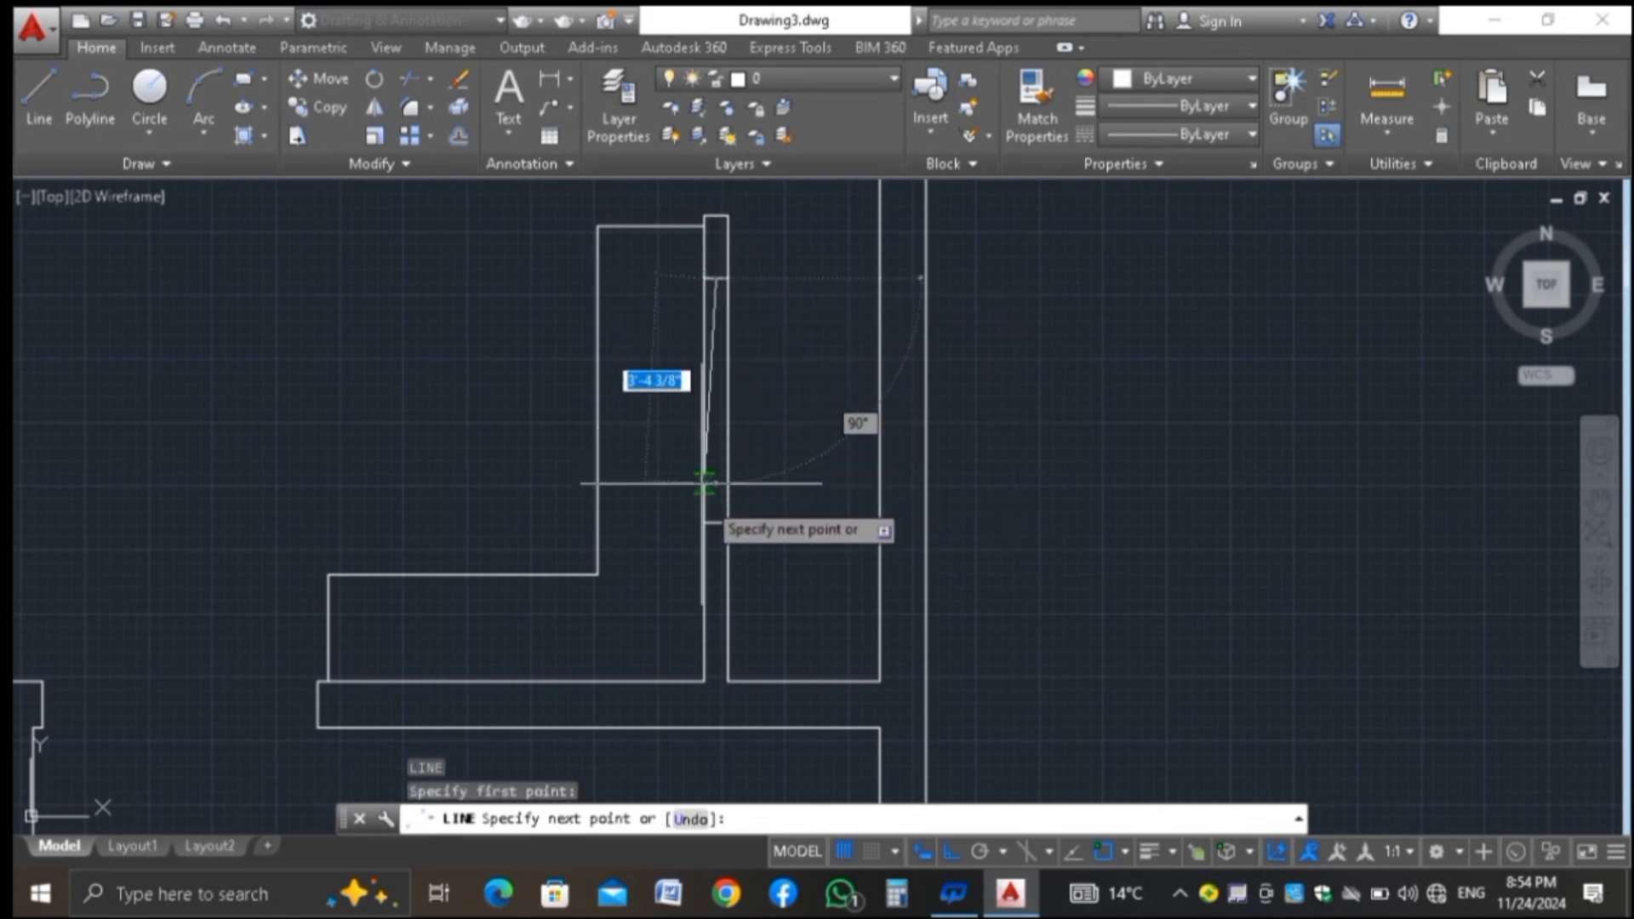
{"action": "type", "text": "4"}
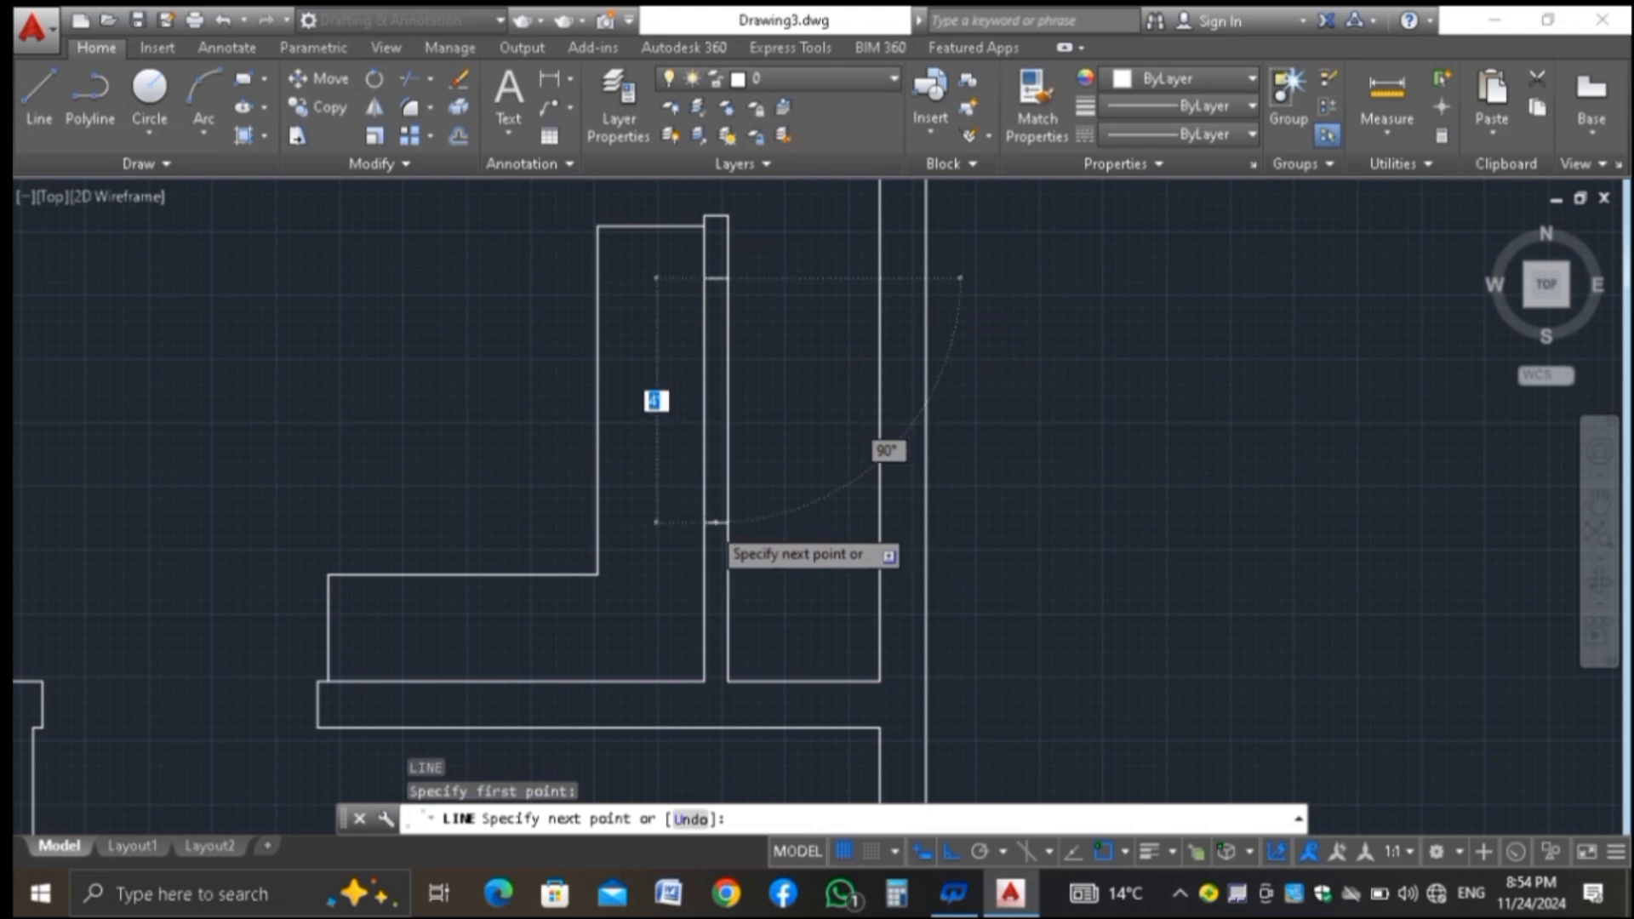
{"action": "scroll", "coordinate": [714, 522], "scroll_direction": "up", "scroll_amount": 2}
{"action": "scroll", "coordinate": [723, 523], "scroll_direction": "up", "scroll_amount": 2}
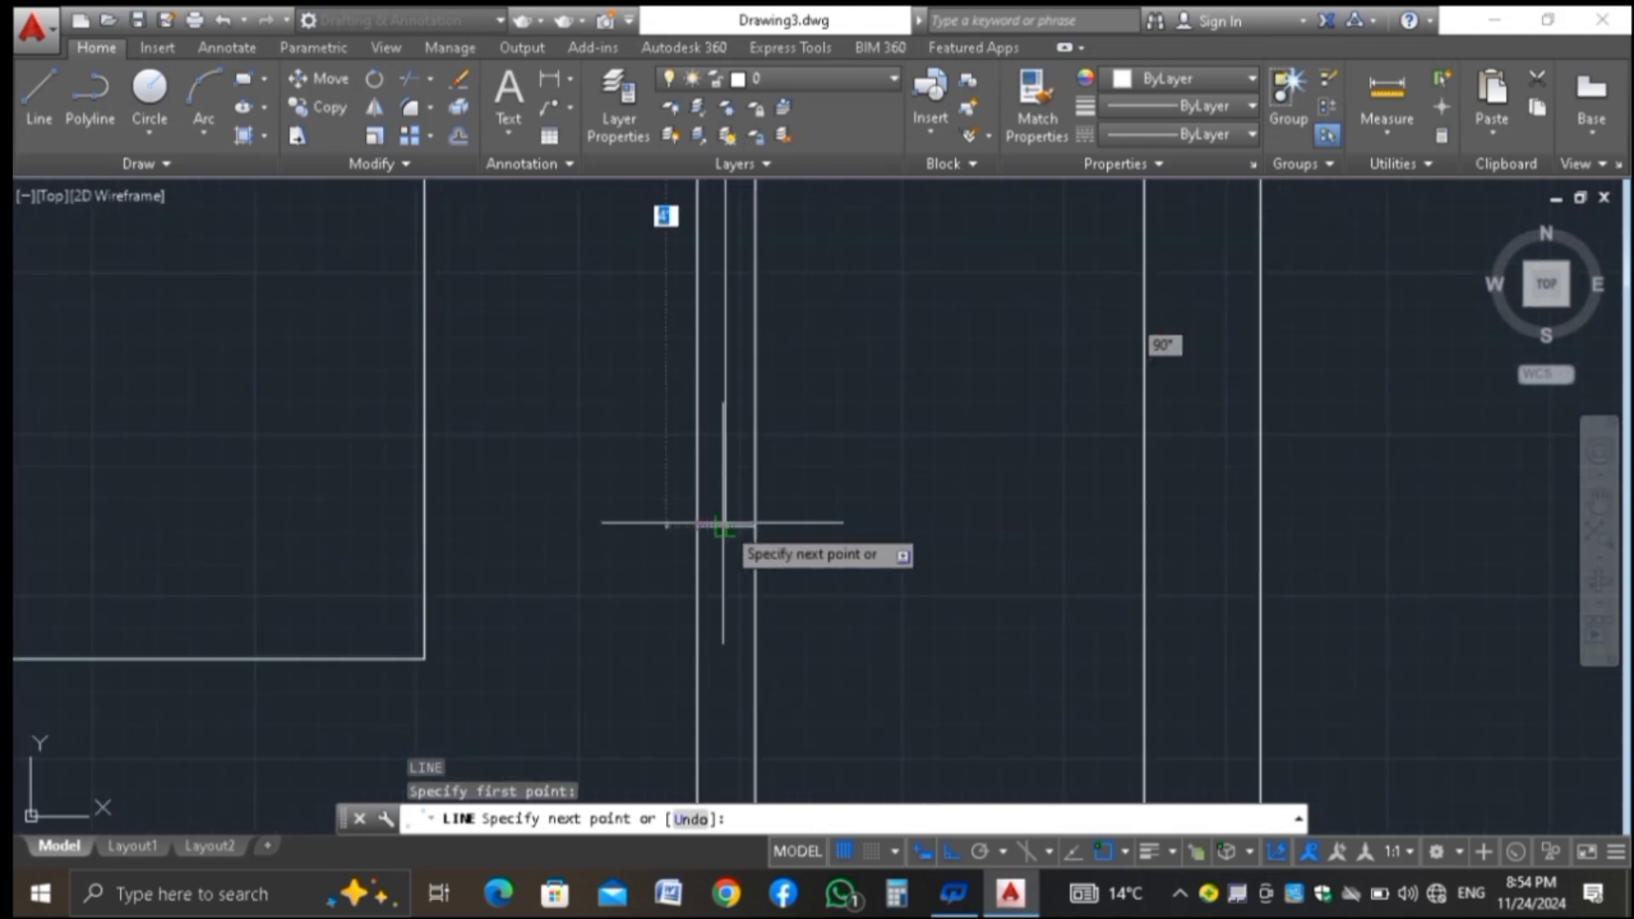
{"action": "left_click", "coordinate": [753, 526]}
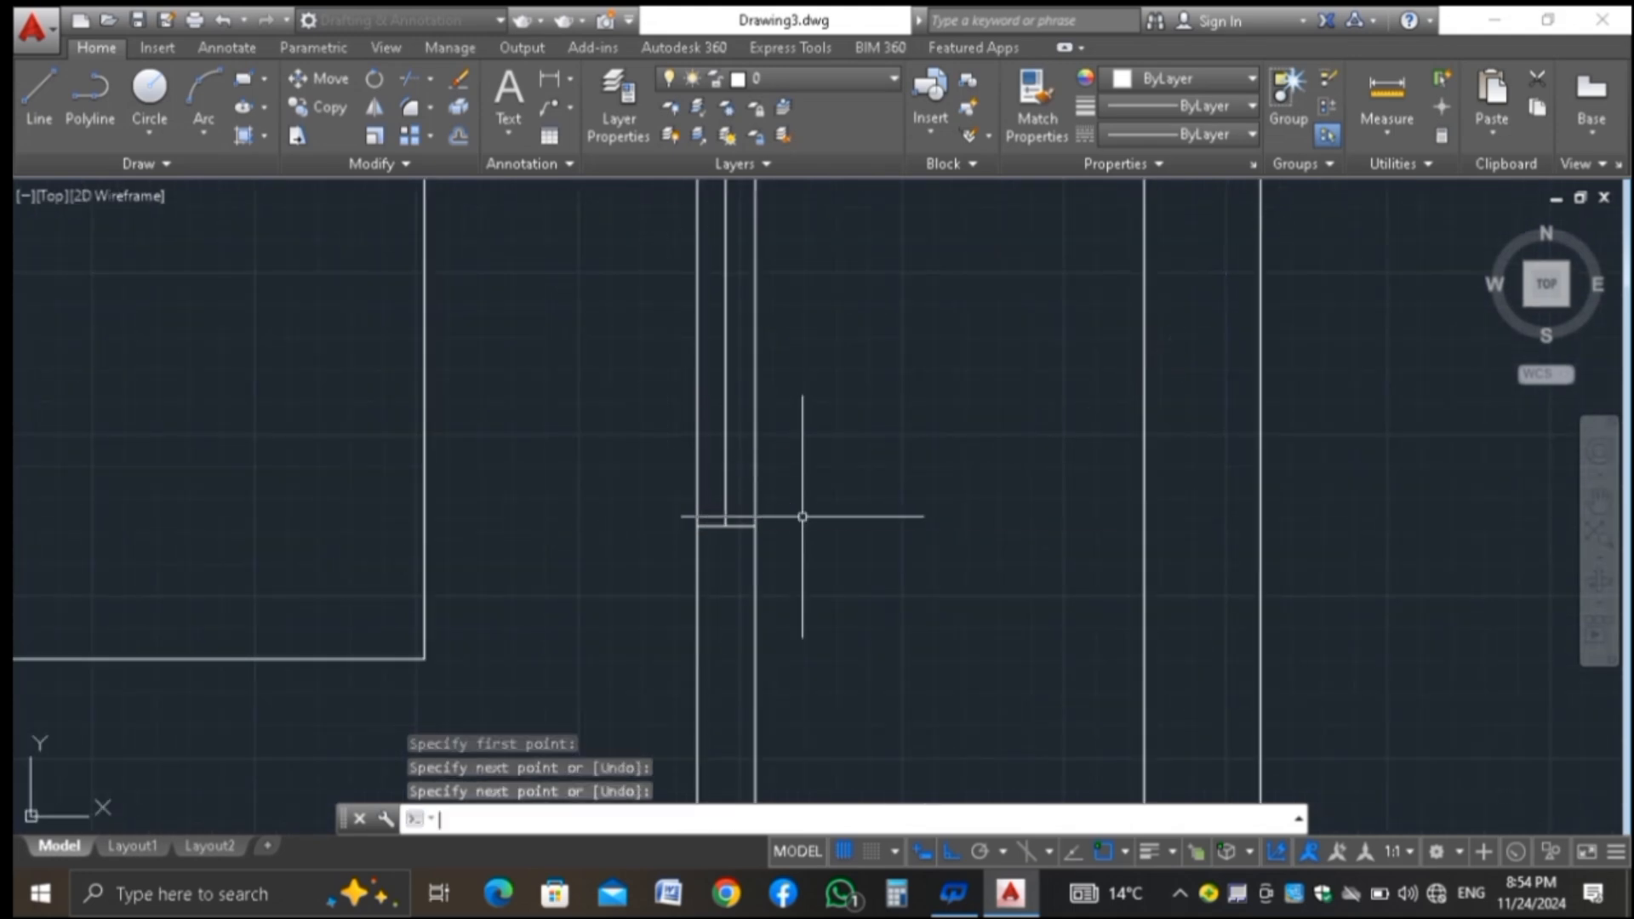
{"action": "key", "text": "Return"}
{"action": "scroll", "coordinate": [750, 467], "scroll_direction": "down", "scroll_amount": 4}
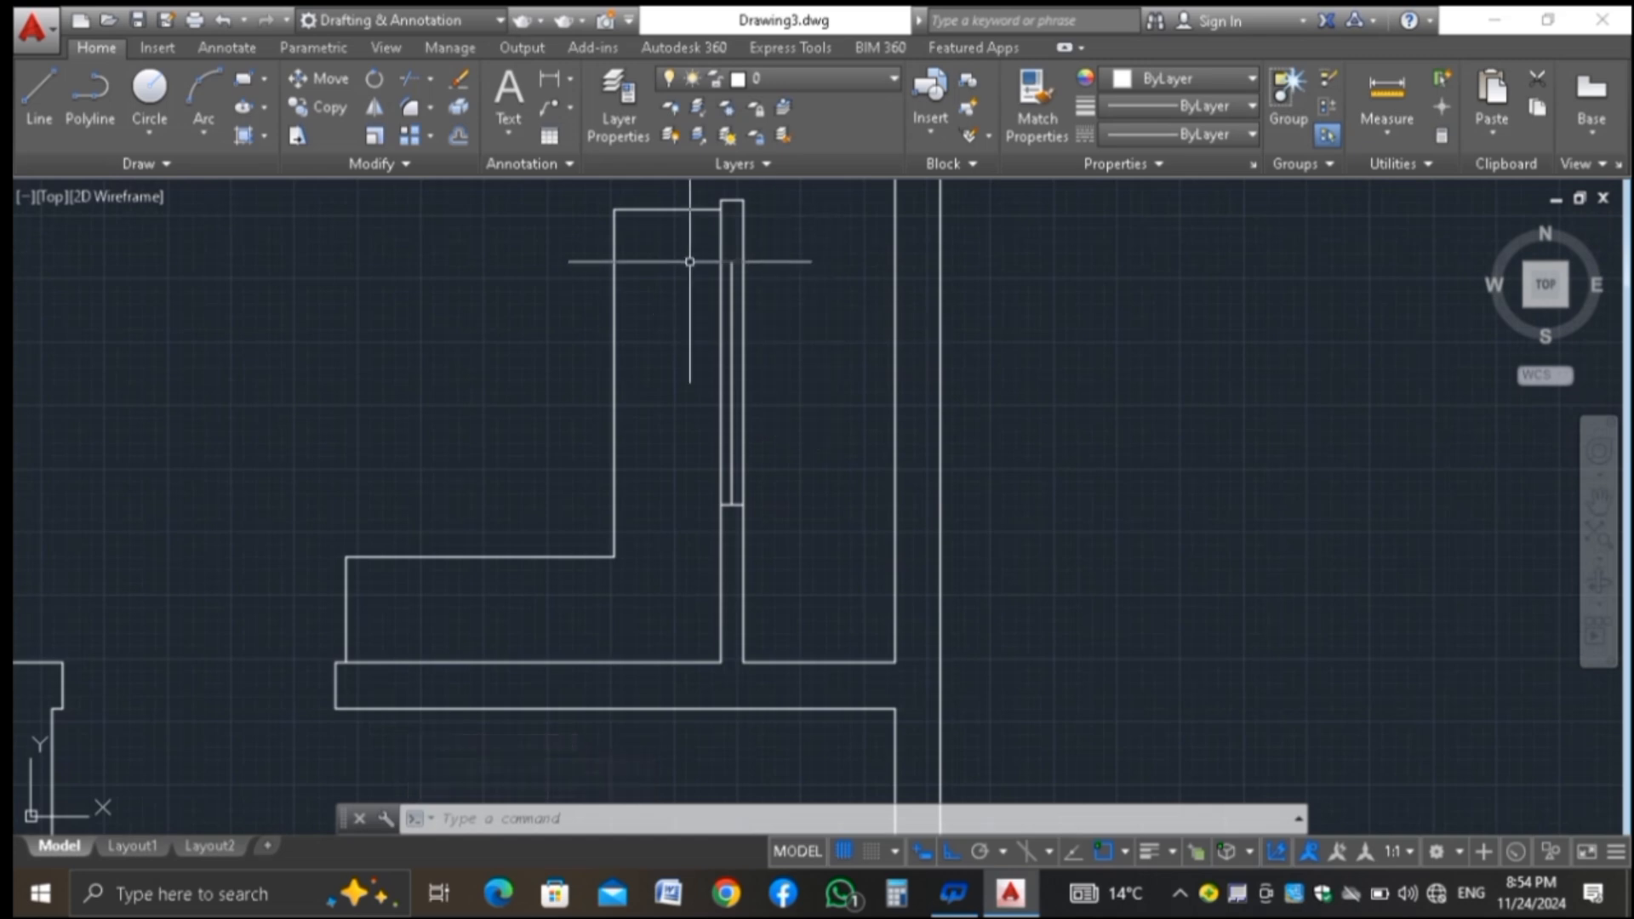
{"action": "scroll", "coordinate": [693, 255], "scroll_direction": "down", "scroll_amount": 5}
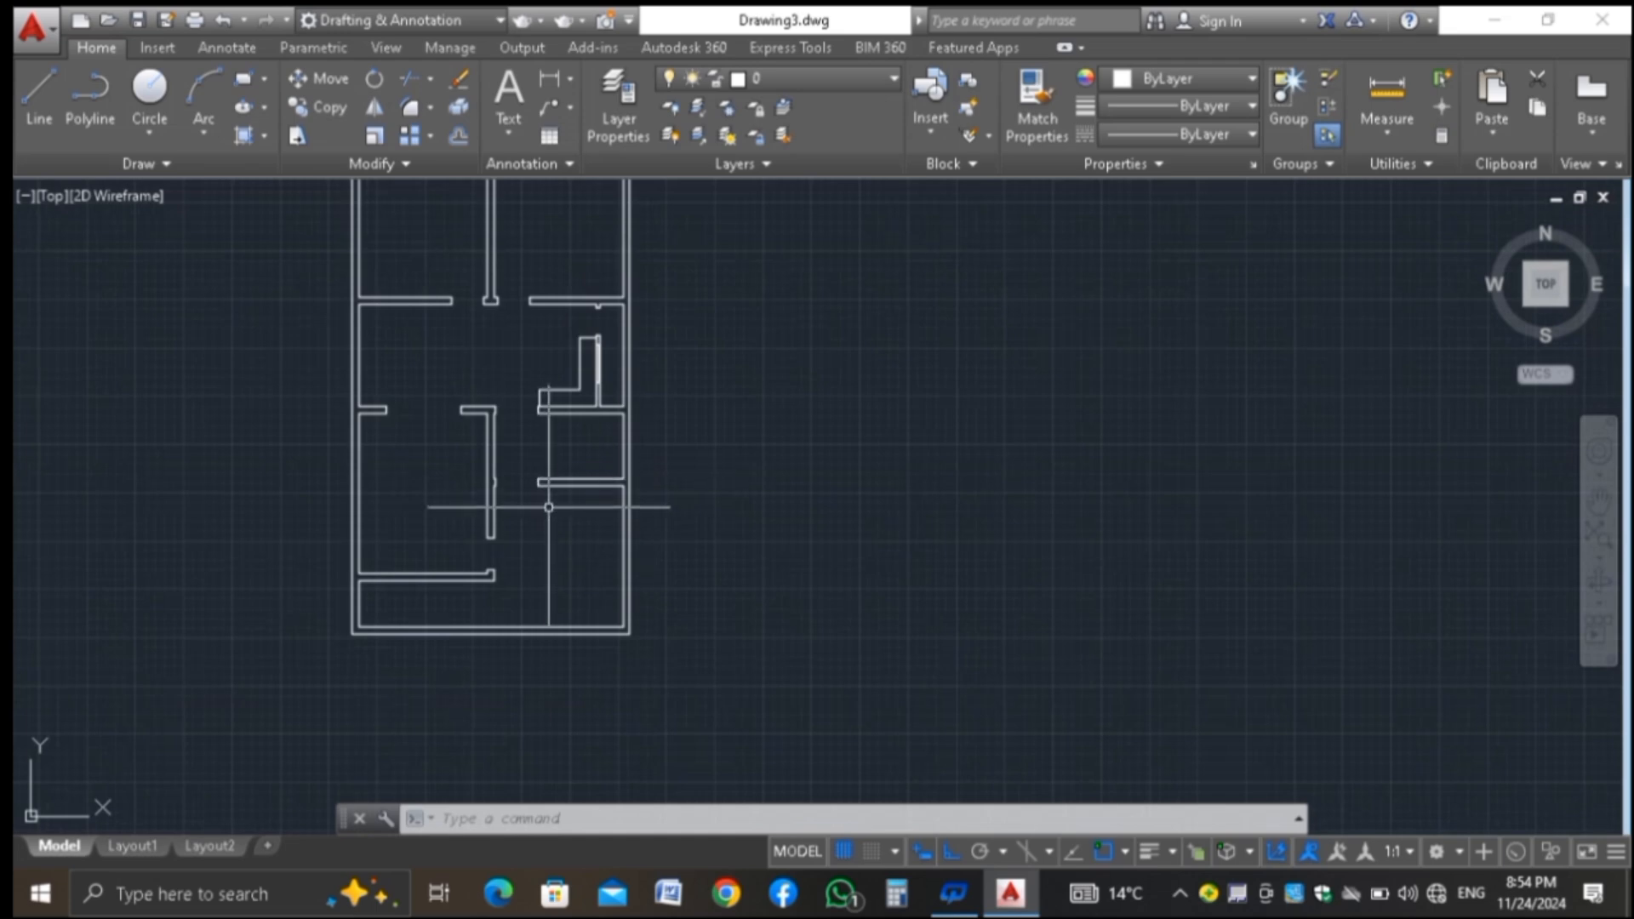
{"action": "scroll", "coordinate": [548, 400], "scroll_direction": "up", "scroll_amount": 5}
{"action": "scroll", "coordinate": [492, 489], "scroll_direction": "down", "scroll_amount": 4}
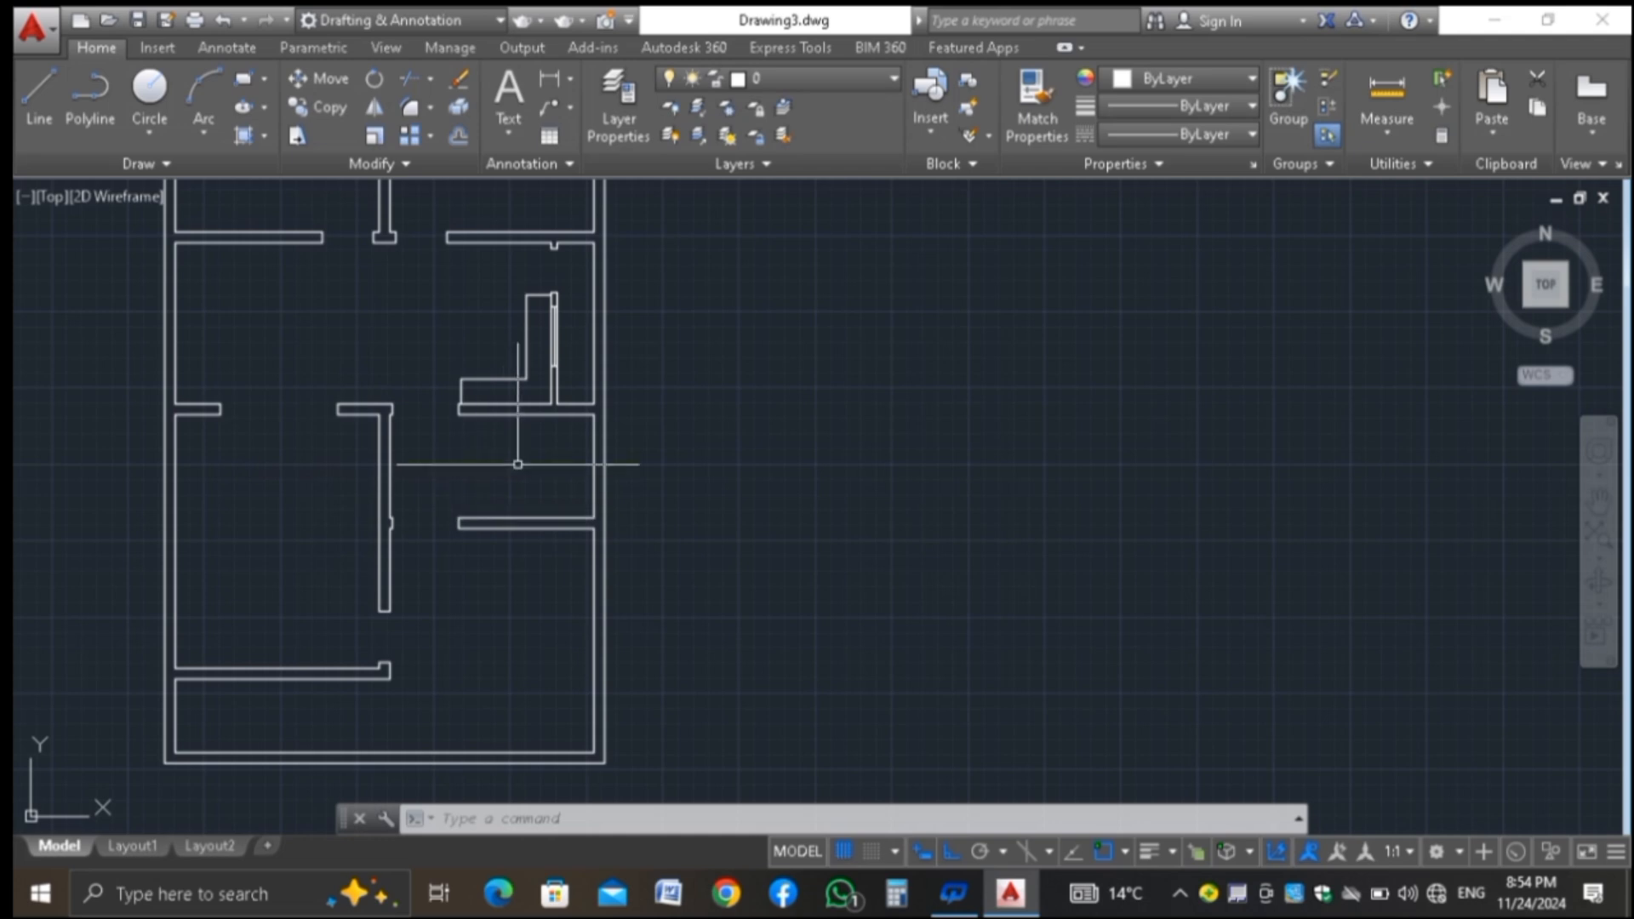
{"action": "scroll", "coordinate": [533, 405], "scroll_direction": "up", "scroll_amount": 2}
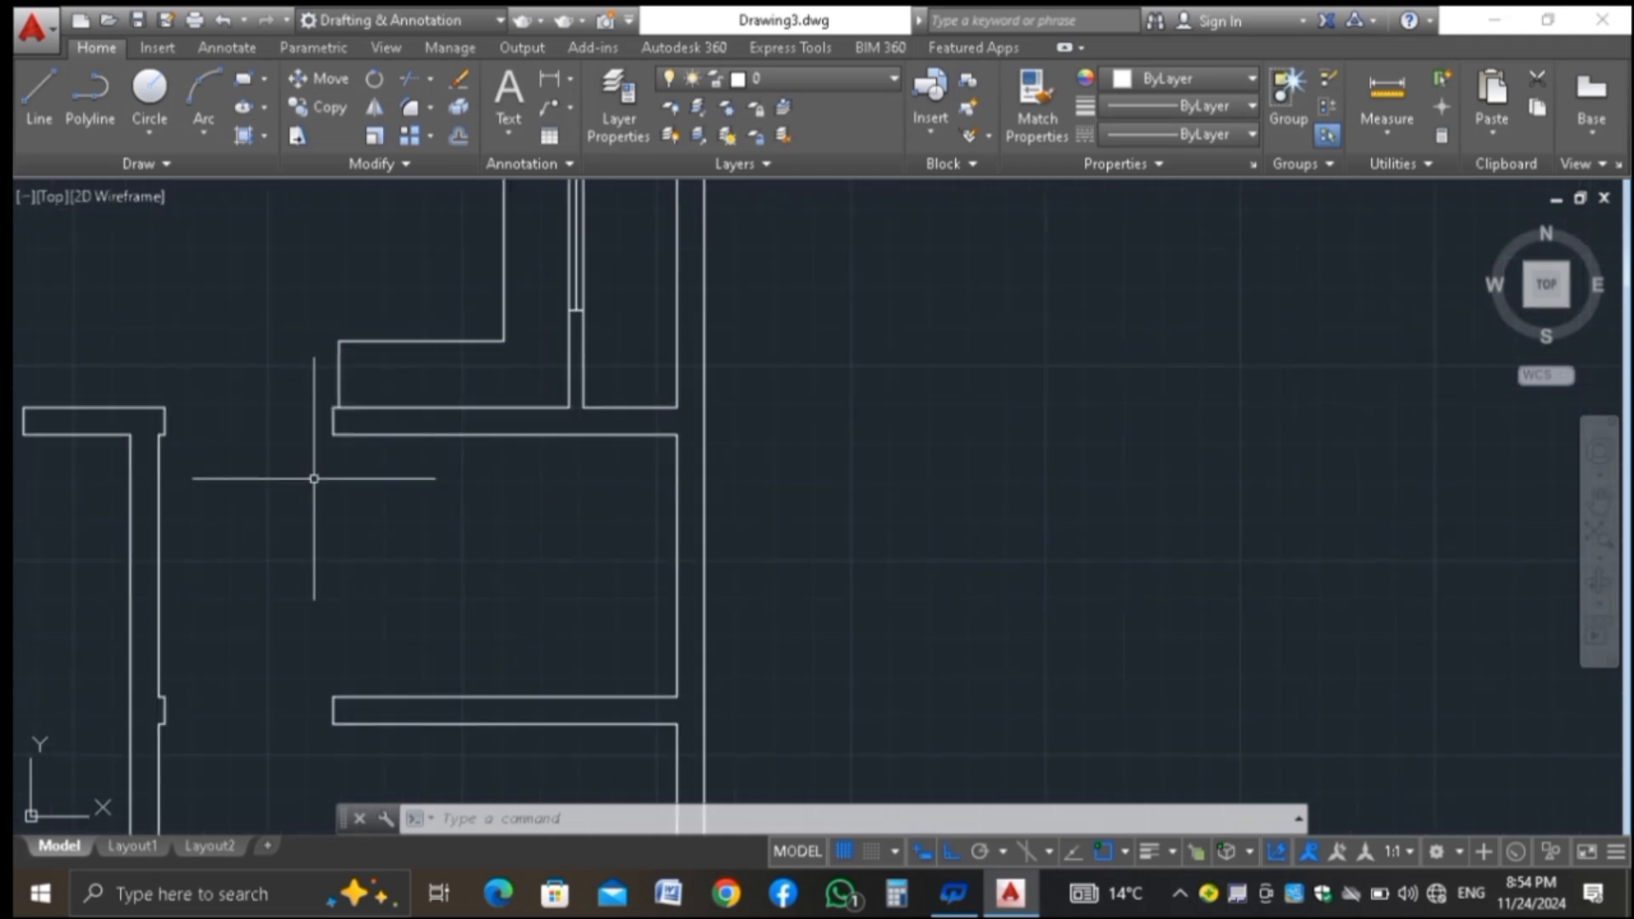
{"action": "scroll", "coordinate": [315, 470], "scroll_direction": "up", "scroll_amount": 2}
{"action": "scroll", "coordinate": [343, 407], "scroll_direction": "down", "scroll_amount": 2}
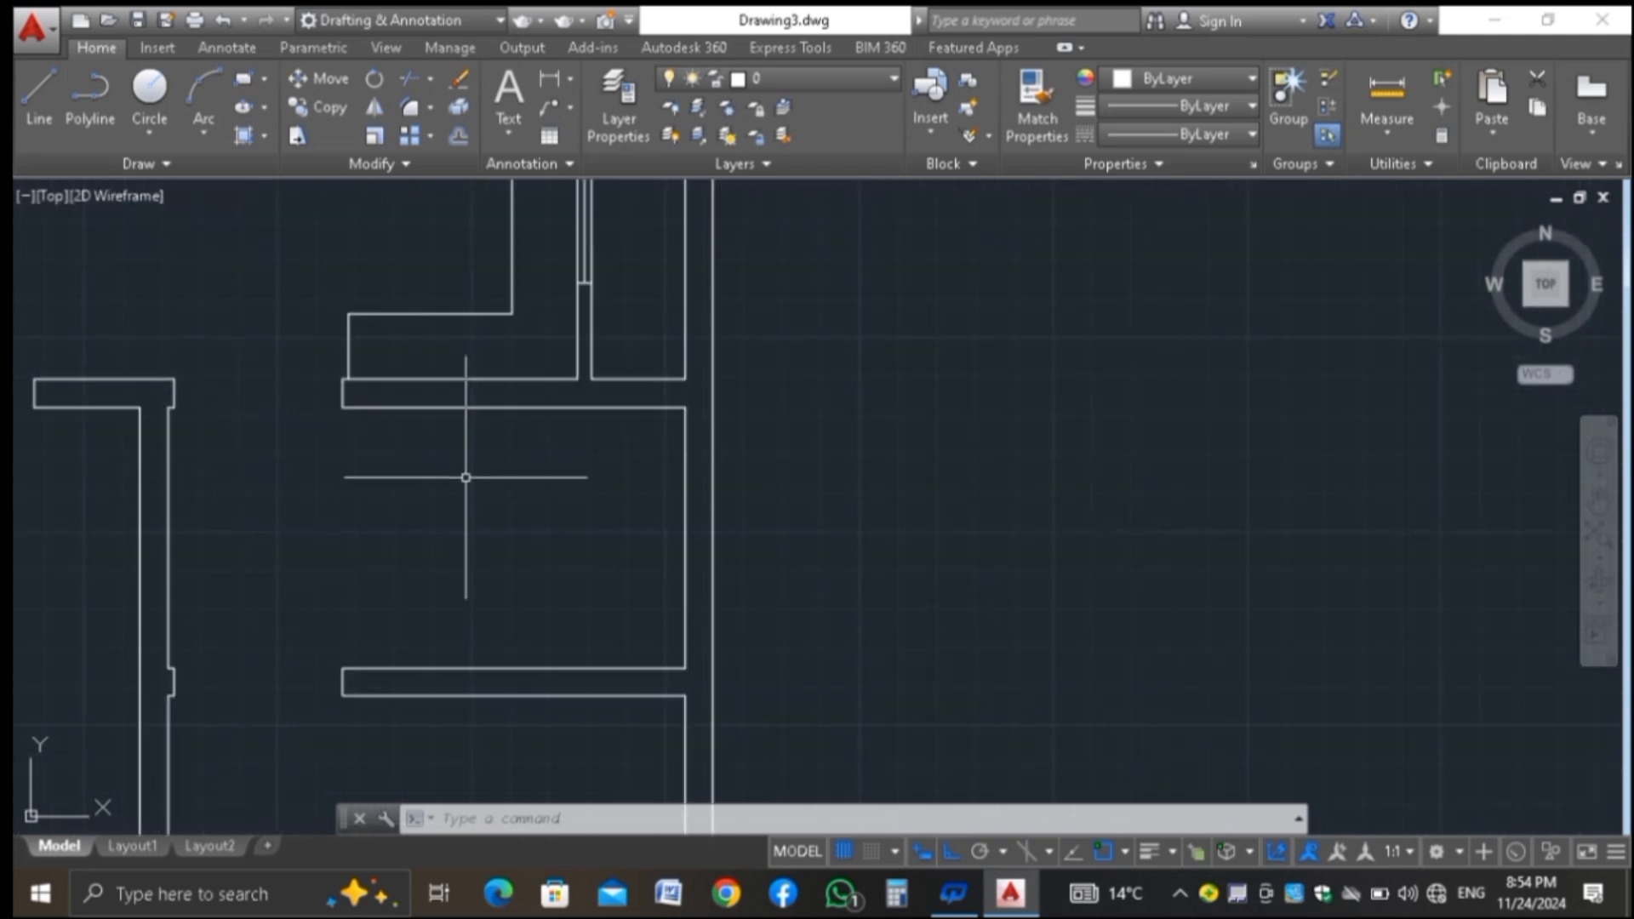
{"action": "type", "text": "l"}
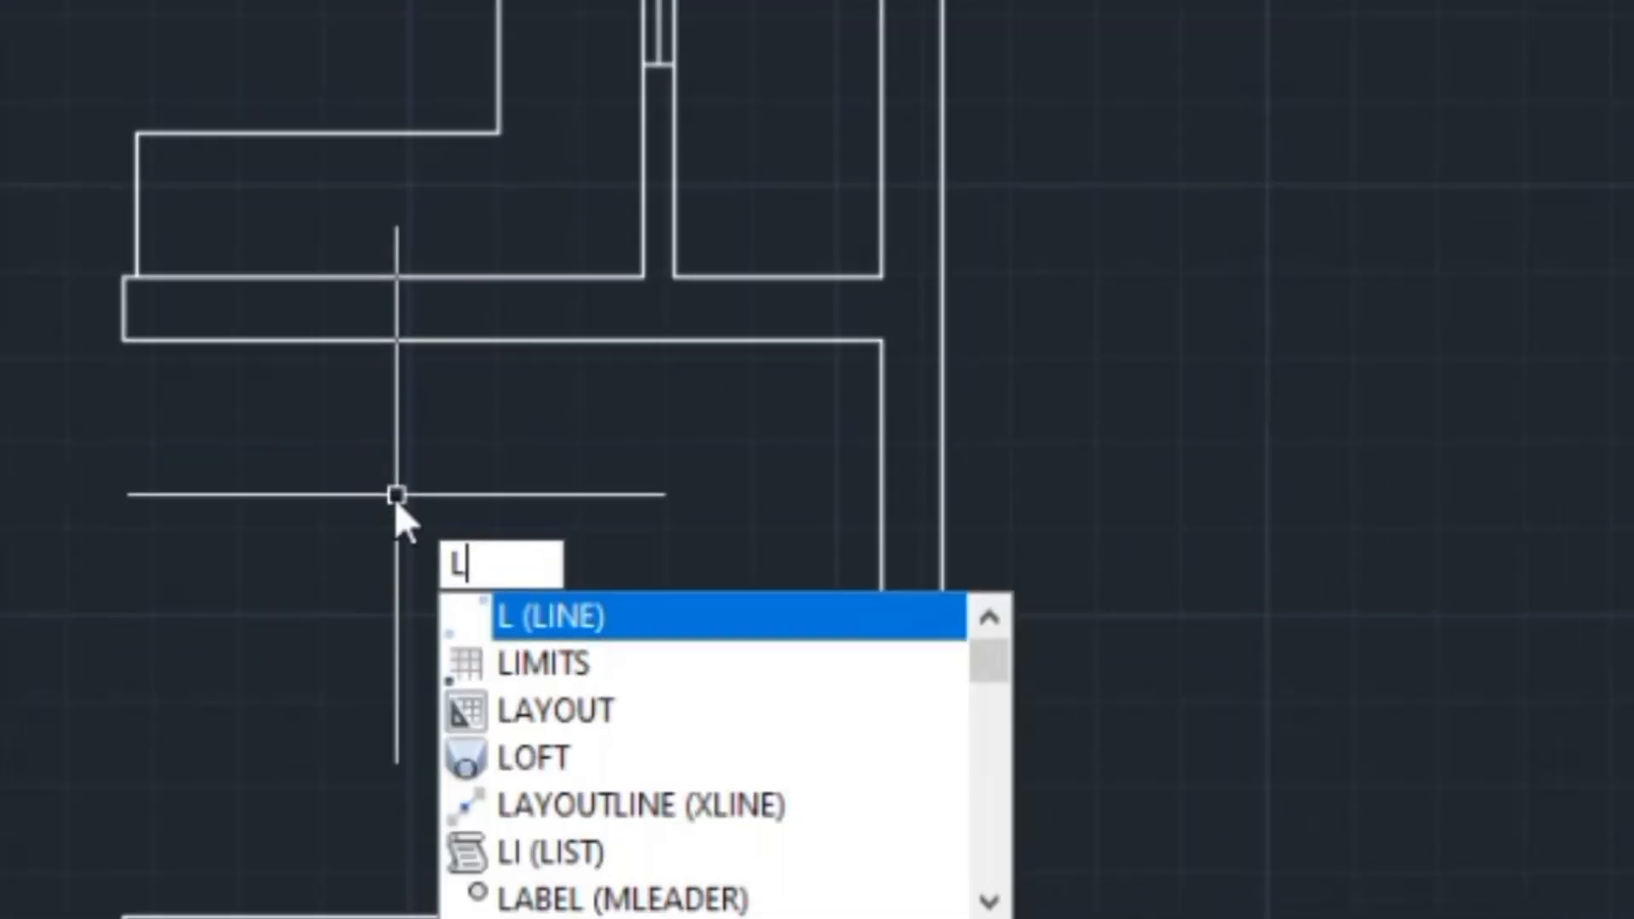
{"action": "key", "text": "Return"}
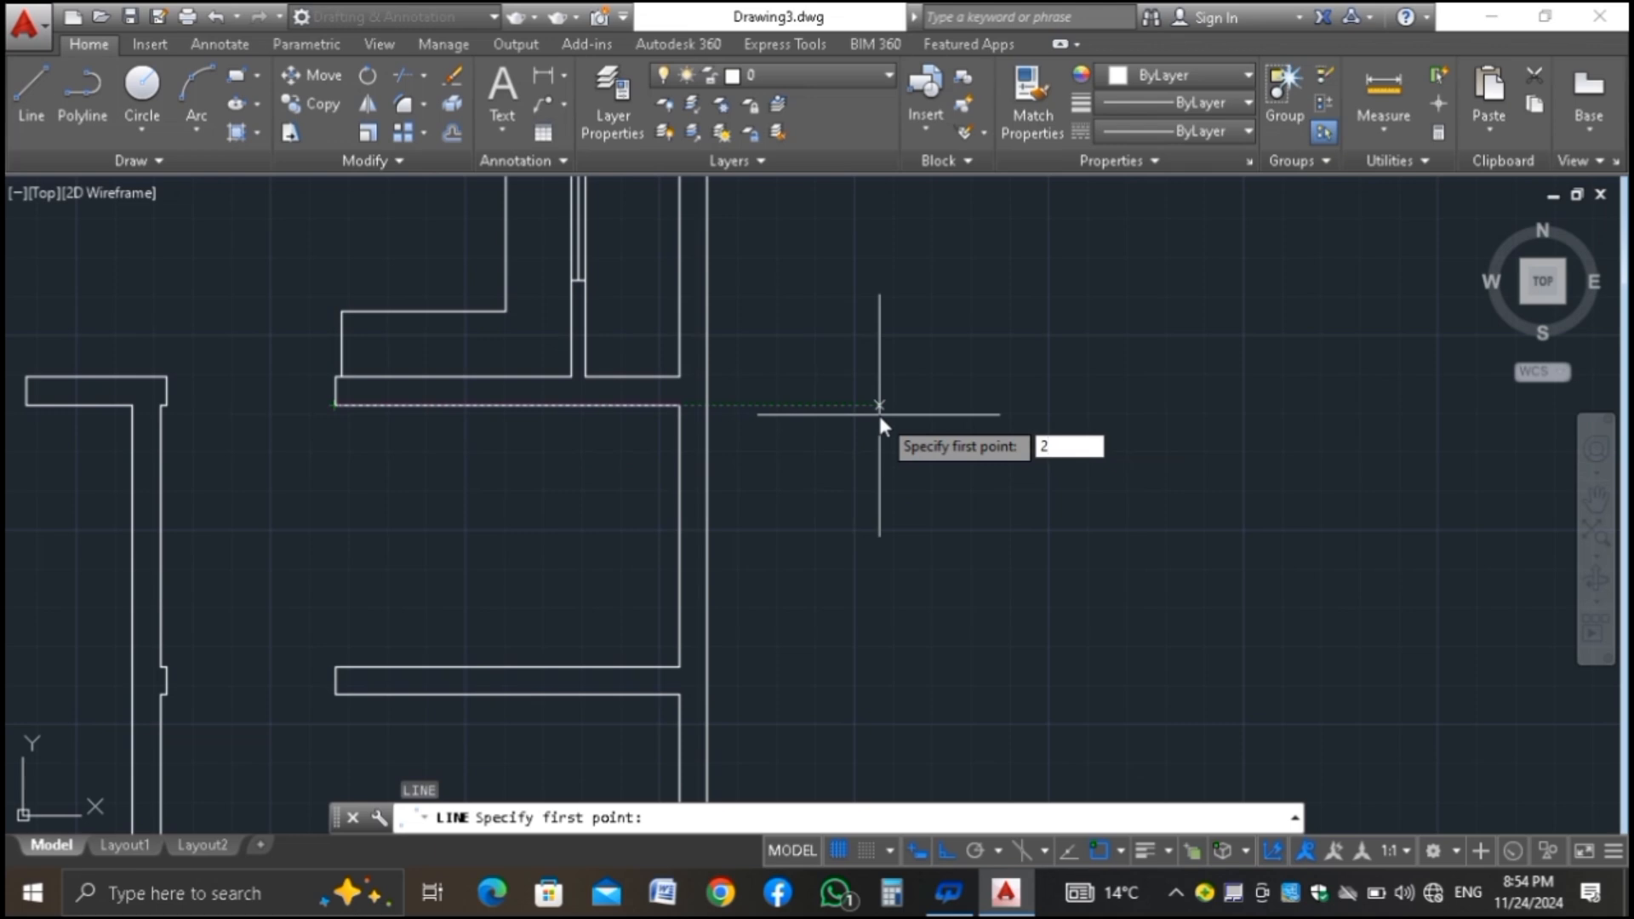
{"action": "key", "text": "Return"}
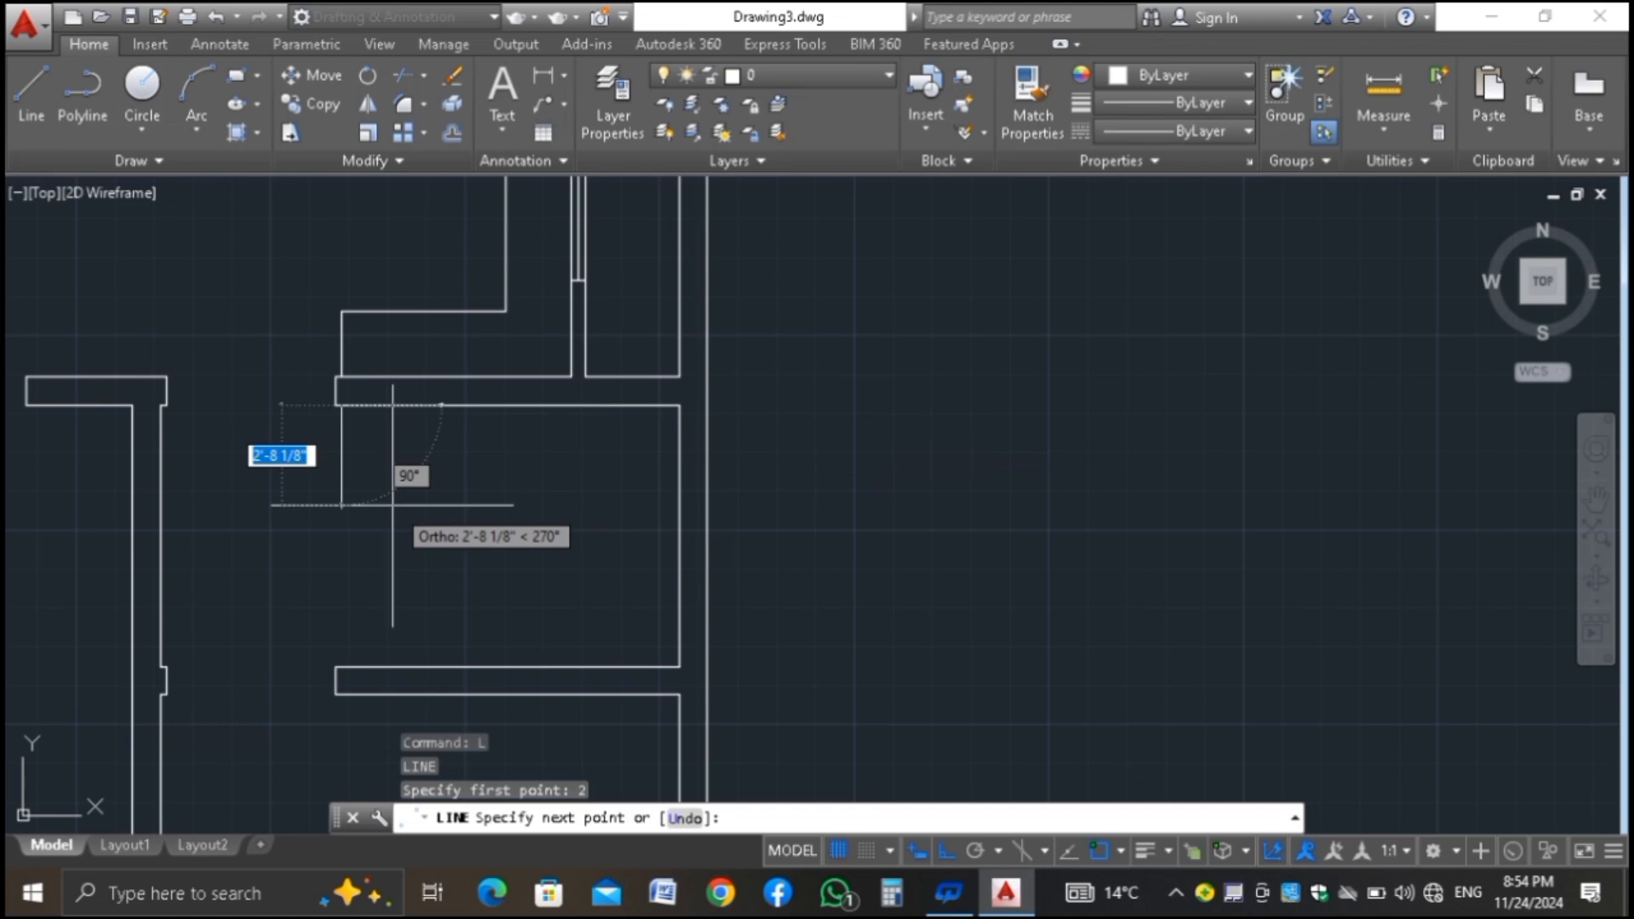
{"action": "key", "text": "Escape"}
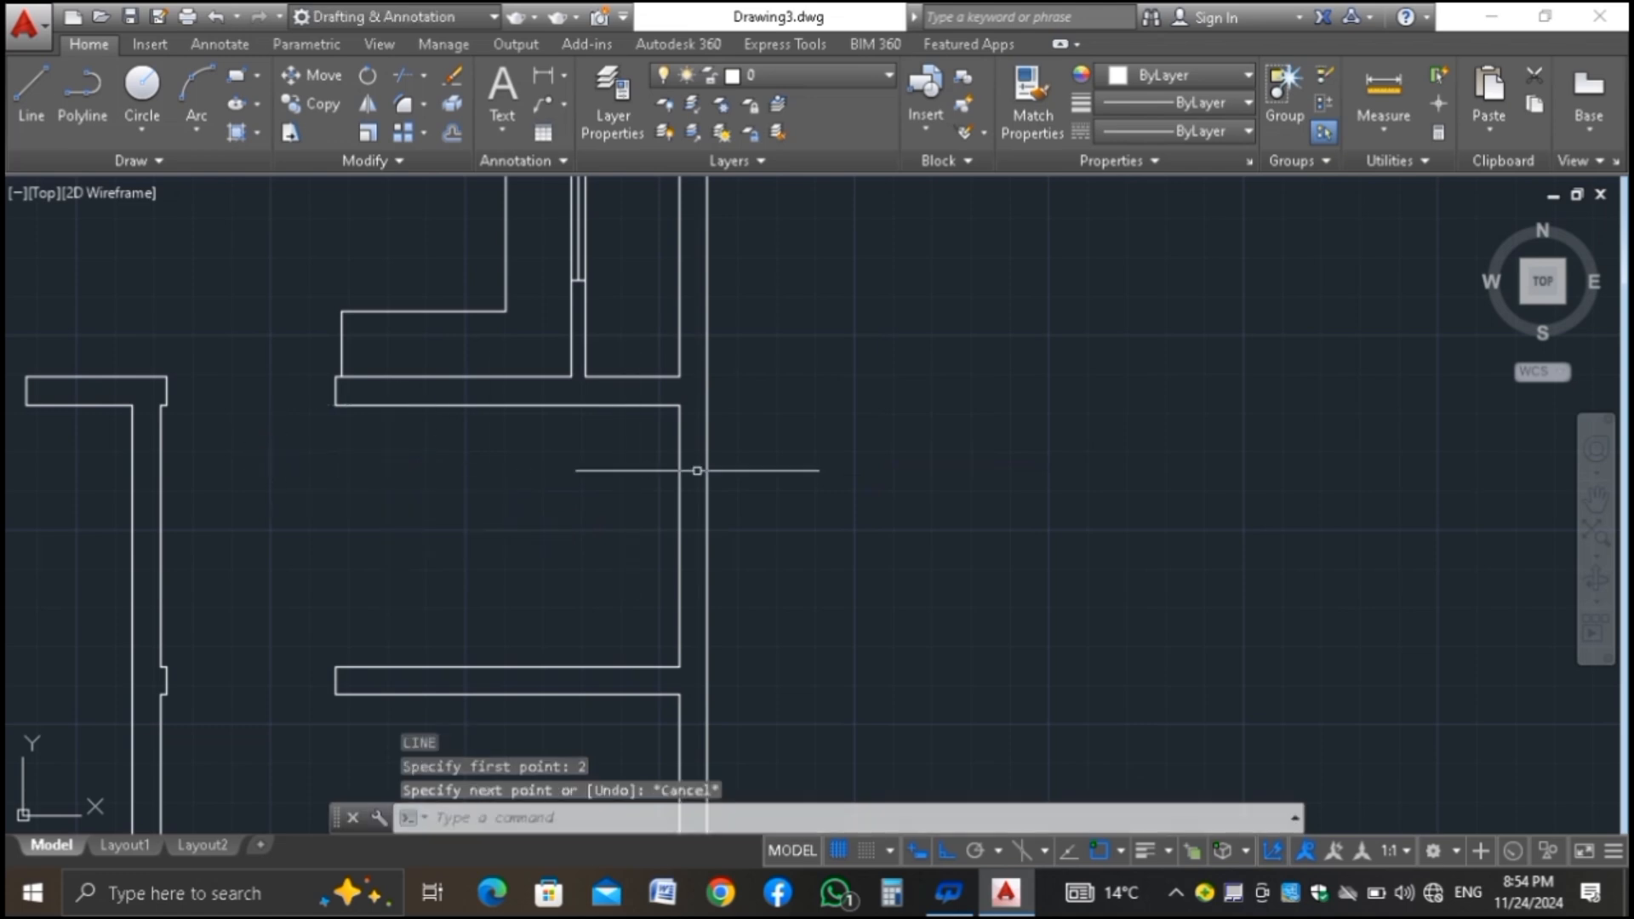
Measure the lower face of the wall below the L-shaped counter with an aligned dimension, without placing it
{"action": "type", "text": "DIMA"}
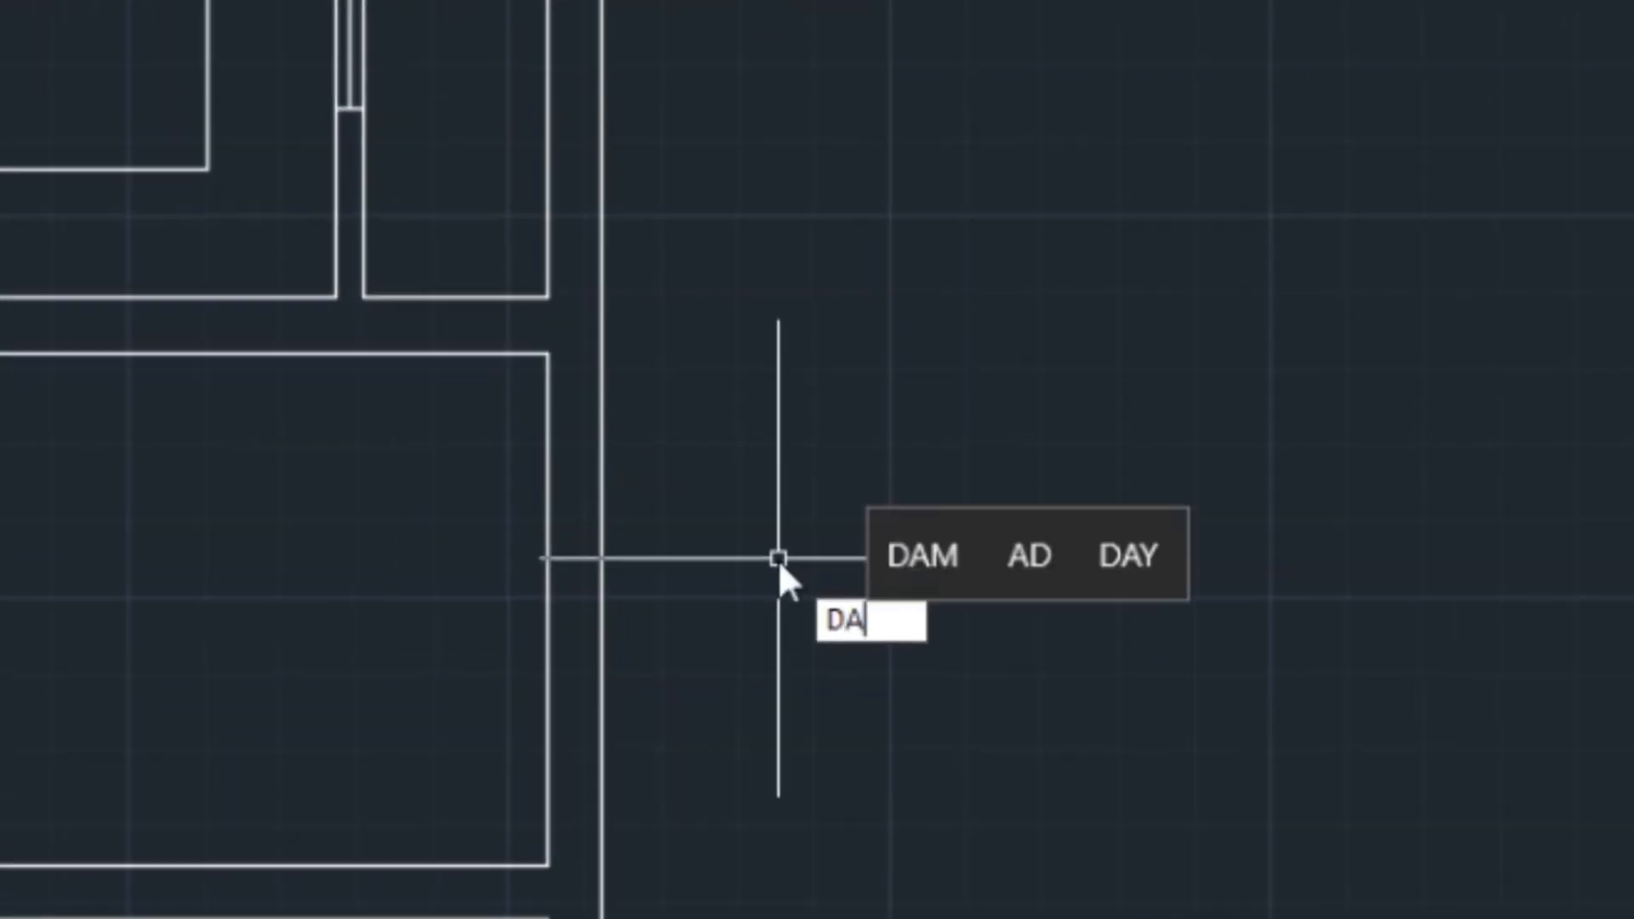
{"action": "type", "text": "L"}
{"action": "key", "text": "Return"}
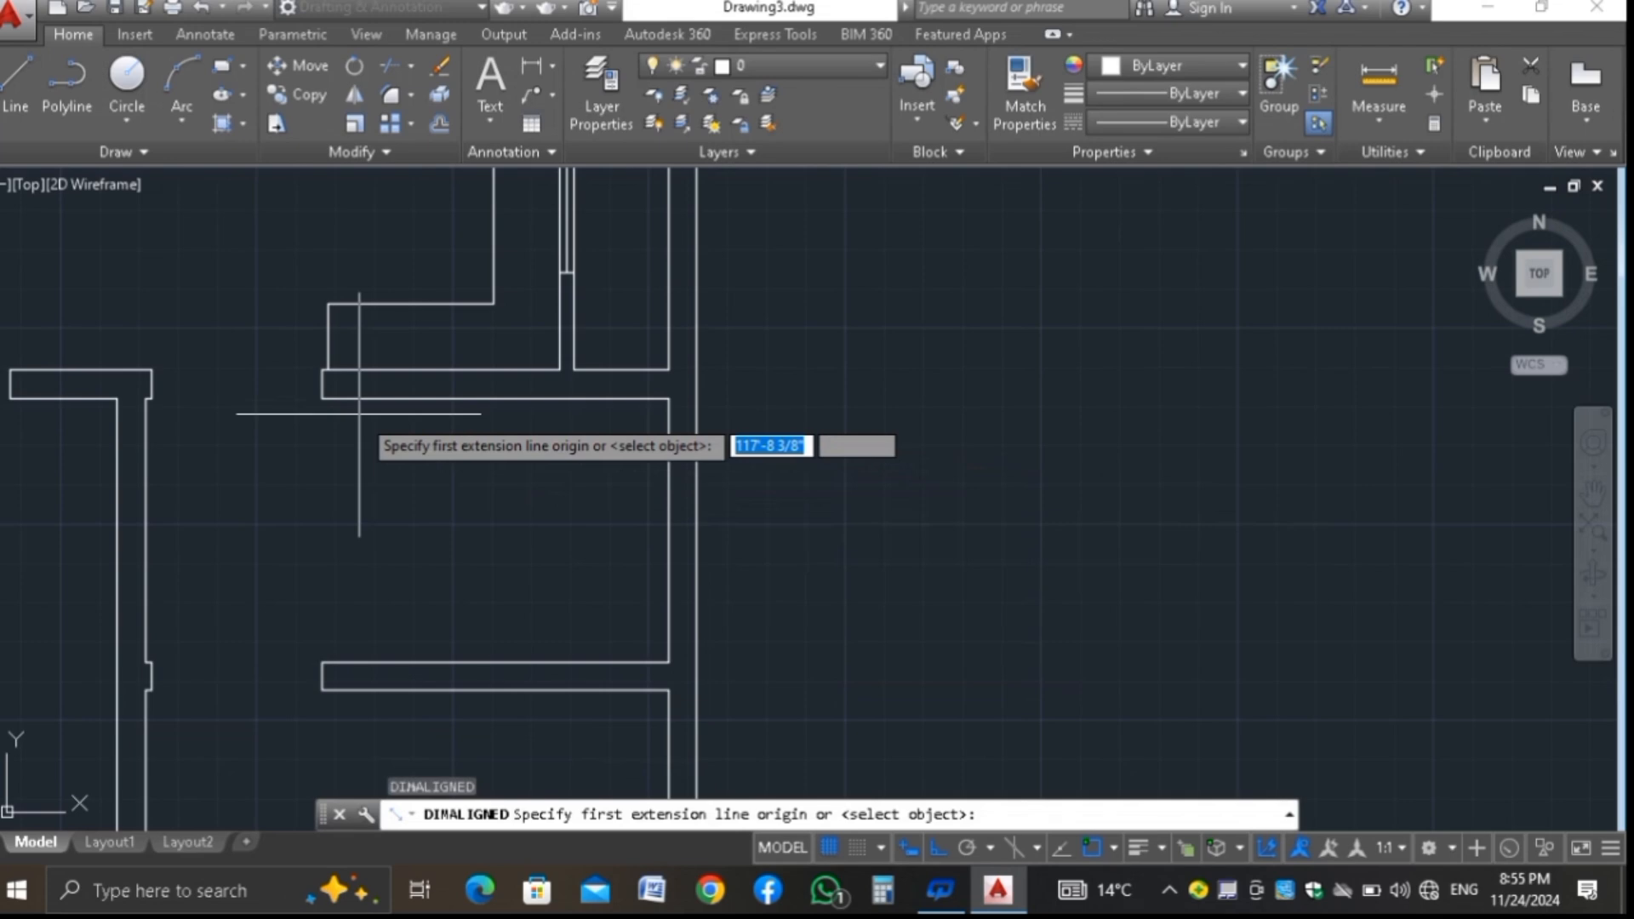
{"action": "left_click", "coordinate": [322, 399]}
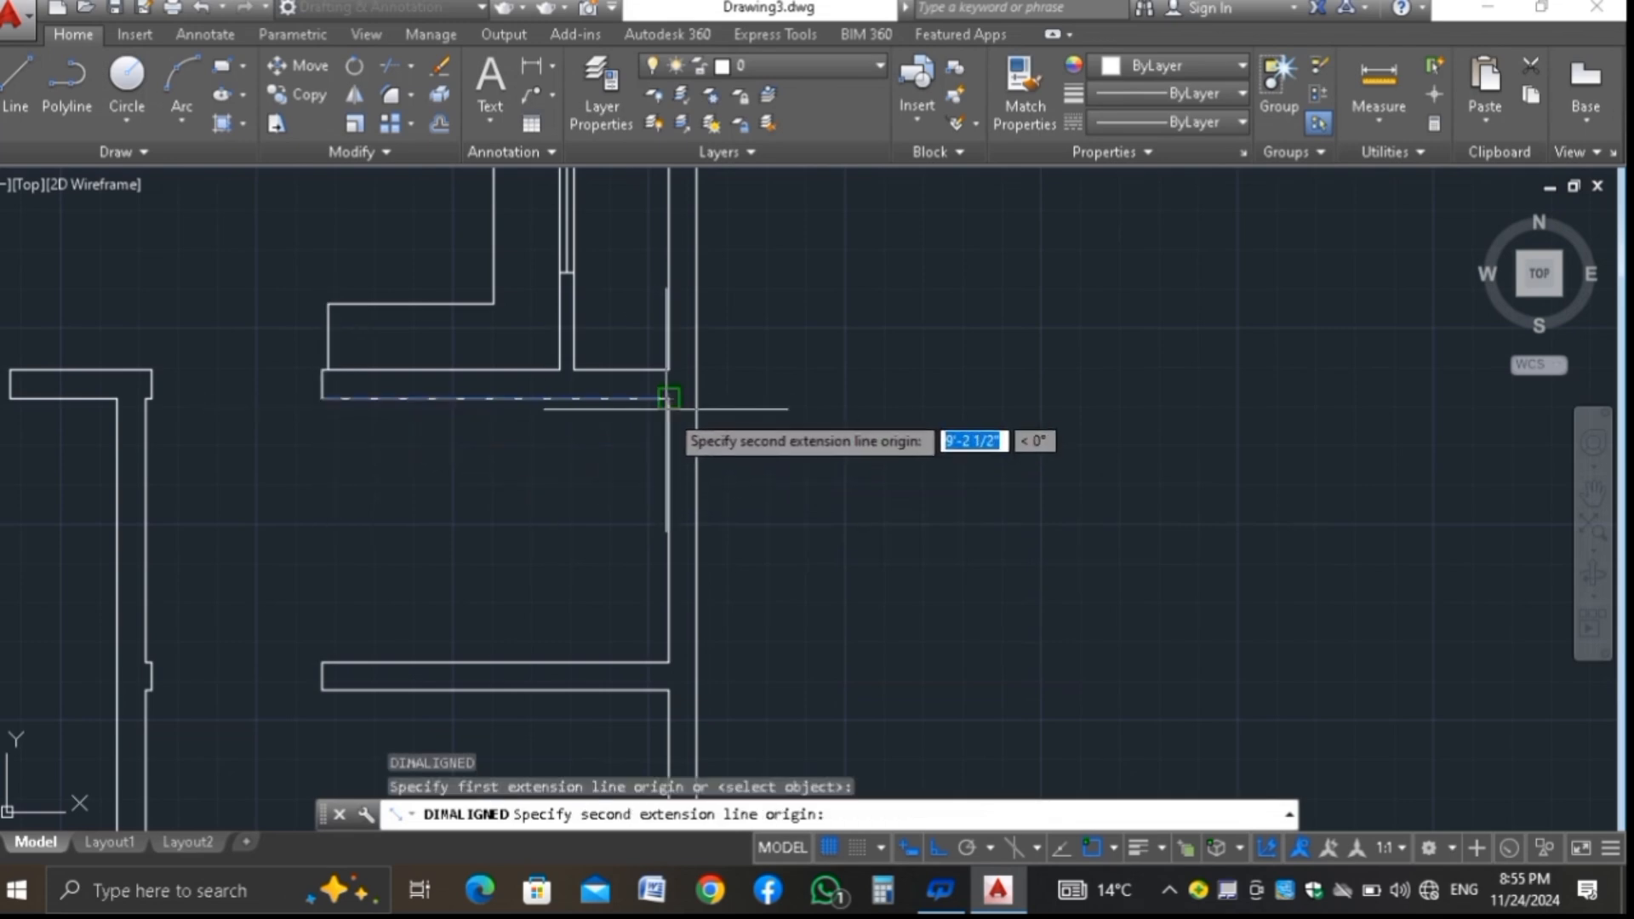
{"action": "left_click", "coordinate": [668, 397]}
{"action": "scroll", "coordinate": [529, 441], "scroll_direction": "up", "scroll_amount": 2}
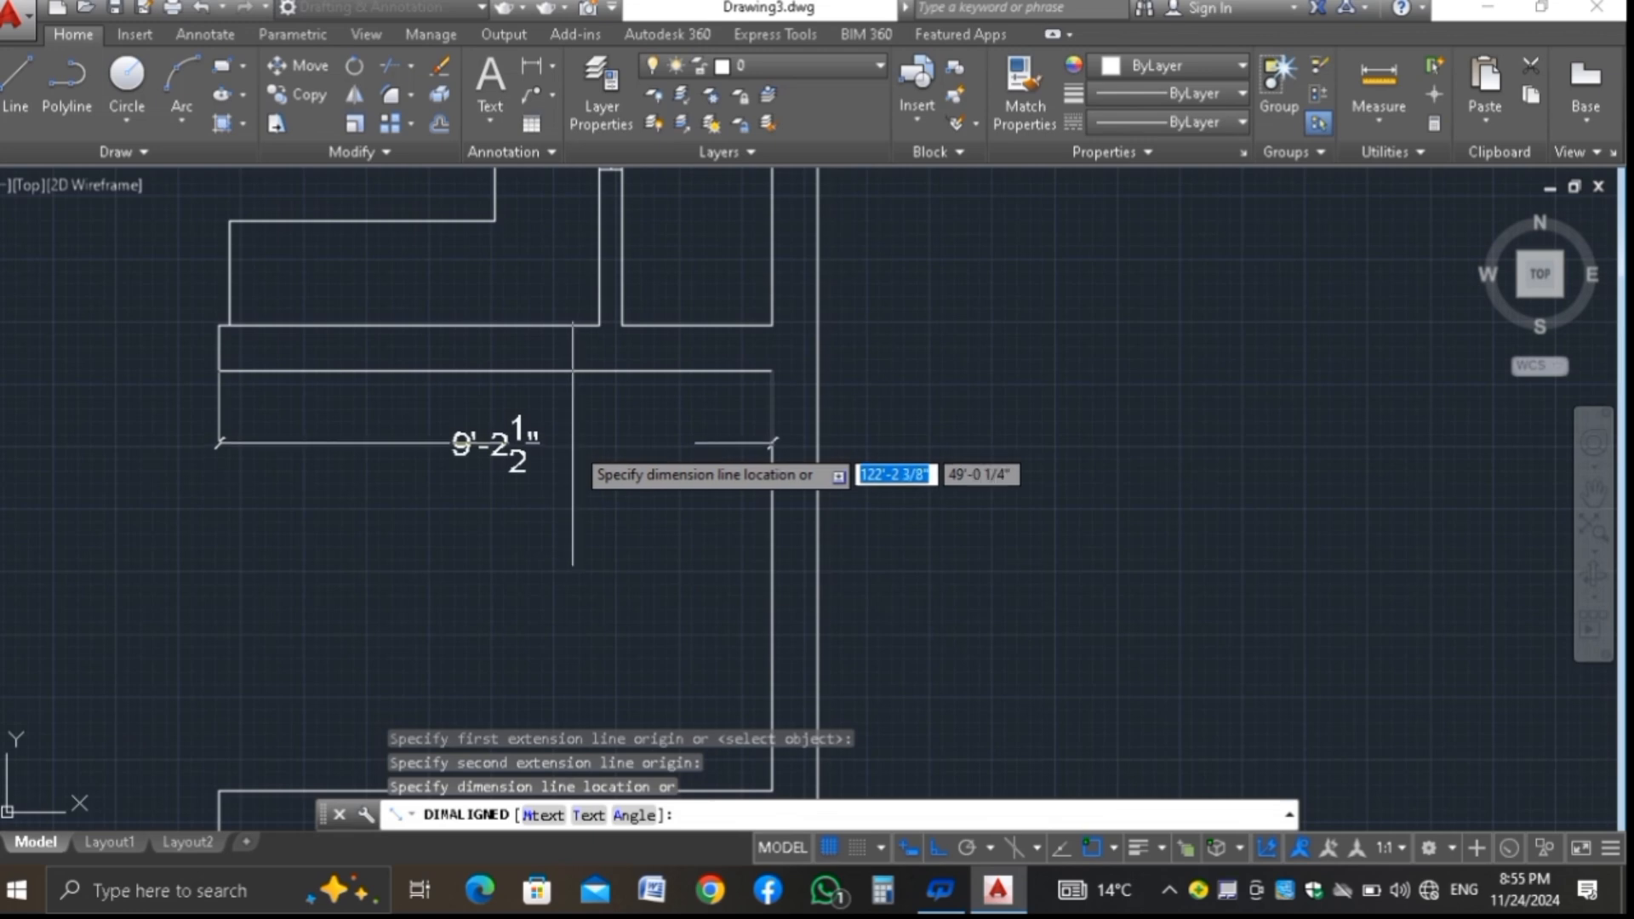
{"action": "key", "text": "Escape"}
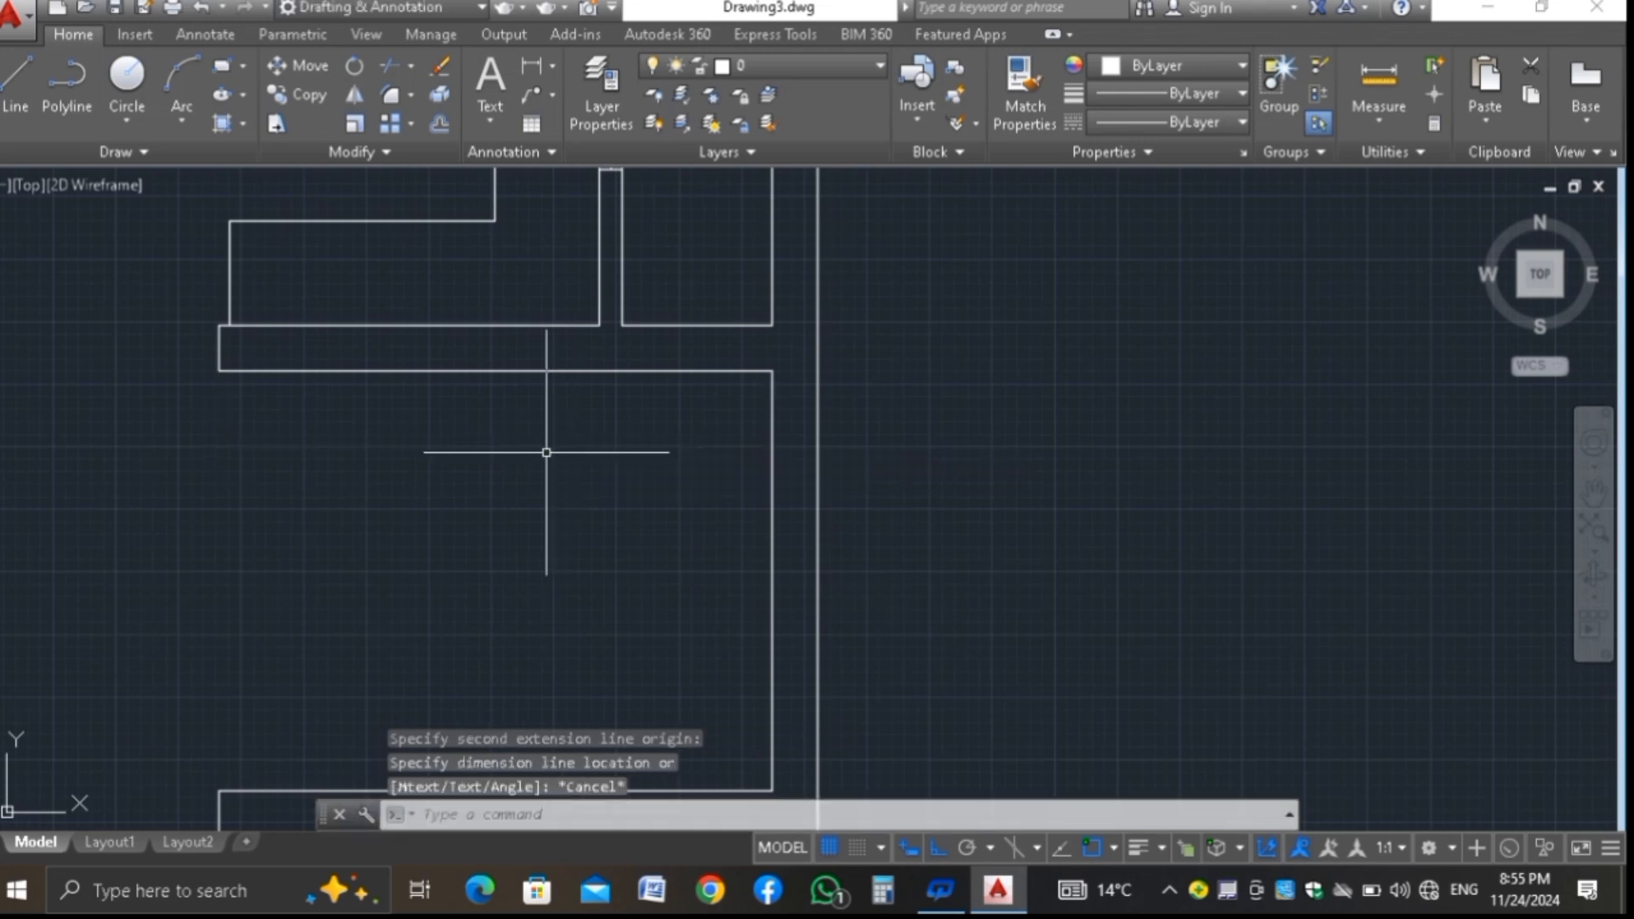
Draw a line from 2-1/2 inches inside the wall's free end, 42 inches down, continuing horizontally to just short of the outer wall
{"action": "type", "text": "L"}
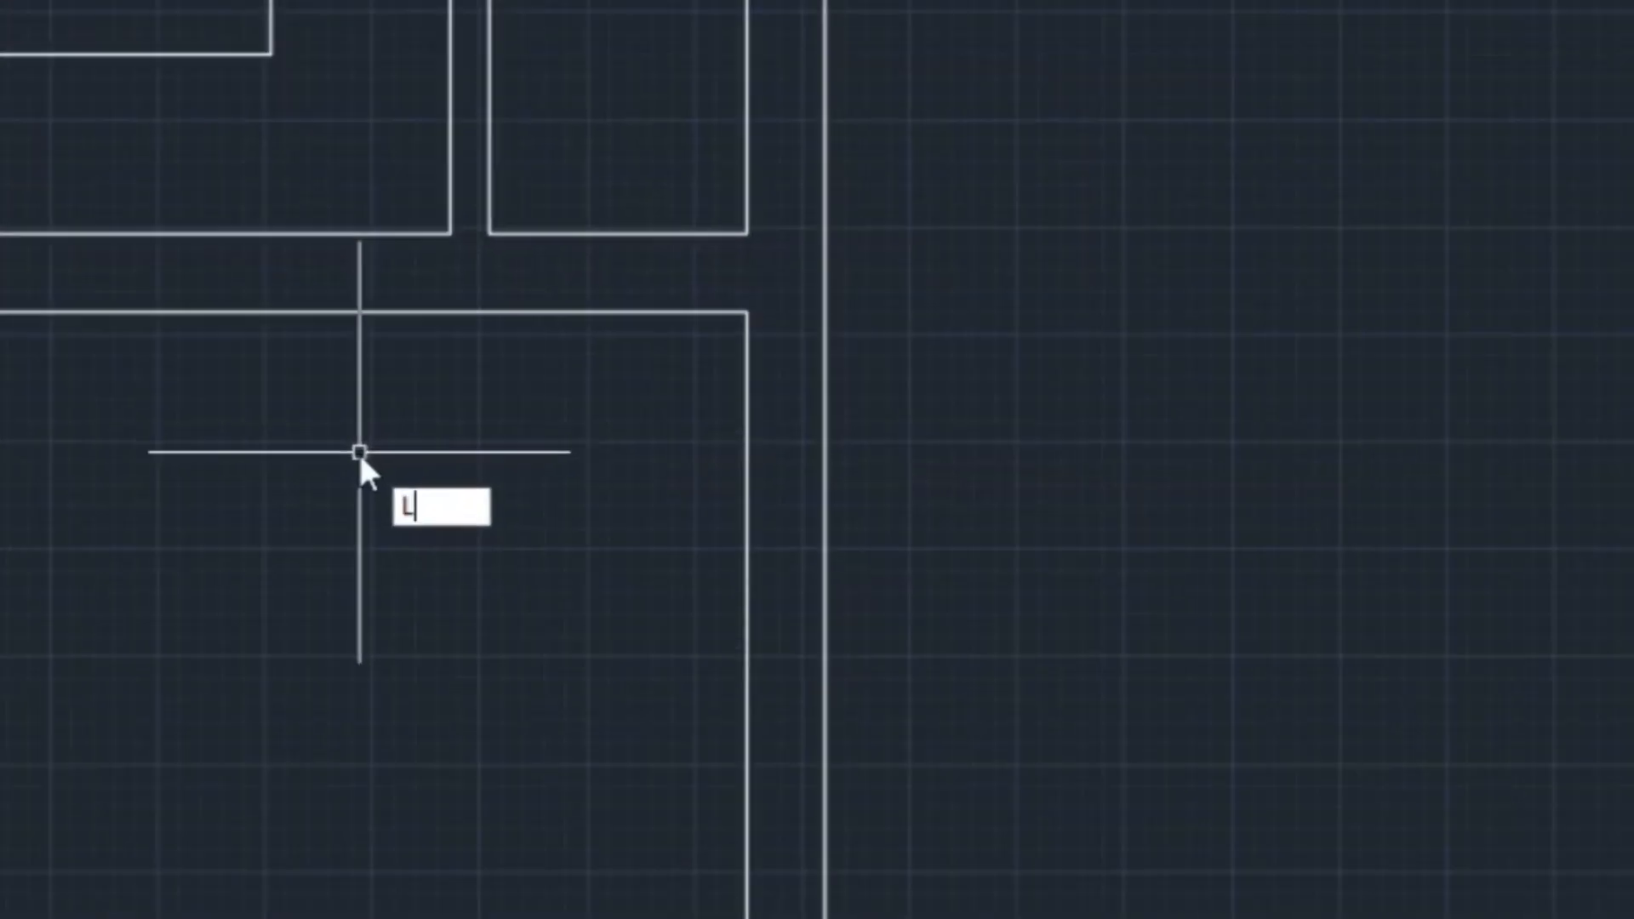
{"action": "key", "text": "Return"}
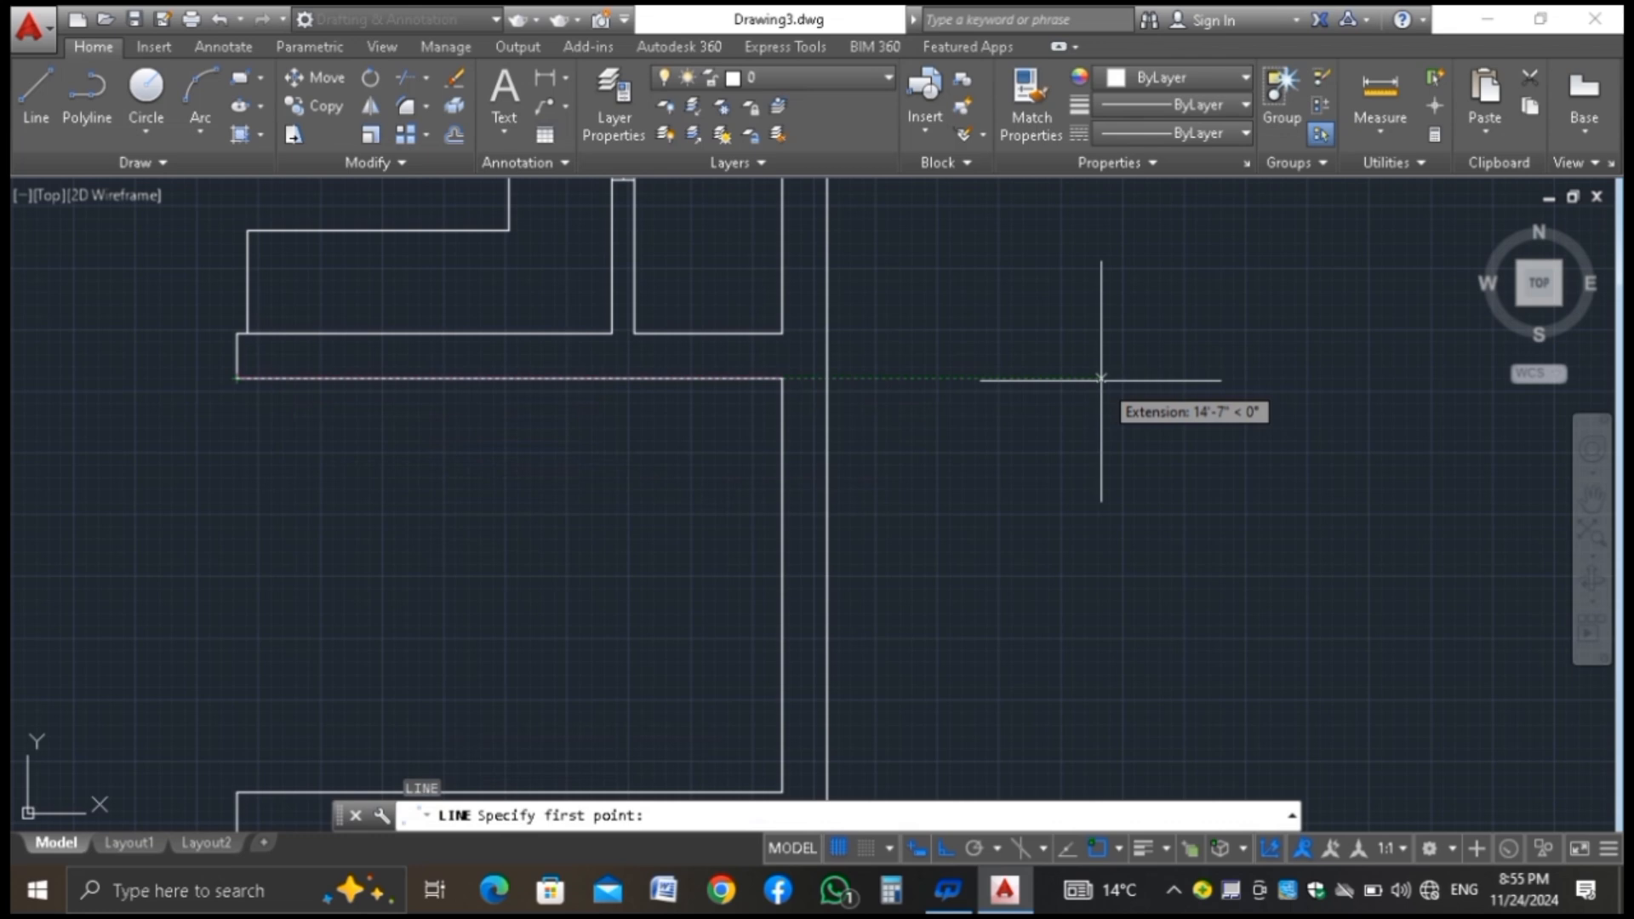
{"action": "type", "text": "2-1/"}
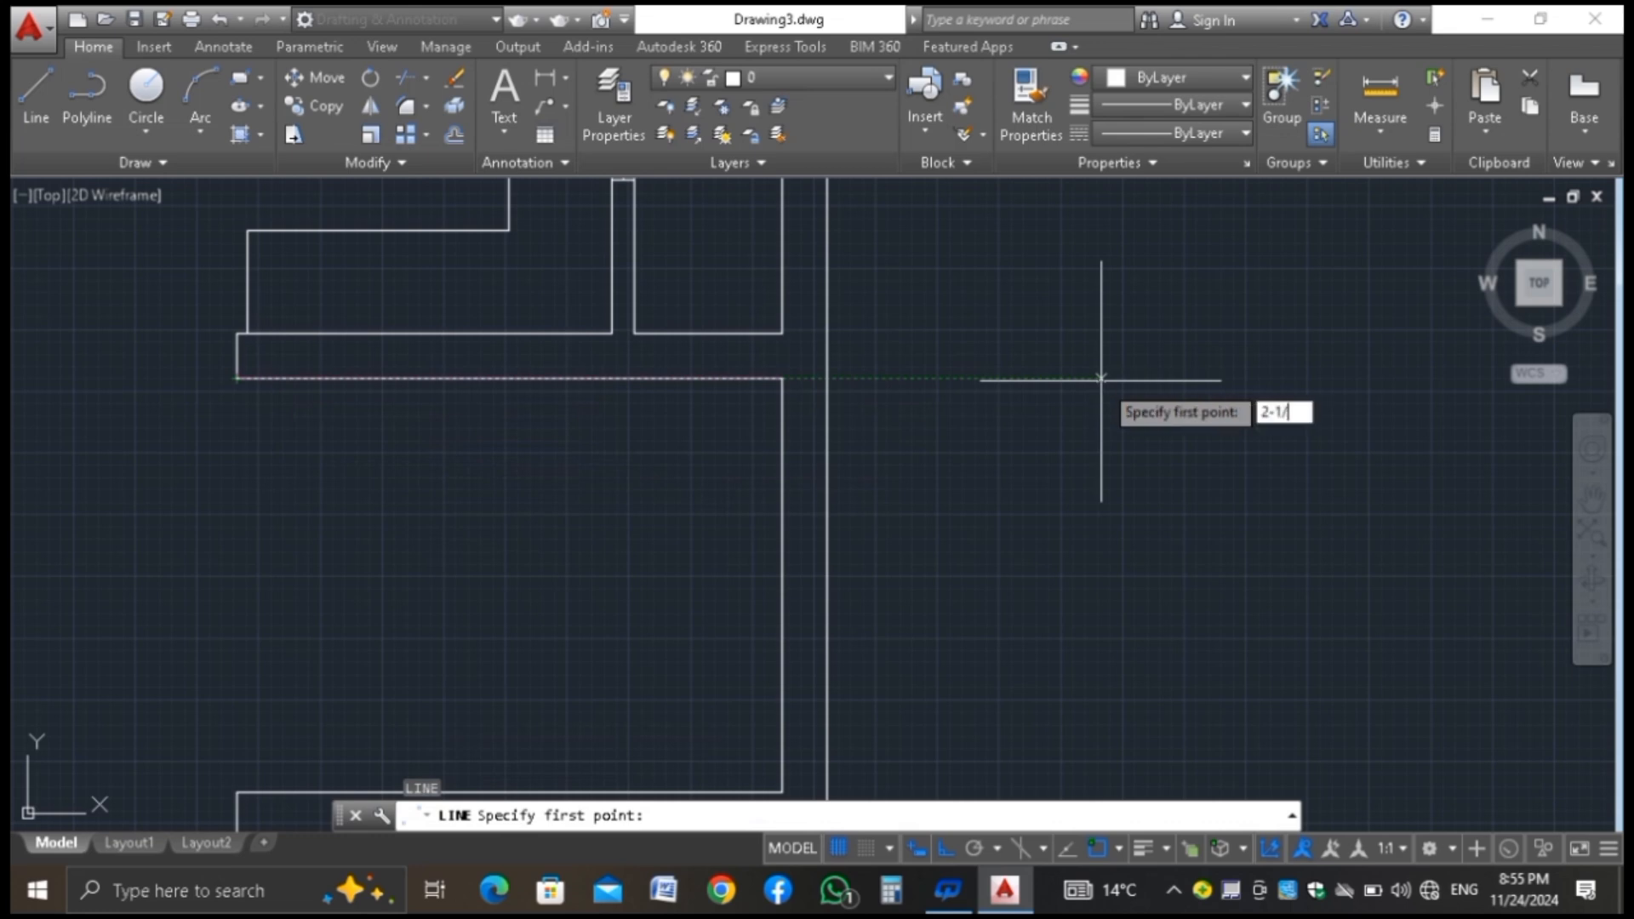
{"action": "key", "text": "Return"}
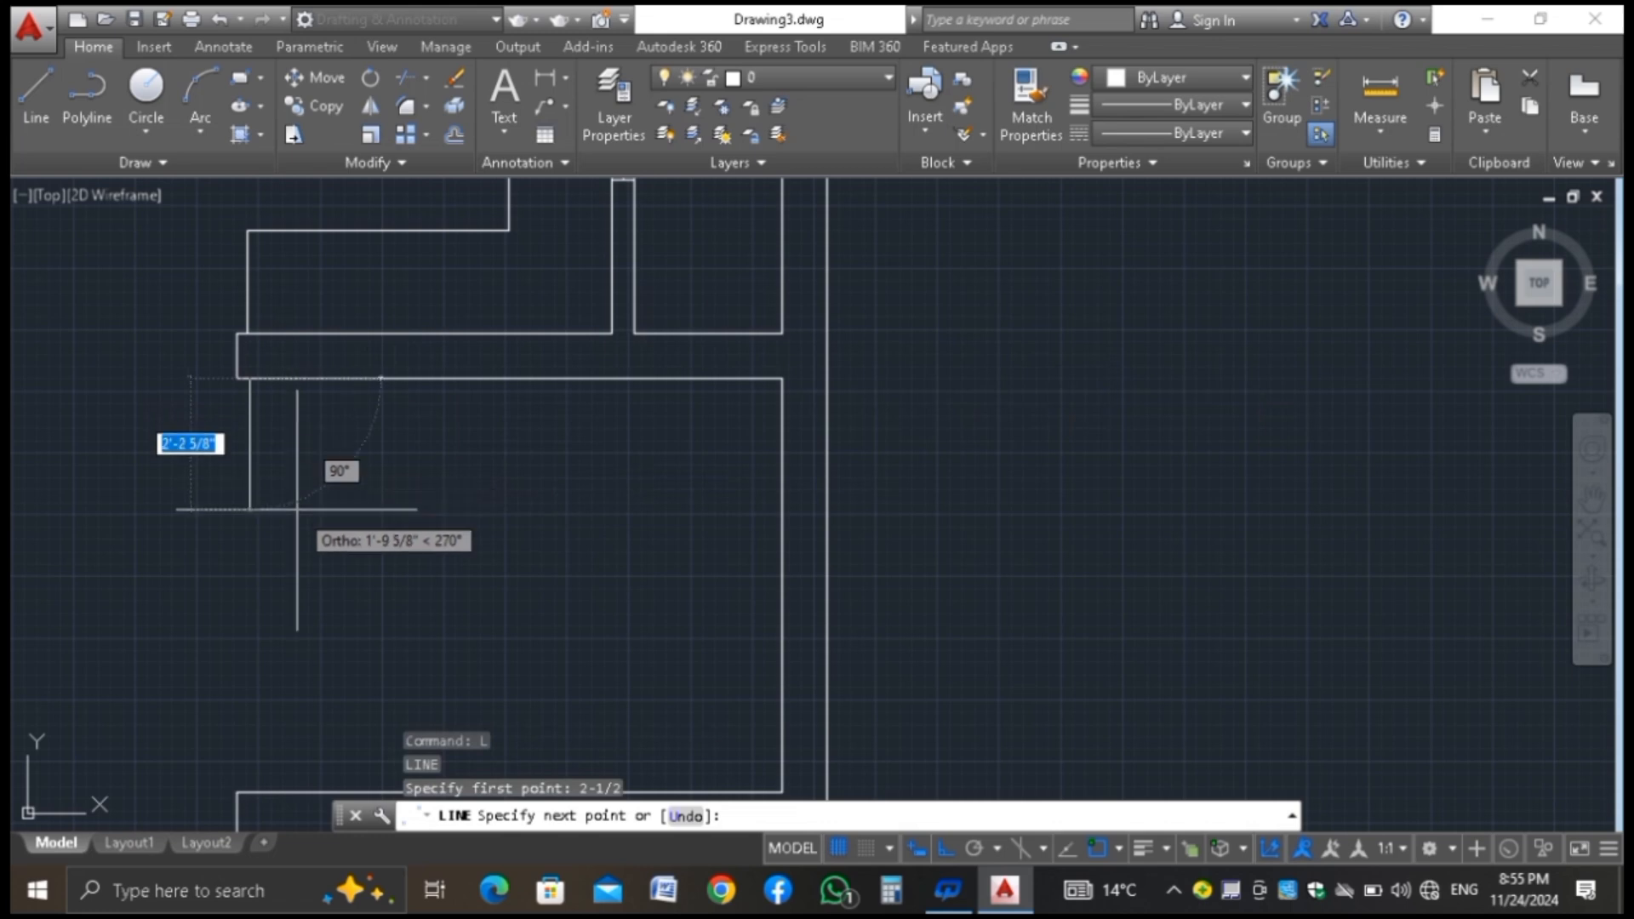
{"action": "type", "text": "4"}
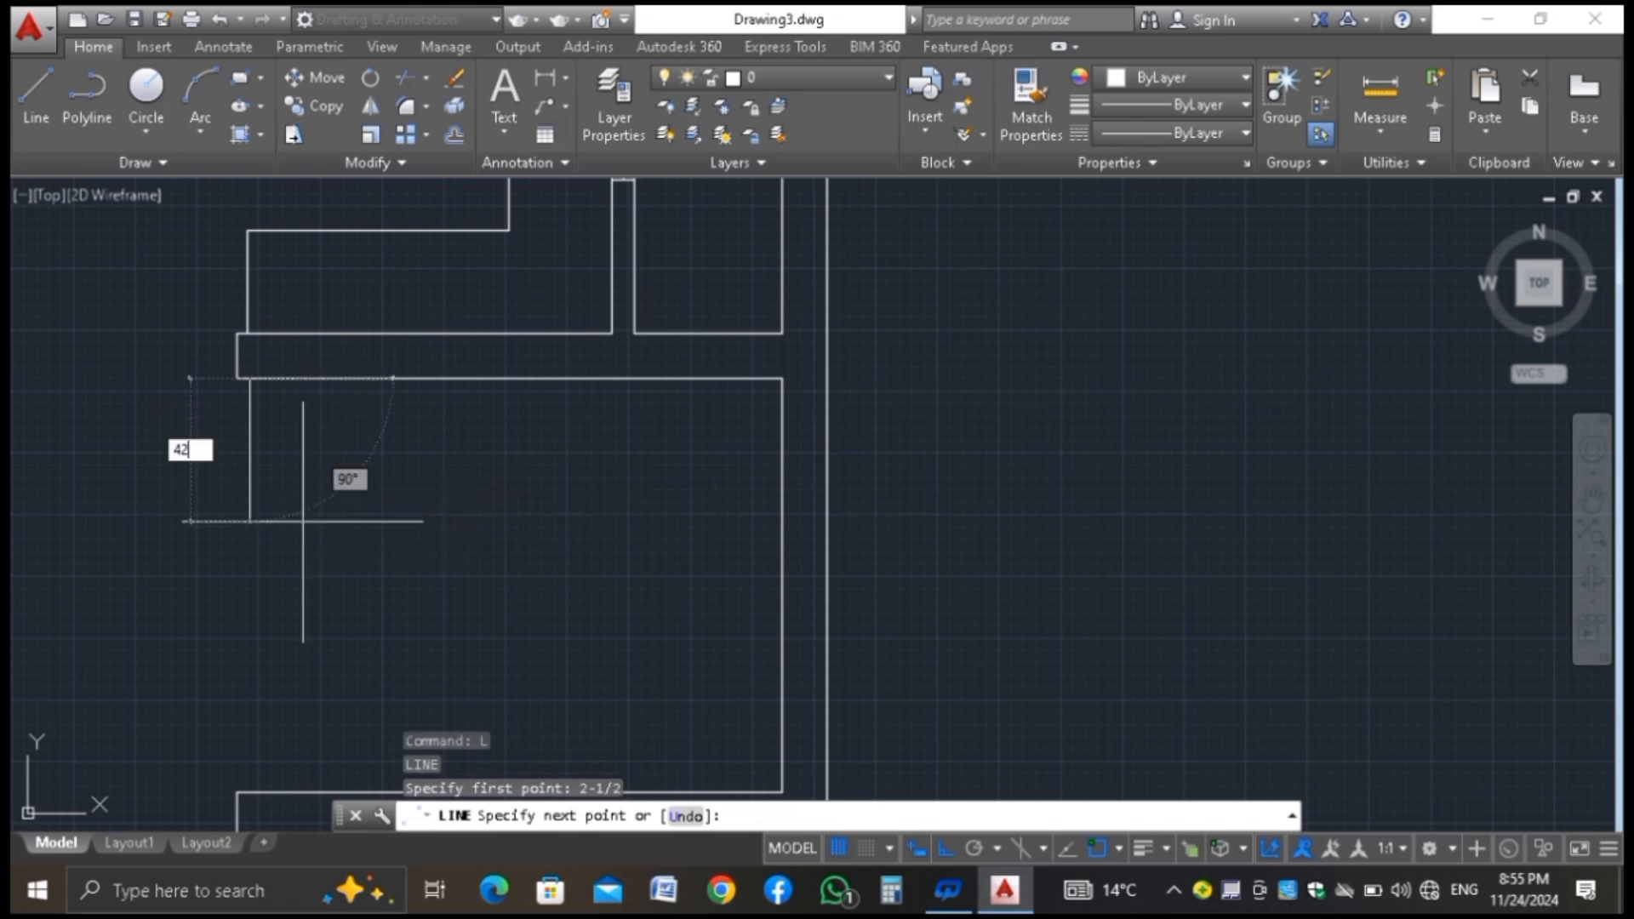
{"action": "type", "text": "2"}
{"action": "key", "text": "Return"}
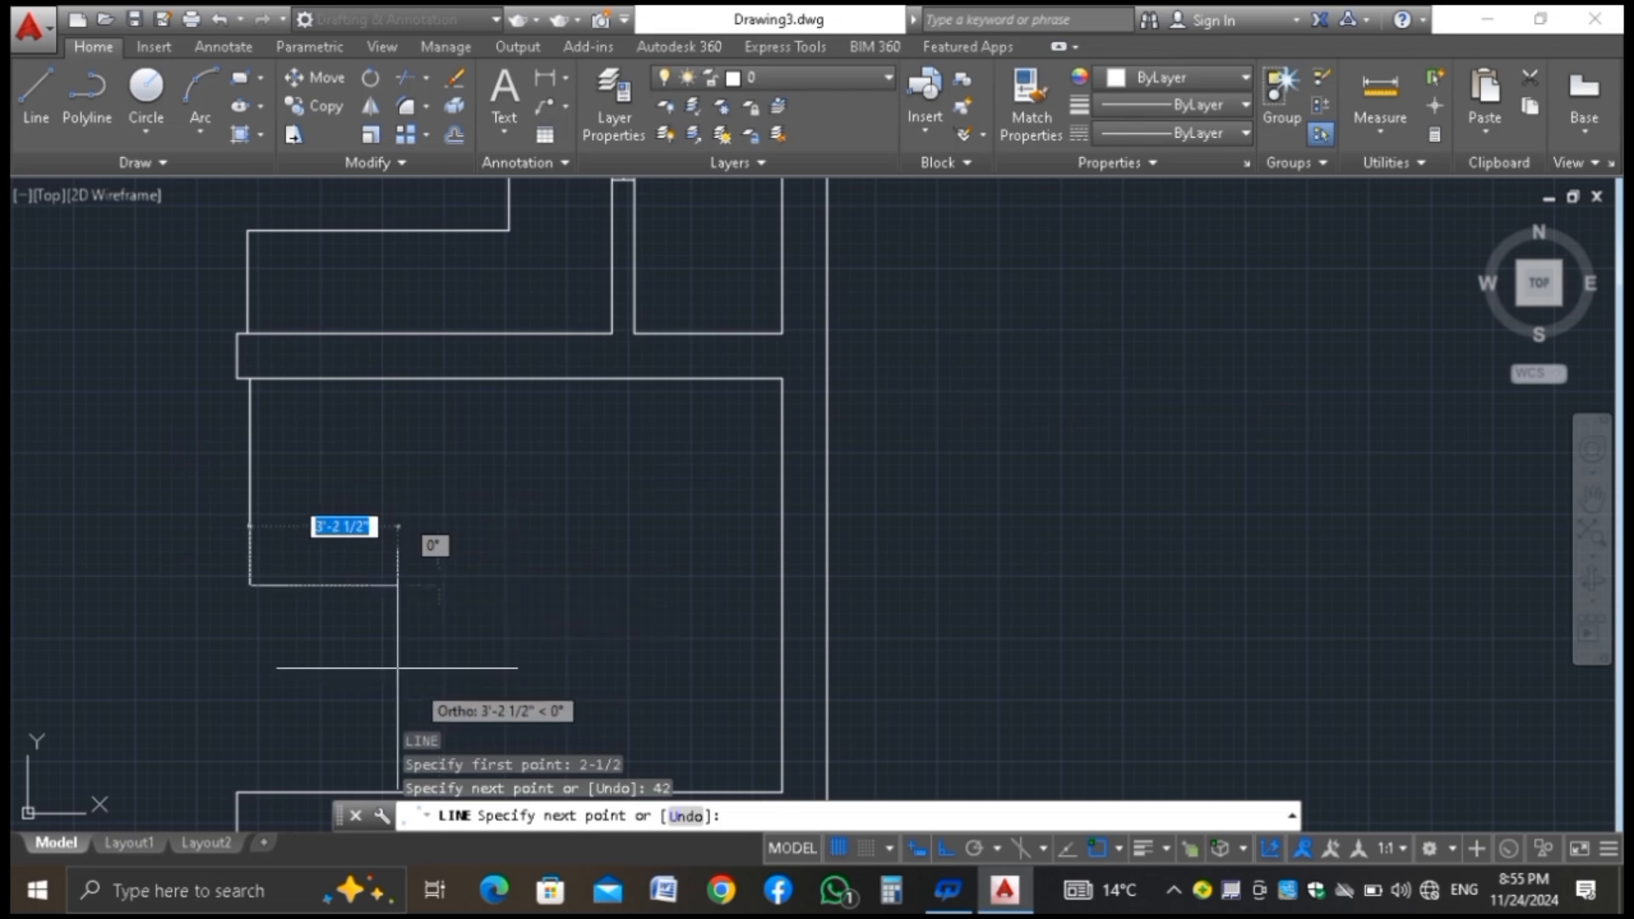
{"action": "scroll", "coordinate": [434, 599], "scroll_direction": "down", "scroll_amount": 2}
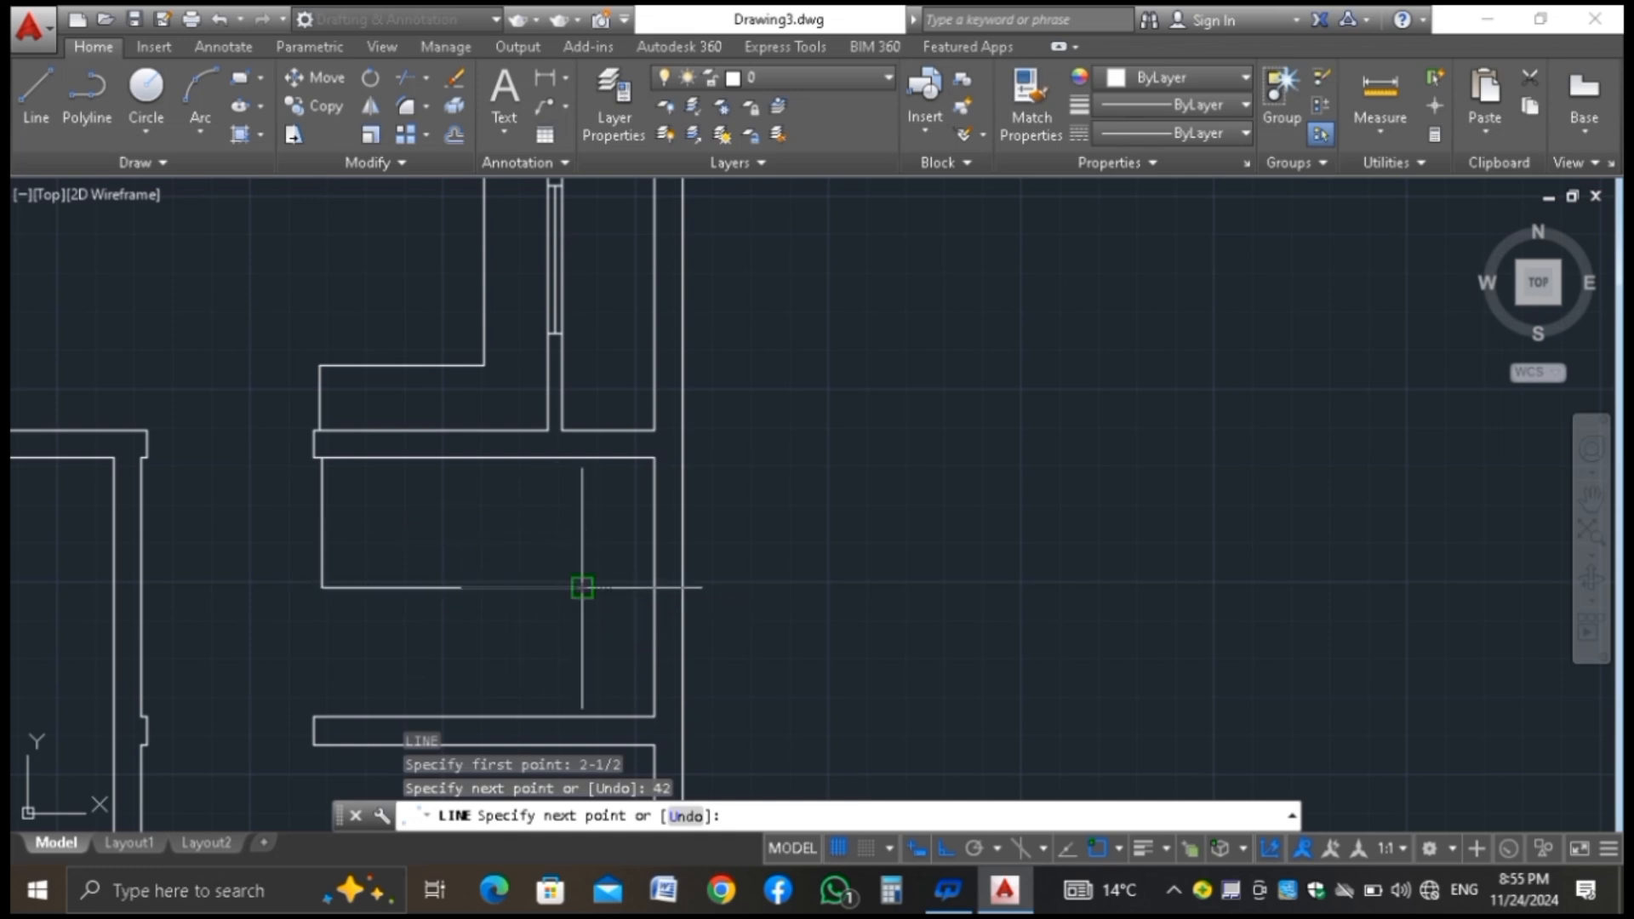
{"action": "left_click", "coordinate": [523, 587]}
{"action": "key", "text": "Return"}
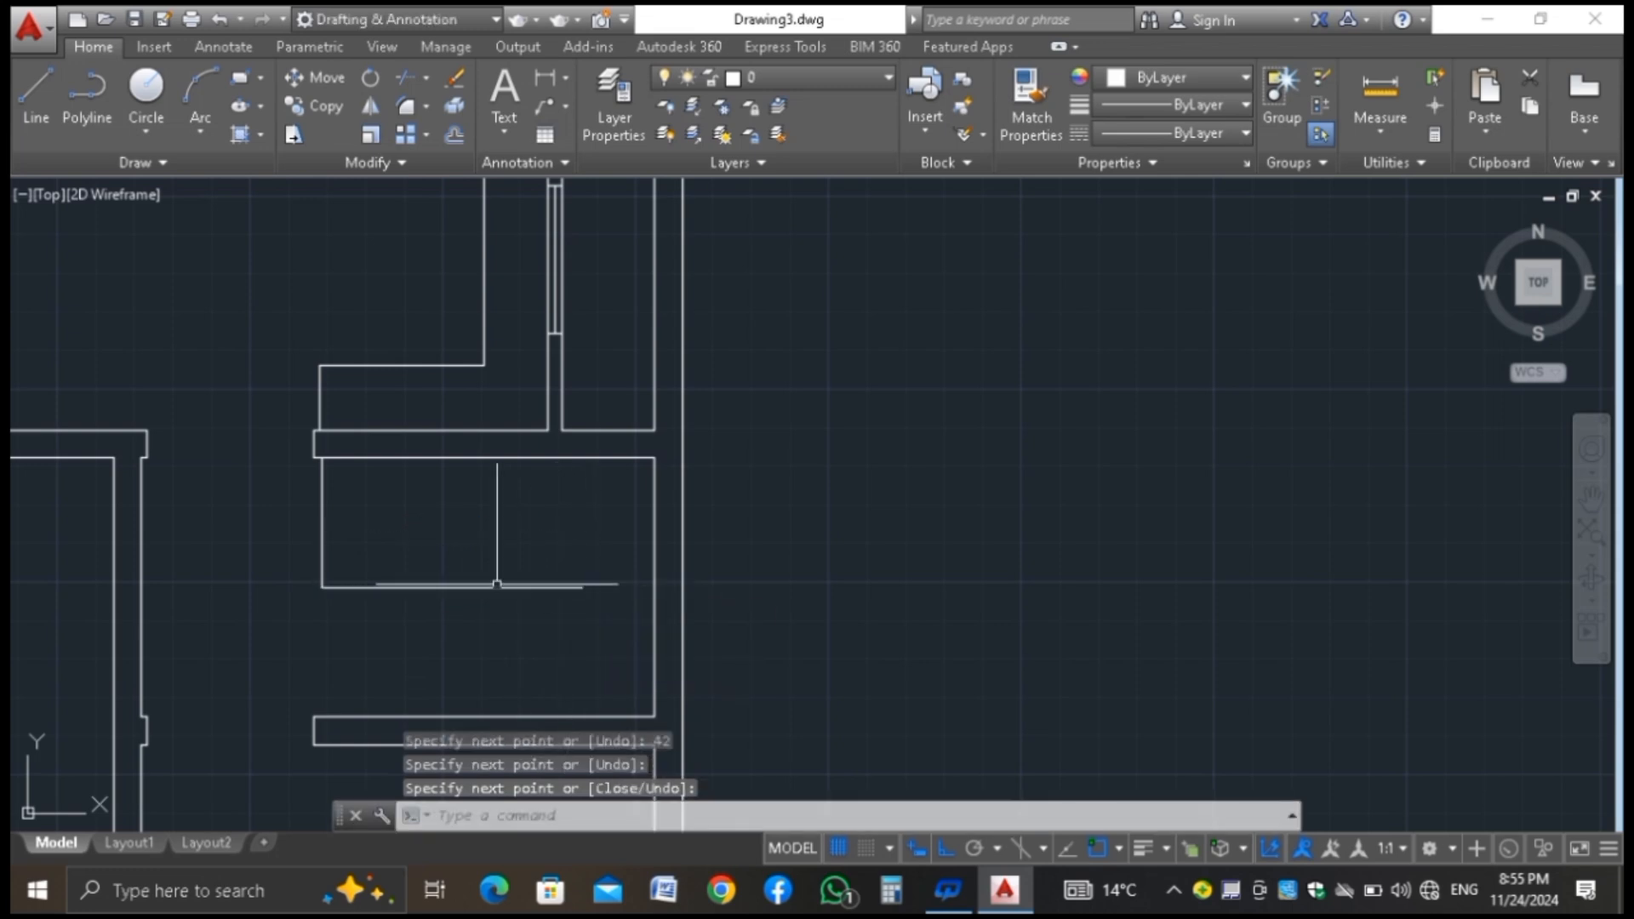
Offset the 42-inch vertical line by 10 inches toward the outer wall seven times in succession to form stair treads
{"action": "type", "text": "o"}
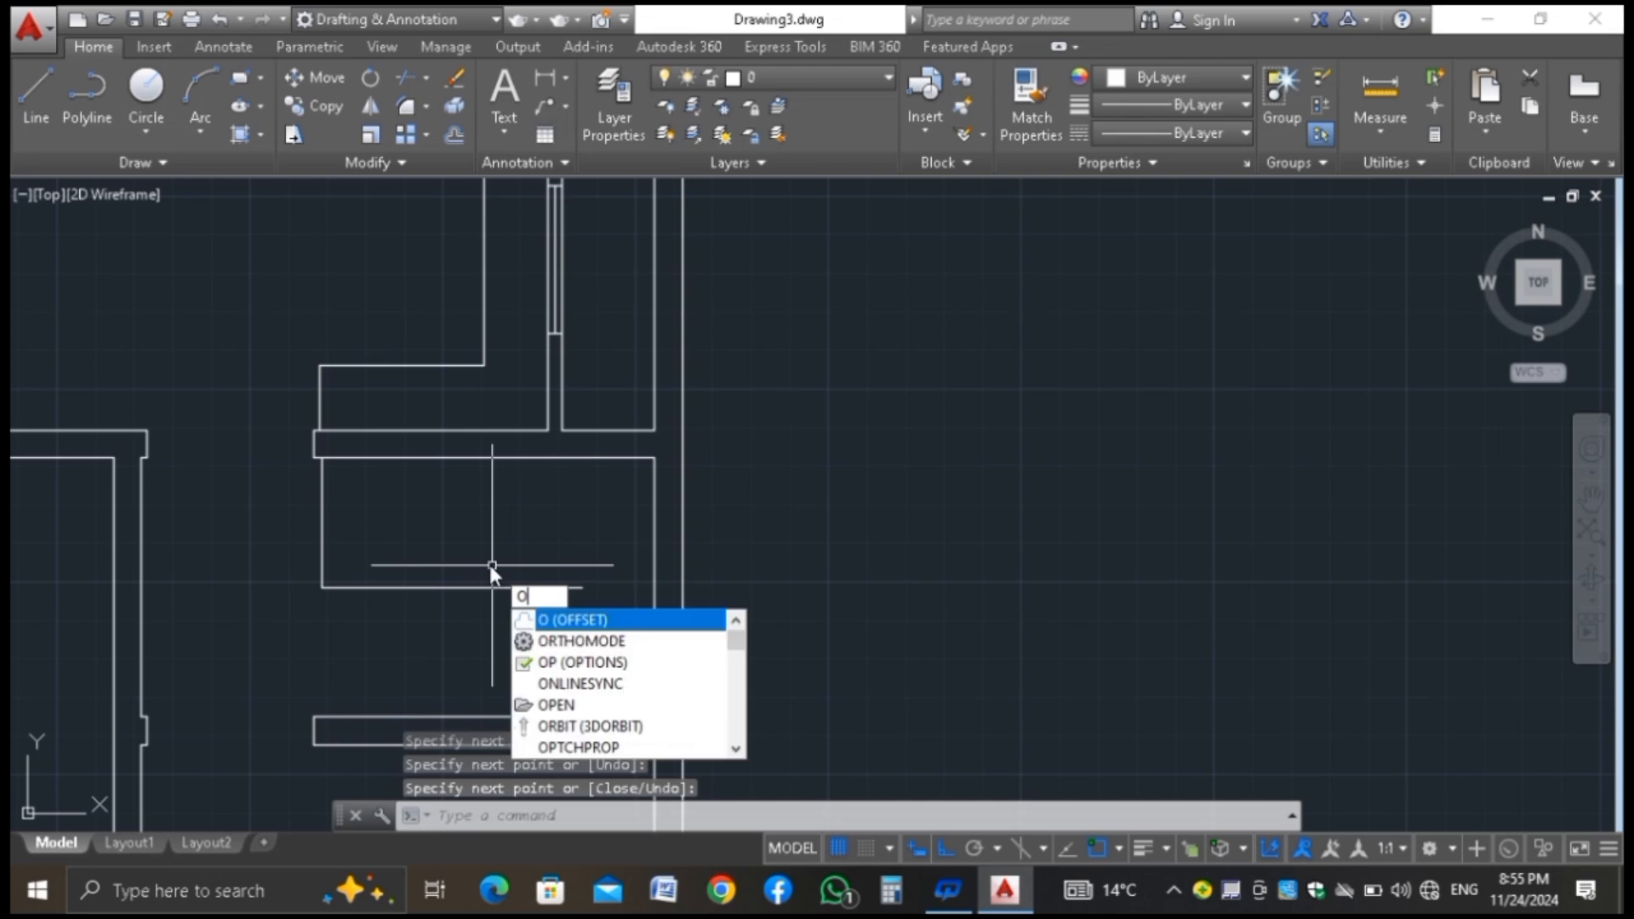
{"action": "key", "text": "Return"}
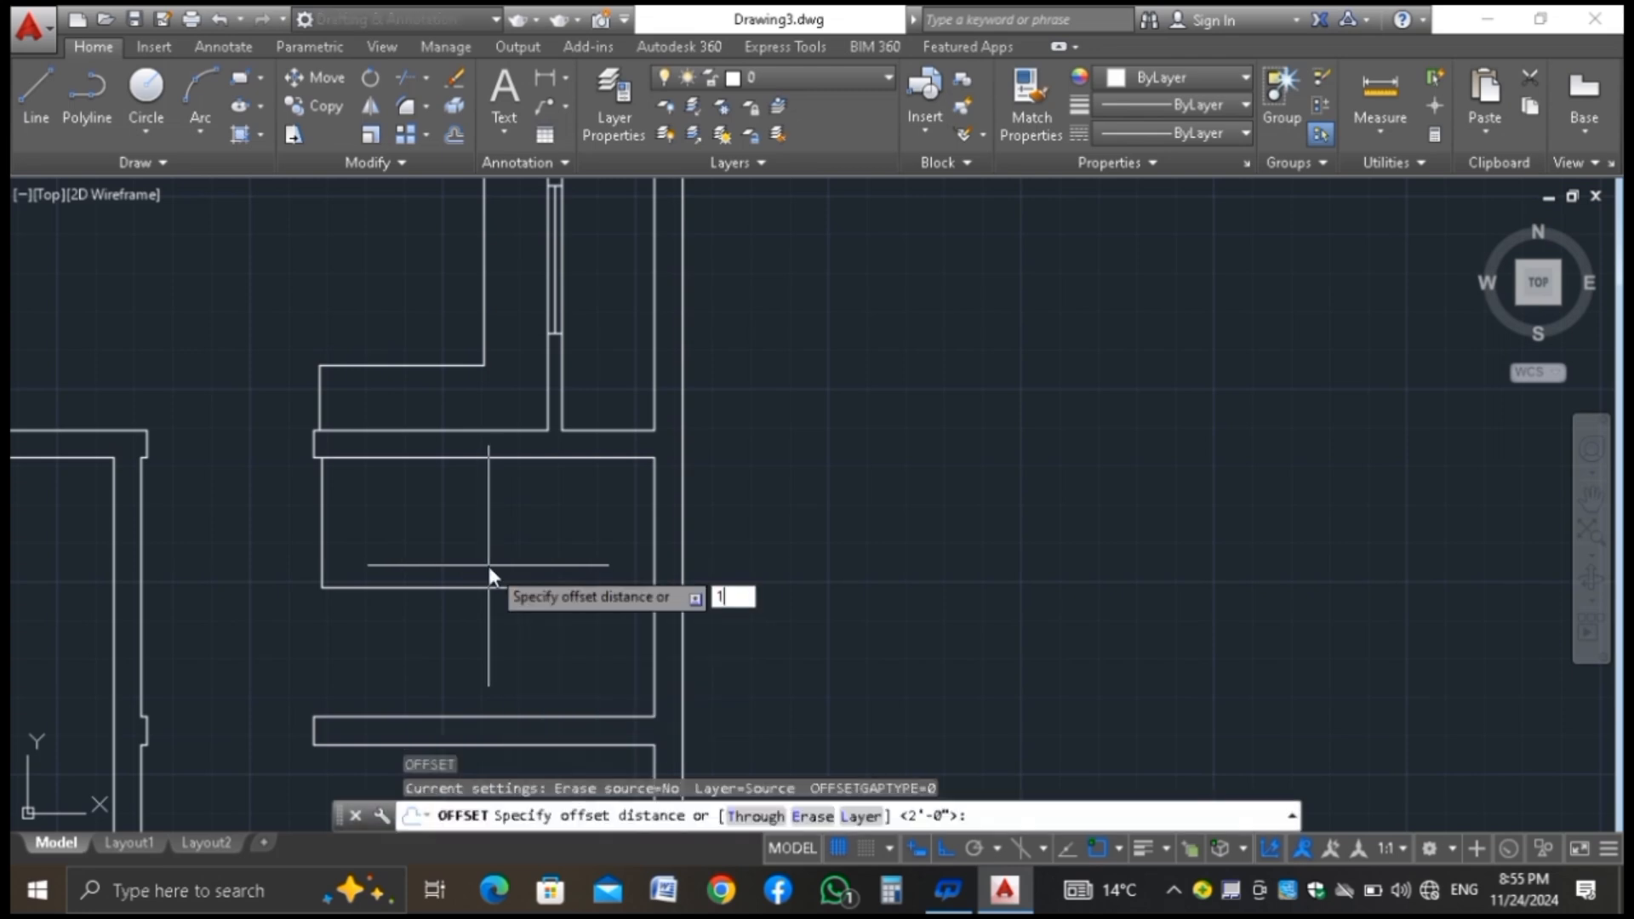
{"action": "key", "text": "Return"}
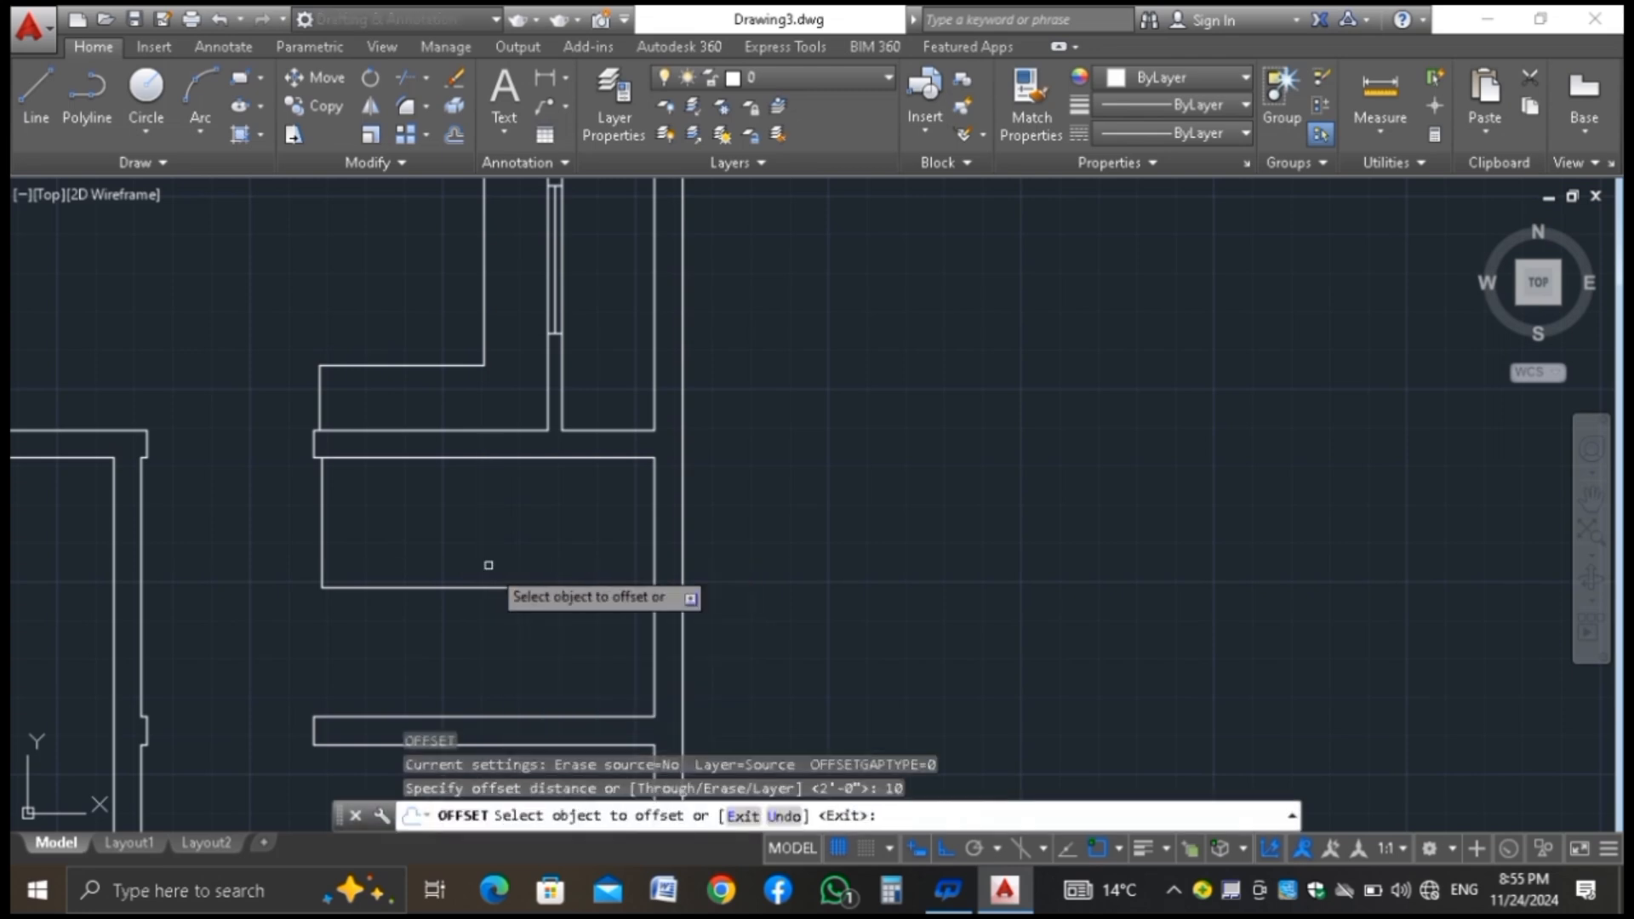
{"action": "left_click", "coordinate": [321, 514]}
{"action": "left_click", "coordinate": [374, 538]}
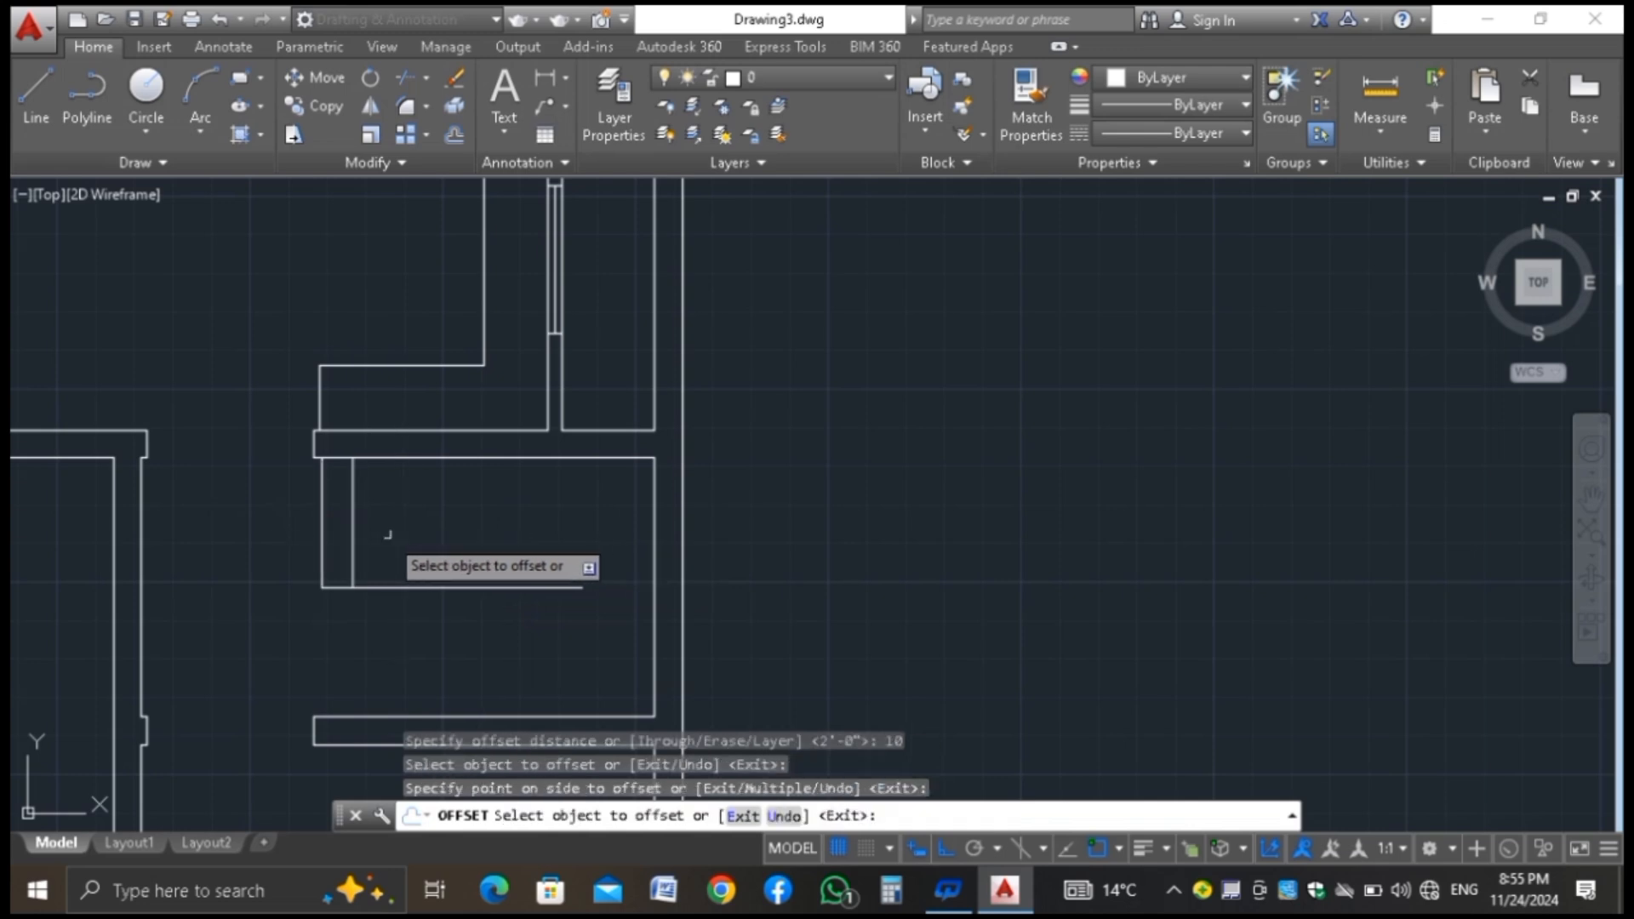
{"action": "left_click", "coordinate": [353, 549]}
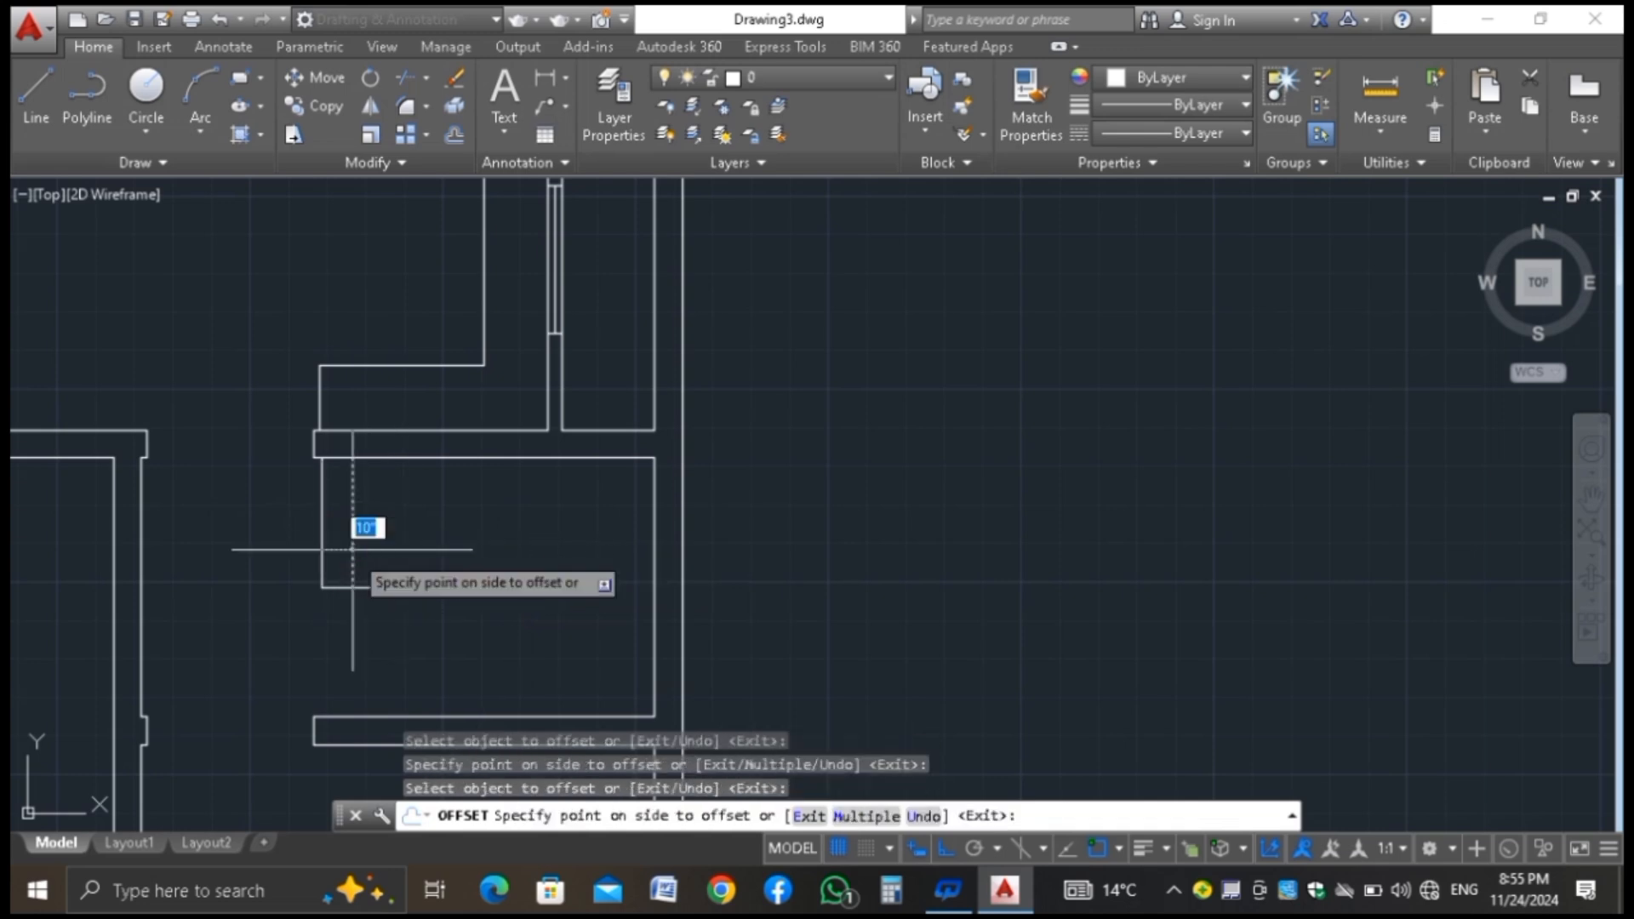
{"action": "left_click", "coordinate": [375, 549]}
{"action": "left_click", "coordinate": [384, 551]}
{"action": "left_click", "coordinate": [592, 533]}
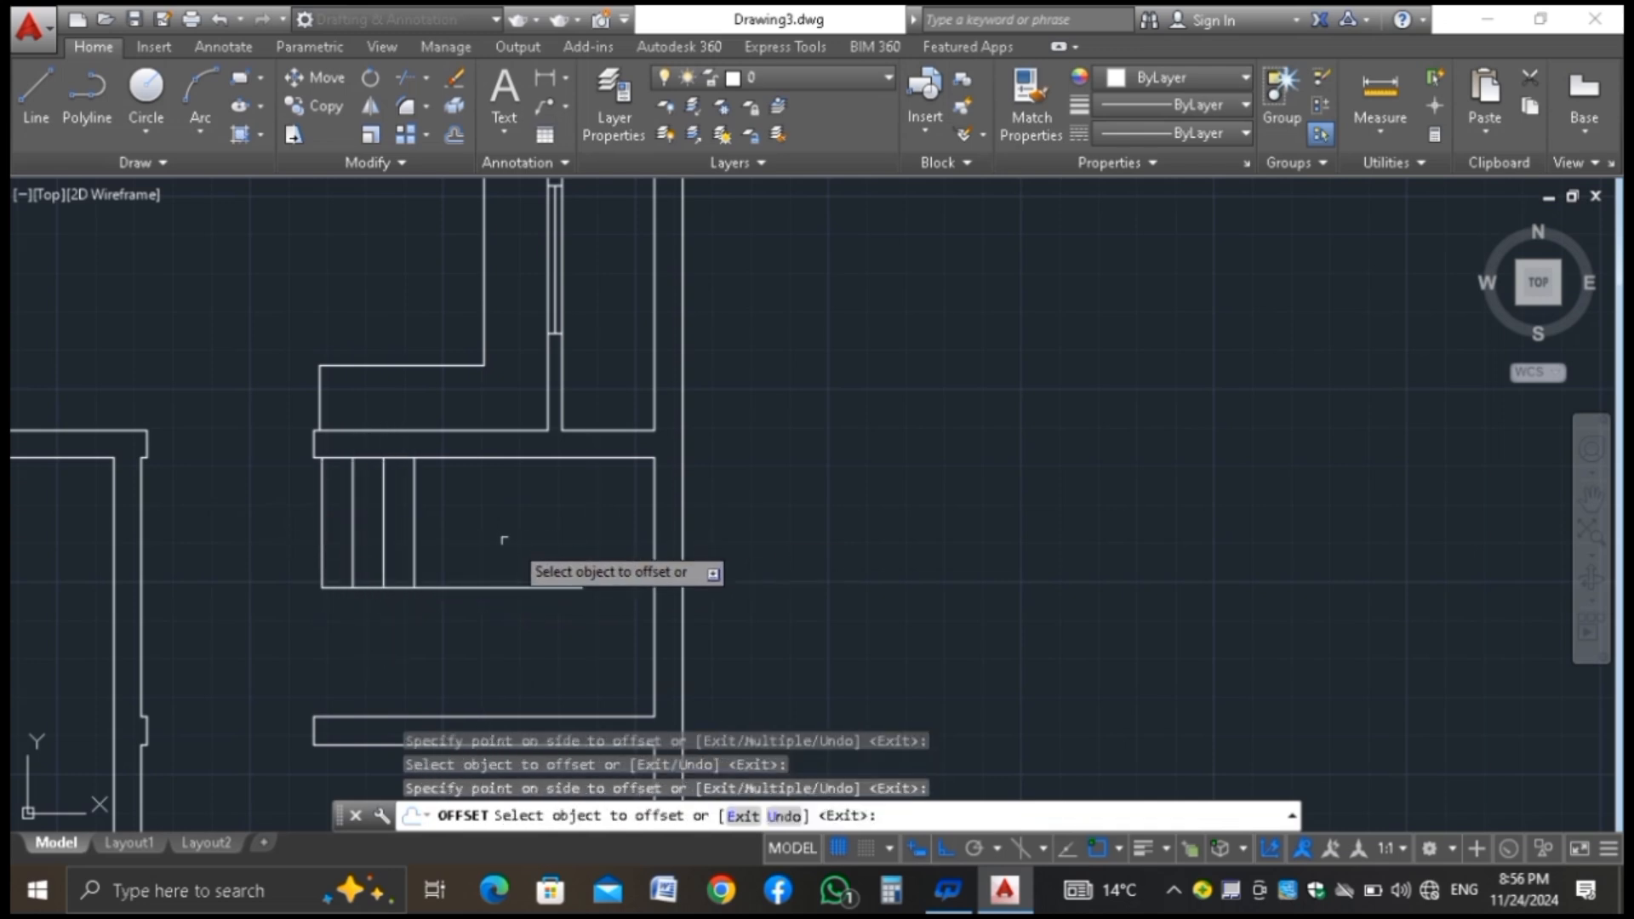
{"action": "left_click", "coordinate": [414, 542]}
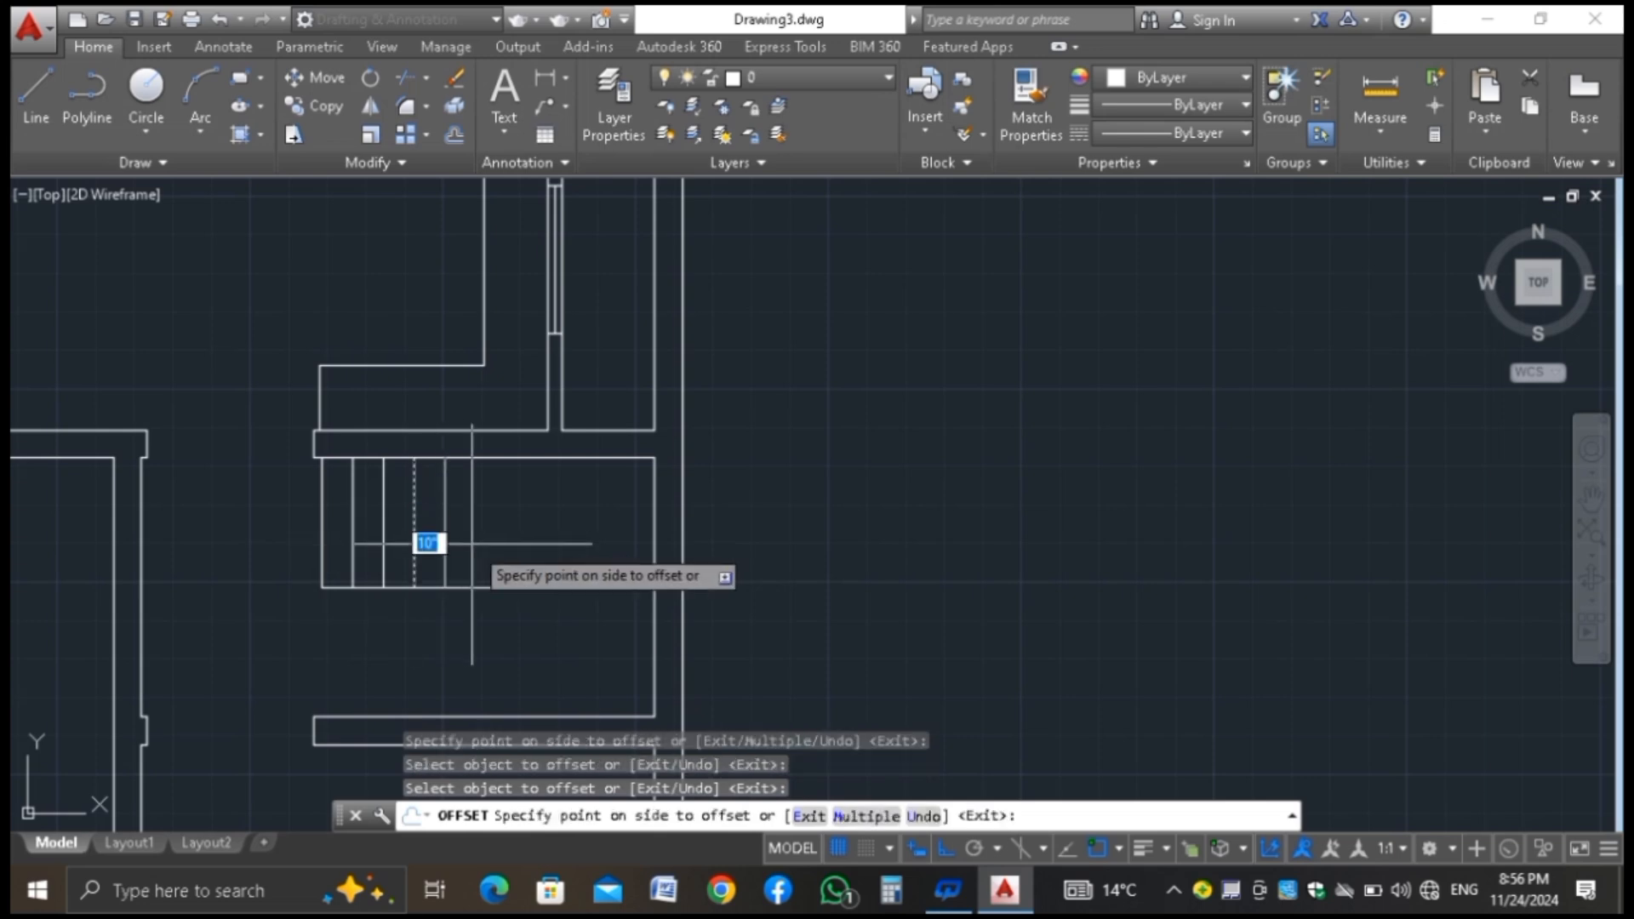
{"action": "left_click", "coordinate": [434, 539]}
{"action": "left_click", "coordinate": [445, 540]}
{"action": "left_click", "coordinate": [525, 537]}
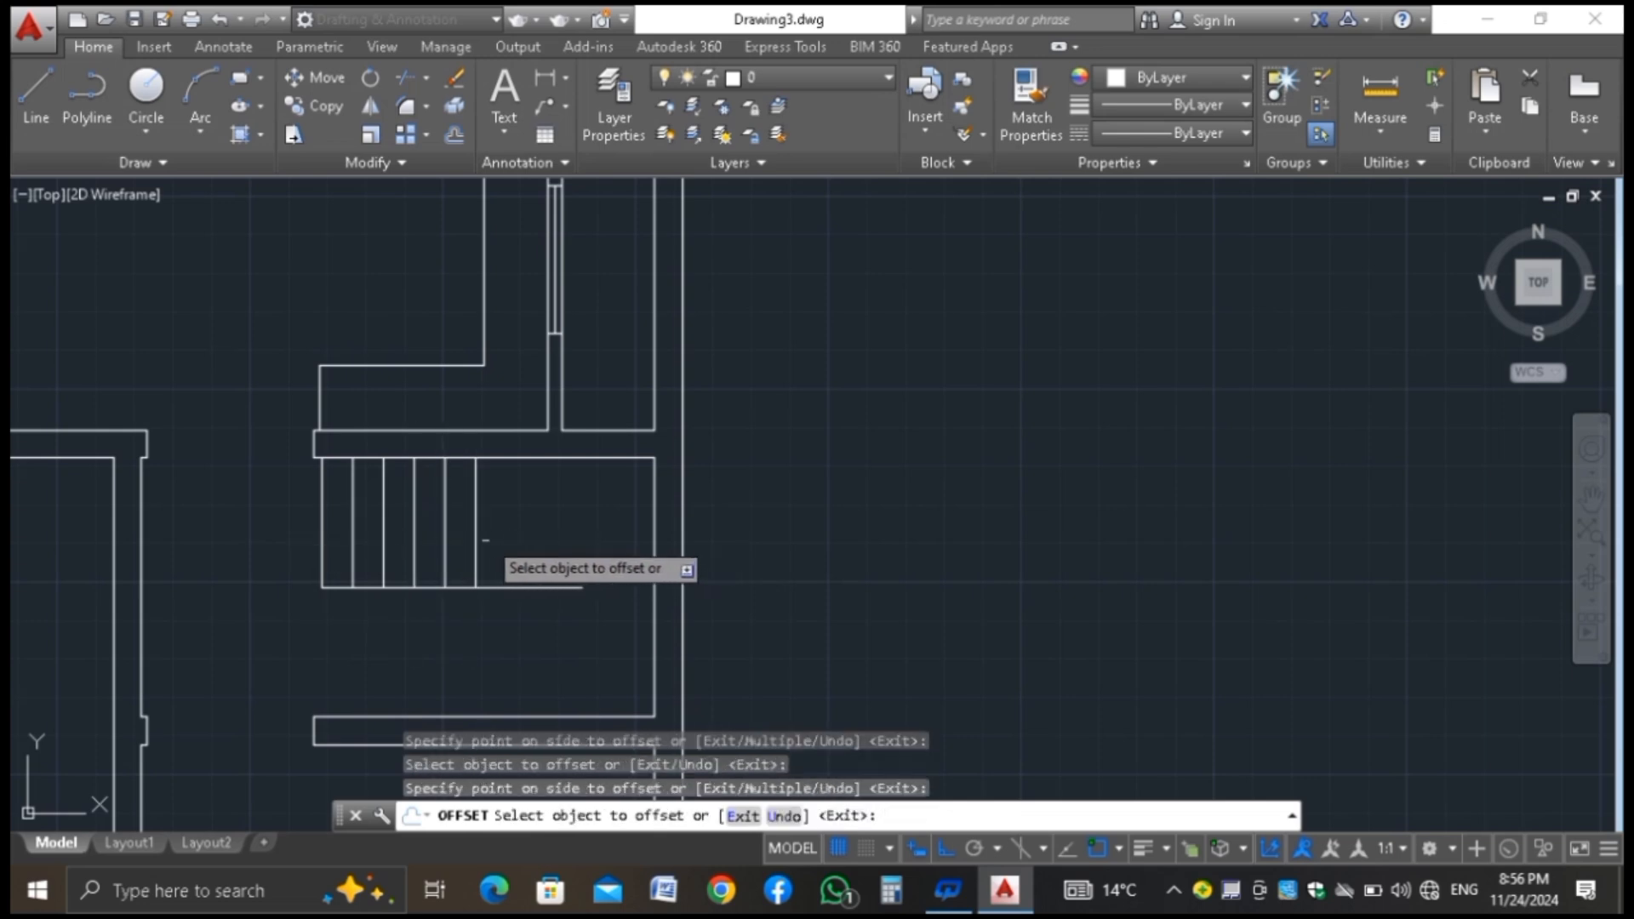
{"action": "left_click", "coordinate": [475, 540]}
{"action": "left_click", "coordinate": [509, 538]}
{"action": "left_click", "coordinate": [508, 539]}
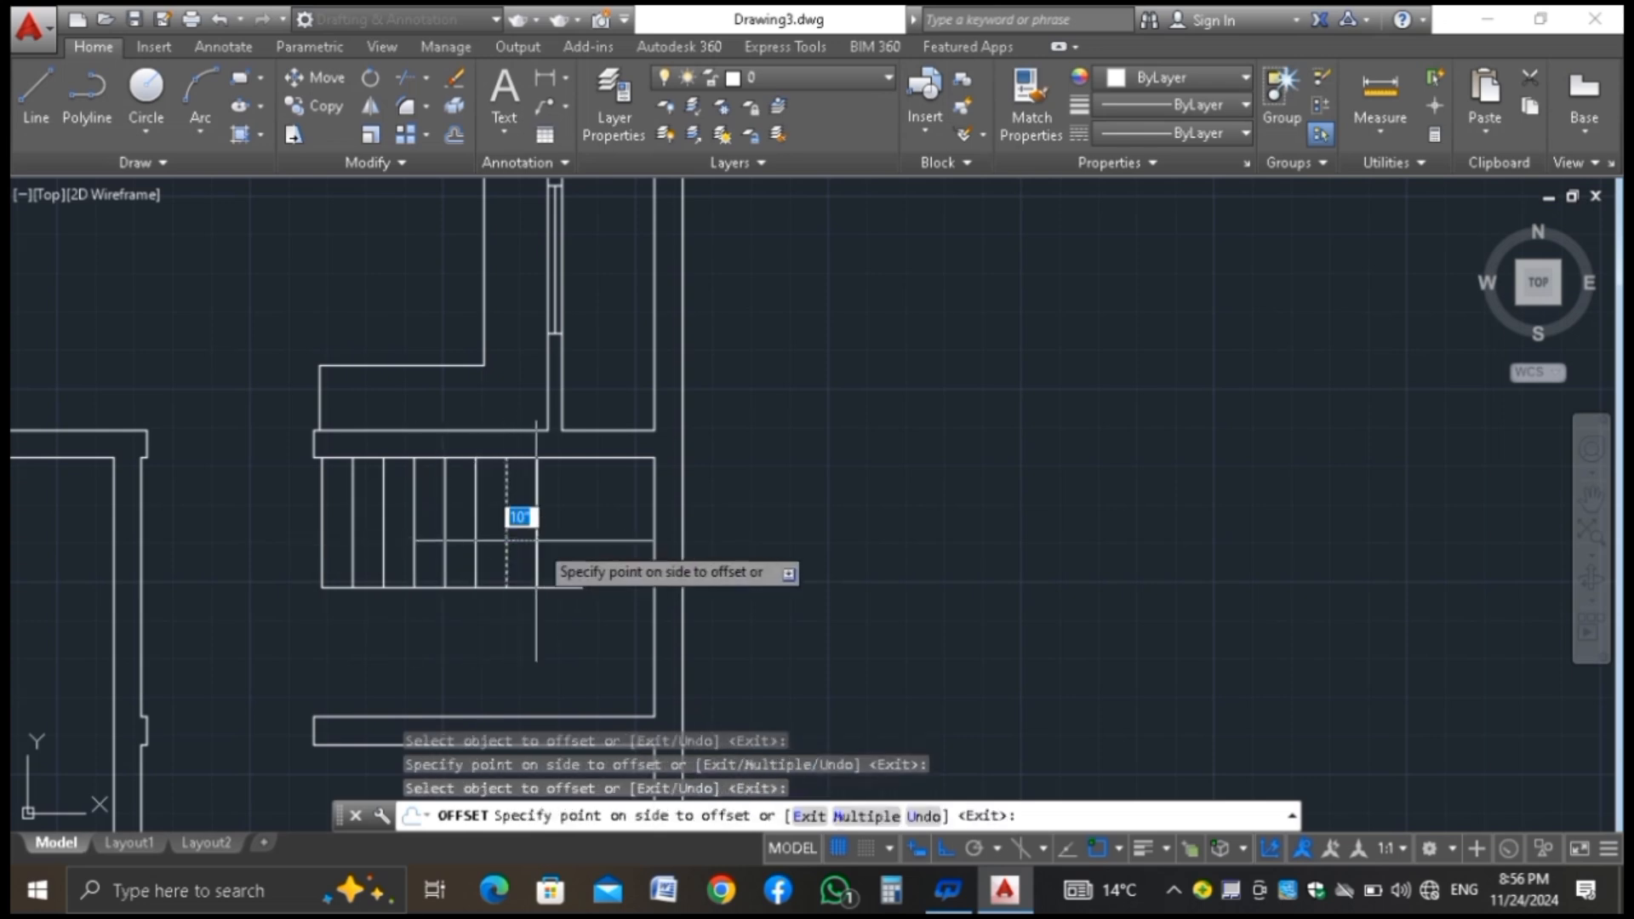
{"action": "left_click", "coordinate": [550, 539]}
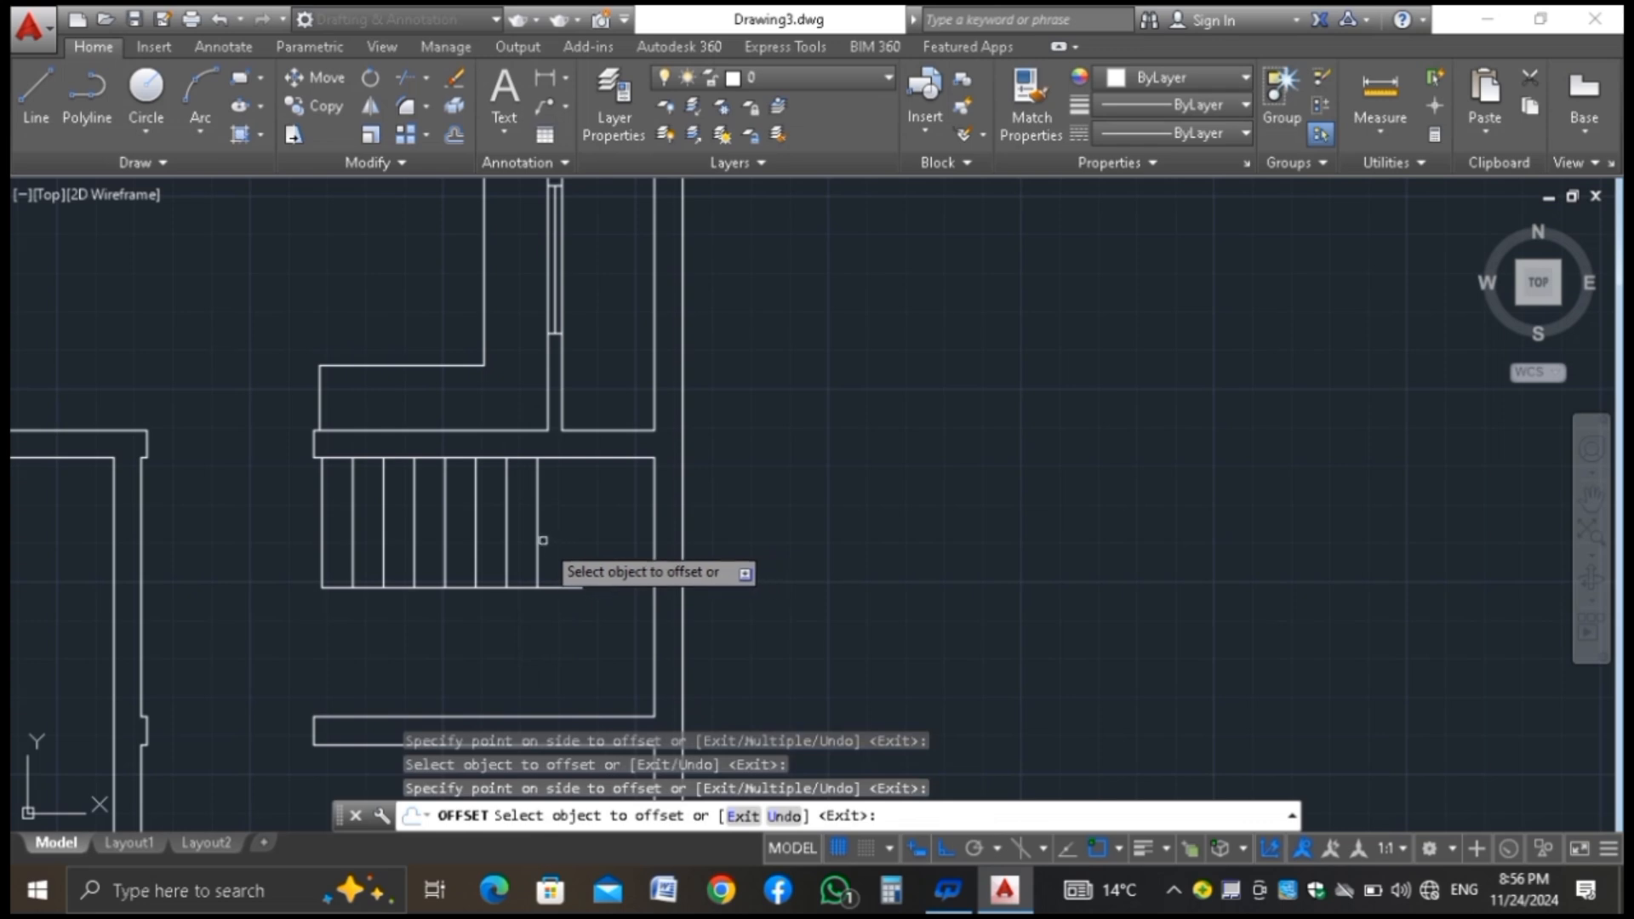
{"action": "left_click", "coordinate": [537, 542]}
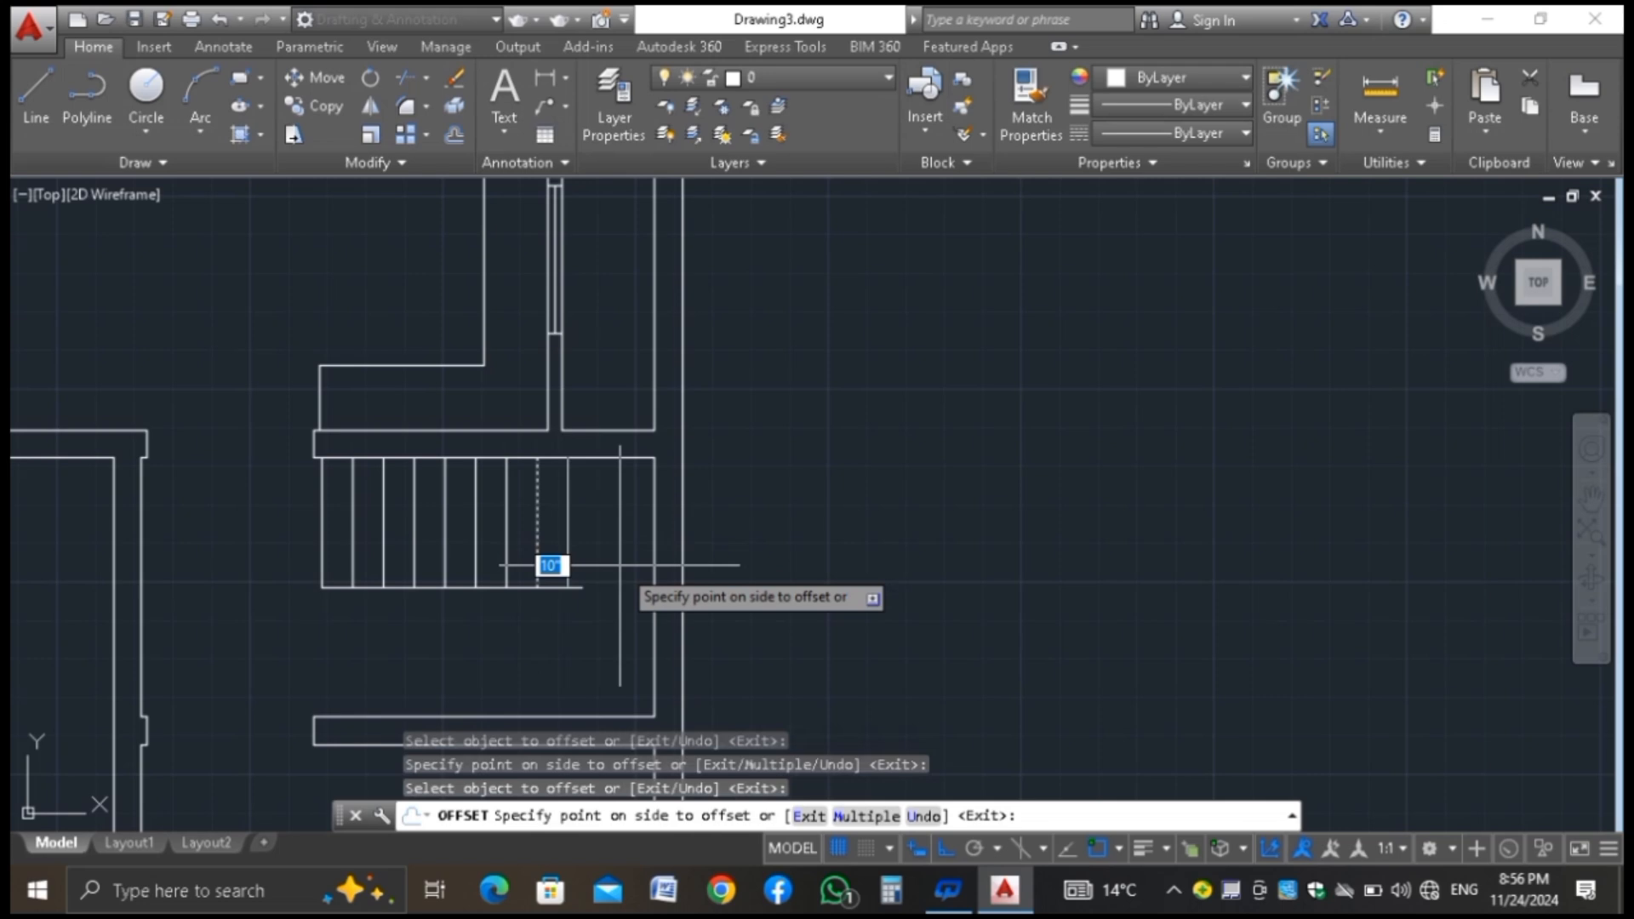
{"action": "key", "text": "Escape"}
Measure the distance from the last tread line to the outer wall's inner face with an aligned dimension, without placing it
{"action": "type", "text": "DAL"}
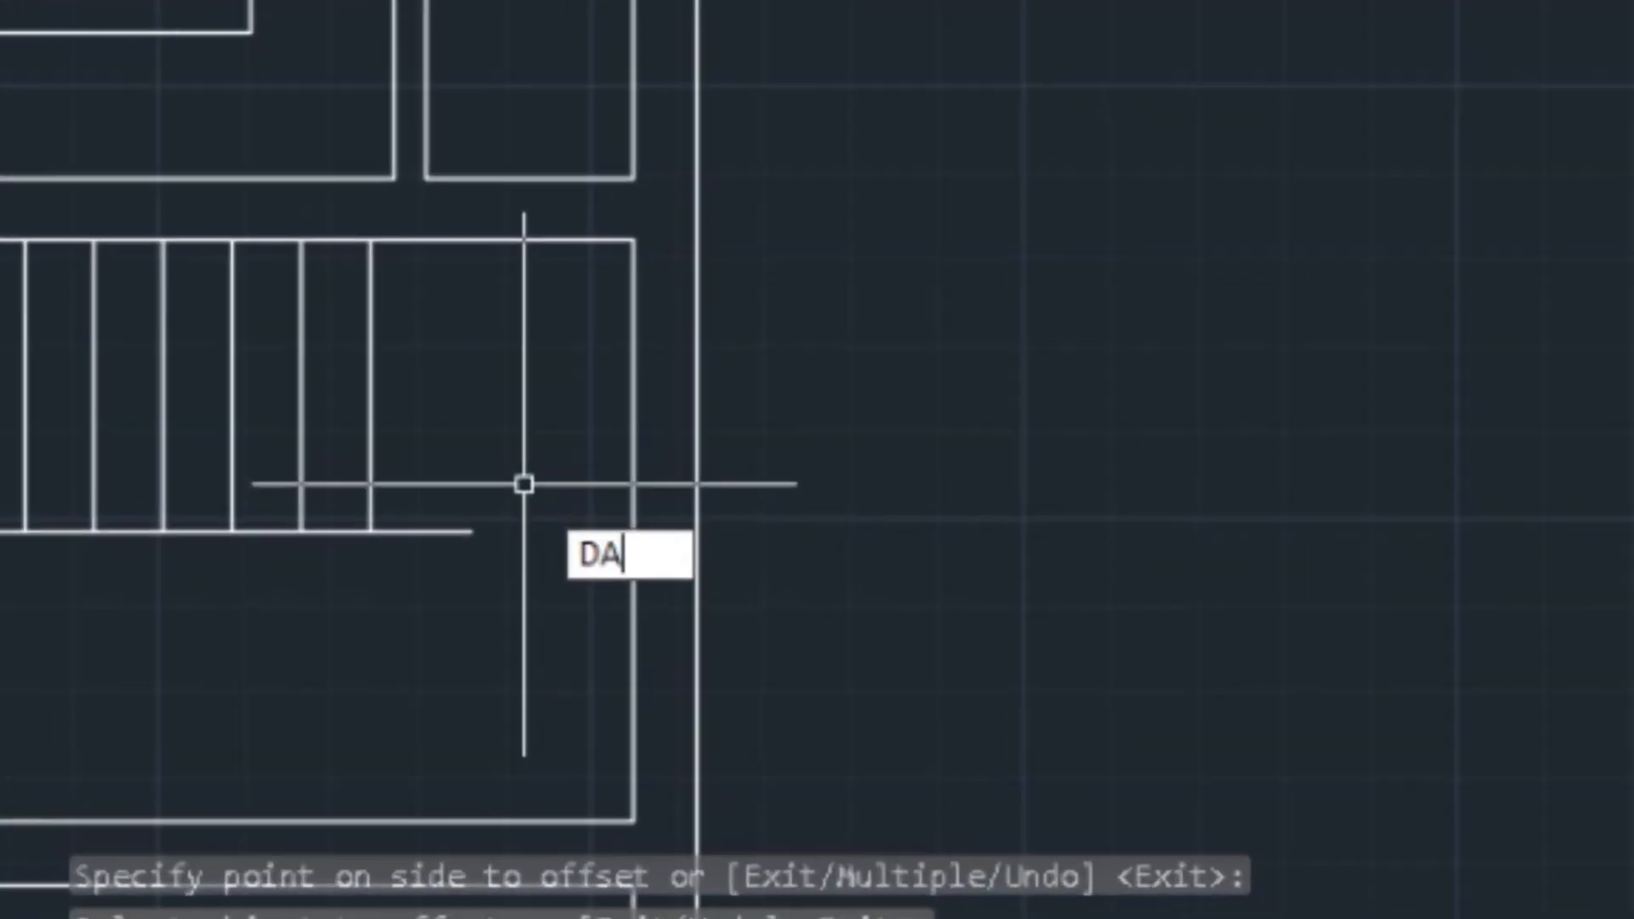
{"action": "key", "text": "Return"}
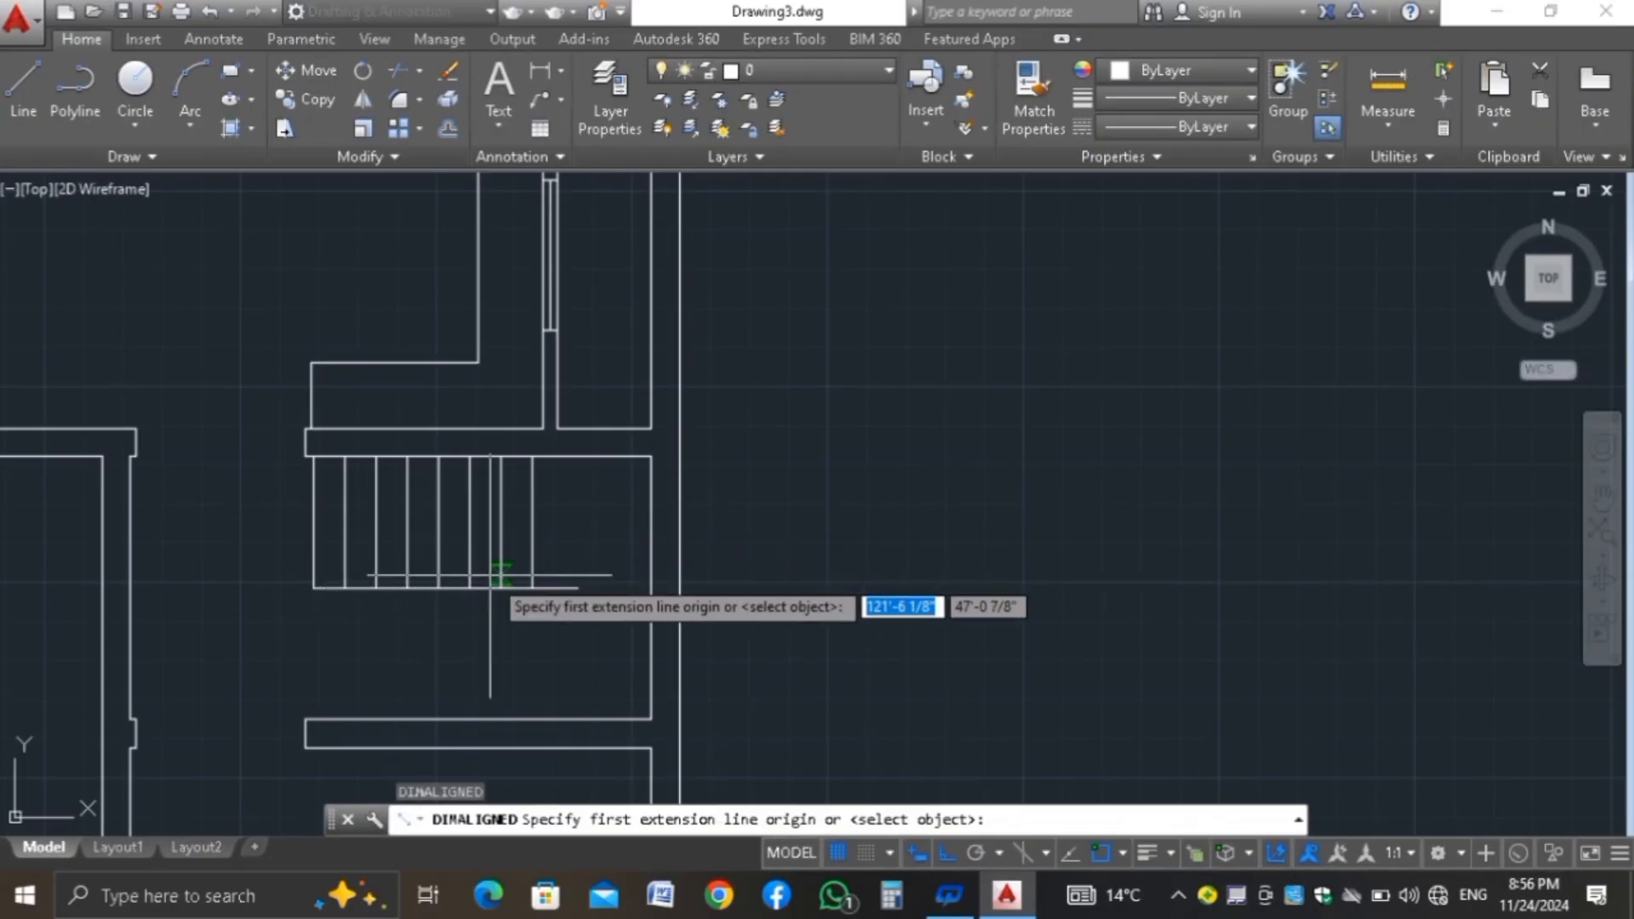
{"action": "left_click", "coordinate": [532, 588]}
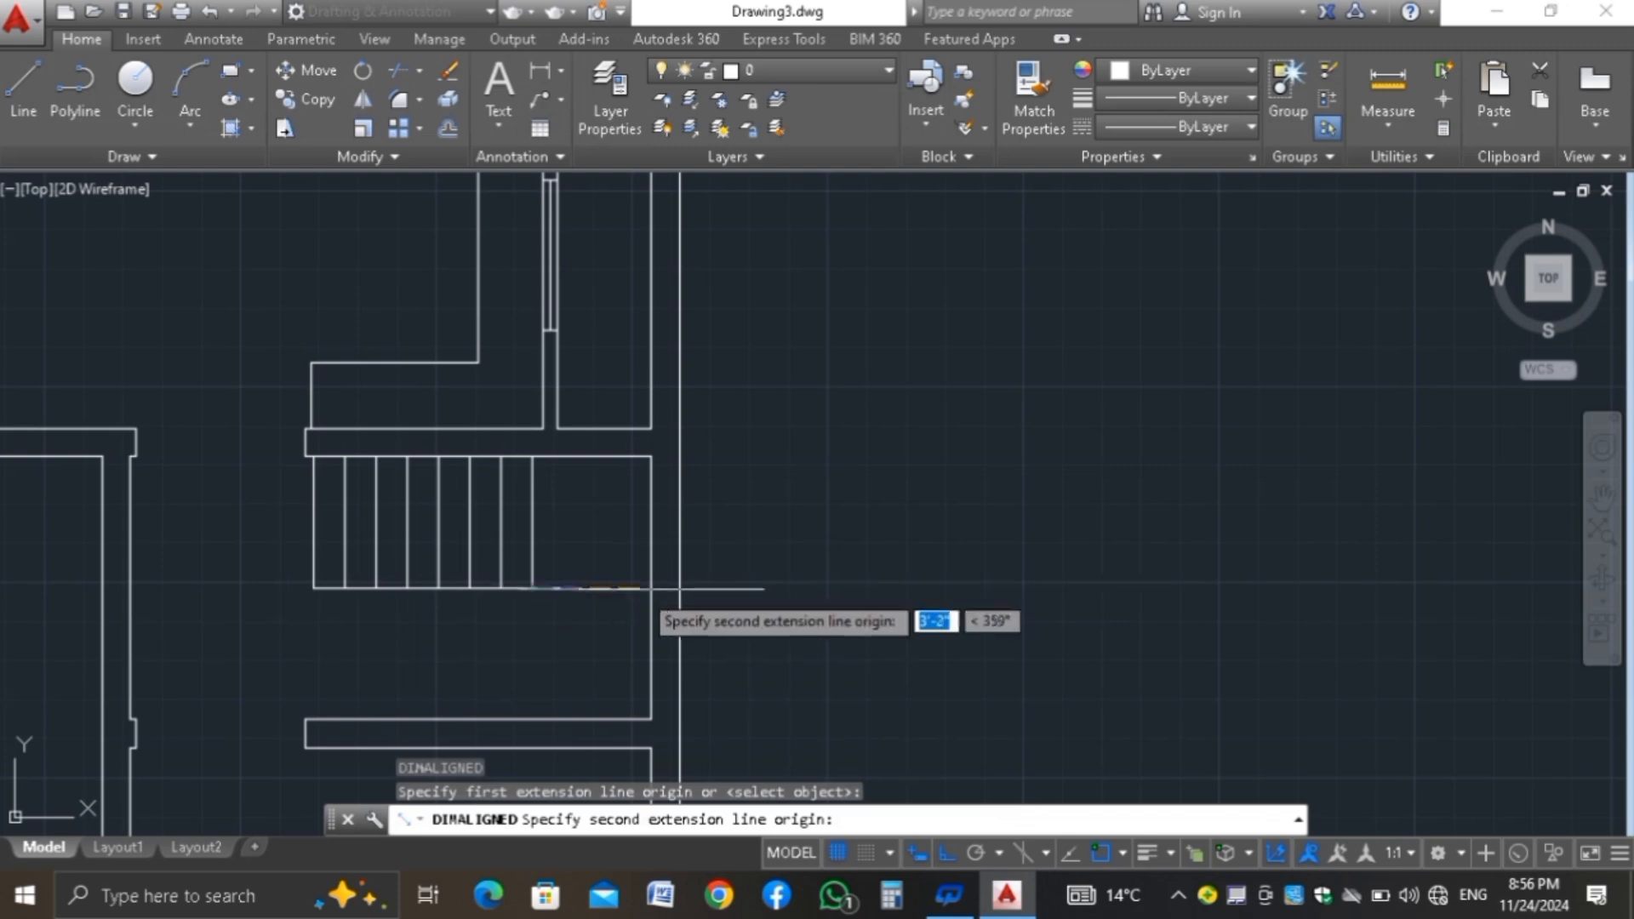
{"action": "left_click", "coordinate": [651, 587]}
{"action": "scroll", "coordinate": [614, 534], "scroll_direction": "up", "scroll_amount": 2}
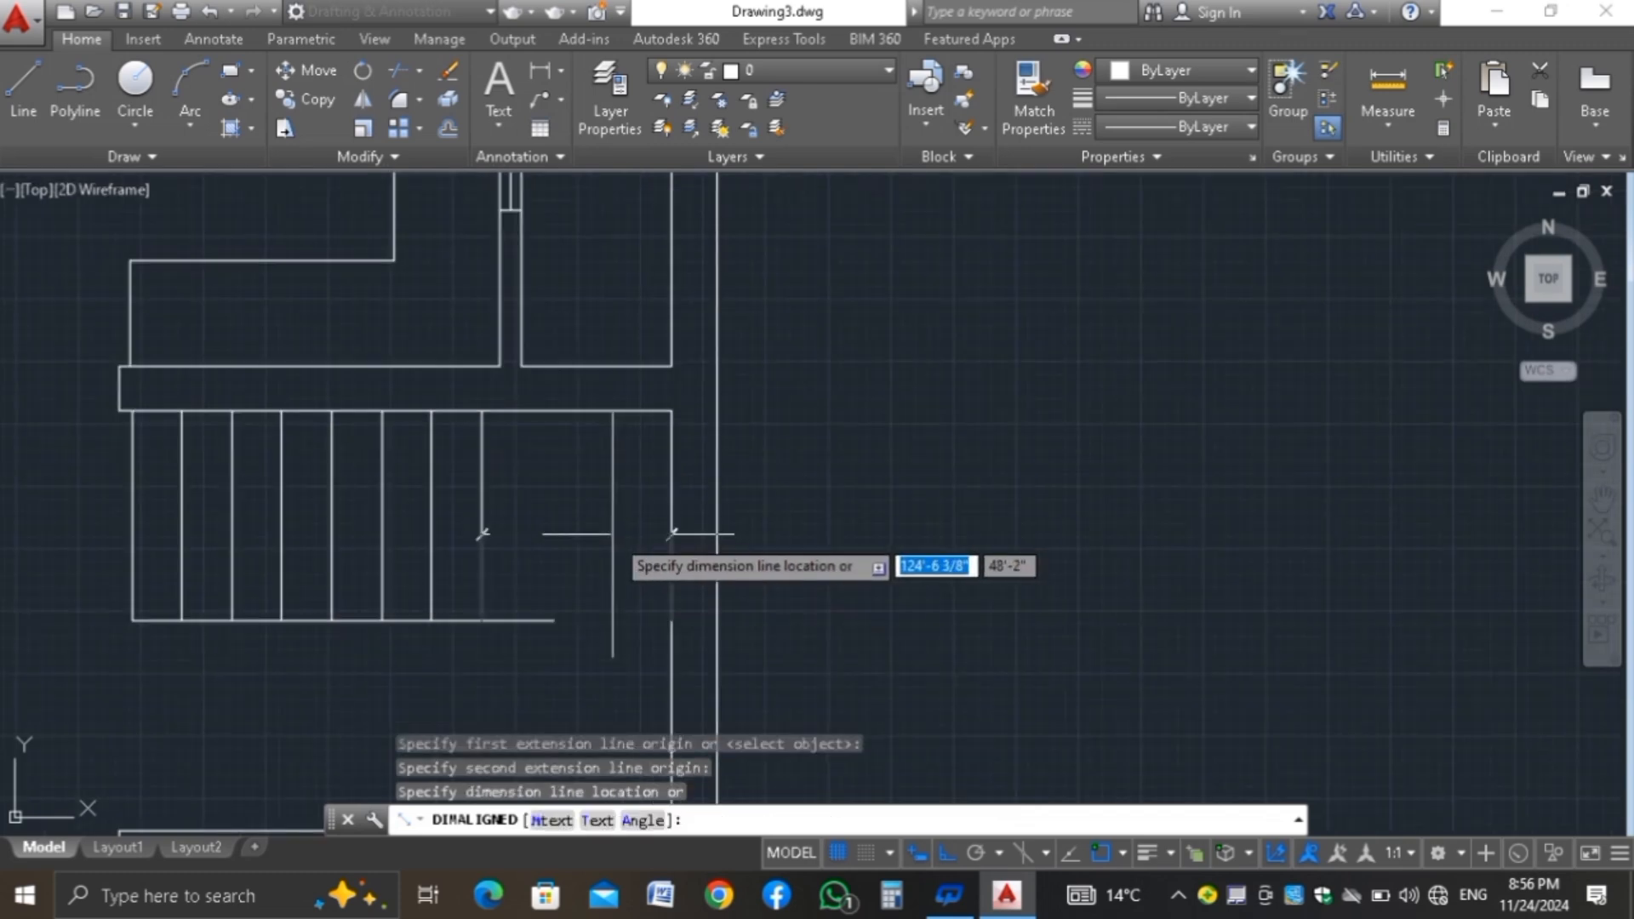
{"action": "key", "text": "Escape"}
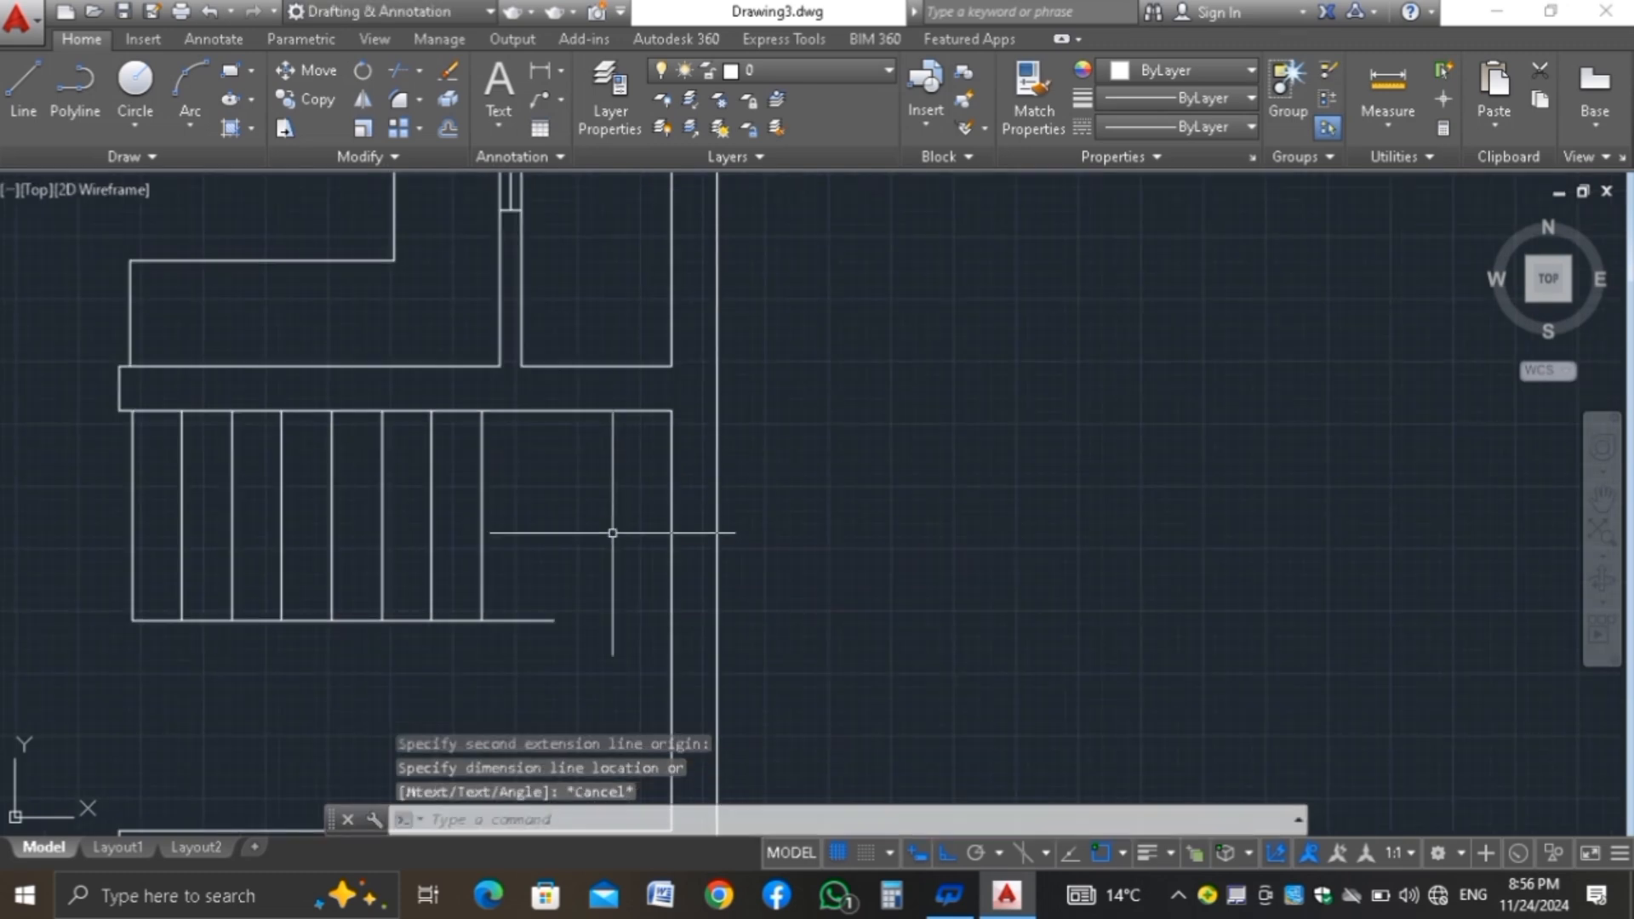
Trim the part of the horizontal stair line that extends beyond the last tread
{"action": "scroll", "coordinate": [543, 649], "scroll_direction": "up", "scroll_amount": 2}
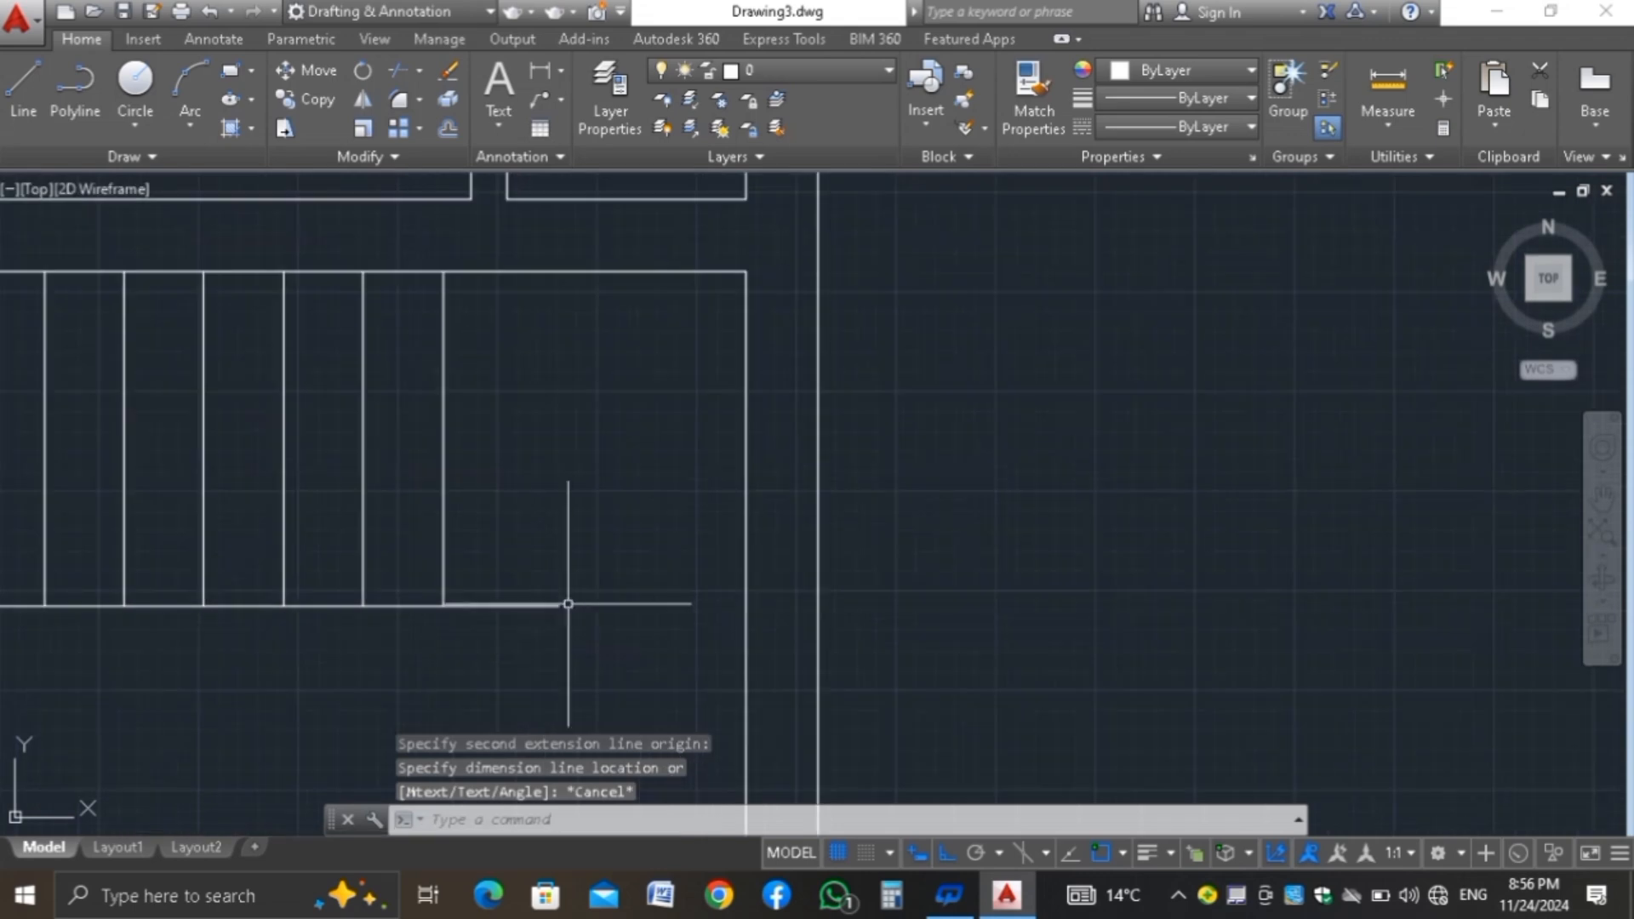
{"action": "type", "text": "TR"}
{"action": "key", "text": "Return"}
{"action": "key", "text": "Return"}
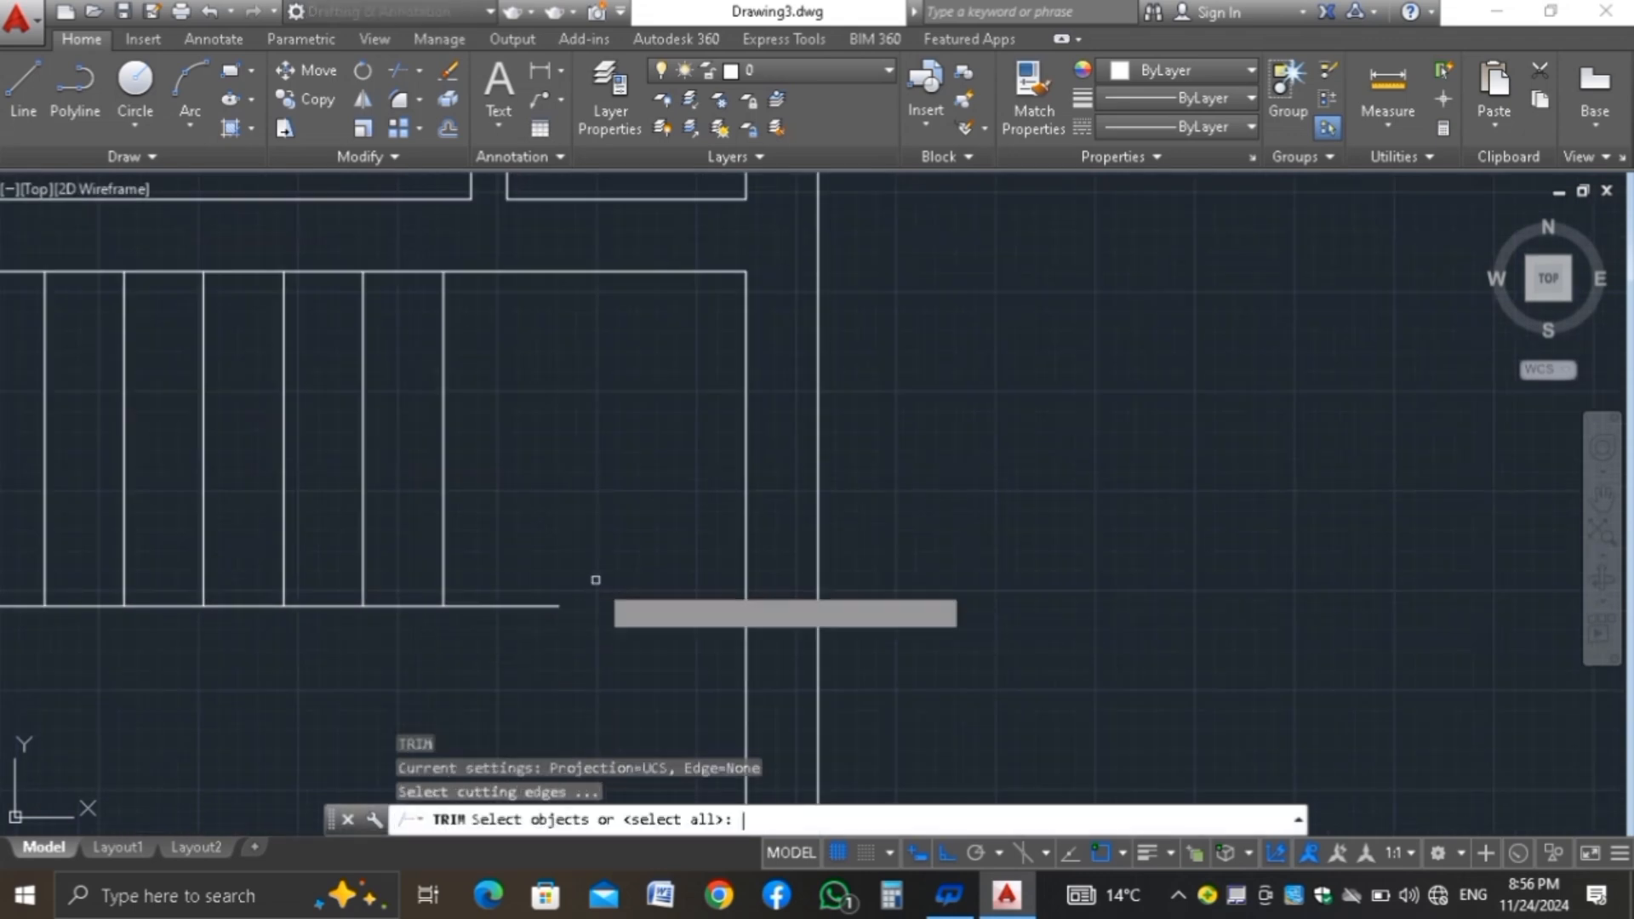
{"action": "left_click", "coordinate": [585, 580]}
{"action": "left_click", "coordinate": [515, 634]}
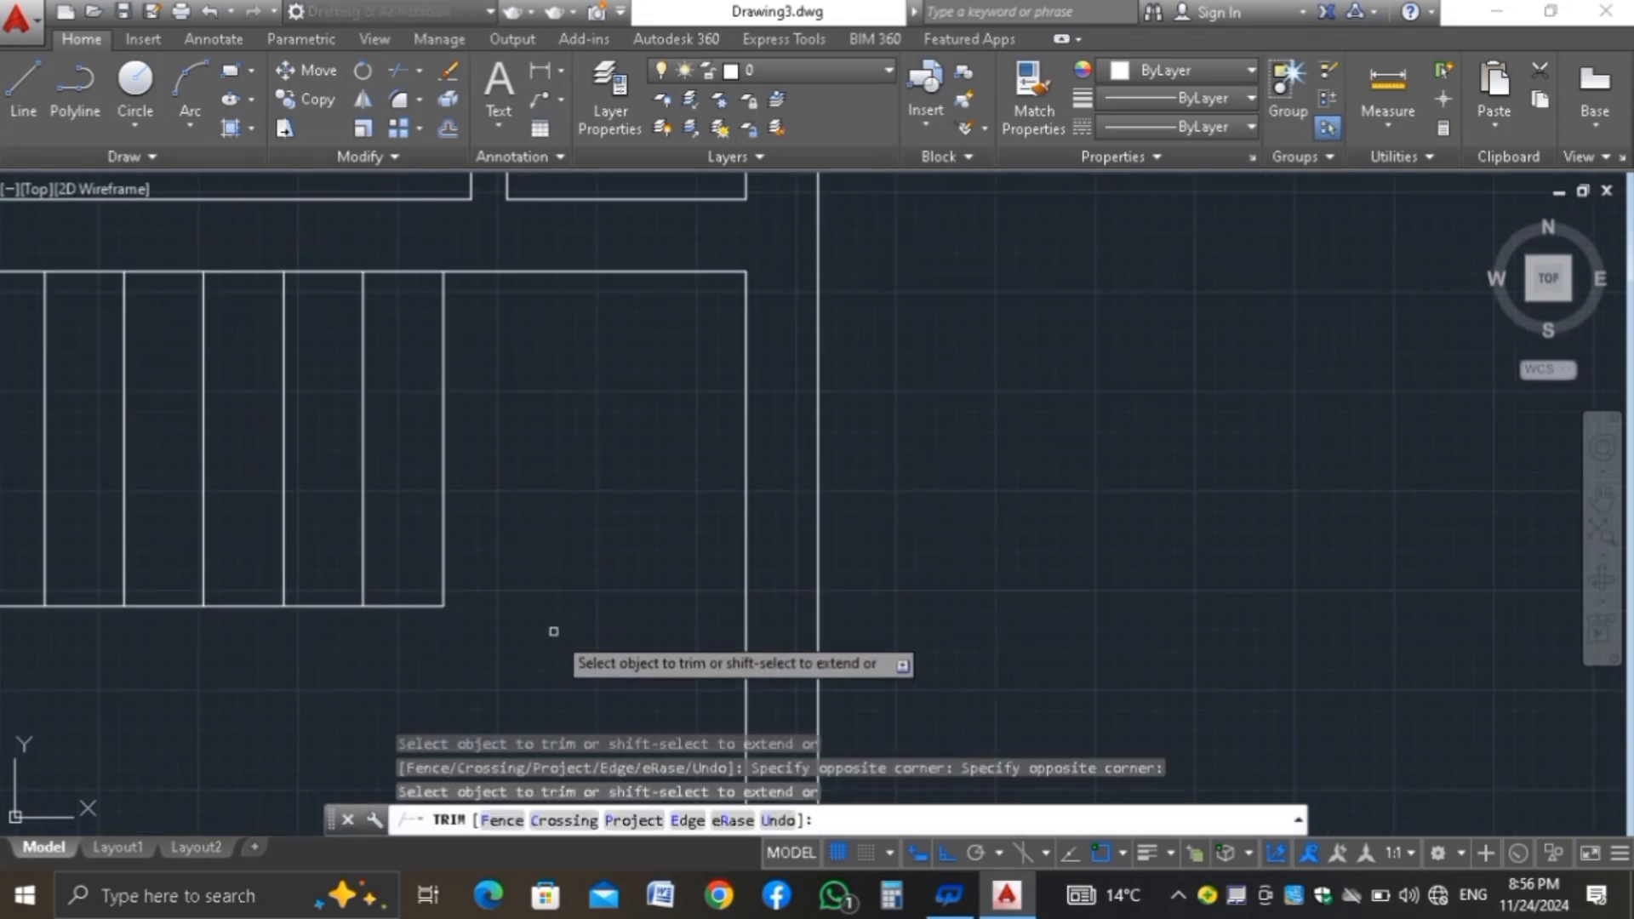
{"action": "key", "text": "Escape"}
{"action": "scroll", "coordinate": [552, 511], "scroll_direction": "down", "scroll_amount": 2}
{"action": "scroll", "coordinate": [553, 442], "scroll_direction": "down", "scroll_amount": 3}
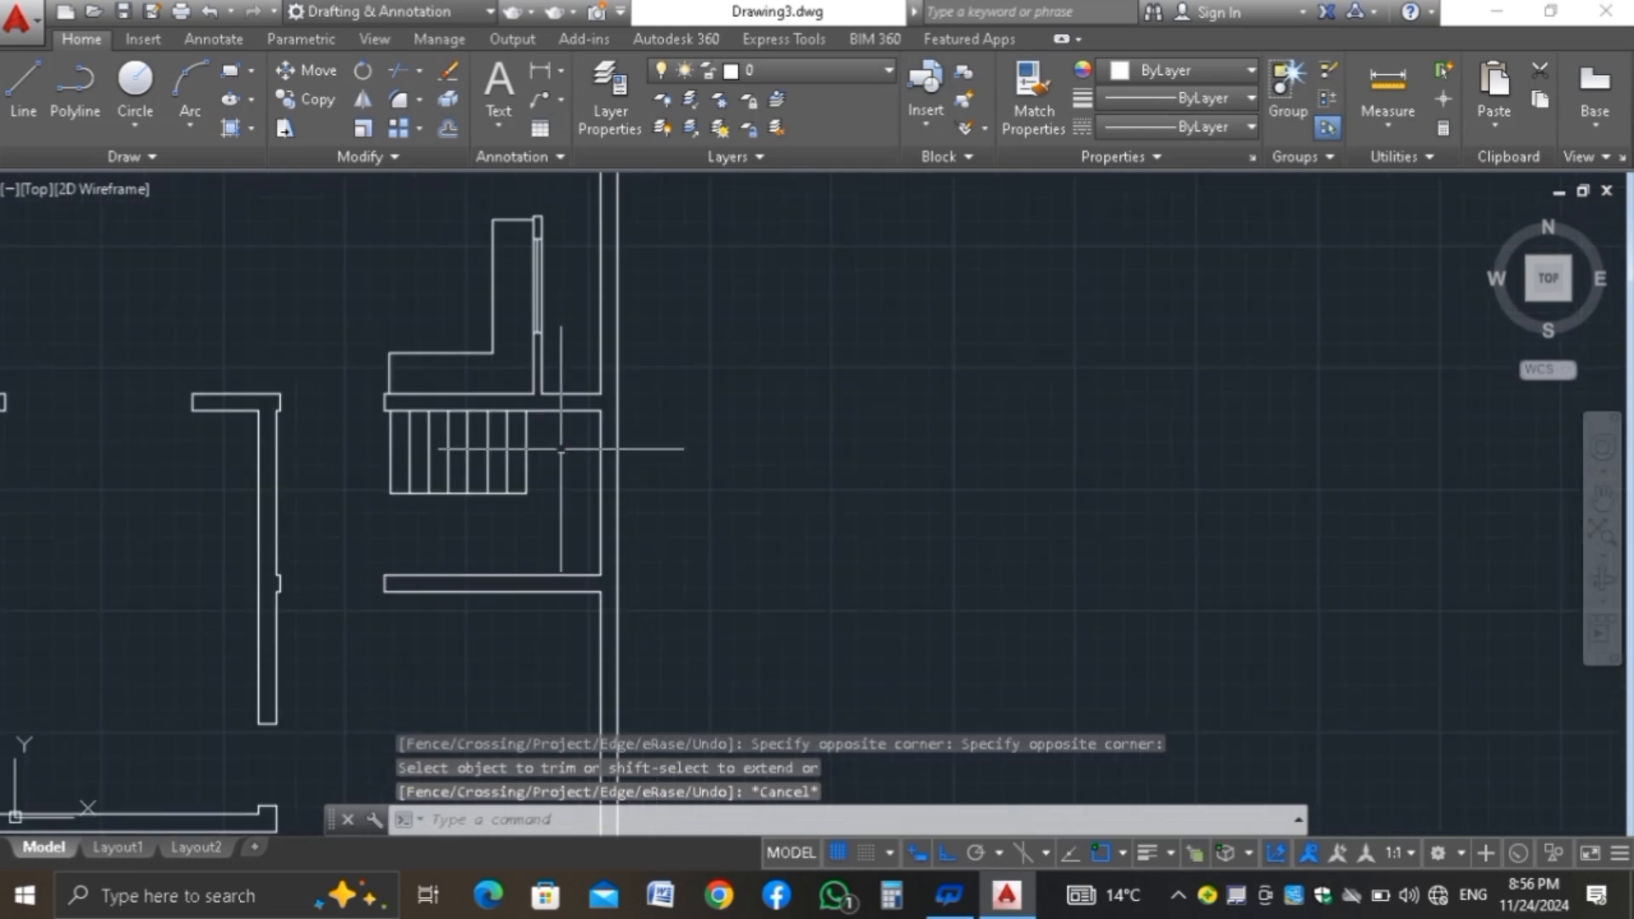
Draw a diagonal winder line from the stairwell's upper wall, 12 inches from the outer-wall corner, to the last tread's lower end
{"action": "scroll", "coordinate": [557, 452], "scroll_direction": "up", "scroll_amount": 6}
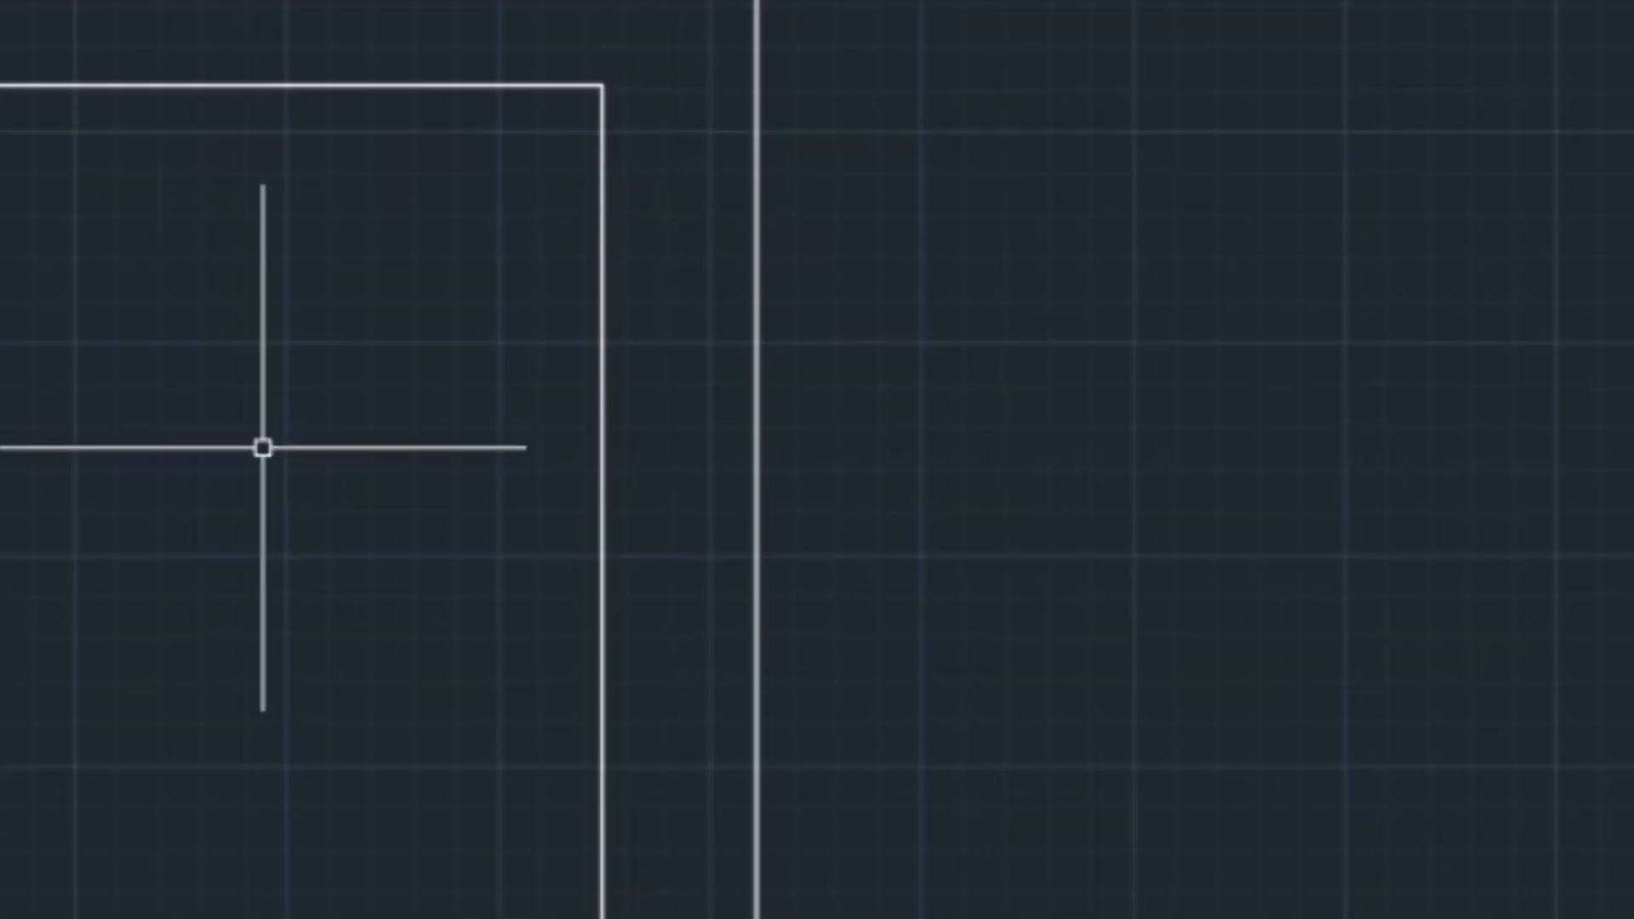
{"action": "type", "text": "l"}
{"action": "key", "text": "Return"}
{"action": "scroll", "coordinate": [716, 457], "scroll_direction": "down", "scroll_amount": 2}
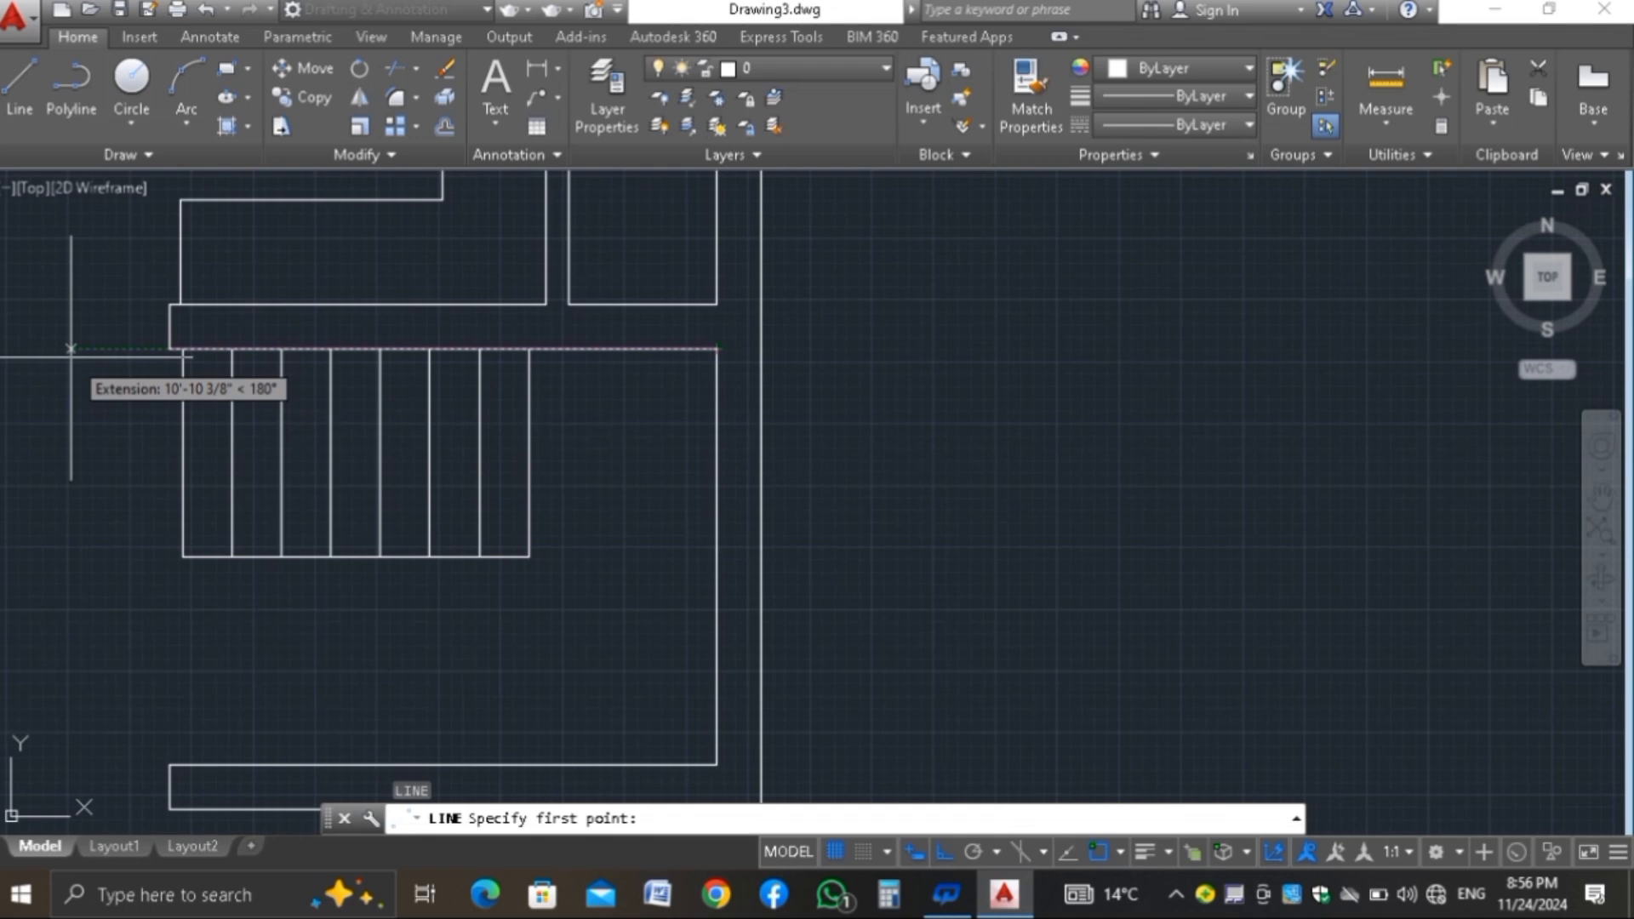
{"action": "type", "text": "12"}
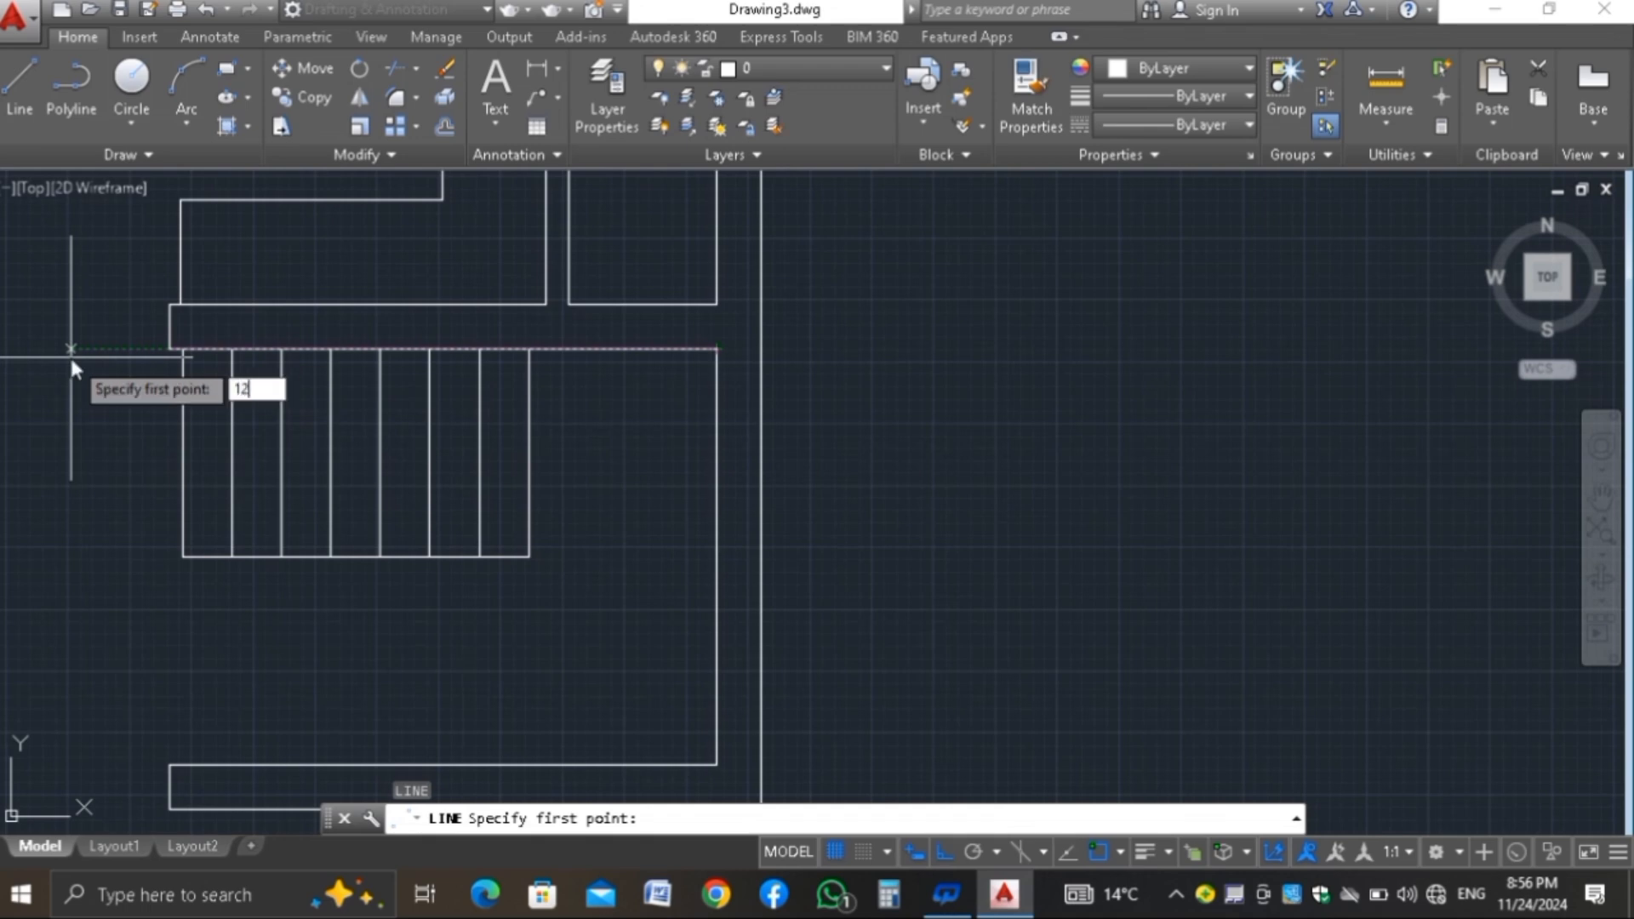
{"action": "key", "text": "Return"}
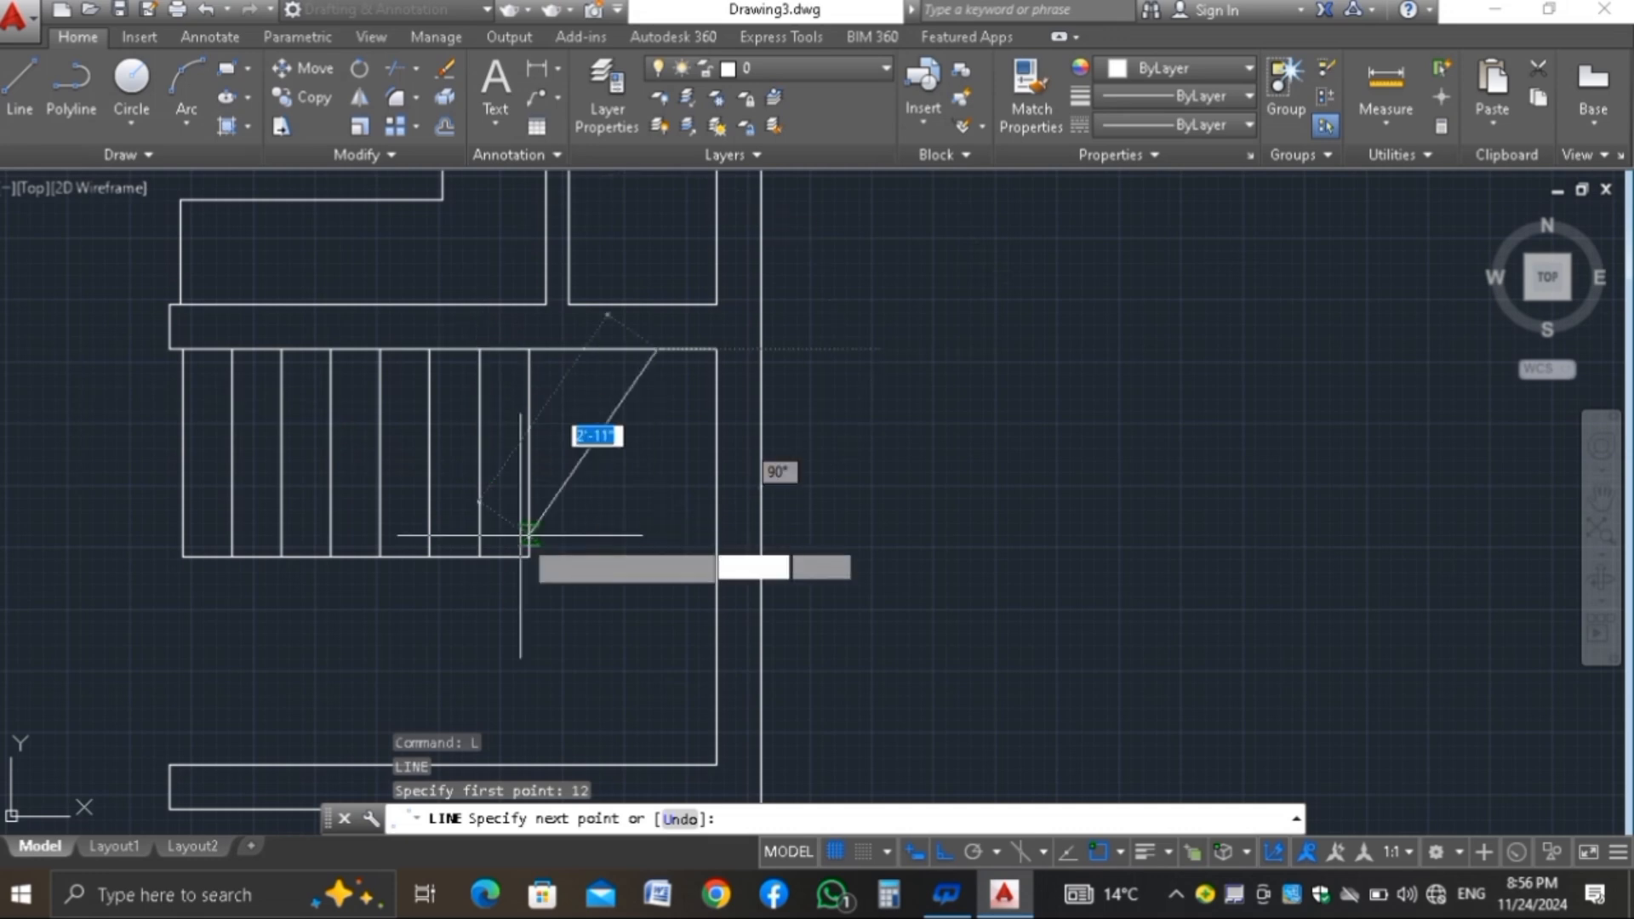
{"action": "key", "text": "F8"}
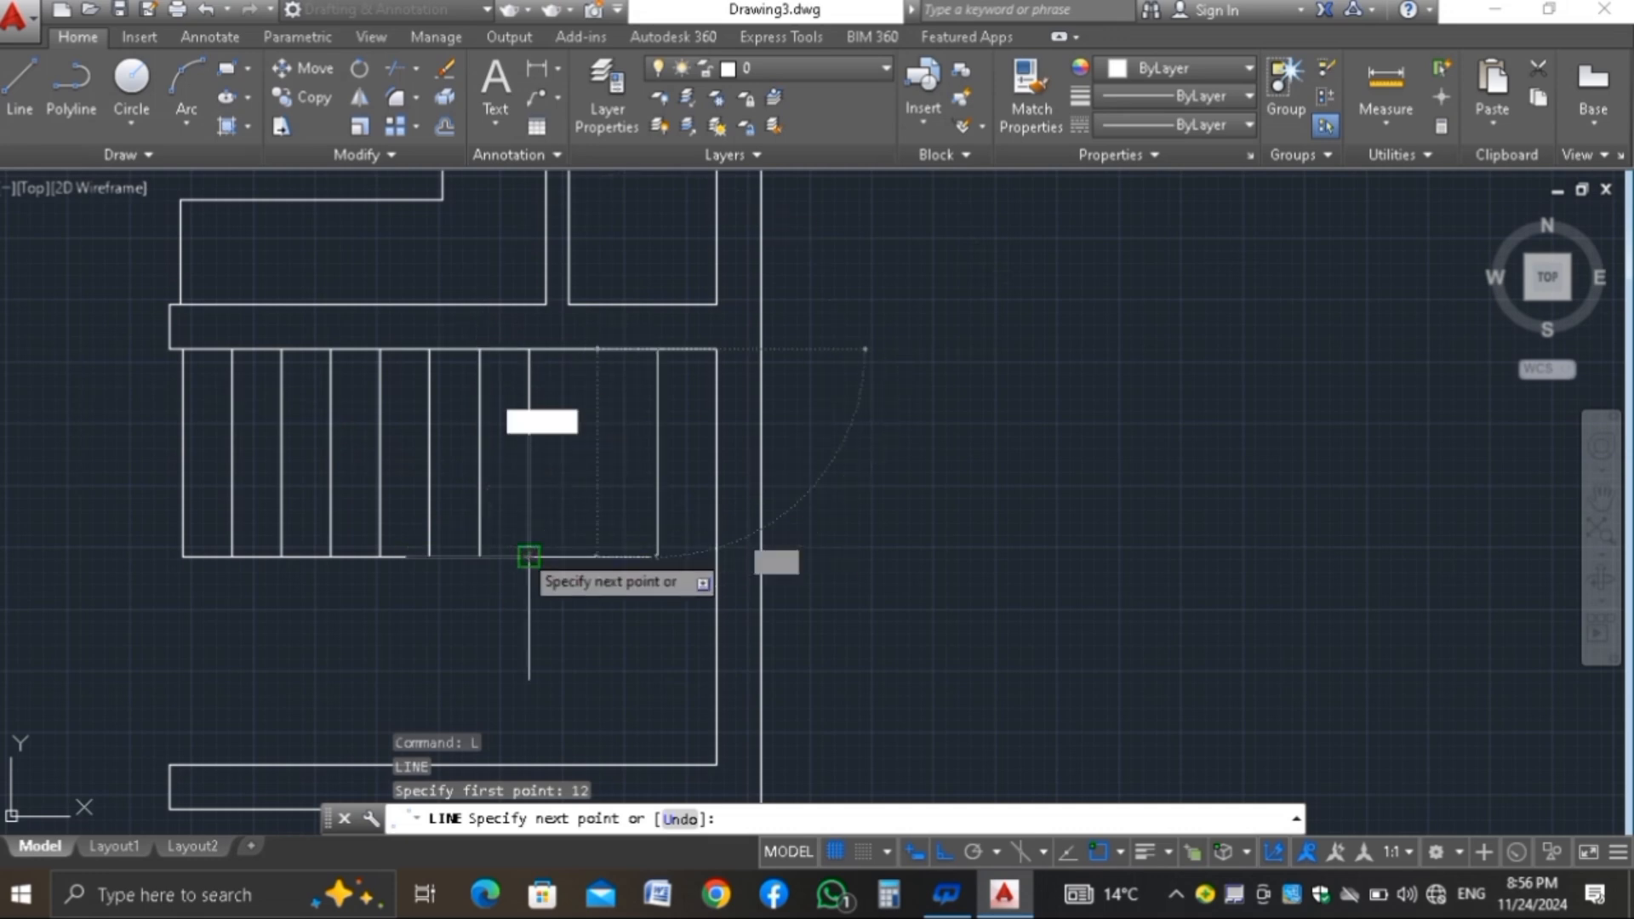
{"action": "left_click", "coordinate": [529, 556]}
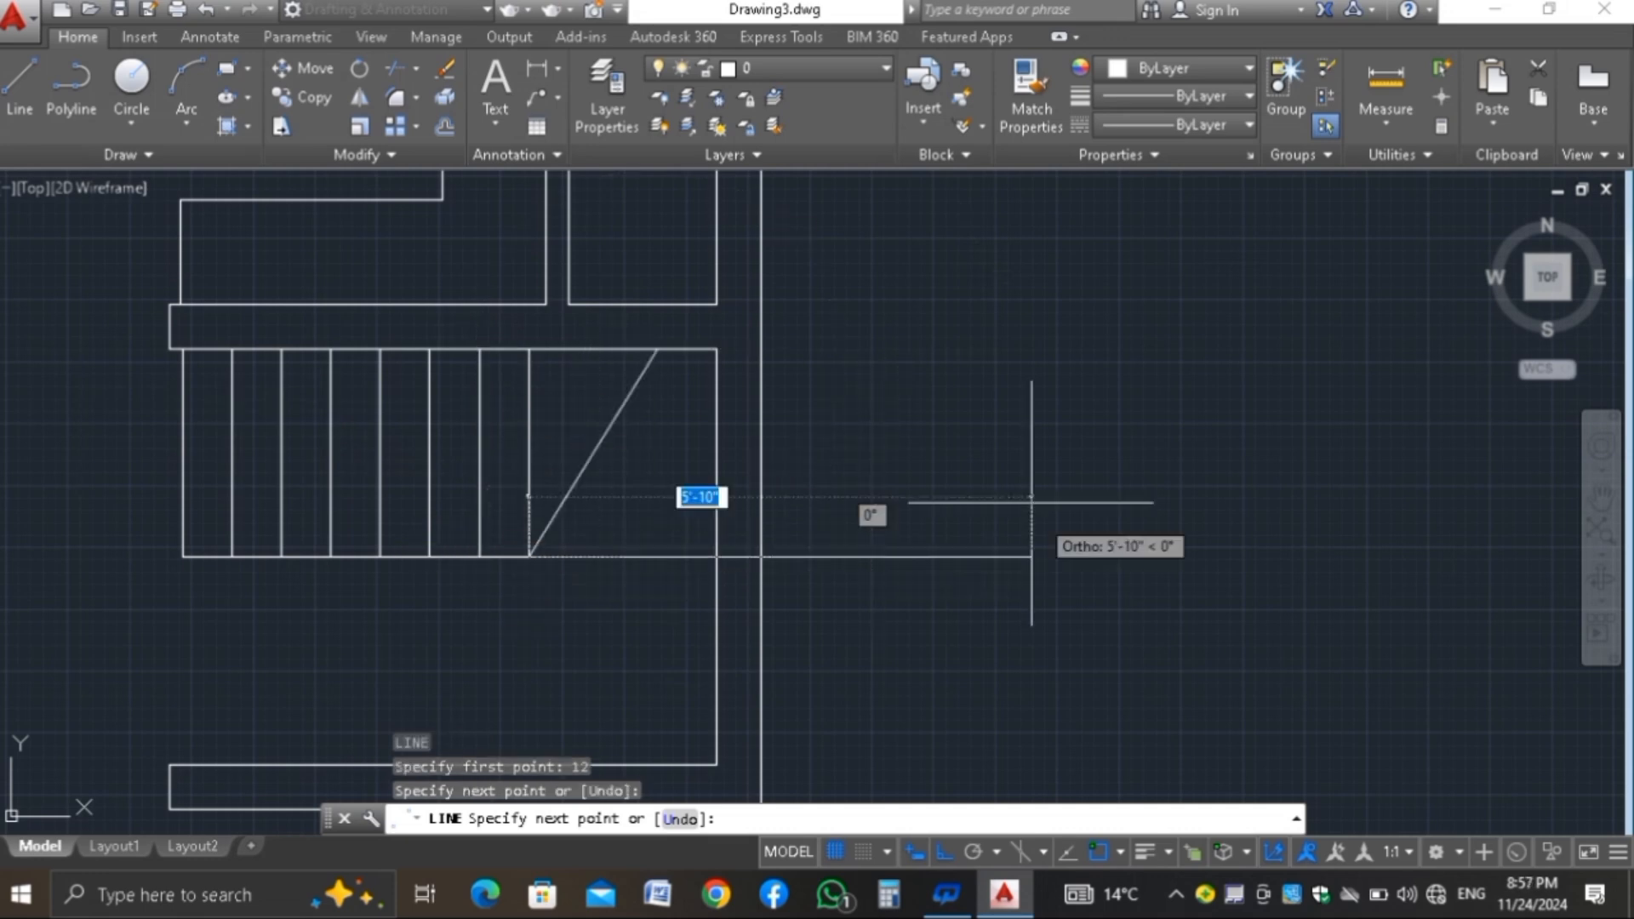
{"action": "key", "text": "Return"}
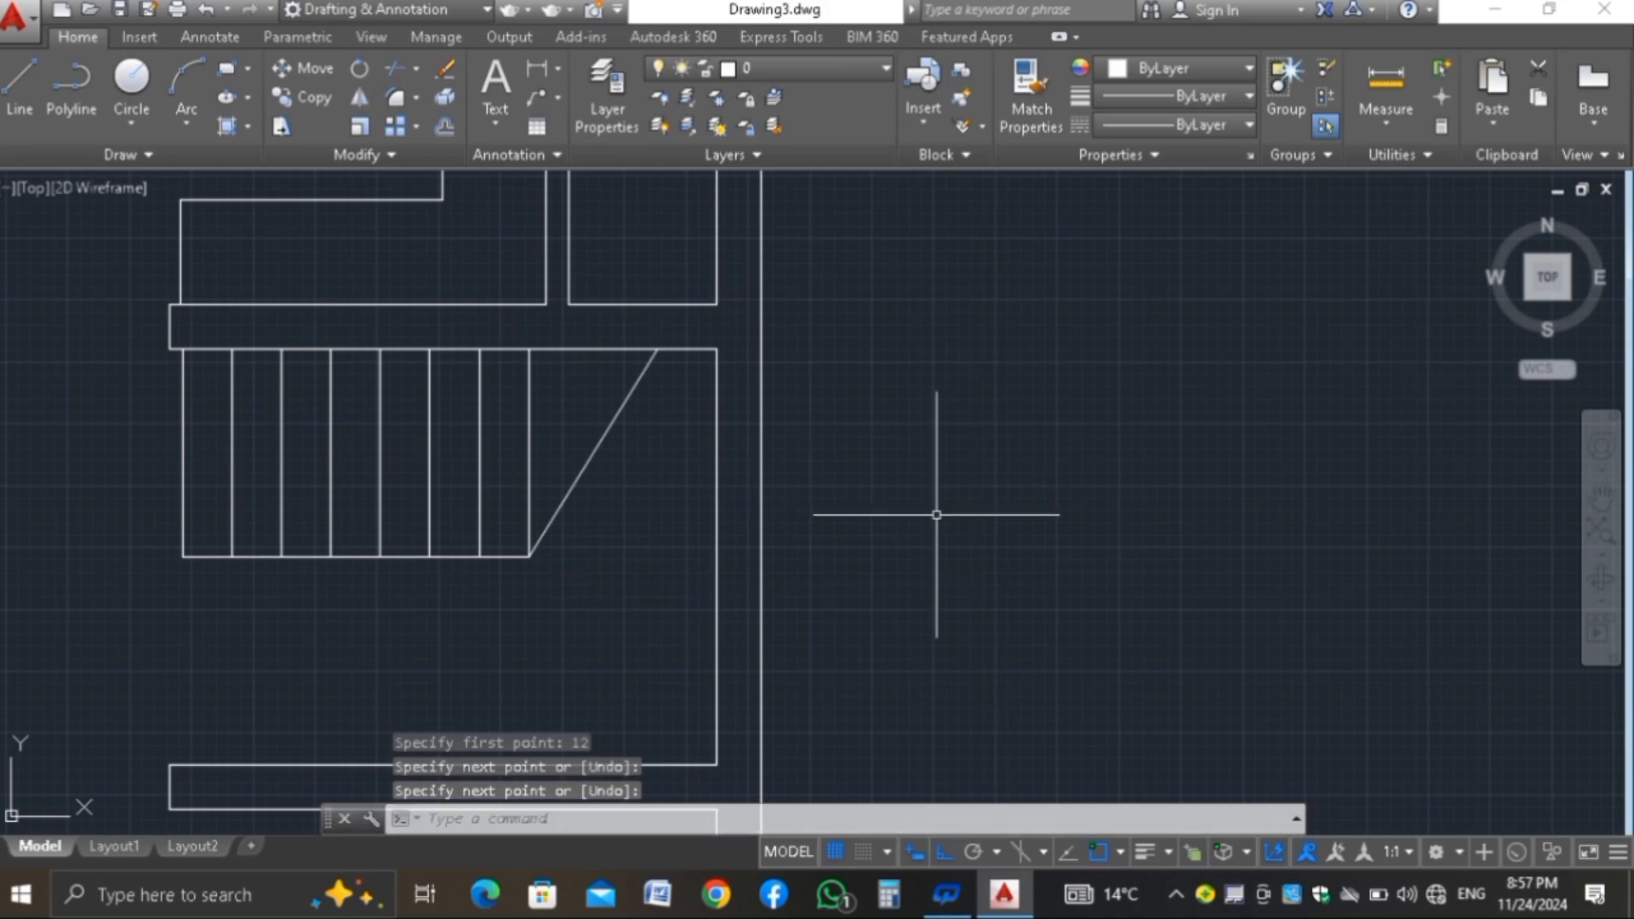
Draw a line from the stairwell's upper corner 12 inches down the outer wall, diagonally to the last tread's lower end, and horizontally to the outer wall
{"action": "type", "text": "l"}
{"action": "key", "text": "Return"}
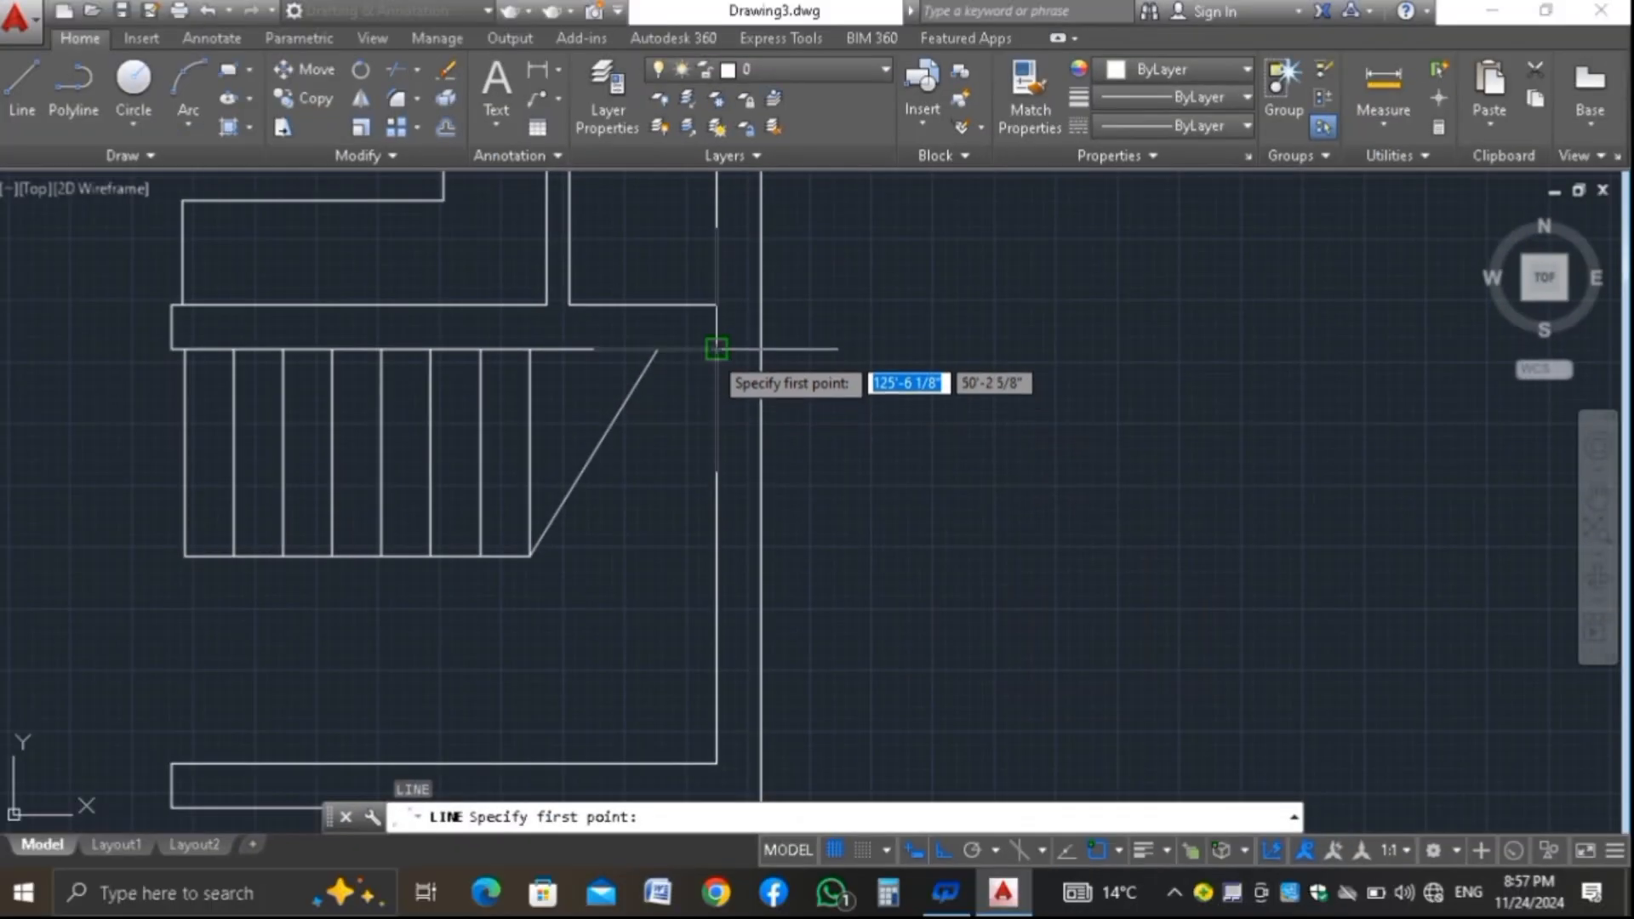
{"action": "left_click", "coordinate": [716, 349]}
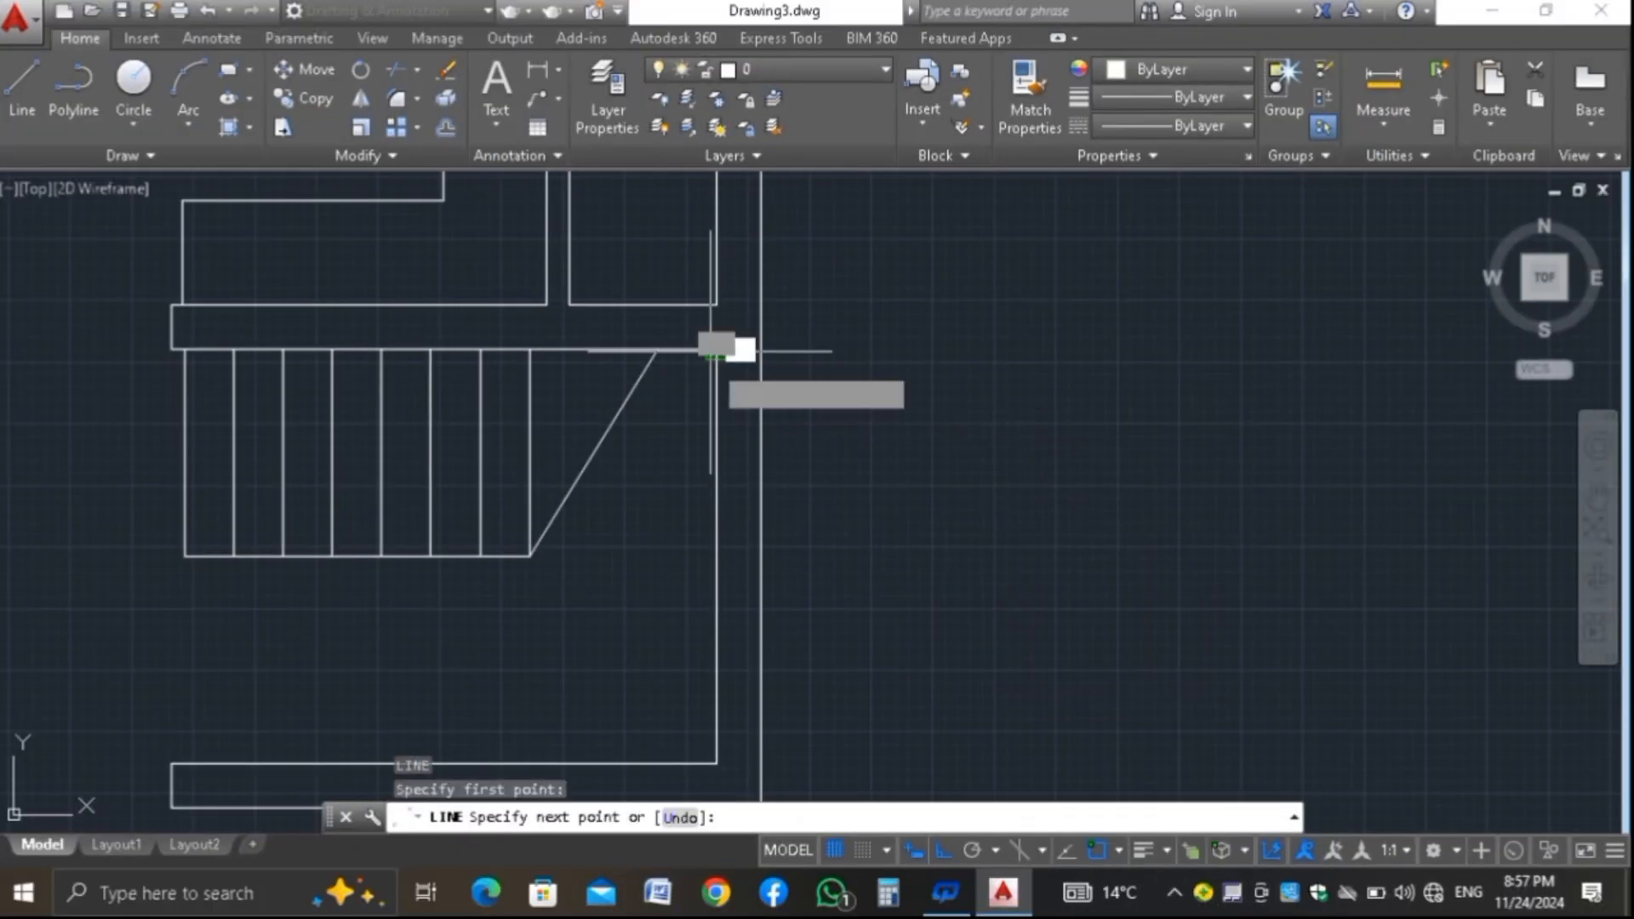
{"action": "scroll", "coordinate": [714, 352], "scroll_direction": "down", "scroll_amount": 2}
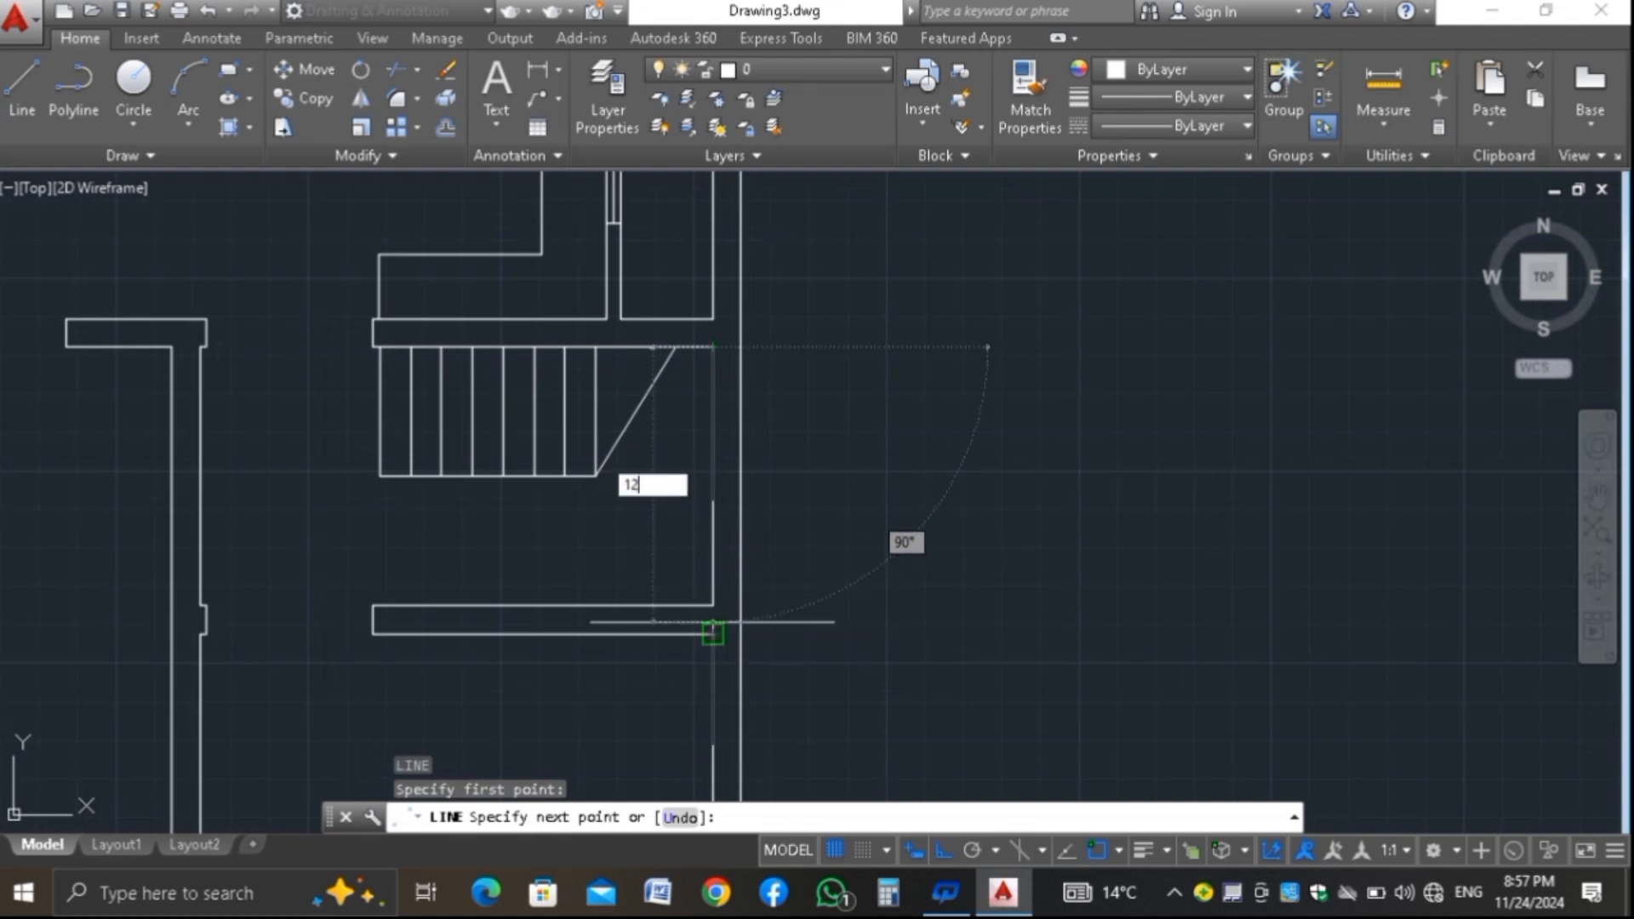
{"action": "key", "text": "Return"}
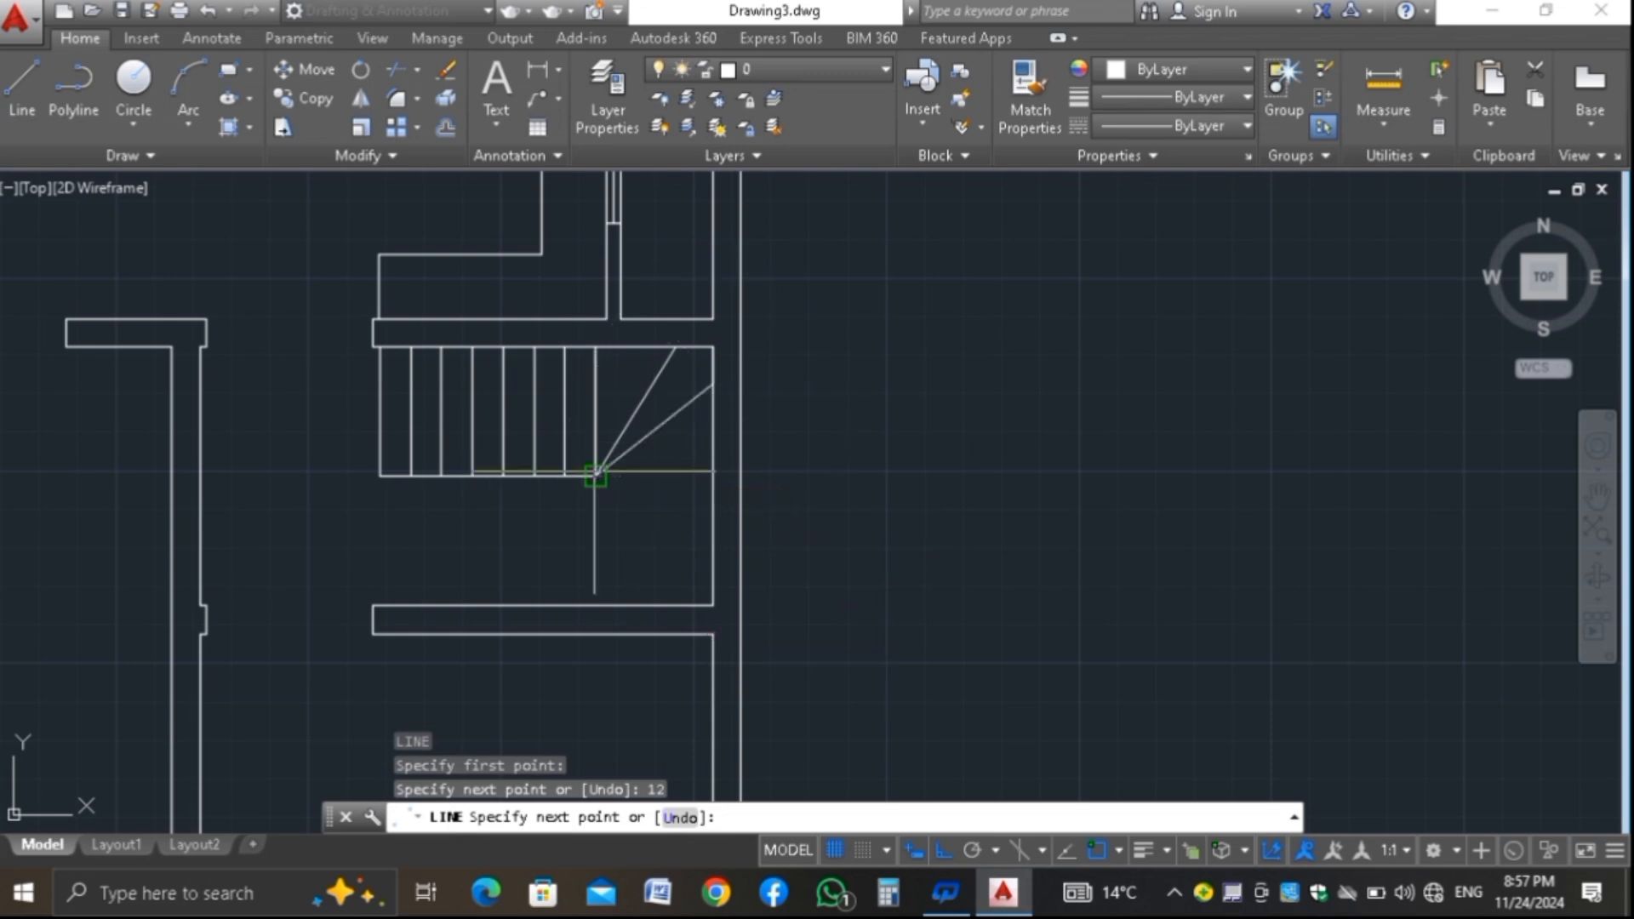
{"action": "left_click", "coordinate": [595, 474]}
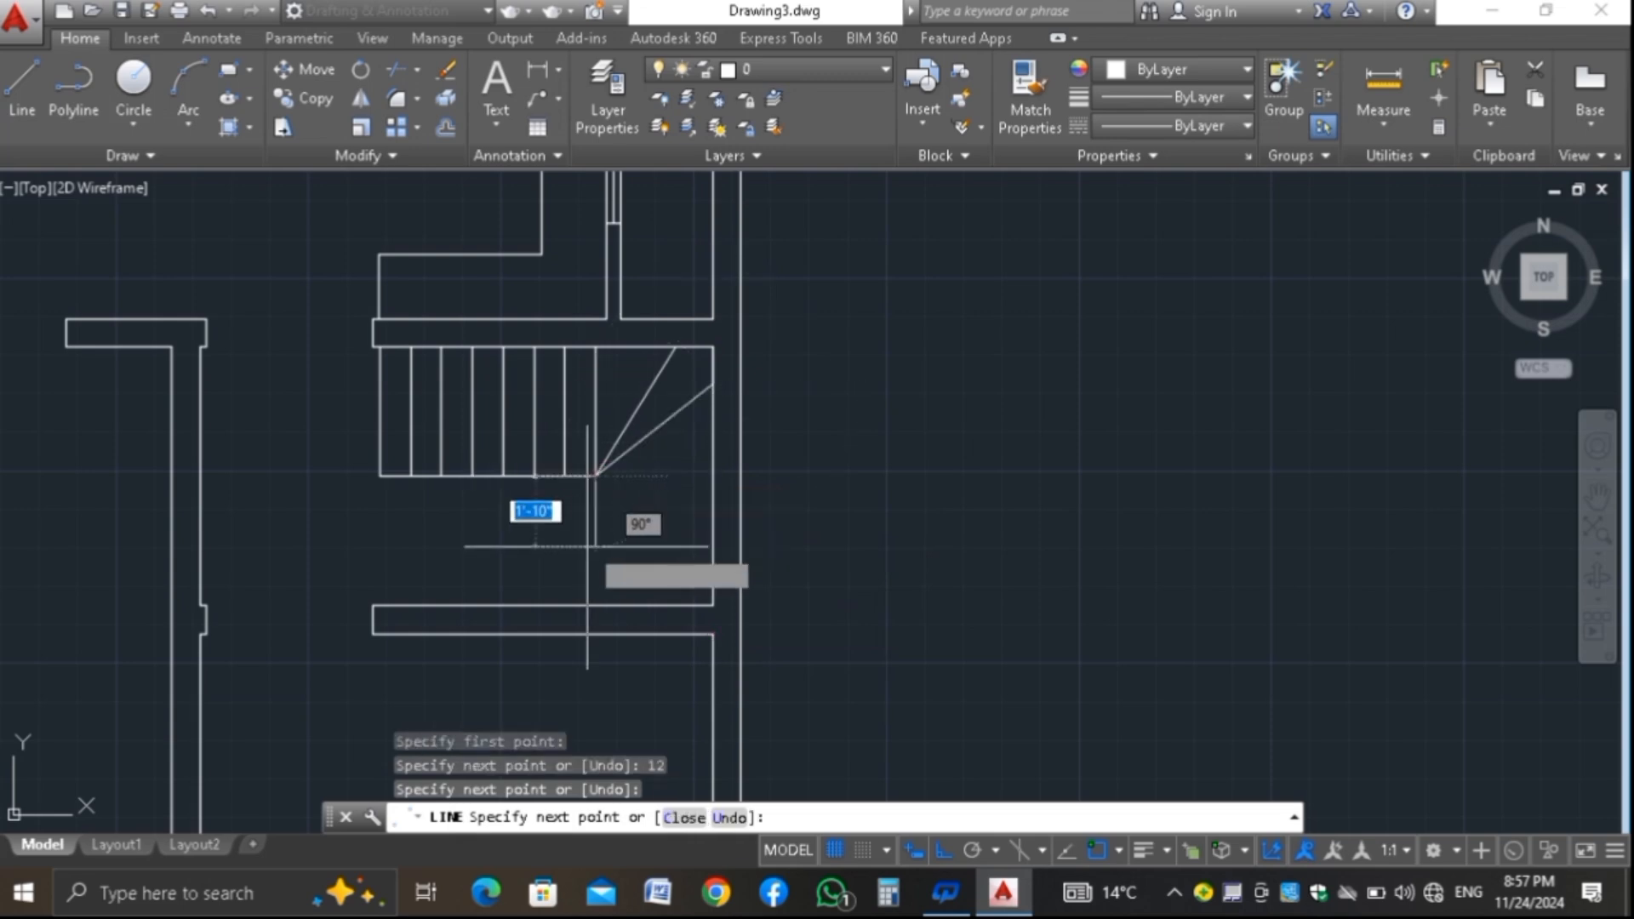
{"action": "left_click", "coordinate": [713, 474]}
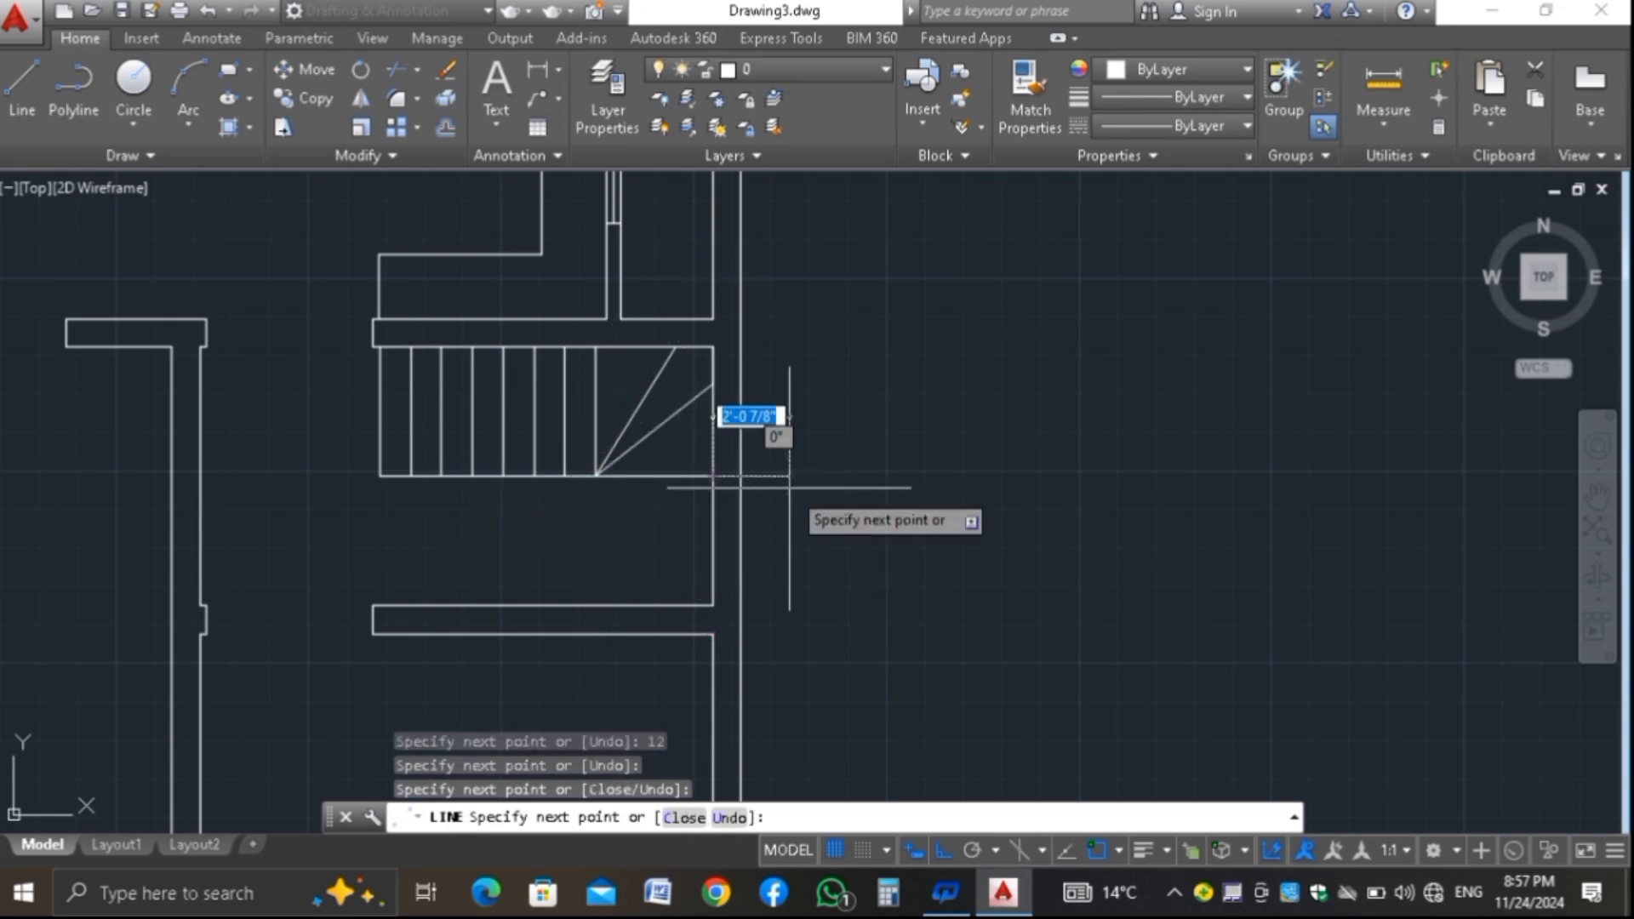
{"action": "key", "text": "Return"}
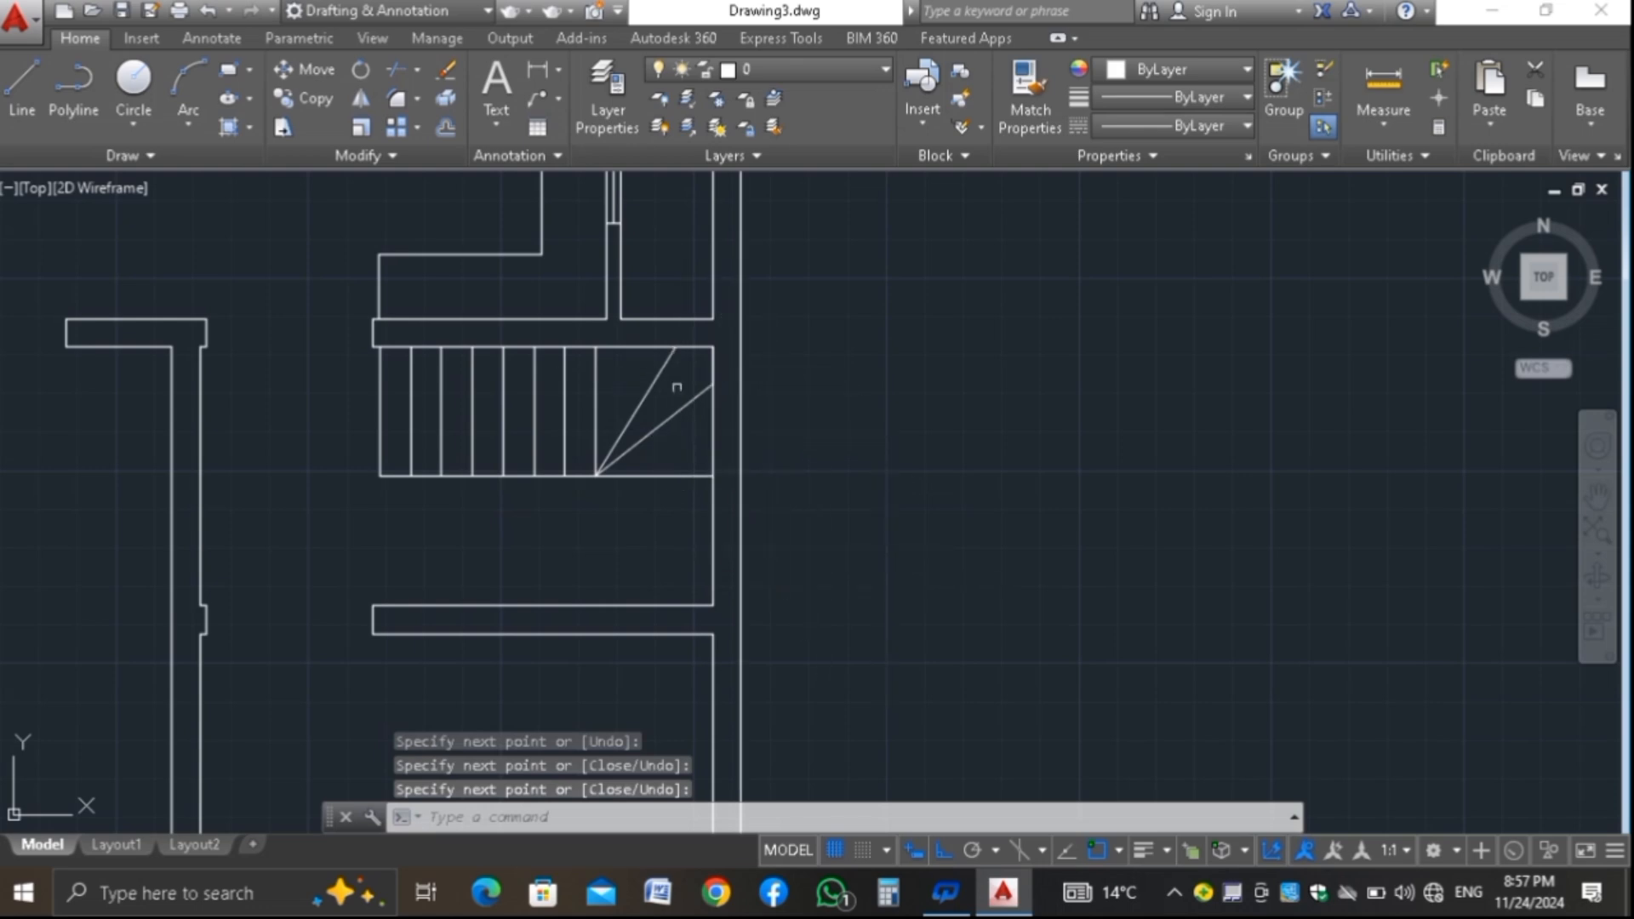
Delete the two diagonal winder lines between the last tread and the outer wall
{"action": "scroll", "coordinate": [678, 390], "scroll_direction": "up", "scroll_amount": 2}
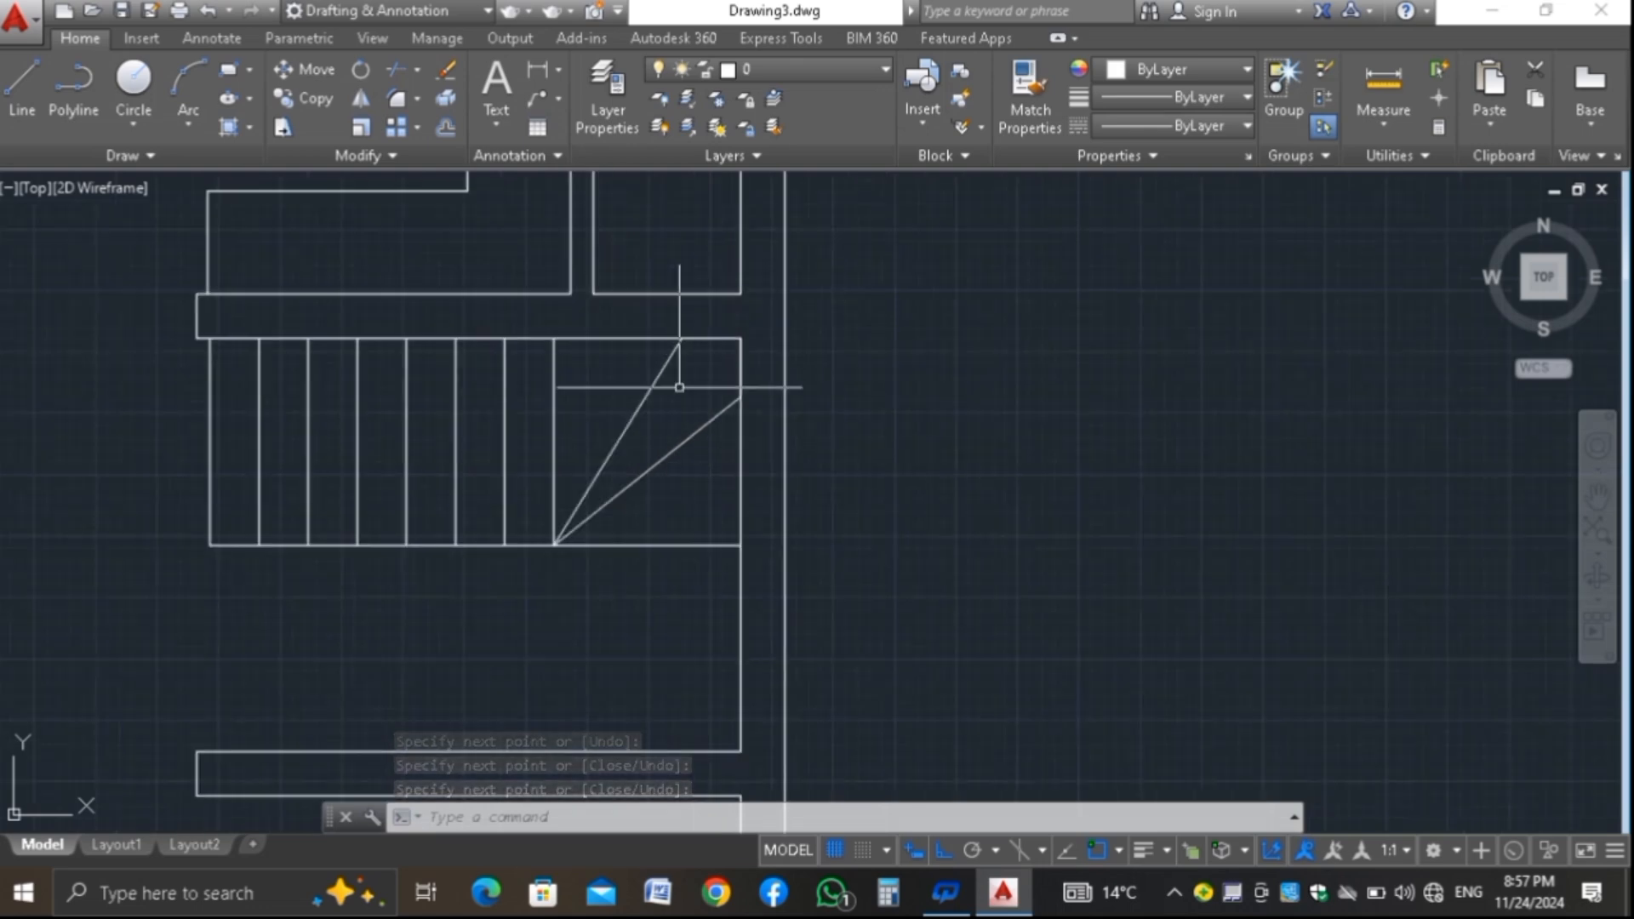
{"action": "left_click", "coordinate": [694, 468]}
{"action": "left_click", "coordinate": [597, 417]}
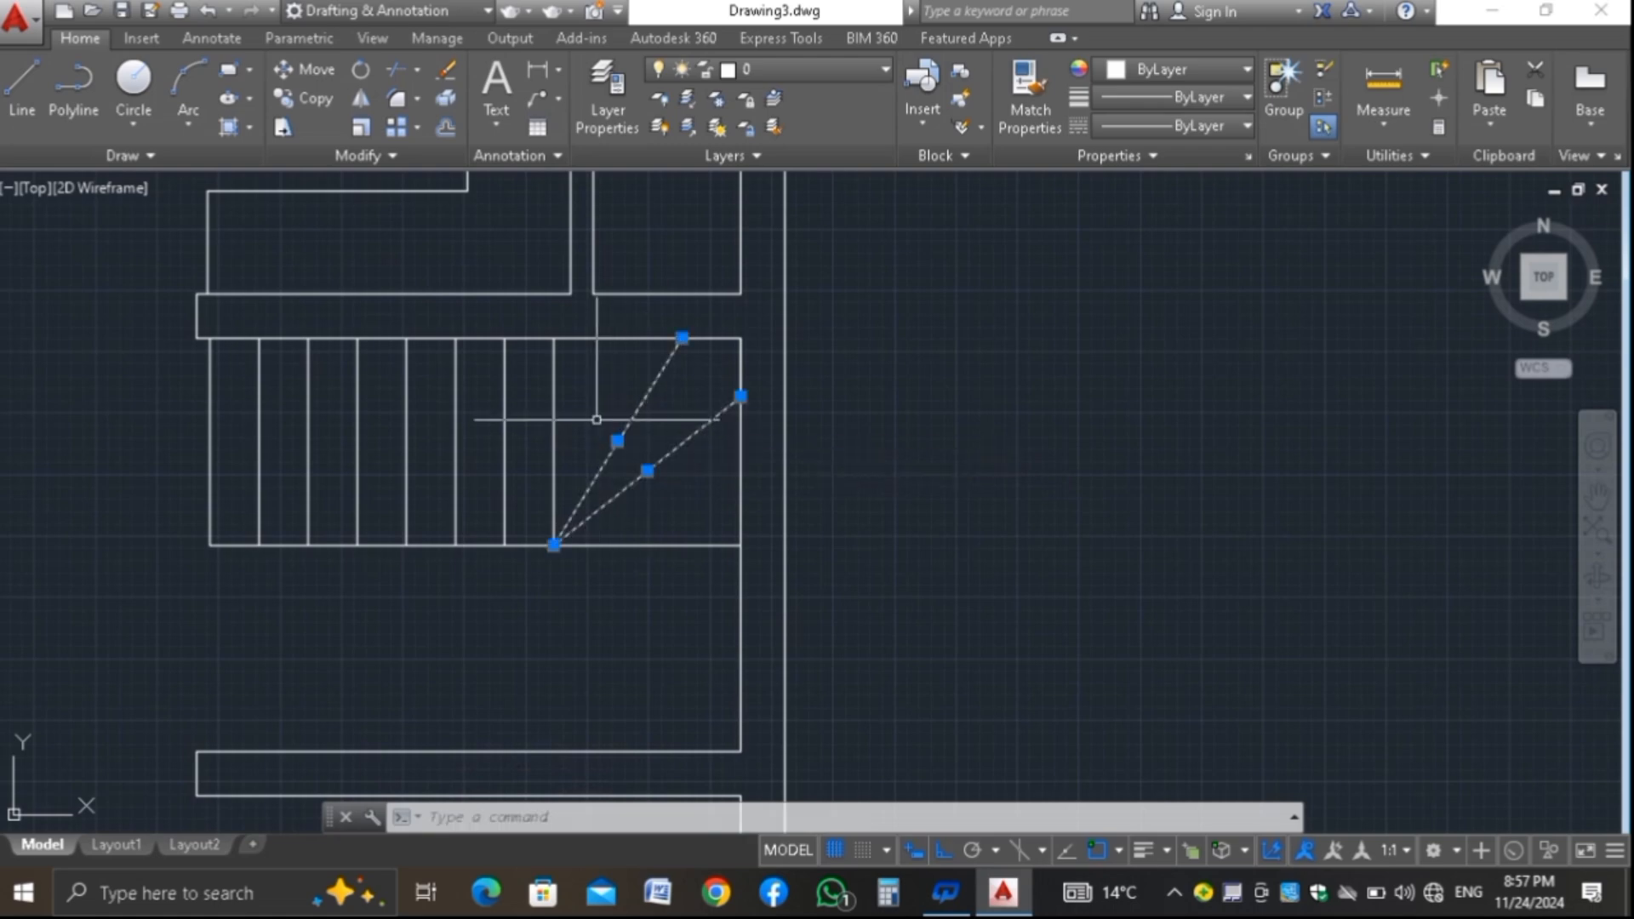
{"action": "key", "text": "Delete"}
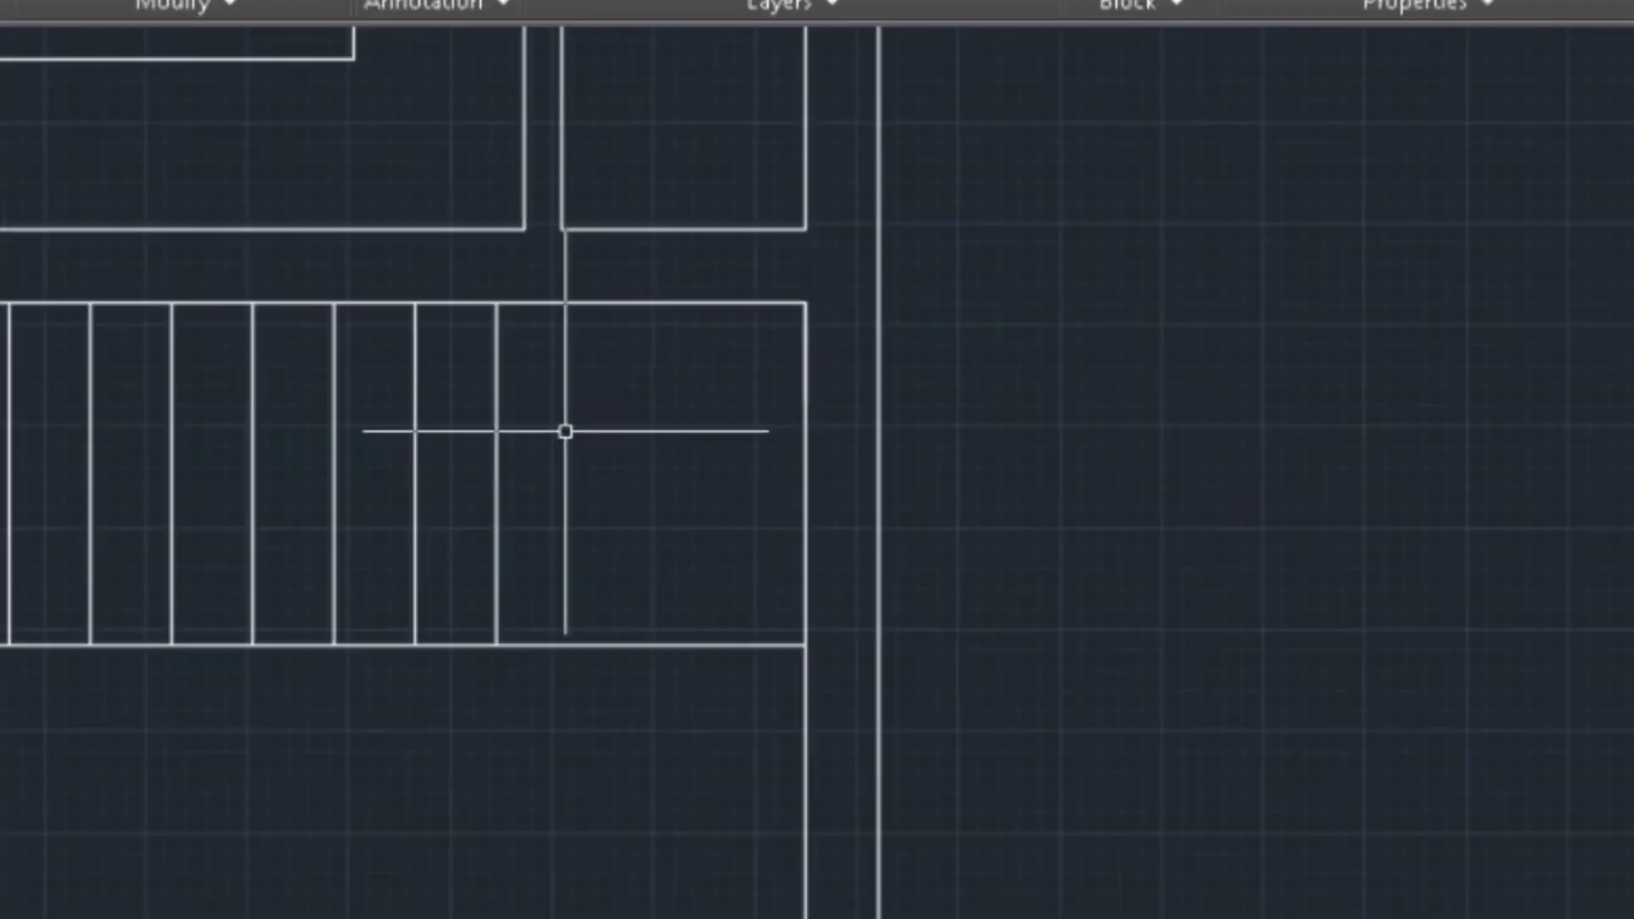
Draw a line from the stairwell's upper corner 16 inches along the upper wall, continuing diagonally to the last tread's lower end
{"action": "type", "text": "L"}
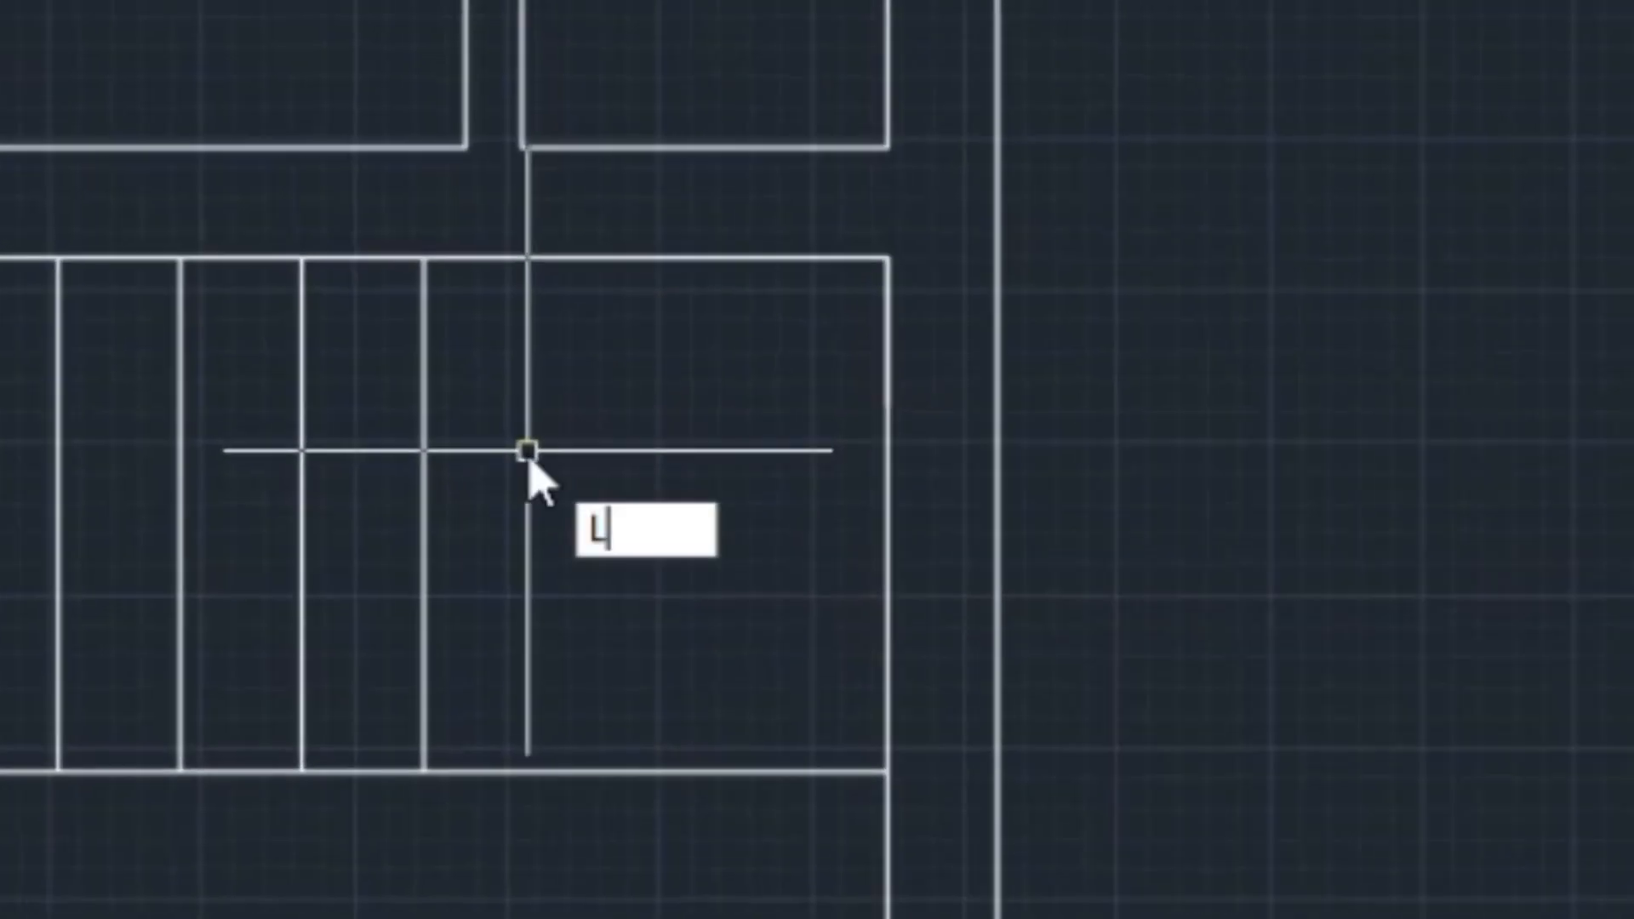
{"action": "key", "text": "Return"}
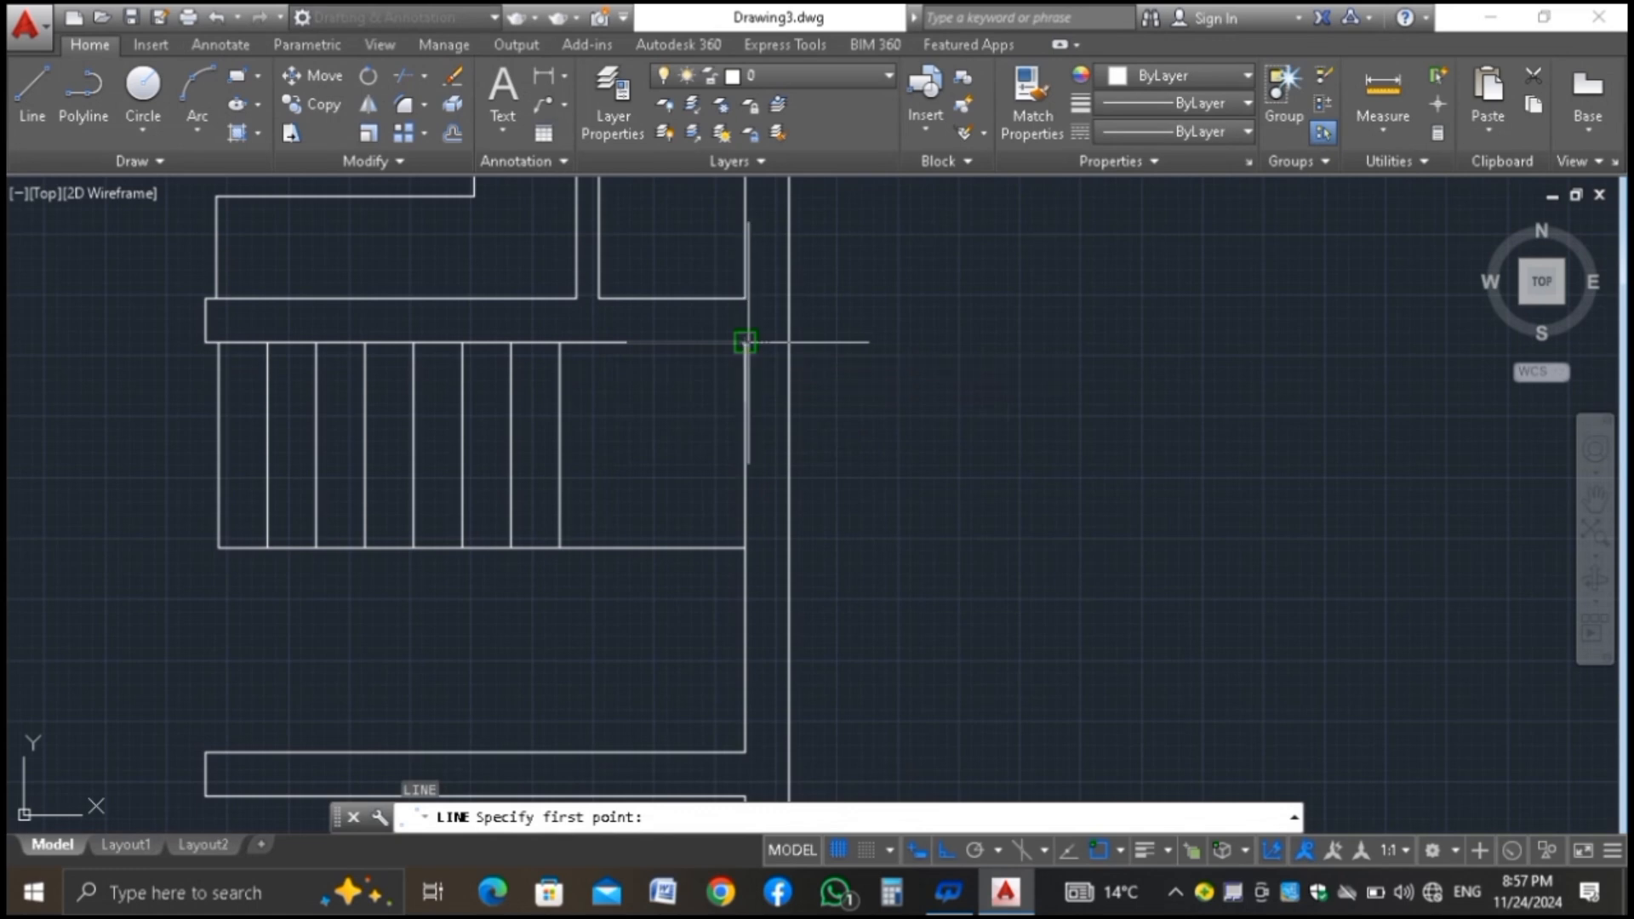
{"action": "left_click", "coordinate": [746, 343]}
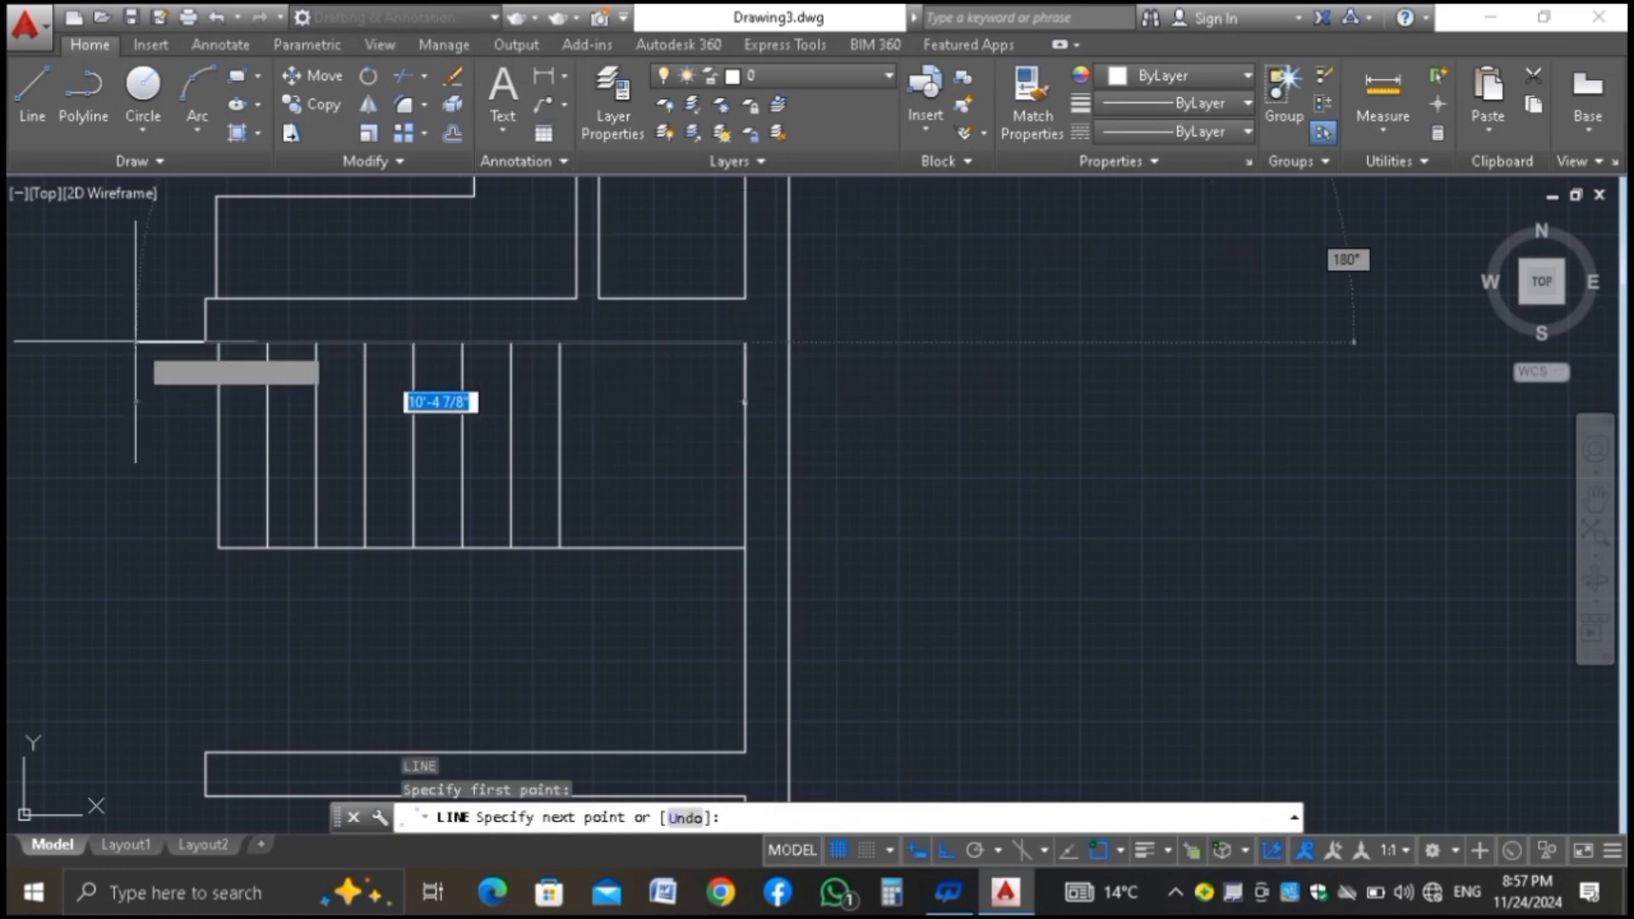
{"action": "type", "text": "1"}
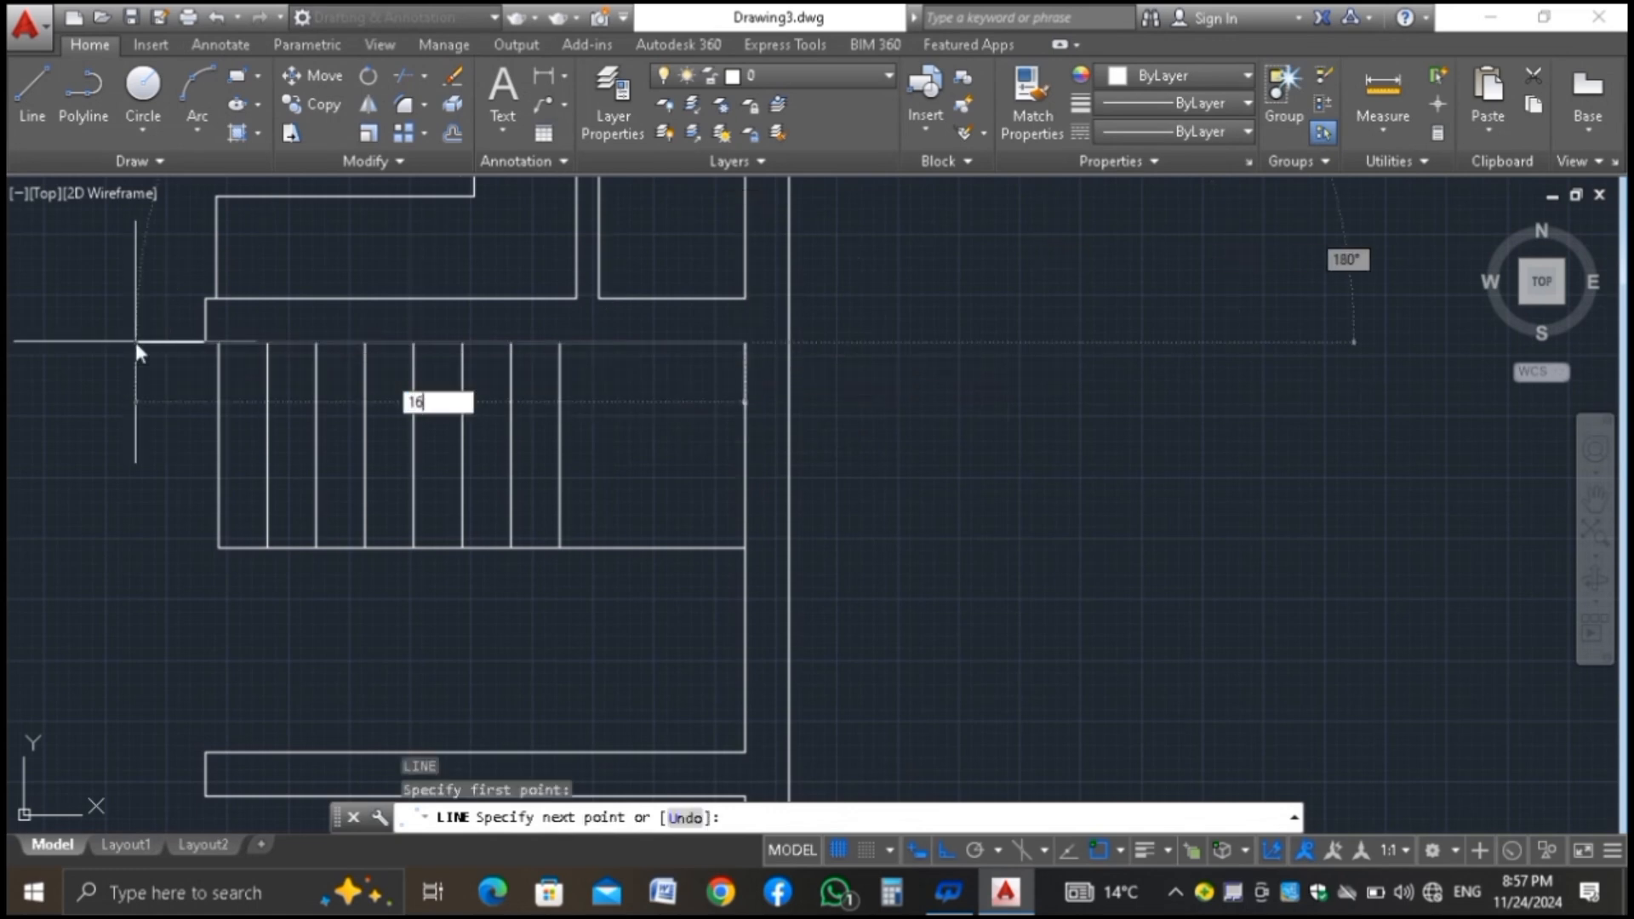
{"action": "type", "text": "6"}
{"action": "key", "text": "Return"}
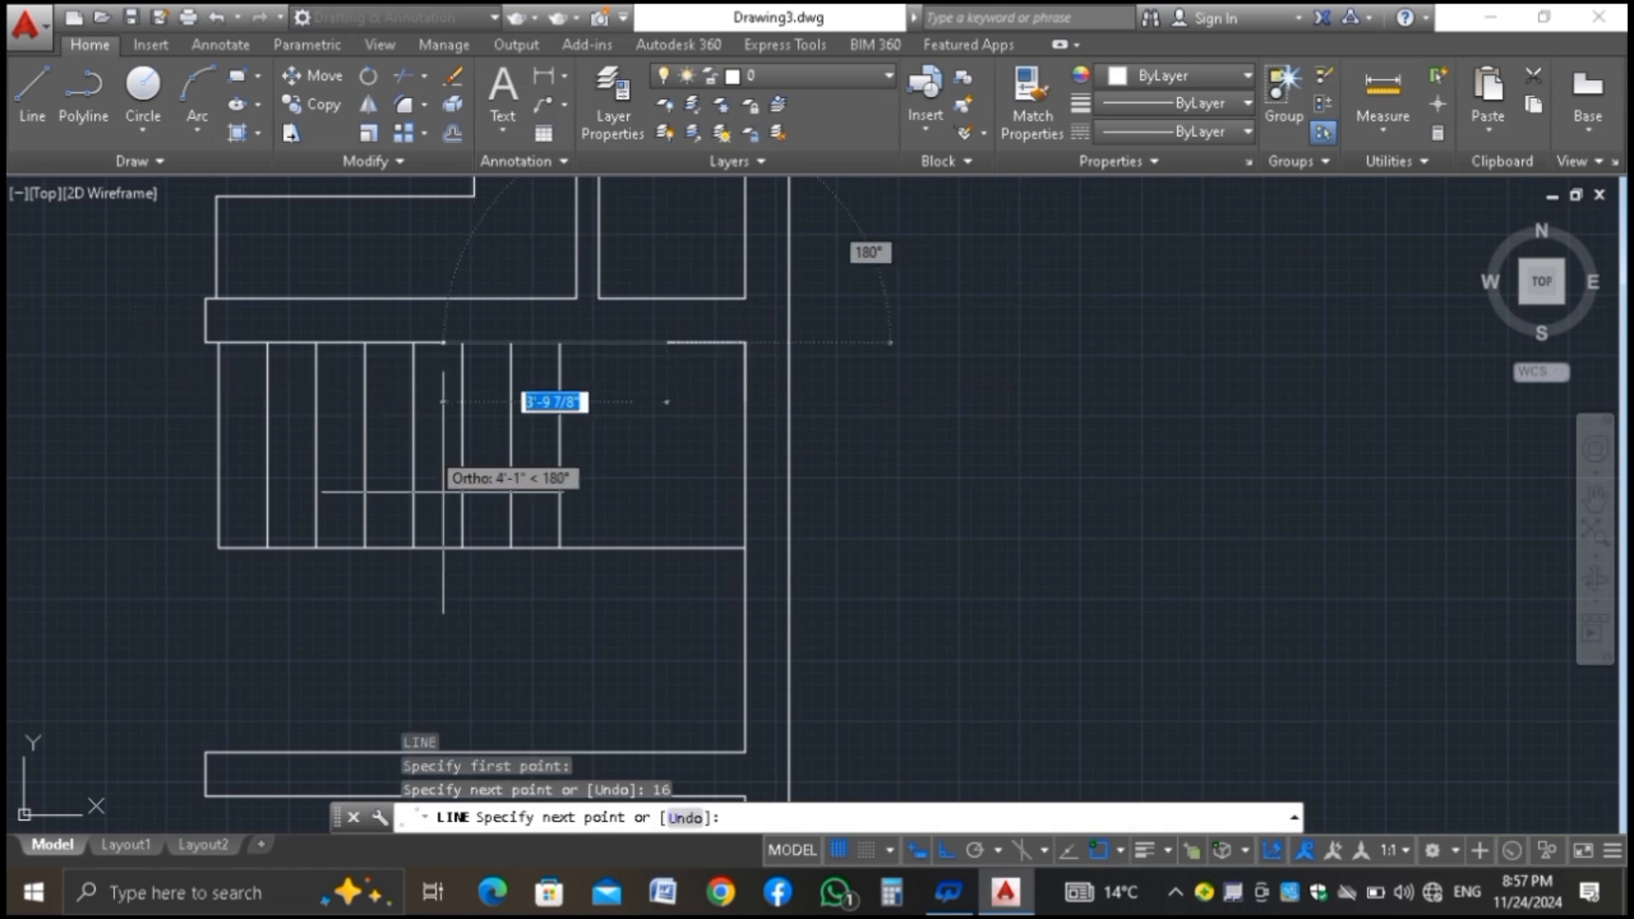
{"action": "left_click", "coordinate": [559, 545]}
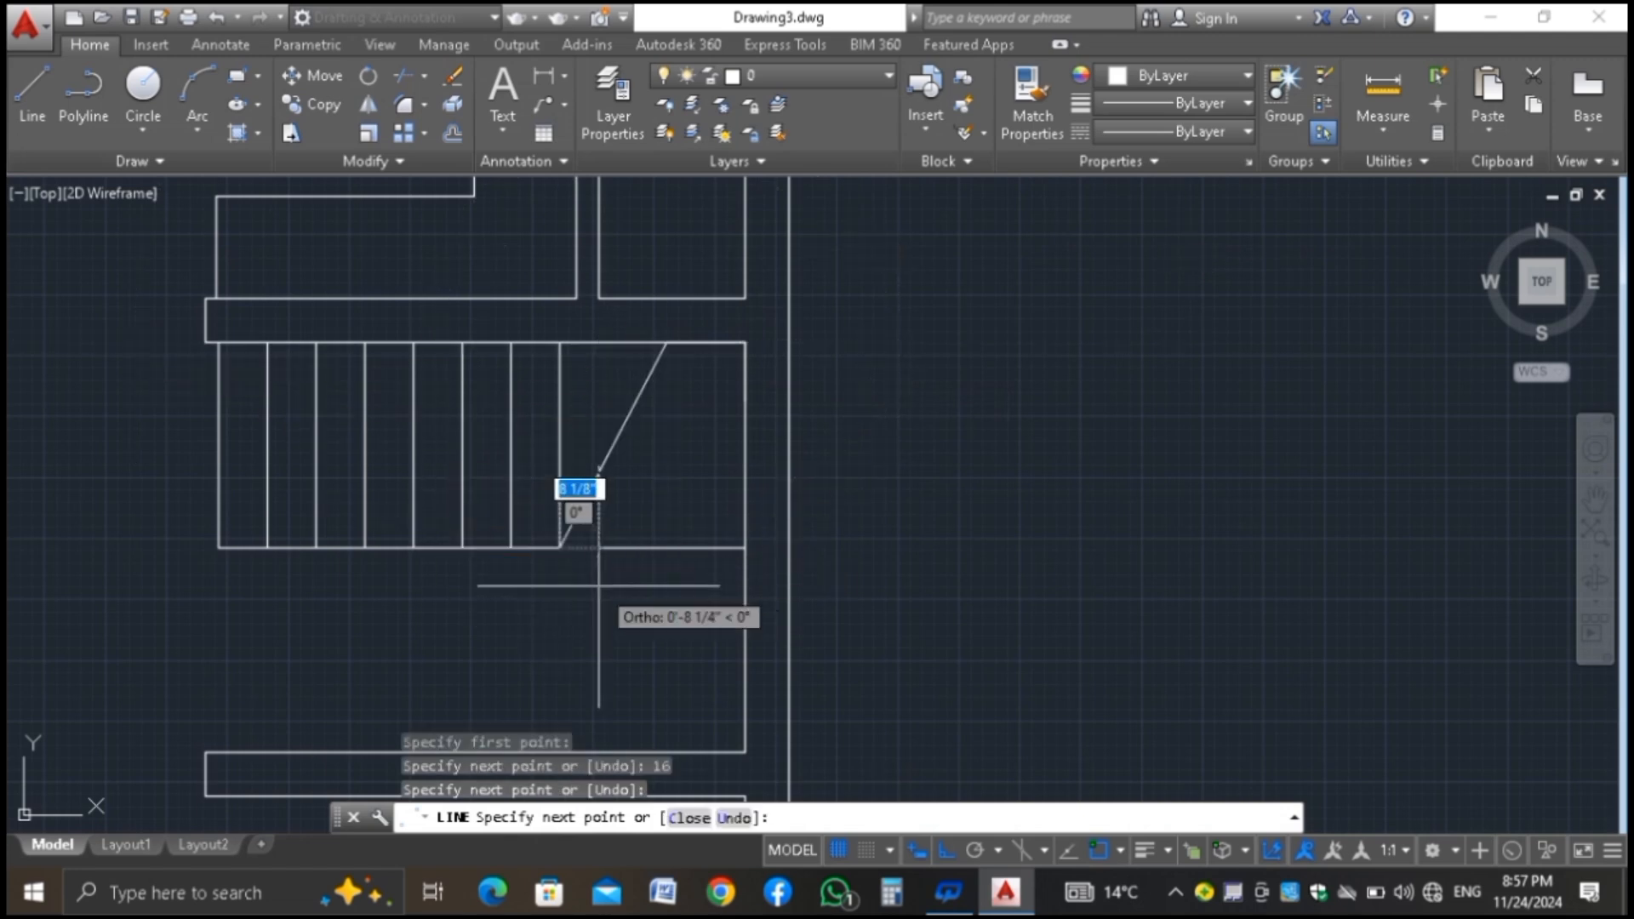
{"action": "key", "text": "Return"}
Draw a second winder line from the outer wall, 16 inches below the stairwell's upper corner, to the last tread's lower end
{"action": "key", "text": "Return"}
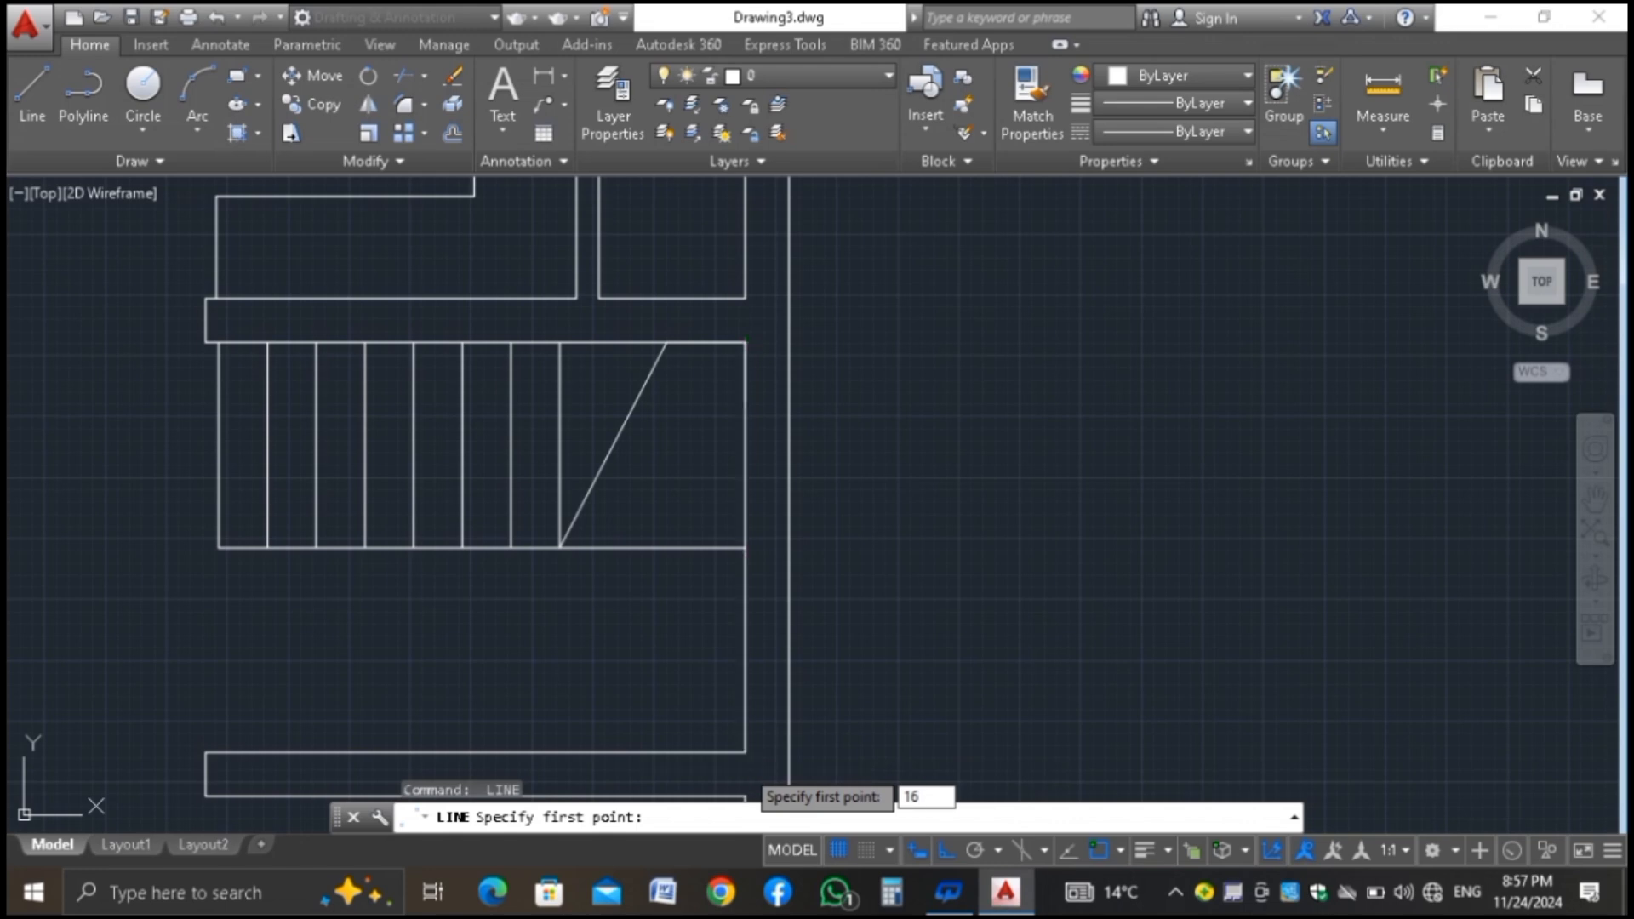
{"action": "type", "text": "16"}
{"action": "key", "text": "Return"}
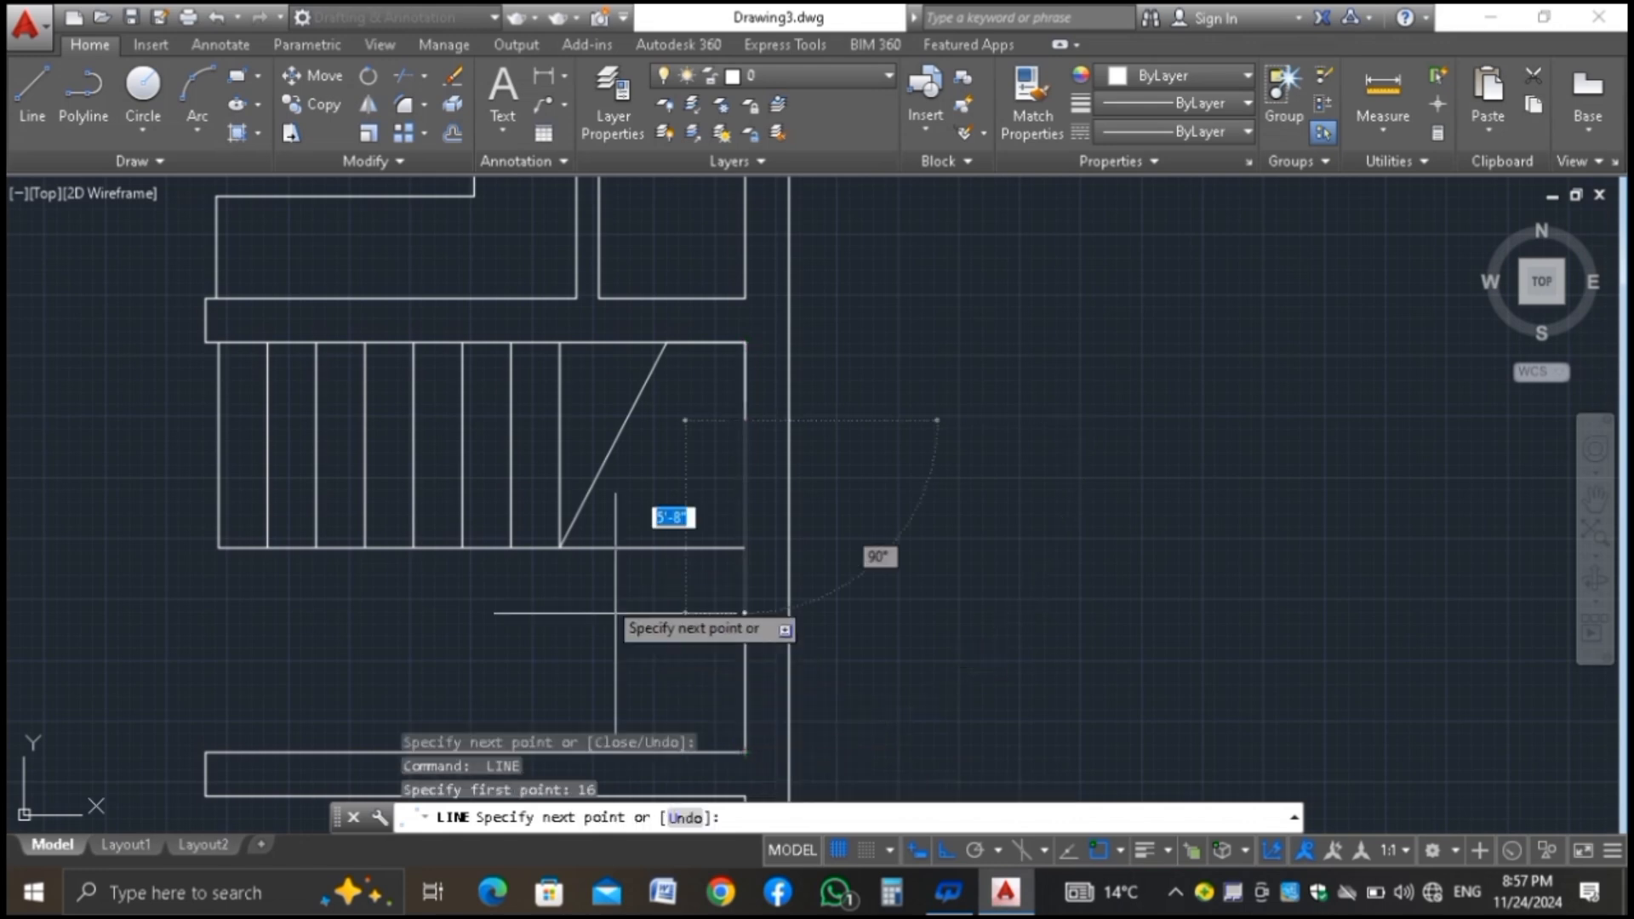
{"action": "left_click", "coordinate": [559, 547]}
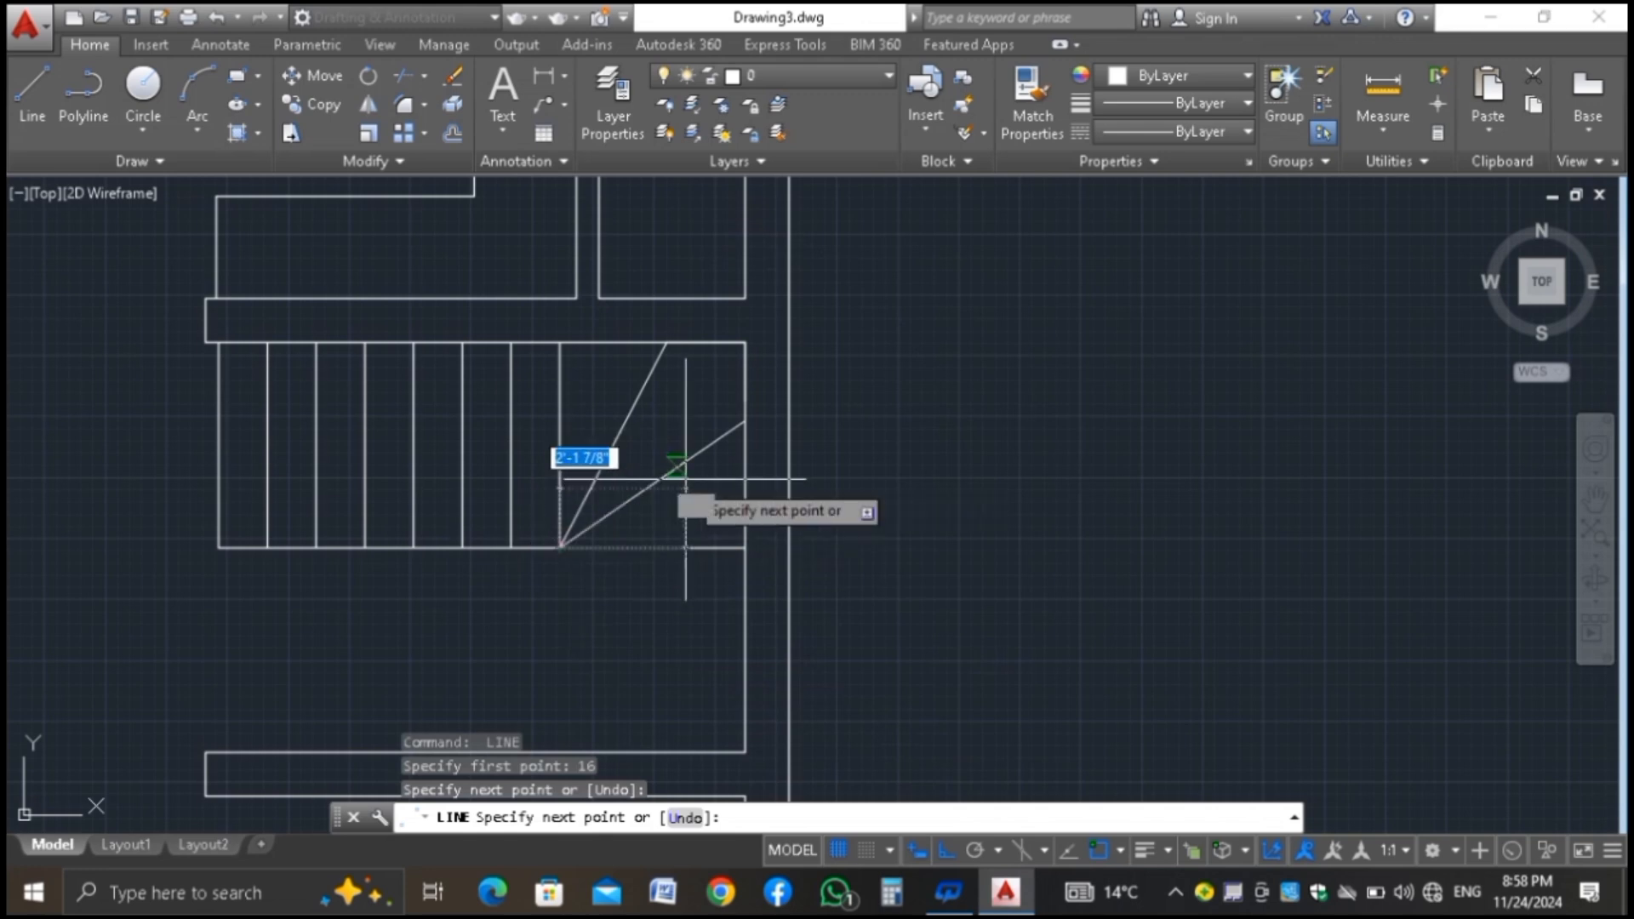
{"action": "key", "text": "Return"}
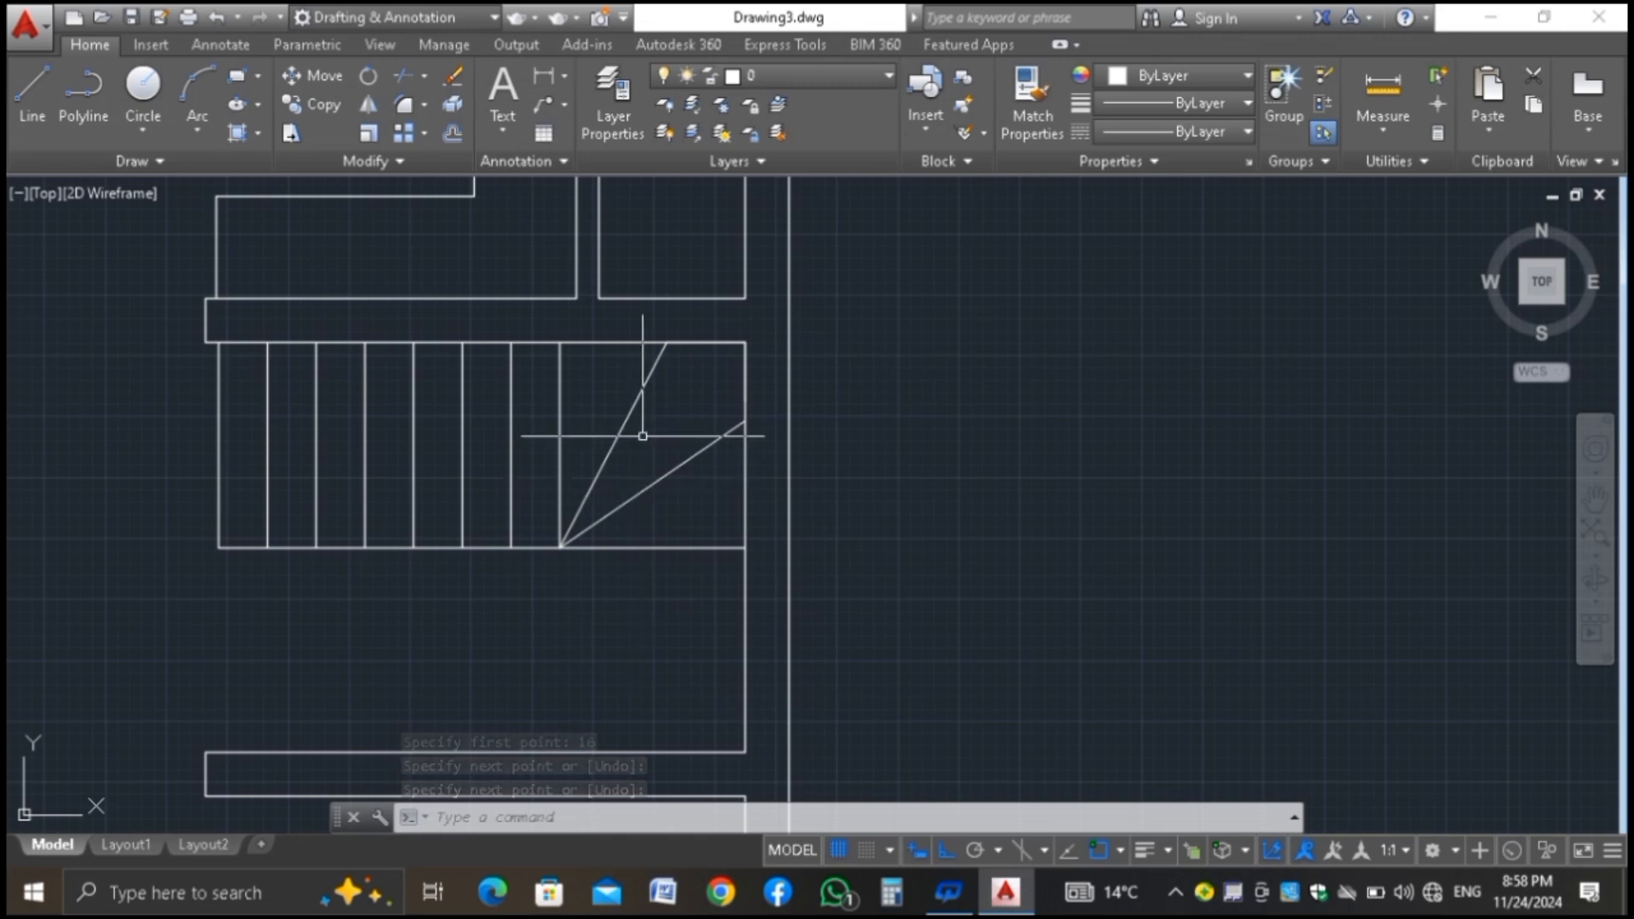
Mirror the treads, lower edge and winder lines about the flight's horizontal lower edge, keeping the source objects
{"action": "scroll", "coordinate": [642, 392], "scroll_direction": "down", "scroll_amount": 2}
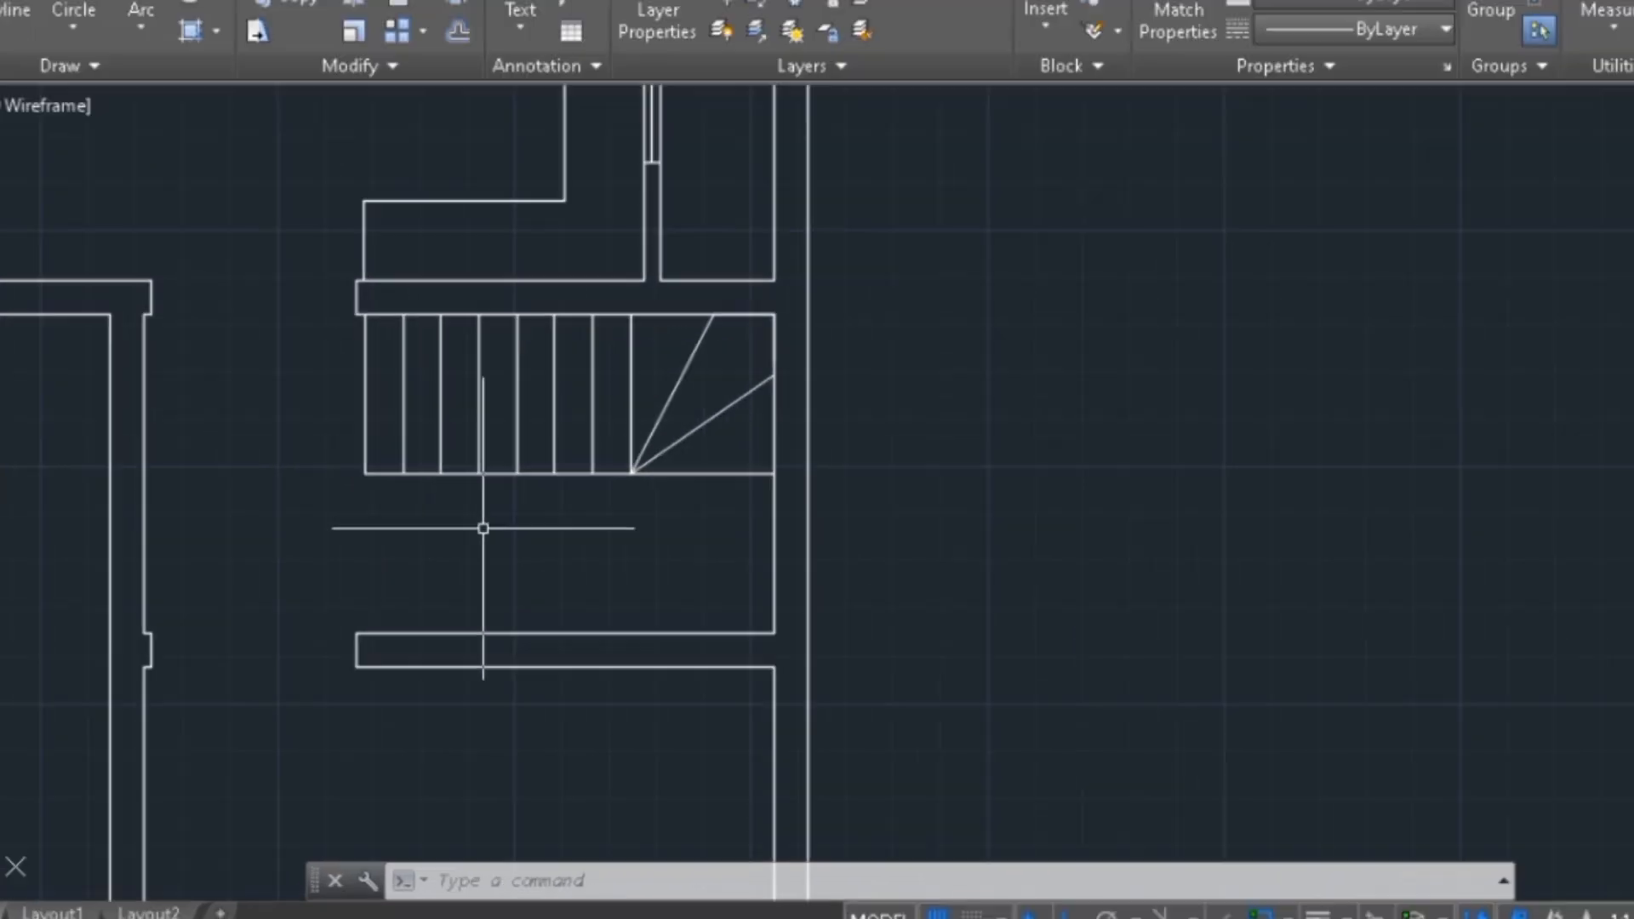
{"action": "type", "text": "MI"}
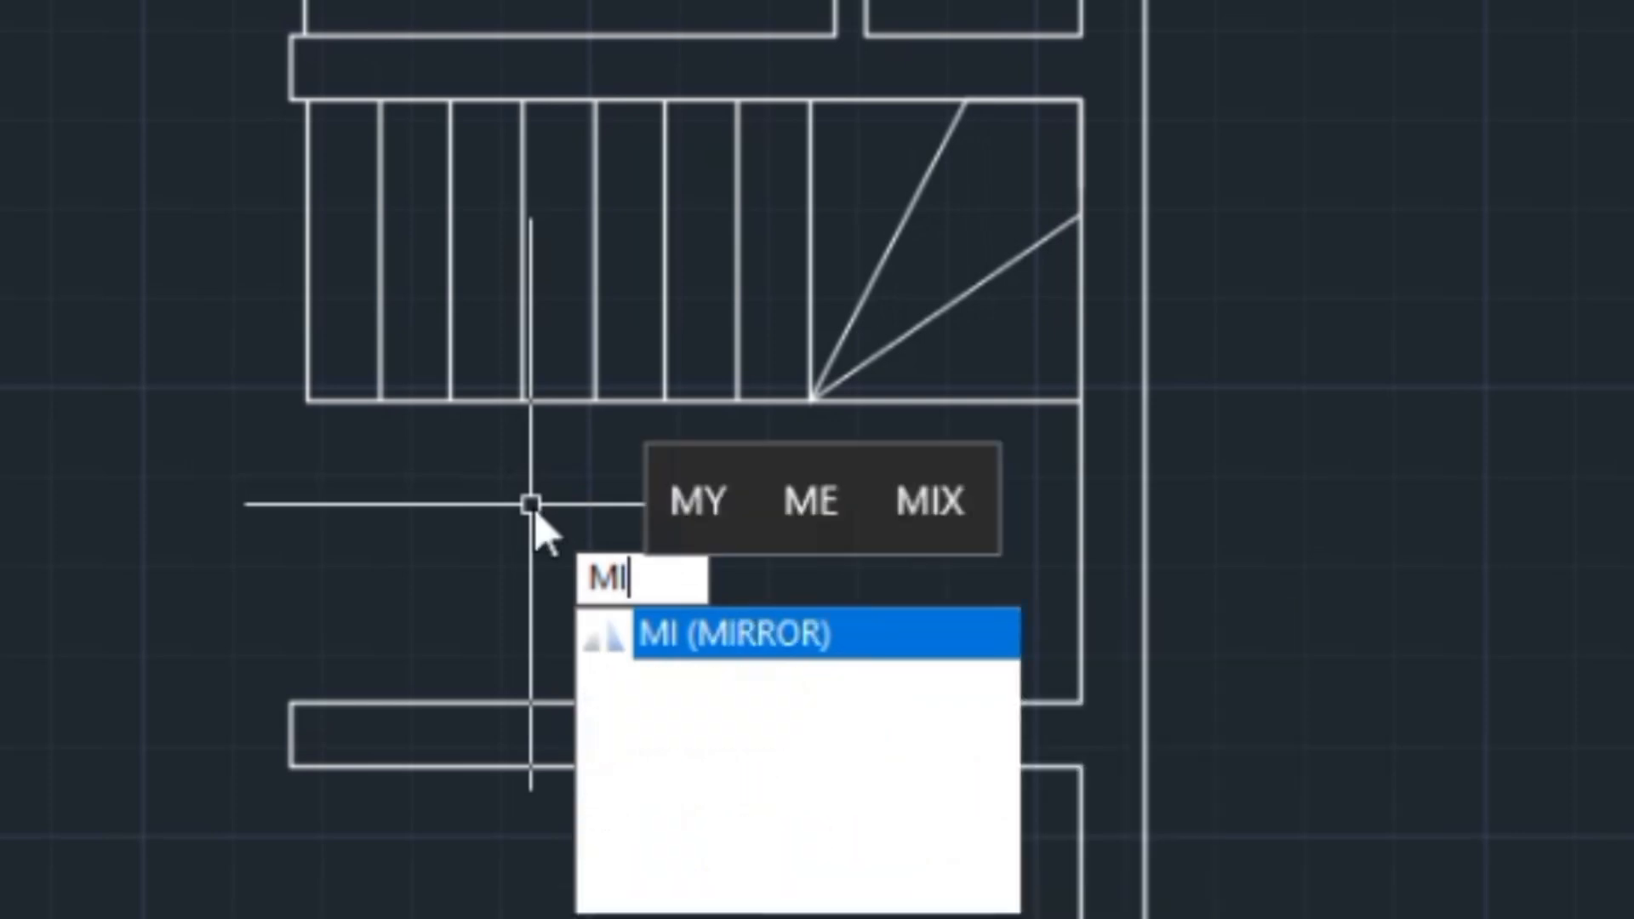
{"action": "key", "text": "Return"}
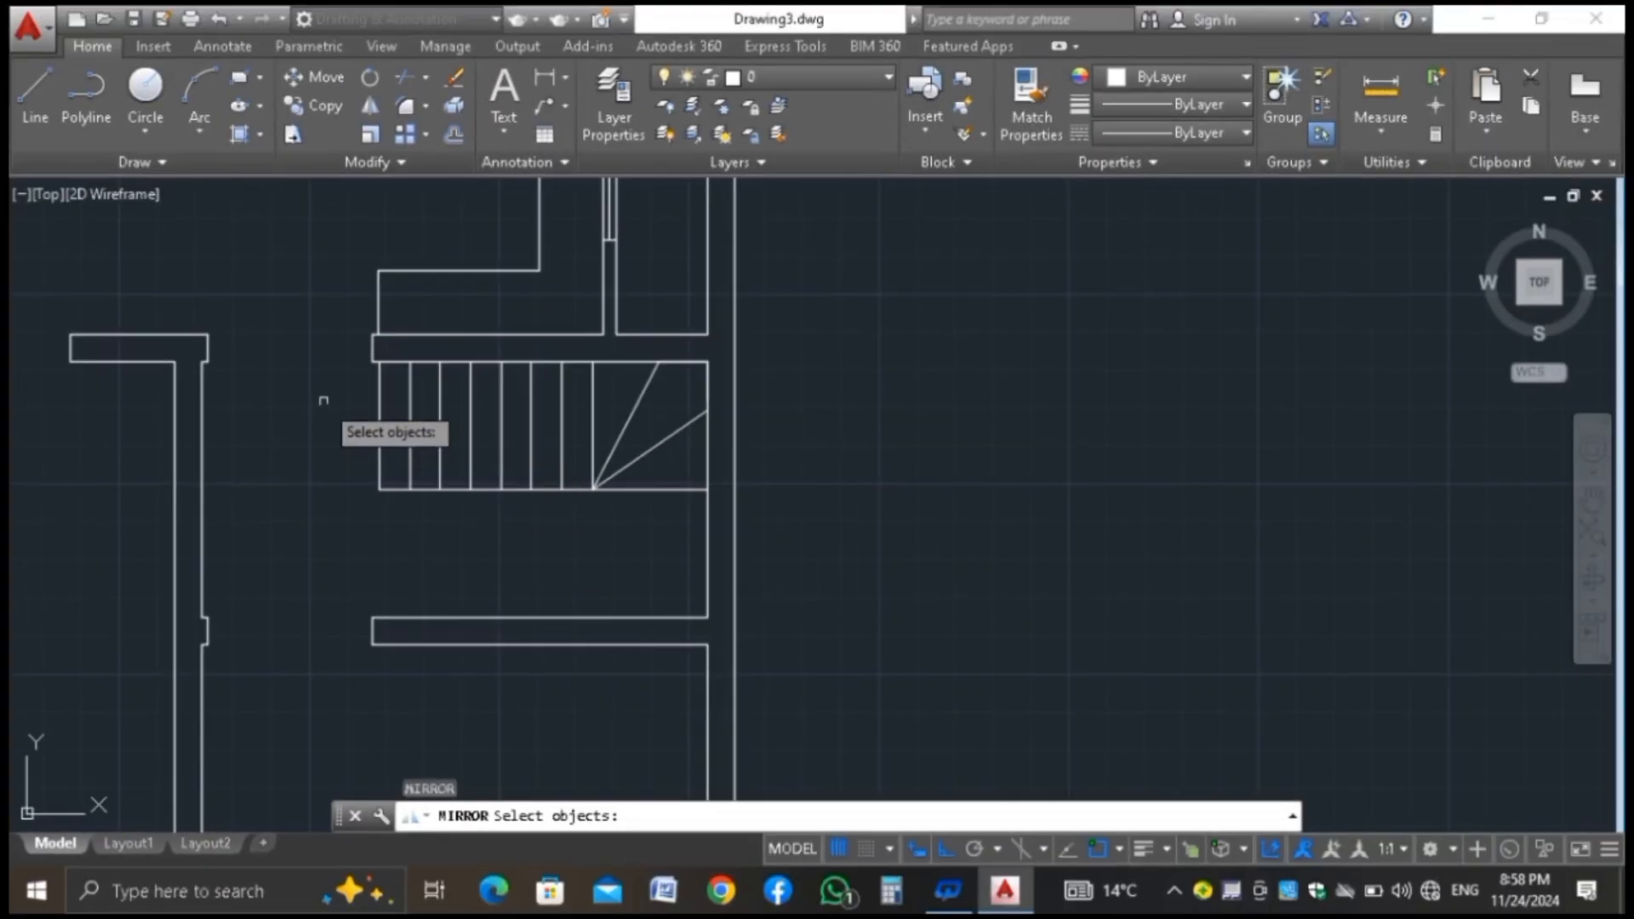
{"action": "left_click", "coordinate": [211, 180]}
{"action": "left_click", "coordinate": [604, 522]}
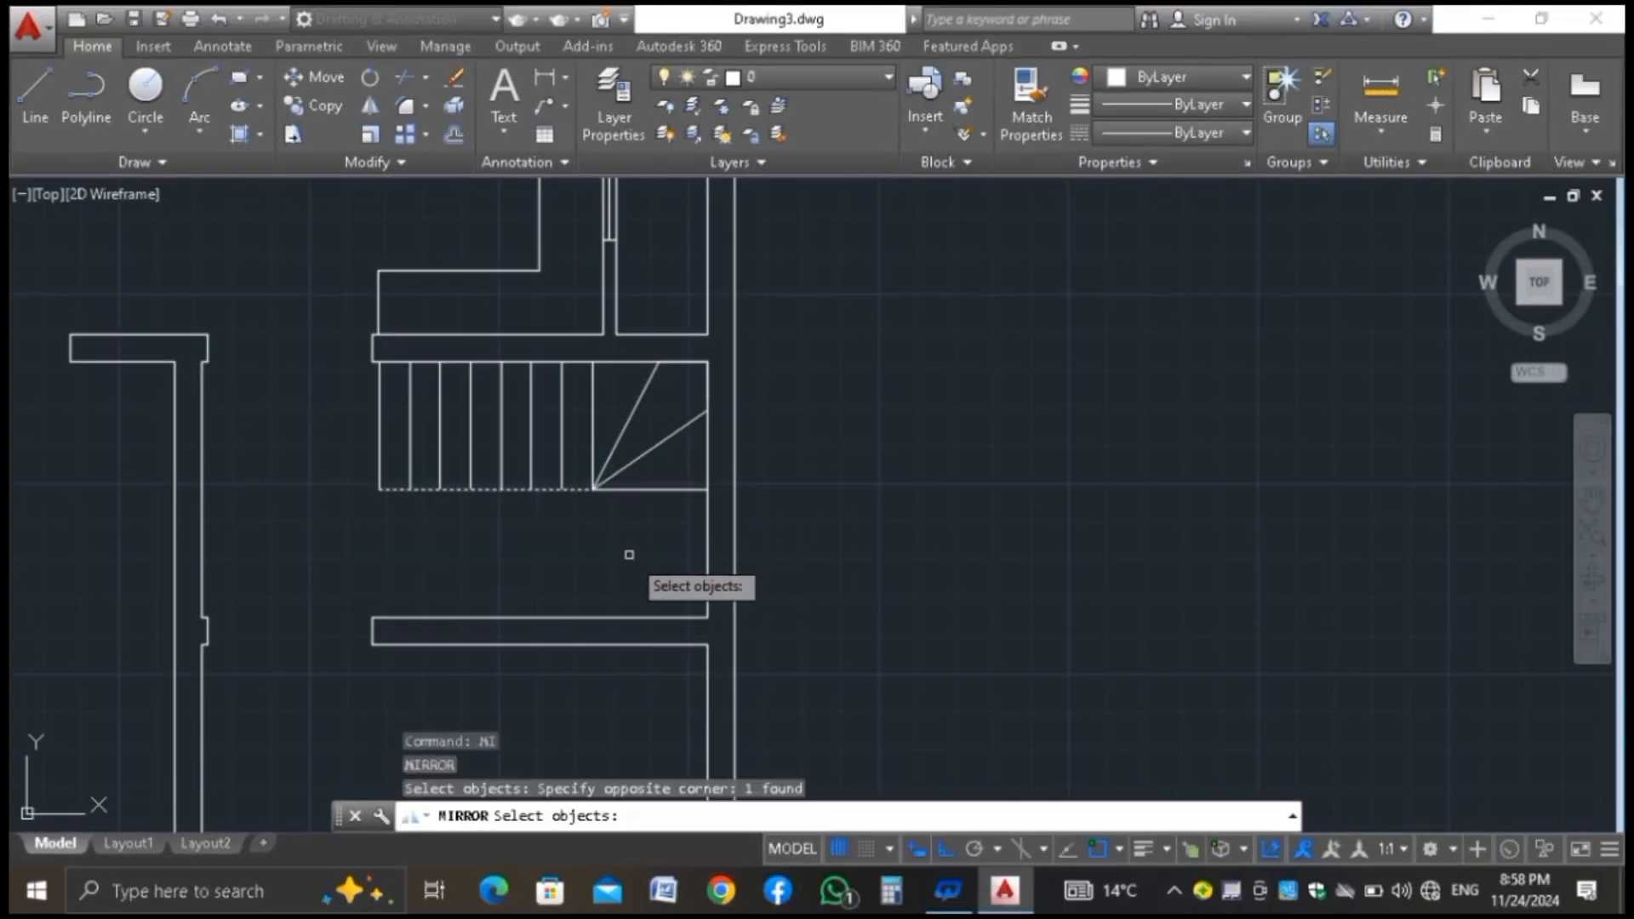
{"action": "left_click", "coordinate": [705, 398]}
{"action": "left_click", "coordinate": [349, 507]}
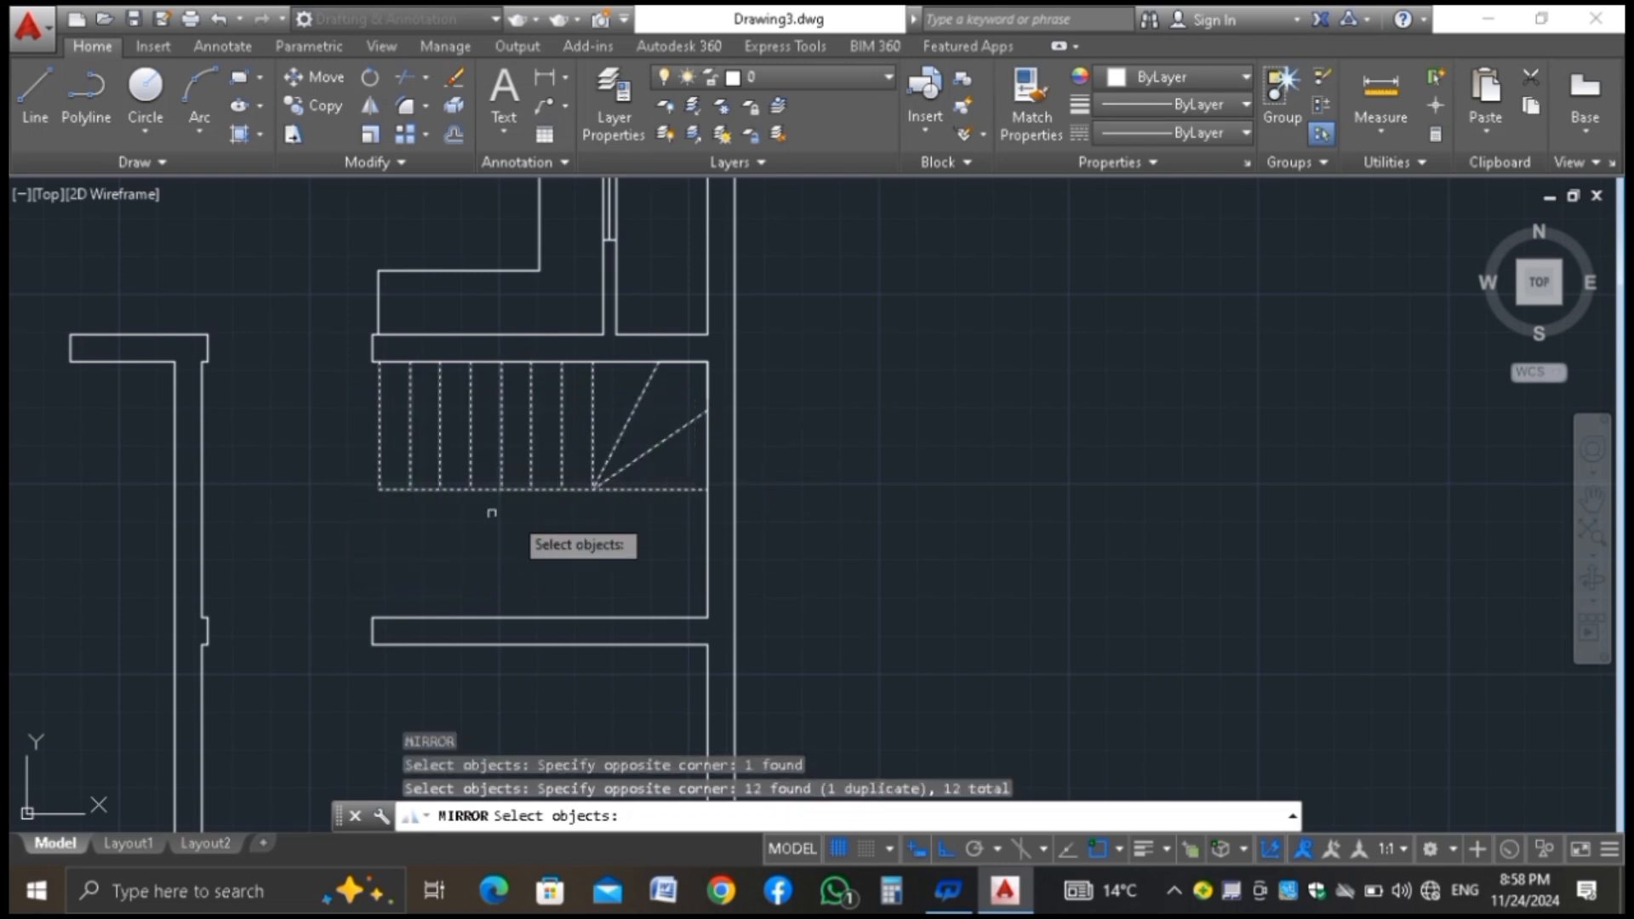
{"action": "key", "text": "Return"}
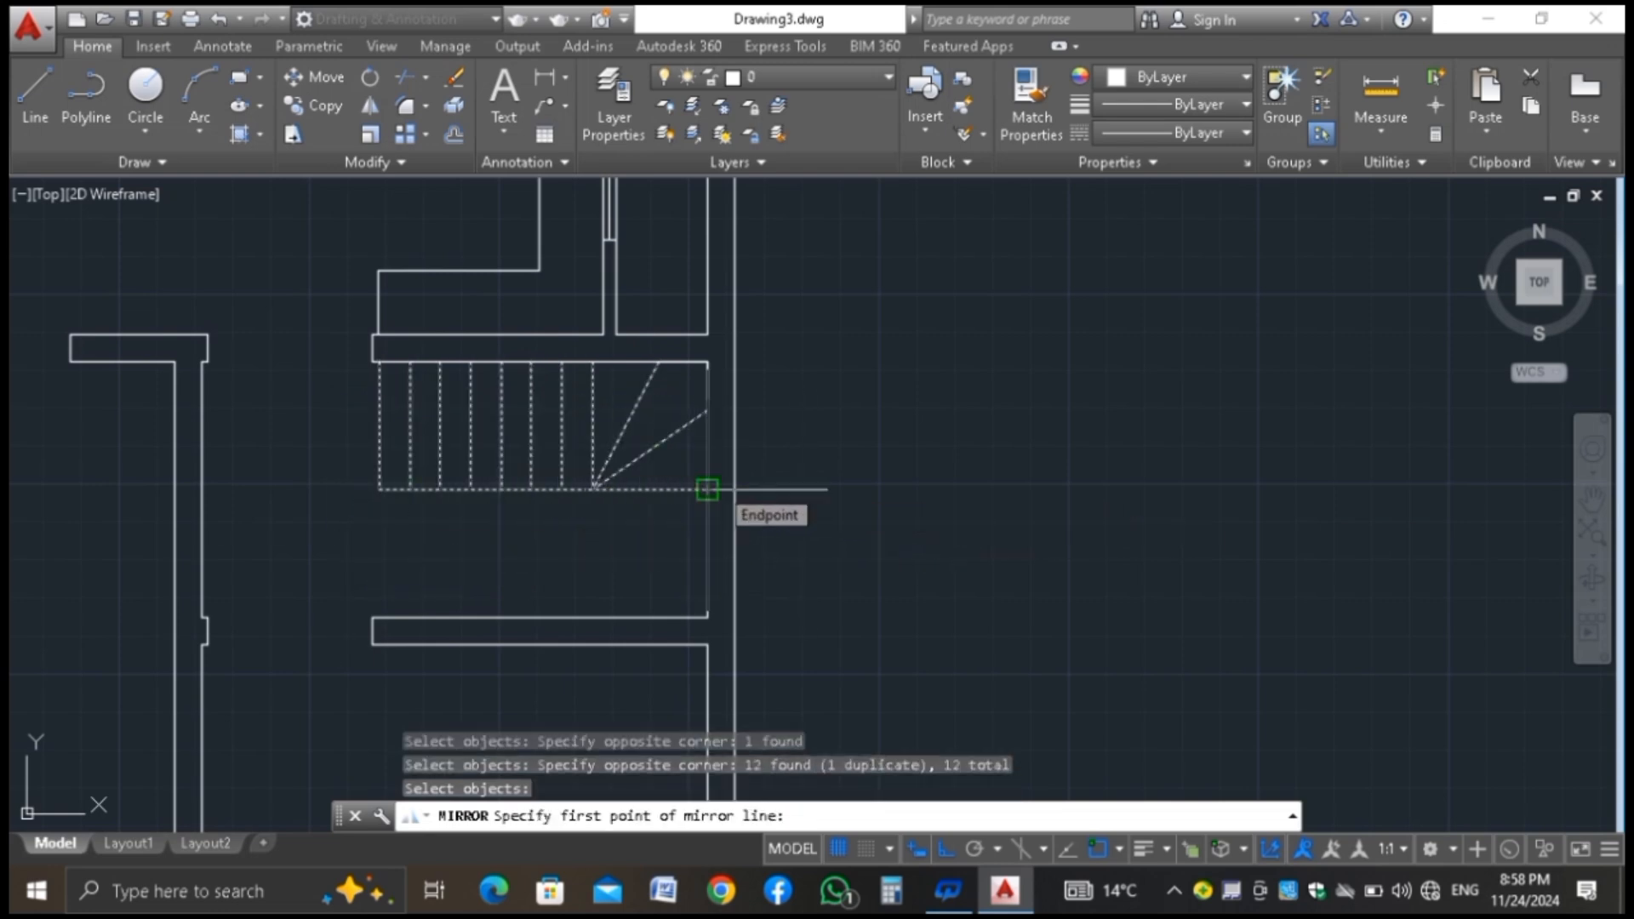
{"action": "left_click", "coordinate": [707, 488]}
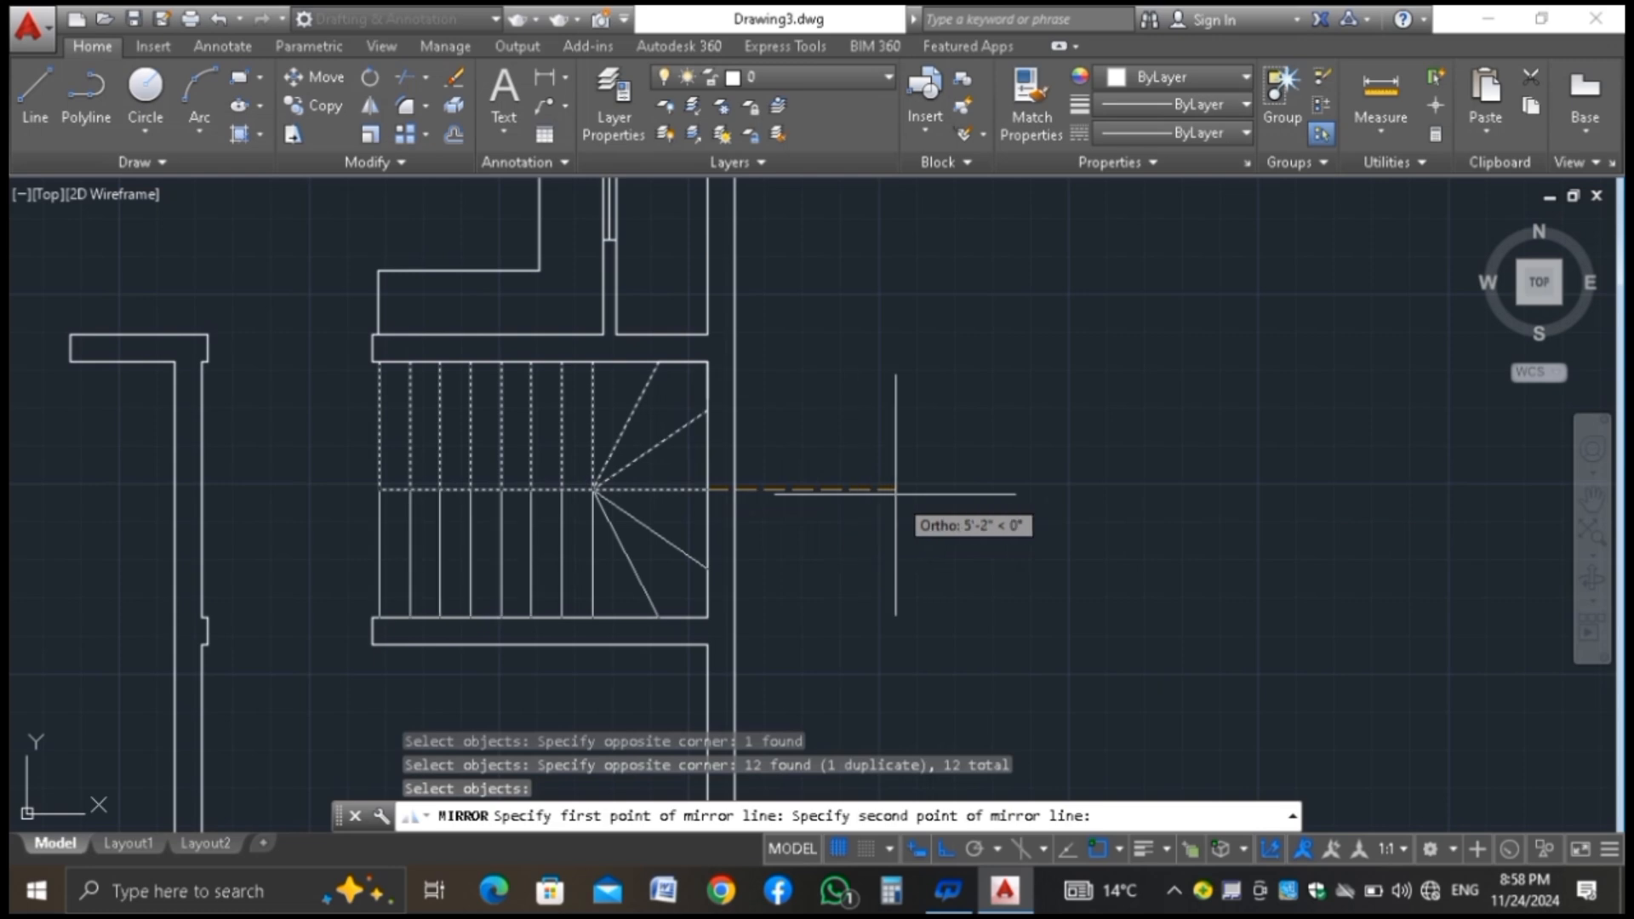
{"action": "left_click", "coordinate": [895, 493]}
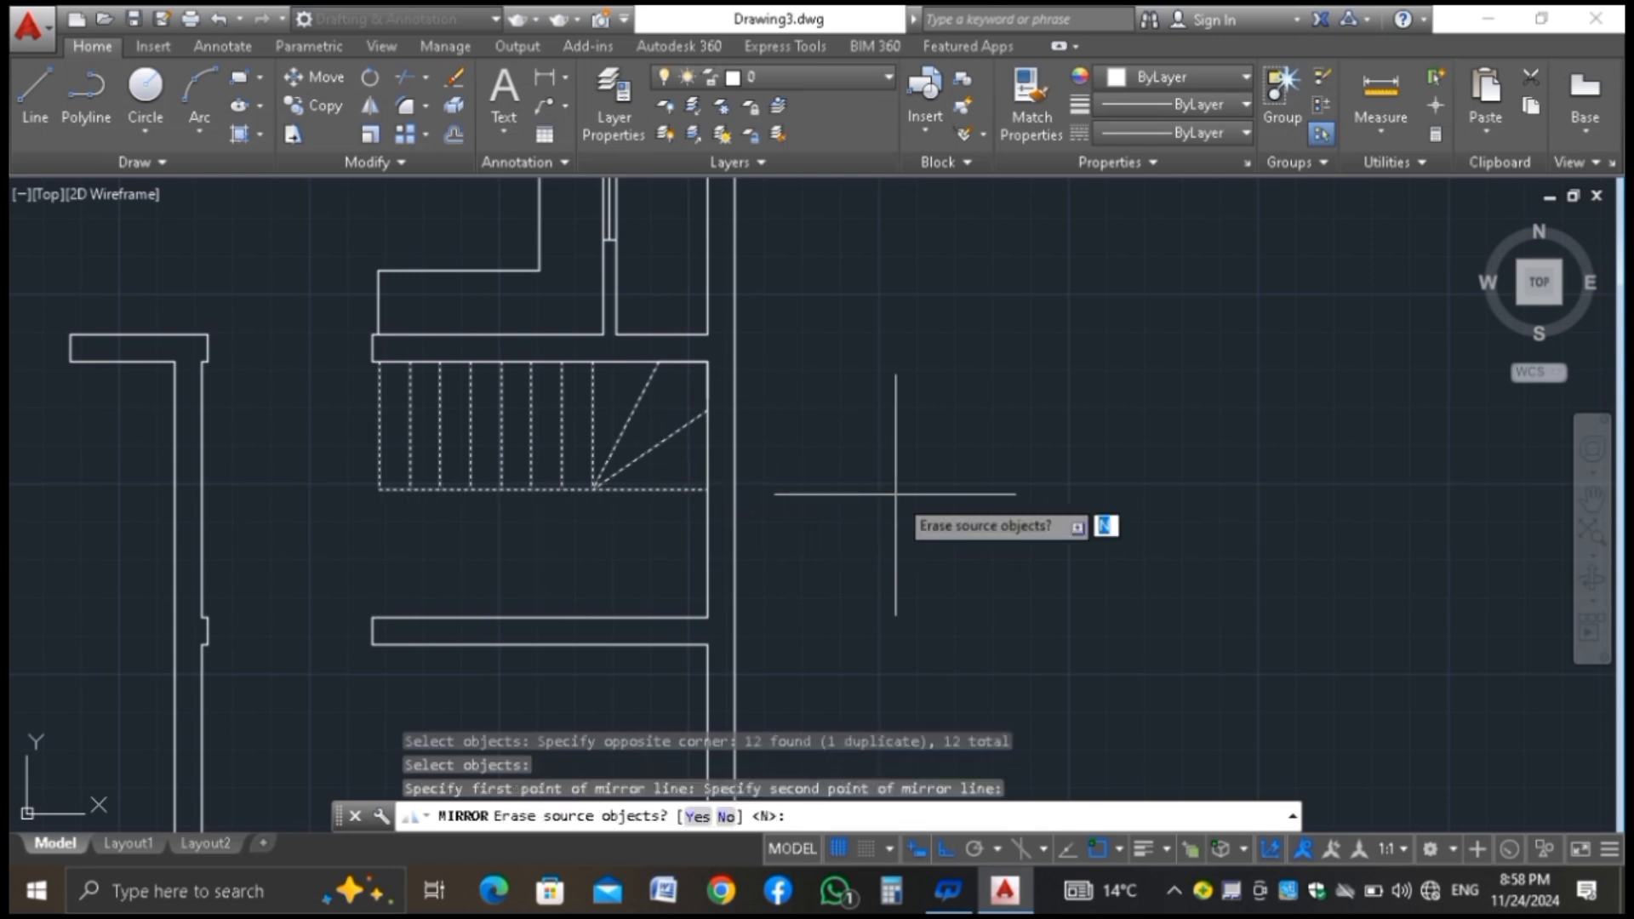
{"action": "key", "text": "Return"}
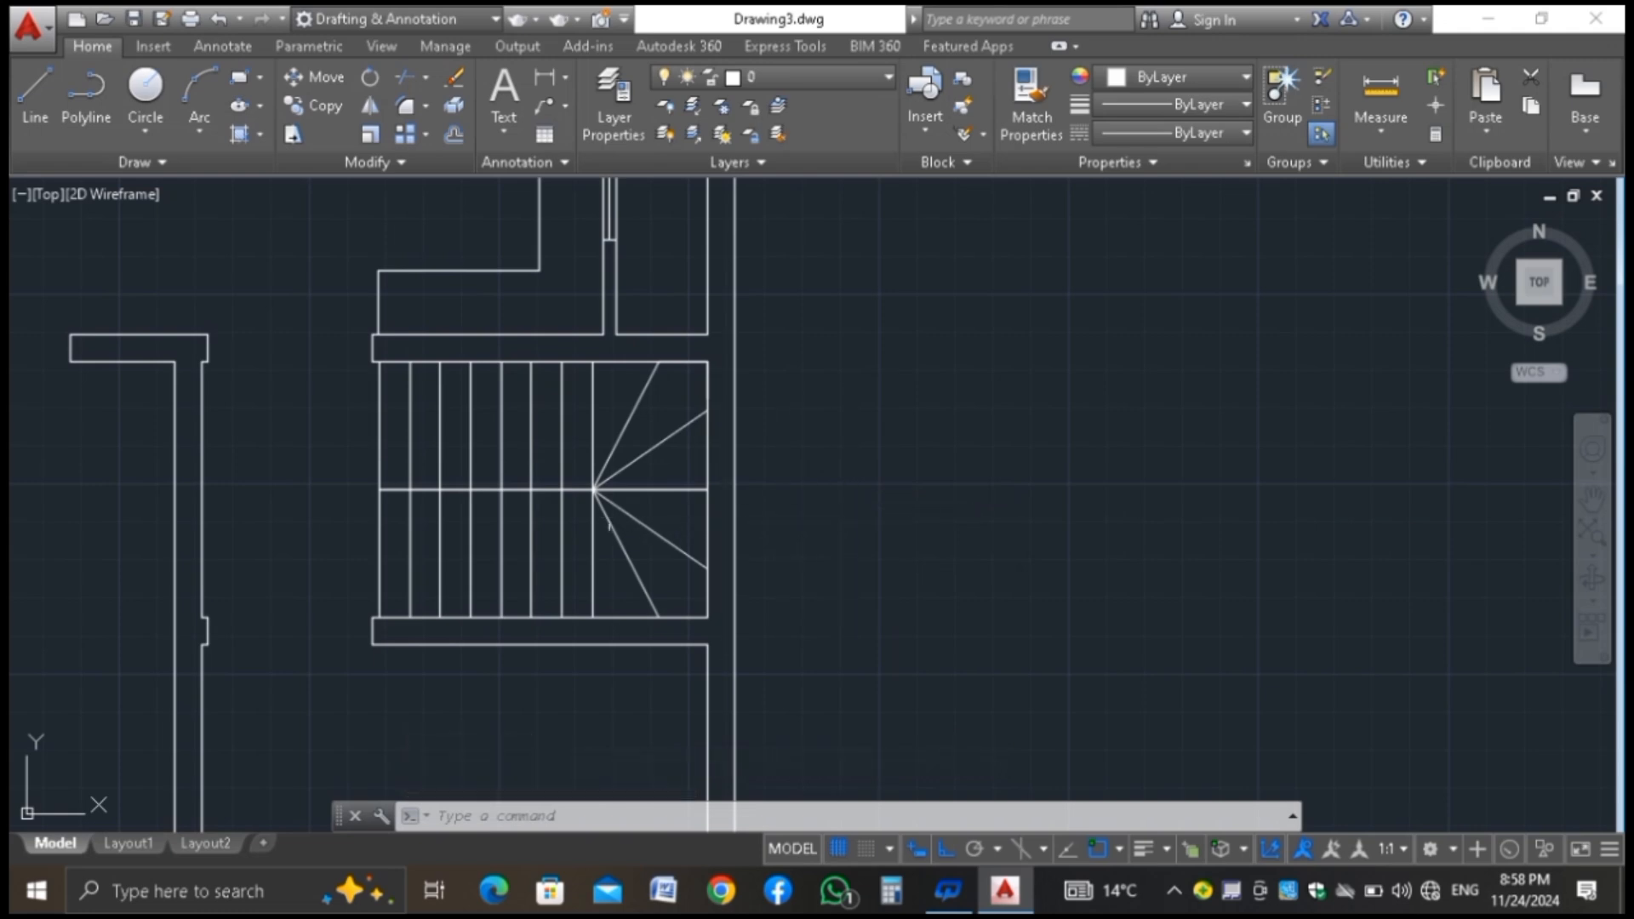
{"action": "scroll", "coordinate": [396, 491], "scroll_direction": "up", "scroll_amount": 4}
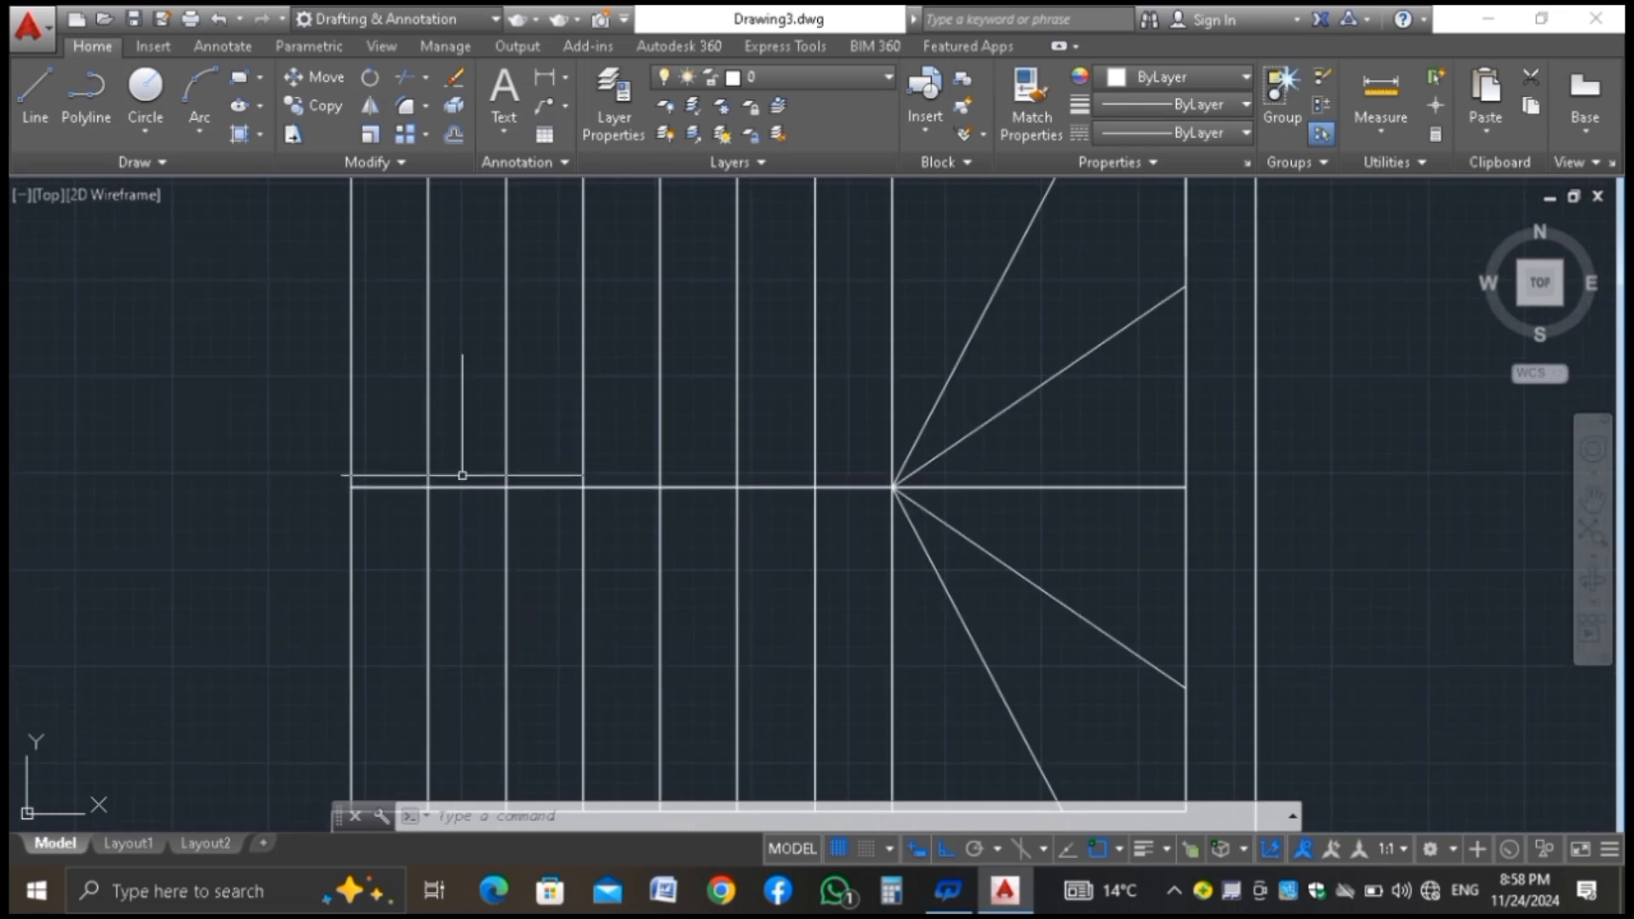
{"action": "scroll", "coordinate": [464, 474], "scroll_direction": "down", "scroll_amount": 4}
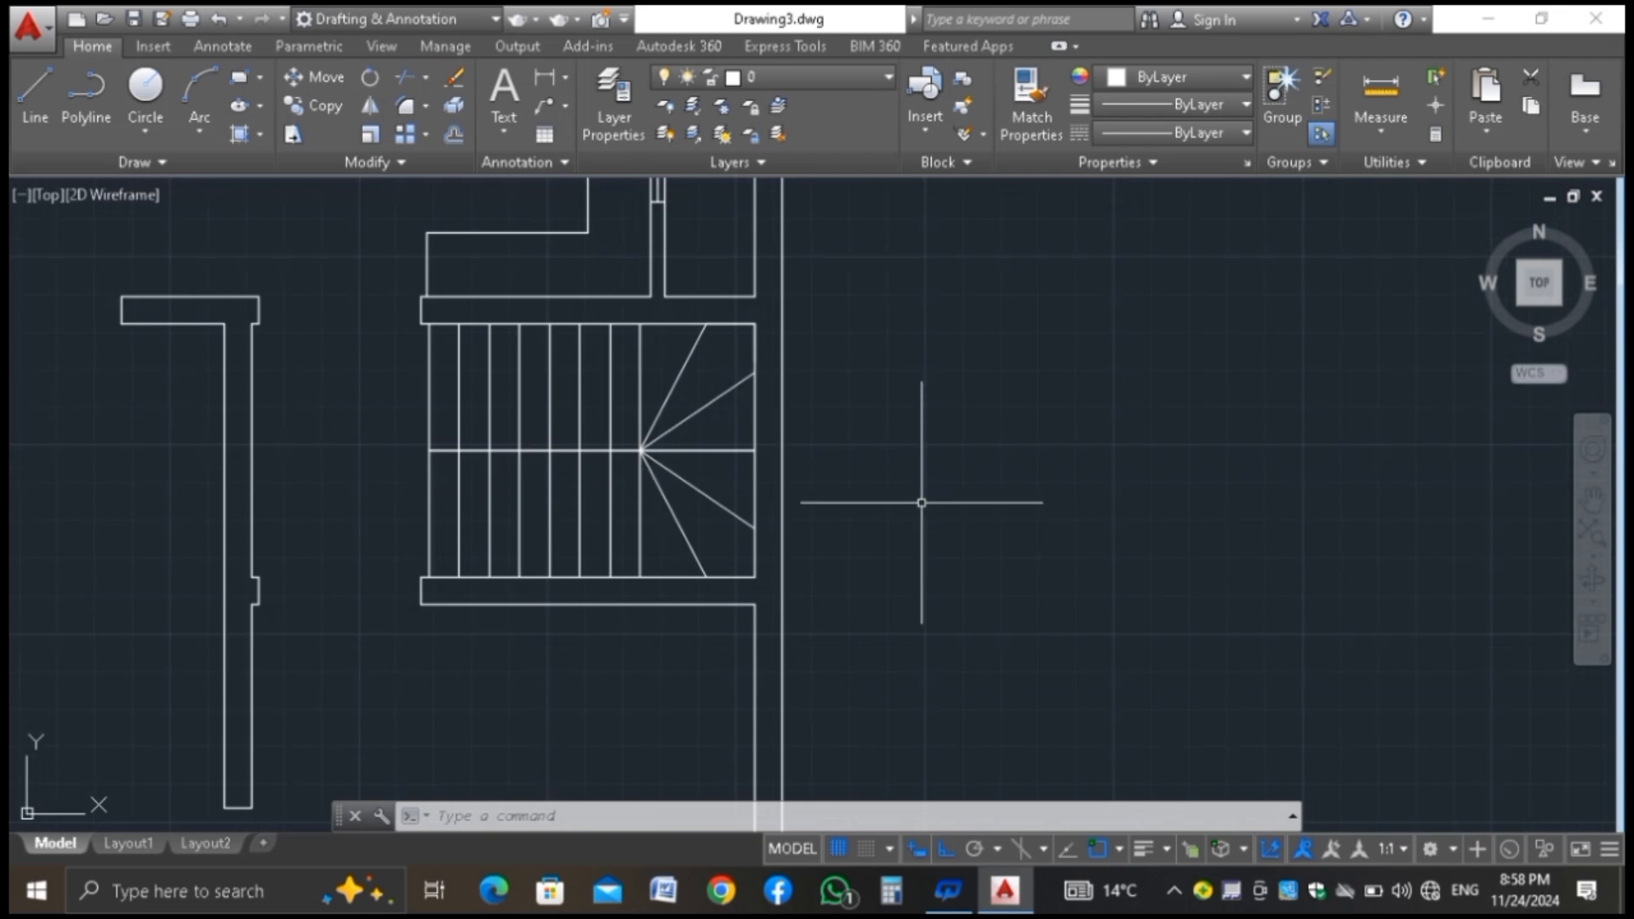
Undo the mirrored copy of the stair flight
{"action": "key", "text": "ctrl+z"}
{"action": "key", "text": "ctrl+z"}
Delete the two diagonal winder lines and the lower edge segment between the last tread and the outer wall
{"action": "scroll", "coordinate": [476, 492], "scroll_direction": "up", "scroll_amount": 2}
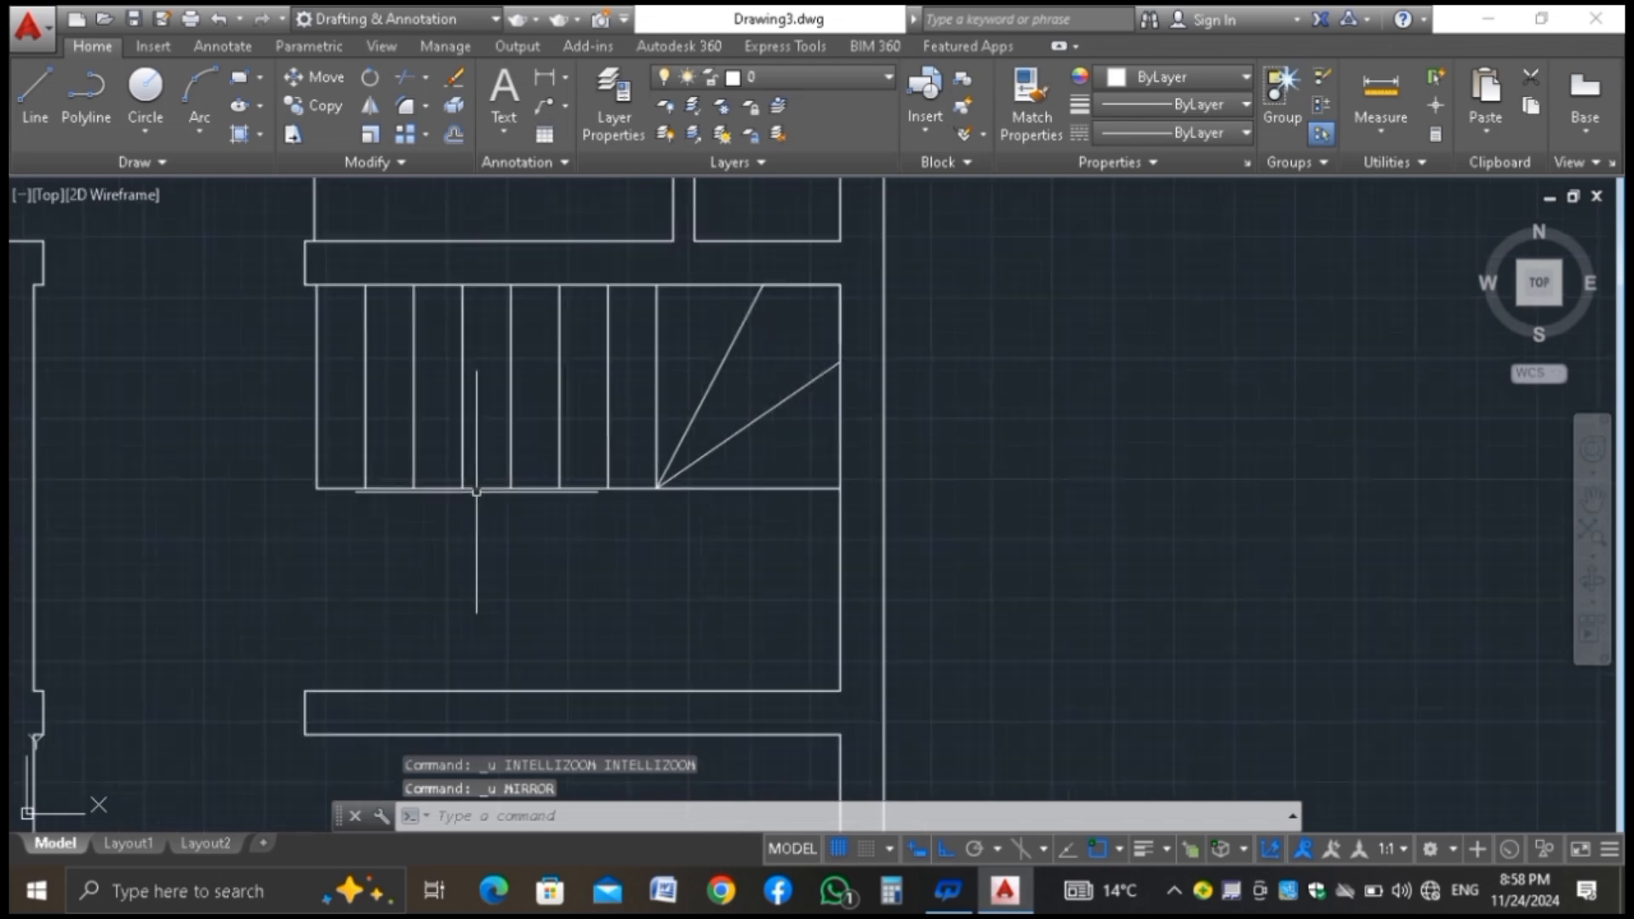
{"action": "scroll", "coordinate": [477, 492], "scroll_direction": "up", "scroll_amount": 2}
{"action": "scroll", "coordinate": [602, 566], "scroll_direction": "down", "scroll_amount": 3}
{"action": "scroll", "coordinate": [607, 584], "scroll_direction": "up", "scroll_amount": 1}
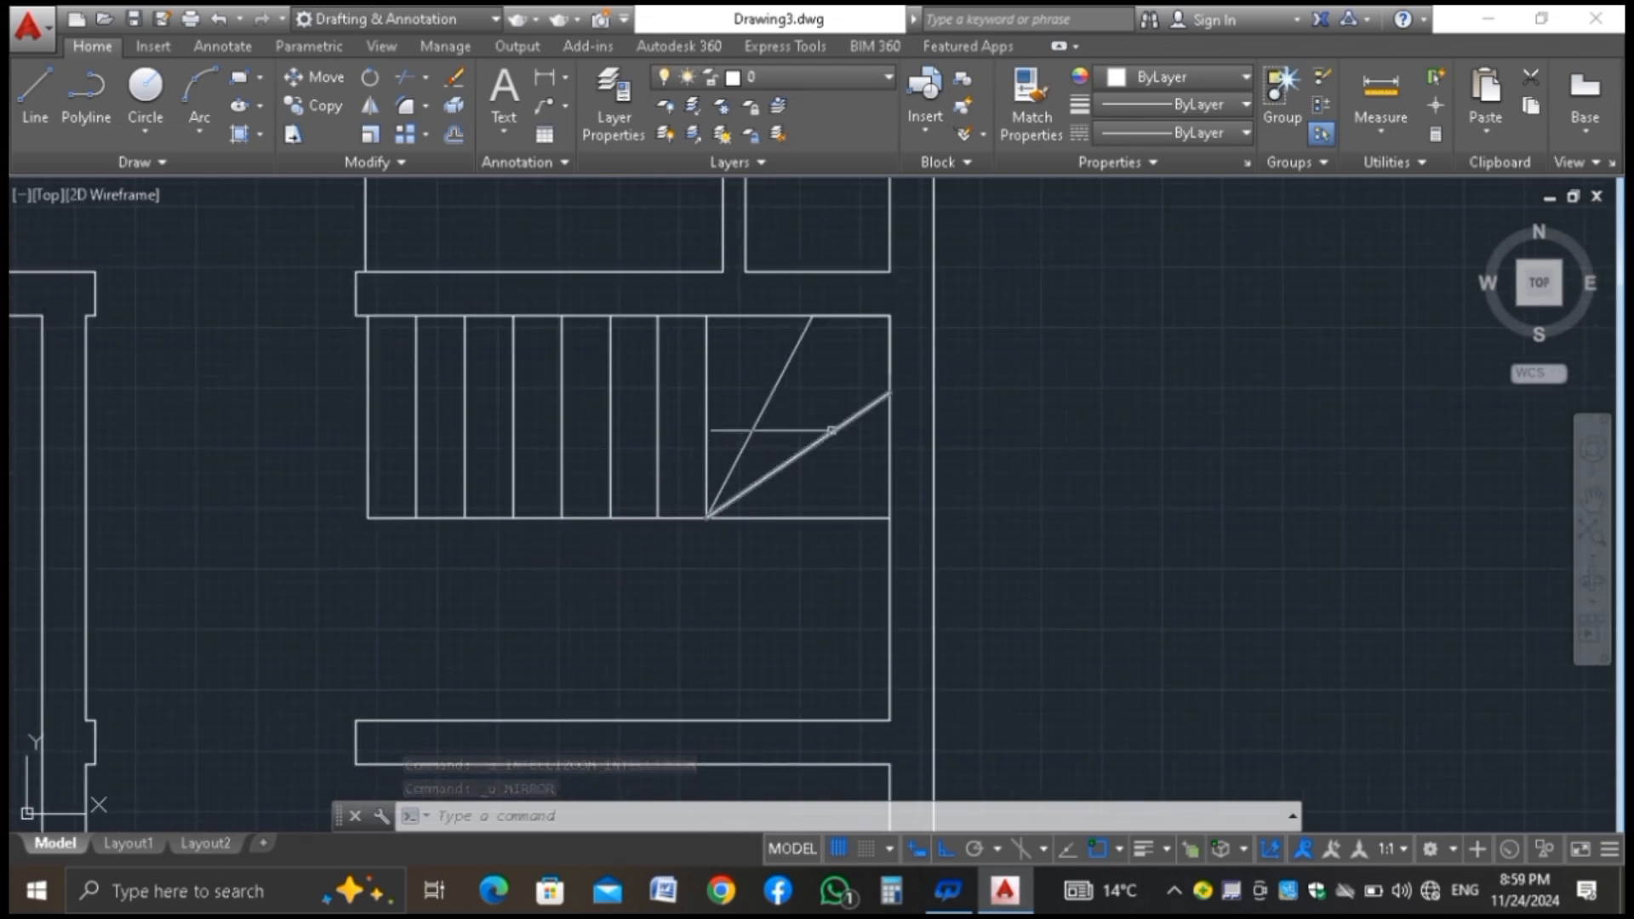
{"action": "left_click", "coordinate": [845, 469]}
{"action": "left_click", "coordinate": [740, 378]}
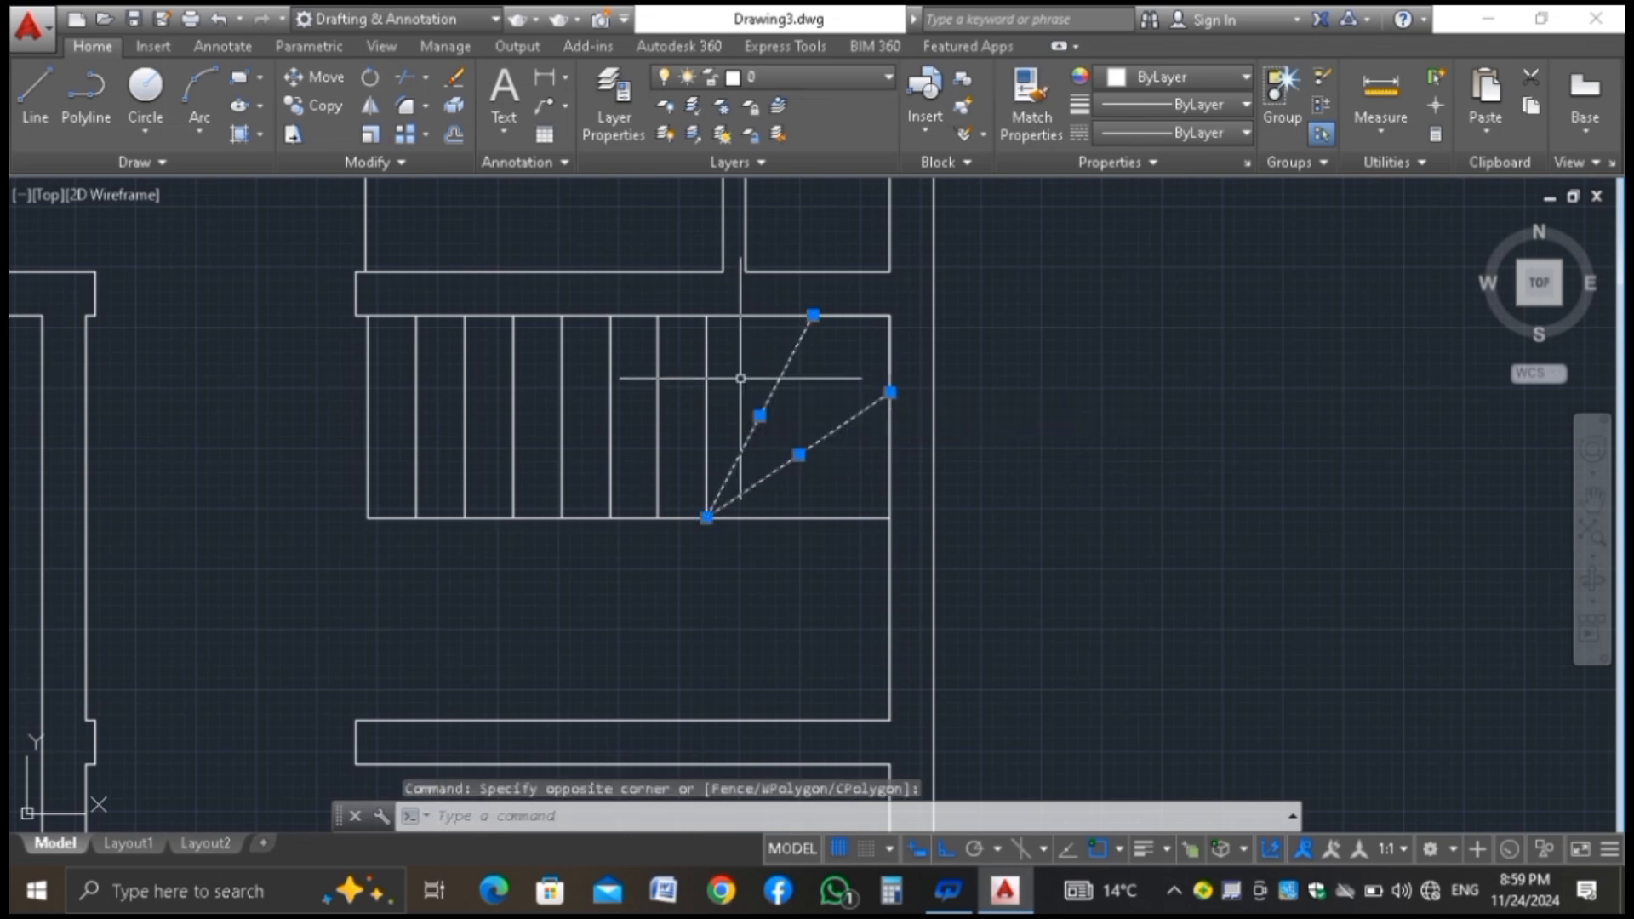
{"action": "key", "text": "Delete"}
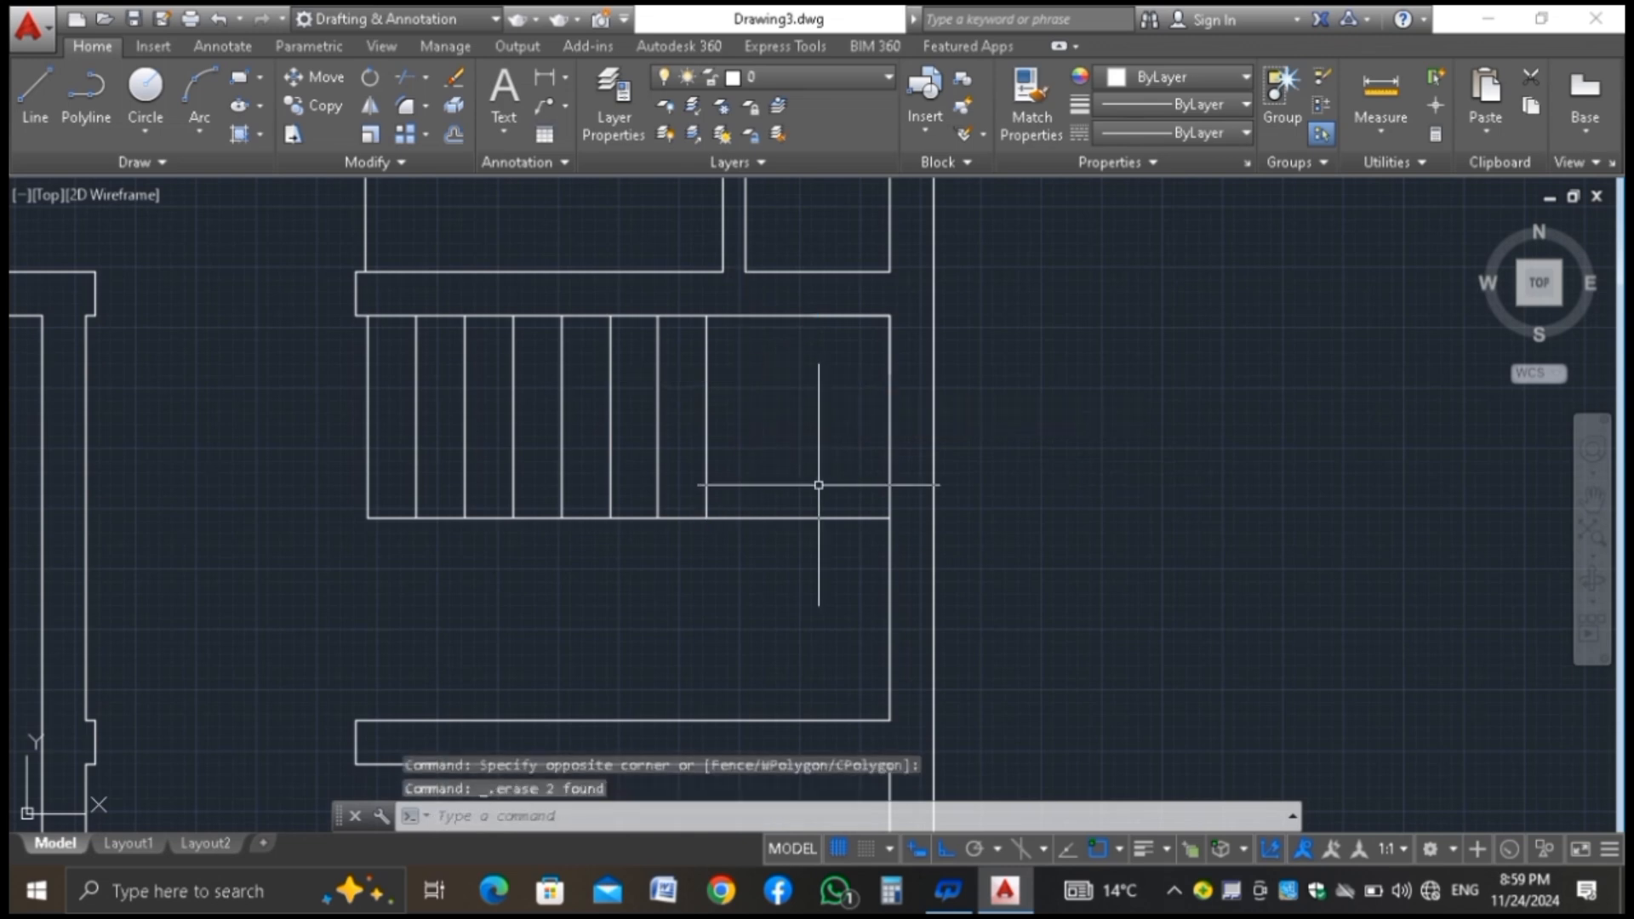
{"action": "left_click", "coordinate": [788, 507]}
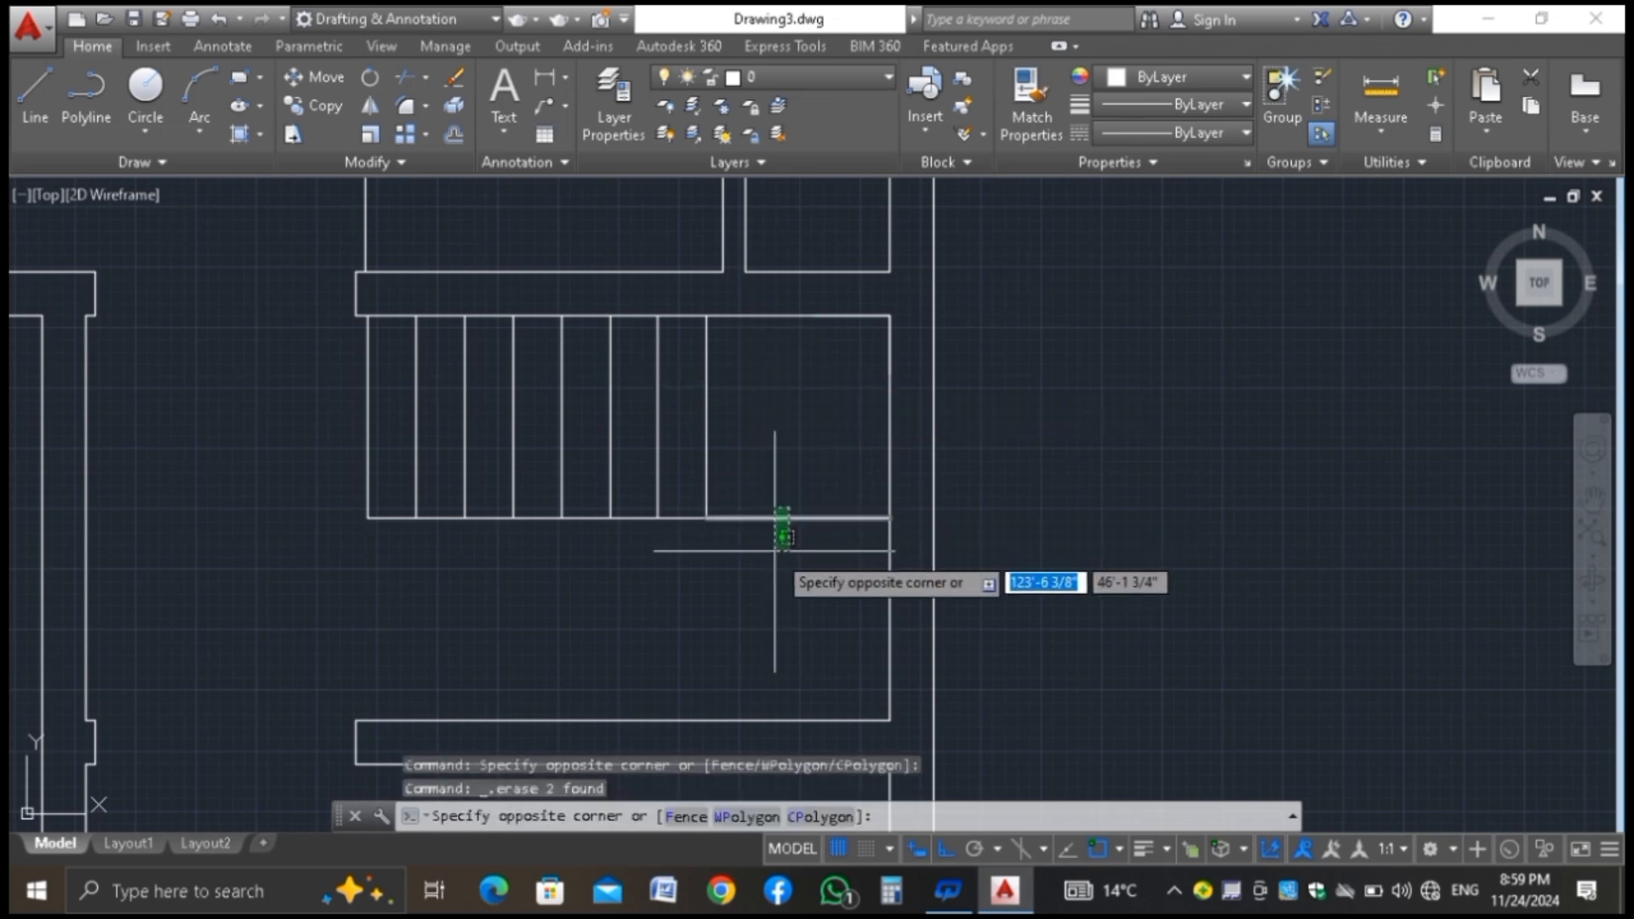
{"action": "left_click", "coordinate": [773, 551]}
{"action": "key", "text": "Delete"}
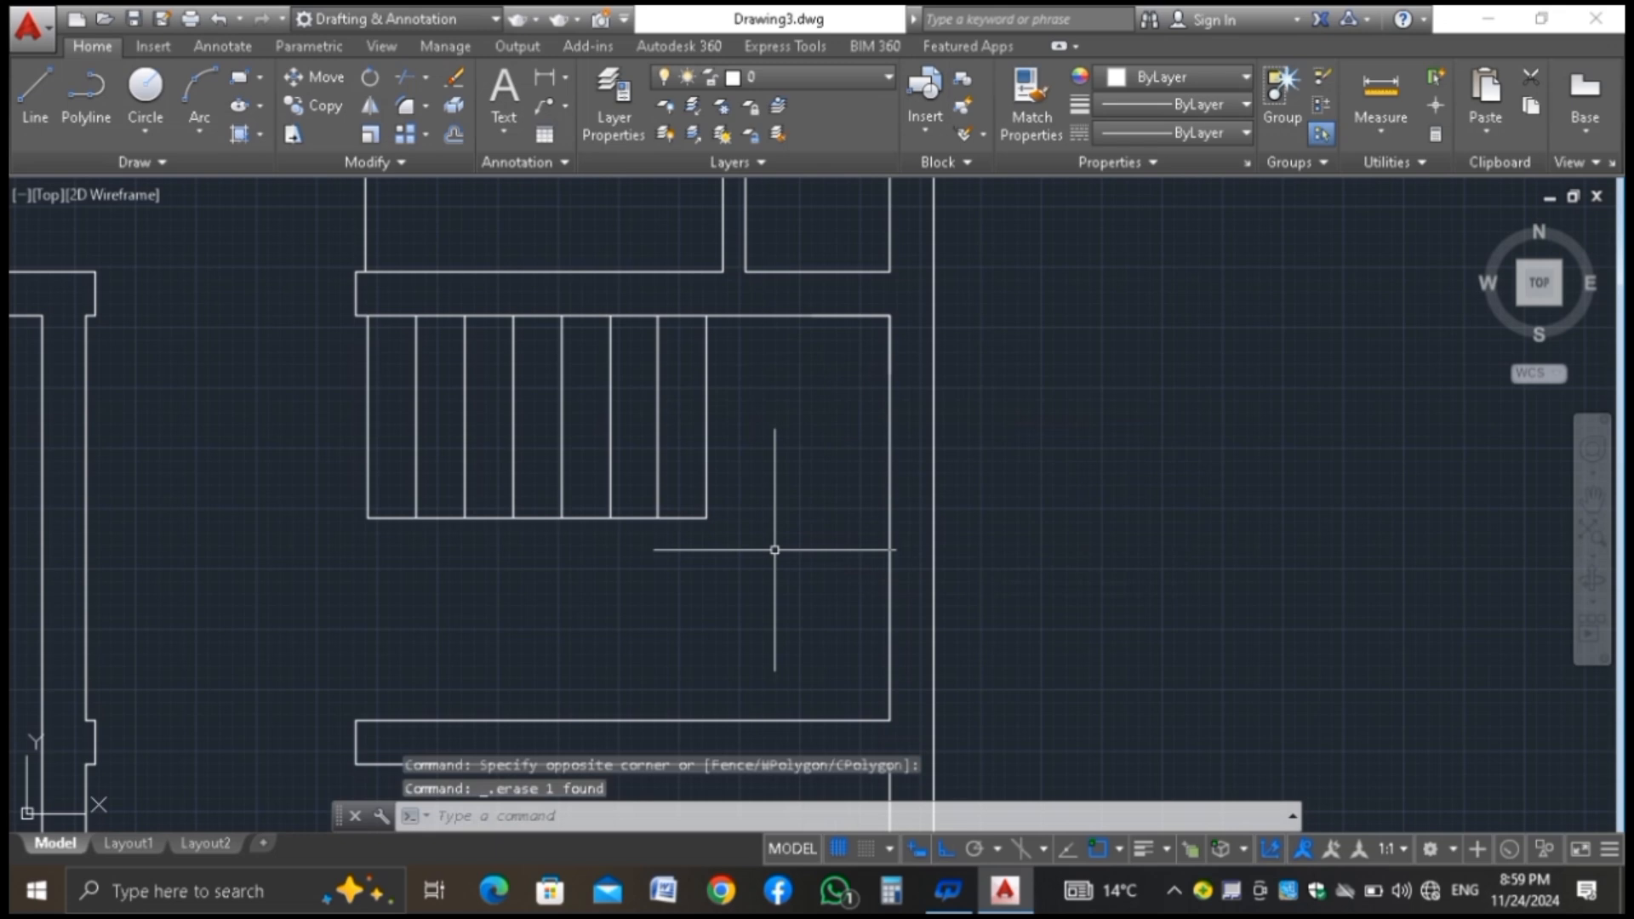
Move the horizontal line along the treads' lower ends 1 inch straight up
{"action": "key", "text": "Return"}
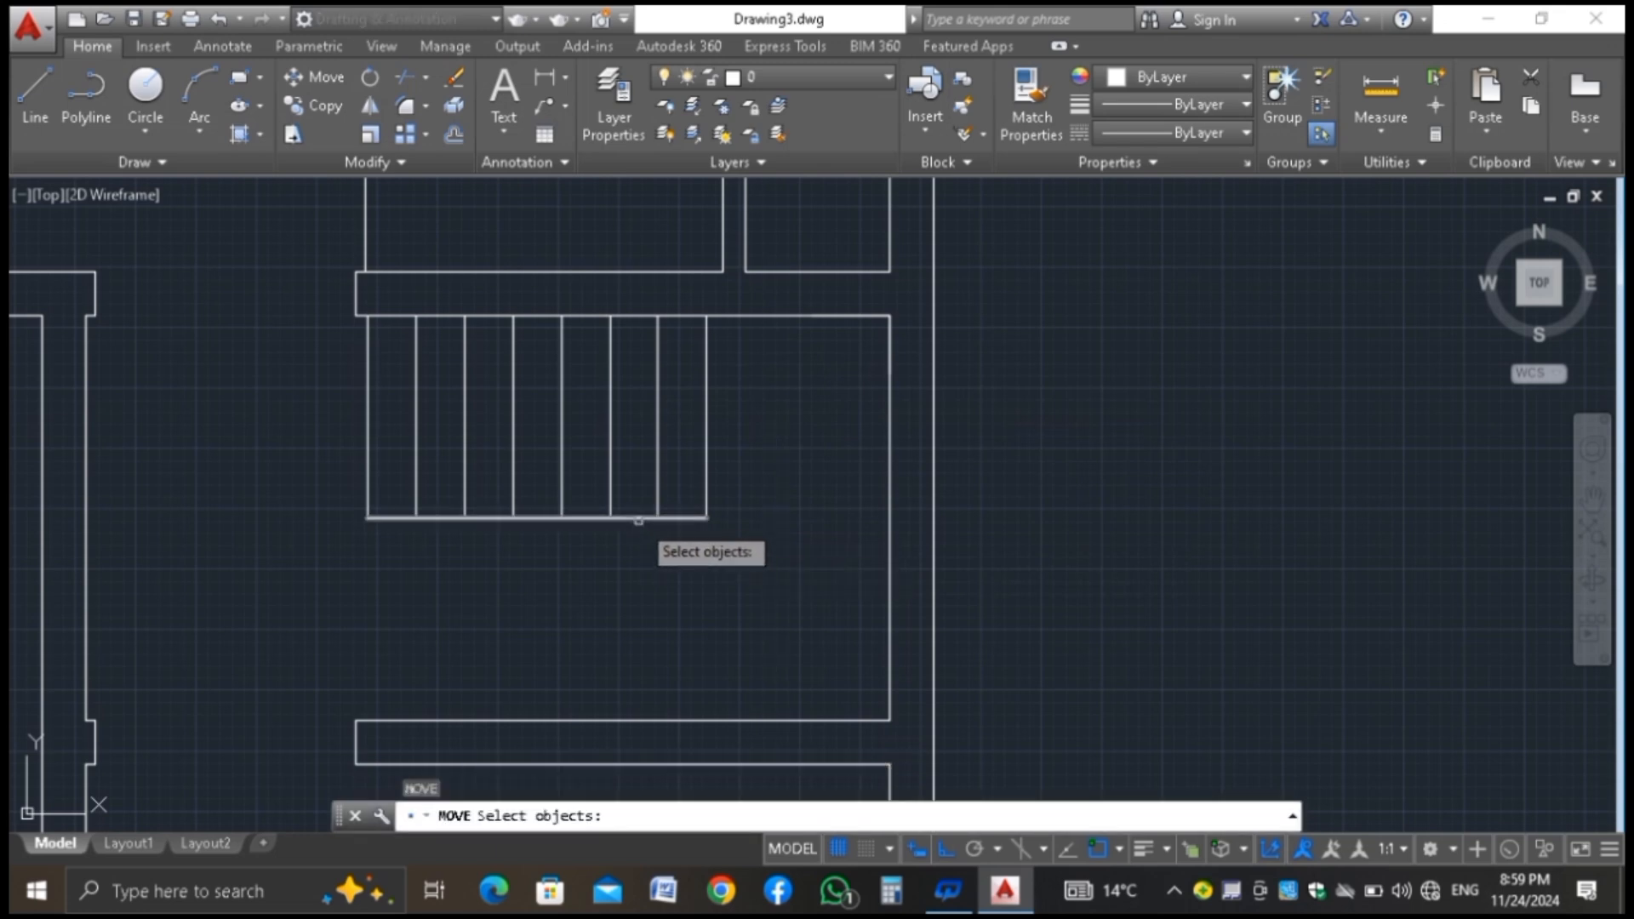
{"action": "left_click", "coordinate": [636, 518]}
{"action": "key", "text": "Return"}
{"action": "left_click", "coordinate": [741, 636]}
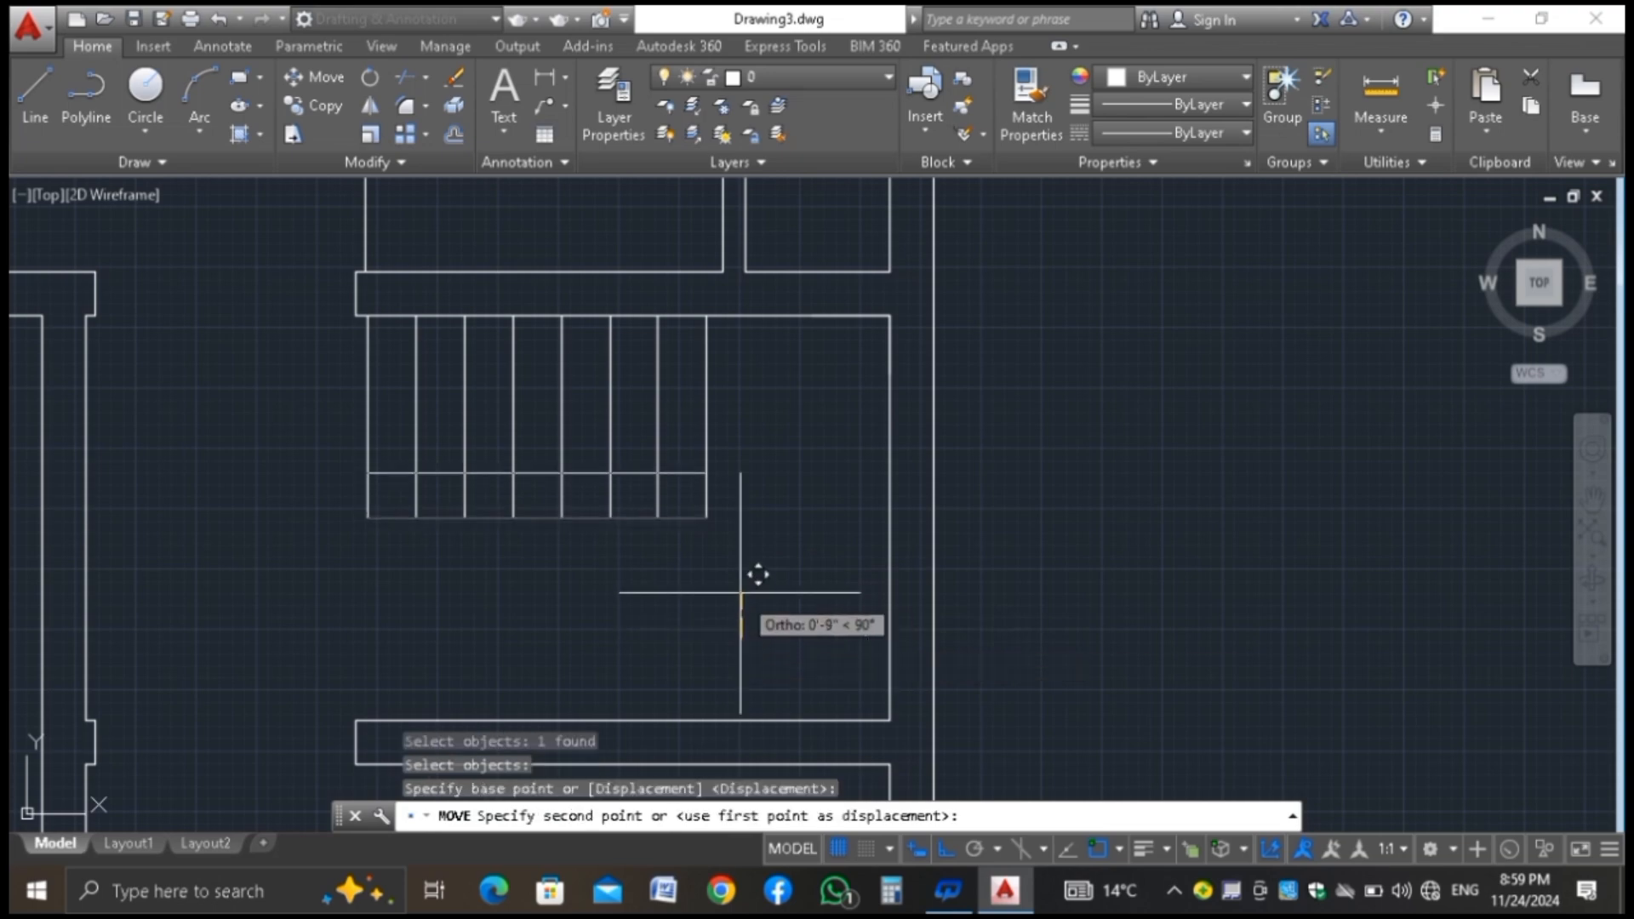
{"action": "type", "text": "1"}
{"action": "key", "text": "Return"}
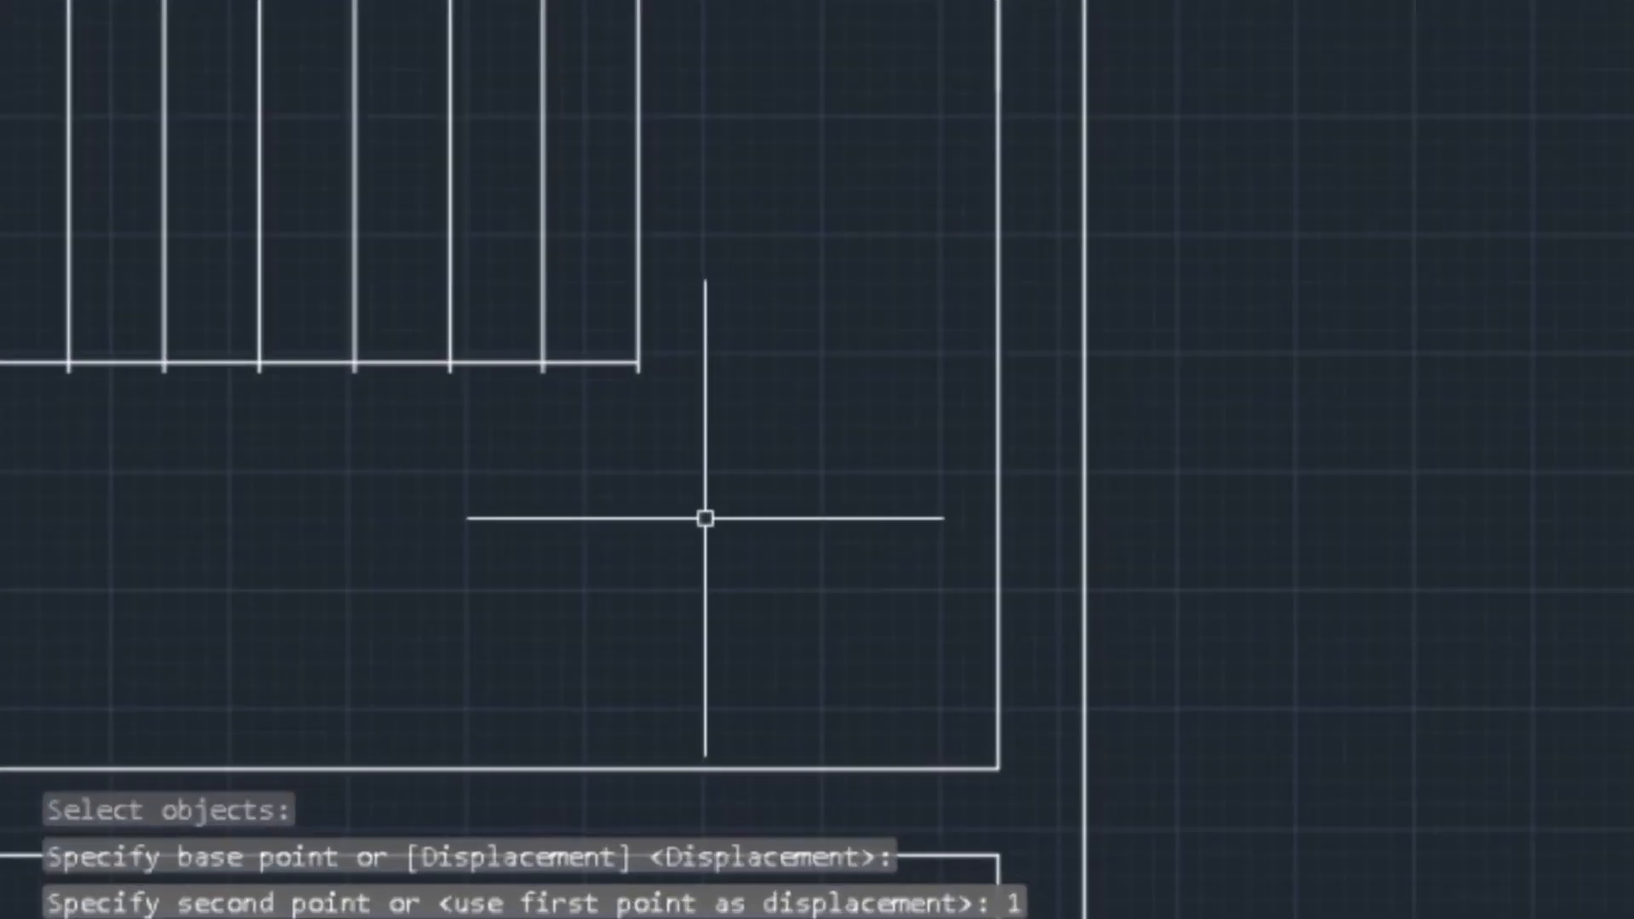
Extend the flight's horizontal lower edge line to the outer wall's inner face
{"action": "type", "text": "EX"}
{"action": "key", "text": "Return"}
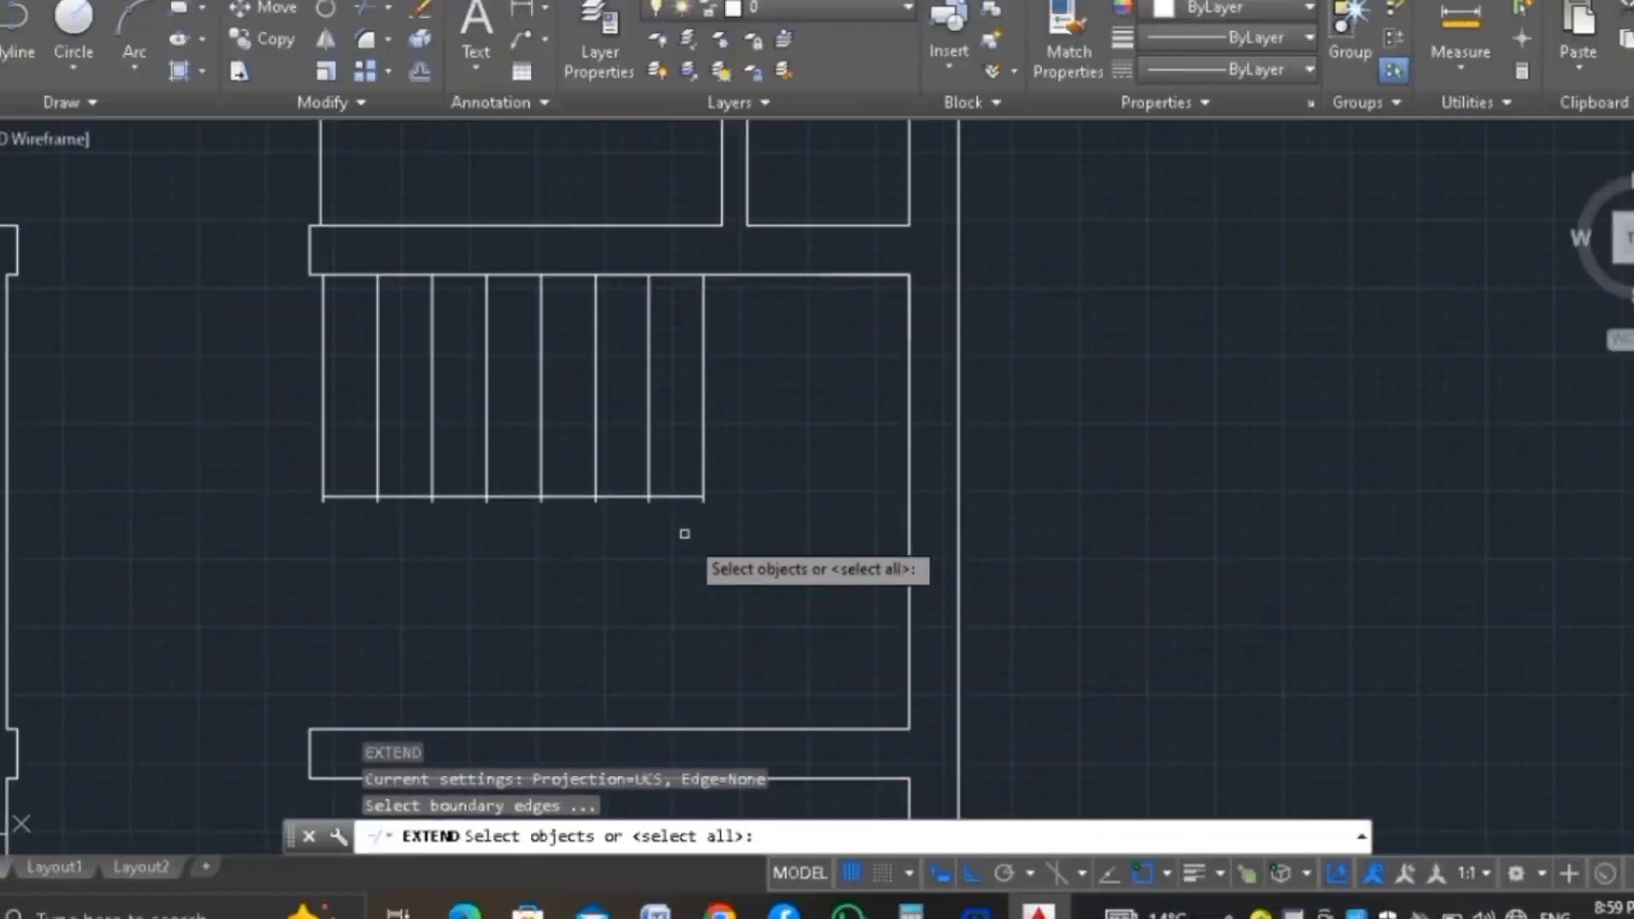
{"action": "left_click", "coordinate": [910, 512]}
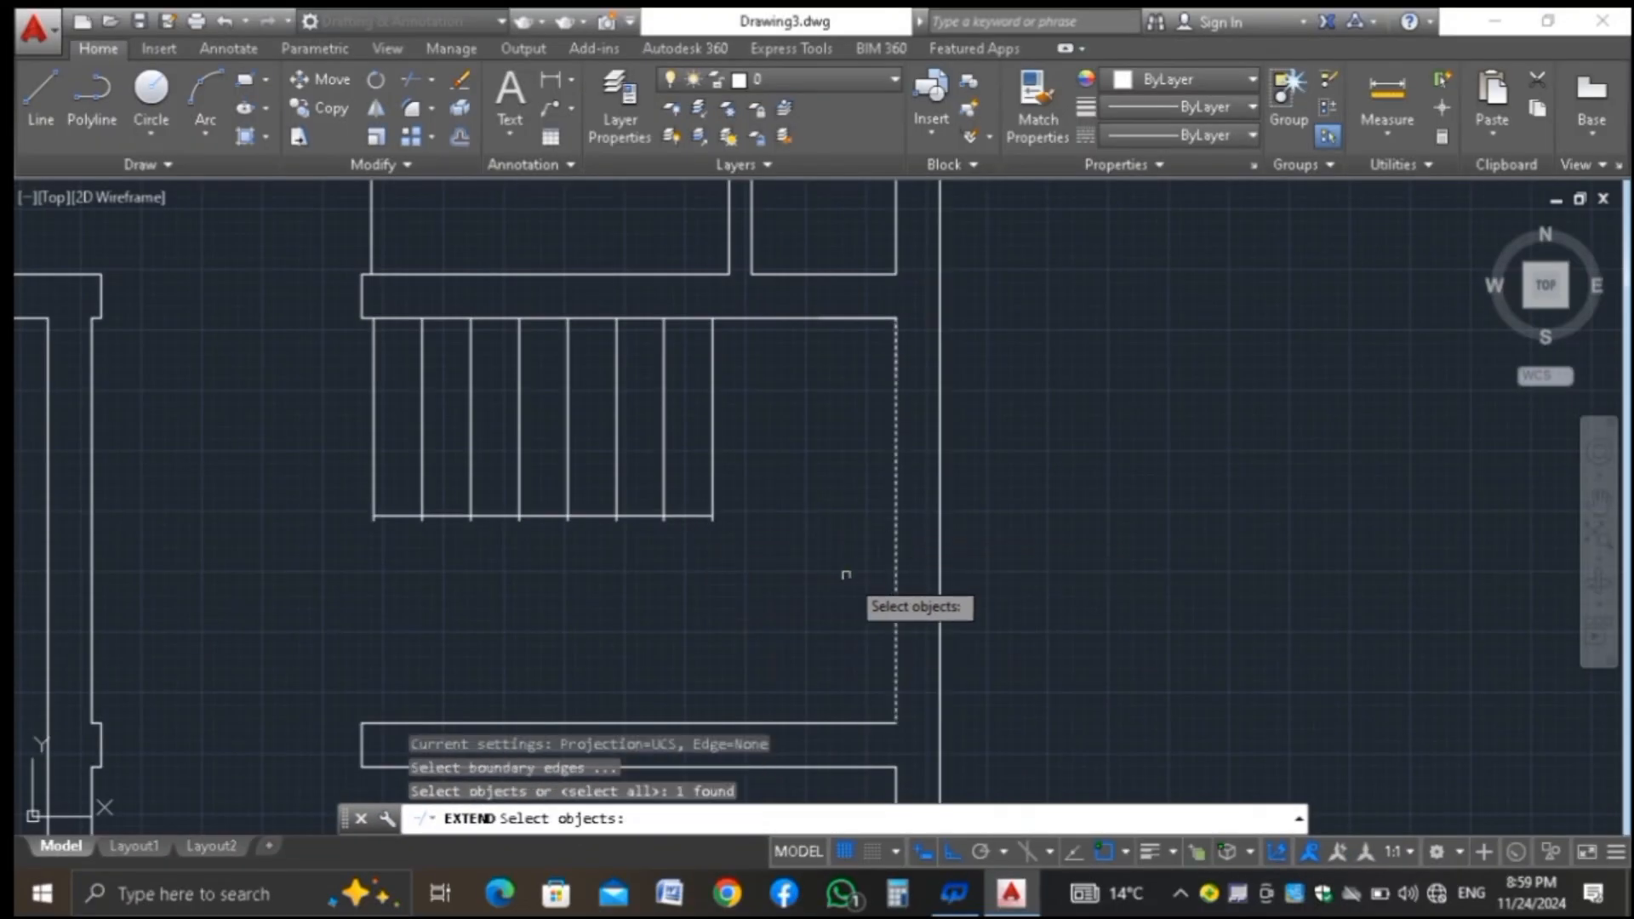
{"action": "key", "text": "Return"}
{"action": "left_click", "coordinate": [719, 517]}
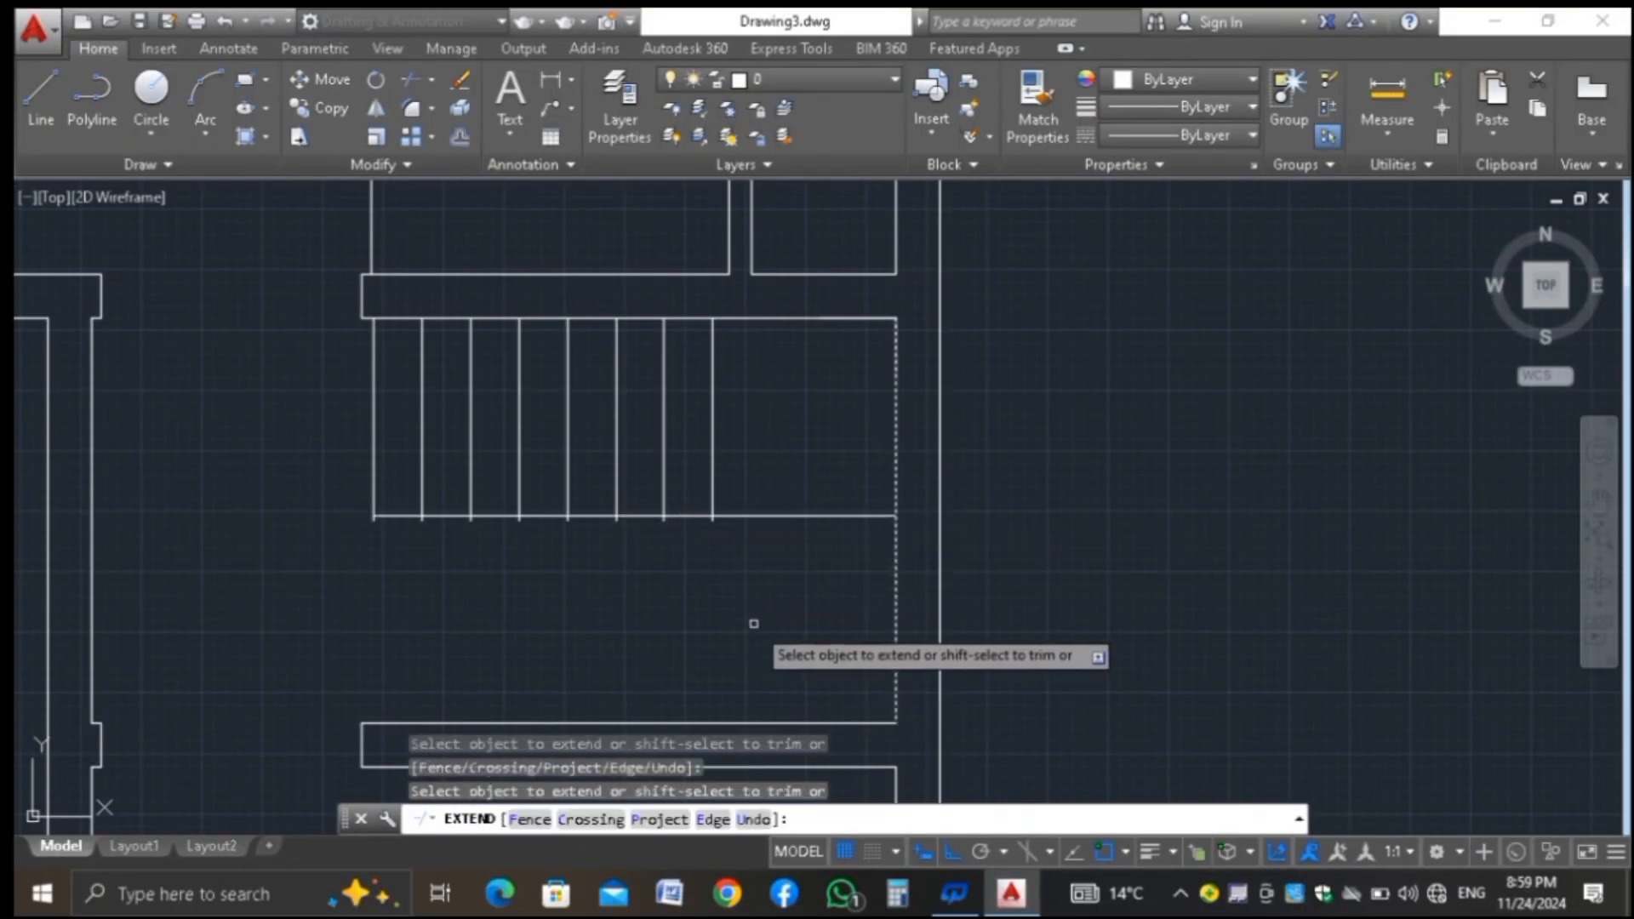
{"action": "key", "text": "Escape"}
Trim the ends of all the tread lines that project below the flight's lower edge line
{"action": "type", "text": "TR"}
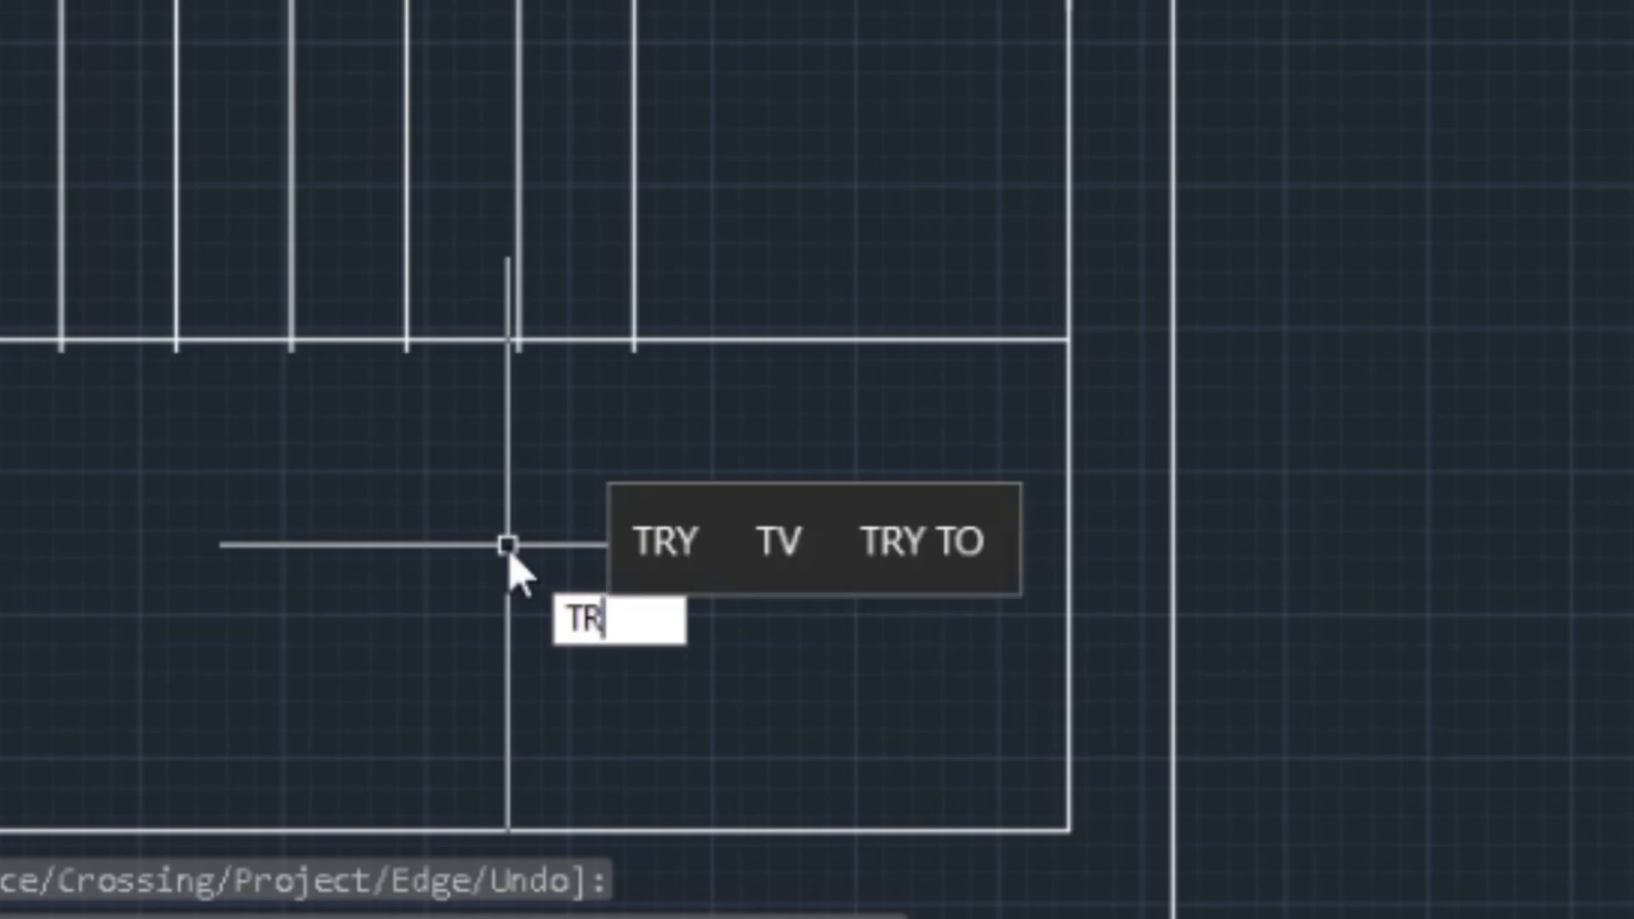
{"action": "key", "text": "Return"}
{"action": "key", "text": "Return"}
{"action": "scroll", "coordinate": [510, 536], "scroll_direction": "up", "scroll_amount": 3}
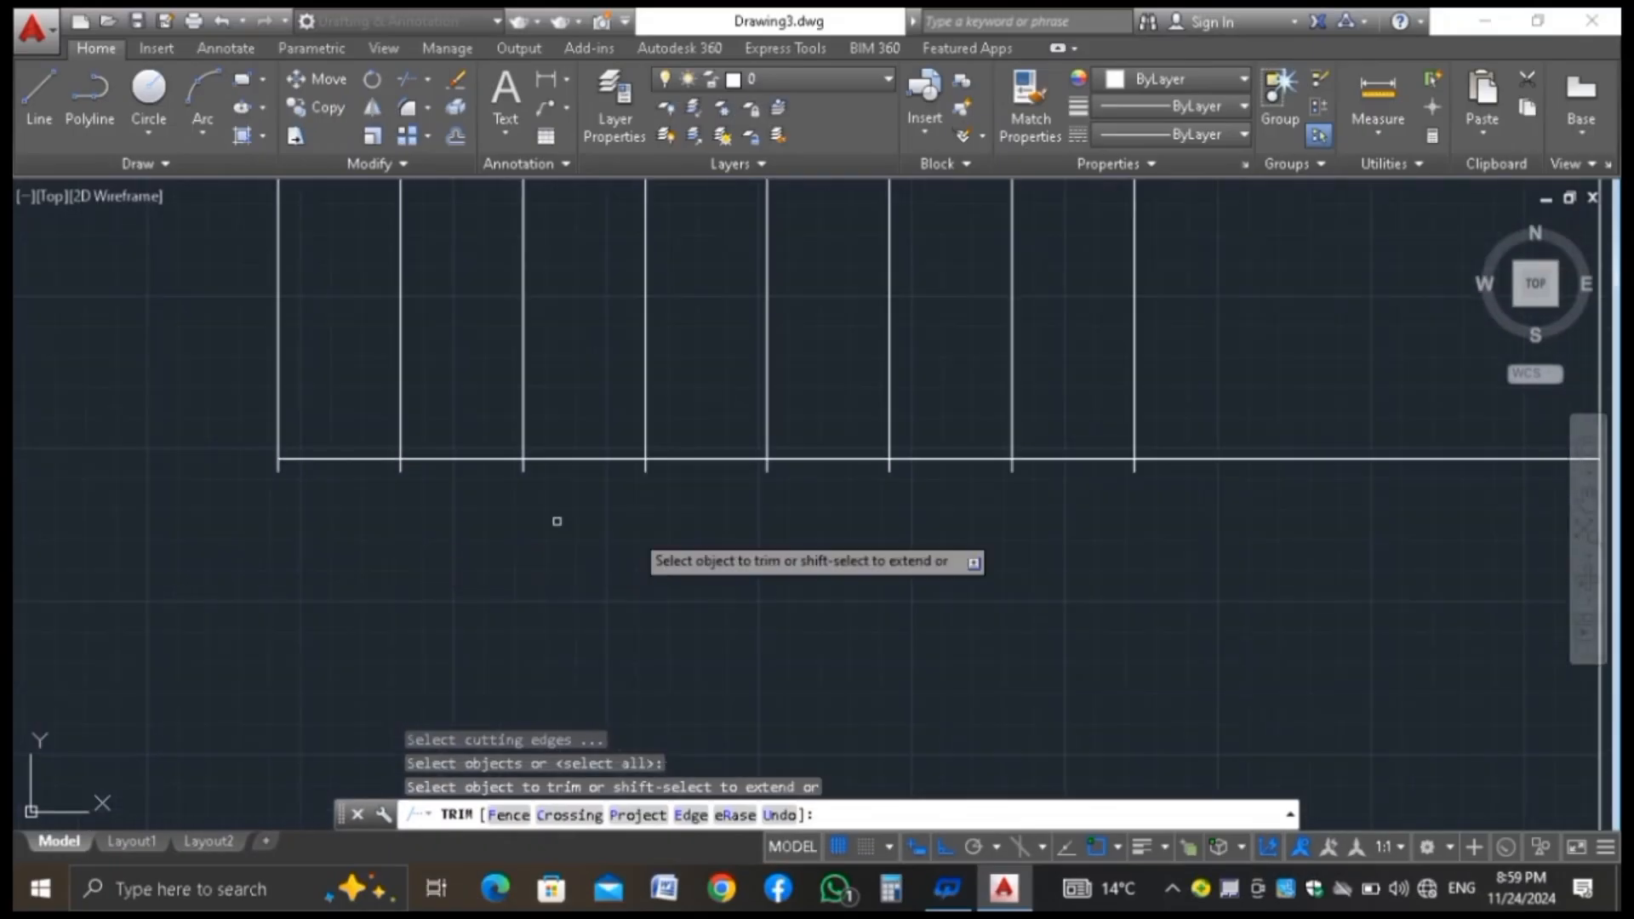
{"action": "left_click", "coordinate": [1170, 469]}
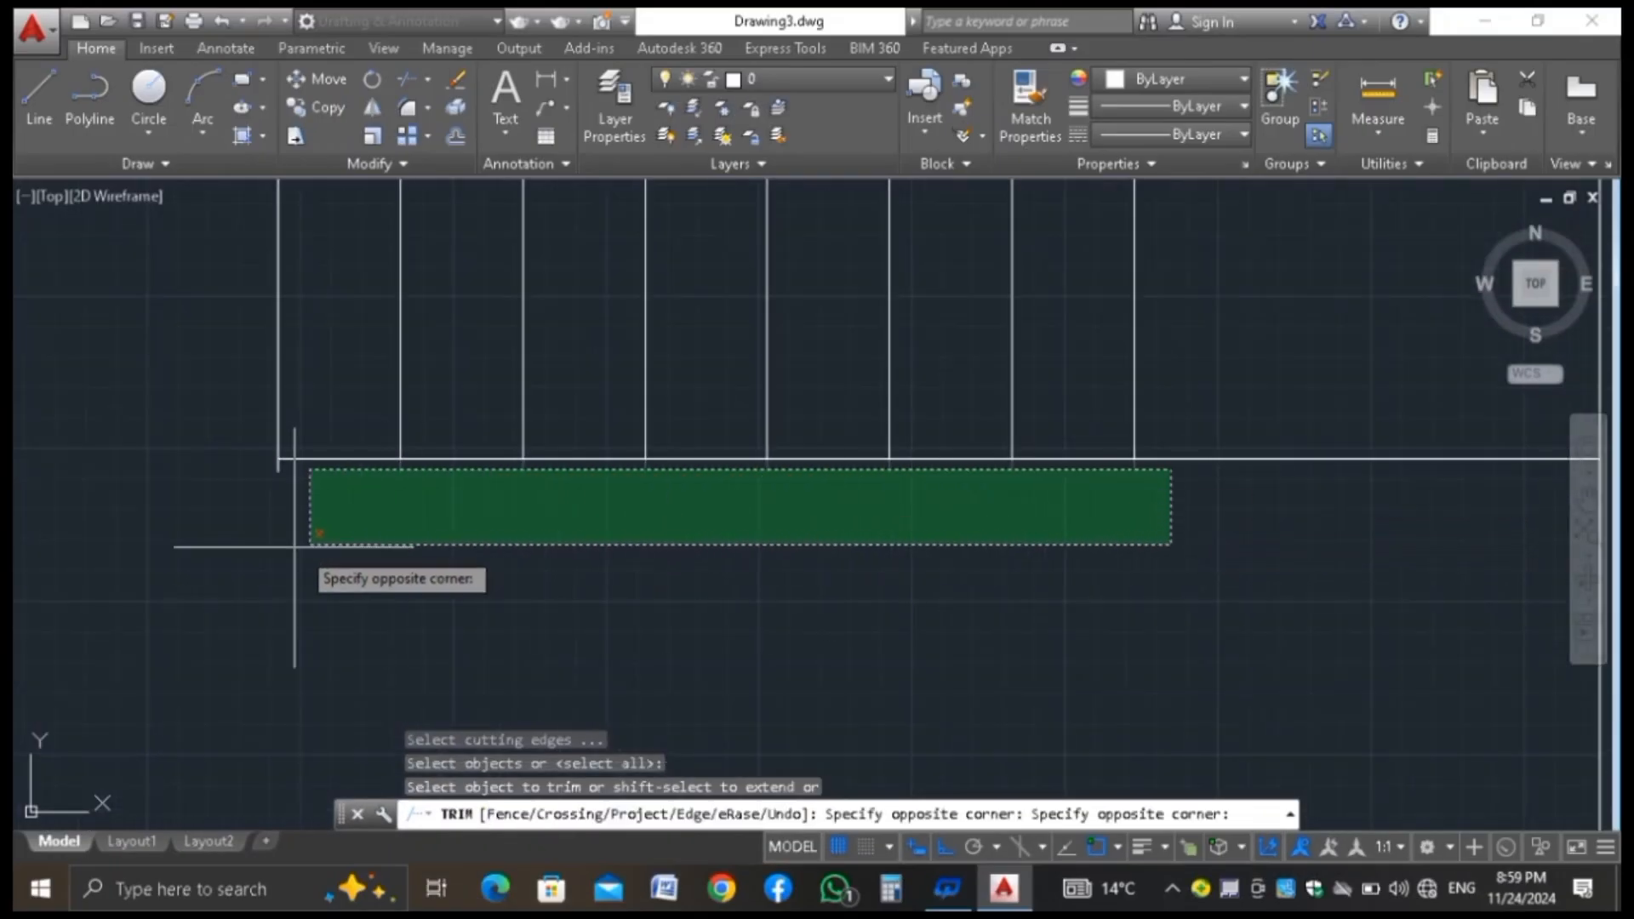
{"action": "left_click", "coordinate": [262, 547]}
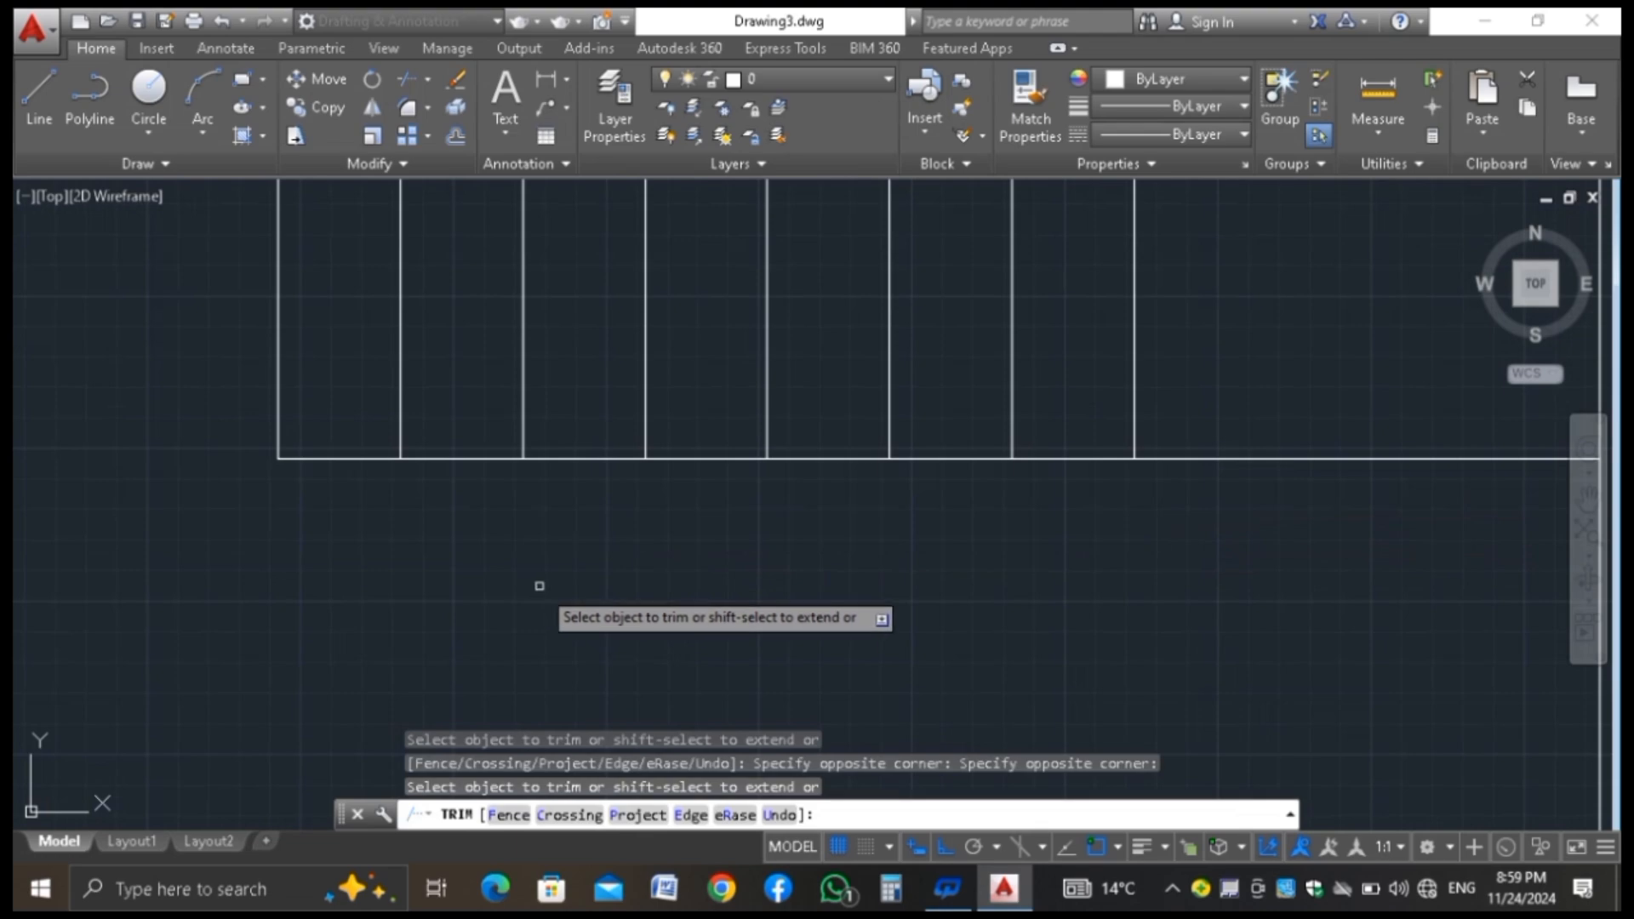
{"action": "key", "text": "Escape"}
{"action": "scroll", "coordinate": [620, 554], "scroll_direction": "down", "scroll_amount": 4}
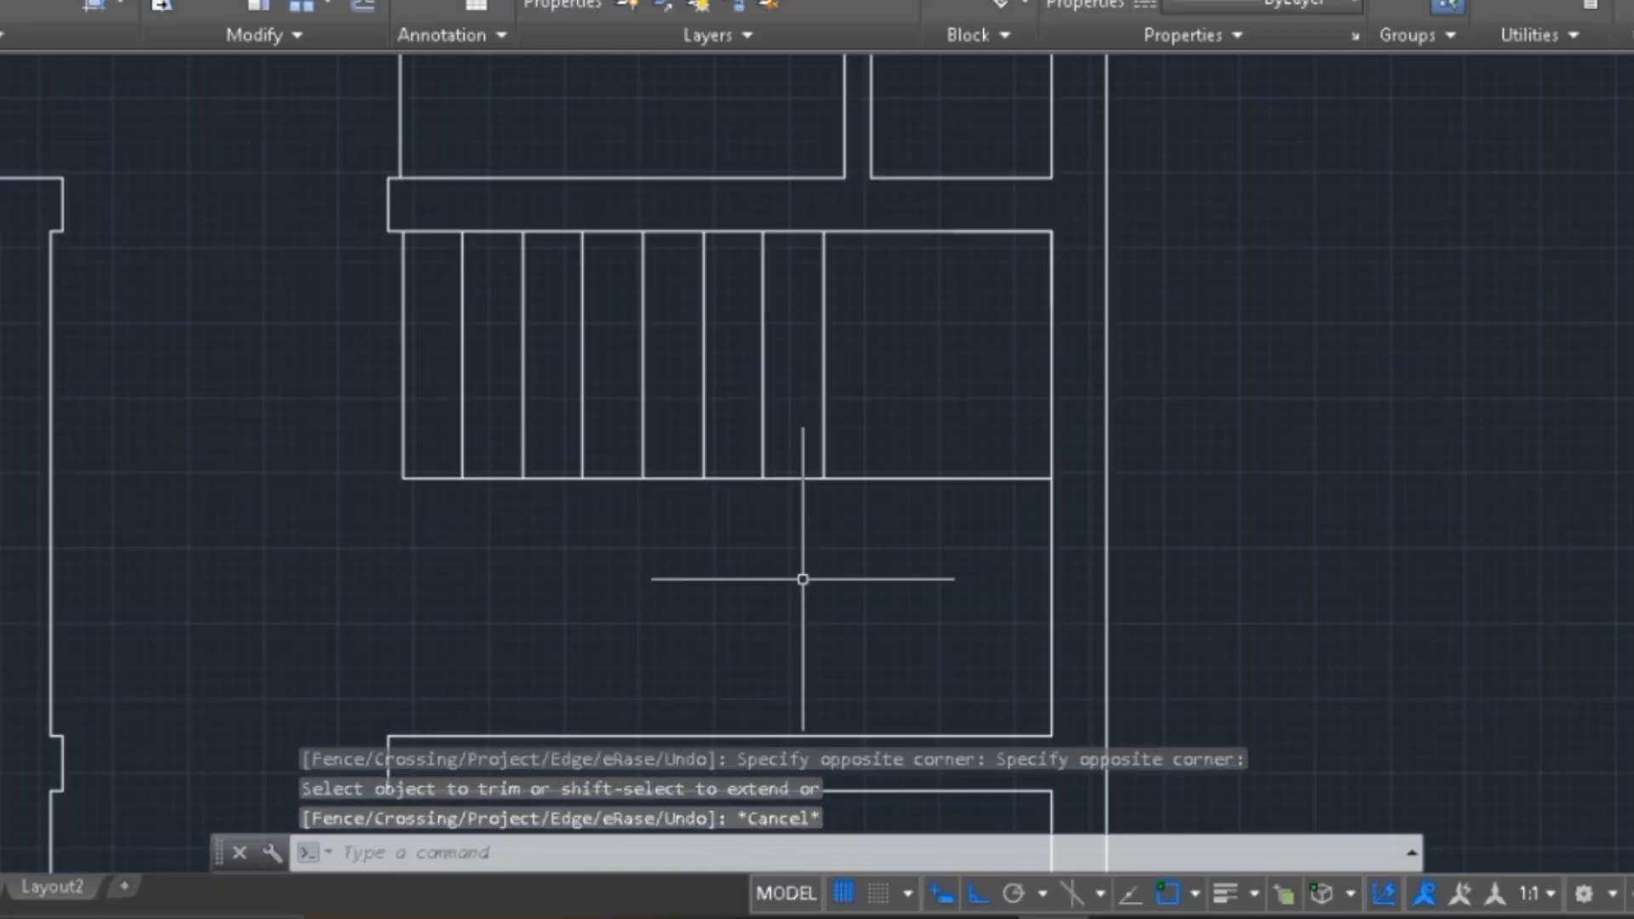
Draw a winder line from a point 16 inches along the upper wall from the stairwell's outer corner to the last tread's lower end
{"action": "type", "text": "l"}
{"action": "key", "text": "Return"}
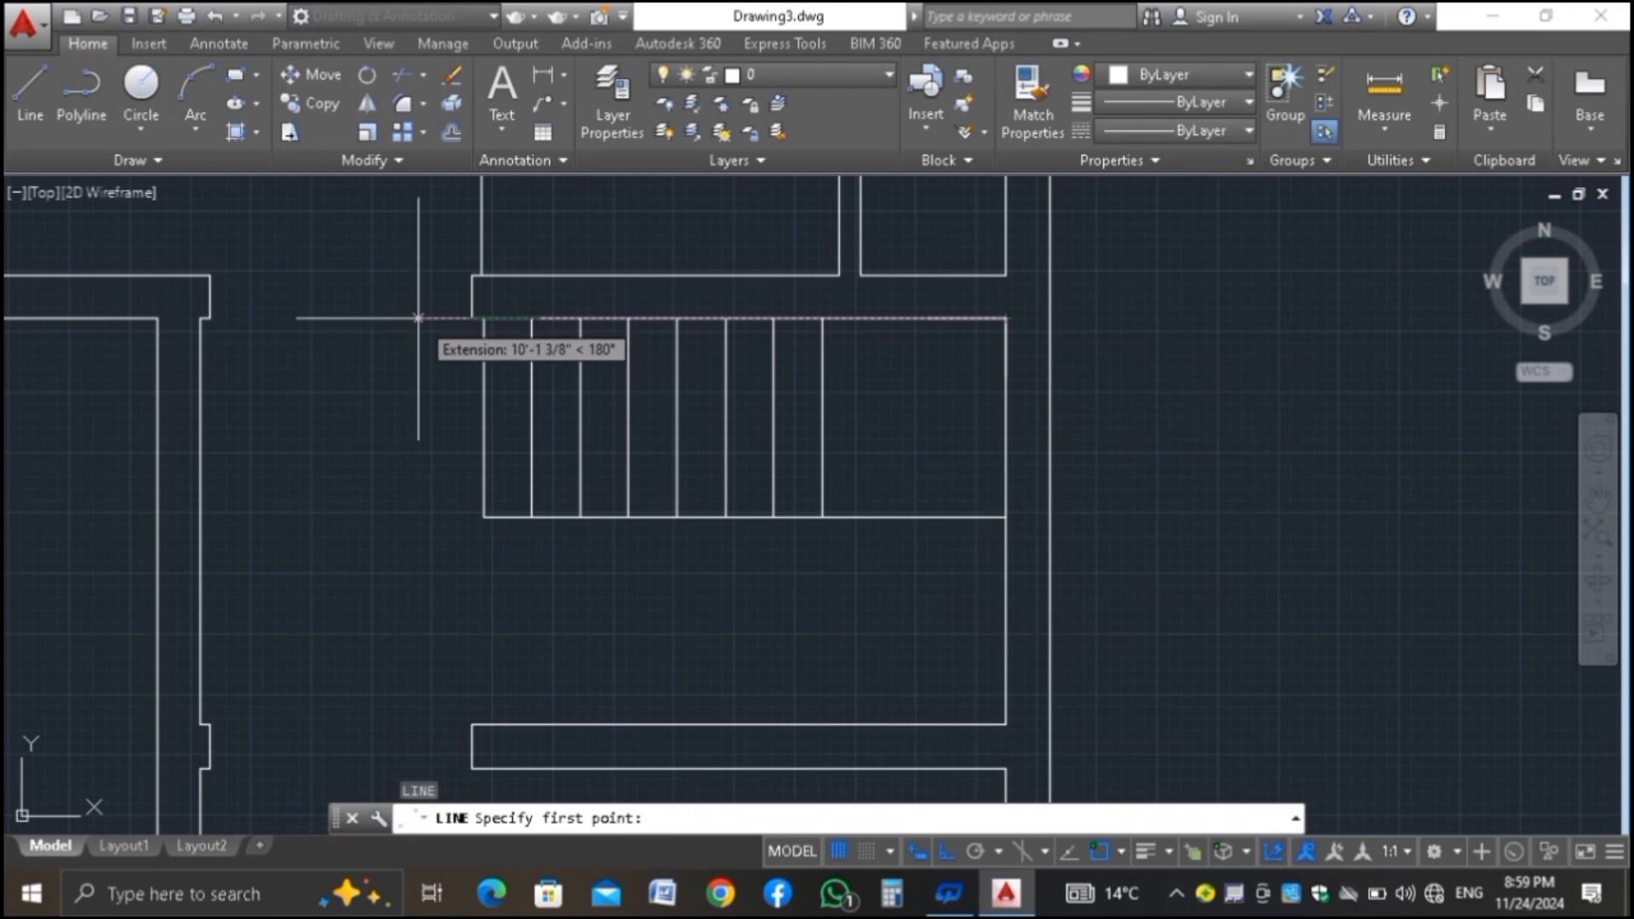
{"action": "type", "text": "16"}
{"action": "key", "text": "Return"}
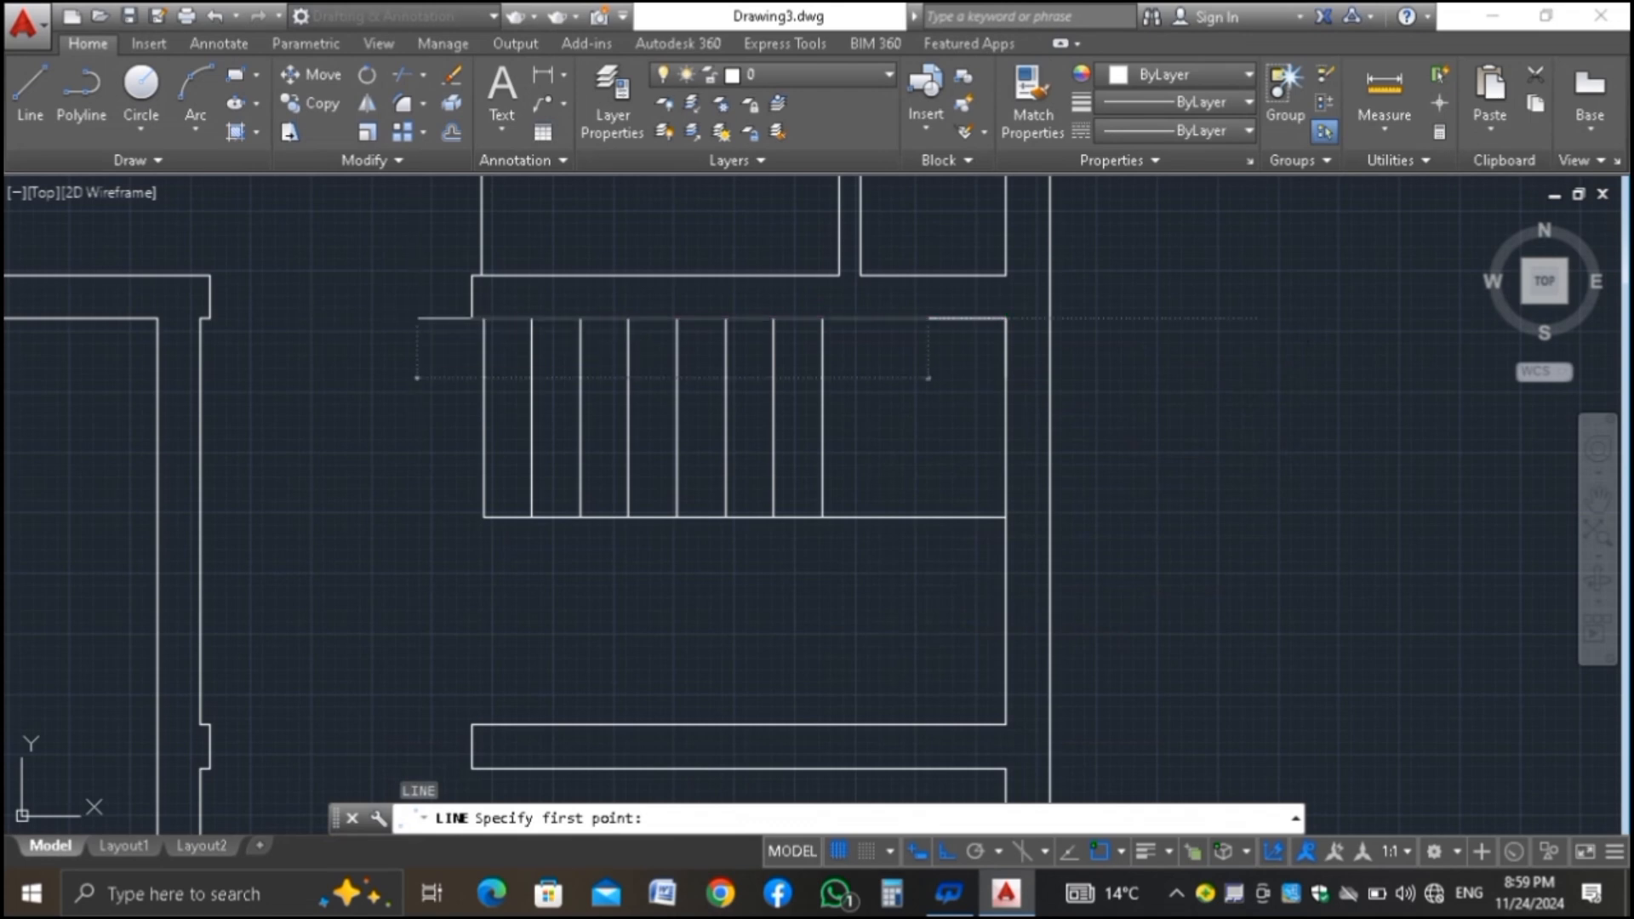
{"action": "left_click", "coordinate": [821, 515]}
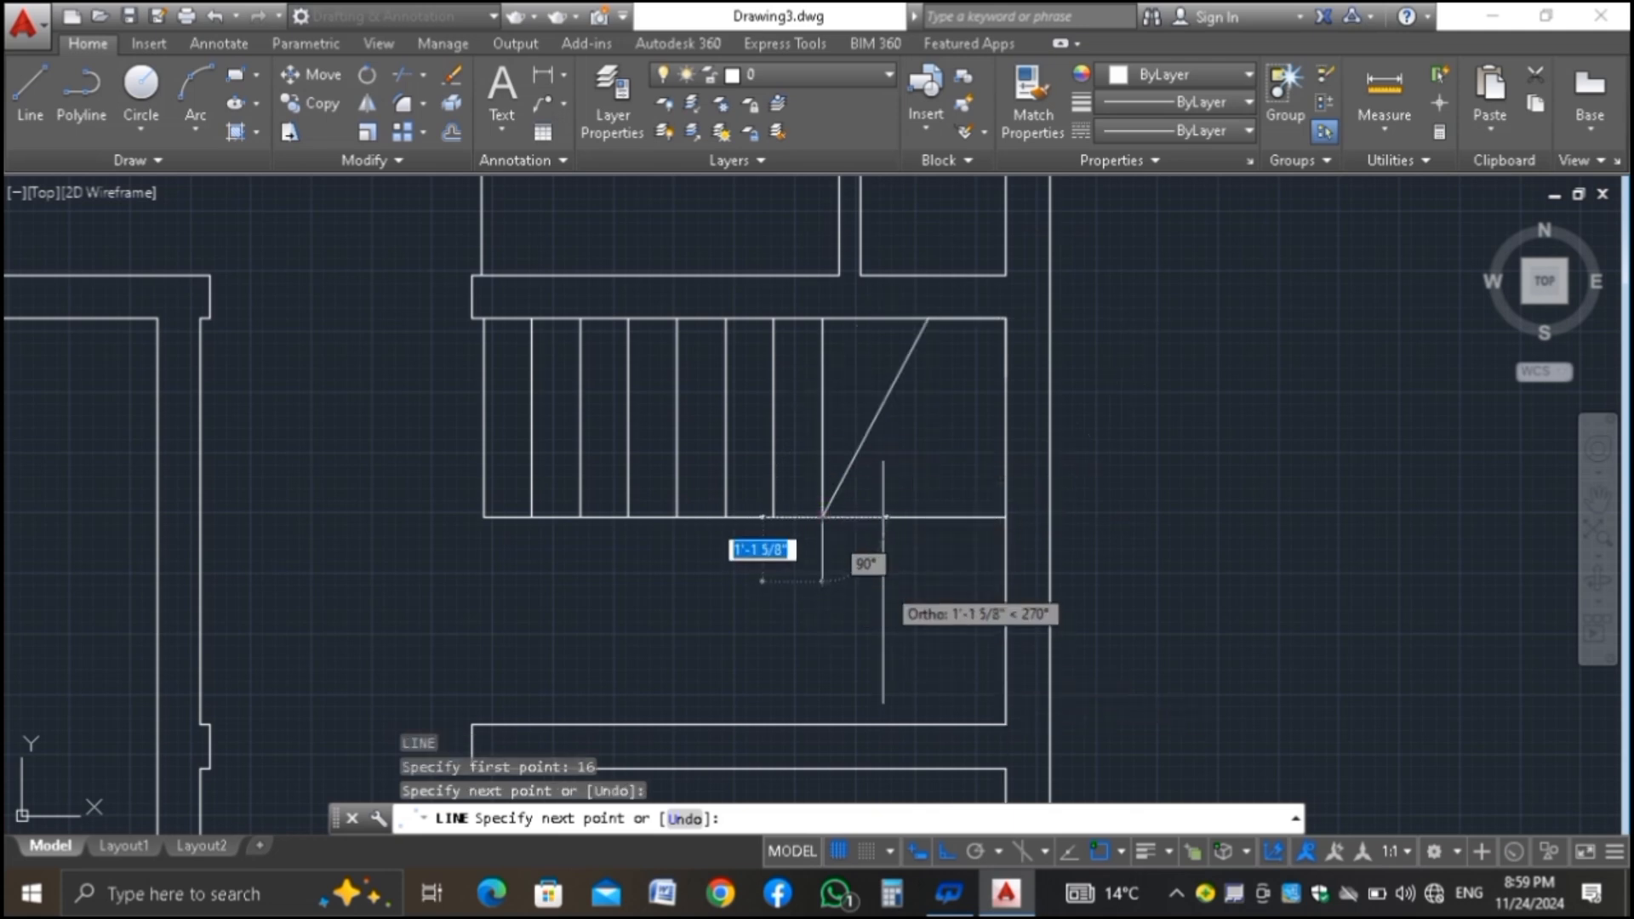
{"action": "key", "text": "Return"}
Draw a second winder line from the outer wall, 16 inches below the stairwell's upper corner, to the last tread's lower end
{"action": "key", "text": "Return"}
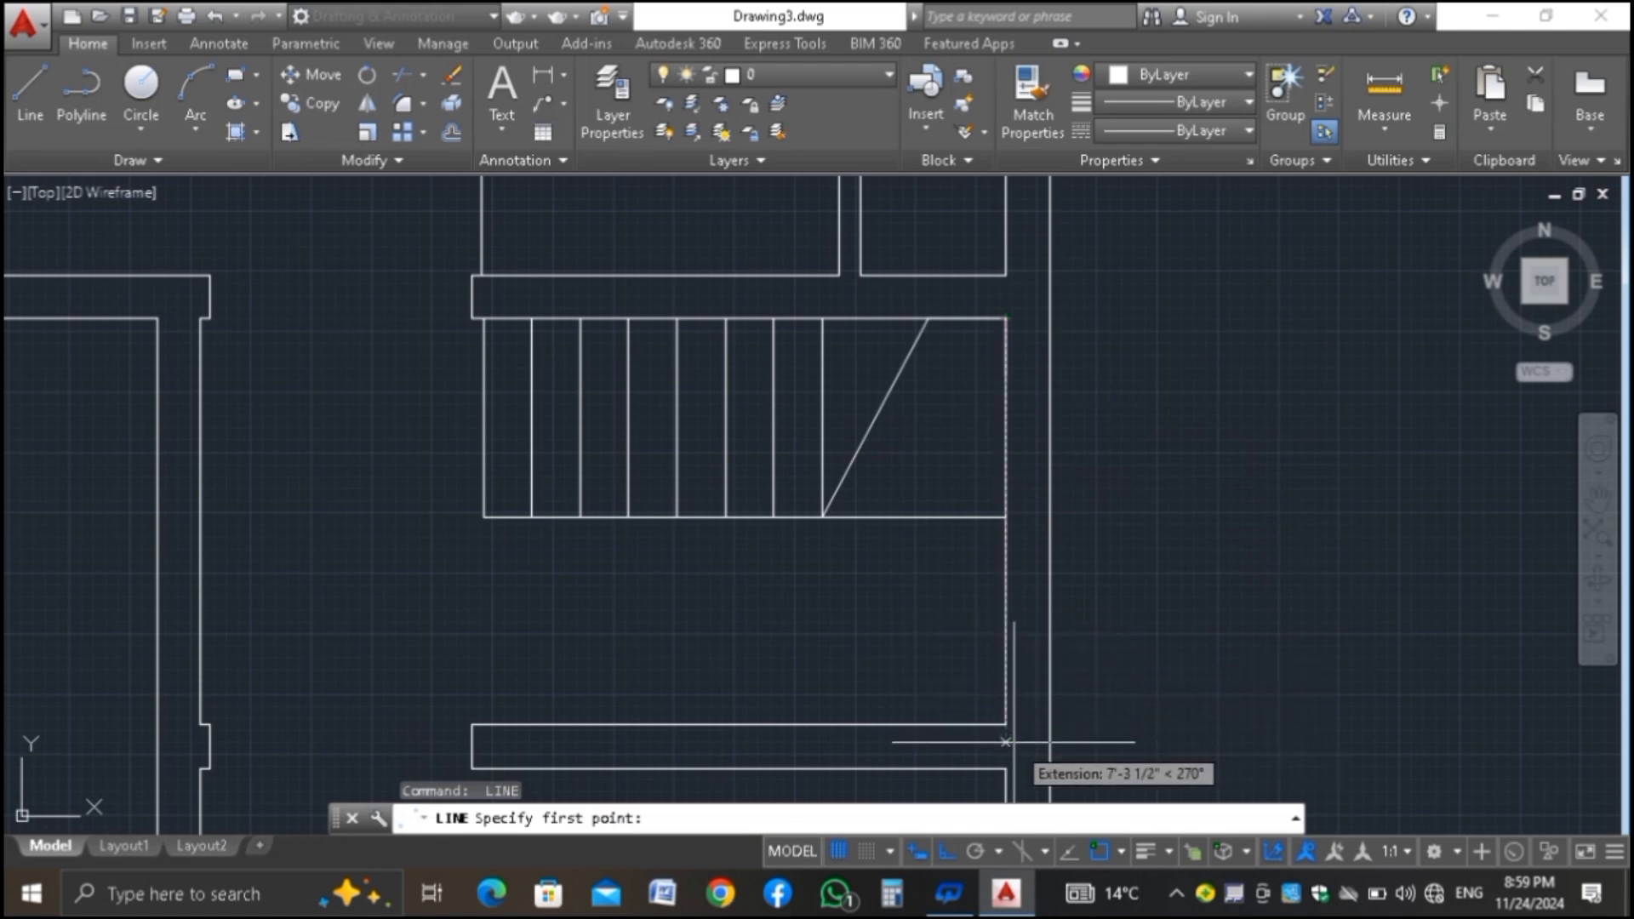
{"action": "type", "text": "16"}
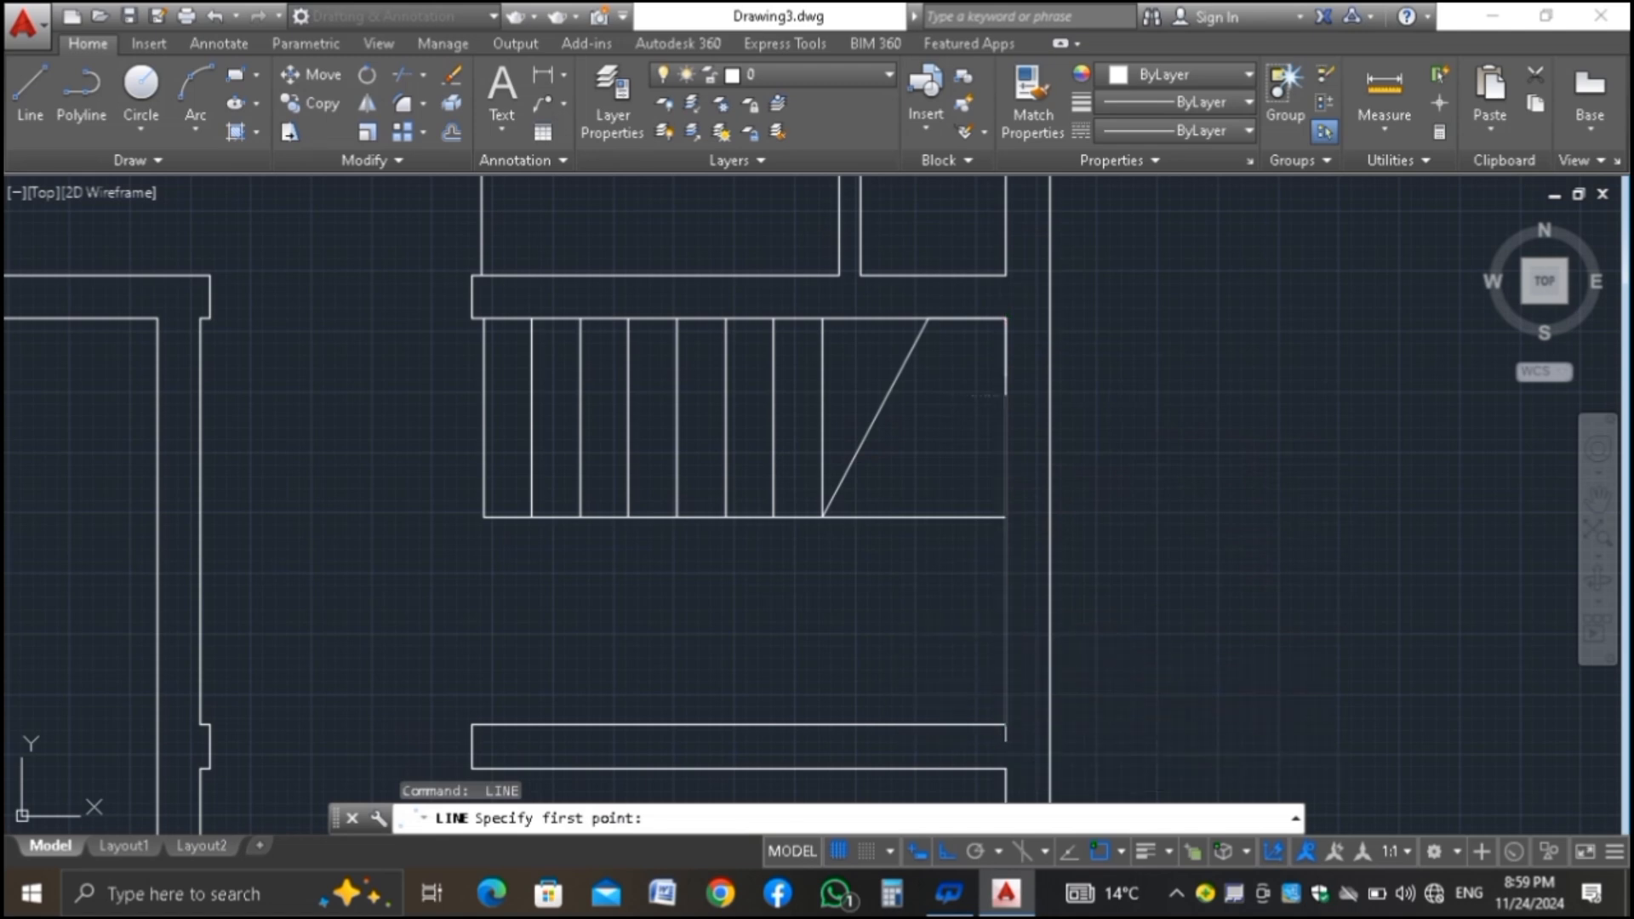
{"action": "key", "text": "Return"}
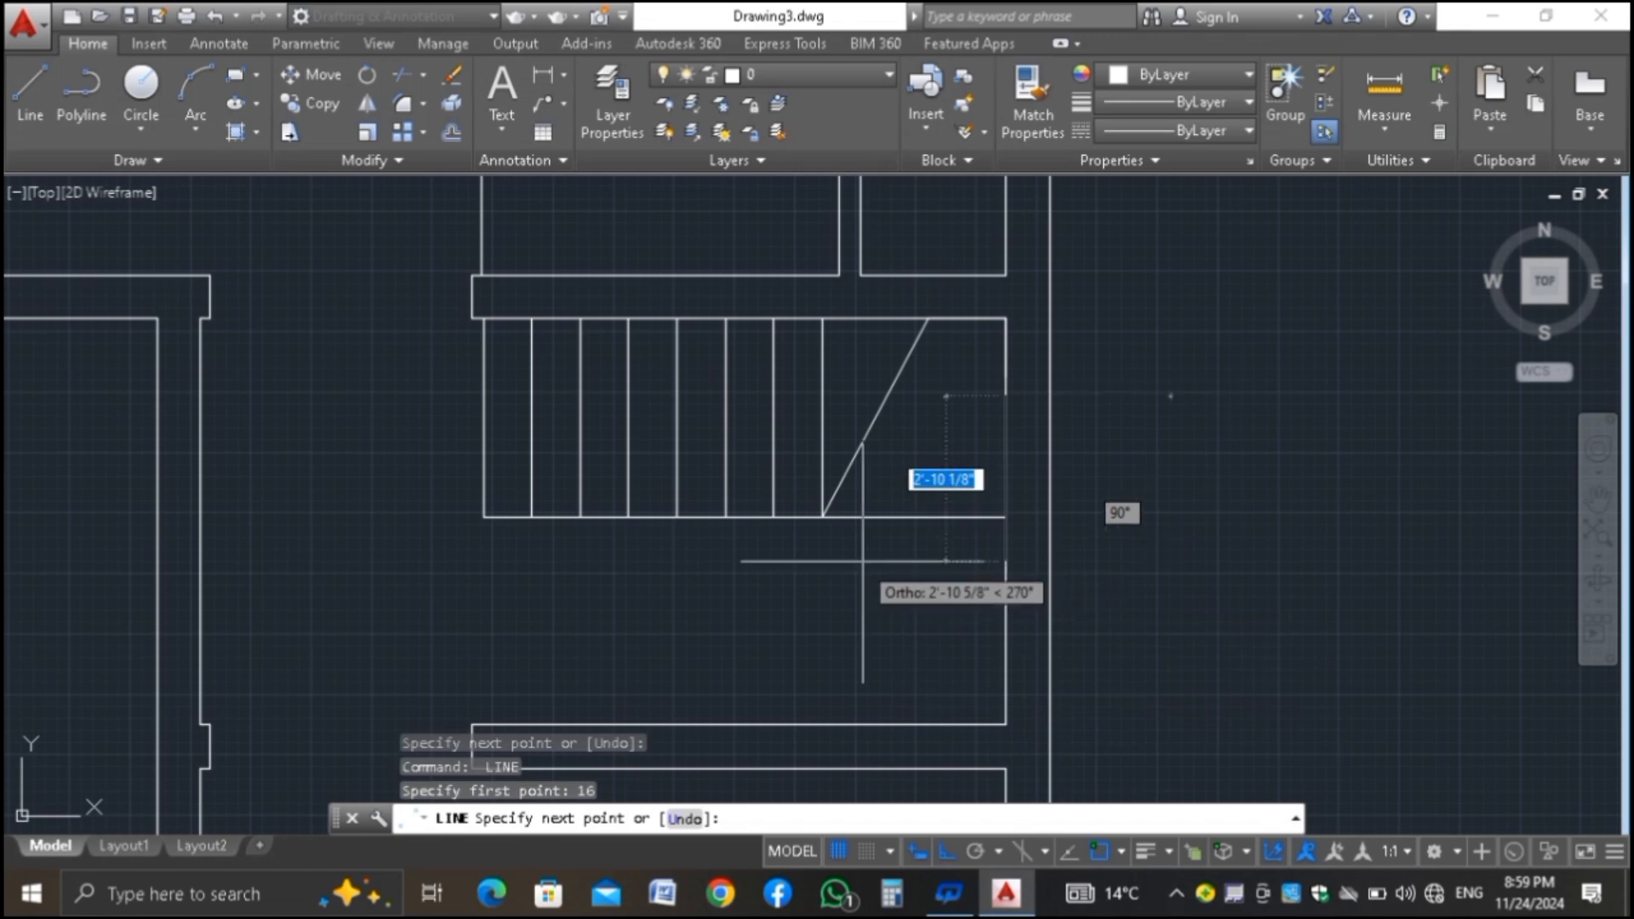
{"action": "left_click", "coordinate": [822, 516]}
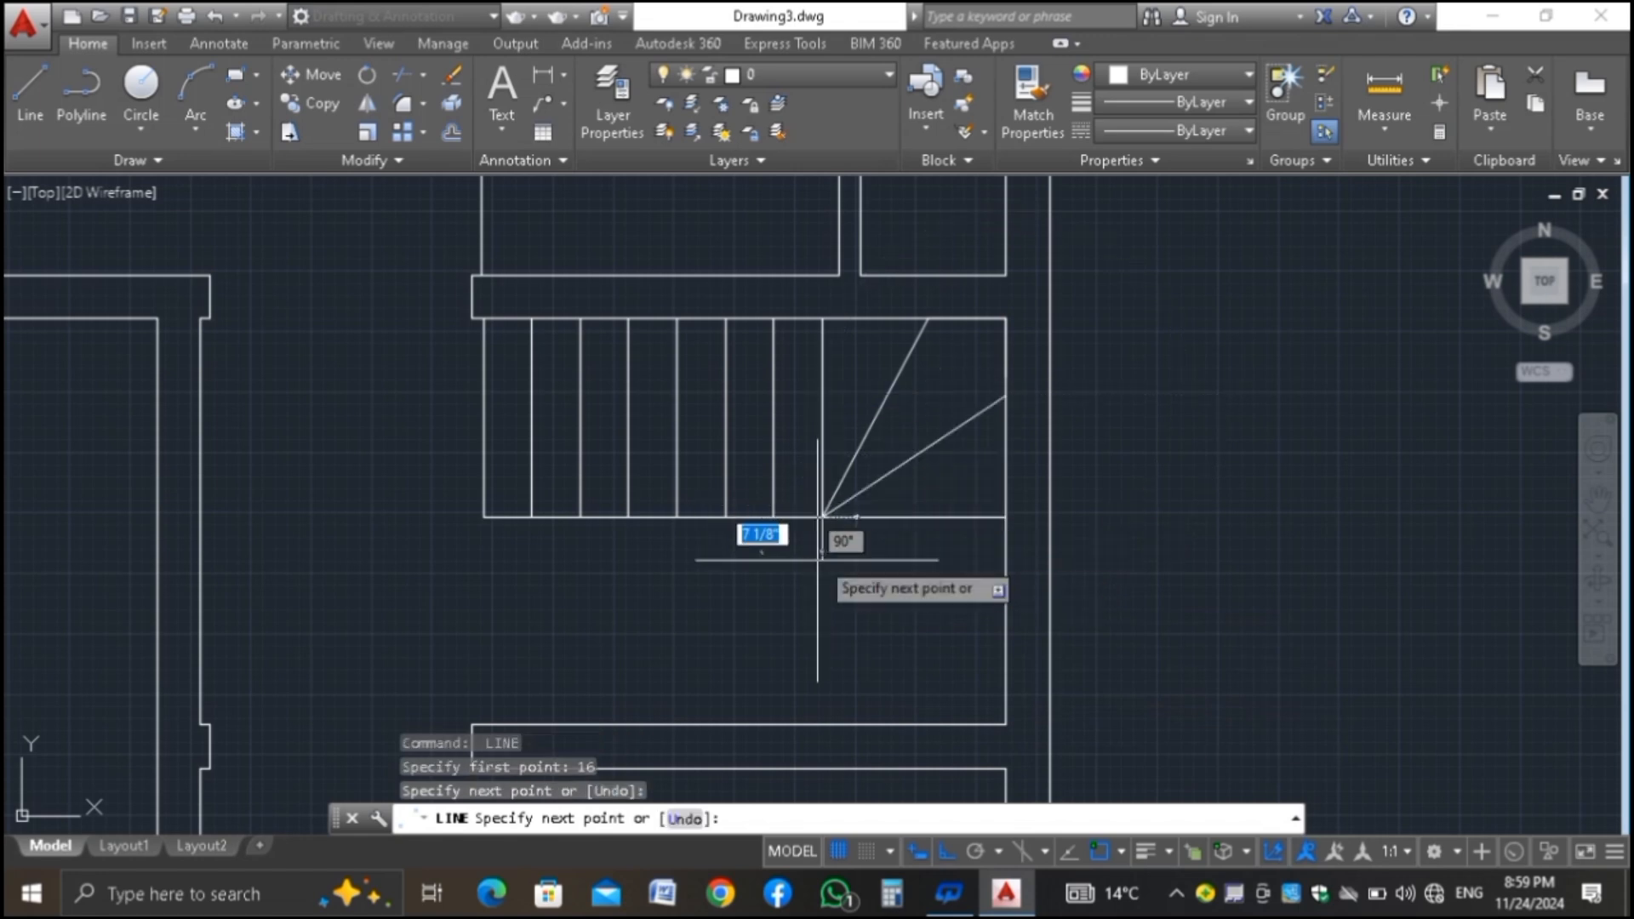
Mirror the upper flight's treads, winders and edge line about the horizontal through the stairwell outer wall's midpoint, keeping the originals
{"action": "key", "text": "Return"}
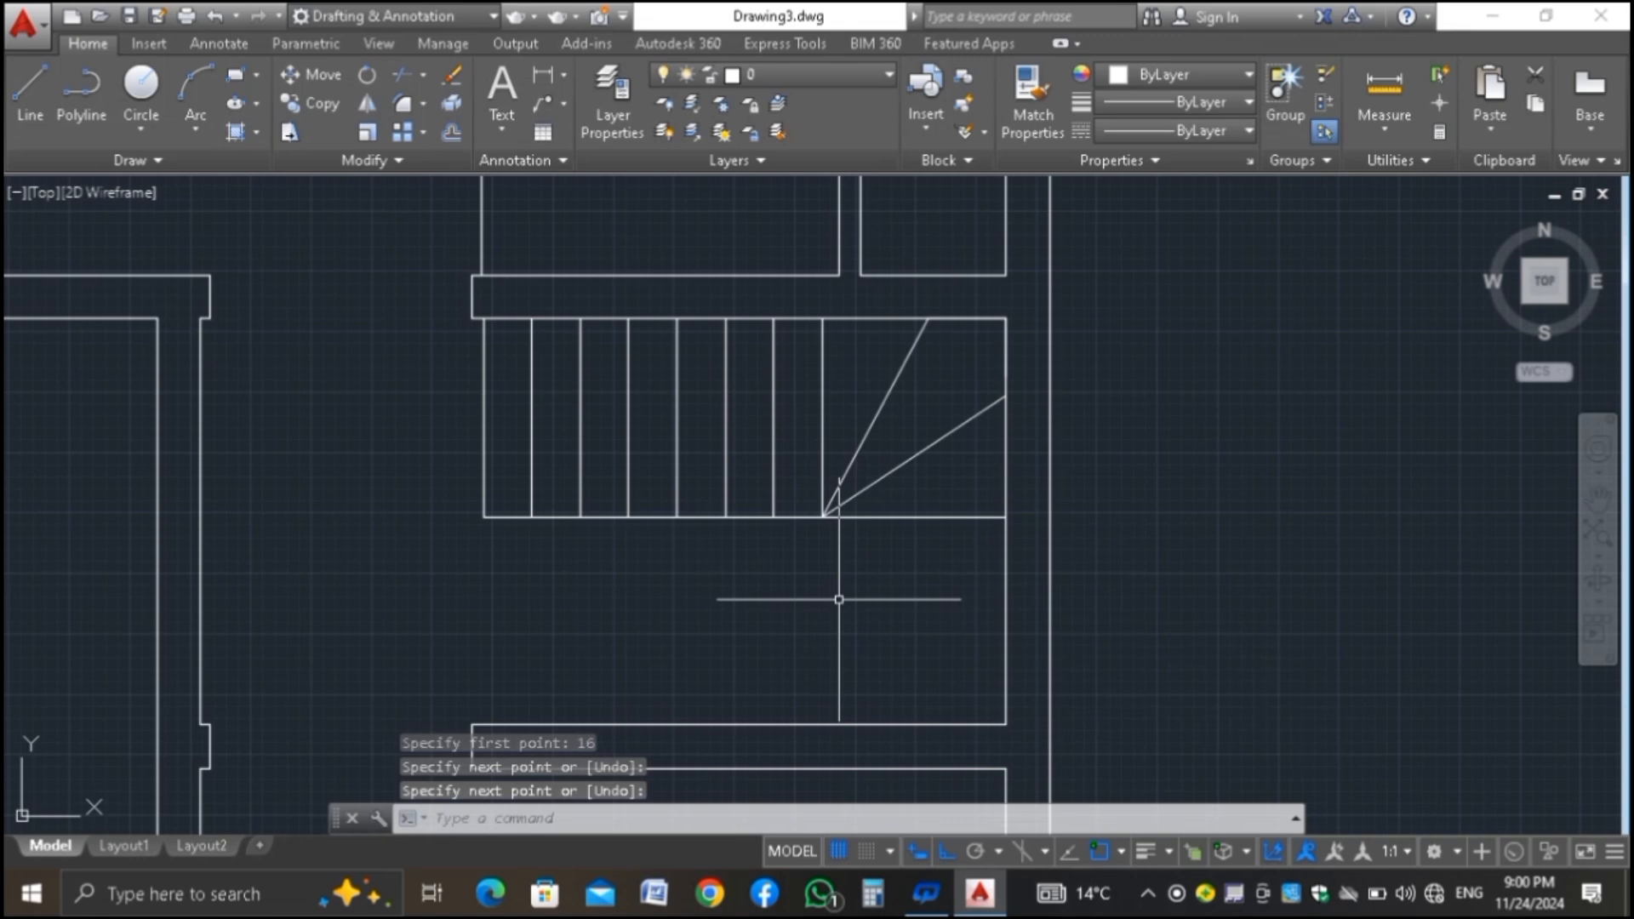
{"action": "type", "text": "I"}
{"action": "key", "text": "Return"}
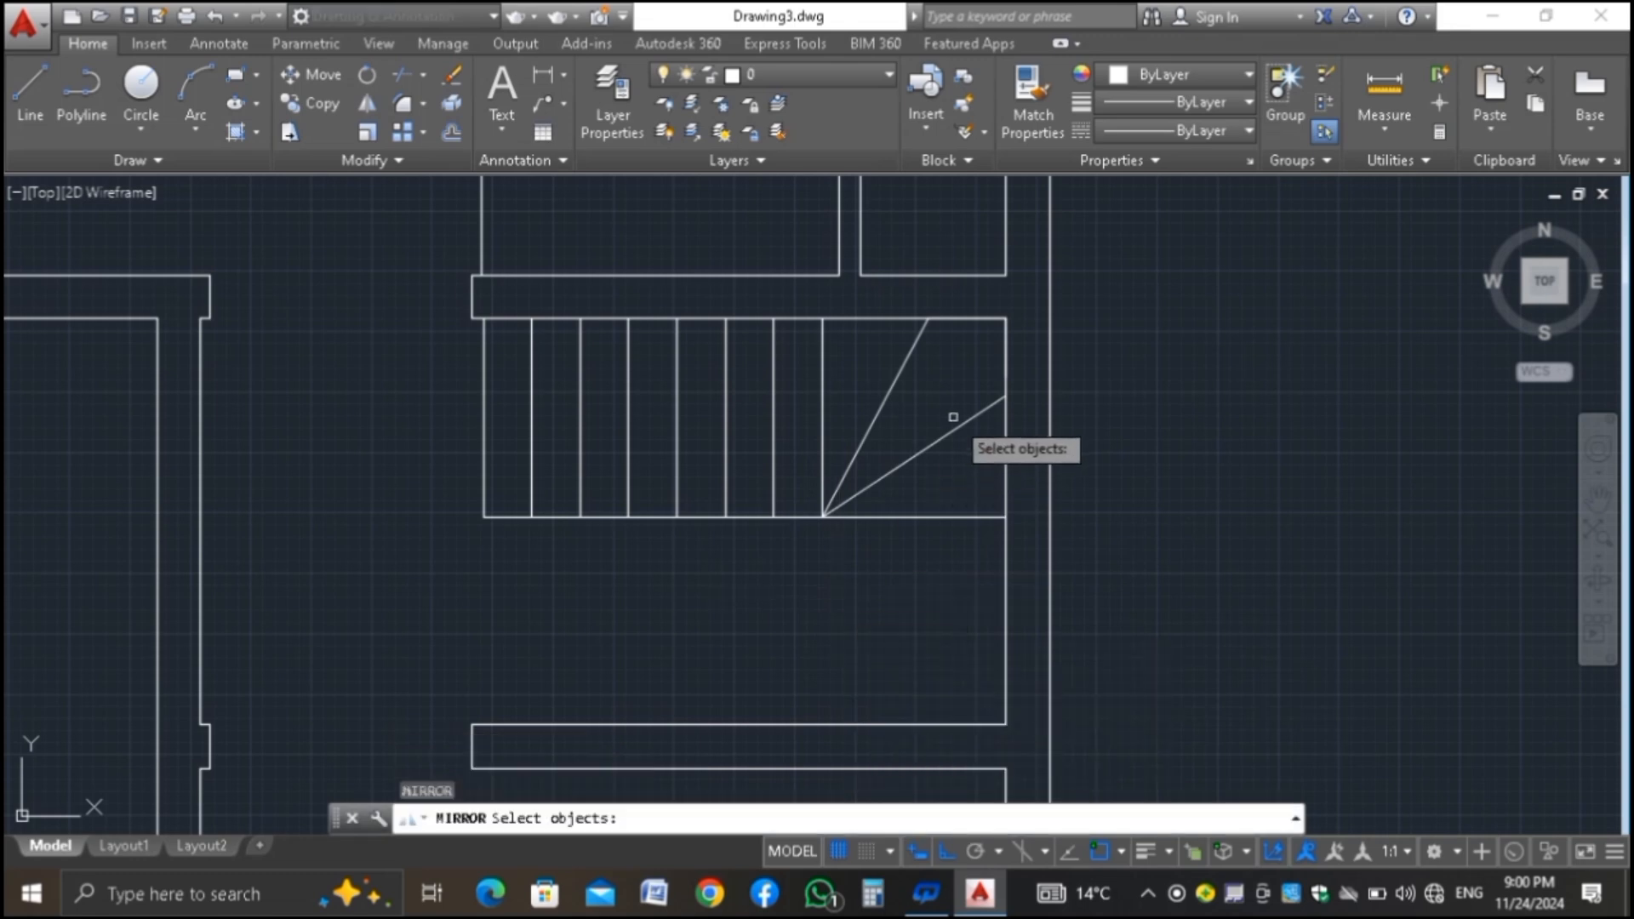
{"action": "left_click", "coordinate": [970, 372]}
{"action": "left_click", "coordinate": [420, 560]}
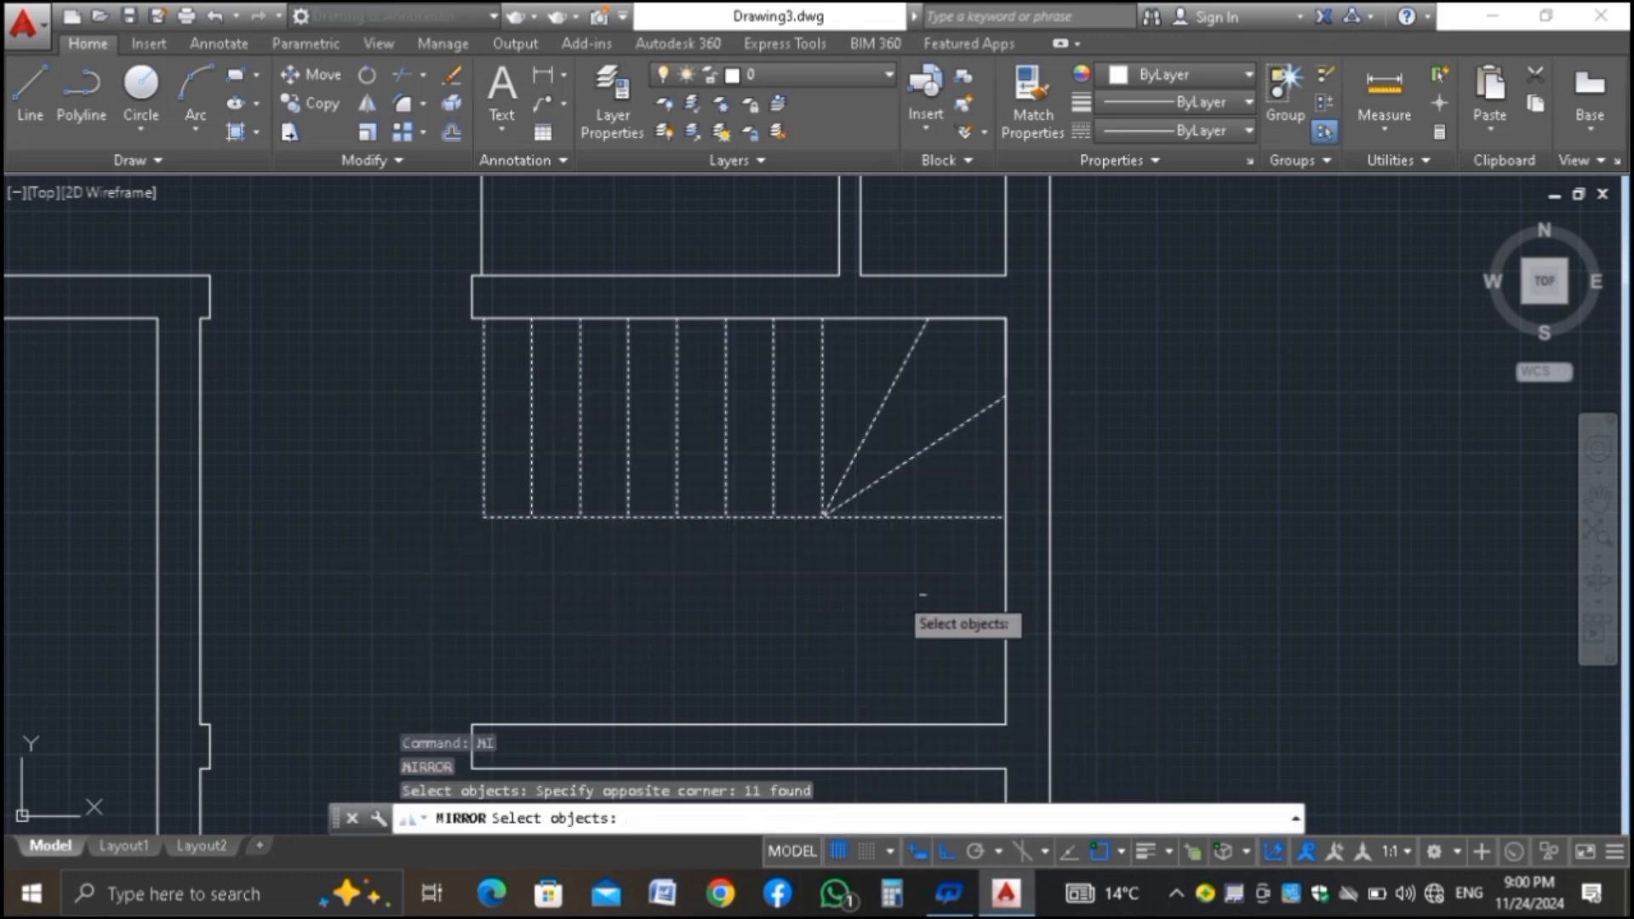
{"action": "key", "text": "Return"}
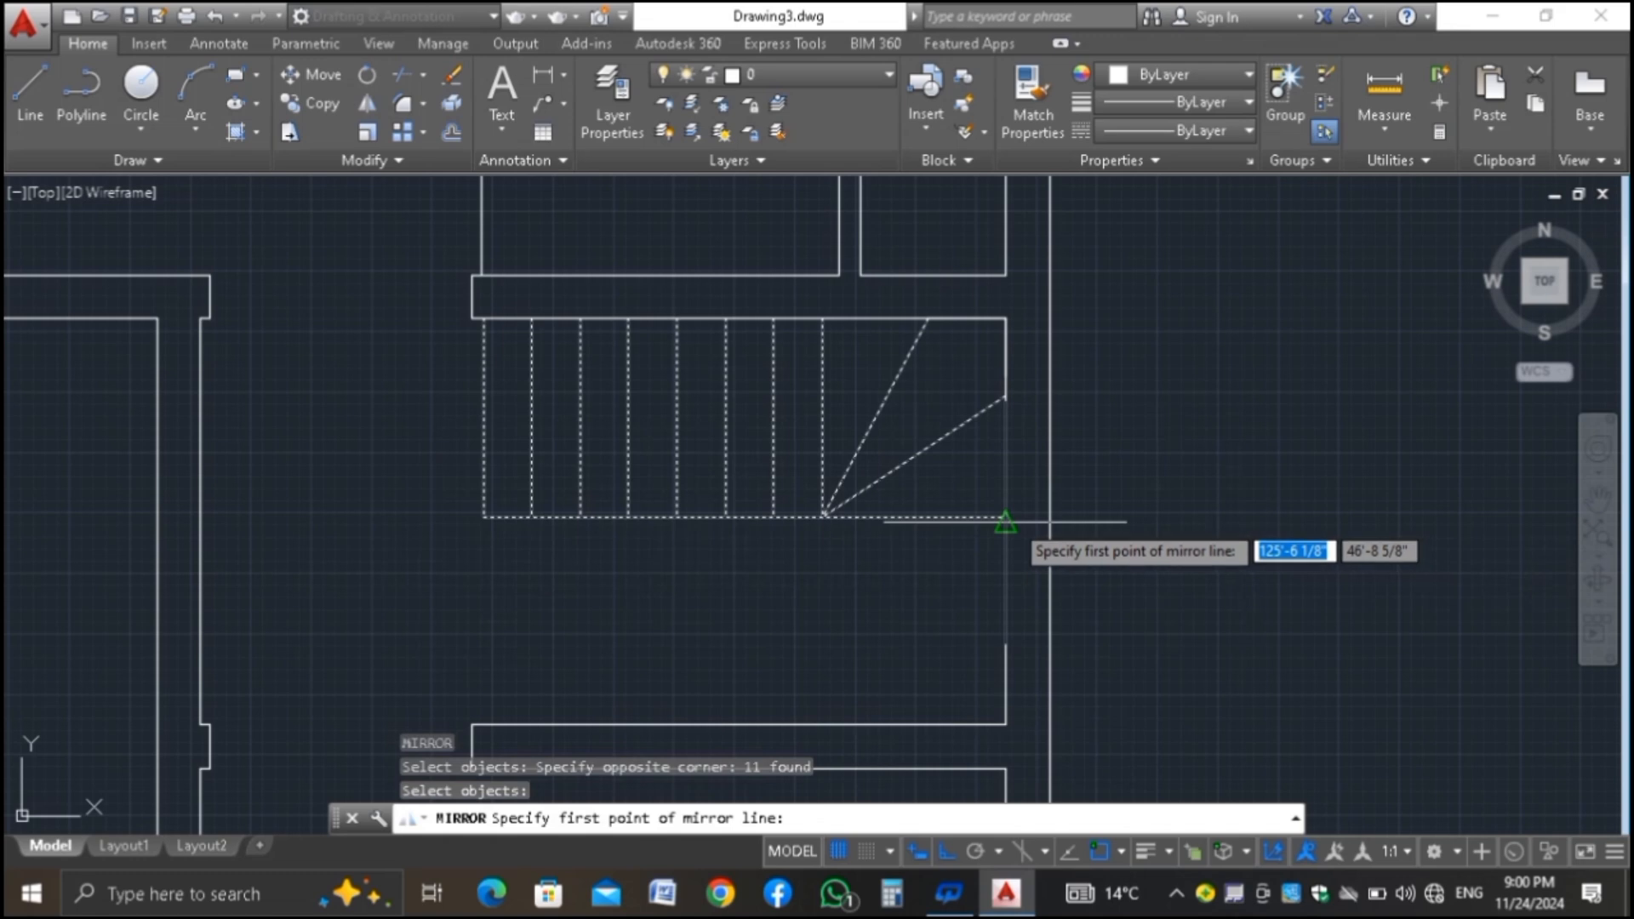
{"action": "left_click", "coordinate": [1005, 521]}
{"action": "left_click", "coordinate": [1400, 558]}
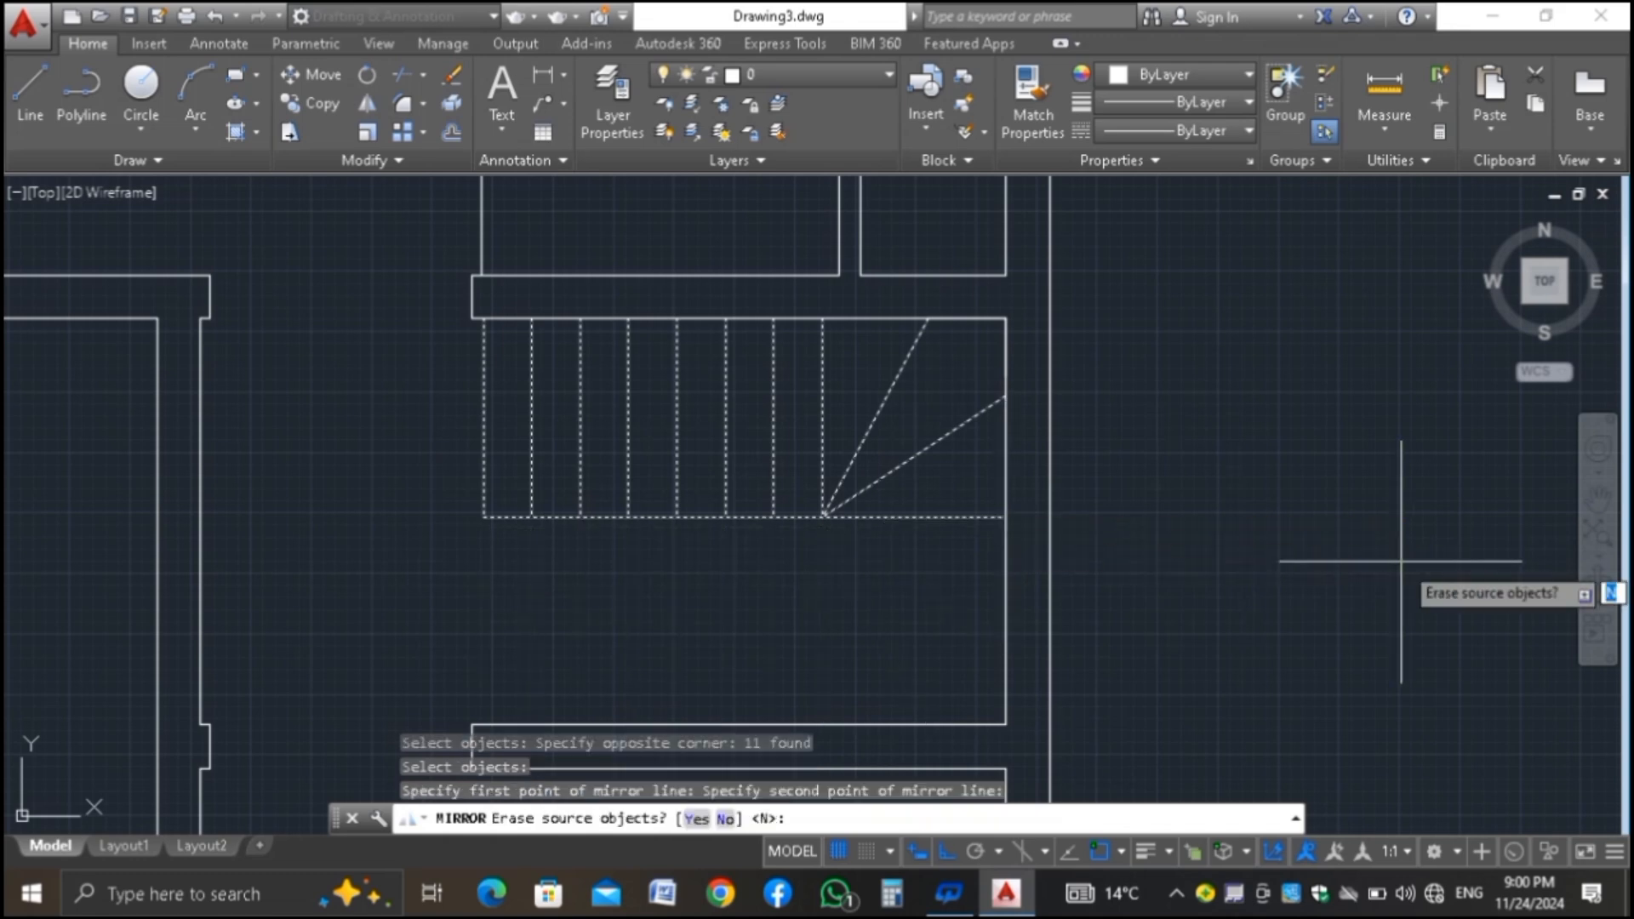
{"action": "key", "text": "Return"}
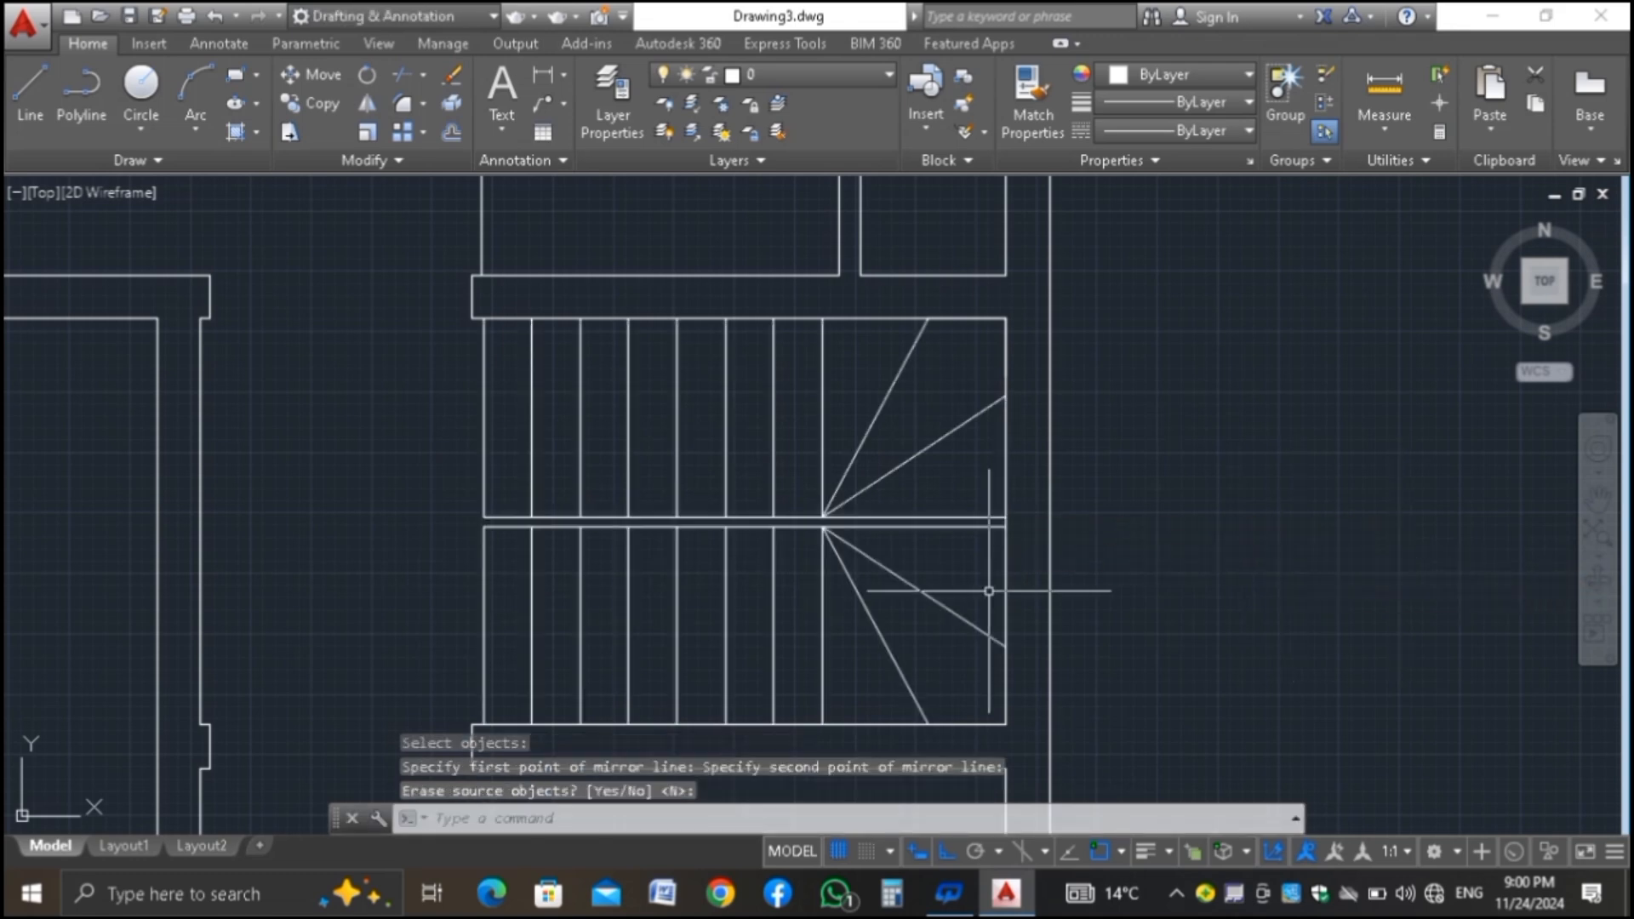
Draw a horizontal centre line from the outer wall, midway between the two flight edge lines, to just past the last tread
{"action": "scroll", "coordinate": [855, 543], "scroll_direction": "up", "scroll_amount": 6}
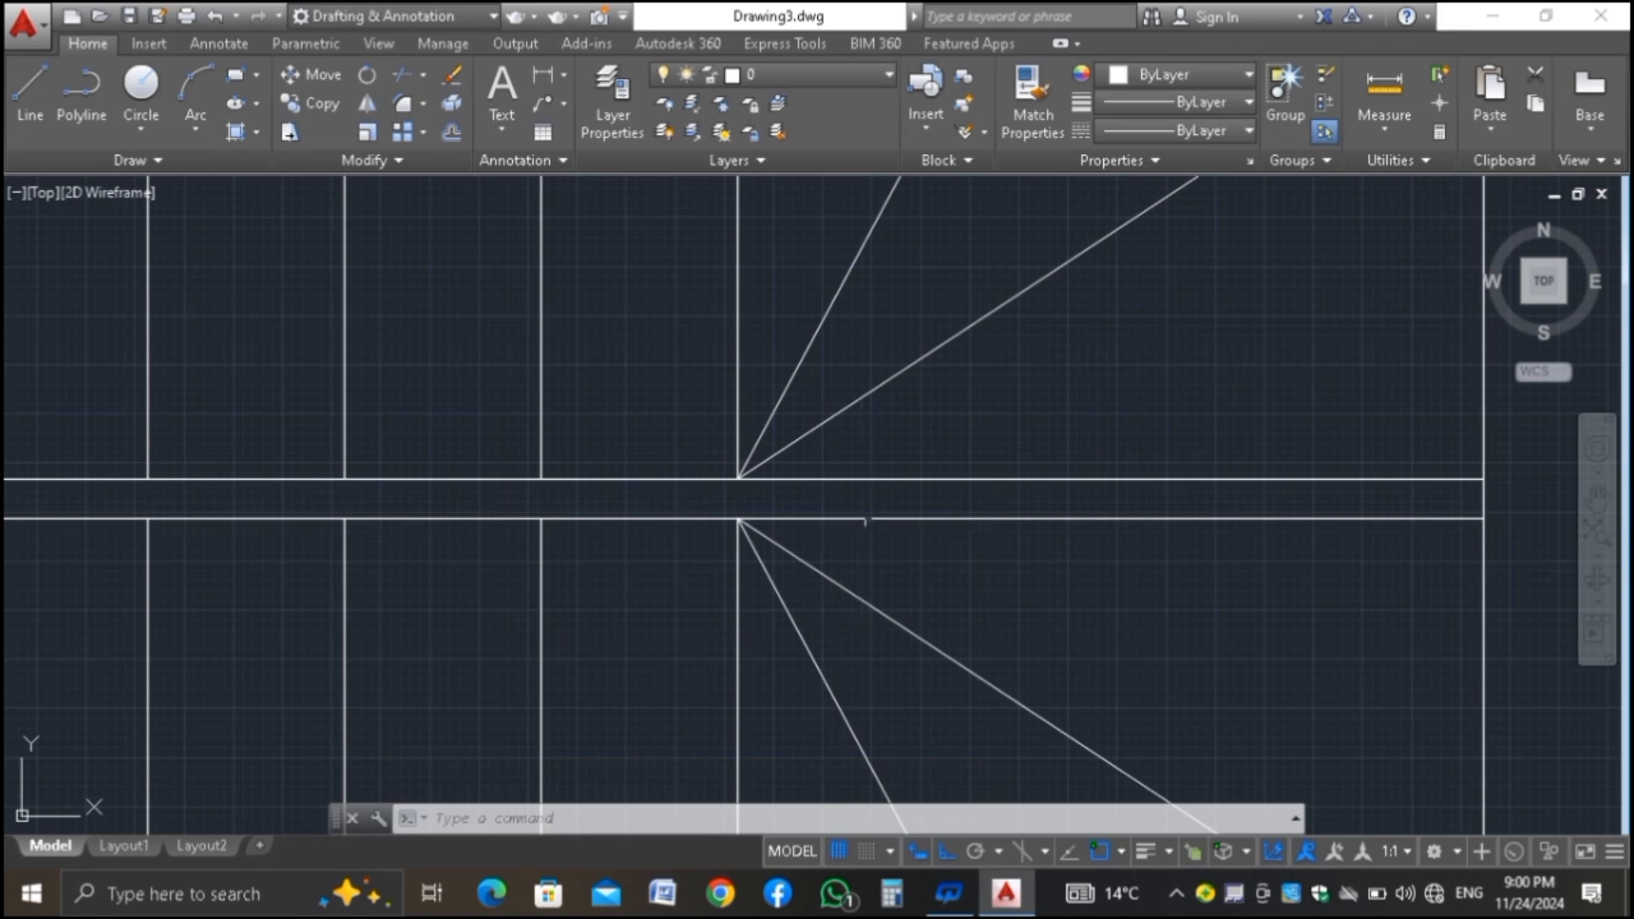
{"action": "type", "text": "l"}
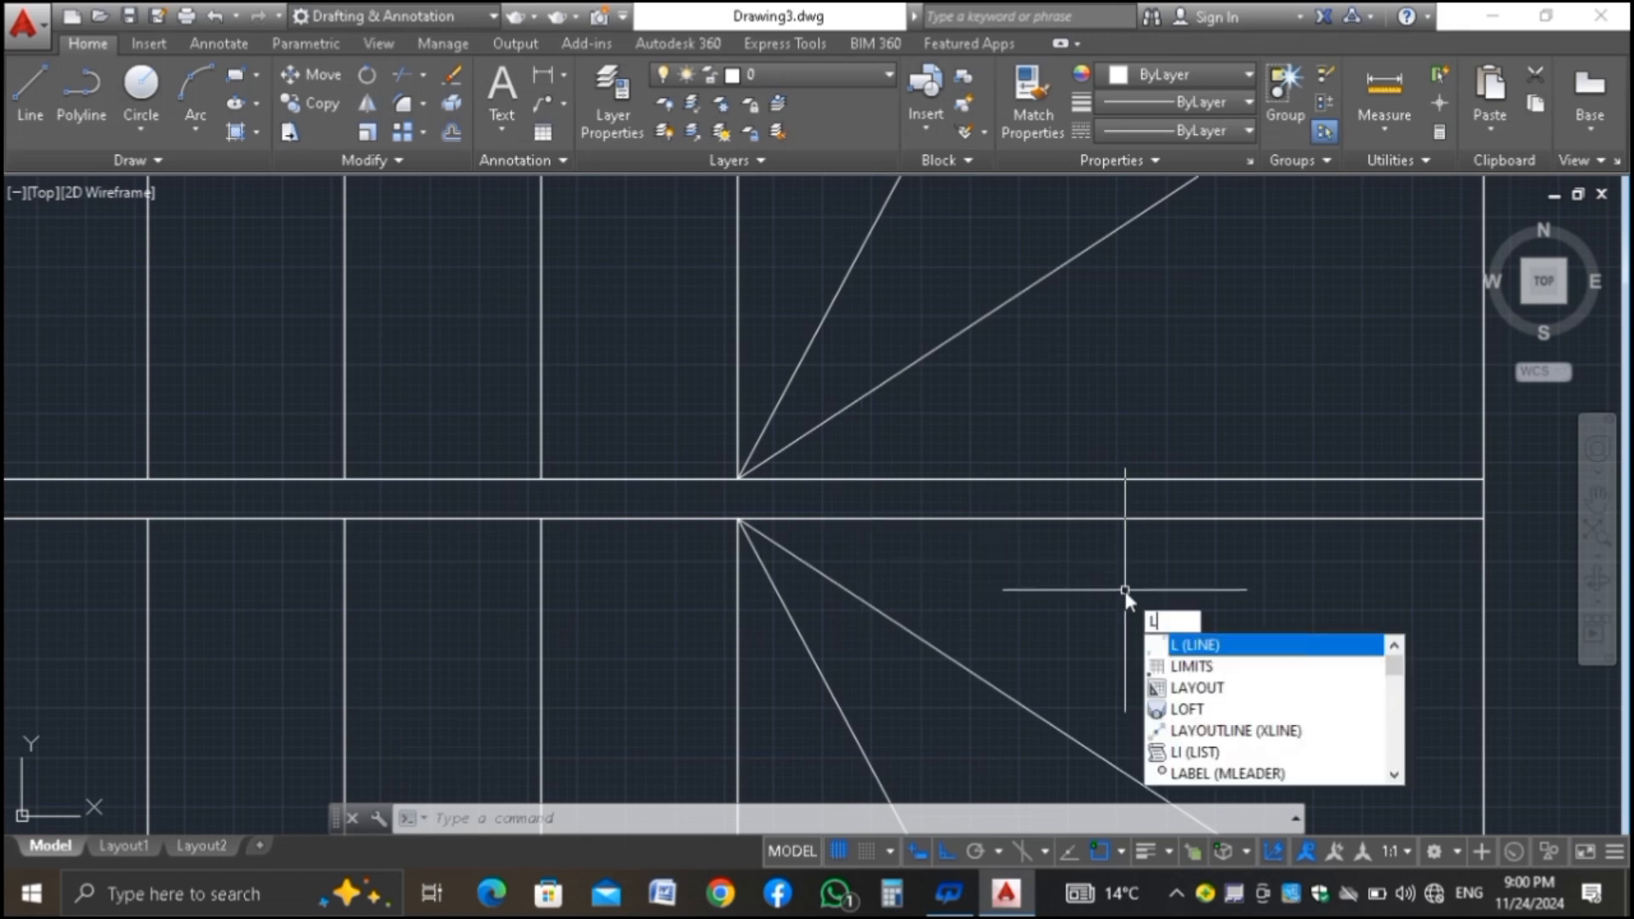
{"action": "key", "text": "Return"}
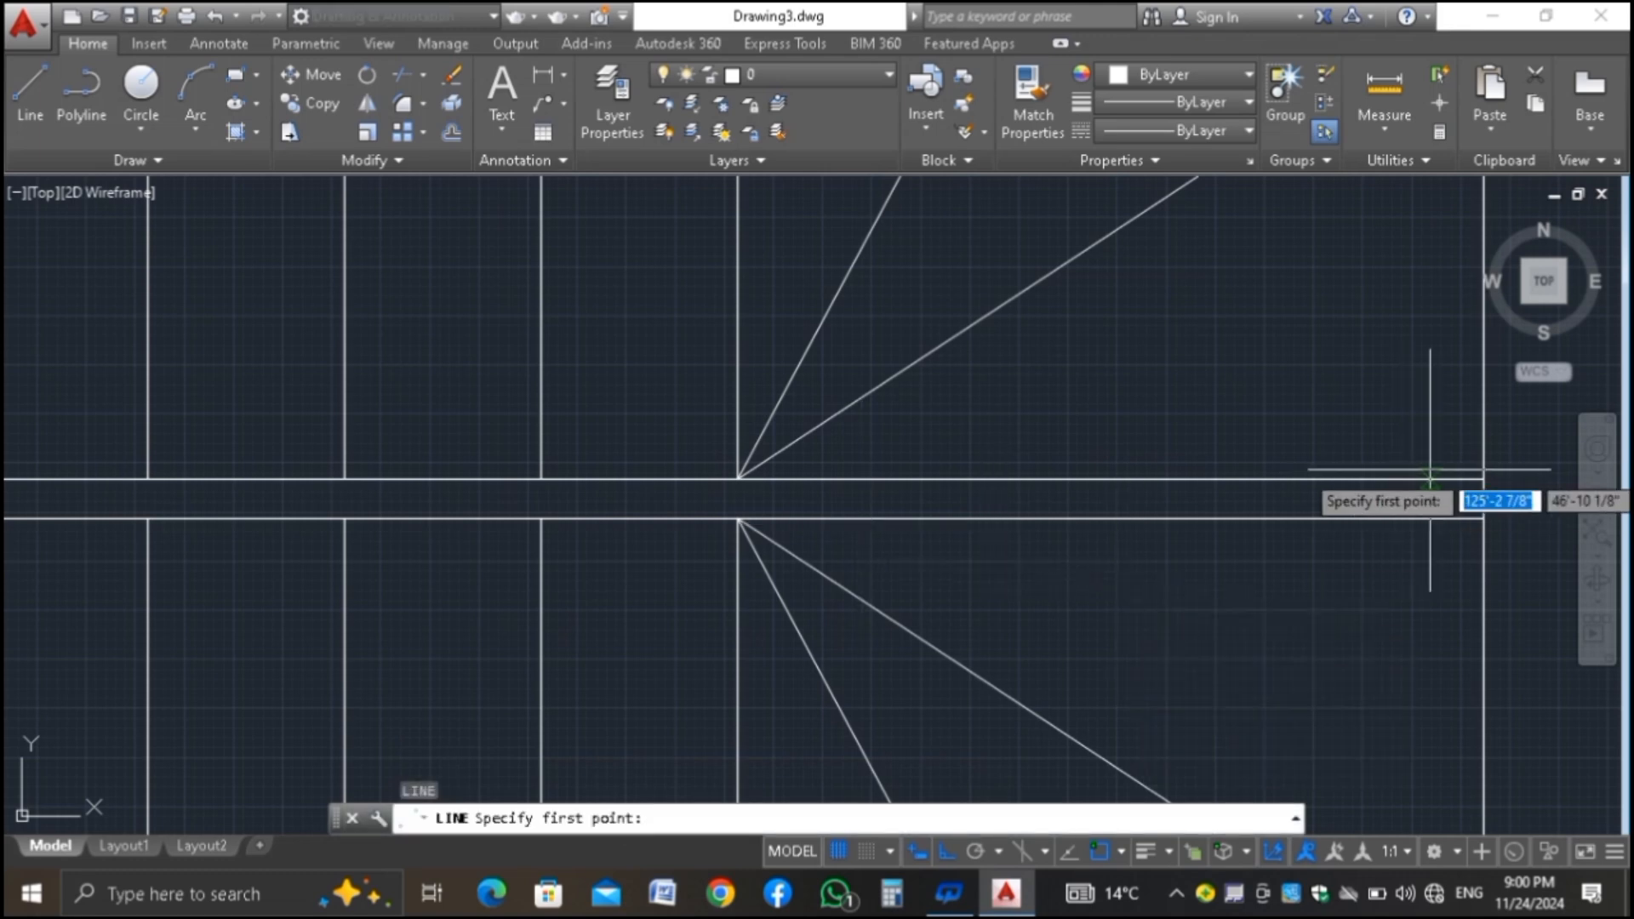
{"action": "left_click", "coordinate": [1484, 500]}
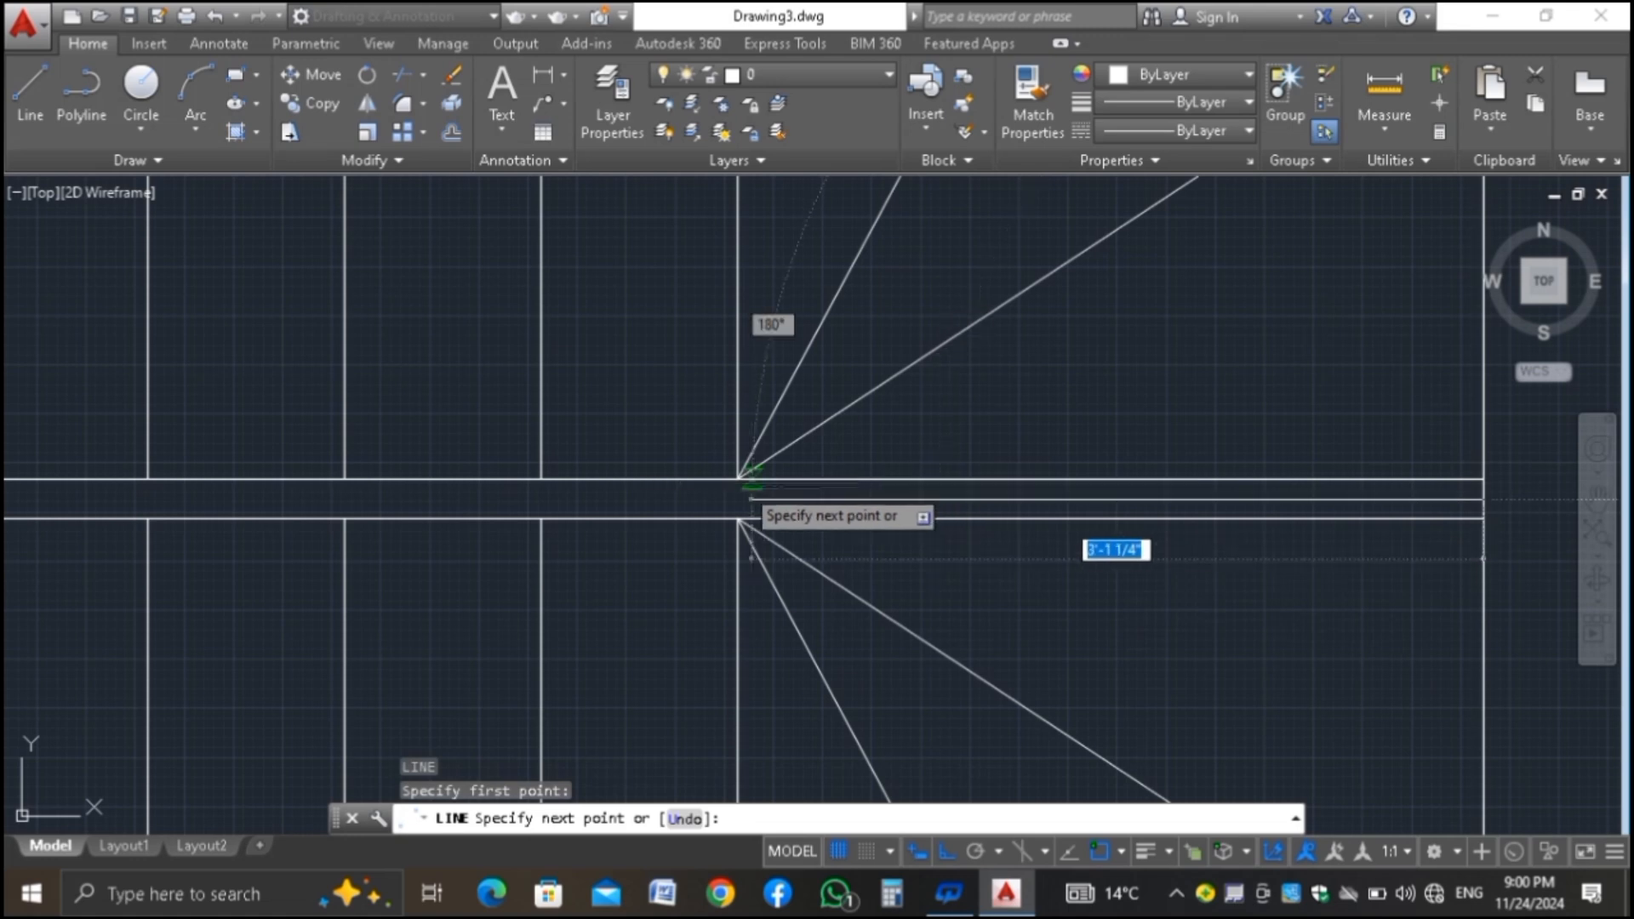
{"action": "left_click", "coordinate": [654, 498]}
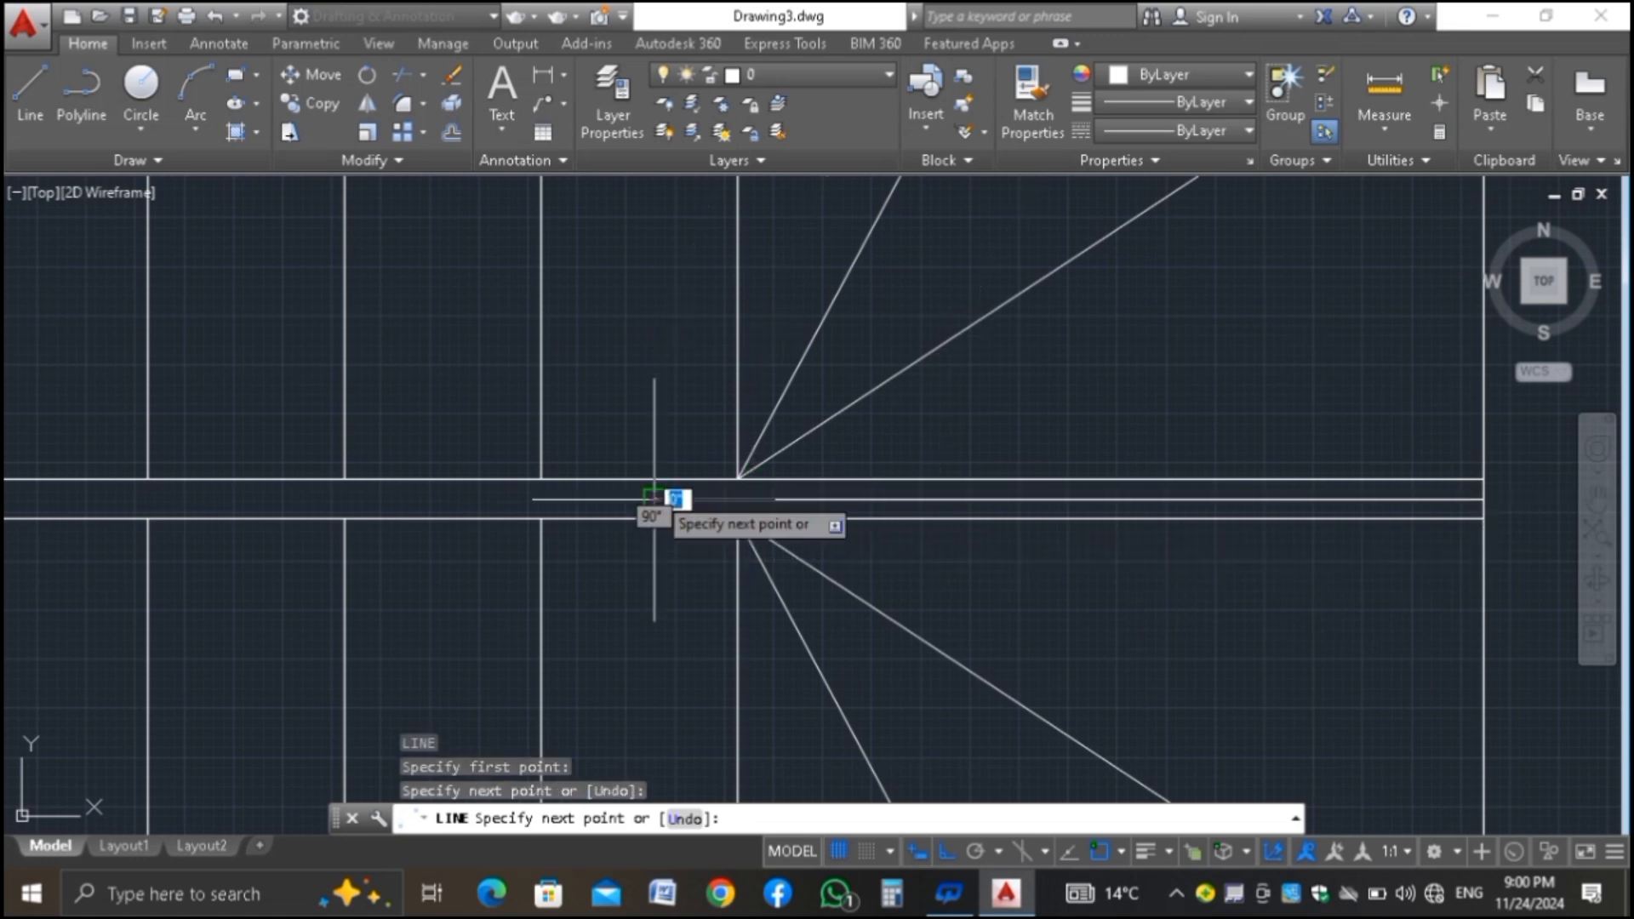
{"action": "key", "text": "Return"}
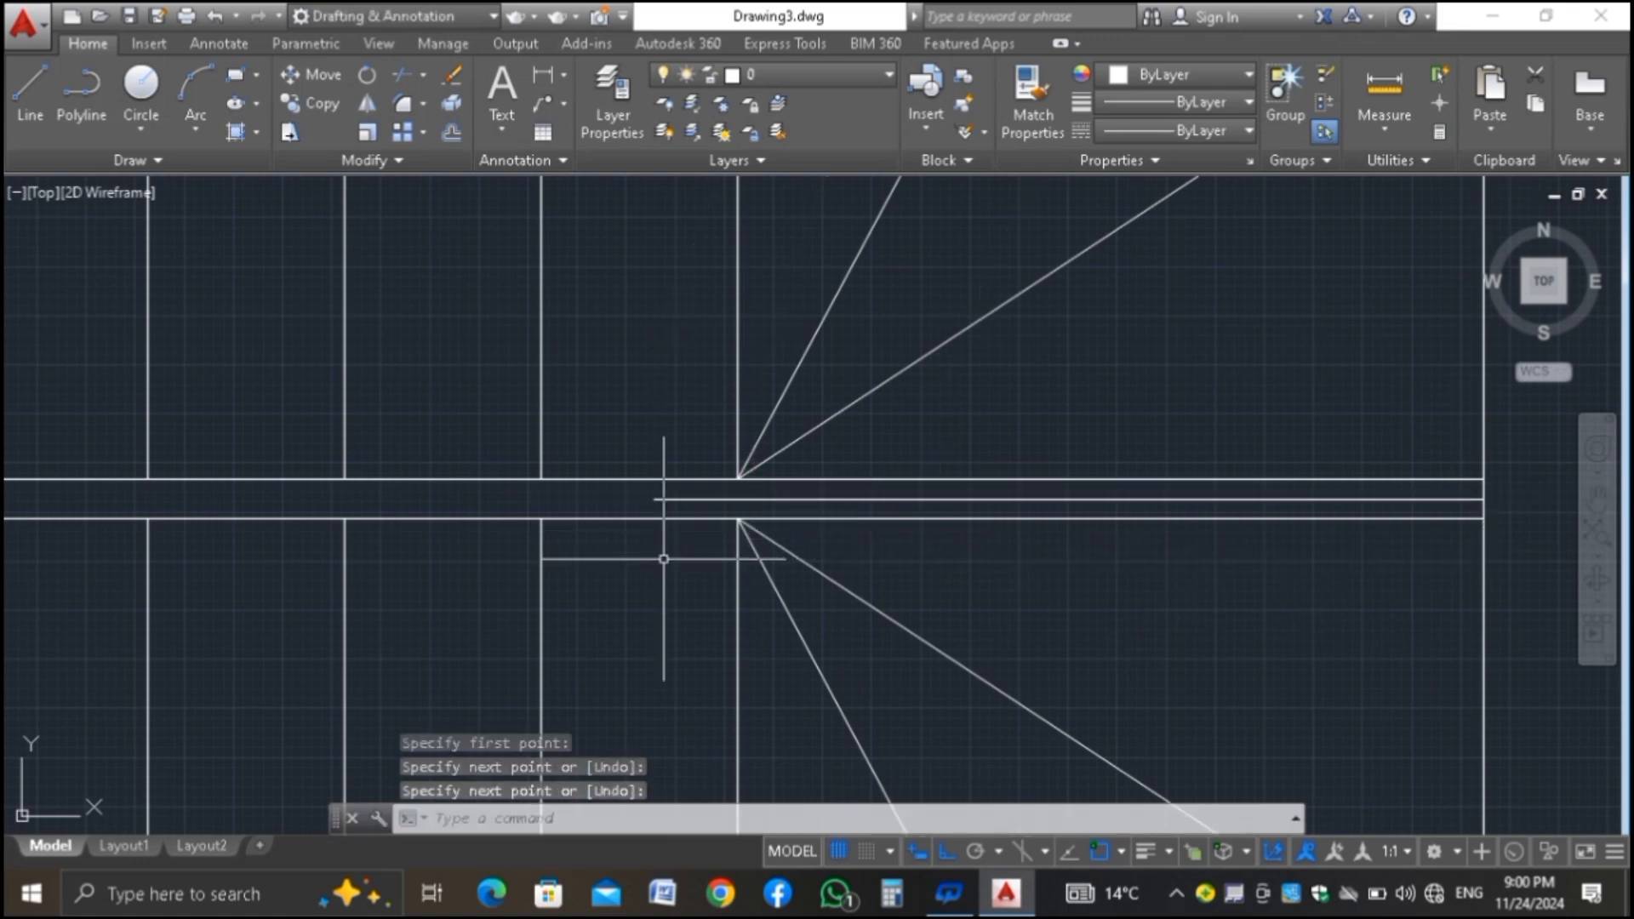
Draw a short vertical line across the gap between the flights, joining the convergence points of the upper and lower winders
{"action": "type", "text": "l"}
{"action": "key", "text": "Return"}
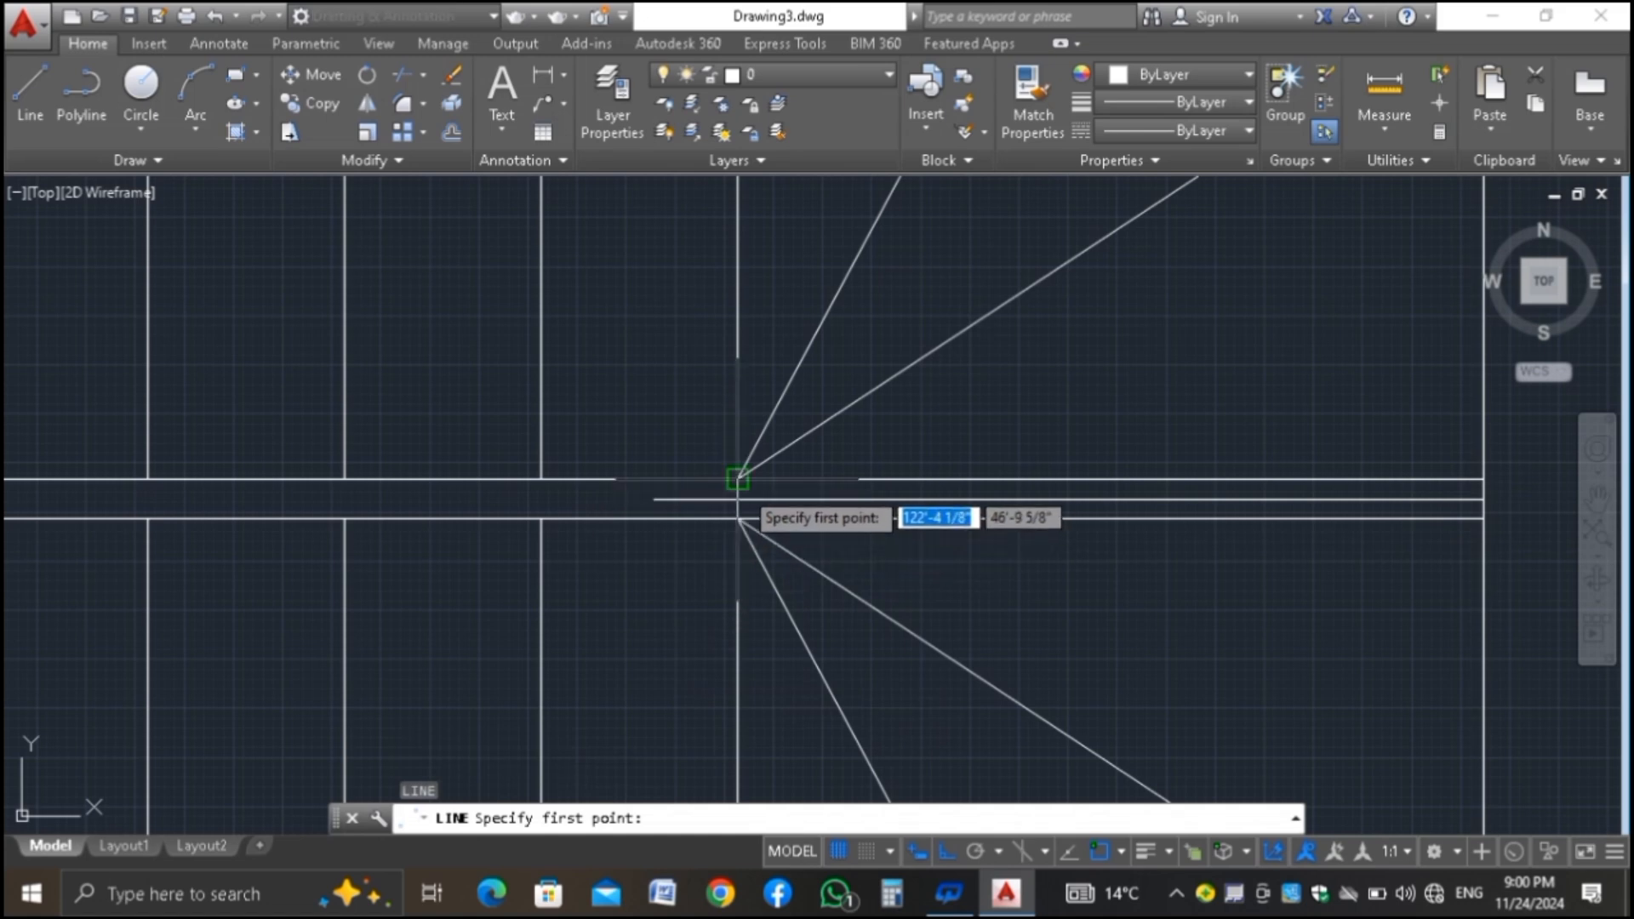
{"action": "left_click", "coordinate": [737, 479]}
{"action": "left_click", "coordinate": [737, 516]}
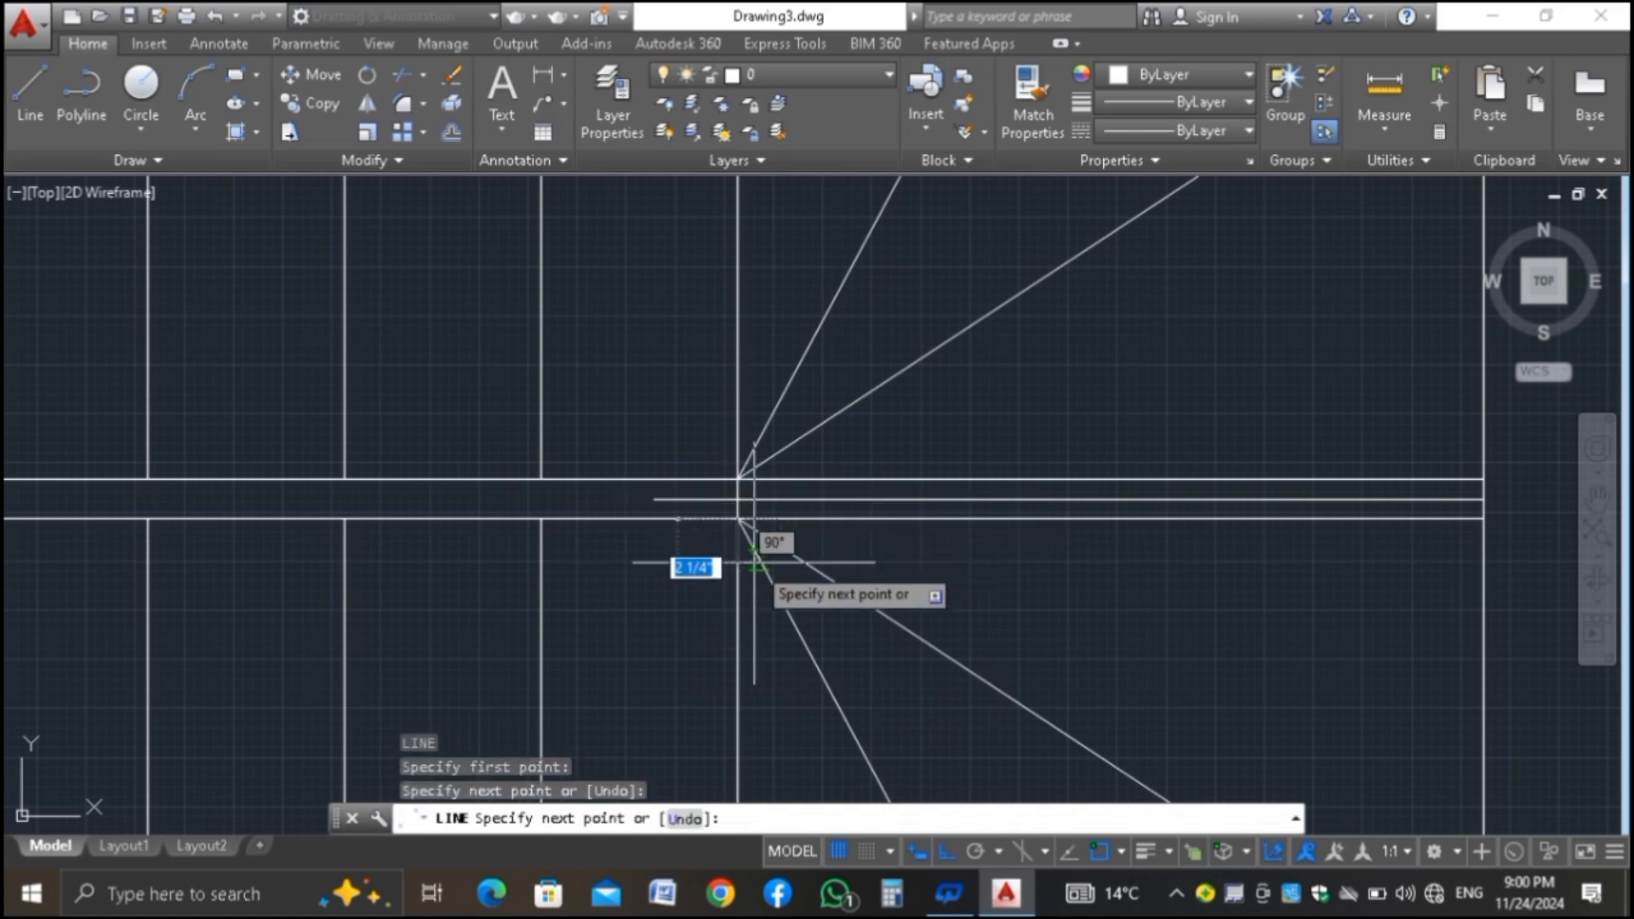
{"action": "key", "text": "Return"}
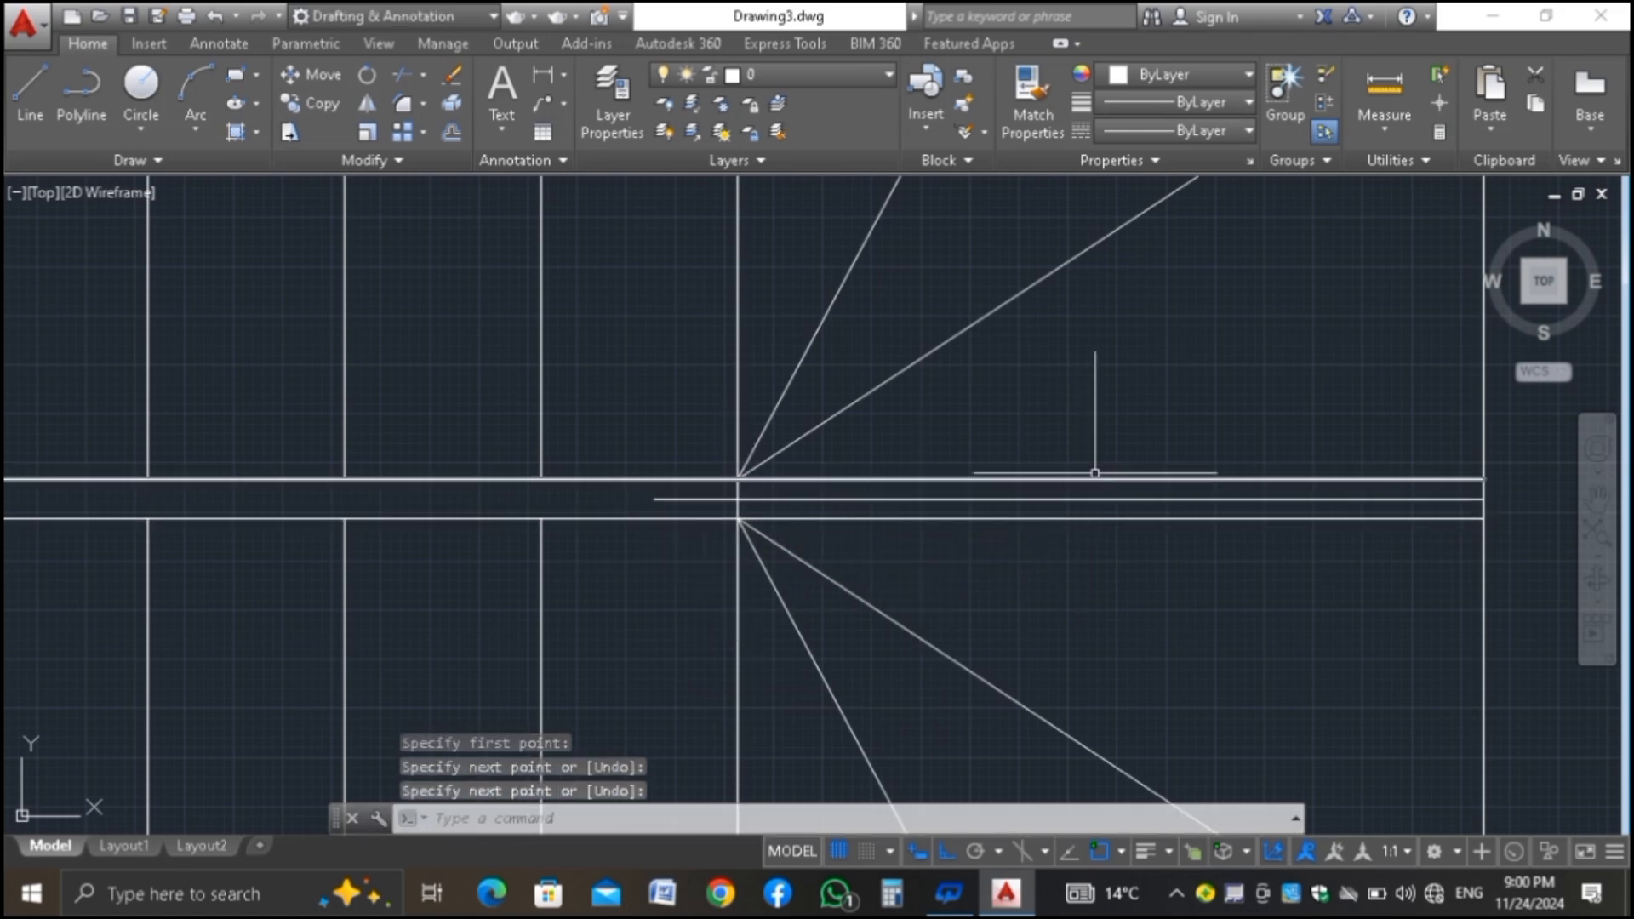
Trim both flight edge lines within the winder area and the centre line's stub projecting into the gap between the flights
{"action": "type", "text": "tr"}
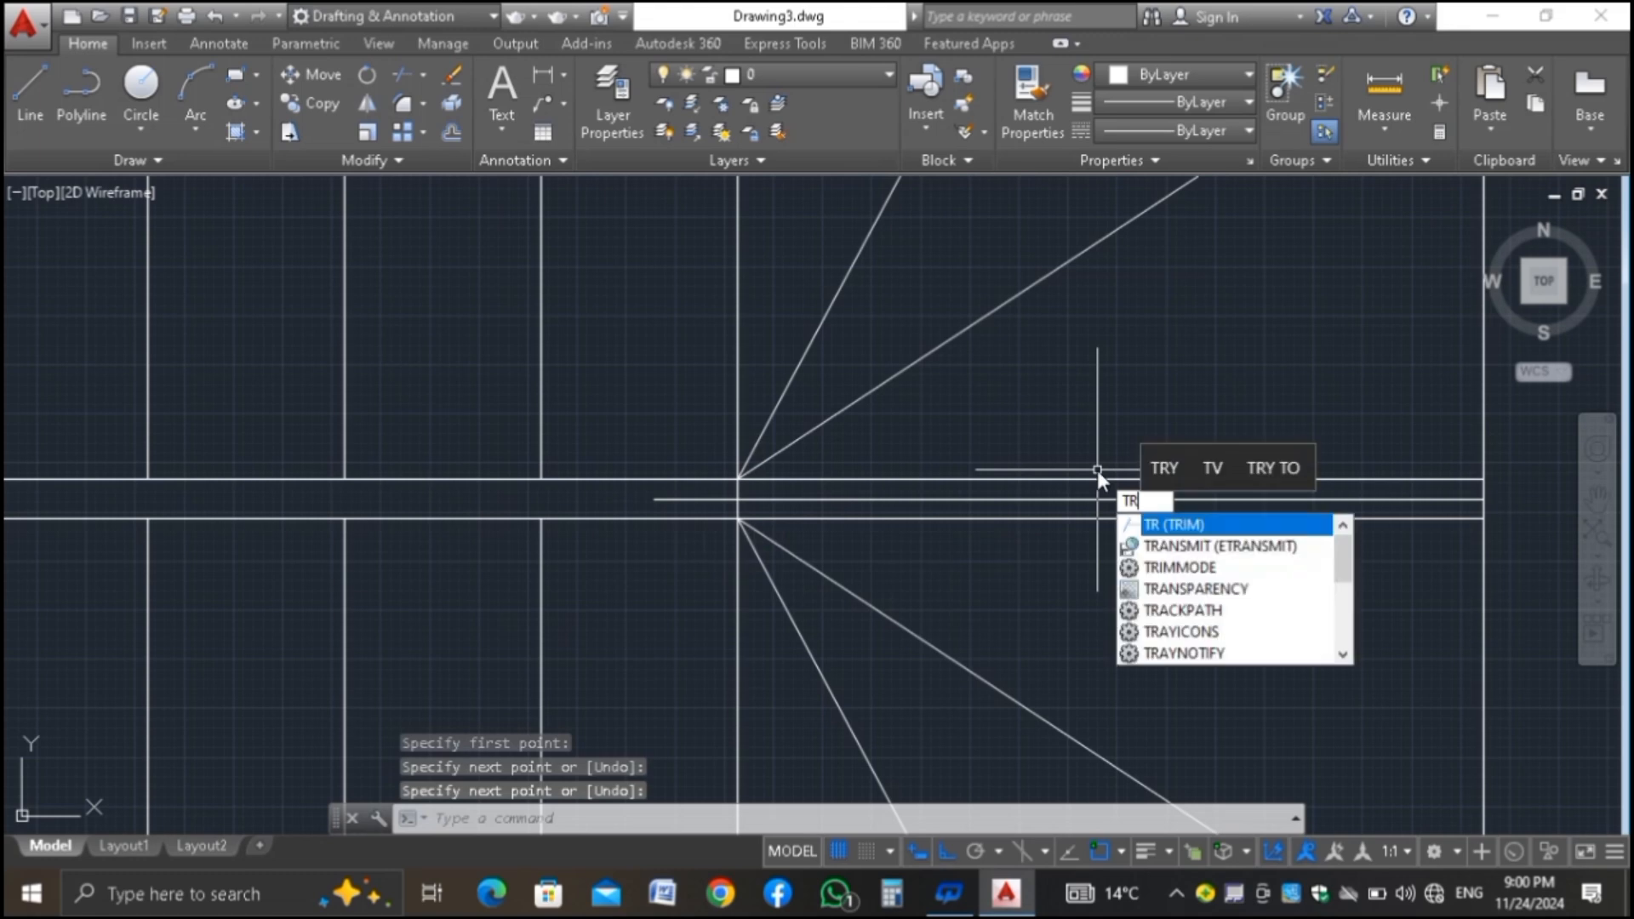
{"action": "key", "text": "Return"}
{"action": "left_click", "coordinate": [1096, 473]}
{"action": "left_click", "coordinate": [1083, 482]}
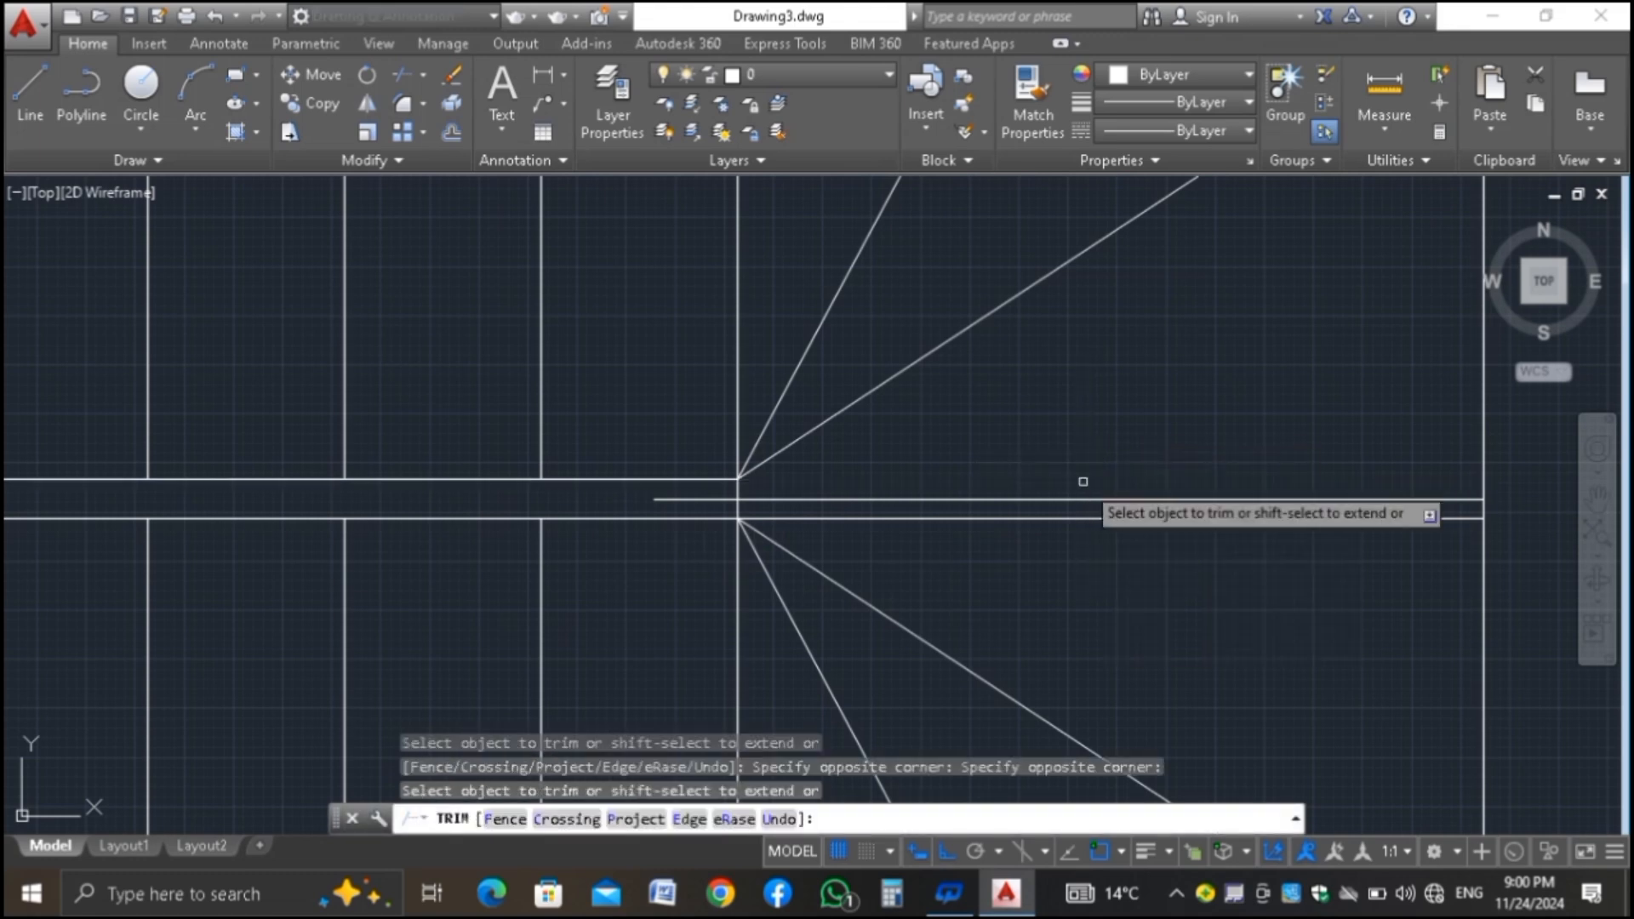
{"action": "left_click", "coordinate": [1102, 513]}
{"action": "left_click", "coordinate": [1091, 526]}
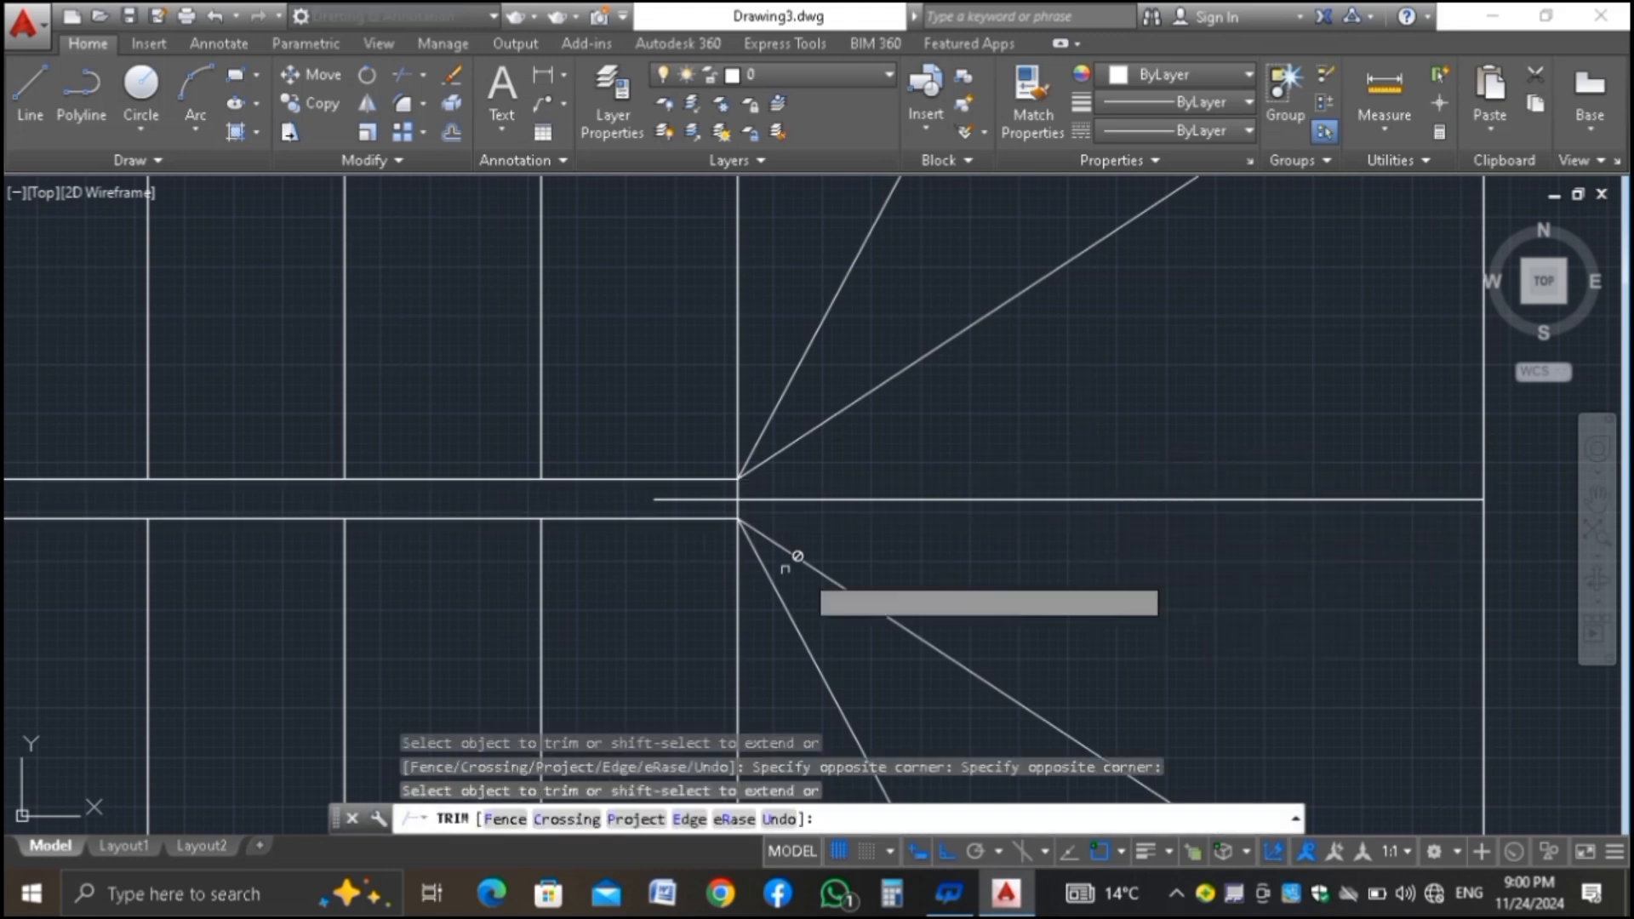
{"action": "left_click", "coordinate": [704, 494]}
{"action": "left_click", "coordinate": [707, 506]}
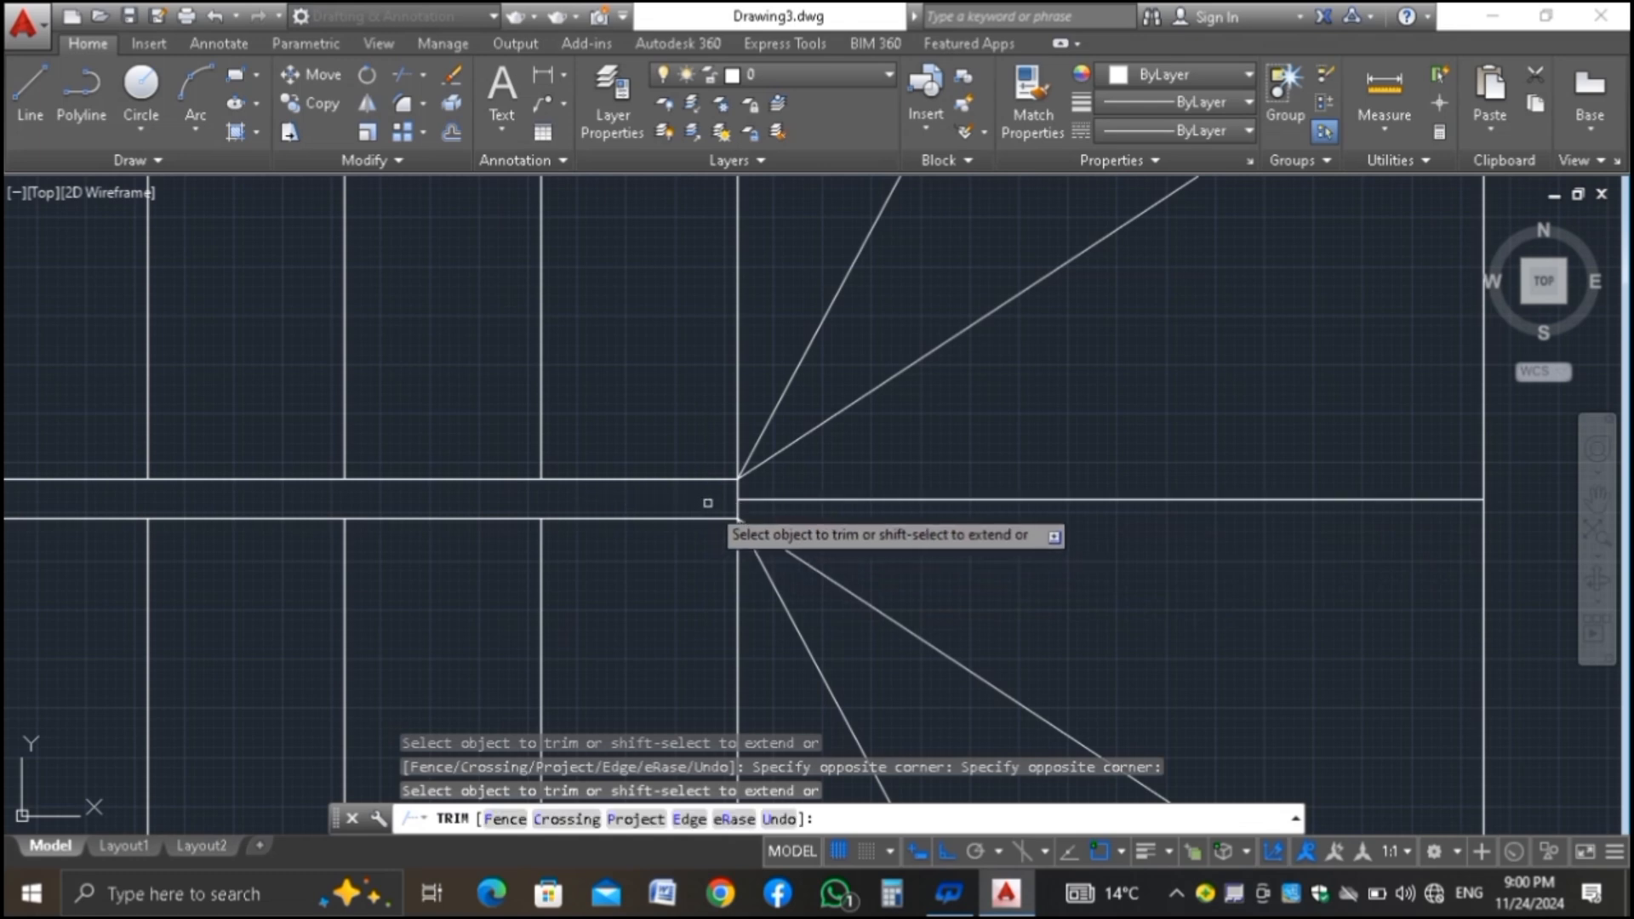
{"action": "key", "text": "Escape"}
Stretch the inner ends of the two upper winder lines to the inner endpoint of the centre line
{"action": "scroll", "coordinate": [712, 499], "scroll_direction": "down", "scroll_amount": 3}
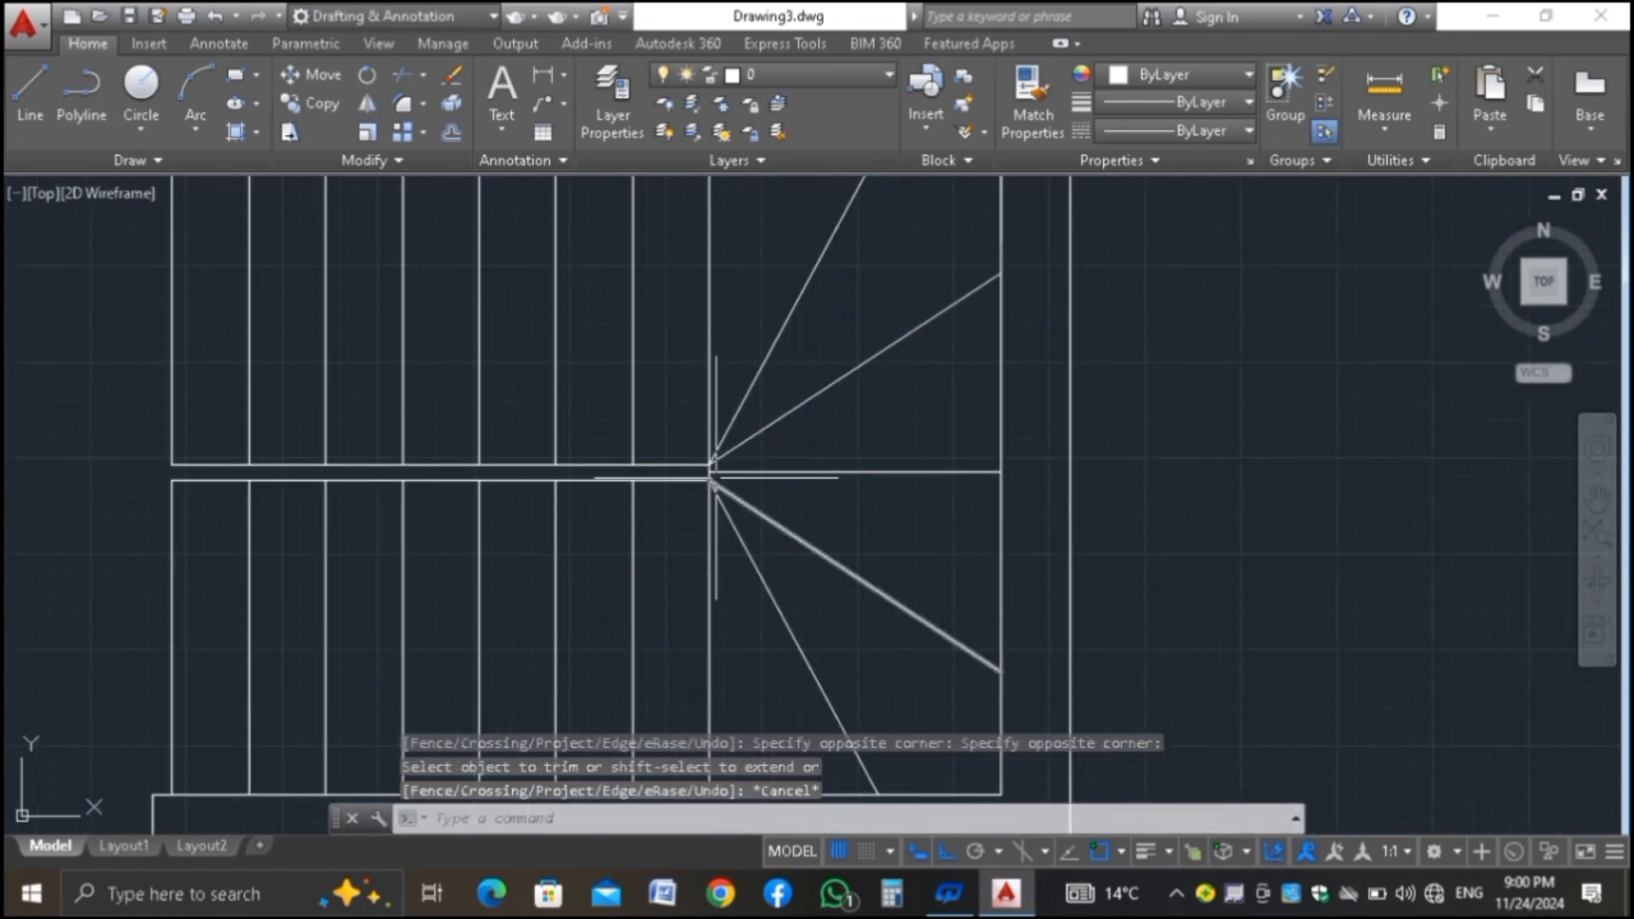
{"action": "scroll", "coordinate": [715, 477], "scroll_direction": "up", "scroll_amount": 5}
{"action": "left_click", "coordinate": [696, 447]}
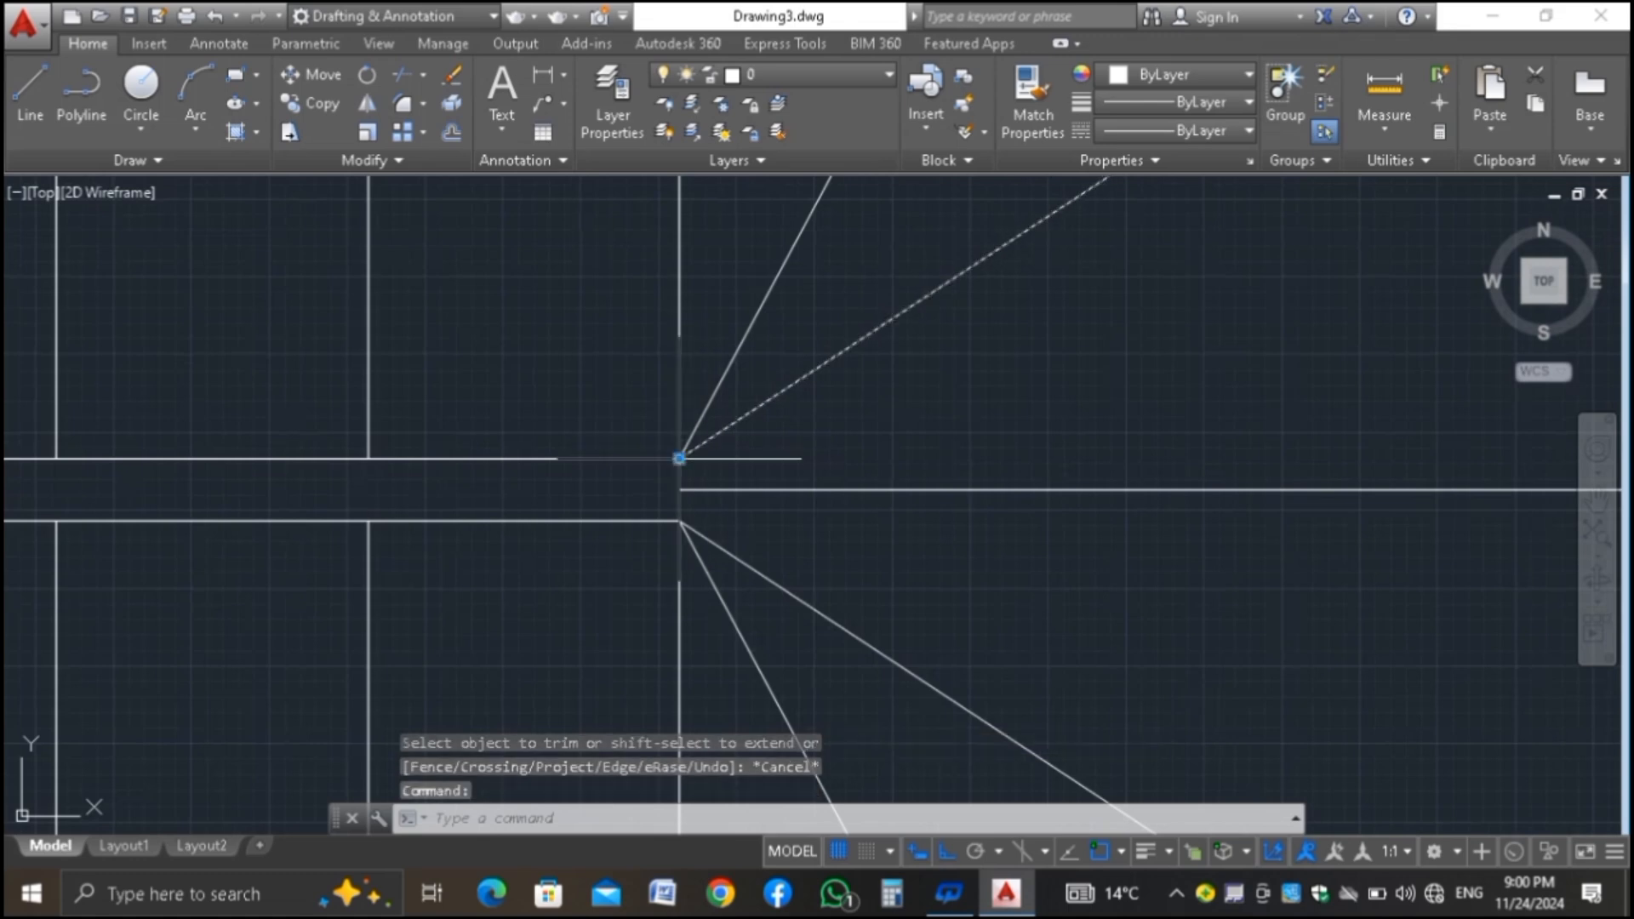
{"action": "left_click", "coordinate": [679, 458]}
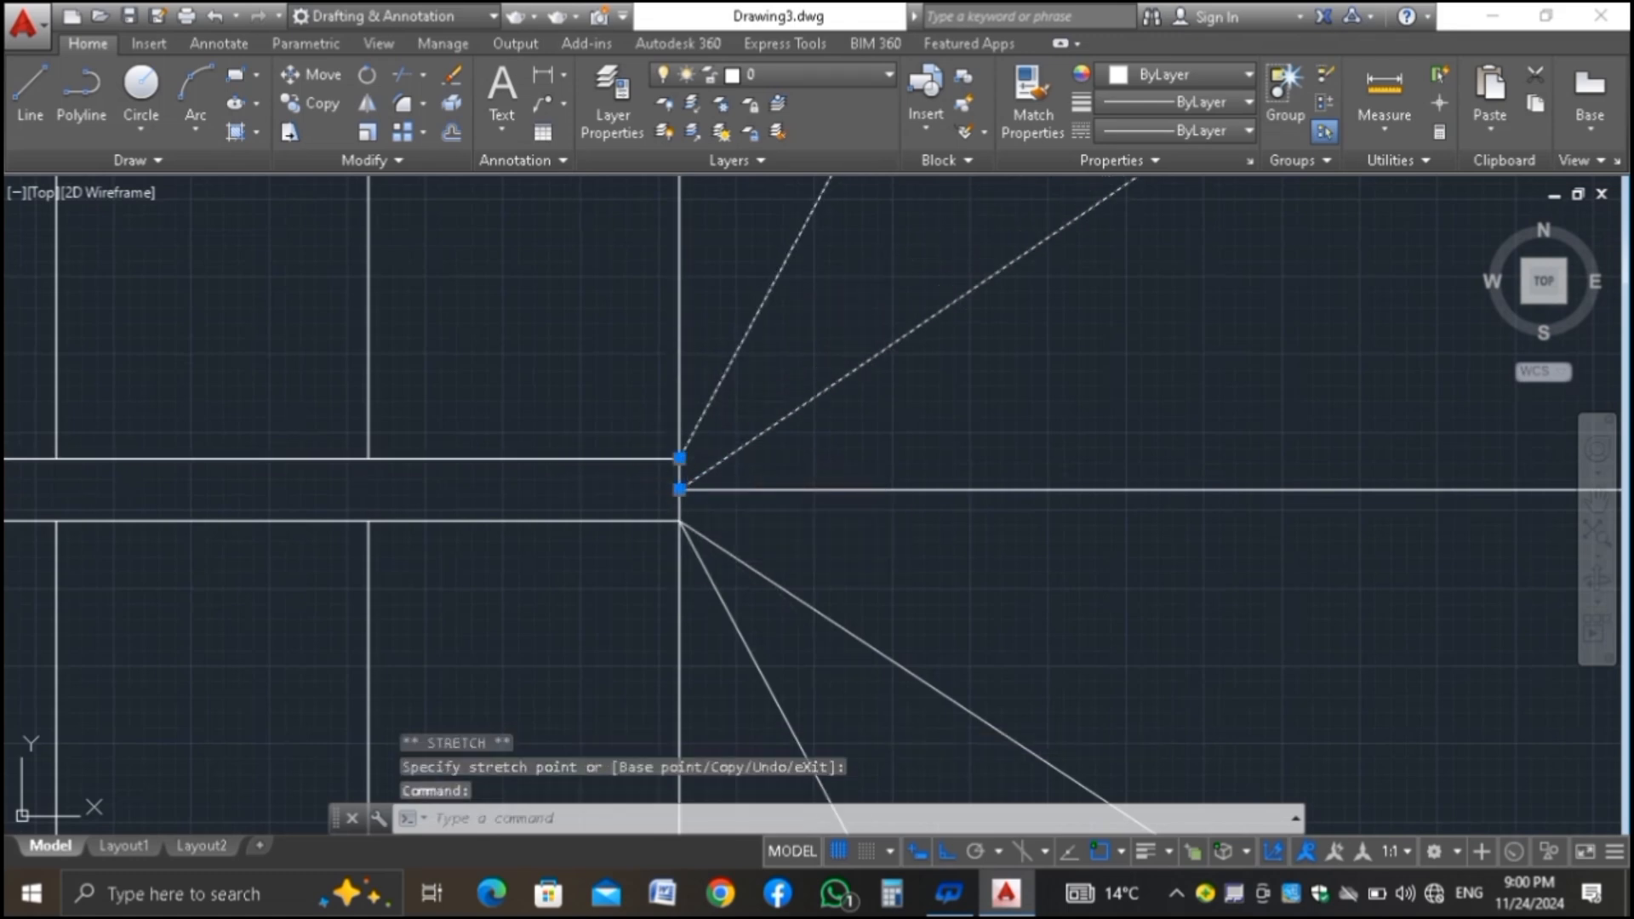
{"action": "left_click", "coordinate": [679, 460]}
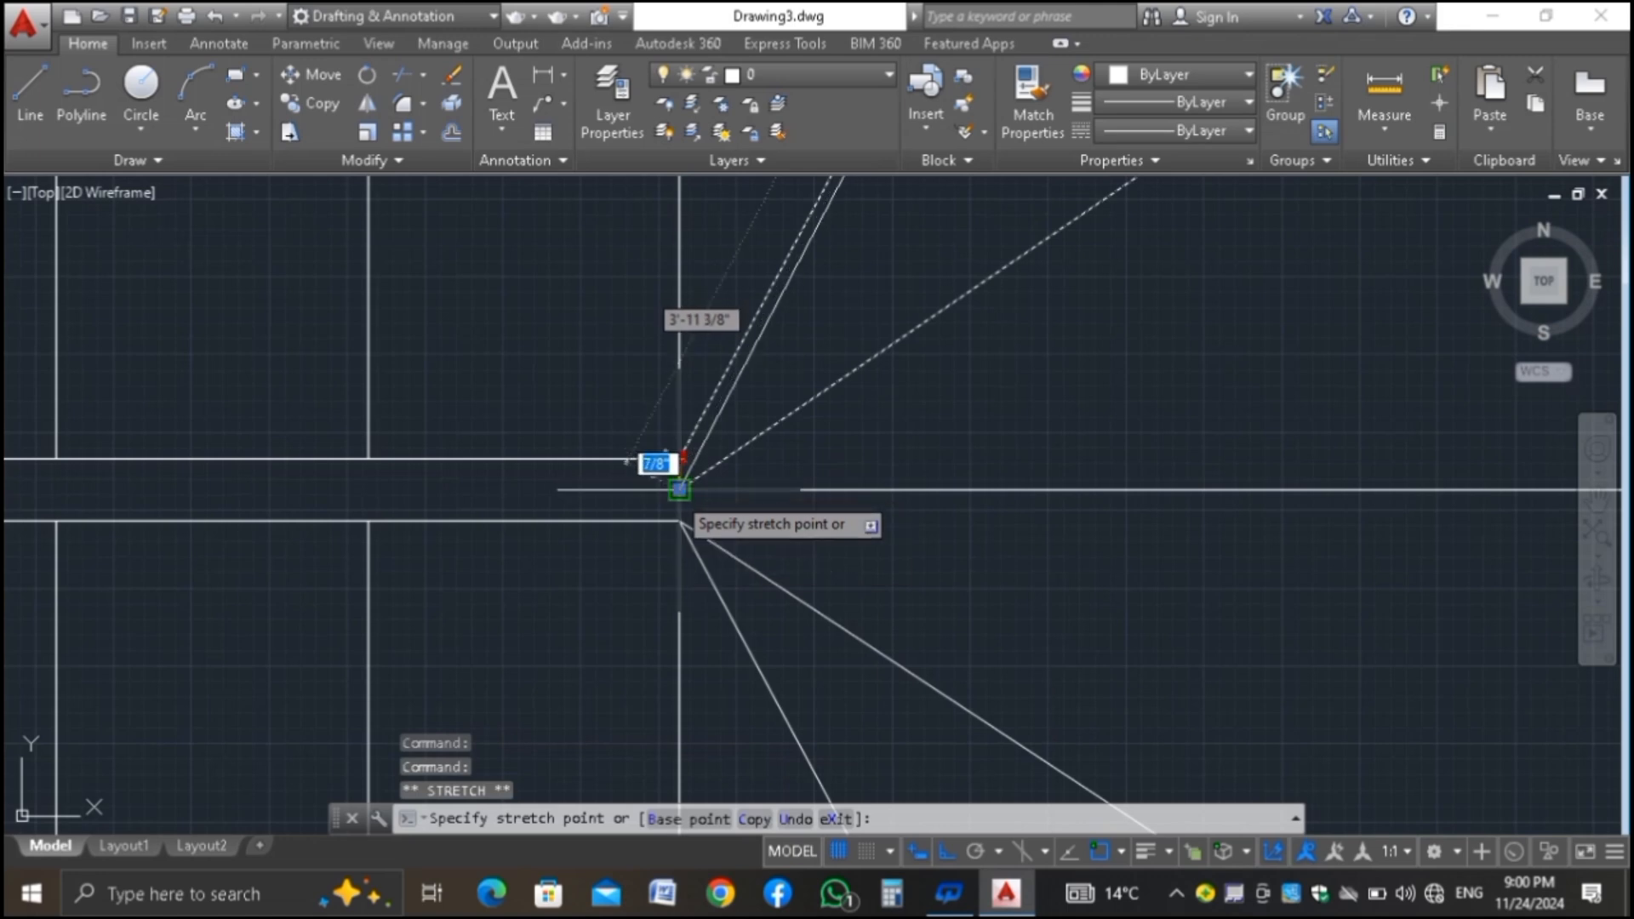
{"action": "left_click", "coordinate": [680, 489]}
{"action": "key", "text": "Escape"}
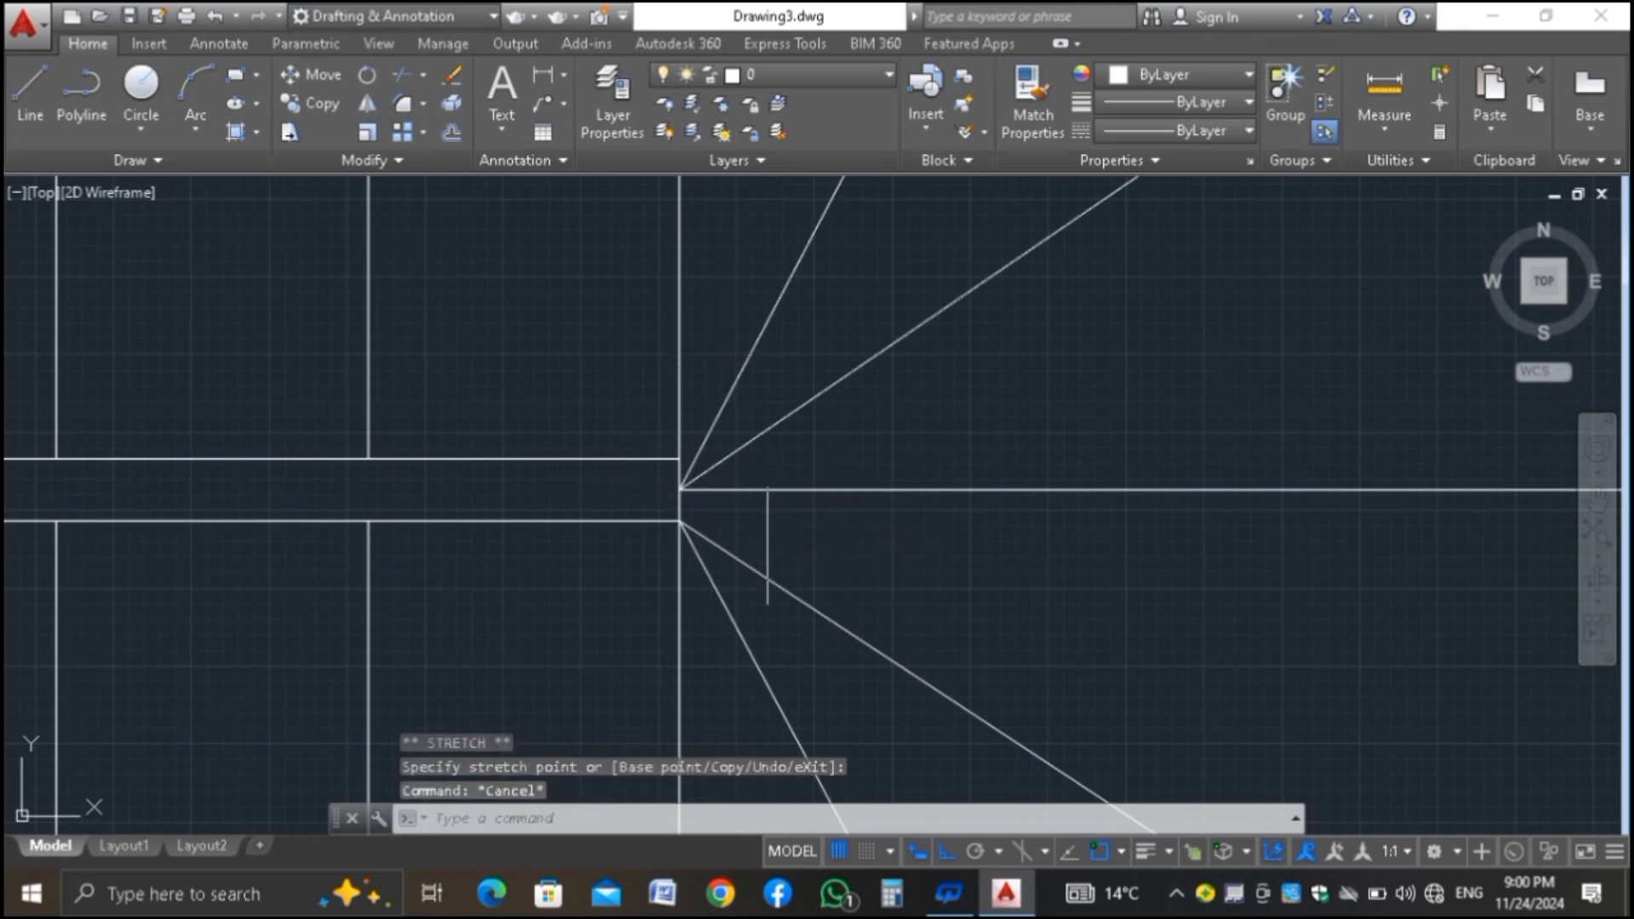
Erase the two lower winder lines
{"action": "scroll", "coordinate": [672, 519], "scroll_direction": "down", "scroll_amount": 5}
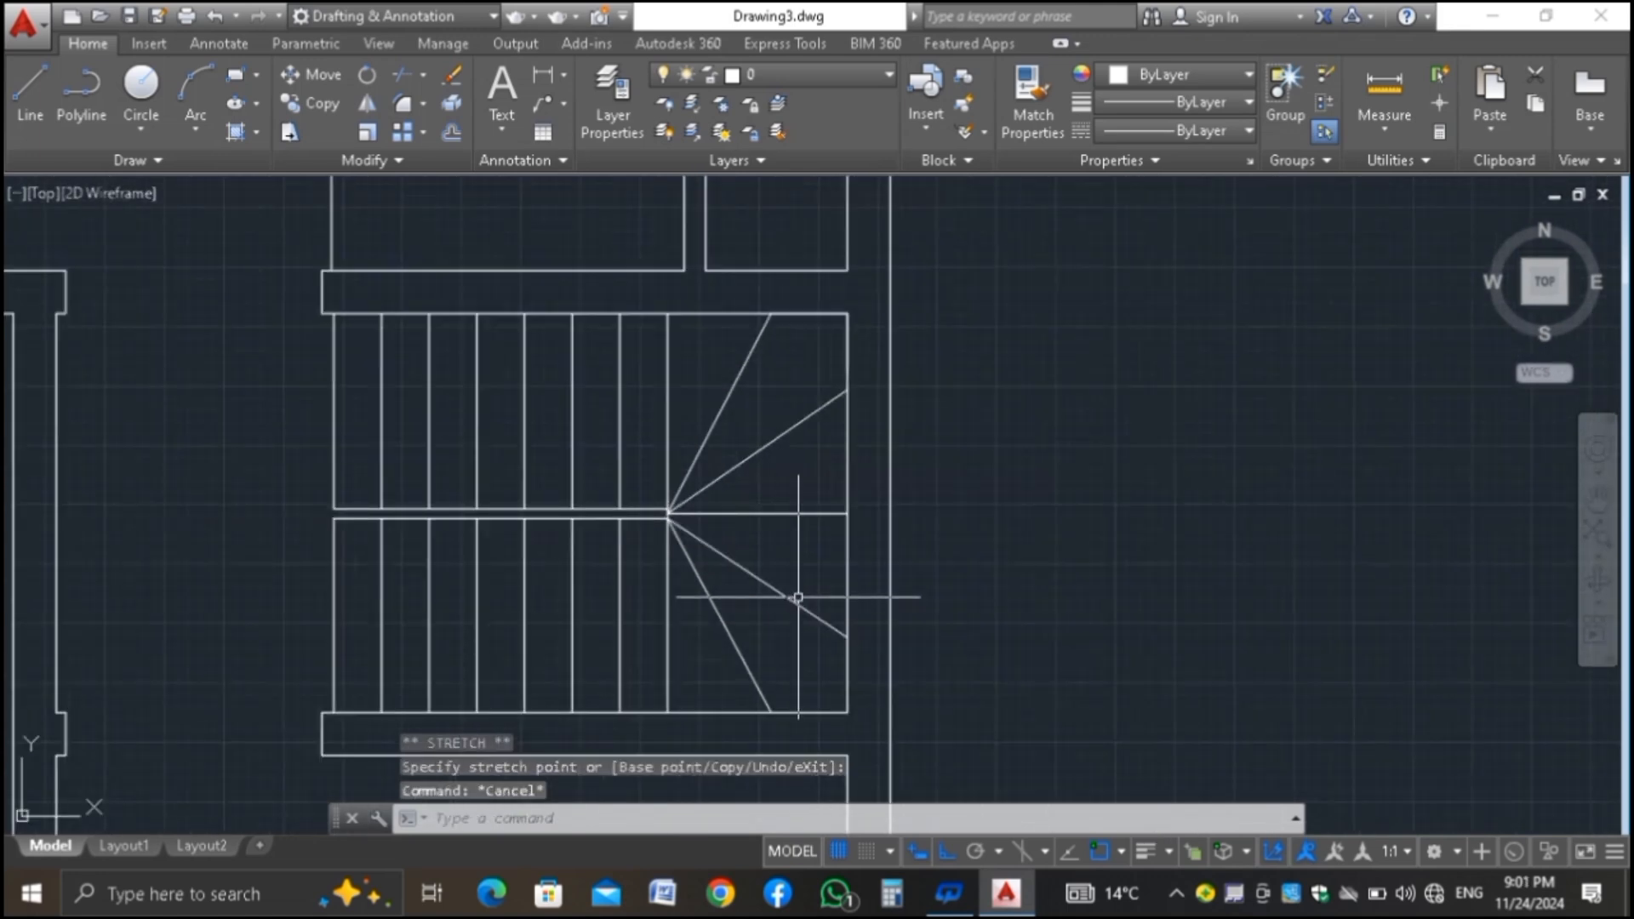
{"action": "scroll", "coordinate": [696, 536], "scroll_direction": "up", "scroll_amount": 4}
{"action": "left_click", "coordinate": [703, 512]}
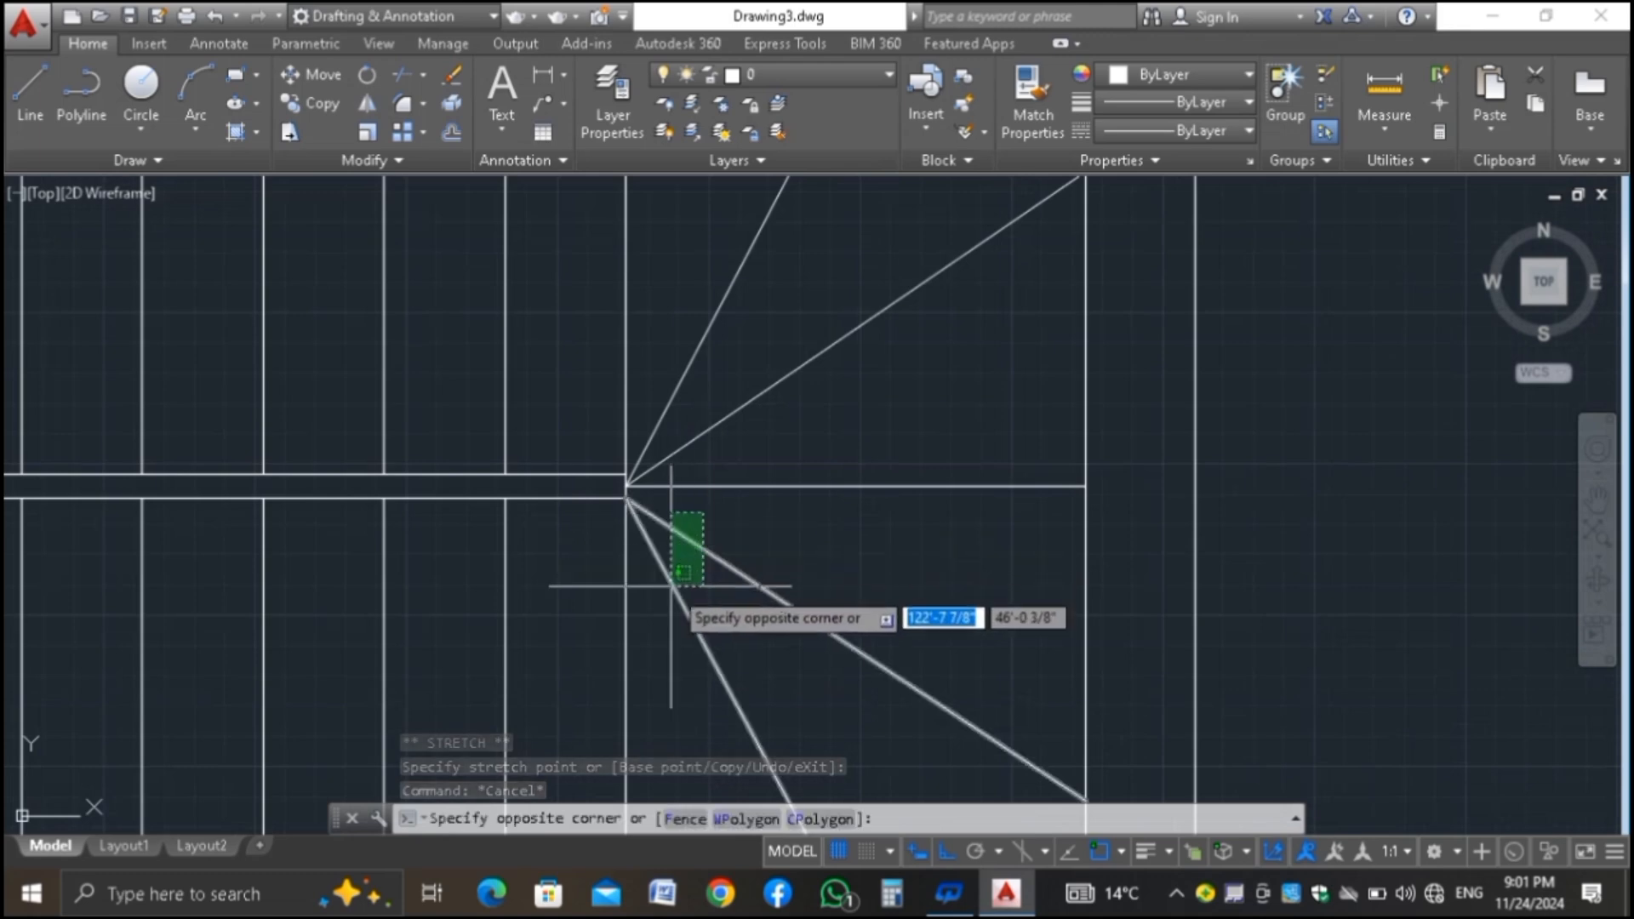
{"action": "left_click", "coordinate": [654, 617]}
{"action": "key", "text": "Delete"}
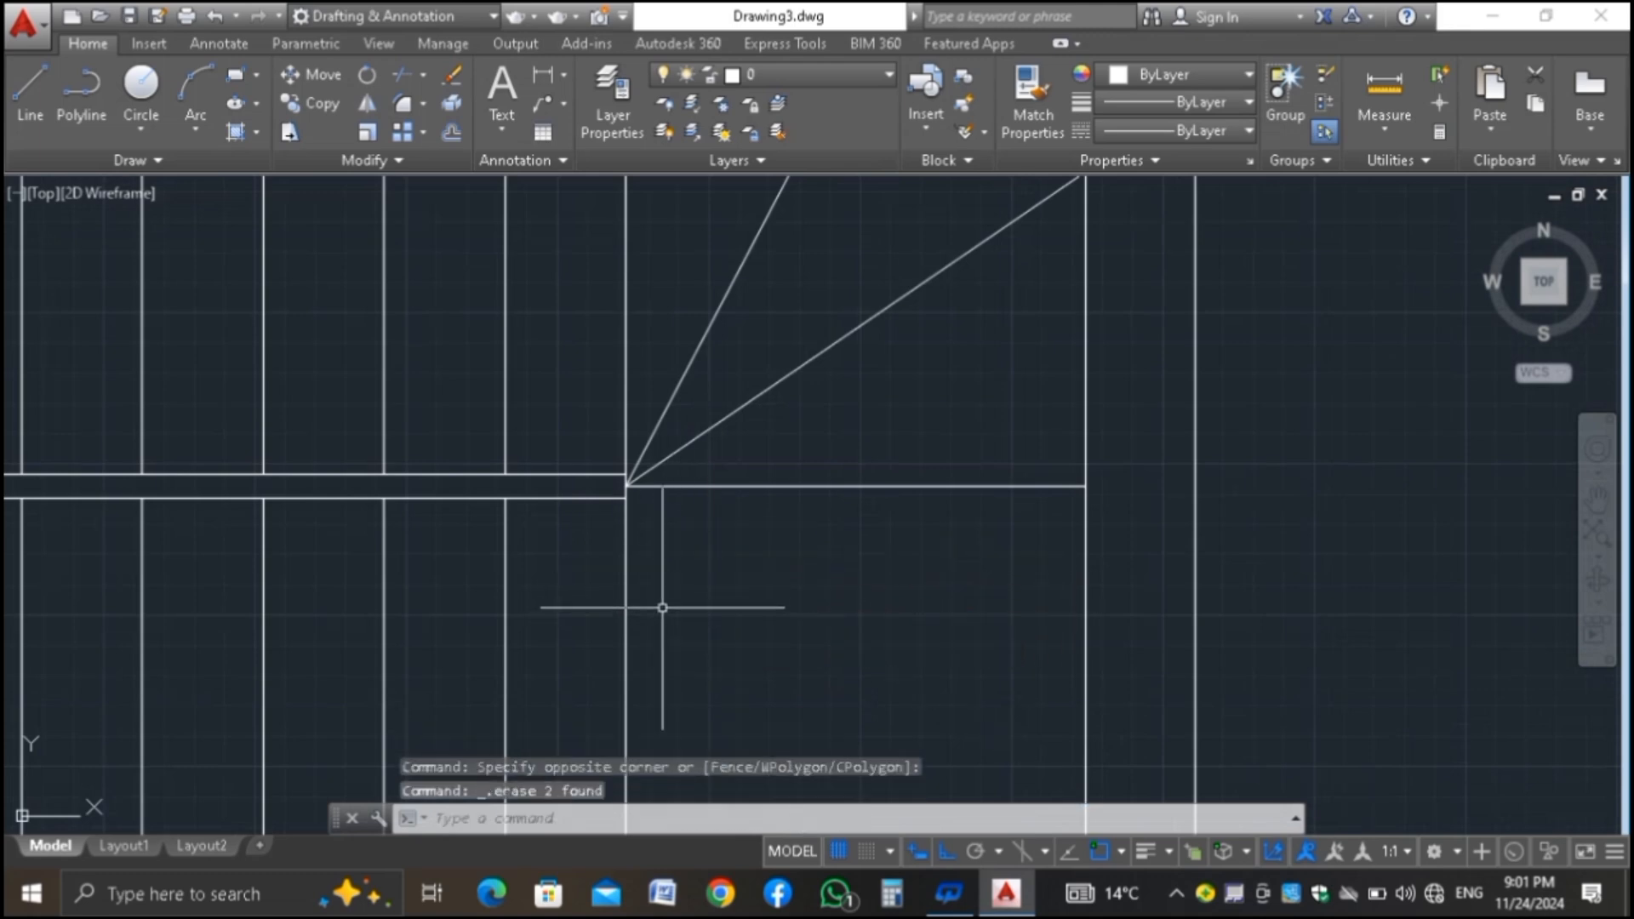
Mirror the two upper winder lines about the horizontal centre line into the lower corner, keeping the originals
{"action": "type", "text": "MI"}
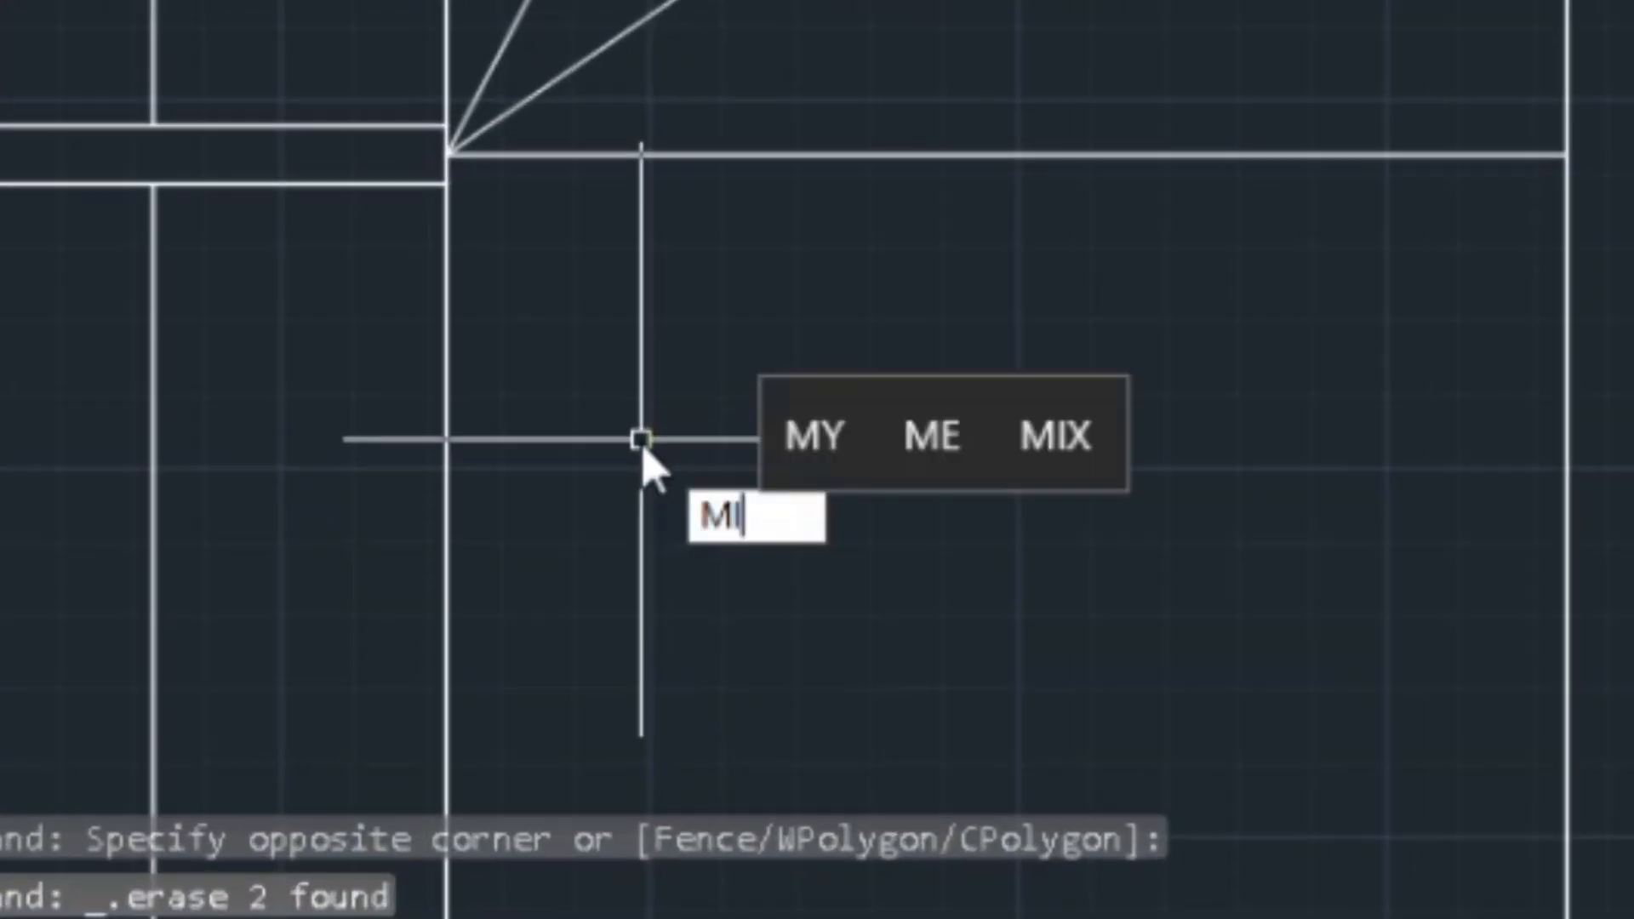
{"action": "key", "text": "Return"}
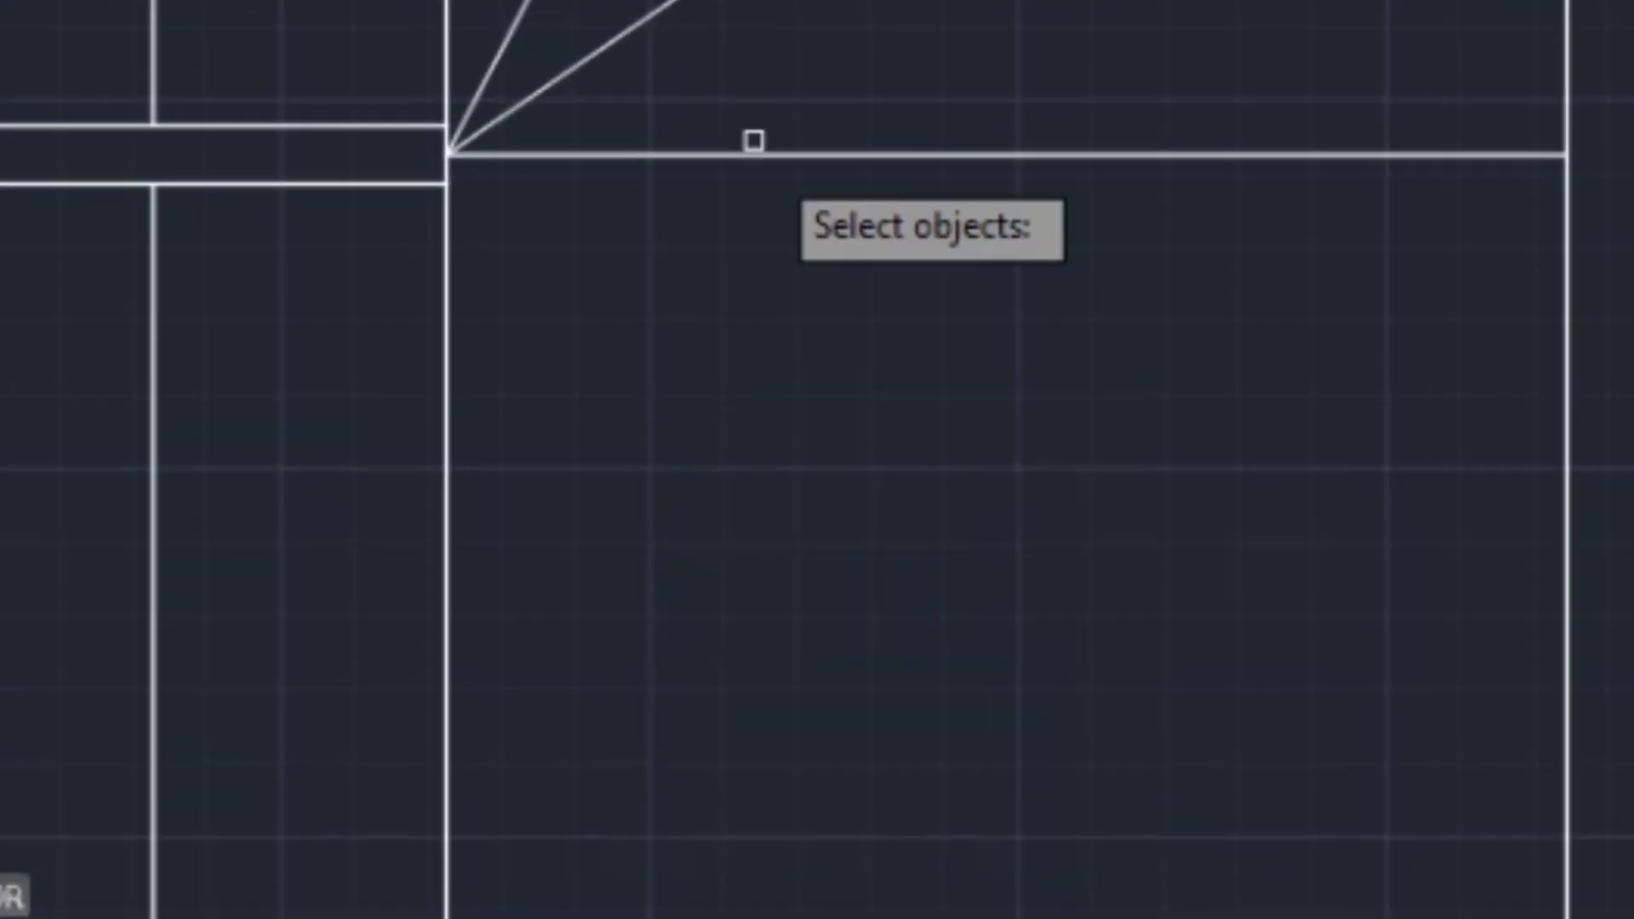
{"action": "left_click", "coordinate": [828, 383]}
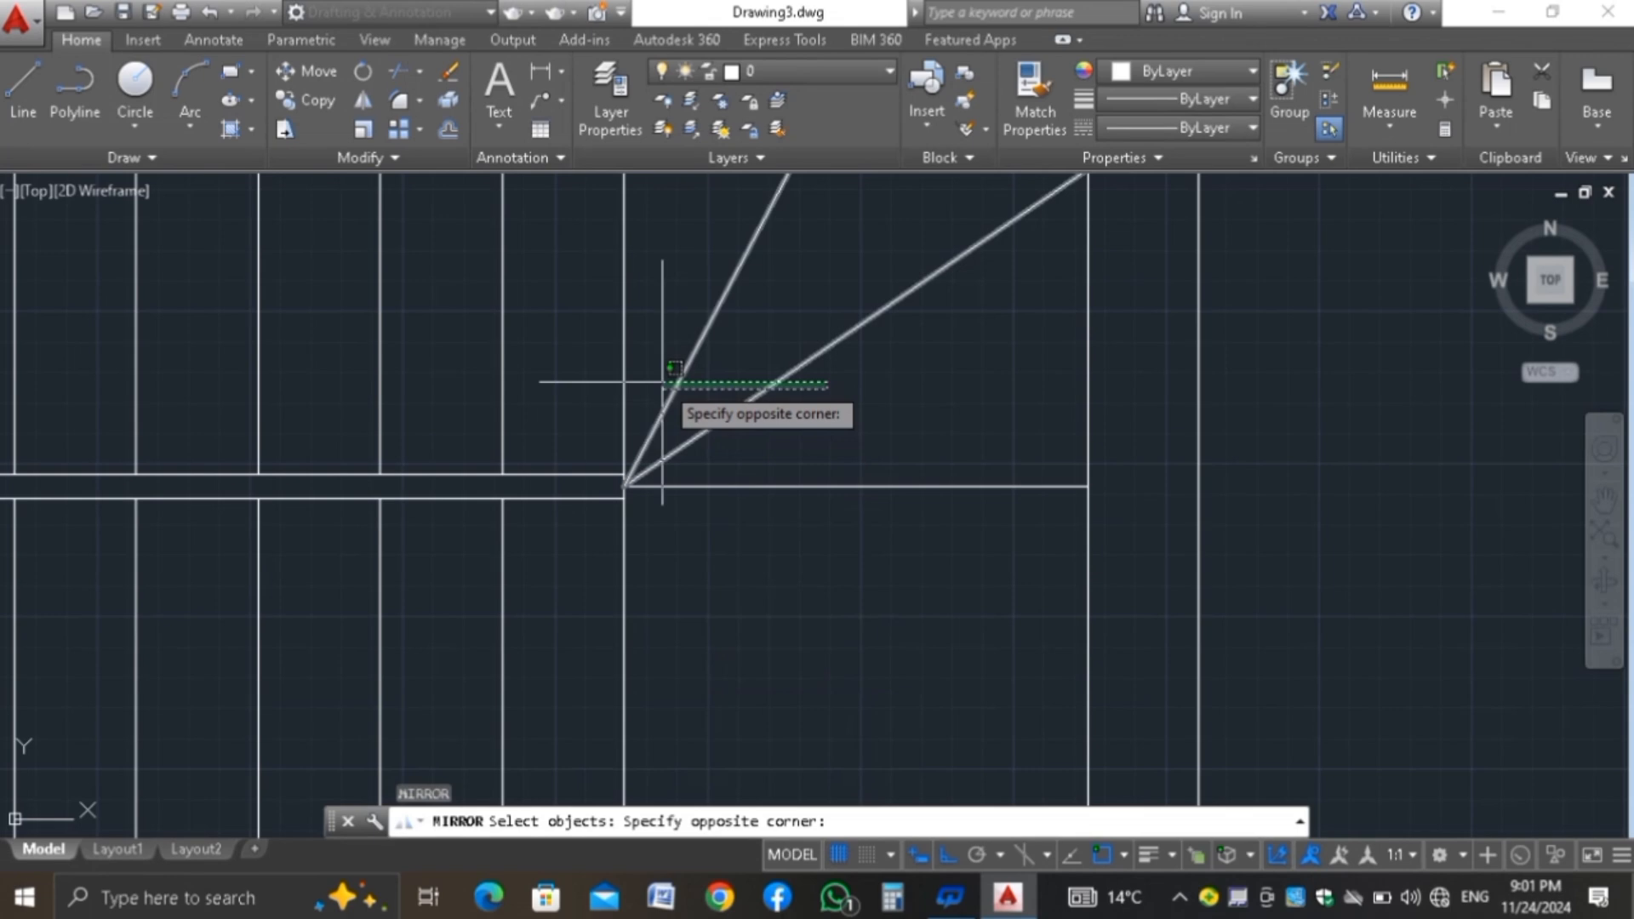
{"action": "left_click", "coordinate": [662, 381]}
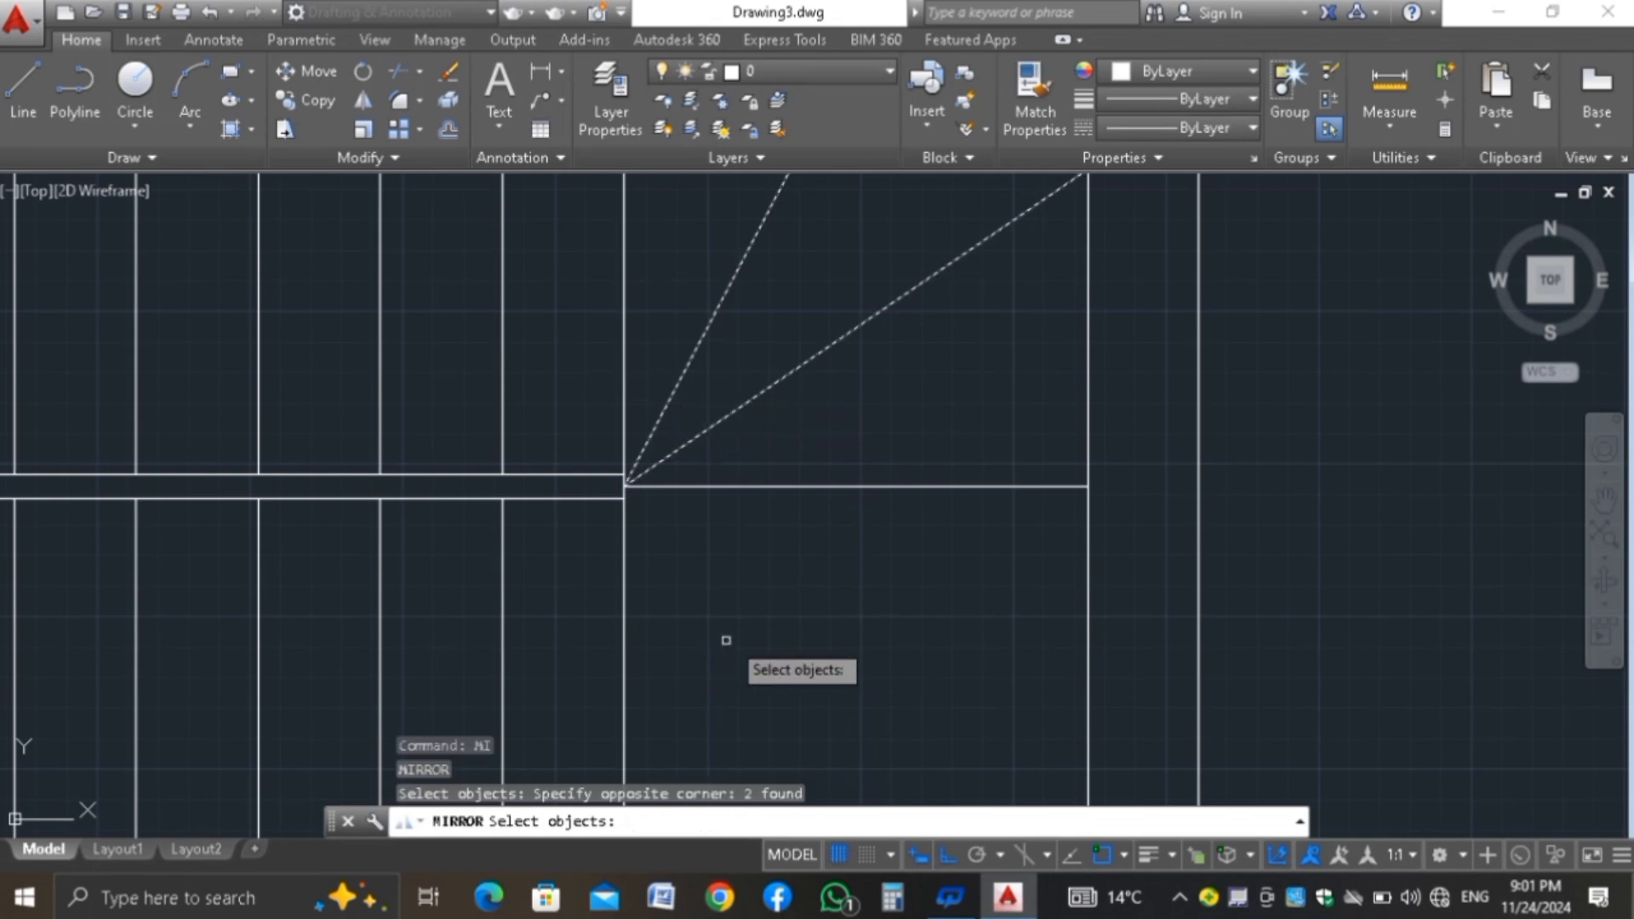
{"action": "scroll", "coordinate": [742, 616], "scroll_direction": "down", "scroll_amount": 3}
{"action": "key", "text": "Return"}
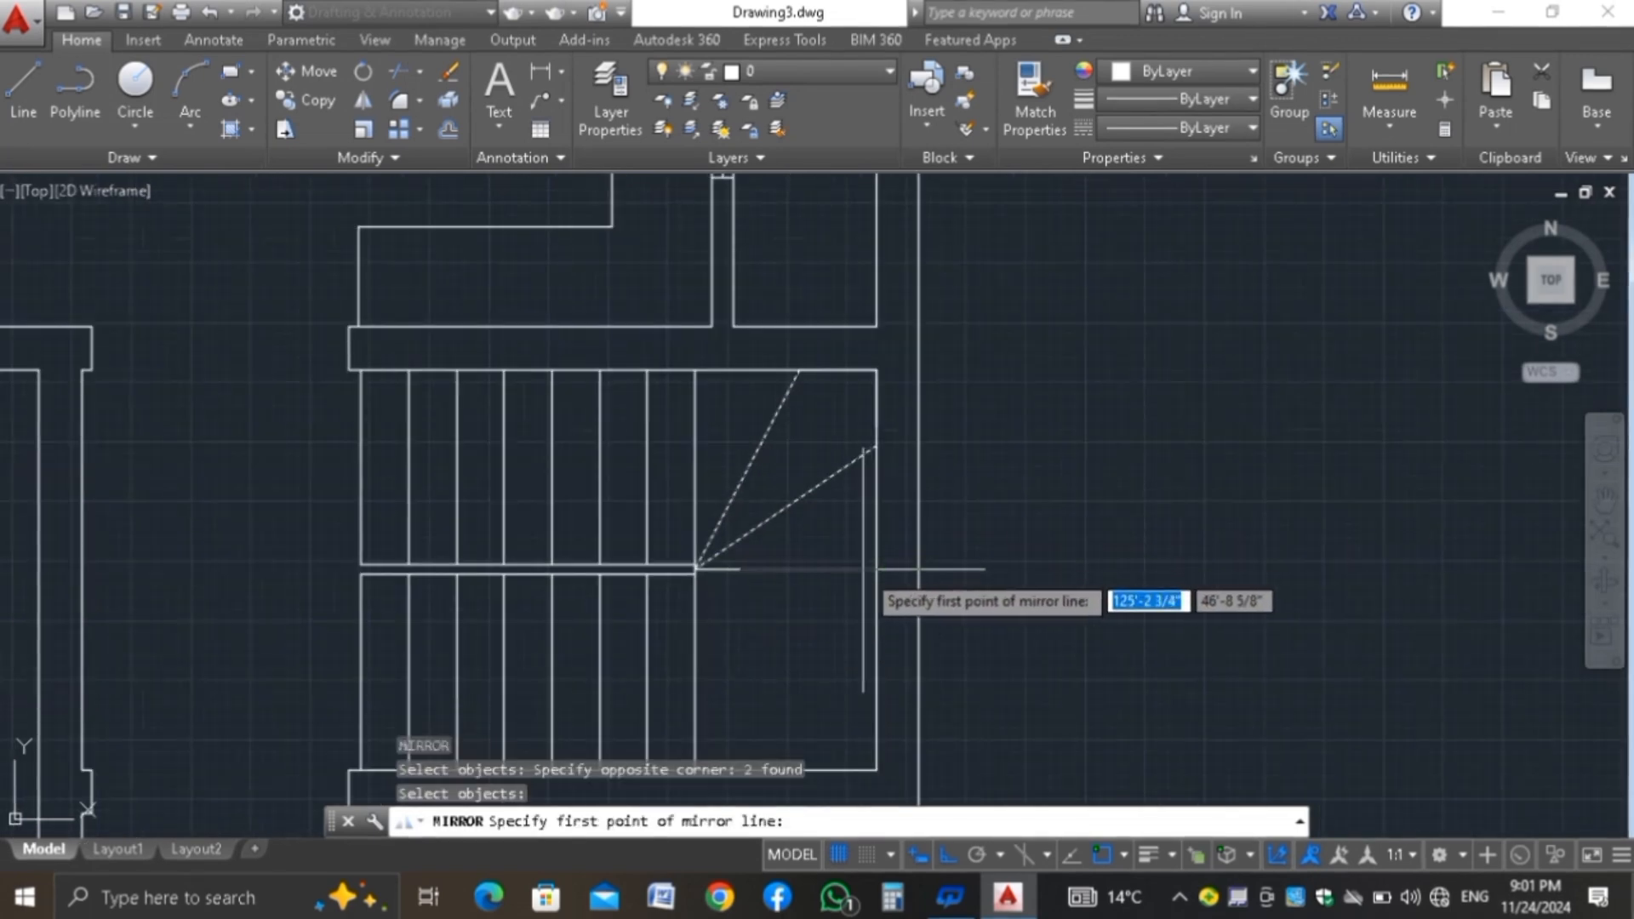
{"action": "left_click", "coordinate": [876, 567]}
{"action": "left_click", "coordinate": [1132, 597]}
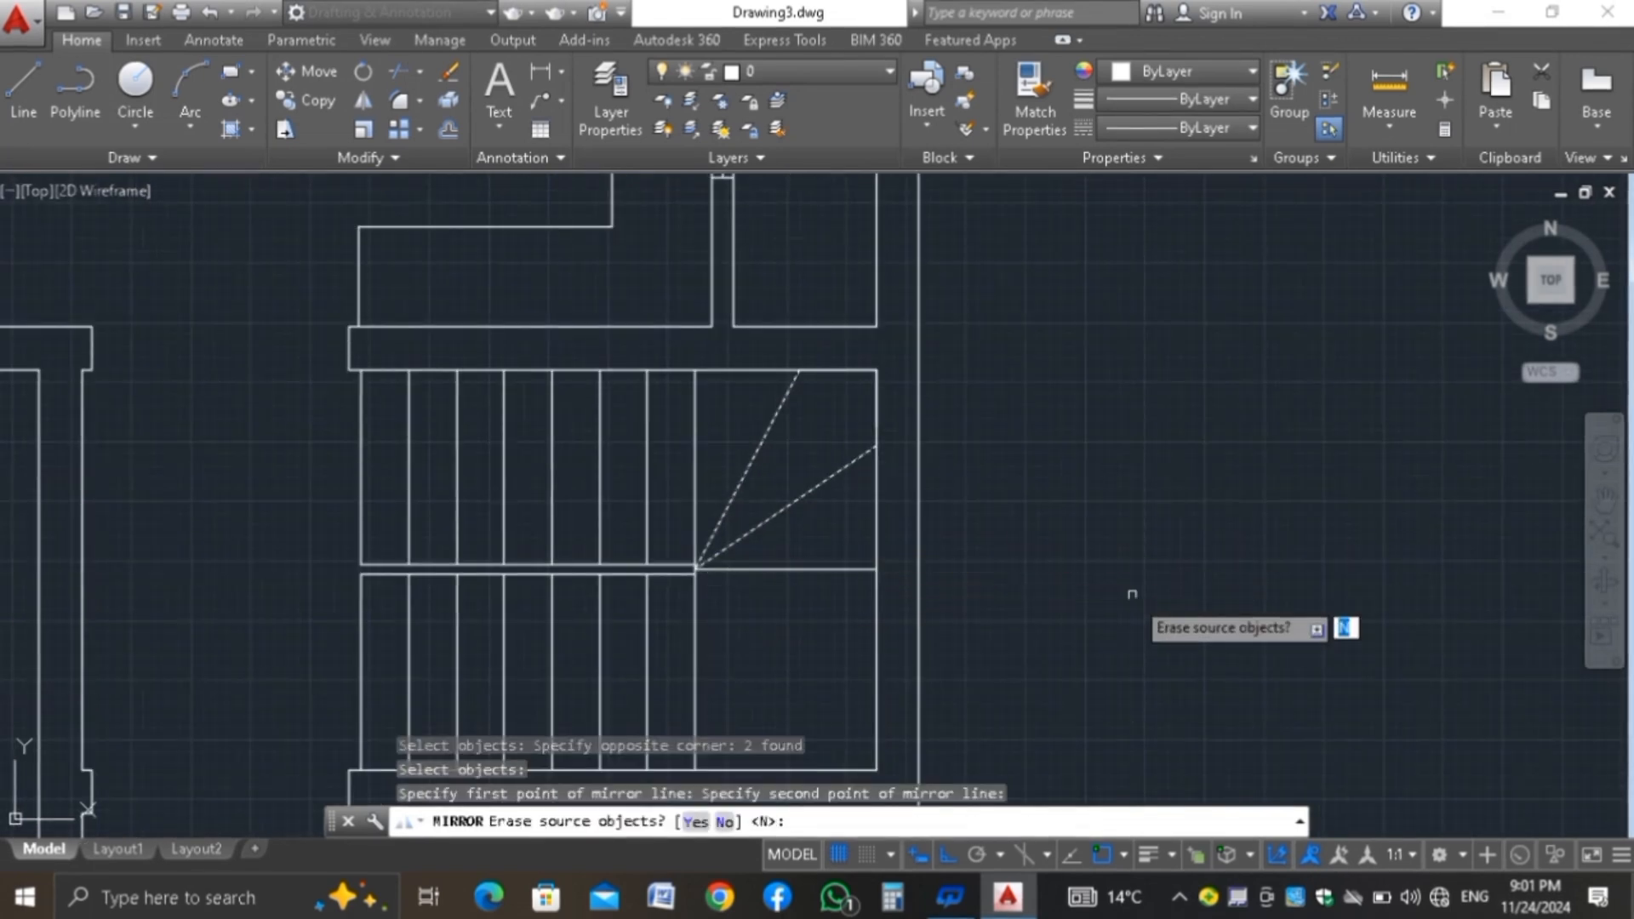
{"action": "key", "text": "Return"}
{"action": "scroll", "coordinate": [719, 425], "scroll_direction": "down", "scroll_amount": 2}
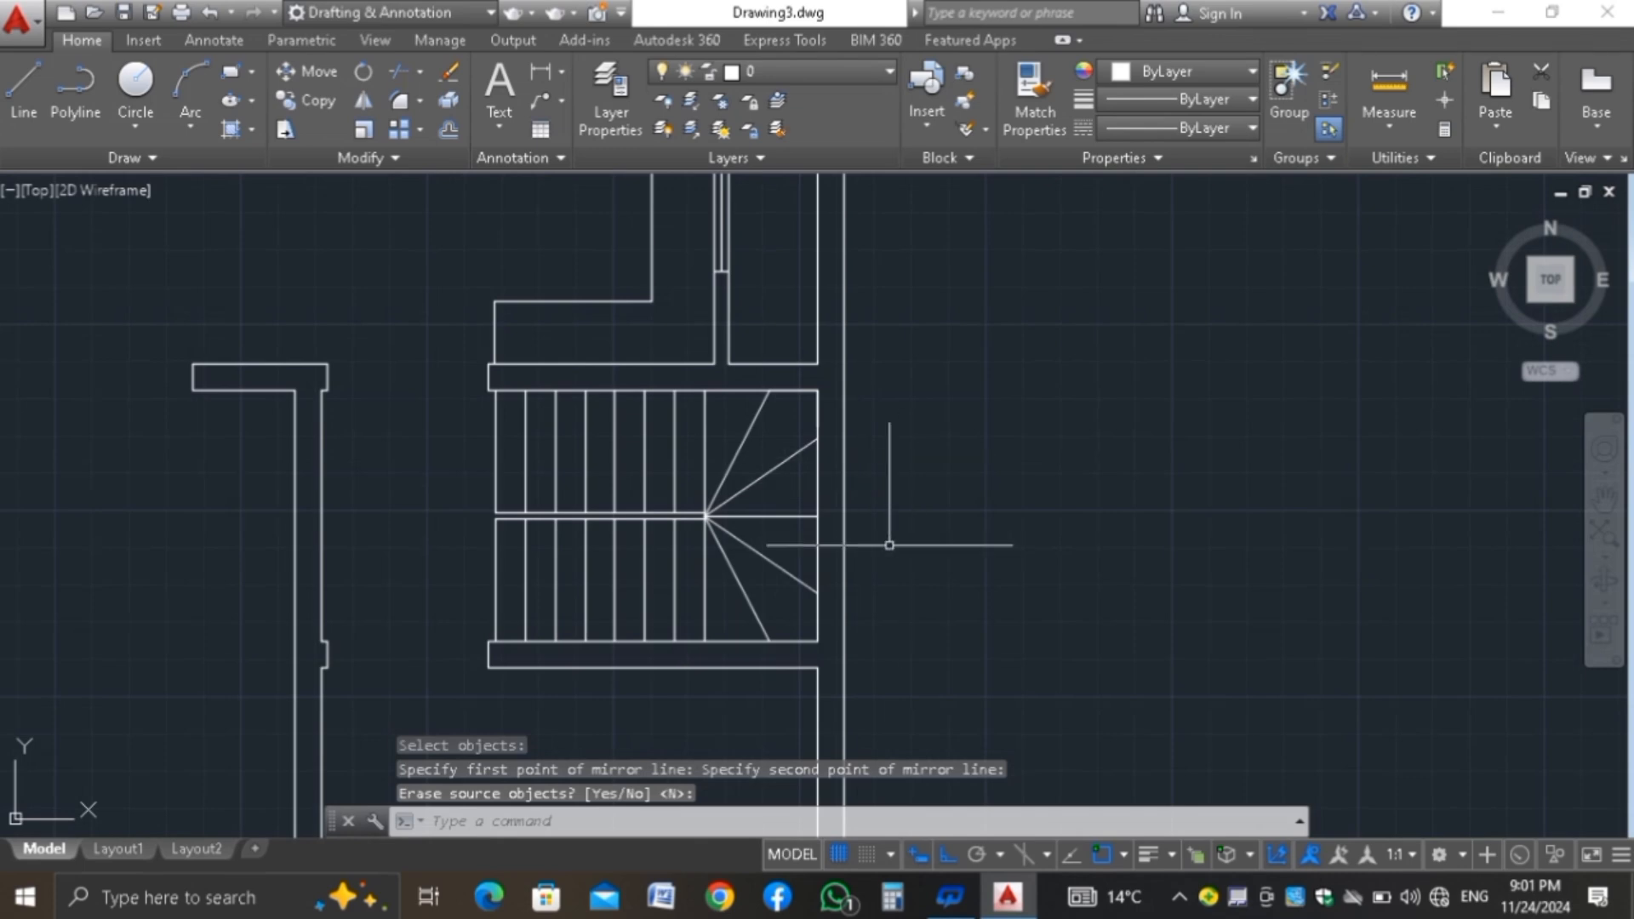
{"action": "scroll", "coordinate": [595, 529], "scroll_direction": "up", "scroll_amount": 2}
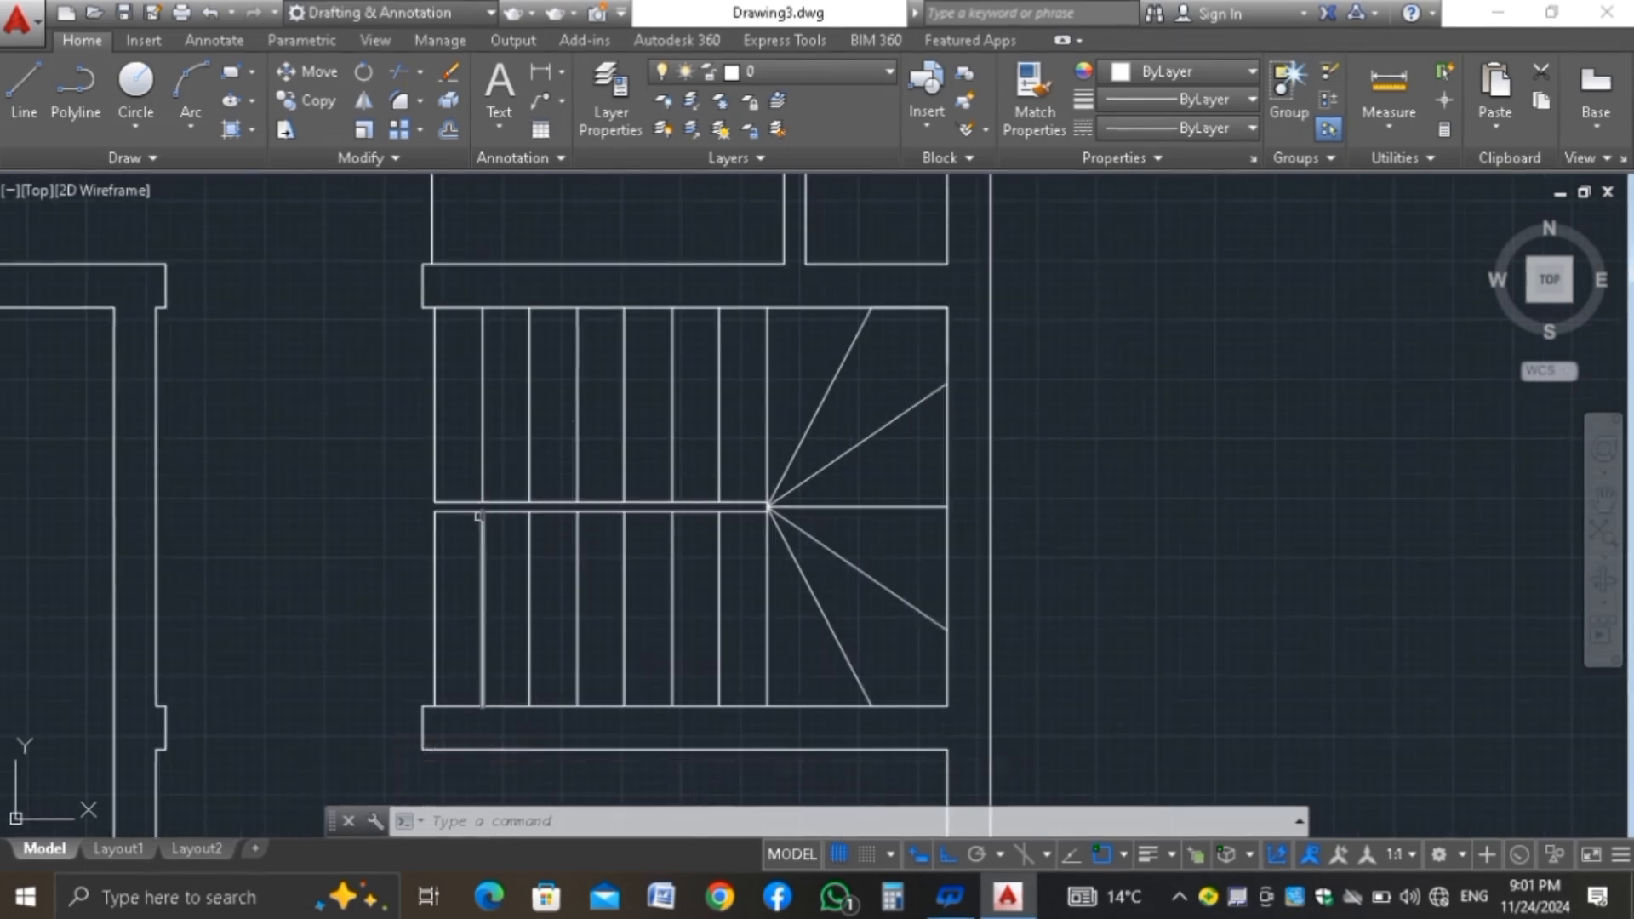
Divide 120 by 20 in Calculator and close it to return to the drawing
{"action": "scroll", "coordinate": [425, 494], "scroll_direction": "up", "scroll_amount": 4}
{"action": "scroll", "coordinate": [434, 476], "scroll_direction": "down", "scroll_amount": 4}
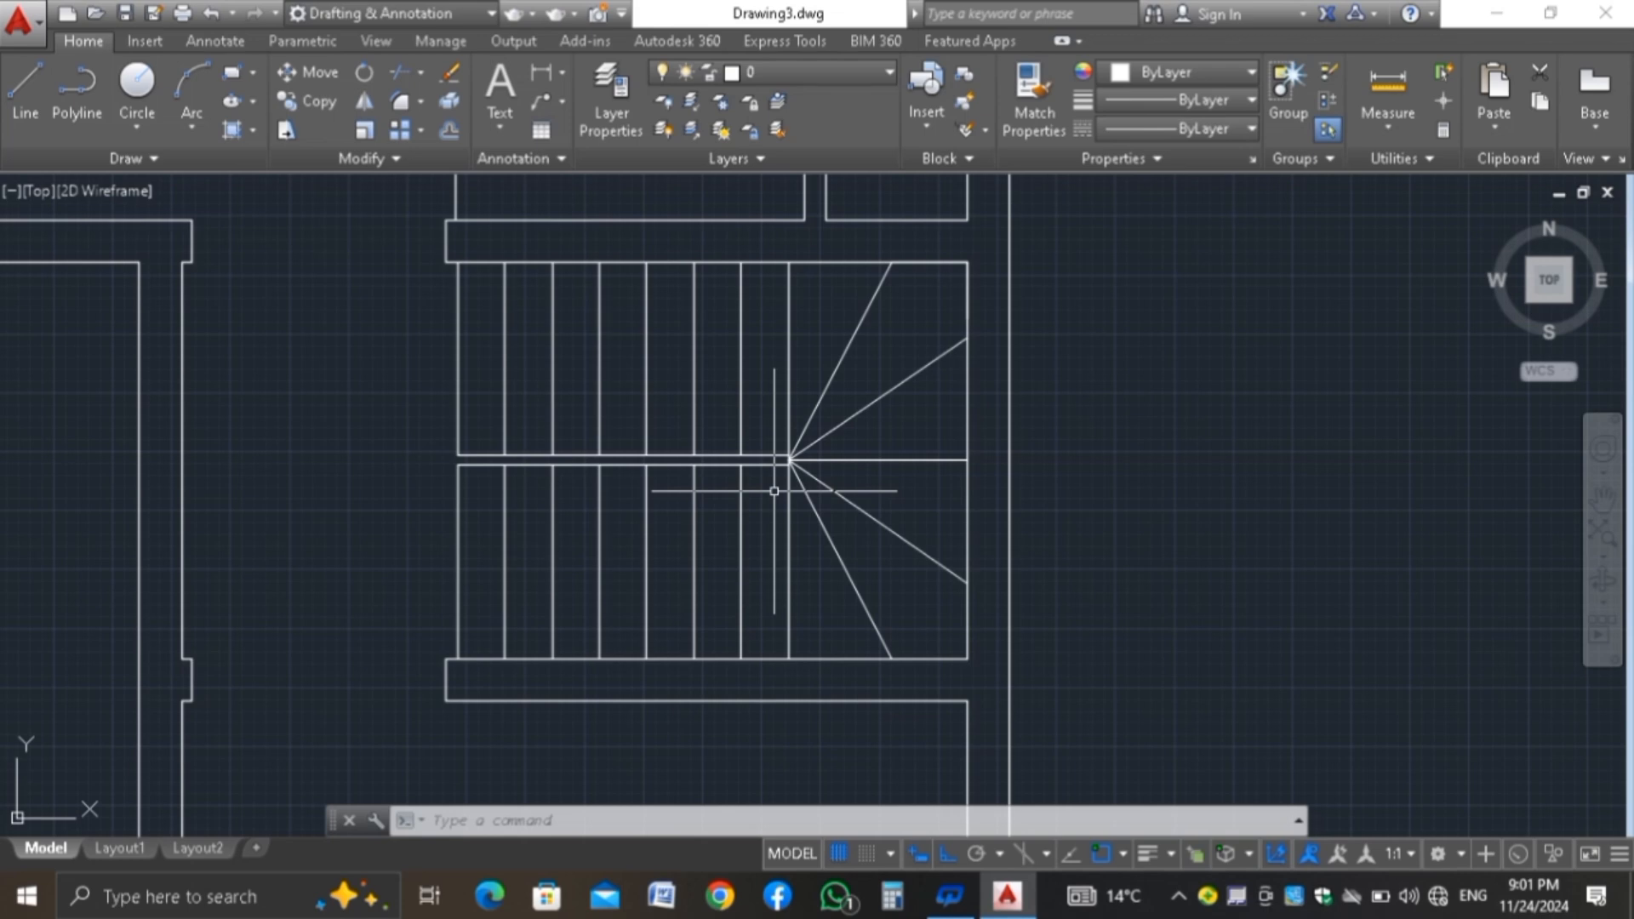
{"action": "left_click", "coordinate": [885, 909]}
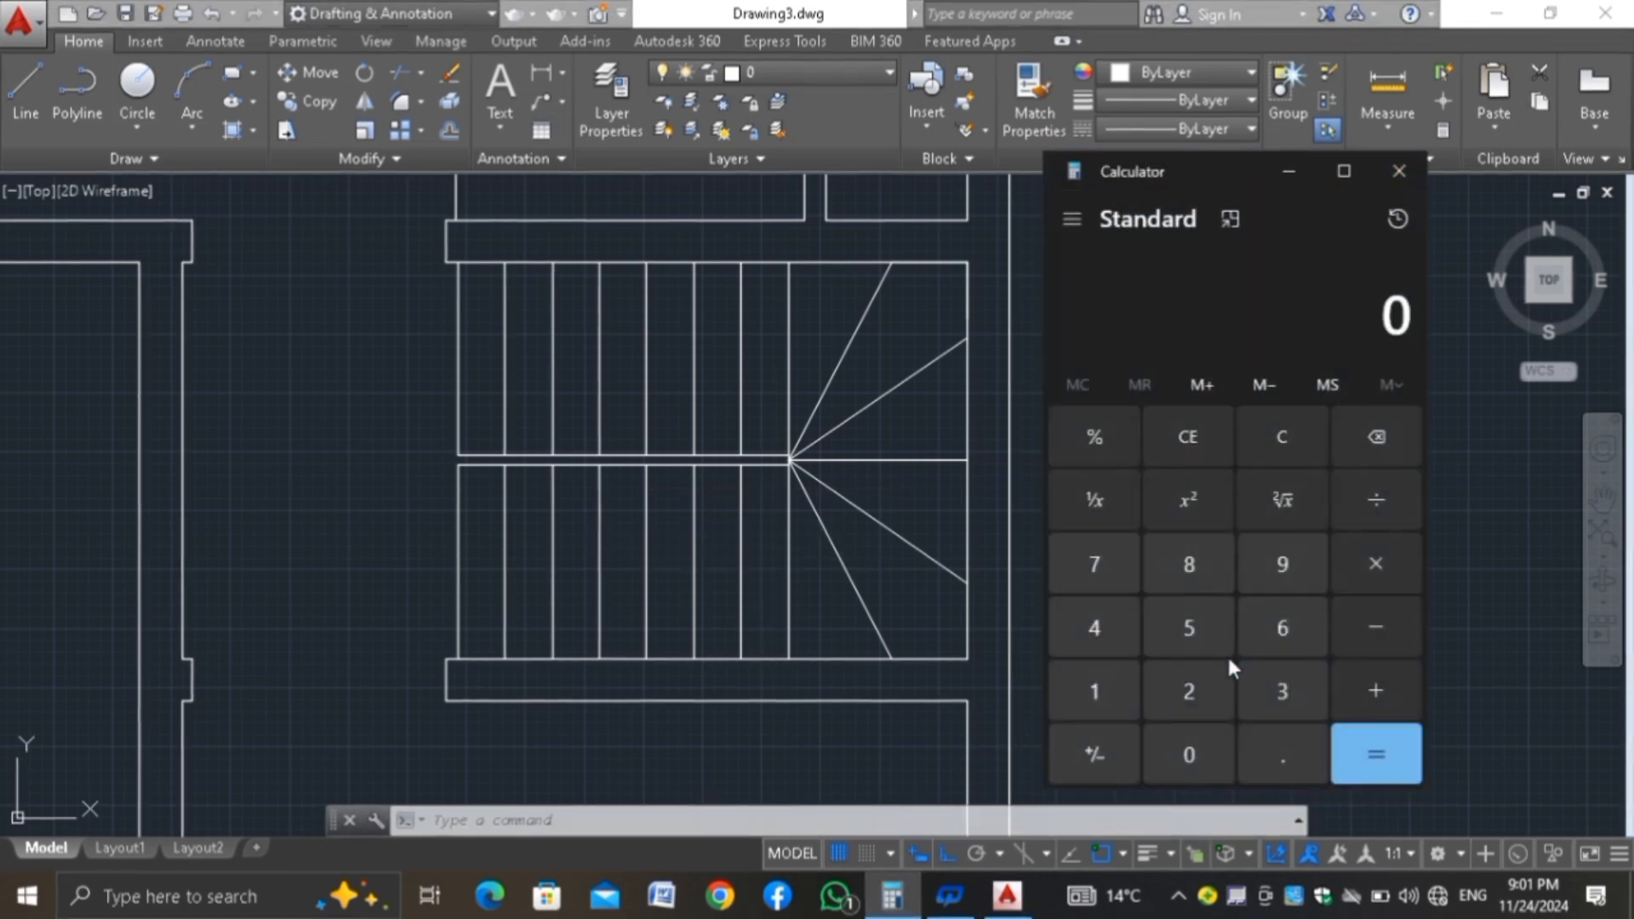
{"action": "left_click", "coordinate": [1097, 691]}
{"action": "left_click", "coordinate": [1174, 689]}
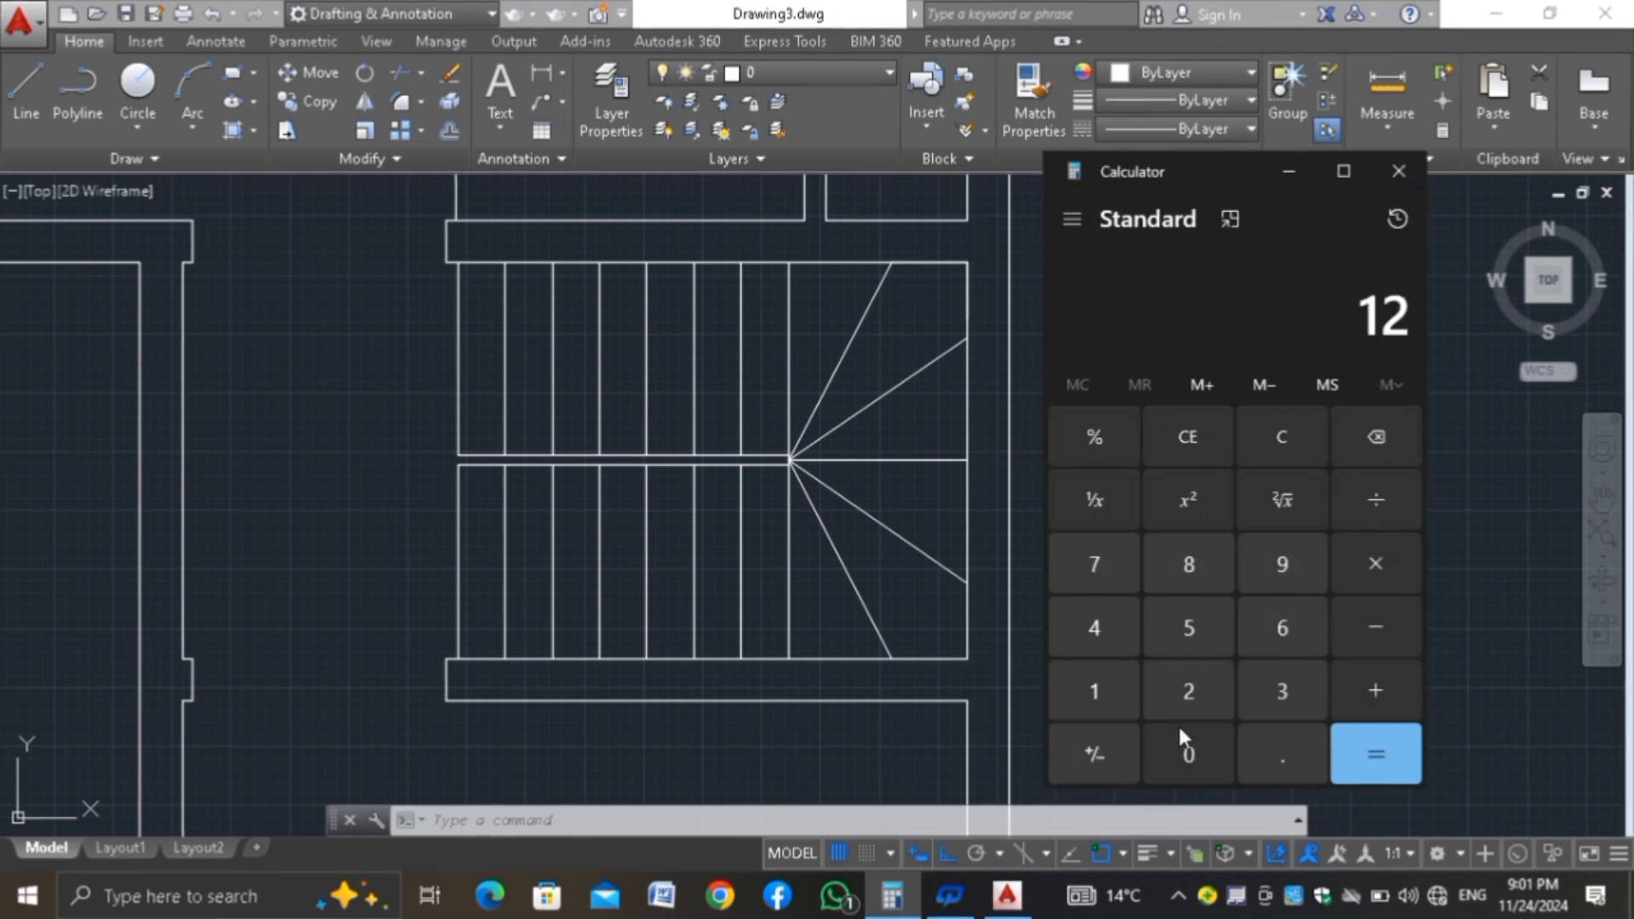
{"action": "left_click", "coordinate": [1176, 747]}
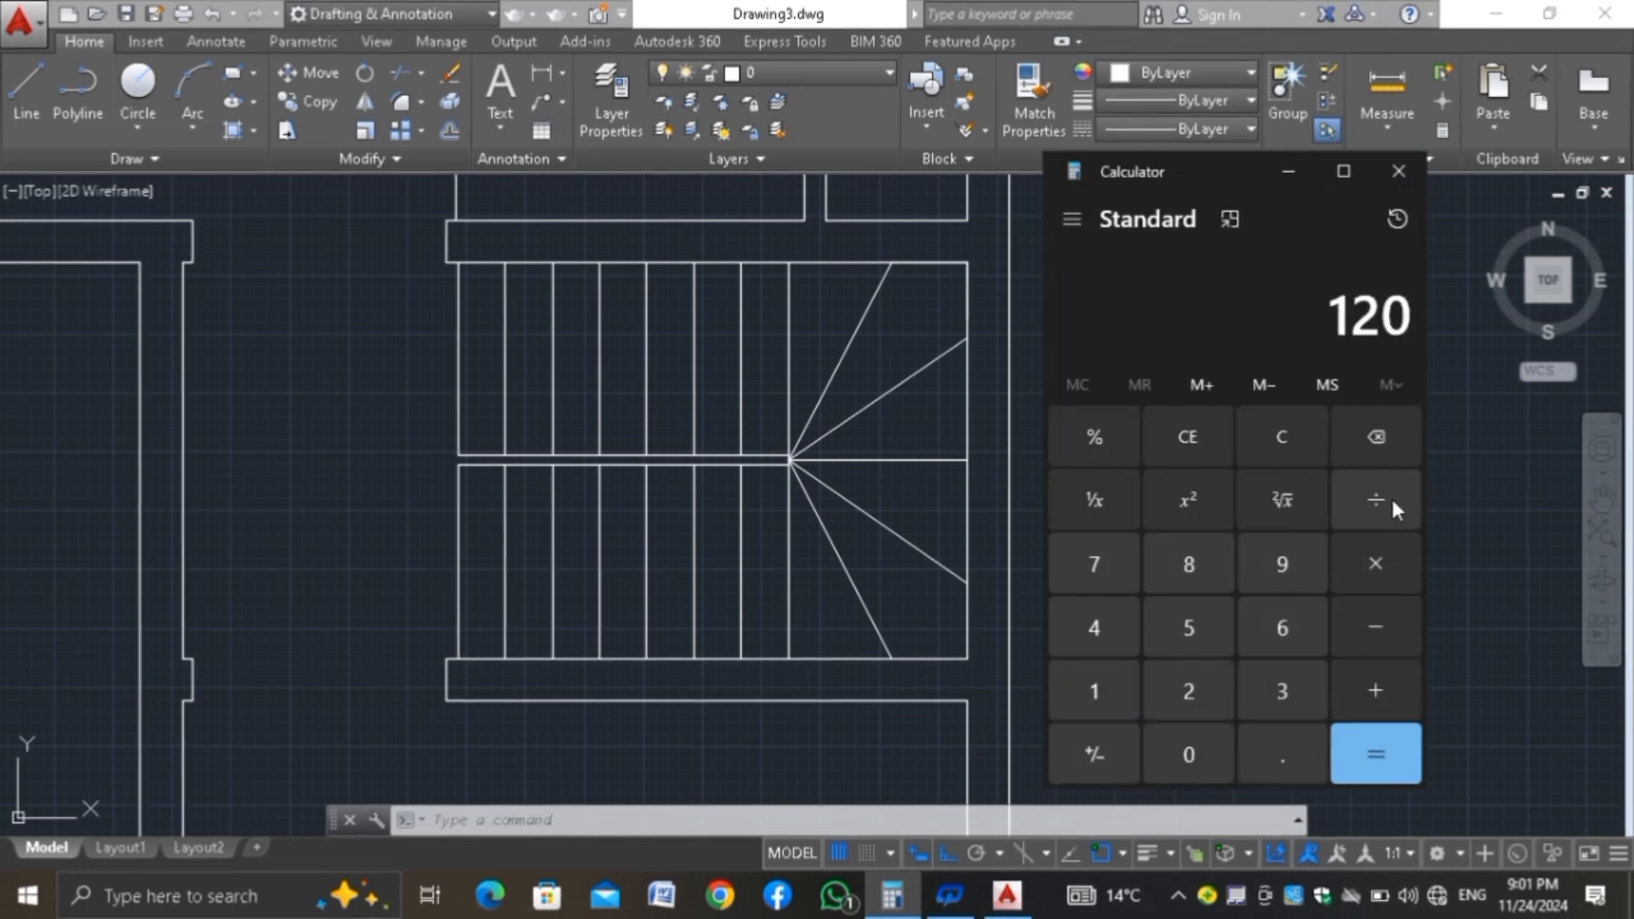
{"action": "left_click", "coordinate": [1388, 498]}
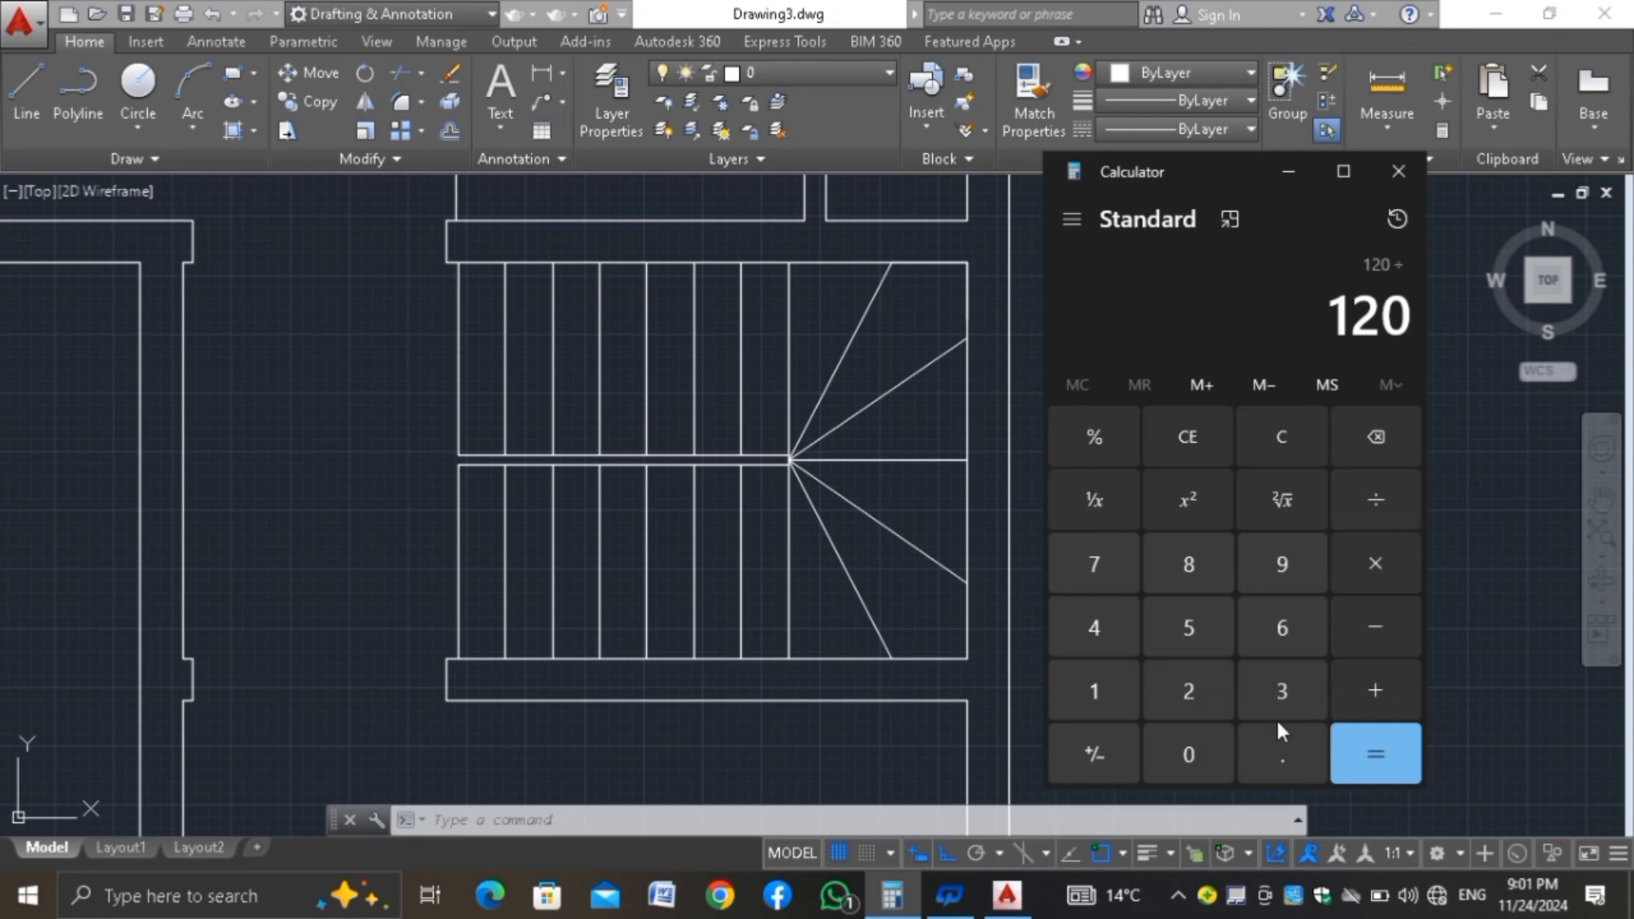
{"action": "left_click", "coordinate": [1199, 710]}
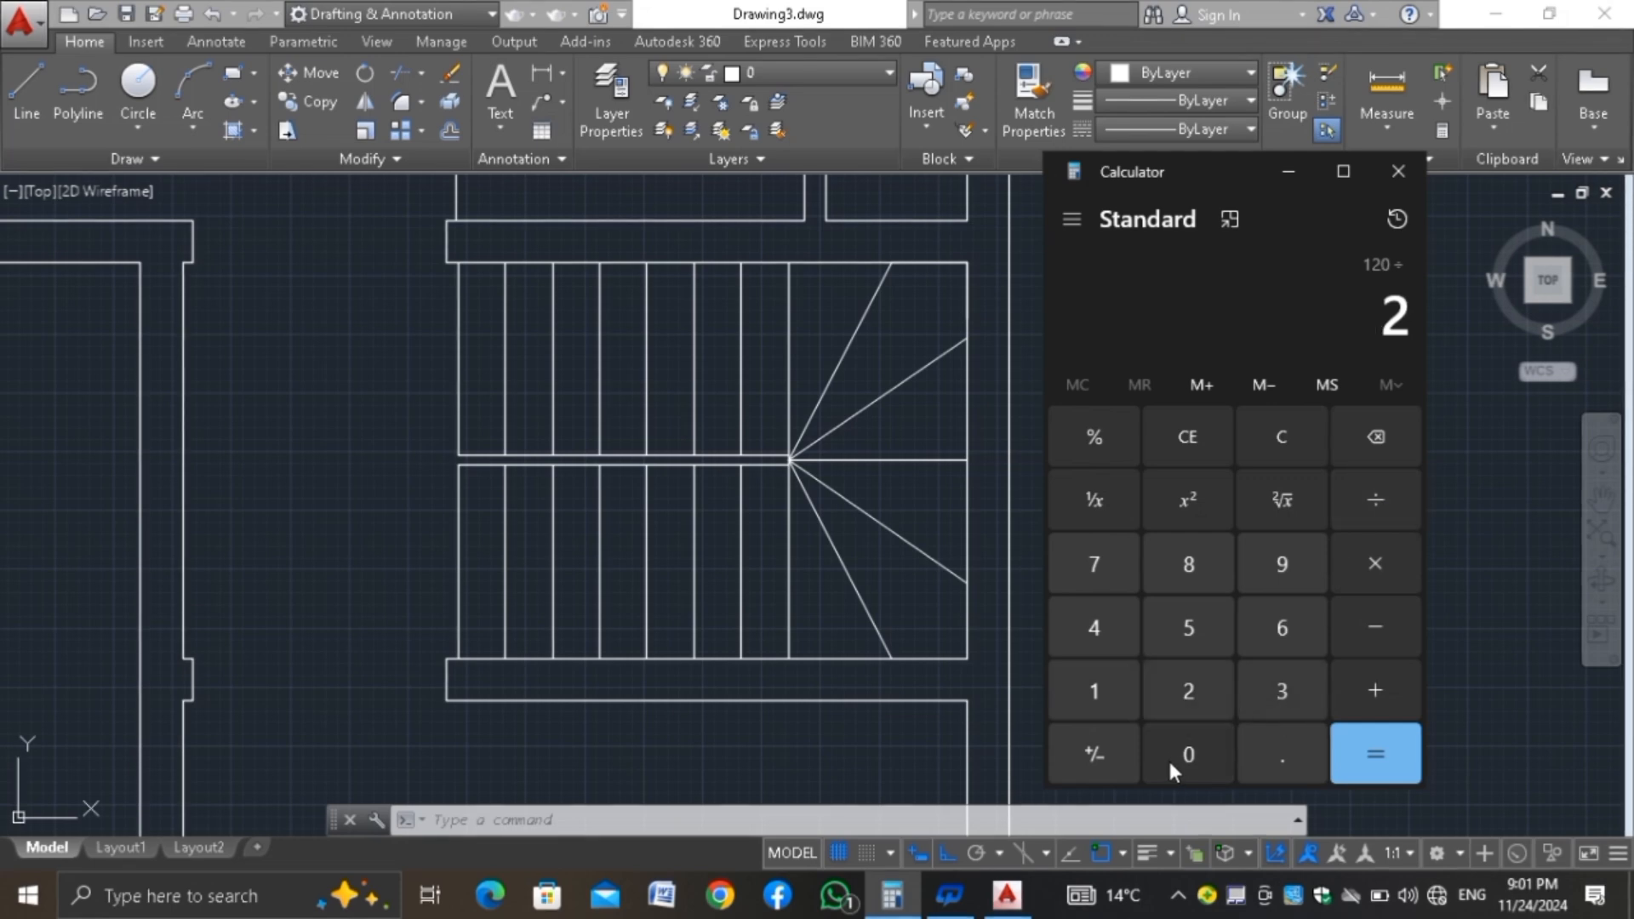
{"action": "left_click", "coordinate": [1349, 759]}
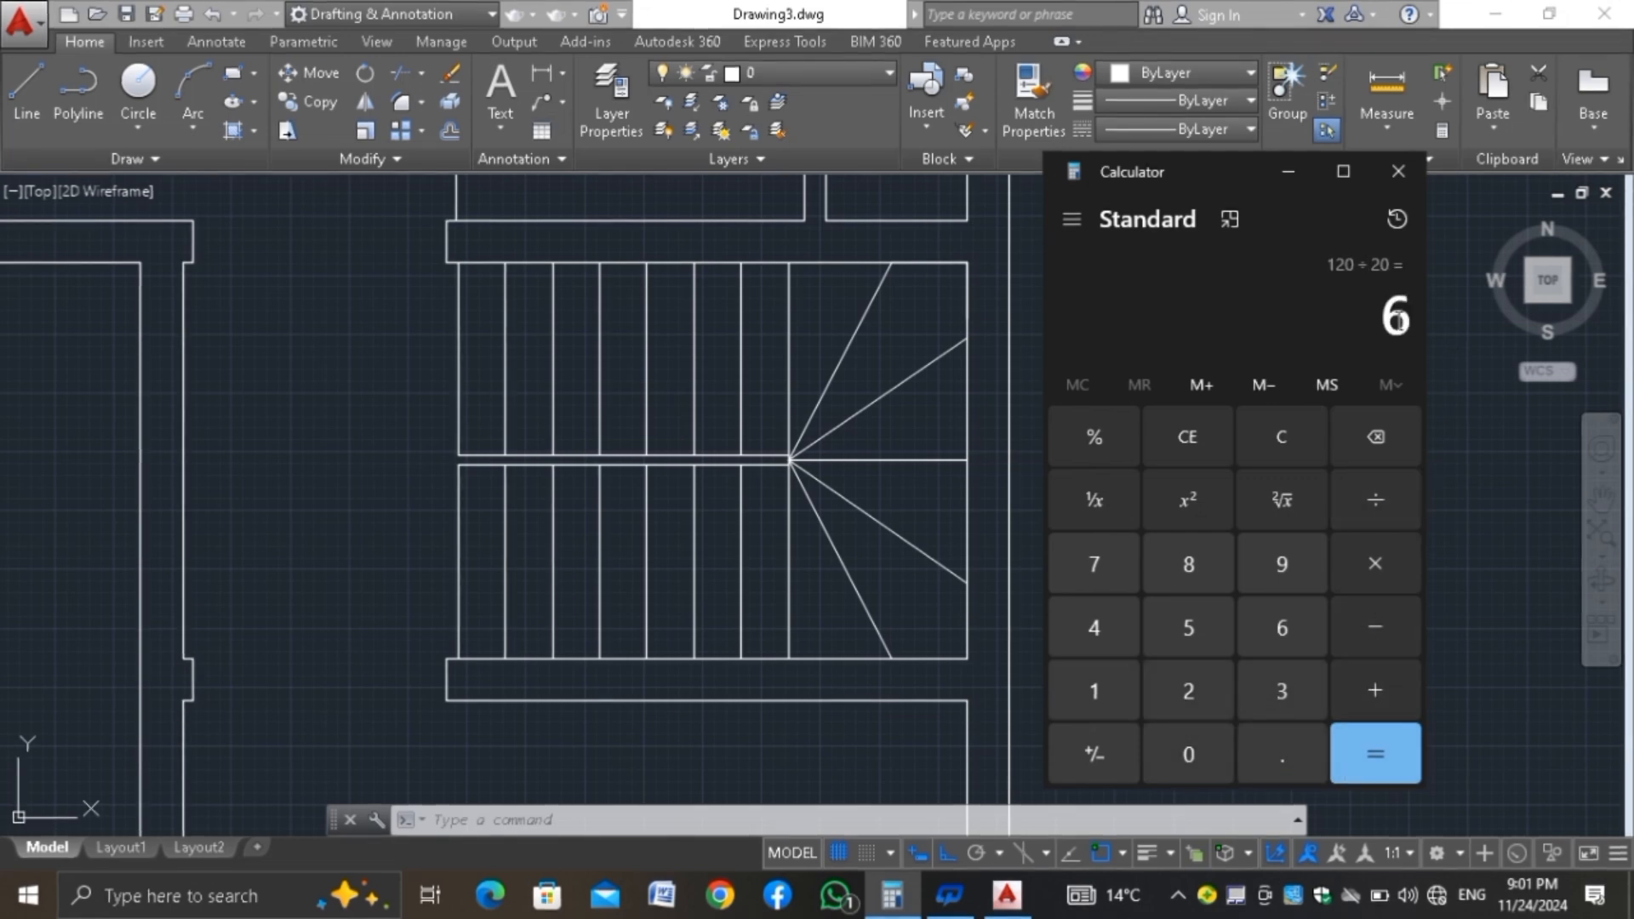
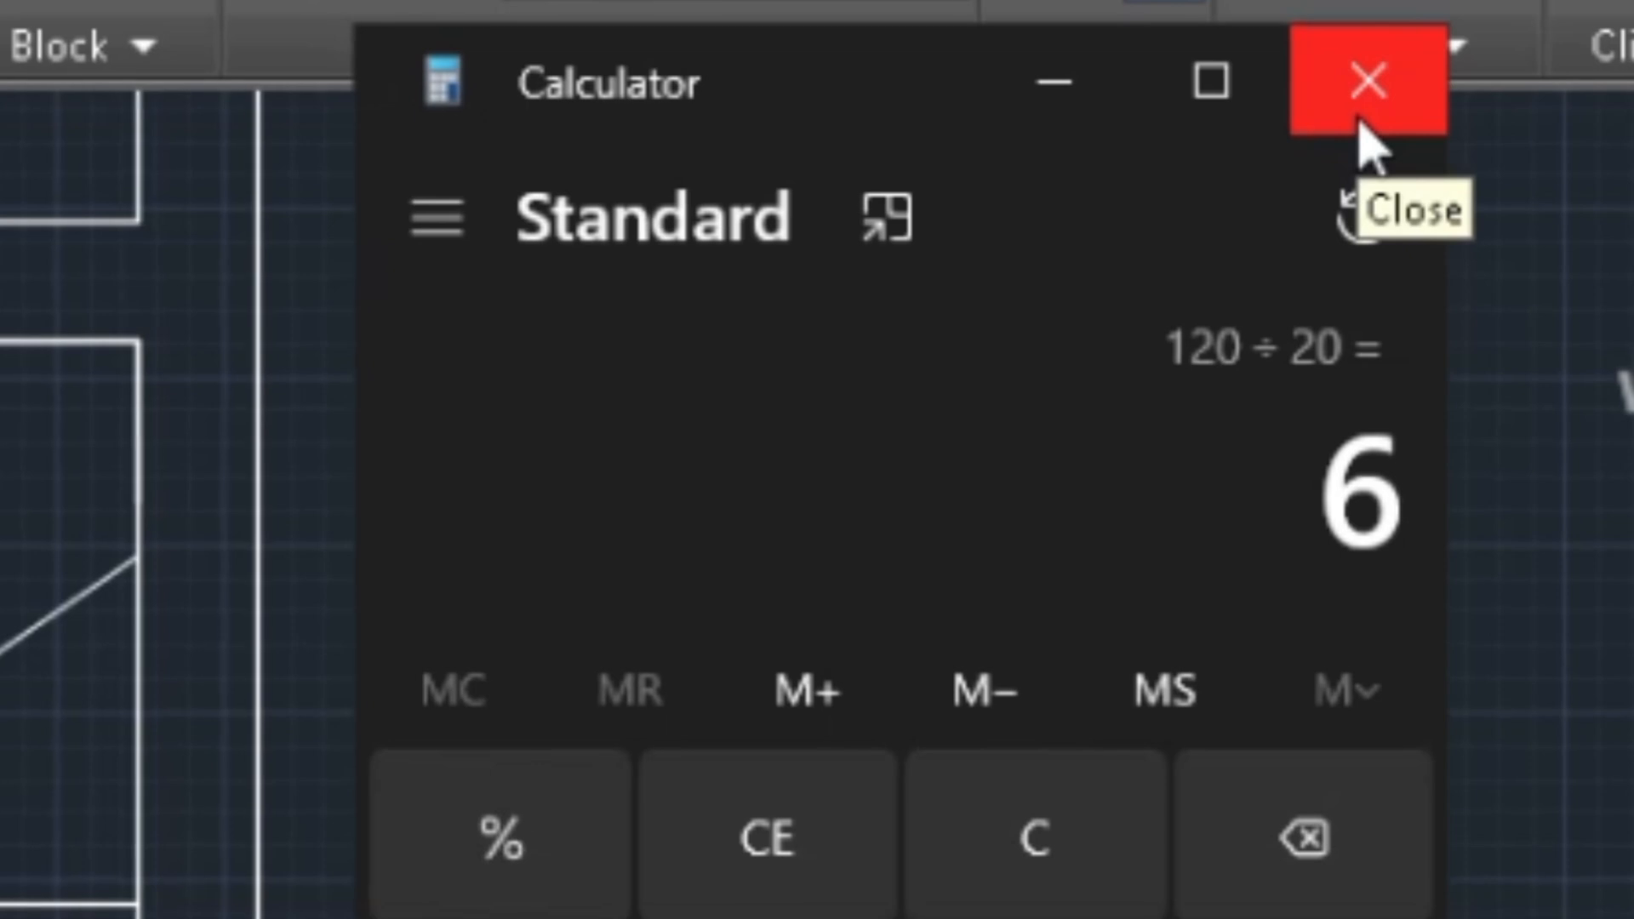
{"action": "left_click", "coordinate": [1359, 126]}
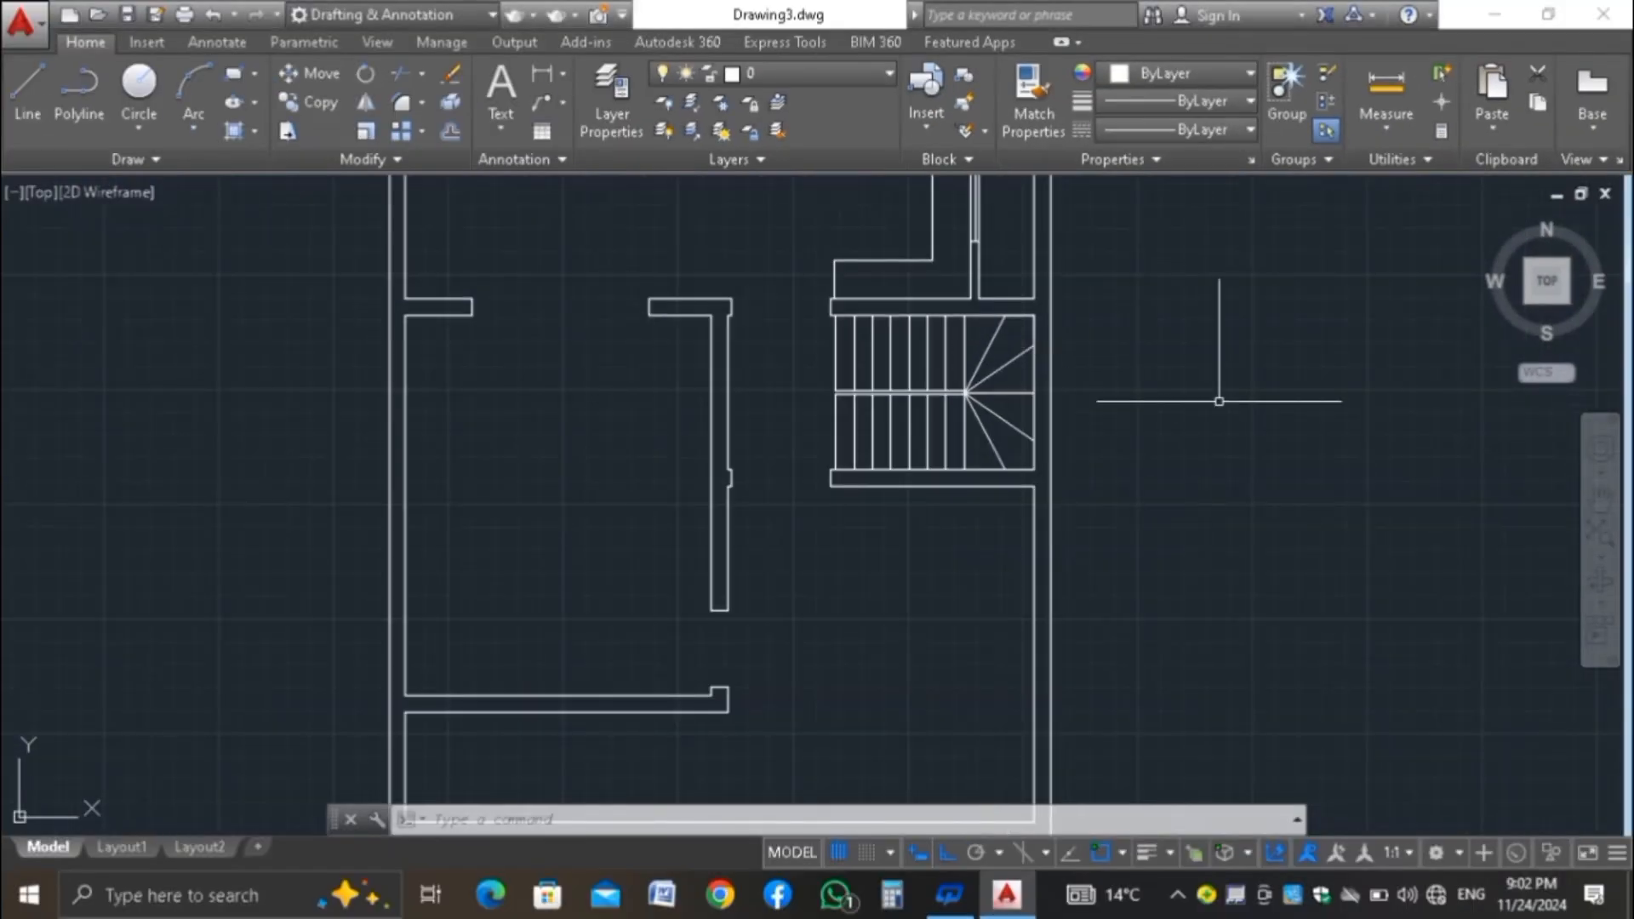
Examine the whole floor plan, from the upper rooms down to the finished staircase
{"action": "scroll", "coordinate": [957, 482], "scroll_direction": "down", "scroll_amount": 2}
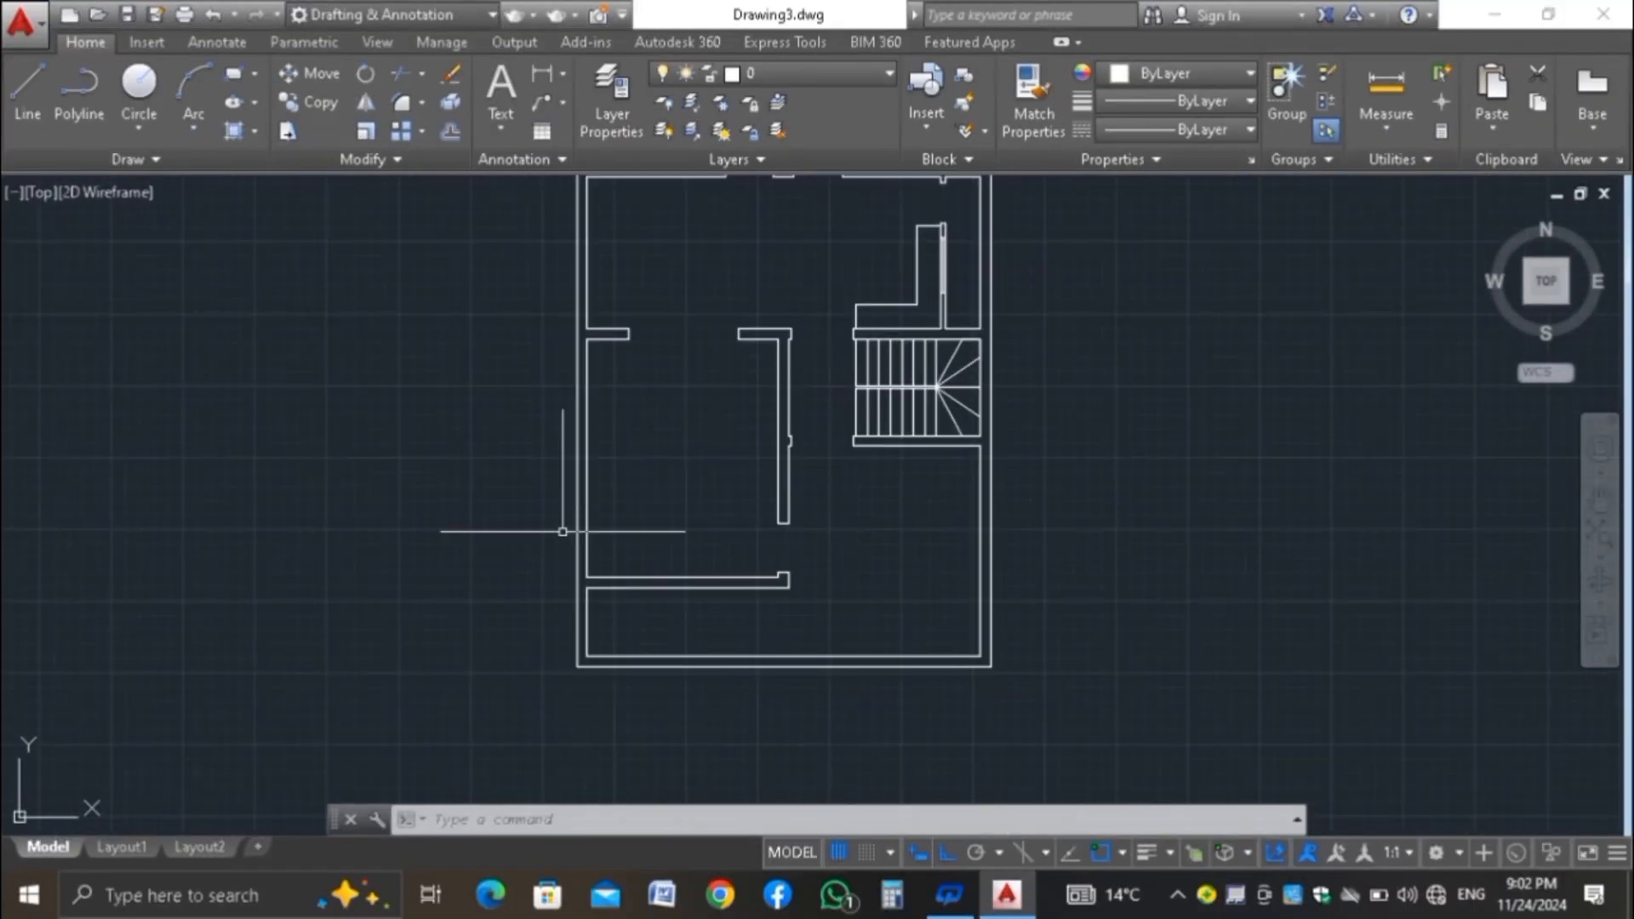
{"action": "scroll", "coordinate": [578, 532], "scroll_direction": "down", "scroll_amount": 4}
{"action": "scroll", "coordinate": [645, 485], "scroll_direction": "up", "scroll_amount": 2}
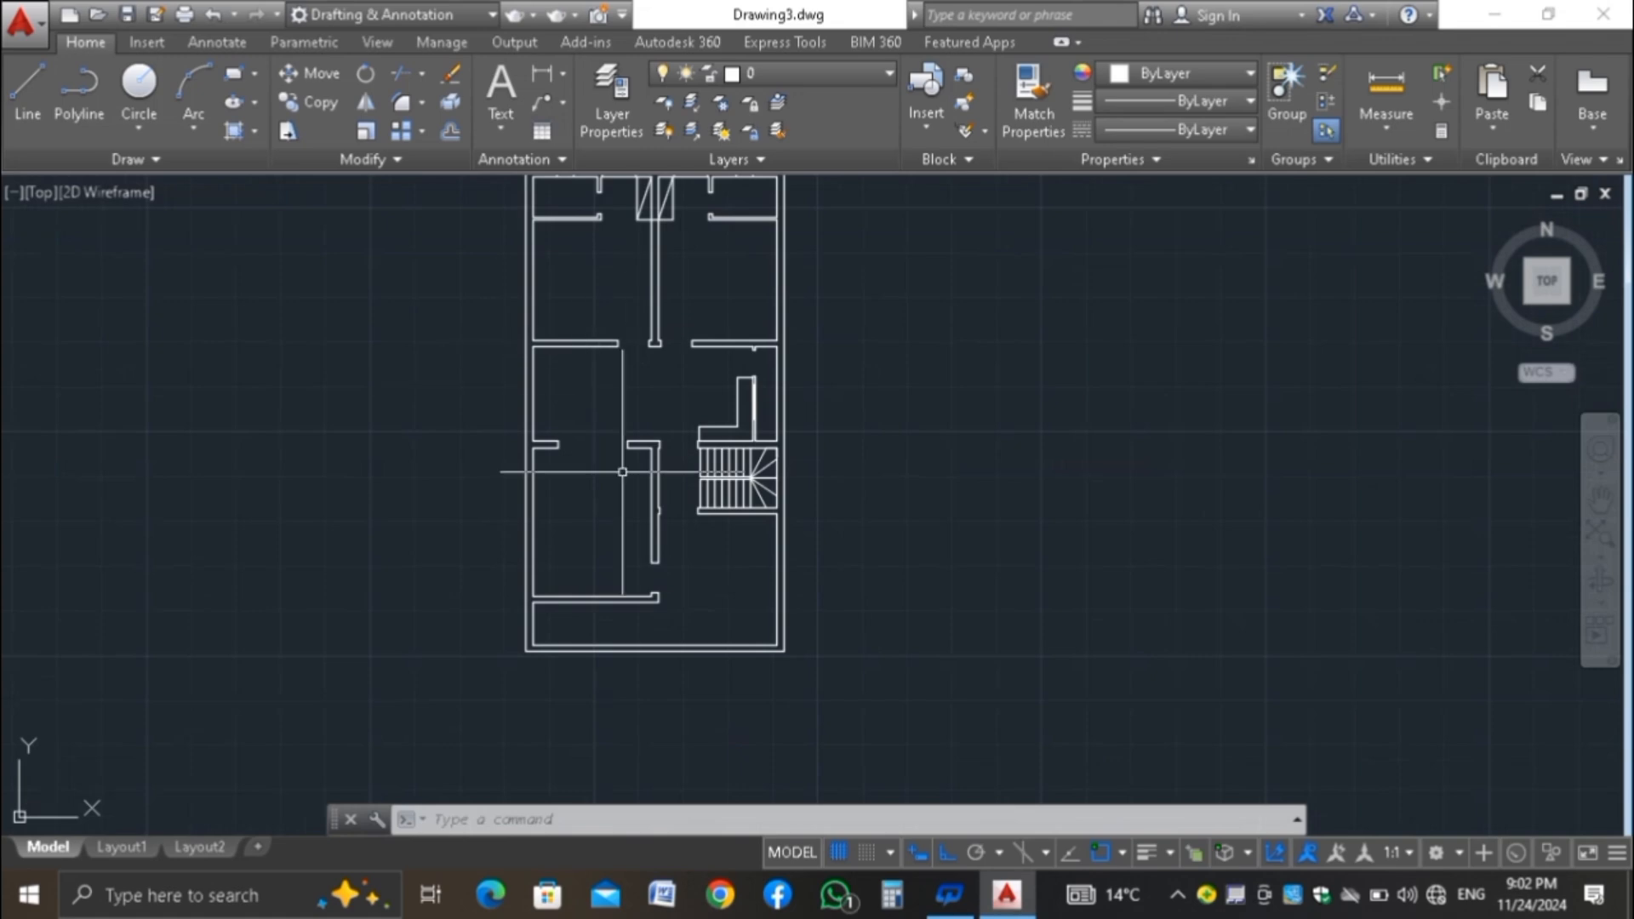
{"action": "scroll", "coordinate": [622, 471], "scroll_direction": "down", "scroll_amount": 1}
{"action": "scroll", "coordinate": [660, 238], "scroll_direction": "up", "scroll_amount": 7}
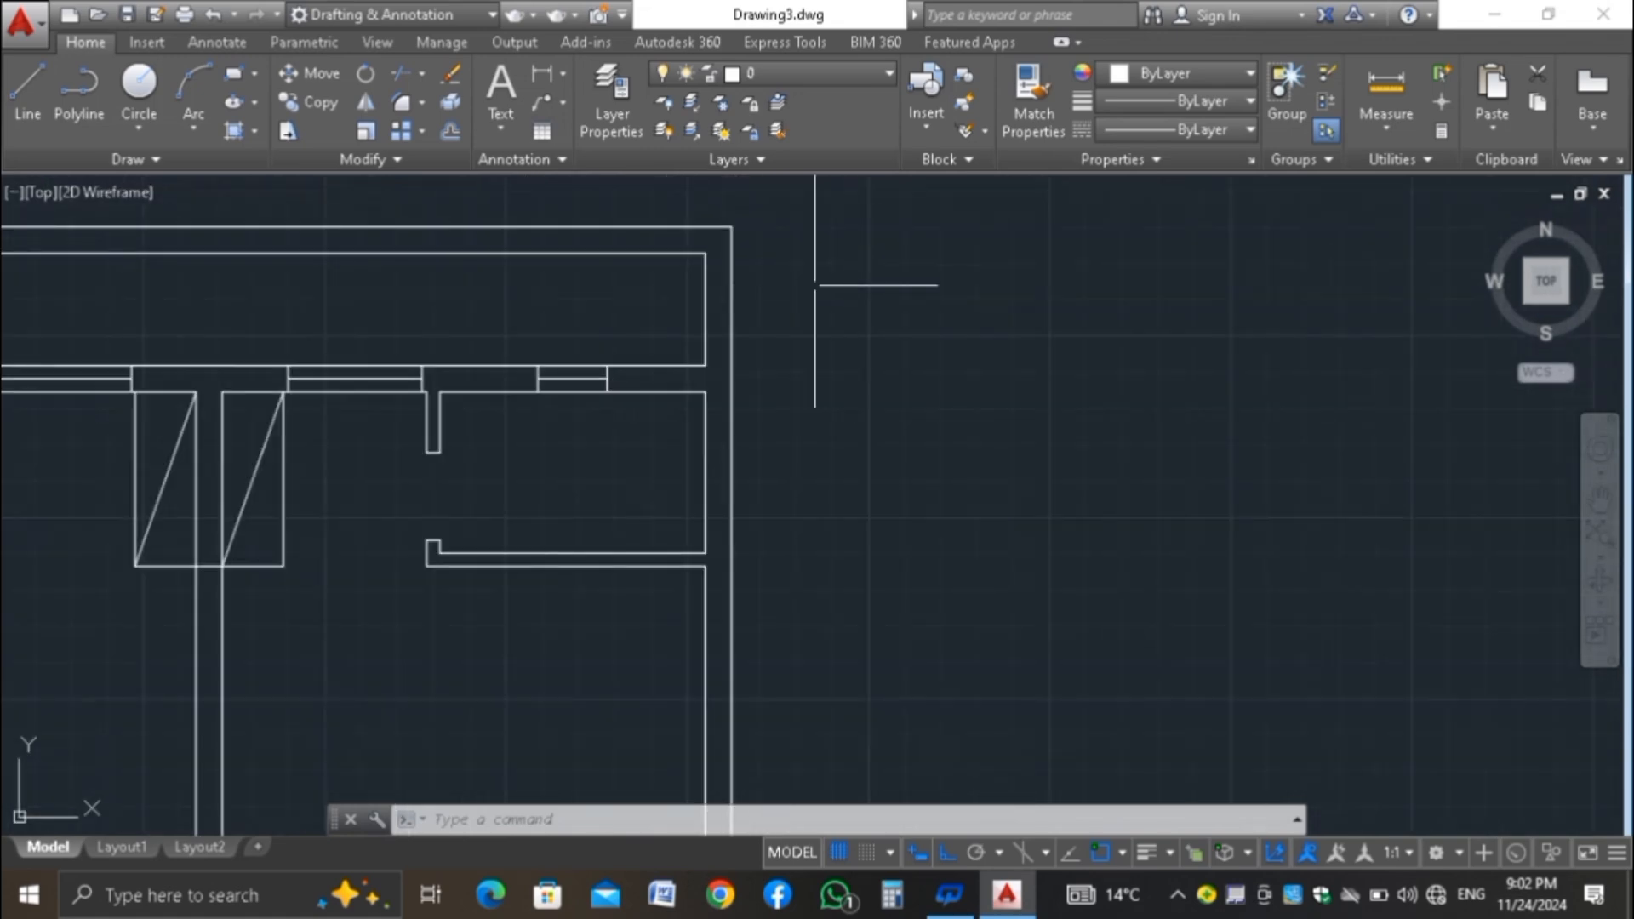
{"action": "scroll", "coordinate": [760, 265], "scroll_direction": "down", "scroll_amount": 5}
{"action": "scroll", "coordinate": [693, 641], "scroll_direction": "up", "scroll_amount": 5}
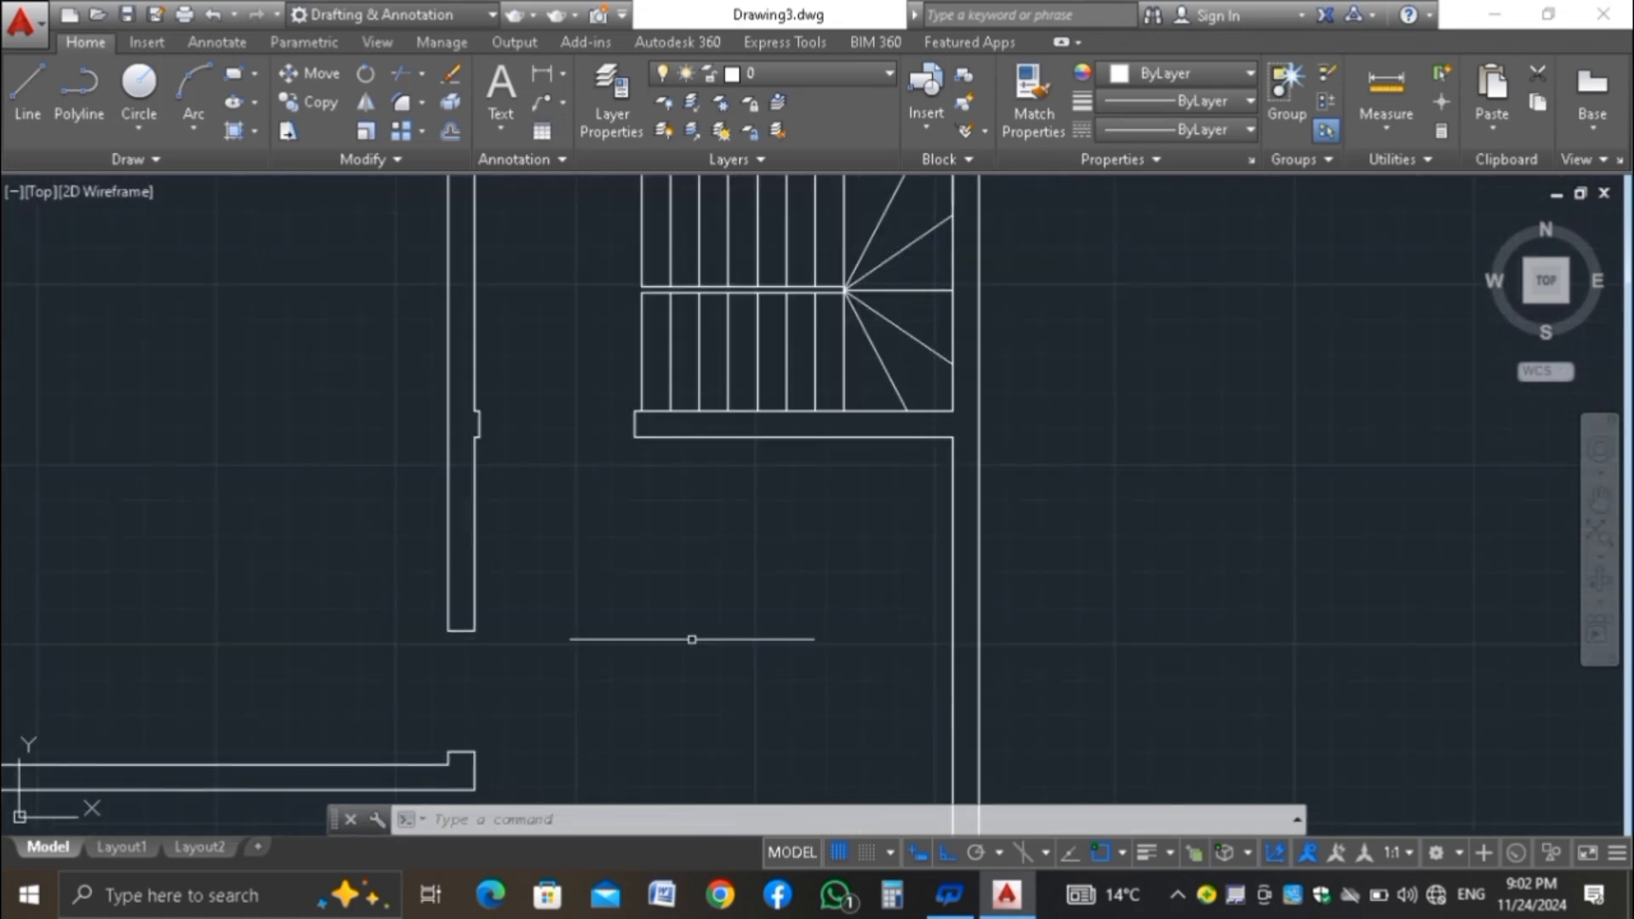
Draw a vertical line across the thickness of the bottom exterior wall, aligned with the end face of the inner wall above
{"action": "scroll", "coordinate": [693, 547], "scroll_direction": "down", "scroll_amount": 4}
{"action": "scroll", "coordinate": [732, 668], "scroll_direction": "up", "scroll_amount": 1}
{"action": "scroll", "coordinate": [733, 668], "scroll_direction": "up", "scroll_amount": 4}
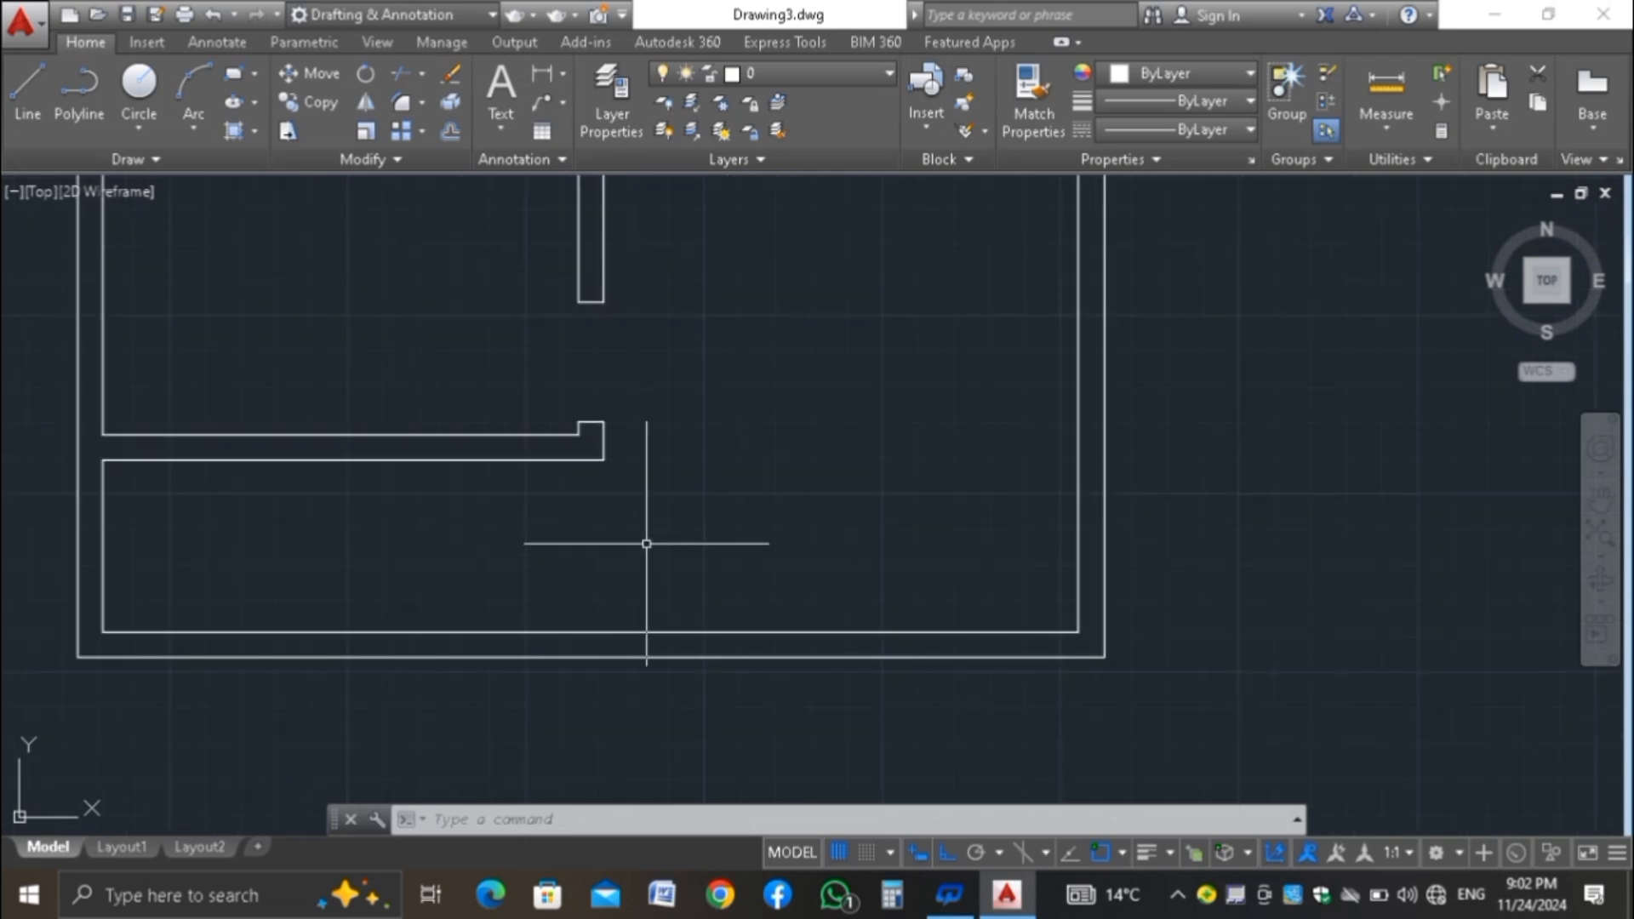
{"action": "type", "text": "L"}
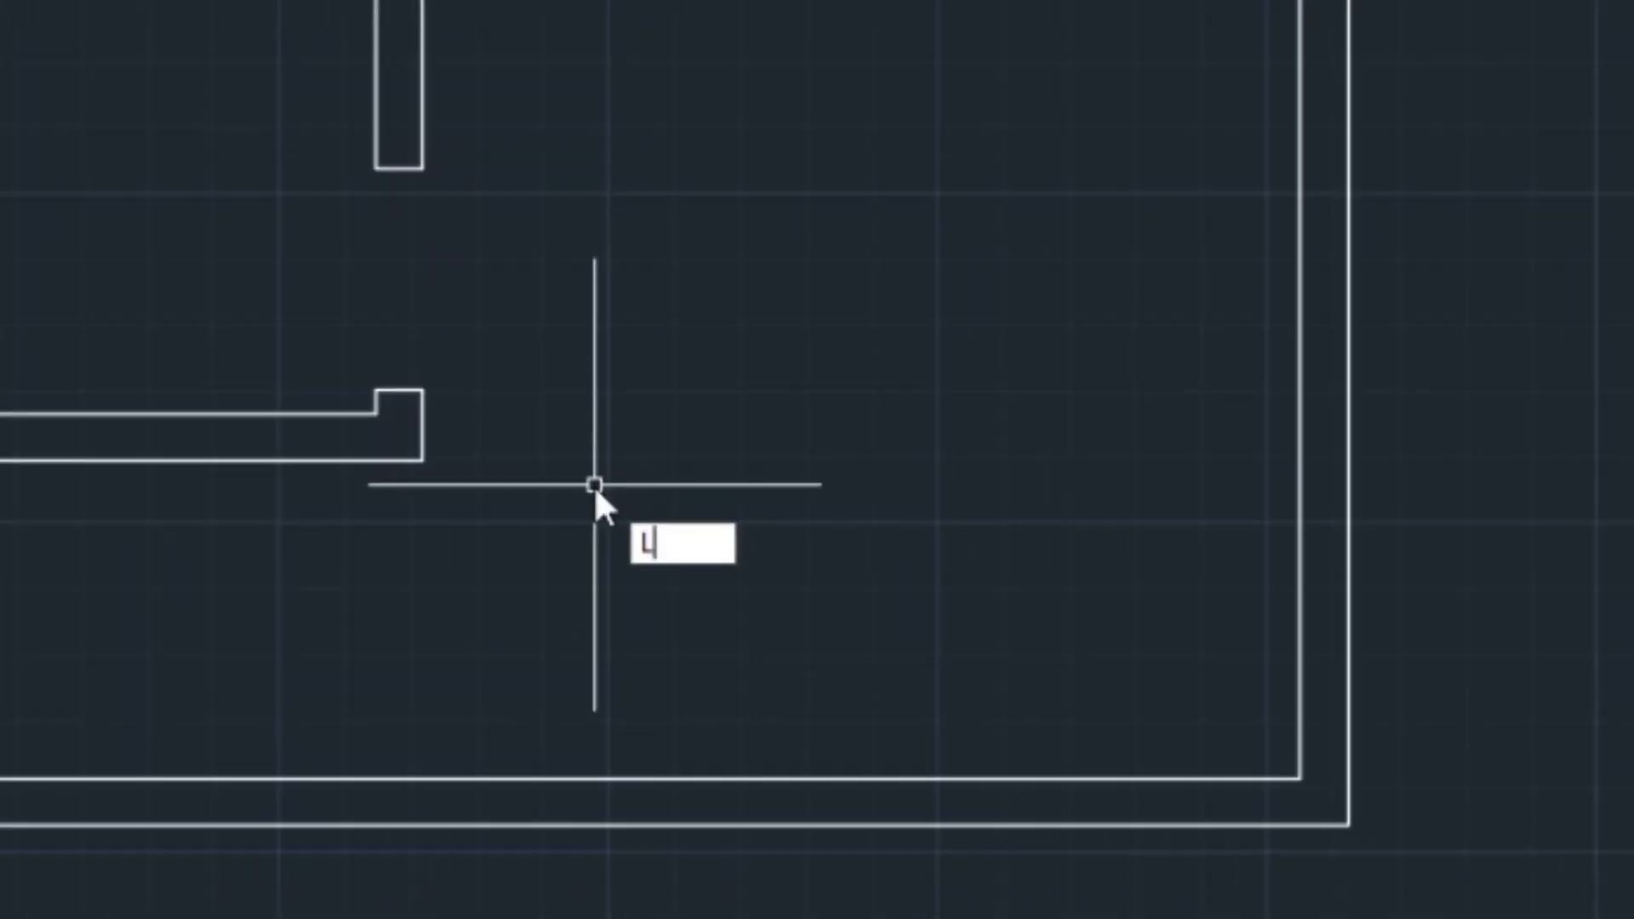
{"action": "key", "text": "Return"}
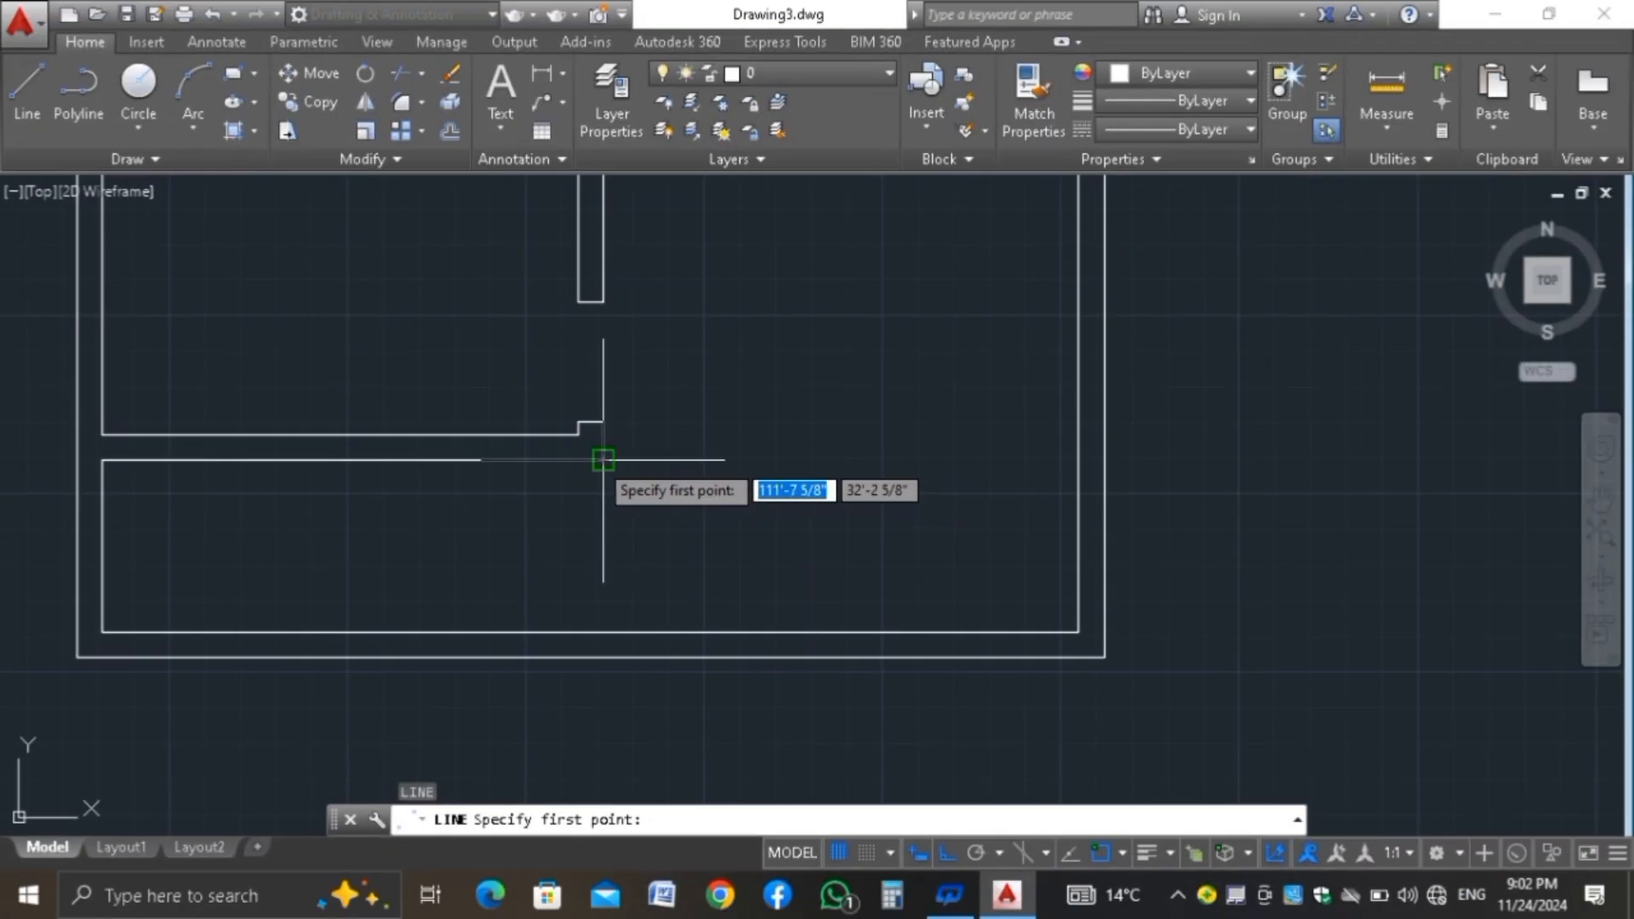
{"action": "left_click", "coordinate": [604, 631]}
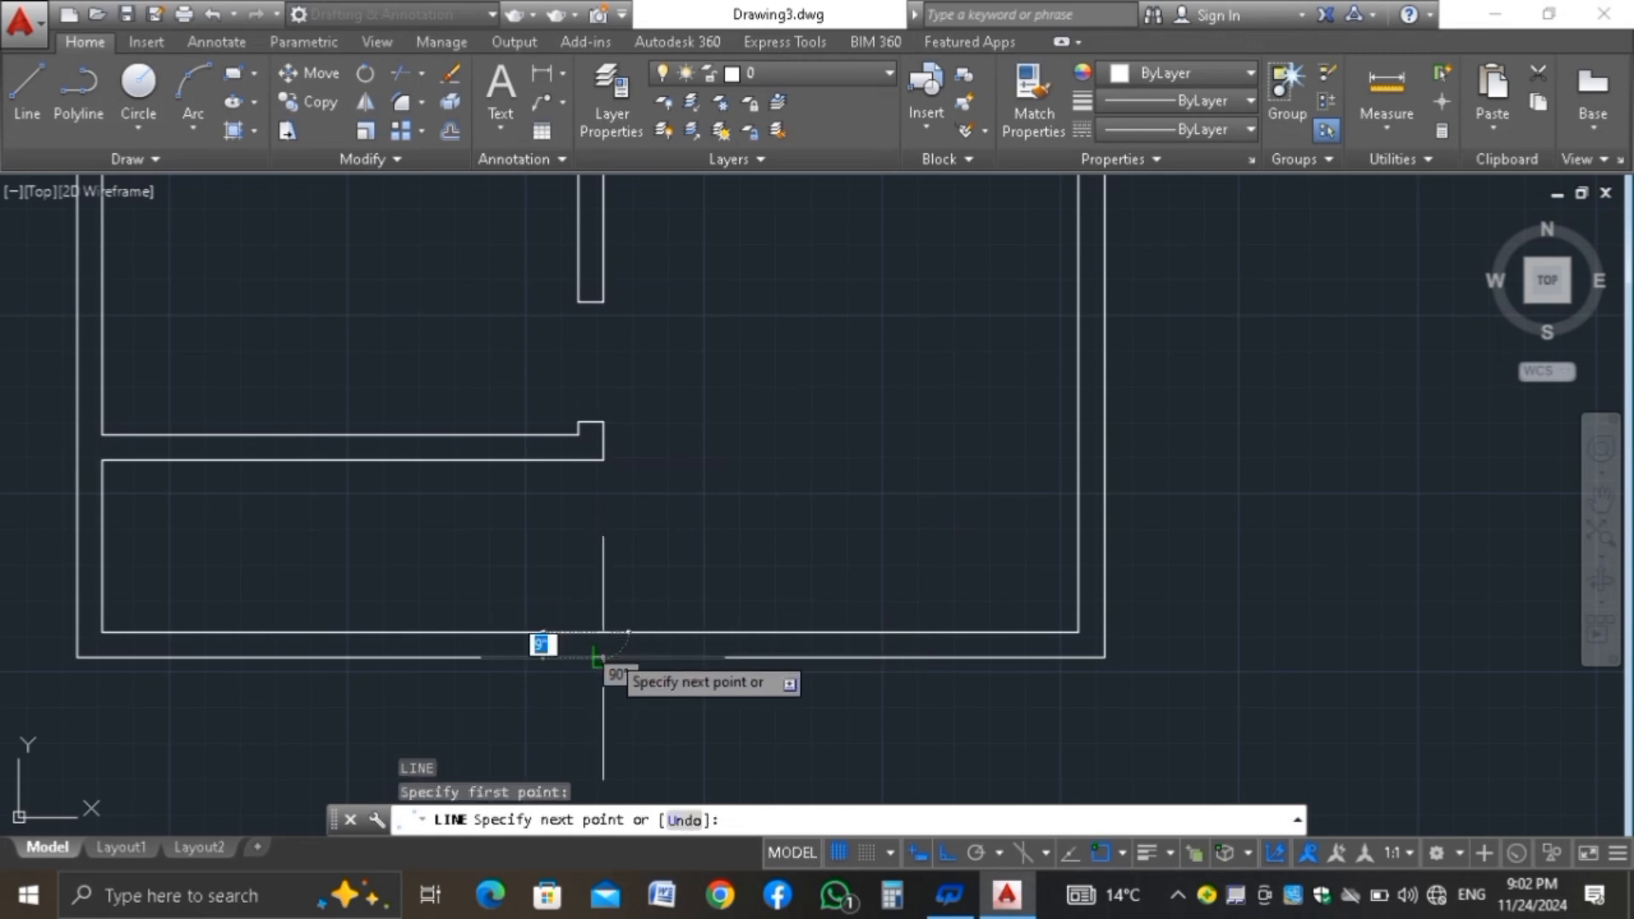
{"action": "left_click", "coordinate": [603, 656]}
{"action": "key", "text": "Return"}
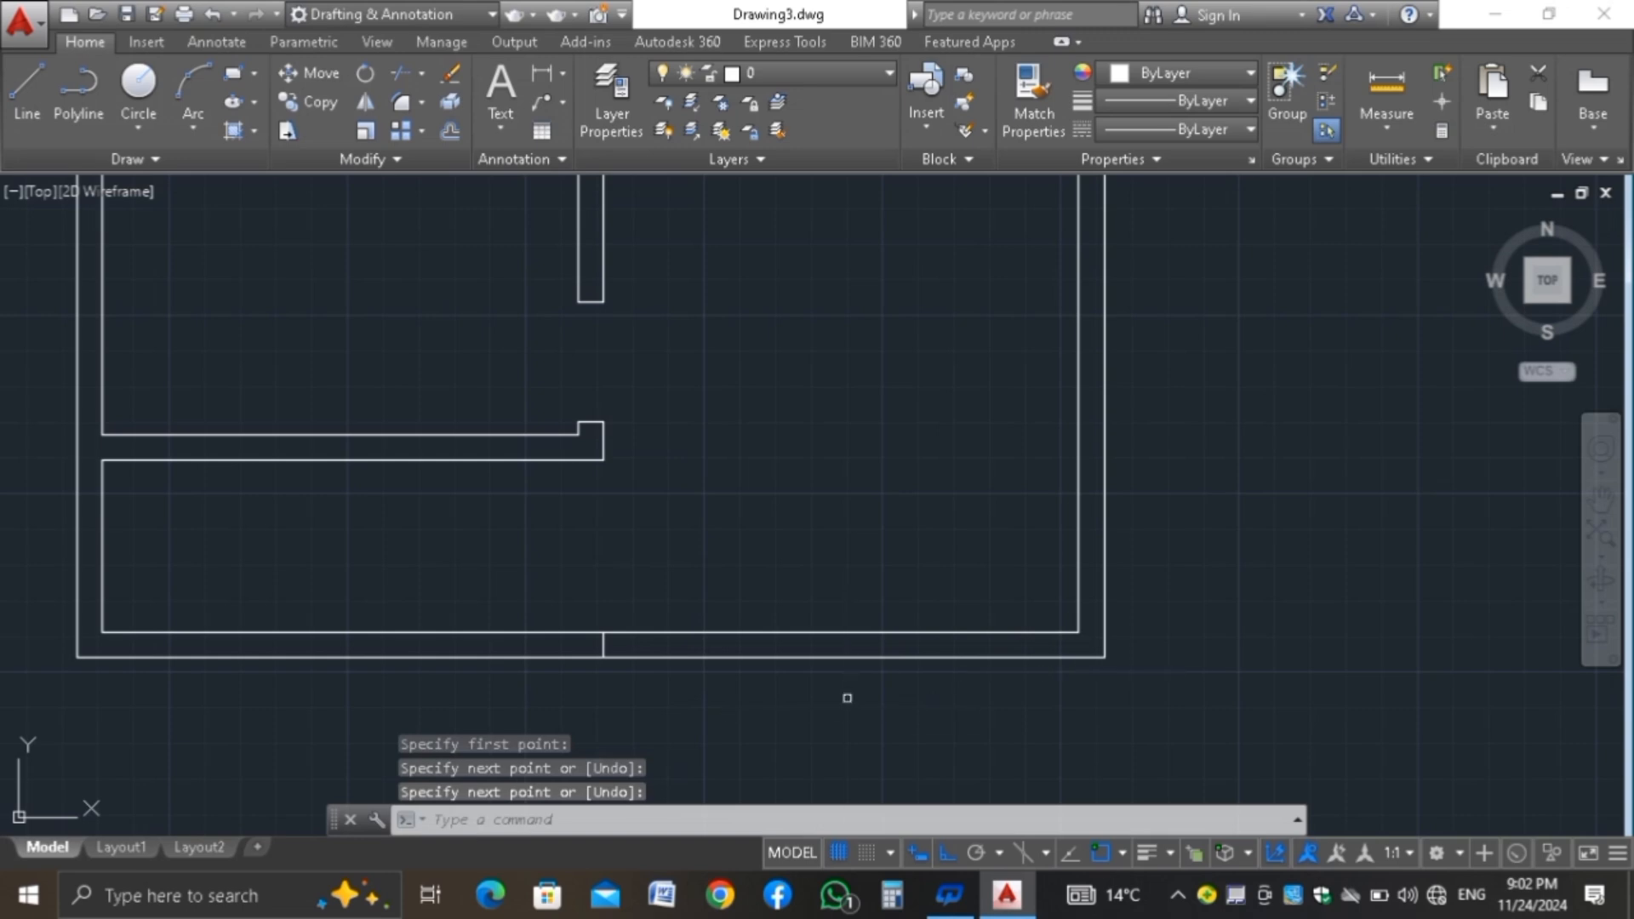
Measure from the new wall line to the outer lower-right corner with an aligned dimension, without placing it
{"action": "type", "text": "DIM"}
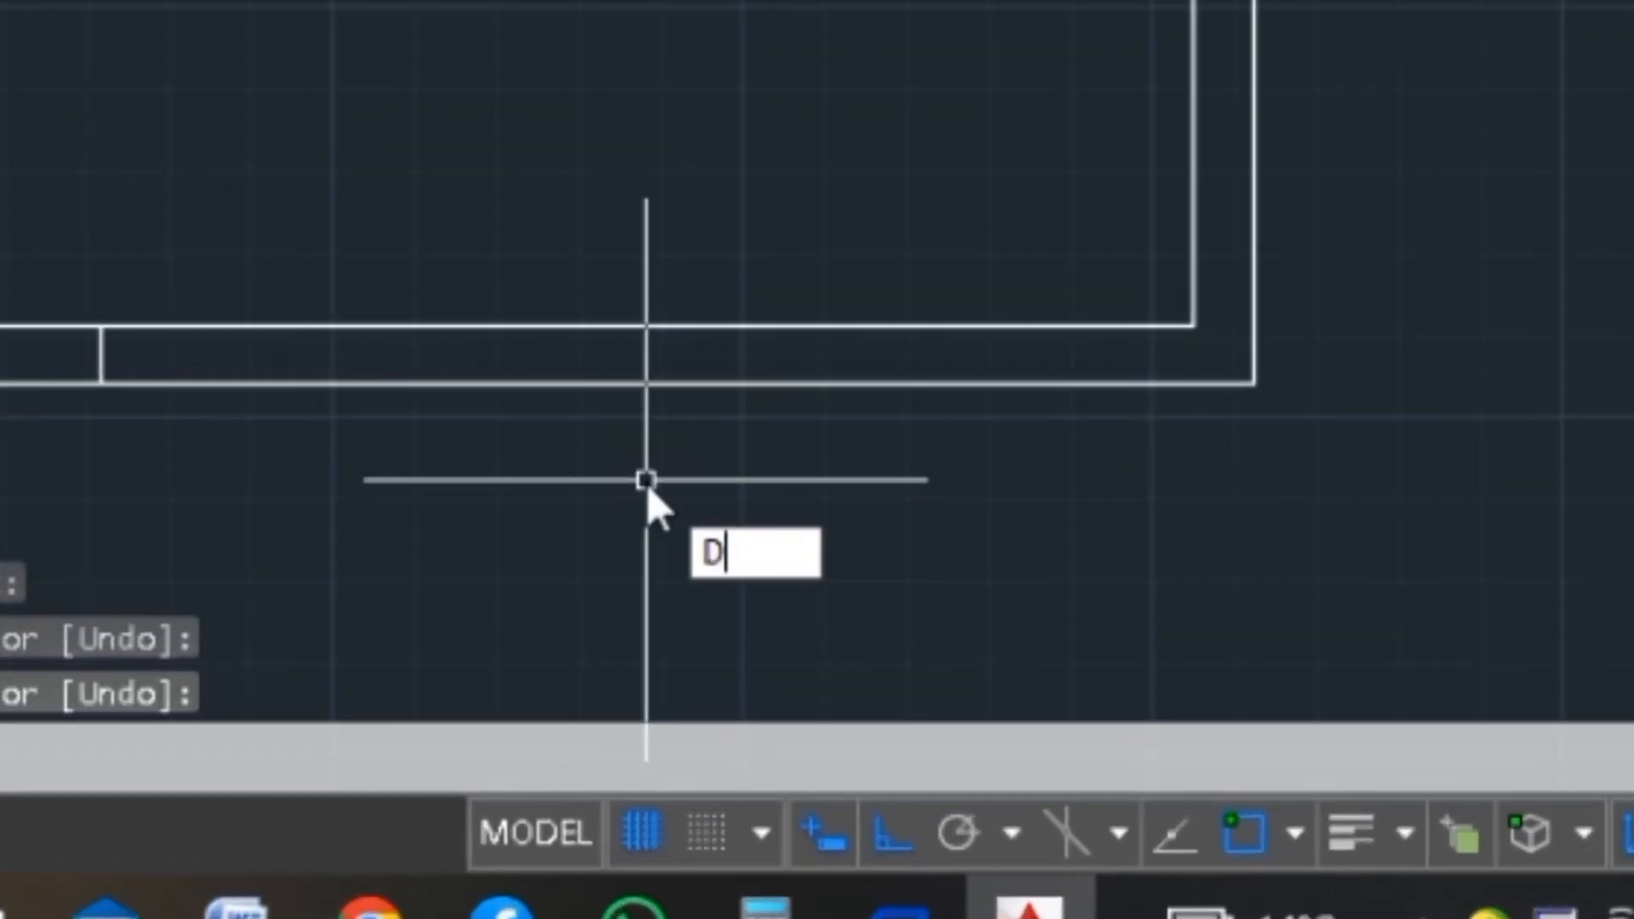
{"action": "type", "text": "AL"}
{"action": "key", "text": "Return"}
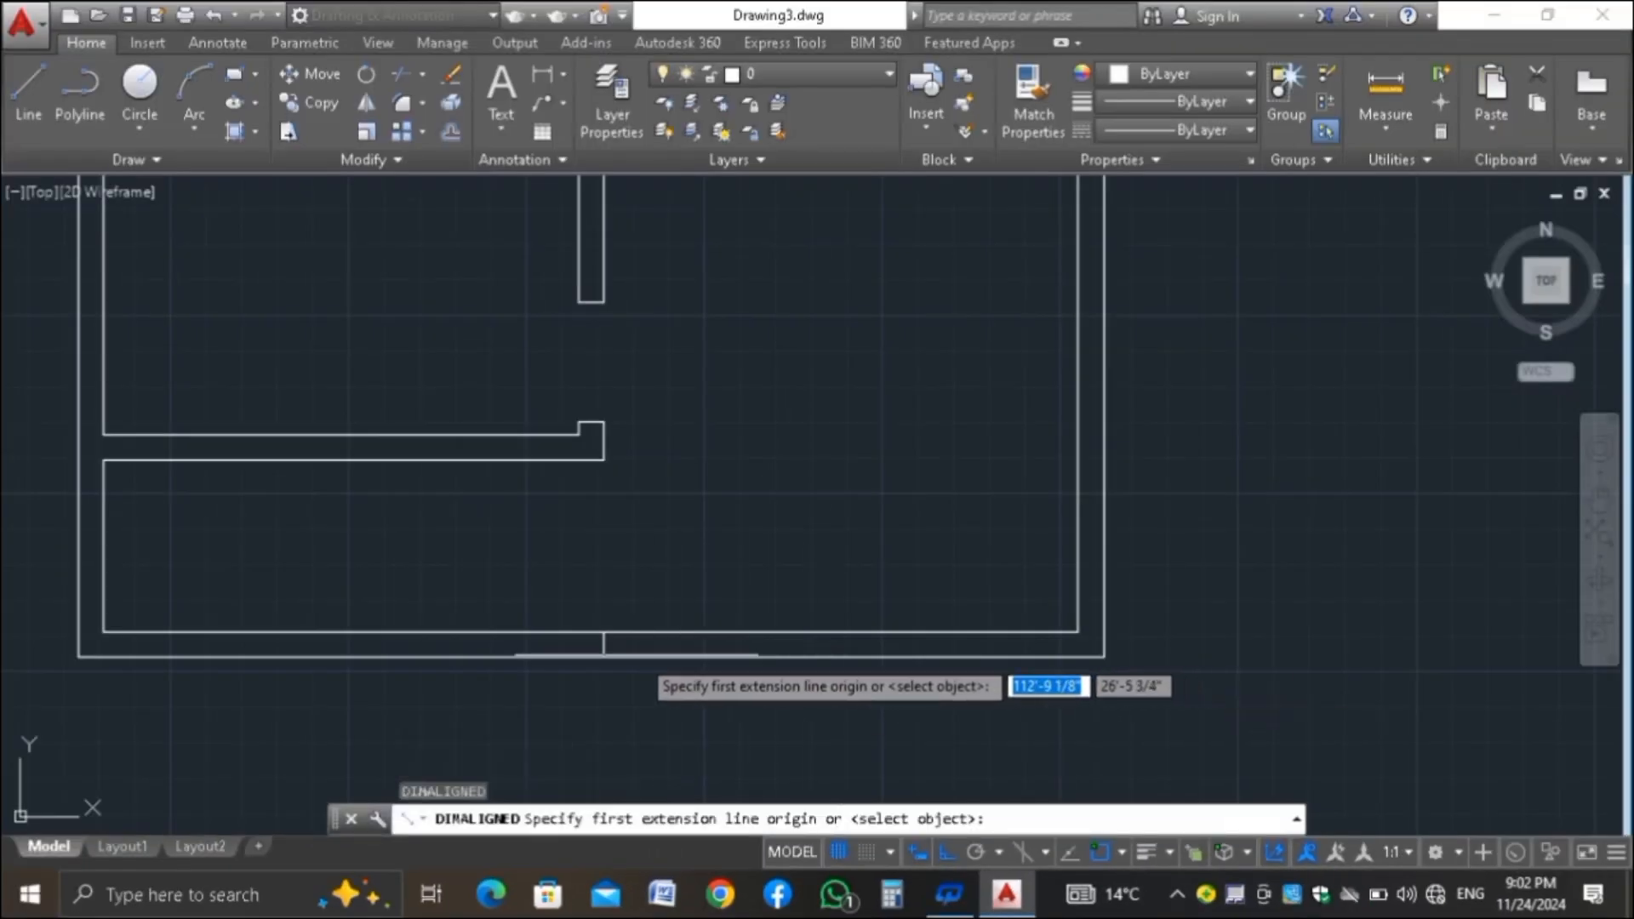
{"action": "scroll", "coordinate": [636, 655], "scroll_direction": "up", "scroll_amount": 2}
{"action": "left_click", "coordinate": [593, 662]}
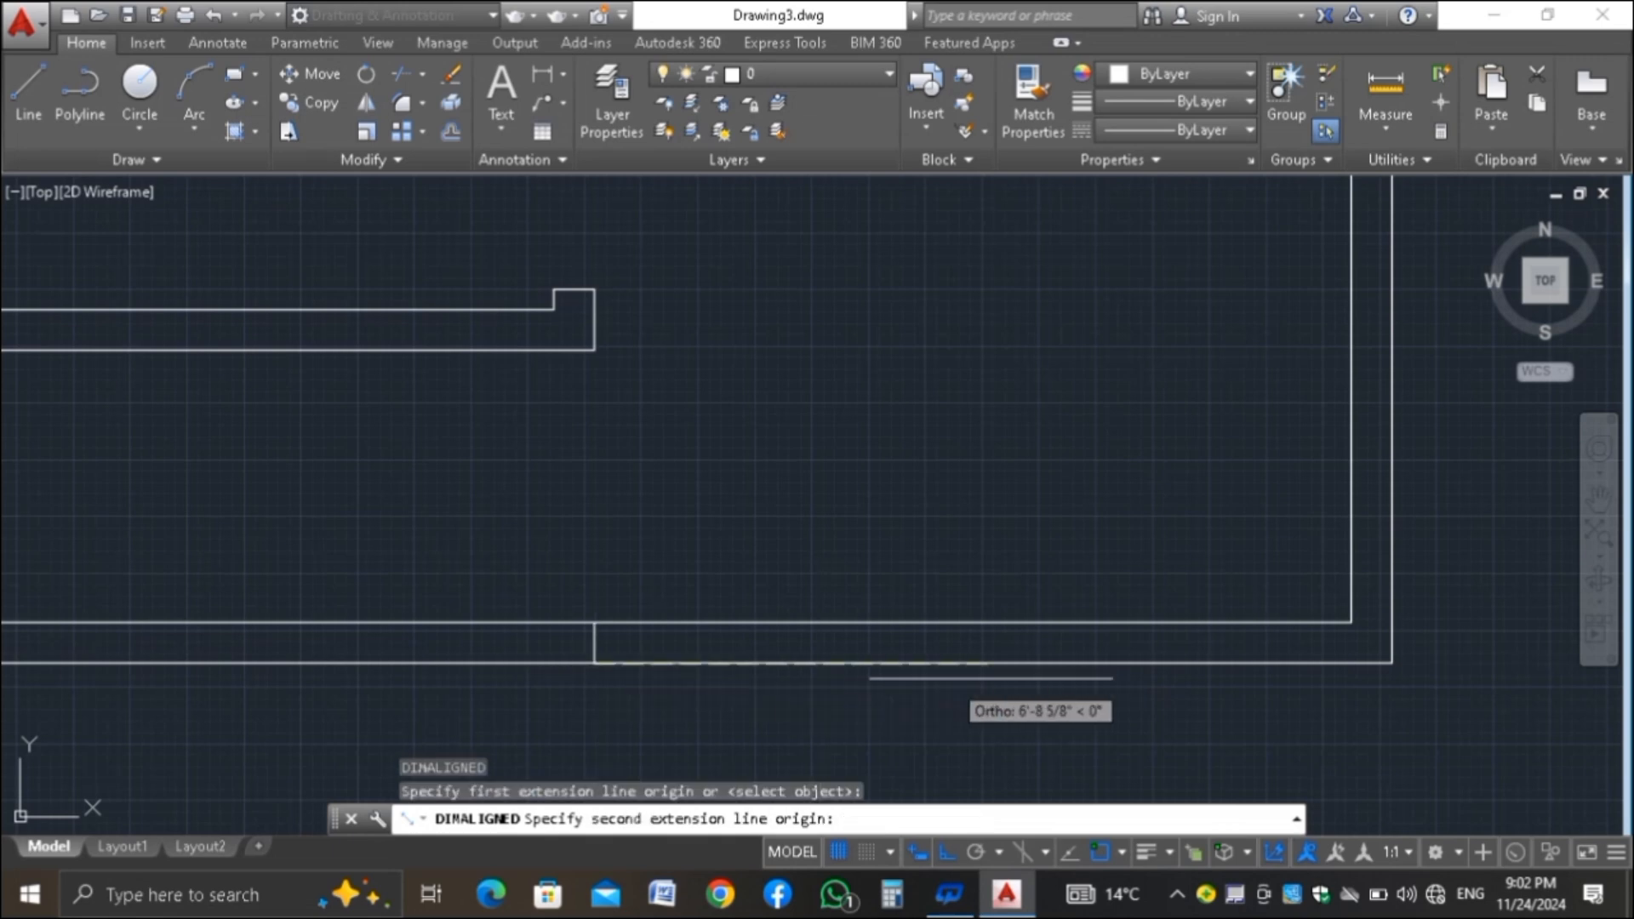
{"action": "left_click", "coordinate": [1392, 663]}
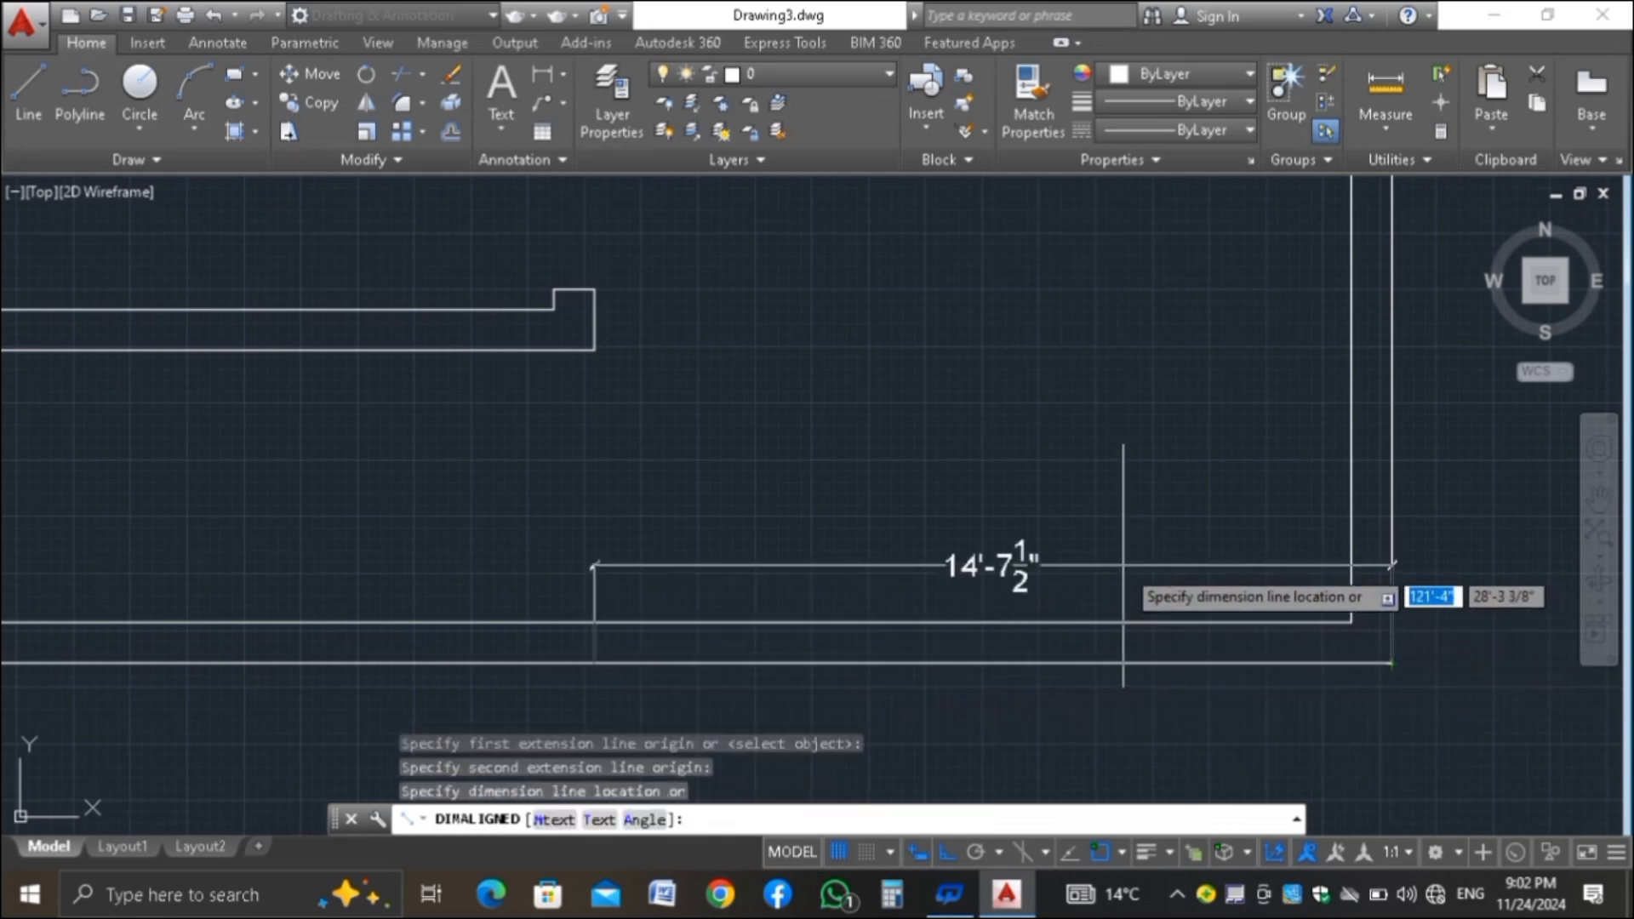
{"action": "key", "text": "Escape"}
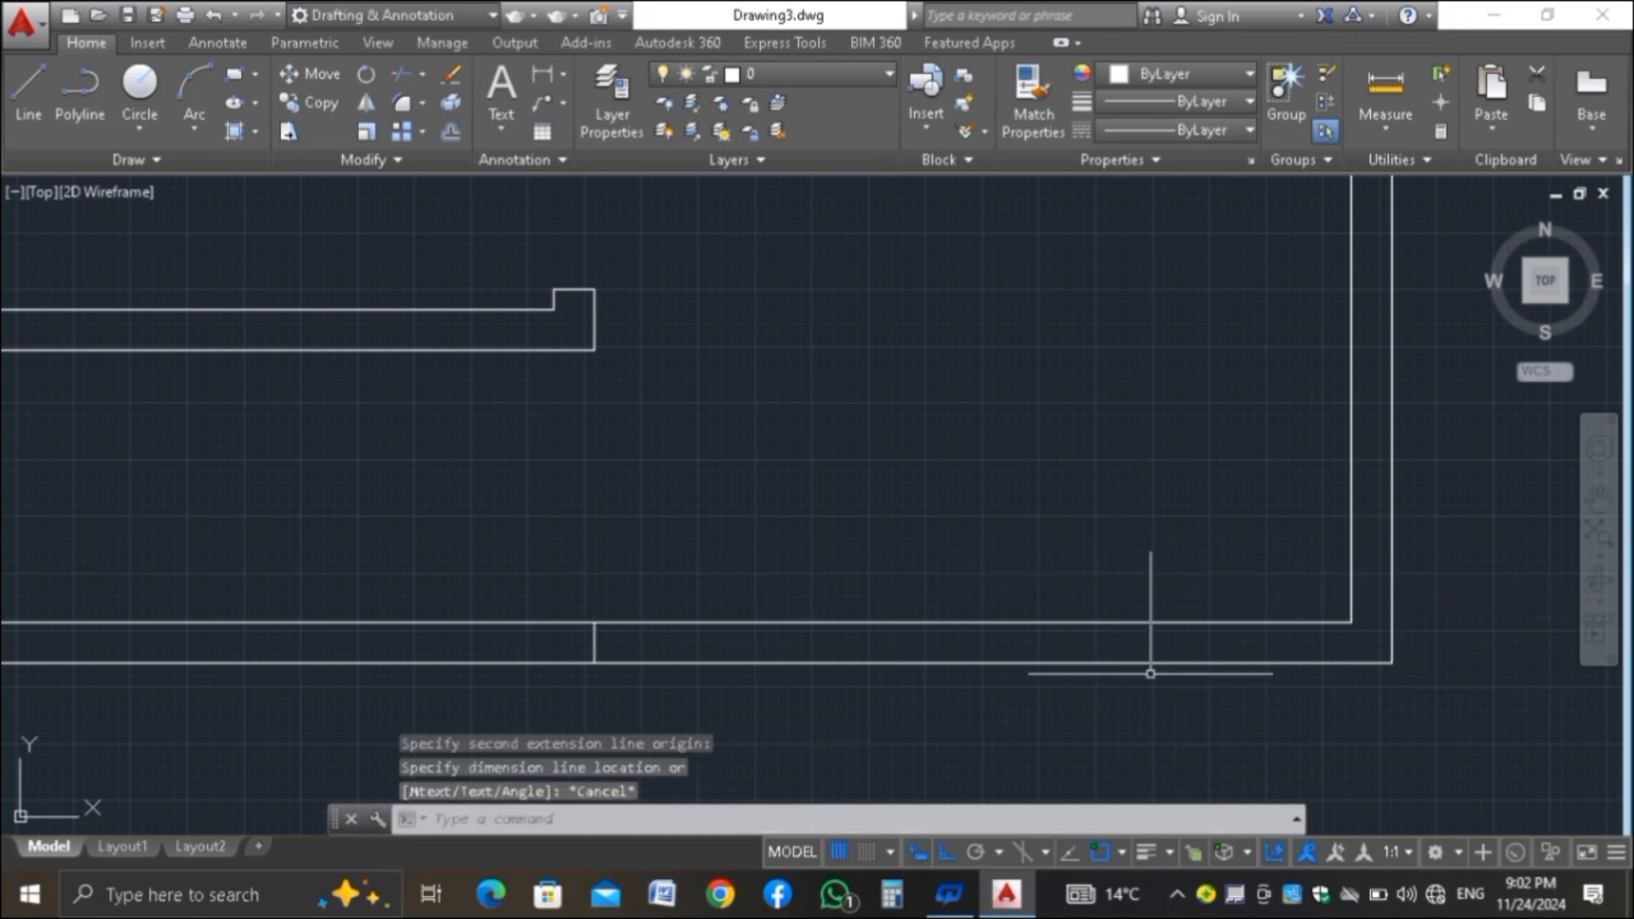
Draw a 13 by 13 inch rectangle starting from the outer lower-right corner of the exterior wall
{"action": "scroll", "coordinate": [1352, 668], "scroll_direction": "up", "scroll_amount": 3}
{"action": "scroll", "coordinate": [810, 593], "scroll_direction": "down", "scroll_amount": 2}
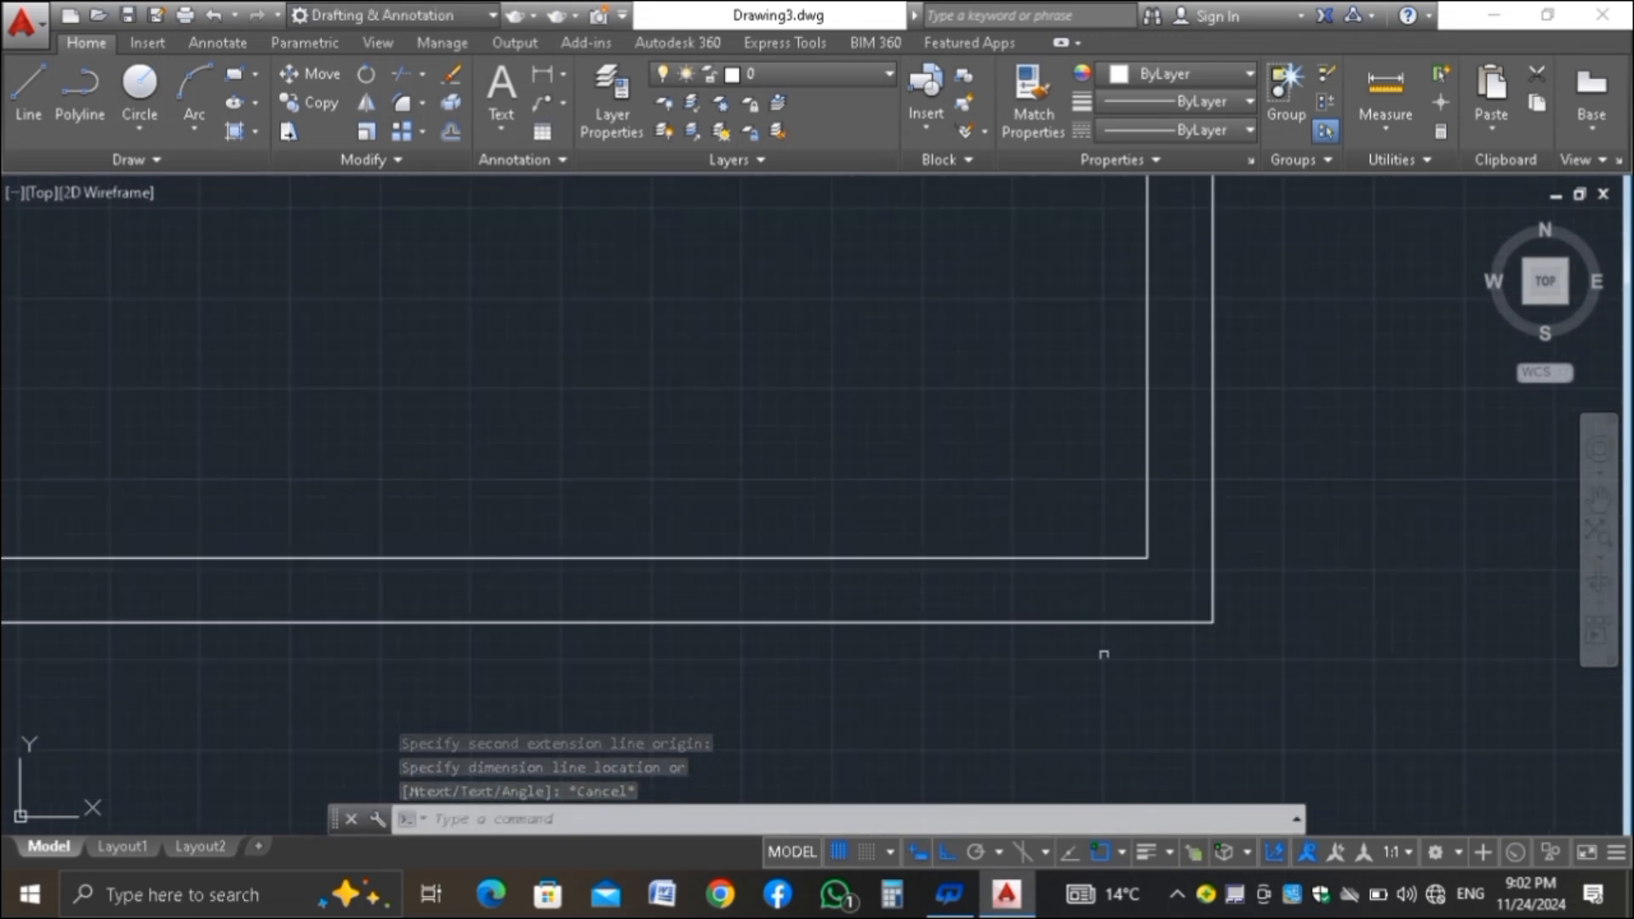
{"action": "scroll", "coordinate": [1110, 654], "scroll_direction": "down", "scroll_amount": 4}
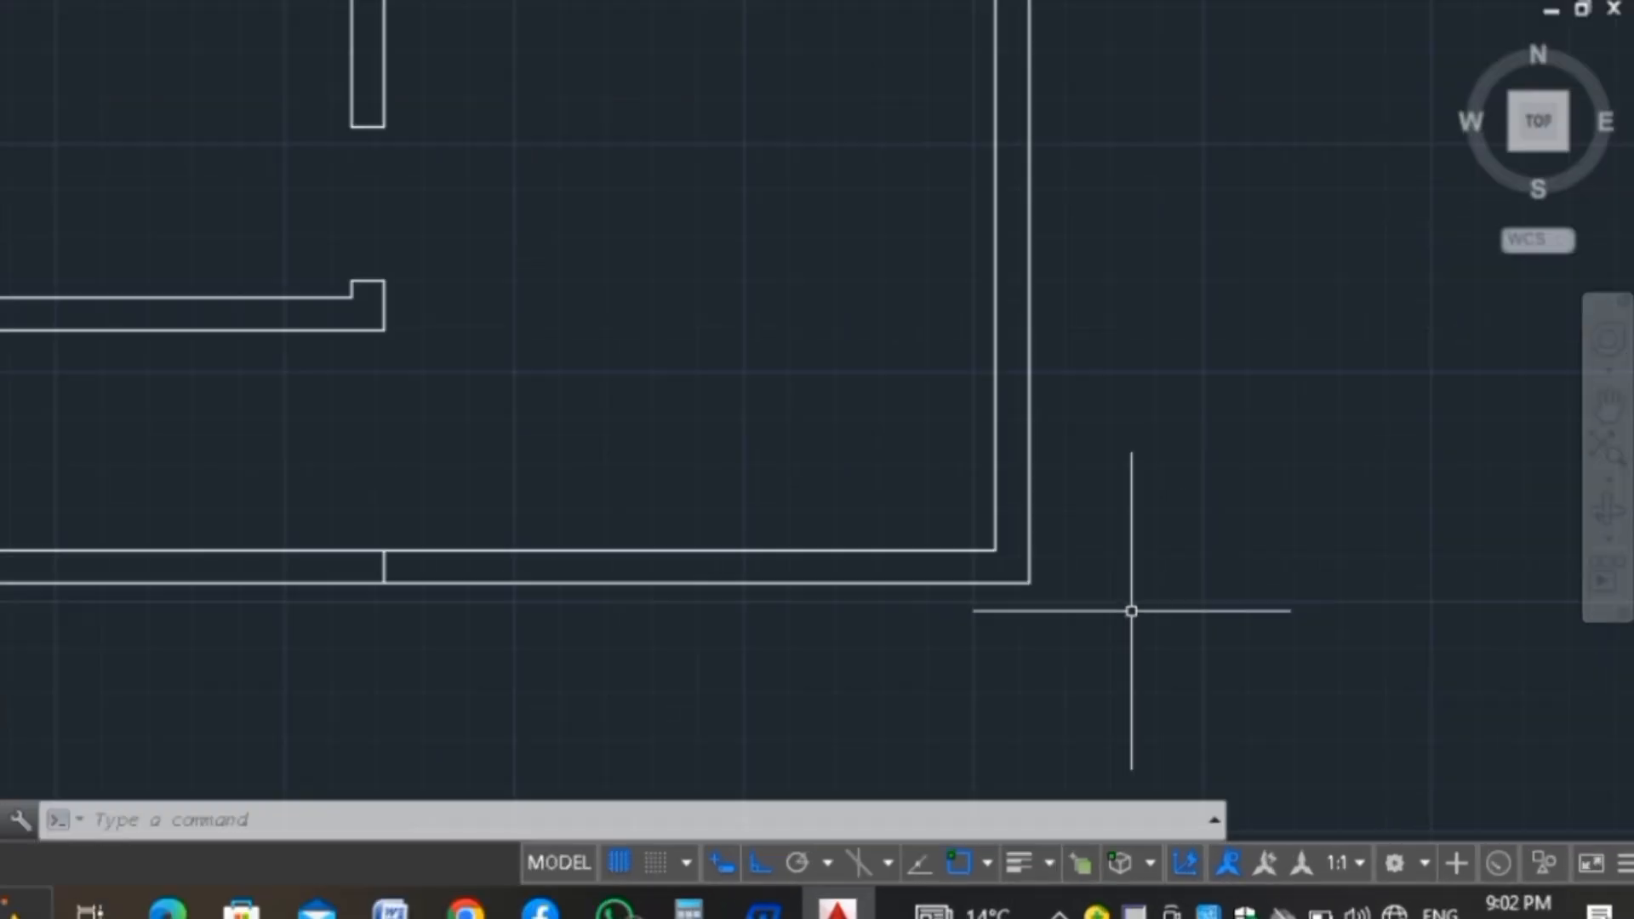
{"action": "type", "text": "REC"}
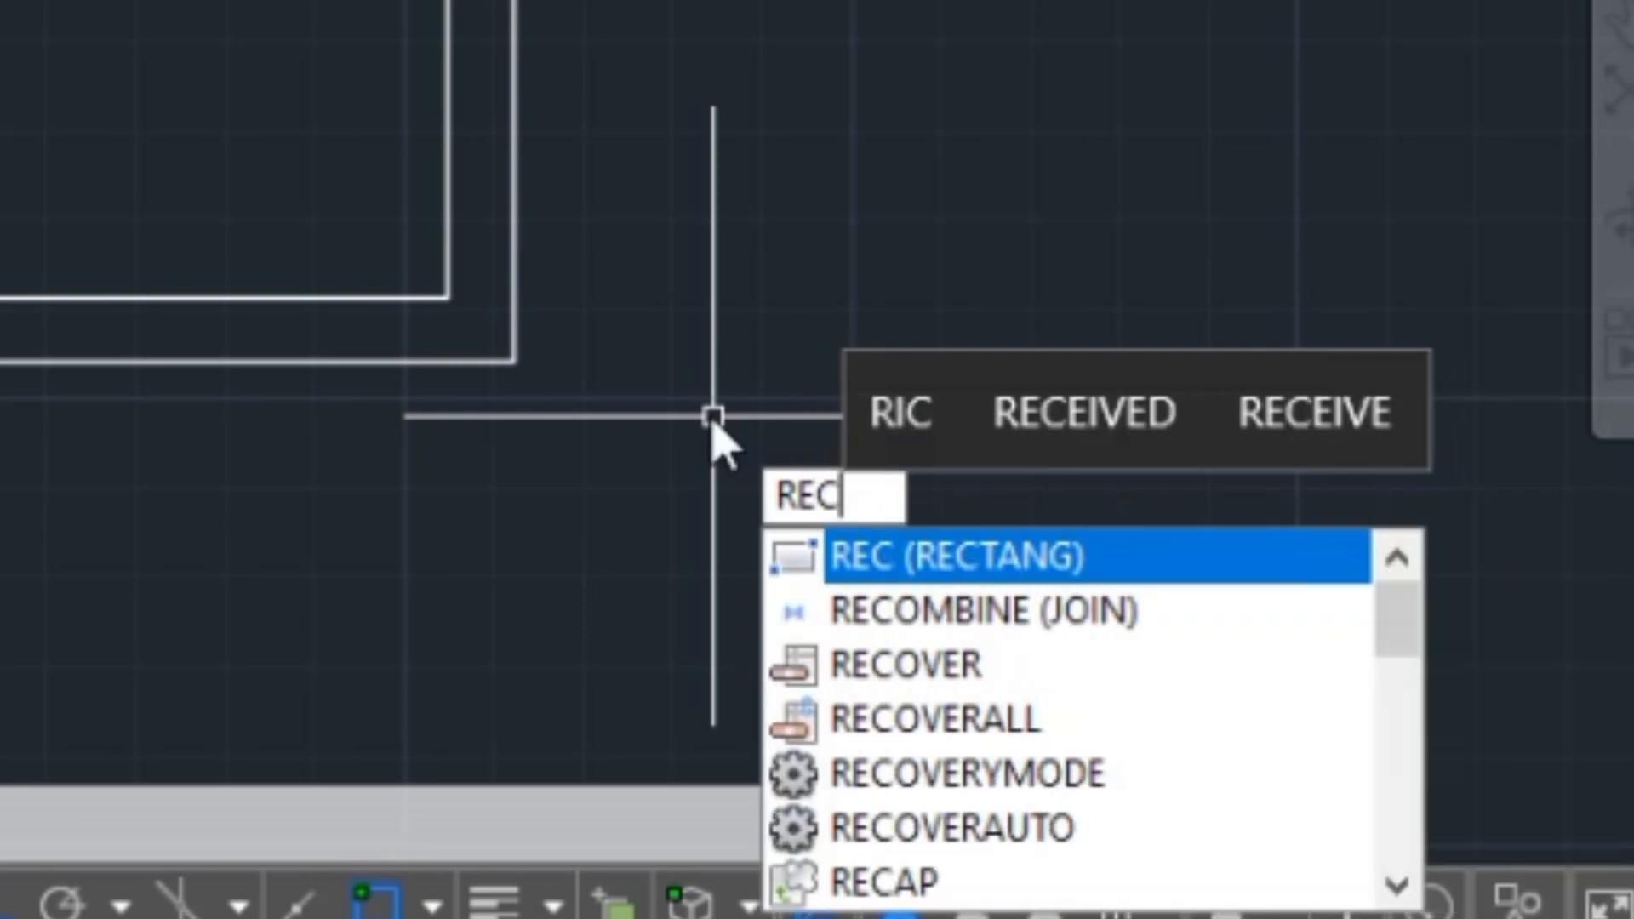
{"action": "key", "text": "Return"}
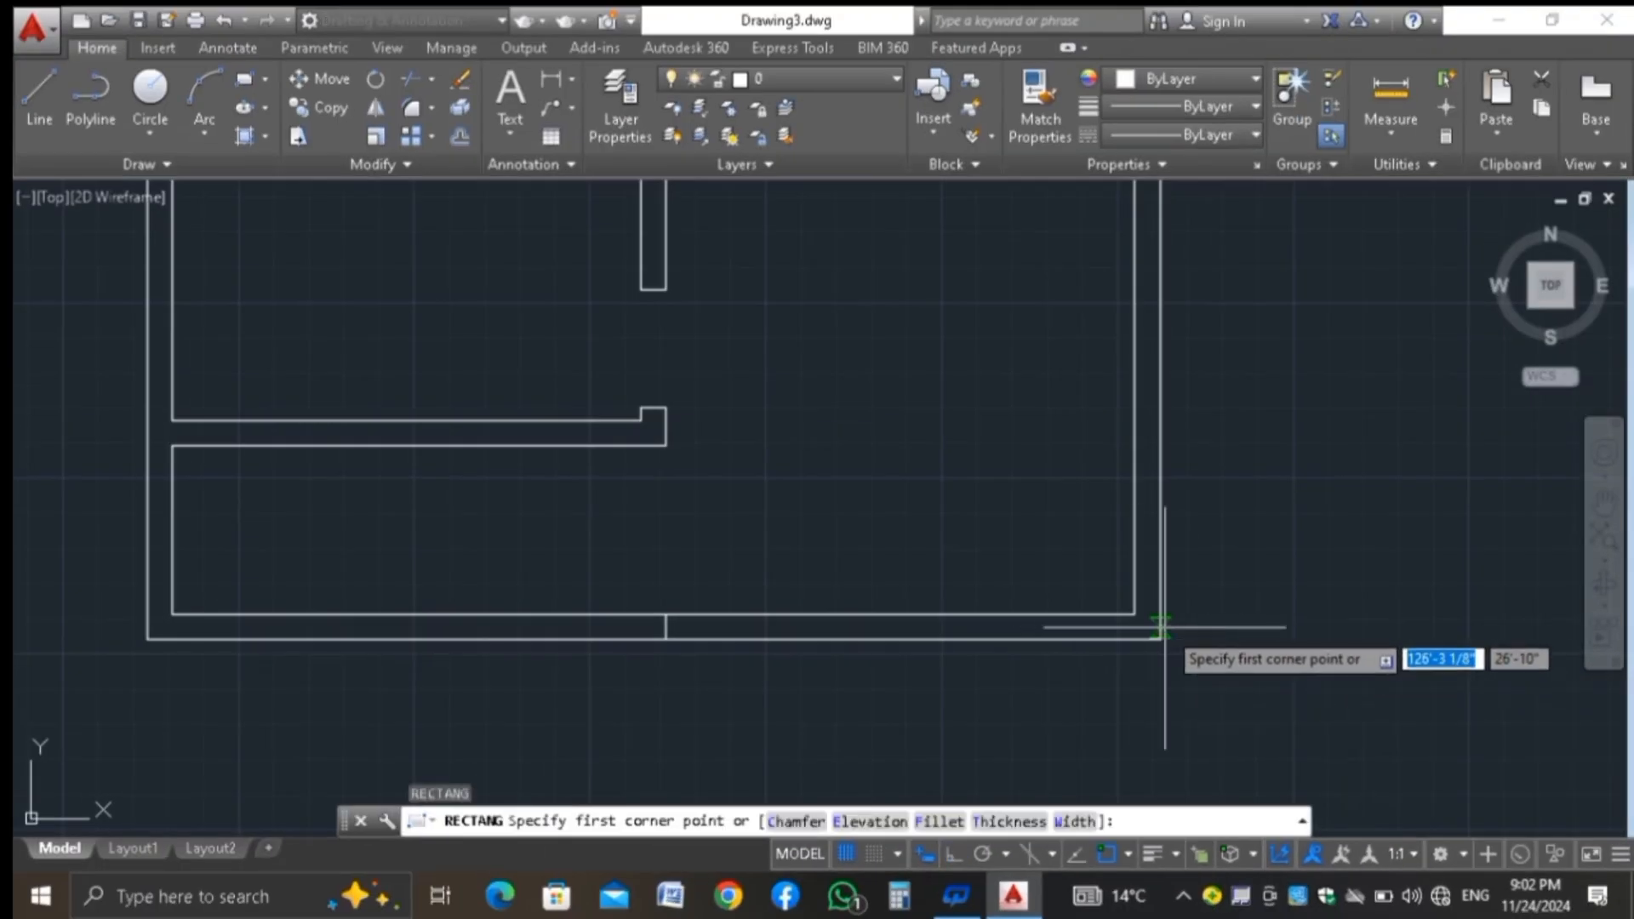
{"action": "left_click", "coordinate": [1160, 638]}
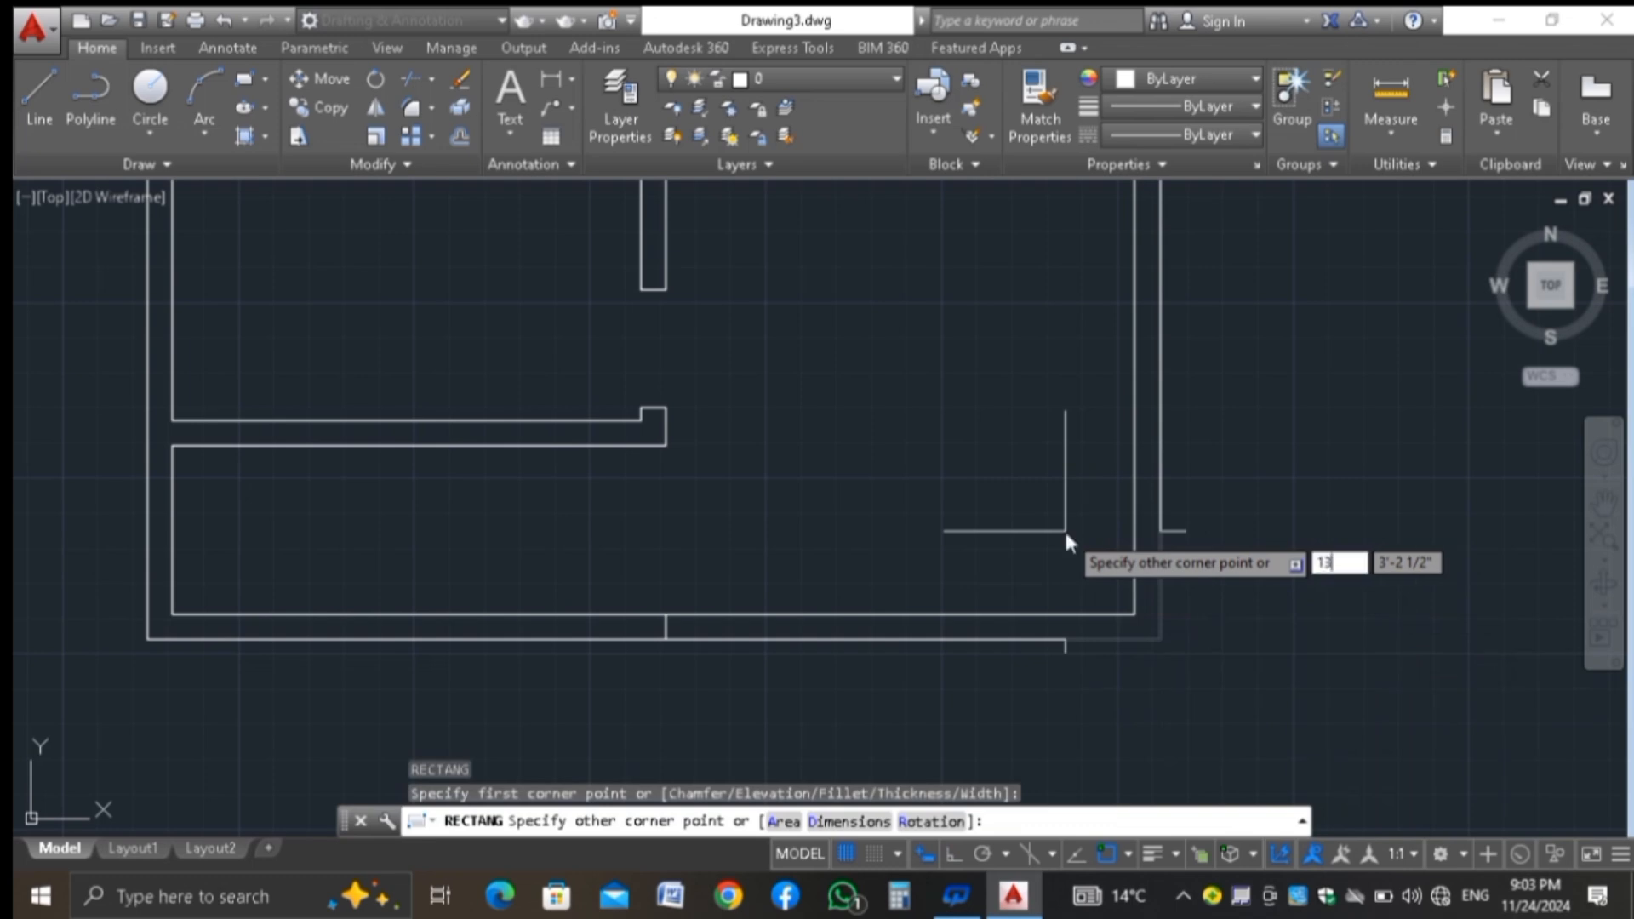
{"action": "type", "text": "13"}
{"action": "key", "text": "Tab"}
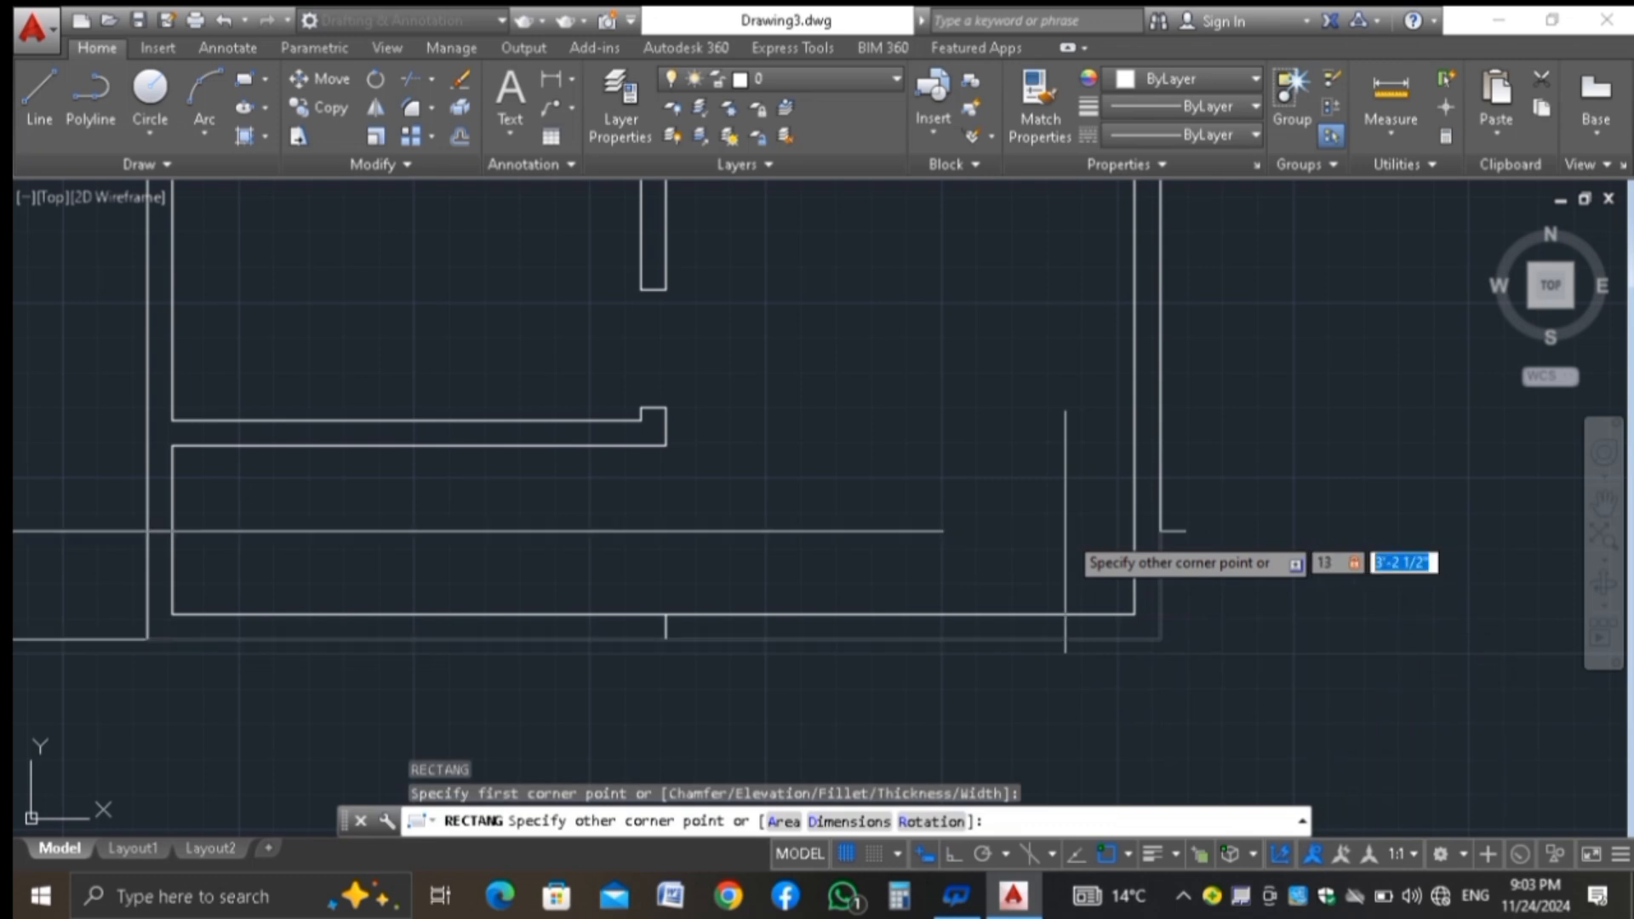
{"action": "type", "text": "13"}
{"action": "key", "text": "Return"}
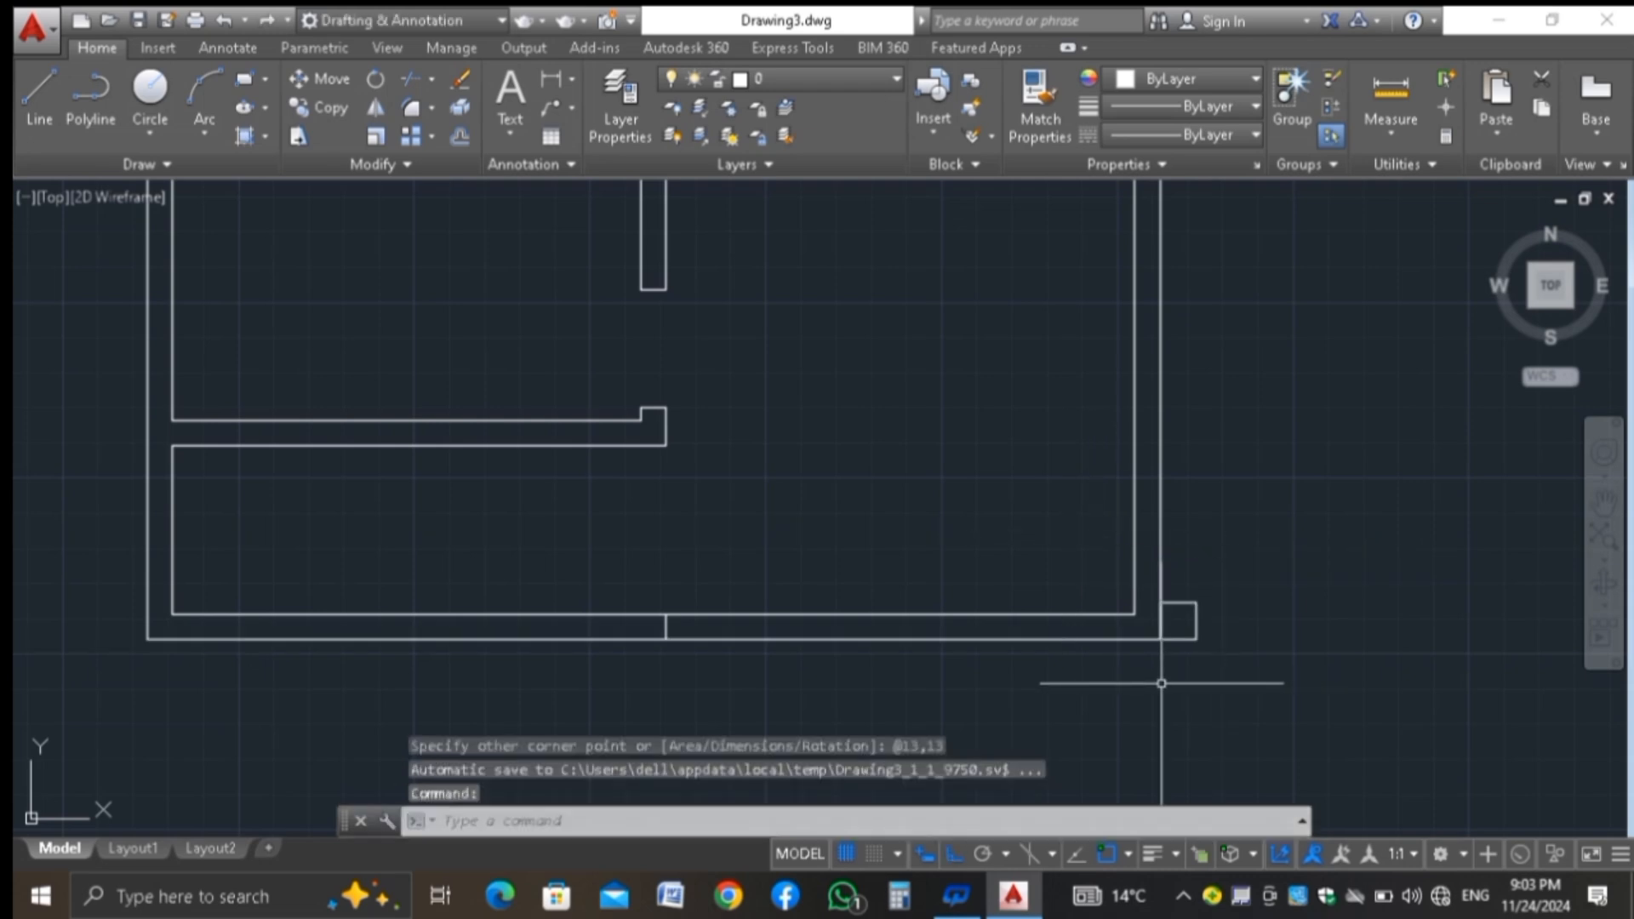
Move the 13-inch square by its lower-right corner onto the outer lower-right corner of the exterior wall
{"action": "type", "text": "m"}
{"action": "key", "text": "space"}
{"action": "left_click", "coordinate": [1235, 572]}
{"action": "left_click", "coordinate": [1192, 649]}
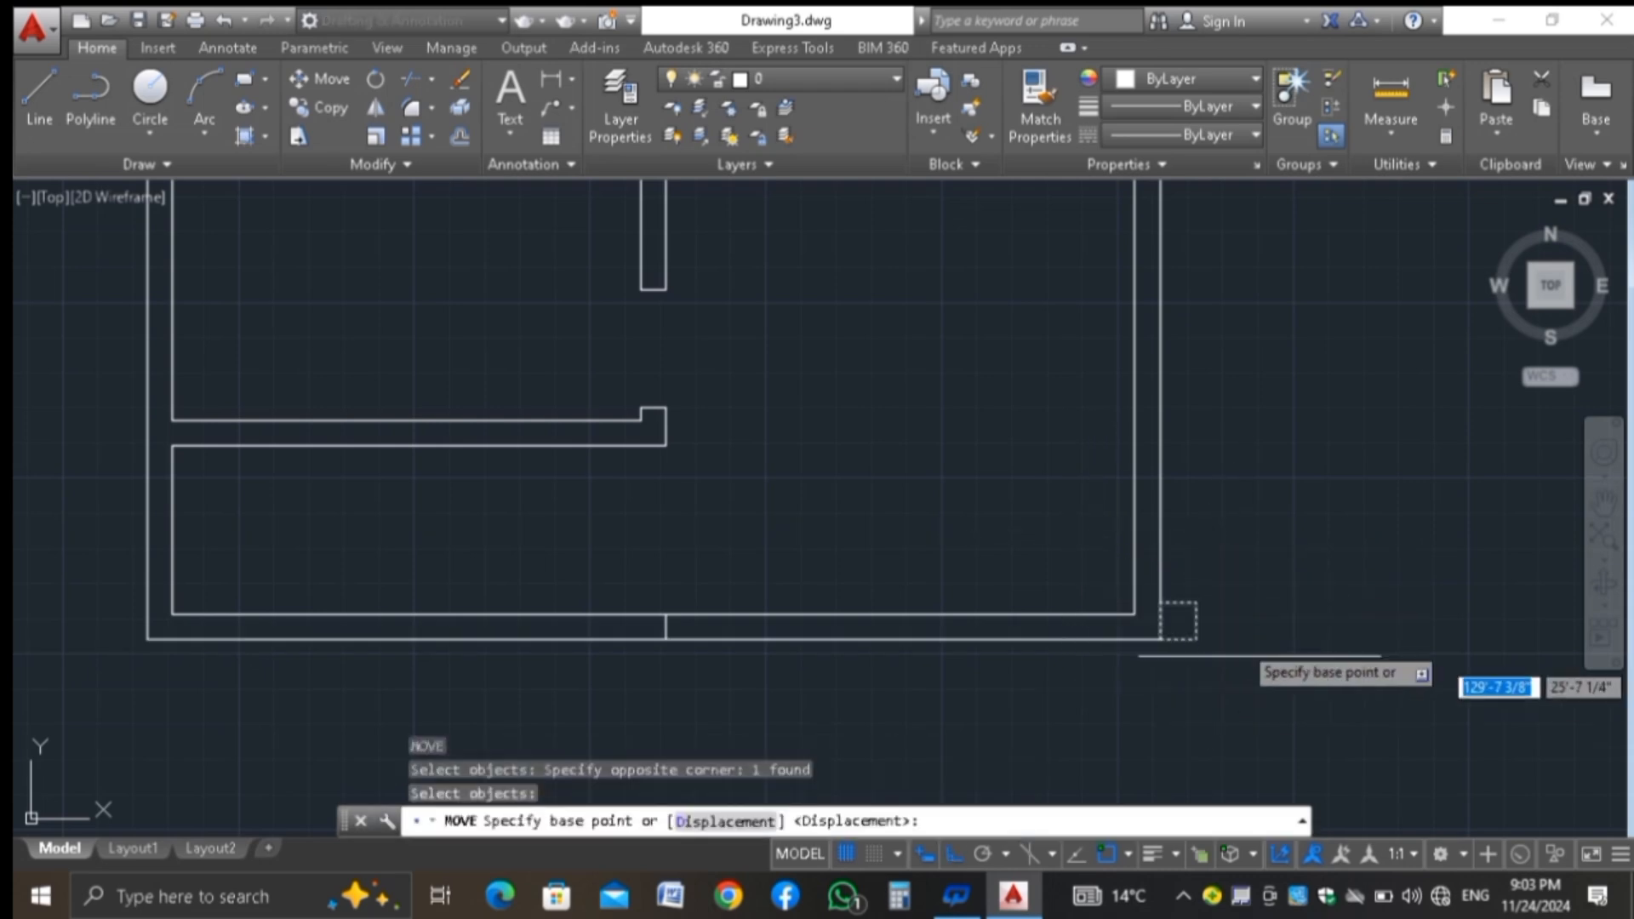
{"action": "left_click", "coordinate": [1196, 638]}
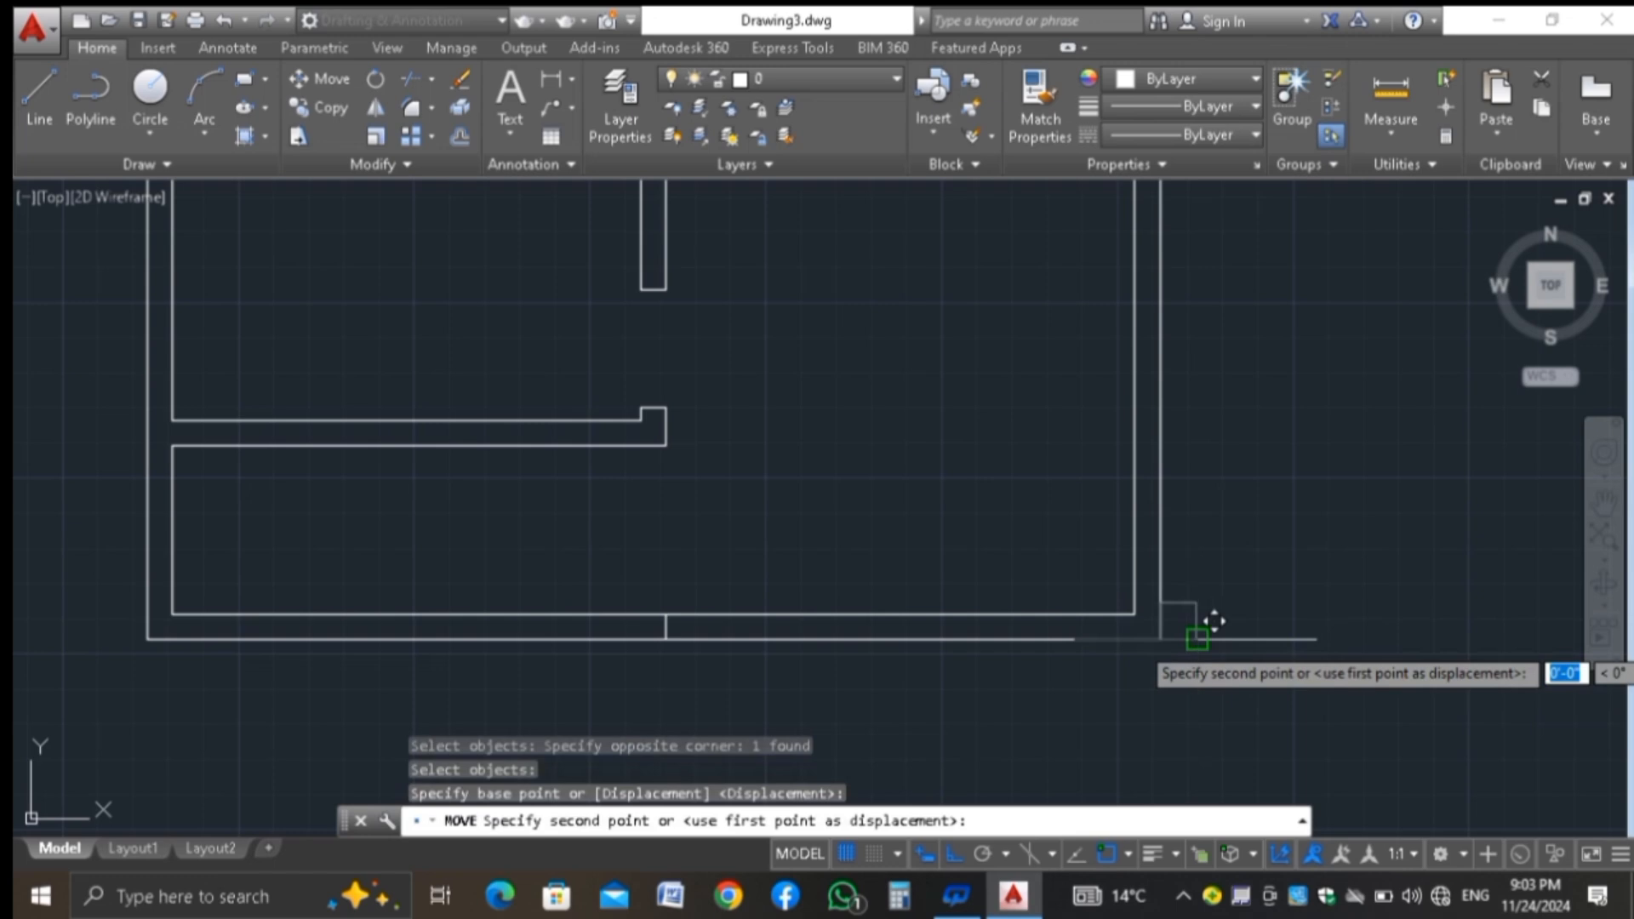
{"action": "left_click", "coordinate": [1159, 636]}
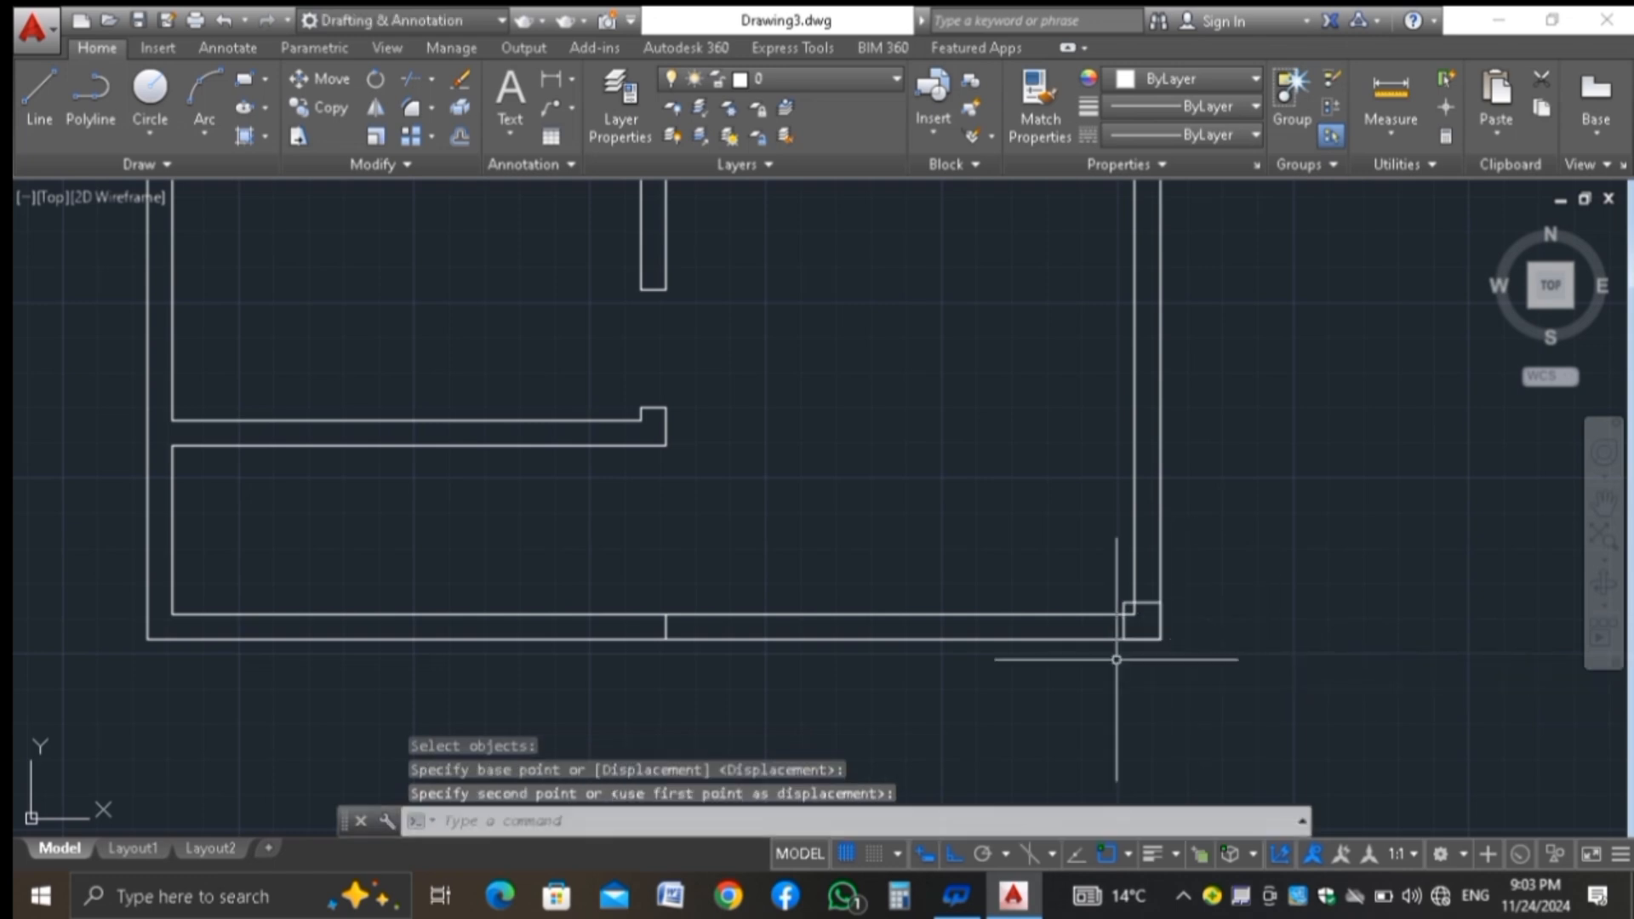
{"action": "scroll", "coordinate": [1116, 660], "scroll_direction": "up", "scroll_amount": 1}
{"action": "scroll", "coordinate": [1149, 614], "scroll_direction": "up", "scroll_amount": 2}
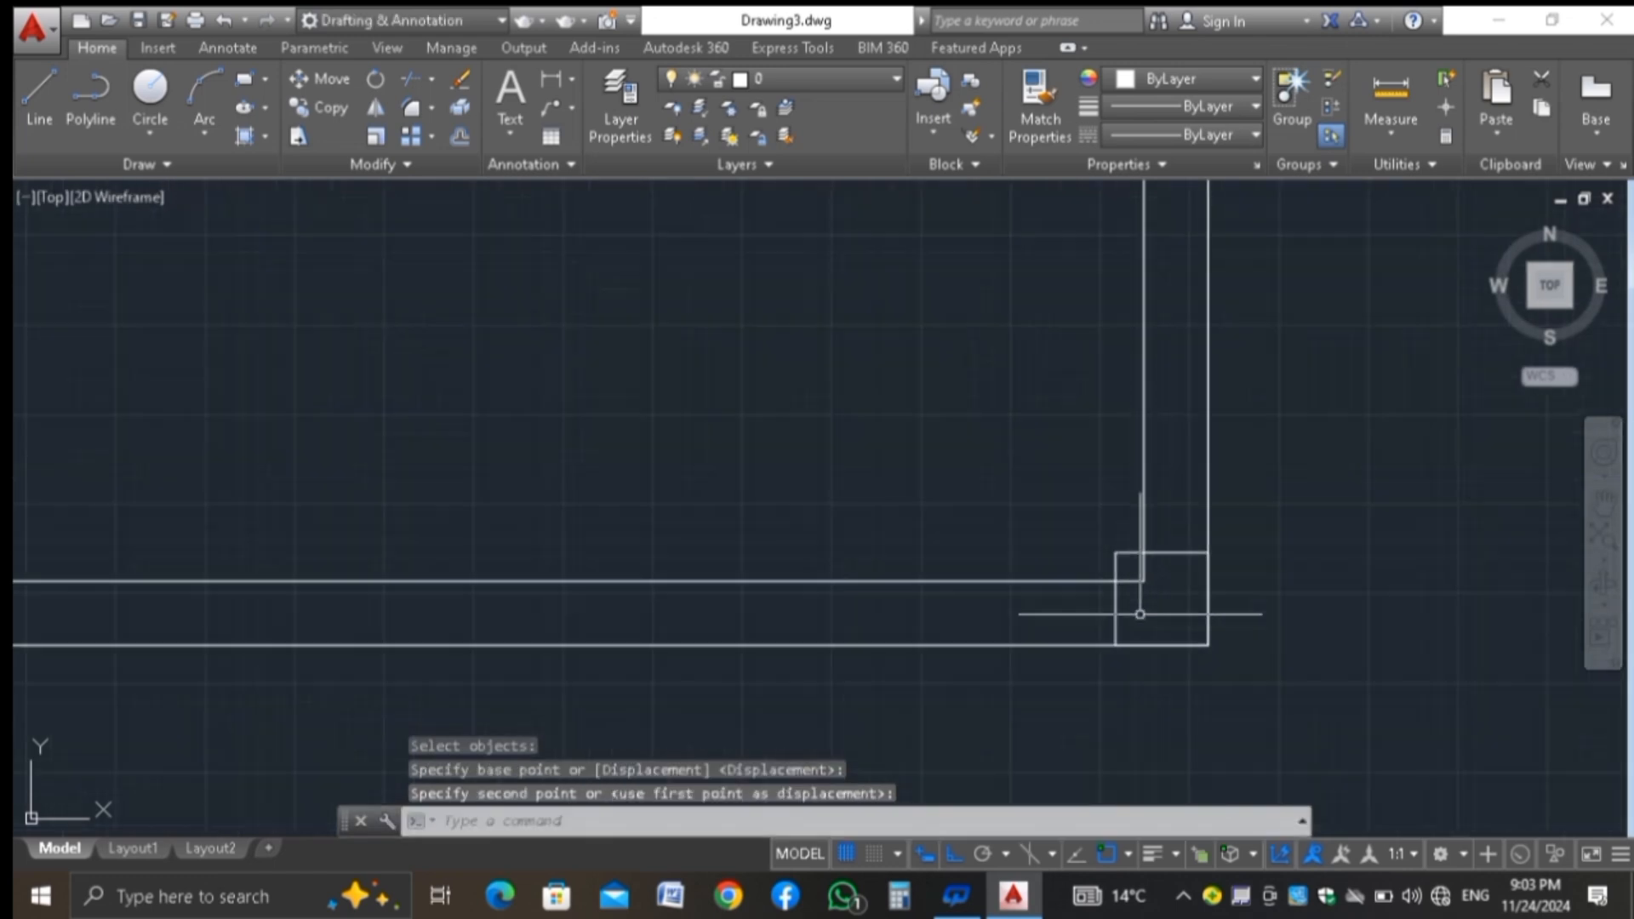
{"action": "scroll", "coordinate": [1139, 613], "scroll_direction": "up", "scroll_amount": 2}
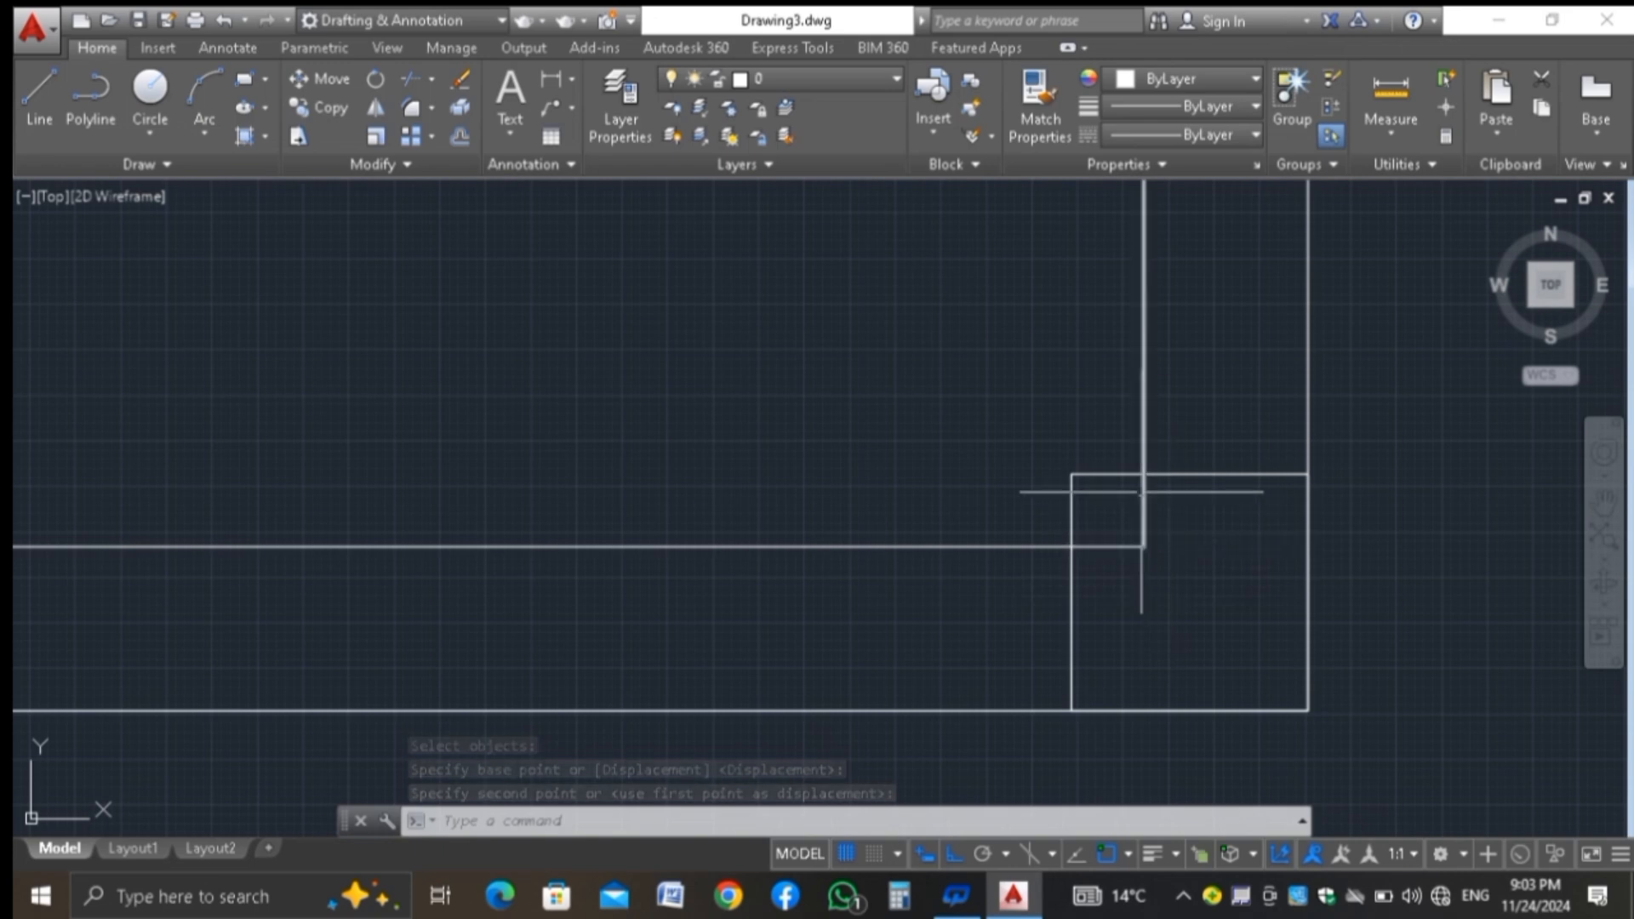
Copy the 13-inch corner square by its lower-right corner onto the lower end of the vertical line across the bottom exterior wall
{"action": "scroll", "coordinate": [1141, 491], "scroll_direction": "down", "scroll_amount": 3}
{"action": "scroll", "coordinate": [1098, 507], "scroll_direction": "down", "scroll_amount": 3}
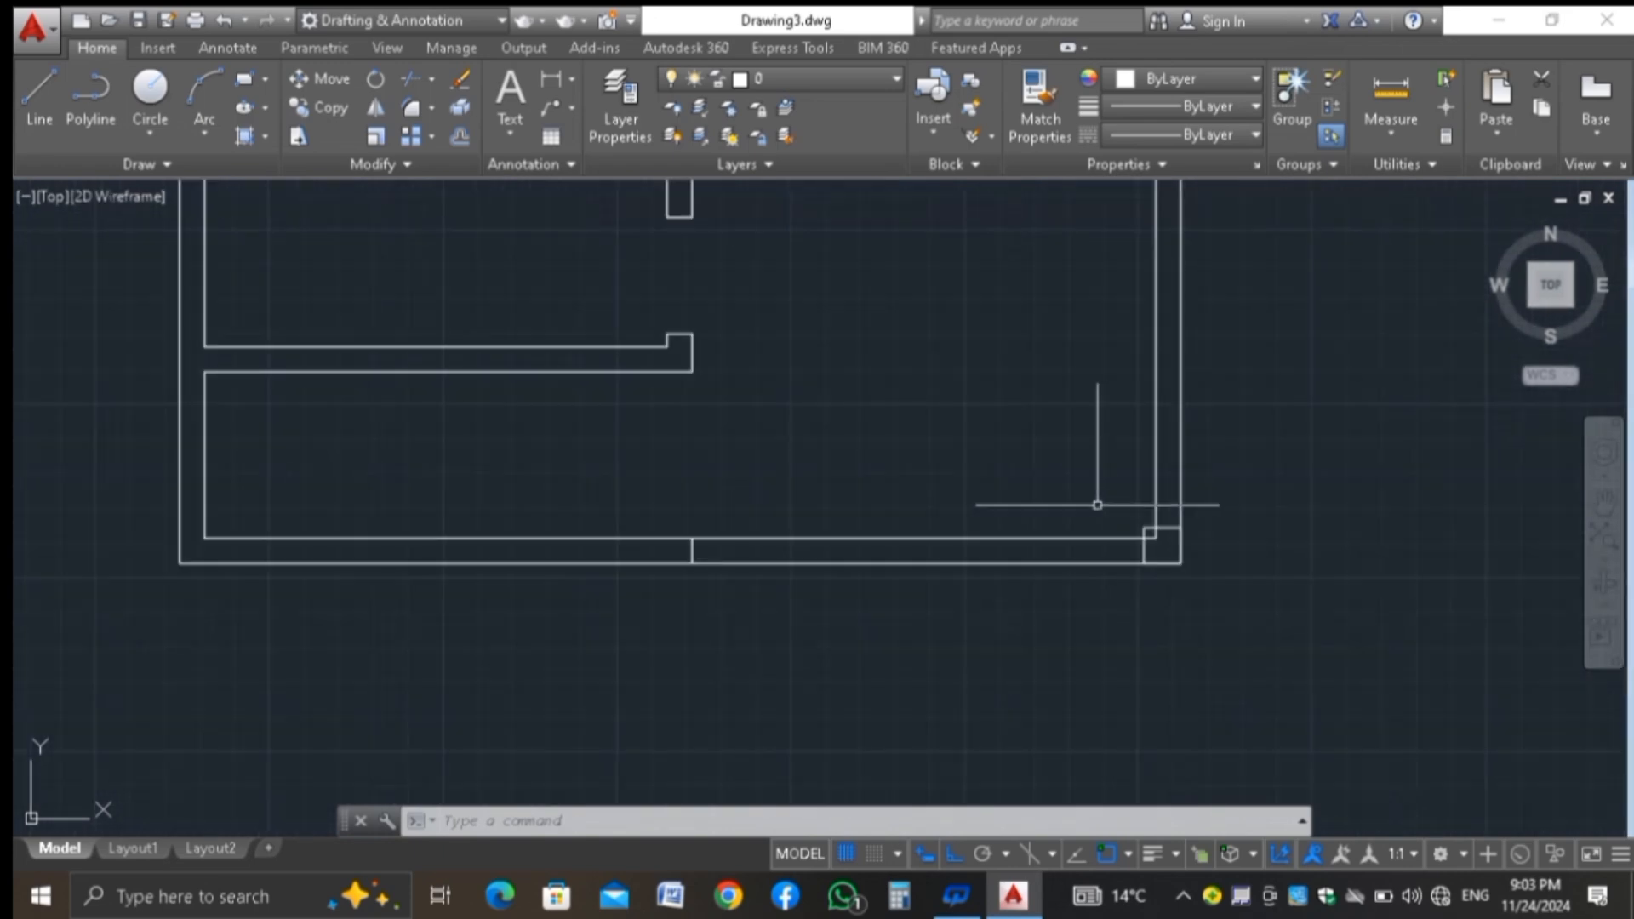
{"action": "scroll", "coordinate": [647, 559], "scroll_direction": "up", "scroll_amount": 3}
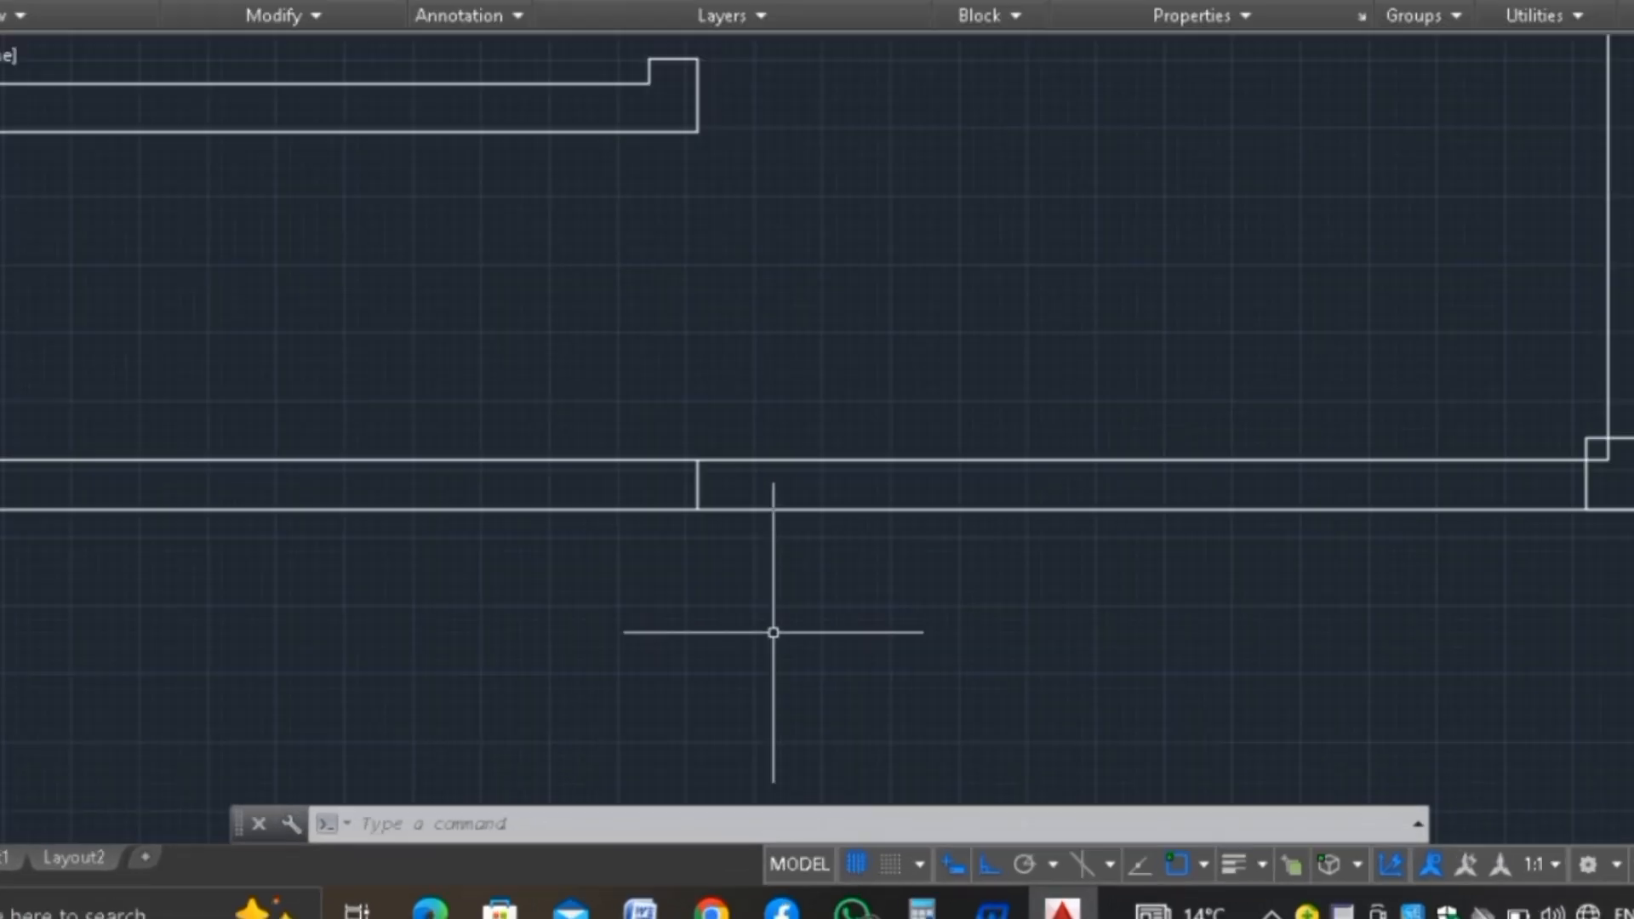
{"action": "type", "text": "RE"}
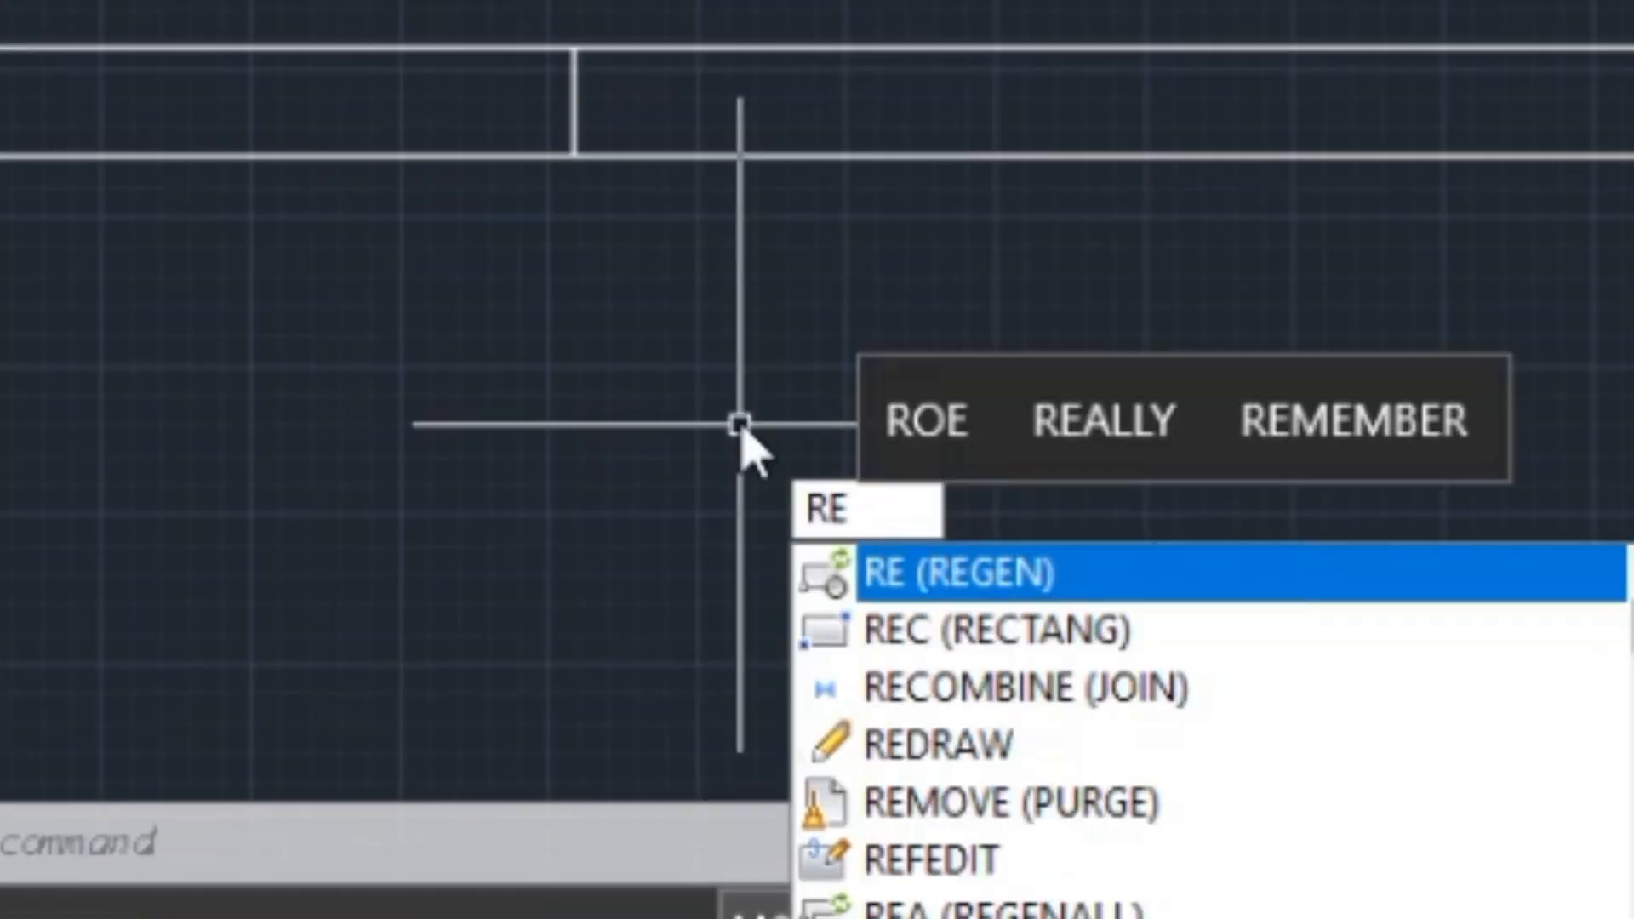
{"action": "key", "text": "Escape"}
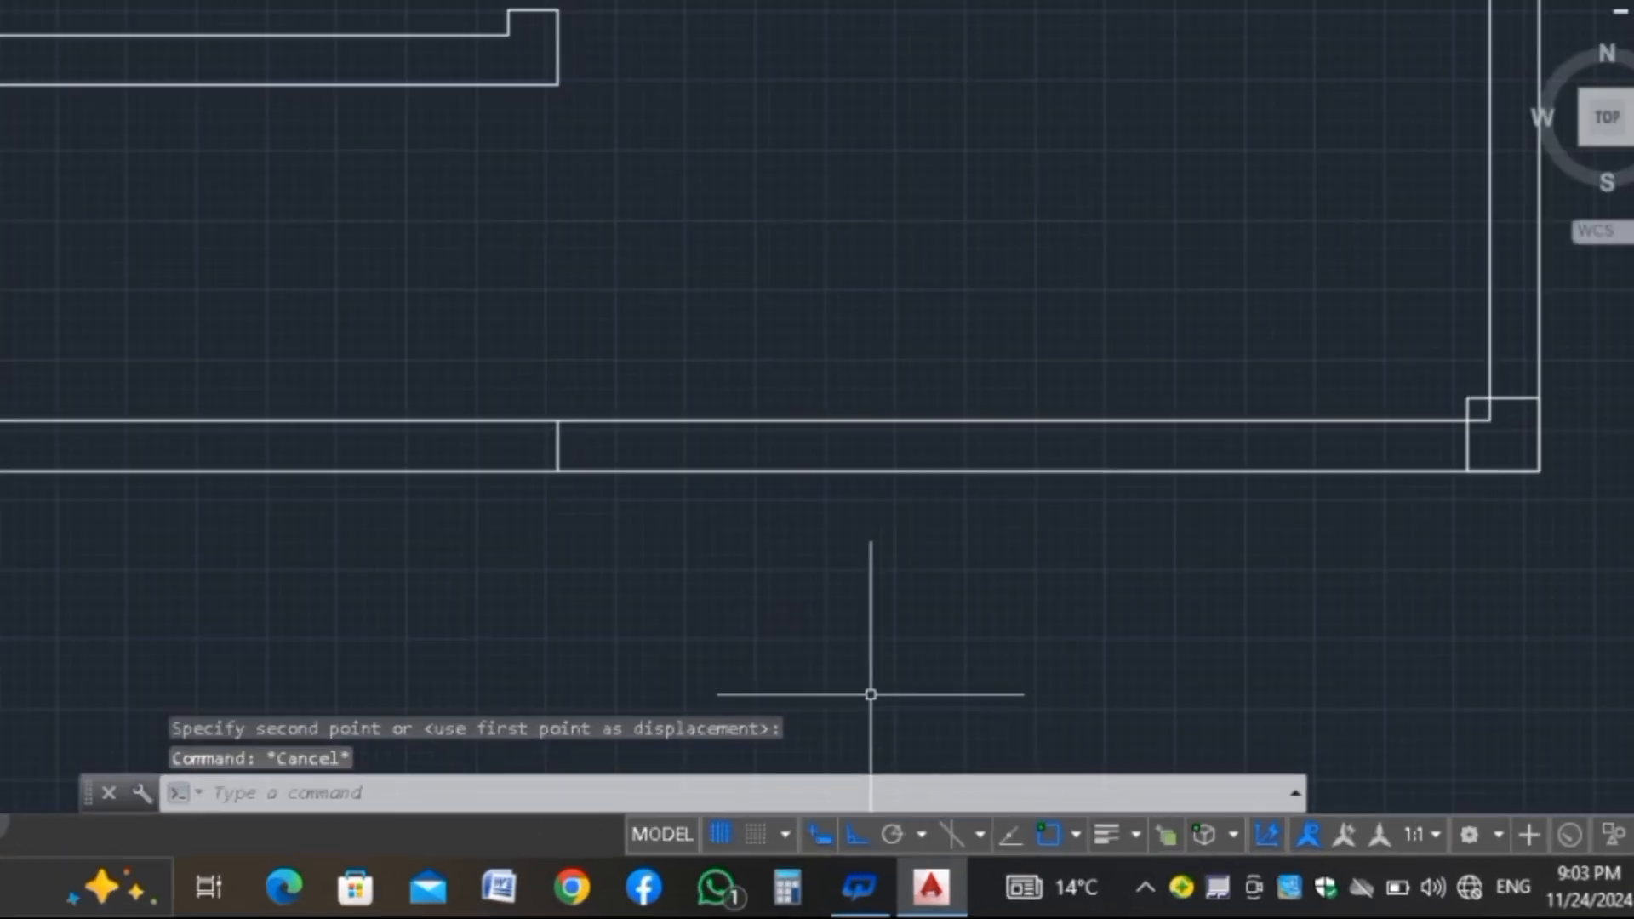
{"action": "type", "text": "CO"}
{"action": "key", "text": "Return"}
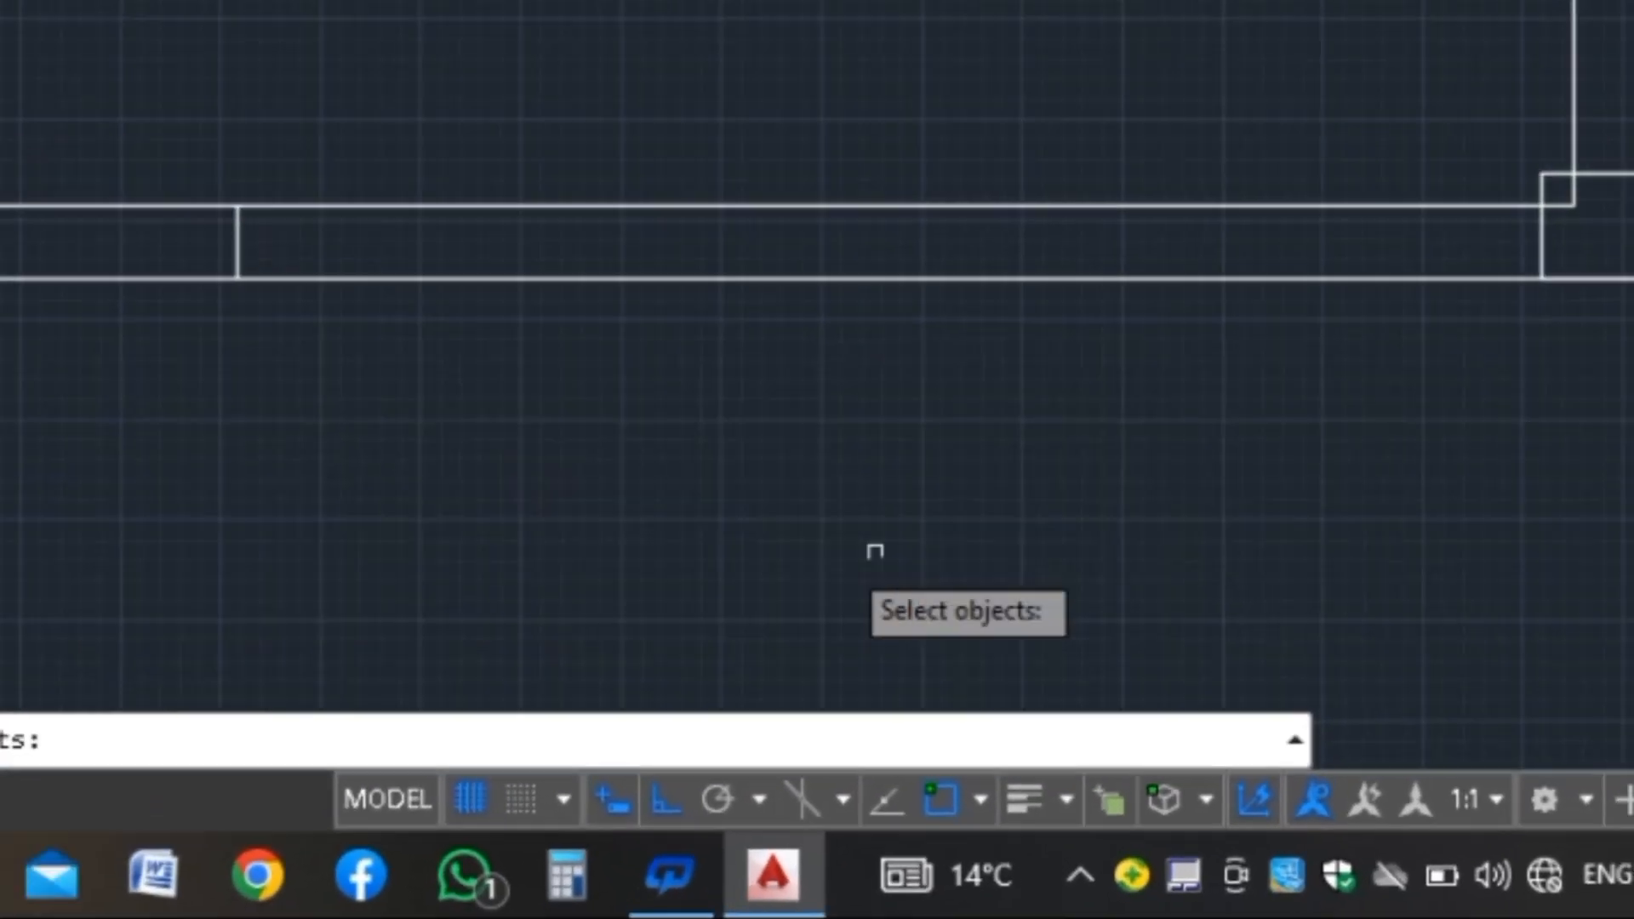
{"action": "left_click", "coordinate": [1436, 554]}
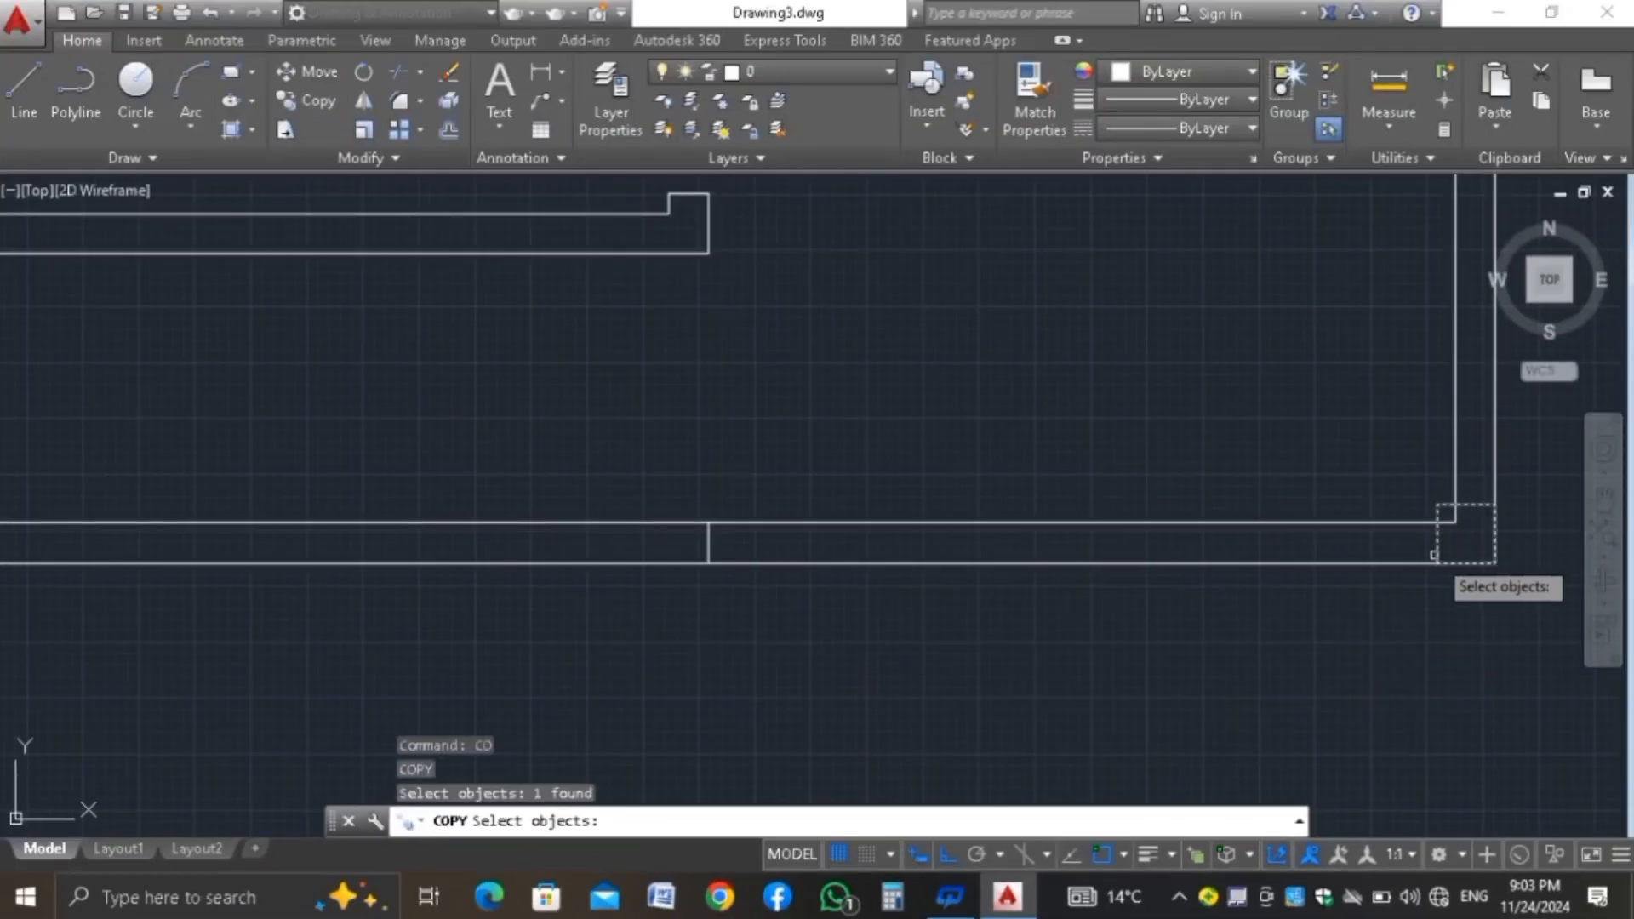
{"action": "key", "text": "Return"}
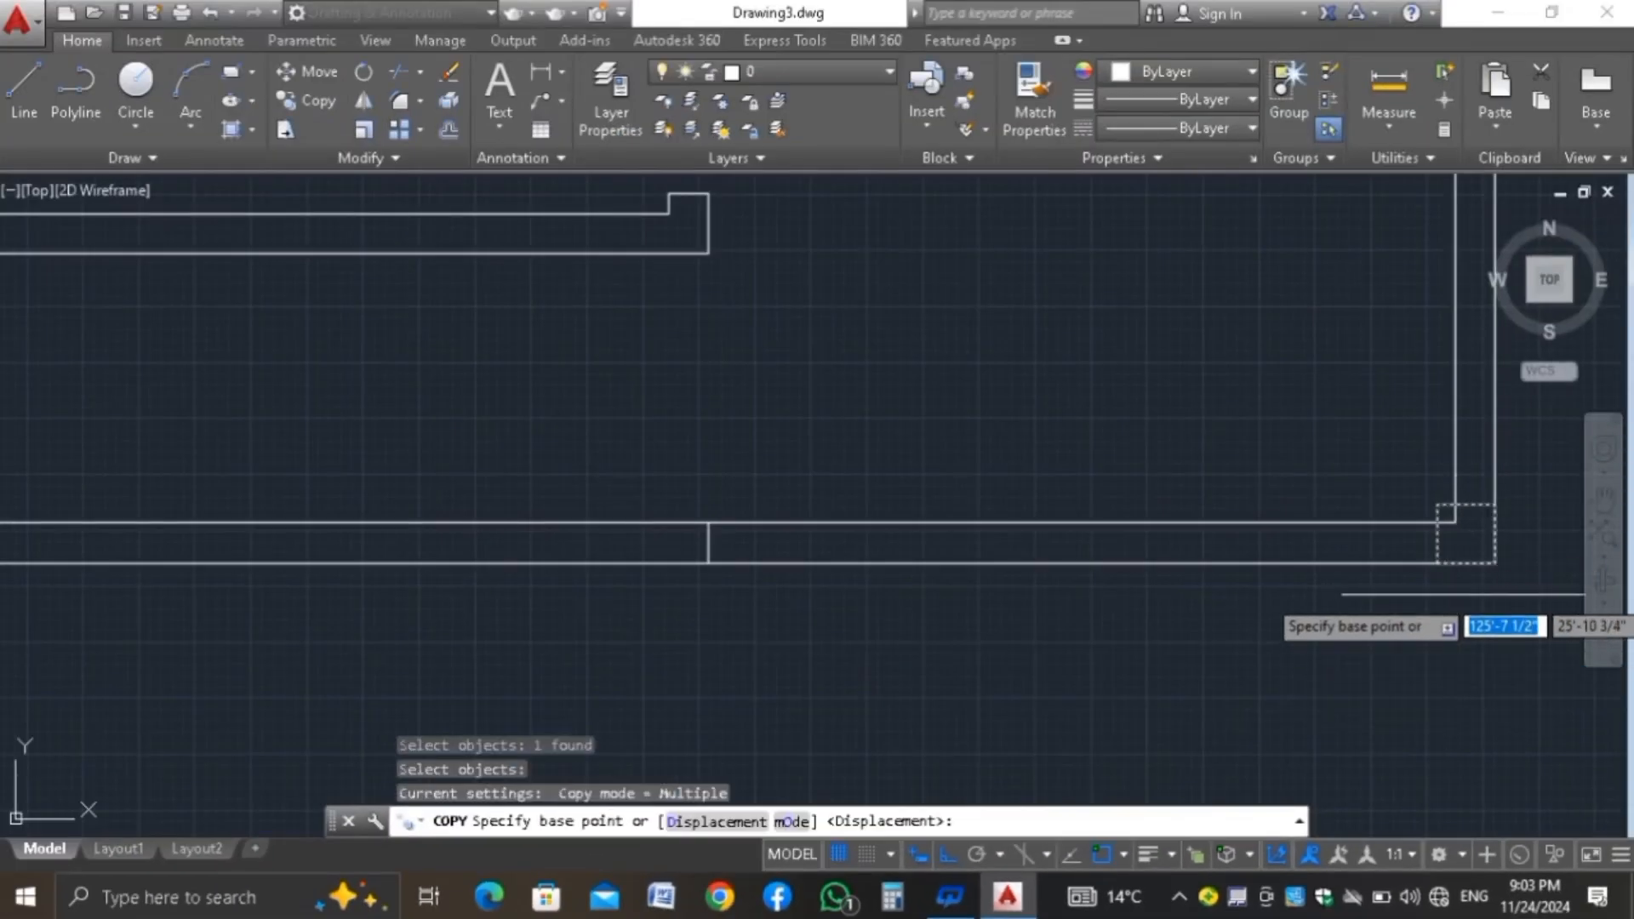
{"action": "left_click", "coordinate": [1494, 561]}
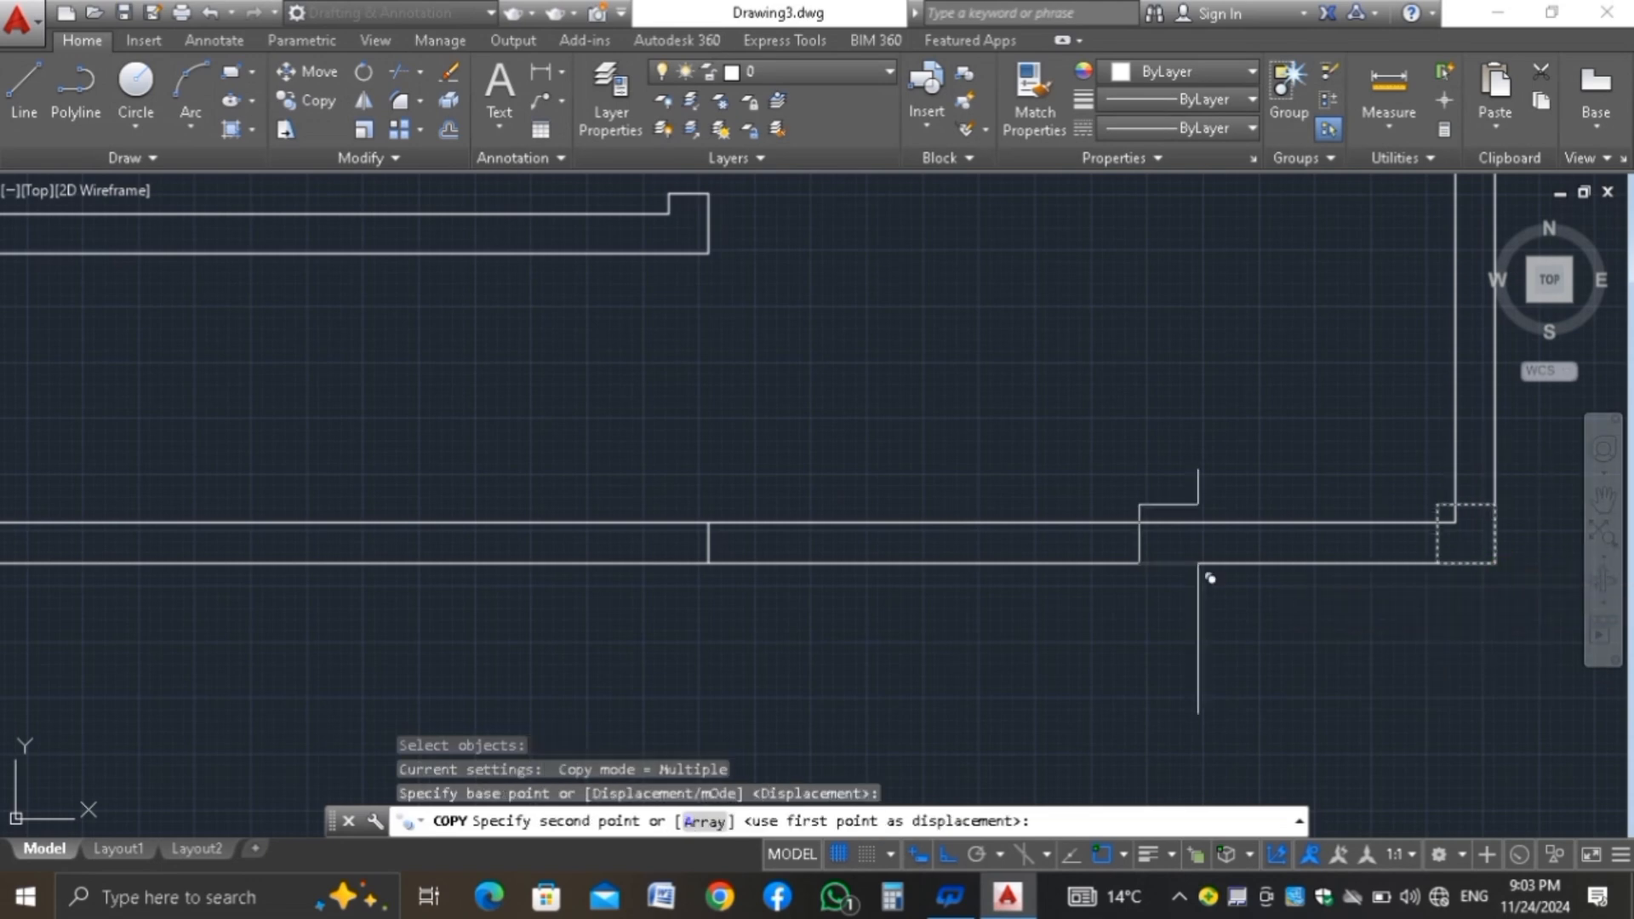
{"action": "left_click", "coordinate": [719, 552]}
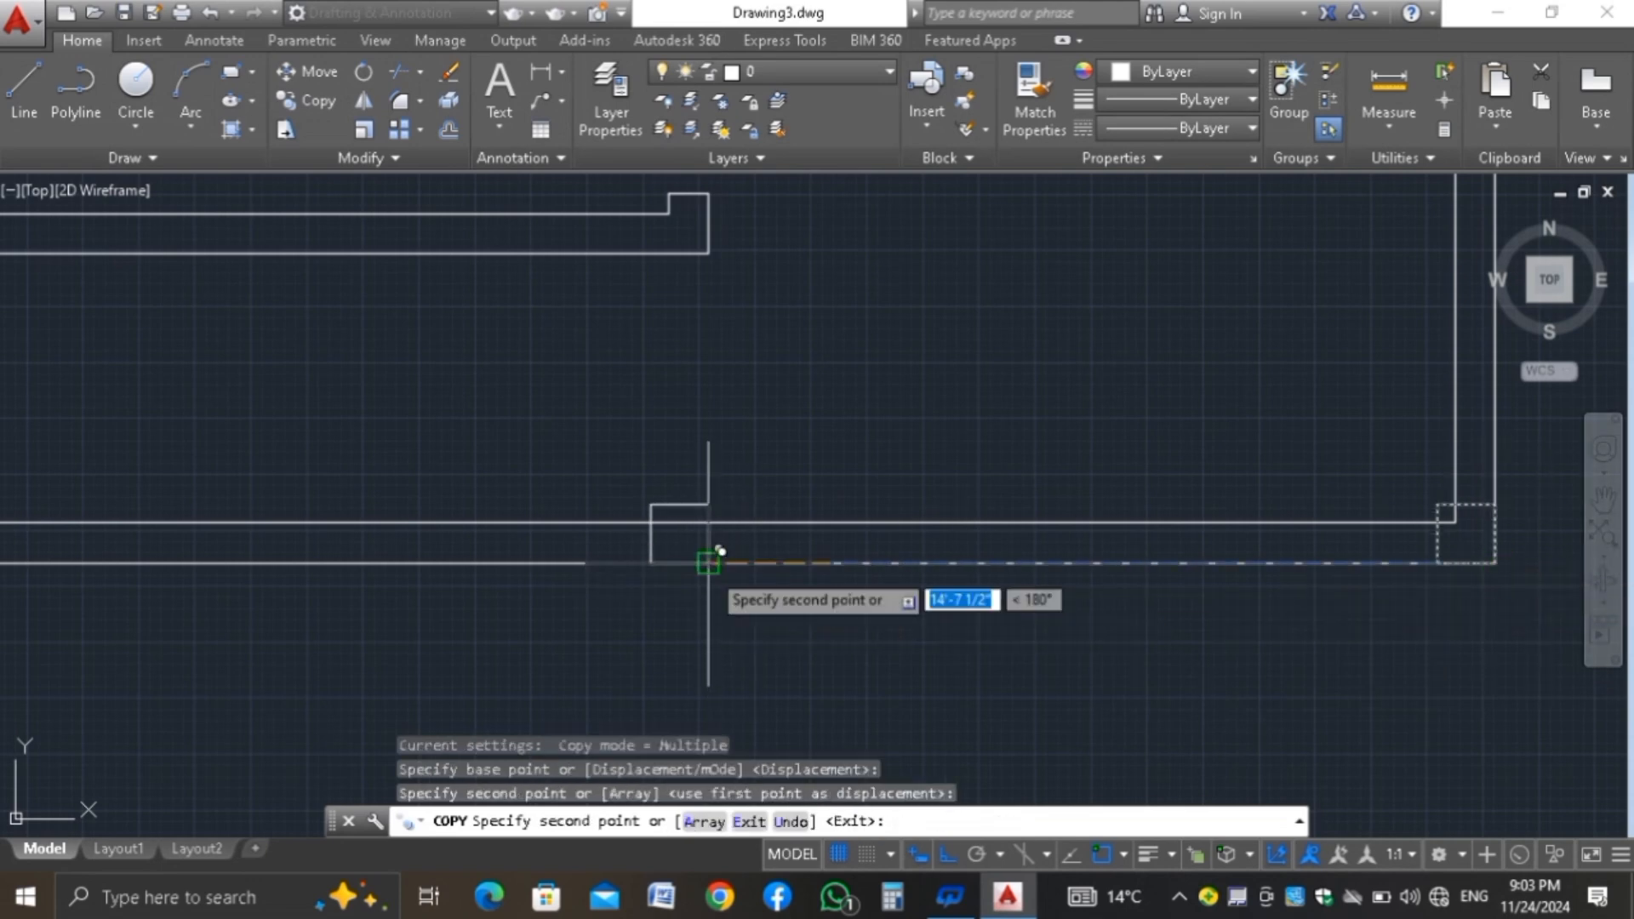
{"action": "key", "text": "Escape"}
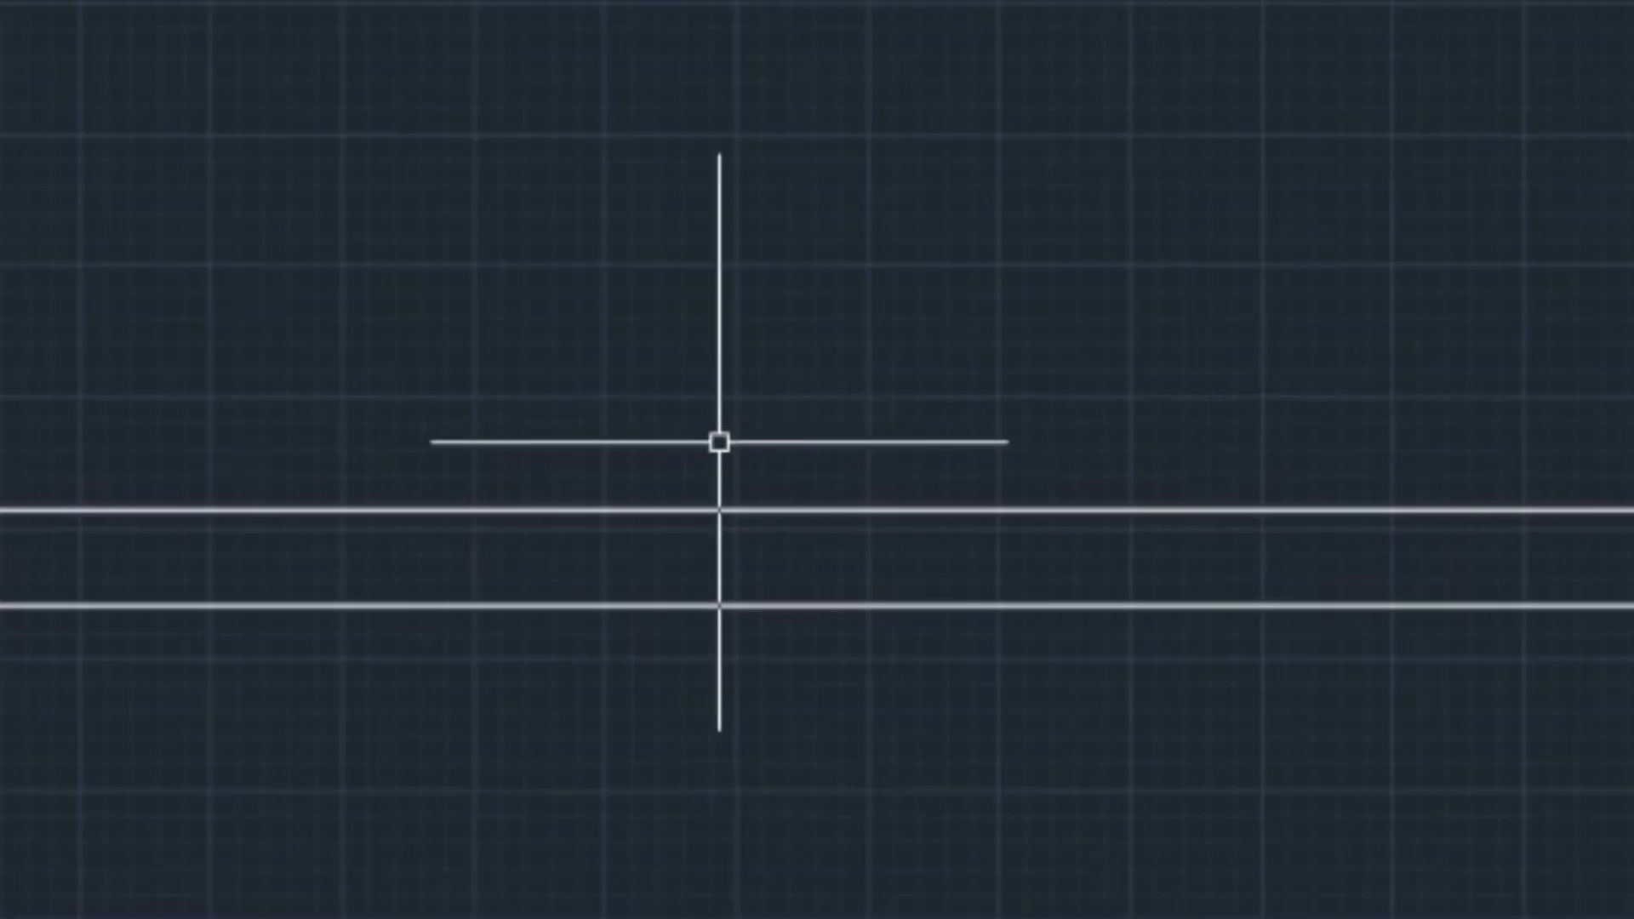
Trim both bottom exterior wall lines between the two square columns to open the front of the plan
{"action": "type", "text": "TR"}
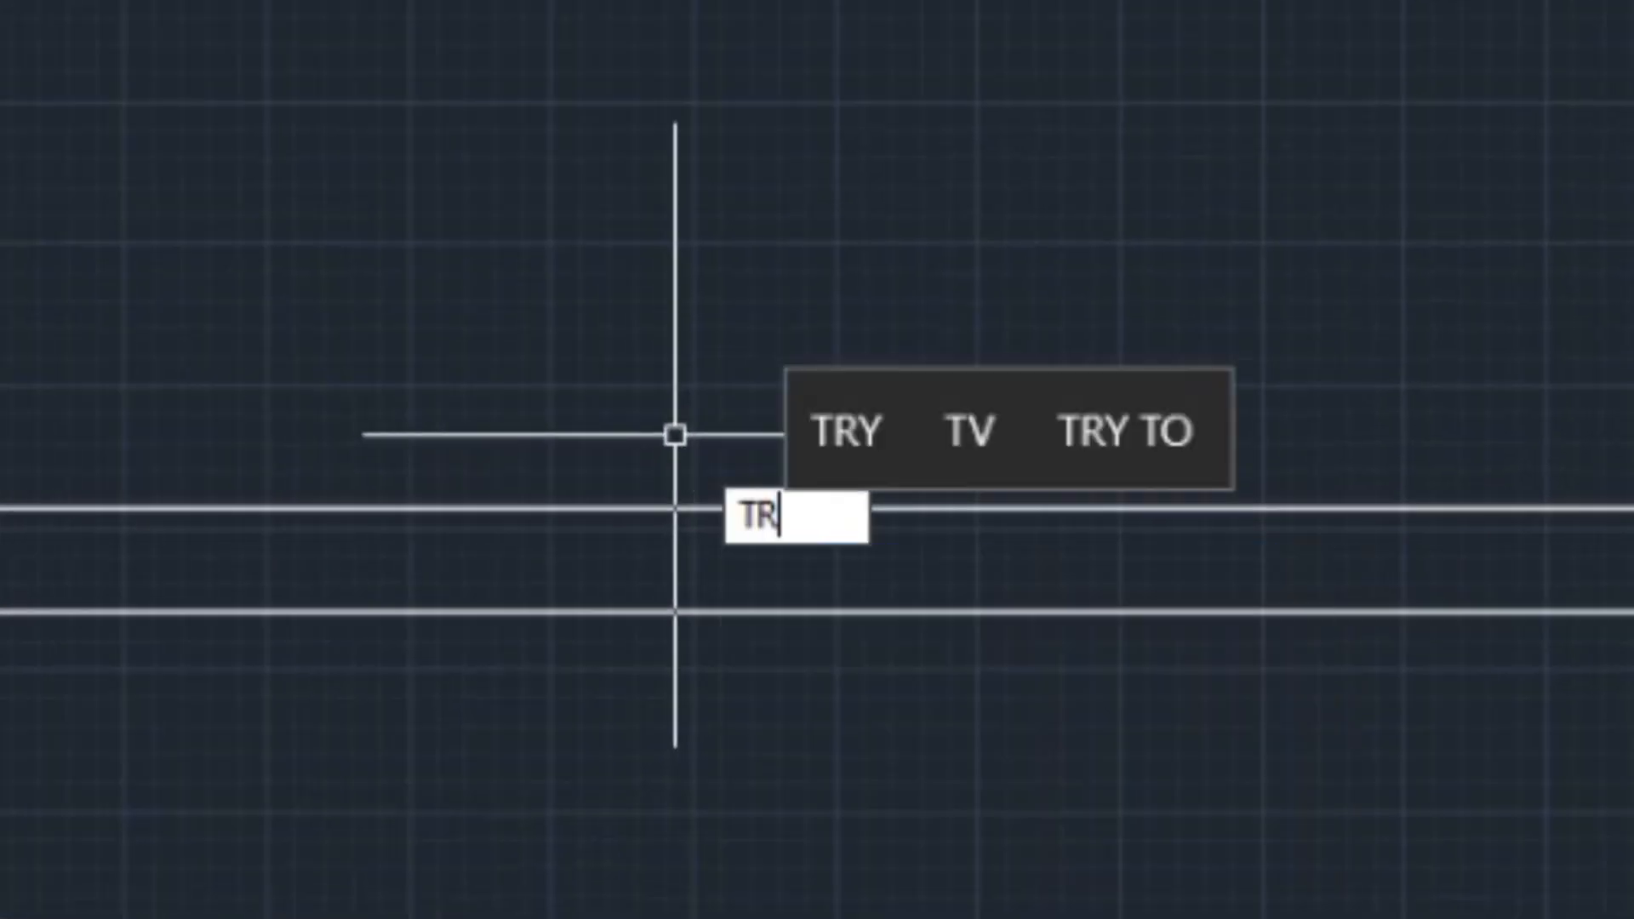
{"action": "key", "text": "Return"}
{"action": "left_click", "coordinate": [734, 419]}
{"action": "left_click", "coordinate": [587, 674]}
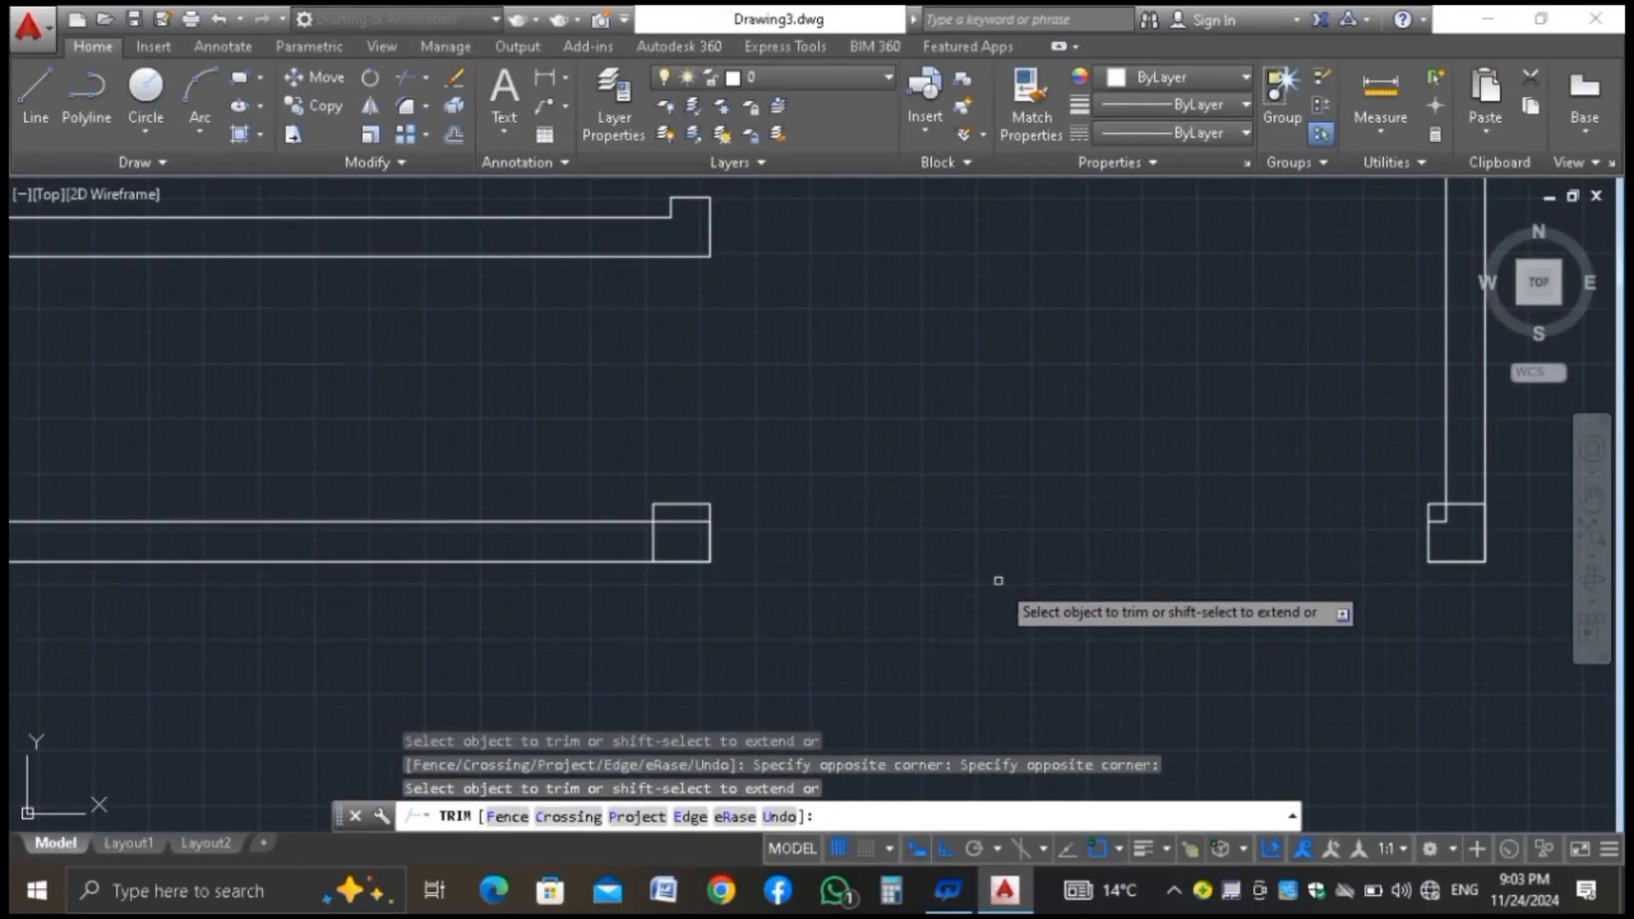
Trim the inner wall line that runs through the copied column at the end of the bottom wall
{"action": "scroll", "coordinate": [681, 527], "scroll_direction": "up", "scroll_amount": 4}
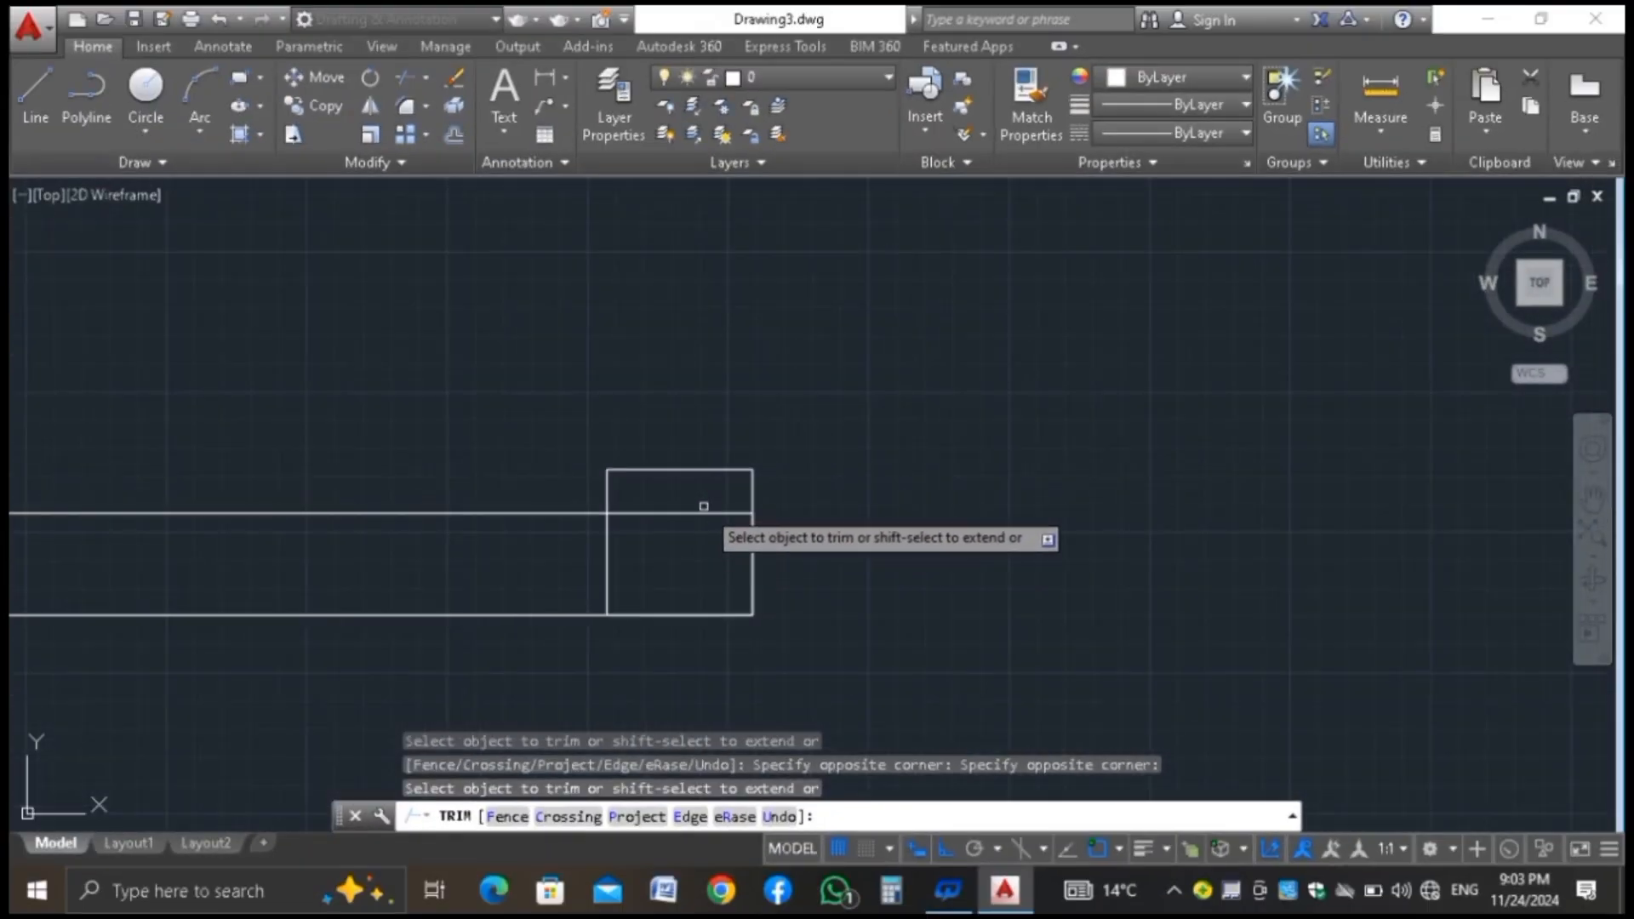
{"action": "scroll", "coordinate": [703, 505], "scroll_direction": "down", "scroll_amount": 4}
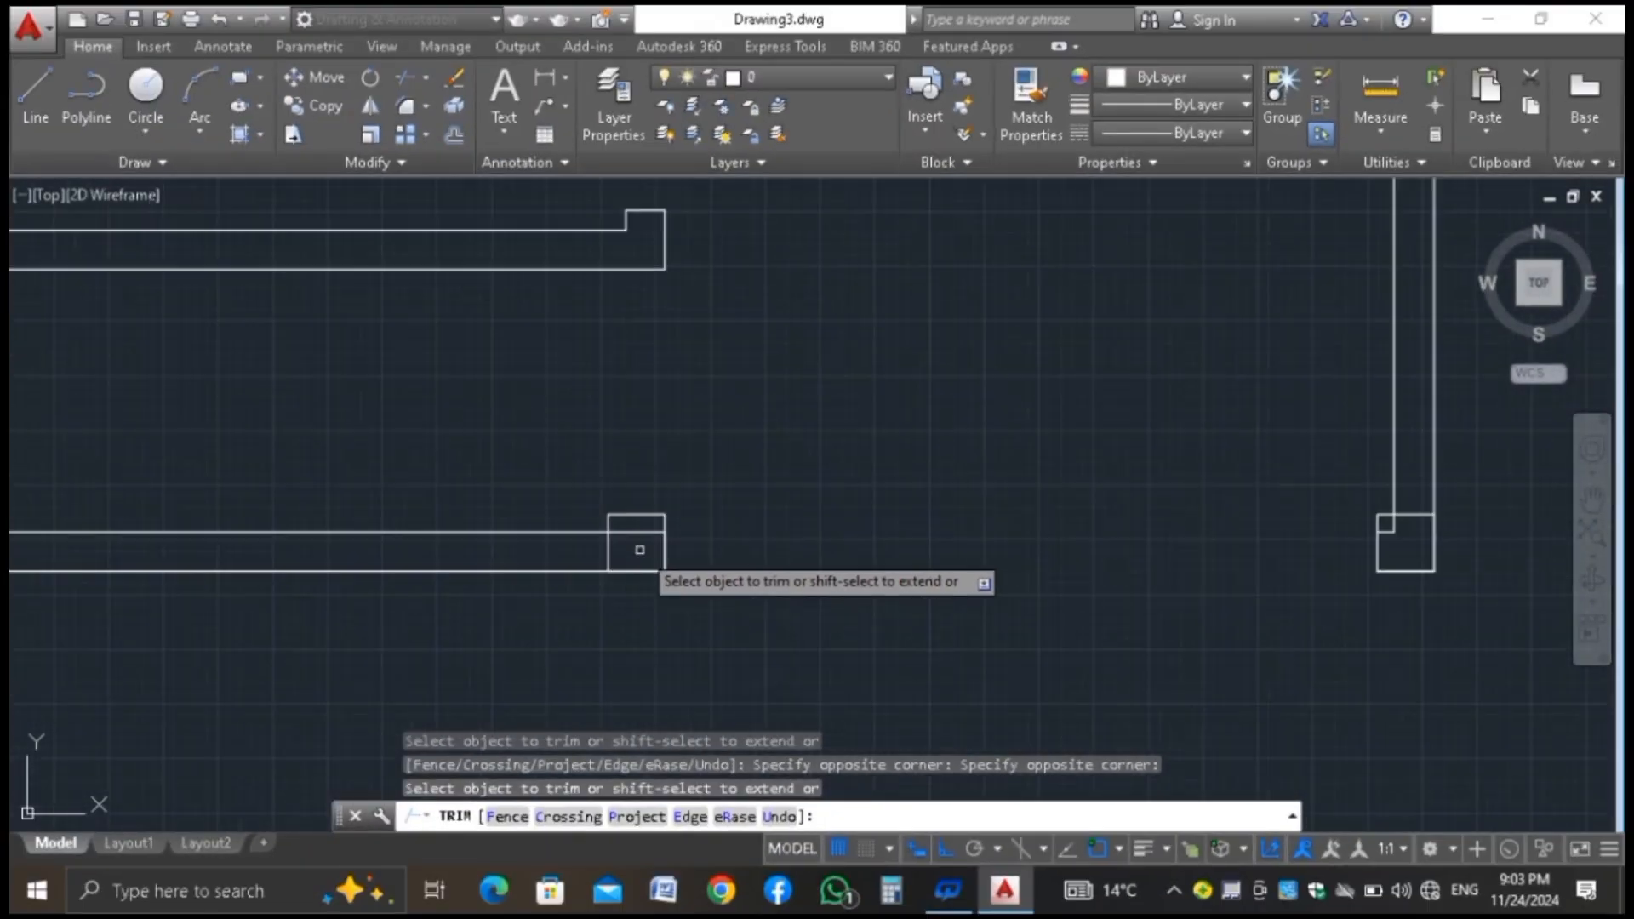
{"action": "scroll", "coordinate": [640, 549], "scroll_direction": "up", "scroll_amount": 2}
{"action": "left_click", "coordinate": [647, 510]}
{"action": "left_click", "coordinate": [630, 546]}
{"action": "scroll", "coordinate": [585, 550], "scroll_direction": "down", "scroll_amount": 4}
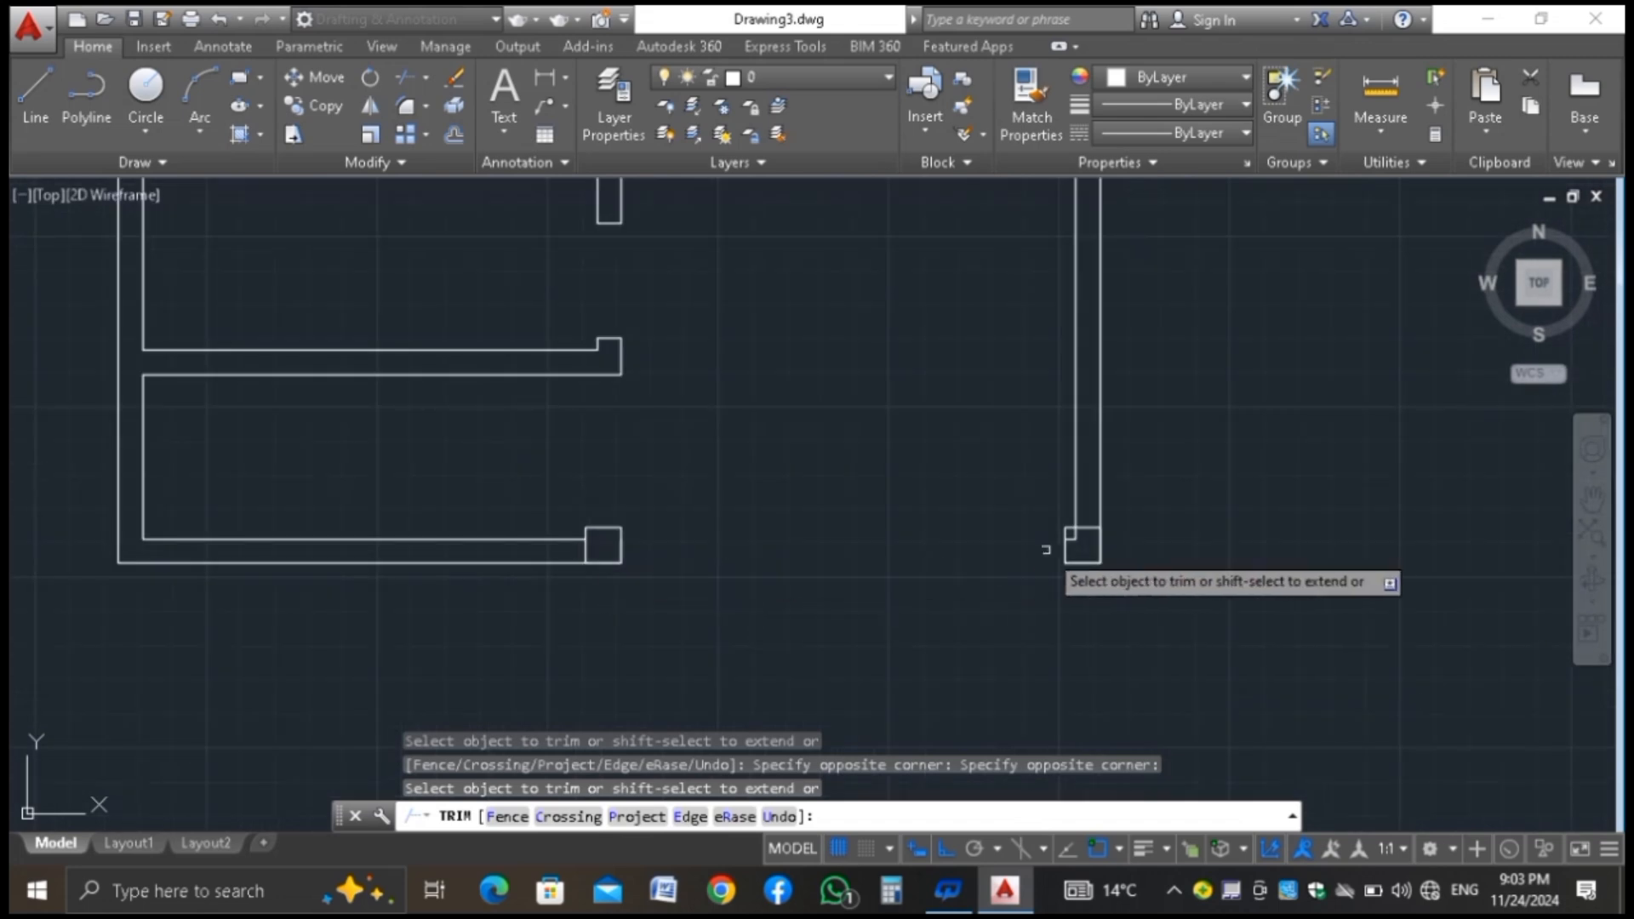
Clear the inside of the lower-right corner column by trimming the vertical wall line and erasing the leftover horizontal stub
{"action": "scroll", "coordinate": [1047, 548], "scroll_direction": "up", "scroll_amount": 10}
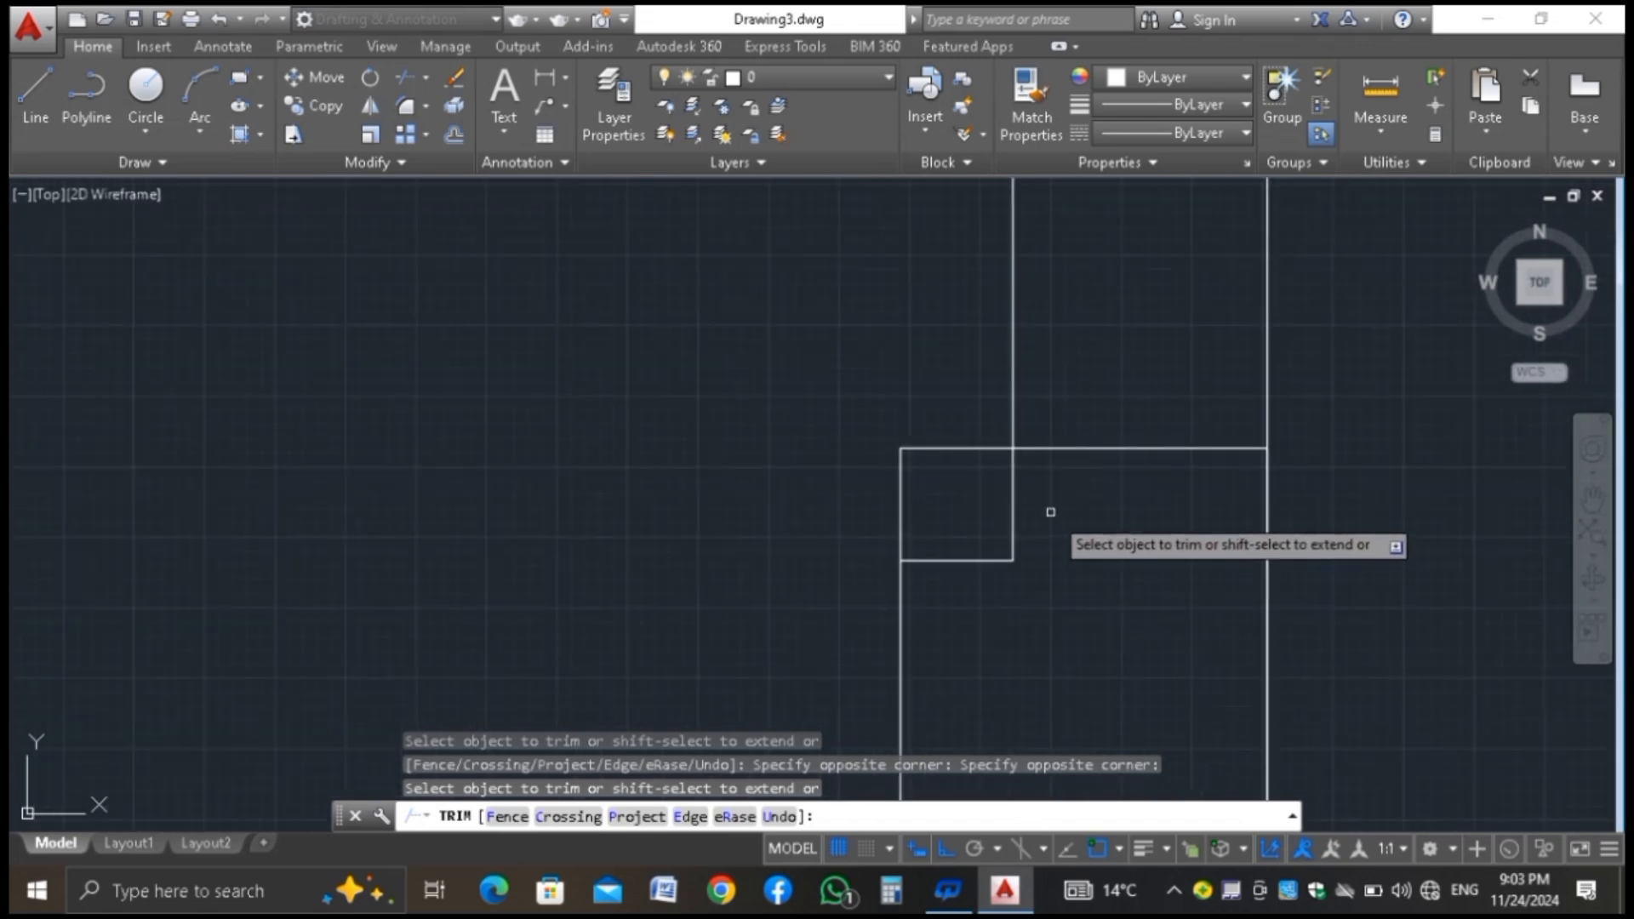
{"action": "left_click", "coordinate": [1055, 515]}
{"action": "left_click", "coordinate": [956, 573]}
{"action": "left_click", "coordinate": [977, 529]}
{"action": "left_click", "coordinate": [952, 605]}
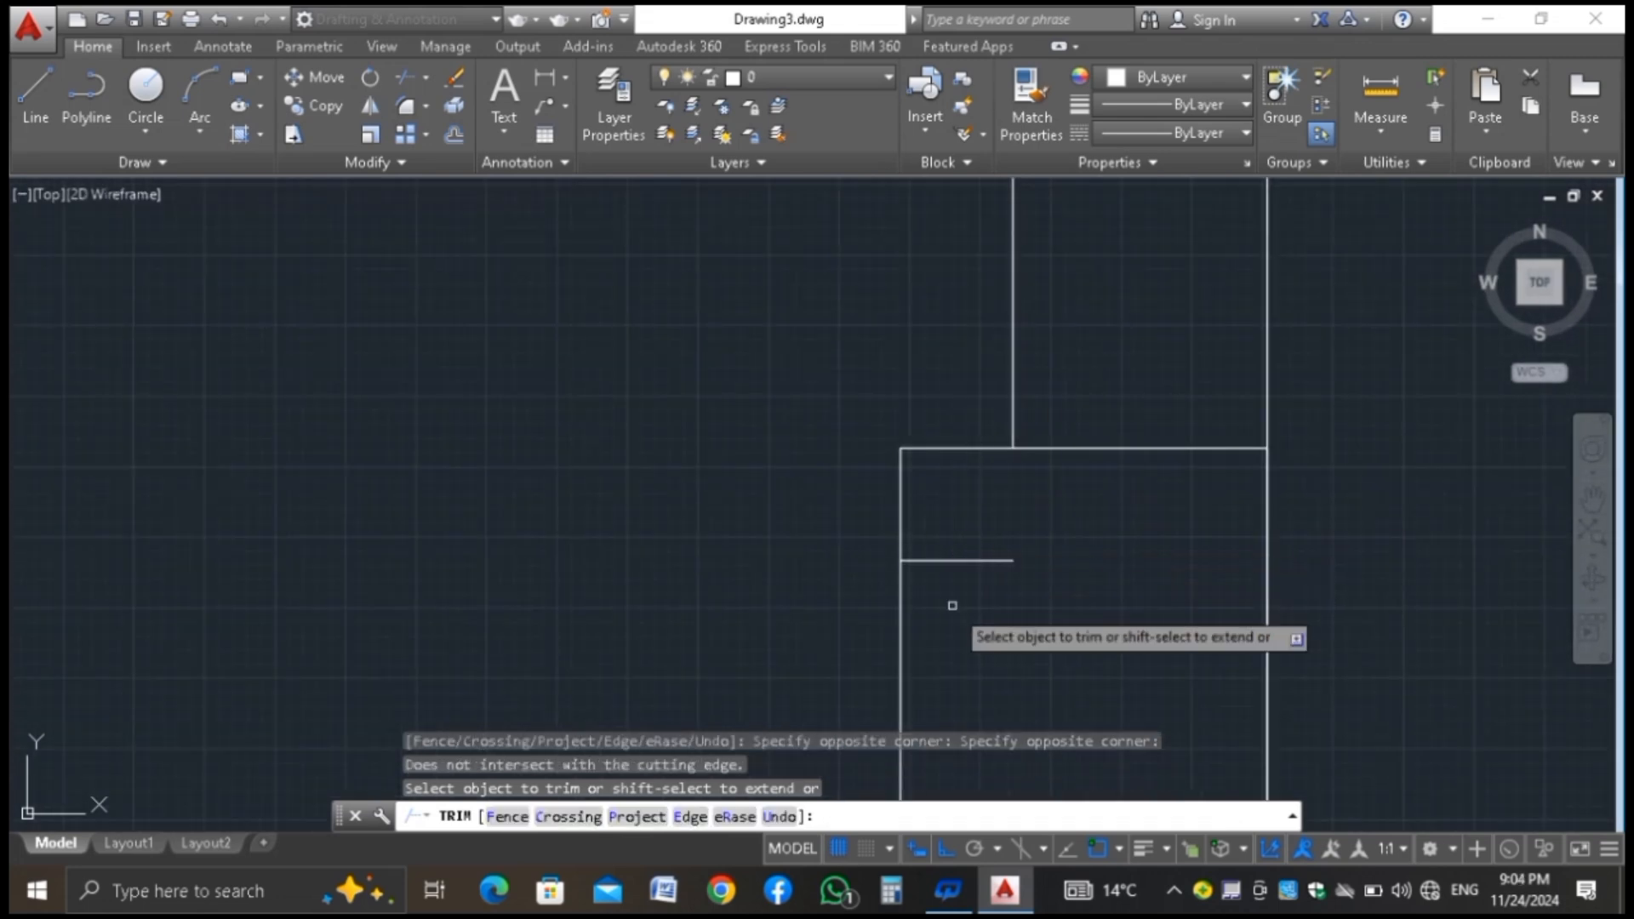
{"action": "key", "text": "Escape"}
{"action": "left_click", "coordinate": [985, 579]}
{"action": "left_click", "coordinate": [973, 543]}
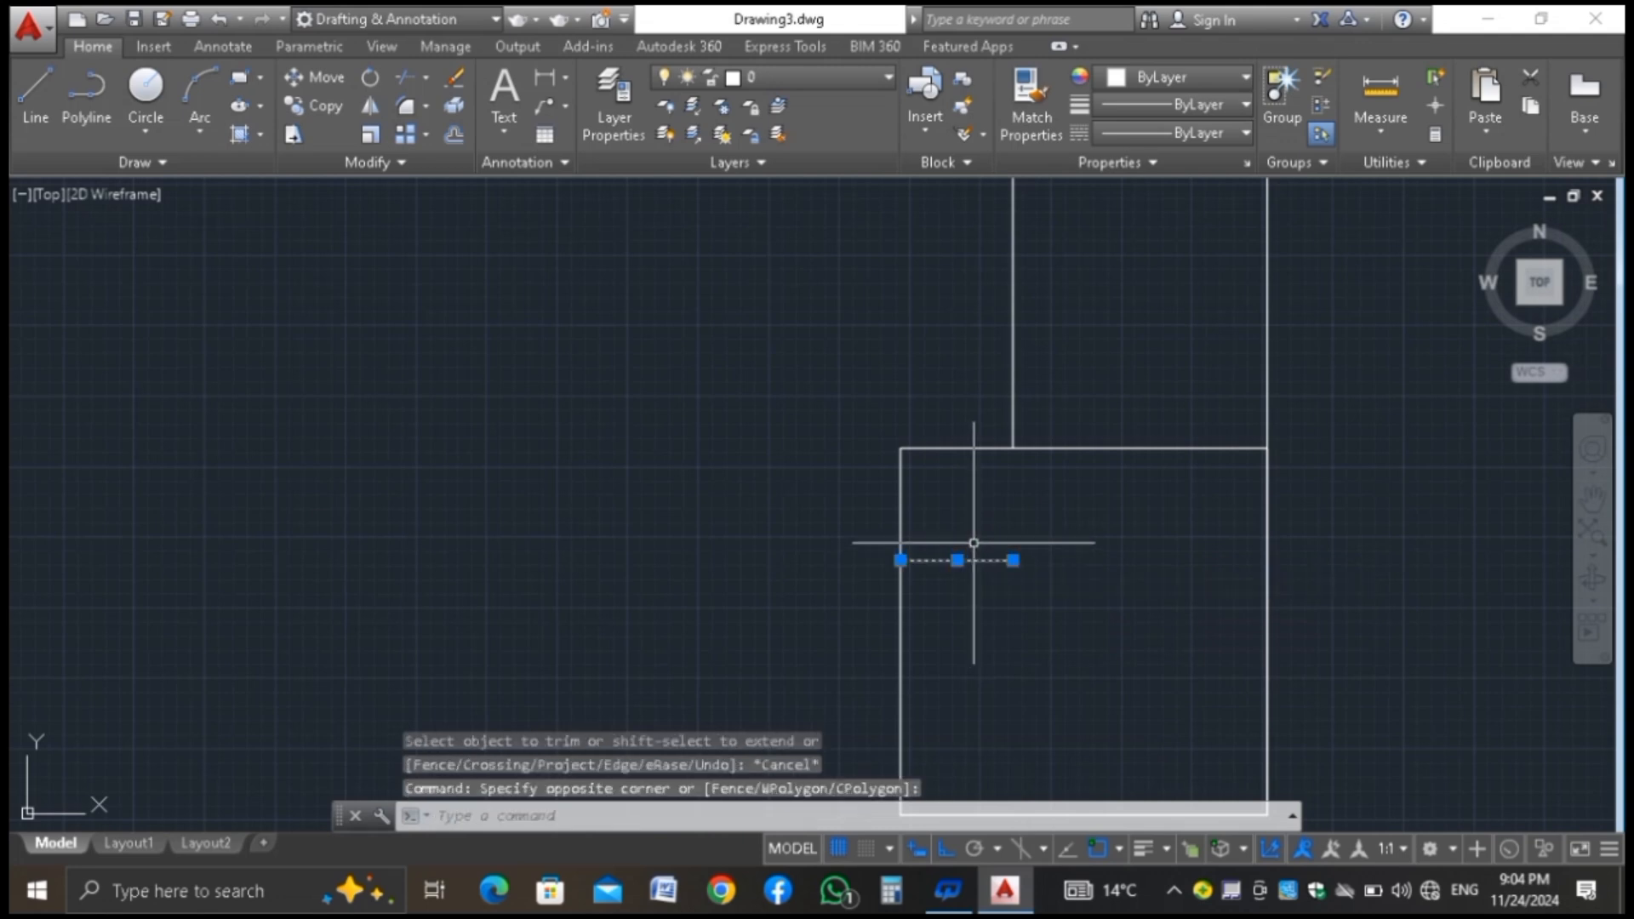
{"action": "key", "text": "Delete"}
{"action": "scroll", "coordinate": [948, 467], "scroll_direction": "down", "scroll_amount": 10}
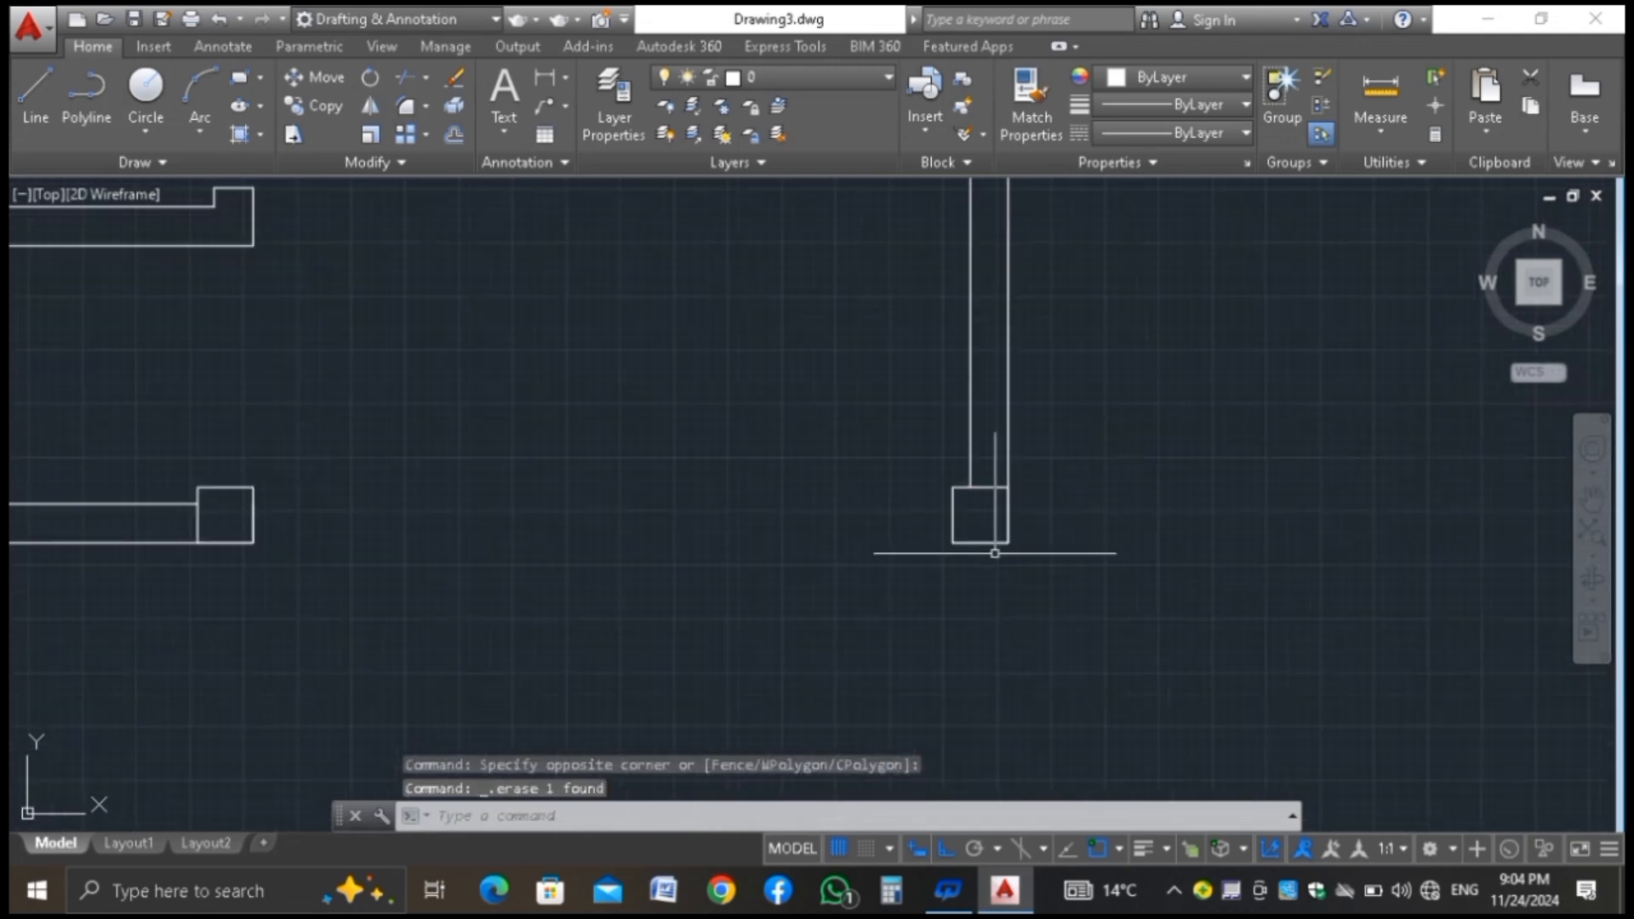
Draw a vertical line across the thickness of the horizontal inner wall above the bottom wall, at the midpoint of its lower face
{"action": "scroll", "coordinate": [794, 573], "scroll_direction": "down", "scroll_amount": 1}
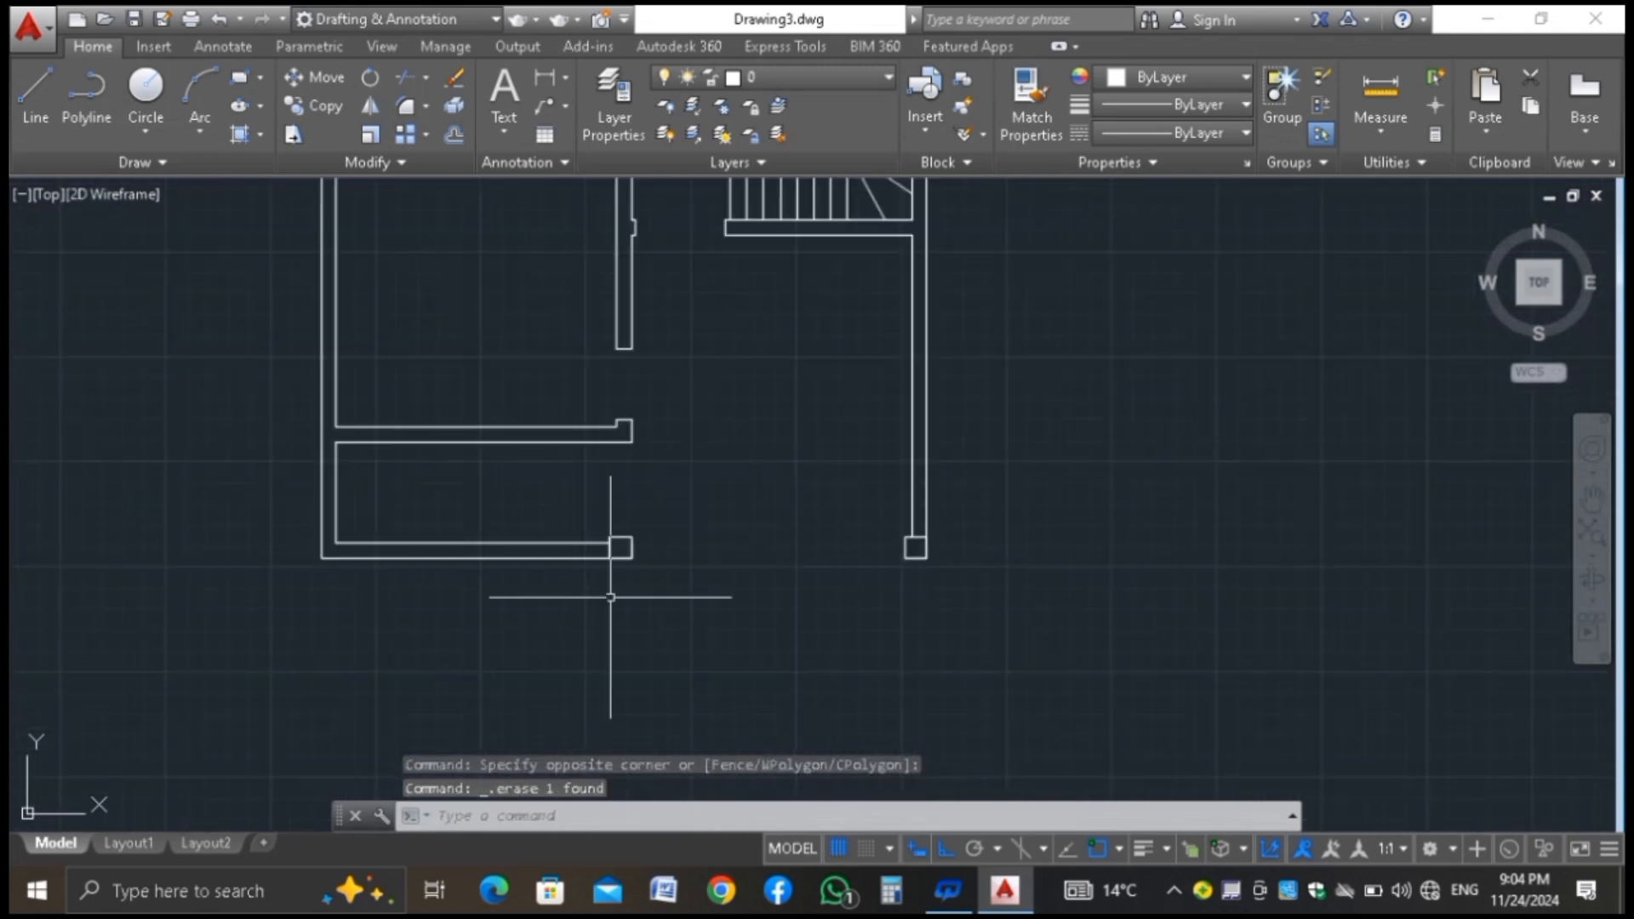
{"action": "scroll", "coordinate": [388, 425], "scroll_direction": "up", "scroll_amount": 1}
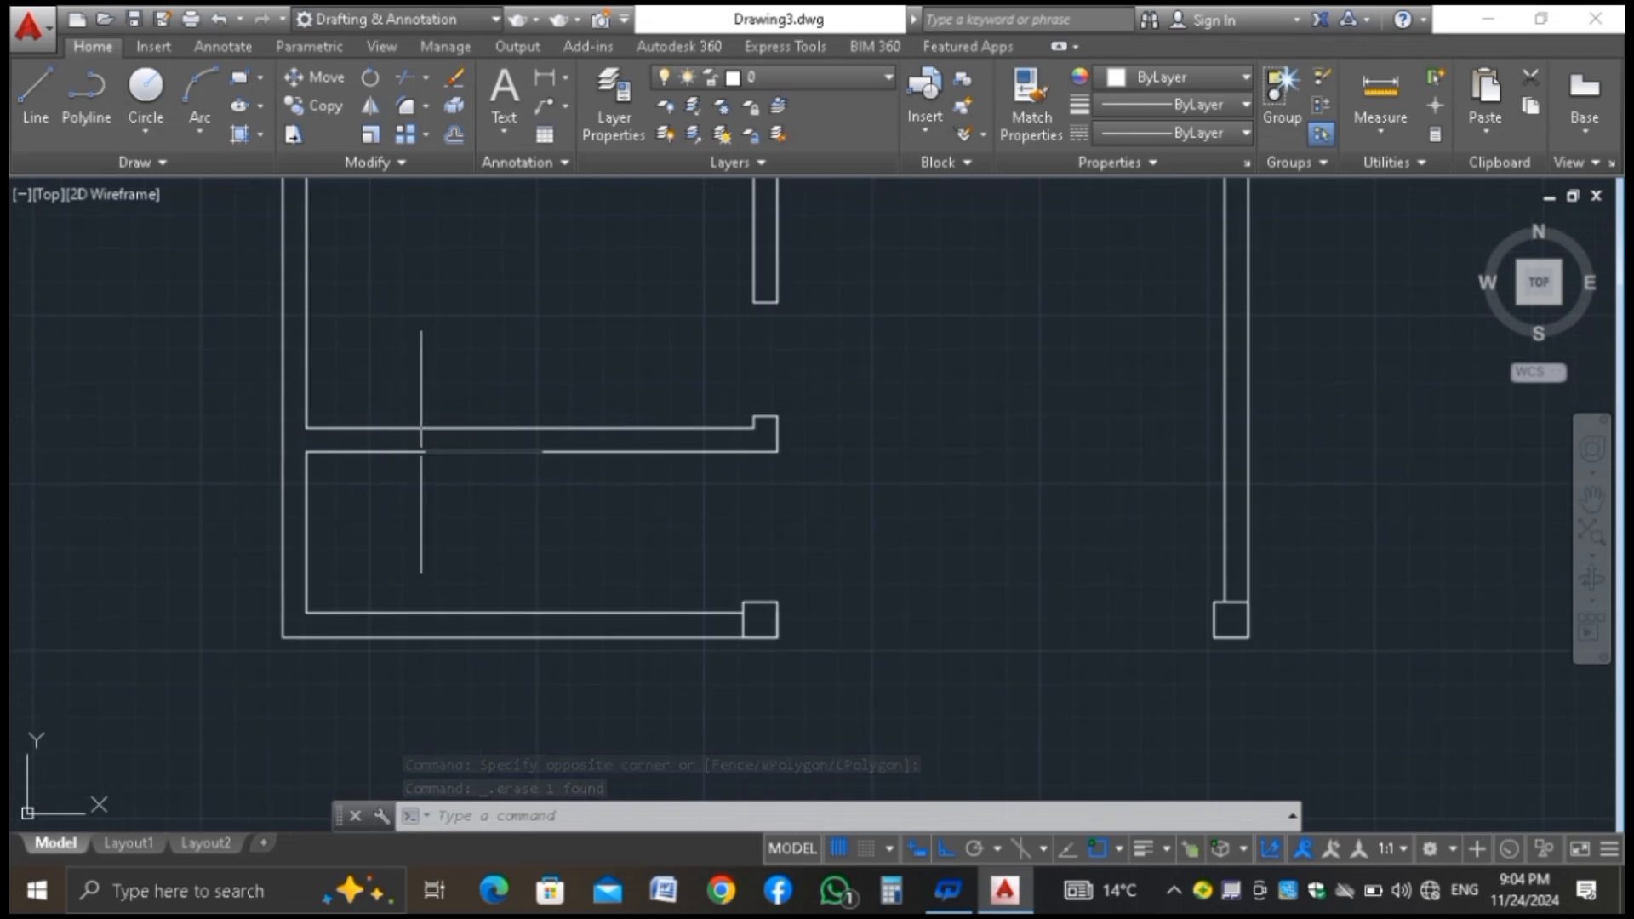
{"action": "scroll", "coordinate": [411, 431], "scroll_direction": "up", "scroll_amount": 1}
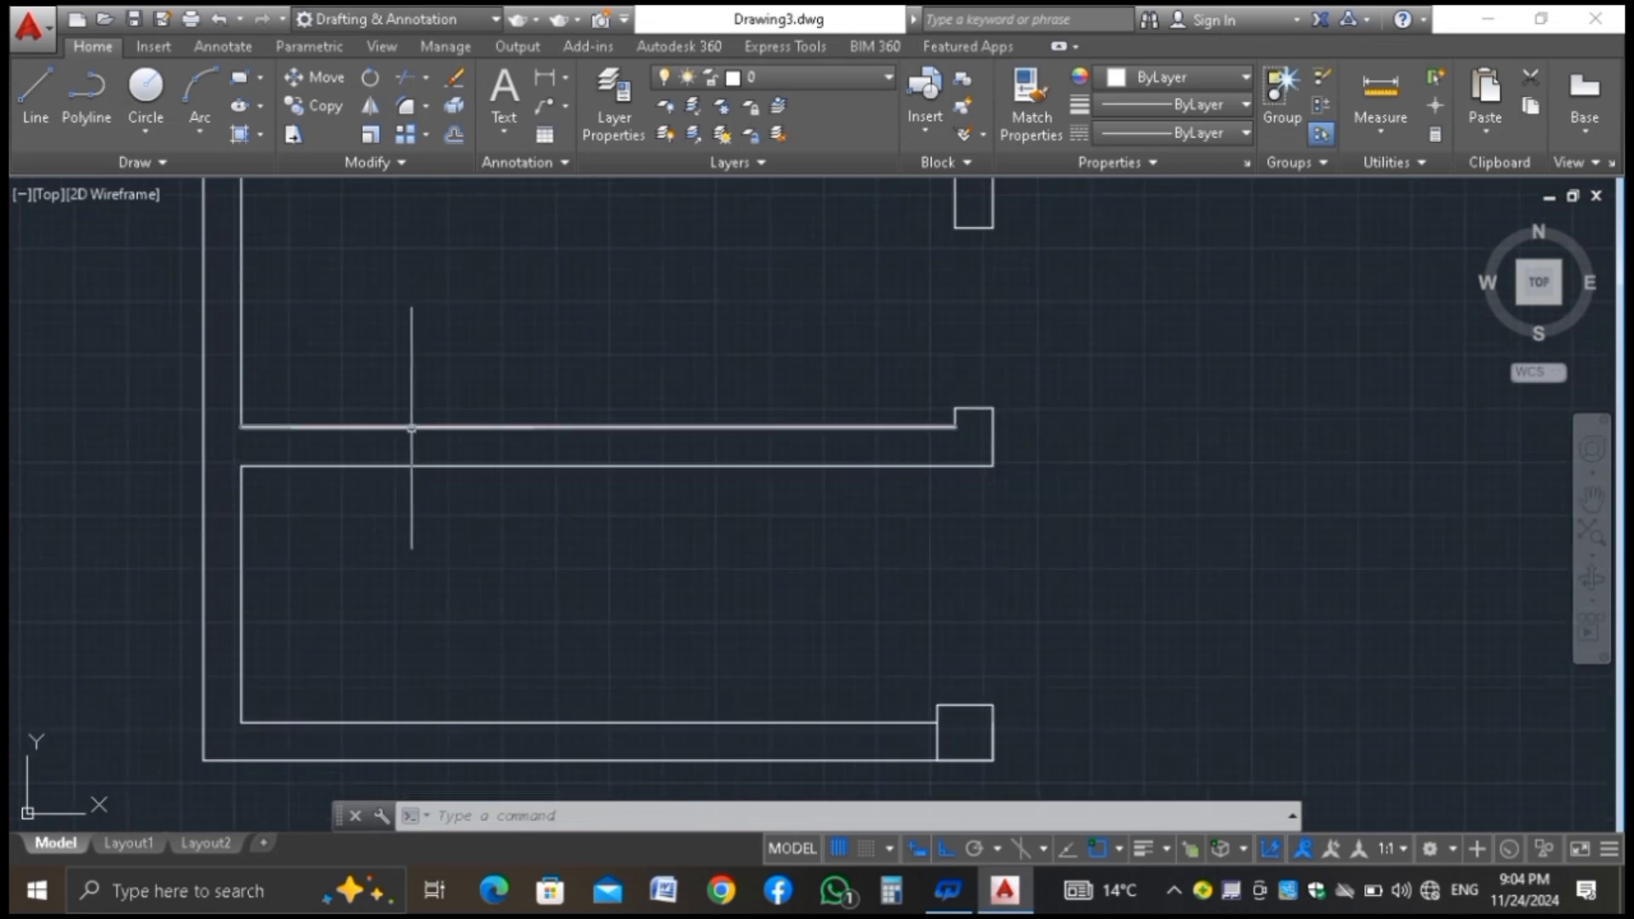
{"action": "scroll", "coordinate": [733, 525], "scroll_direction": "down", "scroll_amount": 1}
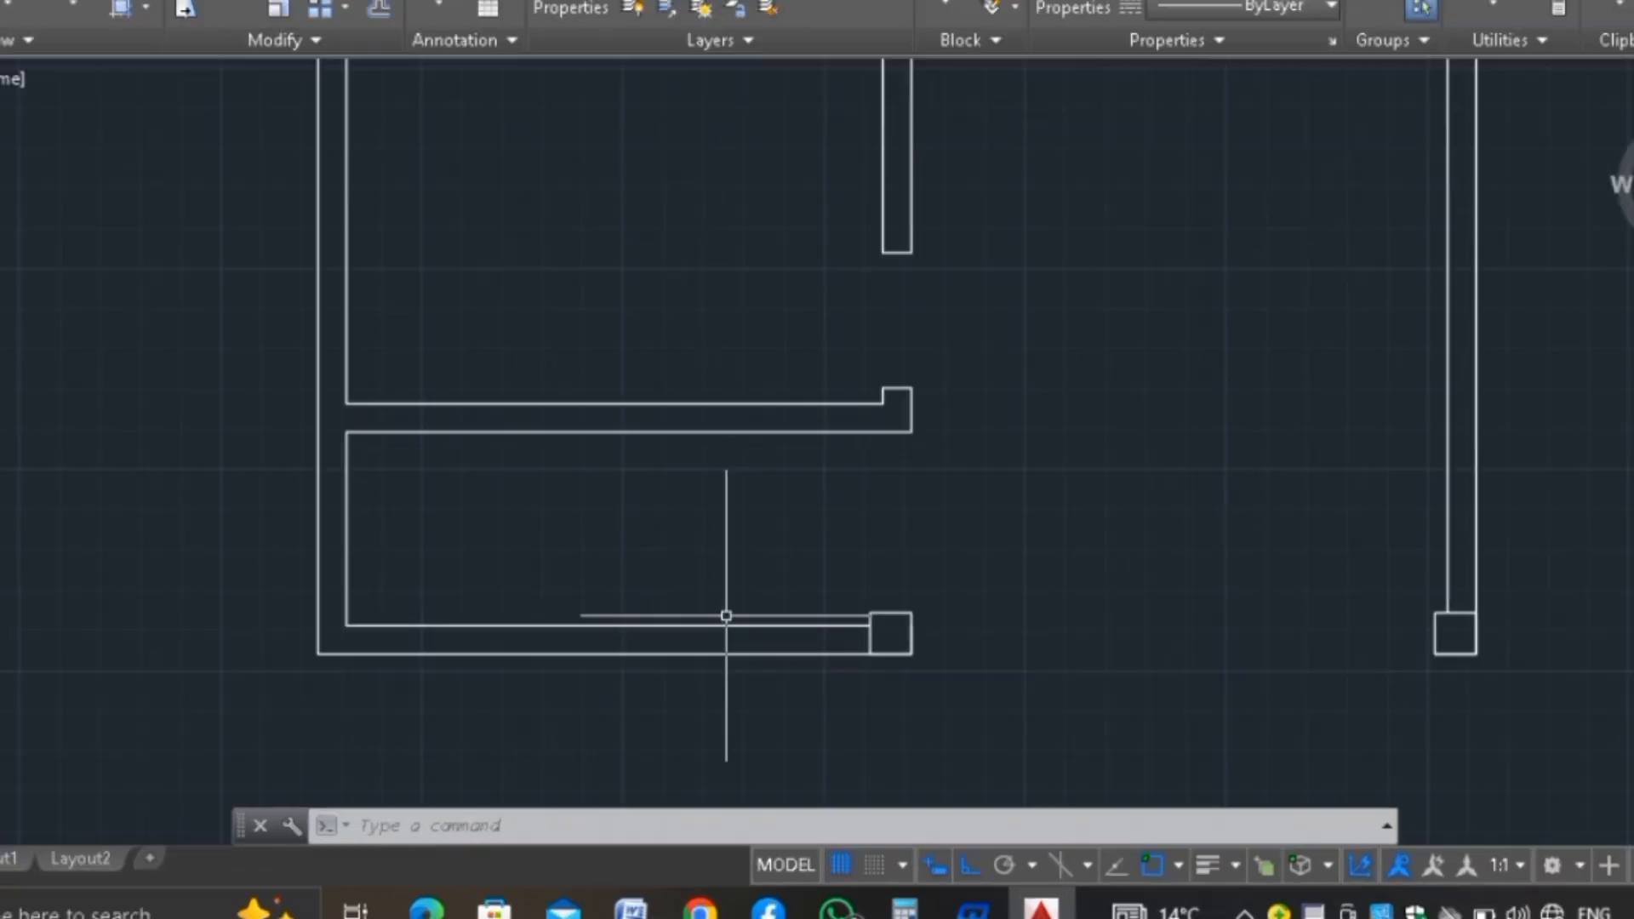
{"action": "type", "text": "l"}
{"action": "key", "text": "Return"}
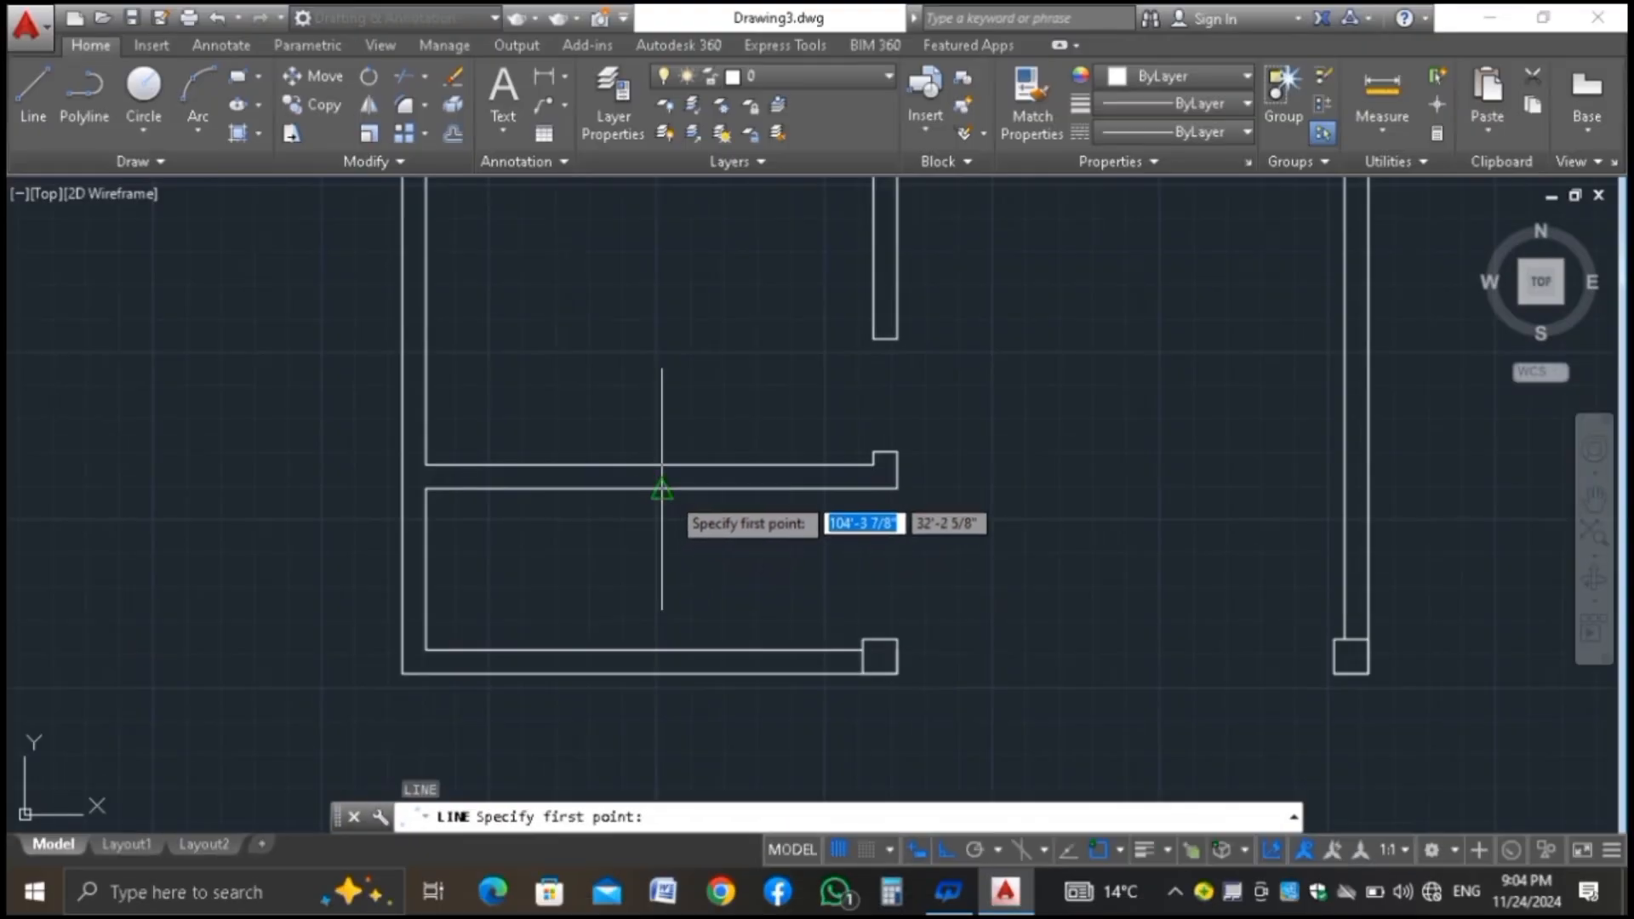
{"action": "left_click", "coordinate": [661, 489]}
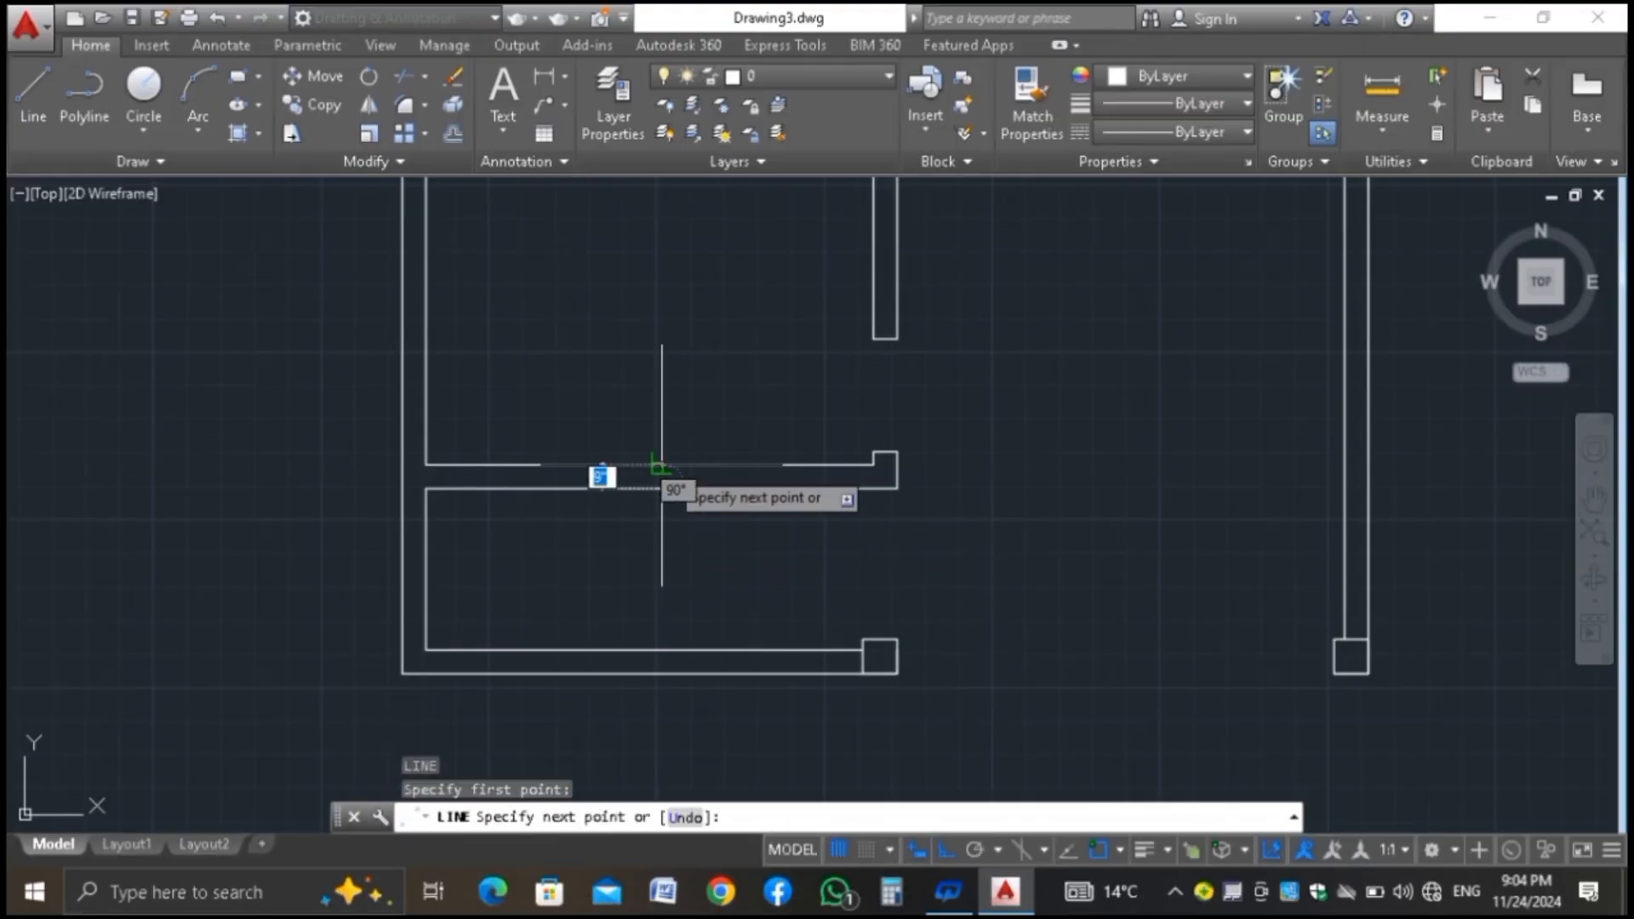
{"action": "left_click", "coordinate": [662, 465]}
{"action": "key", "text": "Return"}
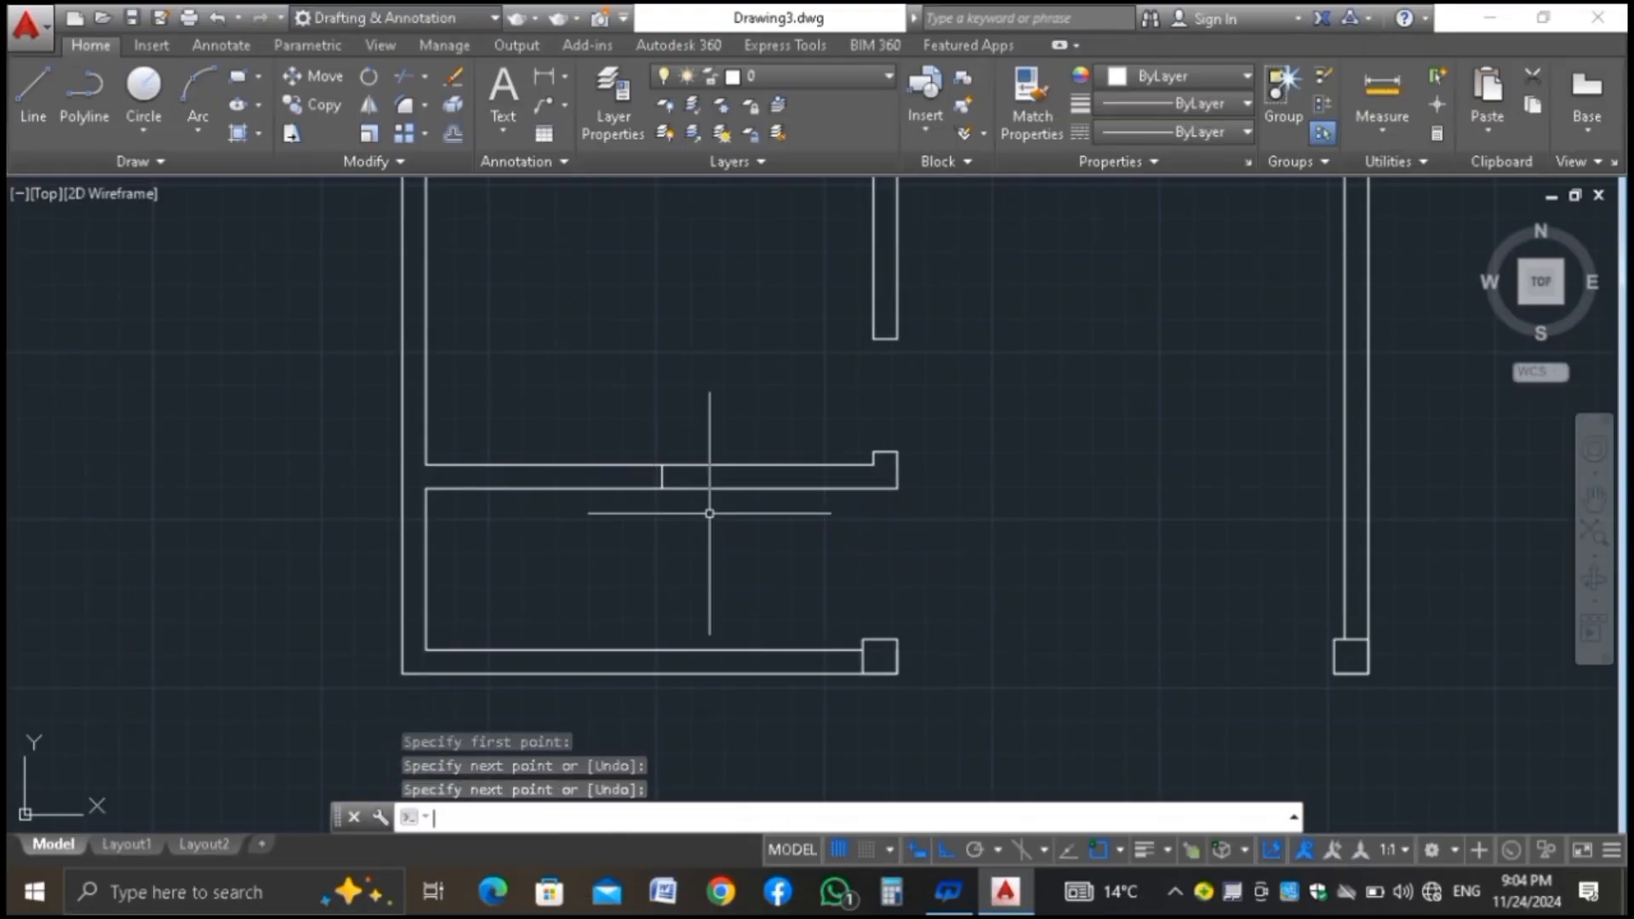
Offset the line across the inner wall by 3' to both sides to mark the window ends
{"action": "type", "text": "o"}
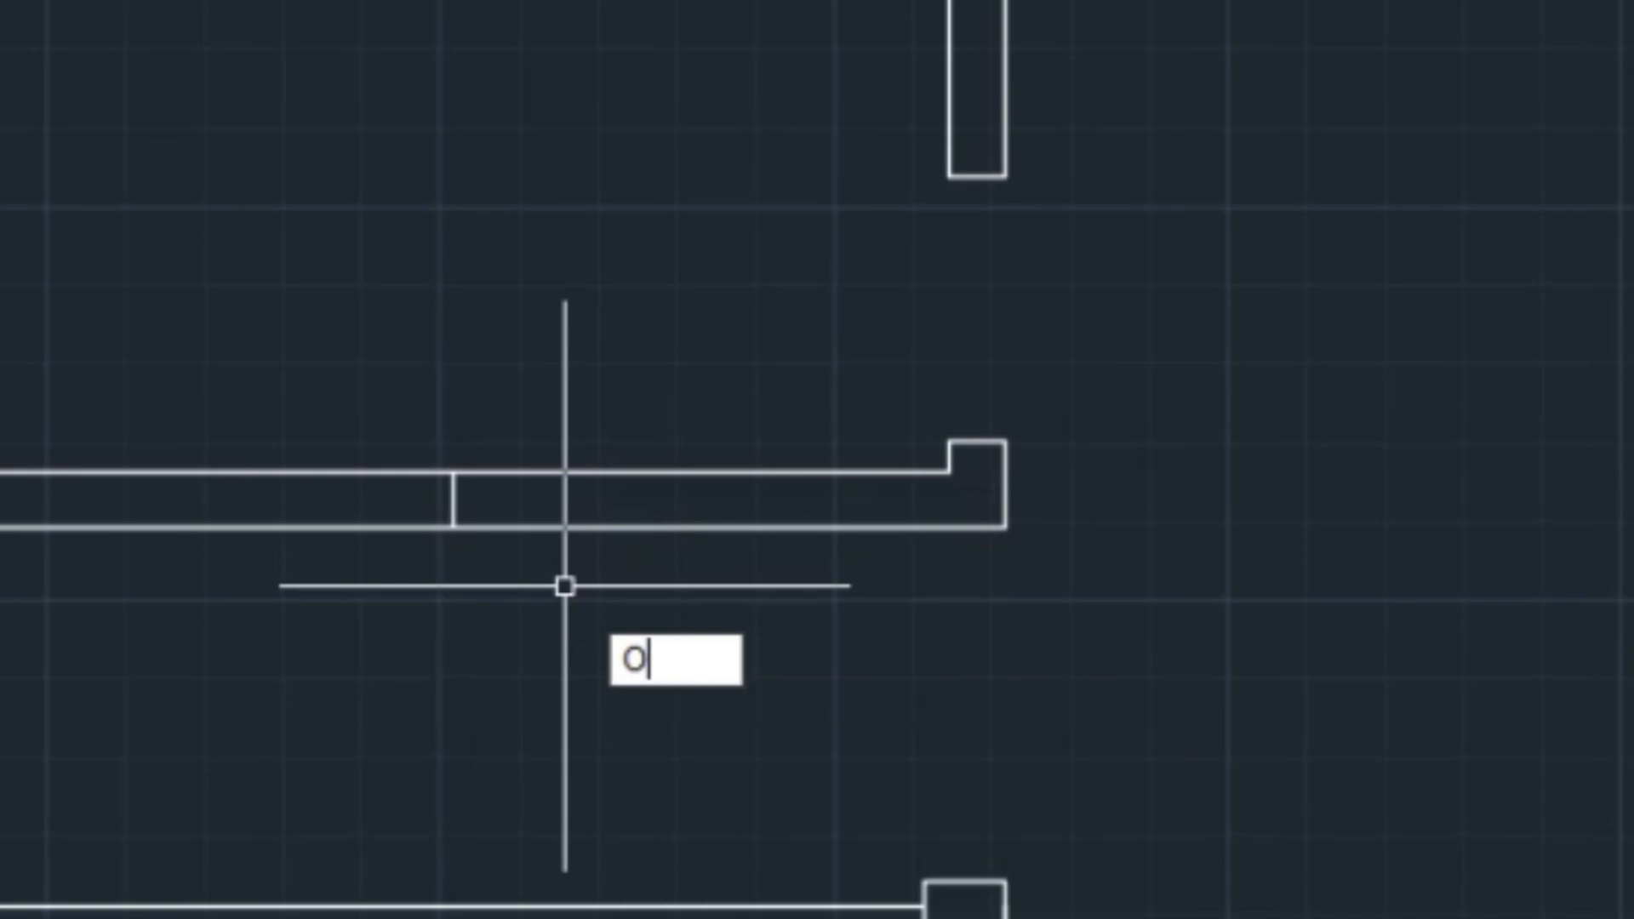
{"action": "key", "text": "Return"}
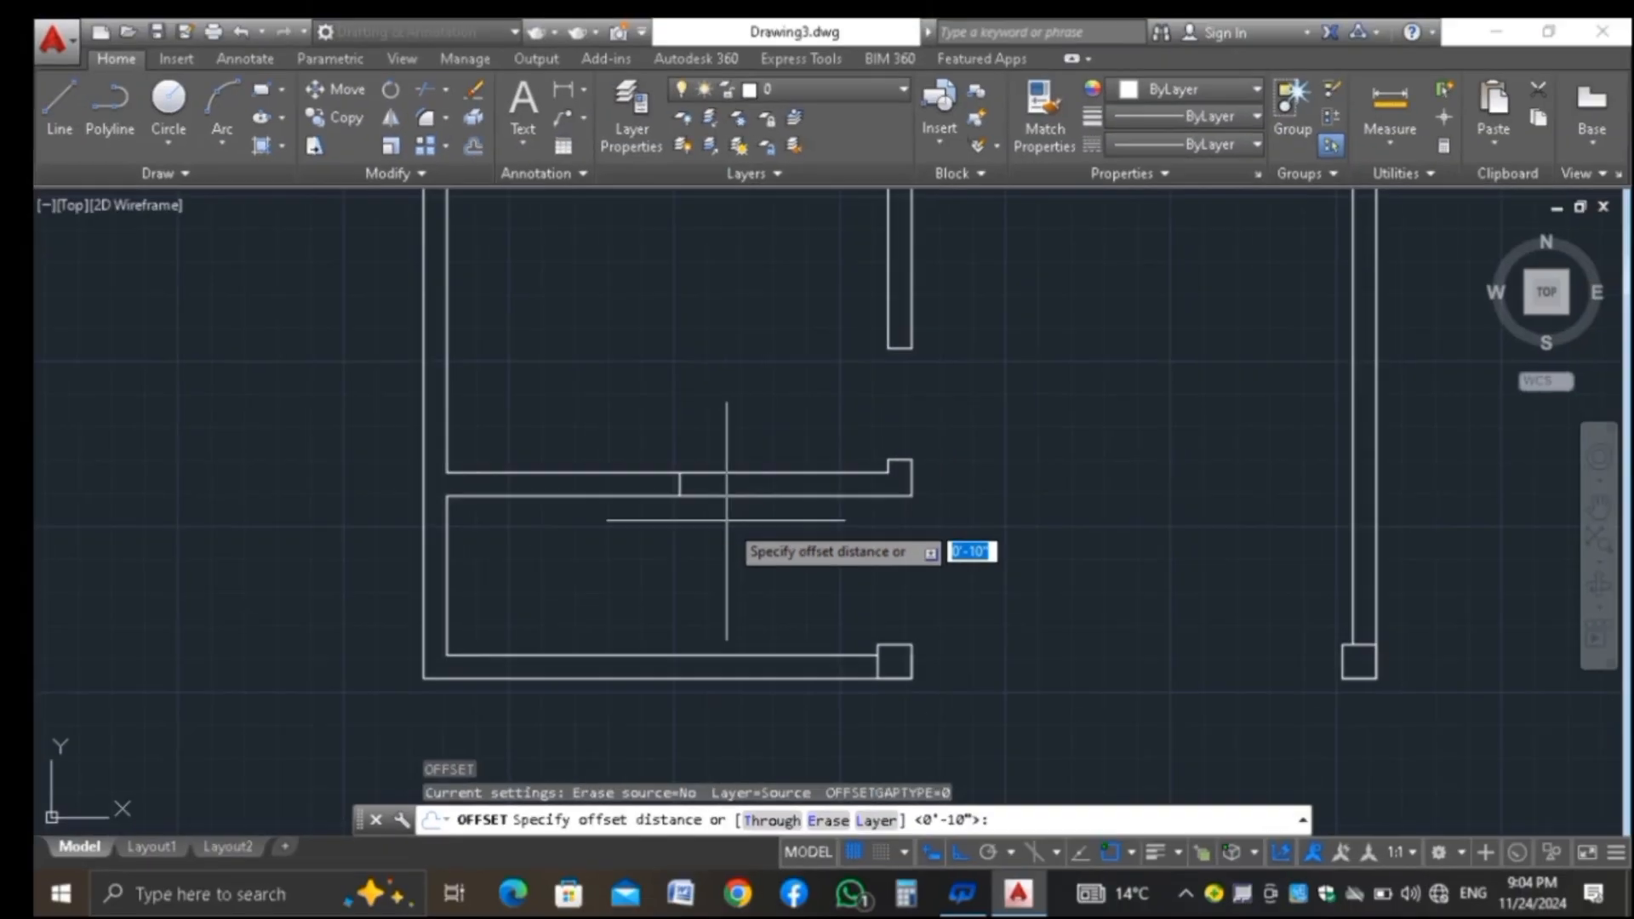
{"action": "type", "text": "3'"}
{"action": "key", "text": "Return"}
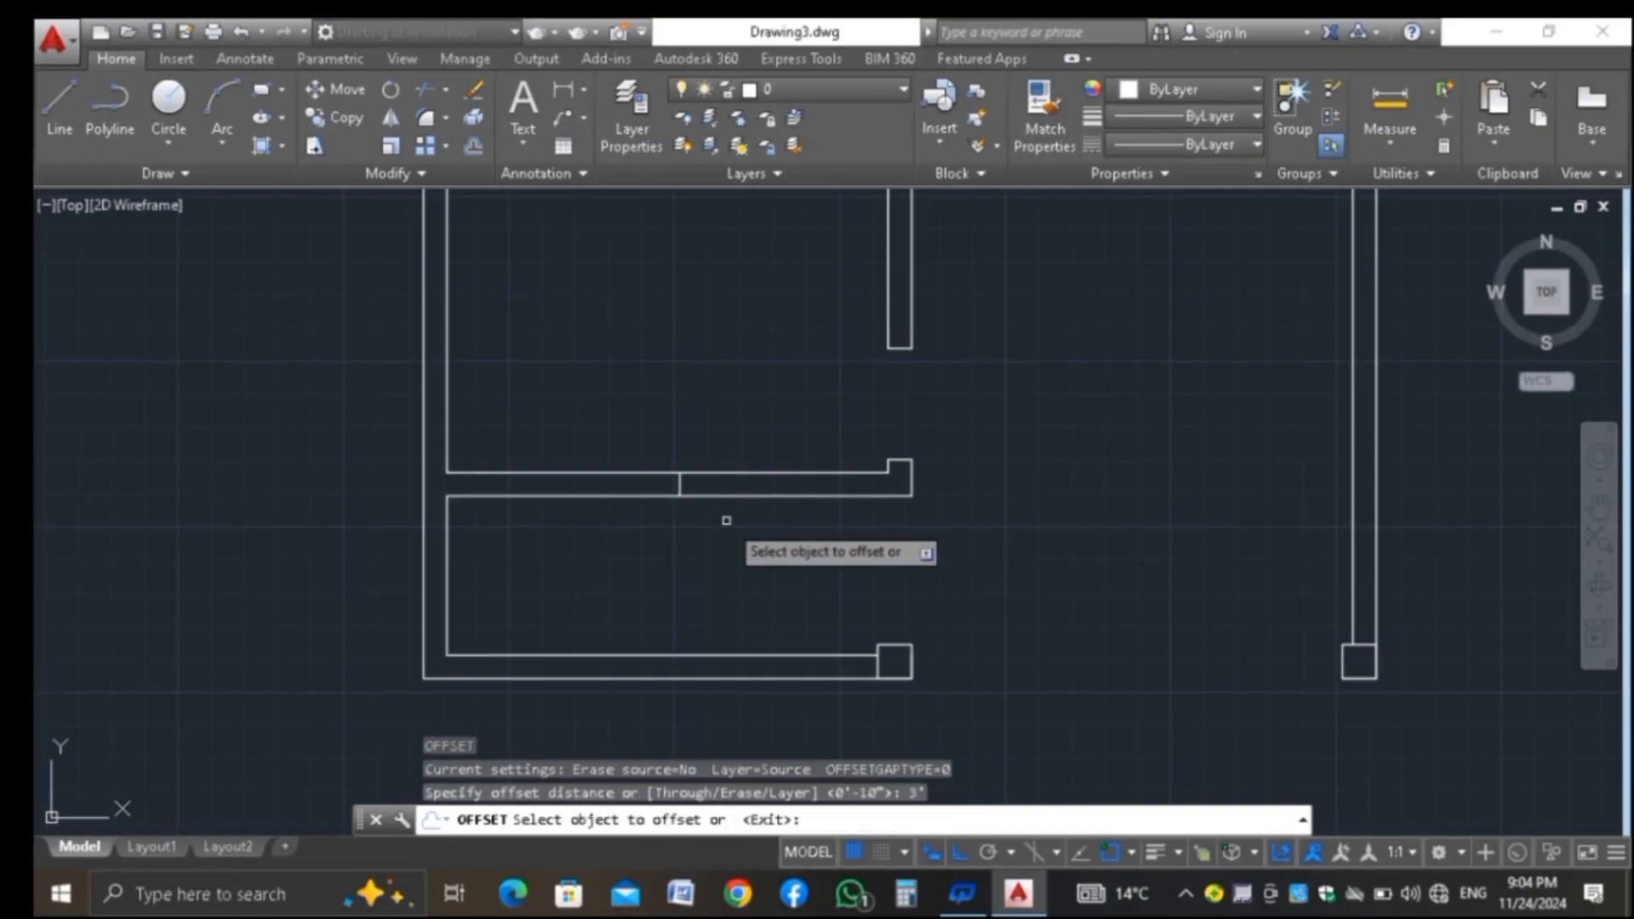
{"action": "left_click", "coordinate": [681, 483]}
{"action": "left_click", "coordinate": [810, 533]}
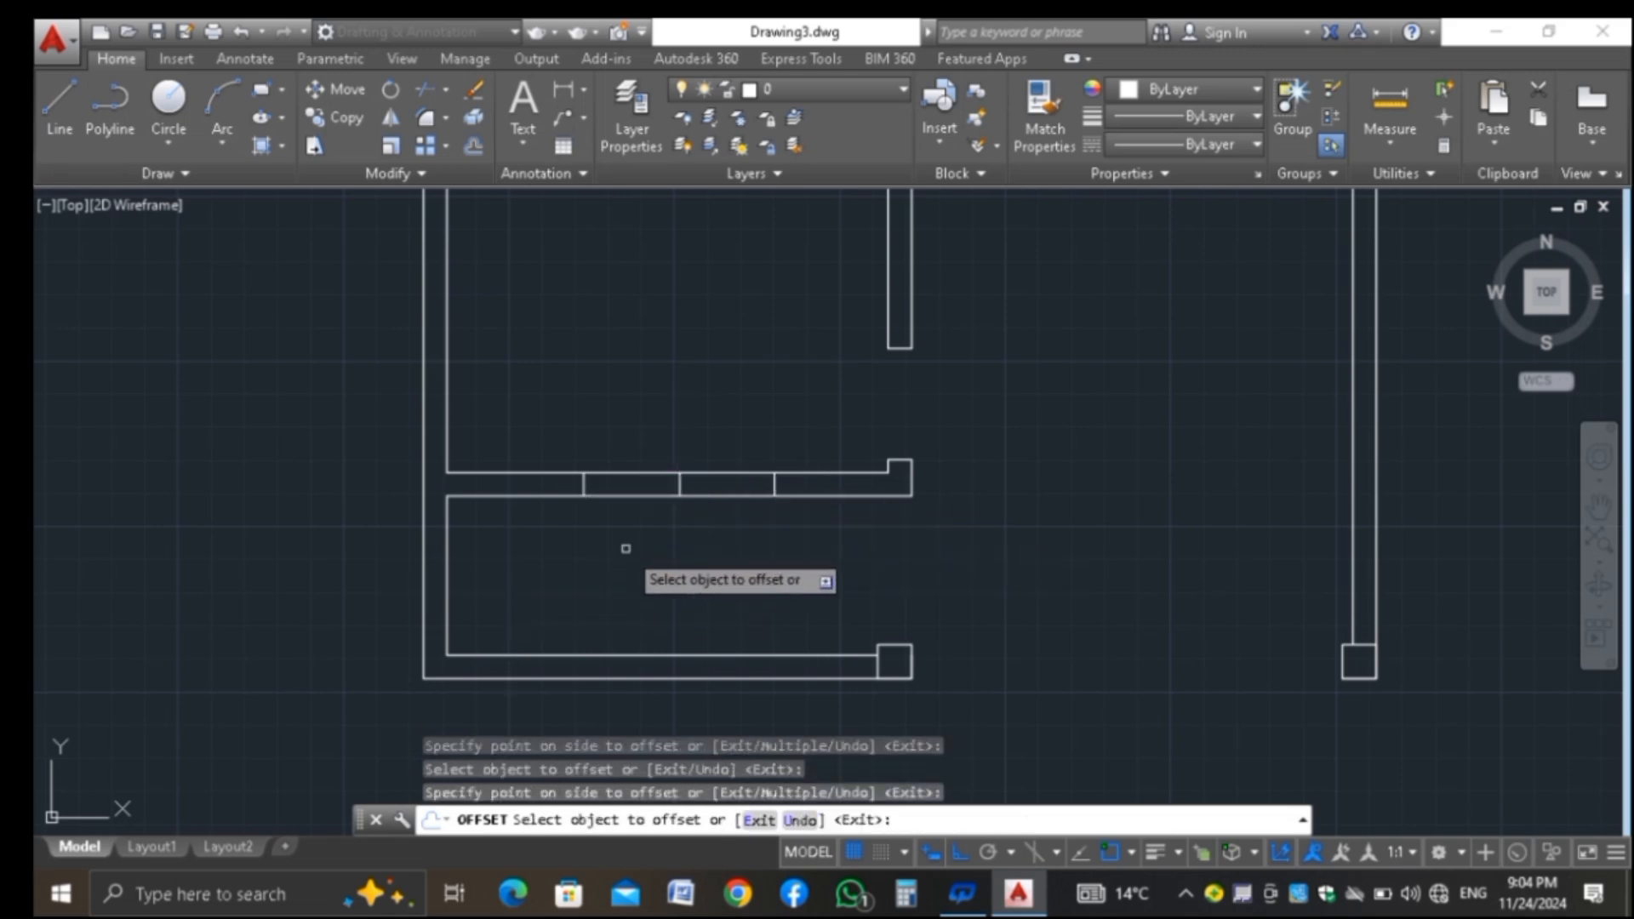
{"action": "key", "text": "Escape"}
Erase the original middle line between the two offset window end lines
{"action": "scroll", "coordinate": [674, 513], "scroll_direction": "up", "scroll_amount": 2}
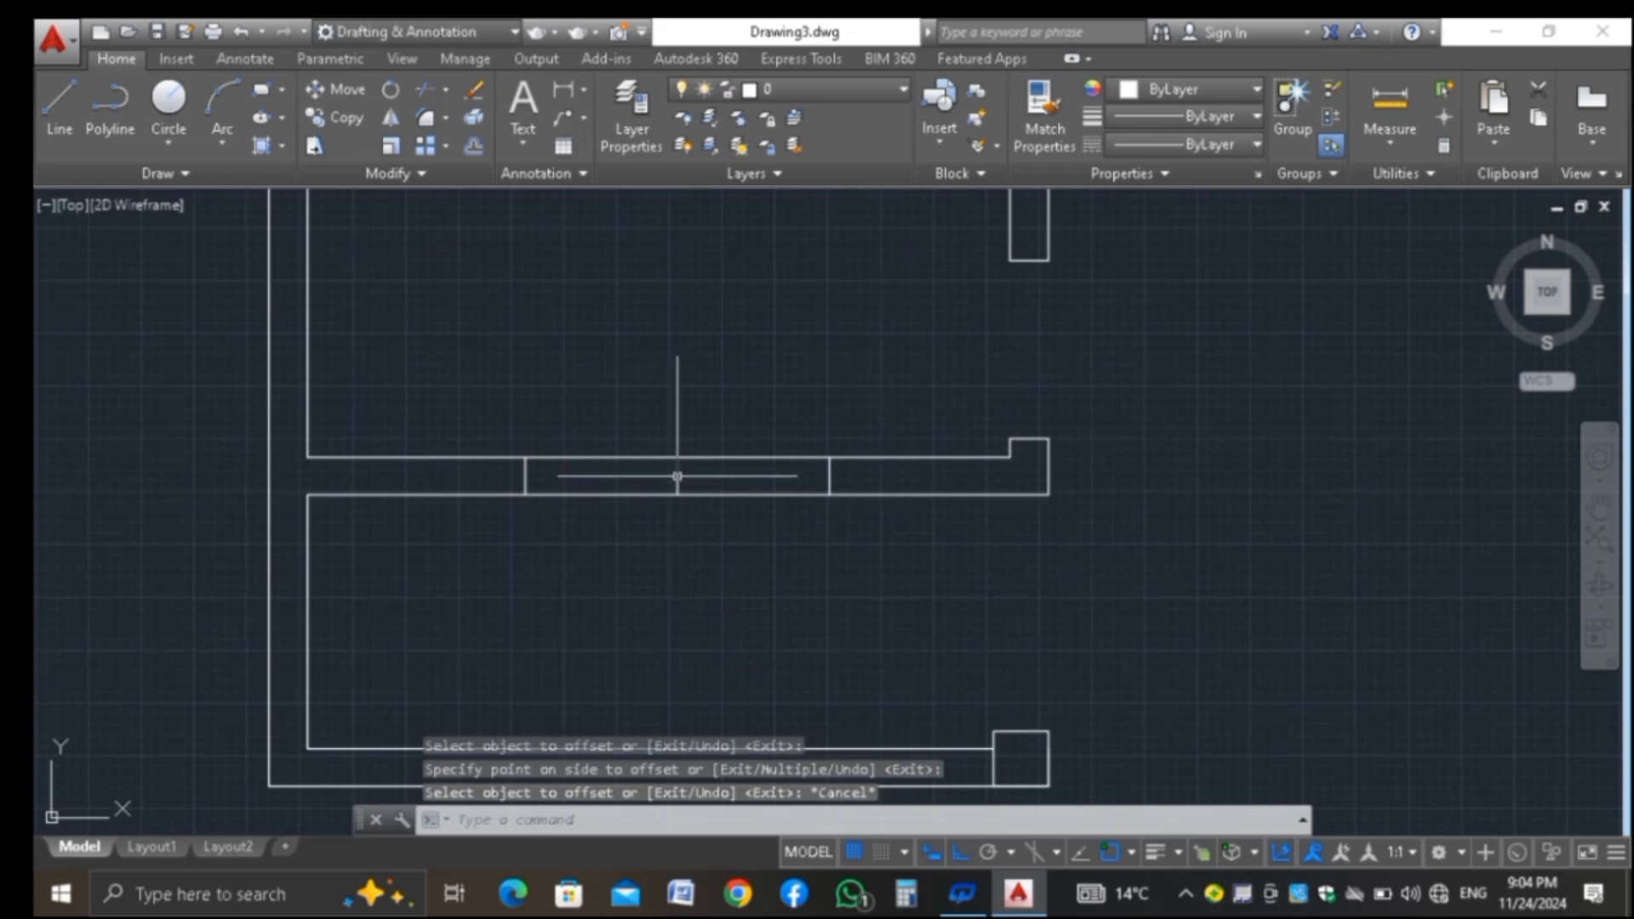
{"action": "left_click", "coordinate": [677, 477]}
{"action": "key", "text": "Delete"}
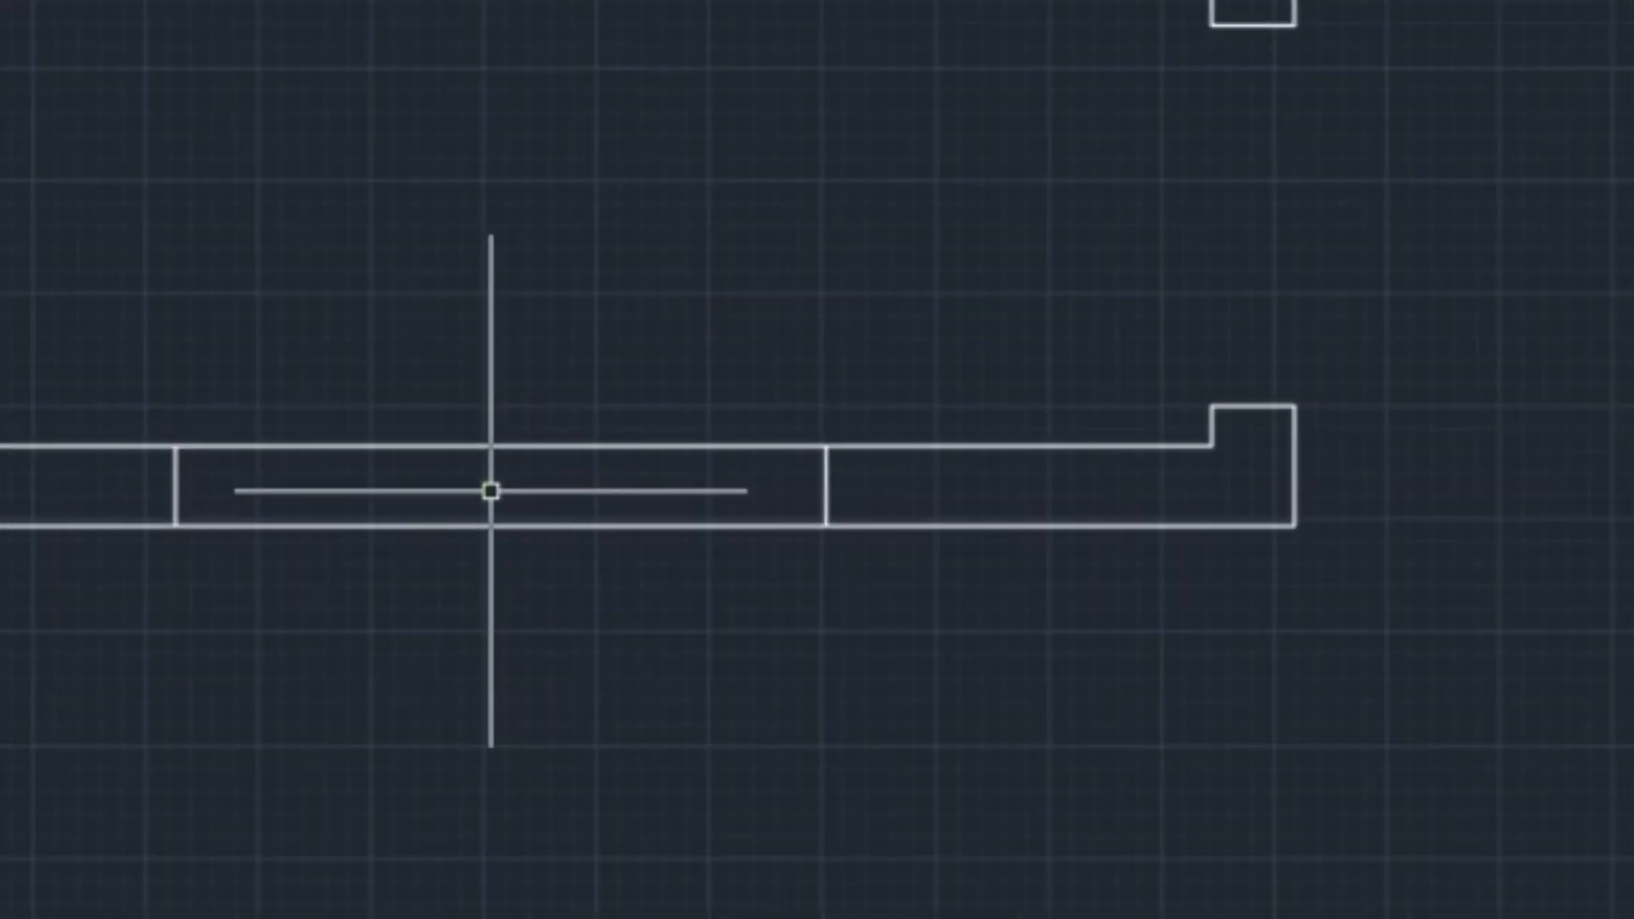
Draw a horizontal line along the centre of the wall between the midpoints of the two window end lines
{"action": "type", "text": "L"}
{"action": "key", "text": "Return"}
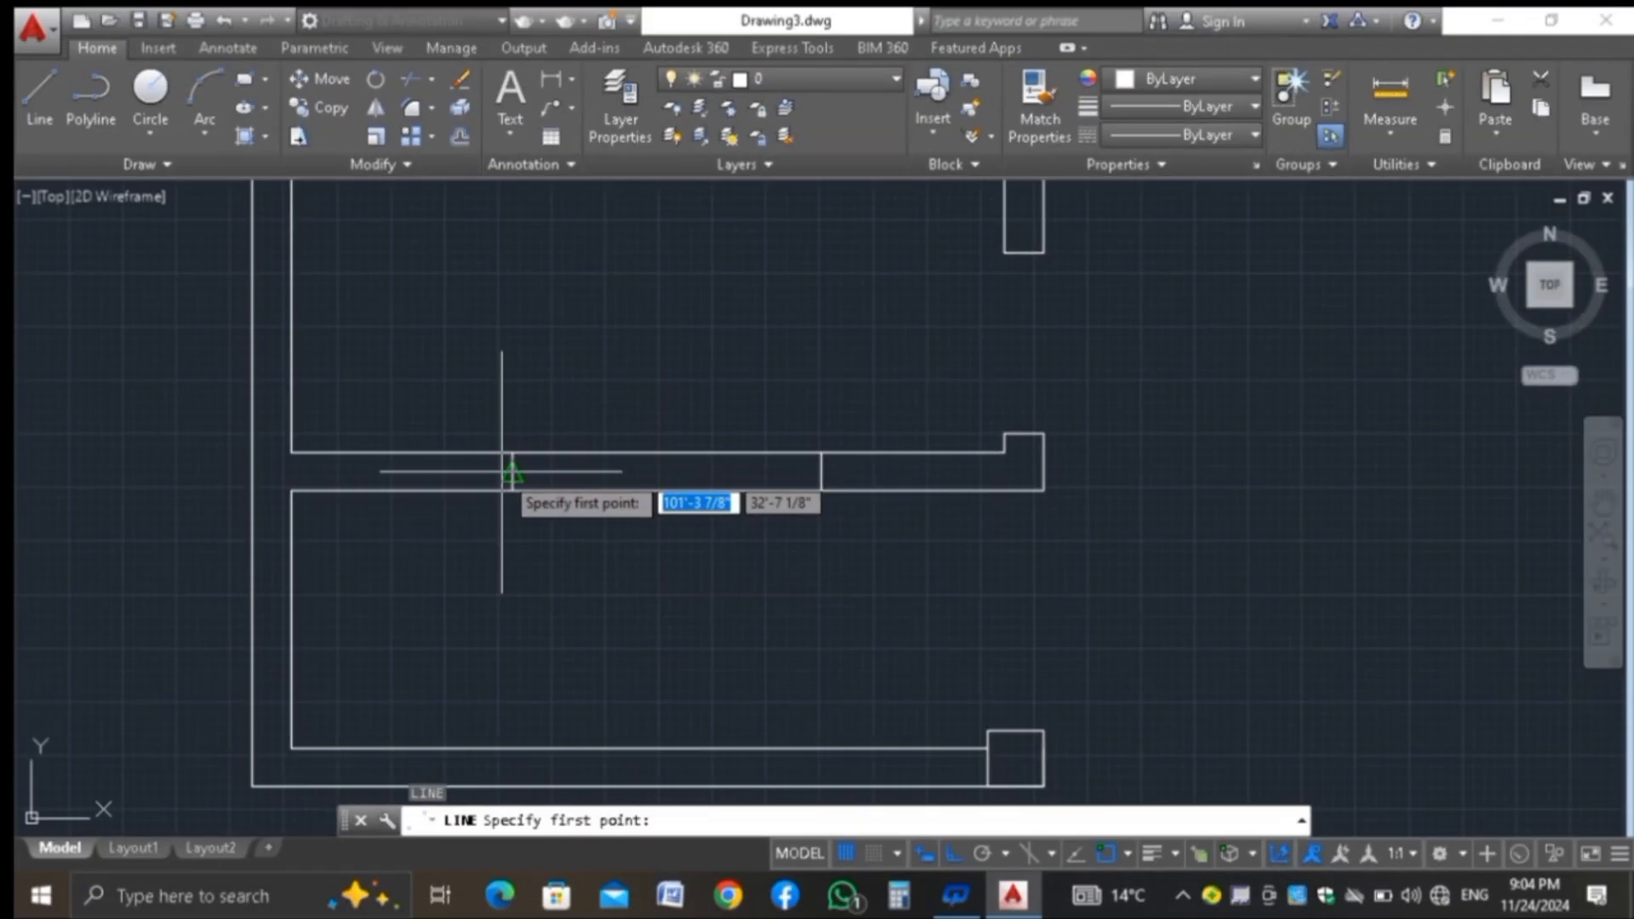
{"action": "left_click", "coordinate": [512, 471]}
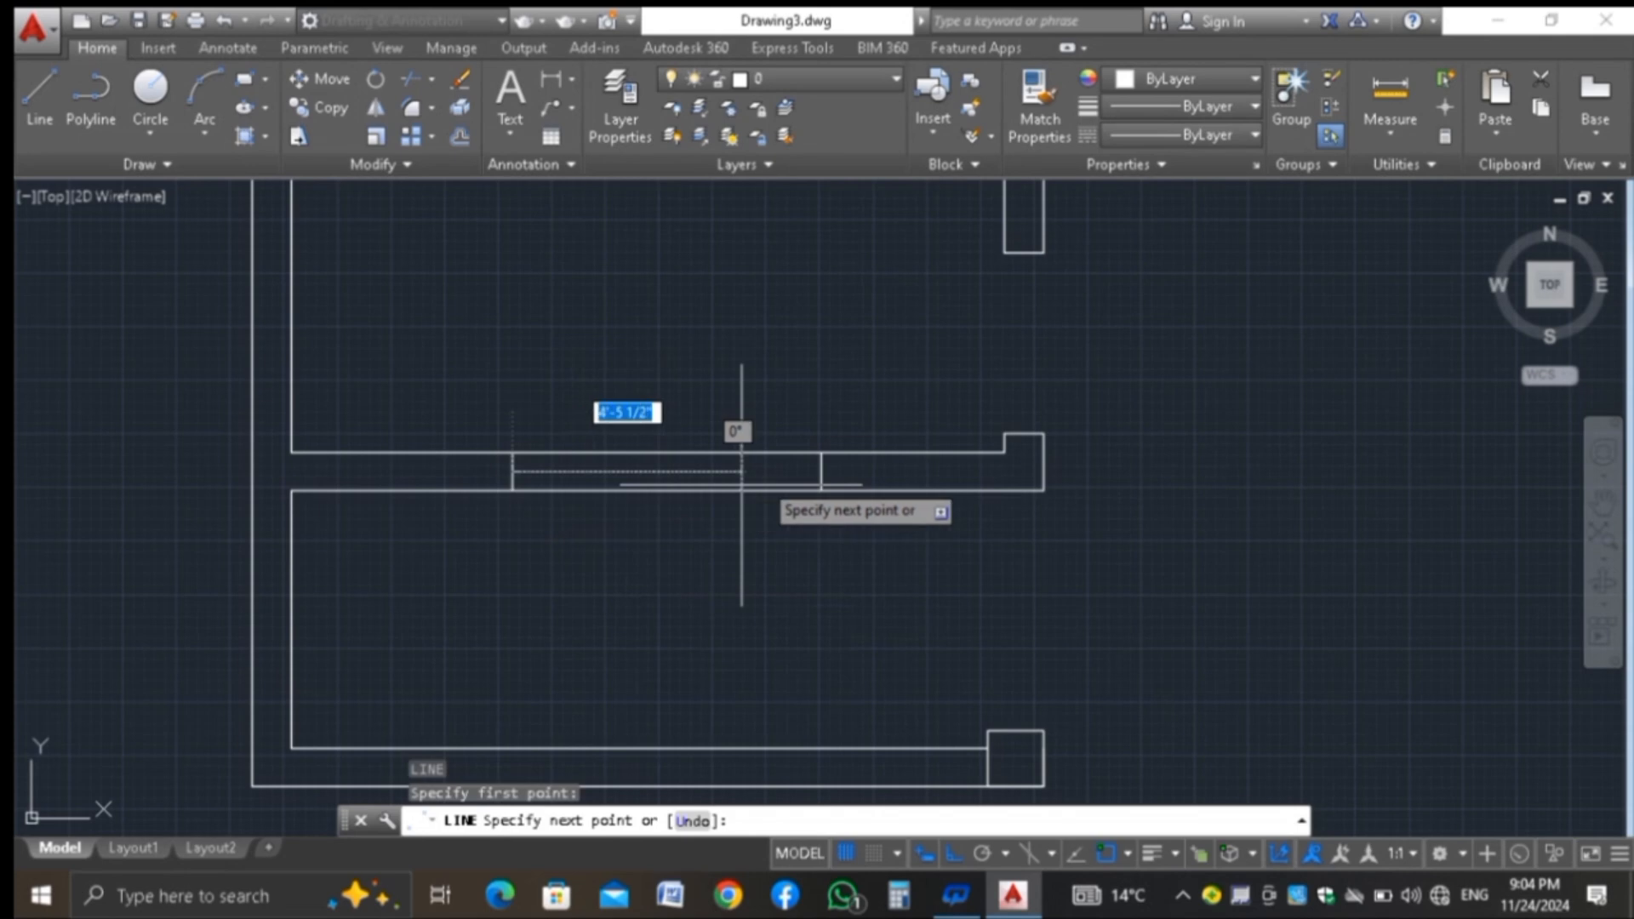
{"action": "left_click", "coordinate": [820, 471]}
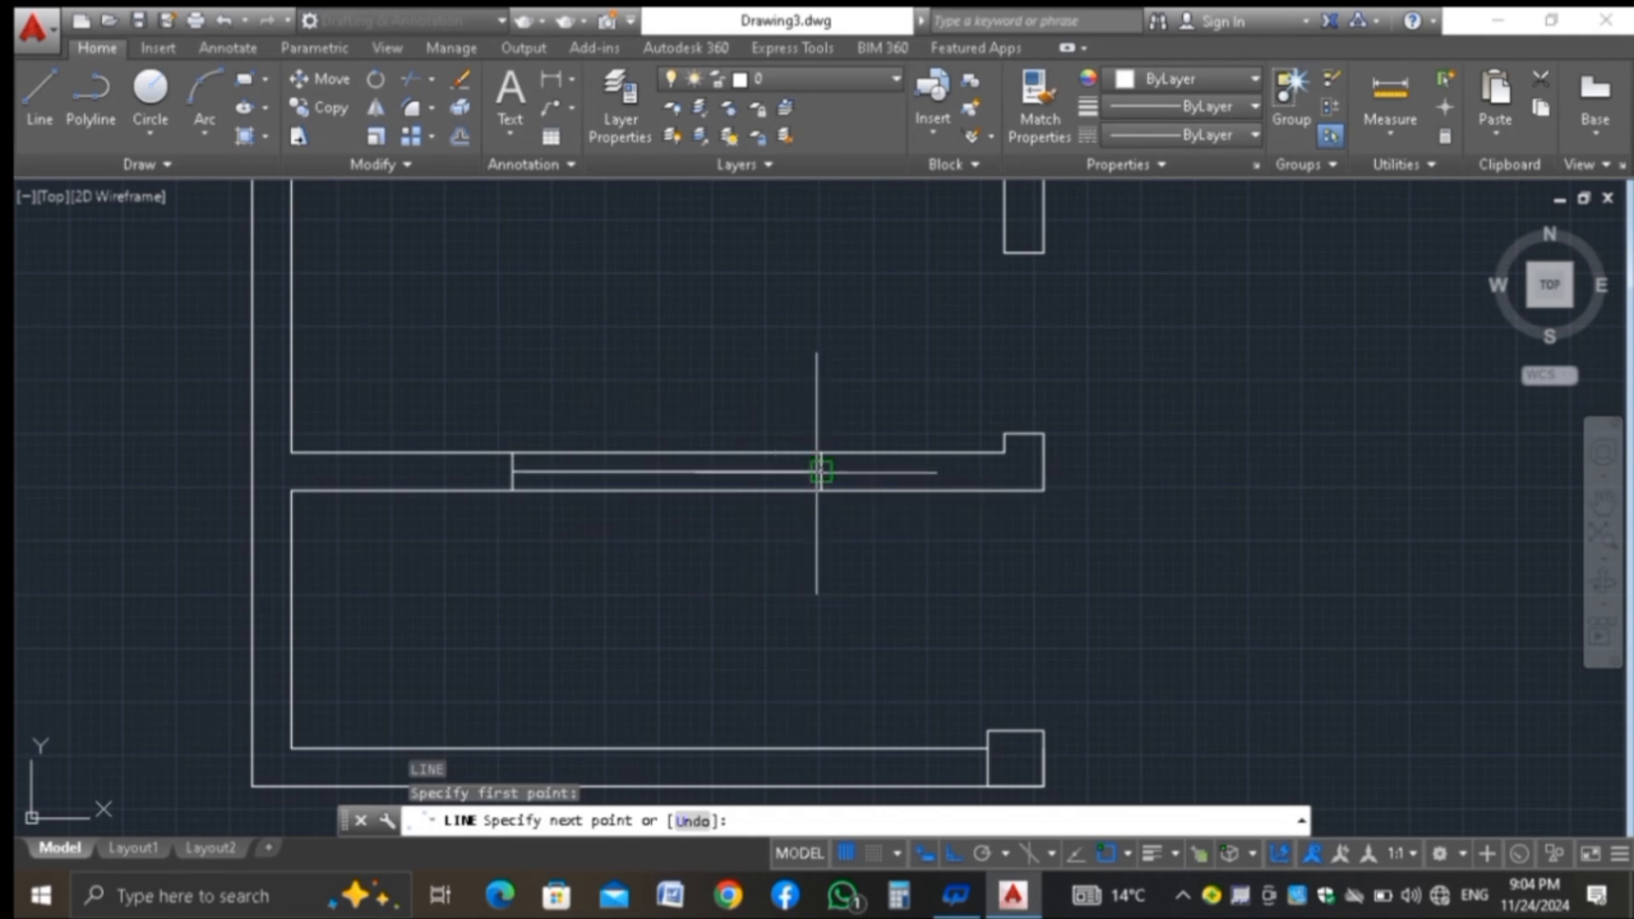
Finish the window's centre line in the lower inner wall at the midpoint of its right end line
{"action": "key", "text": "Return"}
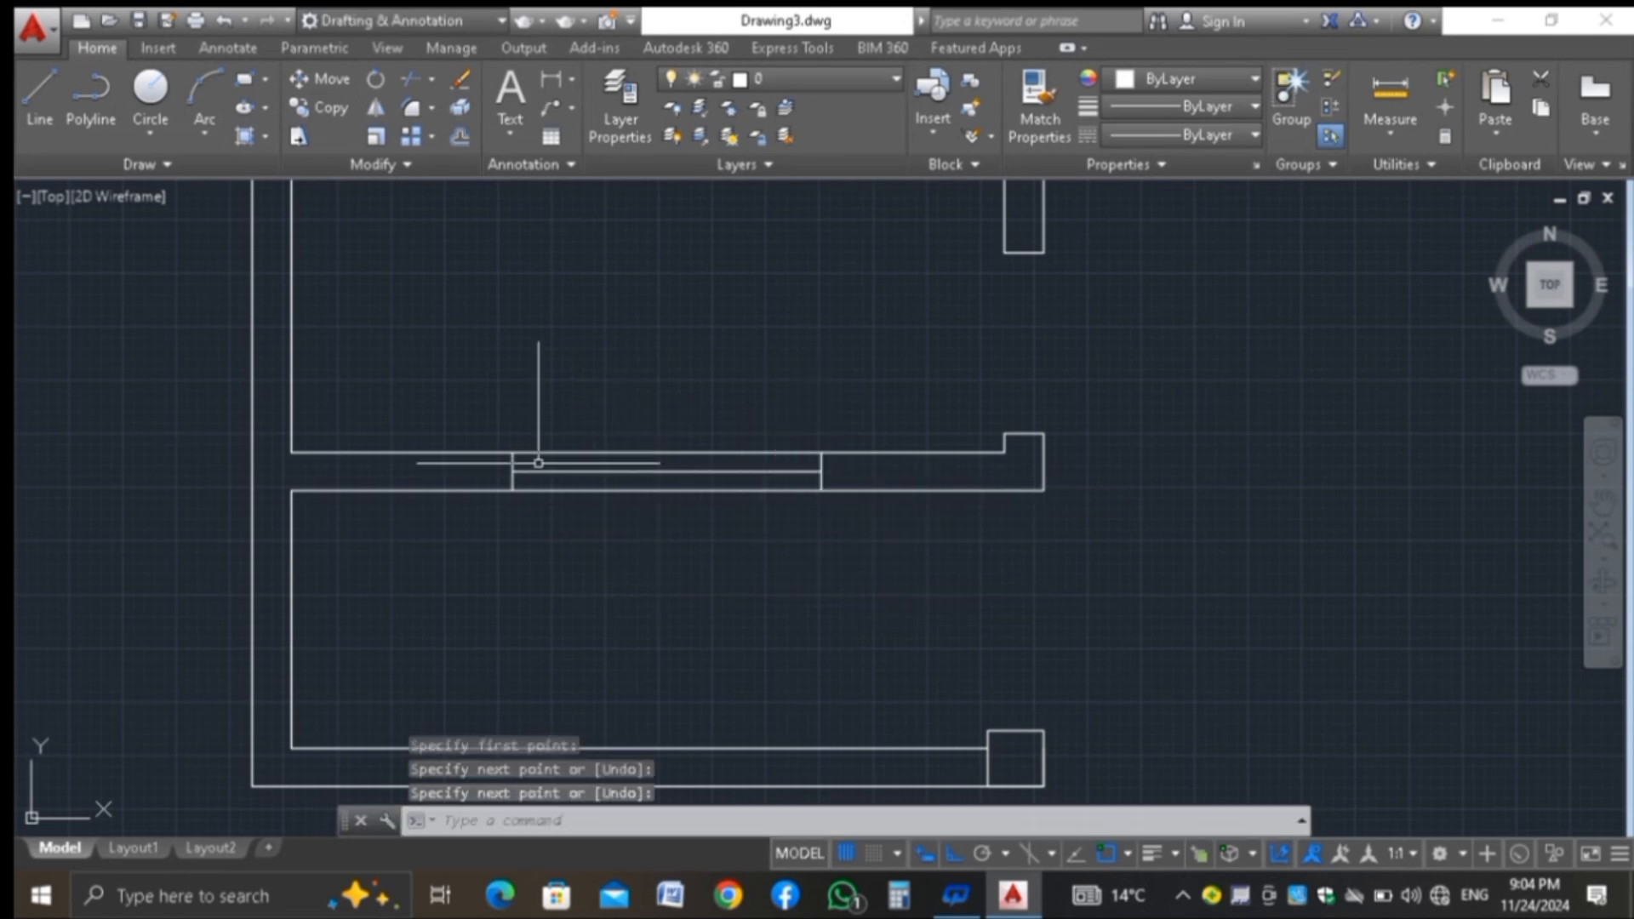
Examine the completed floor plan as a whole, including the lower inner wall window, front columns, counter and U-shaped staircase
{"action": "scroll", "coordinate": [463, 409], "scroll_direction": "down", "scroll_amount": 4}
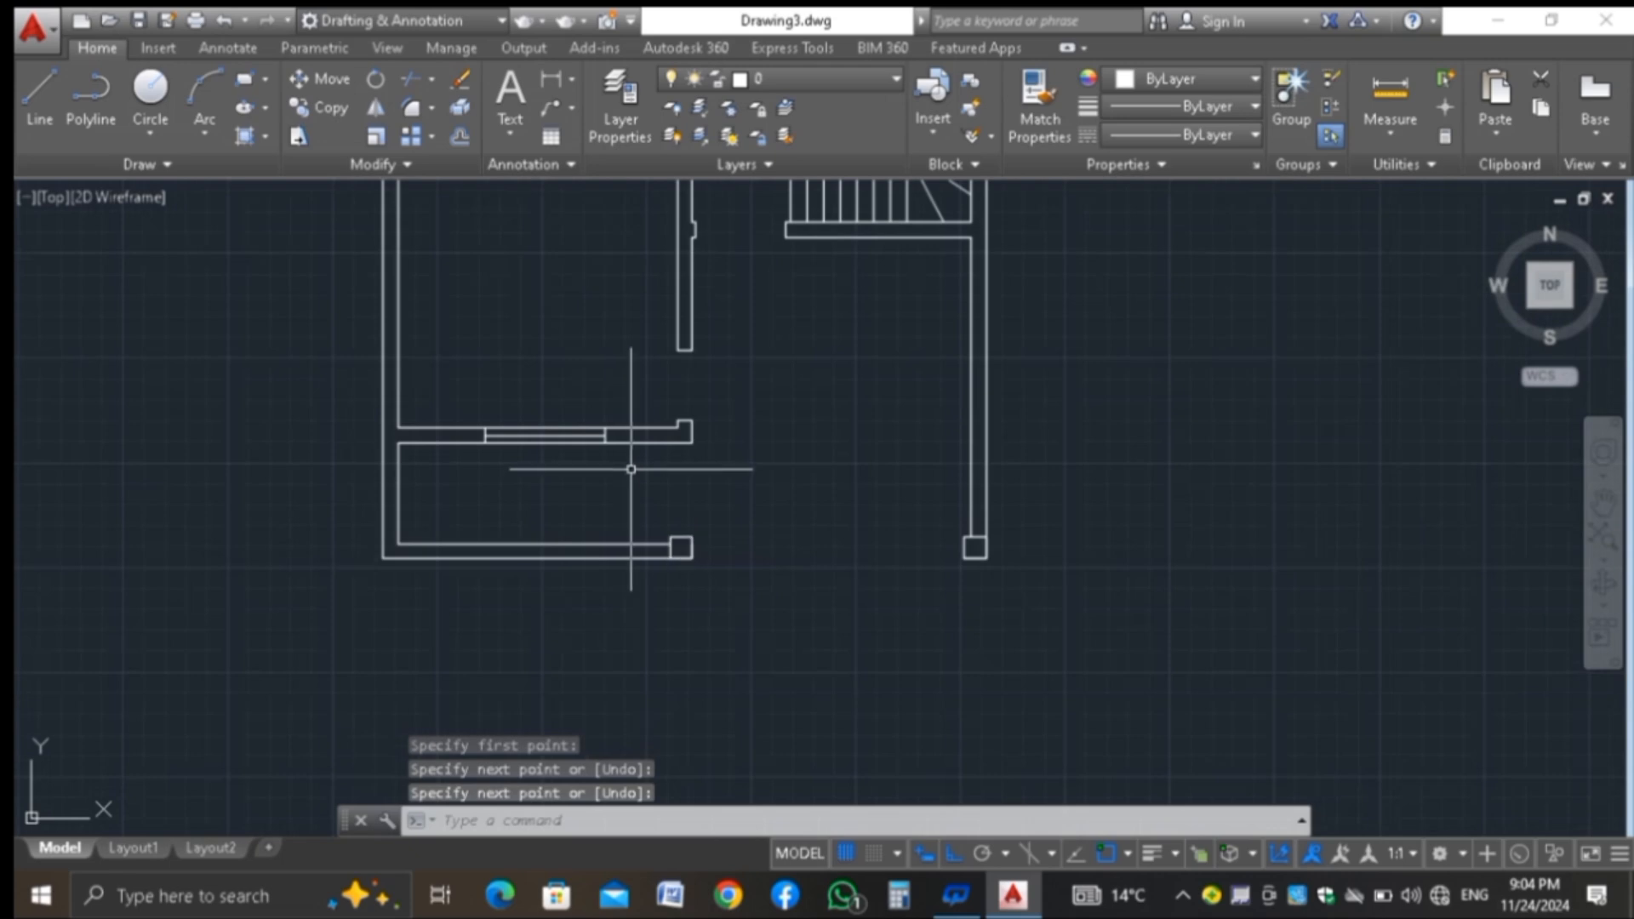
{"action": "scroll", "coordinate": [524, 593], "scroll_direction": "down", "scroll_amount": 5}
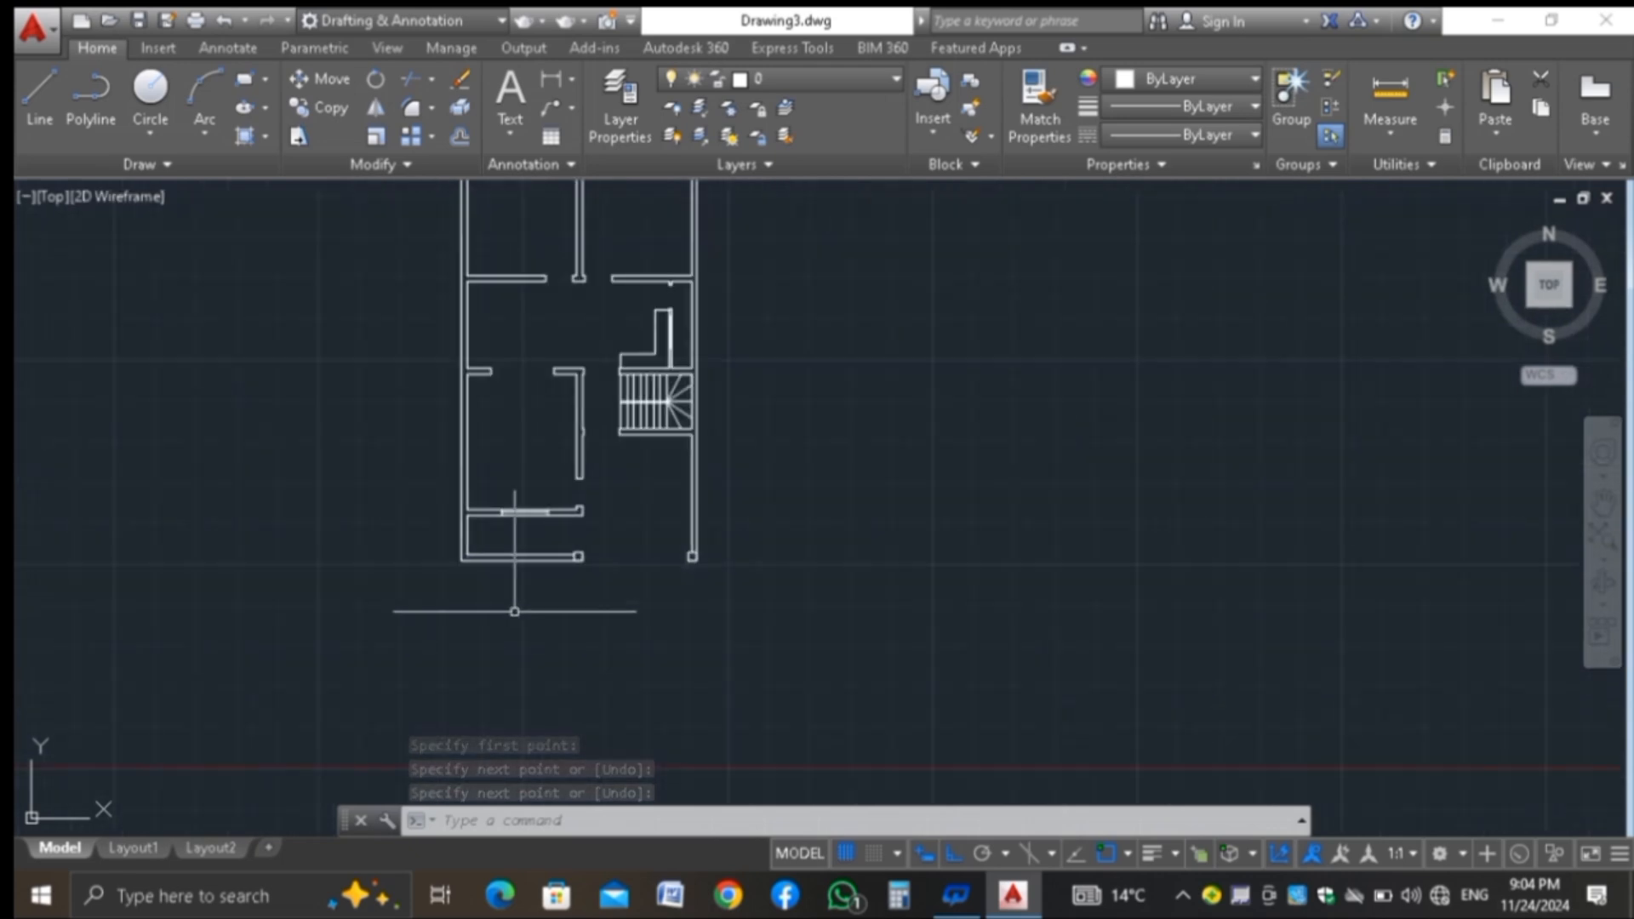
{"action": "scroll", "coordinate": [495, 570], "scroll_direction": "up", "scroll_amount": 2}
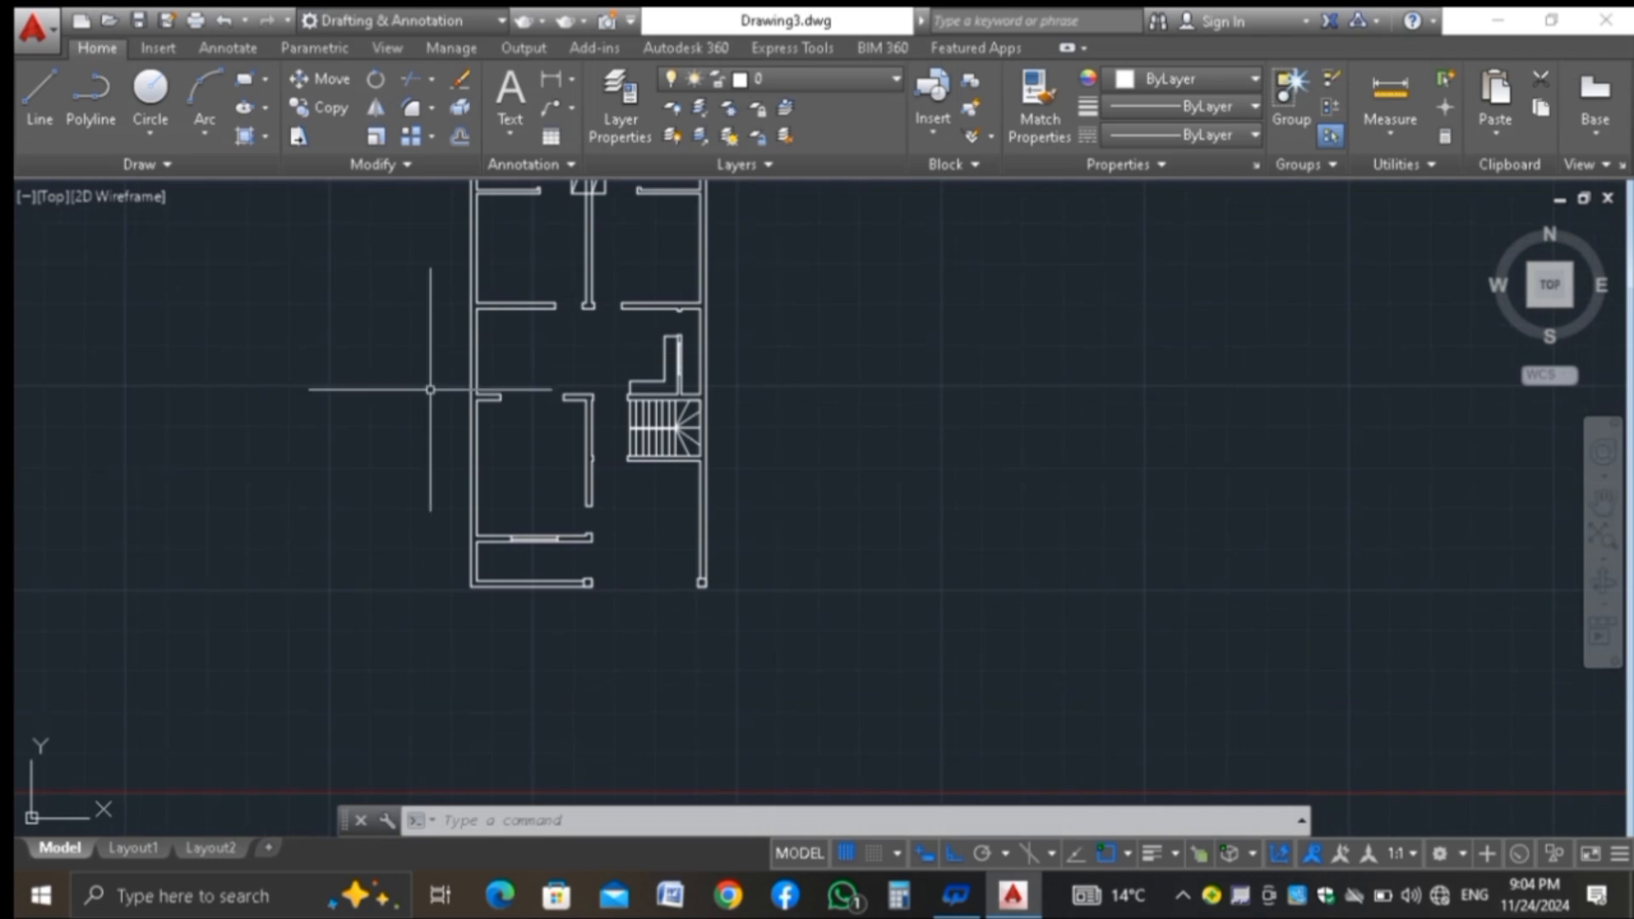
{"action": "scroll", "coordinate": [438, 383], "scroll_direction": "up", "scroll_amount": 2}
{"action": "scroll", "coordinate": [719, 543], "scroll_direction": "down", "scroll_amount": 2}
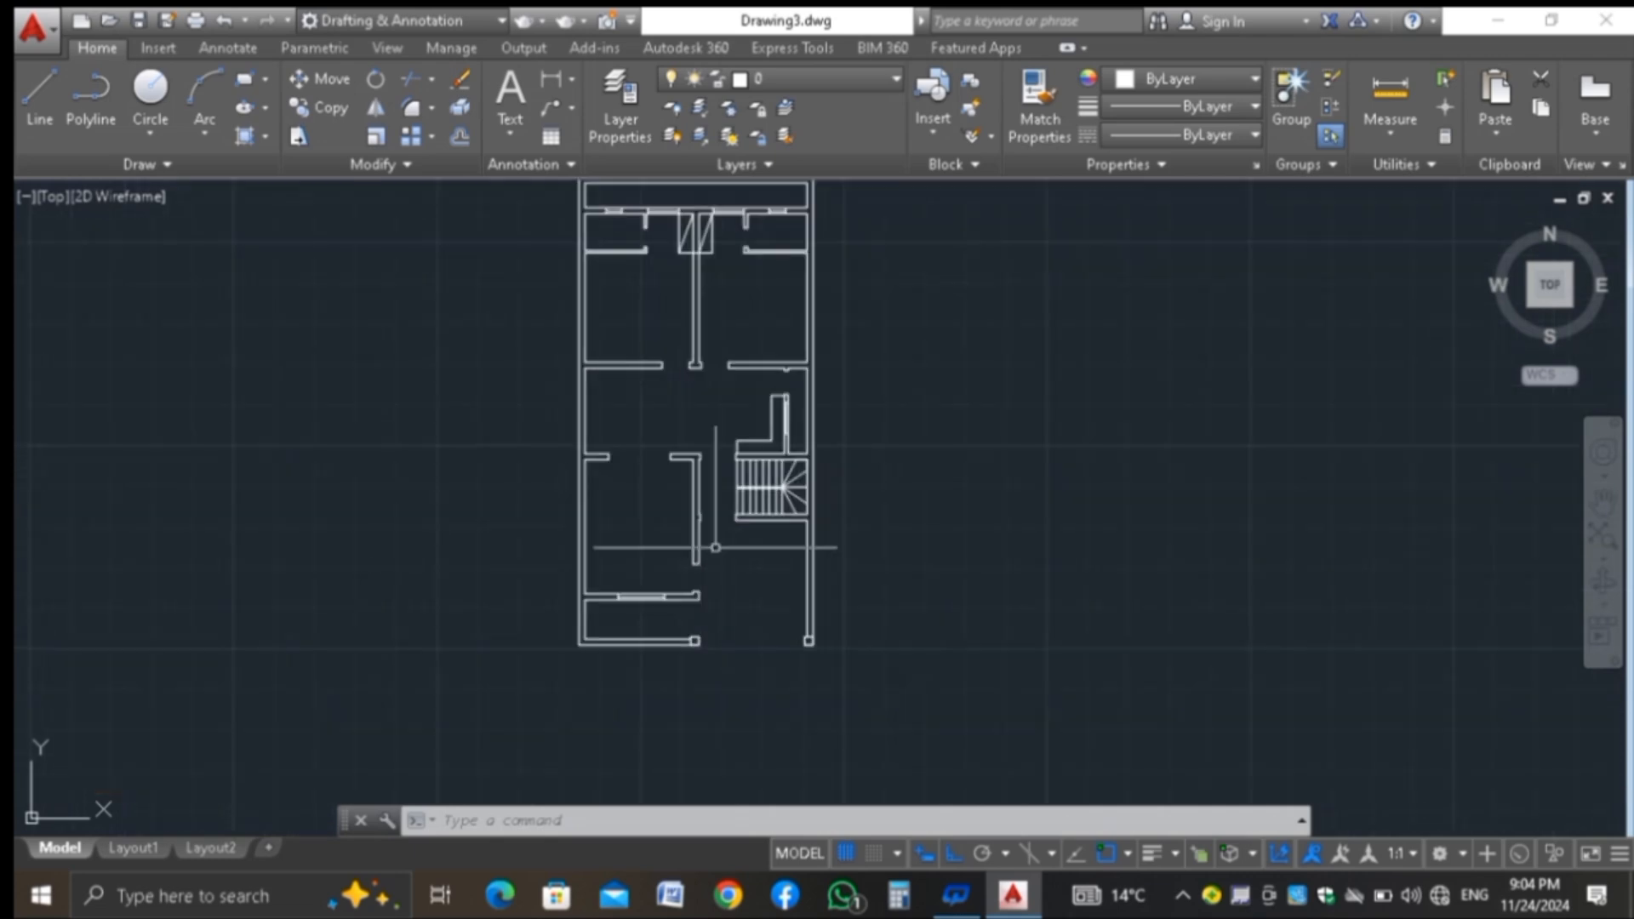
{"action": "scroll", "coordinate": [717, 521], "scroll_direction": "up", "scroll_amount": 8}
{"action": "scroll", "coordinate": [710, 434], "scroll_direction": "down", "scroll_amount": 4}
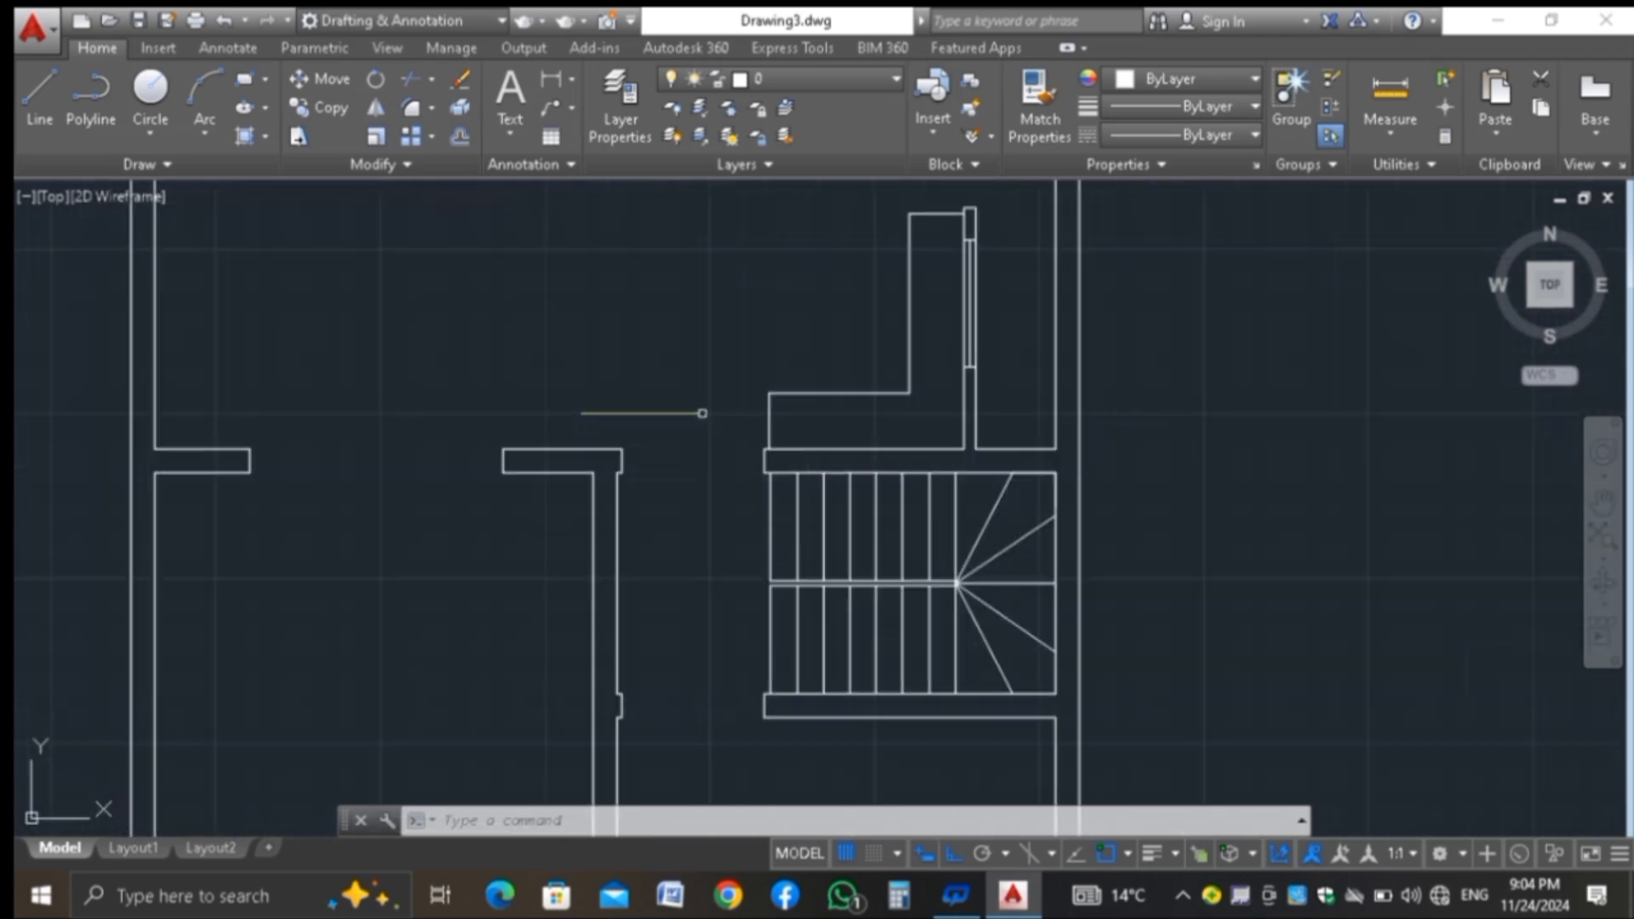
{"action": "scroll", "coordinate": [462, 424], "scroll_direction": "down", "scroll_amount": 4}
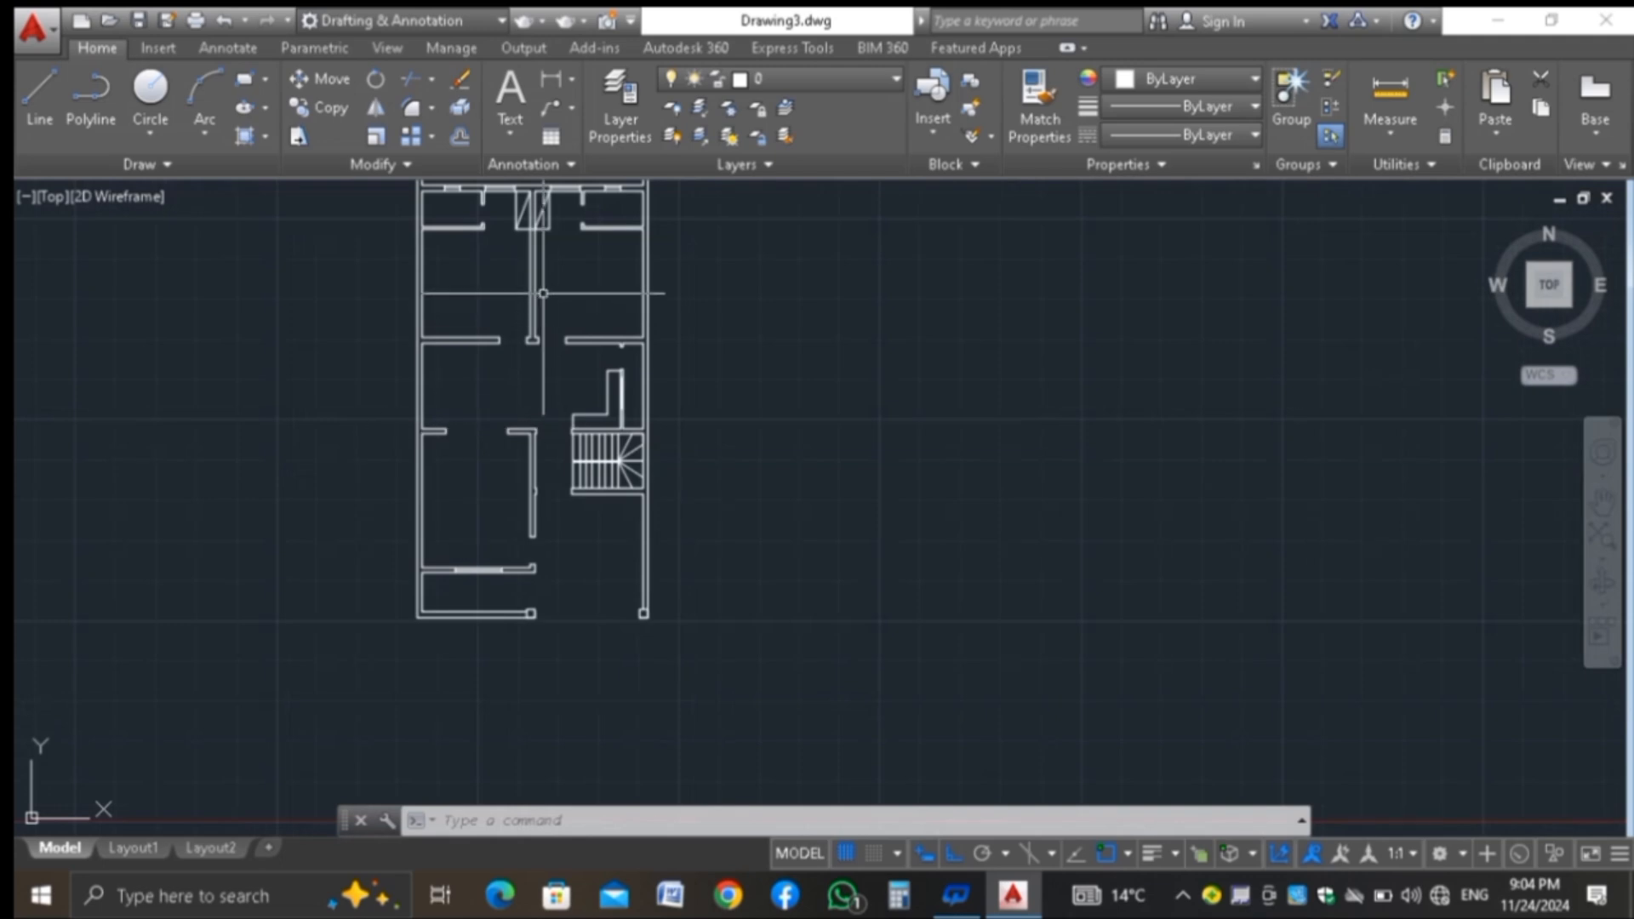
{"action": "scroll", "coordinate": [474, 445], "scroll_direction": "down", "scroll_amount": 2}
{"action": "scroll", "coordinate": [637, 506], "scroll_direction": "down", "scroll_amount": 2}
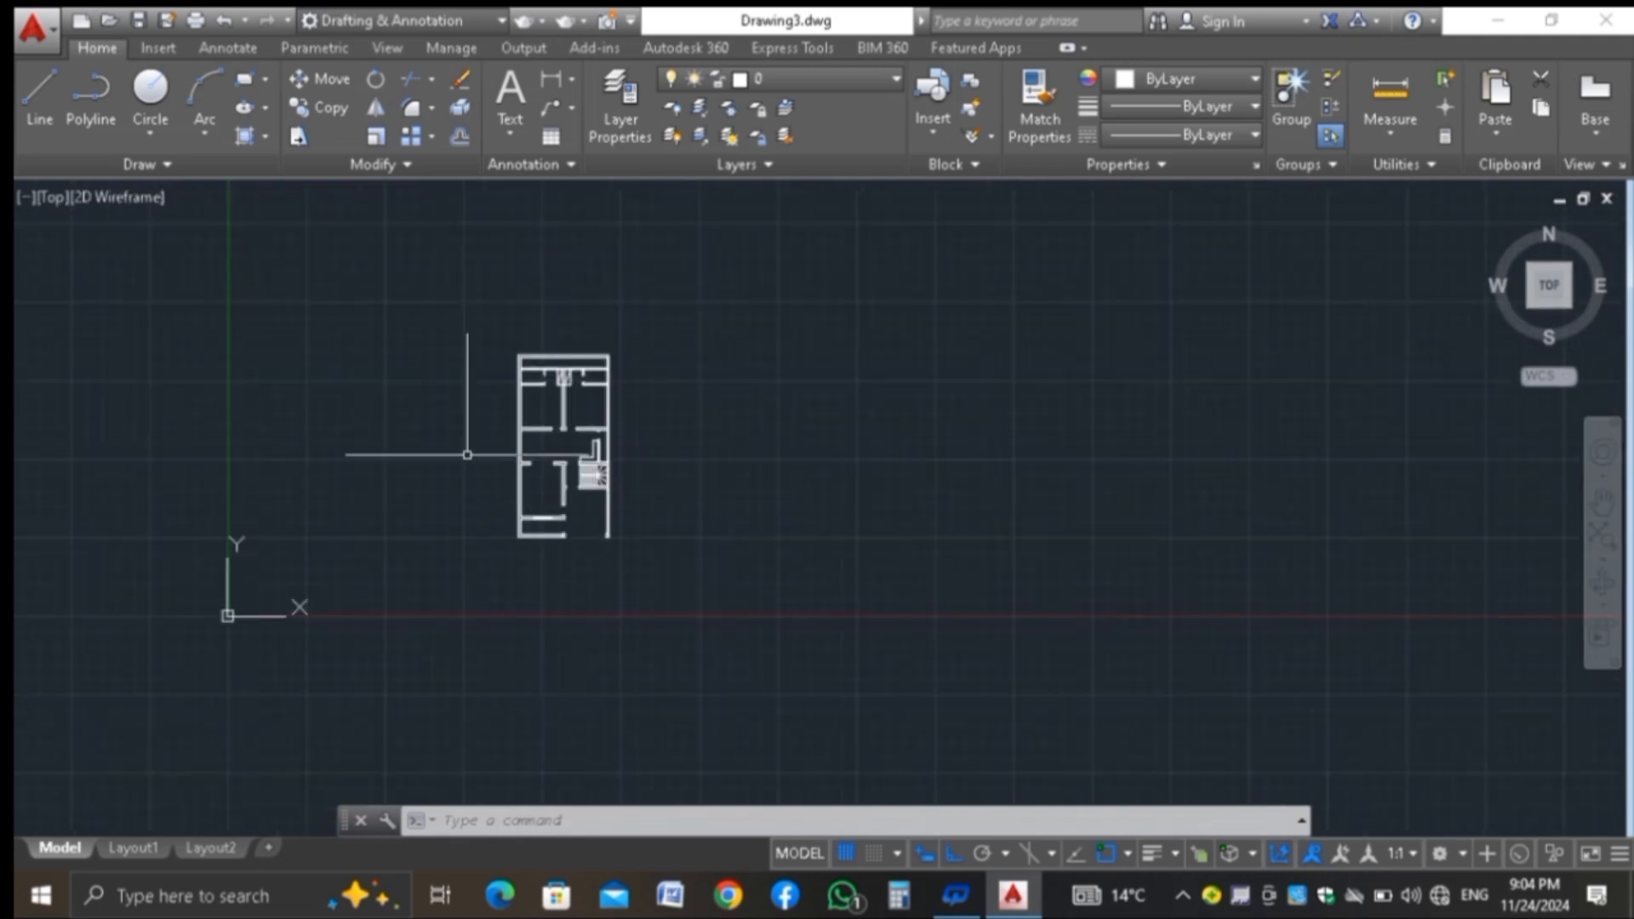
{"action": "scroll", "coordinate": [472, 438], "scroll_direction": "up", "scroll_amount": 4}
{"action": "scroll", "coordinate": [528, 451], "scroll_direction": "down", "scroll_amount": 2}
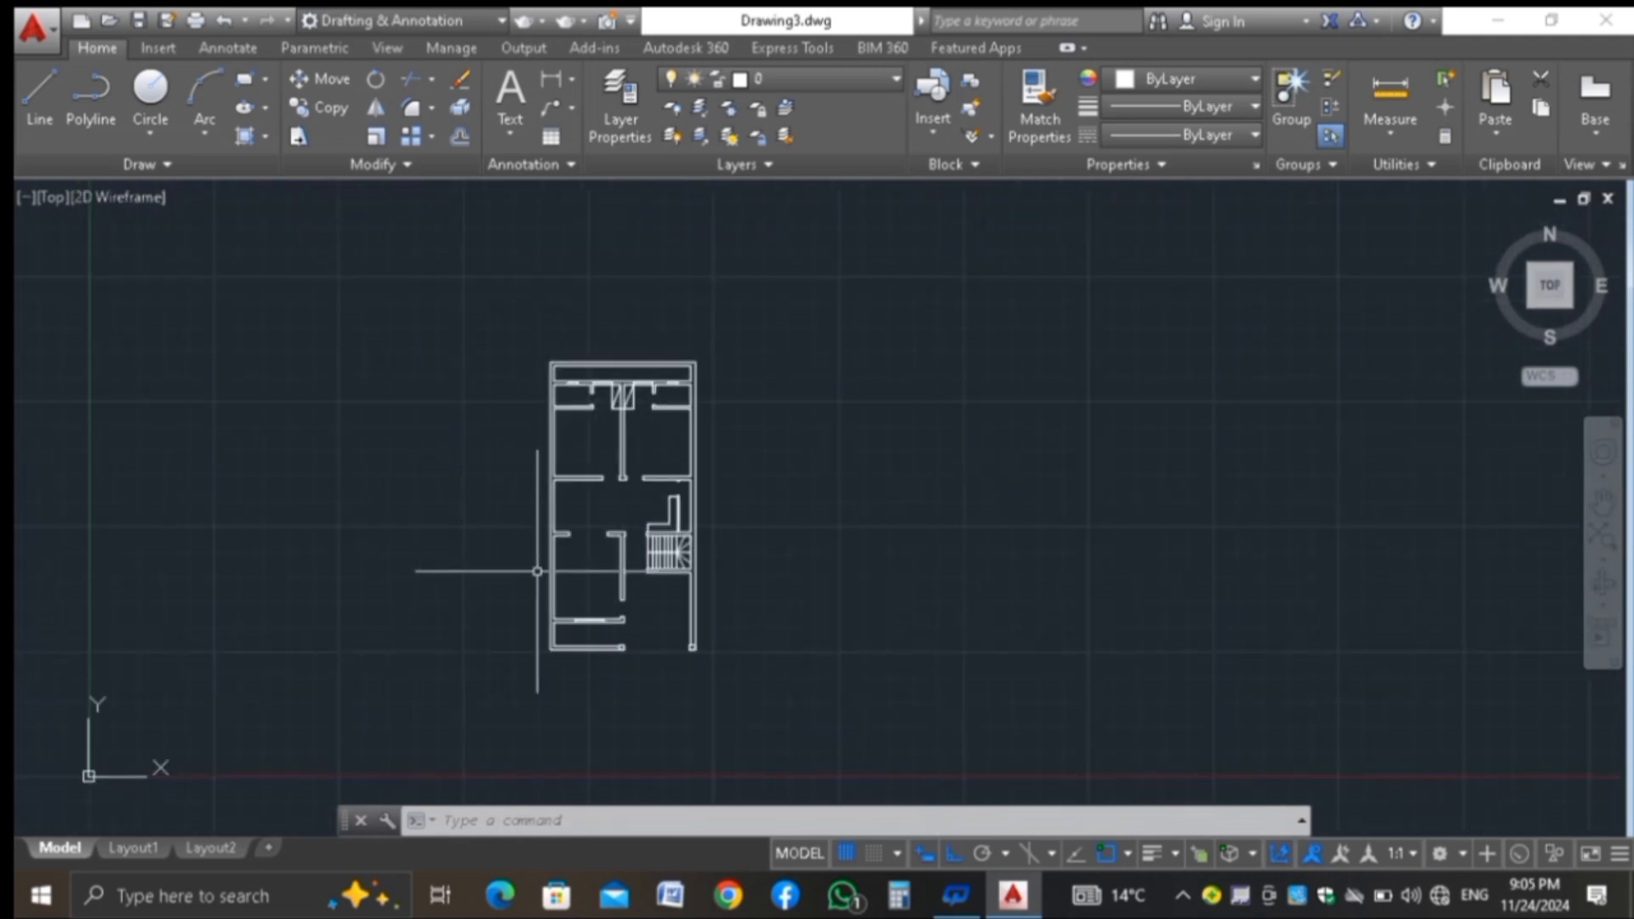
{"action": "scroll", "coordinate": [500, 518], "scroll_direction": "up", "scroll_amount": 2}
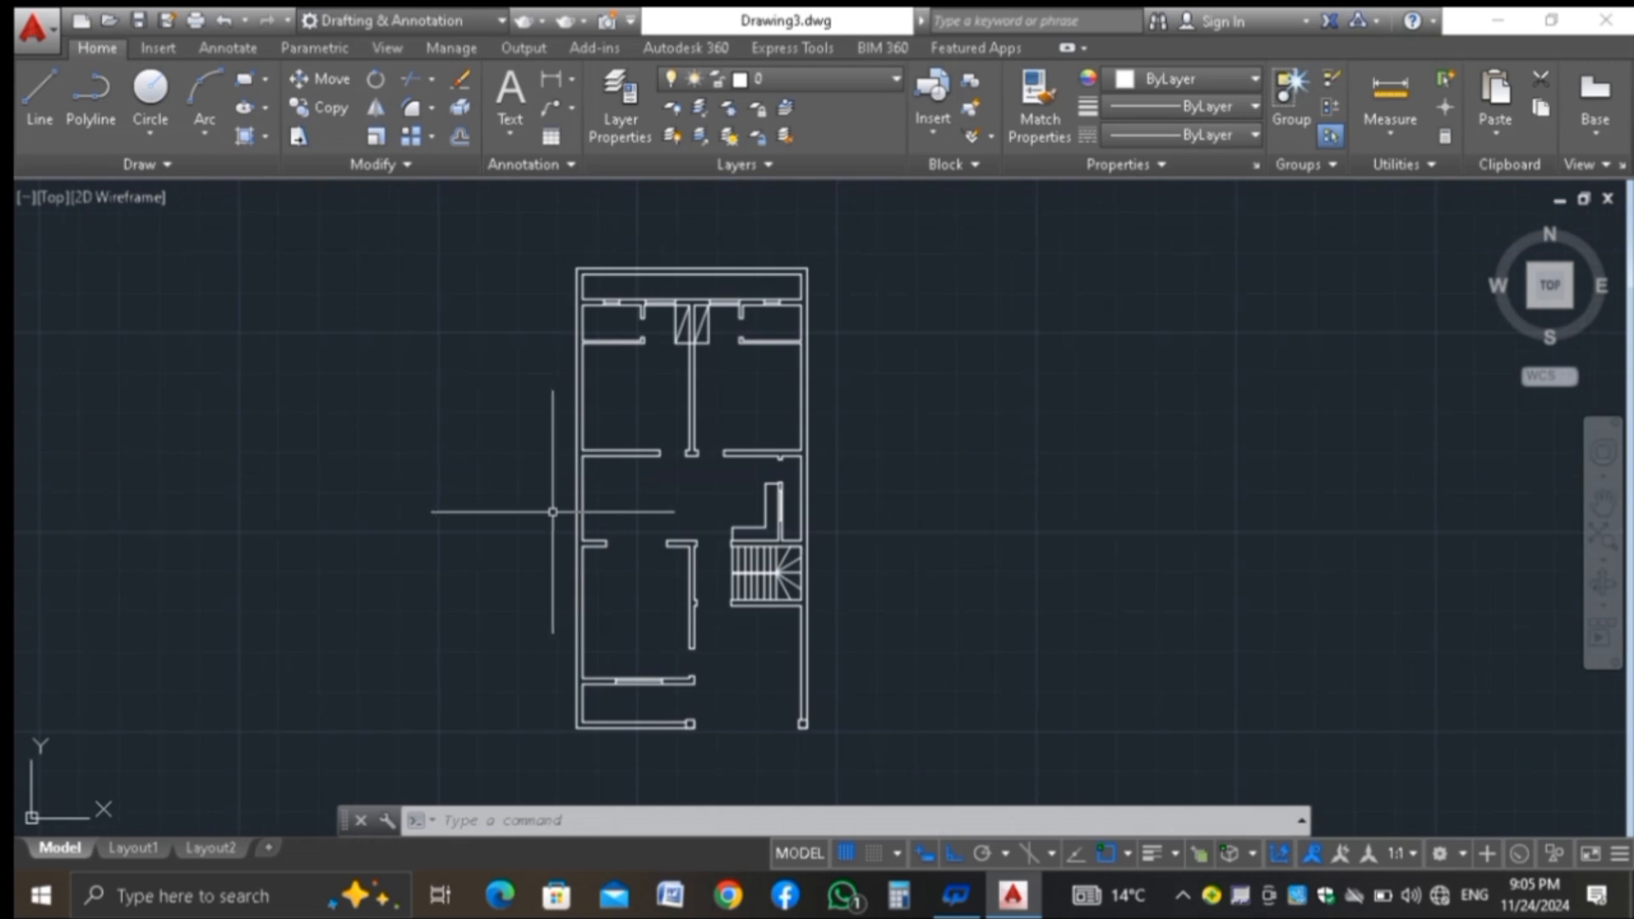
{"action": "scroll", "coordinate": [552, 511], "scroll_direction": "up", "scroll_amount": 2}
{"action": "scroll", "coordinate": [552, 511], "scroll_direction": "down", "scroll_amount": 2}
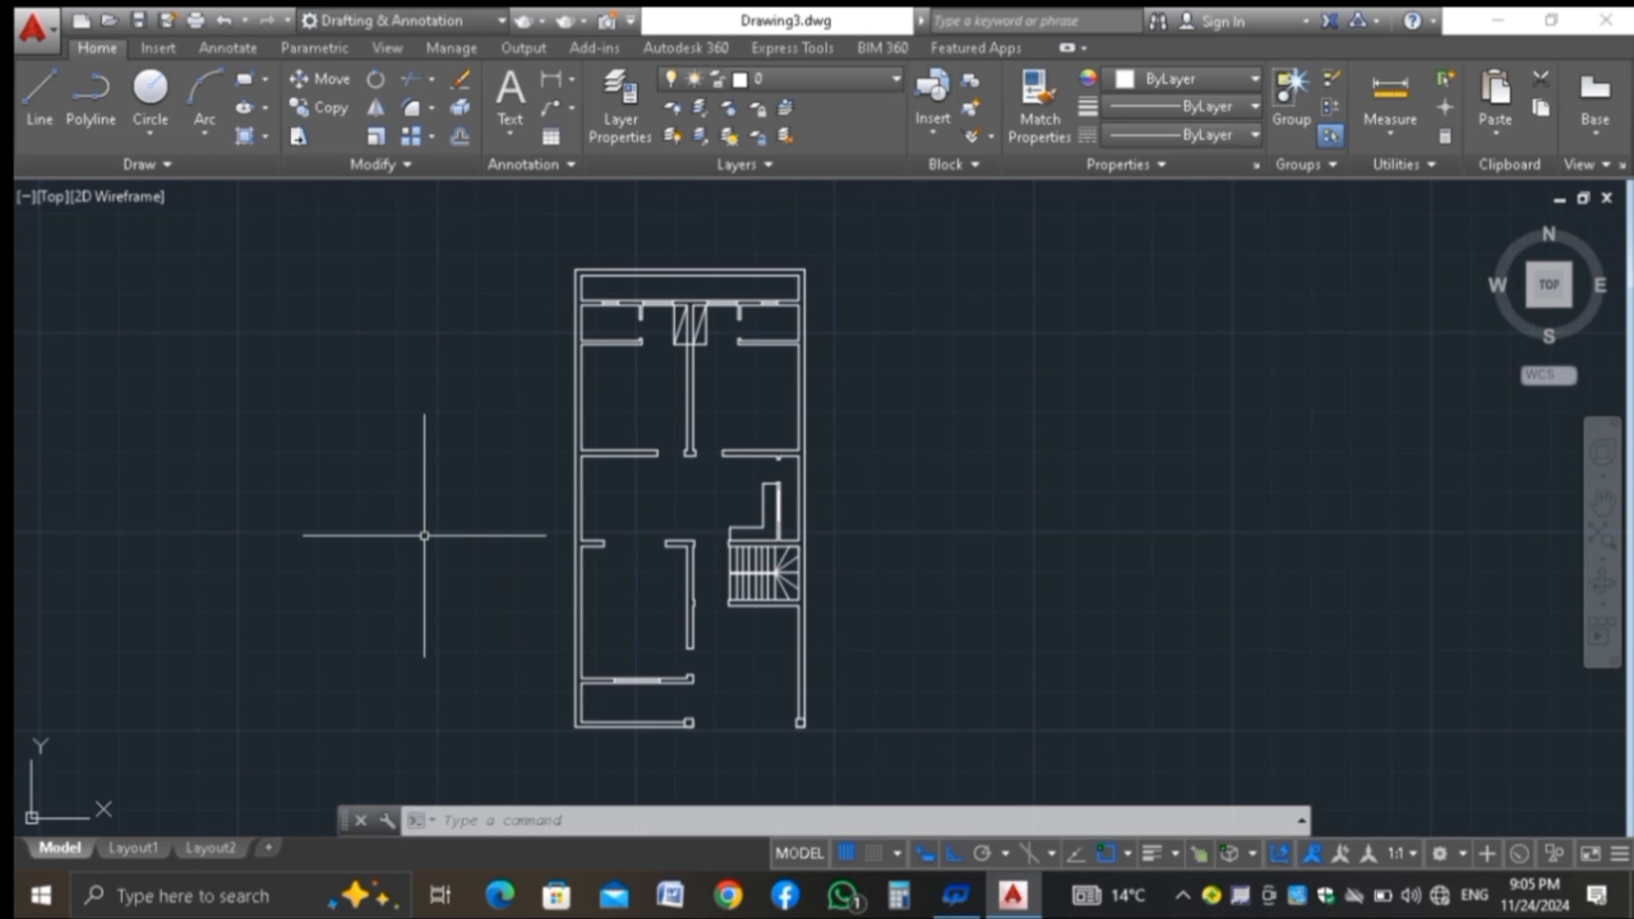
{"action": "scroll", "coordinate": [602, 511], "scroll_direction": "down", "scroll_amount": 2}
{"action": "scroll", "coordinate": [548, 554], "scroll_direction": "up", "scroll_amount": 2}
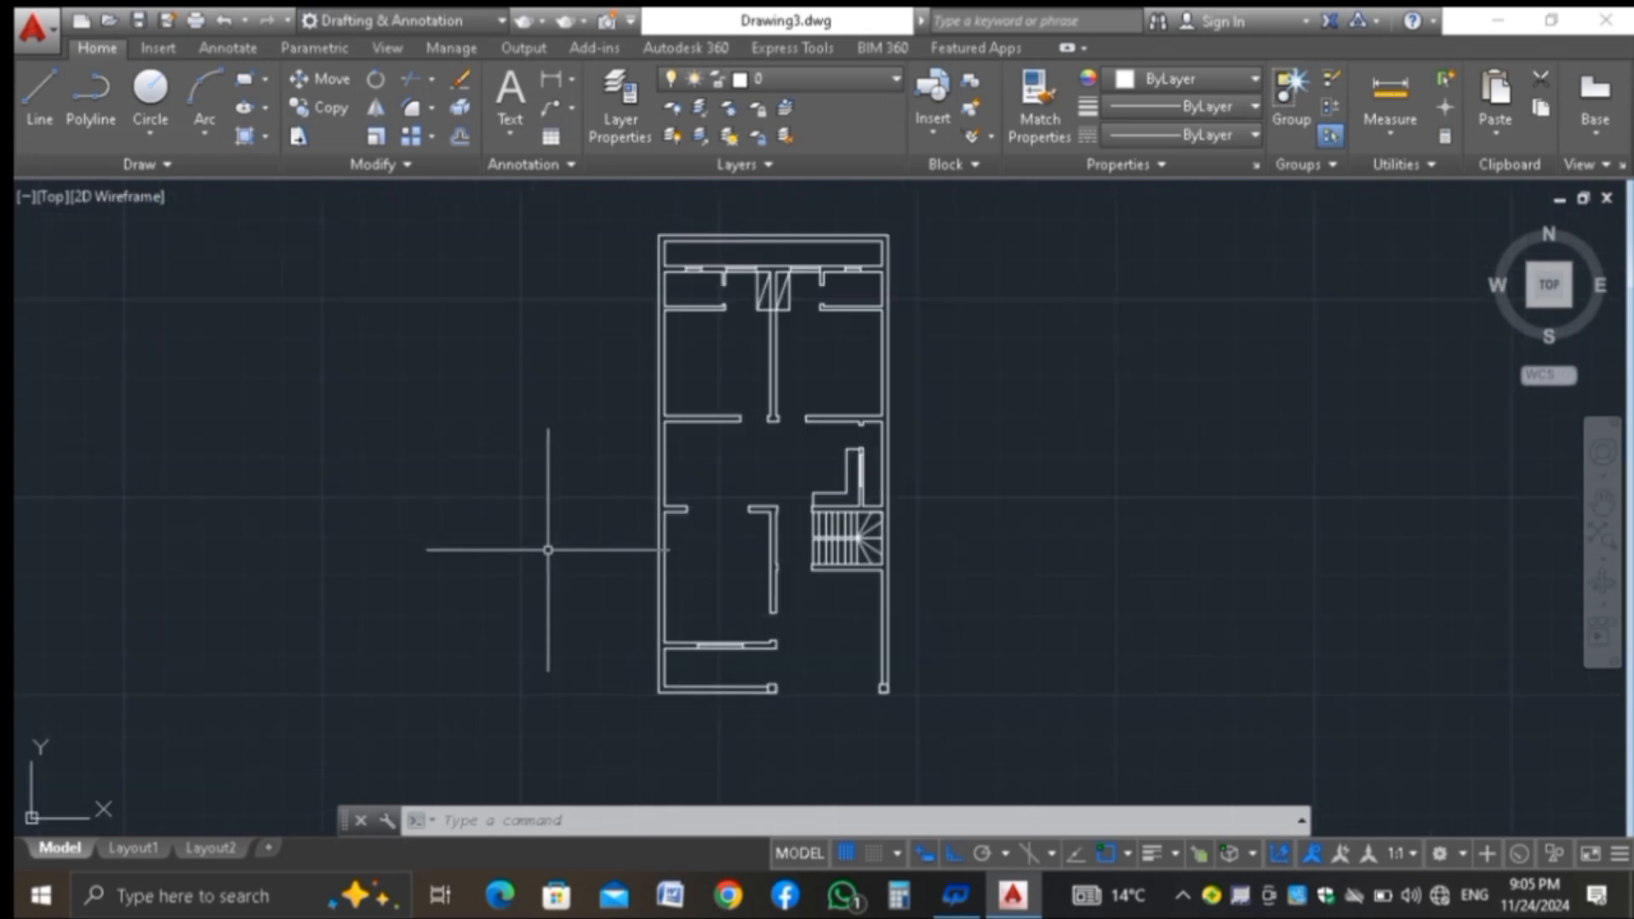
{"action": "scroll", "coordinate": [660, 435], "scroll_direction": "up", "scroll_amount": 2}
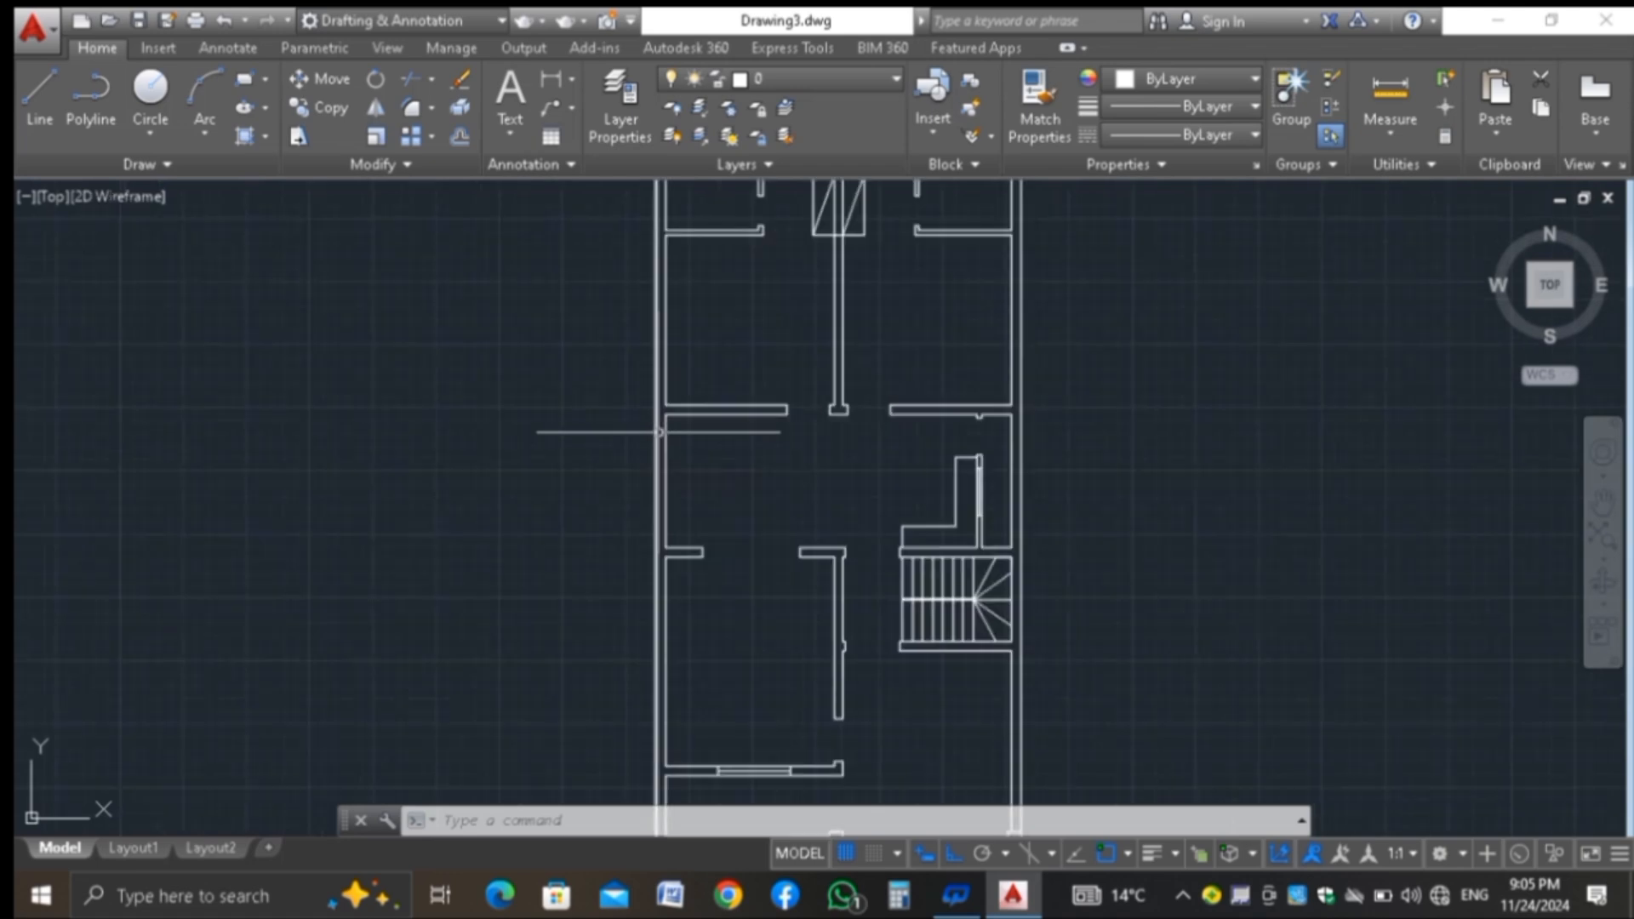
{"action": "scroll", "coordinate": [659, 432], "scroll_direction": "down", "scroll_amount": 2}
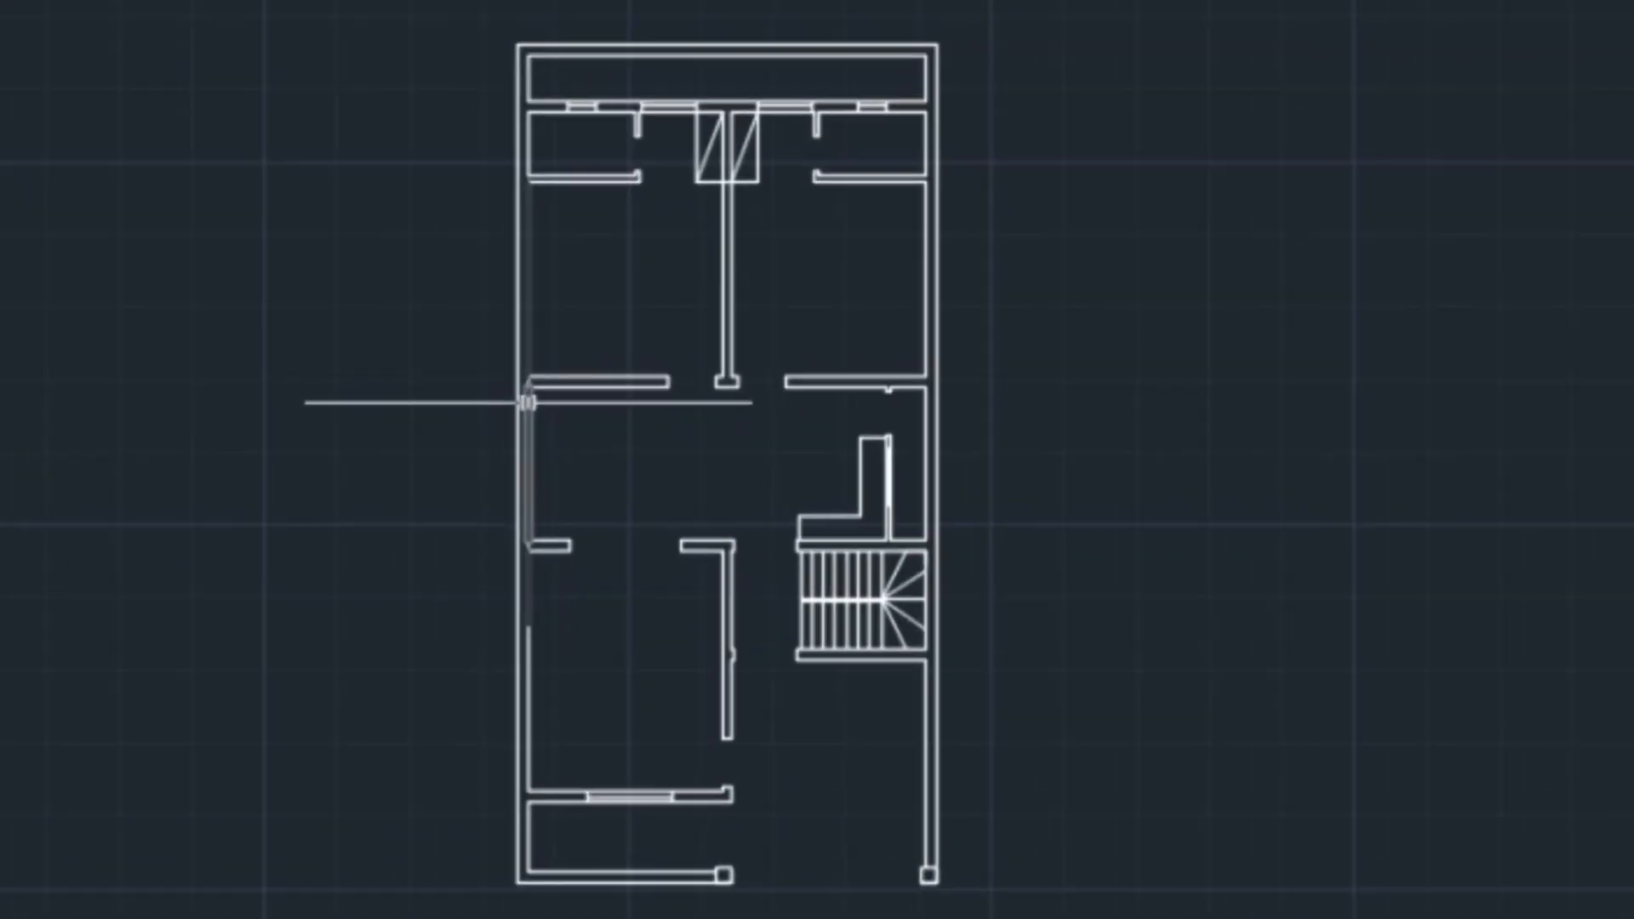